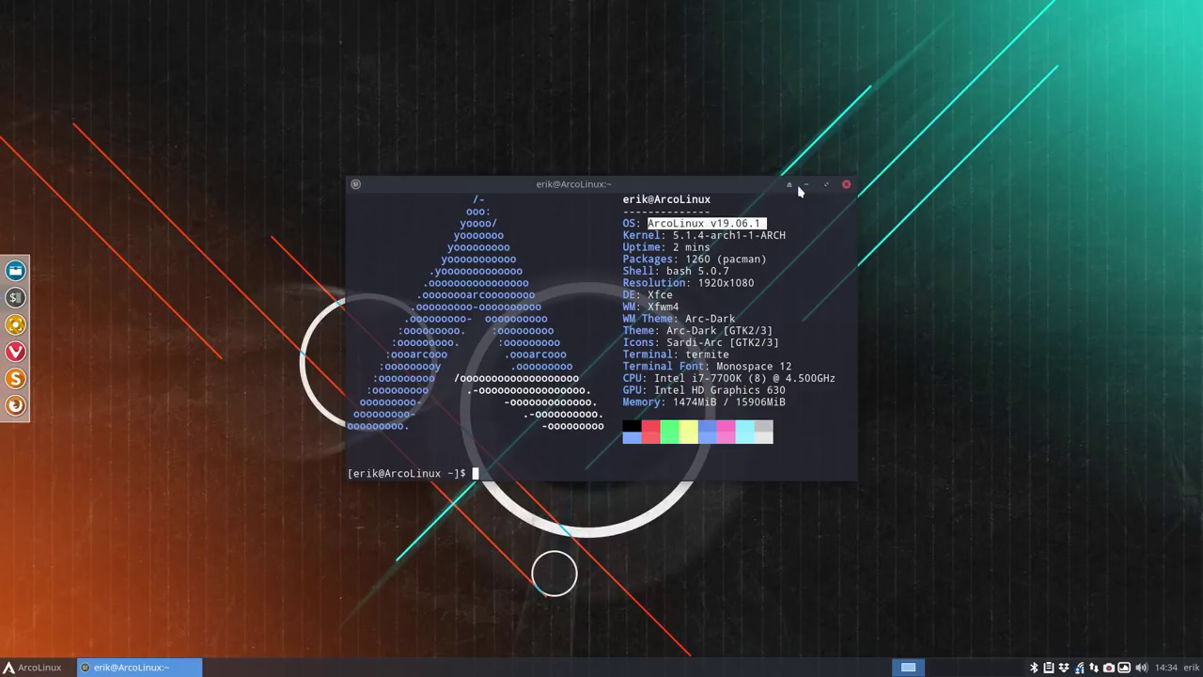
- Close the Termite window showing system information to reveal the empty desktop
click(847, 185)
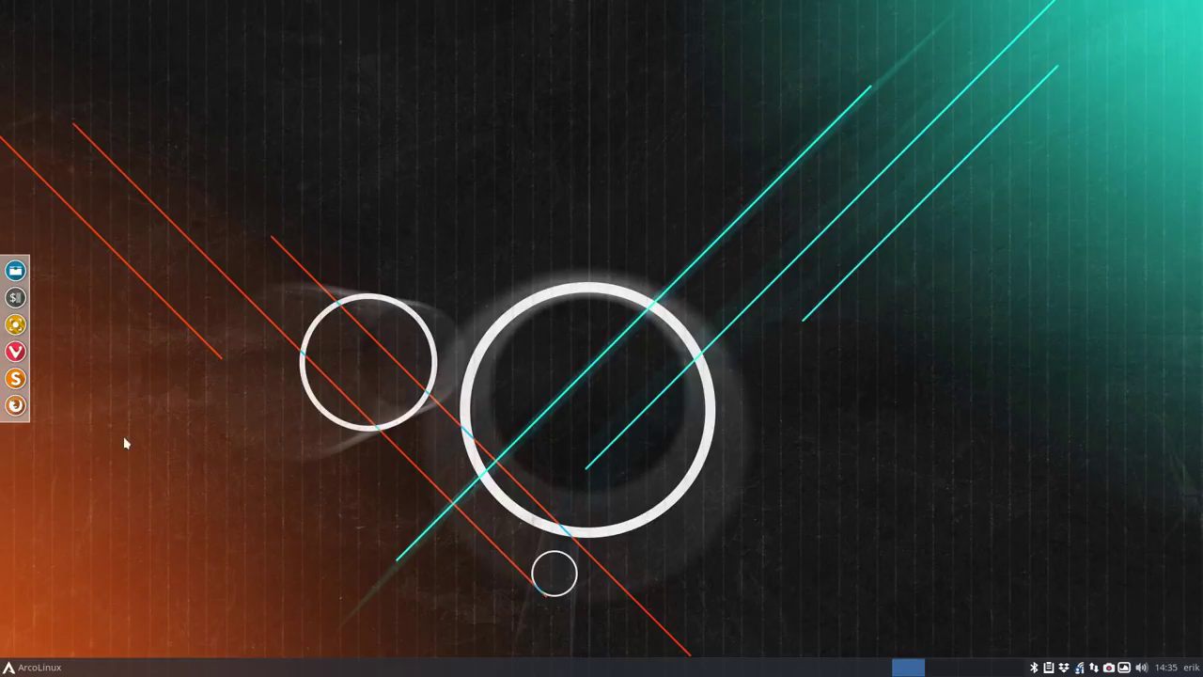
- Launch VirtualBox from the application launcher by searching 'virt'
click(10, 668)
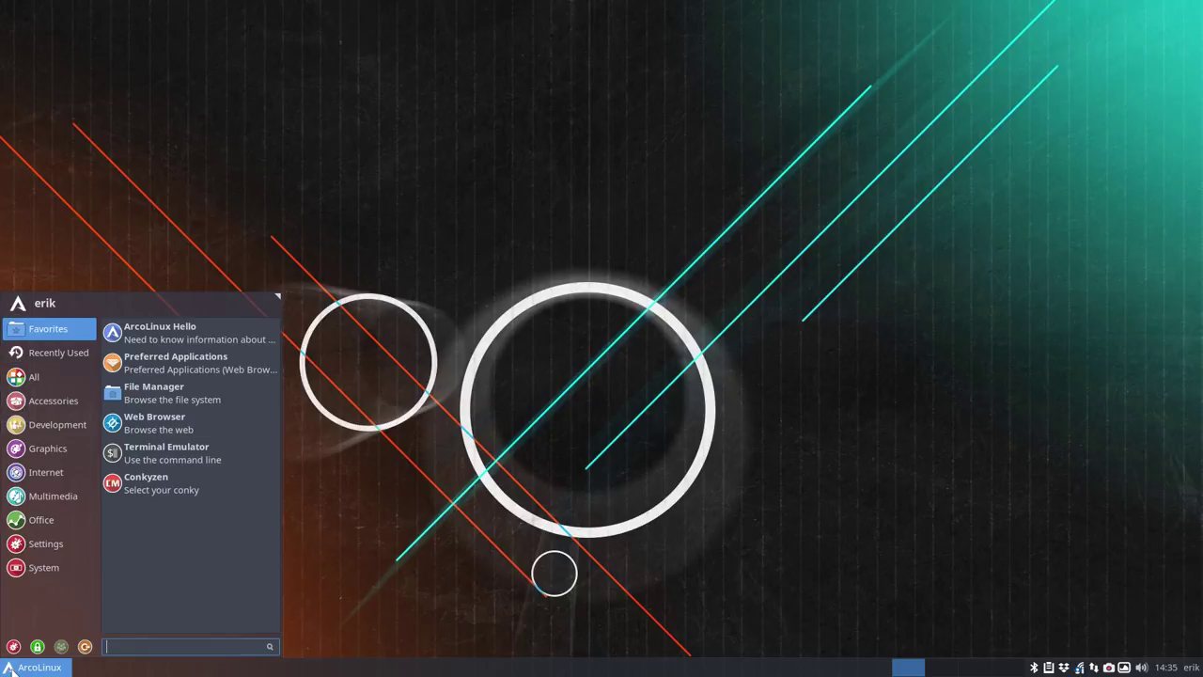
text(virt)
key(Return)
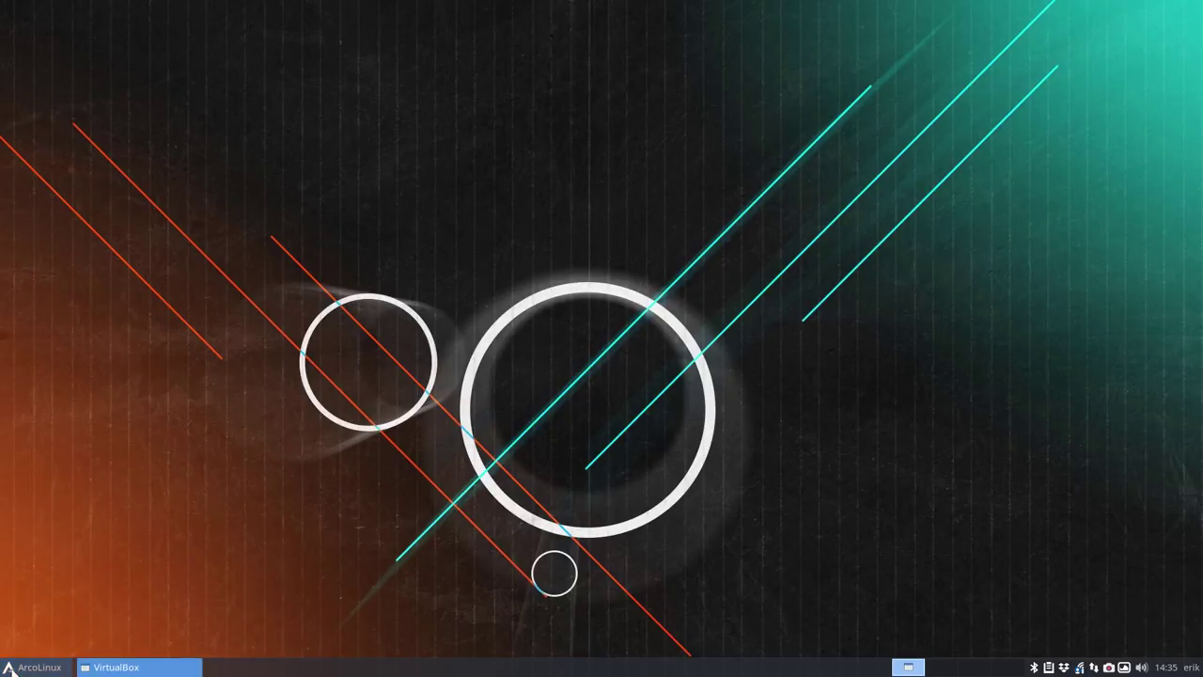
right_click(72, 100)
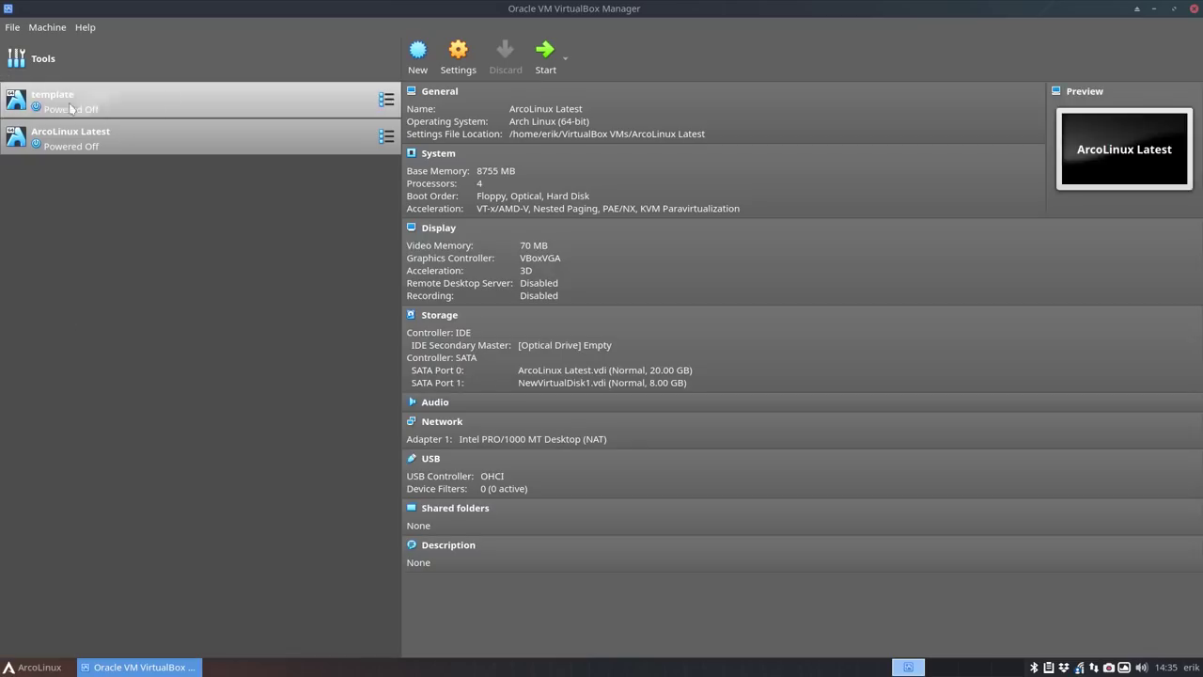
click(30, 246)
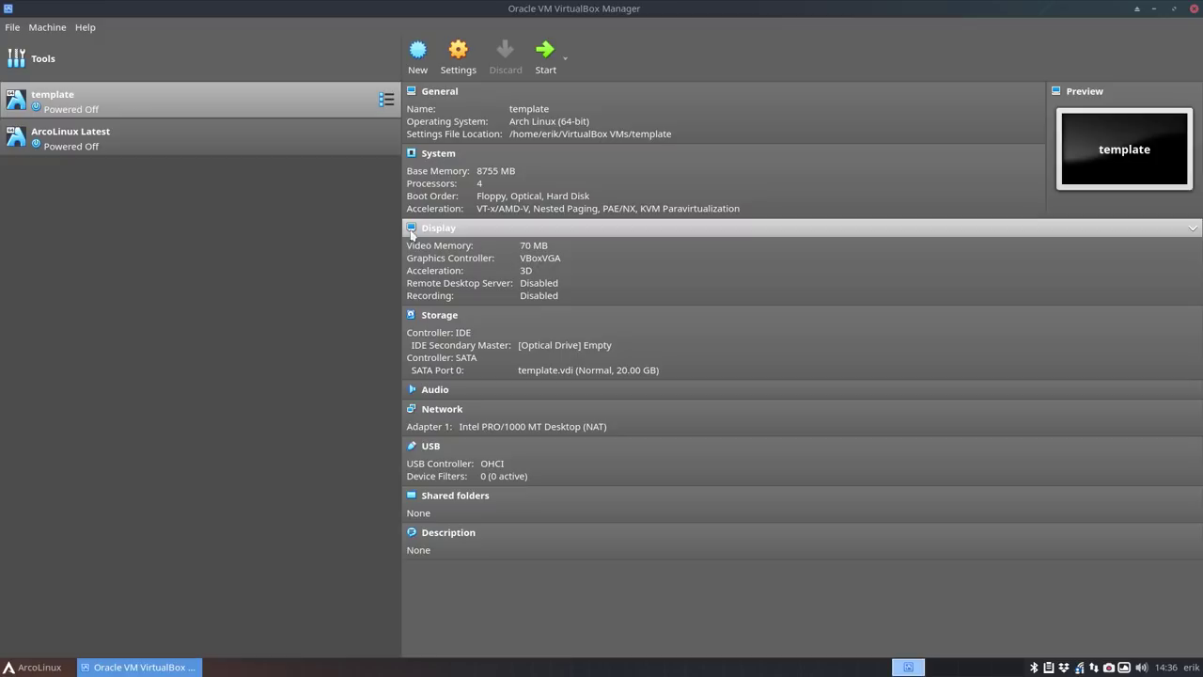
- Make a full clone of the template machine named Antergos and select the new clone
right_click(76, 104)
click(120, 131)
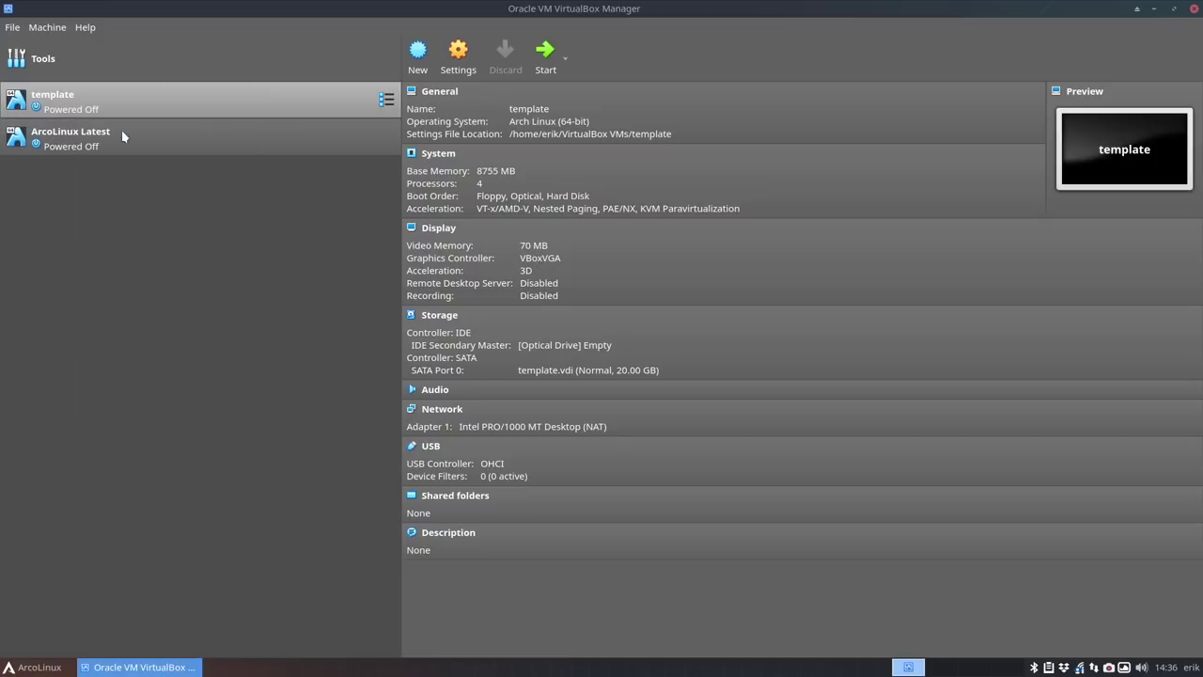
text(Anterog)
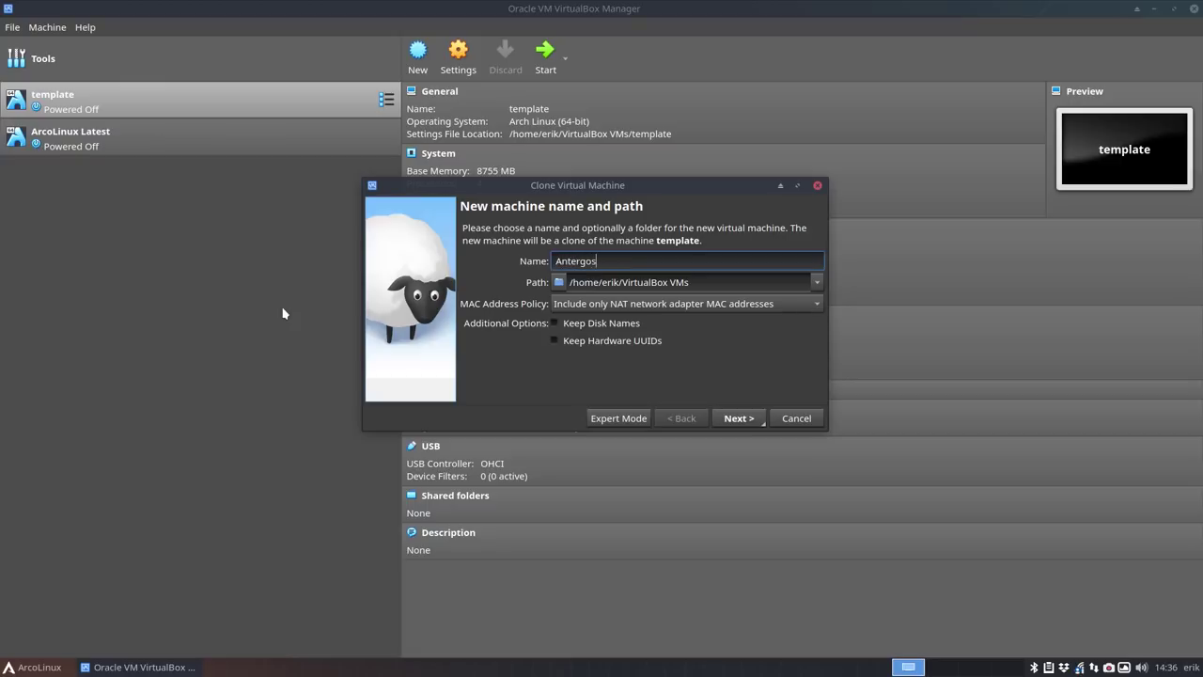
key(Return)
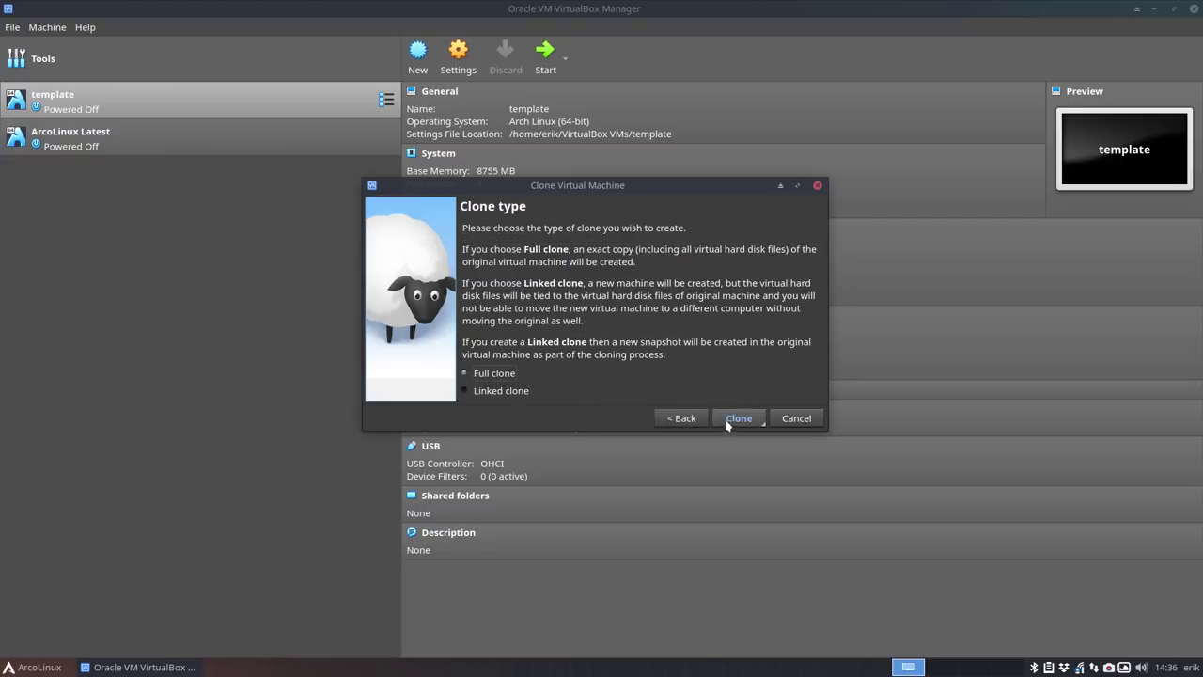
click(729, 422)
click(147, 185)
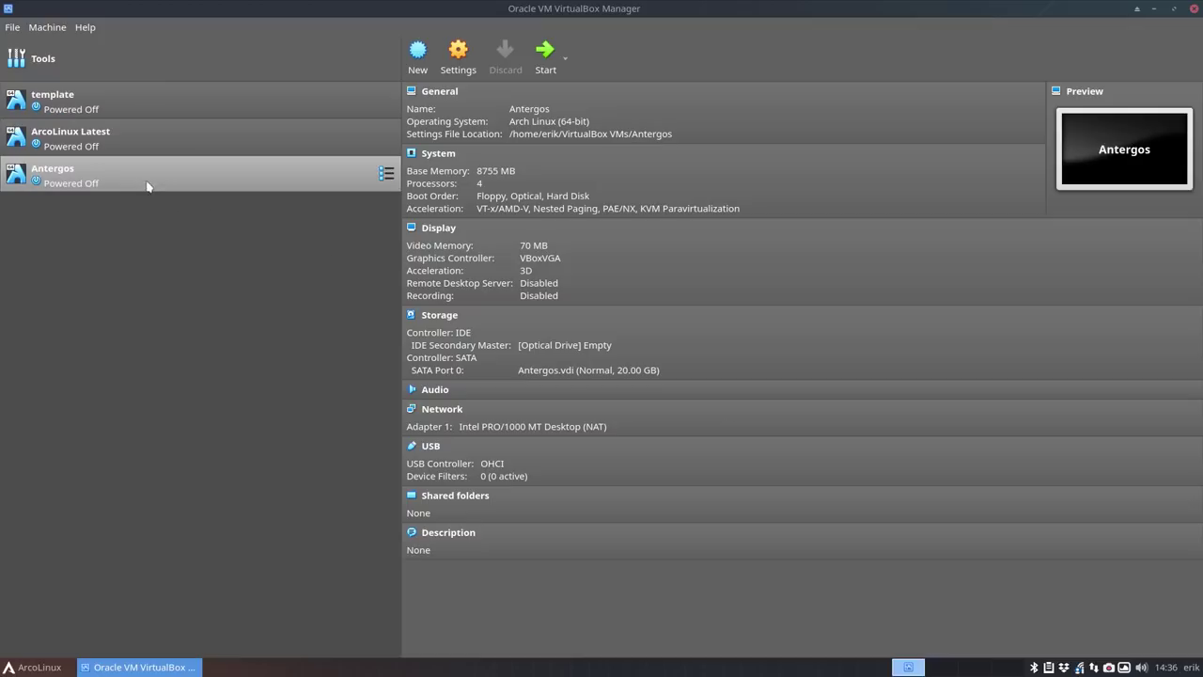
- Search Google for 'antergos download' in the browser and open the Antergos download page
key(super+w)
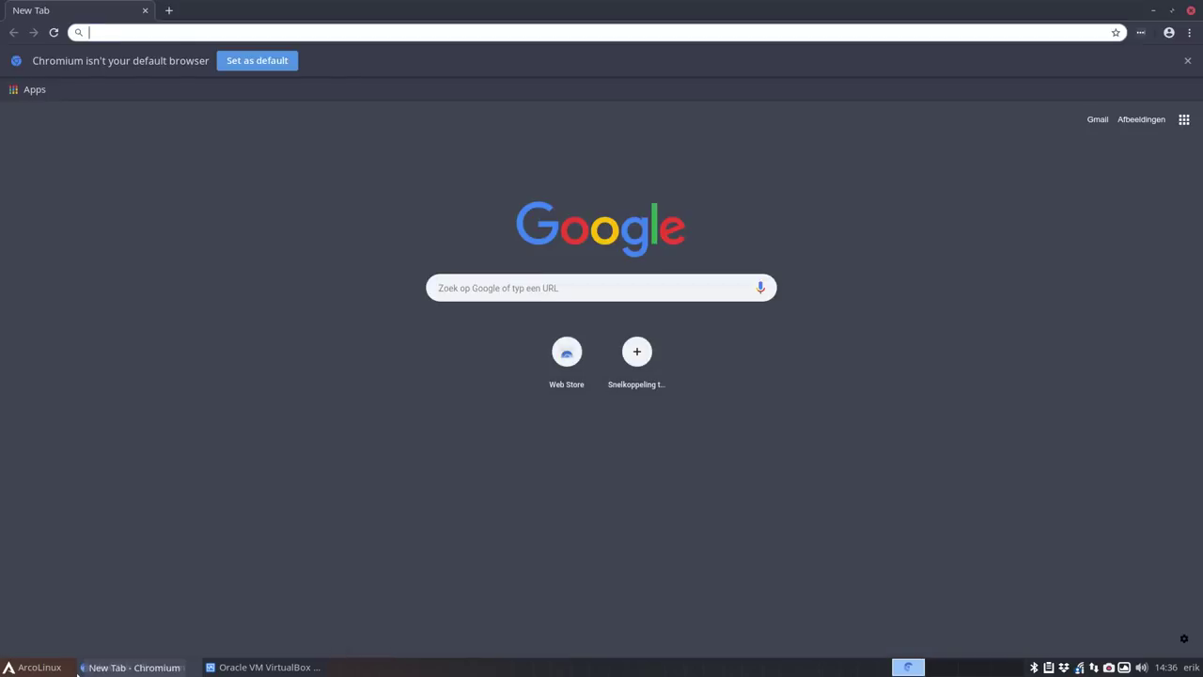
text(ant)
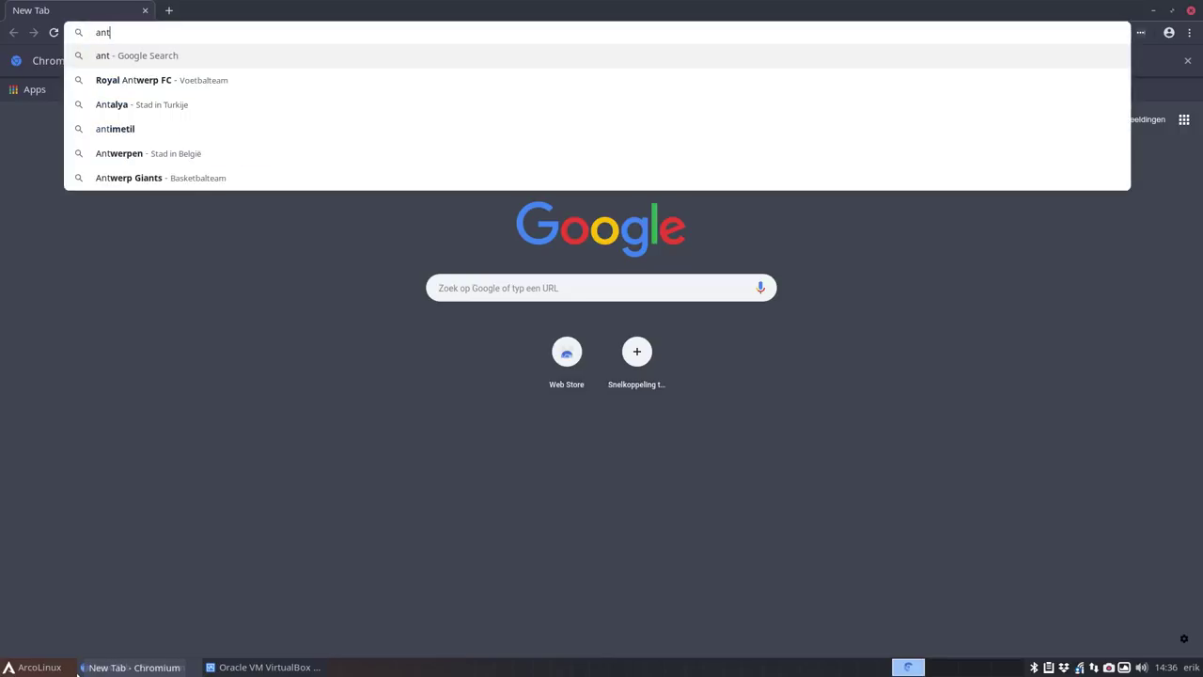
text(ergos download)
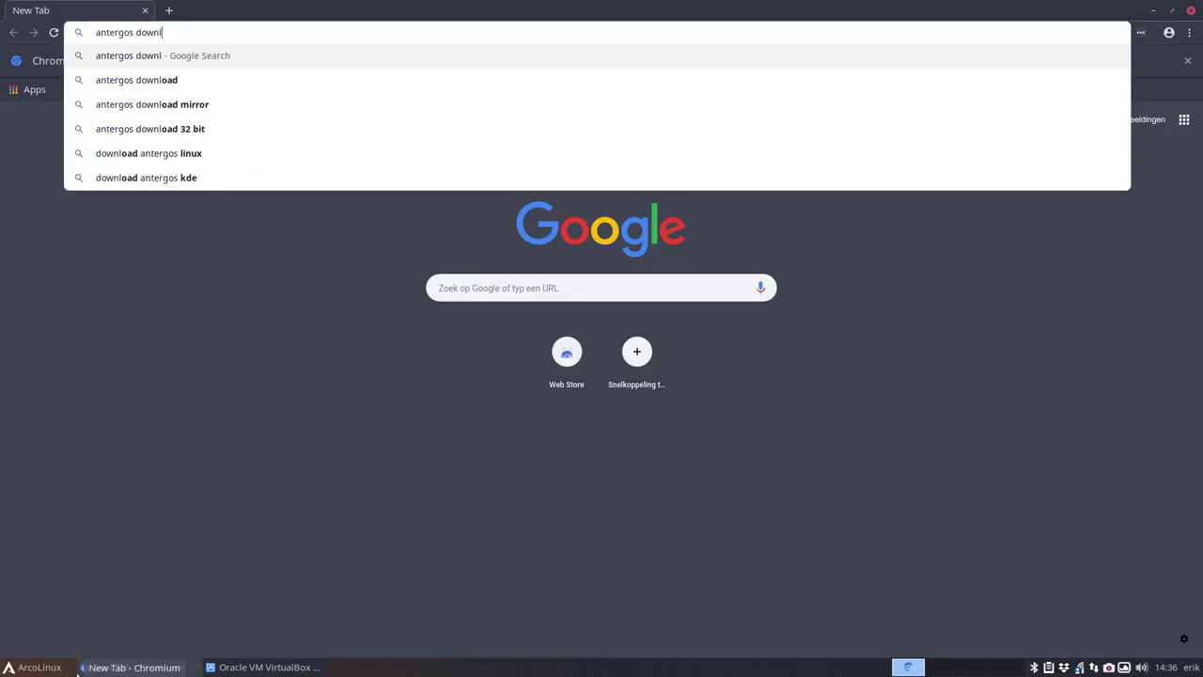
key(Return)
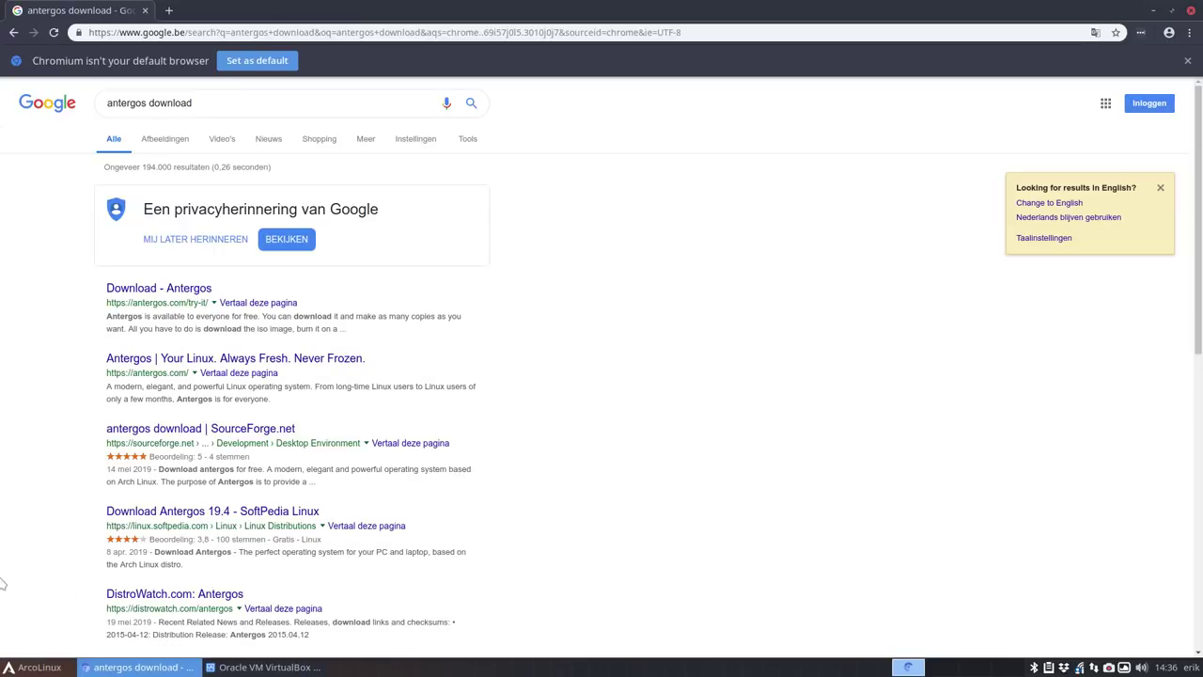
click(183, 293)
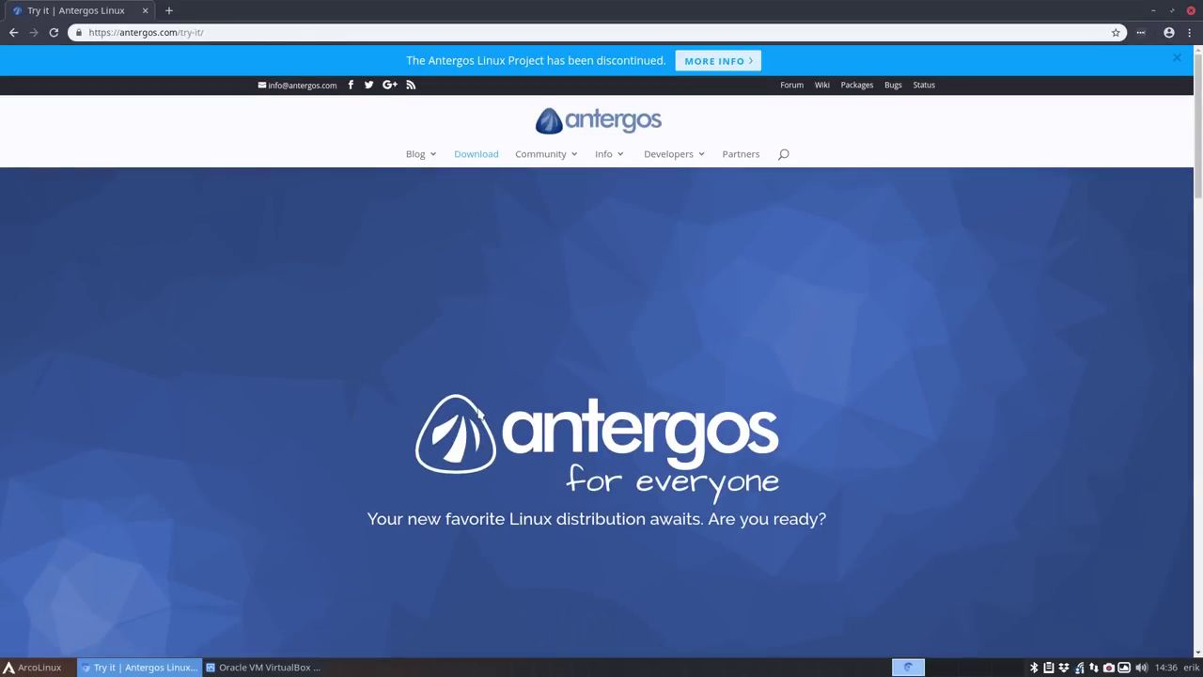
- Download the antergos-19.4-x86_64.iso torrent from the Latest Install Media section
scroll(477, 414, down, 8)
scroll(477, 413, down, 3)
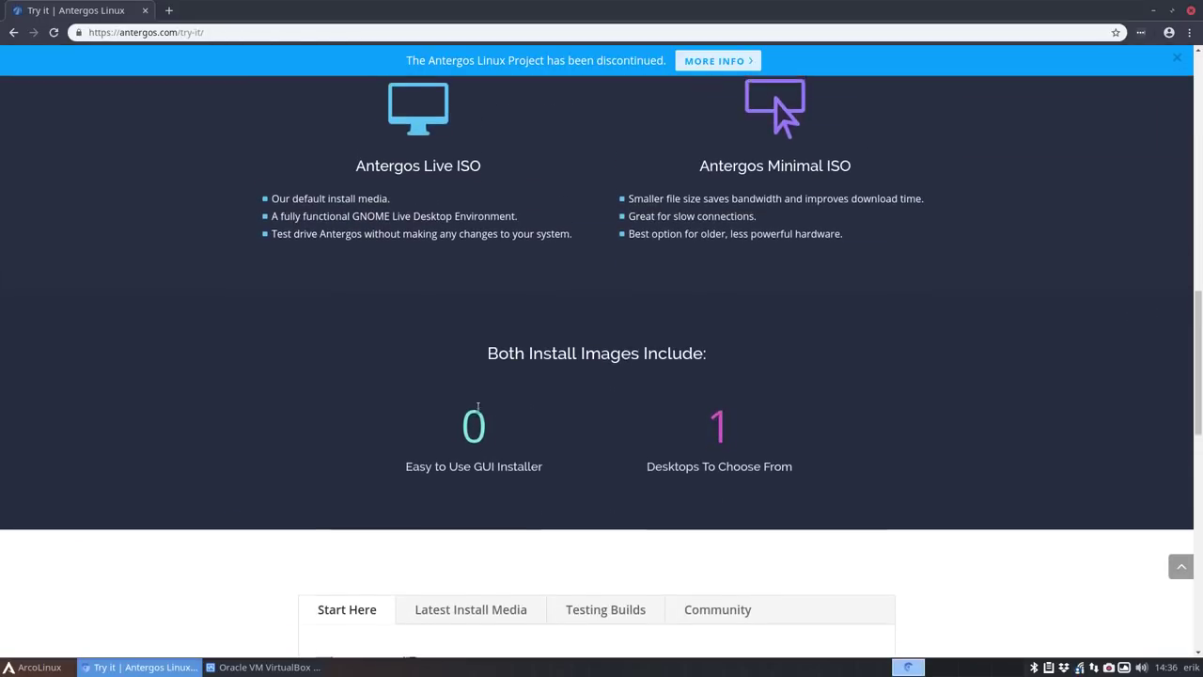
scroll(438, 226, down, 4)
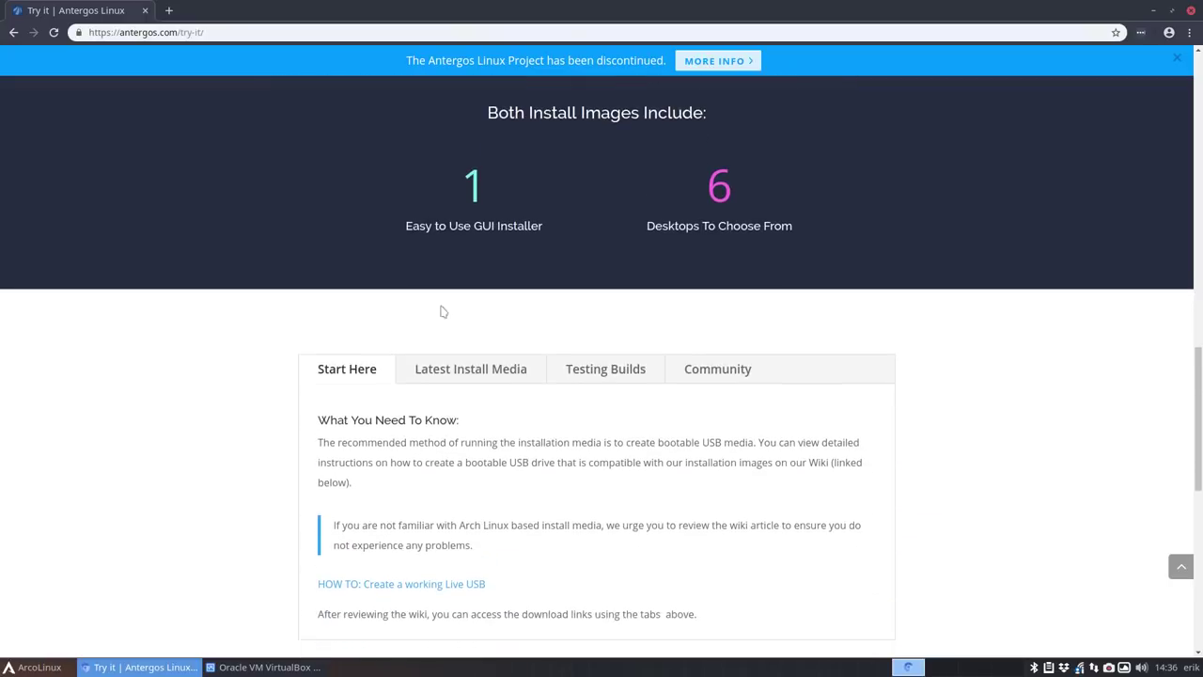
click(489, 267)
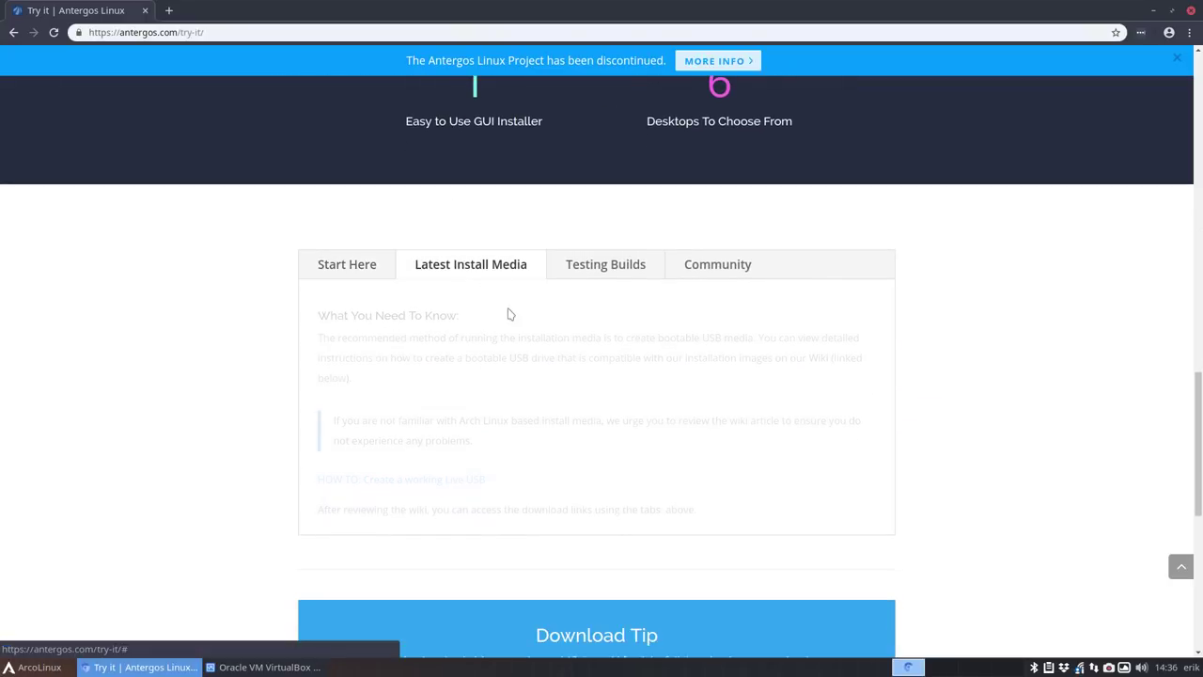
scroll(510, 312, down, 1)
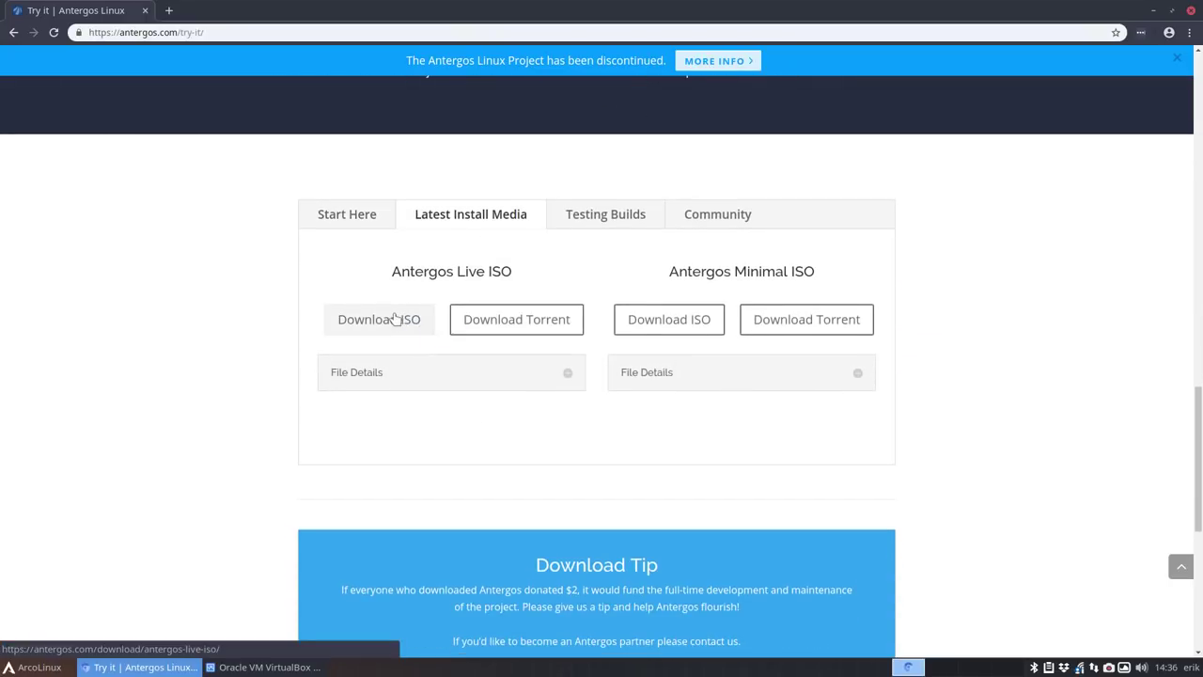
click(525, 319)
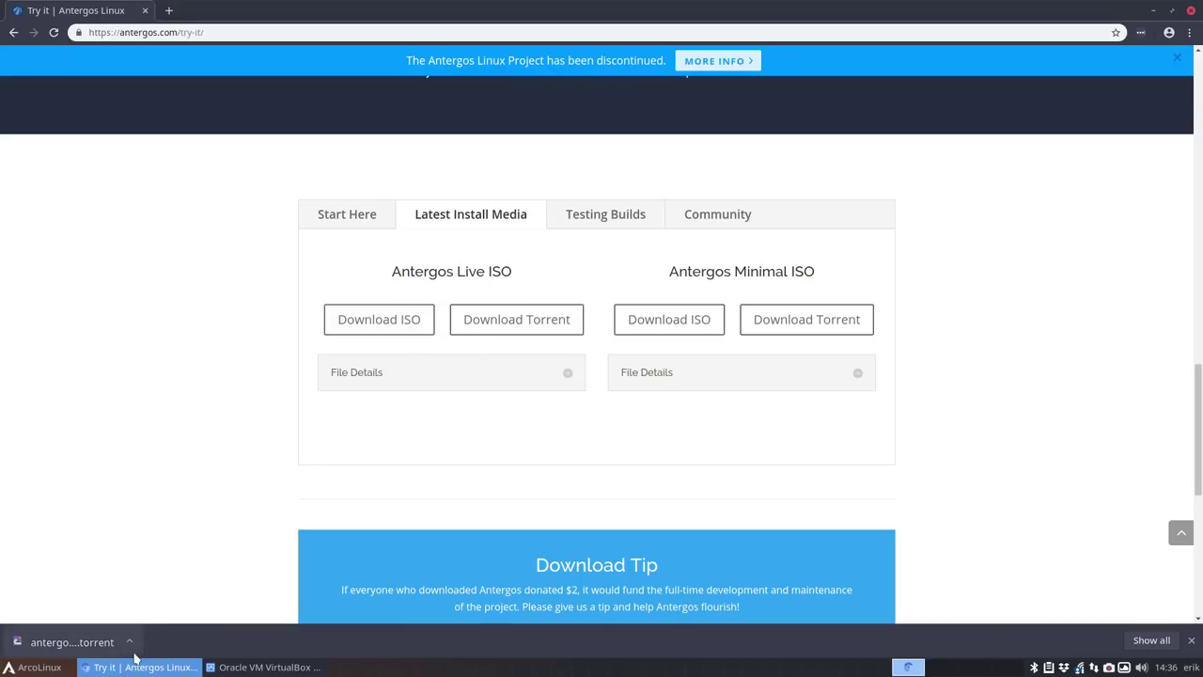
scroll(195, 544, up, 1)
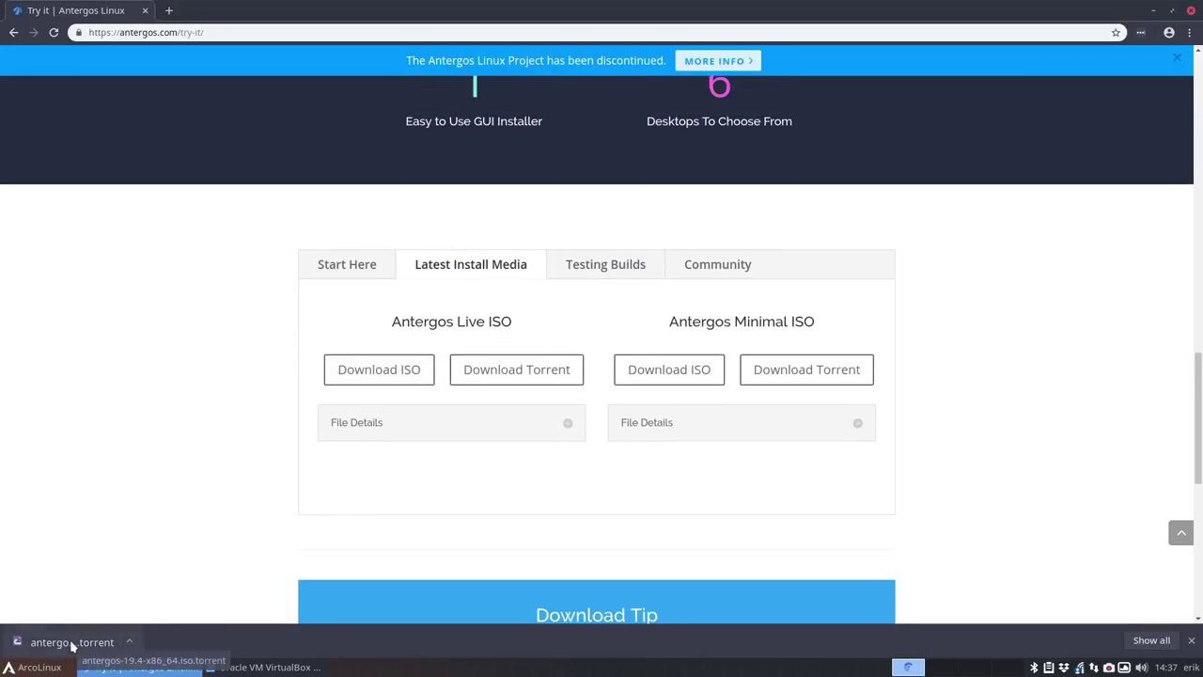
- Open the downloaded torrent in qBittorrent, check its About information, and maximize the window
click(71, 642)
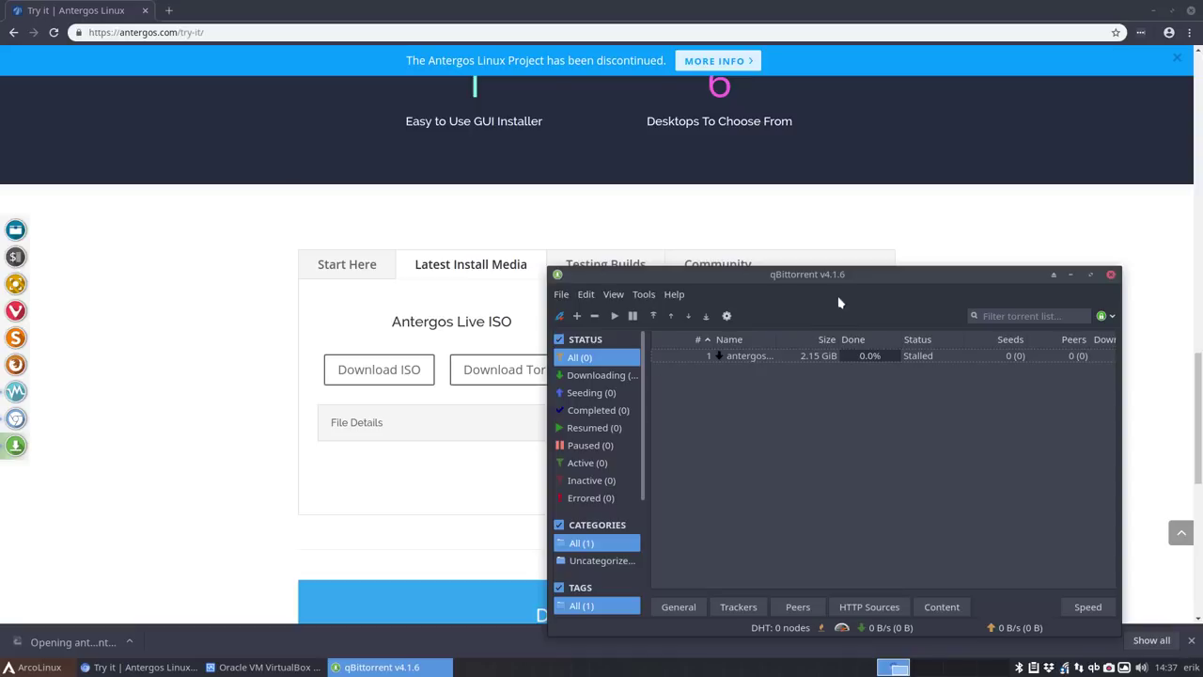
drag(943, 289, 927, 199)
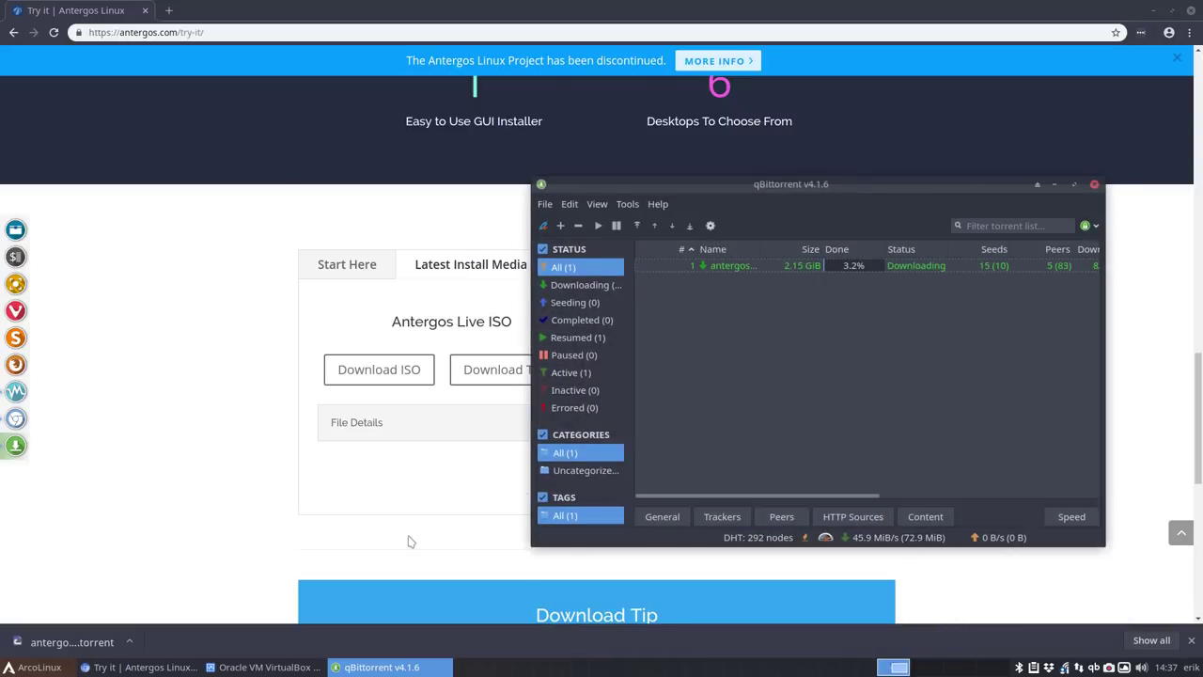
click(658, 204)
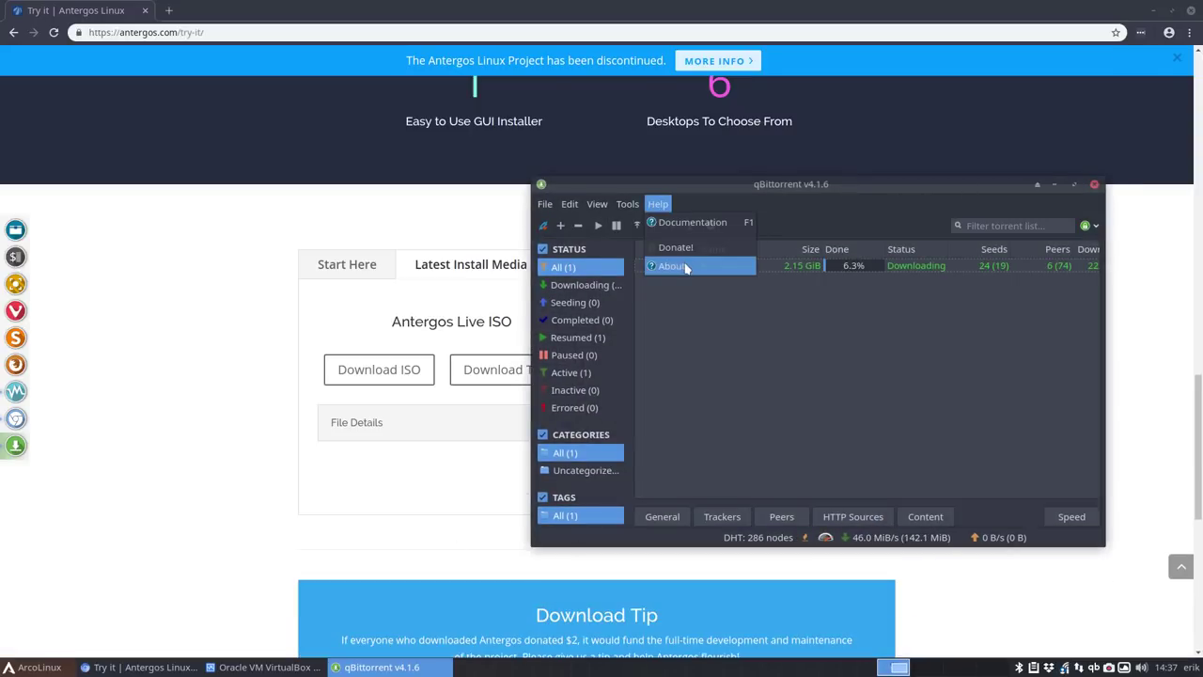
click(669, 263)
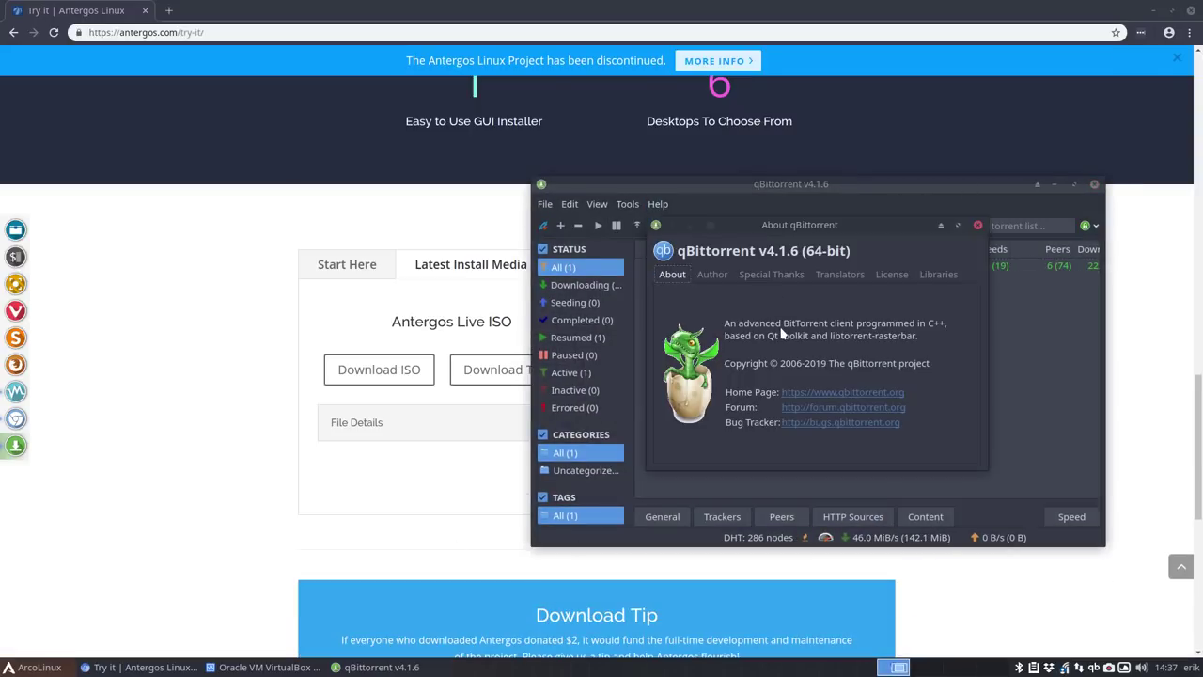
click(977, 227)
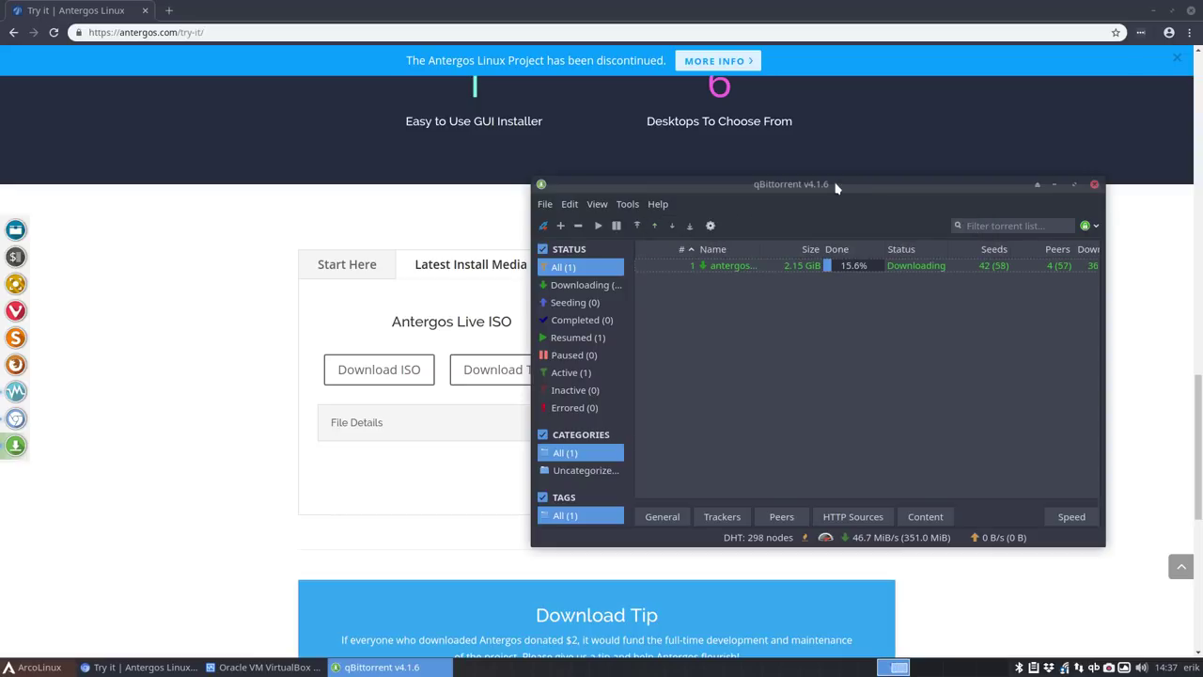
drag(826, 184, 702, 127)
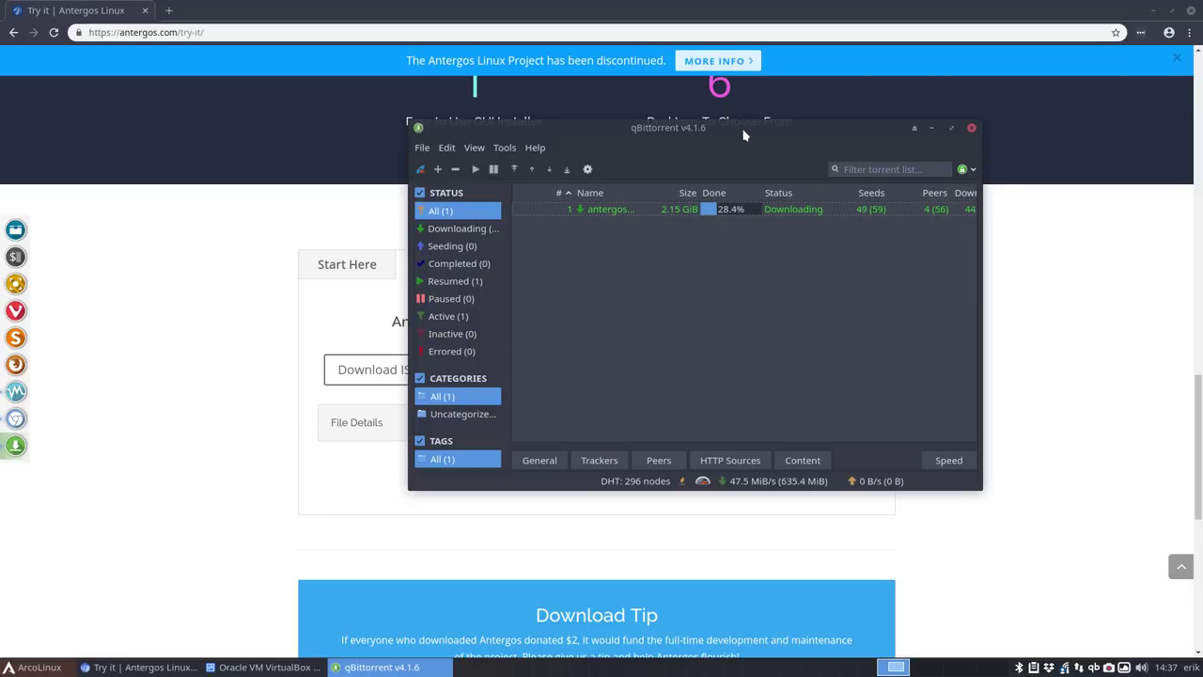
drag(743, 128, 783, 391)
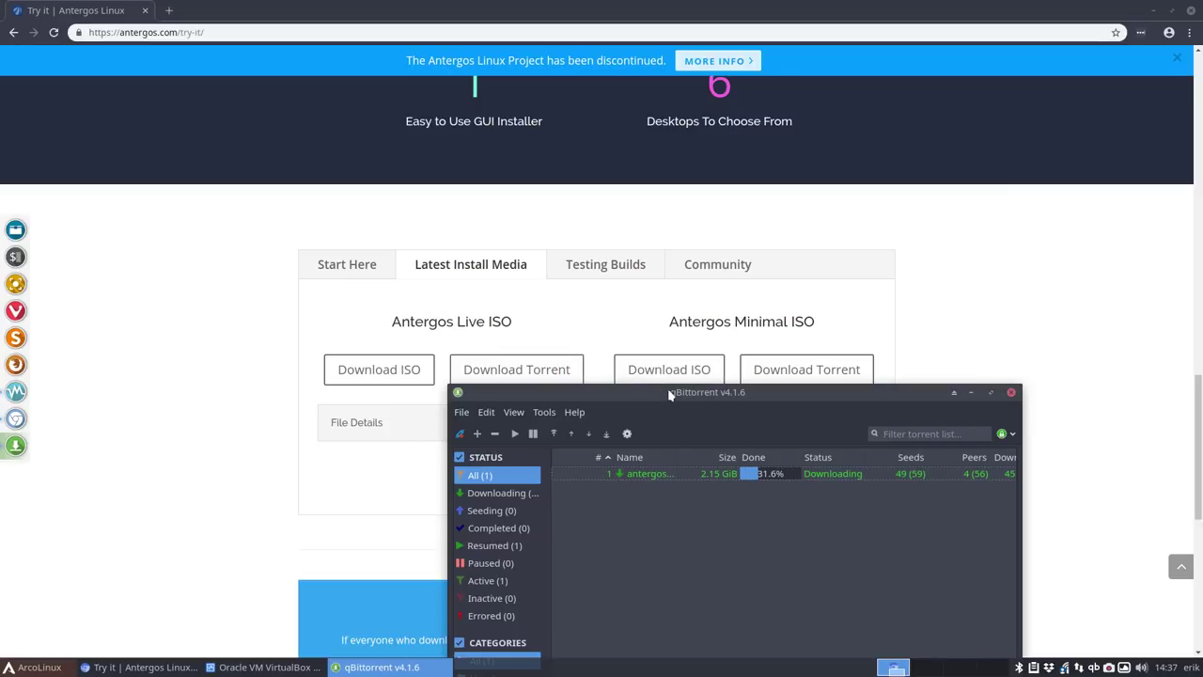
double_click(669, 393)
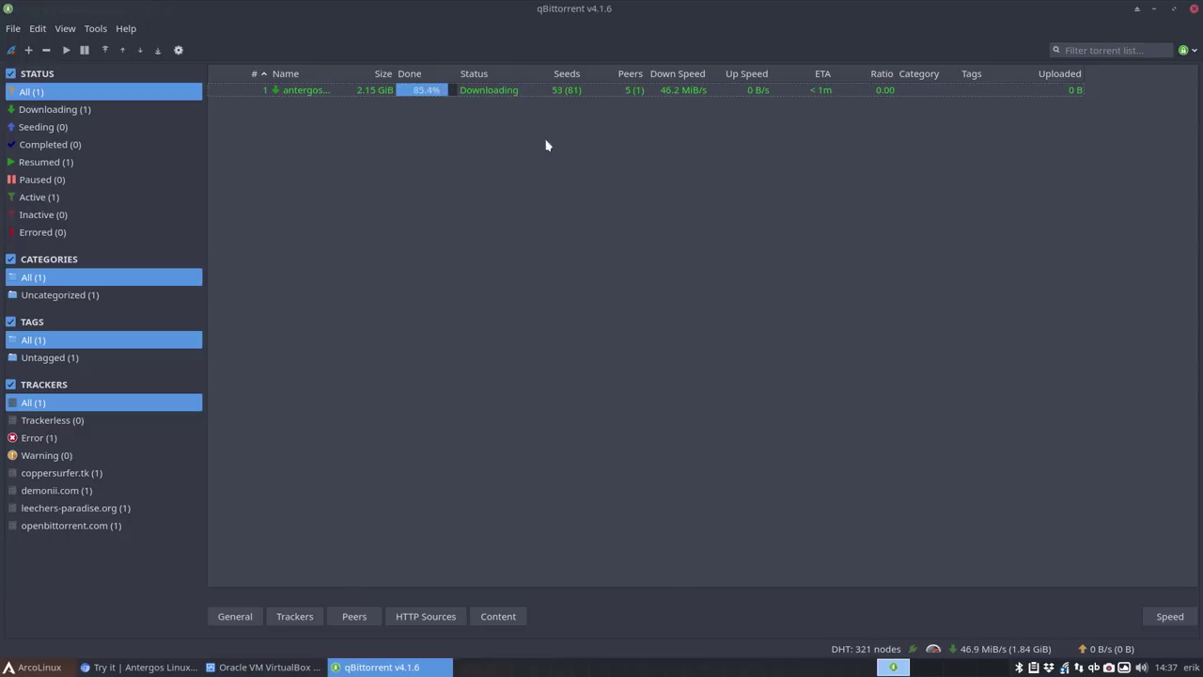
- Delete the finished antergos torrent from qBittorrent's list
right_click(653, 95)
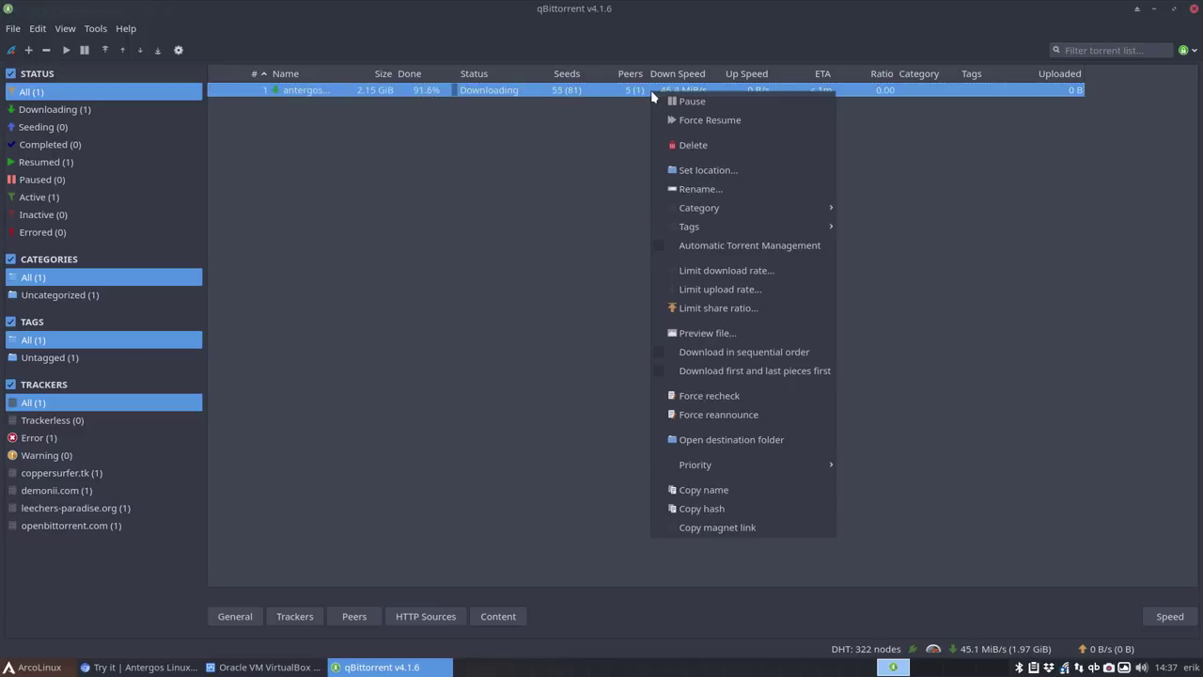
click(598, 186)
click(602, 216)
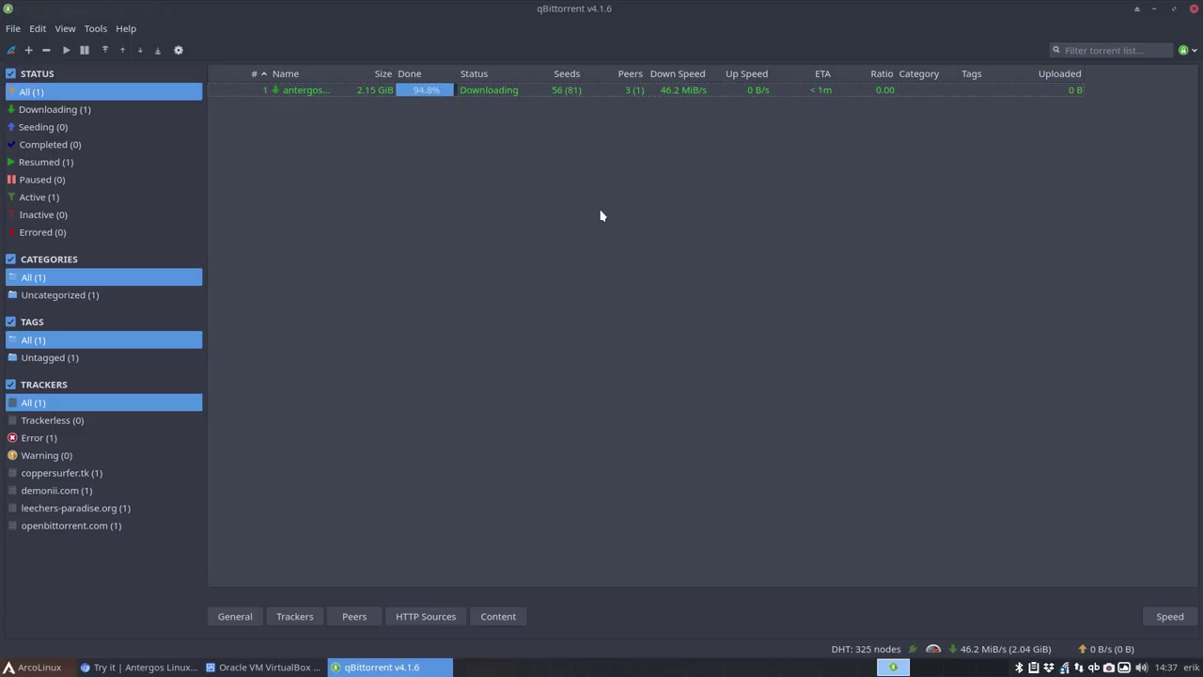
right_click(575, 91)
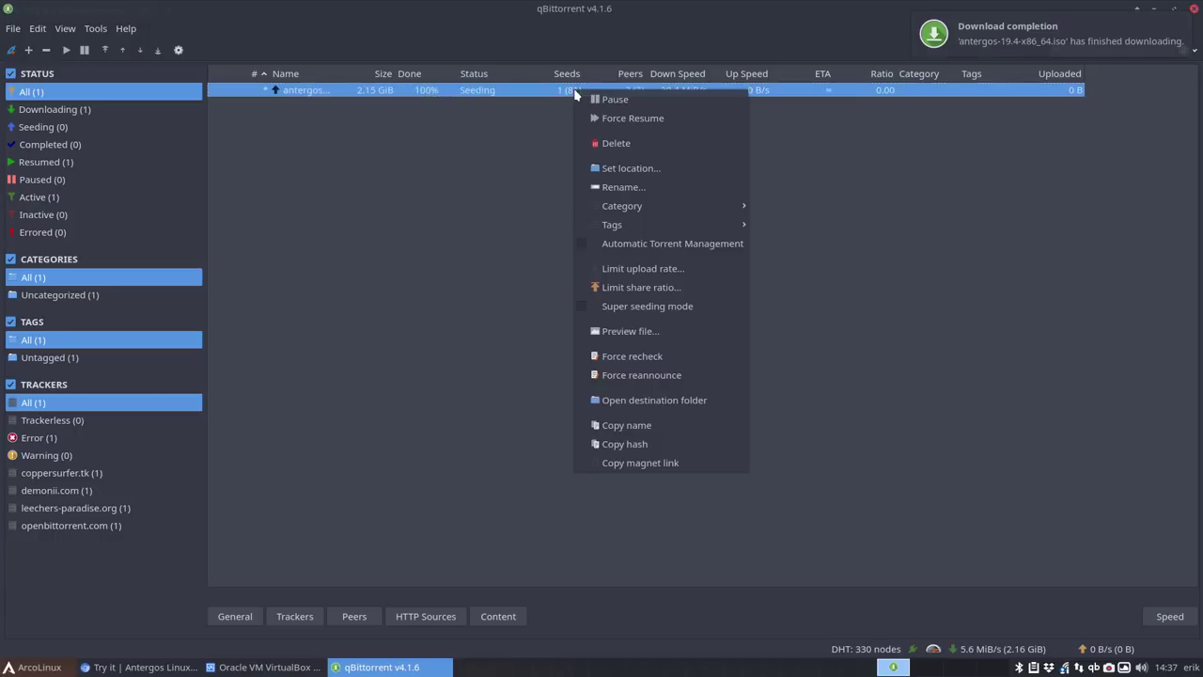
click(636, 143)
click(664, 338)
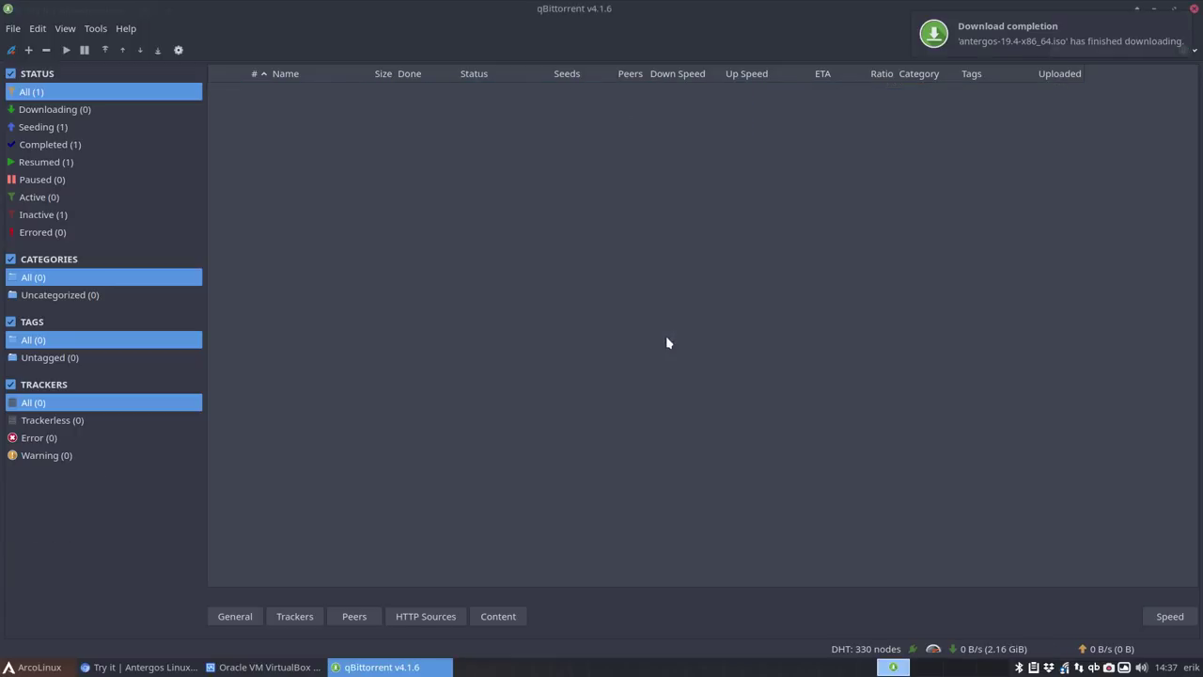
- Exit qBittorrent from its tray icon and minimize the browser
click(1195, 9)
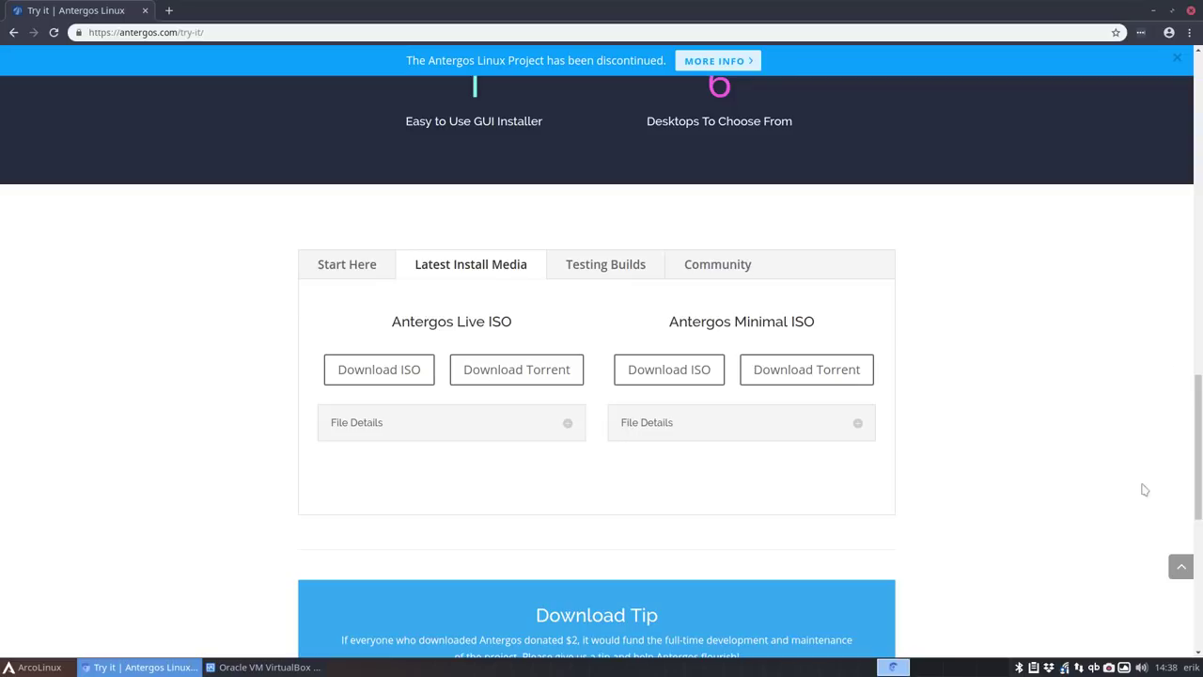
right_click(1093, 667)
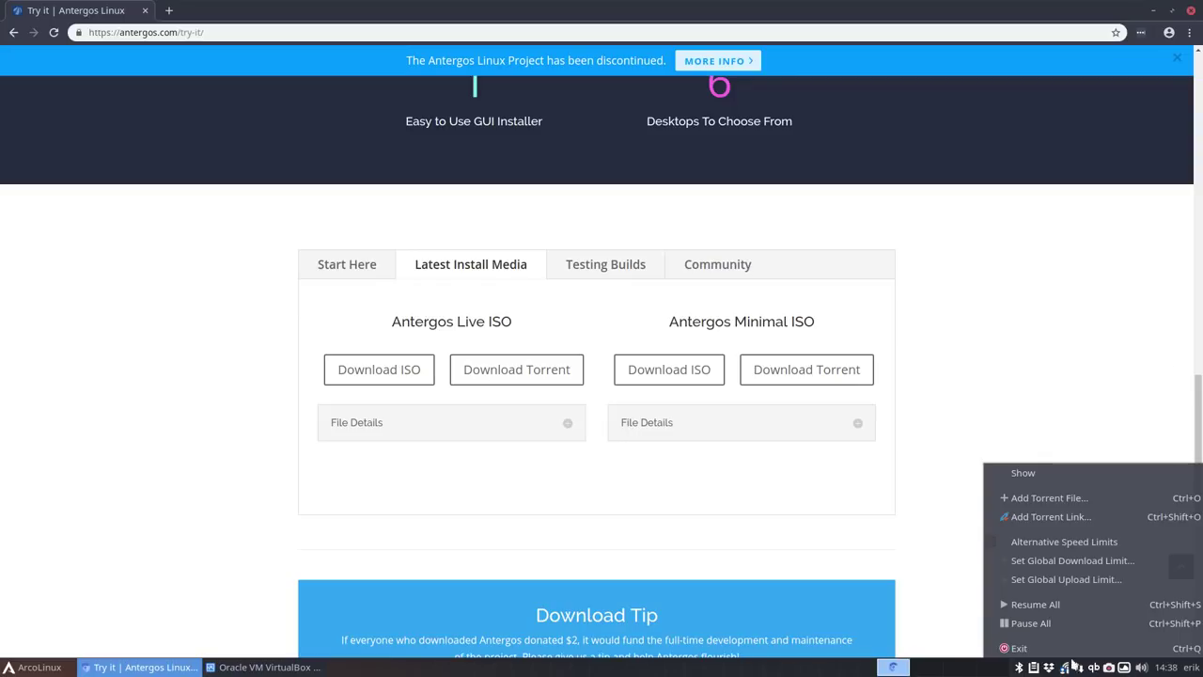
click(1024, 651)
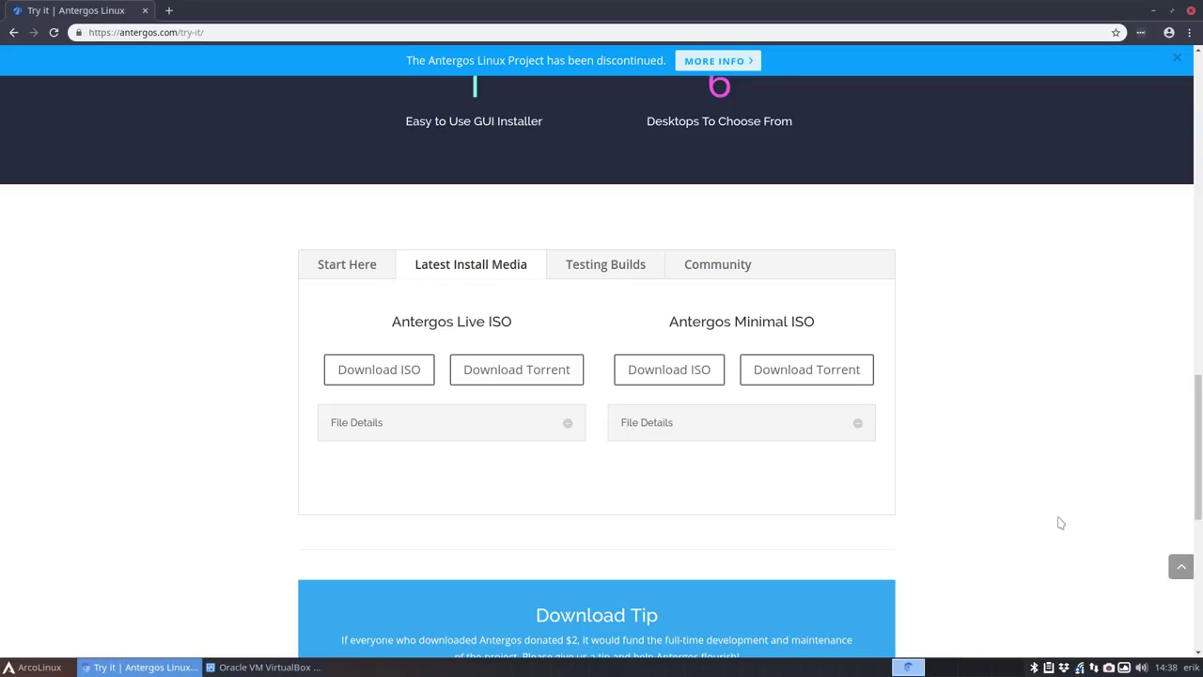
click(1154, 11)
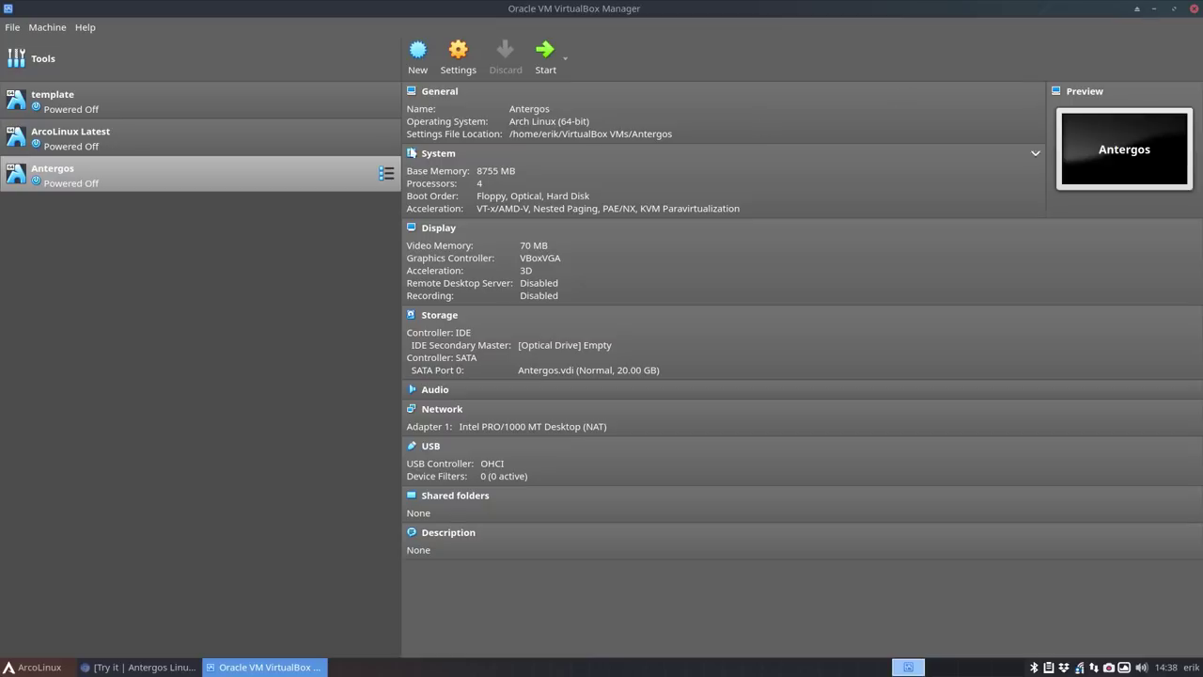
- Insert antergos-19.4-x86_64.iso from Downloads into the Antergos VM's optical drive
click(575, 345)
click(592, 352)
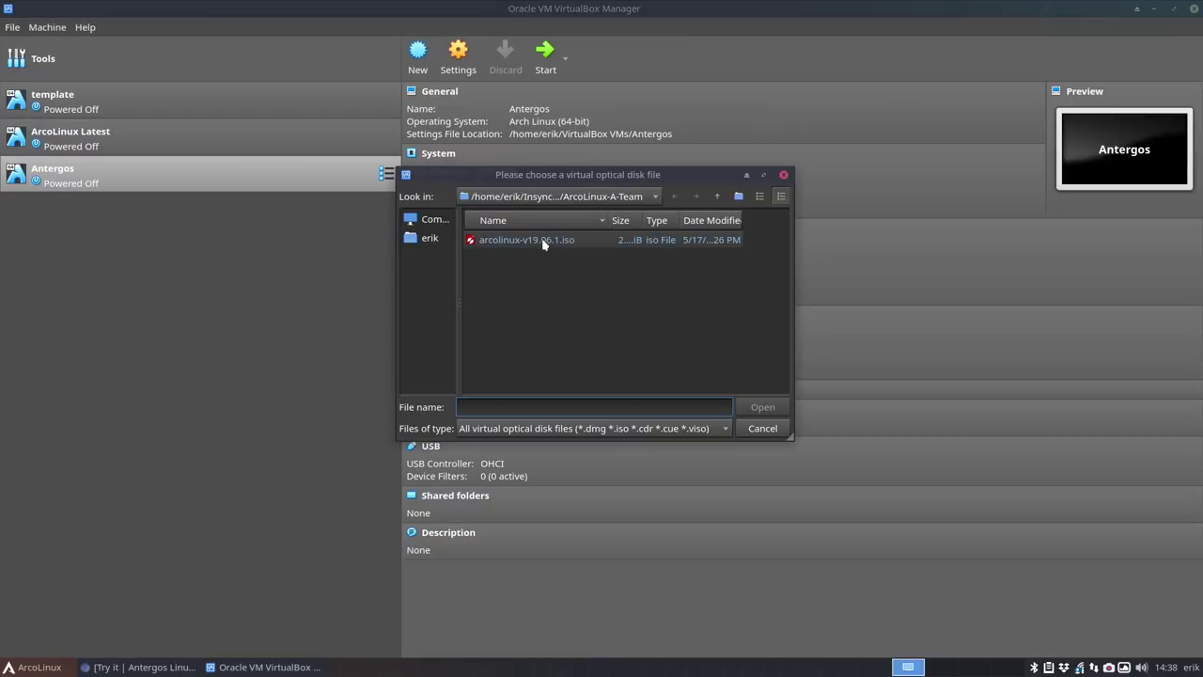
click(429, 237)
double_click(503, 344)
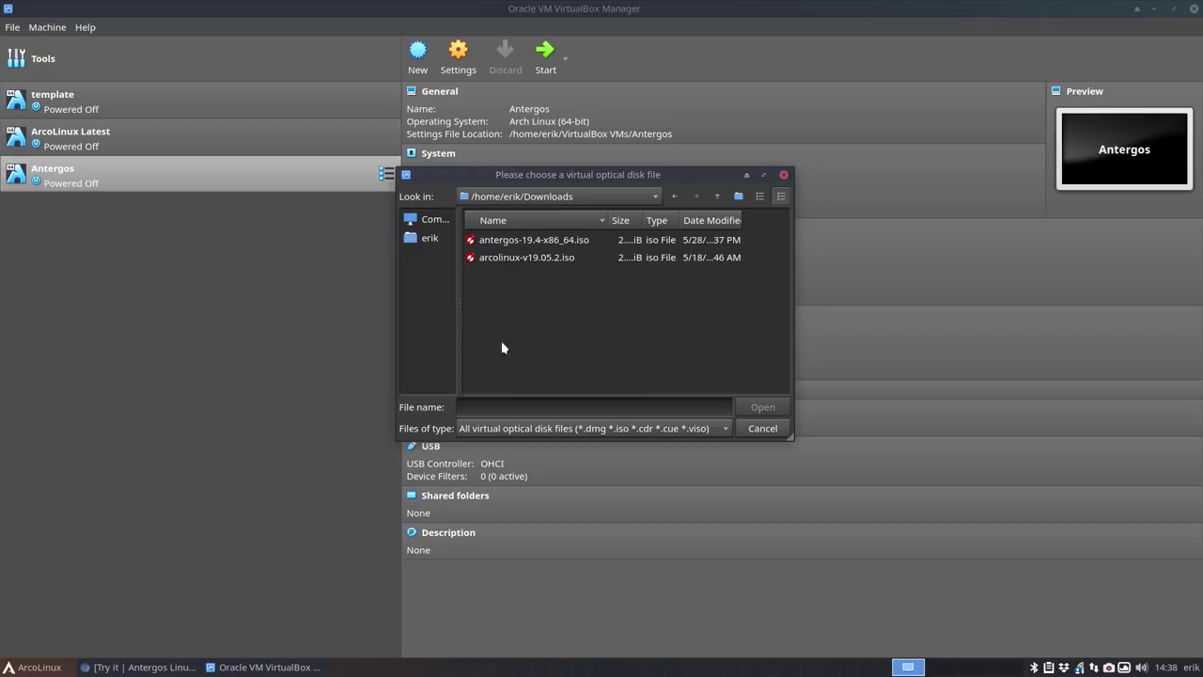
double_click(534, 241)
- Start the Antergos VM in full screen and boot the Start Antergos Live entry
double_click(152, 182)
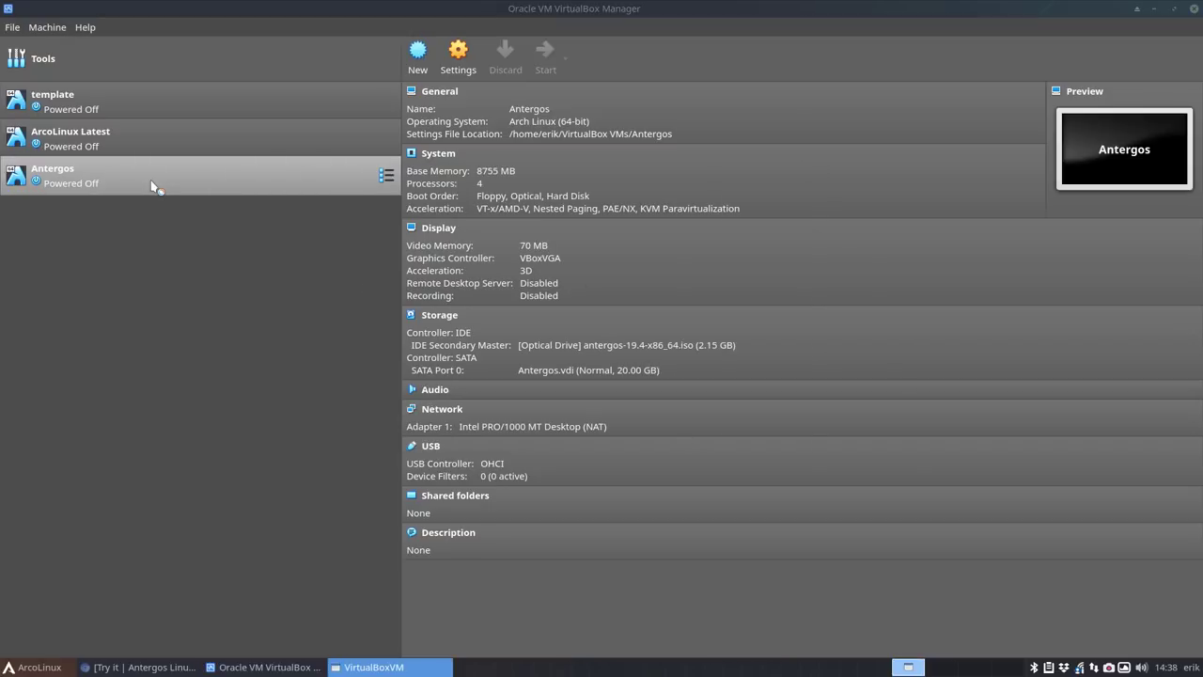
double_click(670, 166)
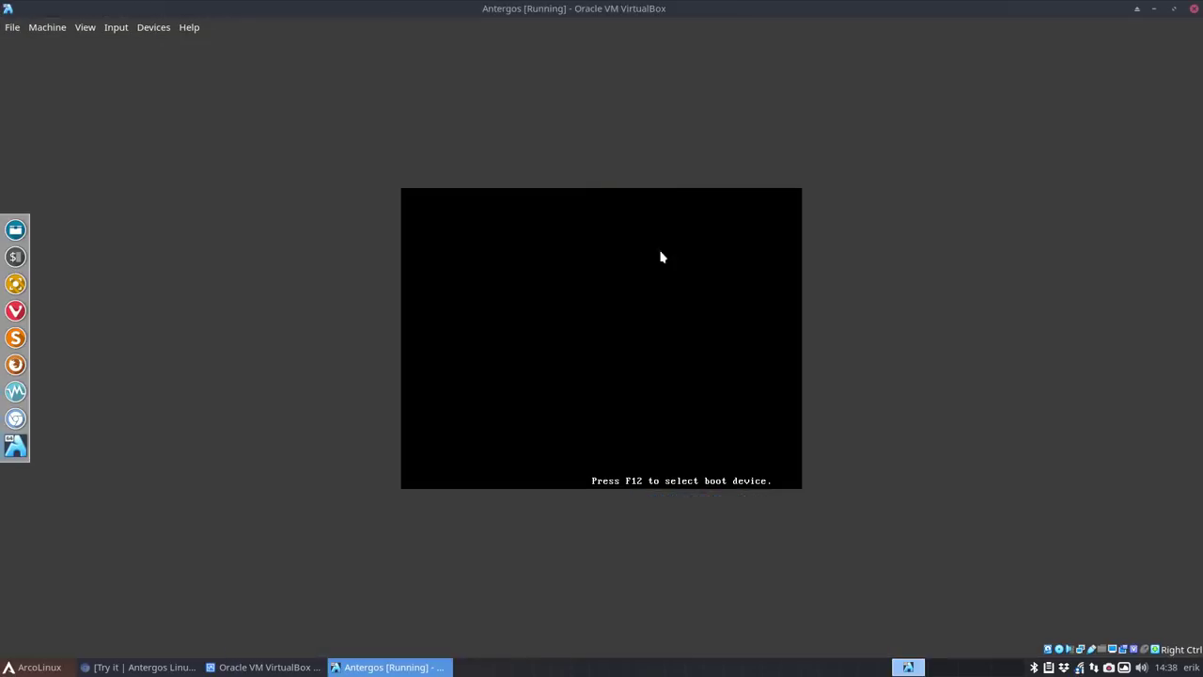
key(Control_R+f)
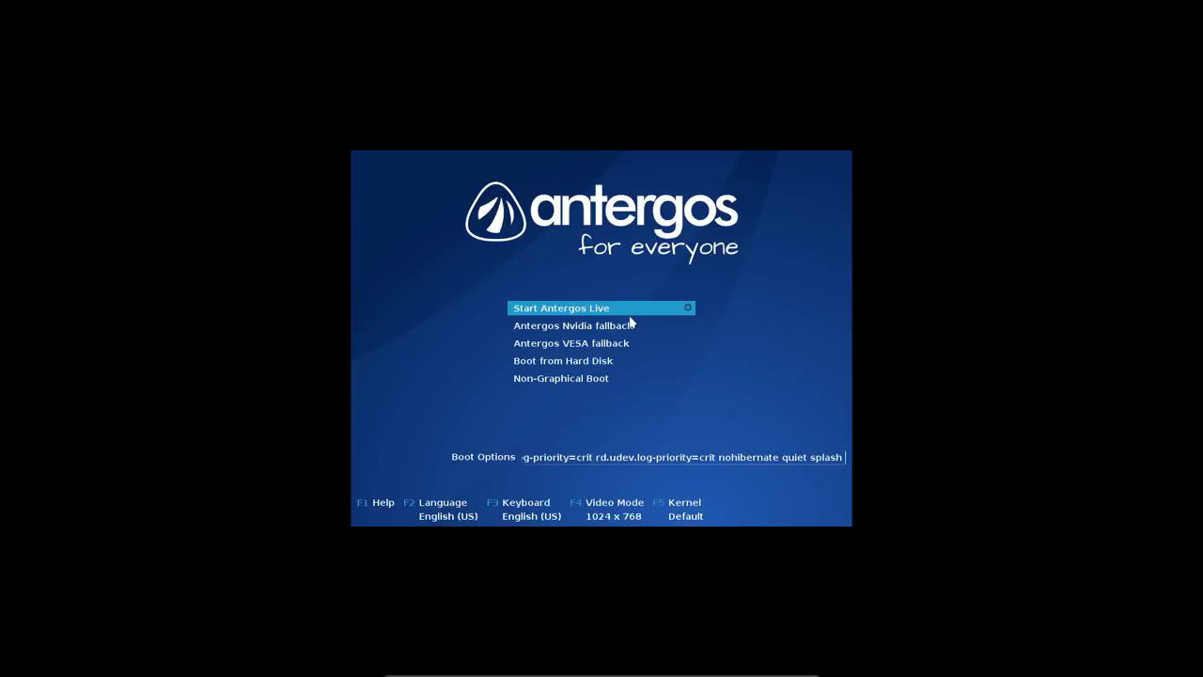
key(Down)
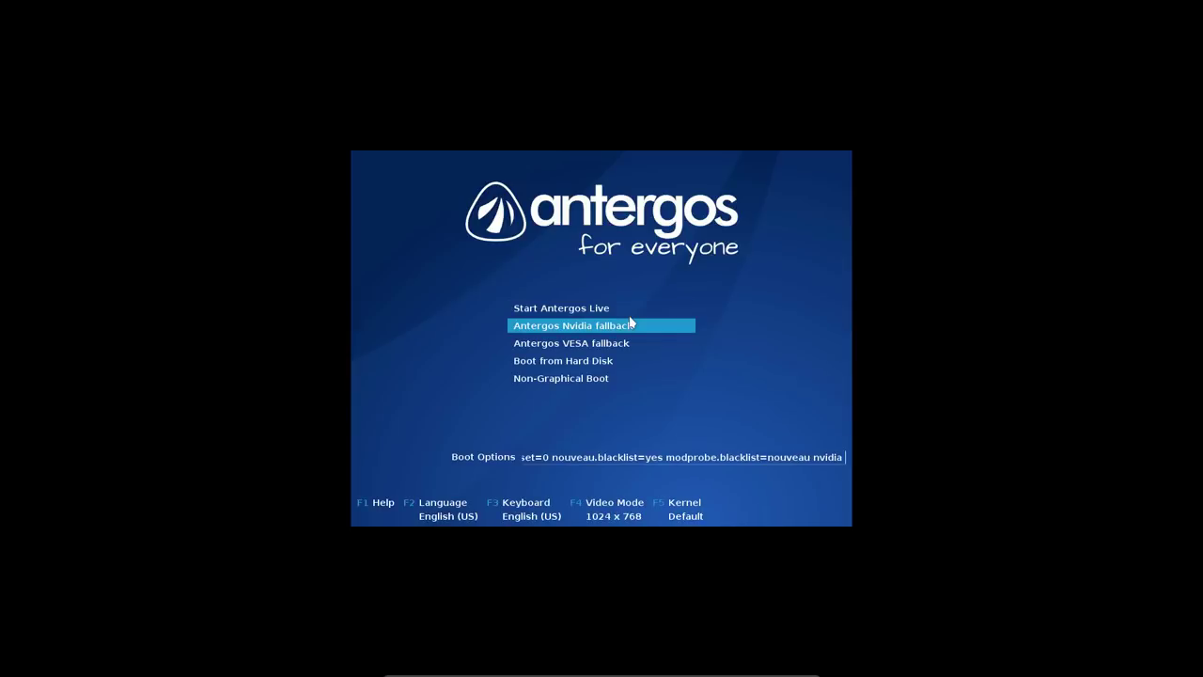
key(Up)
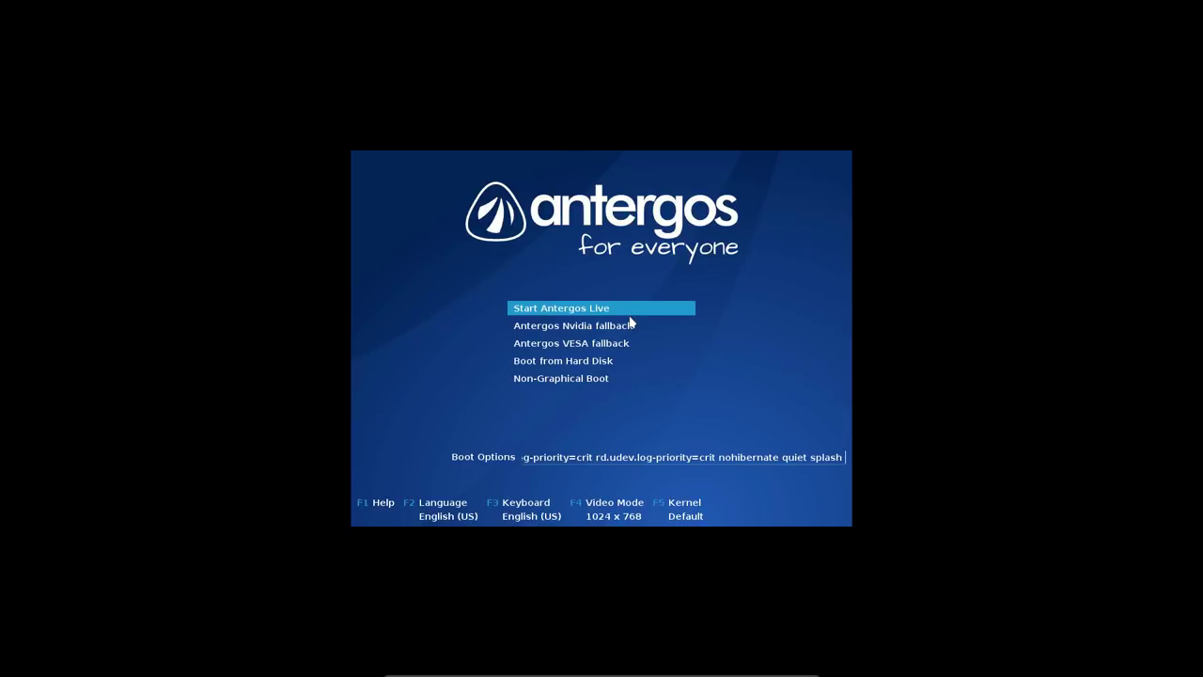
key(Return)
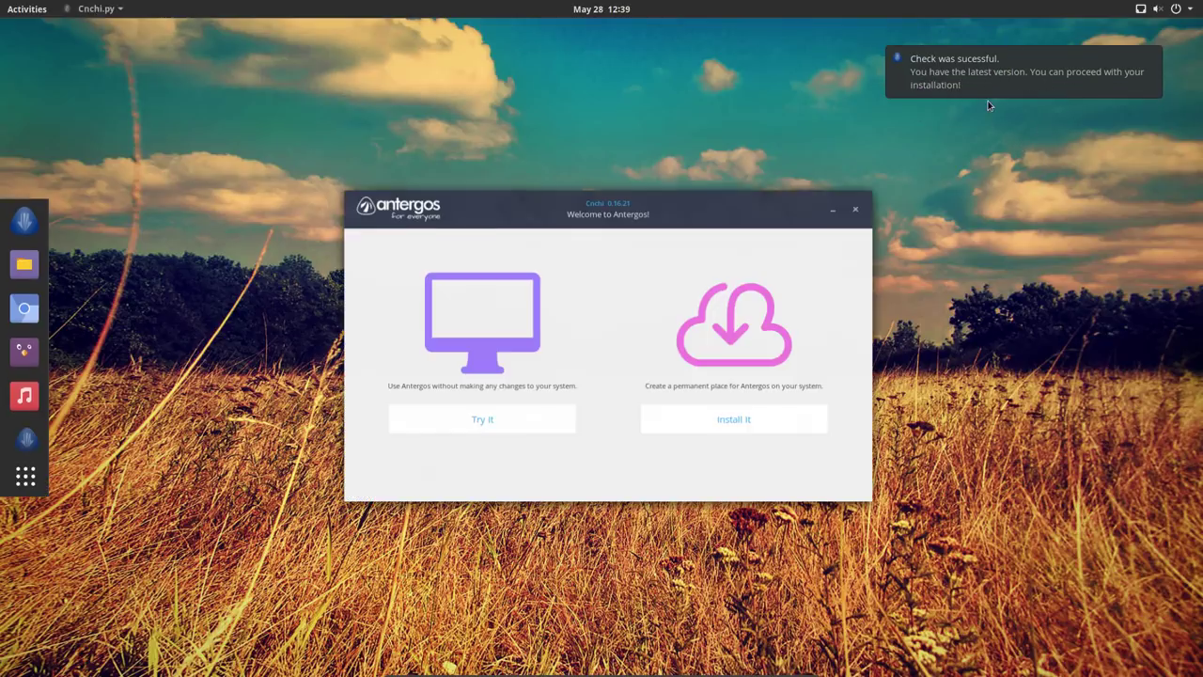
- Choose Install It in the Welcome to Antergos window
click(663, 419)
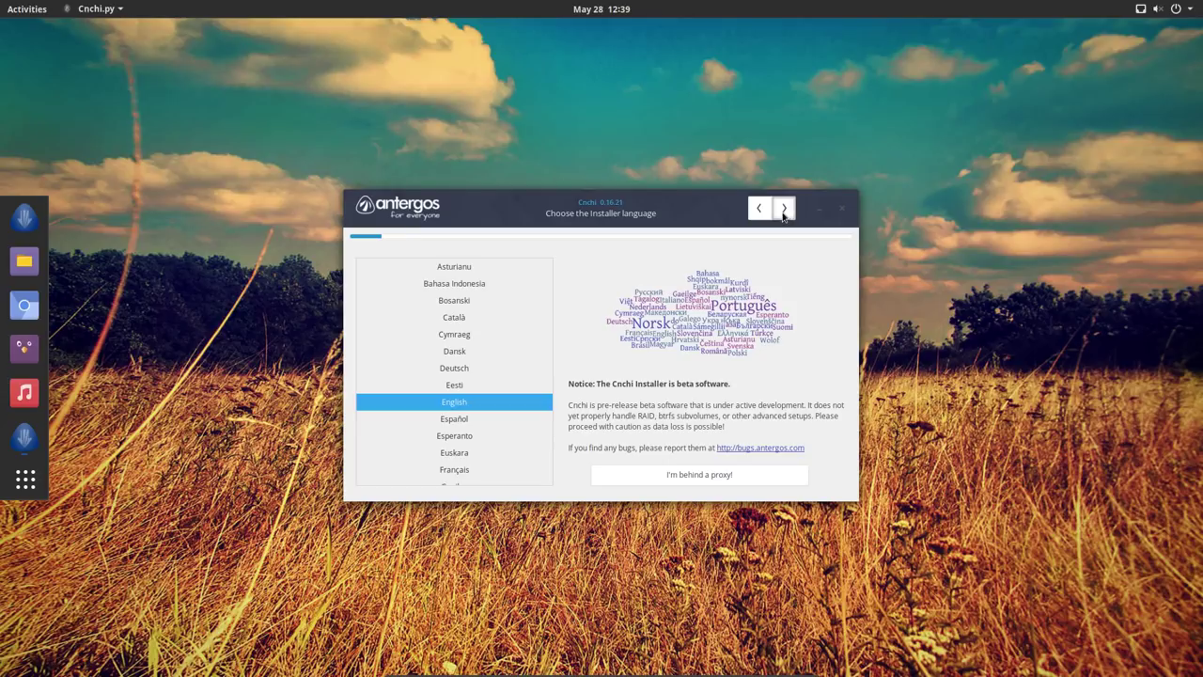
- Accept English, system check, location and Europe/Brussels timezone, then choose the Belgian keyboard layout
click(784, 209)
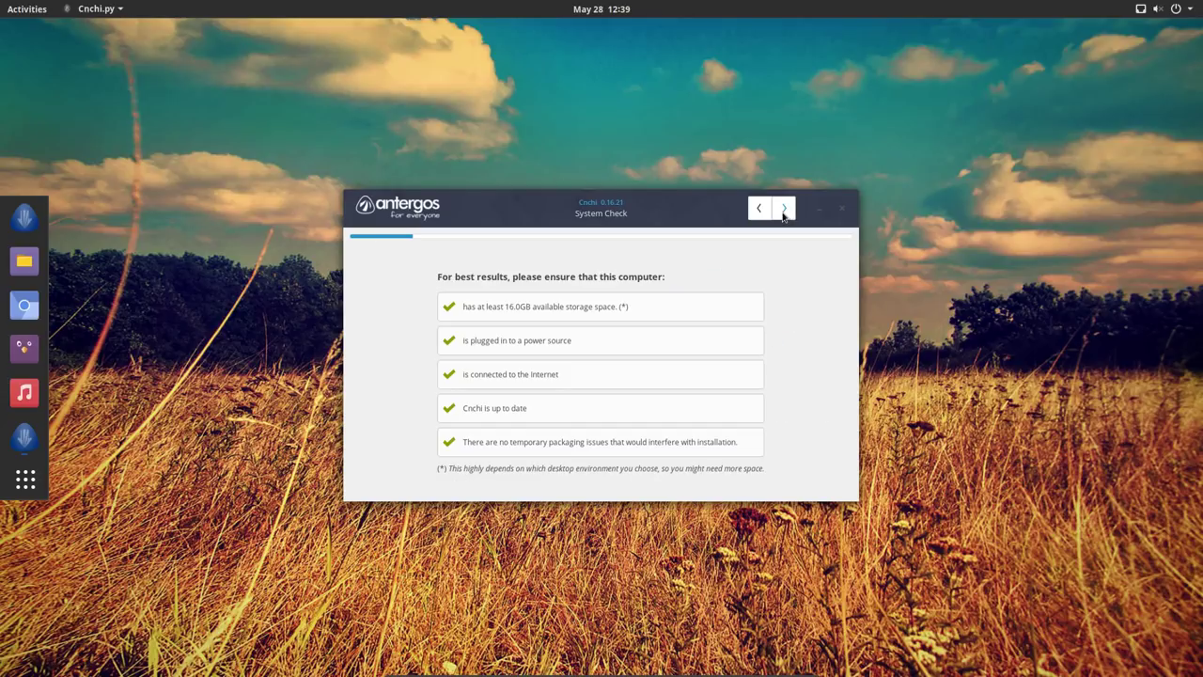
click(784, 209)
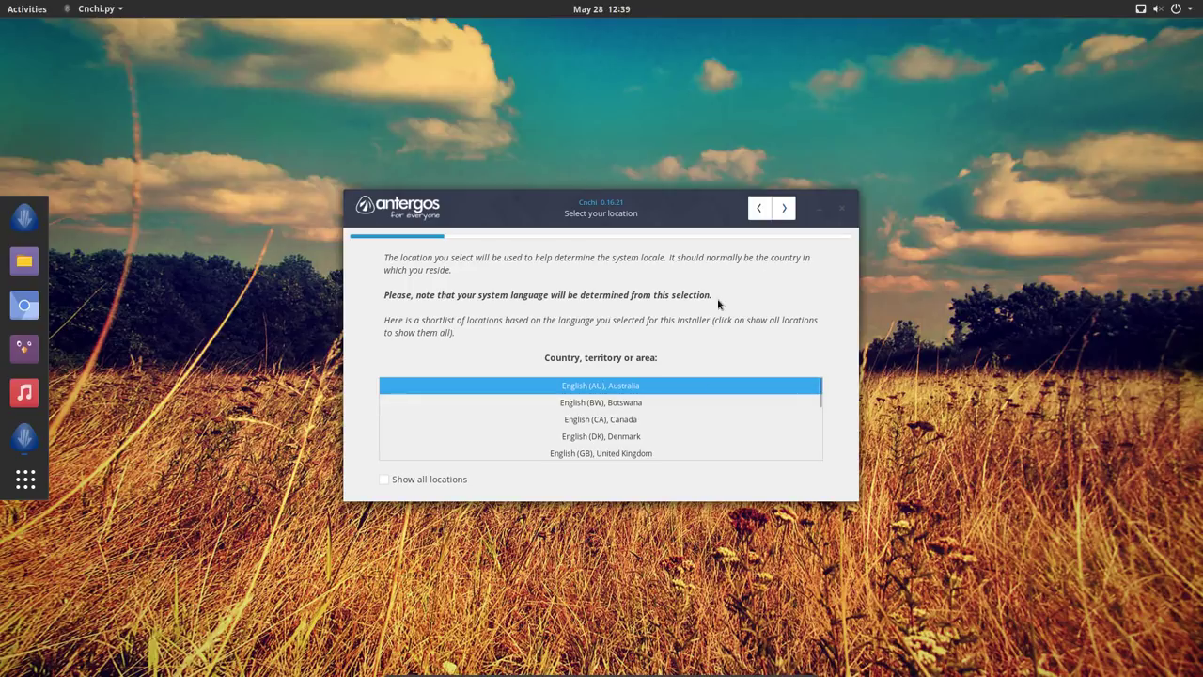
click(780, 210)
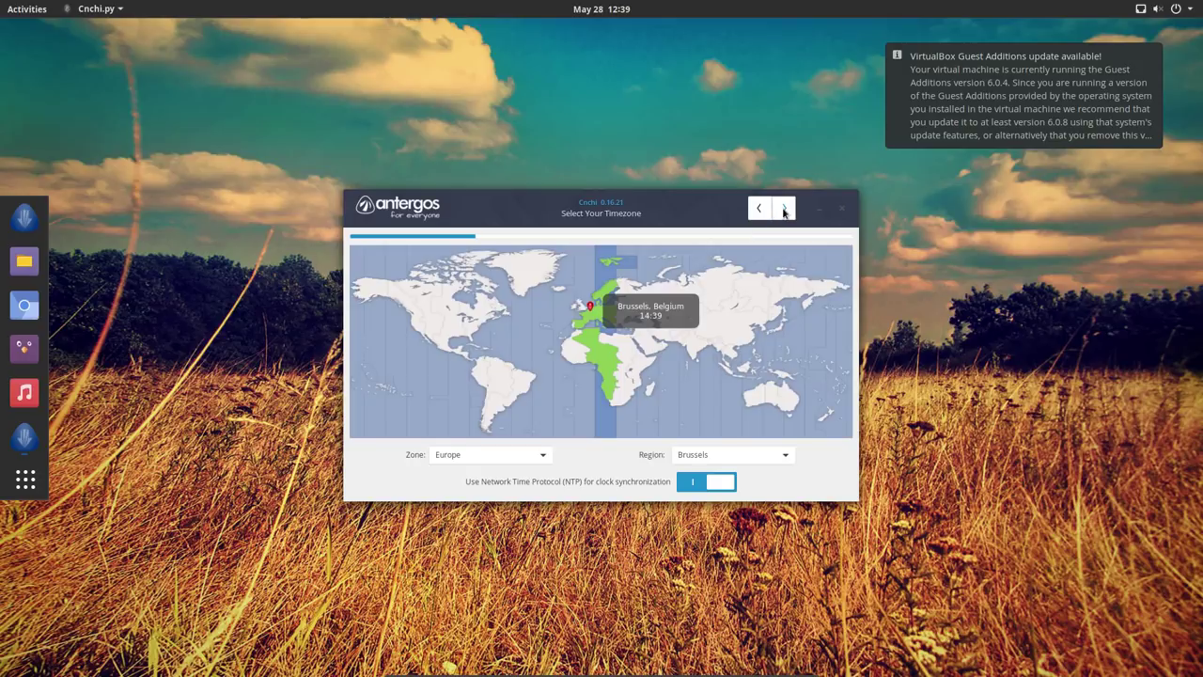
click(784, 209)
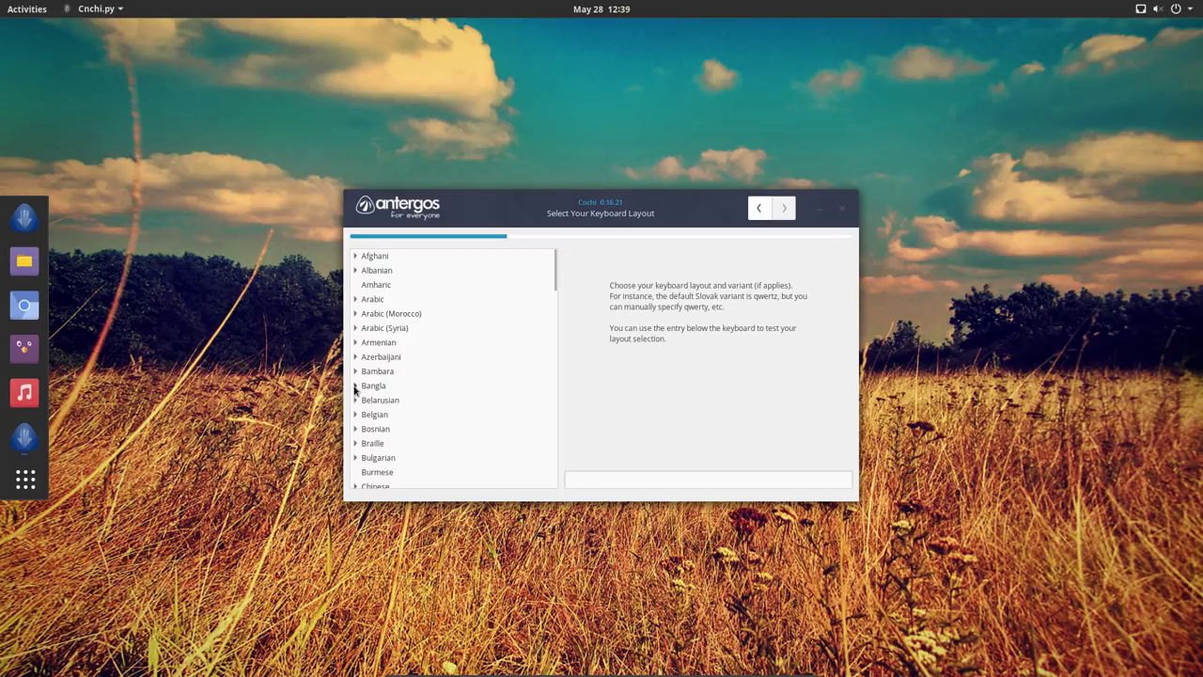
click(357, 414)
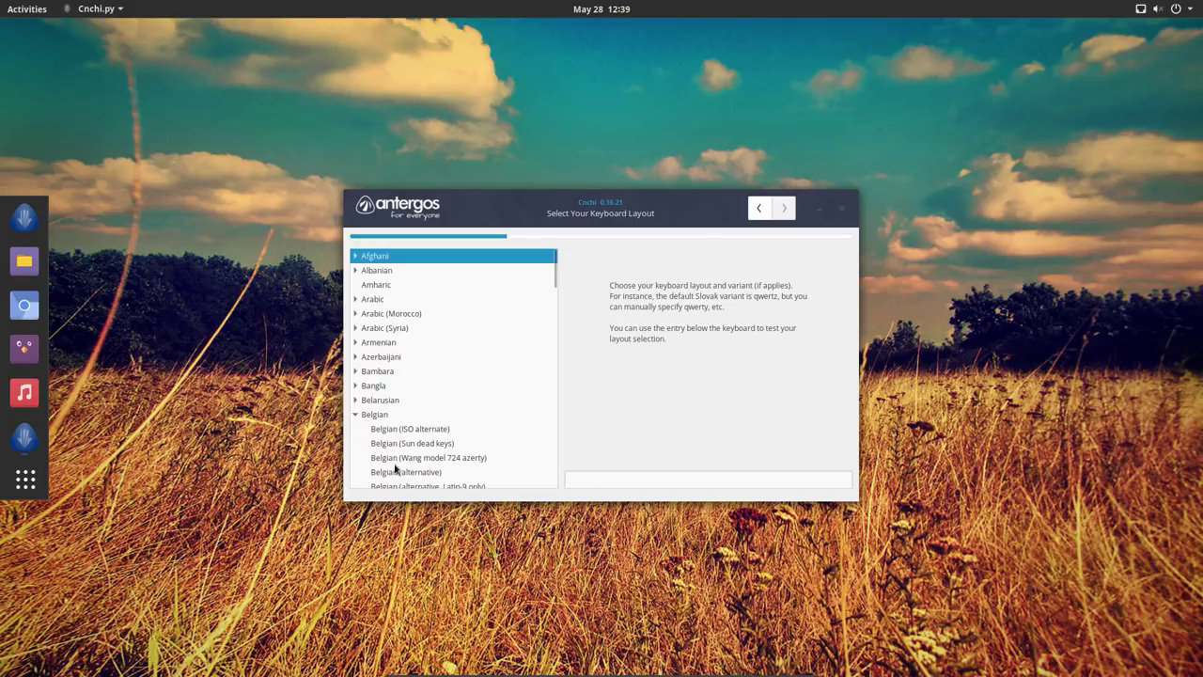
click(388, 414)
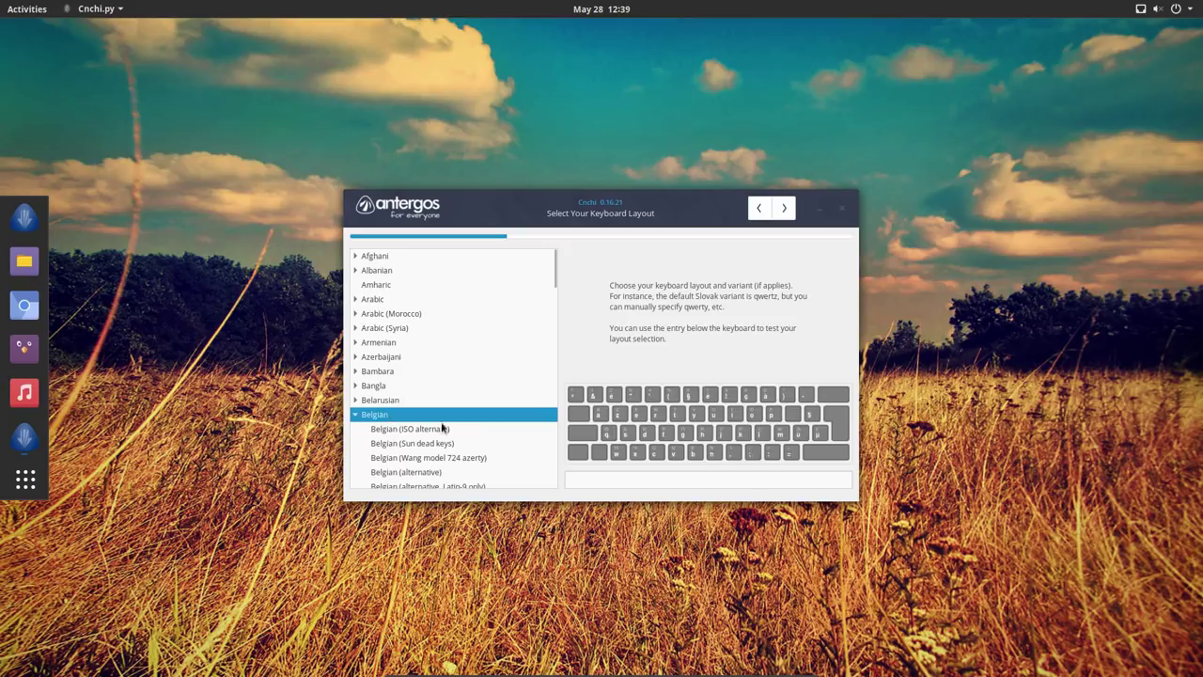
click(784, 208)
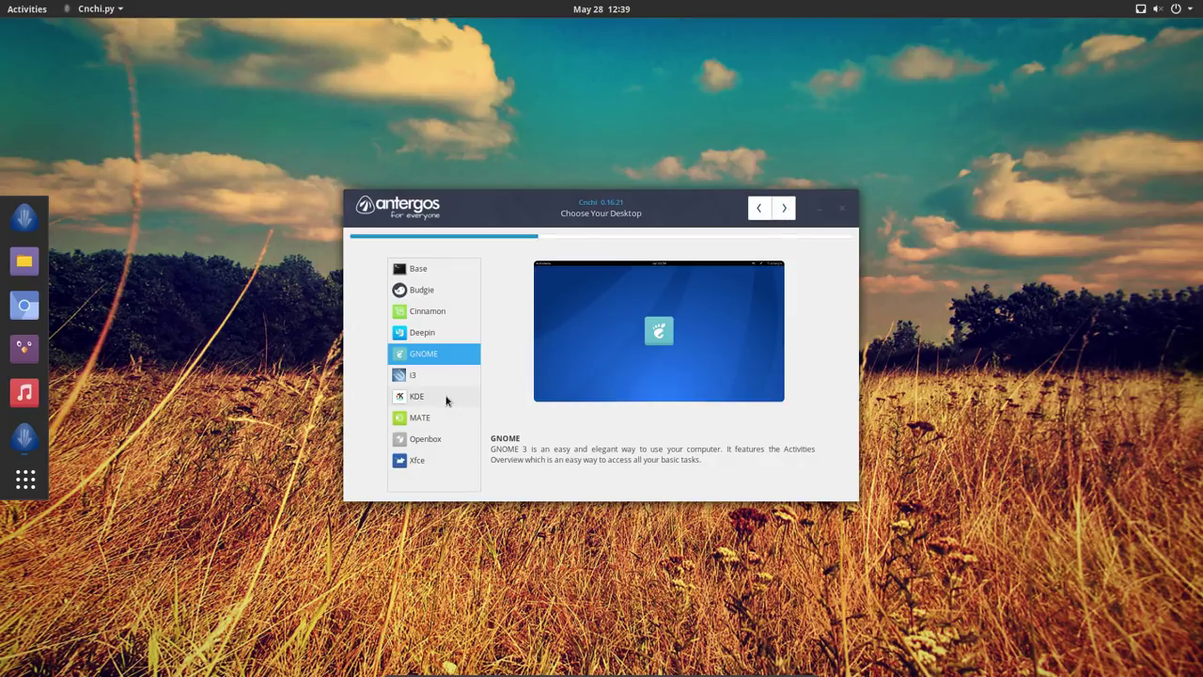
- Select Xfce on the Choose Your Desktop page and continue
click(436, 460)
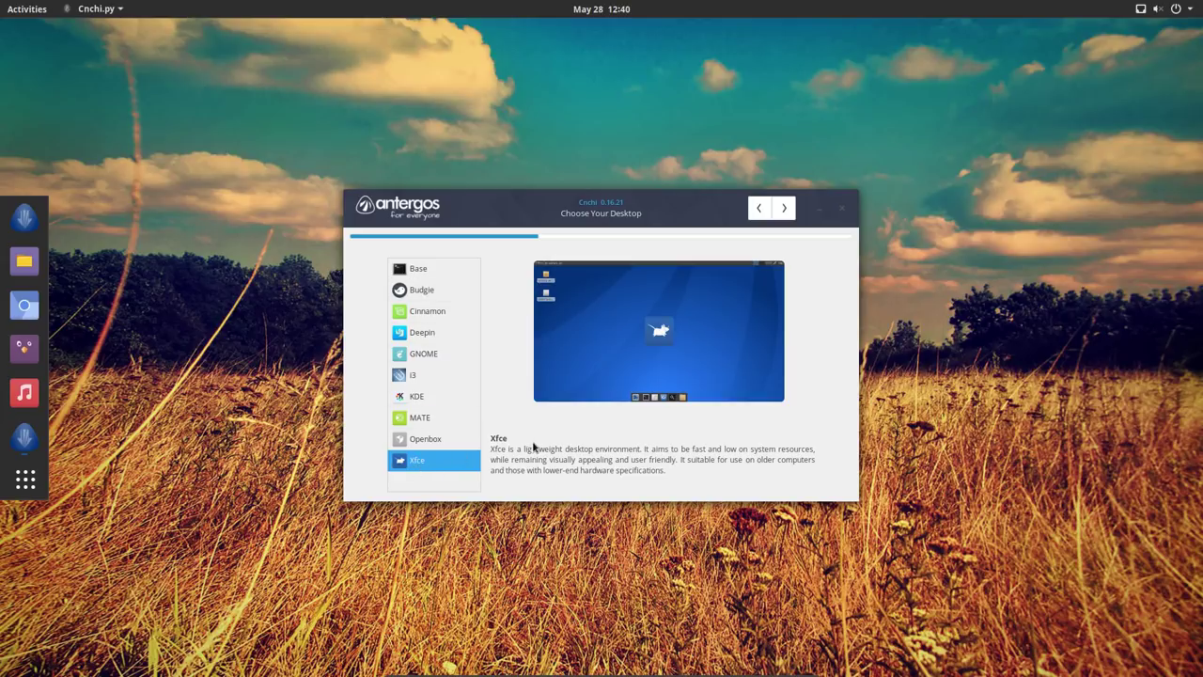
click(785, 210)
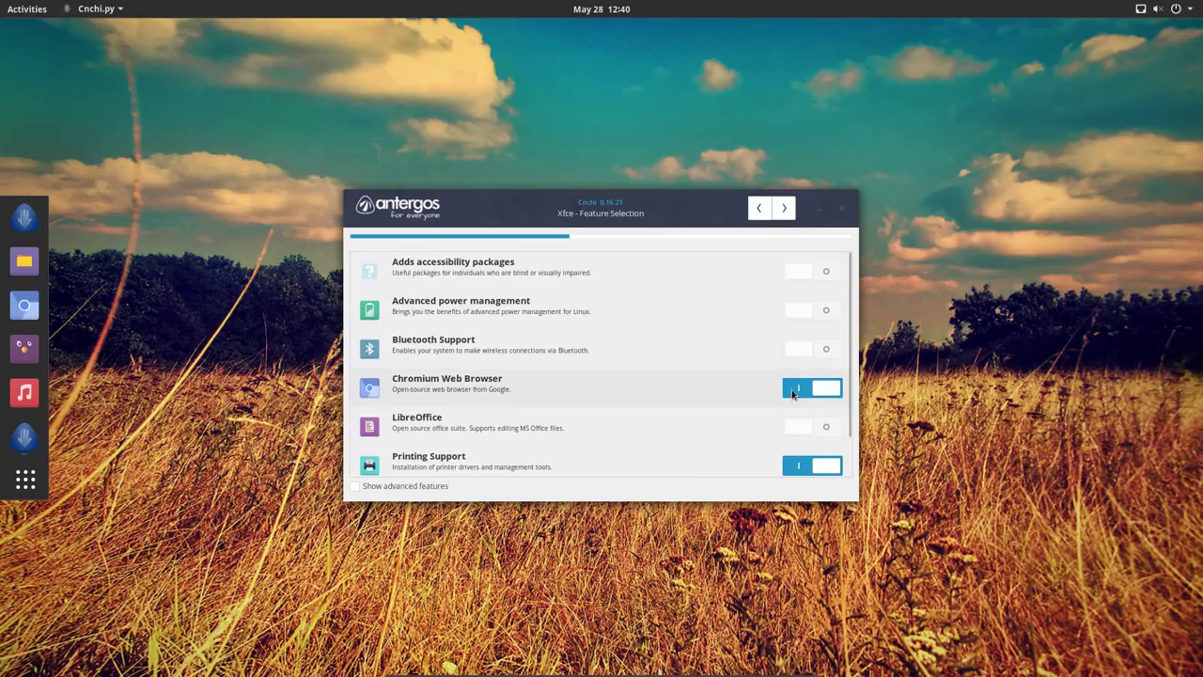
- Deselect the Chromium Web Browser and Printing Support features and continue
click(793, 393)
scroll(722, 418, down, 1)
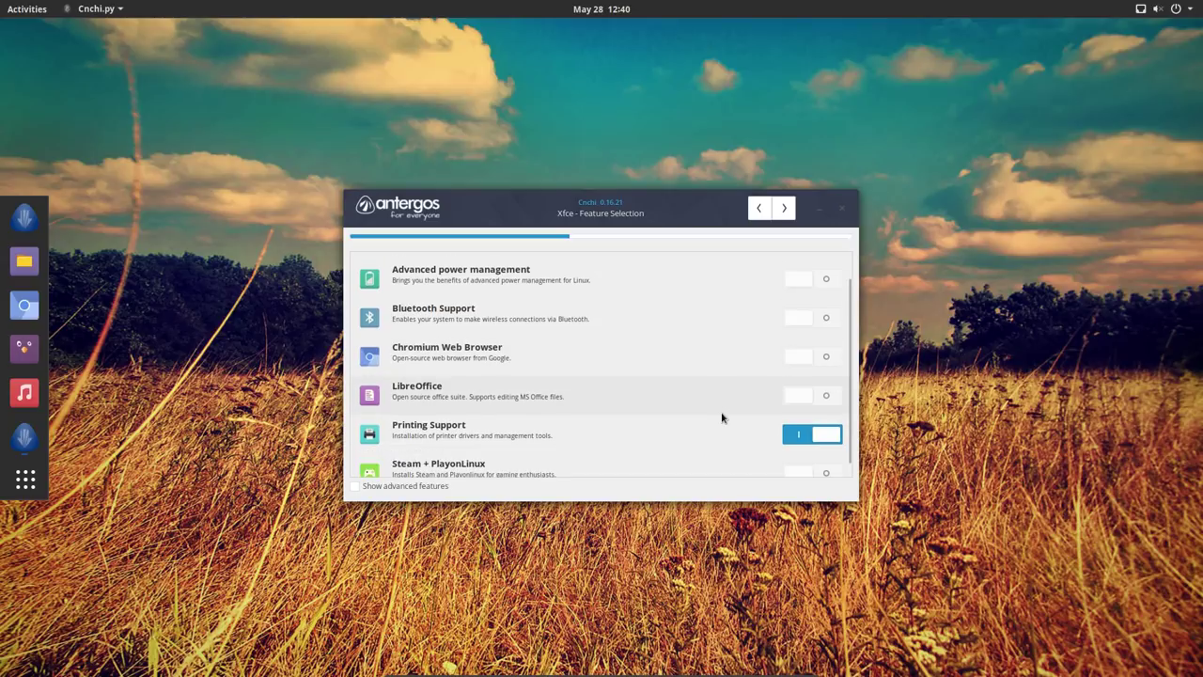
click(719, 429)
scroll(716, 430, down, 1)
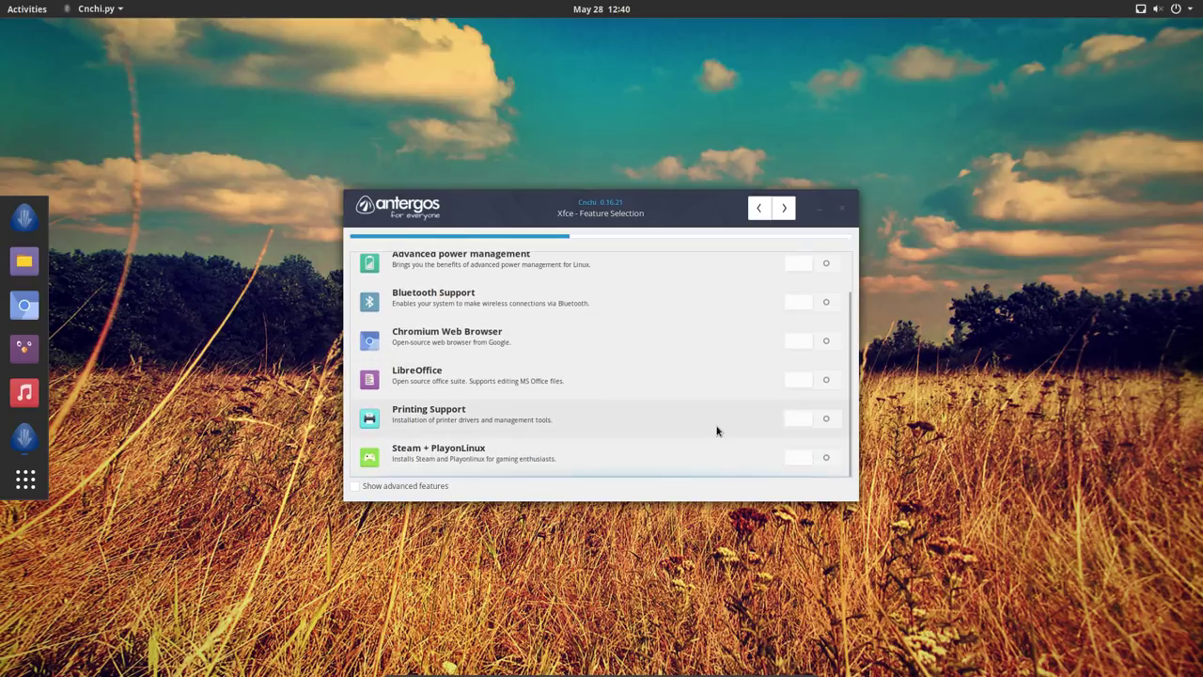
click(784, 209)
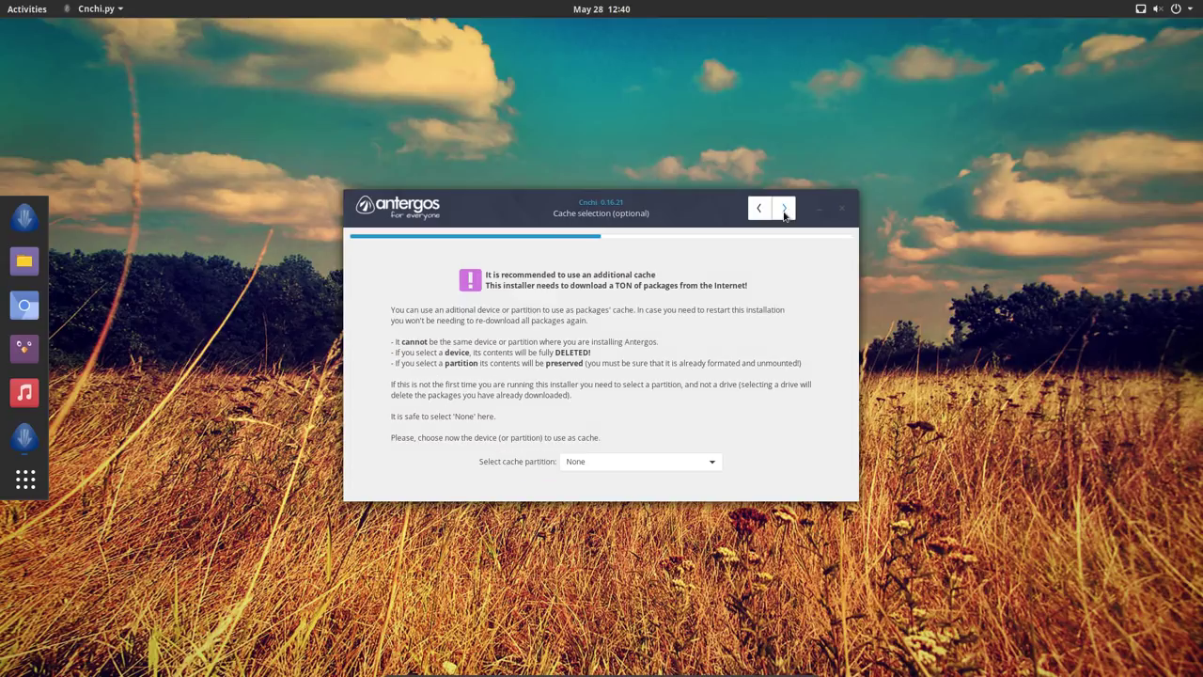
- Keep None as the cache partition and accept automatic mirror sorting
click(600, 462)
click(599, 461)
click(783, 210)
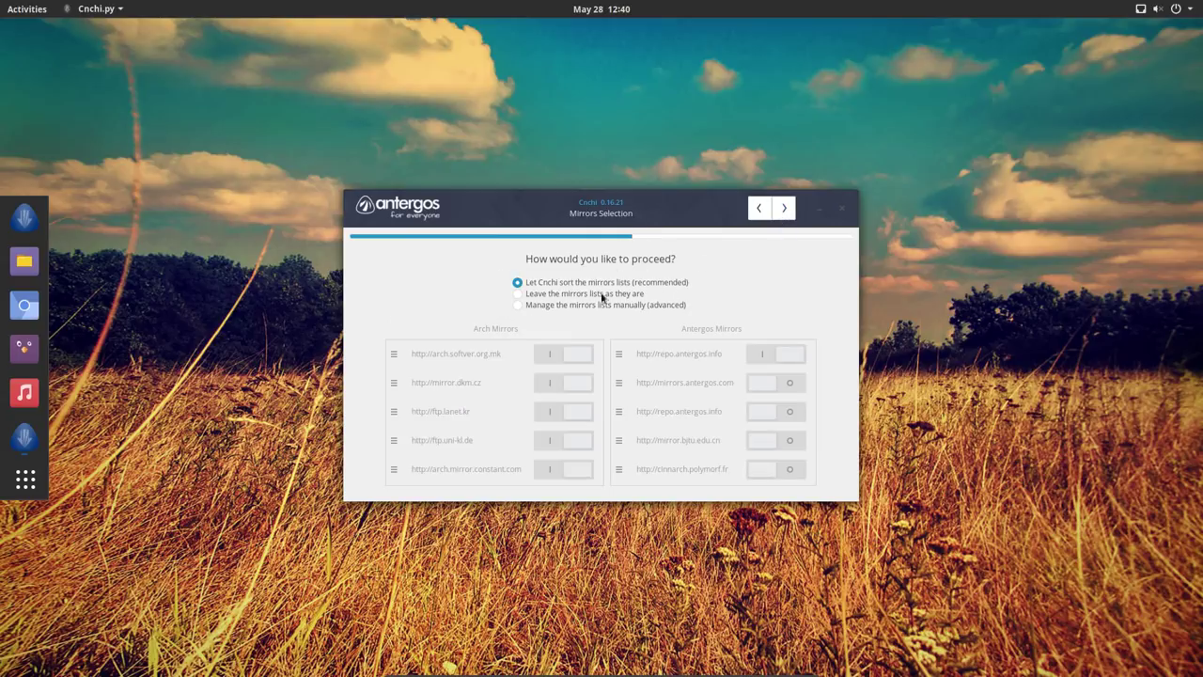
click(786, 208)
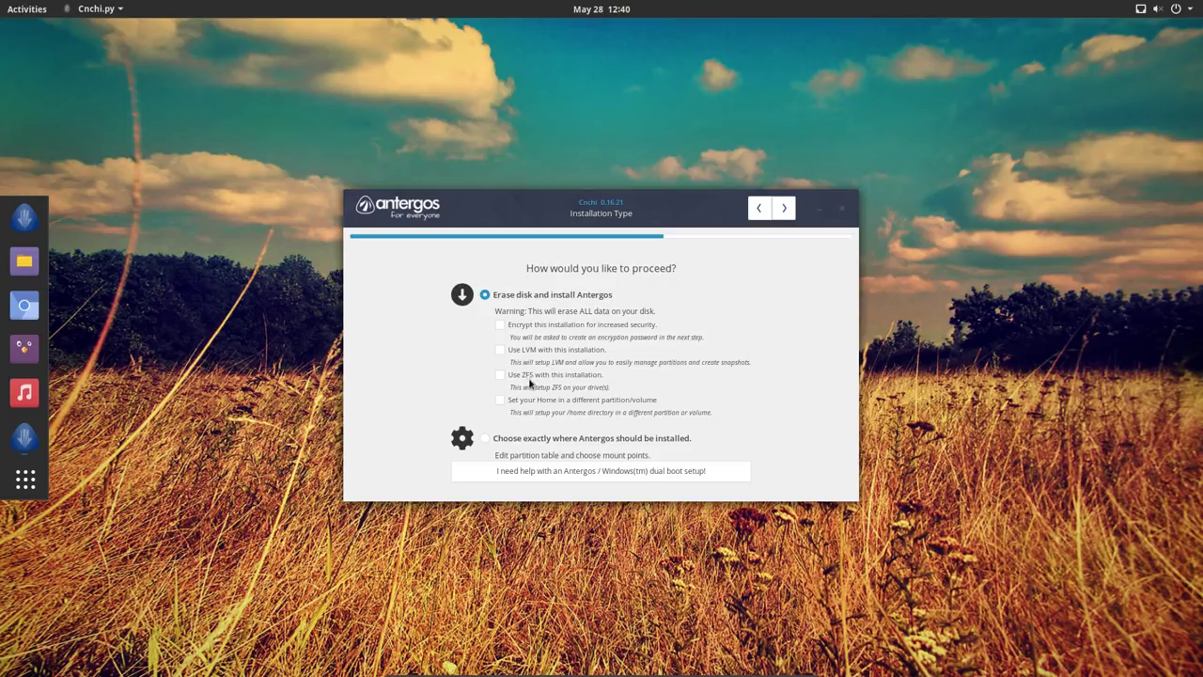
- Accept erasing the disk, then enter the user's full name, computer name Antergos and username
click(784, 208)
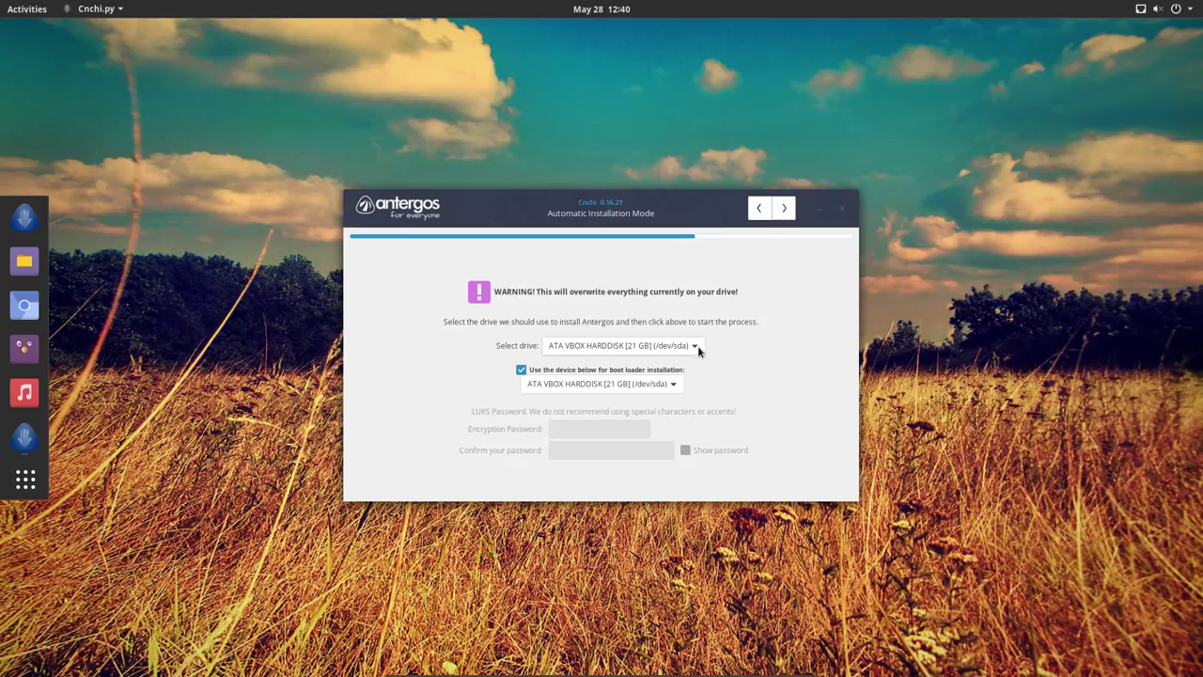
click(784, 208)
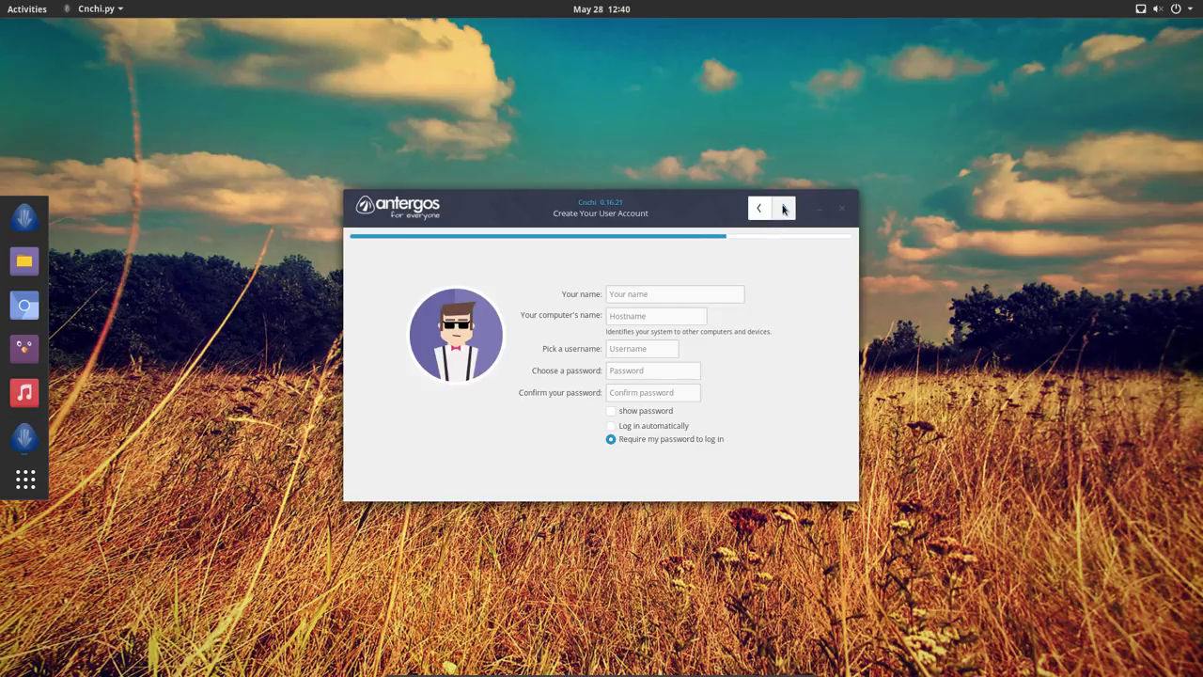
click(630, 297)
text(erik)
key(Tab)
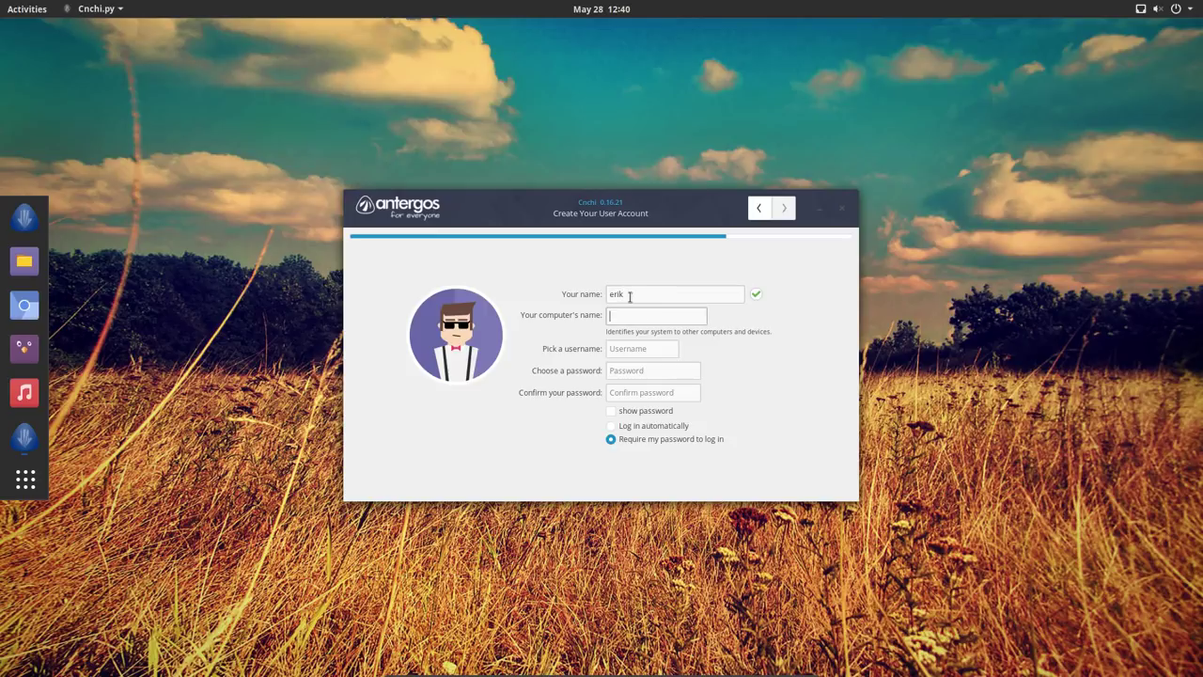
text(Antergos)
key(Tab)
text(erik)
- Enter and confirm the account password, enable automatic login, and continue
key(Tab)
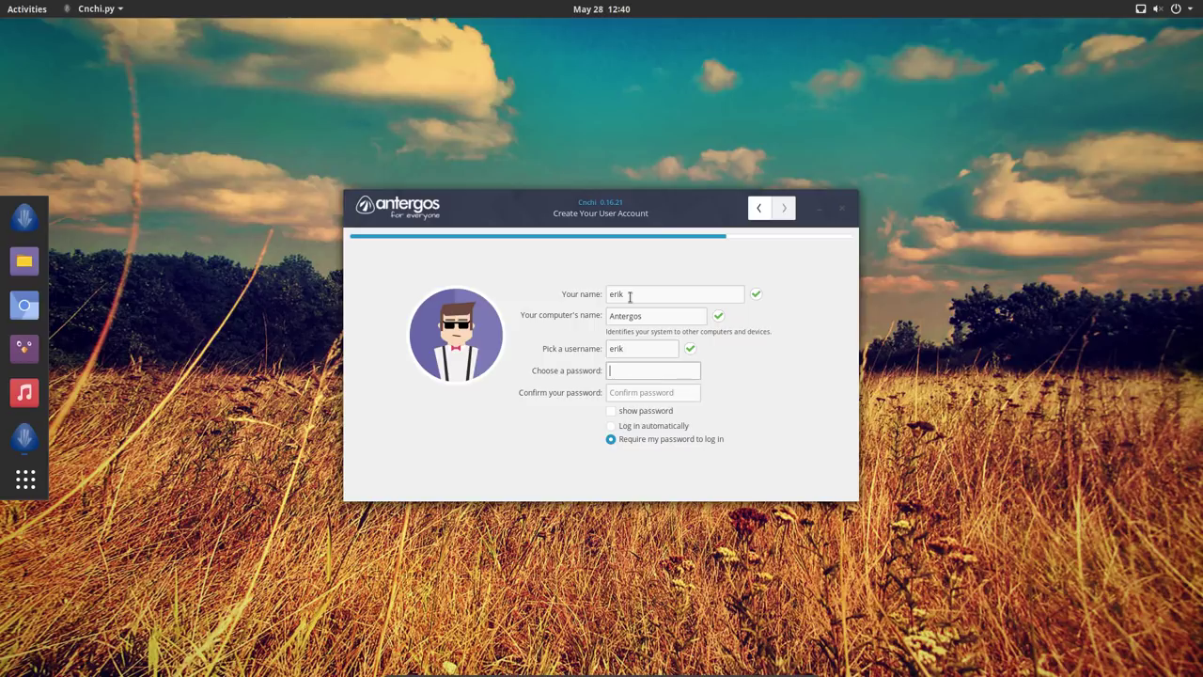
key(Tab)
key(Tab)
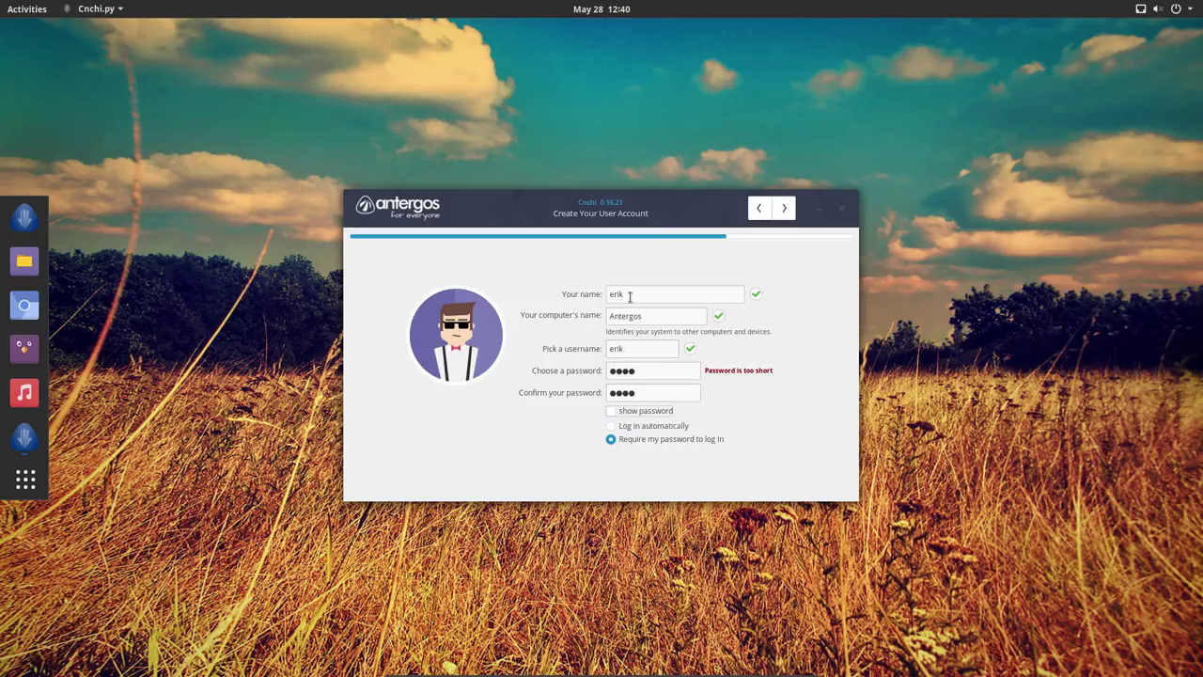
click(628, 413)
click(629, 414)
click(663, 425)
click(784, 207)
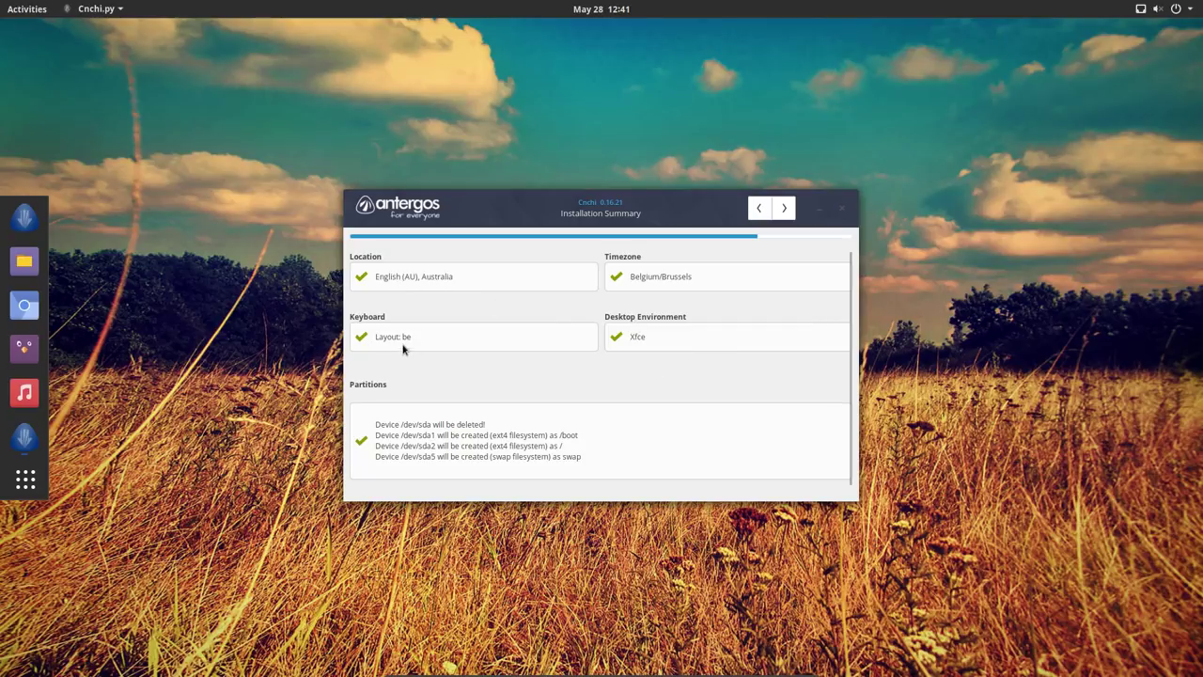
- Start the Antergos installation from the summary, confirming Yes, and move the installer window aside
click(782, 209)
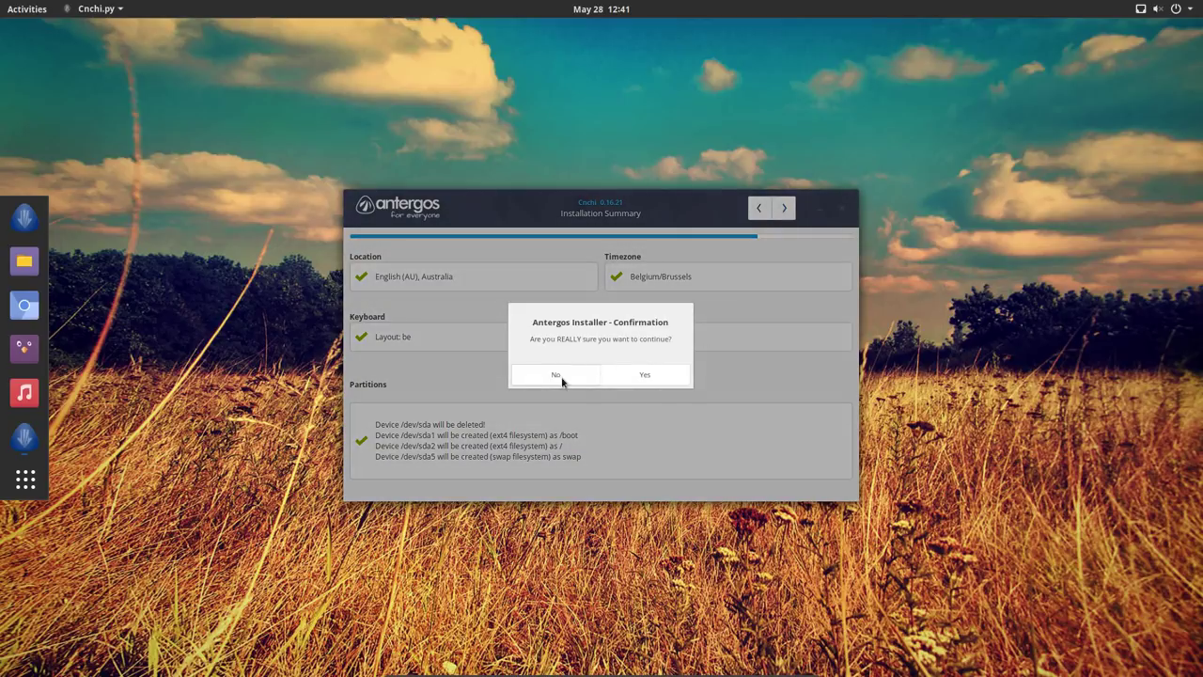
click(621, 376)
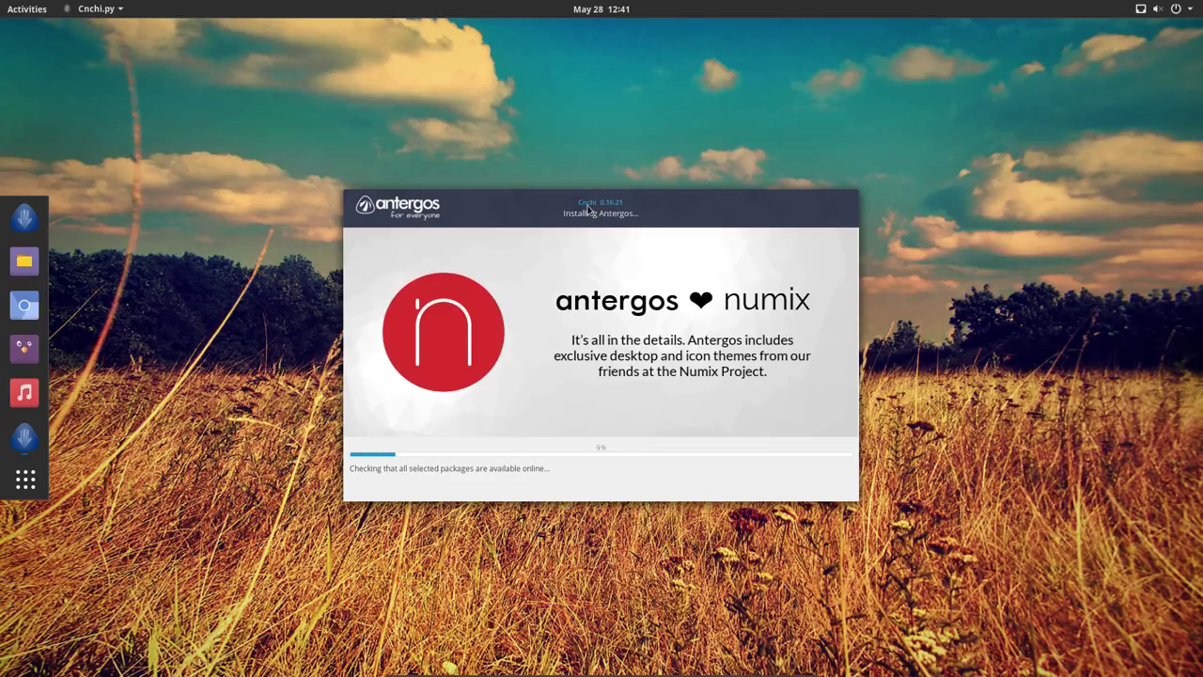
drag(594, 208, 920, 65)
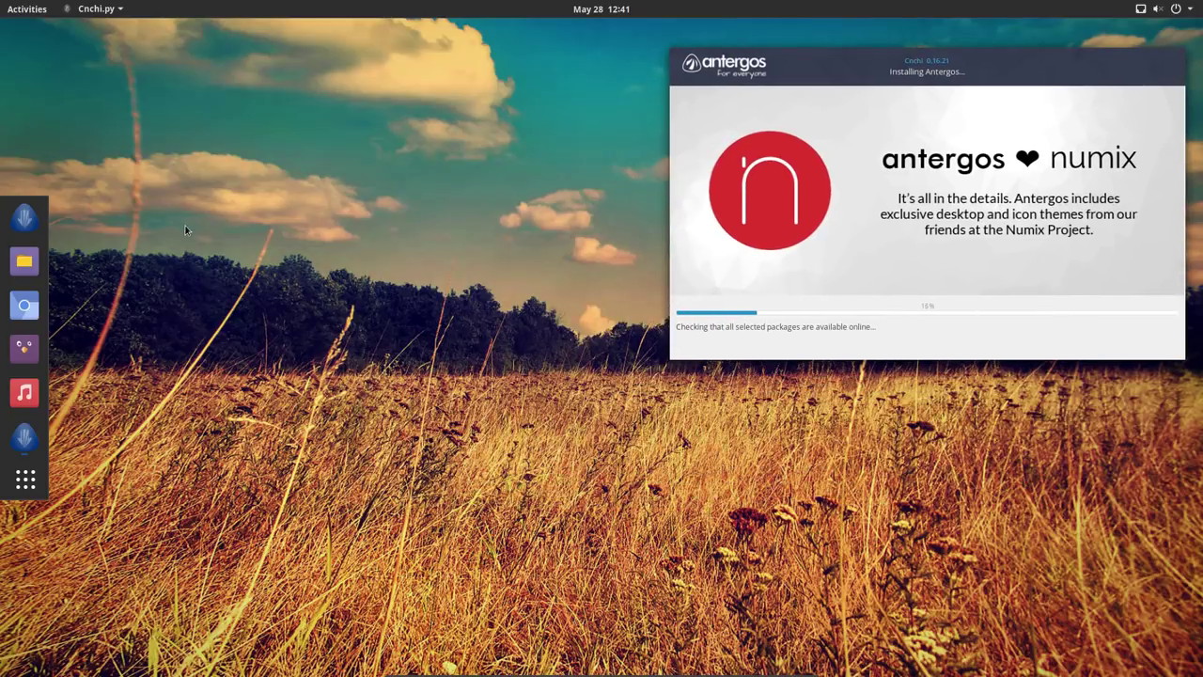
- Browse the Activities application grid, return to the installer, and exit full-screen with Host+F
click(20, 10)
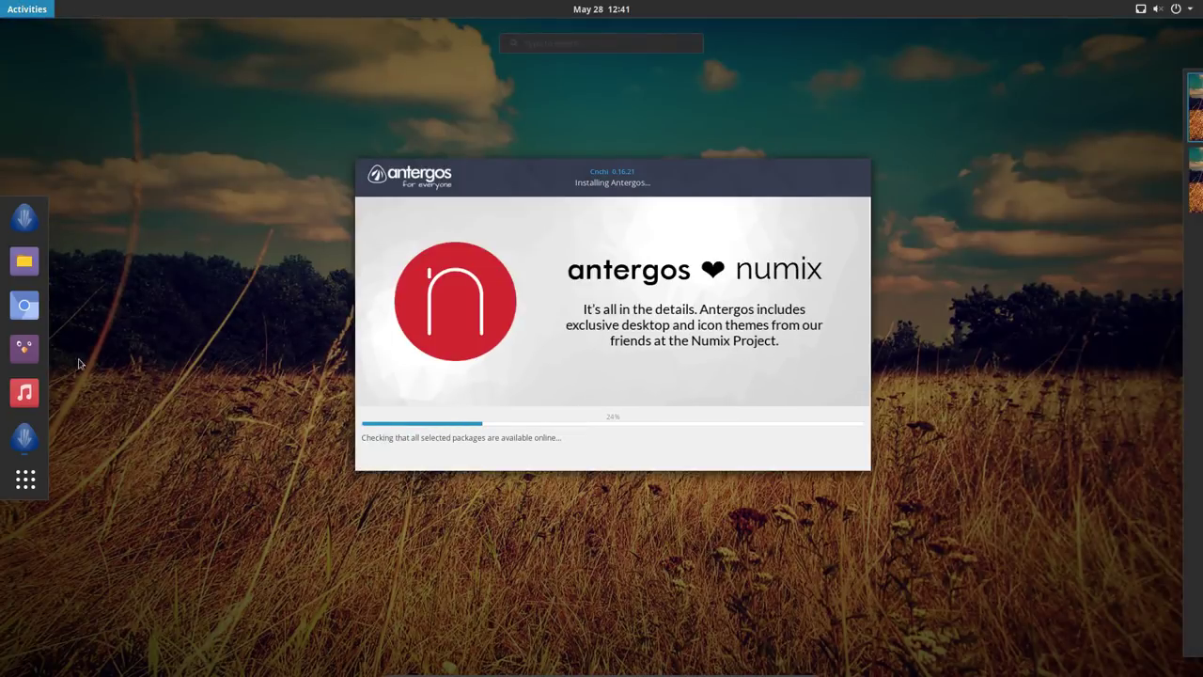
click(19, 489)
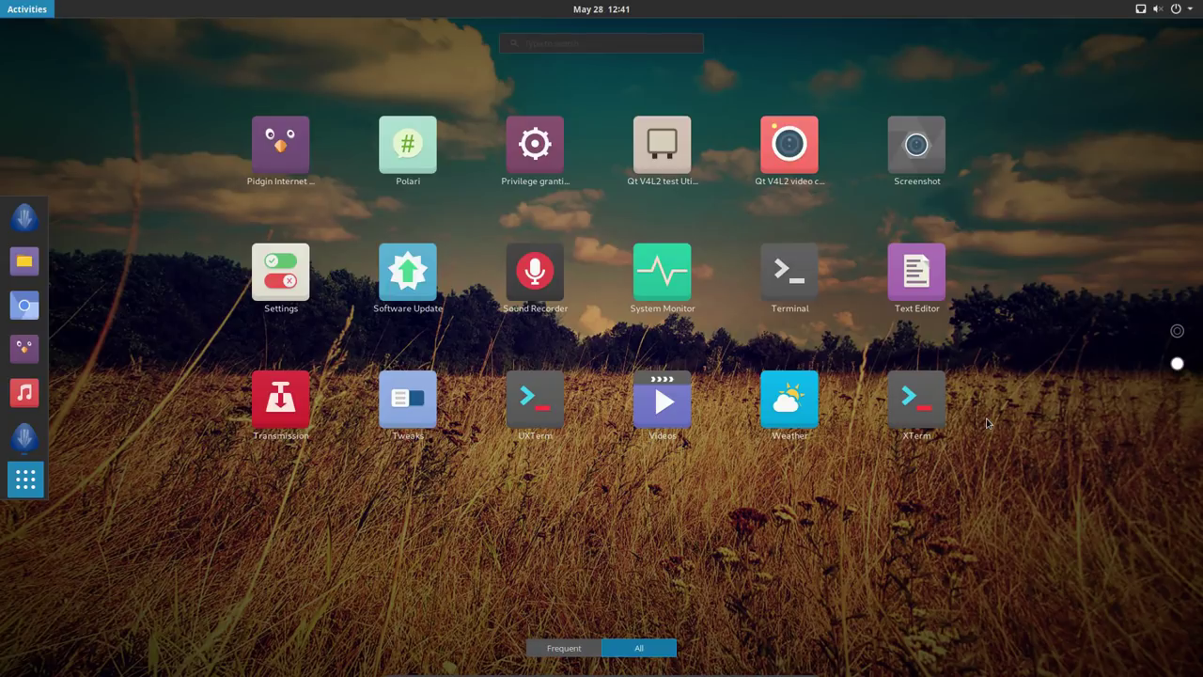
scroll(987, 423, up, 1)
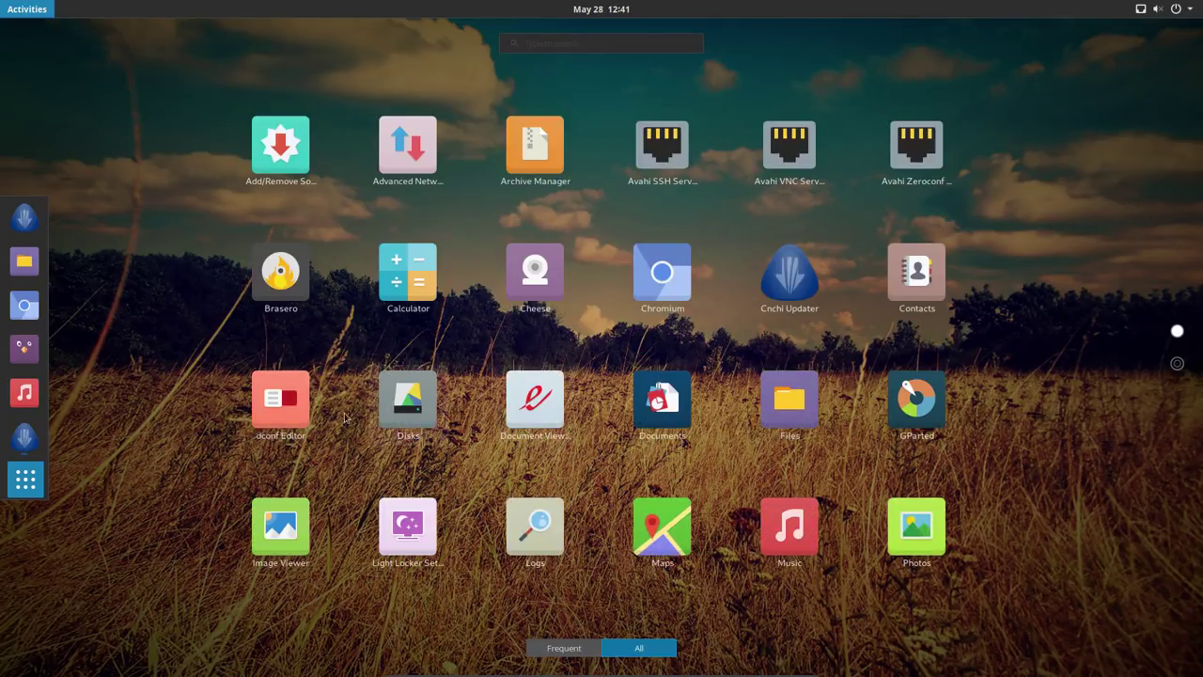
click(209, 449)
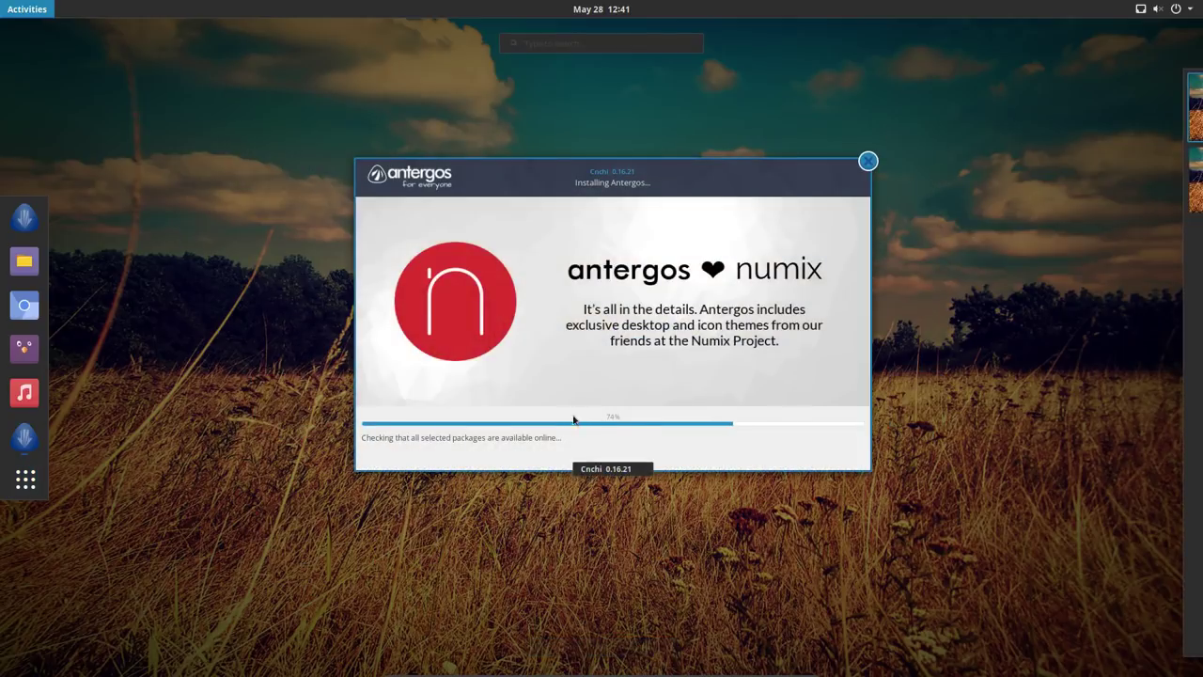
click(623, 237)
key(Control_R+f)
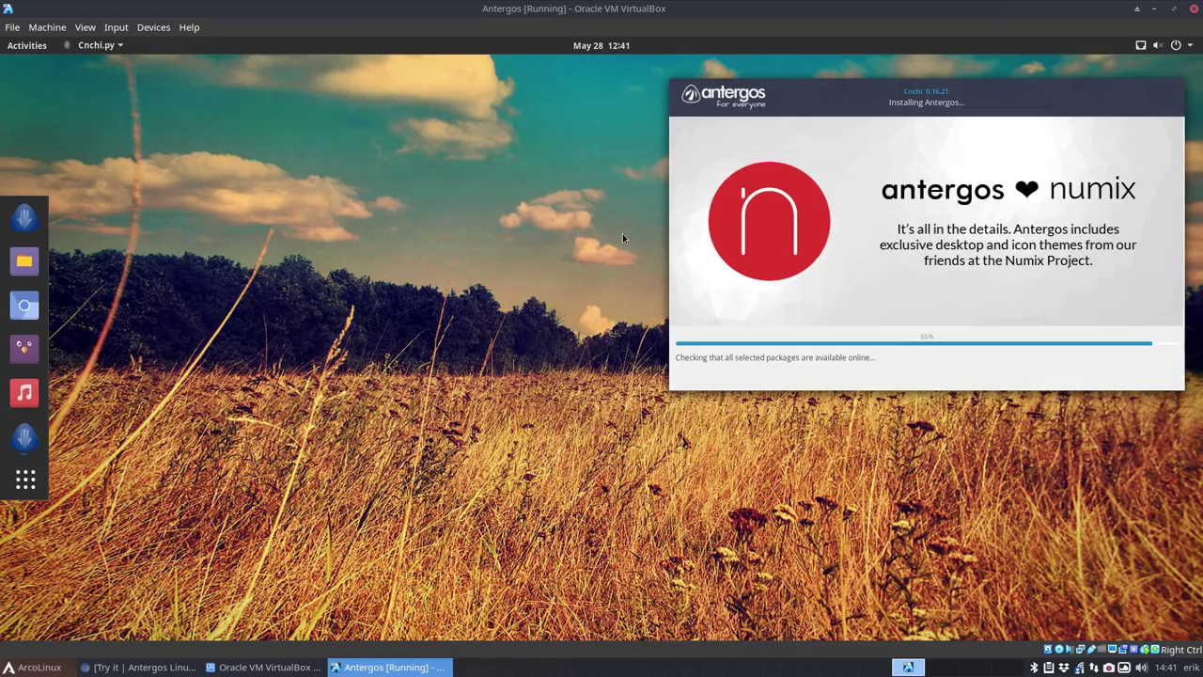
- Open and close the VM's View menu while Cnchi runs on to the restart prompt
click(87, 29)
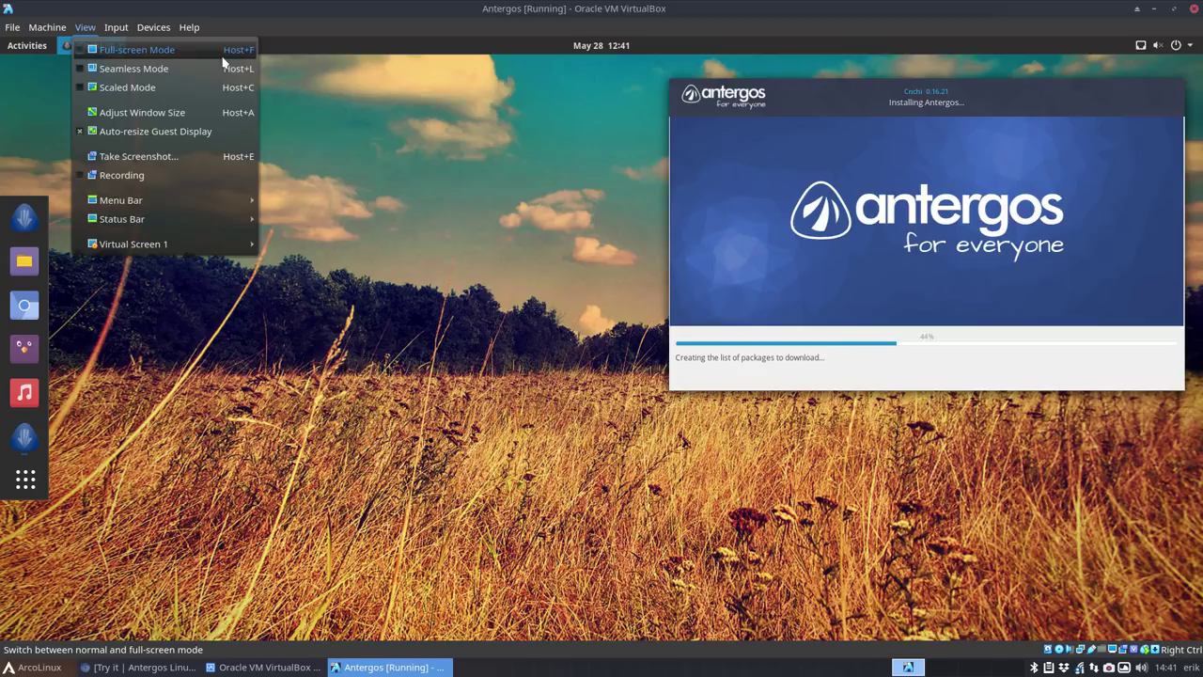
click(1111, 668)
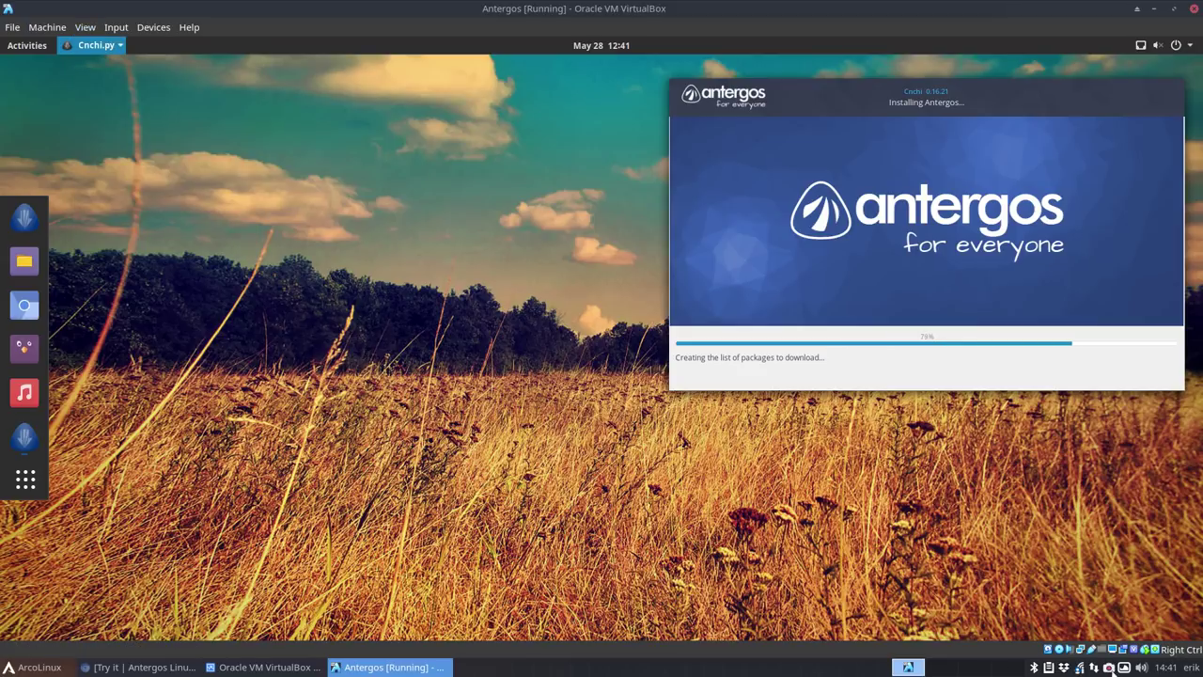
click(1112, 668)
click(1151, 567)
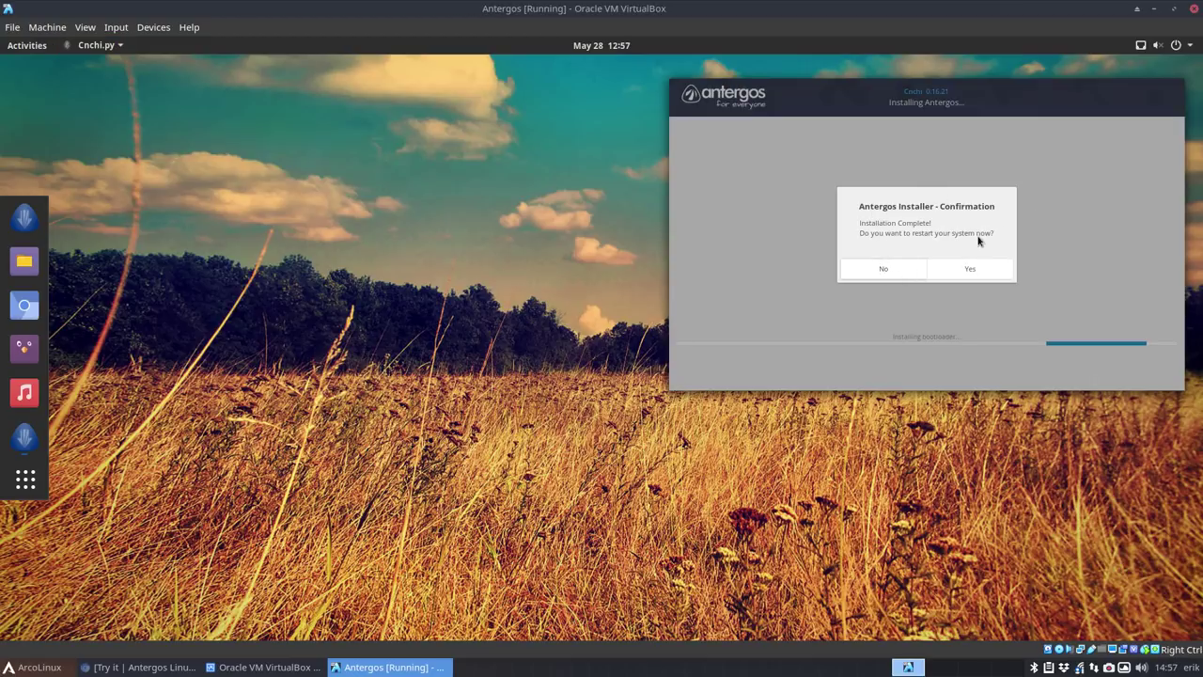
- Restart the finished install and select the Antergos VESA fallback boot entry
click(970, 269)
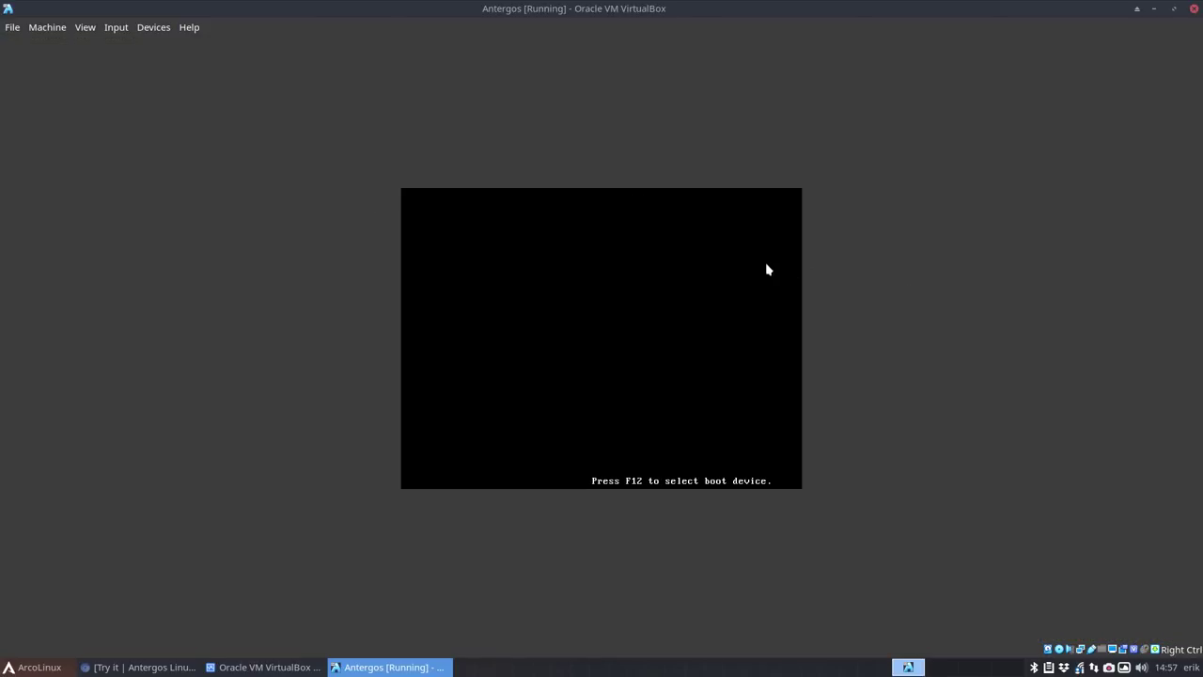
key(Control_R+f)
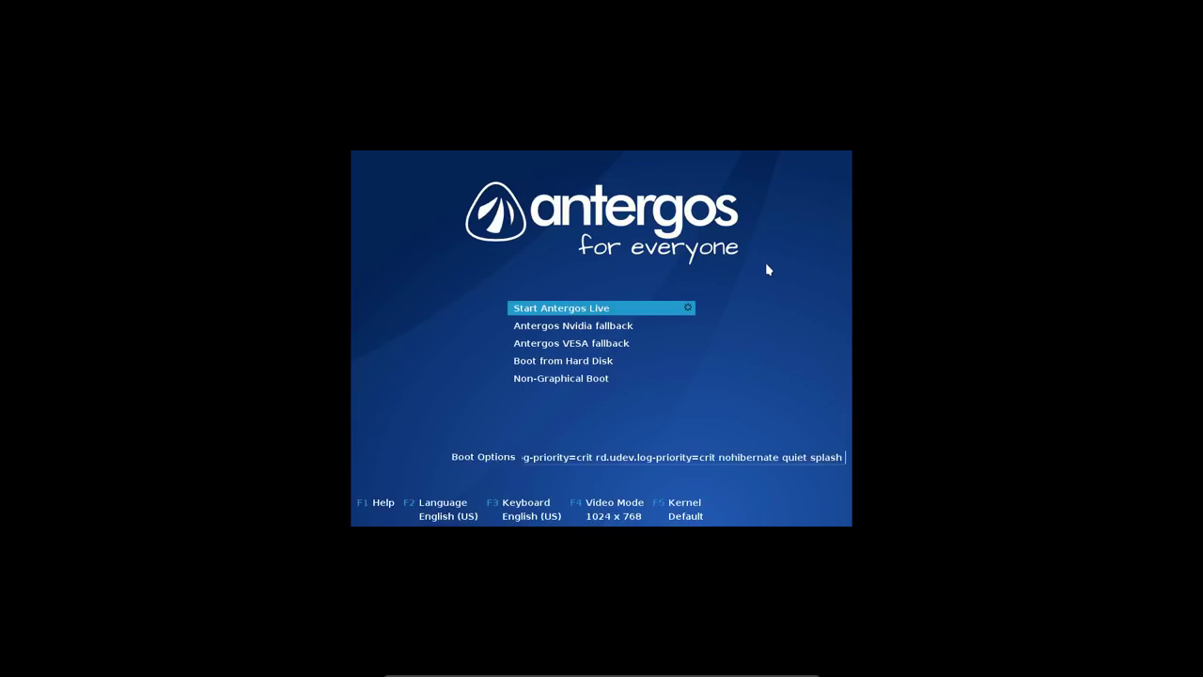
key(Down)
key(Down)
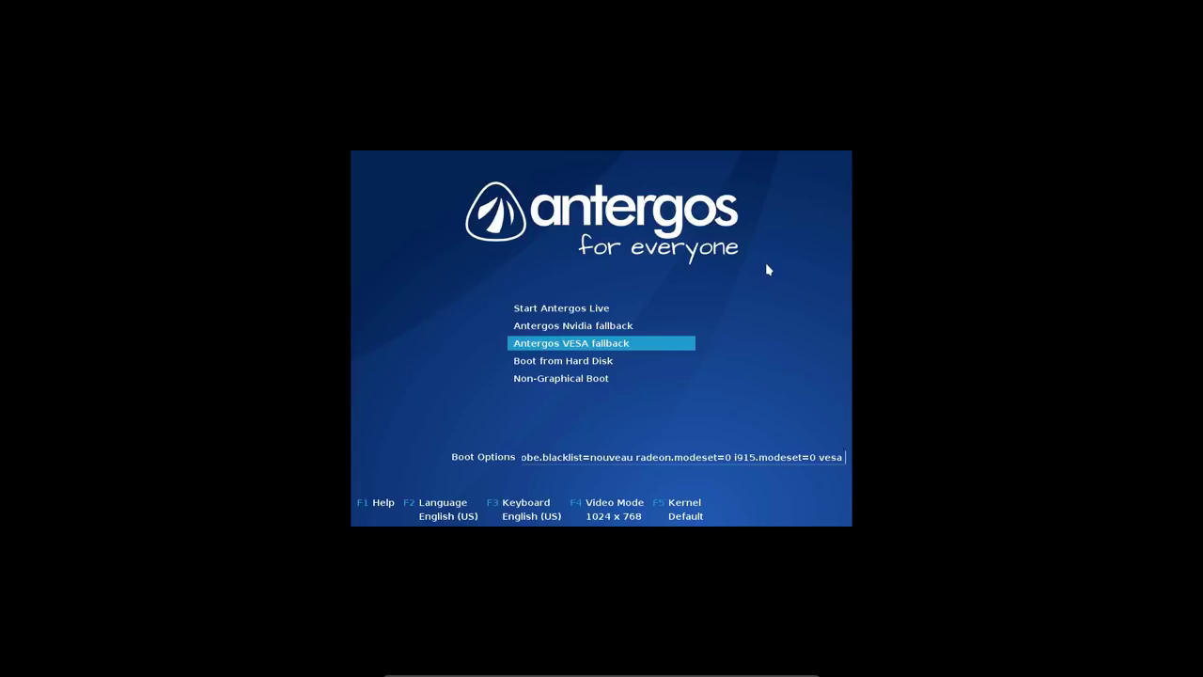
key(Control_R+f)
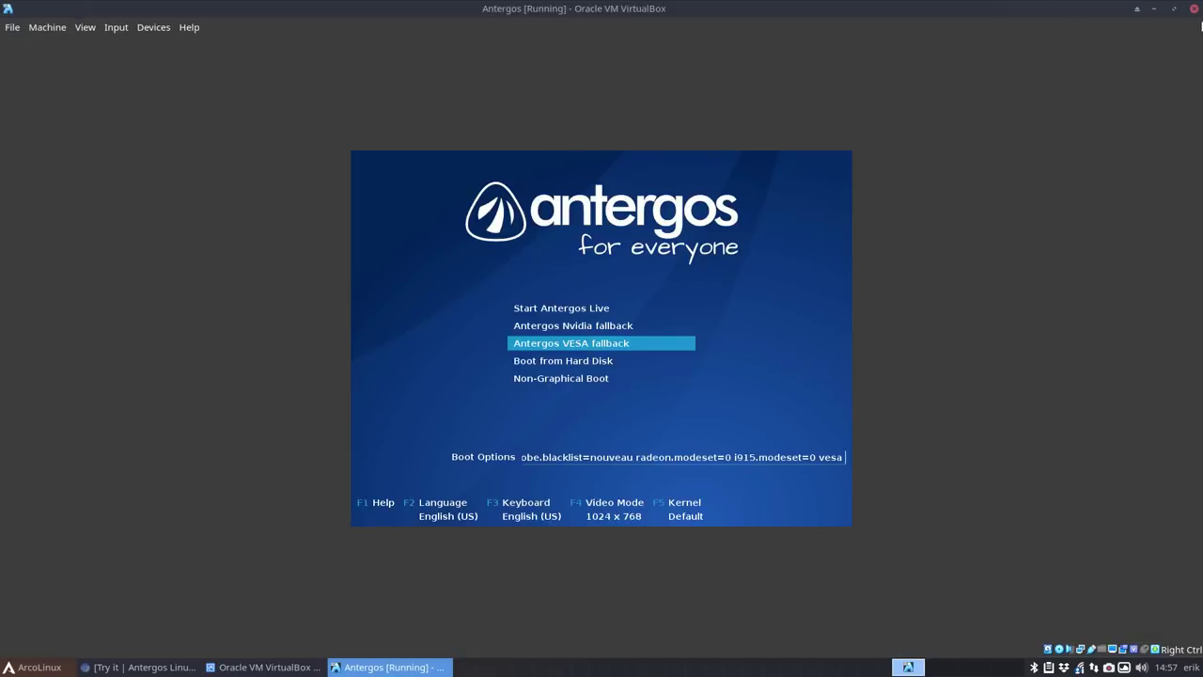
- Power off the Antergos VM and bring up the optical drive's disk choices
click(1192, 9)
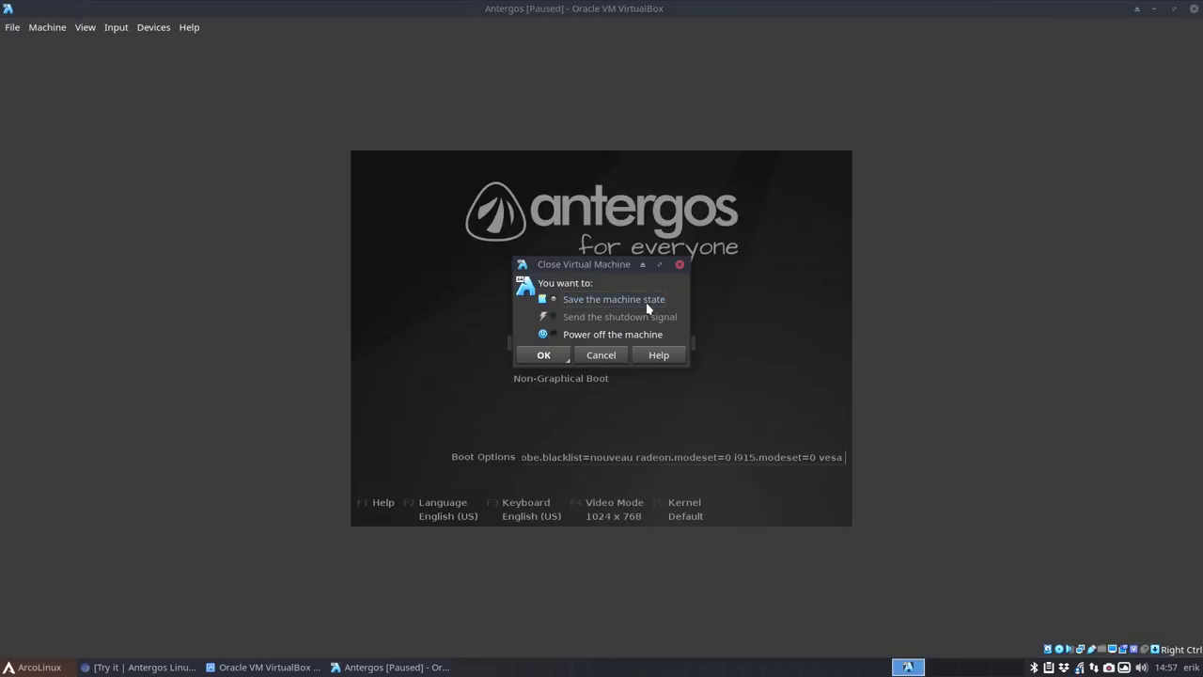
click(577, 334)
click(543, 355)
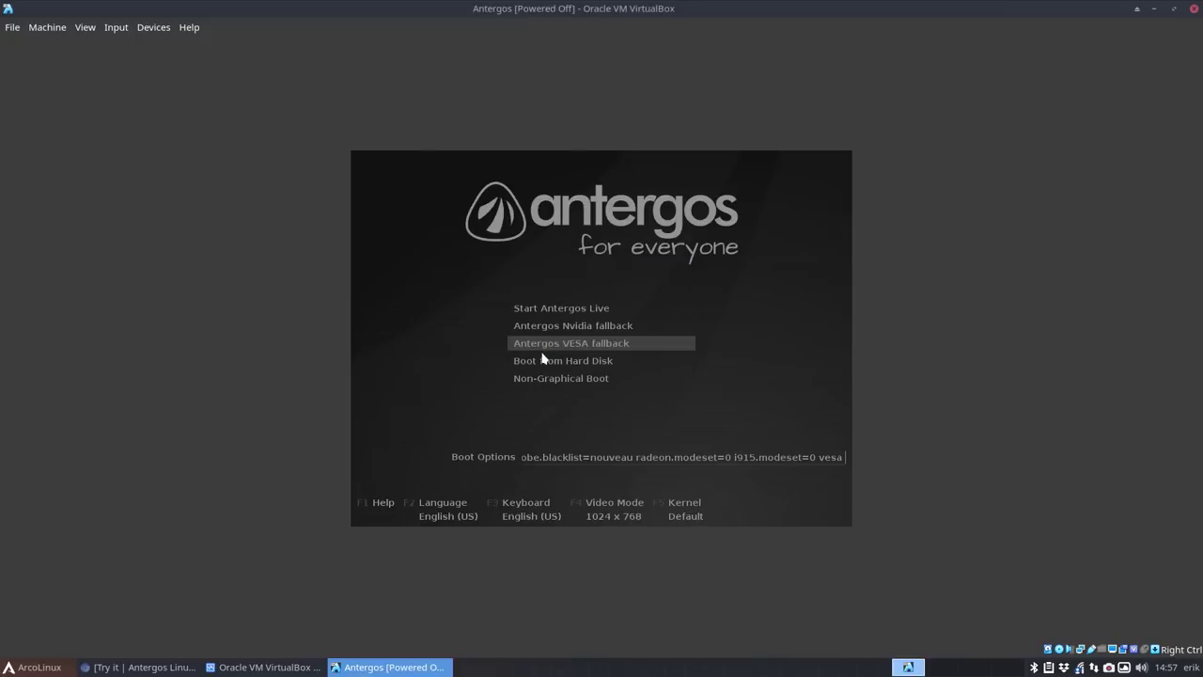
click(559, 347)
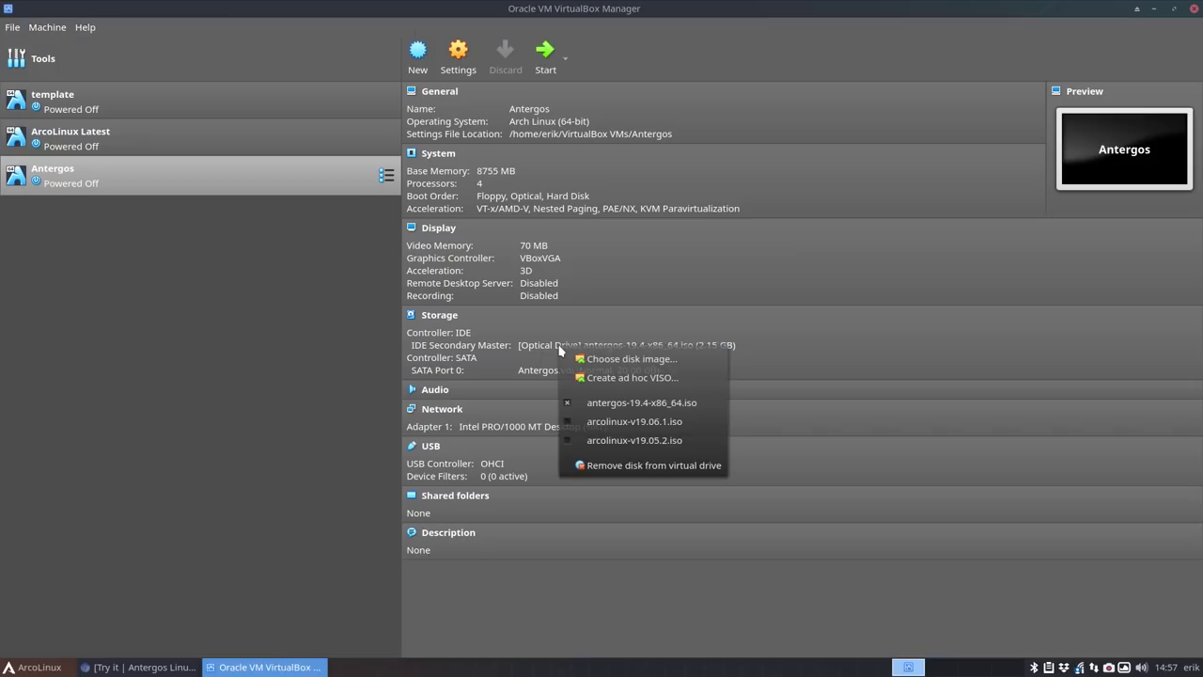
- Eject antergos-19.4-x86_64.iso and start the Antergos VM in full-screen
click(628, 402)
double_click(89, 176)
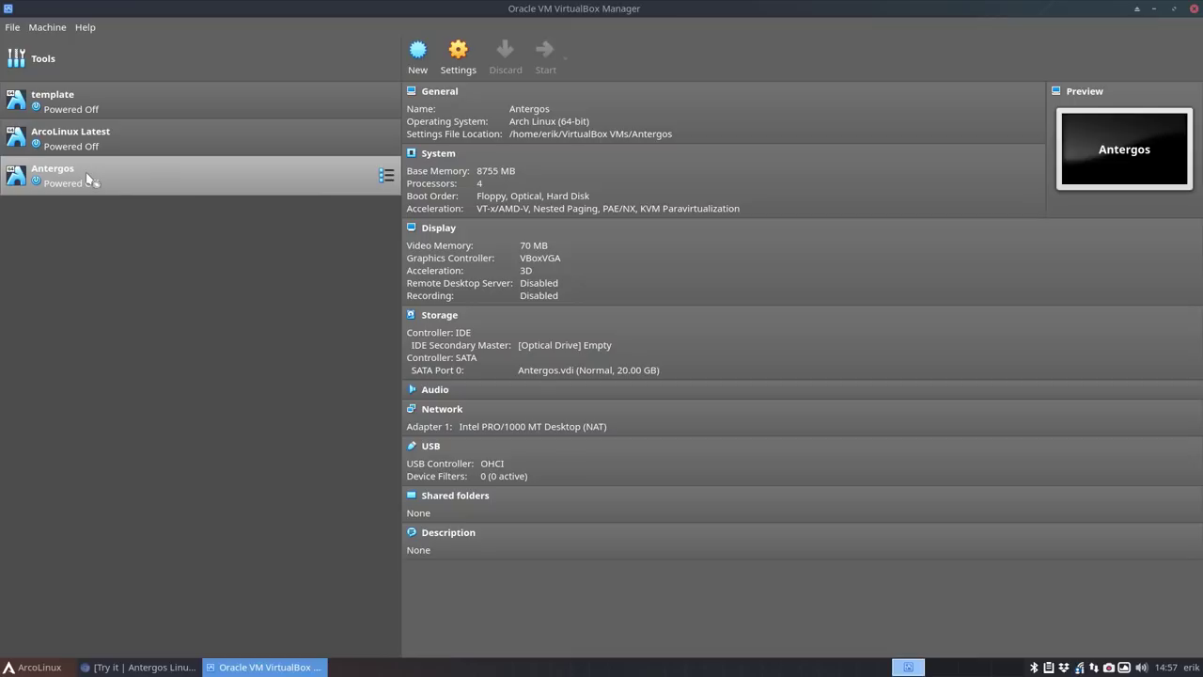
key(Control_R+f)
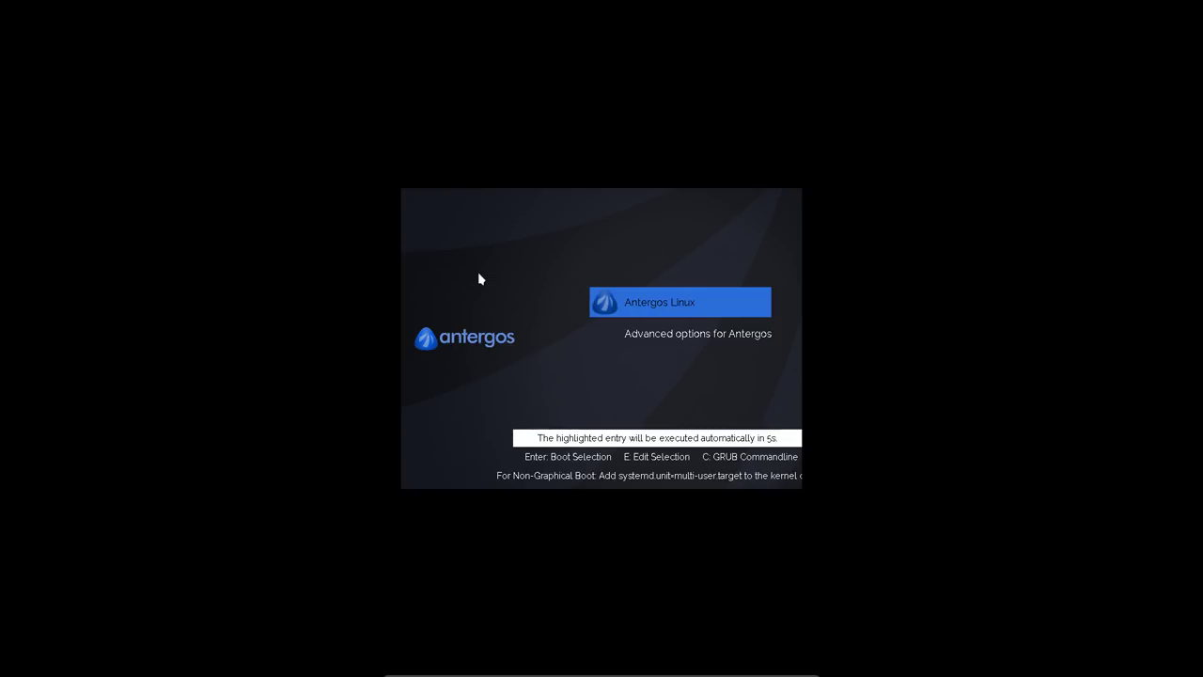
- Boot the installed Antergos from GRUB and launch a terminal from the Whisker menu
key(Return)
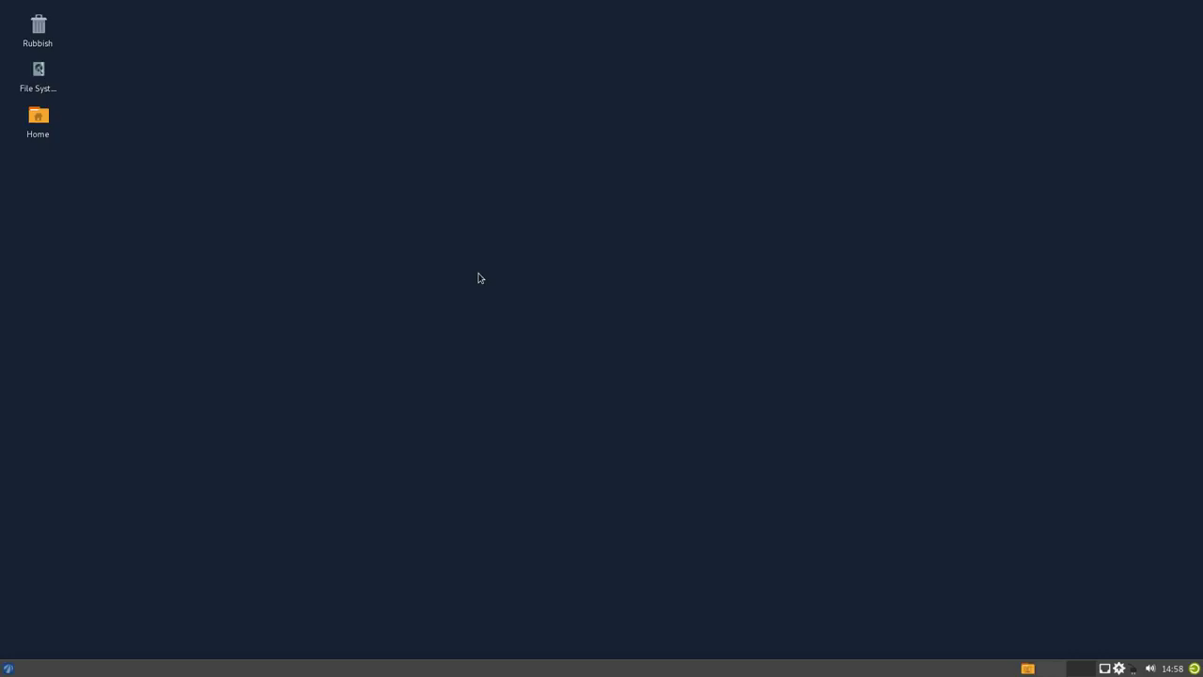
click(9, 667)
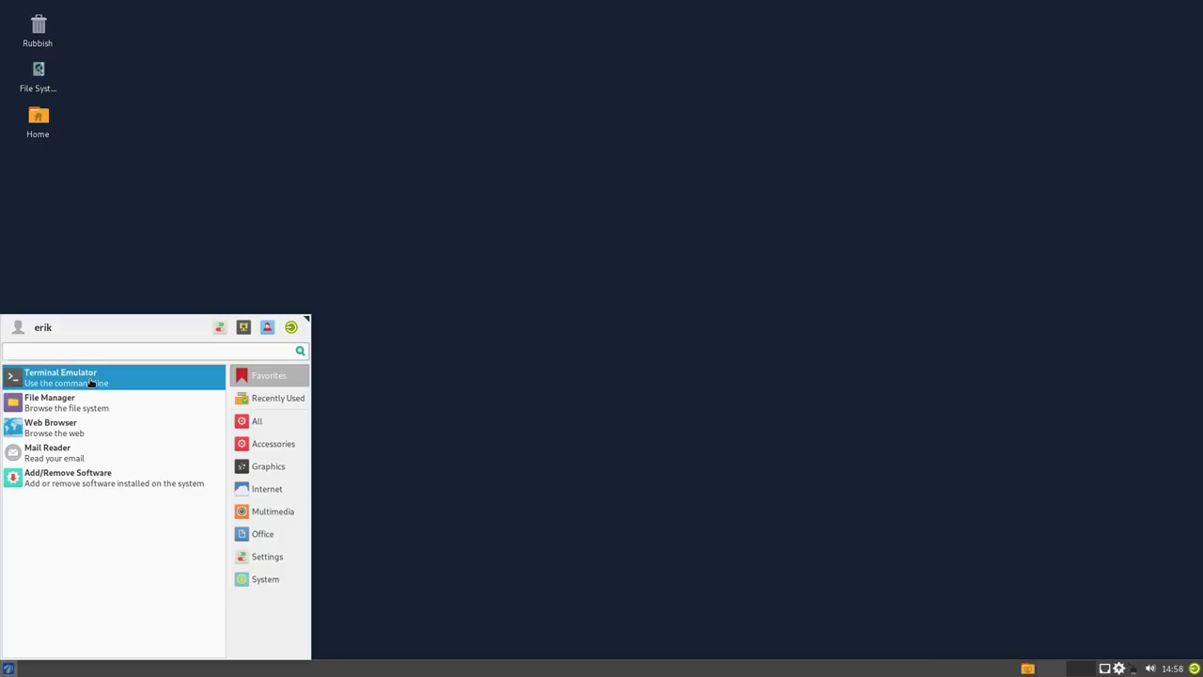
click(97, 383)
- Run sudo pacman -Syy with the admin password, highlighting the antergos repository in the output
text(sudo pacma)
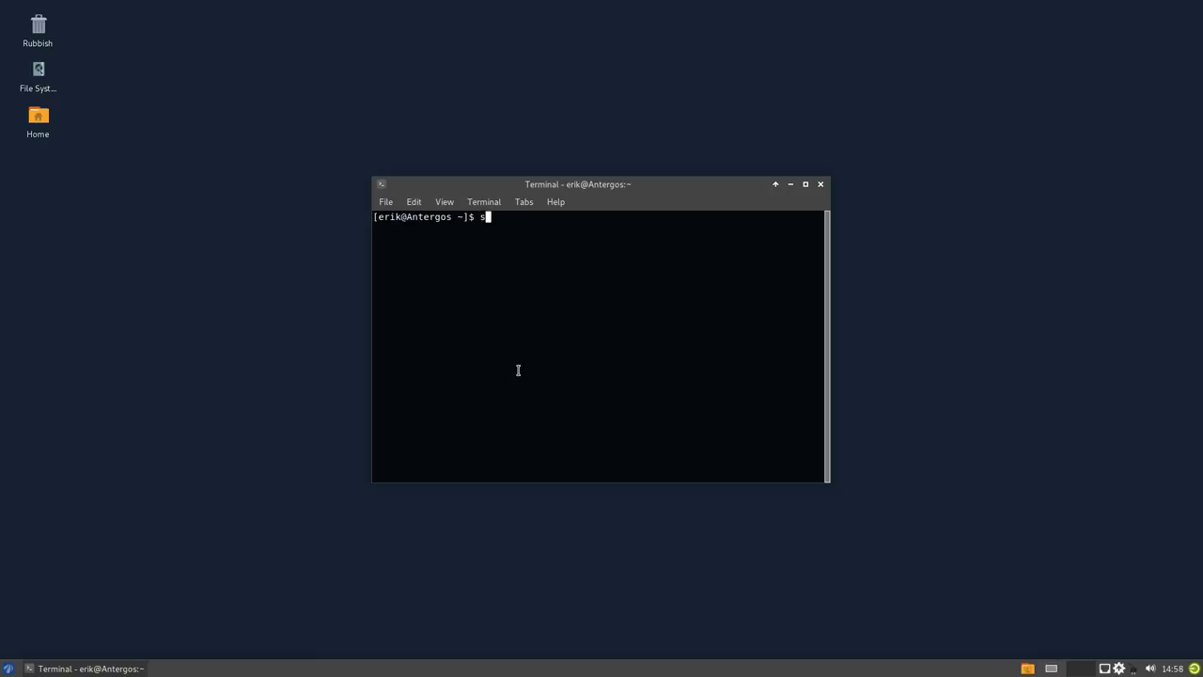
text(n -Syy)
key(Return)
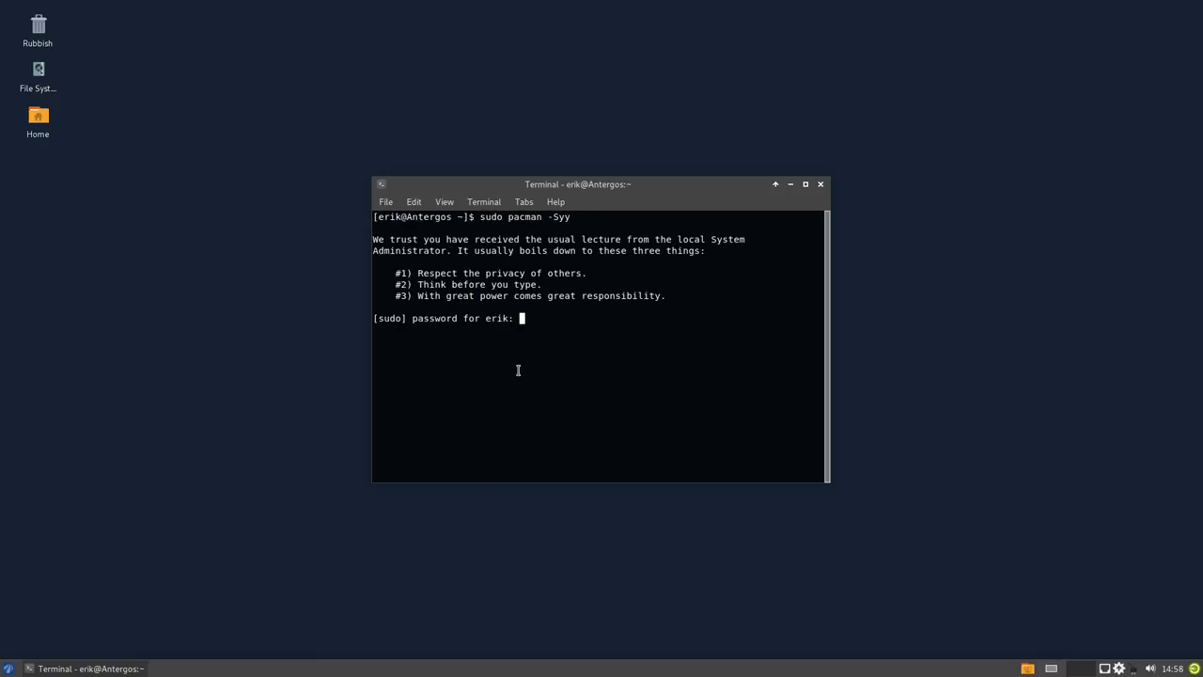
key(Return)
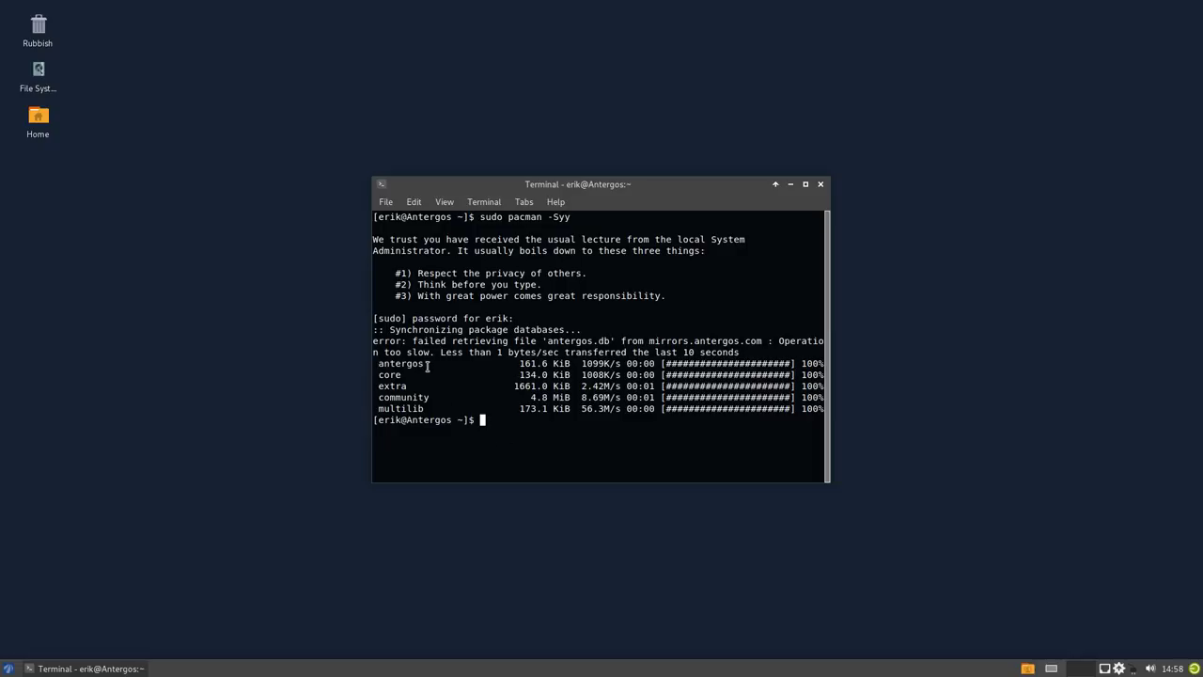
drag(428, 367, 373, 365)
click(577, 470)
- Rerun the database sync, mark antergos in the new list, and close the terminal
key(Up)
key(Return)
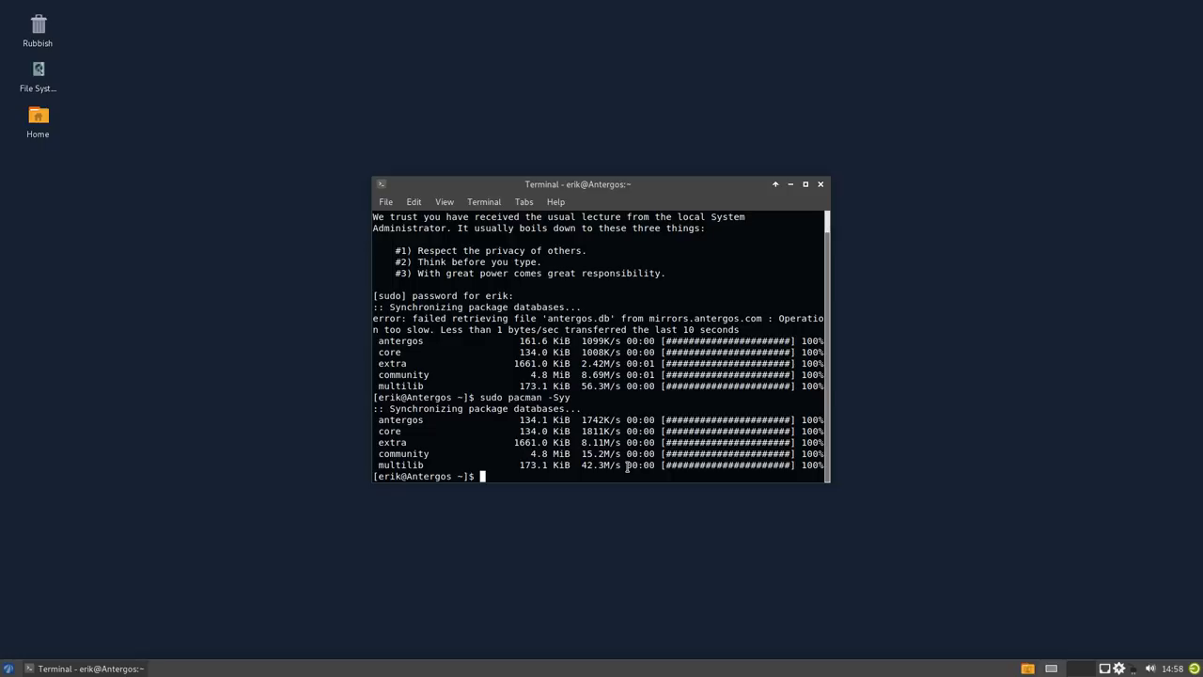
drag(432, 421, 373, 421)
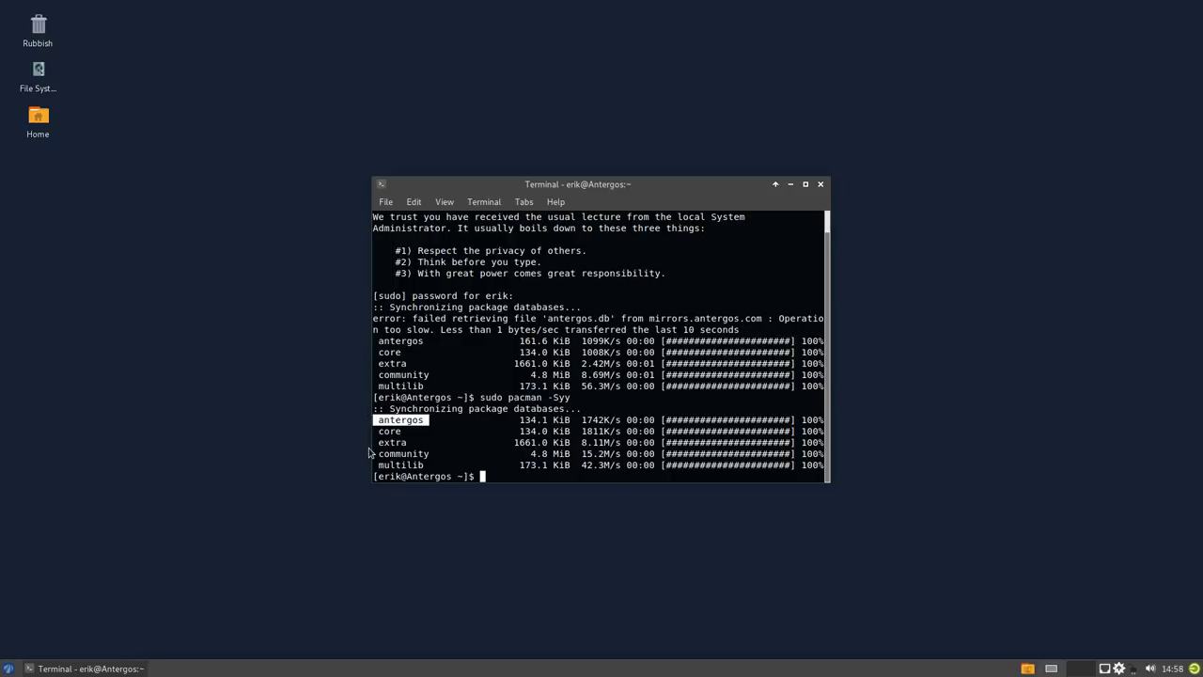
click(457, 449)
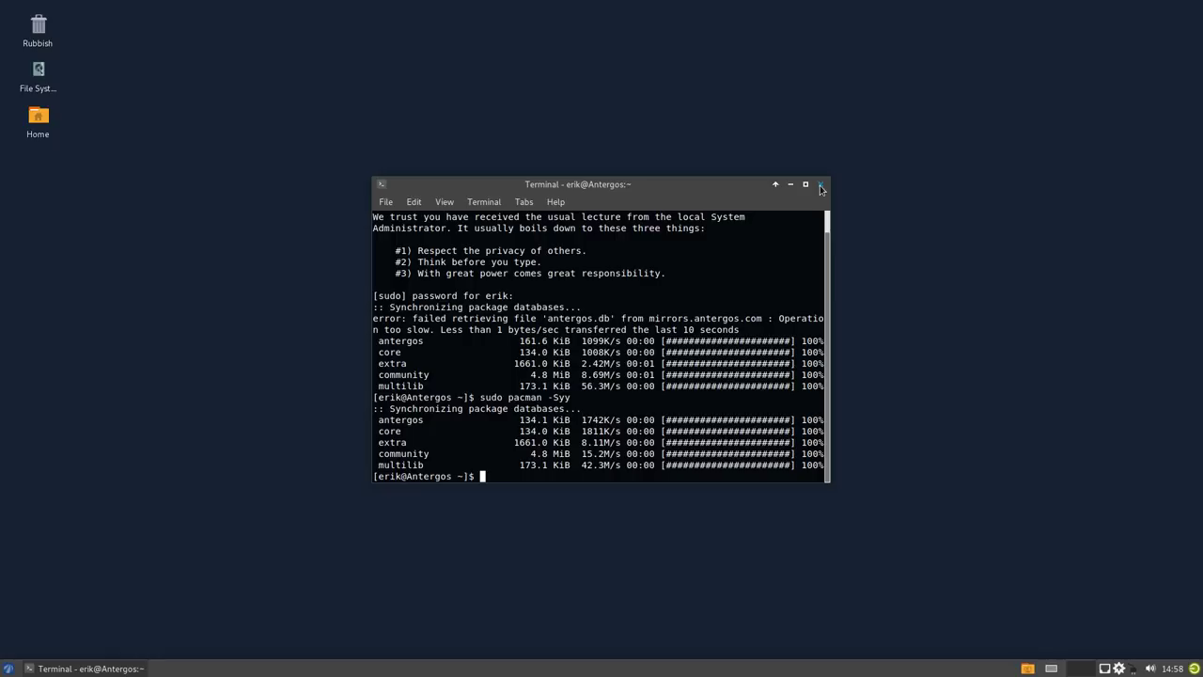
click(820, 185)
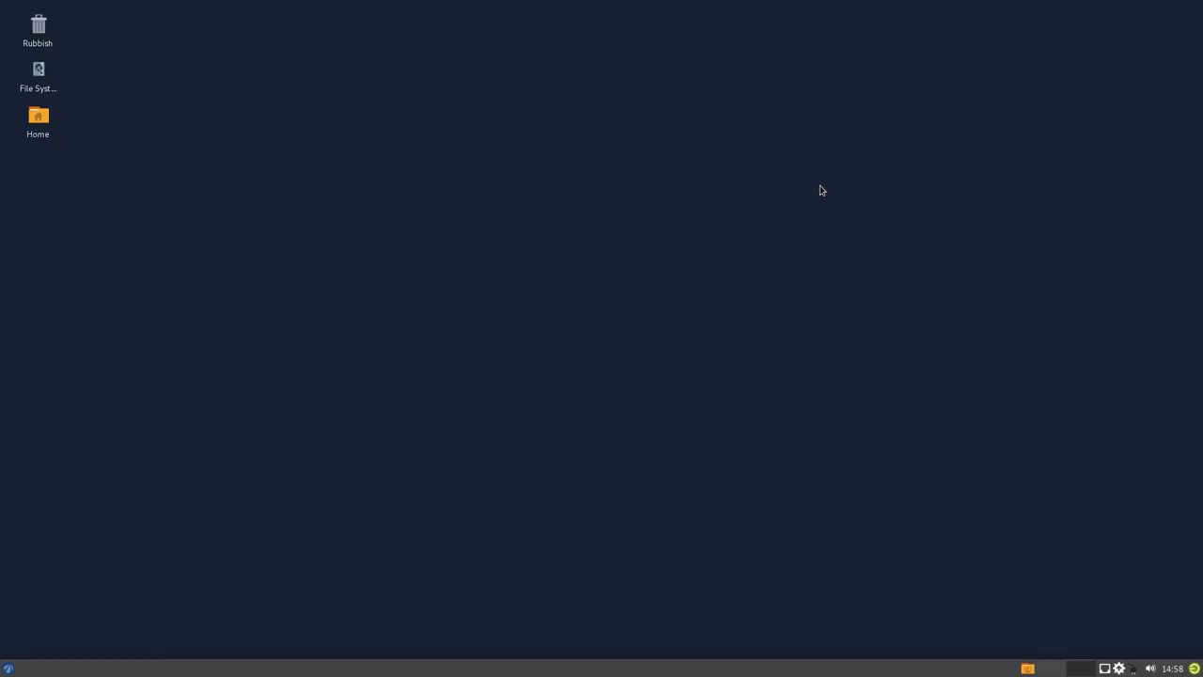
- Try launching the default web browser and cancel the preferred-browser dialog
click(8, 669)
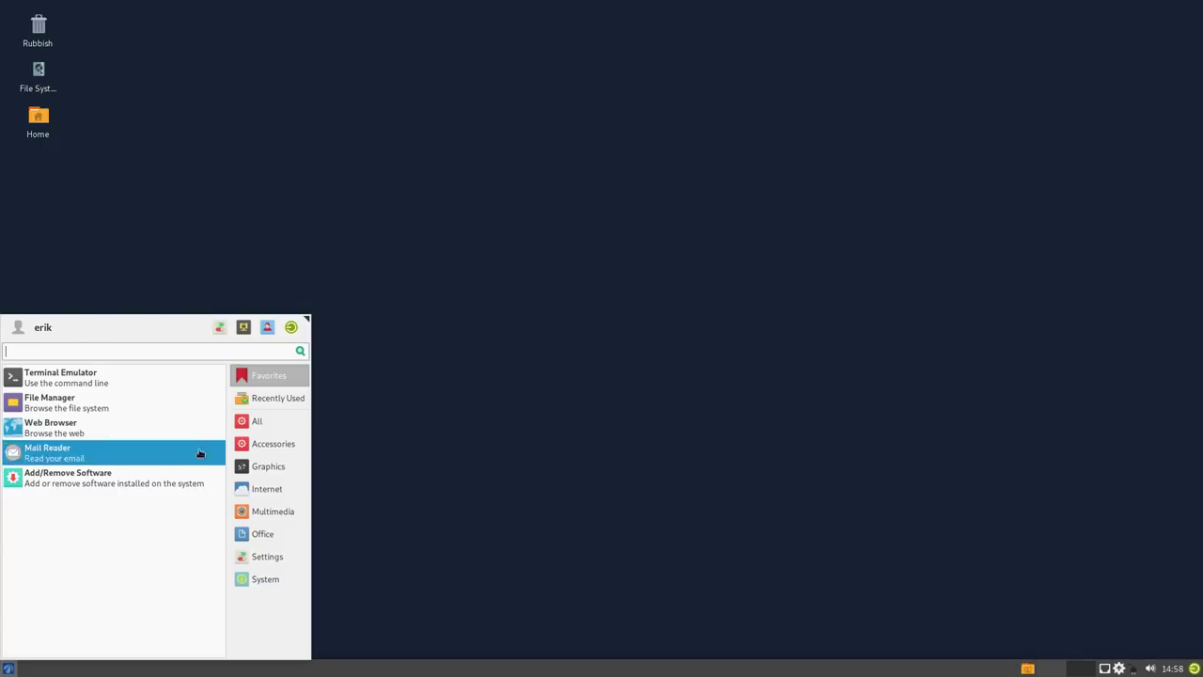
click(268, 489)
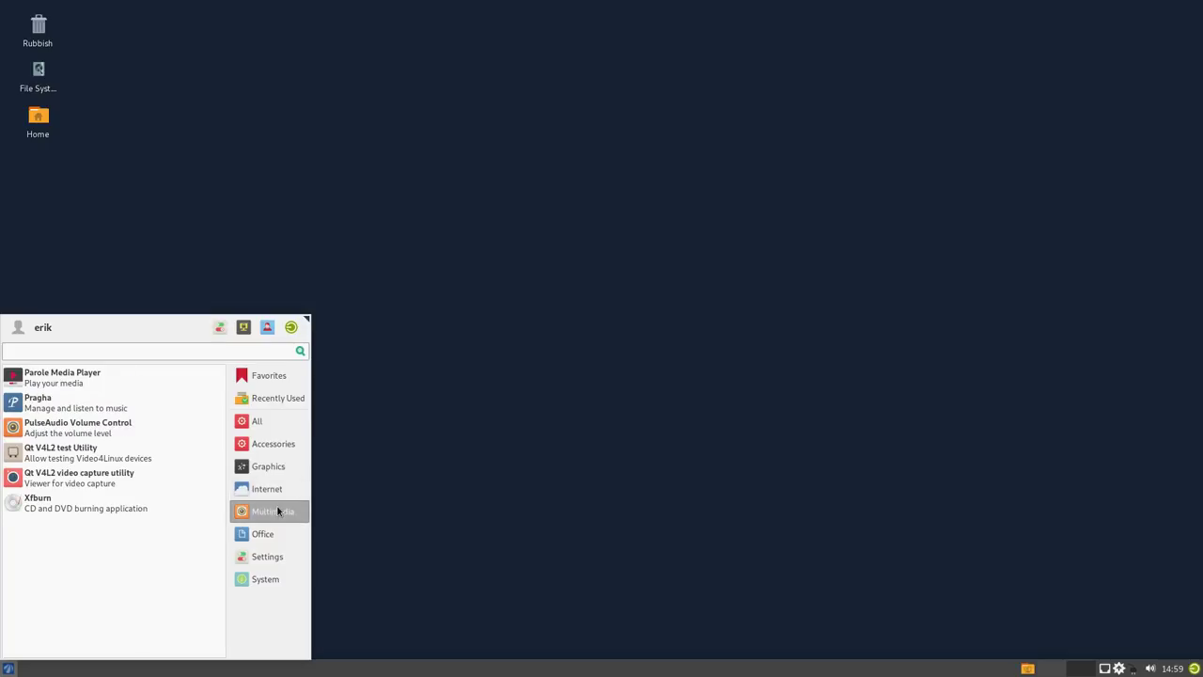
click(443, 508)
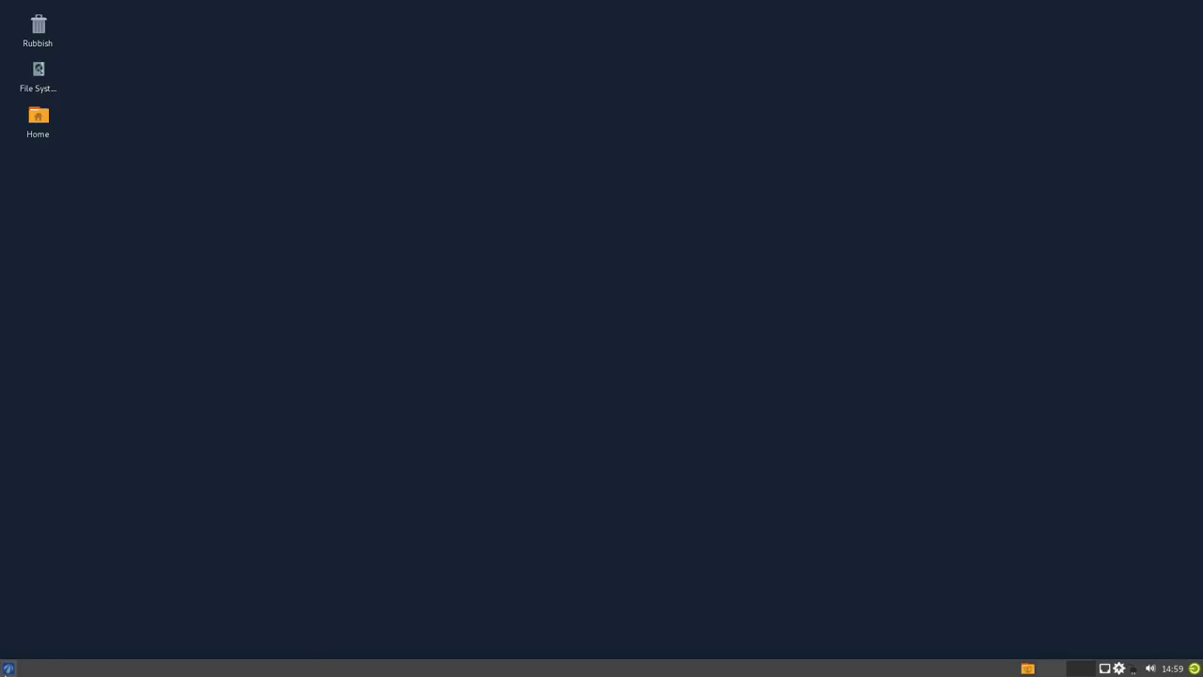
click(8, 668)
click(65, 427)
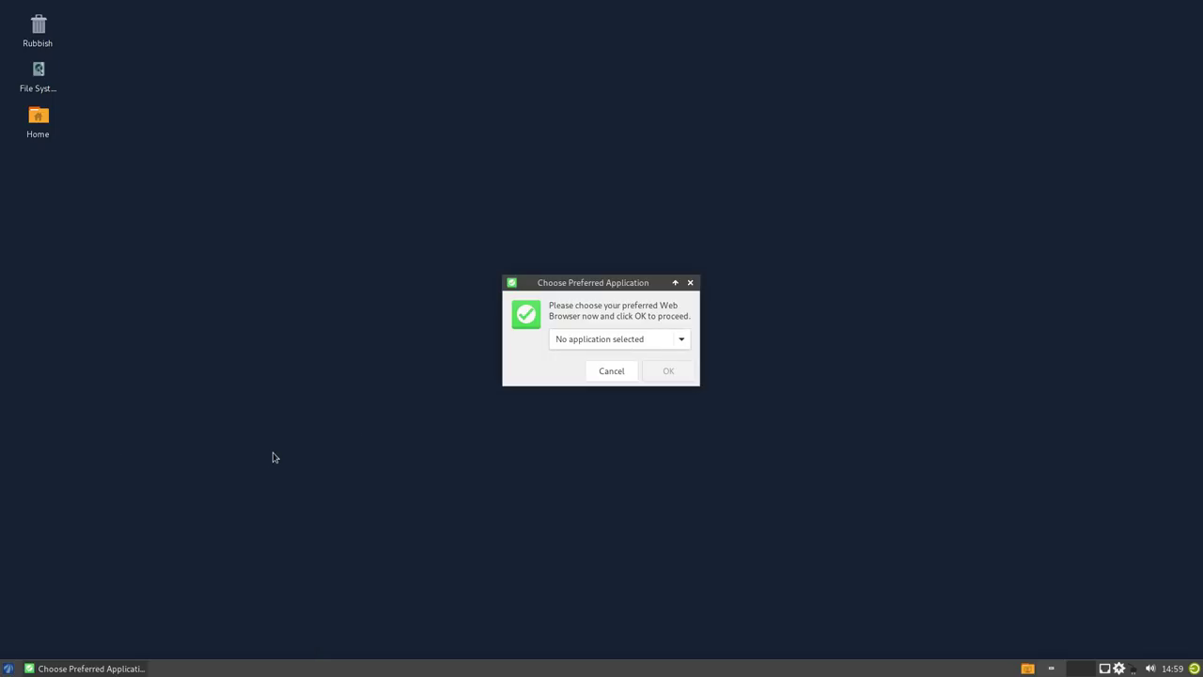
click(645, 343)
click(651, 368)
click(622, 378)
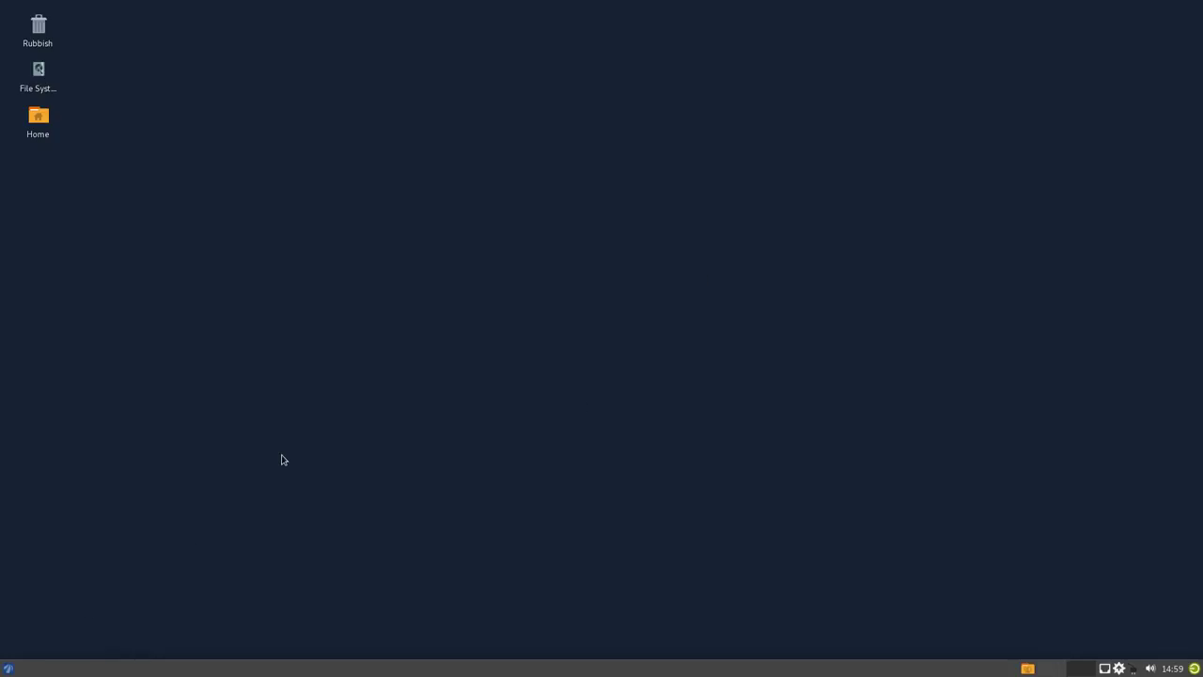
- Install Firefox with sudo pacman -S firefox in the F12 drop-down terminal, then hide it
key(F12)
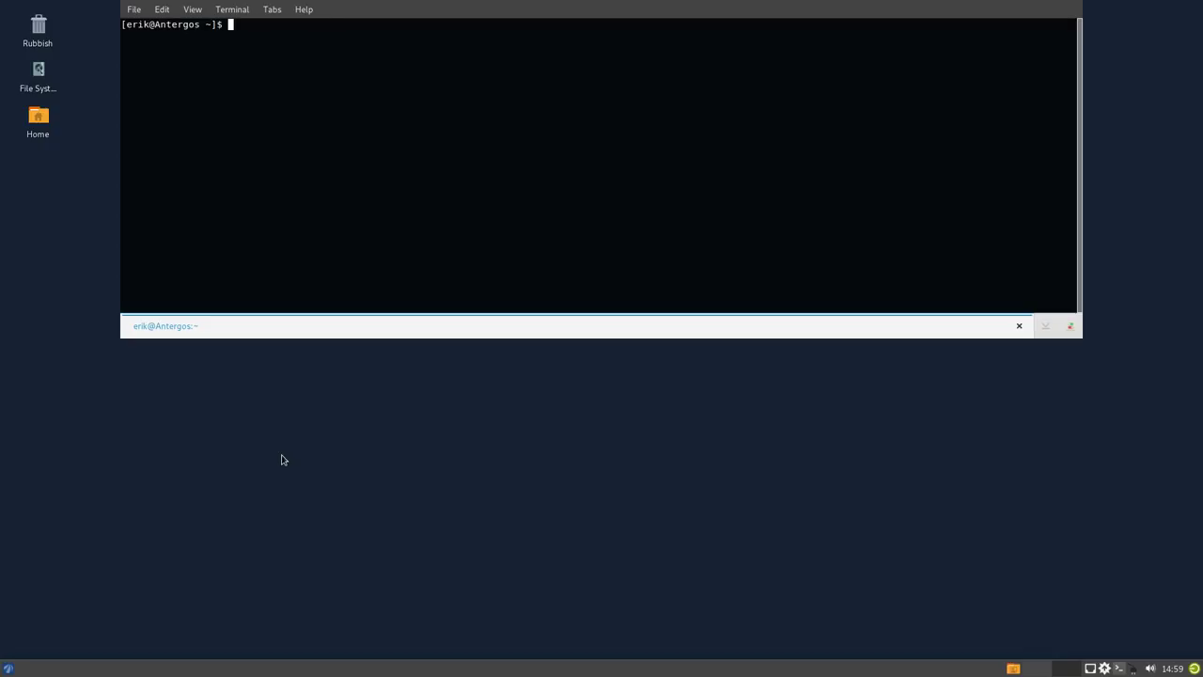
text(sudp a)
key(BackSpace)
key(BackSpace)
key(BackSpace)
text(o)
key(BackSpace)
key(BackSpace)
text(o pacman -S firefox)
key(Return)
key(Return)
key(Return)
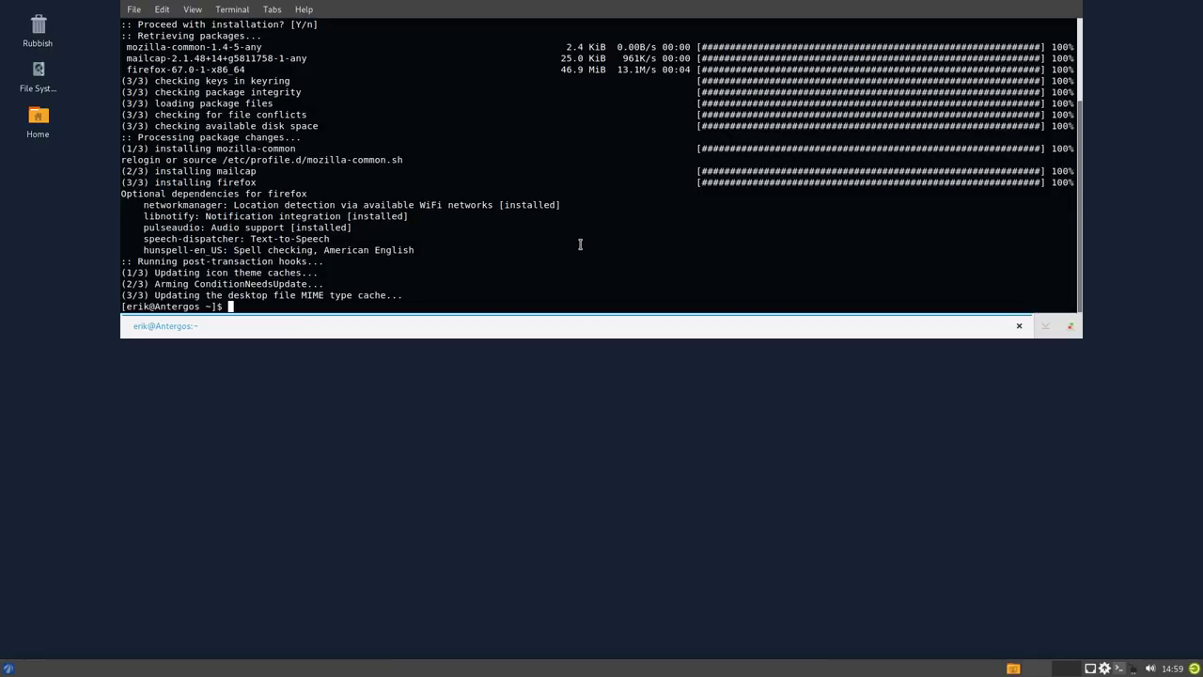
key(F12)
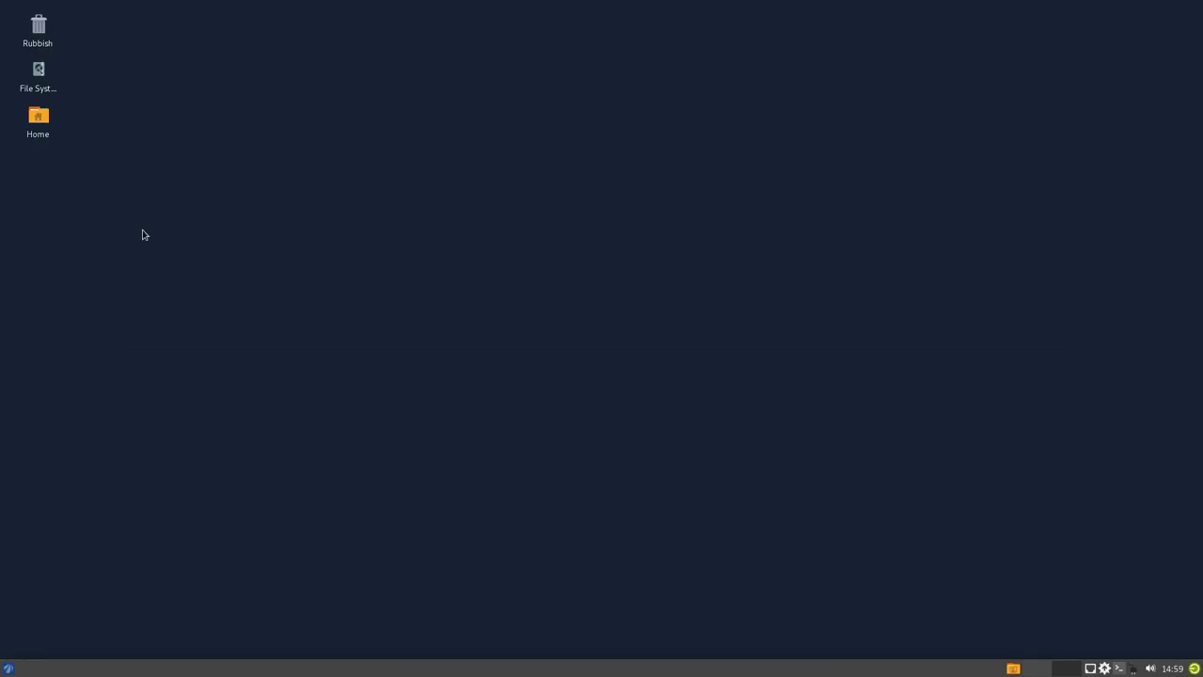
- Open Desktop Settings from the desktop context menu, keeping the antergos wallpaper folder
right_click(144, 235)
mouse_move(208, 436)
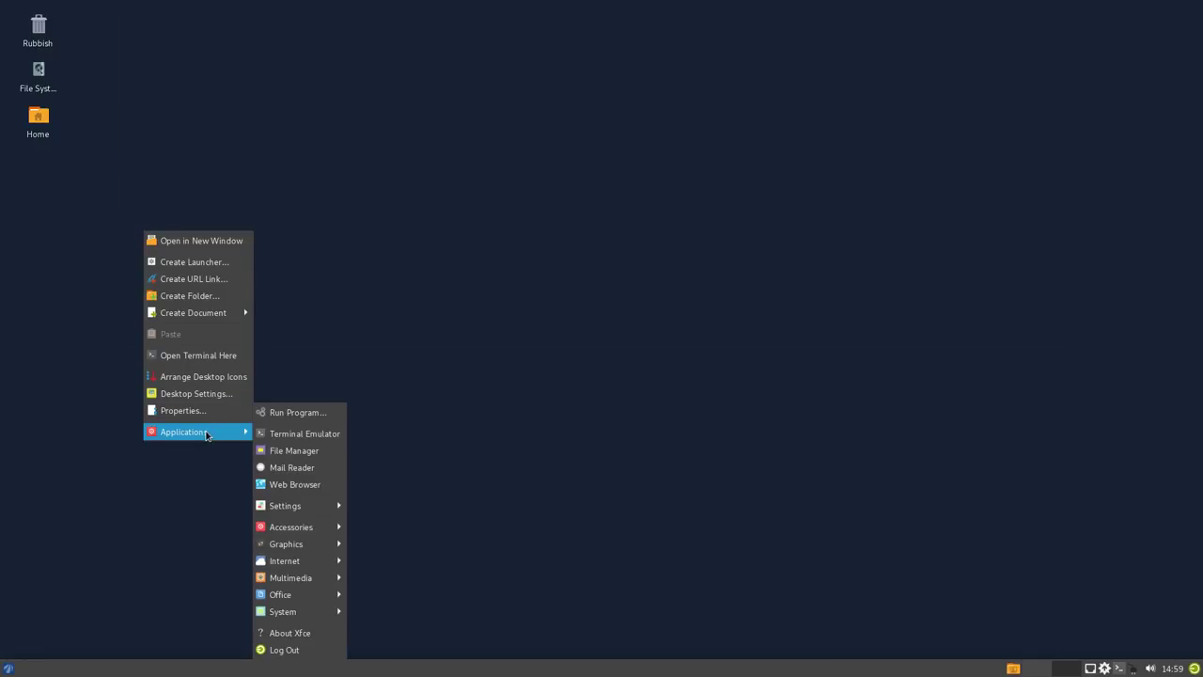
click(218, 394)
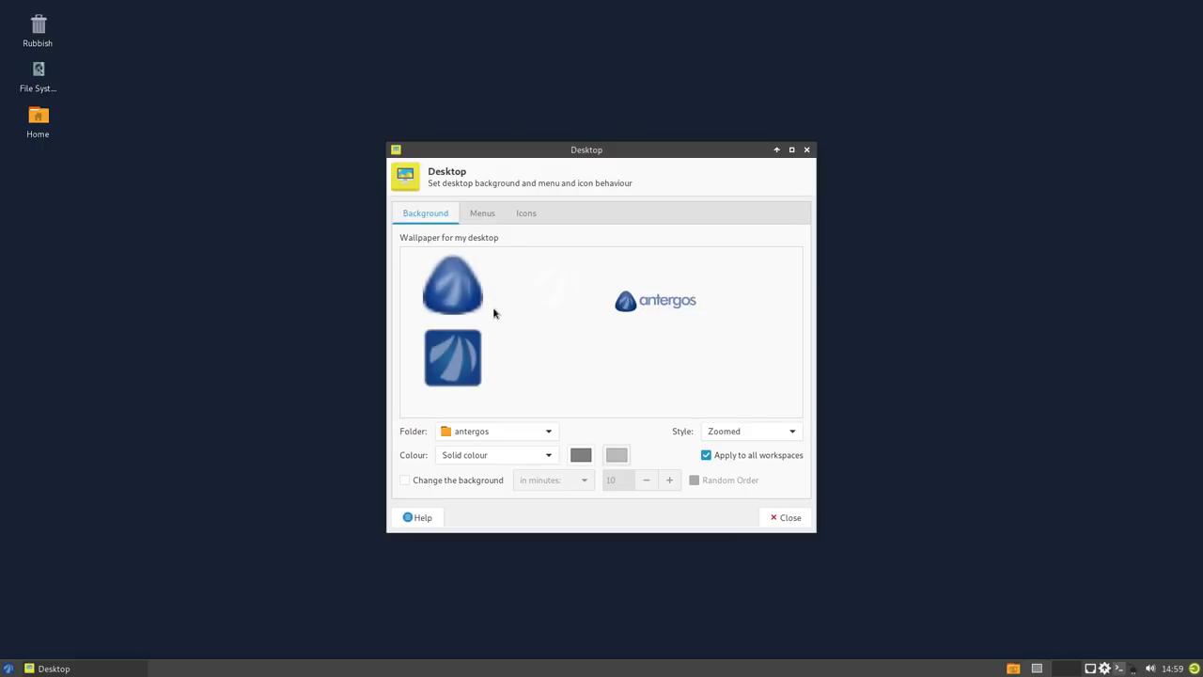
click(531, 431)
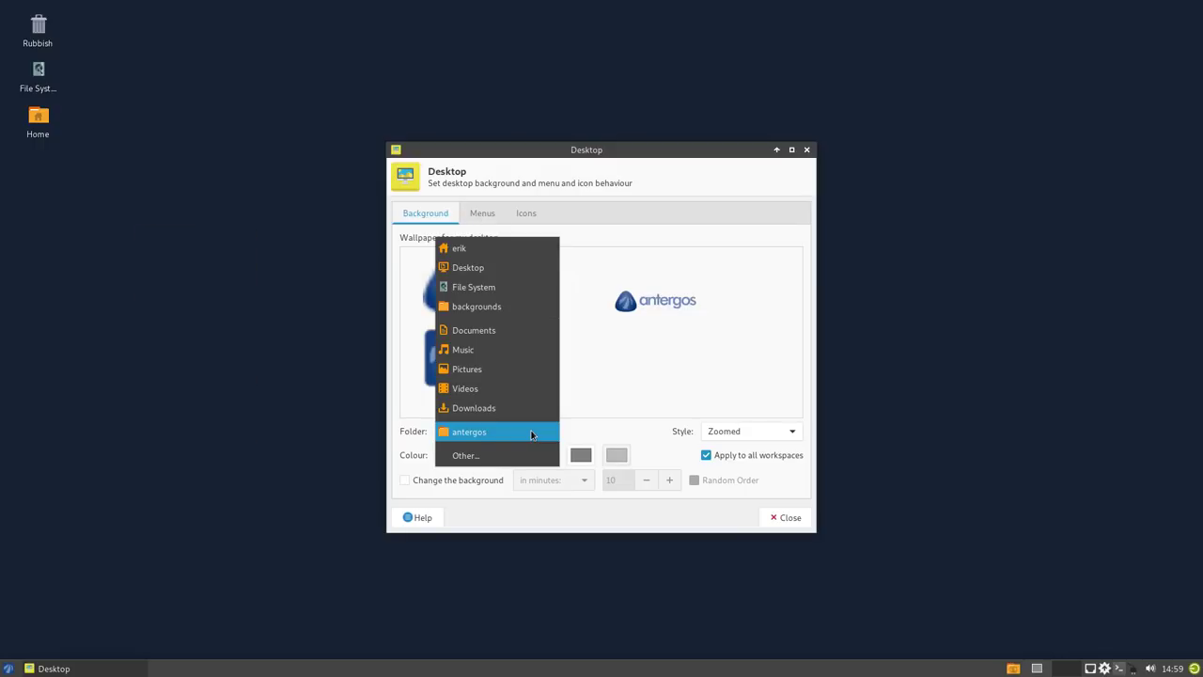
click(612, 378)
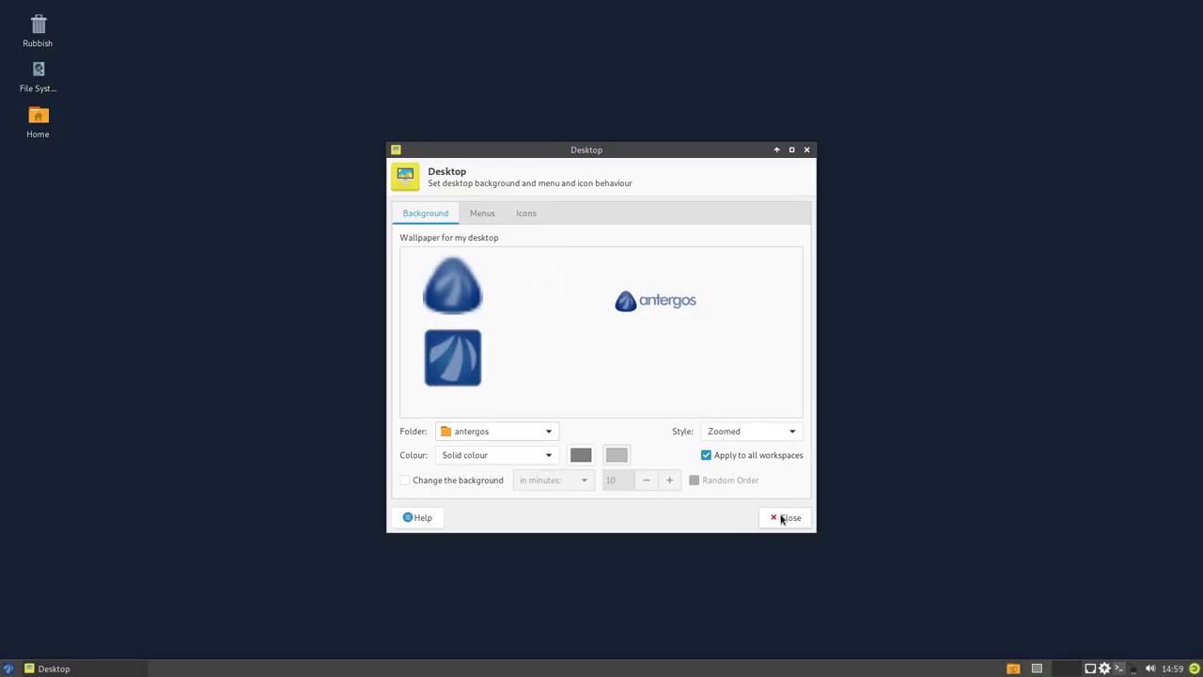
- Set the background to a solid dark grey colour and close Desktop Settings
click(581, 455)
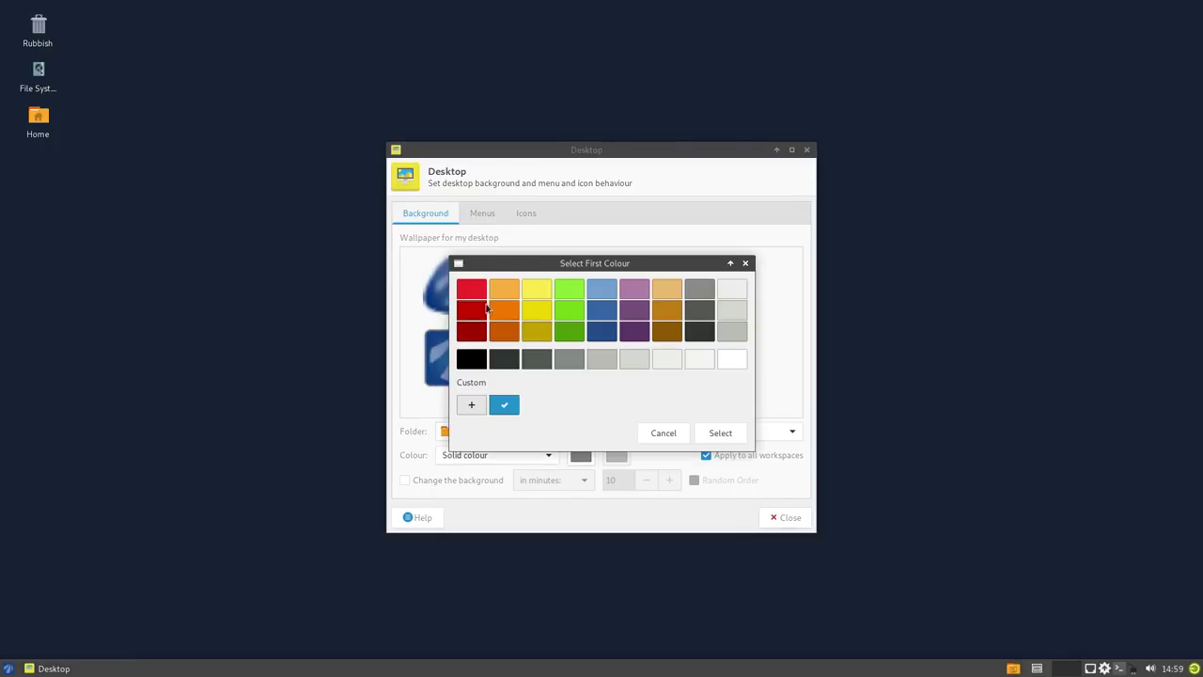
click(479, 359)
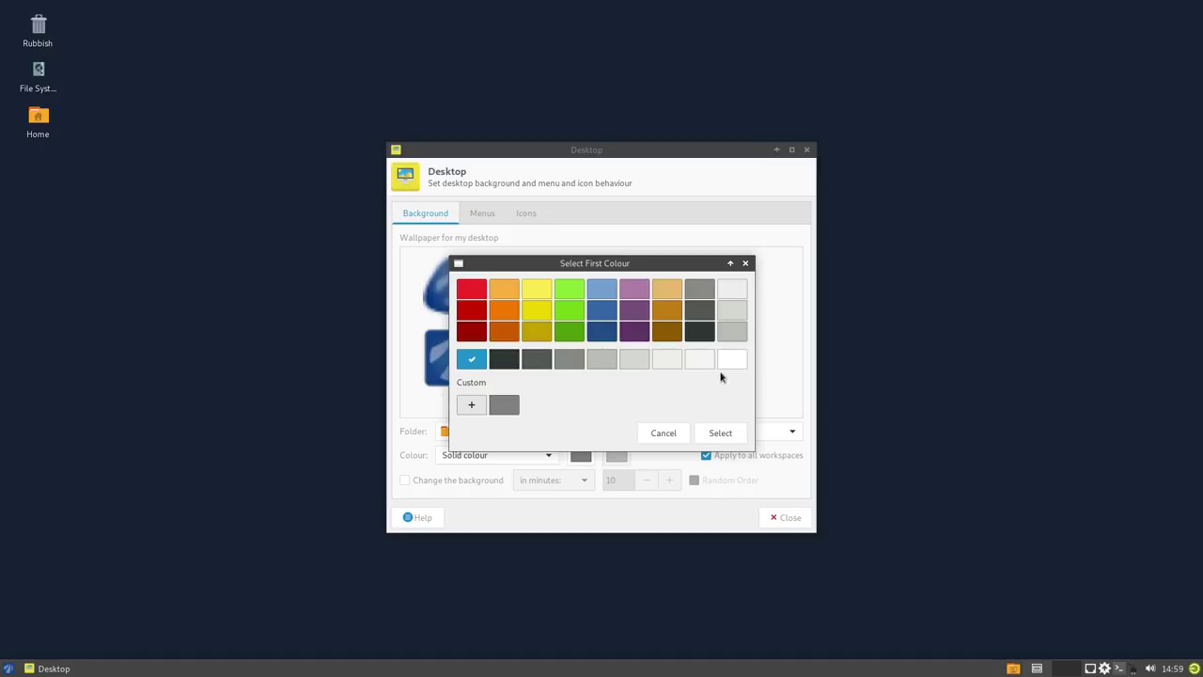
click(699, 289)
click(699, 310)
click(703, 434)
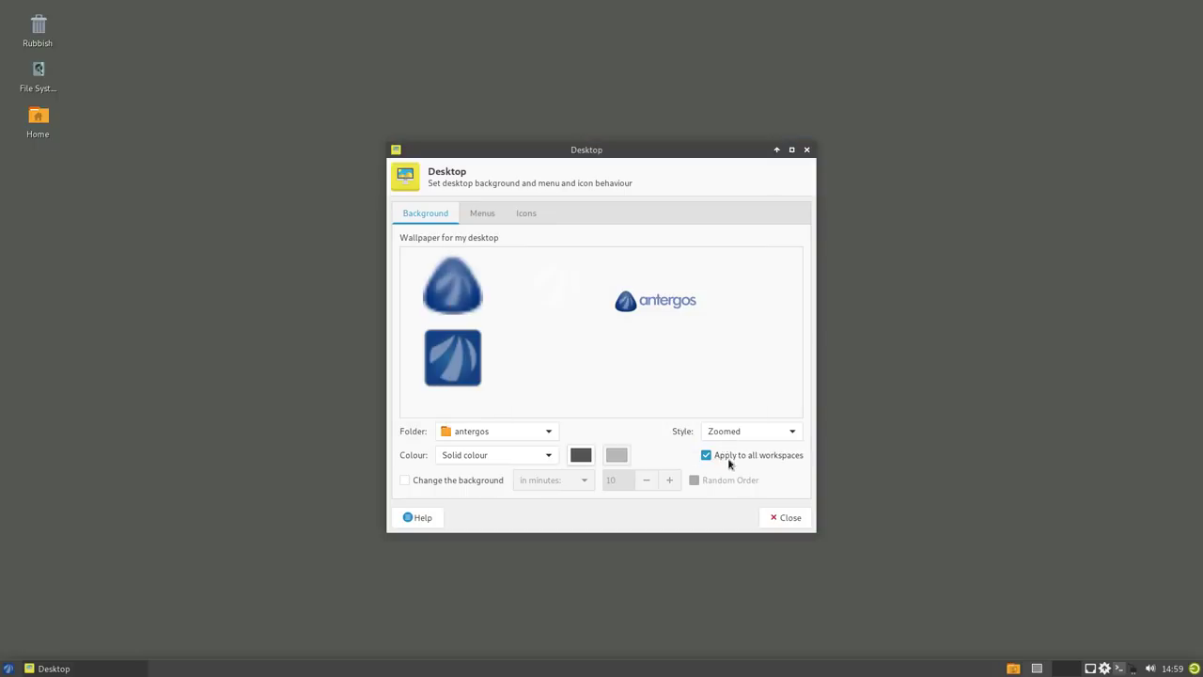
click(785, 519)
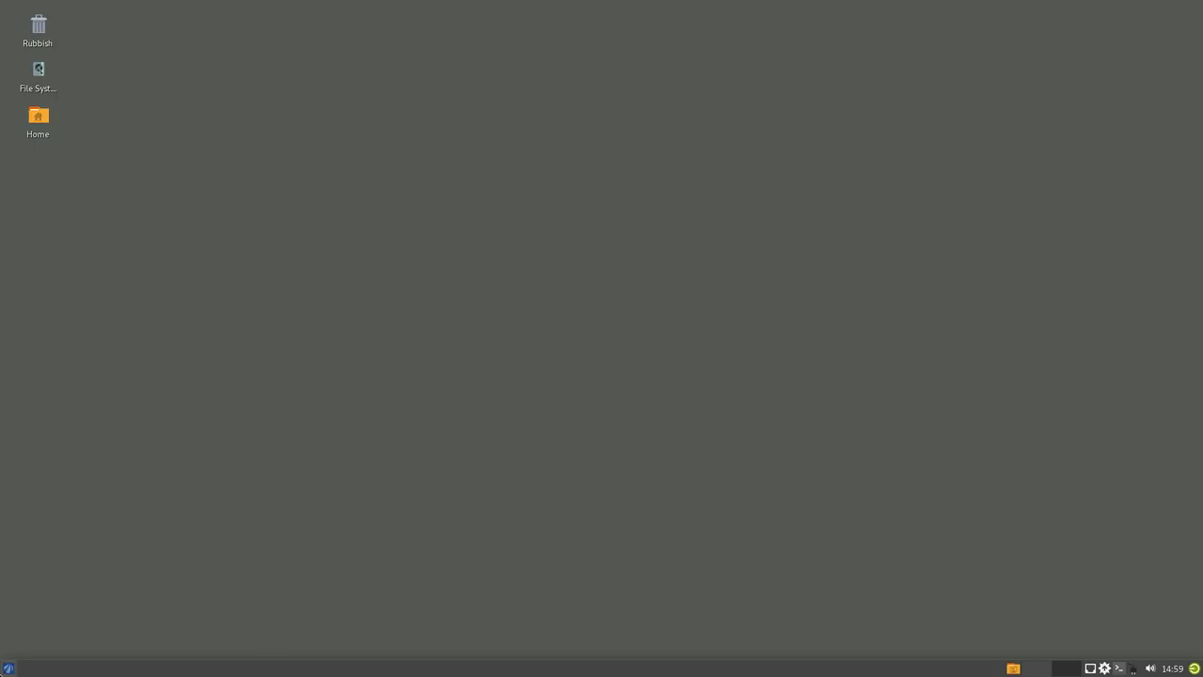
click(9, 669)
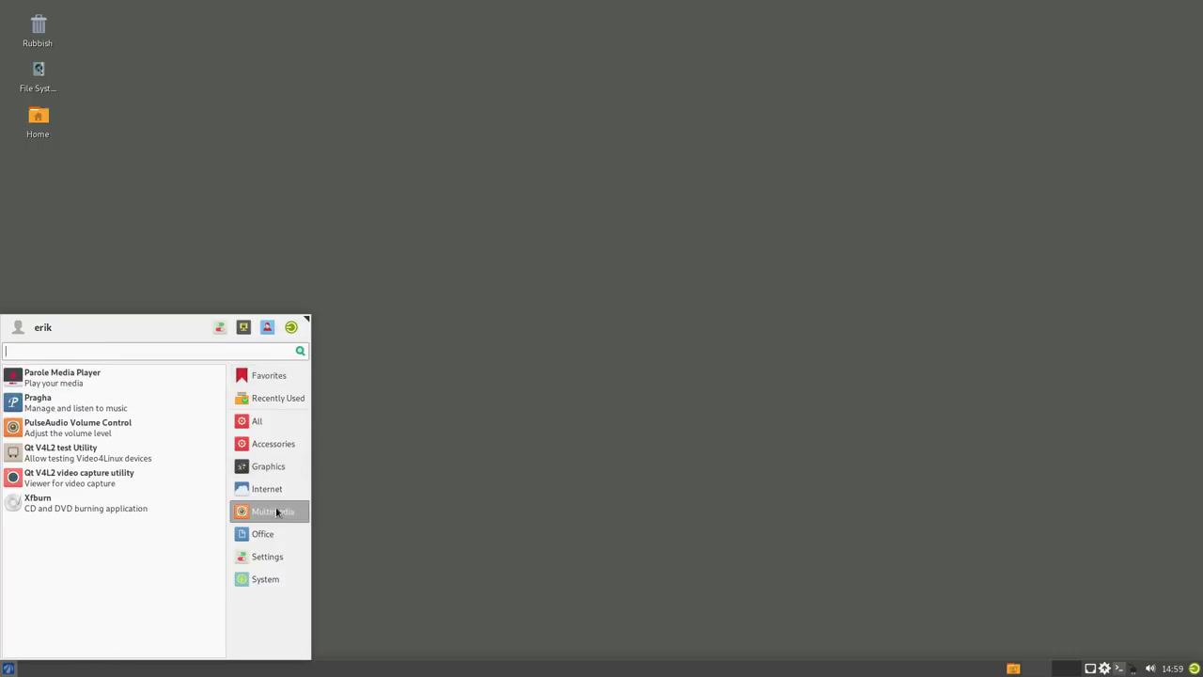
- Launch Firefox maximized and search the web for 'arcolinux forum'
mouse_move(275, 493)
click(61, 426)
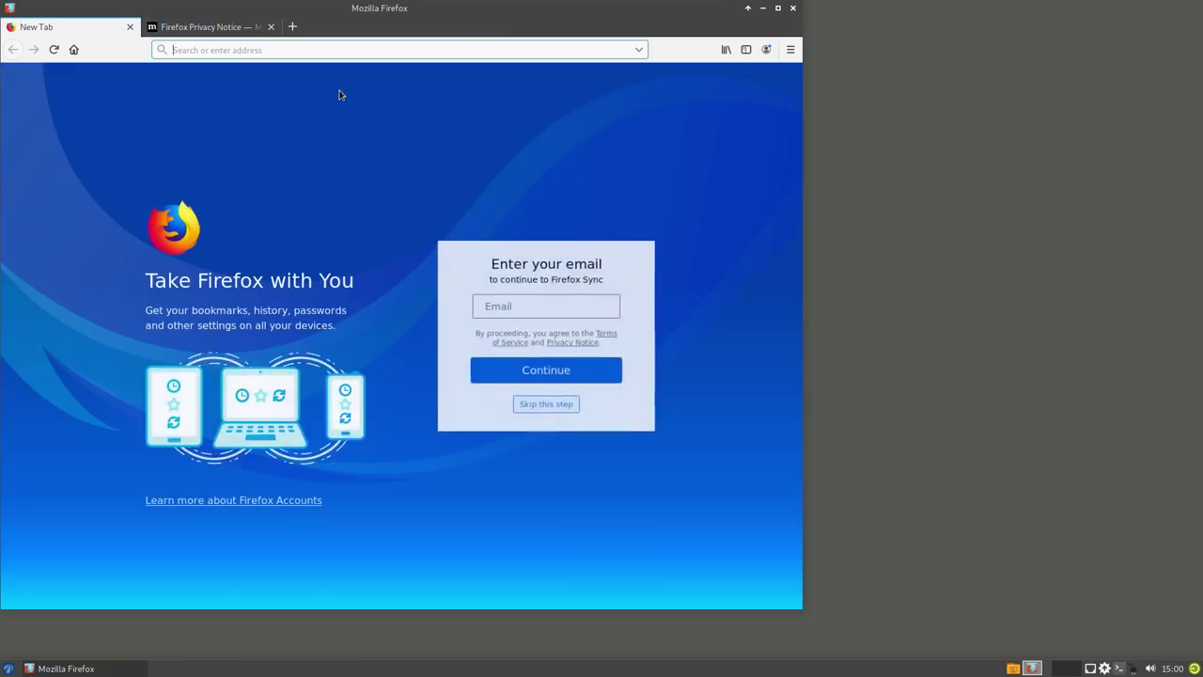
click(777, 11)
click(250, 54)
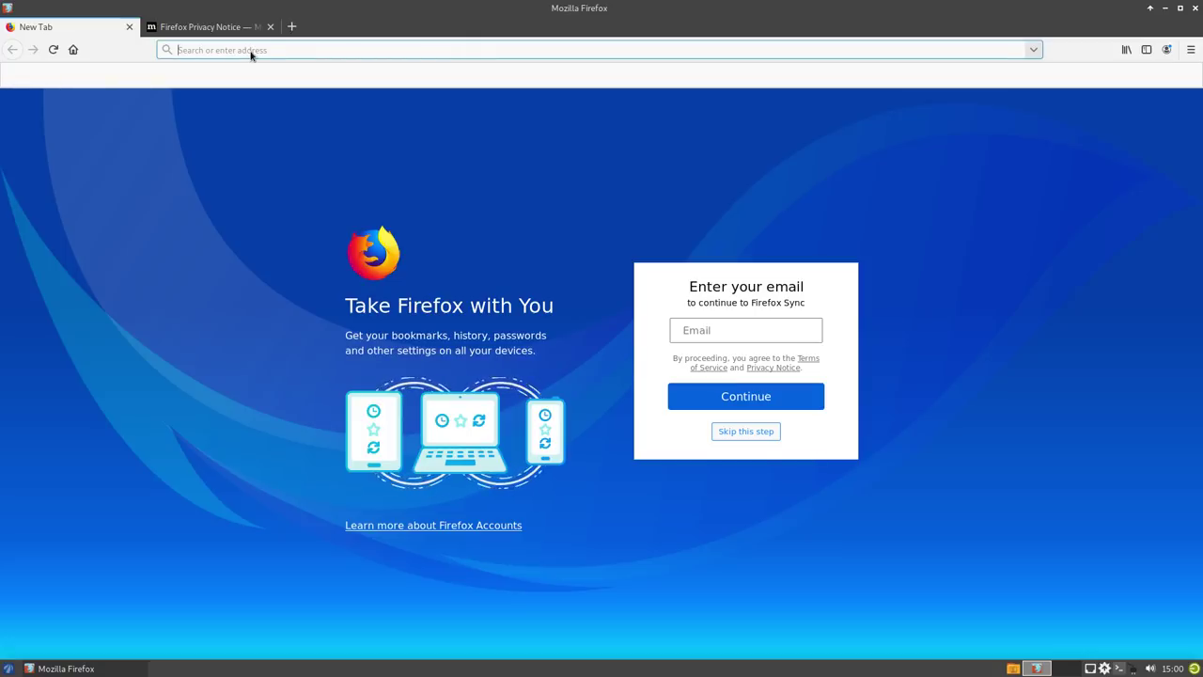
text(arcolinux forum)
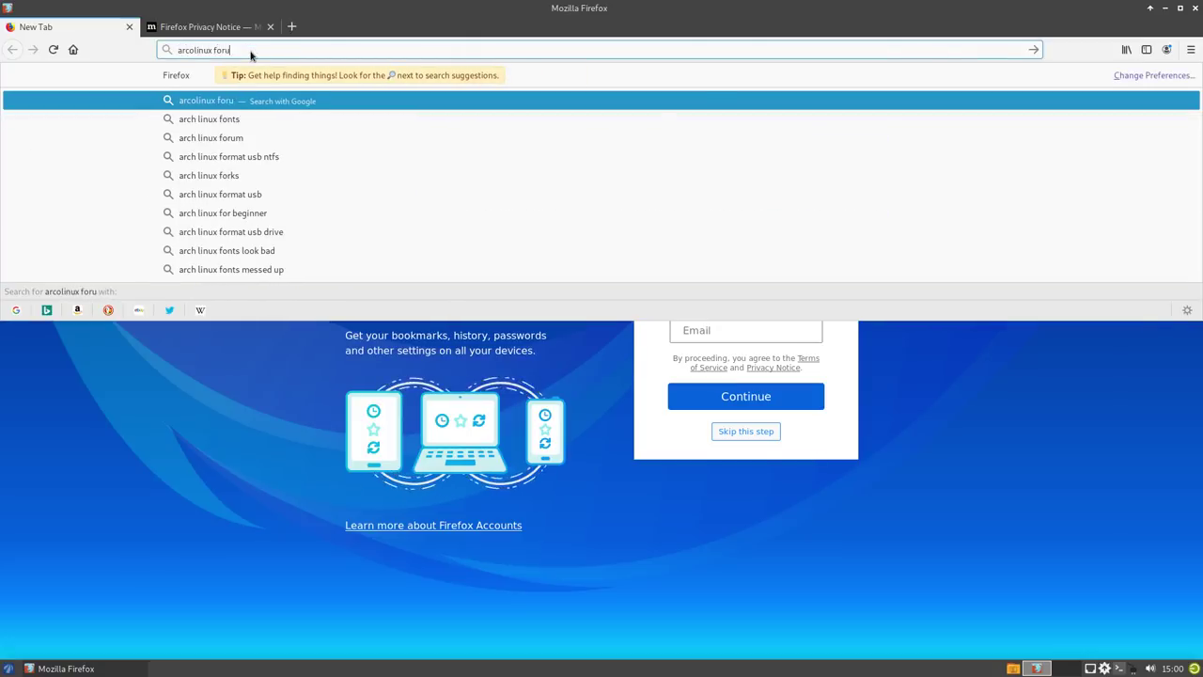
key(Return)
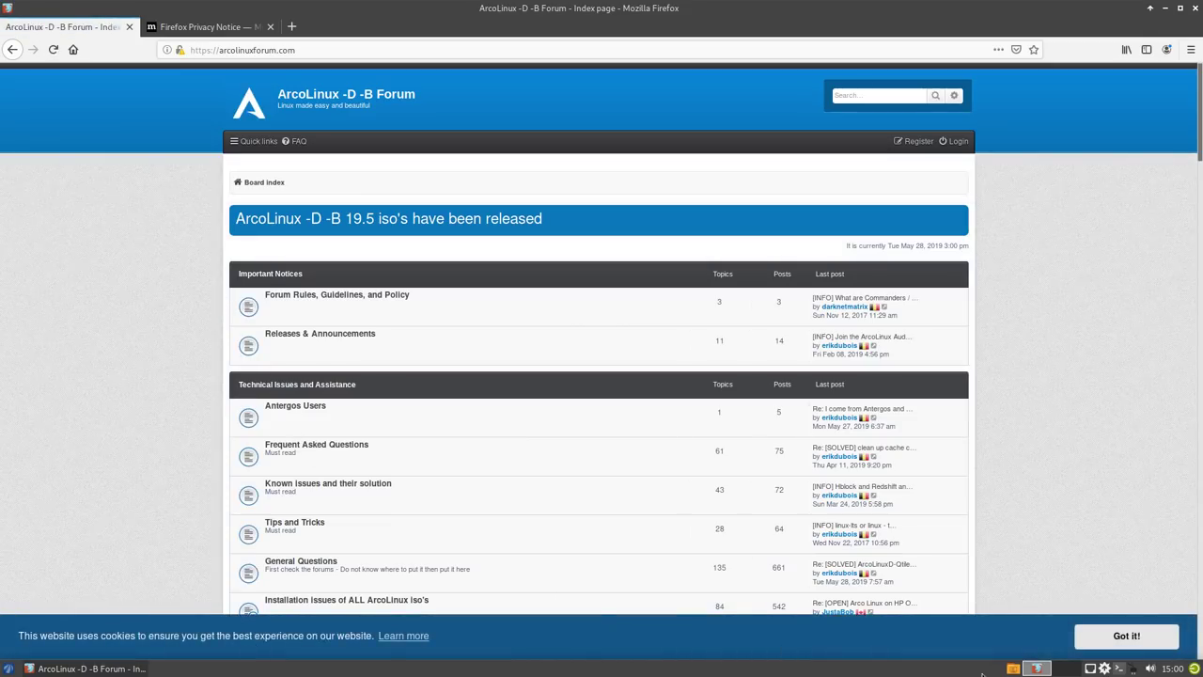
- Accept the cookie notice and open the [INFO] newcomers topic under Antergos Users
click(1143, 636)
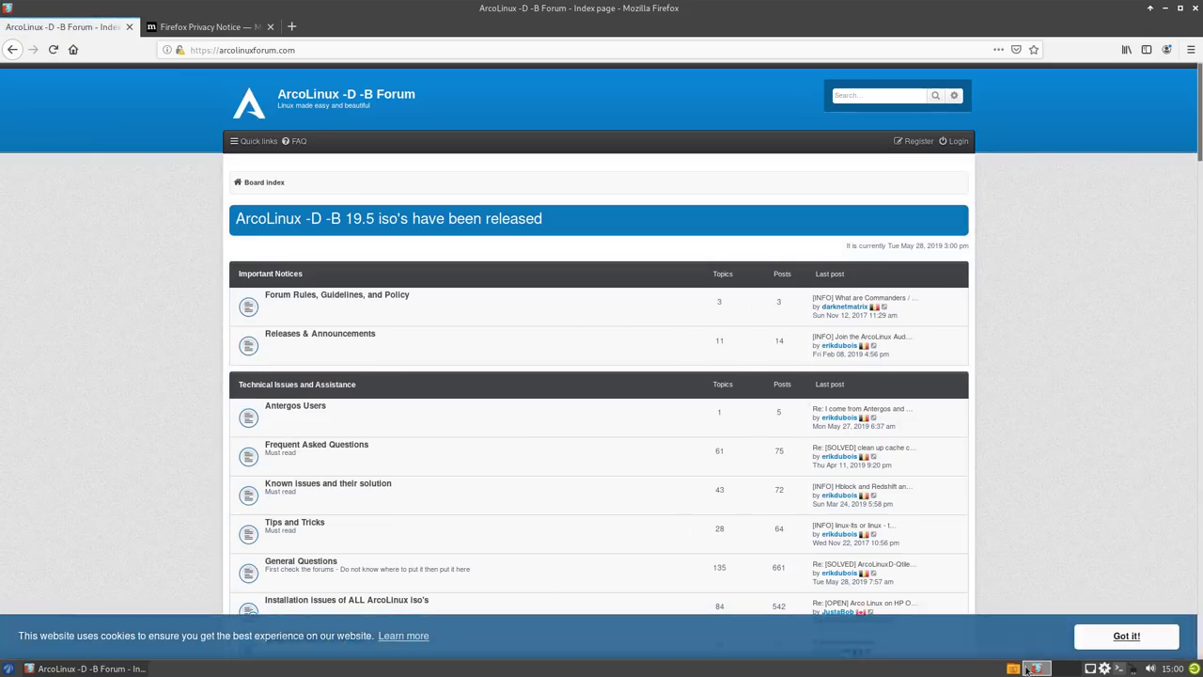
click(304, 407)
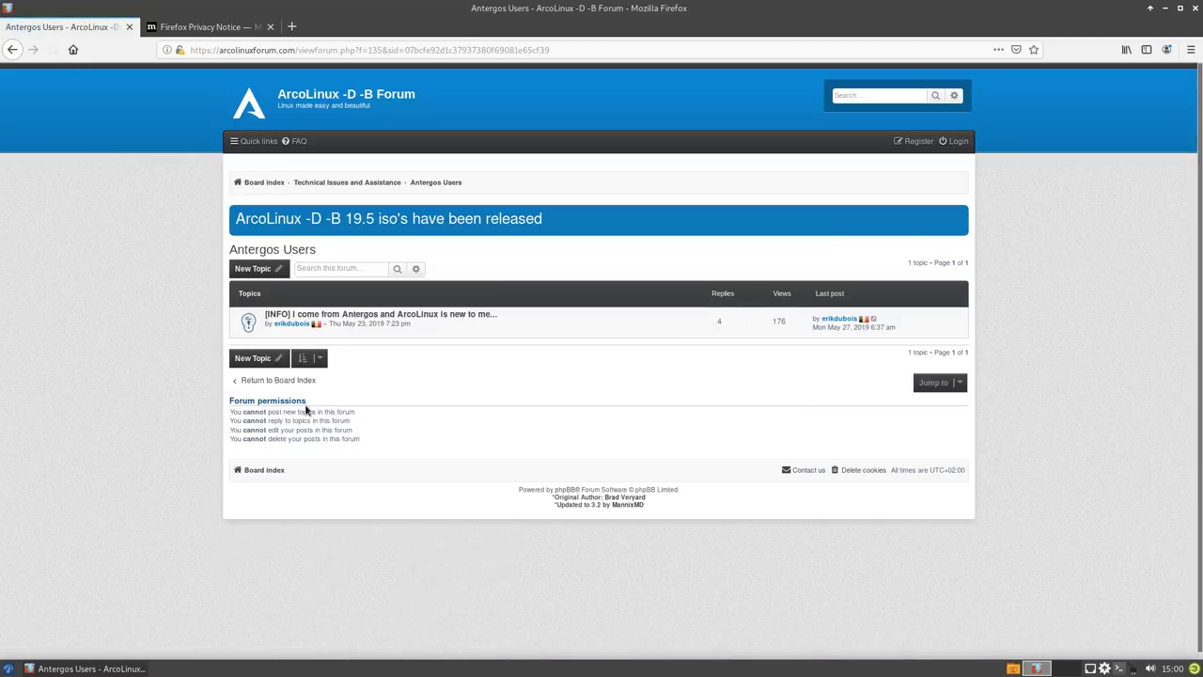
click(395, 317)
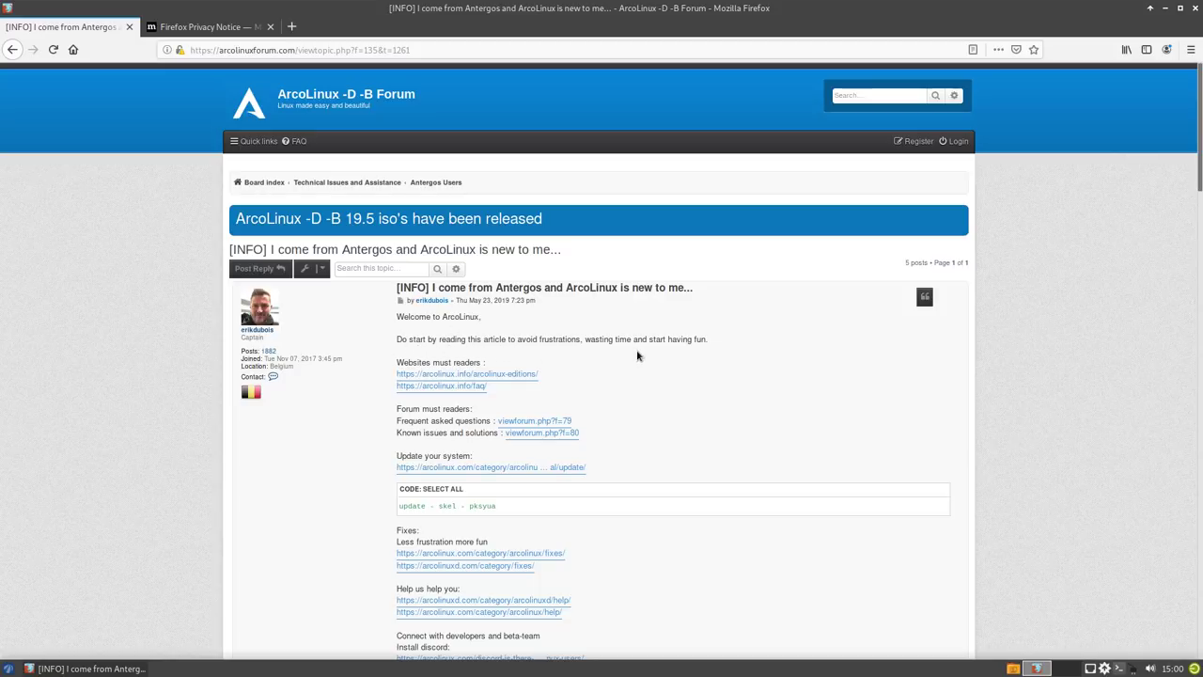
scroll(636, 356, down, 1)
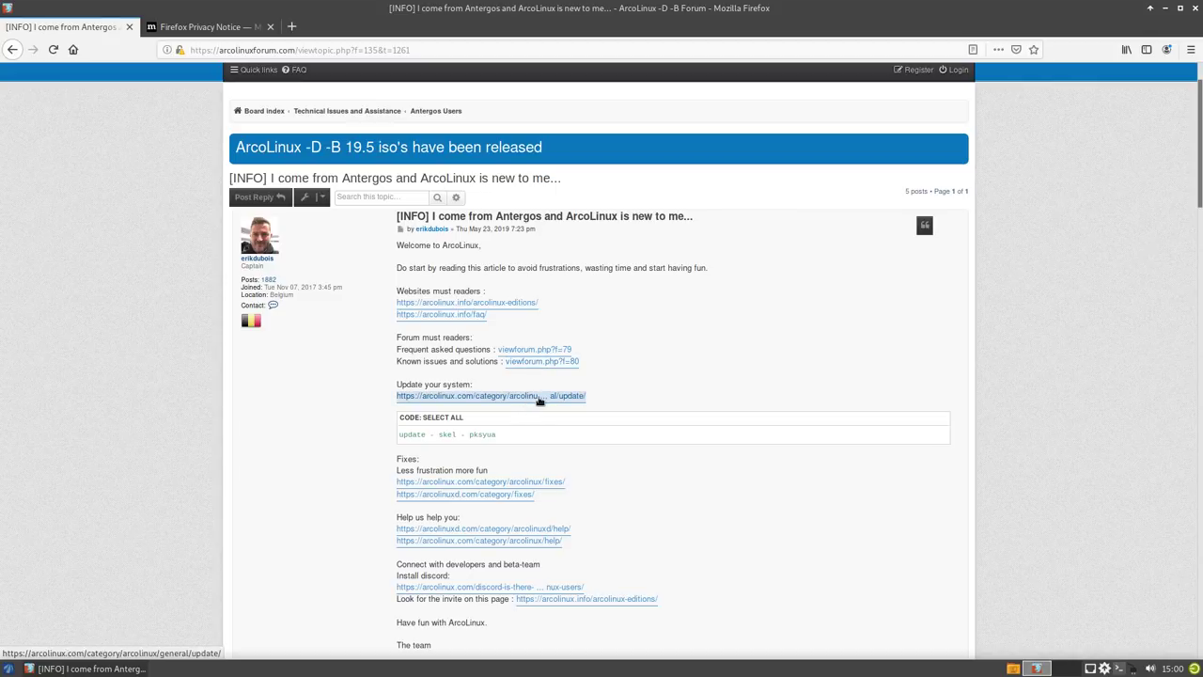
triple_click(491, 435)
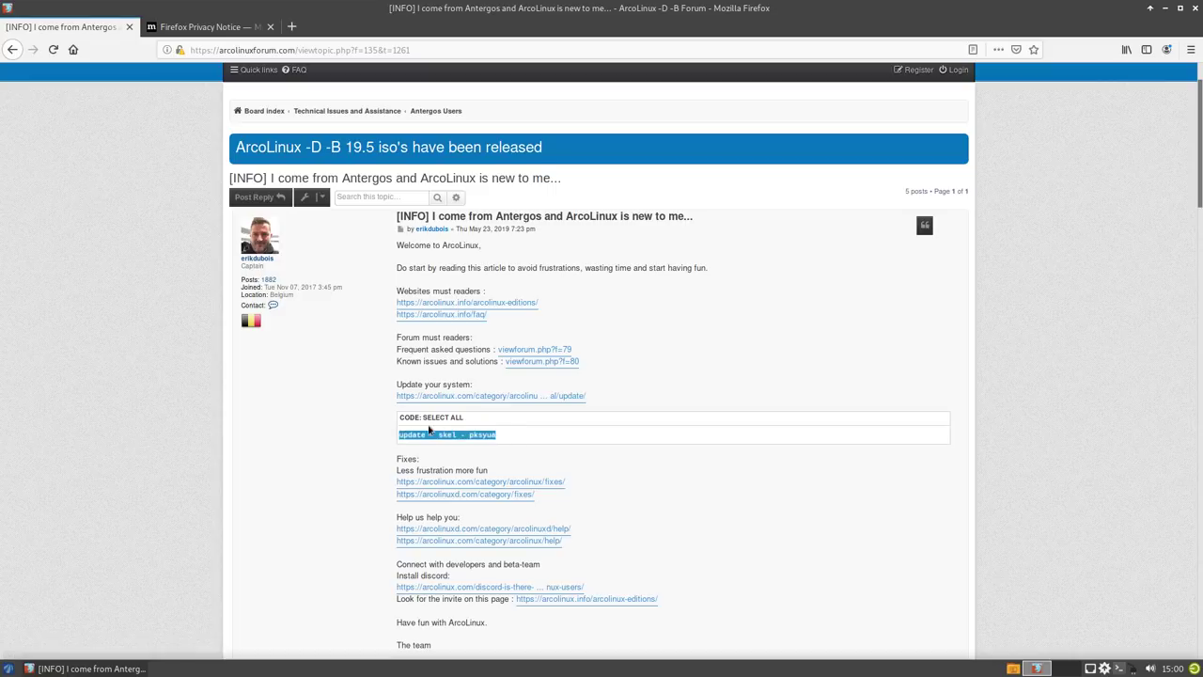
click(604, 437)
scroll(604, 437, down, 2)
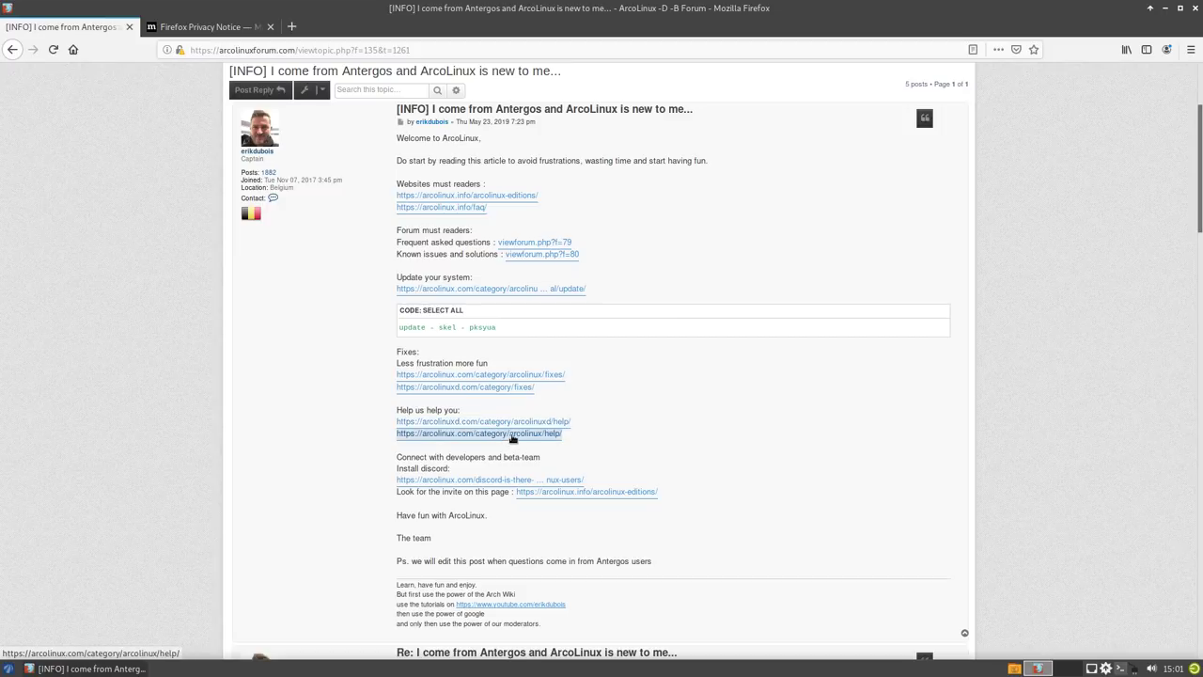
scroll(512, 438, down, 1)
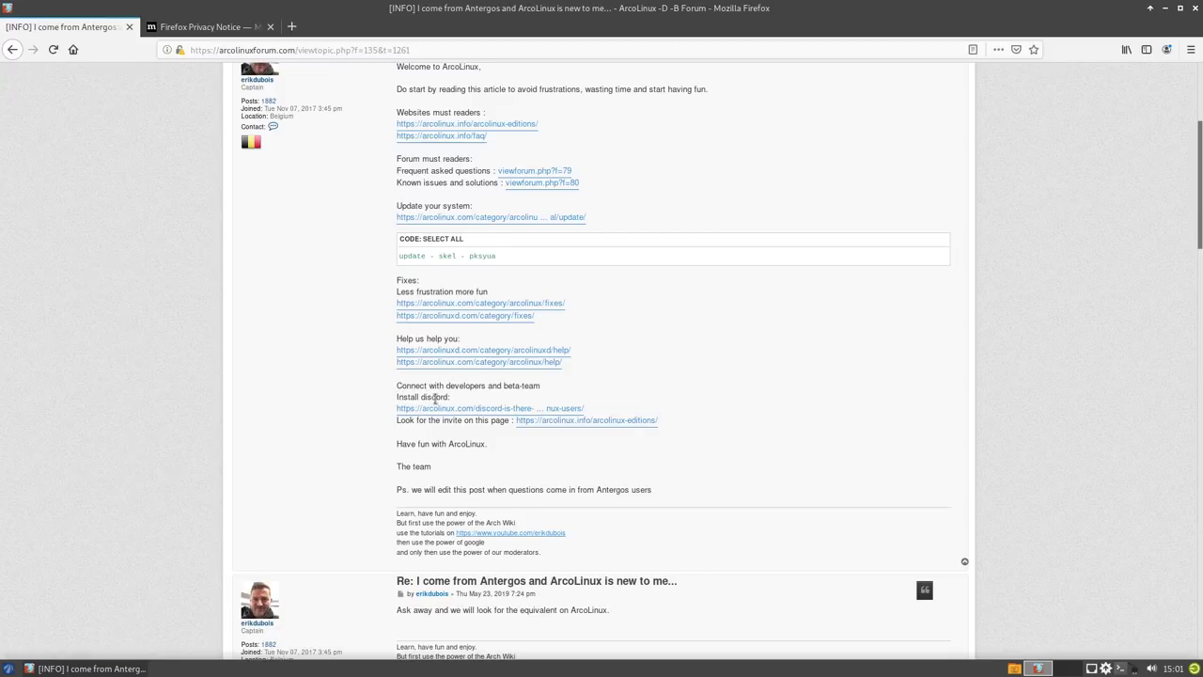
double_click(425, 399)
click(474, 402)
double_click(437, 397)
click(457, 398)
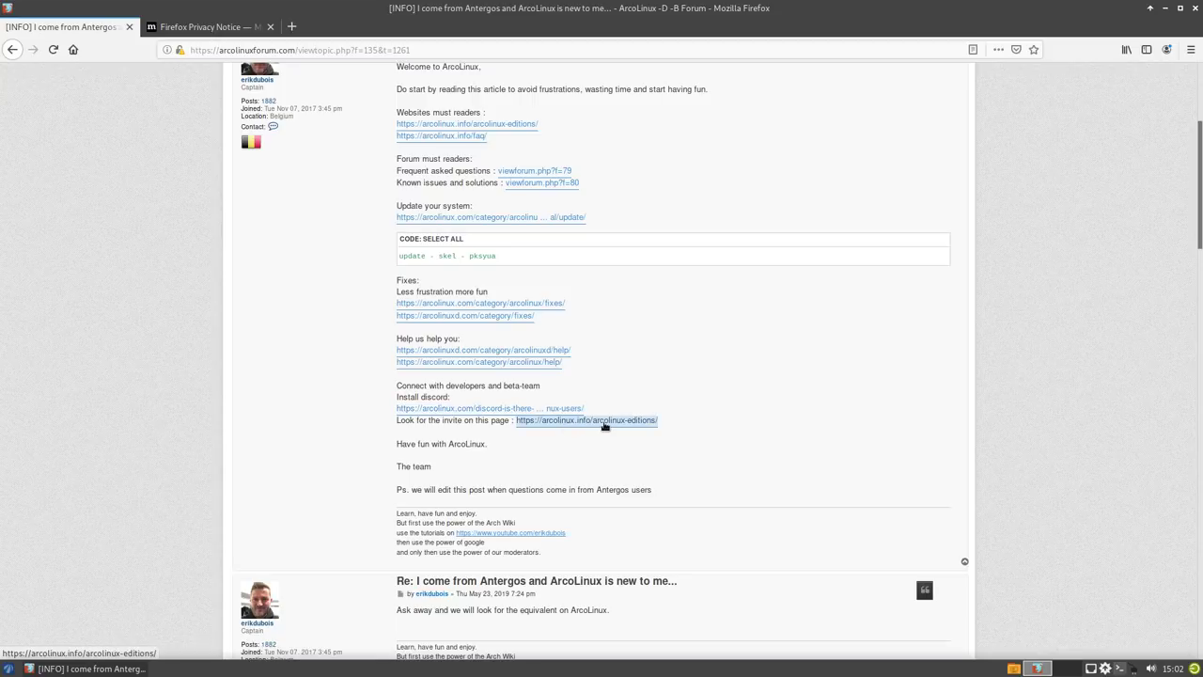
scroll(357, 404, down, 7)
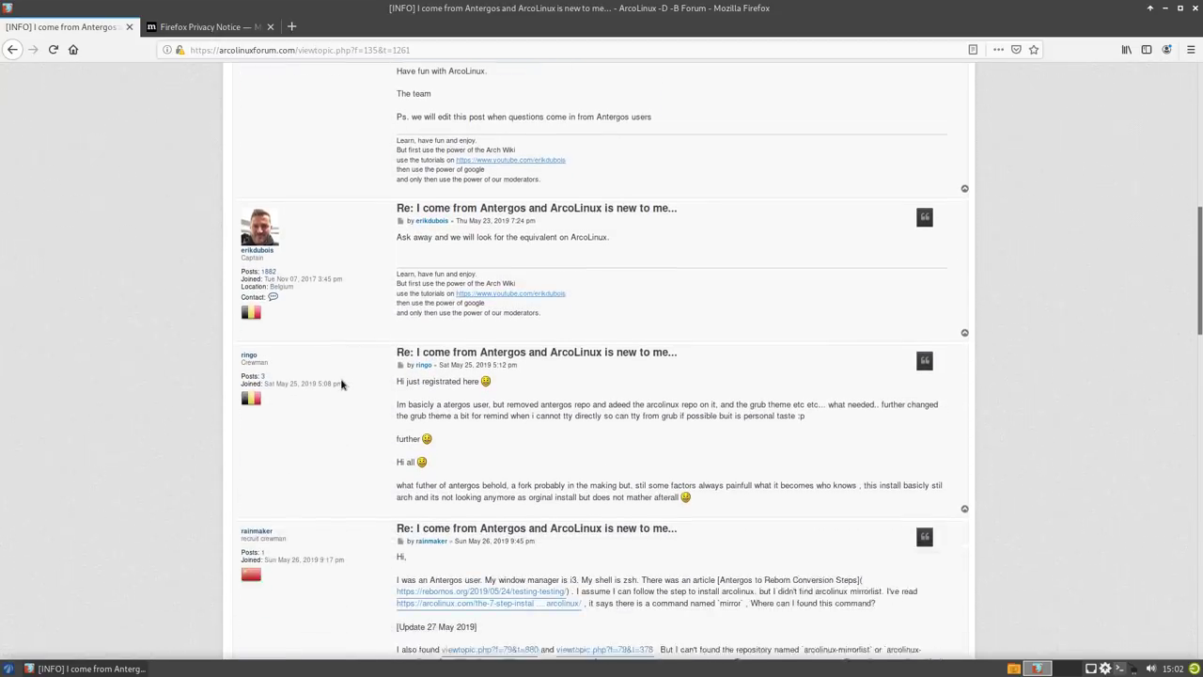
scroll(341, 384, down, 7)
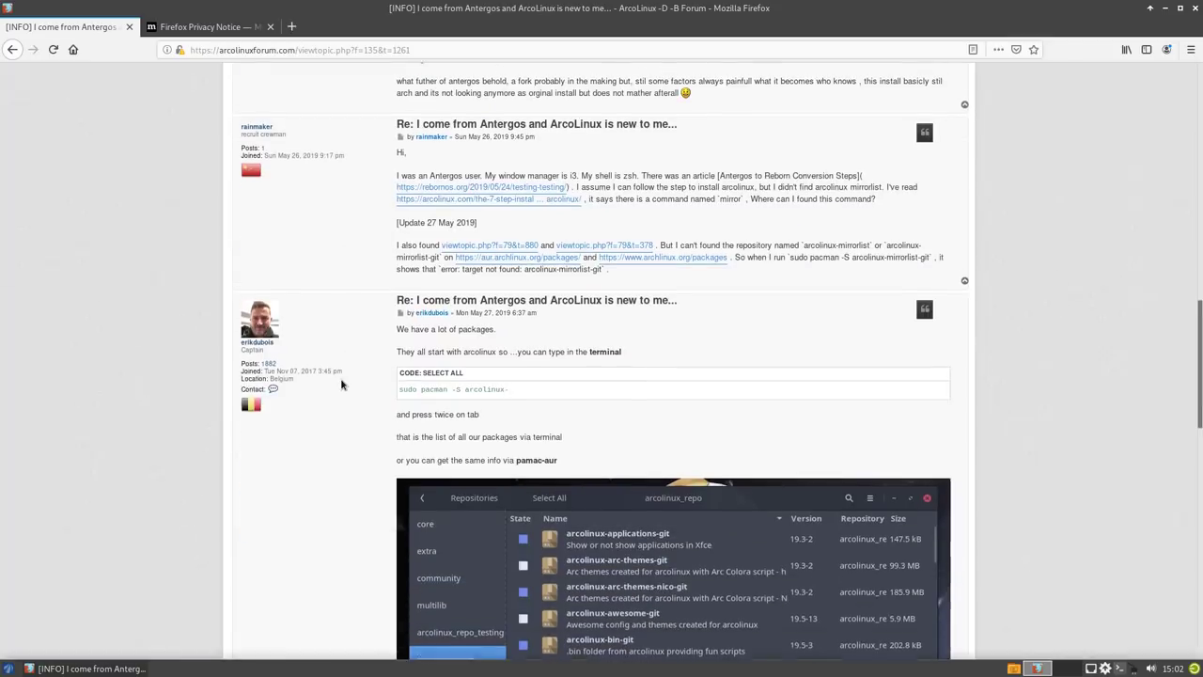
scroll(341, 384, down, 4)
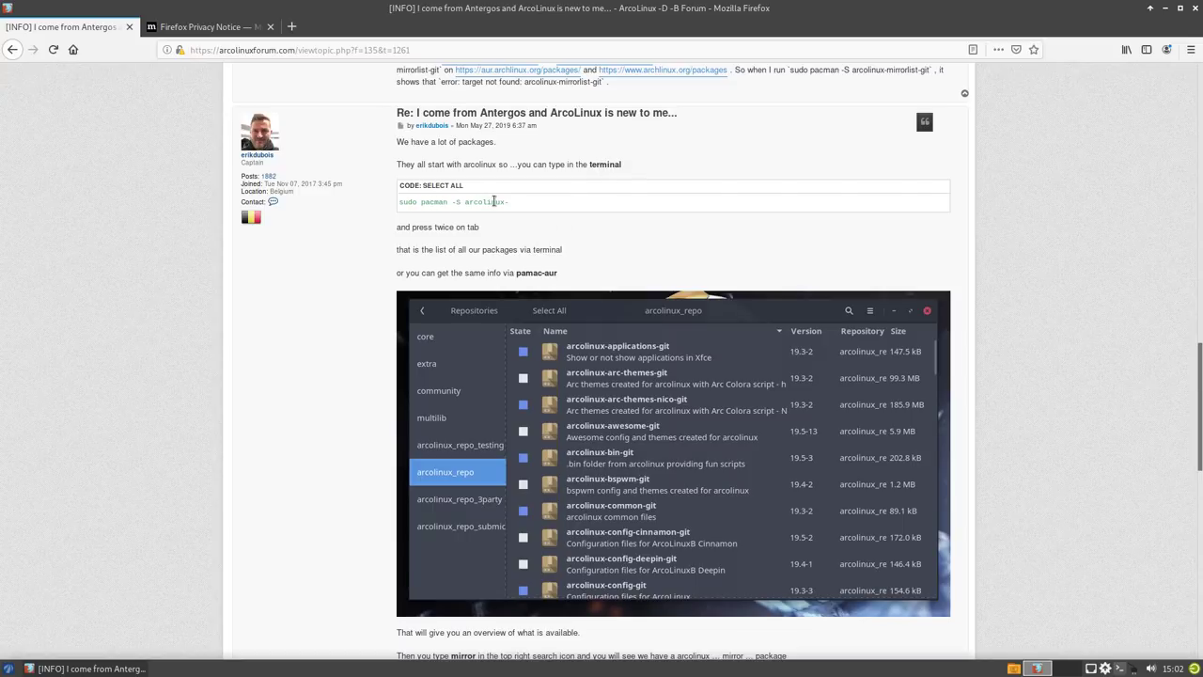
scroll(499, 263, down, 10)
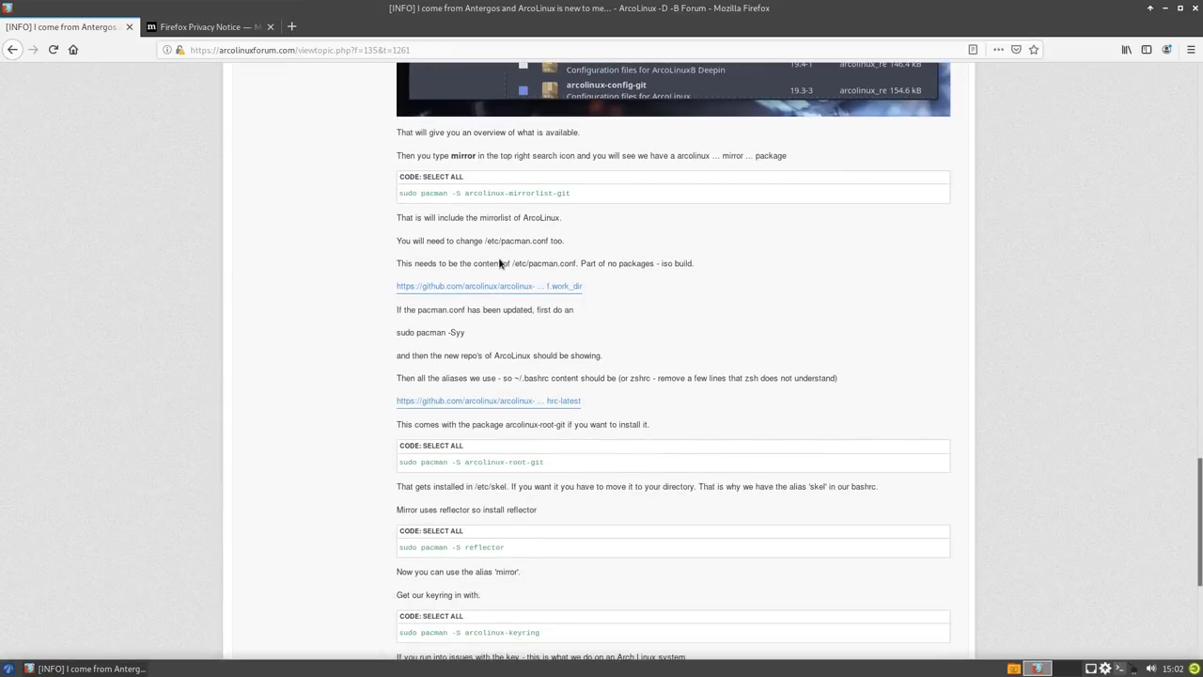
scroll(499, 263, up, 1)
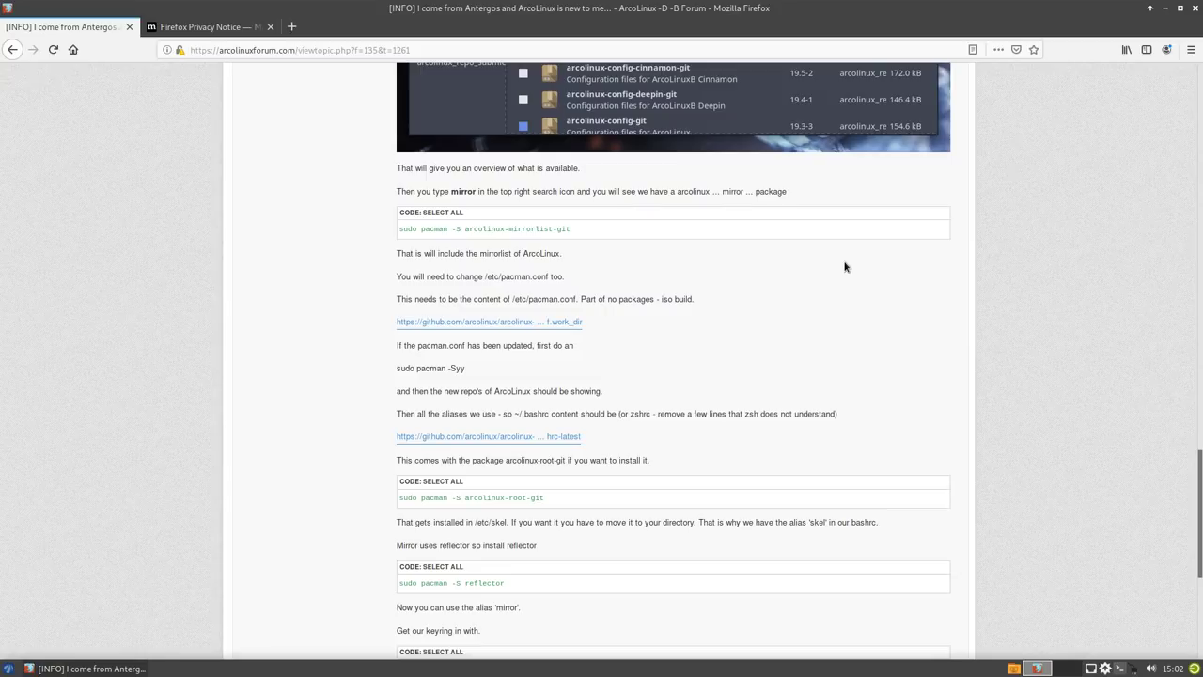
scroll(844, 267, down, 2)
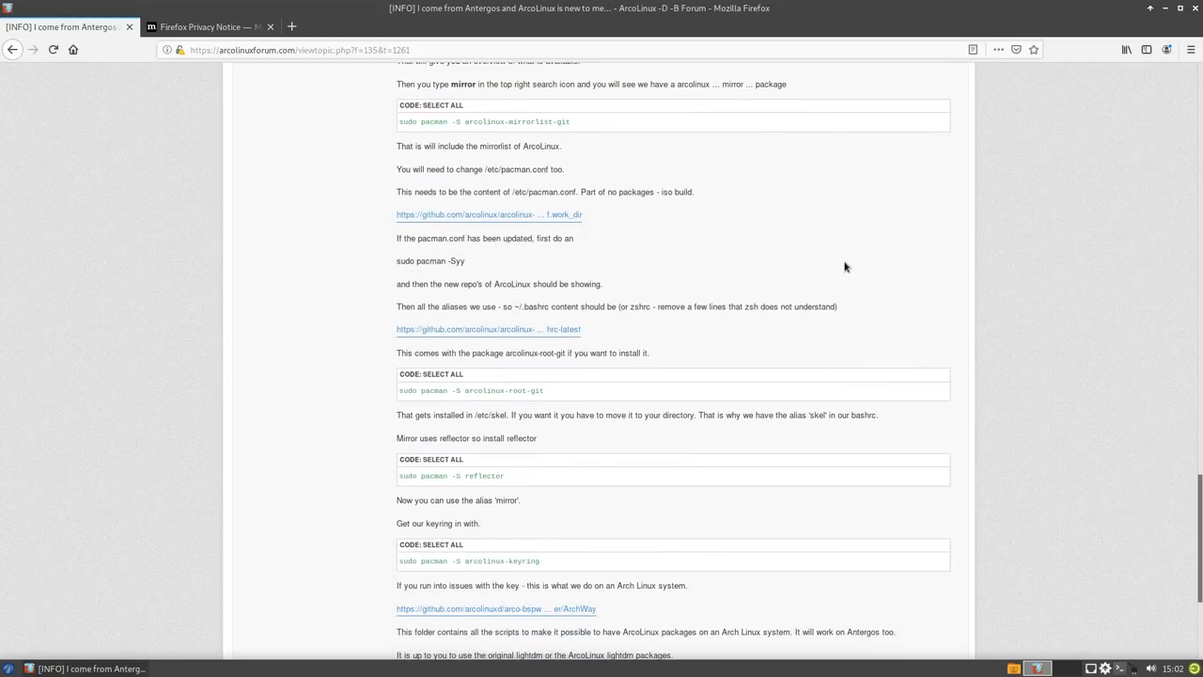
scroll(844, 266, up, 3)
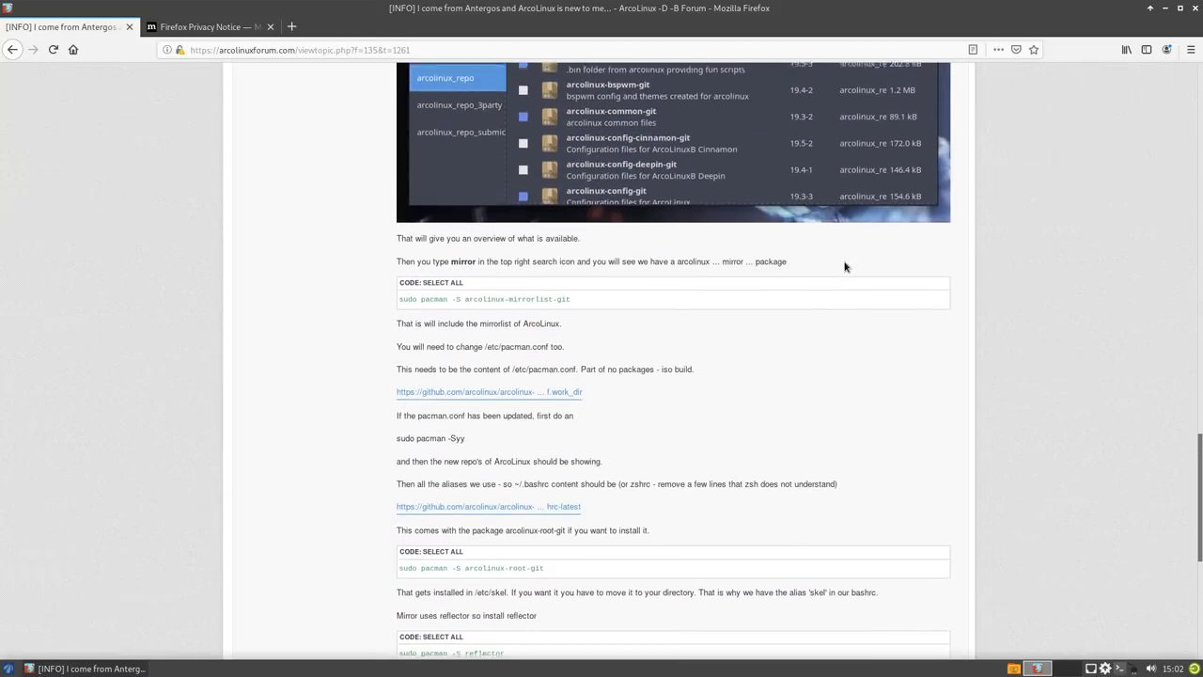
scroll(845, 267, up, 6)
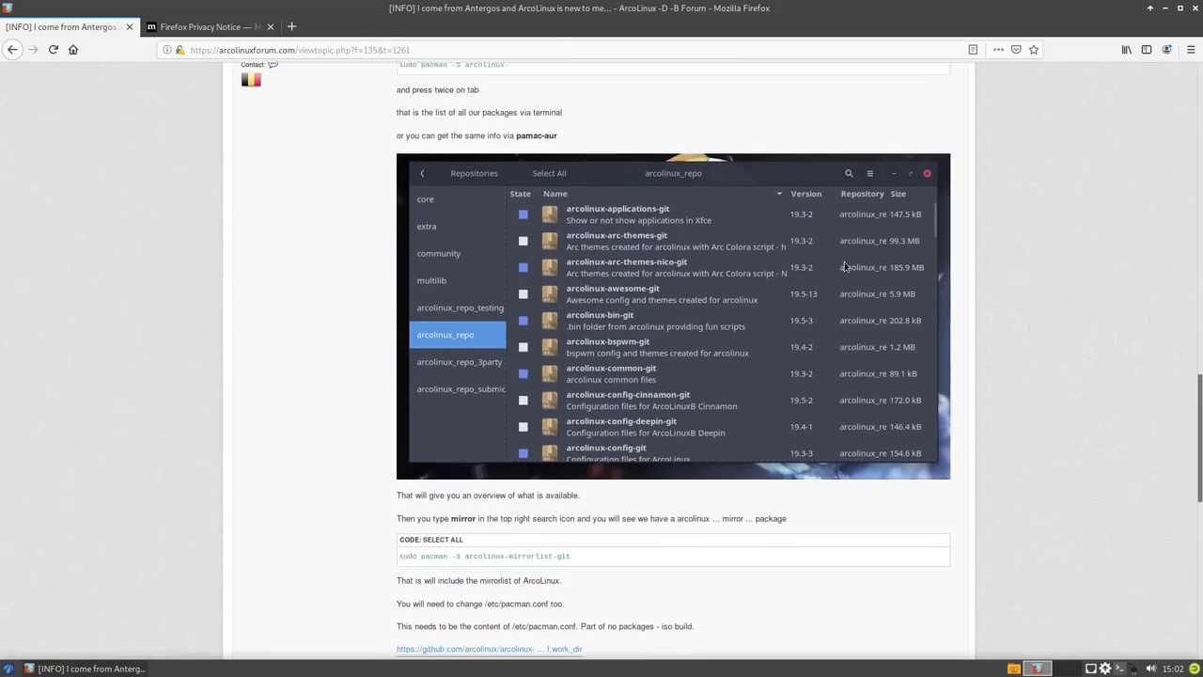
scroll(844, 267, up, 2)
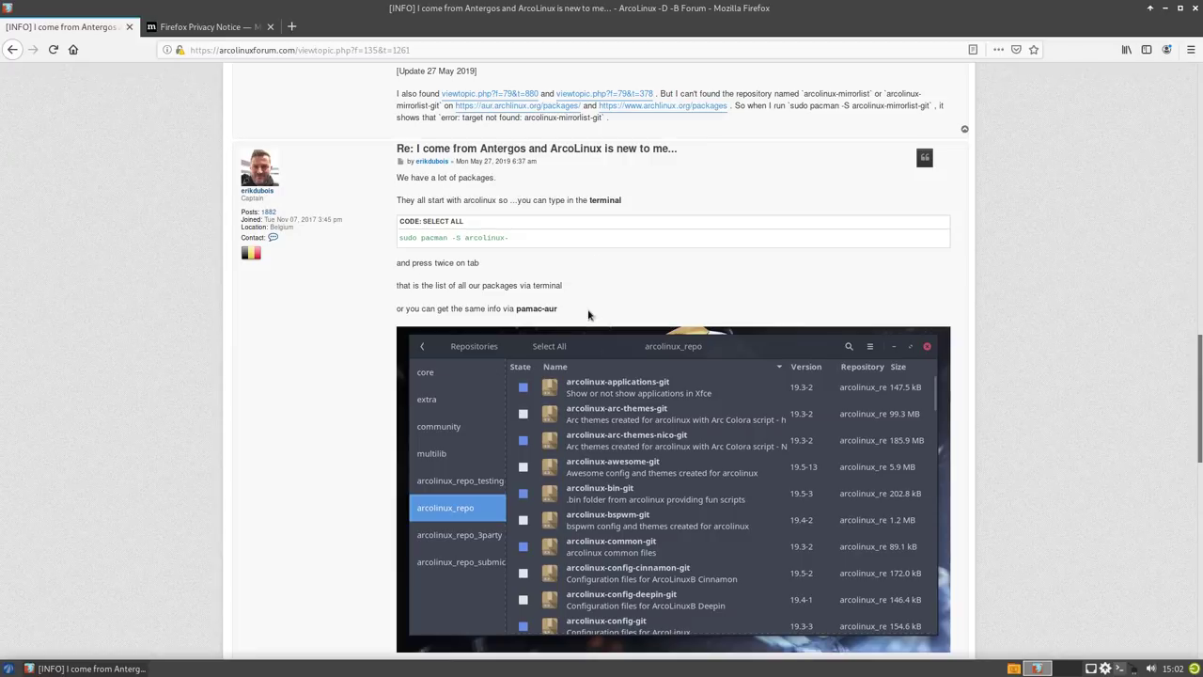
scroll(564, 296, up, 3)
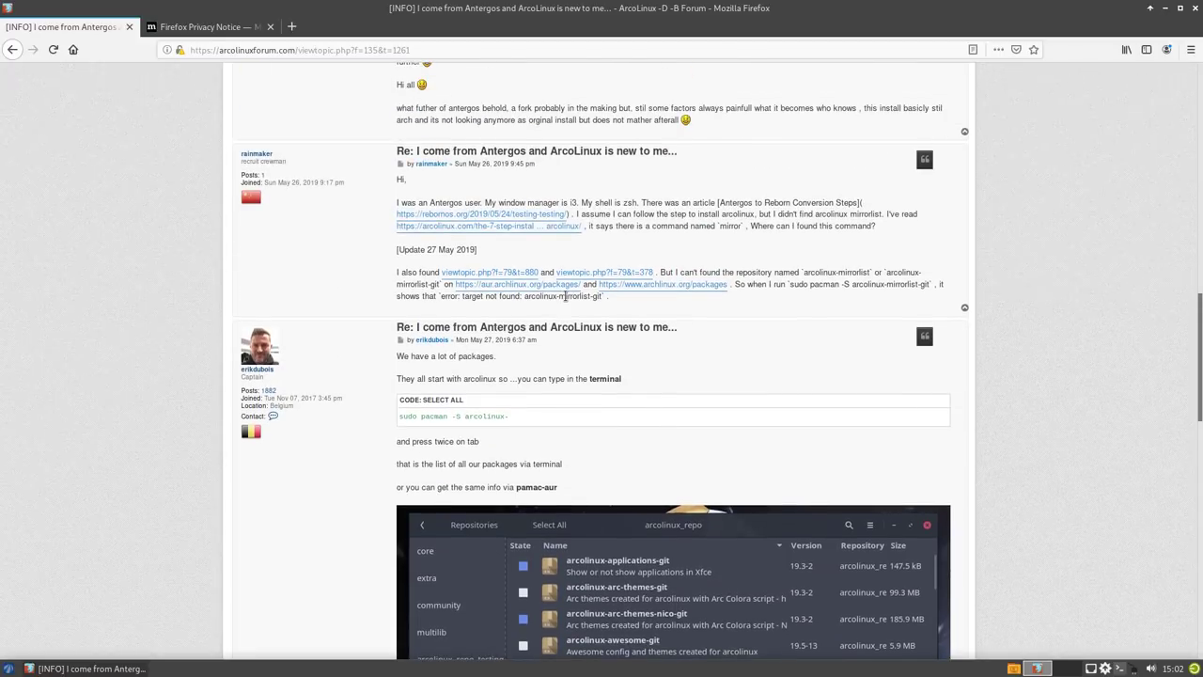
scroll(564, 296, up, 1)
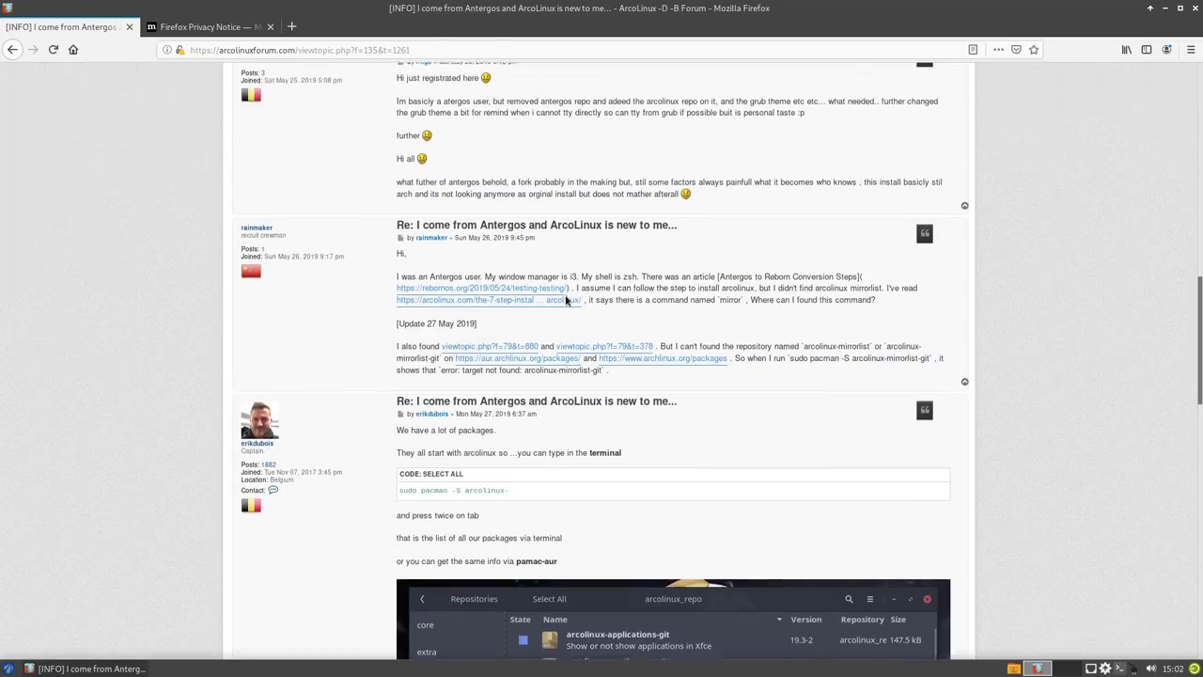
scroll(567, 300, up, 3)
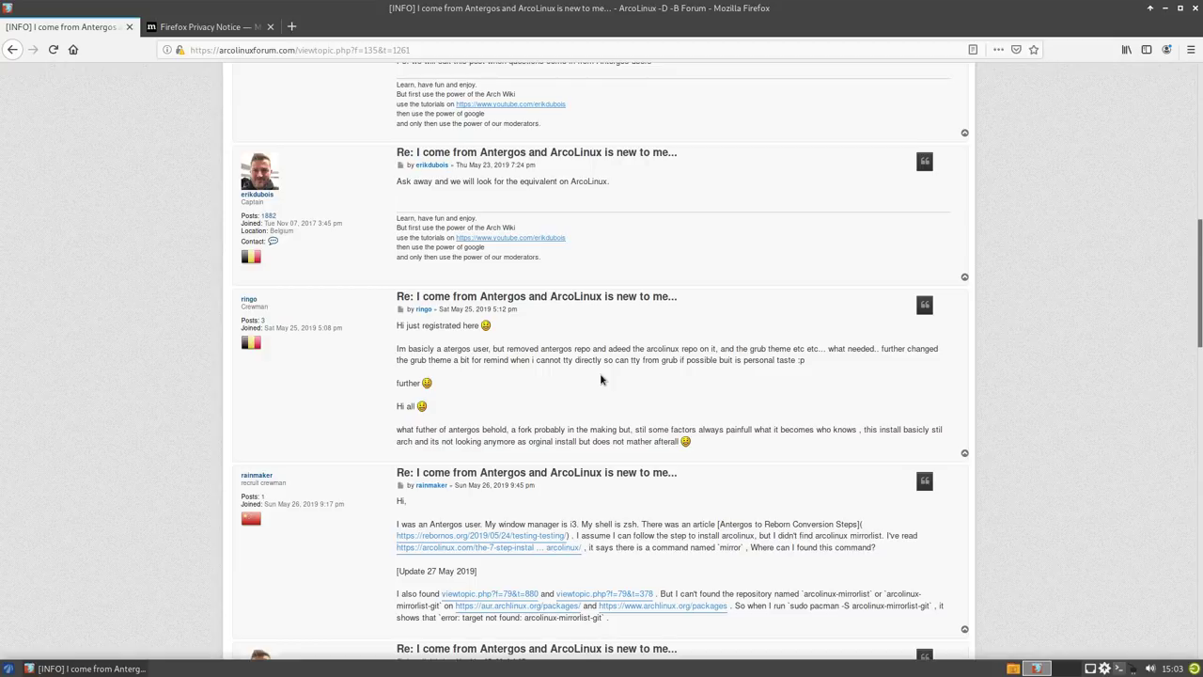
scroll(602, 380, down, 2)
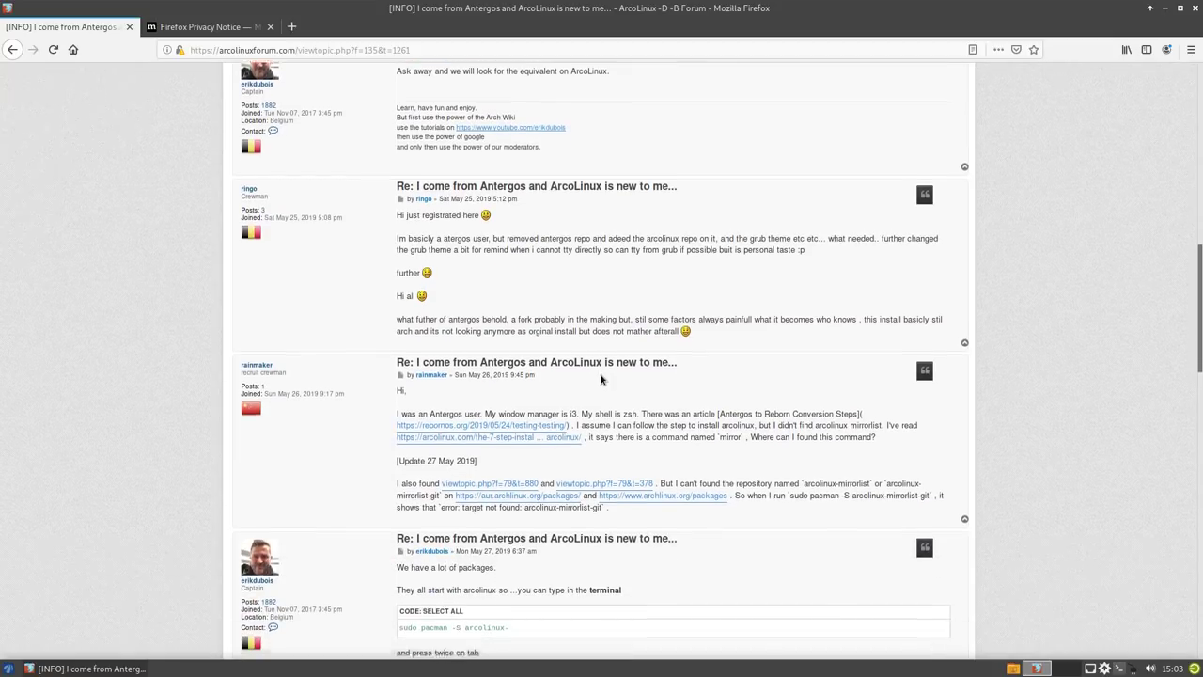
scroll(602, 380, down, 2)
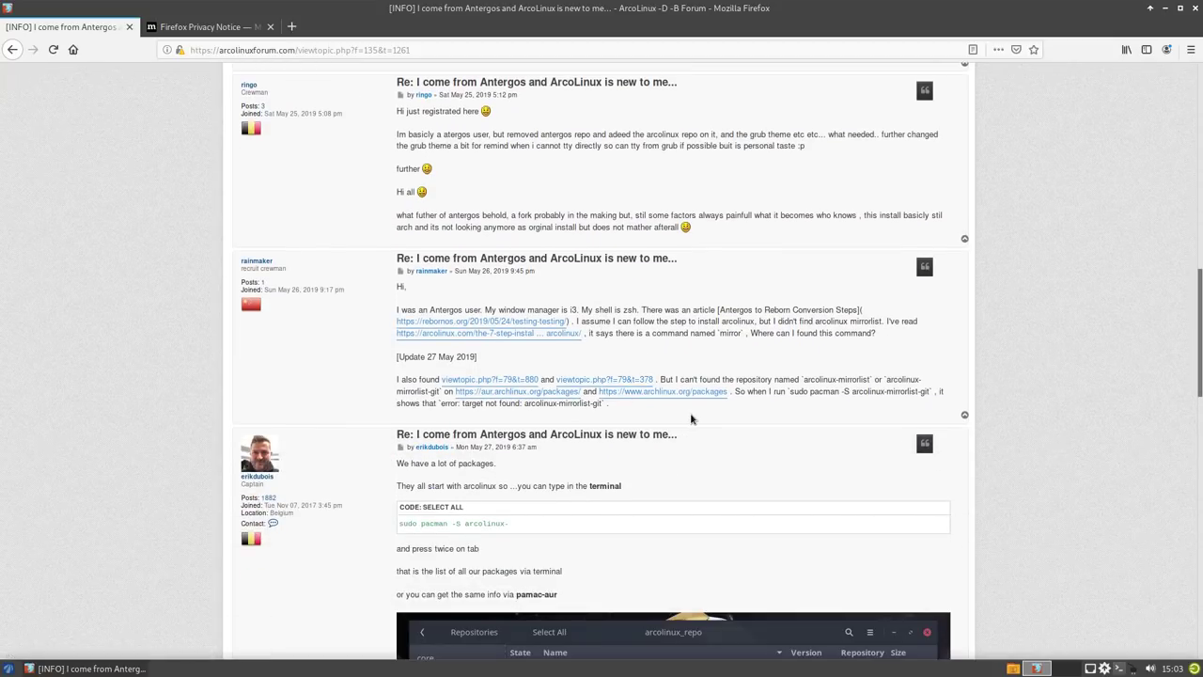
scroll(691, 419, down, 4)
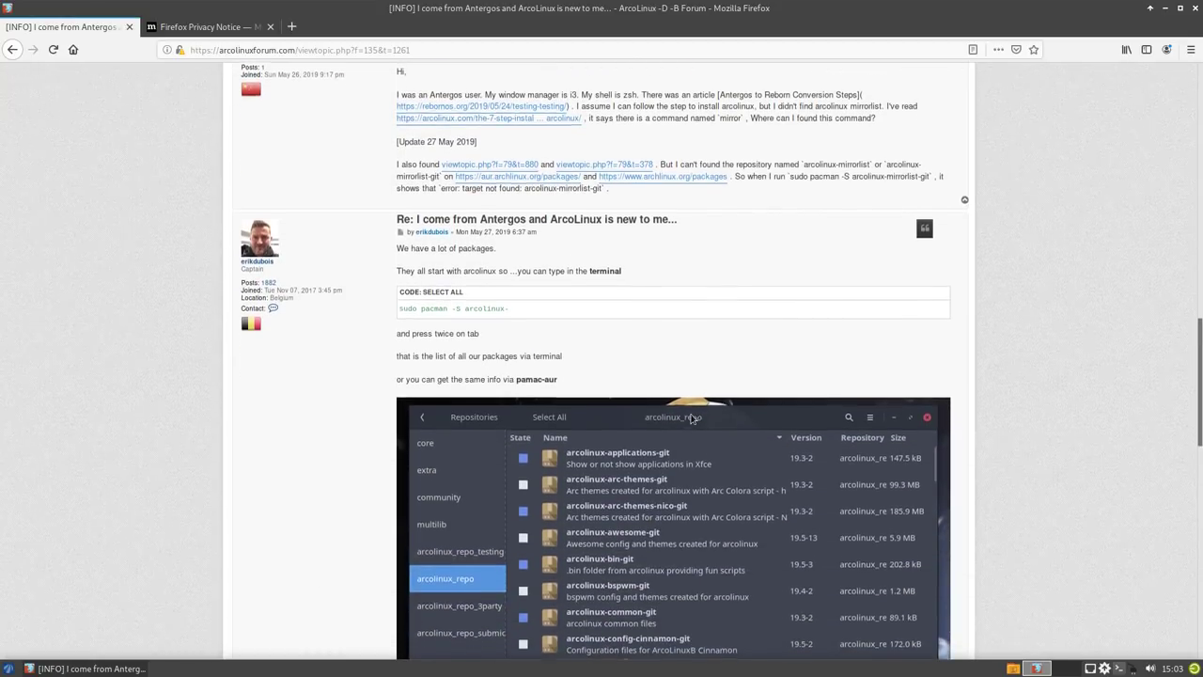
scroll(691, 419, down, 3)
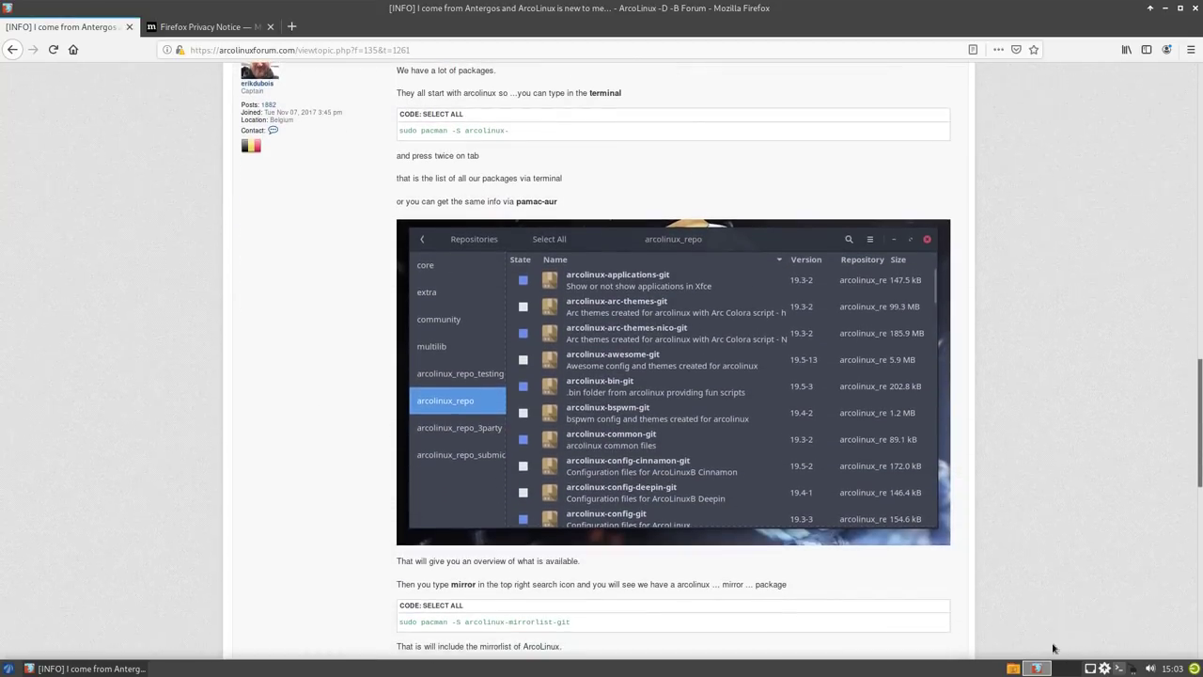
click(1036, 669)
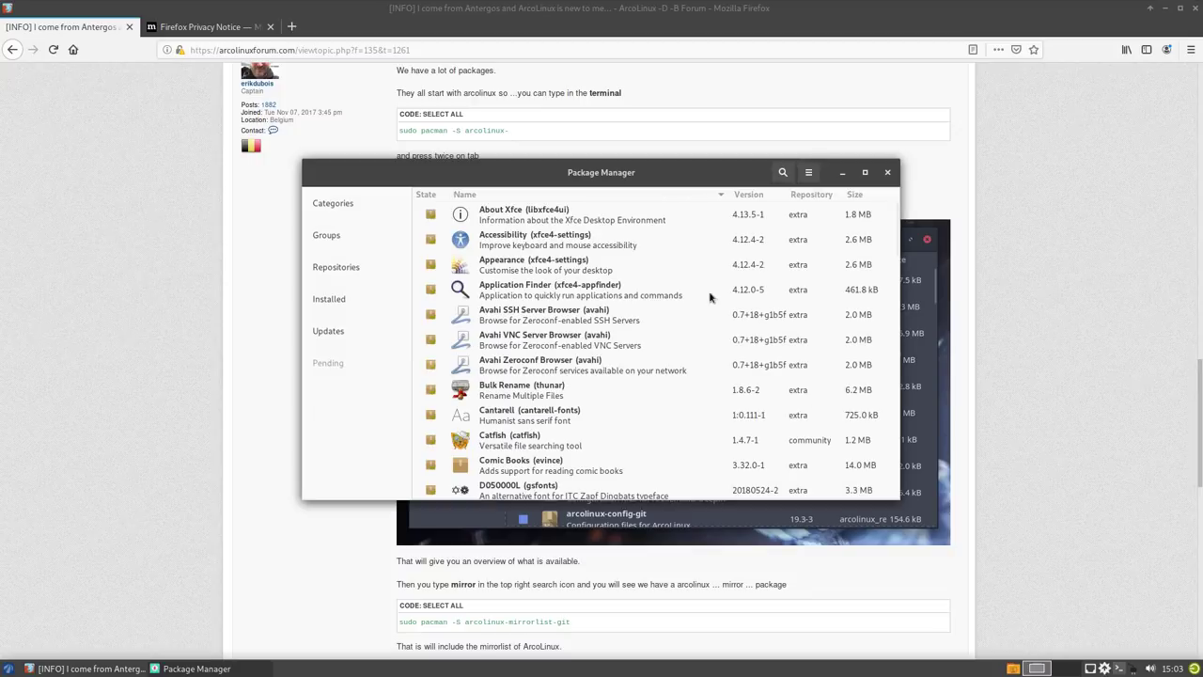
drag(639, 295, 1010, 409)
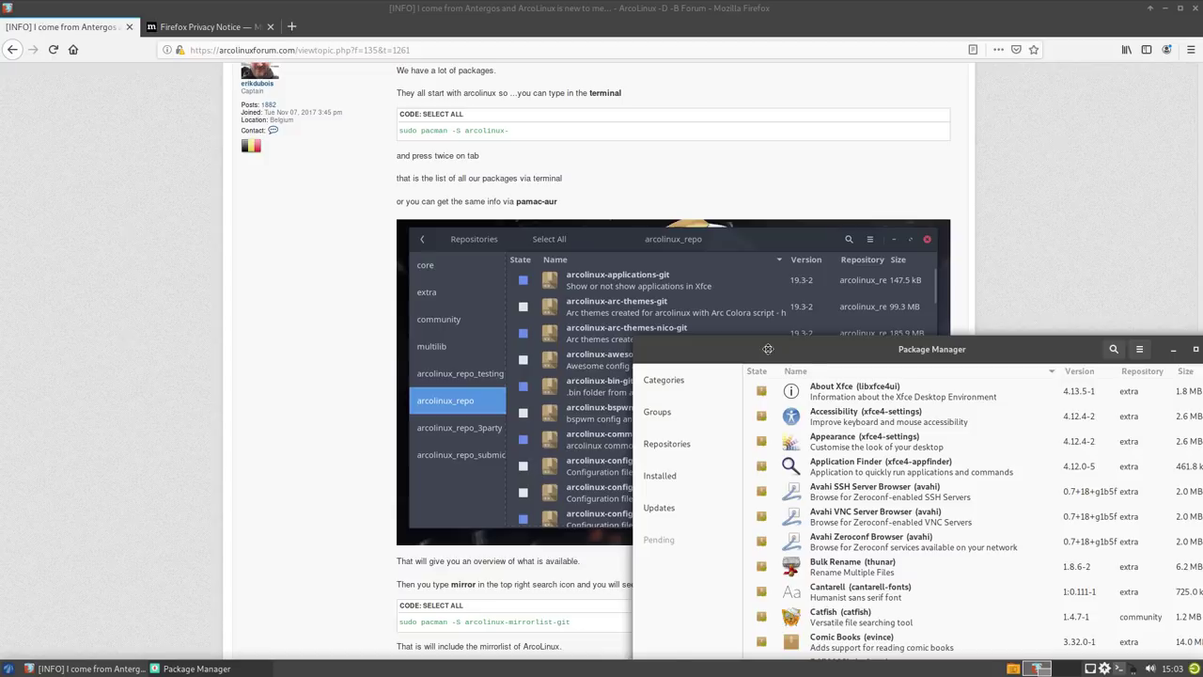
drag(777, 347, 436, 323)
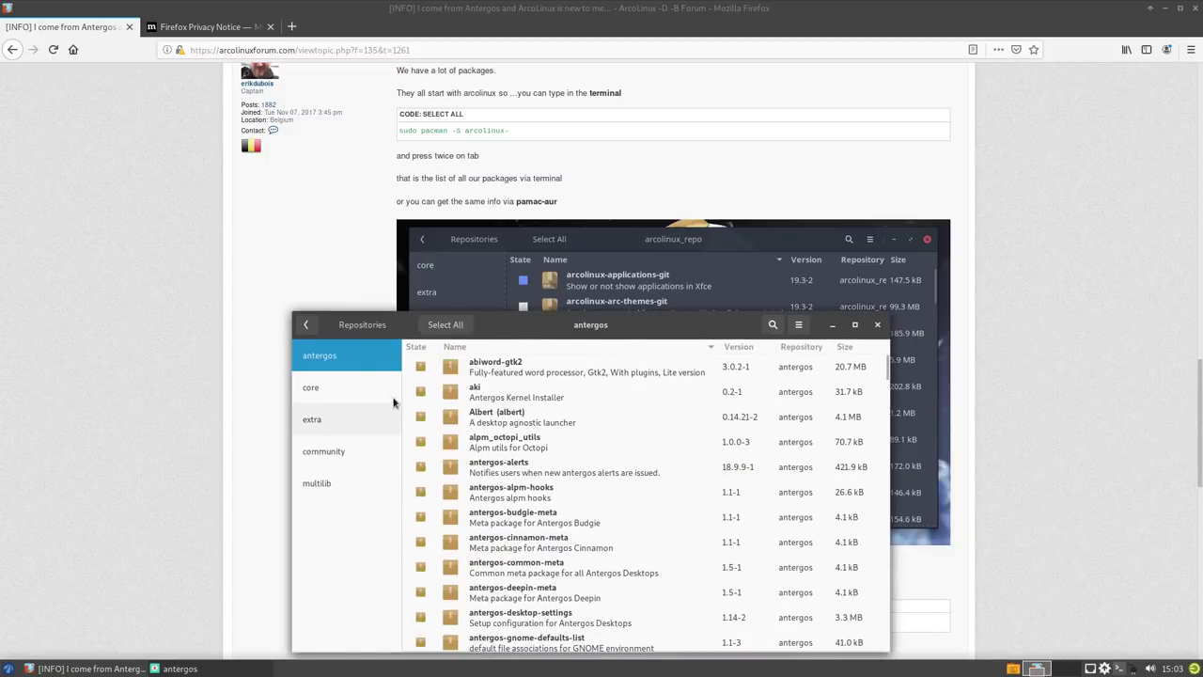
drag(467, 335, 761, 322)
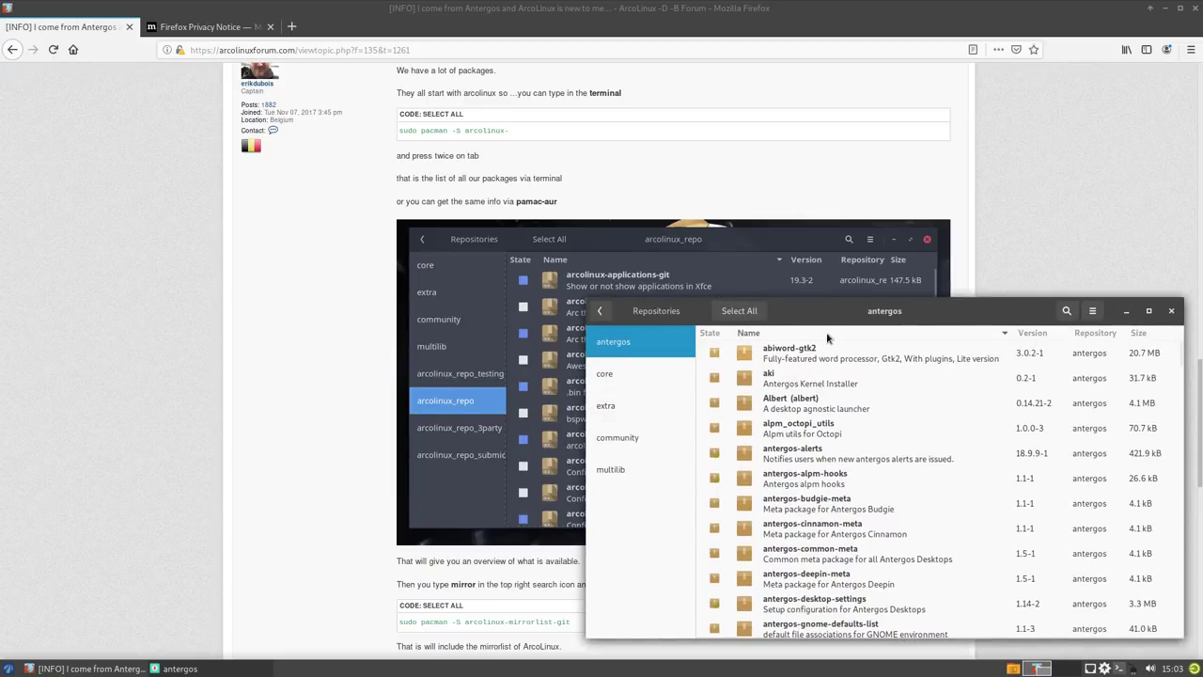
drag(853, 320, 658, 200)
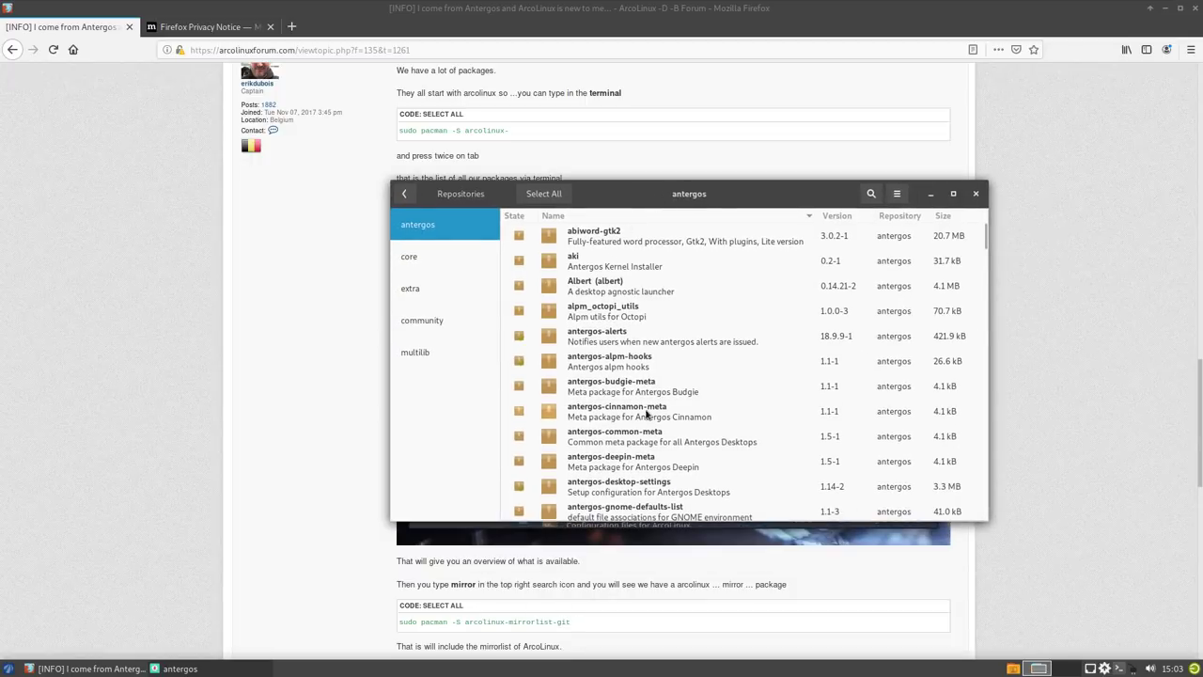
scroll(644, 413, down, 5)
scroll(649, 412, down, 20)
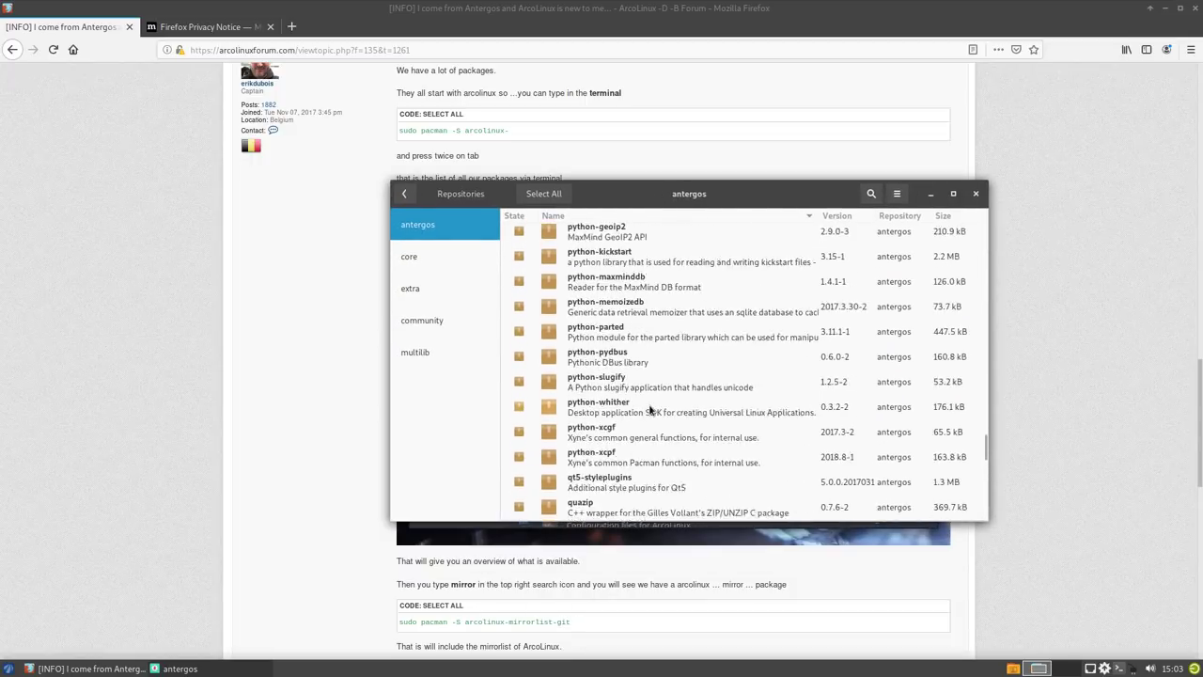
scroll(649, 412, up, 20)
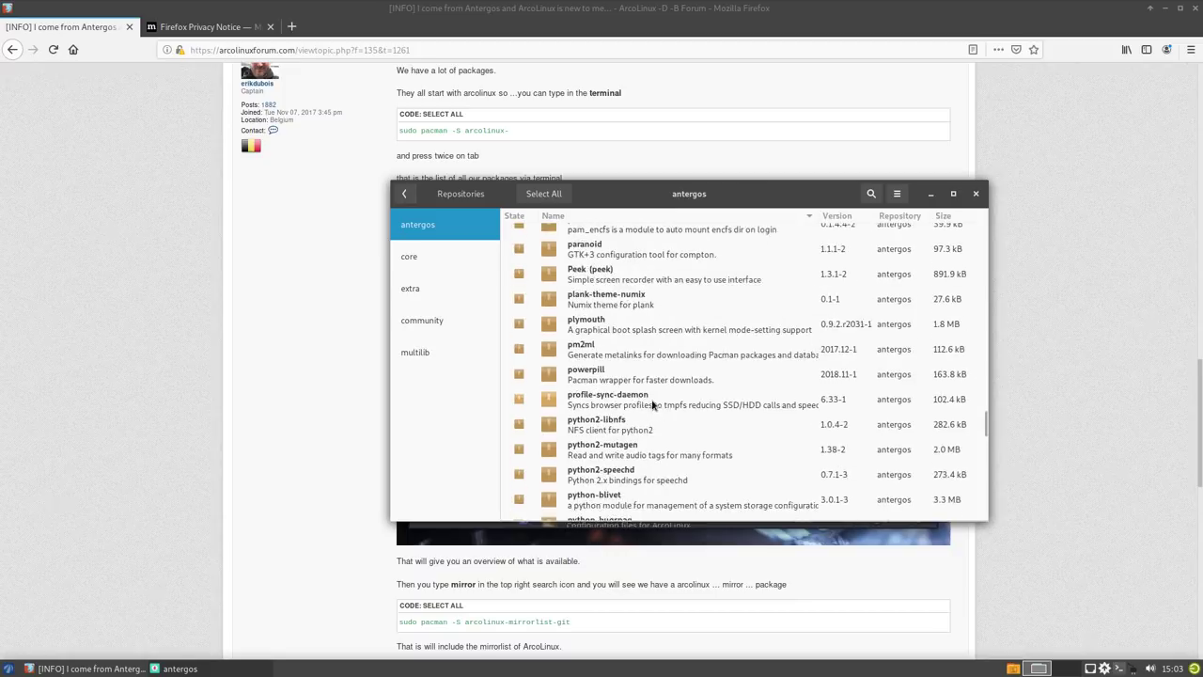
scroll(700, 368, up, 15)
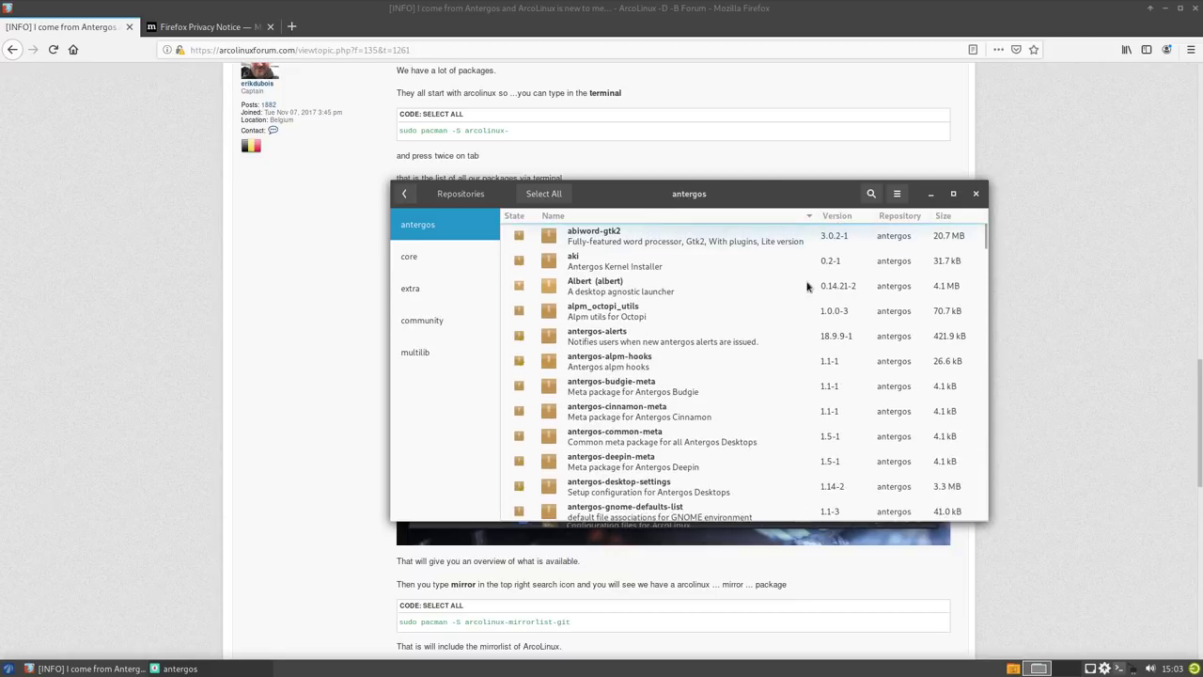
click(976, 195)
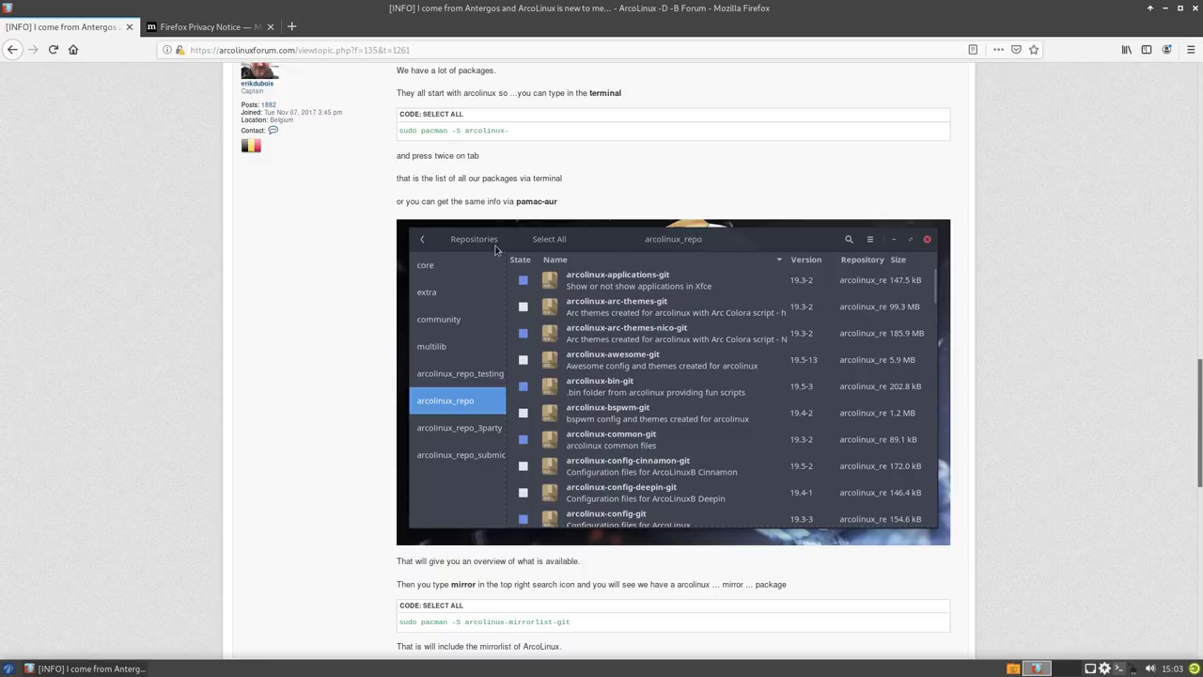
- Minimize Firefox, browse Thunar from File System into /etc, and open pacman.conf in Mousepad
click(1167, 10)
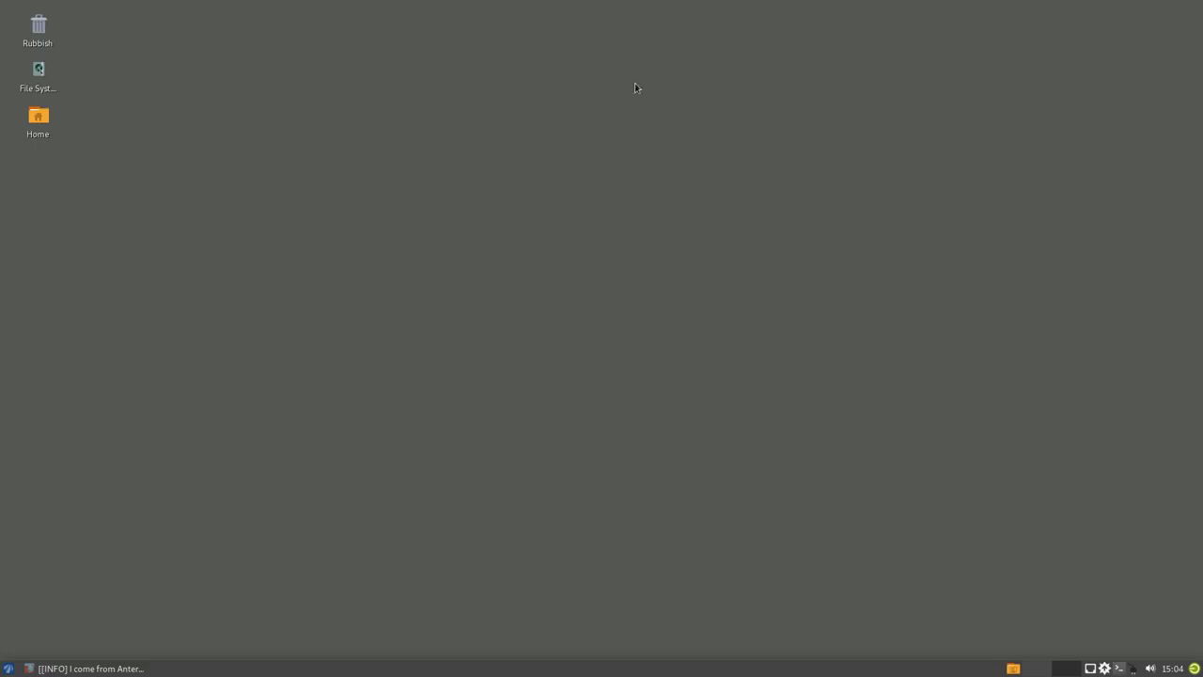
double_click(38, 118)
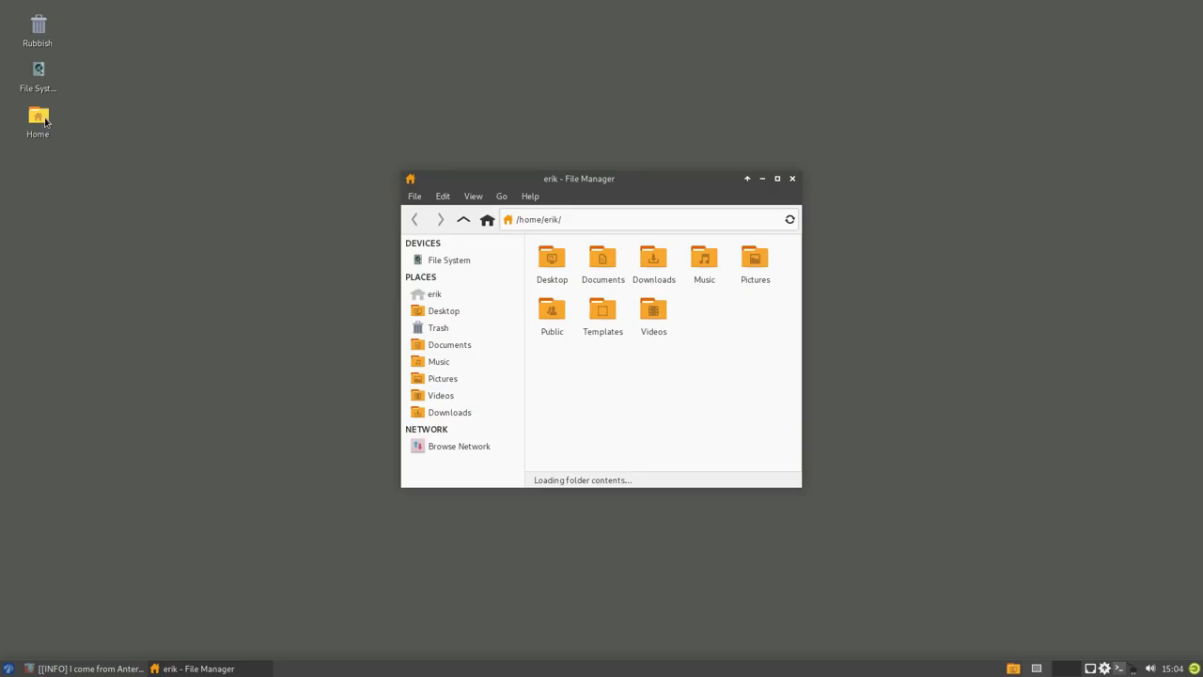
click(445, 263)
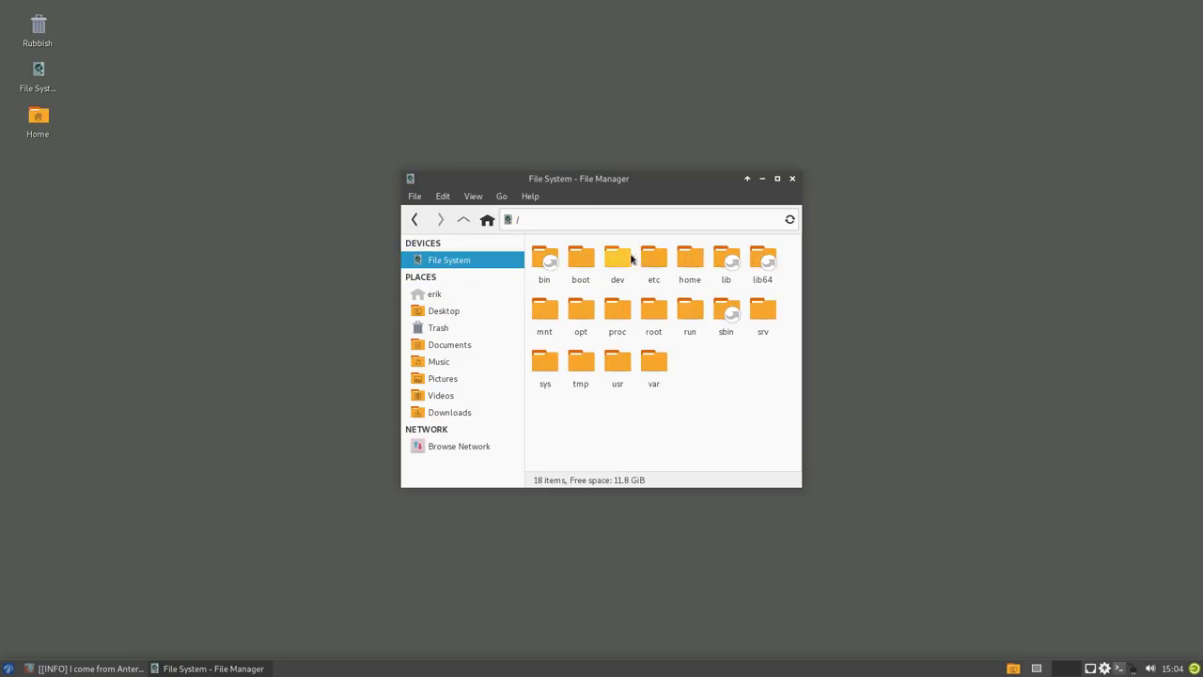
double_click(647, 259)
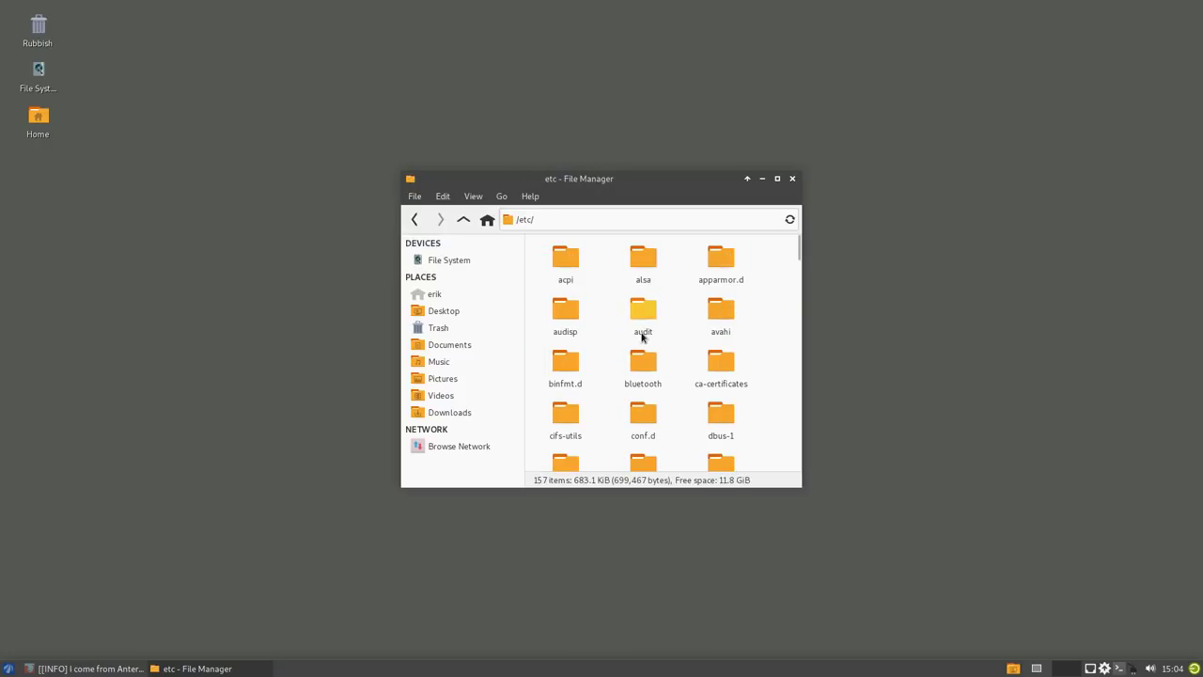
text(pacman.con)
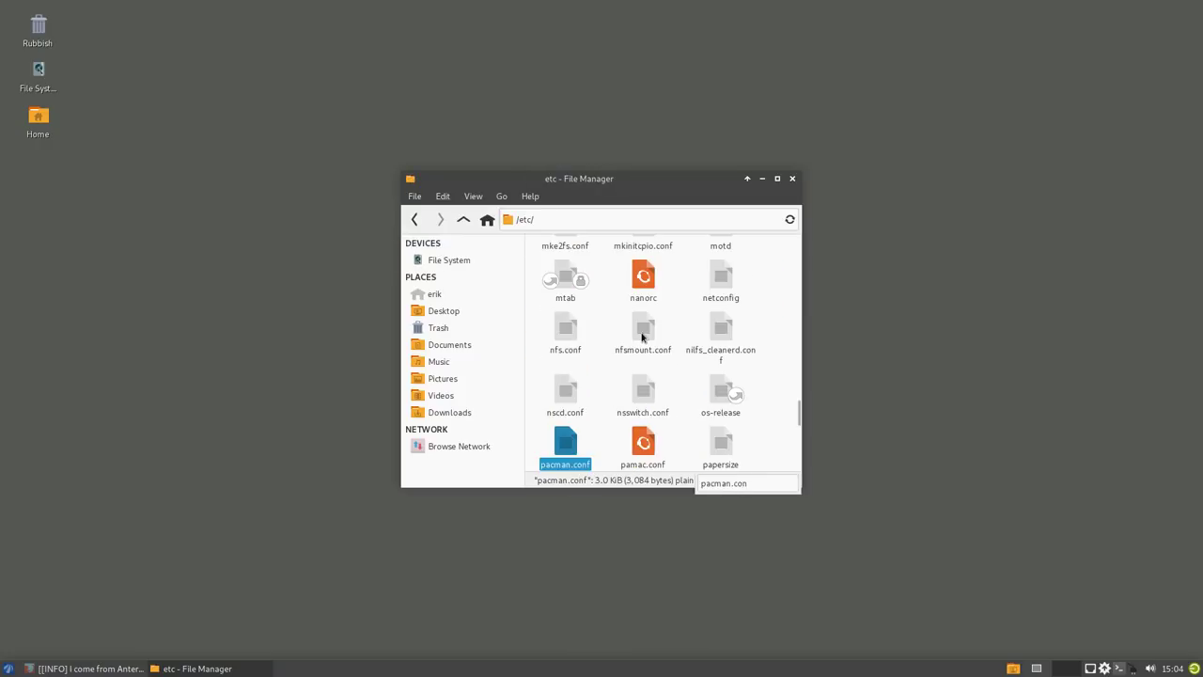
double_click(568, 450)
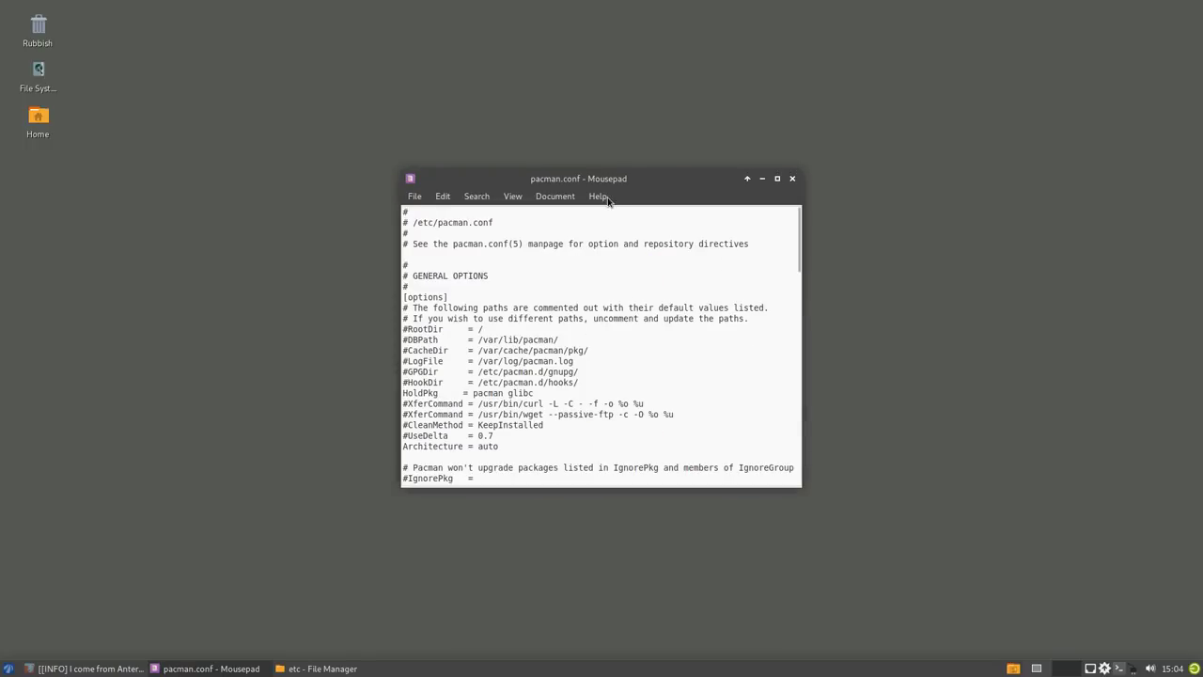
- Run yay in the F12 drop-down terminal, then hide the terminal
click(304, 533)
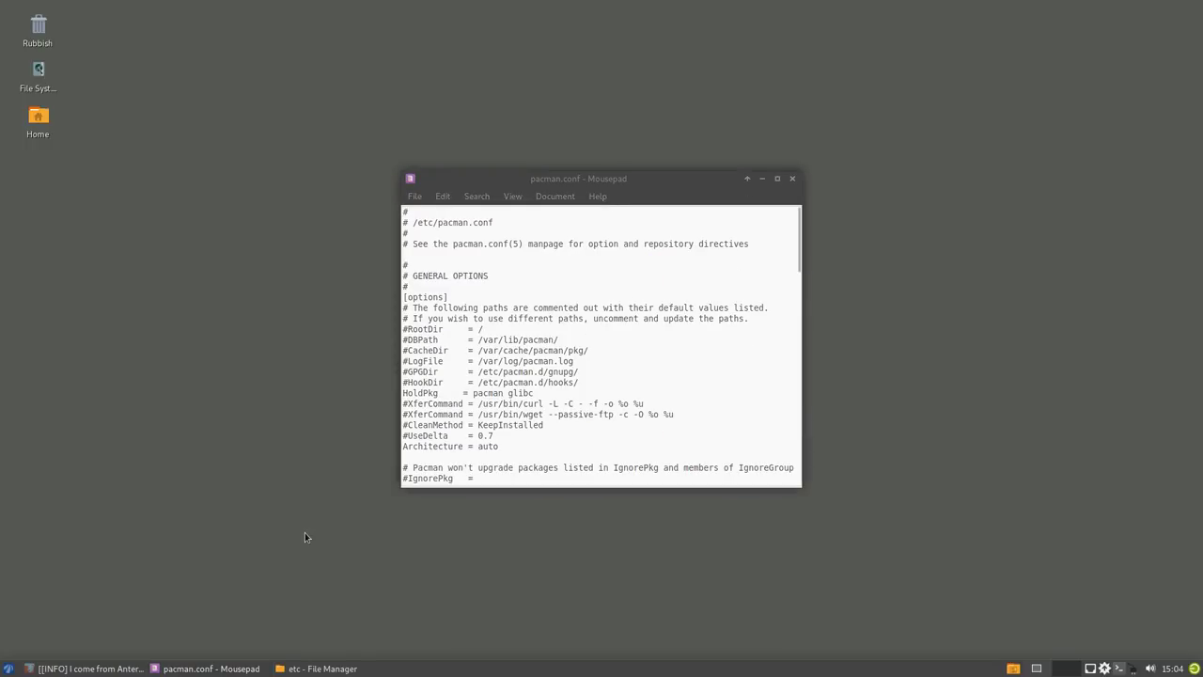
key(F12)
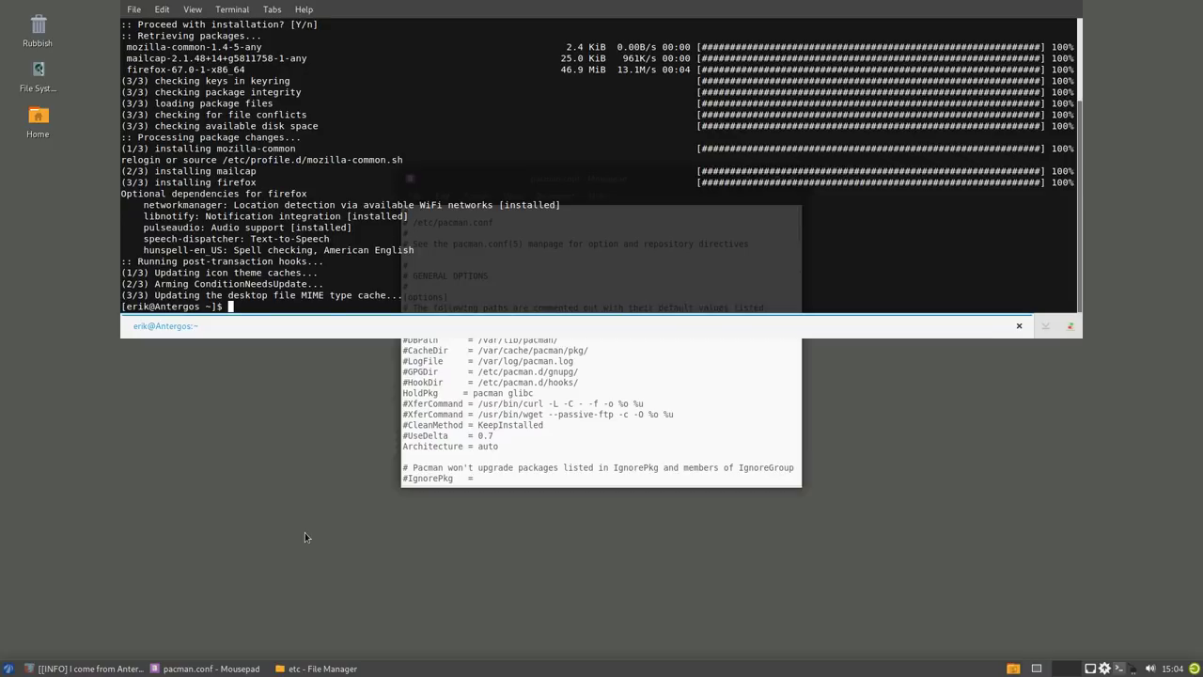
text(yay)
key(Return)
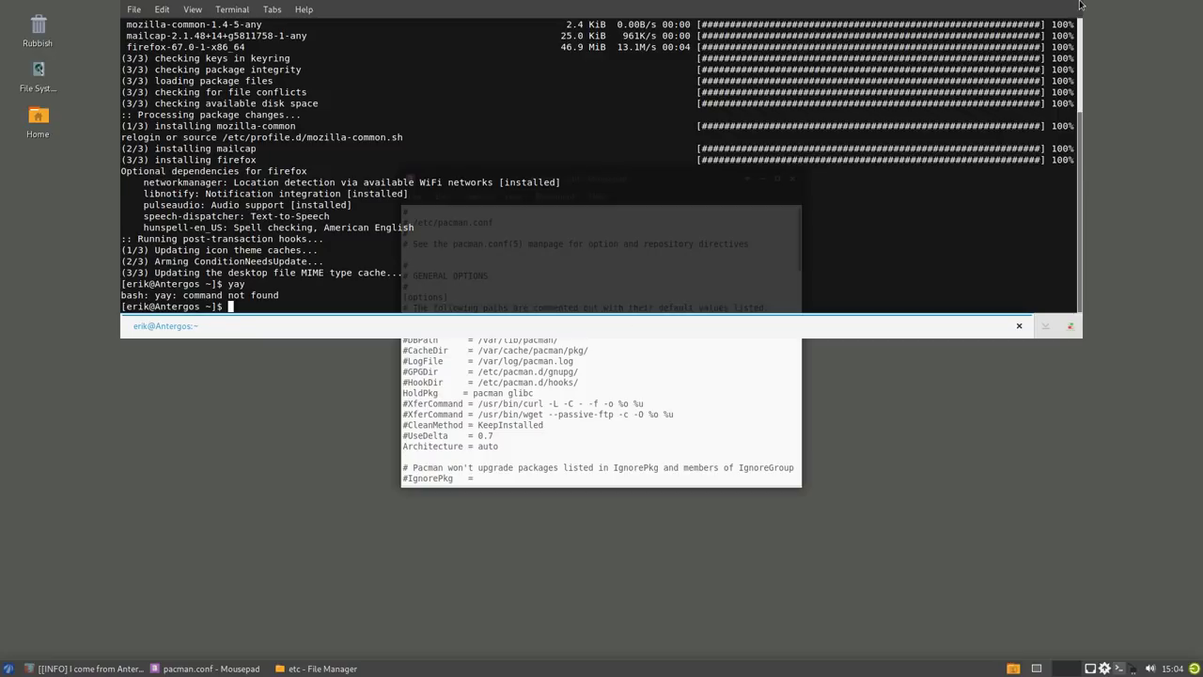
click(1019, 325)
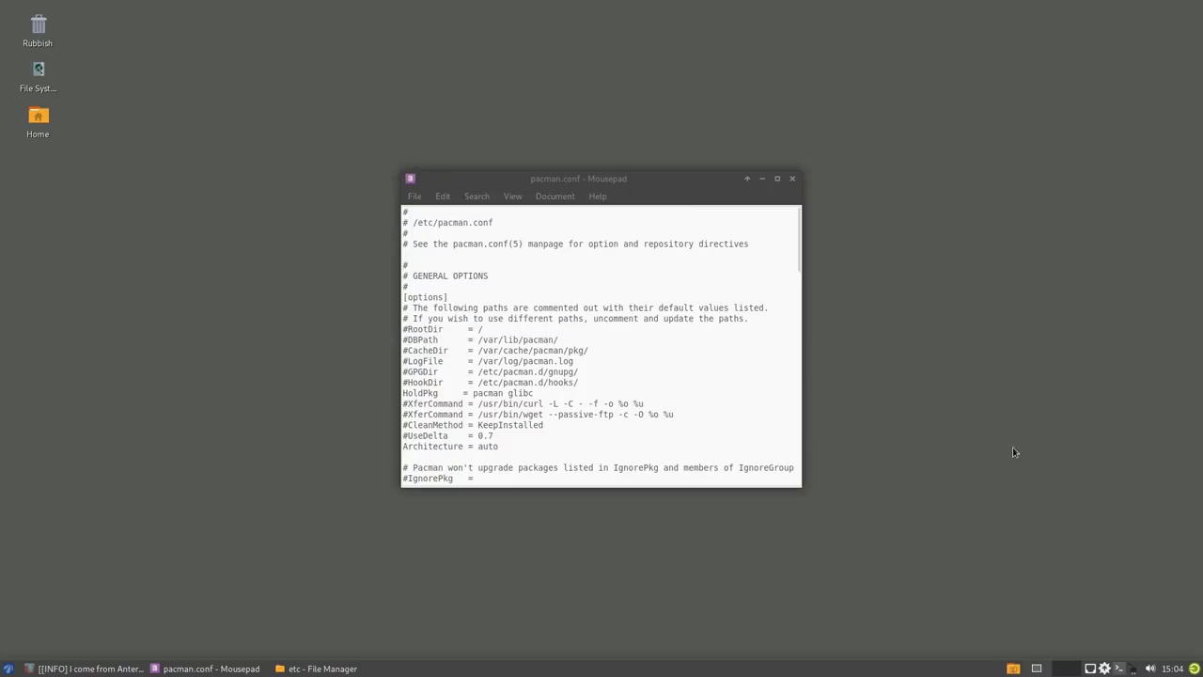
- Scroll pacman.conf to the [antergos] section, select its header and SigLevel lines, and drop the terminal down again
click(505, 469)
scroll(506, 469, down, 15)
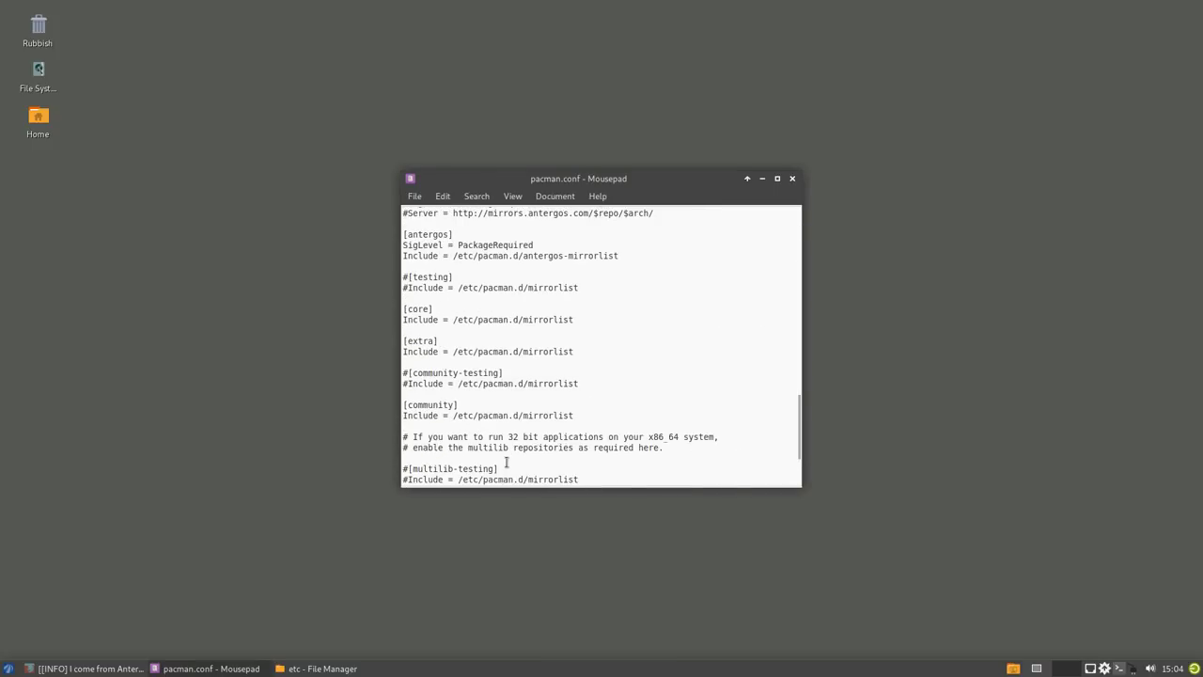
scroll(506, 463, down, 4)
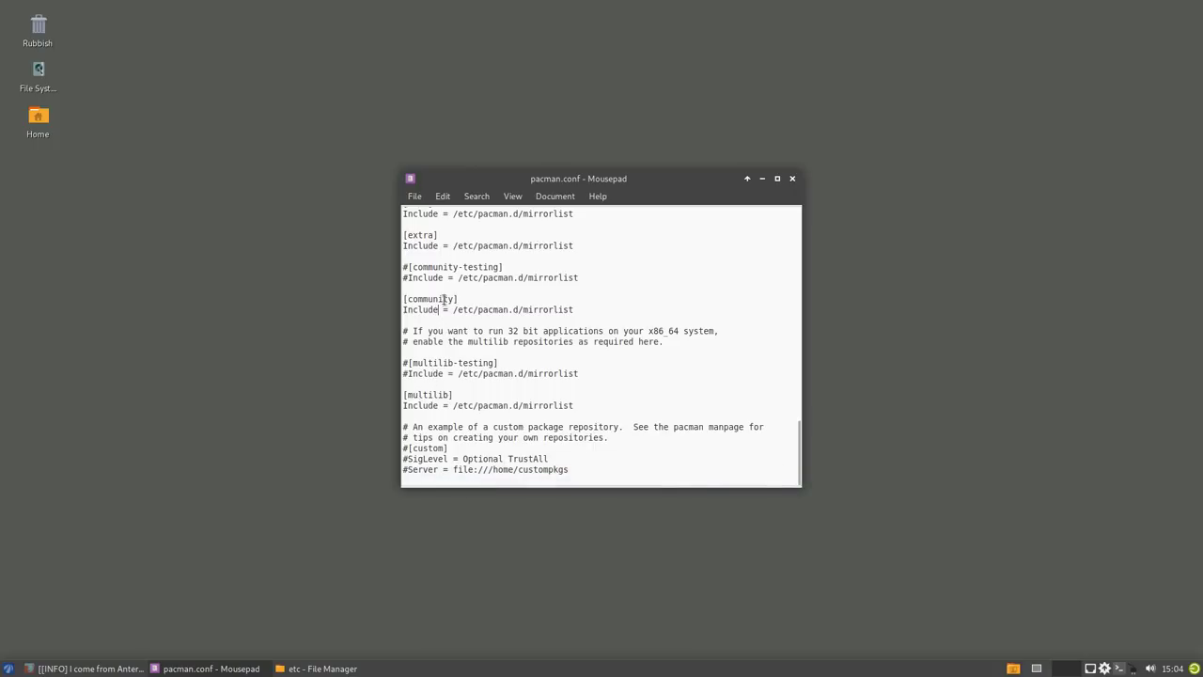
scroll(468, 293, up, 5)
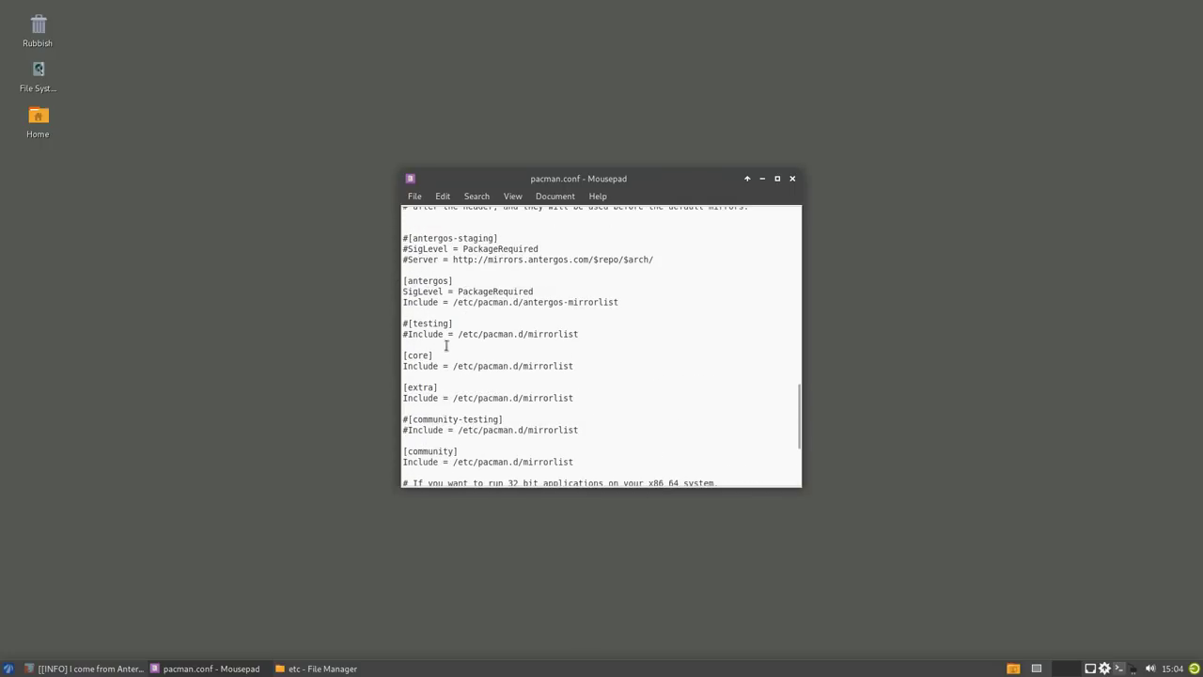
drag(629, 294, 352, 274)
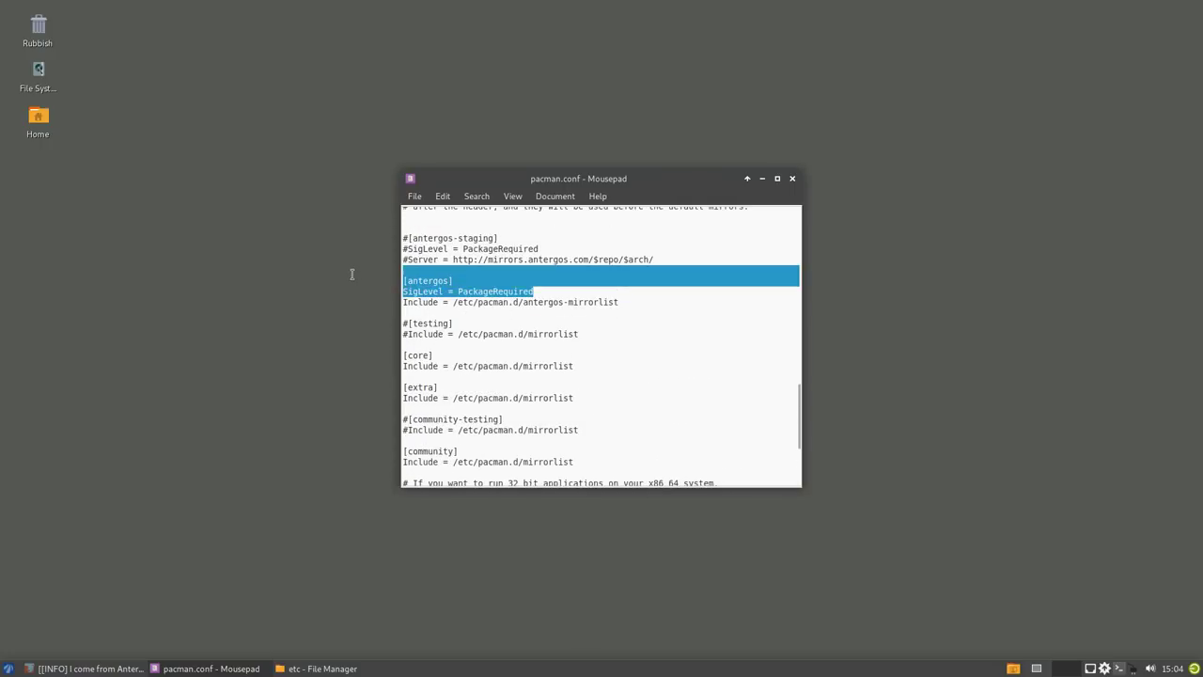
click(294, 351)
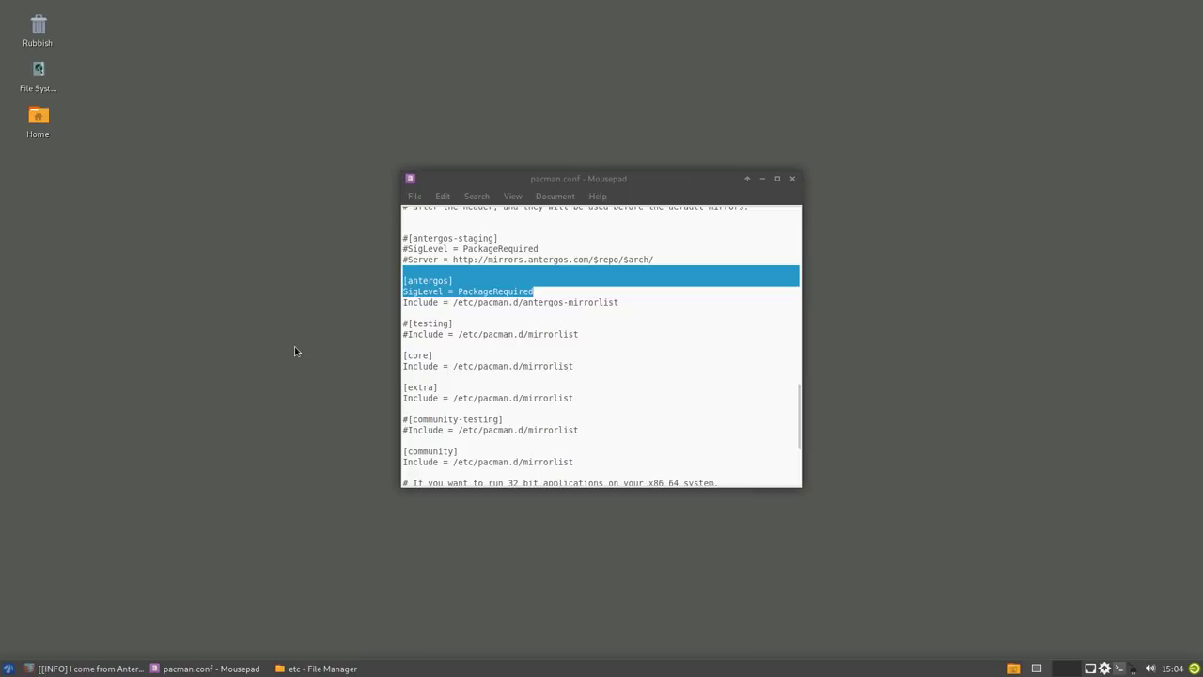
key(F12)
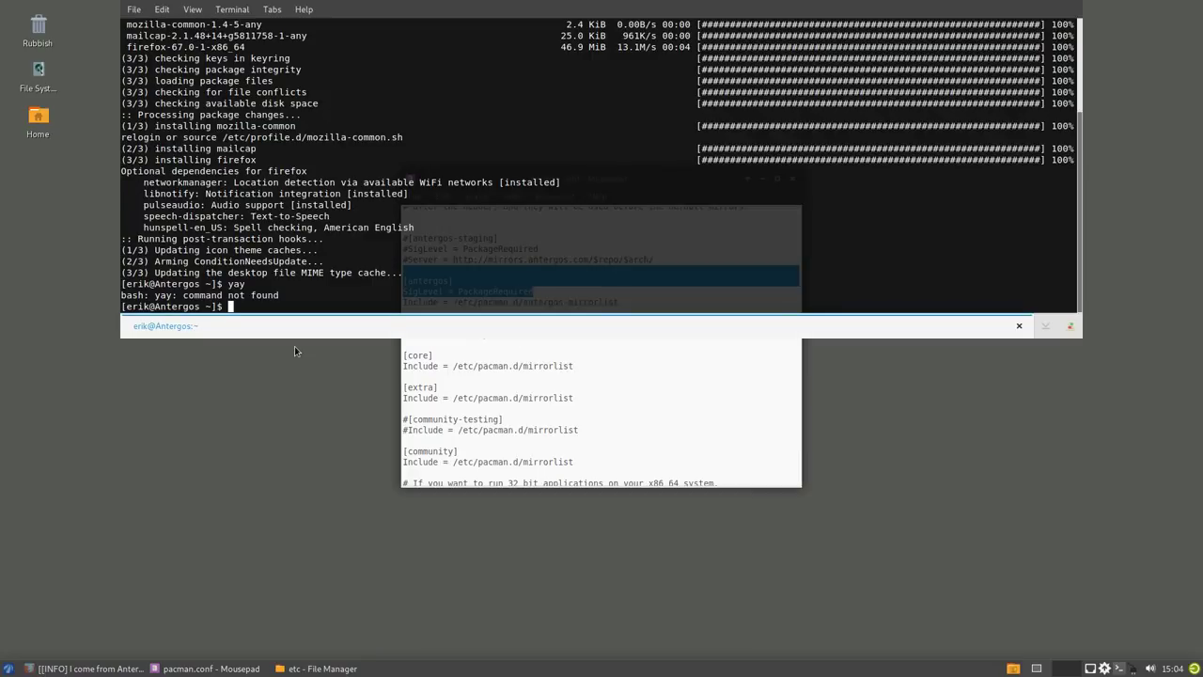
- Clear the half-typed text and run 'update' in the drop-down terminal
text(update)
key(Return)
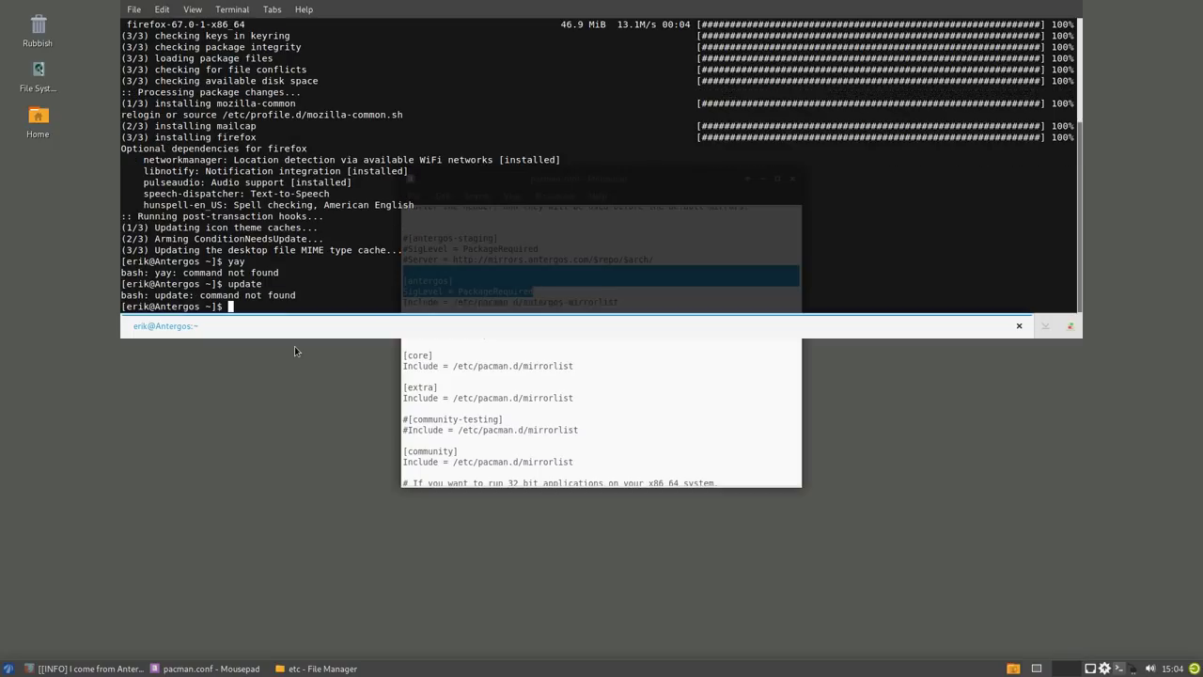
- Force-refresh all package databases with 'sudo pacman -Syy', note the antergos sync, and return to pacman.conf
text(sudo pacman -Syy)
key(Return)
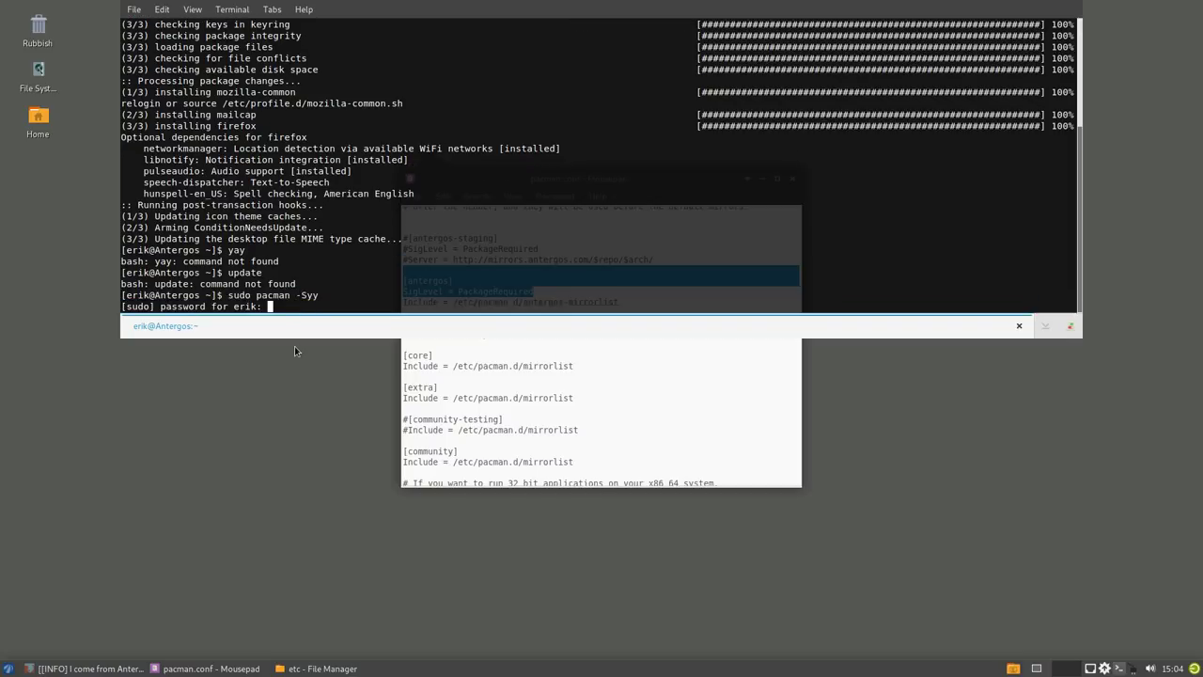
key(Return)
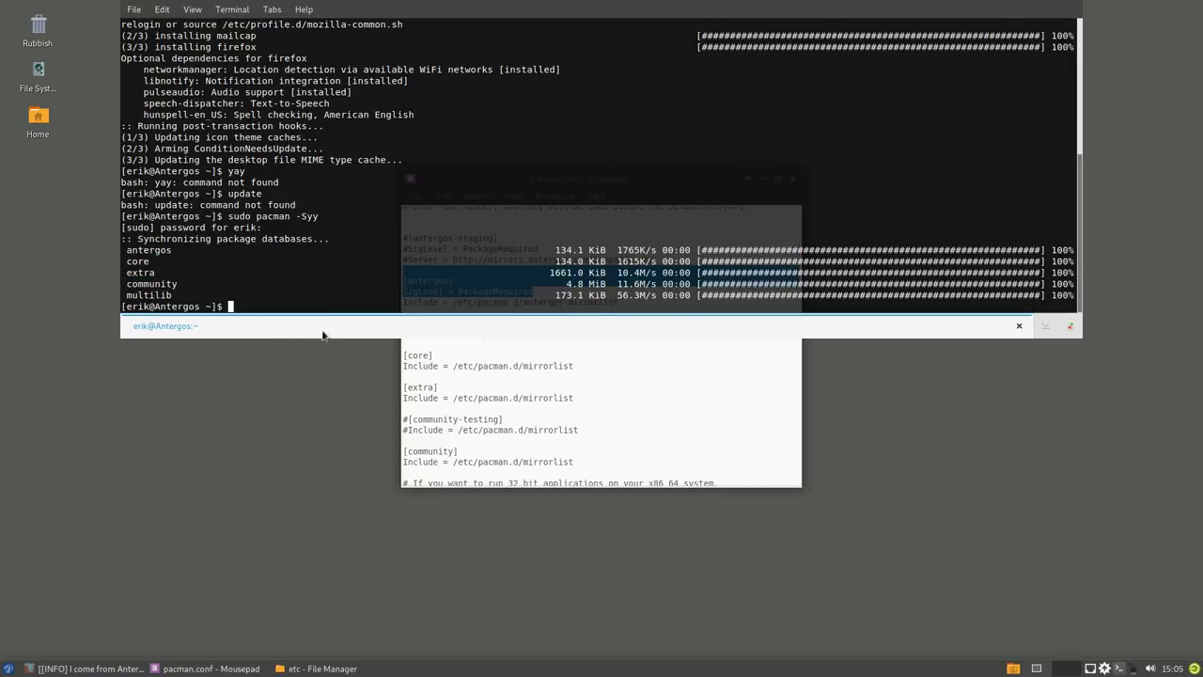
double_click(151, 250)
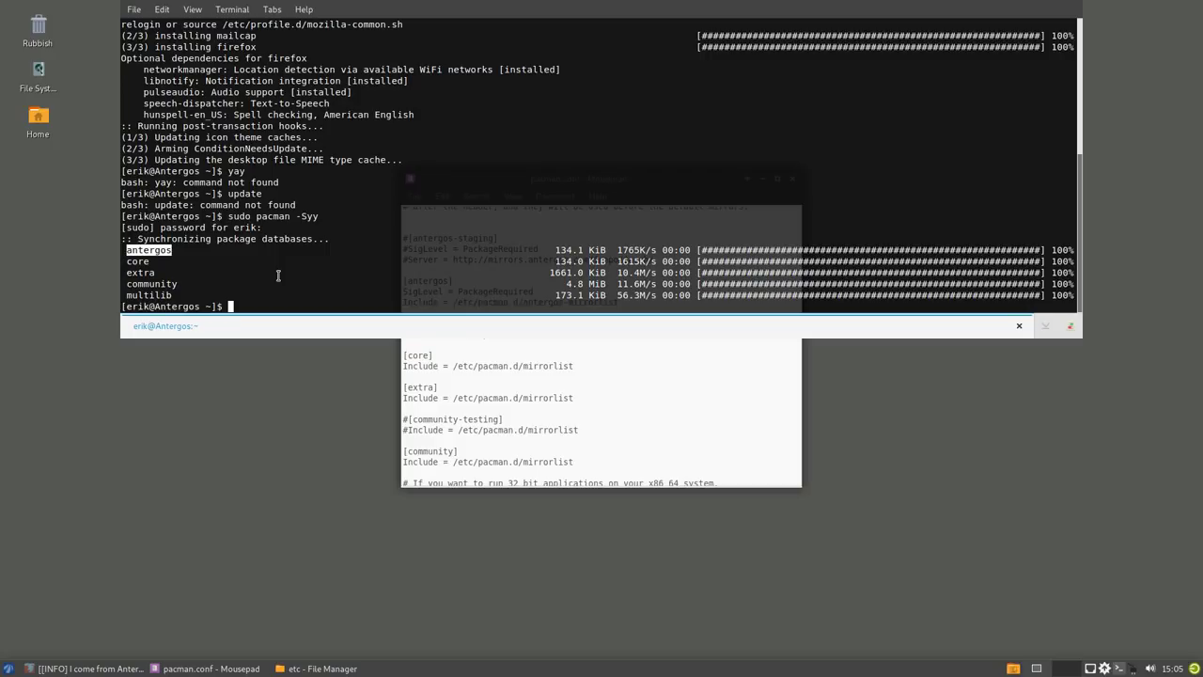
click(500, 419)
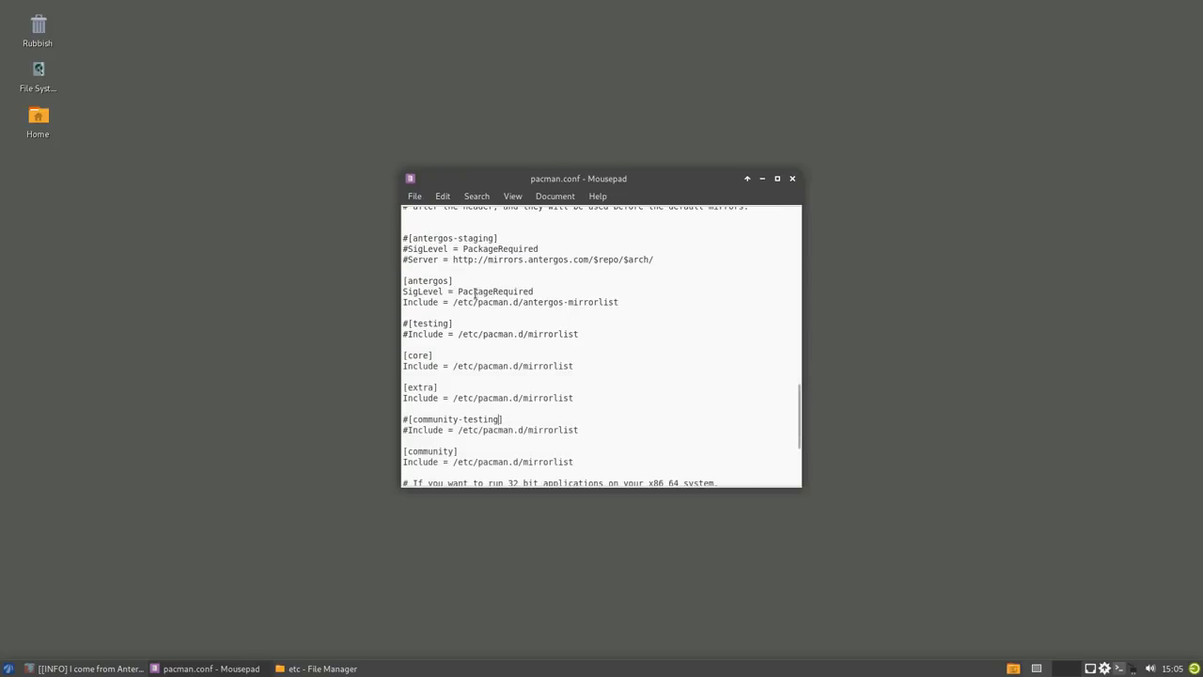
drag(619, 301, 384, 280)
click(415, 279)
key(ctrl+s)
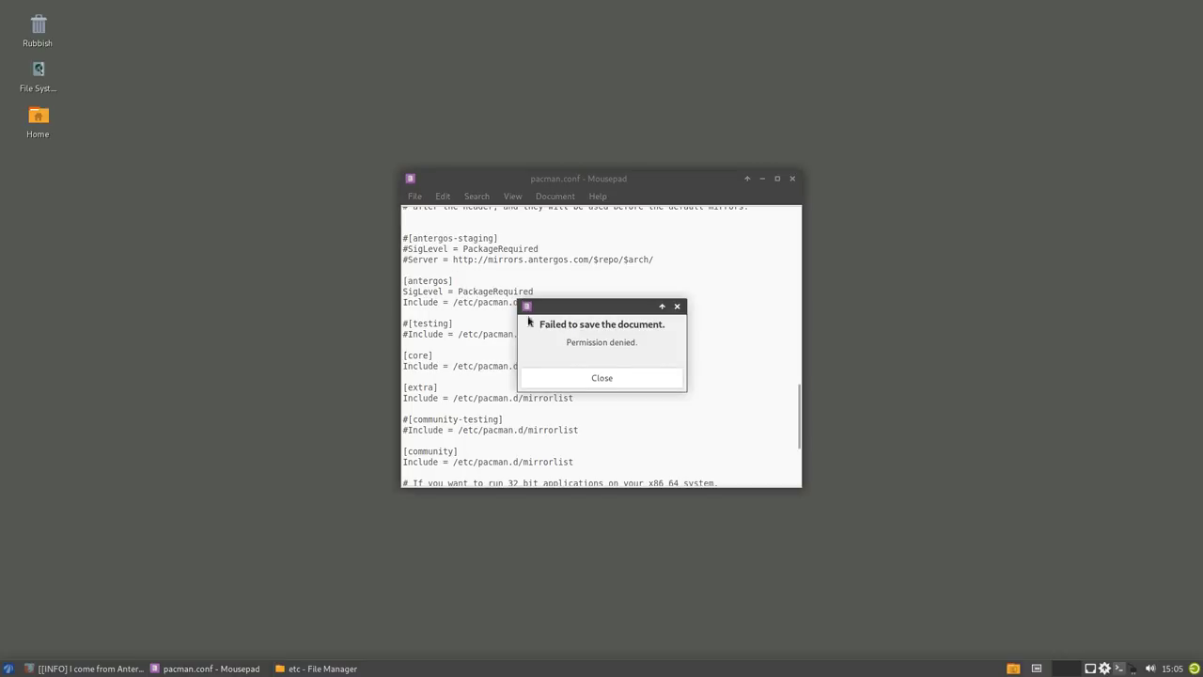
click(618, 381)
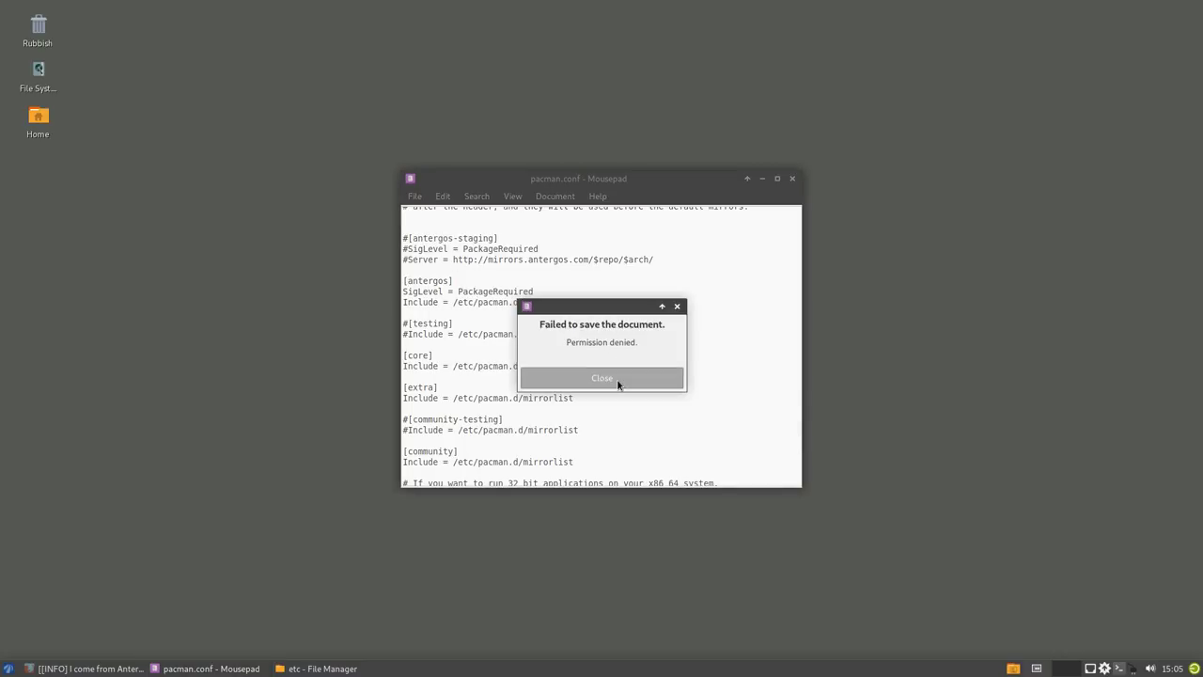
click(619, 385)
- Close Mousepad and open pacman.conf as root in nano from a terminal in /etc
click(792, 179)
right_click(598, 433)
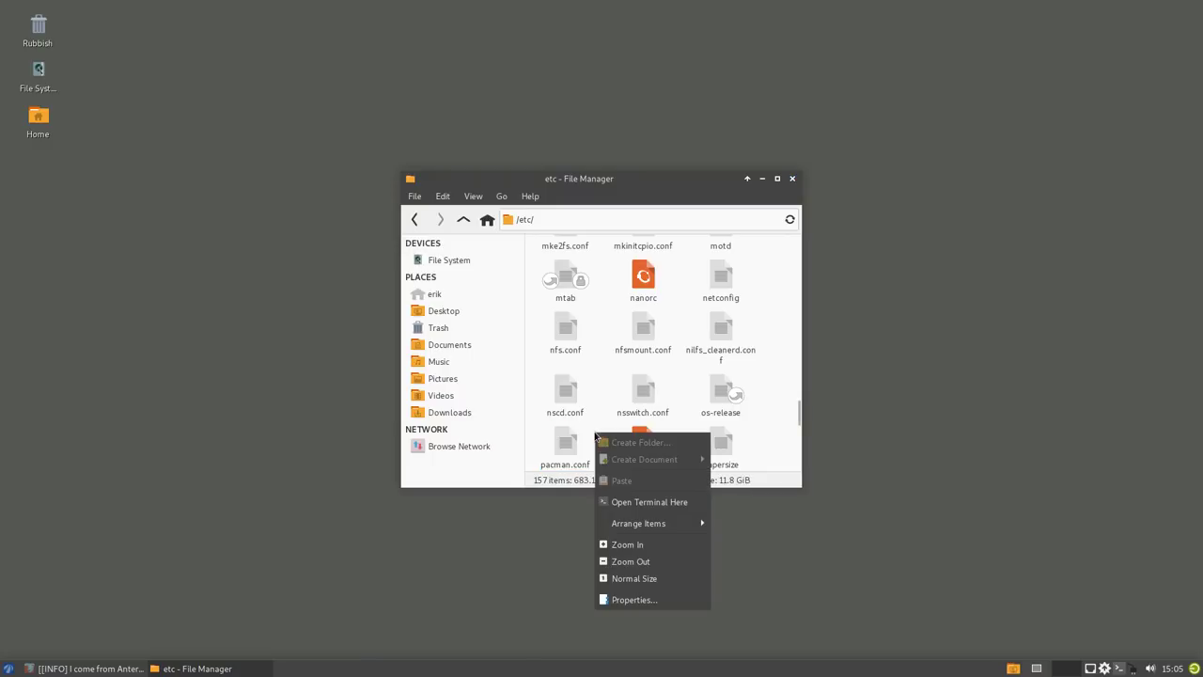
click(657, 503)
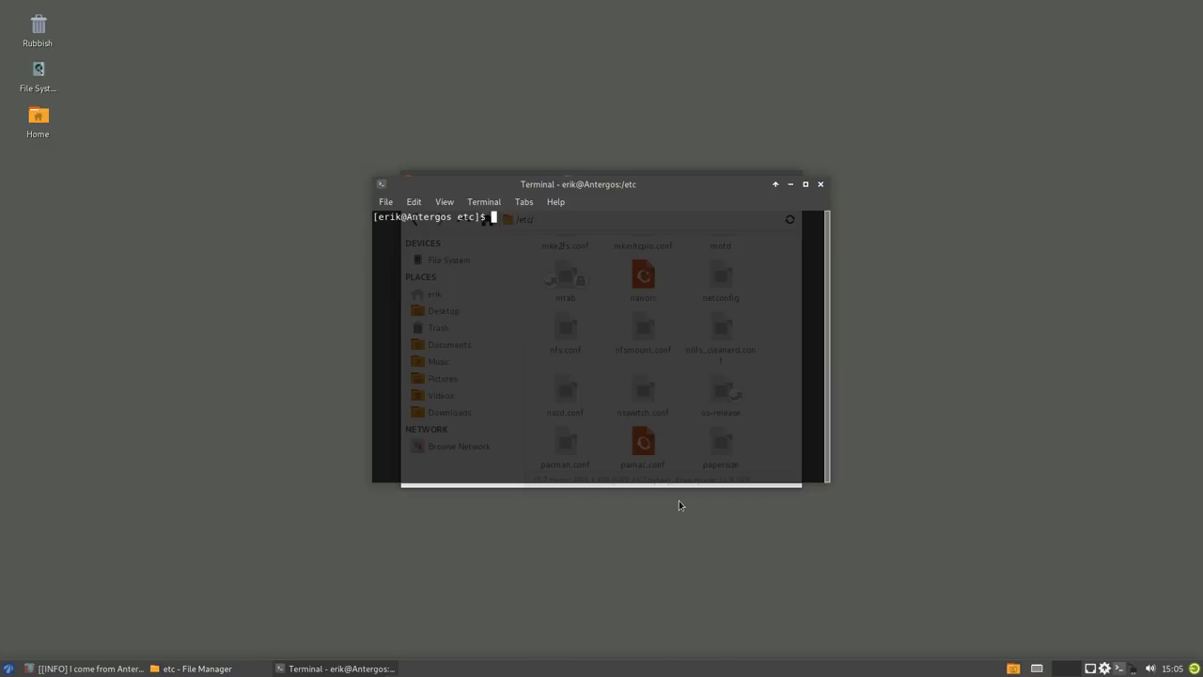
text(sudo nano pacman.conf)
key(Return)
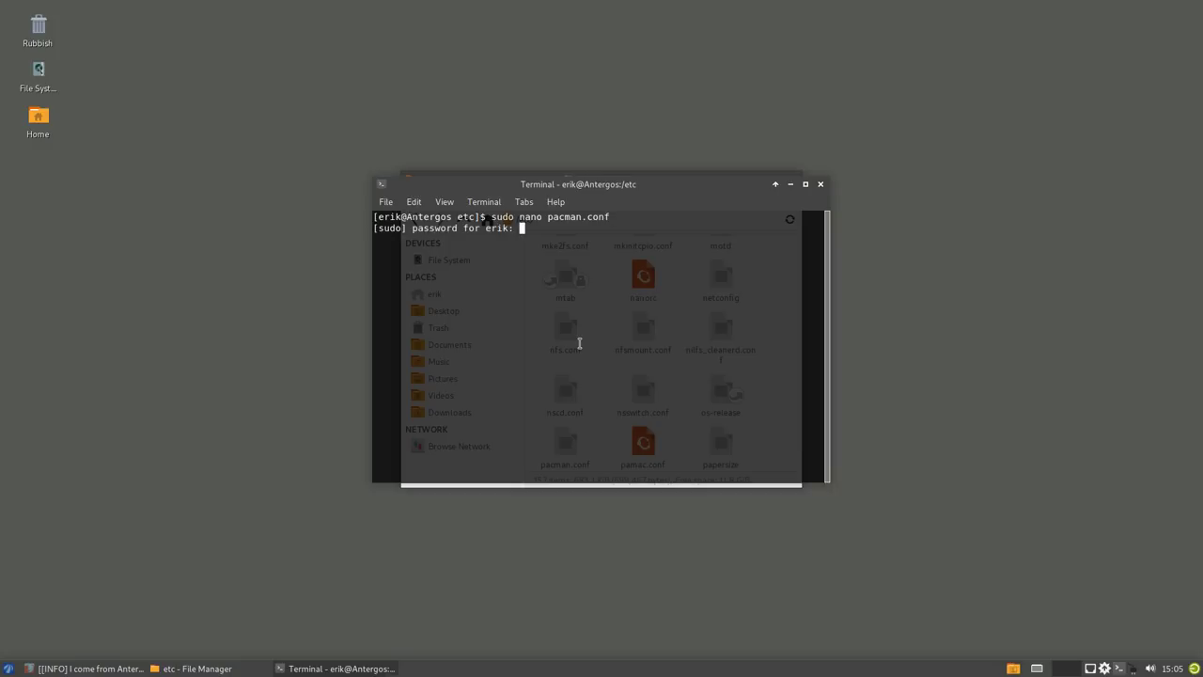
key(Return)
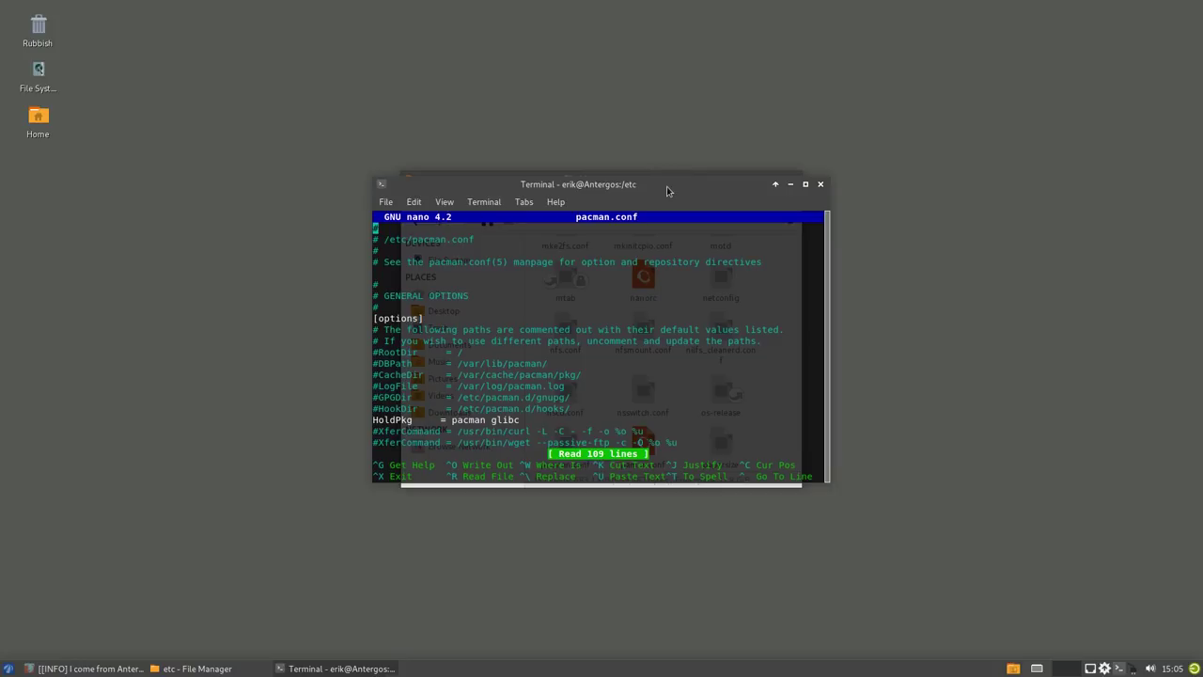
- Delete the [antergos] header, SigLevel and Include lines, then save pacman.conf and exit nano
click(804, 184)
scroll(567, 344, down, 20)
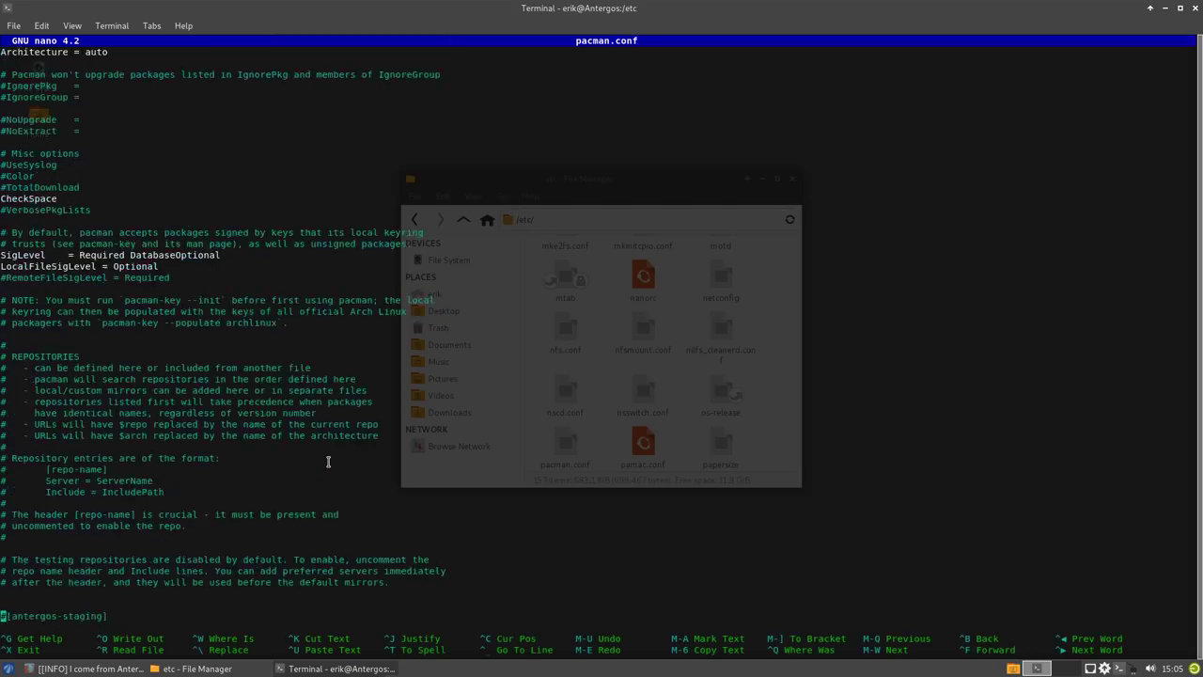
key(Up)
key(Up)
key(Up)
key(Up)
key(Up)
key(Up)
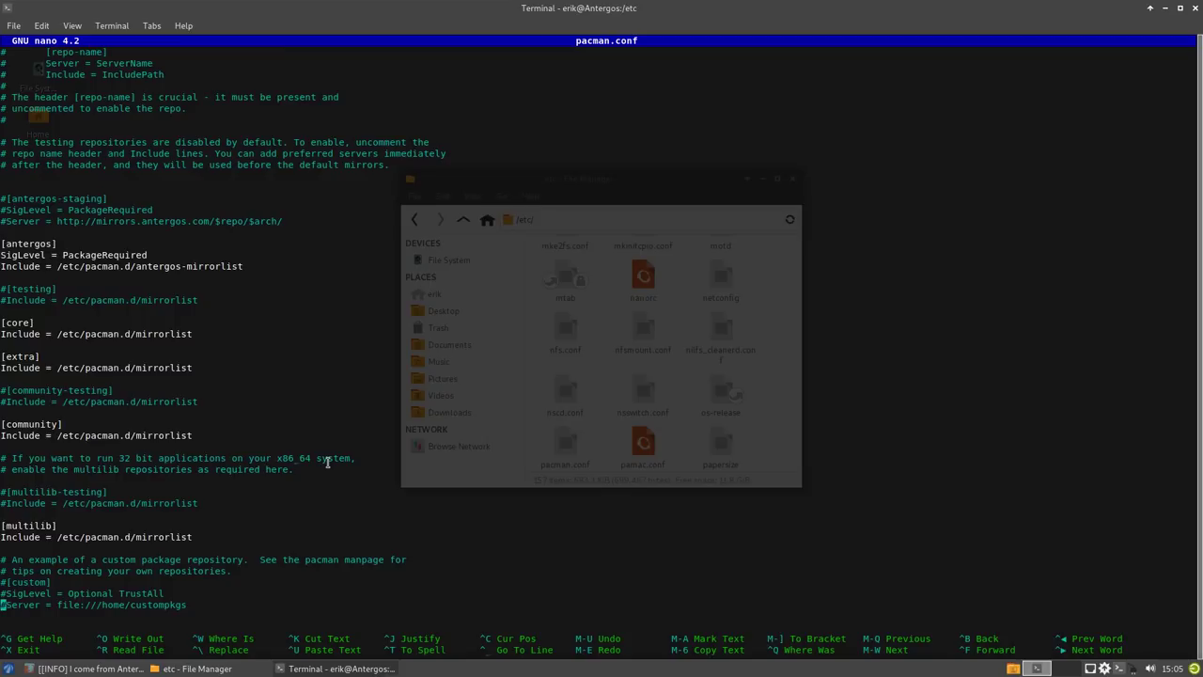
key(Up)
key(Up)
key(Up)
key(Up)
key(Up)
key(Up)
key(Up)
key(Up)
key(Up)
key(Up)
key(Up)
key(Up)
key(Up)
key(Up)
key(Up)
key(Up)
key(Up)
key(Up)
key(Up)
key(Up)
key(Delete)
key(Delete)
key(Delete)
key(Delete)
key(Delete)
key(Delete)
key(Delete)
key(Delete)
key(Delete)
key(Delete)
key(Delete)
key(Delete)
key(Delete)
key(Delete)
key(Delete)
key(Delete)
key(Delete)
key(Delete)
key(Delete)
key(Delete)
key(Delete)
key(Delete)
key(Delete)
key(Delete)
key(Delete)
key(Delete)
key(Delete)
key(Delete)
key(Delete)
key(Delete)
key(Delete)
key(Delete)
key(Delete)
key(Delete)
key(Delete)
key(Delete)
key(Delete)
key(Delete)
key(Delete)
key(Delete)
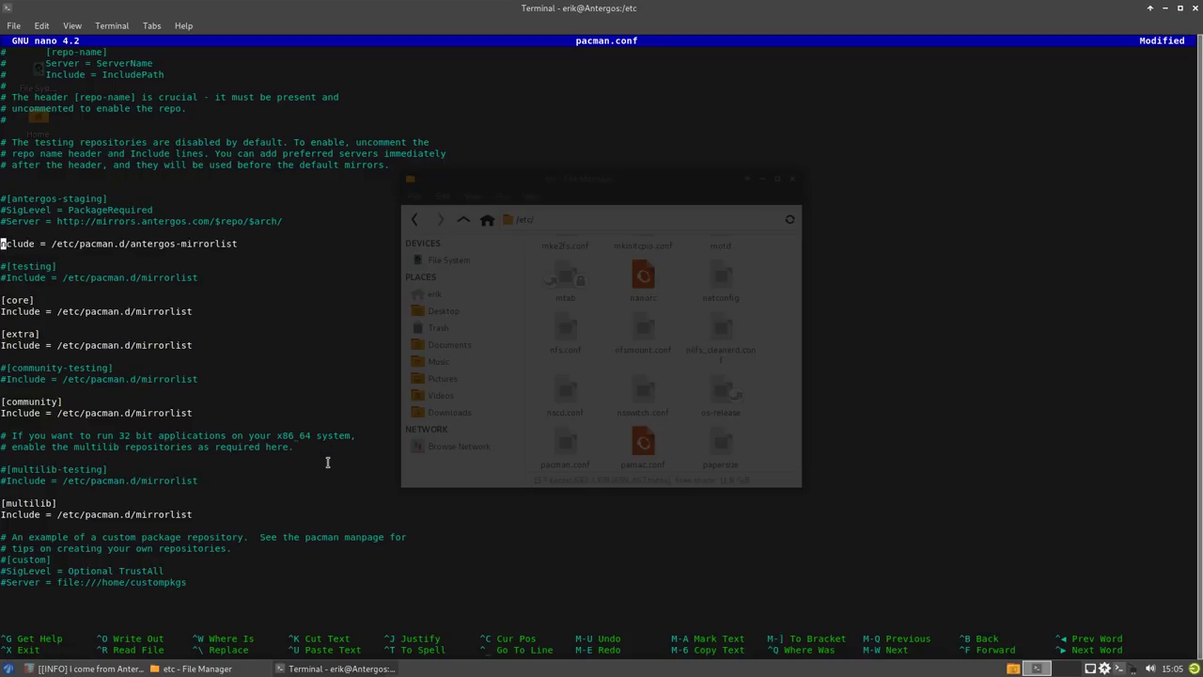
key(Delete)
key(Delete)
key(Delete)
key(Delete)
key(Delete)
key(Delete)
key(Delete)
key(Delete)
key(Delete)
key(Delete)
key(Delete)
key(Delete)
key(Delete)
key(Delete)
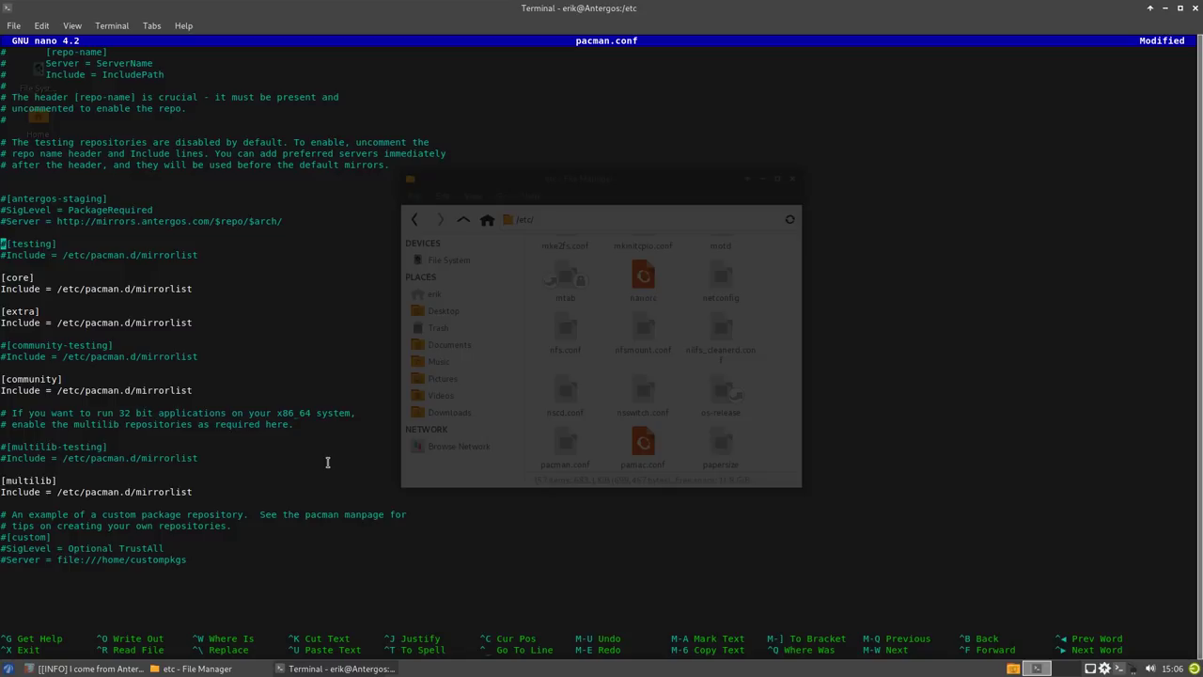
key(ctrl+x)
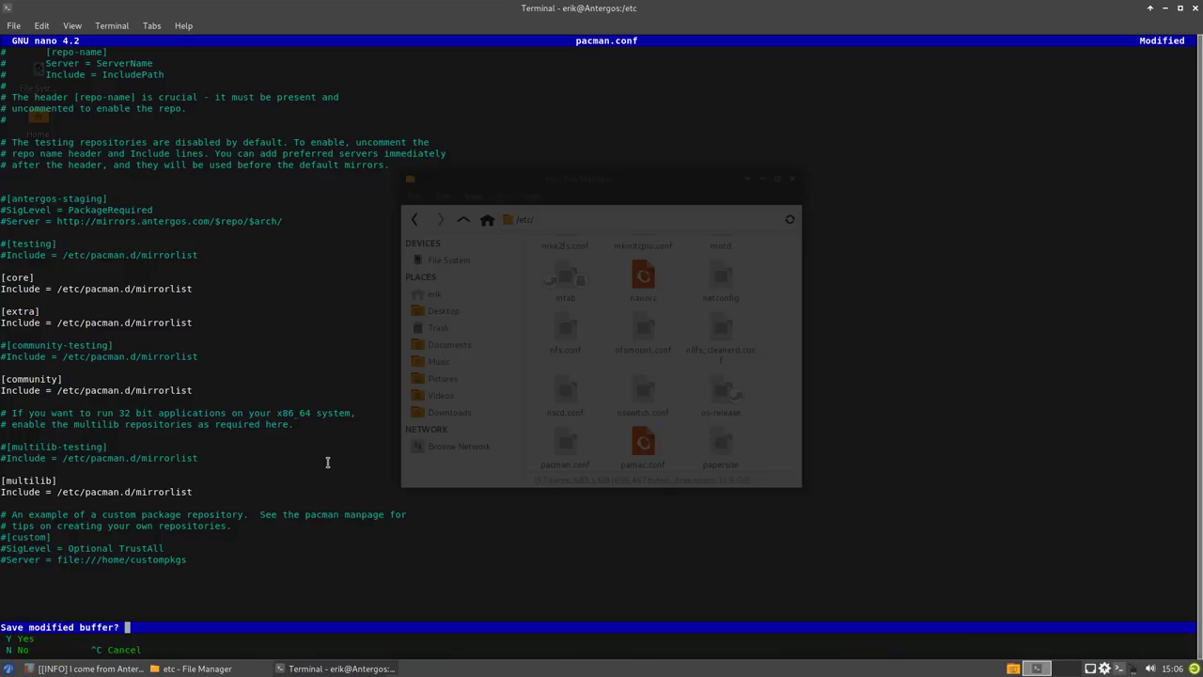
key(y)
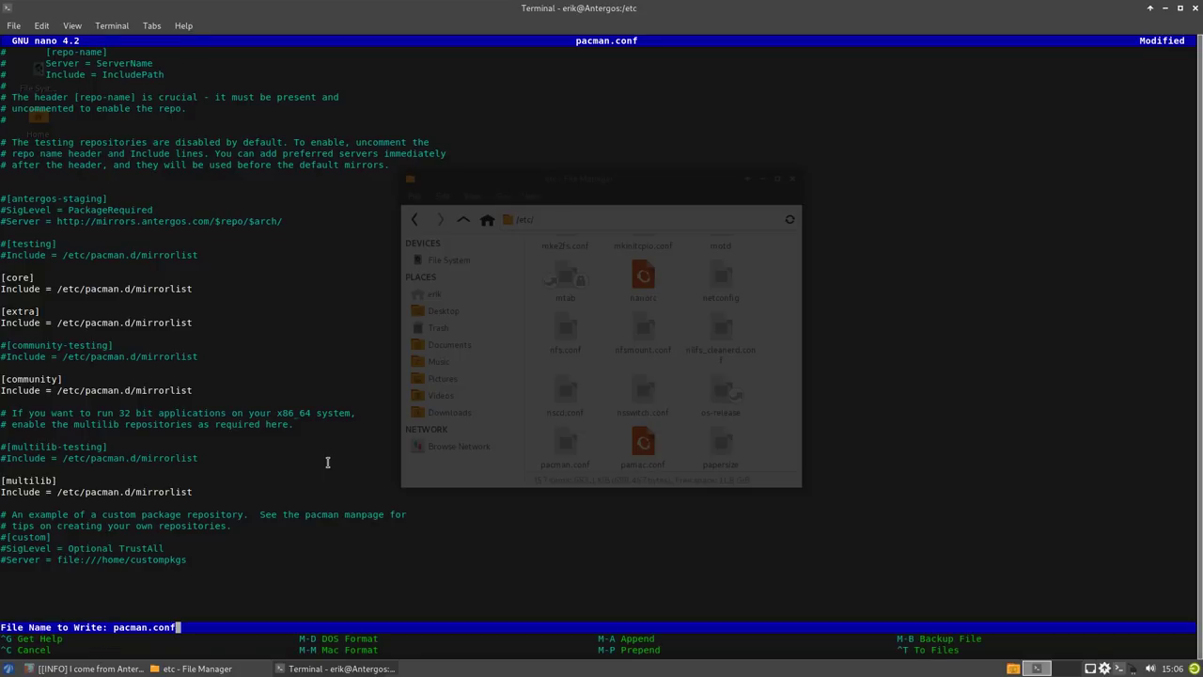
key(Return)
key(Up)
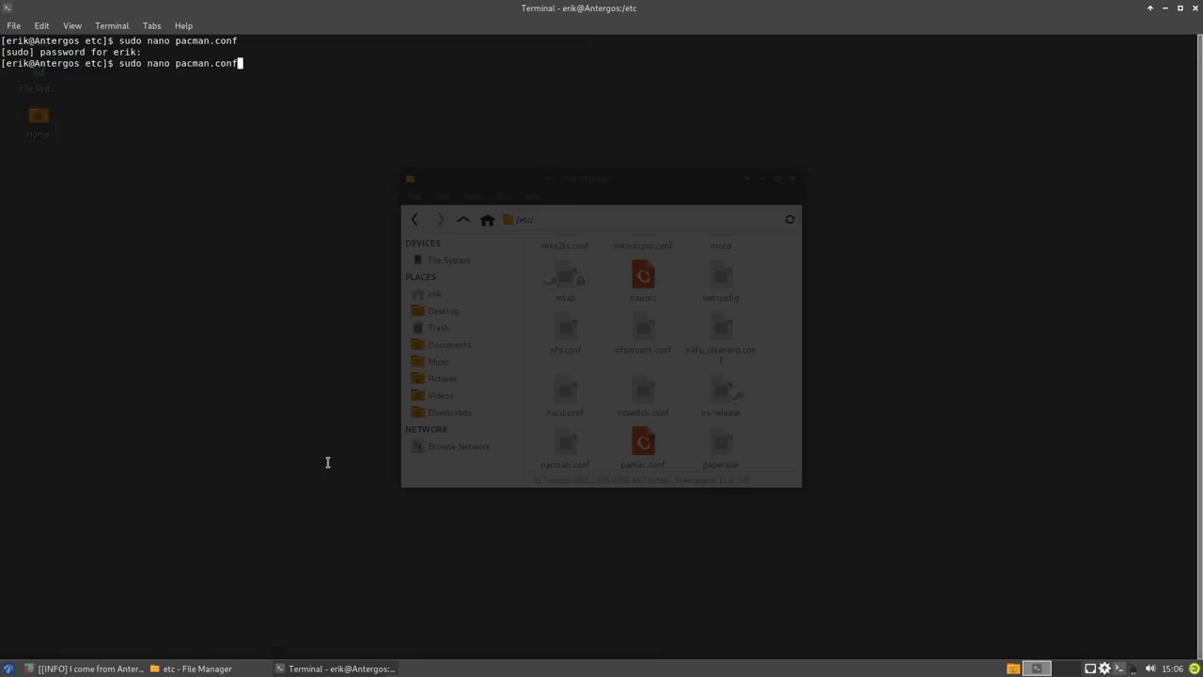
- Reopen pacman.conf as root in nano and remove a stray '7' at the top
key(Return)
text(7#)
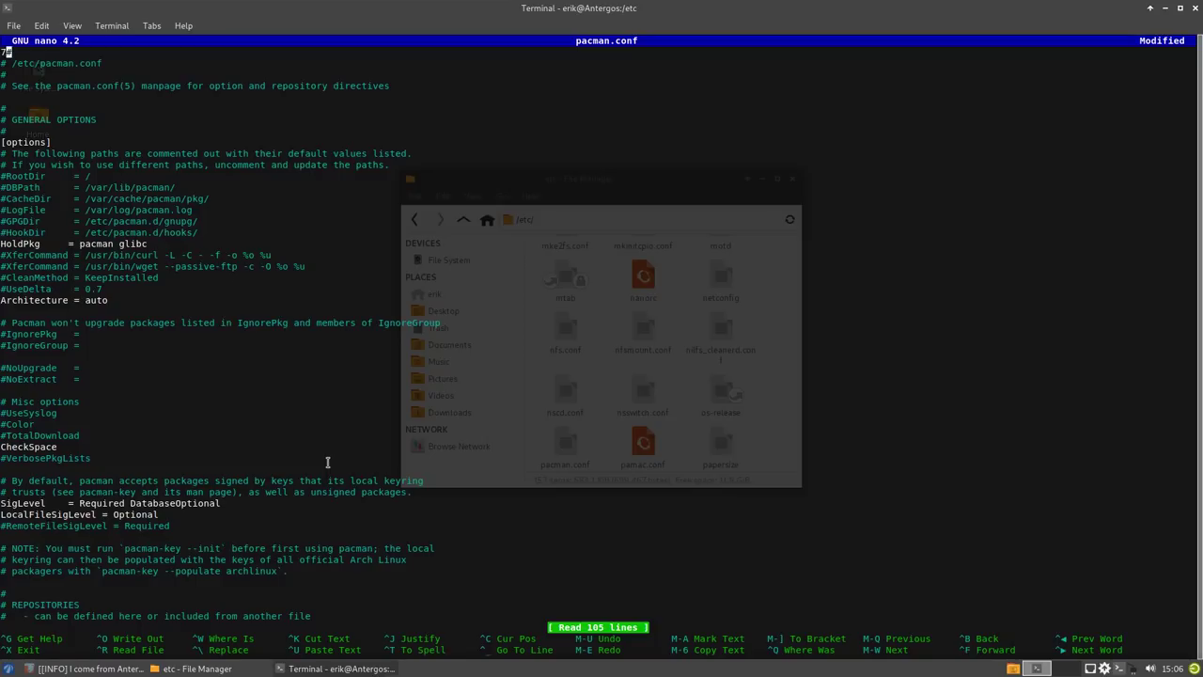
key(ctrl+r)
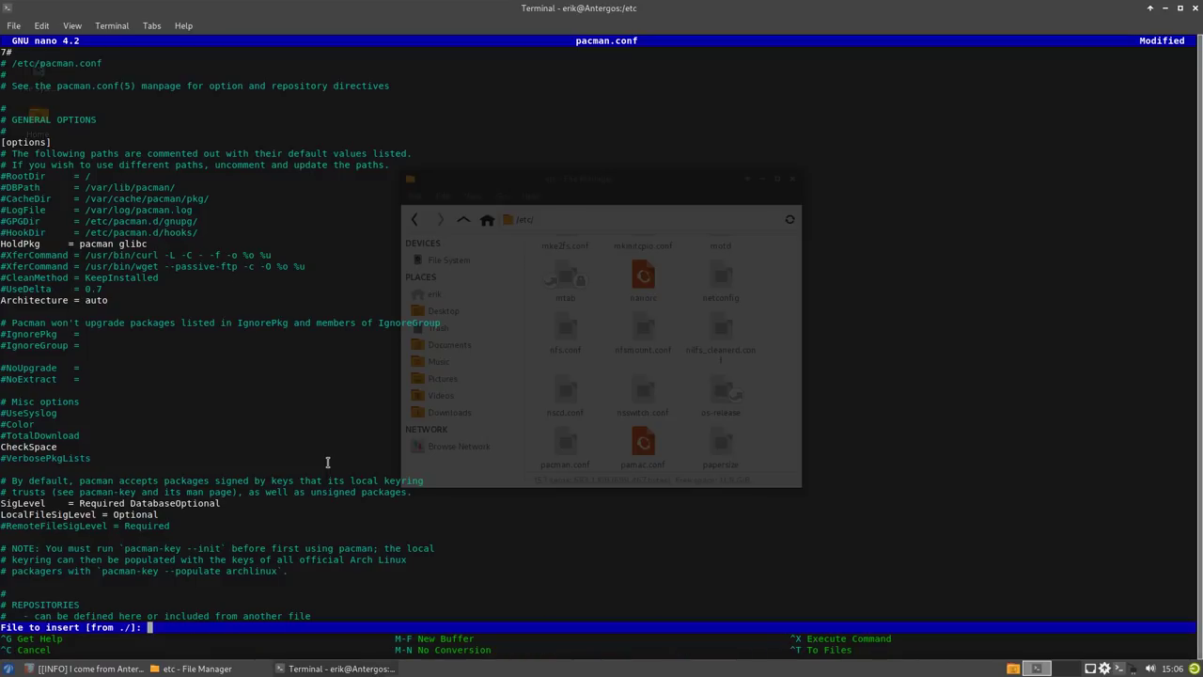
key(ctrl+c)
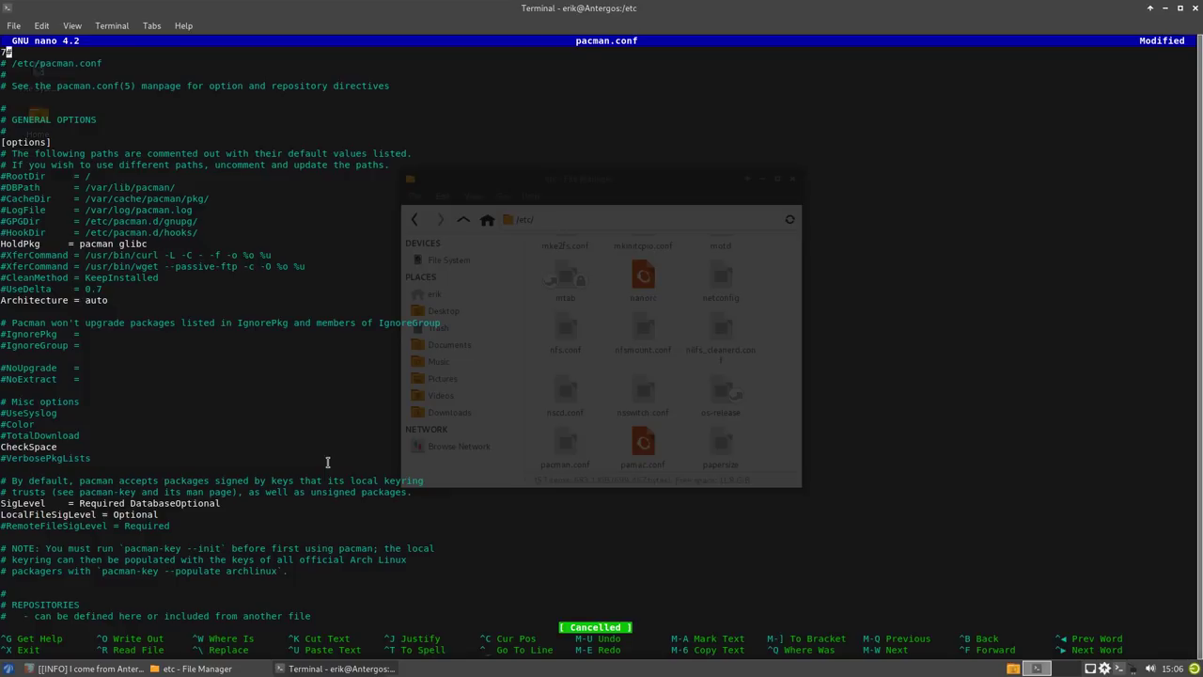
key(BackSpace)
key(Down)
key(Page_Down)
key(Page_Down)
key(Up)
key(Up)
key(Up)
key(Up)
key(Up)
key(Up)
key(Up)
key(Up)
key(Up)
key(Up)
key(Up)
key(Up)
key(Up)
key(Up)
key(Up)
key(Up)
key(Up)
key(Up)
key(Up)
key(Up)
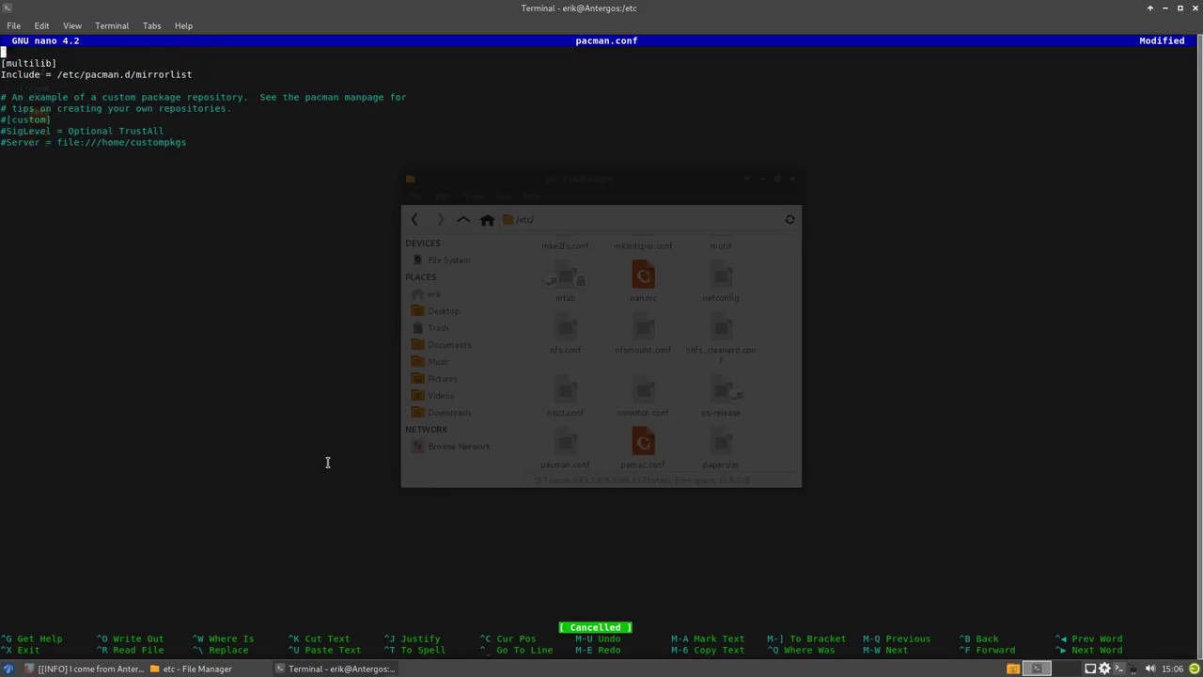
key(Up)
key(Up)
key(Up)
key(Up)
key(Up)
key(Up)
key(Up)
key(Up)
key(Up)
key(Up)
key(Up)
key(Up)
key(Up)
key(Up)
key(Up)
key(Up)
key(Up)
key(Up)
key(Up)
key(Up)
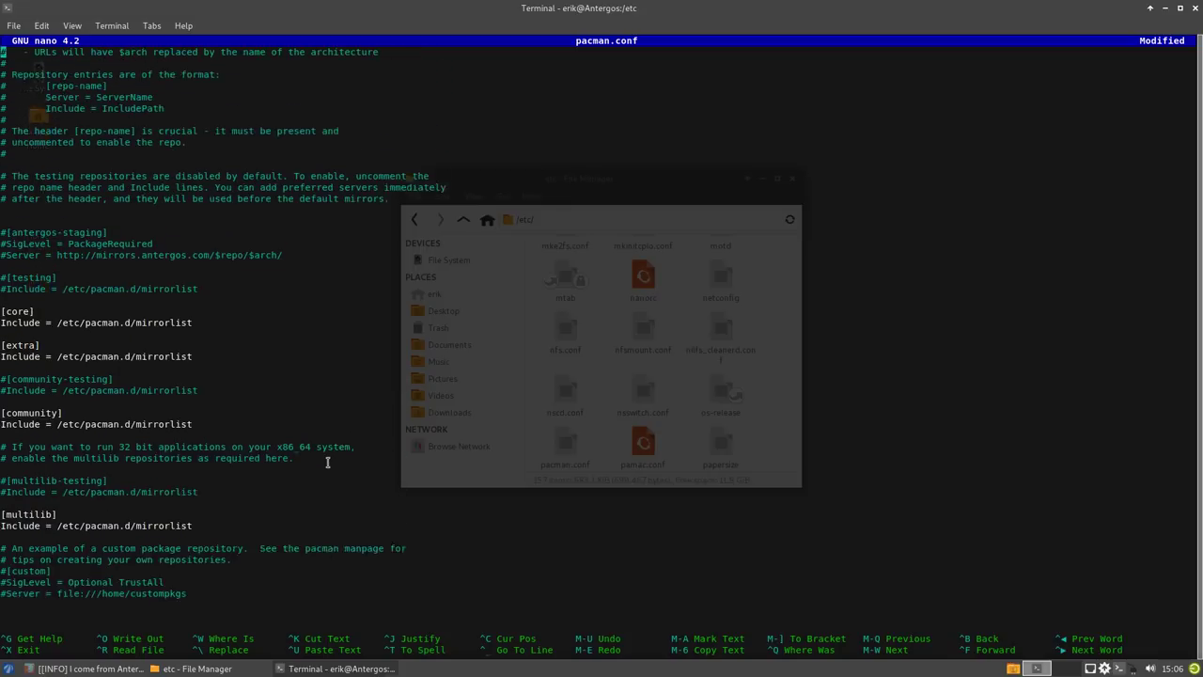
- Delete the commented #[antergos-staging] block: its server line, SigLevel line and header
key(Down)
key(Down)
key(Down)
key(Down)
key(Down)
key(Down)
key(Down)
key(Down)
key(Down)
key(Down)
key(Down)
key(Down)
key(Down)
key(Down)
key(Down)
key(Down)
key(Down)
key(Down)
key(Down)
key(Down)
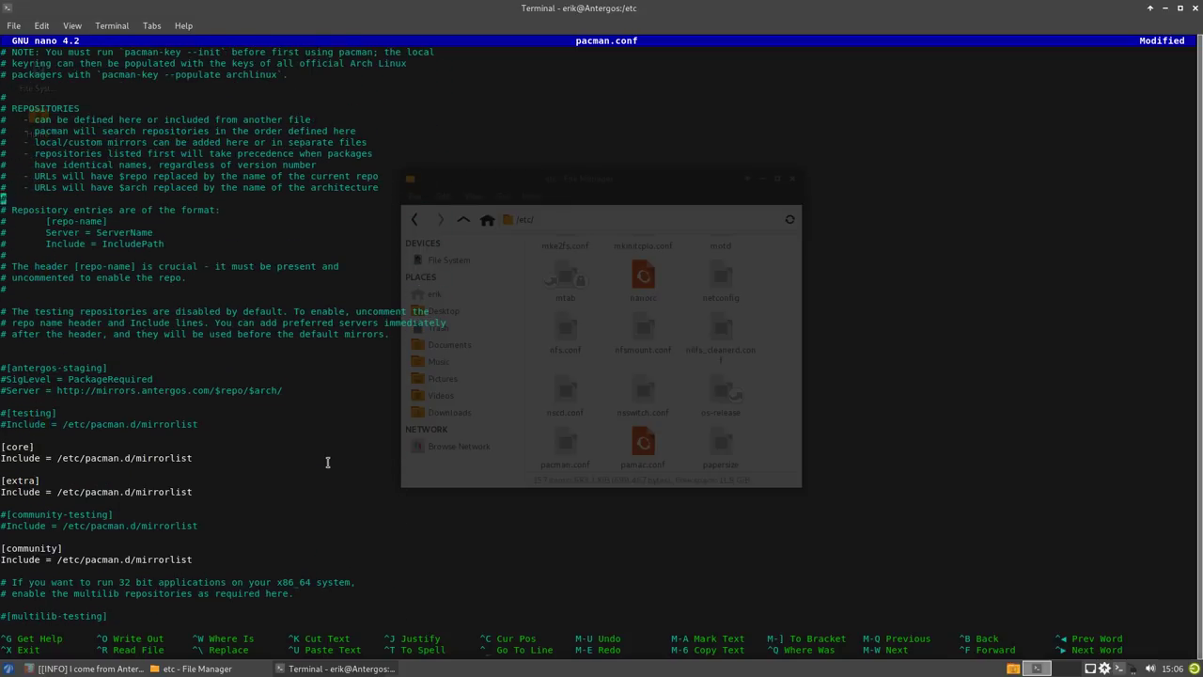
key(Down)
key(Down)
key(Delete)
key(Delete)
key(Delete)
key(Delete)
key(Delete)
key(Delete)
key(Delete)
key(Delete)
key(Delete)
key(Delete)
key(Delete)
key(Delete)
key(Delete)
key(Delete)
key(Delete)
key(Delete)
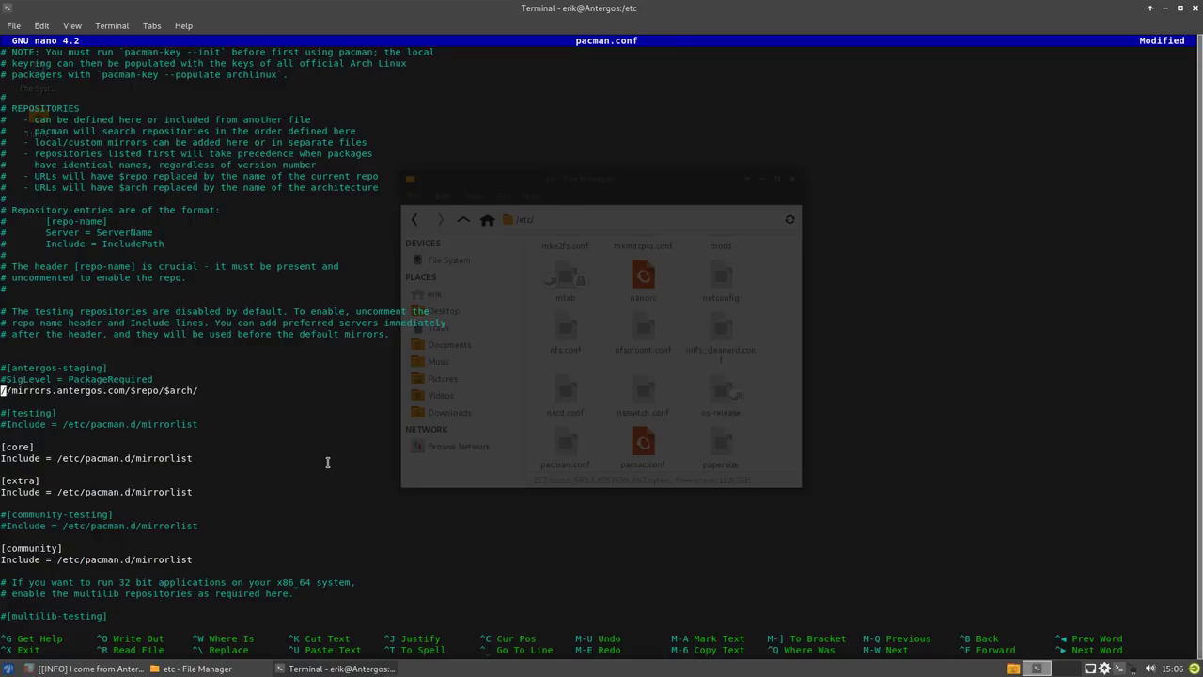
key(Delete)
key(Delete)
key(Delete)
key(Delete)
key(Delete)
key(Delete)
key(Delete)
key(Delete)
key(Delete)
key(Delete)
key(Delete)
key(Delete)
key(Delete)
key(Delete)
key(Delete)
key(Delete)
key(Delete)
key(Delete)
key(Delete)
key(Delete)
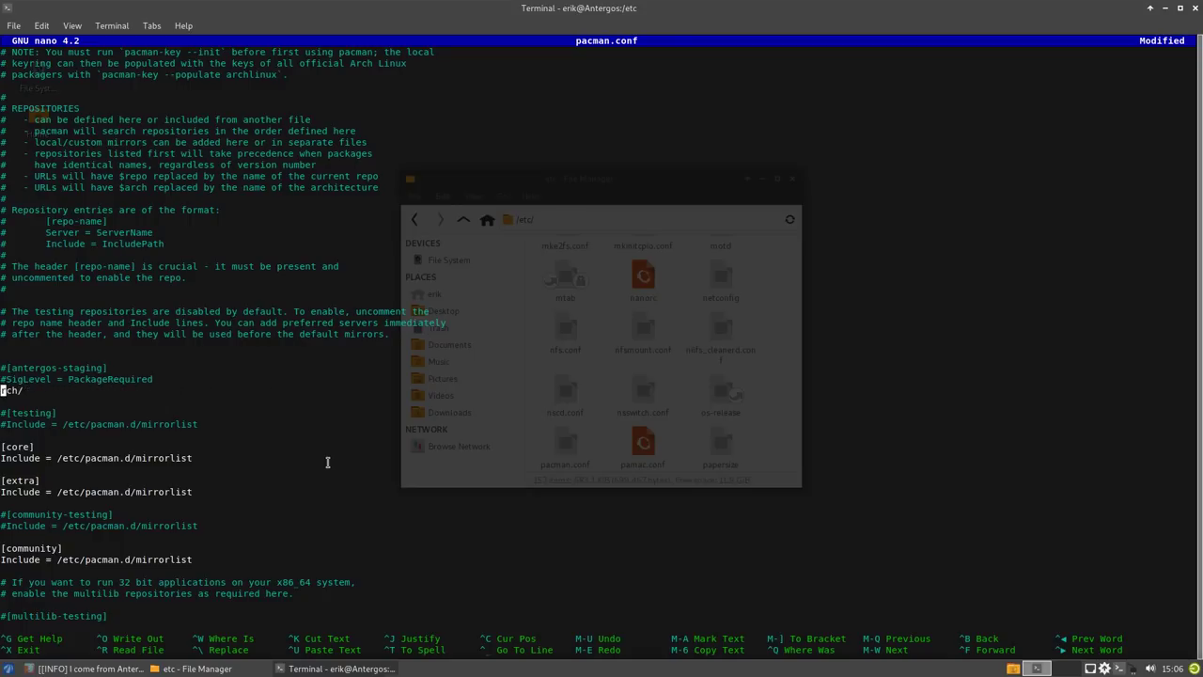
key(Delete)
key(Delete)
key(Up)
key(Delete)
key(Delete)
key(Delete)
key(Delete)
key(Delete)
key(Delete)
key(Delete)
key(Delete)
key(Delete)
key(Delete)
key(Delete)
key(Delete)
key(Delete)
key(Delete)
key(Delete)
key(Delete)
key(Delete)
key(Delete)
key(Delete)
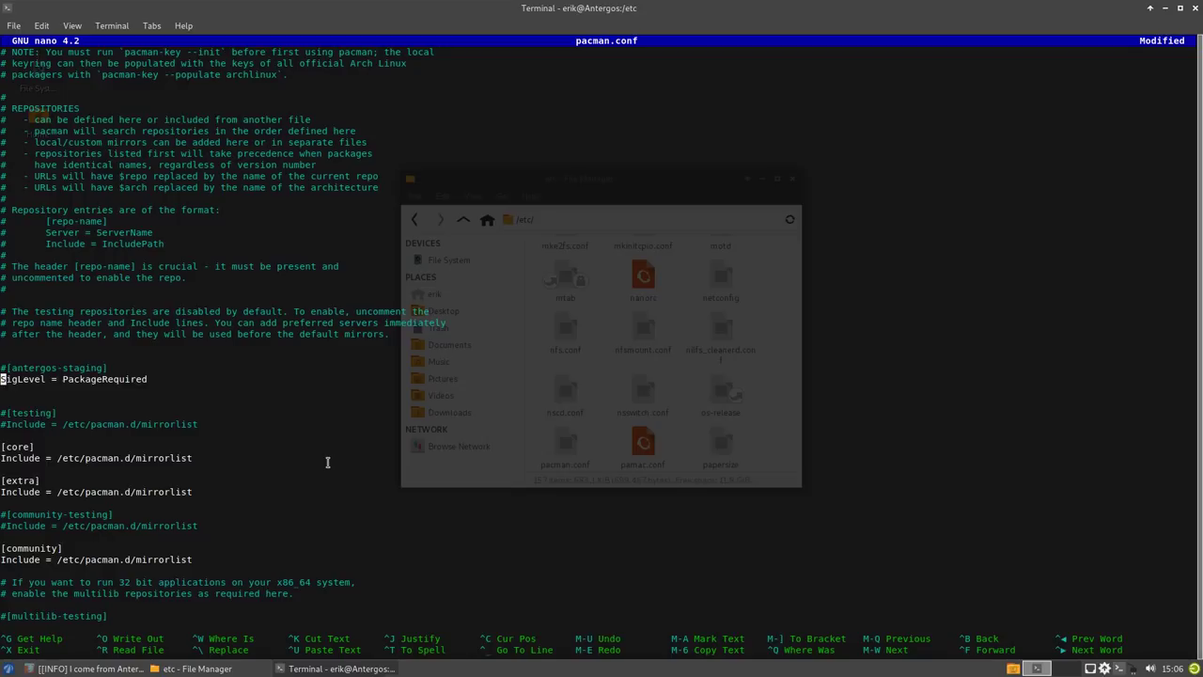
key(Delete)
key(Delete)
key(Delete)
key(Delete)
key(Delete)
key(Delete)
key(Delete)
key(Delete)
key(Delete)
key(Up)
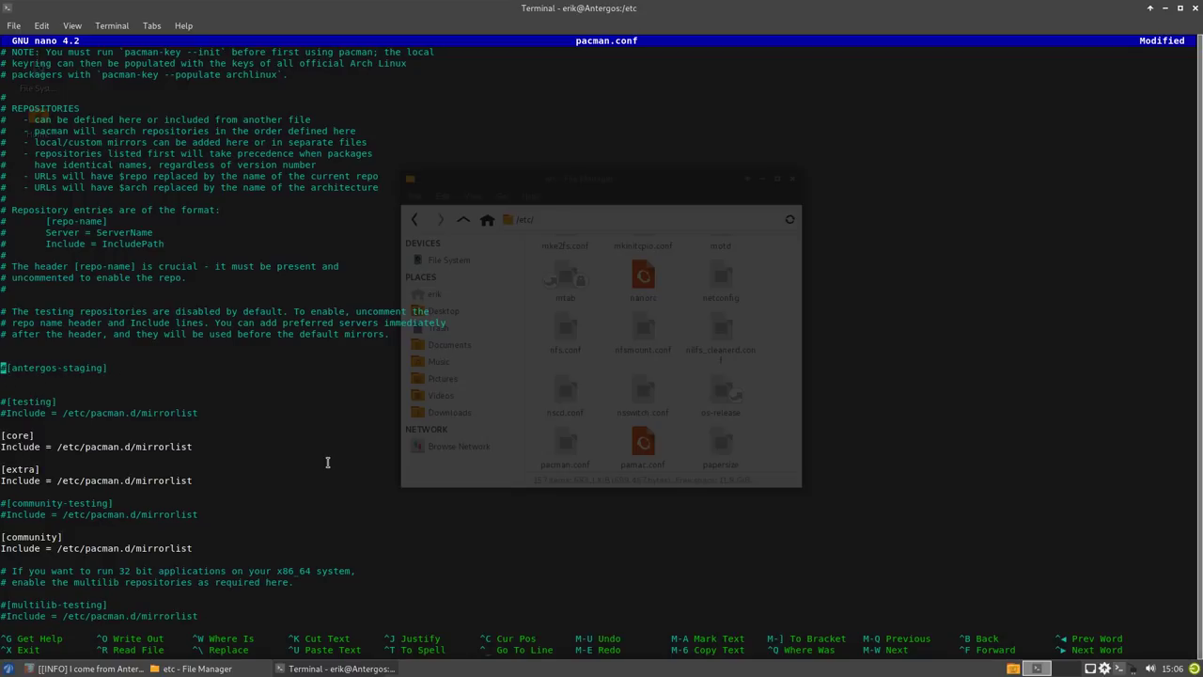
key(Delete)
key(Delete)
key(Delete)
key(Delete)
key(Delete)
key(Delete)
key(Delete)
key(Delete)
key(Delete)
key(Delete)
key(Delete)
key(Delete)
key(Delete)
key(Delete)
key(Delete)
key(Delete)
key(Delete)
key(Up)
key(Up)
key(Up)
key(Up)
key(Up)
- Delete the testing-repositories comment, then save pacman.conf and exit nano
key(Delete)
key(Delete)
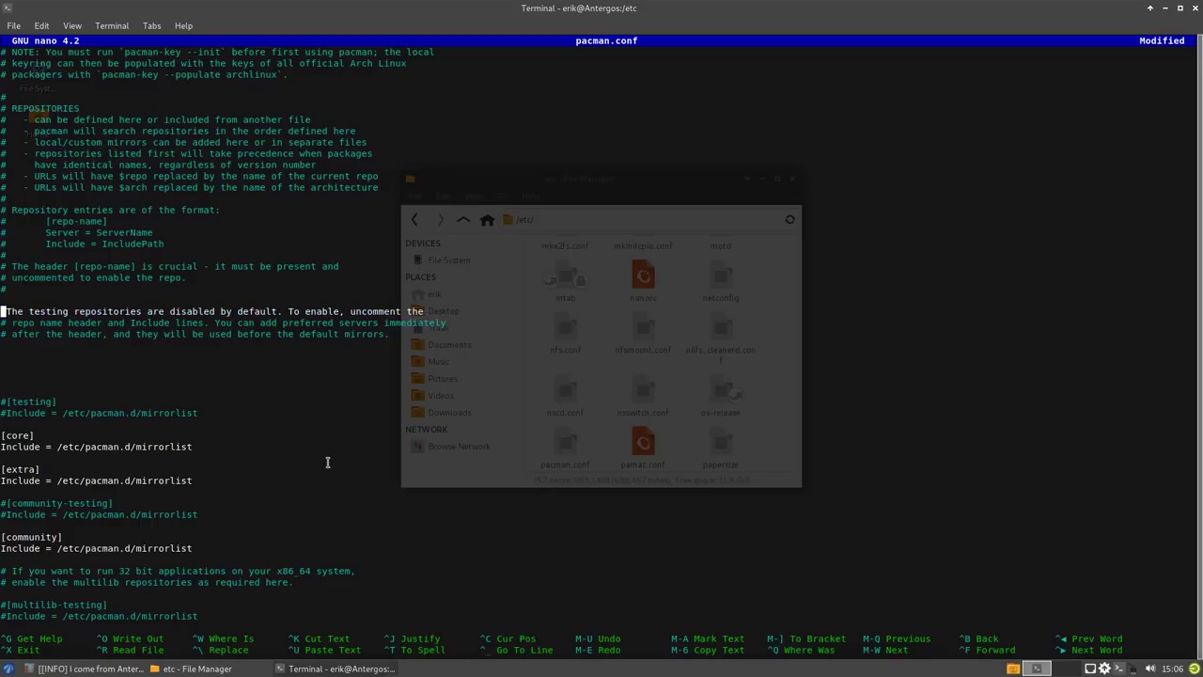
key(Delete)
key(Delete)
key(Delete)
key(Delete)
key(Delete)
key(Delete)
key(Delete)
key(Delete)
key(Delete)
key(Delete)
key(Delete)
key(Delete)
key(Delete)
key(Delete)
key(Delete)
key(Delete)
key(Delete)
key(Delete)
key(Delete)
key(Delete)
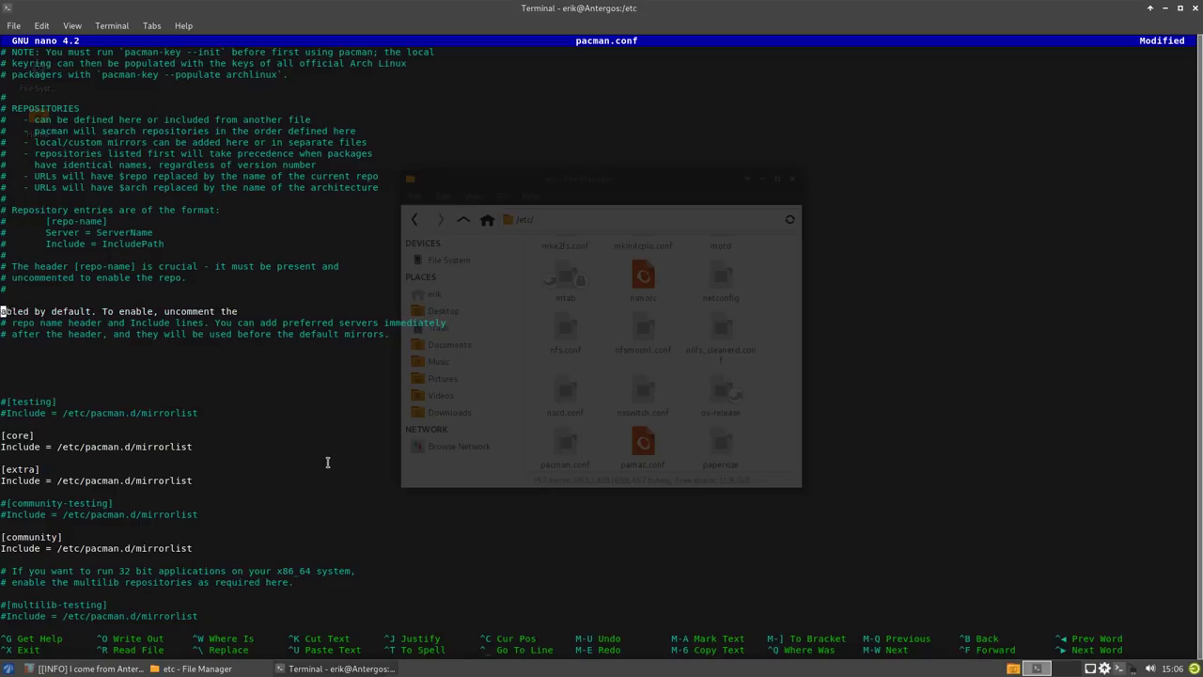
key(Delete)
key(Delete)
key(Delete)
key(Delete)
key(Delete)
key(Delete)
key(Delete)
key(Delete)
key(Delete)
key(Delete)
key(Delete)
key(Delete)
key(Delete)
key(Delete)
key(Delete)
key(Delete)
key(Delete)
key(Delete)
key(Delete)
key(Delete)
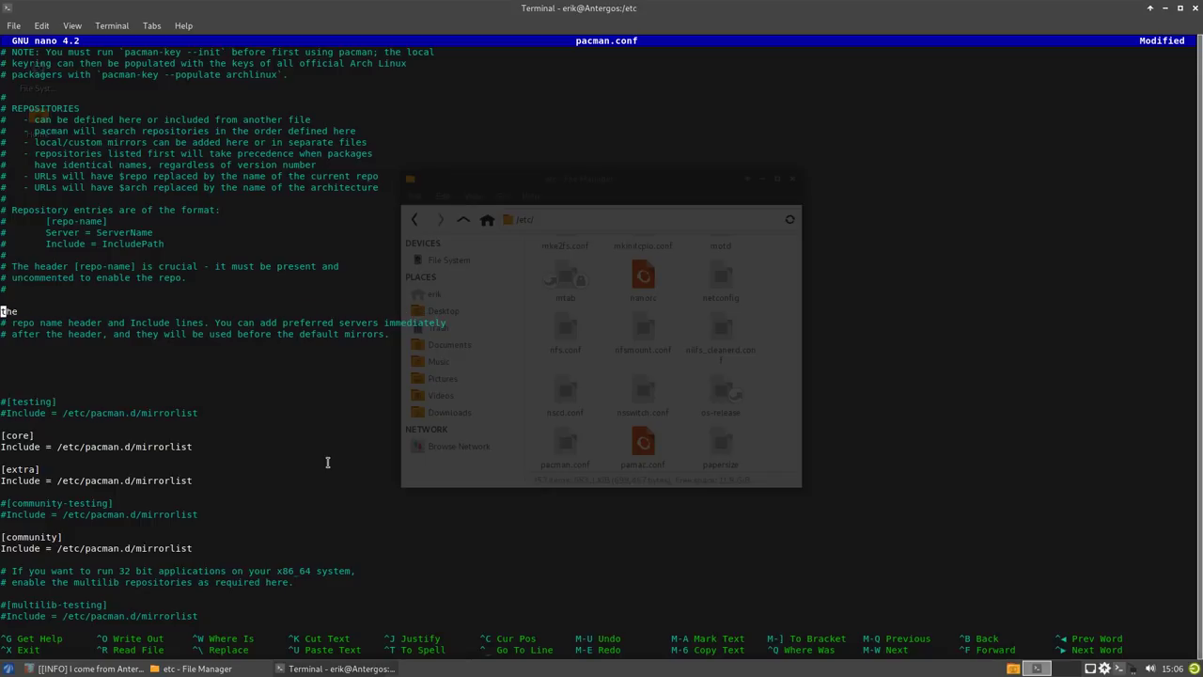
key(Delete)
key(Delete)
key(Delete)
key(Delete)
key(Delete)
key(Delete)
key(Delete)
key(Delete)
key(Delete)
key(Delete)
key(Delete)
key(Delete)
key(Delete)
key(Delete)
key(Delete)
key(Delete)
key(Delete)
key(Delete)
key(Delete)
key(Delete)
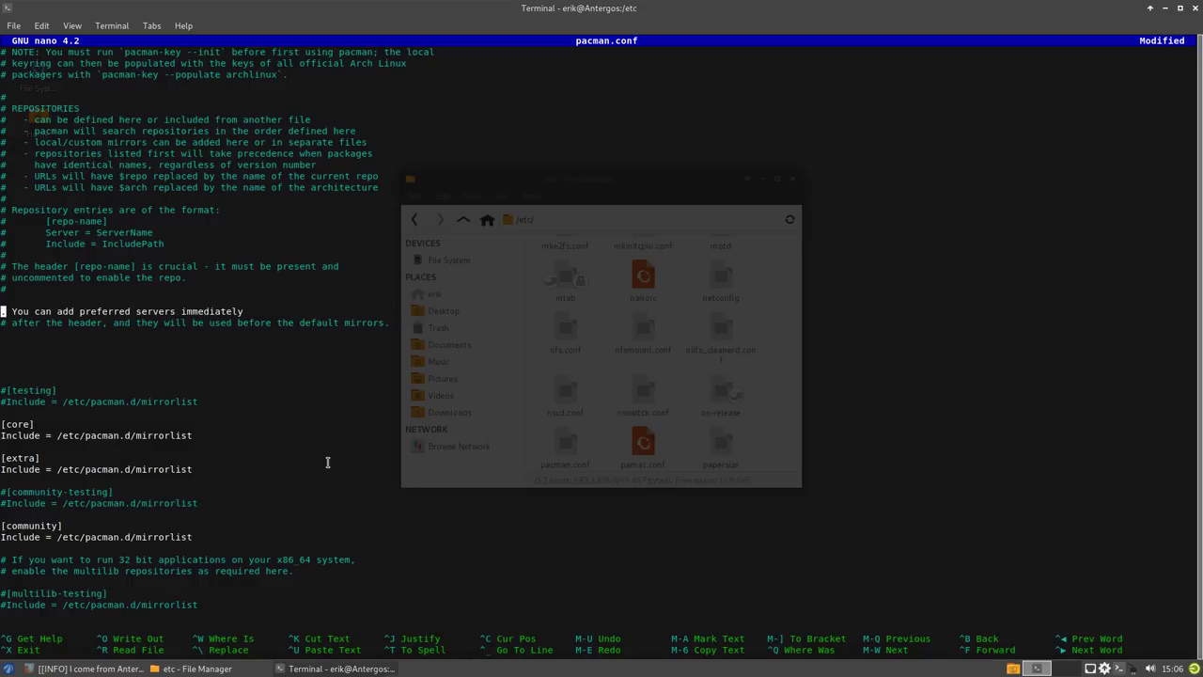
key(Delete)
key(Delete)
key(Delete)
key(Delete)
key(Delete)
key(Delete)
key(Delete)
key(Delete)
key(Delete)
key(Delete)
key(Delete)
key(Delete)
key(Delete)
key(Delete)
key(Delete)
key(Delete)
key(Delete)
key(Delete)
key(Delete)
key(Delete)
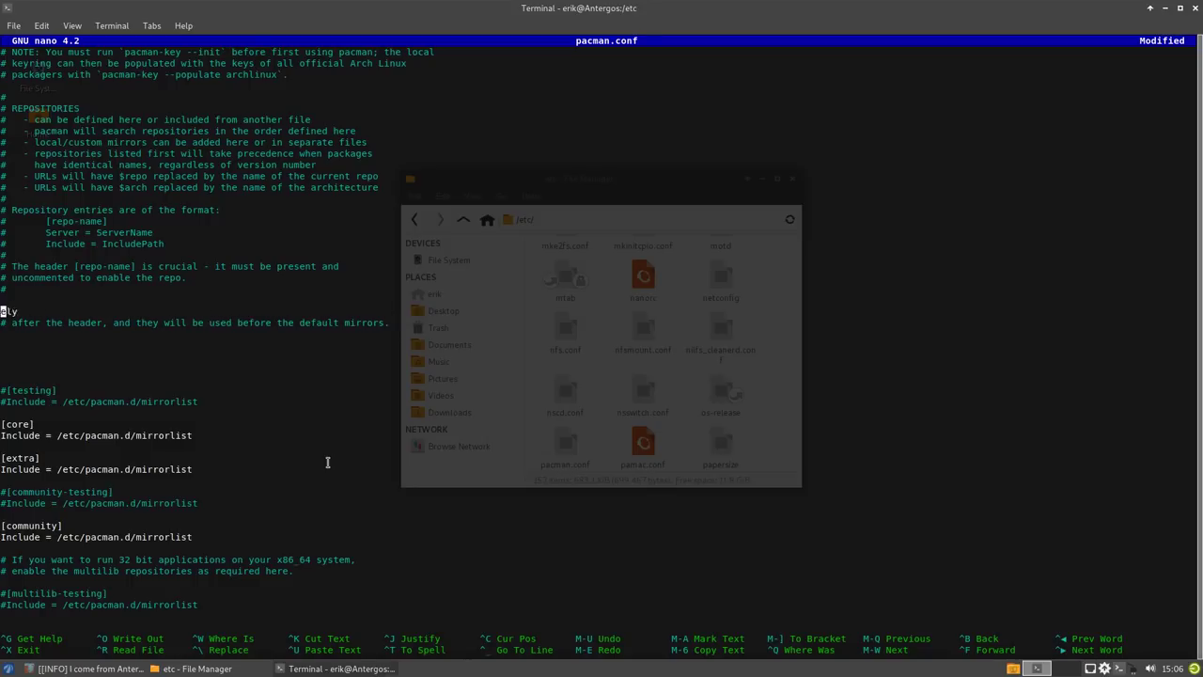
key(Delete)
key(Delete)
key(Delete)
key(Delete)
key(Delete)
key(Delete)
key(Delete)
key(Delete)
key(Delete)
key(Delete)
key(Delete)
key(Delete)
key(Delete)
key(Delete)
key(Delete)
key(Delete)
key(Delete)
key(Delete)
key(Delete)
key(Delete)
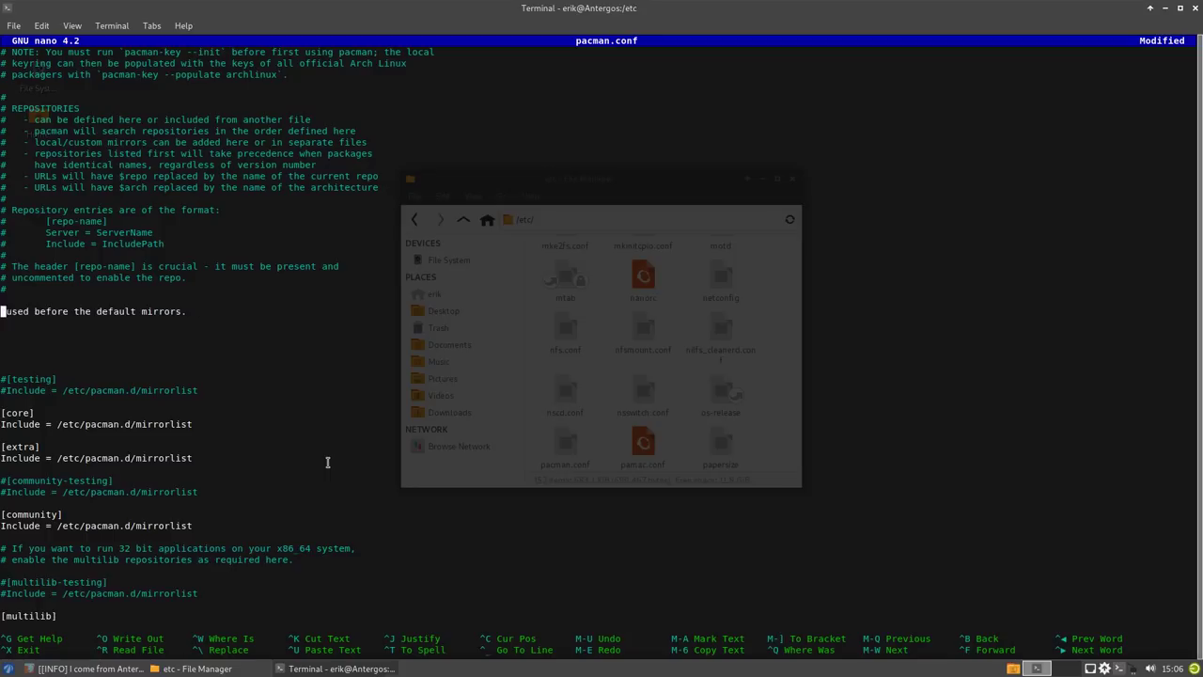
key(Delete)
key(Delete)
key(Delete)
key(Delete)
key(Delete)
key(Delete)
key(Delete)
key(Delete)
key(Delete)
key(Delete)
key(Delete)
key(Delete)
key(Delete)
key(Delete)
key(Delete)
key(Delete)
key(Delete)
key(Delete)
key(Delete)
key(Delete)
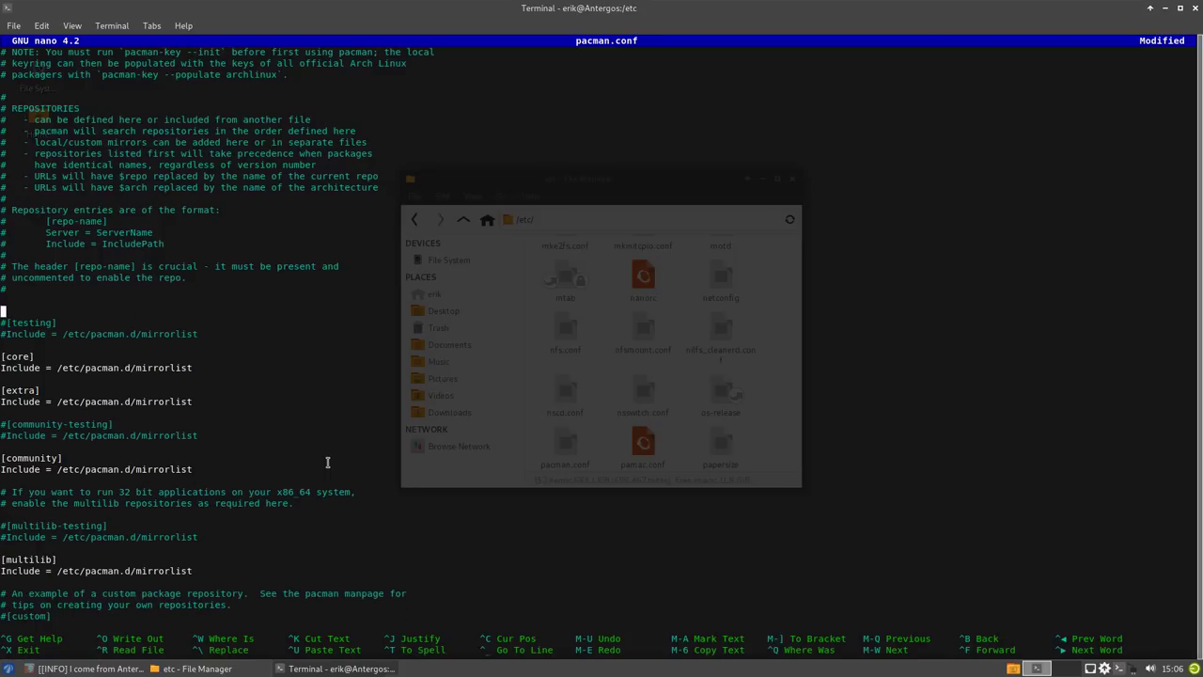
key(Down)
key(Down)
key(Down)
key(Down)
key(Down)
key(Down)
key(Down)
key(Down)
key(Down)
key(Down)
key(Down)
key(Down)
key(Down)
key(Down)
key(Down)
key(Down)
key(Down)
key(Down)
key(Down)
key(Down)
key(Down)
key(Down)
key(Down)
key(Down)
key(Down)
key(Down)
key(Down)
key(Down)
key(Down)
key(Down)
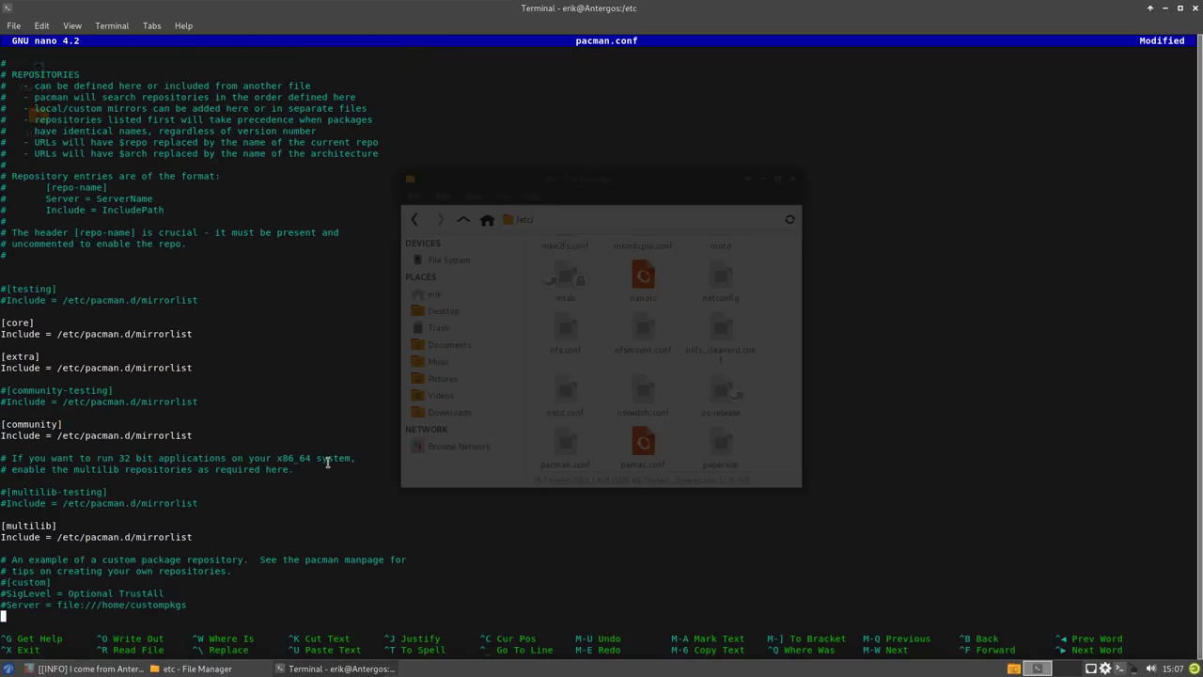
key(ctrl+x)
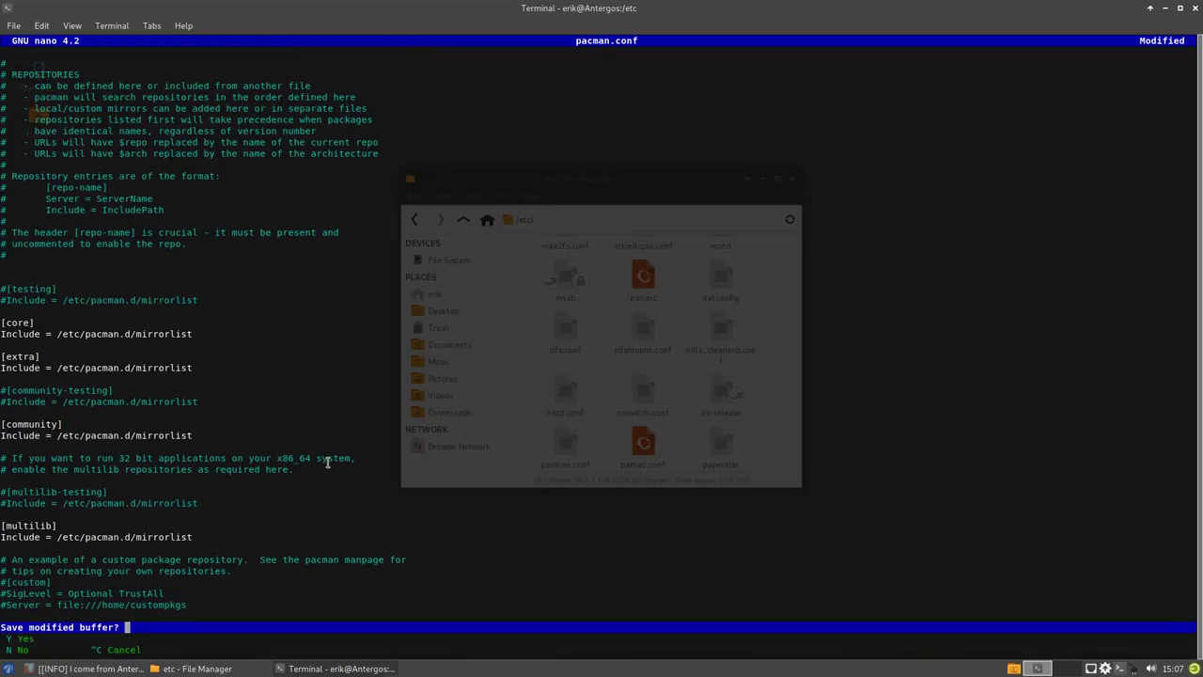
key(y)
key(Return)
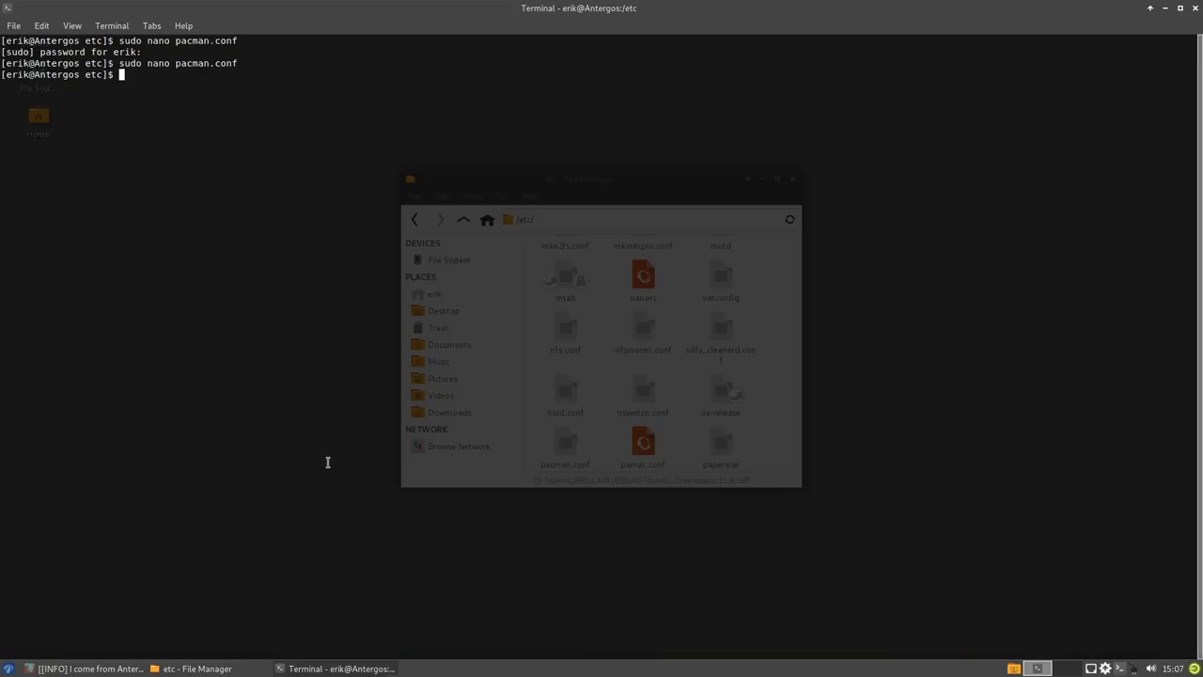
- Create the alias update="sudo pacman -Syyu"
text(update)
key(BackSpace)
key(BackSpace)
key(BackSpace)
key(BackSpace)
key(BackSpace)
key(BackSpace)
text(alias update="sudo pacman )
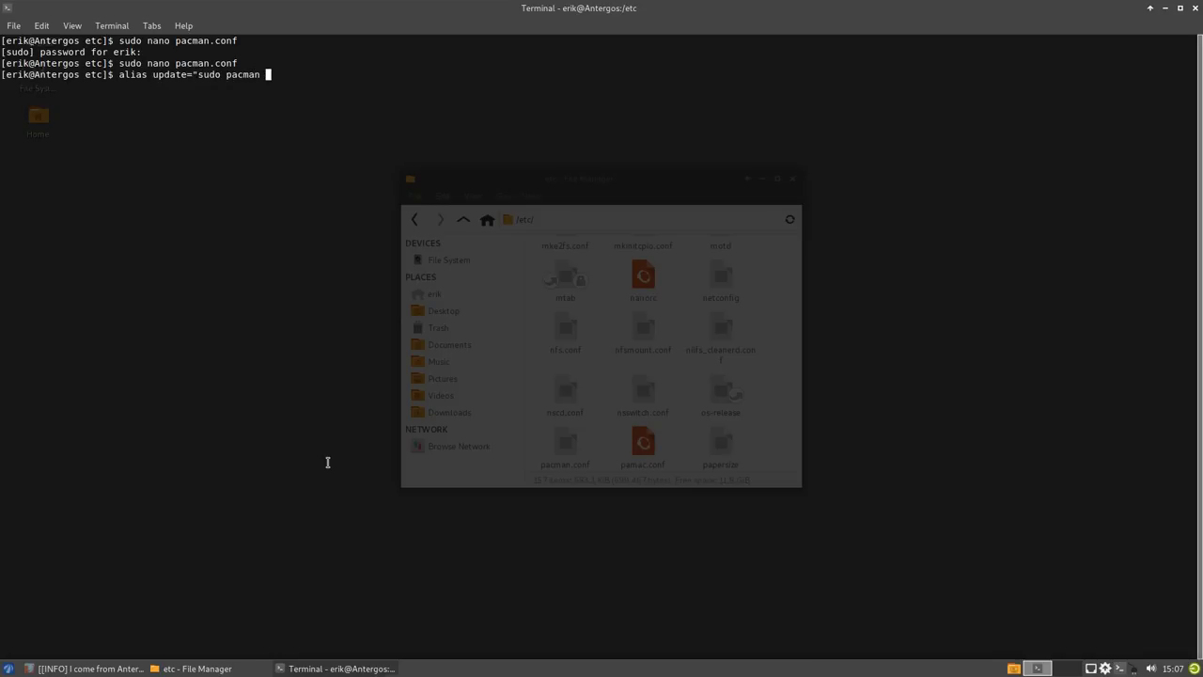
text(-Syyu")
key(Return)
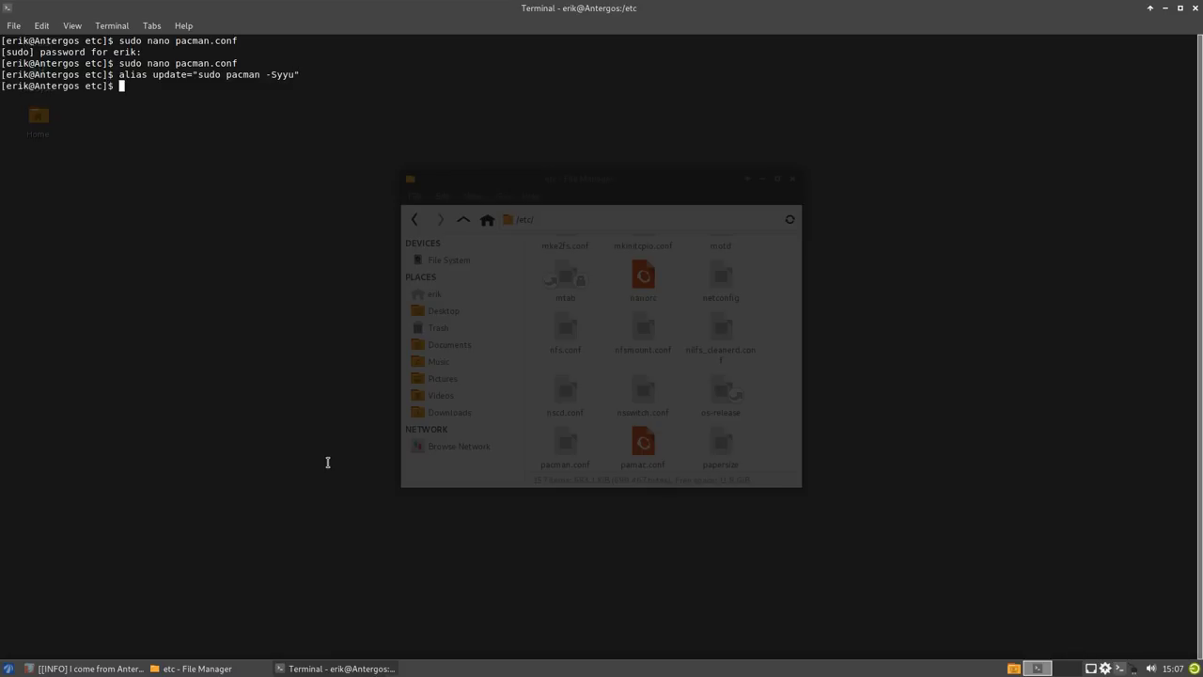
- Run update and accept upgrading gnome-backgrounds and lightdm-webkit2-greeter
text(update)
key(Return)
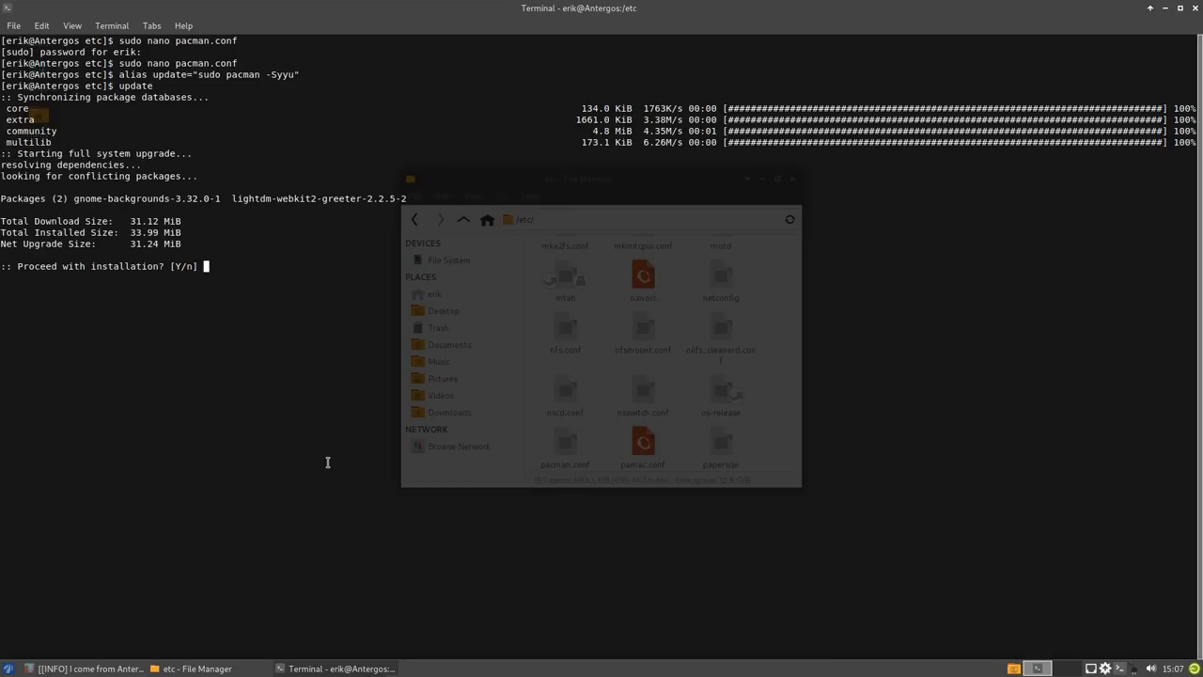
key(Return)
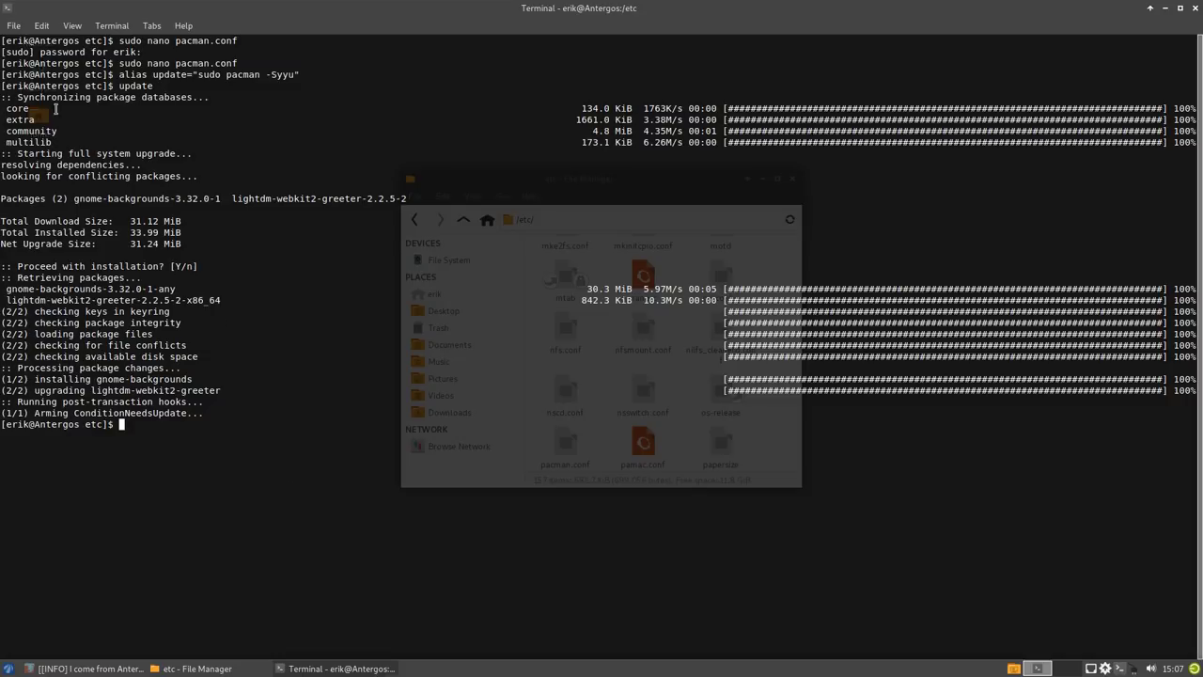
drag(35, 108, 2, 108)
- Close the terminal, move the file manager aside, and show Firefox's Privacy Notice tab
click(1195, 8)
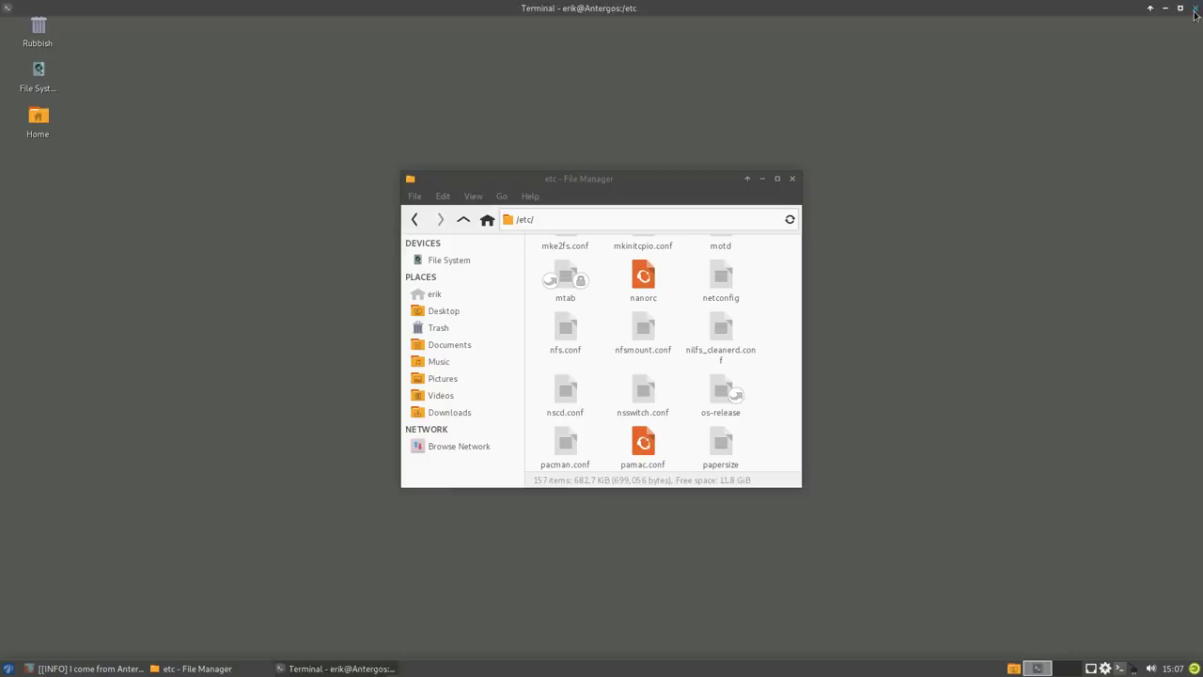
drag(696, 179, 1080, 35)
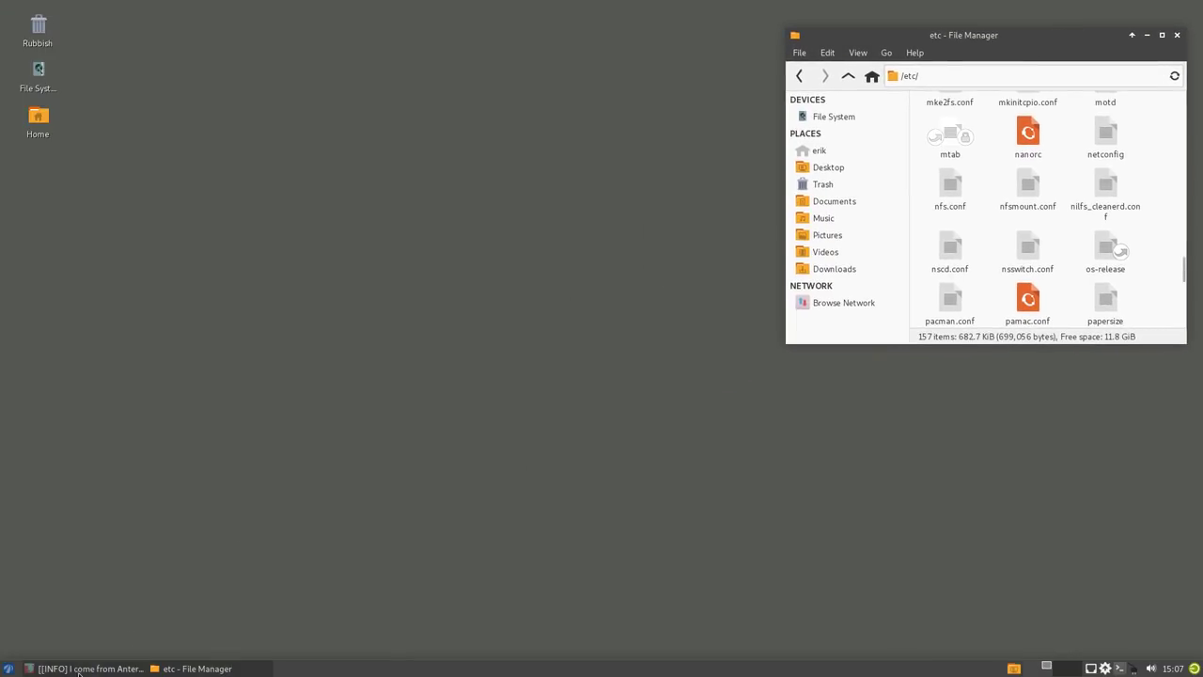
click(89, 669)
click(202, 26)
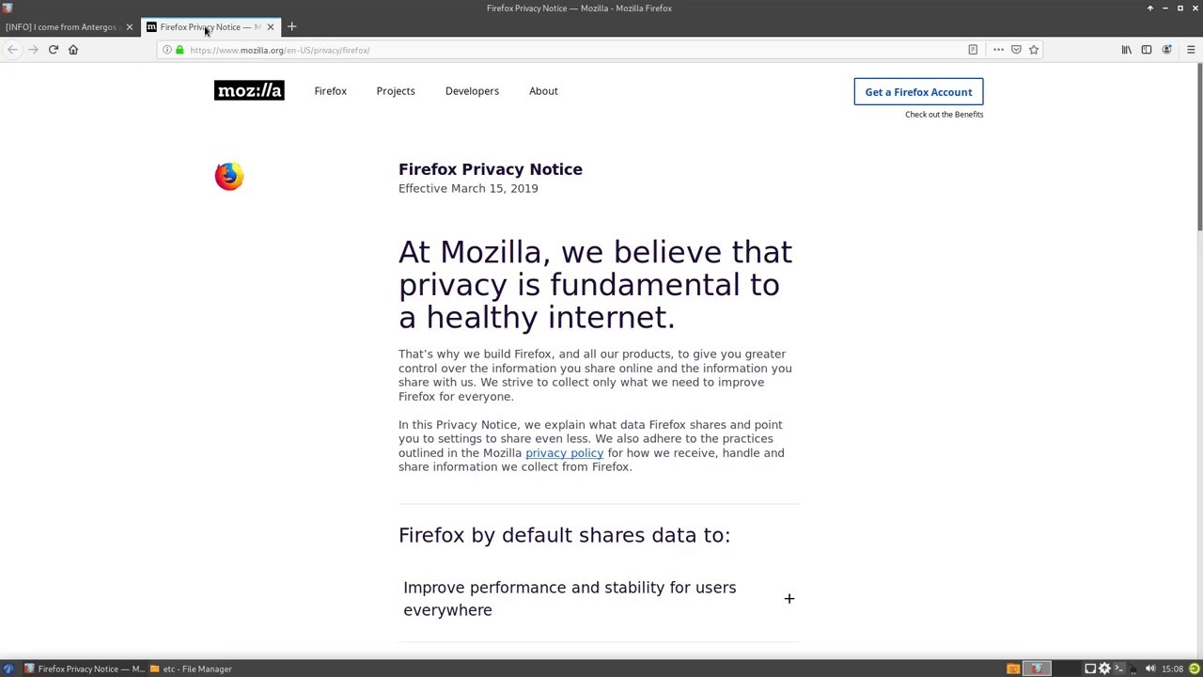
- Search Google for 'github arcolinuxd' from the Firefox address bar
click(252, 51)
click(252, 51)
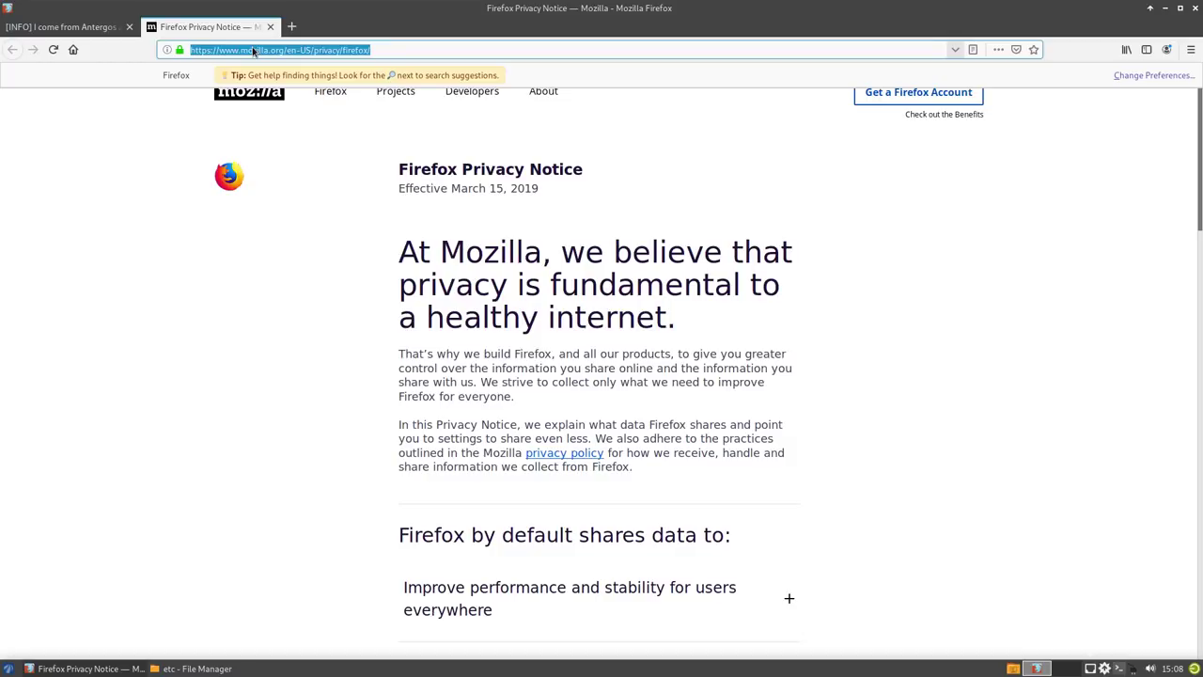
text(githu)
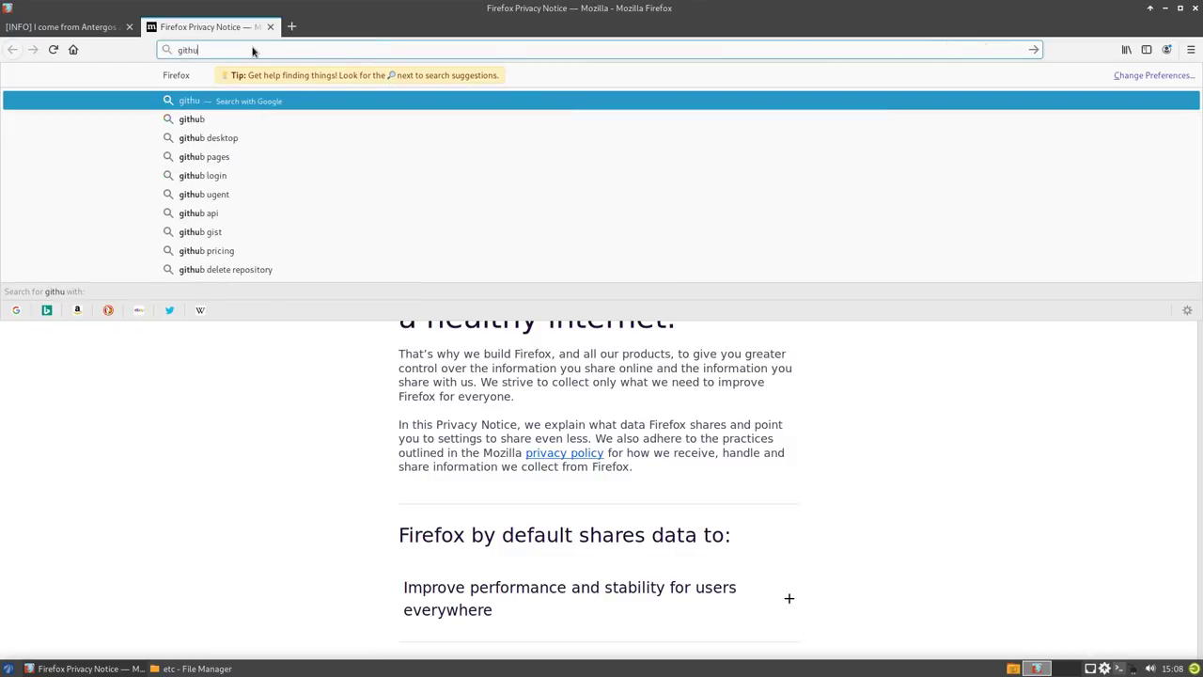
text(b arocli)
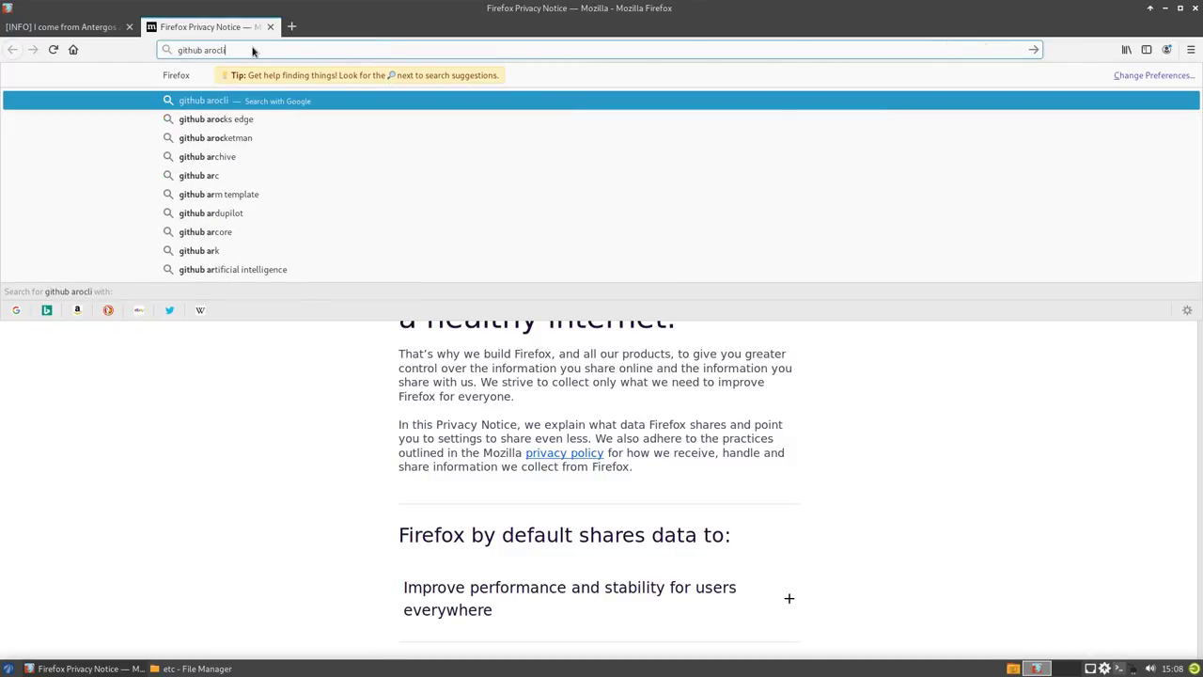
key(BackSpace)
key(BackSpace)
key(BackSpace)
key(BackSpace)
text(colinu)
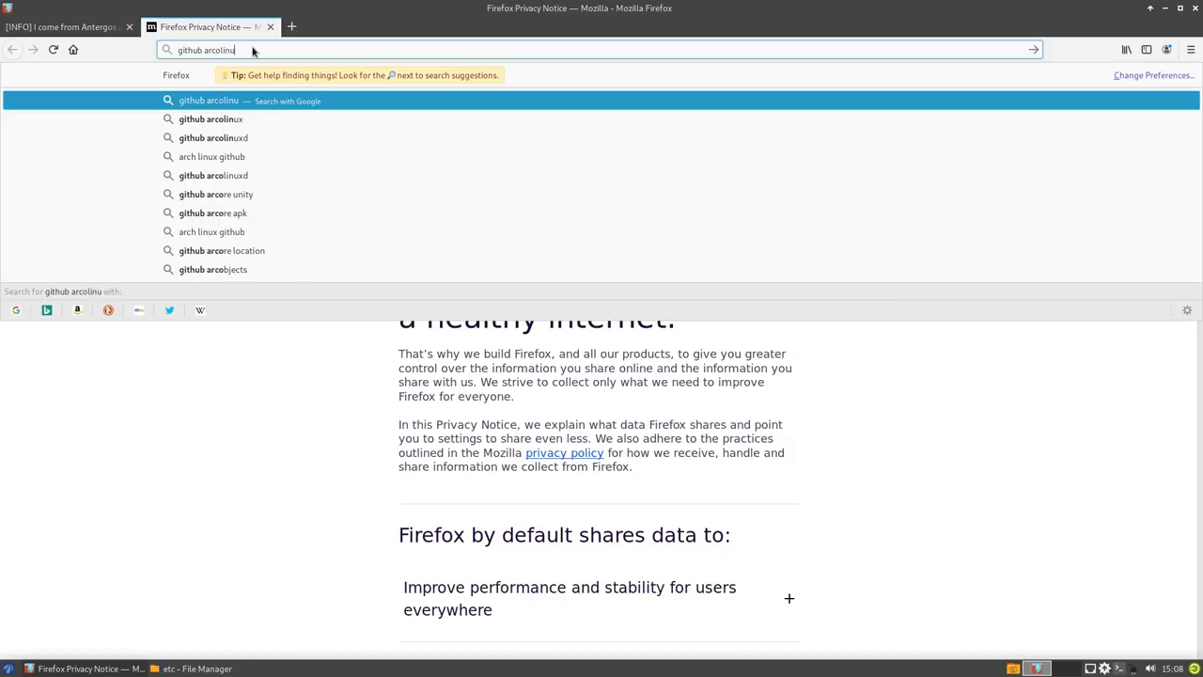
text(xd)
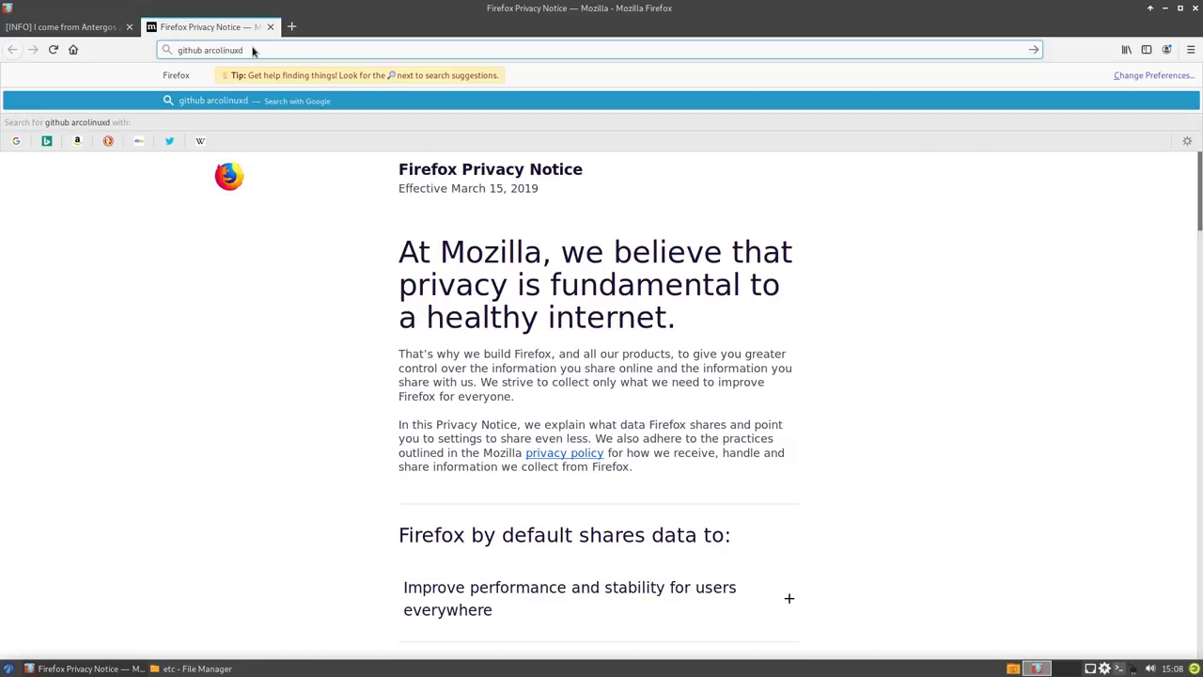
key(Return)
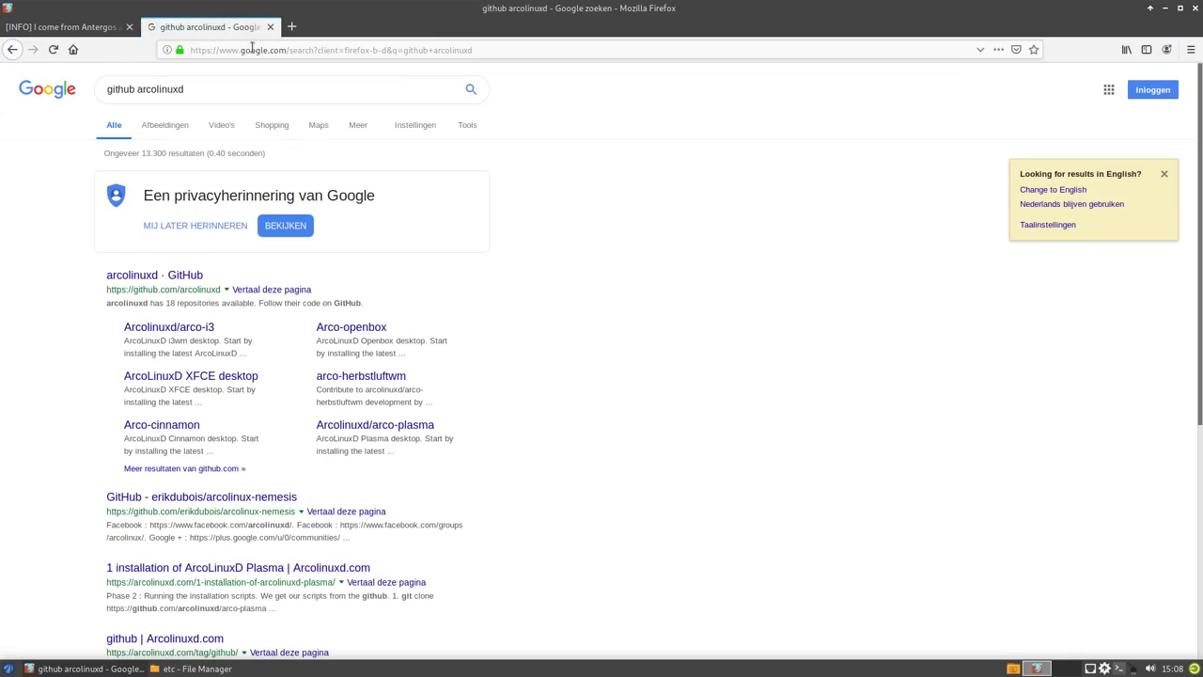
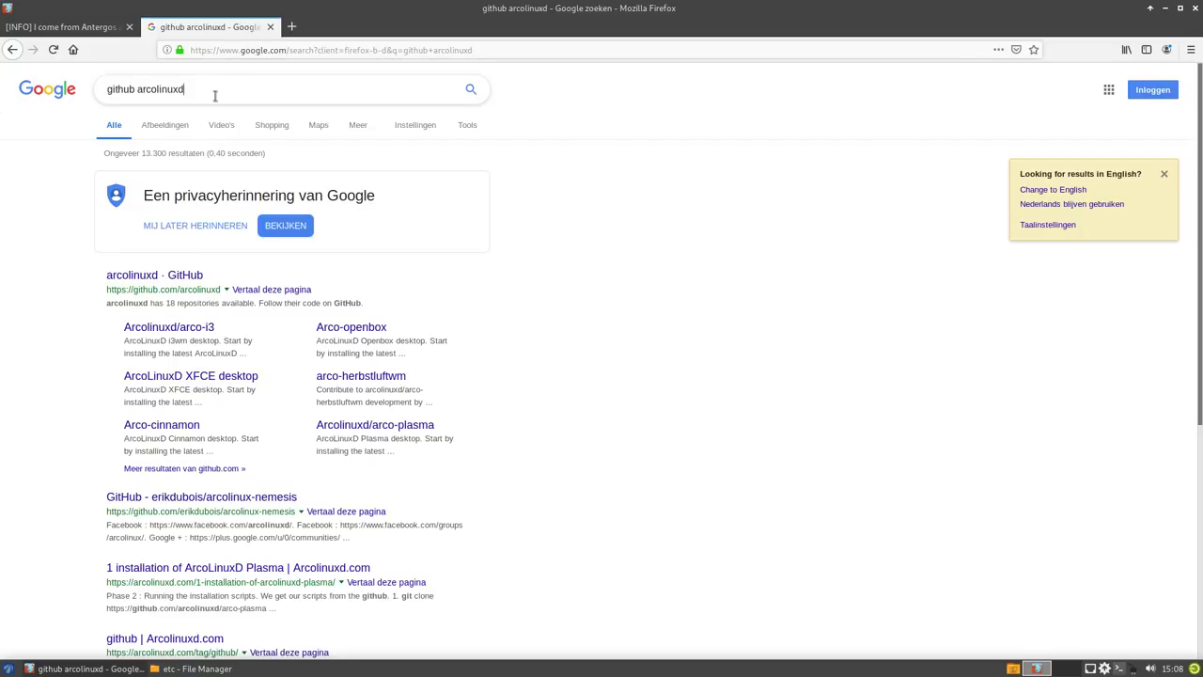
- Open the arcolinuxd arco-bspwm repository on GitHub and look into its ArchWay folder
click(164, 278)
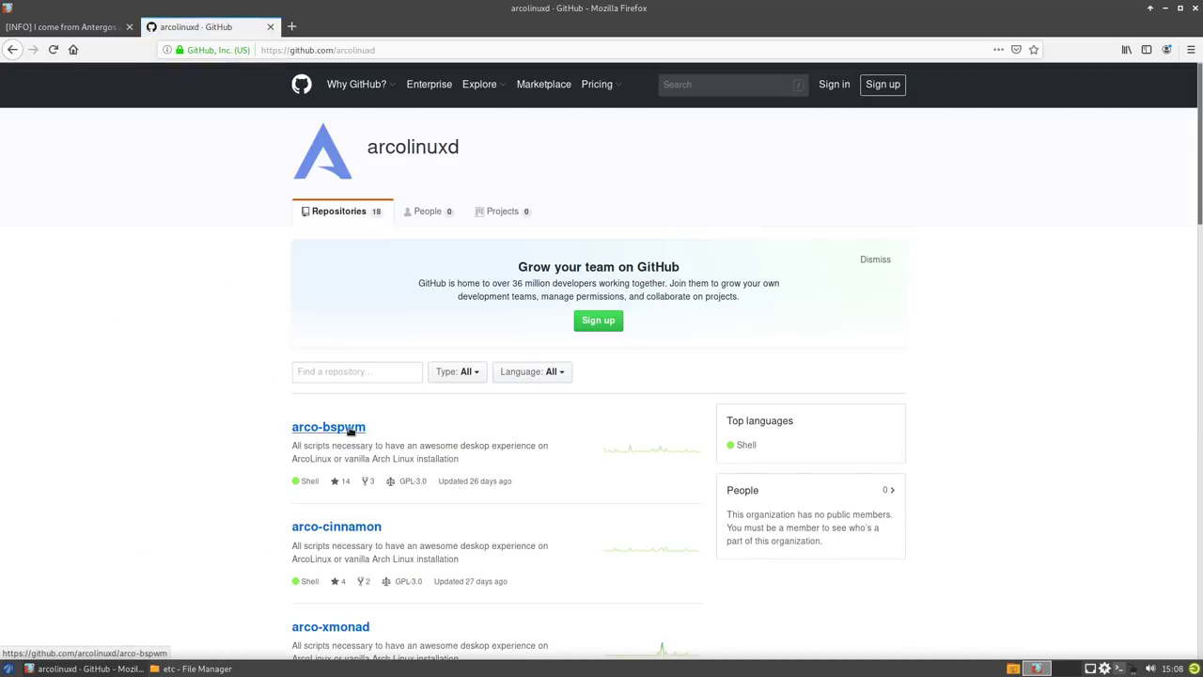
click(349, 430)
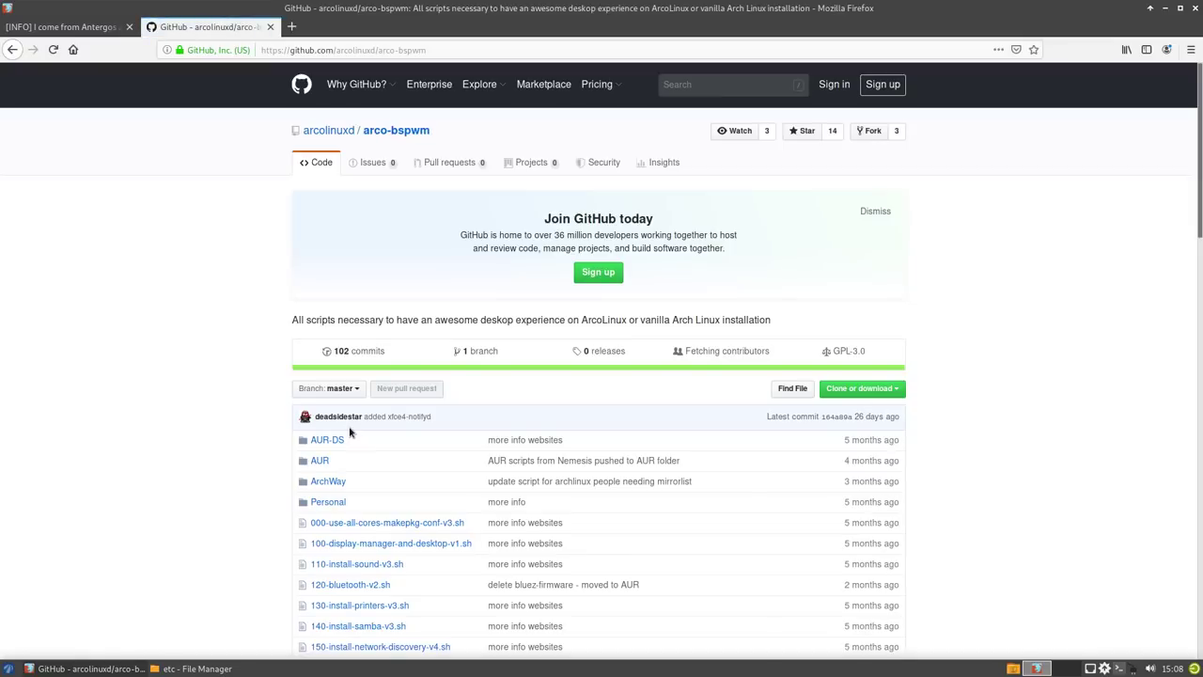
click(332, 483)
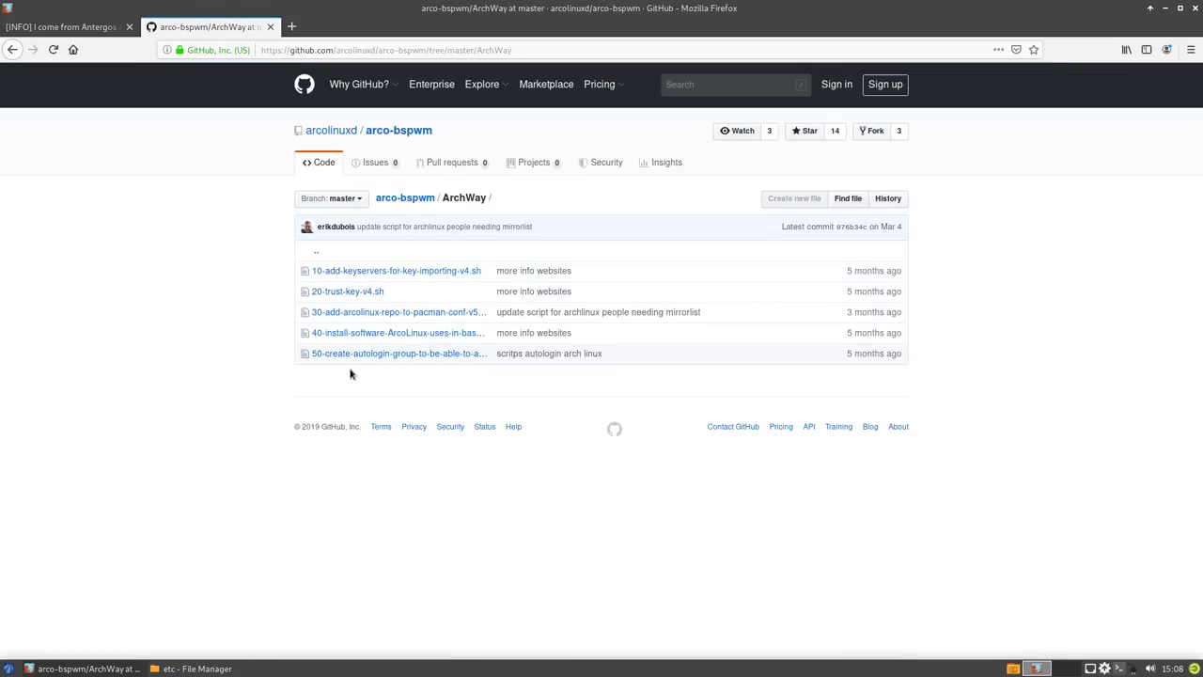
click(10, 50)
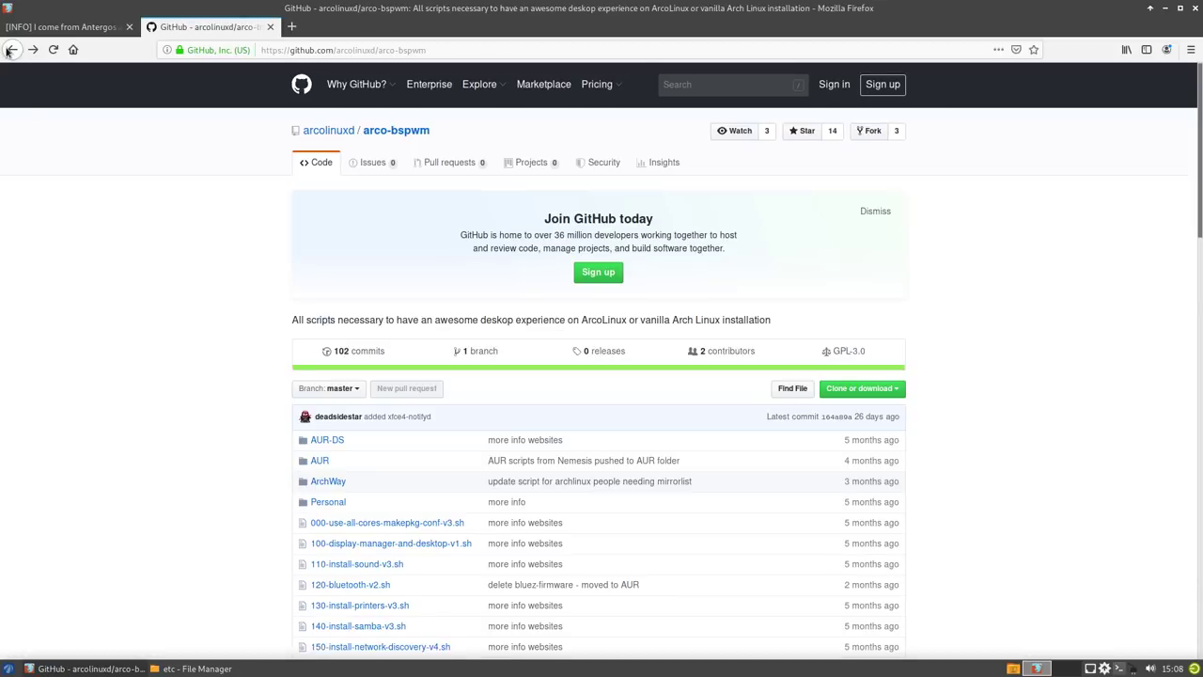
- Visit the arcolinuxd organisation page and reopen the arco-bspwm repository
click(862, 388)
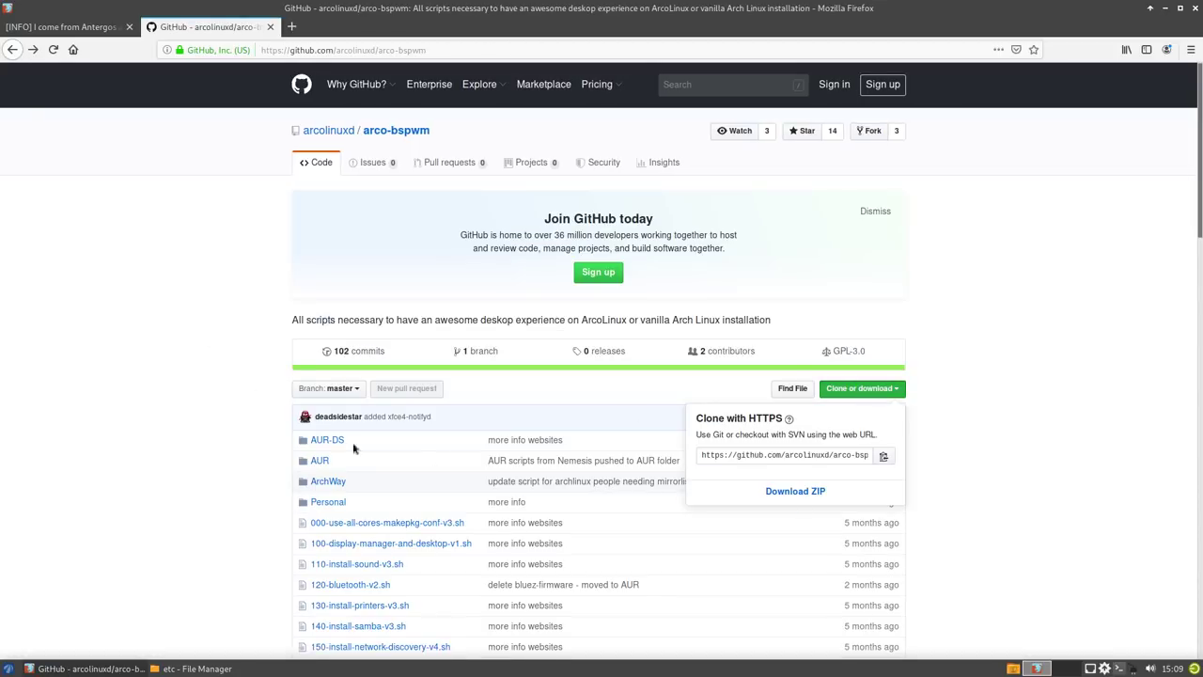
click(325, 131)
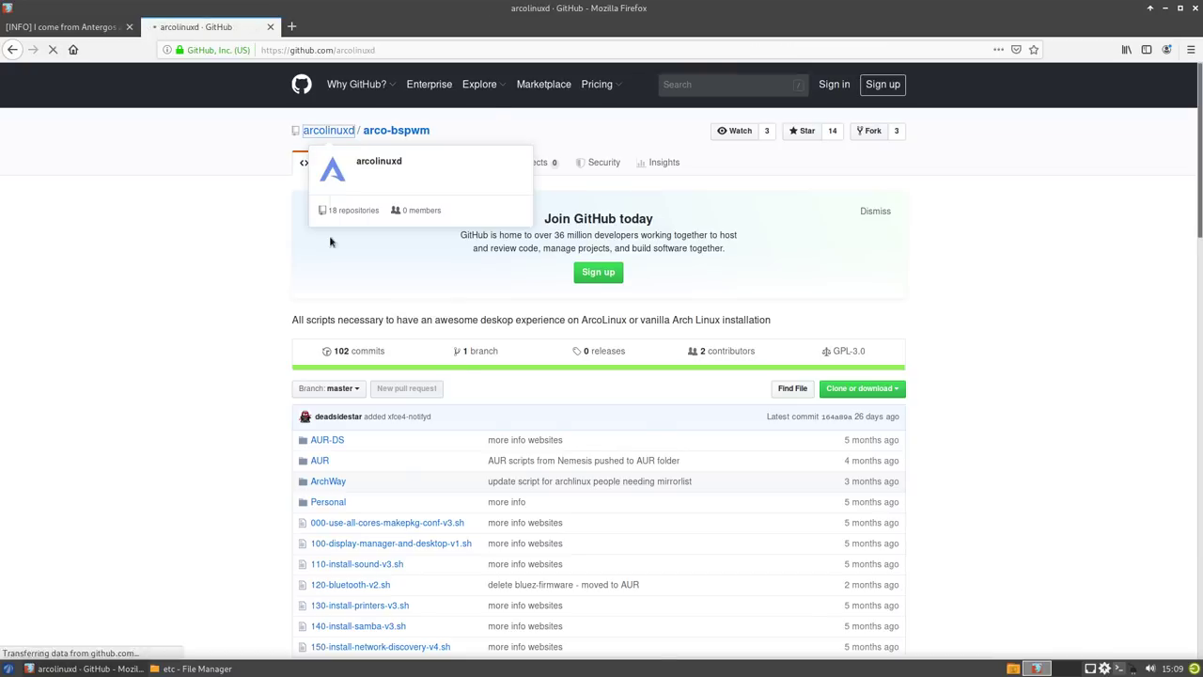
scroll(287, 443, down, 15)
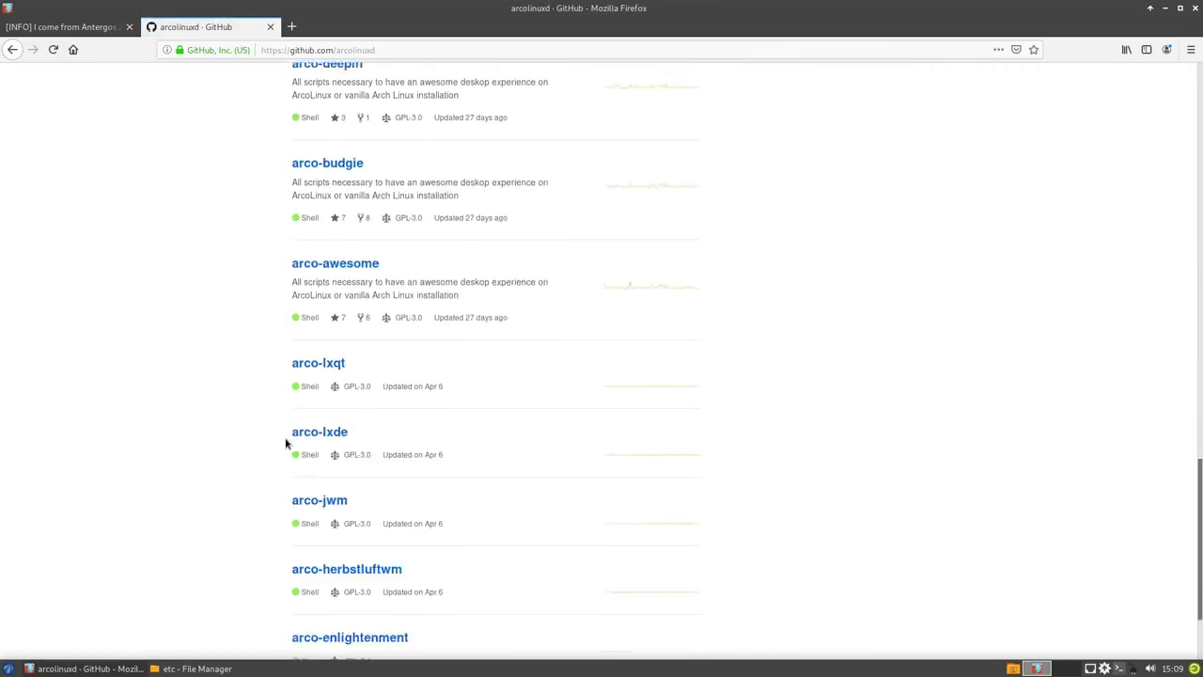
scroll(287, 442, down, 3)
scroll(287, 443, up, 18)
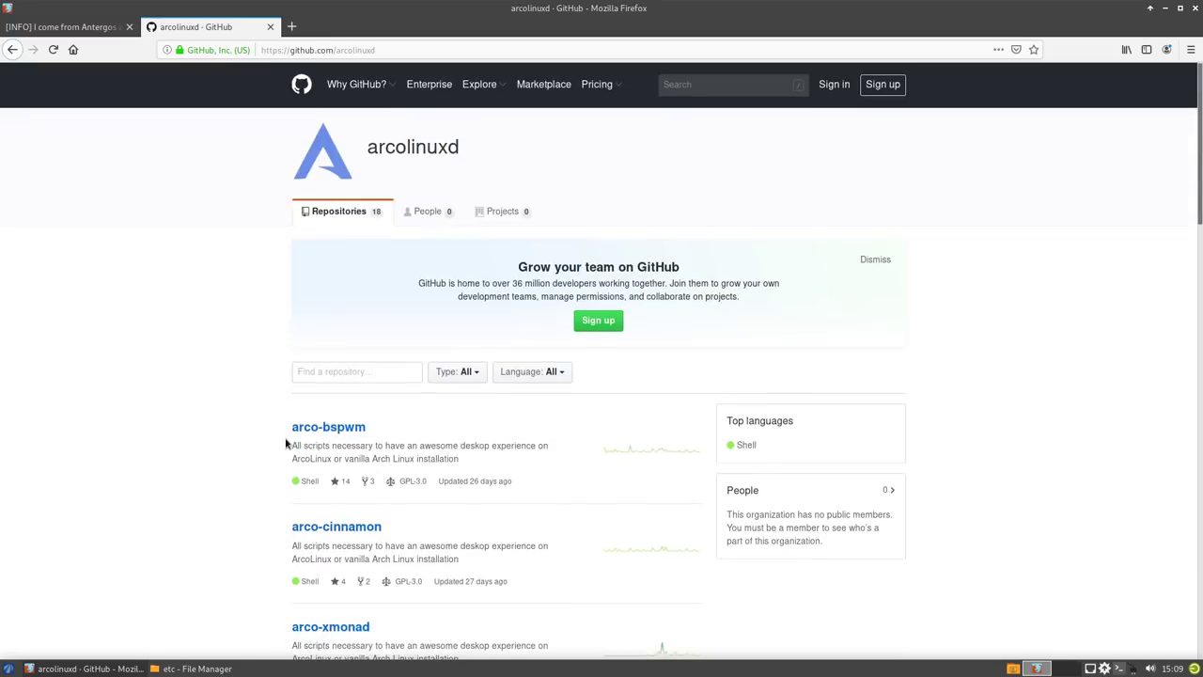
click(346, 430)
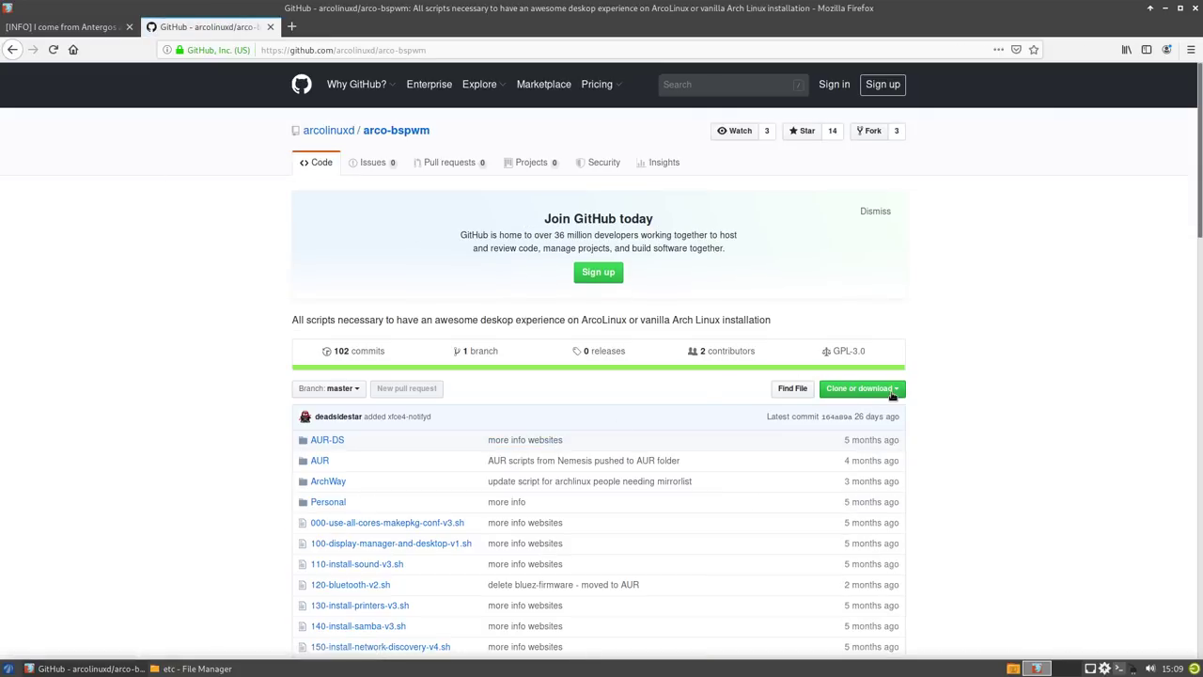
- Download arco-bspwm-master.zip as a saved file and open its containing folder
click(894, 390)
click(812, 492)
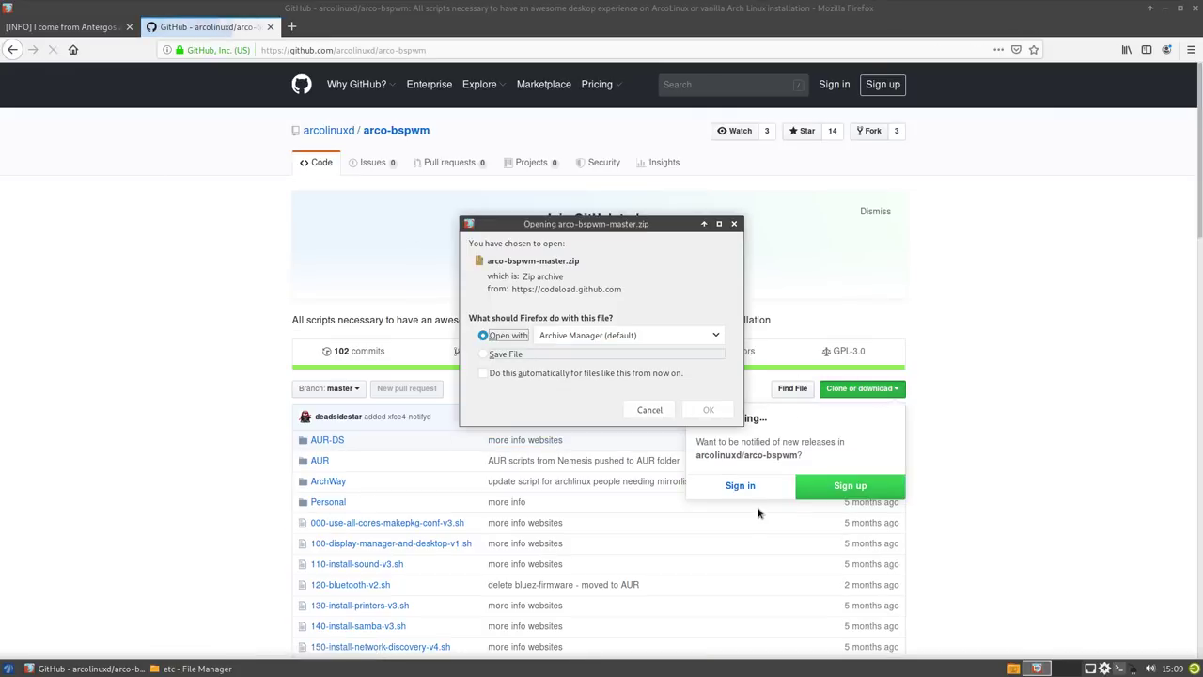
click(505, 361)
click(485, 373)
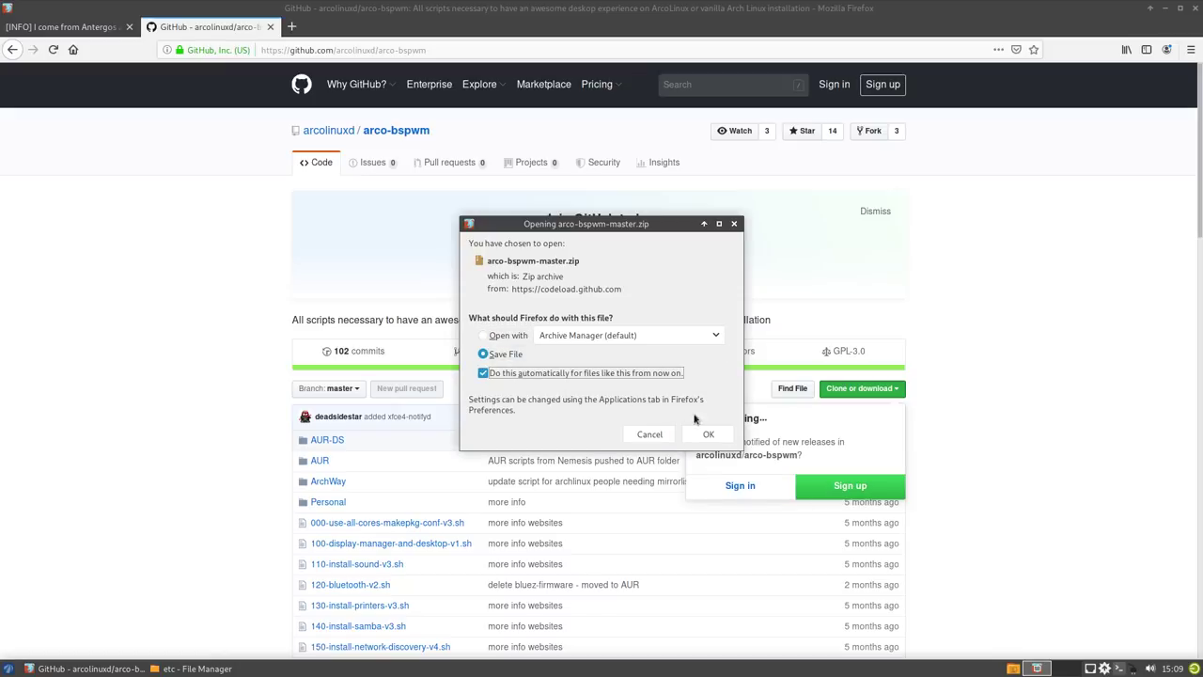
click(710, 432)
click(1107, 49)
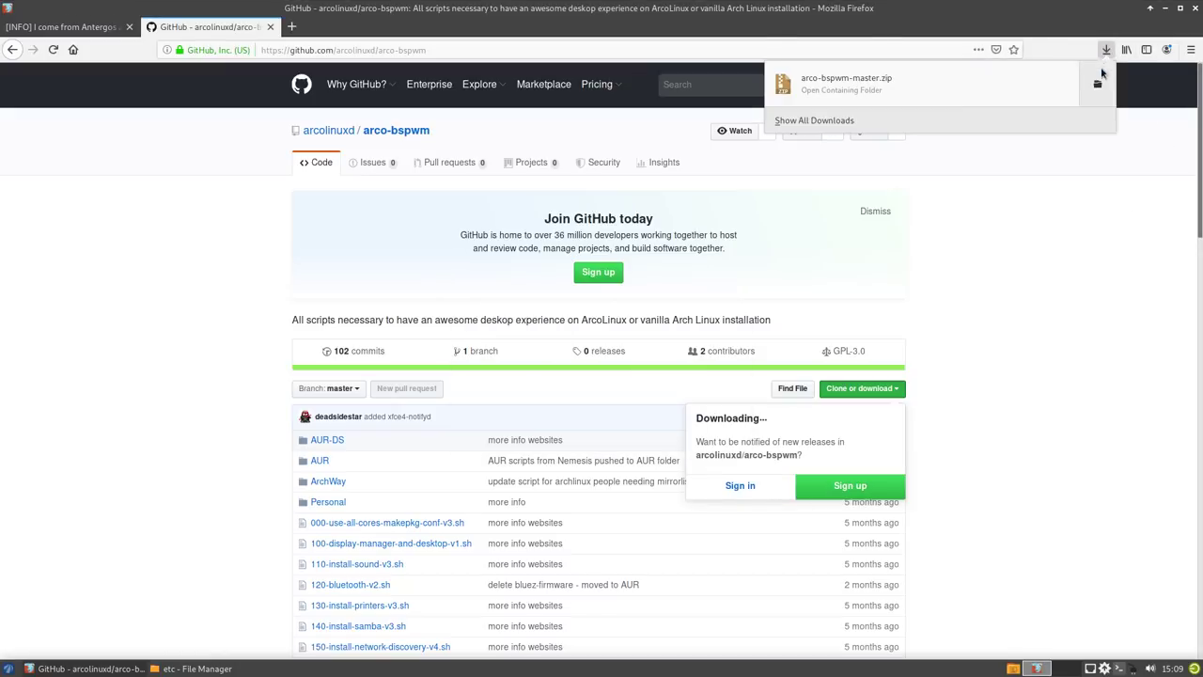
click(1100, 83)
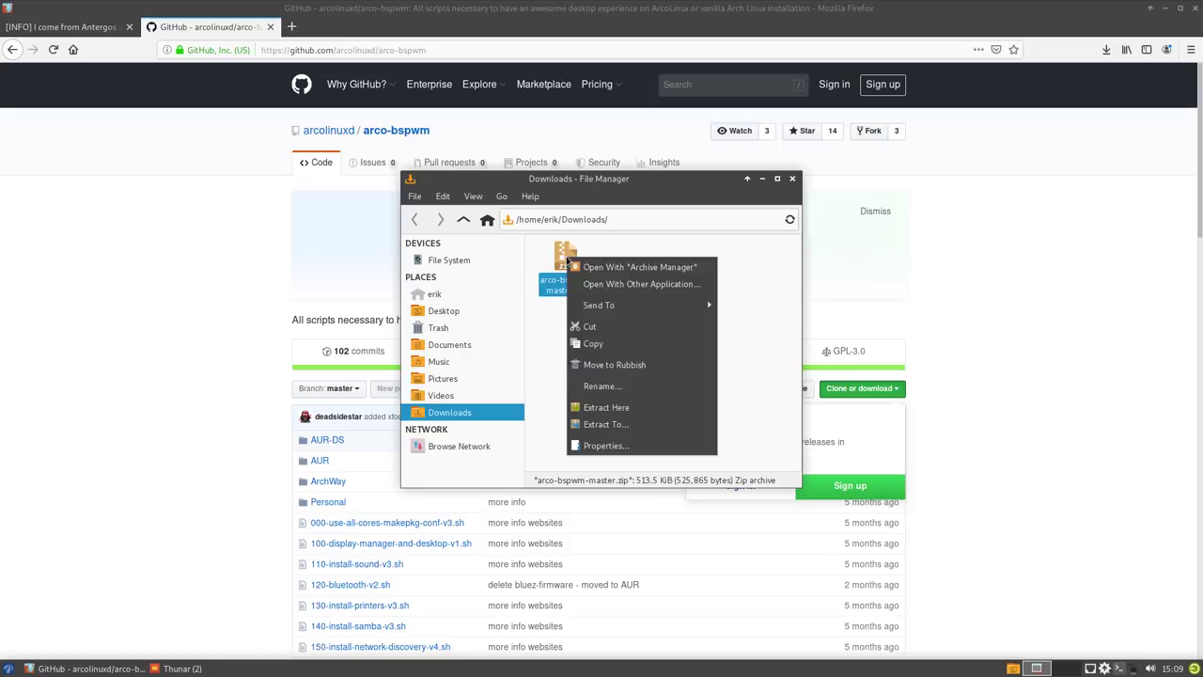
- Extract arco-bspwm-master.zip in Downloads and open its ArchWay folder
right_click(567, 260)
click(607, 407)
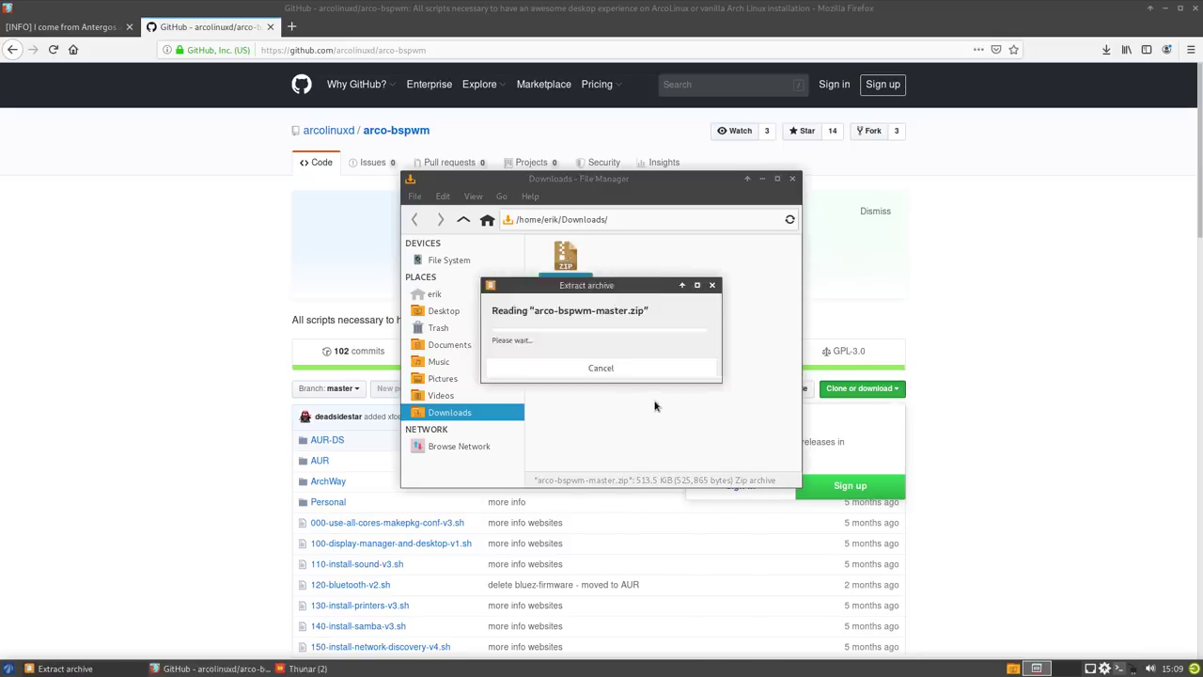
click(559, 264)
double_click(560, 263)
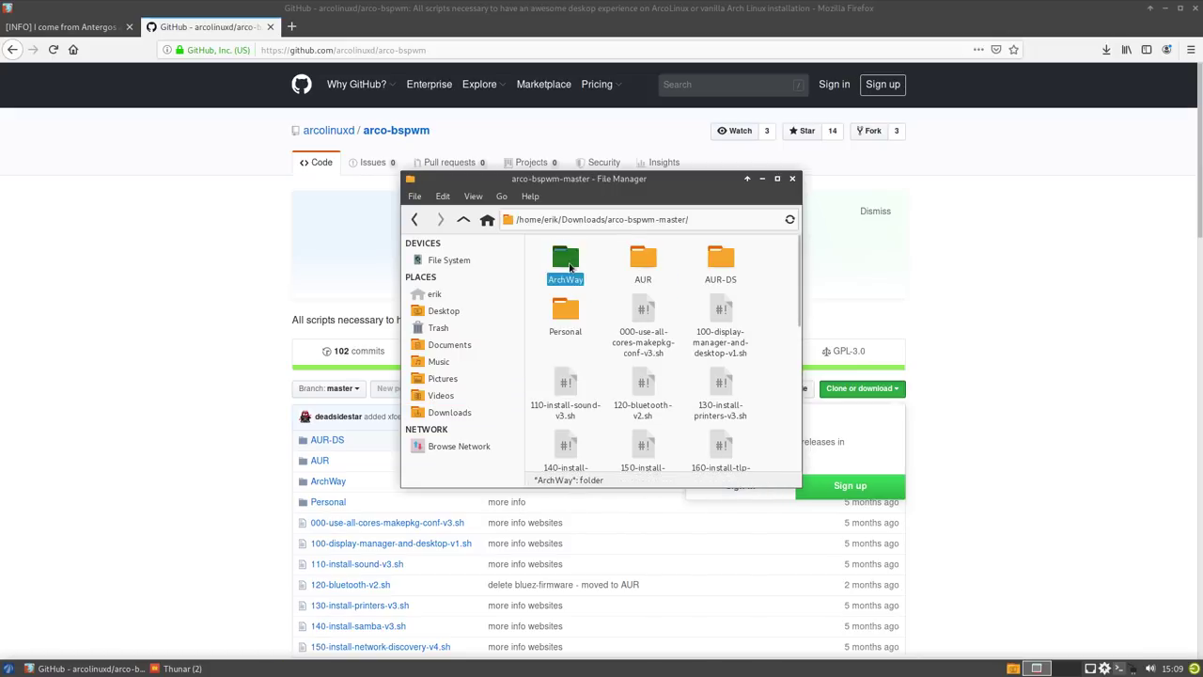
double_click(564, 263)
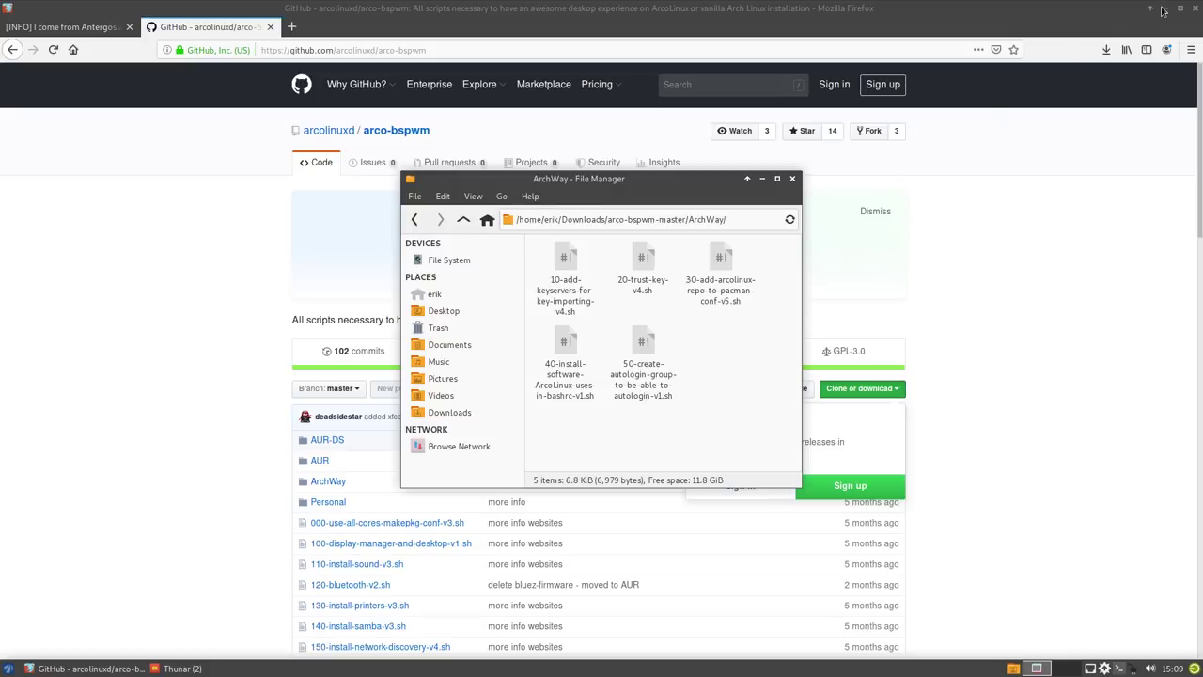
- Review 10-add-keyservers-for-key-importing-v4.sh in Mousepad, then close the editor
click(1165, 10)
drag(590, 190, 336, 81)
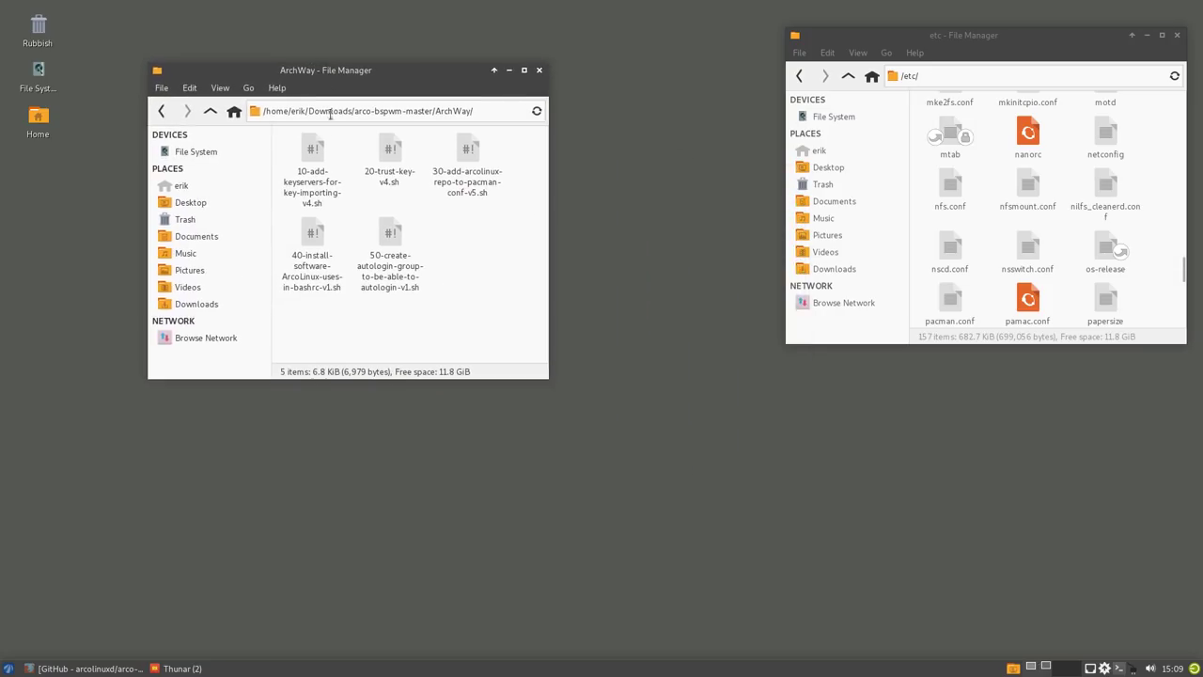
click(315, 162)
right_click(315, 162)
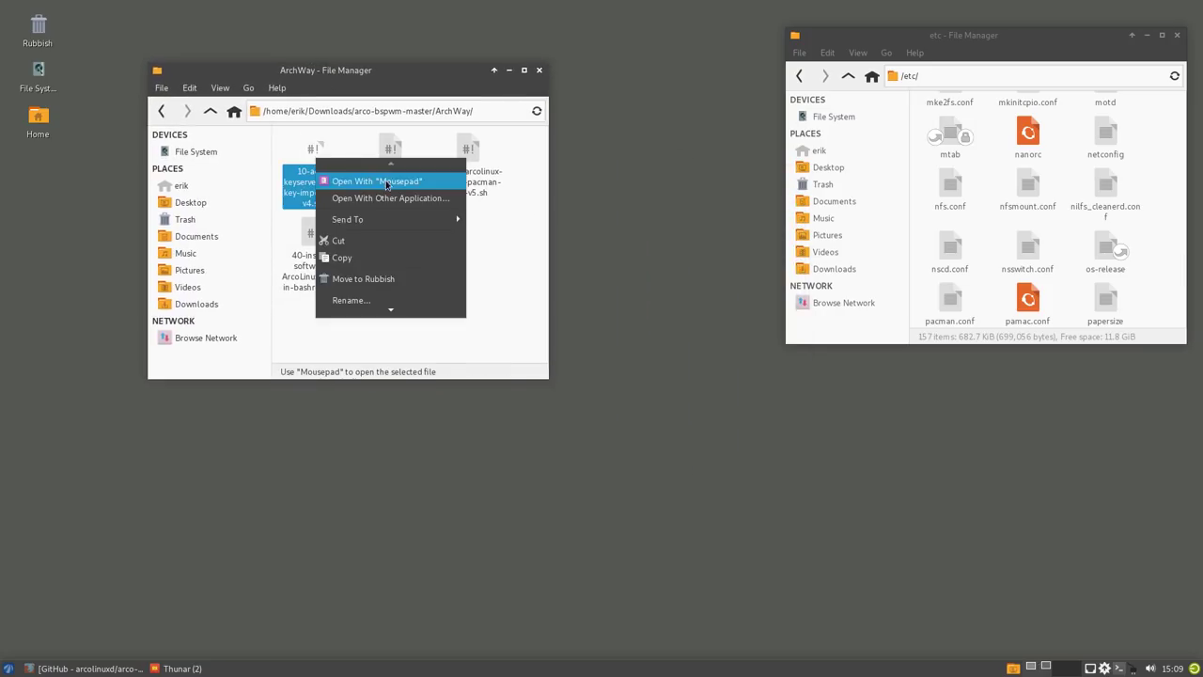
click(374, 180)
scroll(547, 270, down, 5)
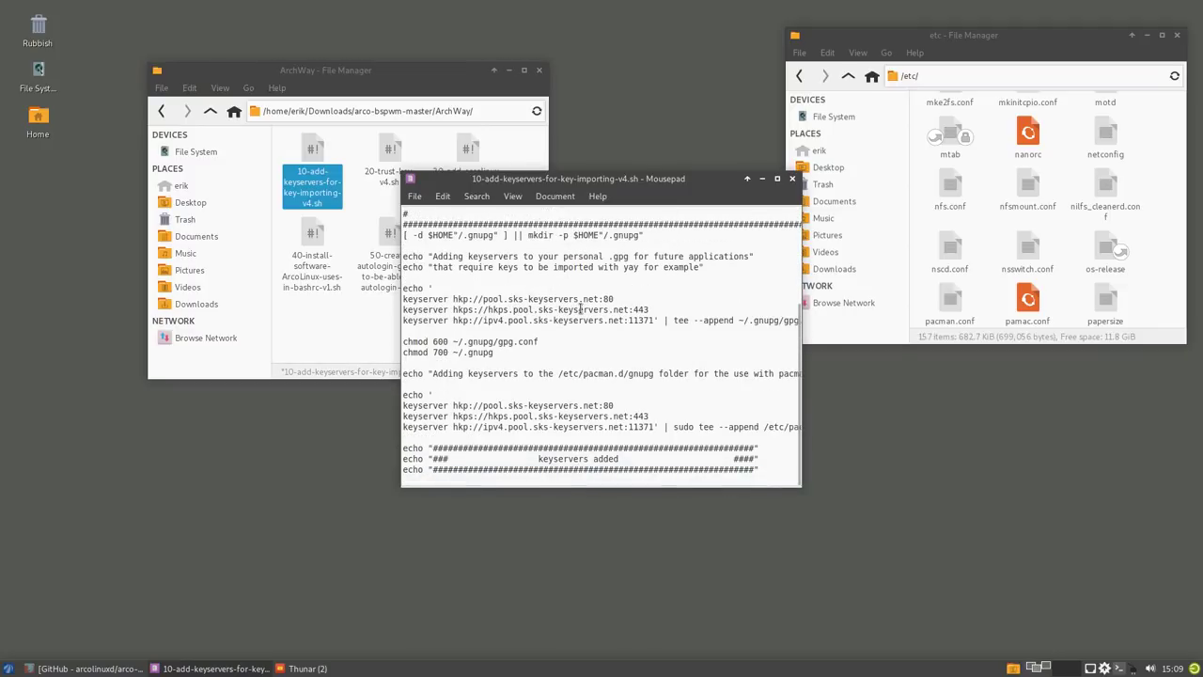
drag(645, 182, 699, 286)
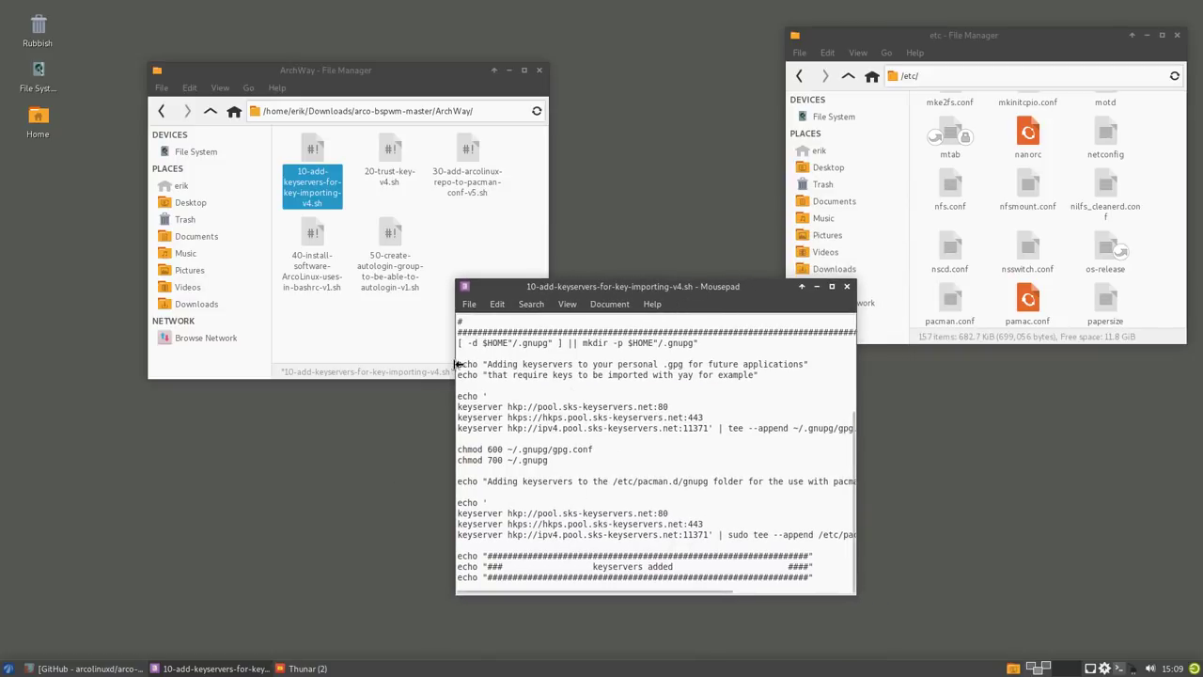
click(847, 286)
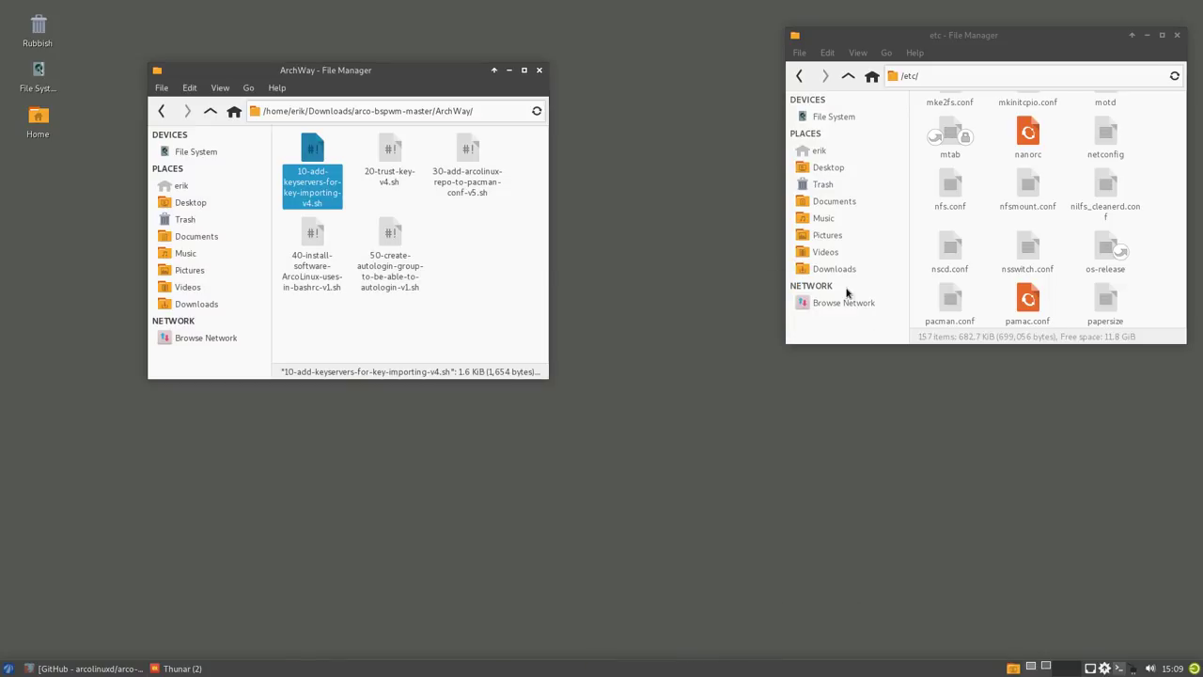
right_click(470, 304)
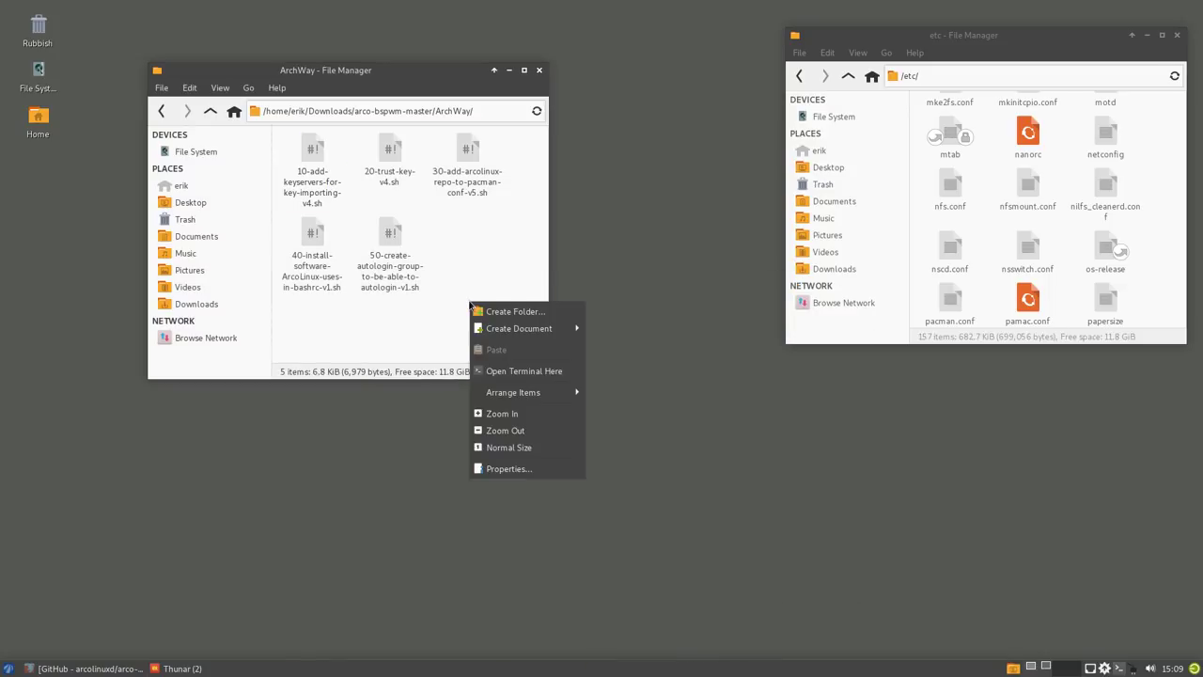
- Open a terminal in ArchWay and run 20-trust-key-v4.sh as administrator
click(522, 370)
text(./)
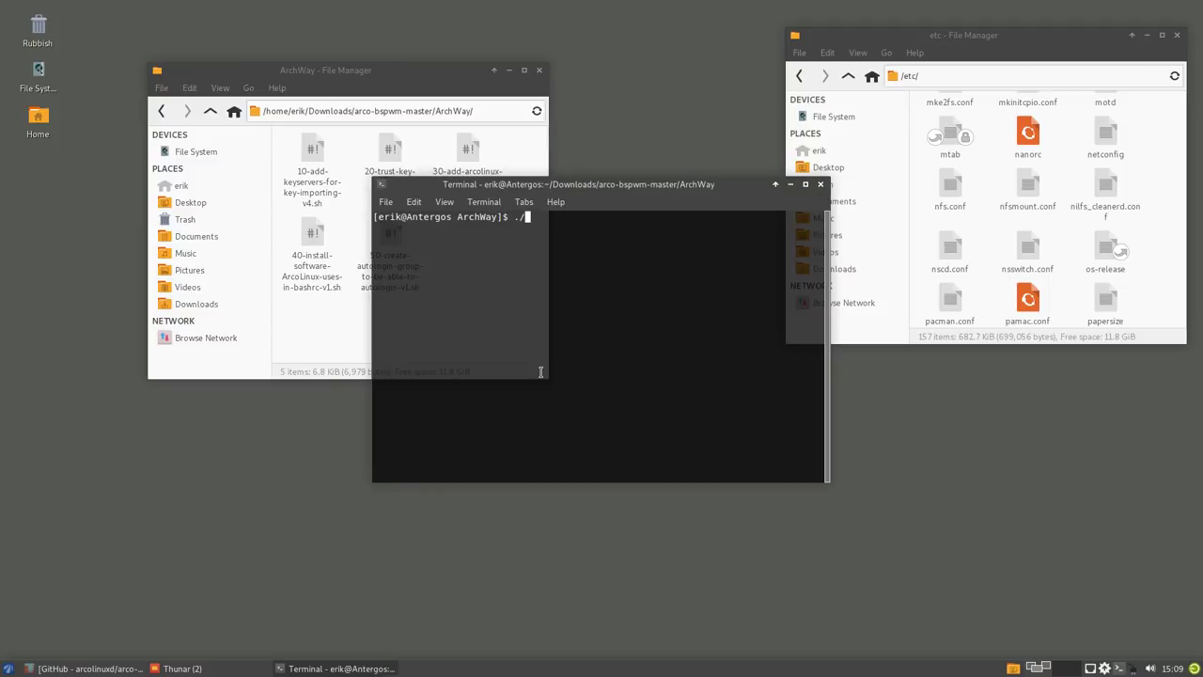
text(20)
key(Tab)
key(Return)
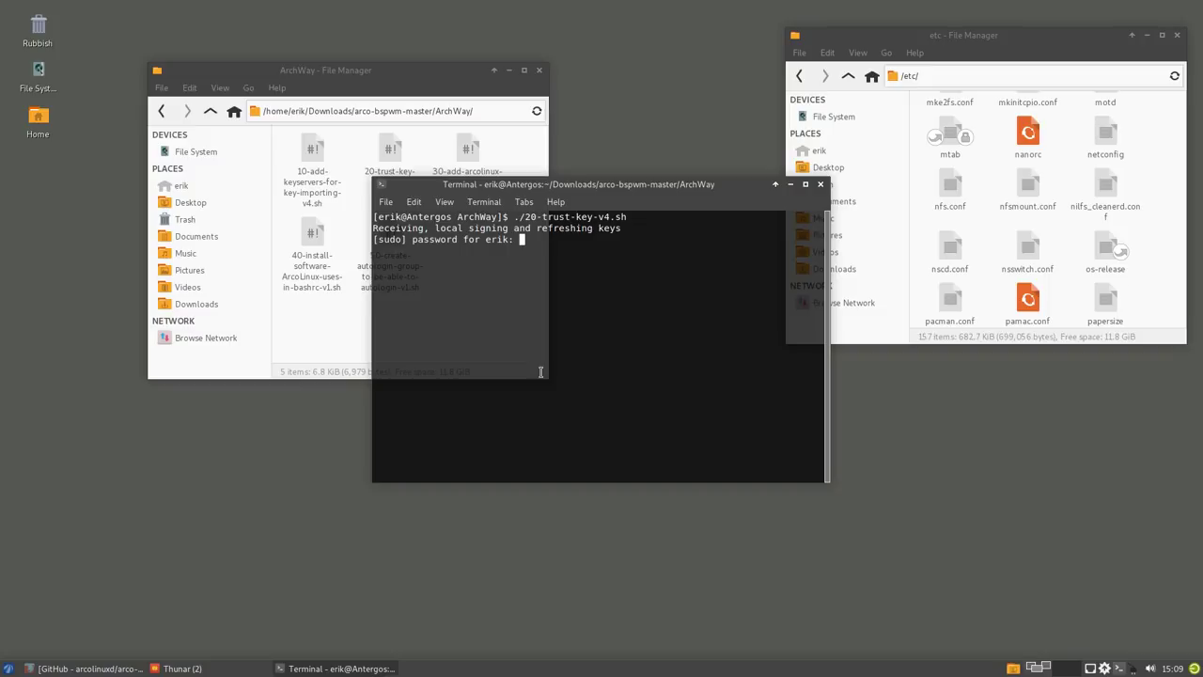
key(Return)
drag(628, 190, 742, 191)
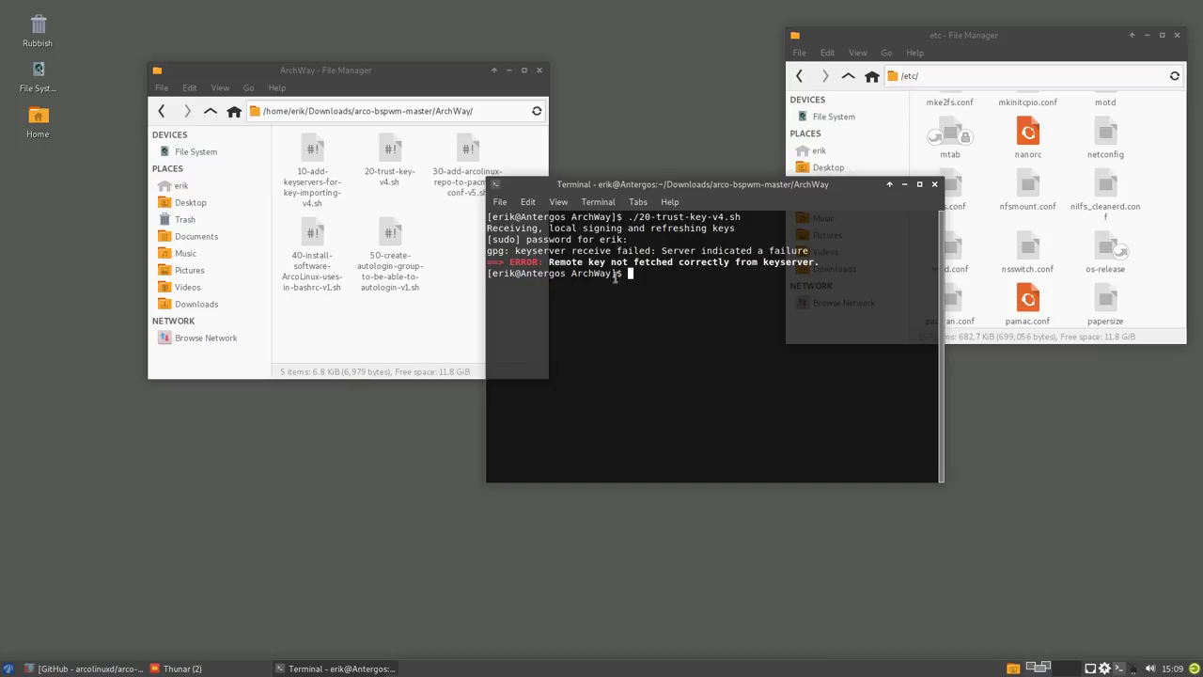
- Run the 10-add-keyservers script, then rerun the trust-key script
text(./)
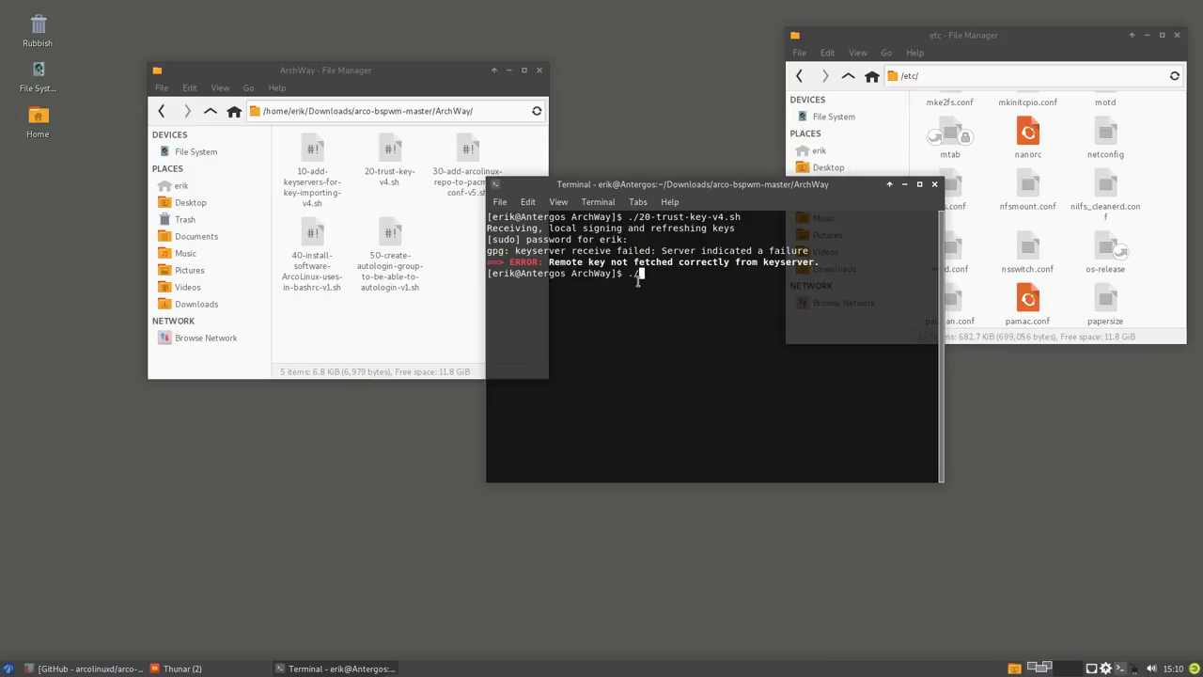
text(10)
key(Tab)
key(Return)
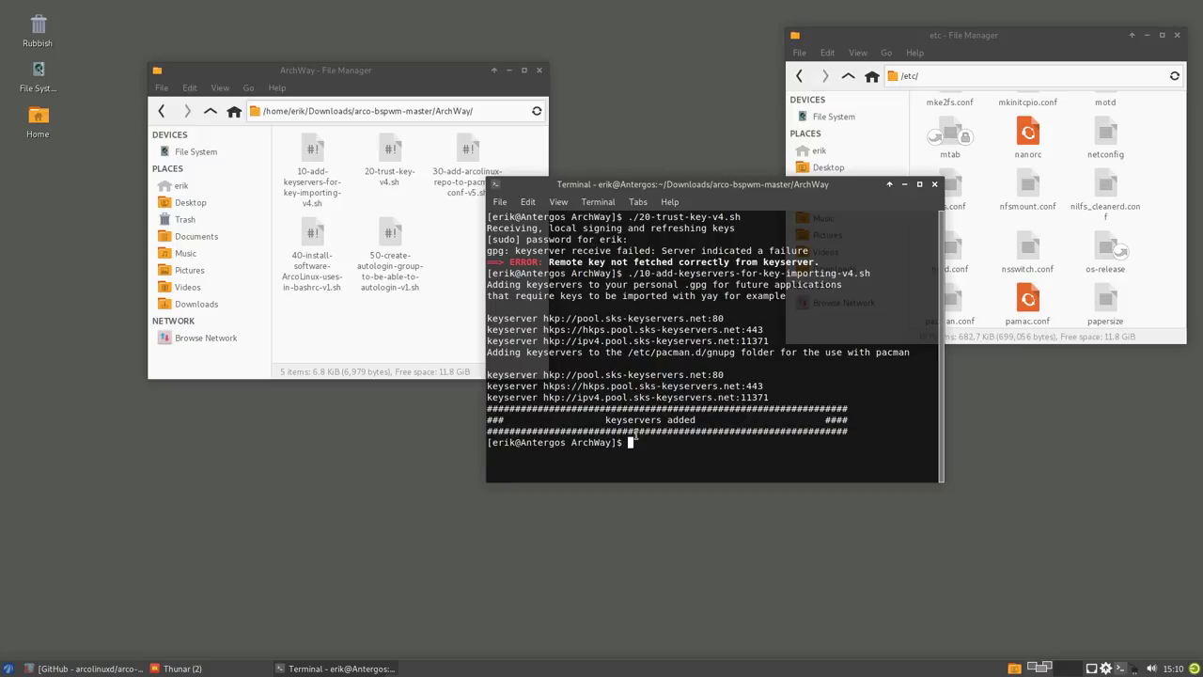
key(Up)
key(Up)
key(Return)
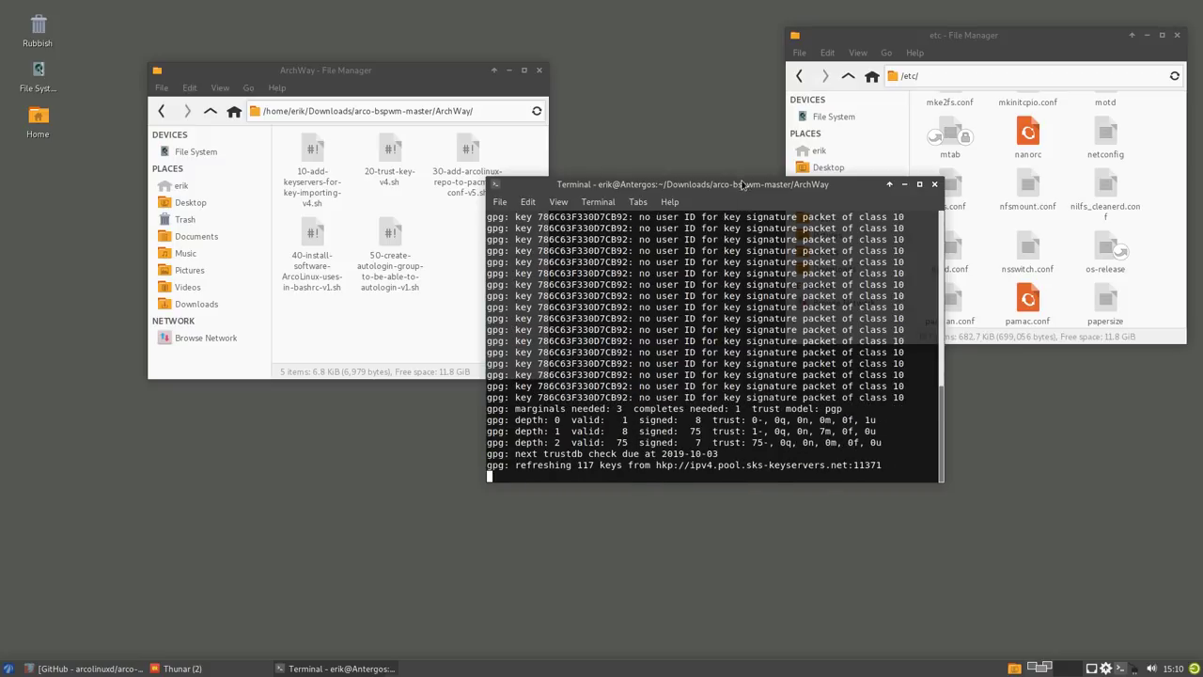
- Highlight the key signature and key owner lines in the gpg output
drag(742, 187, 683, 70)
drag(684, 72, 804, 108)
drag(700, 238, 784, 250)
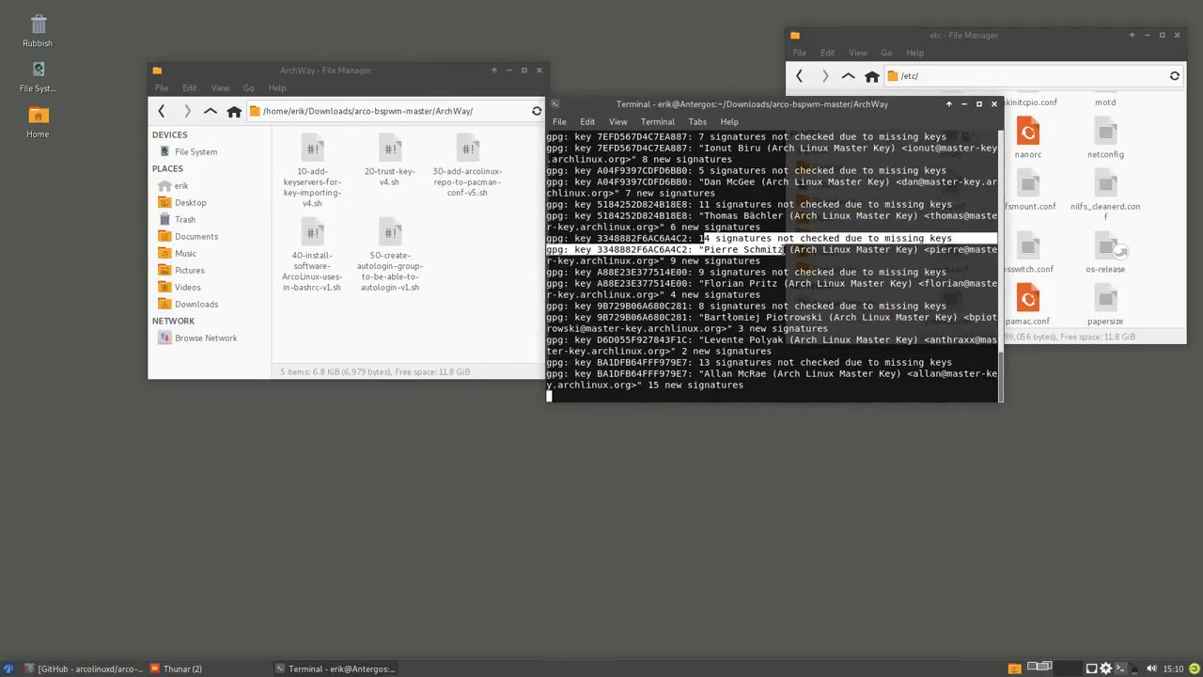
click(624, 253)
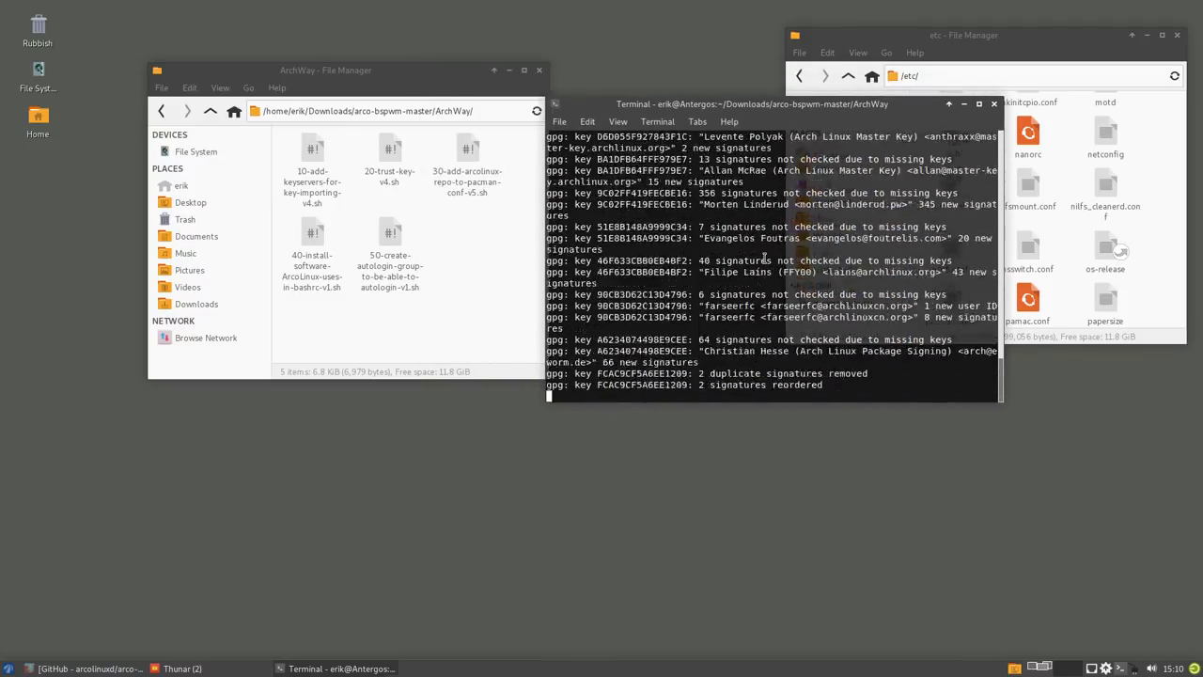
drag(703, 282, 782, 283)
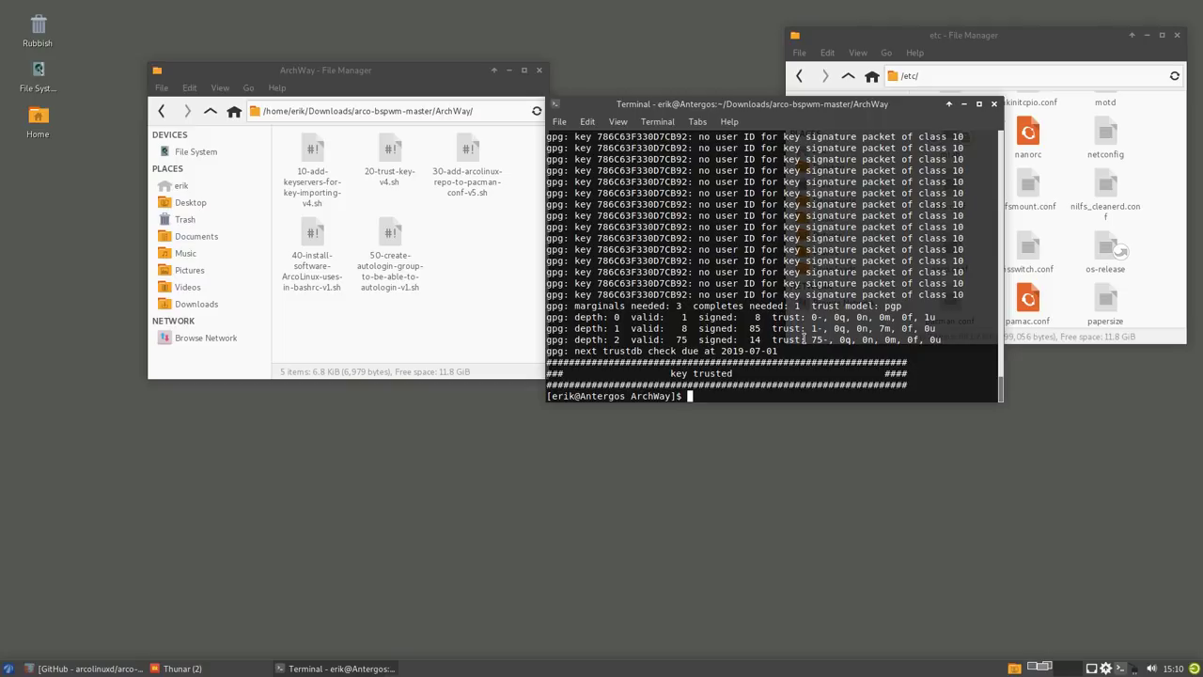
- Open 30-add-arcolinux-repo-to-pacman-conf-v5.sh in a text editor from Thunar
click(393, 160)
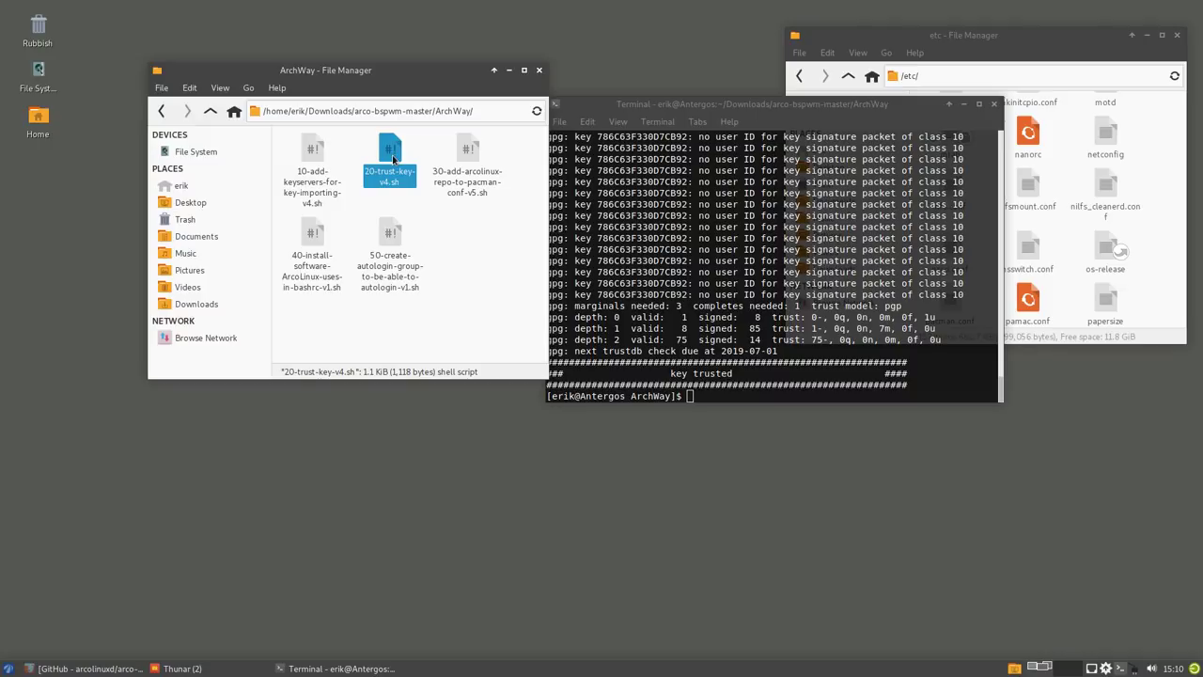
click(310, 157)
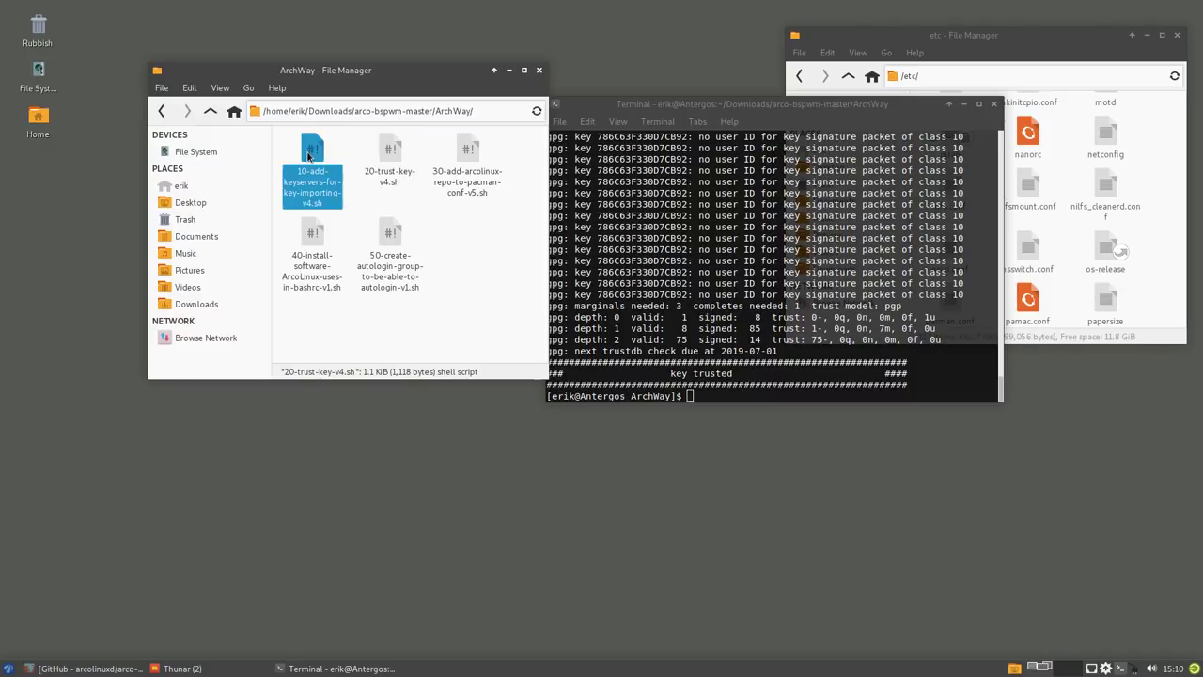
click(391, 153)
click(472, 153)
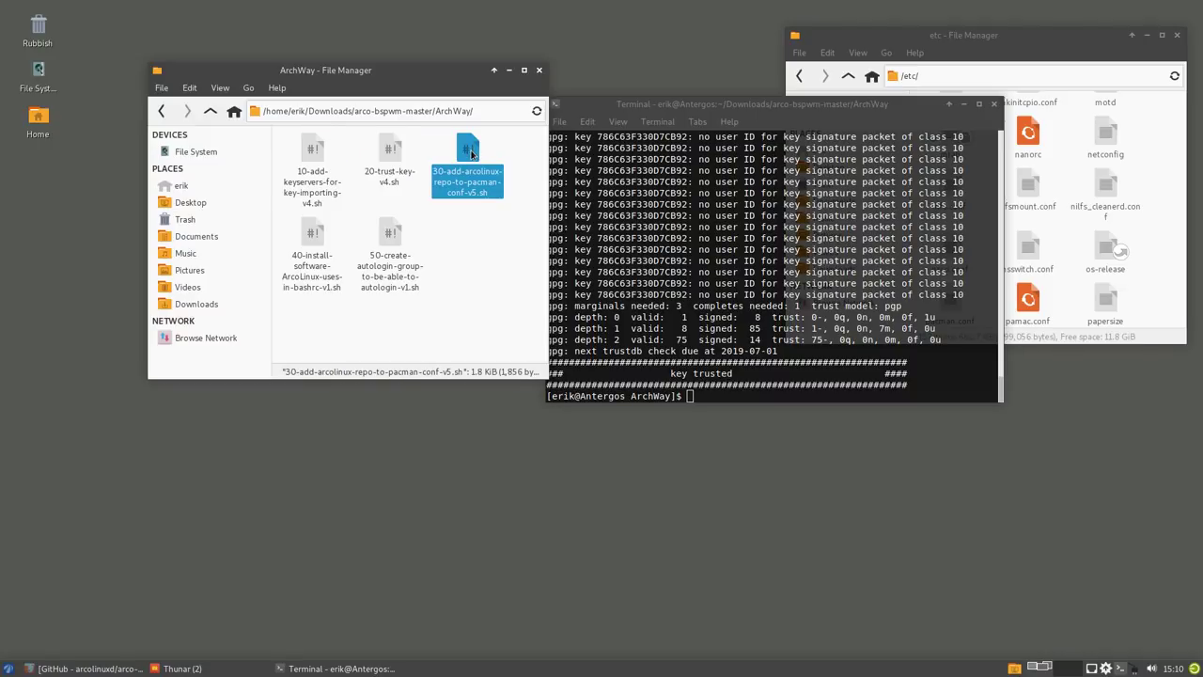
double_click(471, 154)
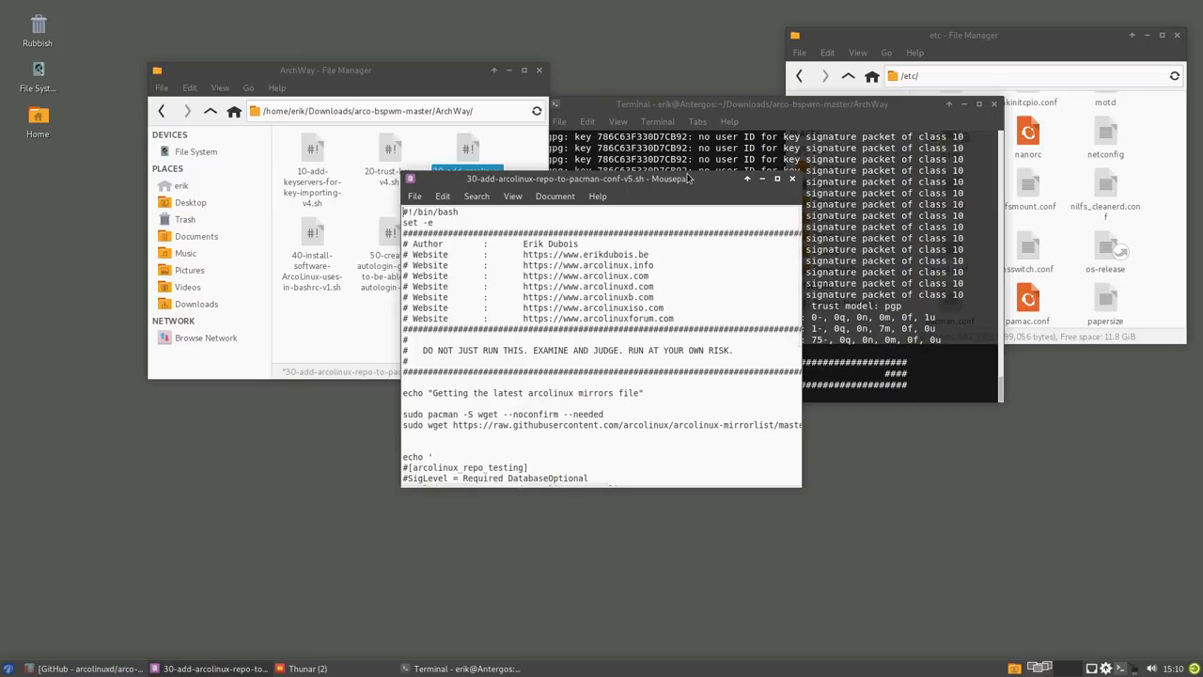
- Maximise Mousepad and highlight the repo block appended to /etc/pacman.conf
click(776, 180)
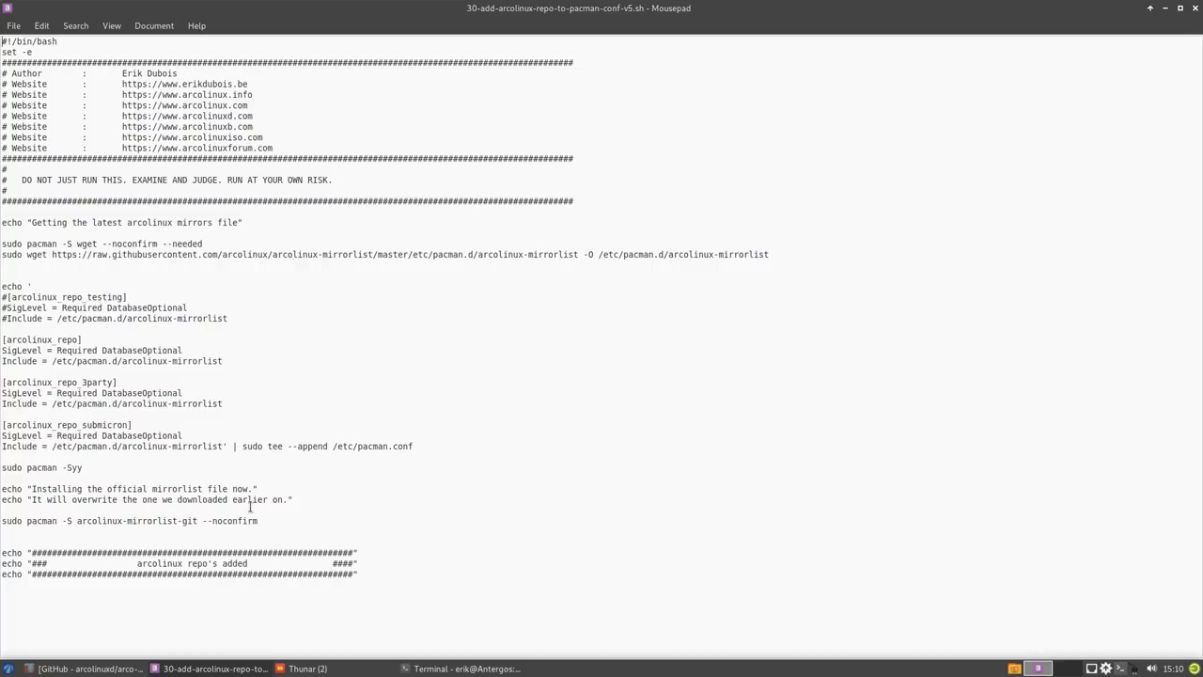
drag(298, 445, 415, 445)
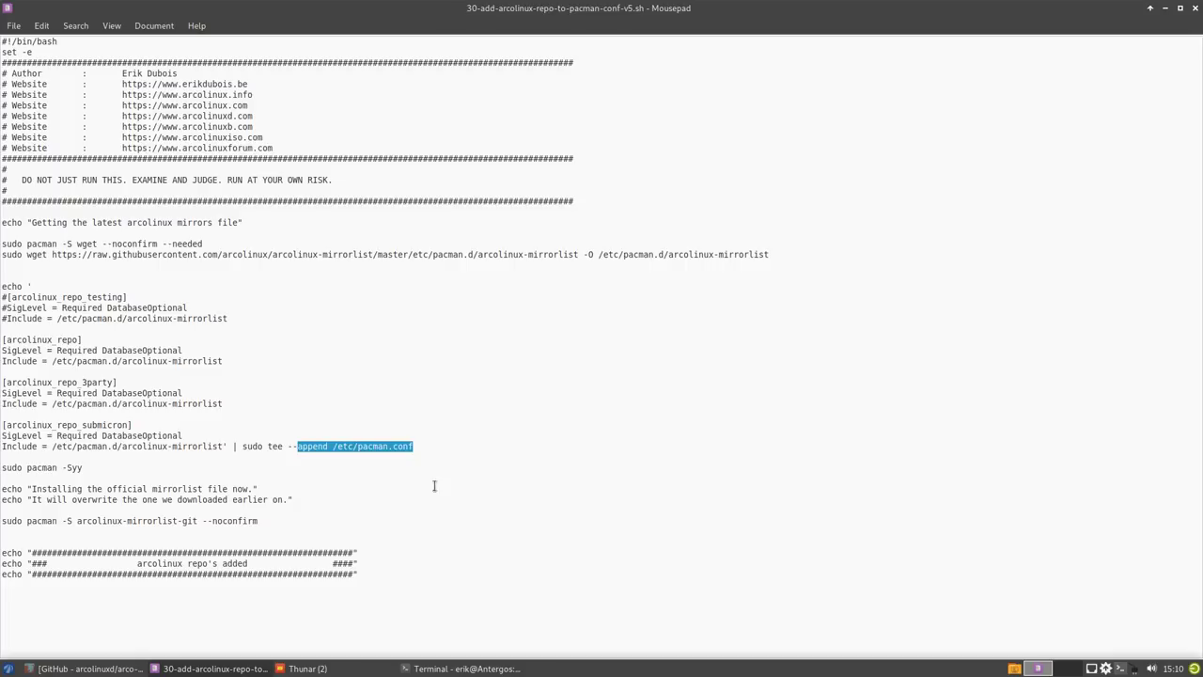
drag(230, 446, 2, 282)
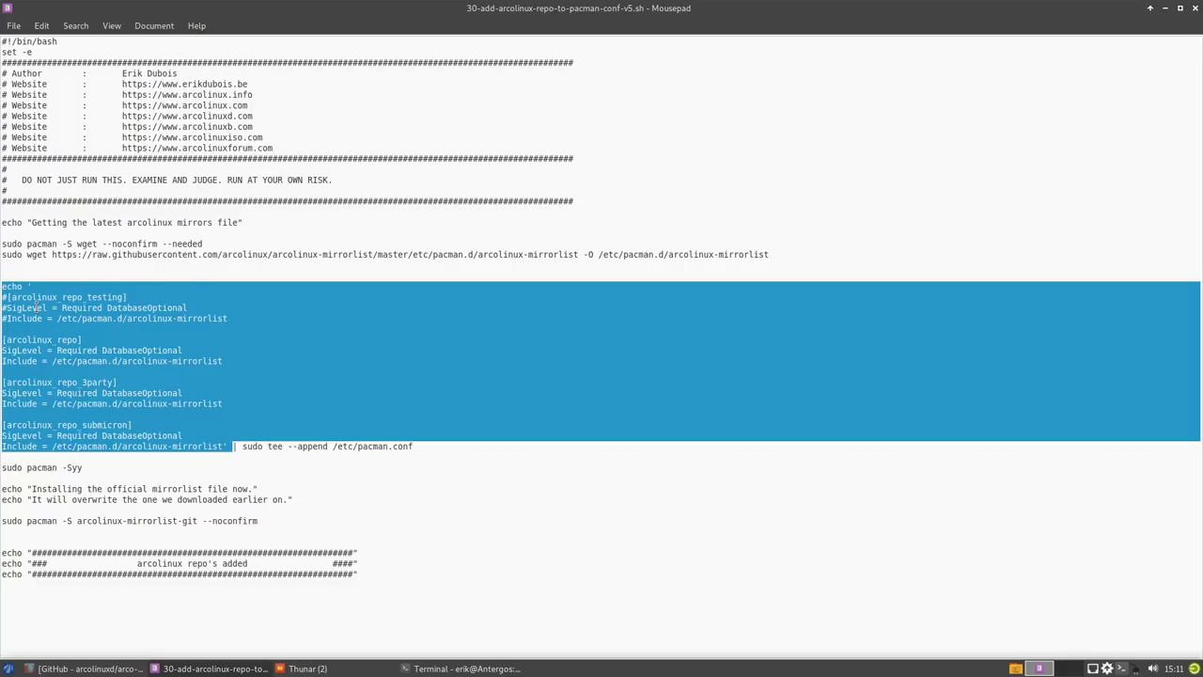
click(188, 261)
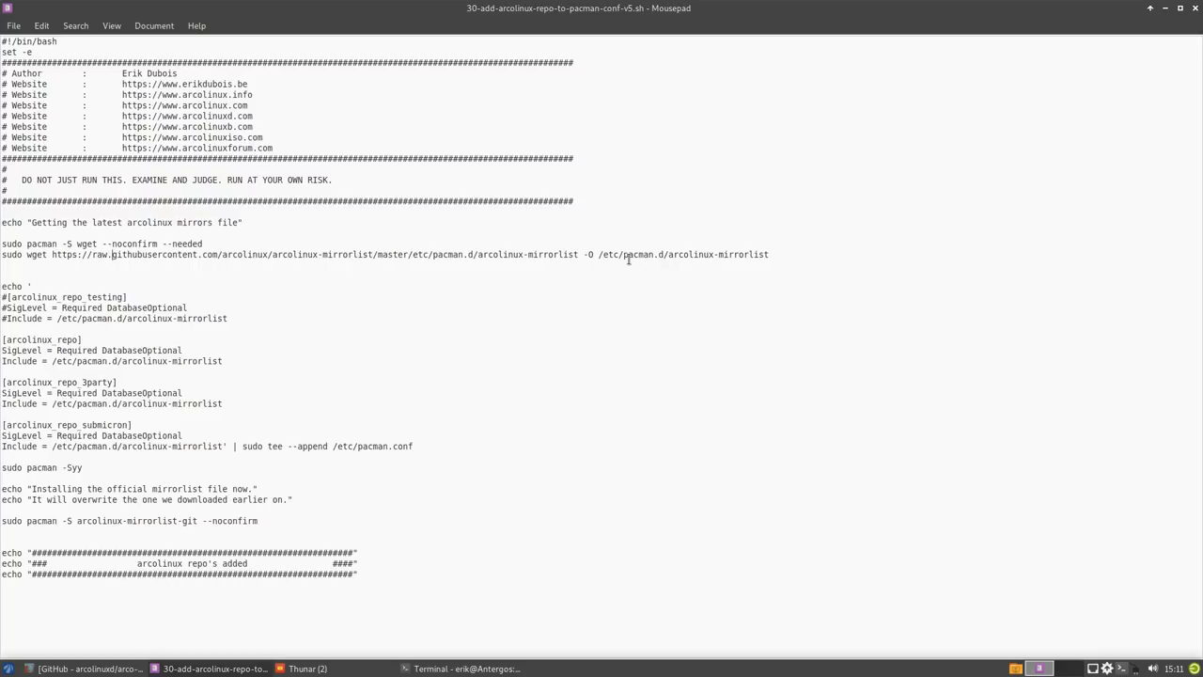
- Highlight the /etc/pacman.d/arcolinux-mirrorlist path and arcolinux-mirrorlist-git package, then close the script
drag(629, 259, 769, 258)
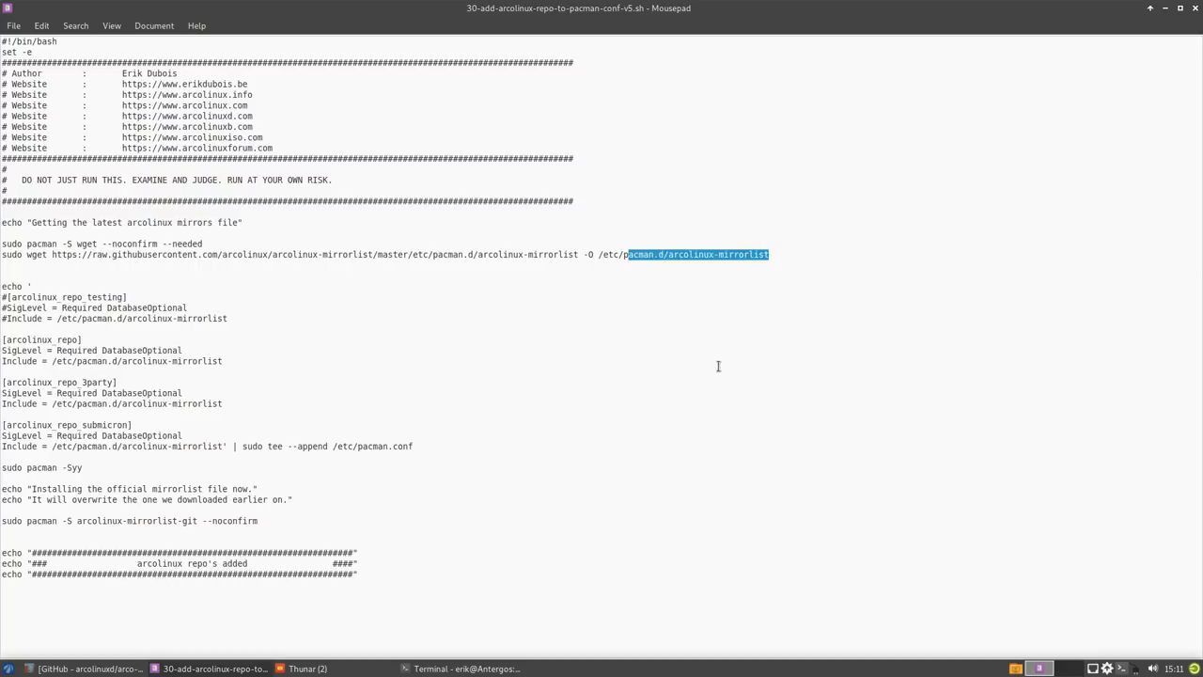
click(541, 285)
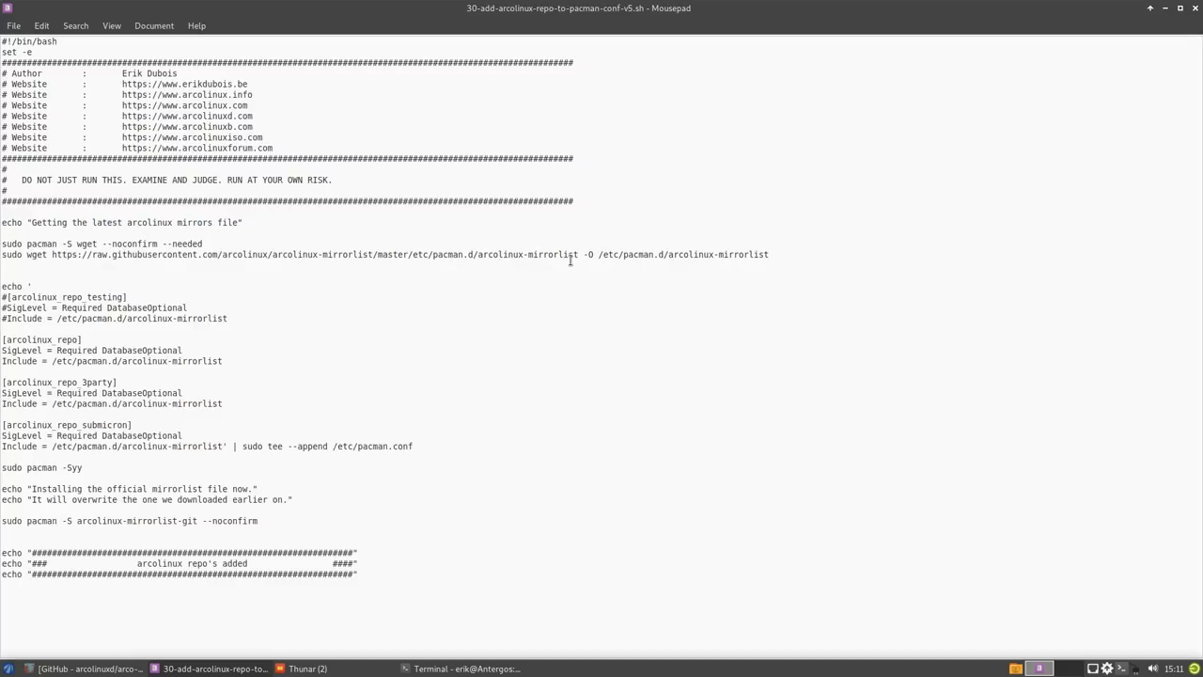
drag(592, 259, 775, 257)
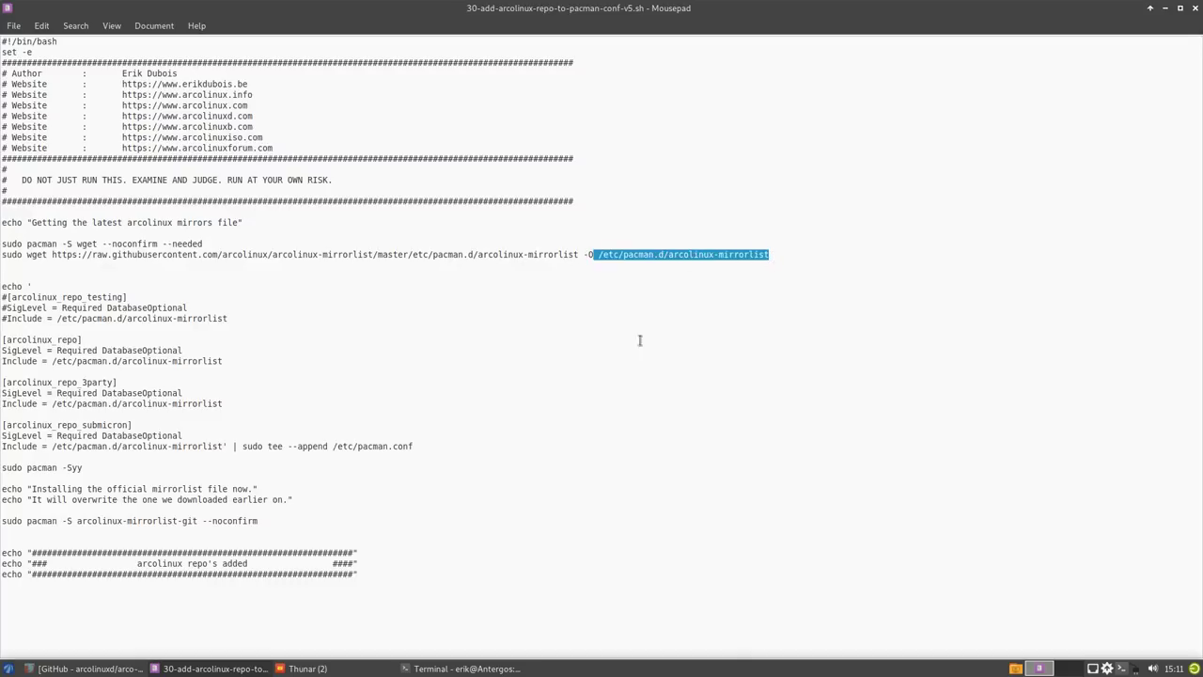
click(293, 334)
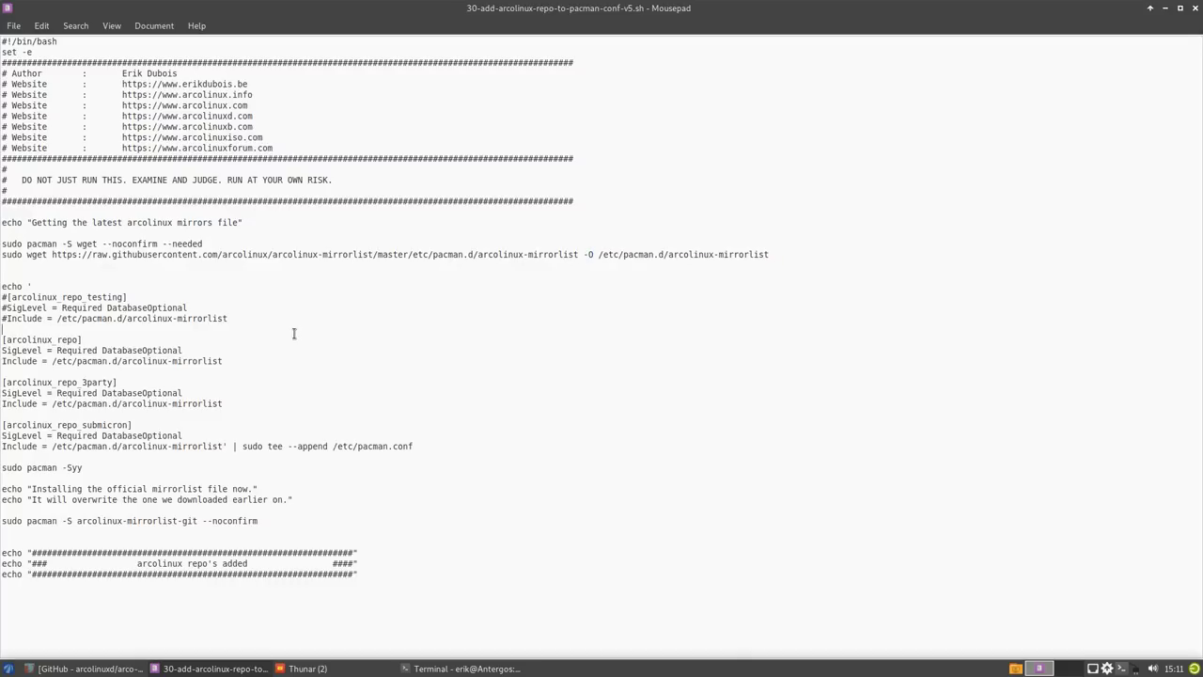
drag(87, 520, 203, 518)
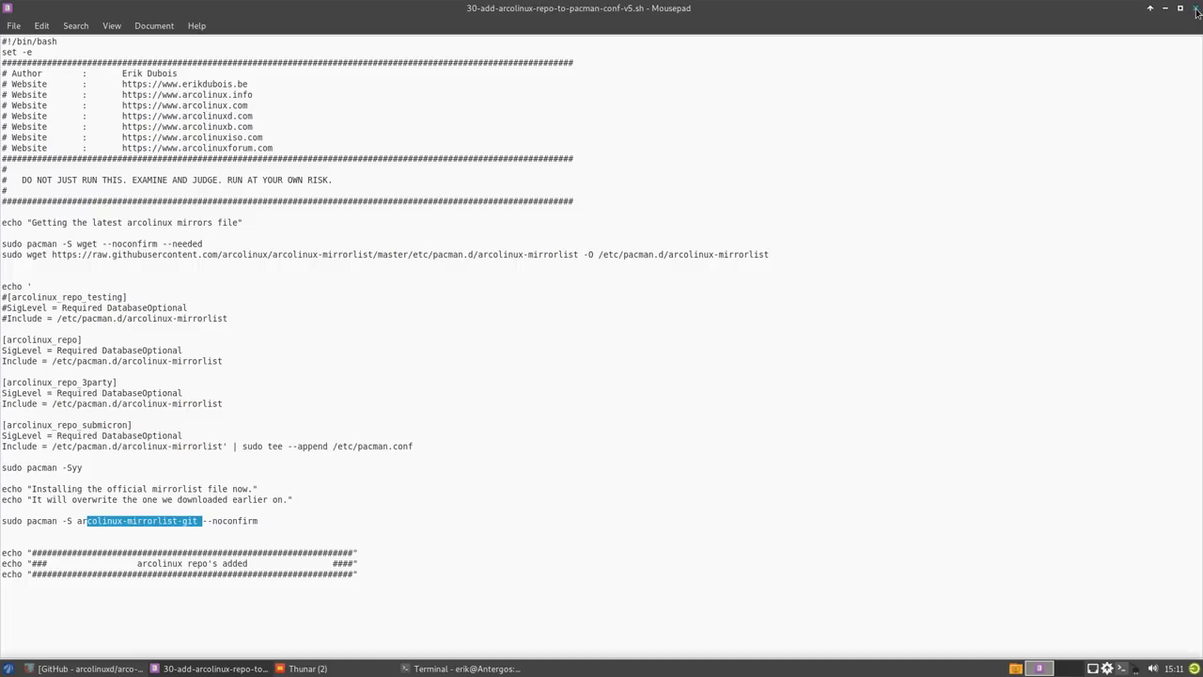
click(1197, 10)
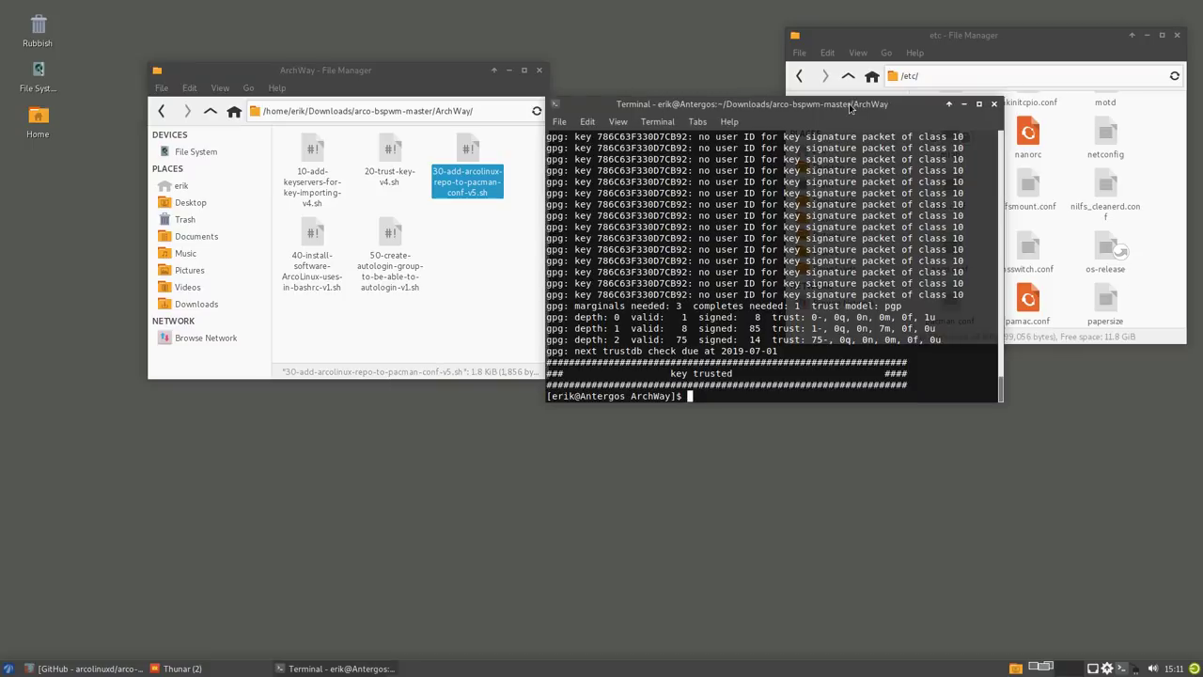
- Run the 30-add-arcolinux-repo-to-pacman-conf-v5.sh script in the terminal
drag(846, 125, 822, 151)
text(./)
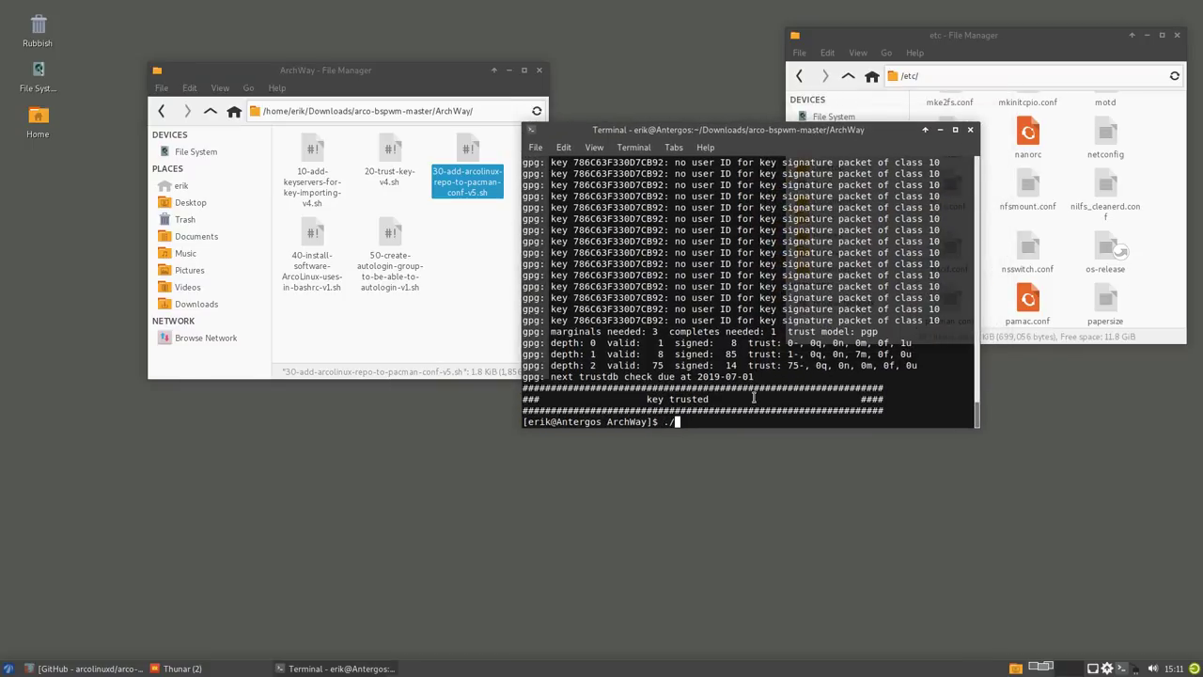
text(3)
key(Tab)
key(Return)
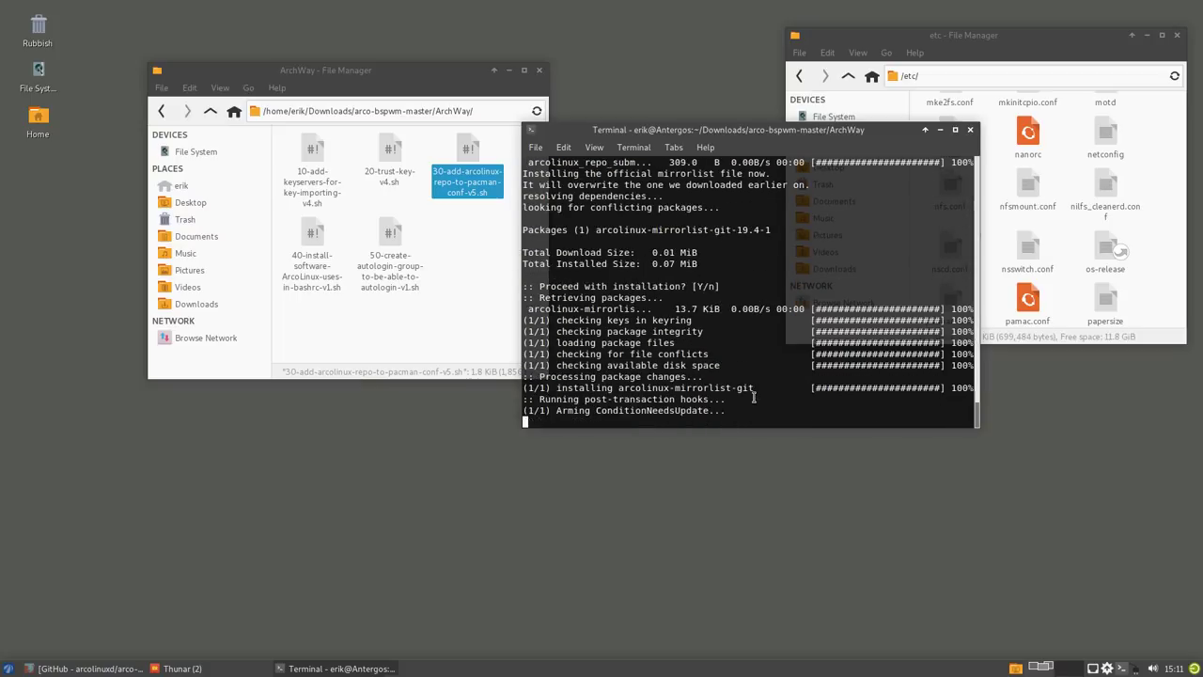
scroll(813, 279, up, 6)
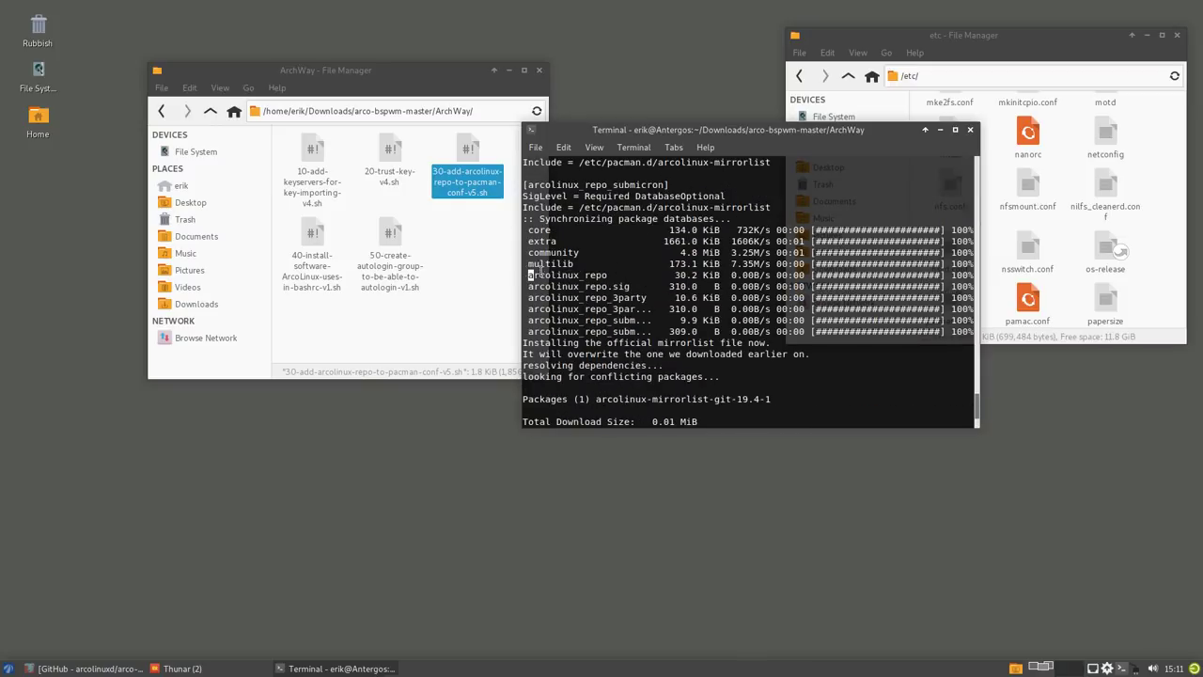
- Highlight the arcolinux_repo, arcolinux_repo_3party and submicron sync lines
drag(529, 274, 632, 285)
drag(613, 310, 651, 309)
drag(612, 321, 638, 320)
drag(612, 331, 627, 332)
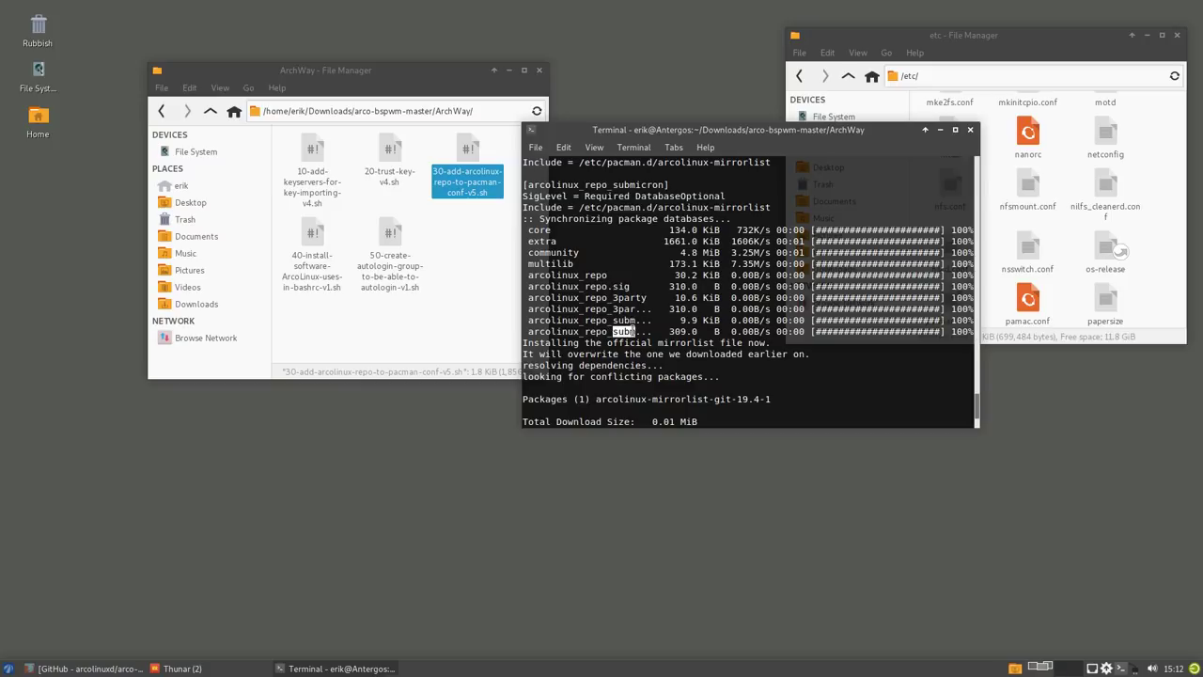
drag(616, 312, 631, 313)
click(621, 321)
- Contrast the core, extra, community, multilib lines with the new ArcoLinux repos, then raise Firefox
drag(578, 267, 517, 230)
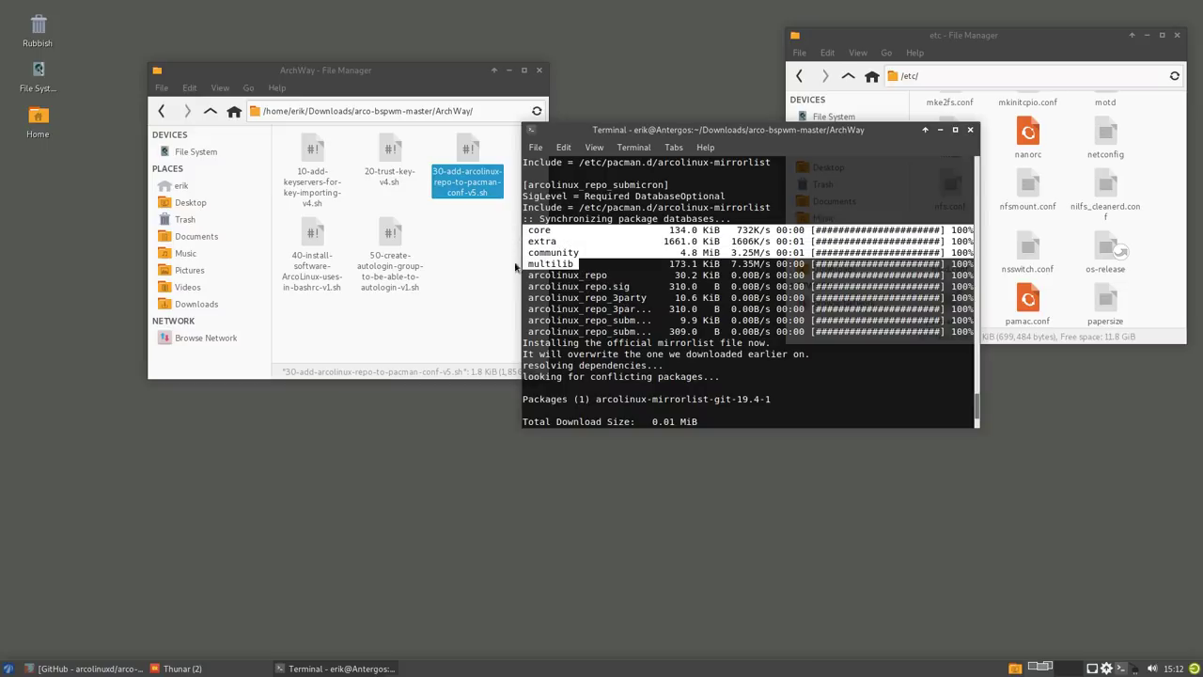
drag(529, 273, 653, 331)
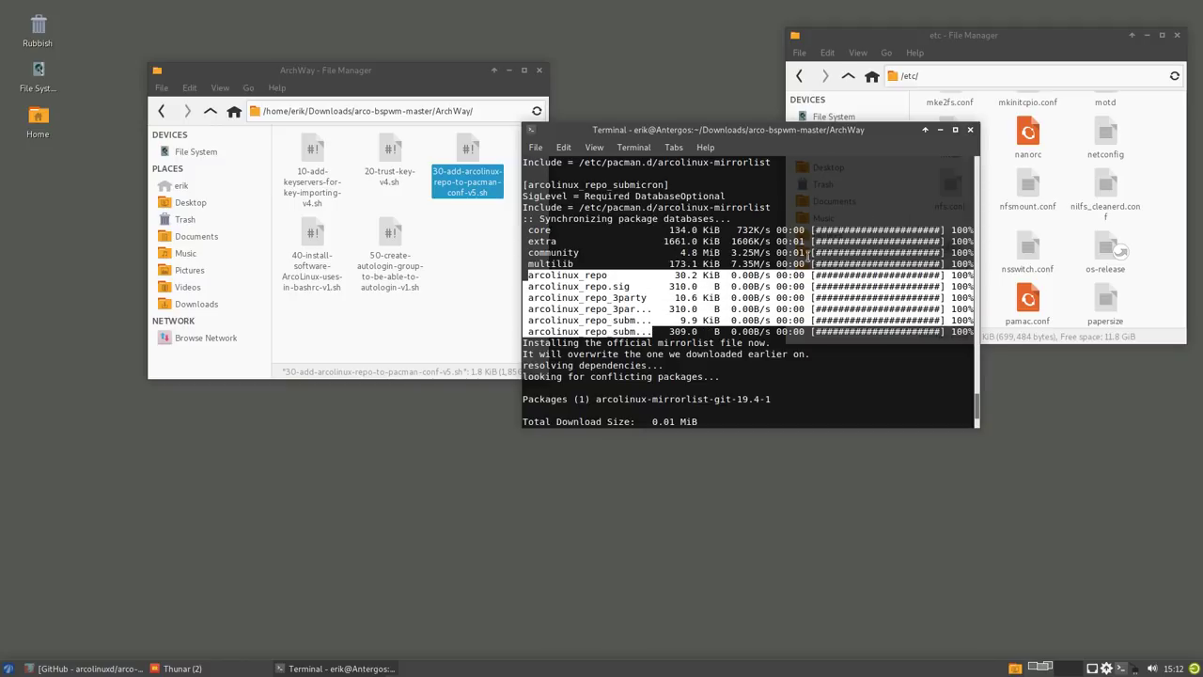
click(741, 399)
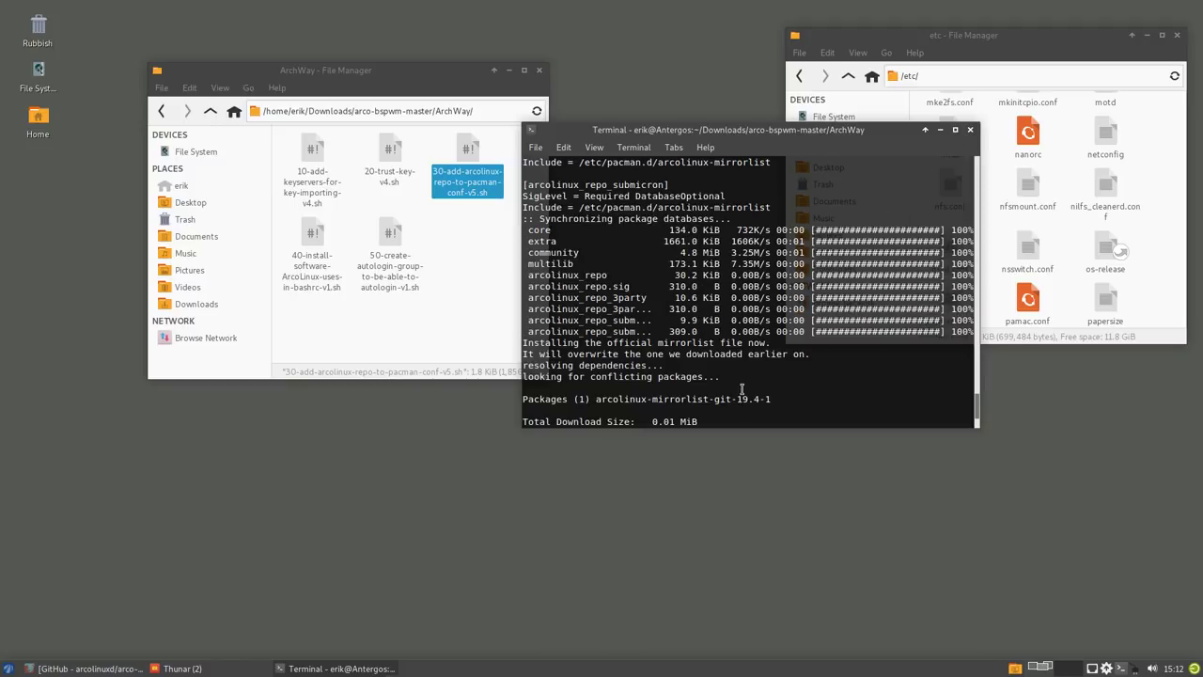
click(98, 668)
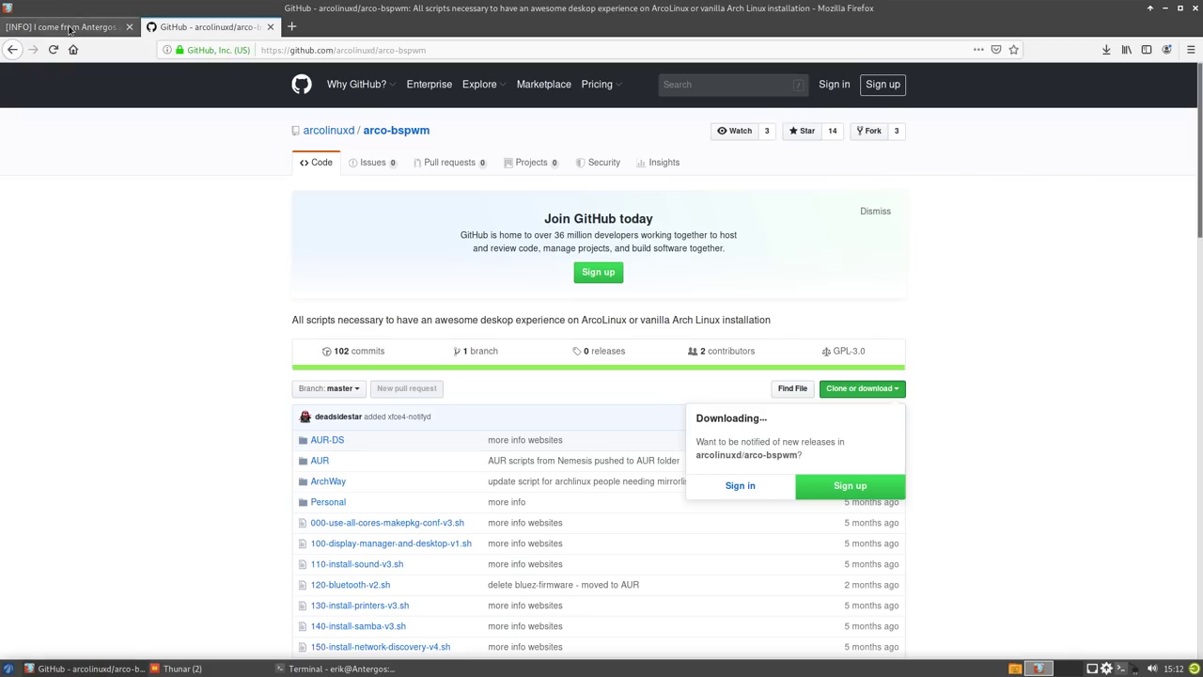
- Highlight the sudo pacman -S arcolinux- command in the ArcoLinux forum topic
click(69, 28)
scroll(376, 385, up, 4)
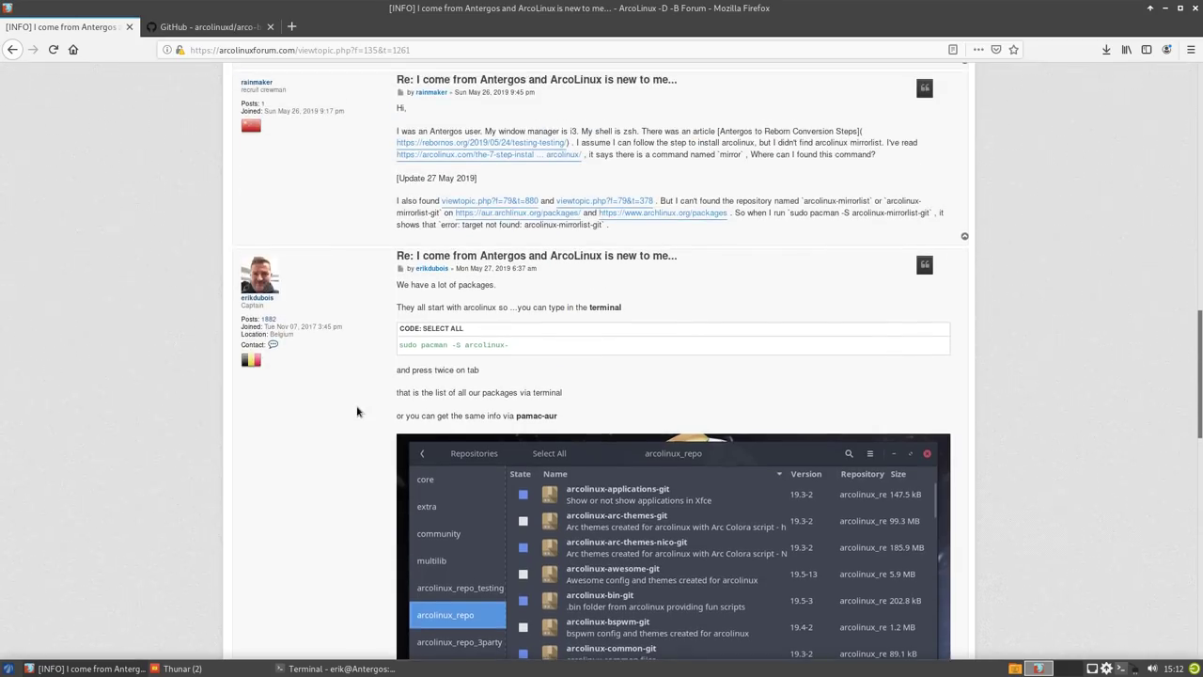
drag(403, 345, 512, 349)
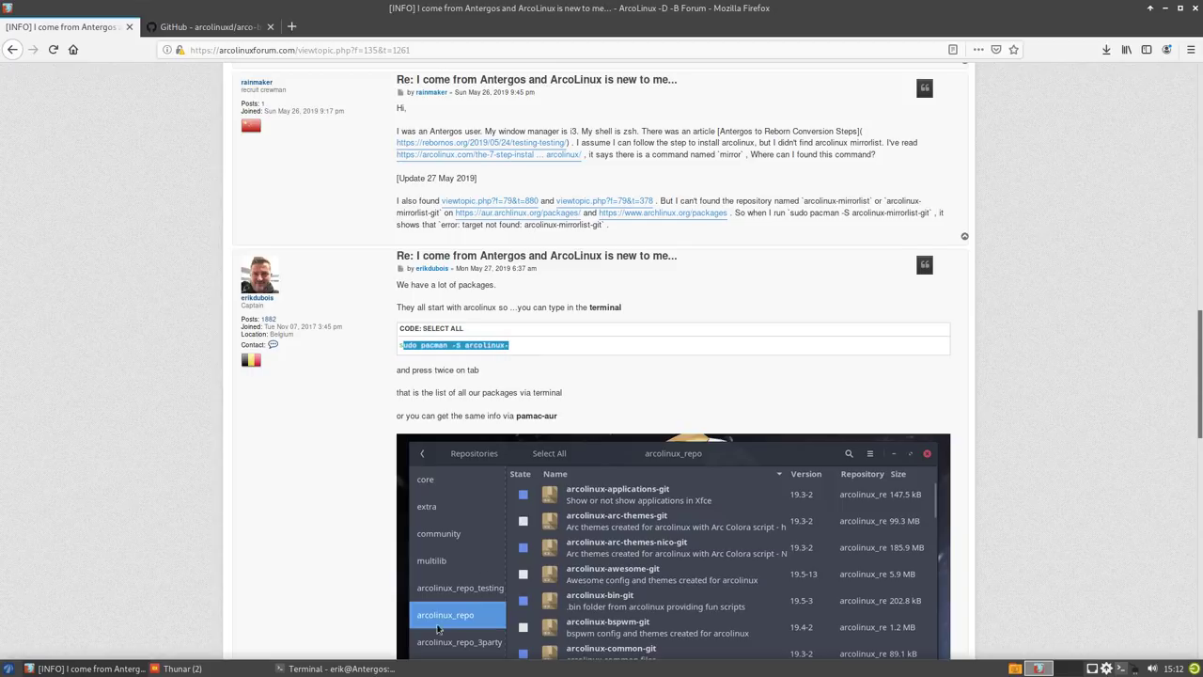
- Open Pamac's repository view and list the arcolinux_repo packages
click(1107, 668)
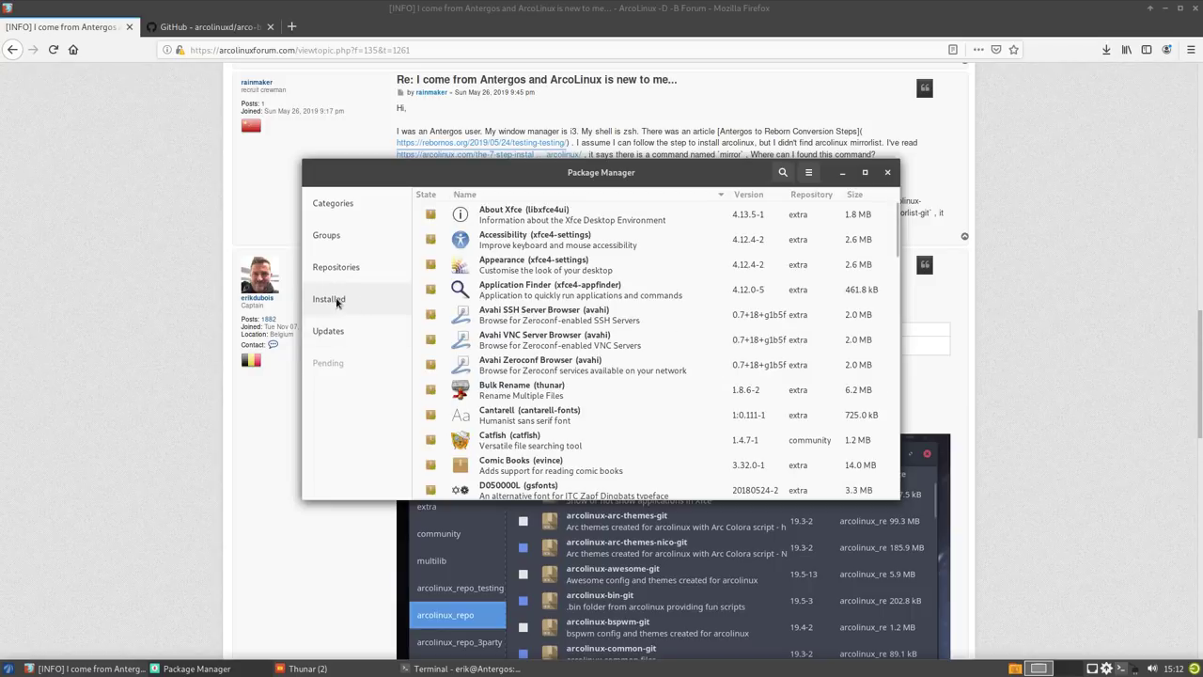
click(336, 267)
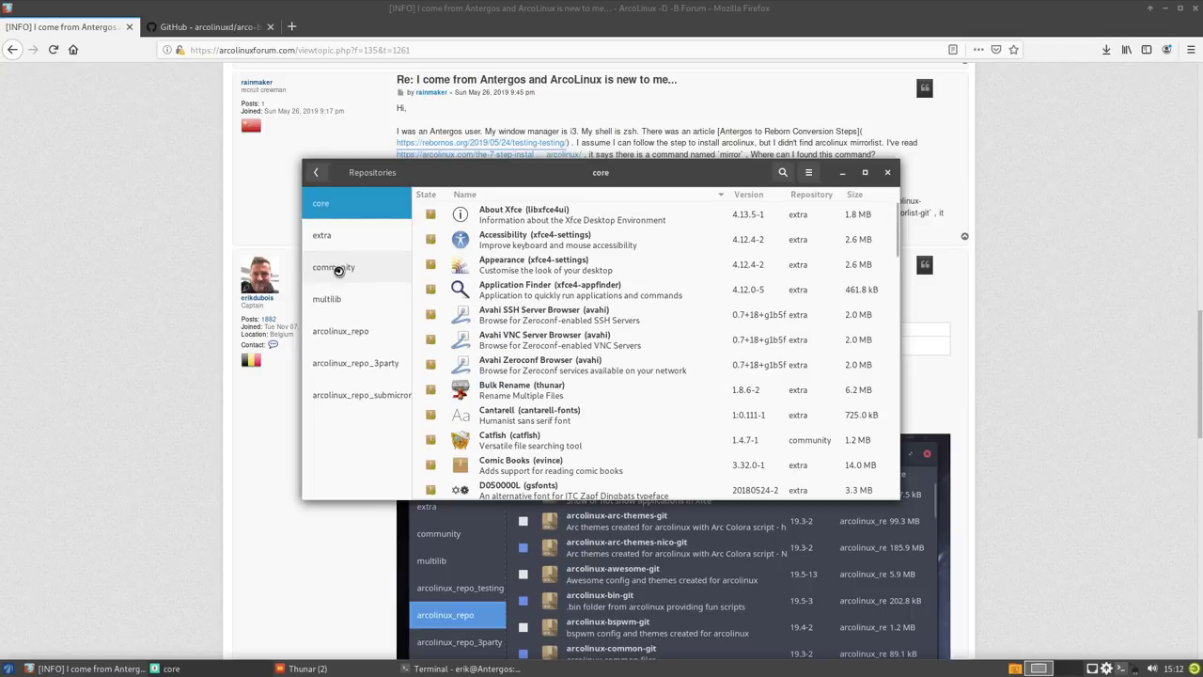
click(350, 334)
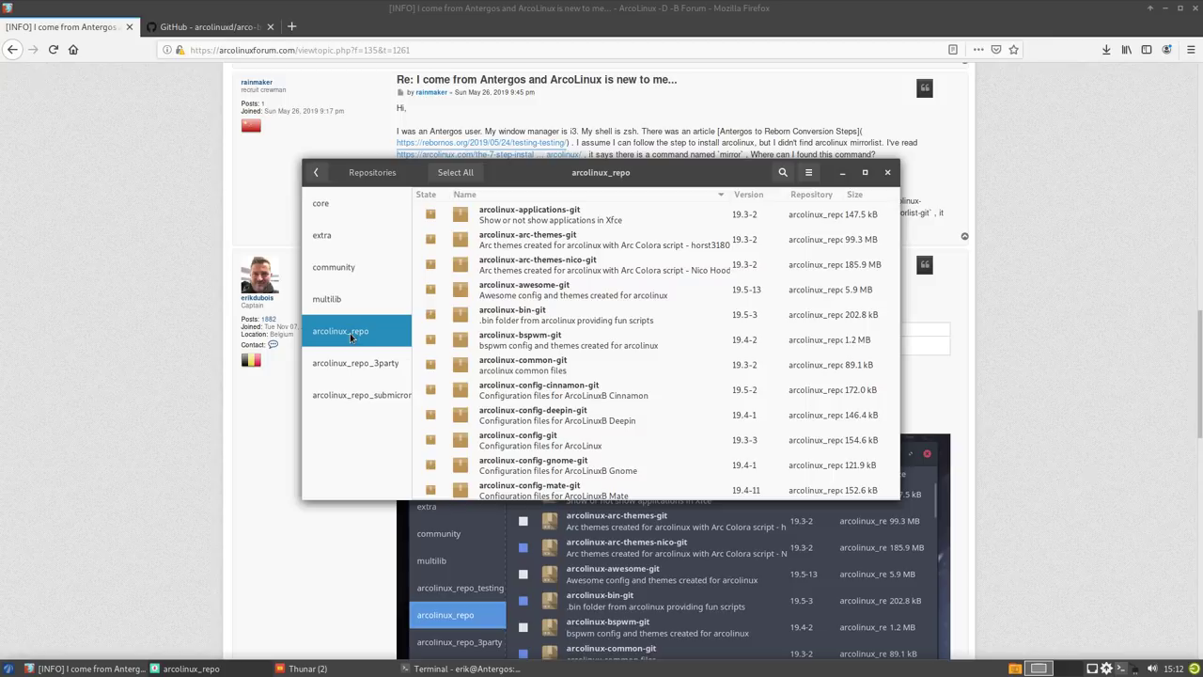
drag(526, 172, 754, 155)
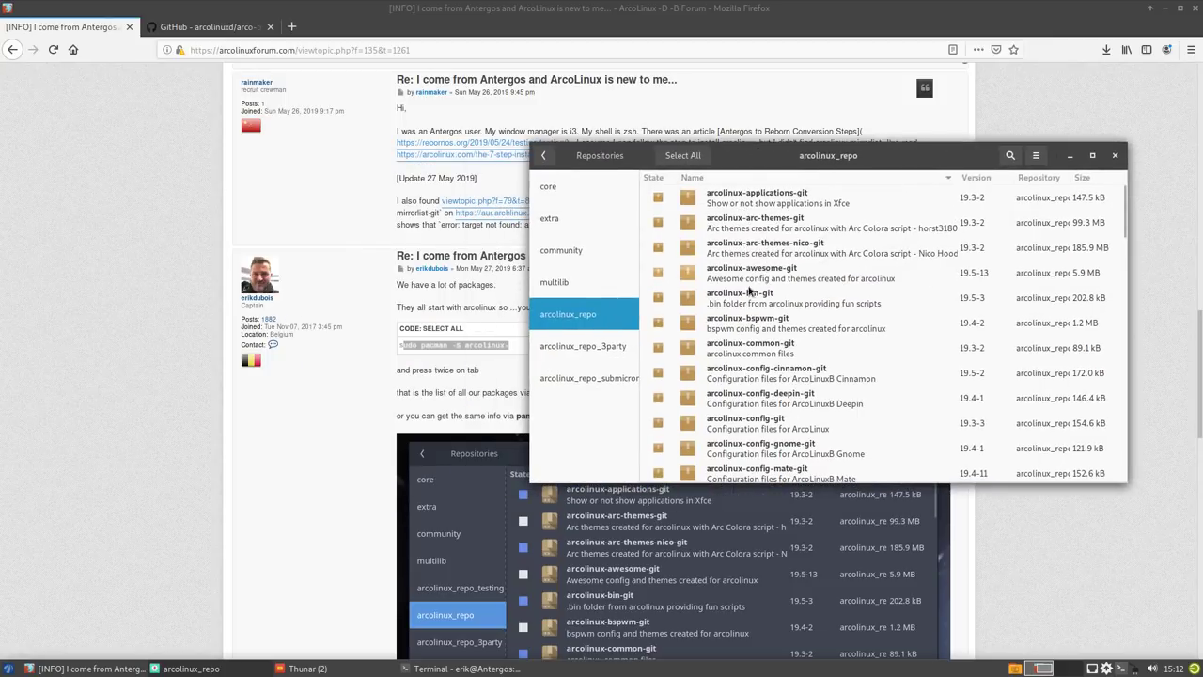
scroll(762, 420, down, 3)
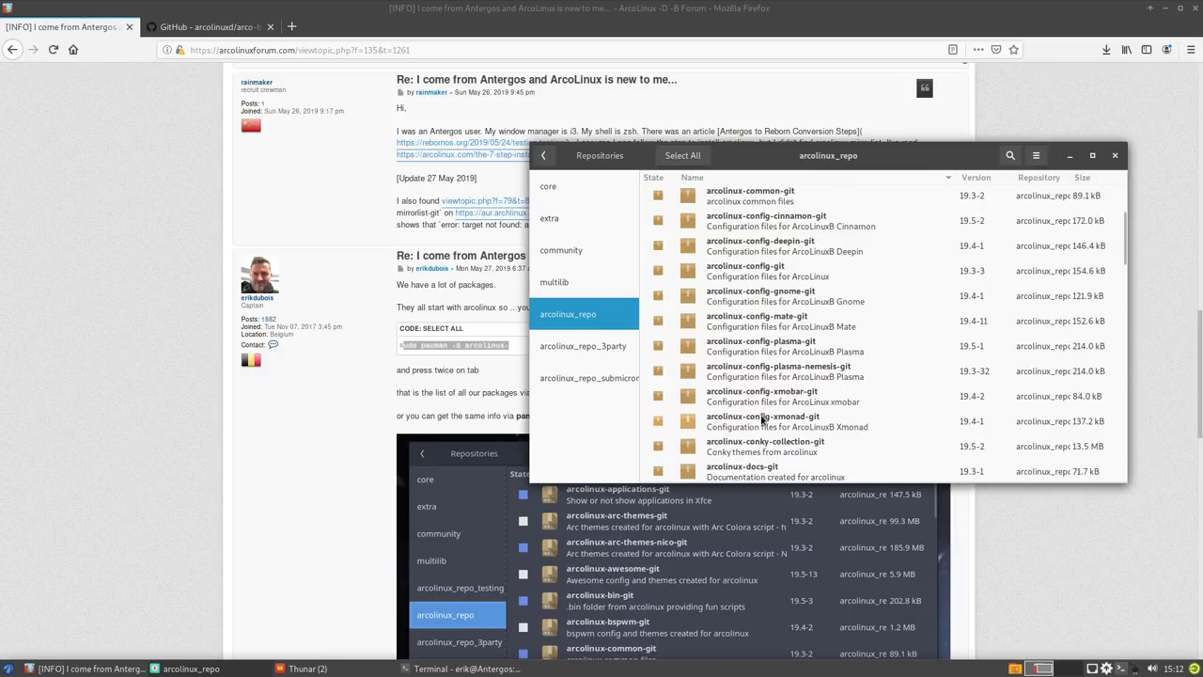
scroll(762, 421, down, 5)
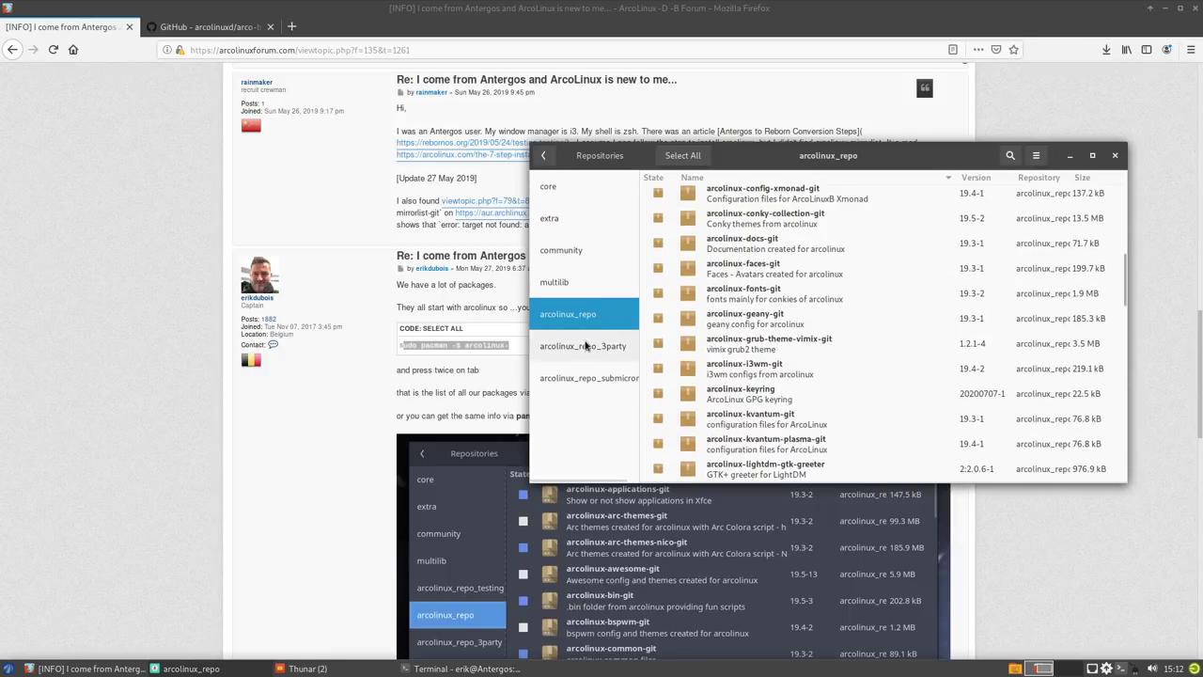
- Browse arcolinux_repo_3party and submicron packages, select yay-bin, and close Pamac
click(583, 346)
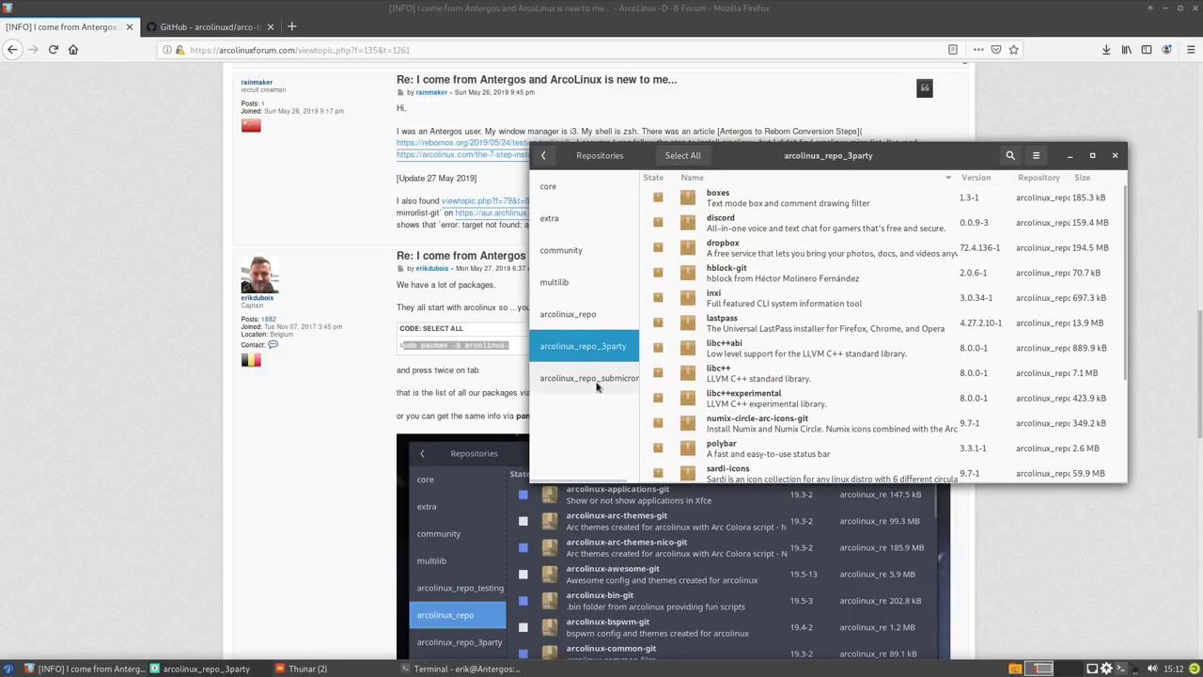
click(596, 383)
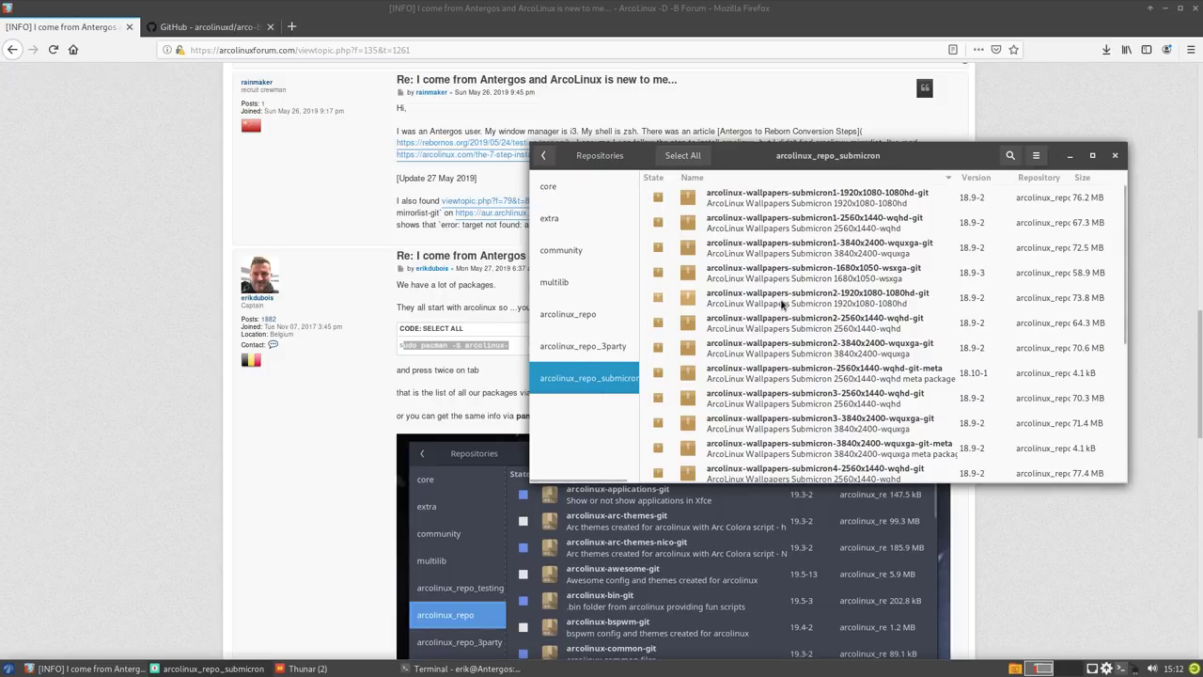
click(583, 346)
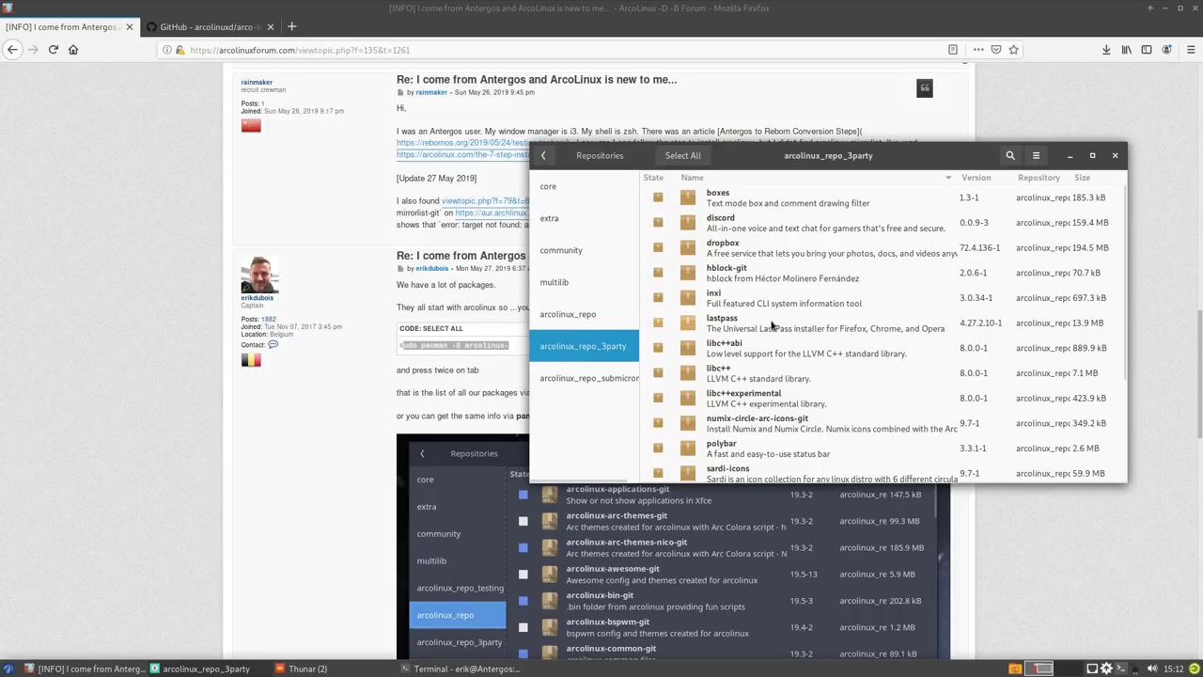
scroll(771, 325, down, 3)
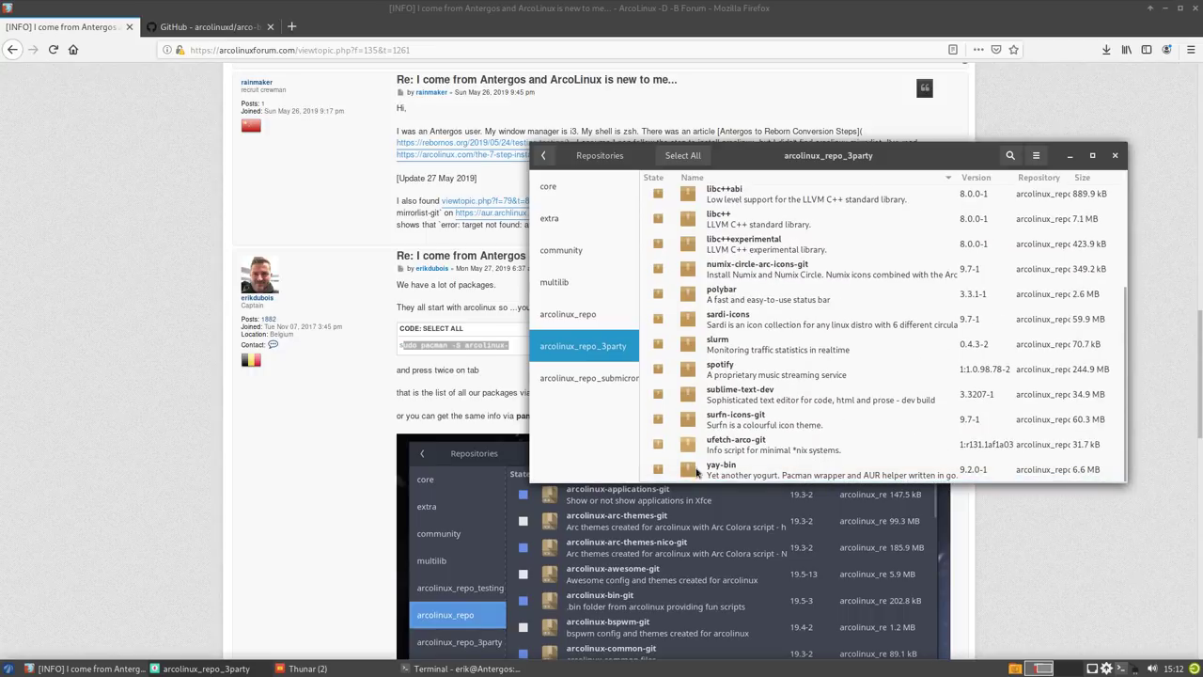
click(732, 470)
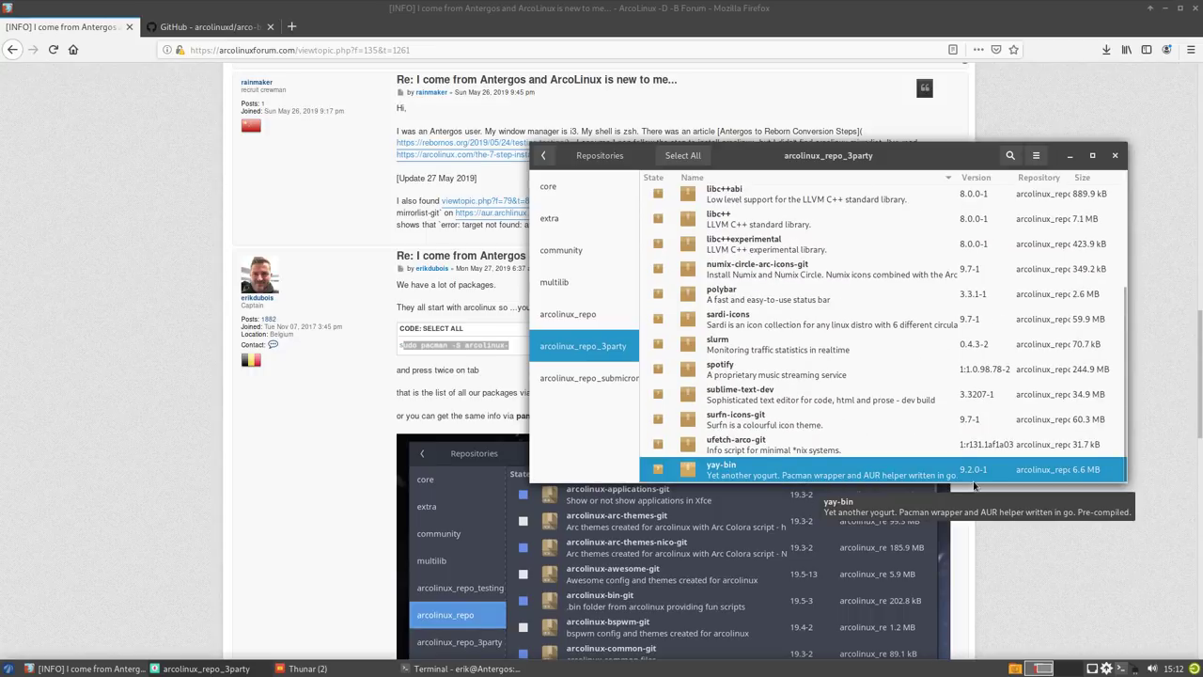
click(1115, 158)
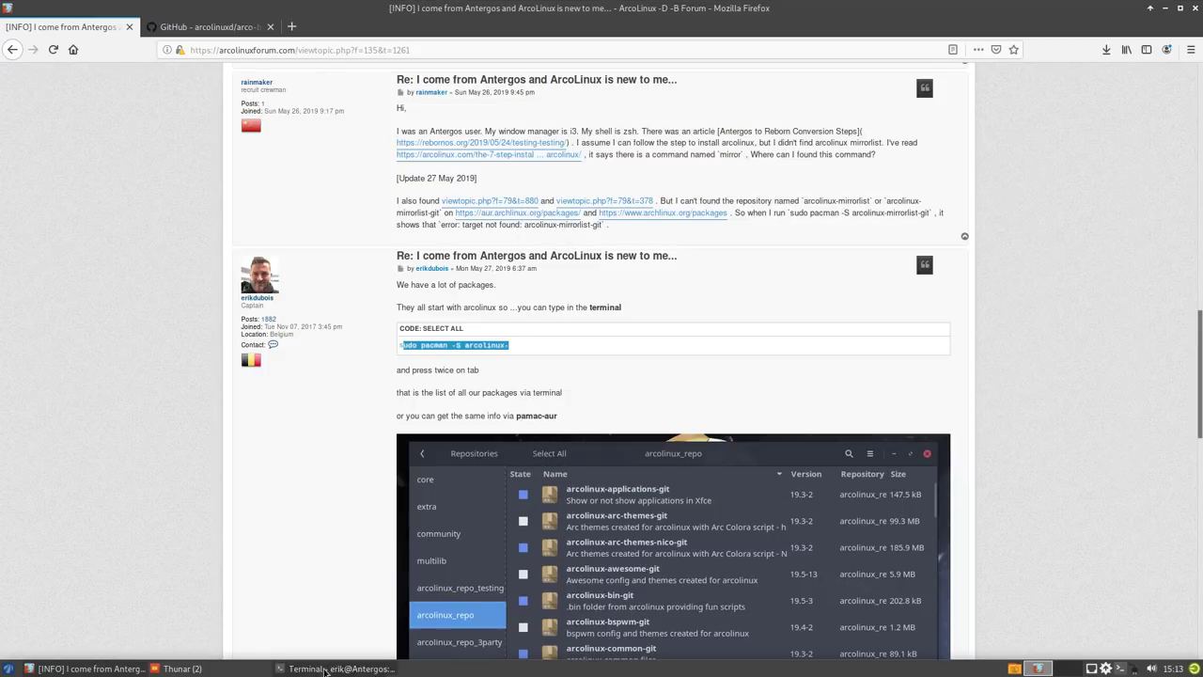
- Confirm the mirrorlist install and run sudo pacman -S yay
click(324, 670)
key(Return)
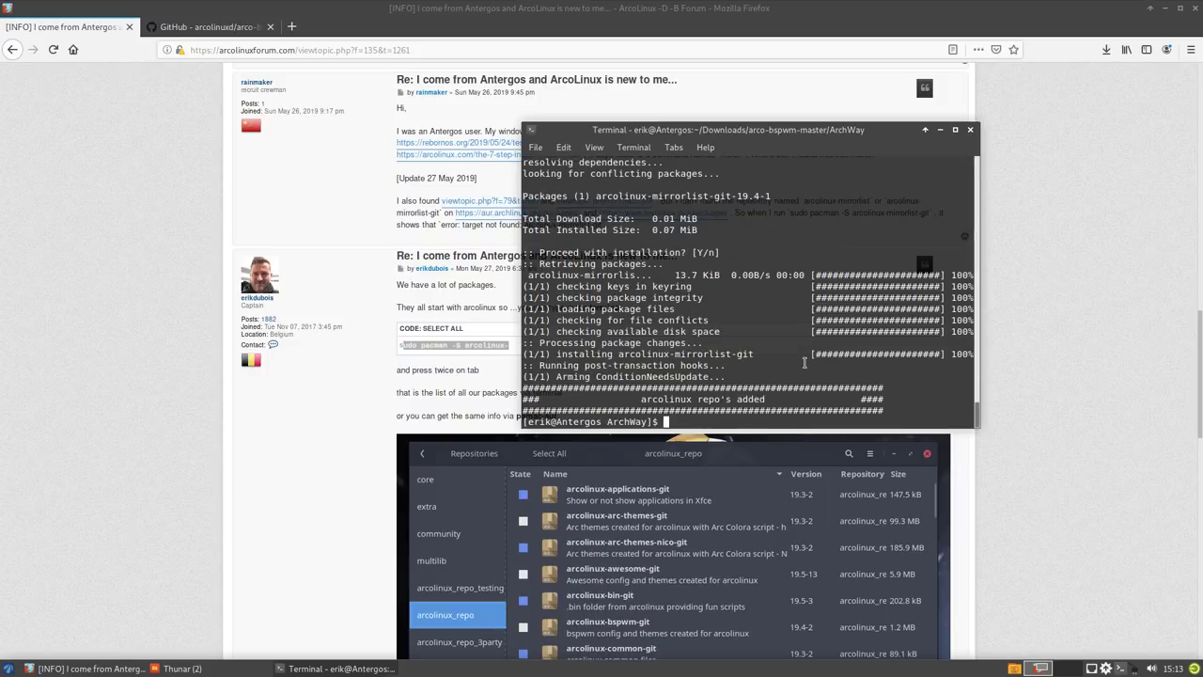
text(sudo pacman -S yay)
key(Return)
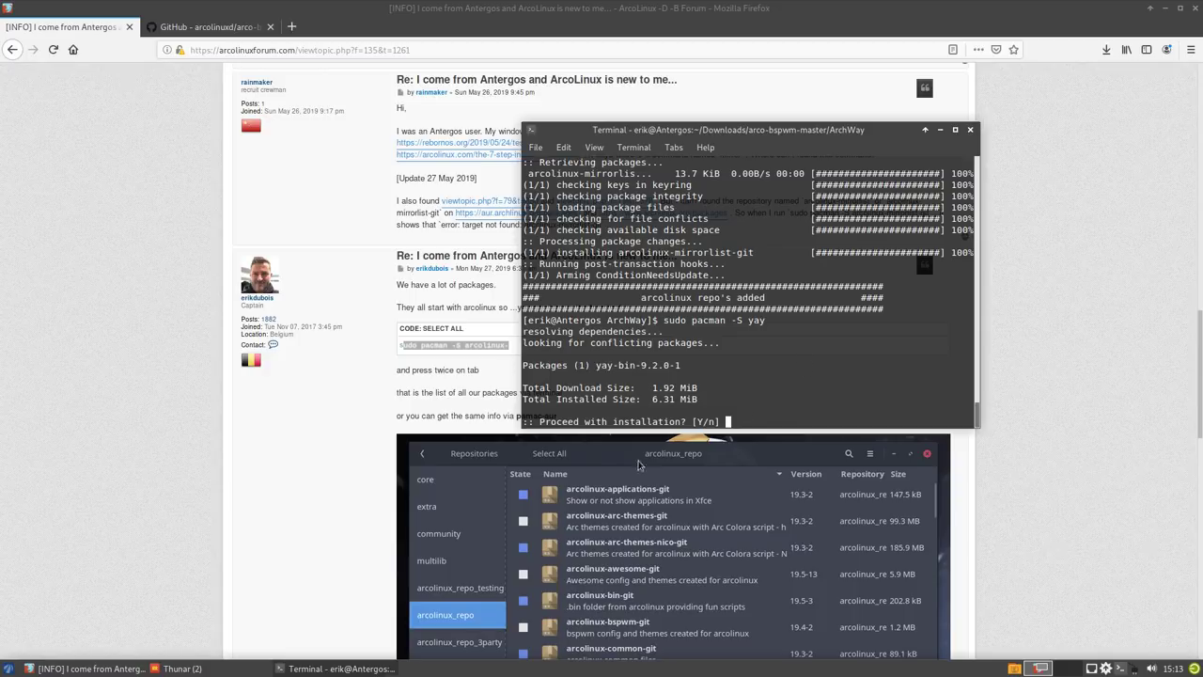
- Minimise Firefox and open Pamac's arcolinux_repo package list
click(602, 461)
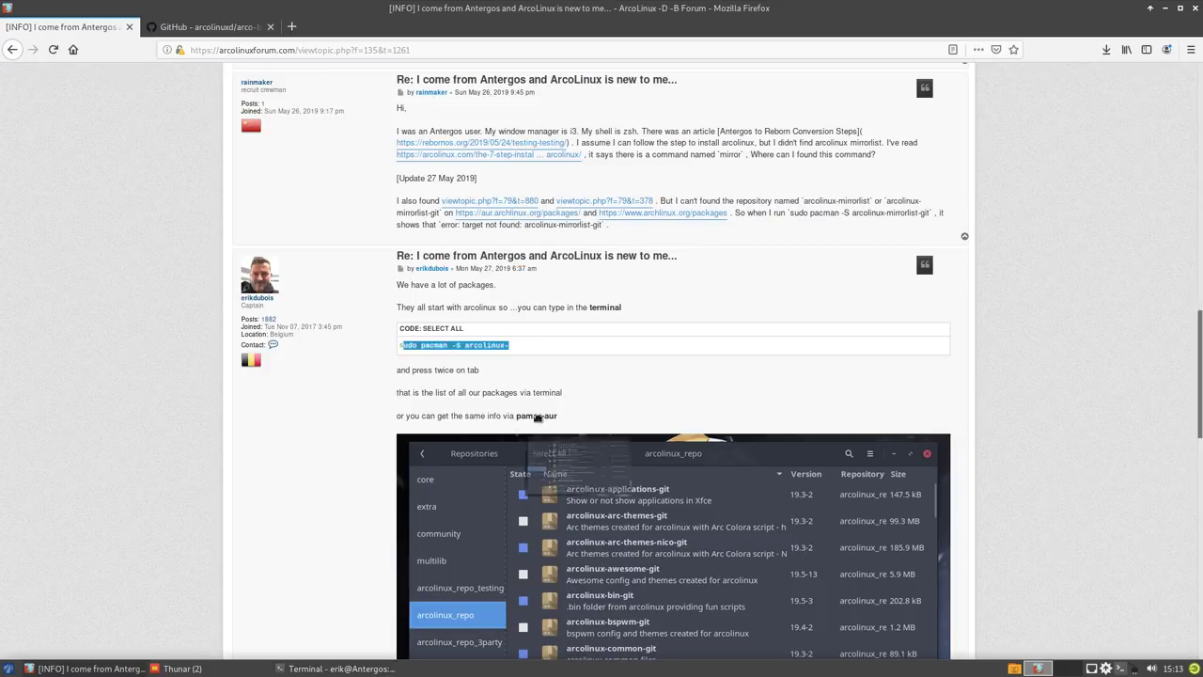
click(1164, 7)
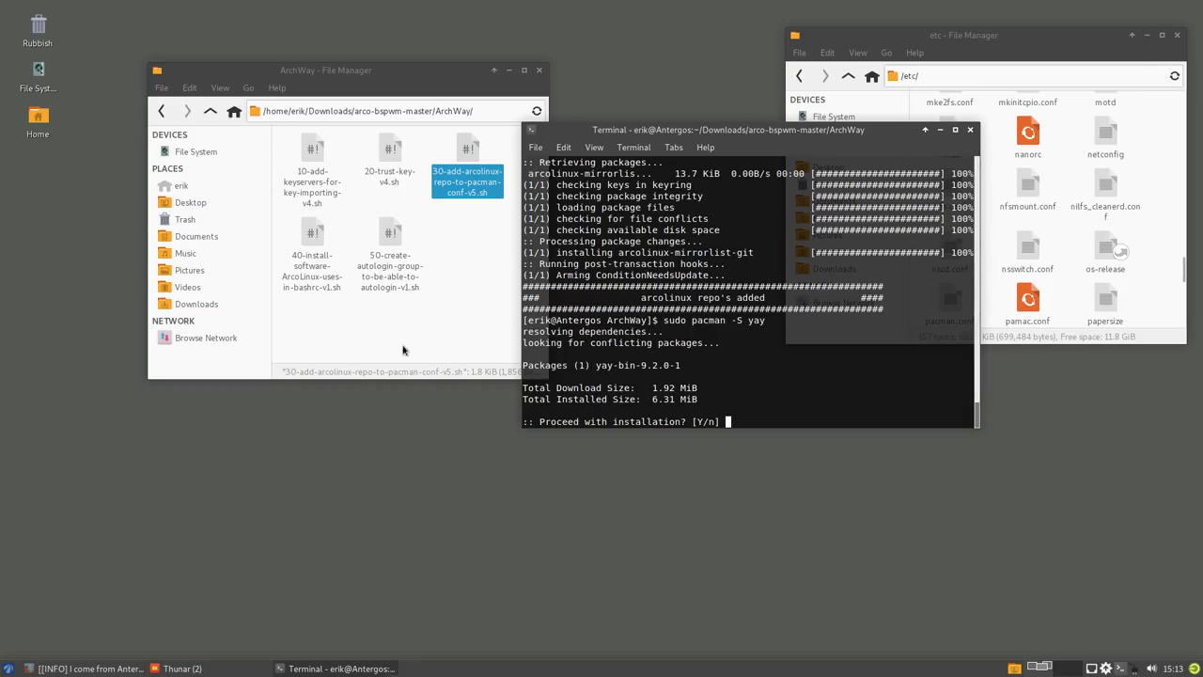
click(1107, 669)
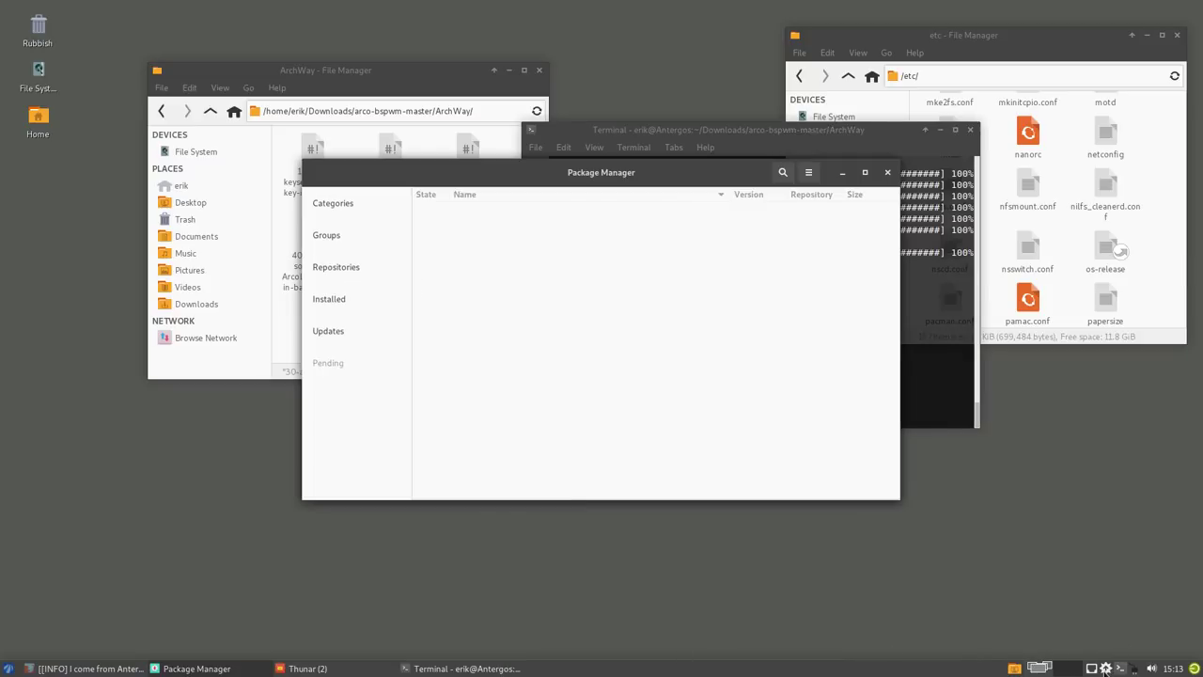
click(347, 268)
click(339, 331)
- Select yay-bin in arcolinux_repo_3party and place Pamac and the terminal side by side
scroll(539, 343, down, 3)
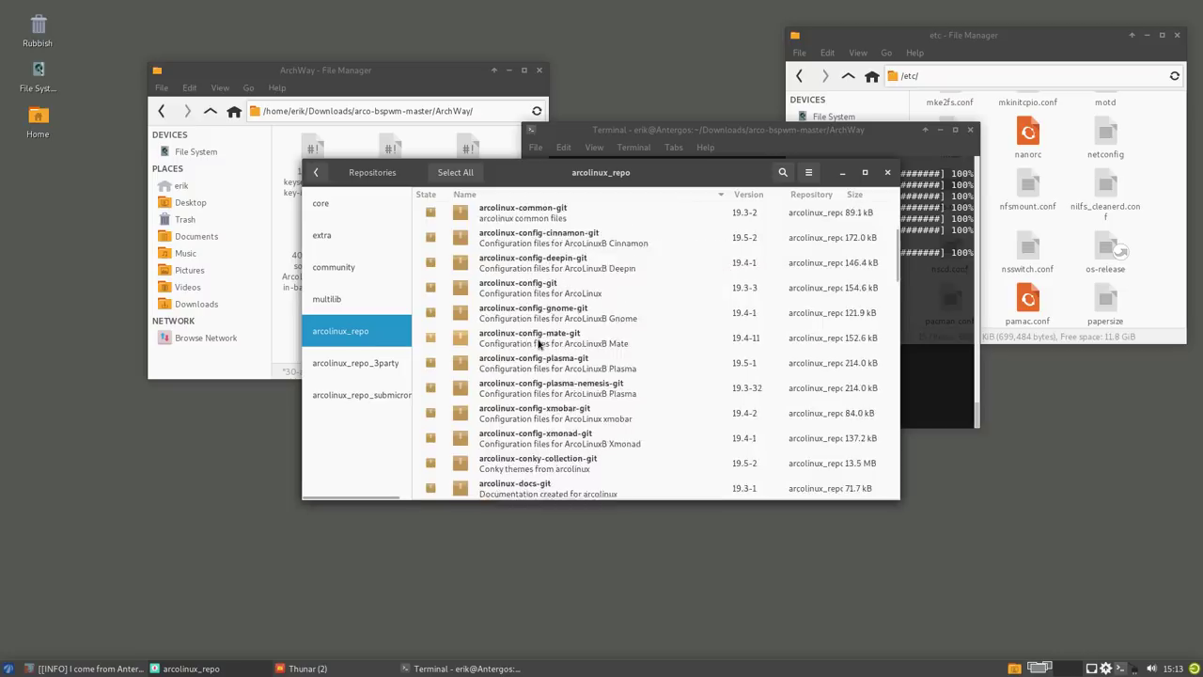
scroll(539, 343, down, 3)
click(355, 363)
scroll(649, 384, down, 5)
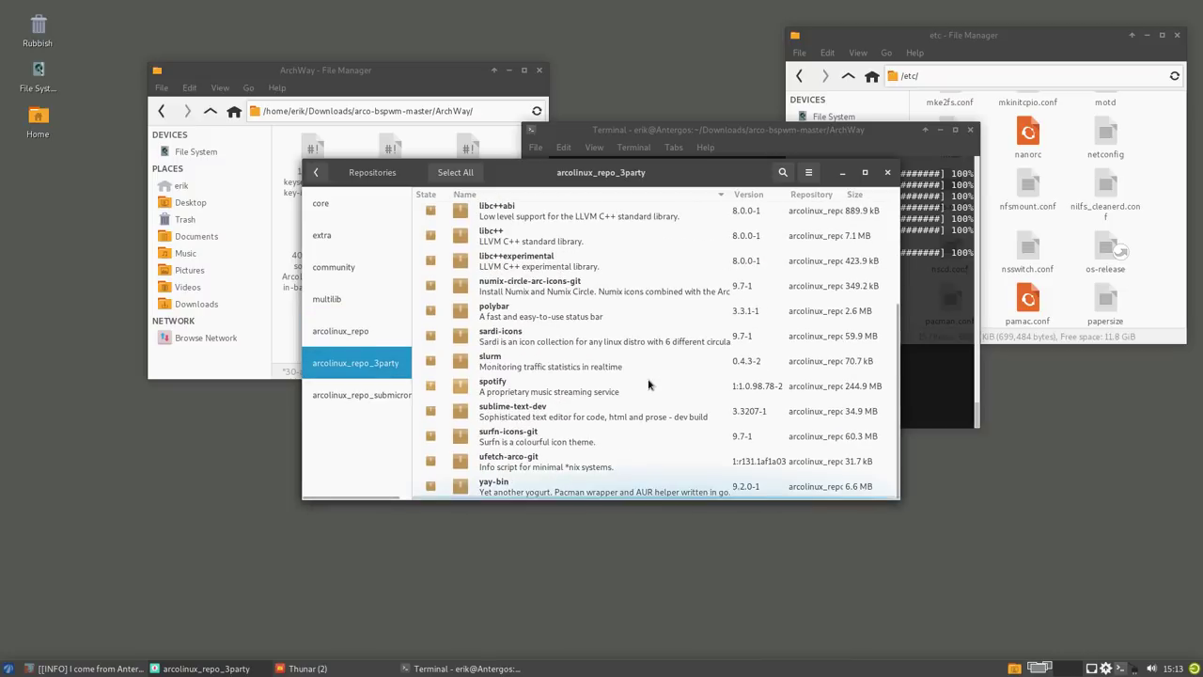
click(598, 487)
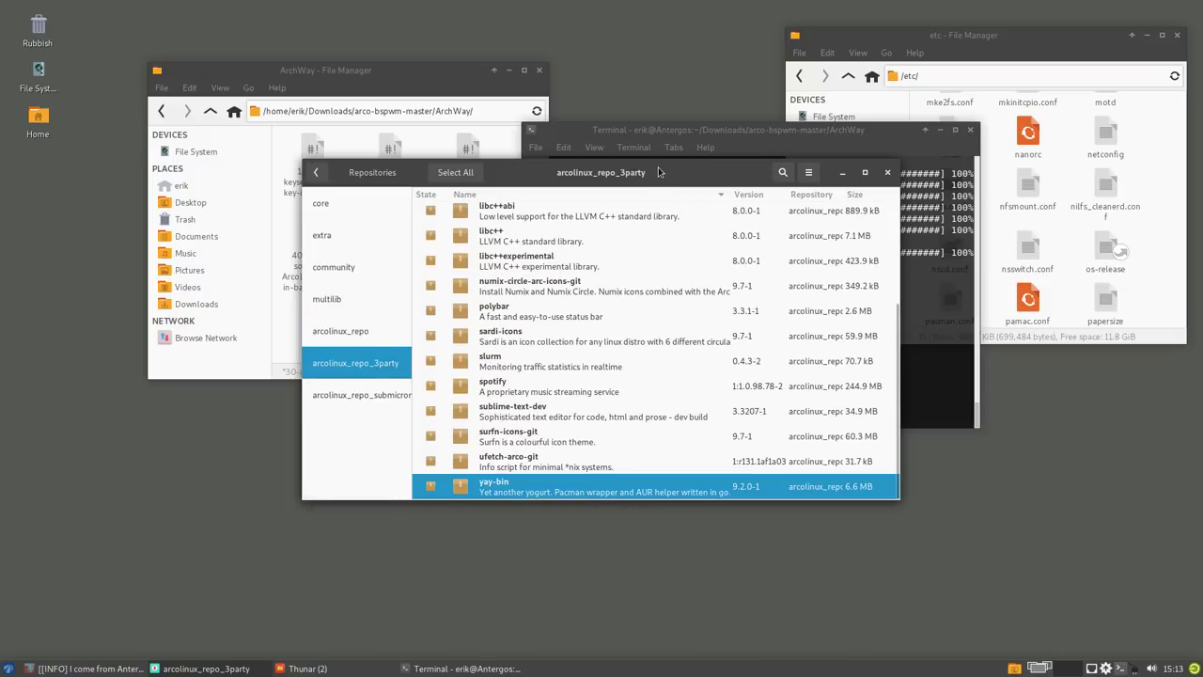
drag(658, 172, 1031, 319)
drag(757, 131, 409, 134)
- Confirm the yay-bin install and search for sublime-text with yay
text(y)
key(Return)
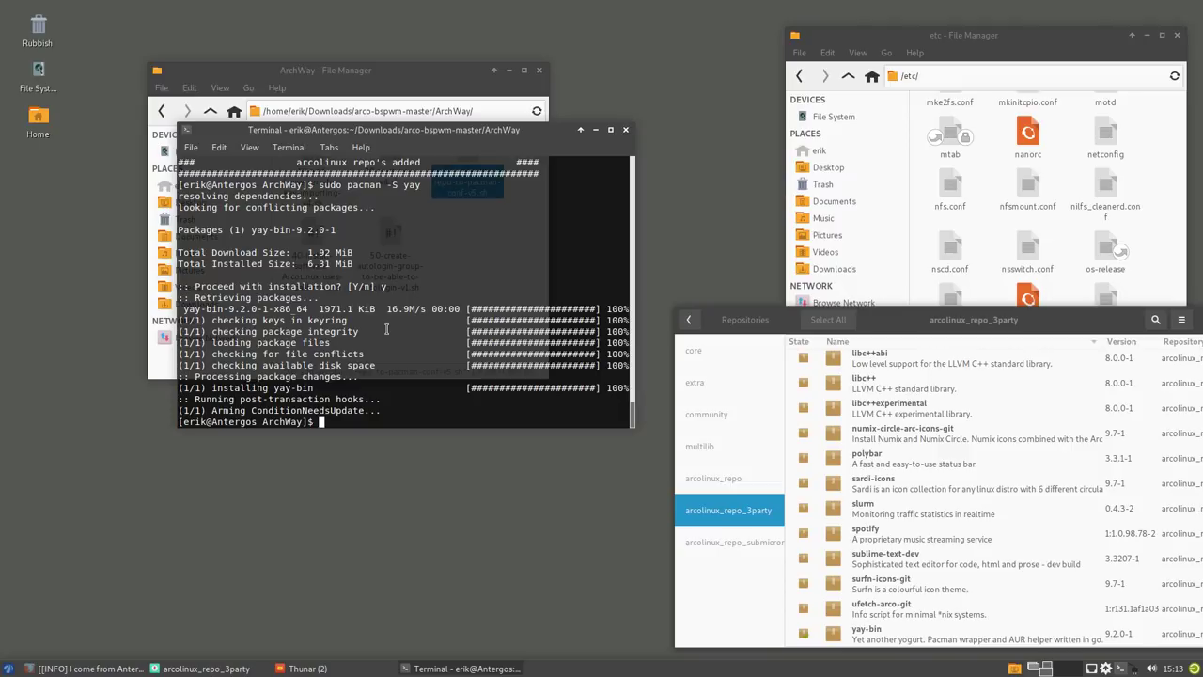
text(s ArchWay]$ yay sublime-text)
key(Return)
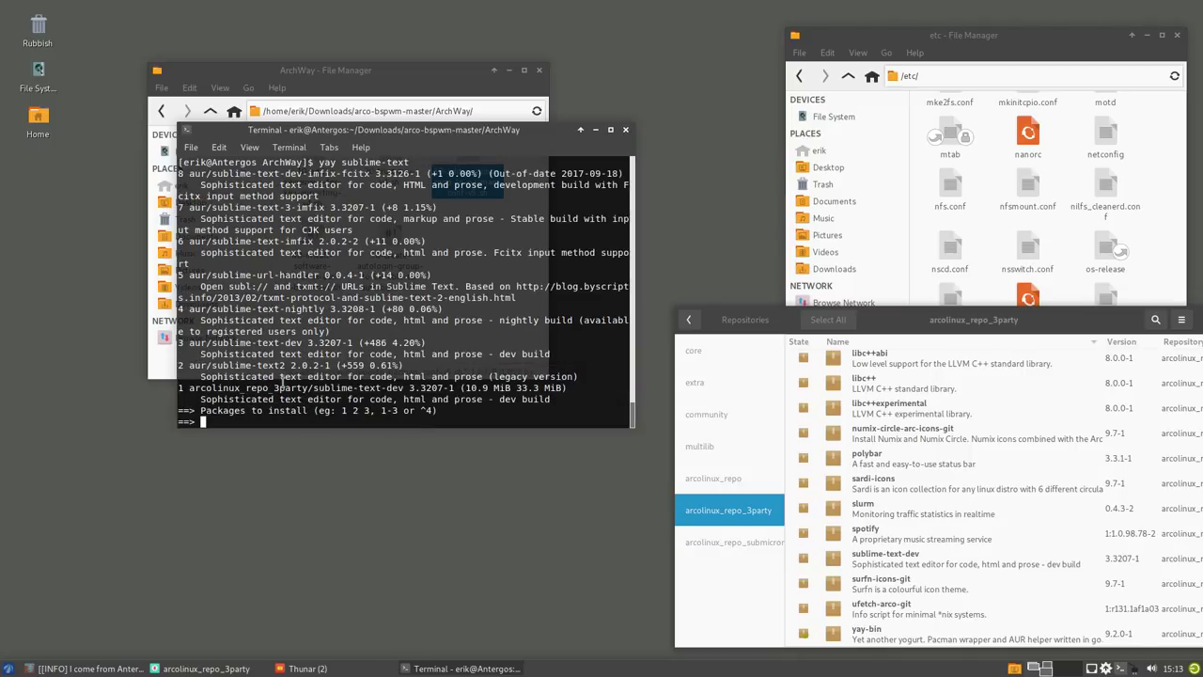
- Install option 1, sublime-text-dev from arcolinux_repo_3party, then close the terminal
drag(189, 387, 407, 387)
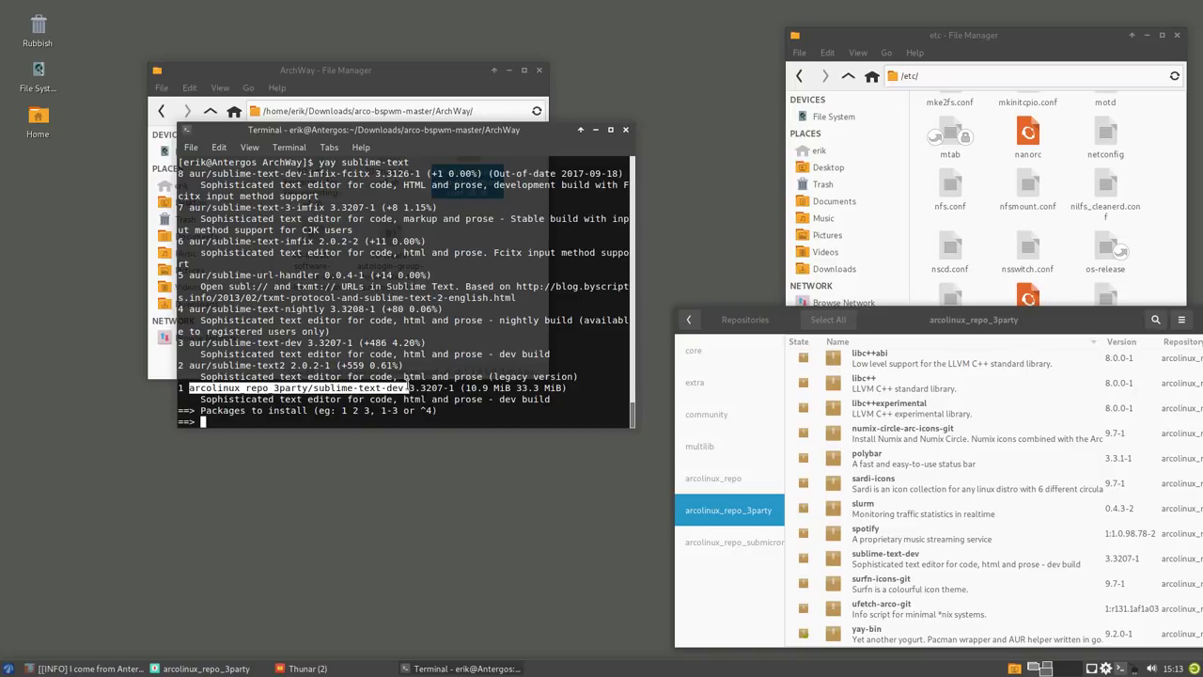
click(282, 410)
text(1)
key(Return)
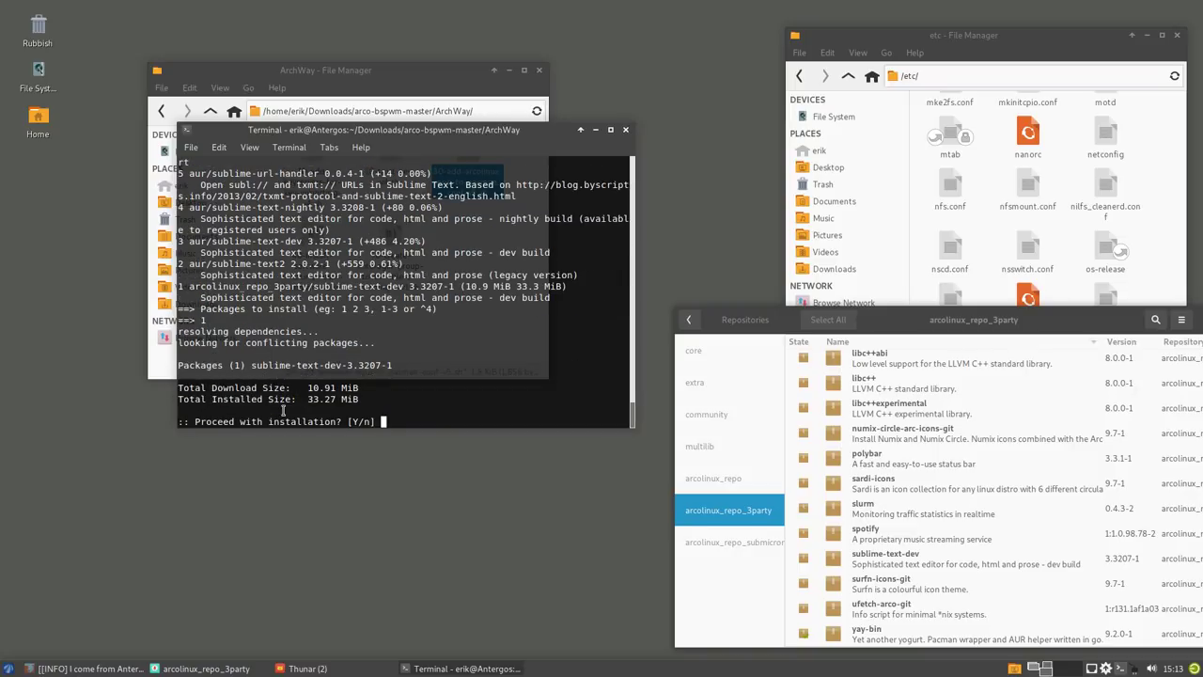
text(y)
key(Return)
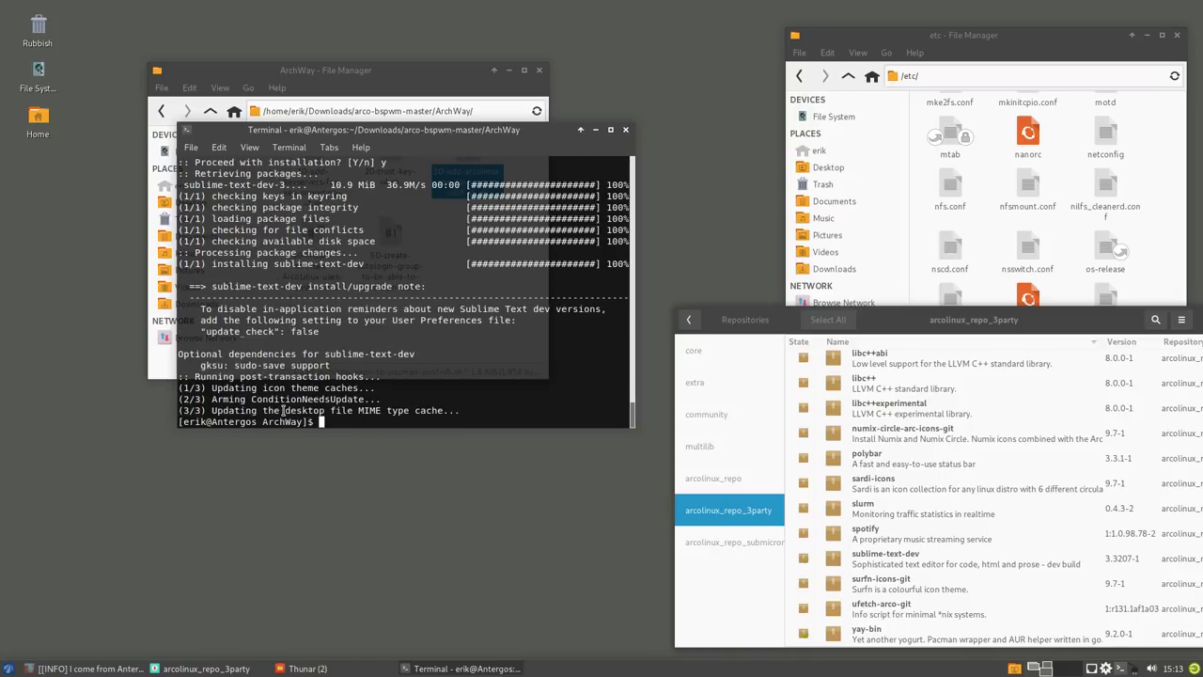
click(627, 131)
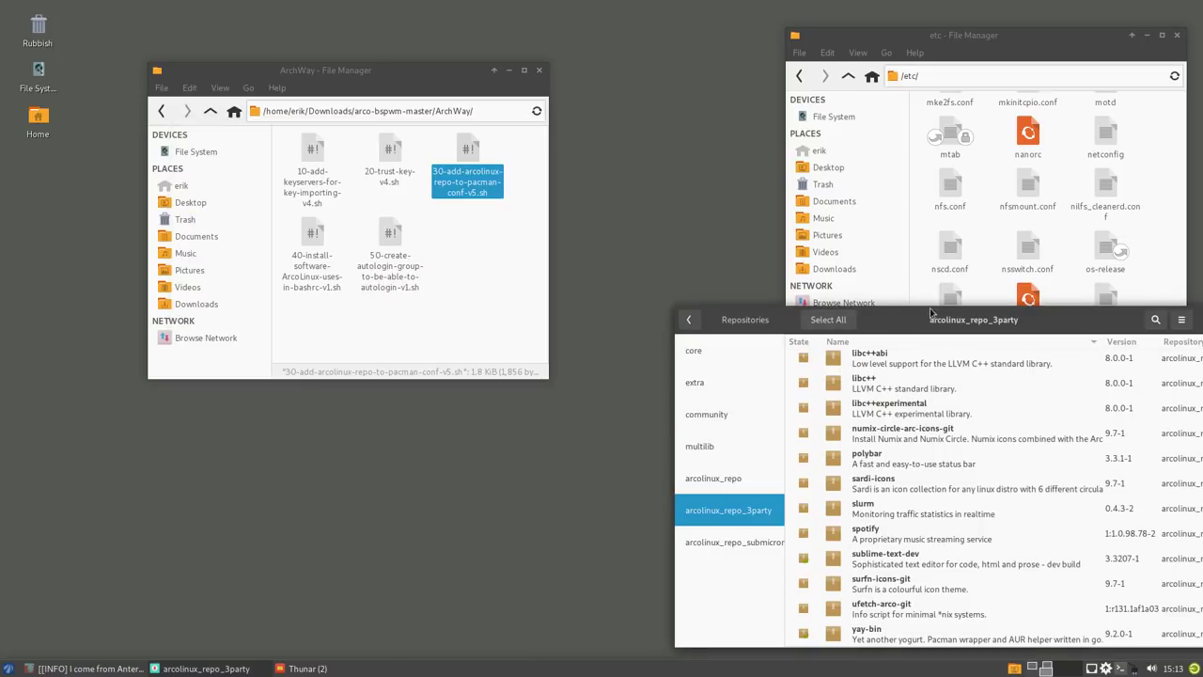
- Open /etc/pacman.conf with Sublime Text 3 Dev
drag(909, 326, 648, 316)
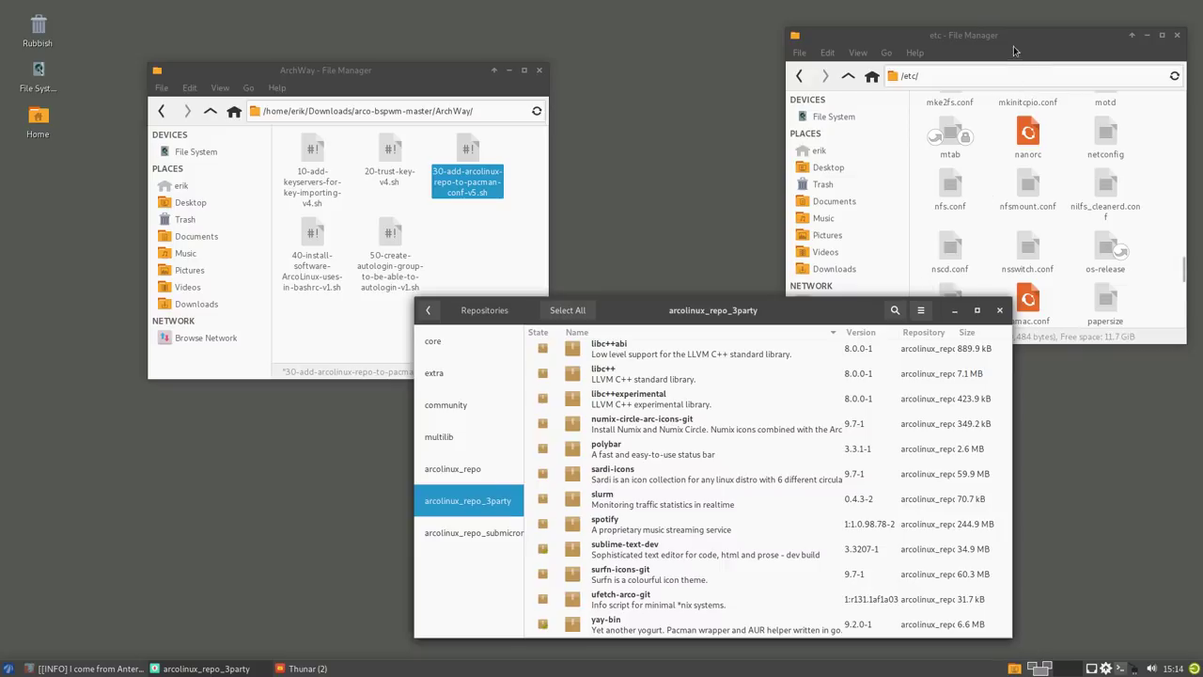
drag(955, 31, 700, 28)
click(774, 296)
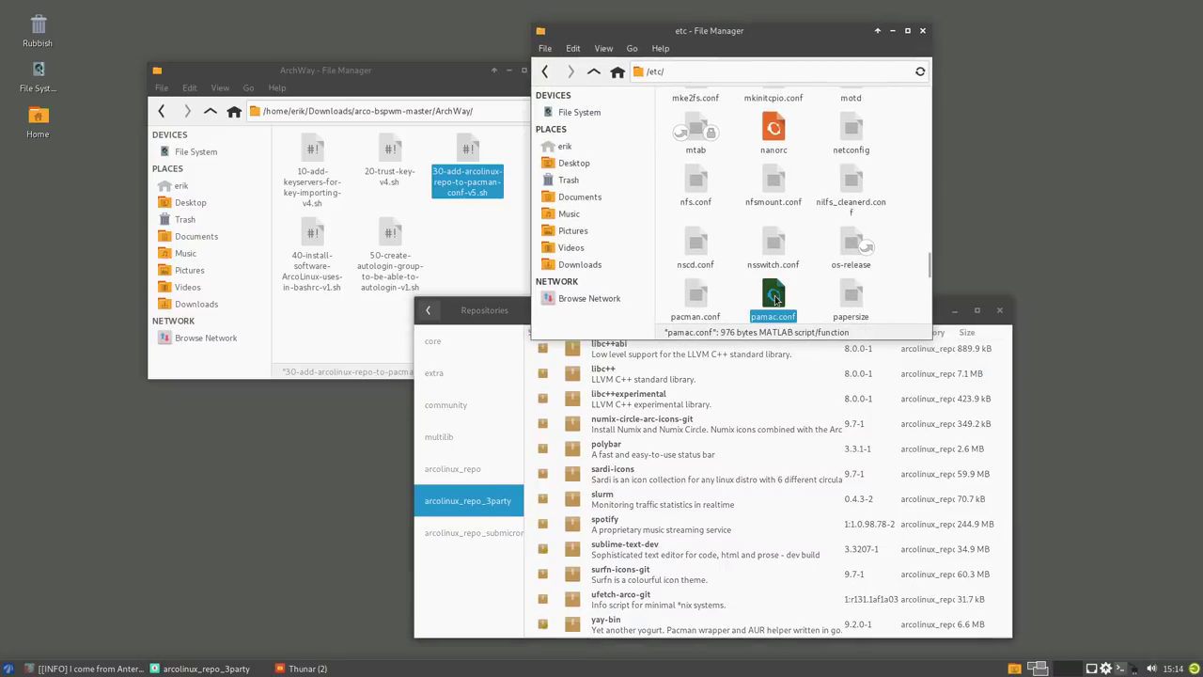
click(700, 295)
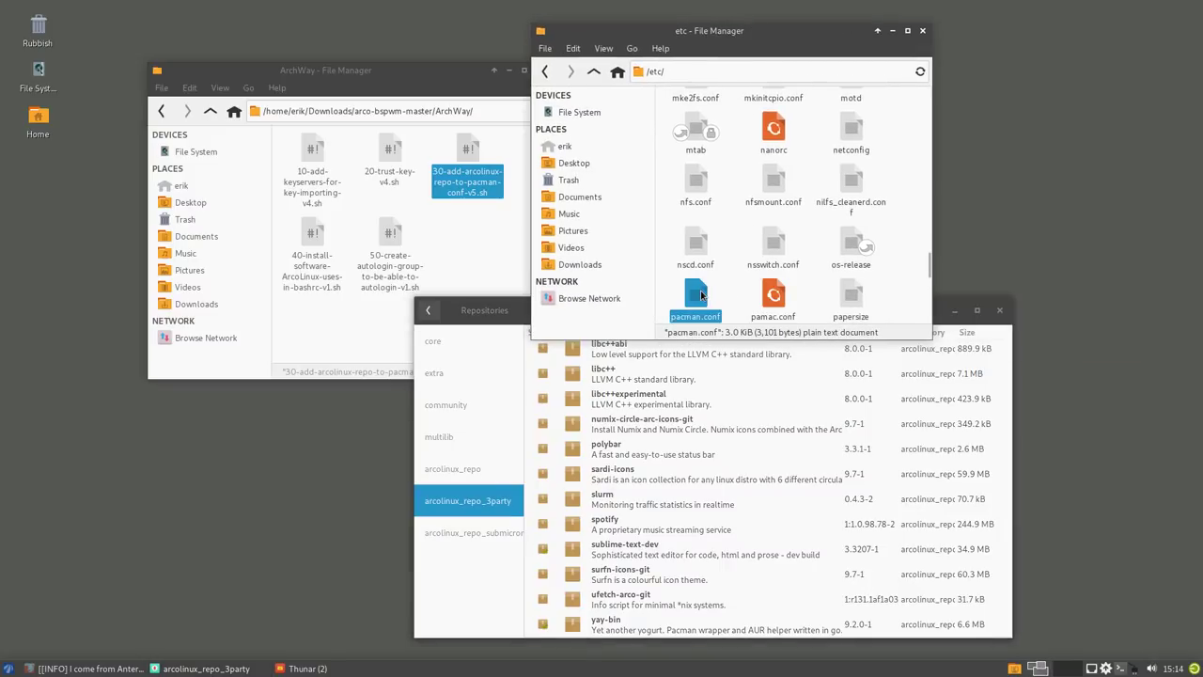
right_click(702, 295)
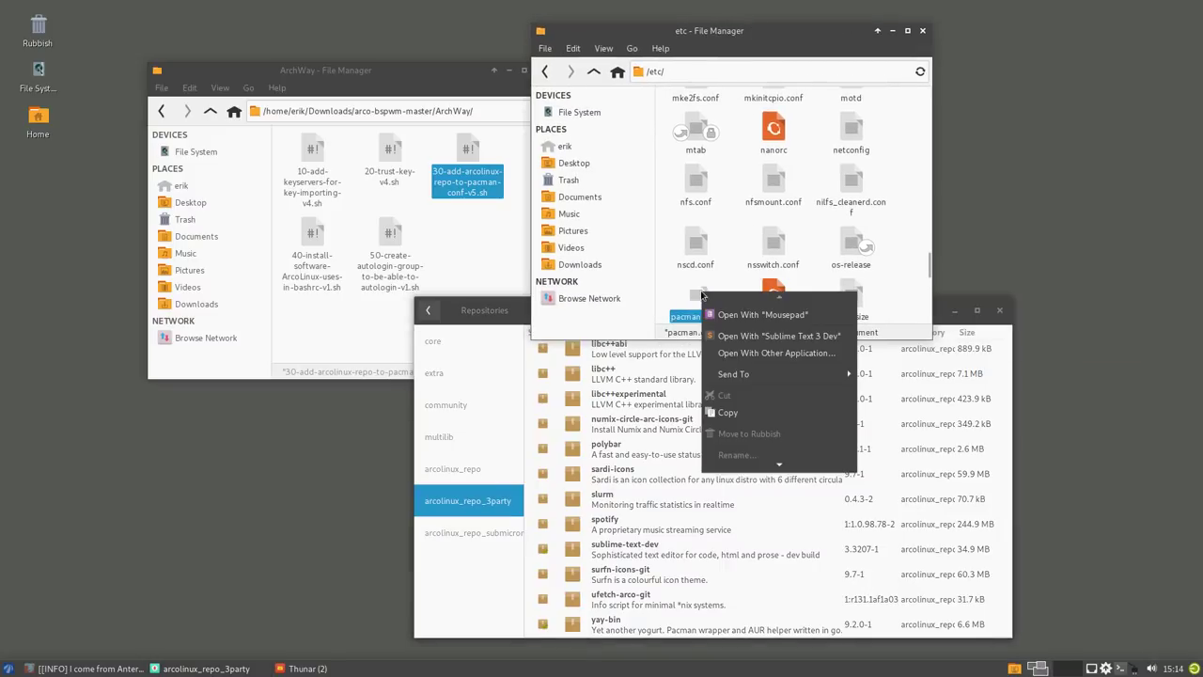
click(773, 340)
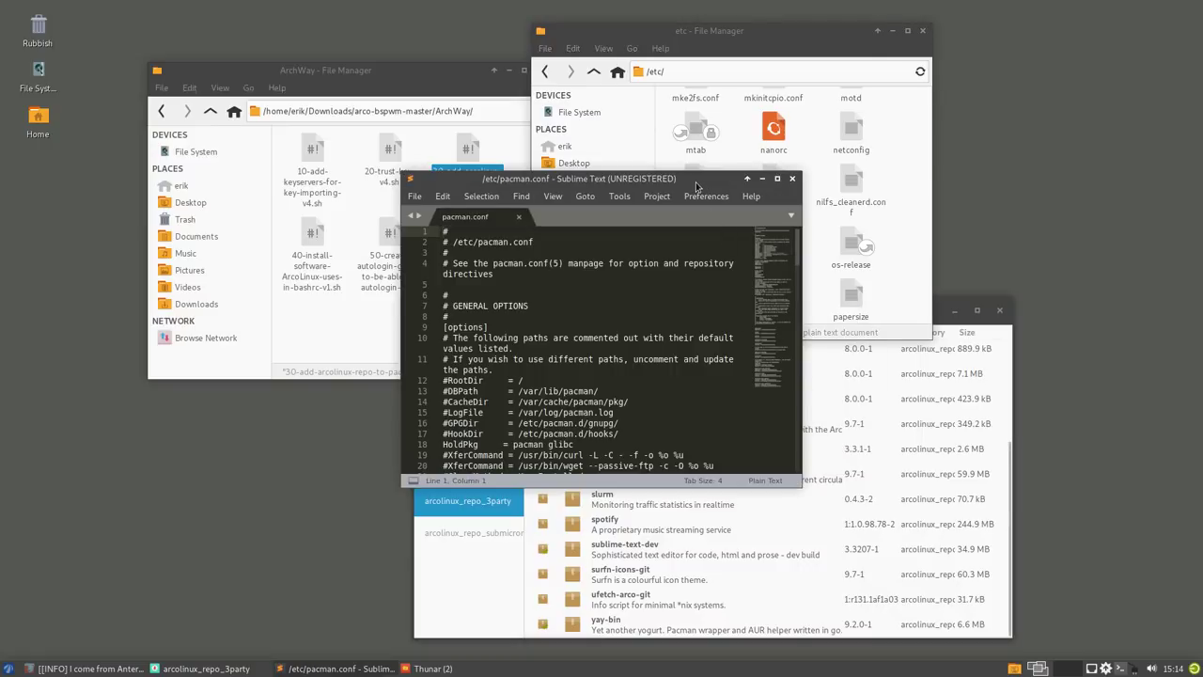
- Maximise the Sublime Text window and enlarge the text twice
click(600, 165)
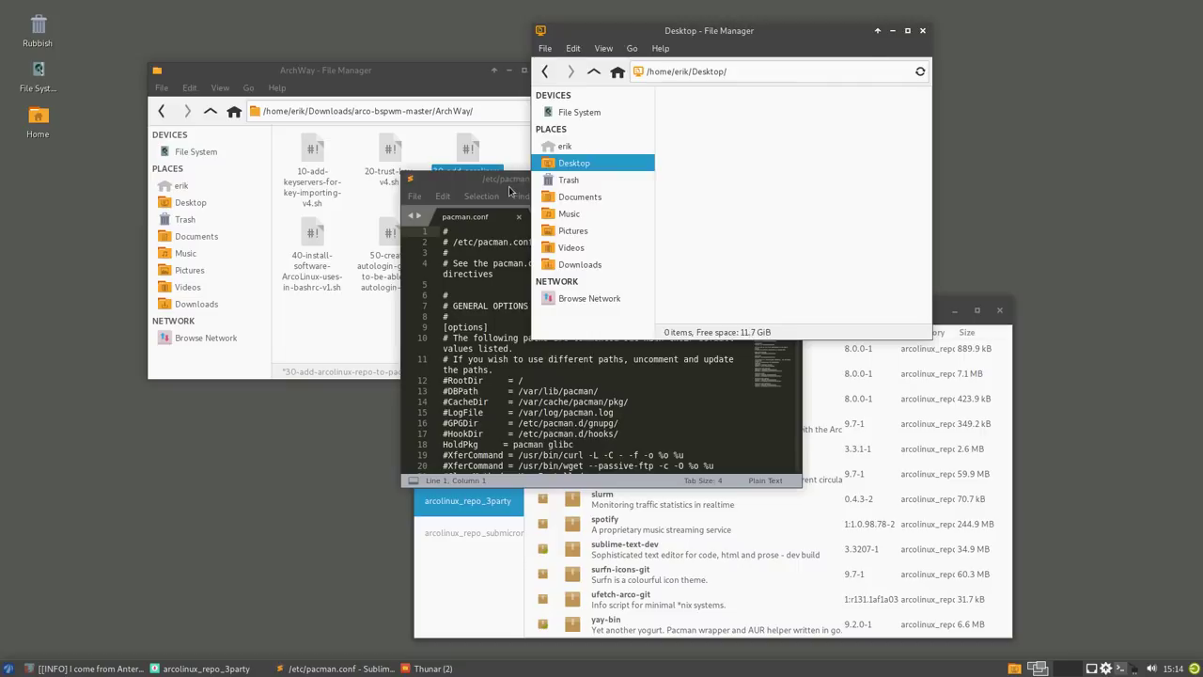
click(508, 191)
click(509, 188)
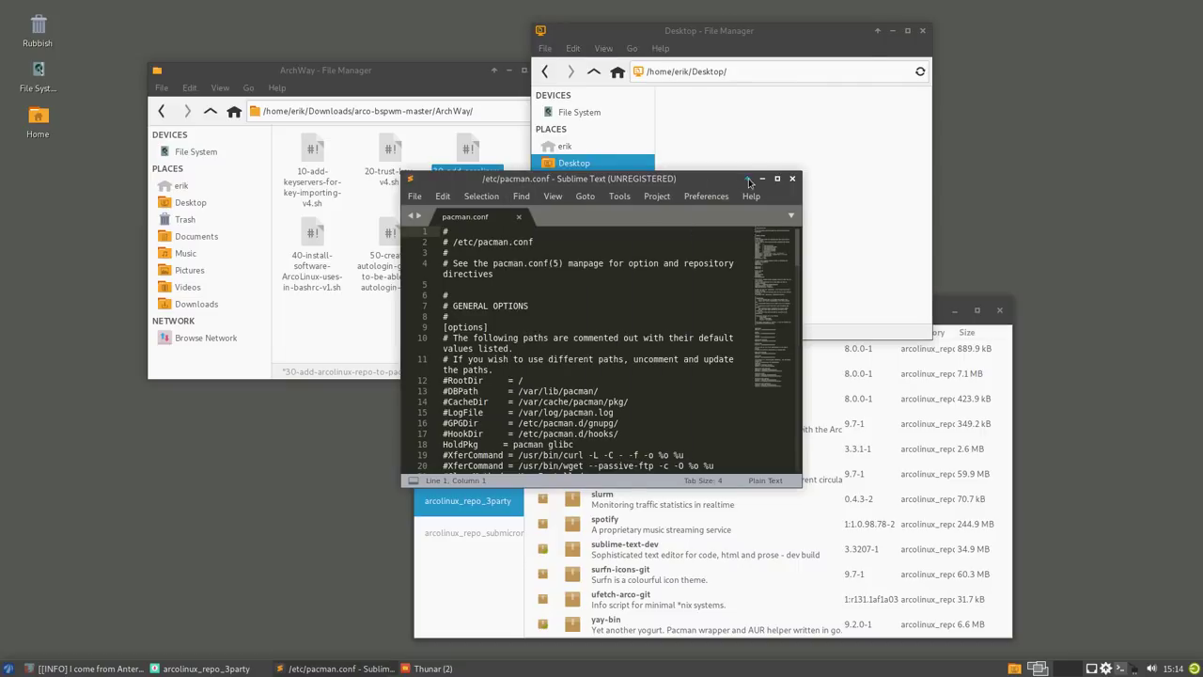
click(778, 179)
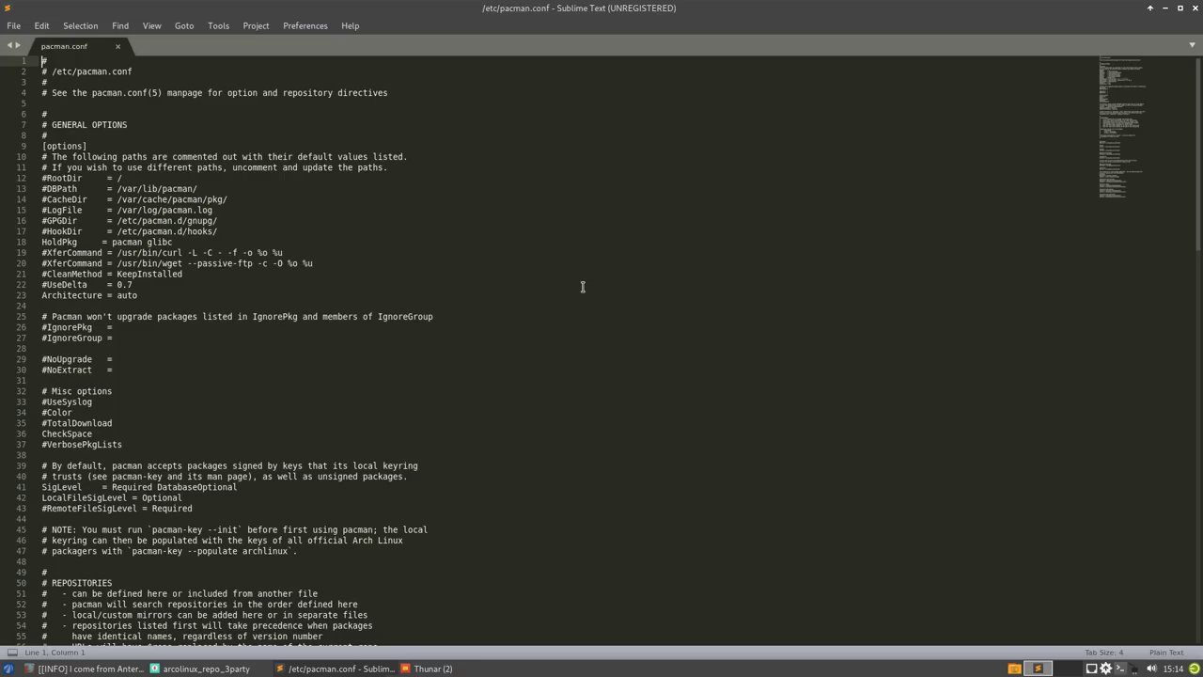
key(ctrl+equal)
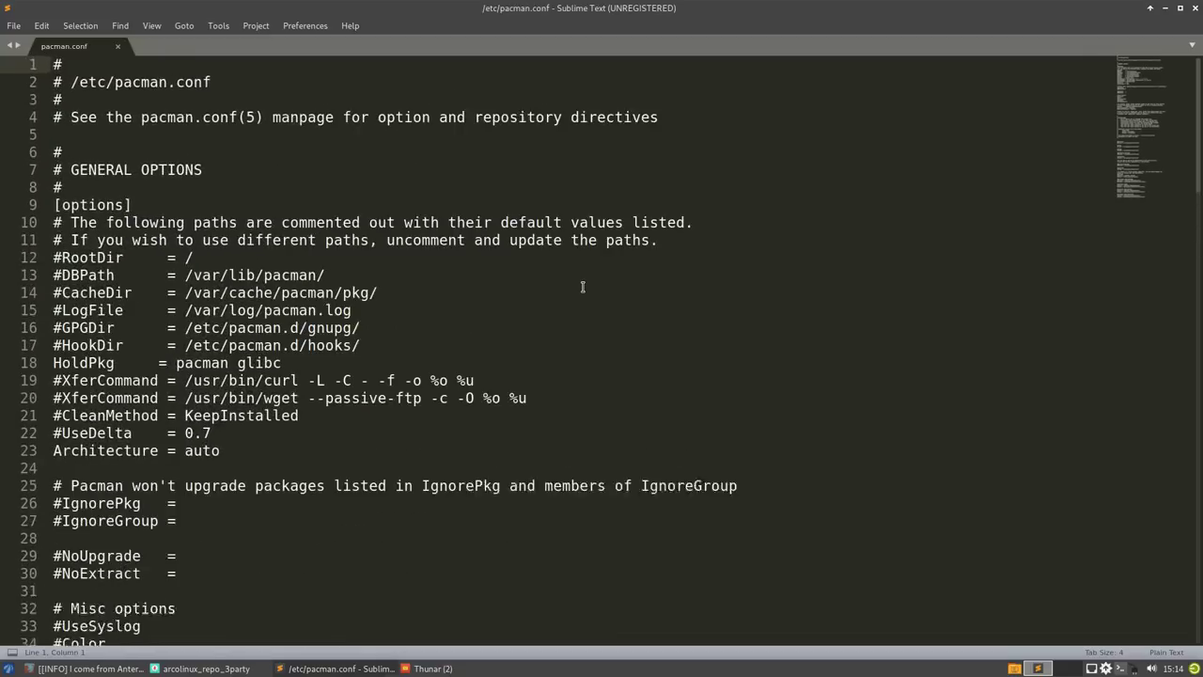
scroll(583, 286, down, 20)
key(ctrl+equal)
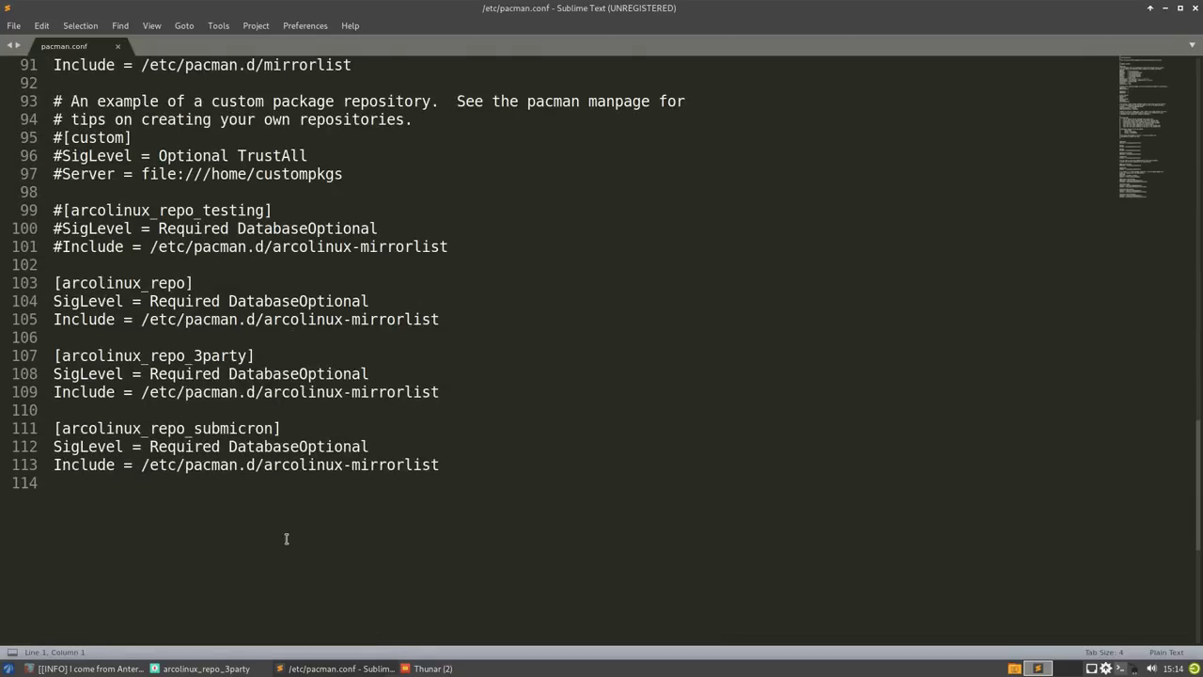
- Highlight the arcolinux_repo_3party and submicron sections and the commented arcolinux_repo_testing line
drag(469, 459, 27, 284)
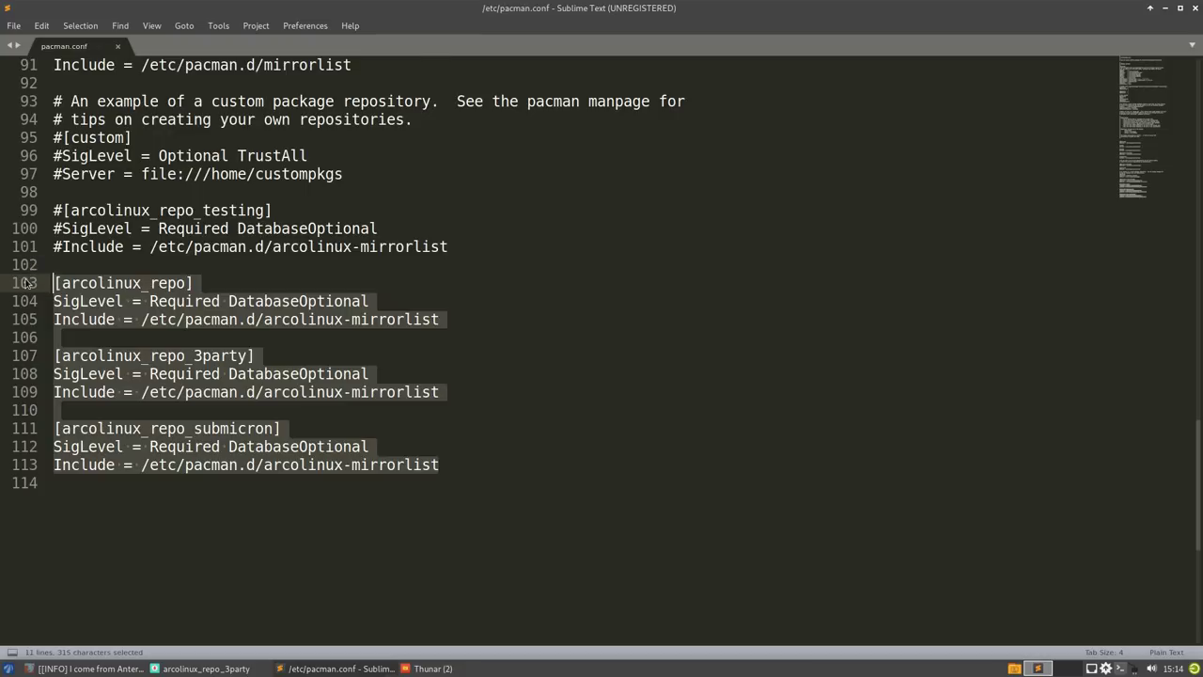
click(245, 299)
click(60, 208)
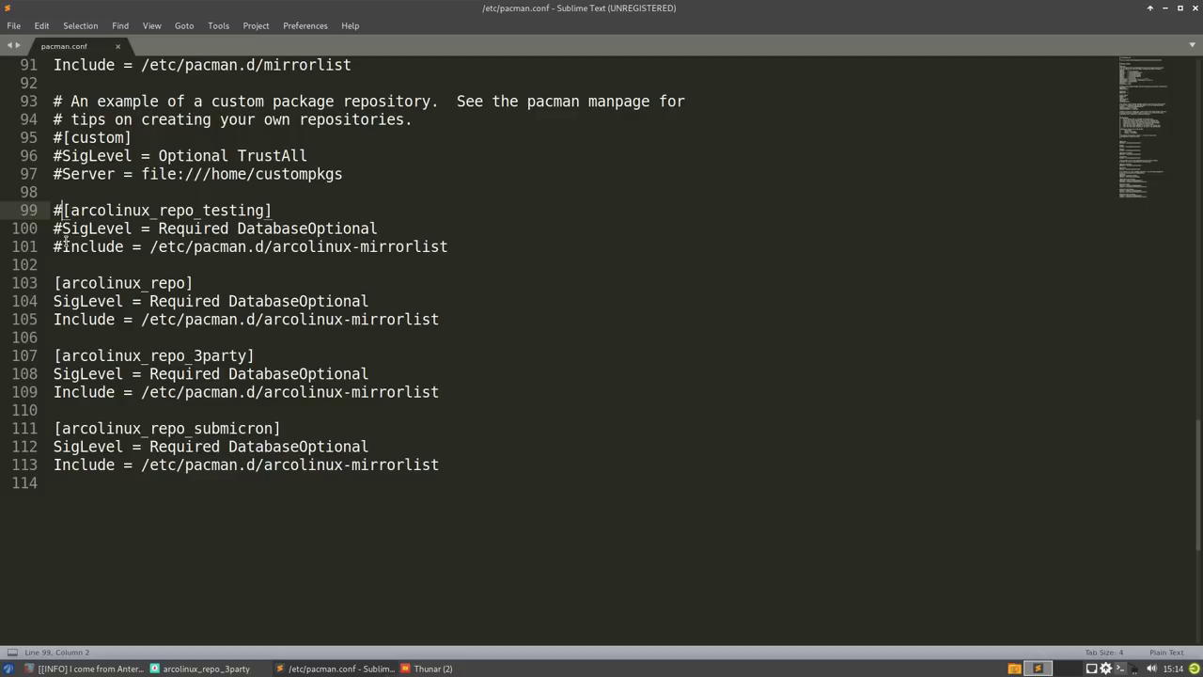
drag(158, 211, 270, 212)
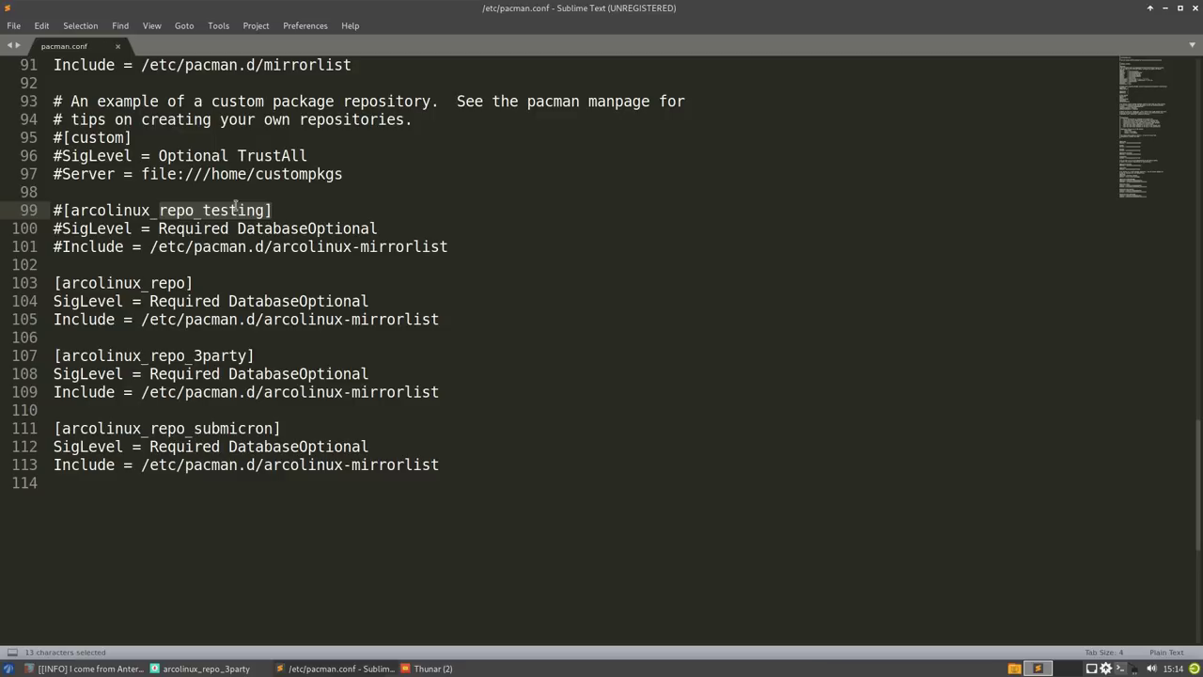
click(237, 211)
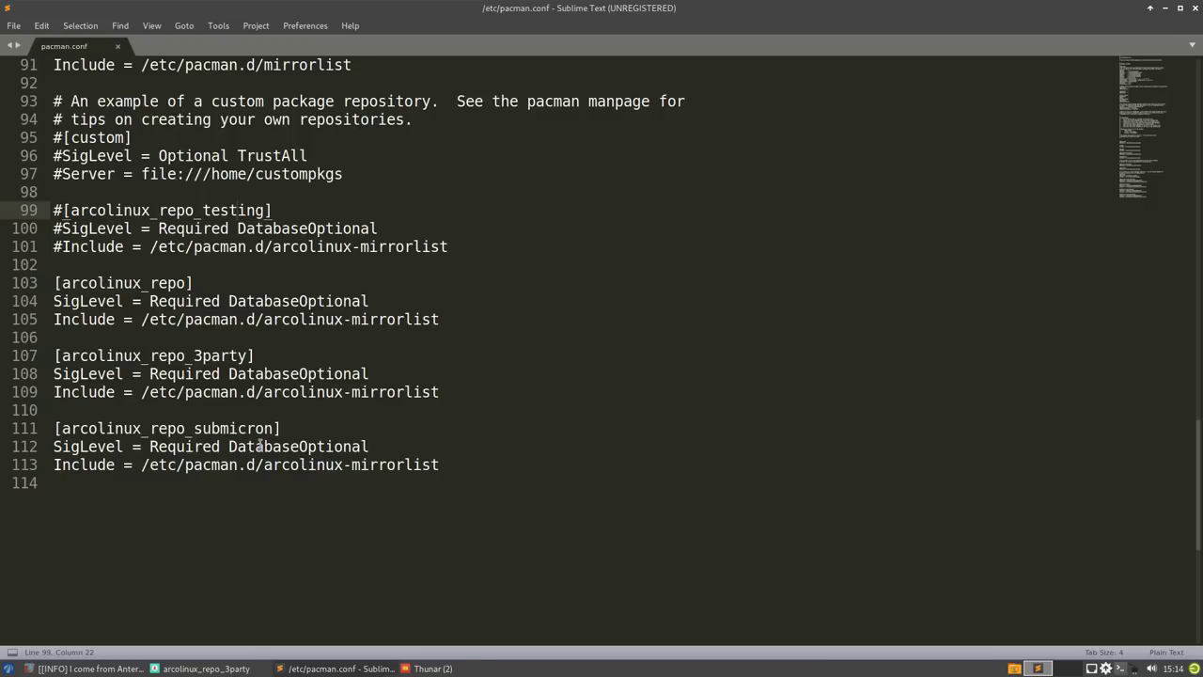
- Close Sublime Text and the extra Desktop file manager window, leaving the ArchWay file manager in front
click(1197, 9)
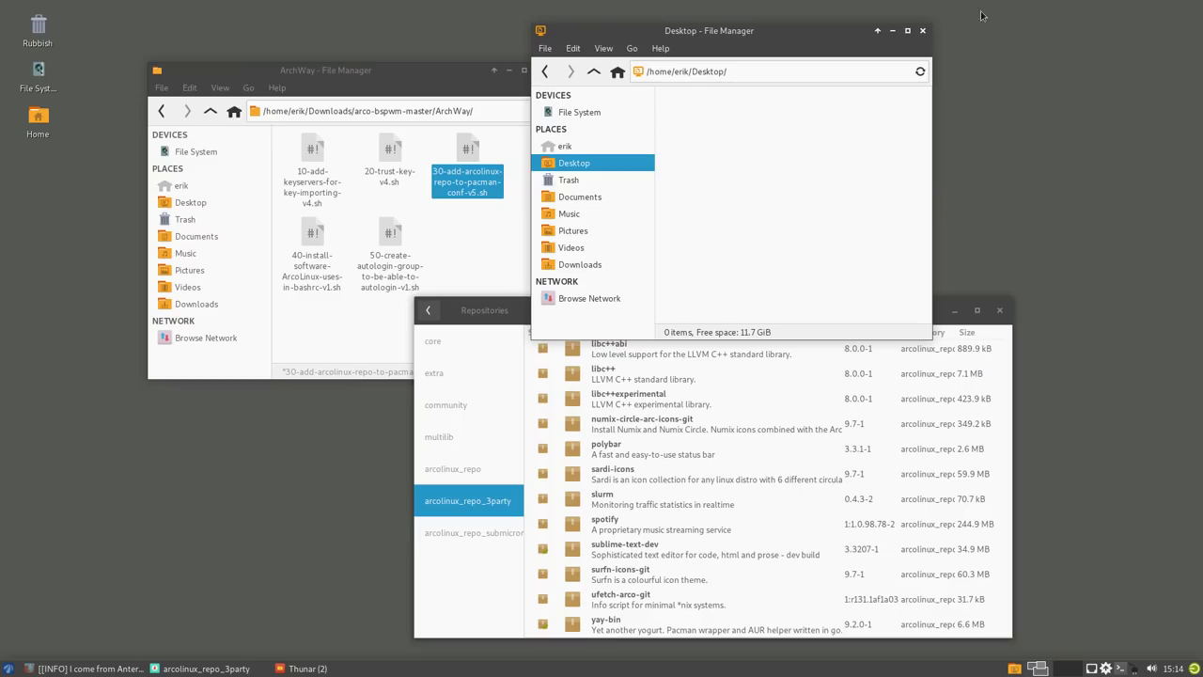
drag(798, 35, 923, 35)
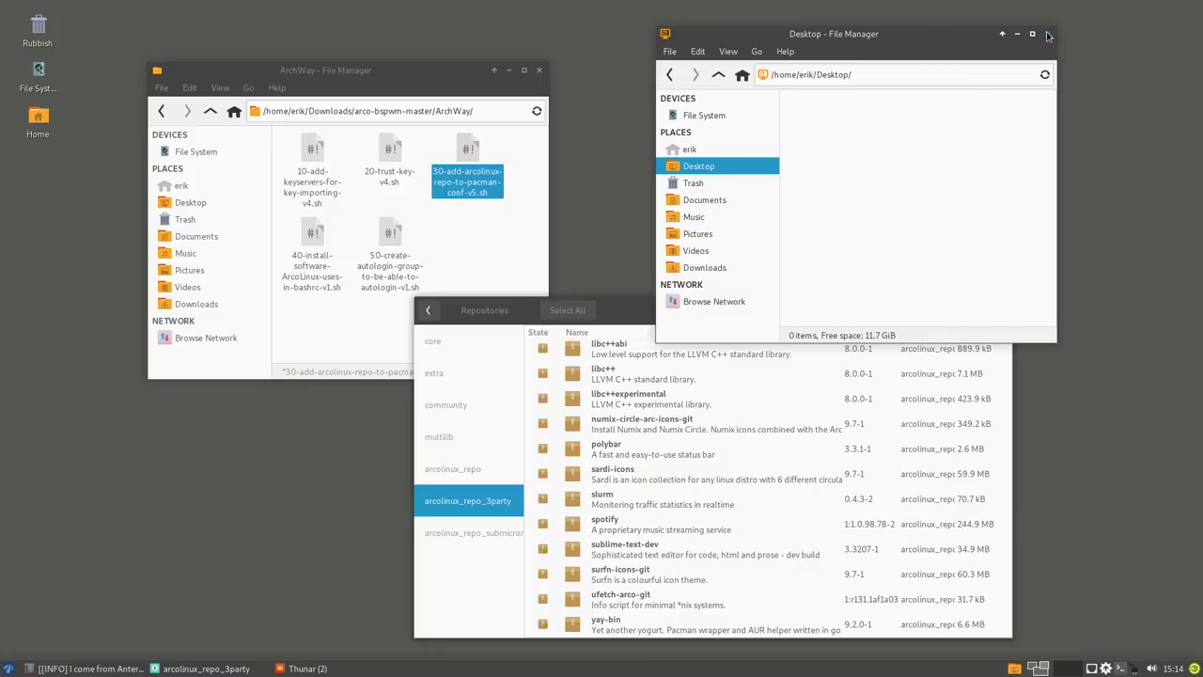
click(1049, 35)
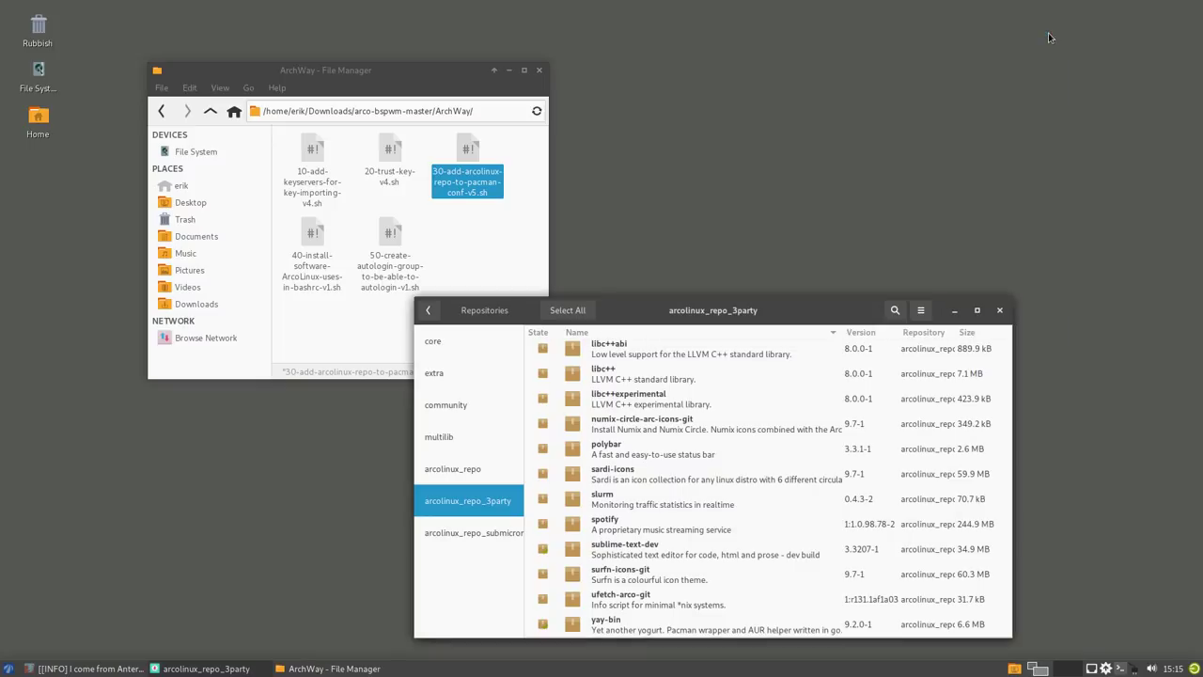
click(504, 264)
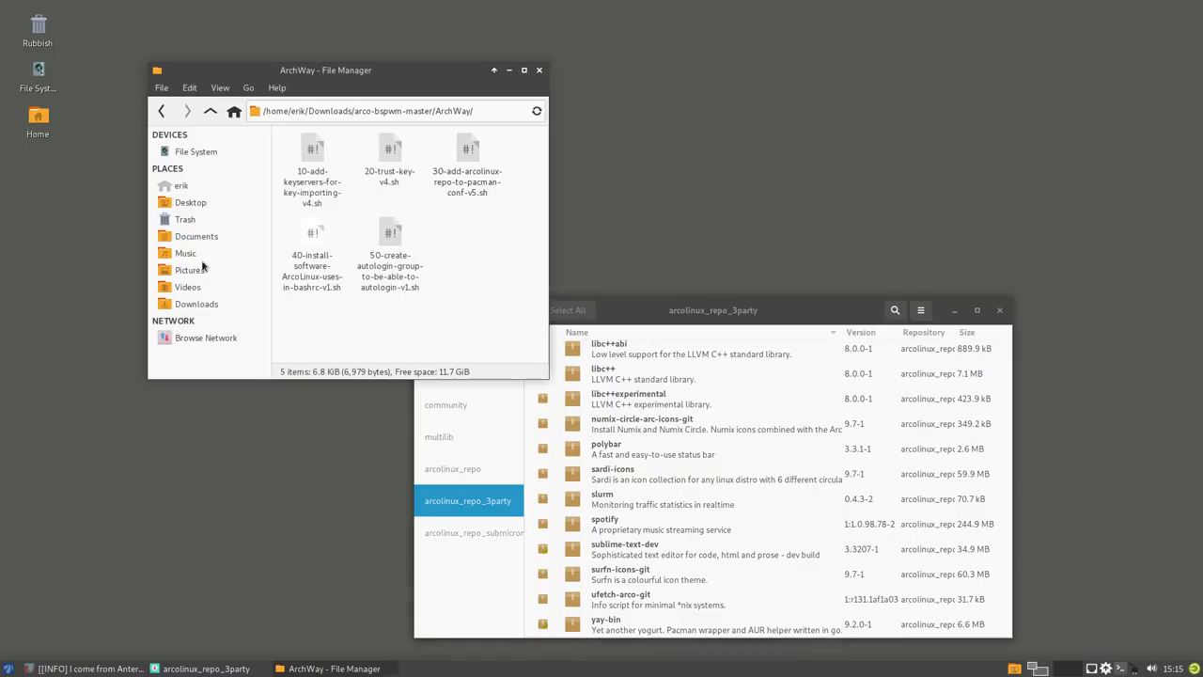
- Open /etc/pacman.d/arcolinux-mirrorlist in the text editor
click(210, 151)
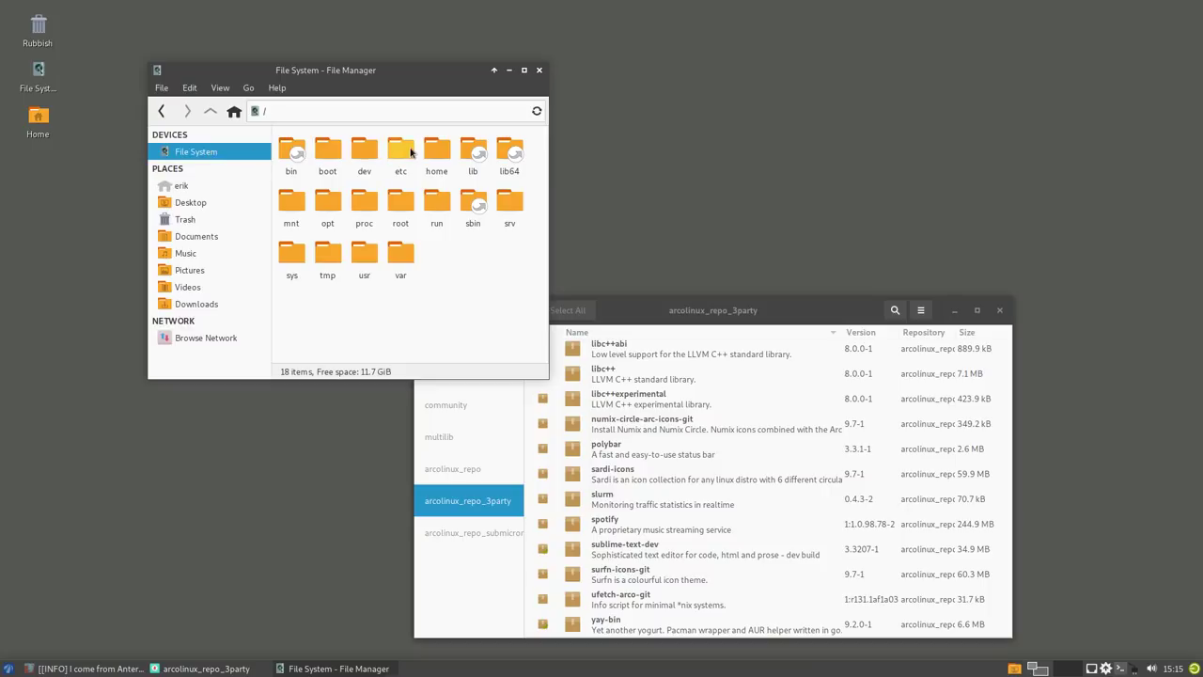
double_click(400, 152)
text(pacm)
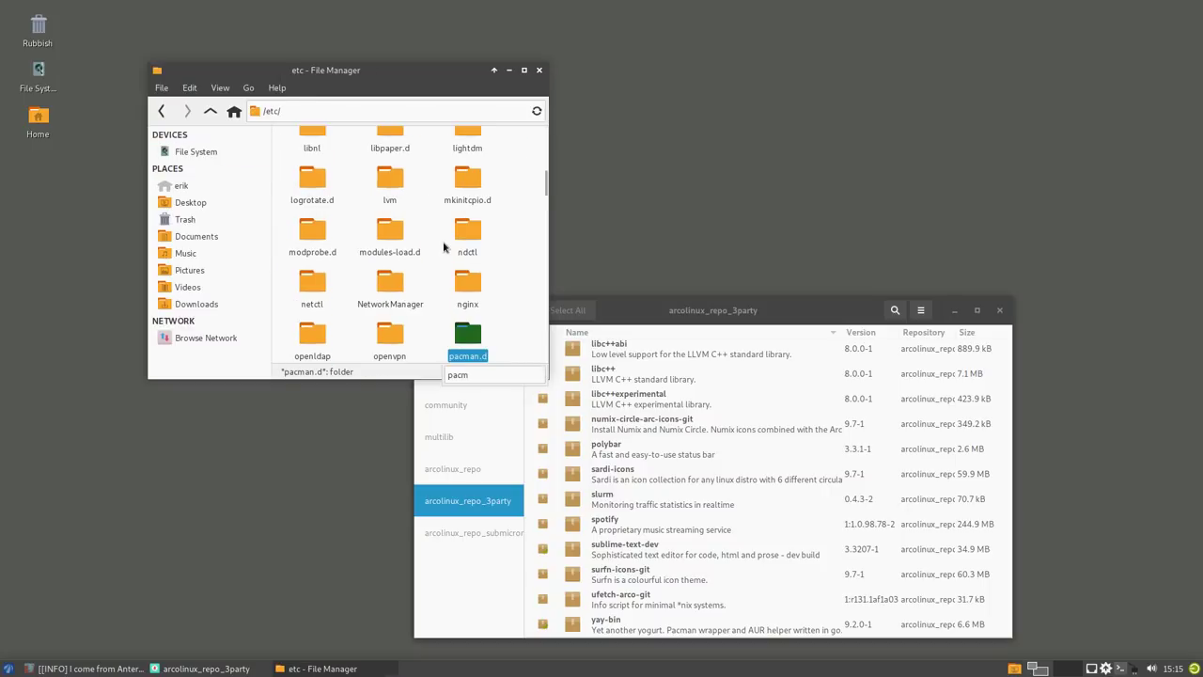
key(Return)
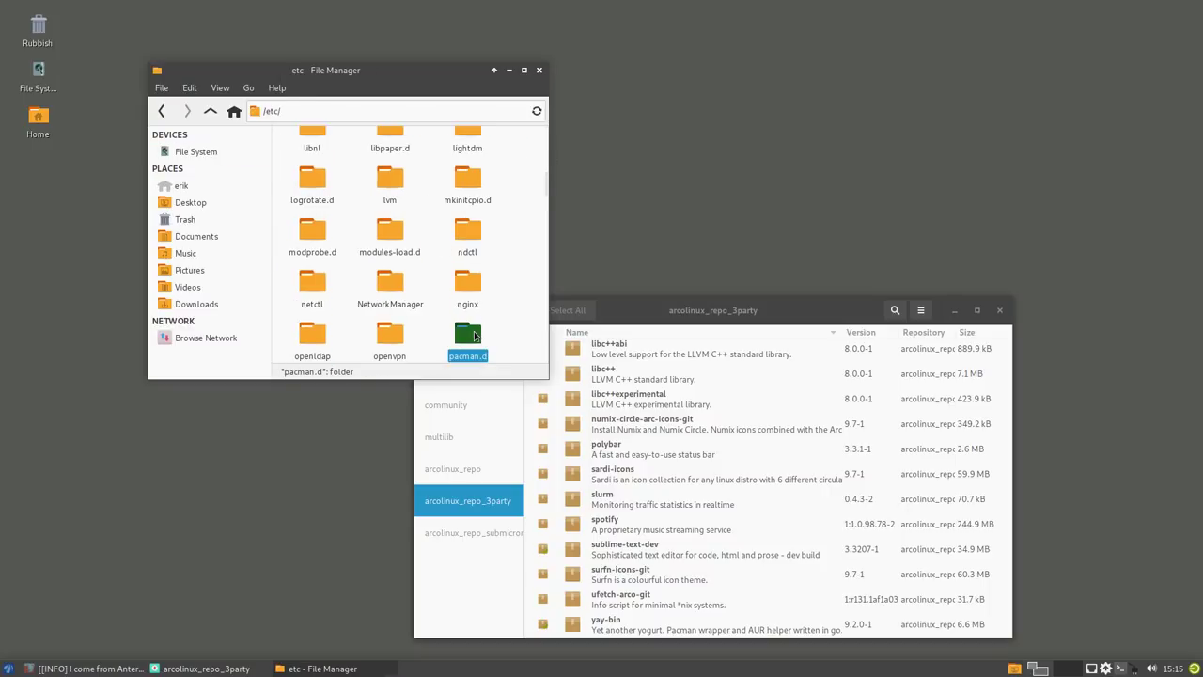
click(465, 152)
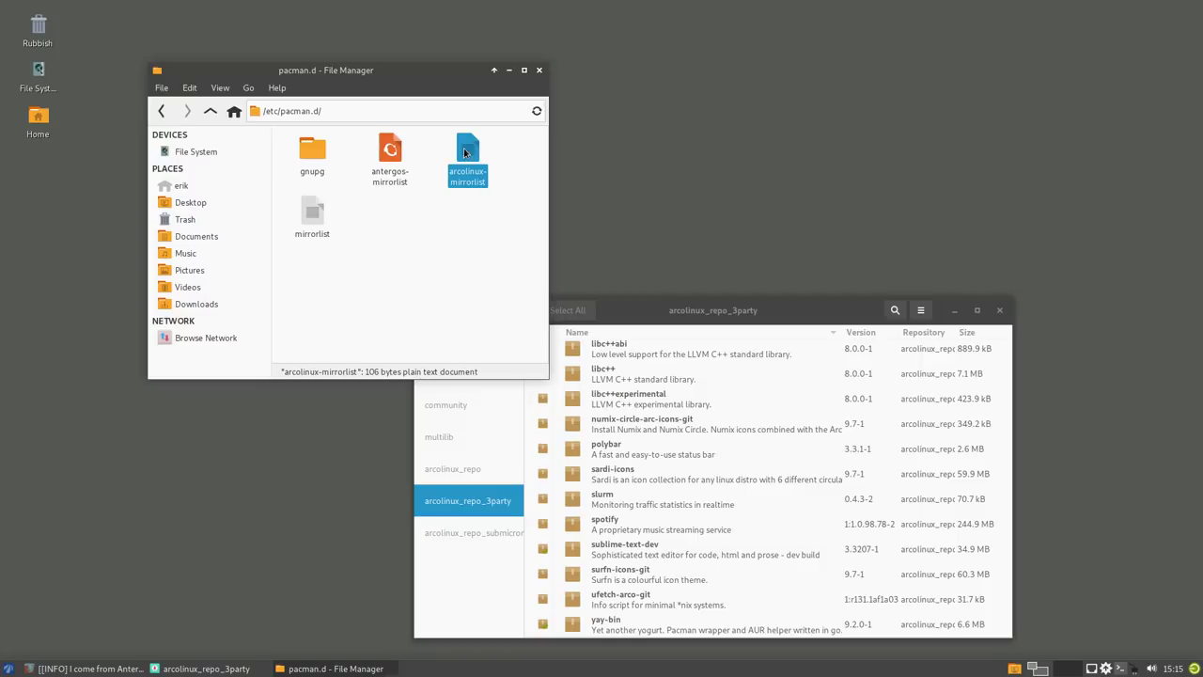
double_click(464, 152)
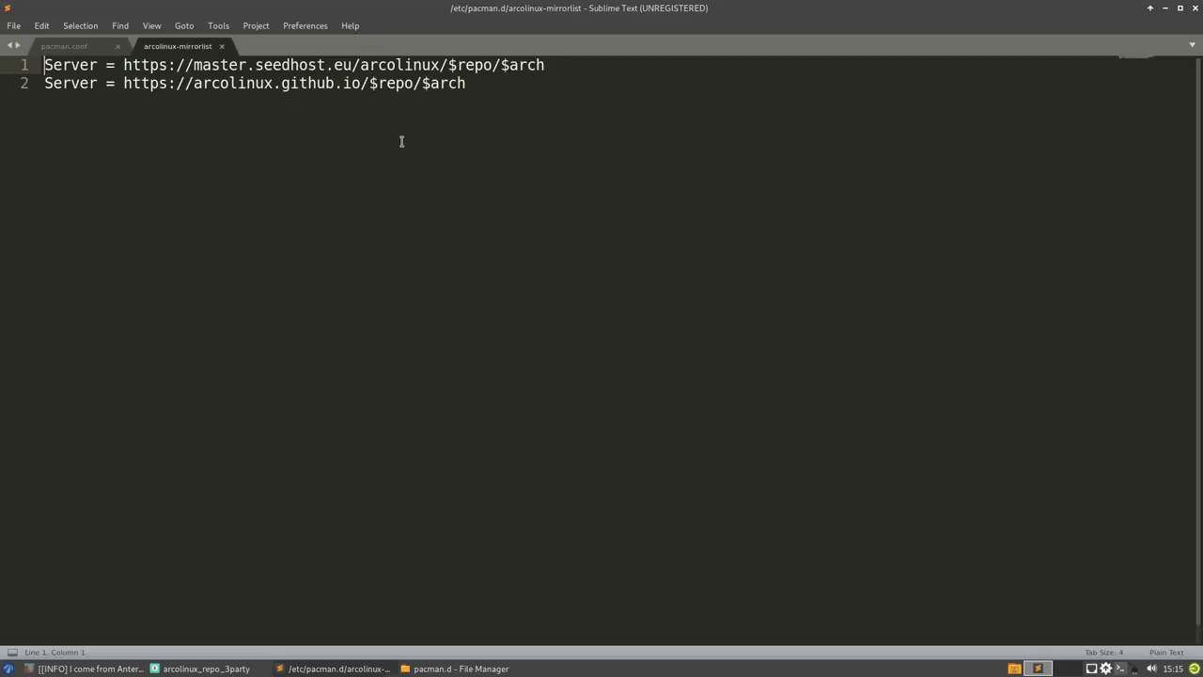
- Inspect the mirrorlist's two Server lines, highlighting the seedhost.eu and arcolinux.github.io hosts
drag(471, 82, 0, 82)
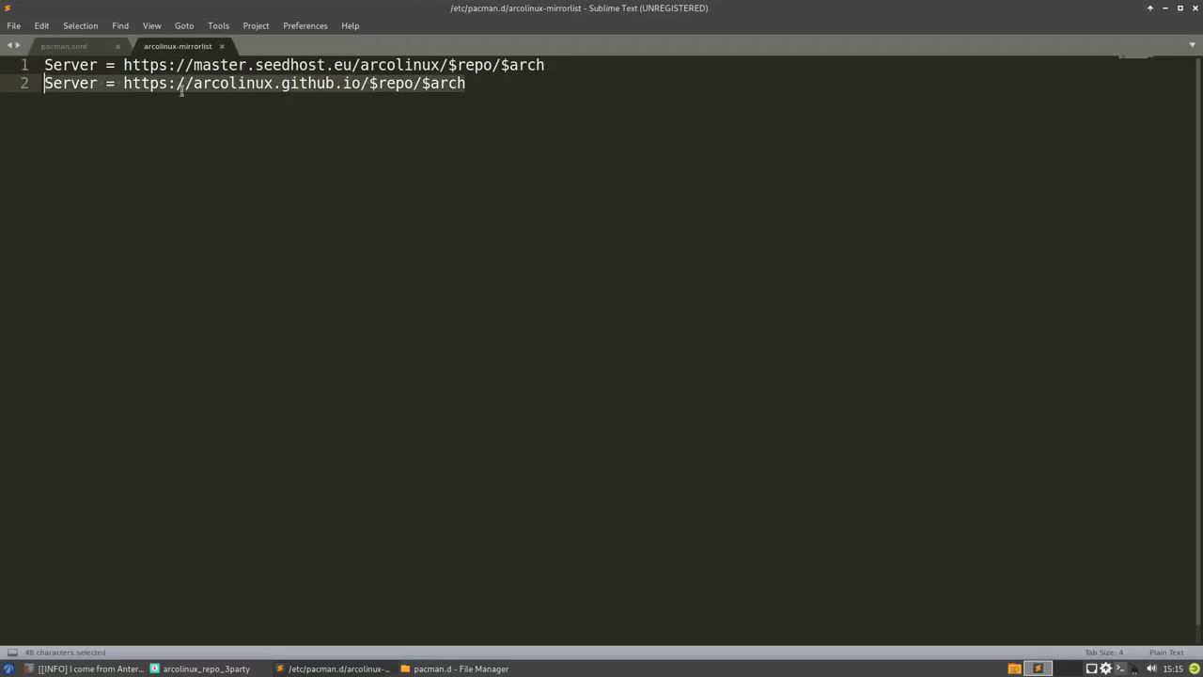
click(308, 128)
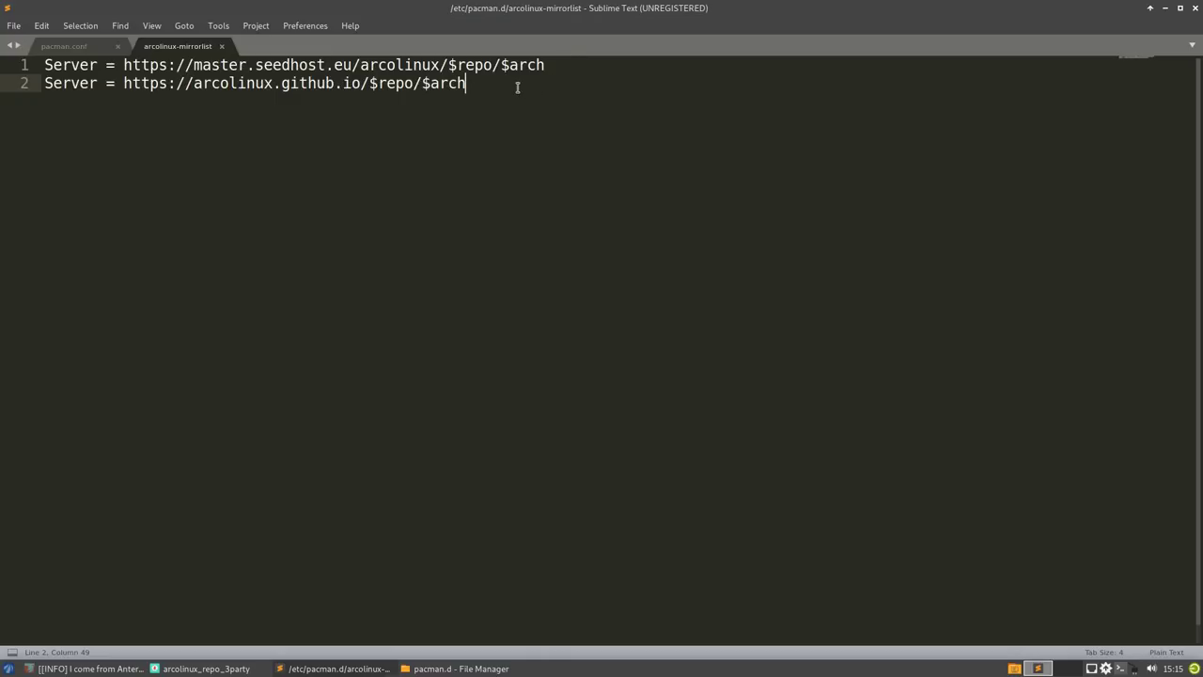
drag(559, 64, 45, 64)
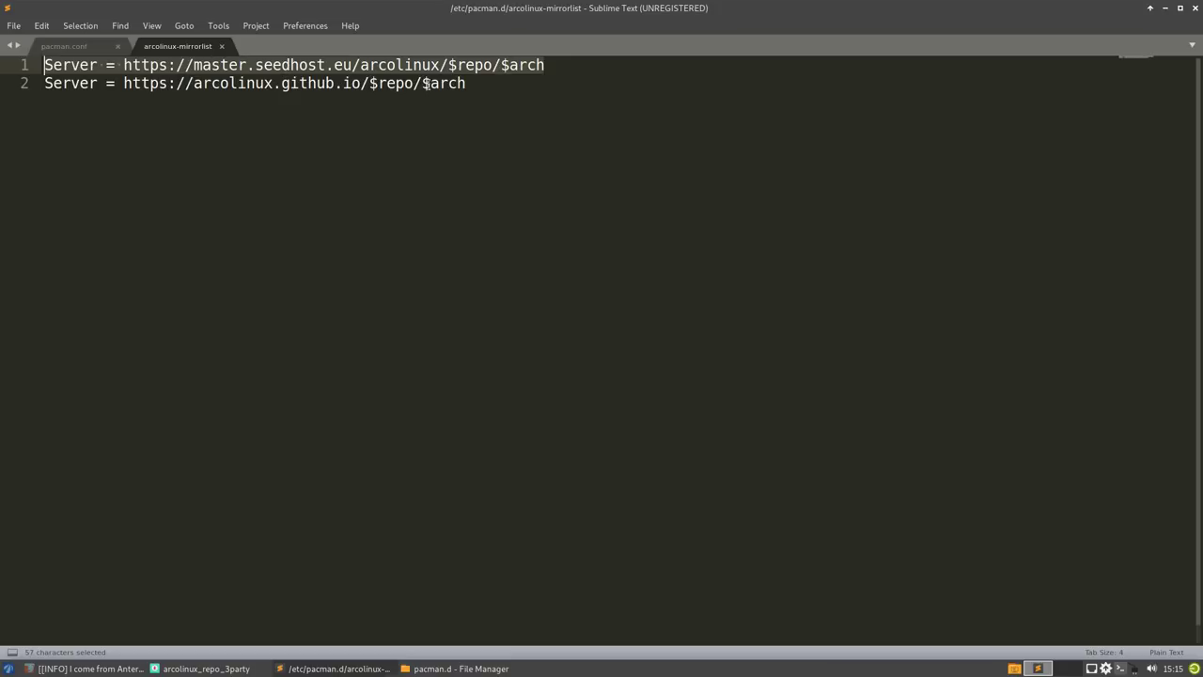
click(501, 82)
click(314, 82)
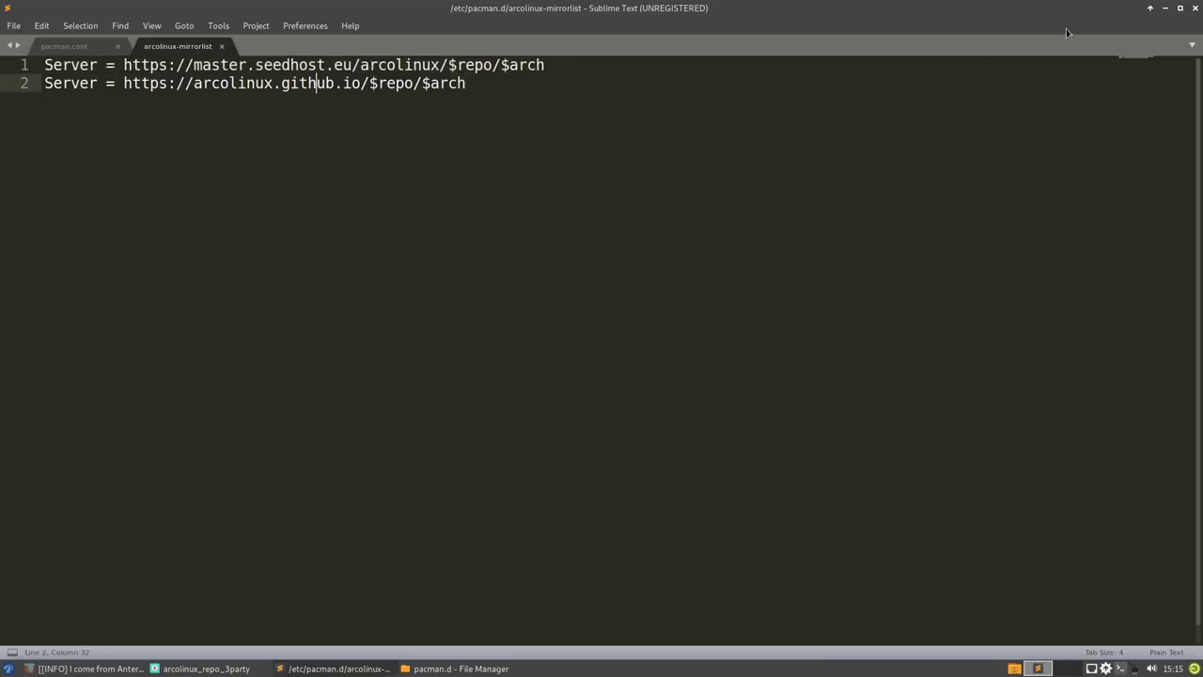
drag(246, 64, 449, 64)
drag(255, 82, 352, 83)
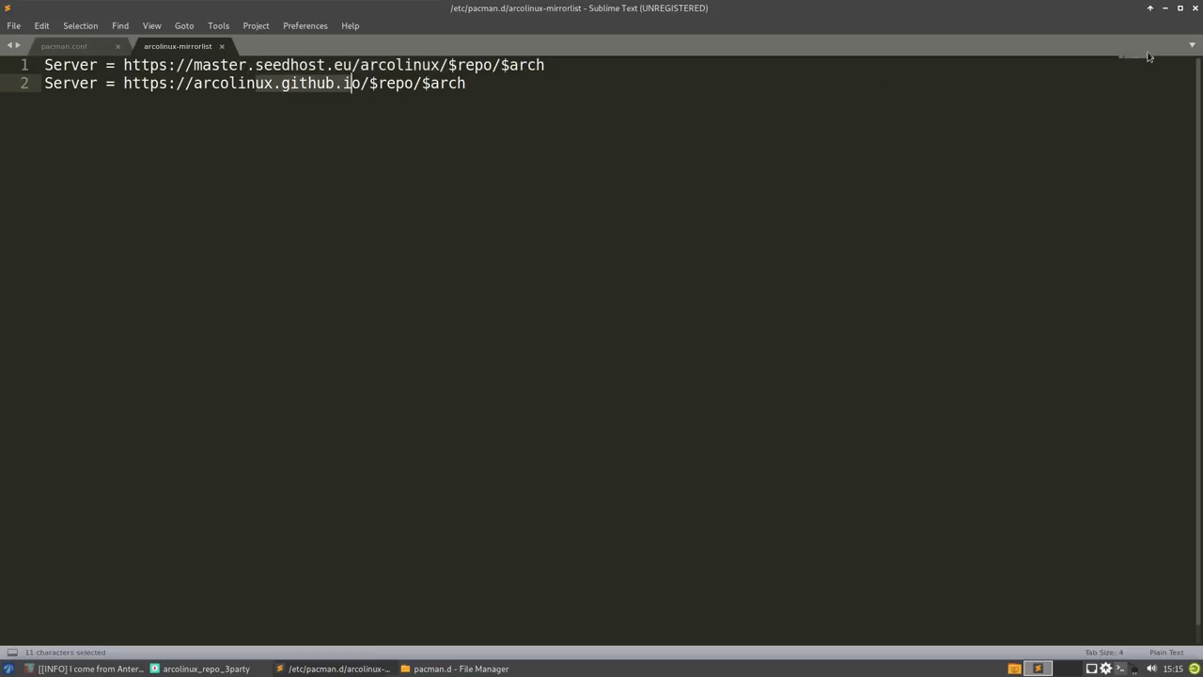
- Minimise Sublime Text, move Pamac to the upper right, close the pacman.d window and restore Firefox
click(1167, 8)
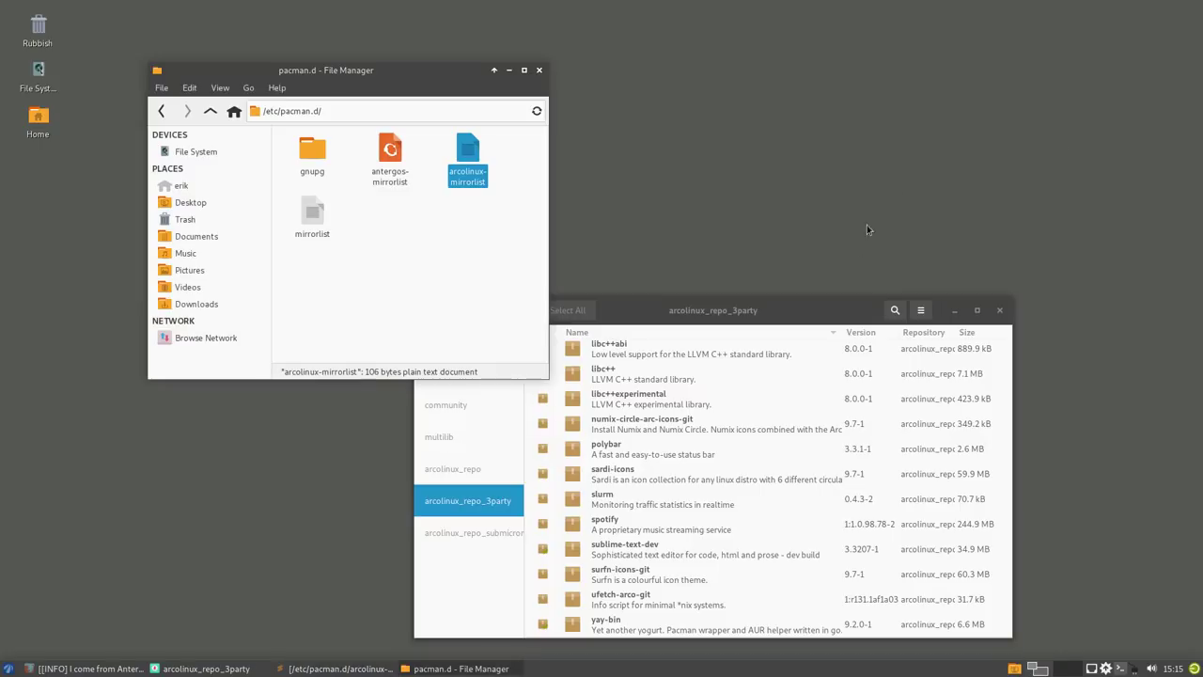
drag(823, 311, 995, 73)
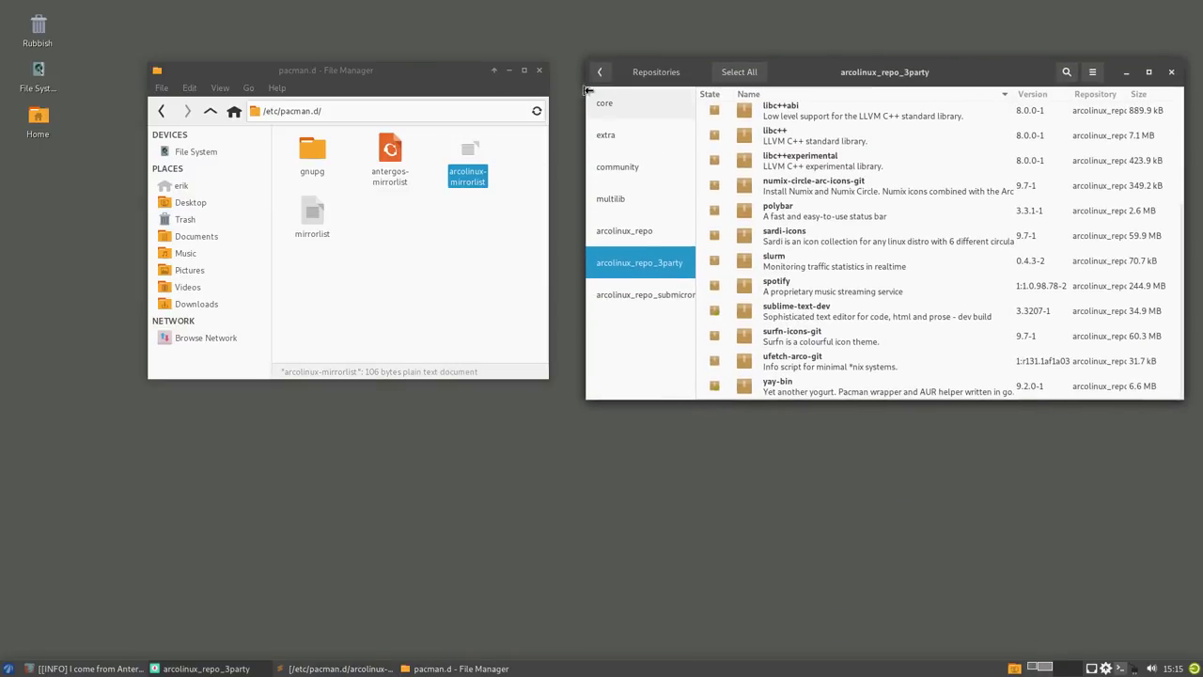
click(540, 72)
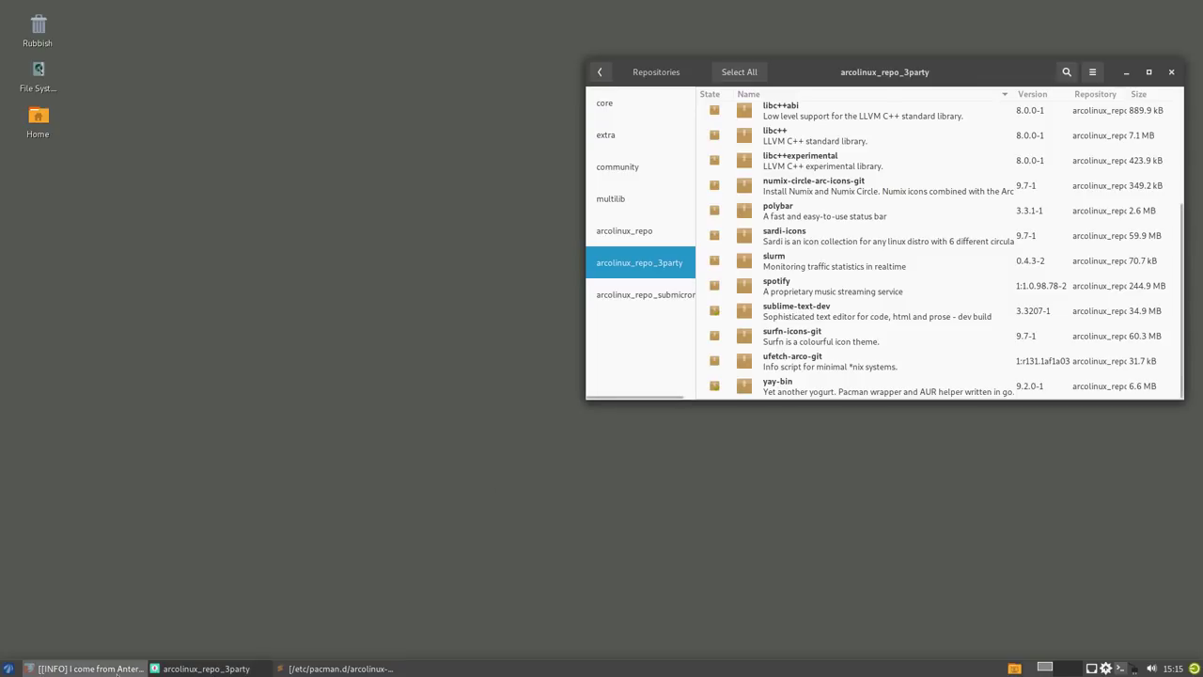
click(89, 668)
- Scroll the forum reply and highlight the arcolinux-mirrorlist-git install and /etc/pacman.conf notes
scroll(369, 418, down, 5)
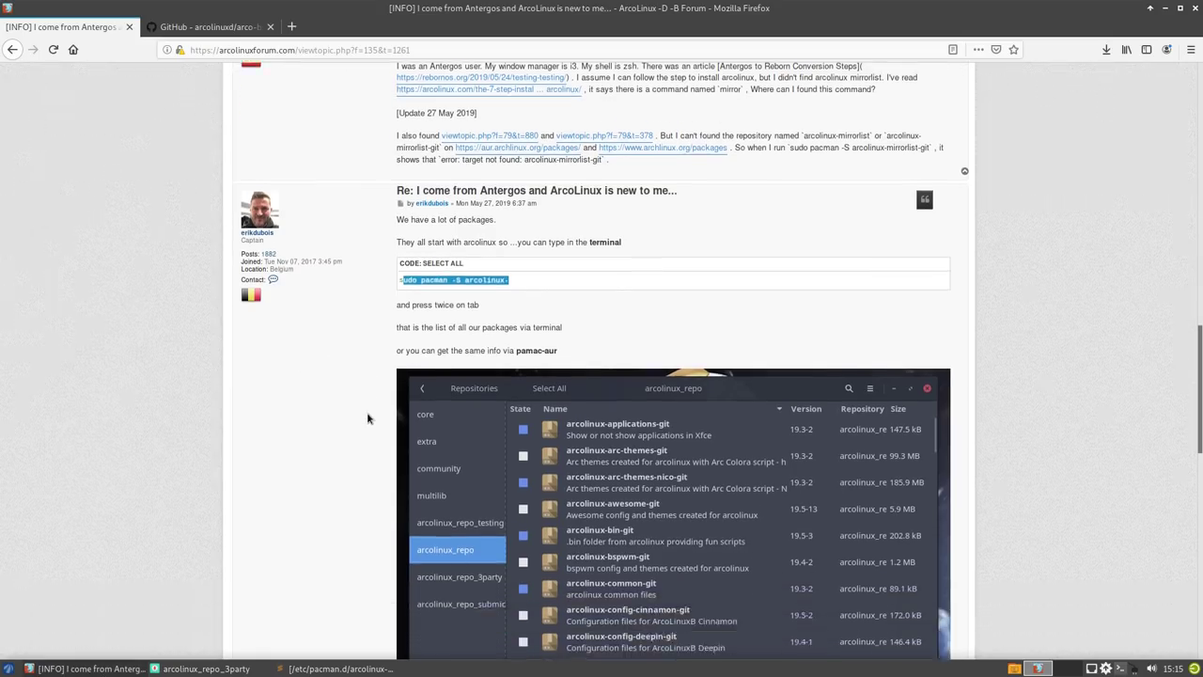
scroll(368, 418, down, 3)
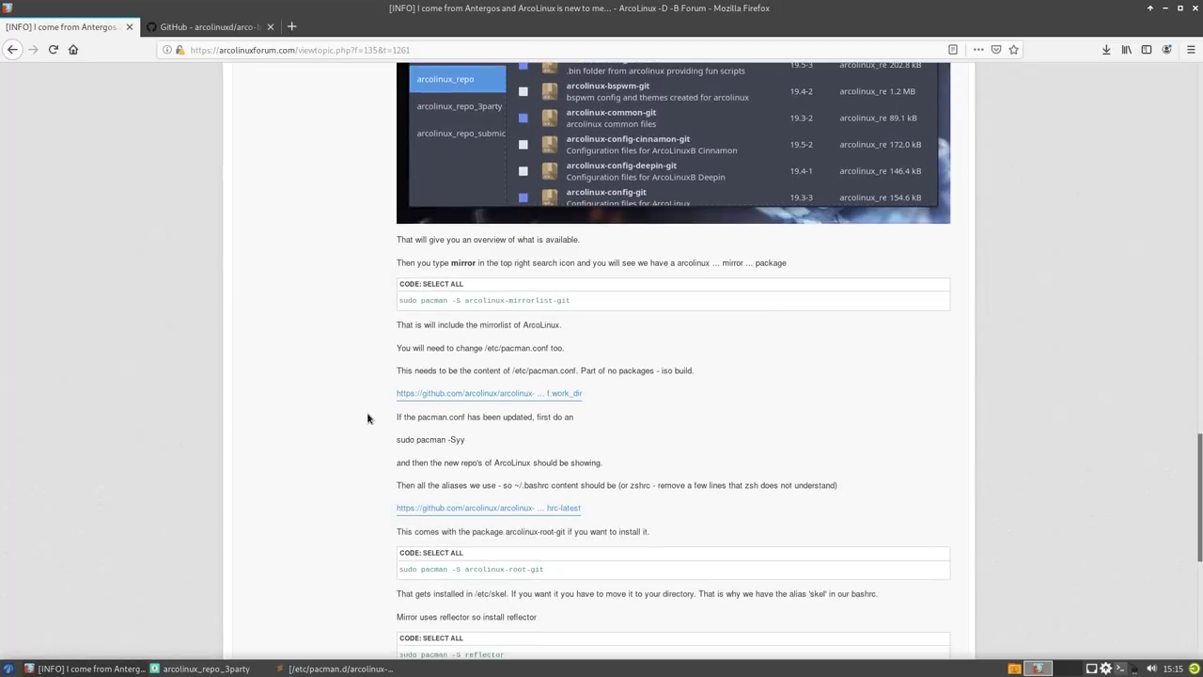
scroll(369, 418, down, 1)
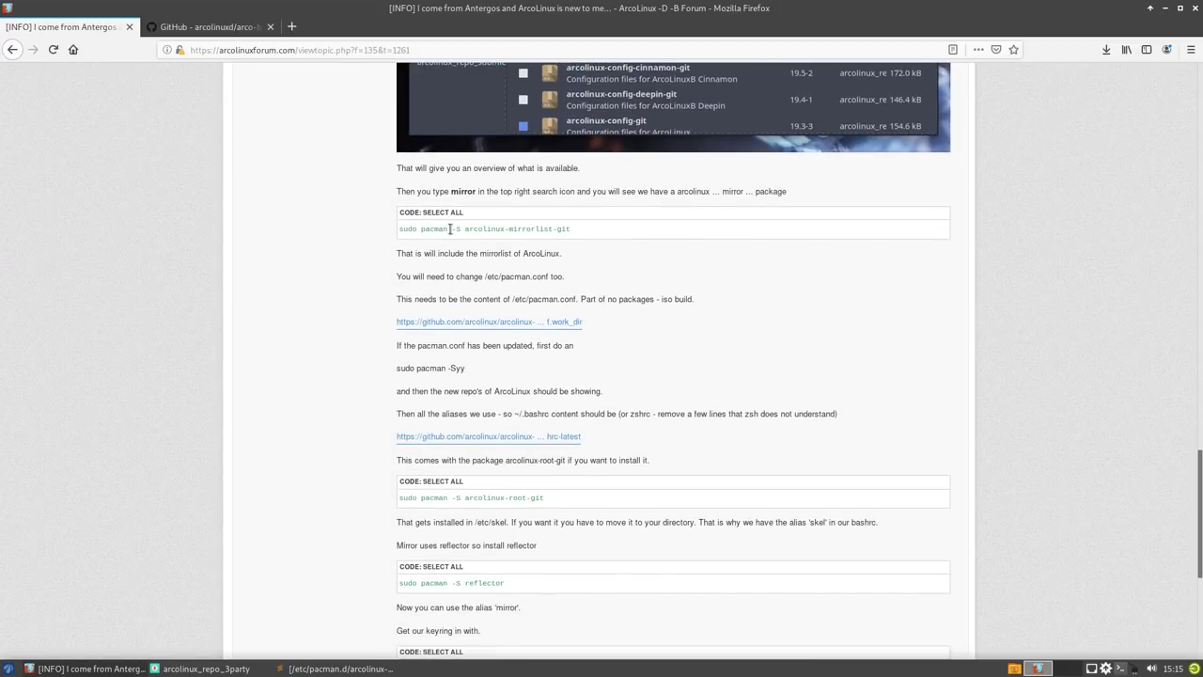
drag(450, 228, 570, 236)
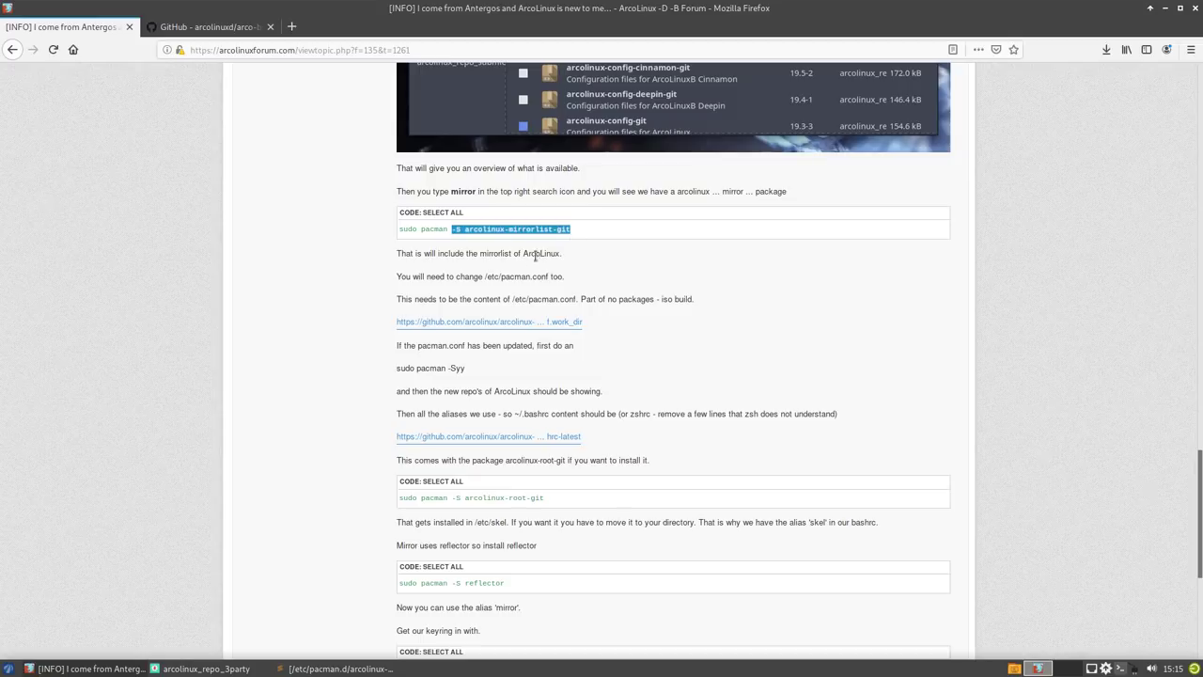
drag(453, 279, 567, 282)
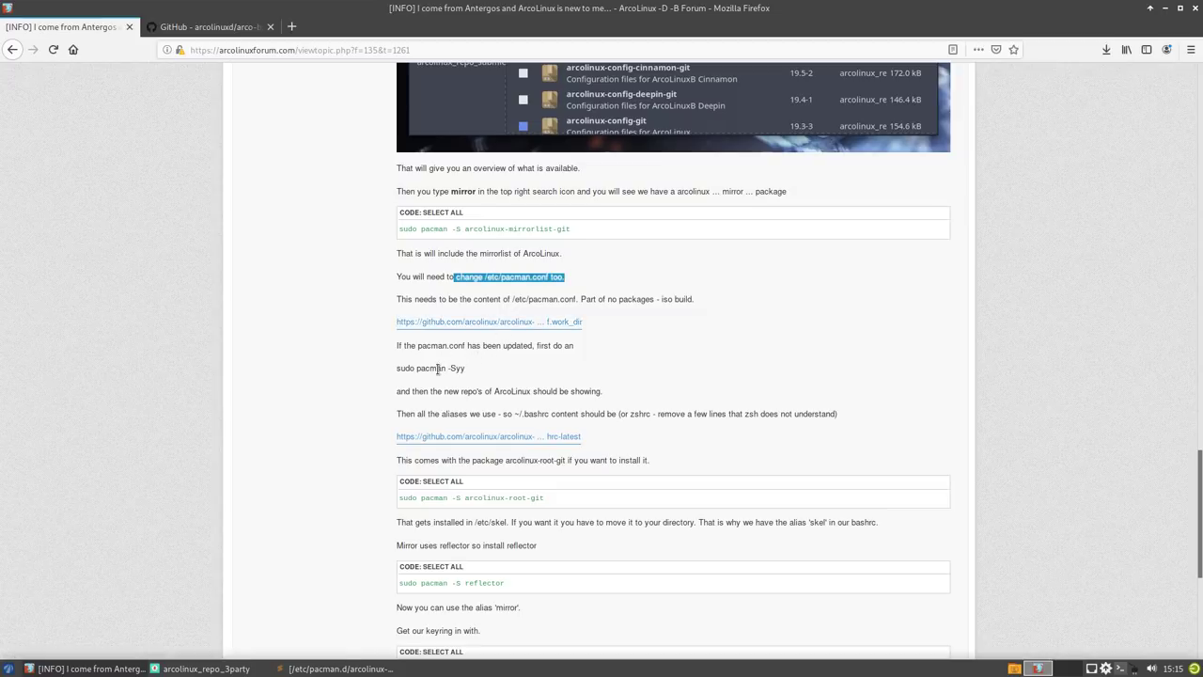
- Highlight the -Syy and arcolinux-root-git install lines, then minimise Firefox
drag(420, 369, 465, 371)
scroll(473, 405, down, 2)
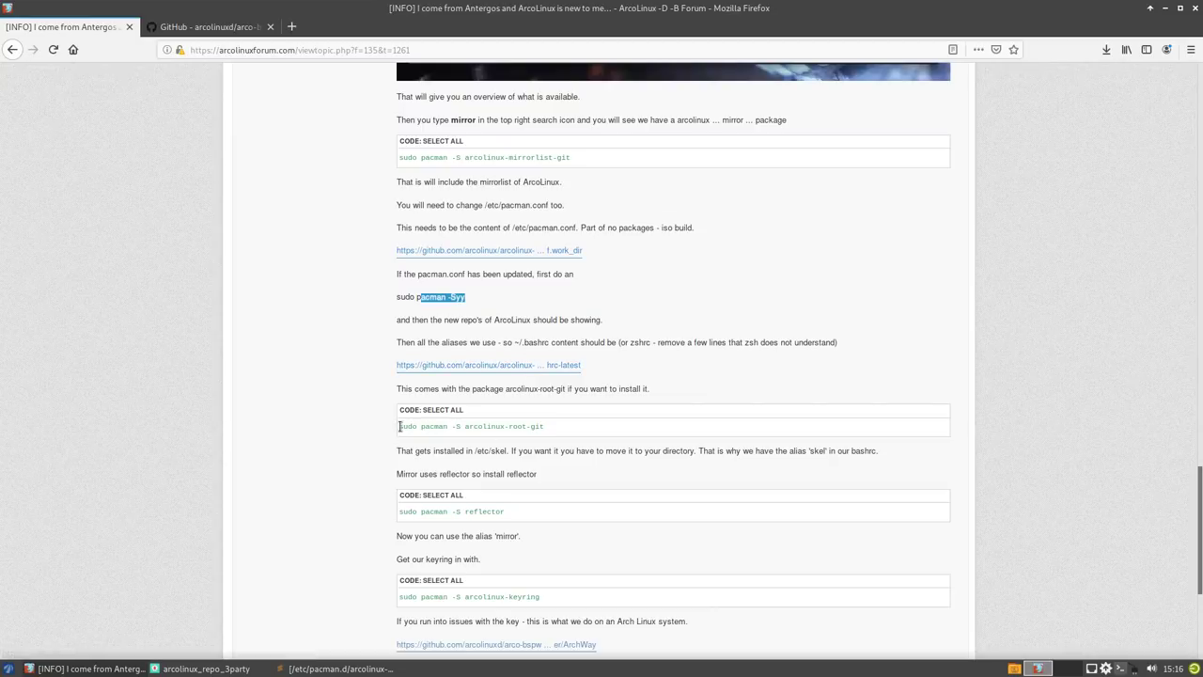
drag(399, 426, 491, 437)
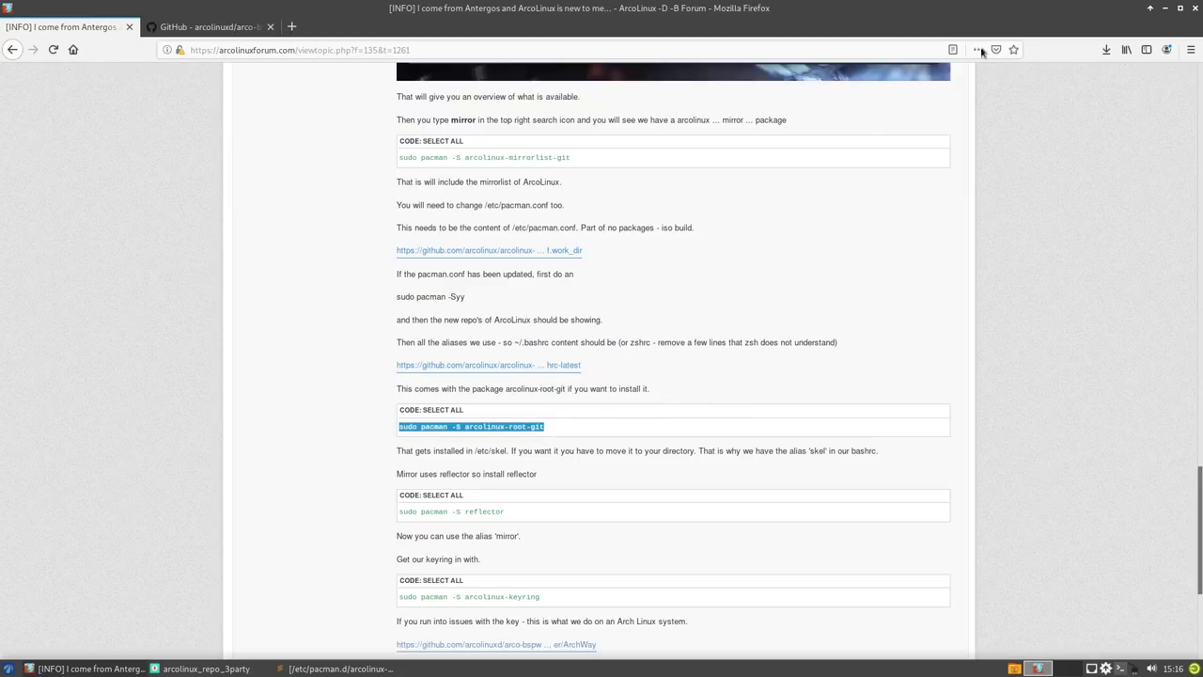
click(1167, 9)
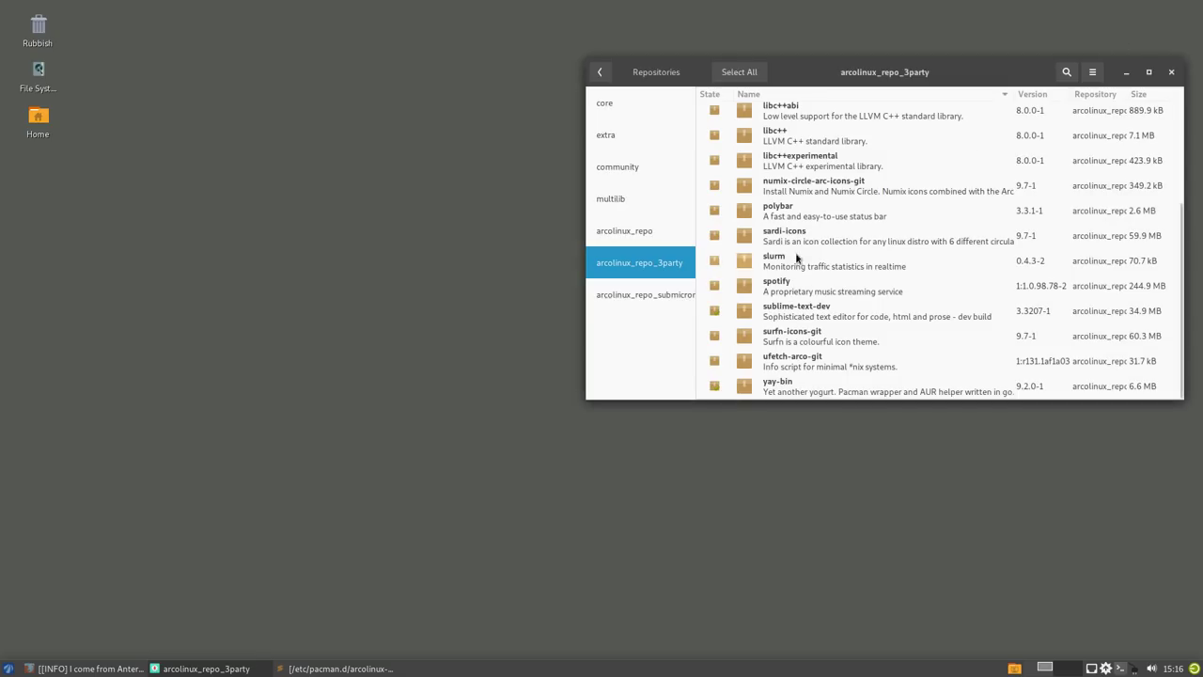
- Browse the arcolinux_repo packages and mark arcolinux-root-git 19.3-9 for installation
click(625, 233)
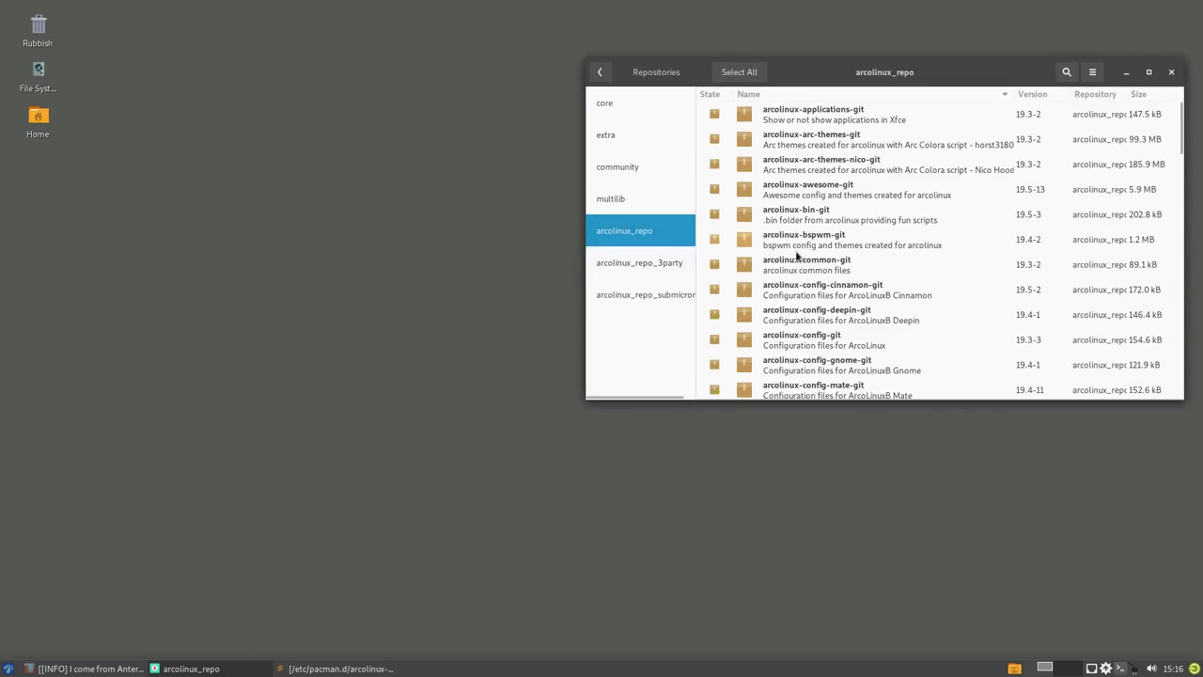
scroll(797, 254, down, 15)
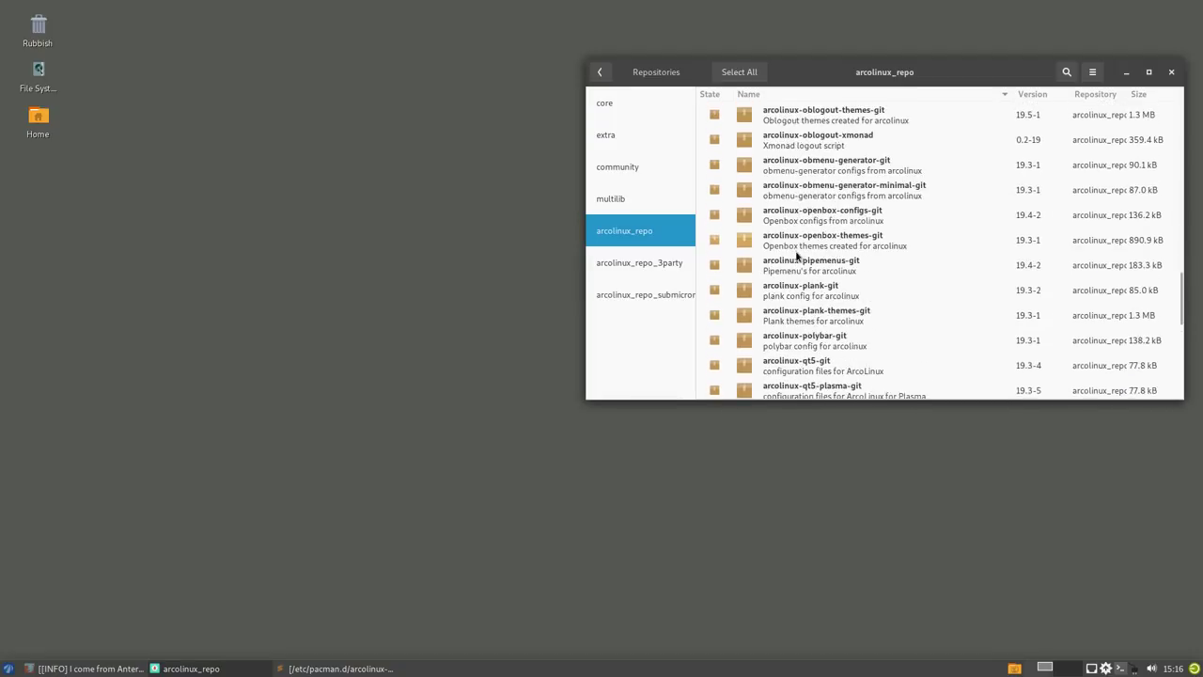
scroll(797, 254, down, 10)
drag(928, 72, 563, 123)
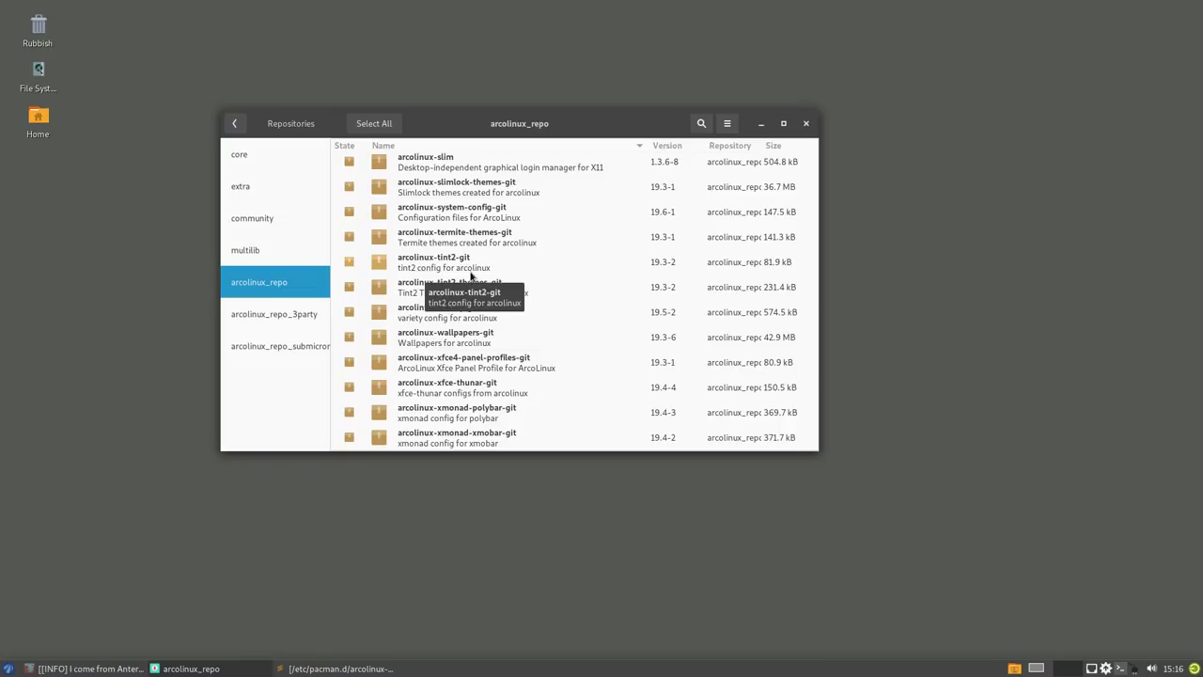
scroll(470, 275, up, 5)
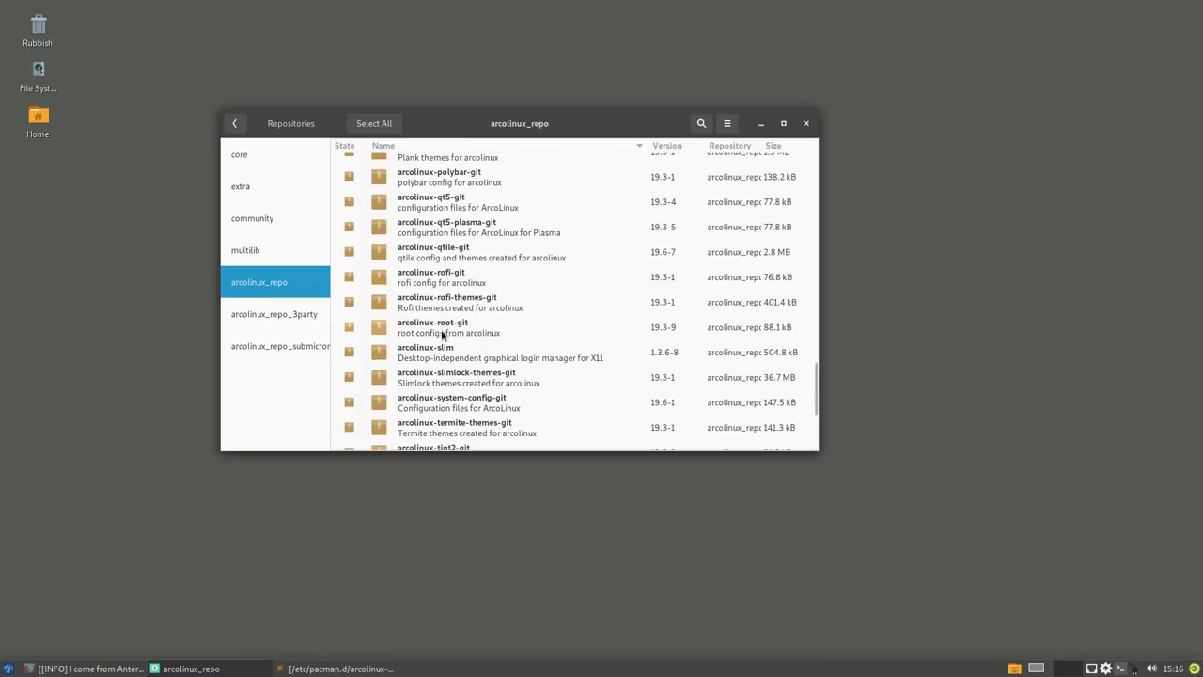
click(442, 333)
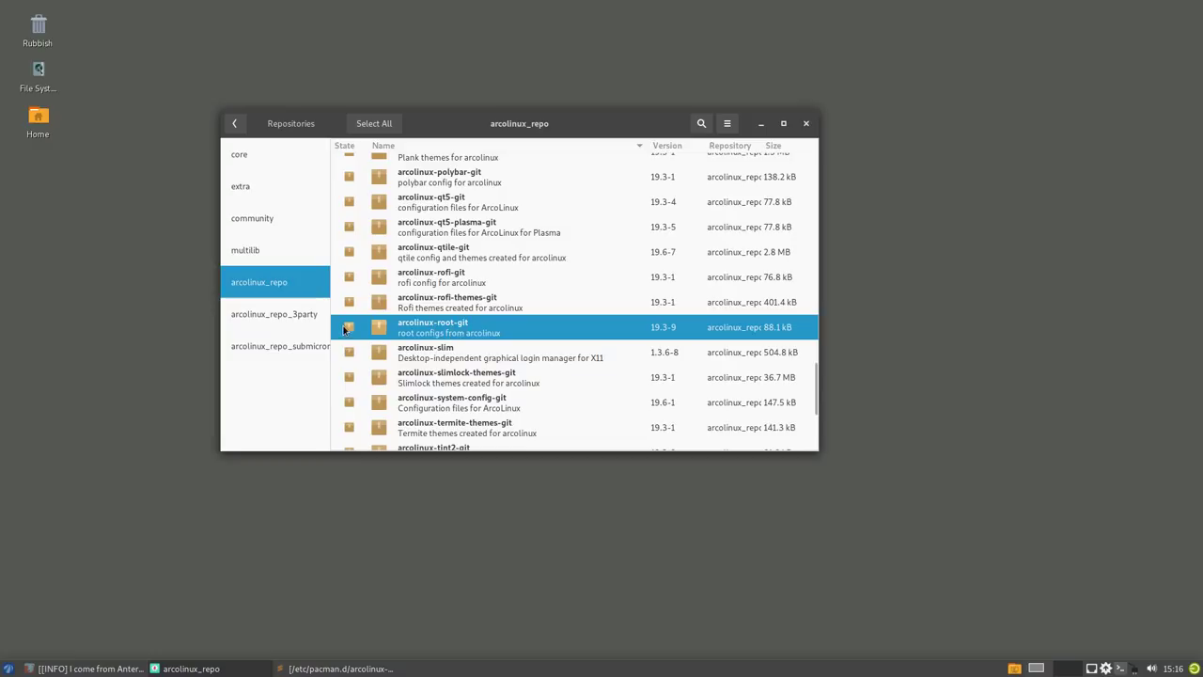
click(349, 328)
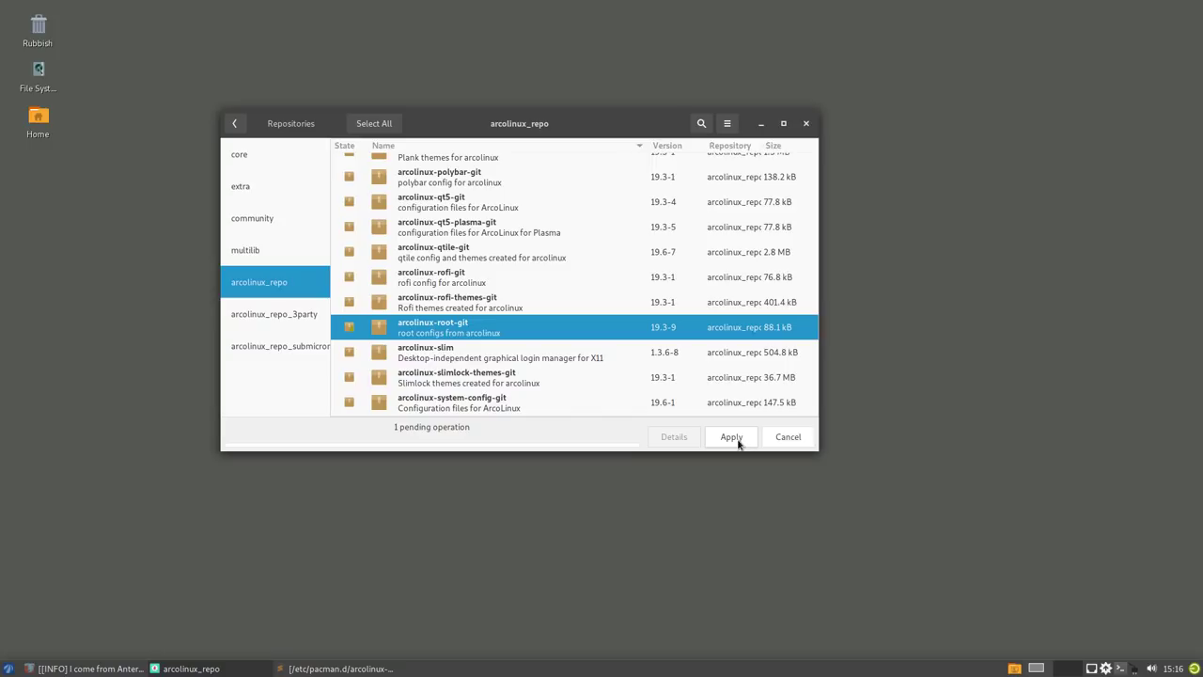
- Apply and authorise the arcolinux-root-git install, then examine the /etc/skel file-conflict error
click(732, 438)
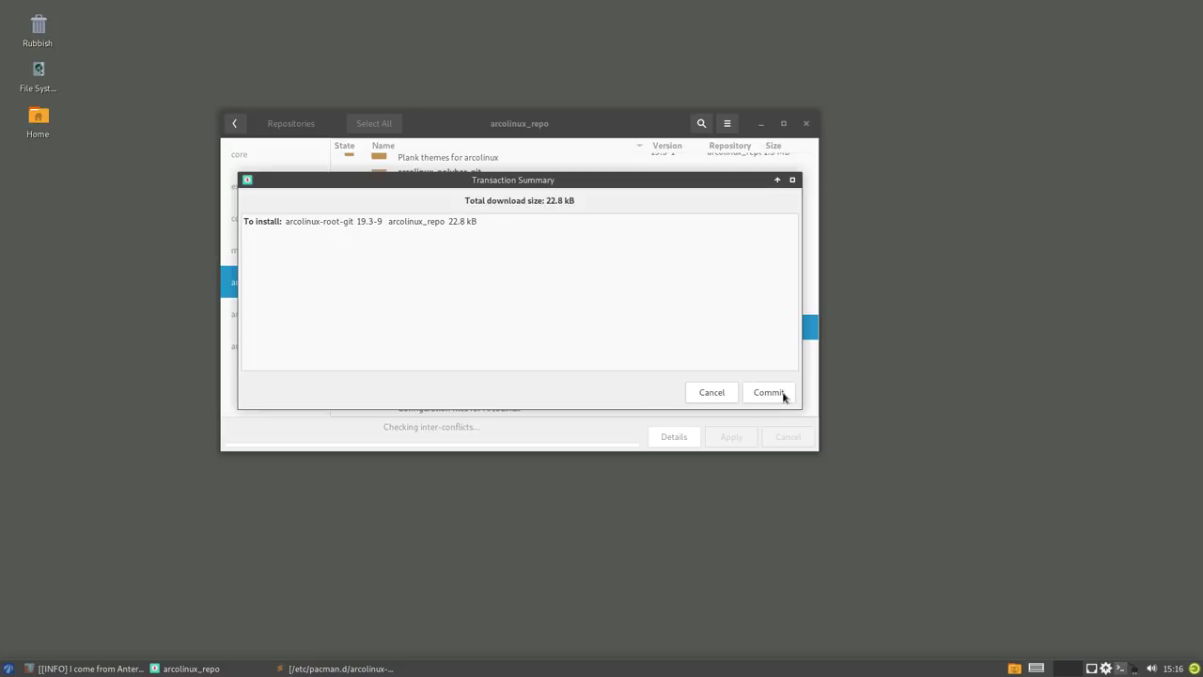
click(784, 393)
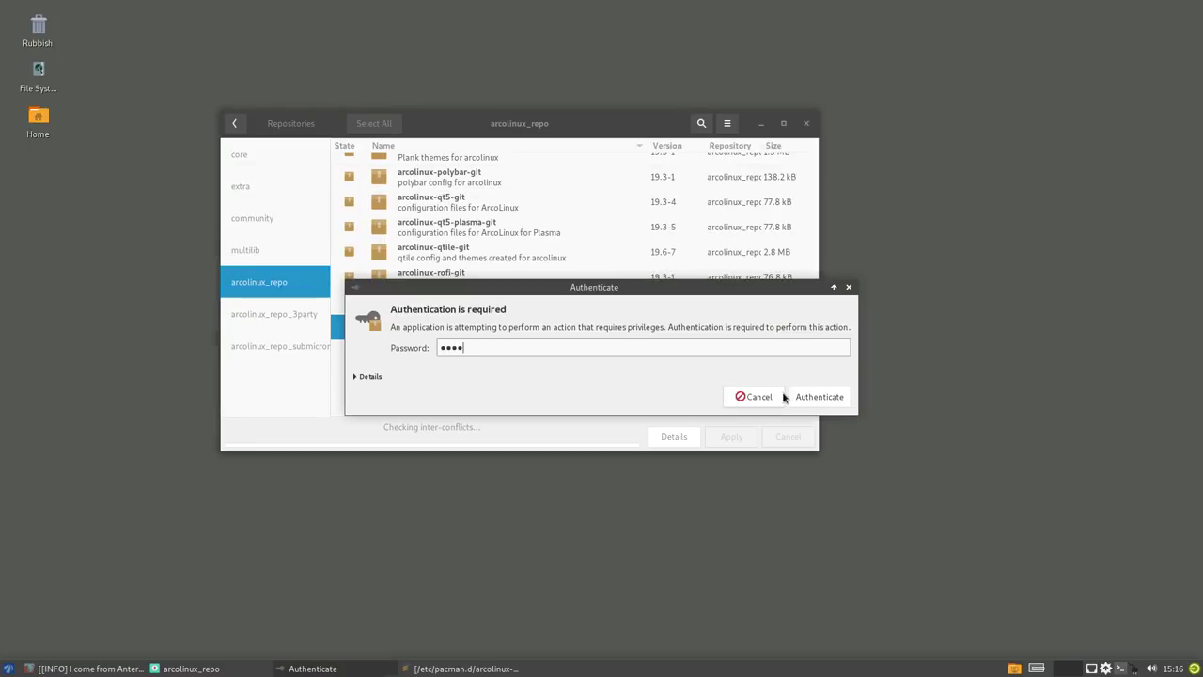
click(786, 396)
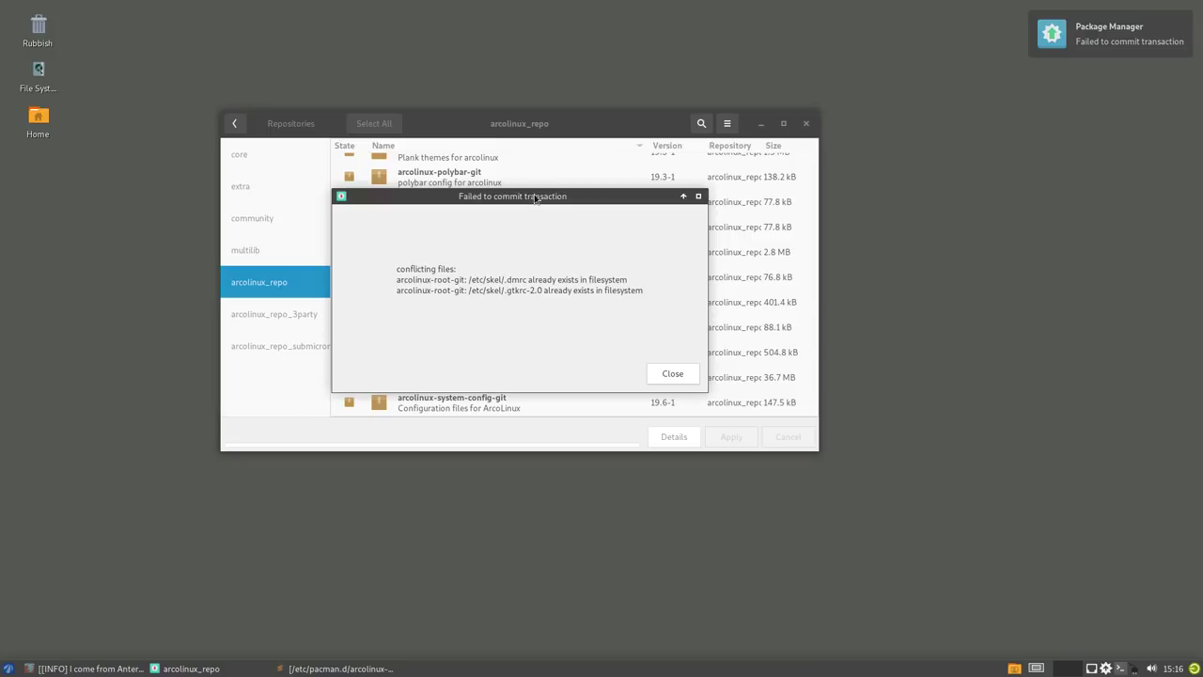
drag(537, 194, 1032, 214)
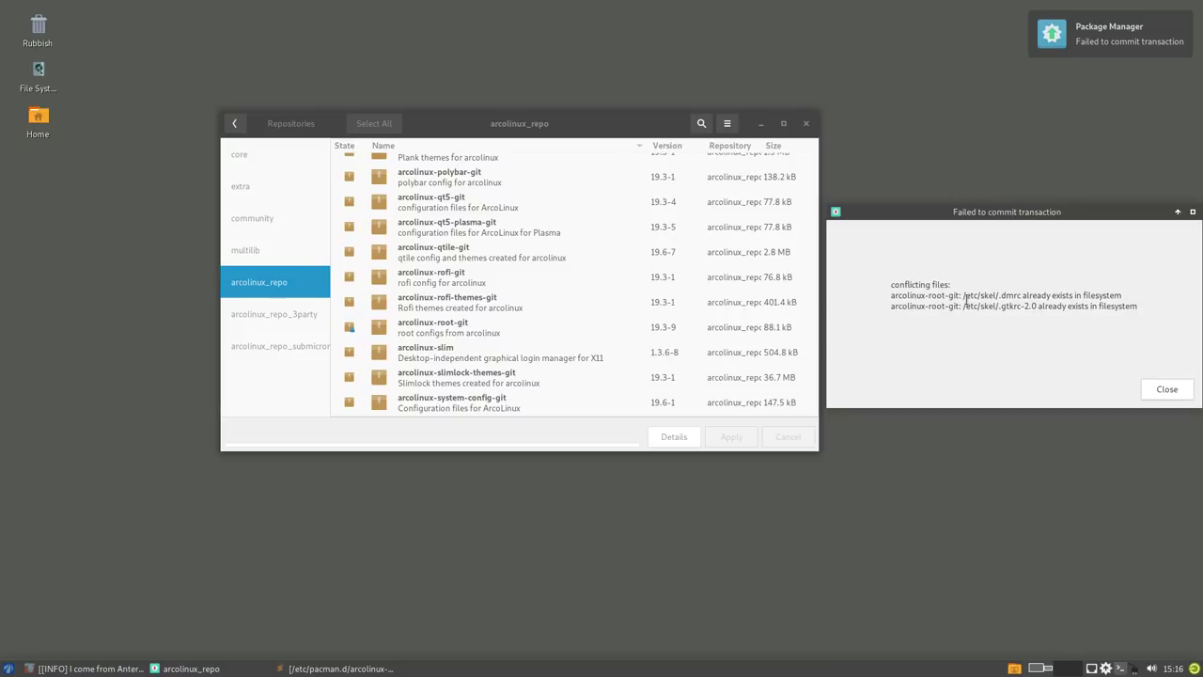
drag(966, 299, 996, 298)
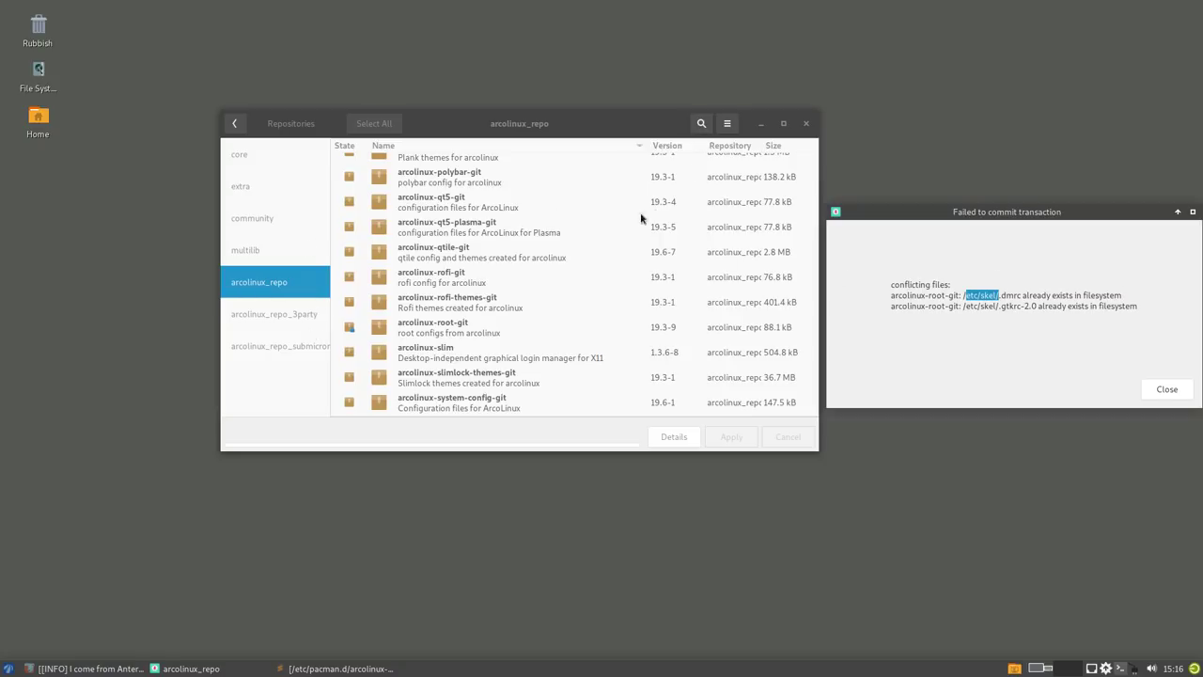
- Search 'antergo', mark antergos-mirrorlist for removal and attempt the commit, which fails
click(1167, 389)
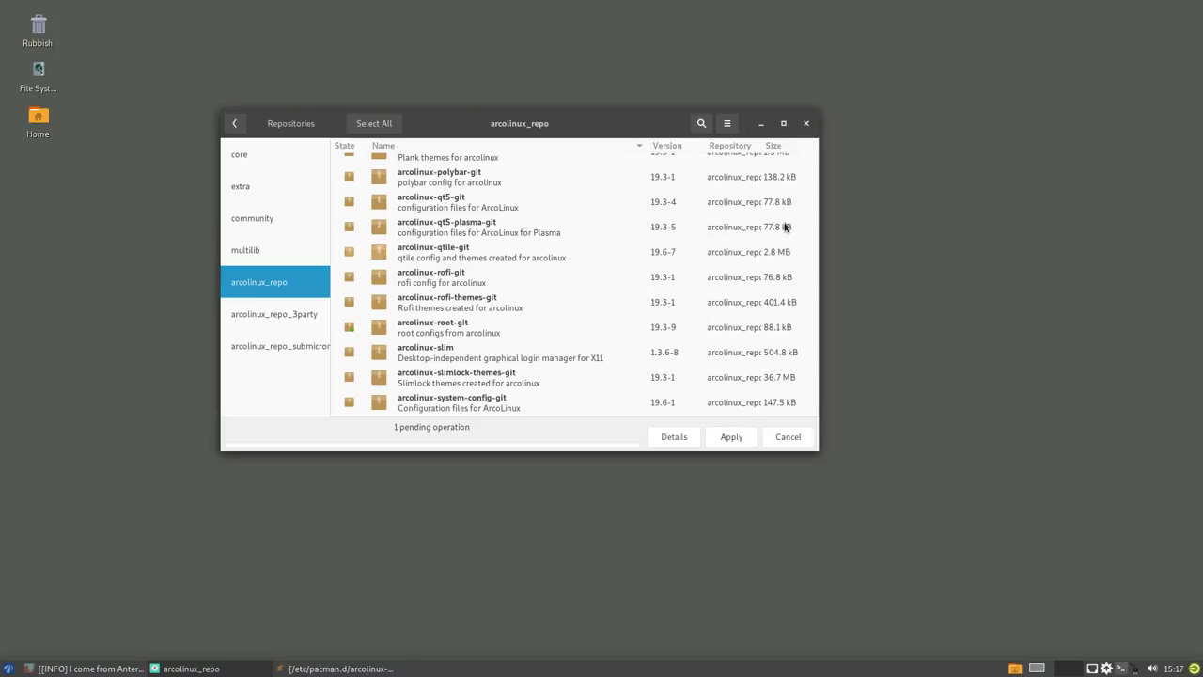
click(701, 123)
text(anter)
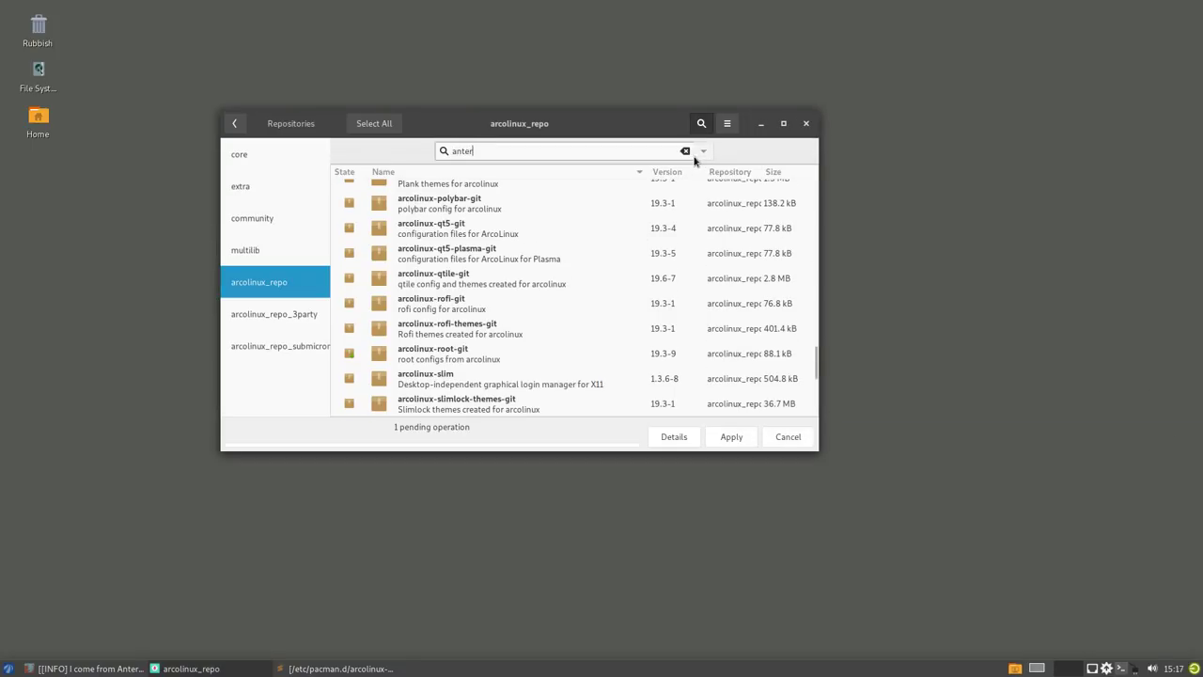
text(gos)
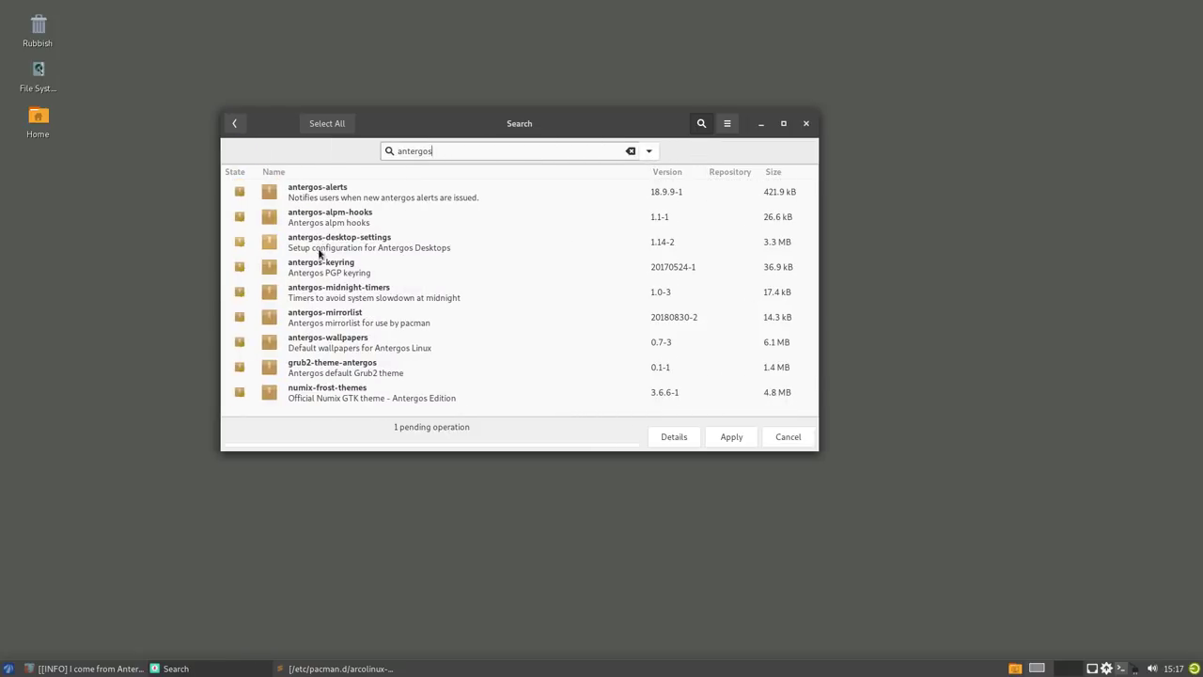
click(329, 325)
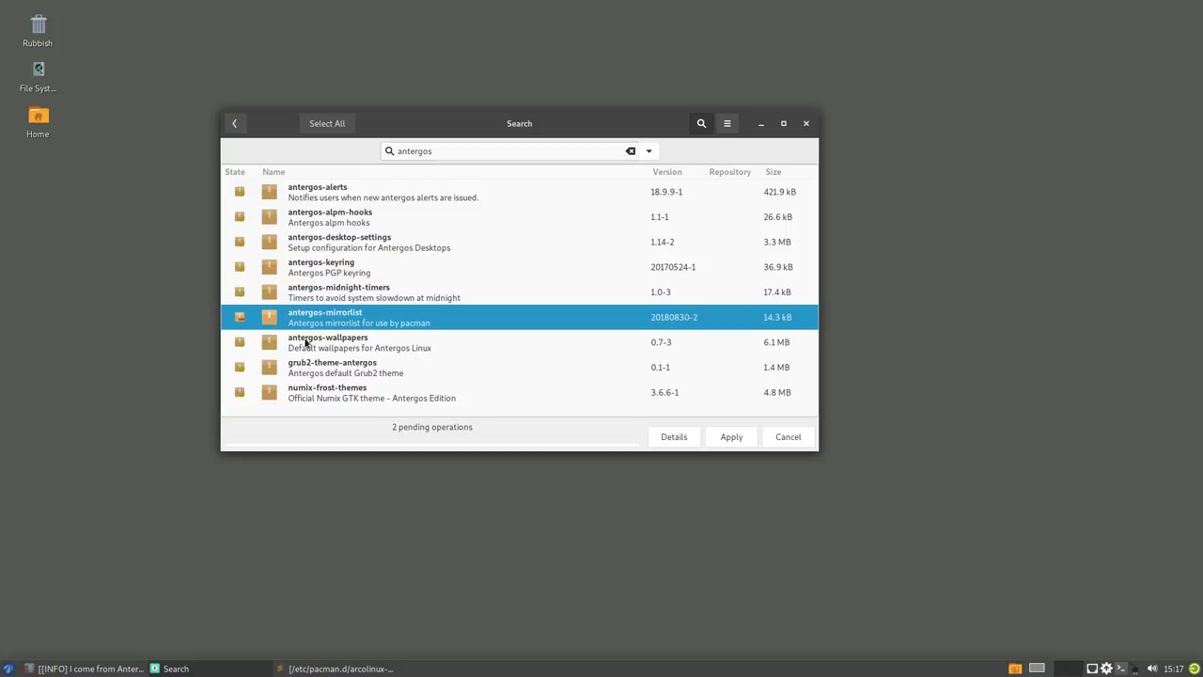
click(730, 437)
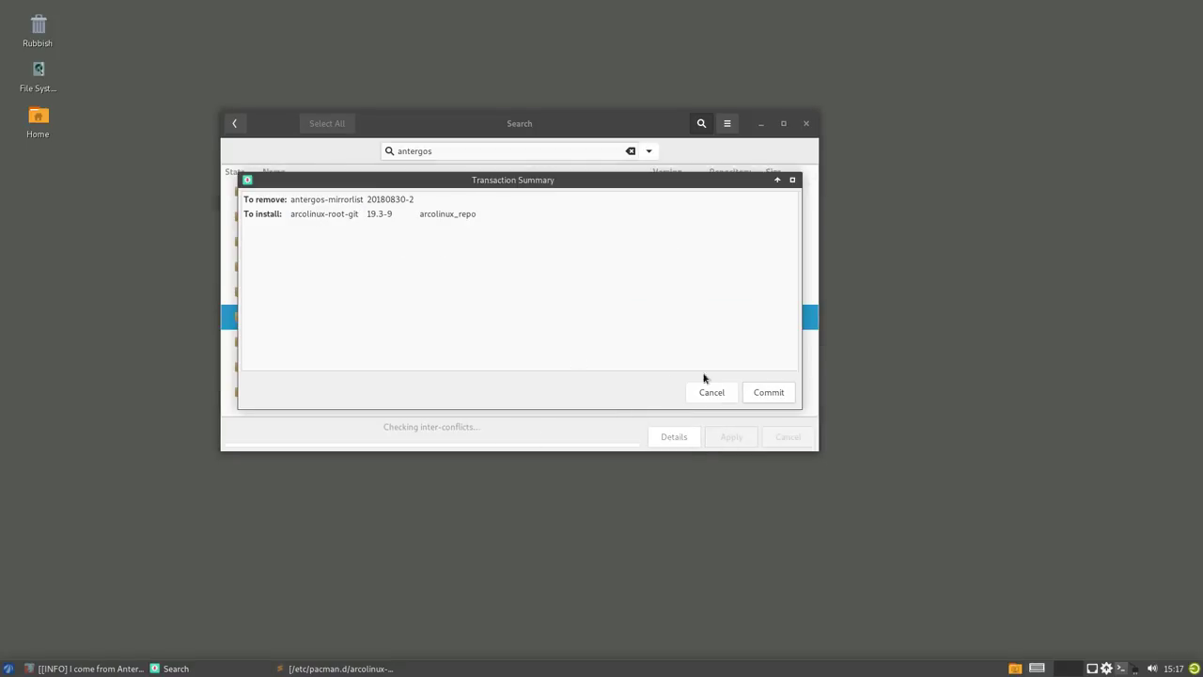
click(766, 392)
click(675, 376)
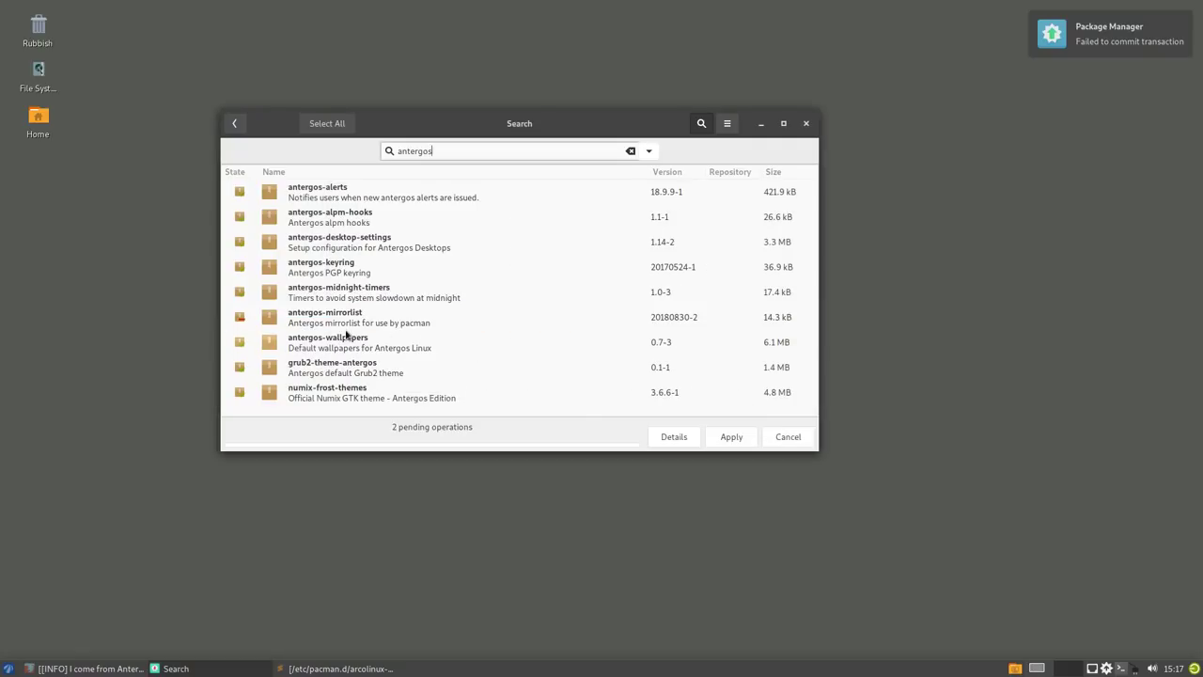
- Search 'arcolinux-root' and unqueue arcolinux-root-git, leaving one pending operation
drag(438, 150, 329, 151)
text(root)
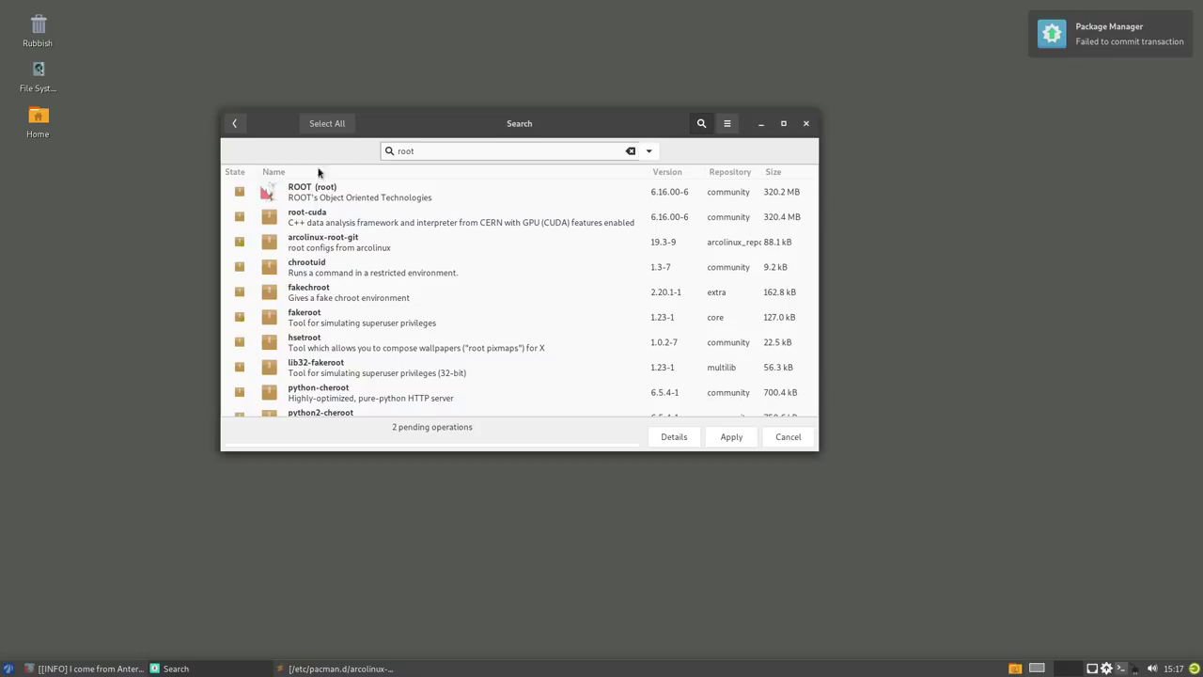
scroll(295, 354, down, 2)
scroll(294, 355, down, 5)
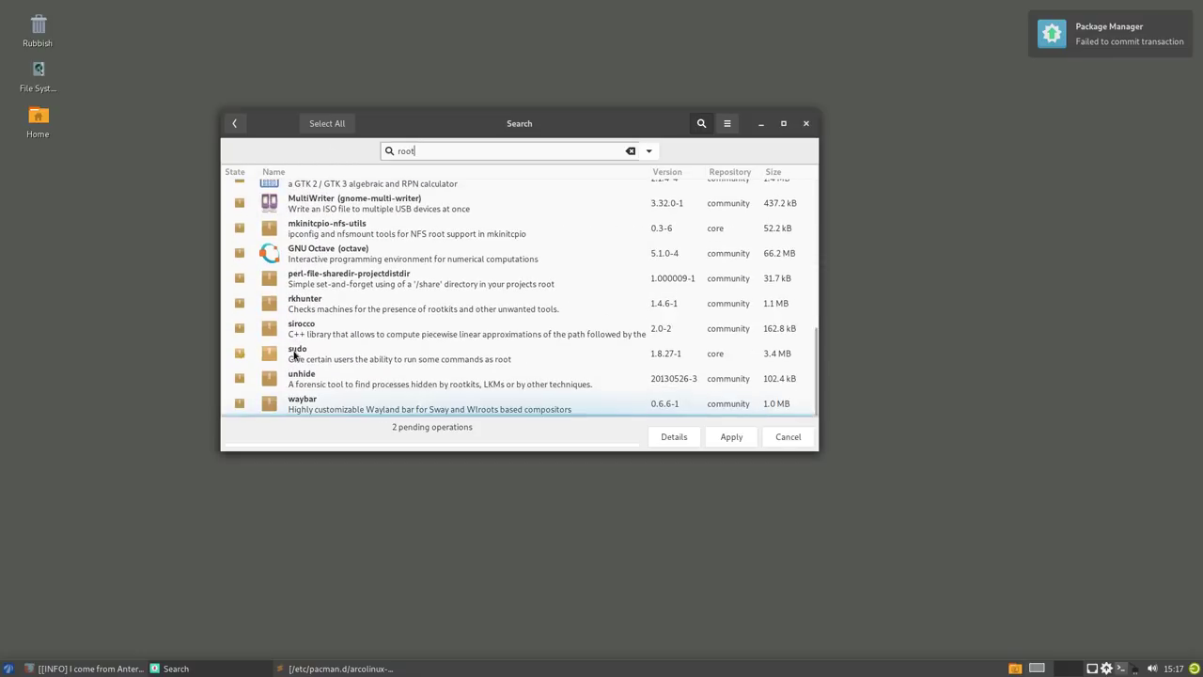
drag(442, 152, 361, 144)
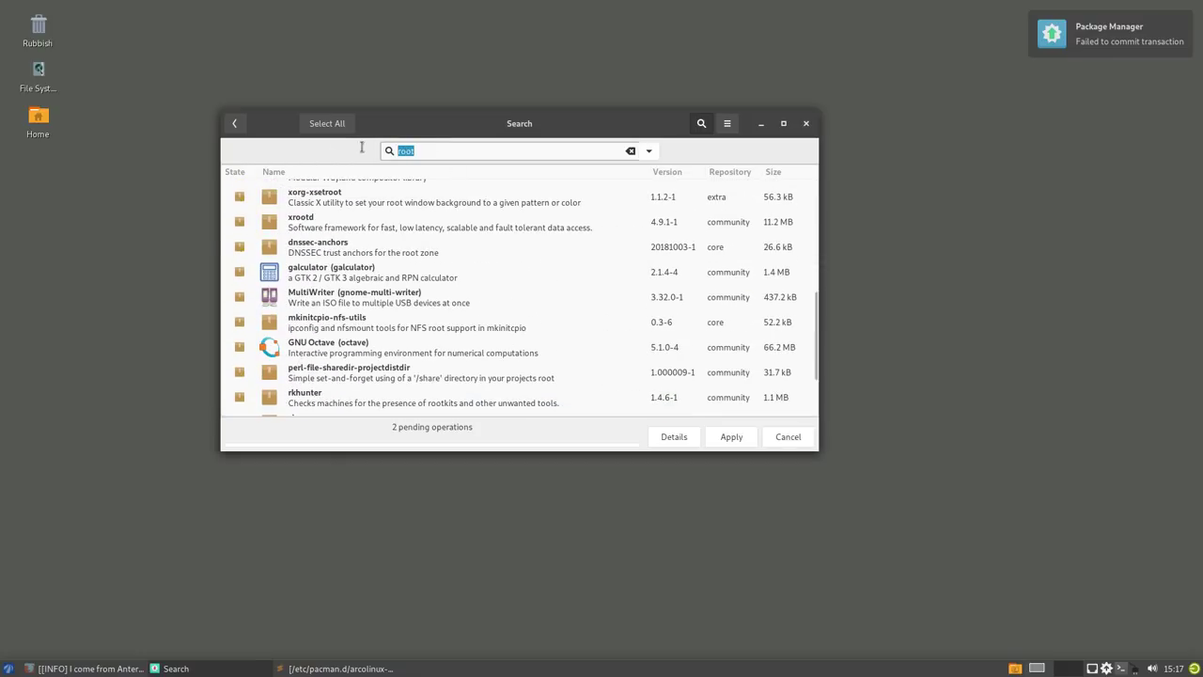
text(arcolinux)
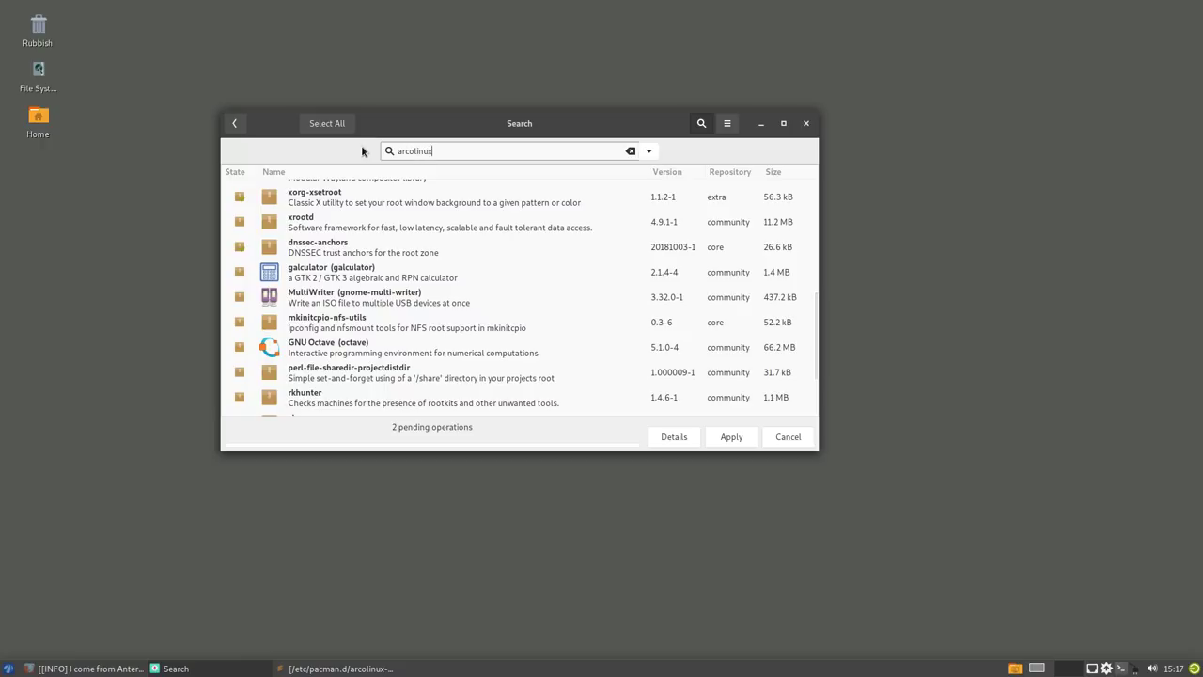
text(-root)
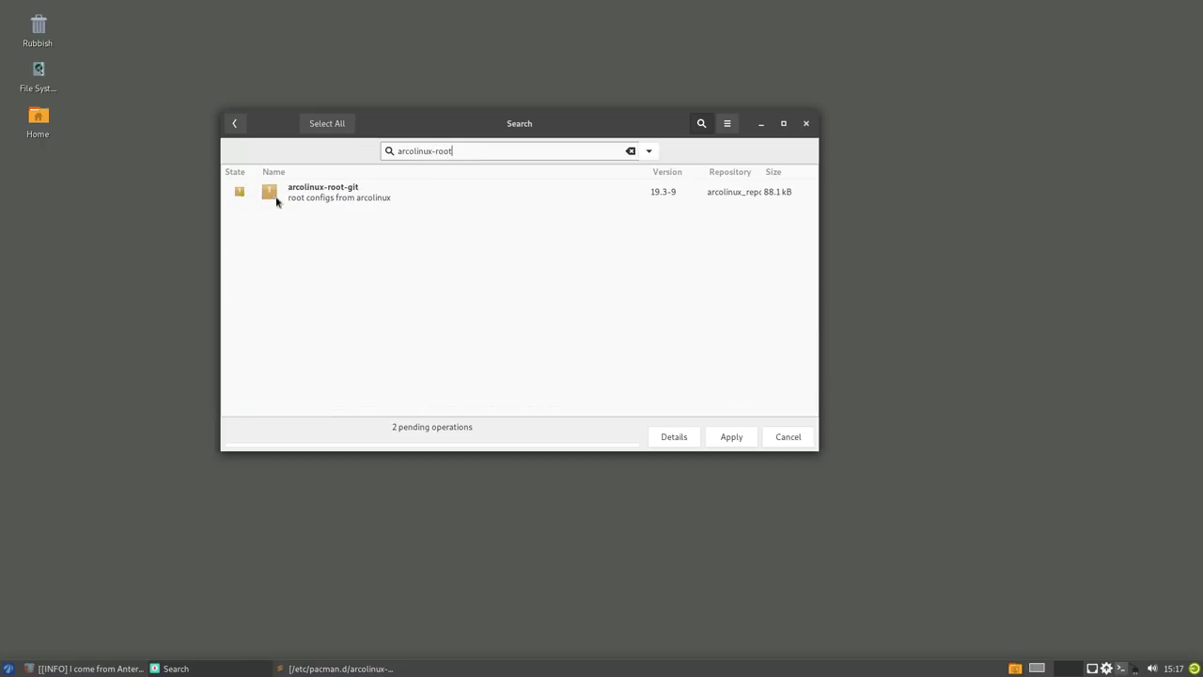
click(237, 195)
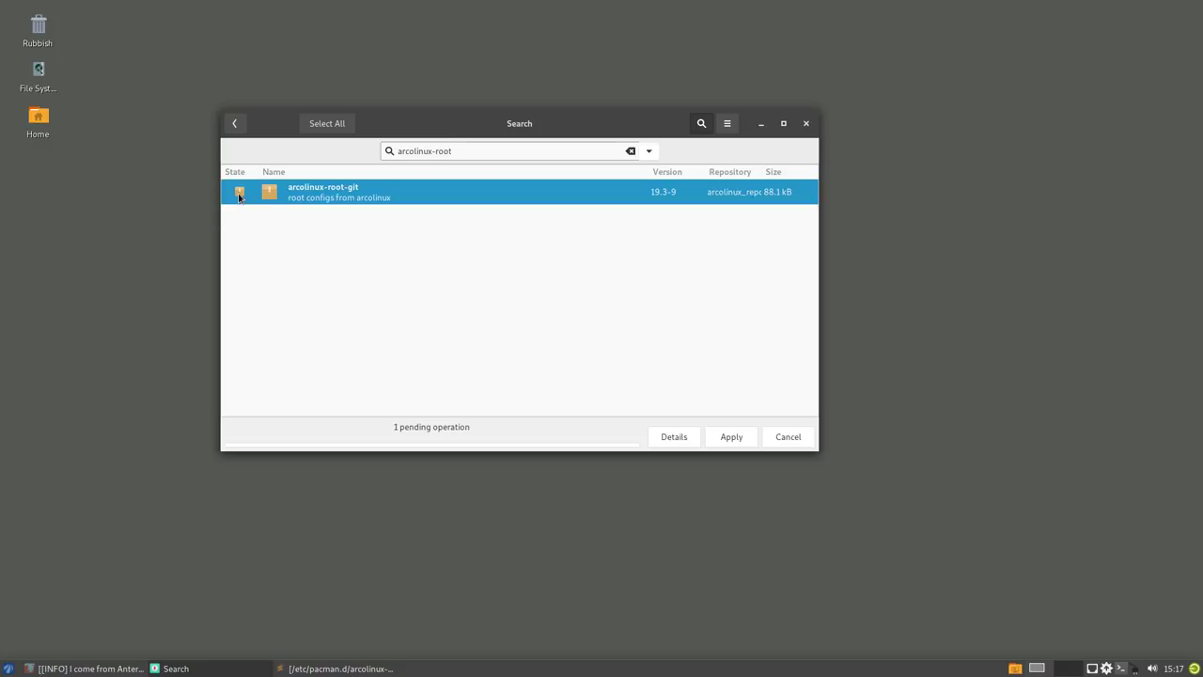
click(371, 150)
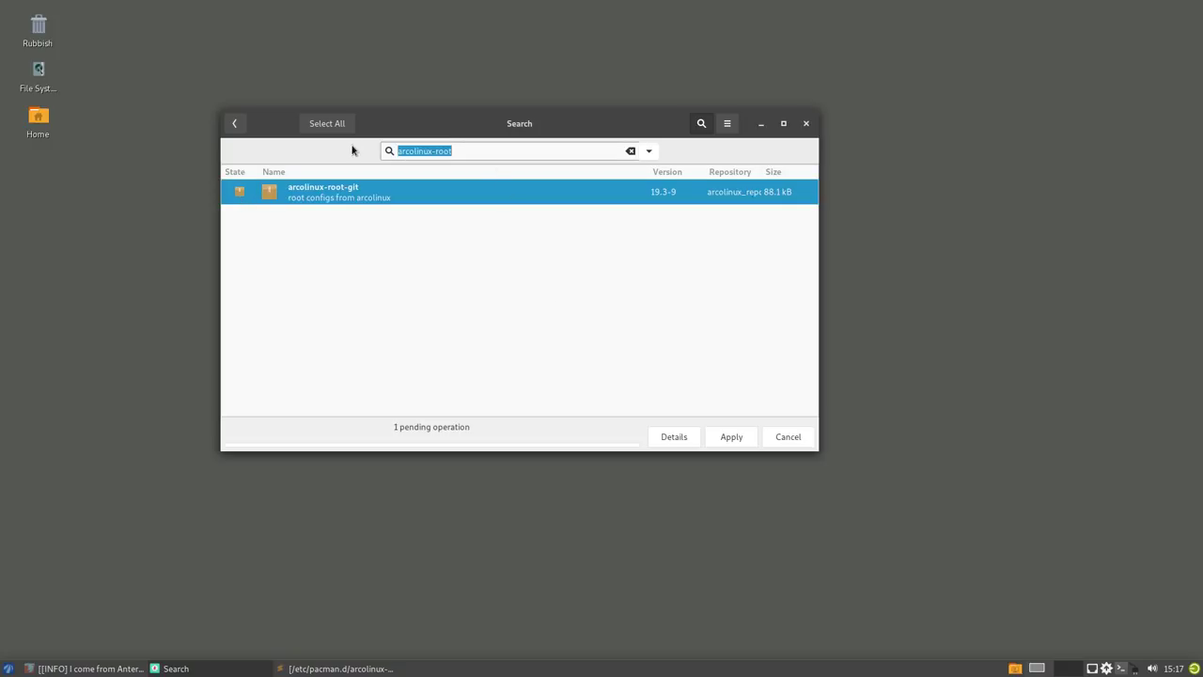
- Mark antergos-mirrorlist, antergos-wallpapers and antergos-keyring for removal and commit the transaction
text(antergos)
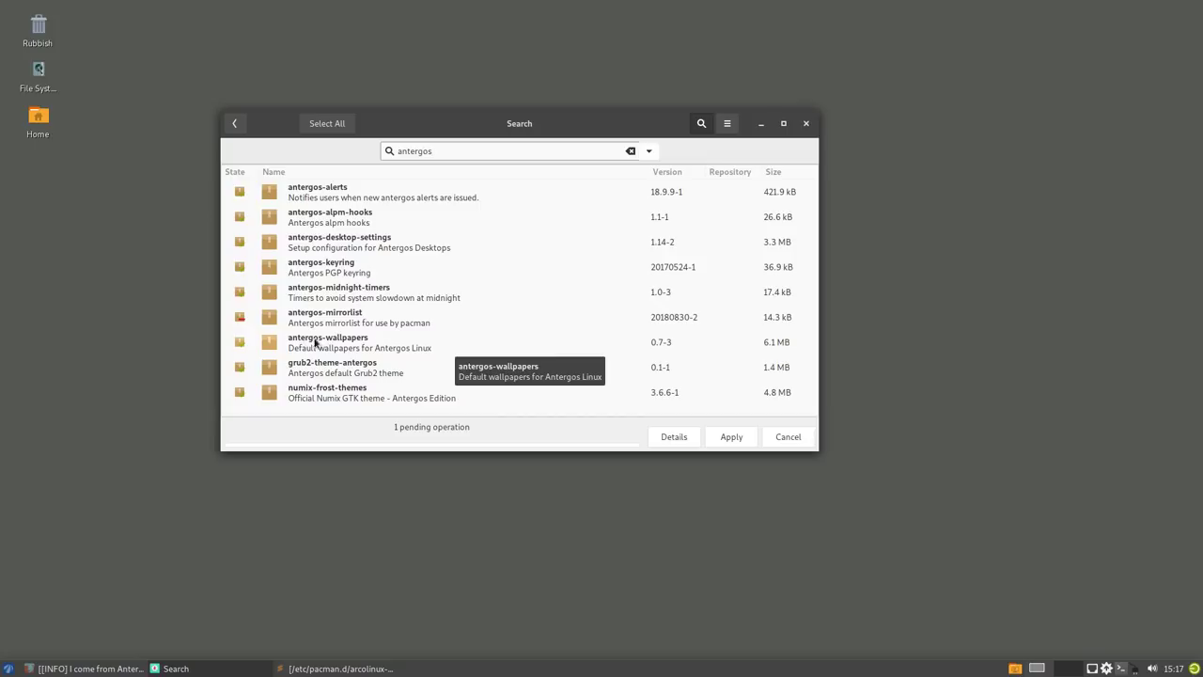
click(239, 321)
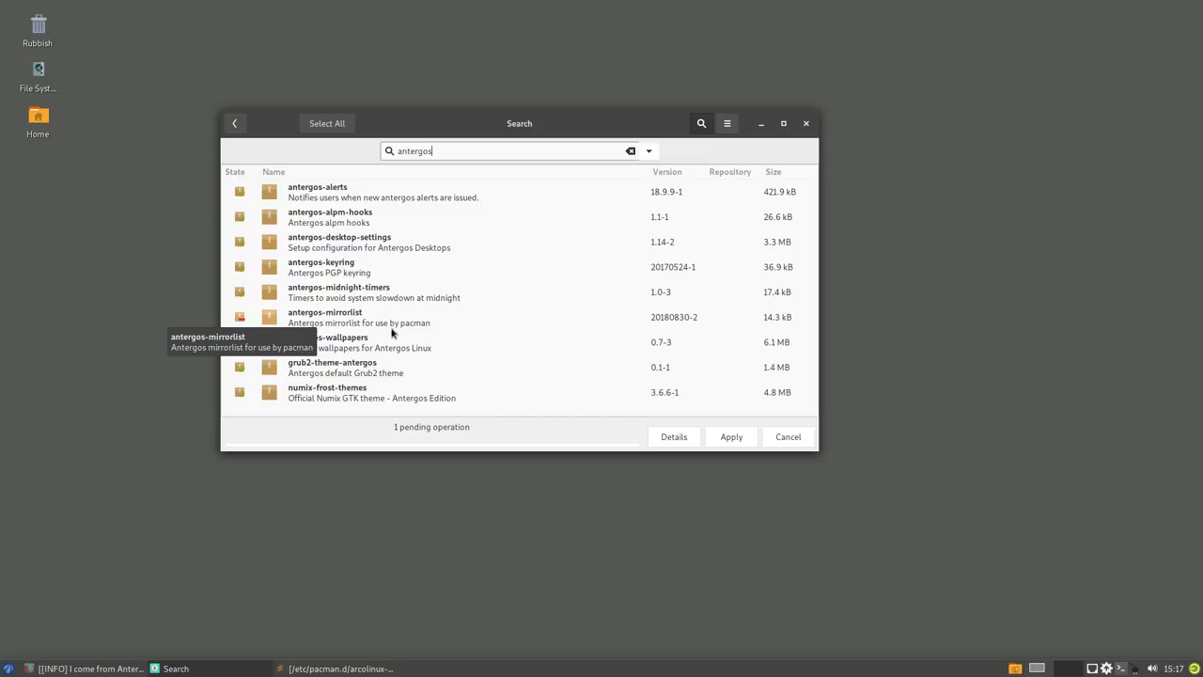
click(239, 345)
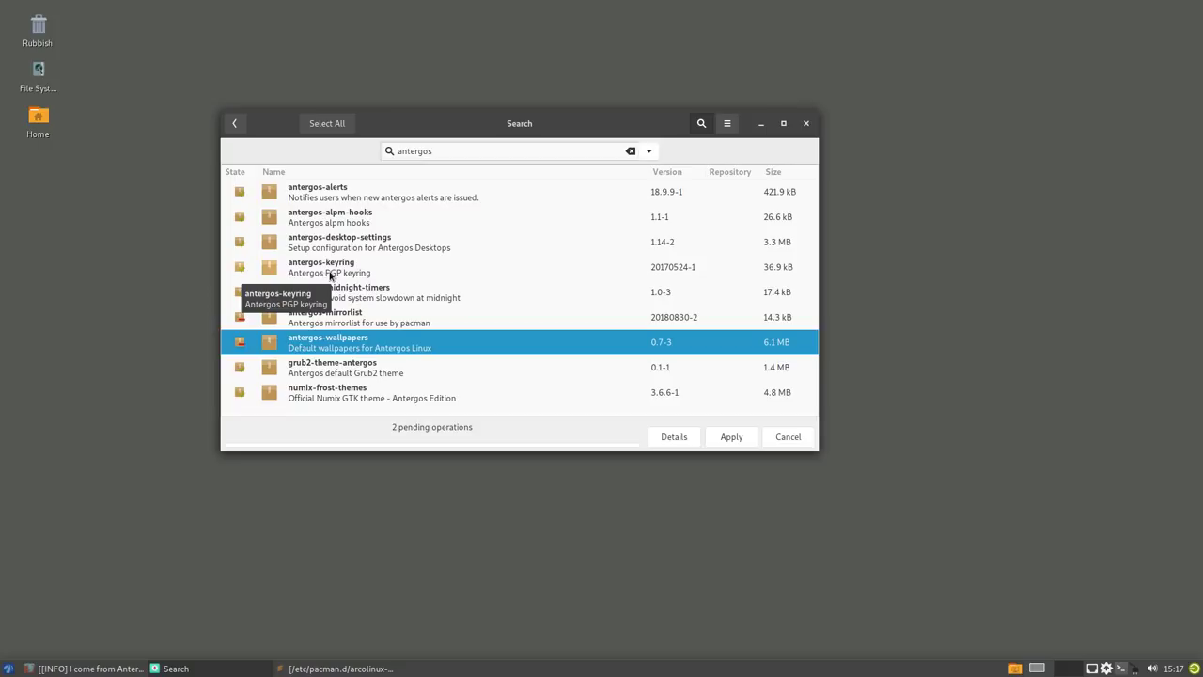
click(239, 271)
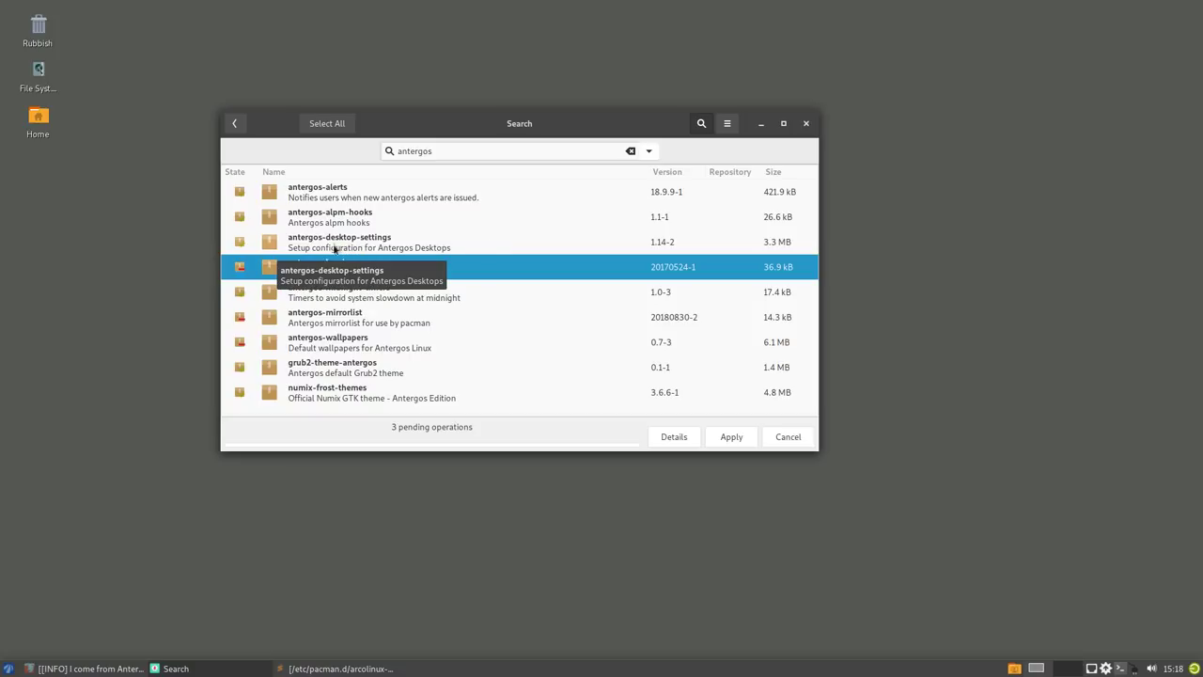
click(727, 436)
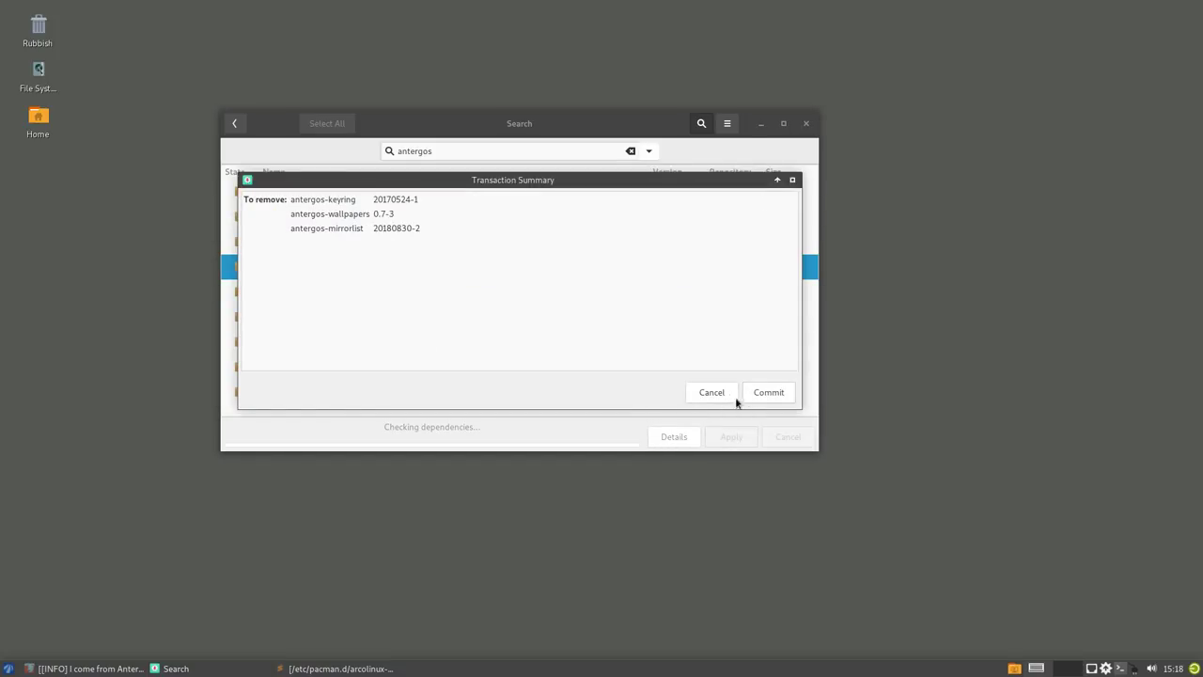
click(752, 395)
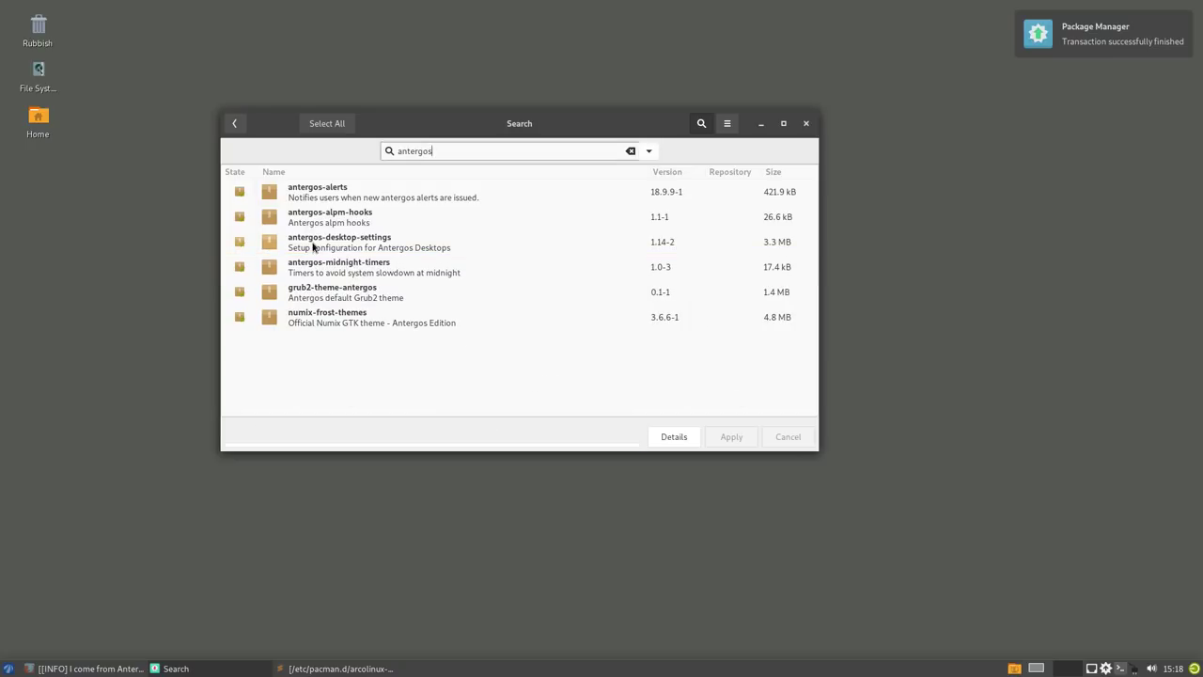
- Open antergos-desktop-settings' file list and scroll through its /etc/skel entries
click(313, 247)
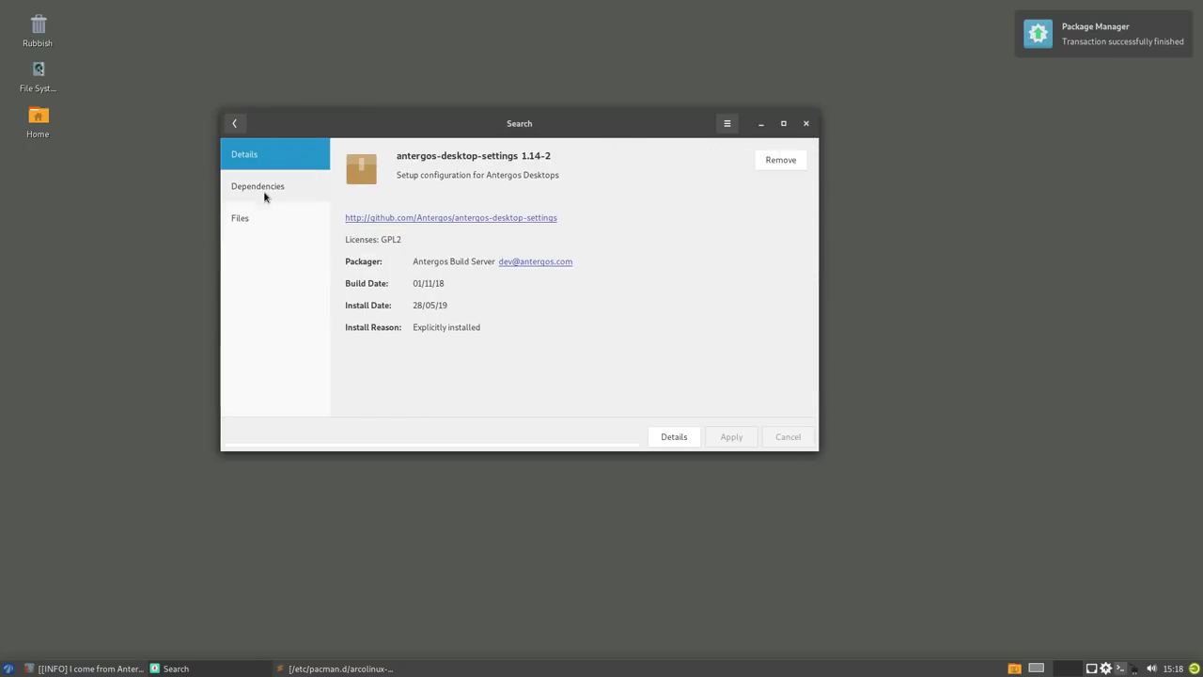
click(260, 222)
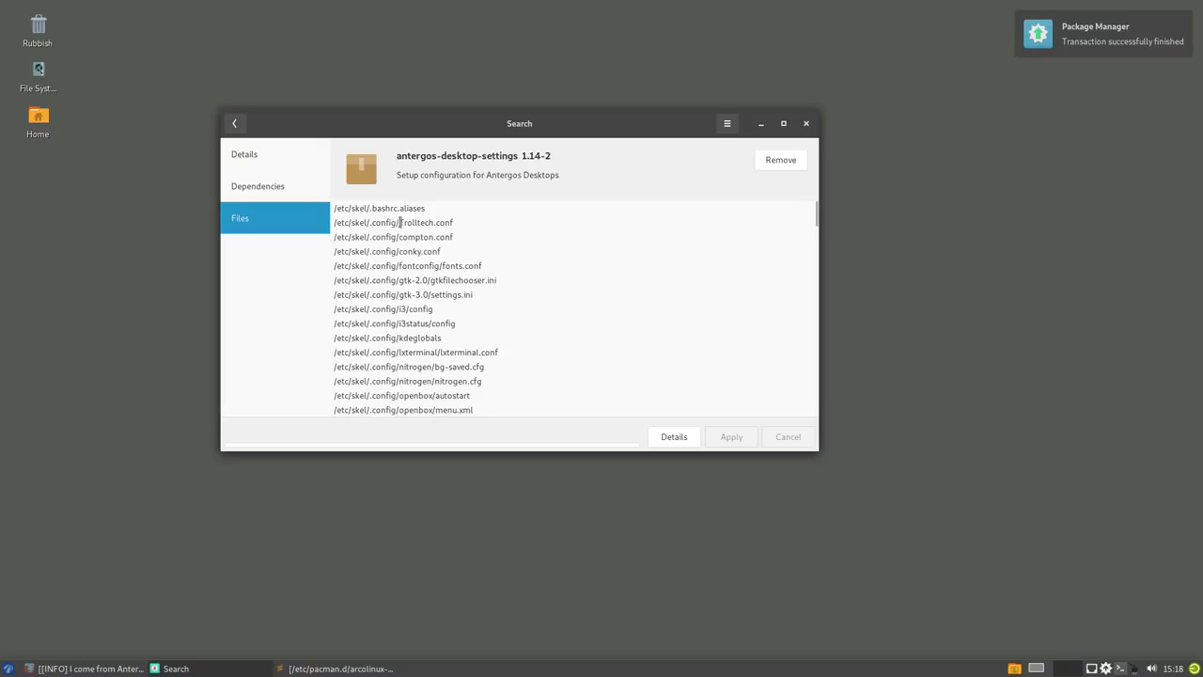
drag(339, 212, 410, 381)
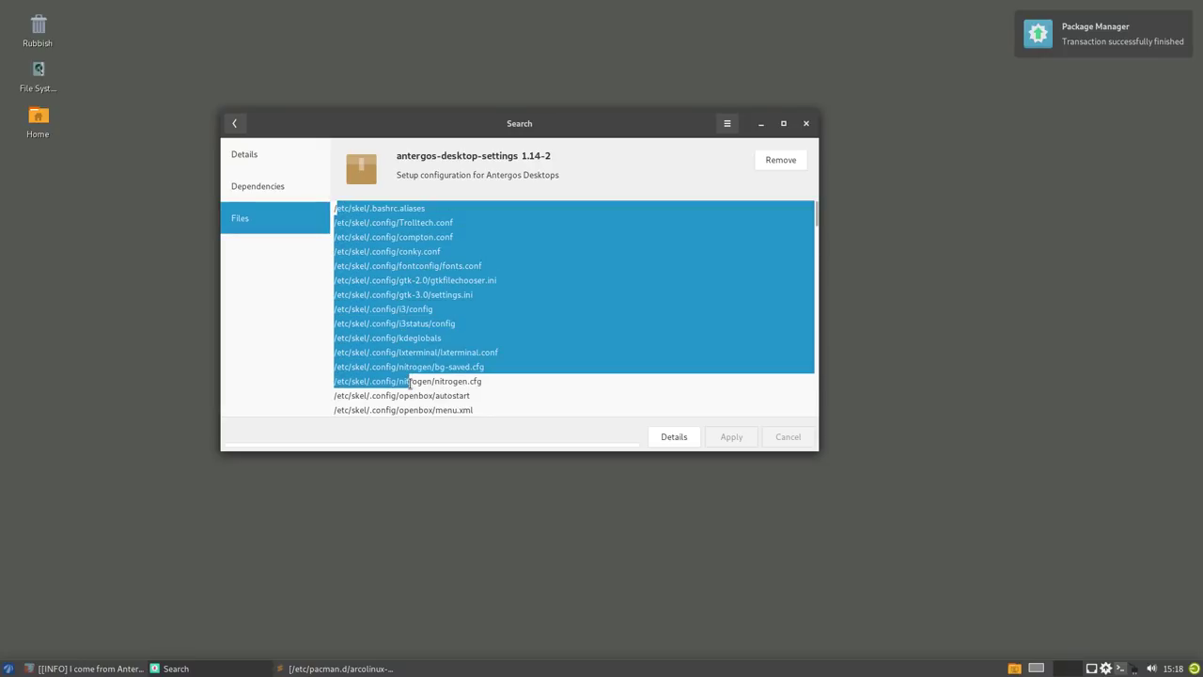
scroll(410, 384, down, 1)
scroll(410, 384, down, 2)
scroll(410, 384, down, 3)
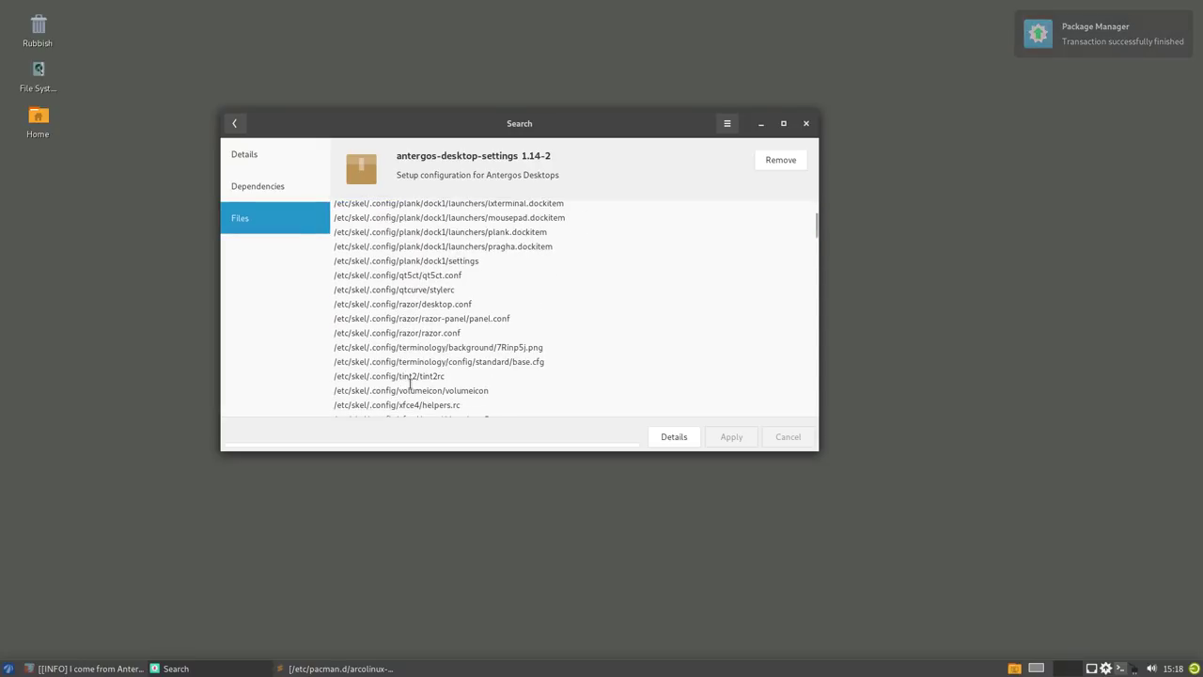
scroll(410, 385, down, 4)
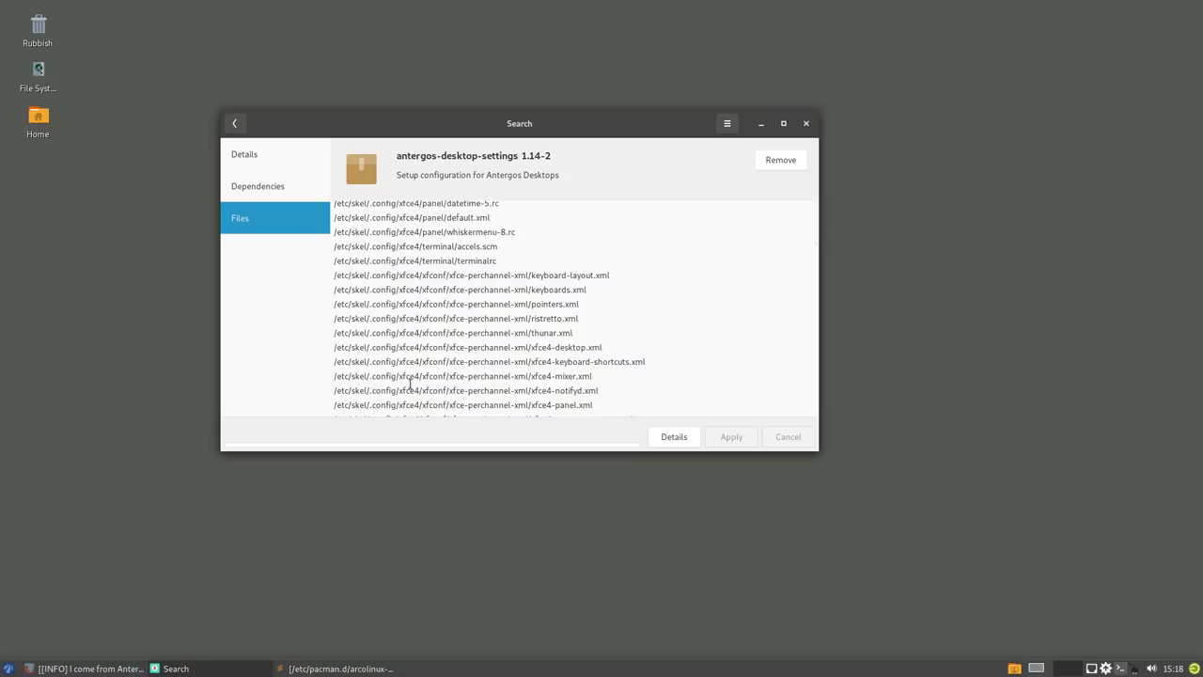
scroll(410, 385, down, 3)
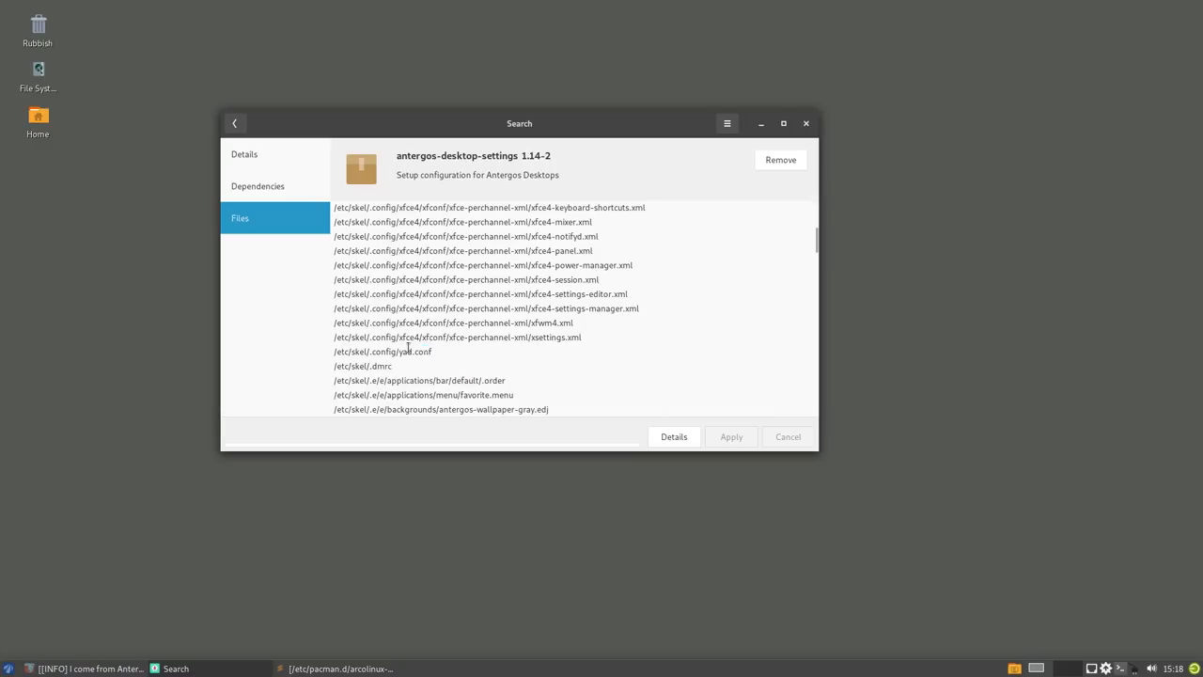
- Select the /etc/skel/.config/yad.conf, xfwm4.xml and xsettings.xml paths, then scroll back up
drag(428, 351, 340, 351)
drag(444, 355, 321, 355)
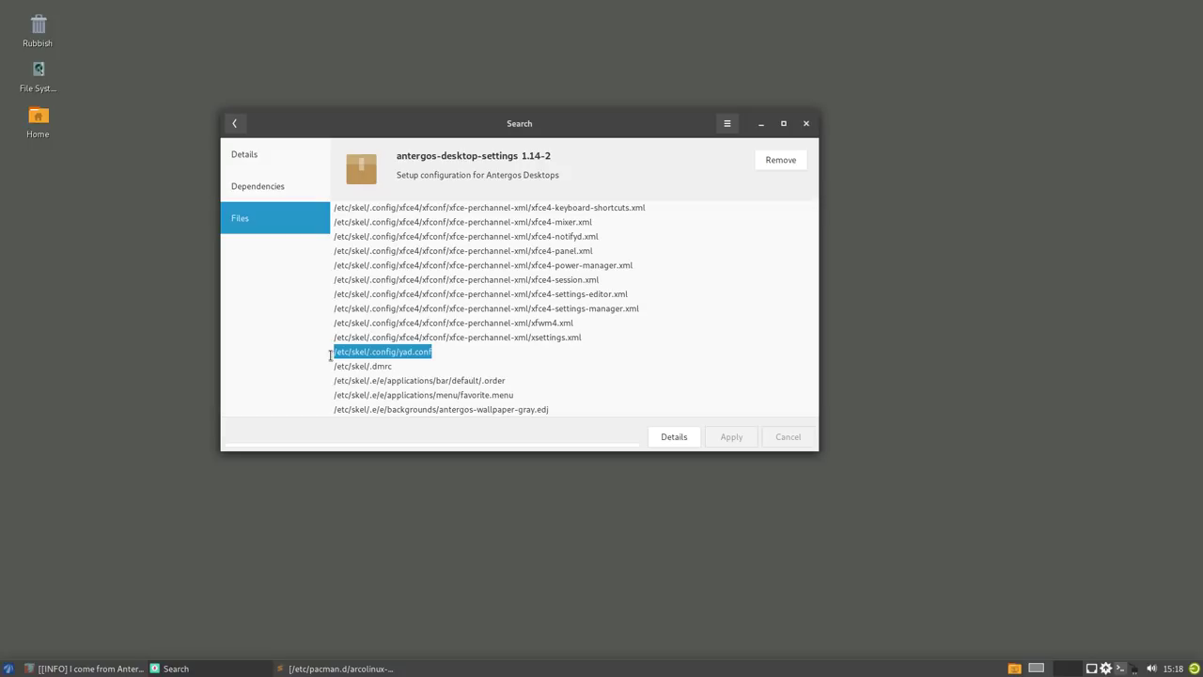
drag(583, 337, 327, 235)
scroll(394, 308, up, 10)
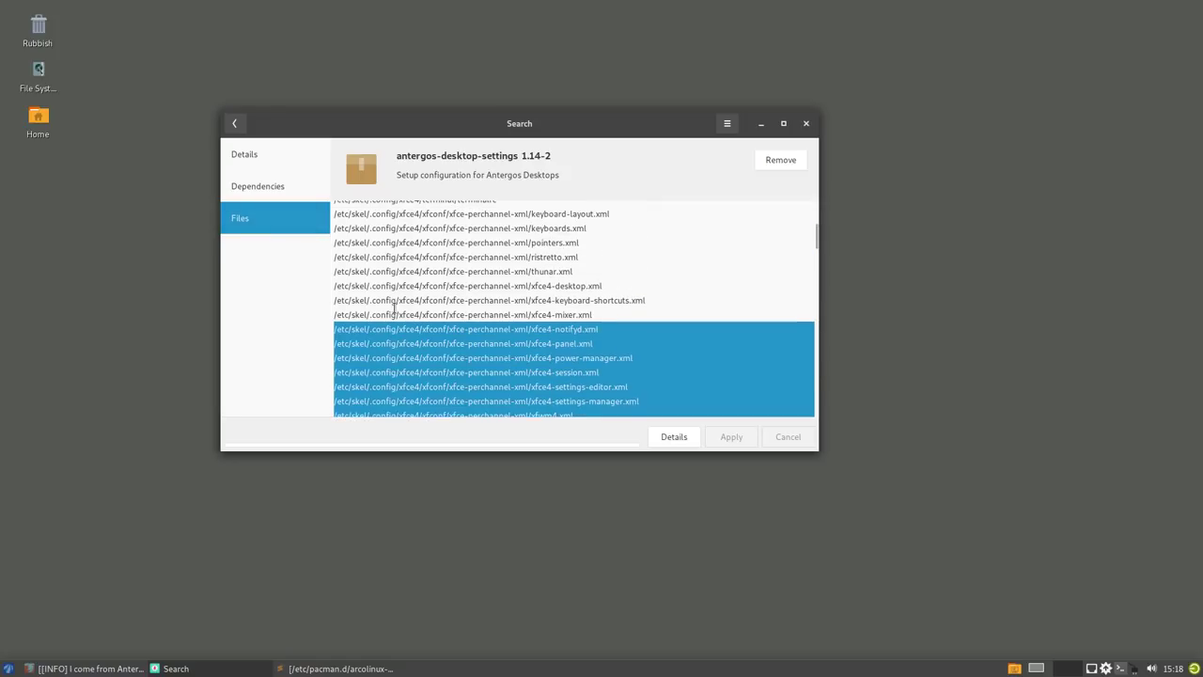
scroll(394, 308, up, 2)
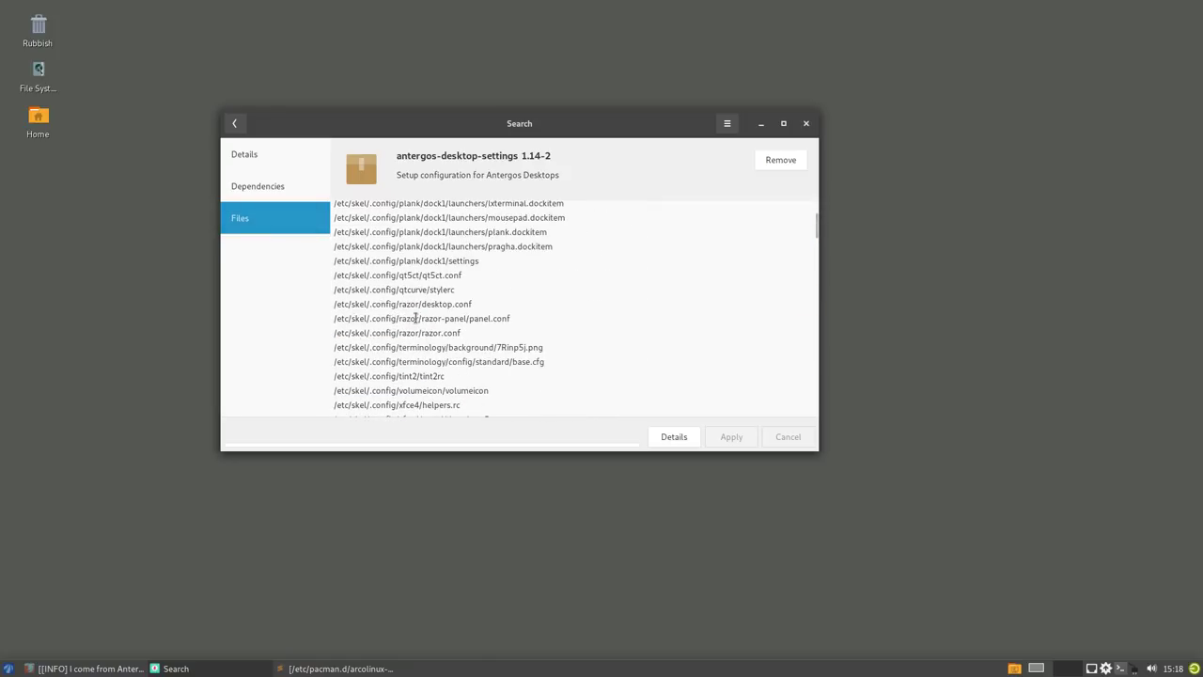
scroll(417, 318, up, 10)
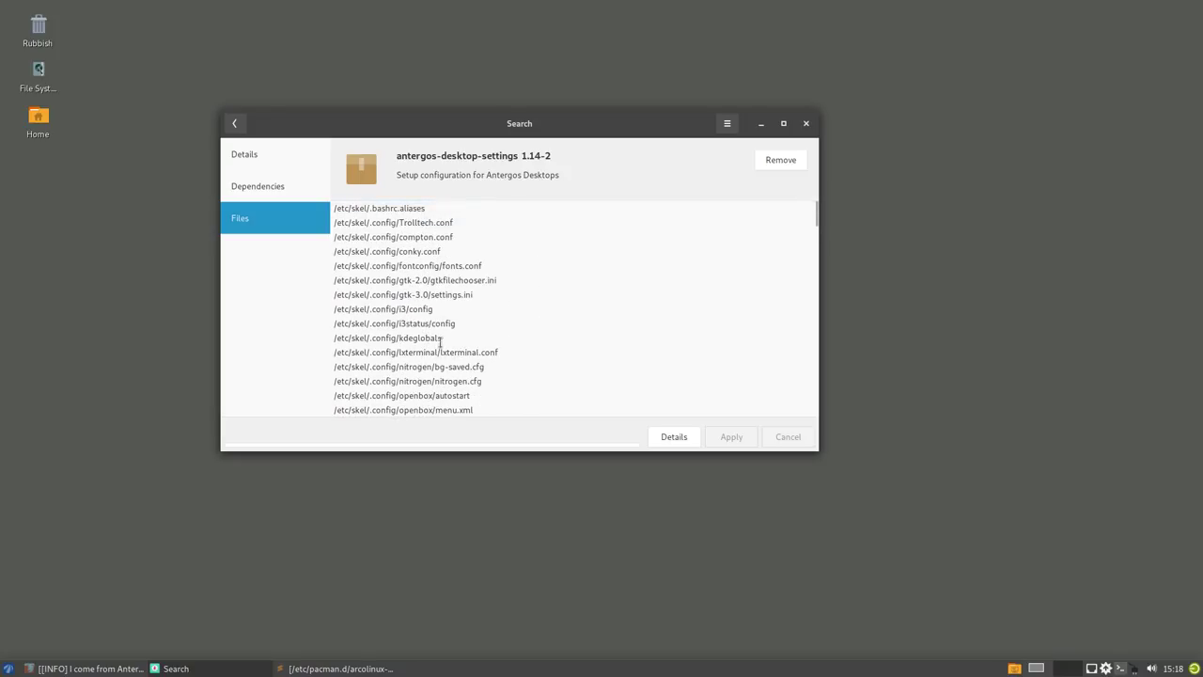
- Remove antergos-desktop-settings and return to the antergos search results
click(781, 160)
click(732, 438)
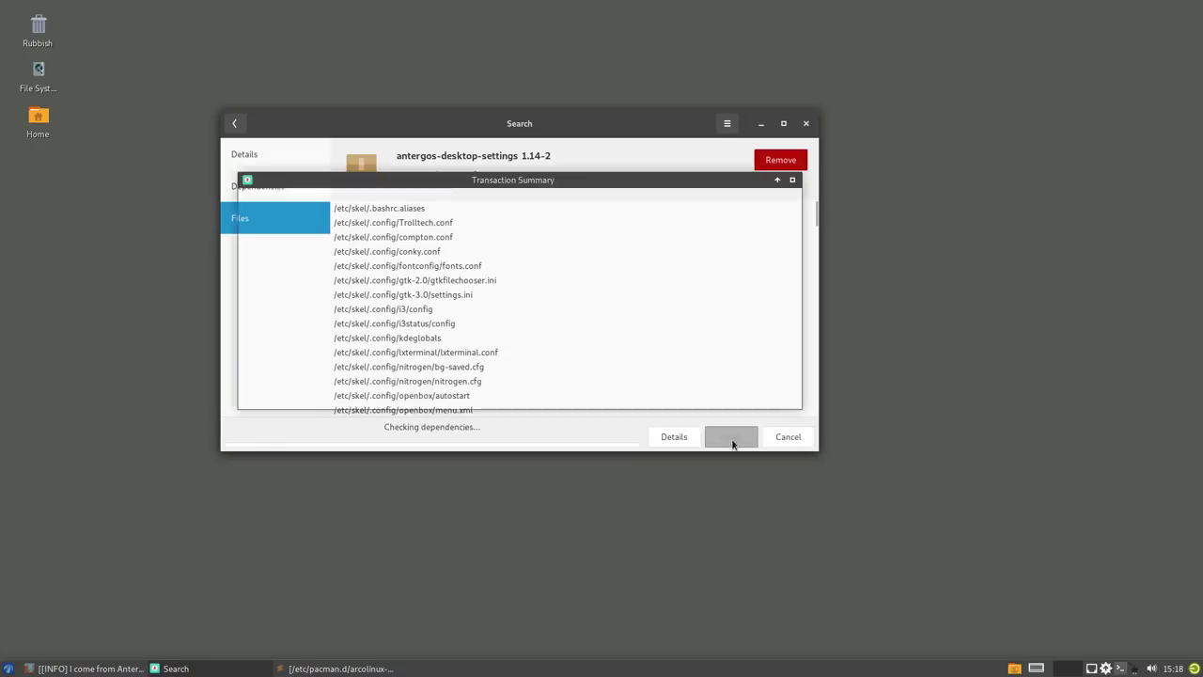
click(766, 393)
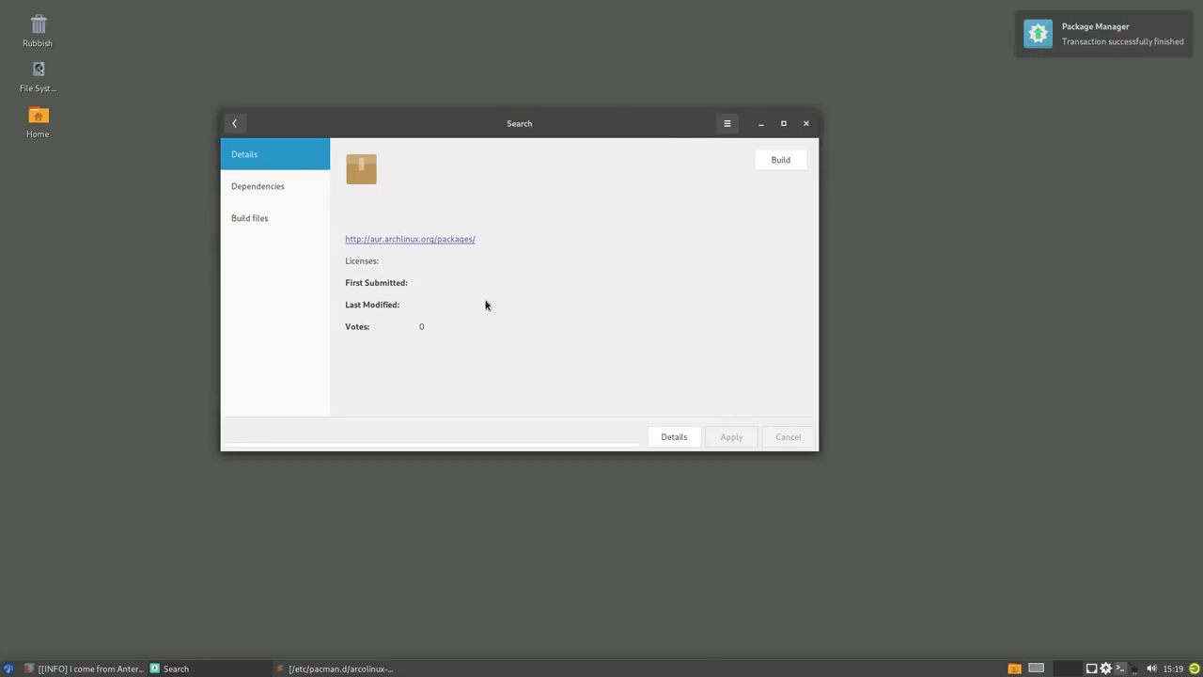
click(234, 123)
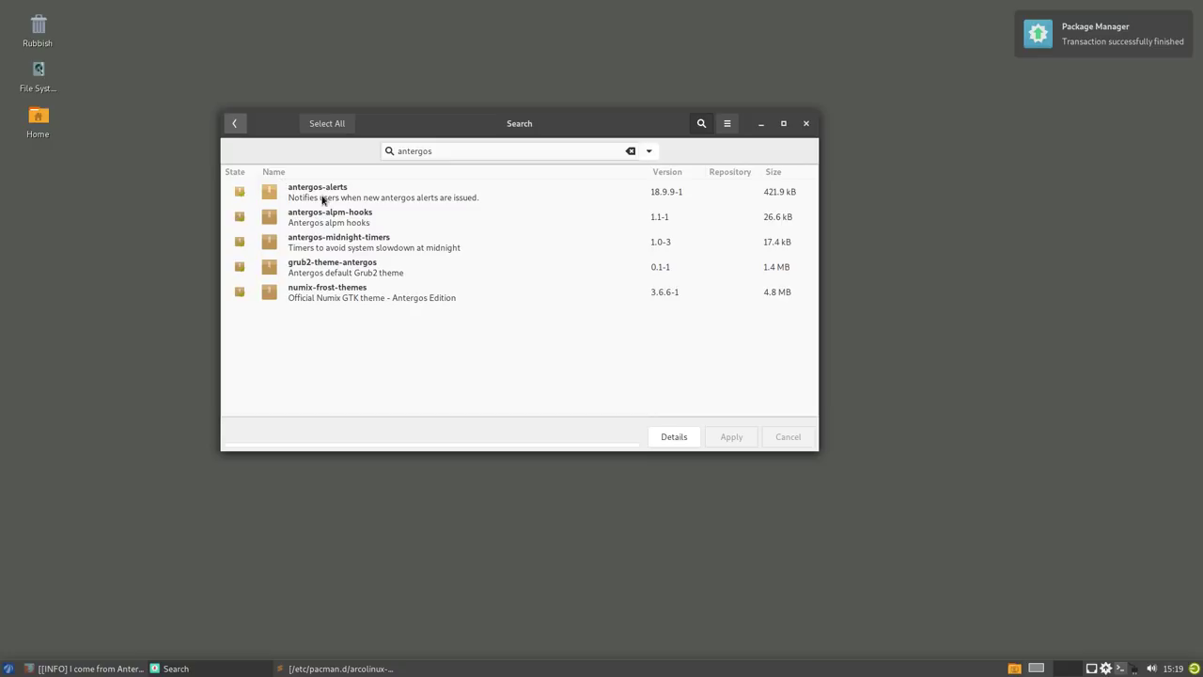
- Check the files antergos-alerts installs, then remove antergos-alerts
click(322, 193)
click(259, 223)
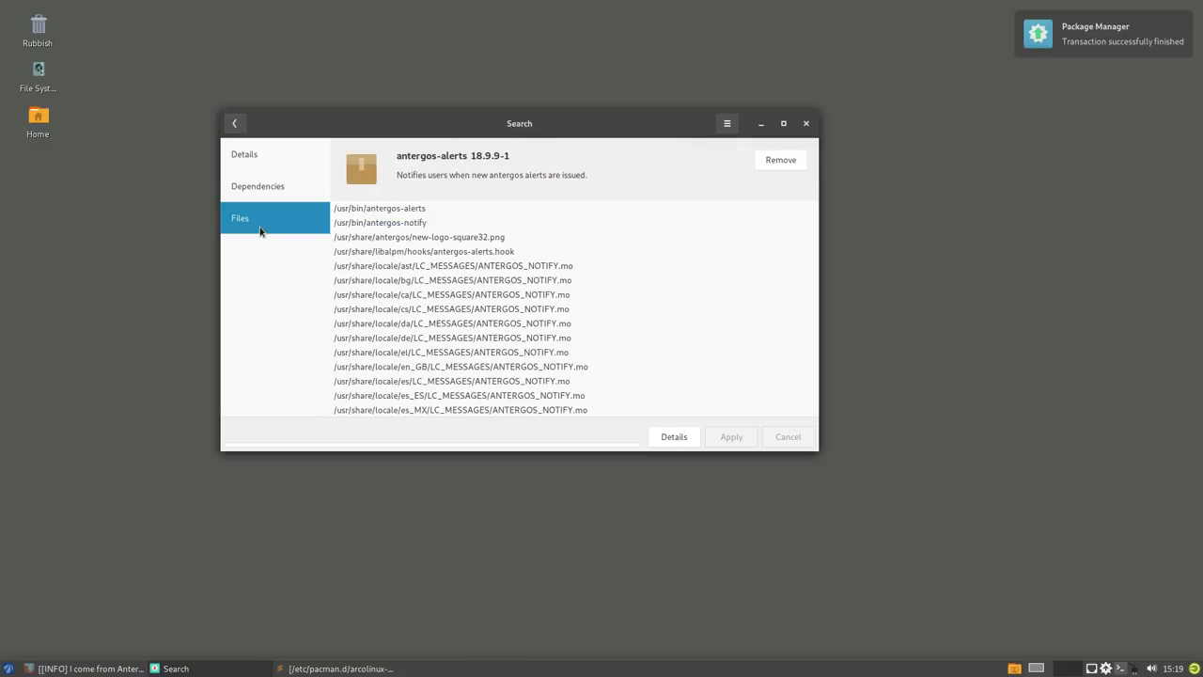
scroll(440, 326, down, 5)
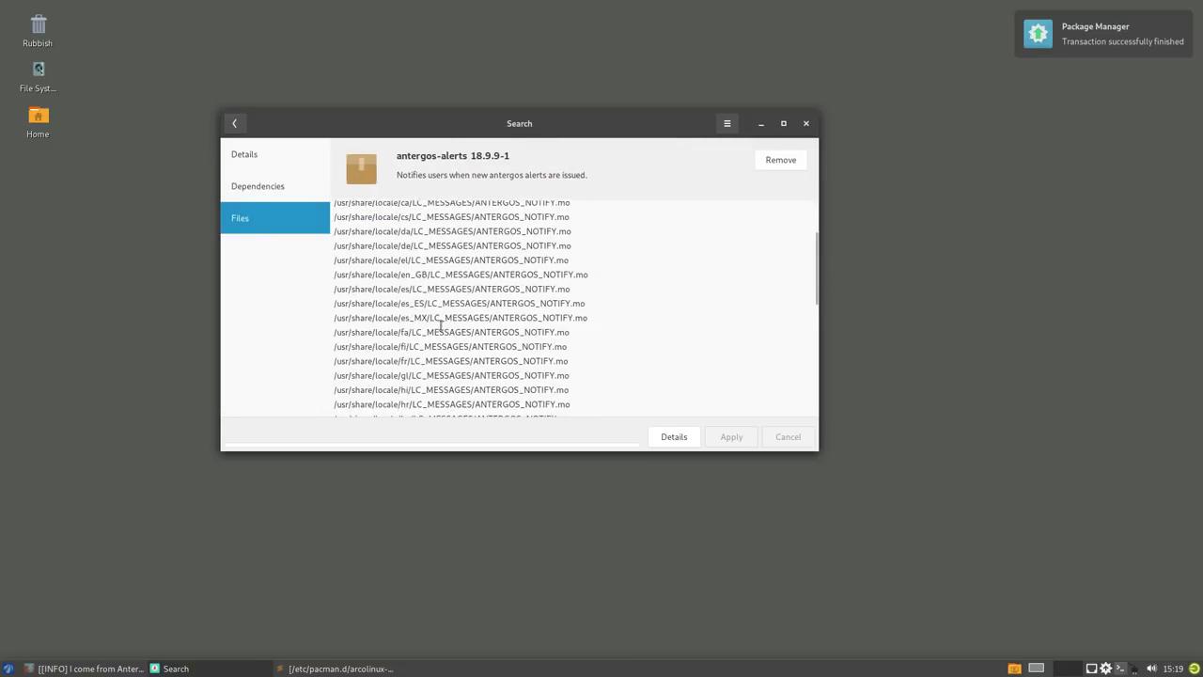
scroll(440, 326, up, 8)
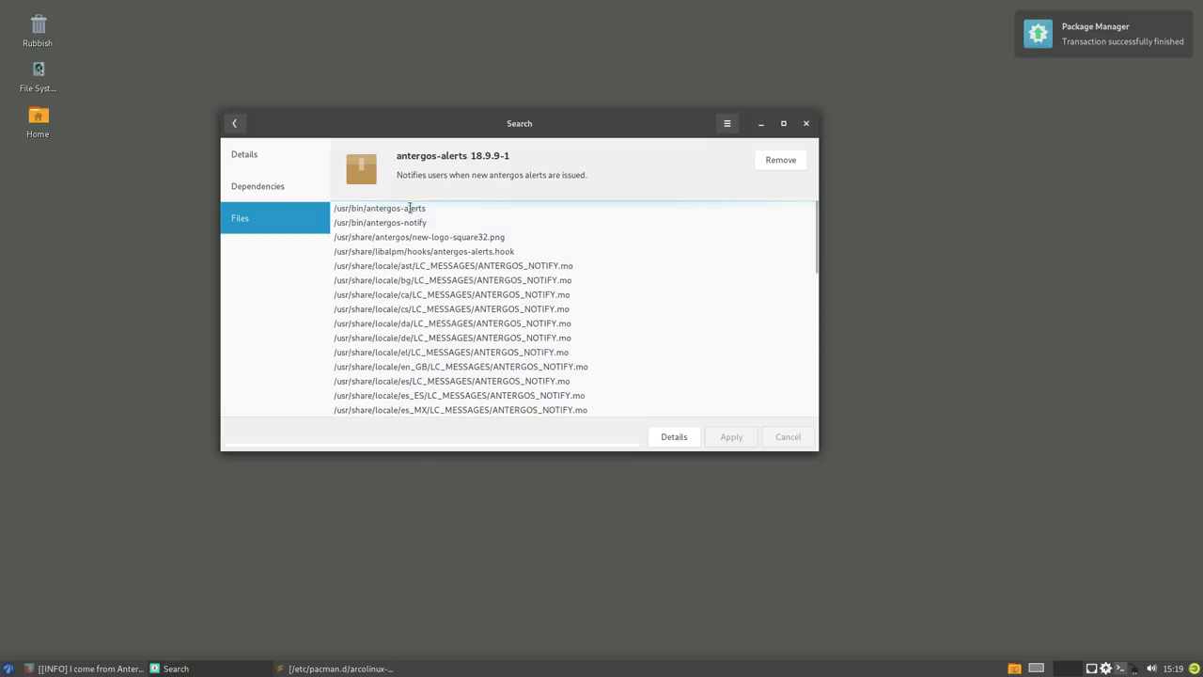
click(773, 160)
click(739, 448)
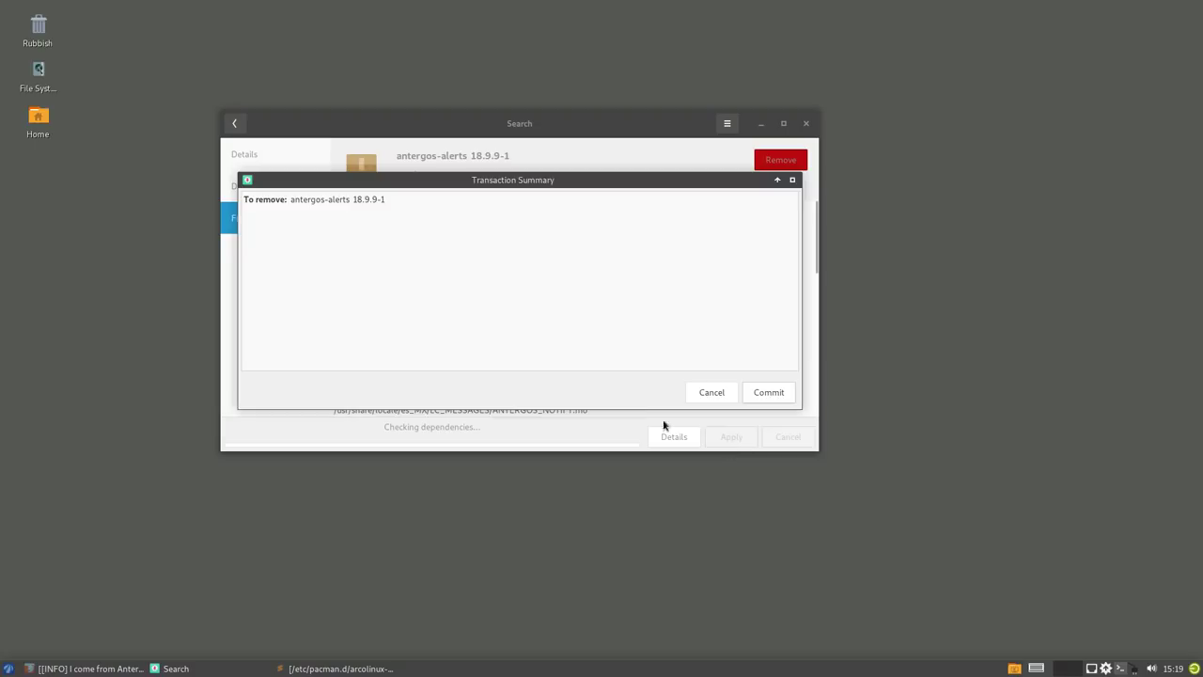
click(768, 391)
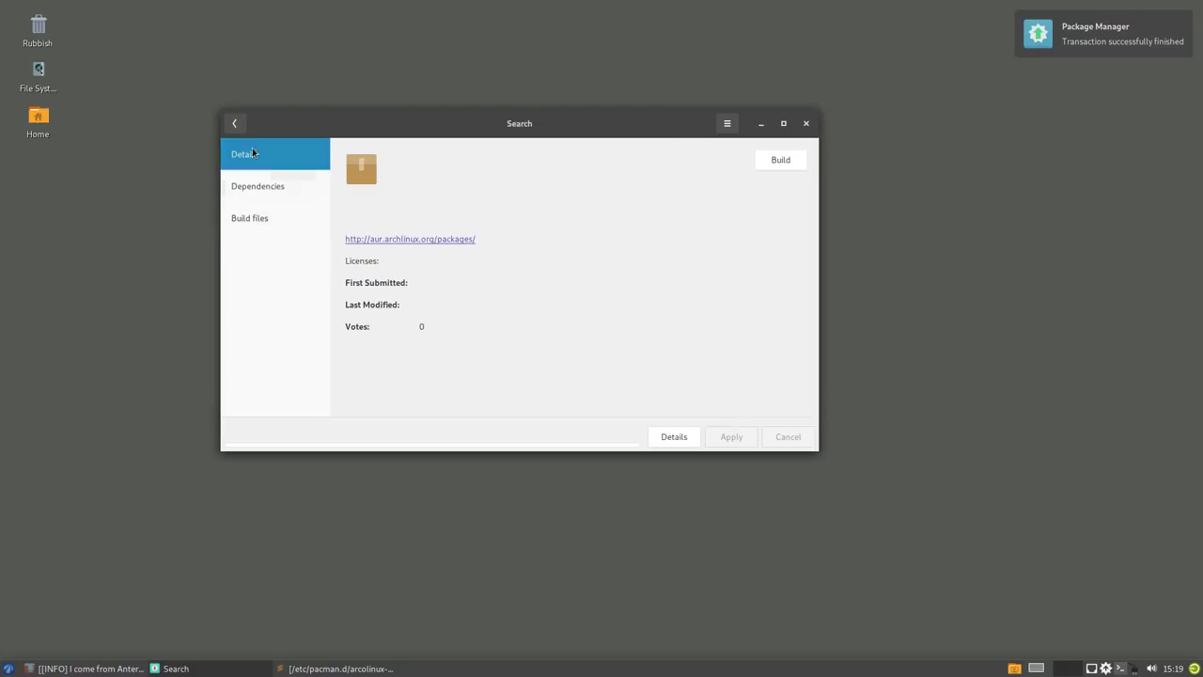
click(234, 123)
- Review antergos-alpm-hooks' dependencies and files, then remove antergos-alpm-hooks
click(347, 198)
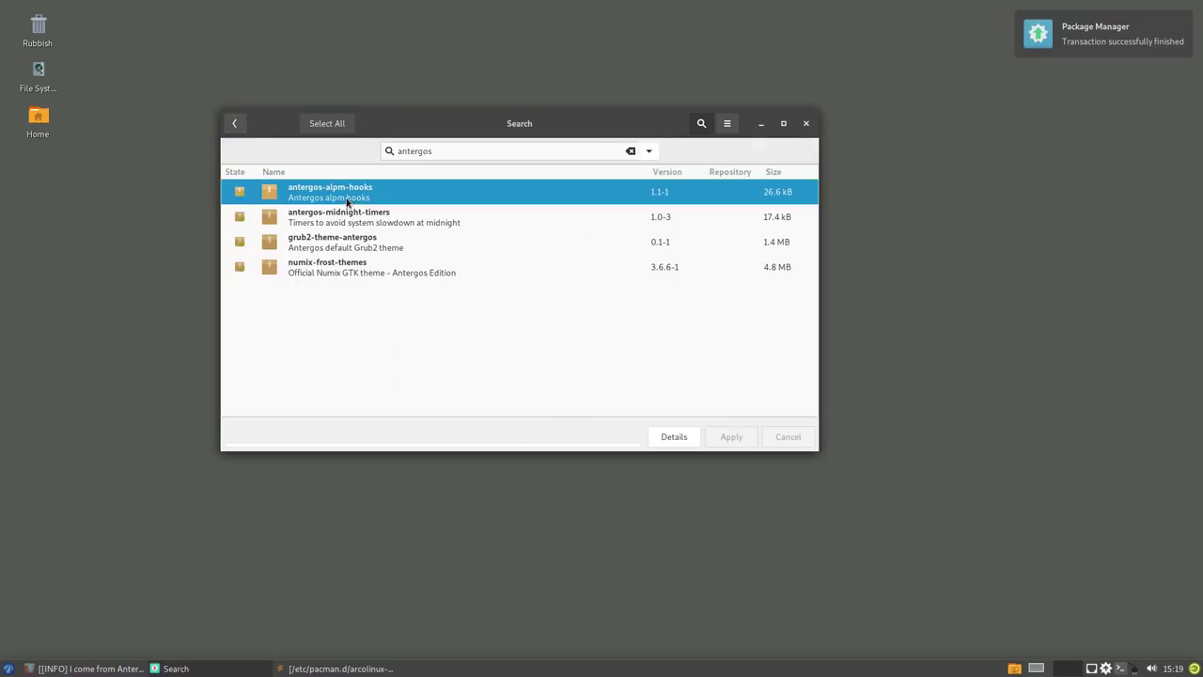
click(278, 198)
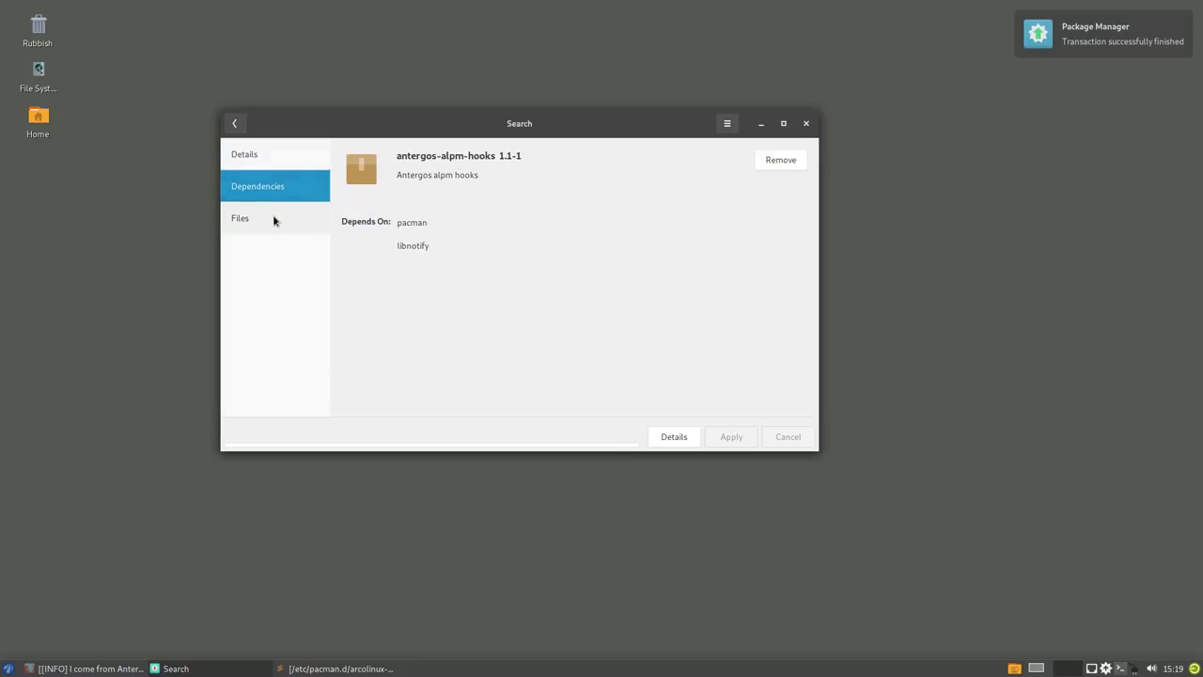
click(274, 219)
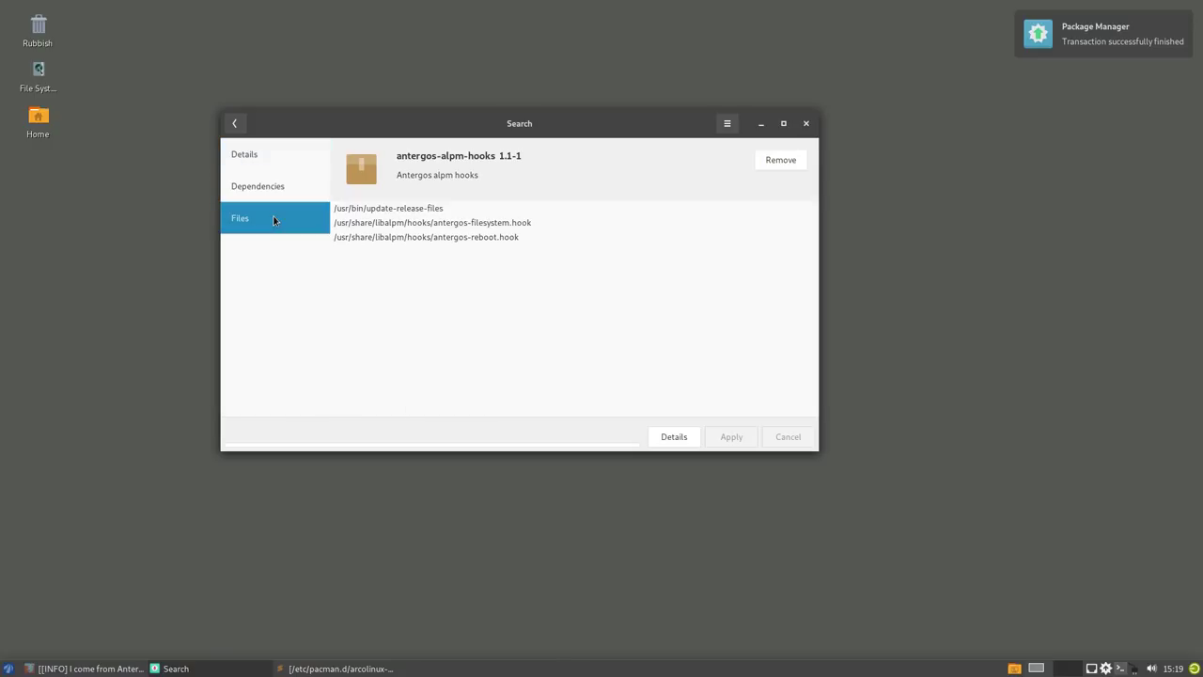
click(234, 123)
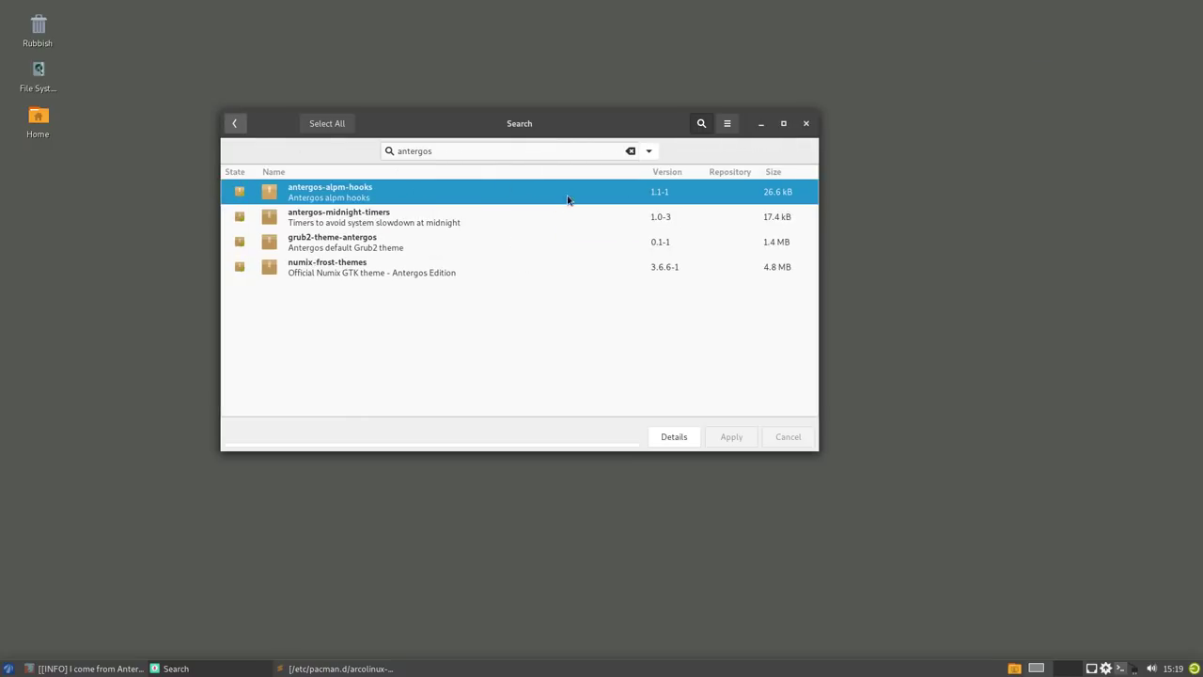
click(240, 192)
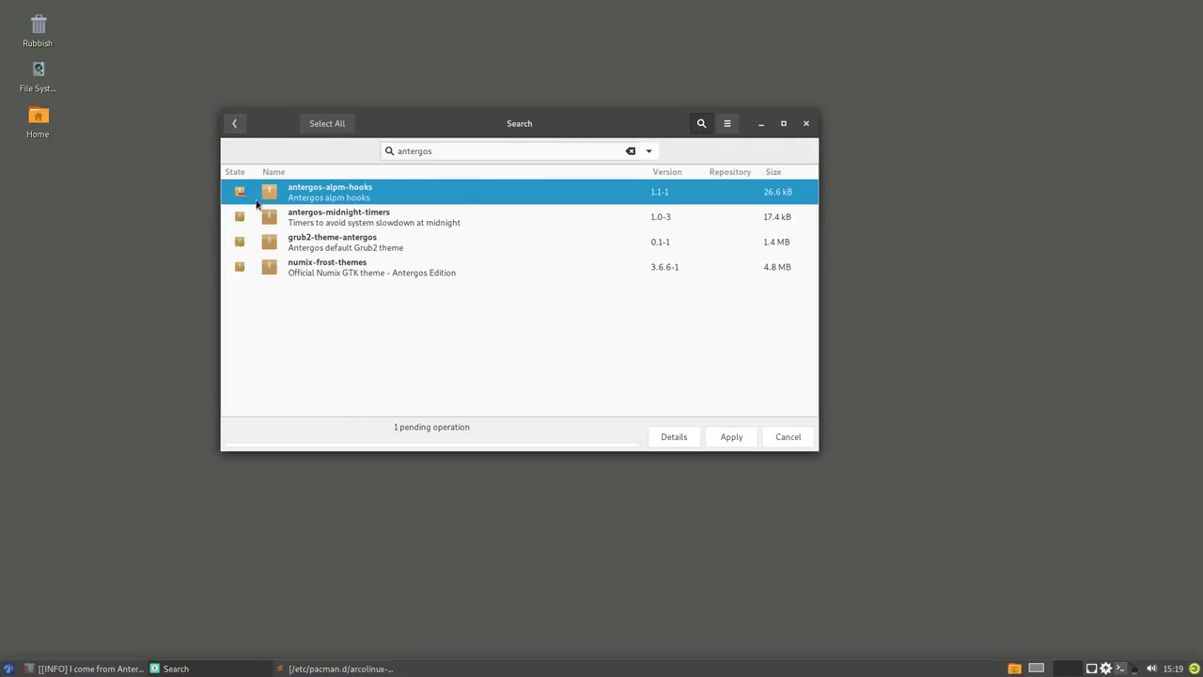
click(731, 439)
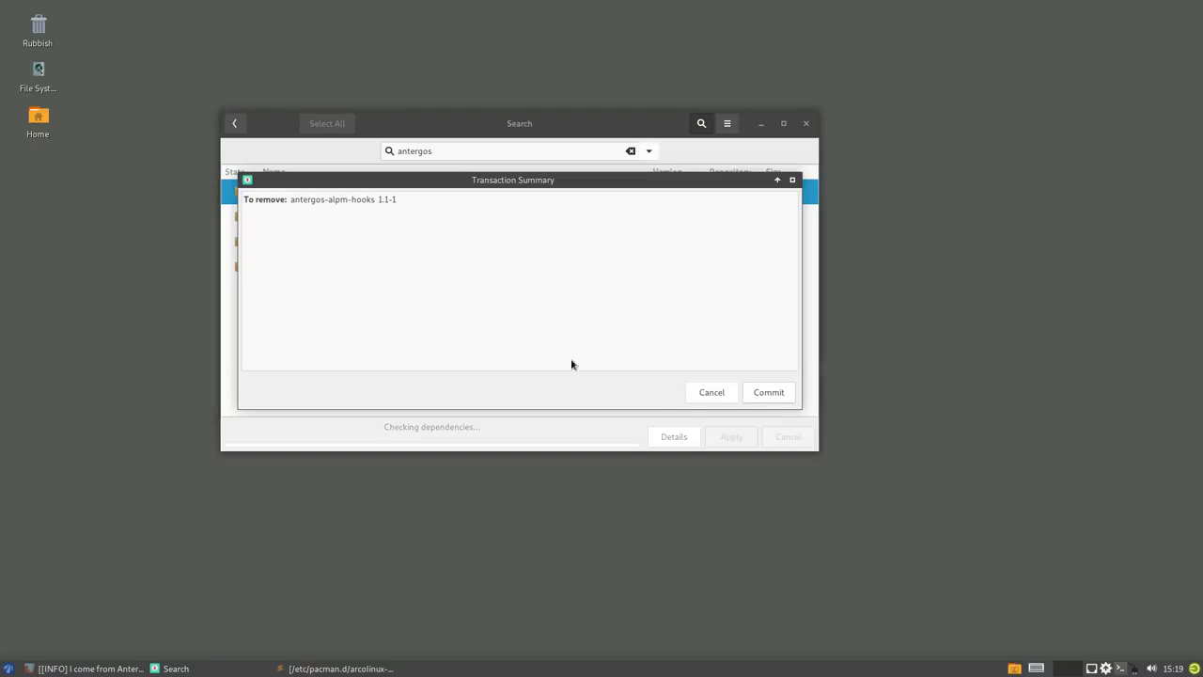
click(770, 394)
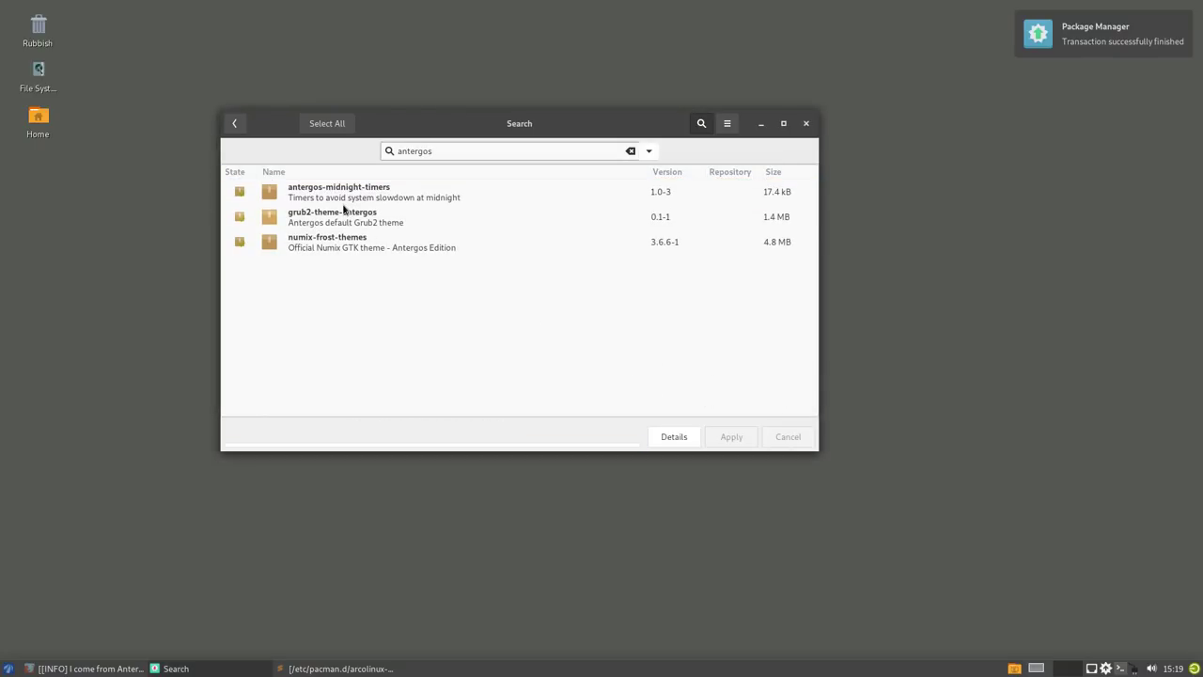
- View grub2-theme-antergos' files, then remove grub2-theme-antergos
double_click(367, 217)
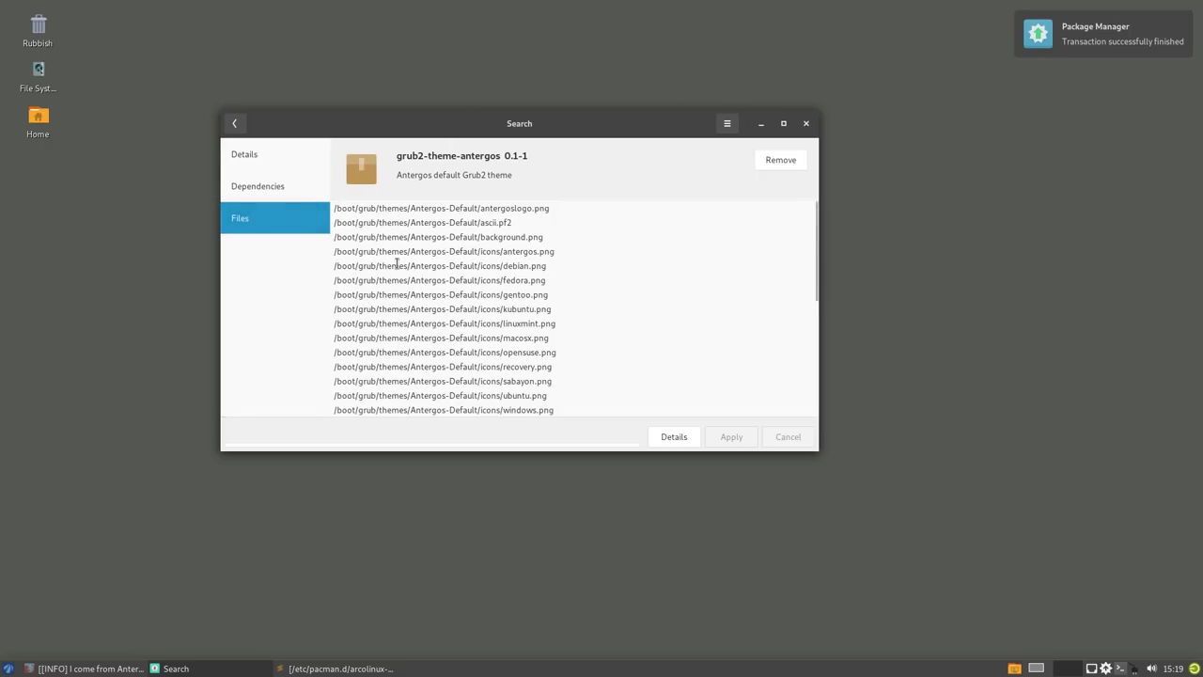
click(234, 124)
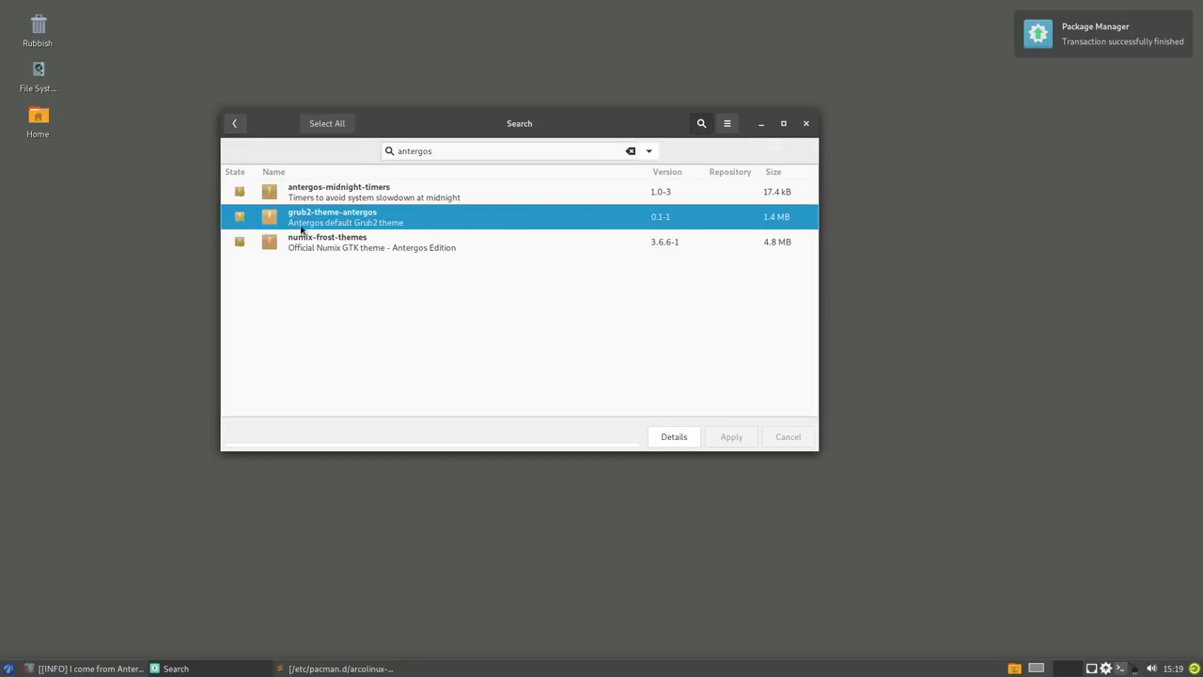
click(241, 219)
click(730, 436)
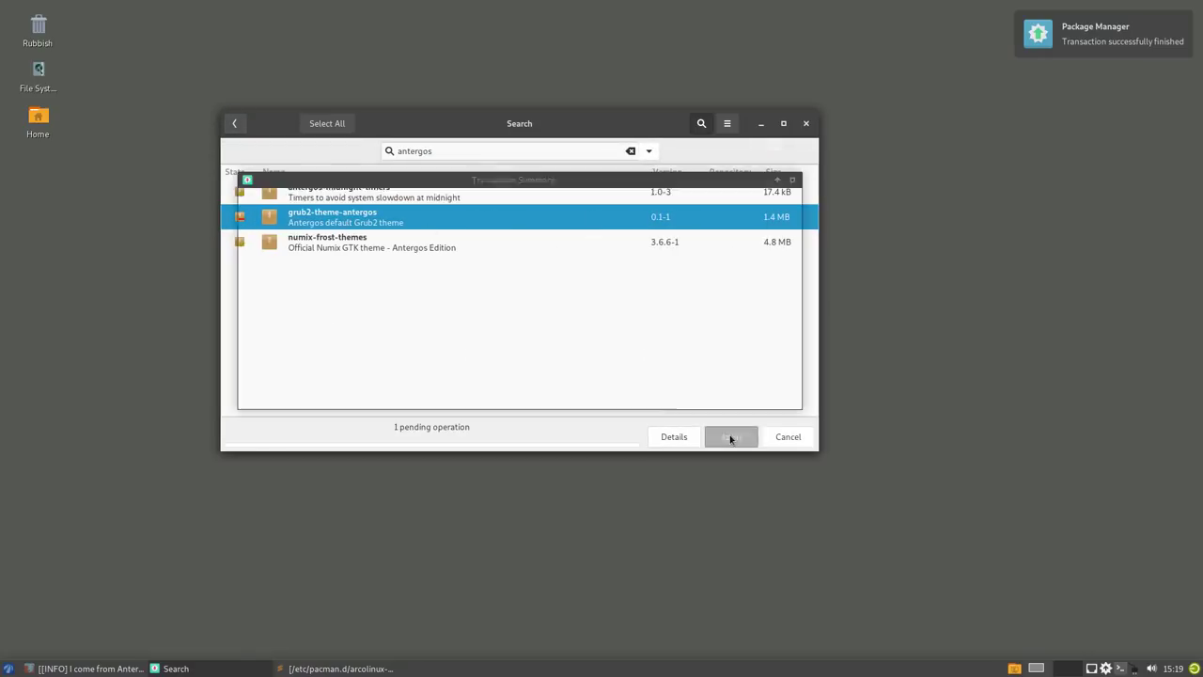
click(758, 392)
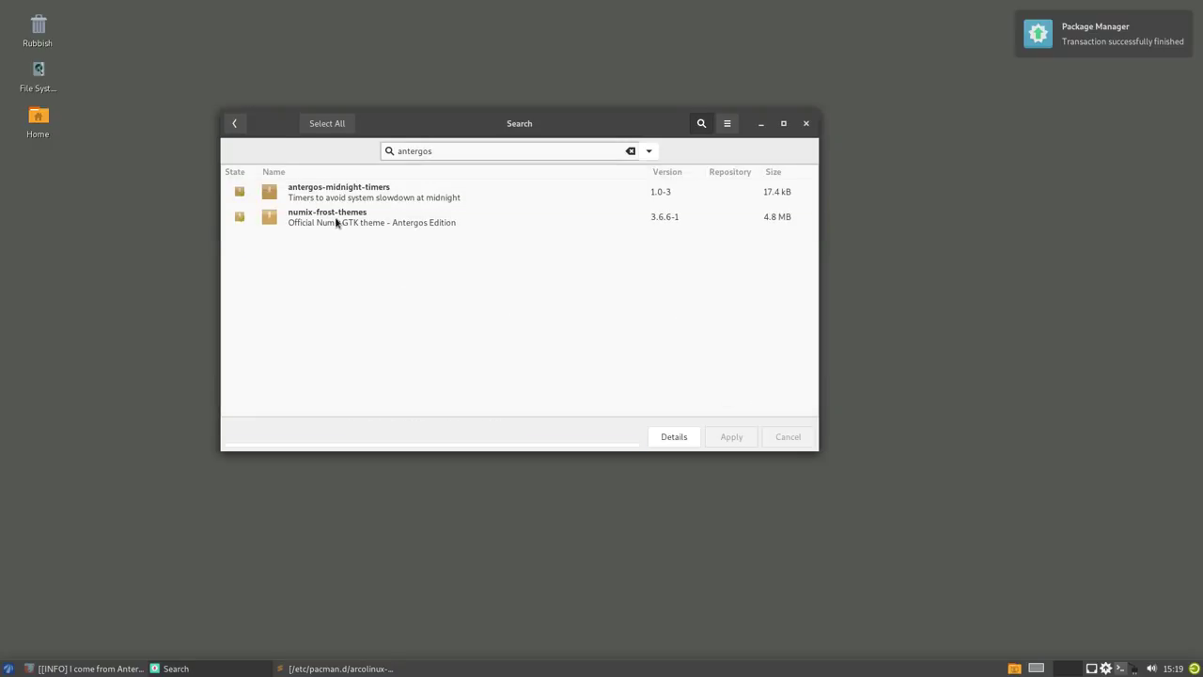
- Inspect numix-frost-themes and antergos-midnight-timers files, then return to the full package list
click(336, 218)
double_click(336, 219)
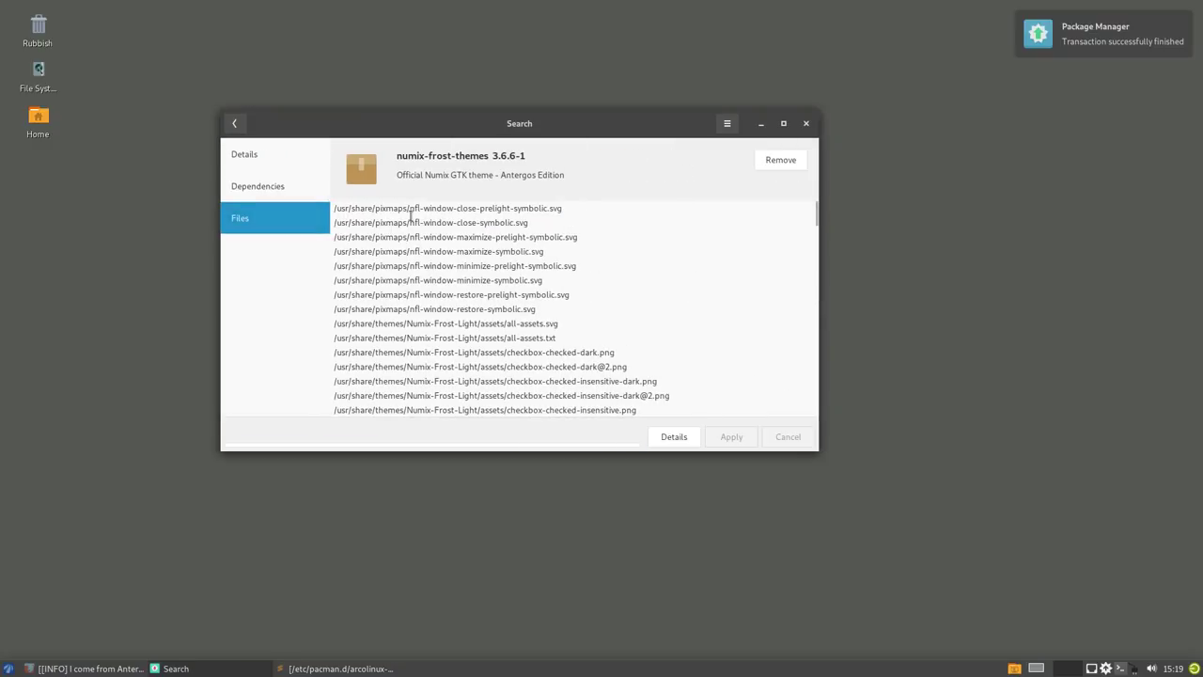
scroll(417, 301, down, 6)
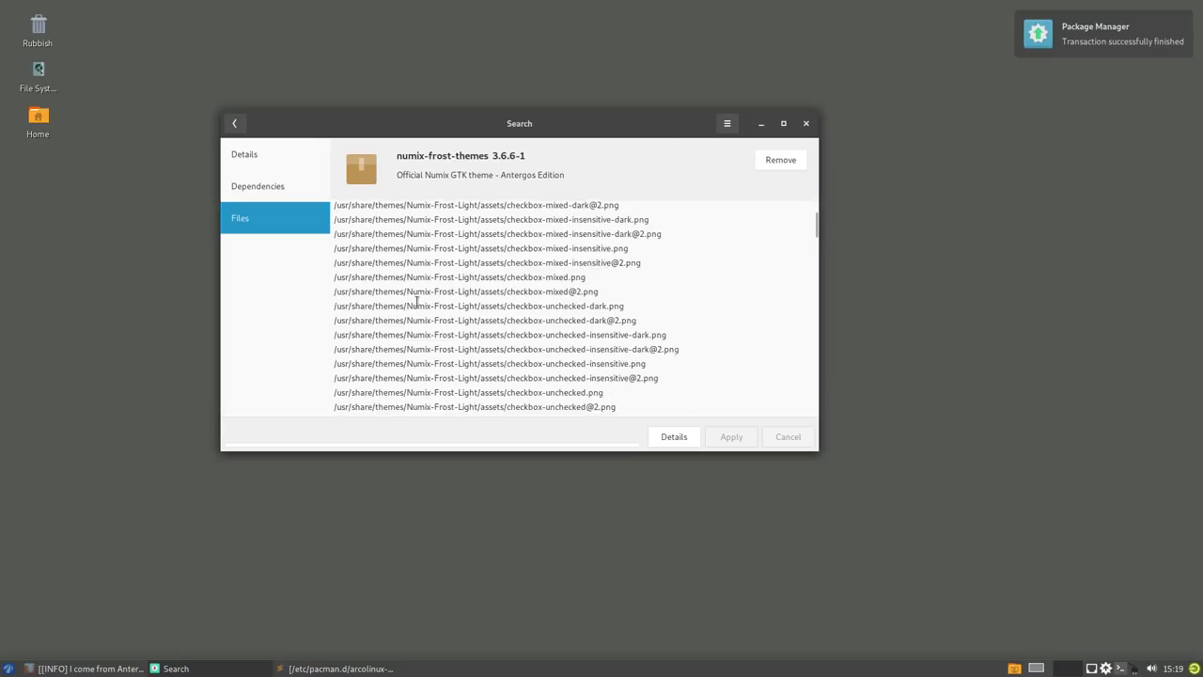
scroll(417, 301, down, 10)
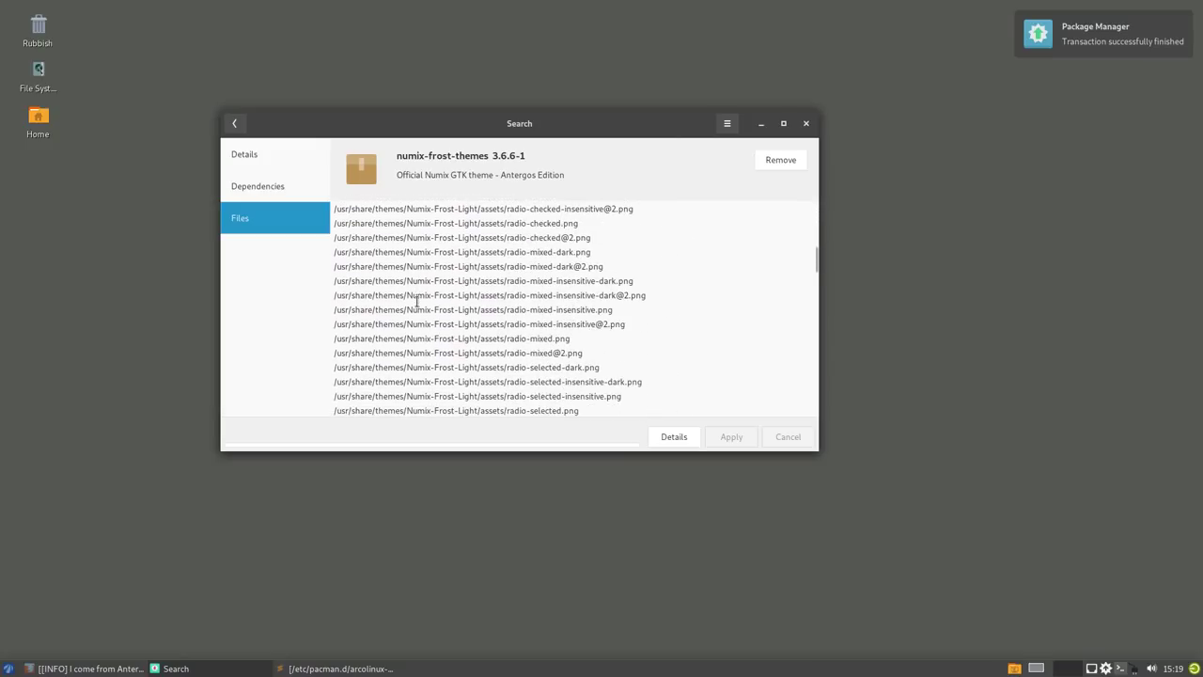
click(234, 123)
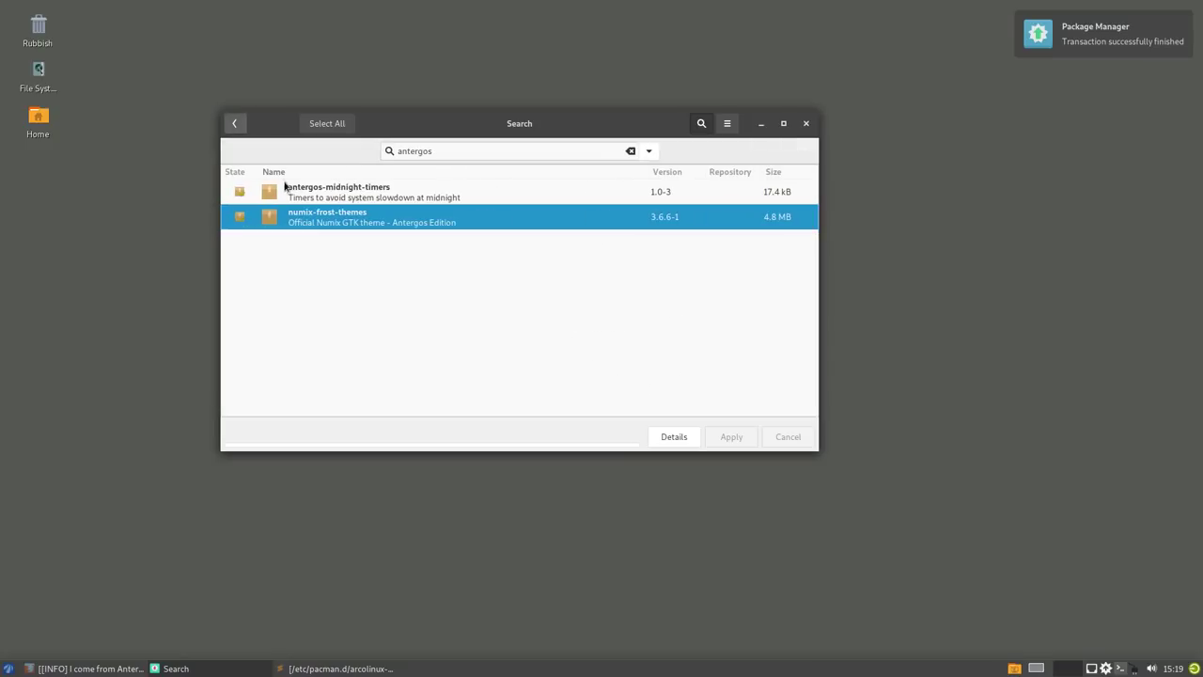
click(320, 189)
double_click(321, 189)
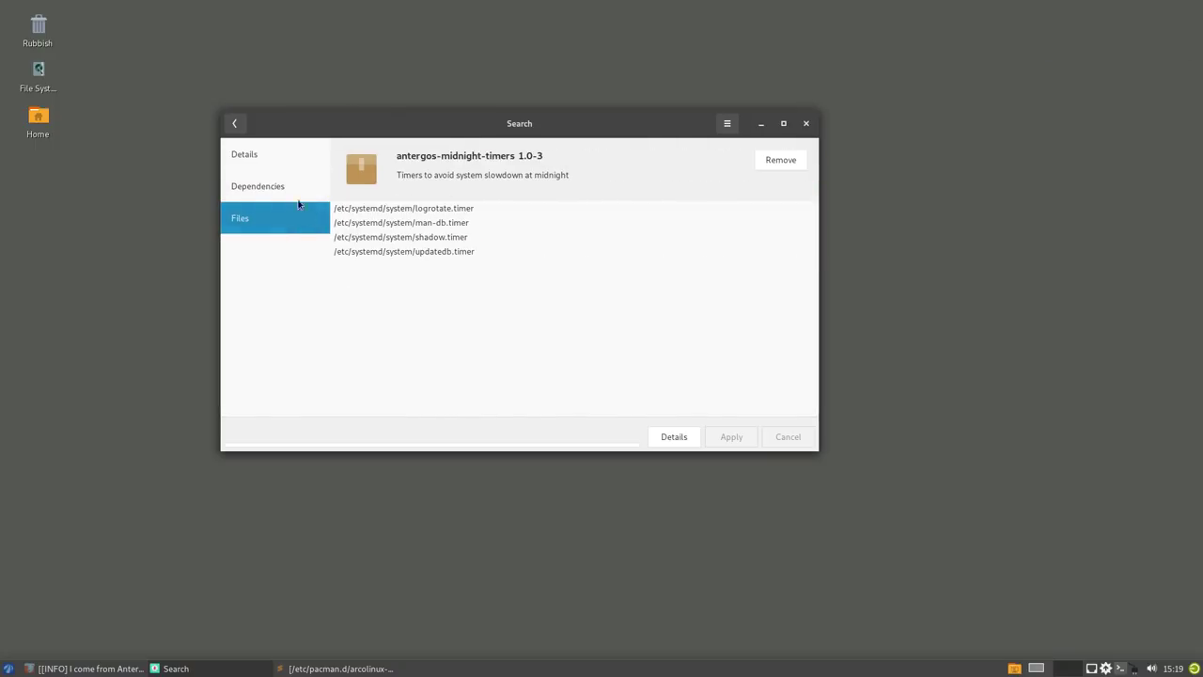
click(234, 123)
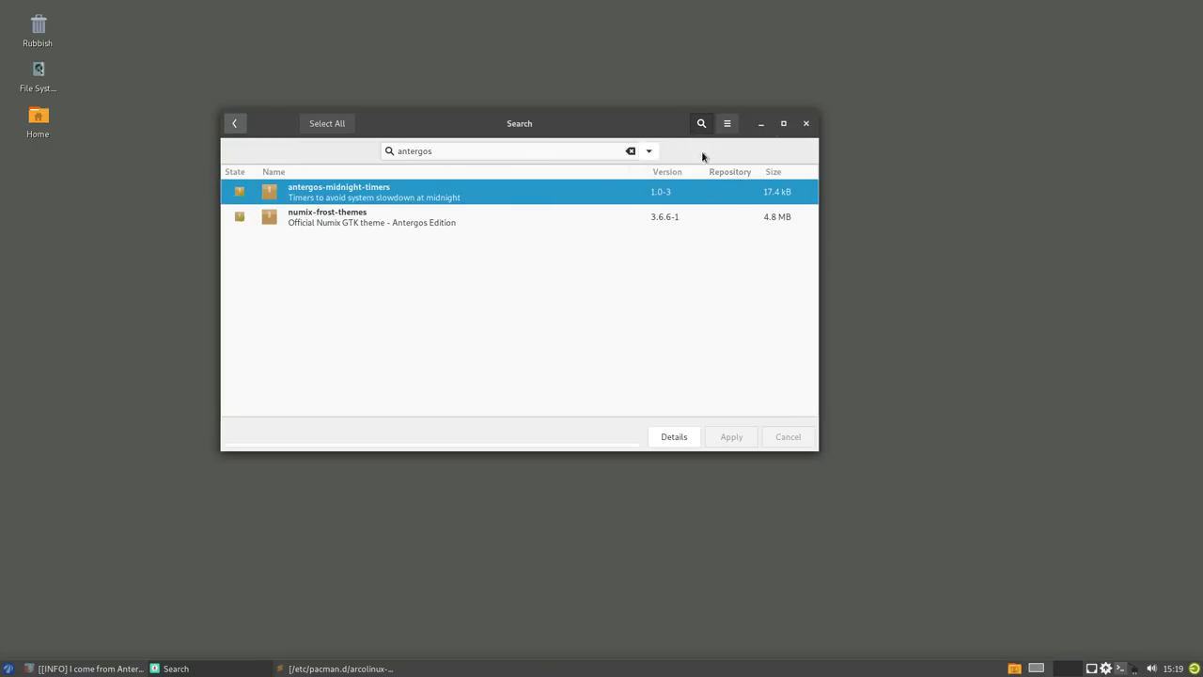
click(235, 124)
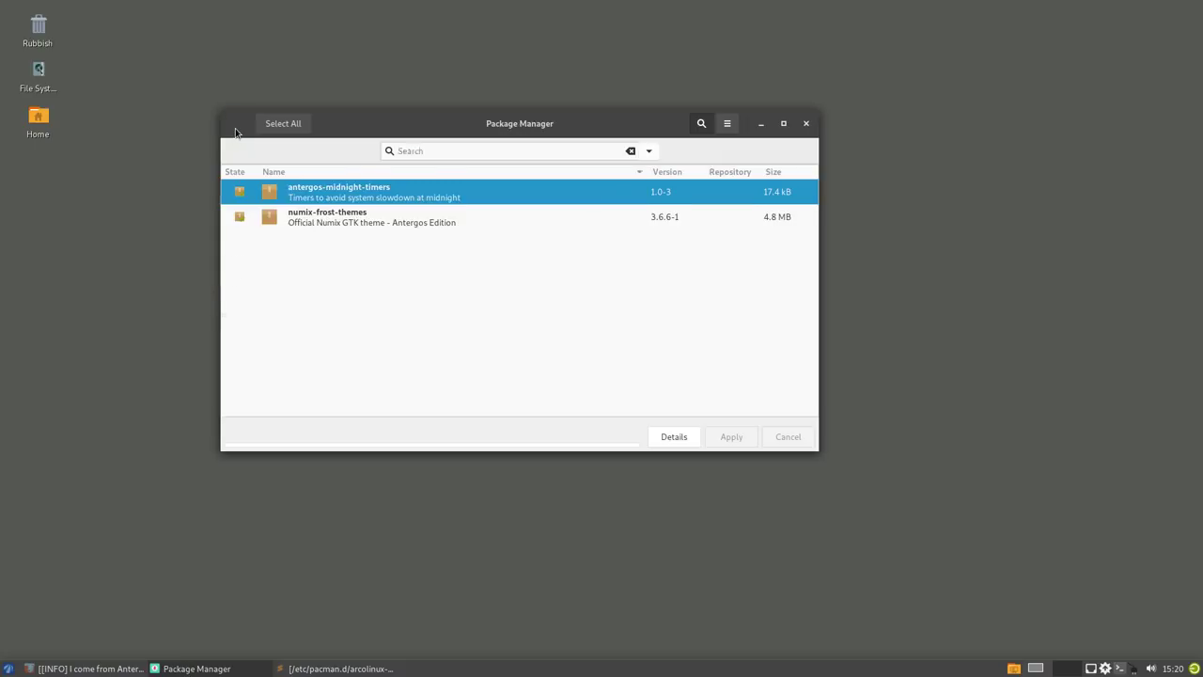
- Open a file manager window at /etc/skel
double_click(37, 118)
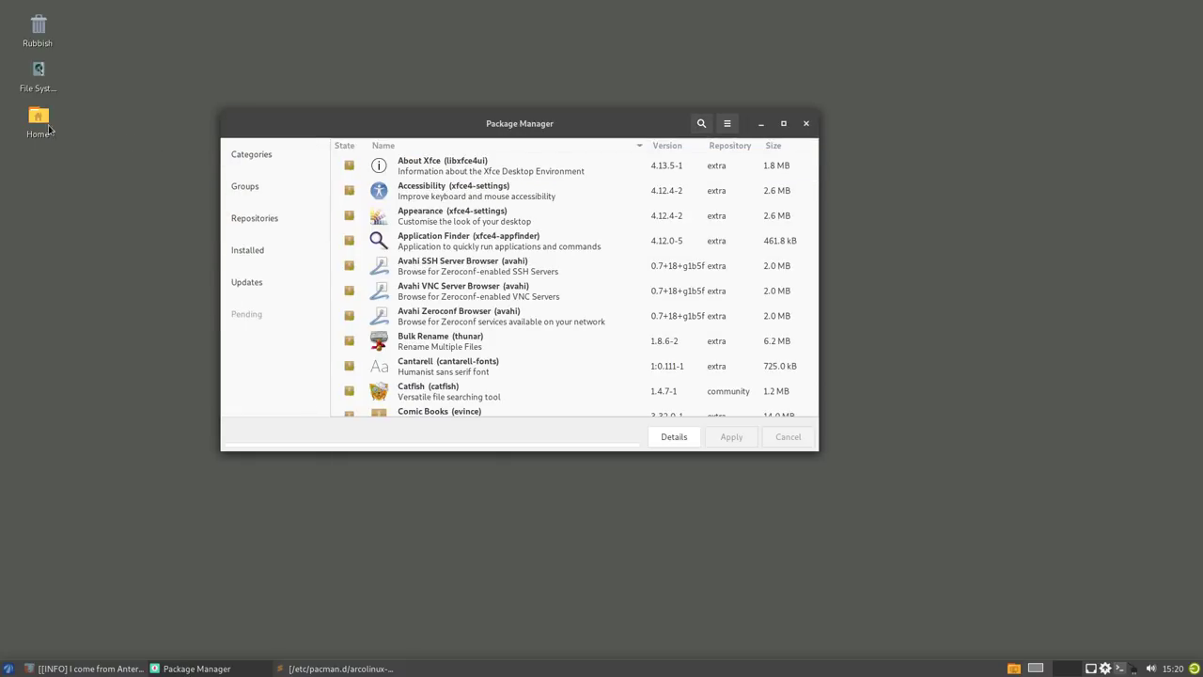
click(469, 260)
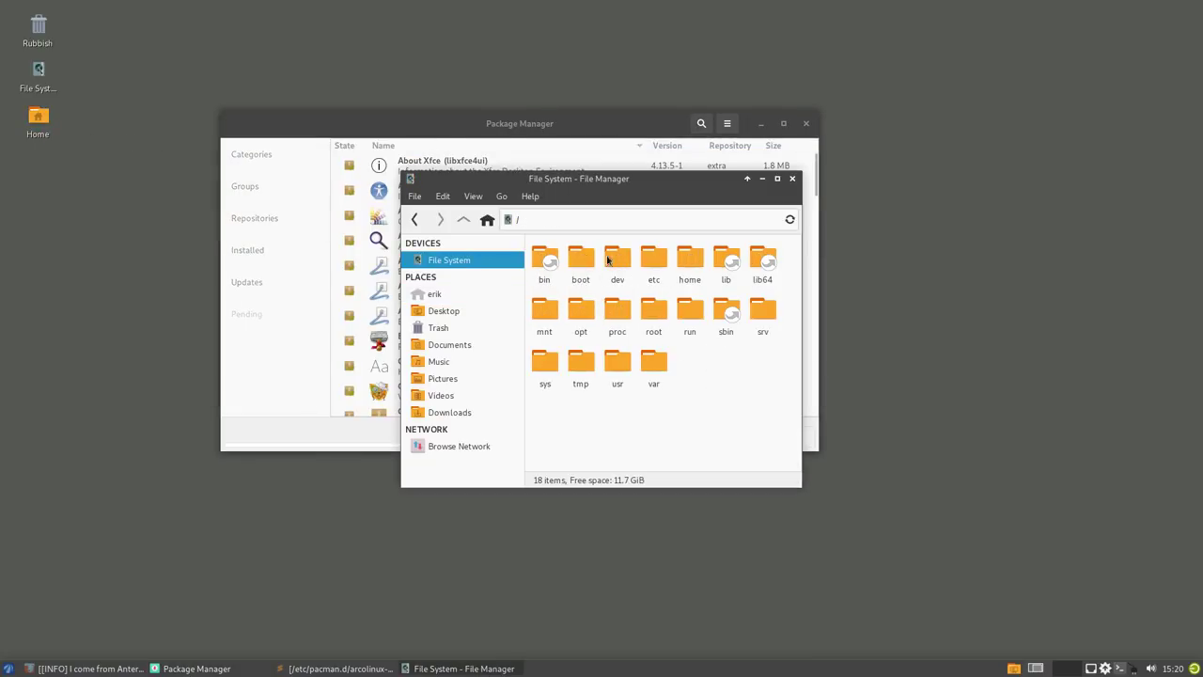
double_click(653, 259)
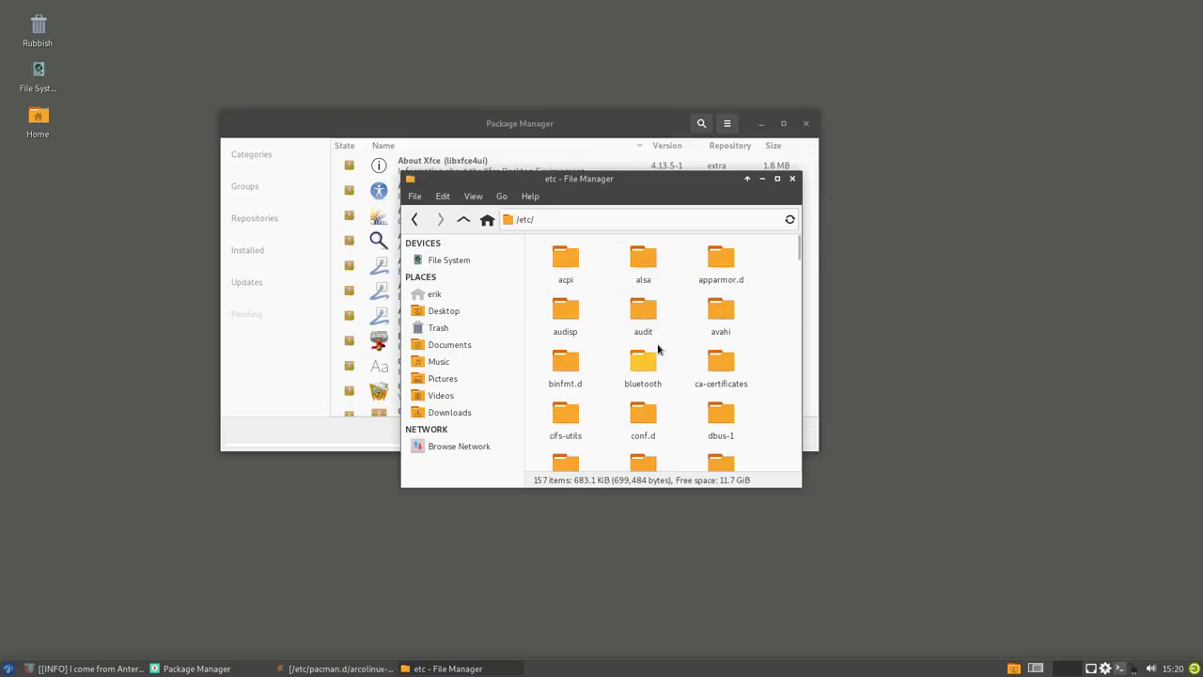
text(skel)
key(Return)
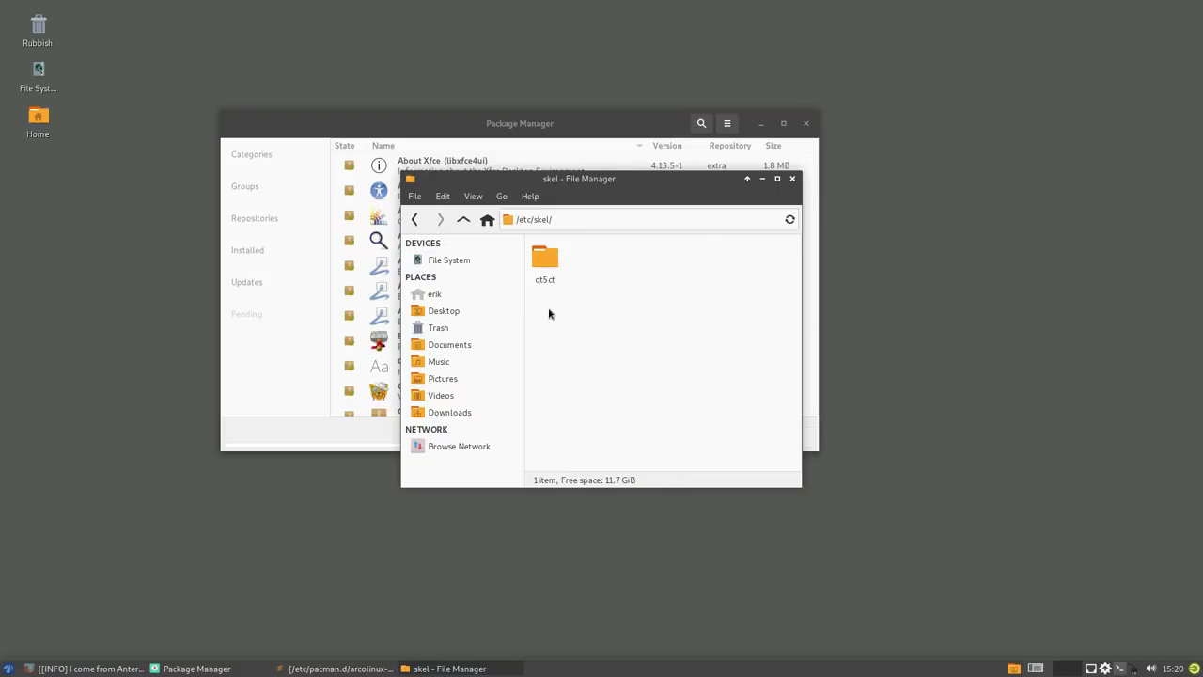
- Select the qt5ct folder, then bring up the context menu for /etc/skel
click(547, 258)
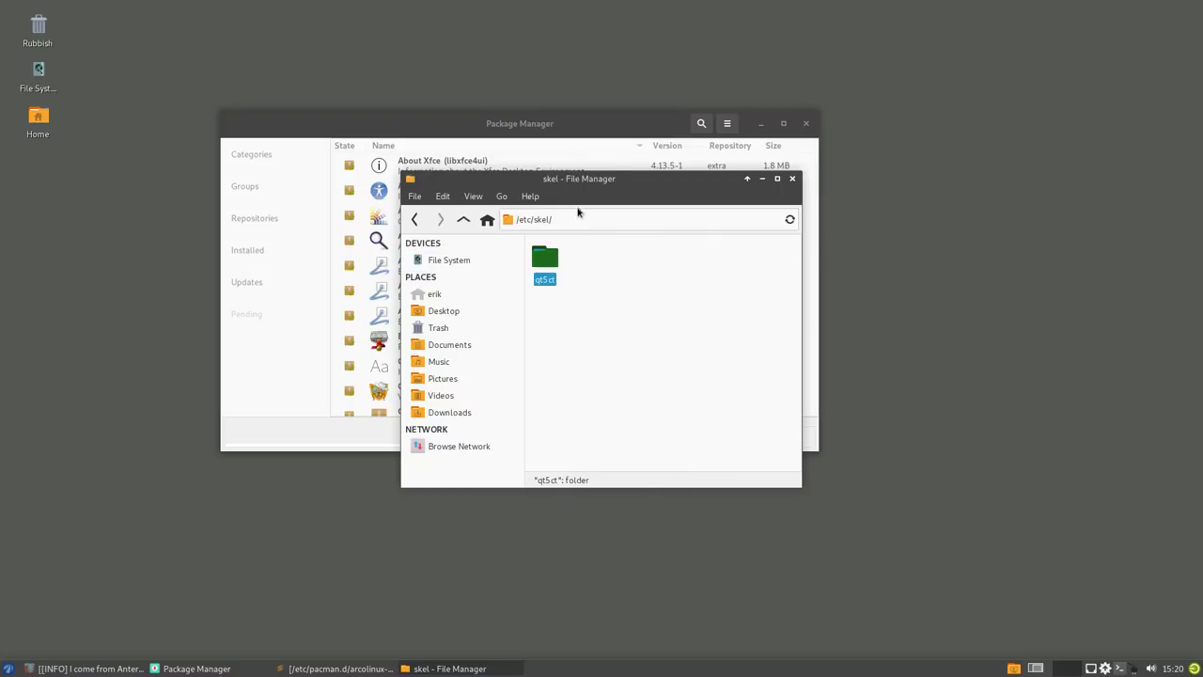
drag(594, 178, 880, 256)
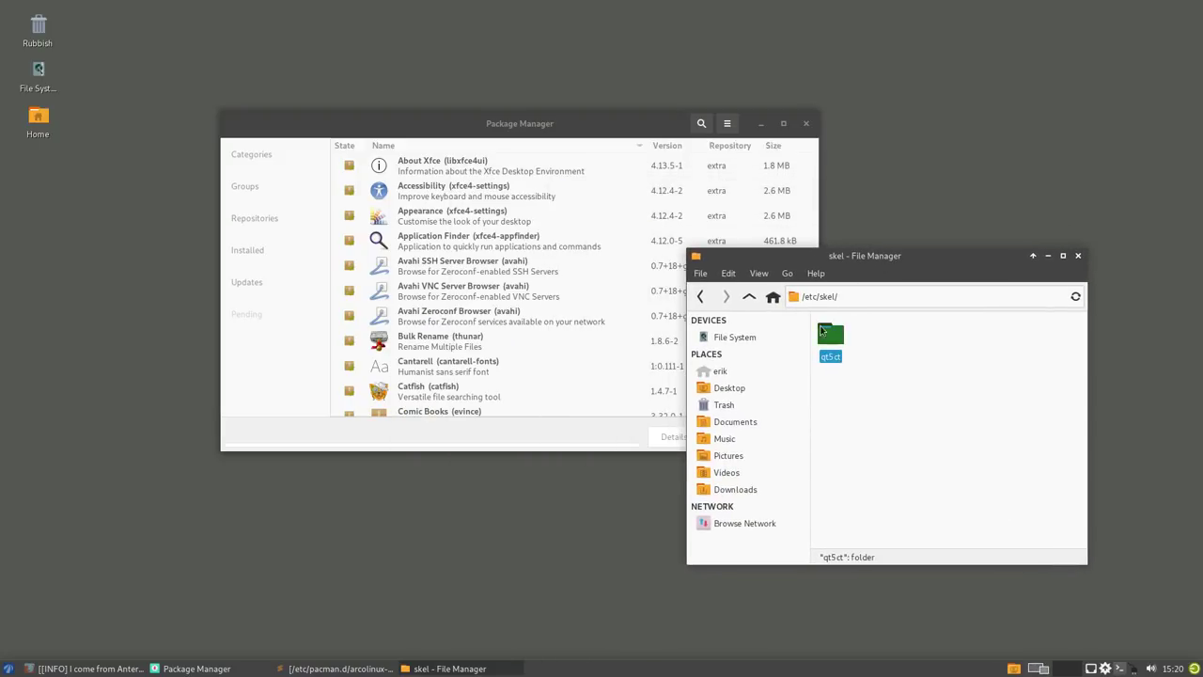
click(875, 339)
click(870, 338)
right_click(901, 363)
- Open a terminal in /etc/skel and delete the qt5ct folder with sudo rm -rf qt5ct/
click(956, 434)
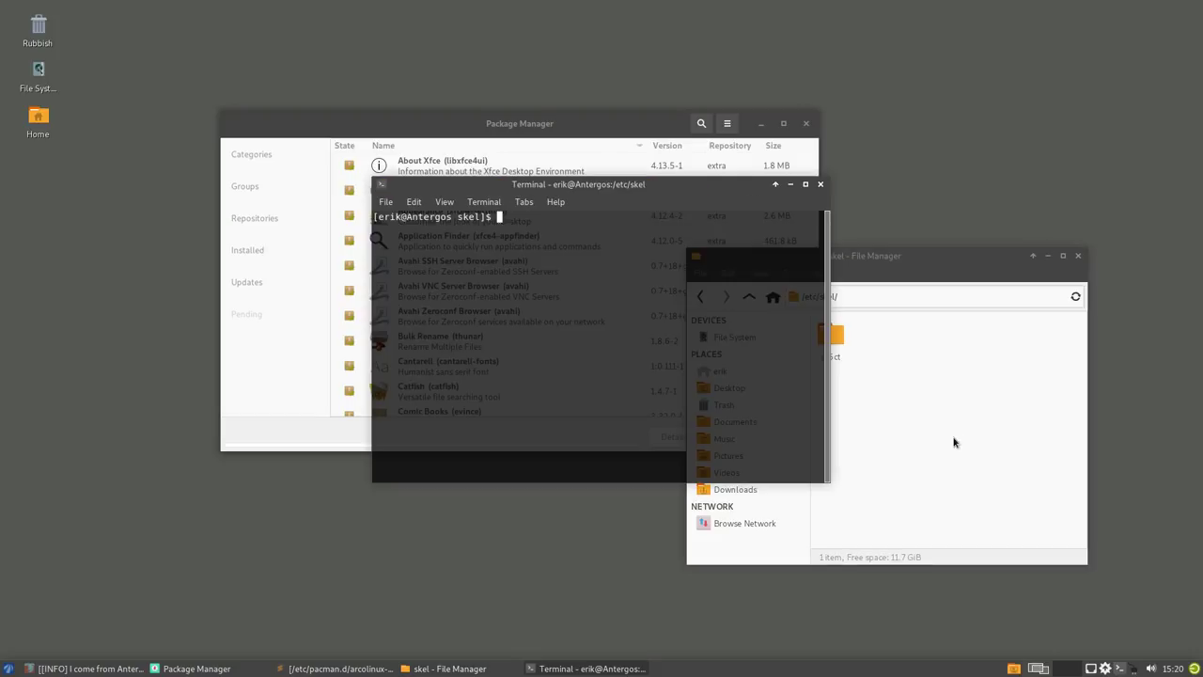
text(sudo rem)
key(BackSpace)
key(BackSpace)
text(m)
drag(656, 188, 508, 270)
text(qt5)
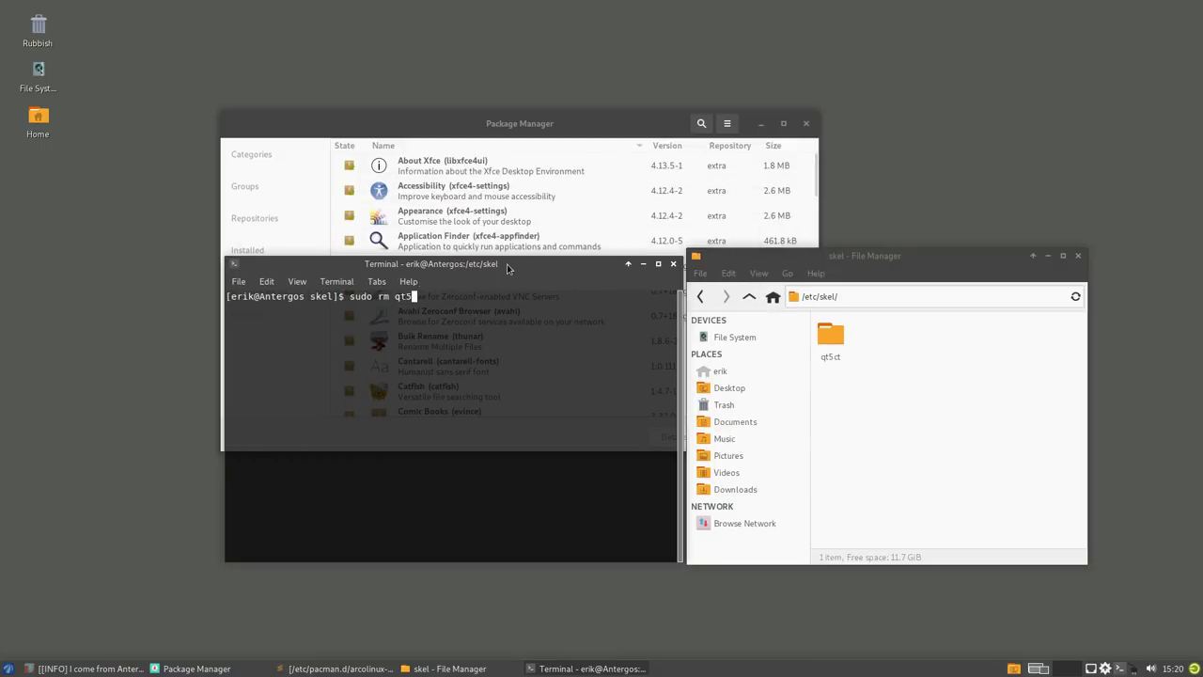
key(Tab)
key(Return)
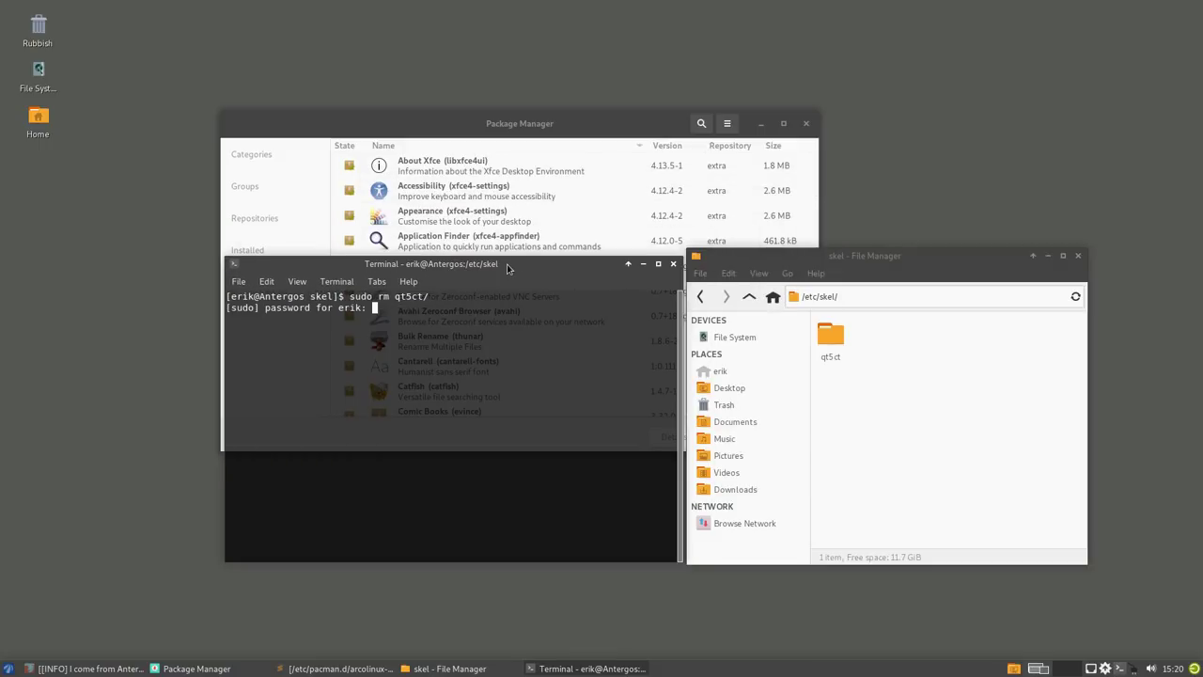
key(Return)
key(Up)
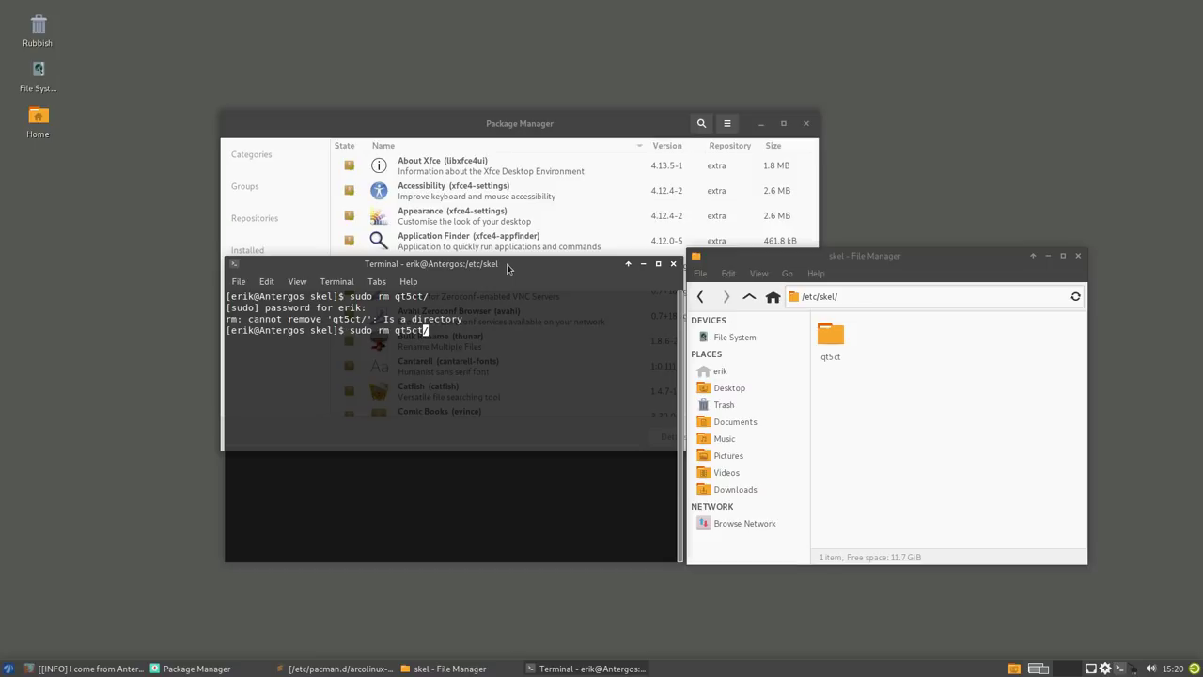
text(-rf)
key(Return)
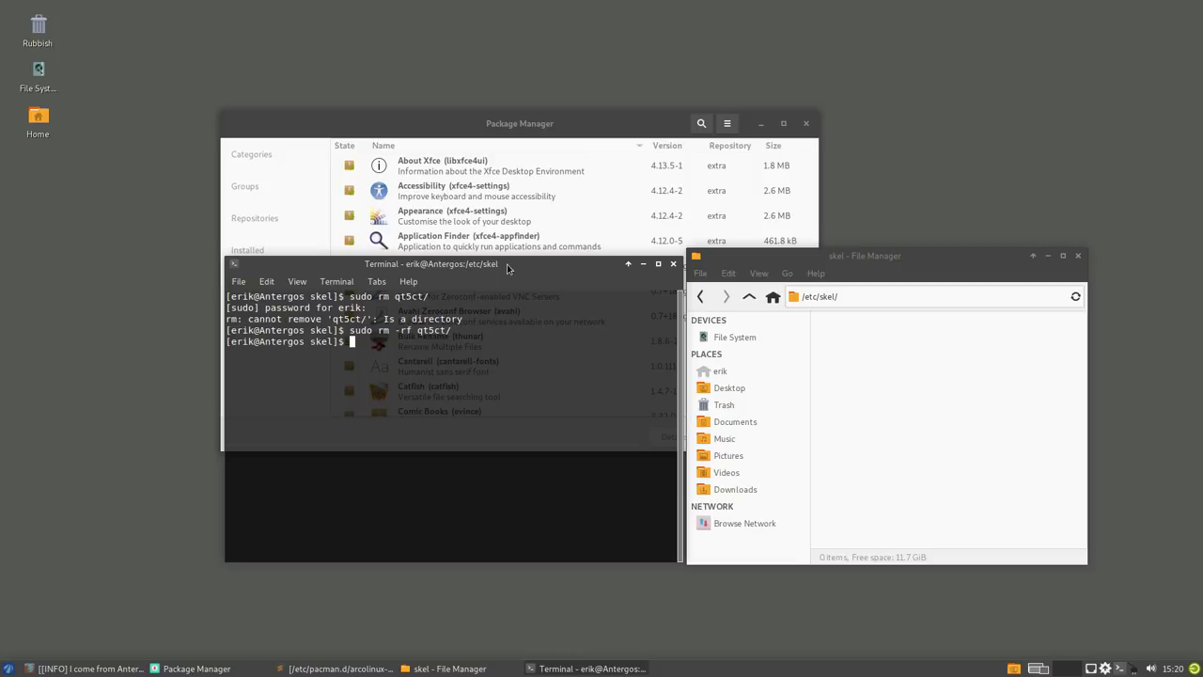
- Show hidden files in Thunar and list /etc/skel's remaining dotfiles with ll and ls -al
click(858, 354)
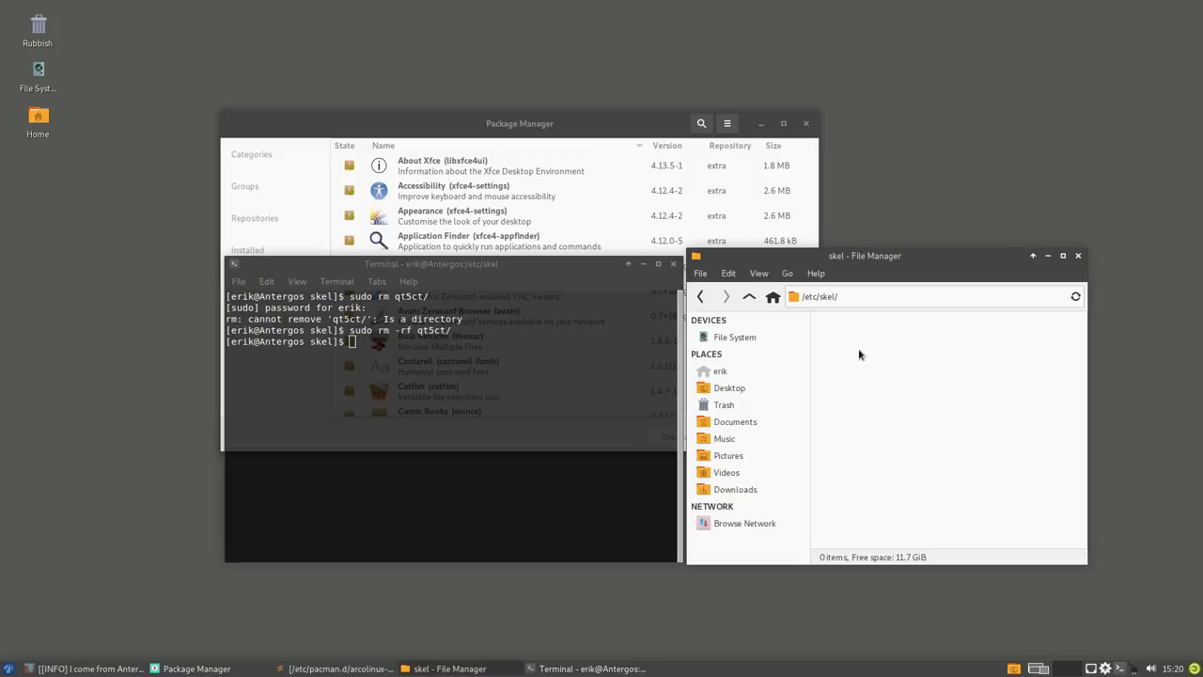
key(ctrl+h)
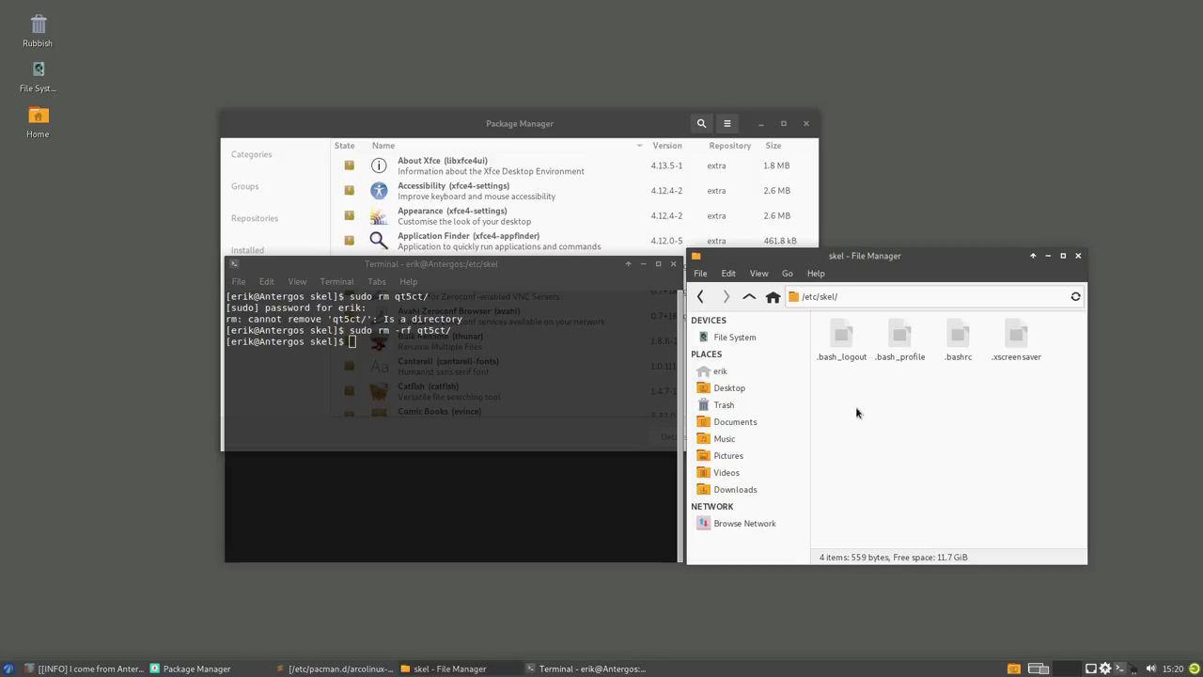
drag(830, 395, 1089, 343)
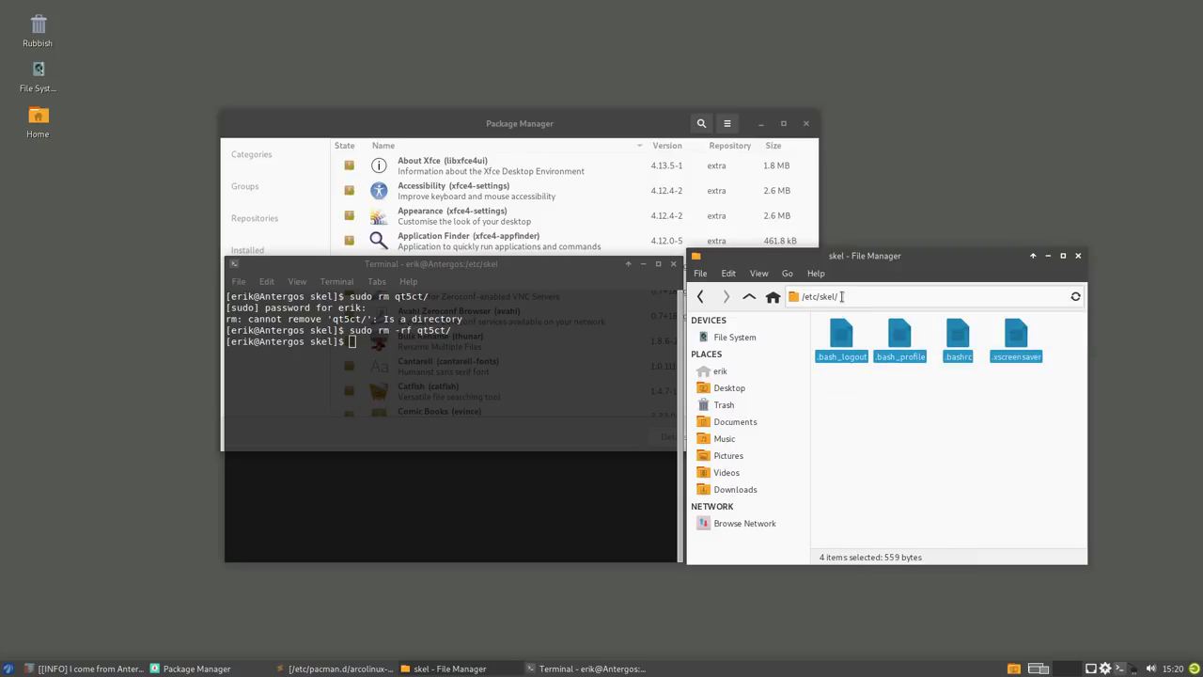
click(415, 382)
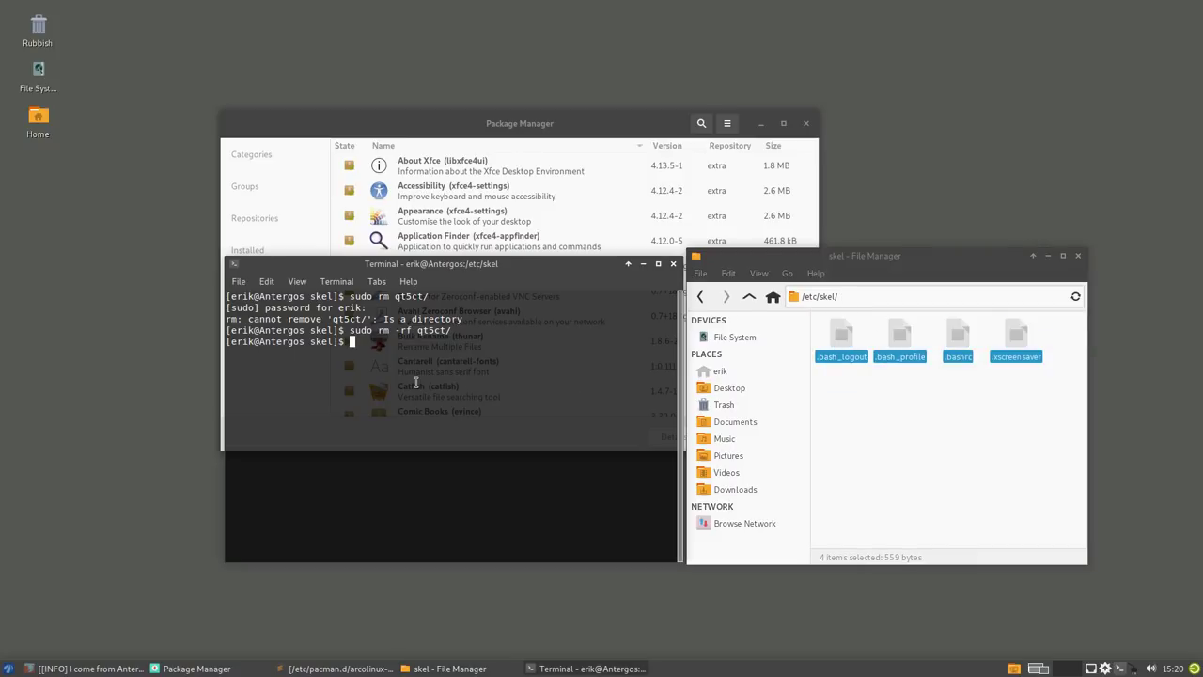
text(ll)
key(Return)
text(ls -al)
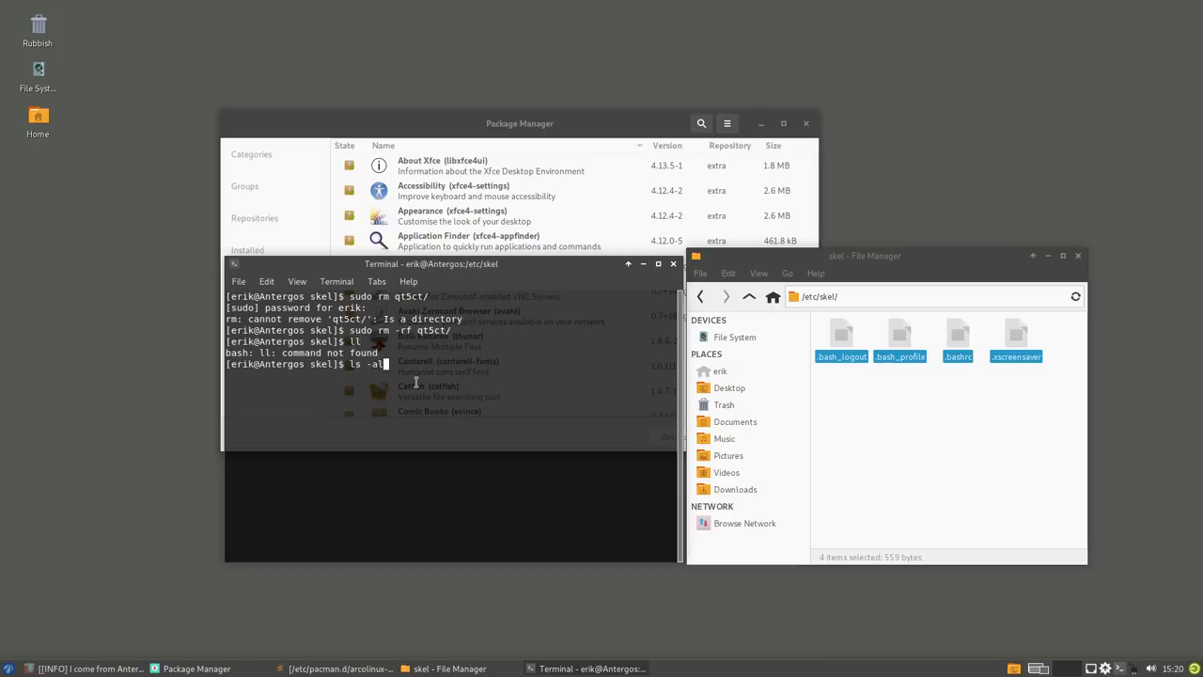
key(Return)
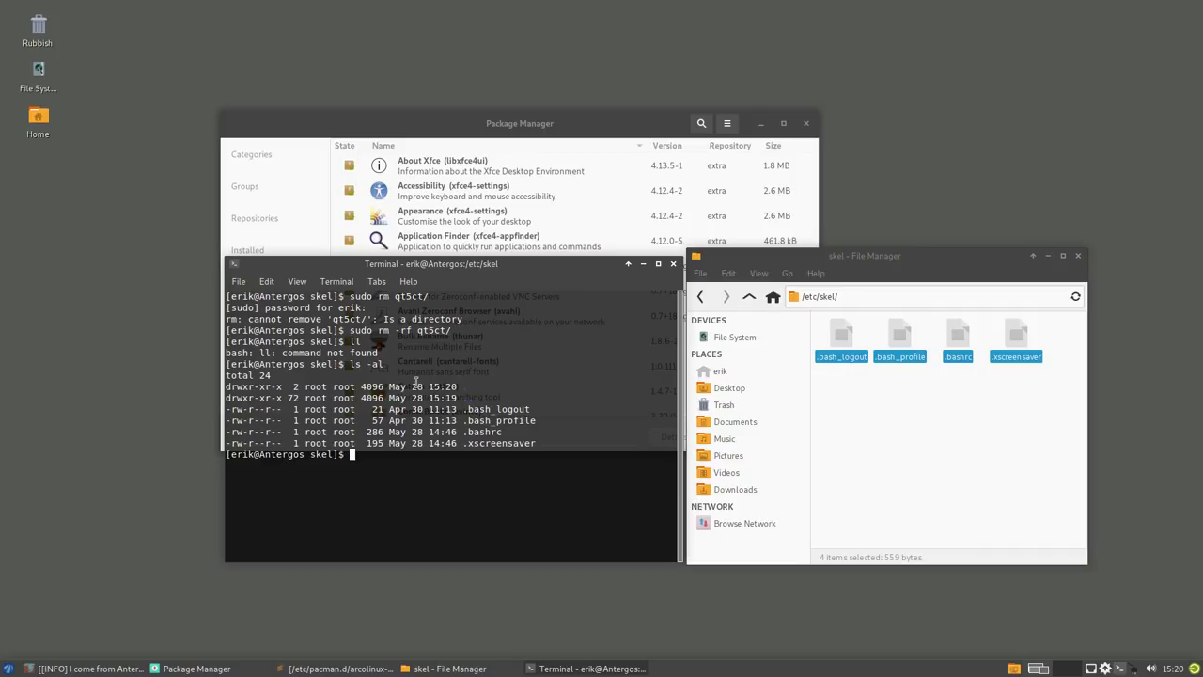
- Remove the hidden dotfiles with sudo rm .* and confirm /etc/skel is empty via ls -al
text(rm)
key(BackSpace)
key(BackSpace)
key(BackSpace)
text(sudo rm *)
key(Return)
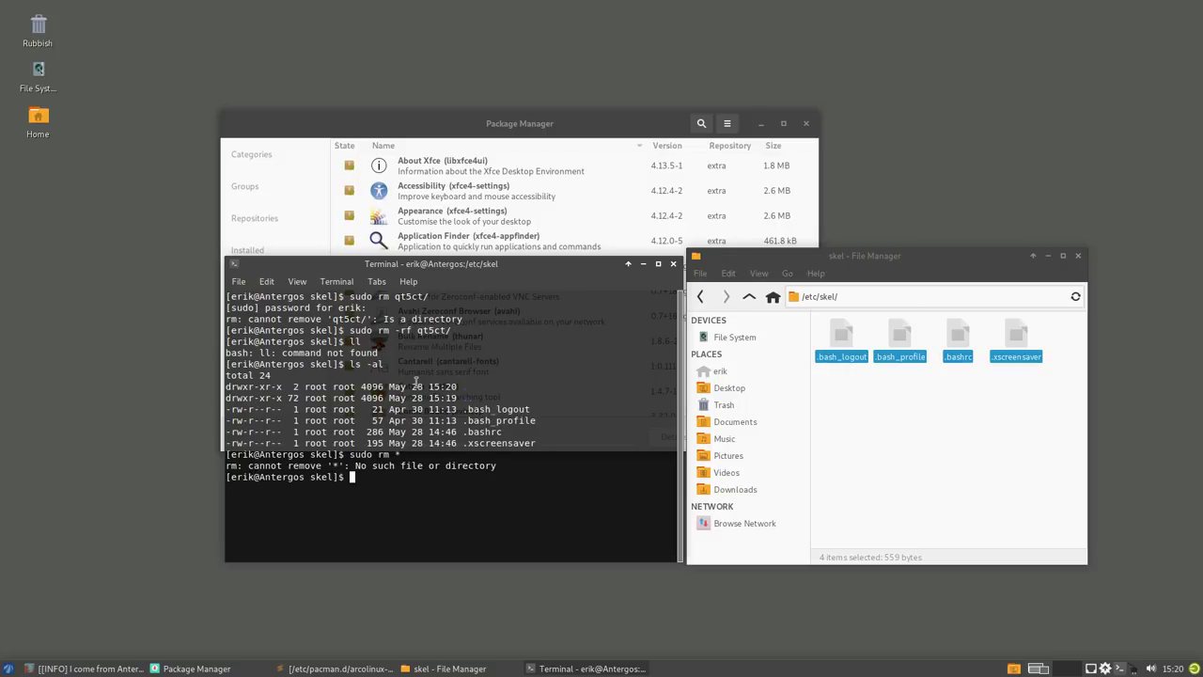
key(Up)
key(BackSpace)
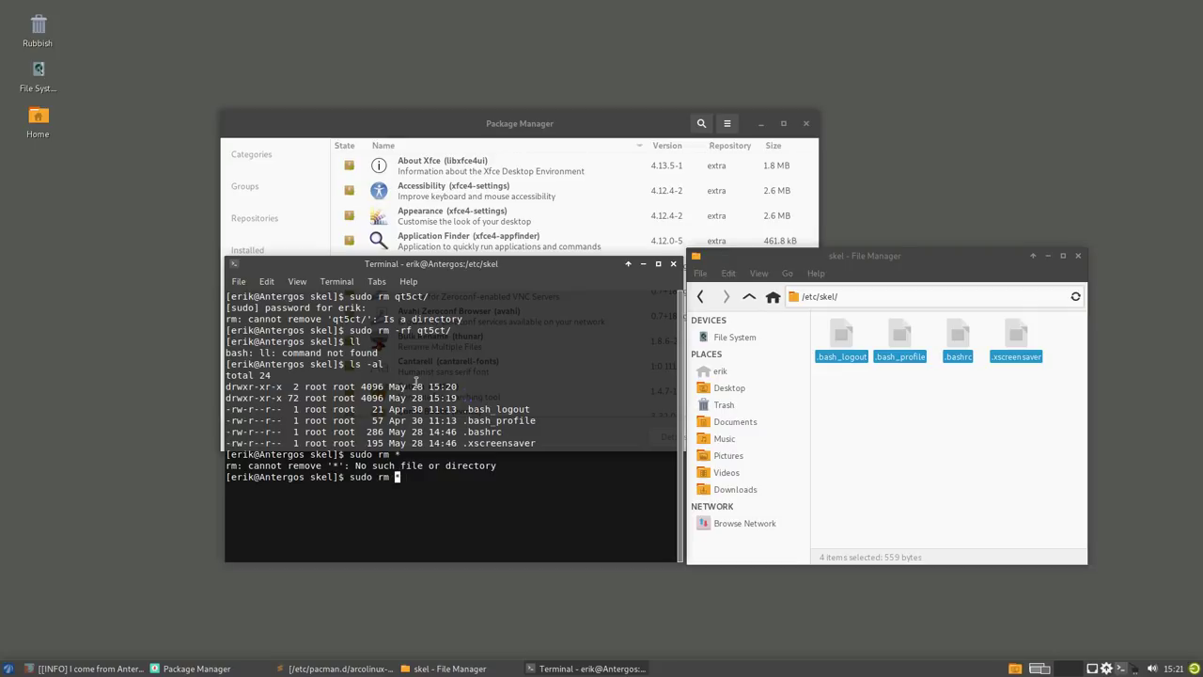
text(.*)
key(Return)
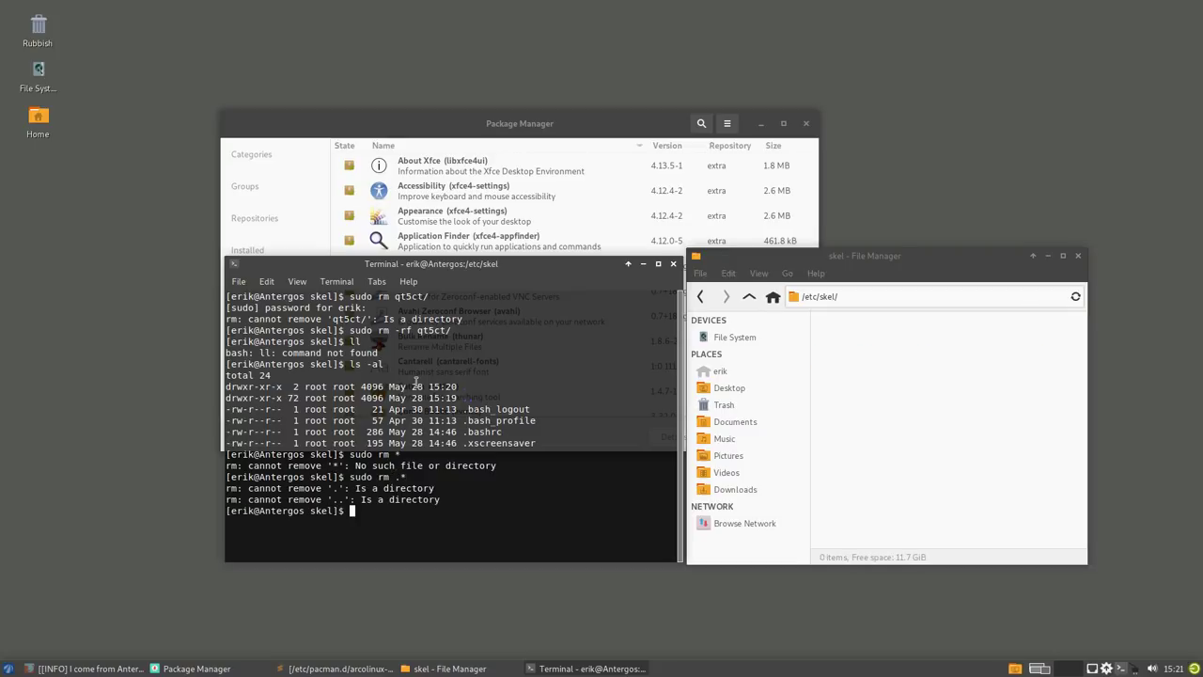
click(880, 369)
click(515, 504)
text(ls -al)
key(Return)
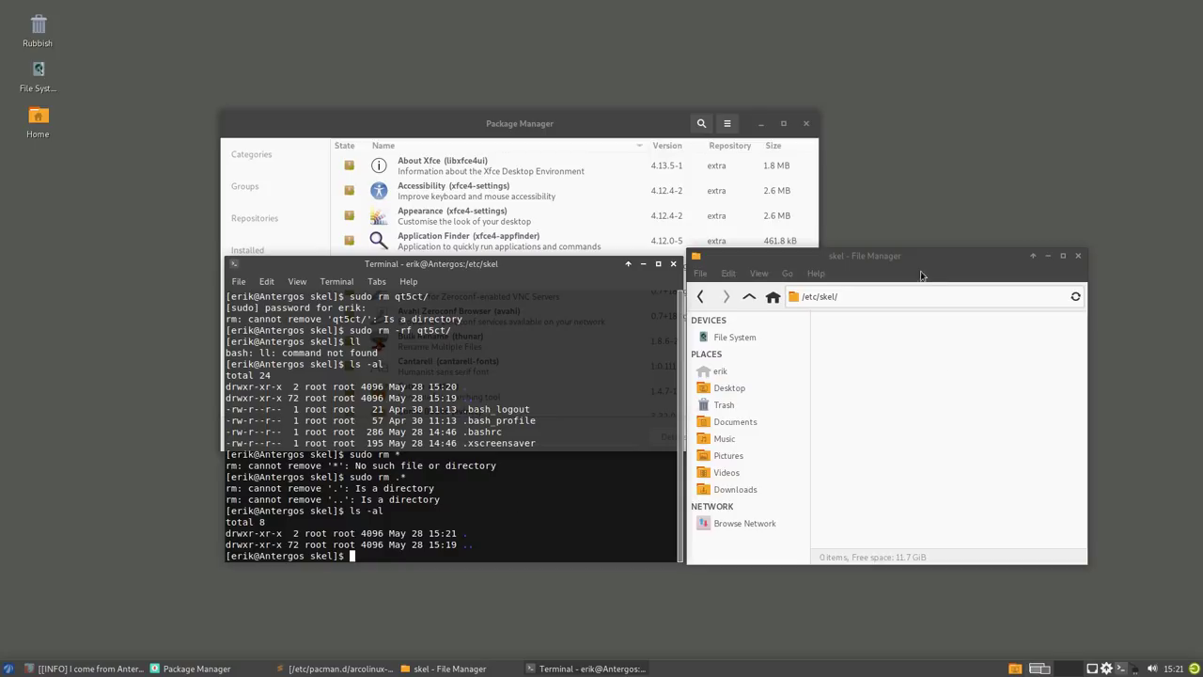
- Close Thunar and the terminal, then show the arcolinux_repo package list in a maximized Pamac
click(1078, 255)
click(673, 263)
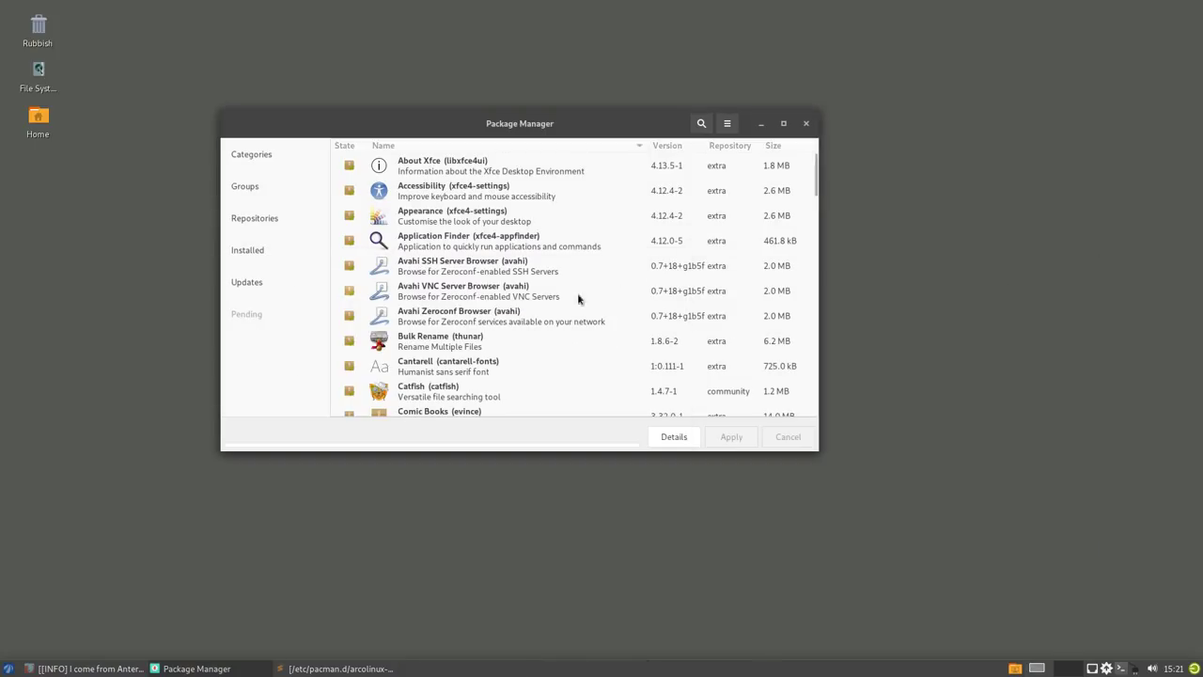
click(263, 220)
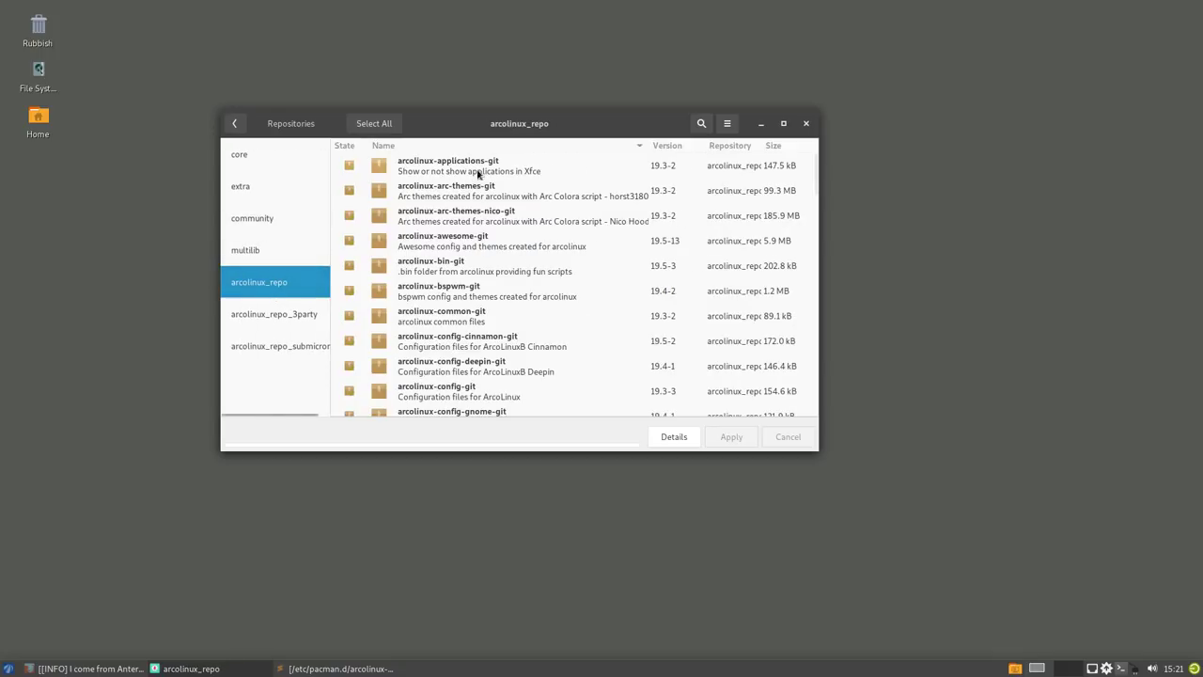
double_click(536, 123)
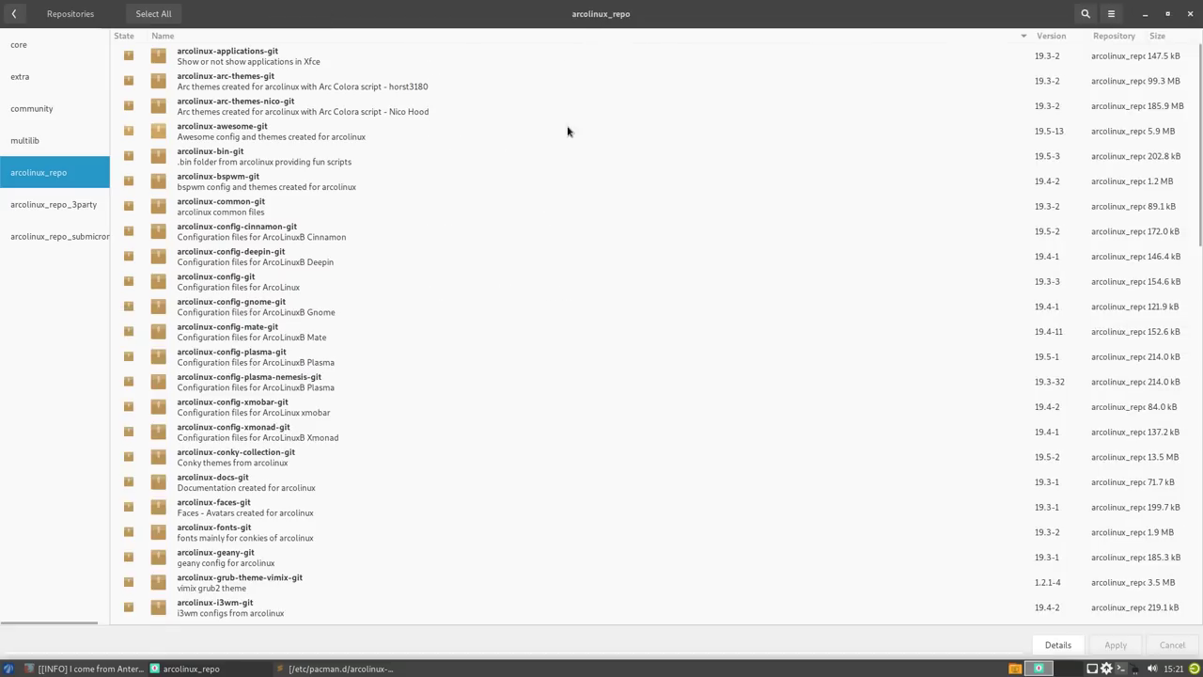
- Mark arcolinux-applications-git for installation and review its details, dependencies and files
click(256, 62)
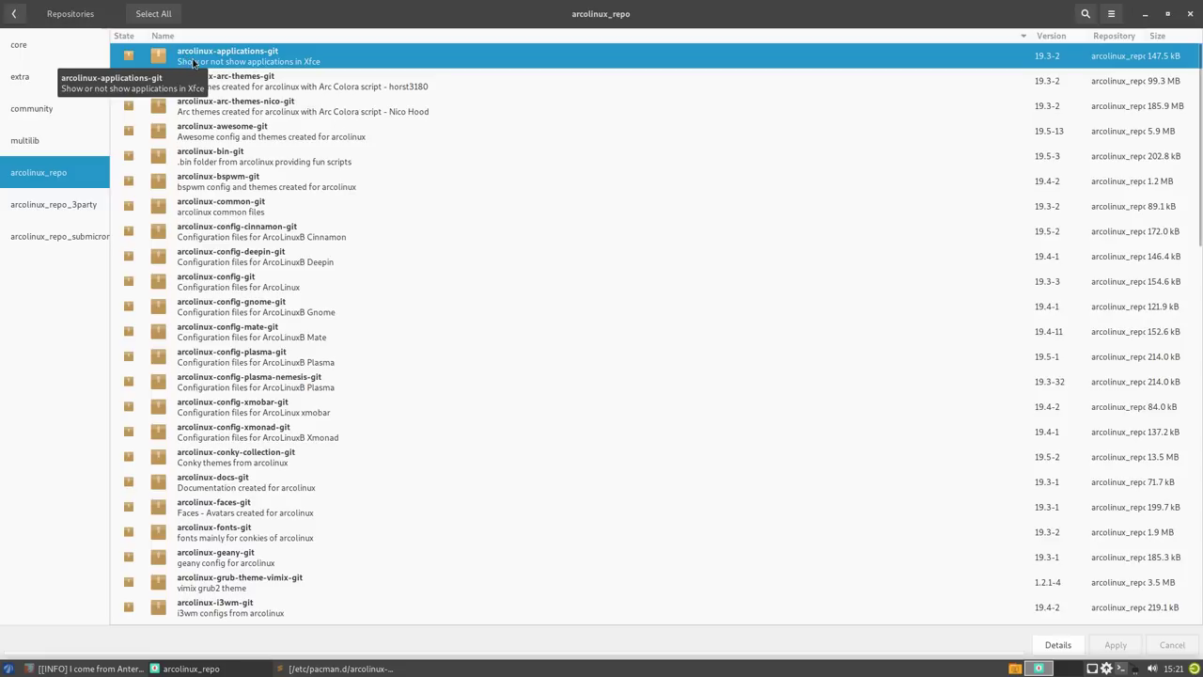
click(126, 60)
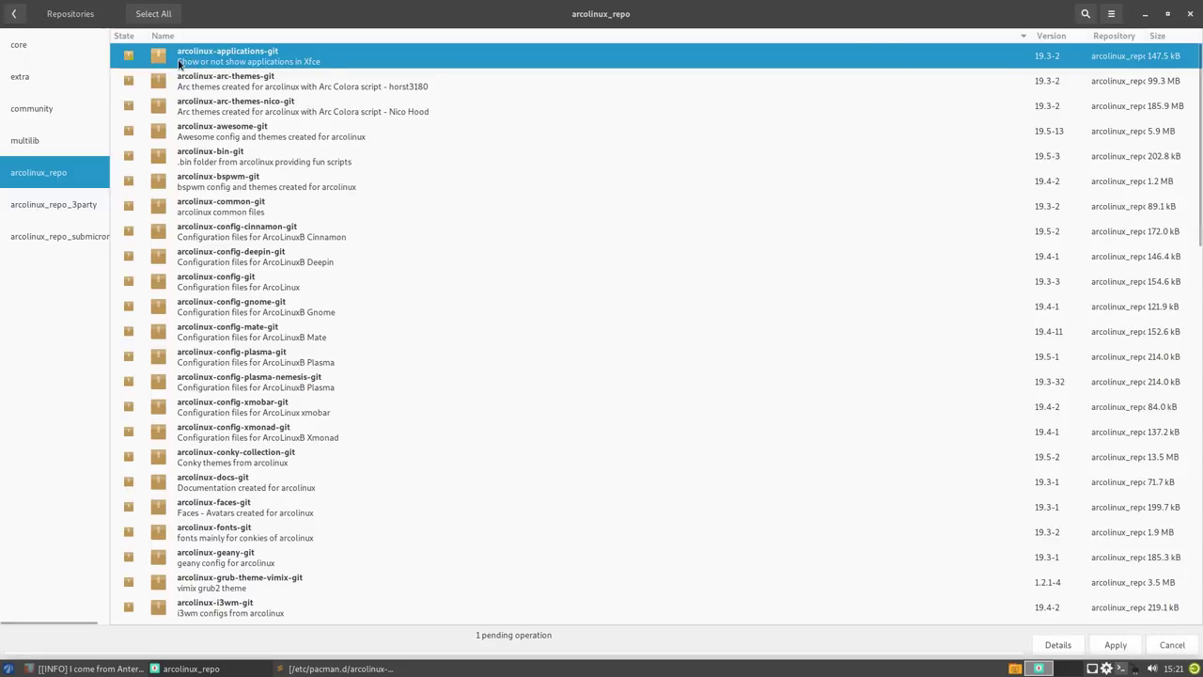
click(151, 64)
click(58, 79)
click(52, 113)
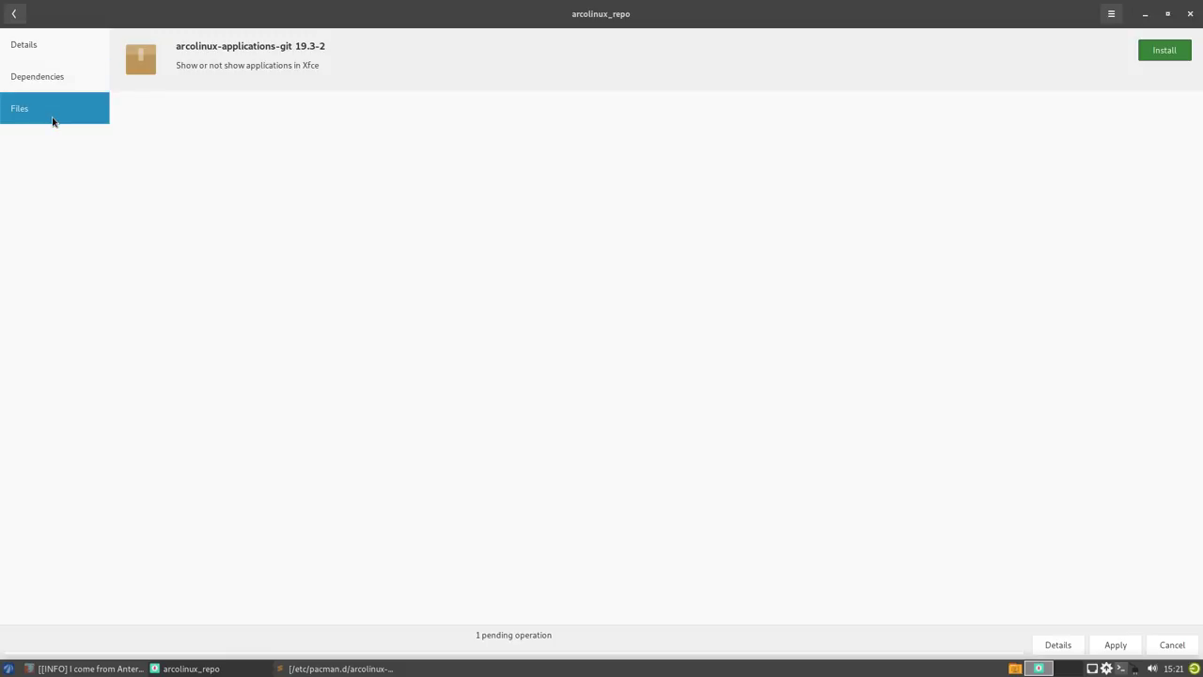
click(14, 13)
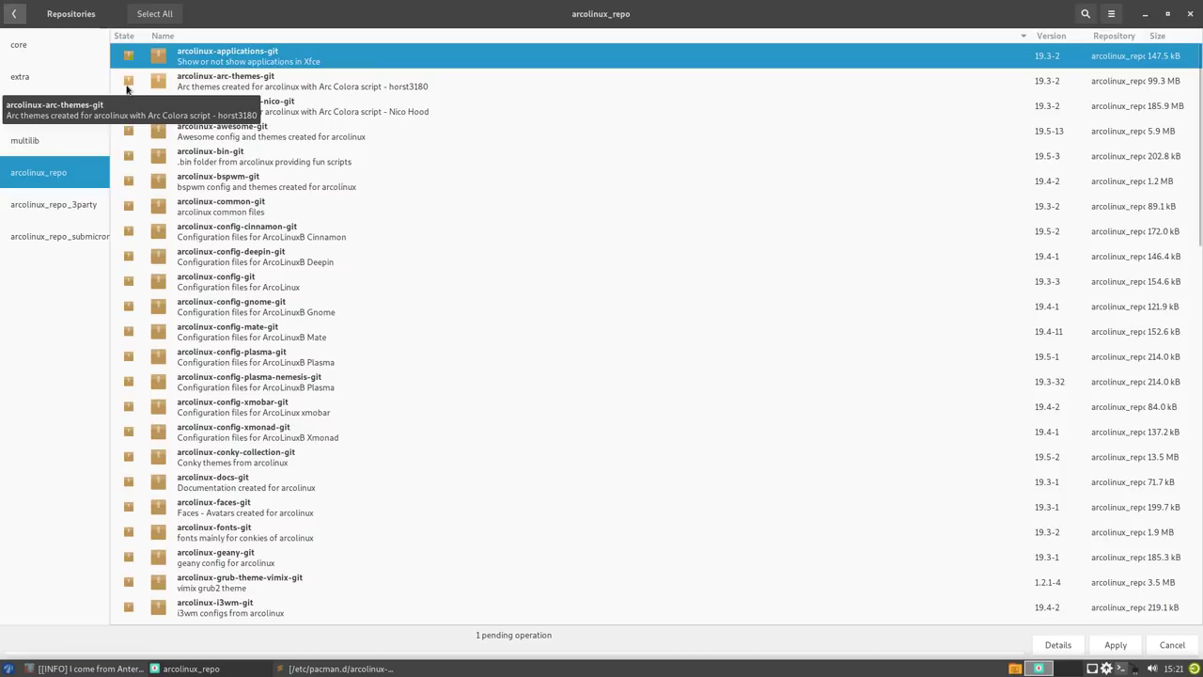
- Keep arcolinux-applications-git queued and add arcolinux-arc-themes-git and arcolinux-bin-git, for three pending installs
click(128, 56)
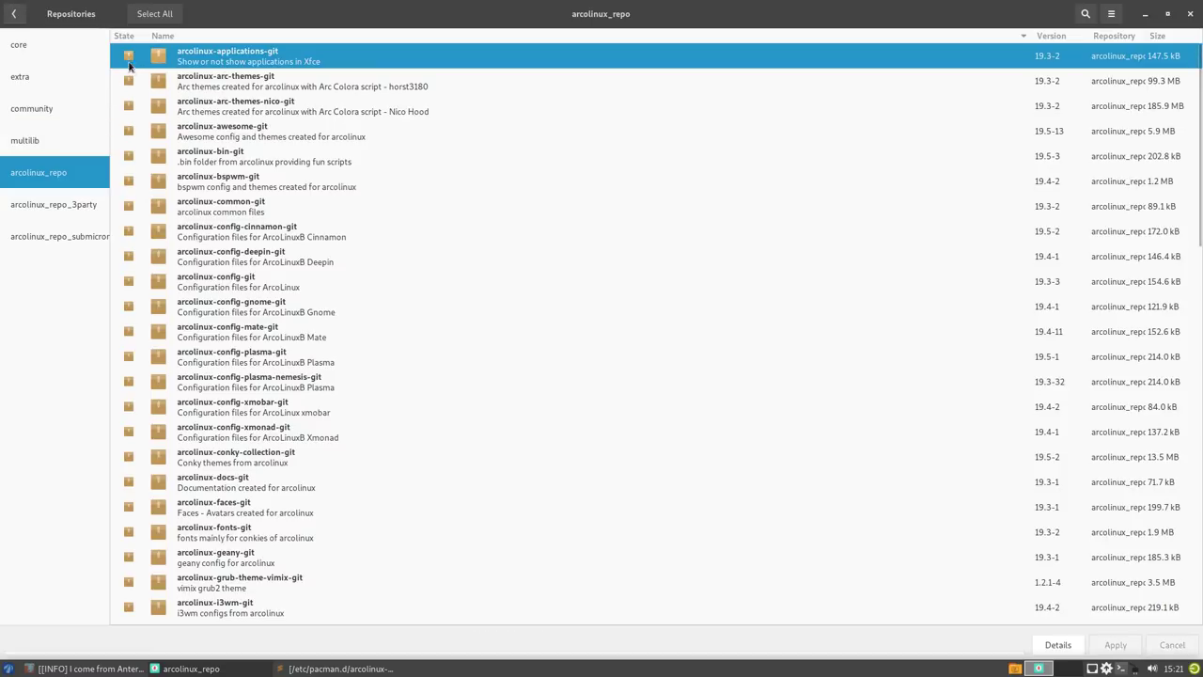
click(129, 58)
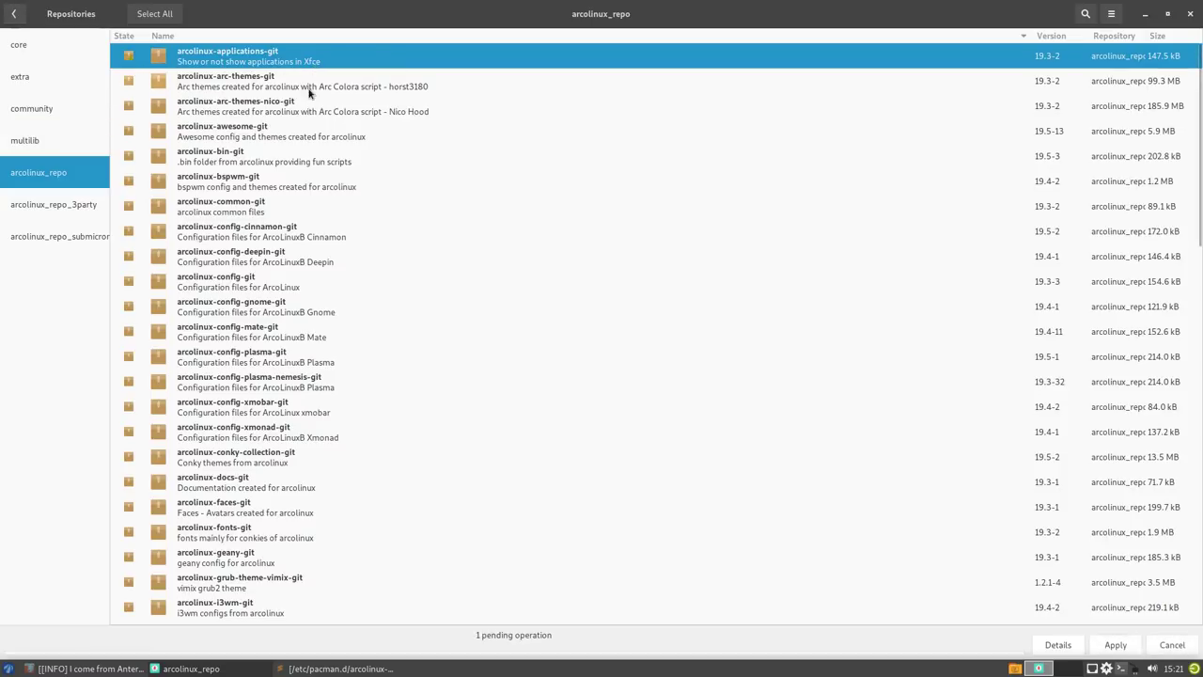
click(129, 84)
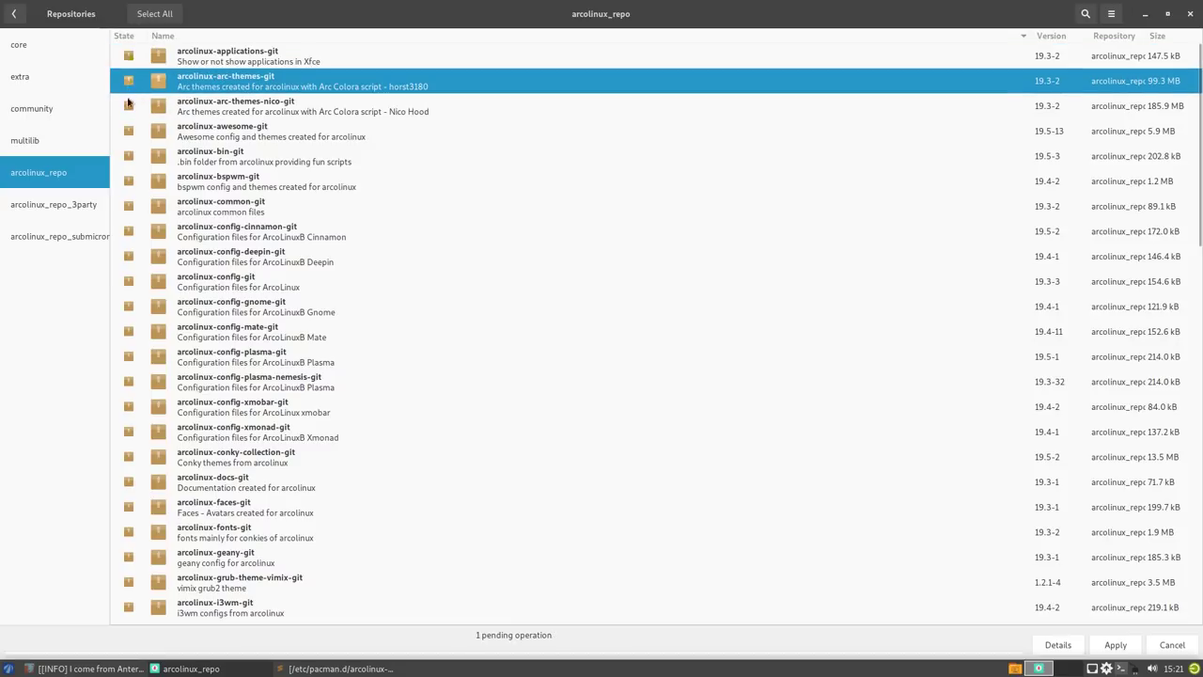
click(130, 109)
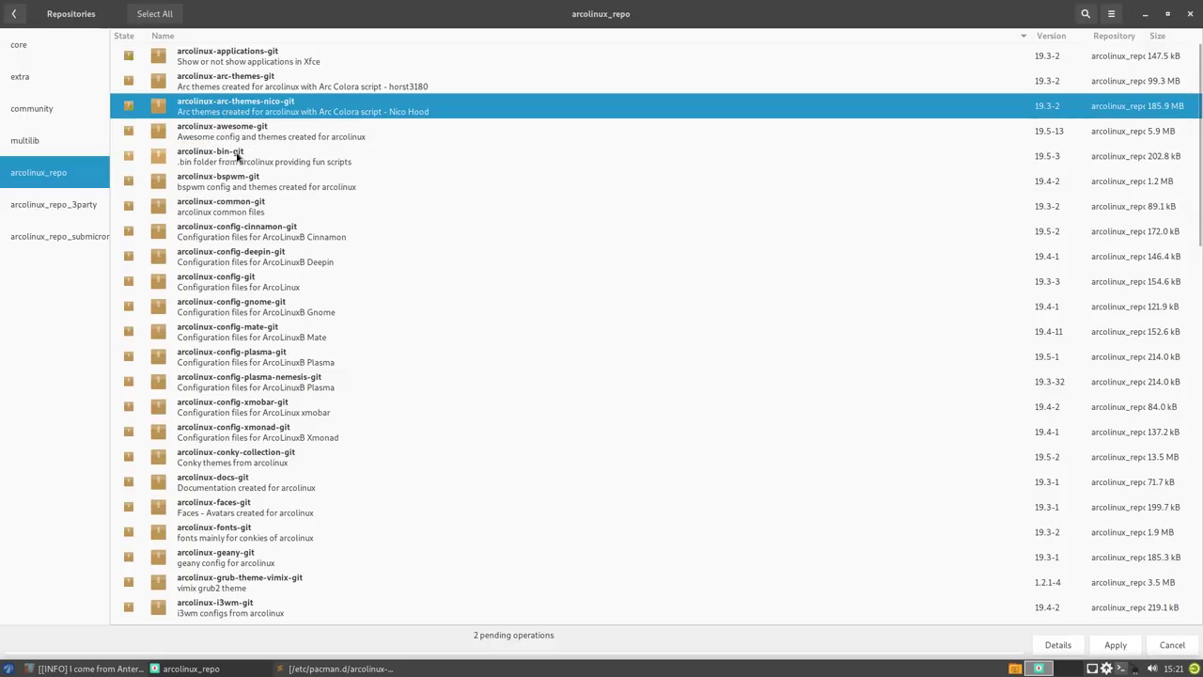
click(129, 158)
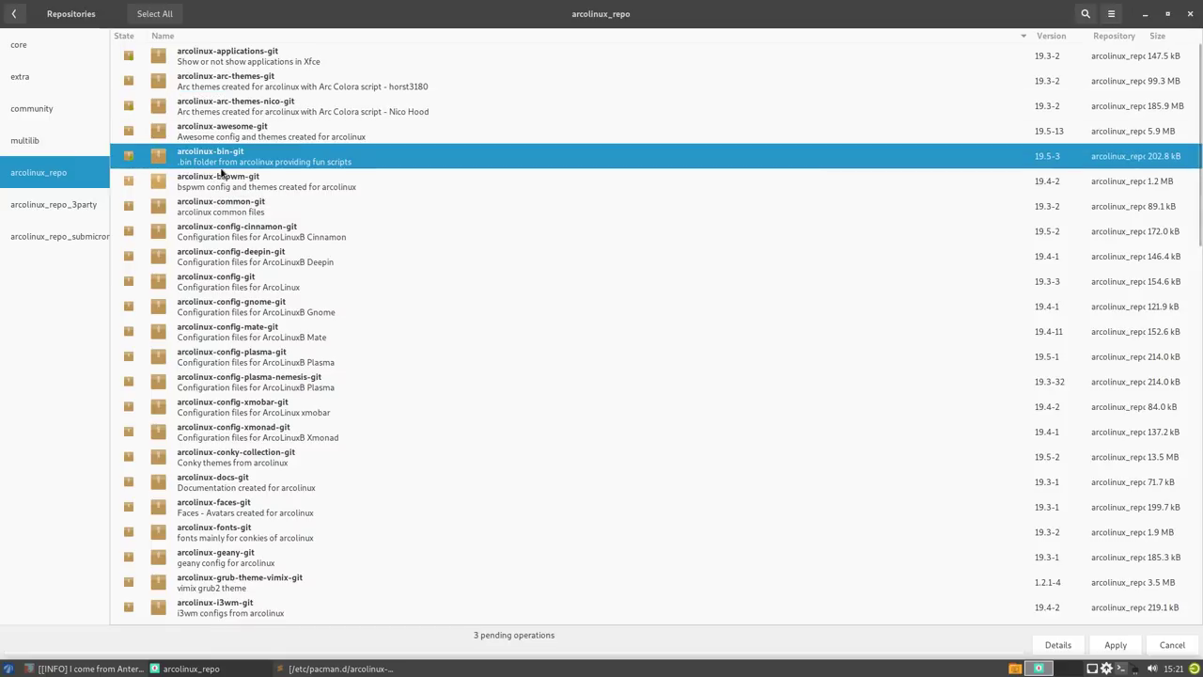
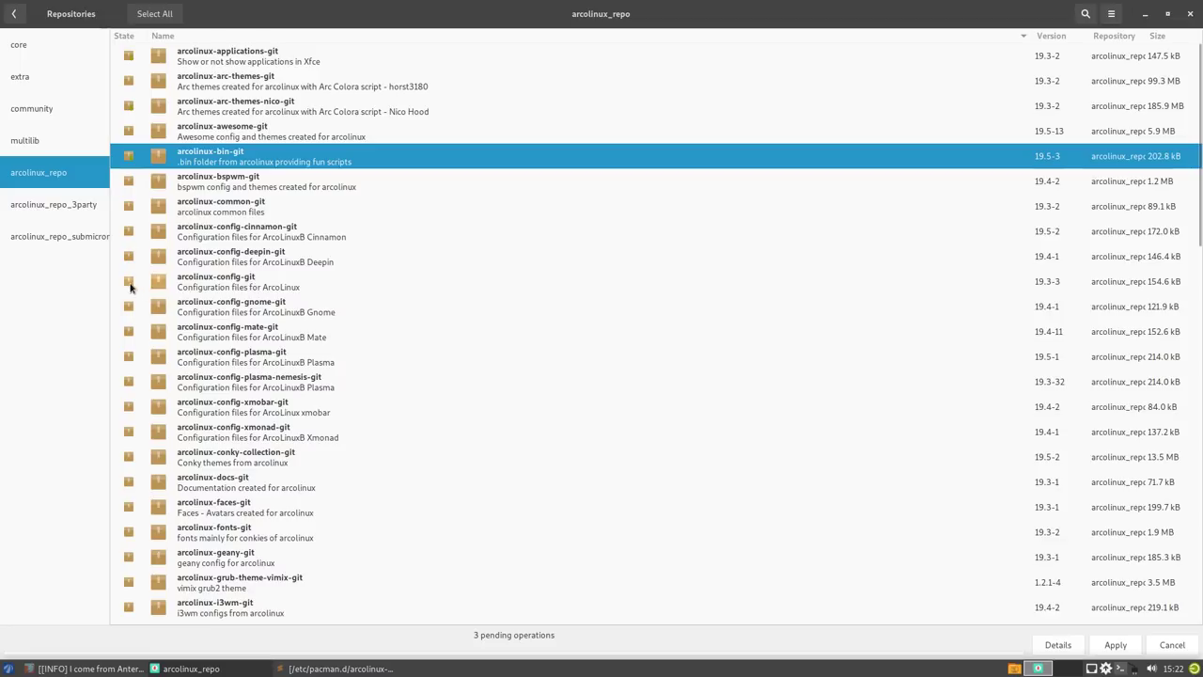
- Mark arcolinux config, conky-collection, fonts, faces, geany and grub-theme-vimix packages for installation
click(208, 280)
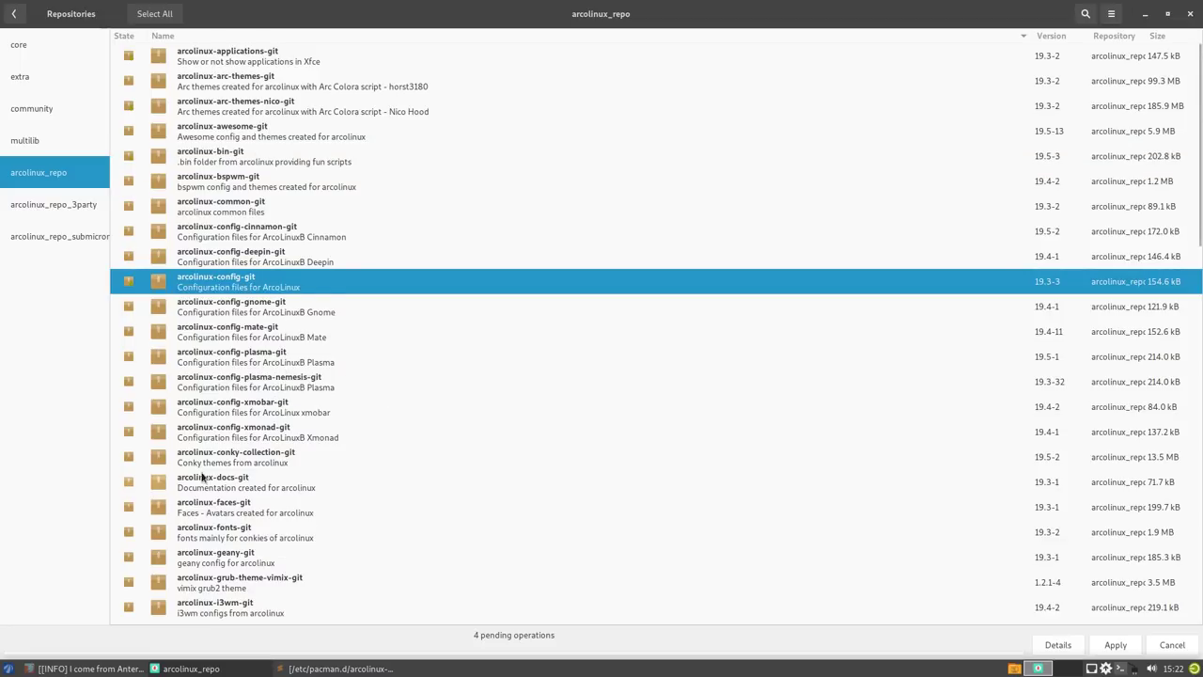
click(129, 458)
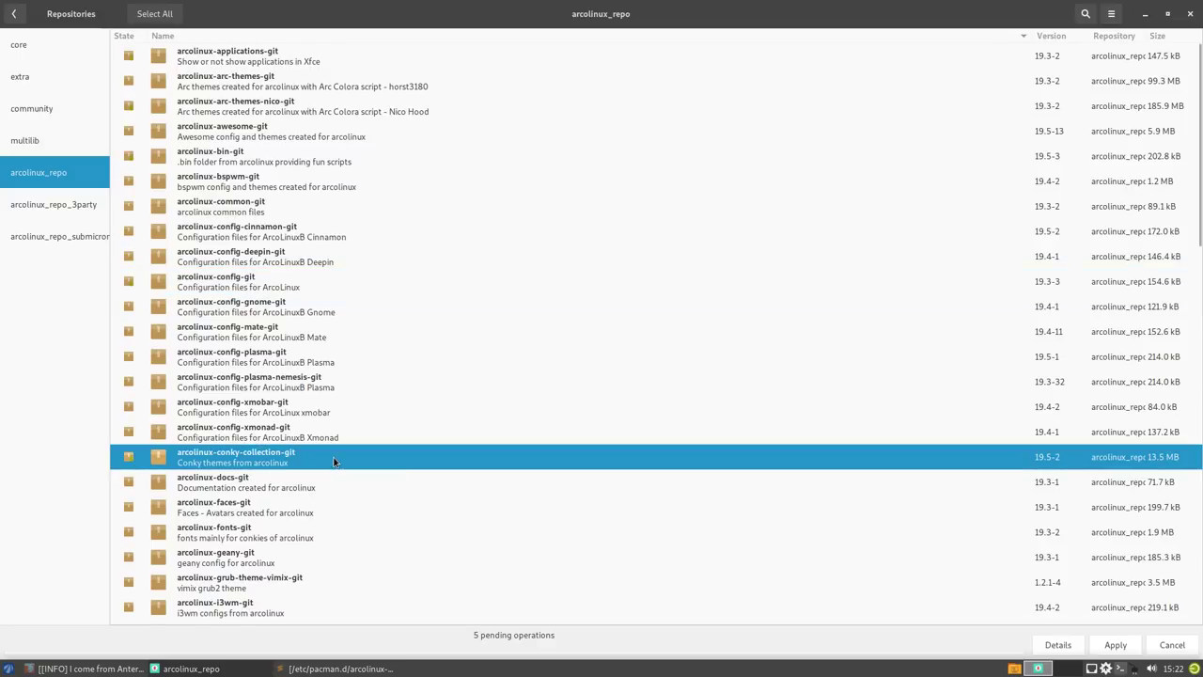
scroll(334, 460, down, 3)
scroll(334, 462, down, 3)
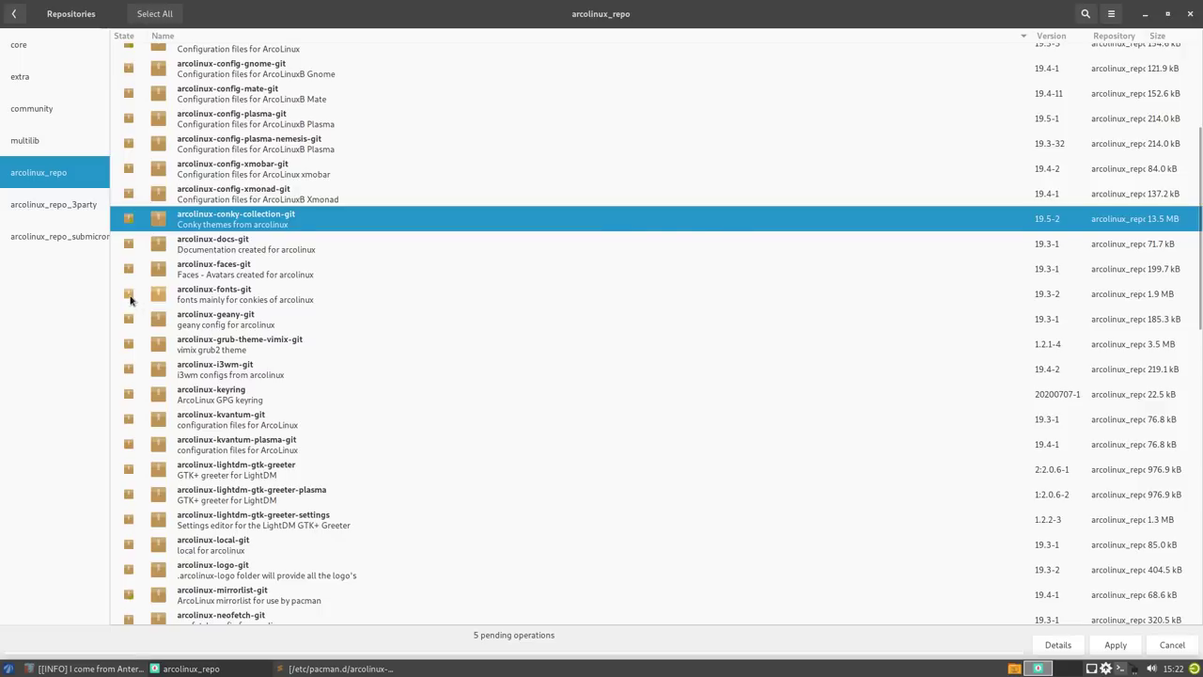
click(129, 297)
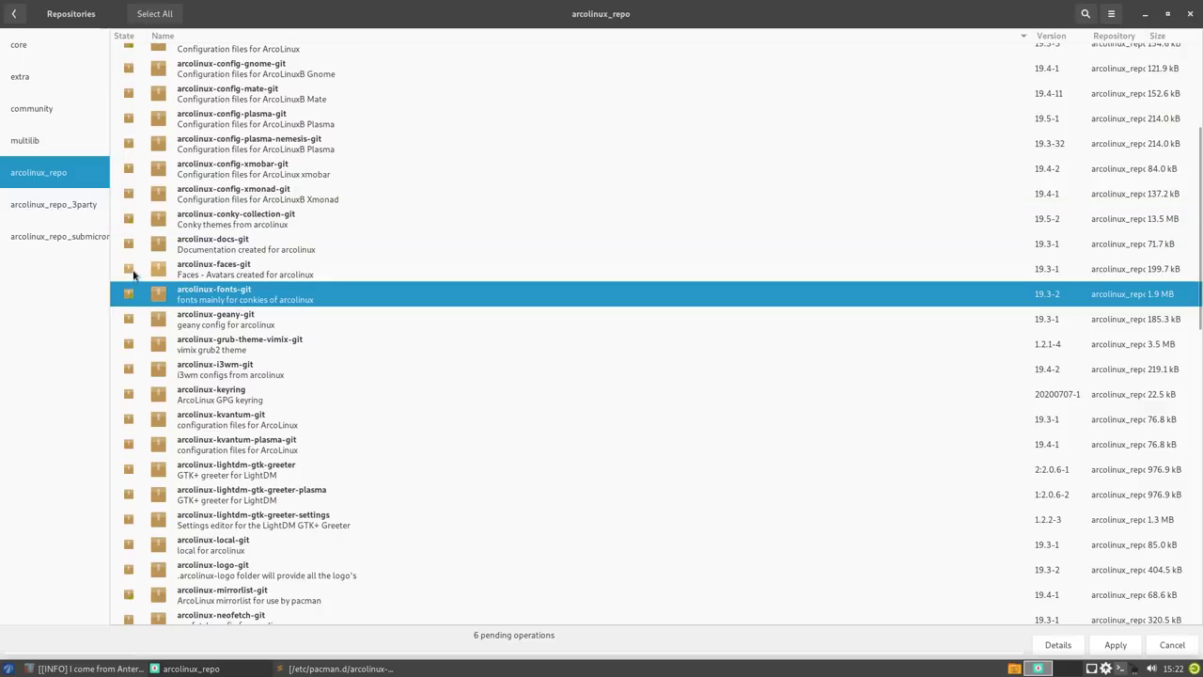
click(129, 272)
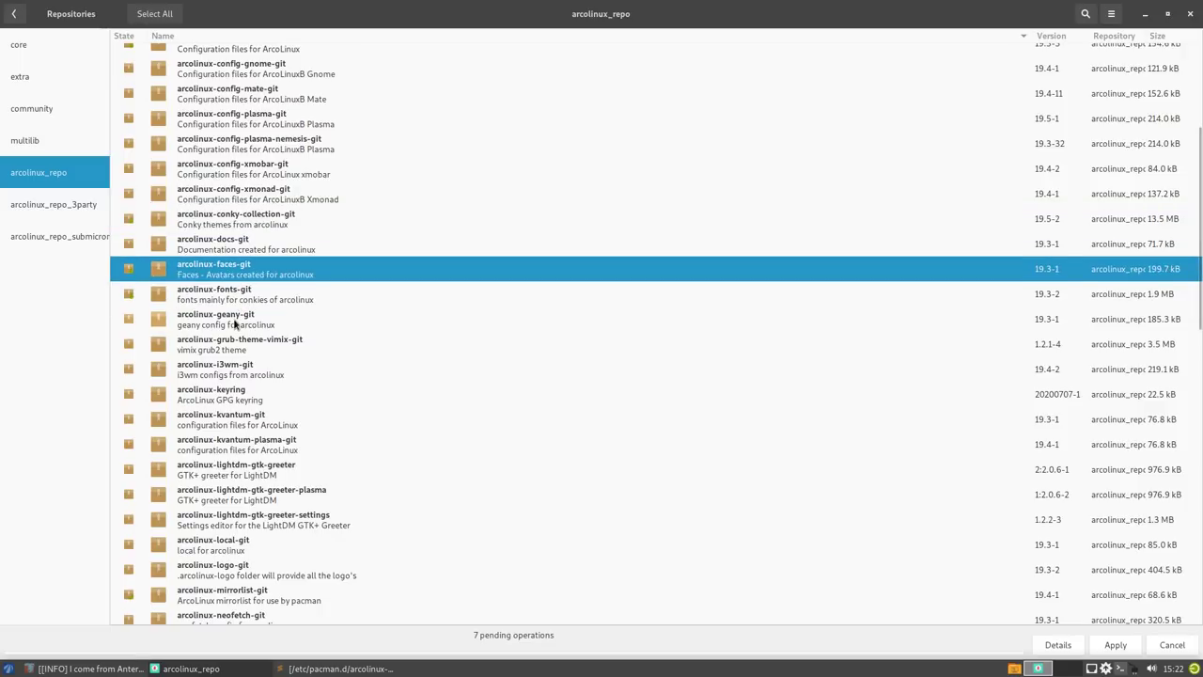
click(130, 319)
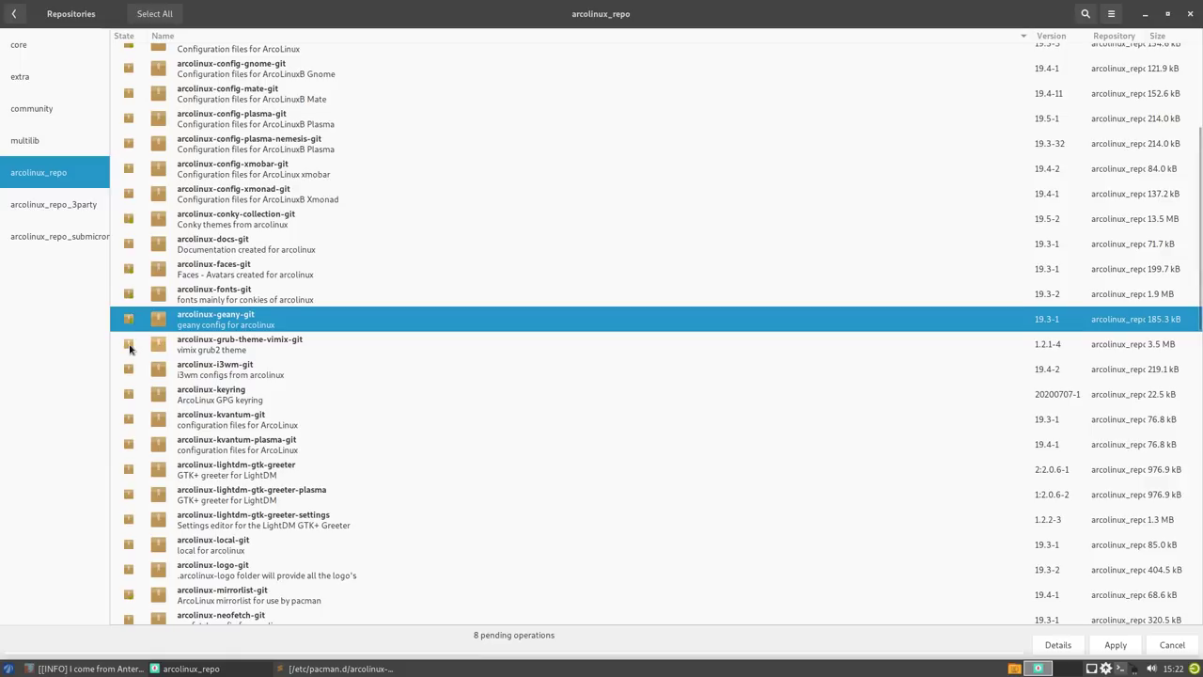
click(129, 345)
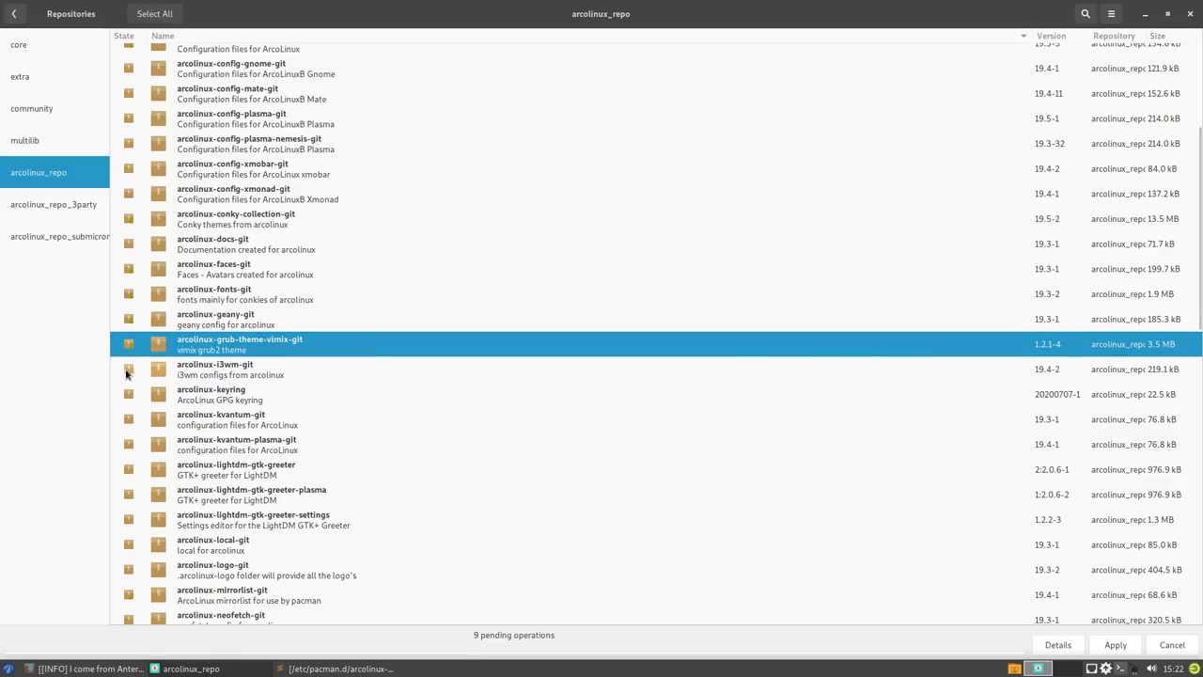
- Leave arcolinux-keyring unmarked and mark the kvantum, logo, neofetch and nitrogen packages
click(129, 395)
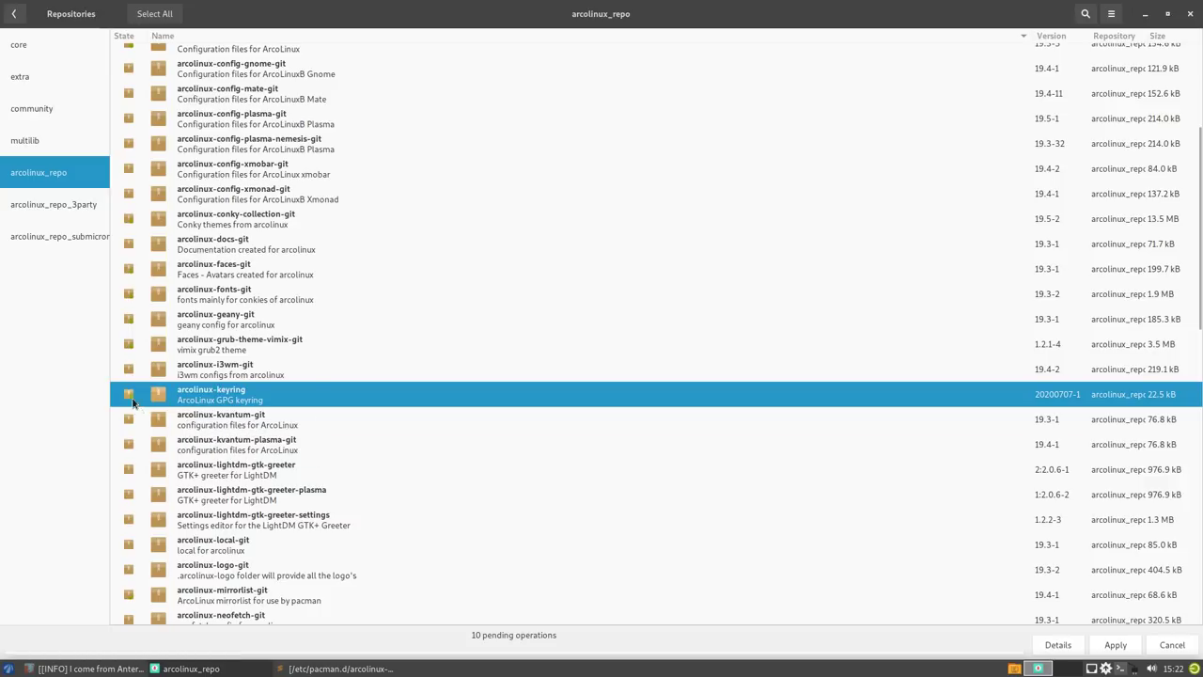
click(138, 415)
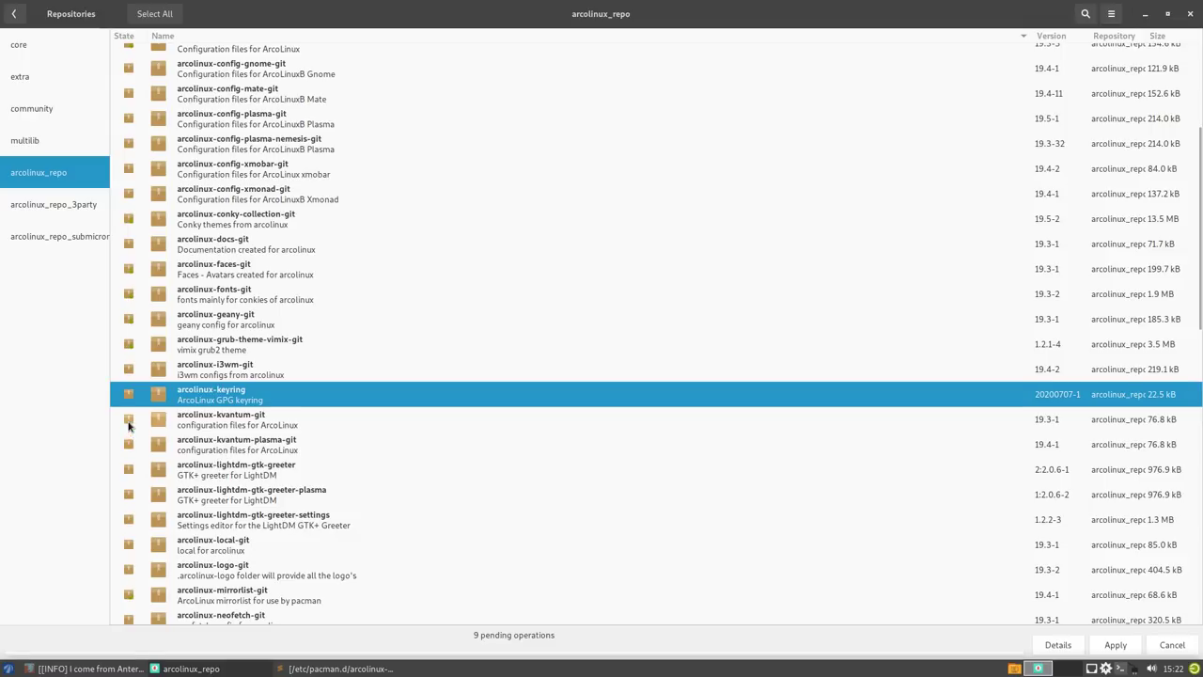
click(128, 421)
scroll(237, 492, down, 1)
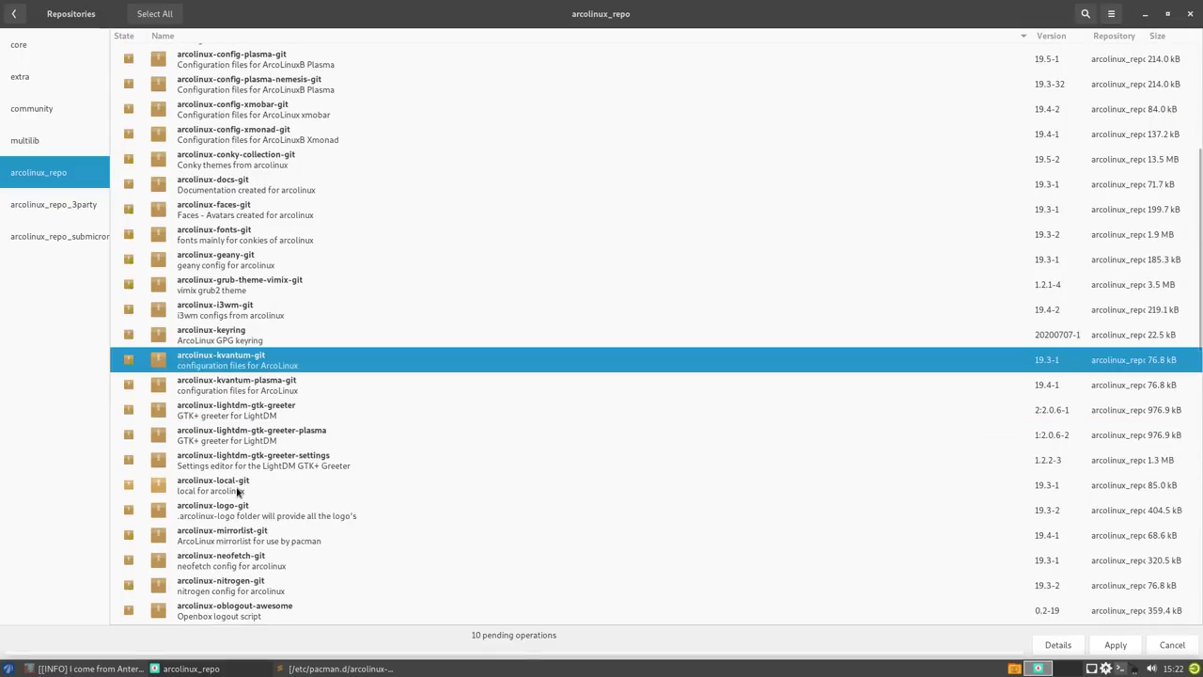
scroll(238, 491, down, 2)
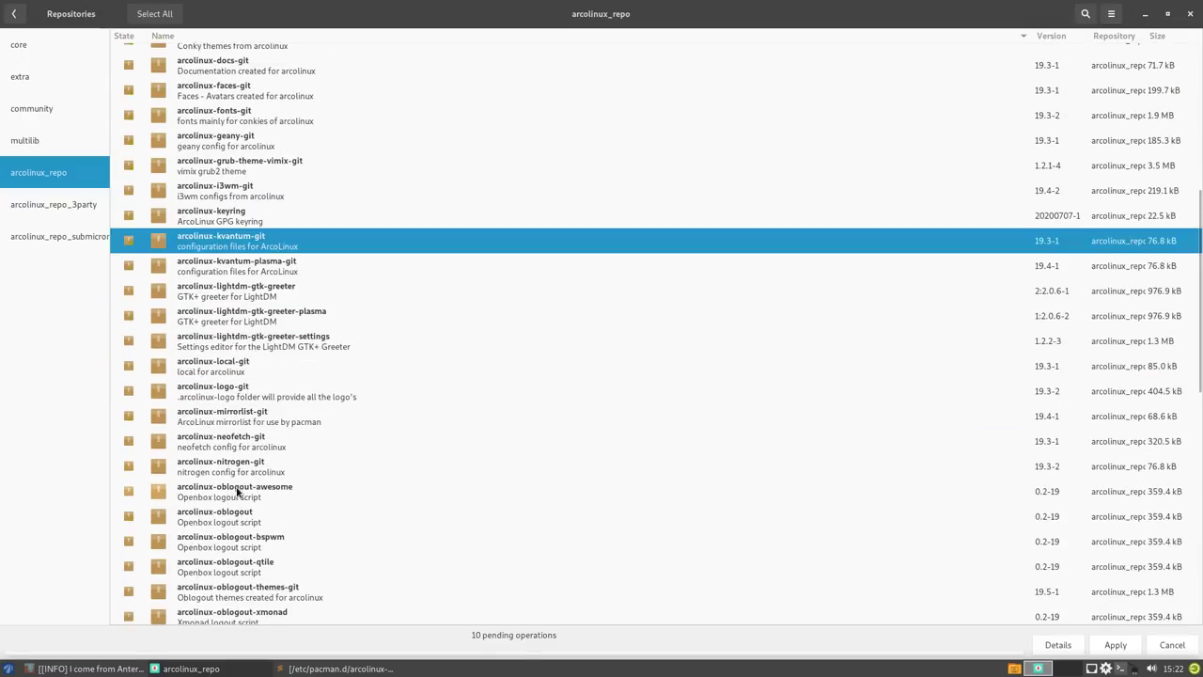
click(128, 395)
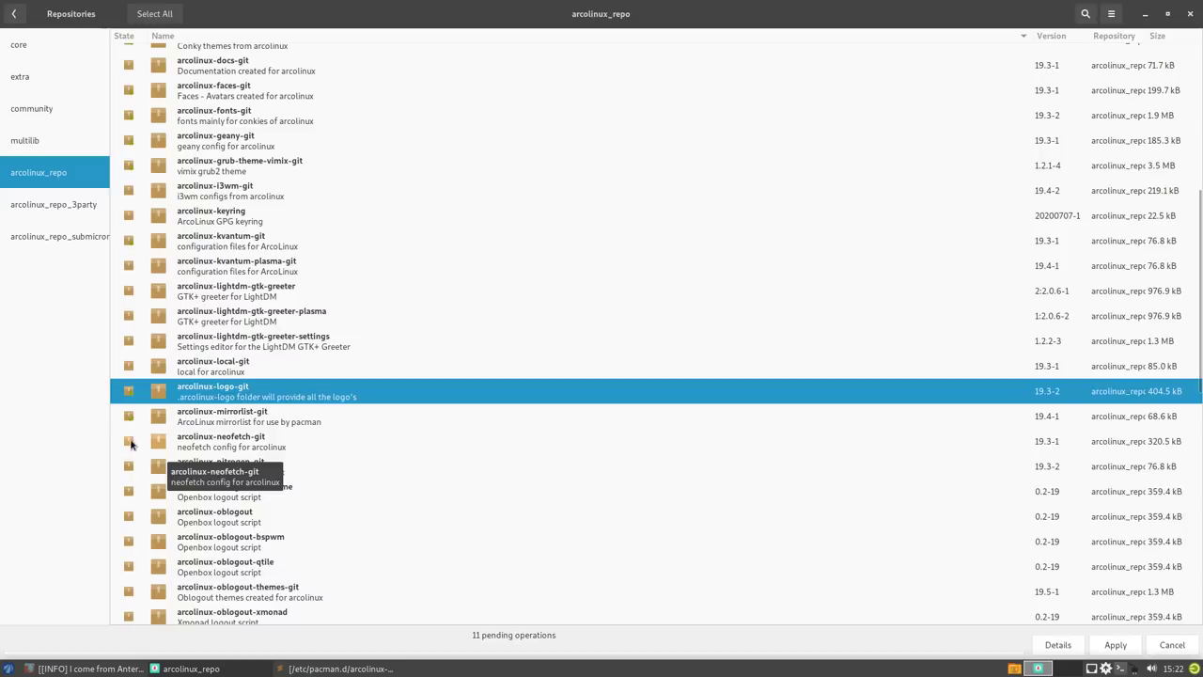
click(128, 440)
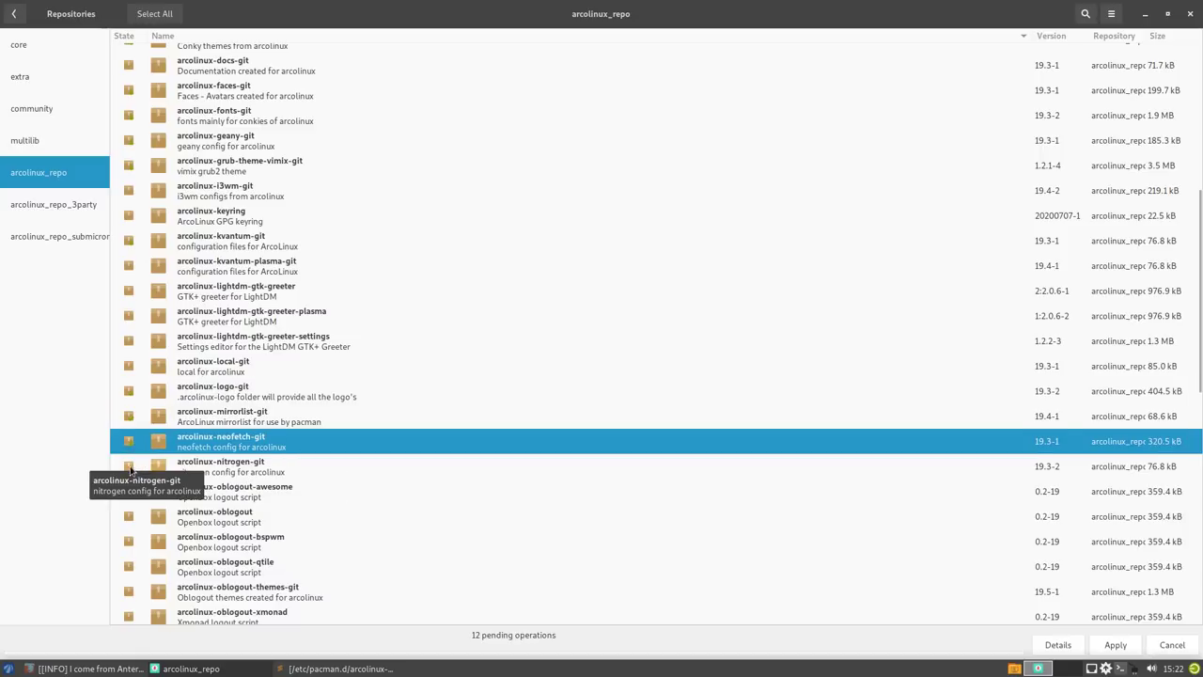
click(129, 466)
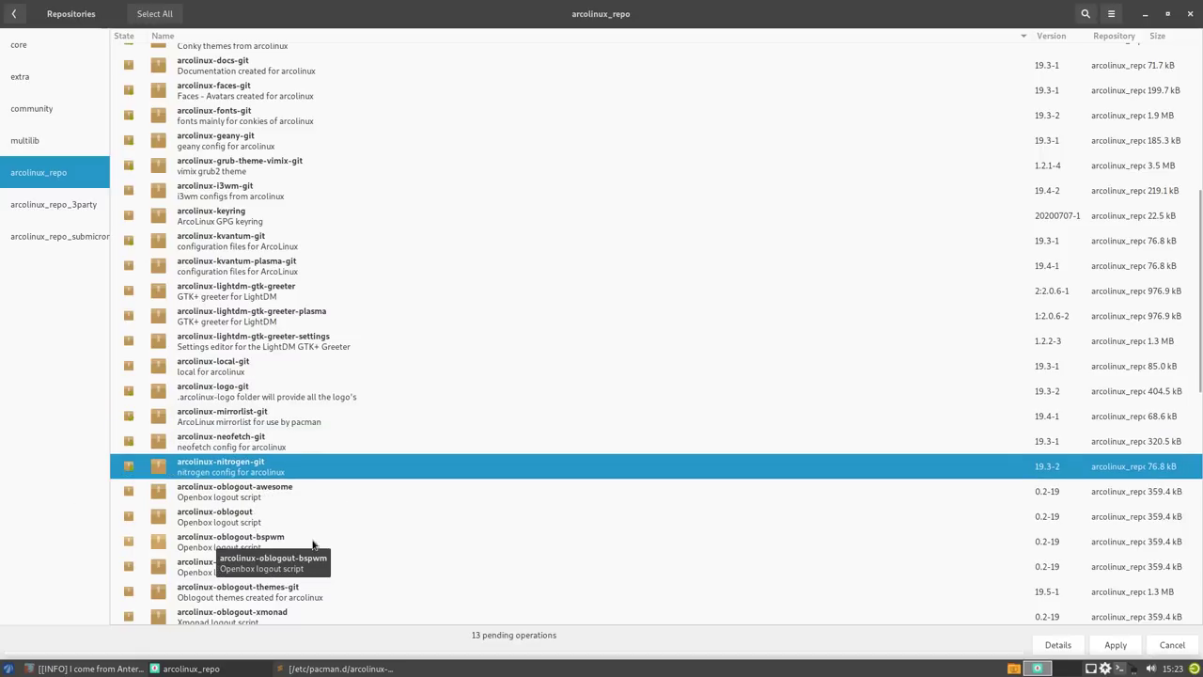
- Mark arcolinux-pipemenus-git, plank-git, plank-themes-git and qt5-git, reaching 17 pending operations
scroll(349, 539, down, 3)
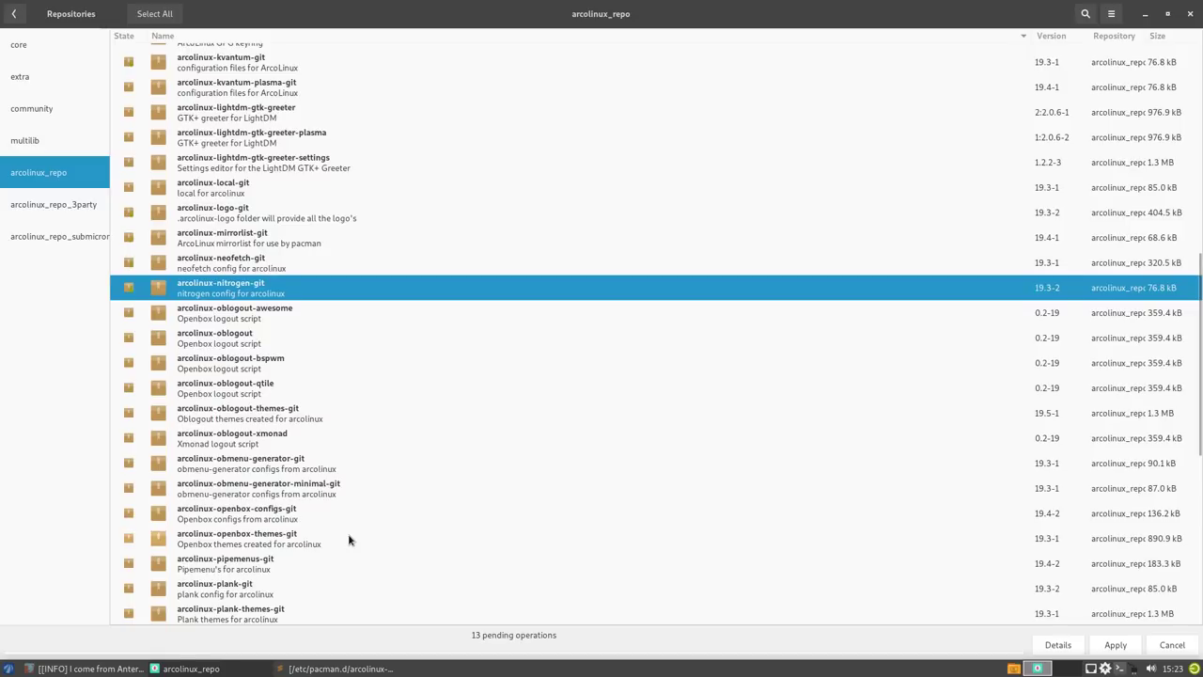
scroll(349, 538, down, 3)
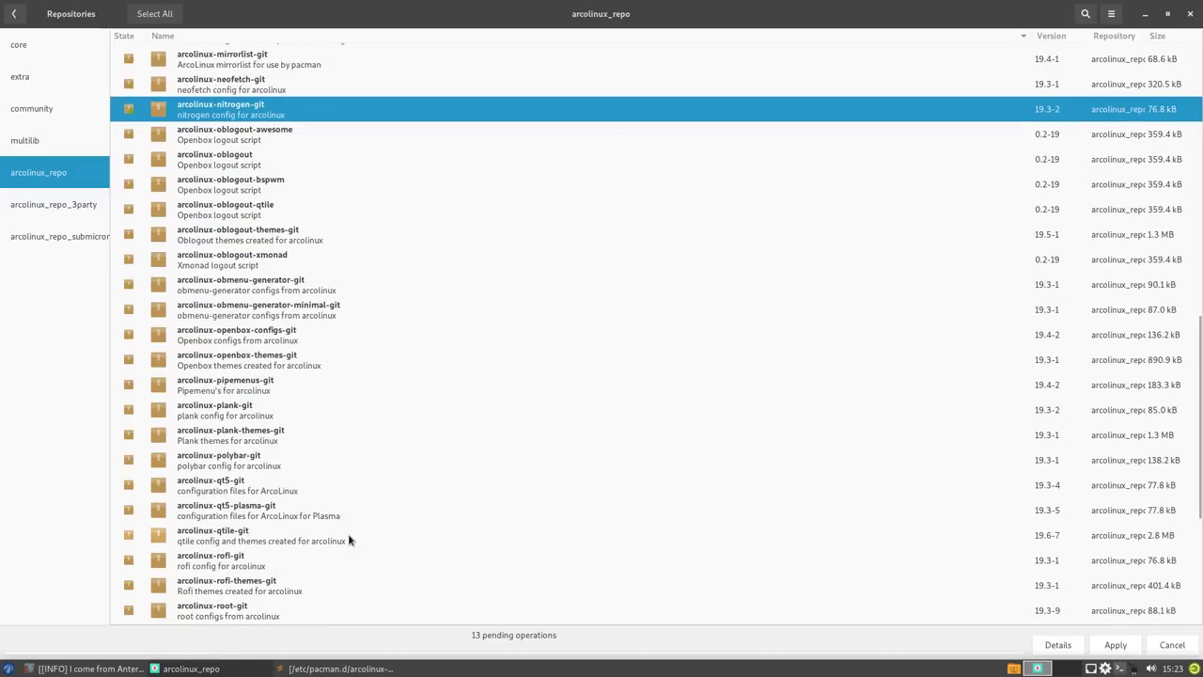
click(129, 385)
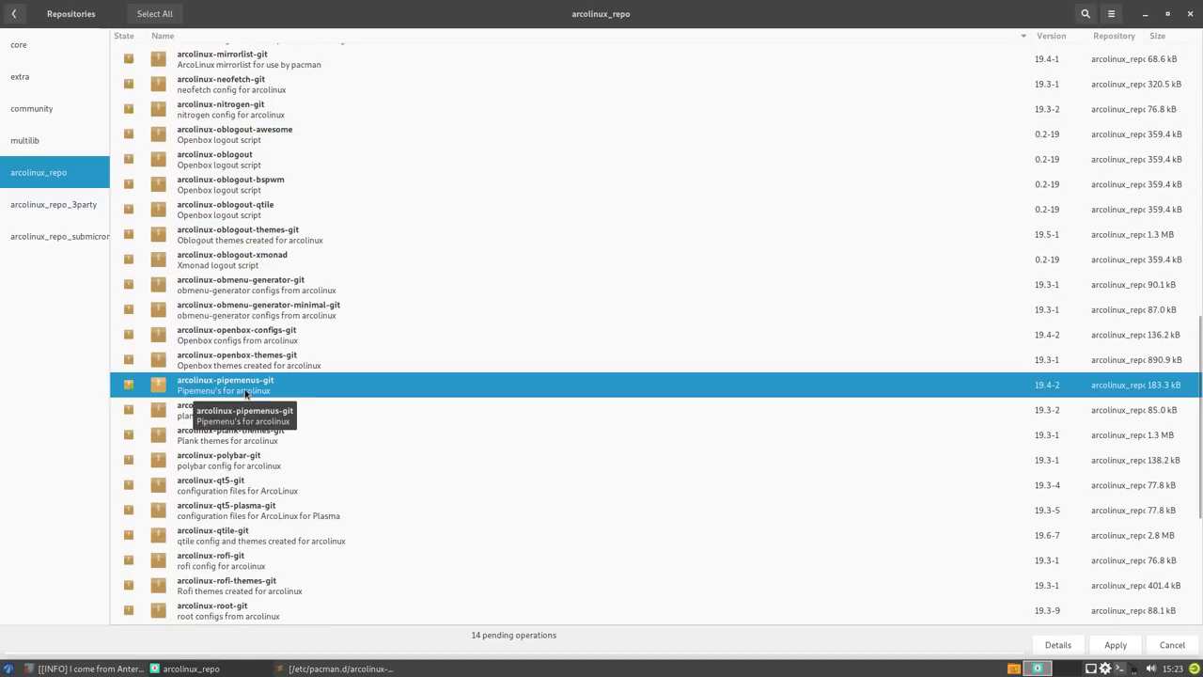
click(263, 423)
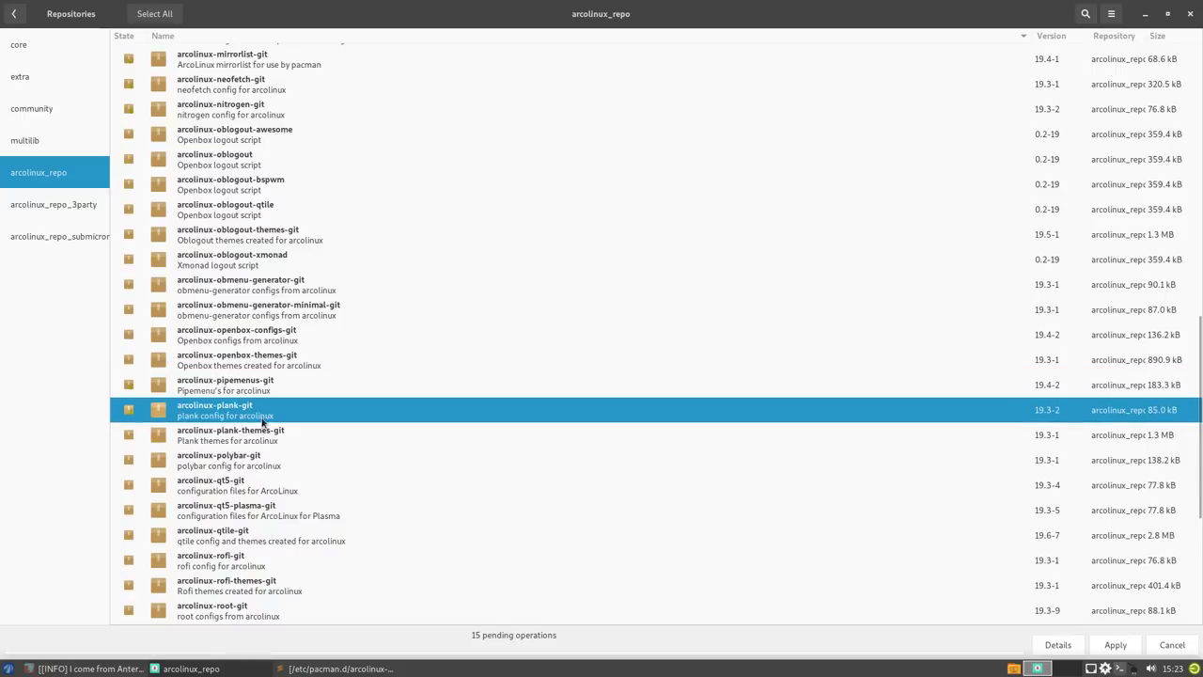
click(271, 439)
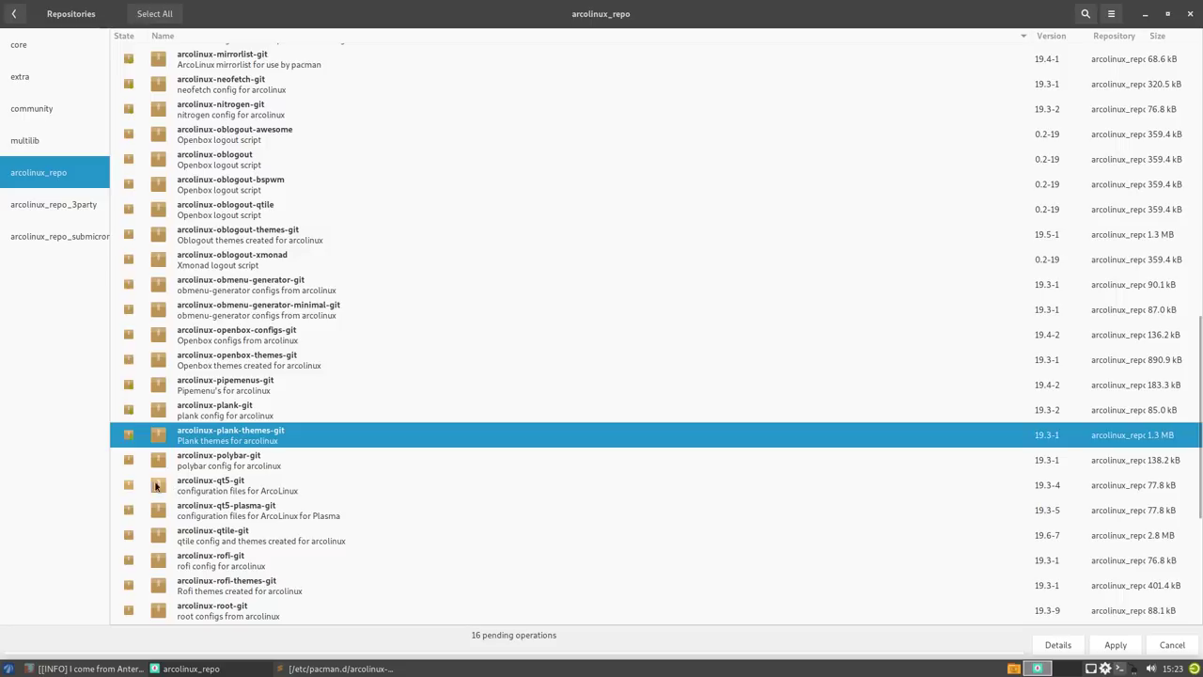
click(134, 487)
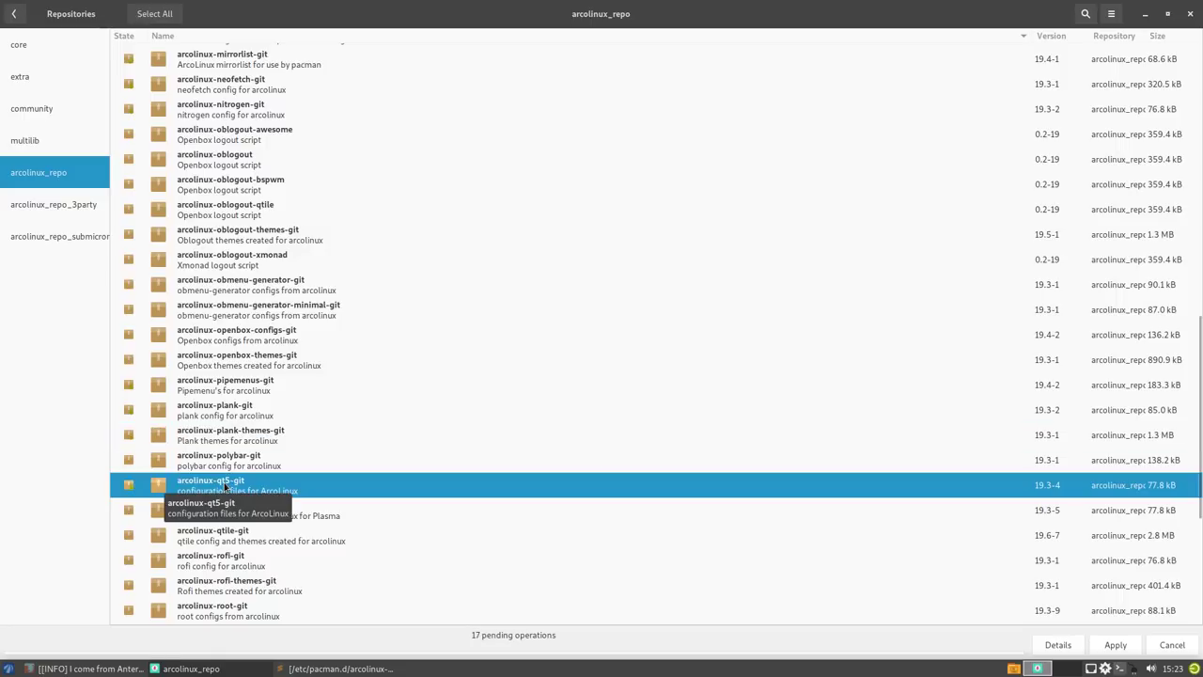
scroll(224, 482, down, 3)
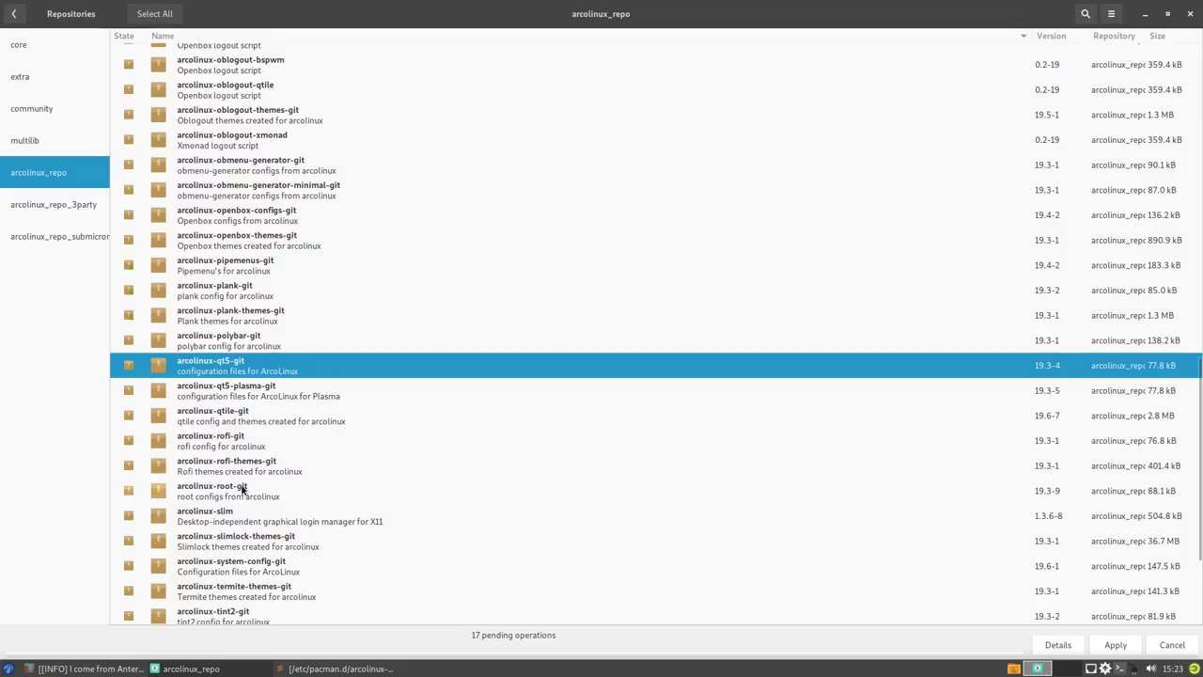
- Queue the root, system-config, variety, xfce4-panel-profiles and xfce-thunar packages, then apply the 22 operations
scroll(247, 493, down, 5)
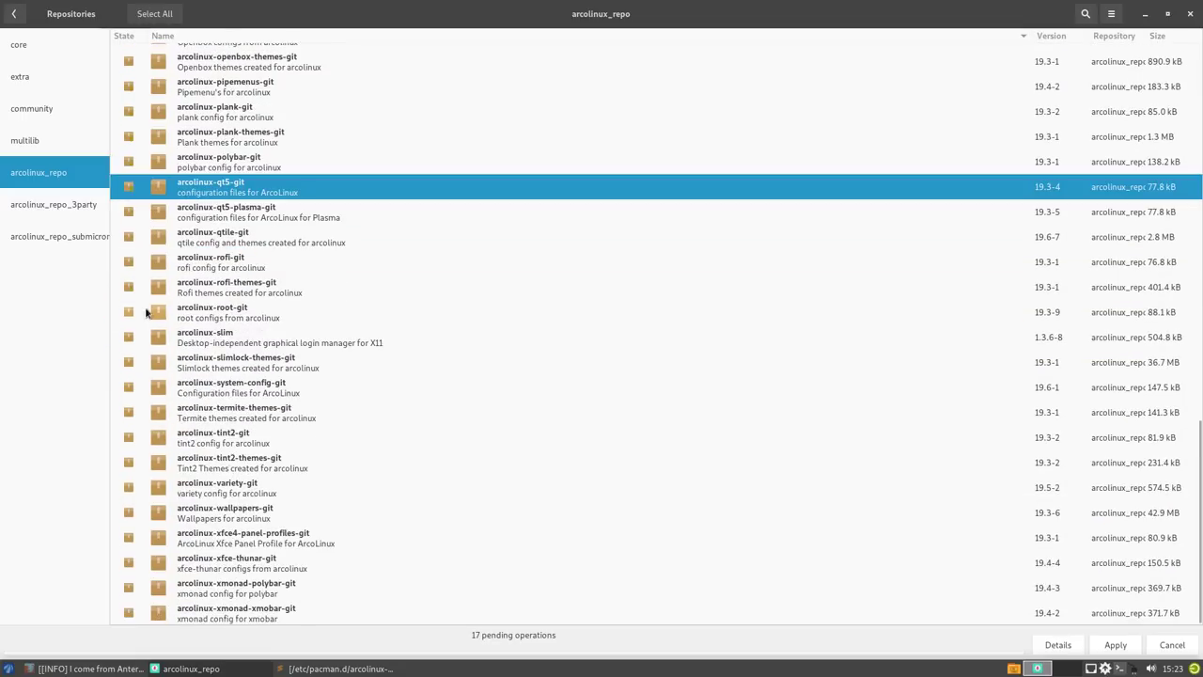
click(133, 313)
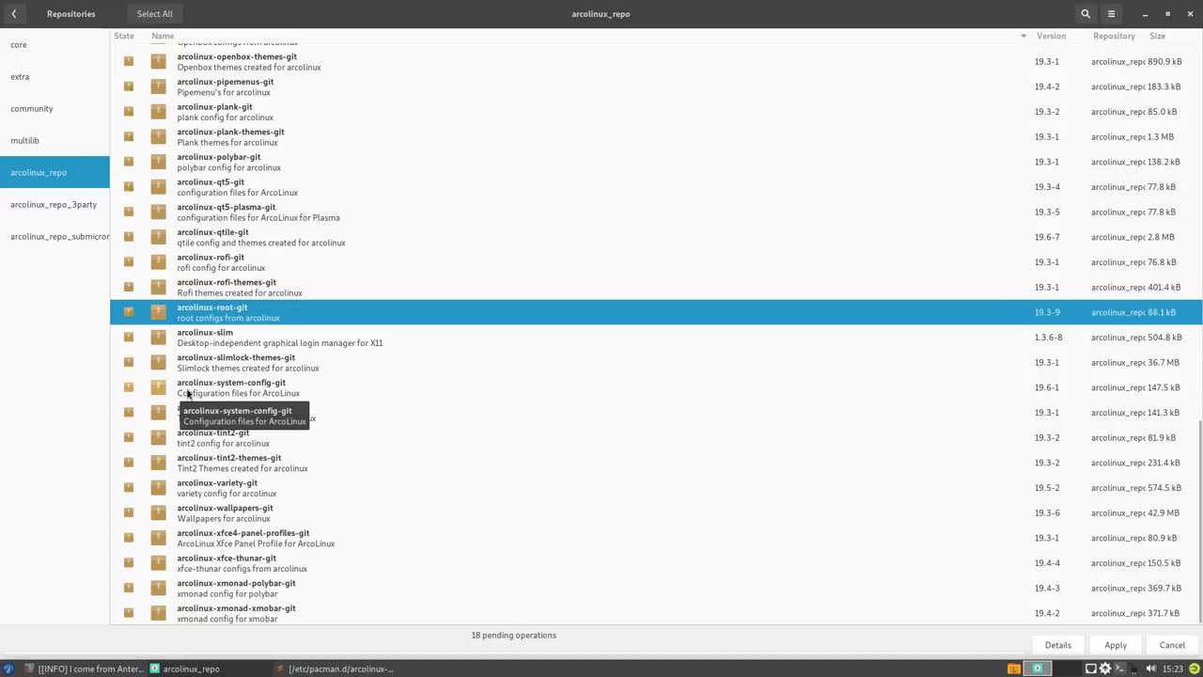
click(128, 392)
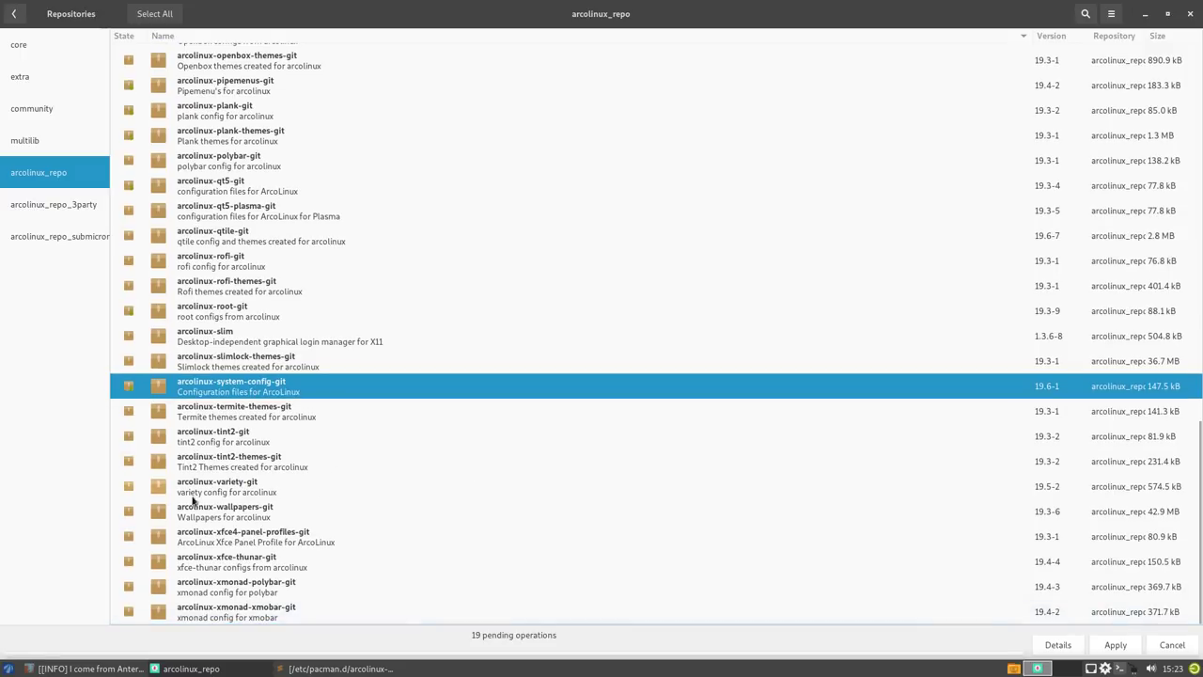
click(128, 486)
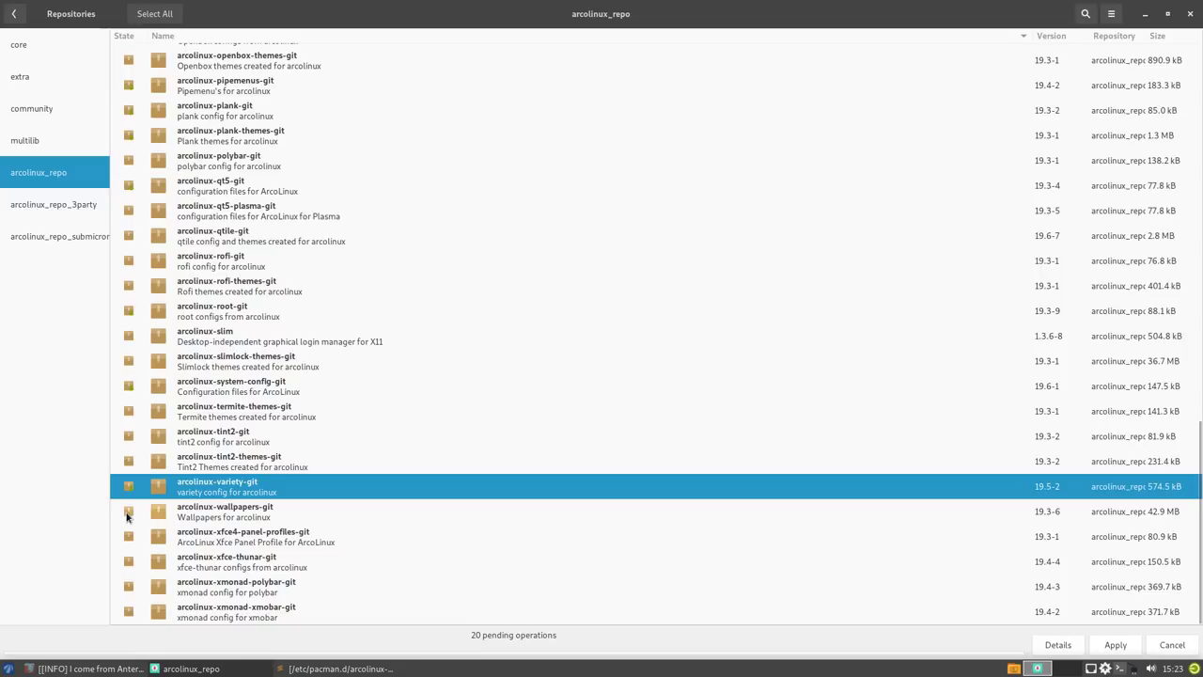
click(128, 536)
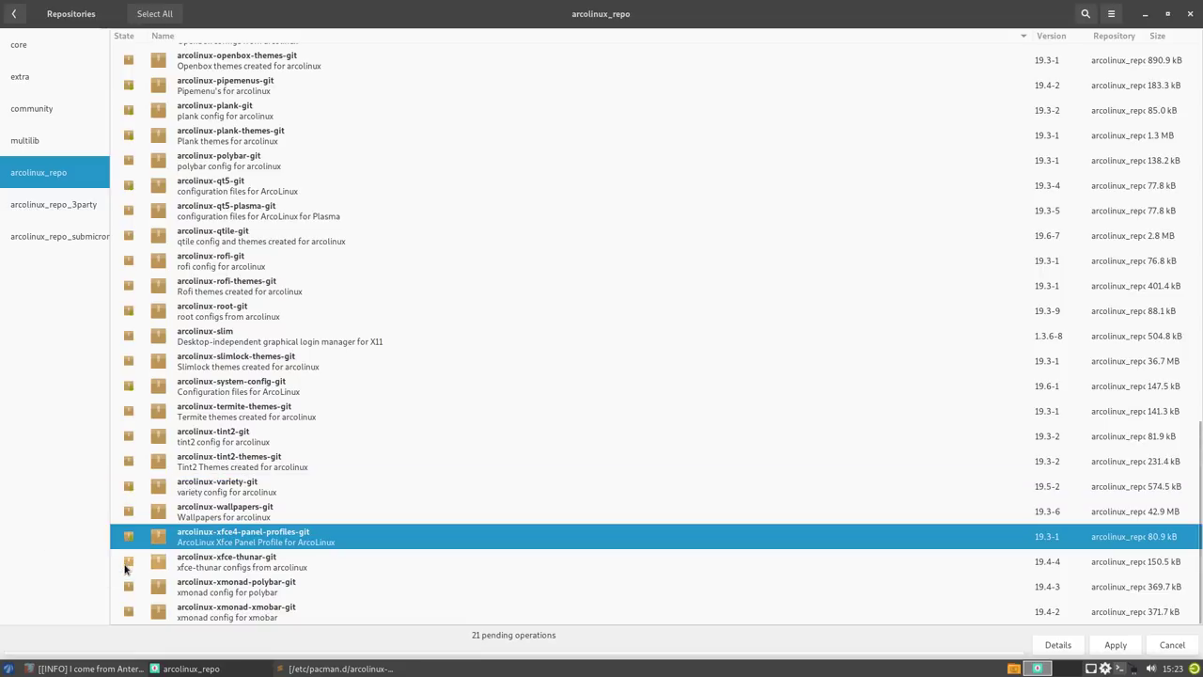
click(126, 564)
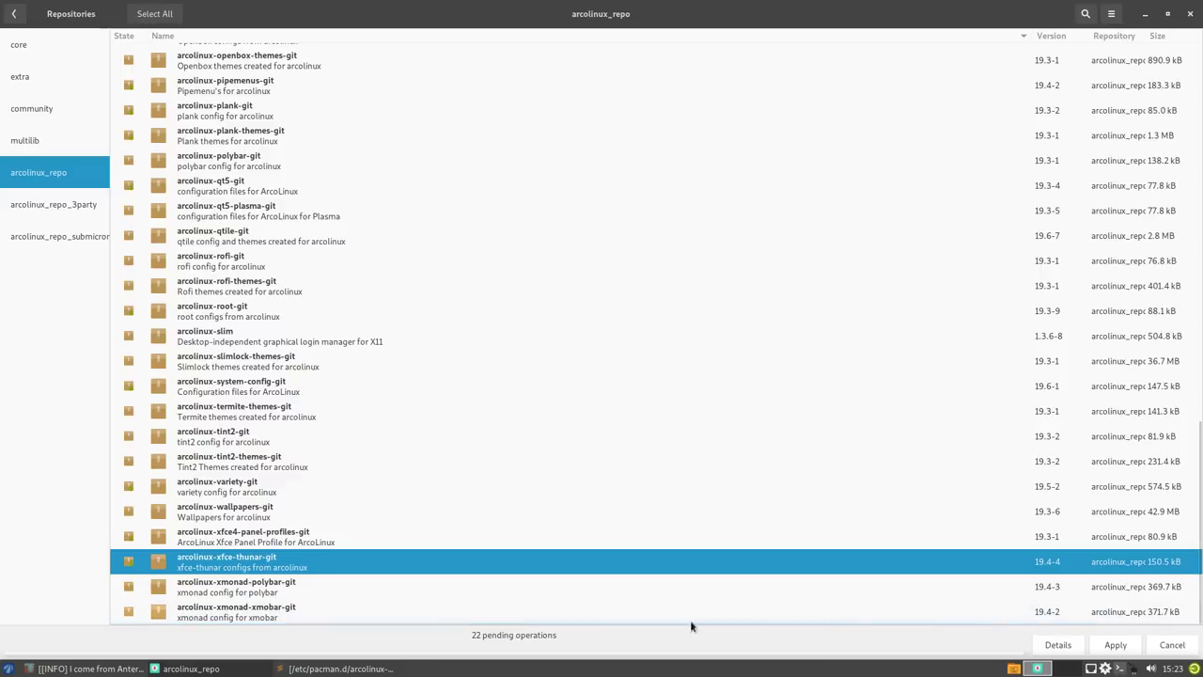
click(1115, 645)
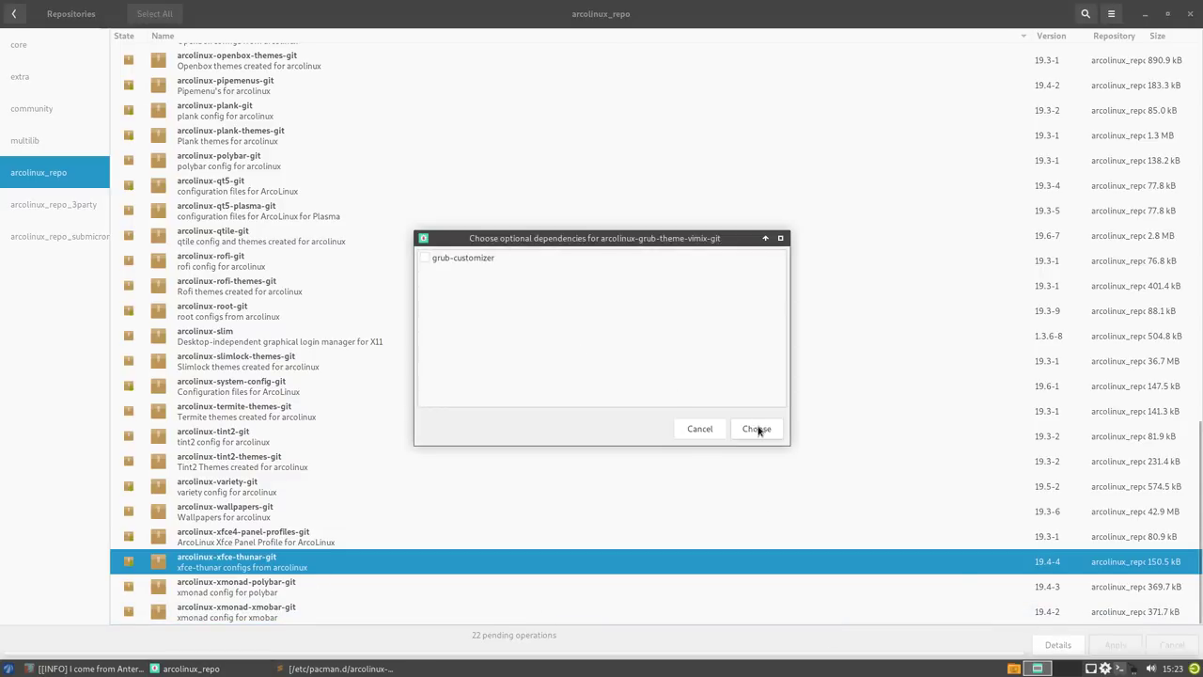
- Choose grub-customizer and mugshot as optional dependencies, then close the 'target not found: mugshot' error
click(425, 259)
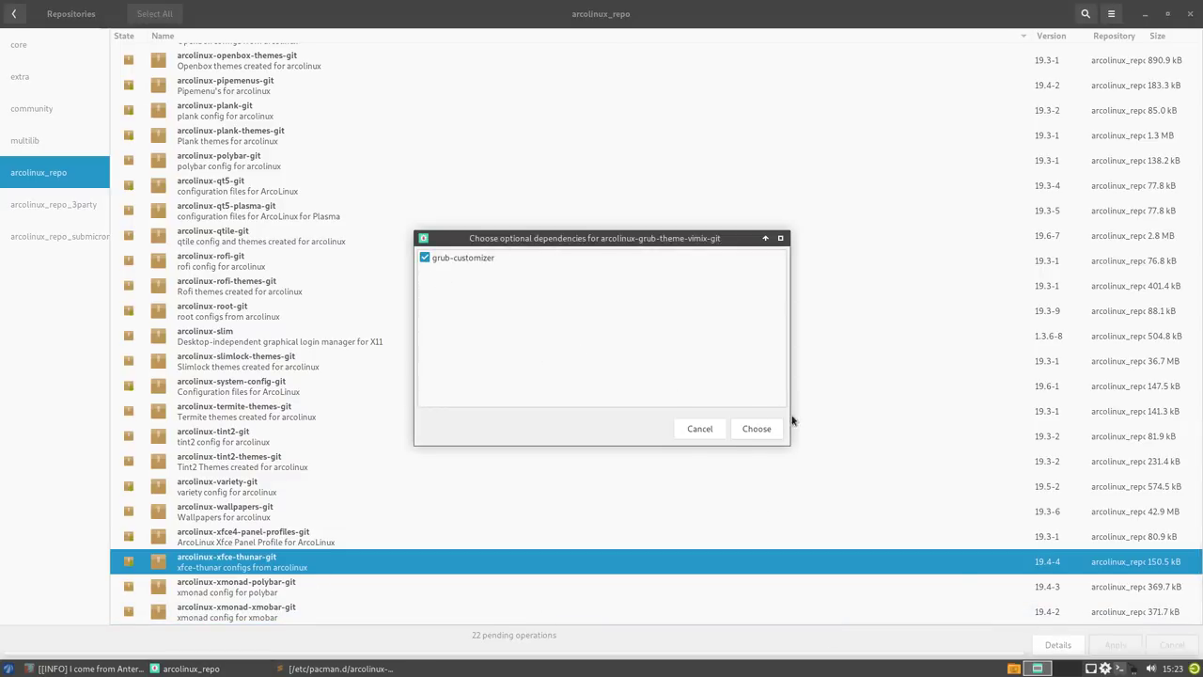
click(764, 435)
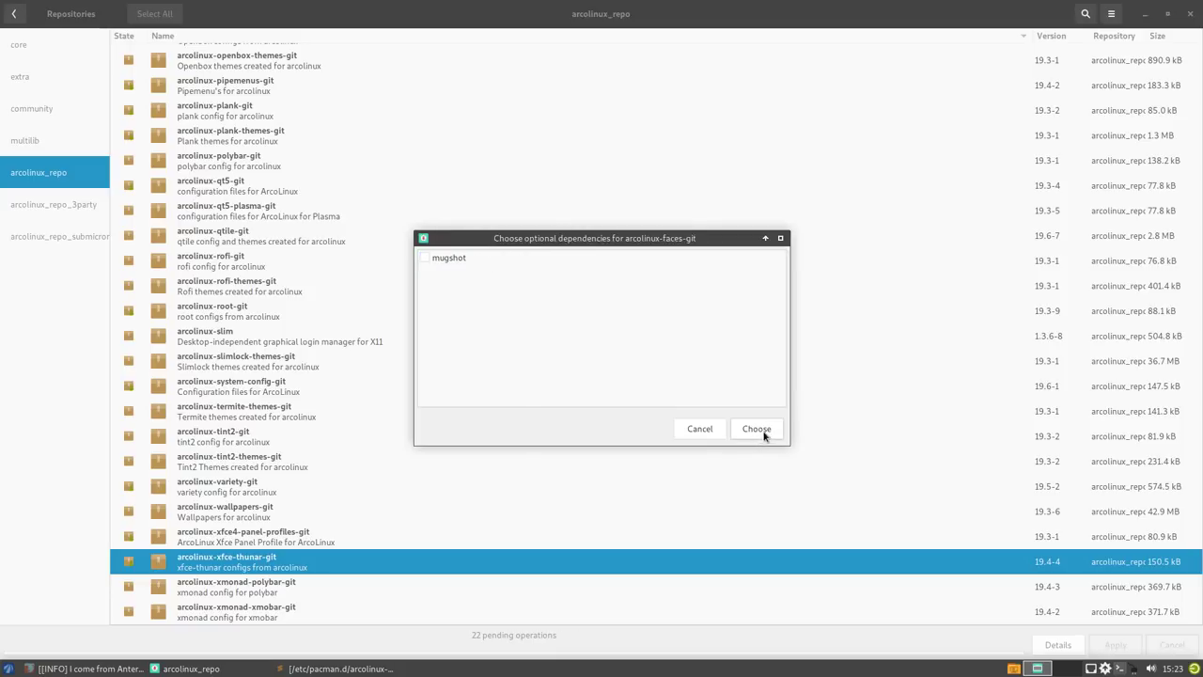
click(427, 259)
click(769, 433)
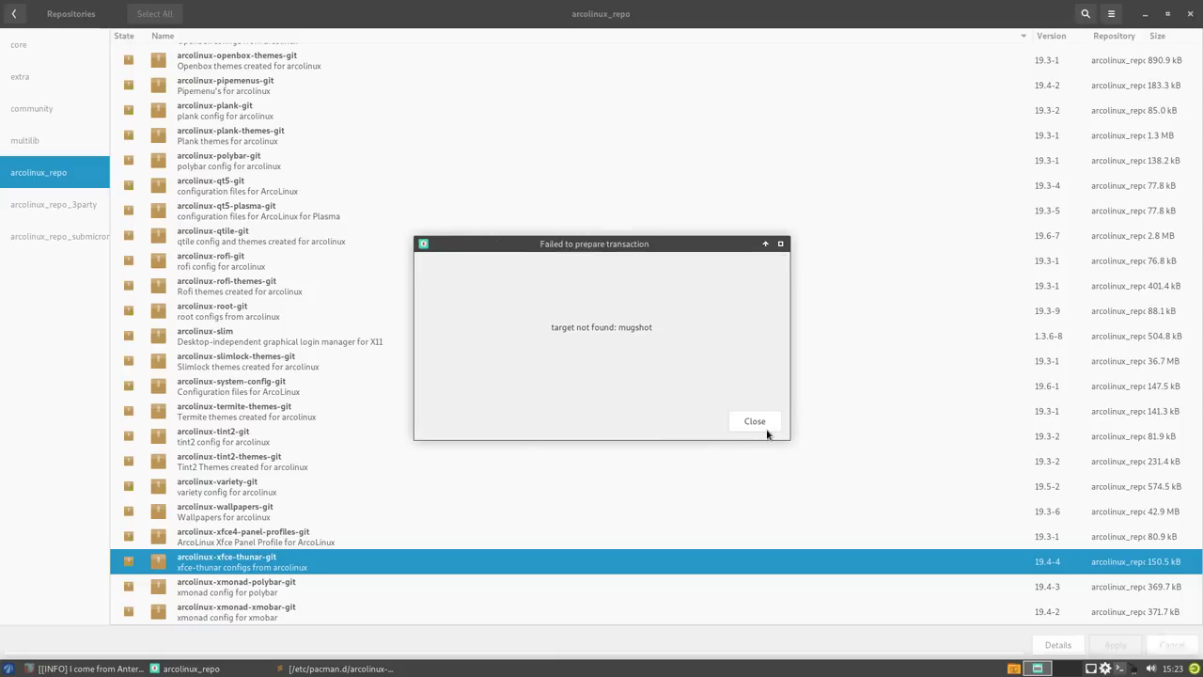
click(755, 422)
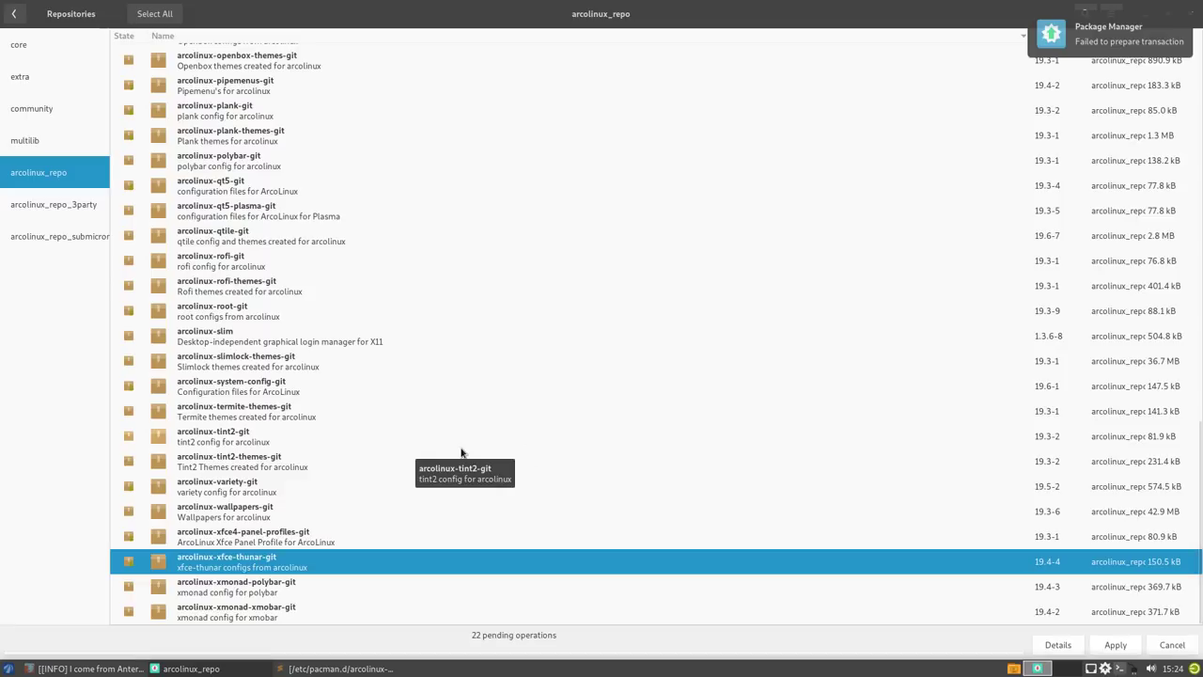
- In the drop-down terminal, install mugshot from the AUR with 'yay mugshot', accepting the defaults
key(F12)
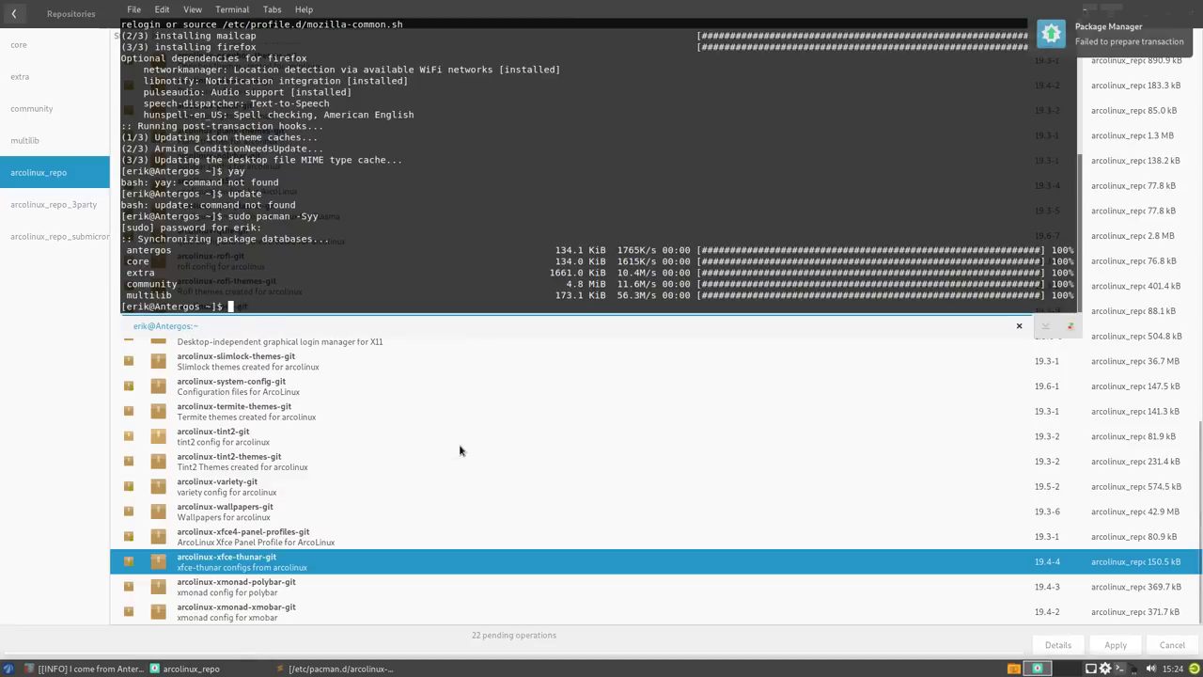
text(yay)
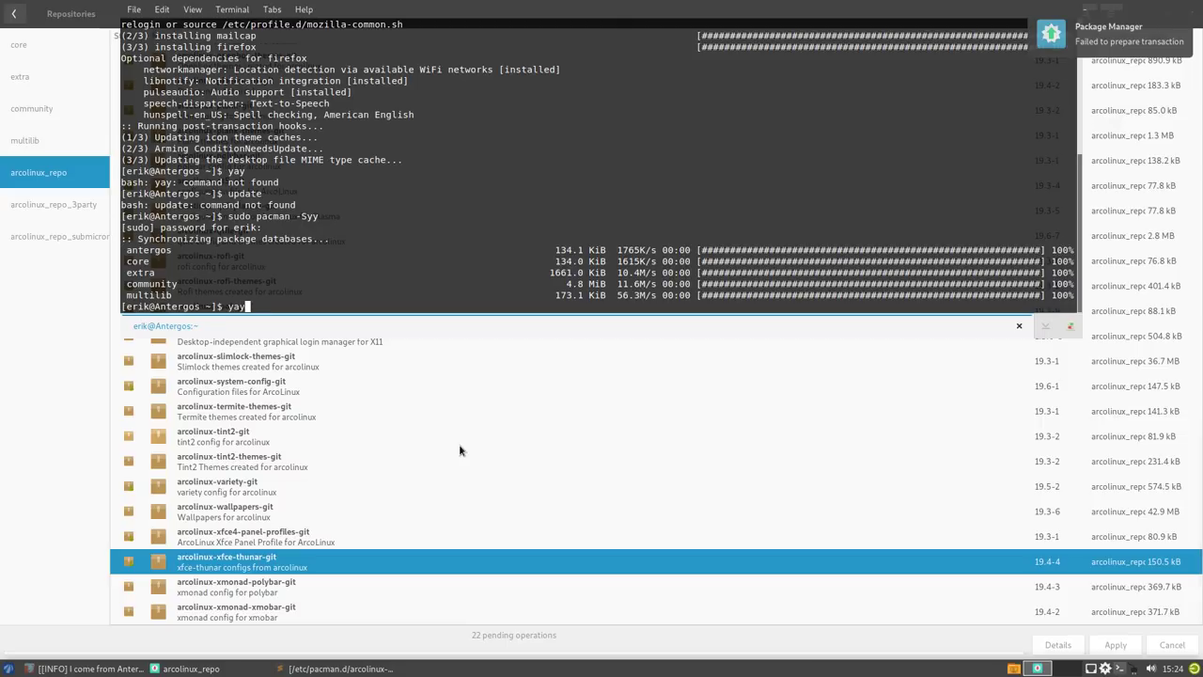
text( mughh)
key(BackSpace)
text(shot)
key(Return)
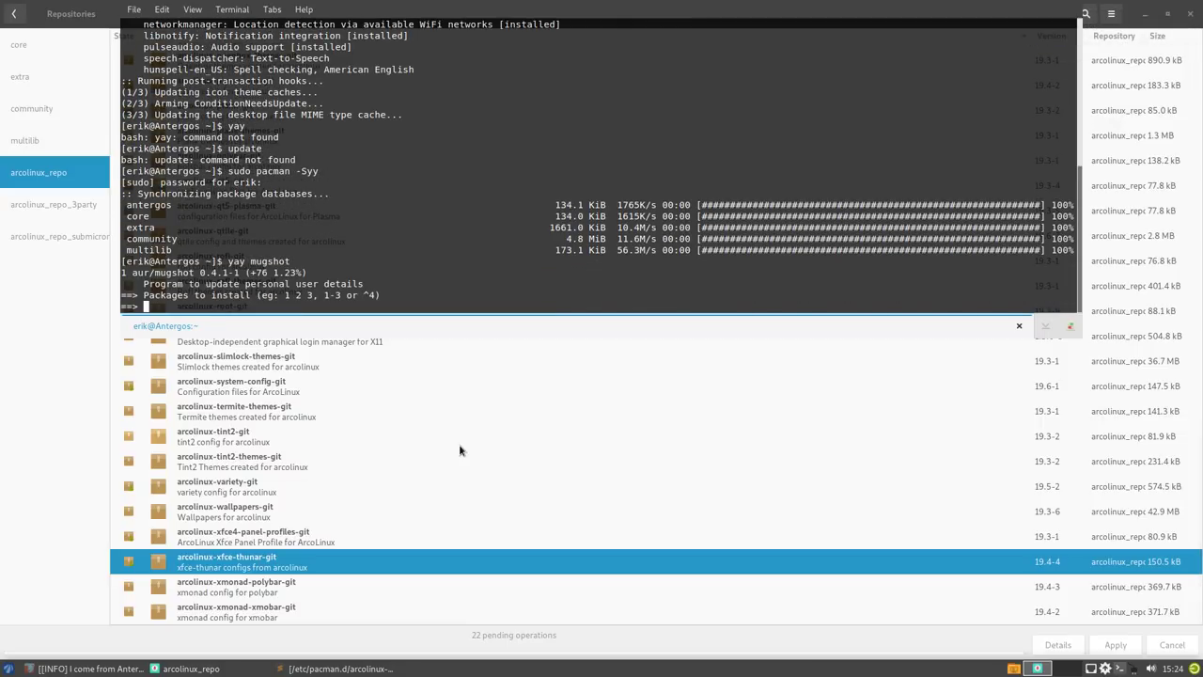
text(1)
key(Return)
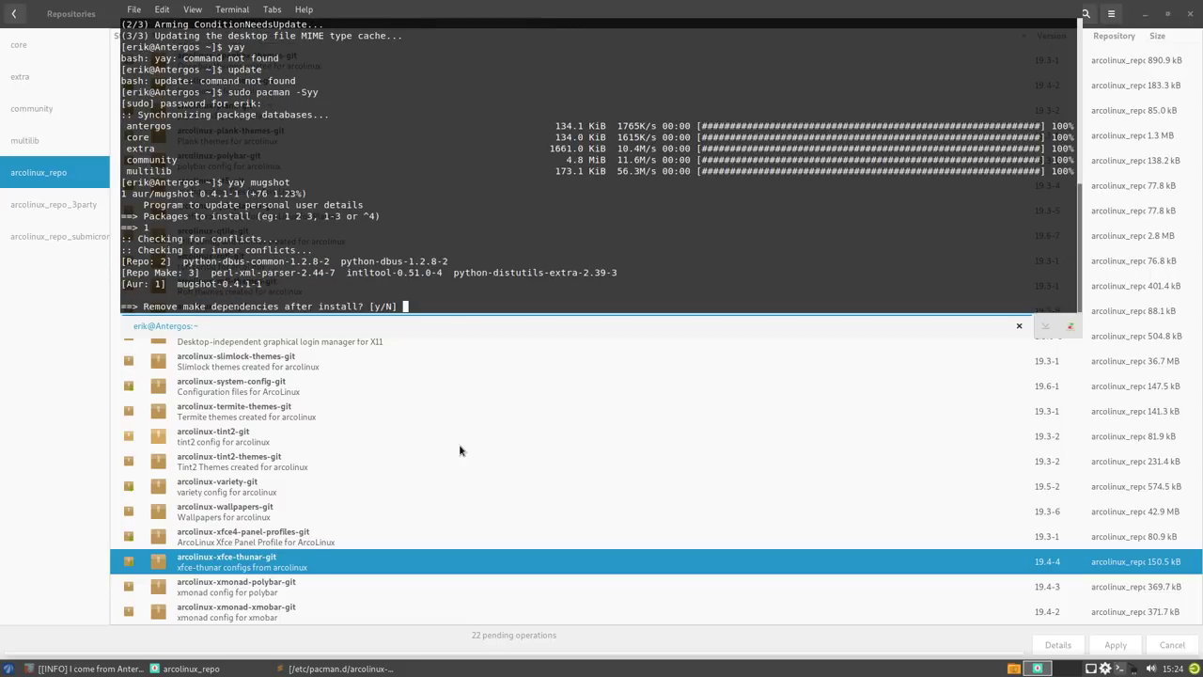
key(Return)
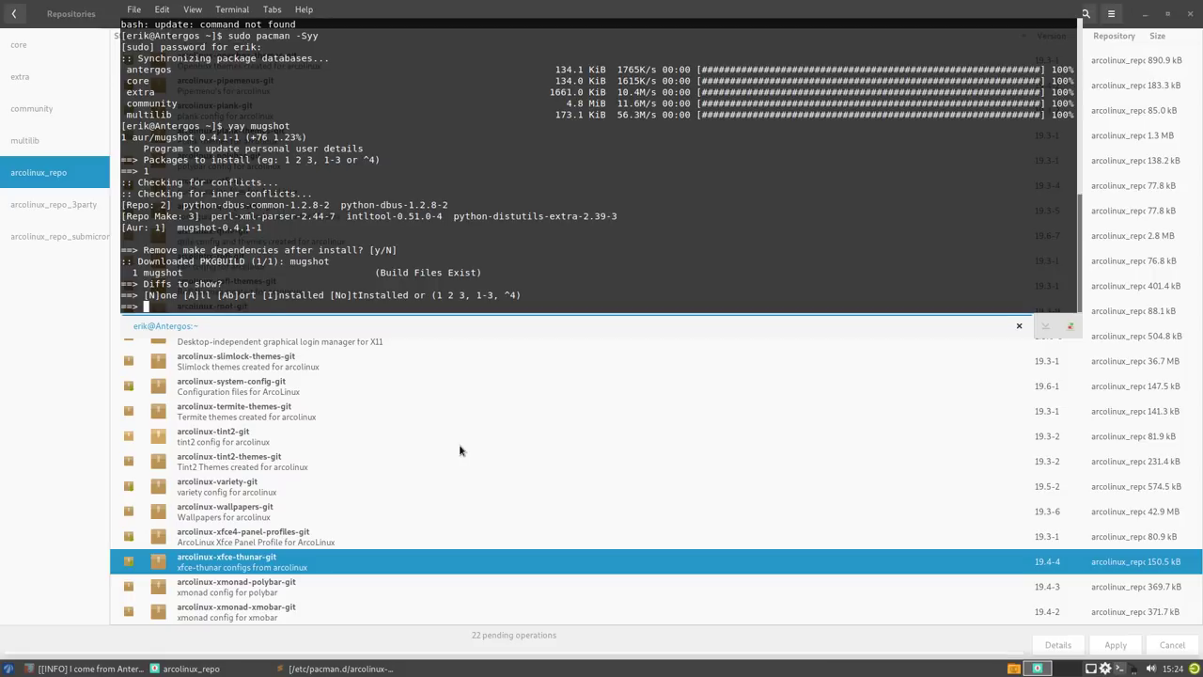
key(Return)
key(Return)
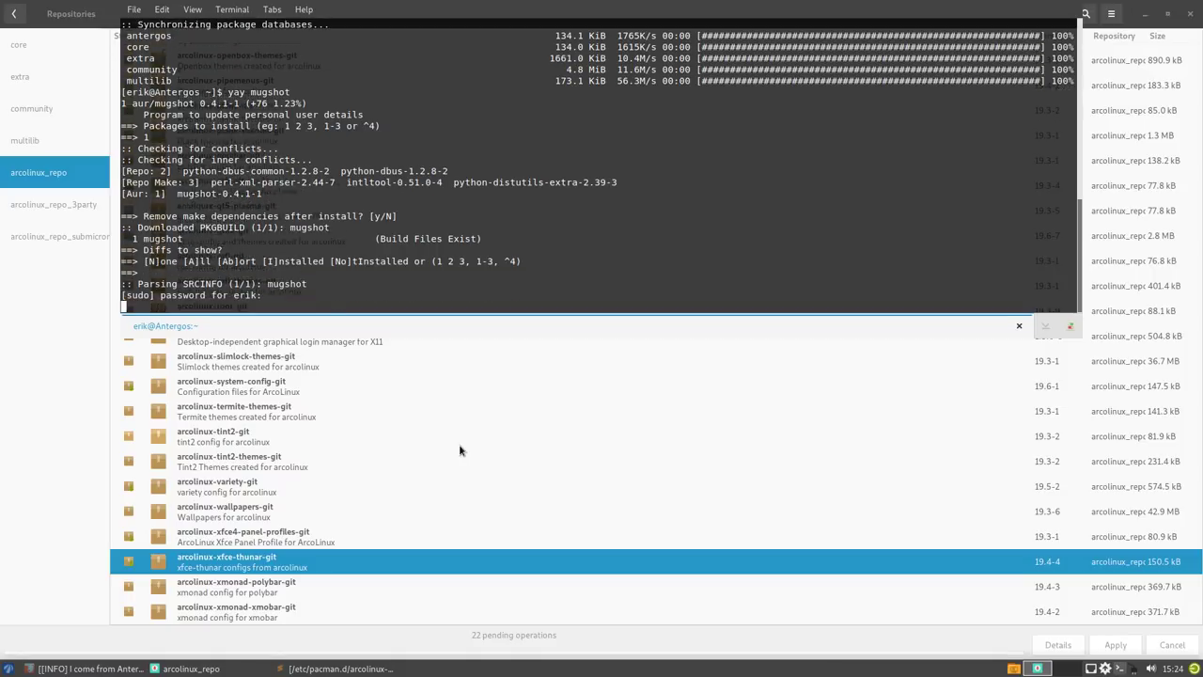
key(Return)
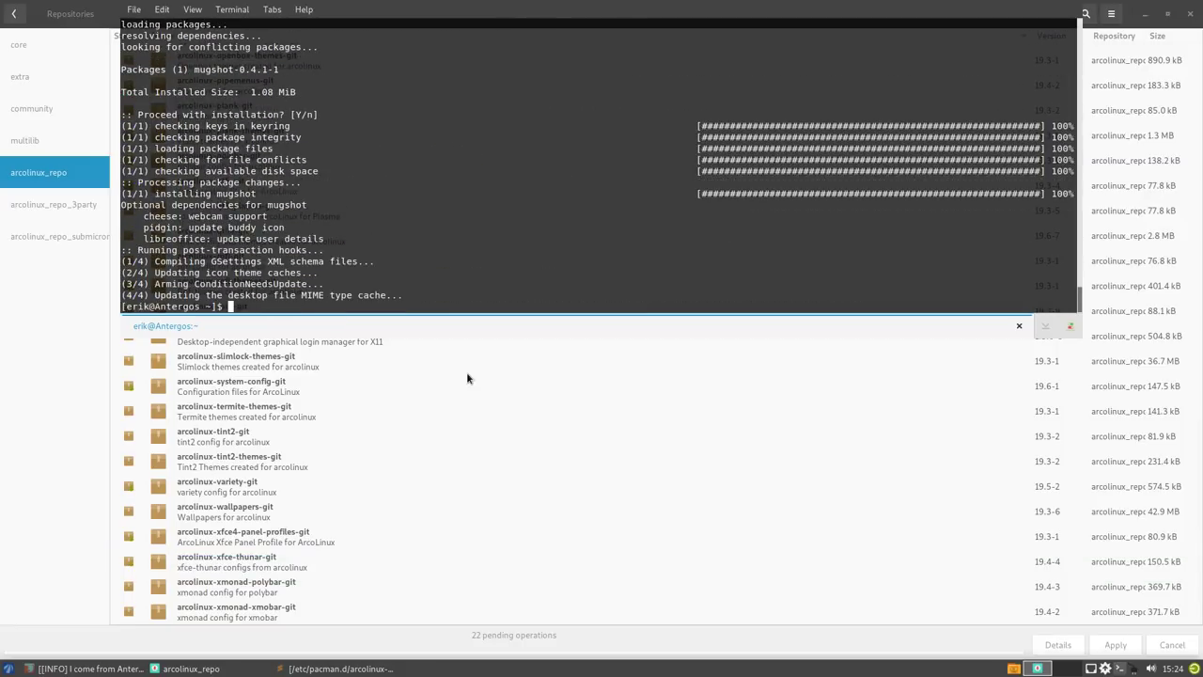
- Install grub-customizer with 'sudo pacman -S grub-customizer' and confirm with y
text(ay )
text(gr)
key(BackSpace)
key(BackSpace)
key(BackSpace)
key(BackSpace)
key(BackSpace)
key(BackSpace)
text(sudo pacman -S Gru)
key(BackSpace)
key(BackSpace)
key(BackSpace)
text(grub)
key(Tab)
key(Tab)
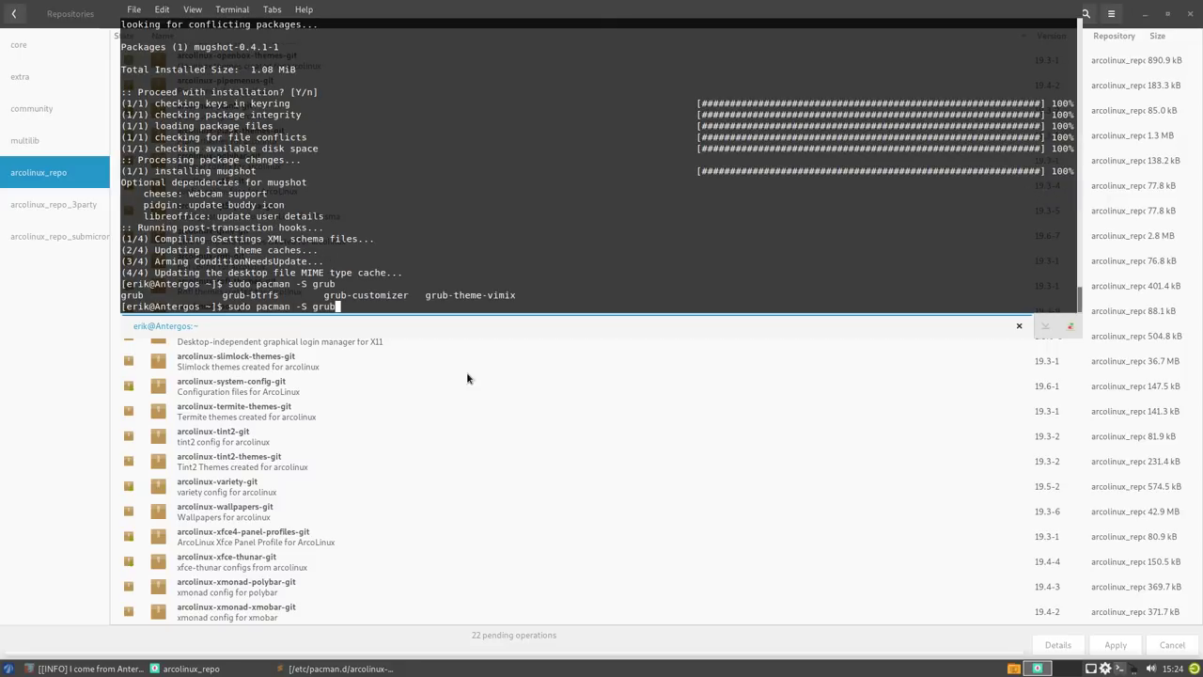
text(-c)
key(Tab)
key(Return)
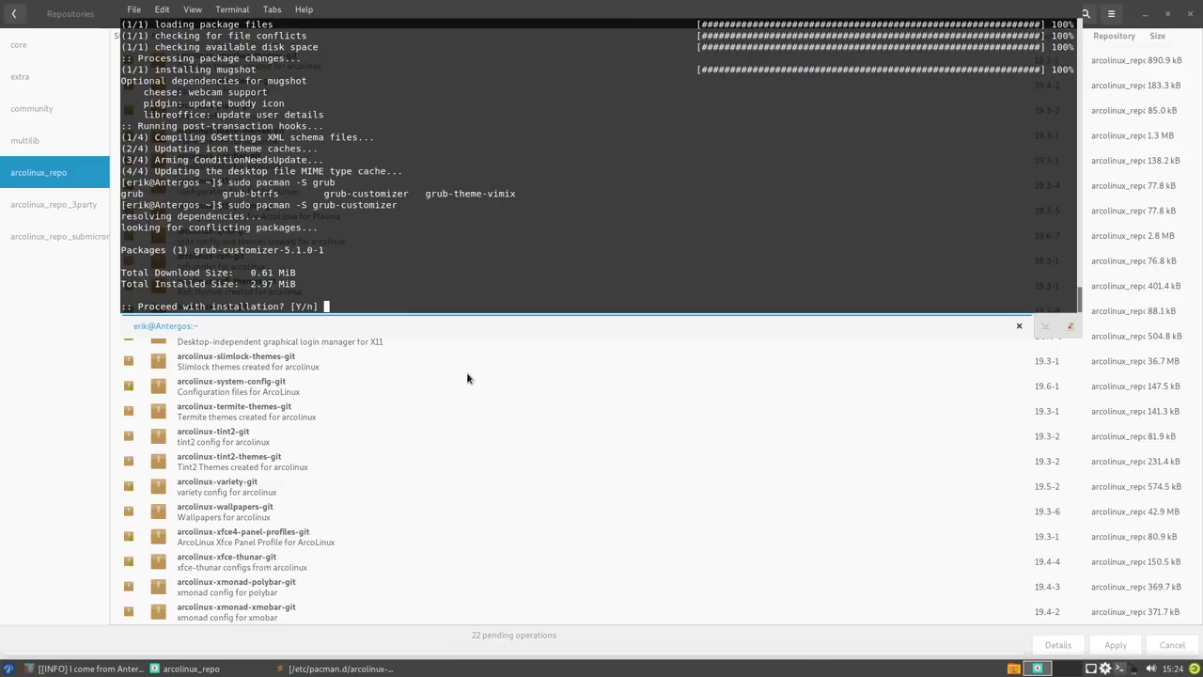
text(y)
key(Return)
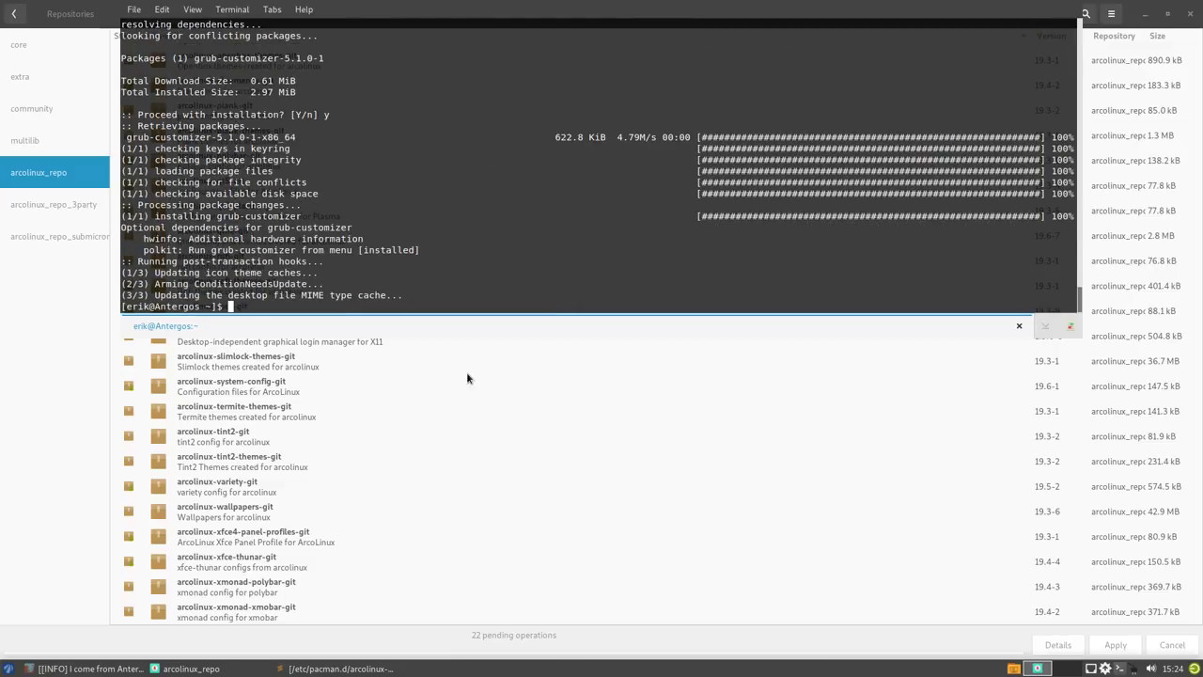
- Hide the terminal, apply and commit the 22 pending installs with the password, and show the details log
click(651, 381)
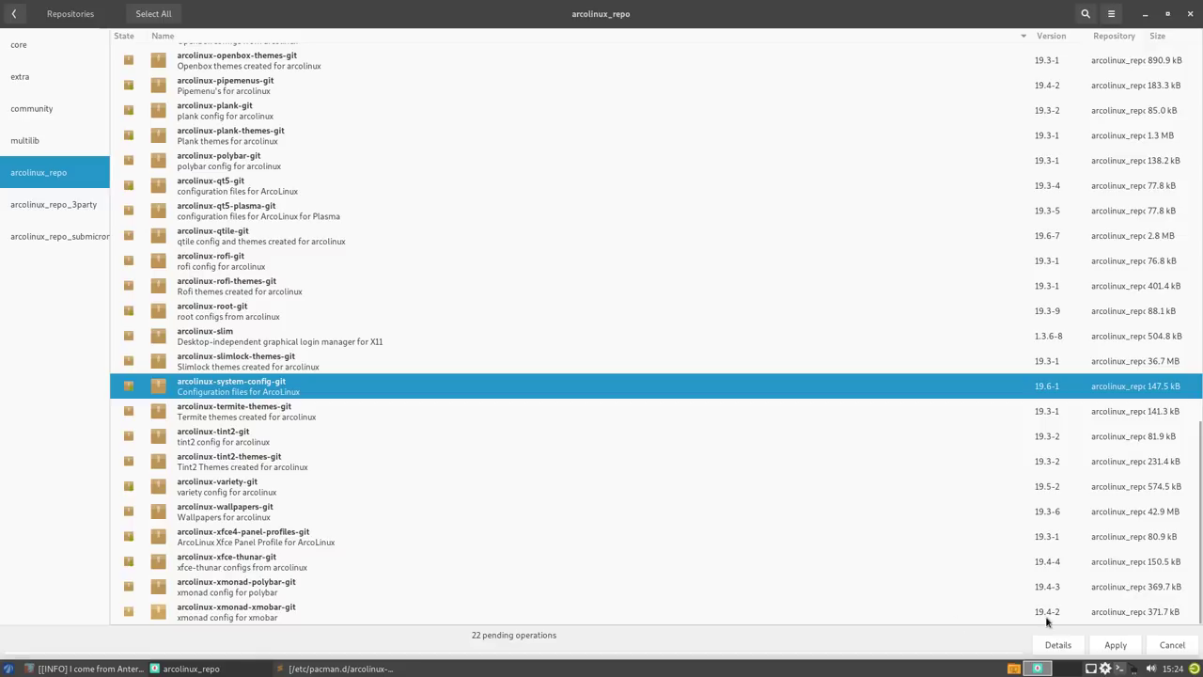
click(1115, 645)
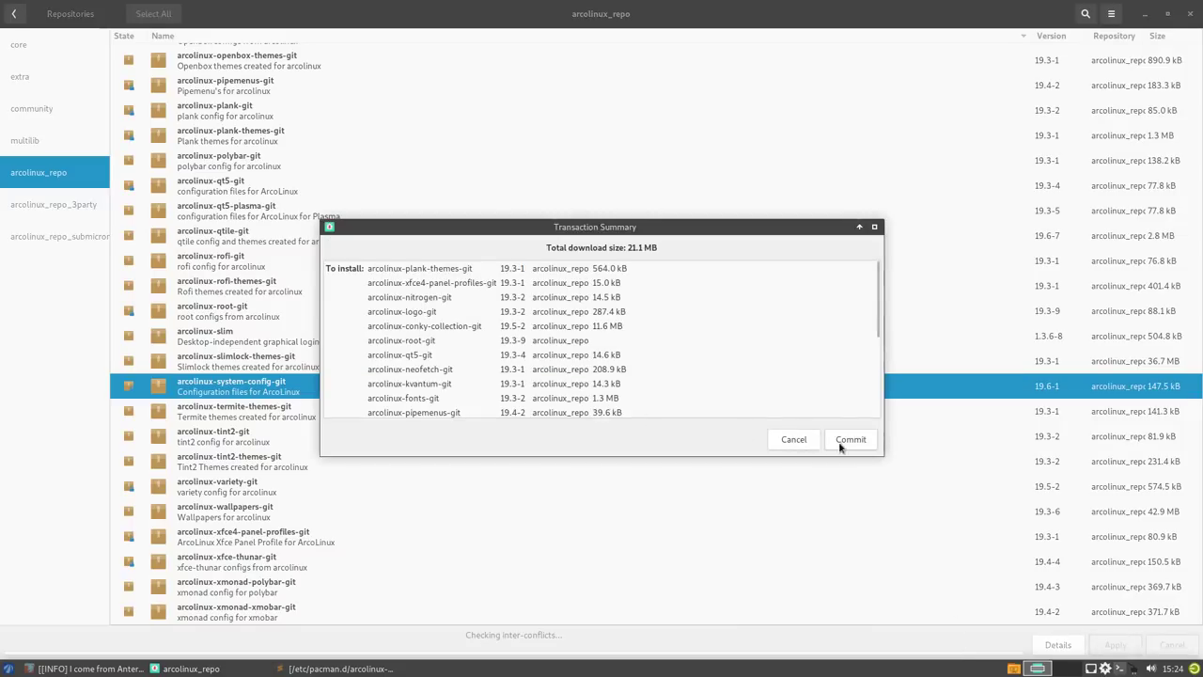
click(849, 439)
text(•)
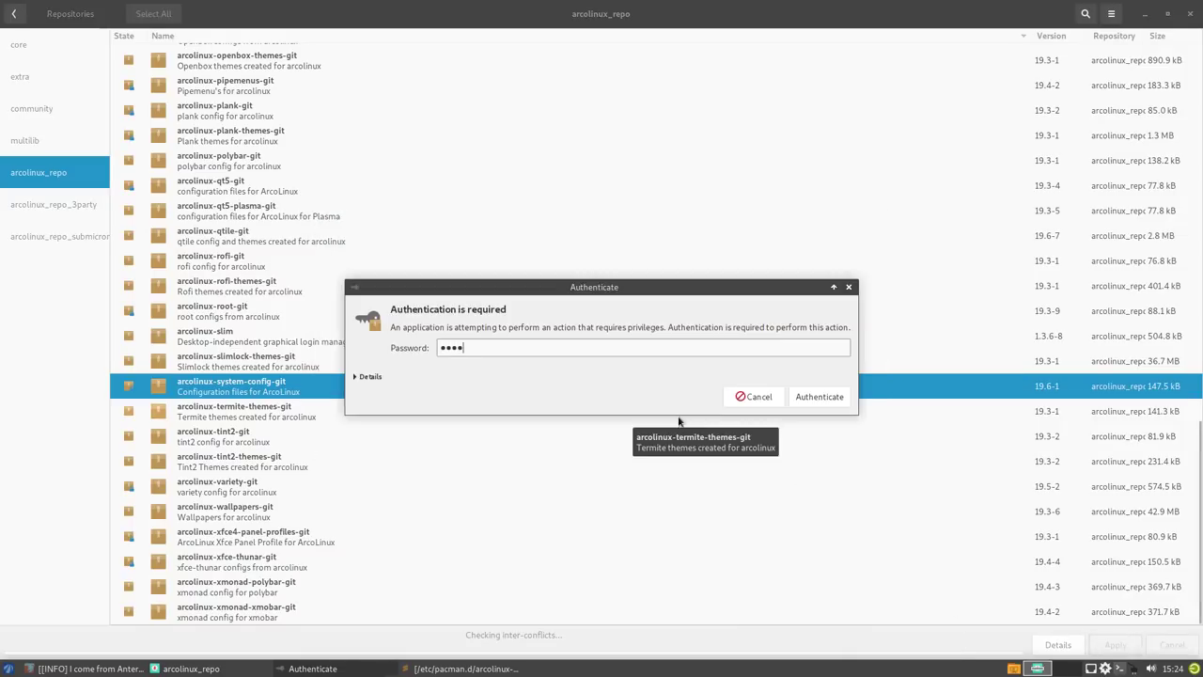
key(Return)
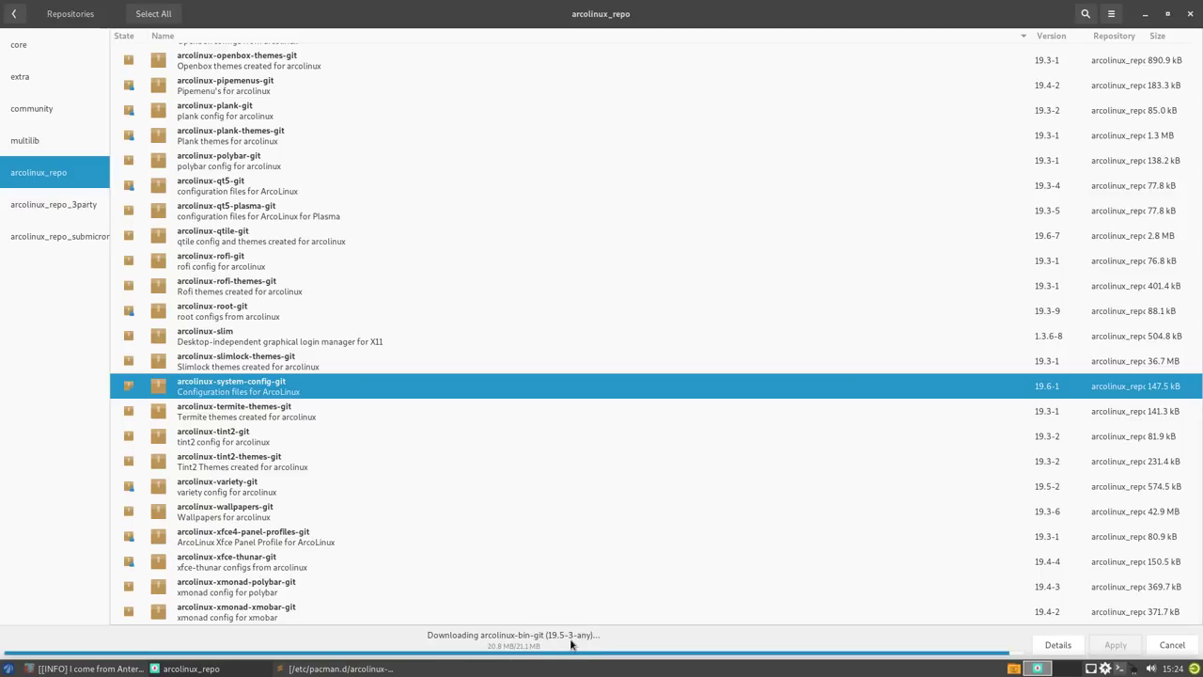
click(1059, 645)
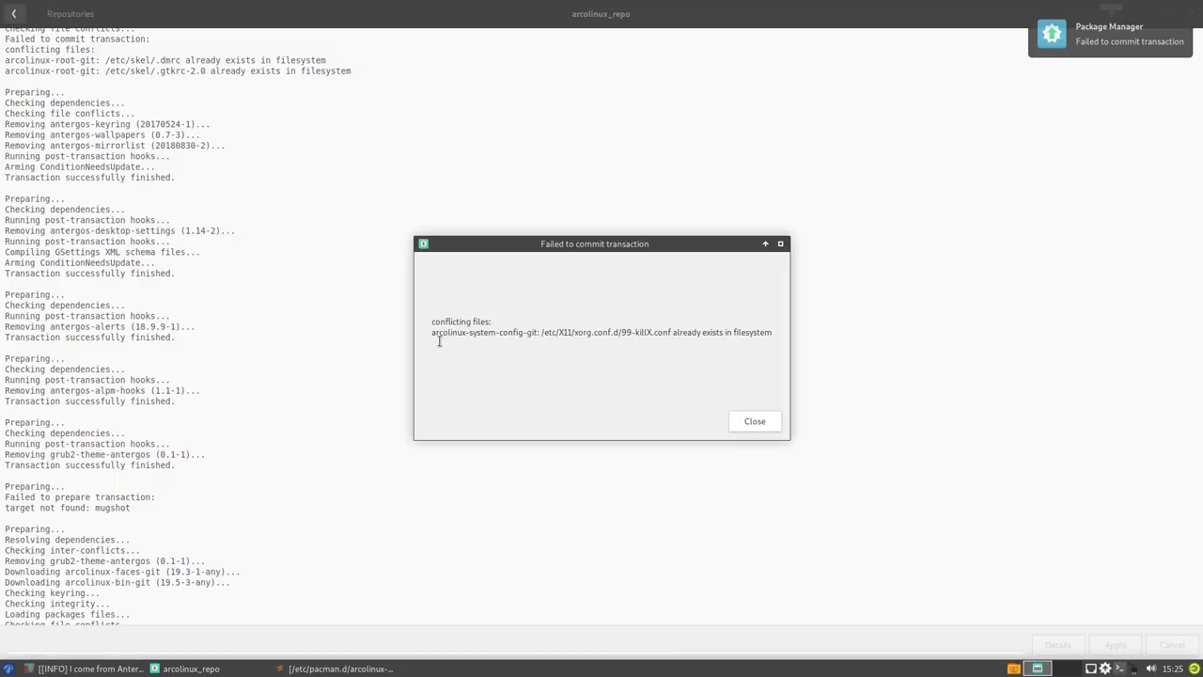
- Note the 99-killX.conf conflict, close the error, cancel all pending operations and return to arcolinux_repo
drag(435, 333, 533, 330)
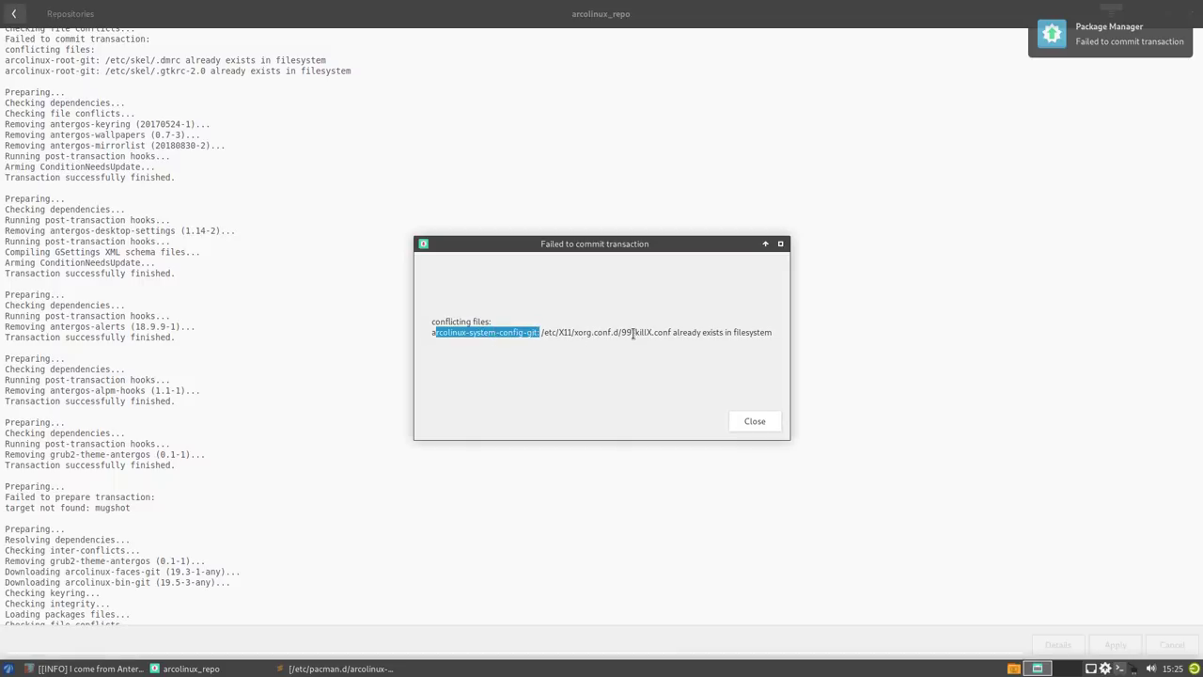
drag(620, 332, 674, 333)
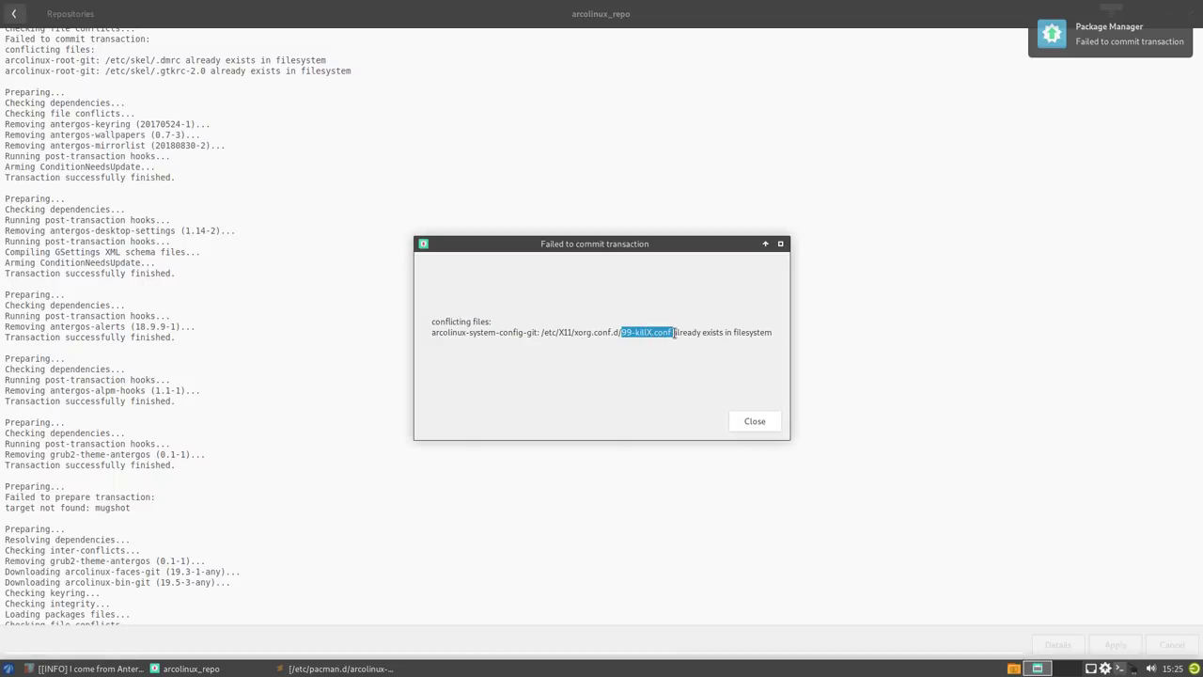
click(770, 429)
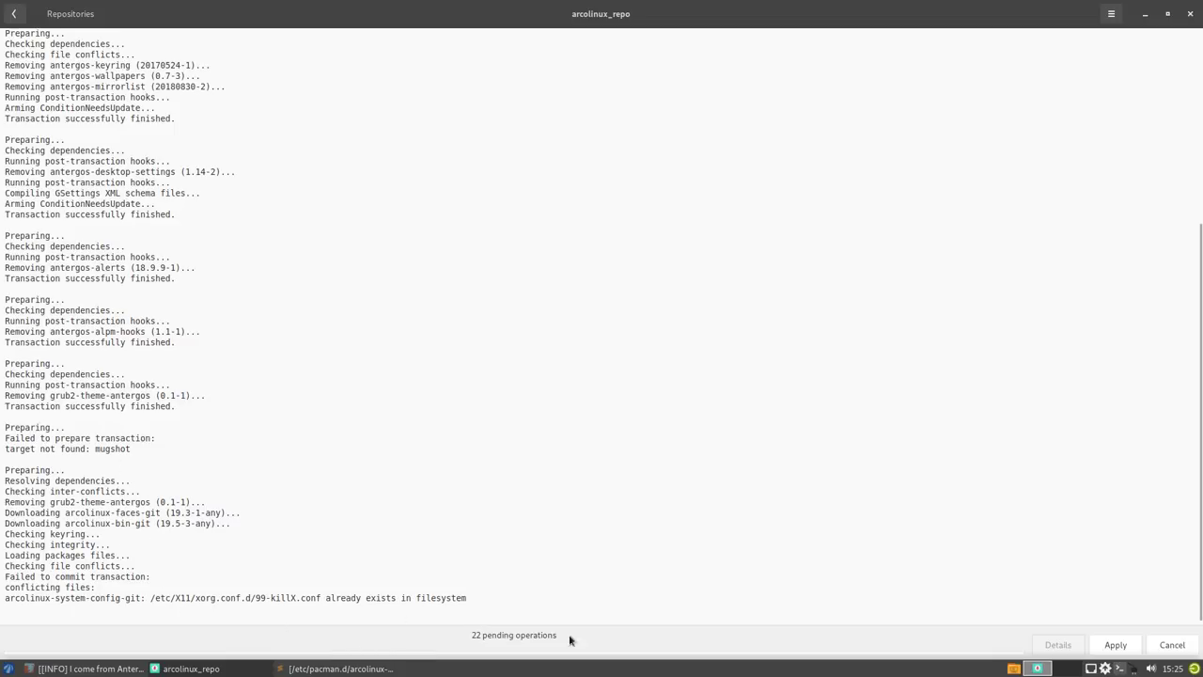
click(1166, 648)
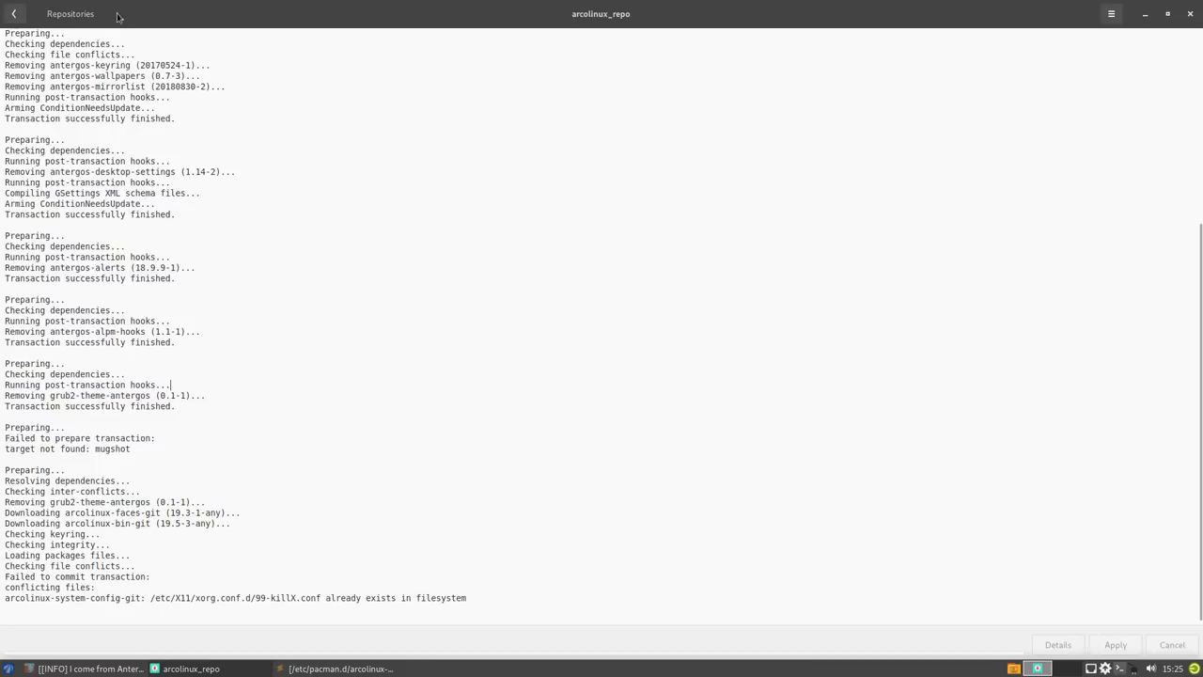
click(13, 13)
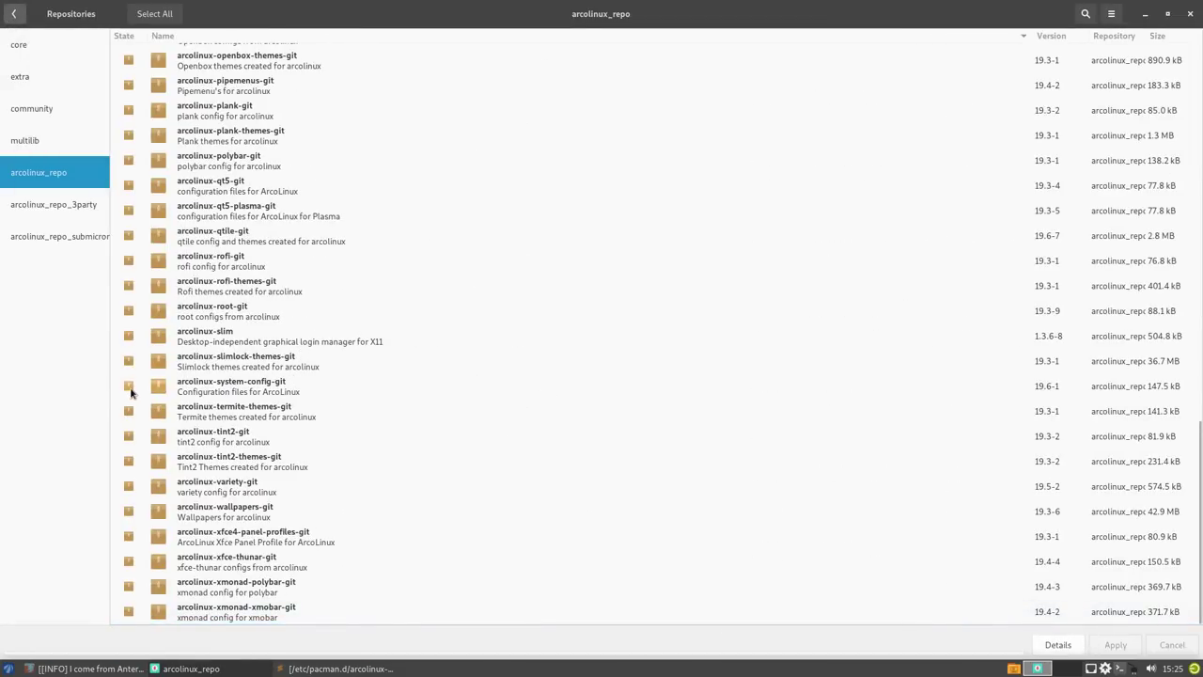
- Install arcolinux-arc-themes-nico-git and arcolinux-bin-git from the top of the arcolinux_repo list
scroll(226, 395, up, 3)
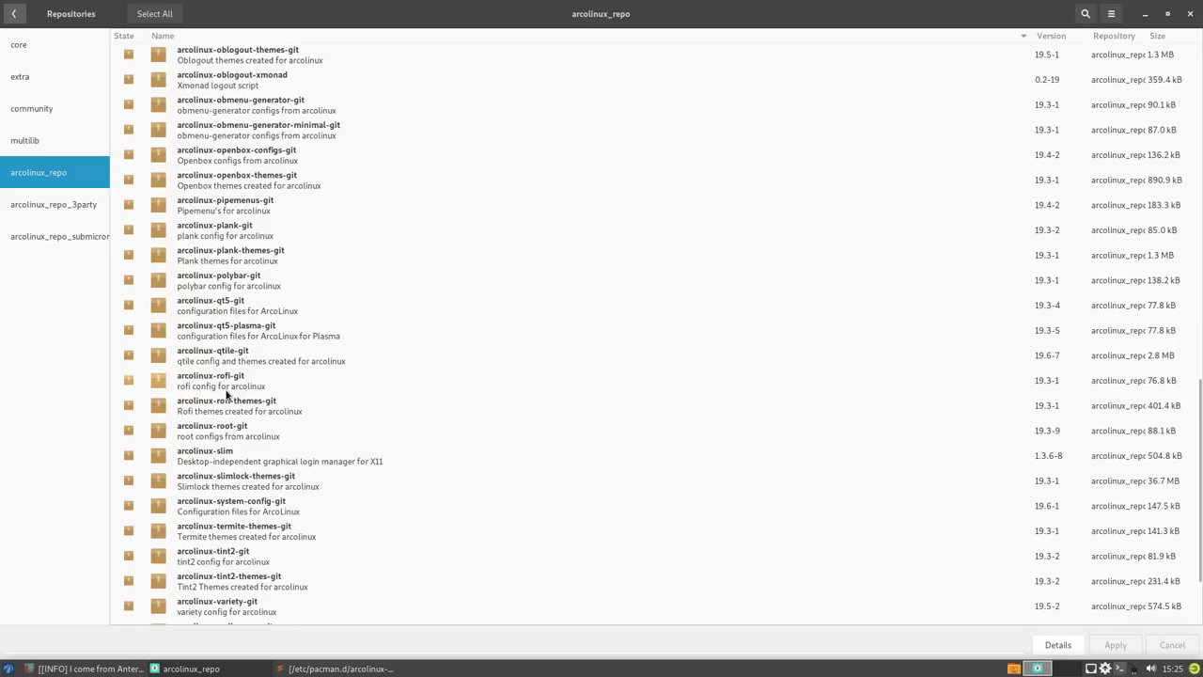
scroll(226, 395, up, 5)
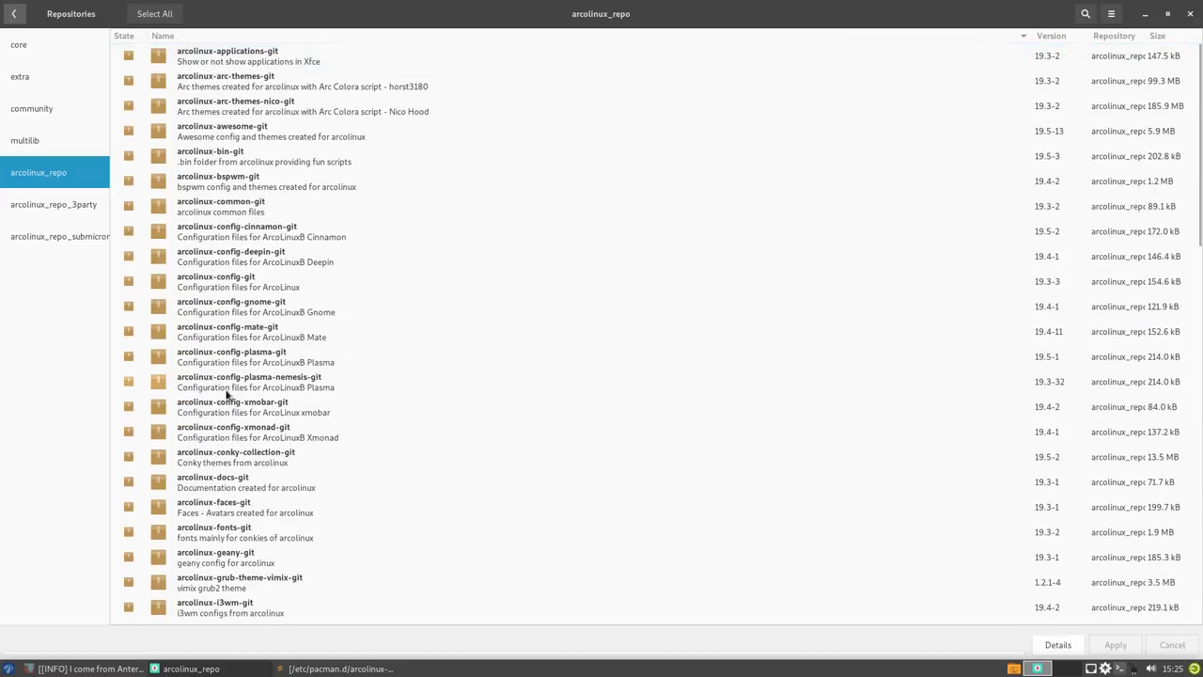
scroll(225, 394, down, 2)
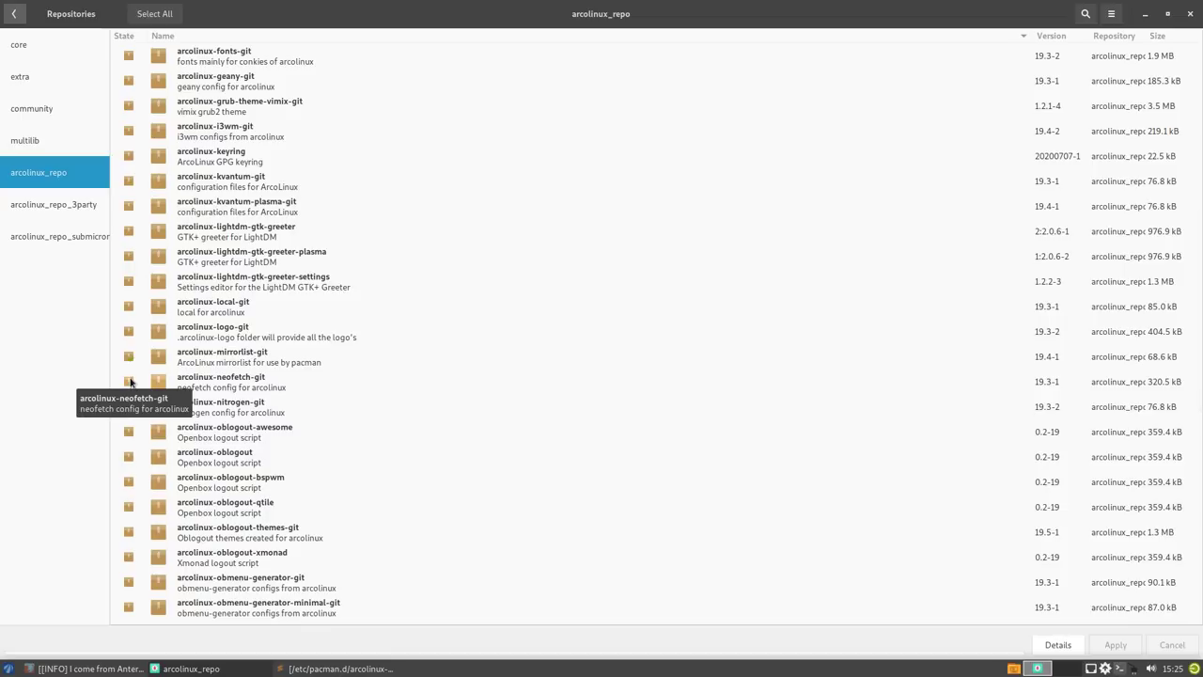
scroll(242, 262, up, 3)
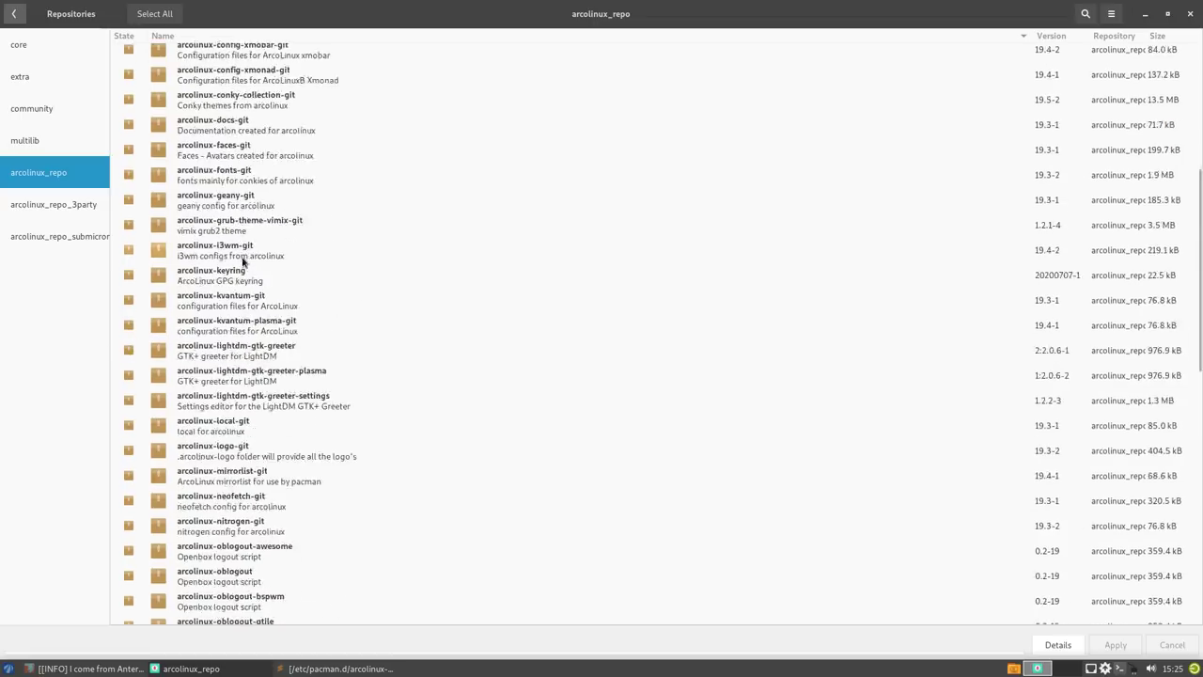
scroll(243, 262, up, 5)
click(129, 56)
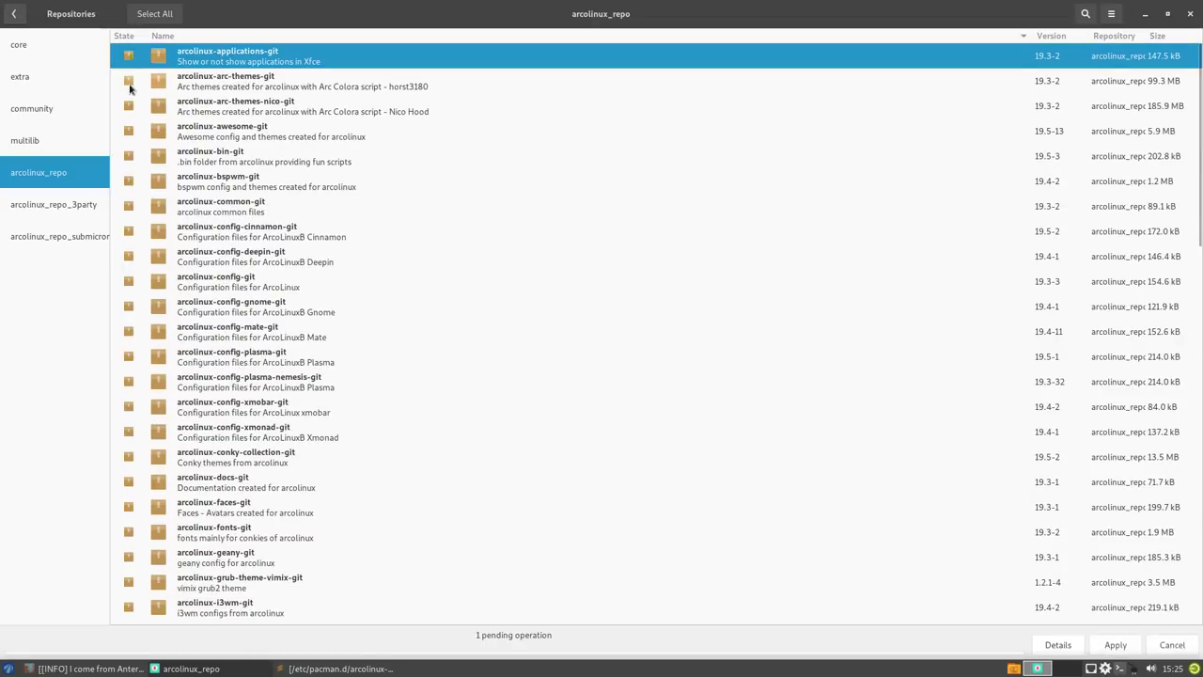
click(129, 107)
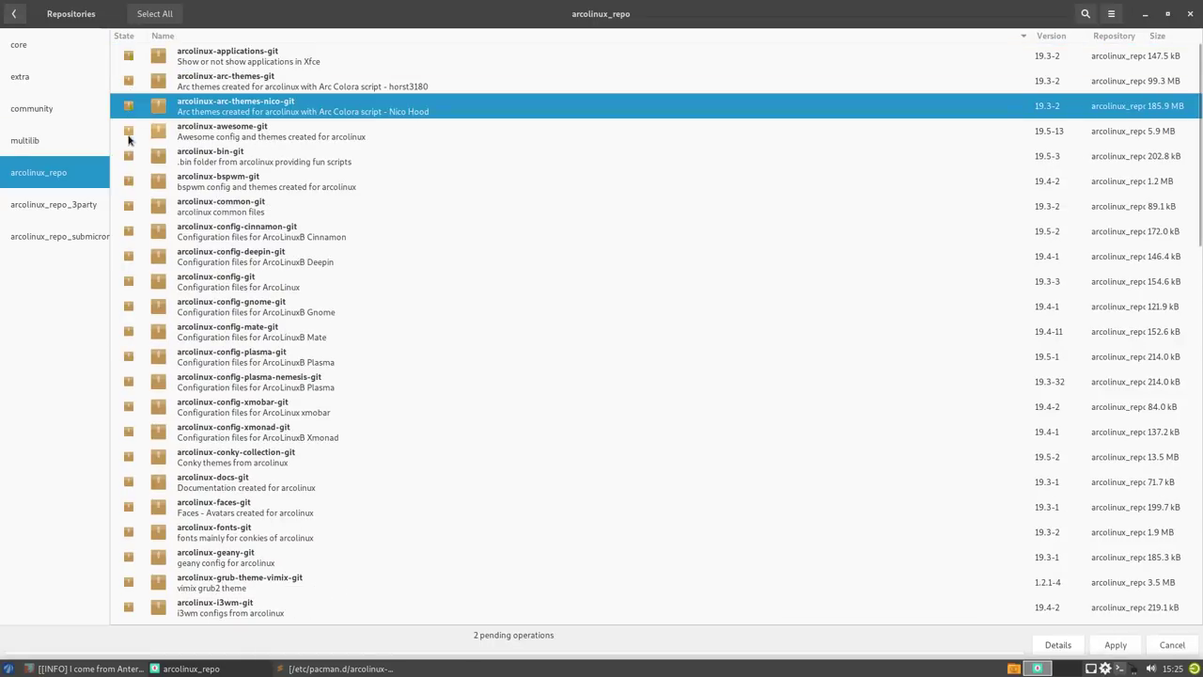
click(129, 158)
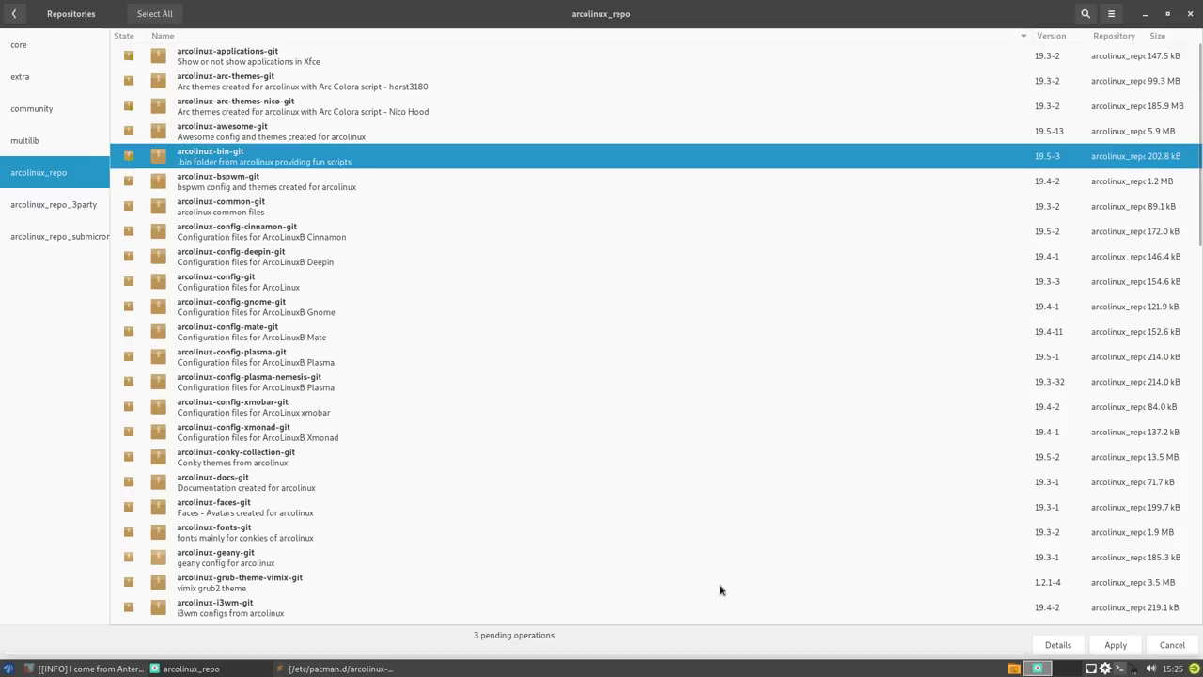
click(1116, 645)
click(865, 439)
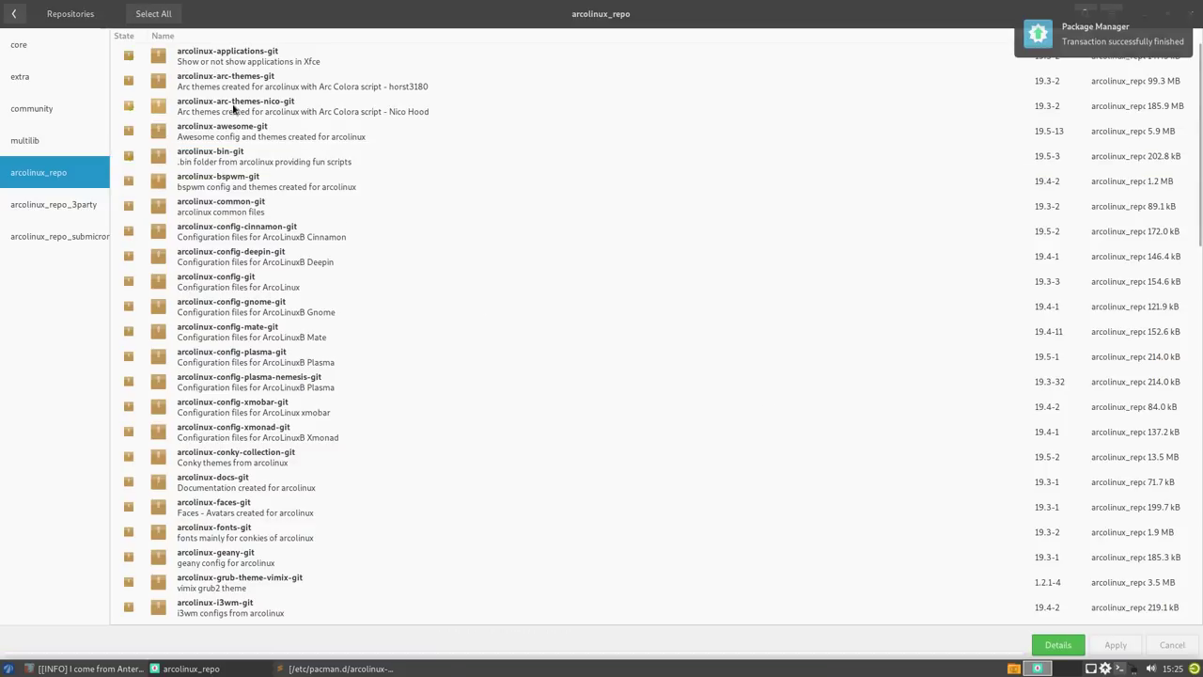
- Install arcolinux-wallpapers-git 19.3-6 in a separate transaction
scroll(379, 395, down, 15)
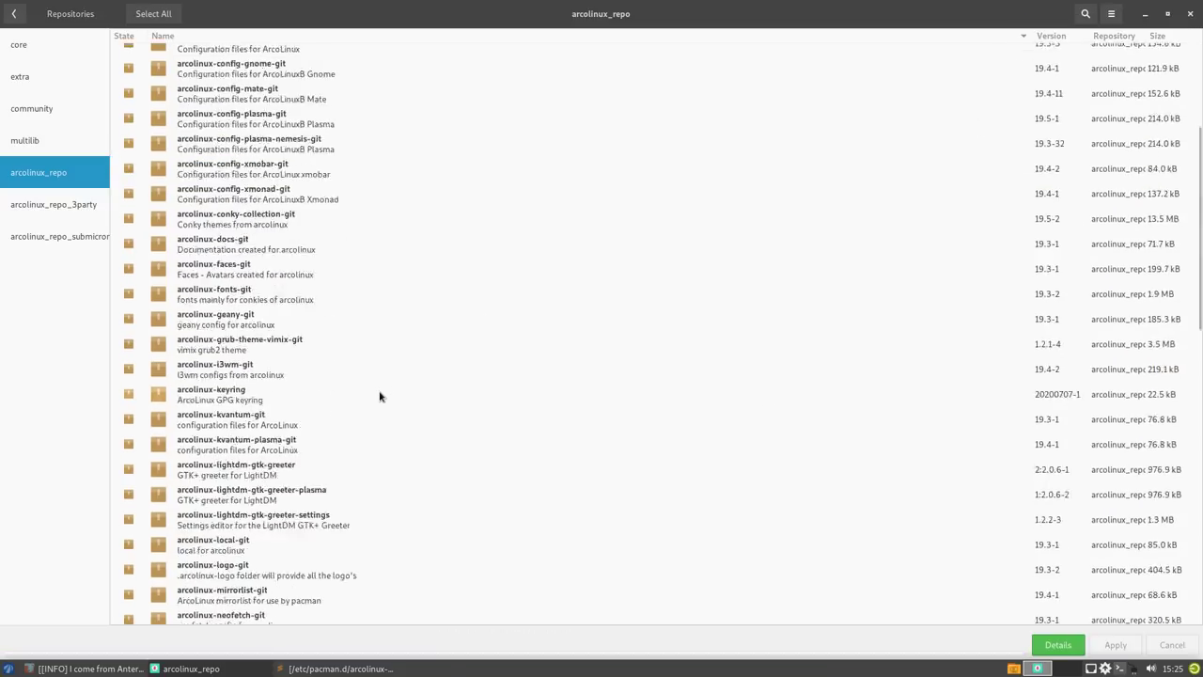
click(129, 510)
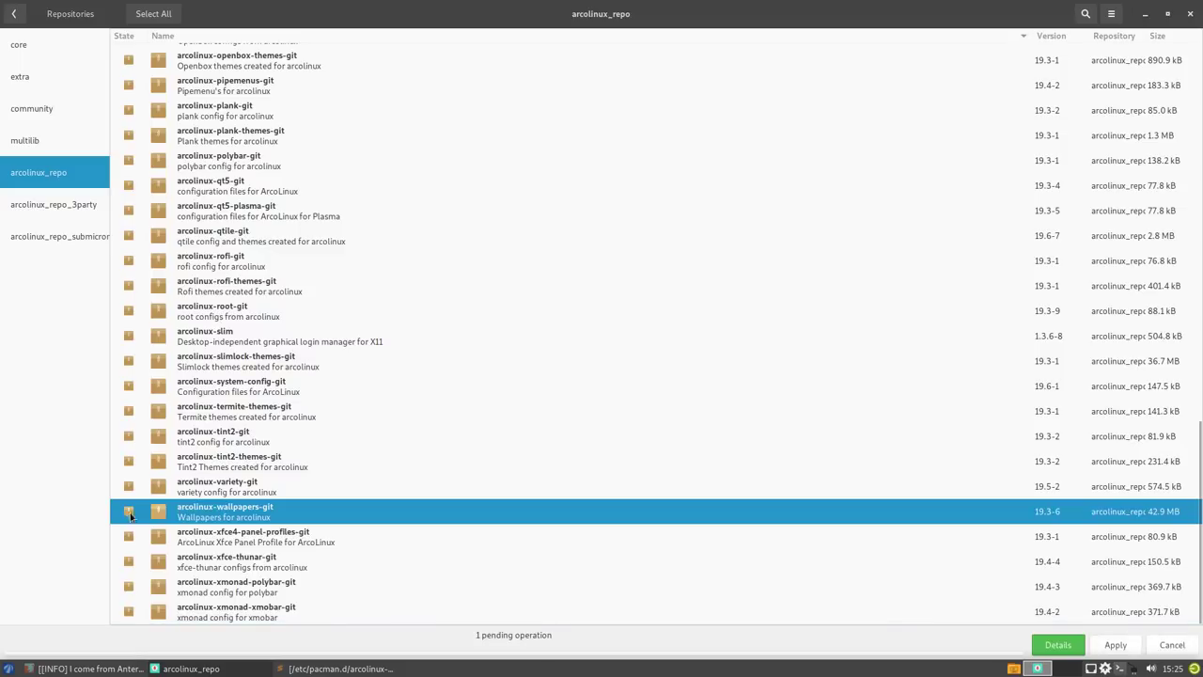
click(1109, 645)
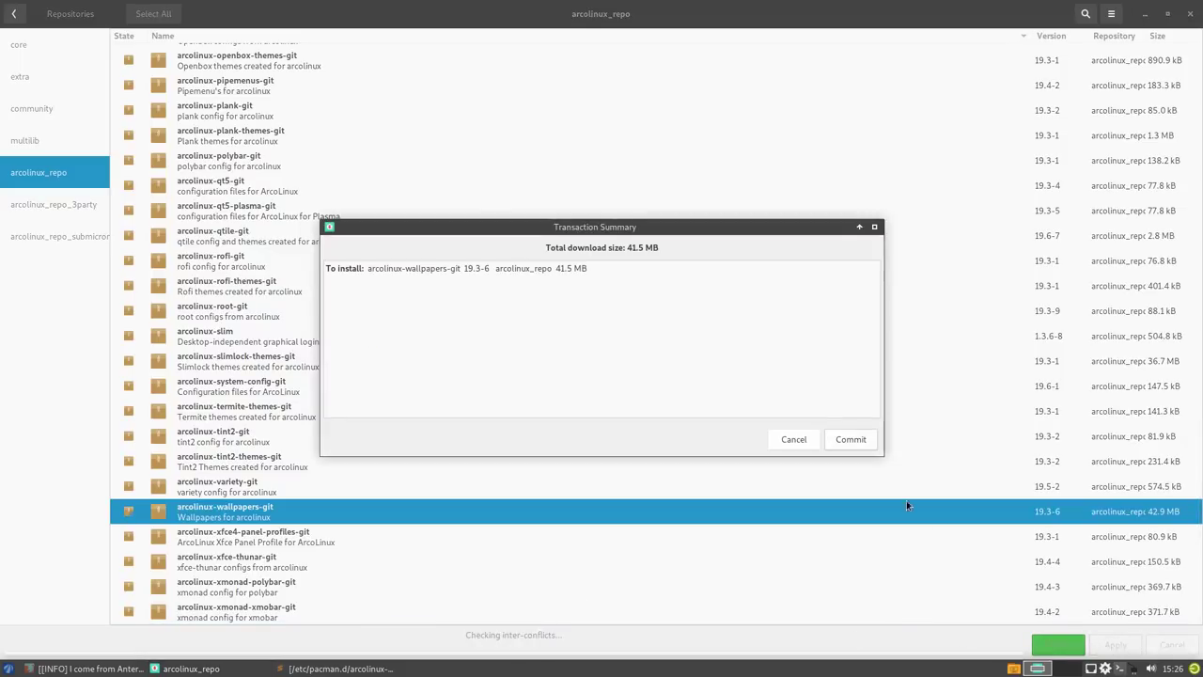
click(855, 444)
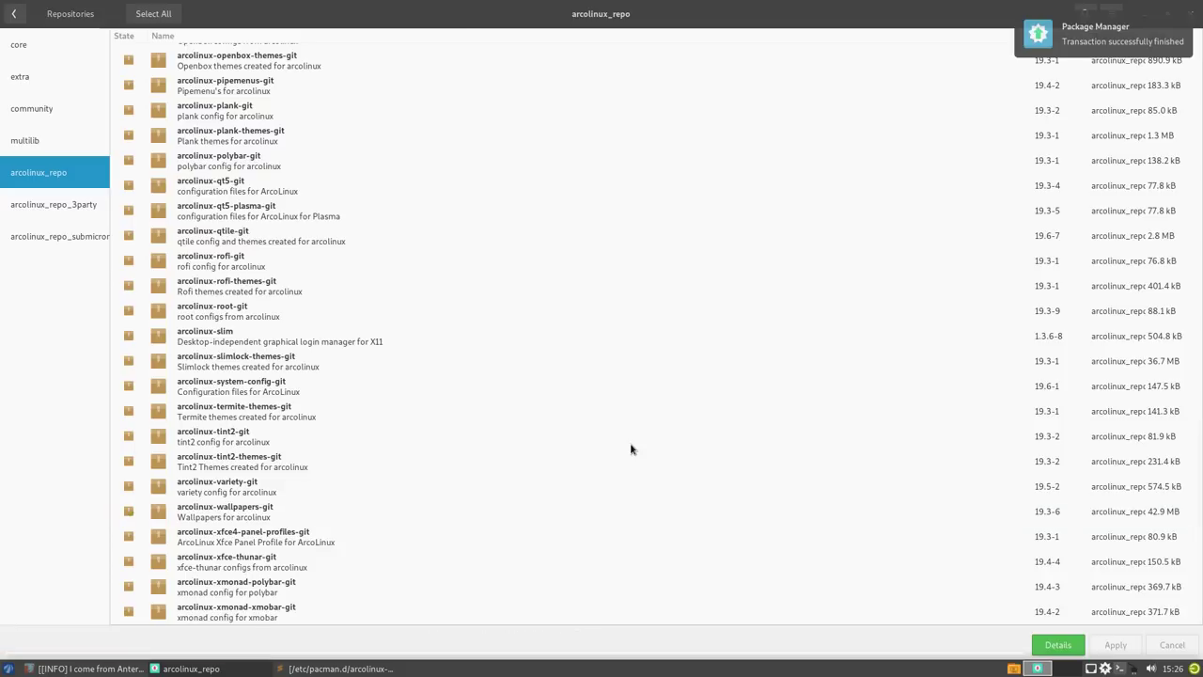
- Run 'sudo pacman -S sardi-icons' in the drop-down terminal, confirm with y, then hide the terminal
key(F12)
text(ud)
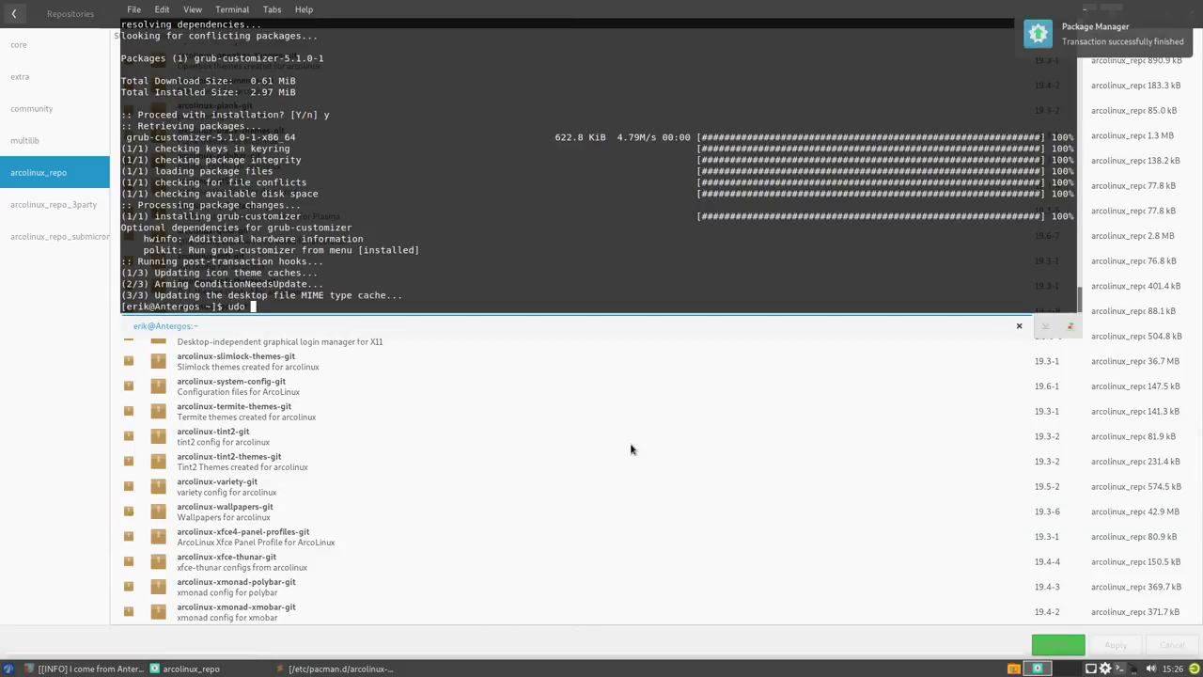
text(o)
key(BackSpace)
text(do pacman -S sardi-icons)
key(Return)
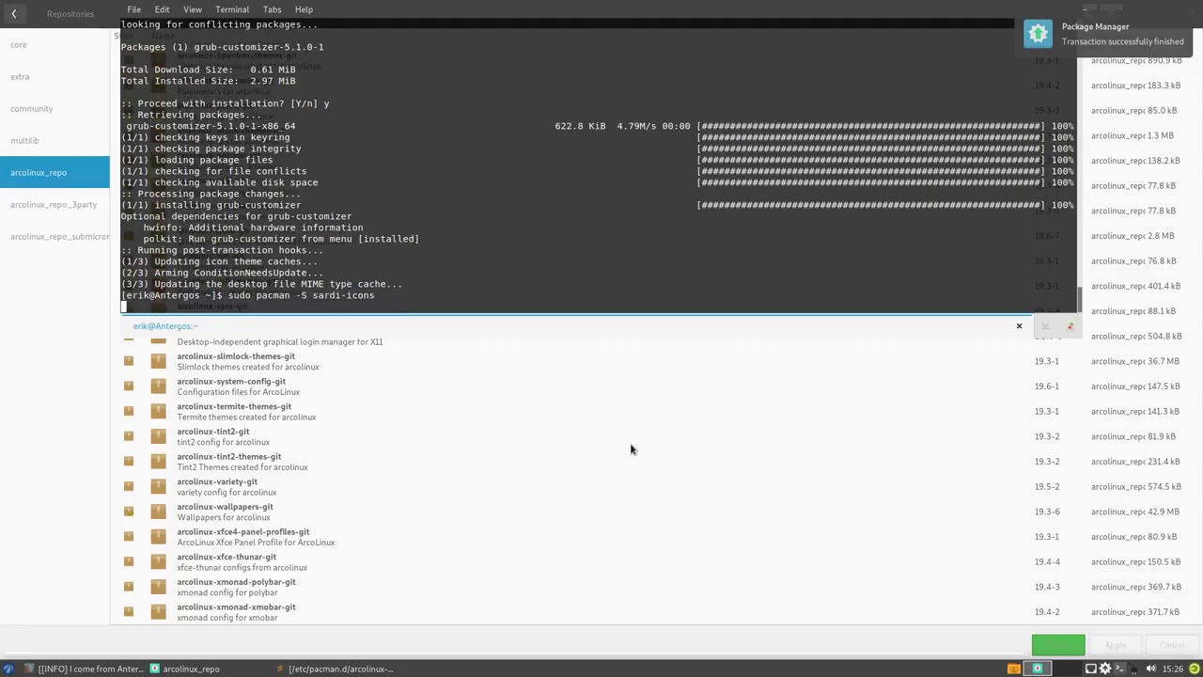
text(y)
key(Return)
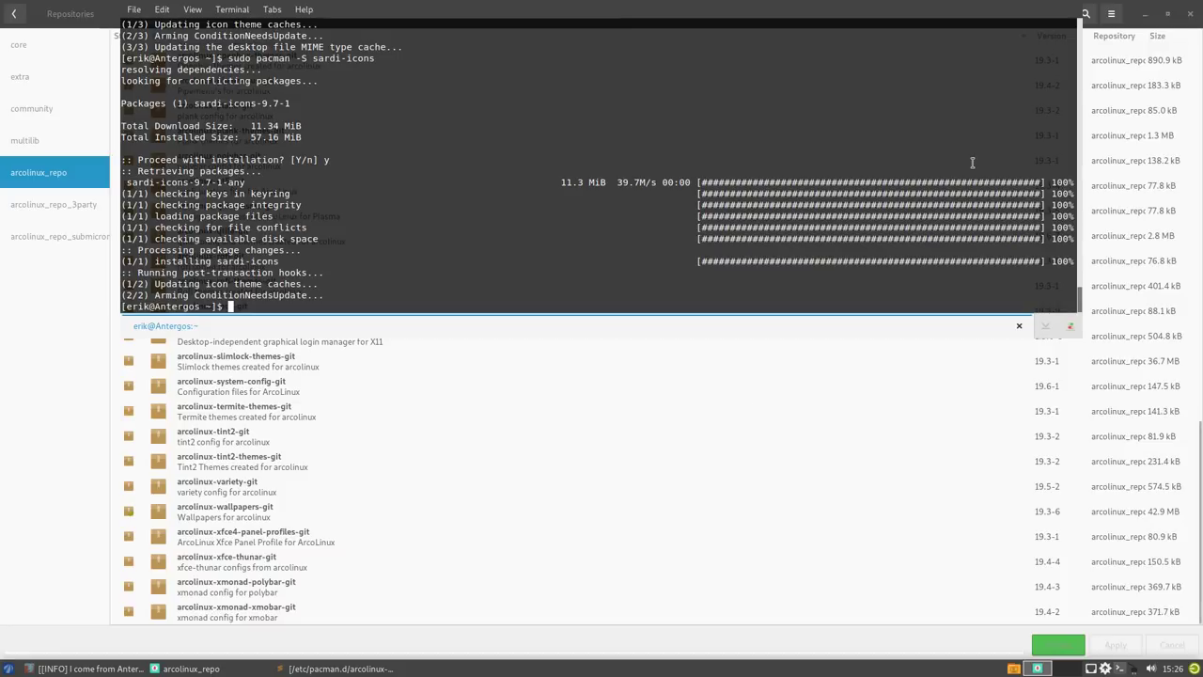
click(518, 483)
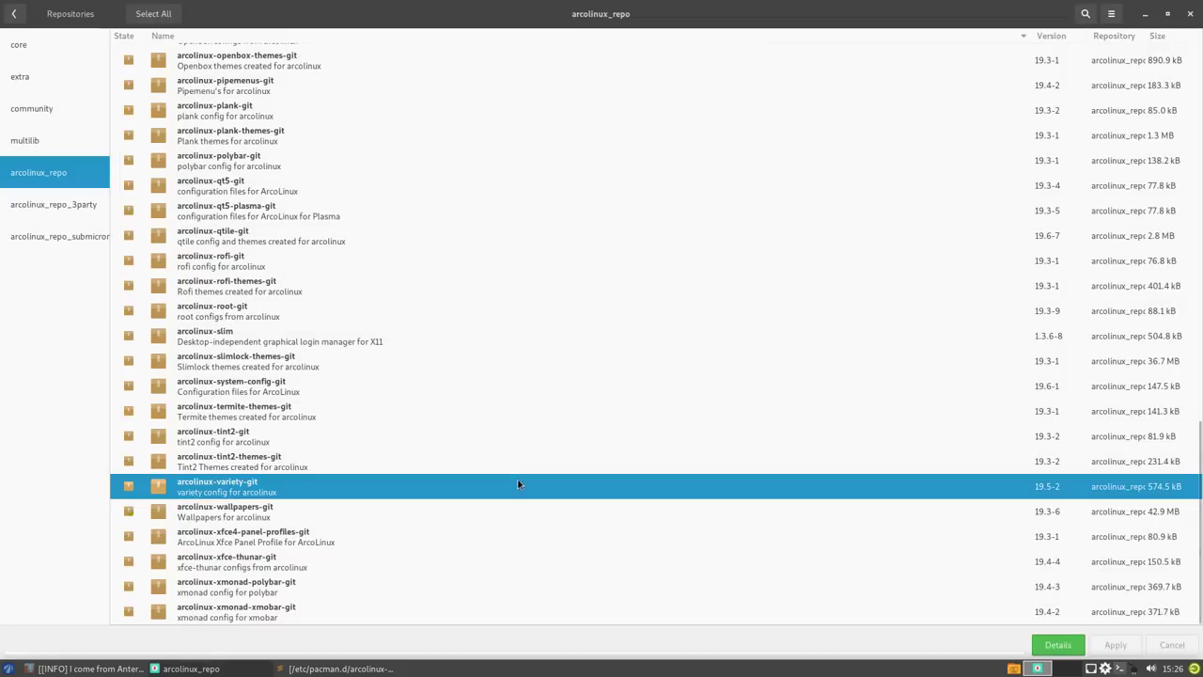
- Open Appearance from the Settings Manager and apply the Arc-Casablanca-Dark style
click(1144, 14)
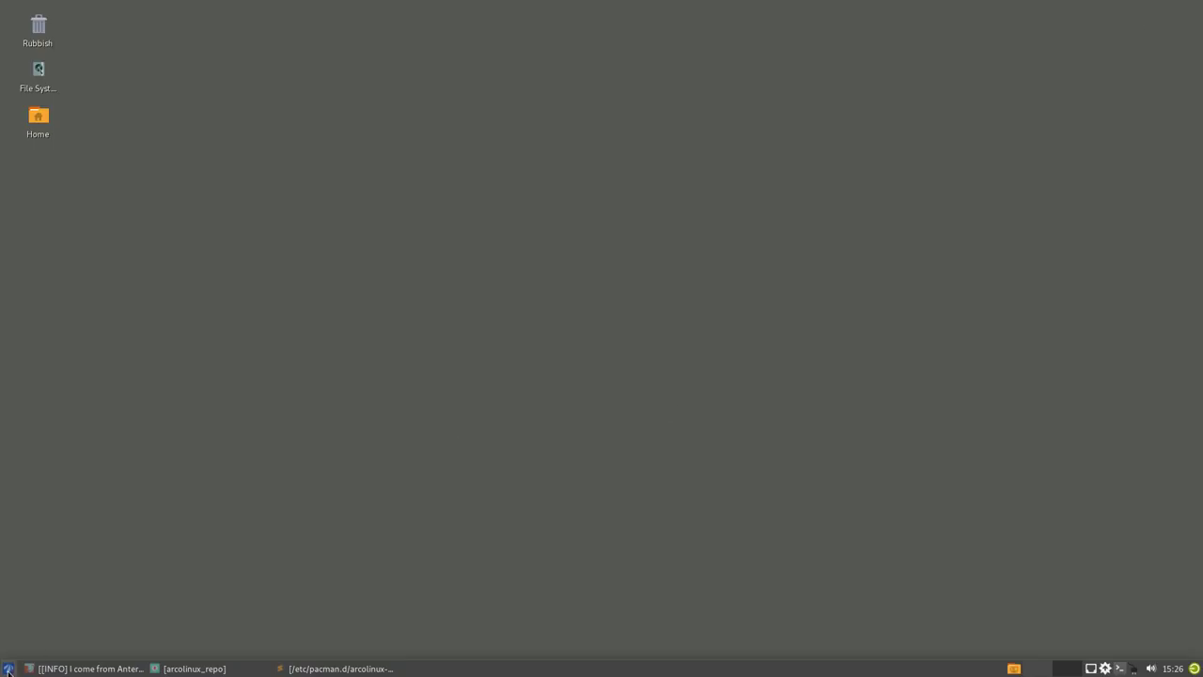
click(8, 670)
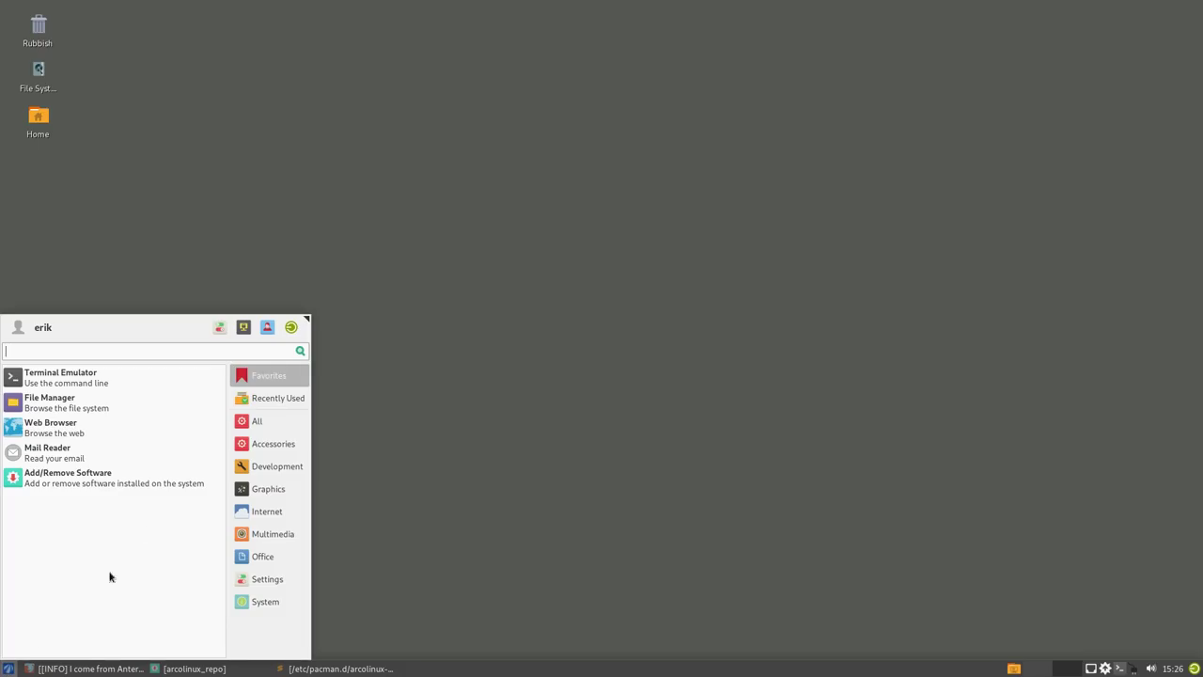
click(234, 330)
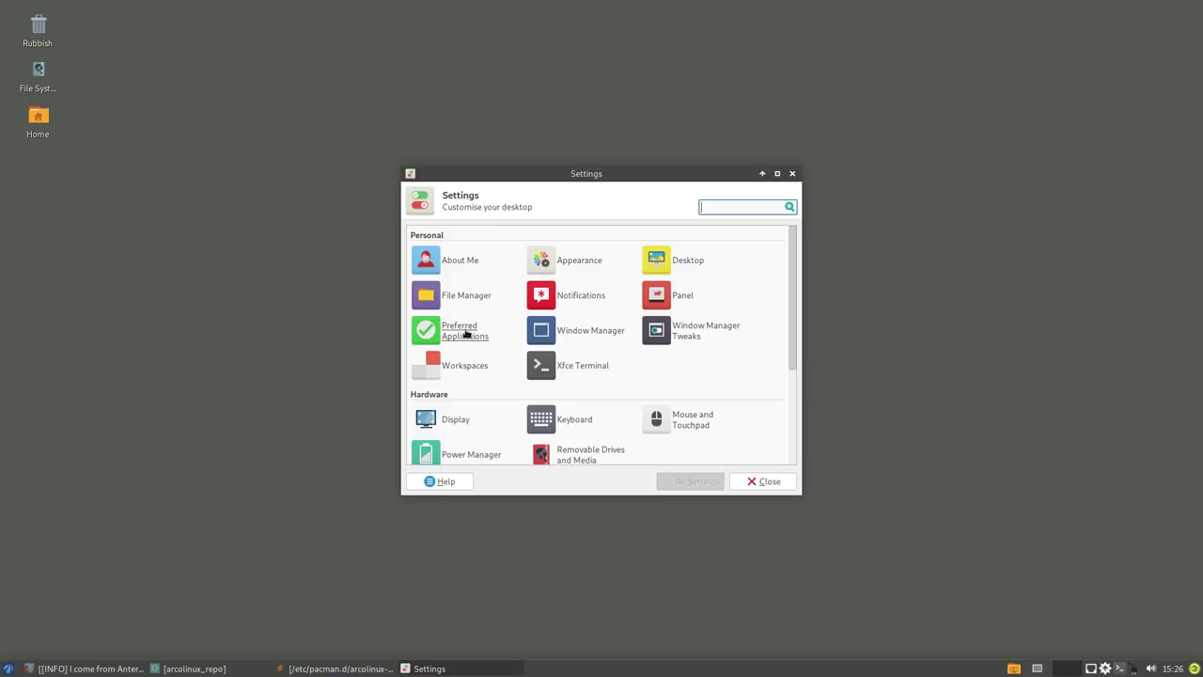
click(564, 263)
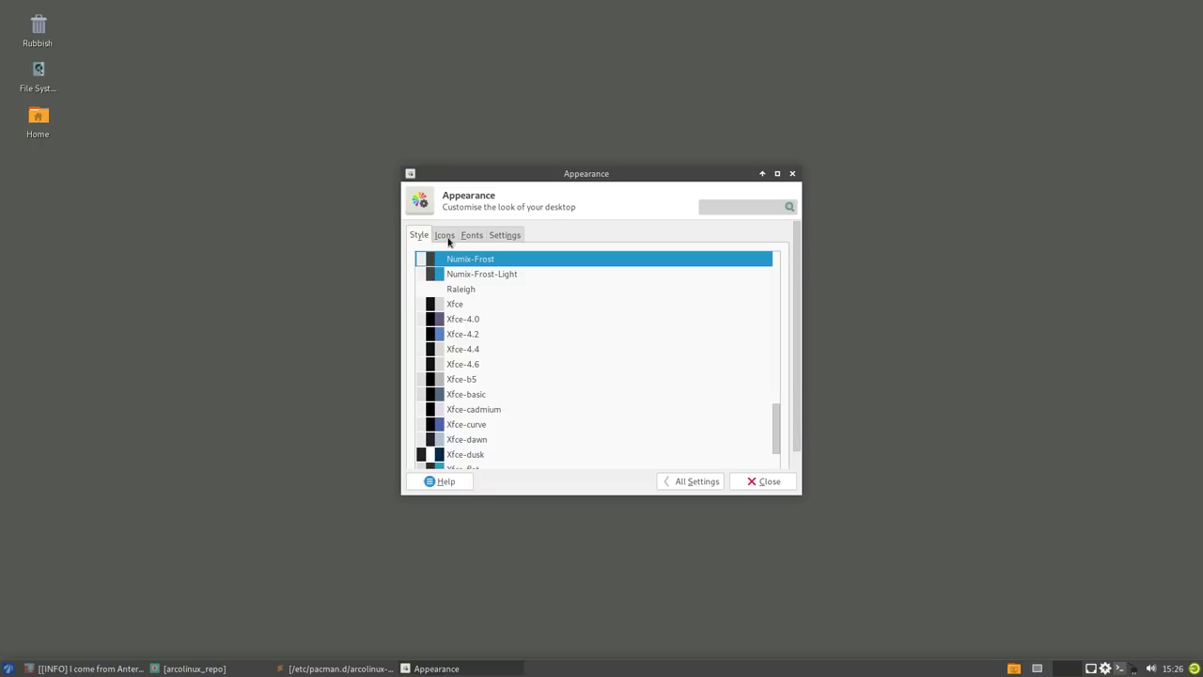
scroll(472, 381, up, 15)
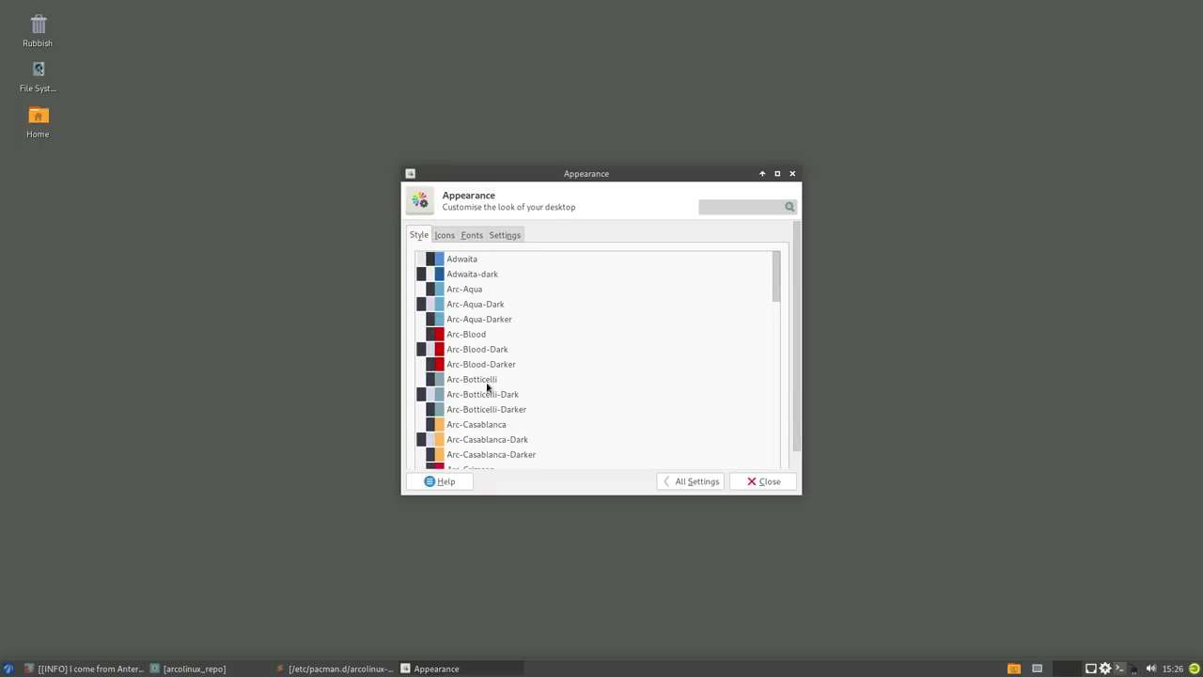
click(499, 442)
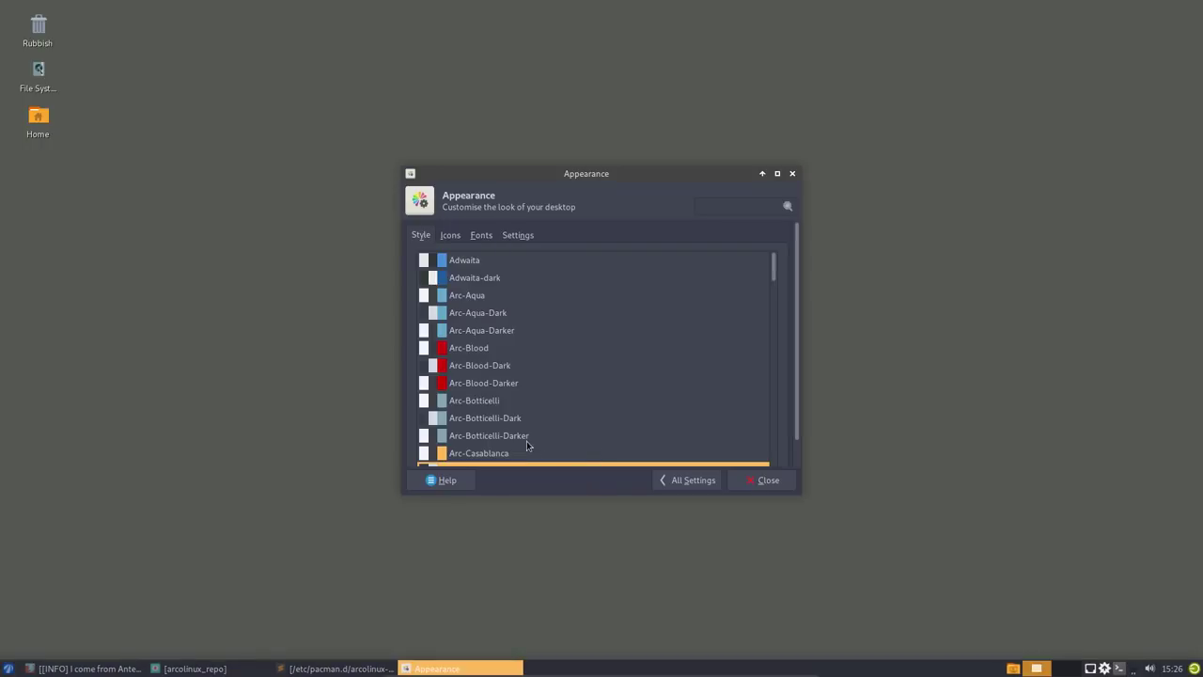
- Set the icon theme to Sardi Arc and close the Appearance settings
scroll(535, 429, down, 2)
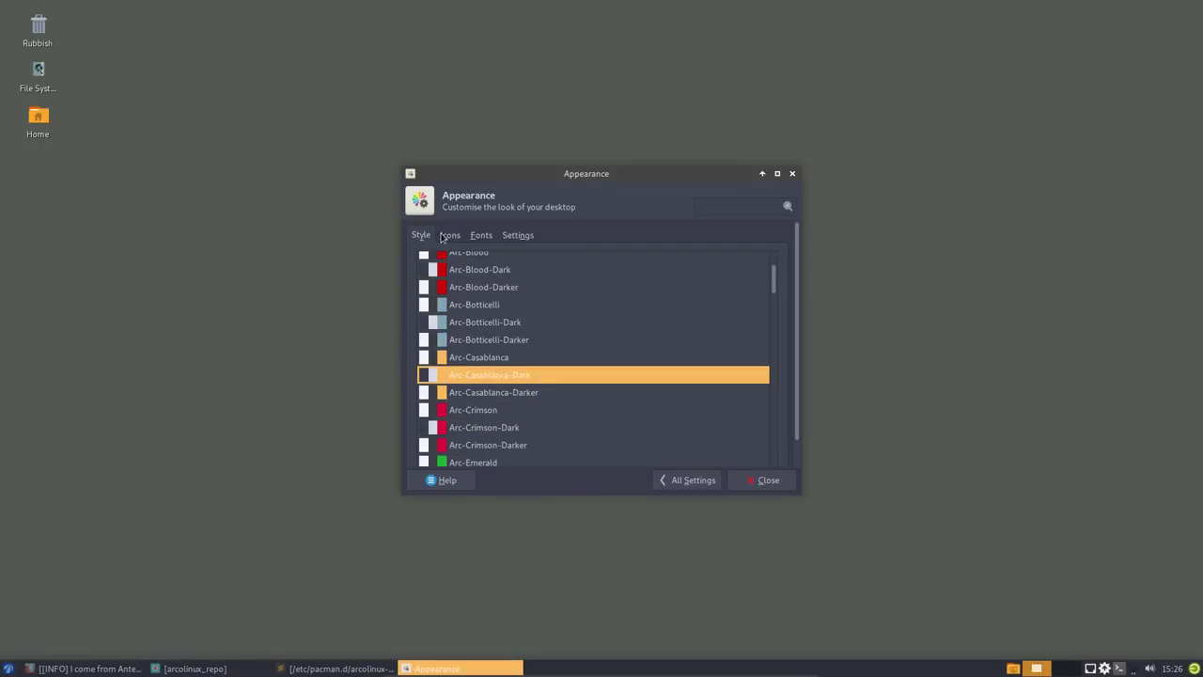
click(443, 235)
scroll(487, 425, down, 3)
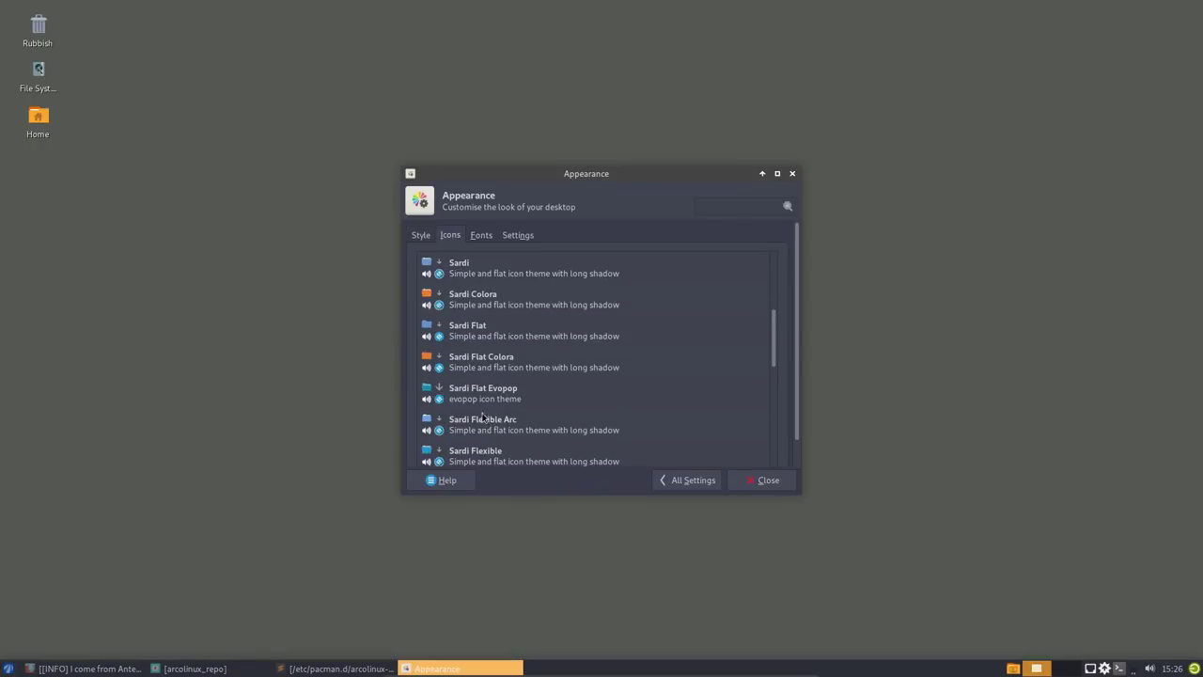
scroll(493, 306, up, 2)
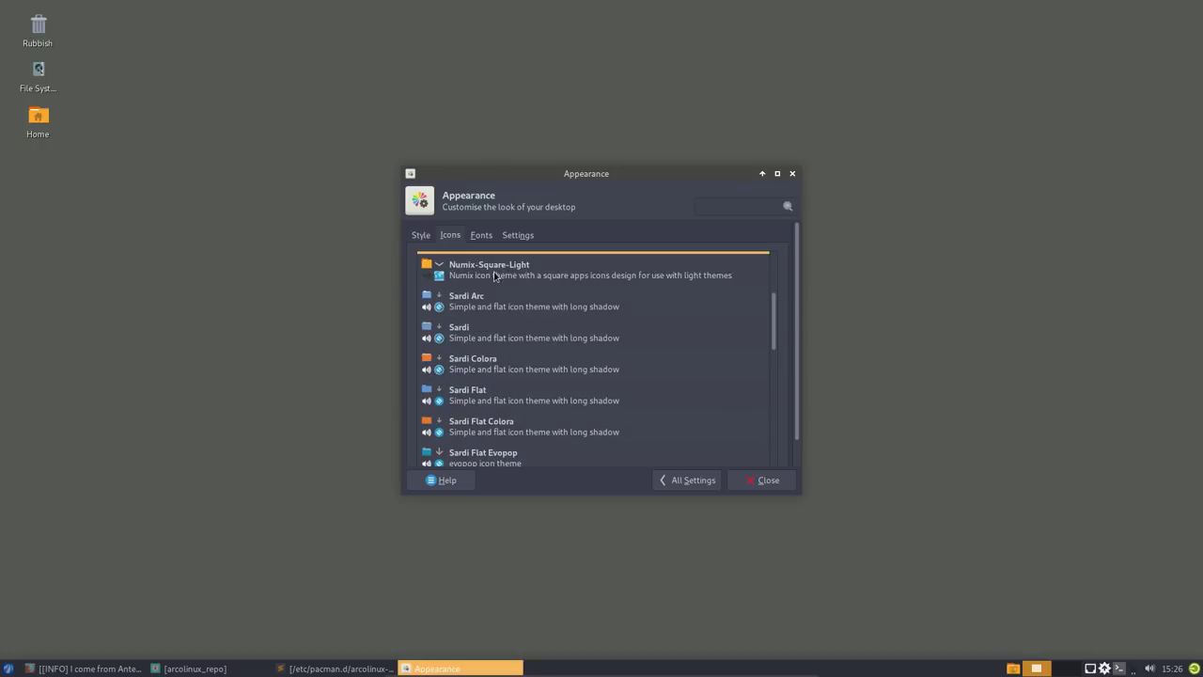
click(495, 306)
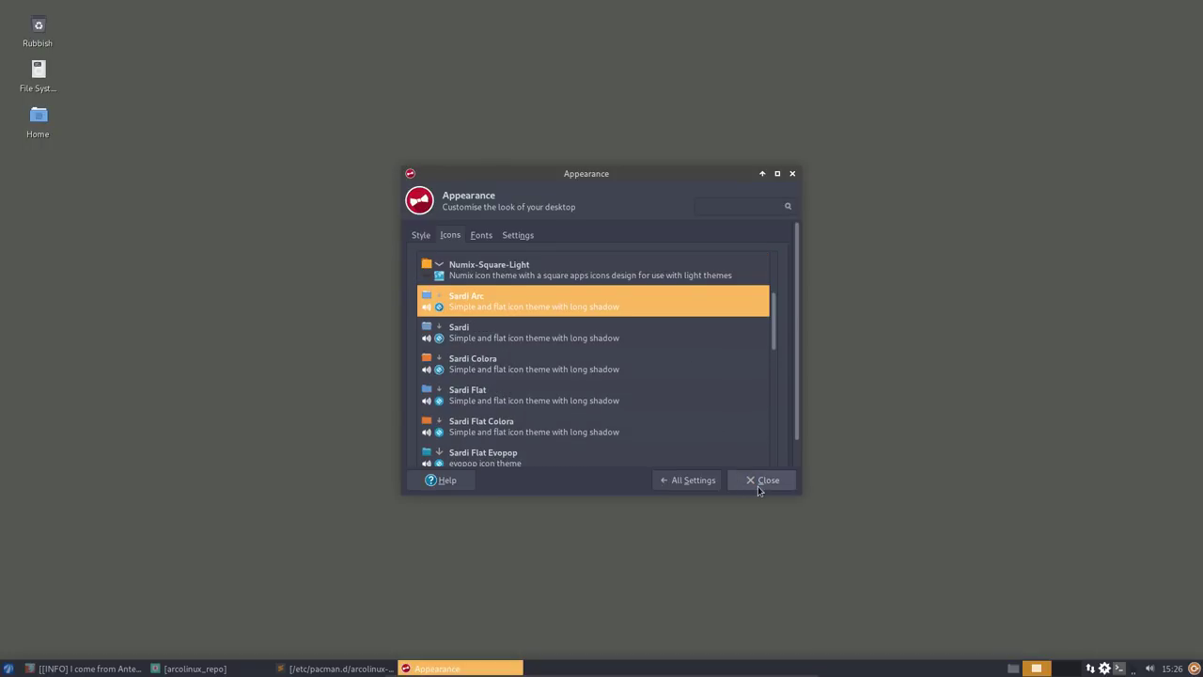
click(759, 483)
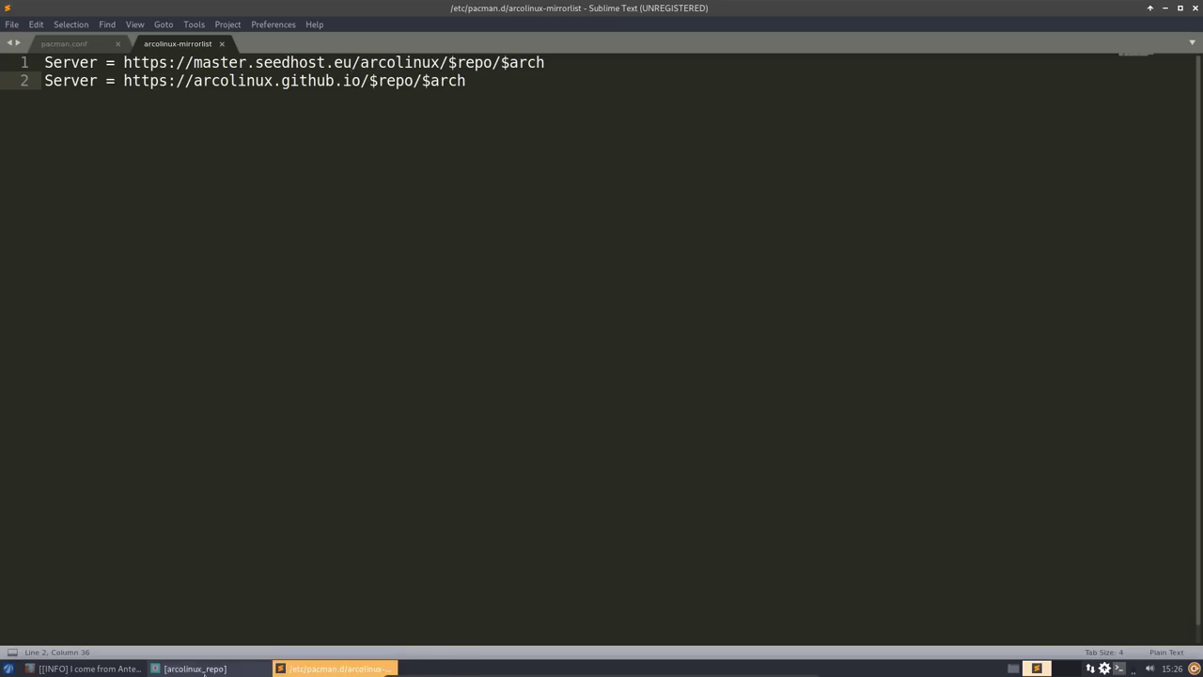
- Install arcolinux-xfce-thunar-git and arcolinux-xfce4-panel-profiles-git, then minimise Pamac
click(193, 668)
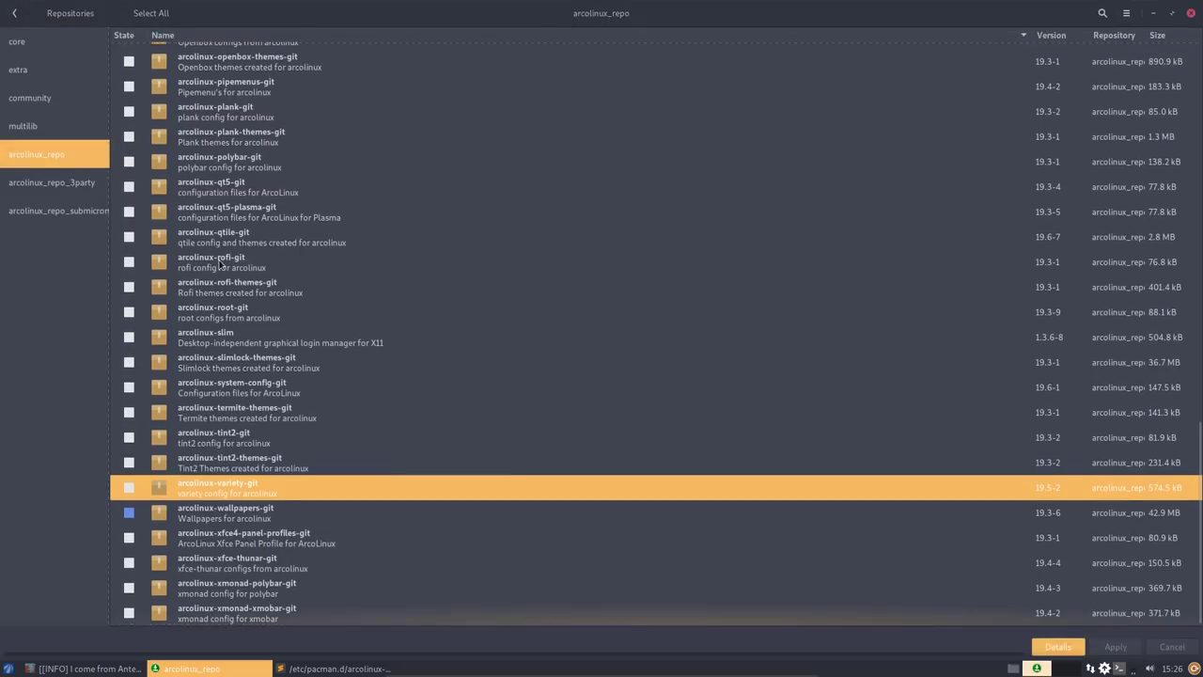
click(129, 563)
click(129, 537)
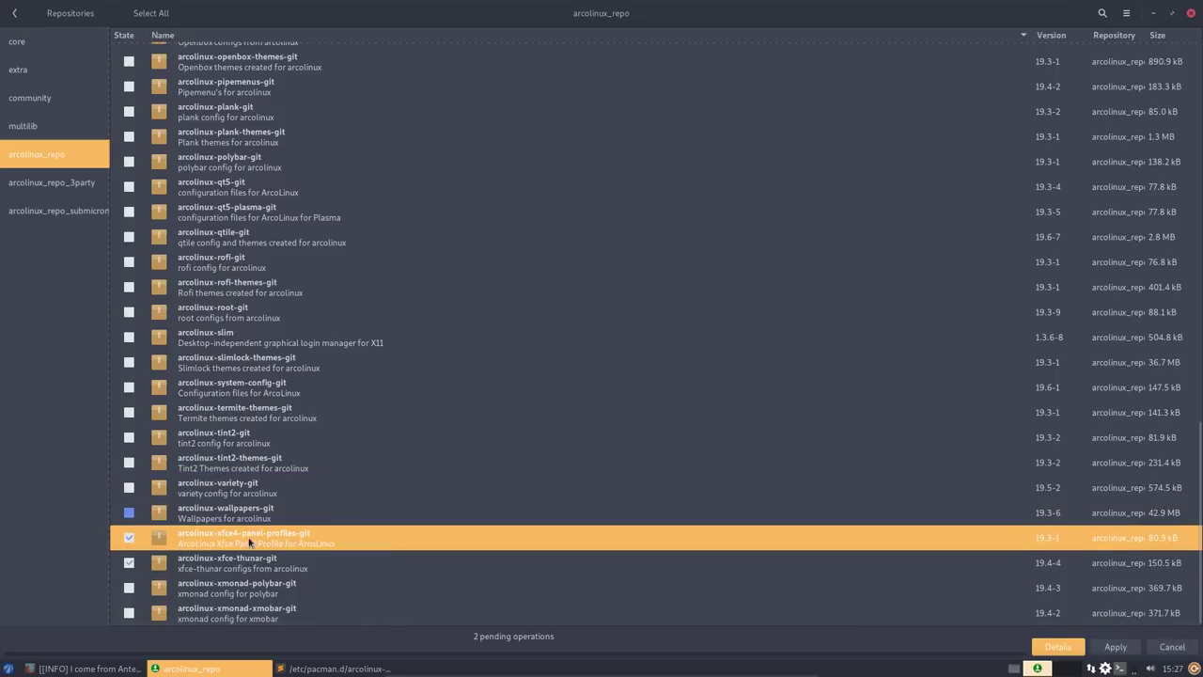
click(1117, 647)
click(853, 442)
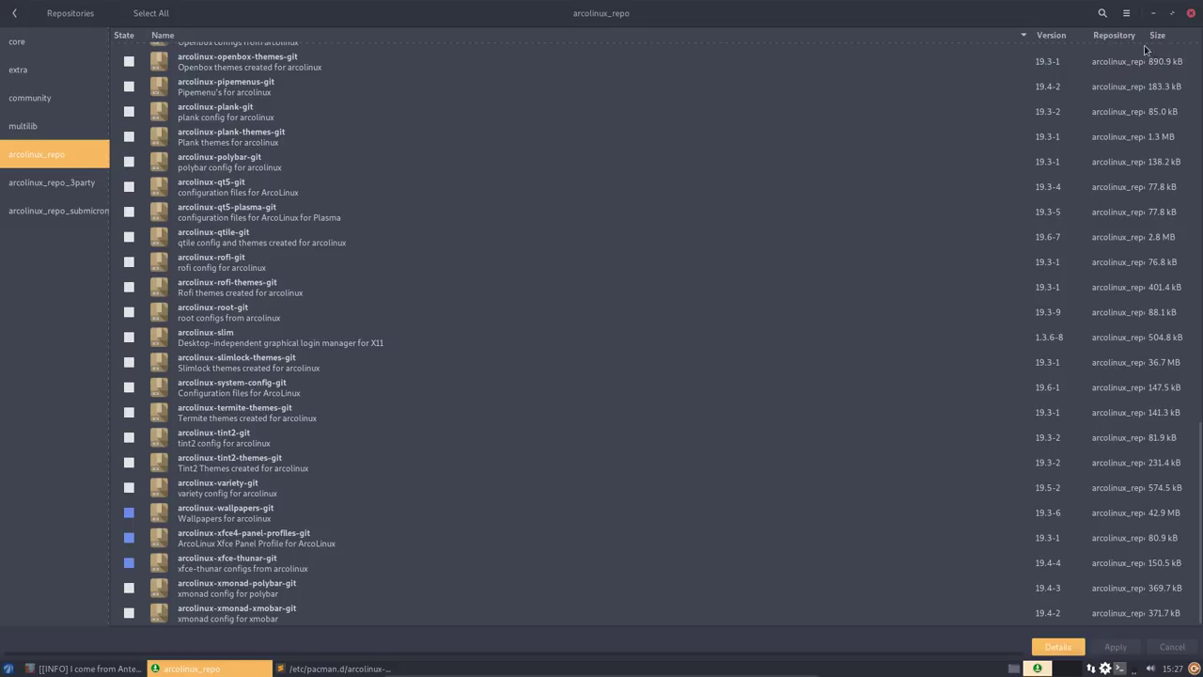
click(1157, 14)
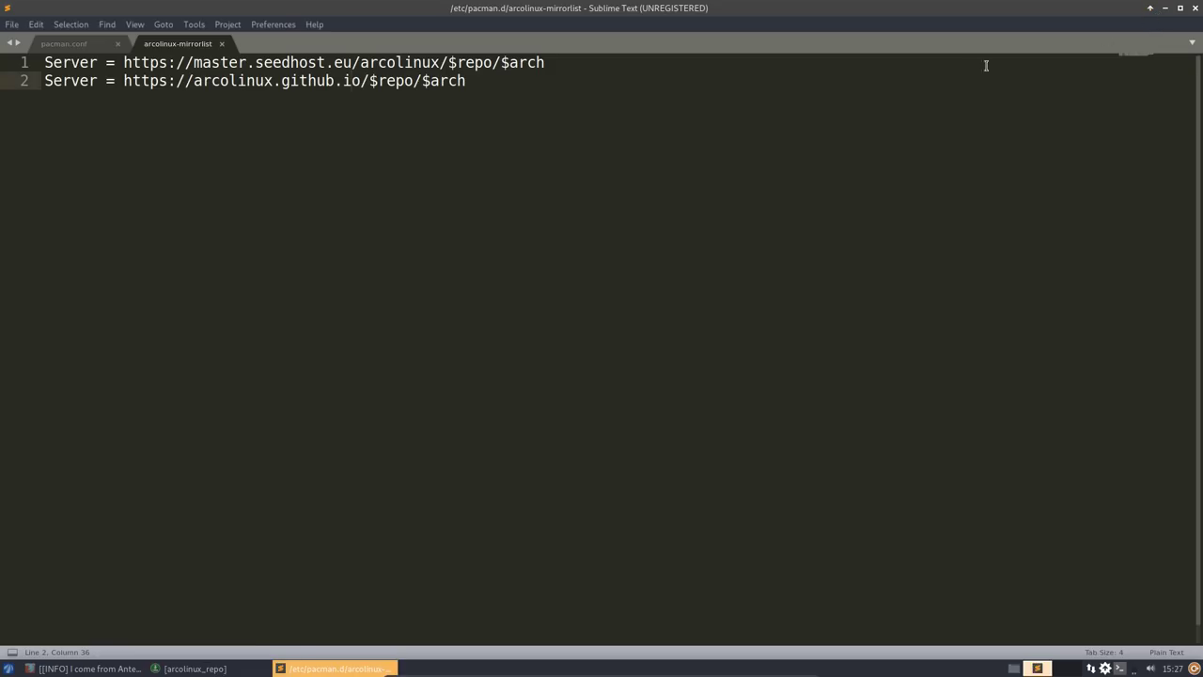
- Close the mirrorlist file, install arcolinux-root-git 19.3-9 in Pamac, and minimise it again
click(1195, 9)
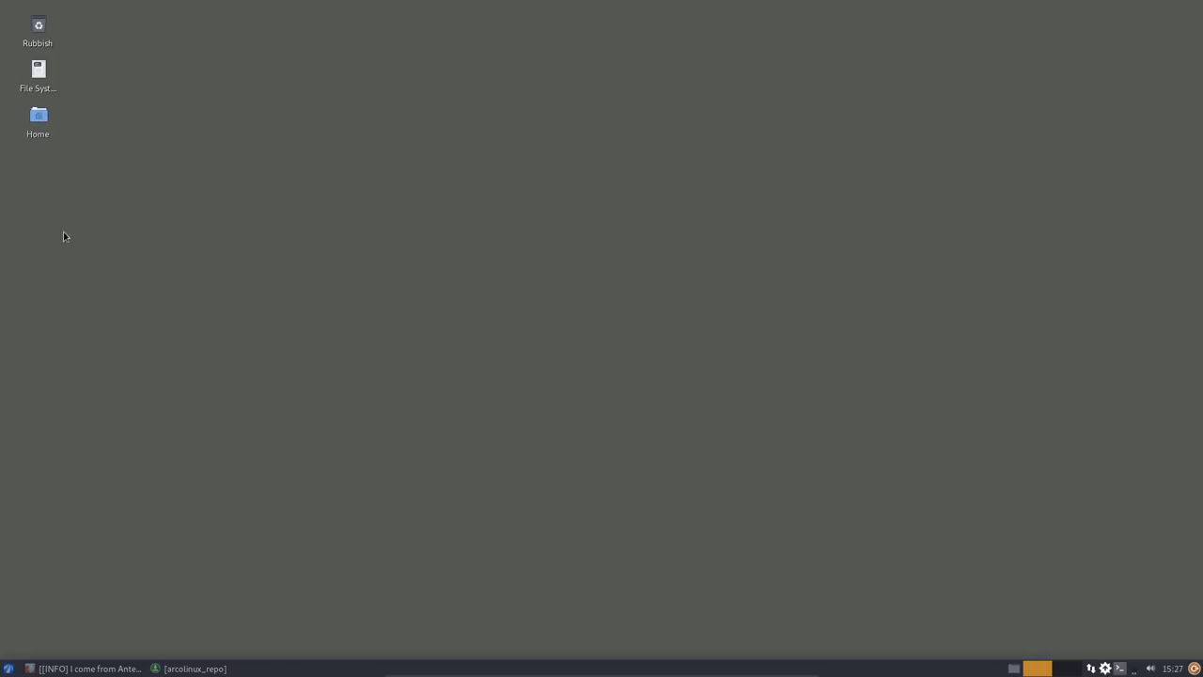
click(193, 668)
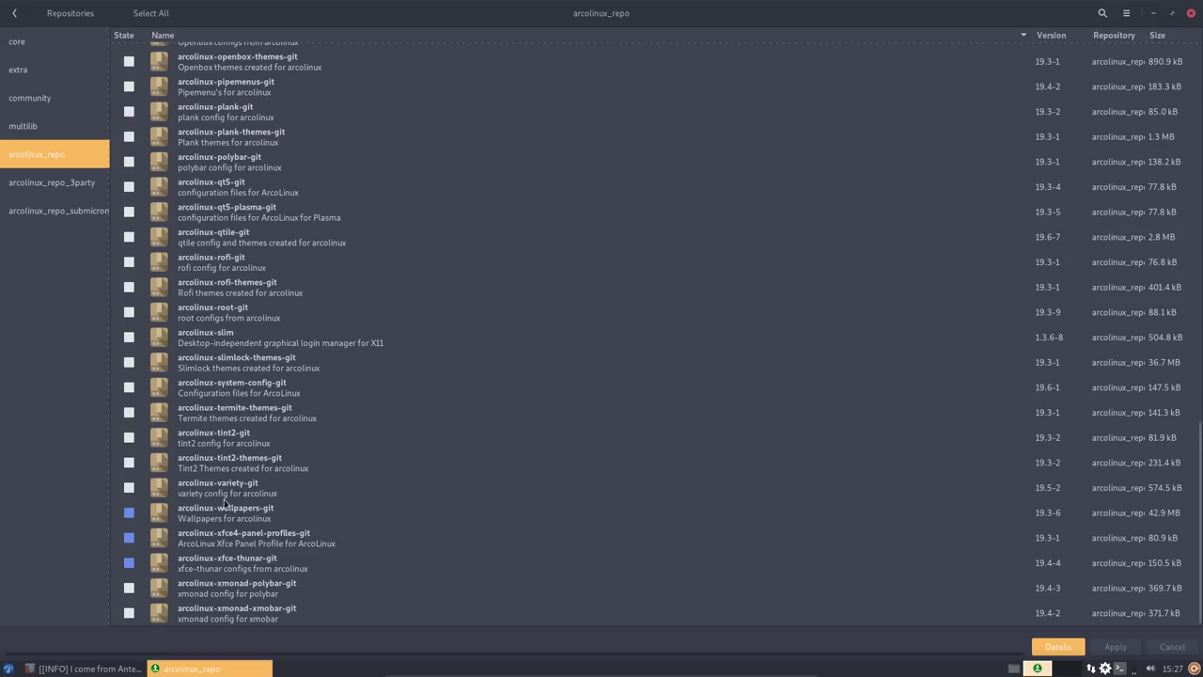
scroll(231, 409, up, 3)
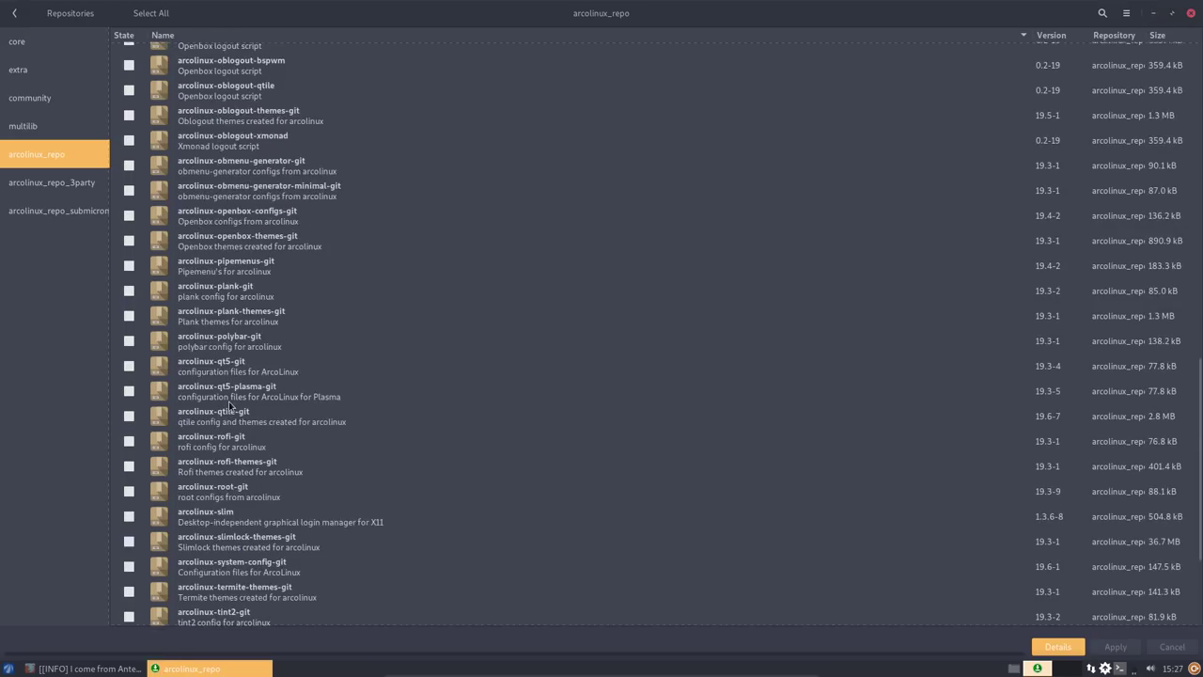
click(129, 492)
click(1116, 647)
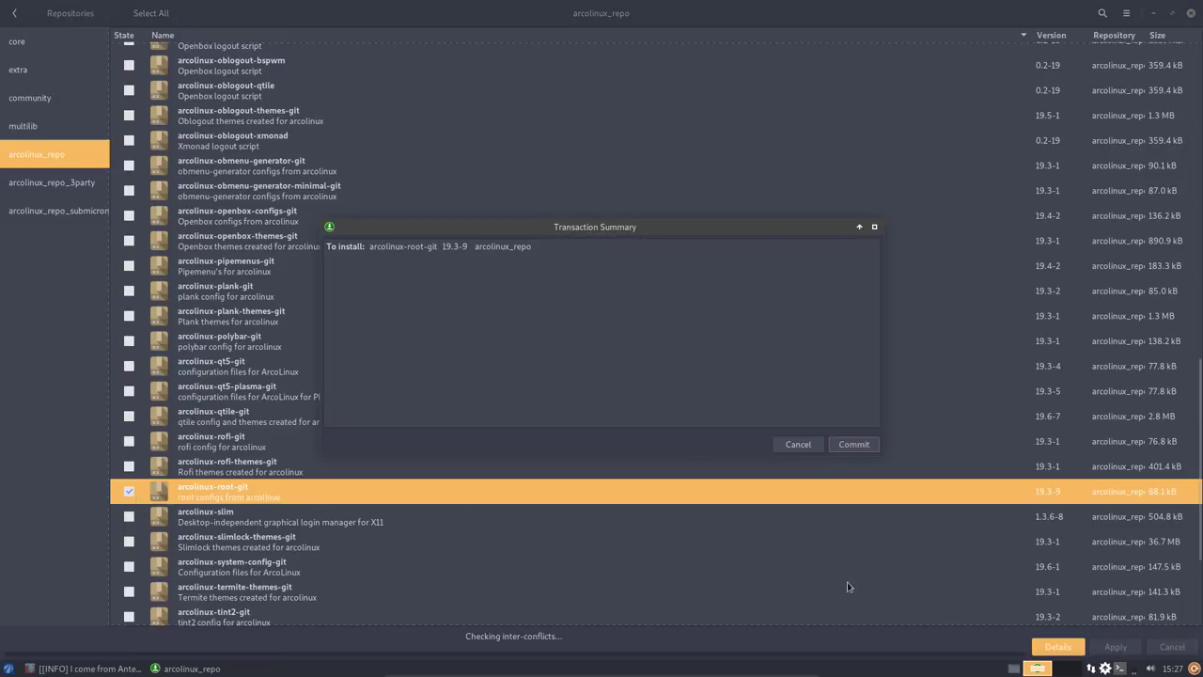
click(853, 443)
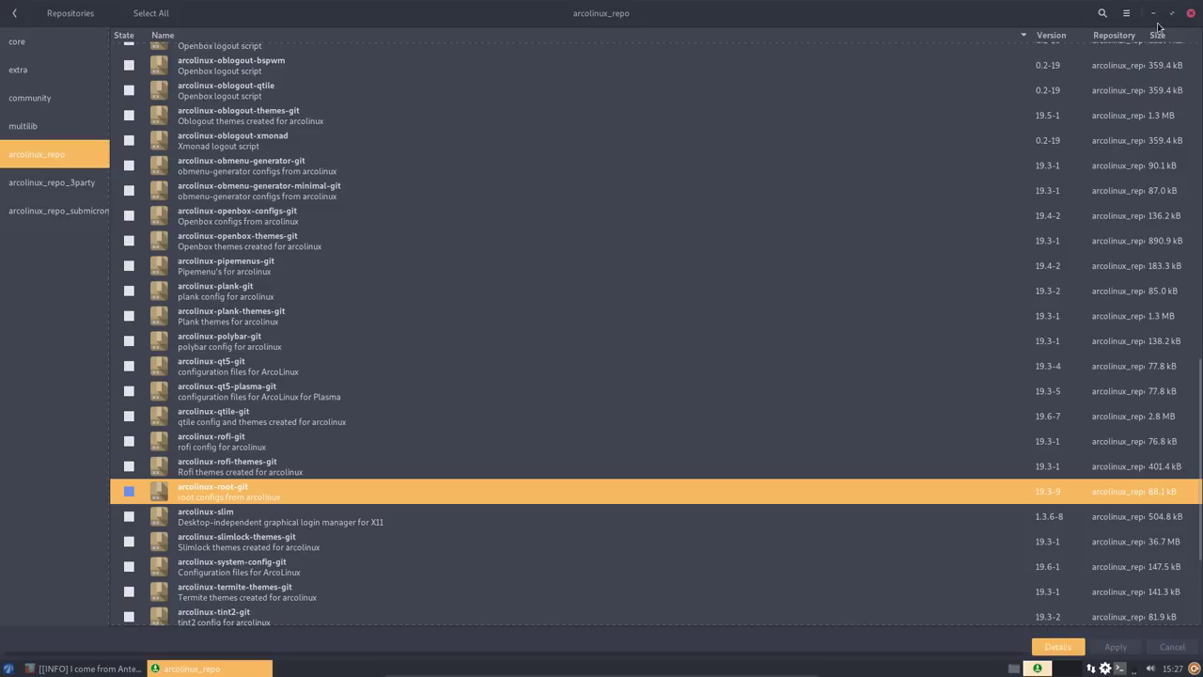
click(1157, 17)
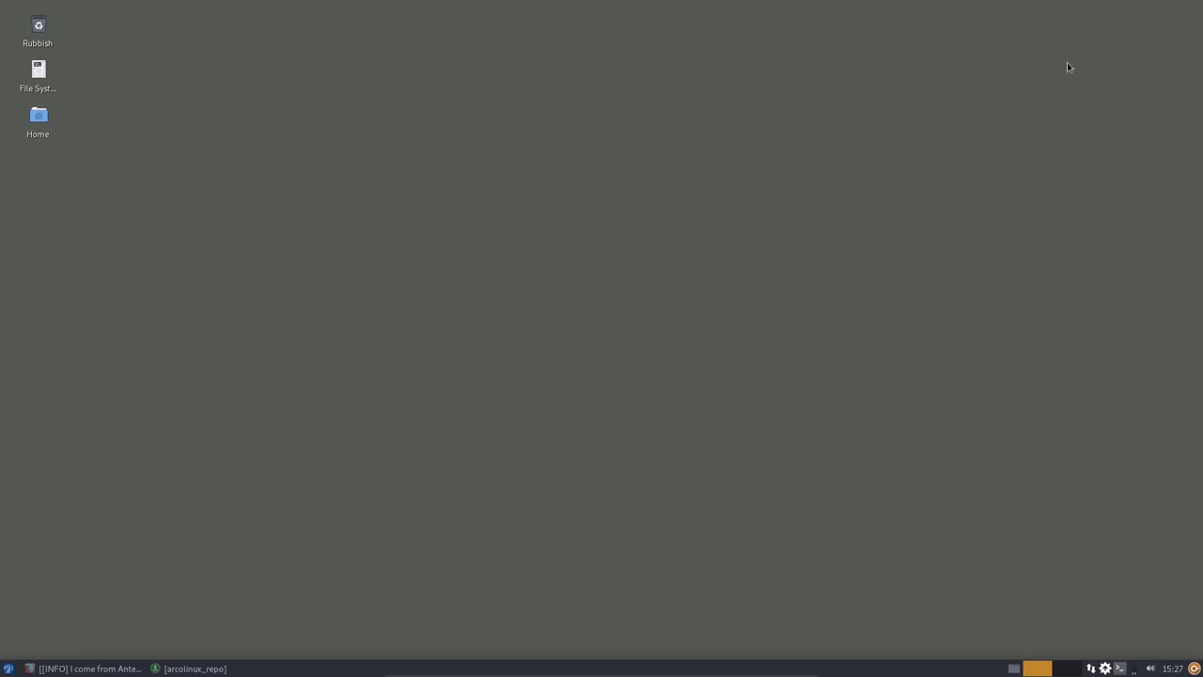
- Browse to /etc and bookmark the skel folder in the Places sidebar
double_click(41, 83)
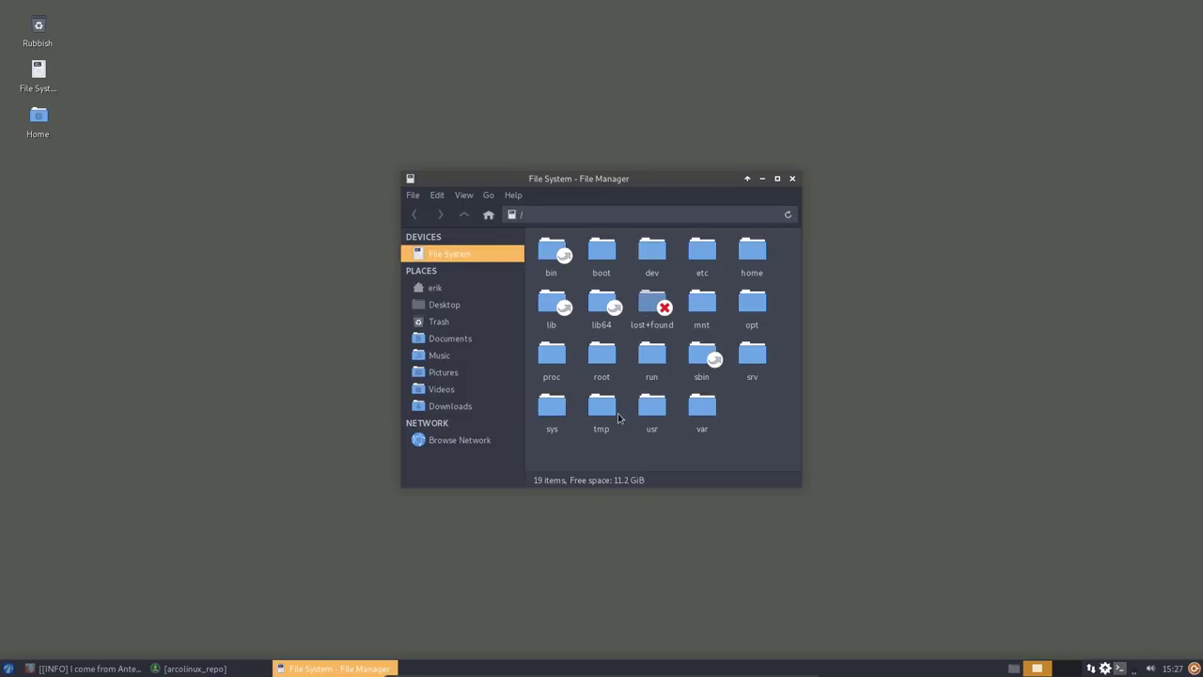
click(695, 254)
double_click(695, 254)
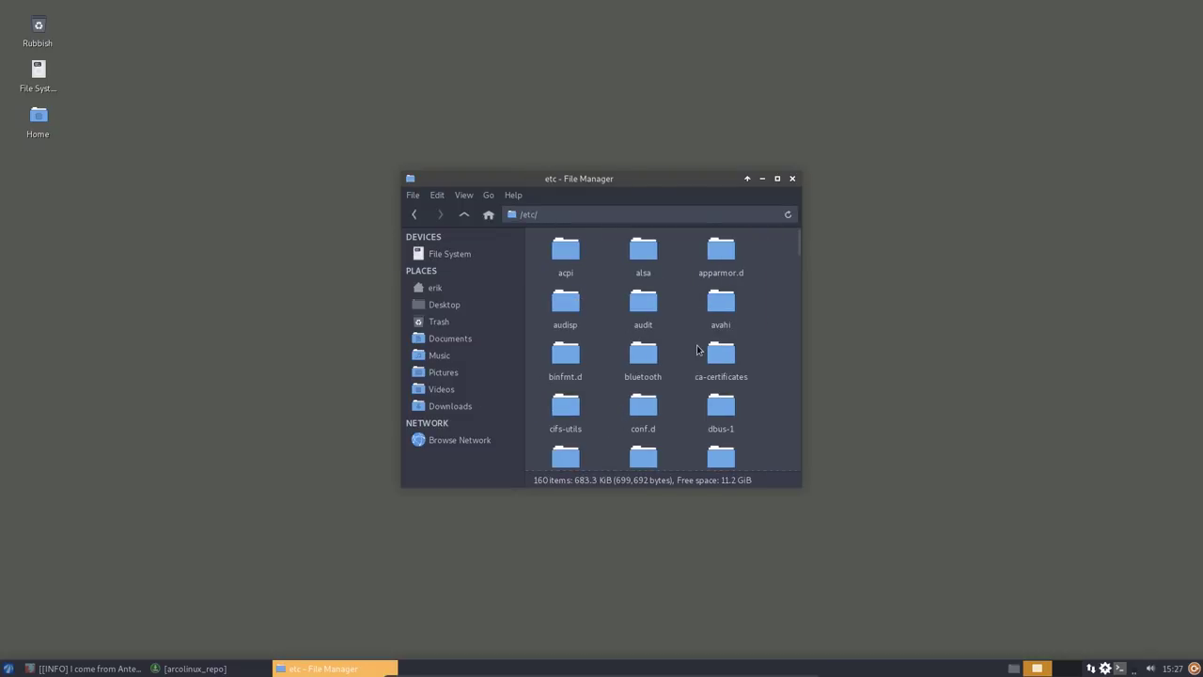
text(ske)
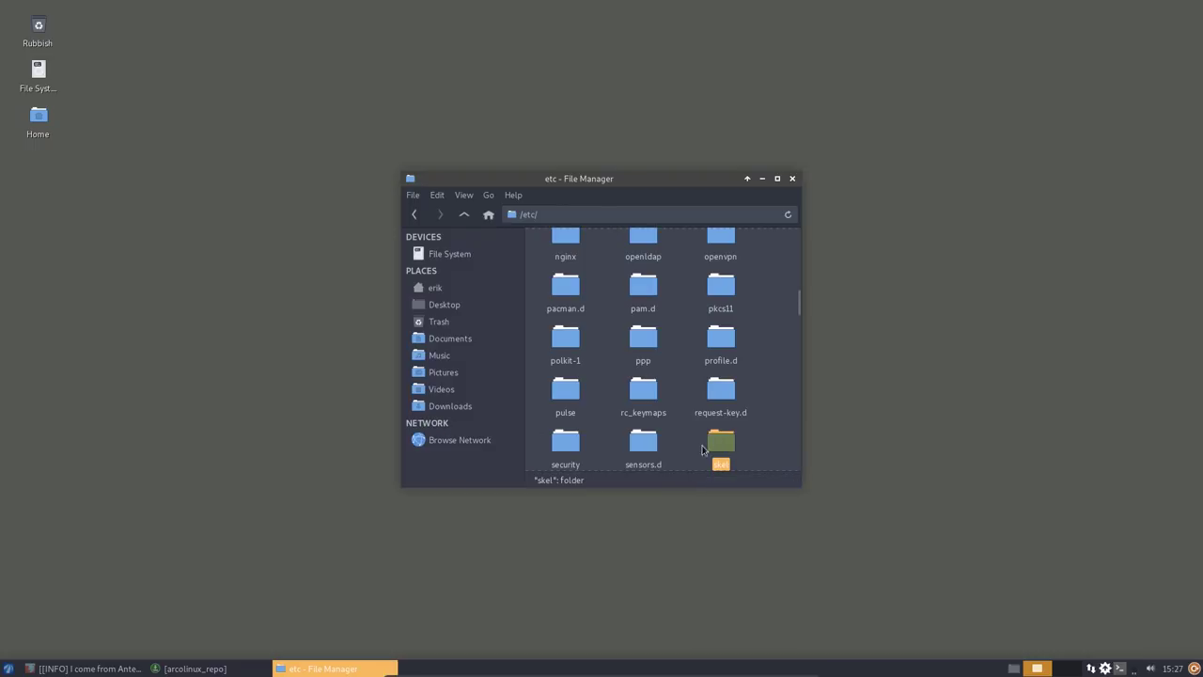
drag(714, 444, 458, 432)
- Paste all 12 skel items into the home folder, replacing the existing files
click(454, 428)
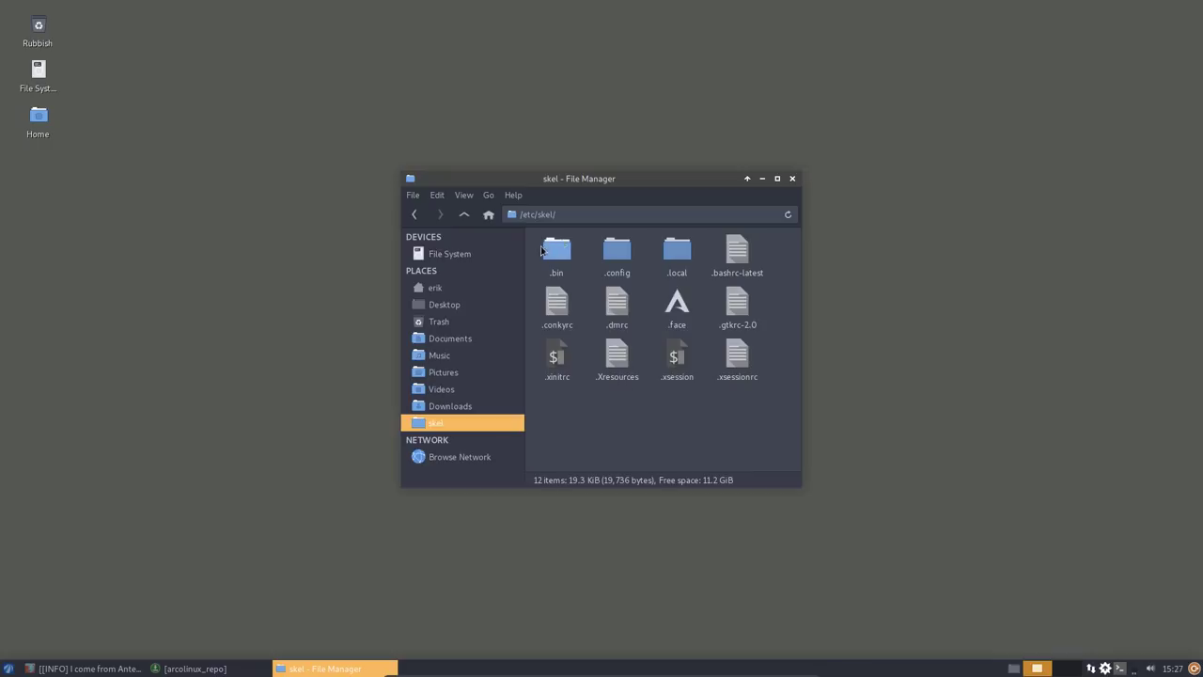
drag(549, 414, 782, 227)
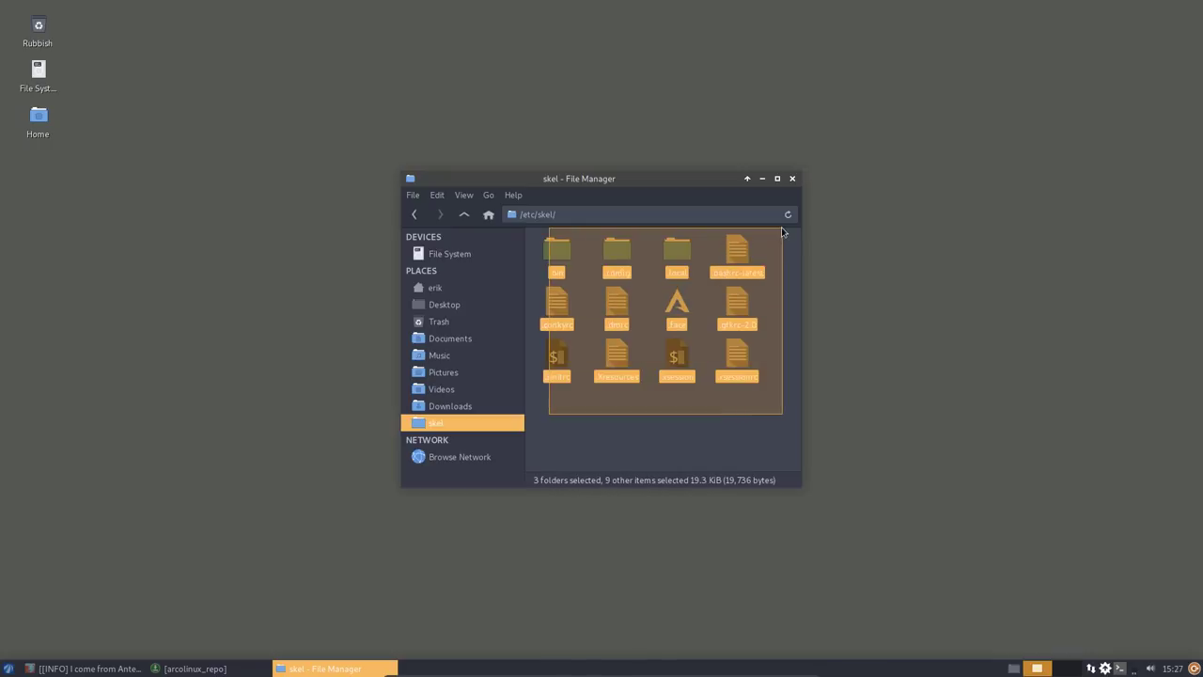
click(744, 425)
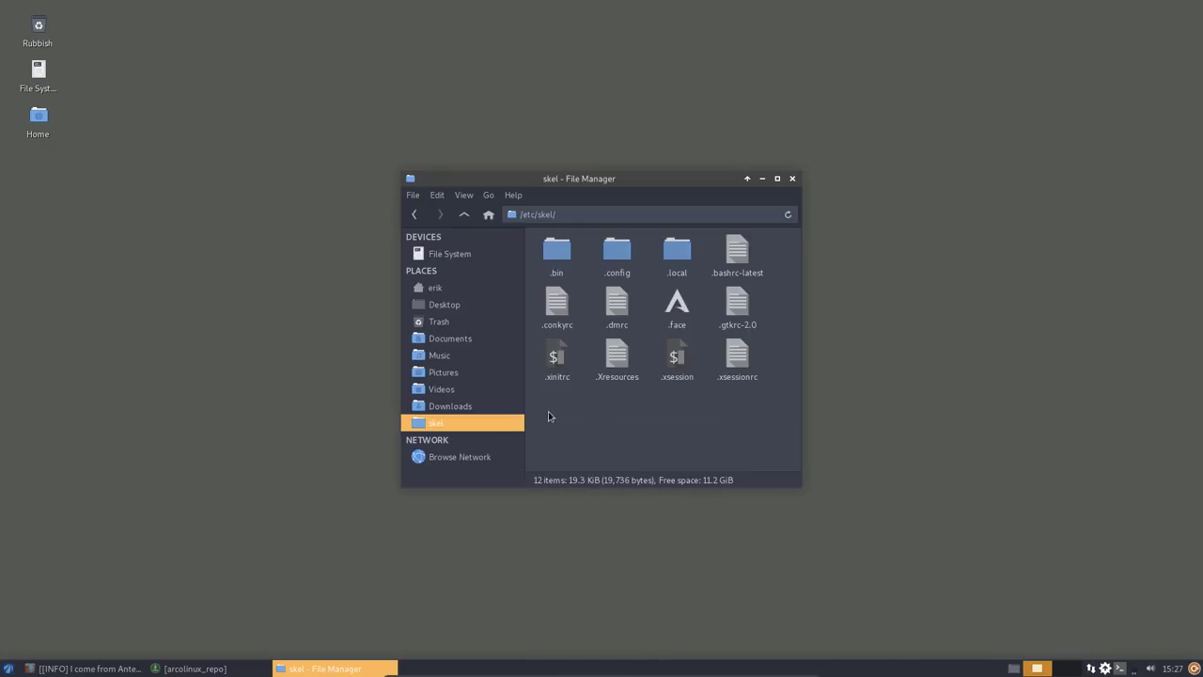
drag(548, 414, 794, 202)
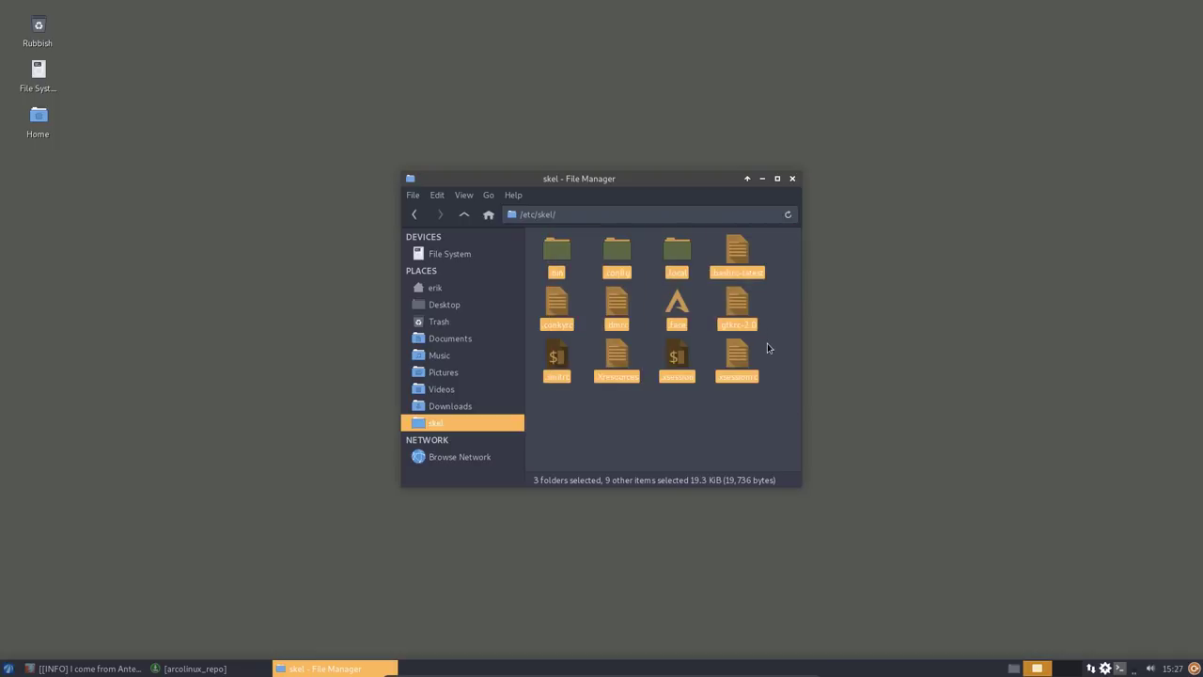
click(474, 288)
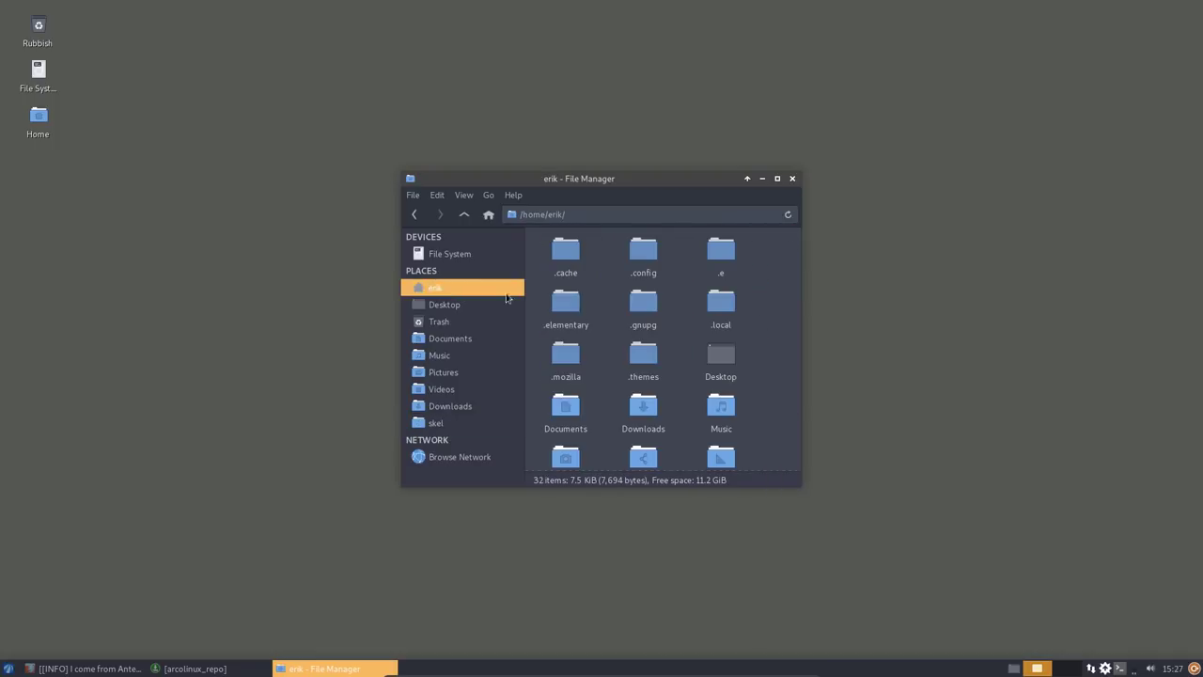
key(ctrl+v)
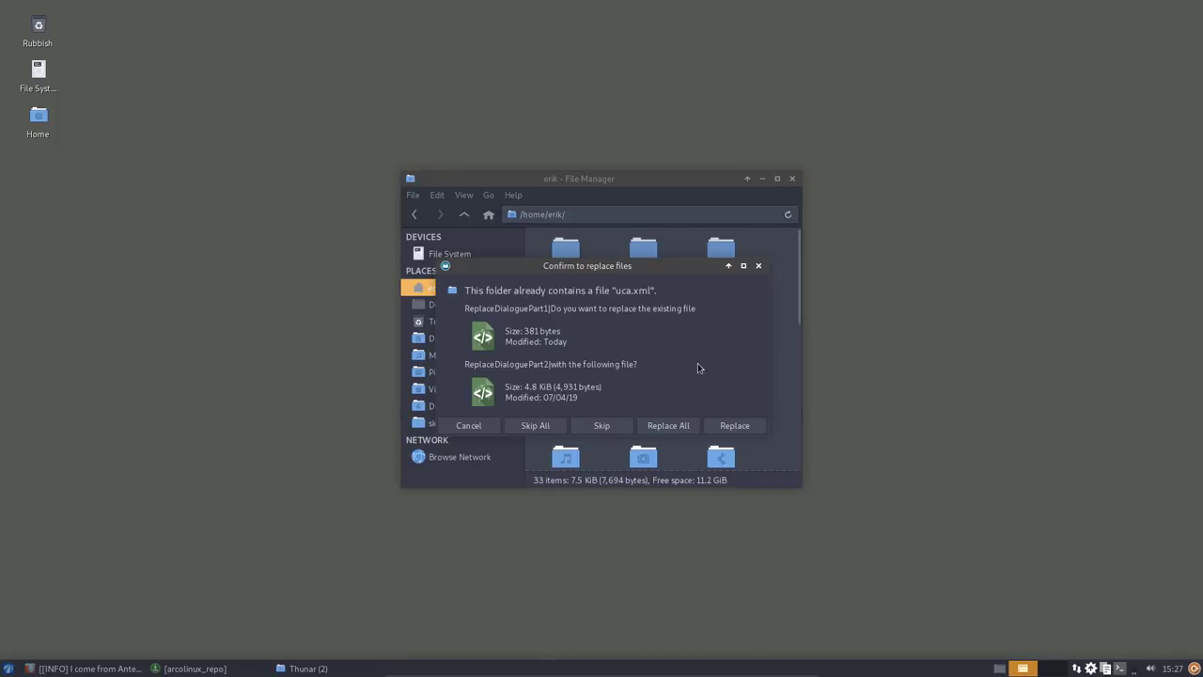
click(686, 426)
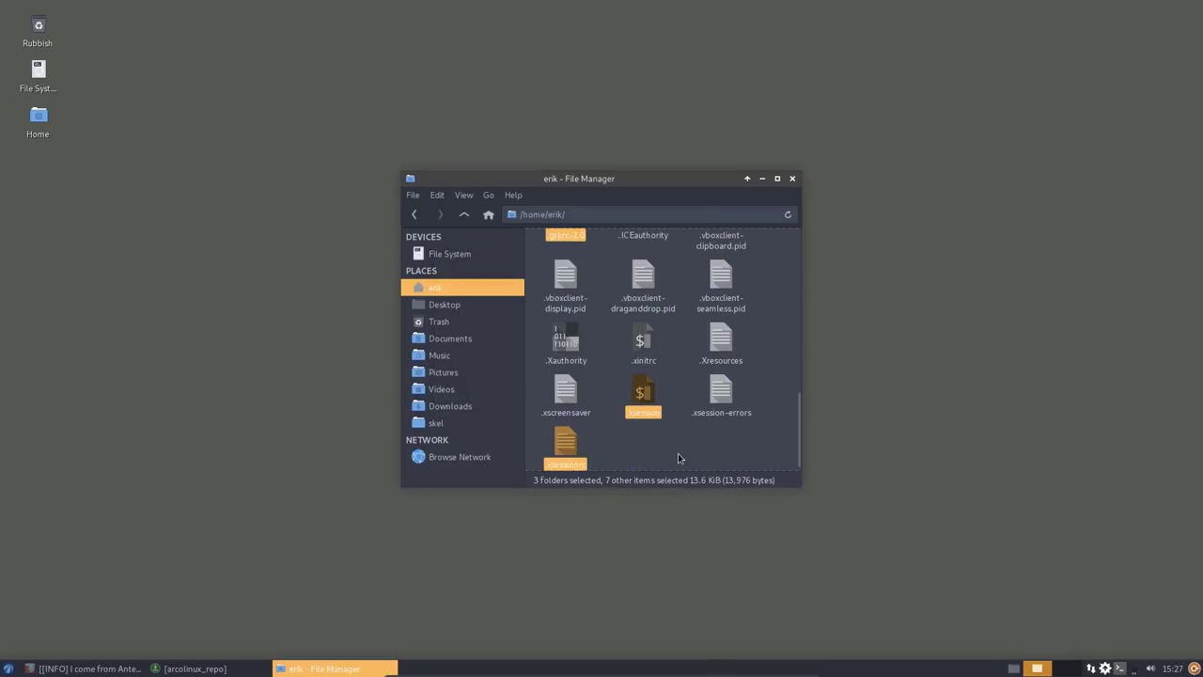
click(679, 457)
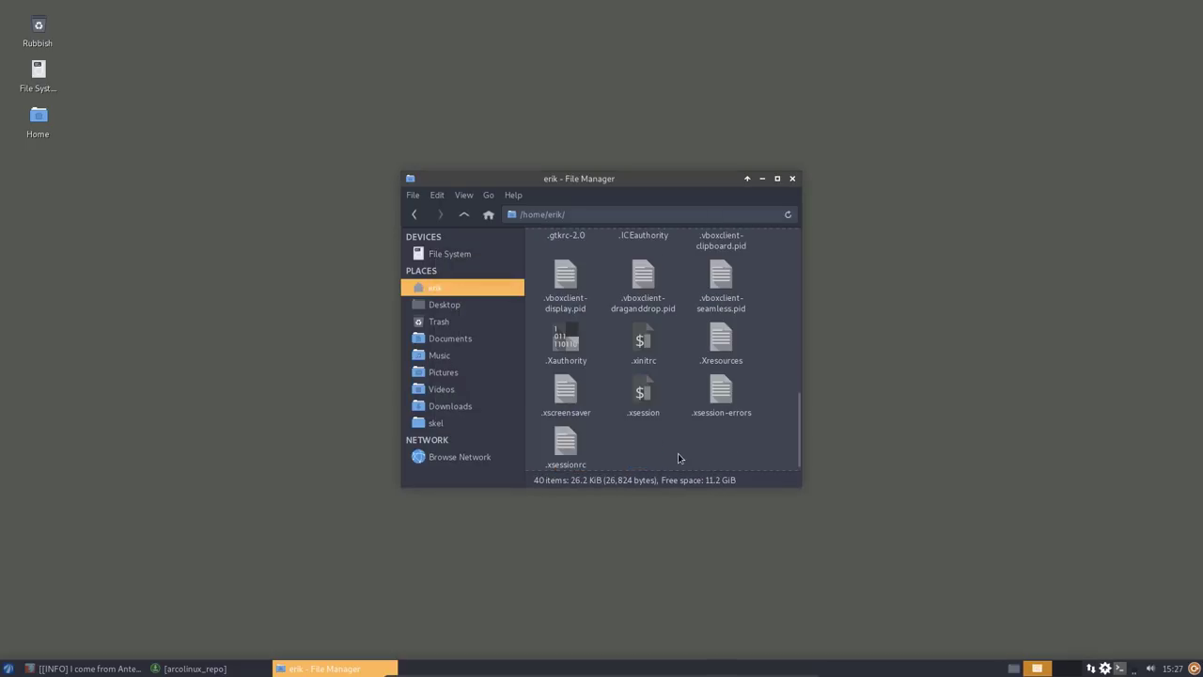
click(778, 179)
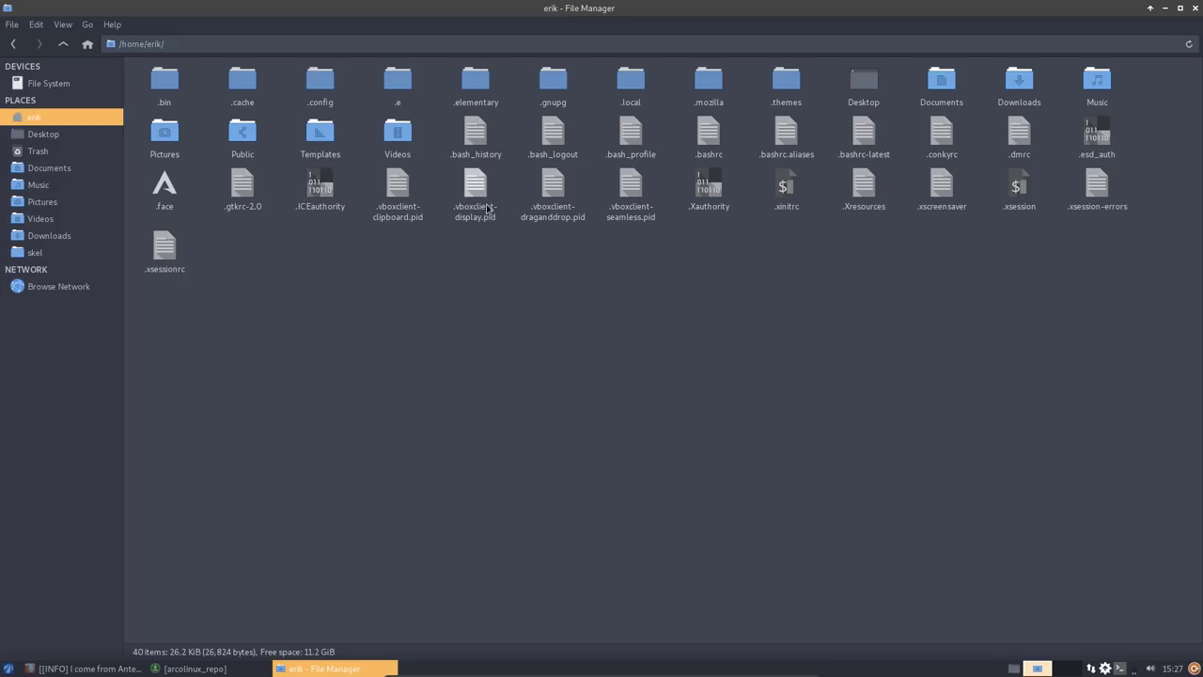
- Copy the whole contents of .bashrc-latest after briefly checking .bashrc and .bashrc.aliases
double_click(715, 131)
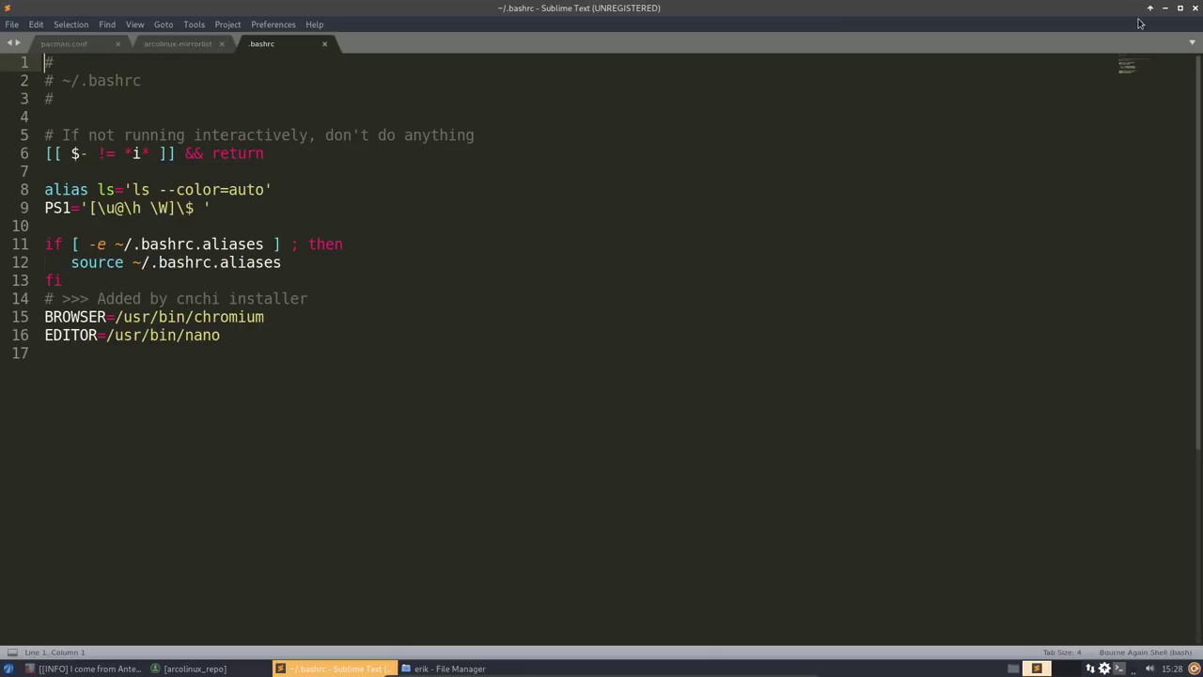
click(1195, 9)
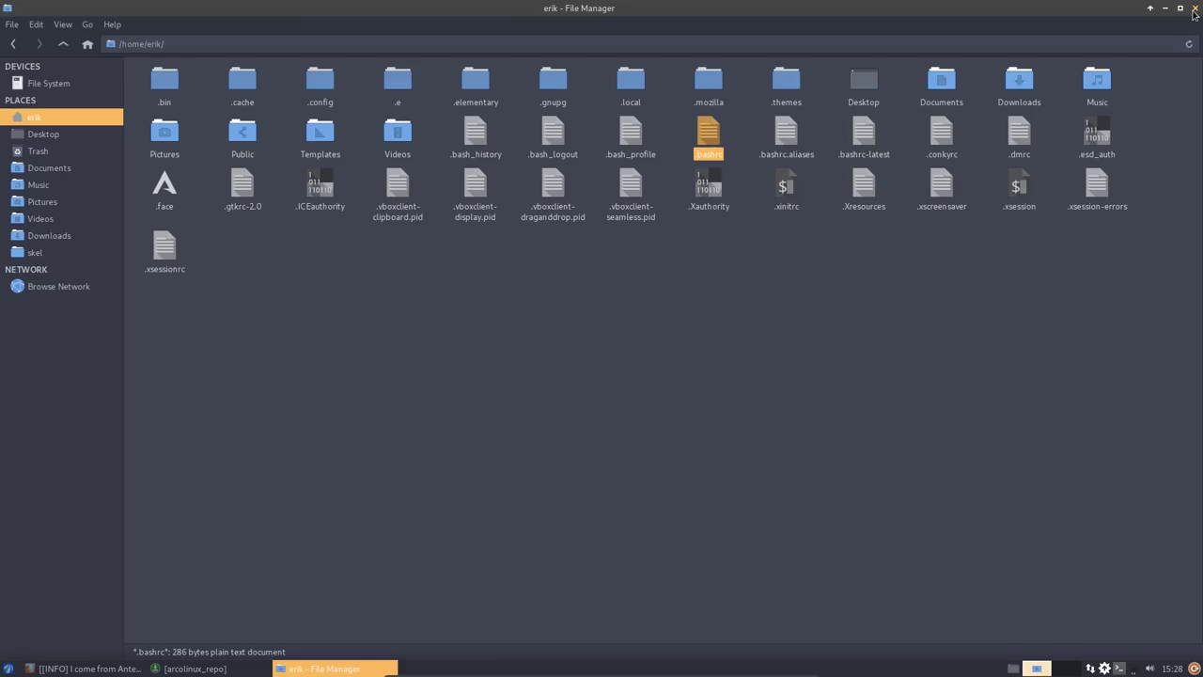
double_click(799, 134)
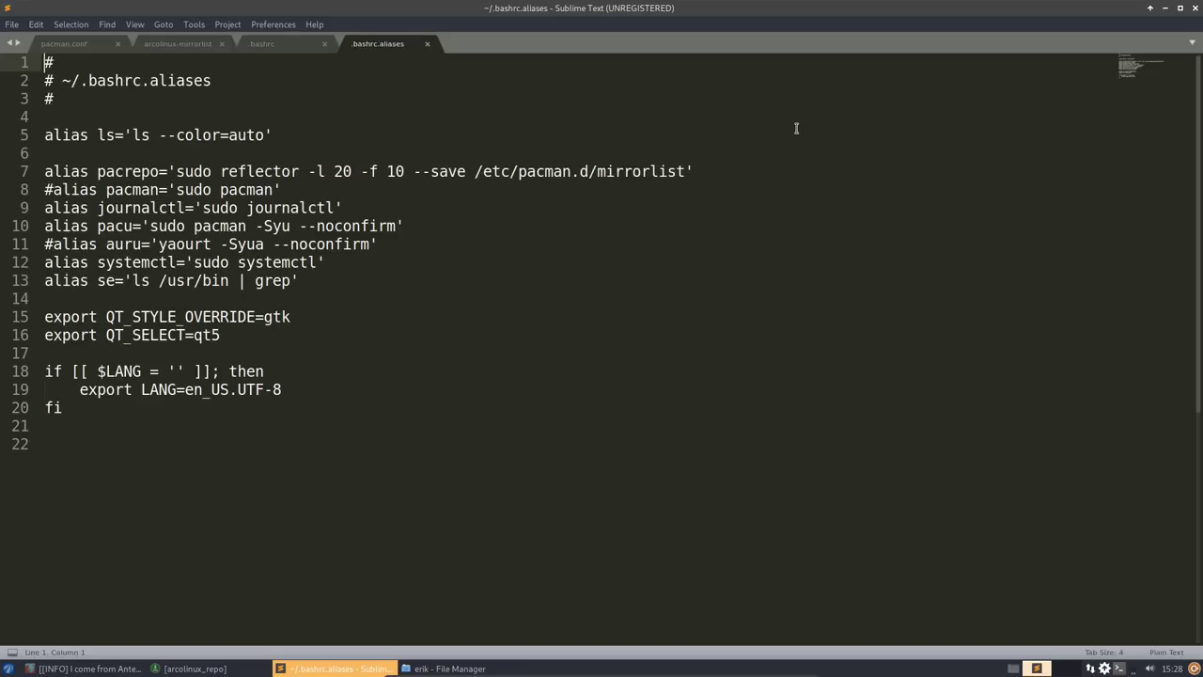
click(1195, 10)
double_click(865, 143)
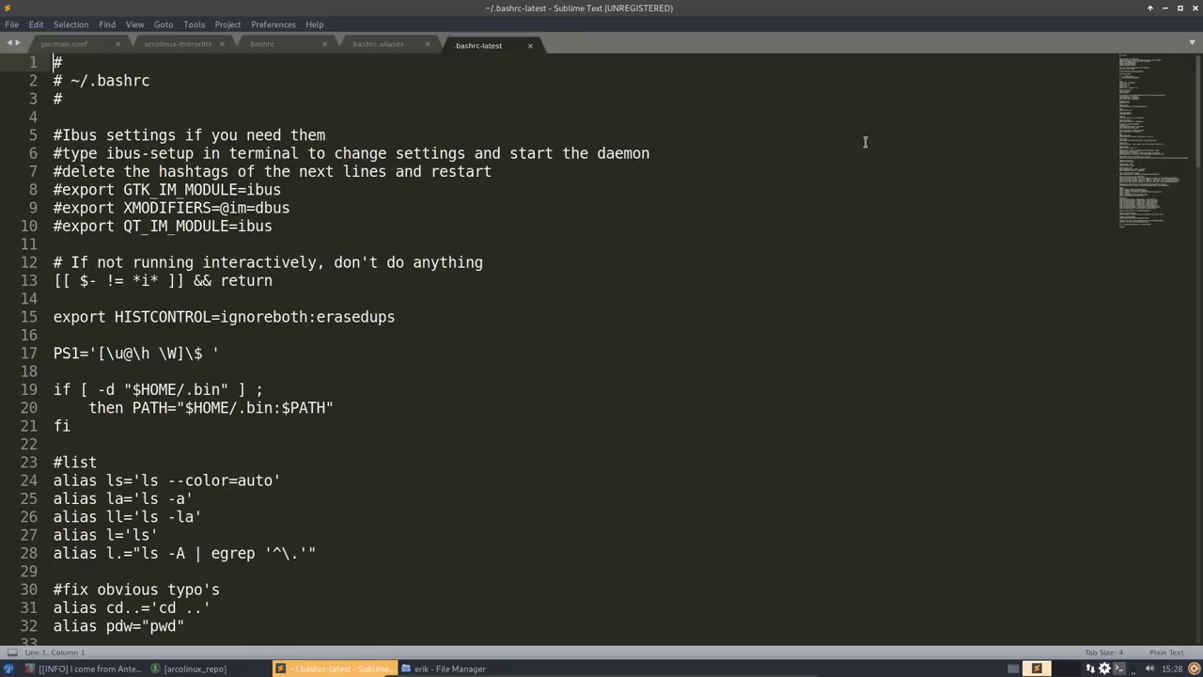
scroll(865, 142, down, 14)
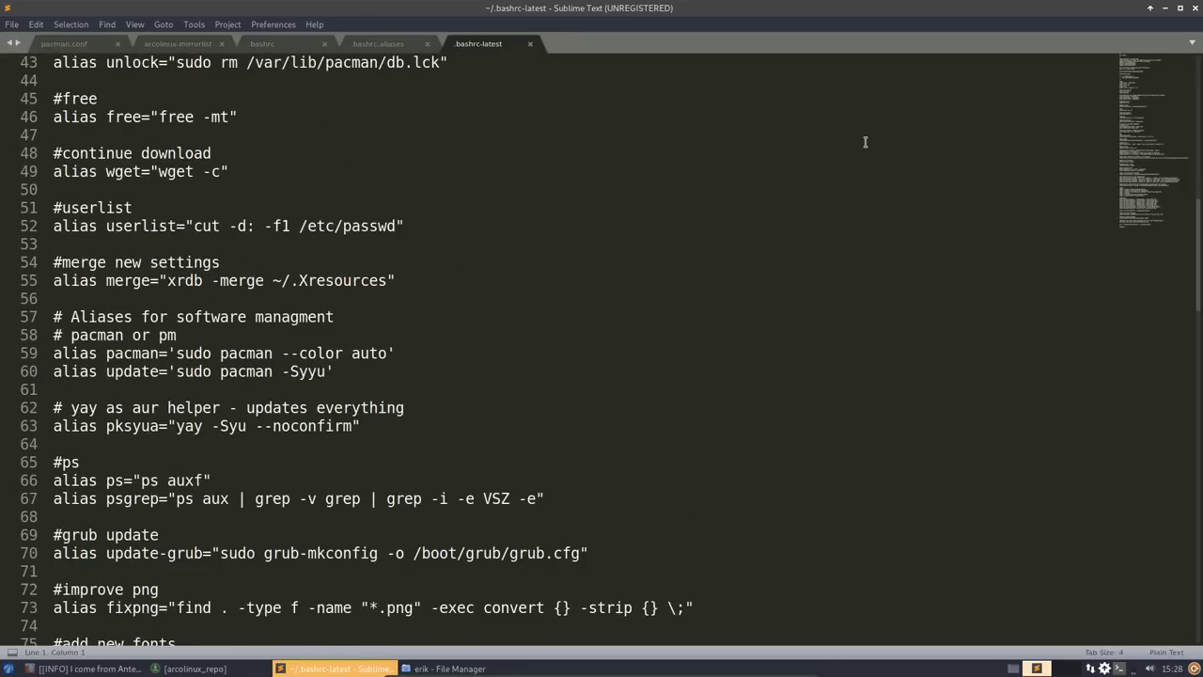
key(ctrl+a)
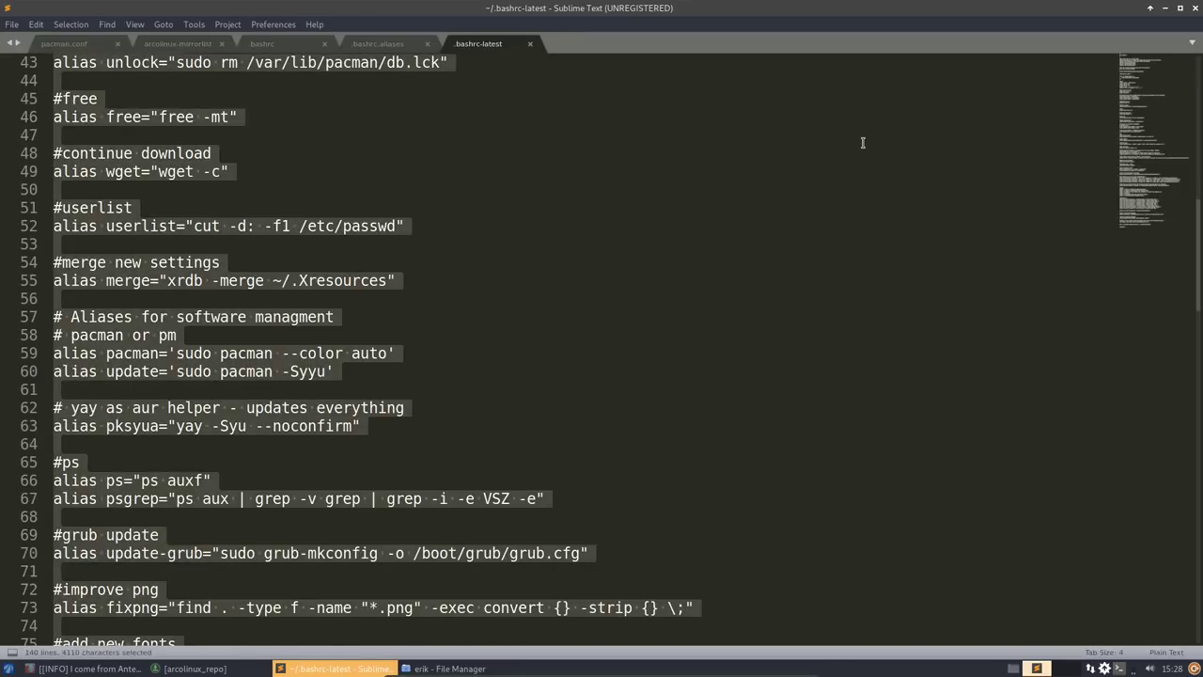
key(ctrl+c)
- Replace everything in .bashrc with the copied text, save it, and close Sublime Text
click(292, 49)
click(332, 179)
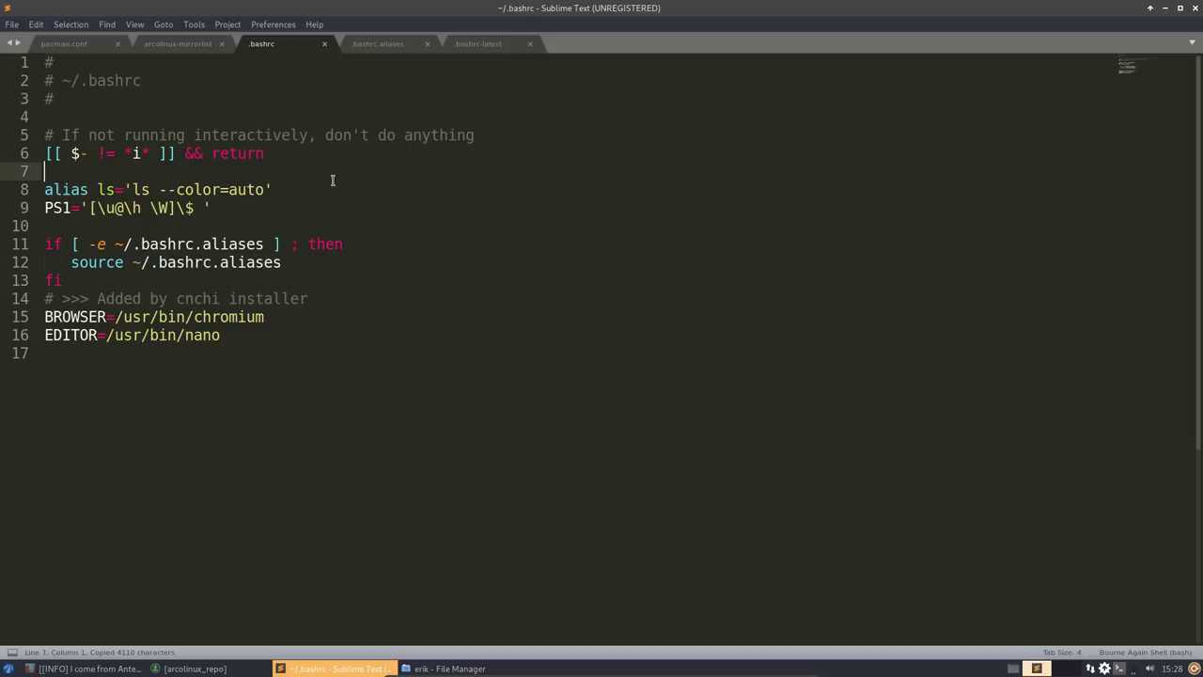
key(ctrl+a)
key(BackSpace)
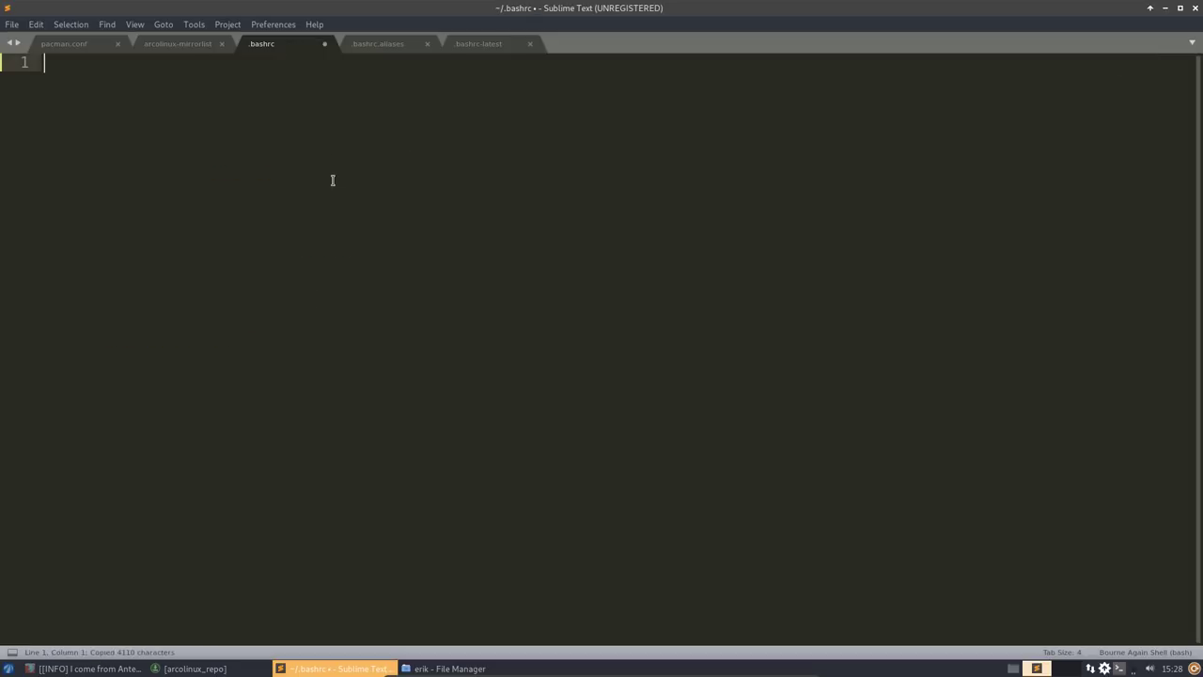
key(ctrl+v)
key(ctrl+s)
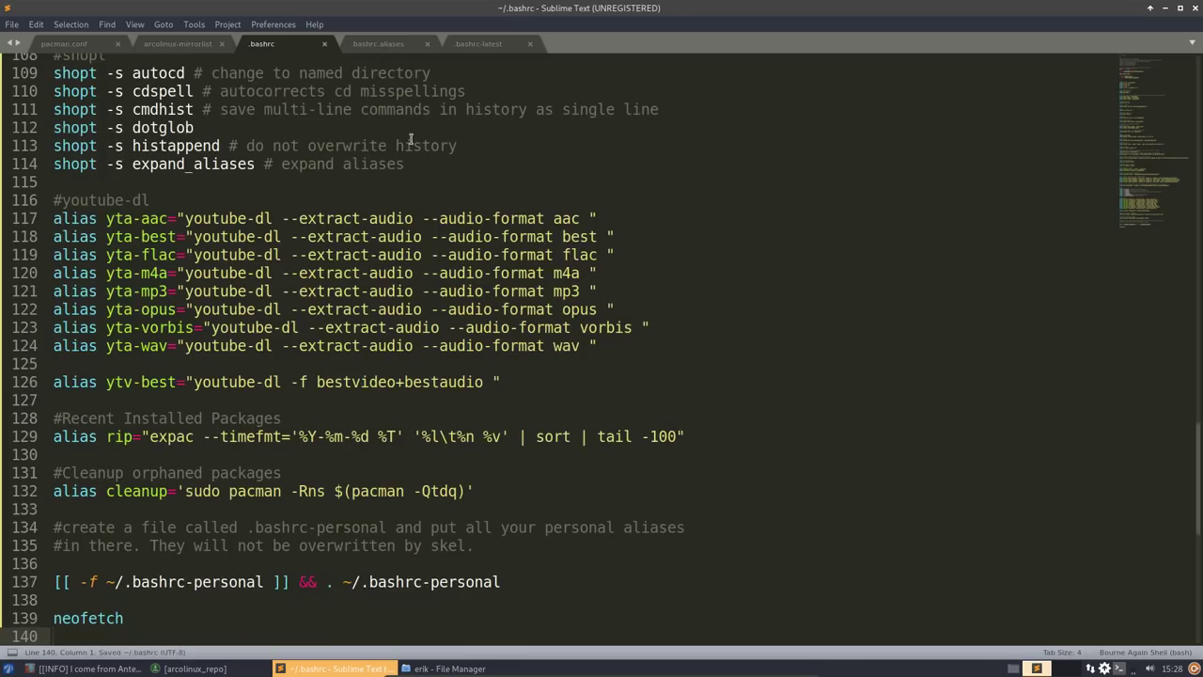
click(1195, 8)
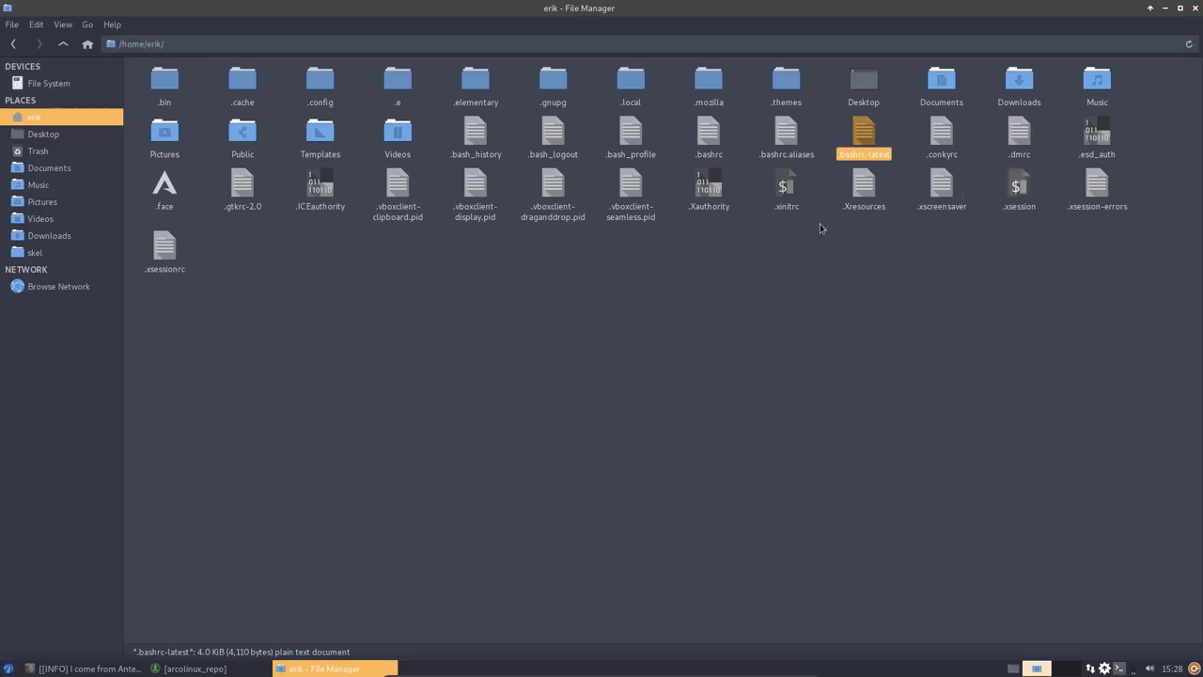
- Try opening a terminal in the home folder, then dismiss the terminal emulator chooser
click(768, 266)
right_click(457, 344)
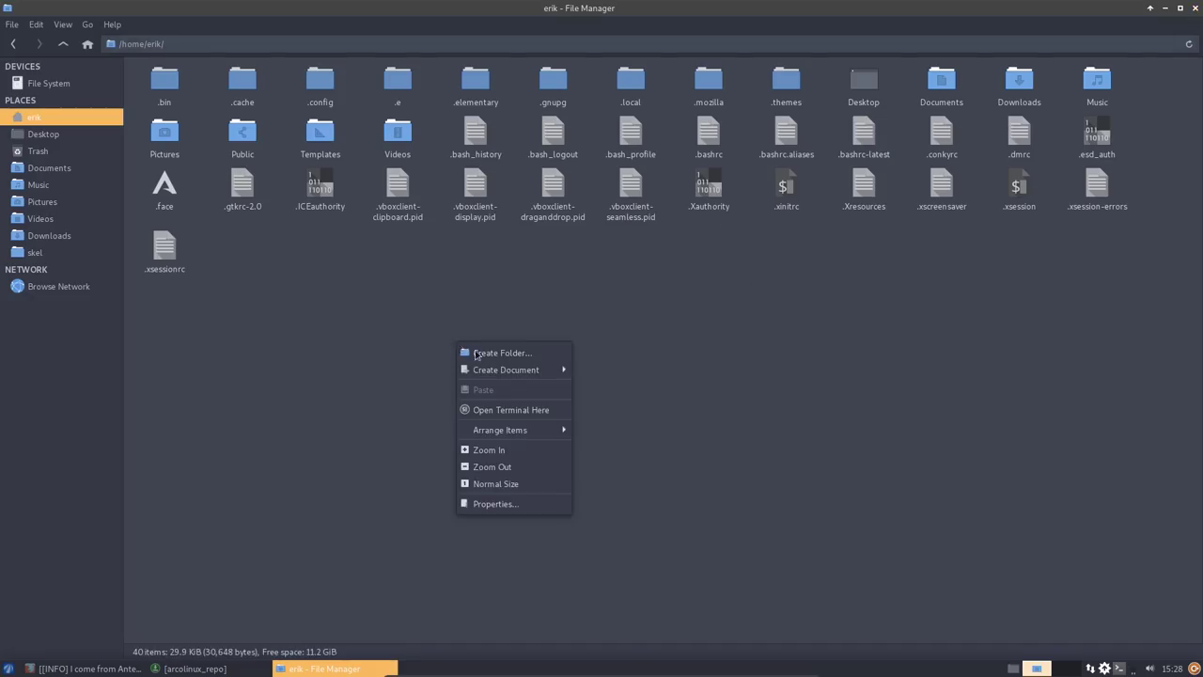
click(529, 411)
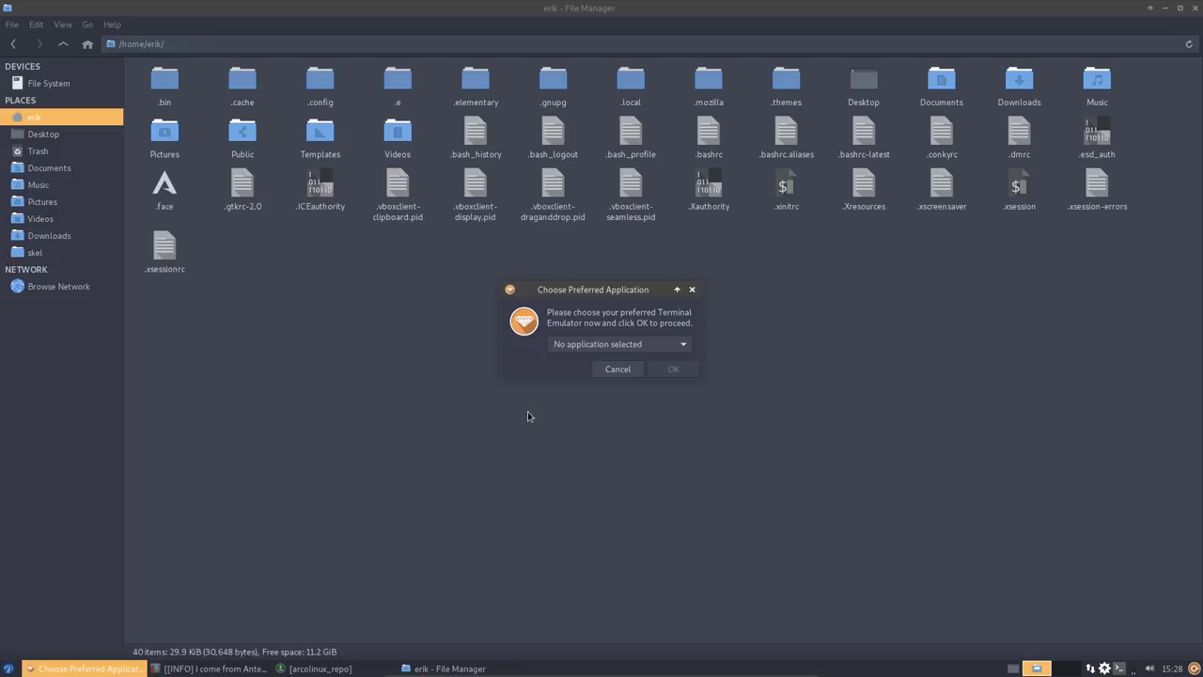
click(685, 348)
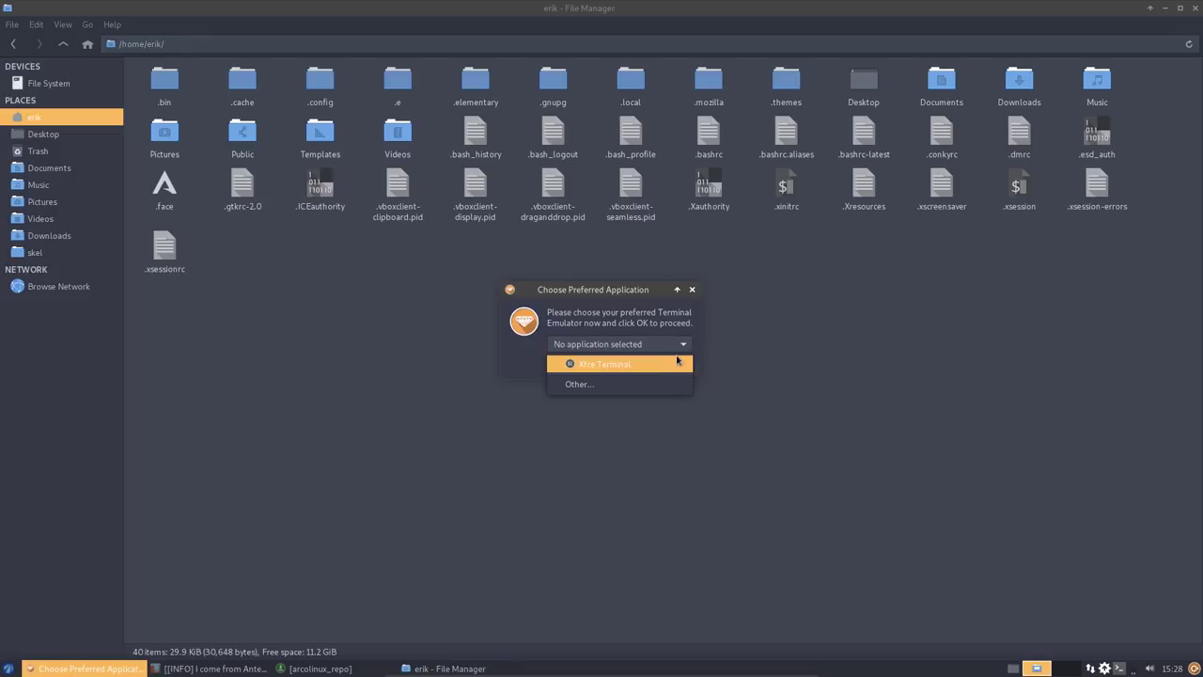
click(365, 560)
click(298, 543)
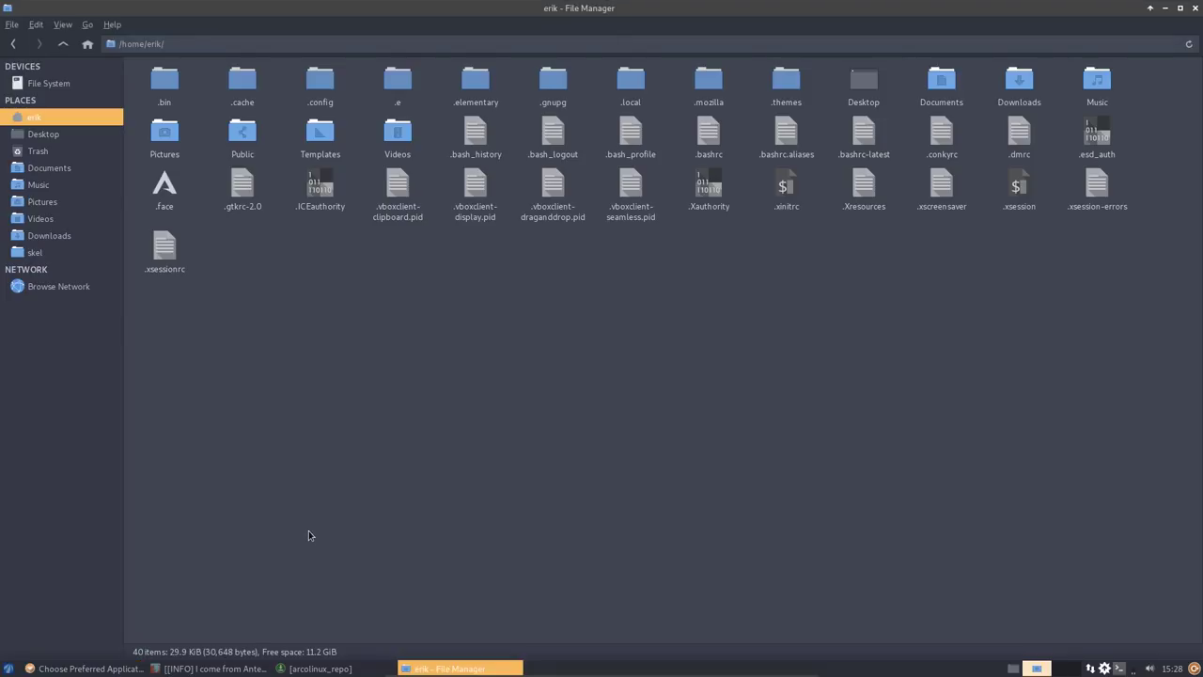
- Install termite in the drop-down terminal with sudo pacman -S termite, confirming with y
key(F12)
text(ud packa)
key(BackSpace)
key(BackSpace)
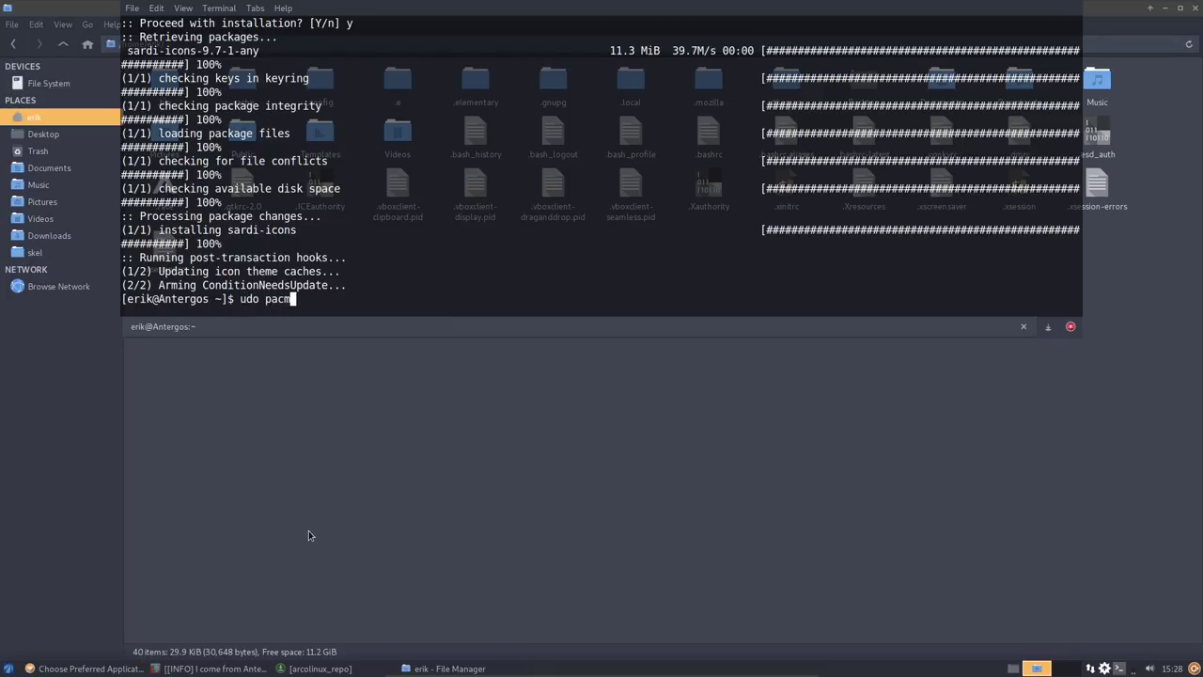
key(BackSpace)
key(BackSpace)
key(BackSpace)
key(BackSpace)
key(BackSpace)
key(BackSpace)
text(sudo pacman -S termite)
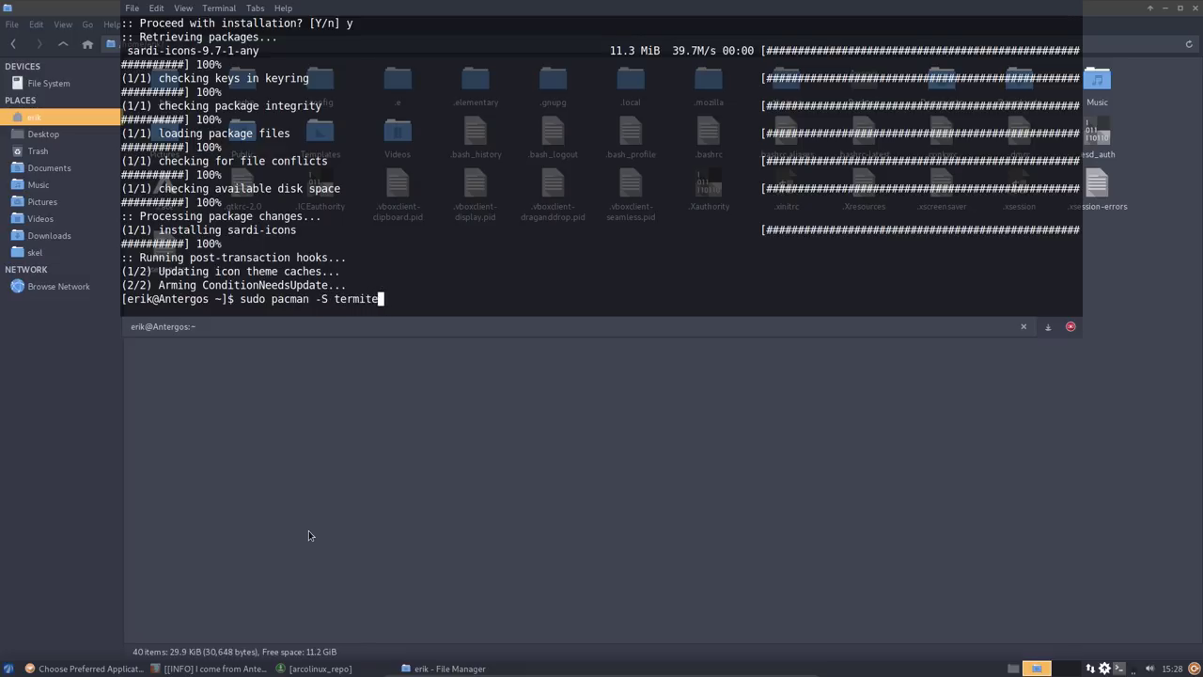
key(Return)
text(y)
key(Return)
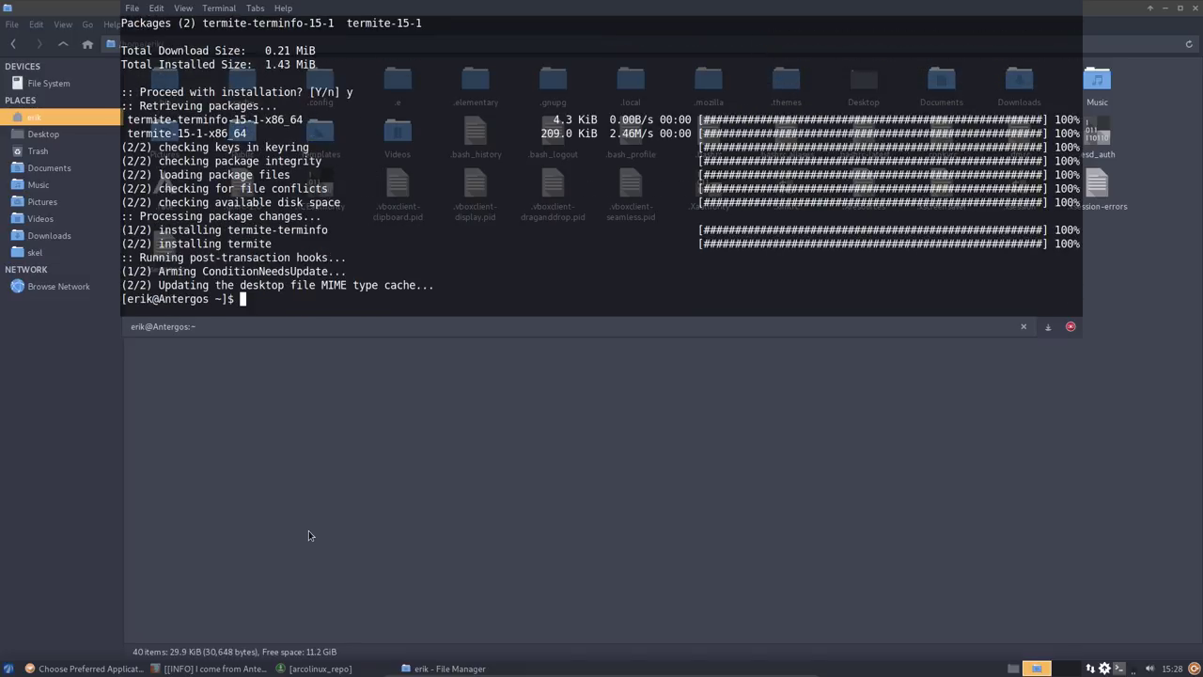
- Check the terminal's version information in its Help > About dialog
click(812, 516)
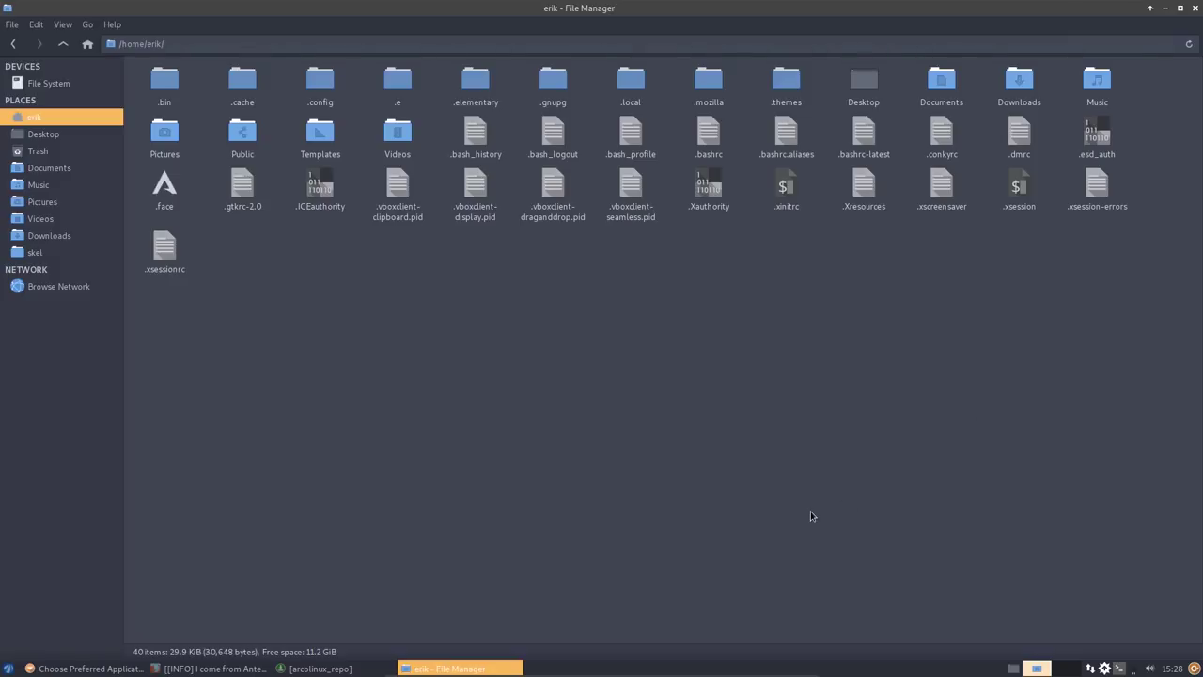
key(F12)
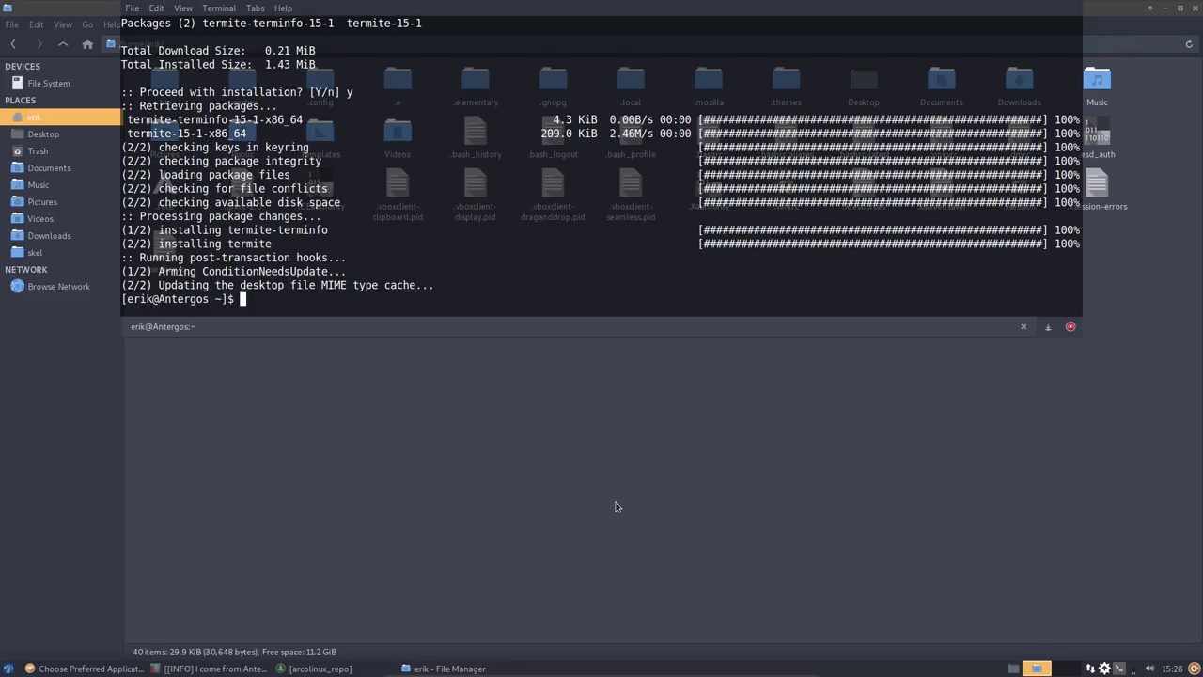
click(742, 448)
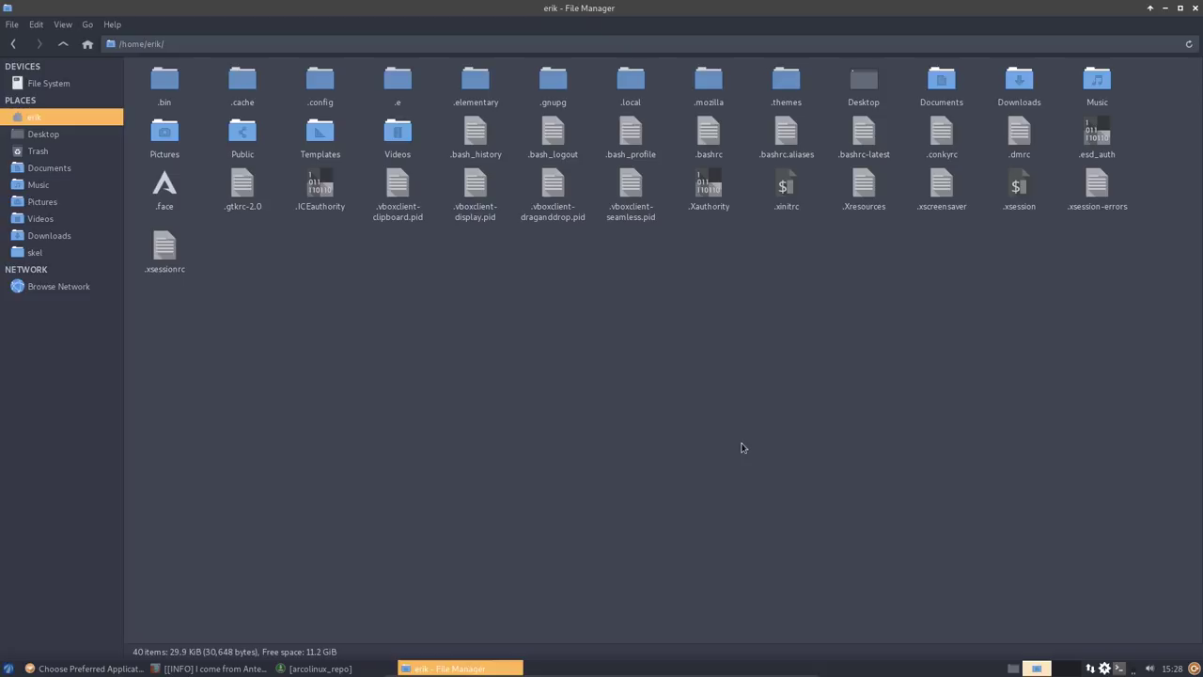
key(F12)
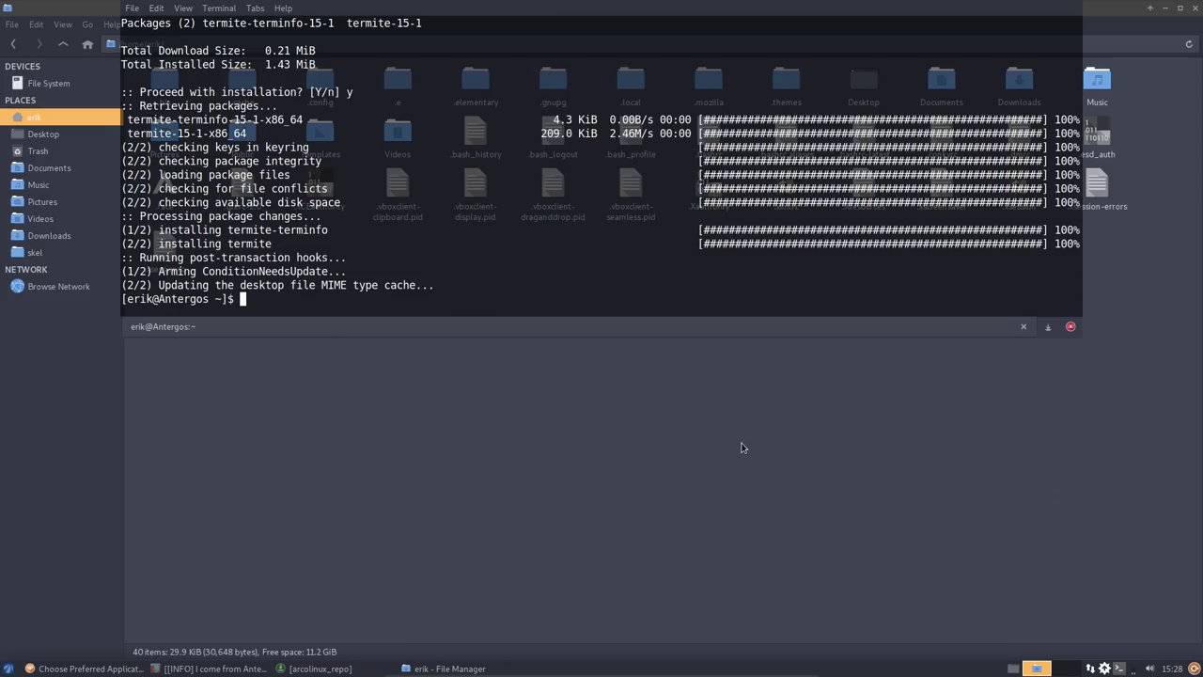
click(286, 7)
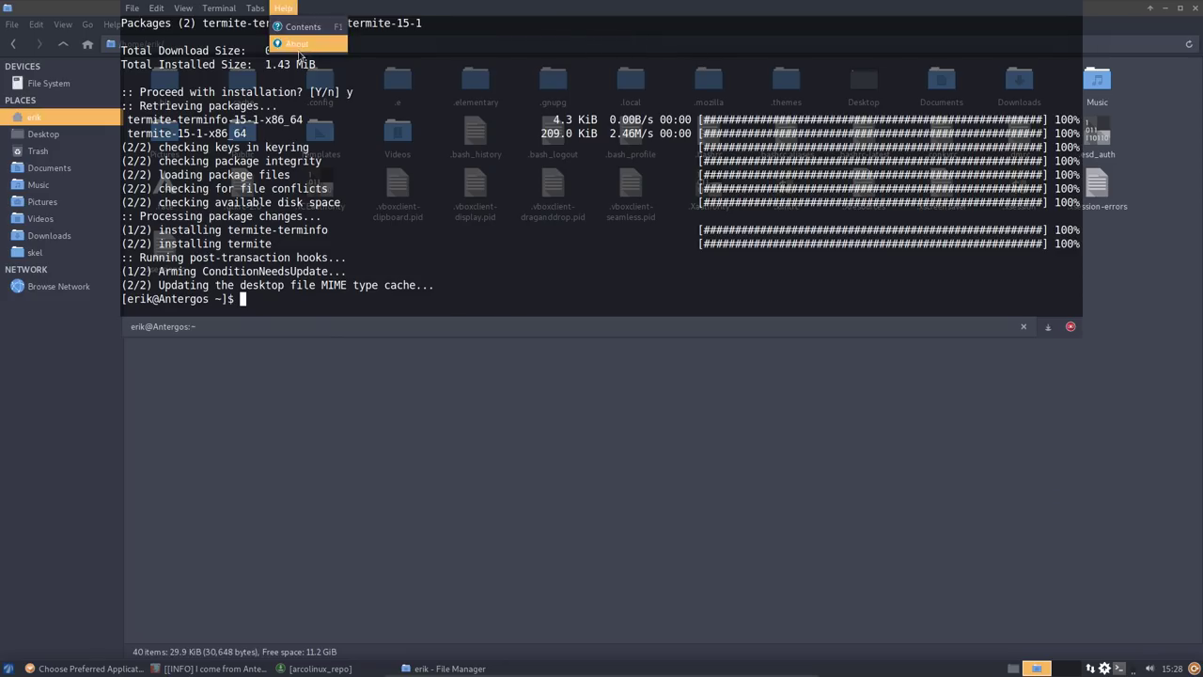
click(301, 44)
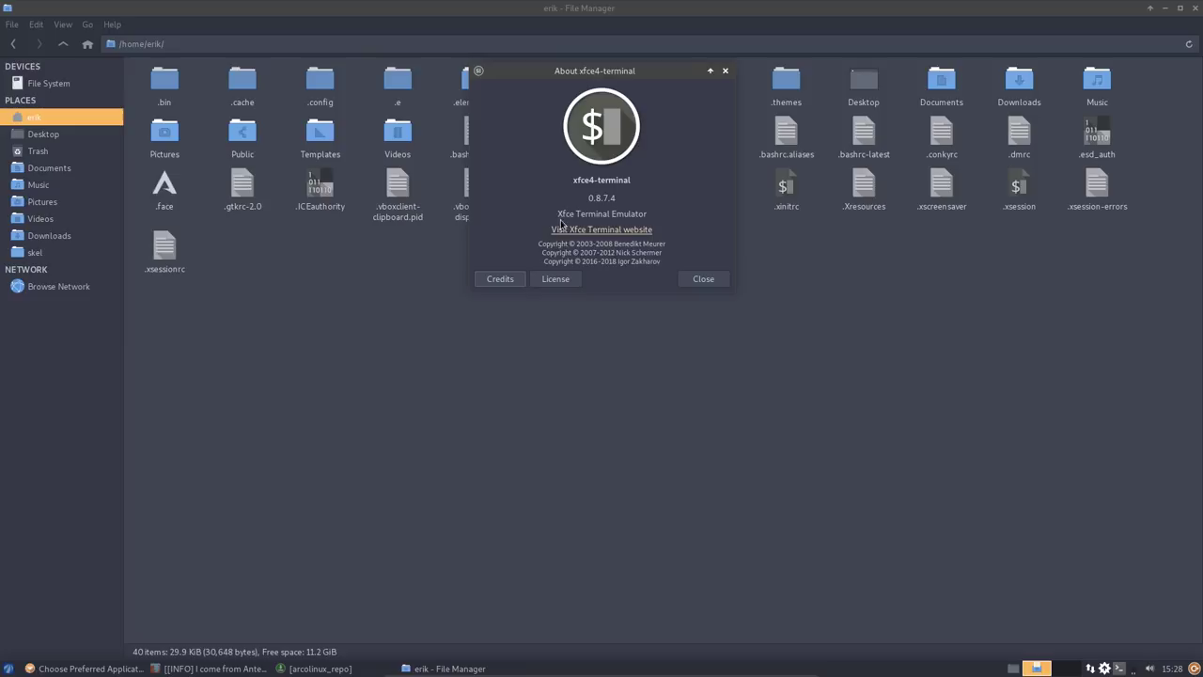
click(701, 279)
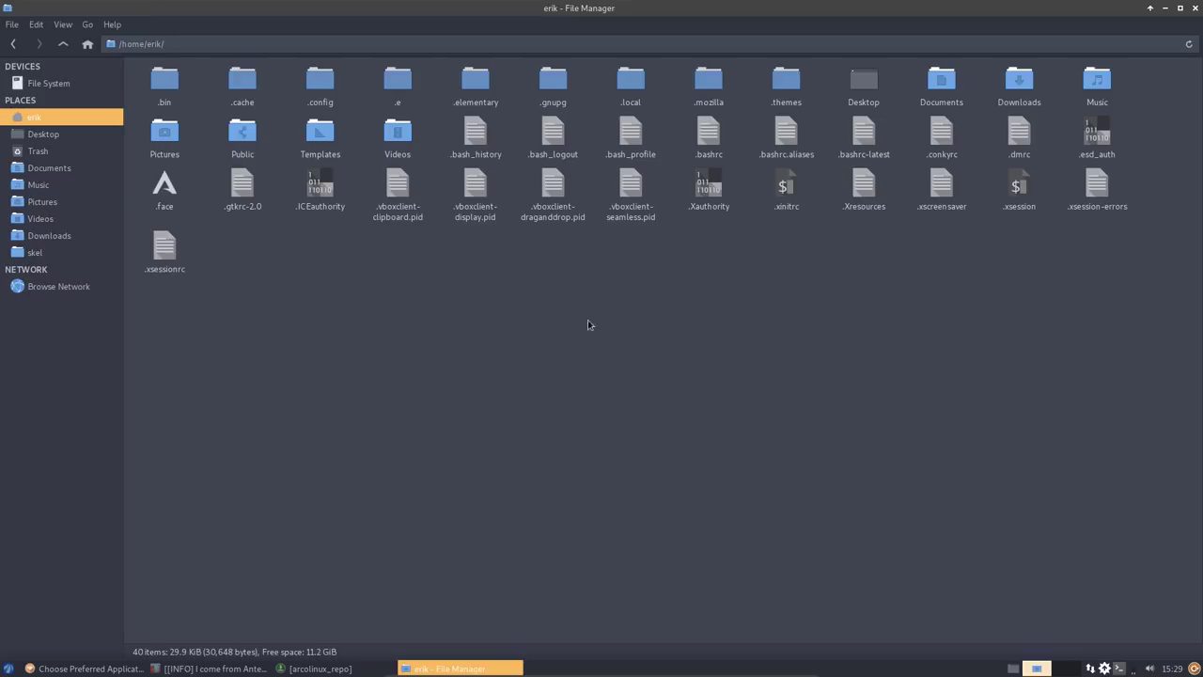
- Set termite as the preferred terminal emulator, then type the neofetch install command
right_click(533, 323)
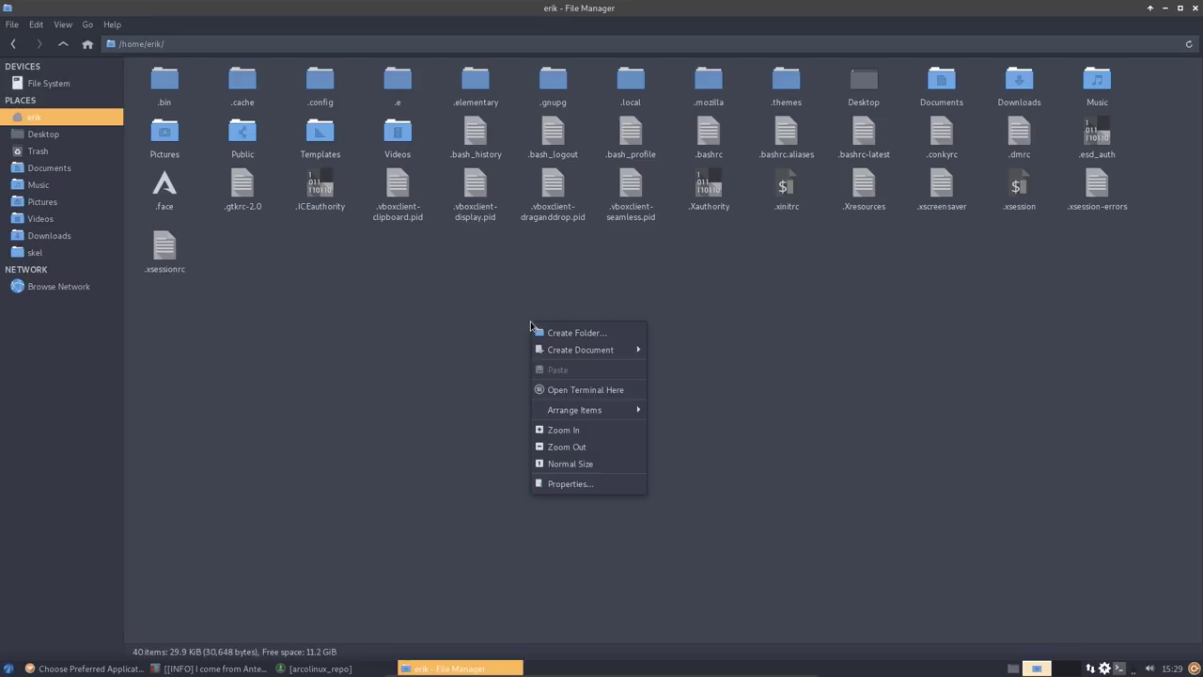
click(607, 399)
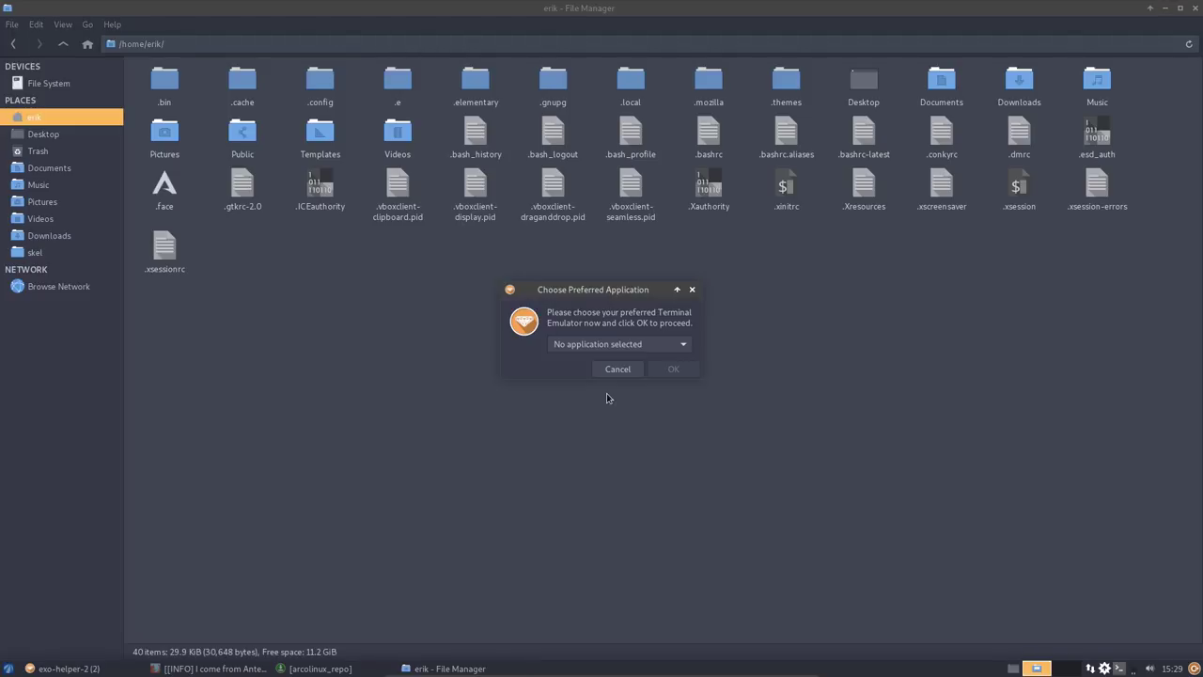
click(611, 344)
click(606, 385)
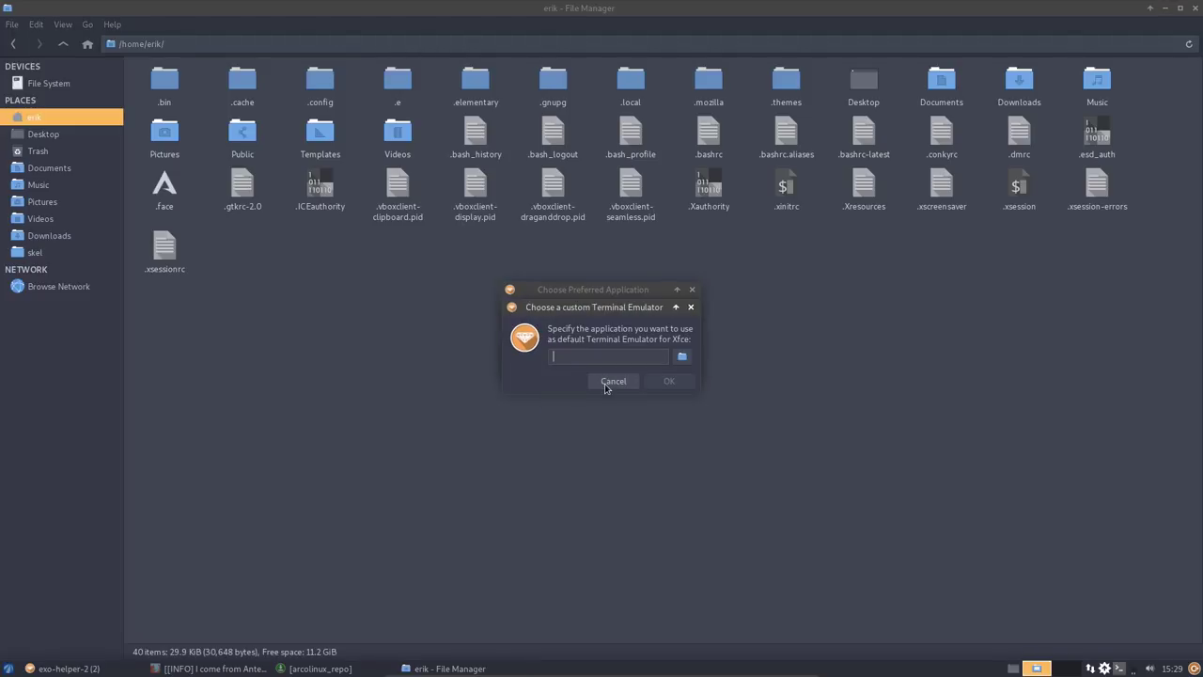
text(termite)
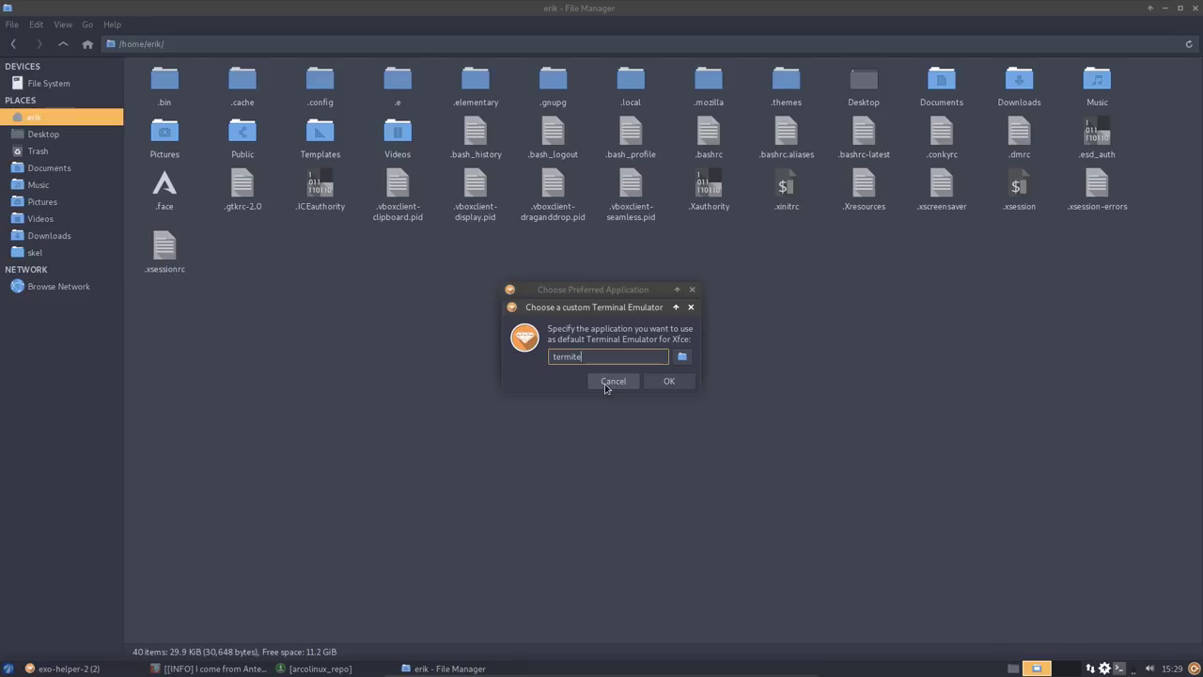
click(666, 381)
click(671, 370)
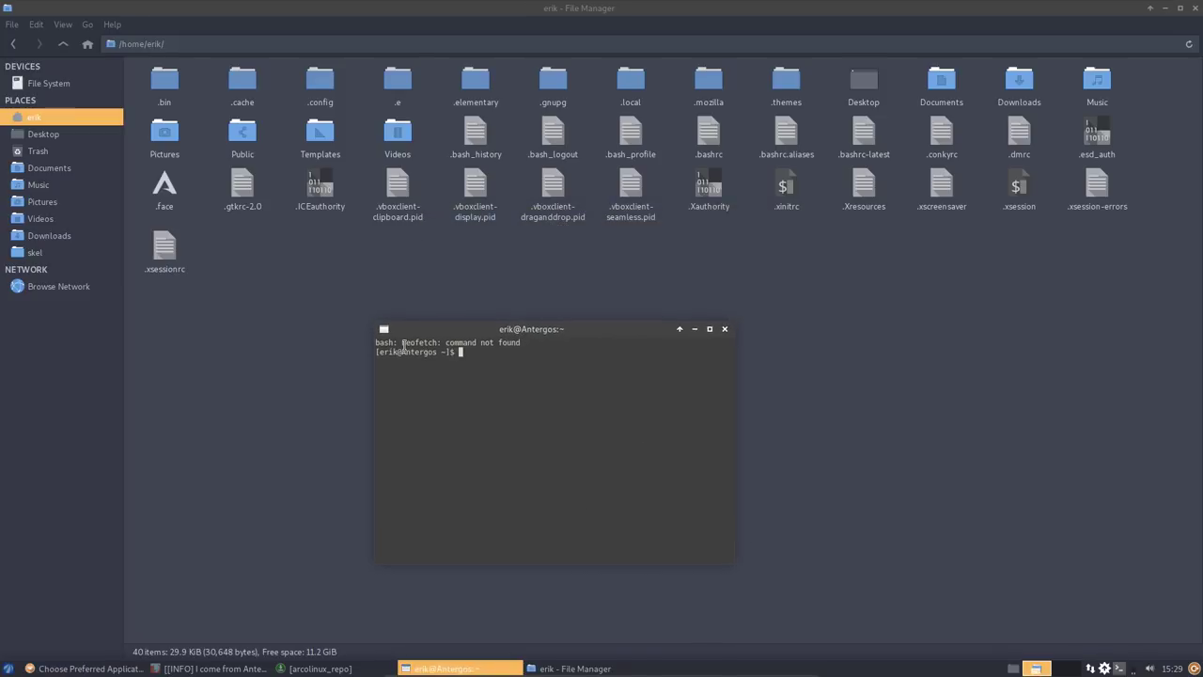
text(sdo)
text(do)
text(o pacman )
text(-S neto)
text(ofetch)
- Install neofetch with the sudo password and run it to show the Antergos system info
key(Return)
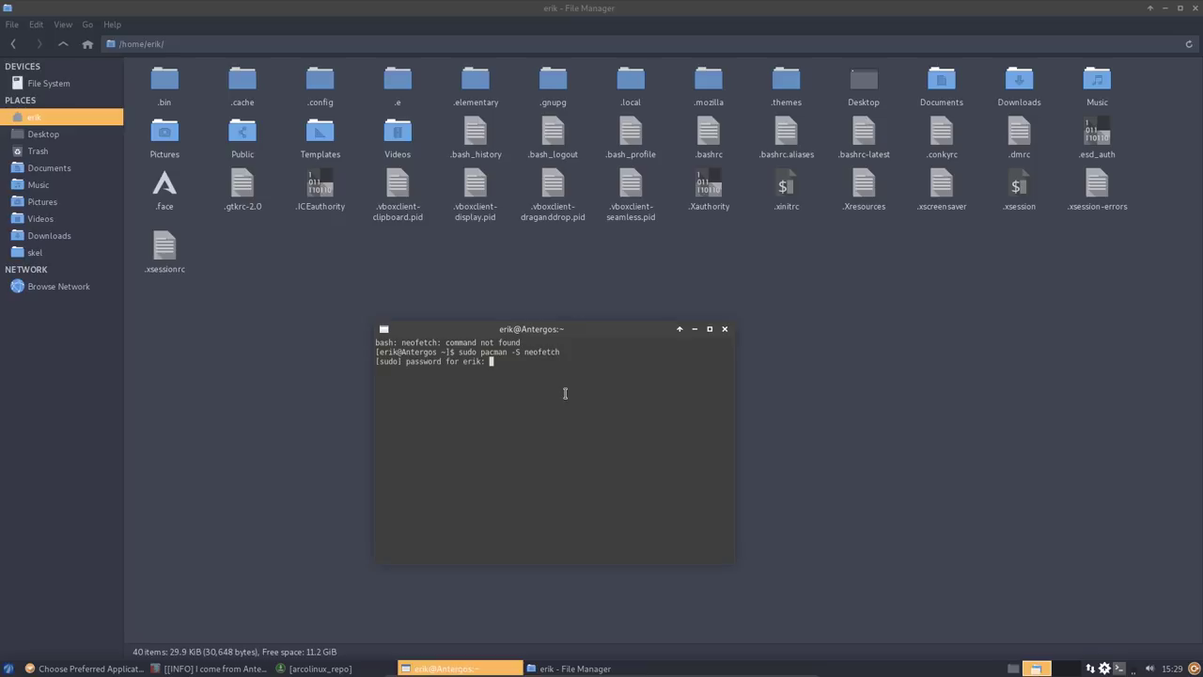
key(Return)
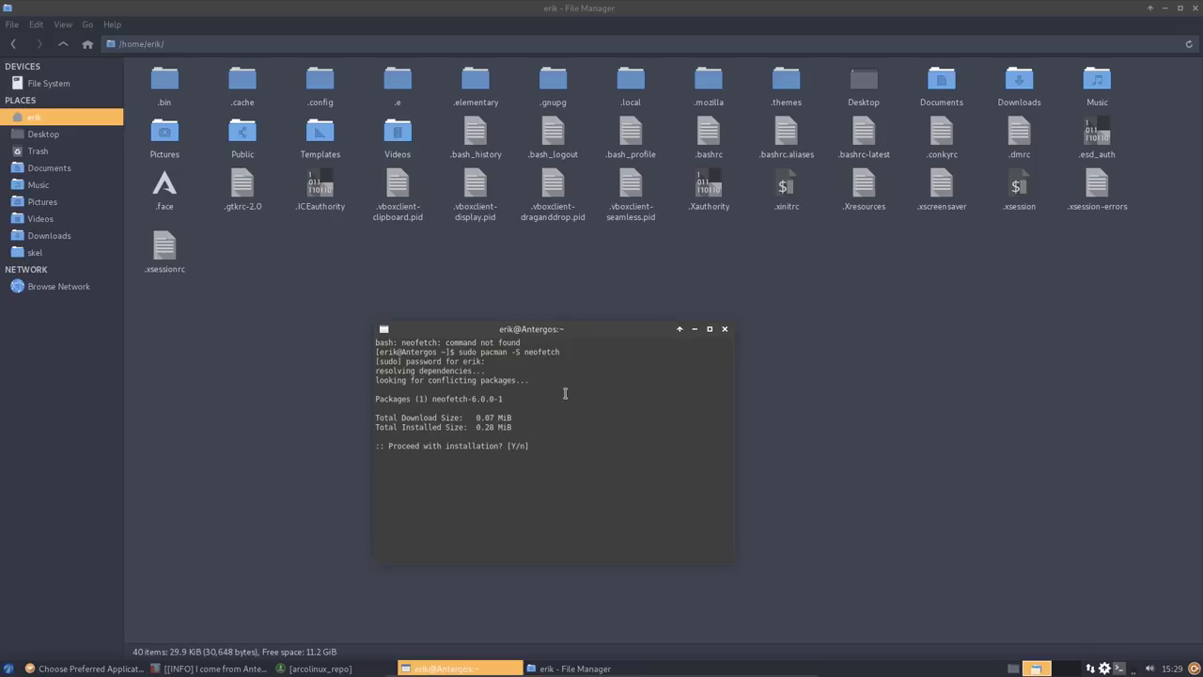
key(Return)
text(neofetch)
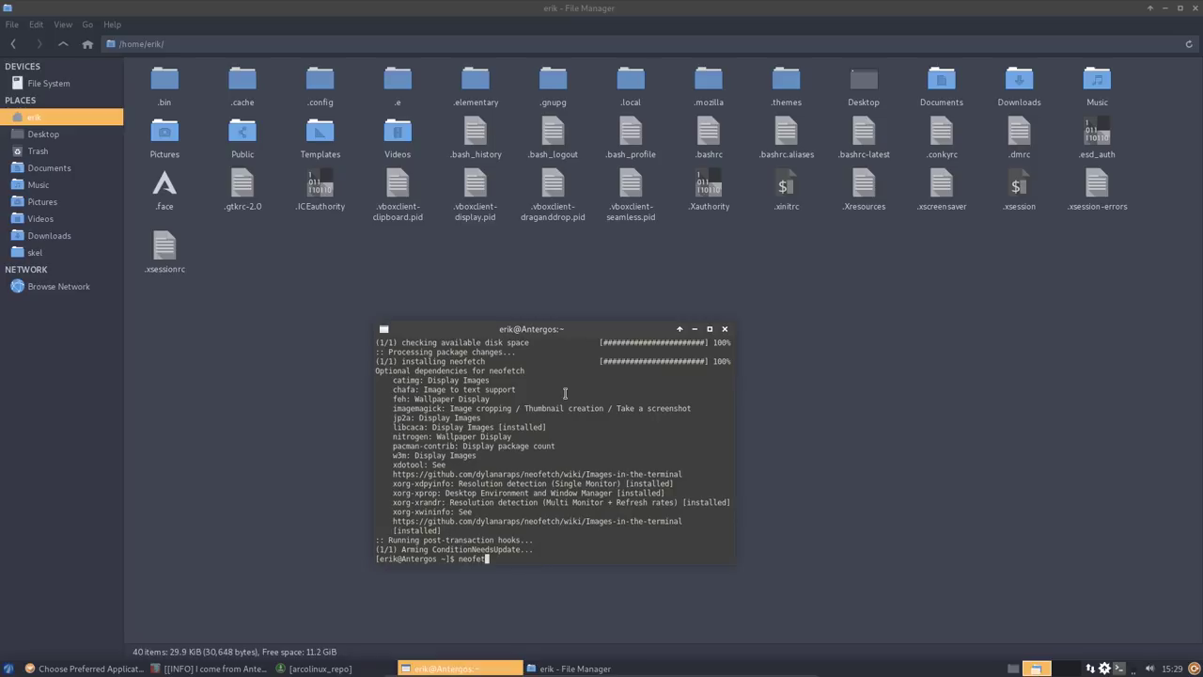
key(Return)
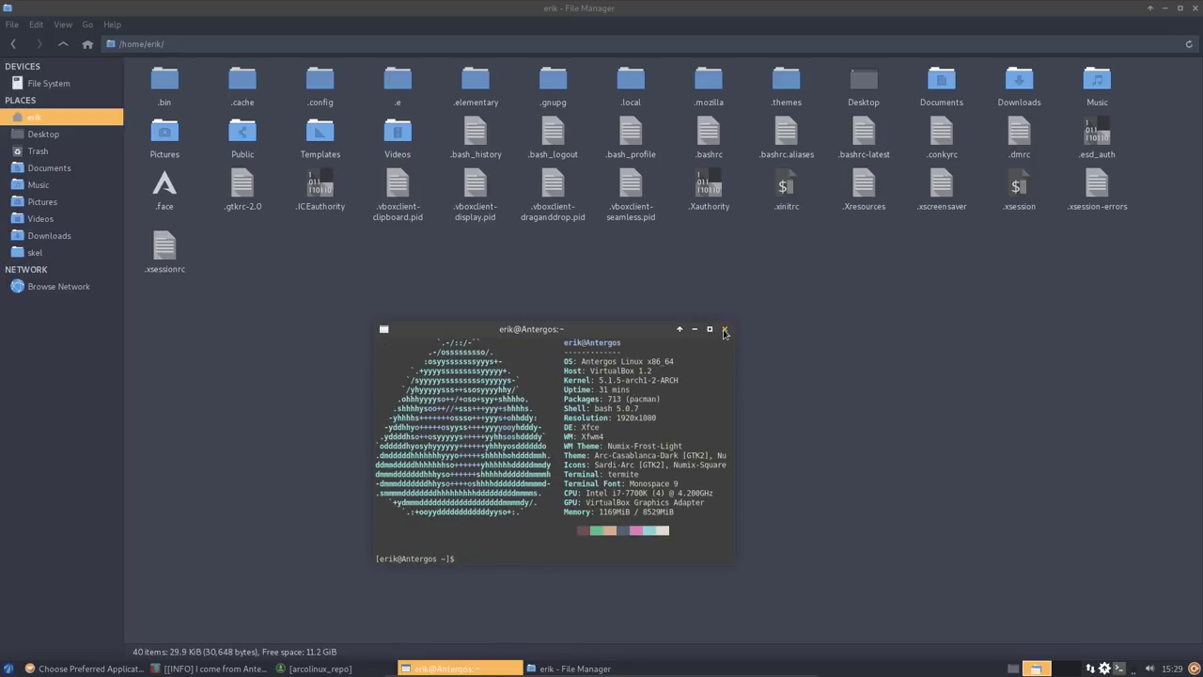
click(725, 330)
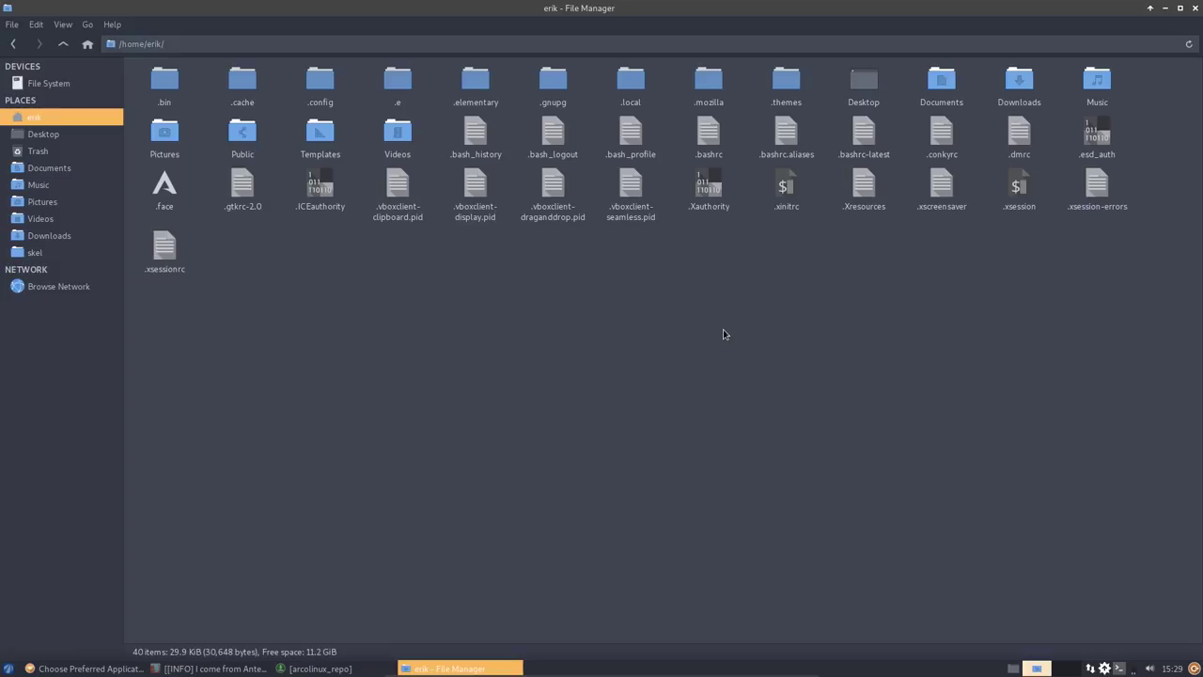
- Open a new terminal in the home folder and begin typing source .bashrc
right_click(572, 351)
click(631, 423)
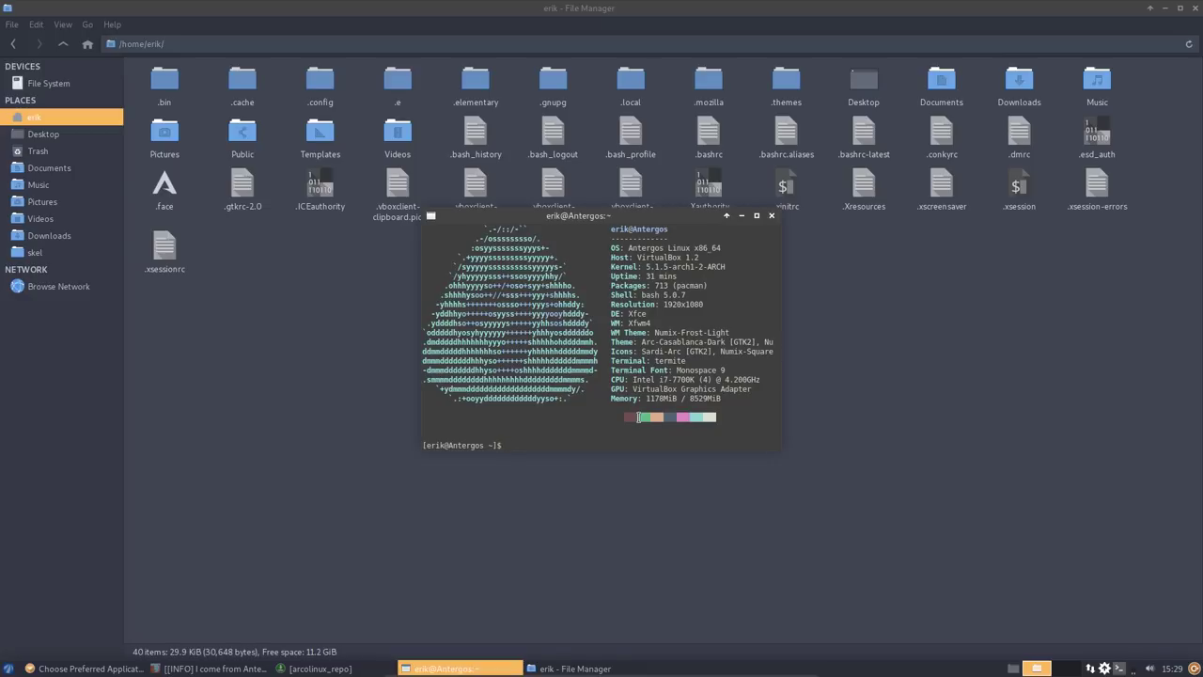
text(source .bash)
key(Tab)
key(Tab)
- Reload .bashrc and run the update alias, which reports nothing to do
text(r)
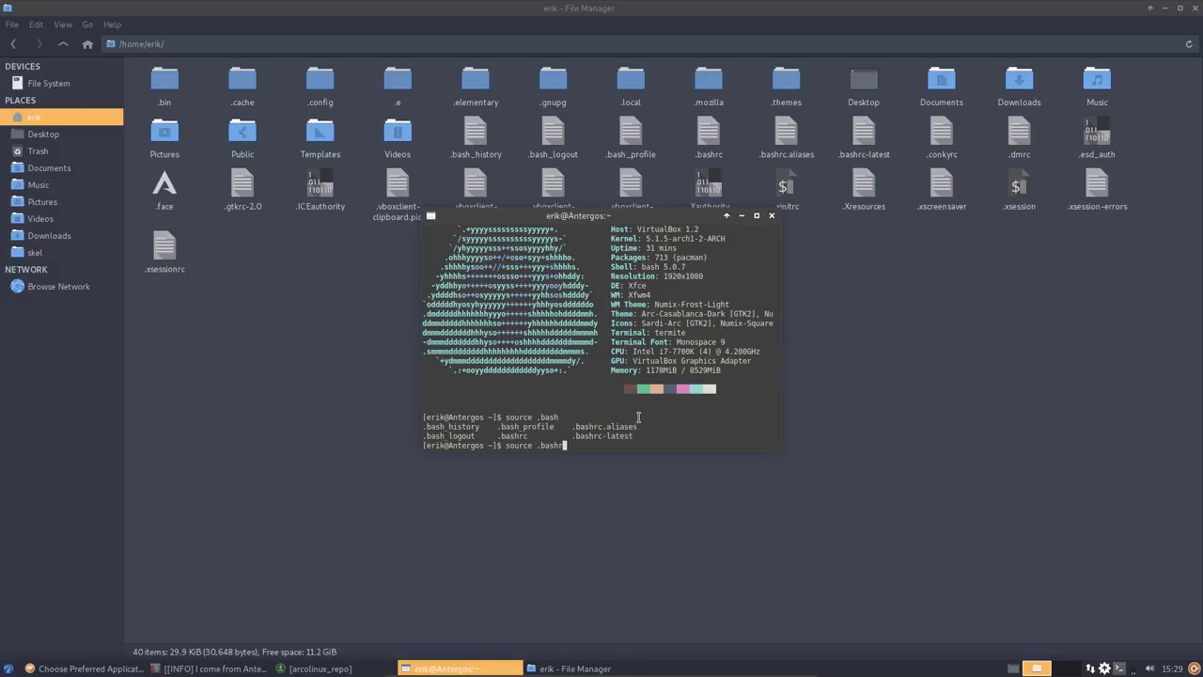
text(c)
key(Return)
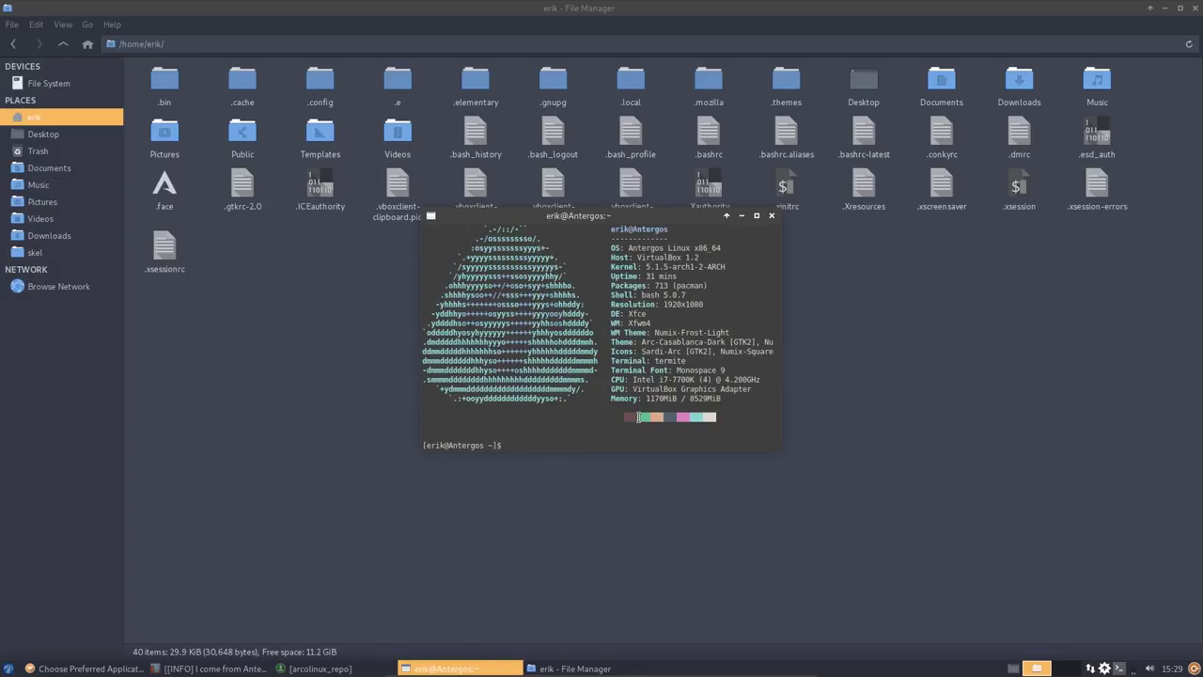
text(update)
key(Return)
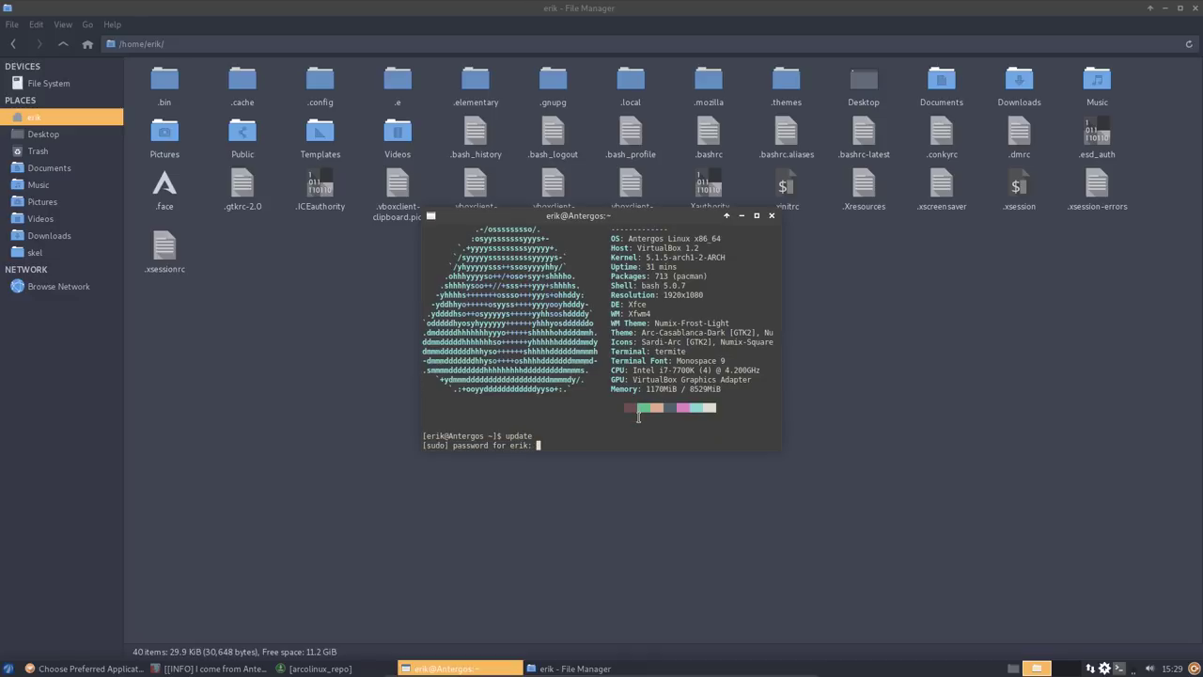
key(Return)
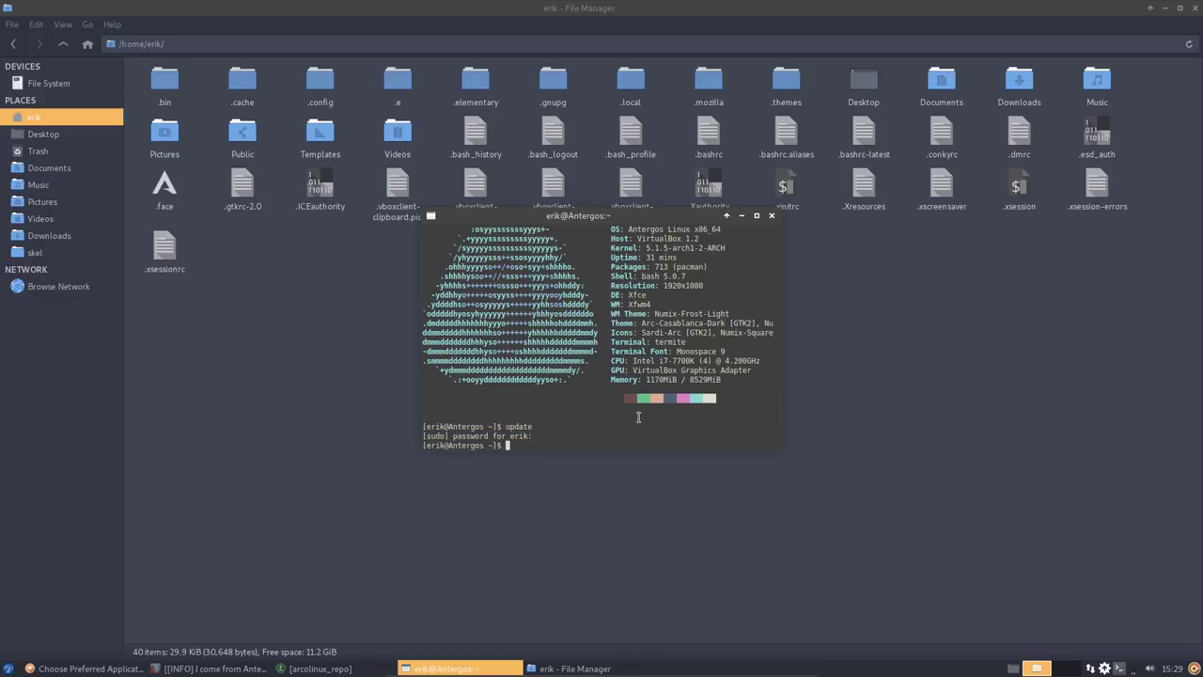
- Run pksyua to upgrade xcursor-breeze from the AUR, then raise the file manager
text(pksyua)
key(Return)
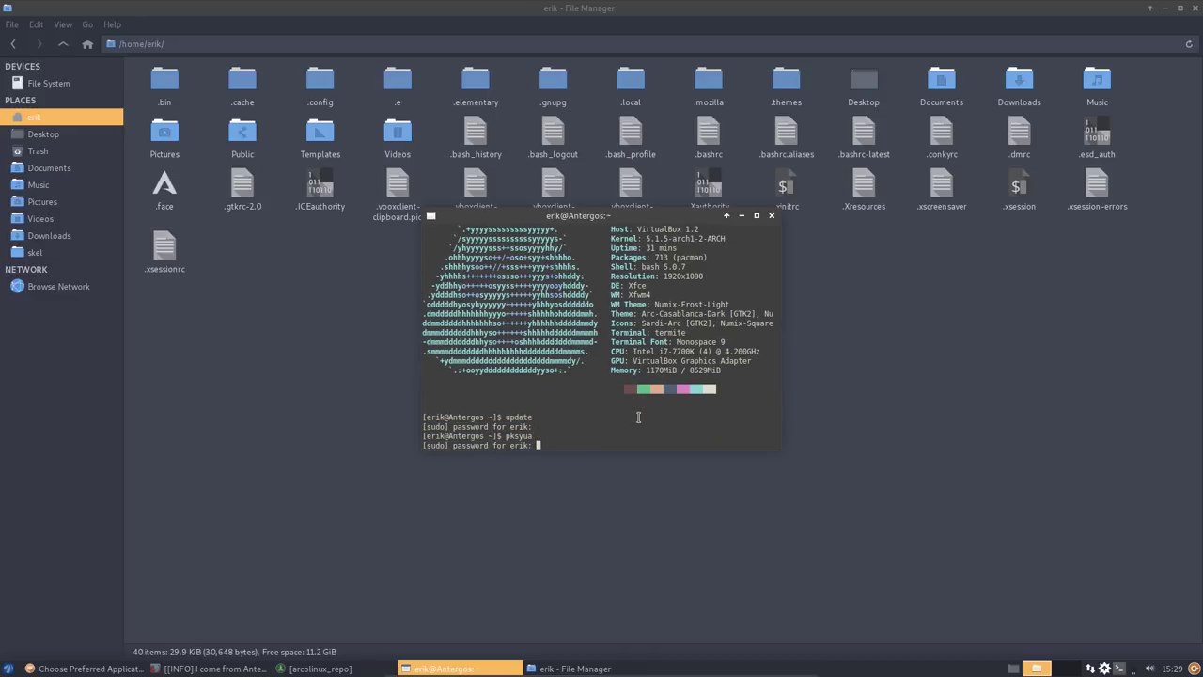
key(Return)
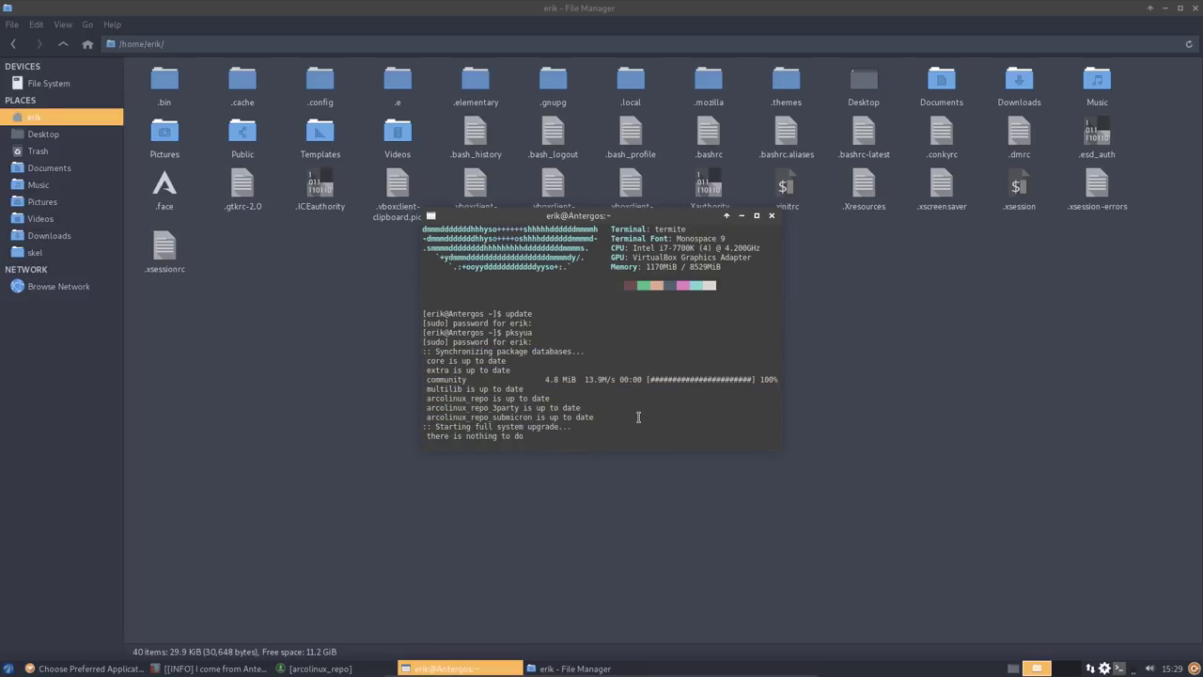
key(Return)
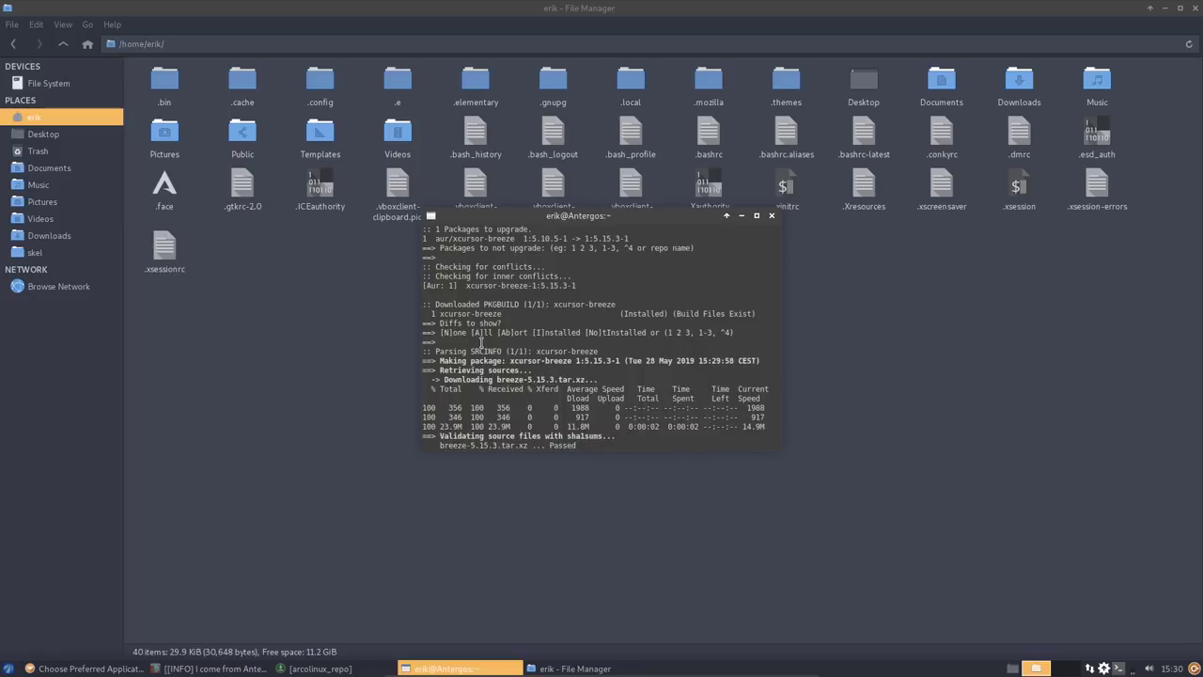
scroll(486, 335, up, 1)
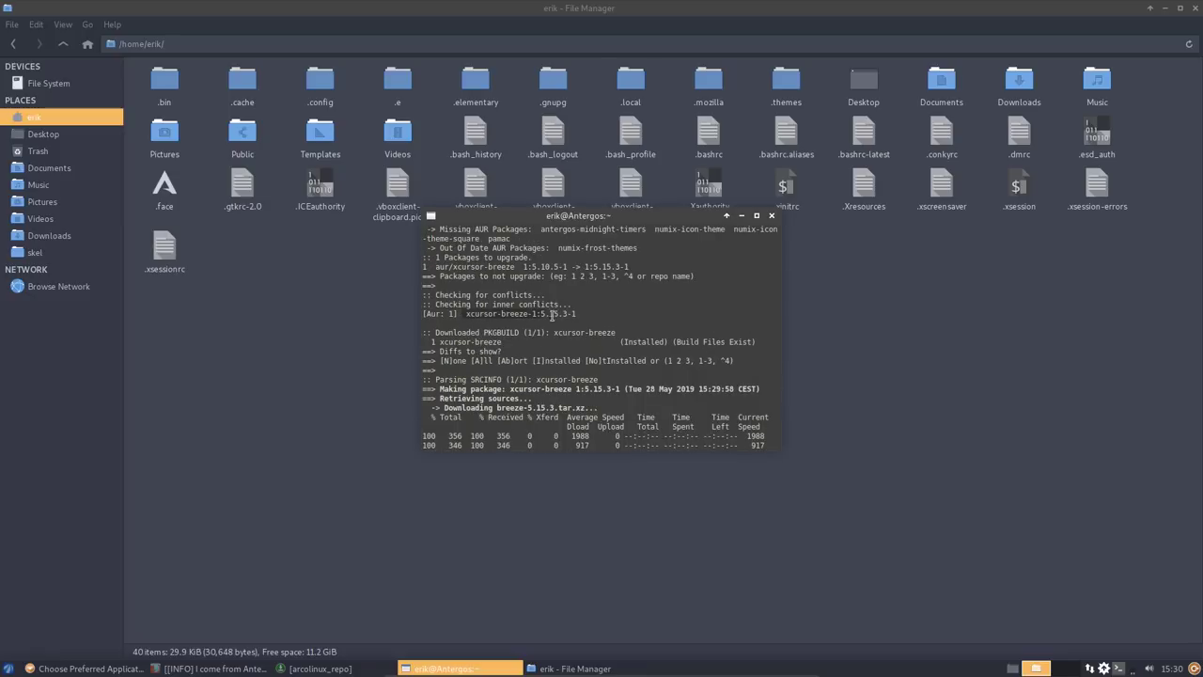
scroll(493, 270, up, 1)
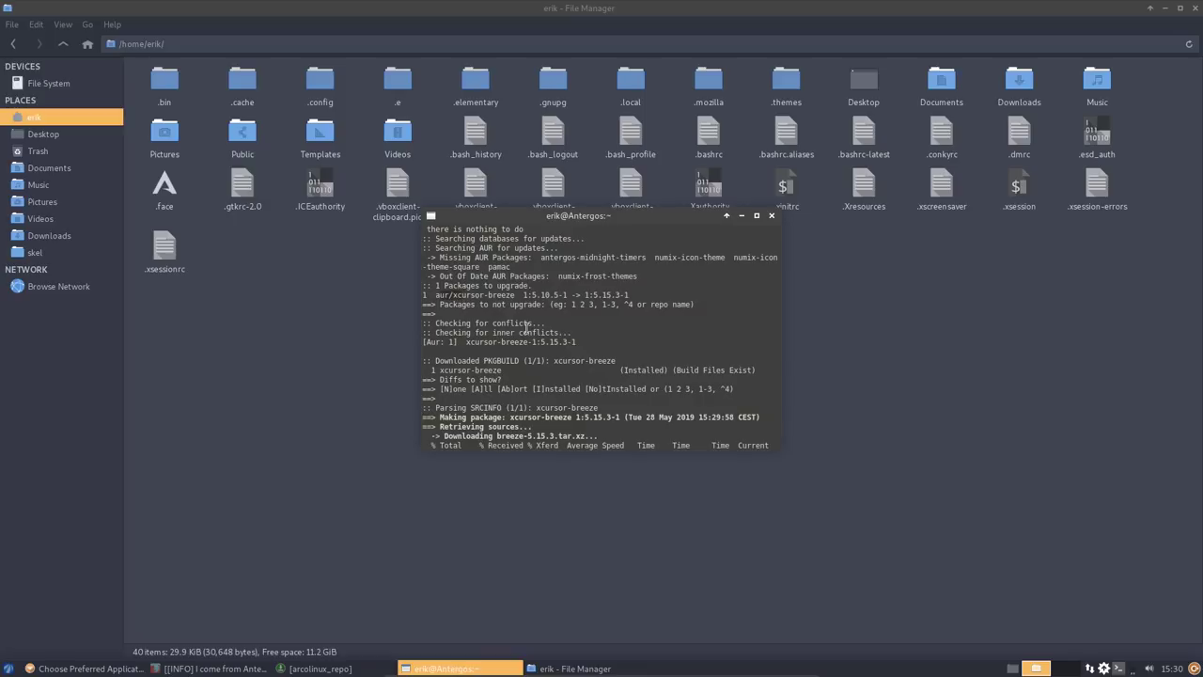
drag(649, 219, 372, 343)
click(753, 285)
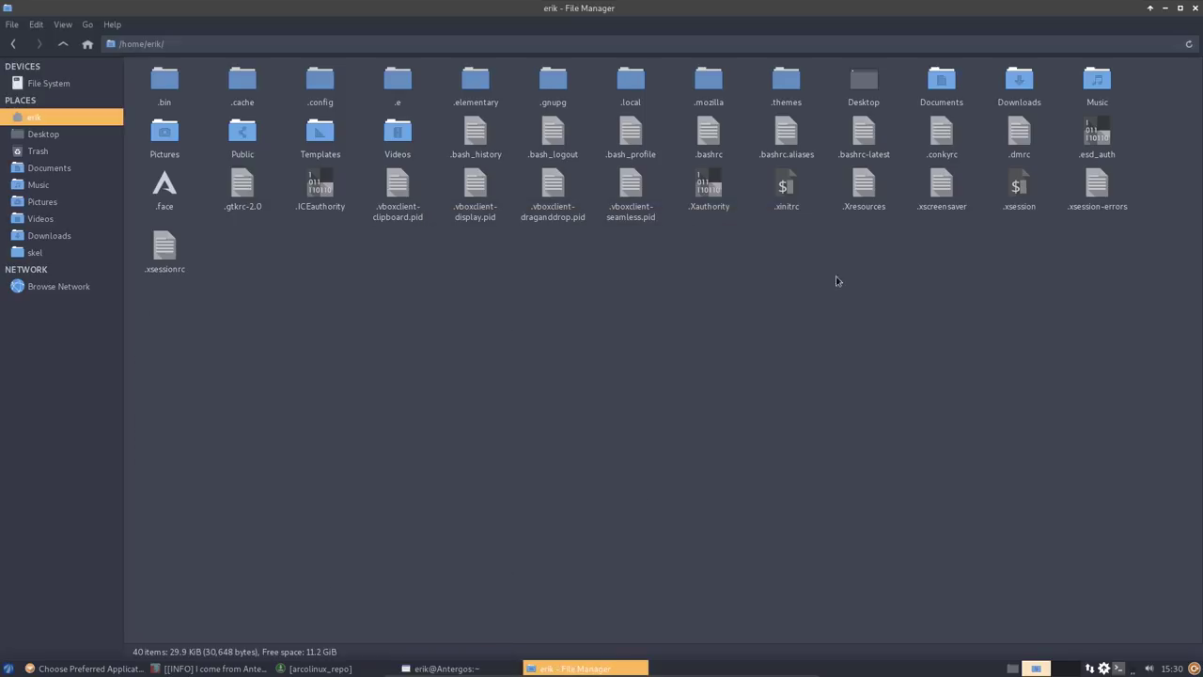
- Open .bashrc in Sublime Text and find the pksyua alias 'yay -Syu --noconfirm'
double_click(720, 143)
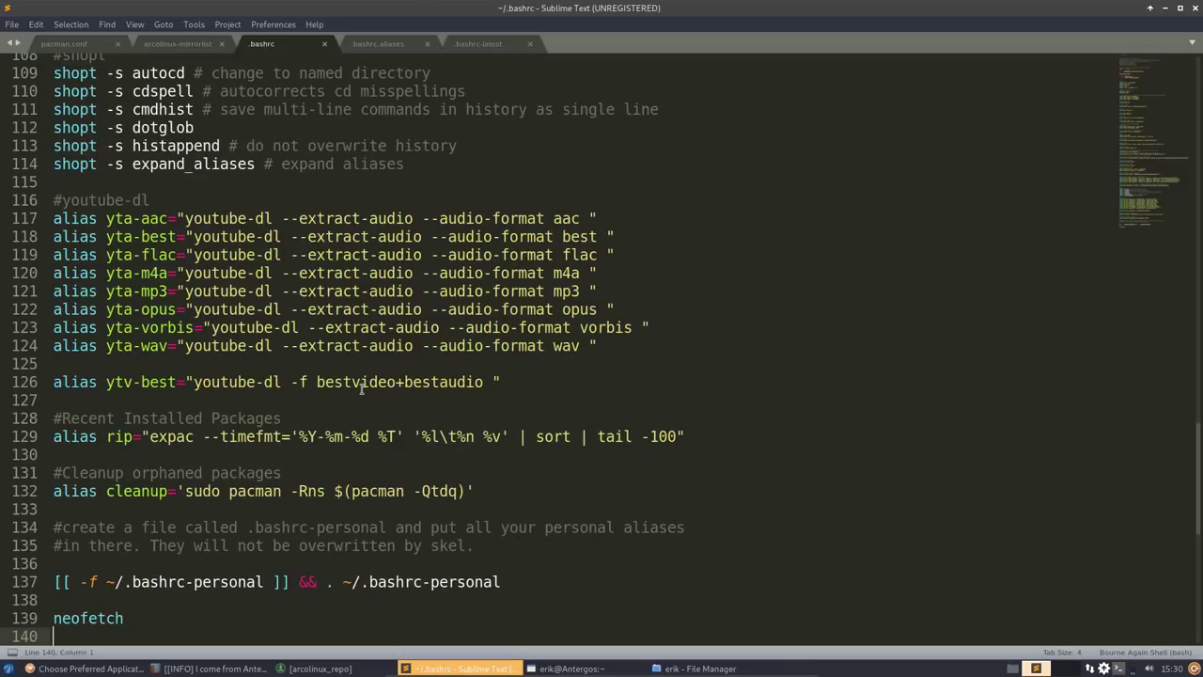
key(ctrl+f)
text(pkst)
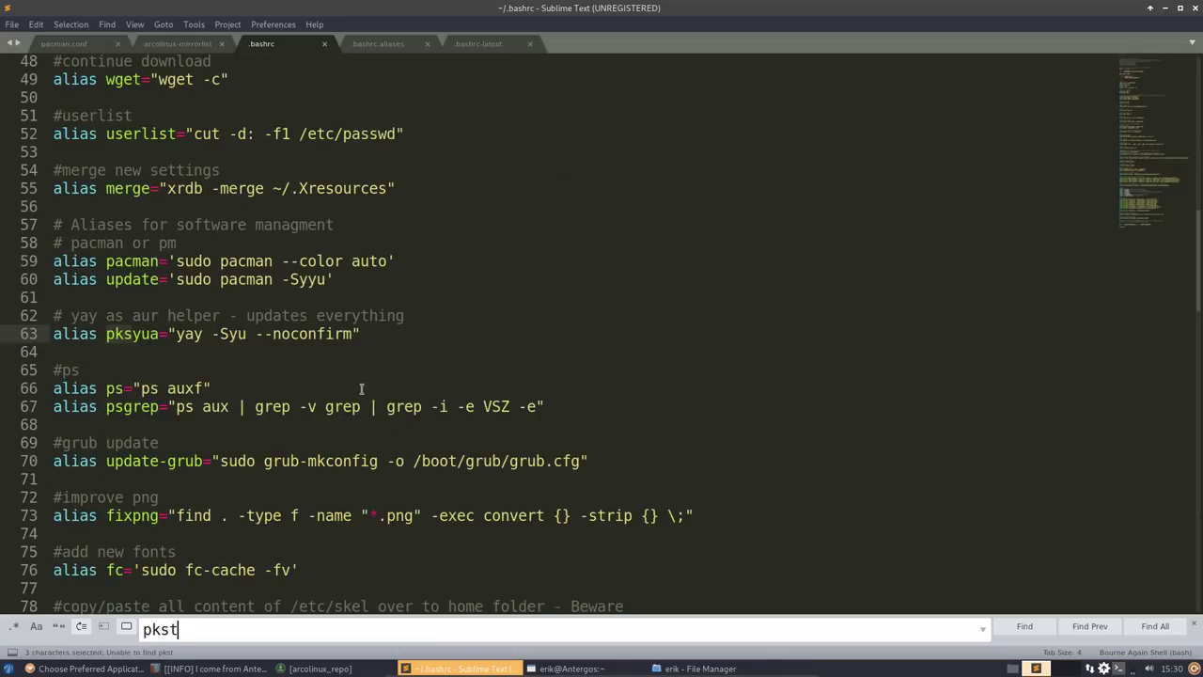
drag(177, 335, 211, 335)
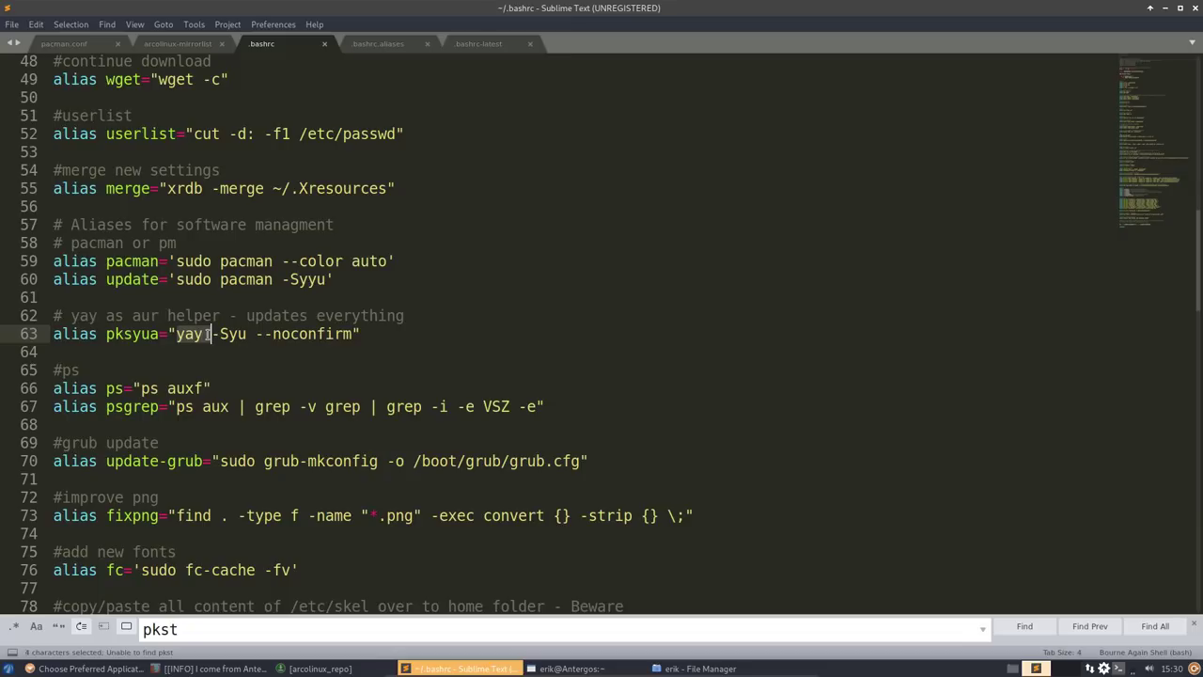
click(229, 334)
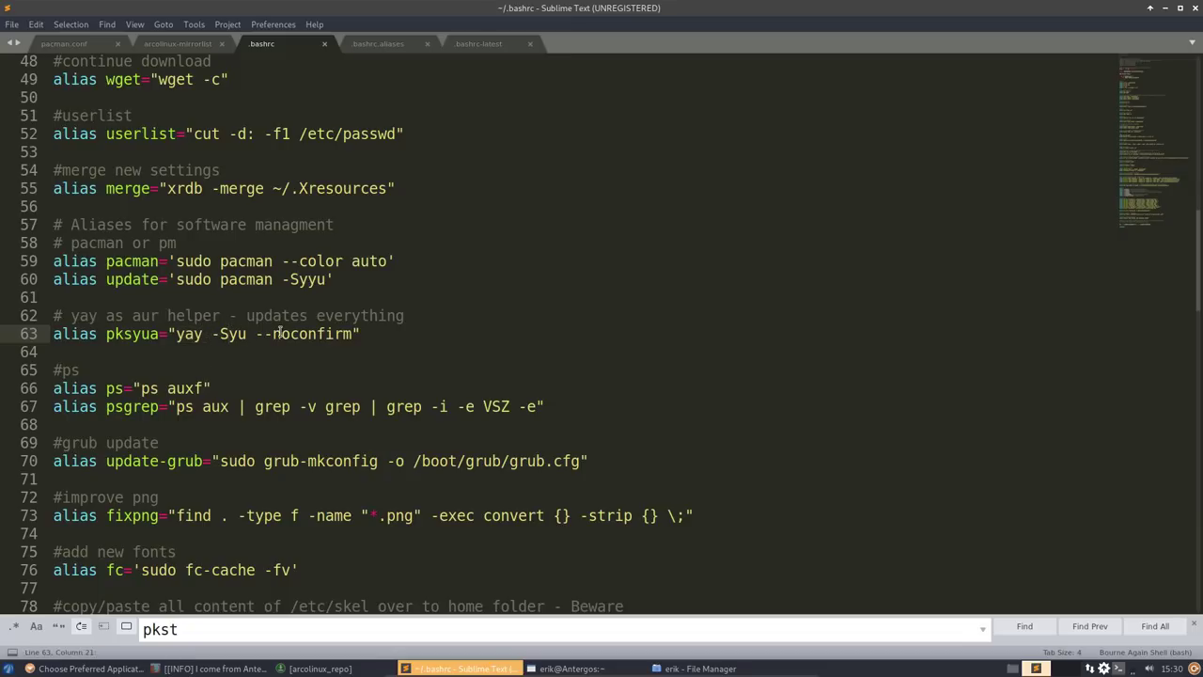
drag(177, 333, 352, 333)
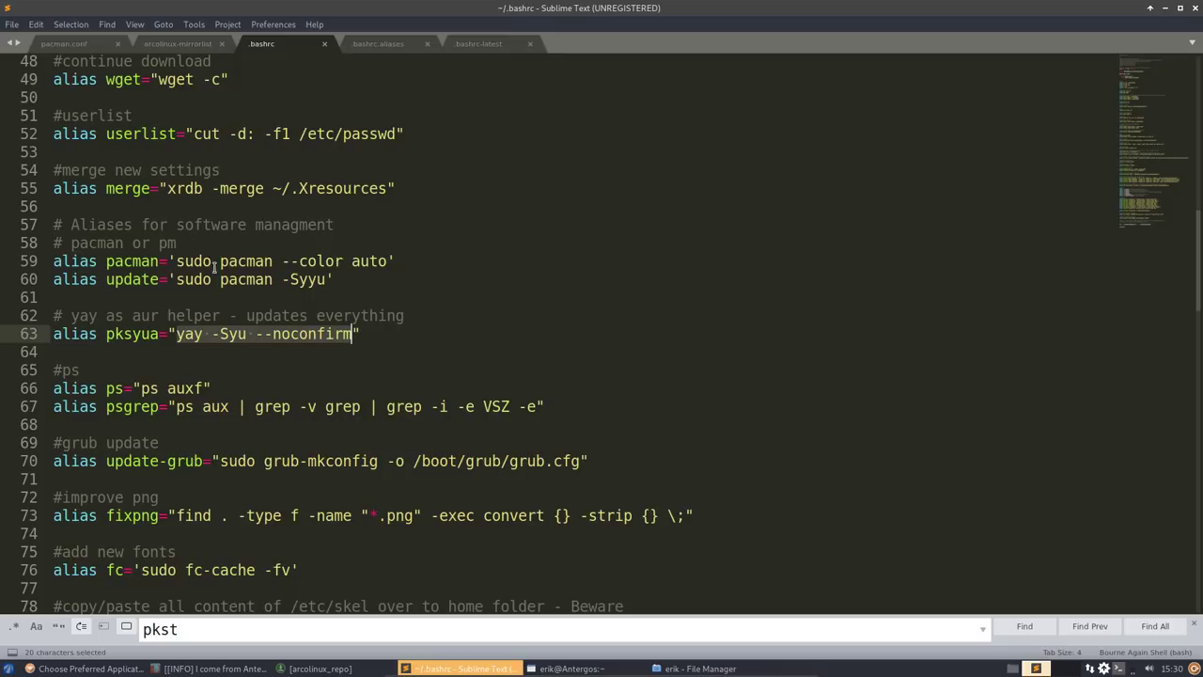
- Compare the update alias 'sudo pacman -Syyu' with the pksyua flags, then minimize the editor
drag(178, 280, 362, 279)
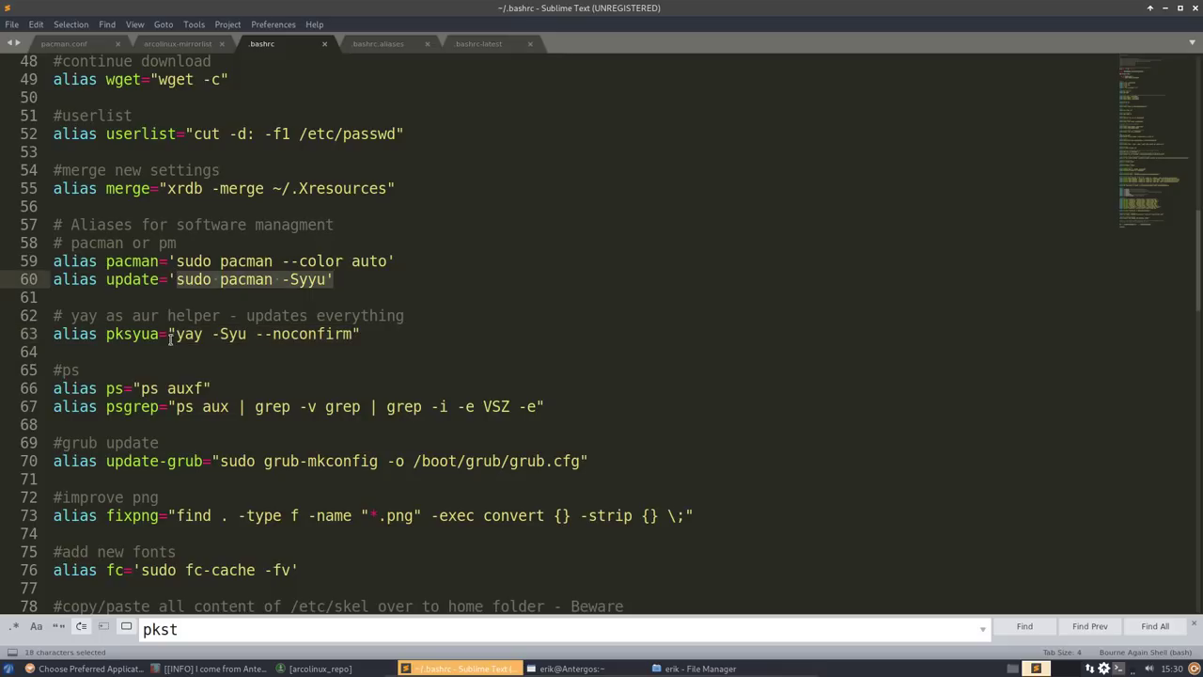
drag(175, 334, 361, 335)
click(440, 352)
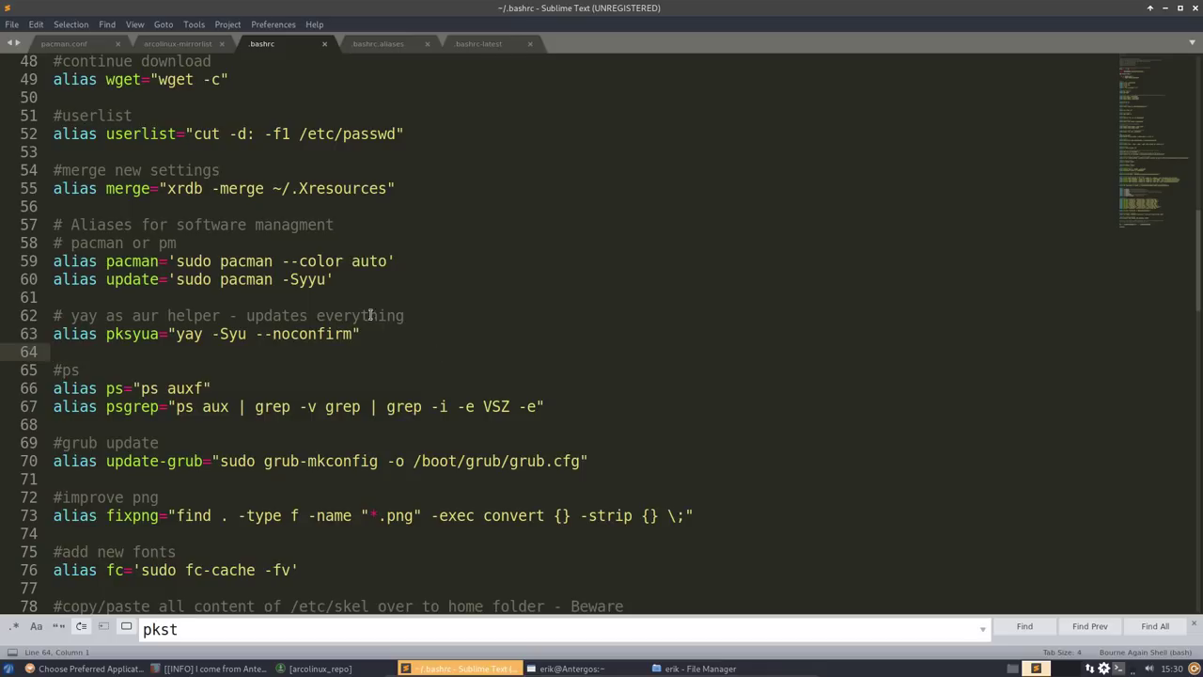
drag(258, 280, 328, 279)
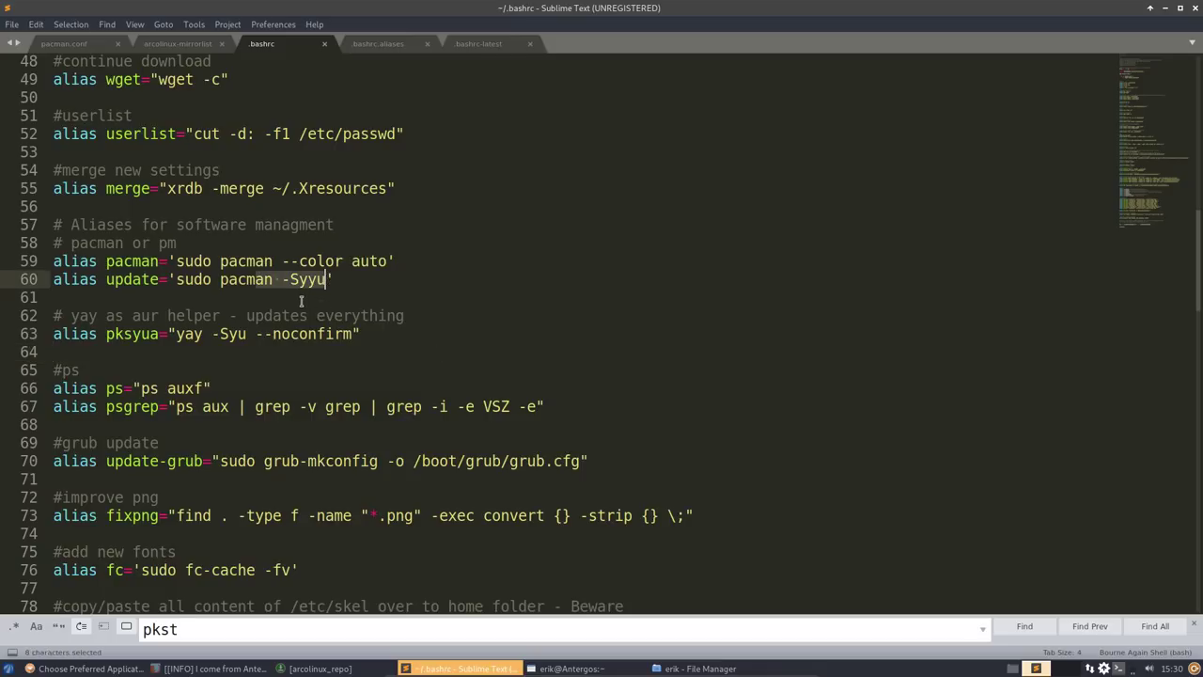
drag(212, 334, 383, 331)
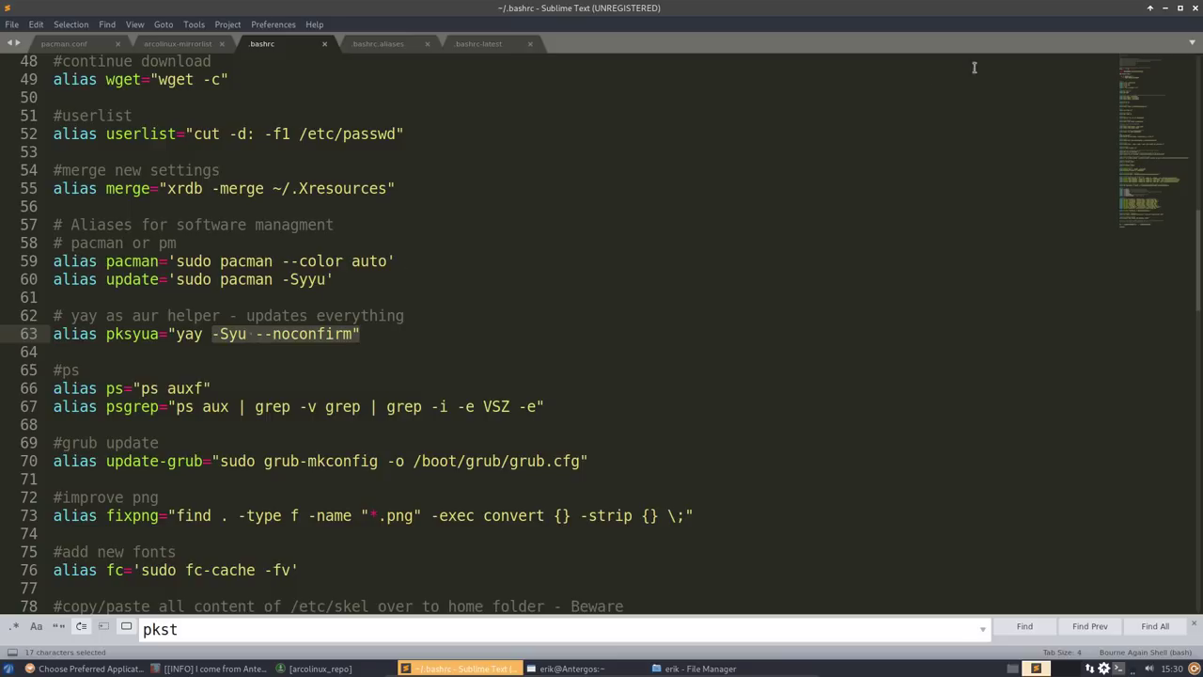
click(1165, 8)
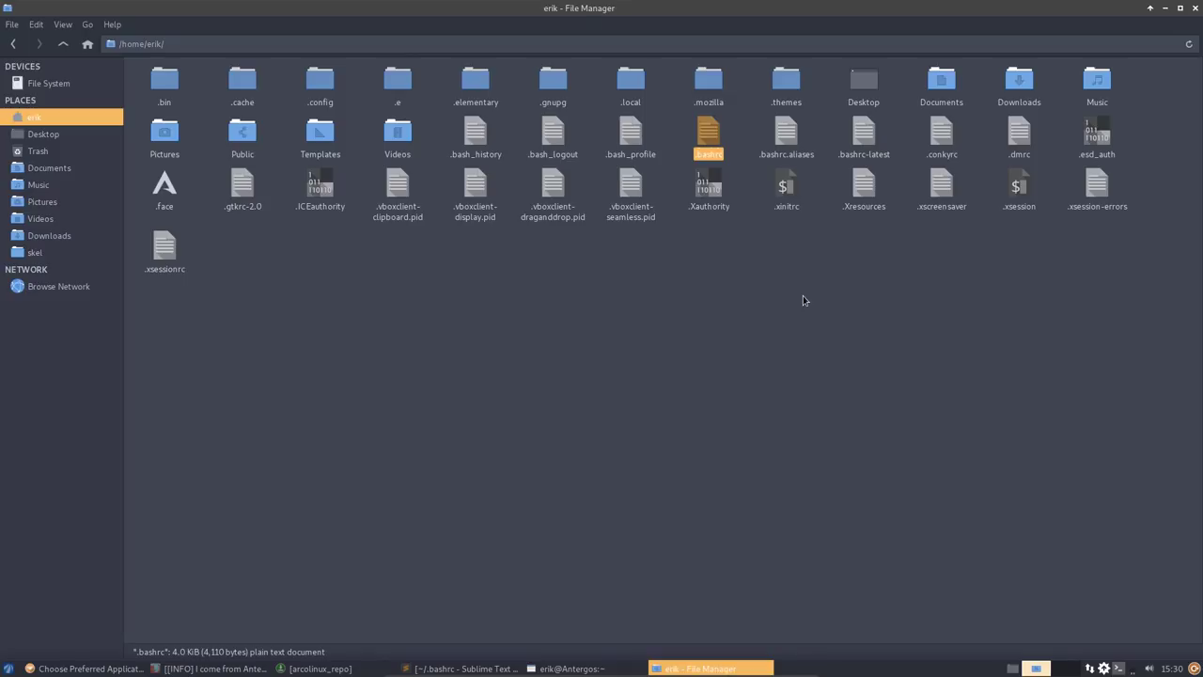
- Bring the Termite window to the front and move it up and right
click(725, 343)
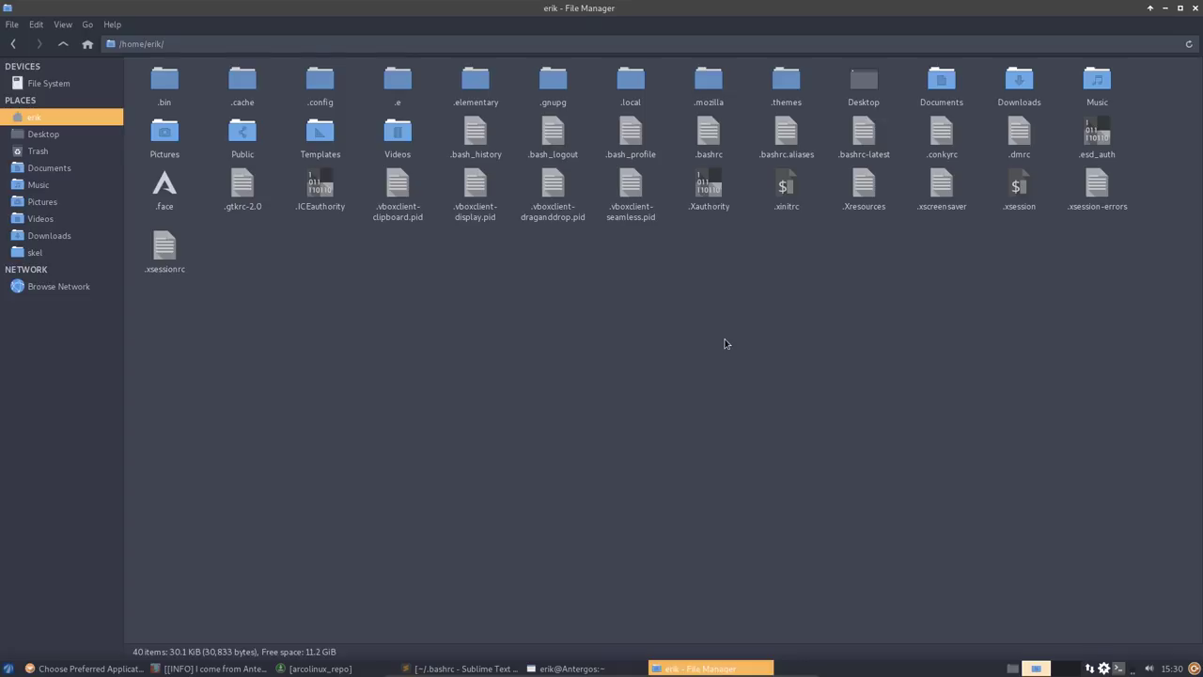
click(571, 667)
click(596, 645)
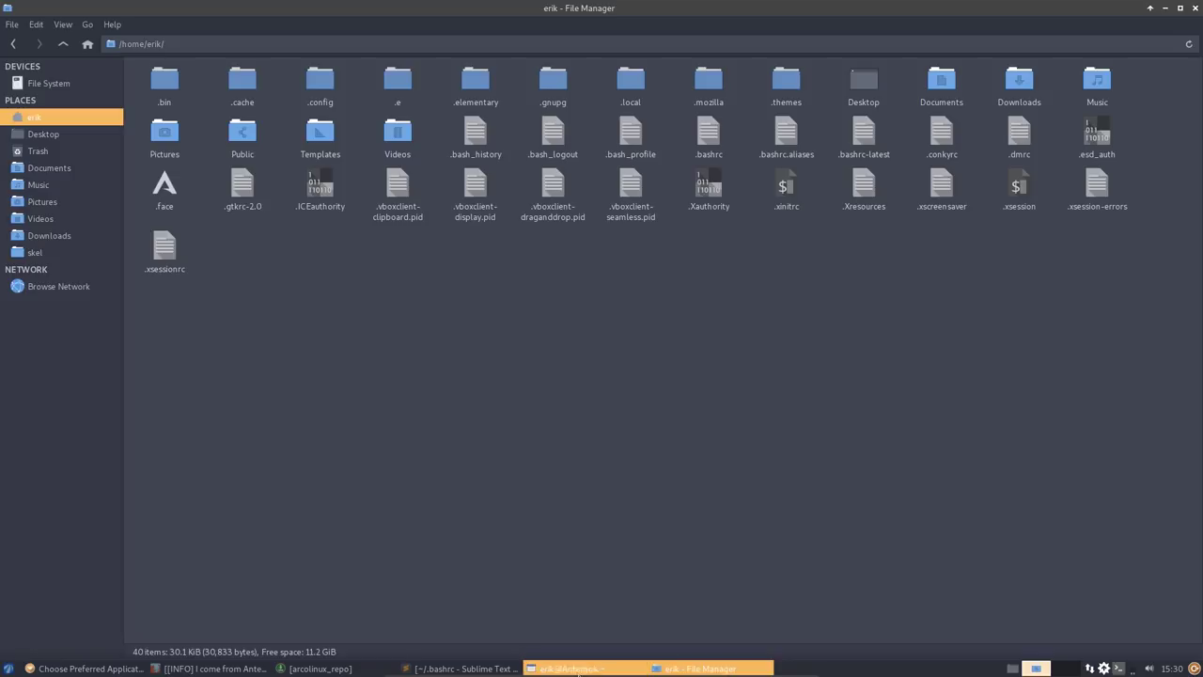
click(569, 668)
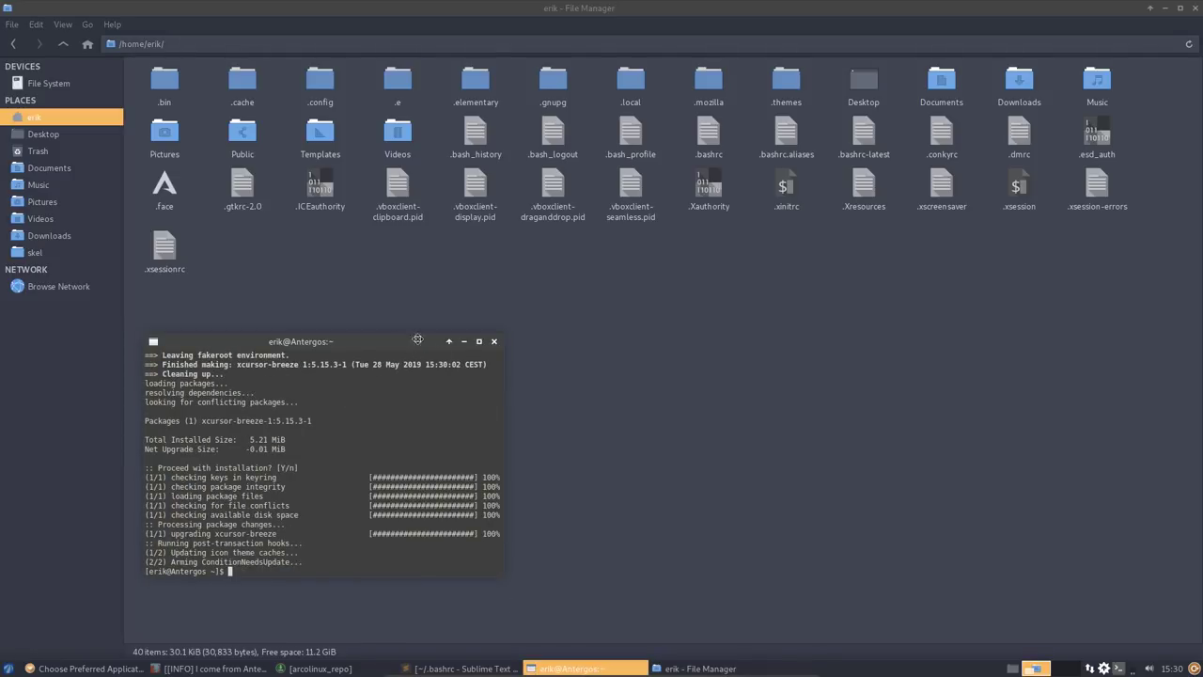
drag(403, 343, 518, 308)
- Run the mirror alias then update, which finds nothing to do, and show File System
text(mirror)
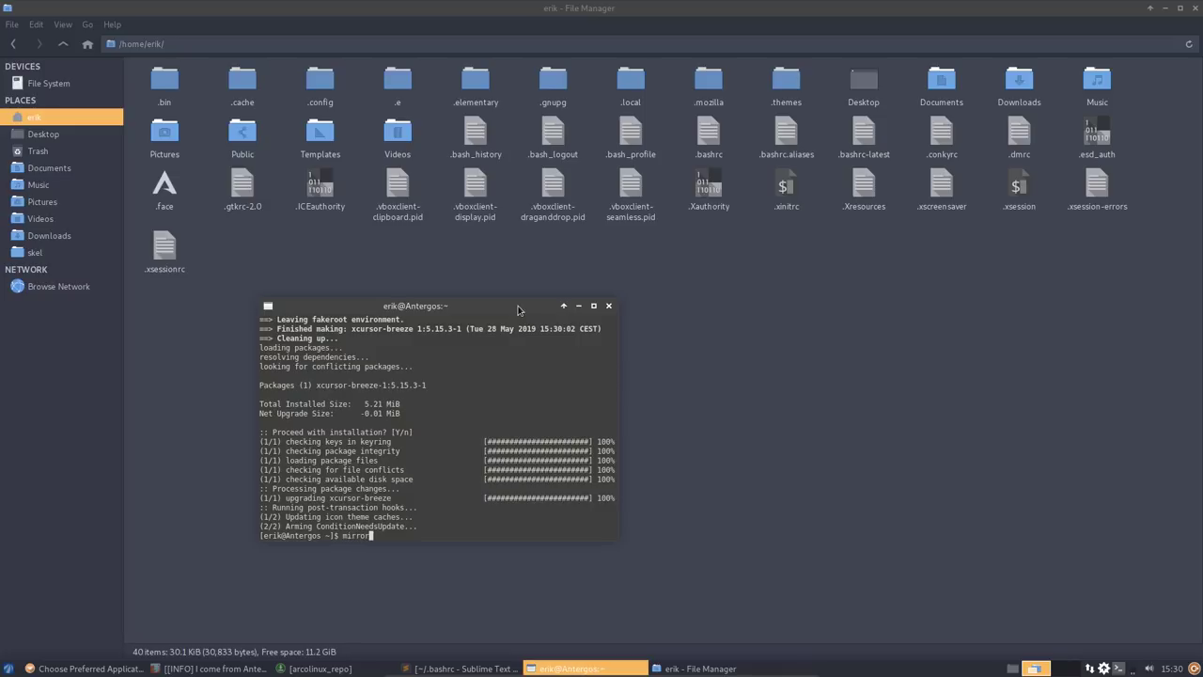
key(Return)
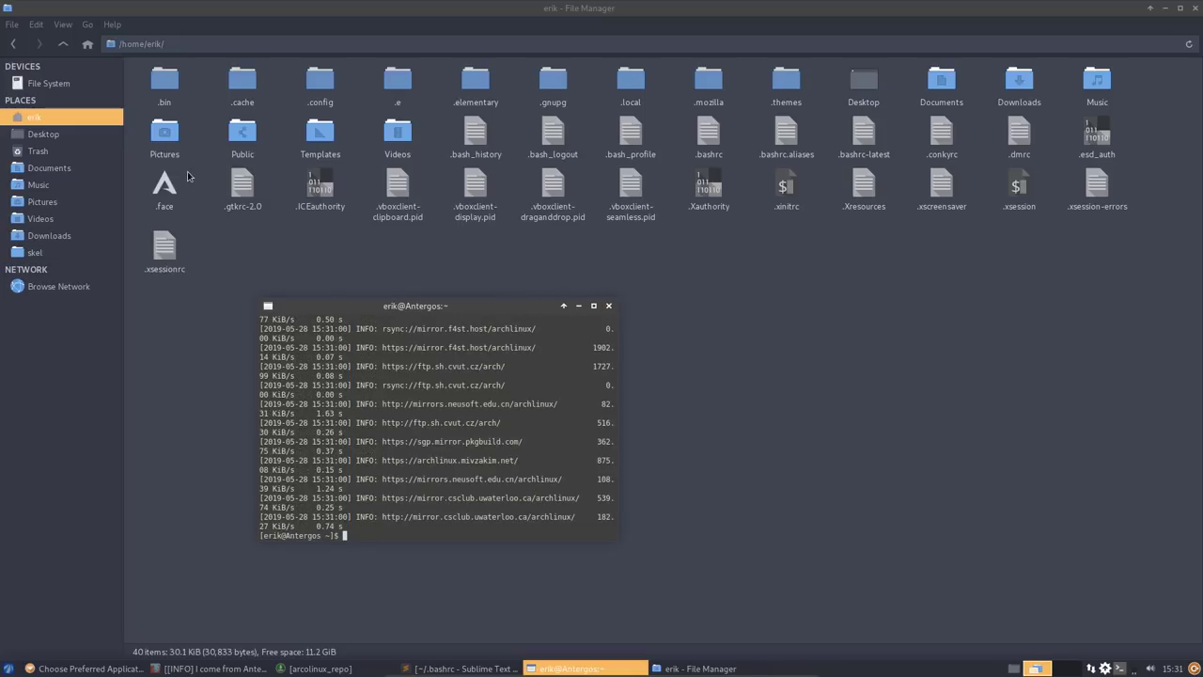
text(update)
key(Return)
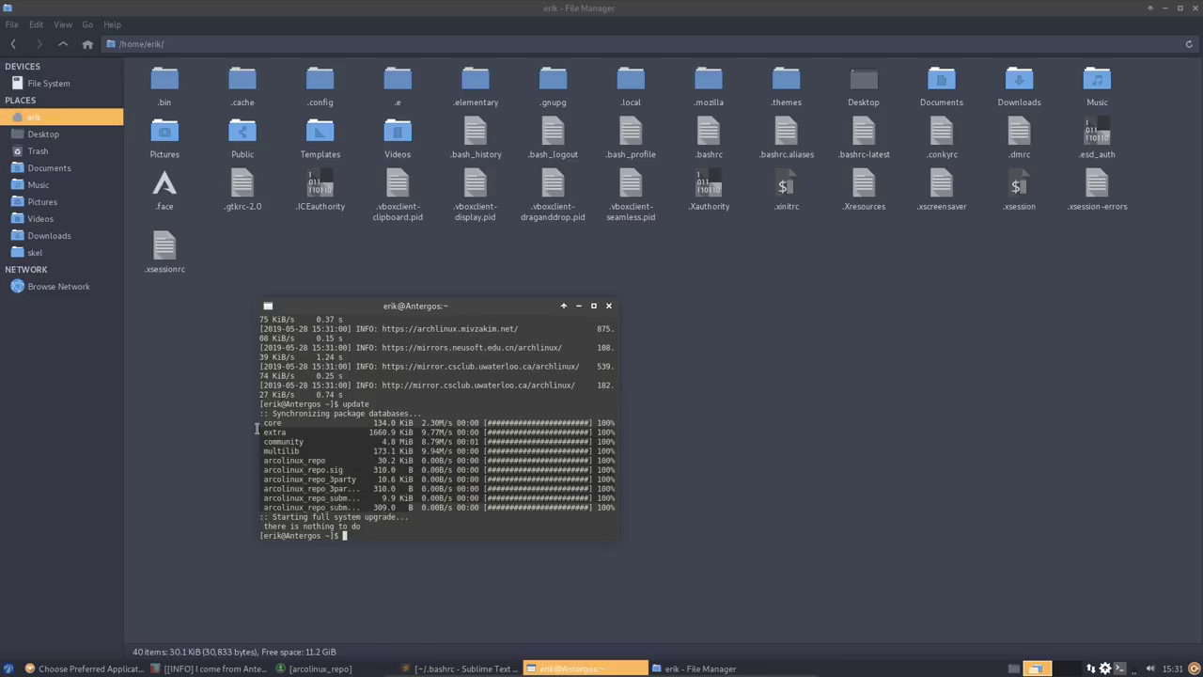
drag(328, 457, 257, 425)
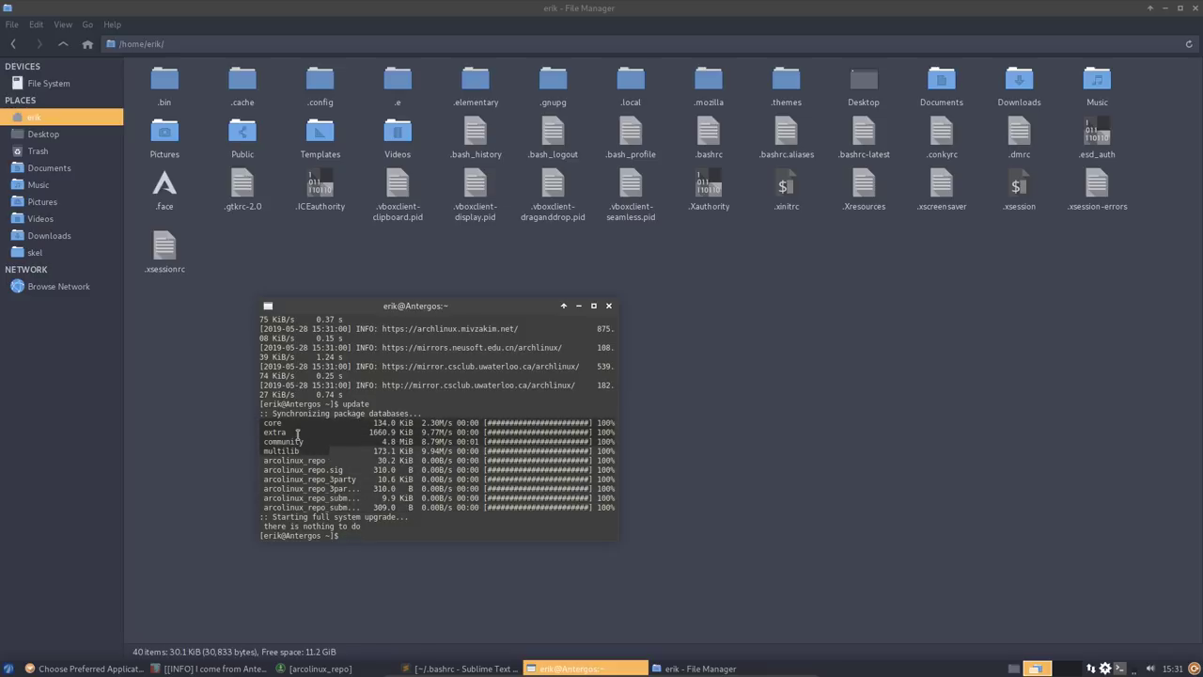
click(50, 85)
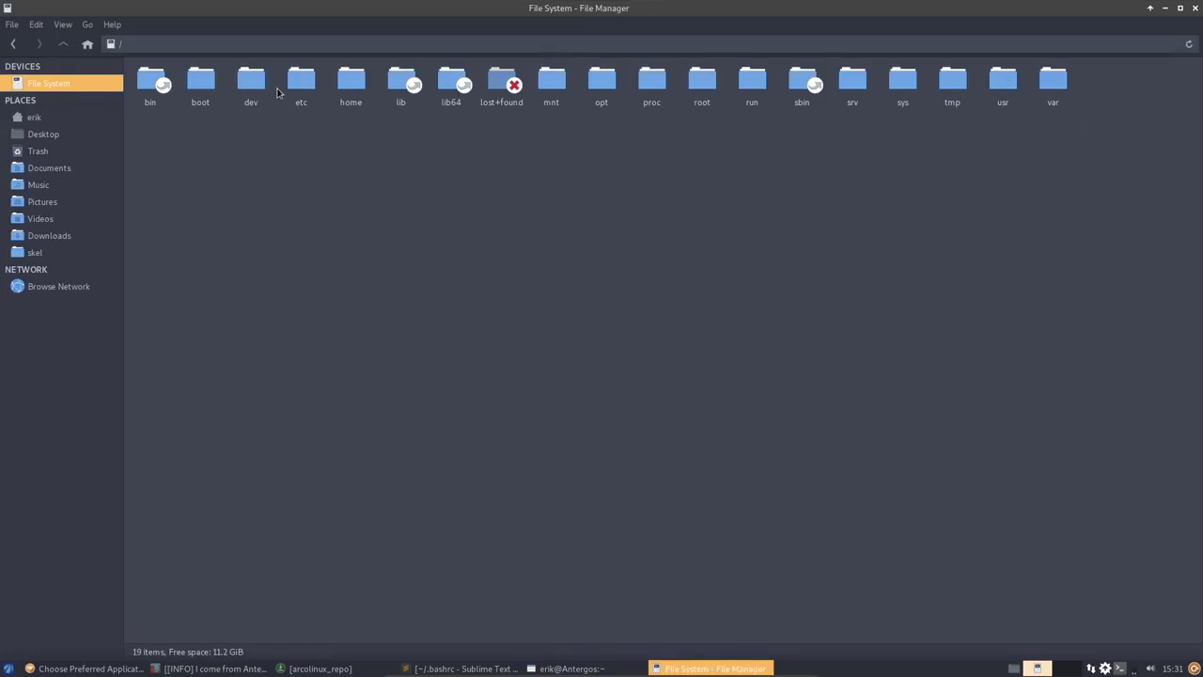
- Open /etc/pacman.d/mirrorlist and inspect its Reflector command and ten ranked servers
click(297, 85)
double_click(295, 85)
scroll(516, 177, down, 3)
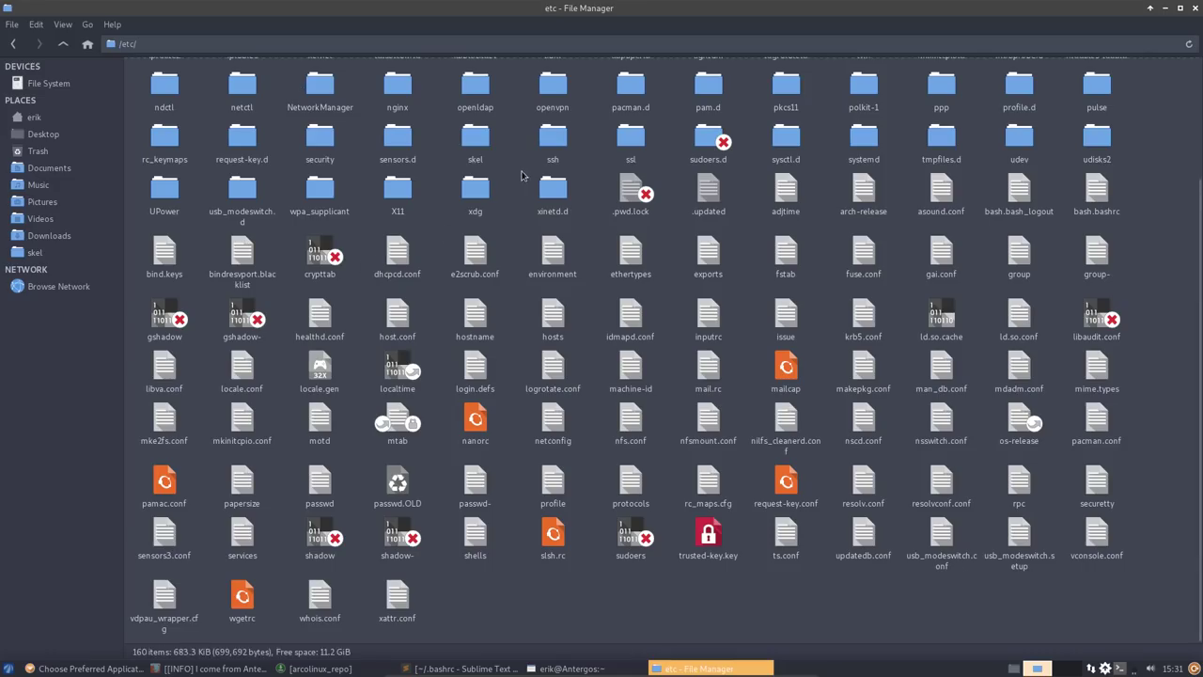
text(pacman)
key(Return)
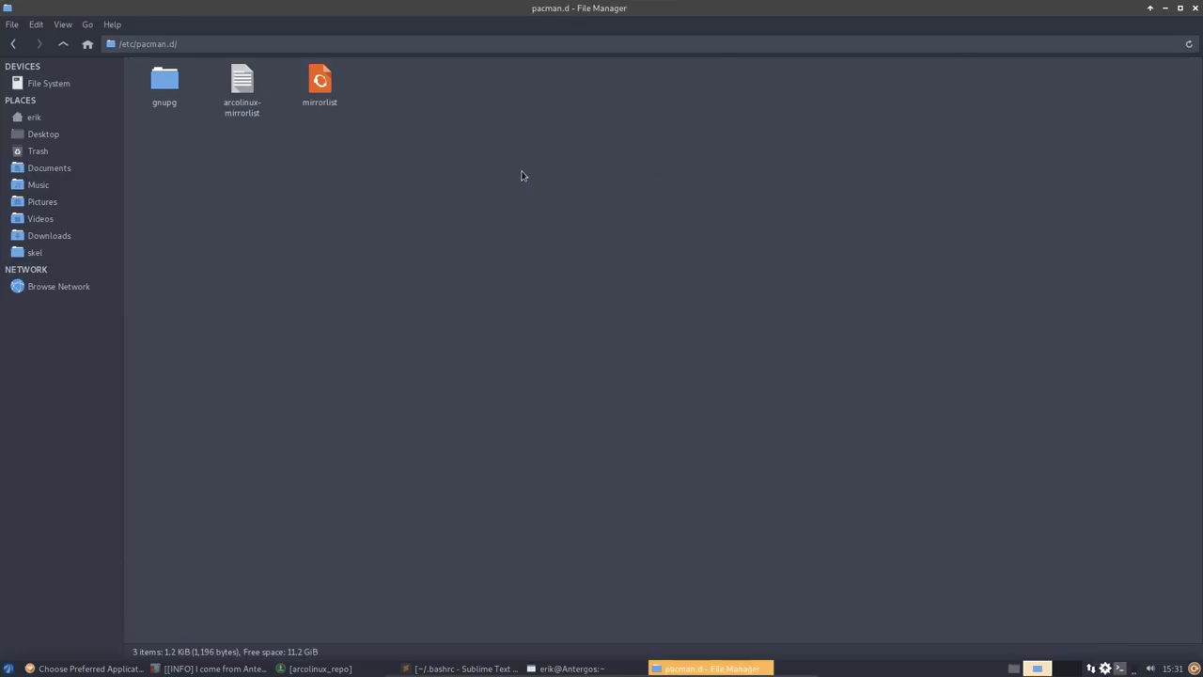
double_click(318, 83)
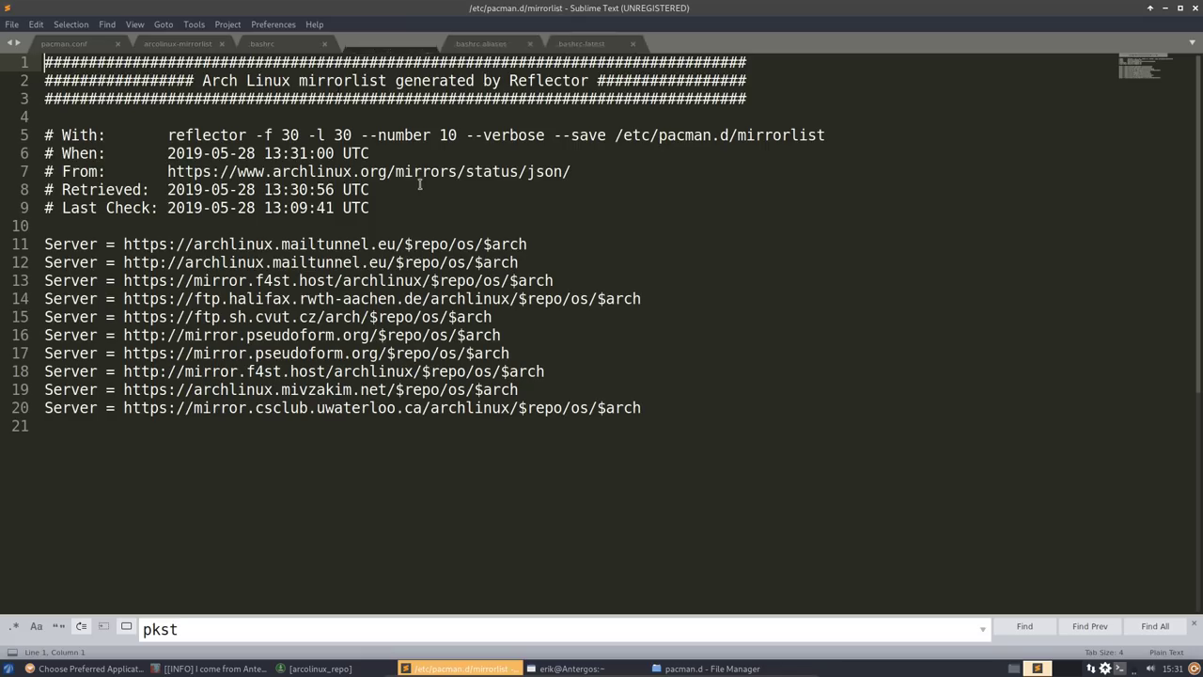
drag(247, 81, 413, 81)
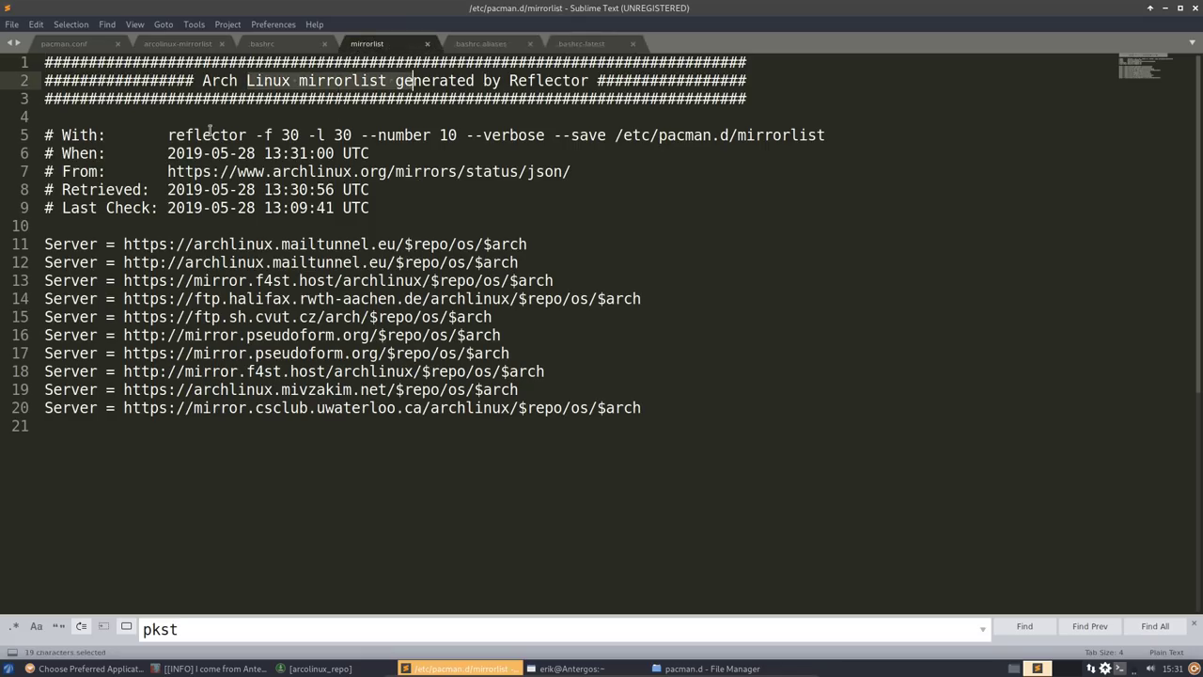
drag(167, 135, 687, 135)
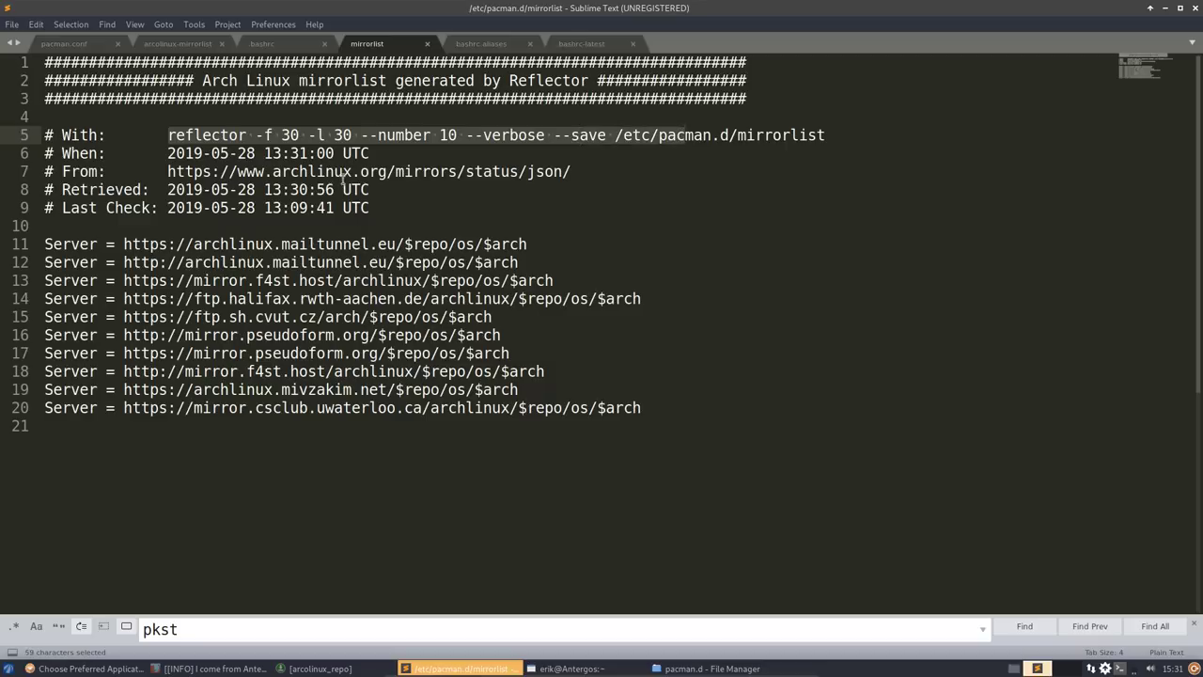
click(343, 176)
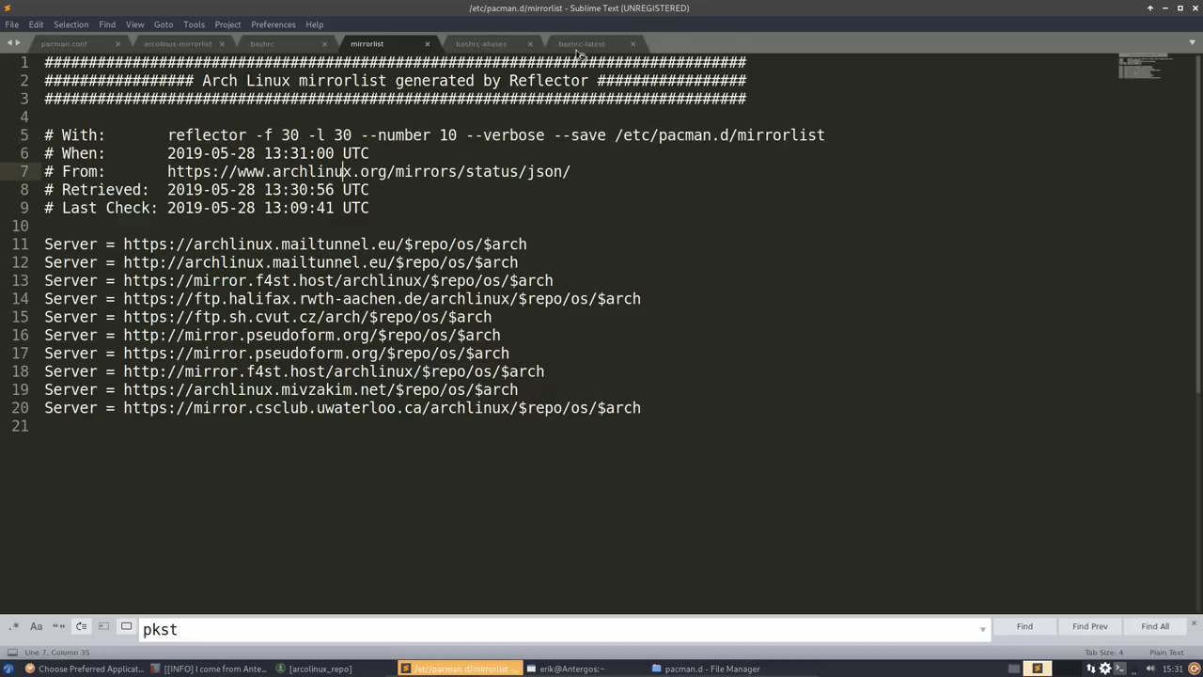
click(580, 54)
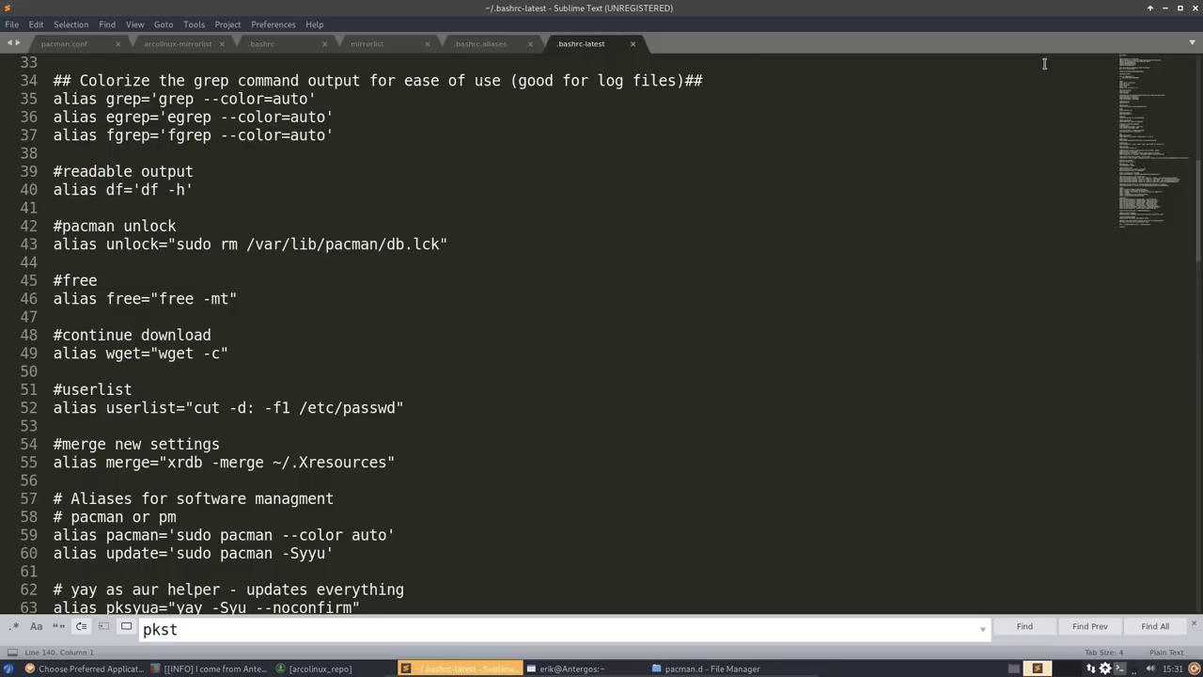
- Scroll through the aliases in .bashrc-latest, then close Sublime Text
click(1164, 9)
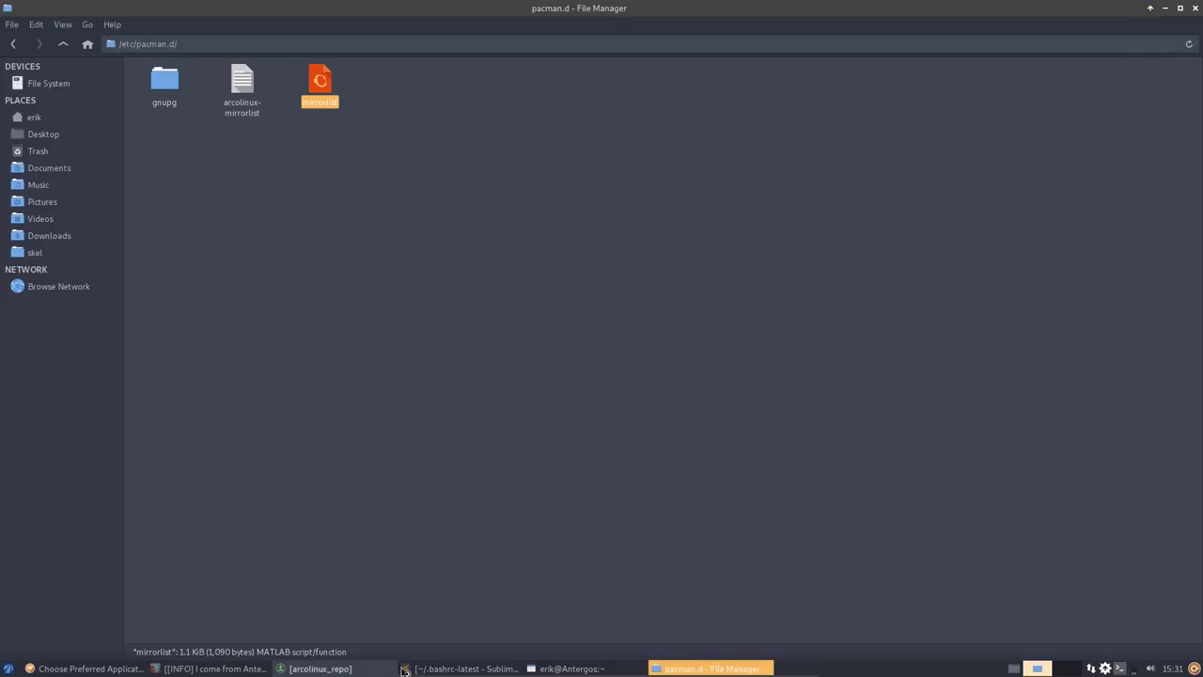
click(462, 668)
click(569, 668)
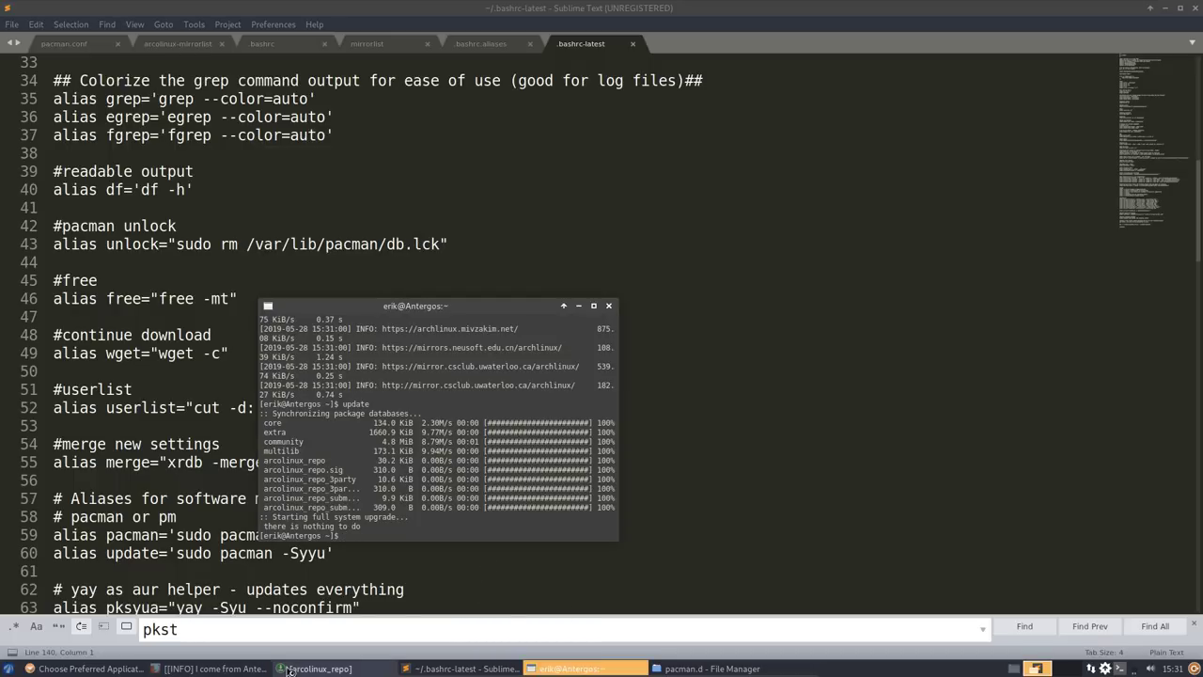
click(177, 282)
scroll(172, 244, down, 7)
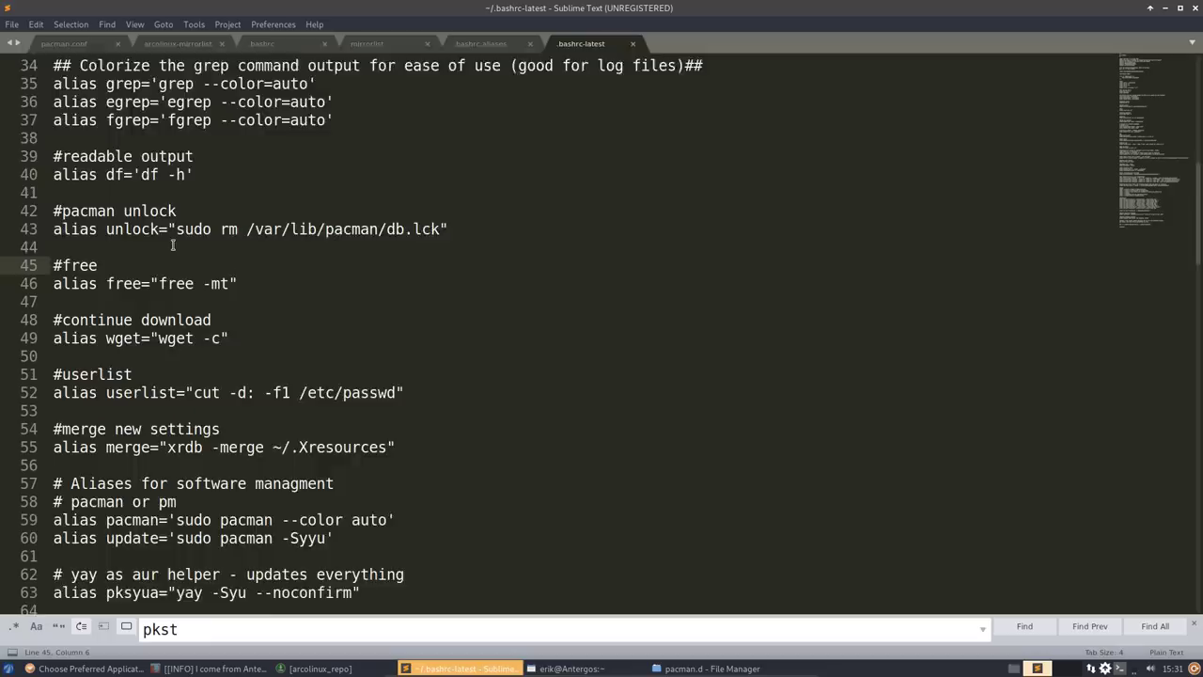
scroll(172, 244, down, 12)
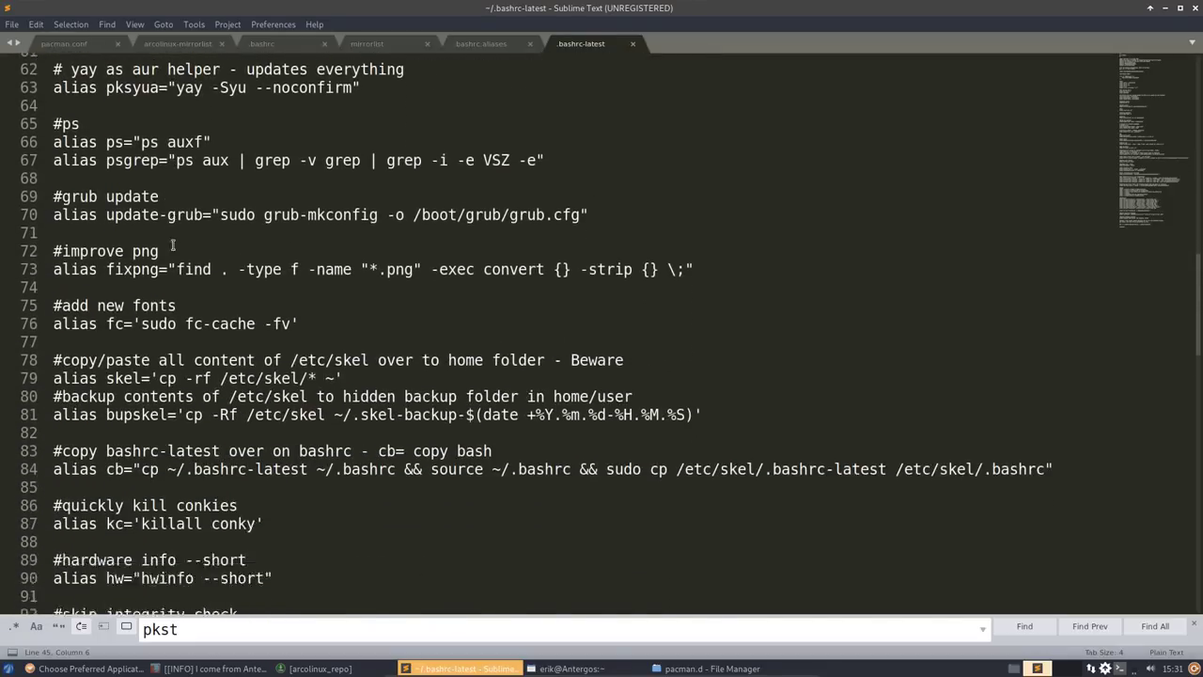
scroll(172, 244, down, 5)
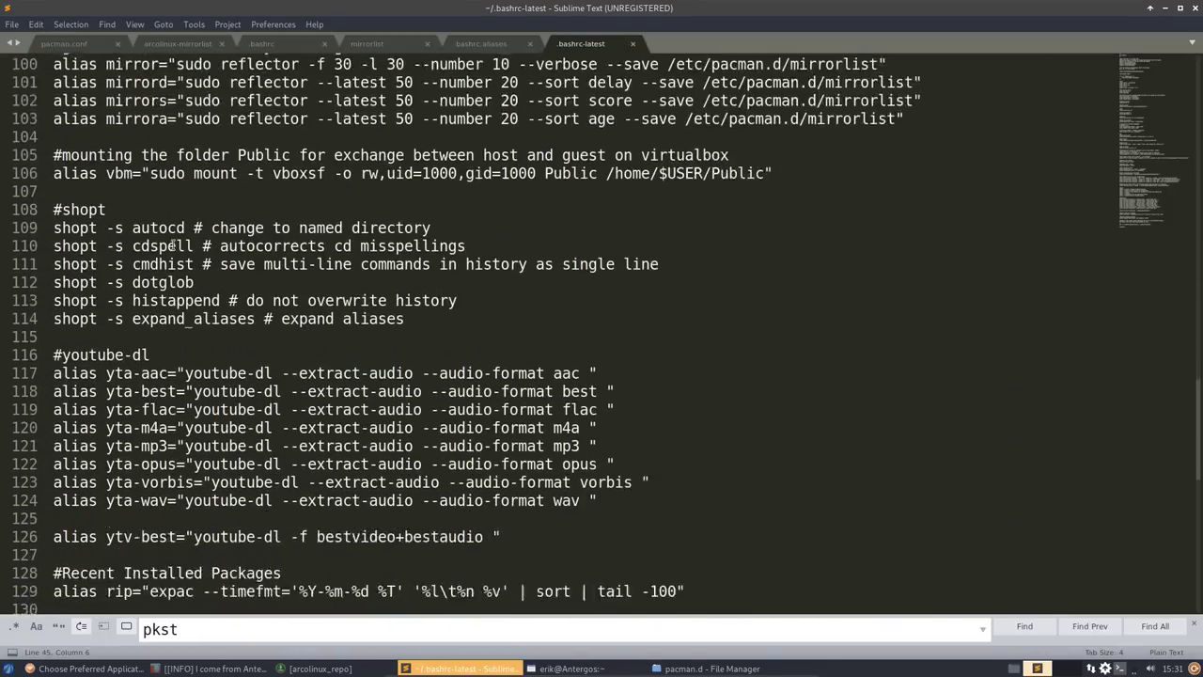
scroll(172, 245, up, 19)
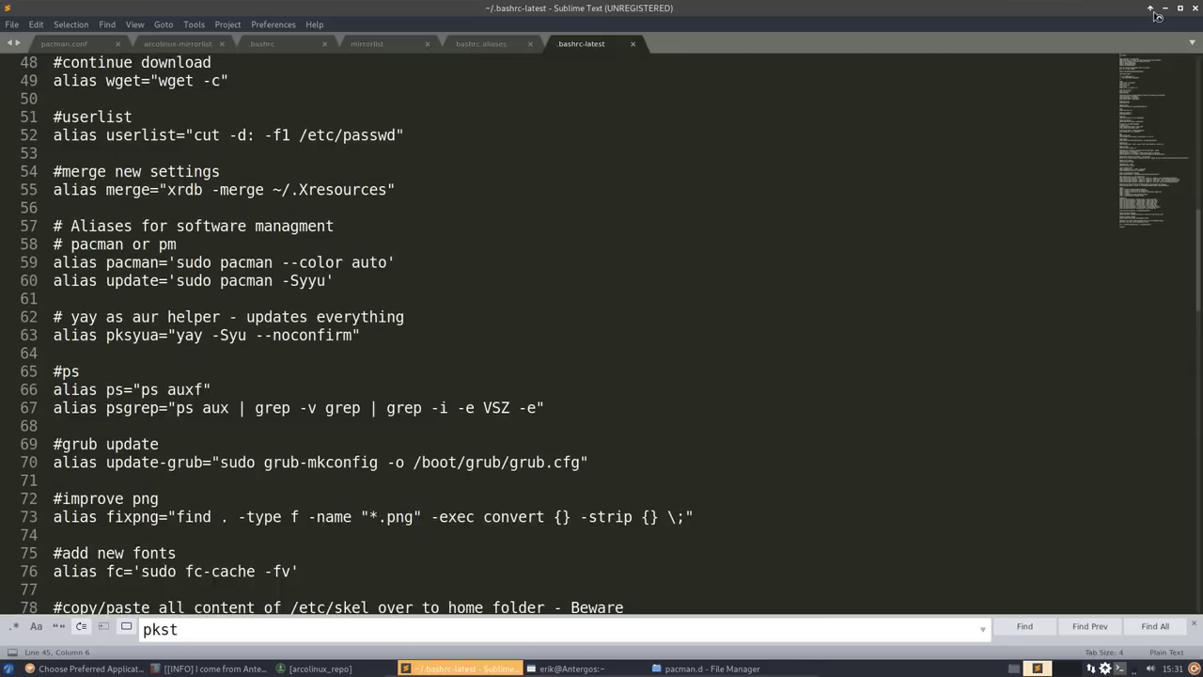
click(1195, 8)
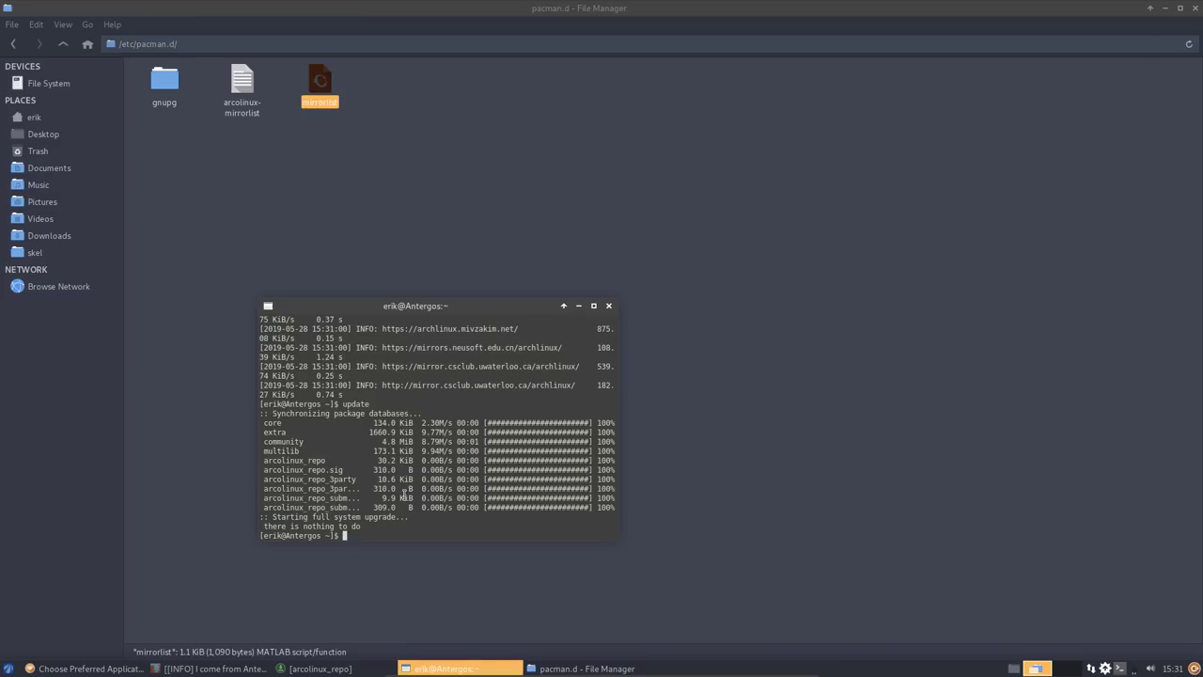
text(skel)
- Install arcolinux-neofetch-git from arcolinux_repo in Pamac, authorising with the account password
key(BackSpace)
key(BackSpace)
key(BackSpace)
click(320, 668)
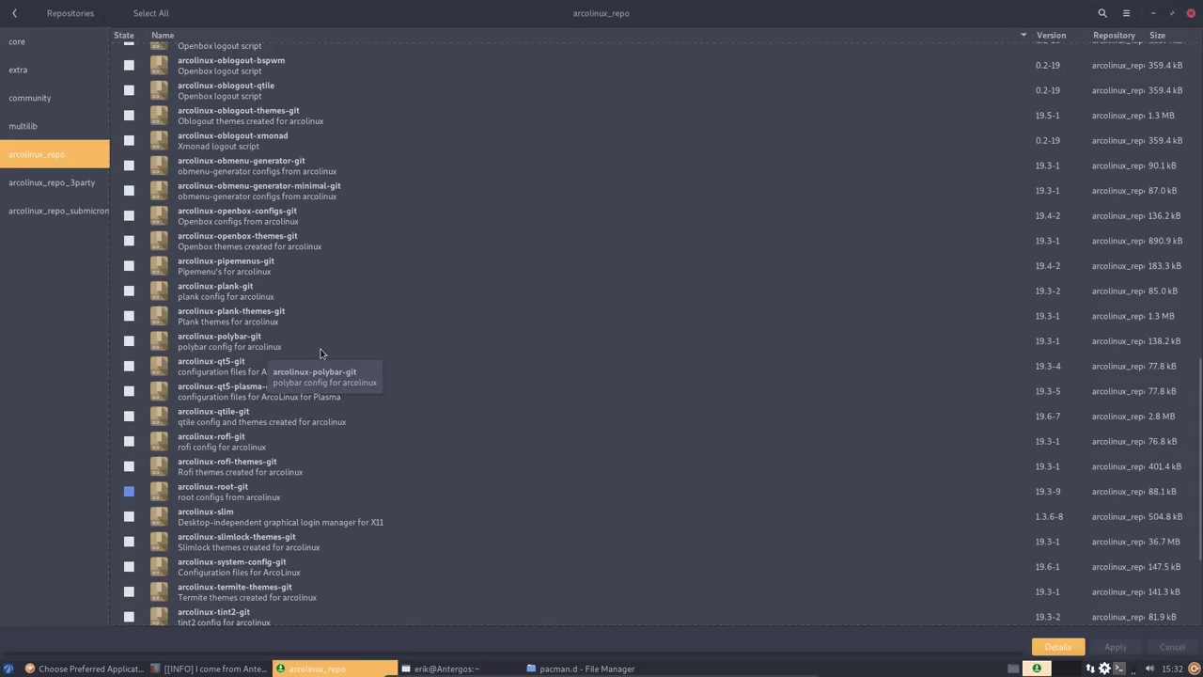
scroll(320, 353, up, 5)
scroll(320, 352, up, 6)
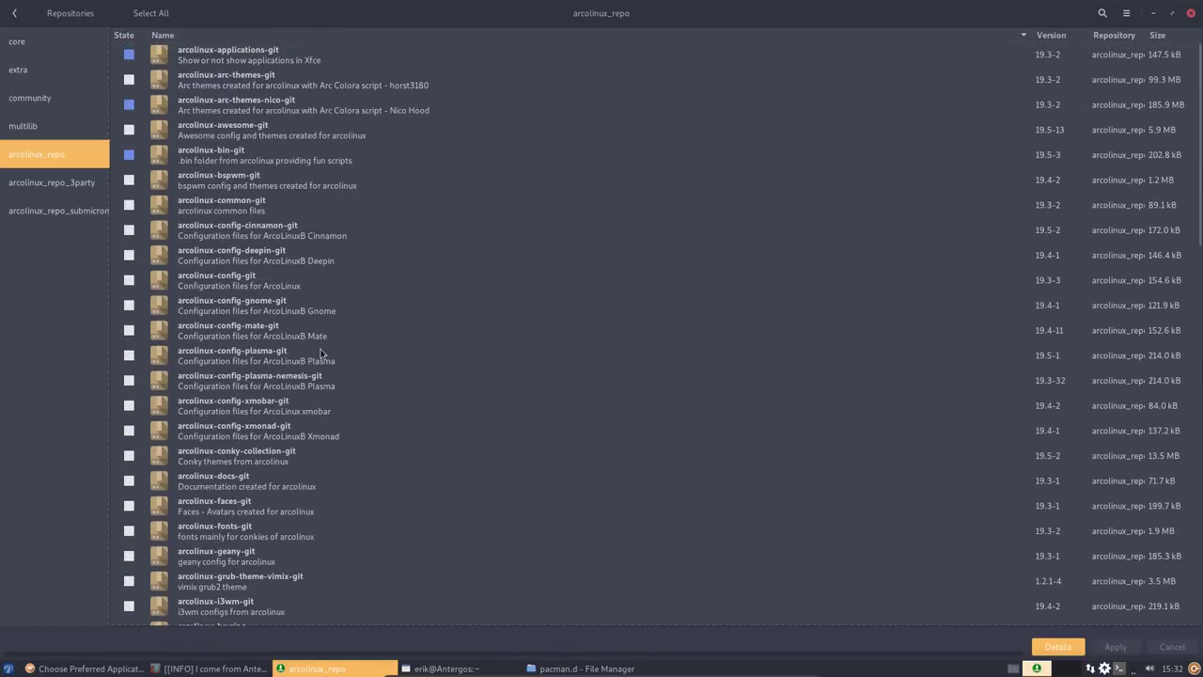
scroll(321, 353, down, 9)
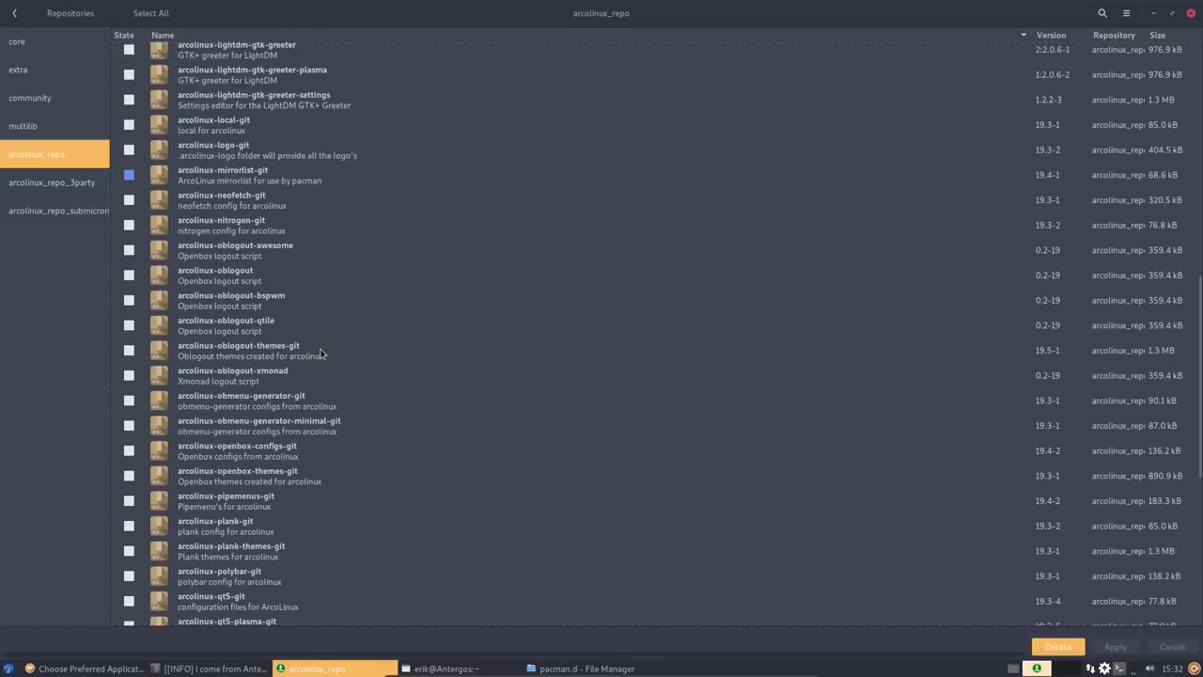
click(129, 200)
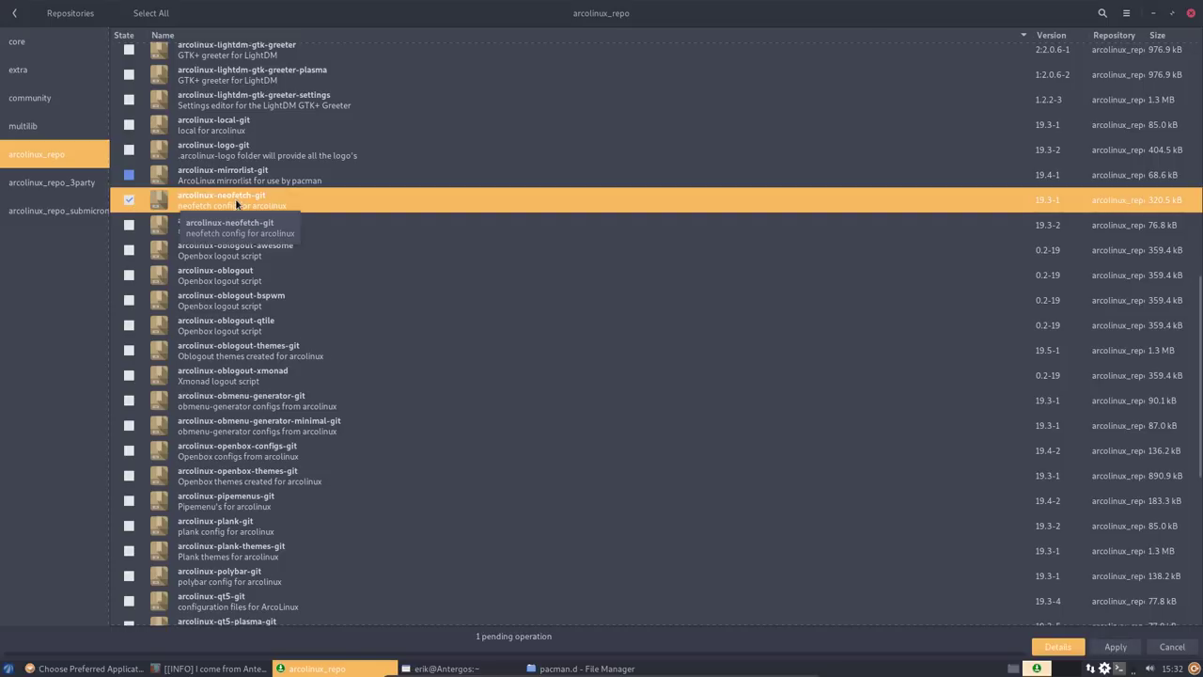
click(1116, 647)
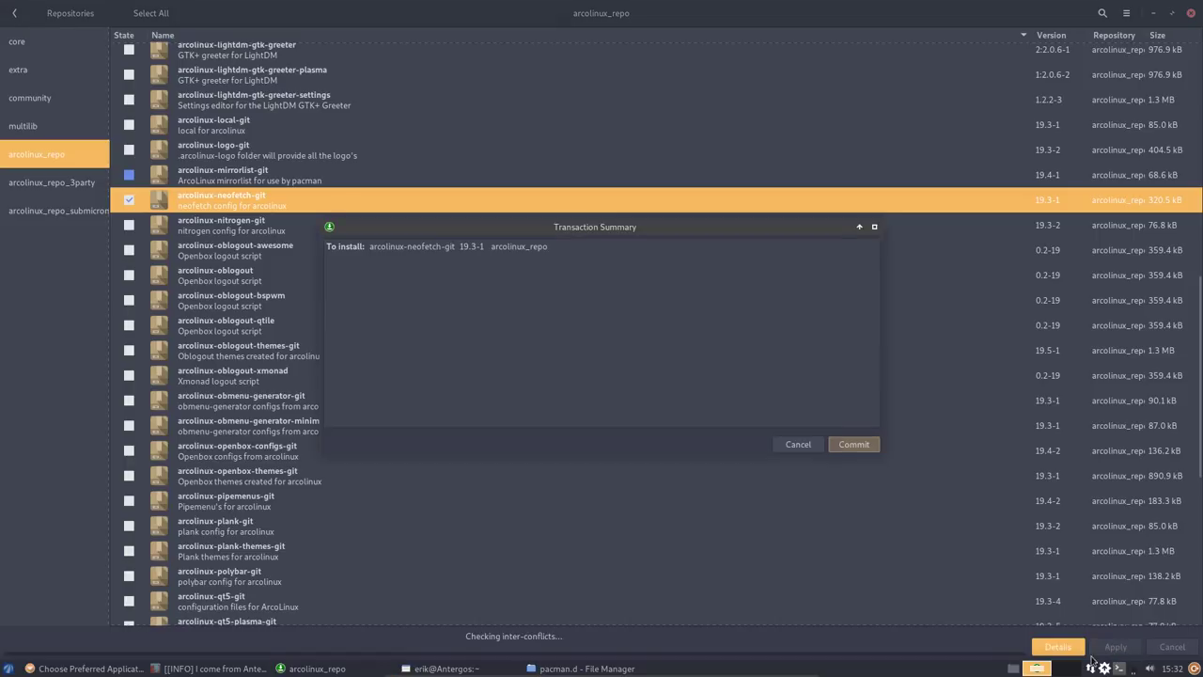
click(853, 443)
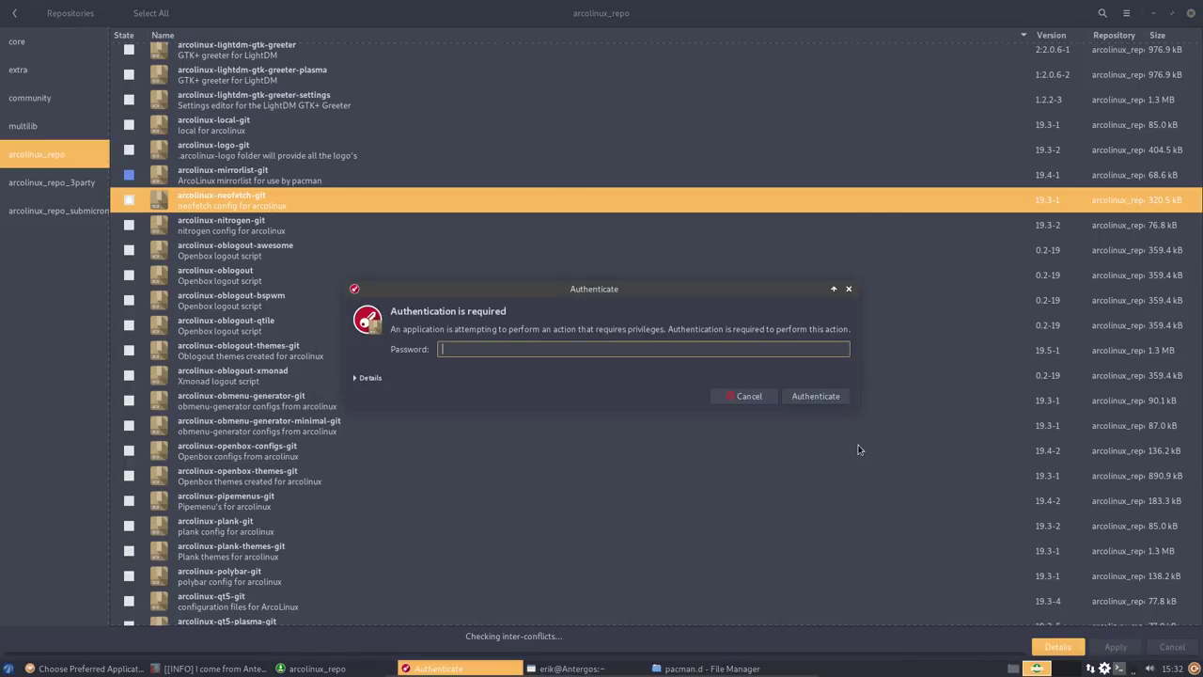
text(••••)
key(Return)
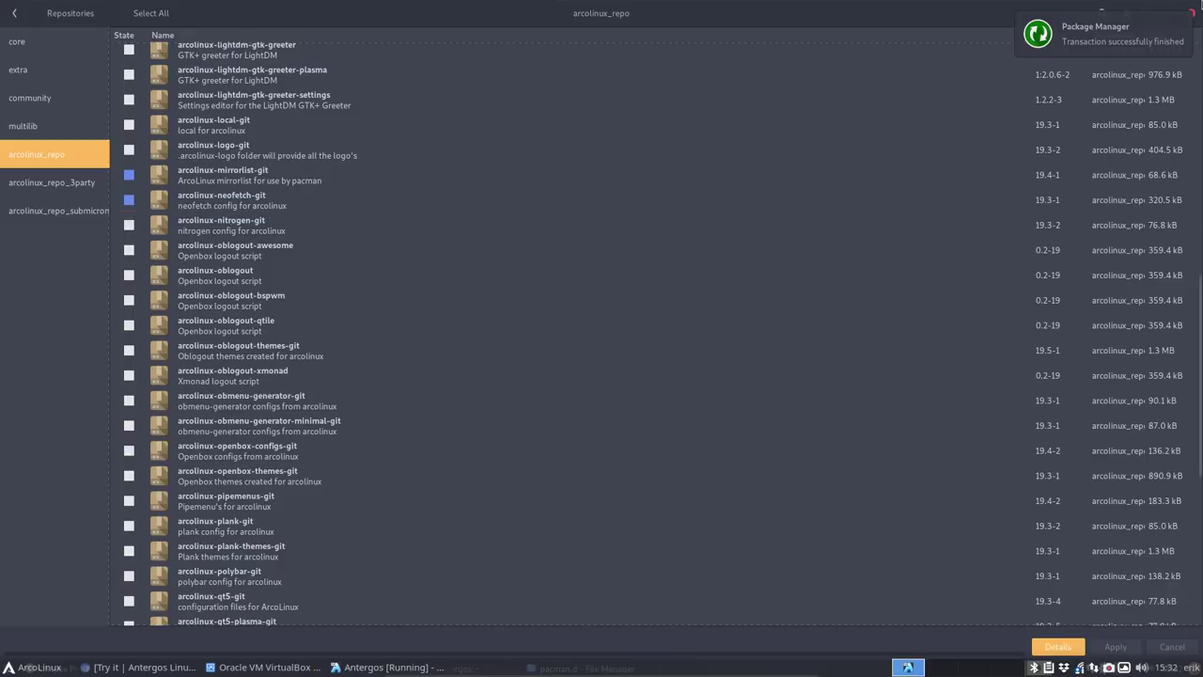
- Browse /etc/skel/.config/neofetch in Thunar and look over the ArcoLinux logo files
click(1154, 13)
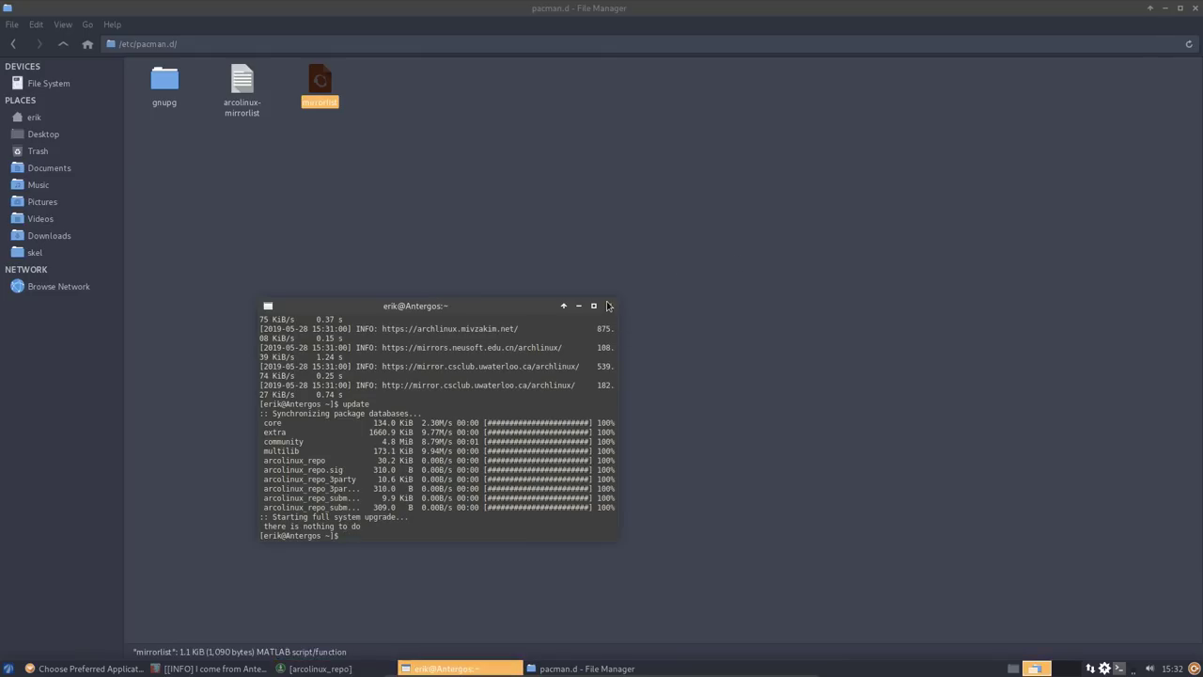
click(53, 84)
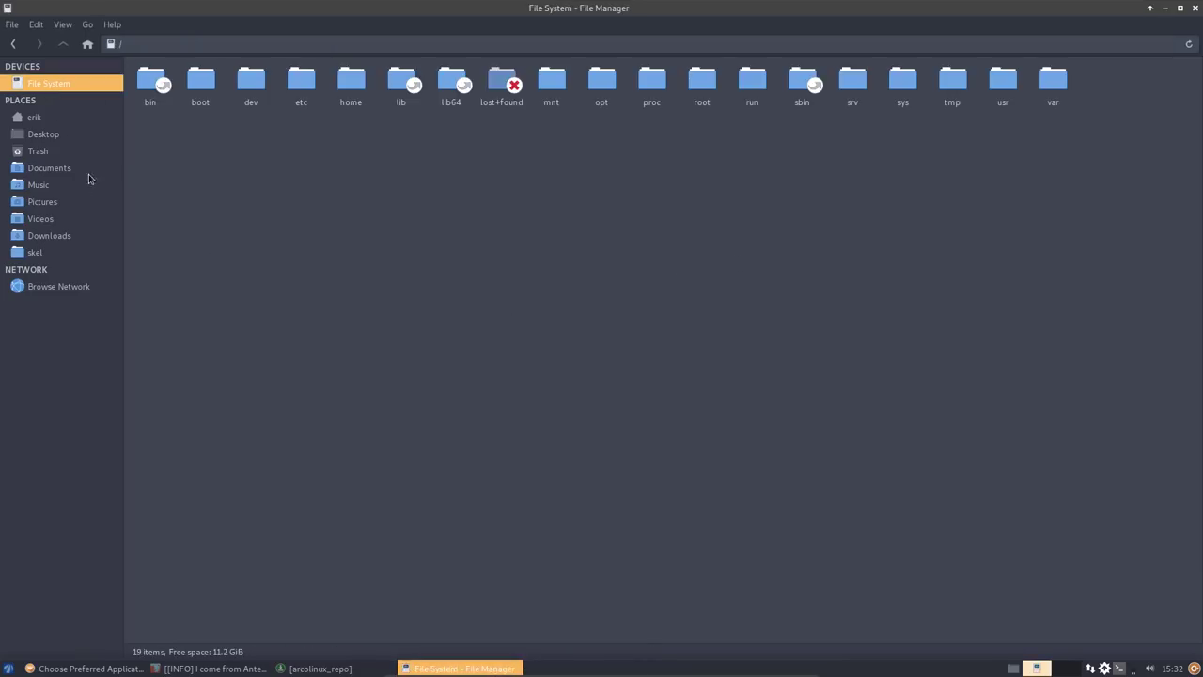
click(56, 253)
double_click(218, 81)
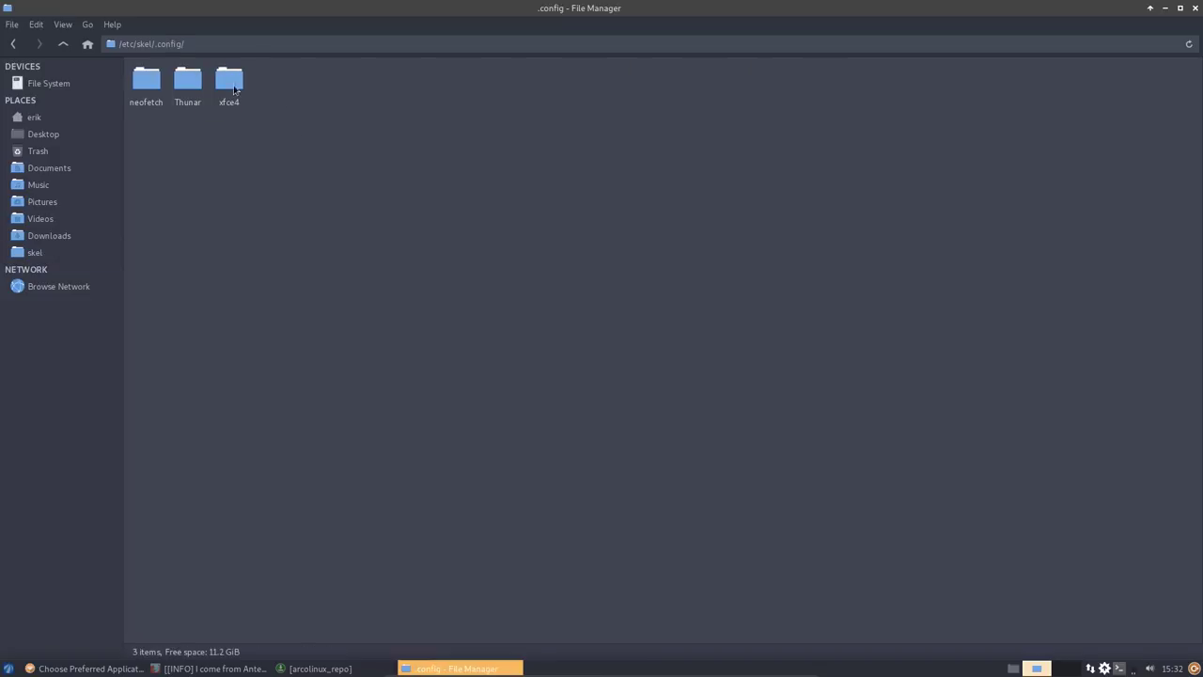
double_click(146, 79)
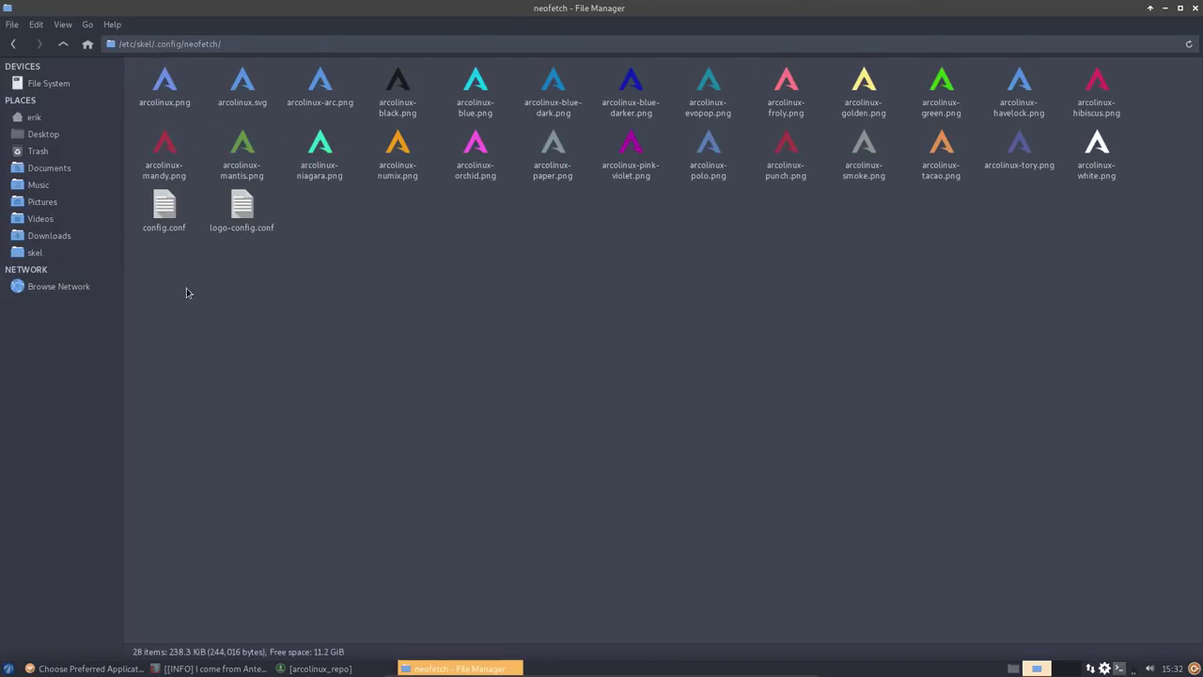
drag(164, 288, 1162, 79)
click(883, 336)
- Go to the home folder's .config directory and bring up its folder actions menu
click(57, 119)
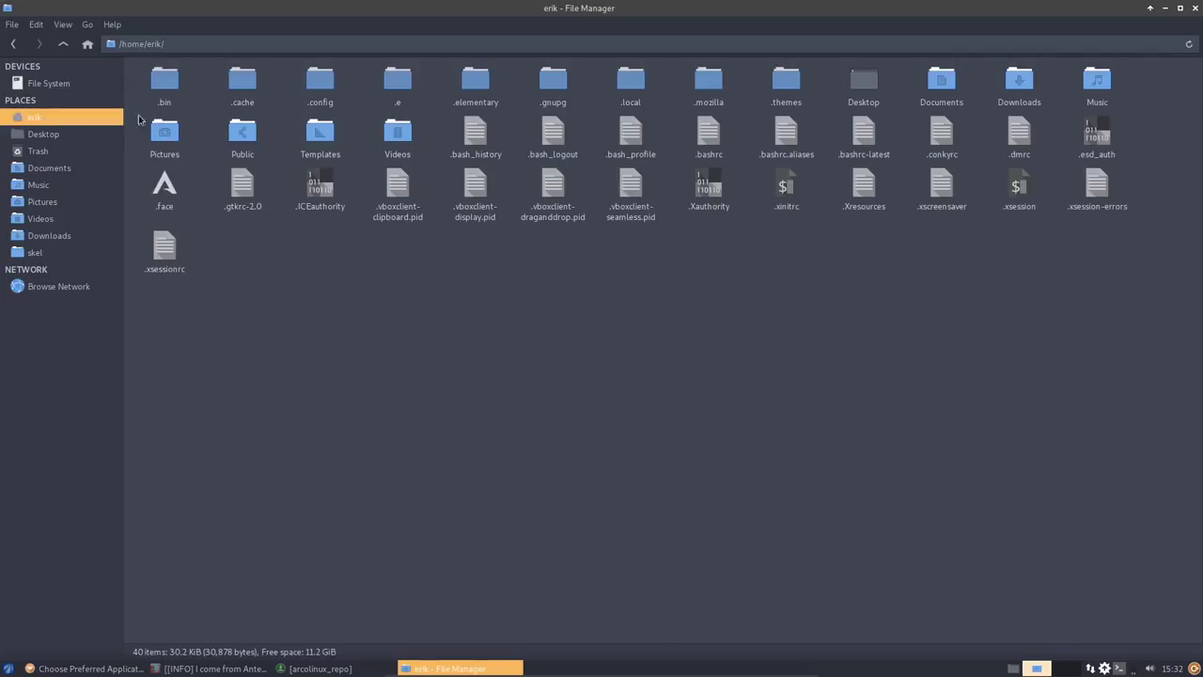
double_click(325, 77)
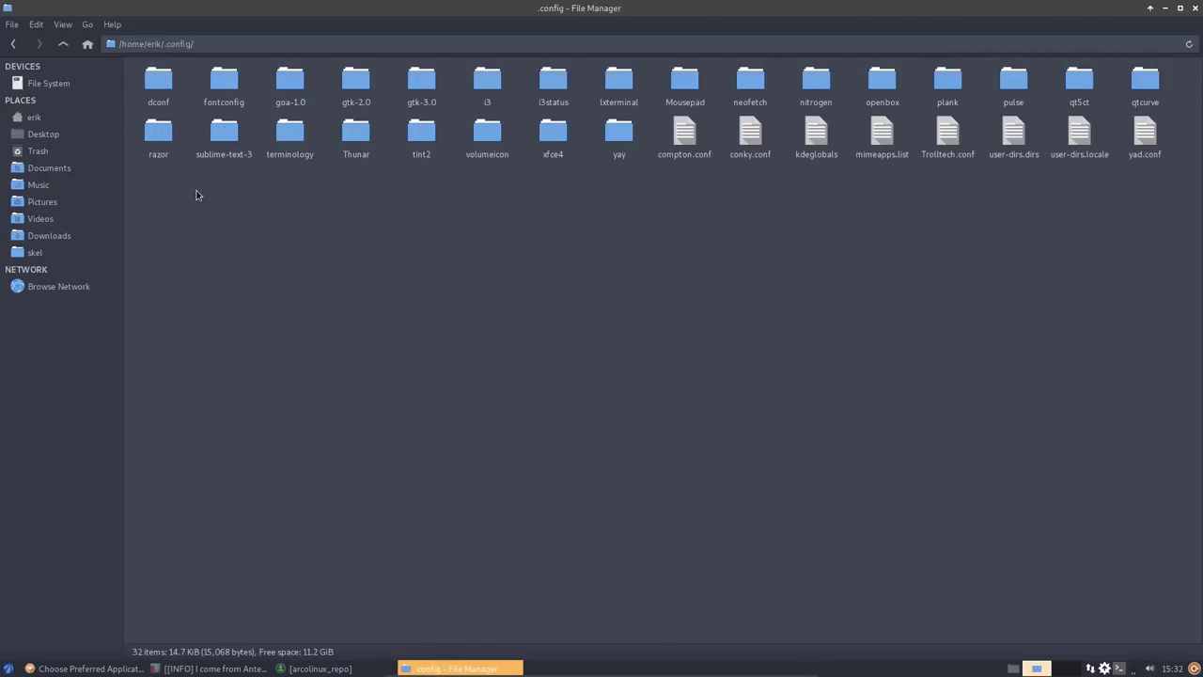
drag(195, 191, 1172, 81)
click(916, 296)
right_click(515, 294)
- Open a terminal in the home .config folder and run skel
click(582, 364)
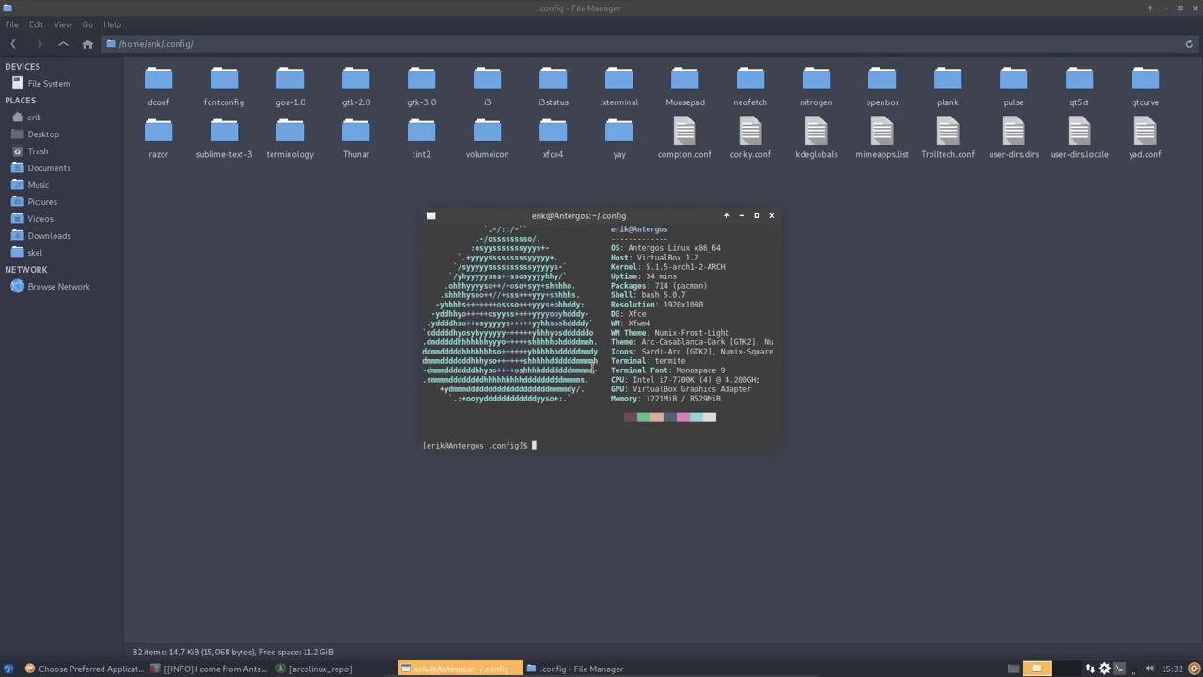
text(skel)
key(Return)
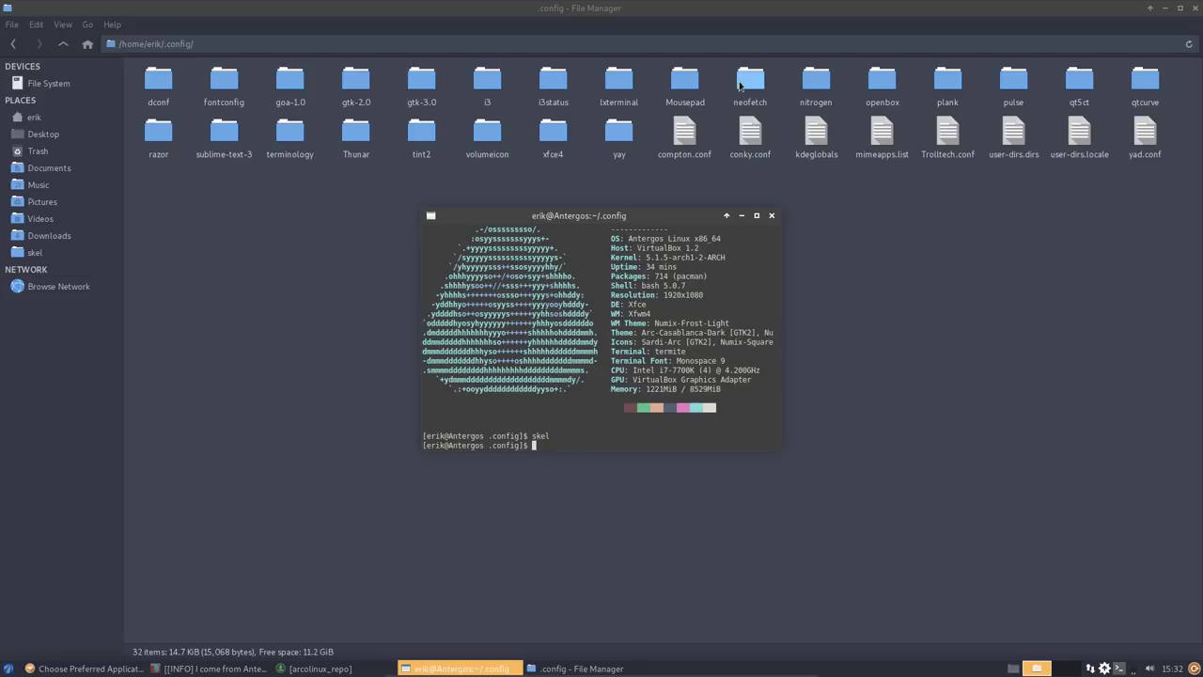
- Run neofetch in the F12 drop-down terminal, which still reports Antergos Linux
click(739, 85)
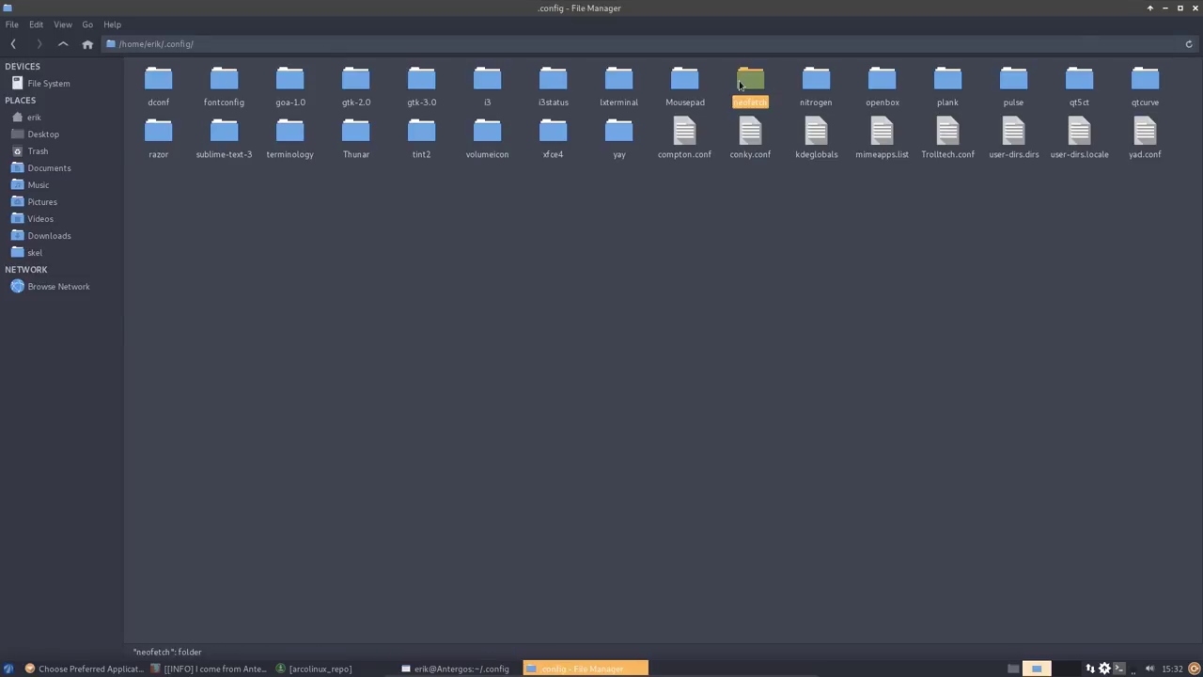
key(F12)
text(ne)
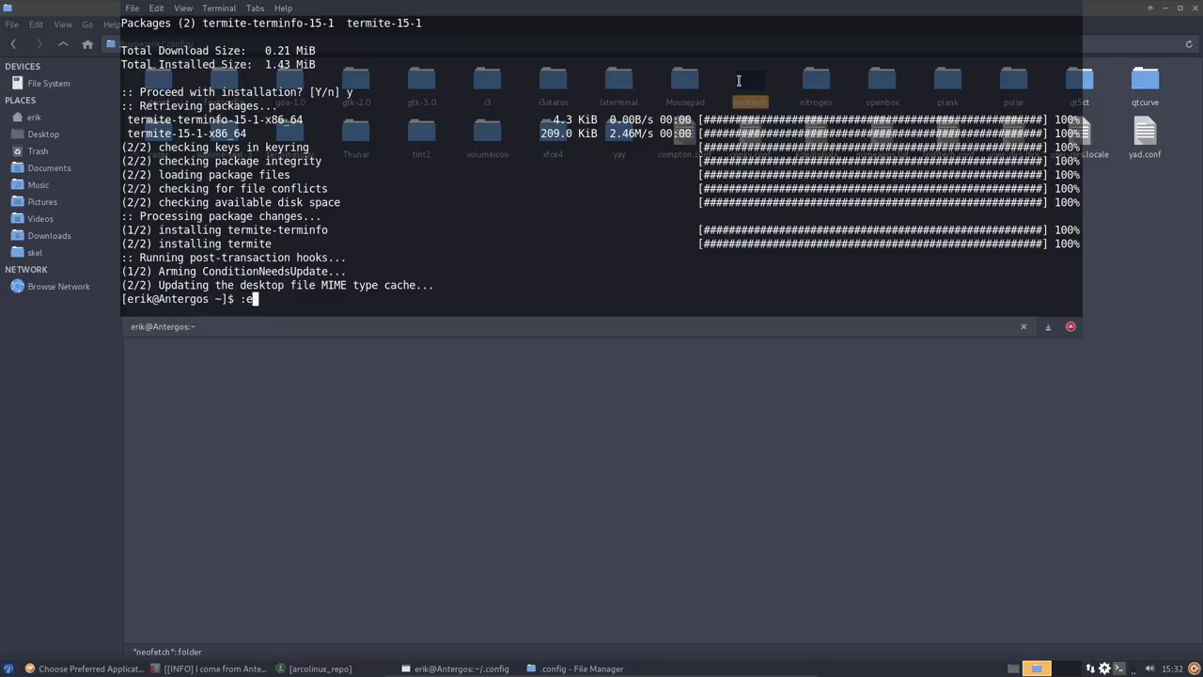
text(ofetch)
key(Return)
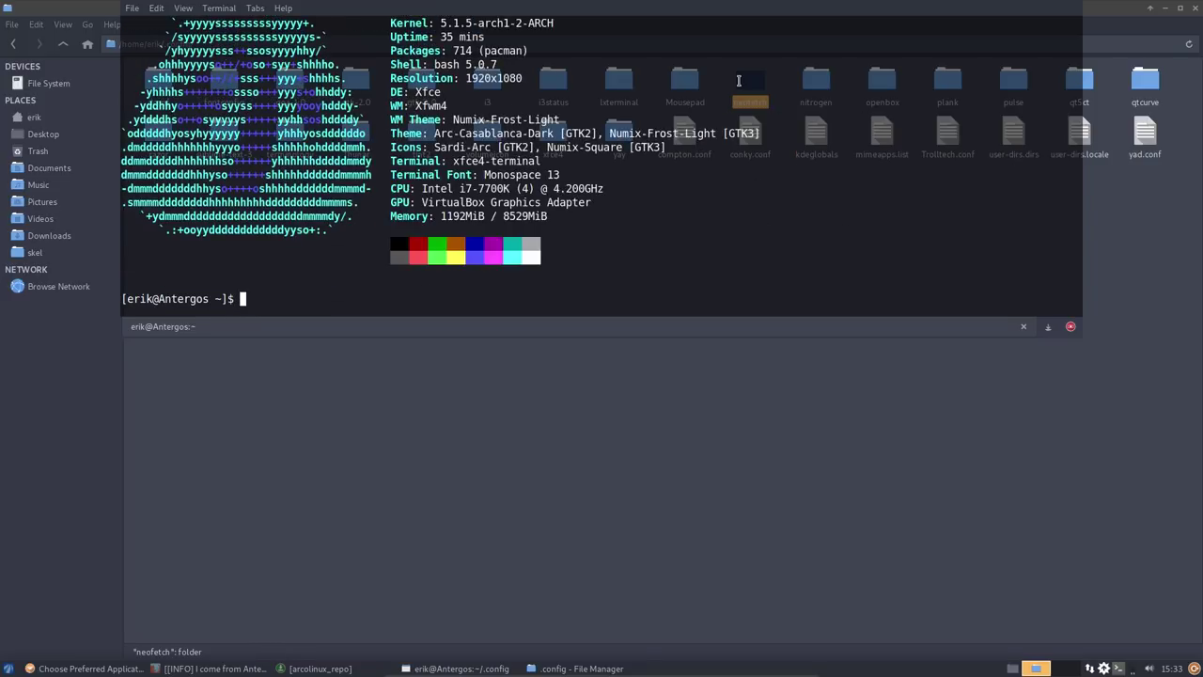
scroll(534, 213, up, 4)
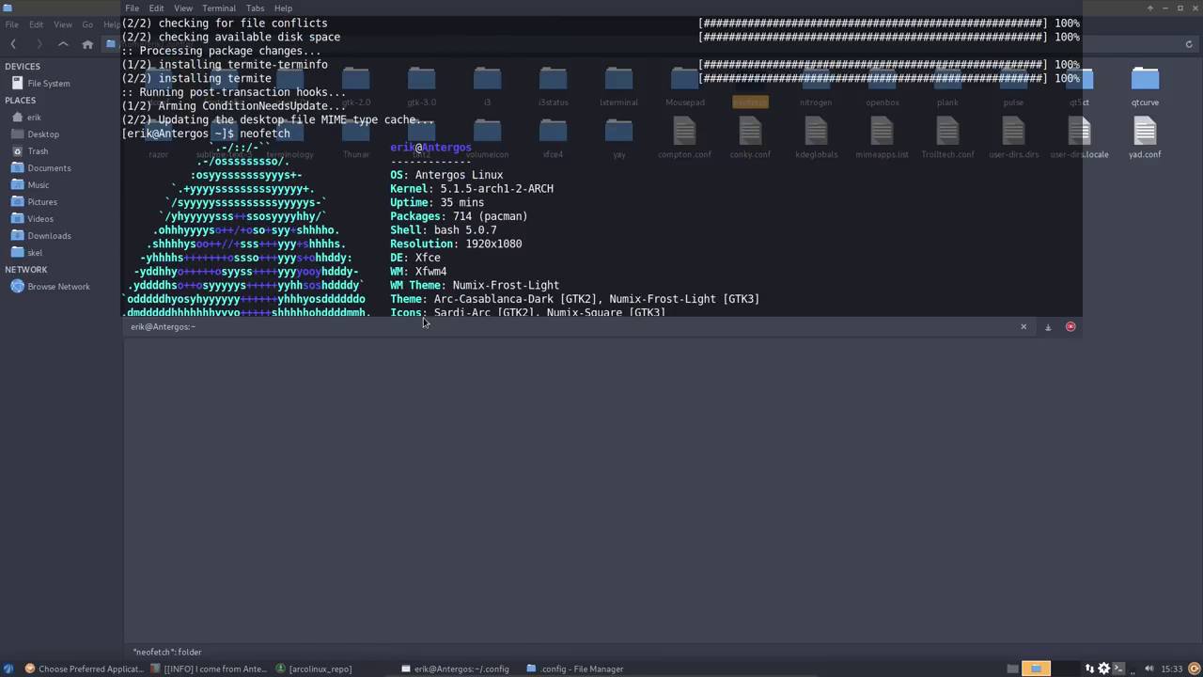
scroll(440, 287, down, 4)
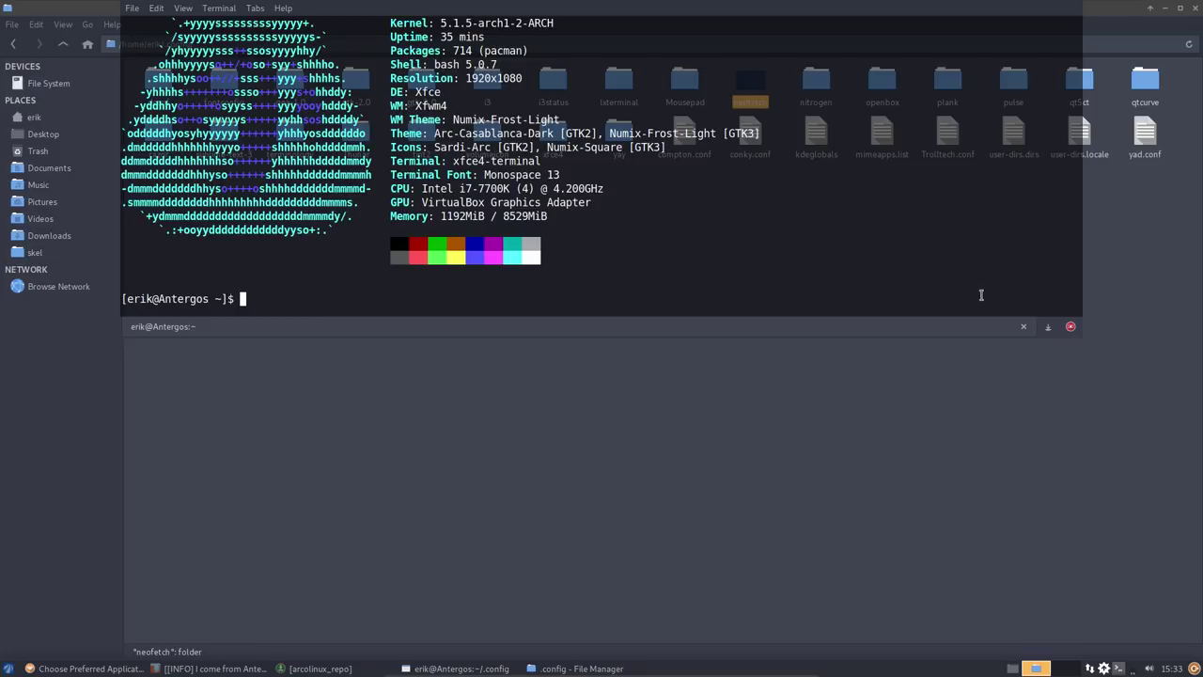
click(691, 400)
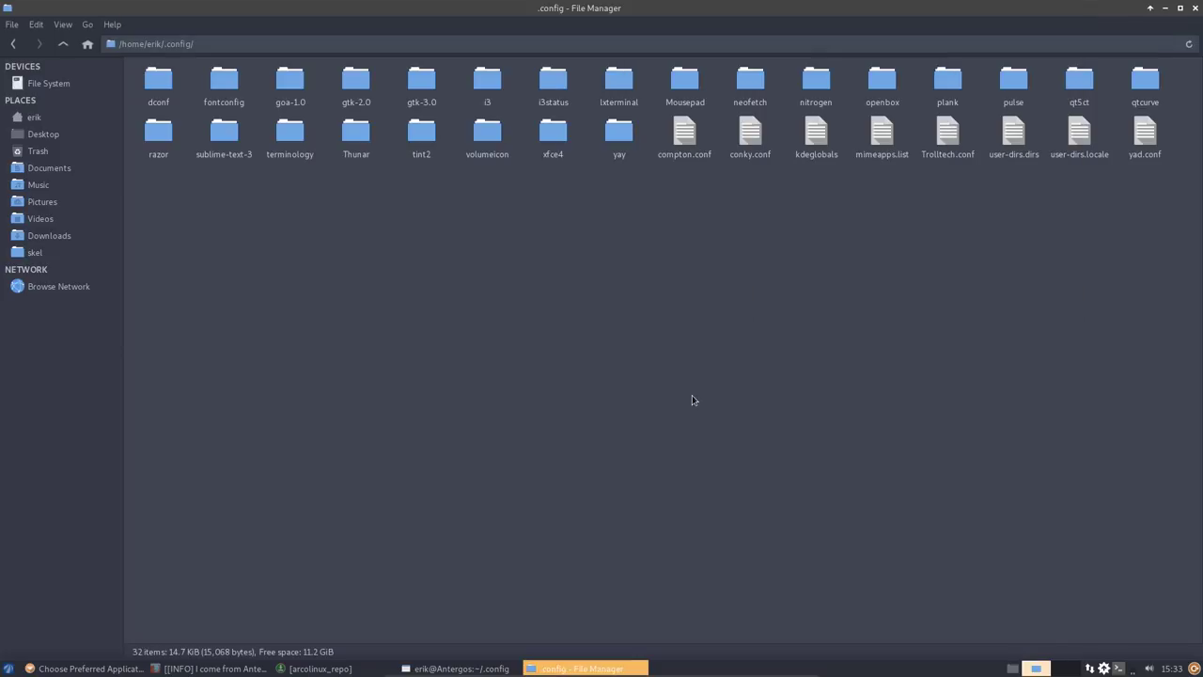
- Navigate to /etc and open os-release in Sublime Text
click(66, 83)
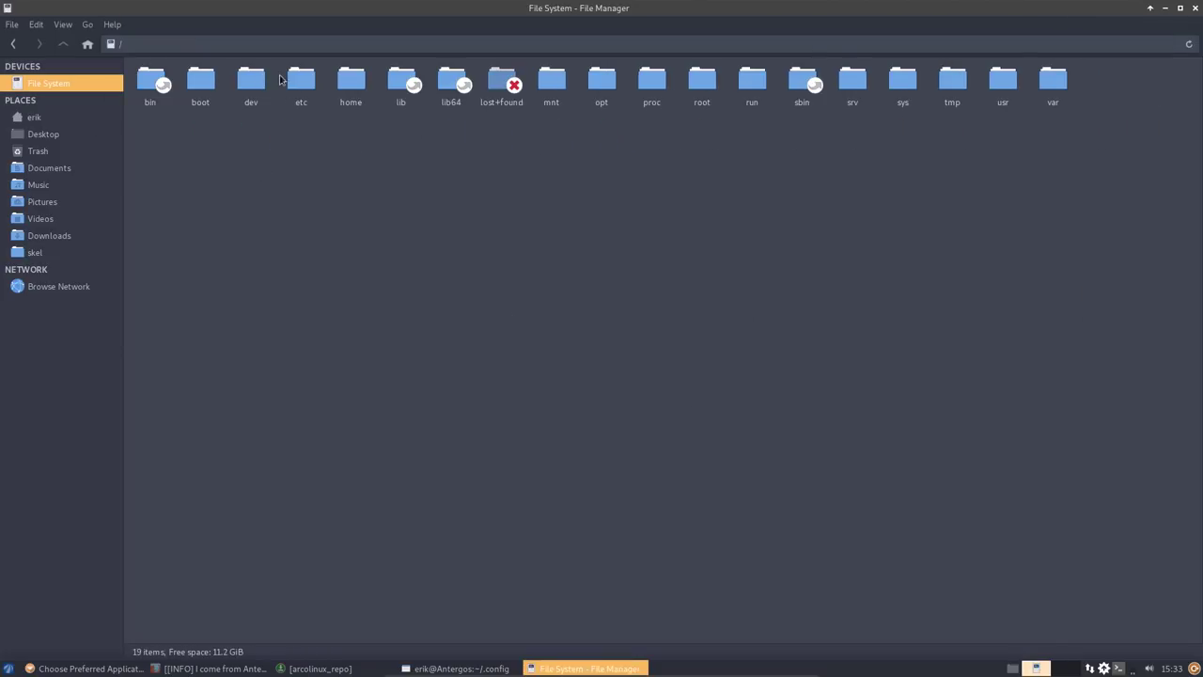
double_click(301, 79)
text(lsb)
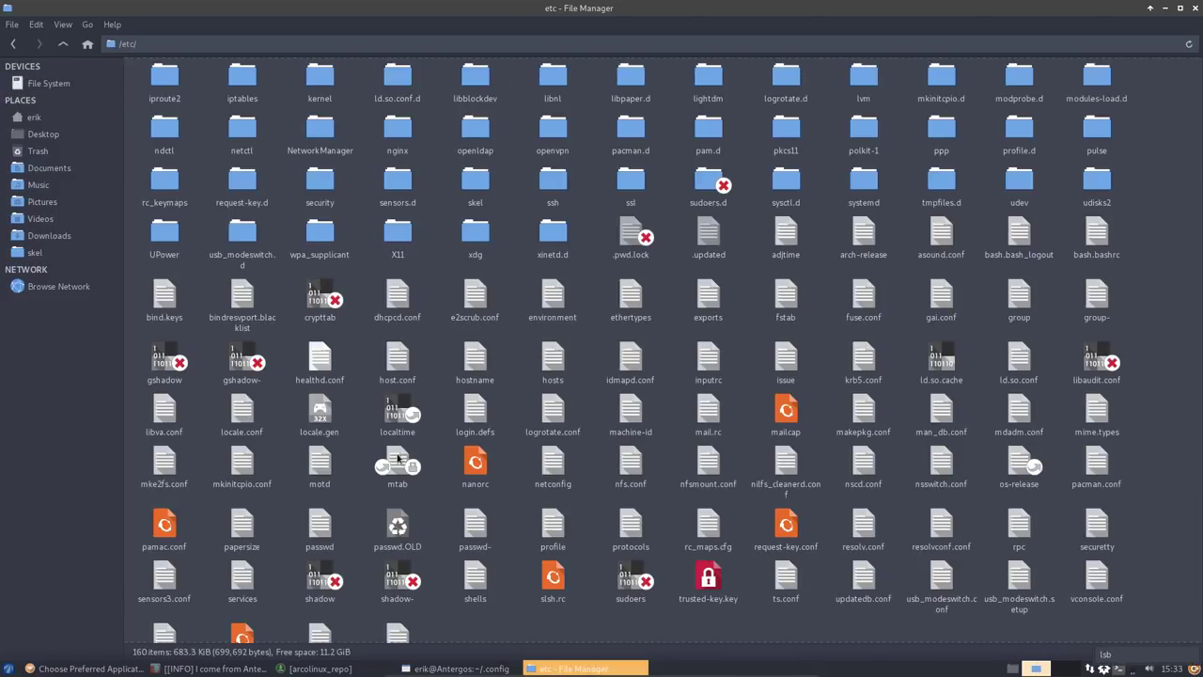
text(ls)
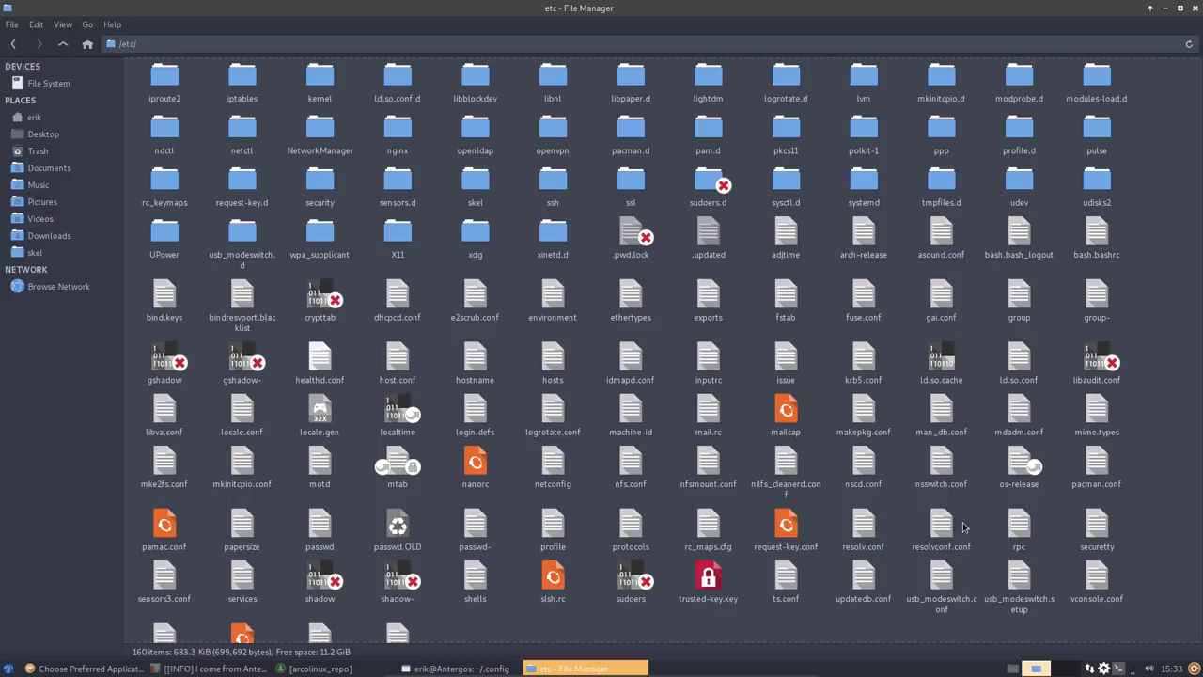
click(235, 413)
click(1022, 461)
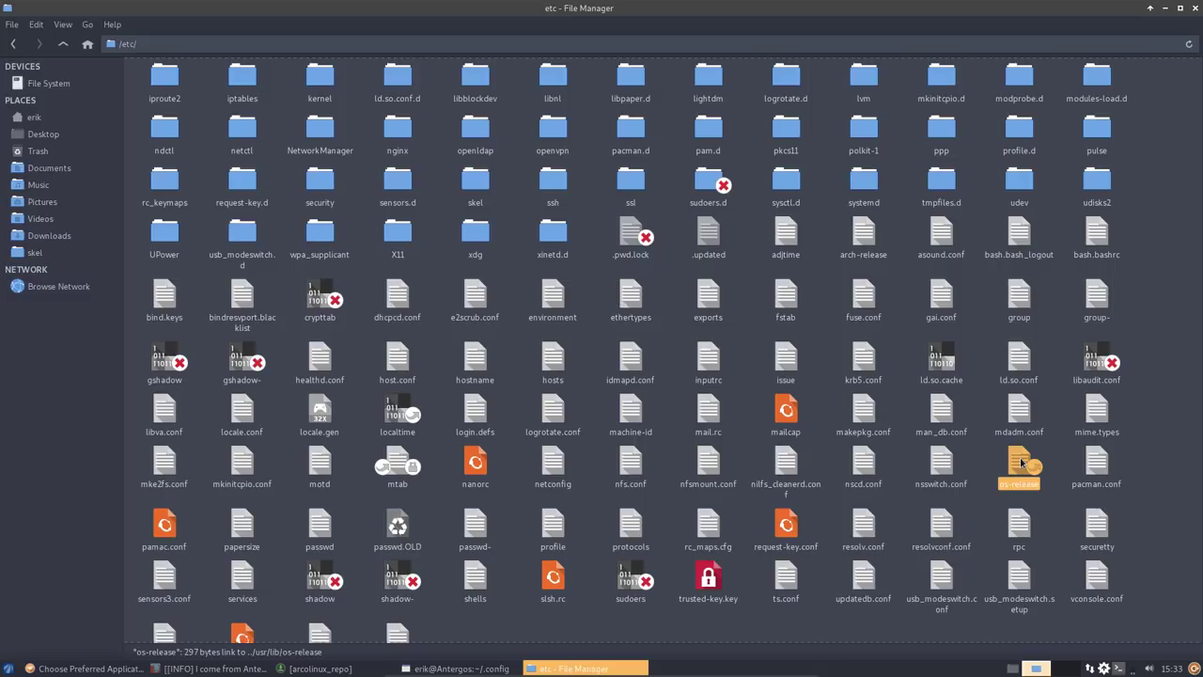
double_click(1021, 461)
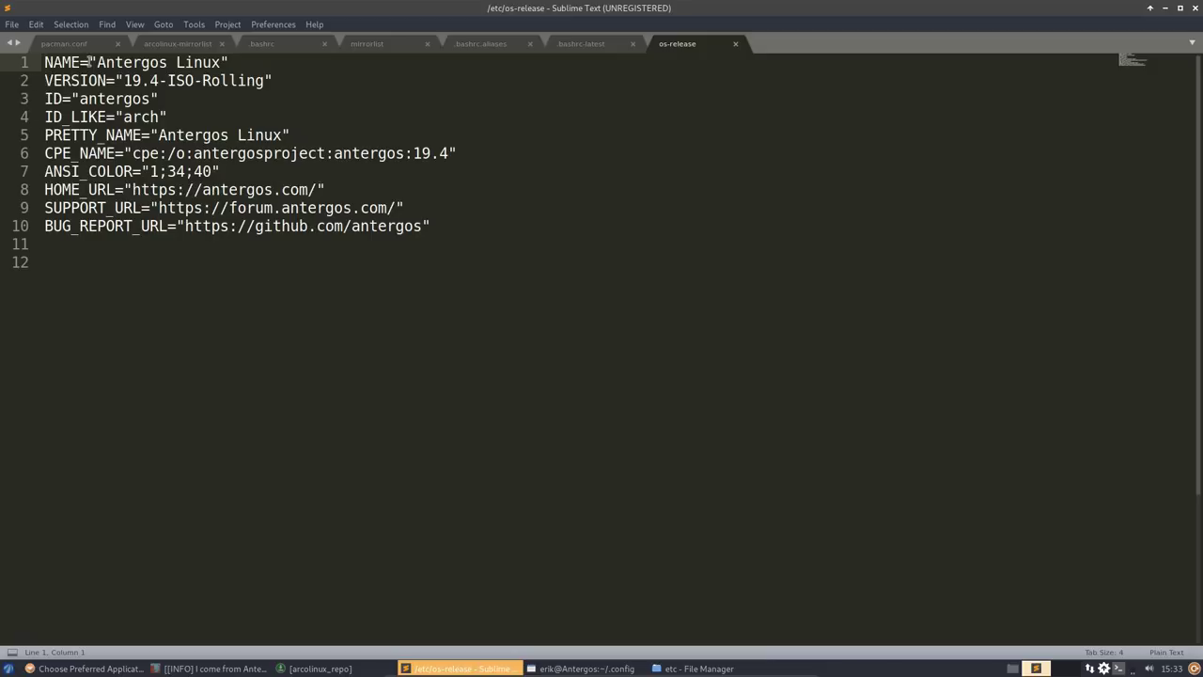
- Change the ID and PRETTY_NAME values in os-release to arcolinux
click(80, 99)
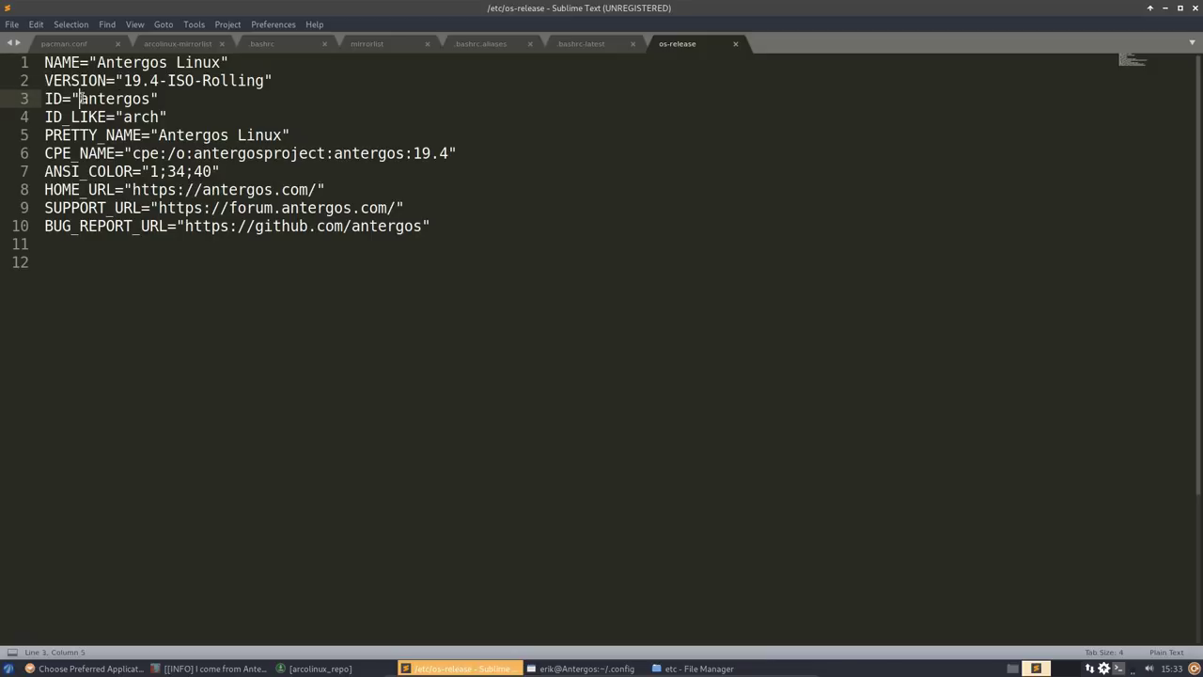
drag(80, 99, 150, 99)
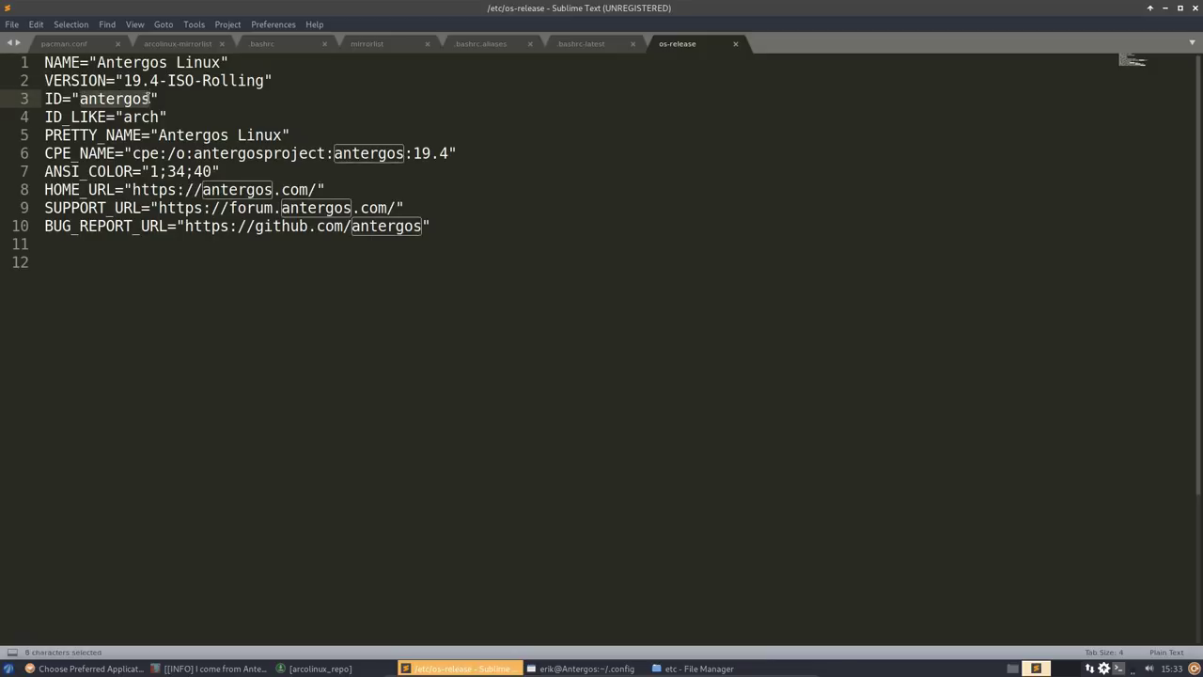
text(arcolinux)
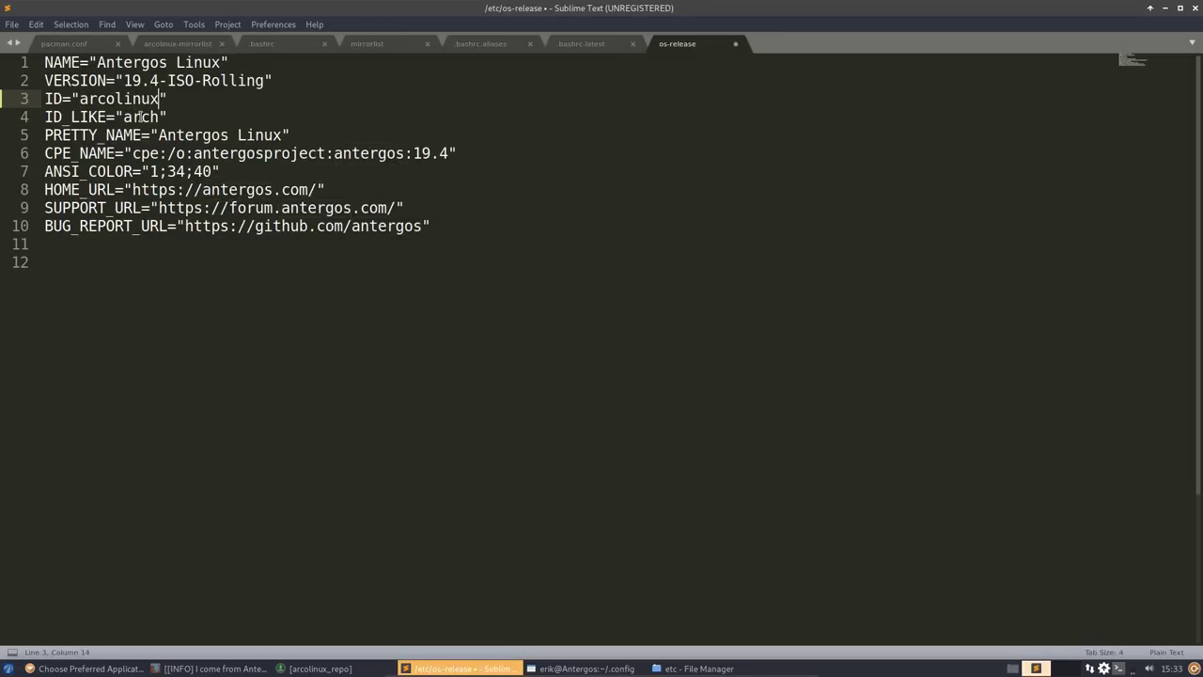
drag(159, 137, 281, 136)
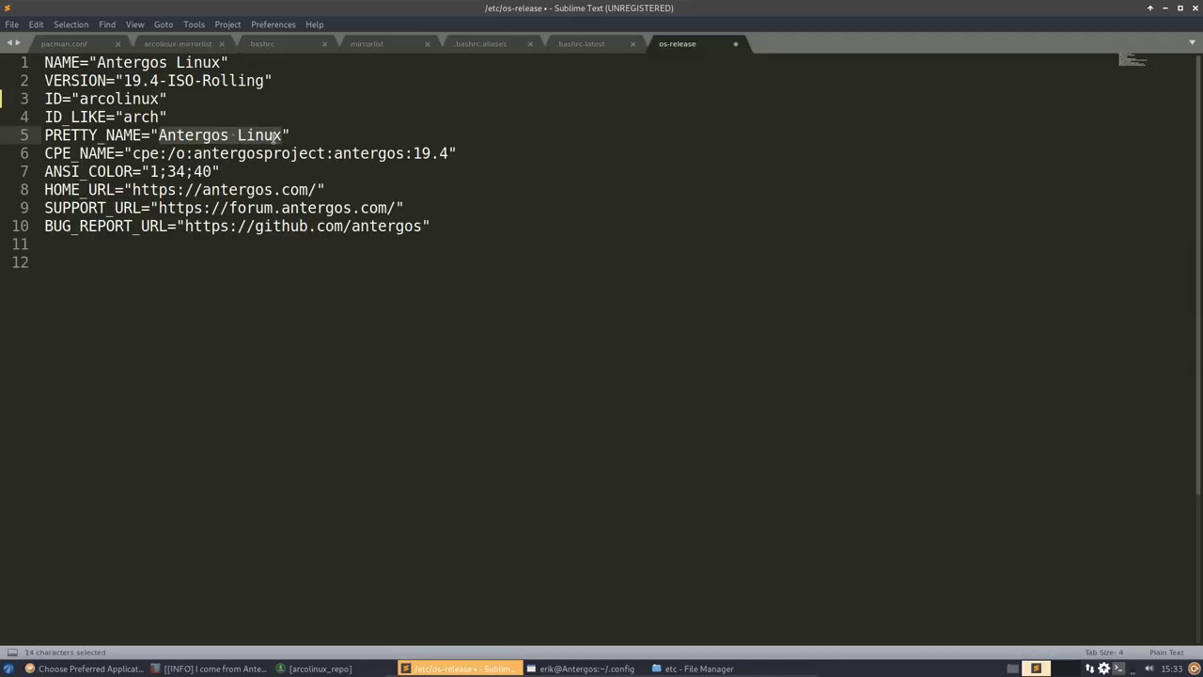
text(Arco)
key(BackSpace)
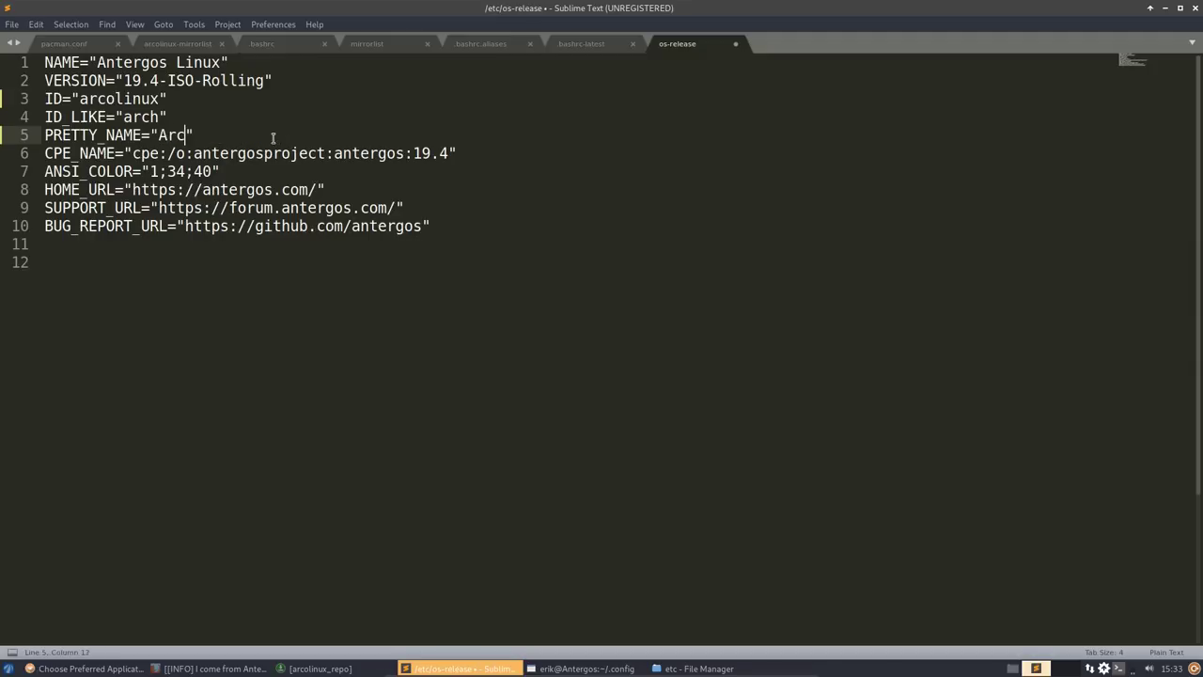
key(BackSpace)
key(BackSpace)
key(BackSpace)
text(arcolinux)
- Delete every line after PRETTY_NAME, including CPE_NAME
drag(432, 226, 31, 172)
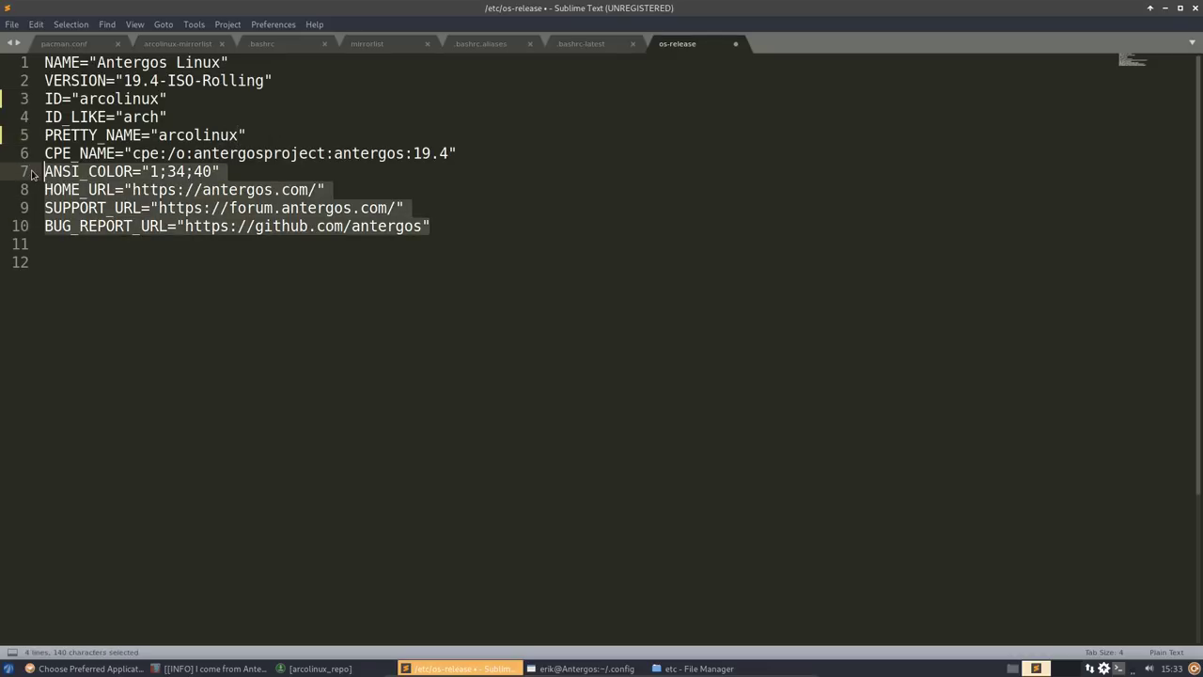
key(BackSpace)
drag(488, 150, 44, 153)
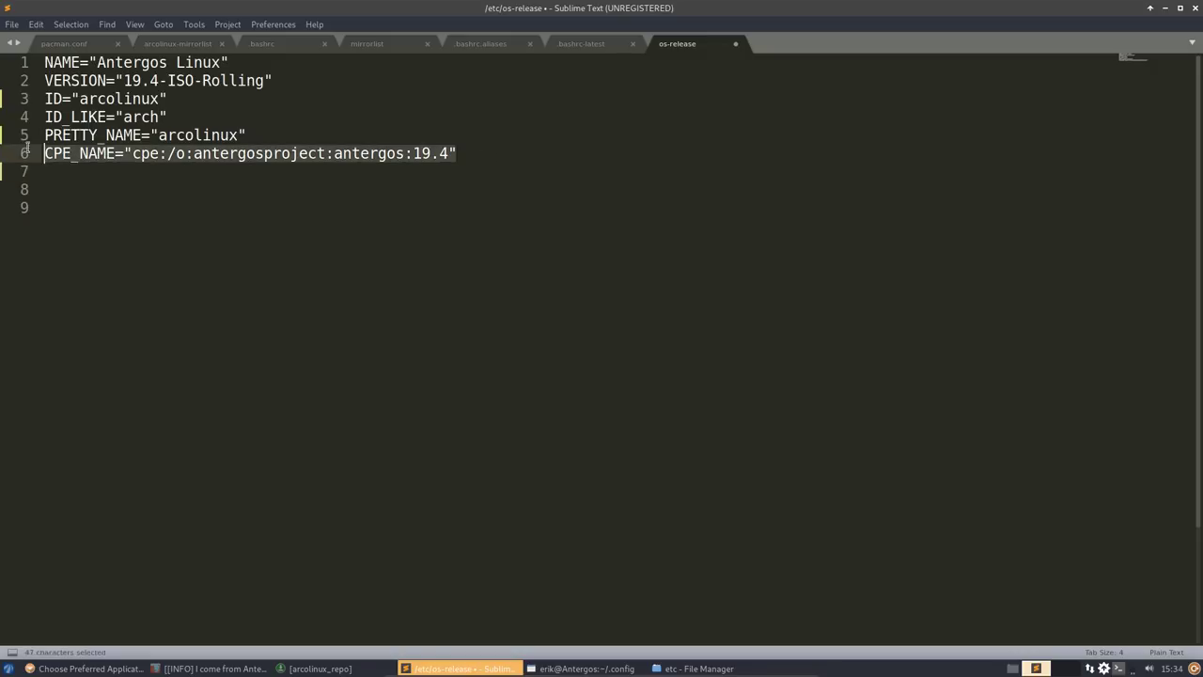
key(BackSpace)
- Change NAME to Antergos/ArcoLinux and save os-release with super-user authentication
click(195, 114)
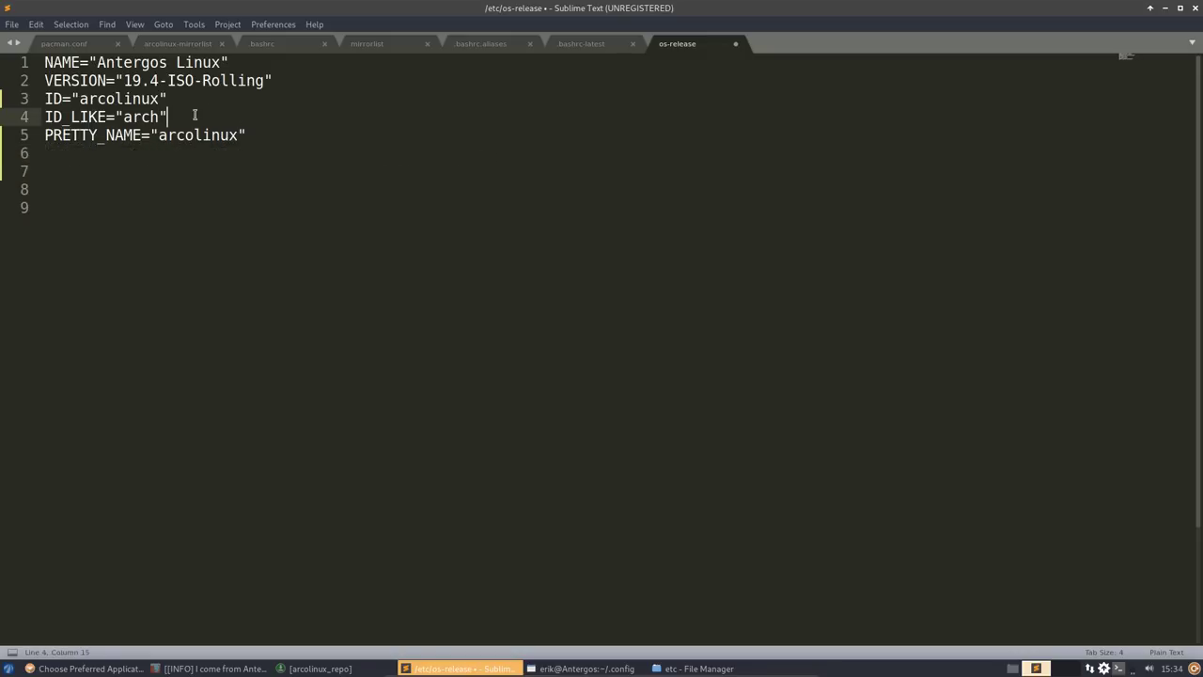
click(277, 85)
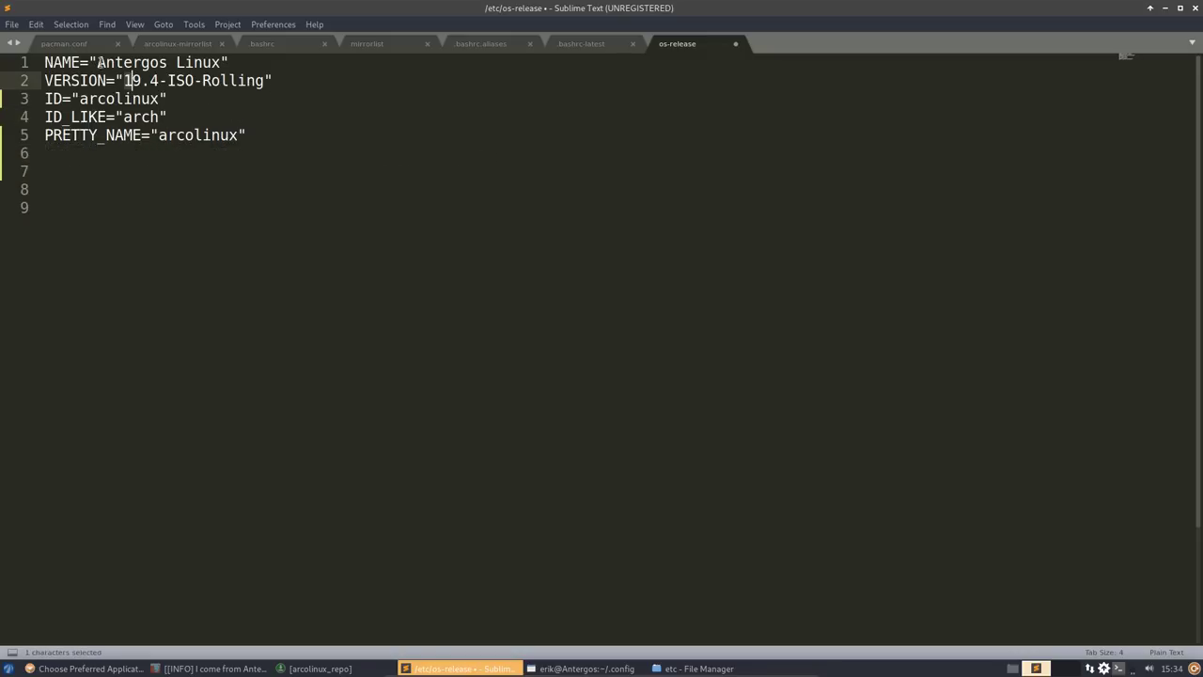
click(98, 63)
drag(98, 62, 168, 62)
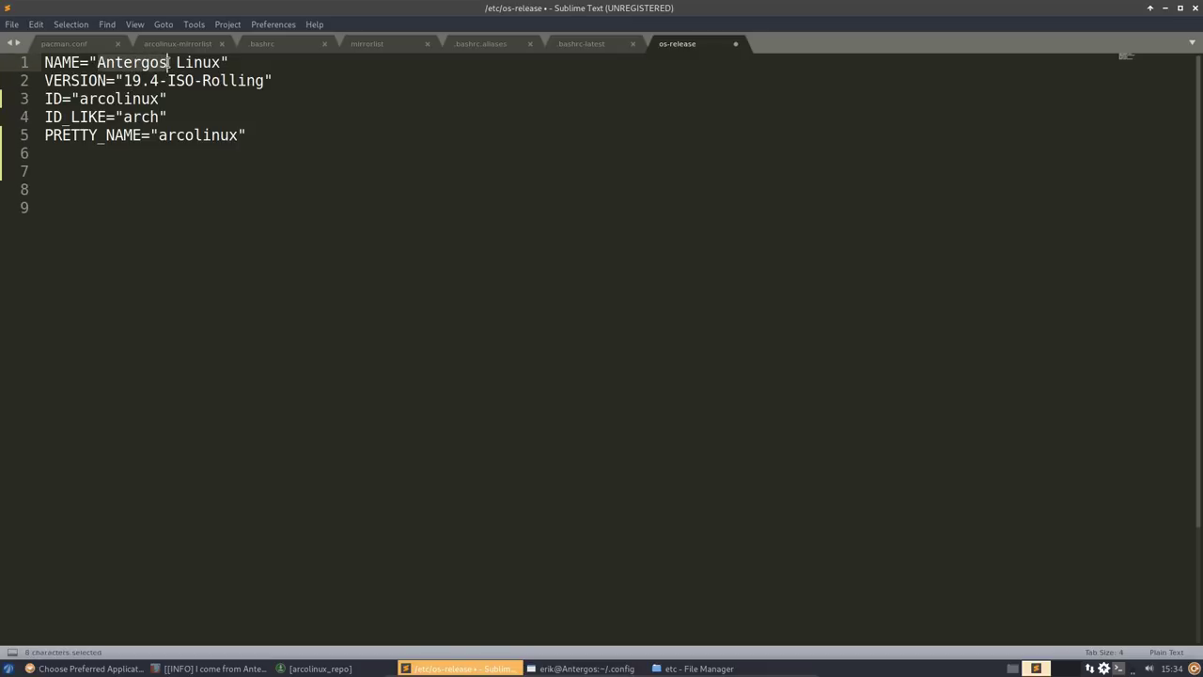
click(170, 62)
text(ArcoL)
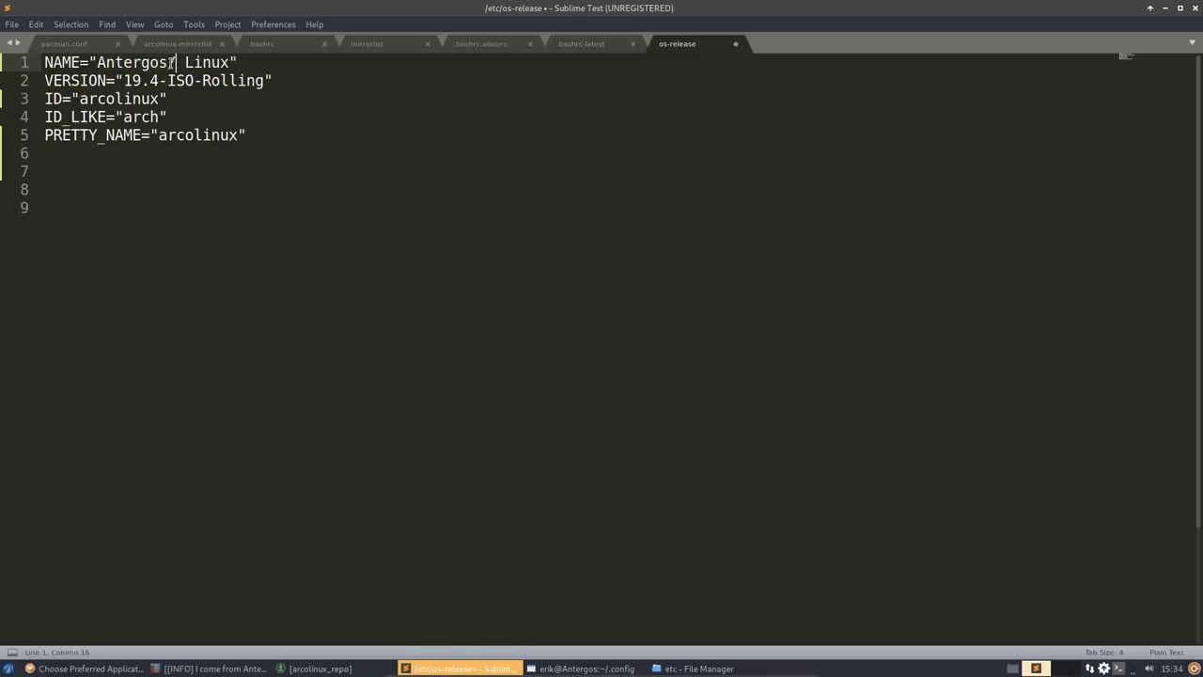
text(inux)
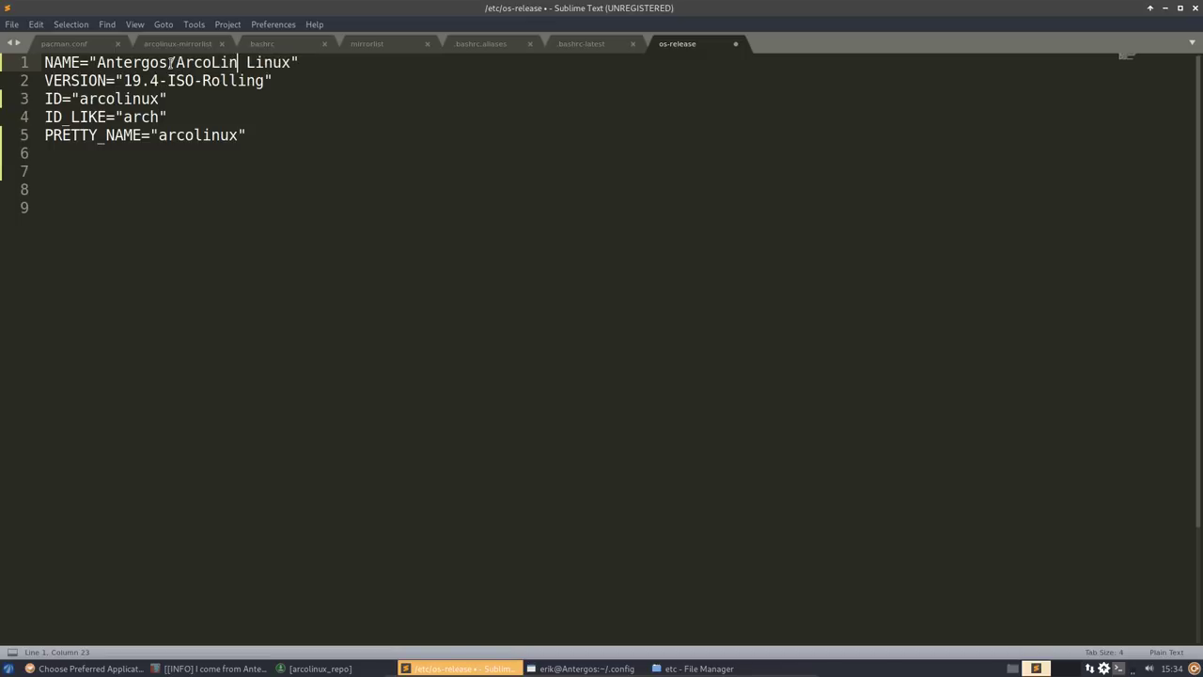
key(Delete)
key(Delete)
key(Delete)
key(Delete)
key(Delete)
key(Delete)
key(ctrl+s)
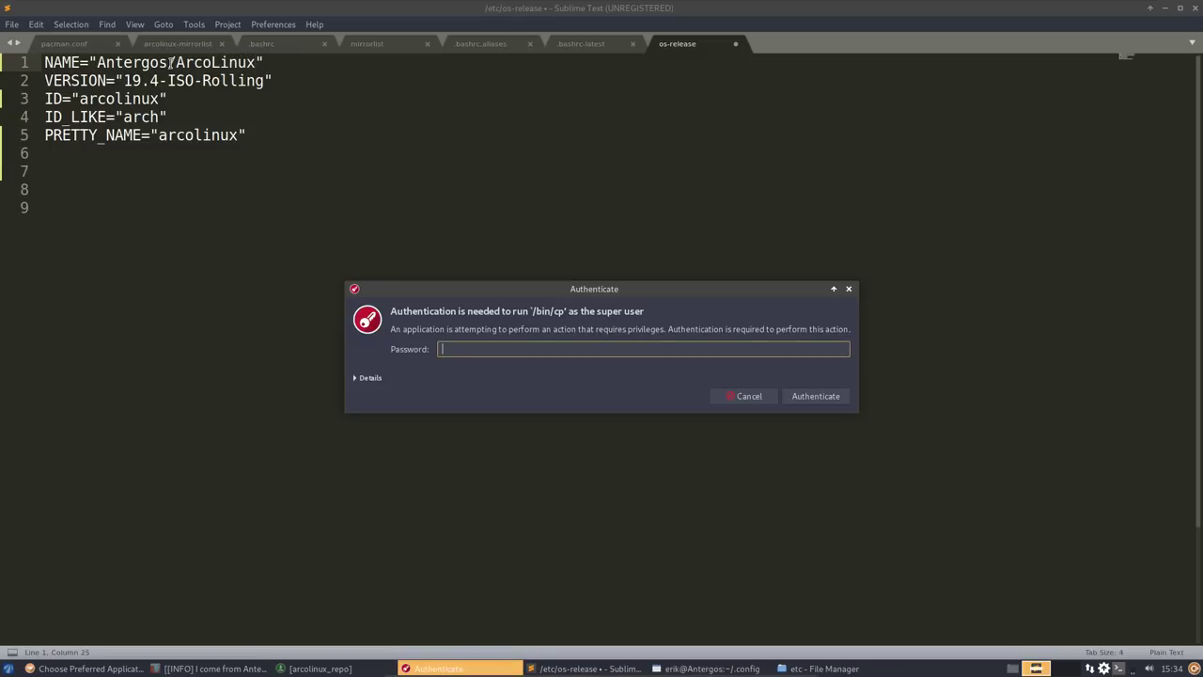
key(Return)
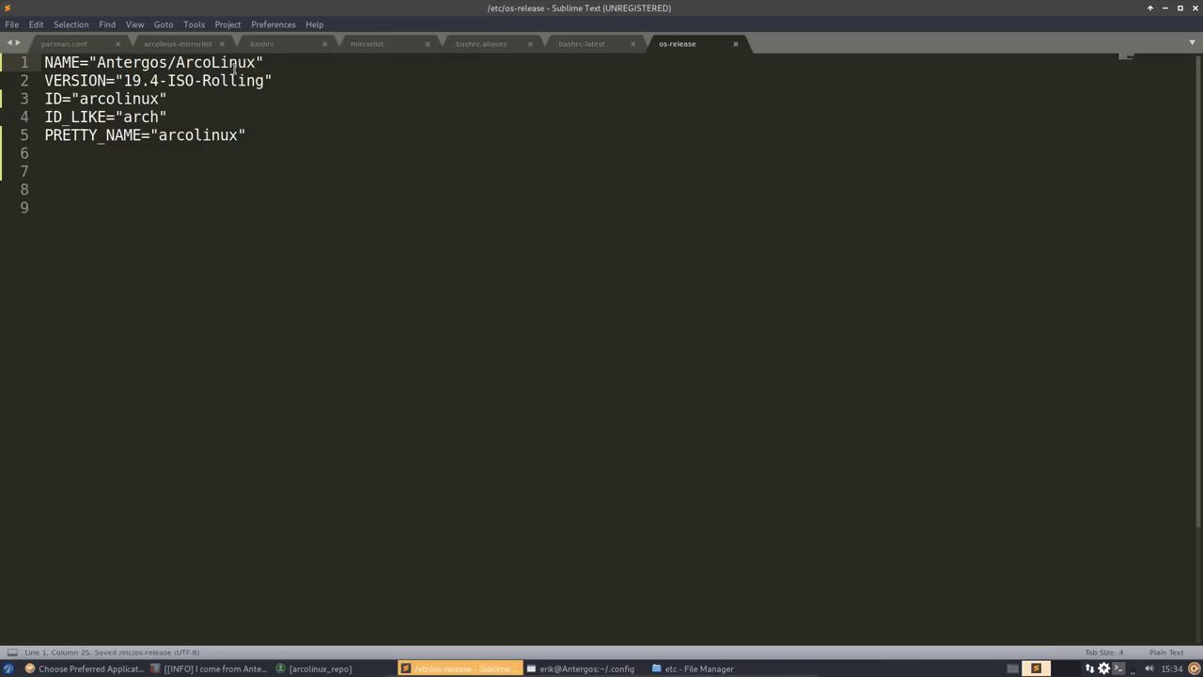
- Rerun neofetch in the F12 drop-down terminal, then hide it again
click(1165, 10)
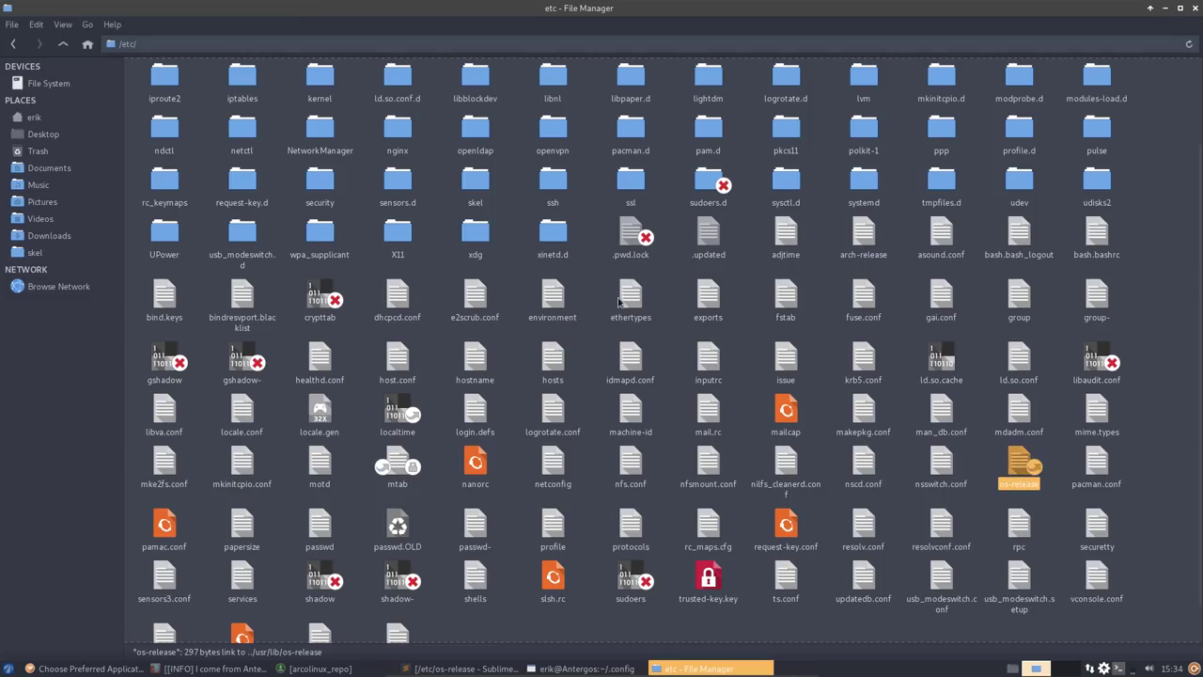
key(F12)
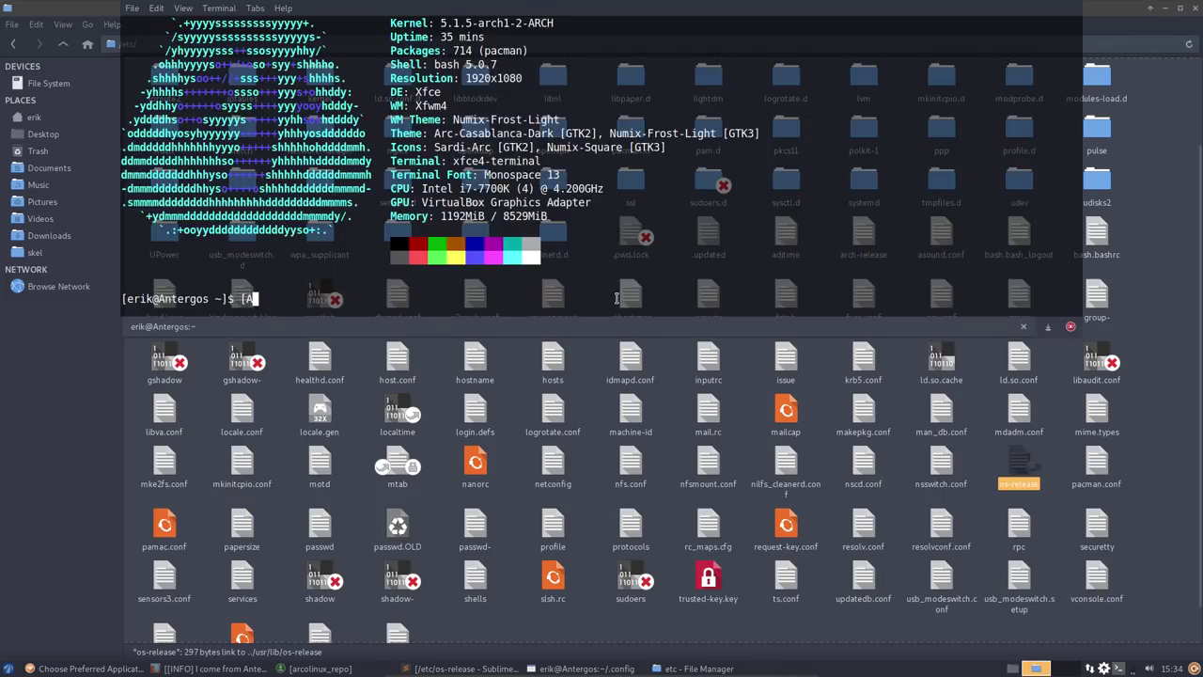
text(neo)
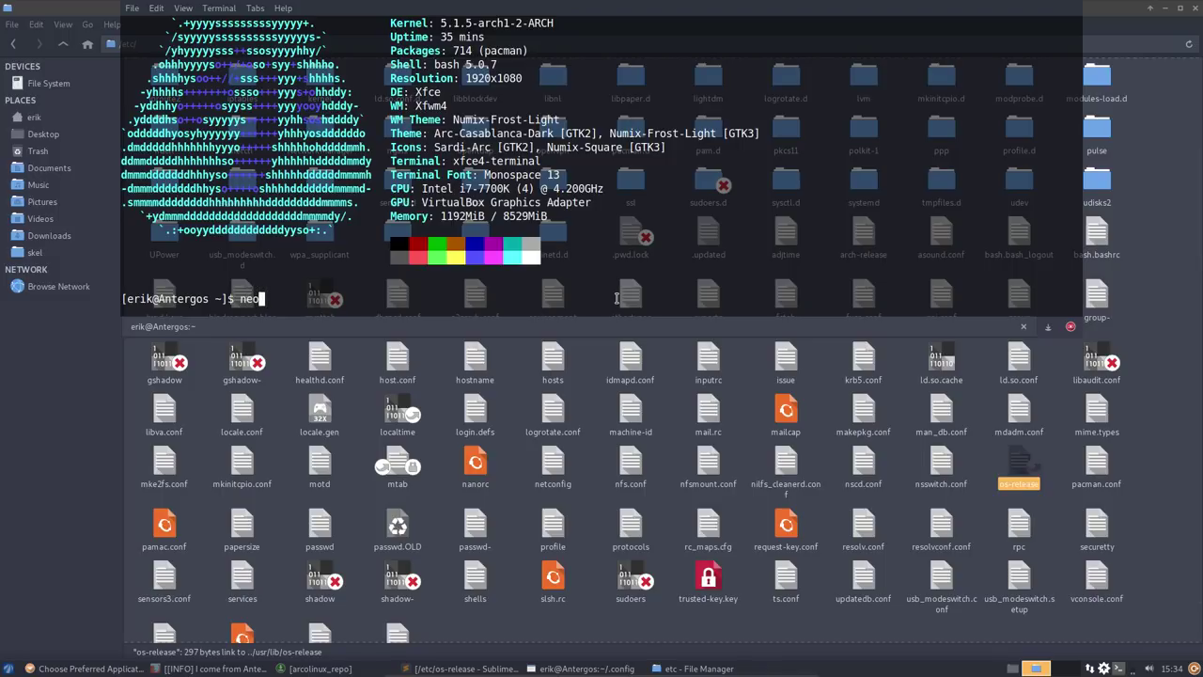
text(tetch)
key(Return)
click(679, 458)
- Reopen os-release, set NAME to arcolinux, save with the password, and minimize the editor
double_click(1019, 461)
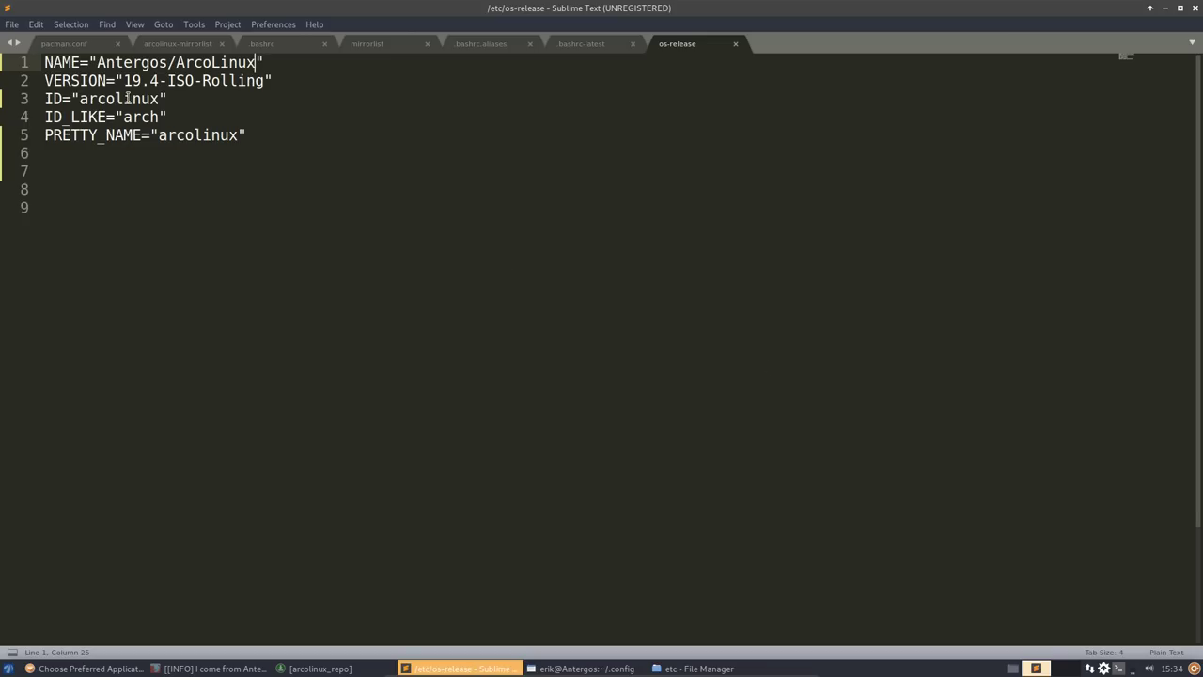
drag(97, 64, 257, 64)
text(arcolinux)
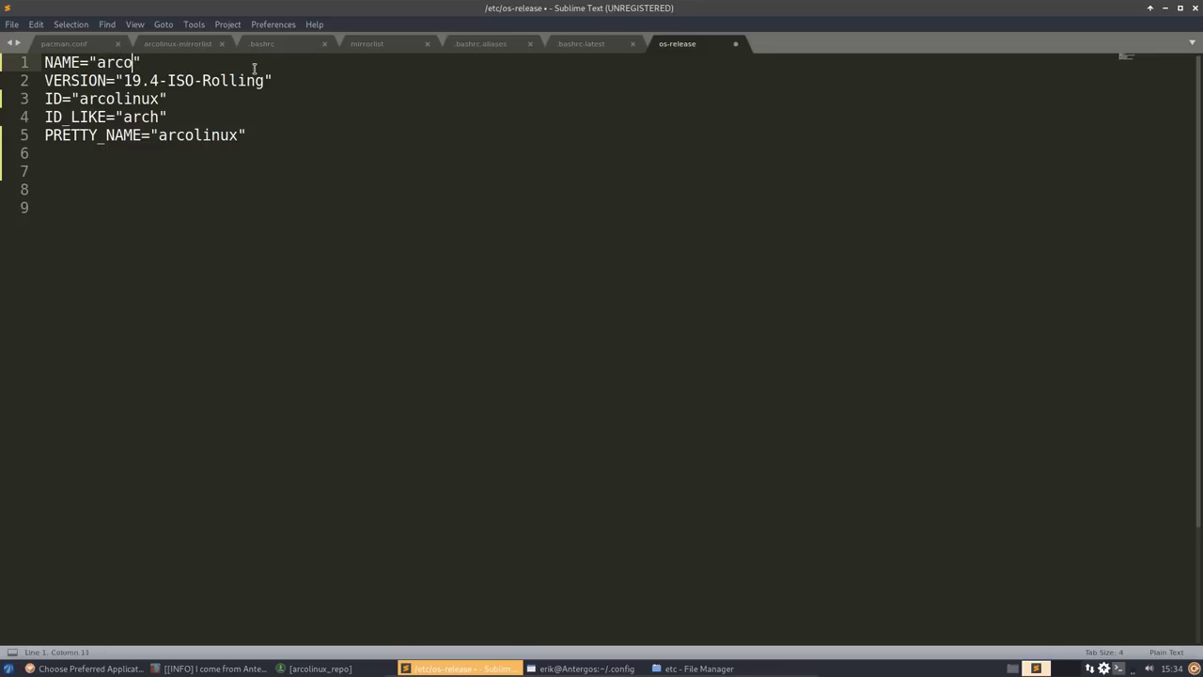
key(ctrl+s)
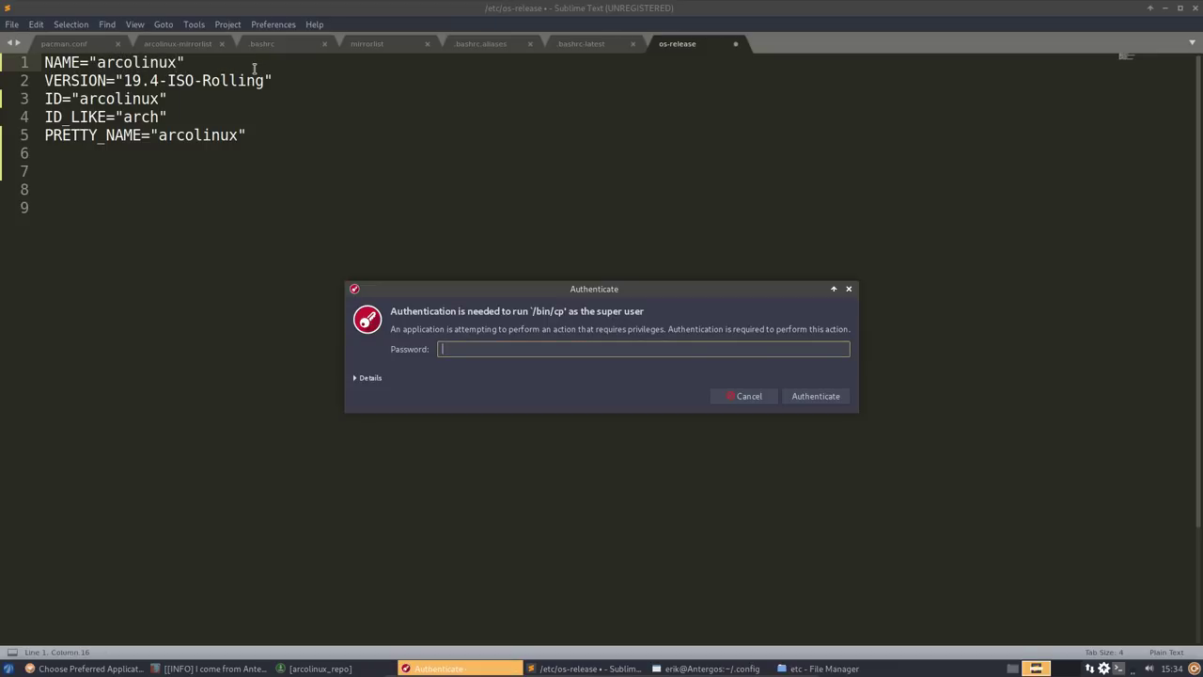
text(••)
key(Return)
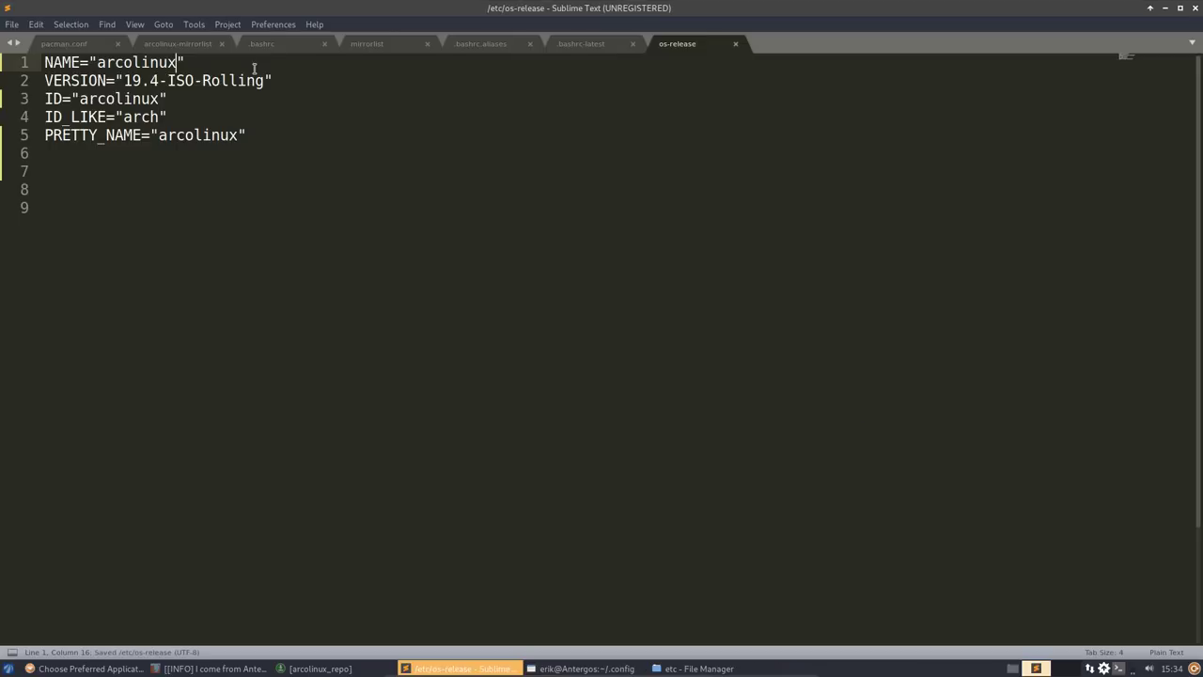
click(1165, 12)
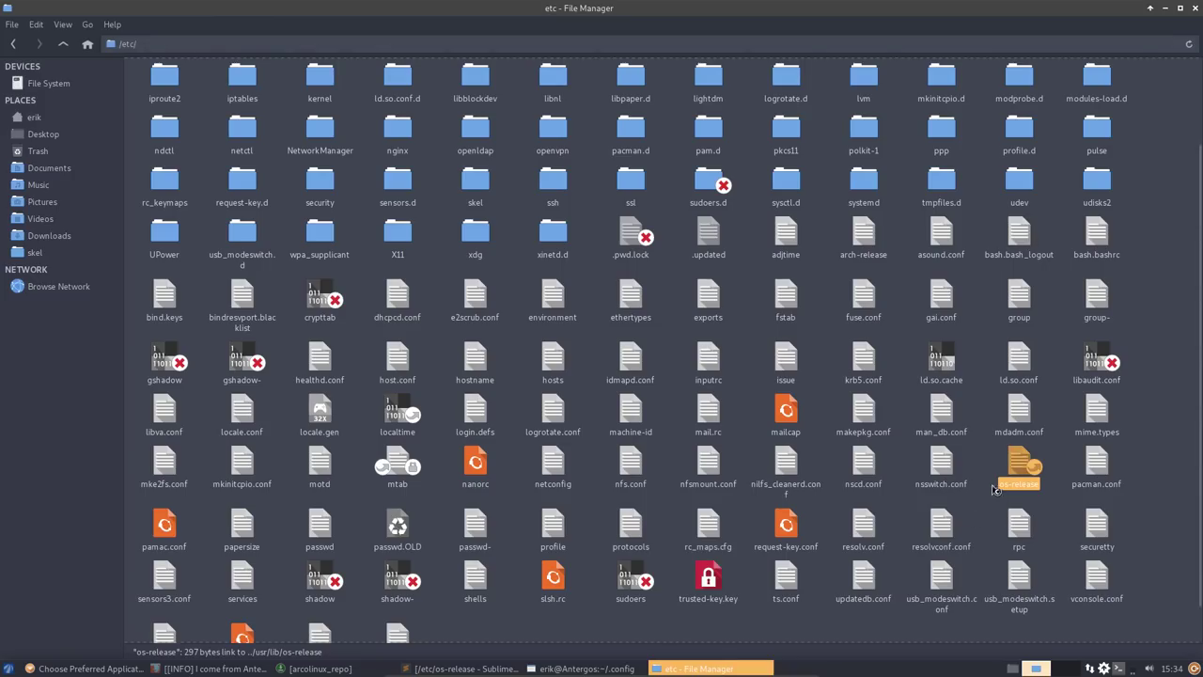
- Run neofetch in the terminal, now showing arcolinux with the ArcoLinux logo
click(594, 668)
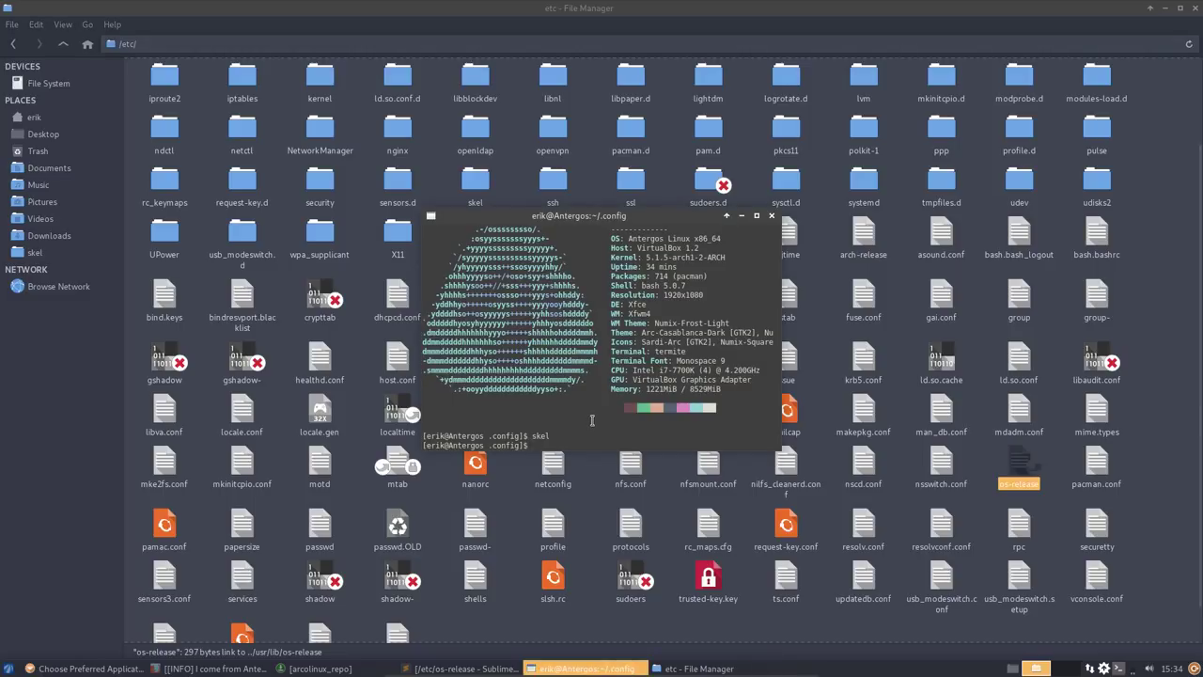
text(neofetch)
key(Return)
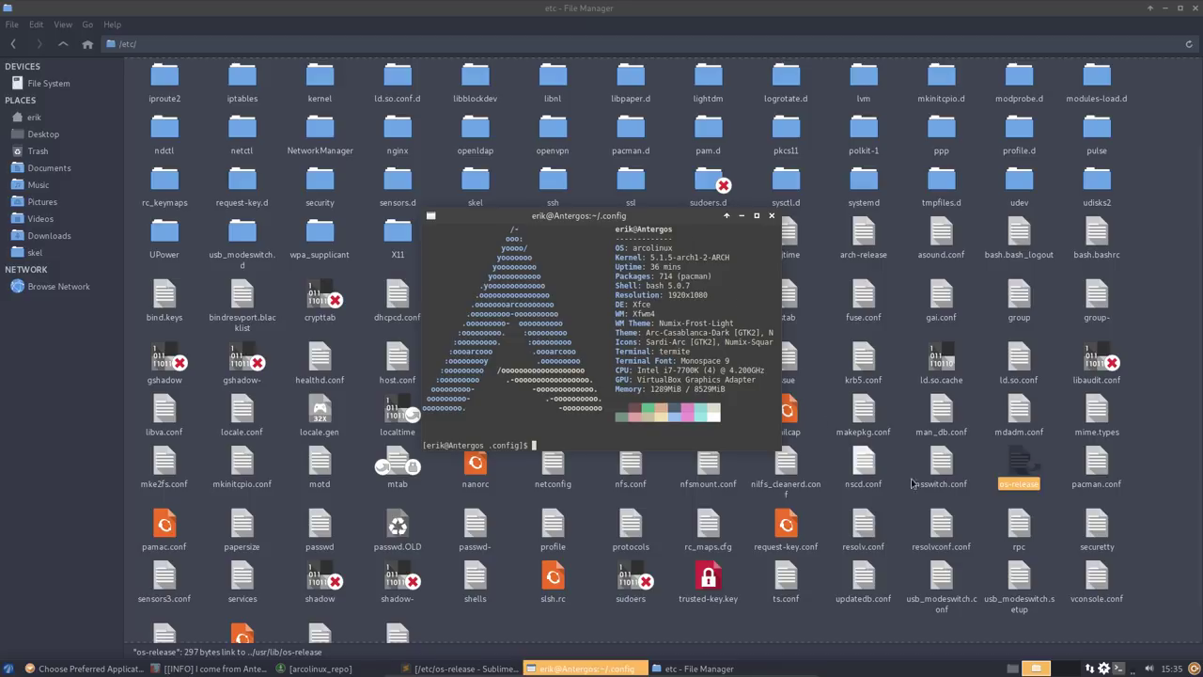
- Close the terminal and clear the os-release selection in the /etc listing
click(771, 217)
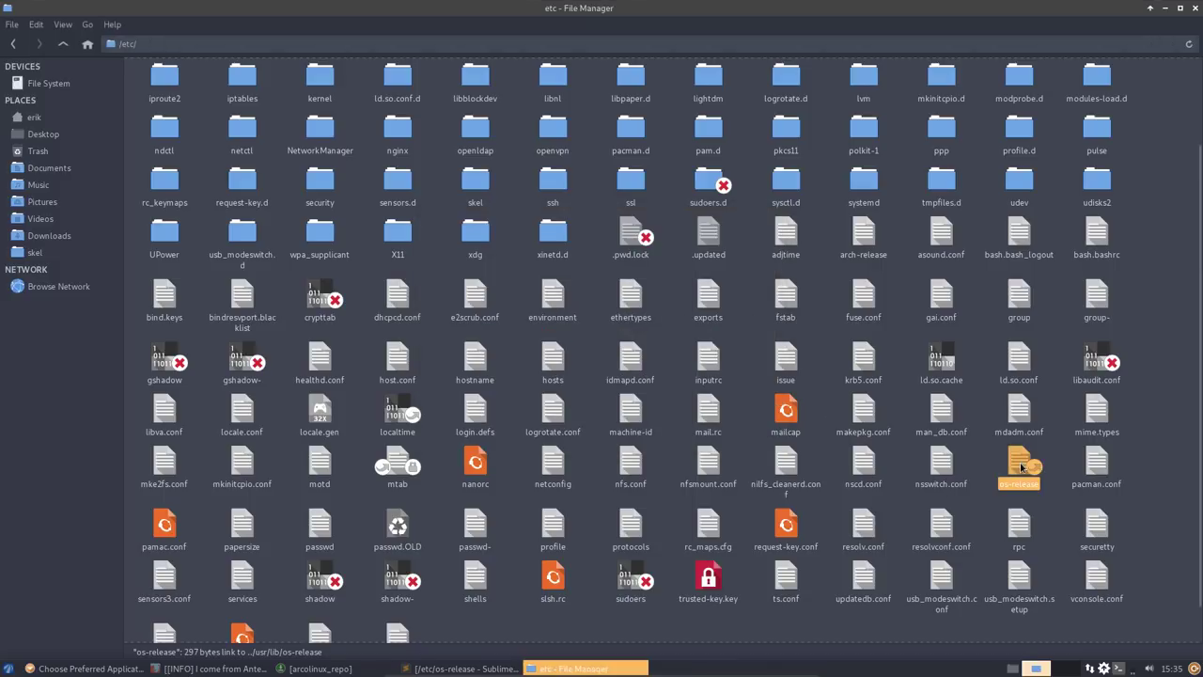
click(968, 473)
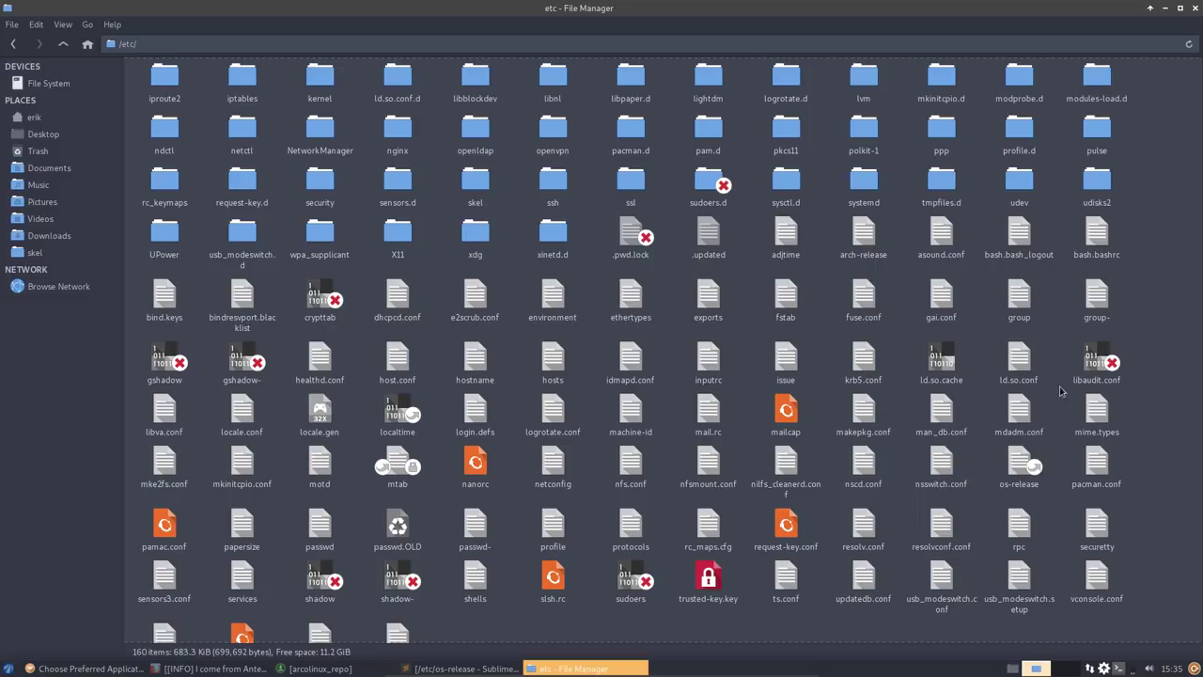
- Close the file manager and set the first listed terminal emulator as the preferred terminal
click(1195, 9)
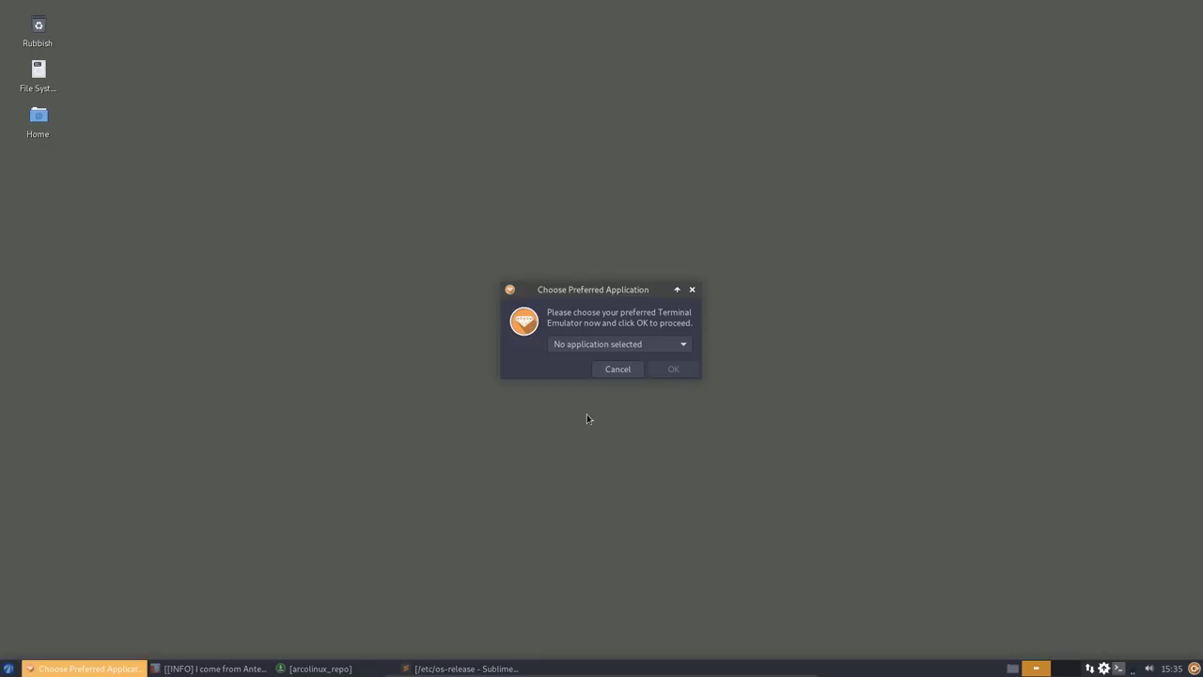
click(632, 344)
click(626, 364)
click(673, 368)
key(ctrl+alt+t)
double_click(430, 205)
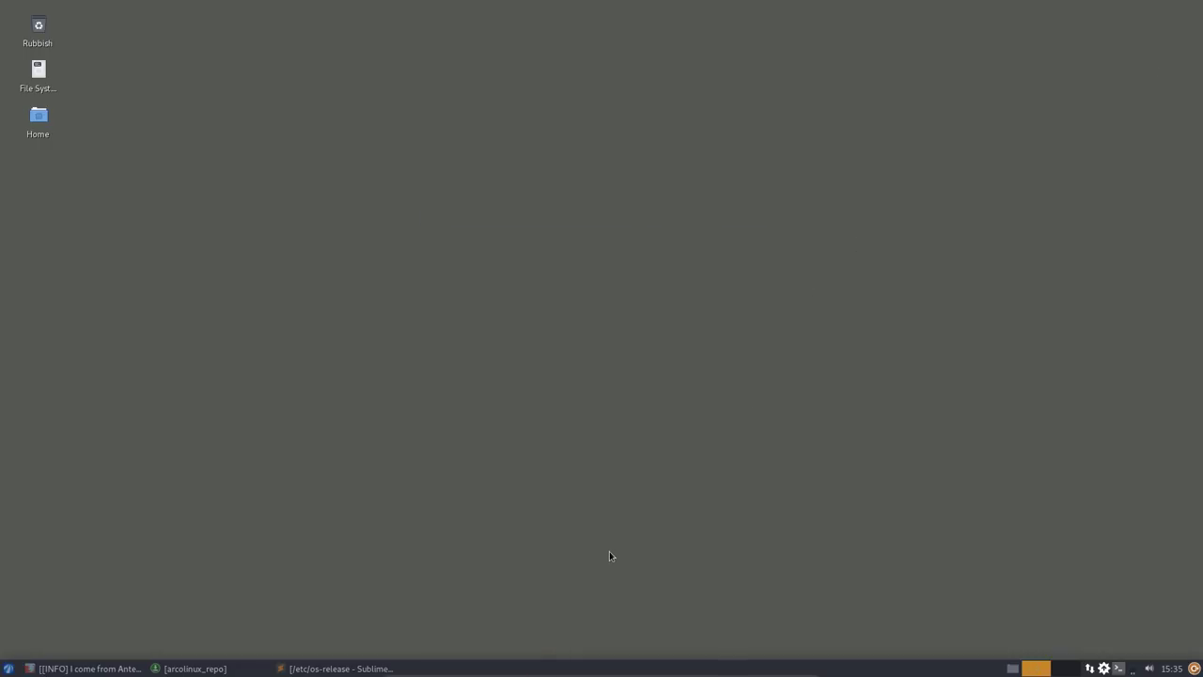
- Bring up the arcolinux_repo package list, scrolled to the top, in a smaller window
click(193, 668)
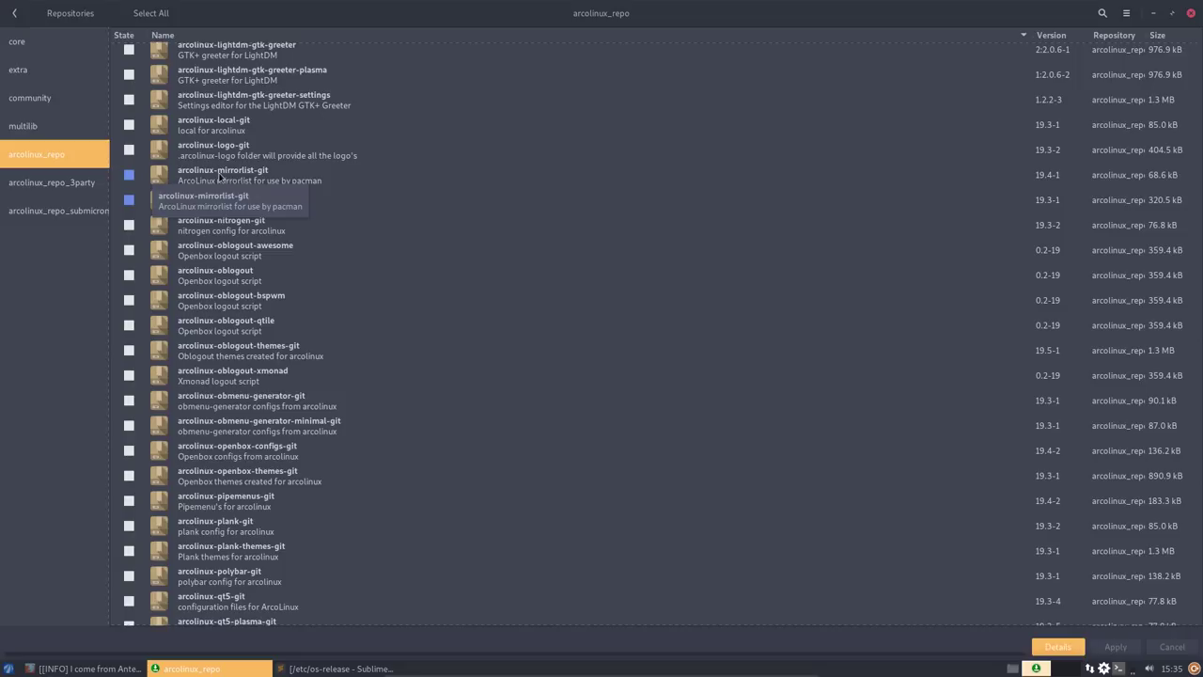
scroll(292, 163, up, 10)
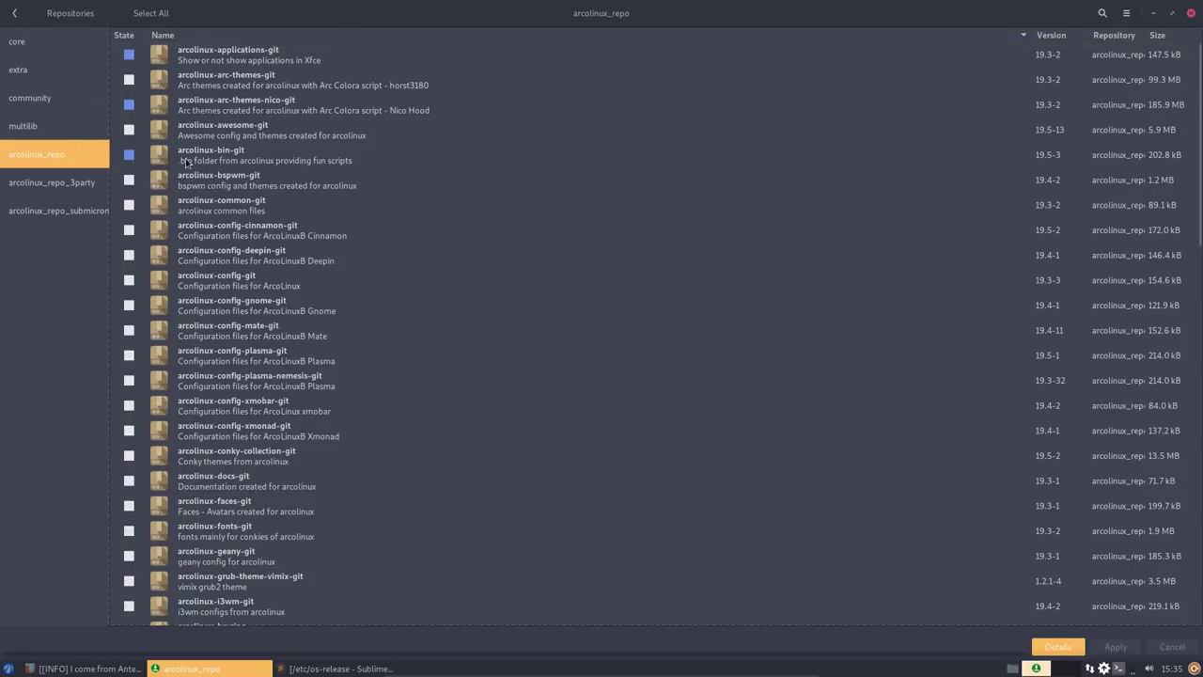
drag(528, 14, 894, 235)
- Open a terminal inside the hidden ~/.bin folder
double_click(52, 126)
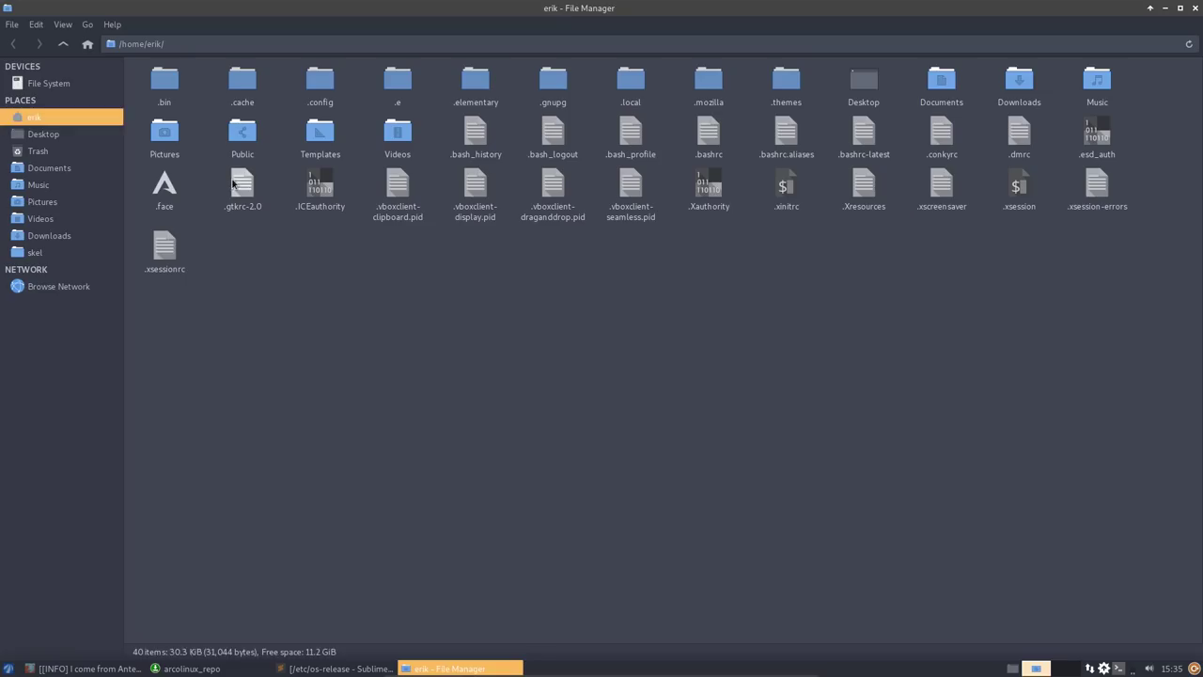
double_click(181, 94)
drag(269, 138, 1122, 104)
right_click(645, 196)
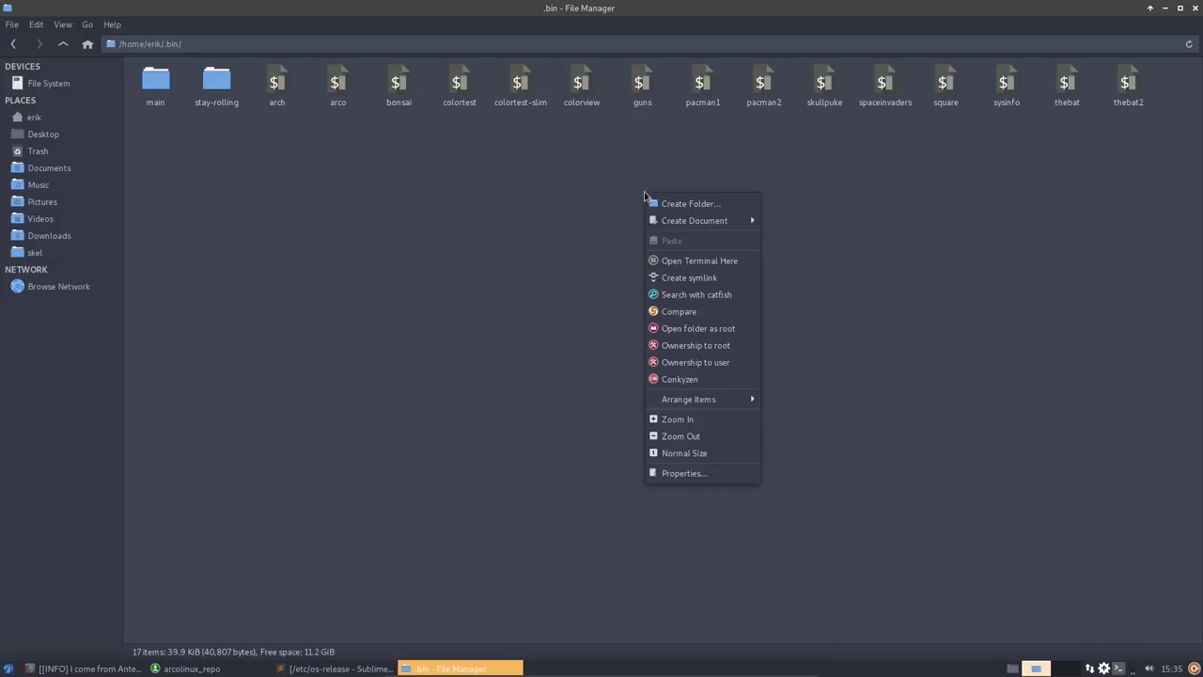
click(703, 260)
- Run ./pacman1, widen the terminal to fit the art, then close it
text(.)
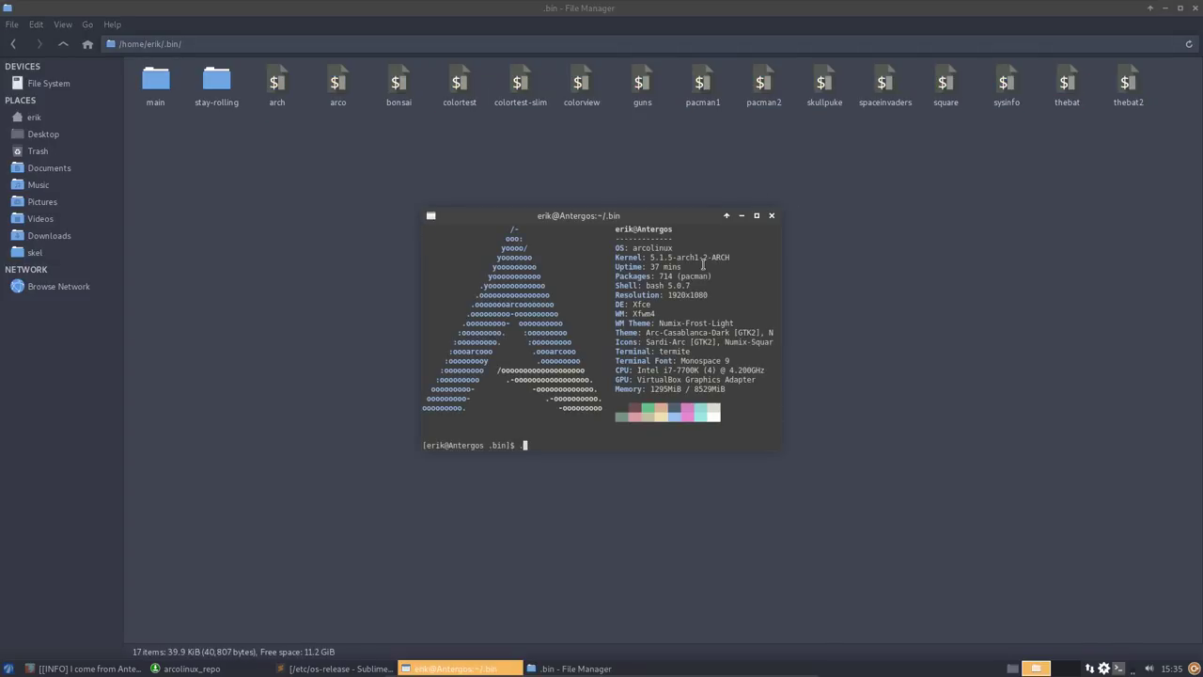
text(/pacman1)
key(Return)
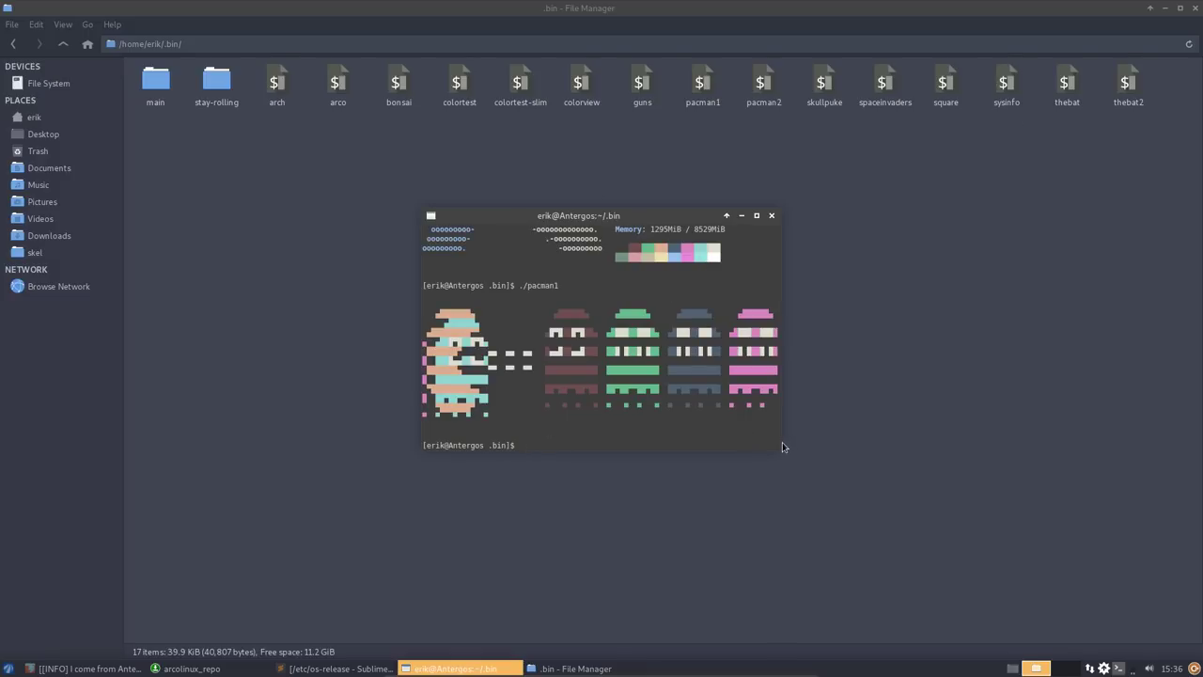
key(super)
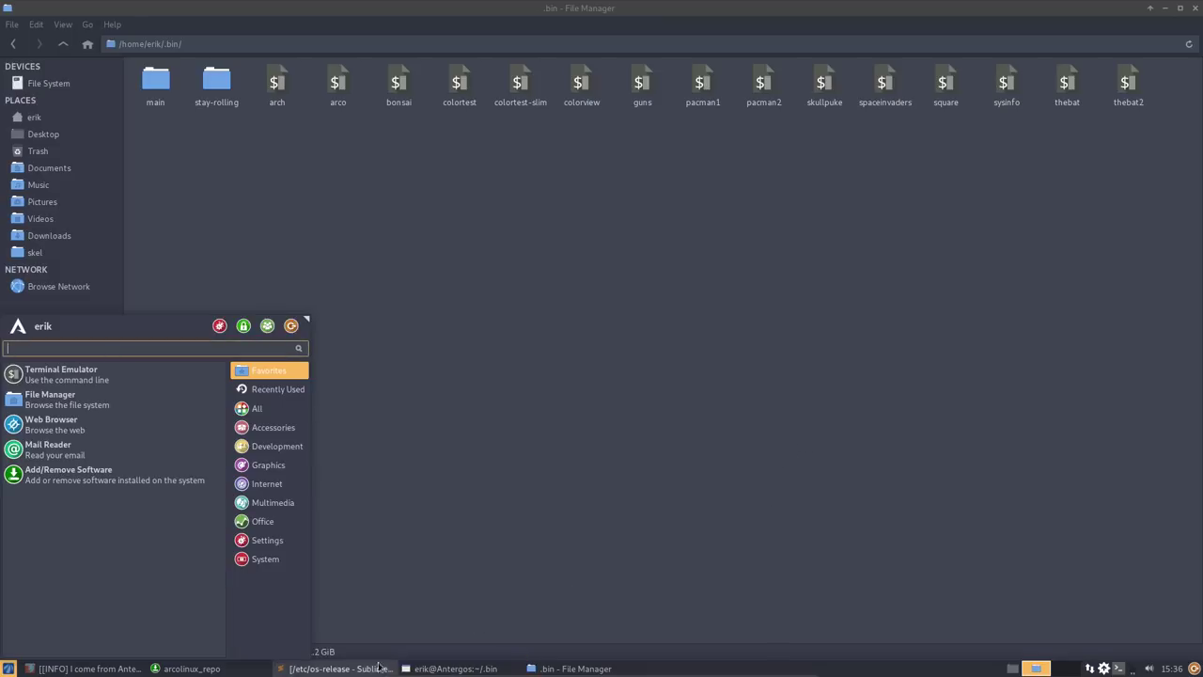
click(521, 502)
click(458, 669)
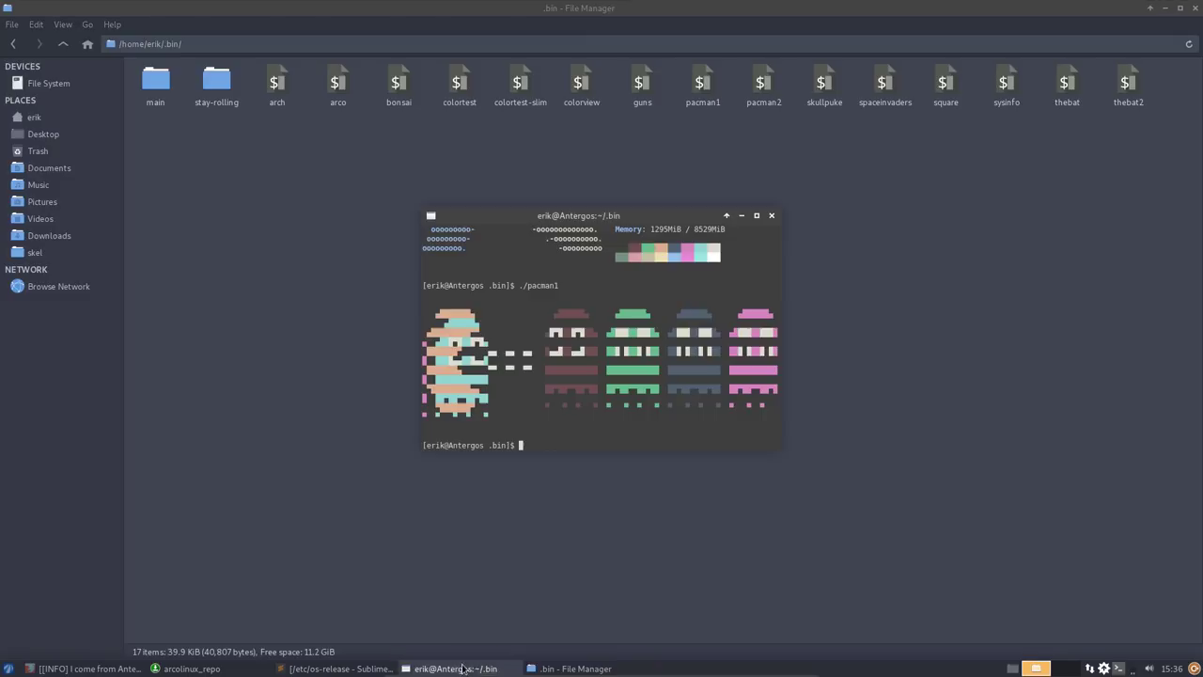
drag(782, 443, 972, 428)
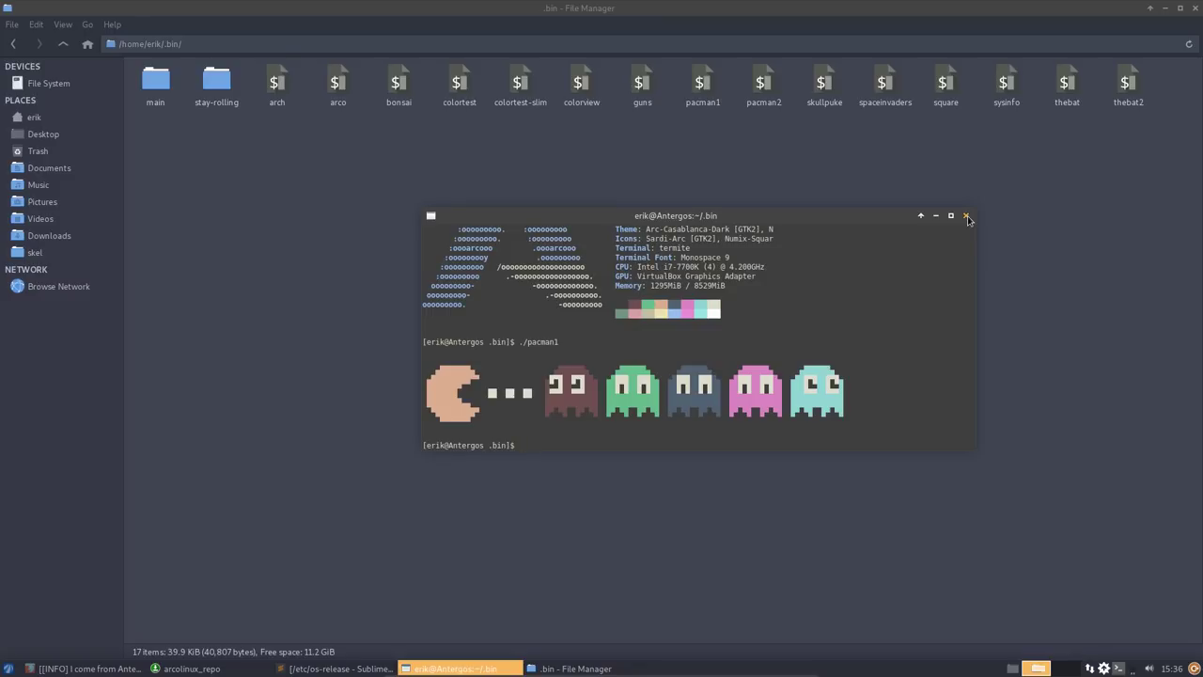
click(967, 217)
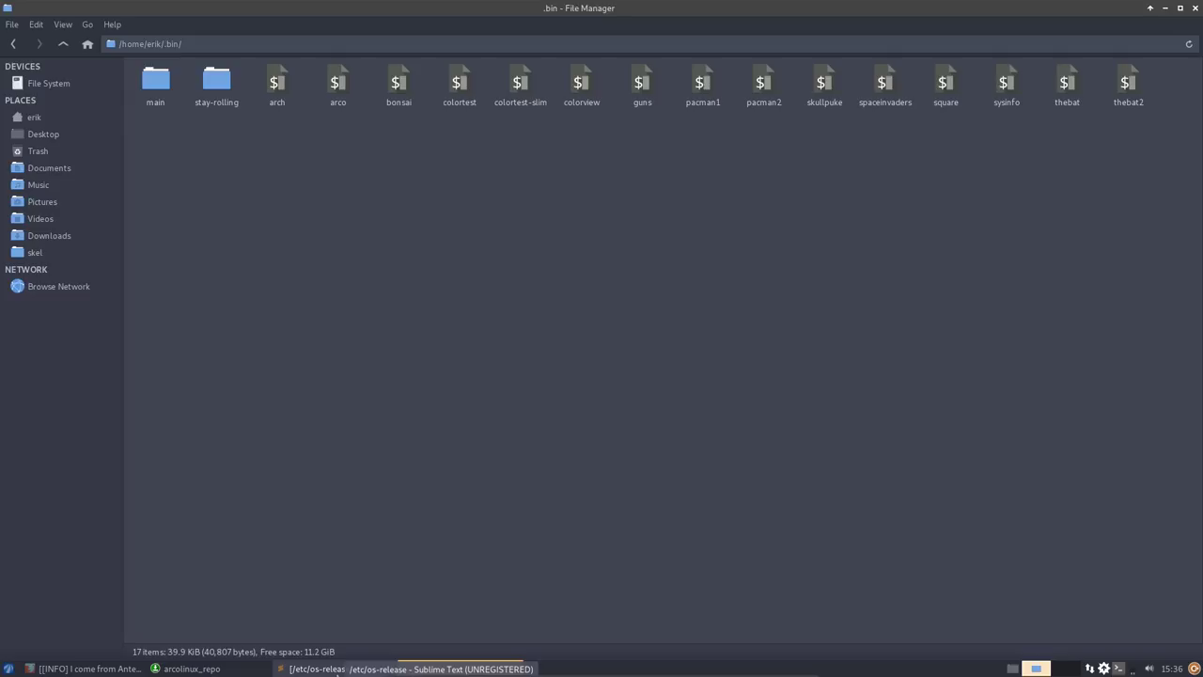
- Open stay-rolling's 19.4-to-19.5 folder and select its stay-rolling-v1.sh script
click(216, 669)
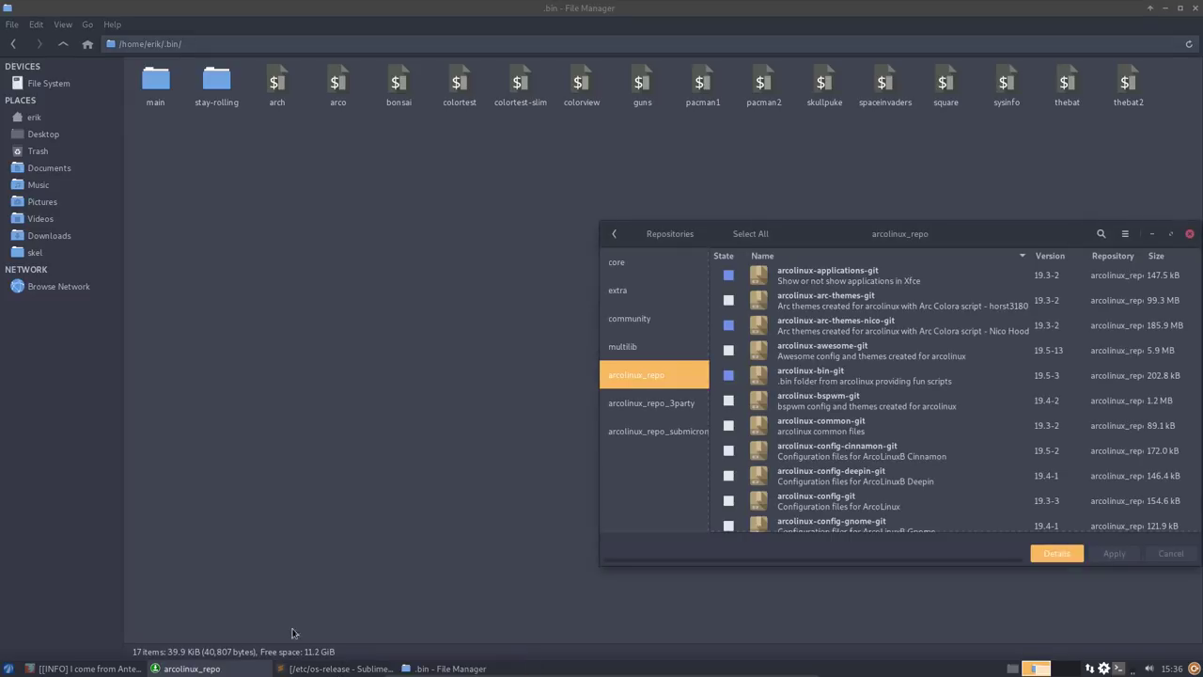
drag(987, 232, 700, 165)
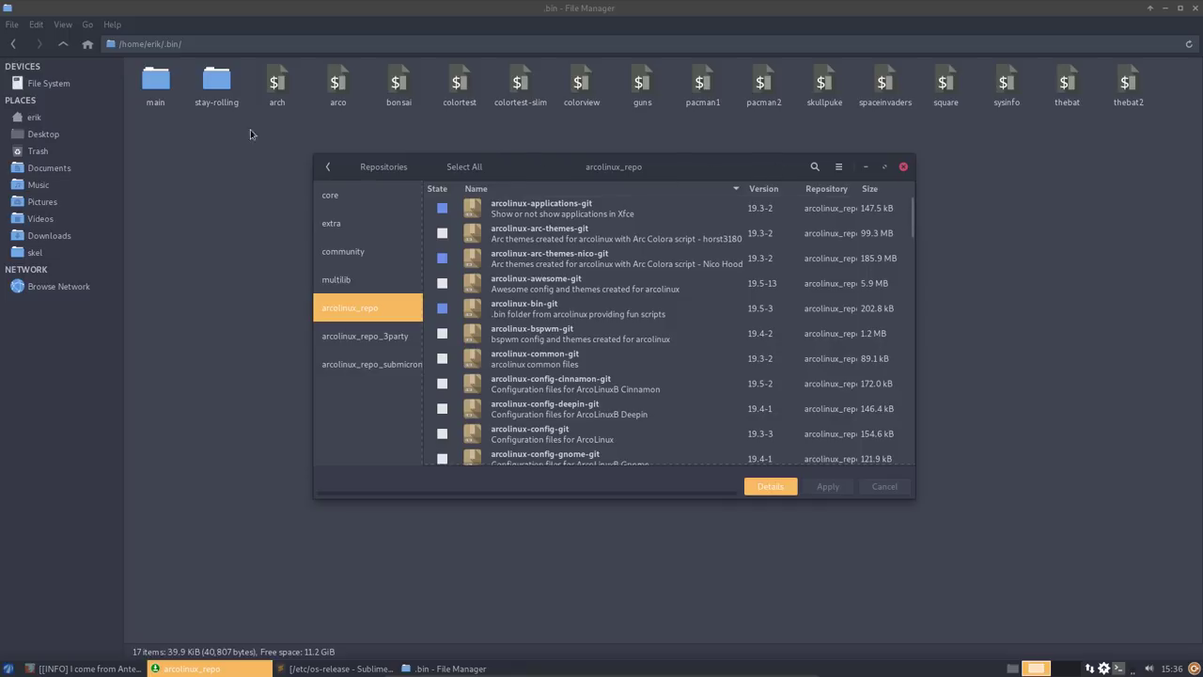
click(280, 163)
double_click(209, 83)
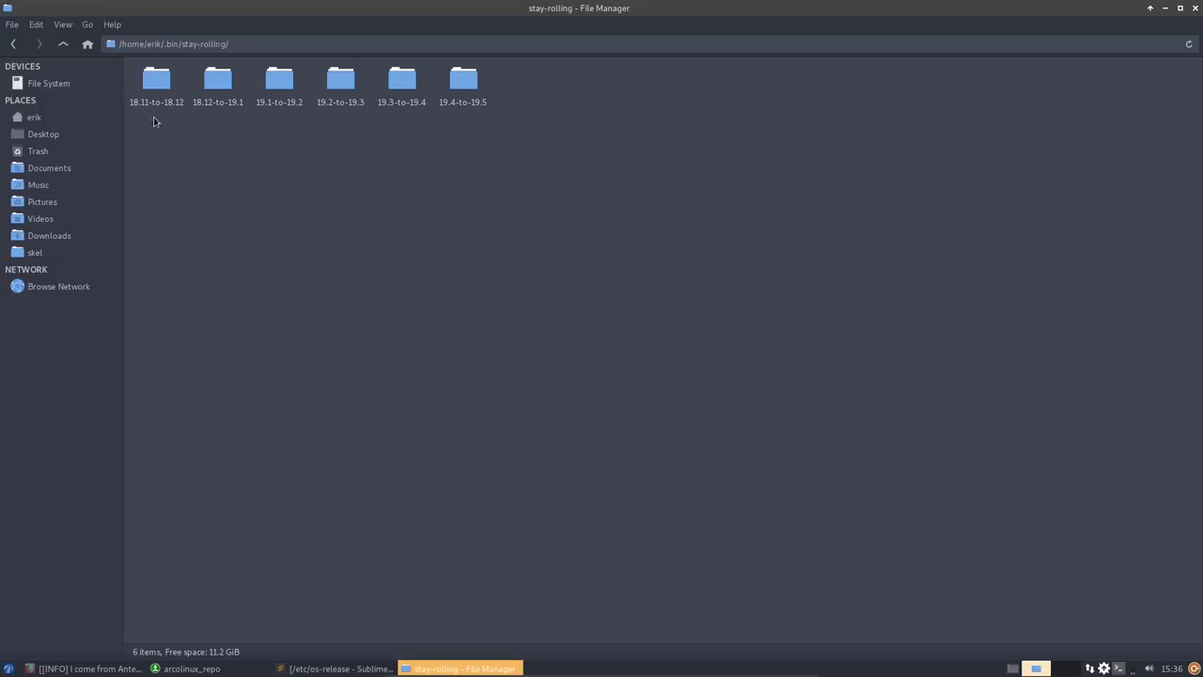
double_click(460, 81)
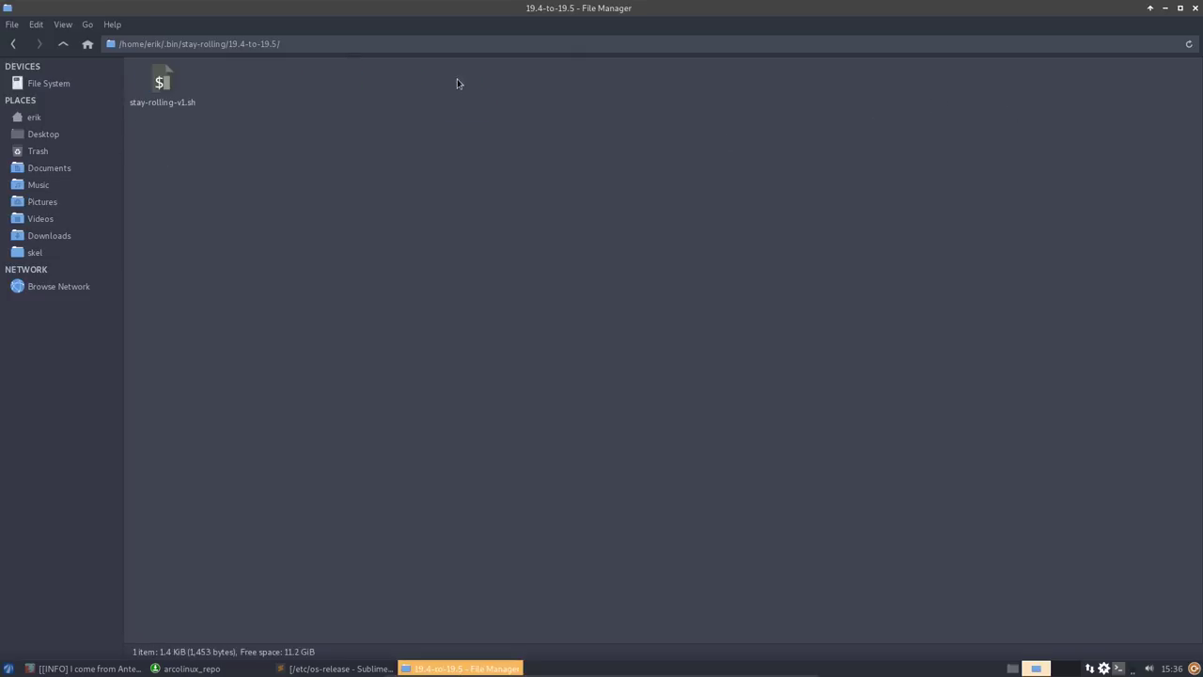
click(176, 104)
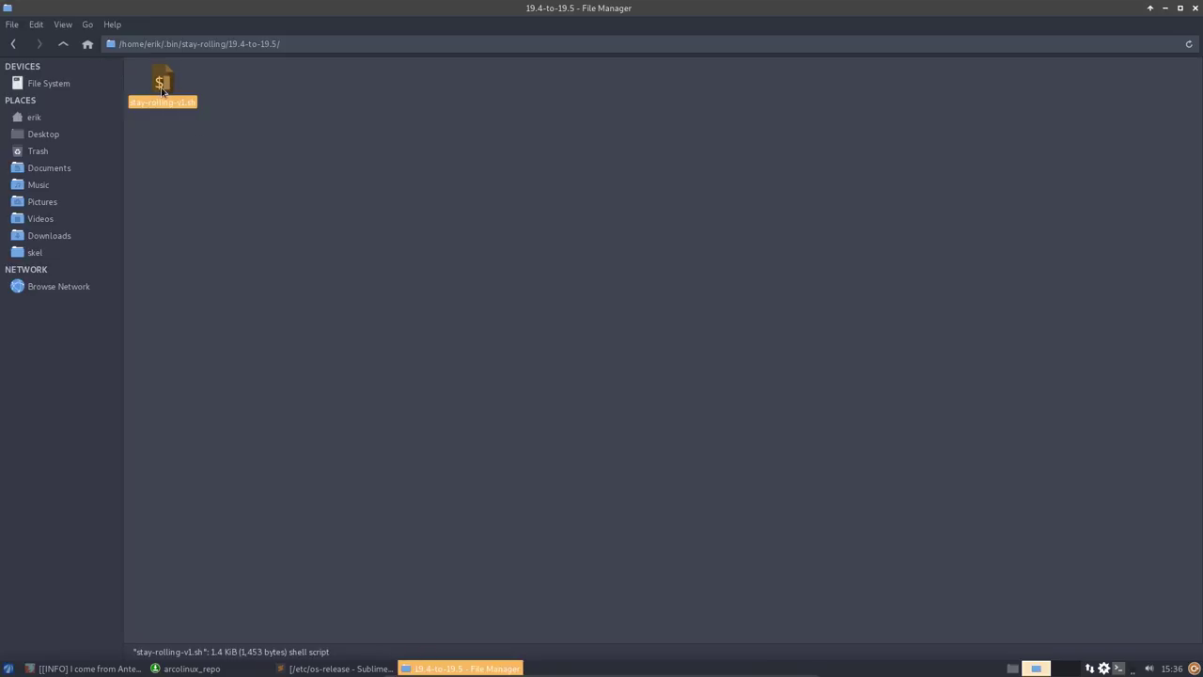
- Back in stay-rolling, select the six version folders, then open .bin's main folder
click(62, 47)
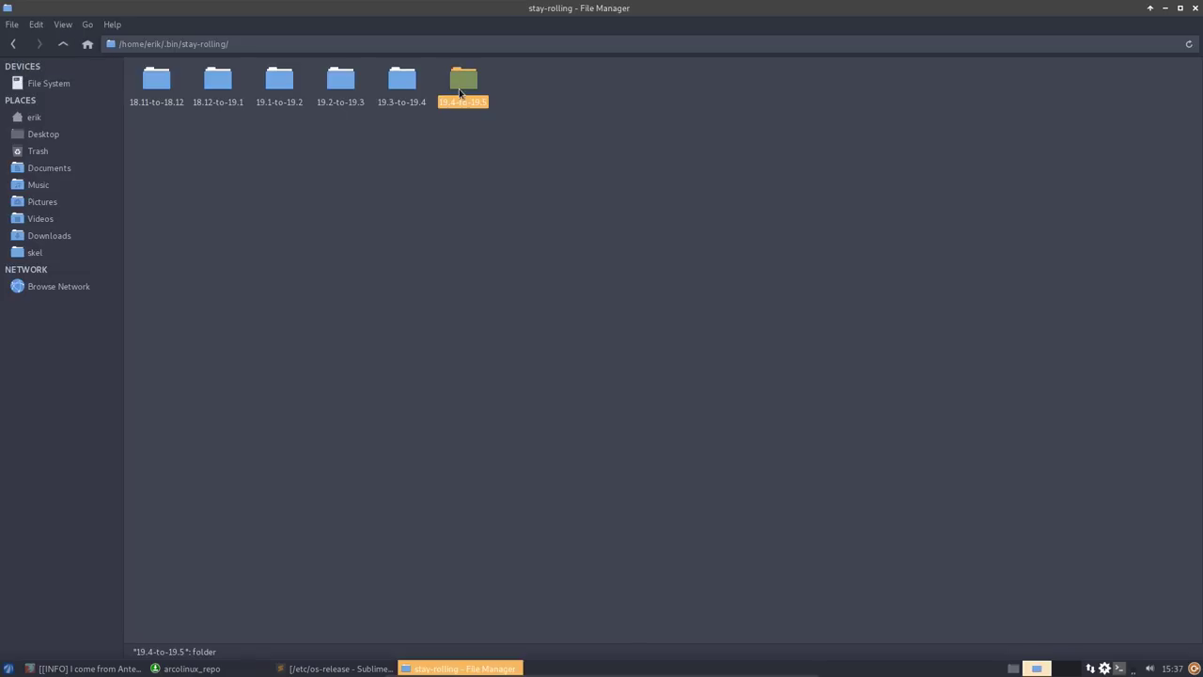
click(408, 91)
click(340, 82)
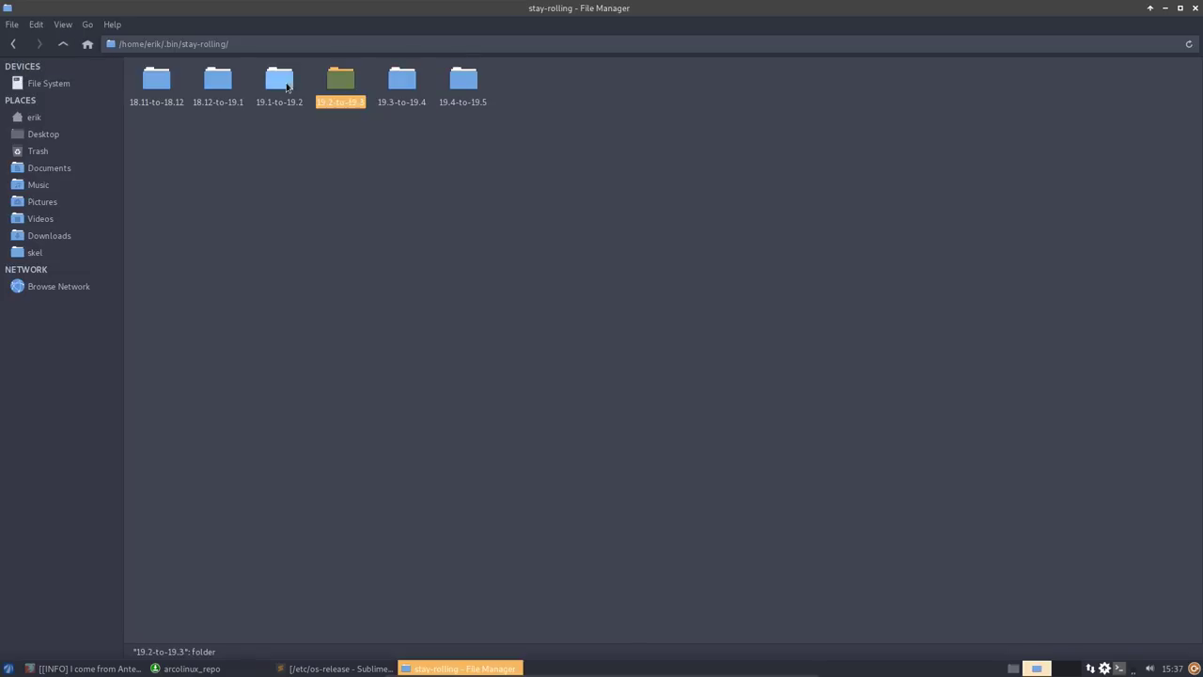
click(279, 82)
click(341, 83)
click(402, 83)
click(463, 83)
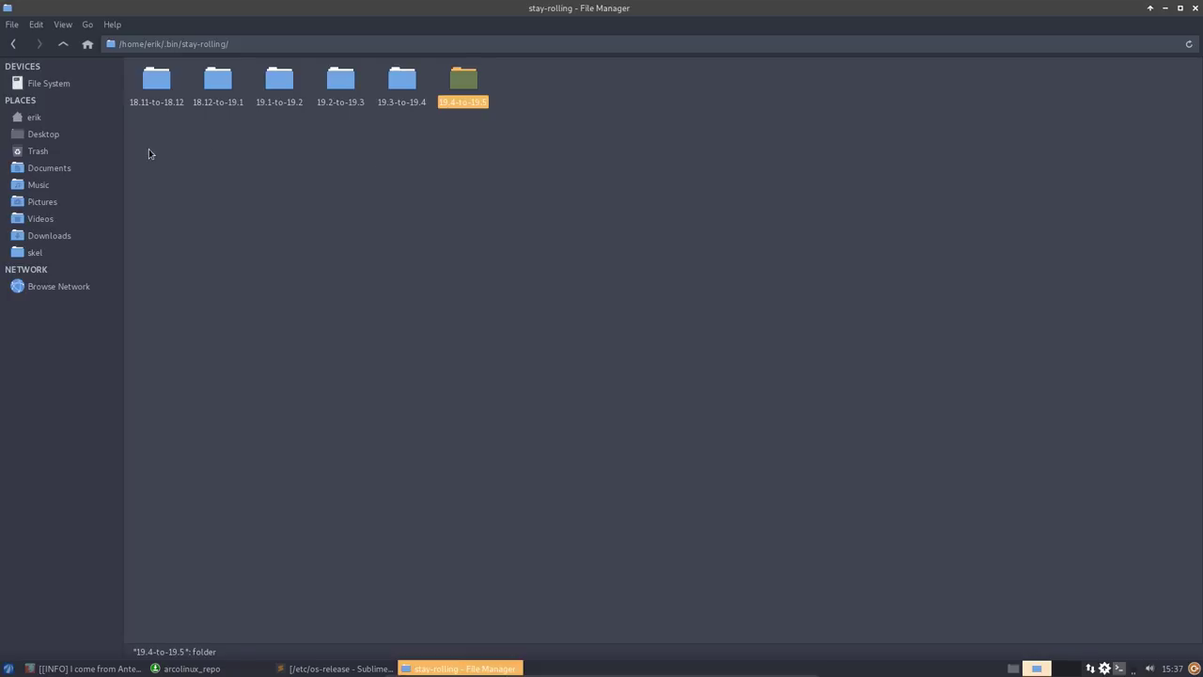
drag(148, 153, 457, 97)
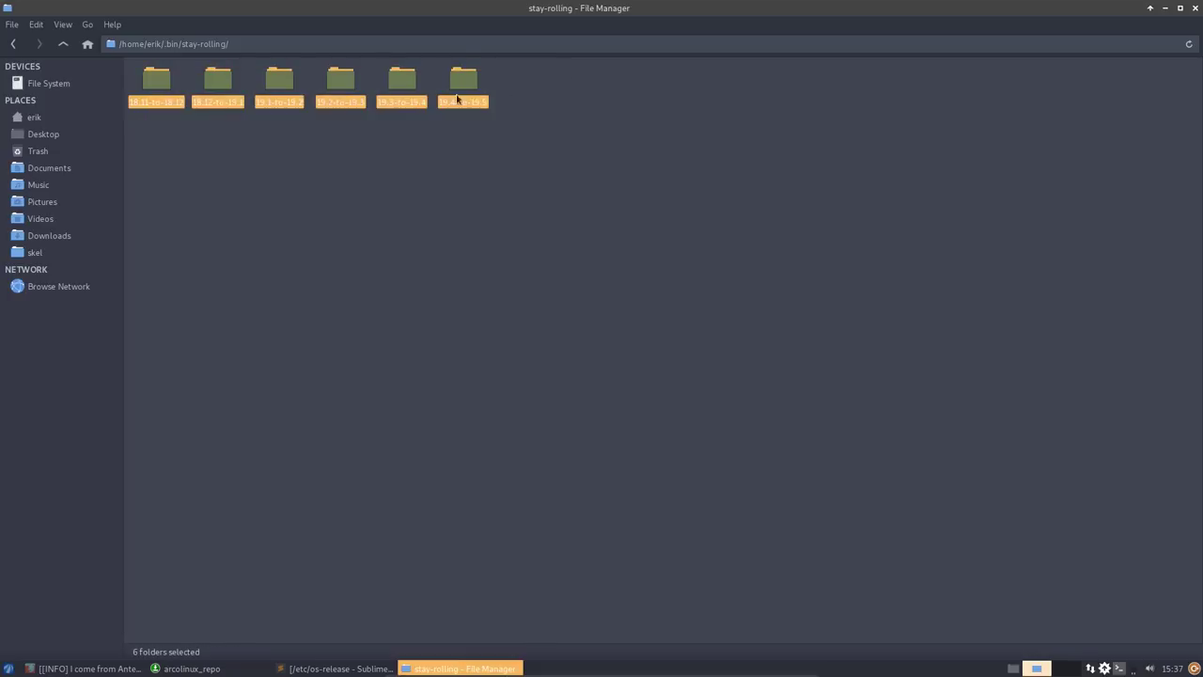
click(63, 43)
double_click(157, 82)
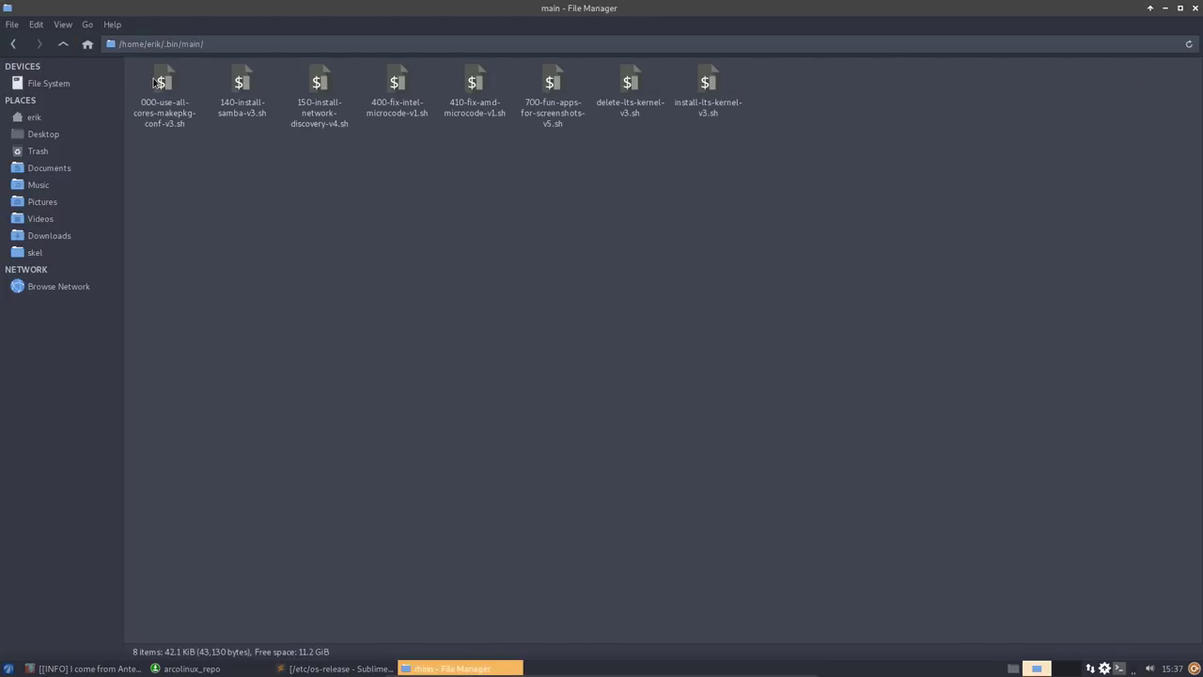
- Run 000-use-all-cores-makepkg-conf-v3.sh in a terminal with the sudo password, then close it
click(164, 87)
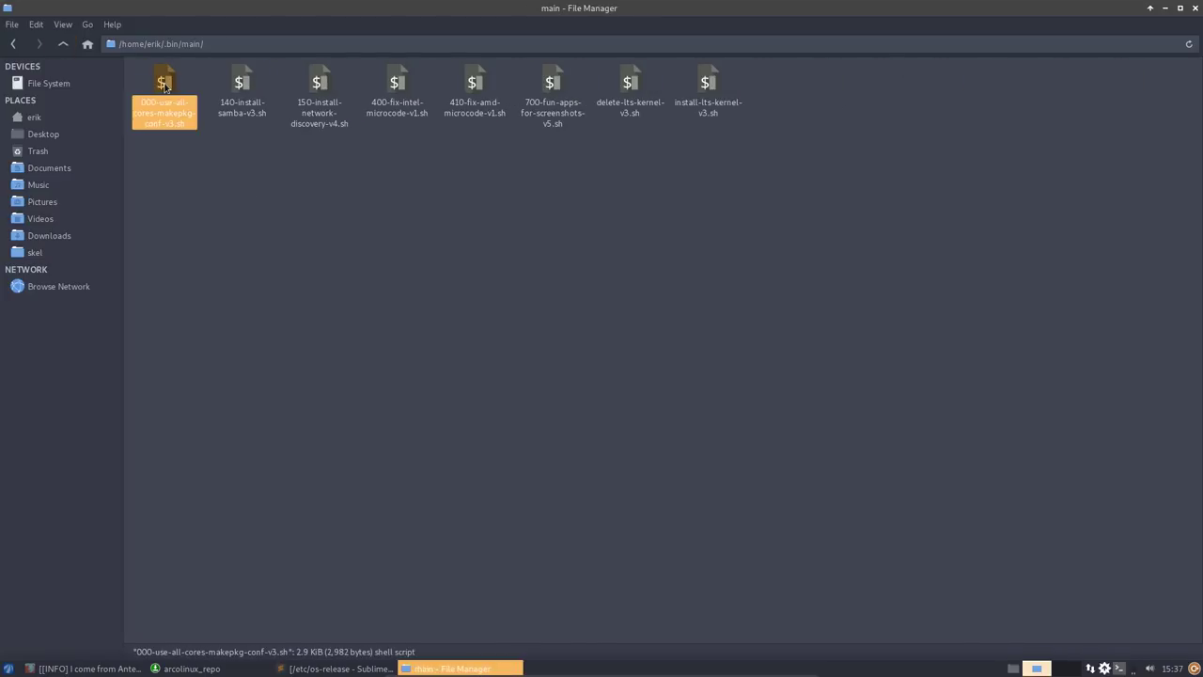
right_click(297, 231)
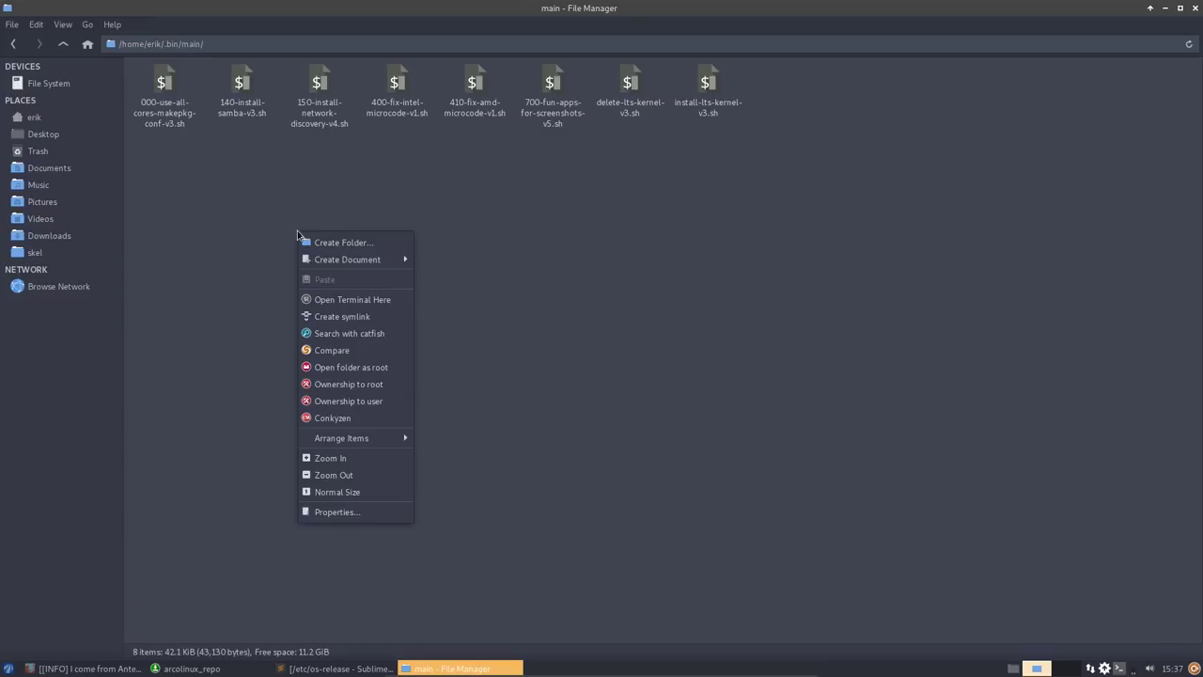
click(380, 303)
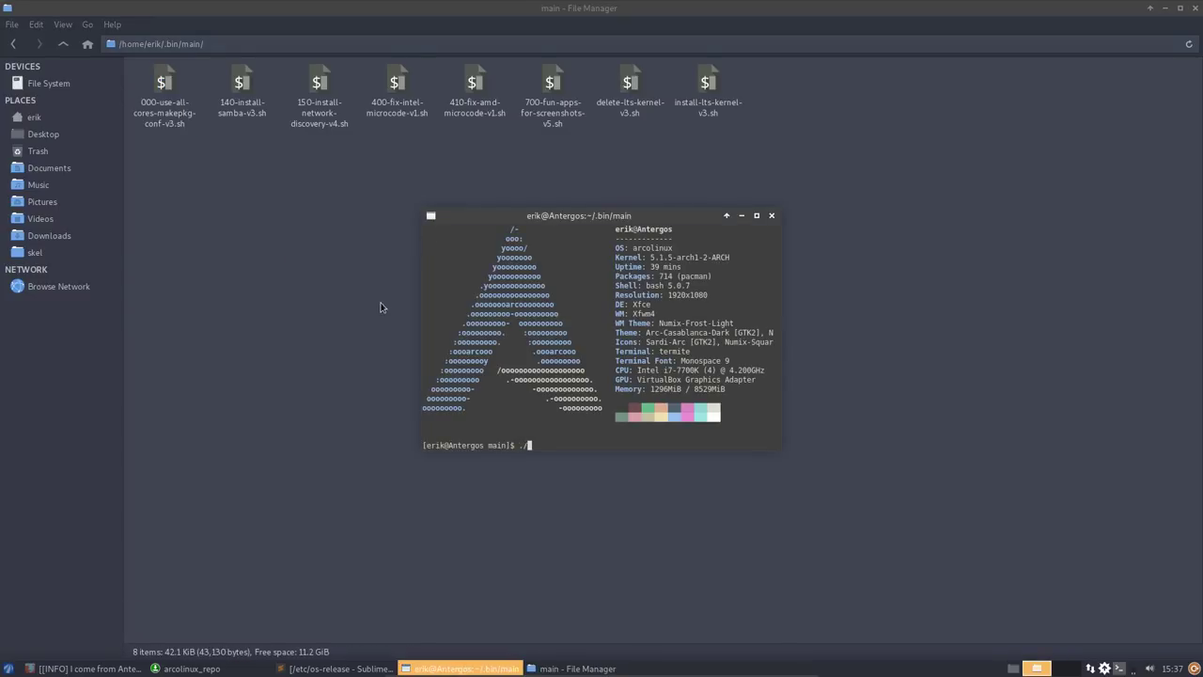
text(./00)
key(Tab)
key(Return)
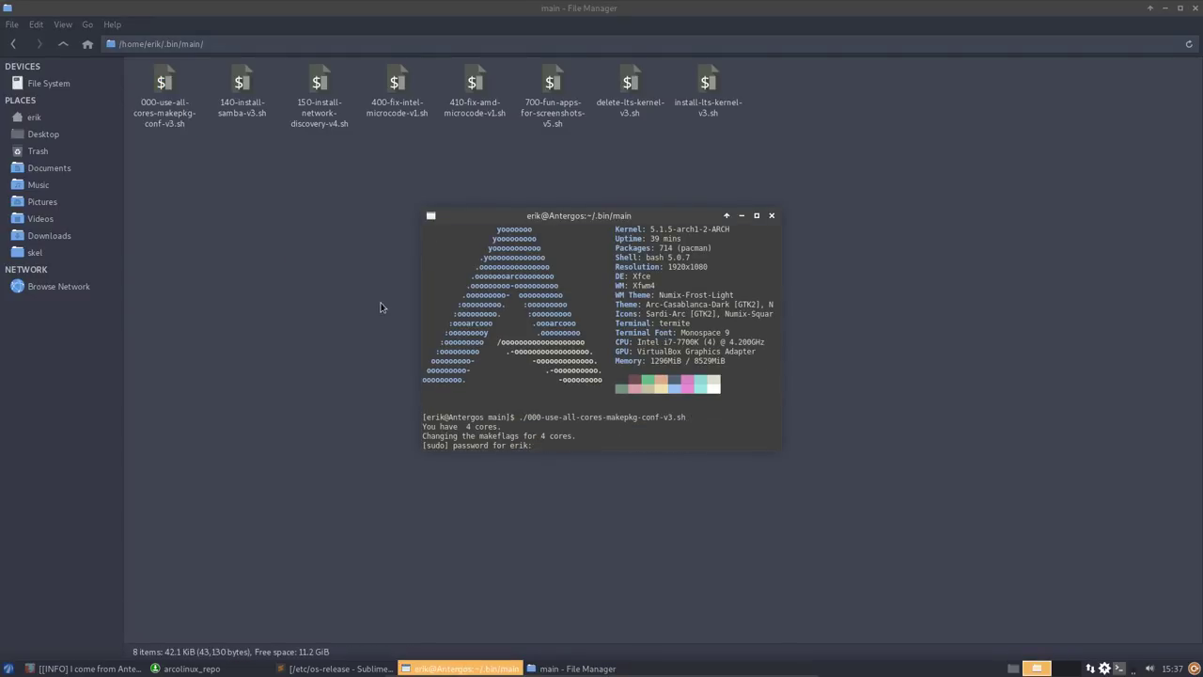
key(Return)
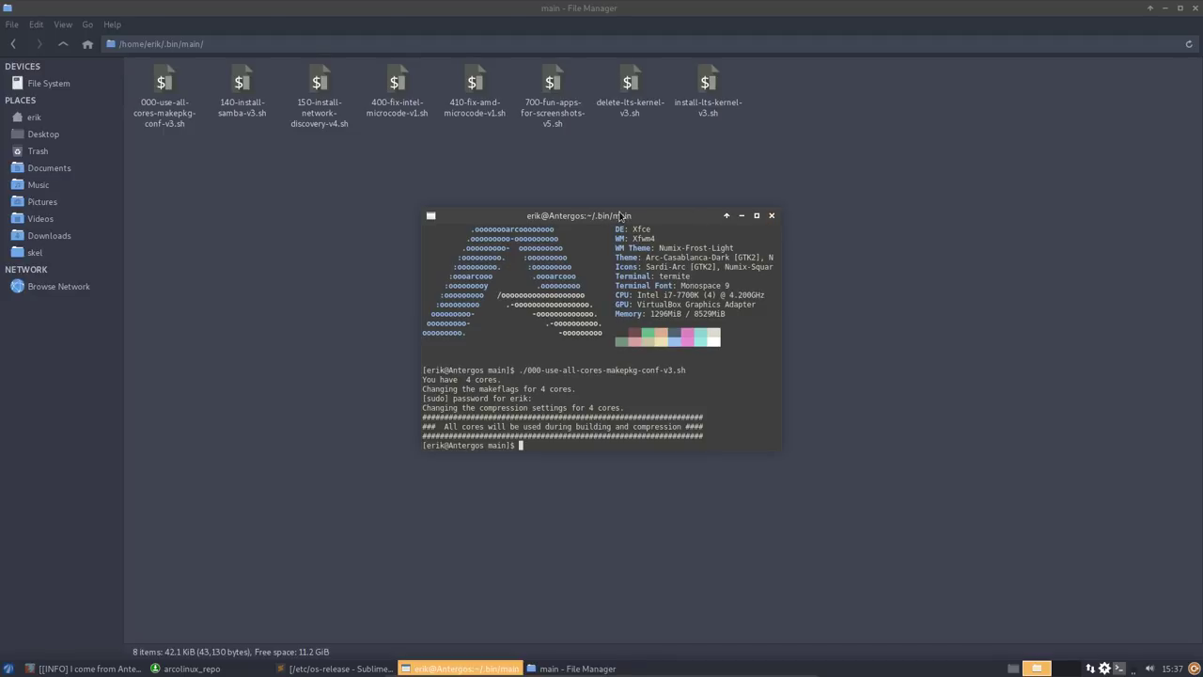
drag(647, 217, 639, 231)
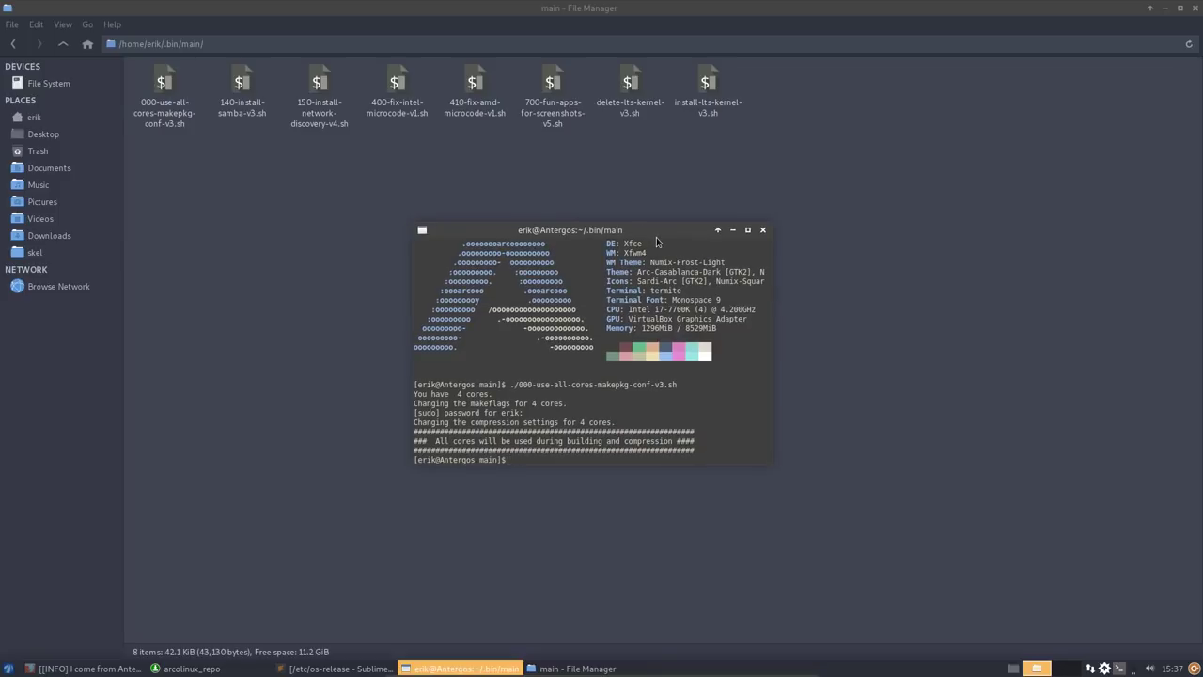
click(762, 230)
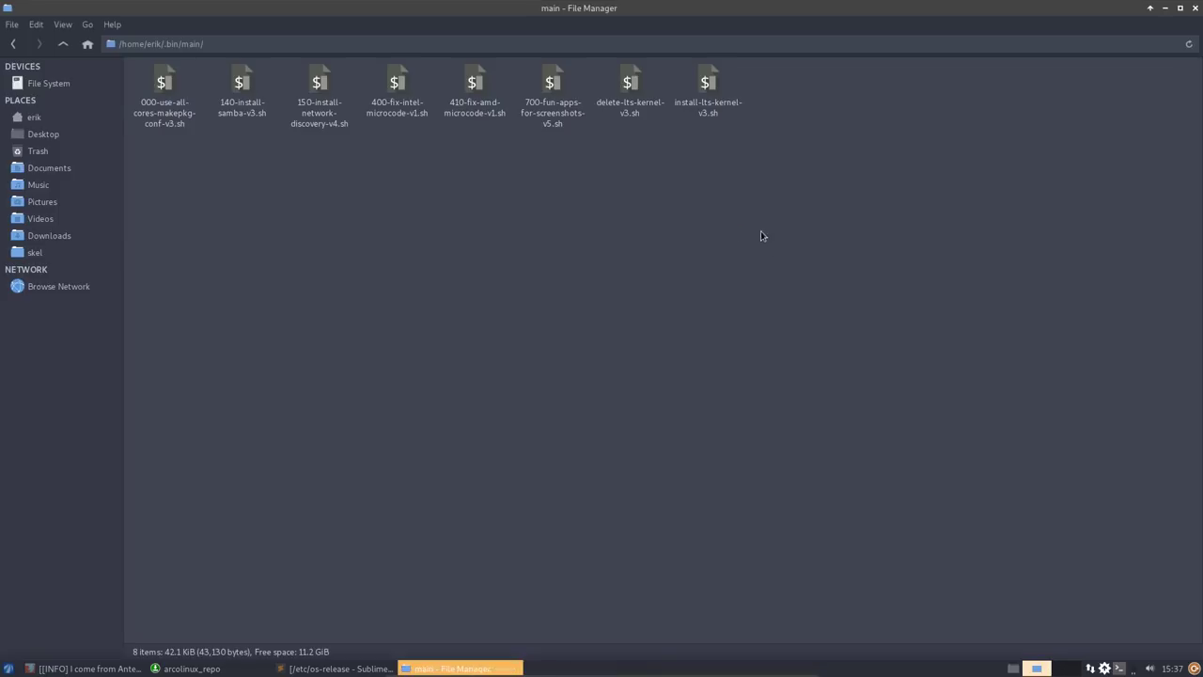
- Select the samba, network-discovery, microcode and fun-apps scripts in turn
click(237, 119)
click(320, 112)
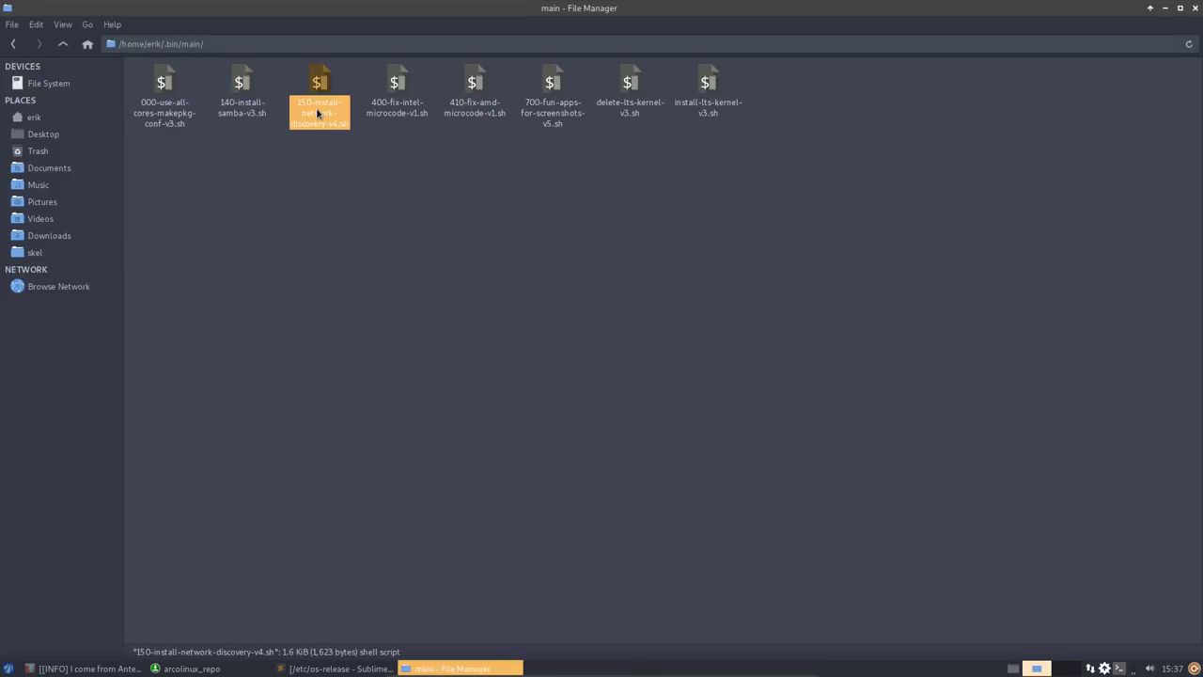
click(392, 114)
click(471, 112)
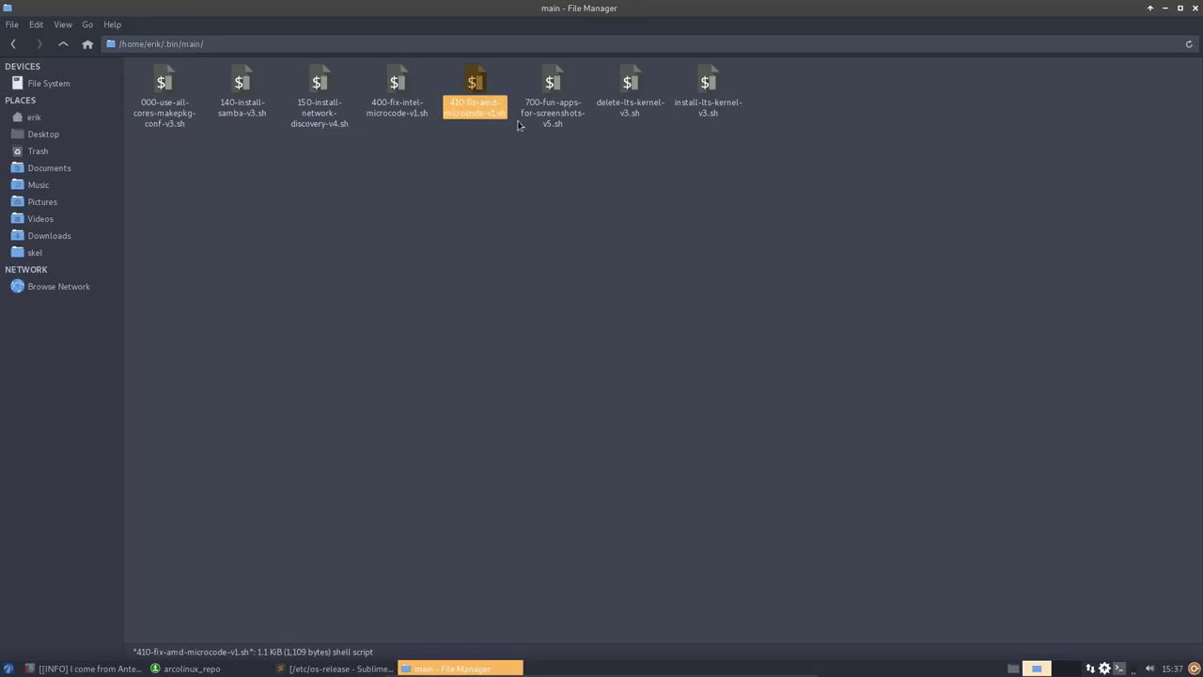
click(554, 115)
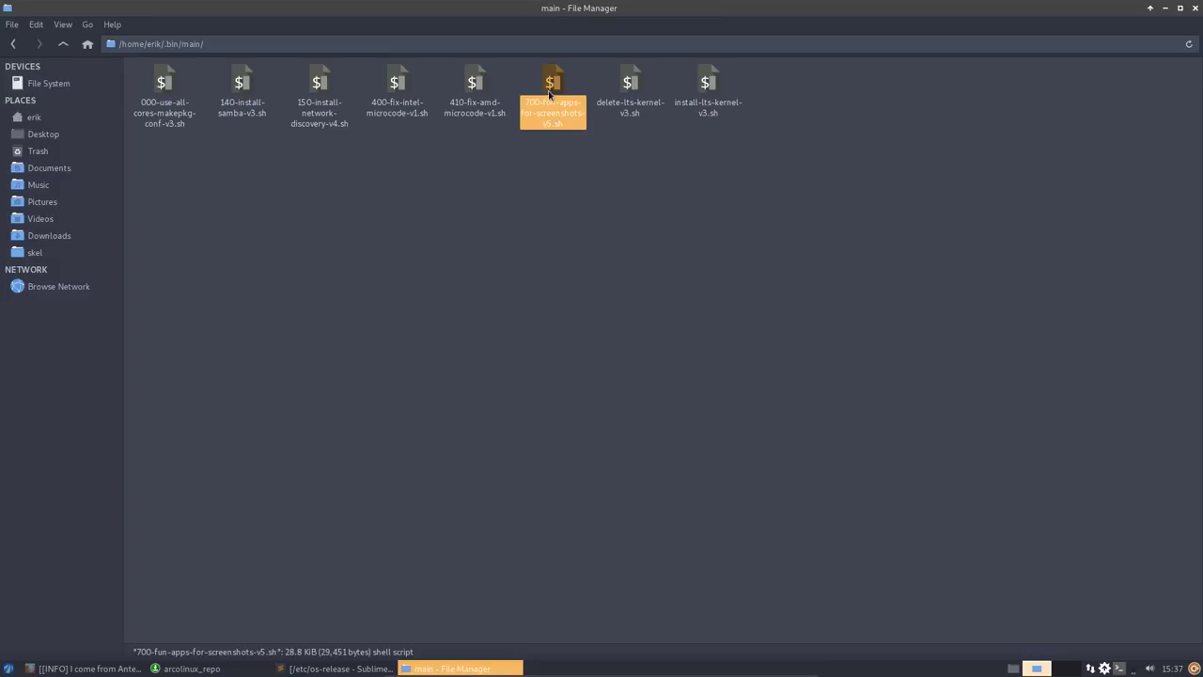
- Search Google for 'arcolinux fun script' in a new Firefox tab
click(83, 670)
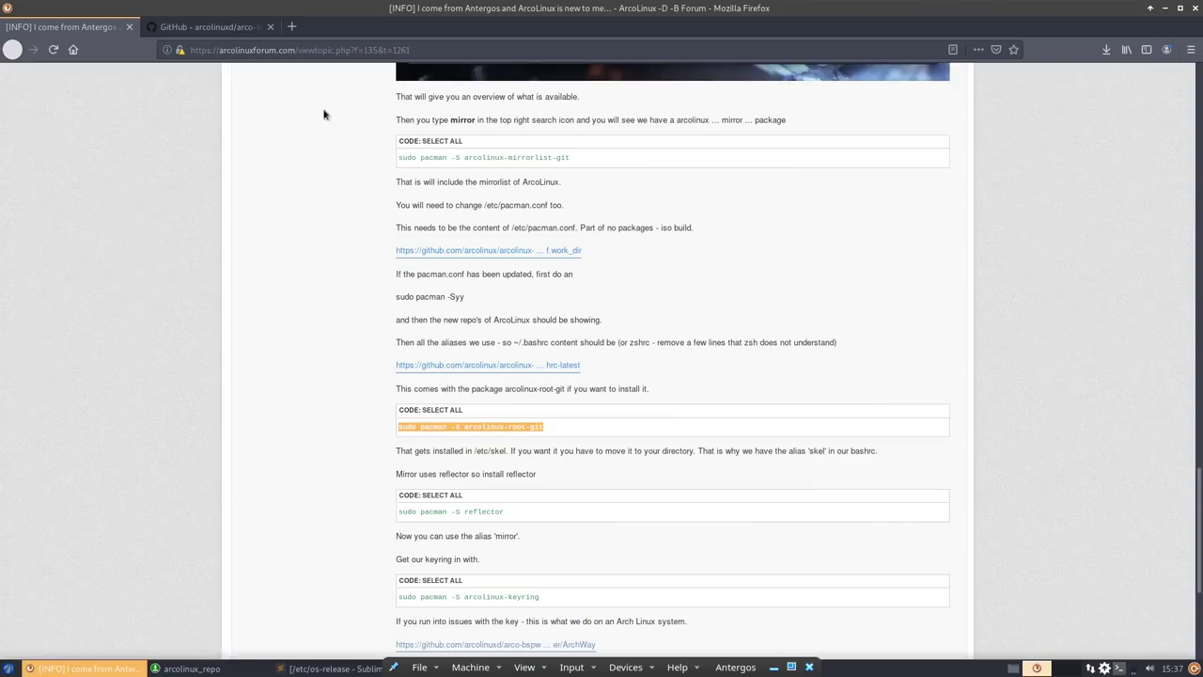
key(ctrl+t)
text(ar)
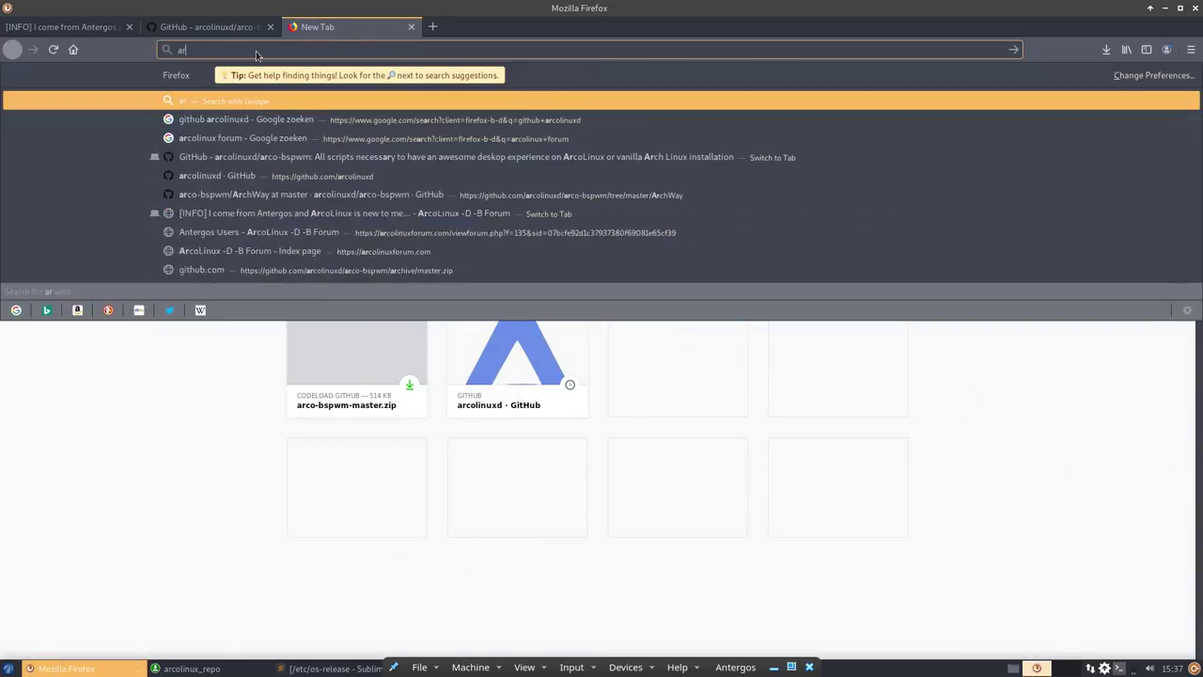
text(colinux fu)
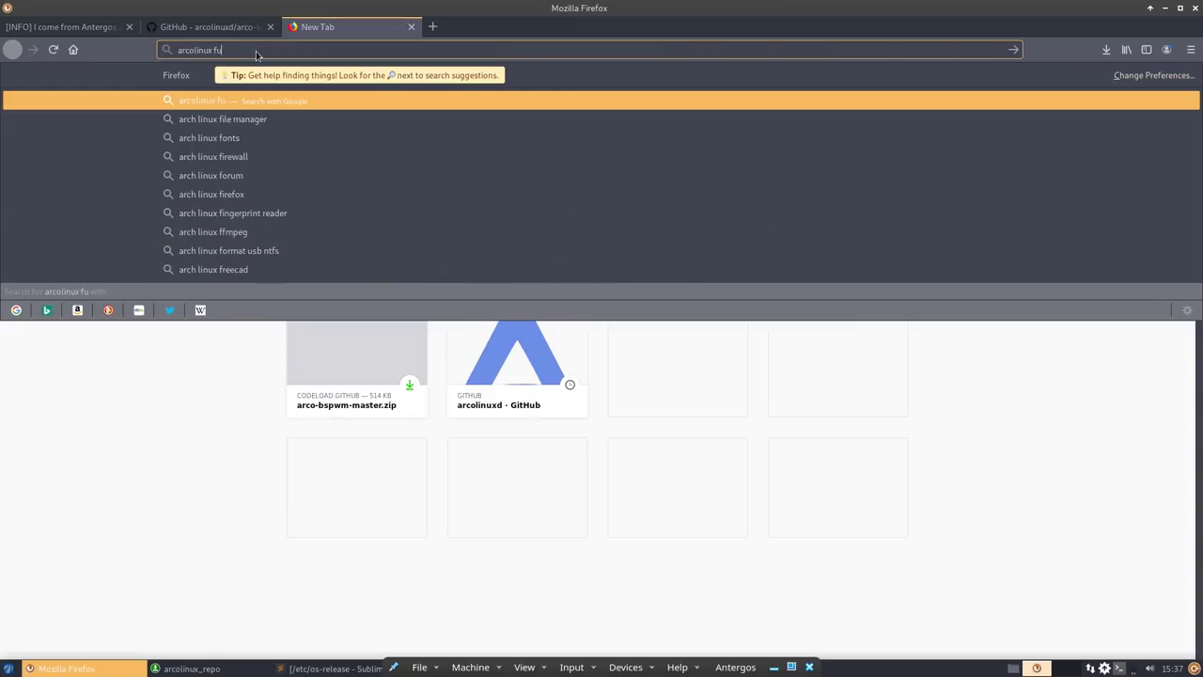
text(n script)
key(Return)
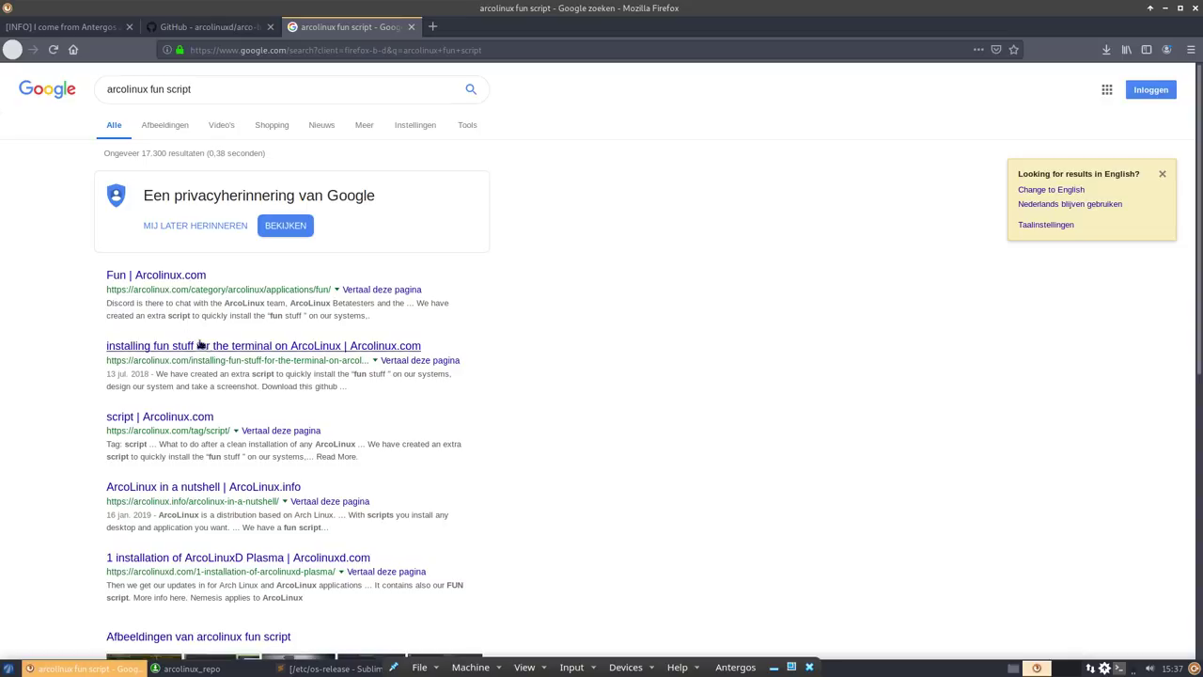
- Read the 'Installing fun stuff for the terminal' article, then minimize Firefox
click(213, 346)
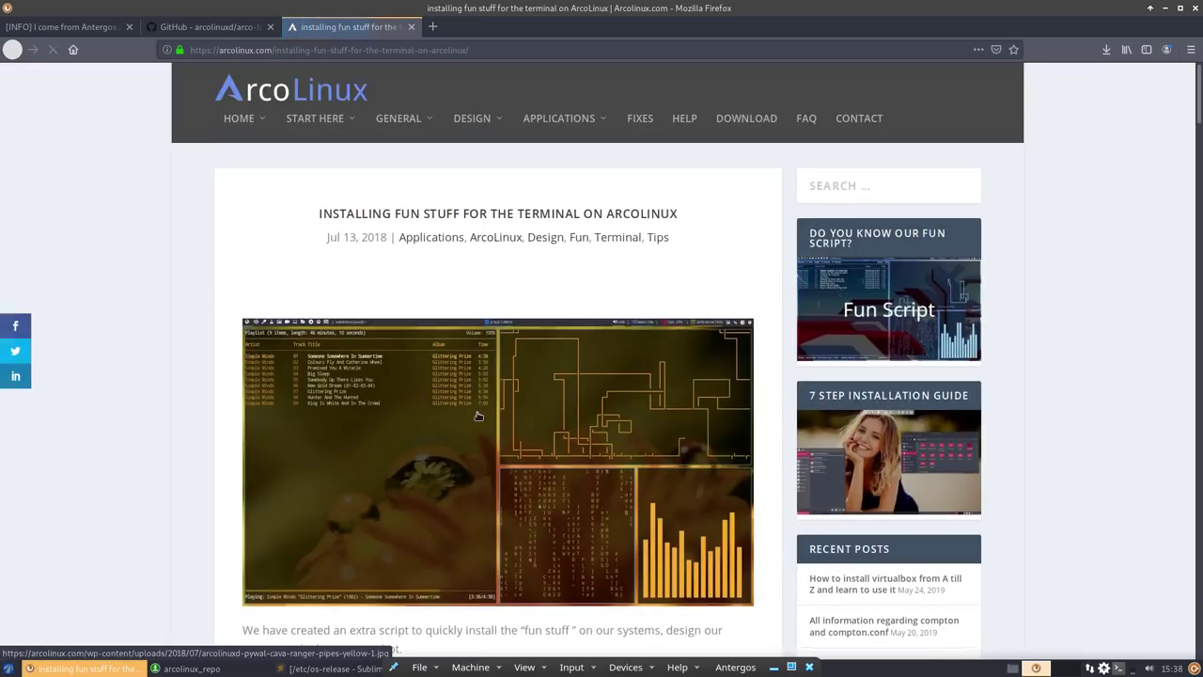
scroll(477, 417, down, 5)
scroll(477, 416, up, 5)
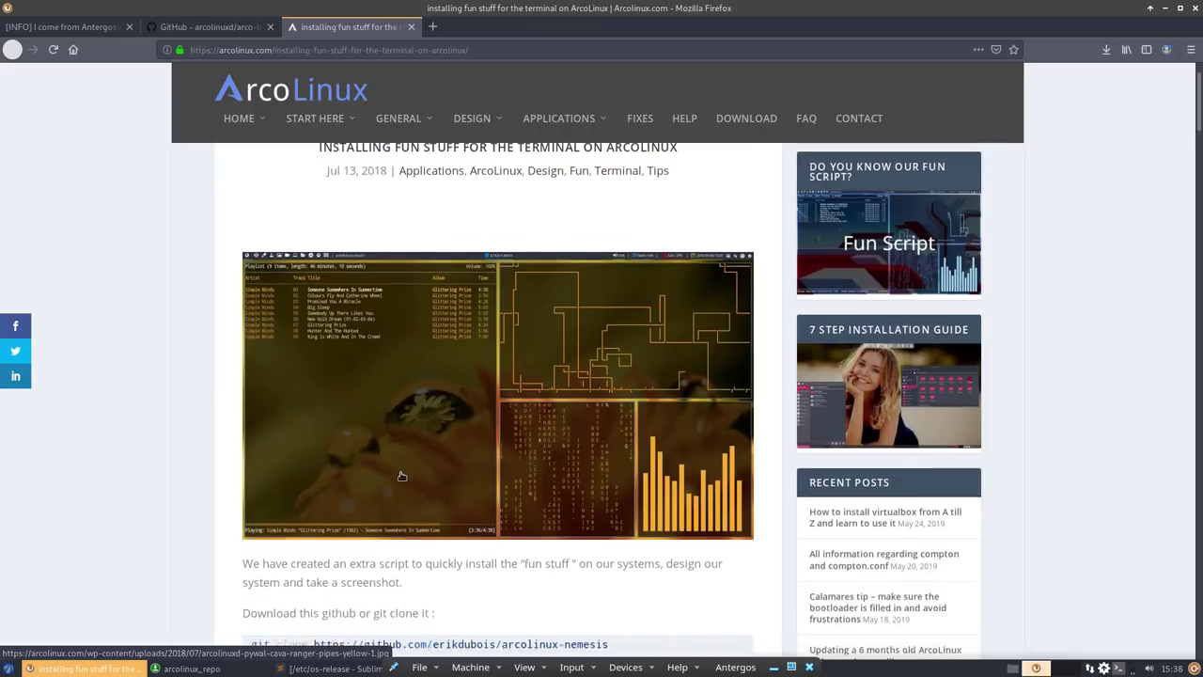
scroll(400, 476, down, 10)
scroll(400, 476, down, 10)
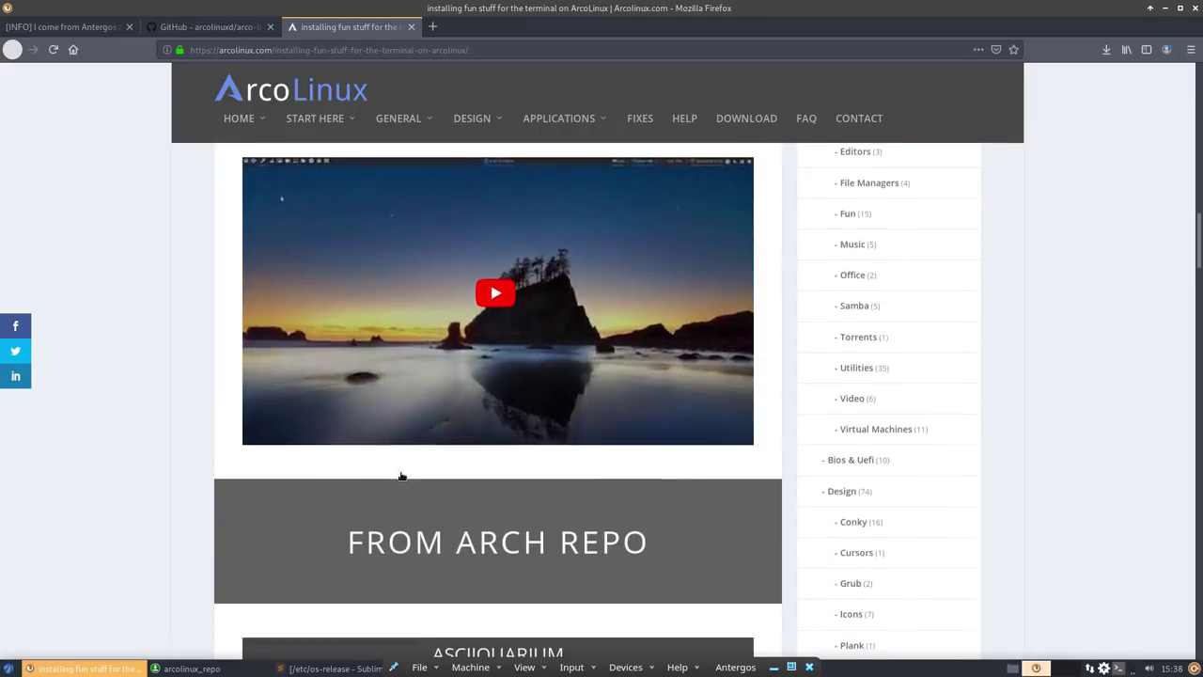
click(1166, 10)
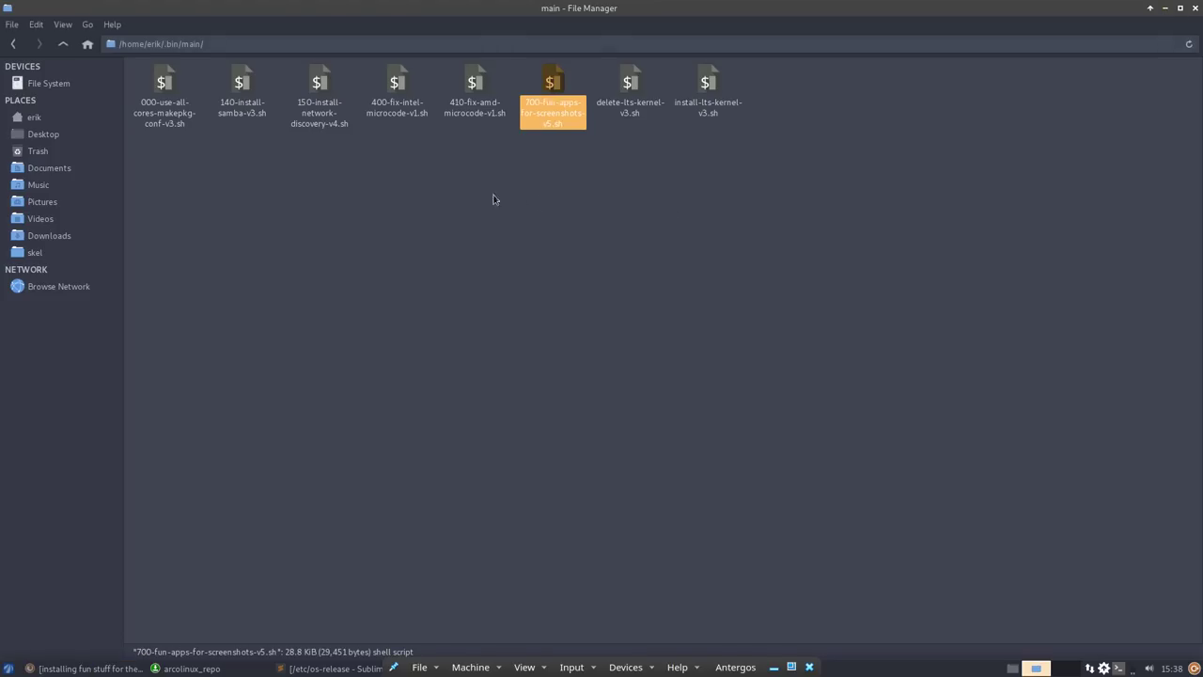
- Go up to /home/erik and raise Pamac's arcolinux_repo list showing arcolinux-bin-git
click(63, 45)
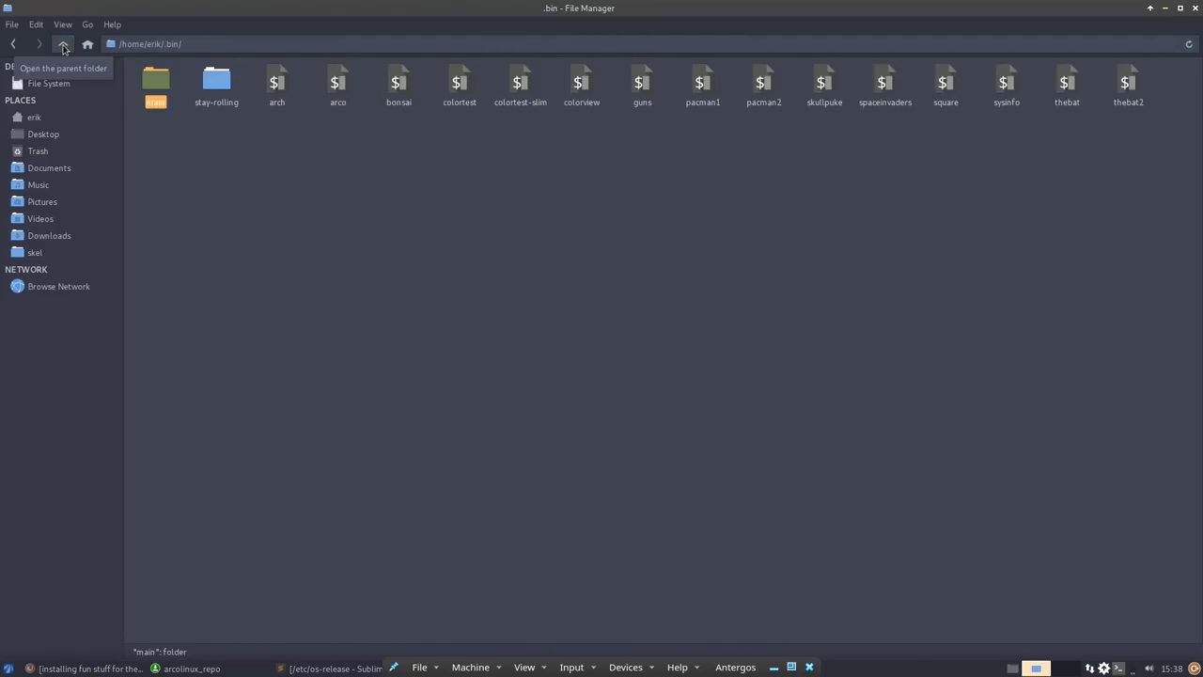
click(63, 46)
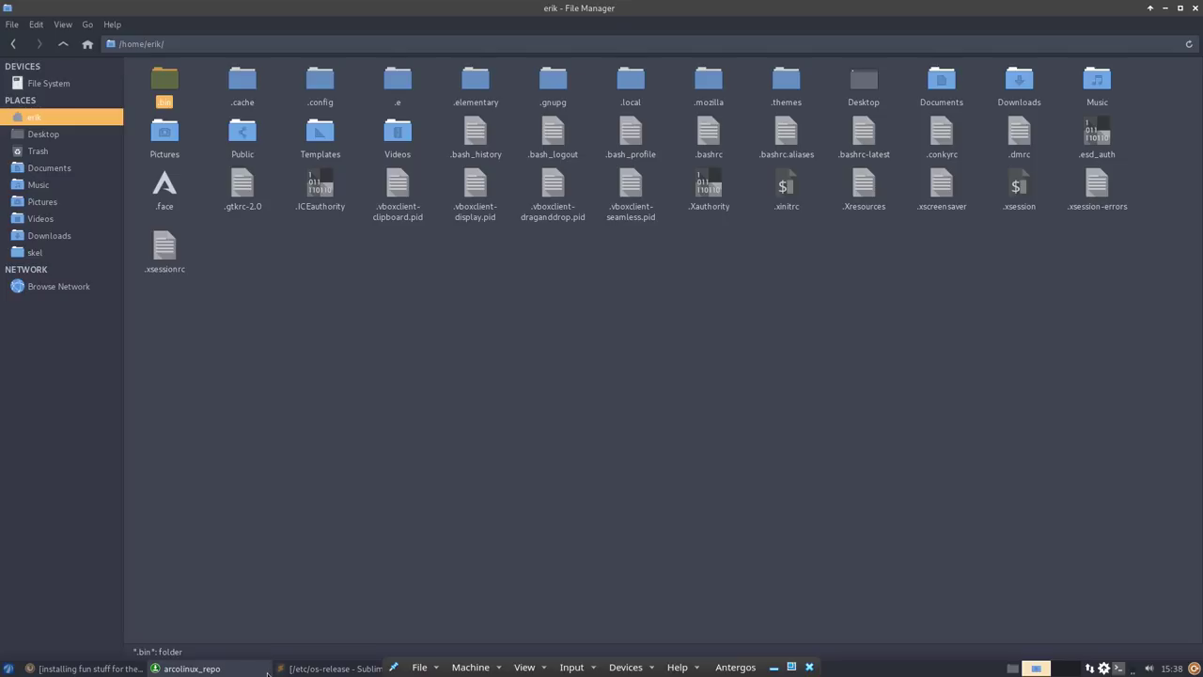
click(219, 670)
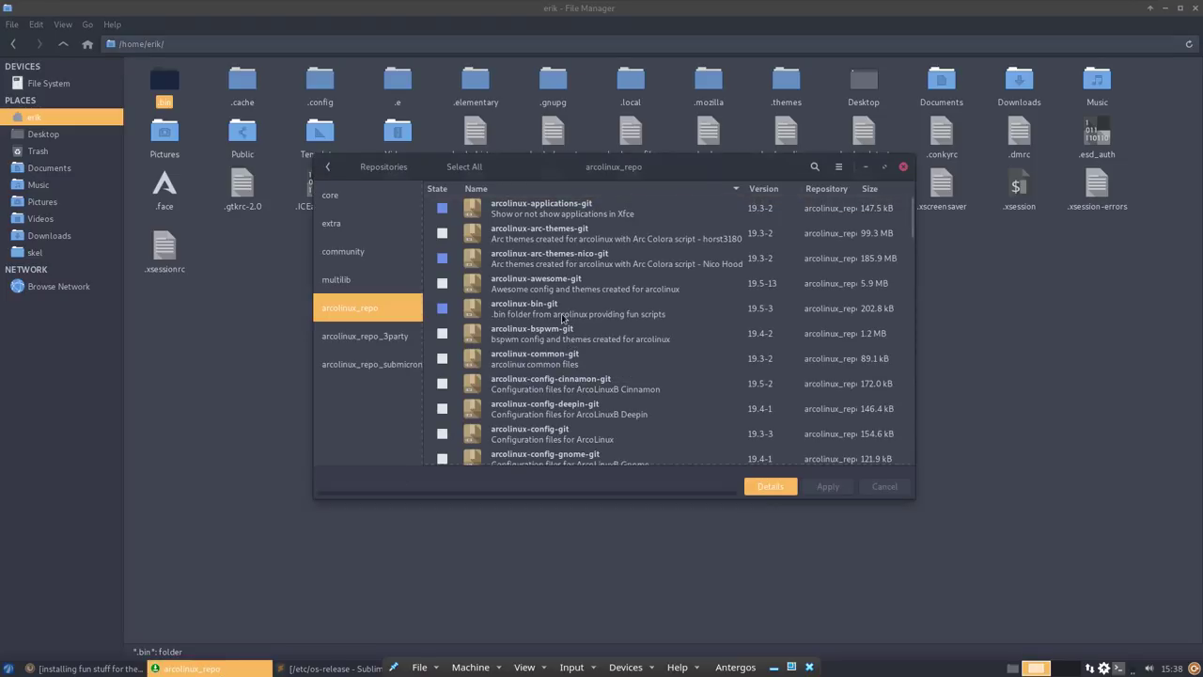
scroll(562, 320, down, 5)
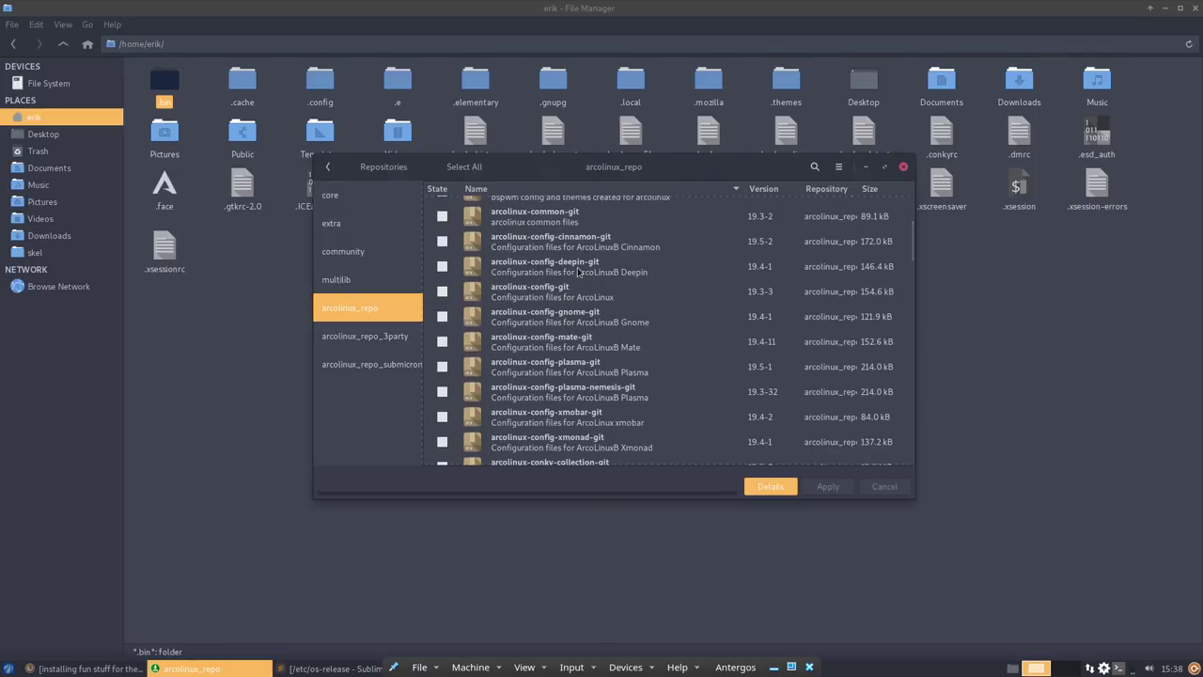
- Mark arcolinux config, conky-collection, faces, fonts, geany and grub-theme-vimix packages for installation
click(468, 297)
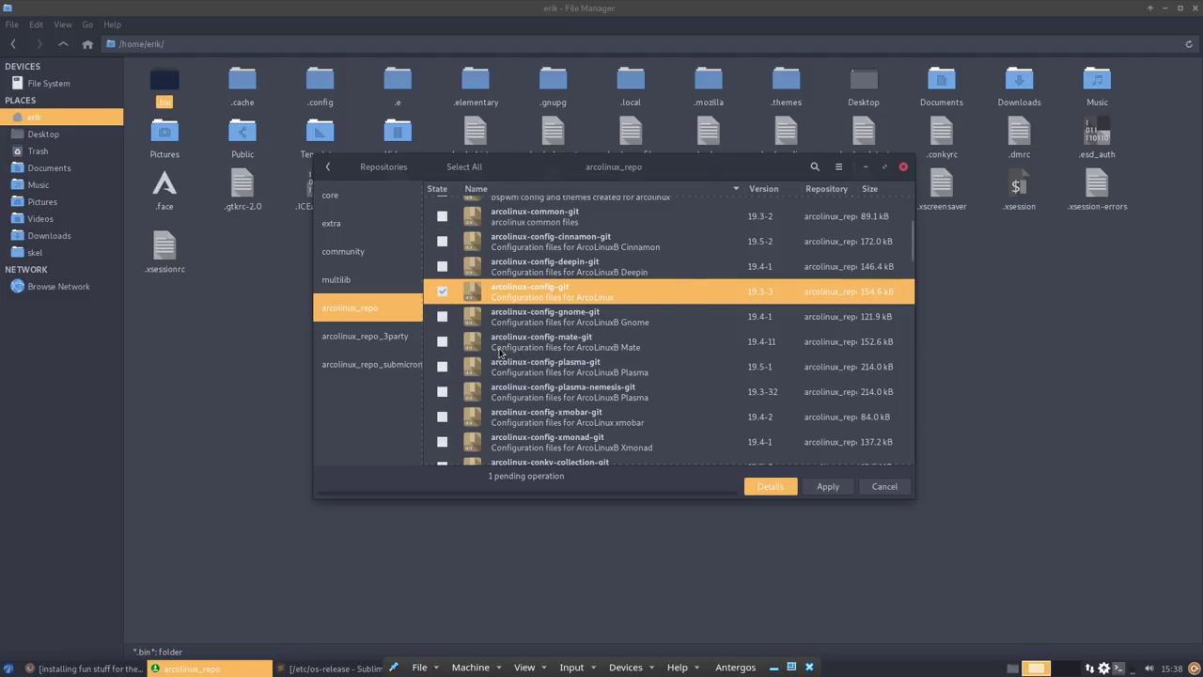
scroll(501, 353, down, 3)
scroll(501, 352, down, 1)
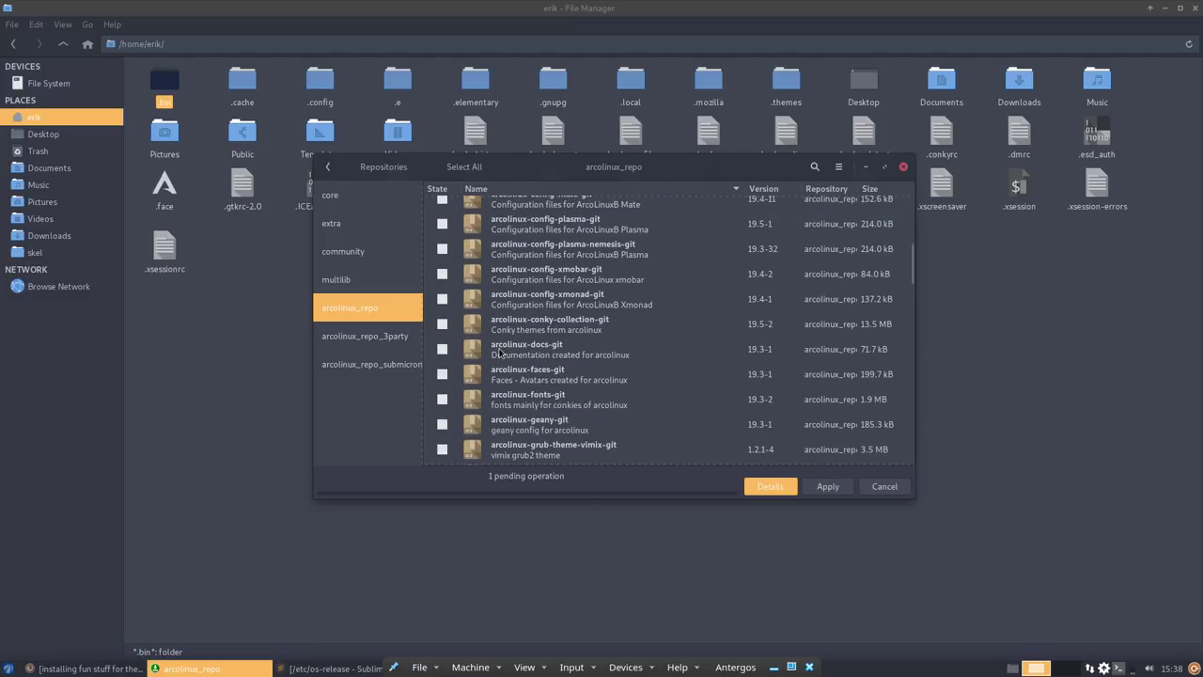
click(443, 327)
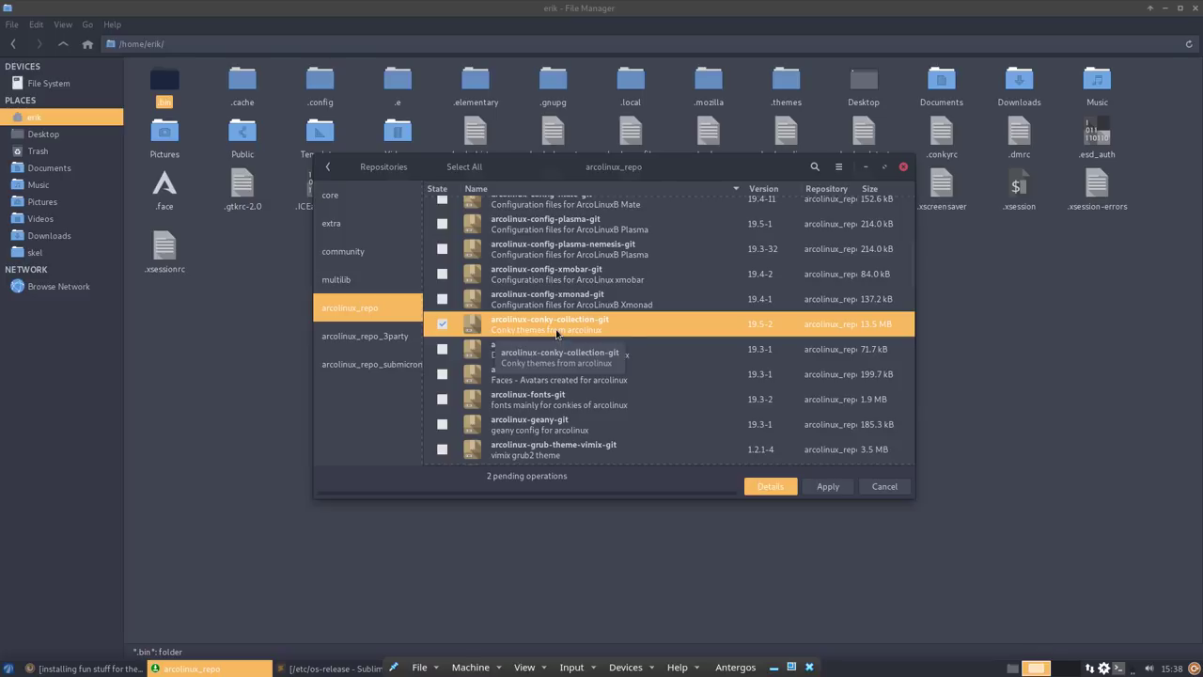
scroll(557, 333, down, 1)
scroll(556, 334, down, 2)
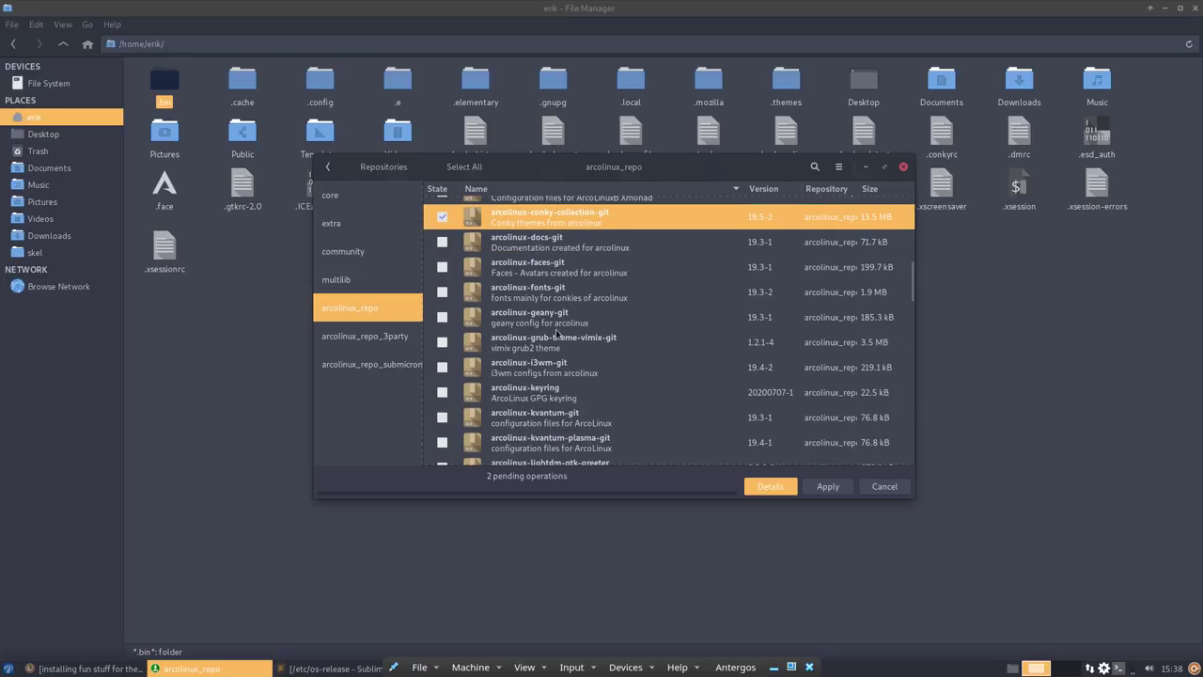
click(443, 271)
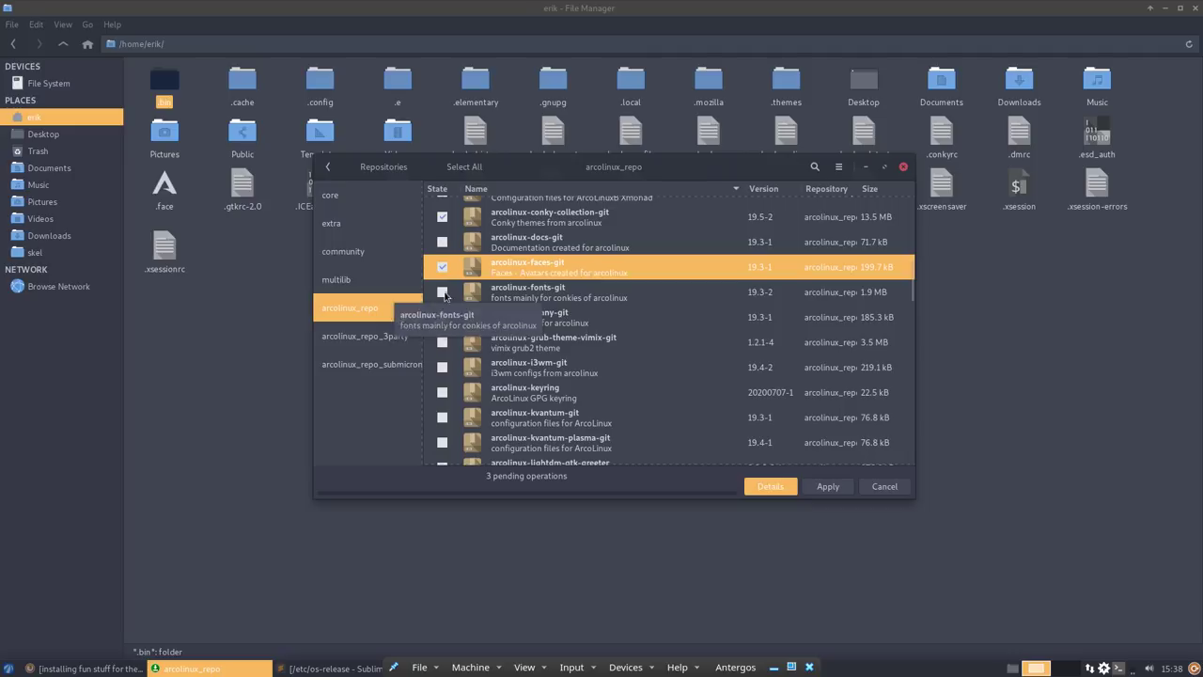
click(444, 293)
click(443, 318)
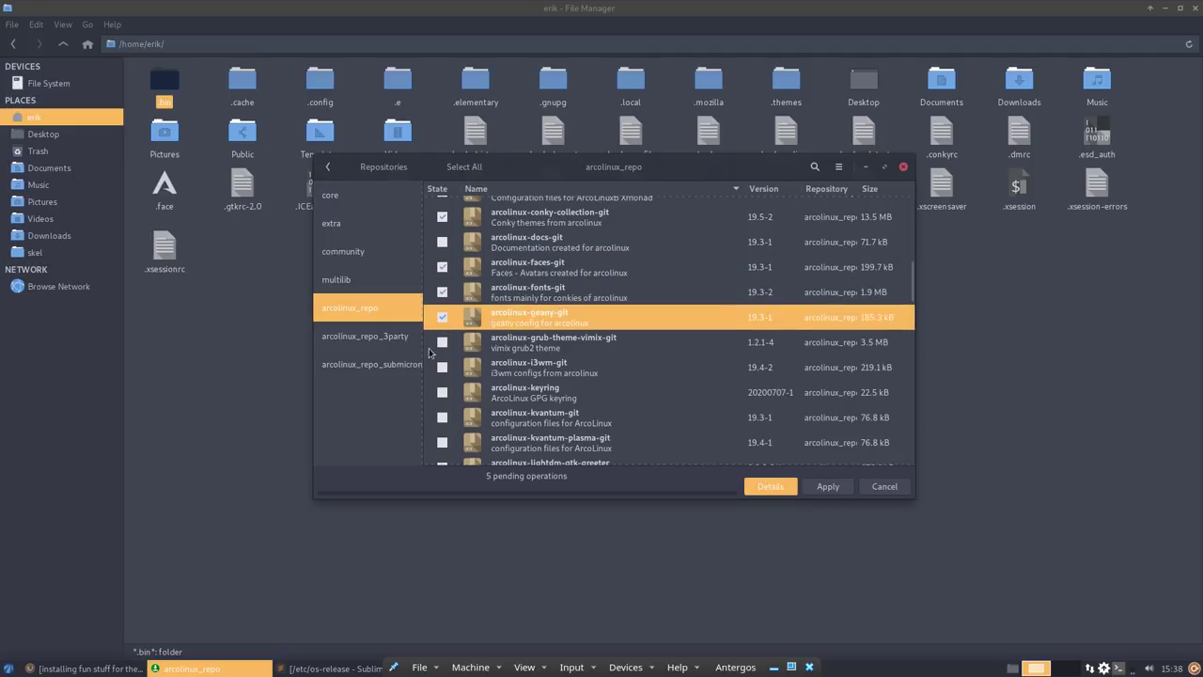
click(443, 342)
- Check arcolinux-keyring, then mark kvantum, logo and nitrogen packages for installation
scroll(451, 377, down, 1)
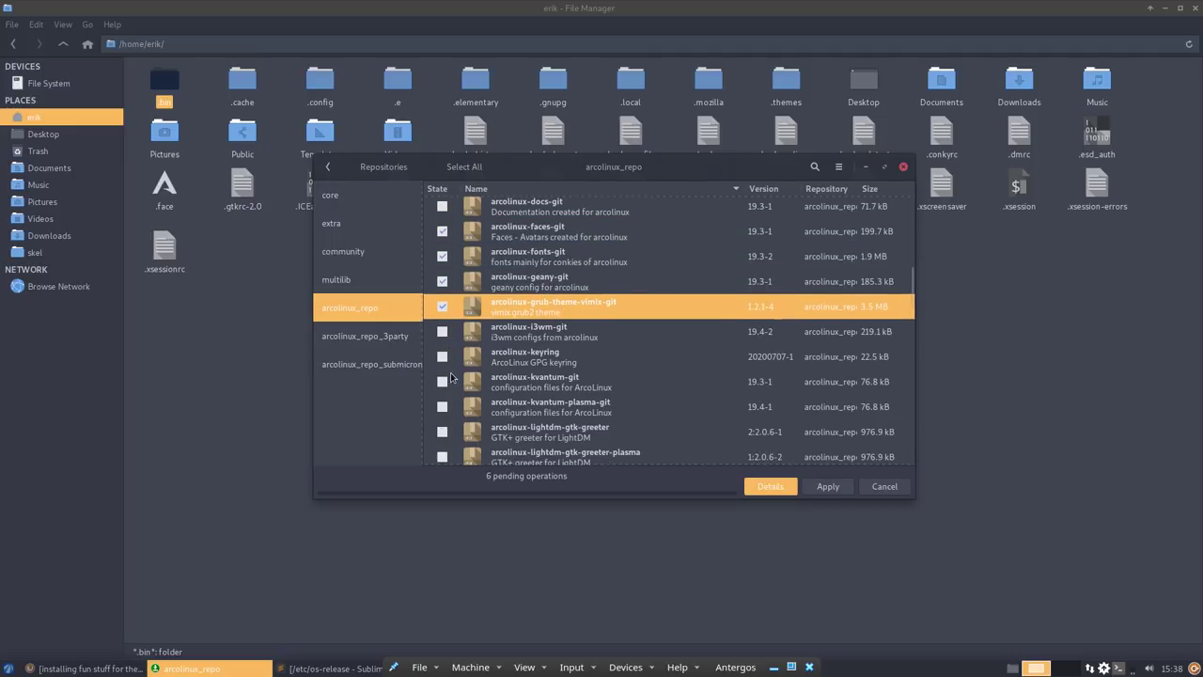
click(444, 359)
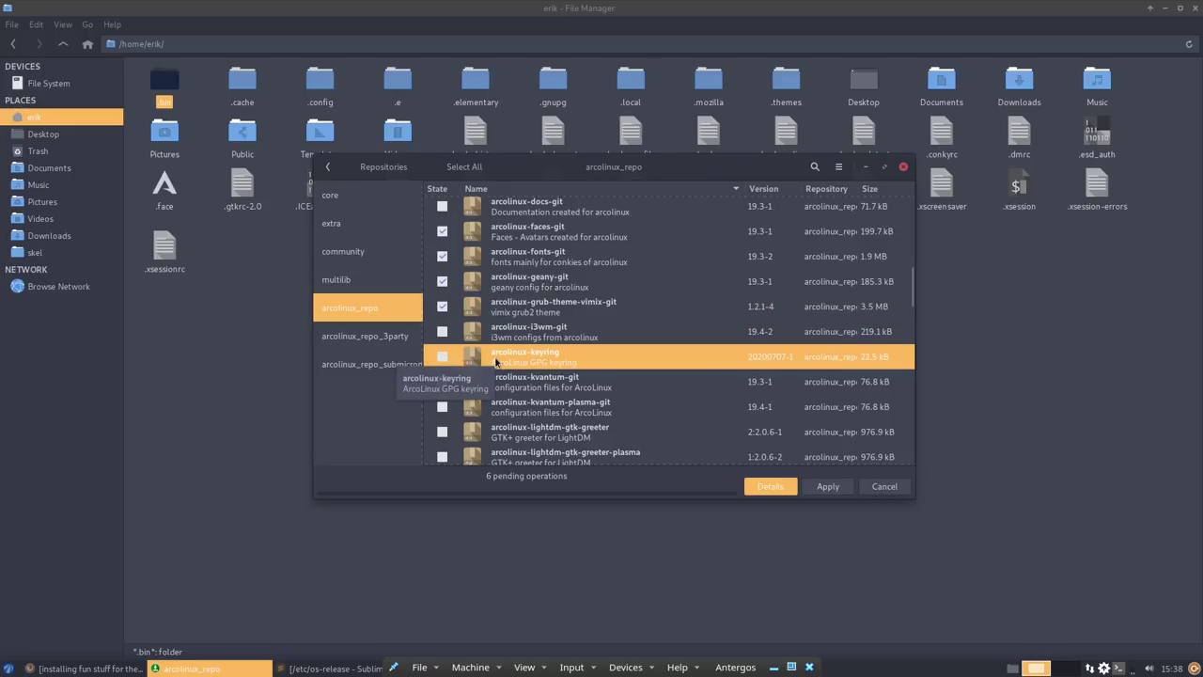
scroll(642, 428, down, 1)
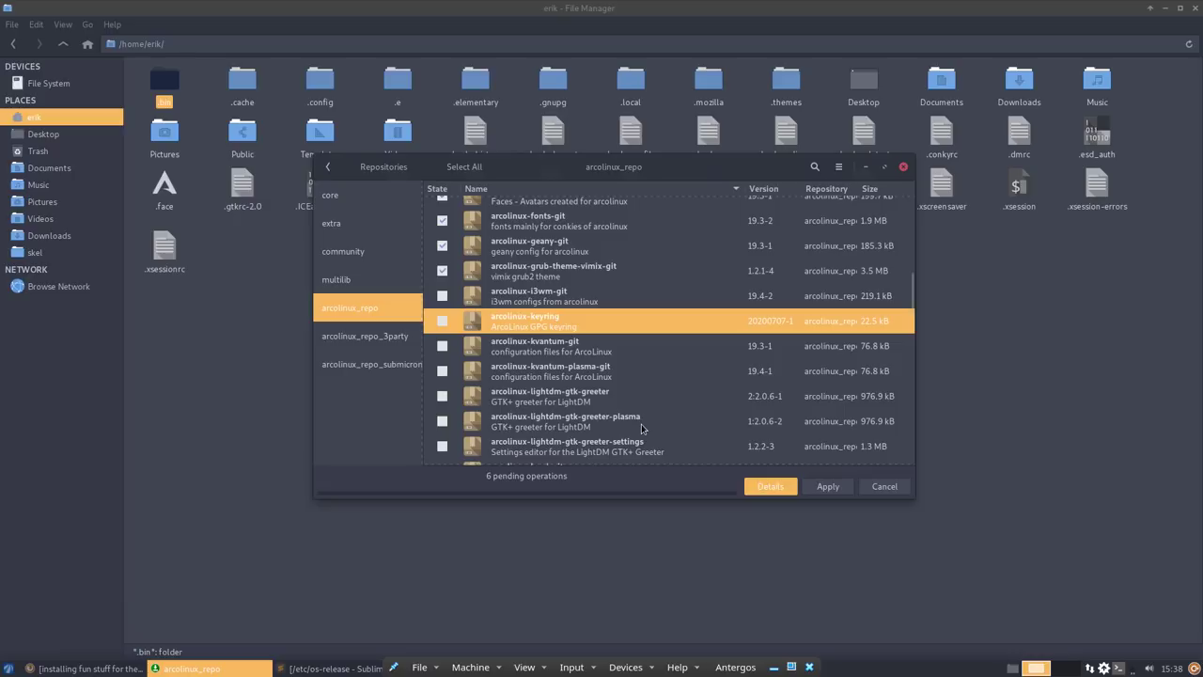
scroll(642, 429, down, 2)
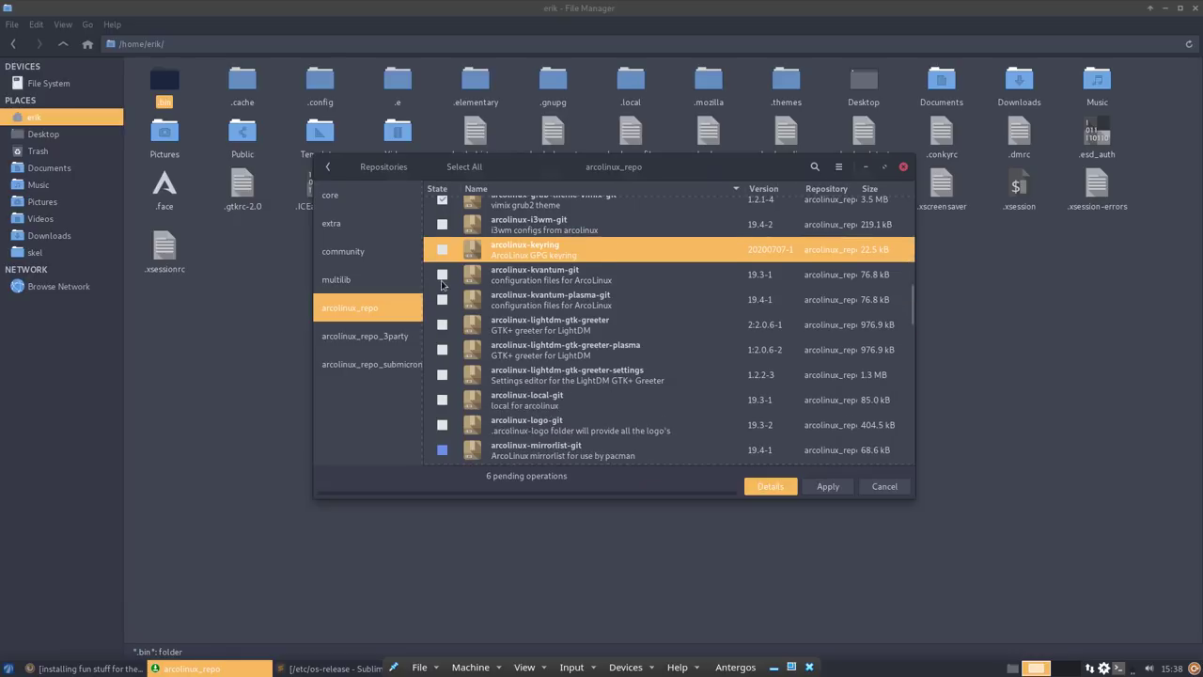
click(442, 277)
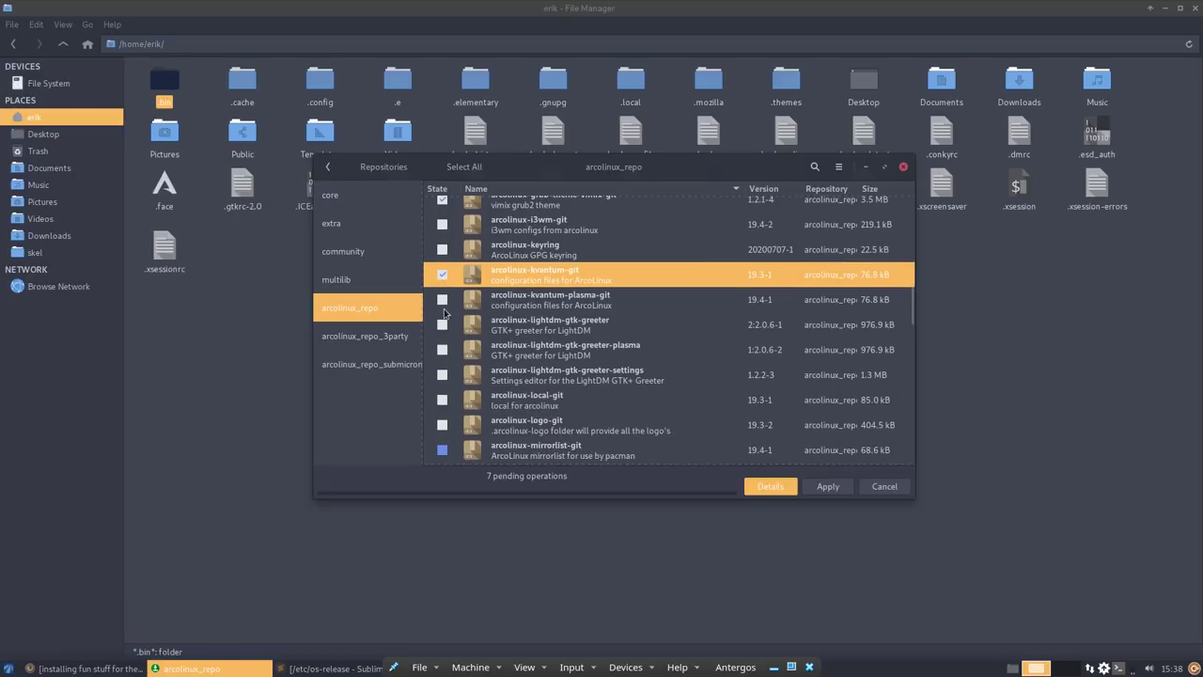
click(440, 425)
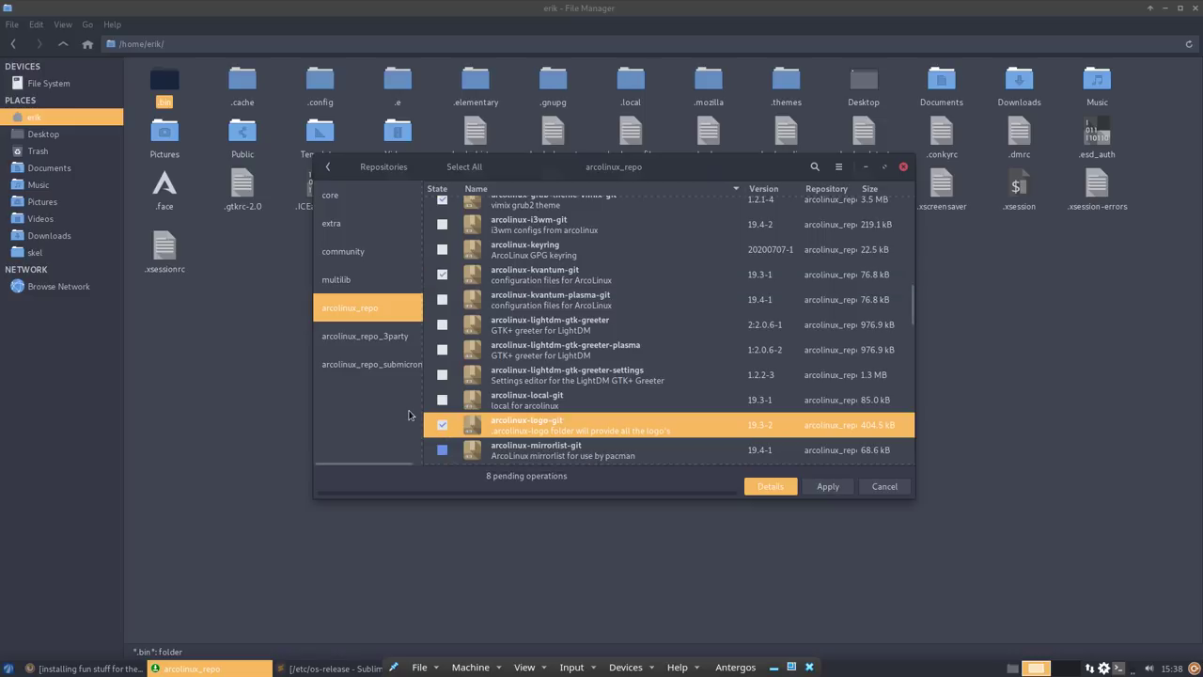
scroll(523, 420, down, 3)
scroll(524, 420, down, 2)
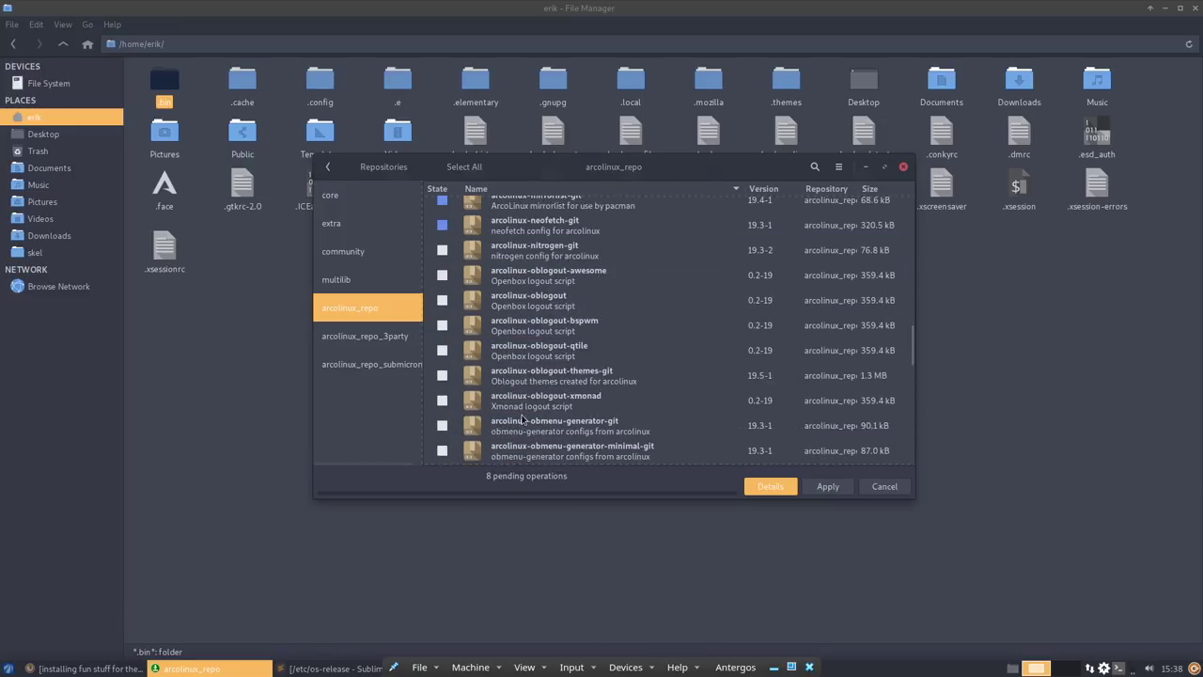
click(442, 251)
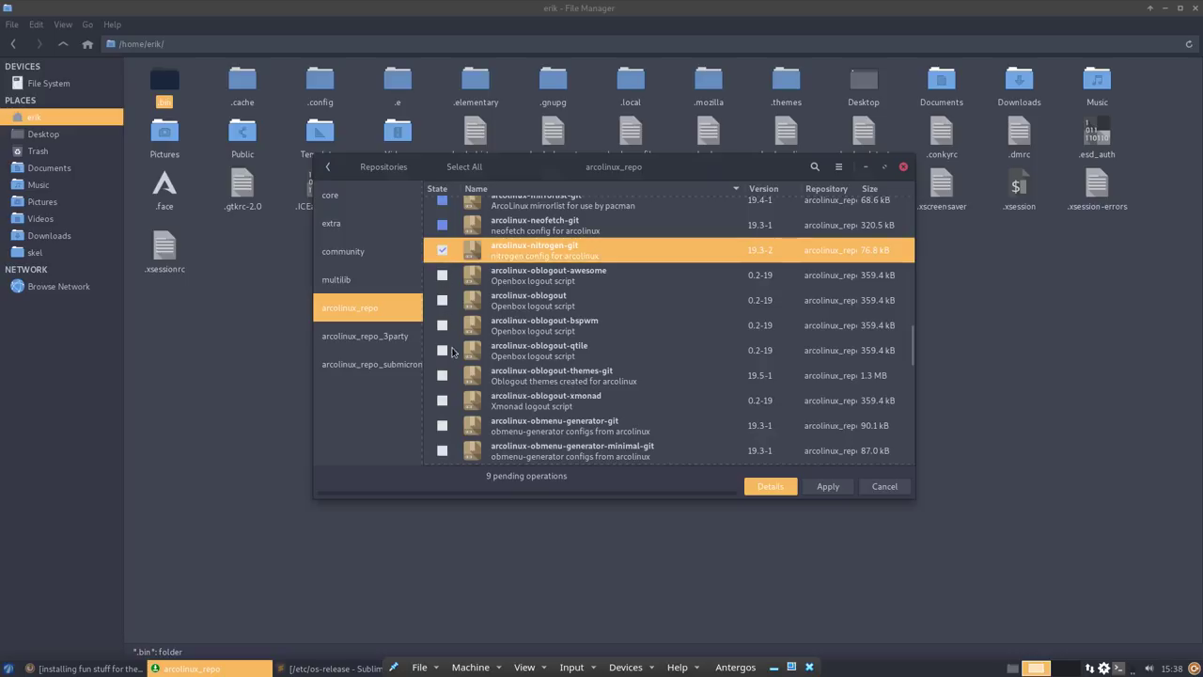
- Mark arcolinux-pipemenus-git, arcolinux-plank-git and arcolinux-plank-themes-git for installation
scroll(564, 381, down, 2)
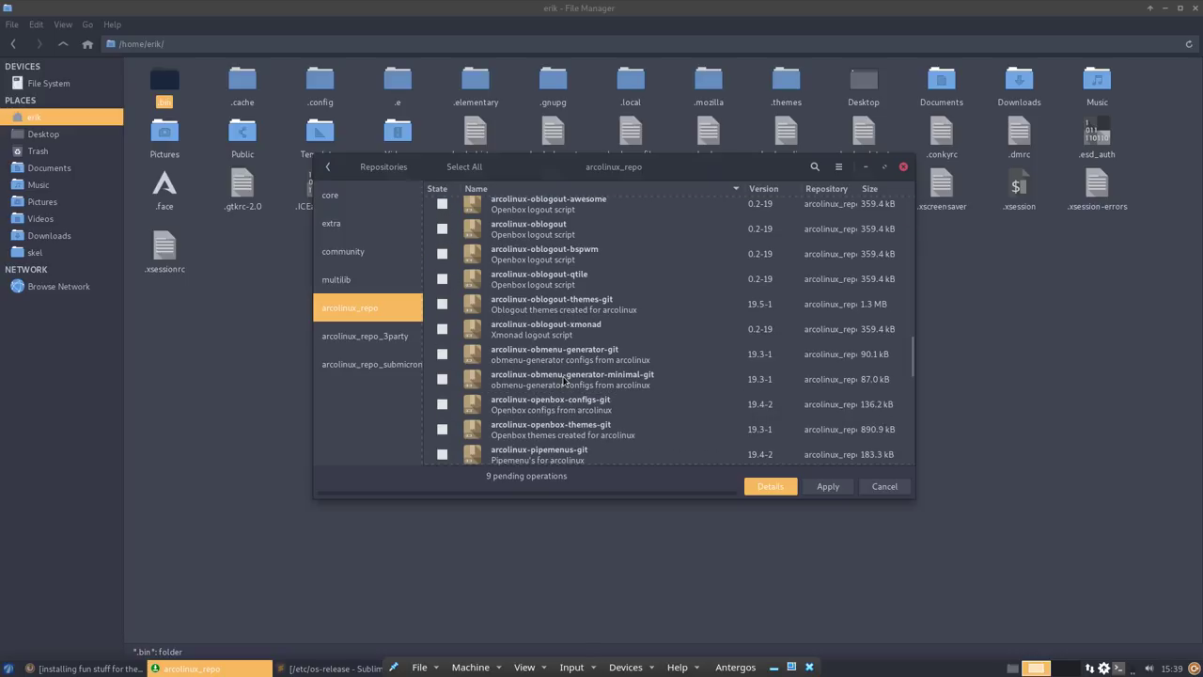
scroll(564, 381, down, 2)
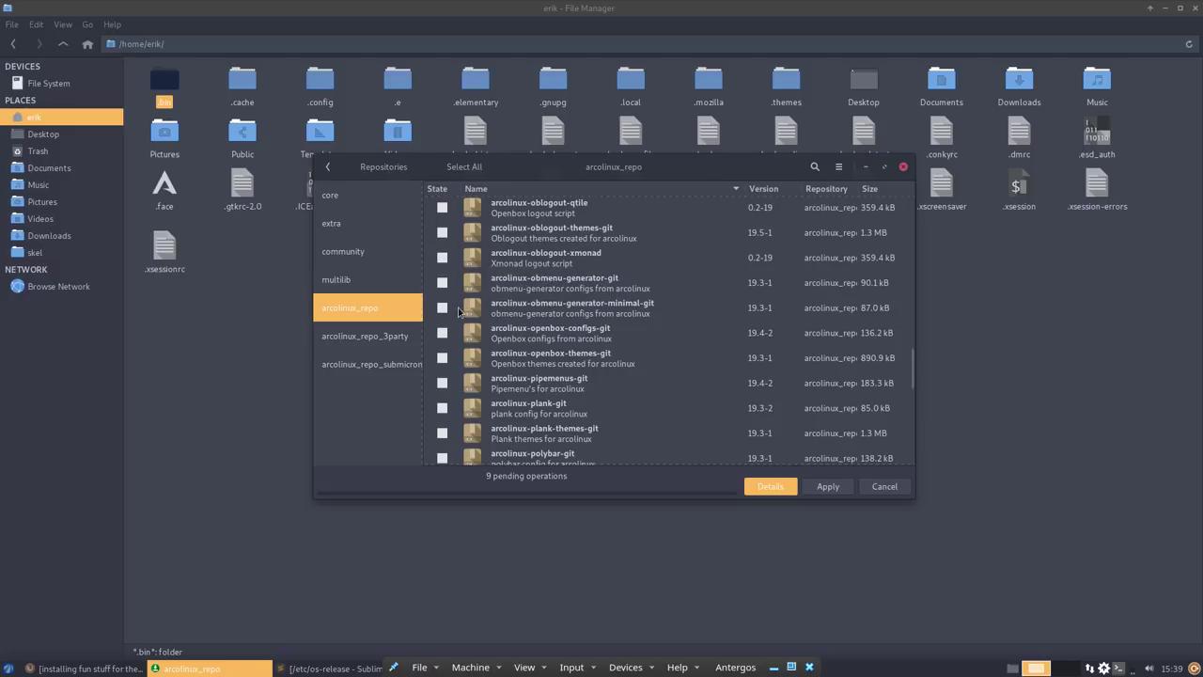
click(443, 385)
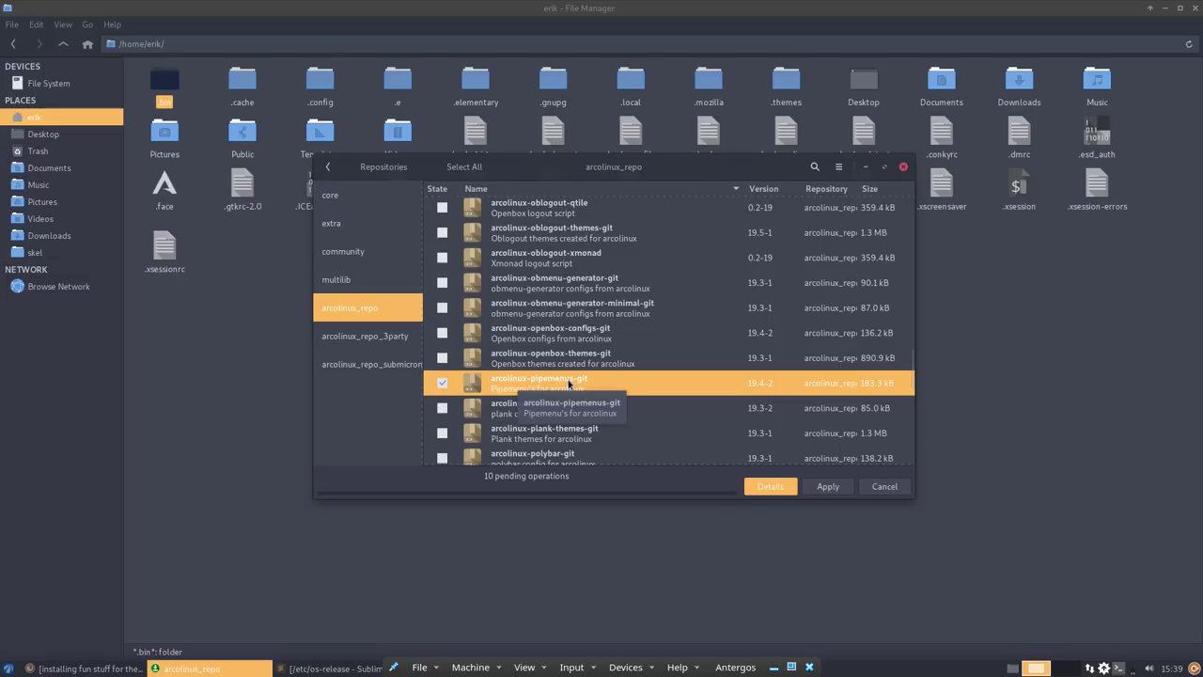
click(443, 410)
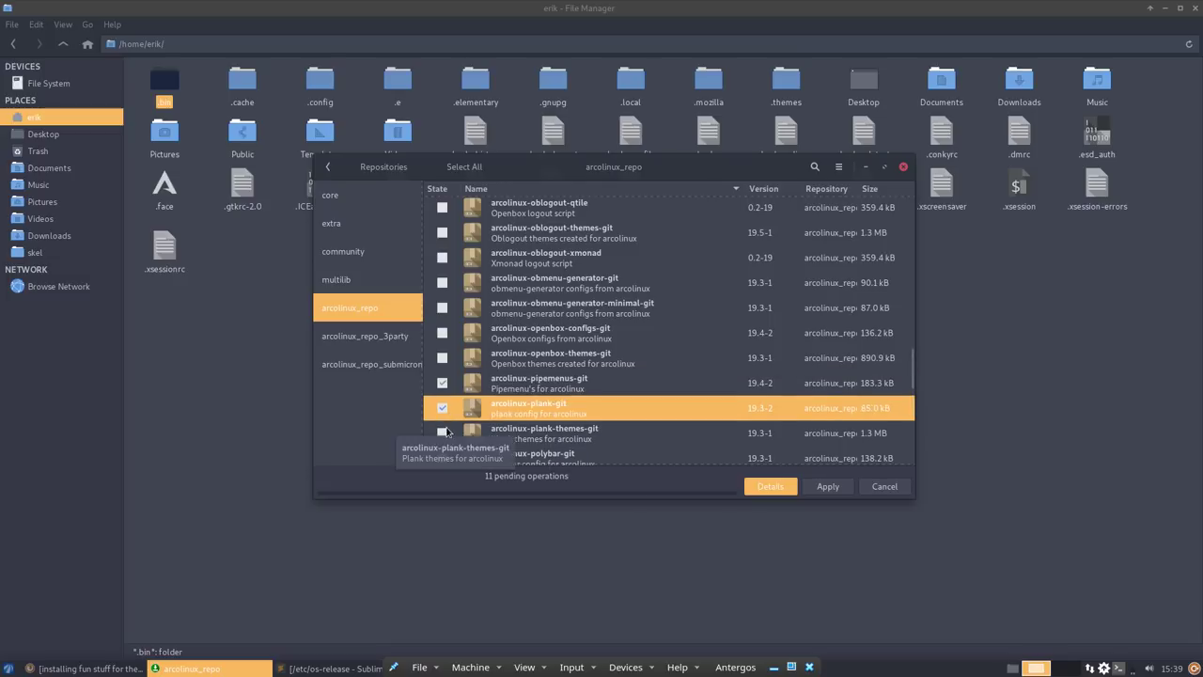
click(444, 433)
scroll(567, 421, down, 5)
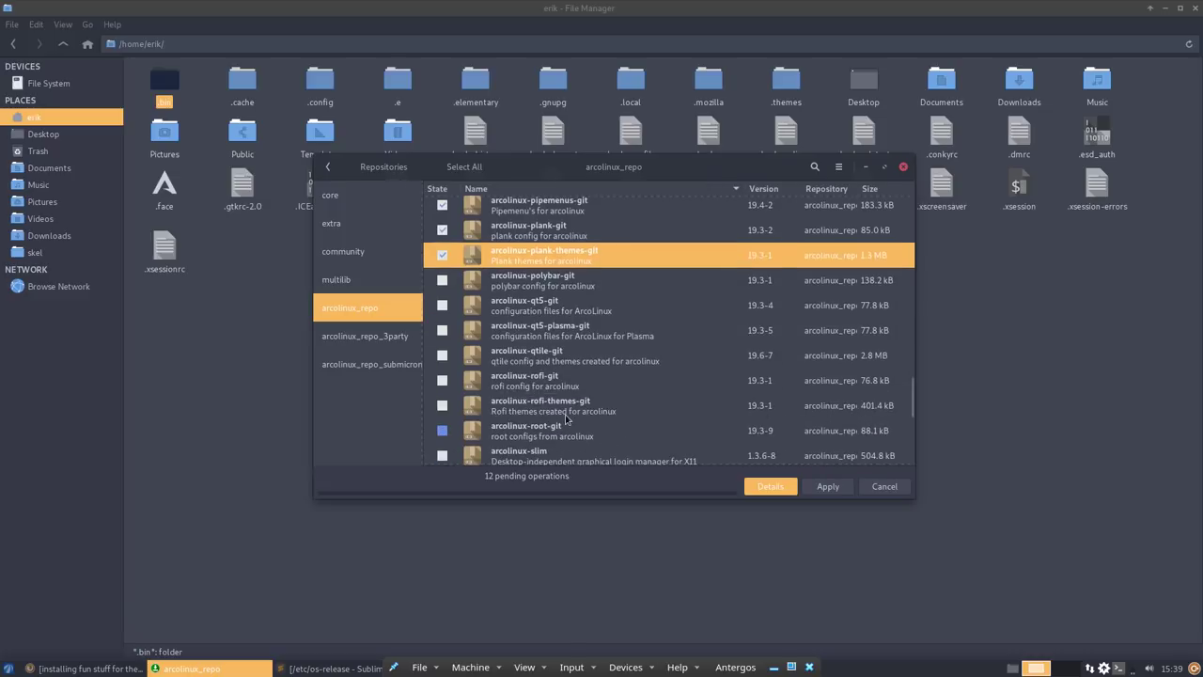
- Apply and commit the 12-package transaction, authorising with the account password
click(825, 487)
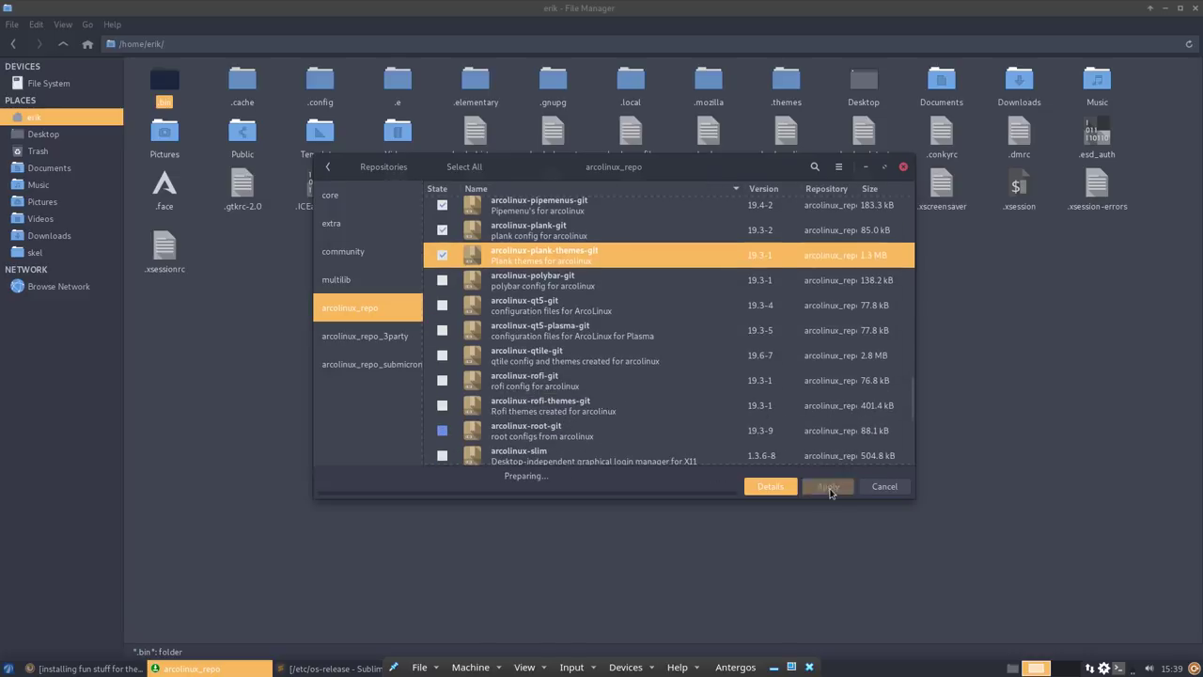
click(873, 452)
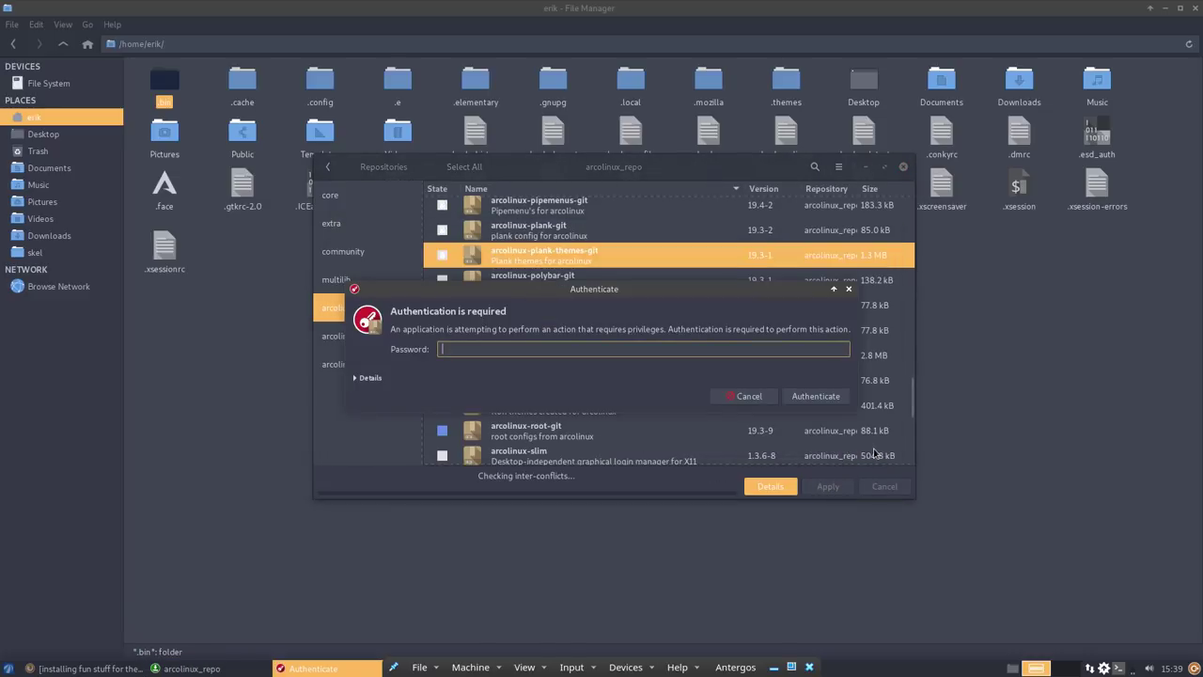
text(•••)
key(Return)
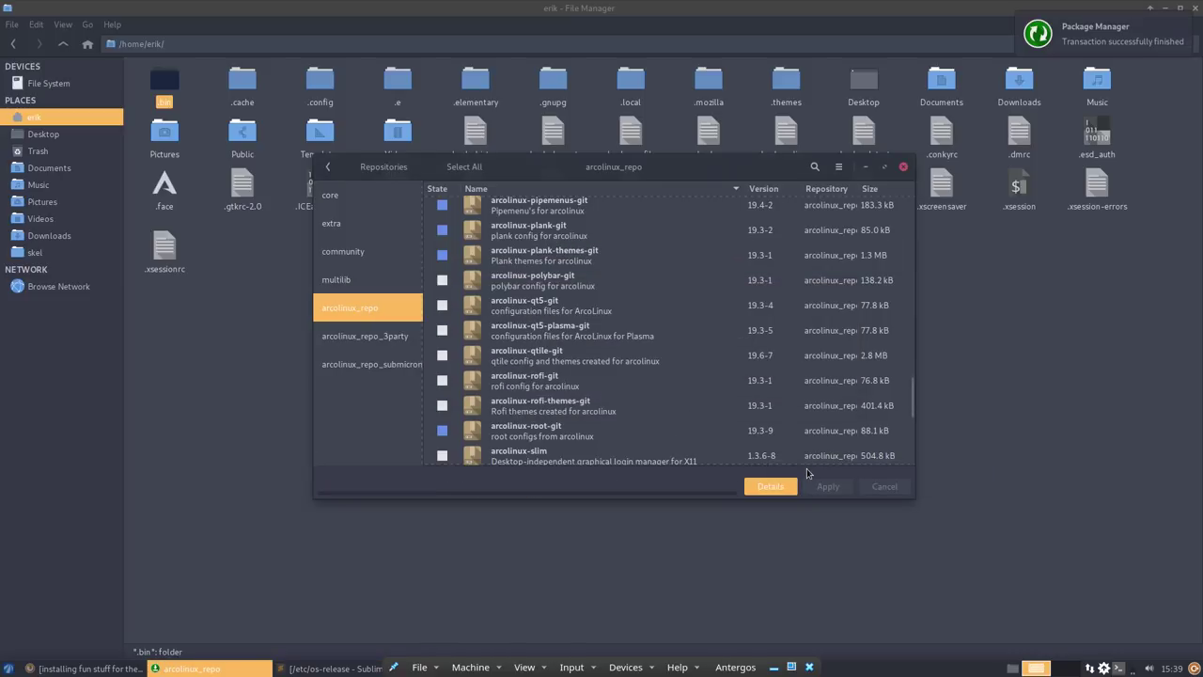
- Tick arcolinux-qt5-git, arcolinux-termite-themes-git and arcolinux-variety-git in the arcolinux_repo list
scroll(510, 377, down, 1)
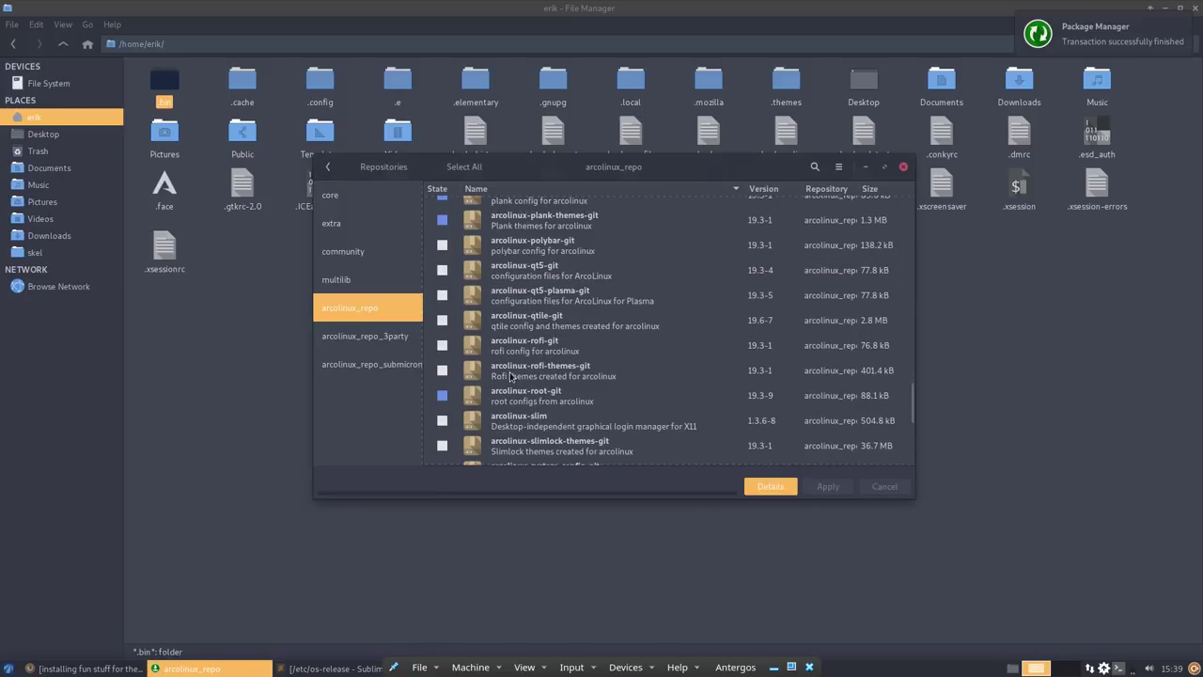
click(443, 271)
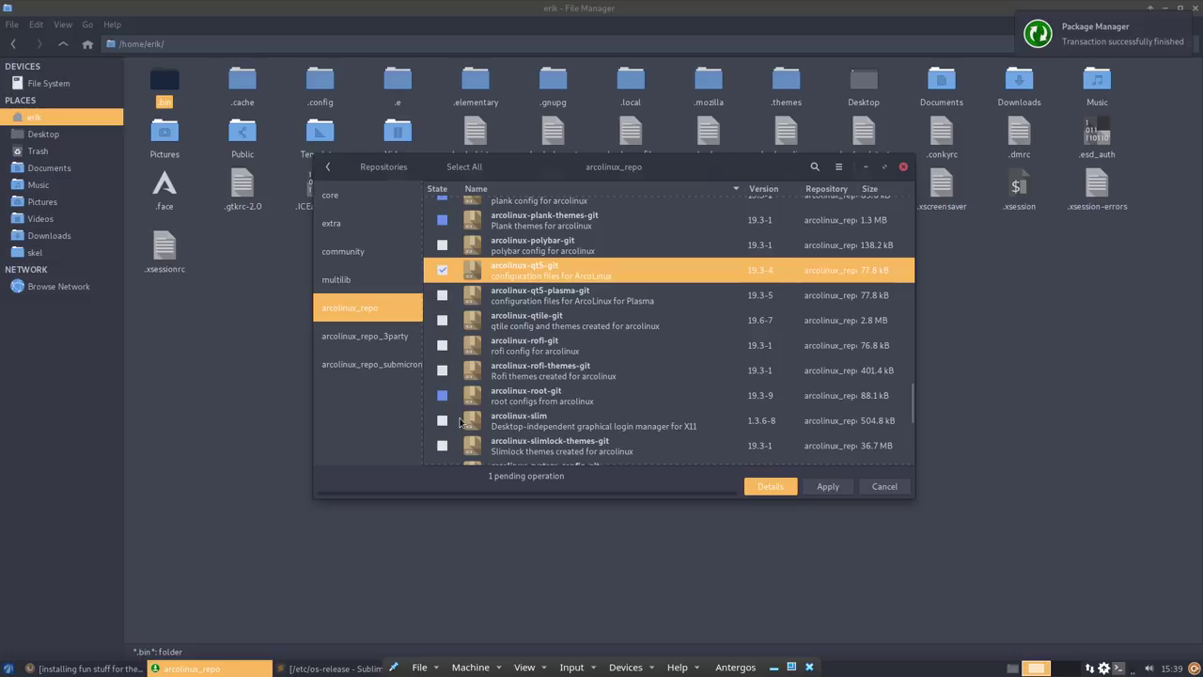
scroll(451, 390, down, 1)
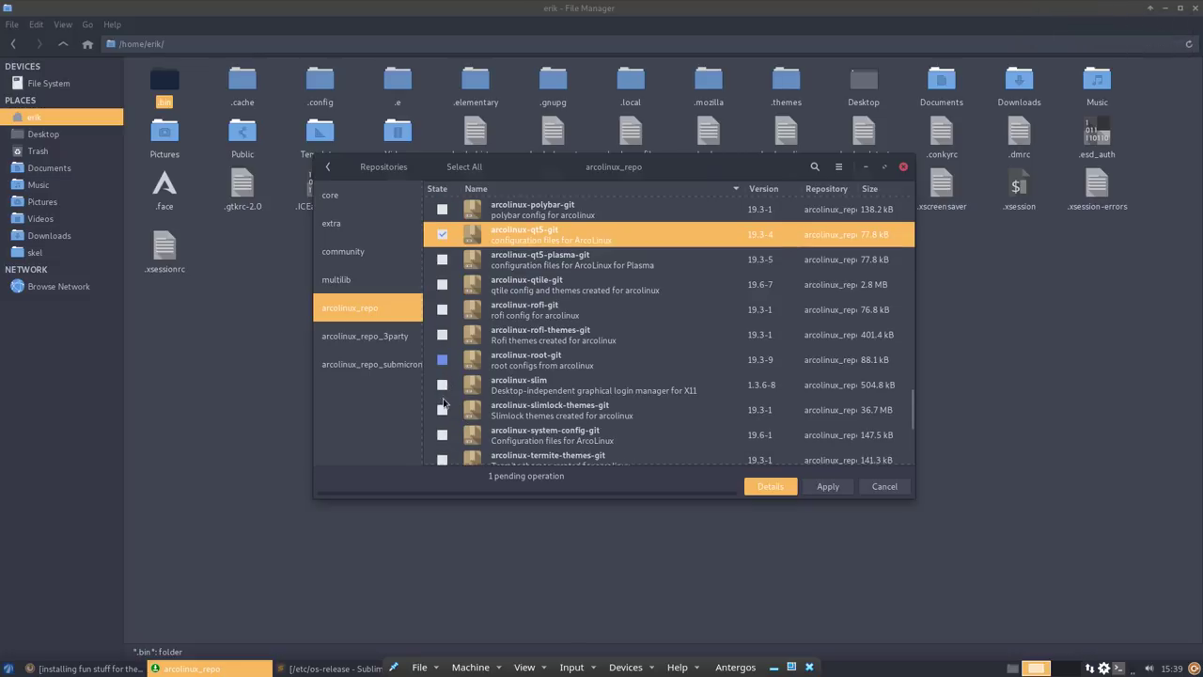
scroll(443, 409, down, 2)
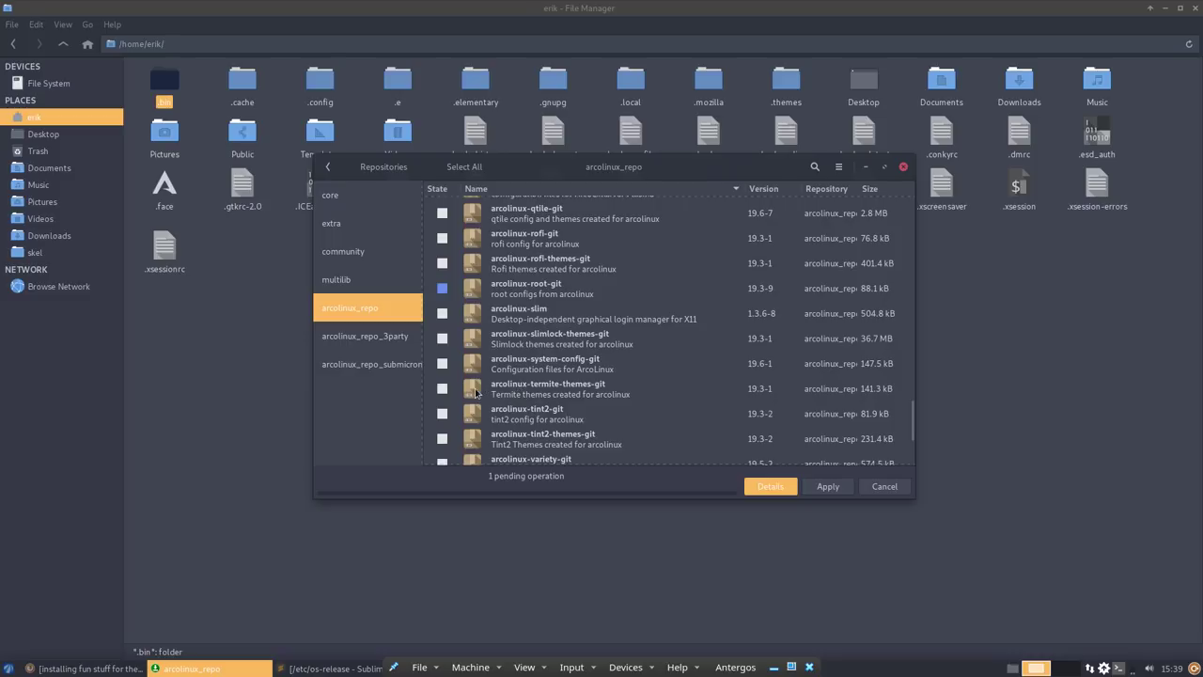
click(445, 390)
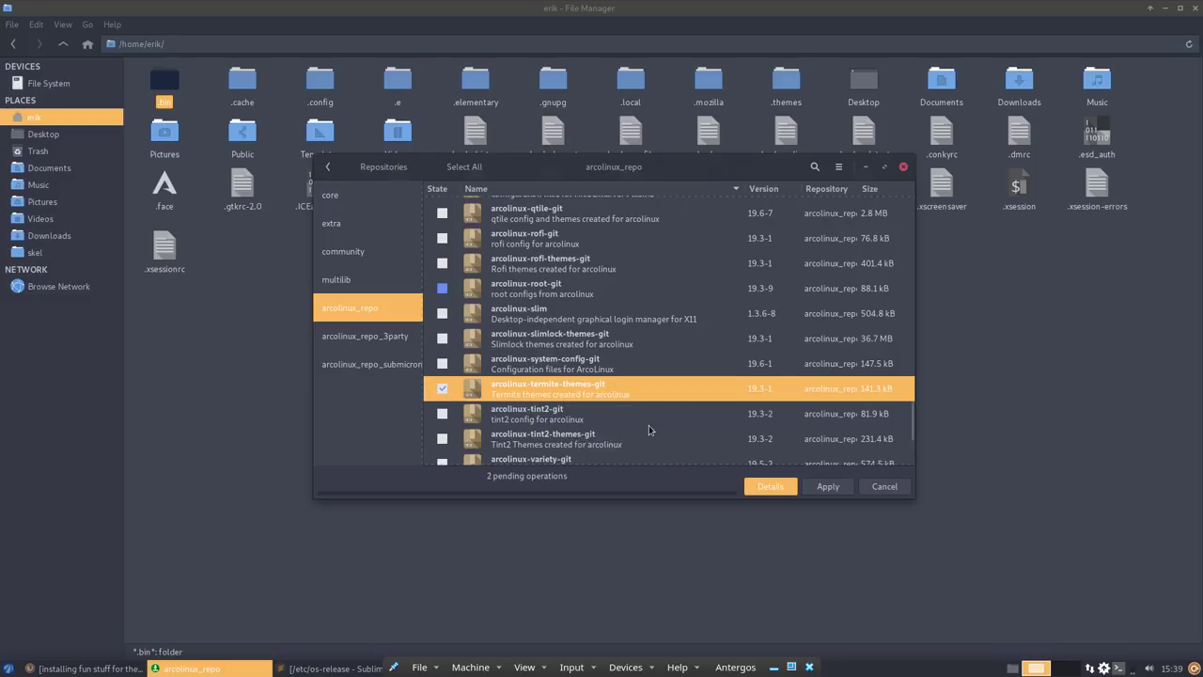
scroll(649, 430, down, 2)
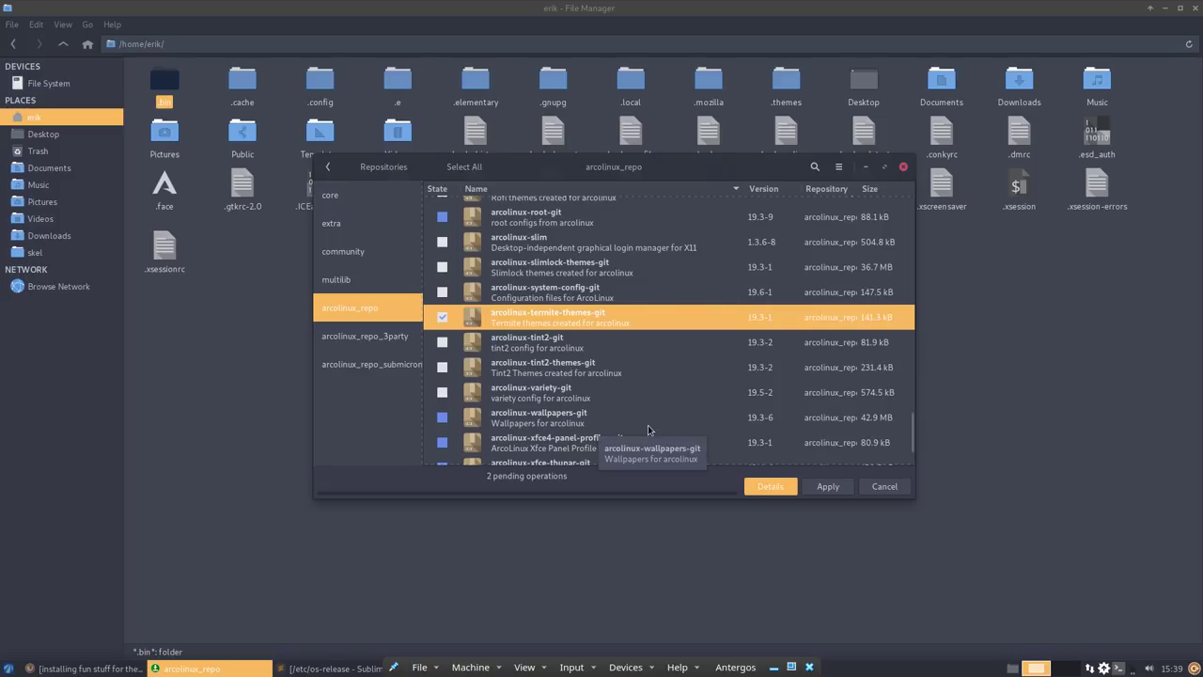
scroll(513, 374, down, 1)
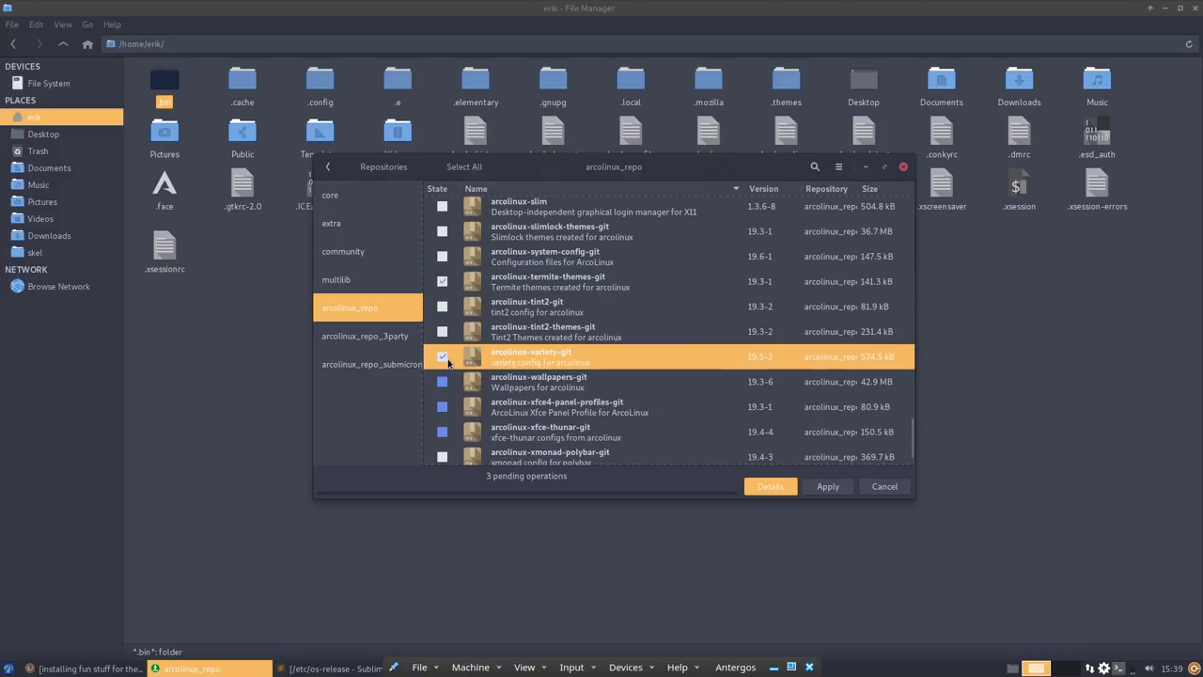
click(443, 358)
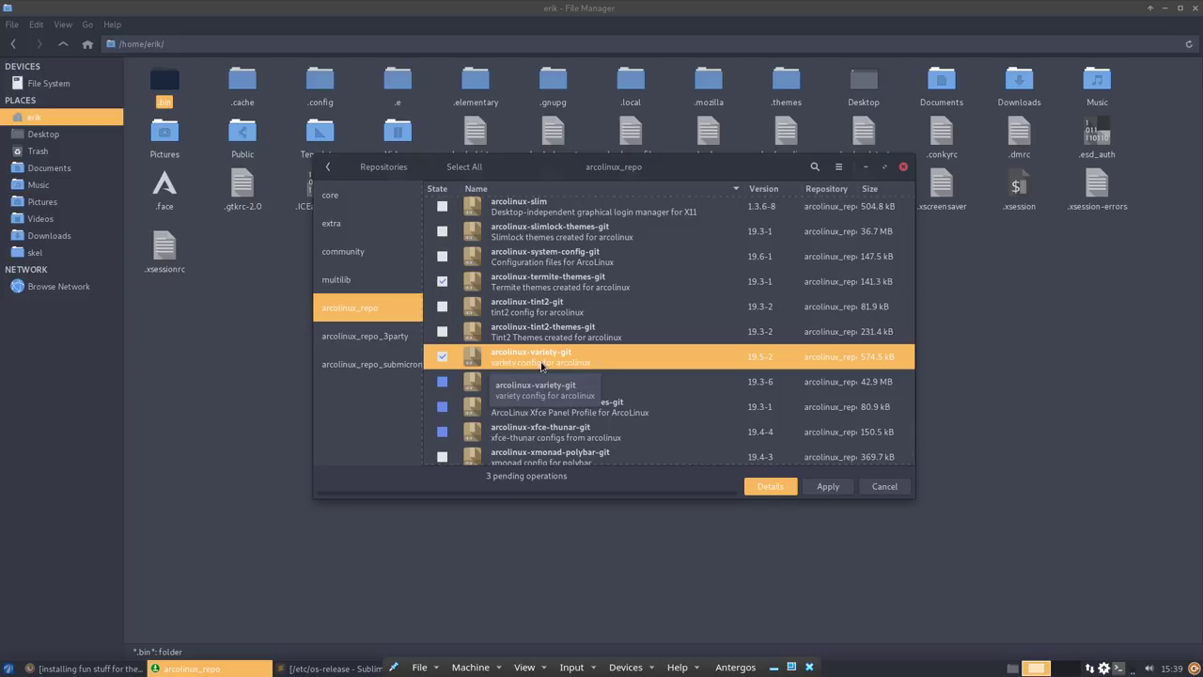
- Run 'sudo pacman -S variety' in the F12 drop-down terminal, then hide it
key(F12)
text(sudo pacman -)S)
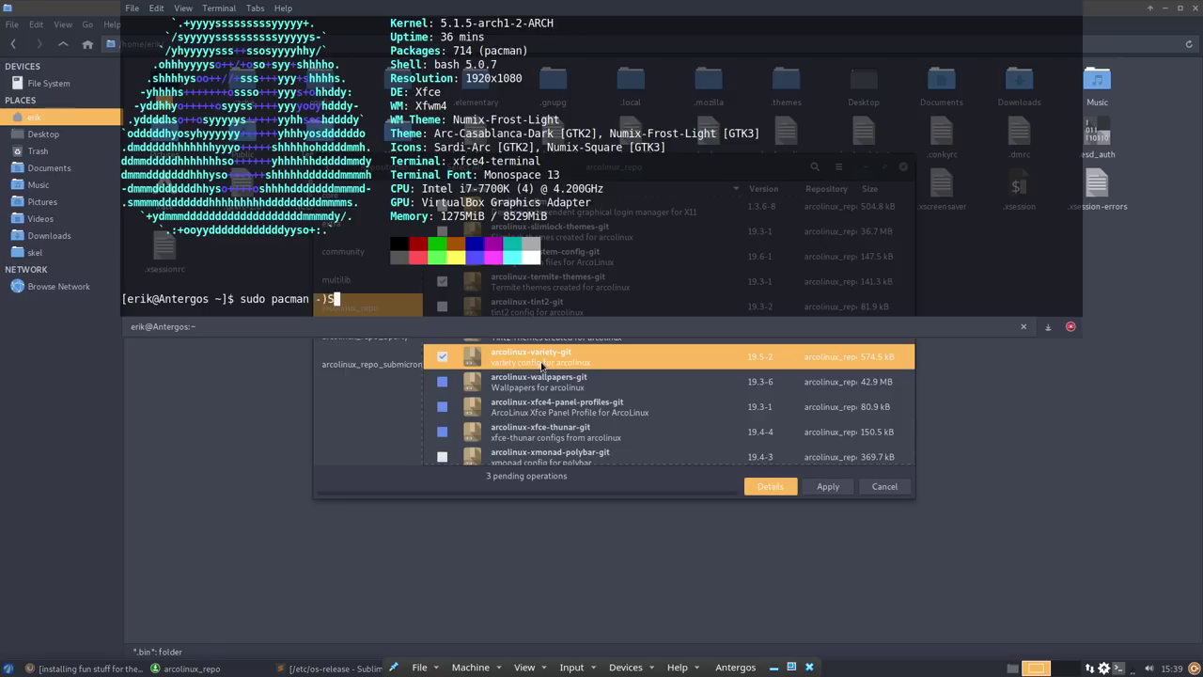
key(BackSpace)
text(S veri)
key(BackSpace)
key(BackSpace)
key(BackSpace)
text(ariety)
key(Return)
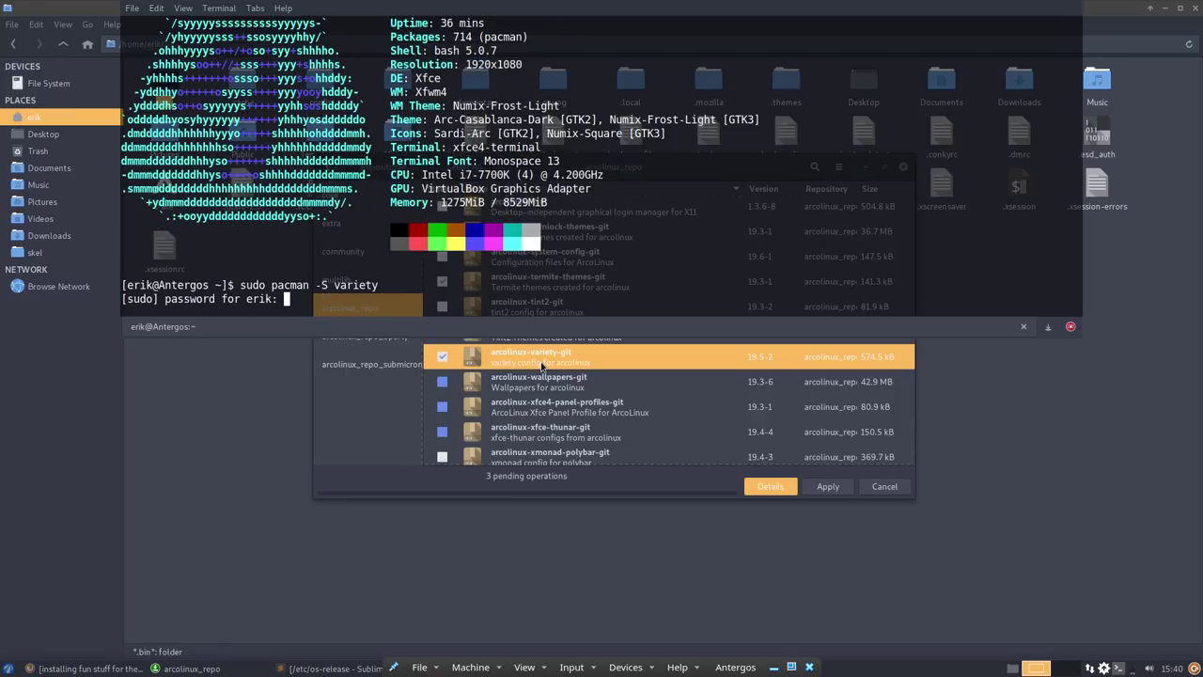
key(Return)
key(Return)
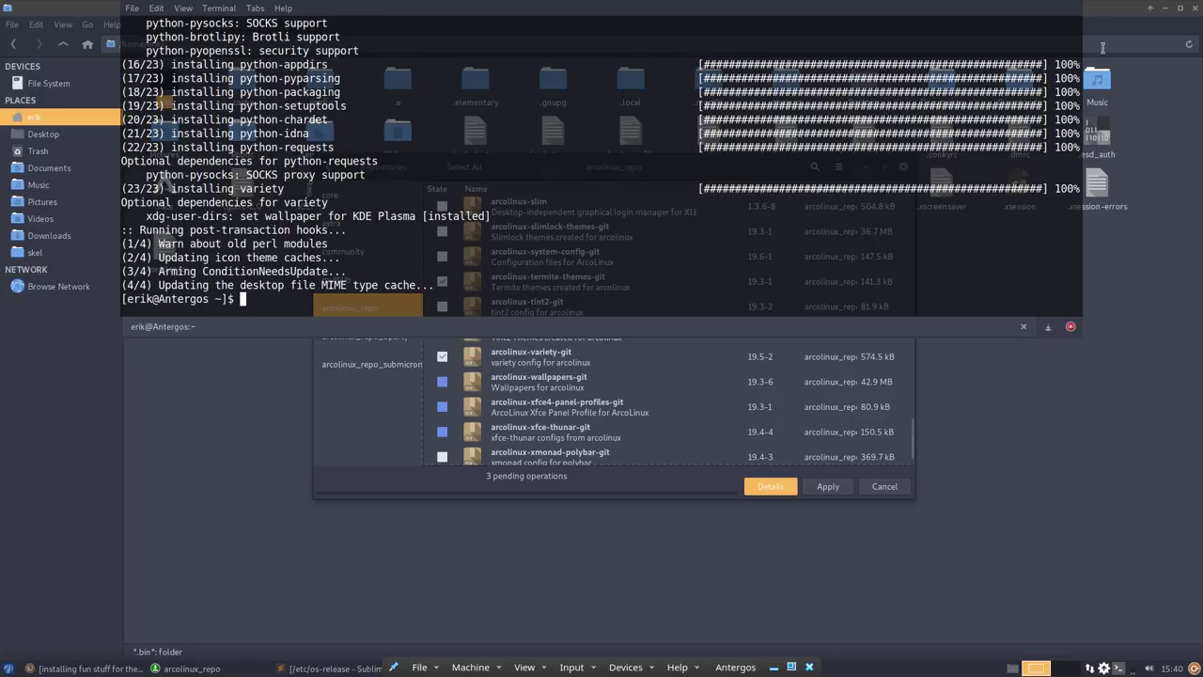
click(532, 353)
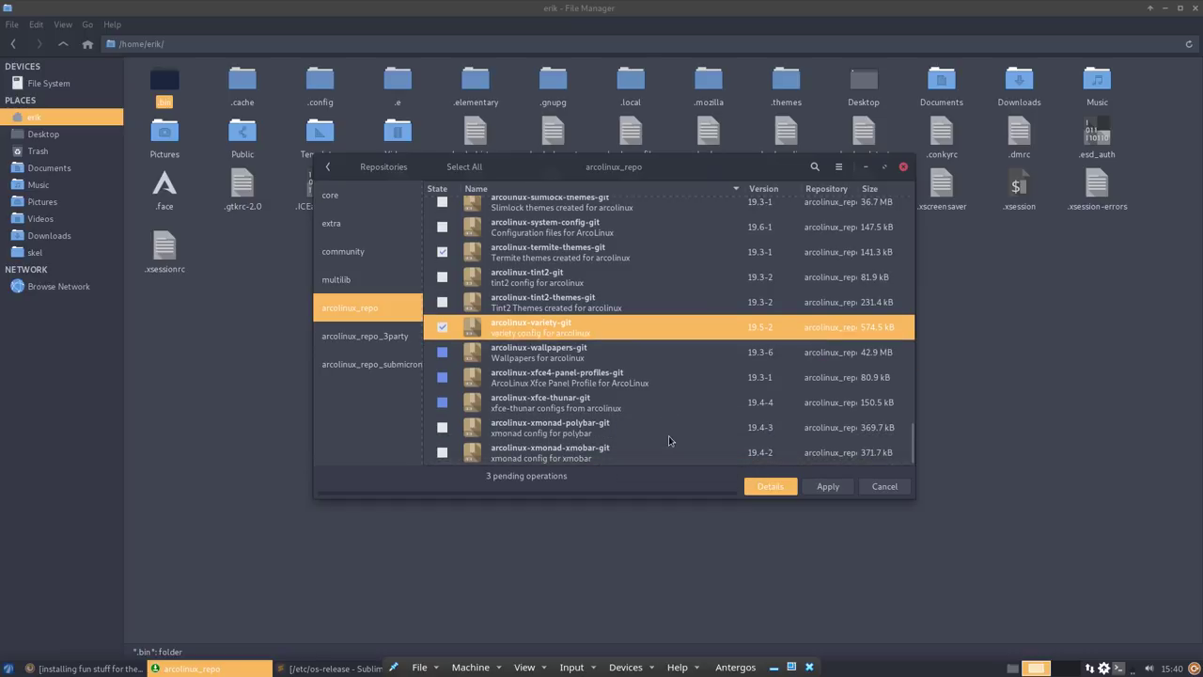
- Install arcolinux-variety-git, arcolinux-qt5-git and arcolinux-termite-themes-git, then close Pamac and the file manager
click(827, 487)
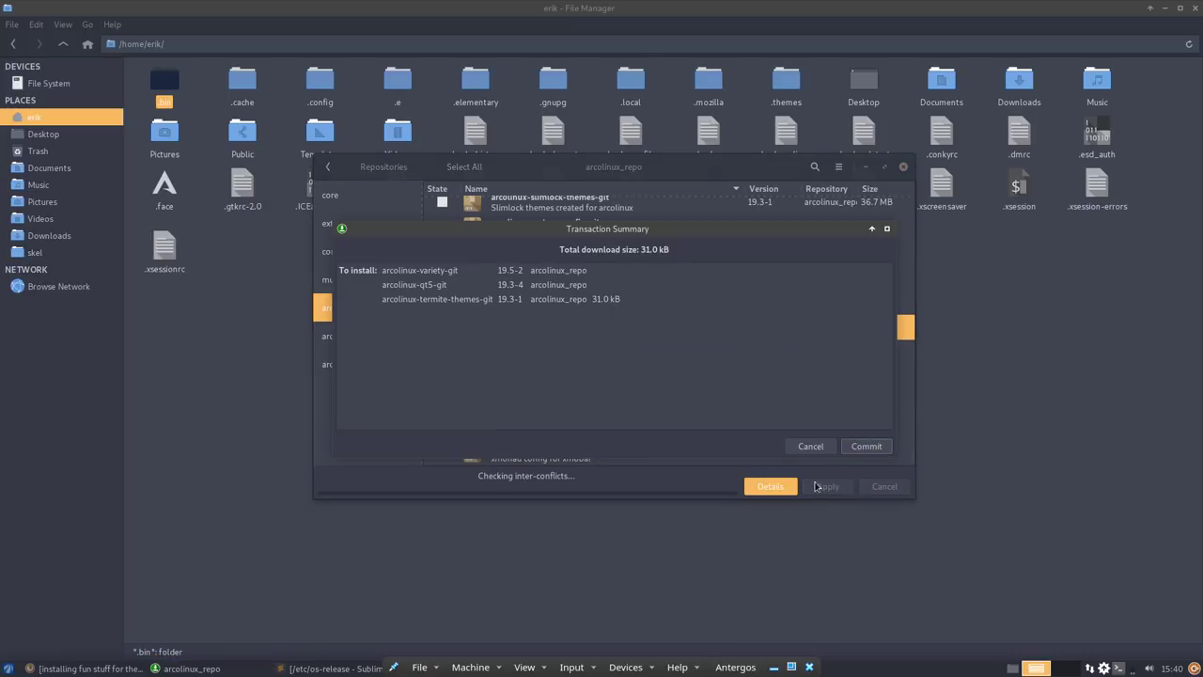
click(873, 449)
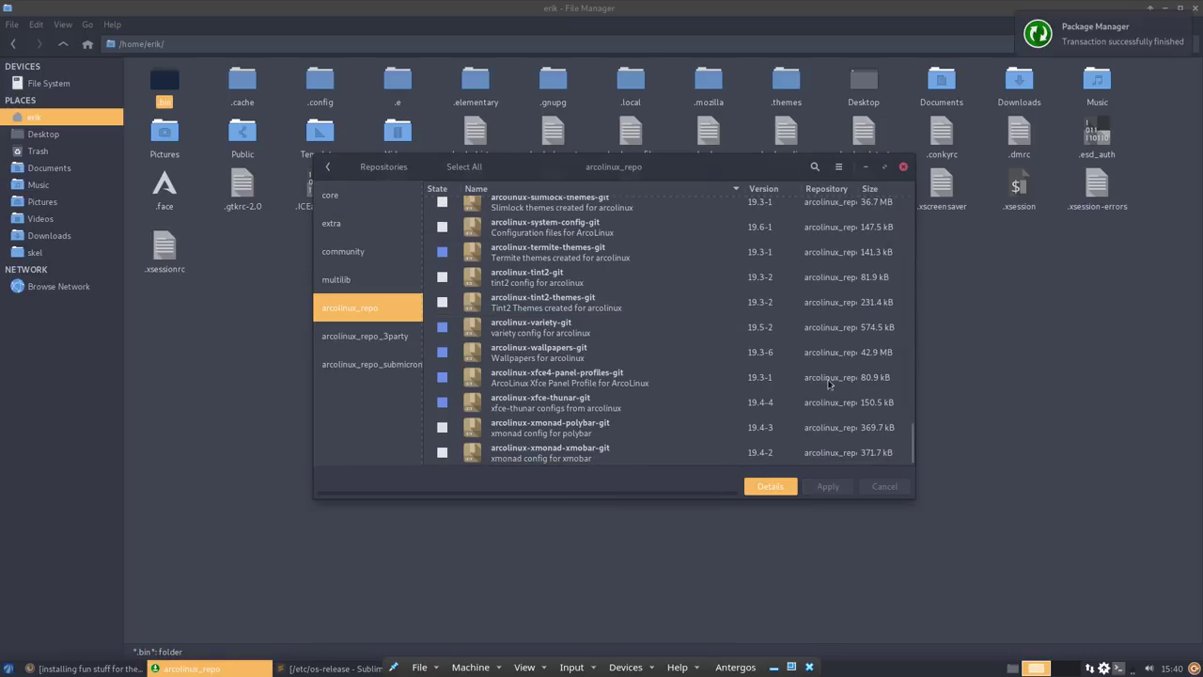
click(902, 168)
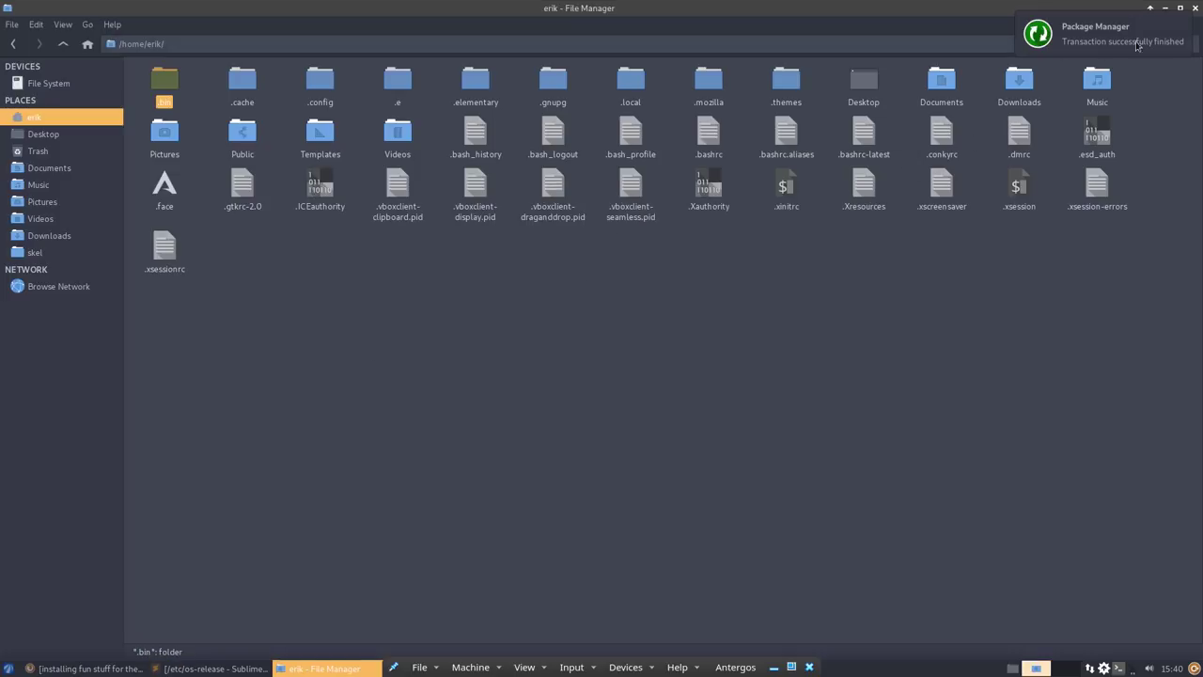
click(1196, 9)
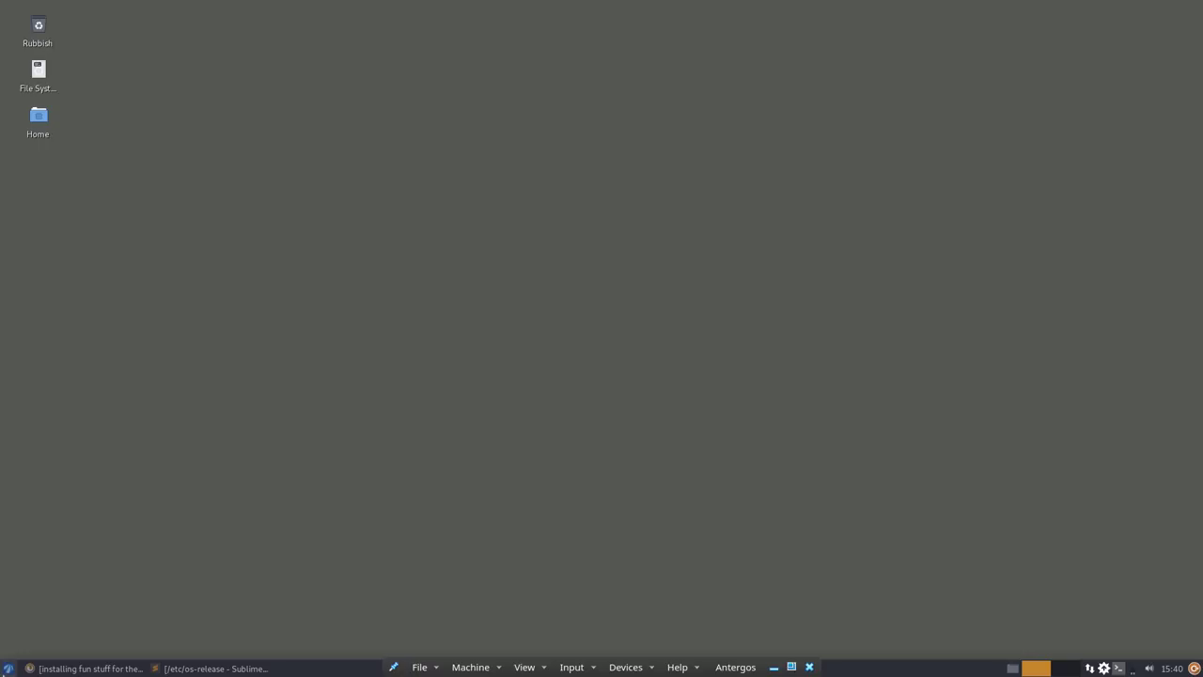
- Launch Variety from the menu search 'vari' and close its welcome and preferences screens
click(7, 669)
text(vari)
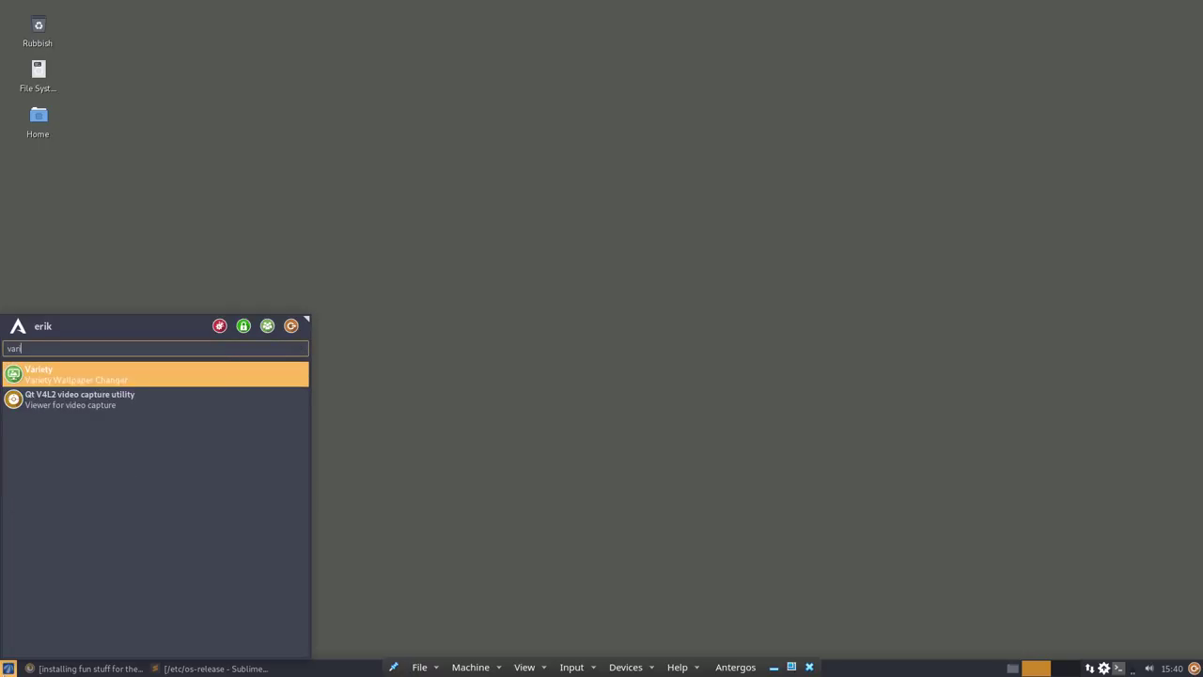
key(Return)
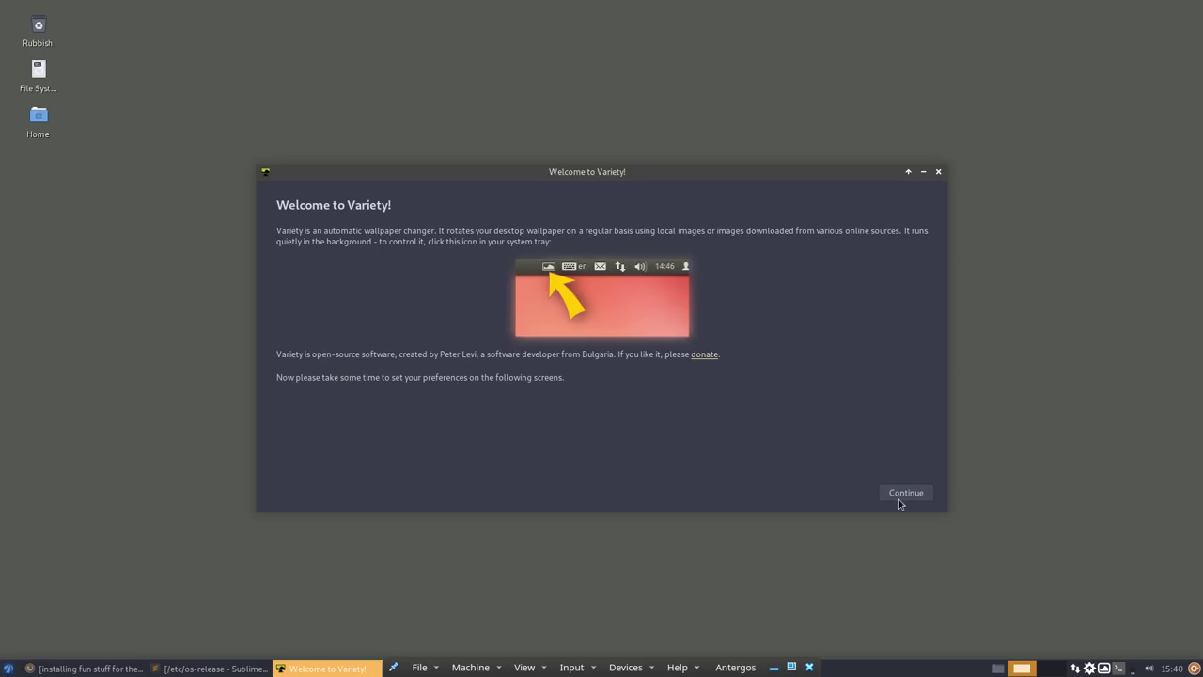
click(903, 494)
click(928, 511)
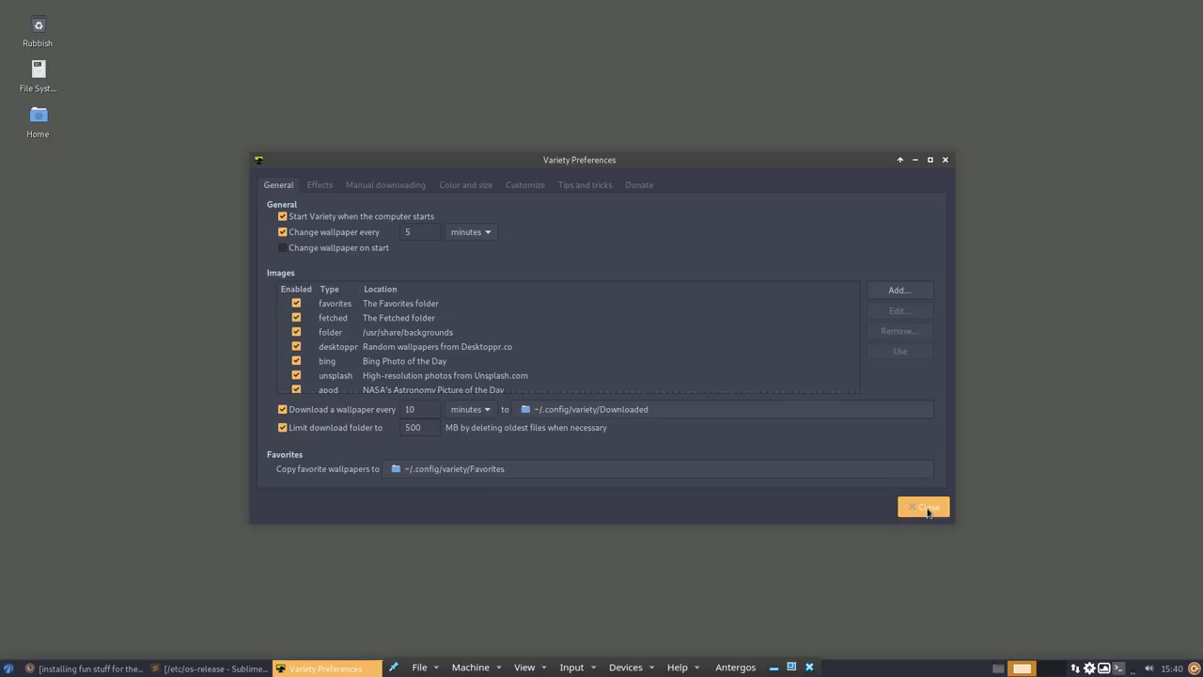
- Run skel in the F12 drop-down terminal, then hide the terminal again
key(F12)
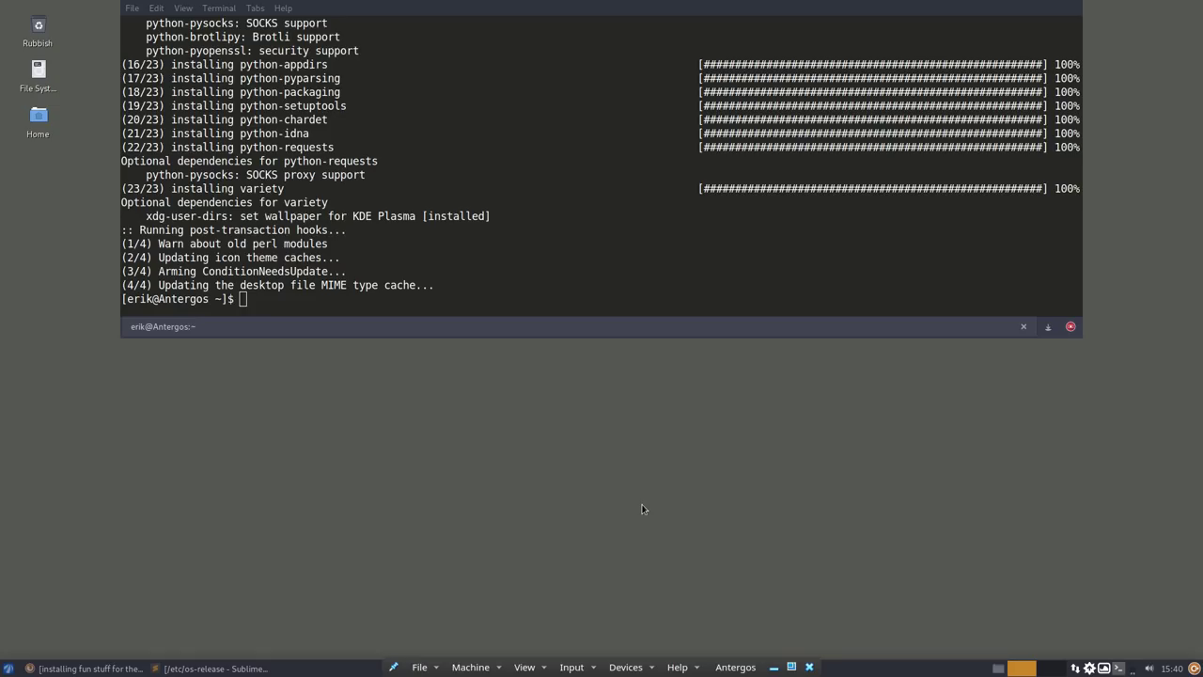
text(skel)
key(Return)
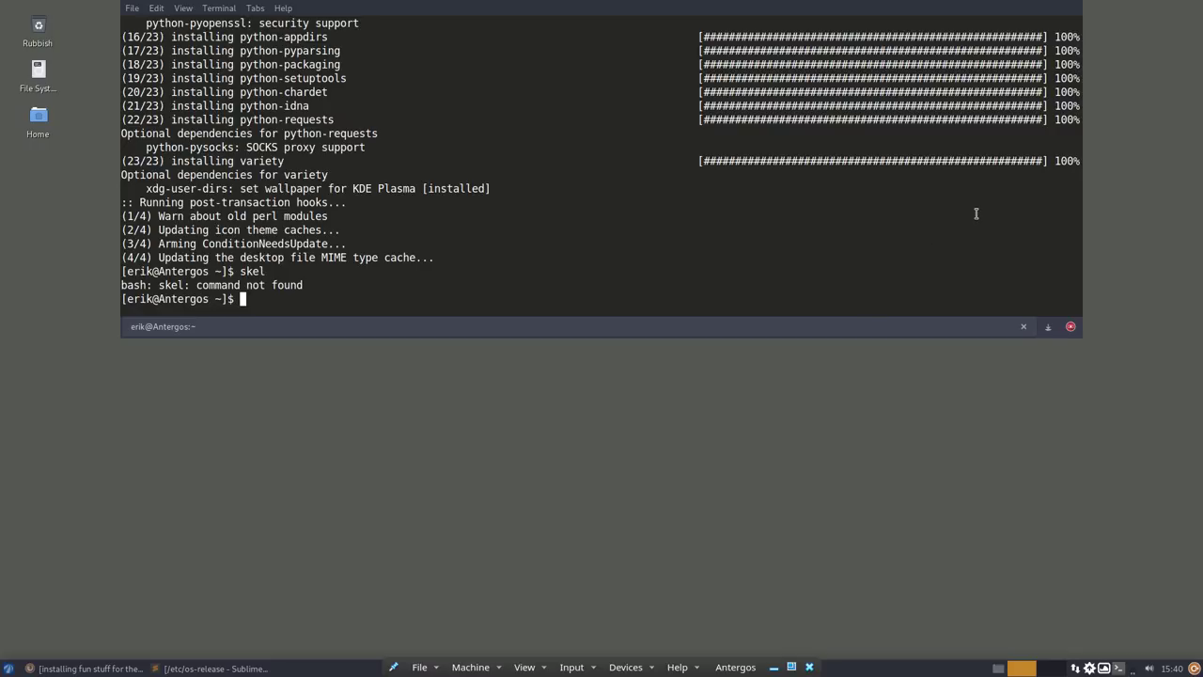
key(F12)
key(F12)
key(F12)
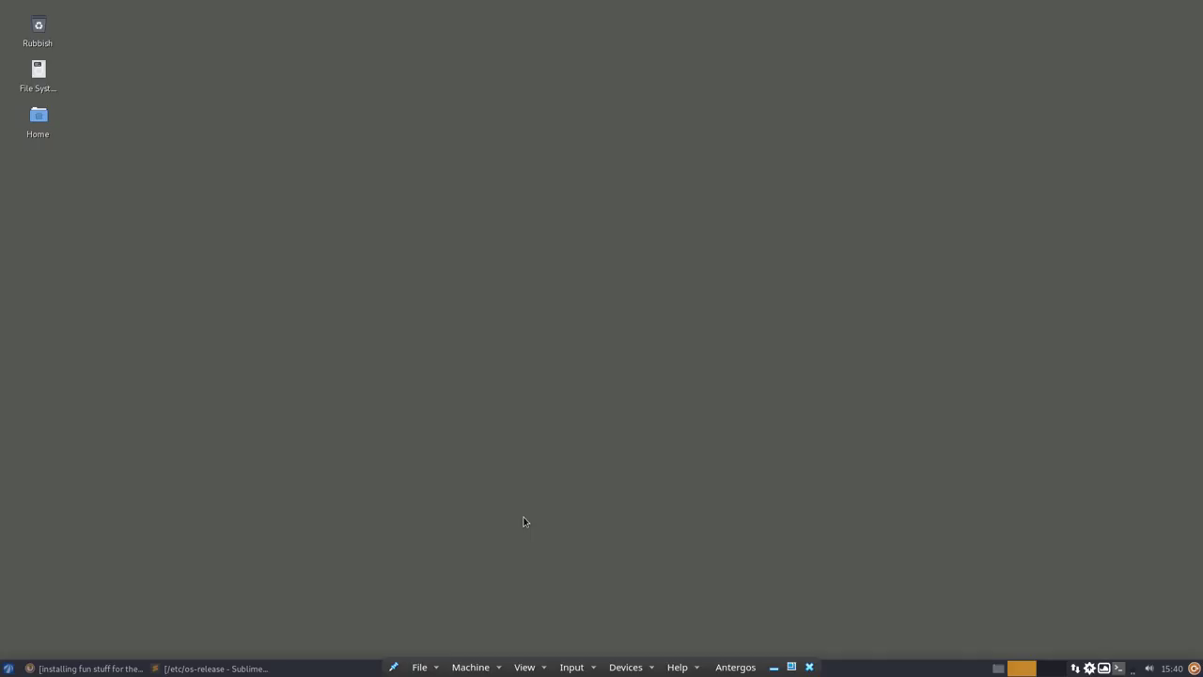
- Search 'ter' in the application menu and launch Termite
key(super)
text(ter)
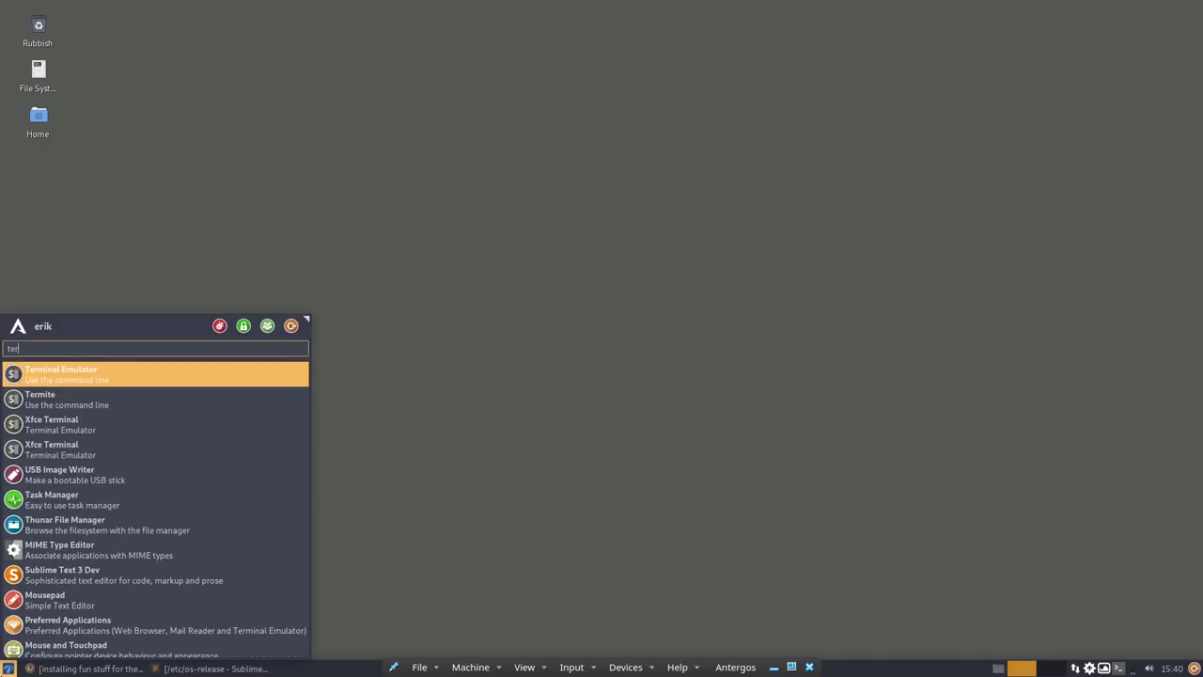
key(Down)
key(Return)
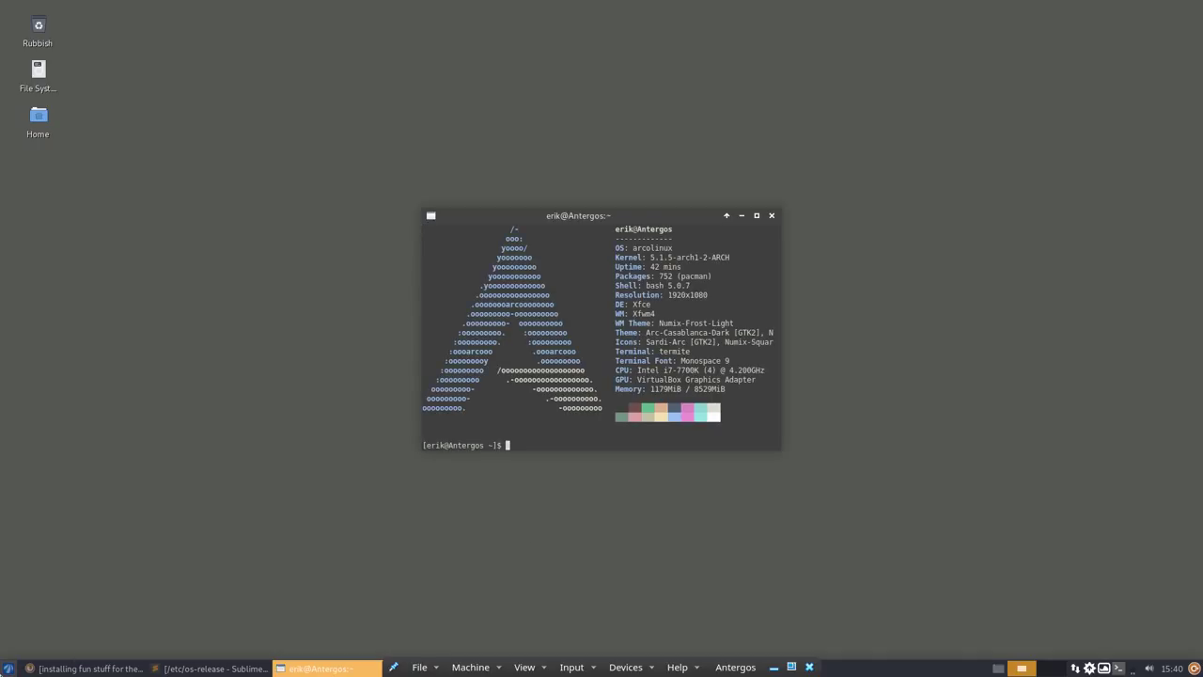
- Run skel in Termite, switch Variety to the next (sunset) wallpaper, and close Termite
text(skel)
key(Return)
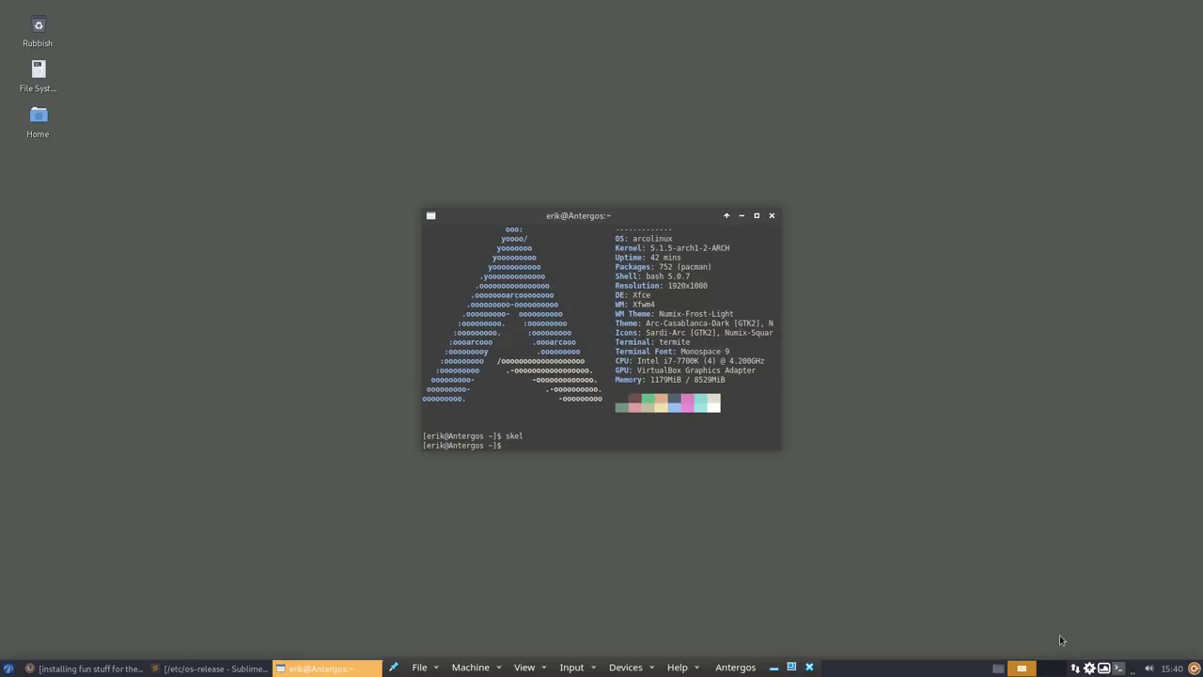
click(1109, 670)
click(1017, 422)
click(773, 216)
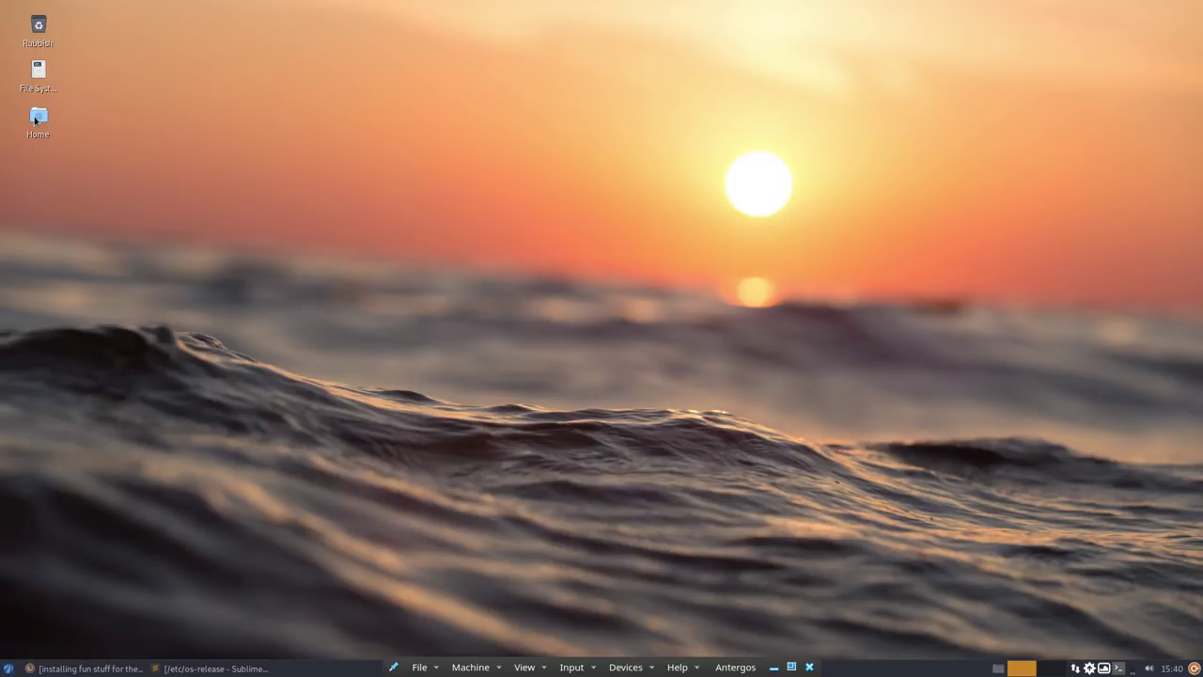
- Open the Whisker Menu icon chooser and browse to /usr/share/icons/Sardi/scalable/places
right_click(7, 670)
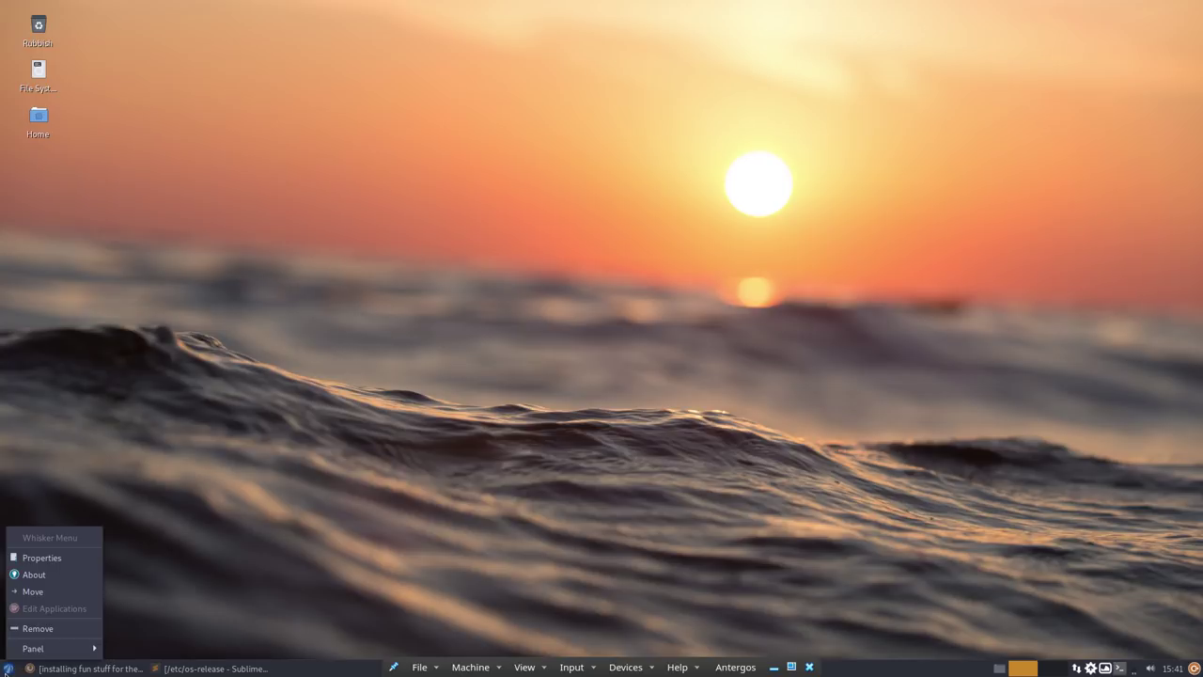
click(57, 562)
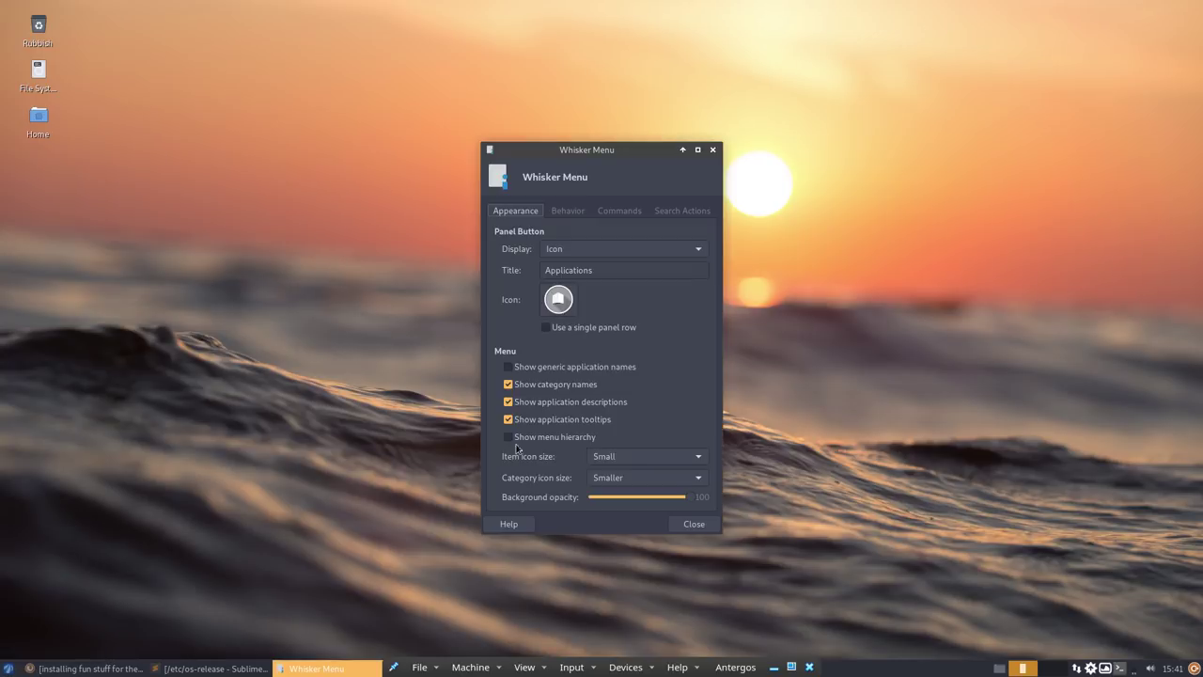
click(559, 300)
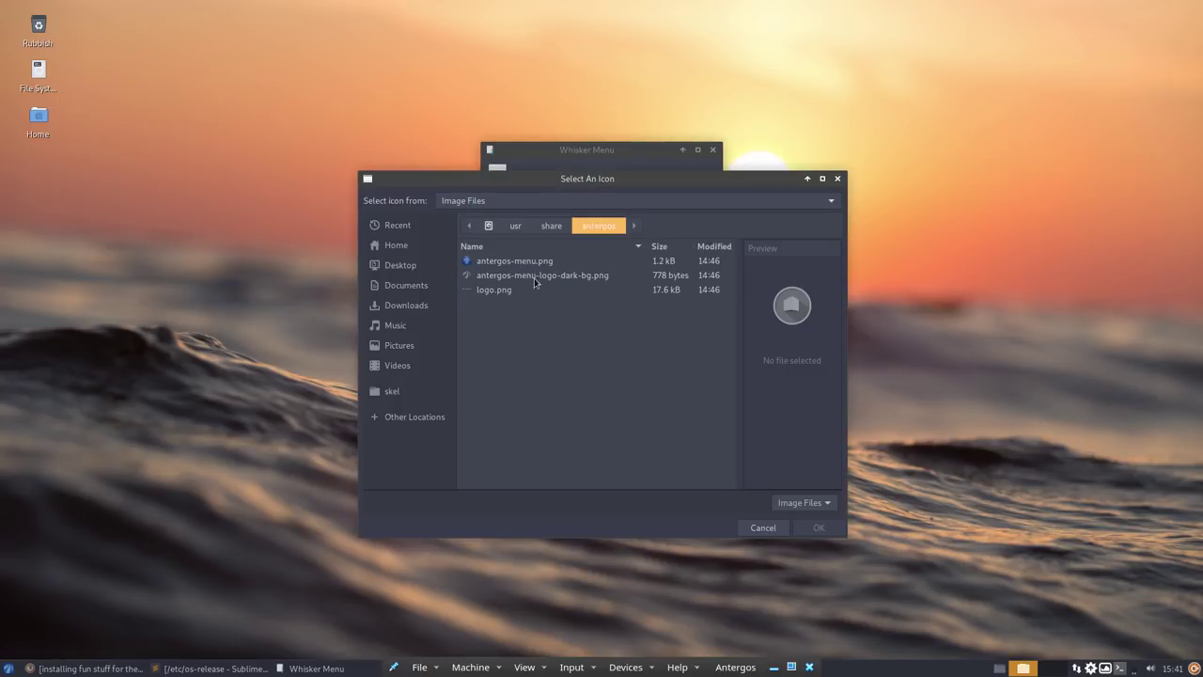
click(552, 225)
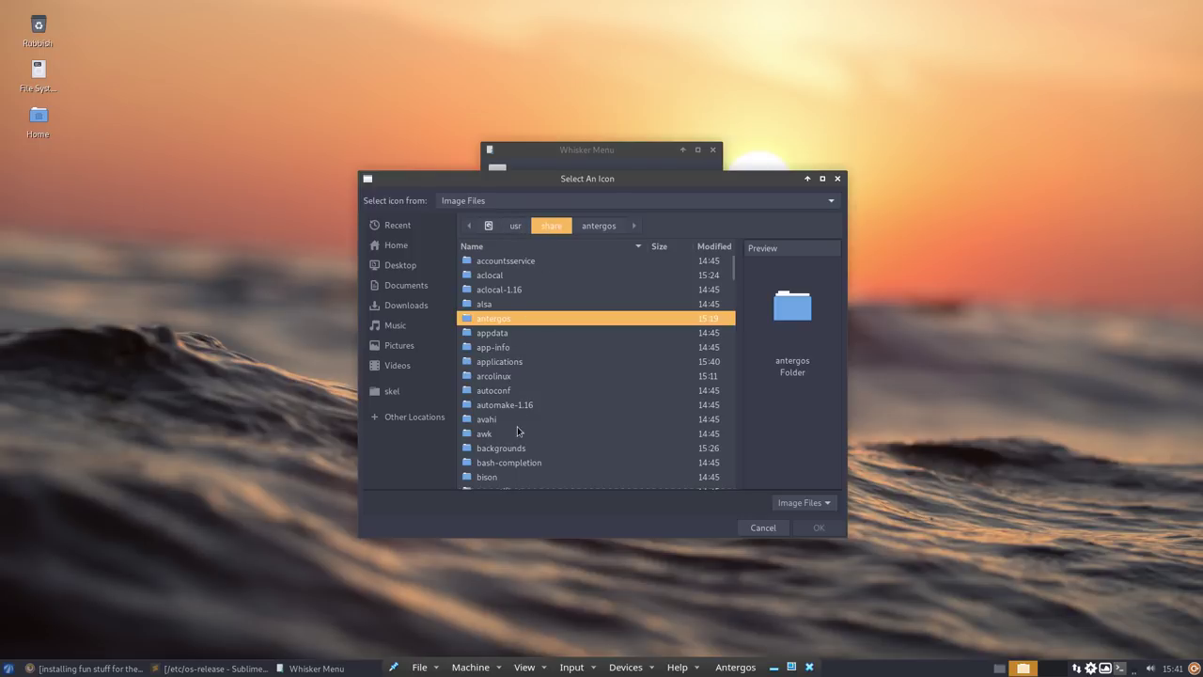
scroll(517, 430, down, 15)
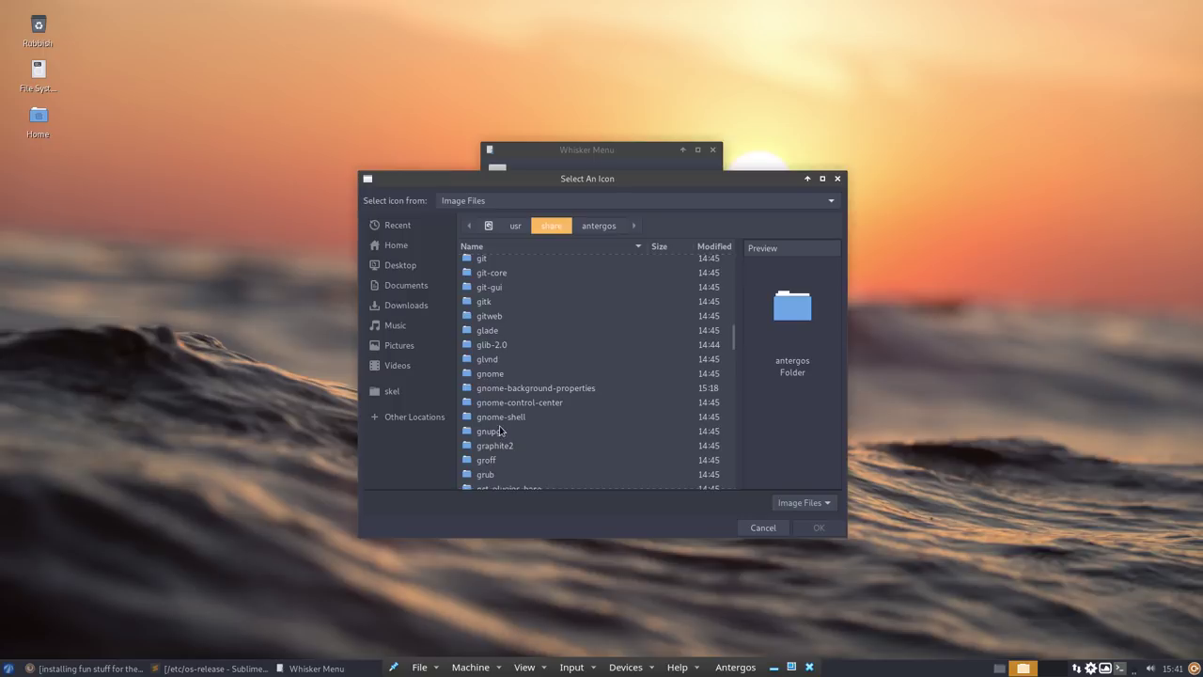
scroll(501, 430, down, 5)
double_click(493, 325)
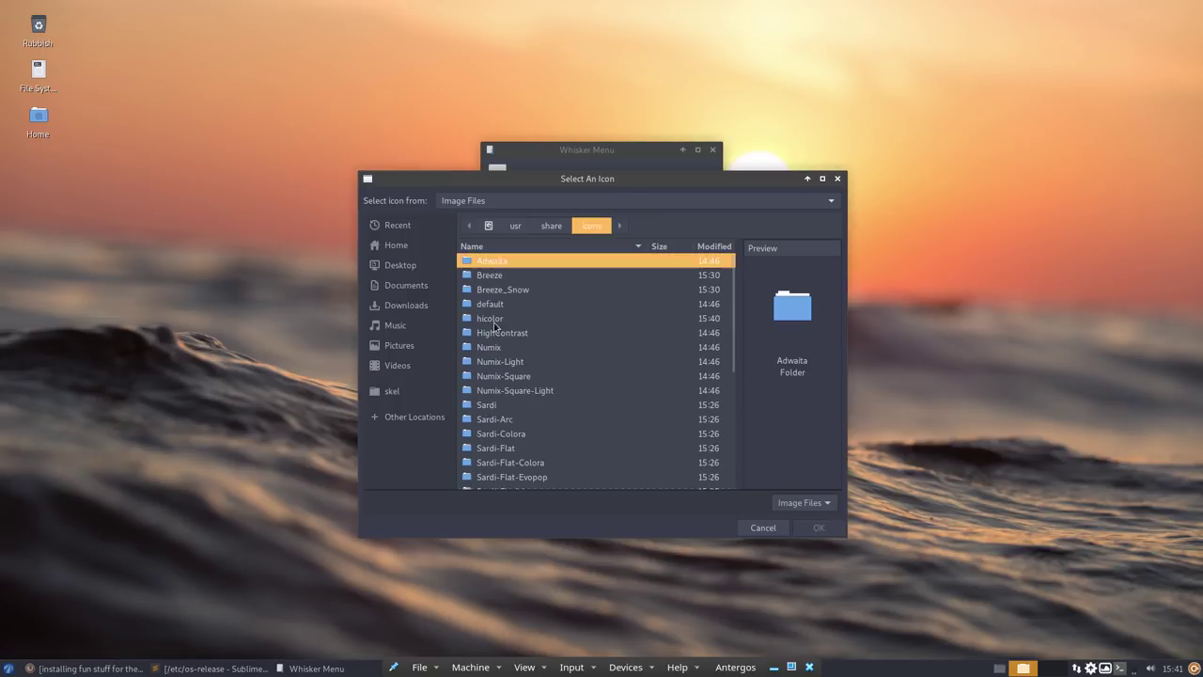
double_click(498, 406)
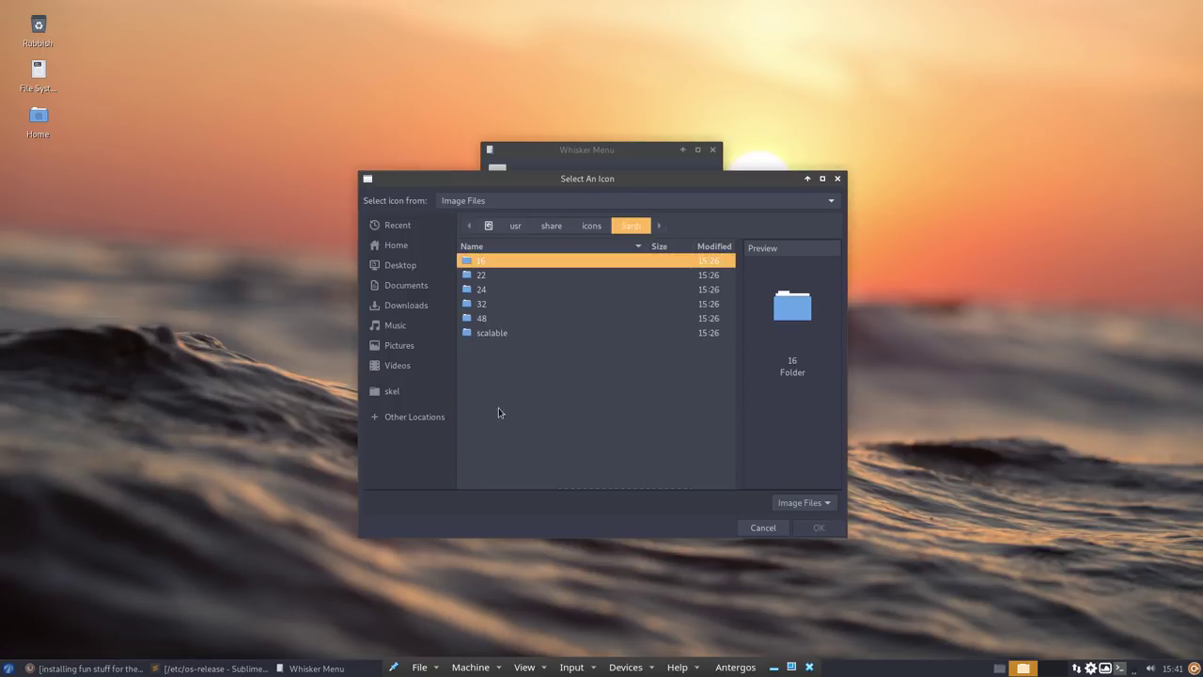
double_click(493, 333)
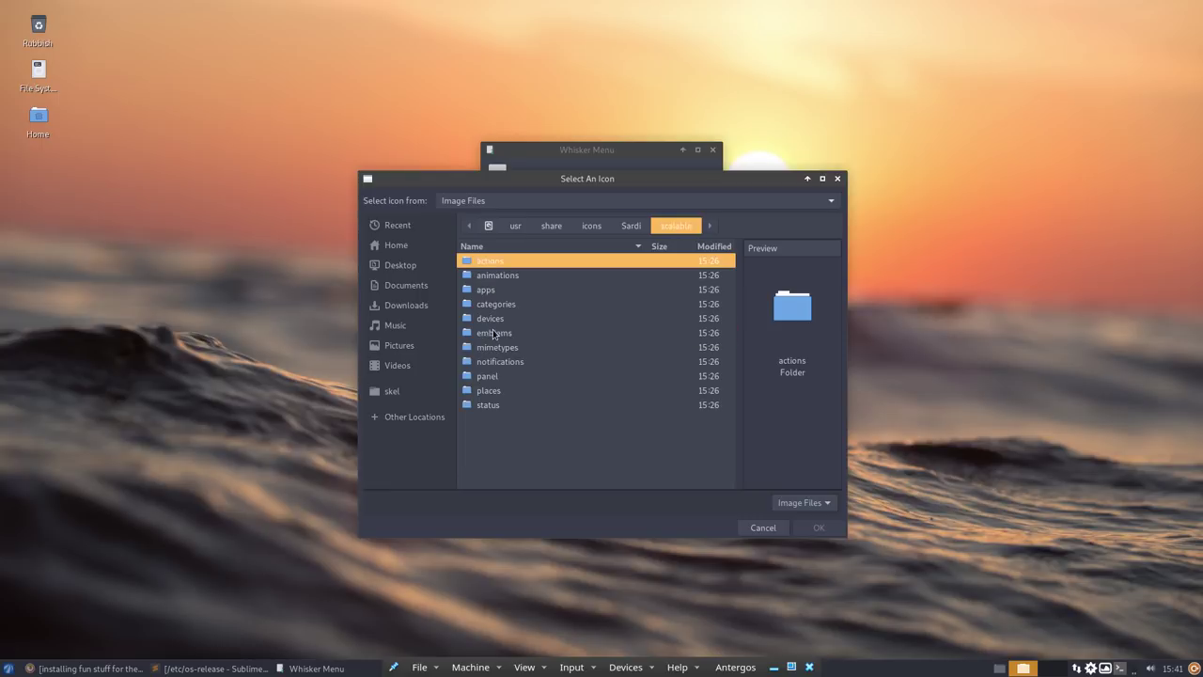
double_click(490, 396)
- Pick start-here-arcolinux-red.svg from the start-here icons and confirm it
scroll(491, 399, down, 10)
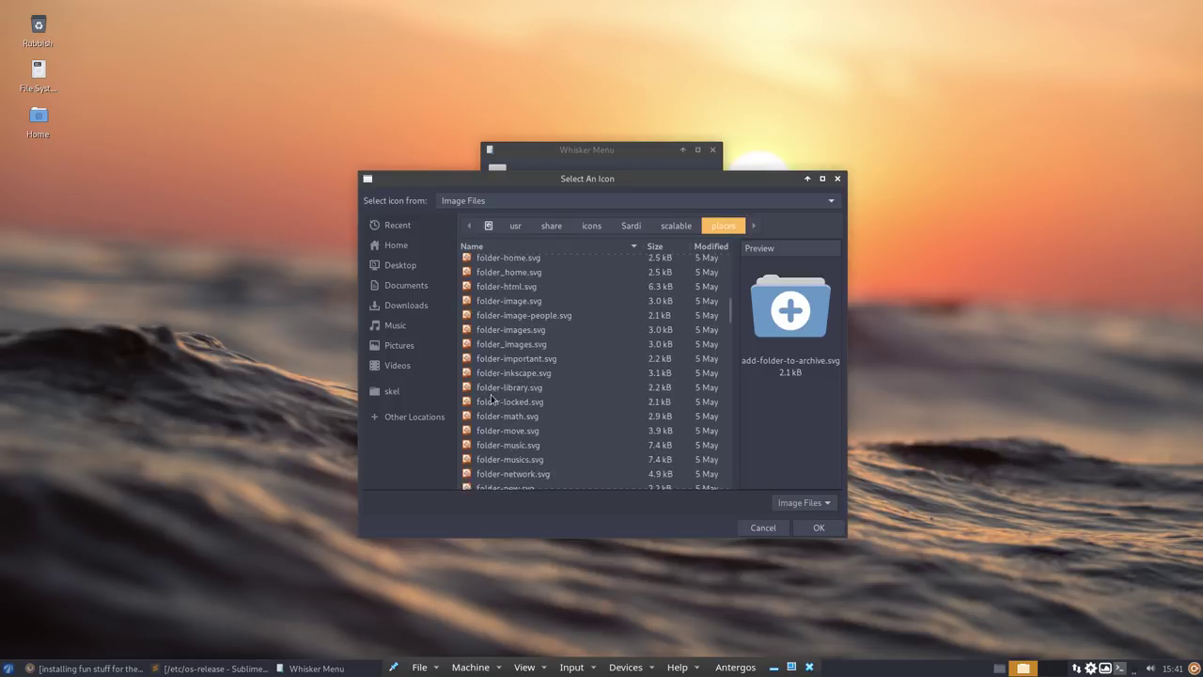
scroll(490, 398, down, 20)
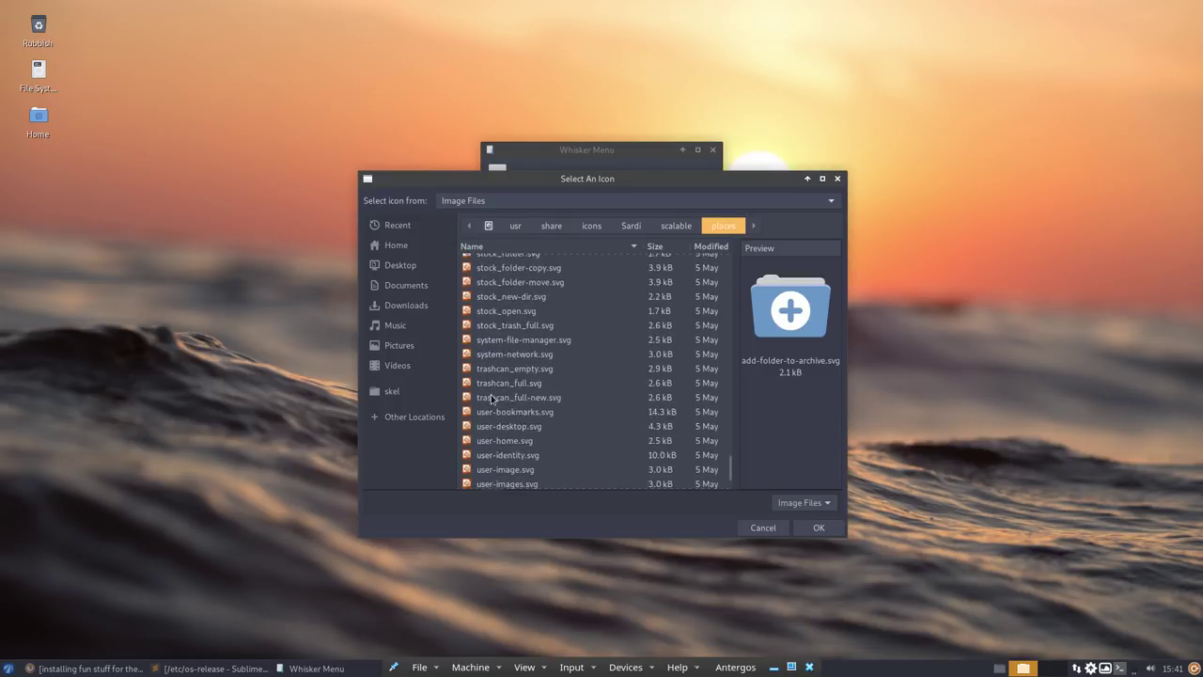
click(499, 381)
key(Up)
key(Up)
key(Up)
key(Up)
key(Up)
key(Up)
key(Up)
key(Up)
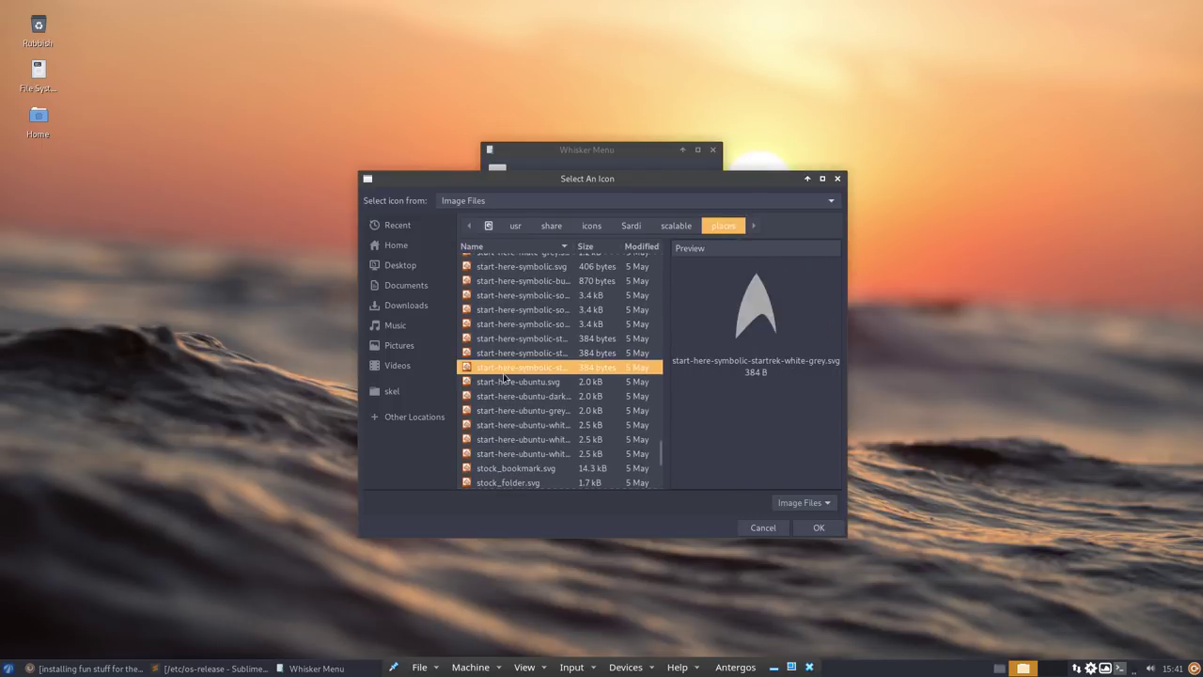
key(Up)
key(Up)
key(Up)
key(Up)
key(Up)
key(Up)
key(Up)
key(Up)
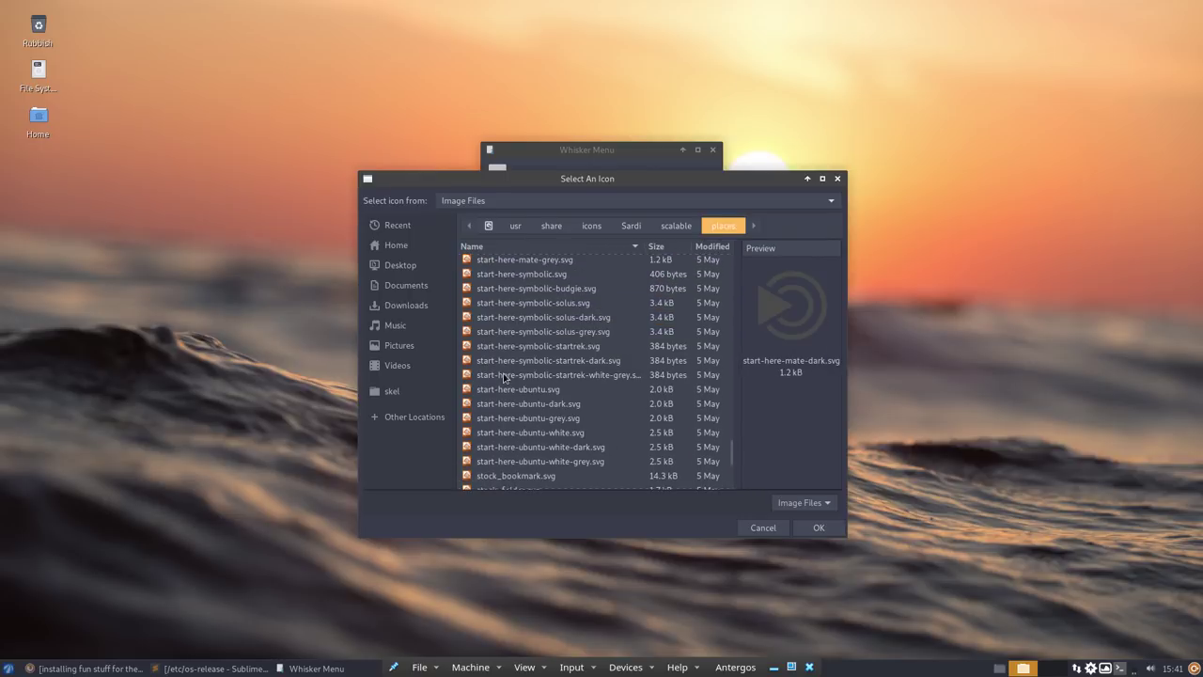
key(Up)
key(Up)
key(Up)
key(Up)
key(Up)
key(Up)
key(Up)
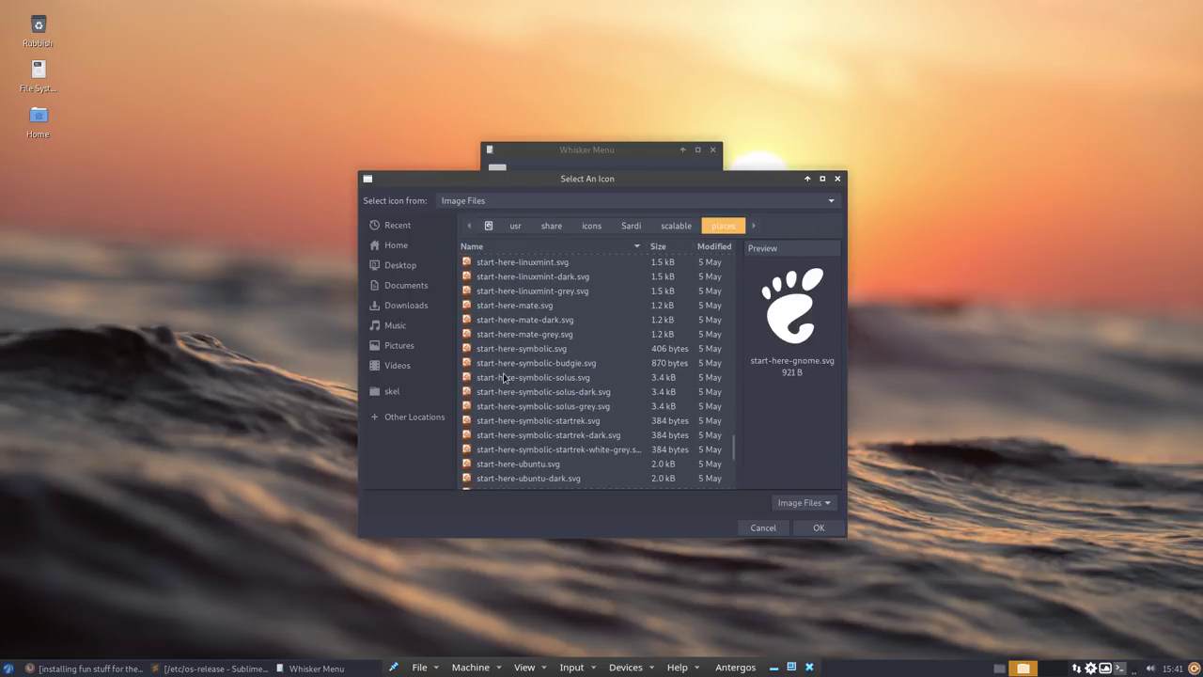
key(Up)
key(Up)
key(Up)
key(Up)
key(Up)
key(Up)
key(Up)
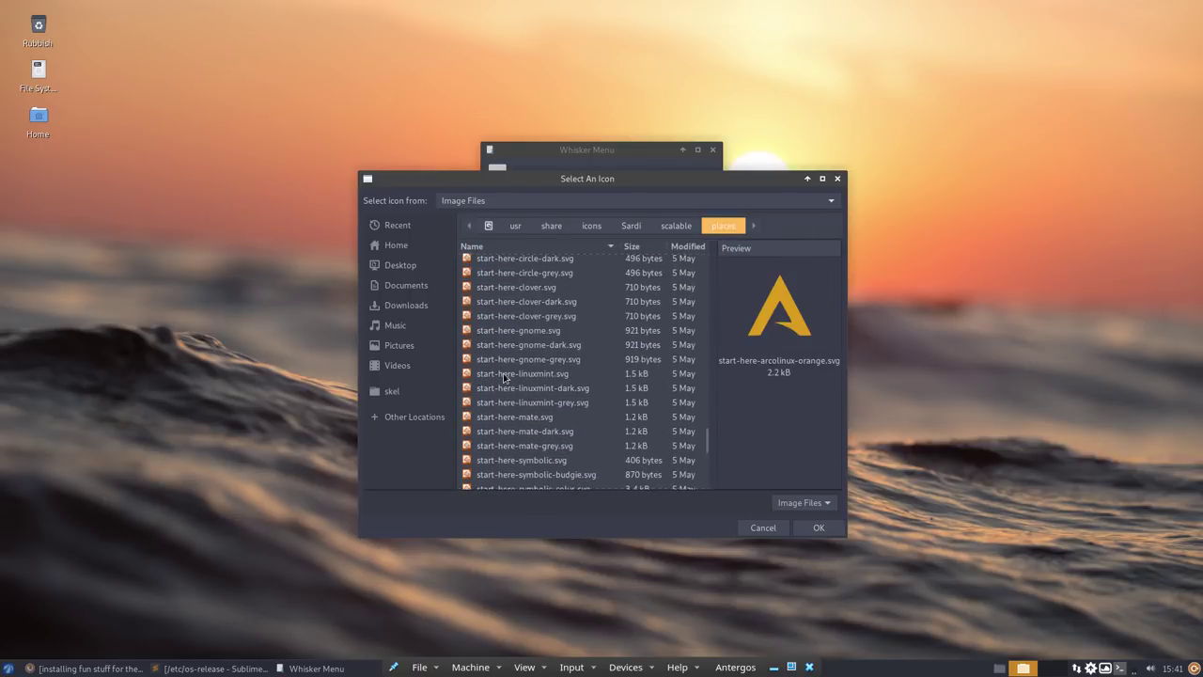
key(Down)
key(Down)
key(Down)
key(Down)
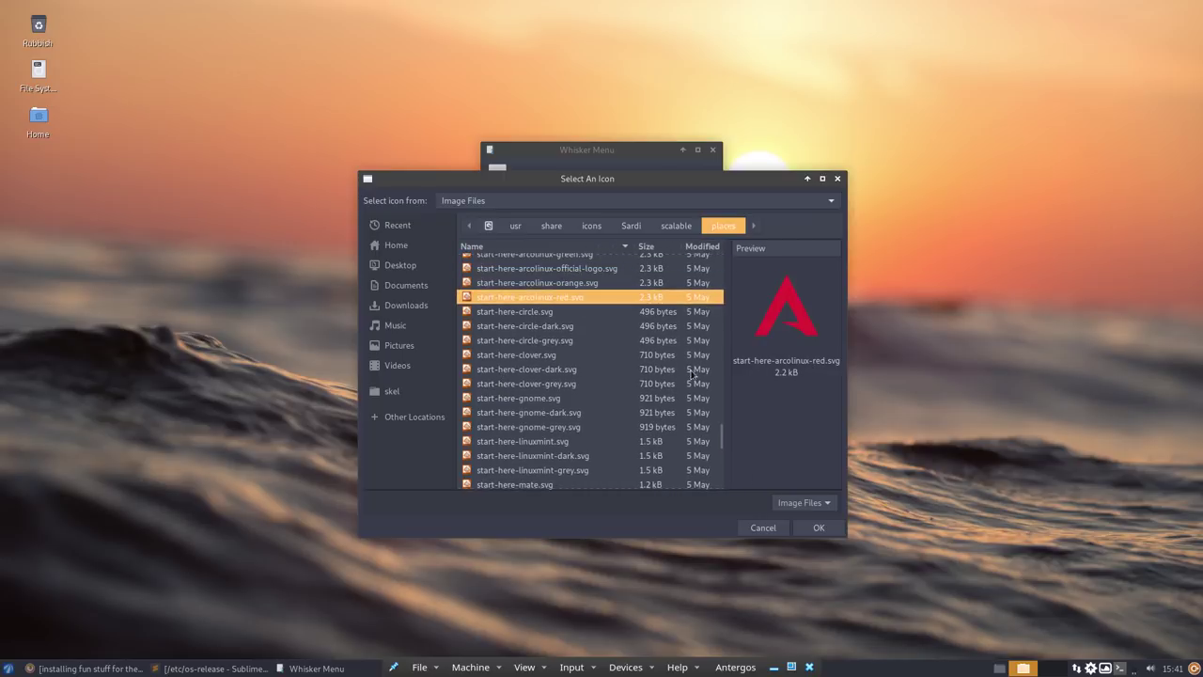
click(828, 533)
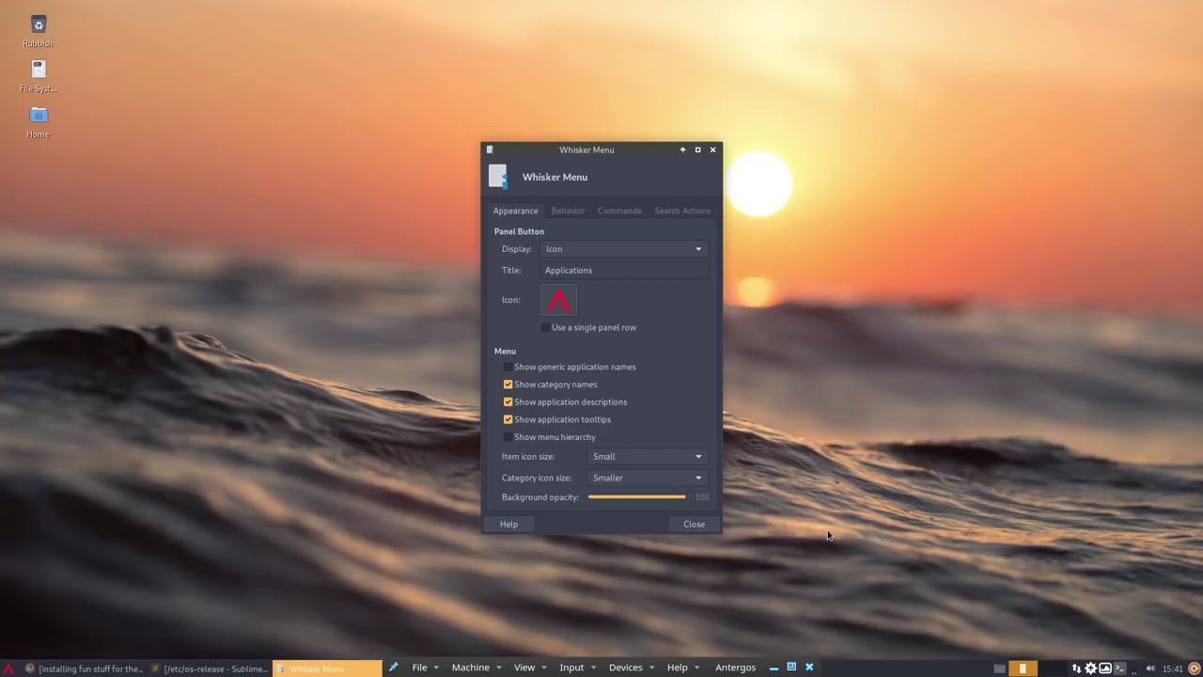
- Make the menu button show icon and title, with the title changed from Applications to ArcoLinux
click(693, 525)
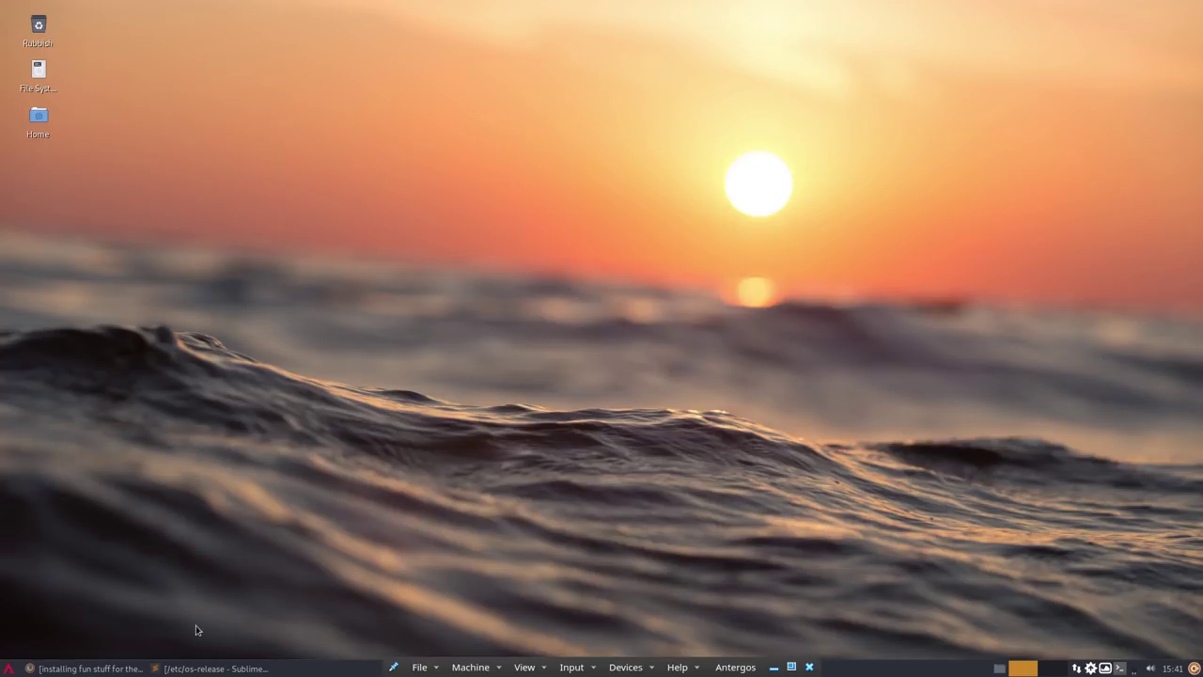
right_click(9, 669)
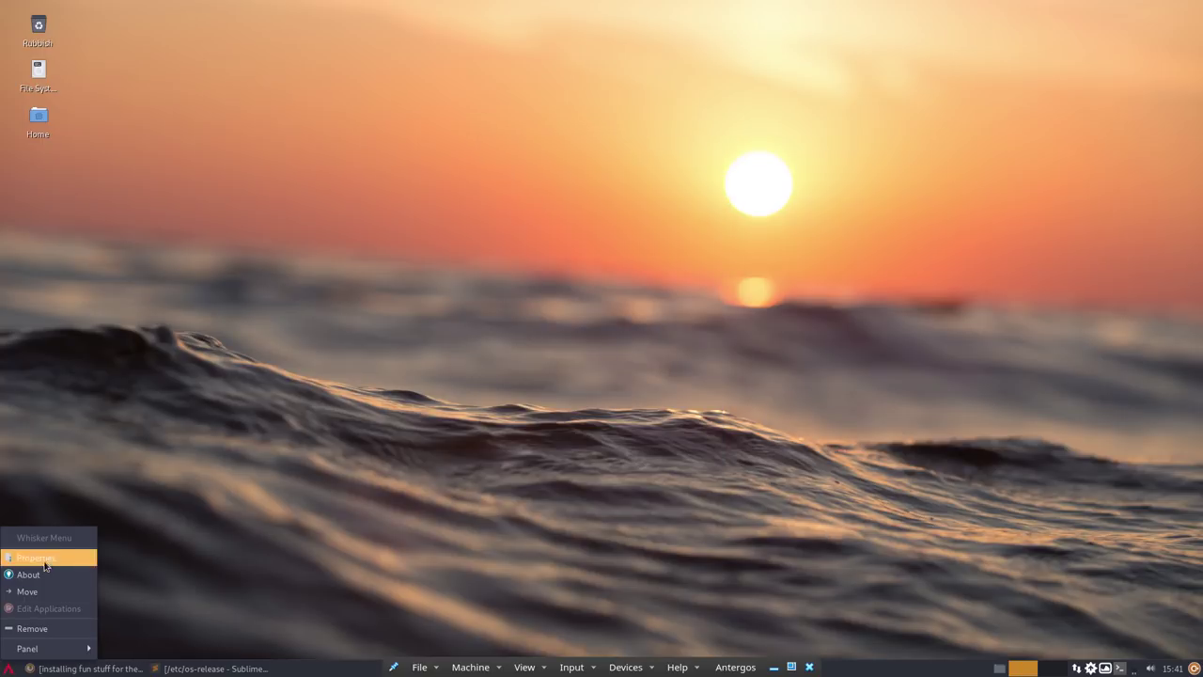
click(37, 558)
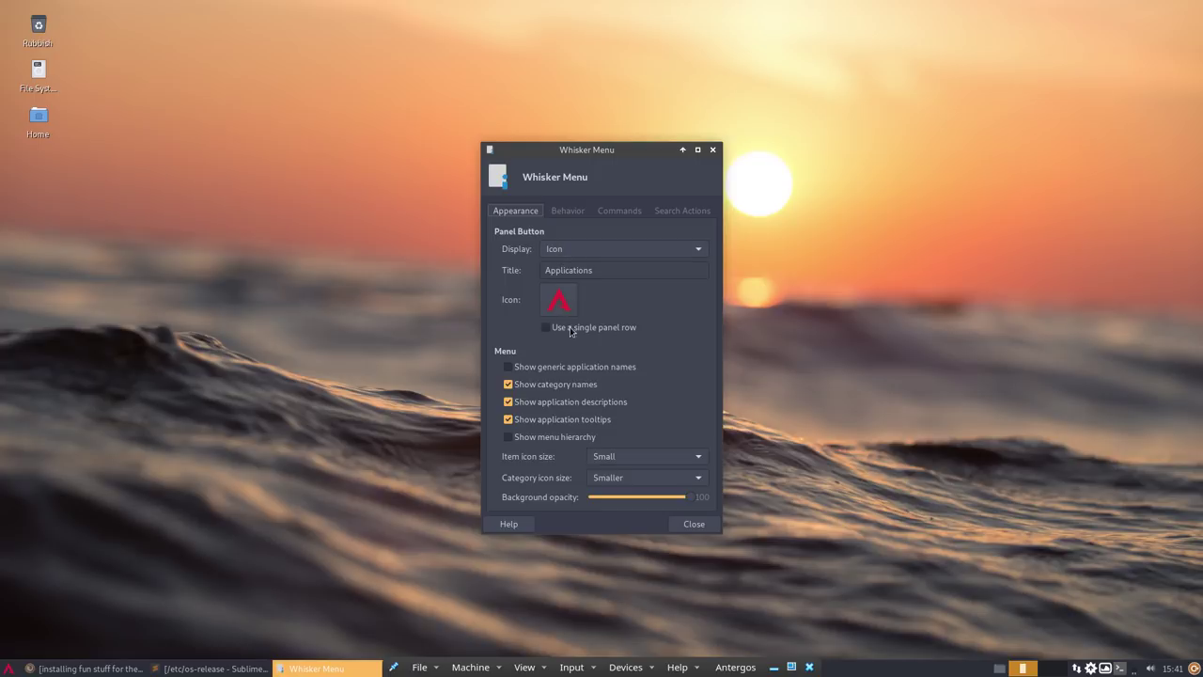
click(563, 254)
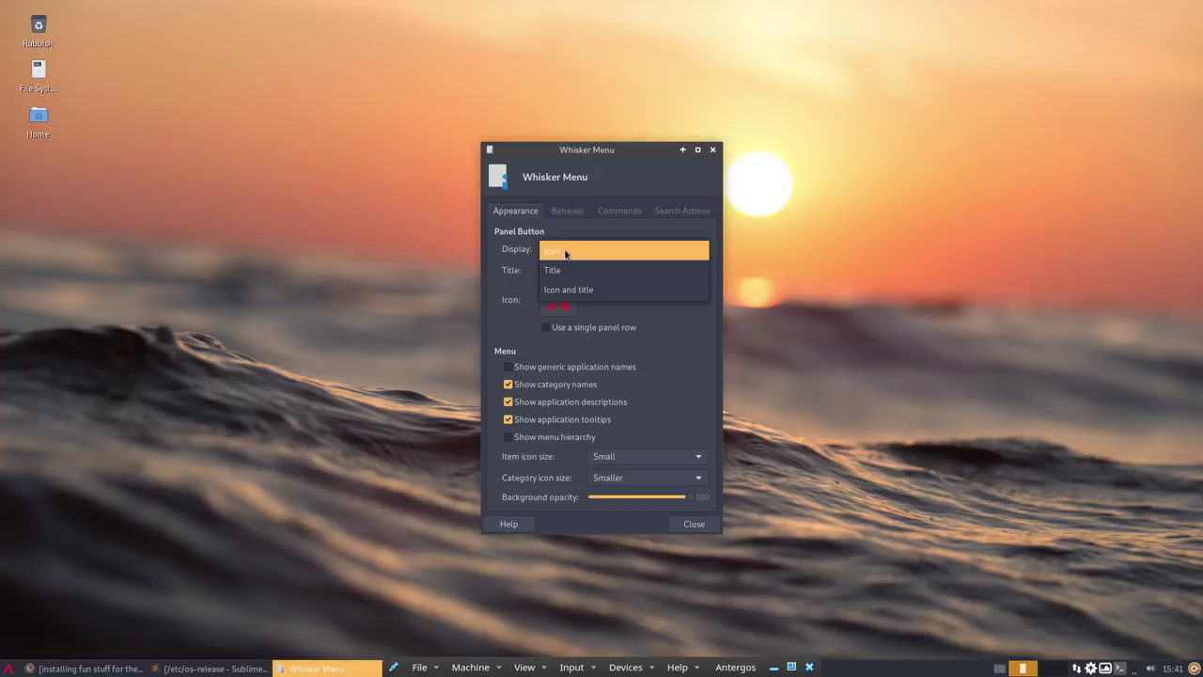
click(587, 291)
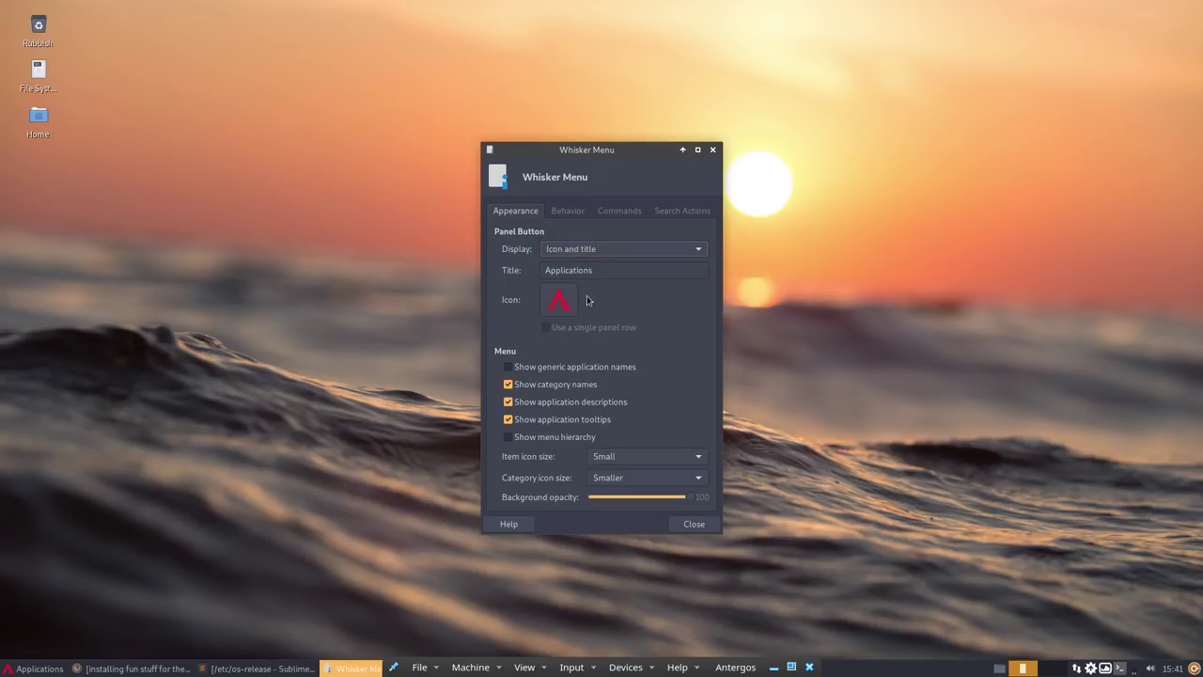
drag(601, 273, 477, 264)
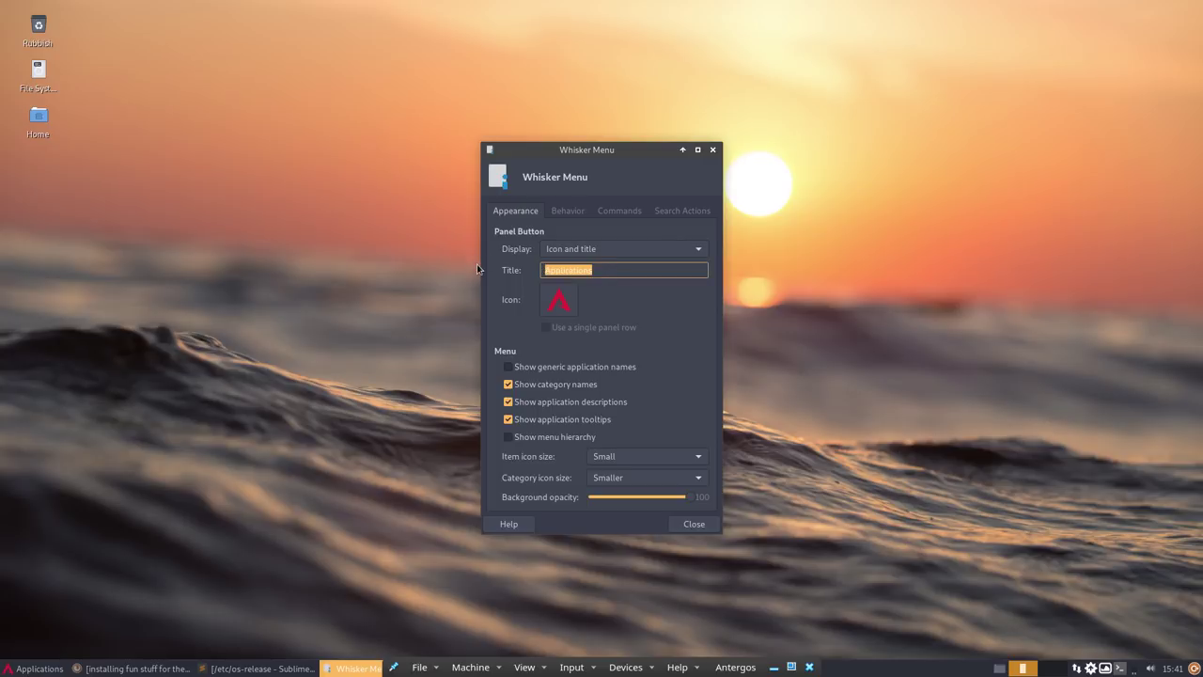
text(ArcoLinux)
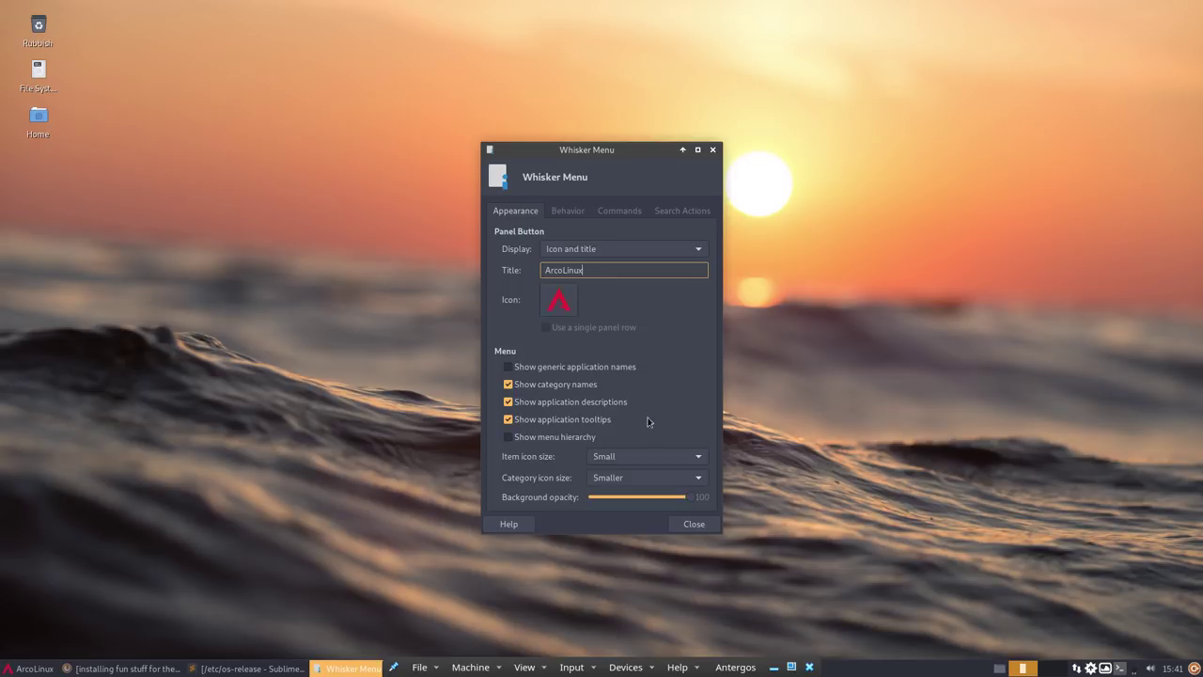
click(713, 150)
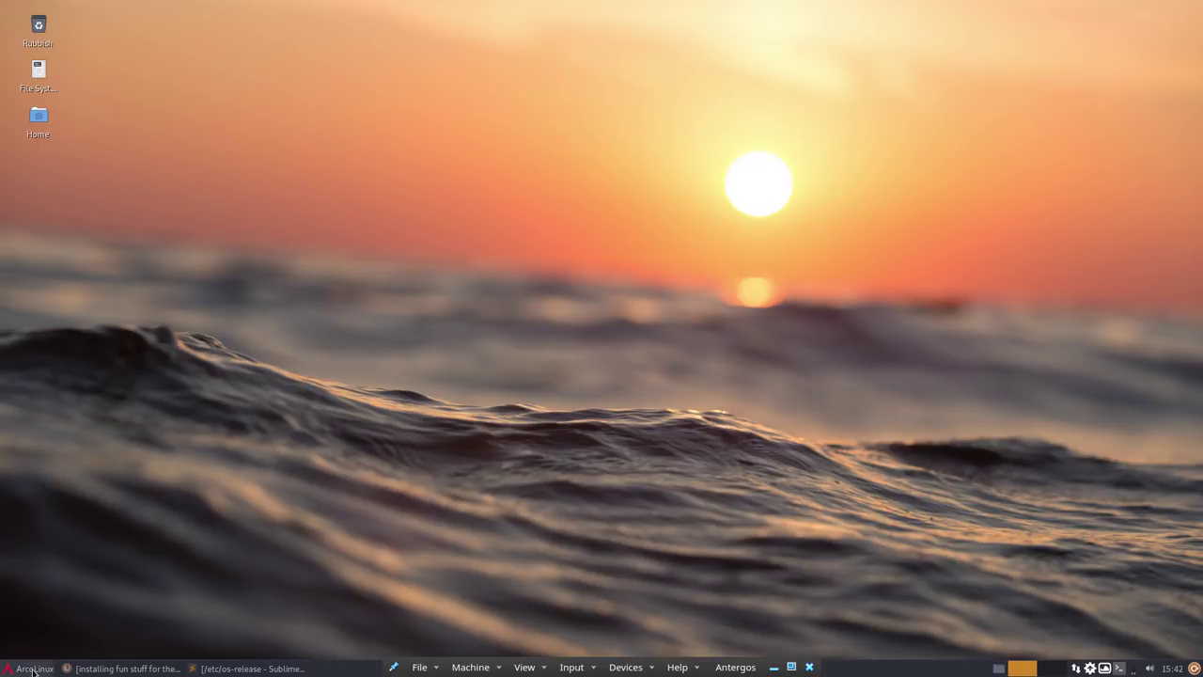
- Open and close the ArcoLinux menu twice to check the renamed button
click(34, 669)
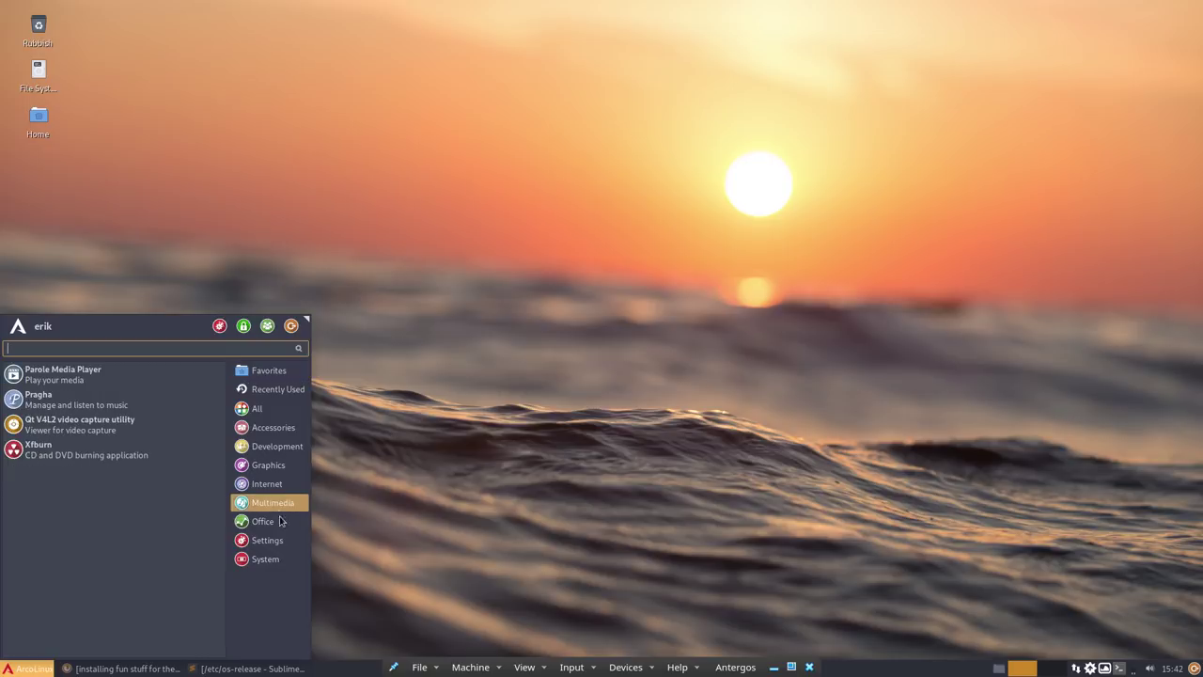
click(371, 526)
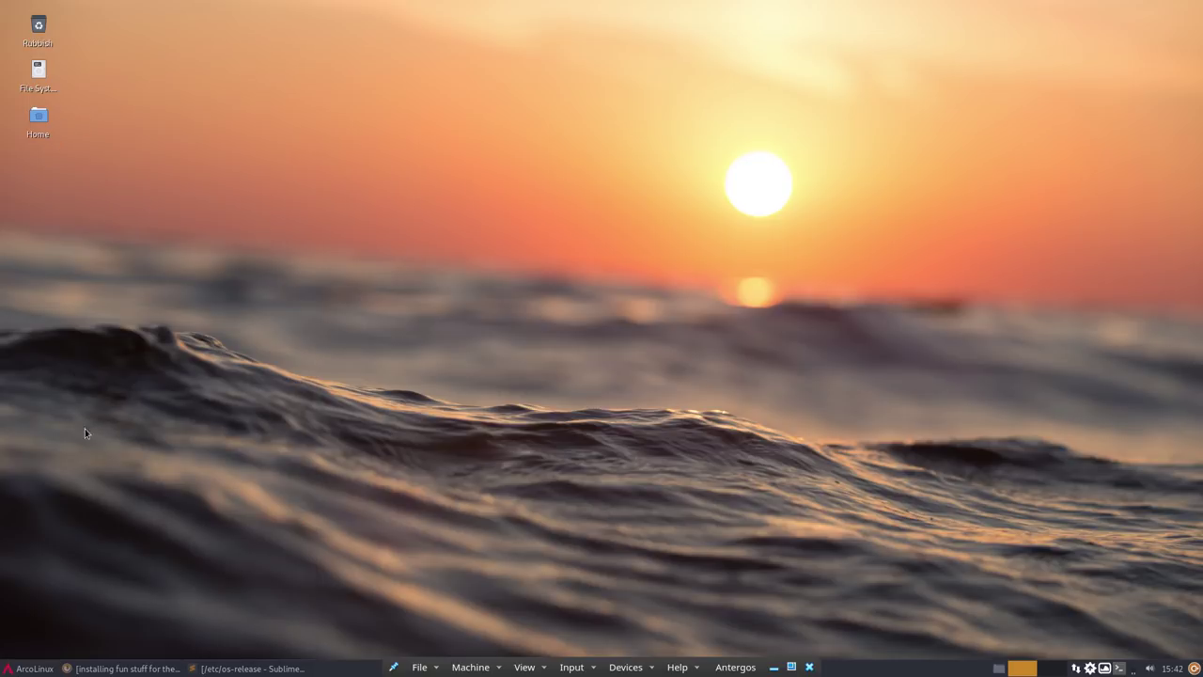
click(28, 669)
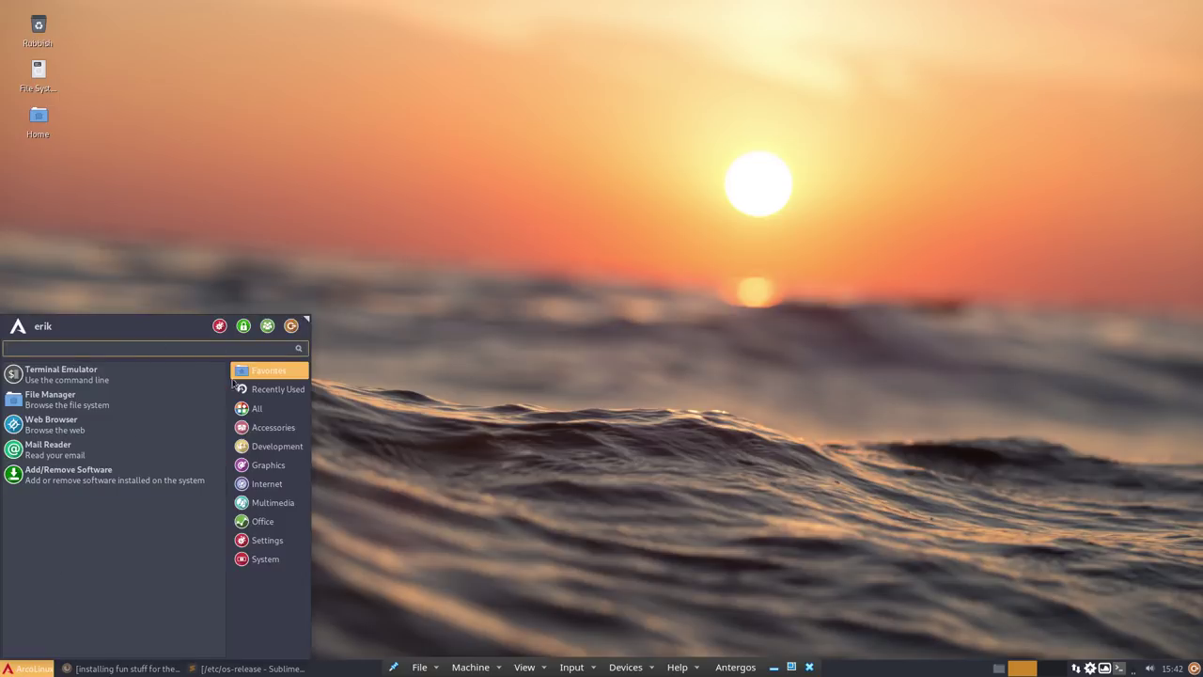
click(442, 514)
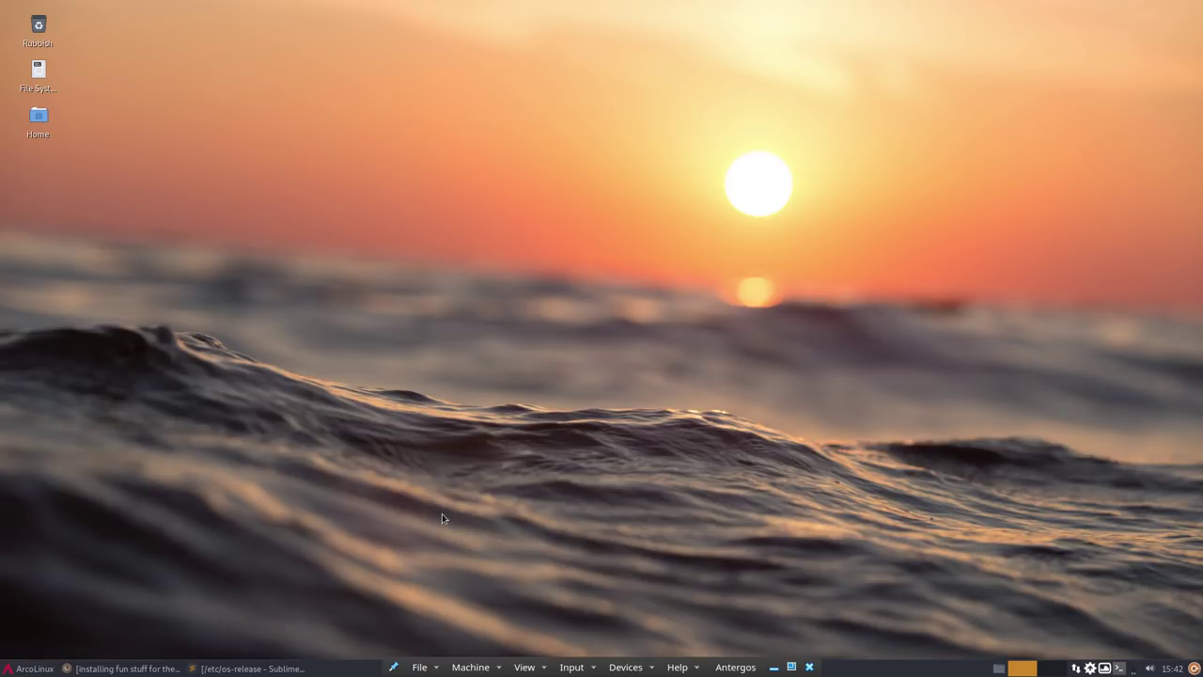
double_click(36, 116)
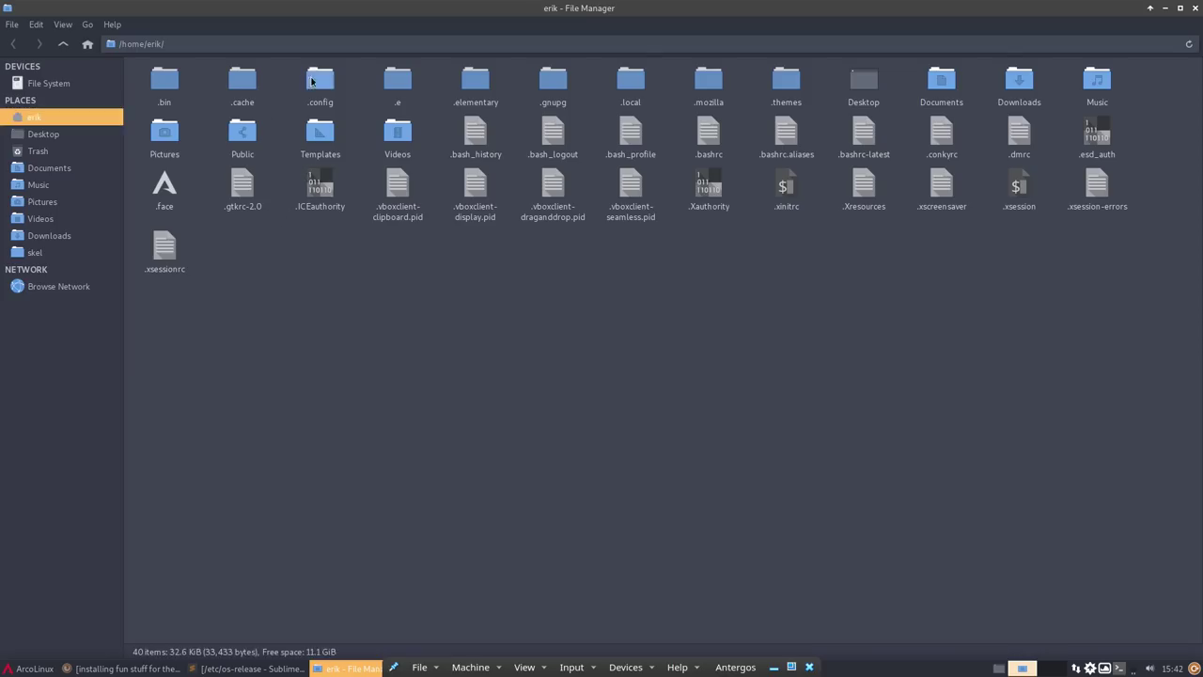
double_click(313, 82)
double_click(356, 186)
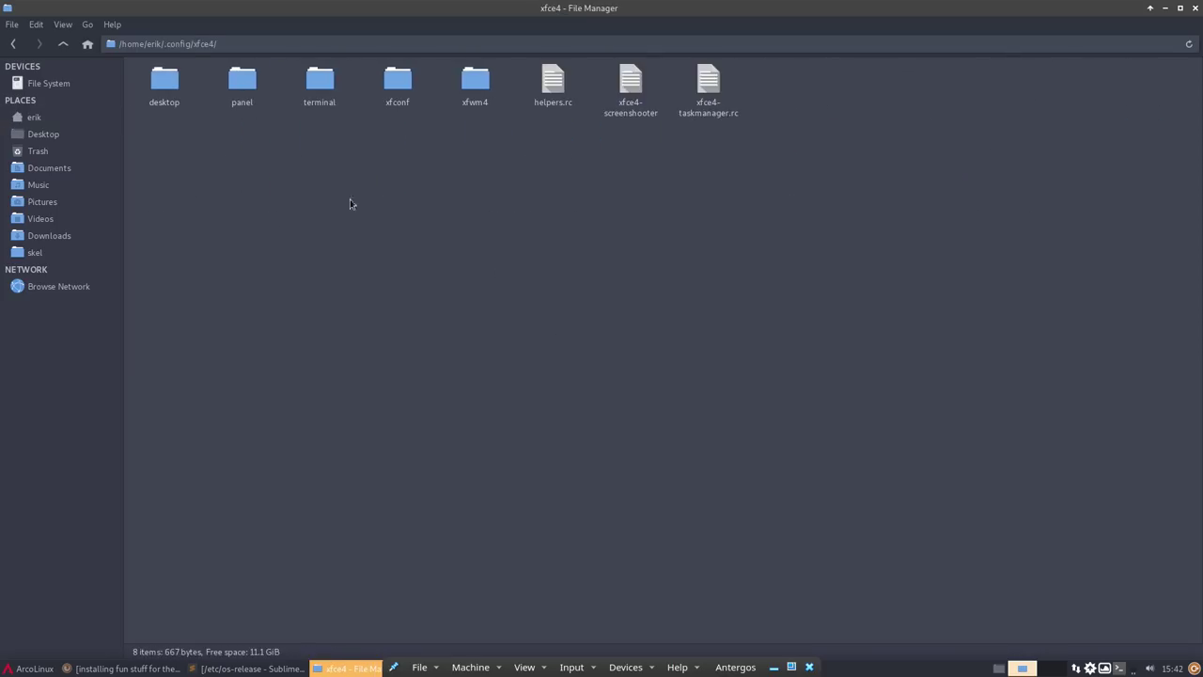
drag(123, 184, 841, 60)
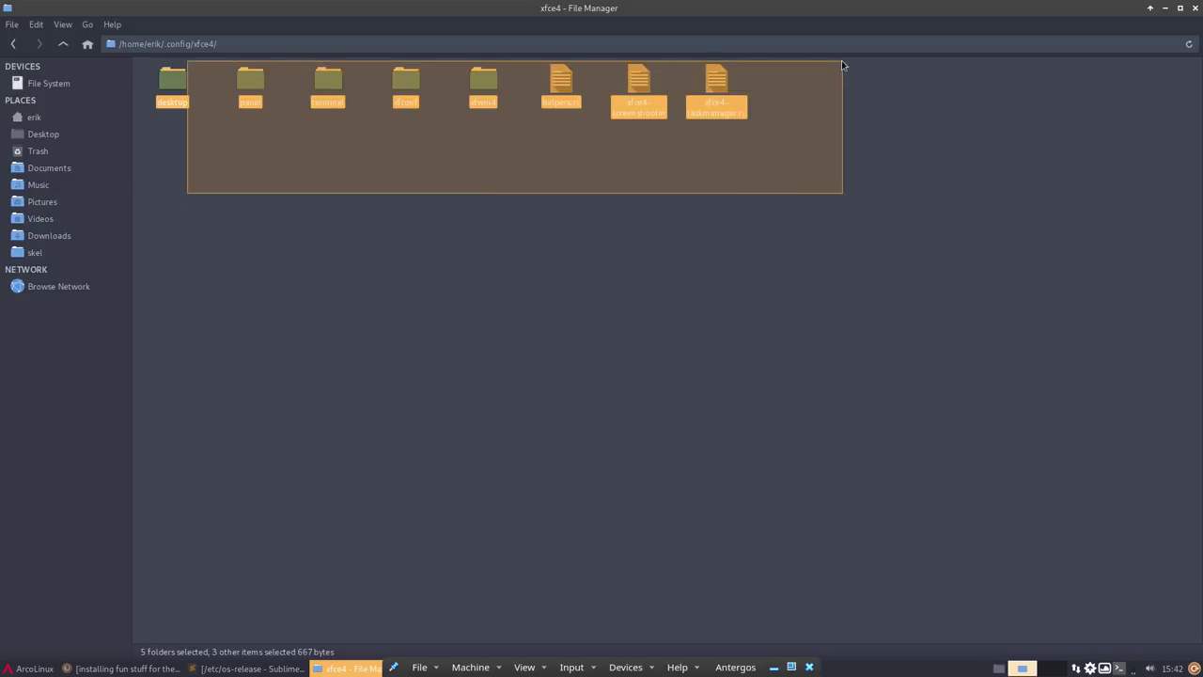
click(690, 304)
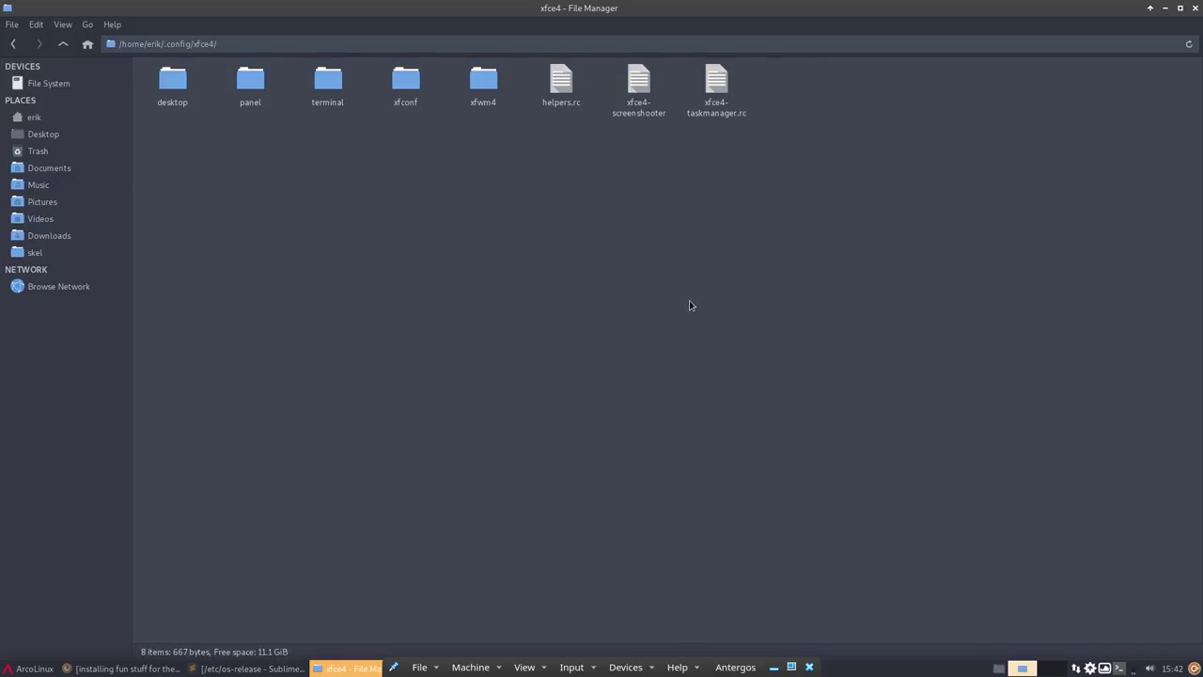
click(63, 44)
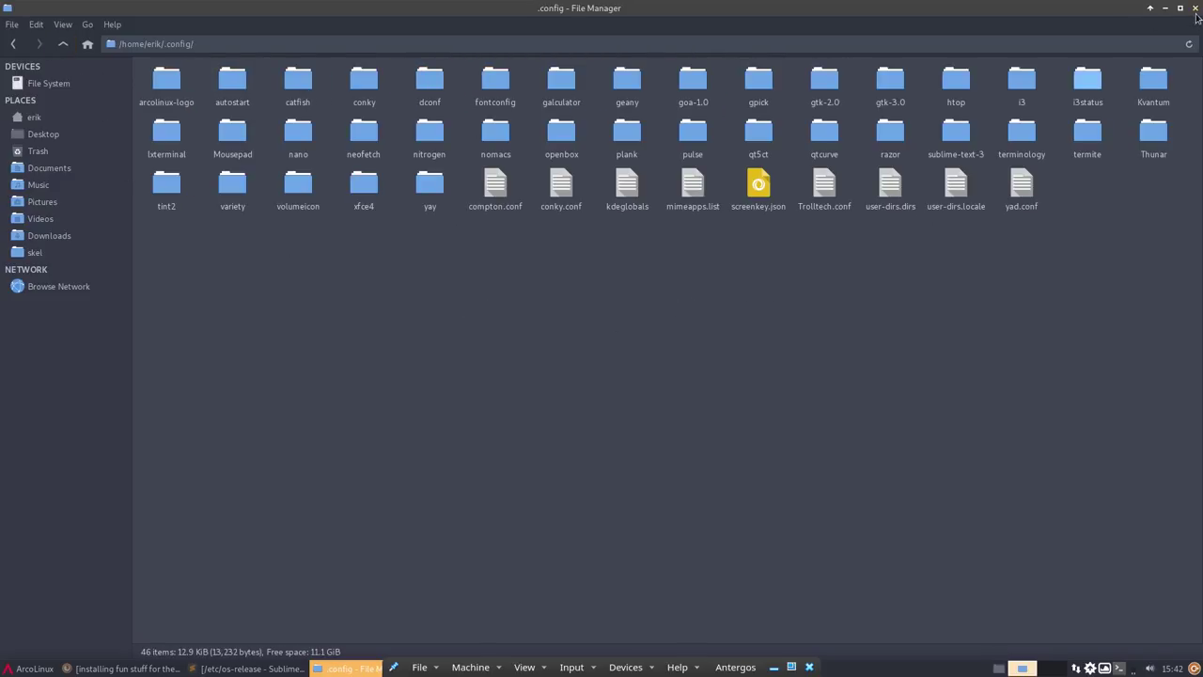
click(1196, 8)
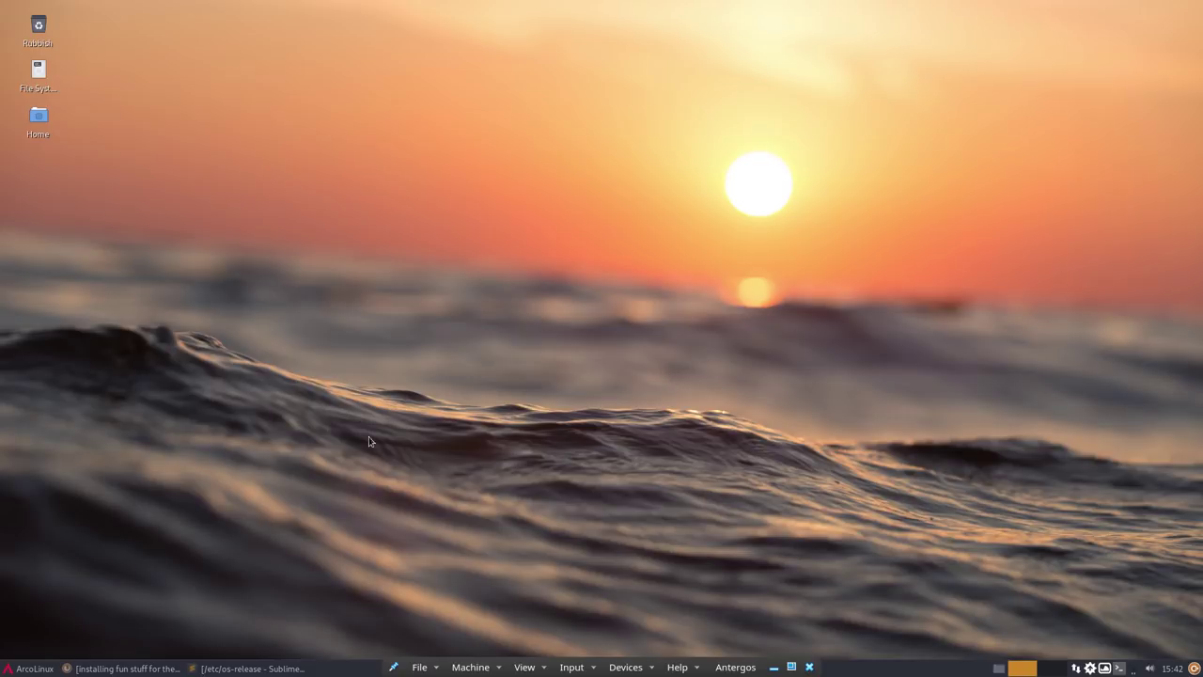
- In Whisker Menu properties, set application and category icon sizes to Normal
click(28, 668)
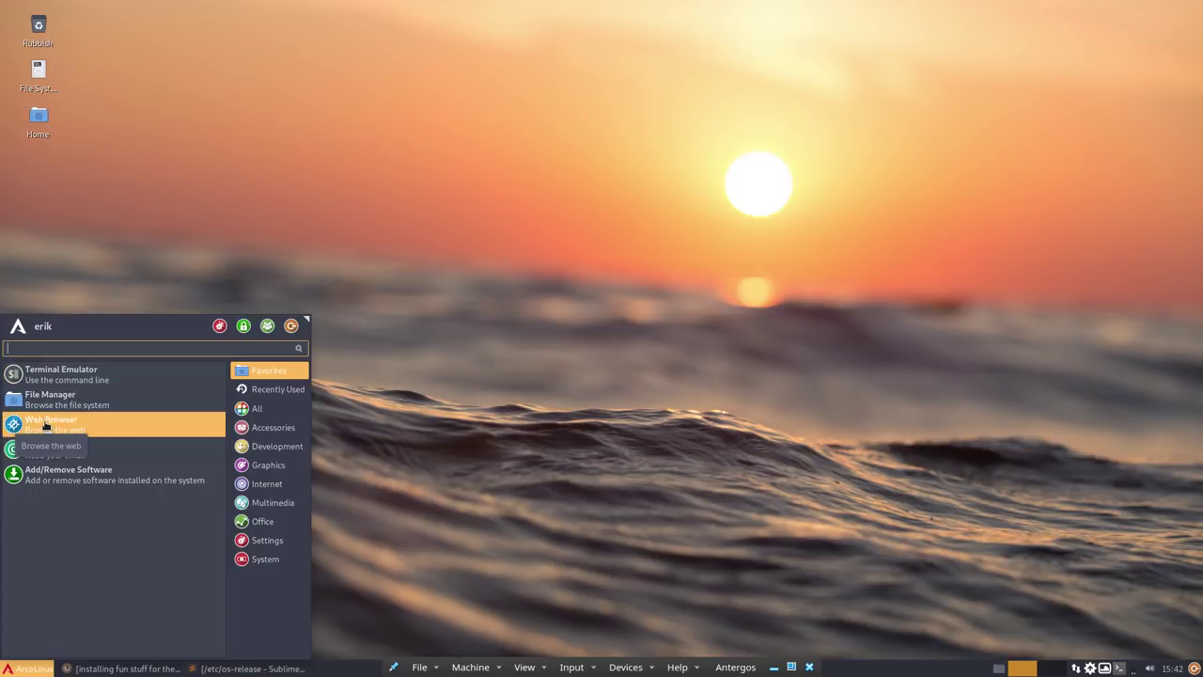
mouse_move(267, 486)
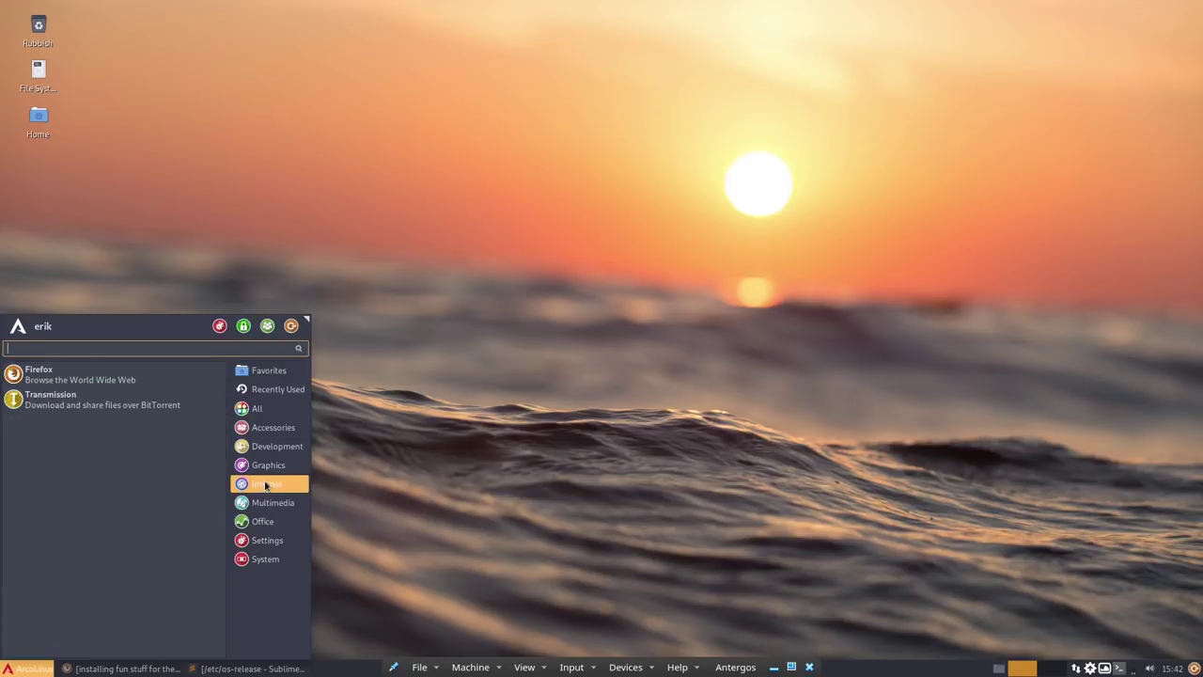
click(28, 669)
right_click(29, 668)
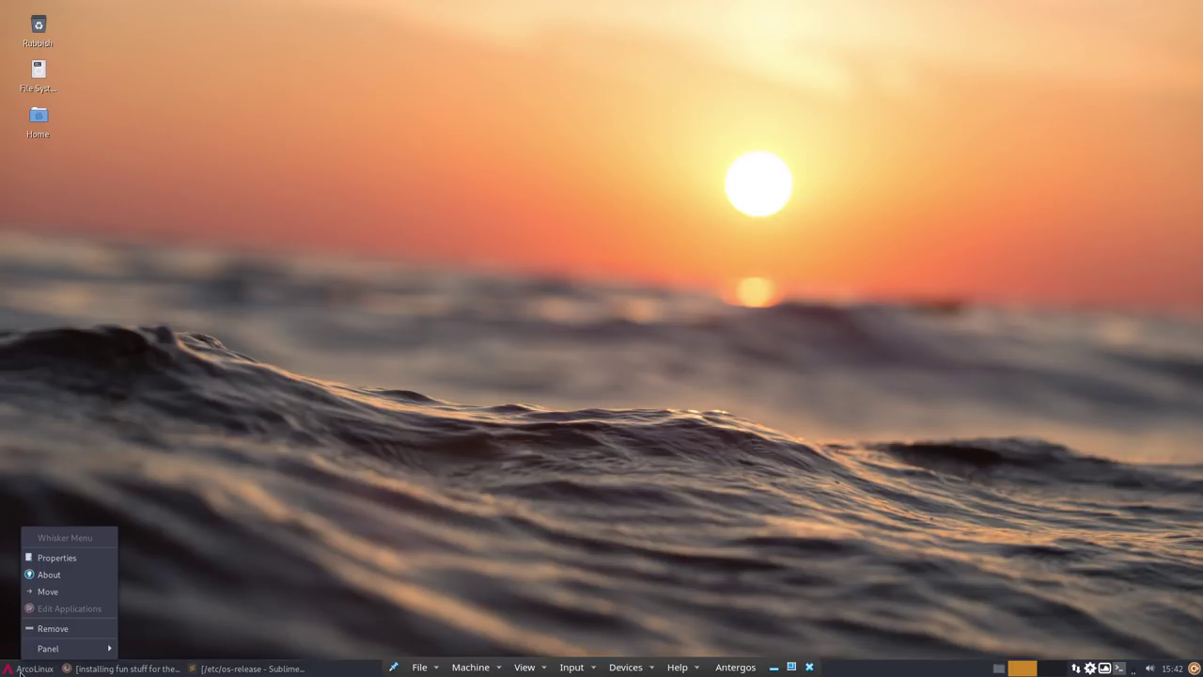
click(59, 558)
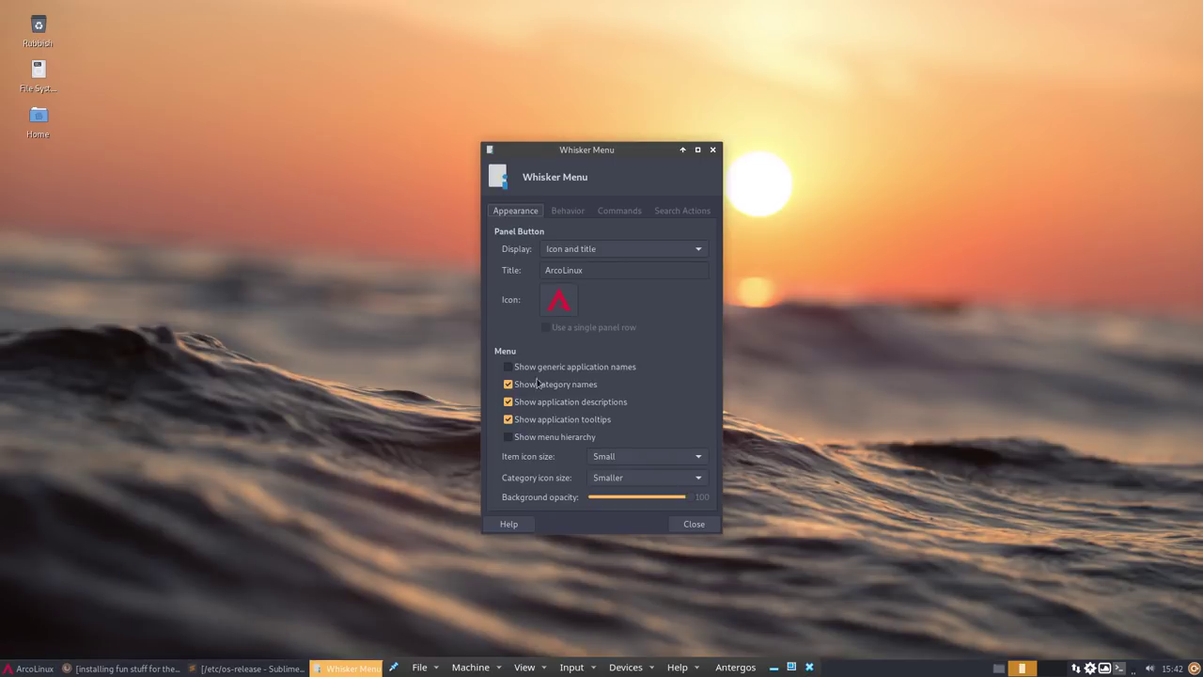
click(639, 458)
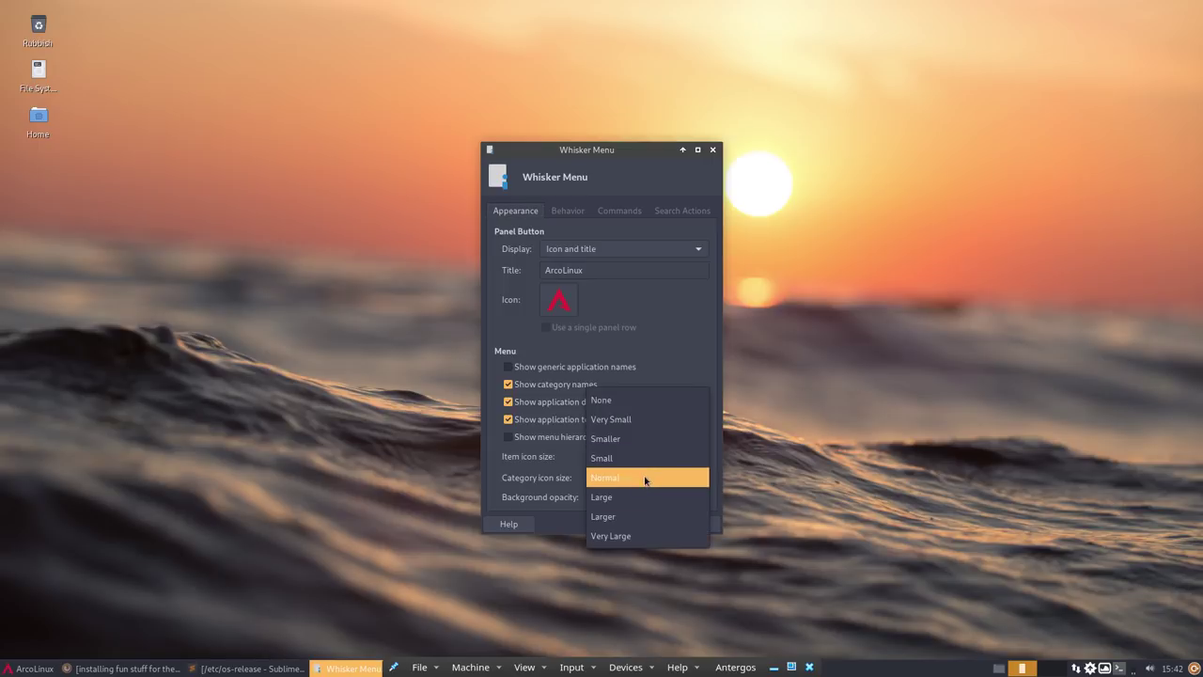
click(645, 480)
click(660, 479)
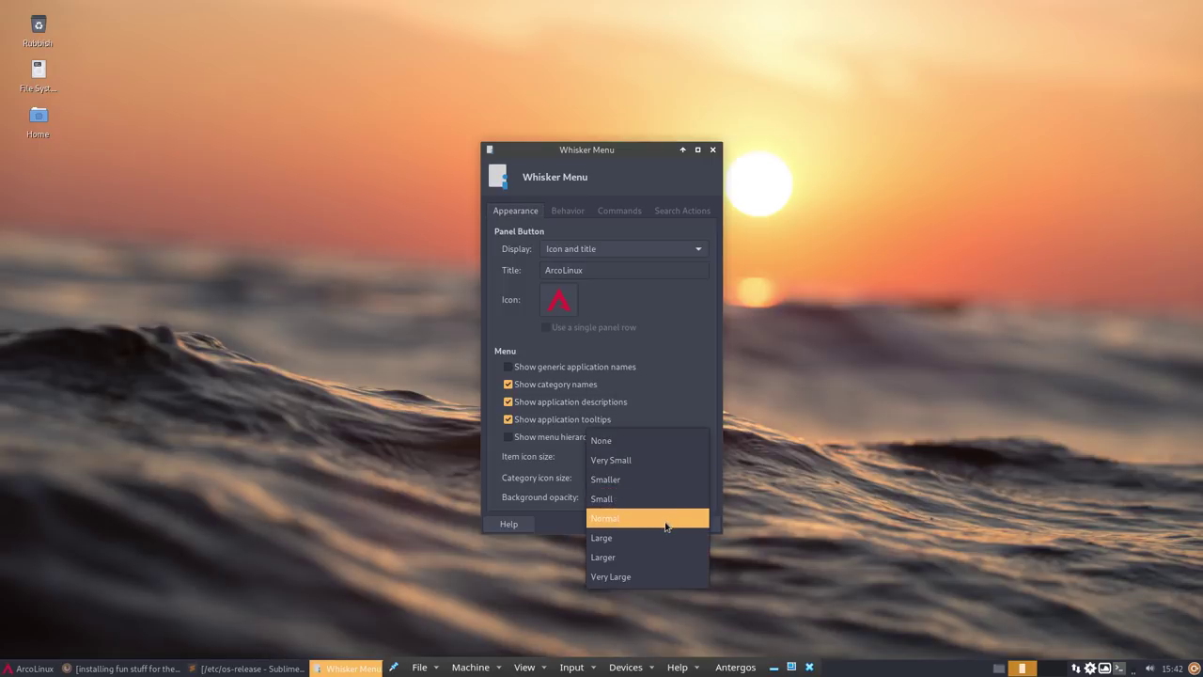
click(665, 522)
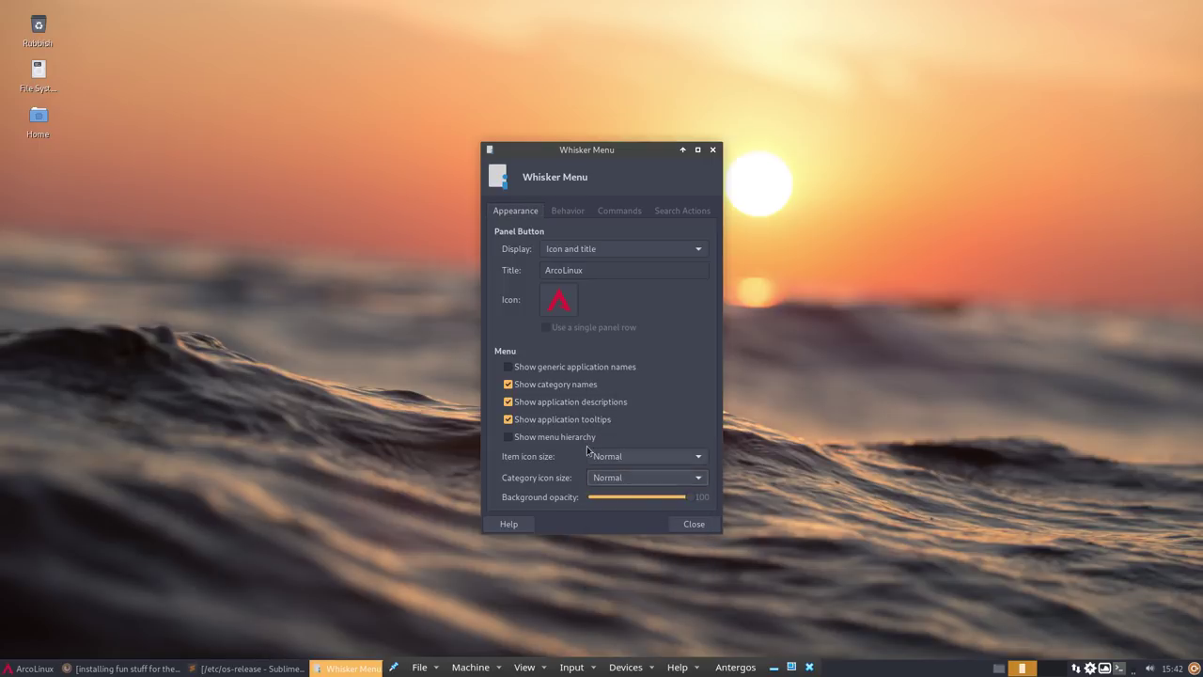
- Place search entry, commands and categories next to the panel button, then view the new layout
click(567, 212)
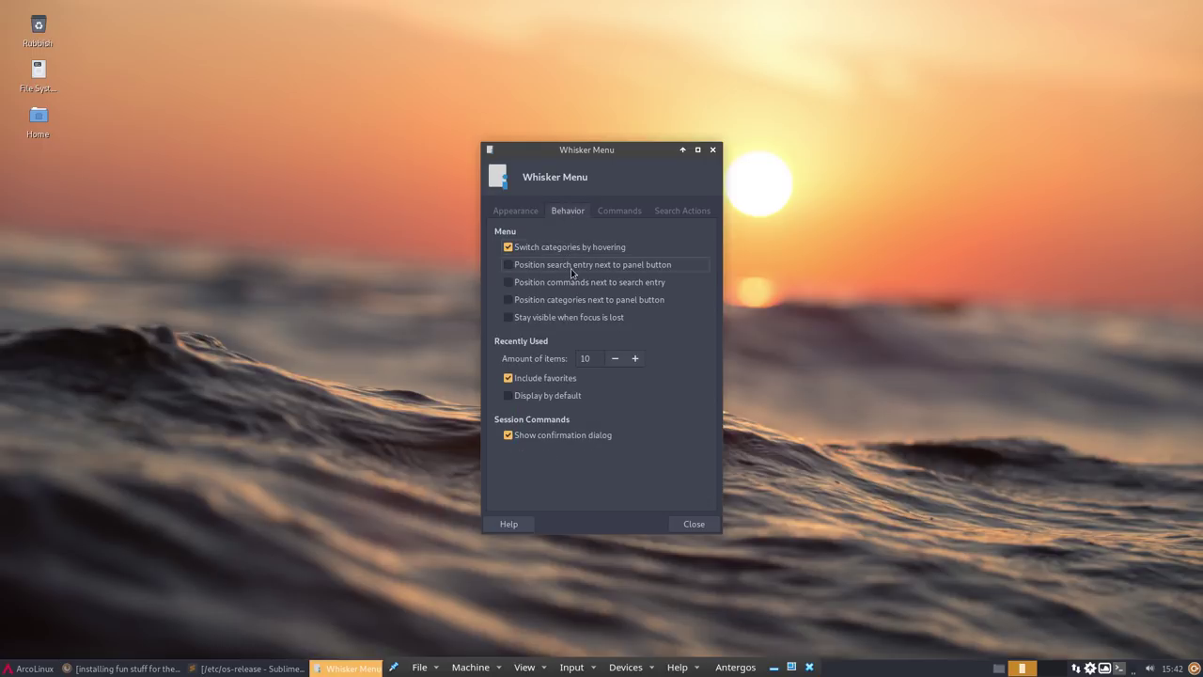
click(593, 267)
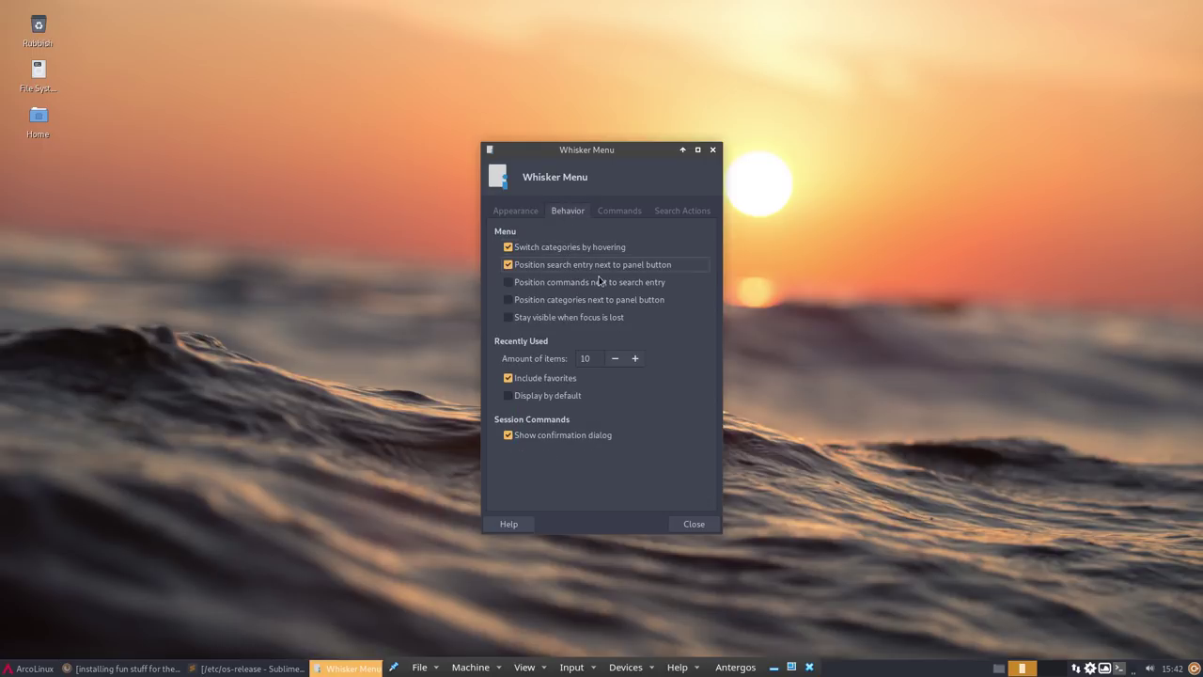
click(550, 284)
click(572, 300)
click(693, 524)
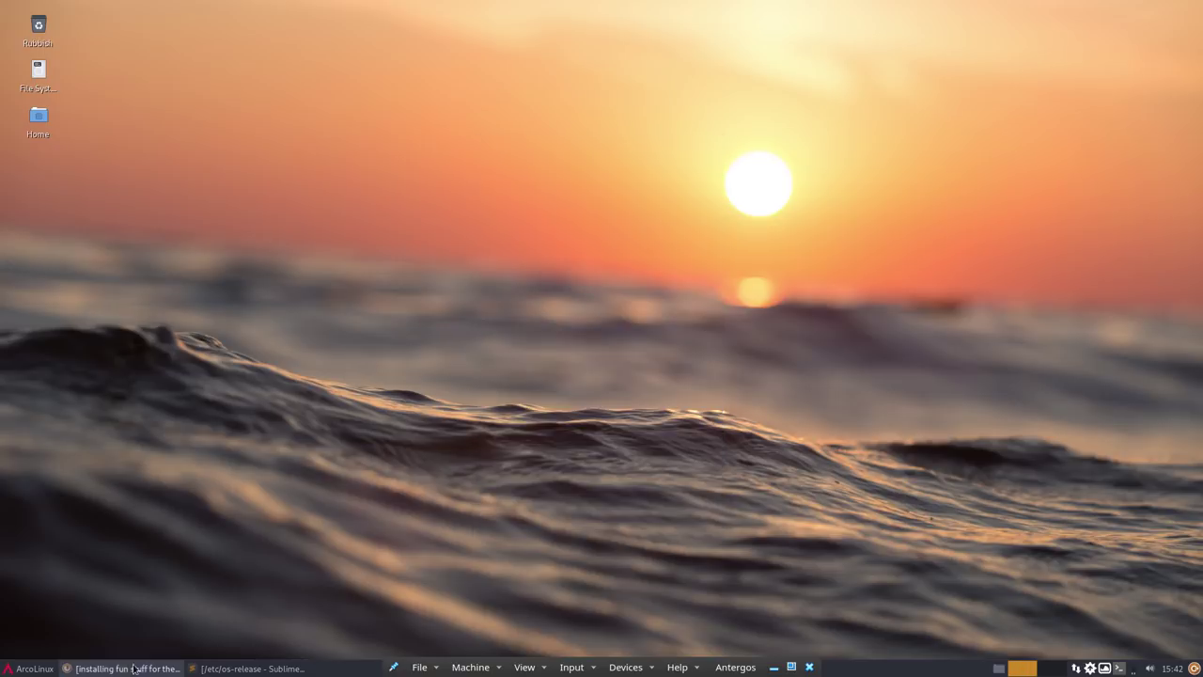
click(35, 669)
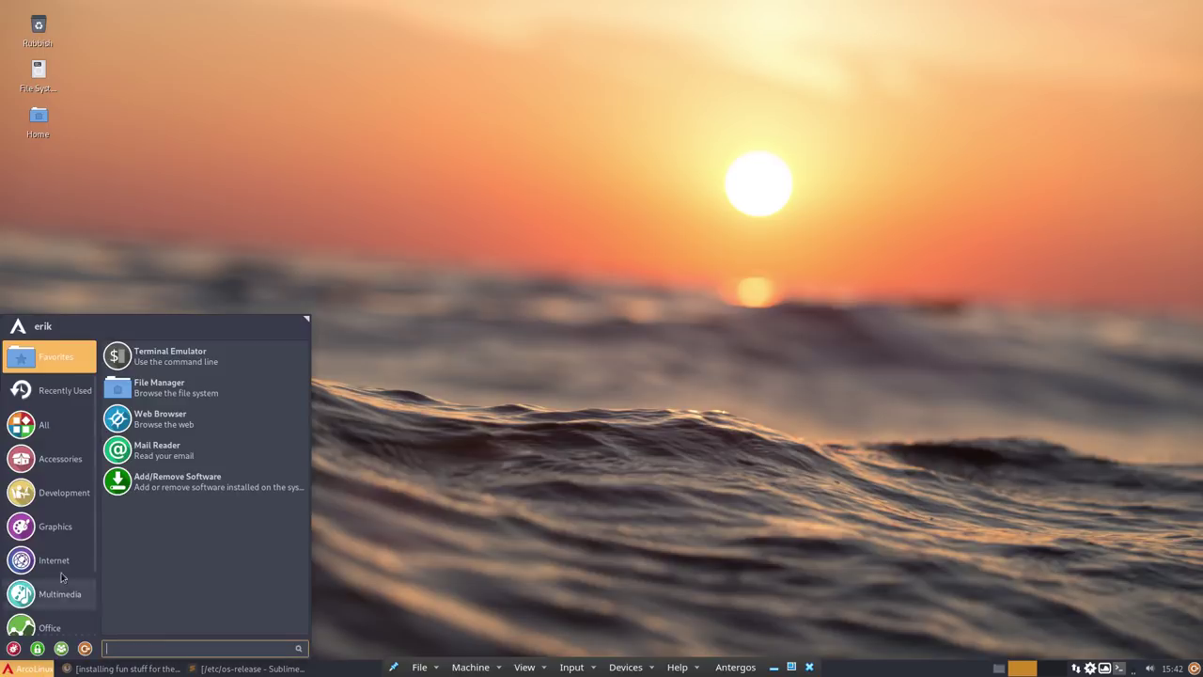
click(20, 669)
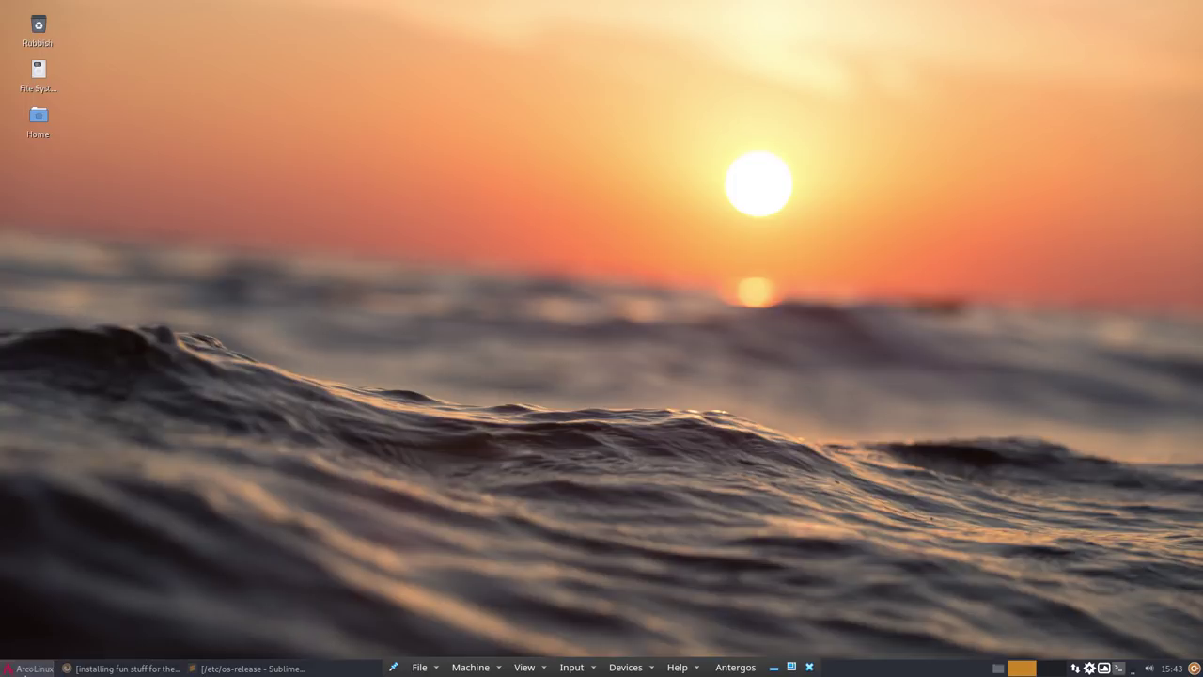
- Change application and category icon sizes to Small and open the menu to check
right_click(26, 669)
click(66, 558)
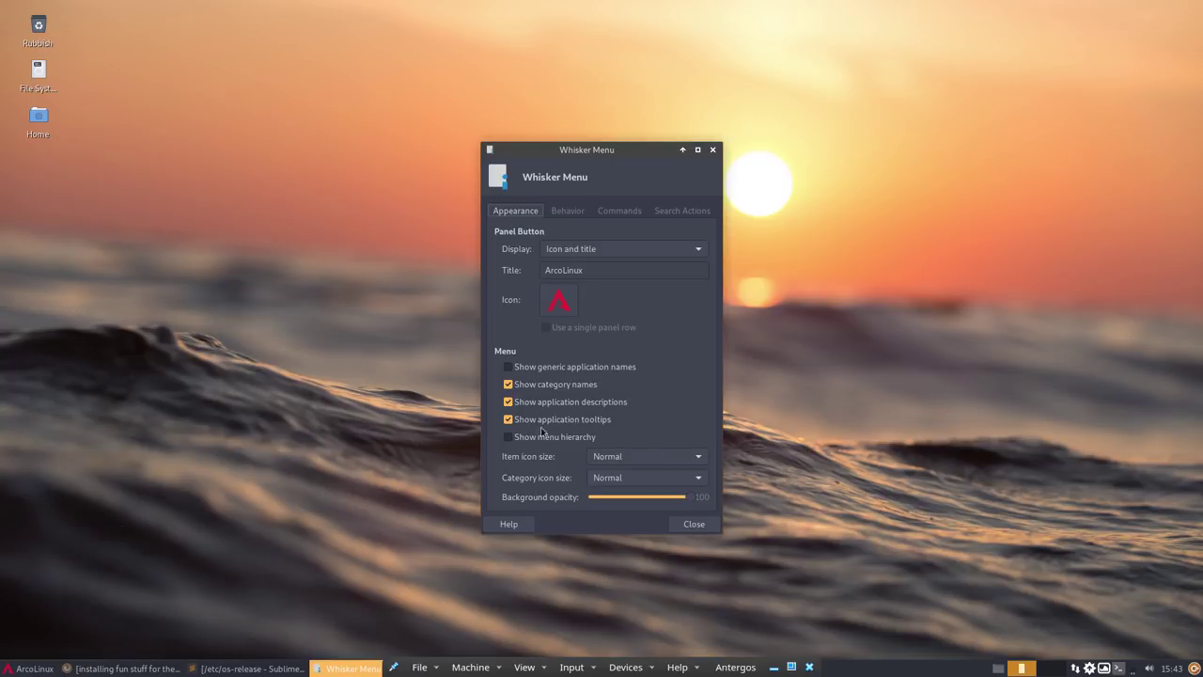
click(607, 459)
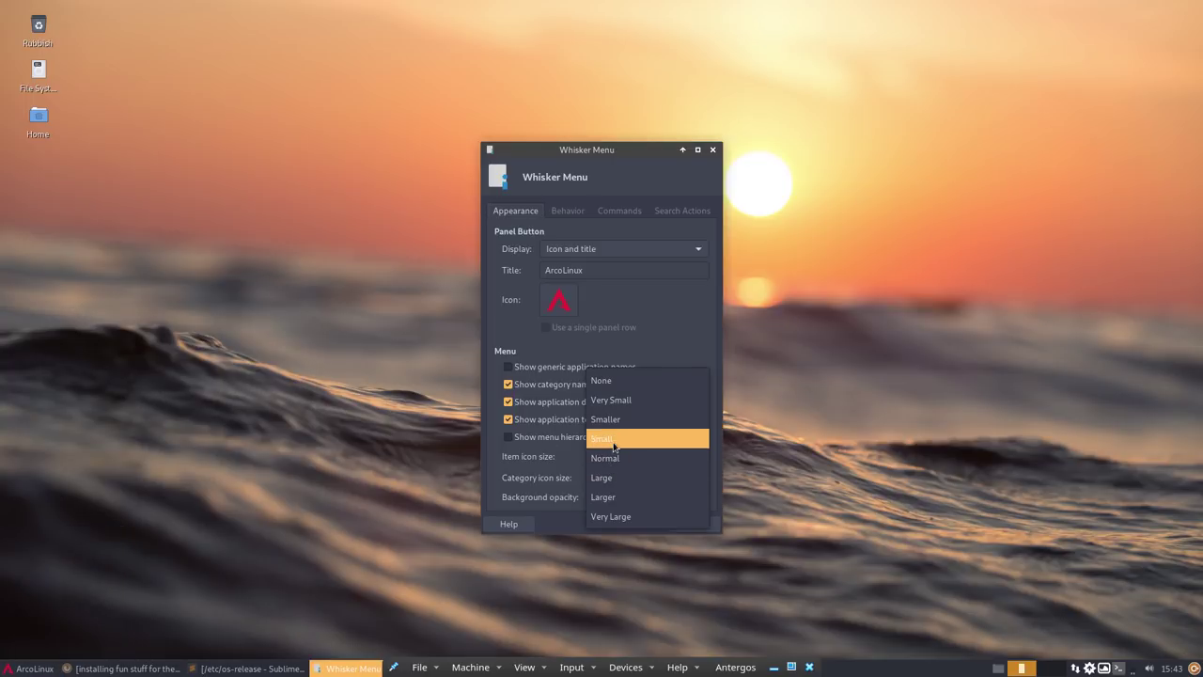
click(613, 440)
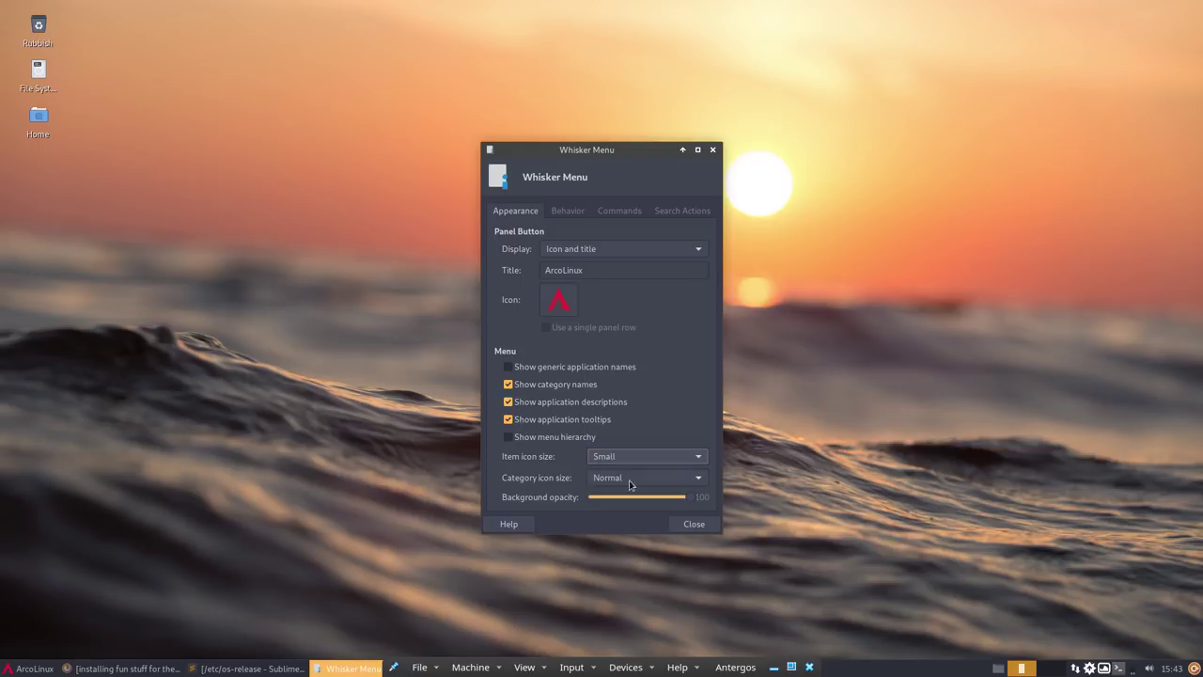
click(632, 479)
click(620, 461)
click(686, 524)
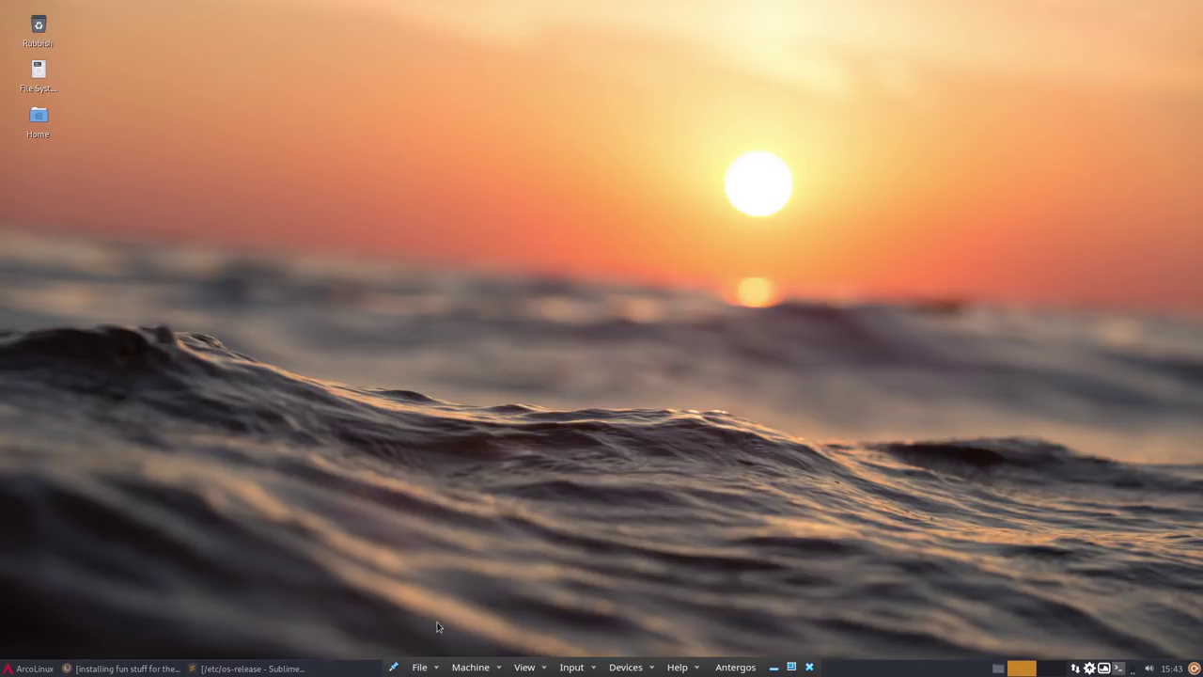
click(28, 668)
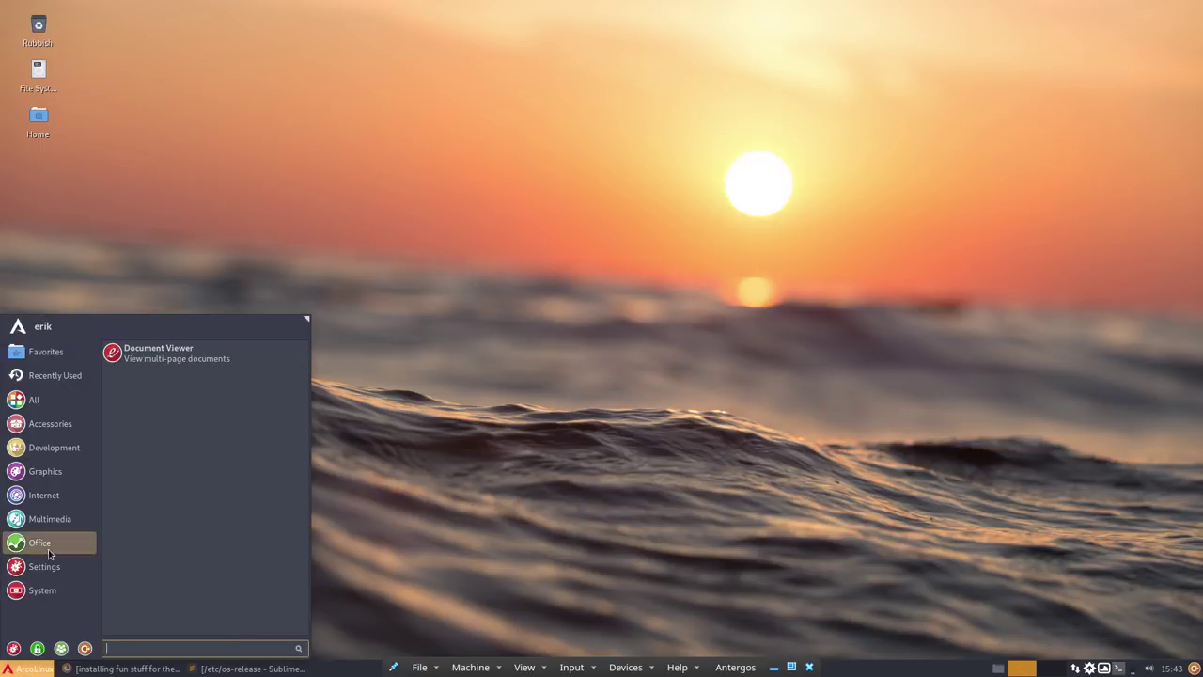
mouse_move(58, 420)
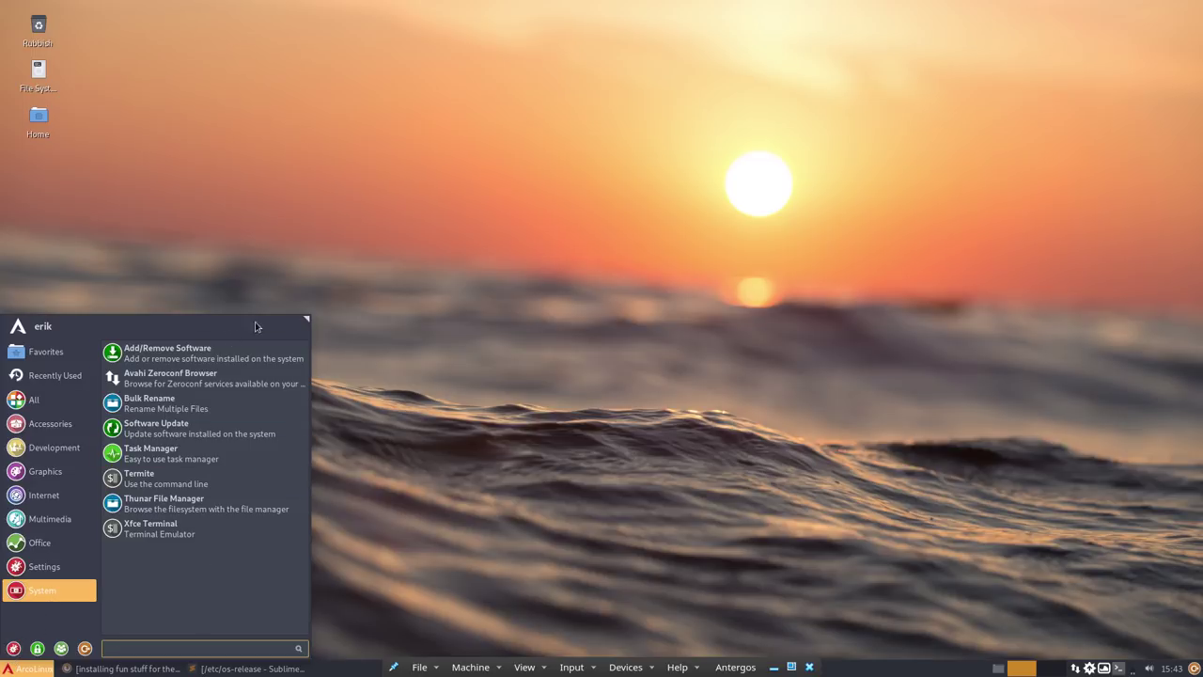
- Look through the stock avatar images in the user profile without choosing one
click(18, 329)
click(442, 327)
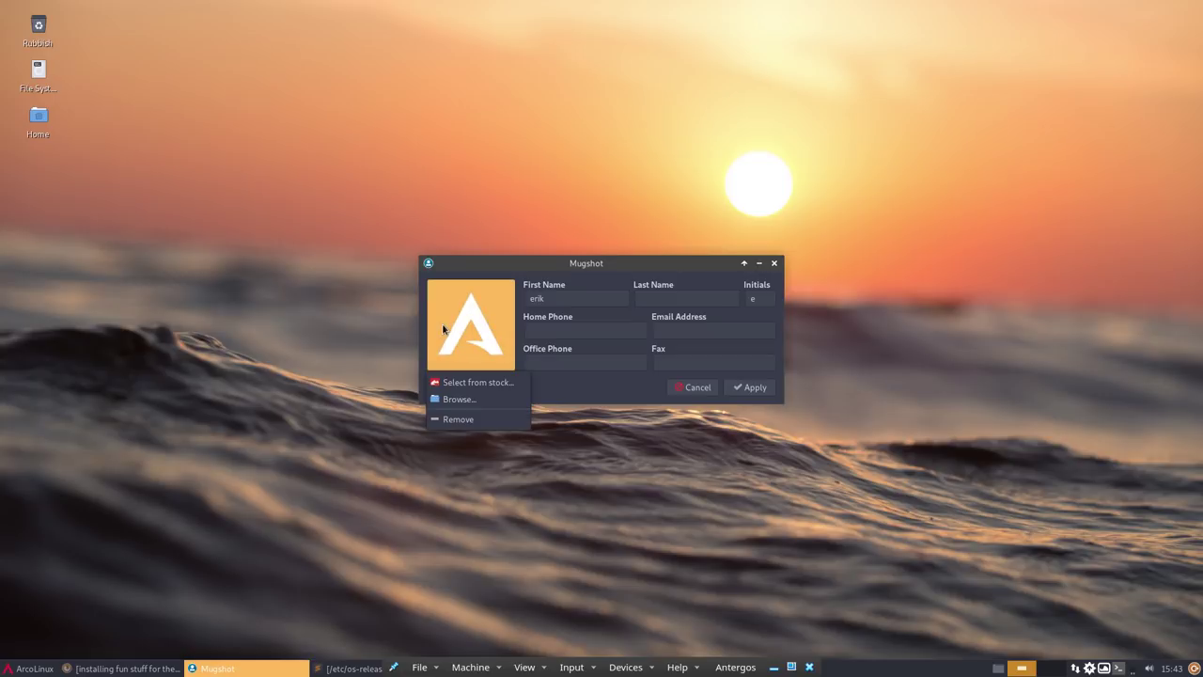
click(478, 383)
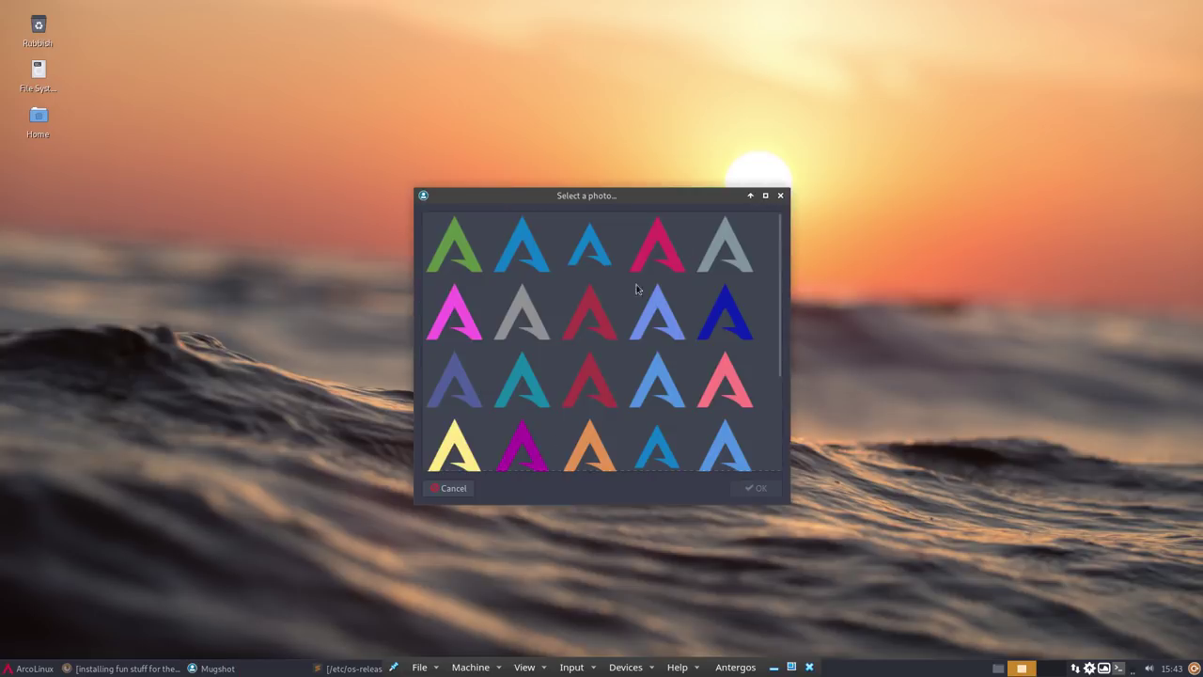
click(453, 489)
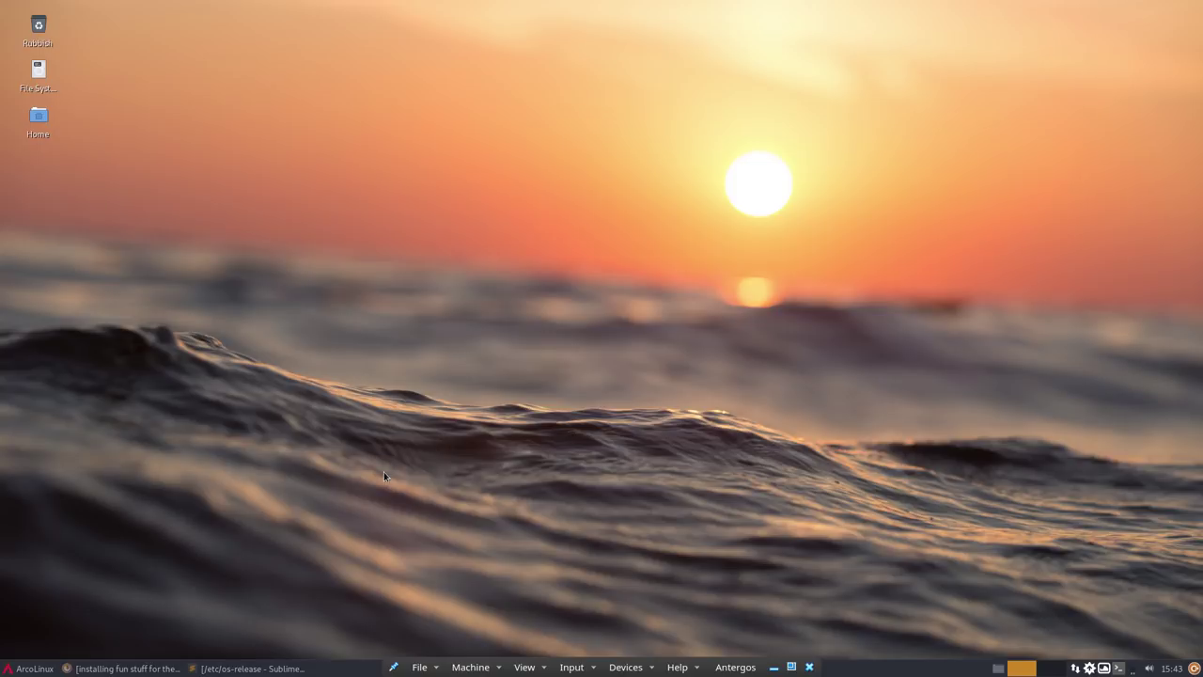
- In Settings Manager's Desktop Icons tab, untick Home, File System and Rubbish default icons
click(26, 669)
click(13, 648)
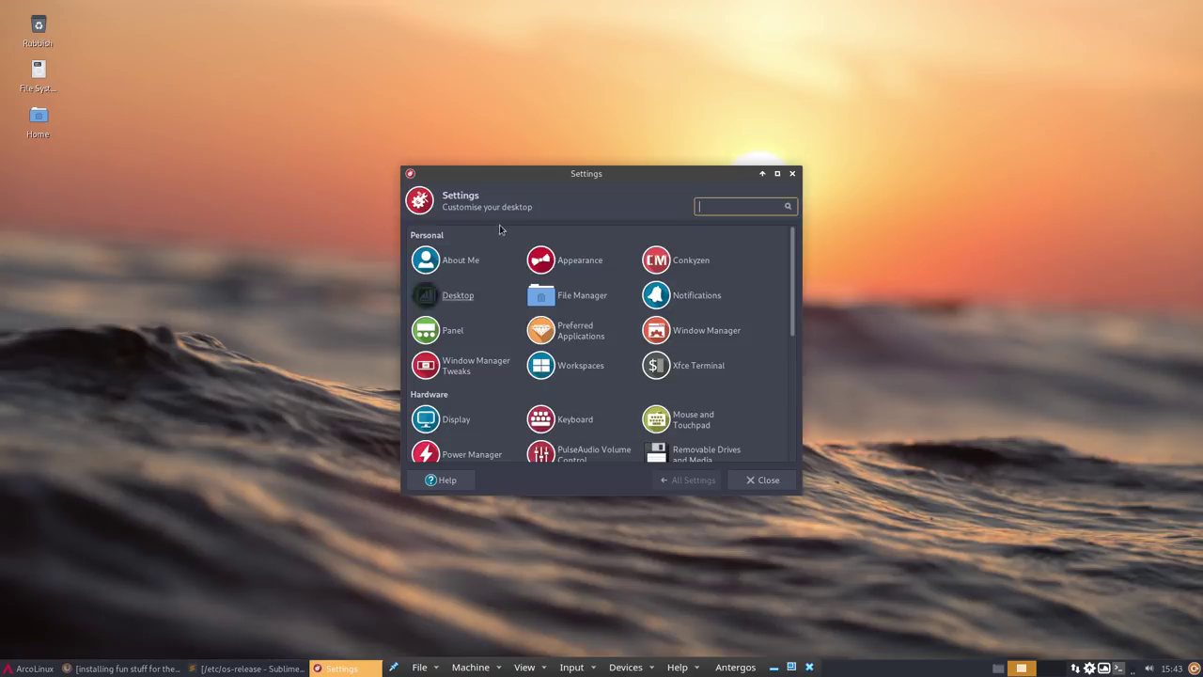
click(458, 295)
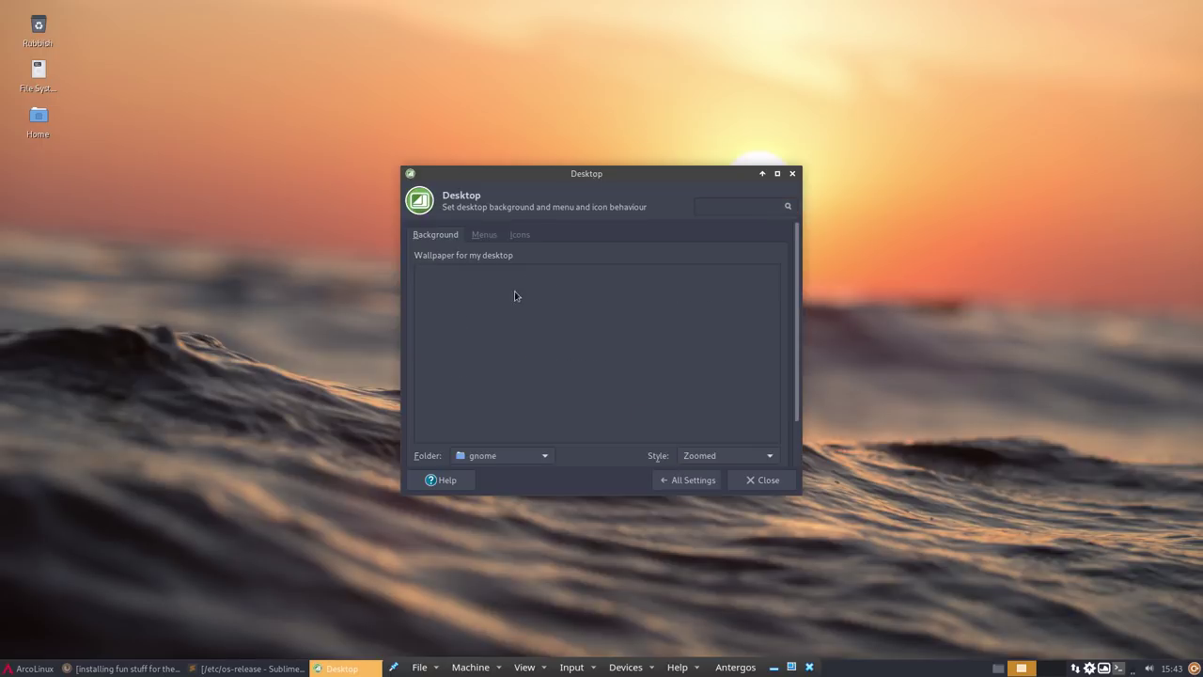
click(520, 235)
scroll(602, 439, down, 1)
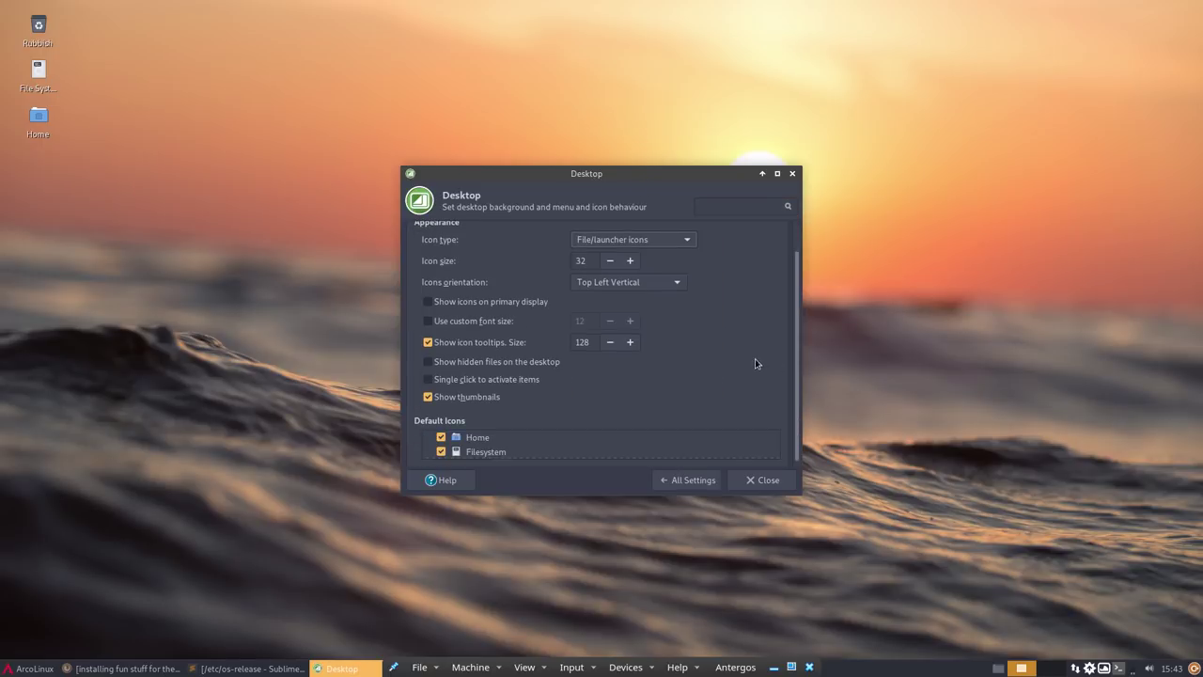
click(441, 445)
click(441, 452)
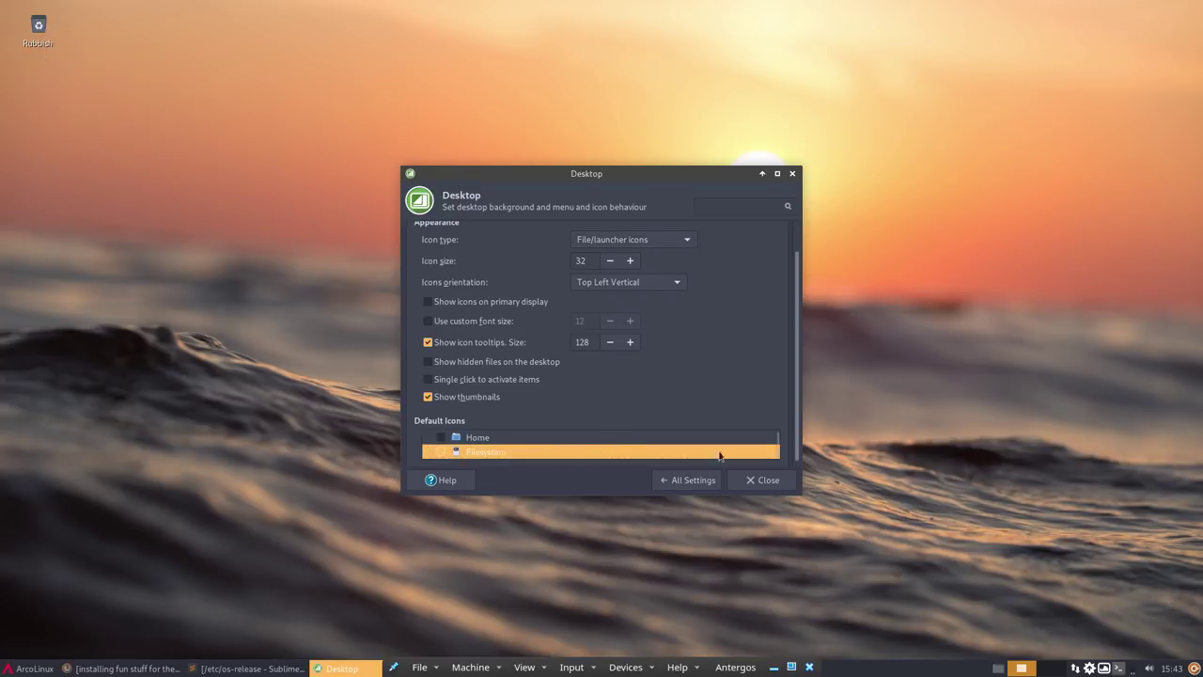
scroll(780, 455, down, 1)
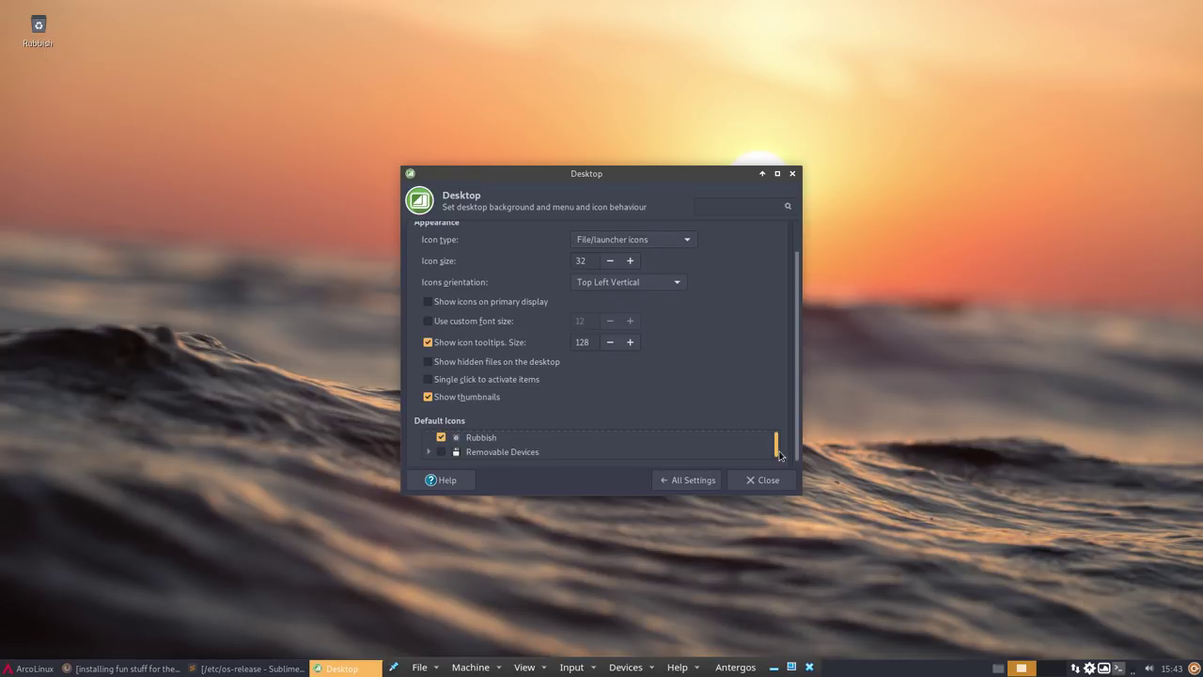
click(441, 438)
click(740, 480)
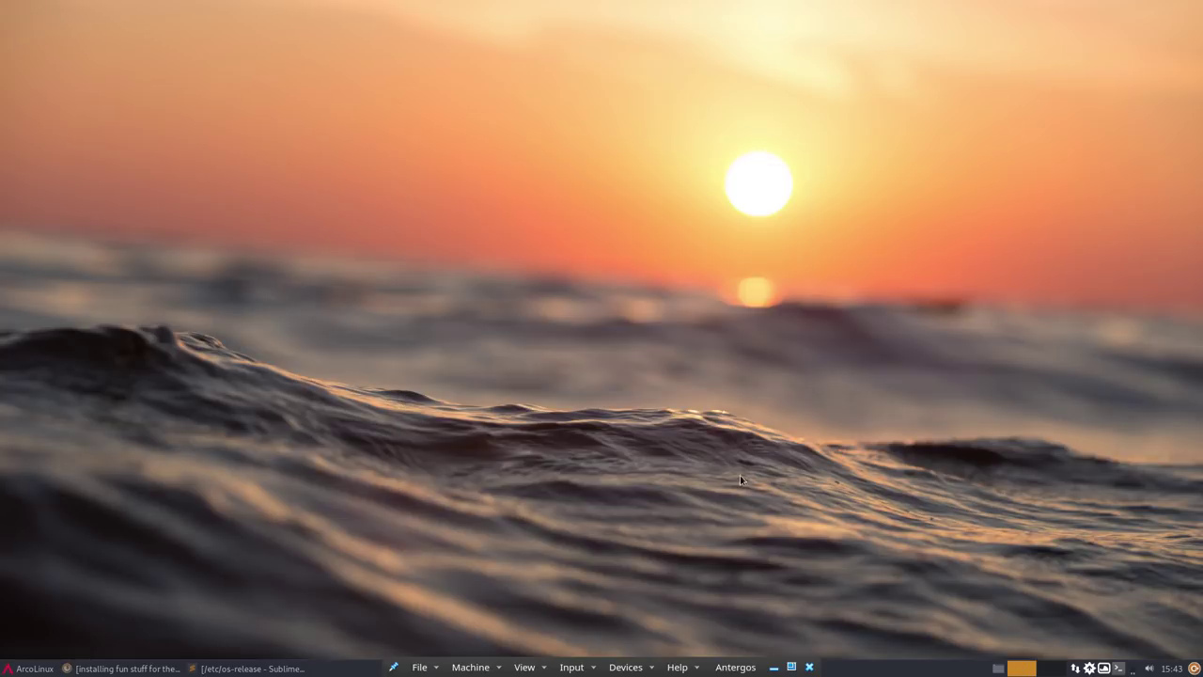
click(32, 669)
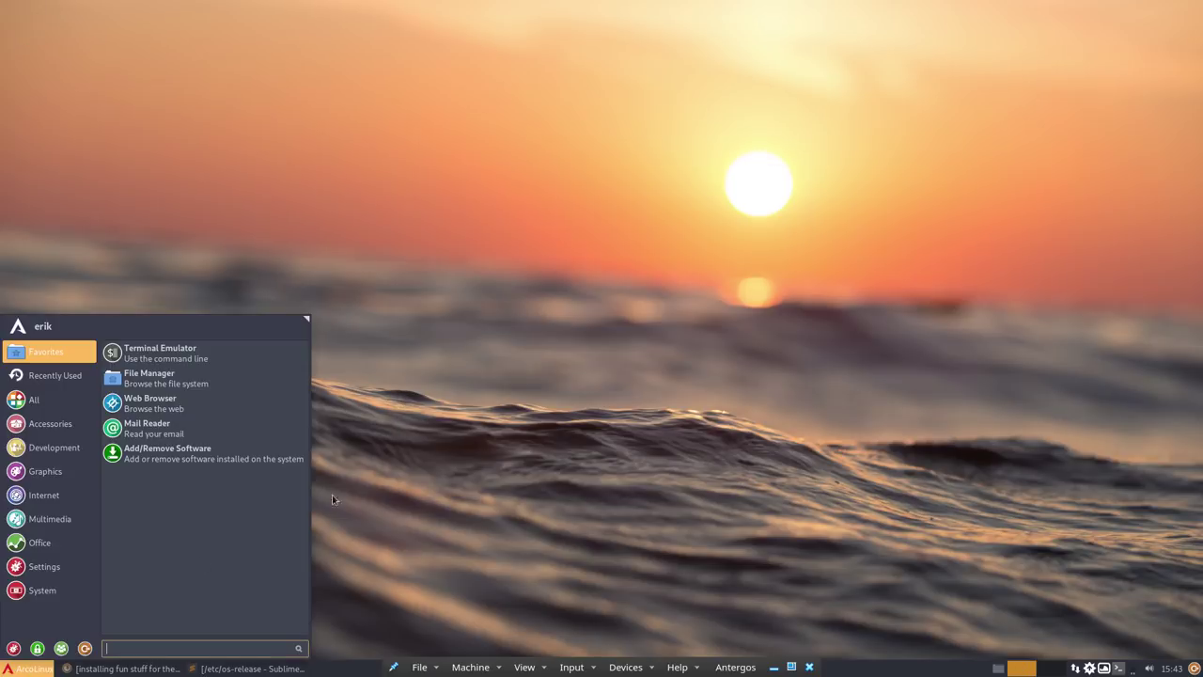
- Type and partly erase a sudo command in the drop-down terminal, then hide it
click(332, 496)
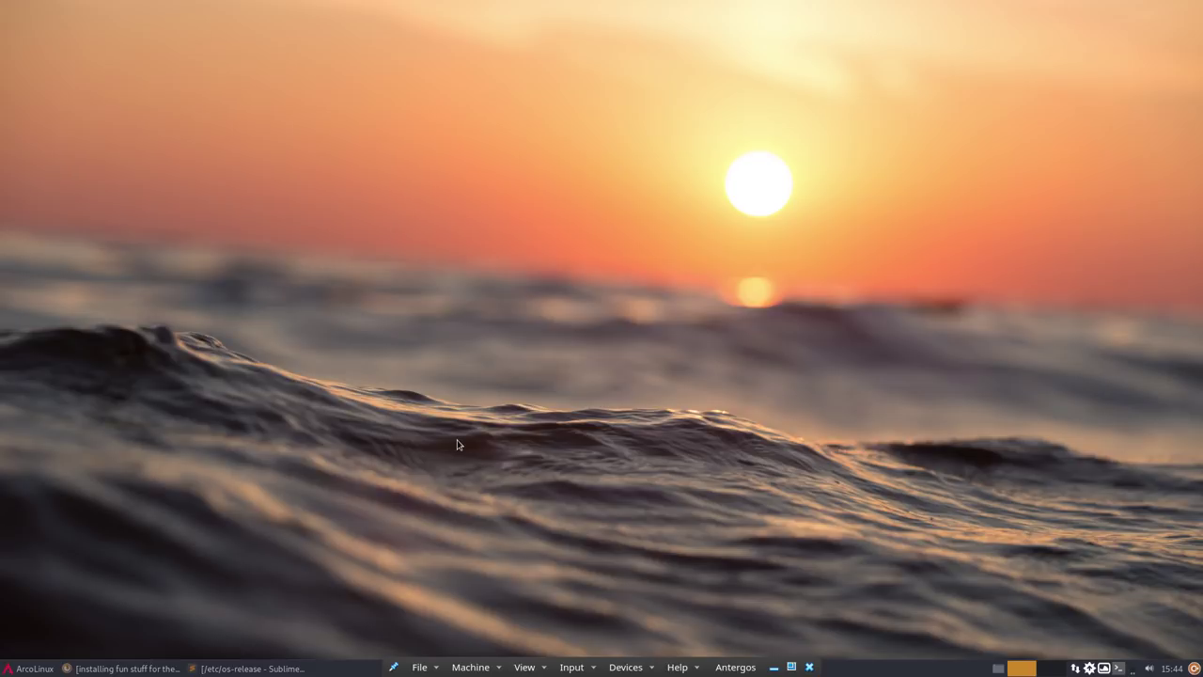
key(F12)
text(sudo pcam)
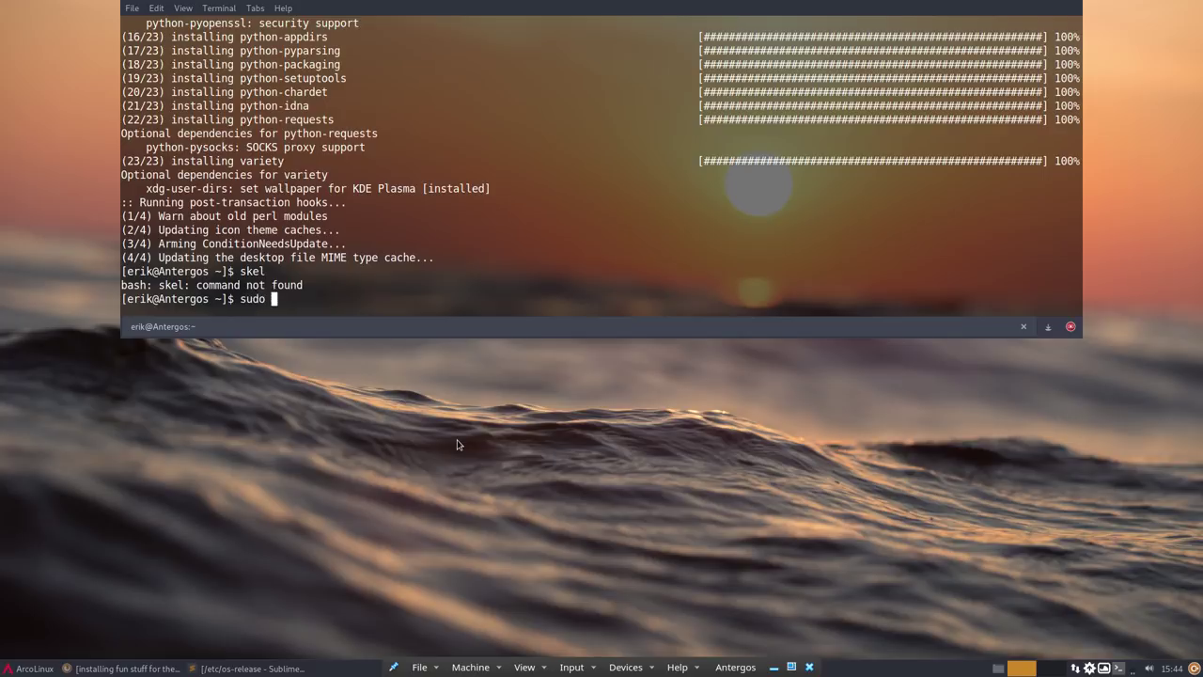
key(BackSpace)
key(BackSpace)
key(BackSpace)
key(BackSpace)
key(BackSpace)
key(BackSpace)
key(BackSpace)
key(BackSpace)
key(BackSpace)
text(xudo xd)
key(BackSpace)
text(f)
key(F12)
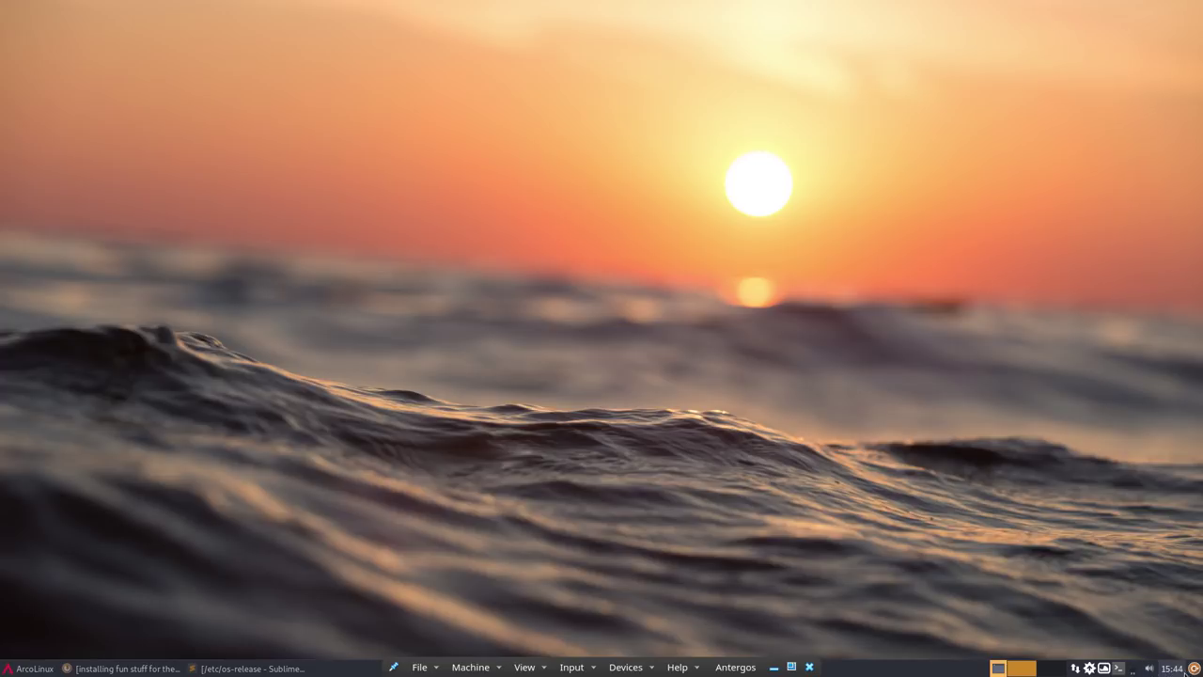
- Toggle the power tray menu and drop-down terminal, and exit then re-enter VM fullscreen
click(1135, 671)
click(1127, 671)
click(1119, 670)
click(1119, 670)
key(Control_R+f)
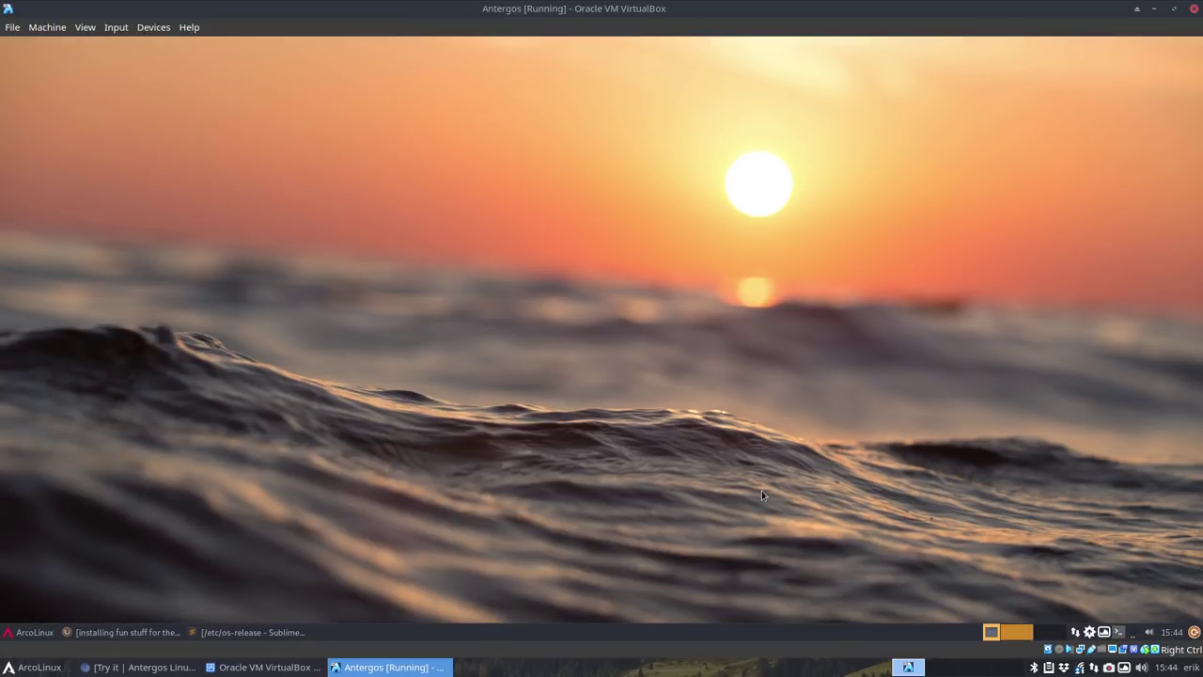
key(Control_R+f)
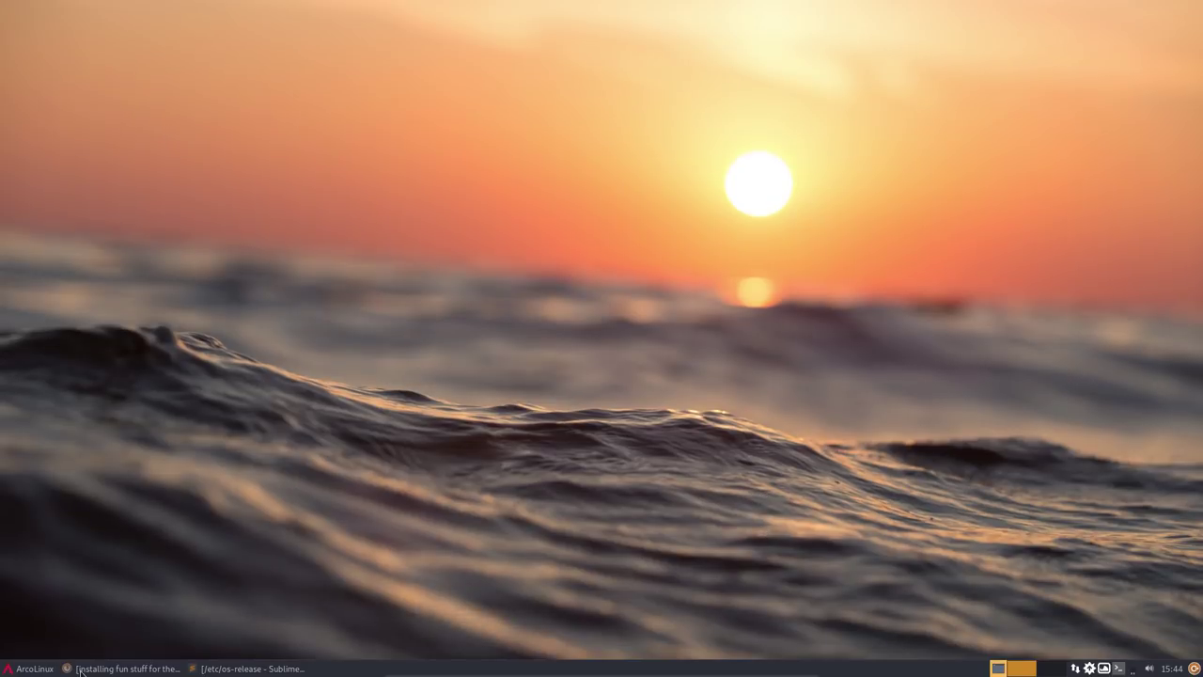
- Close the Sublime Text os-release window and bring the Firefox forum page to the front
click(31, 670)
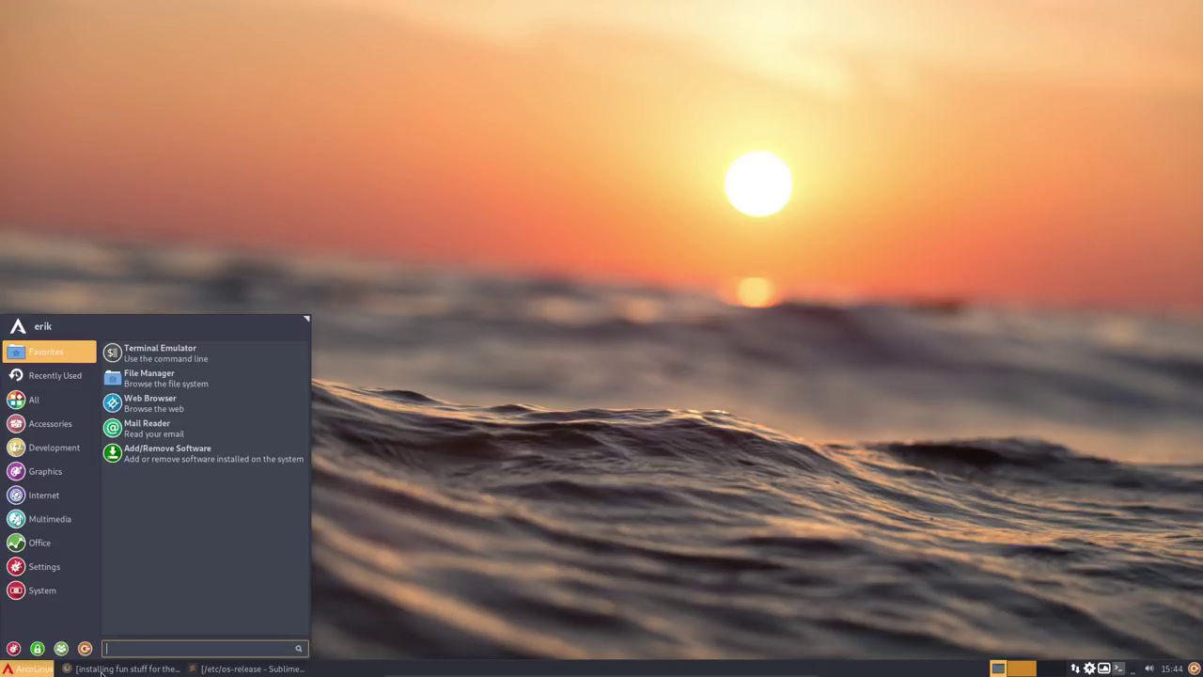
click(233, 669)
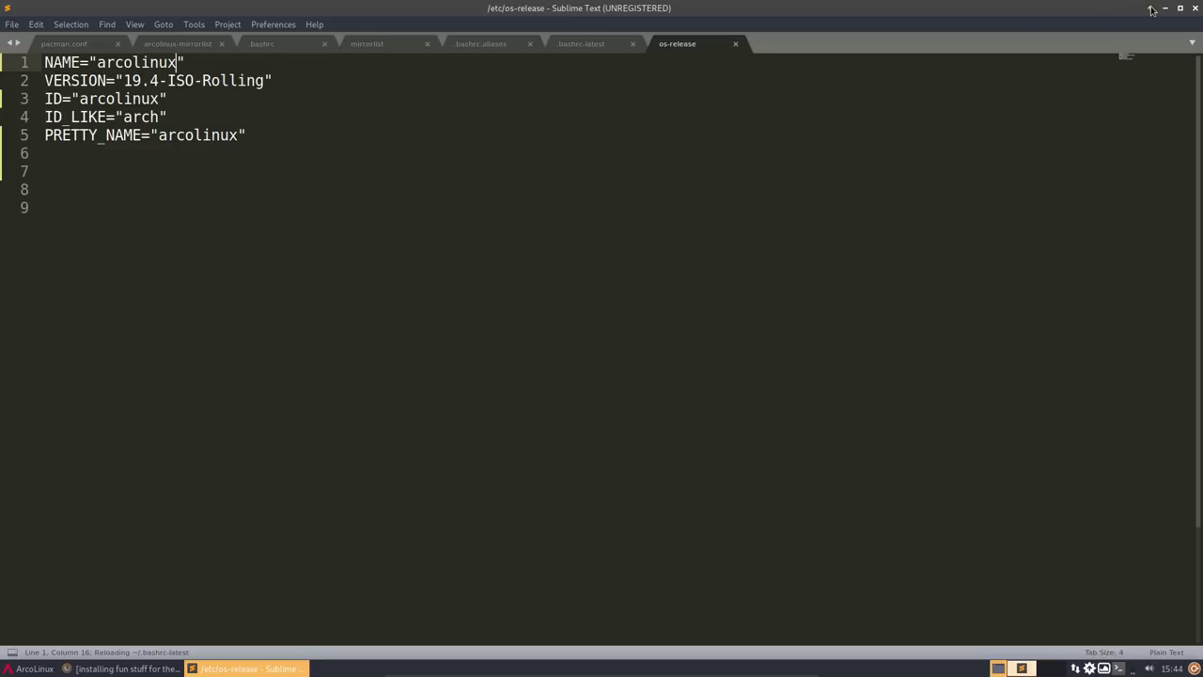
click(1194, 8)
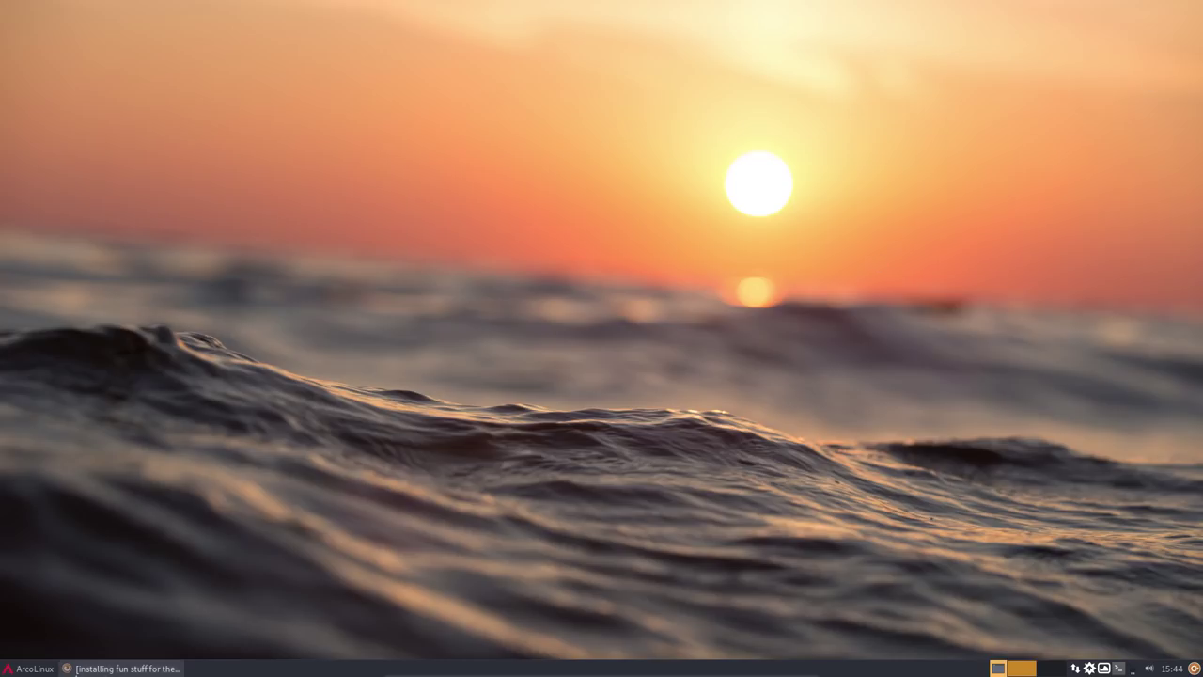
click(14, 669)
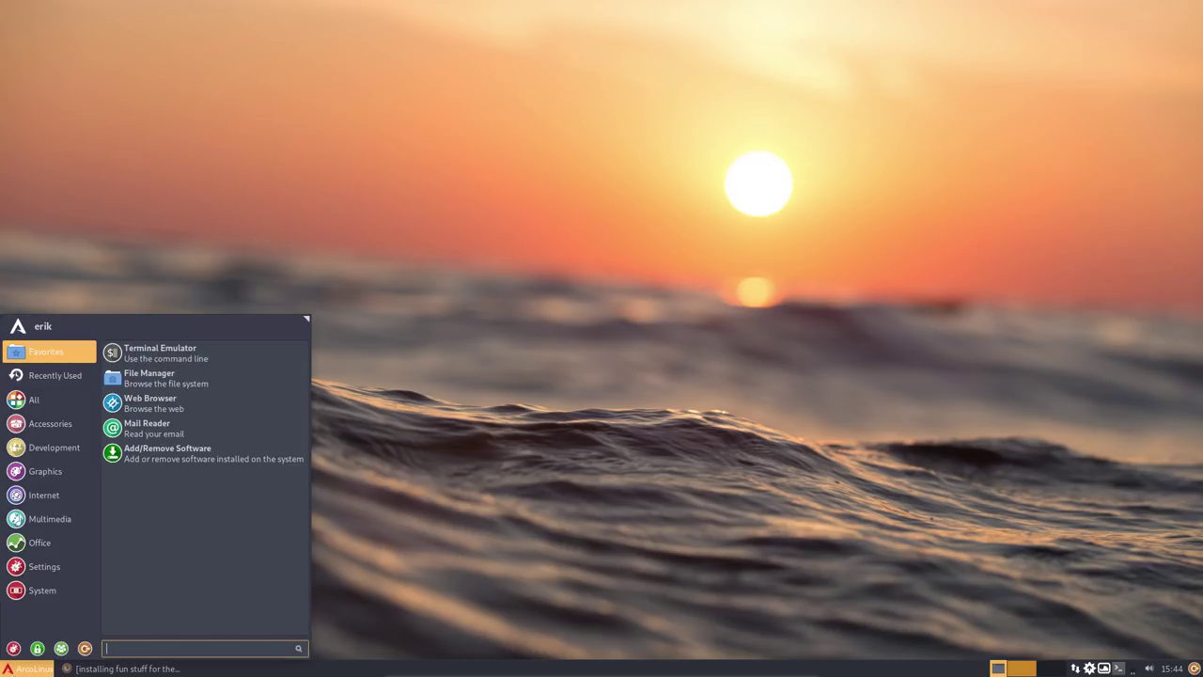
click(518, 559)
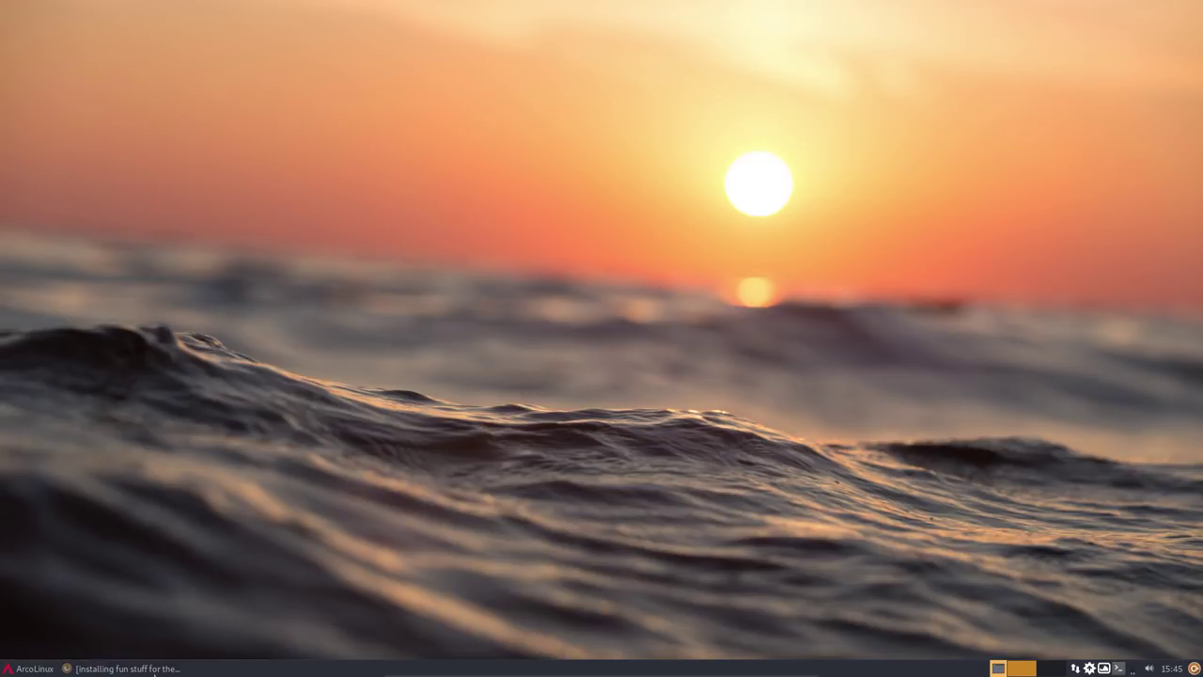
click(122, 668)
- On the forum post, select the 'sudo pacman -S arcolinux-keyring' command
click(61, 26)
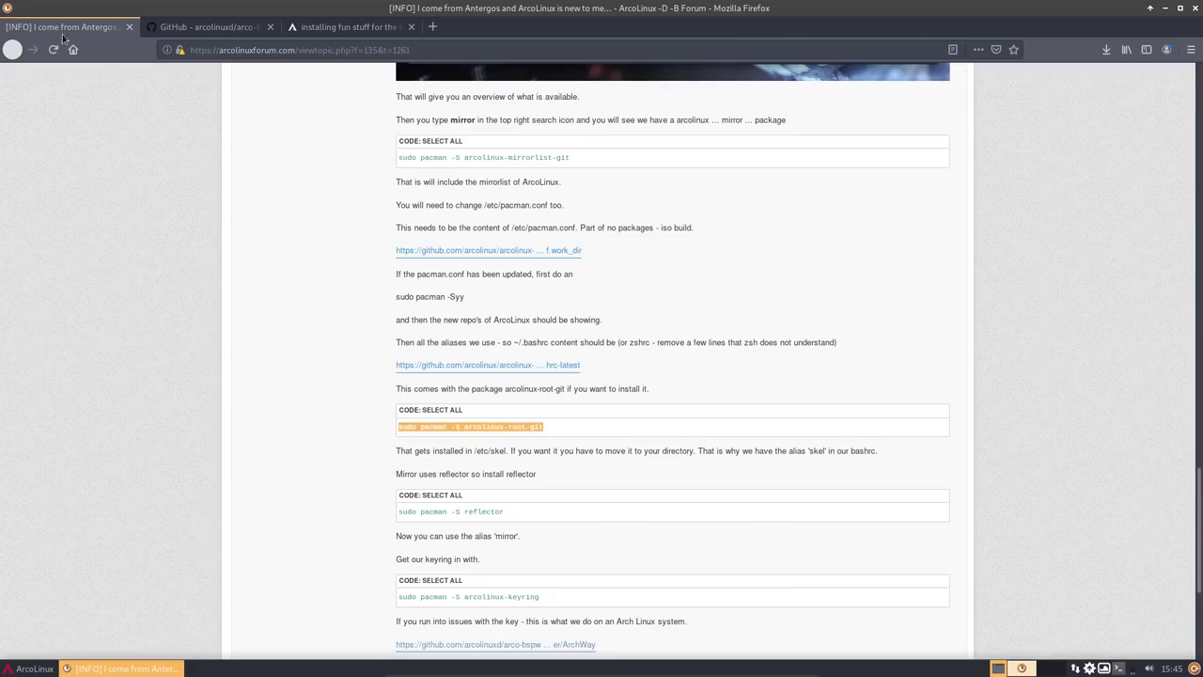
scroll(278, 481, down, 3)
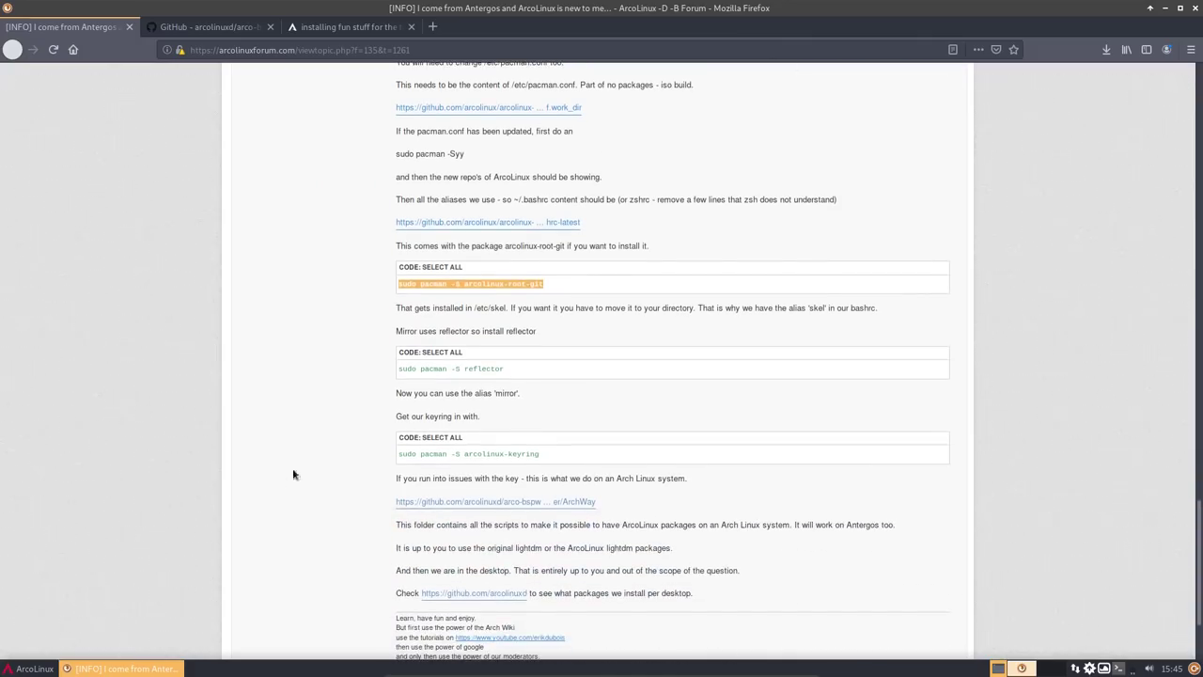
click(492, 369)
scroll(498, 477, down, 3)
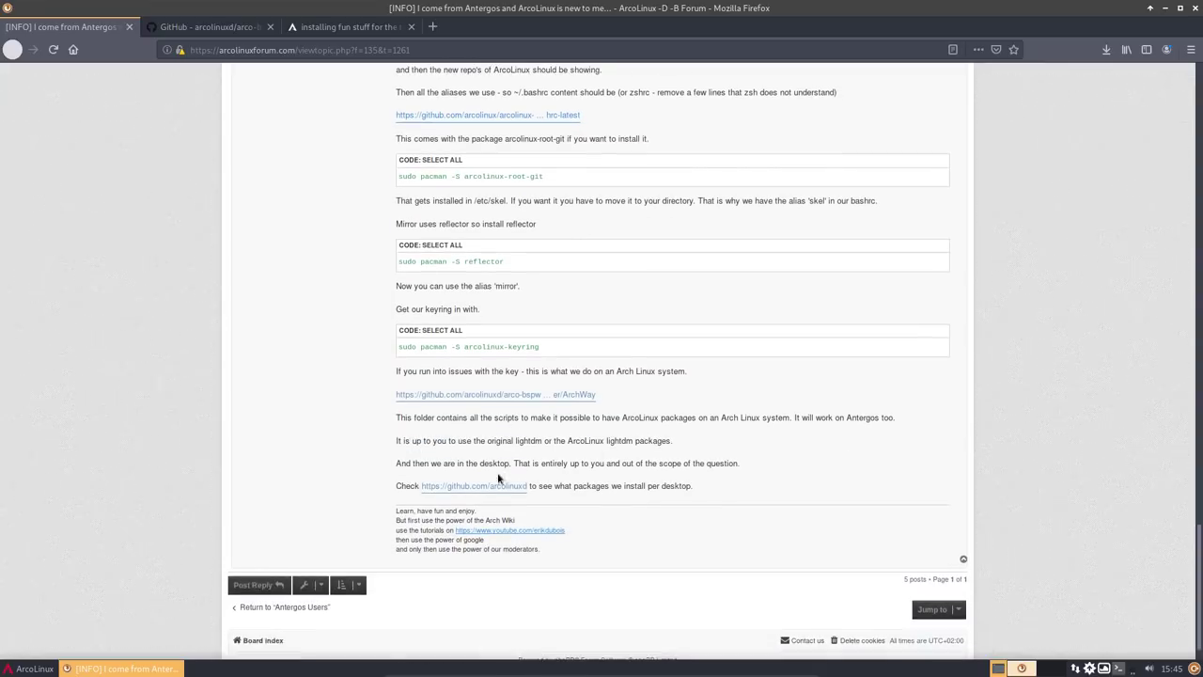
drag(538, 346, 398, 347)
key(ctrl+c)
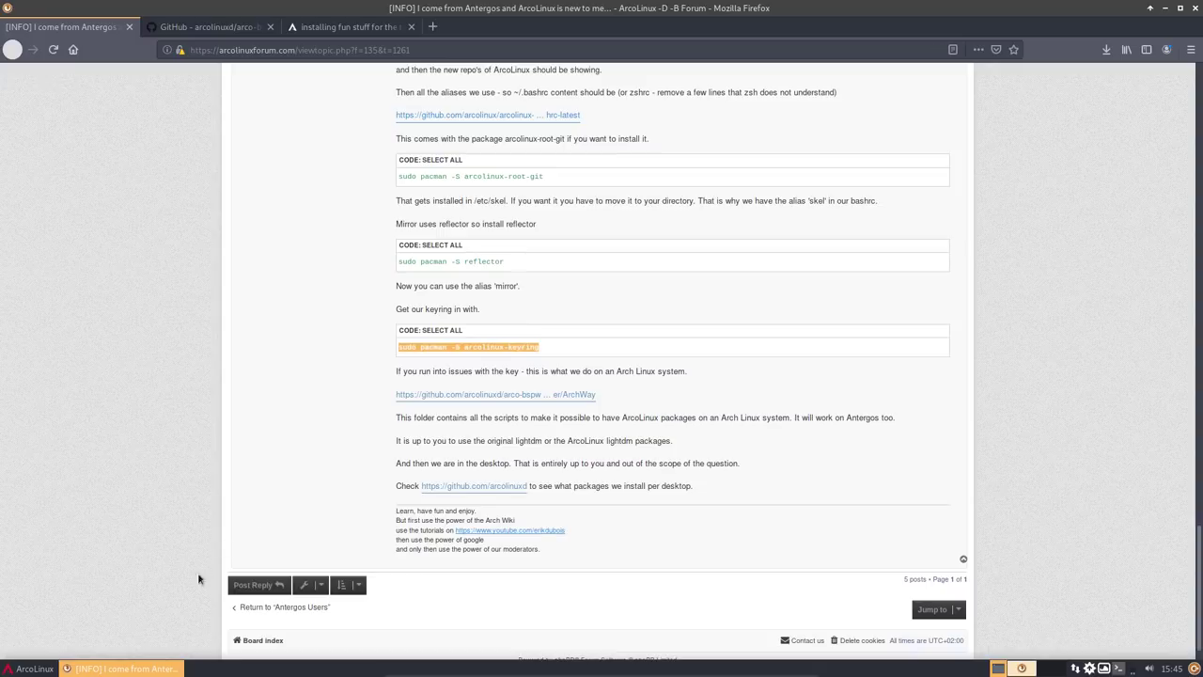
- Paste and run the arcolinux-keyring install in the drop-down terminal with the sudo password
key(F12)
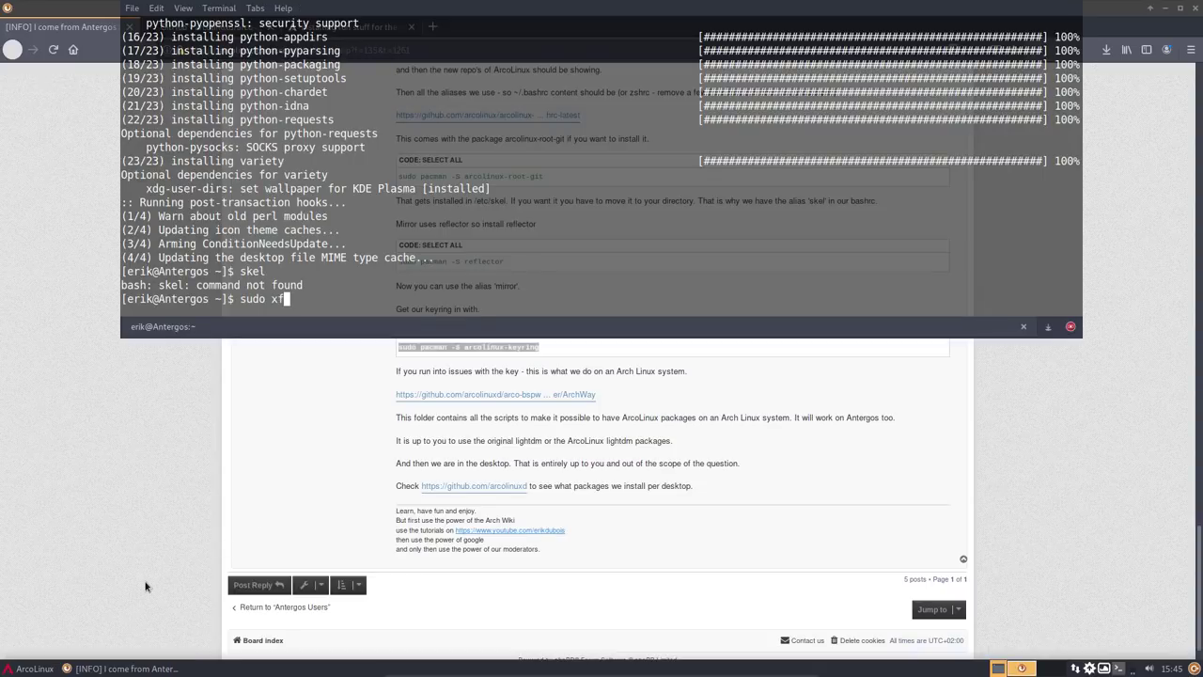
key(BackSpace)
key(BackSpace)
key(BackSpace)
key(BackSpace)
key(BackSpace)
key(BackSpace)
key(BackSpace)
key(ctrl+shift+v)
key(Return)
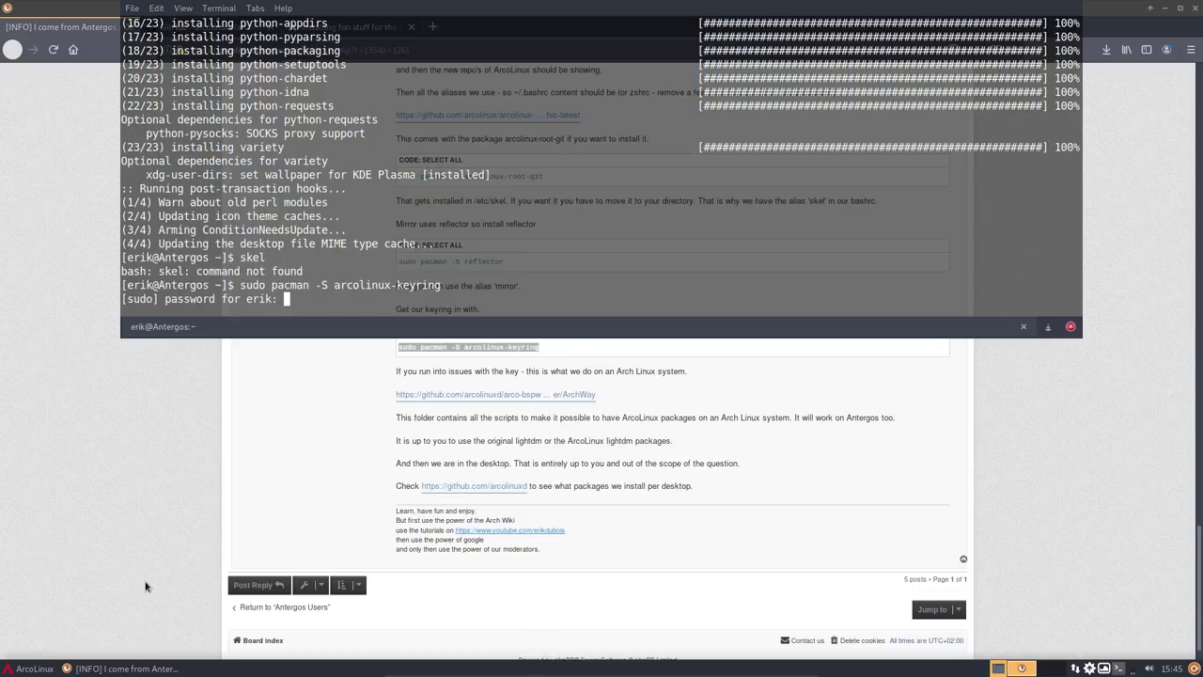
key(Return)
key(Return)
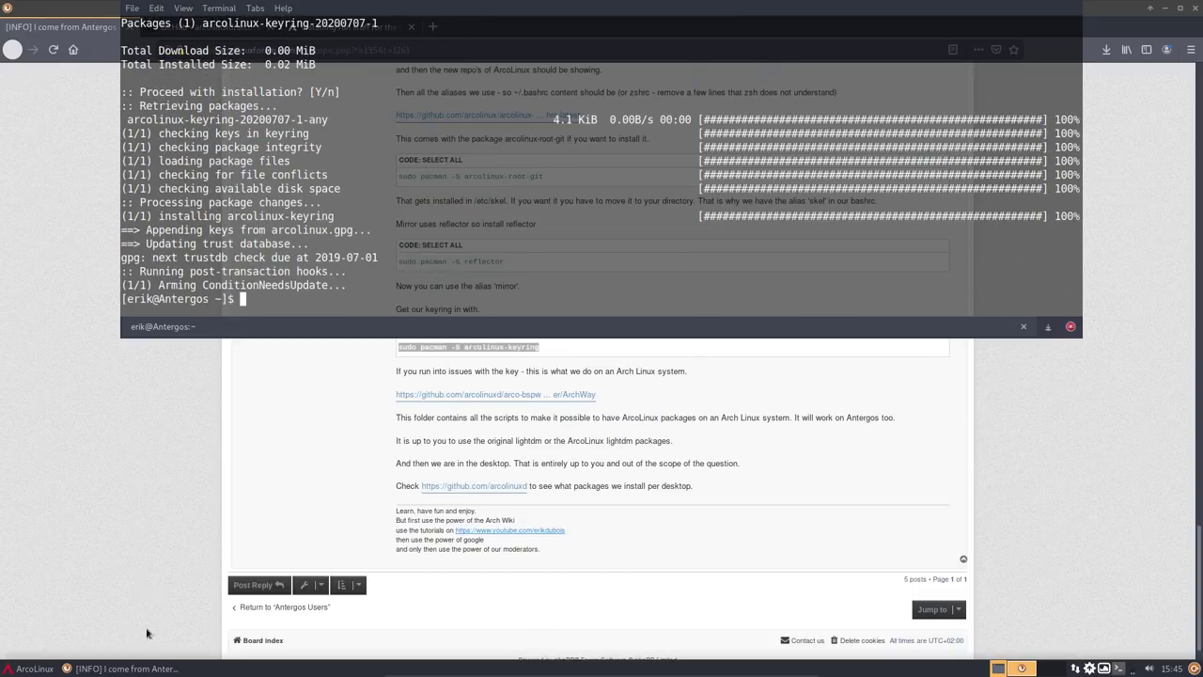
click(188, 493)
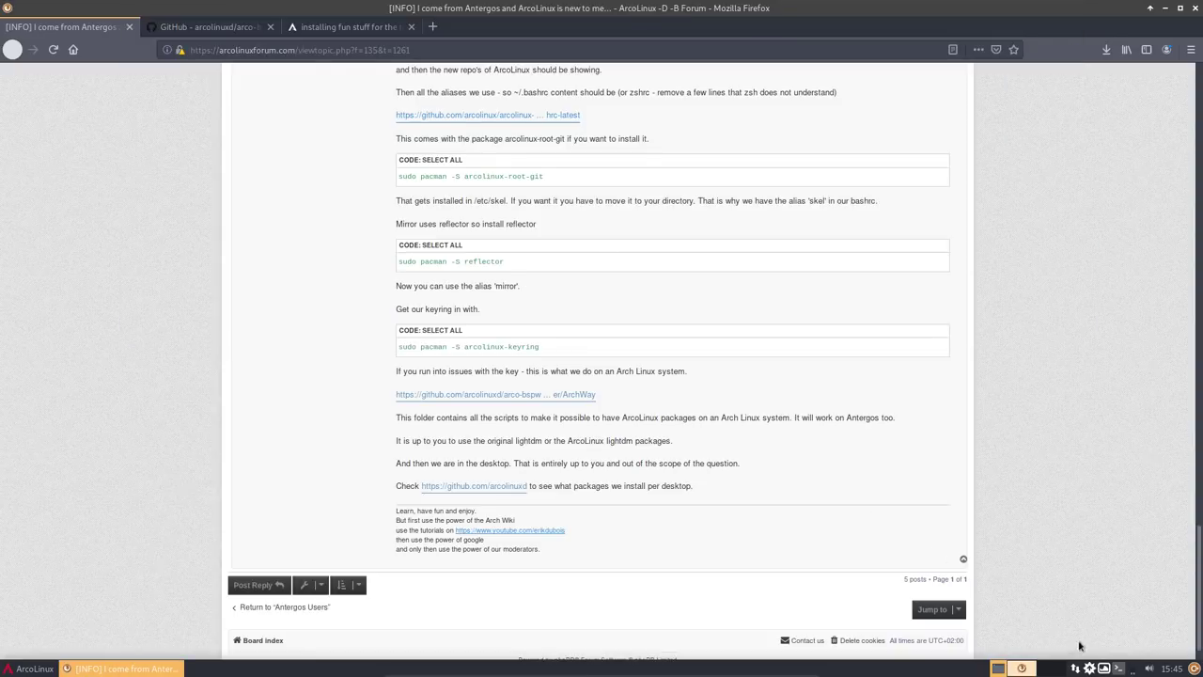
- Show the arcolinux_repo package list in Pamac, minimize Firefox and move Pamac up-left
click(1091, 669)
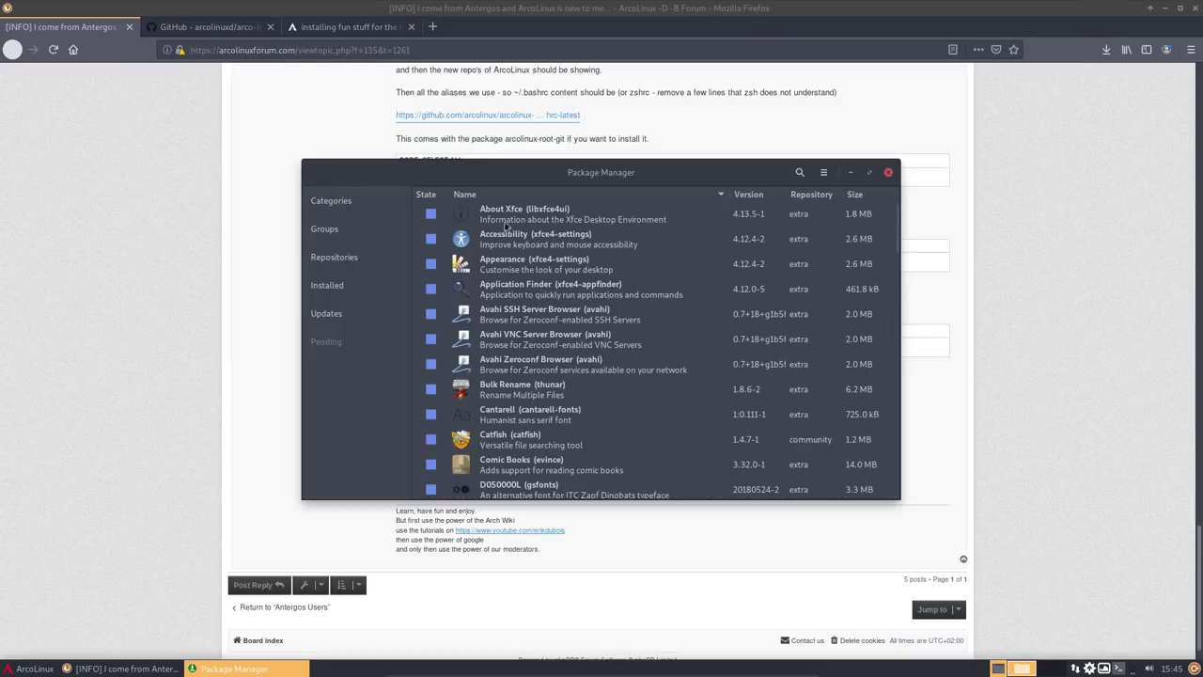
click(329, 259)
click(351, 317)
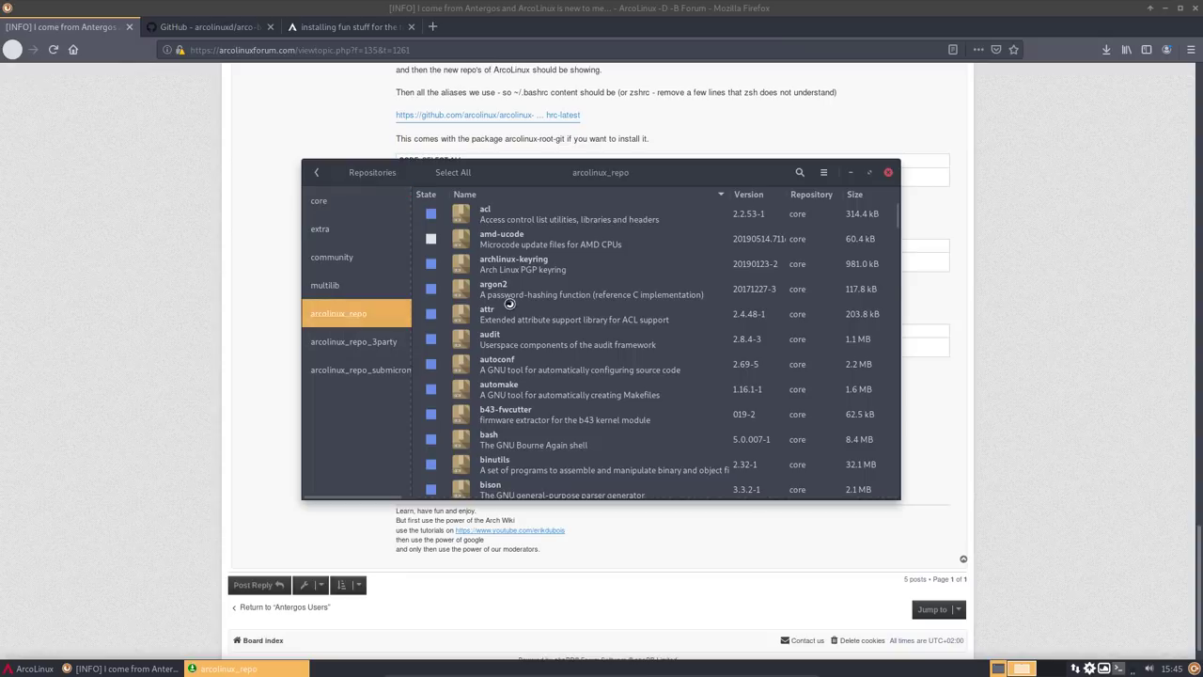
click(1149, 7)
drag(629, 172, 612, 58)
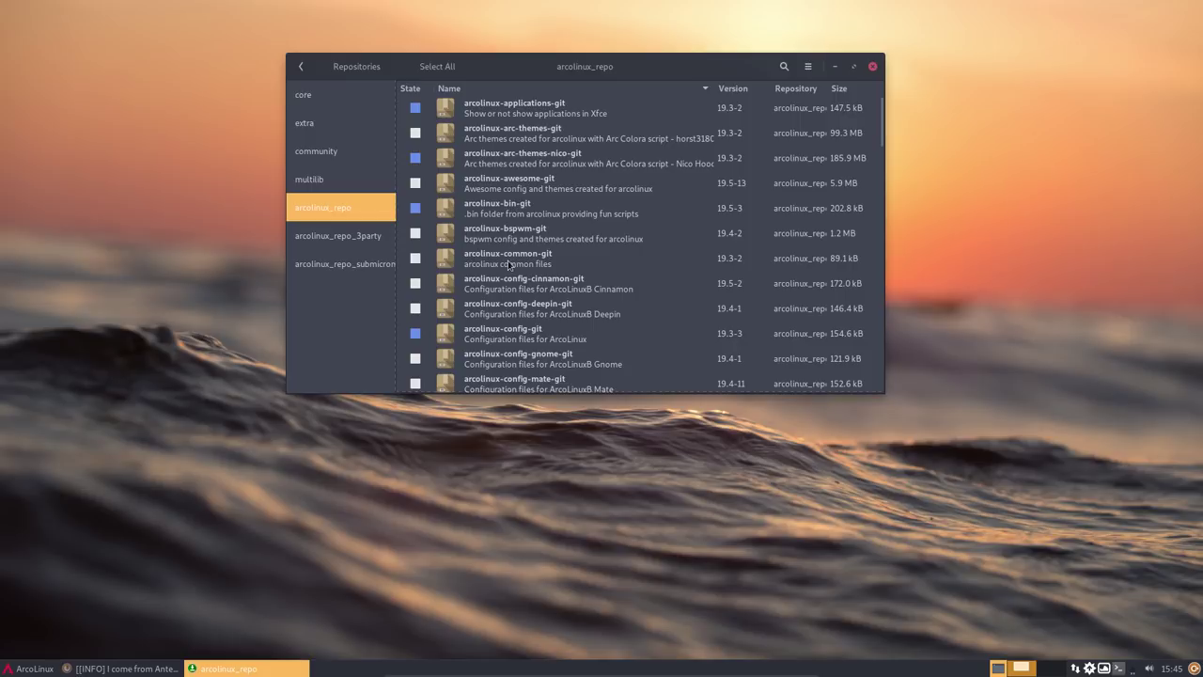
- Inspect the arcolinux-config-git, arcolinux-conky-collection-git and arcolinux-i3wm-git packages
click(515, 340)
scroll(529, 362, down, 3)
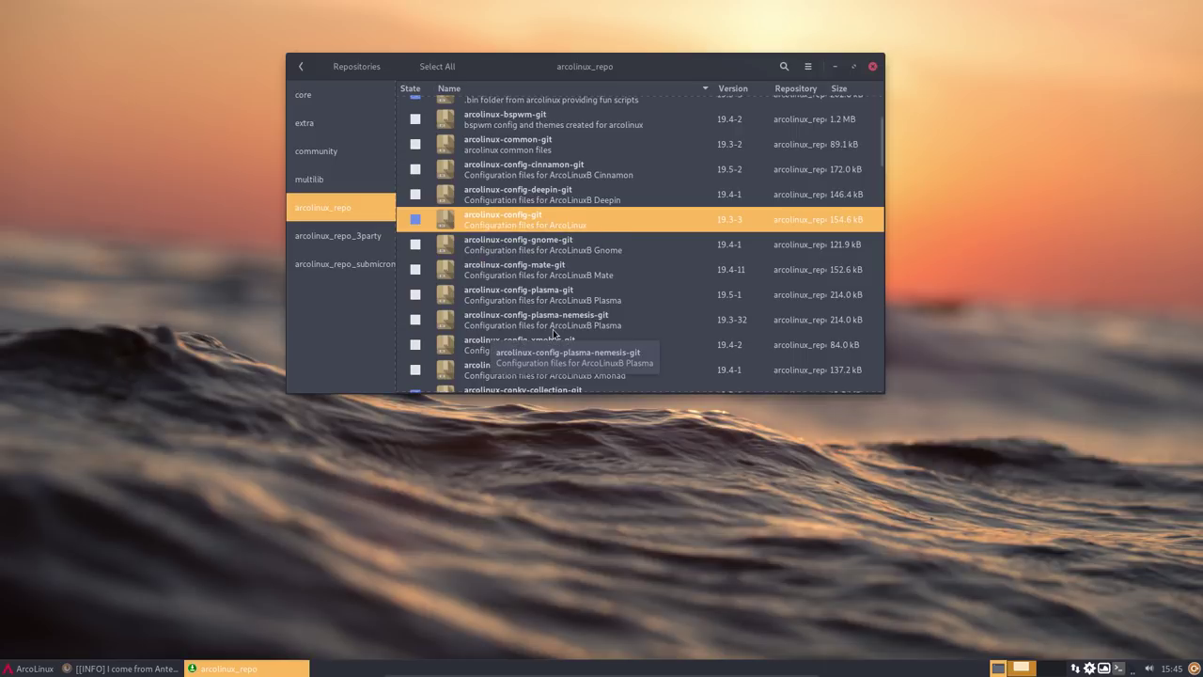
scroll(555, 333, down, 1)
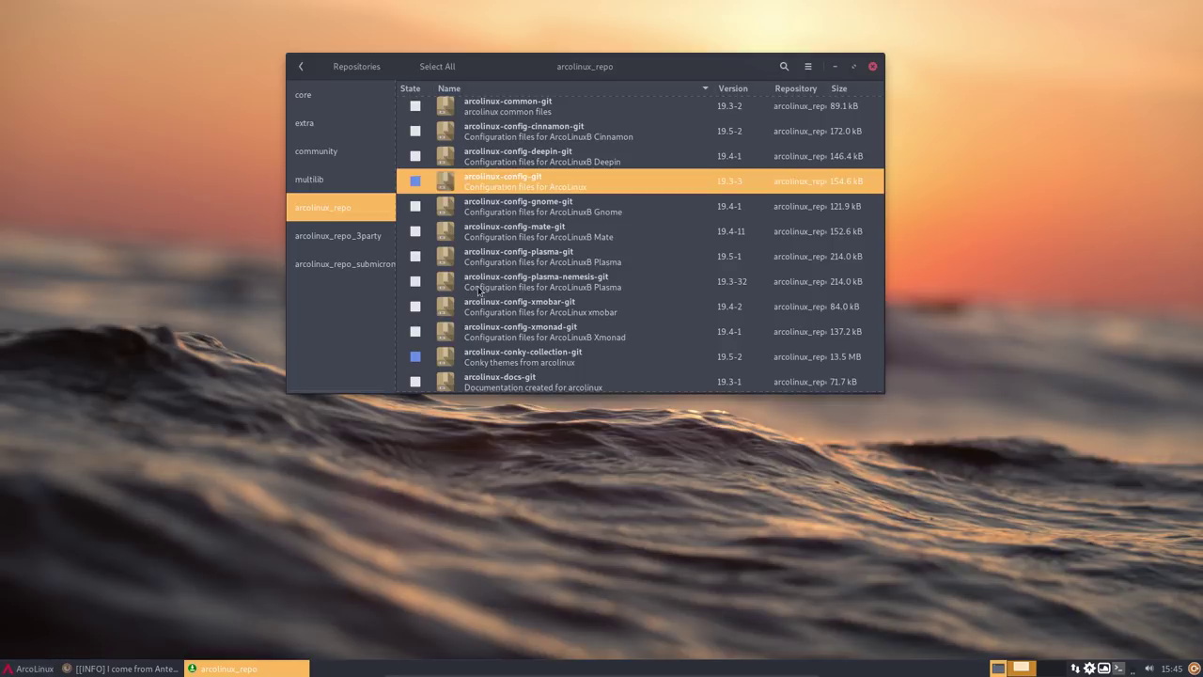
click(628, 360)
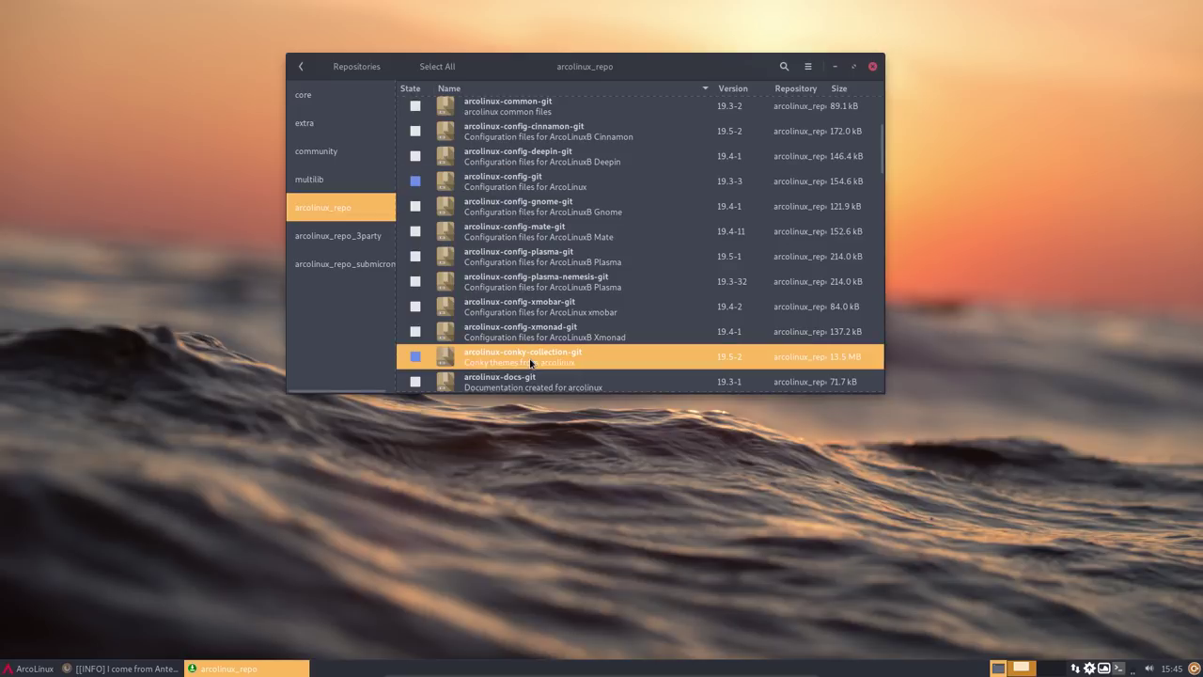
scroll(584, 366, down, 1)
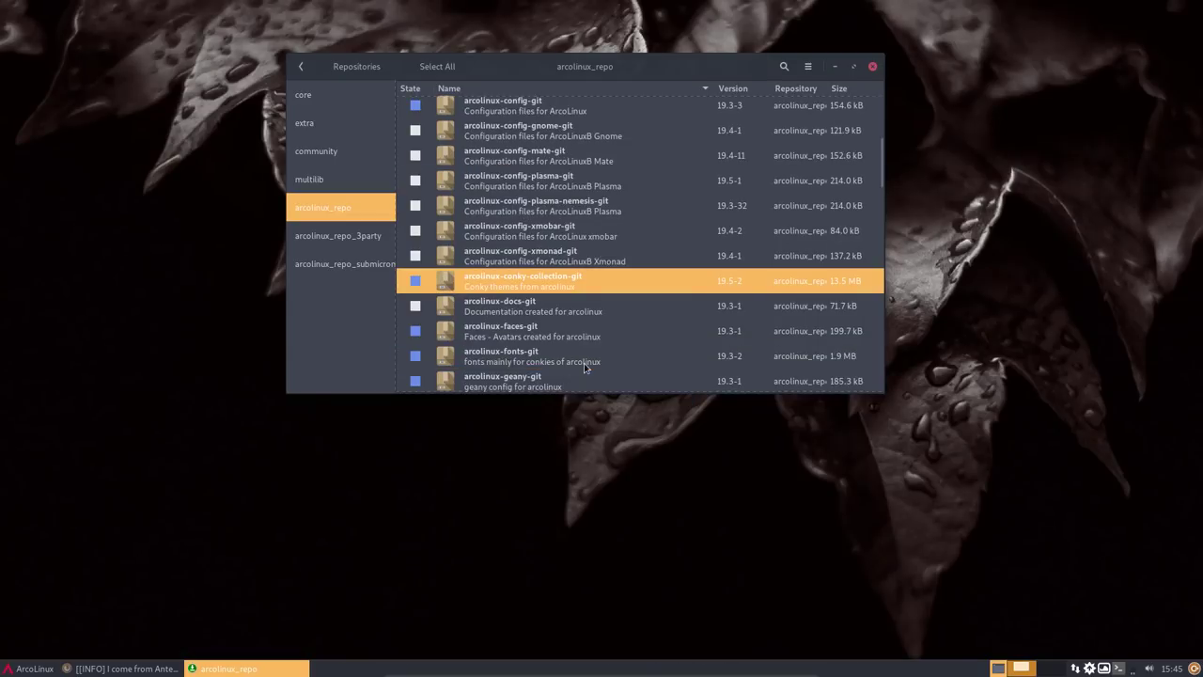
scroll(584, 363, down, 1)
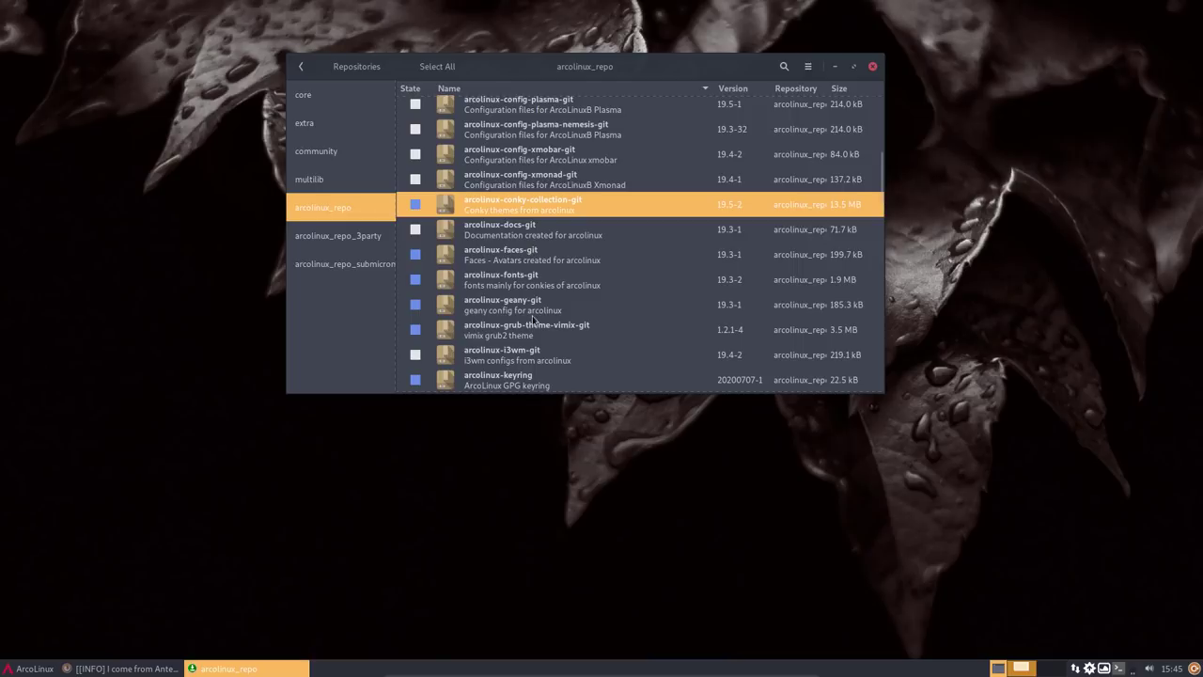
click(514, 360)
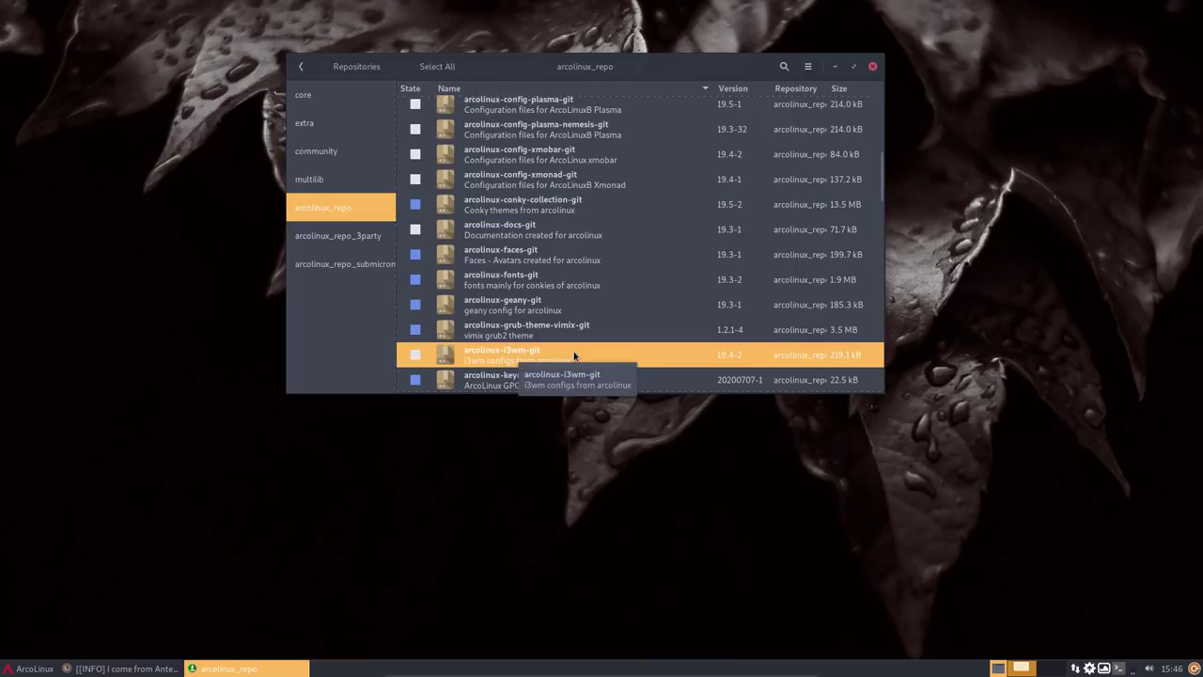
scroll(575, 357, down, 1)
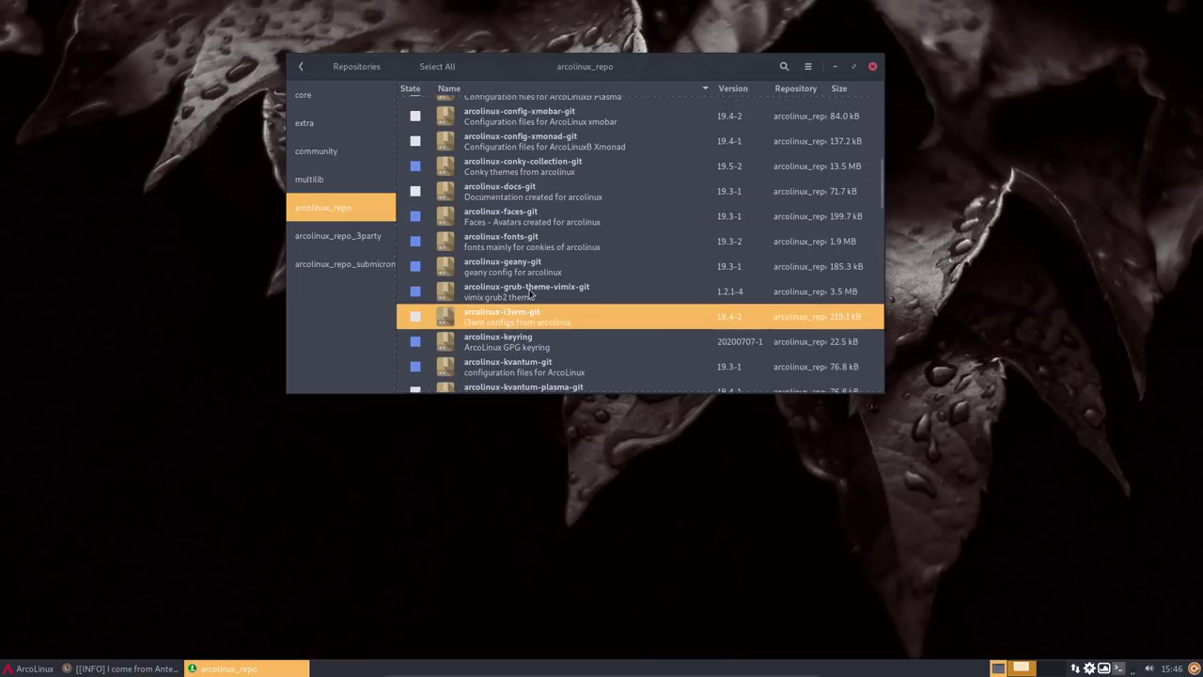
- Inspect arcolinux-grub-theme-vimix-git and, further down the list, arcolinux-pipemenus-git
click(567, 292)
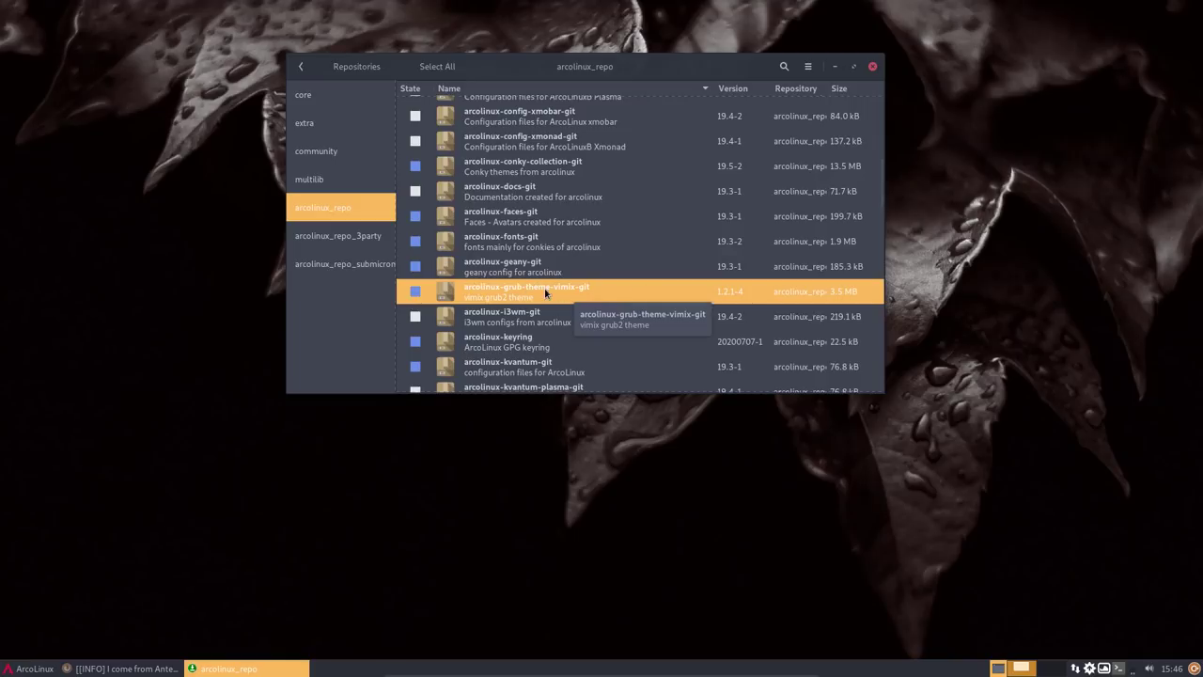
scroll(517, 294, down, 2)
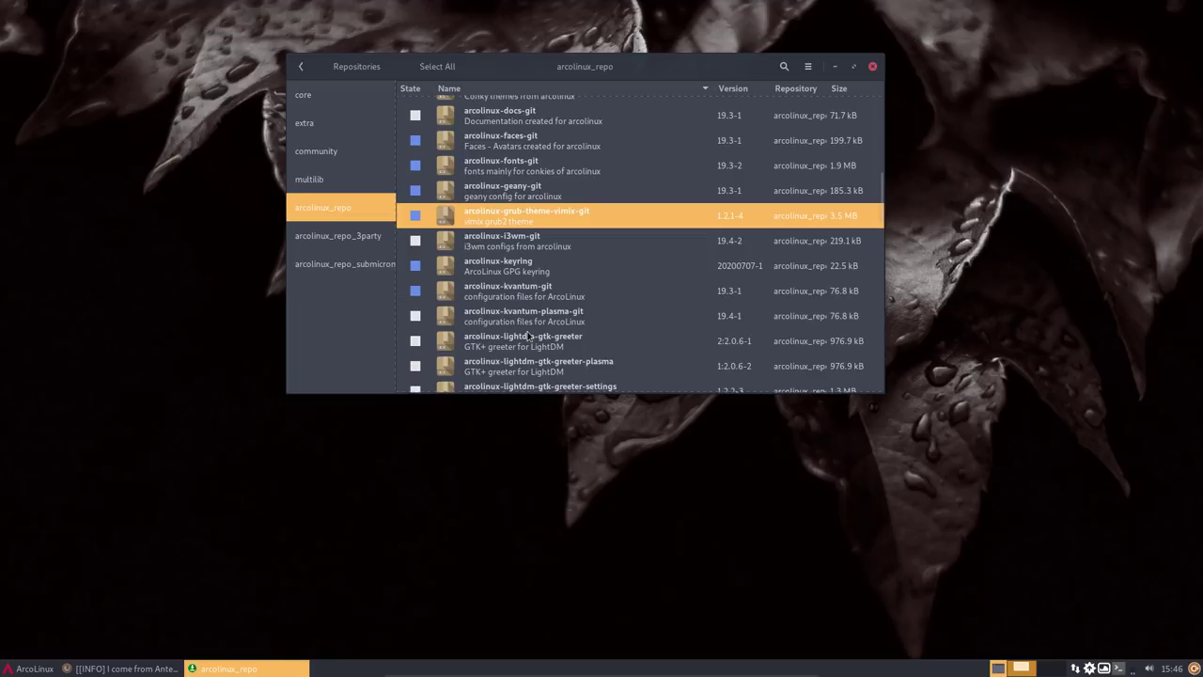
scroll(627, 347, down, 3)
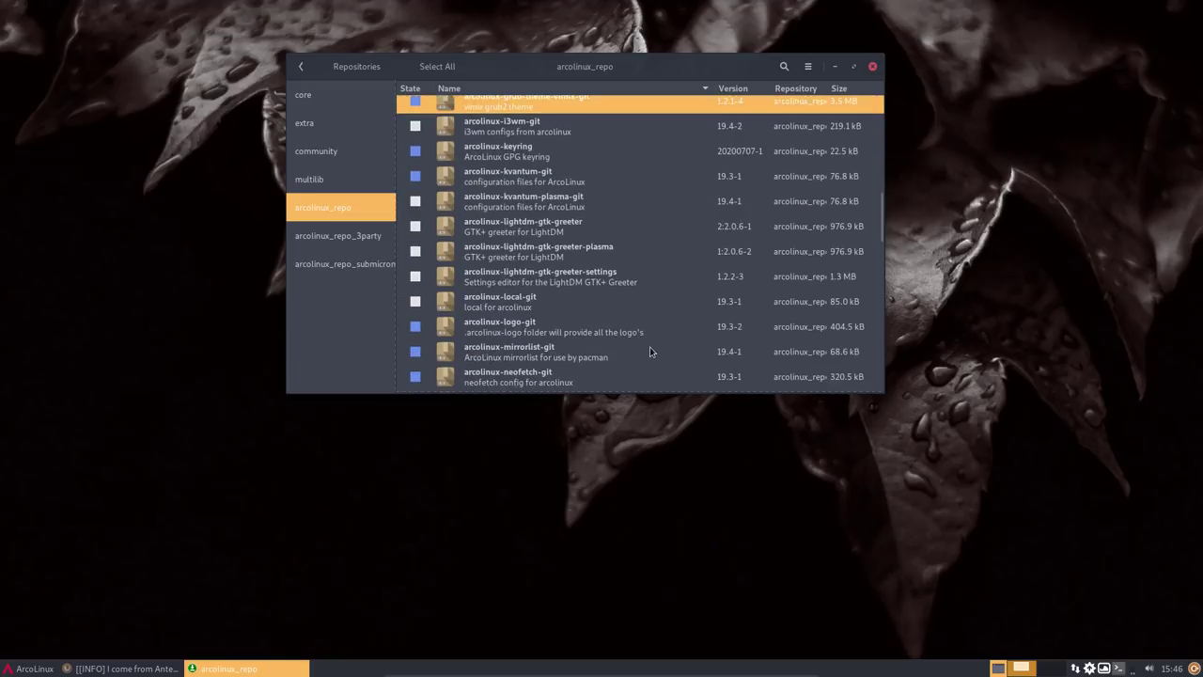
scroll(649, 352, down, 3)
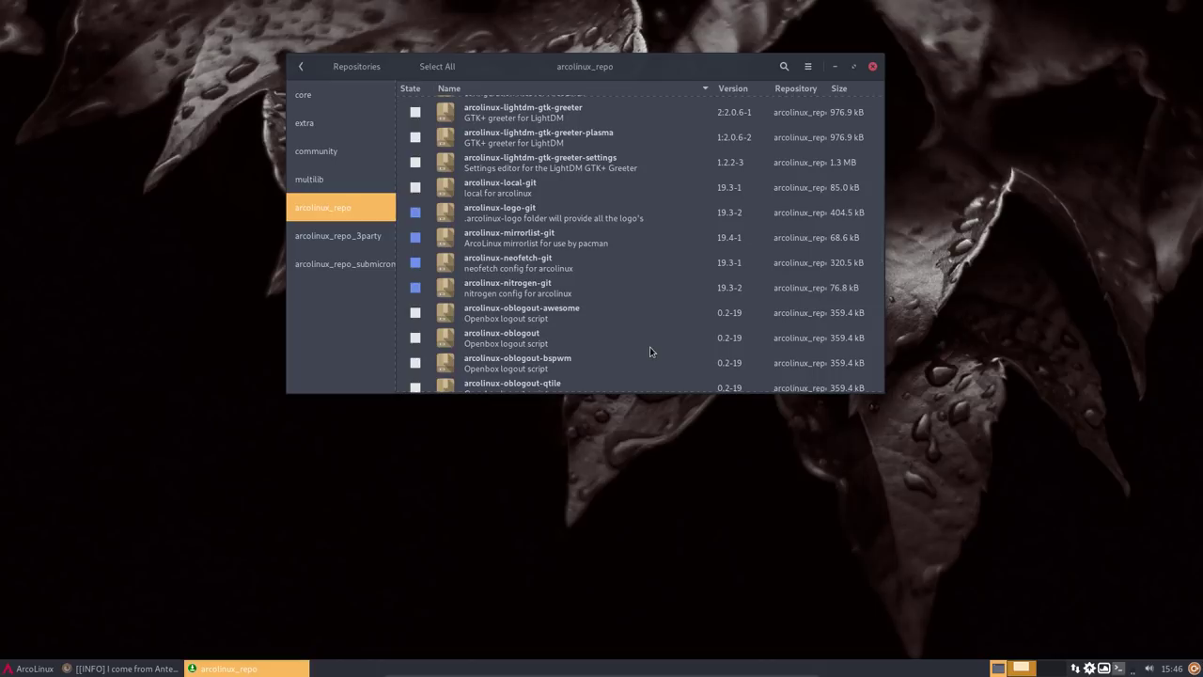
scroll(650, 352, down, 2)
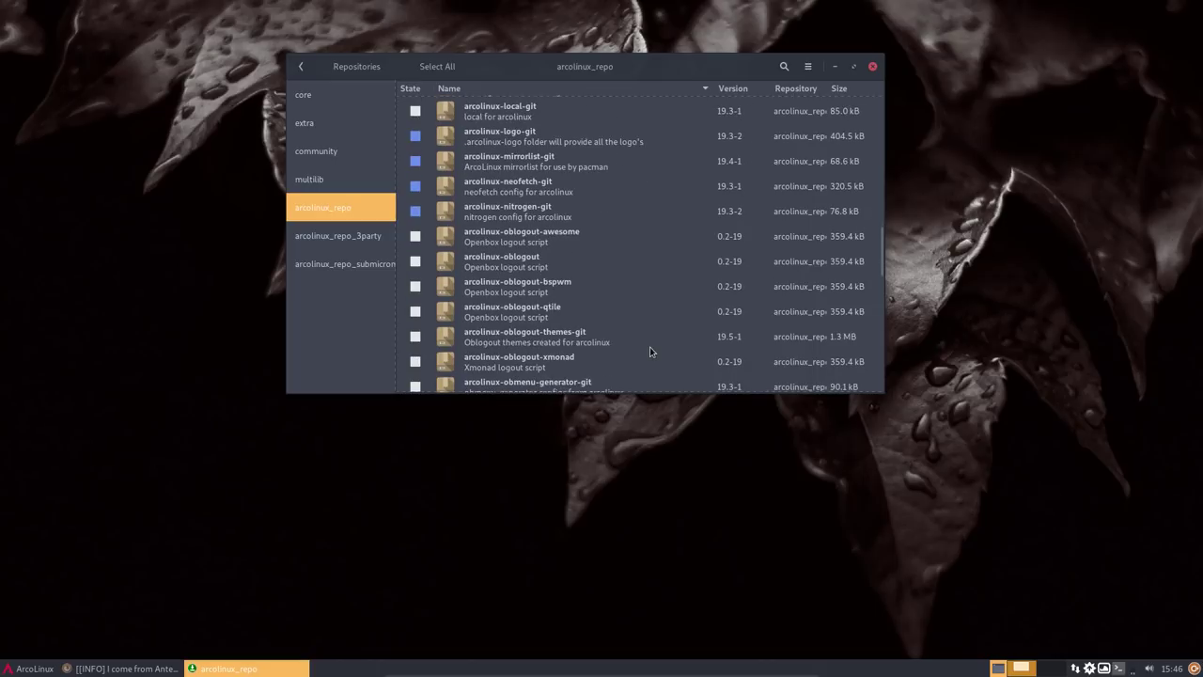
scroll(649, 352, down, 5)
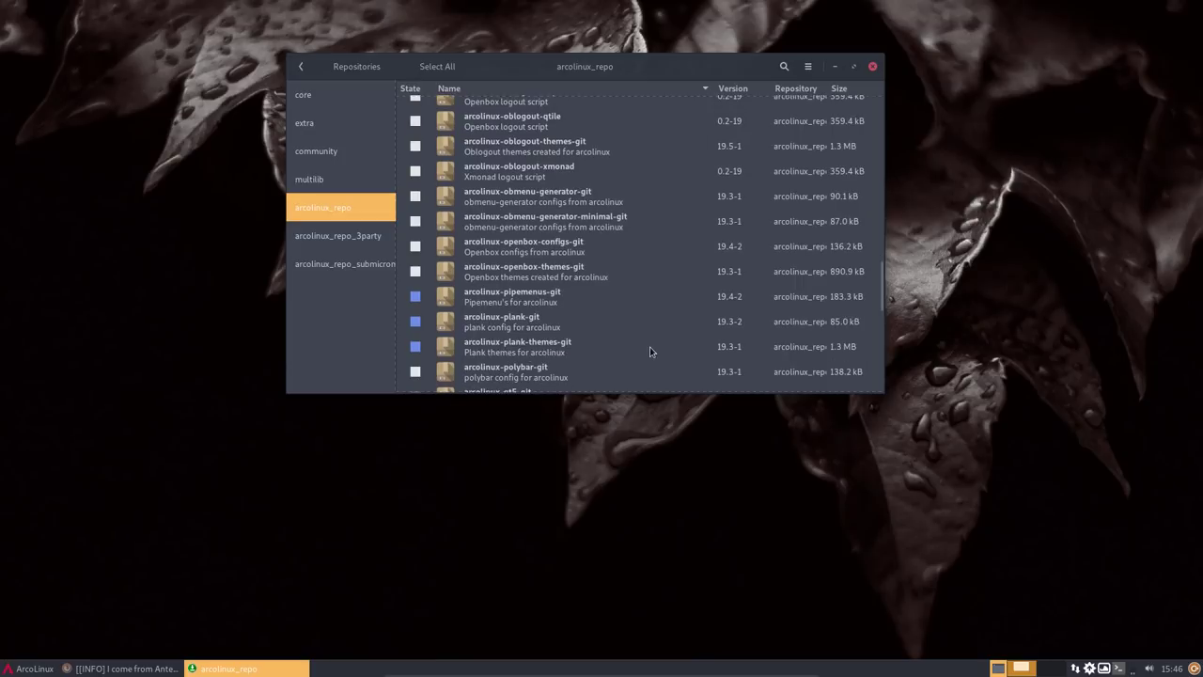
scroll(650, 351, down, 3)
click(521, 185)
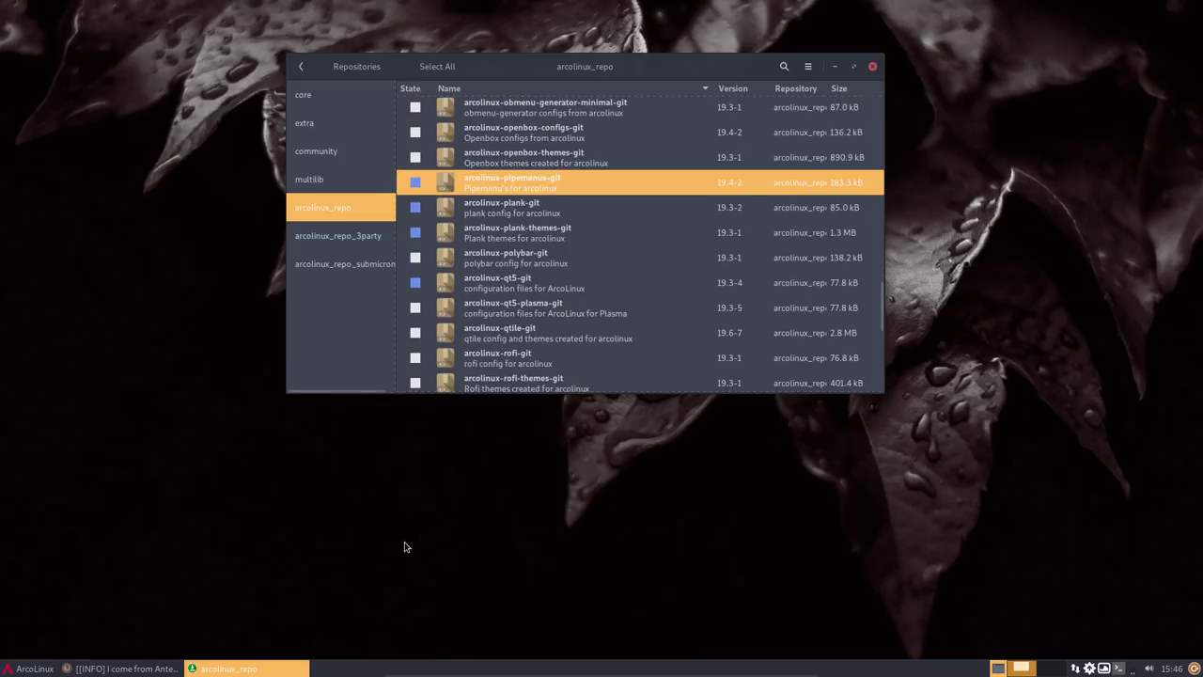
click(8, 669)
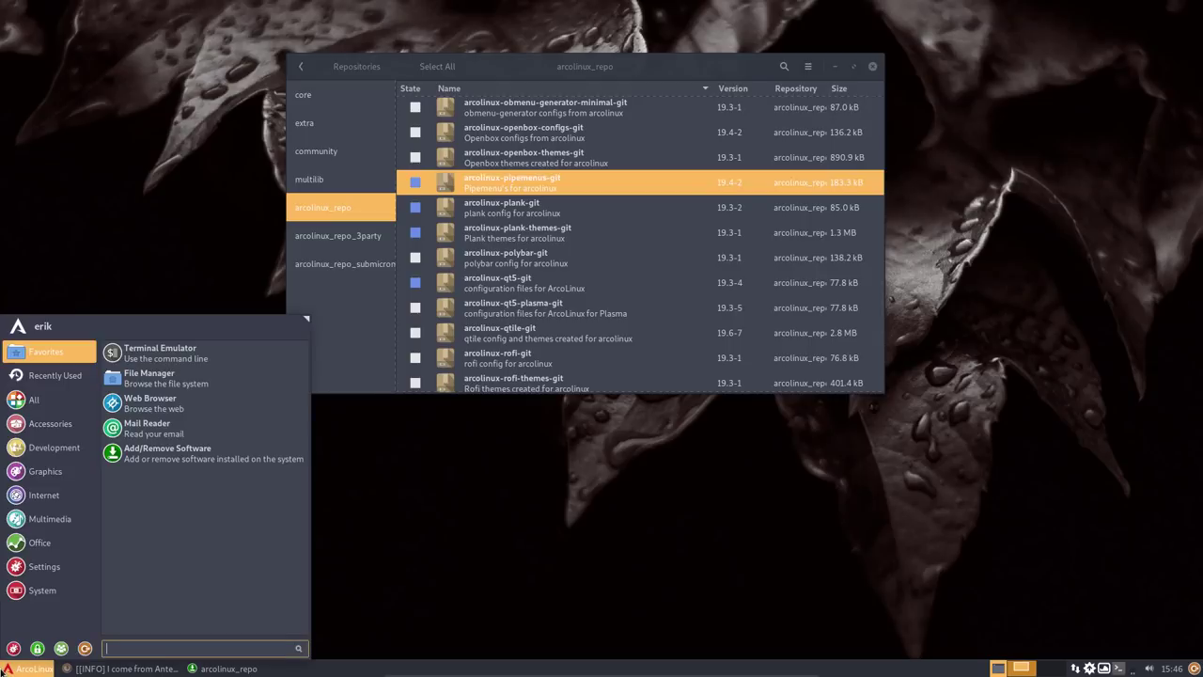
- Install the plank package in a terminal with sudo pacman -S plank
click(157, 352)
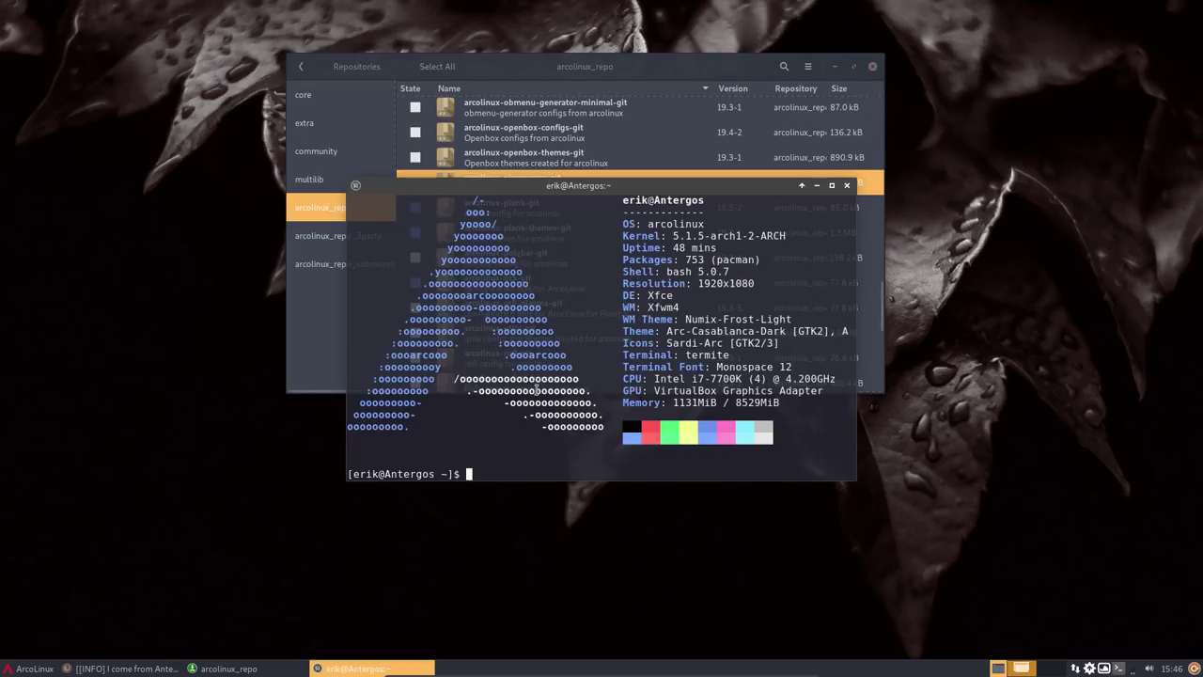
text(sudo pacm)
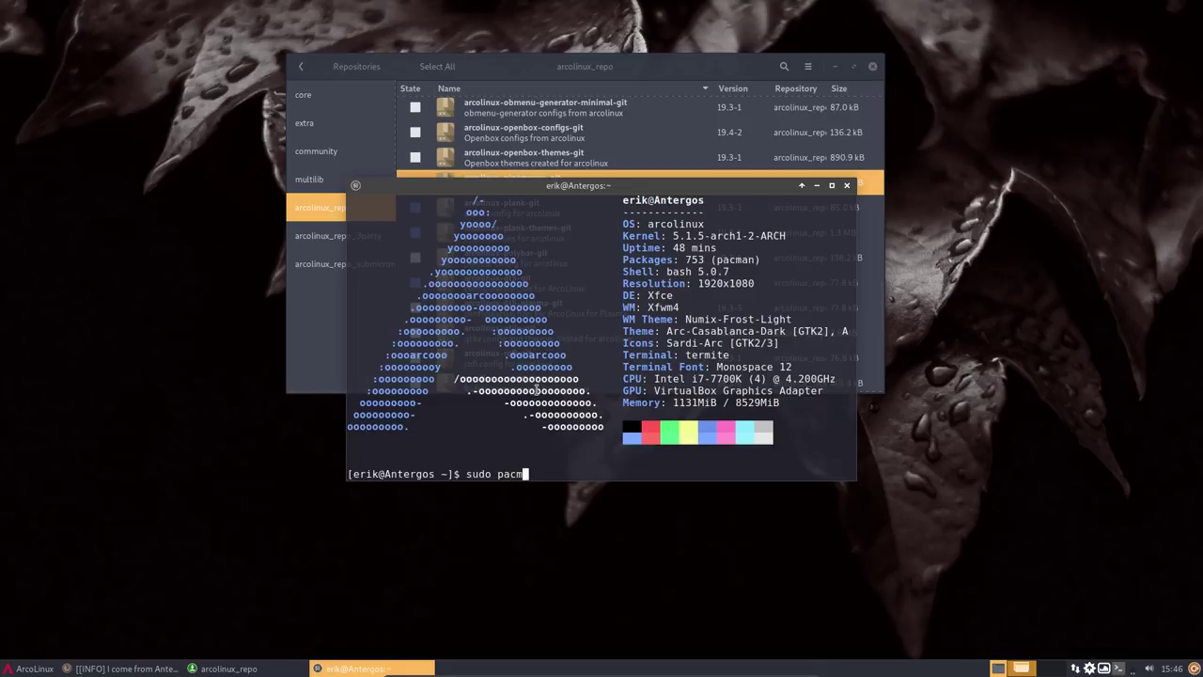
text(an -S plank)
key(Return)
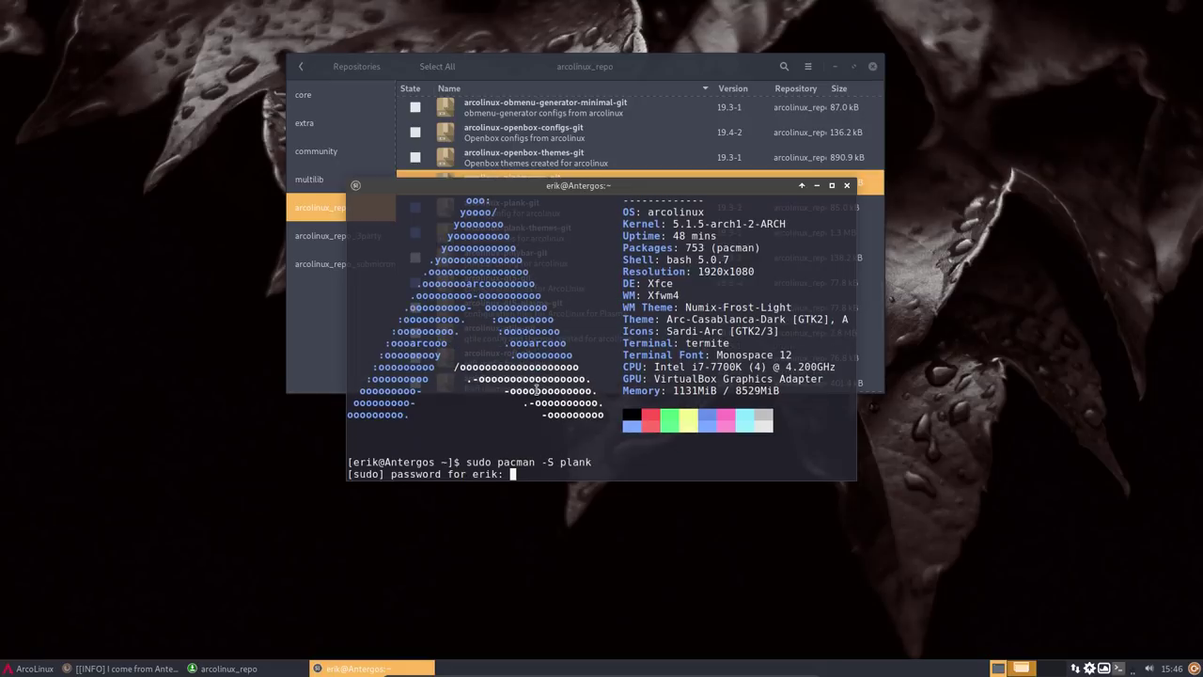
key(Return)
key(Return)
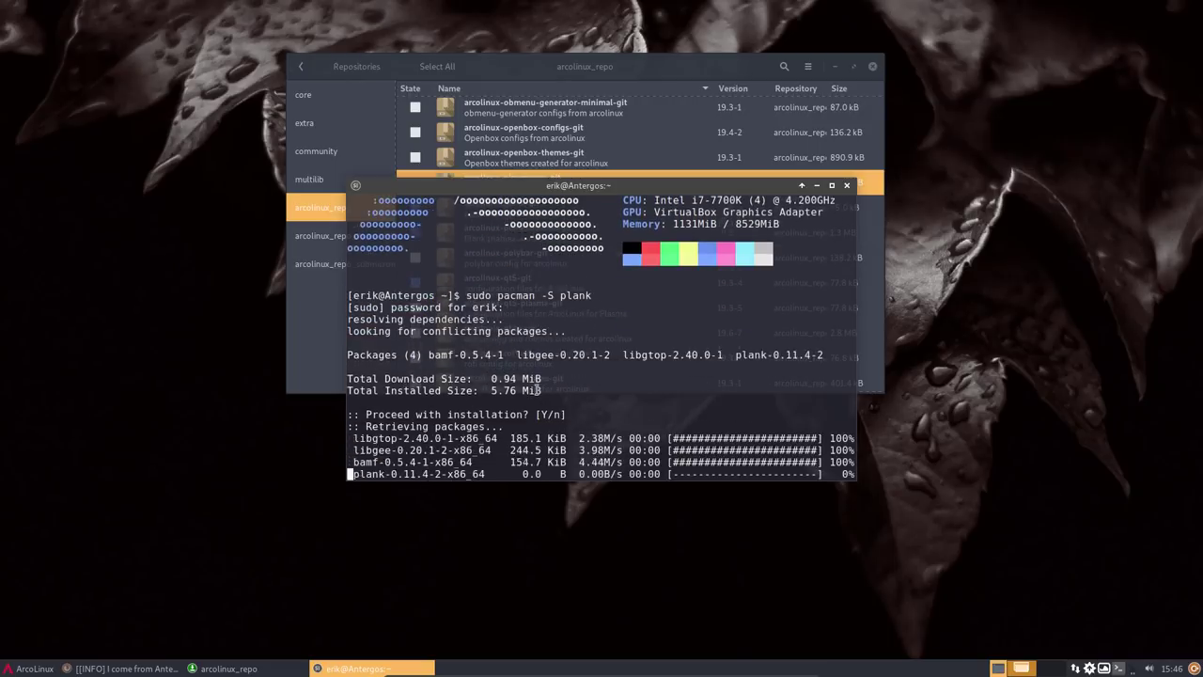
- Launch the Plank dock by searching 'plank' in the application menu
click(49, 670)
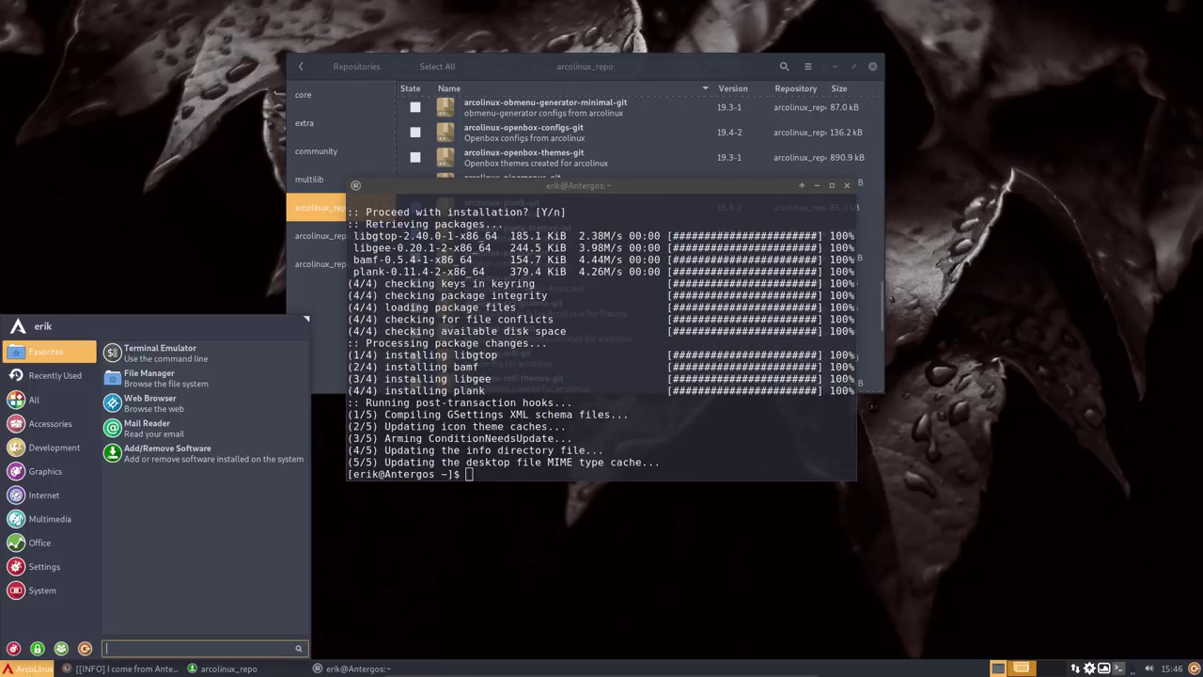
text(plank)
key(Return)
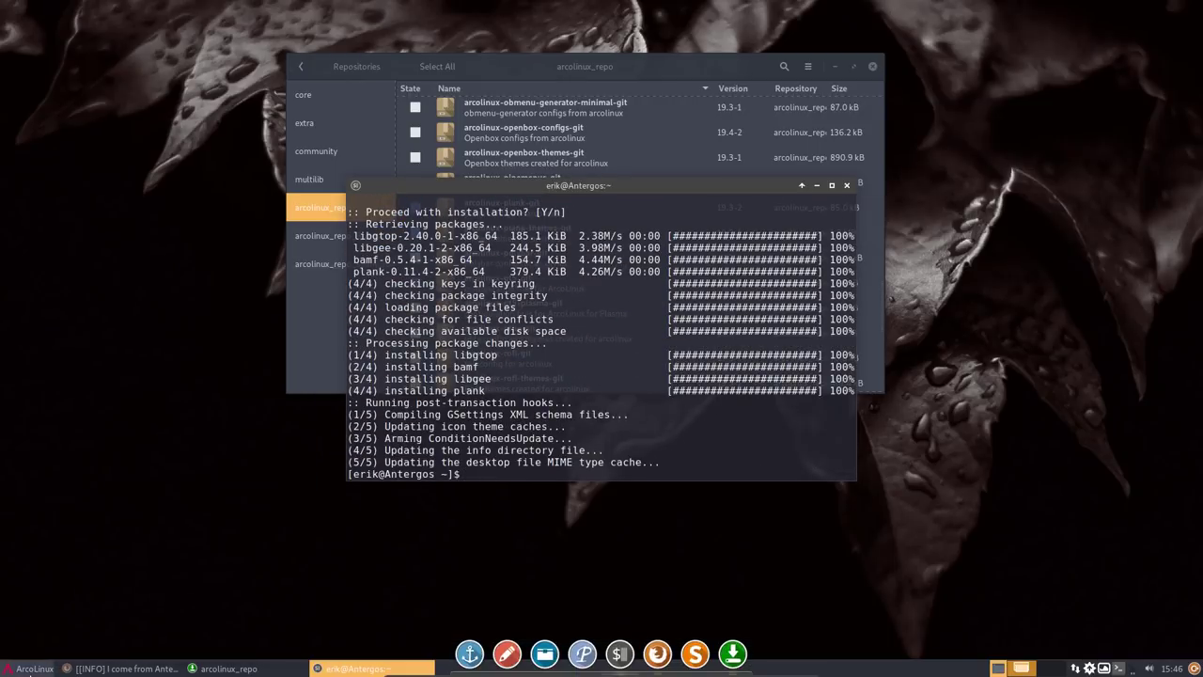
- Open the Plank dock settings and move the dock to the top of the screen
right_click(528, 664)
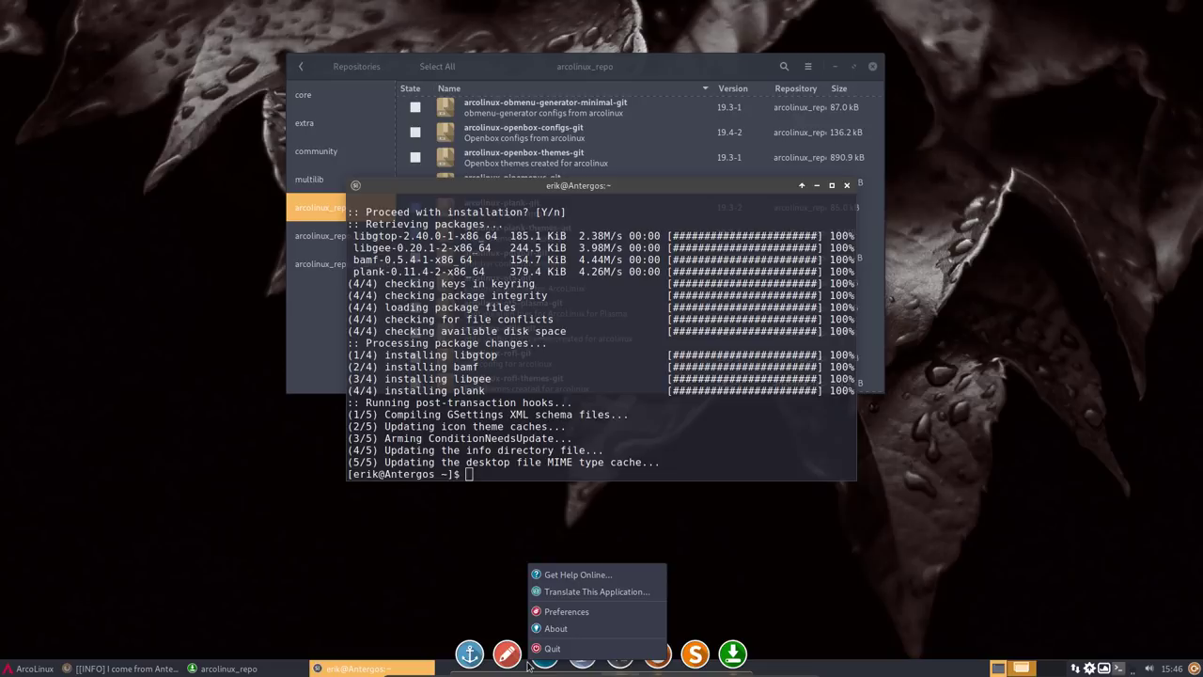
click(568, 612)
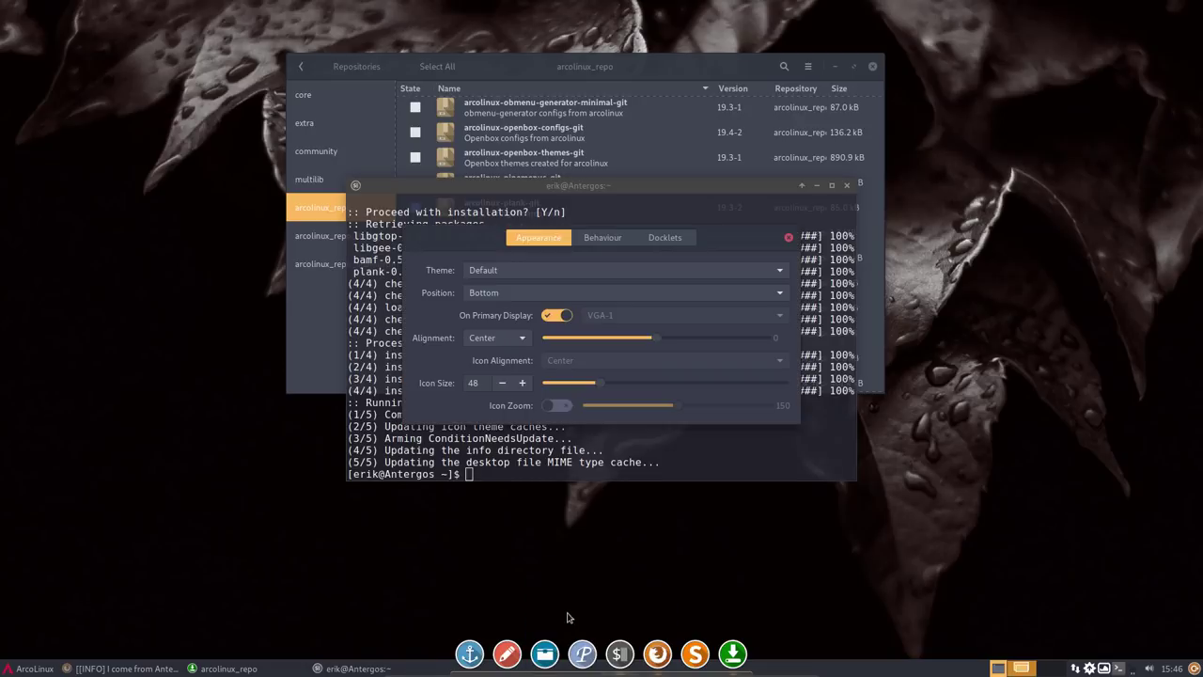
click(518, 293)
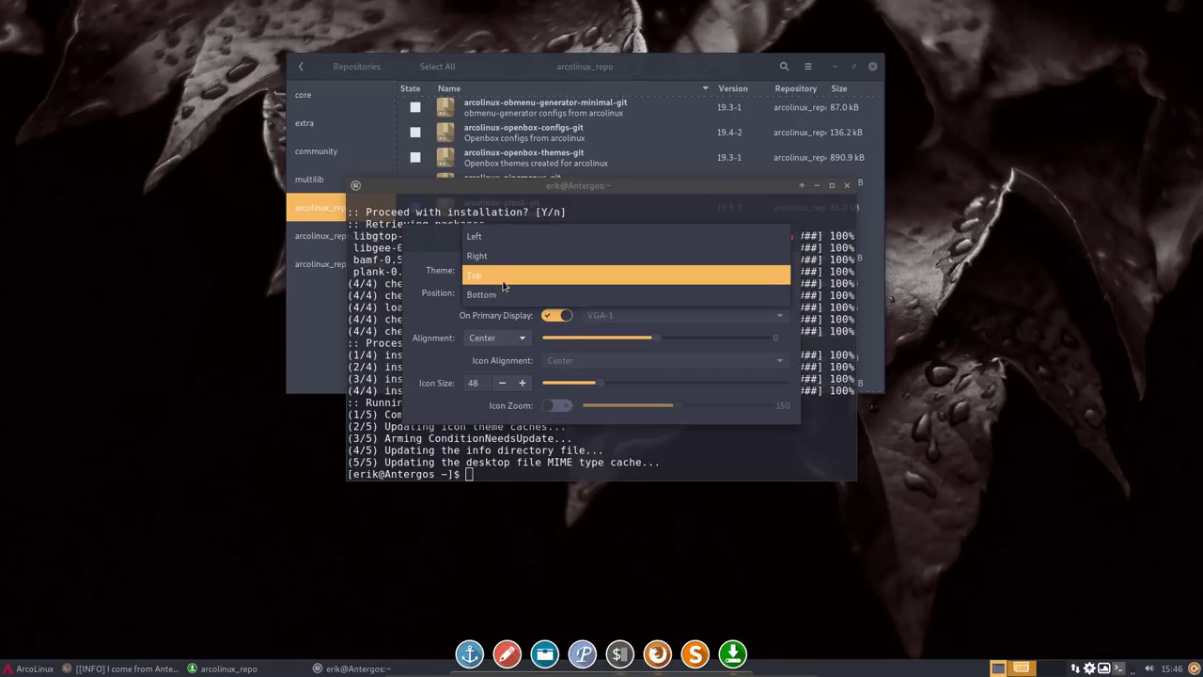
click(509, 273)
- Preview dock themes, settle on macOS Grey, then close the settings and the terminal
click(510, 270)
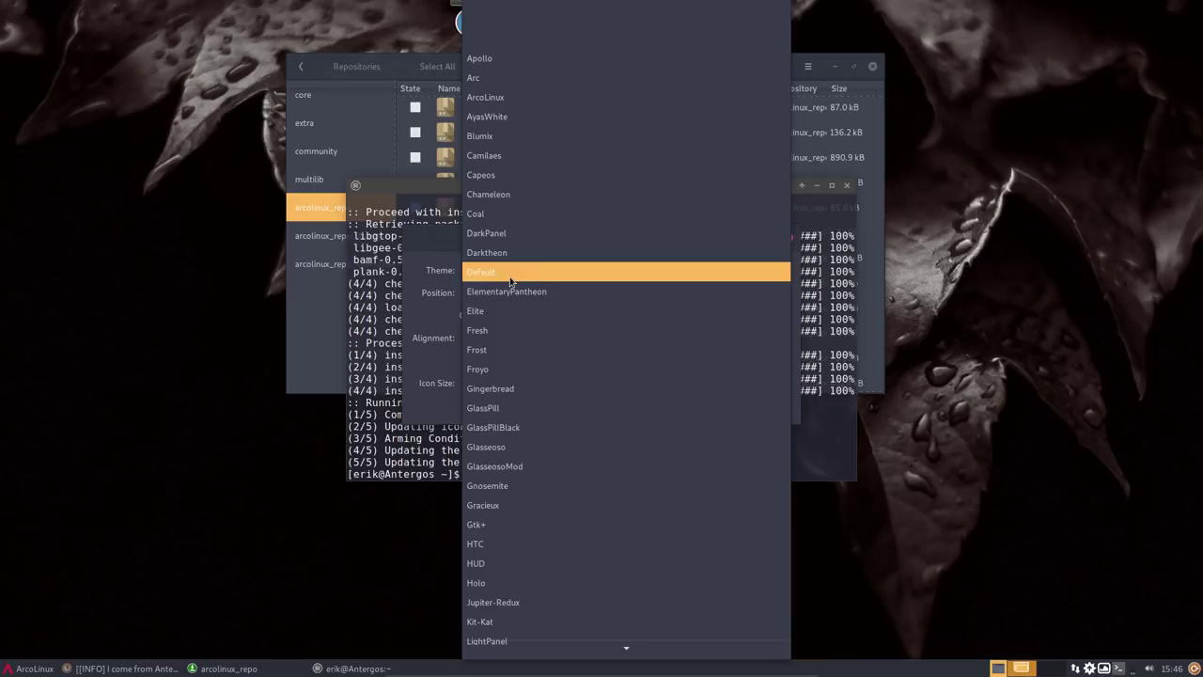
click(514, 75)
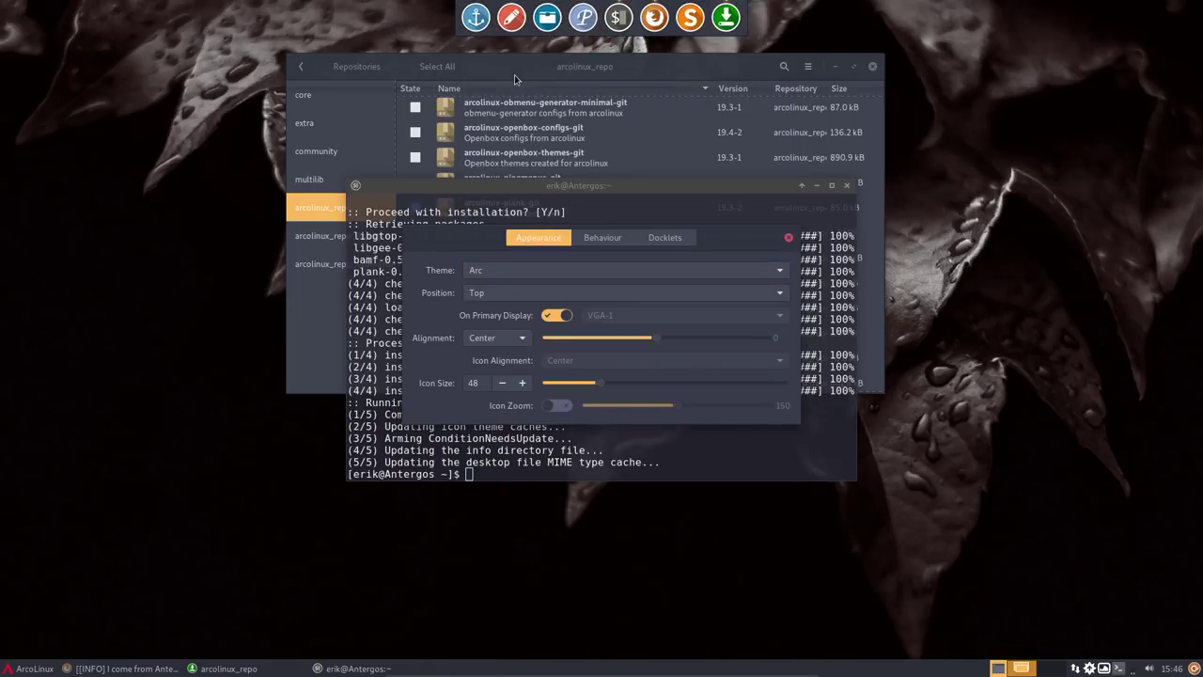
key(Down)
key(Down)
key(Down)
key(Down)
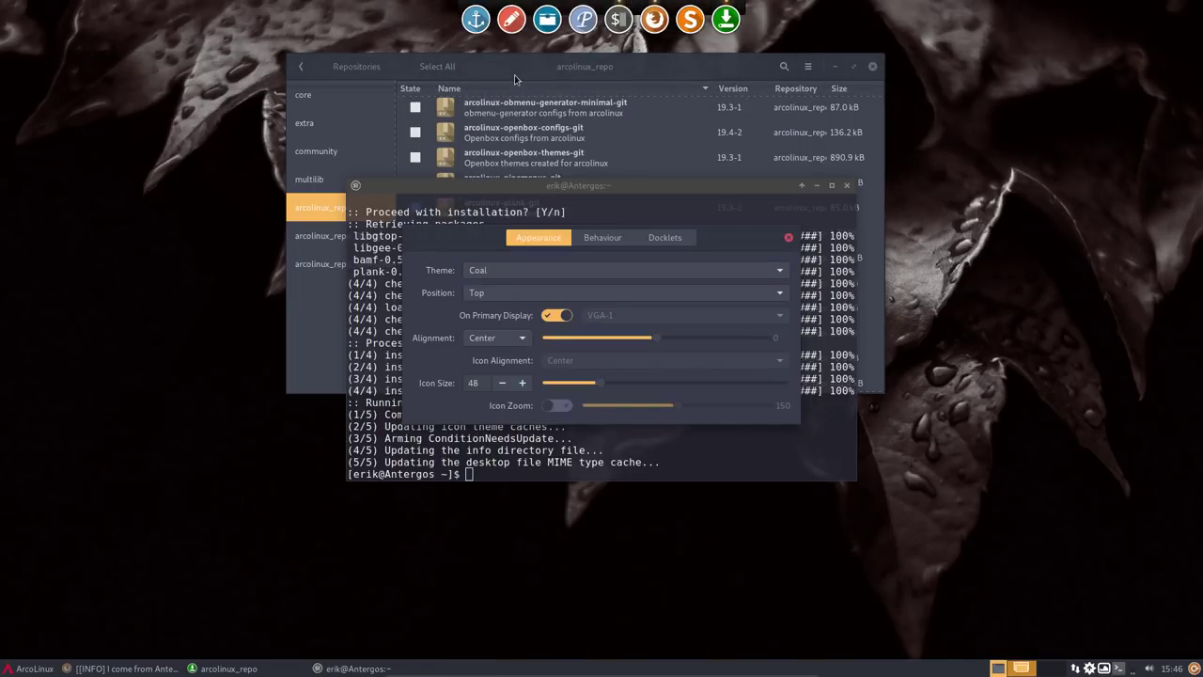
key(Down)
key(Down)
key(Down)
key(Down)
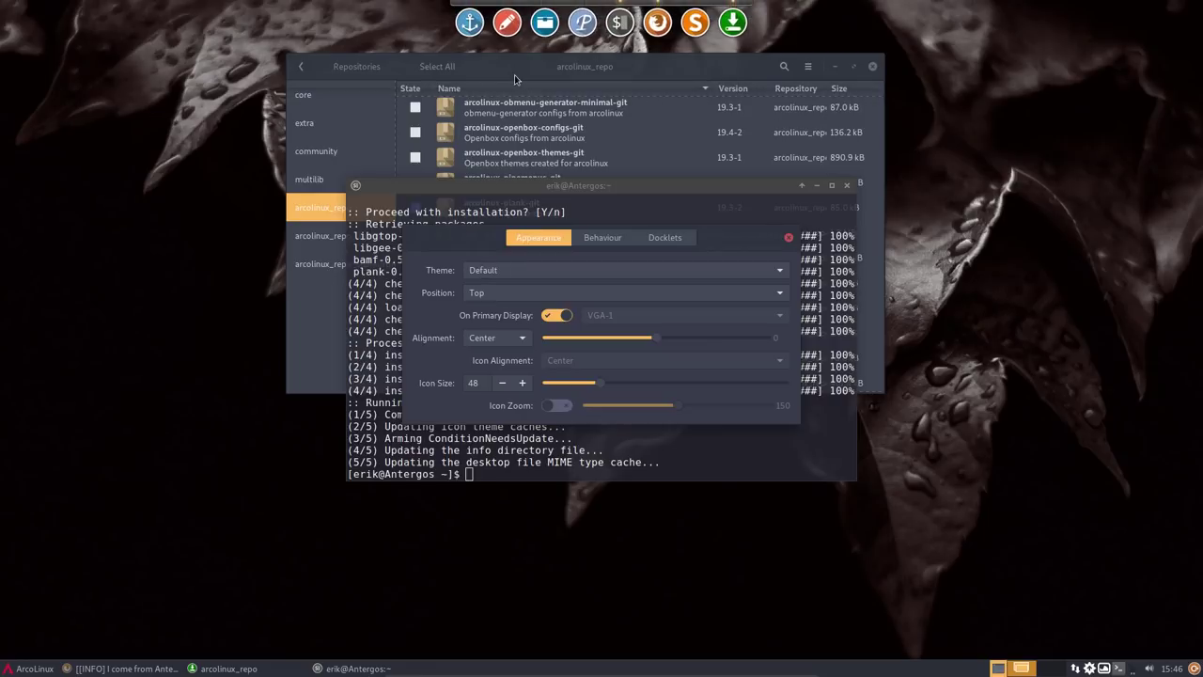
key(Down)
key(Down)
key(Down)
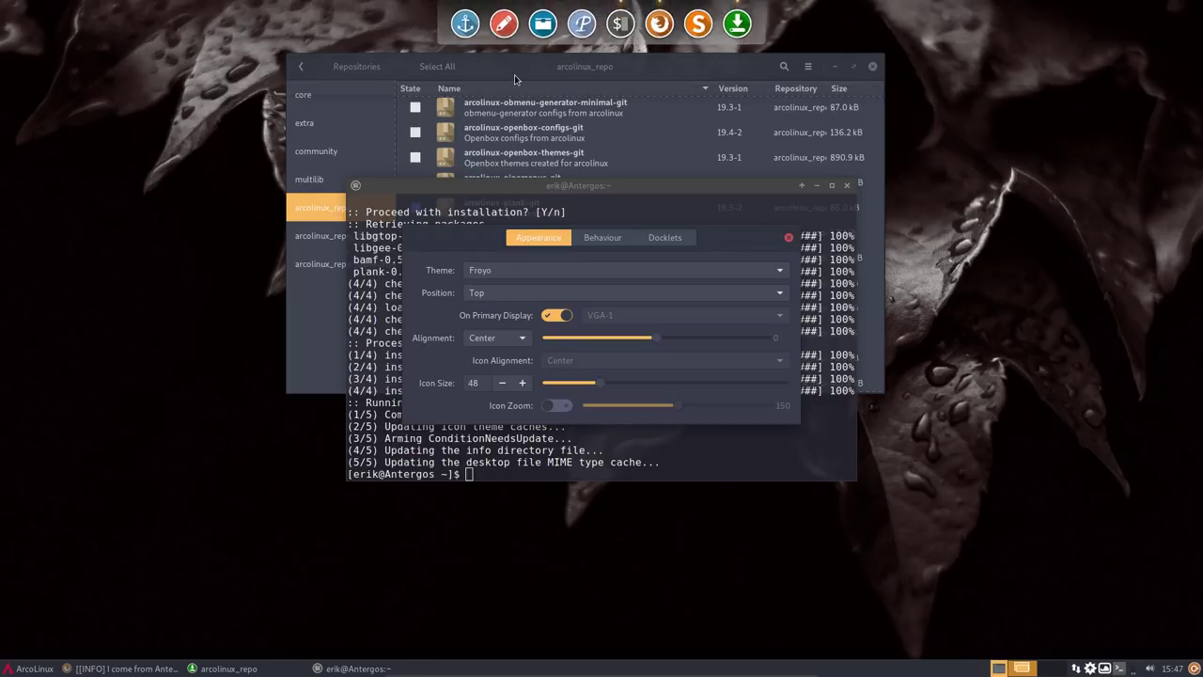
key(Down)
key(Down)
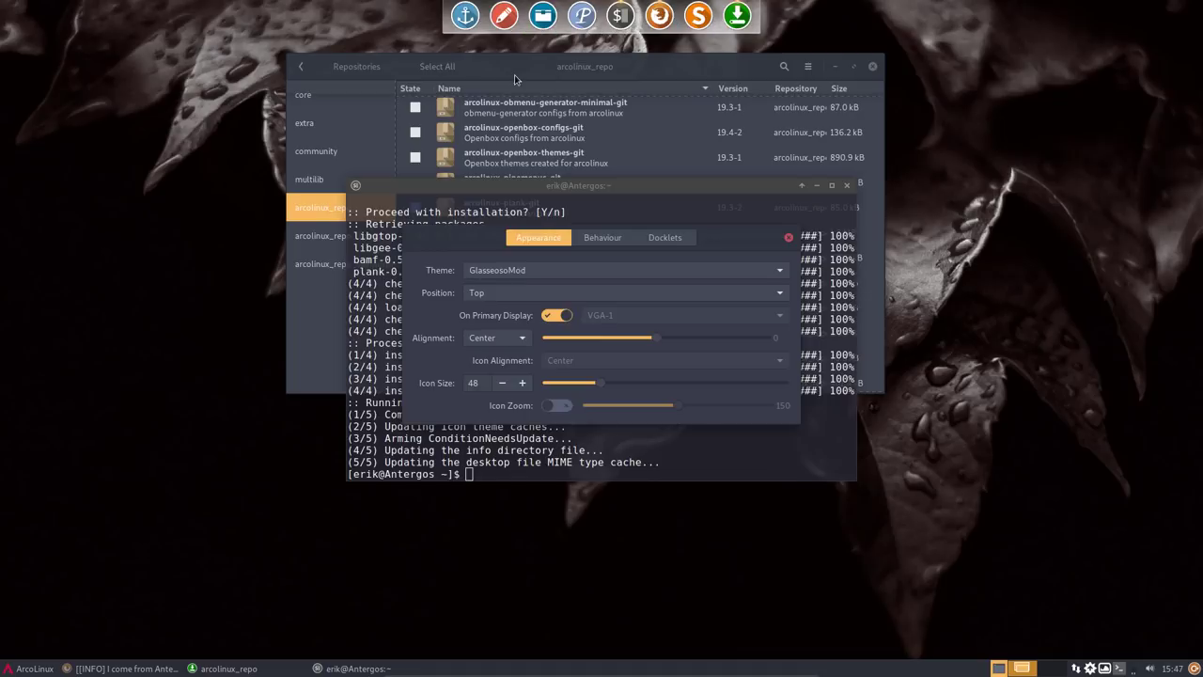
click(567, 271)
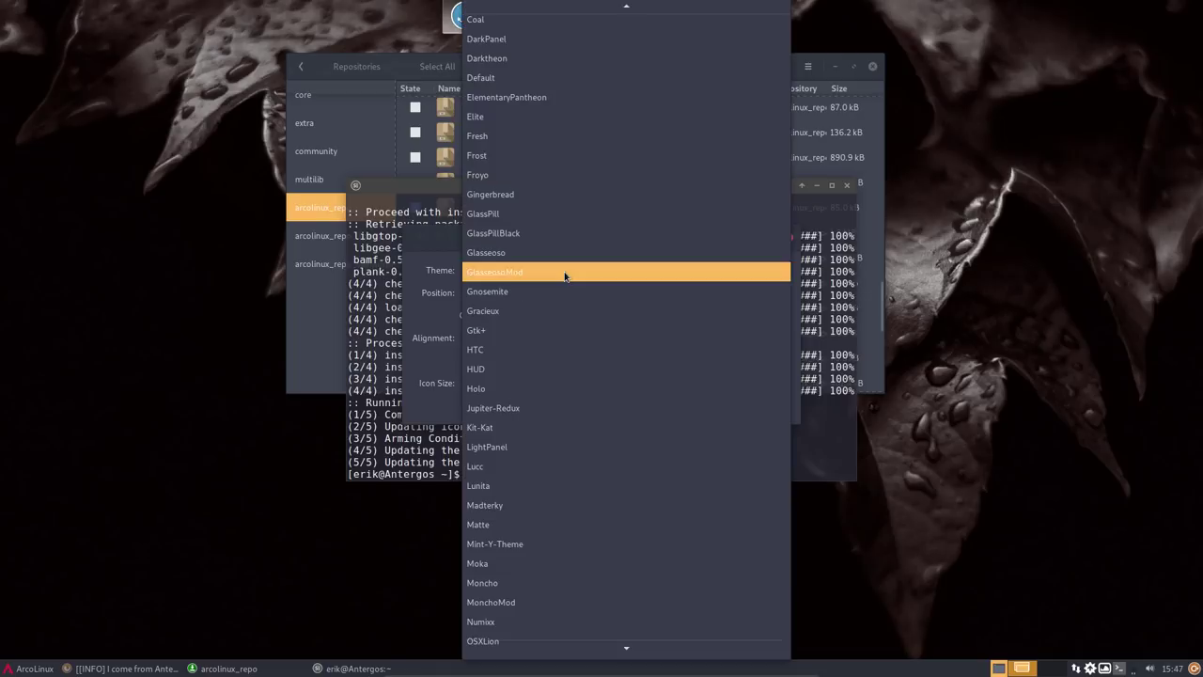
scroll(586, 476, down, 15)
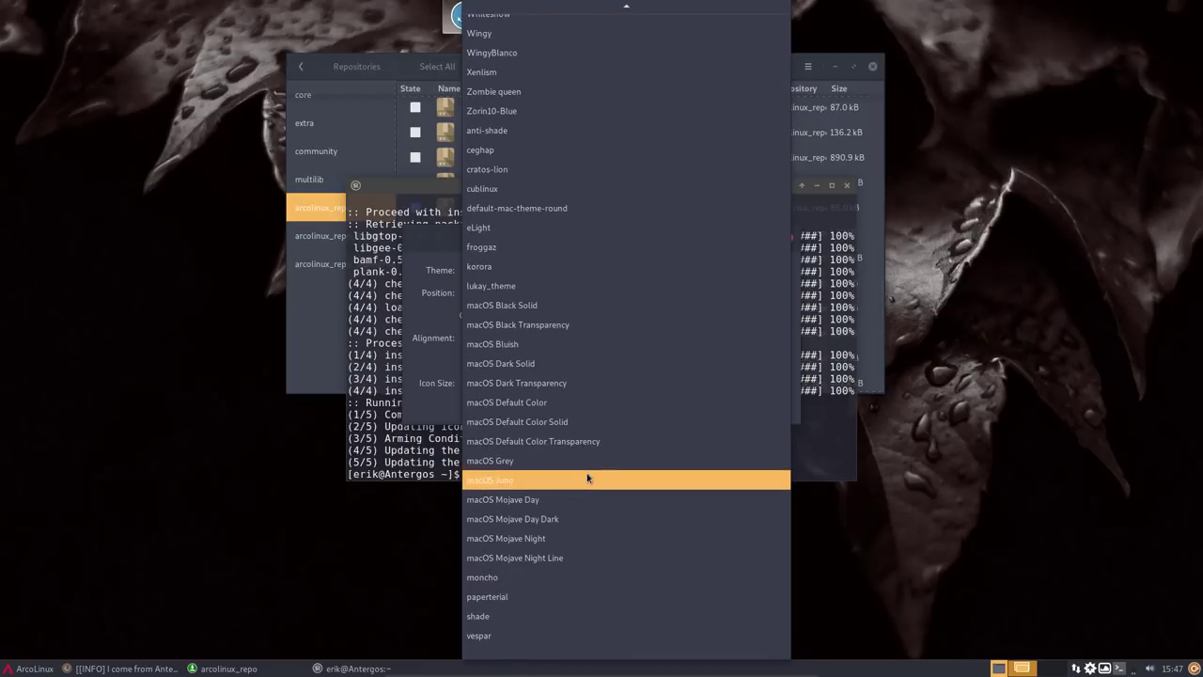
click(550, 519)
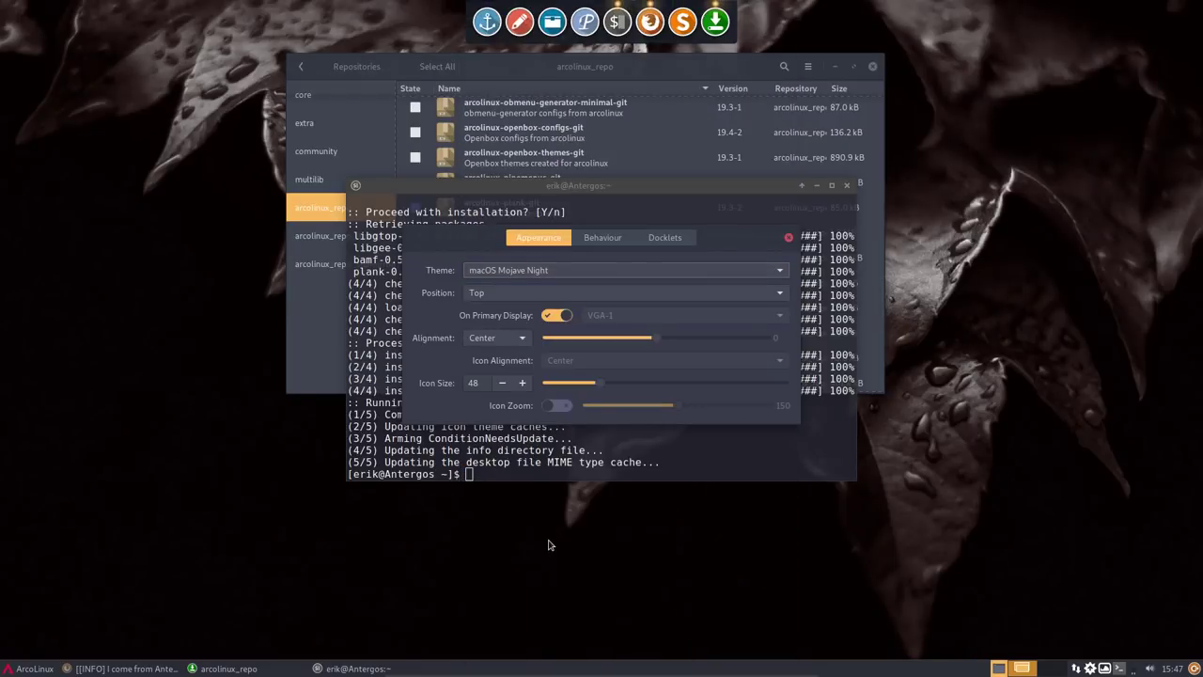
key(Up)
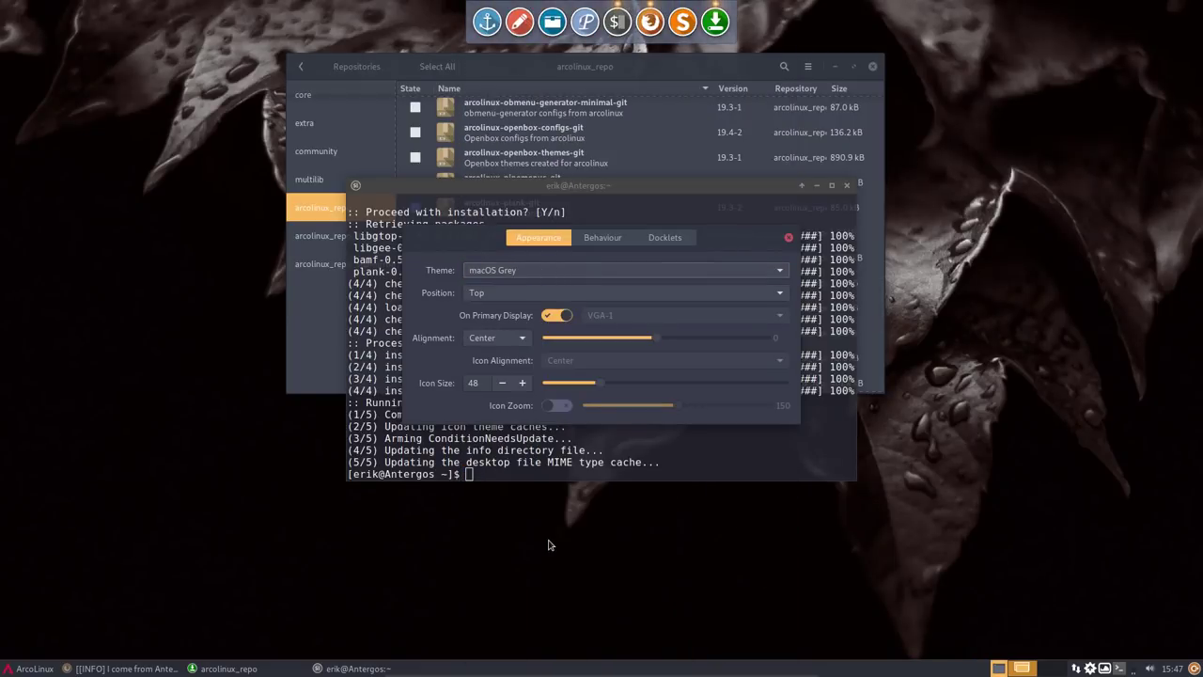
click(789, 237)
click(847, 186)
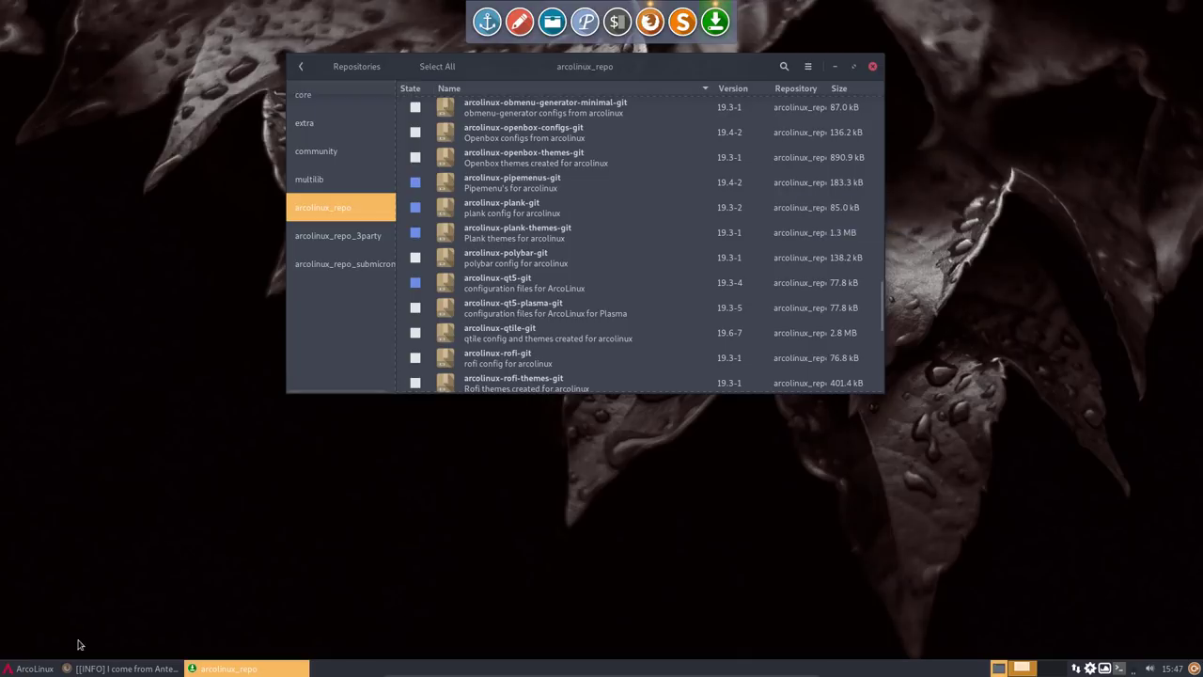
- Search the menu for 'conk', dismiss it, and drag Pamac to the right side of the screen
click(28, 668)
text(conk)
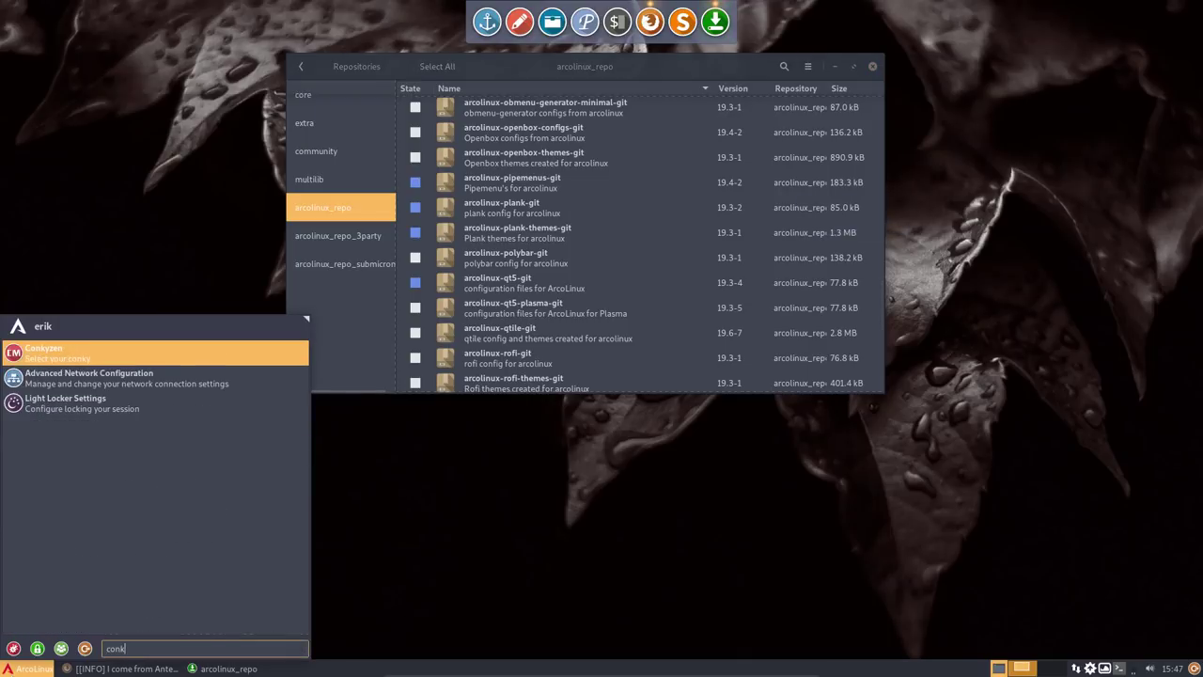
key(Return)
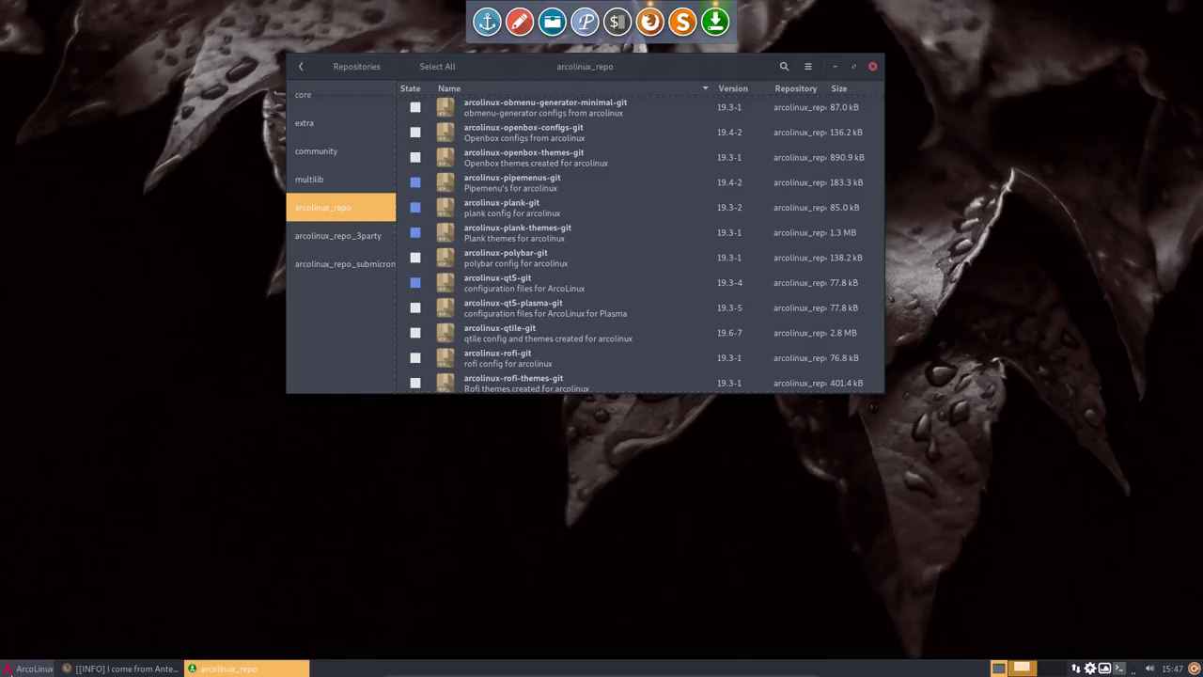
drag(558, 66, 853, 66)
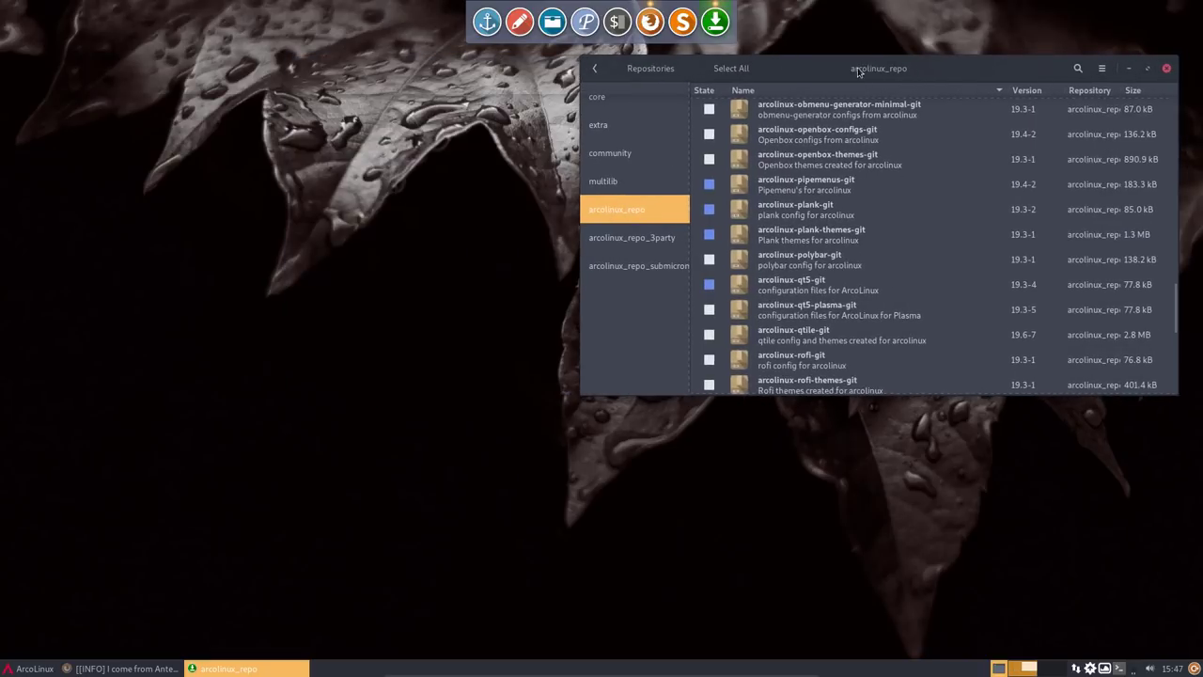
click(290, 443)
- Try installing yad with sudo pacman -S yad in the F12 dropdown terminal
key(F12)
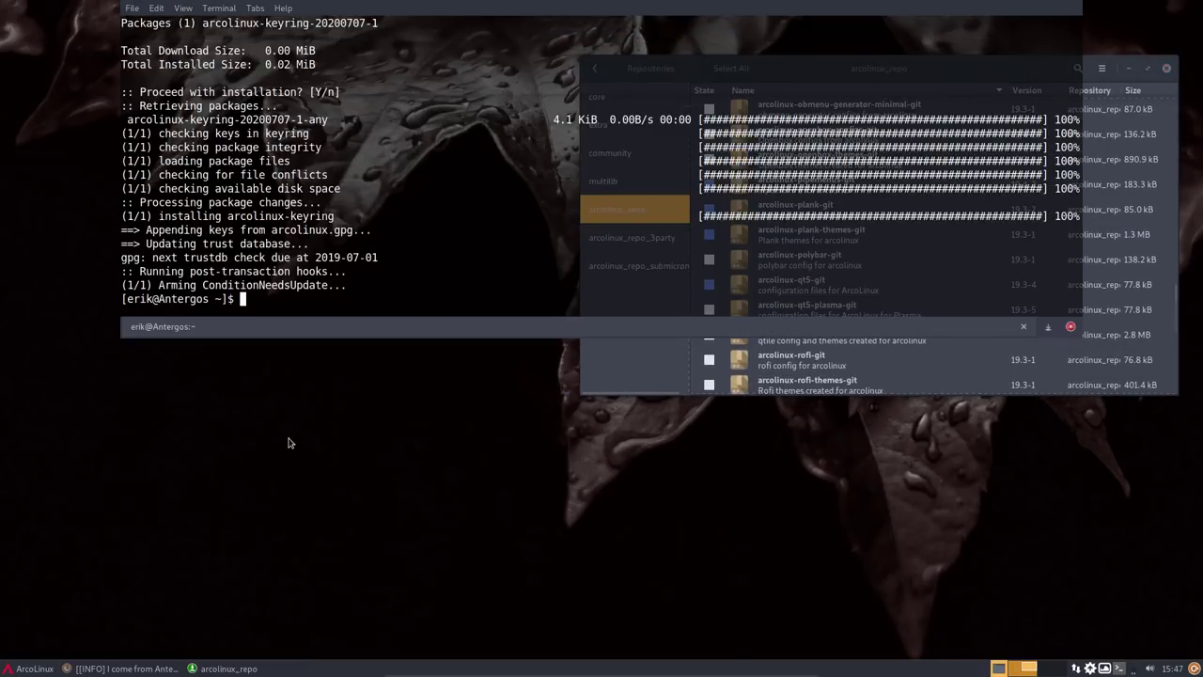
text(sudo pacman -S yad)
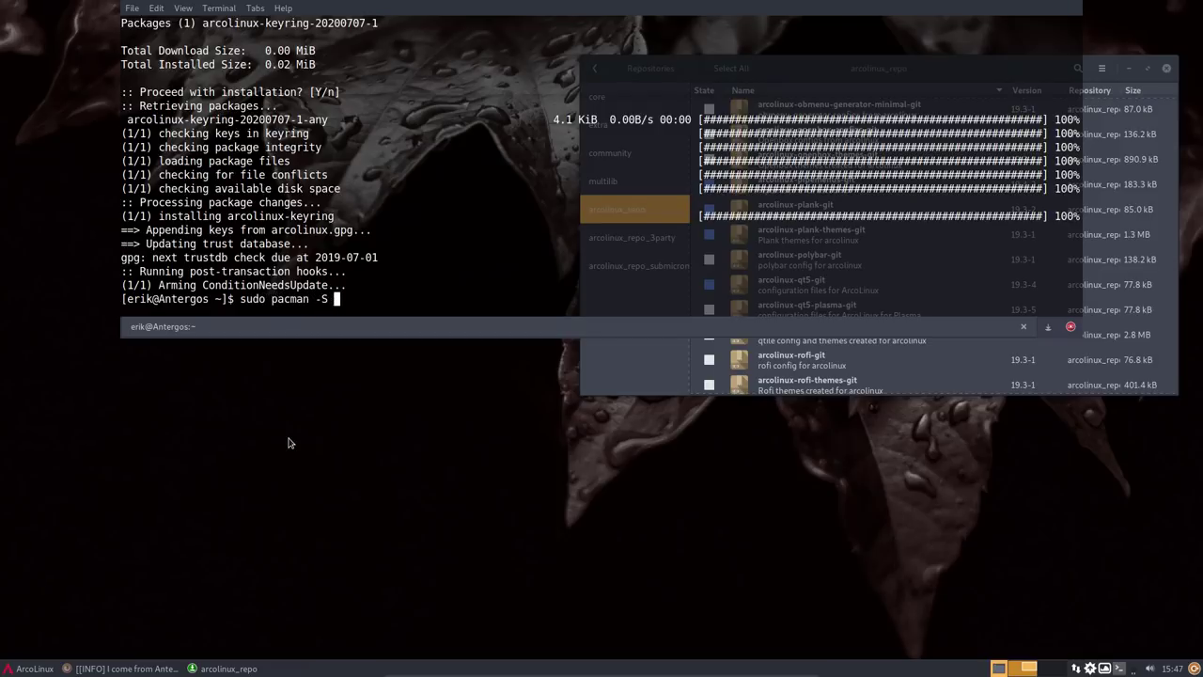
key(Return)
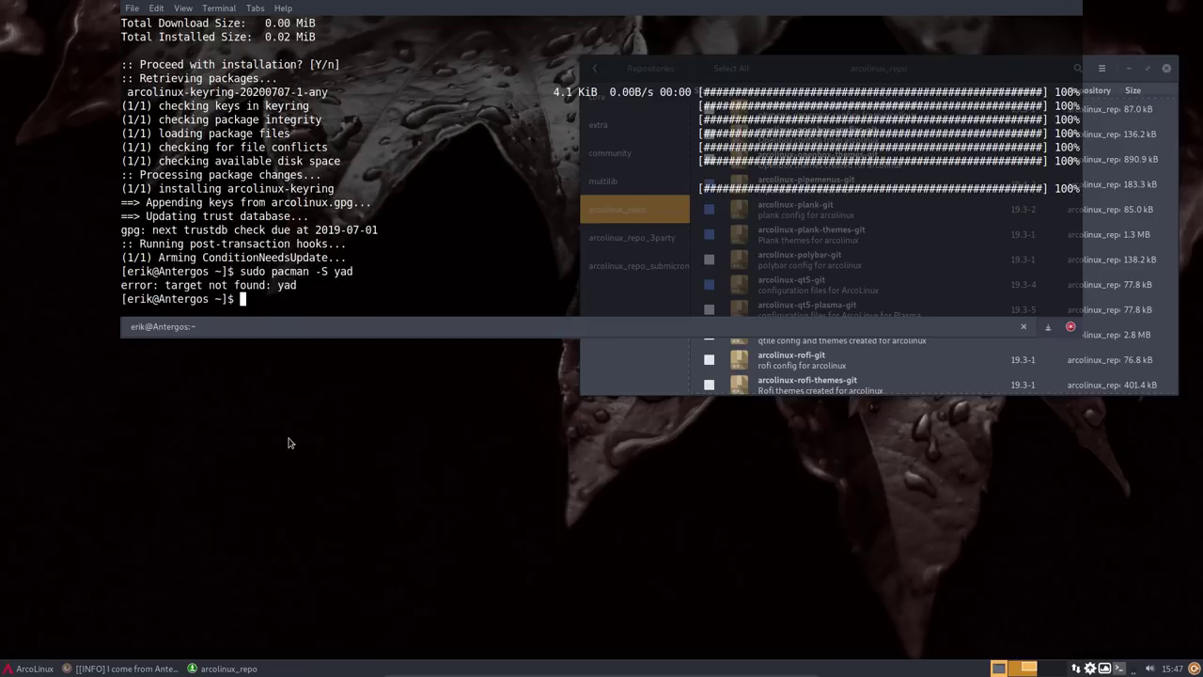
- Build and install yad from the AUR with 'yay yad', choosing result 2
text(yay yad)
key(Return)
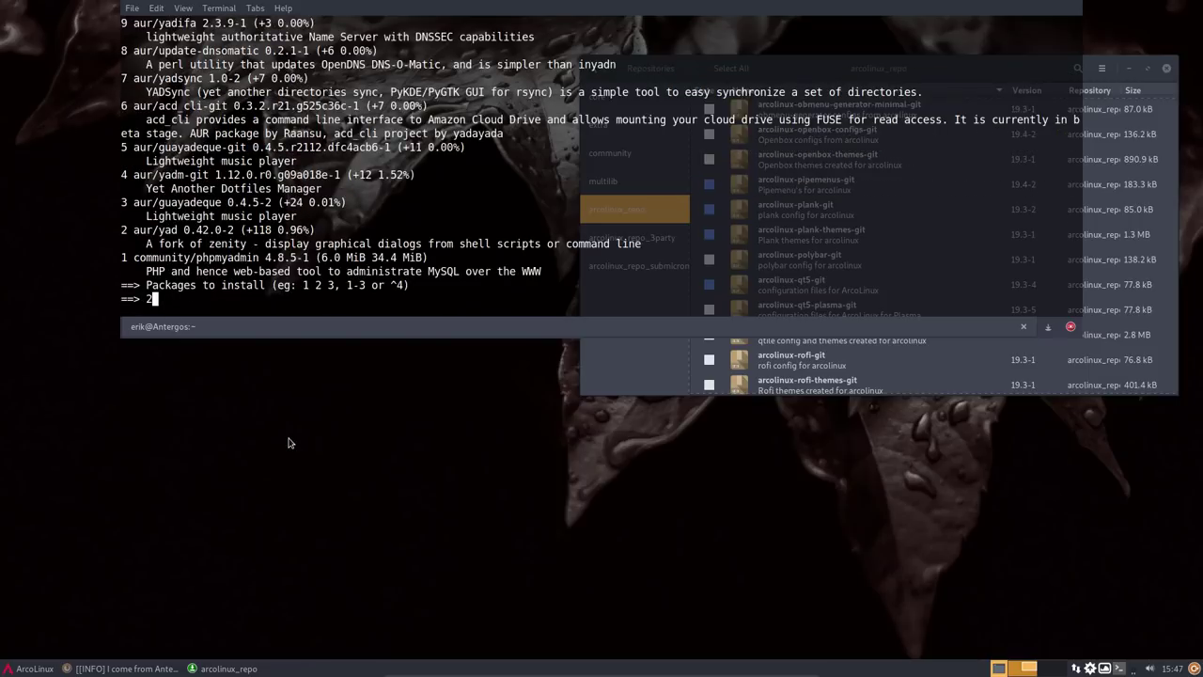
text(2)
key(Return)
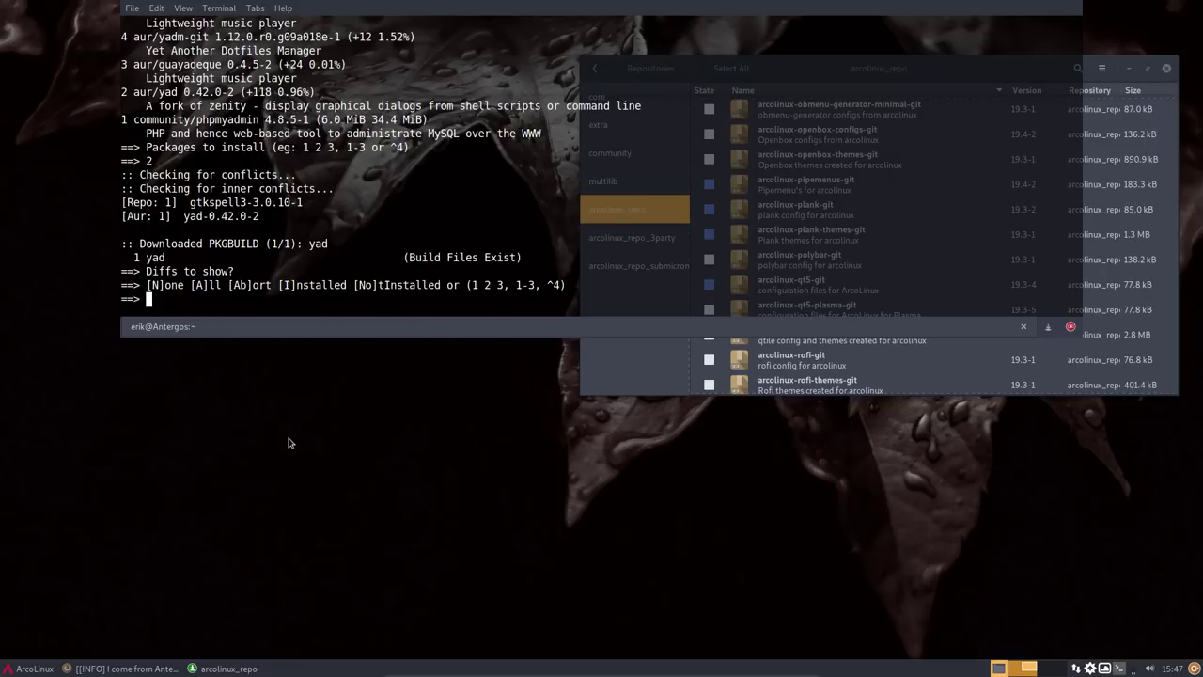
key(Return)
key(Return)
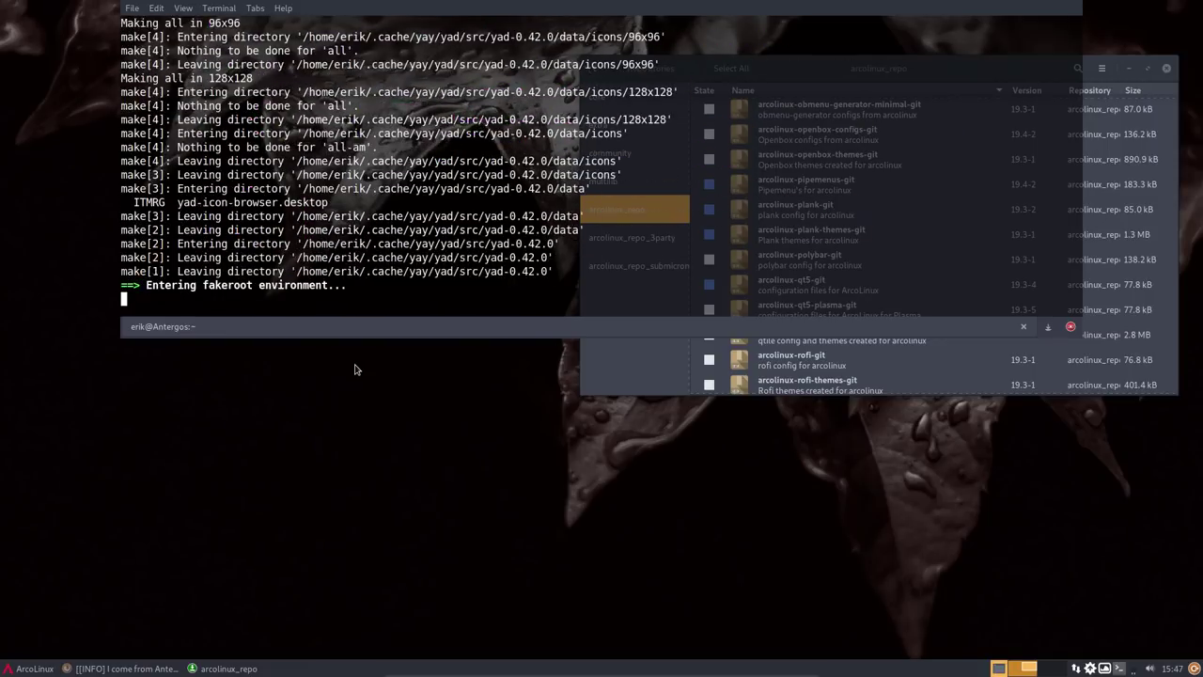
key(F12)
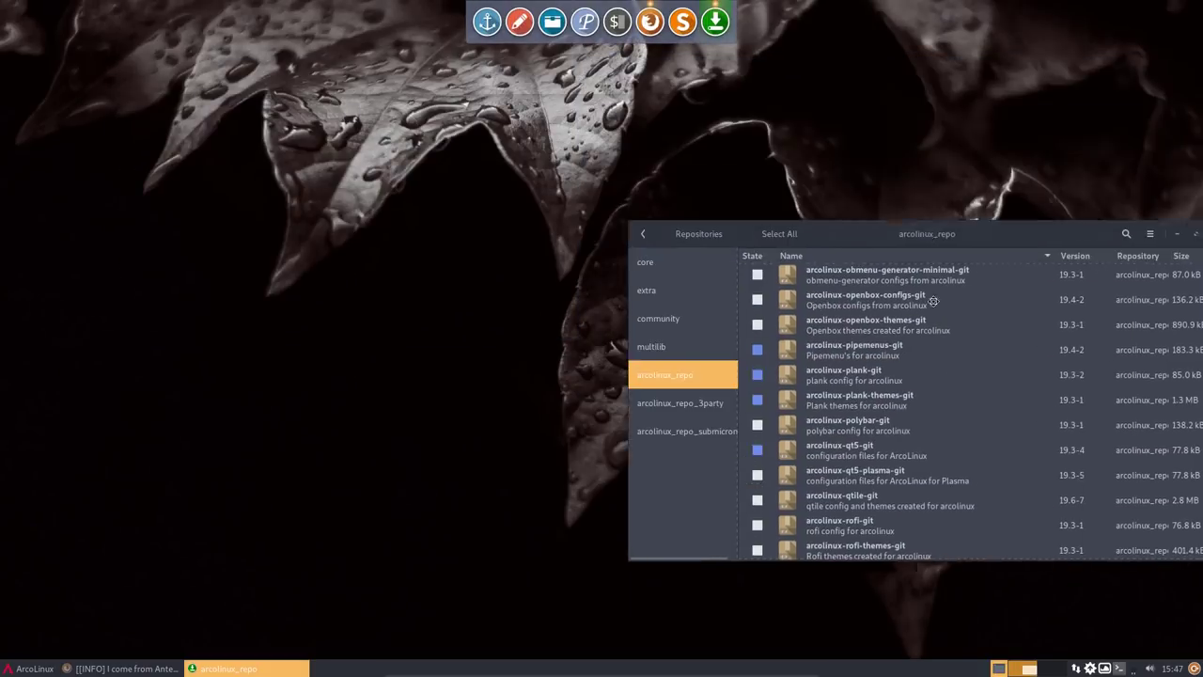
drag(933, 300, 910, 310)
key(F12)
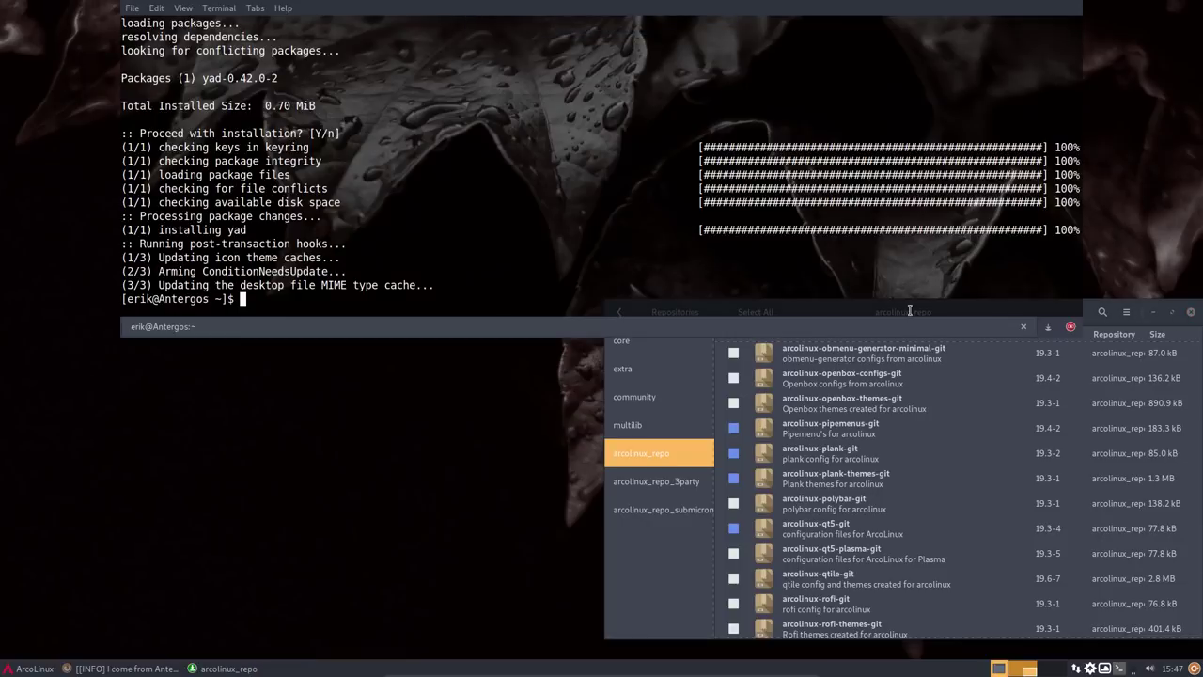
- Try running 'conk' and list the commands starting with 'con'
text(conk)
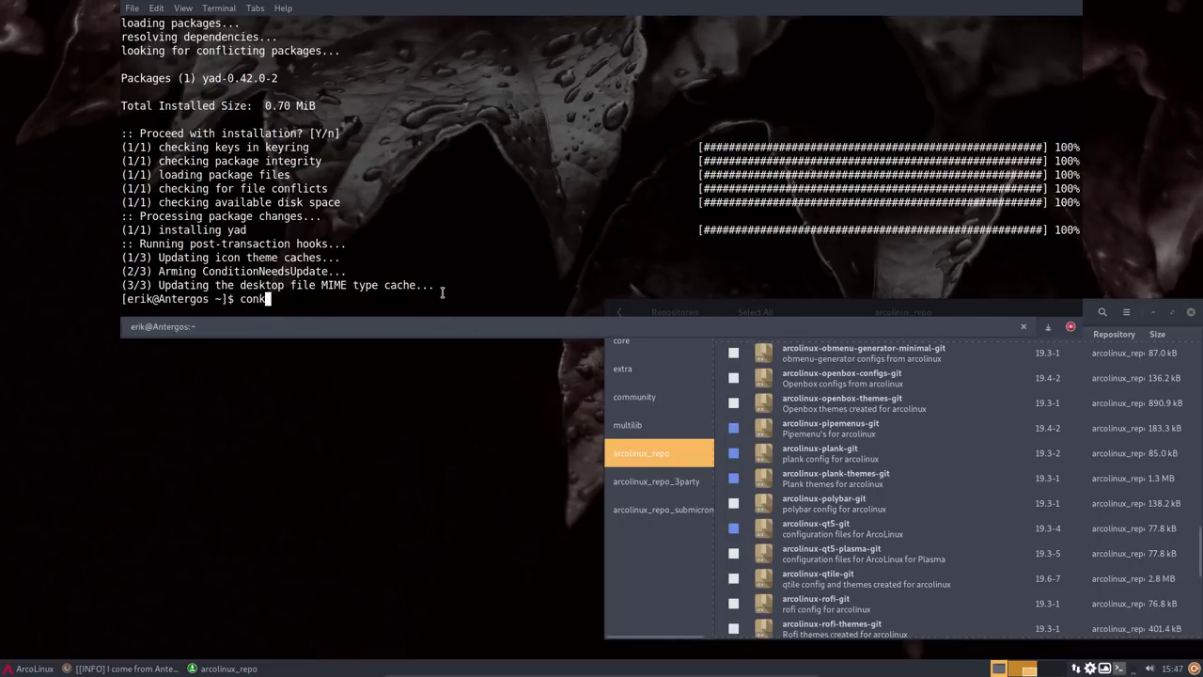
key(Return)
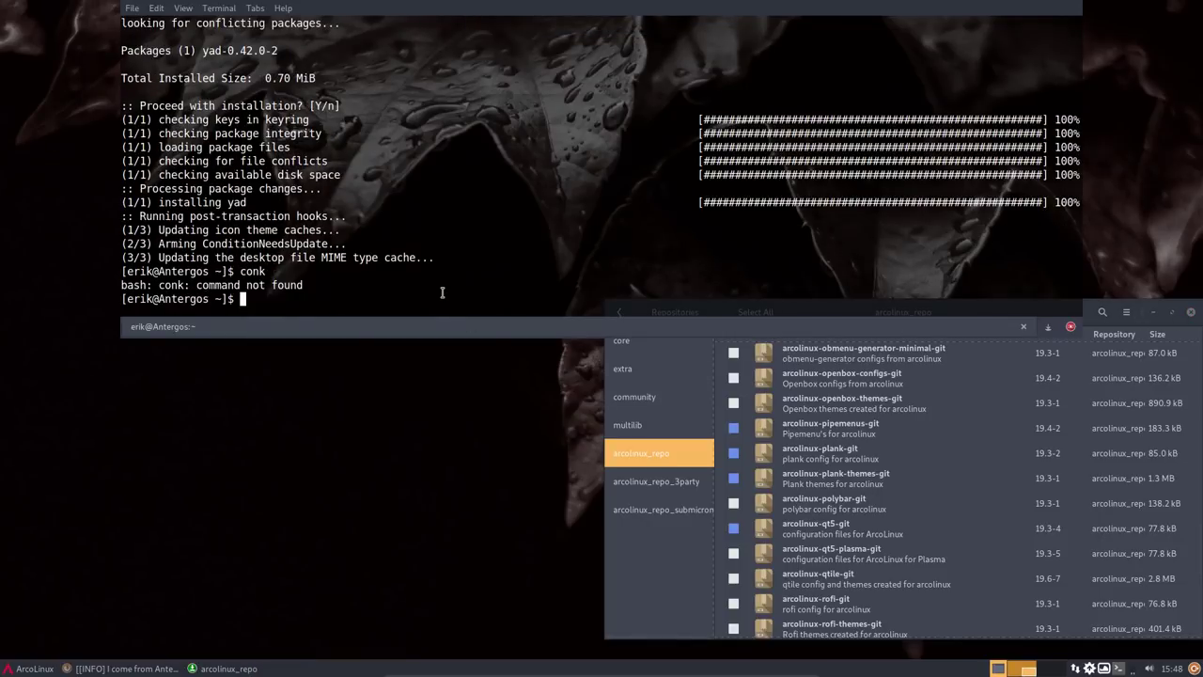
text(con)
key(Tab)
key(Tab)
key(Tab)
key(Tab)
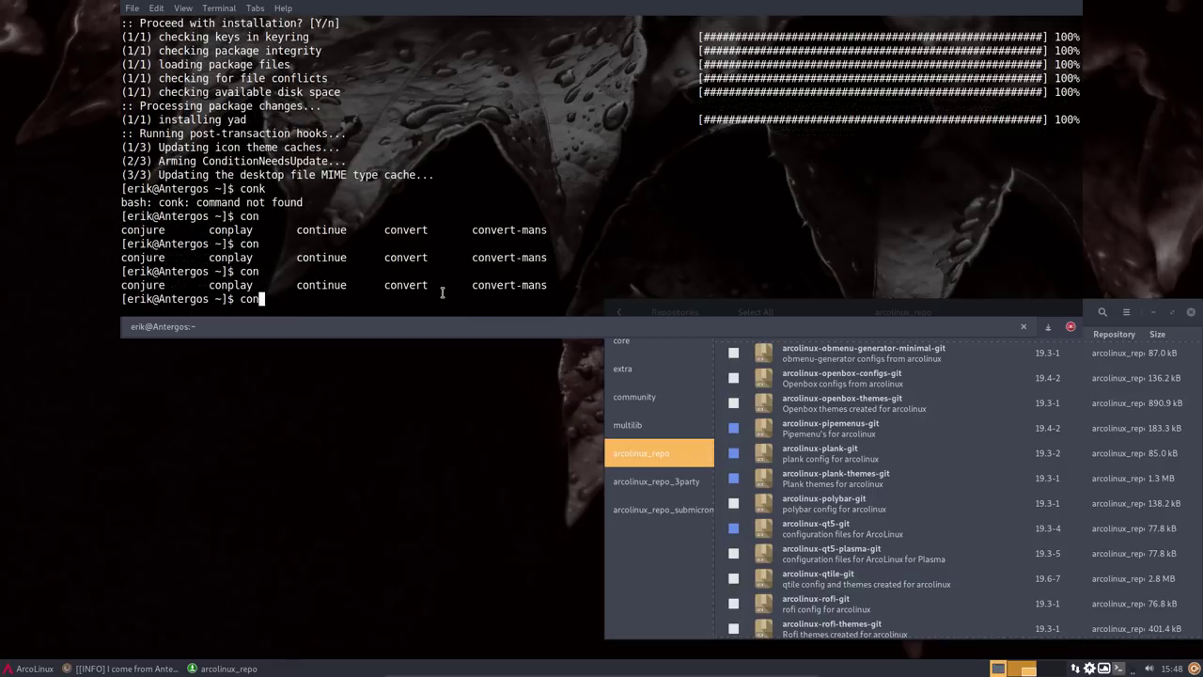
key(BackSpace)
key(BackSpace)
key(BackSpace)
- Install conky-lua-archers via 'yay conky lua archers', choosing result 1 and accepting the prompts
text(yay conky lua archers)
key(Return)
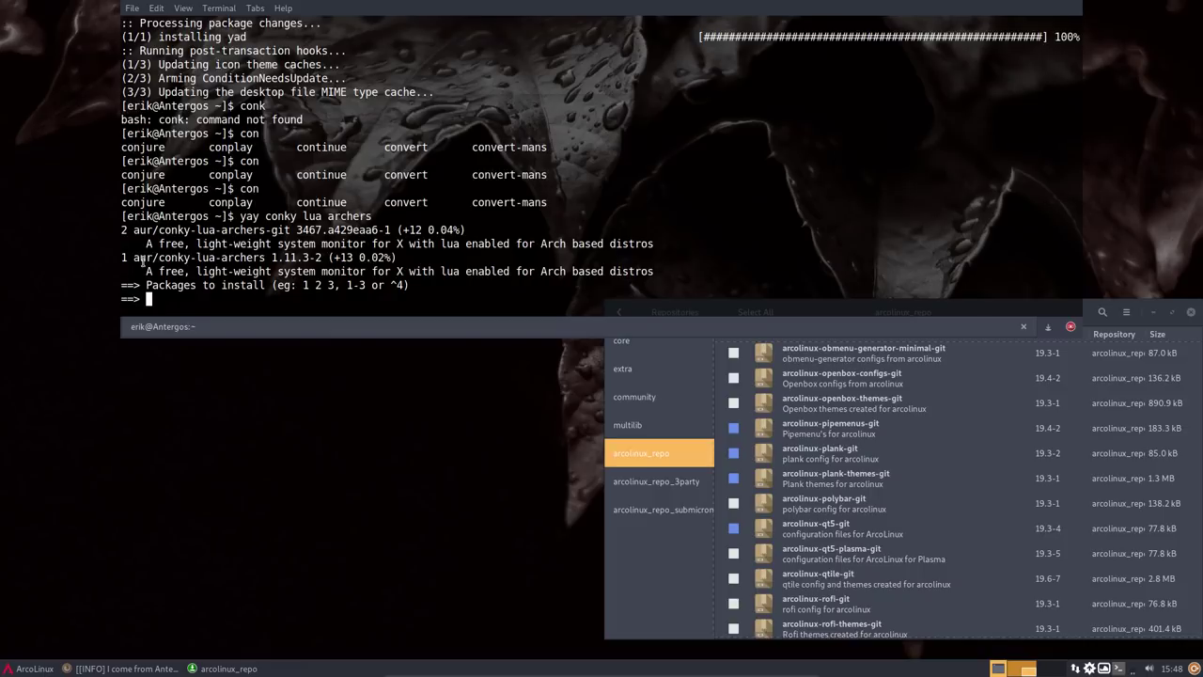
text(1)
key(Return)
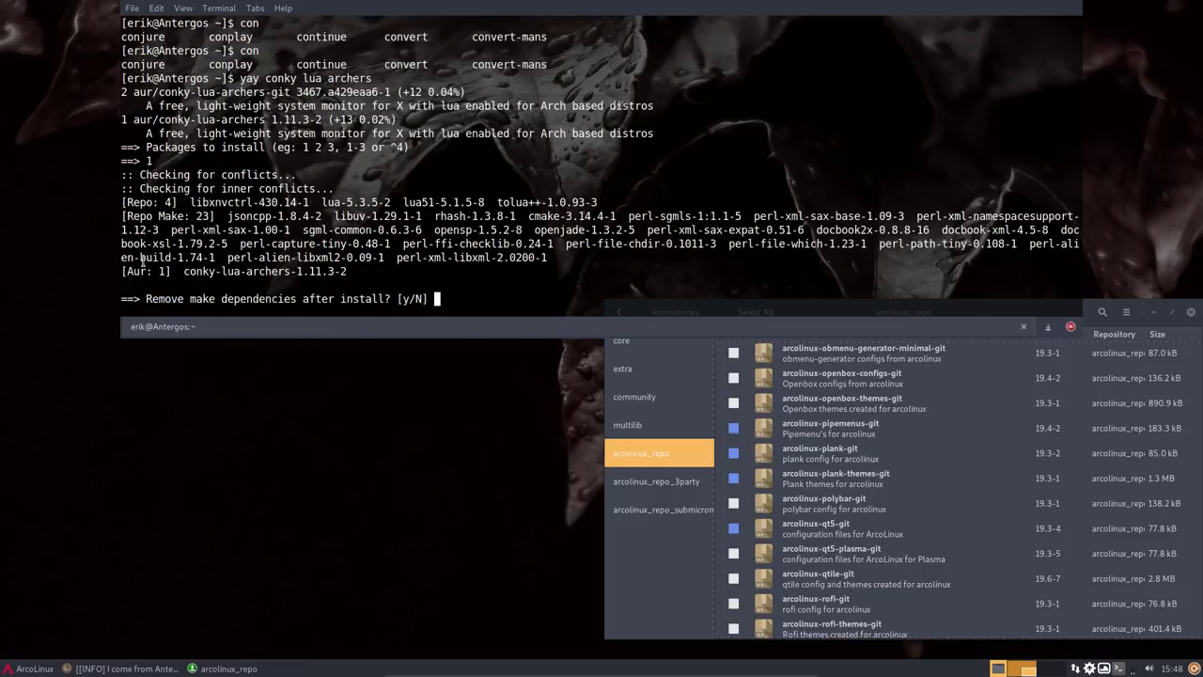
key(Return)
key(Return)
key(Return)
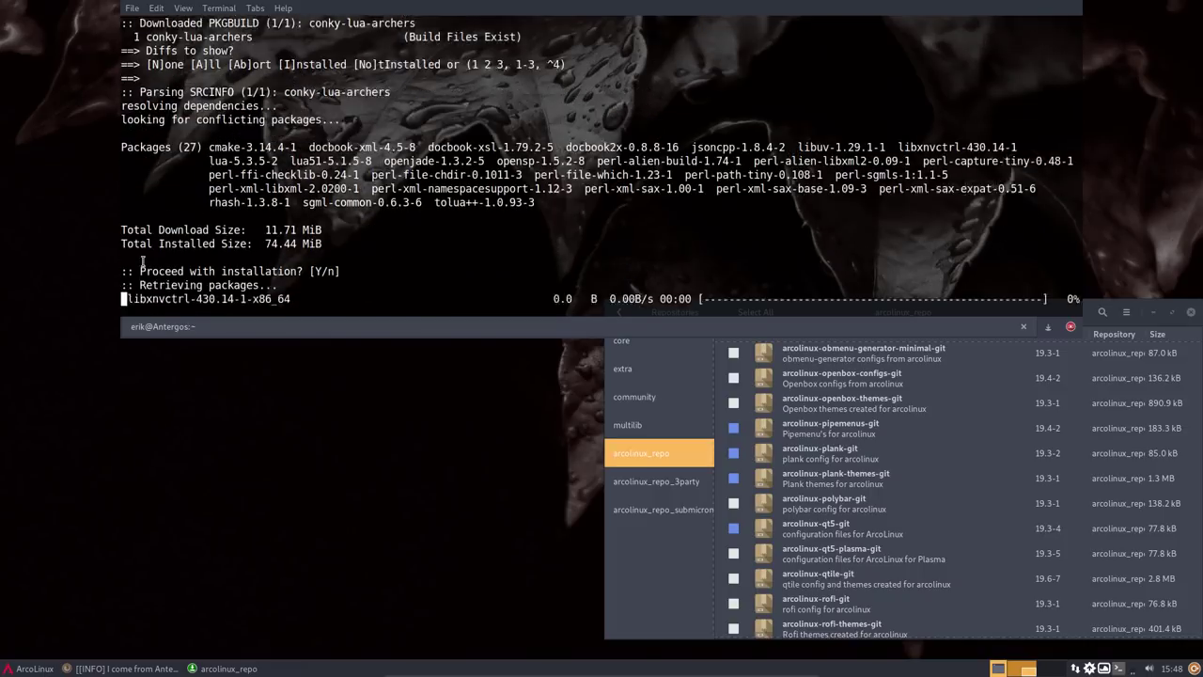
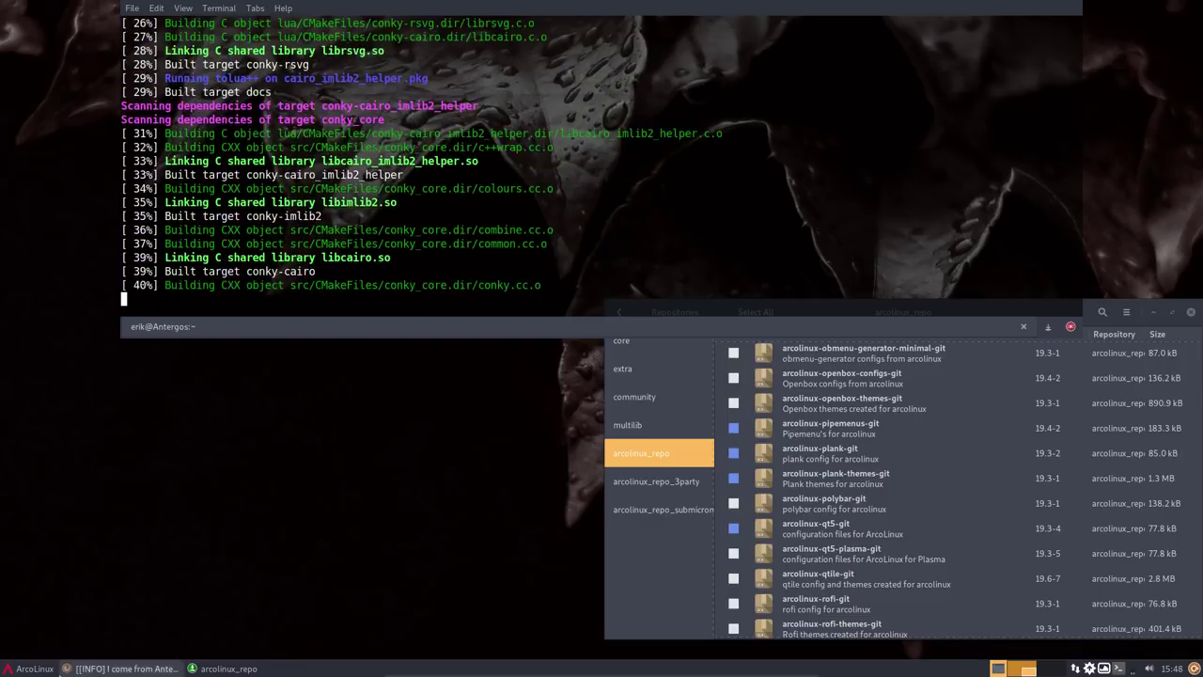
- Search the Whisker Menu for 'termi' and add Termite to the favourites
click(38, 668)
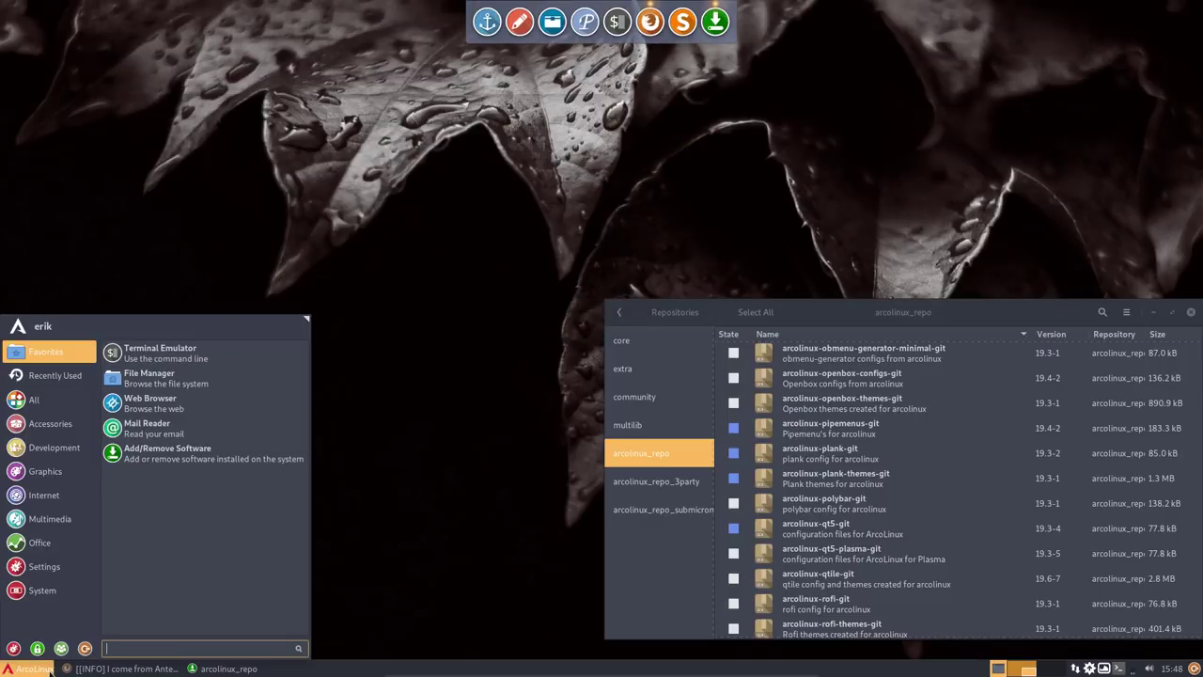
text(er)
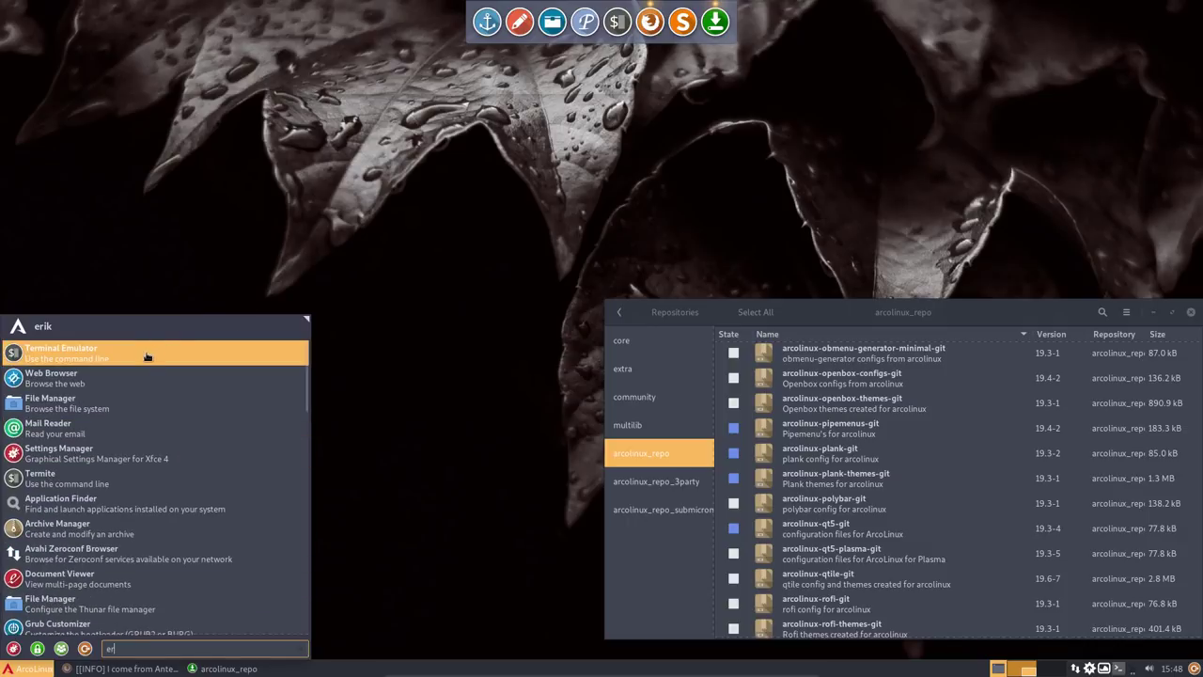
key(BackSpace)
key(BackSpace)
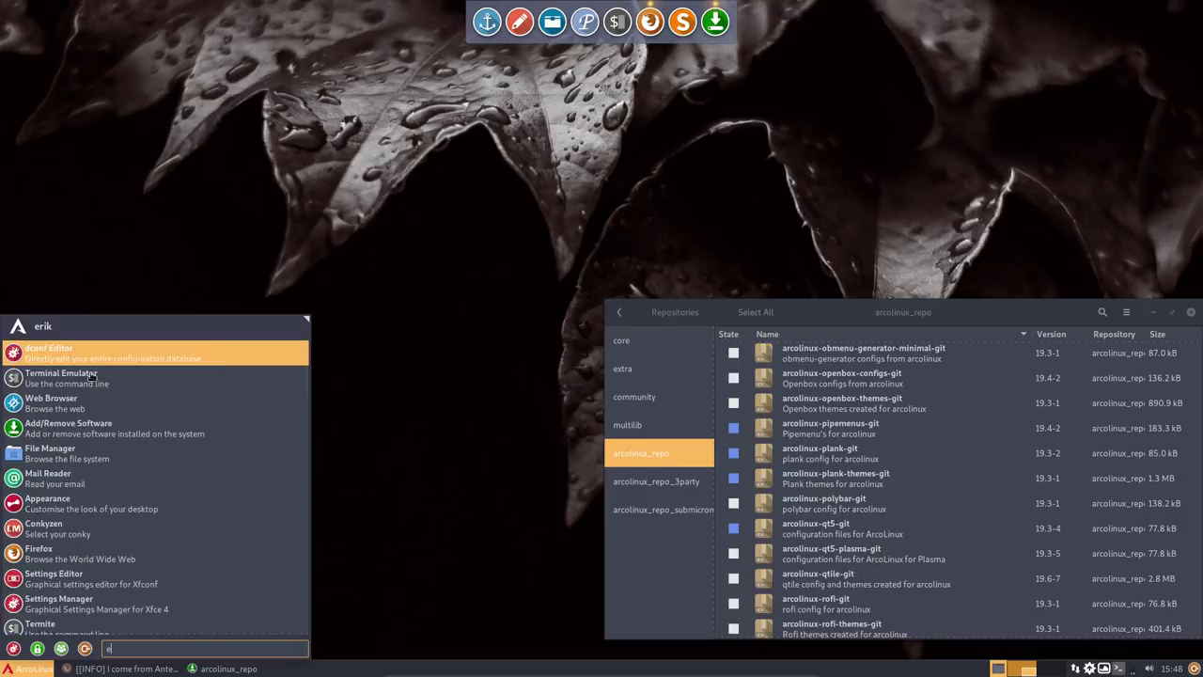
text(termi)
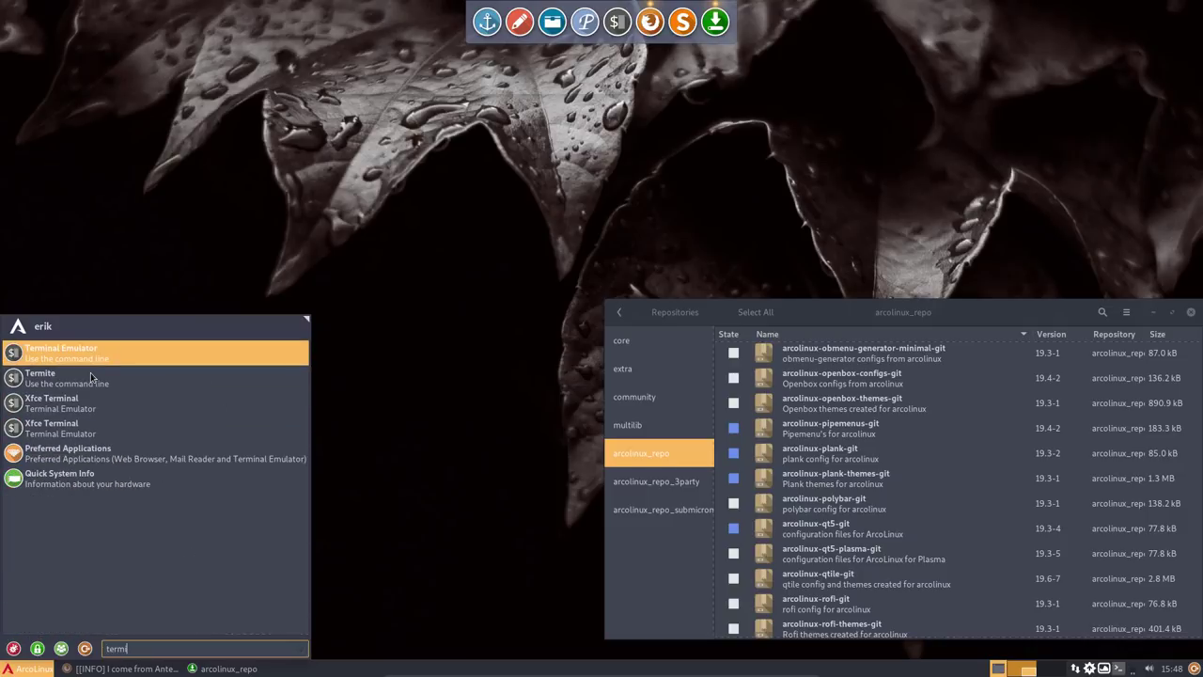
right_click(91, 377)
click(143, 405)
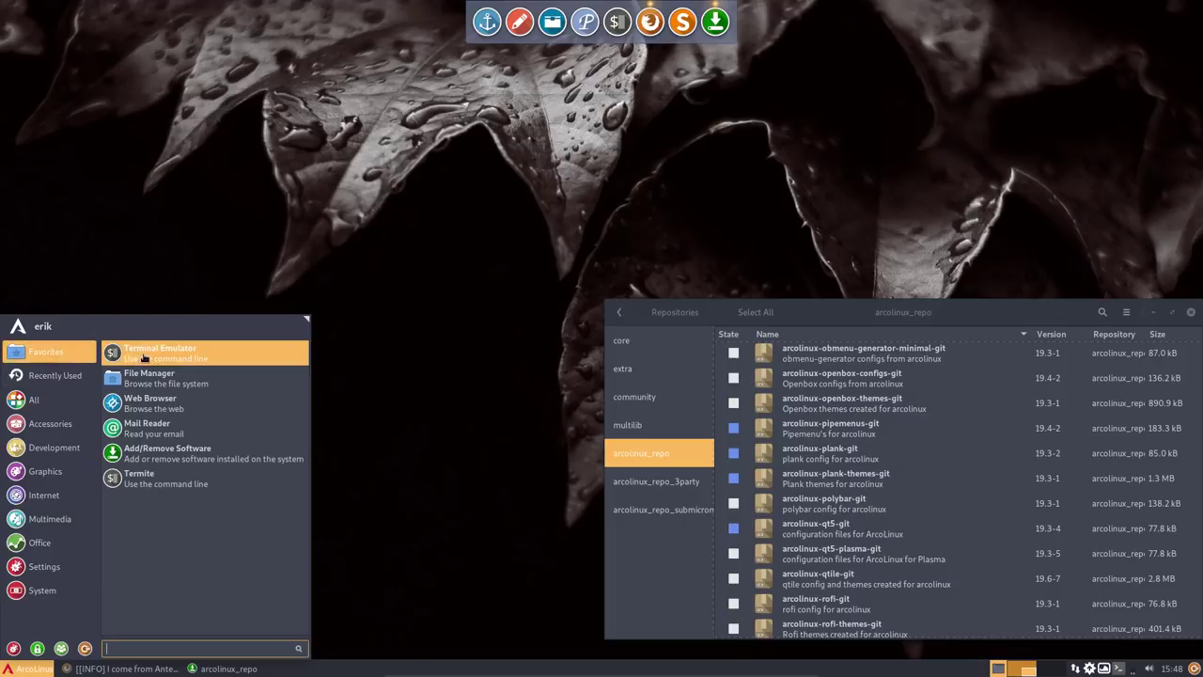
- Move Termite to the top of the favourites, remove Terminal Emulator, and launch Termite
drag(155, 483, 162, 357)
right_click(158, 379)
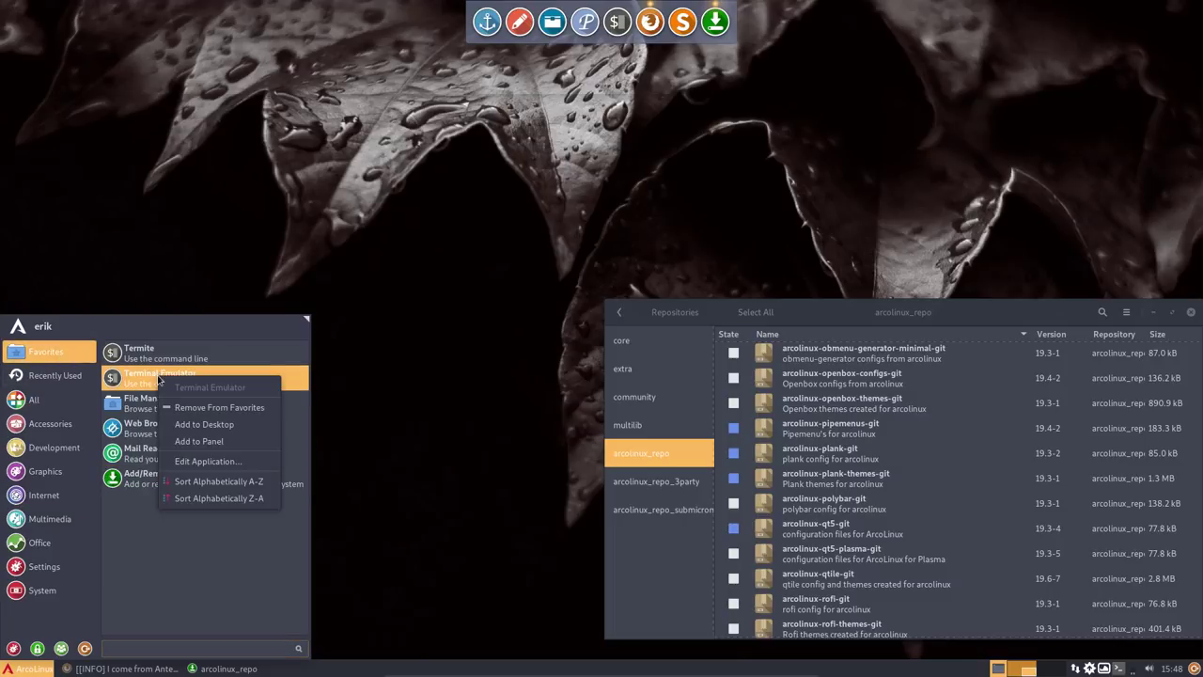
click(201, 411)
click(182, 357)
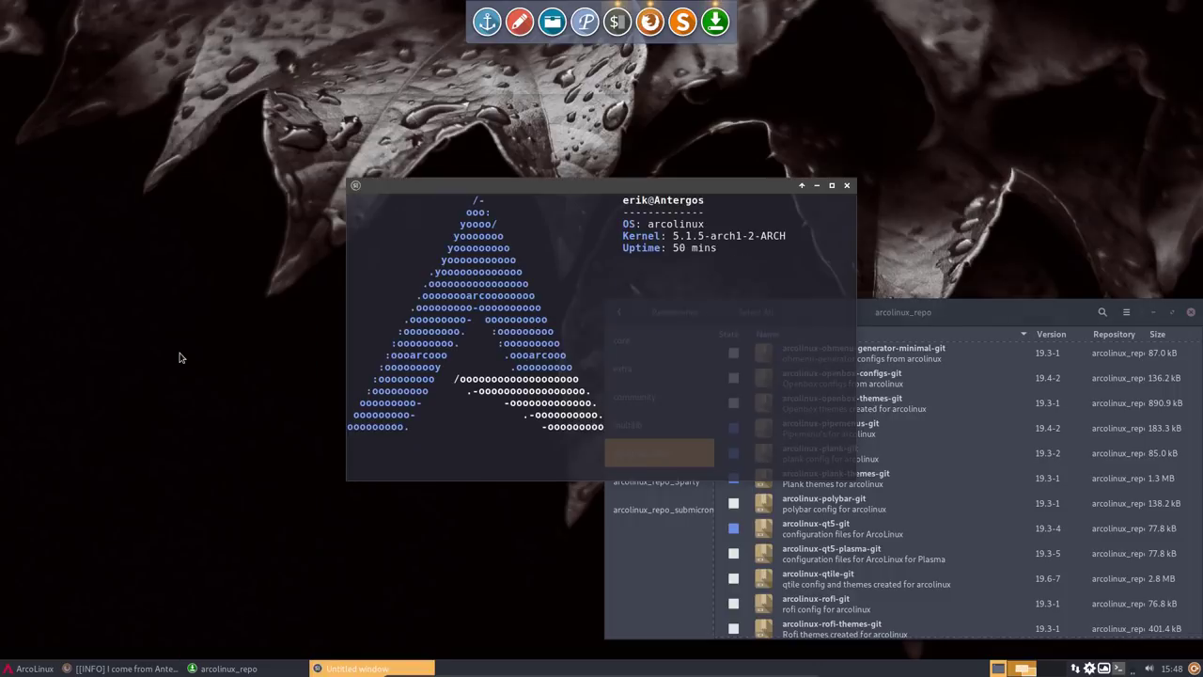
- Move the terminal aside and try running skullpuke from .bin/main/
drag(561, 187, 267, 175)
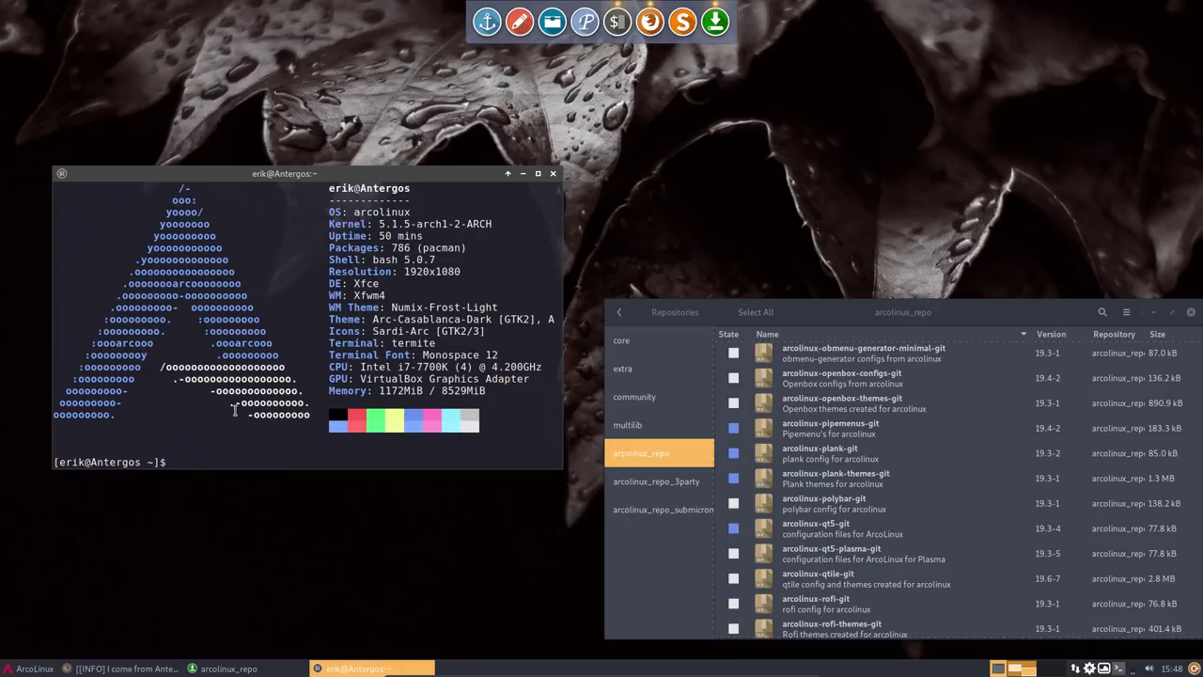
text(.bin)
key(Tab)
key(Tab)
key(Tab)
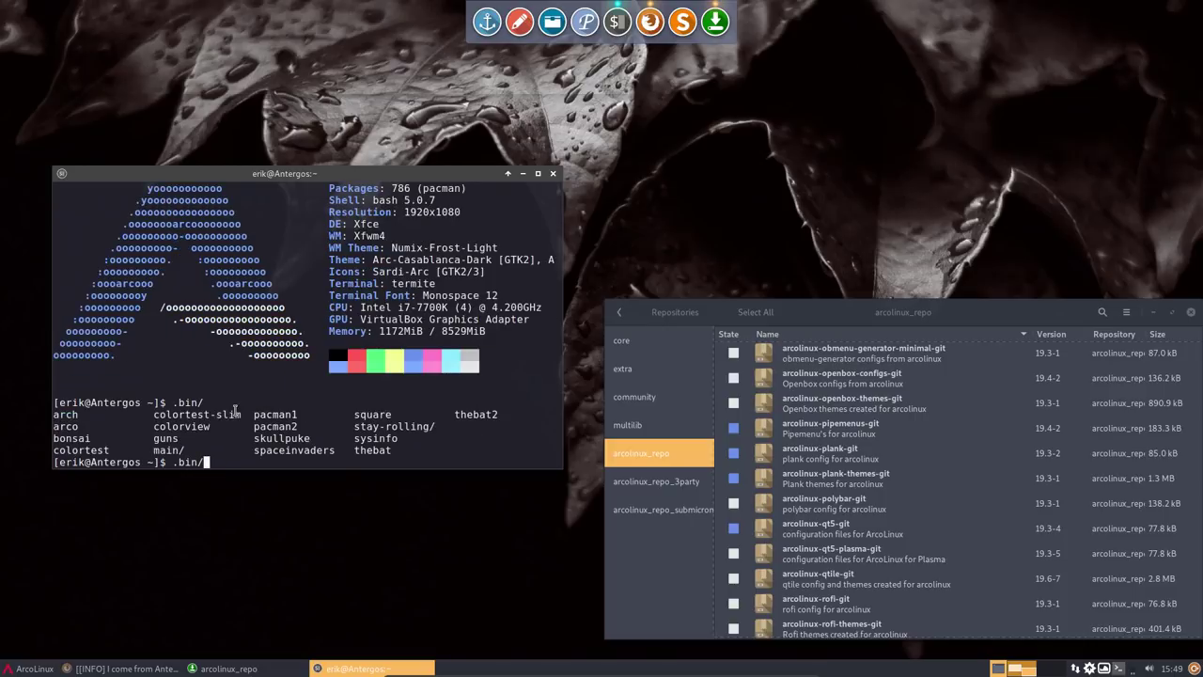
text(main/00)
key(Tab)
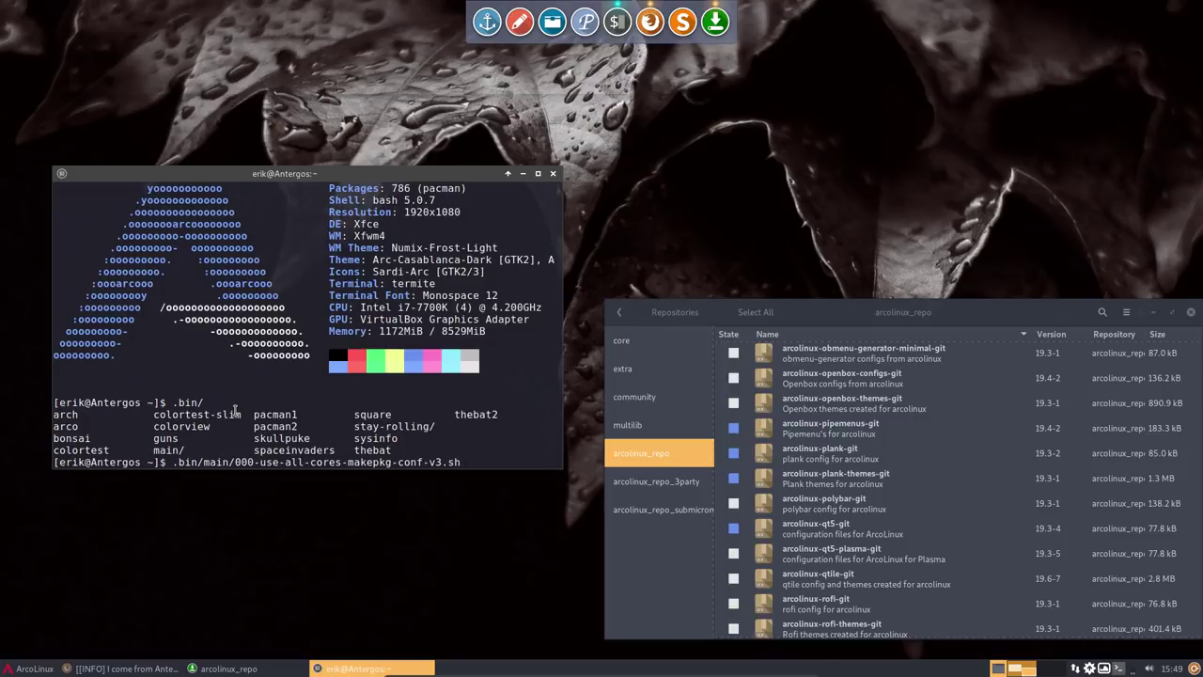
key(BackSpace)
key(BackSpace)
key(BackSpace)
key(BackSpace)
key(BackSpace)
key(BackSpace)
key(BackSpace)
key(BackSpace)
key(BackSpace)
key(BackSpace)
key(BackSpace)
key(BackSpace)
key(BackSpace)
key(BackSpace)
key(BackSpace)
key(BackSpace)
key(BackSpace)
key(BackSpace)
key(BackSpace)
key(BackSpace)
key(BackSpace)
key(BackSpace)
key(BackSpace)
key(BackSpace)
key(BackSpace)
key(BackSpace)
key(BackSpace)
key(BackSpace)
key(BackSpace)
key(BackSpace)
key(BackSpace)
key(BackSpace)
key(BackSpace)
key(BackSpace)
key(BackSpace)
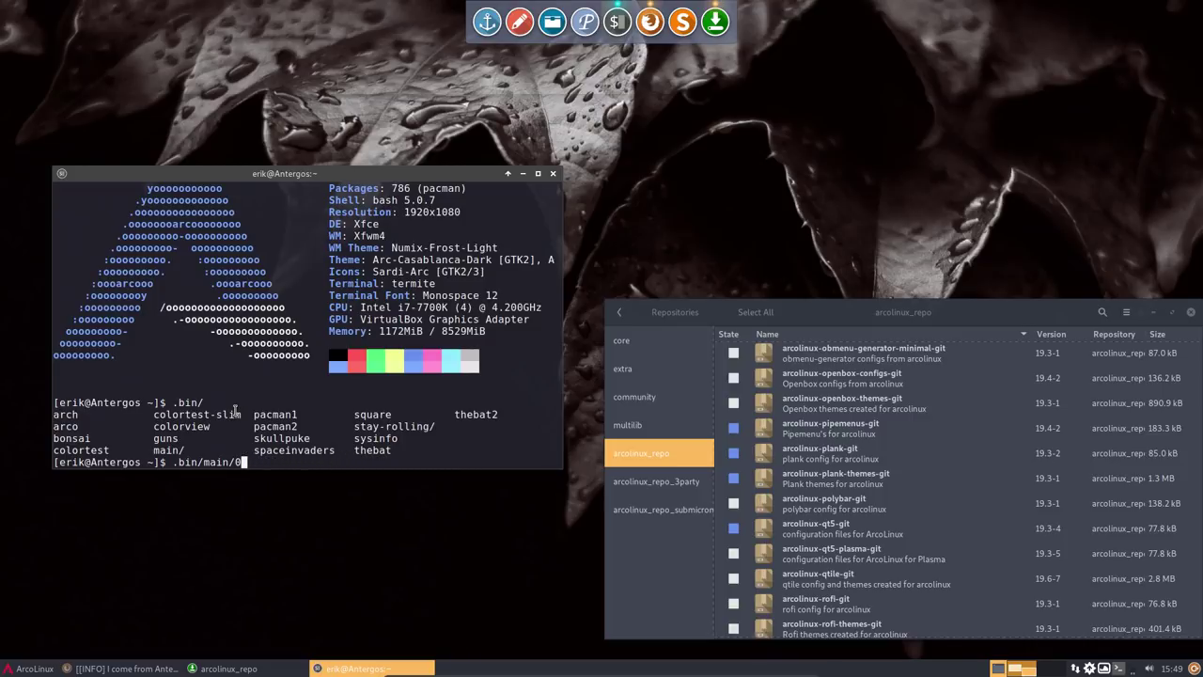
text(skullpuke)
key(Return)
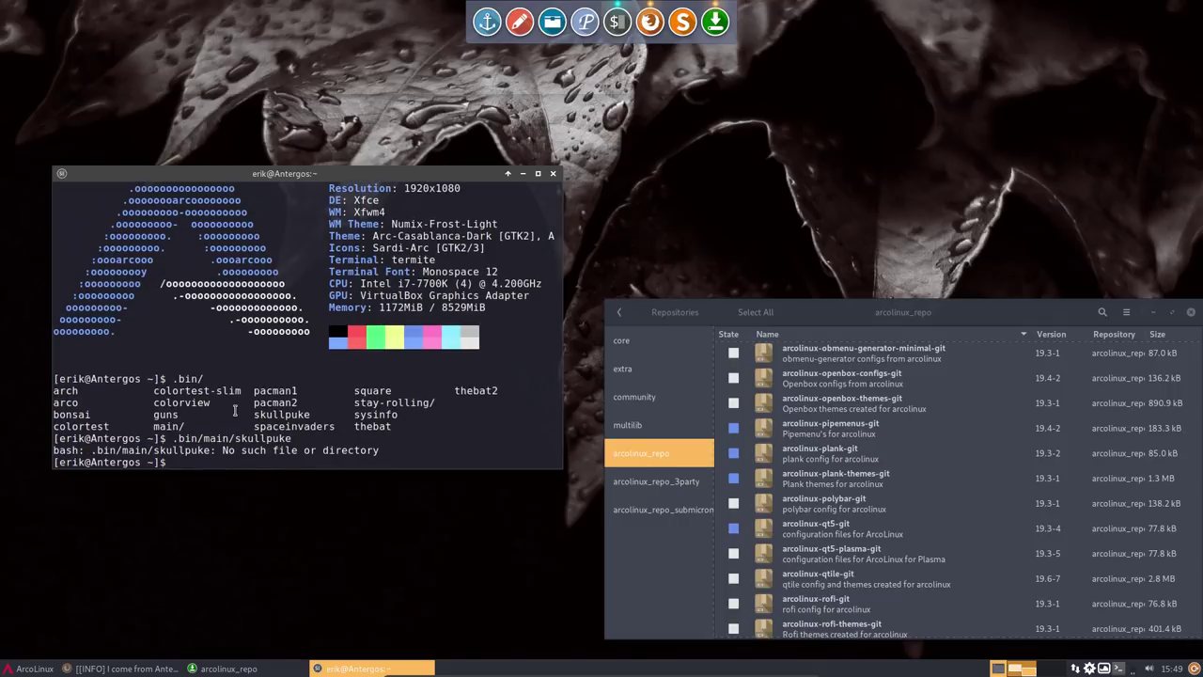
- Run .bin/skullpuke with the corrected path, close Termite, and raise the Pamac window
key(Up)
key(BackSpace)
key(BackSpace)
key(BackSpace)
key(BackSpace)
key(BackSpace)
key(BackSpace)
key(BackSpace)
key(BackSpace)
key(BackSpace)
key(BackSpace)
key(BackSpace)
key(BackSpace)
key(BackSpace)
key(BackSpace)
text(skullpuke)
key(Return)
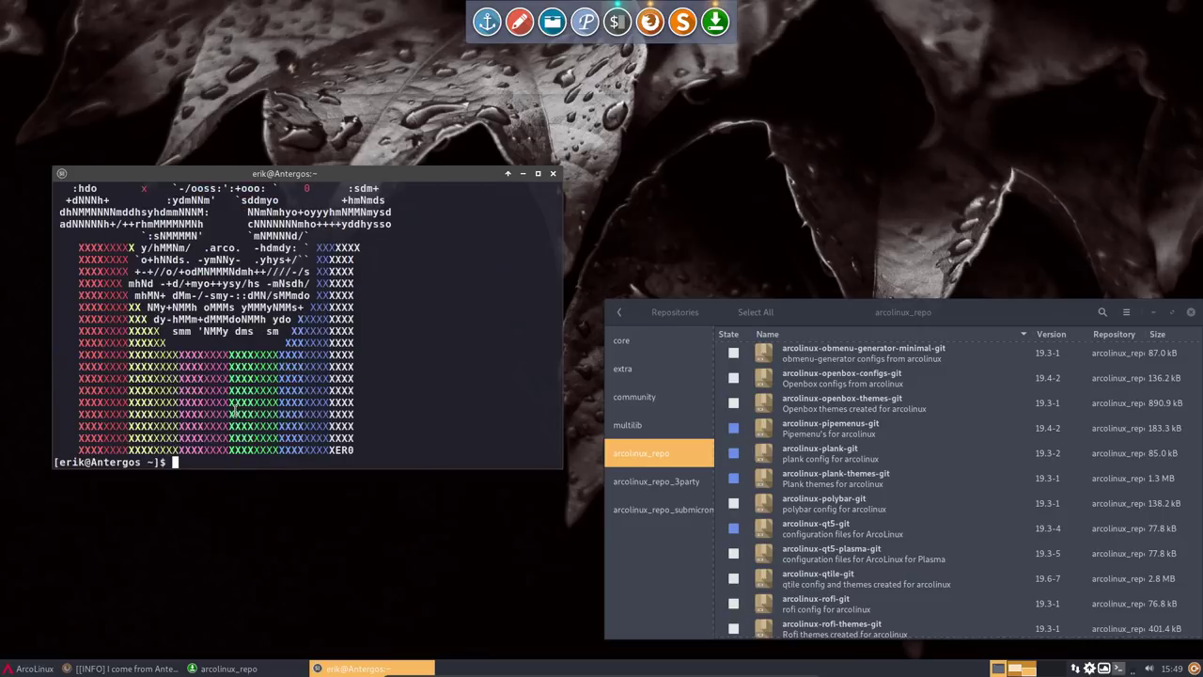
click(539, 173)
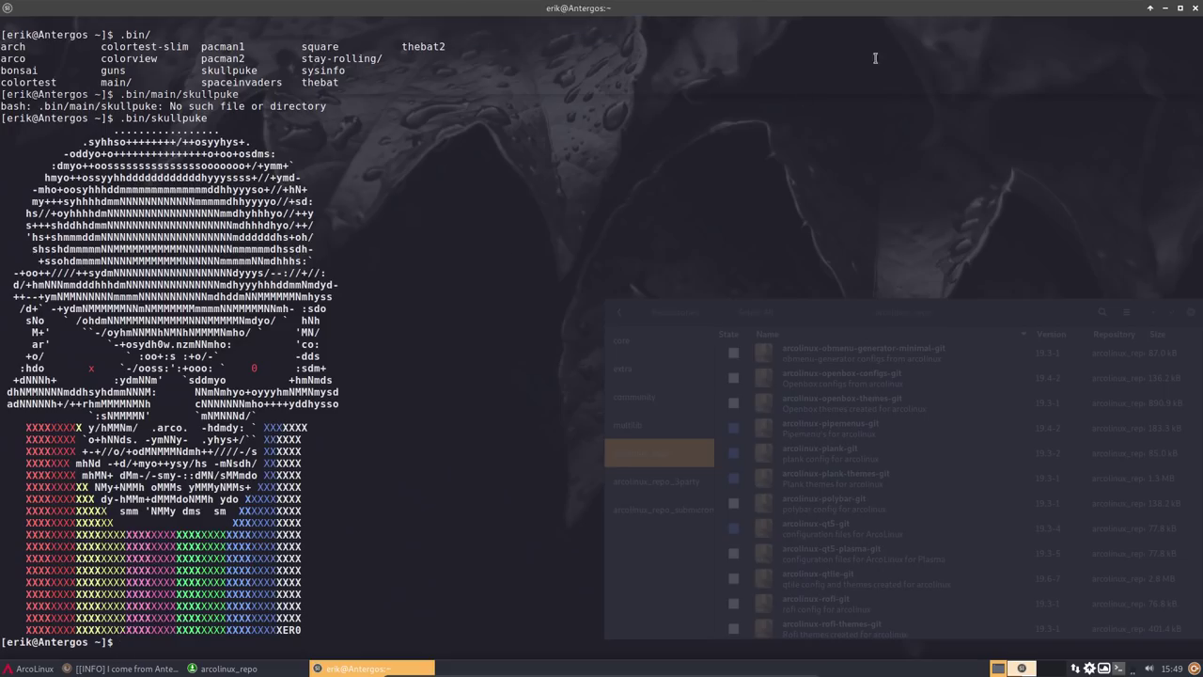
click(1195, 9)
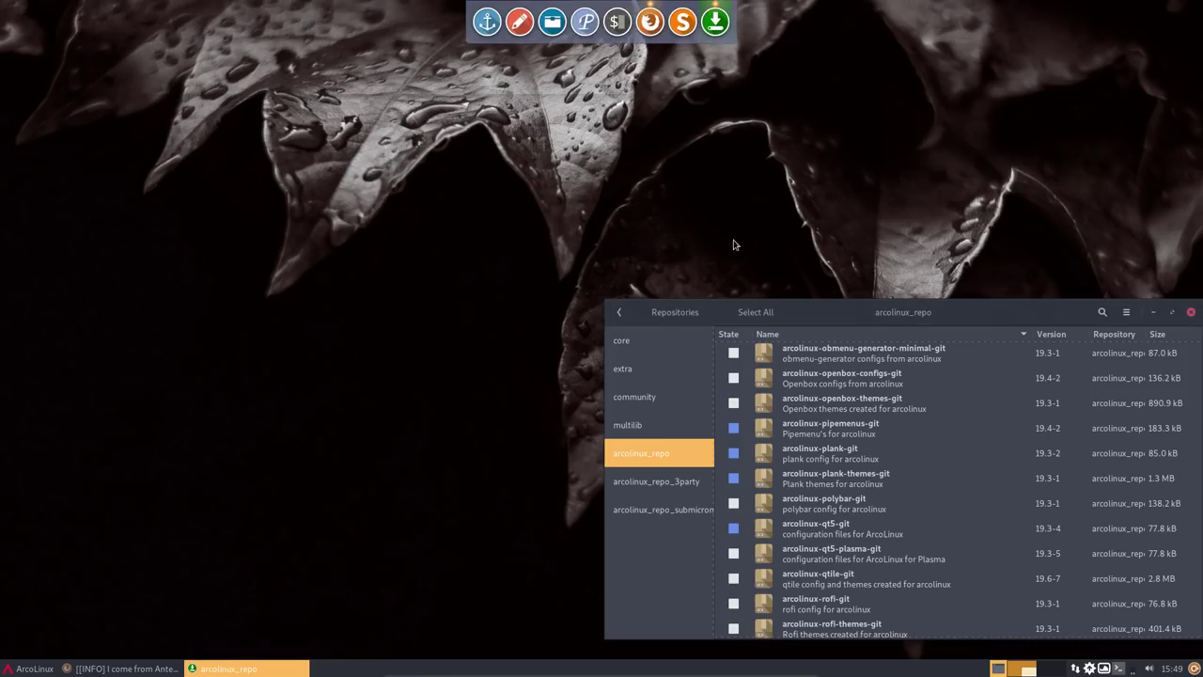
drag(853, 318, 837, 233)
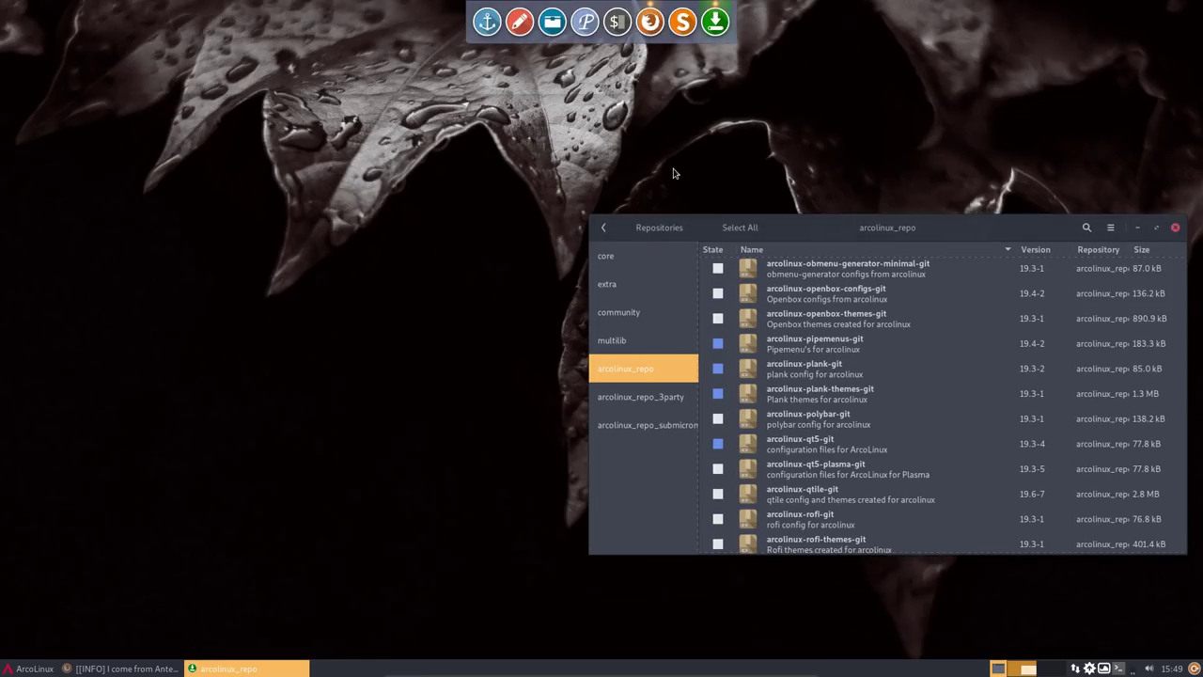
- In the F12 drop-down terminal, run conky, then interrupt it and run kc
key(F12)
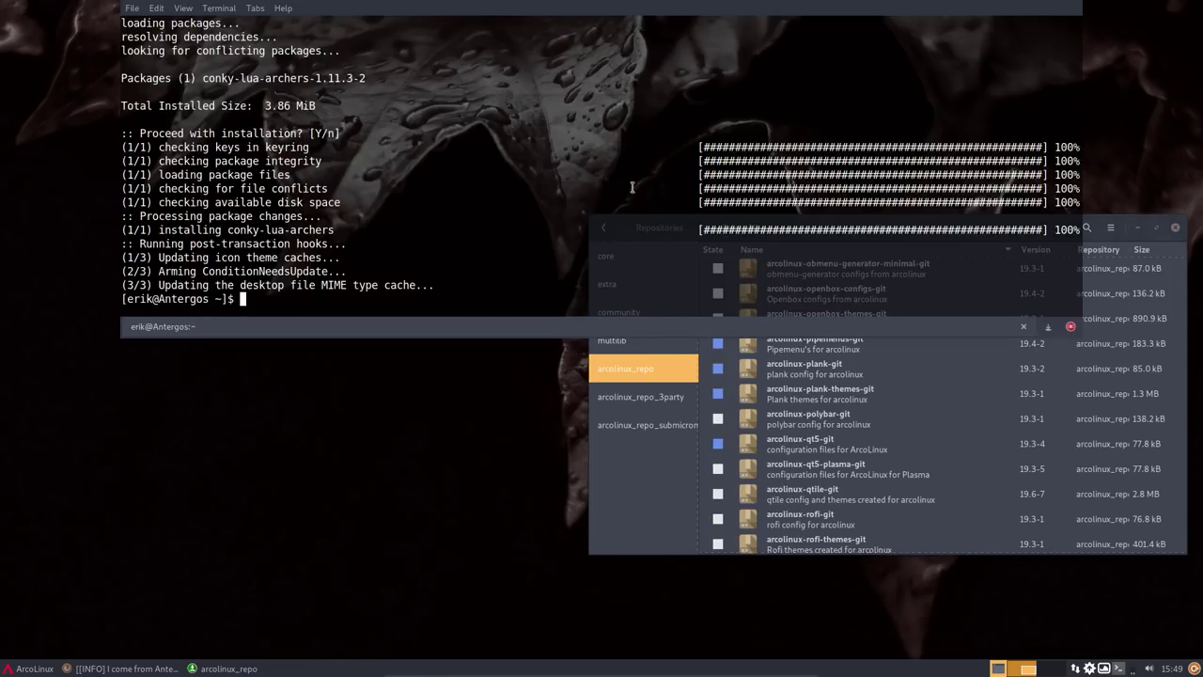
text(conky)
key(Return)
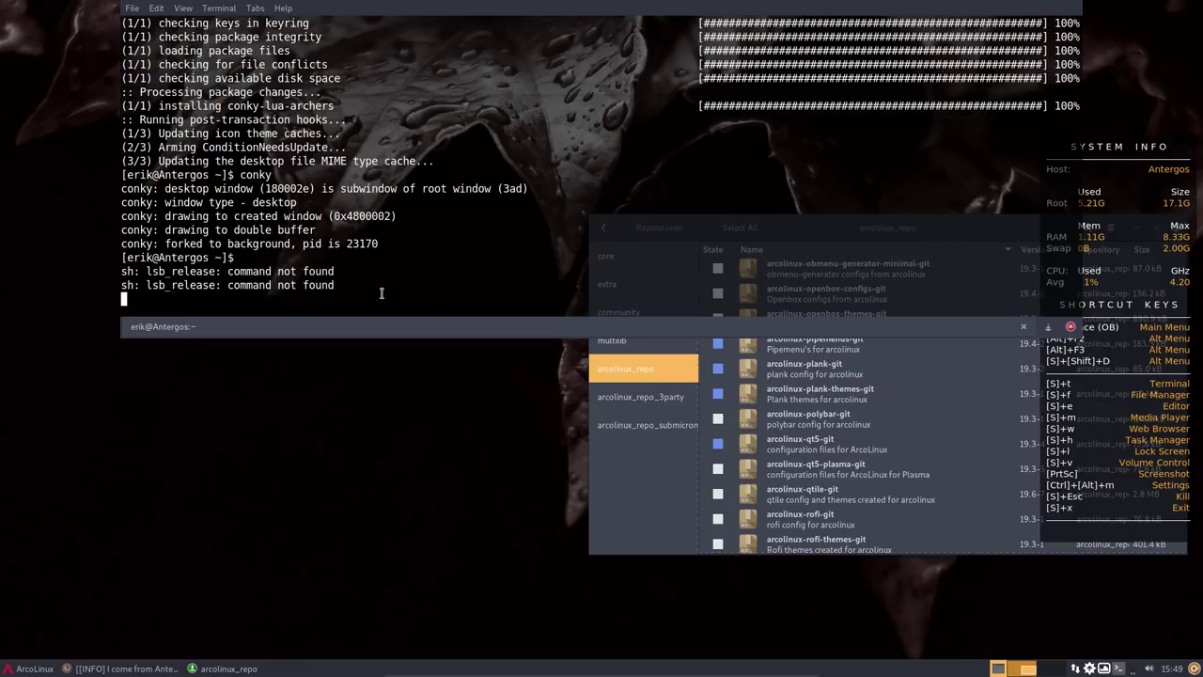
key(ctrl+c)
text(kc)
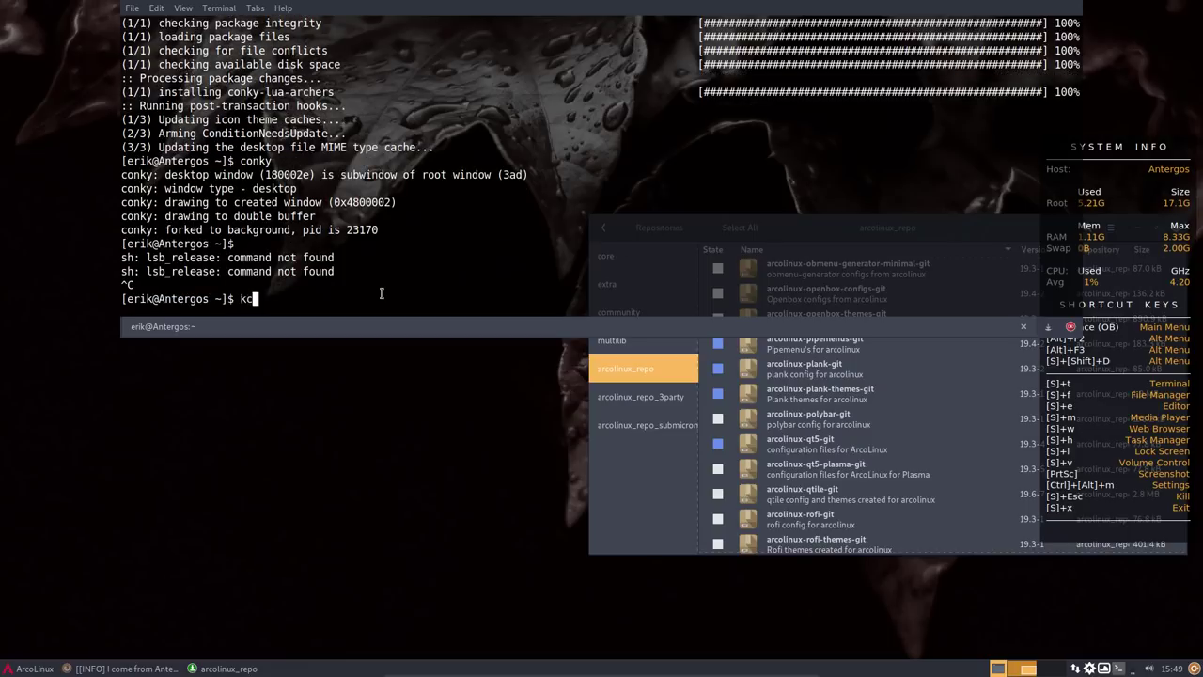
key(Return)
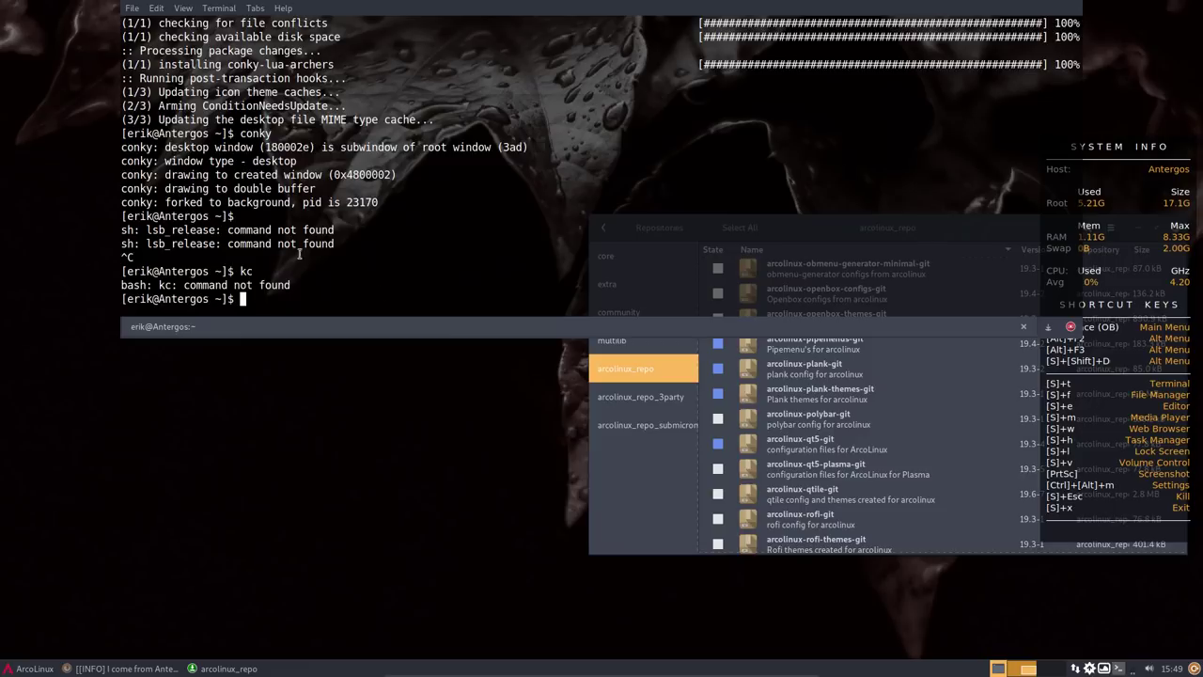
- Close the drop-down terminal window, open a fresh terminal, and run kc to kill conky
click(283, 7)
mouse_move(122, 7)
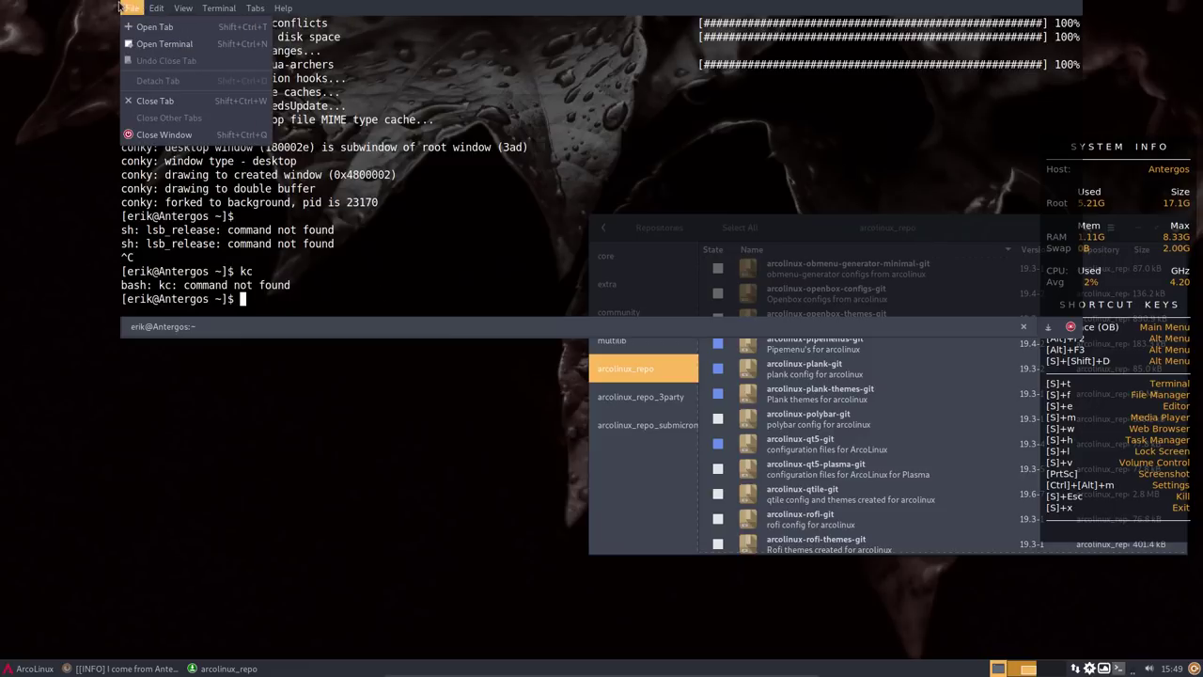
click(171, 134)
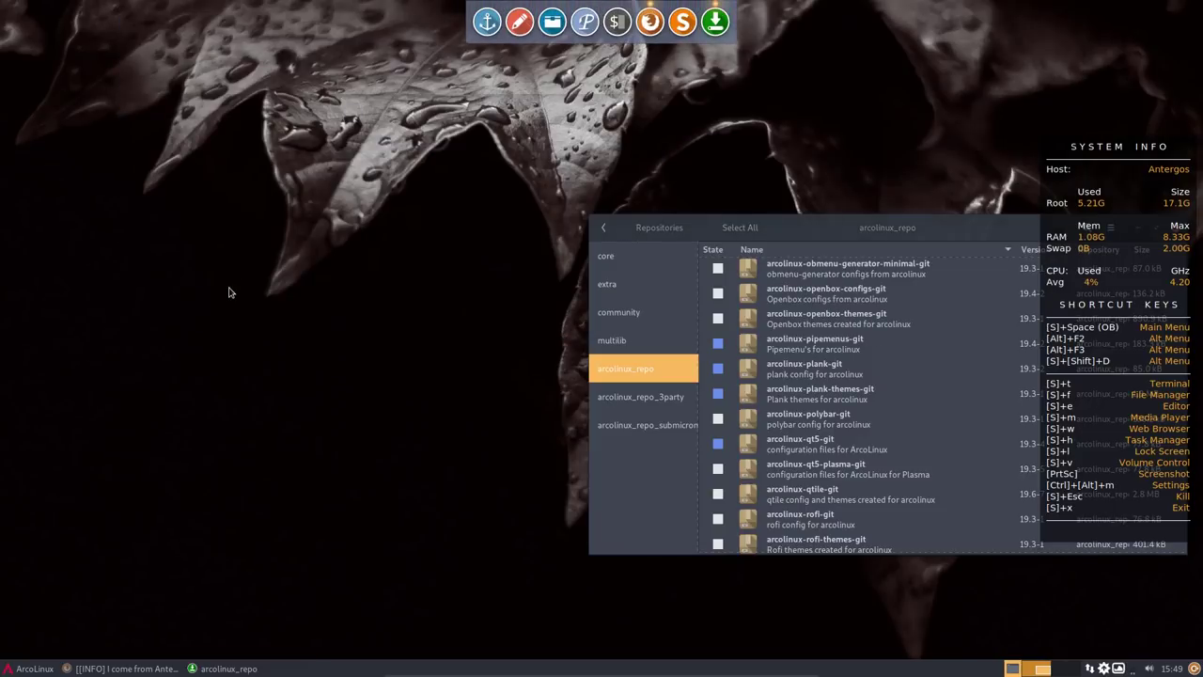
key(super+t)
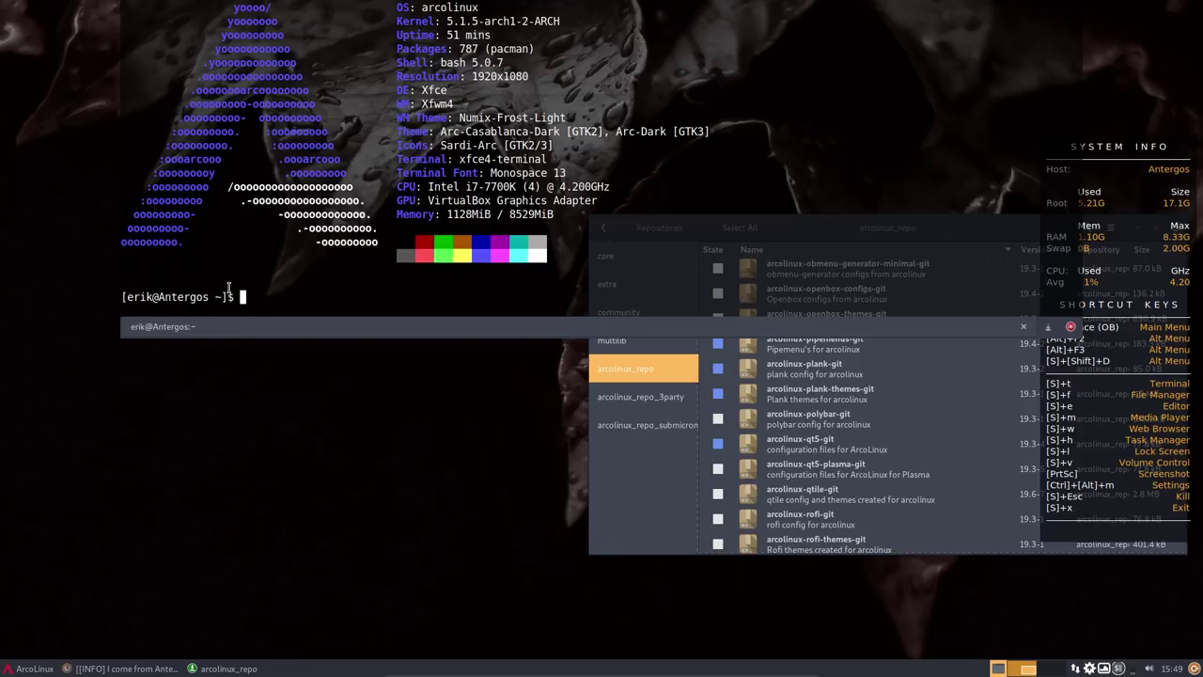
text(kc)
key(Return)
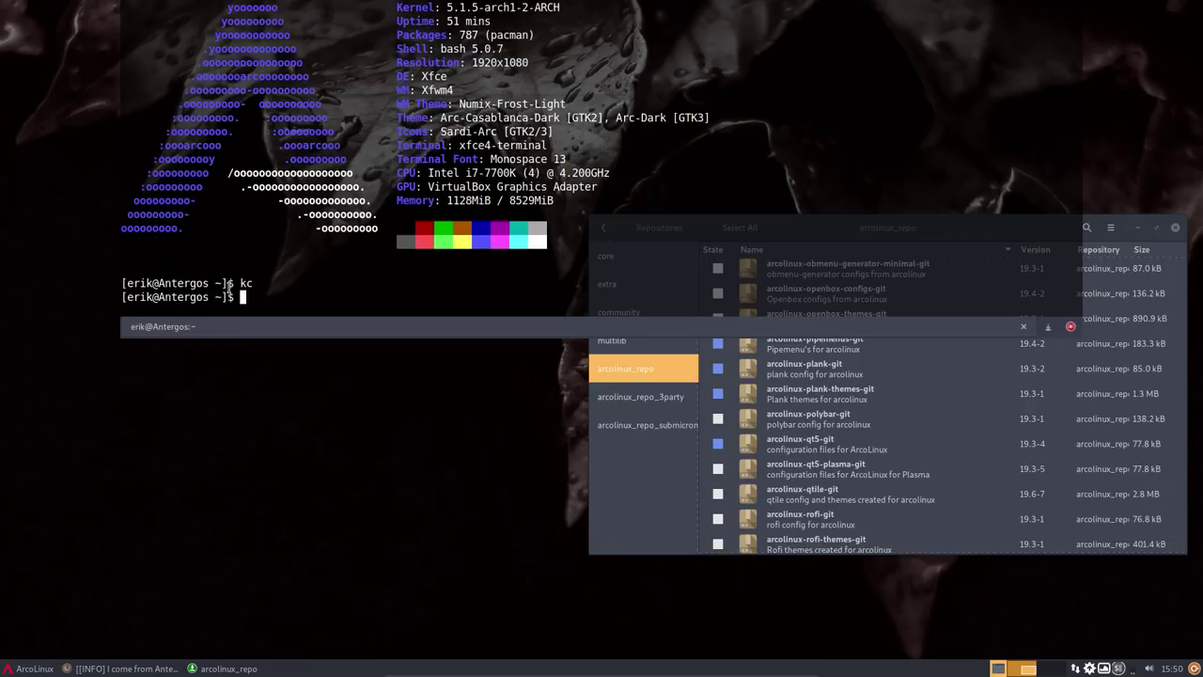
- List the aliases, highlight kc='killall conky', and hide the drop-down terminal
text(alias)
key(Return)
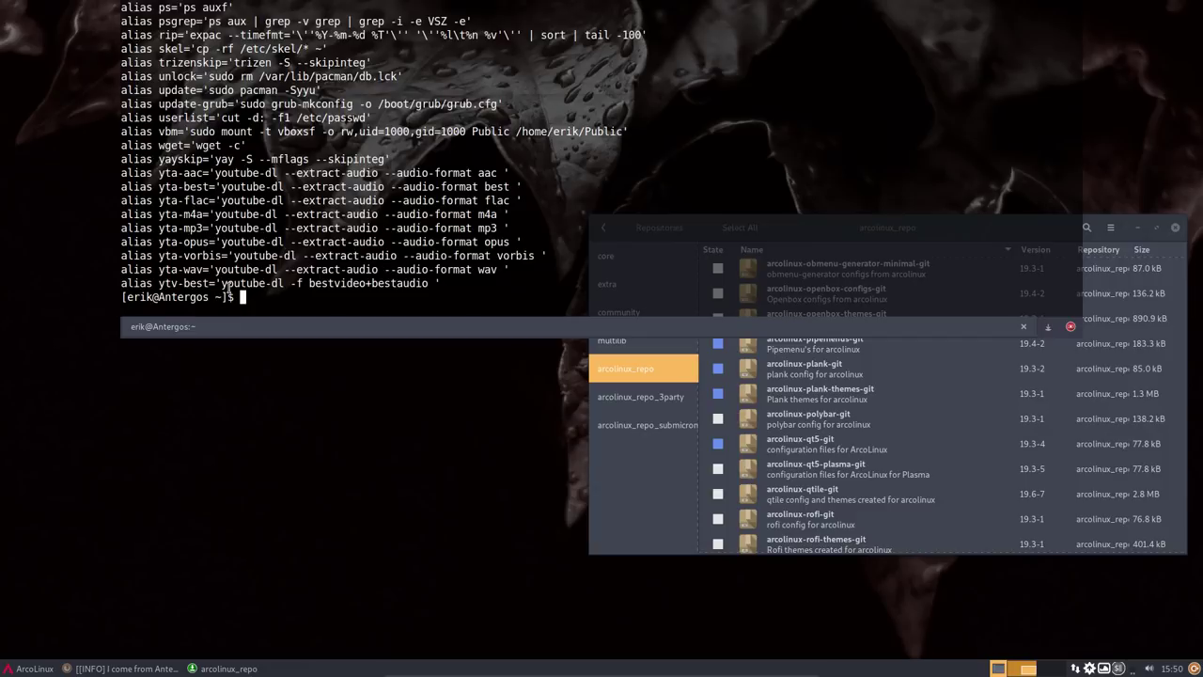
scroll(229, 287, up, 6)
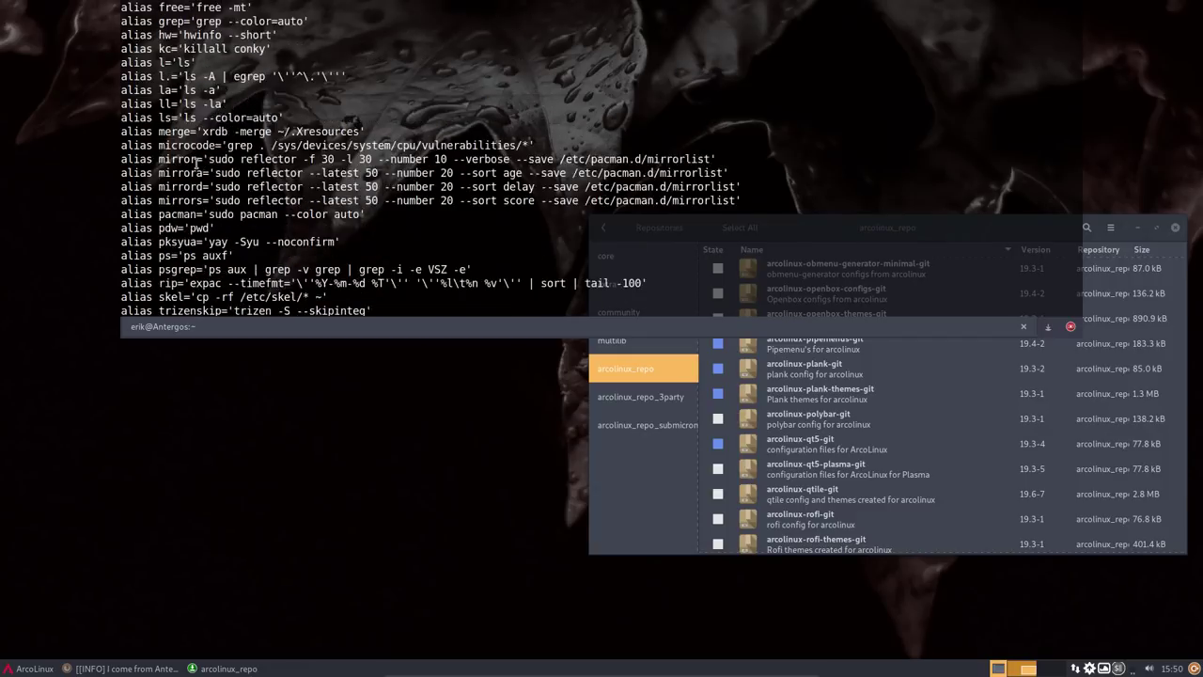
scroll(195, 161, up, 2)
drag(268, 132, 158, 132)
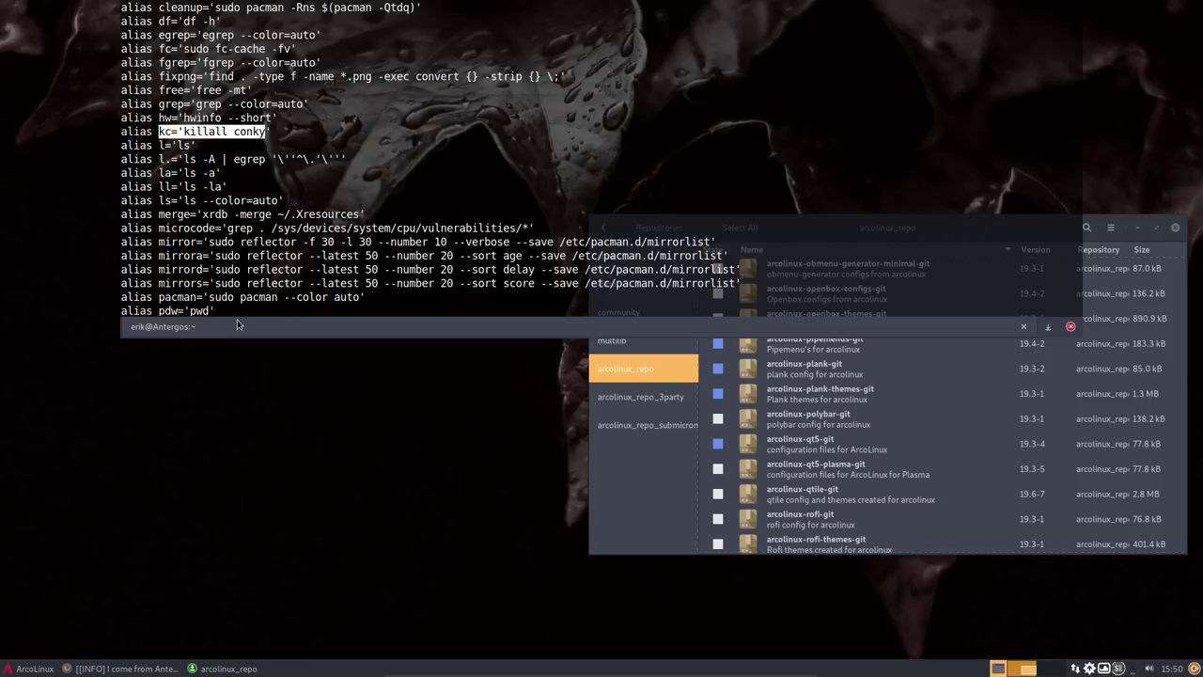
scroll(237, 324, down, 8)
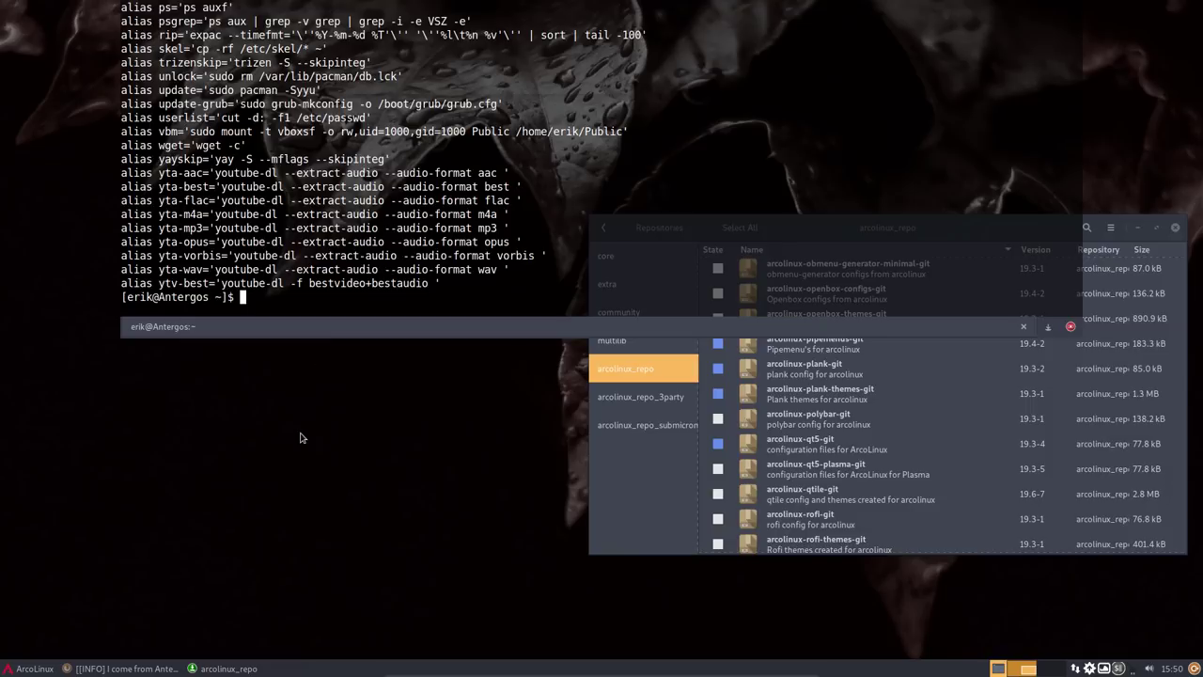
key(F12)
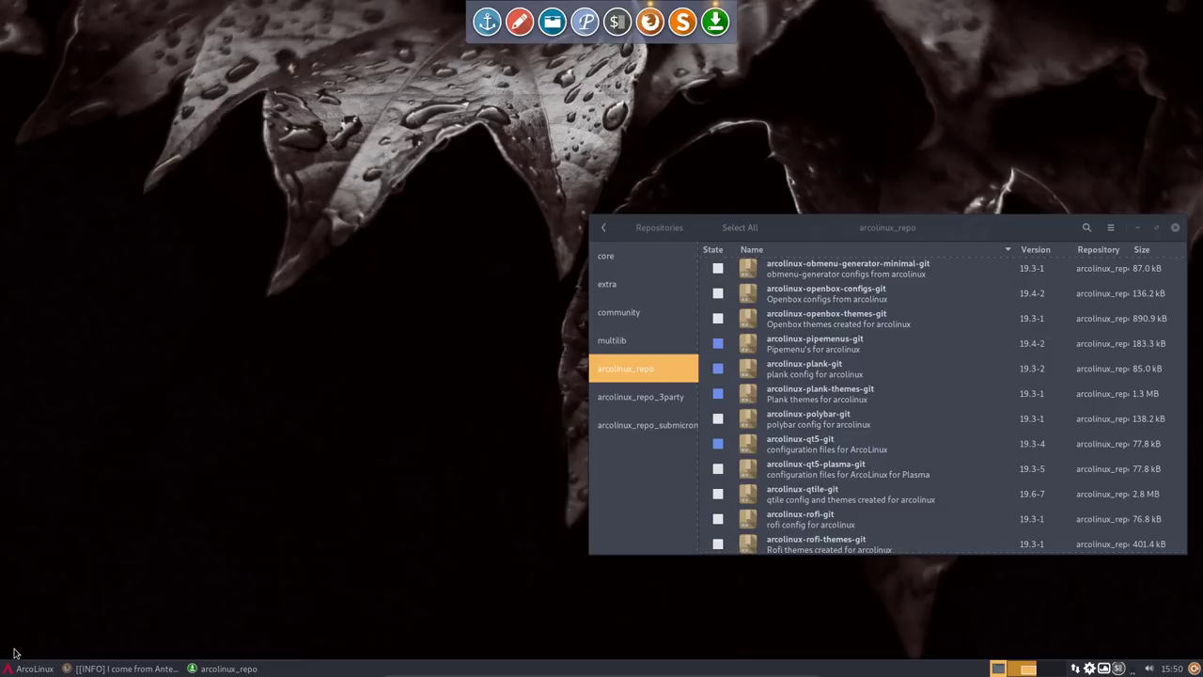
- Search the Whisker Menu for 'conk' and add Conkyzen to the favourites
click(17, 668)
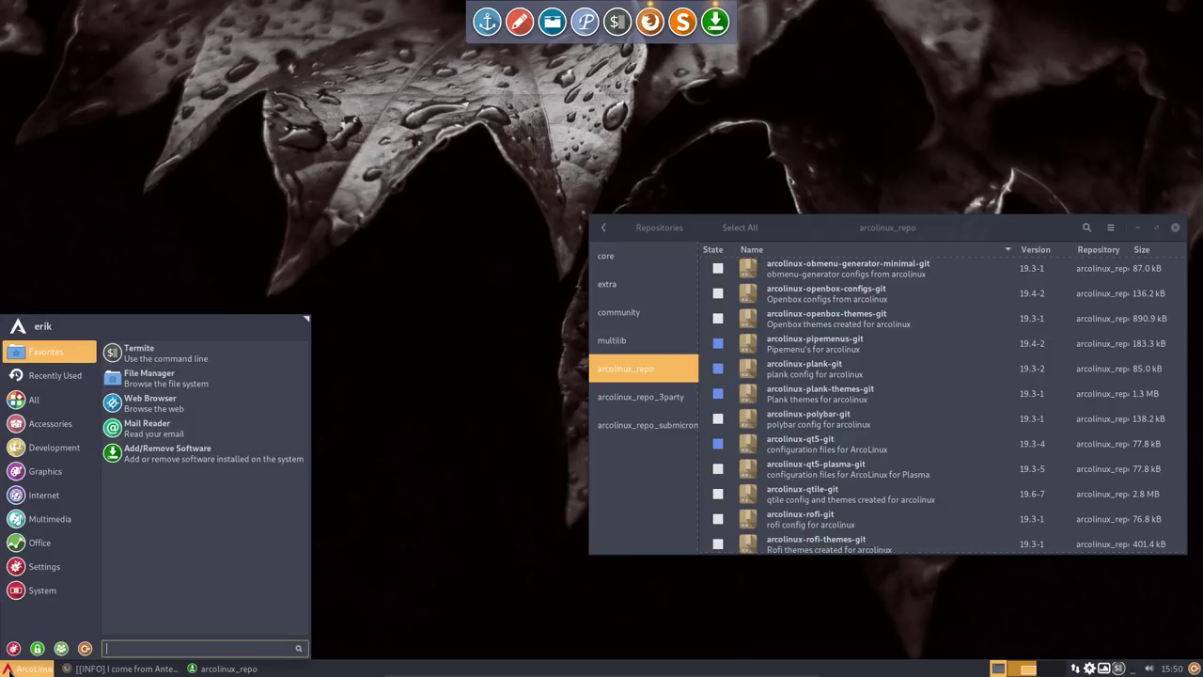
text(conk)
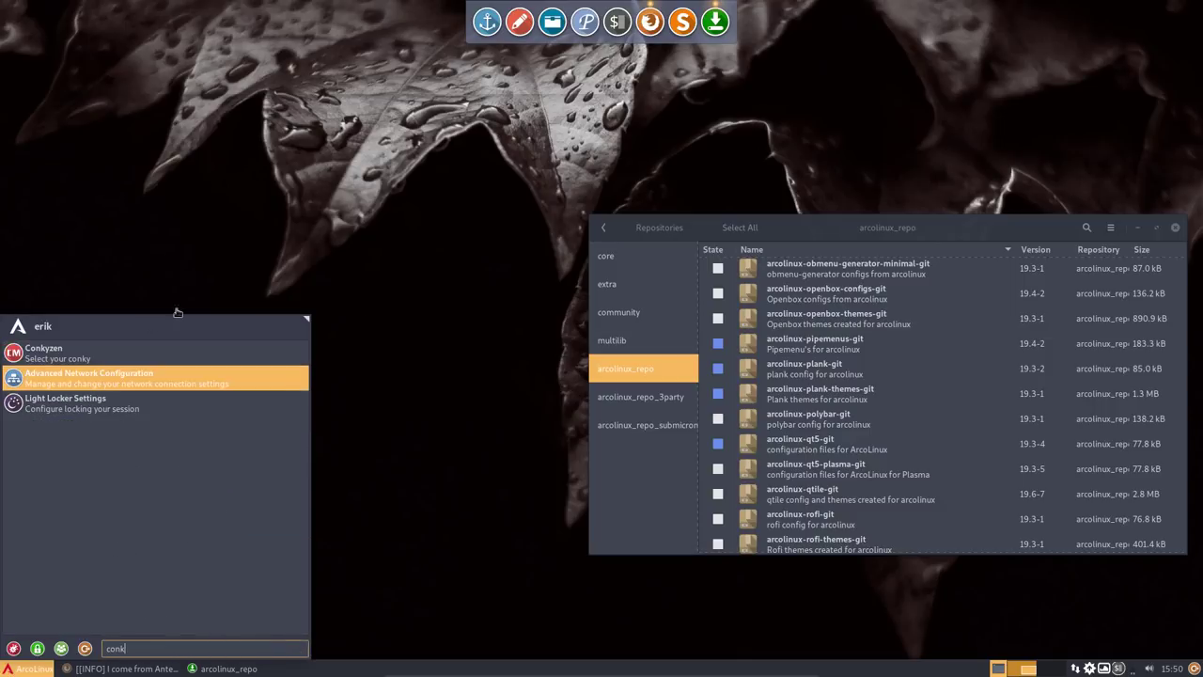
right_click(94, 346)
click(137, 373)
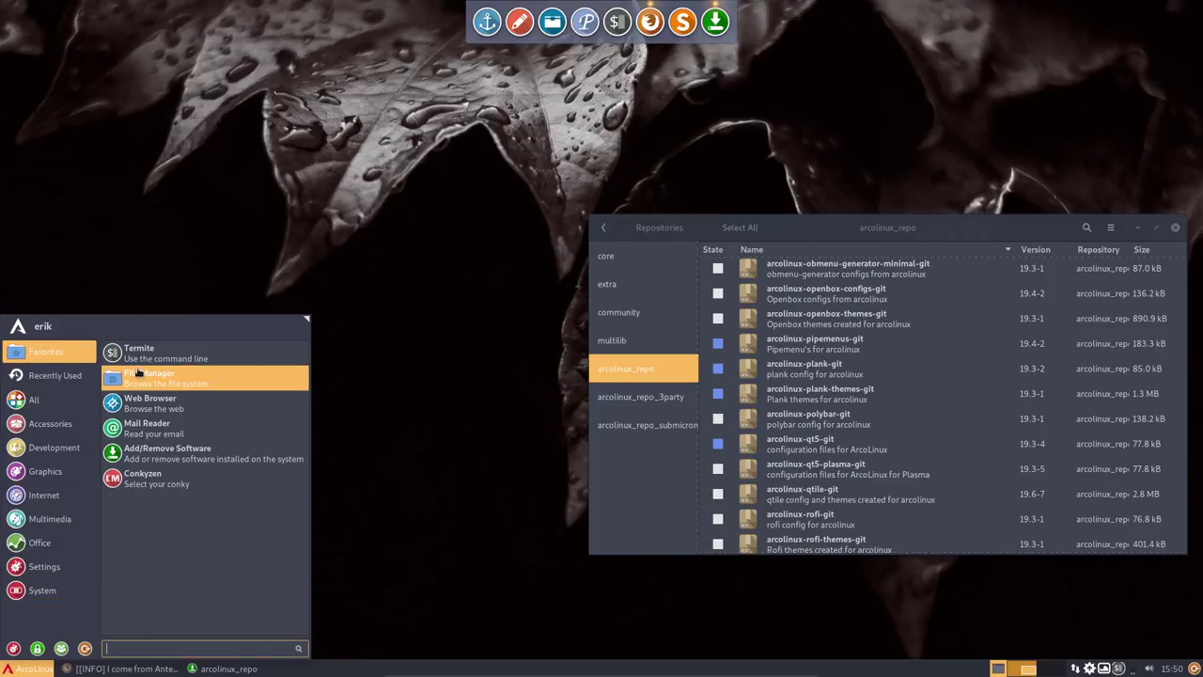
- Launch Conkyzen and load the AP-inf-froly.conkyrc conky
click(130, 484)
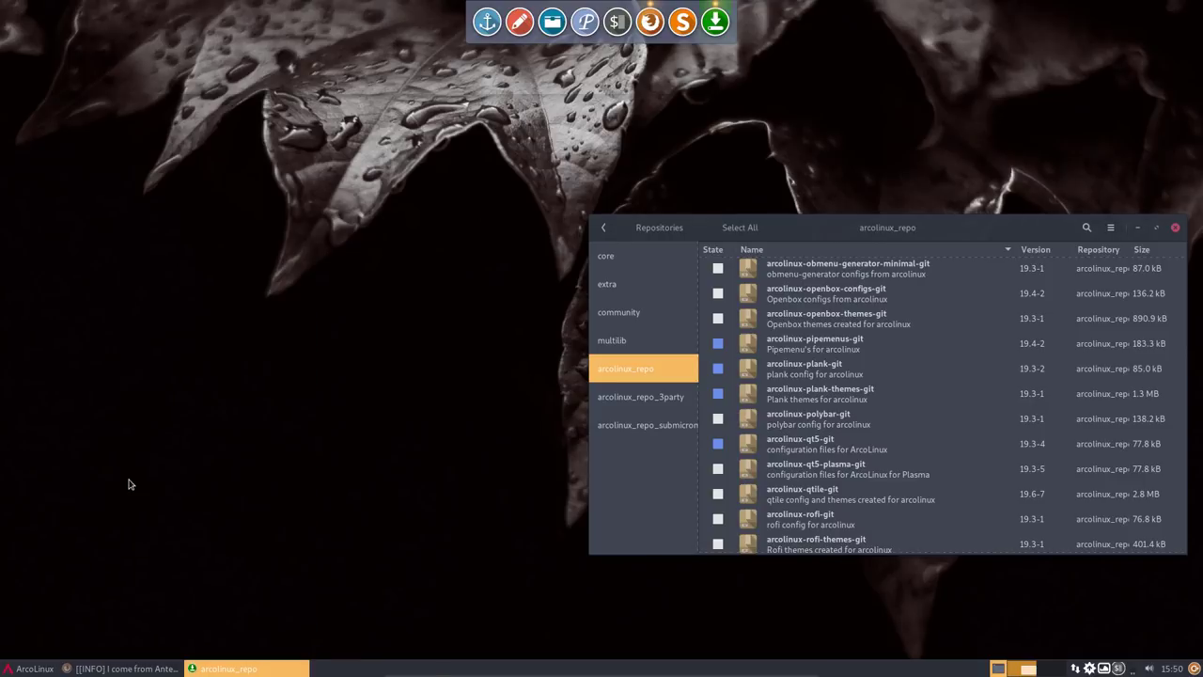
drag(600, 162, 420, 162)
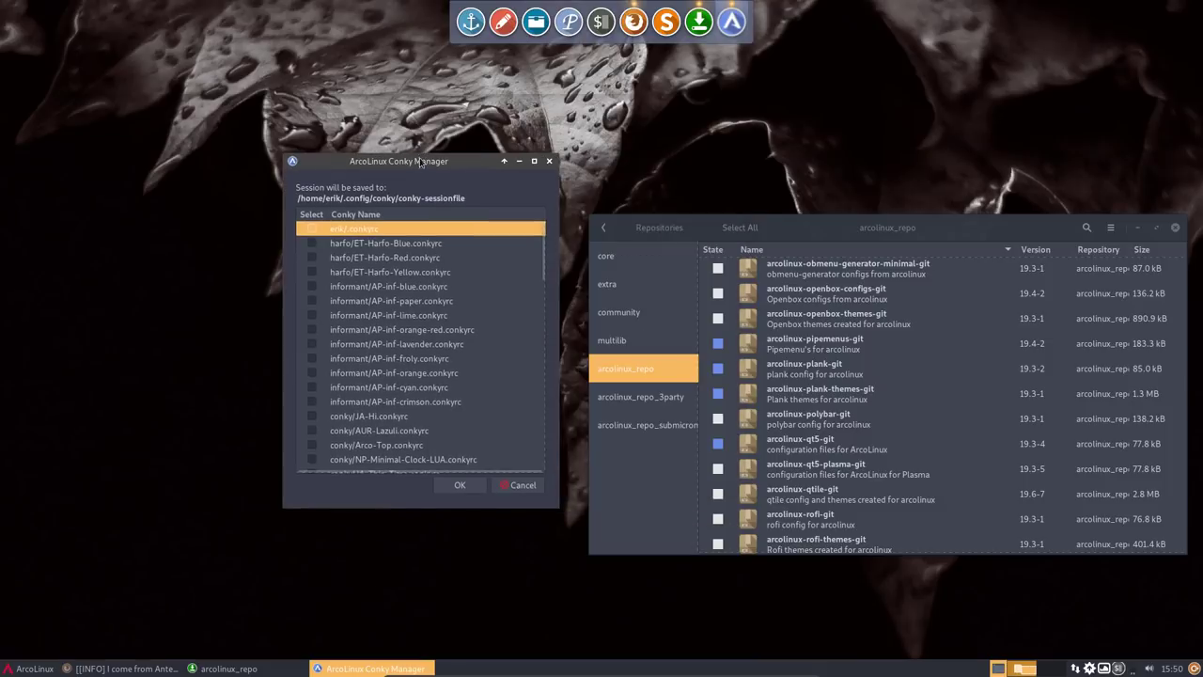
click(1137, 227)
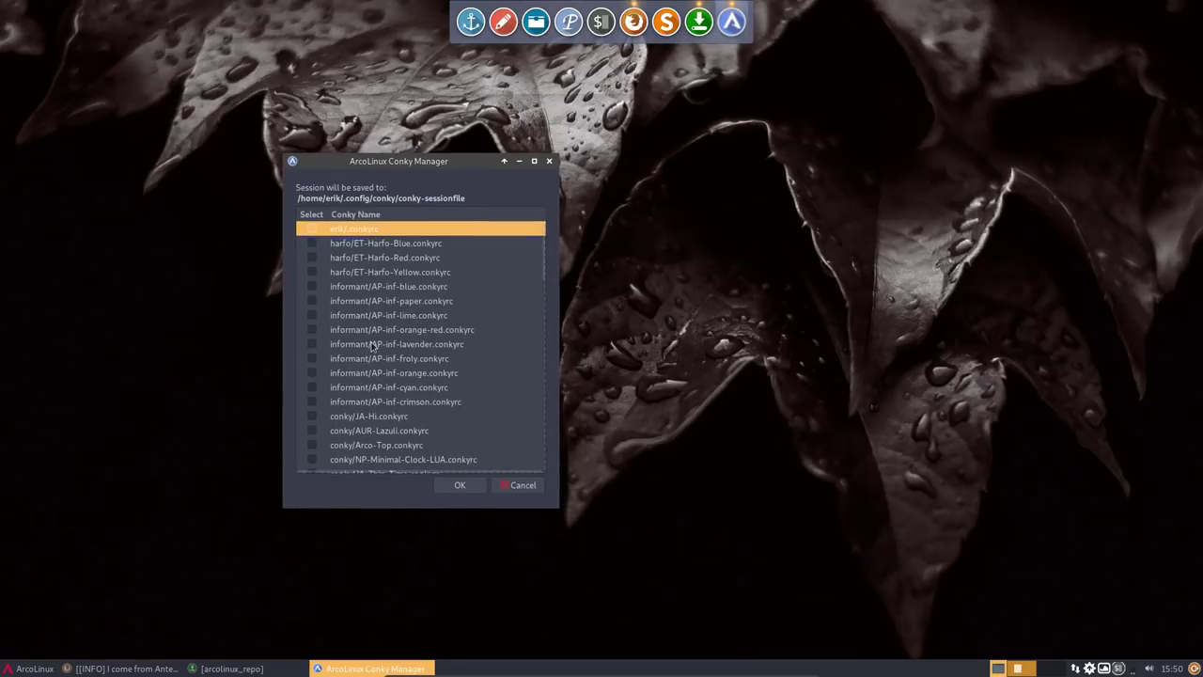
click(311, 358)
click(459, 485)
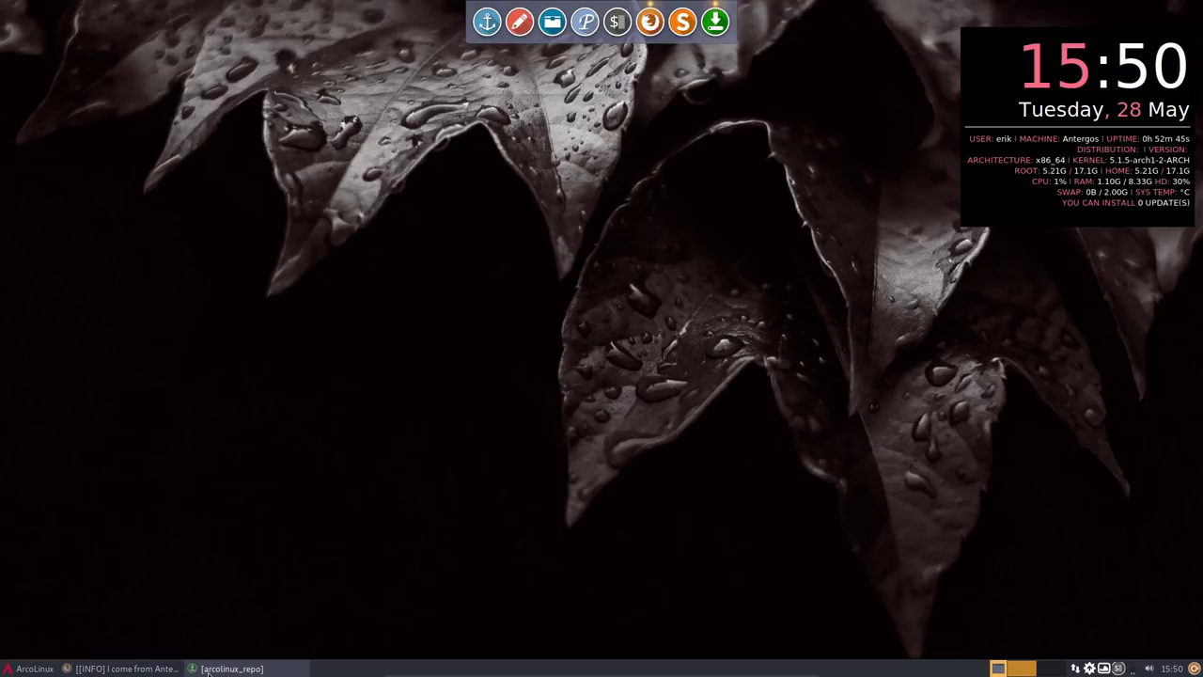
- From the Whisker Menu's Settings icon, open Settings Manager and choose Window Manager Tweaks
click(28, 668)
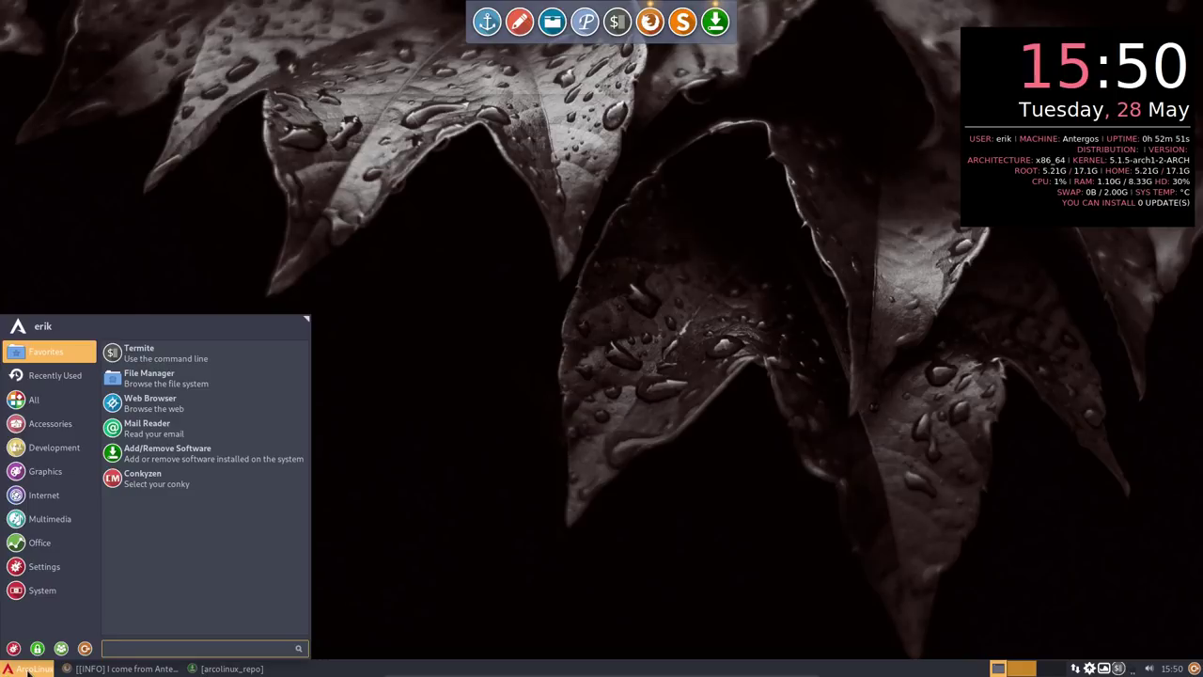
click(13, 648)
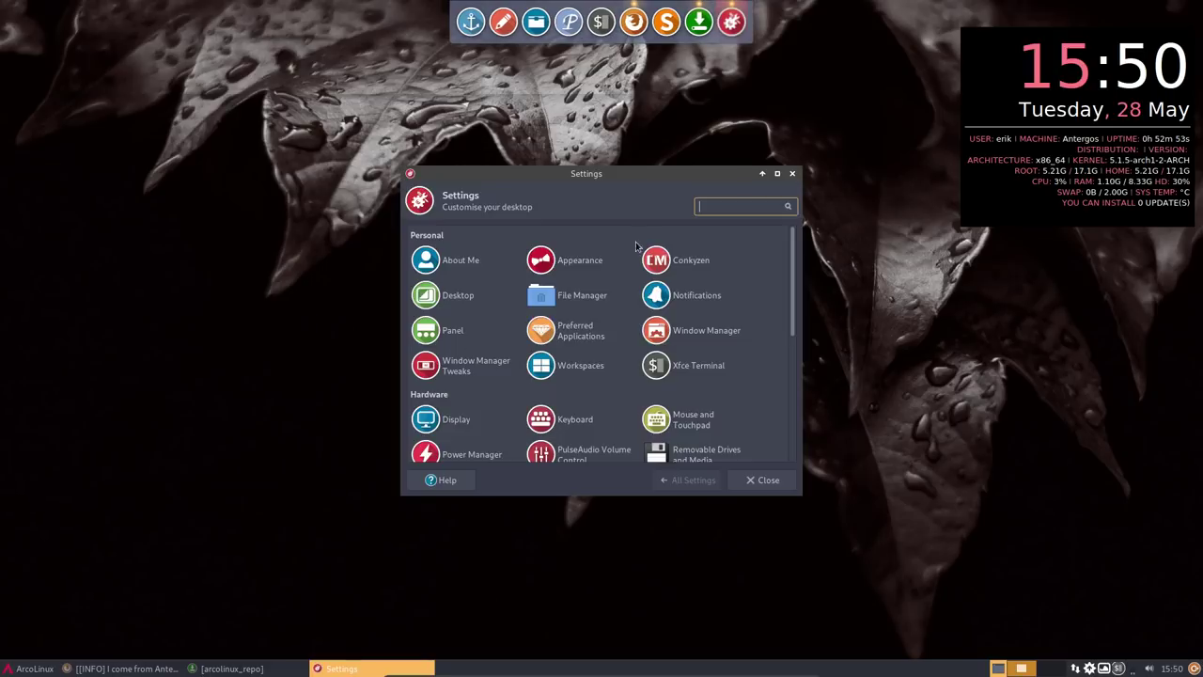
scroll(615, 366, down, 2)
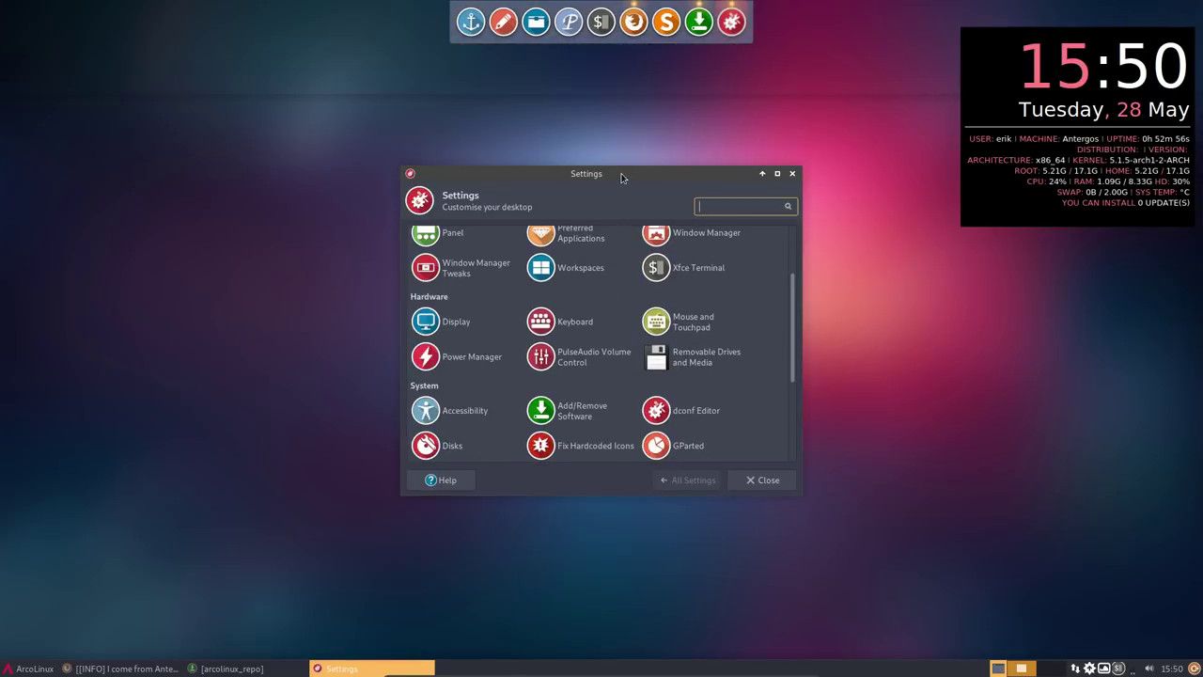
drag(620, 177, 436, 199)
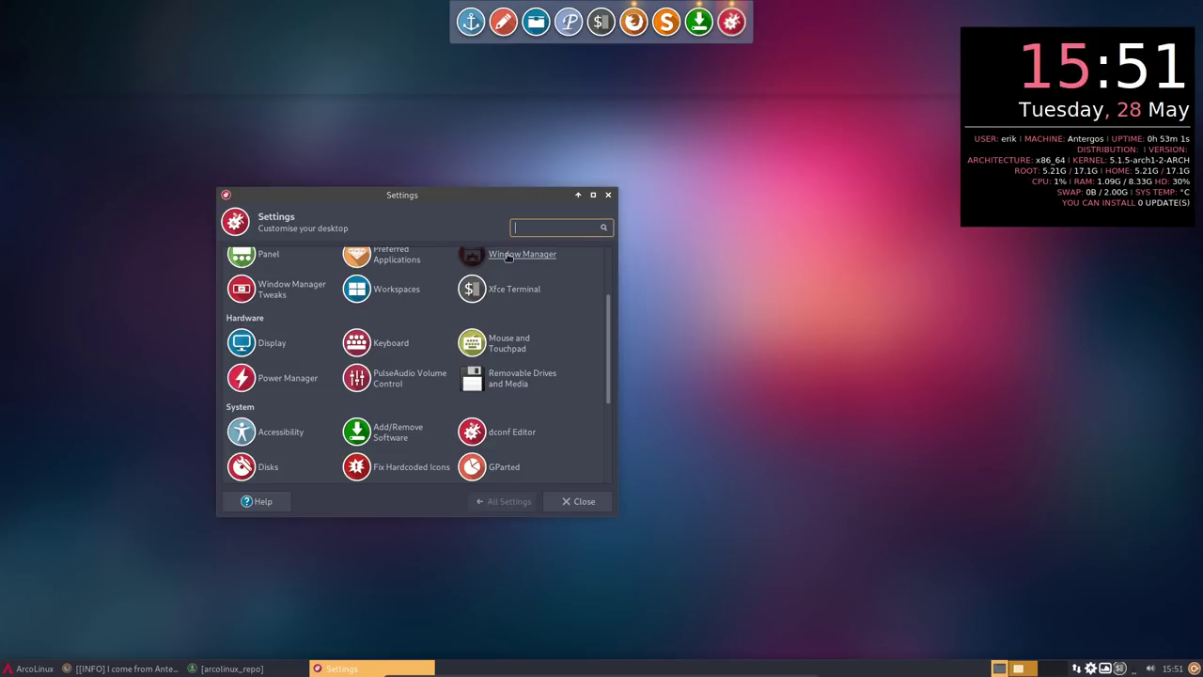
scroll(553, 351, up, 2)
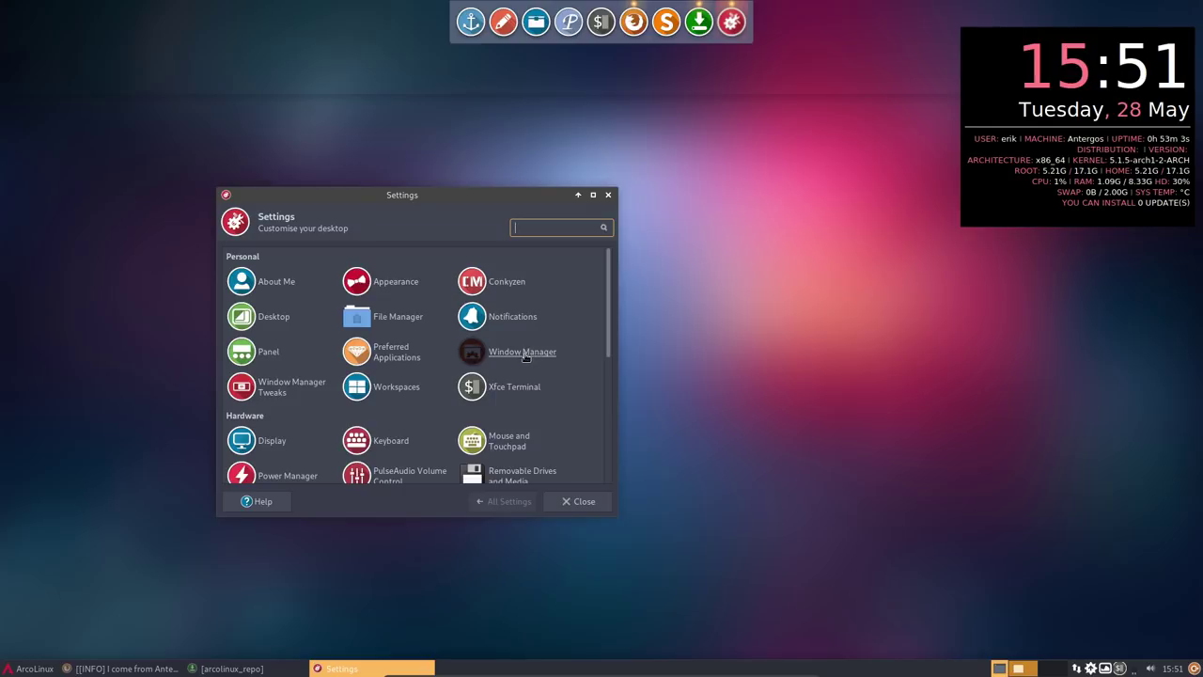
click(301, 393)
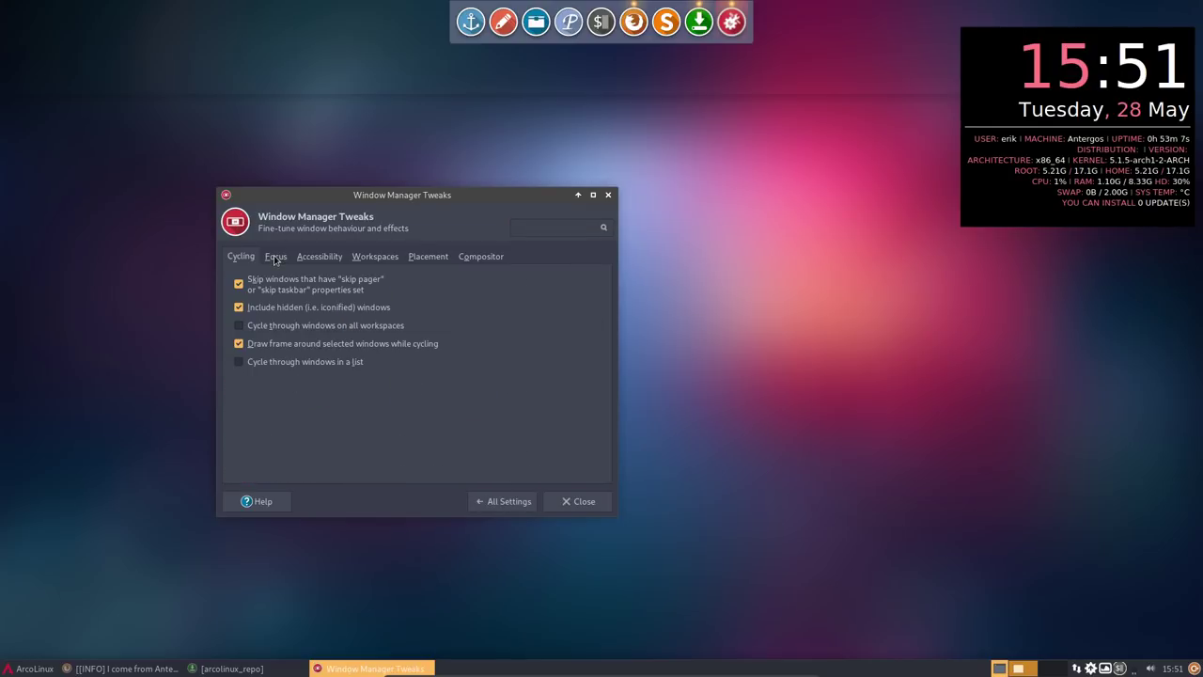
- On the Compositor tab, turn off shadows under dock windows
click(472, 258)
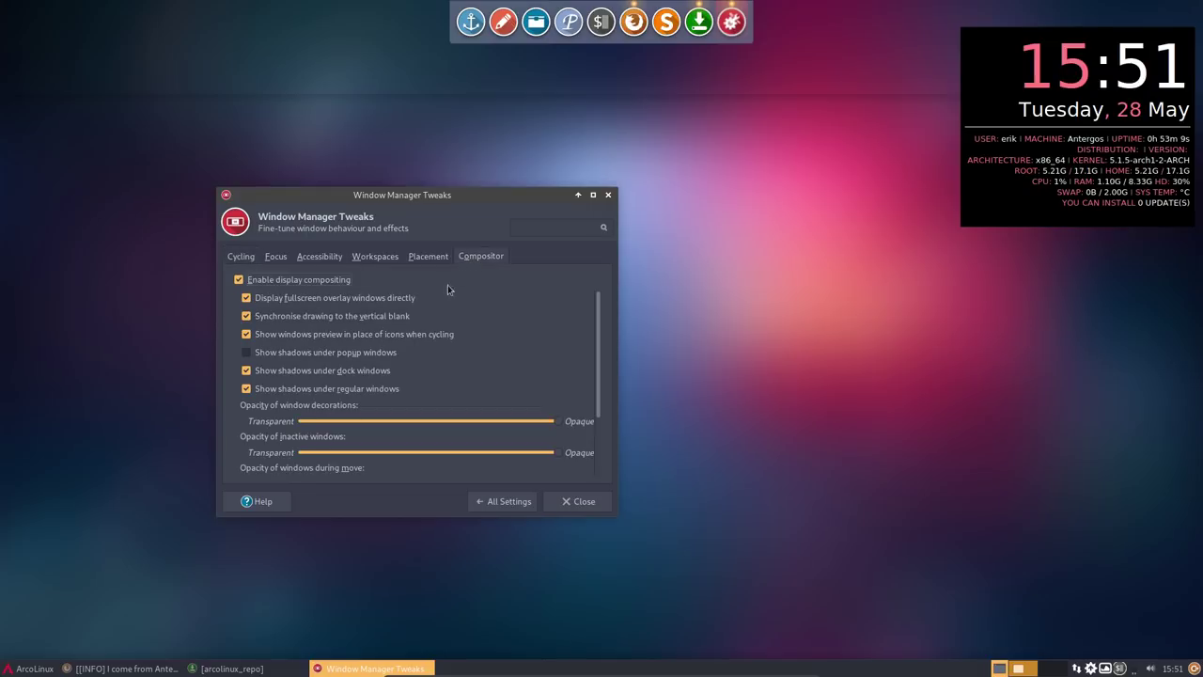
click(259, 390)
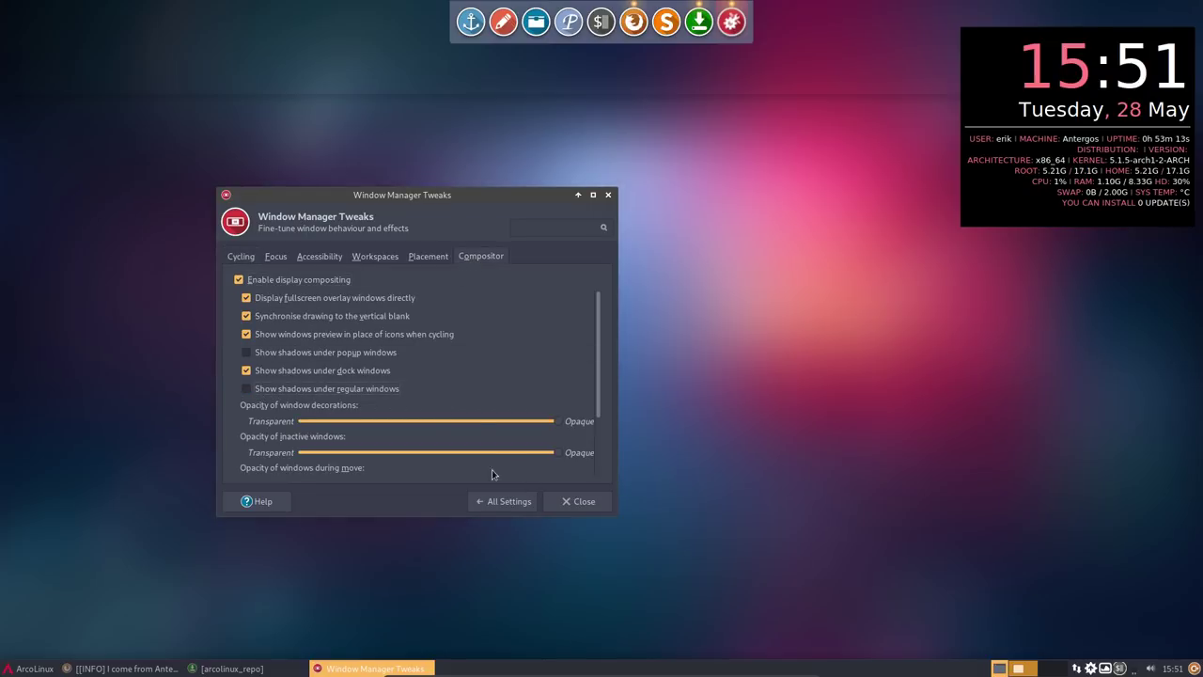
click(268, 372)
click(263, 388)
click(309, 375)
click(309, 373)
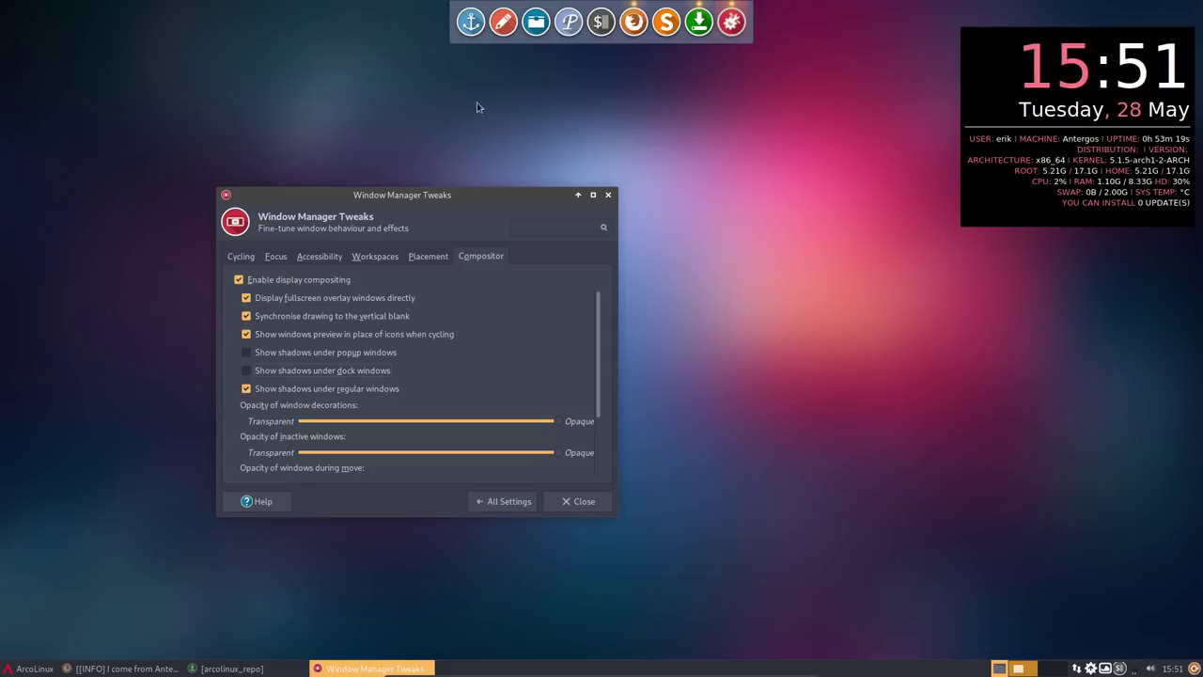
click(344, 374)
click(348, 372)
- Lower the window decoration opacity and make windows translucent while being moved
scroll(398, 312, down, 3)
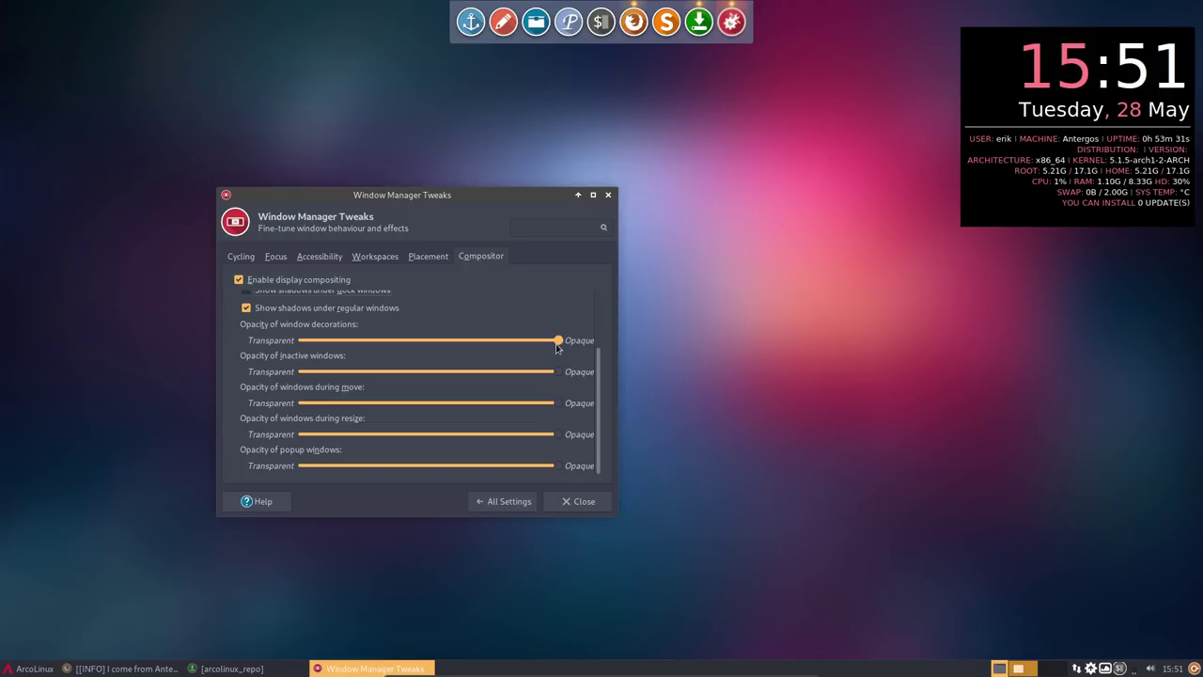
drag(557, 348, 514, 350)
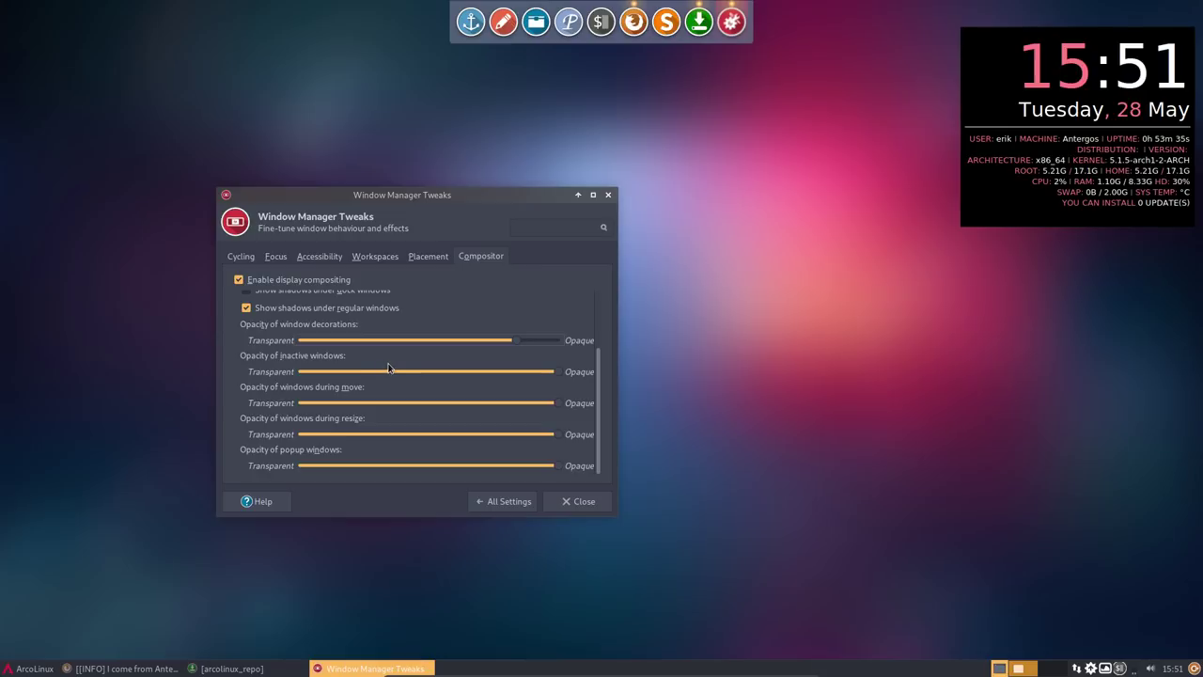
drag(515, 345, 507, 346)
drag(559, 411, 496, 407)
drag(411, 197, 645, 119)
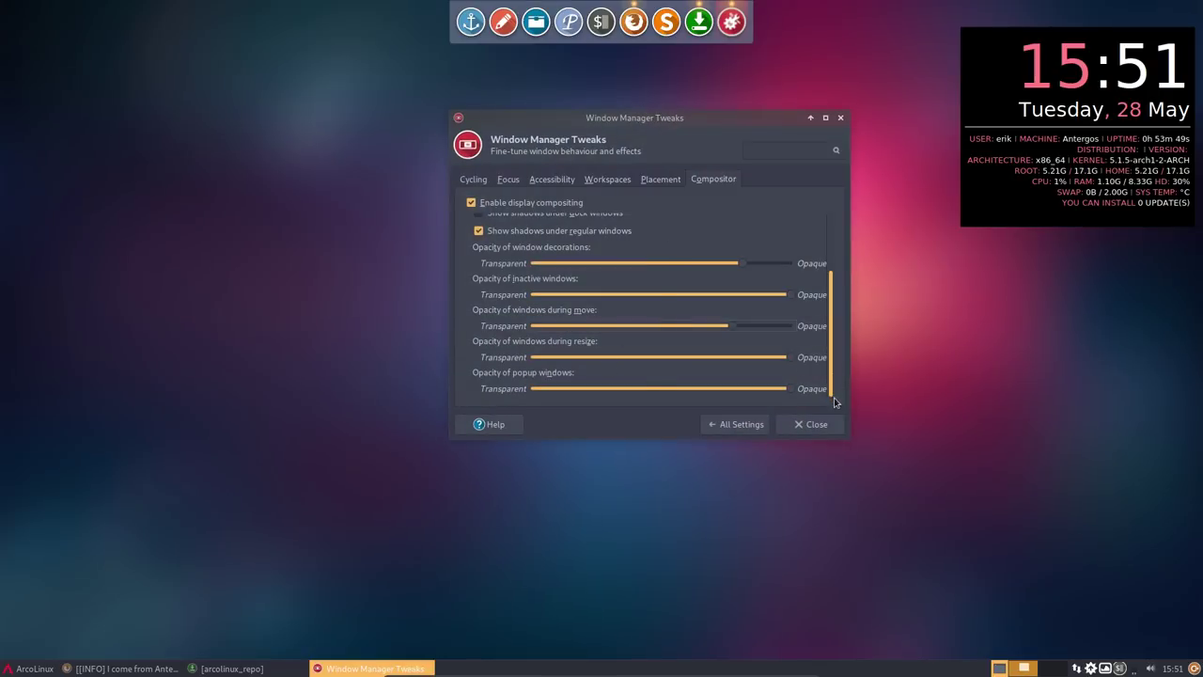
- Browse the Placement, Workspaces, Accessibility, Focus and Cycling tabs, then return to All Settings
click(660, 180)
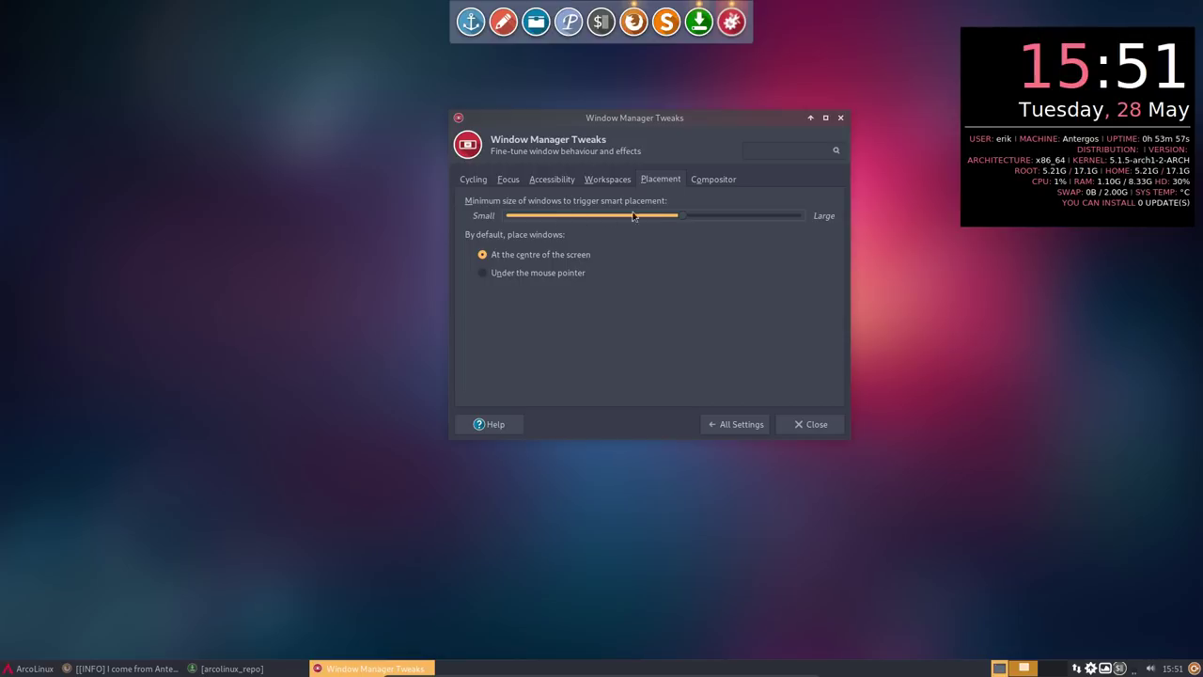
click(613, 184)
click(561, 185)
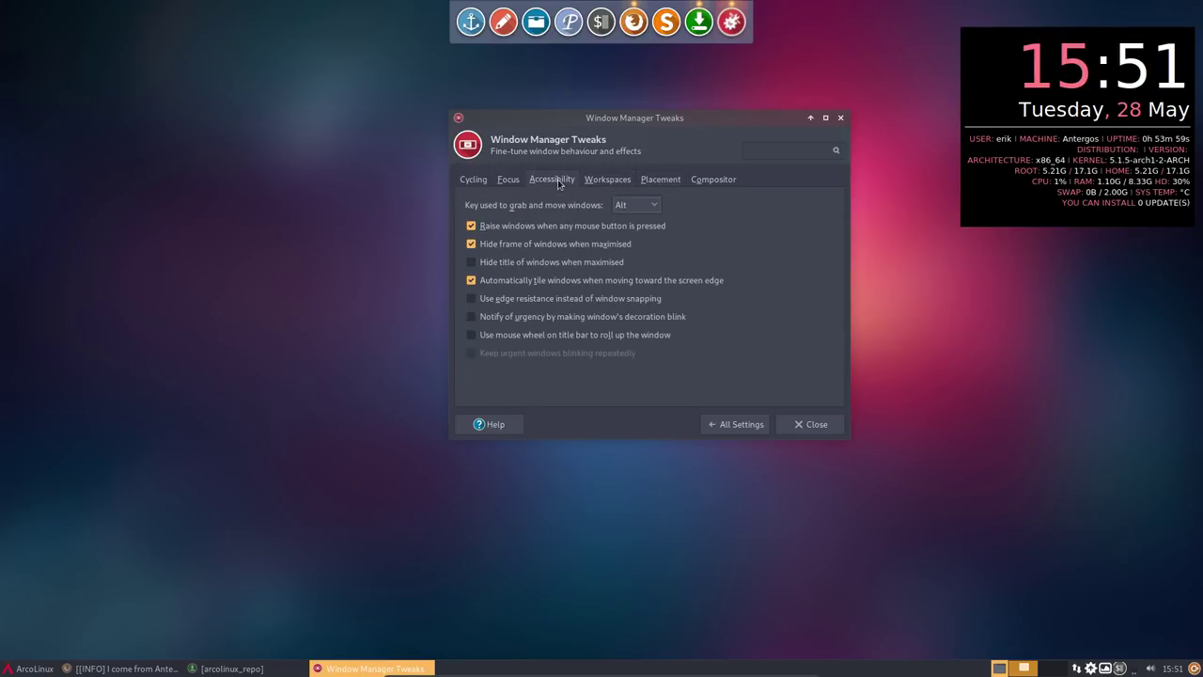
click(503, 183)
click(475, 185)
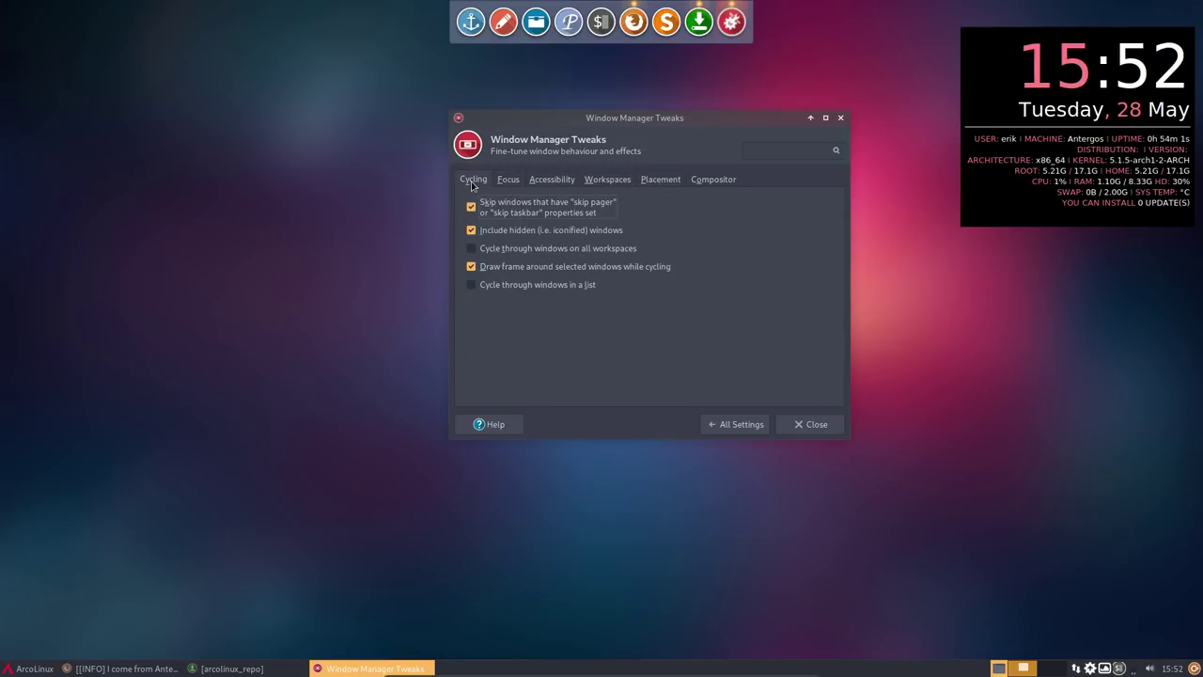
click(730, 424)
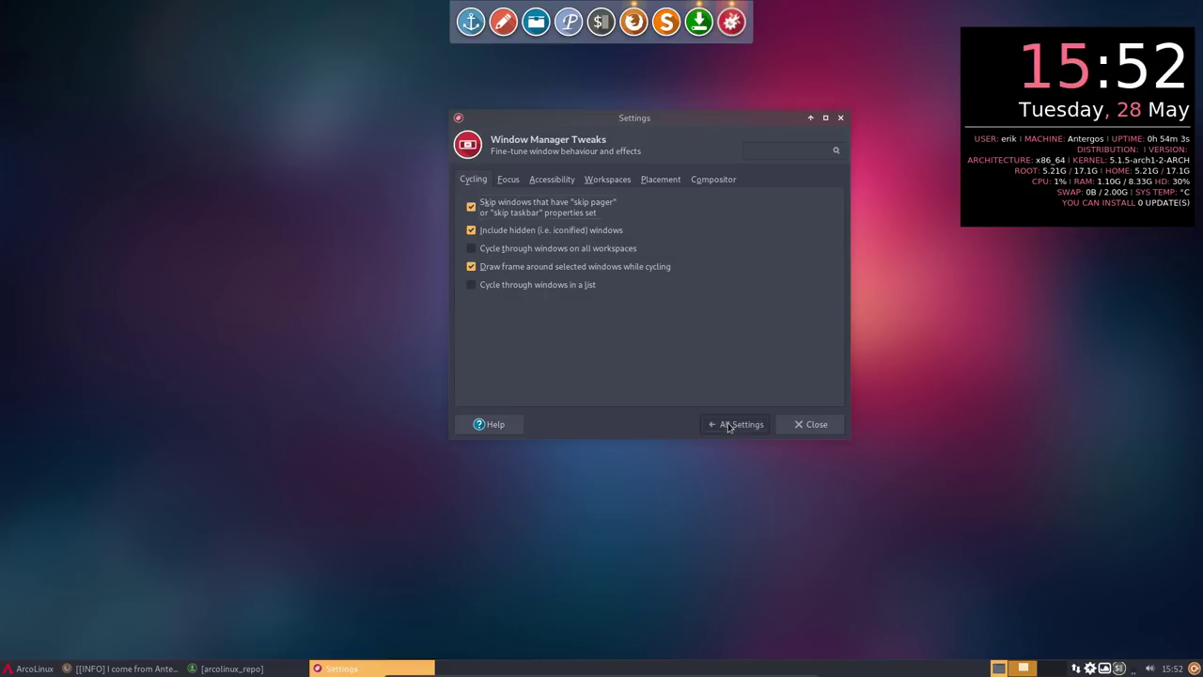
- Review the Window Manager Keyboard, Focus, Advanced and Style tabs
click(744, 279)
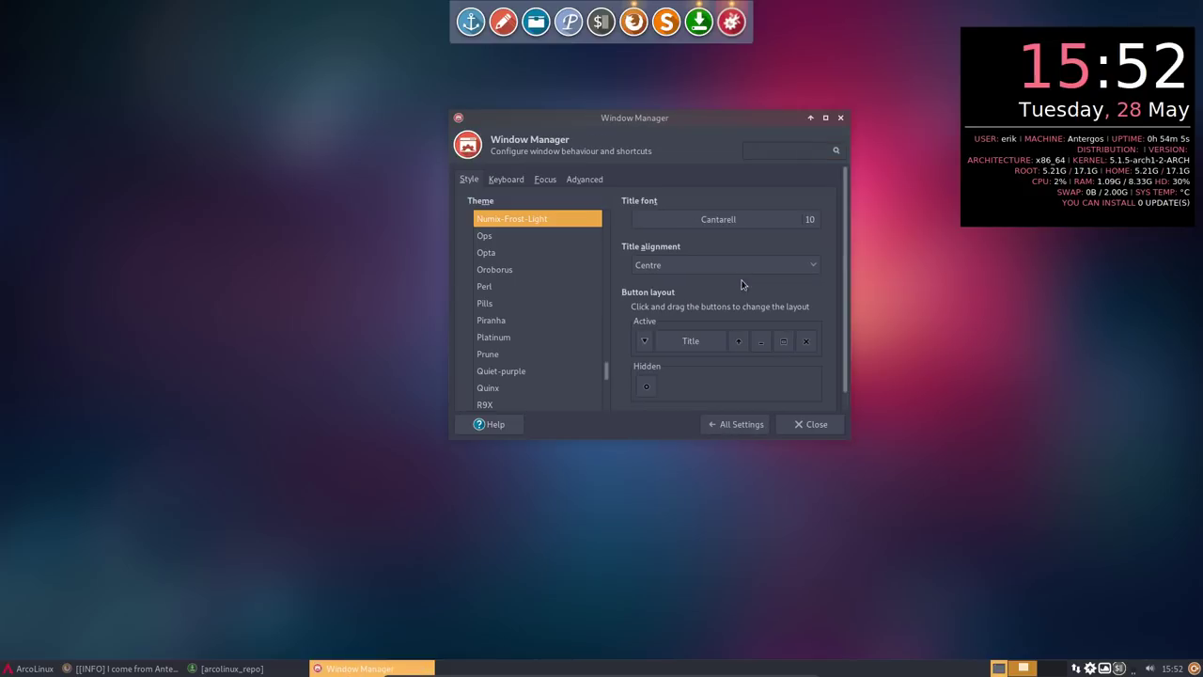
click(514, 179)
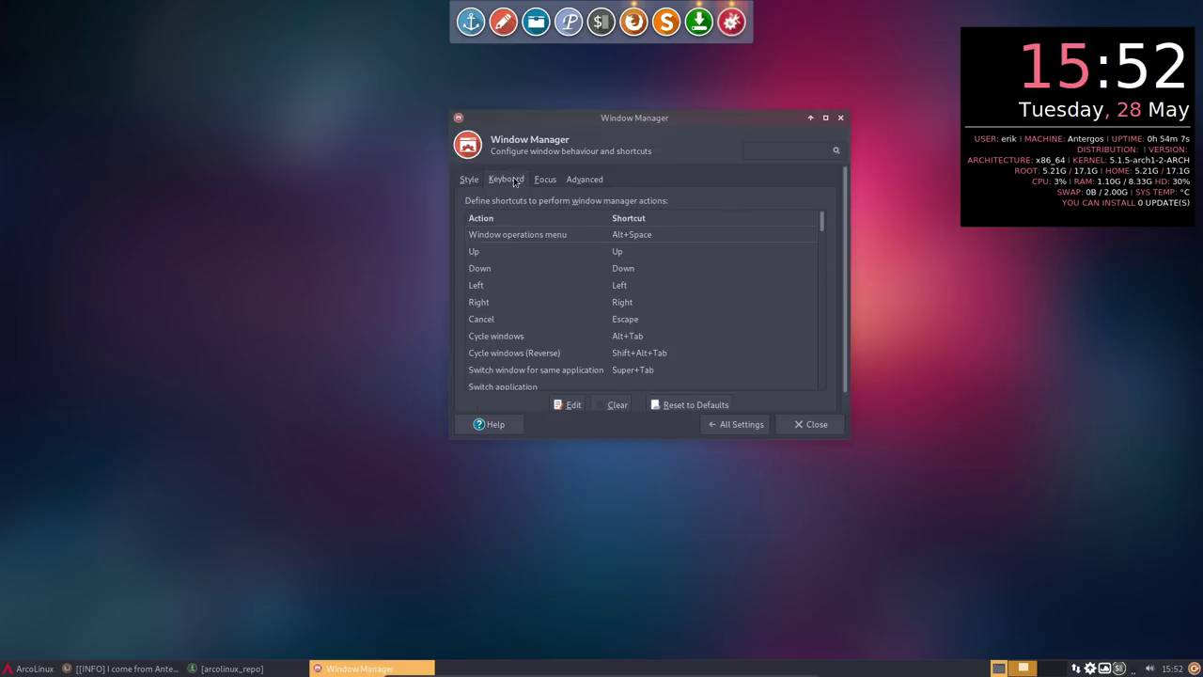
click(549, 183)
click(574, 184)
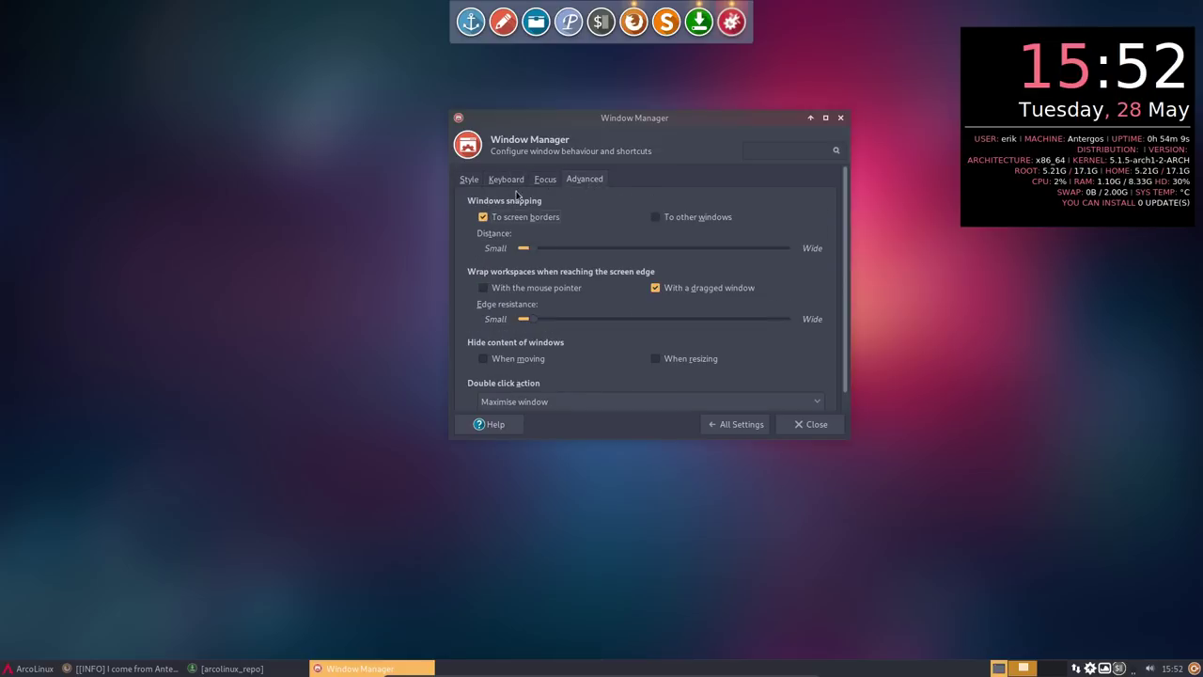
click(464, 180)
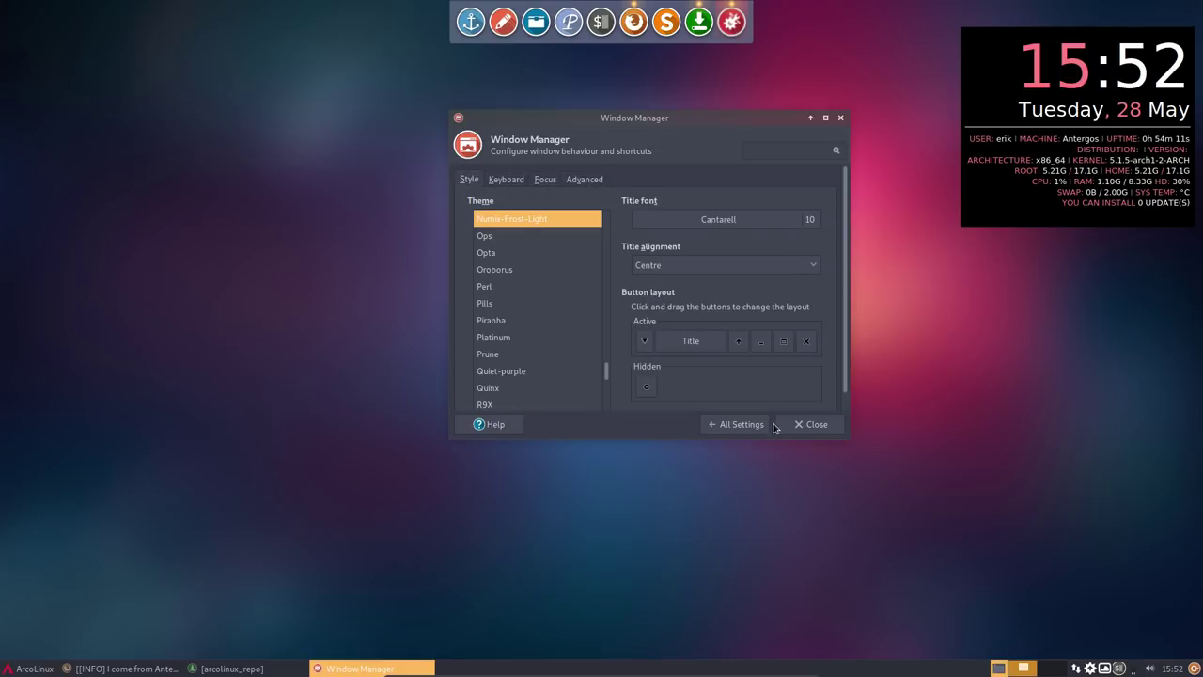
- Close the Window Manager settings and switch to the next Variety wallpaper
click(808, 424)
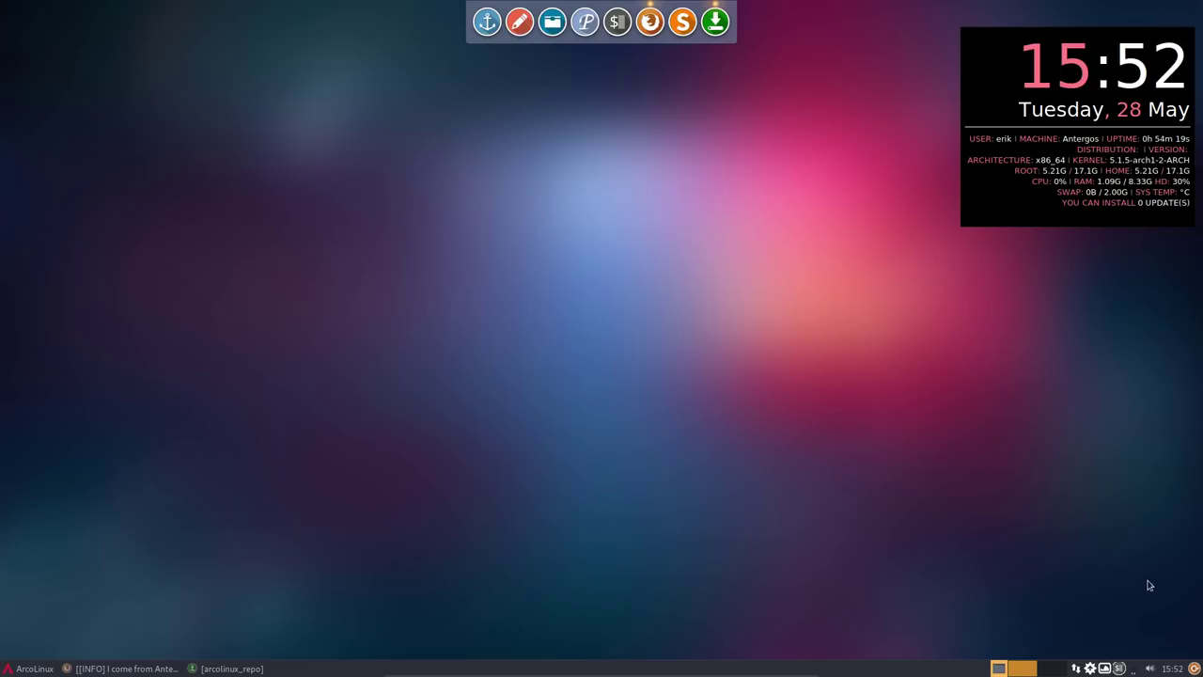
click(1107, 668)
click(1030, 423)
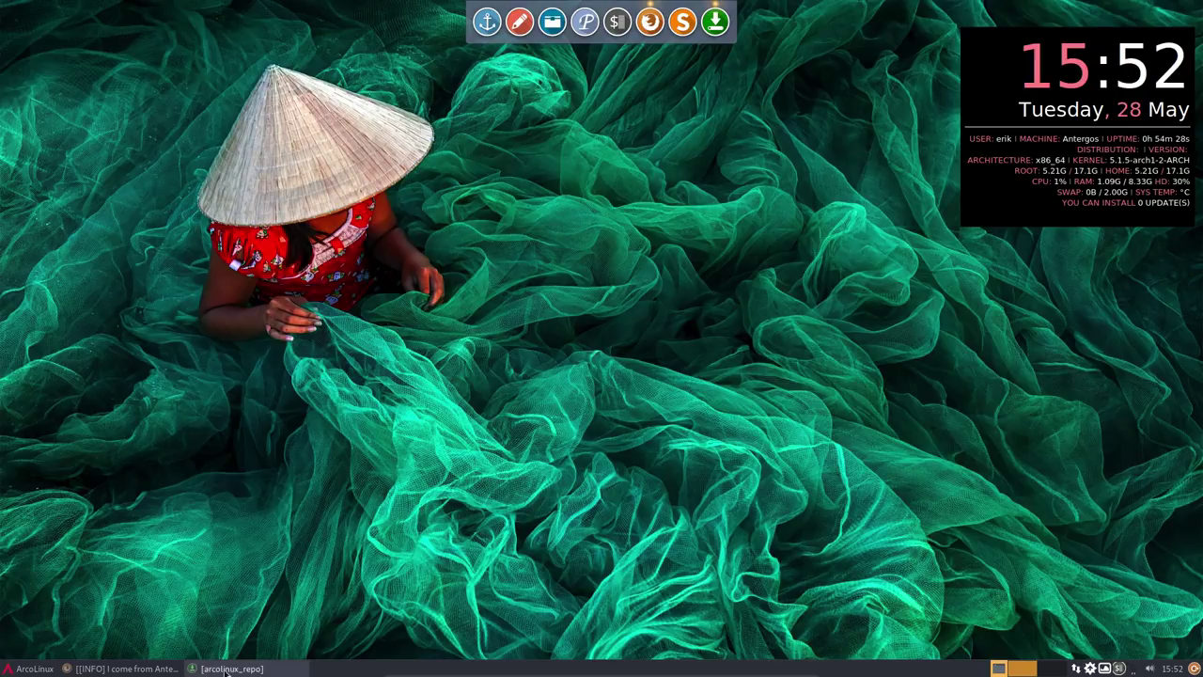
- Restore Pamac full-screen and browse the arcolinux packages down to arcolinux-system-config-git
click(33, 668)
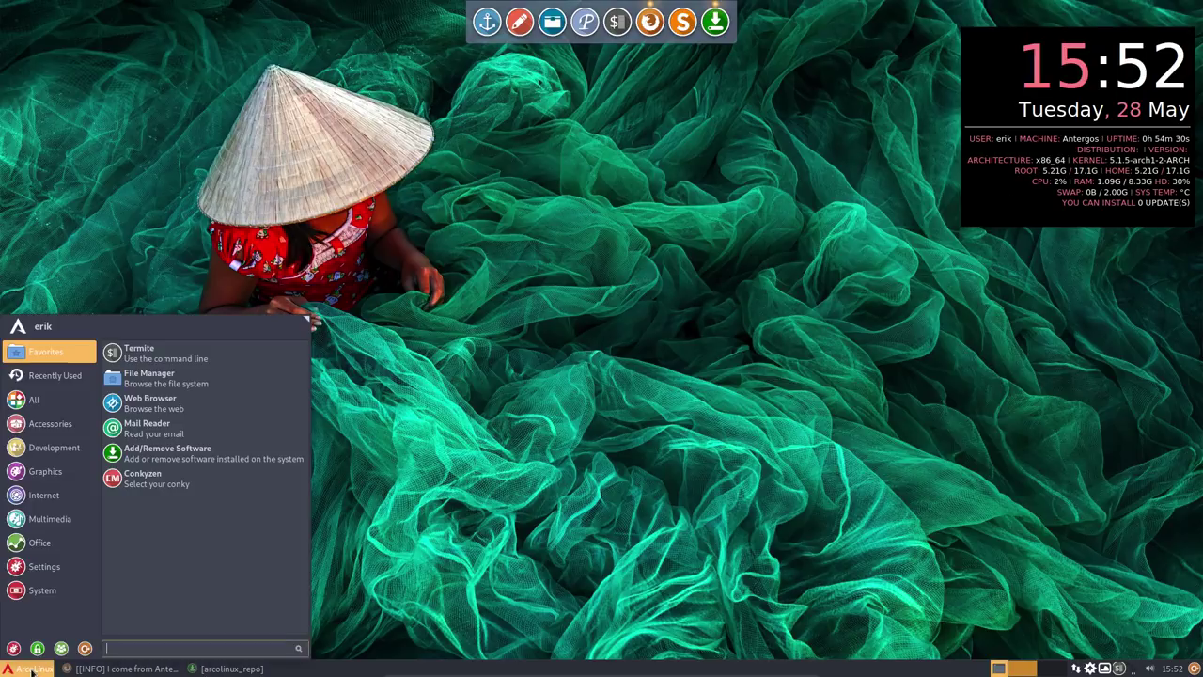
click(230, 668)
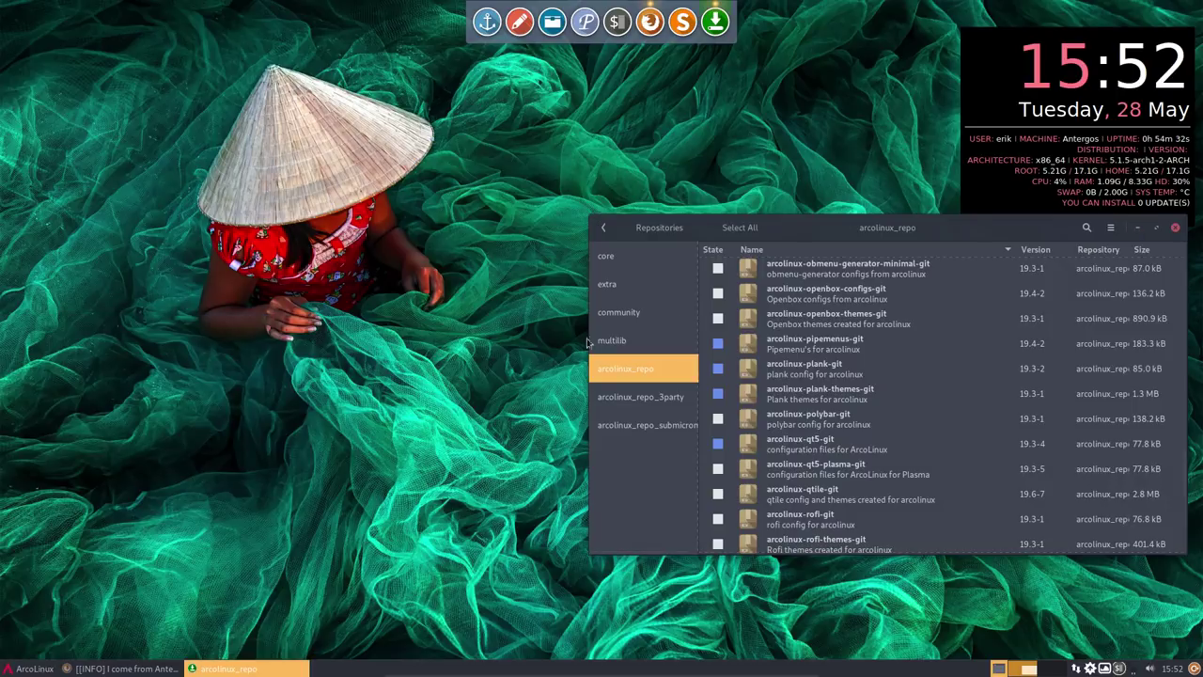
double_click(824, 236)
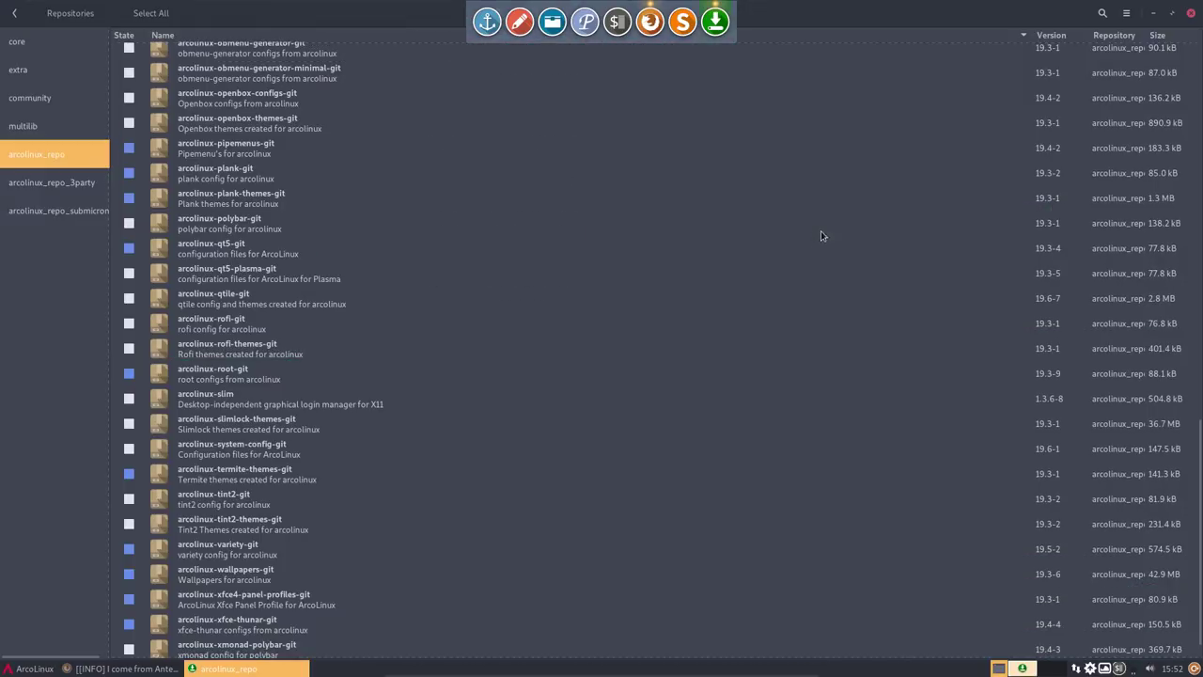
click(247, 276)
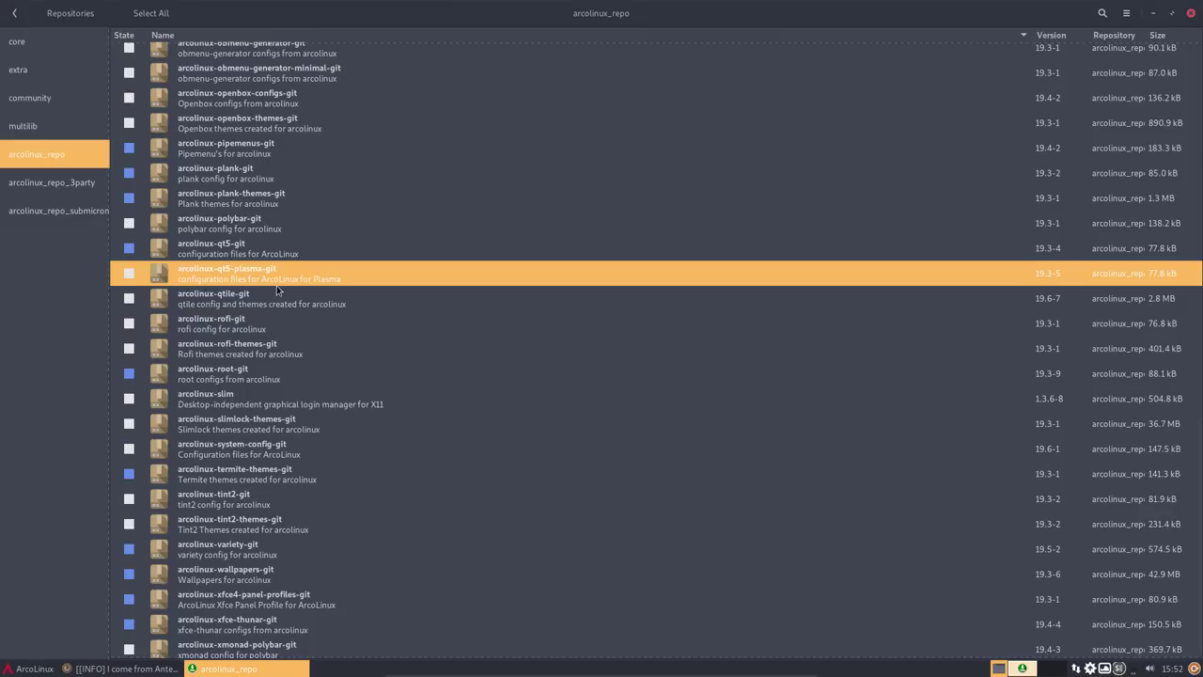
click(243, 227)
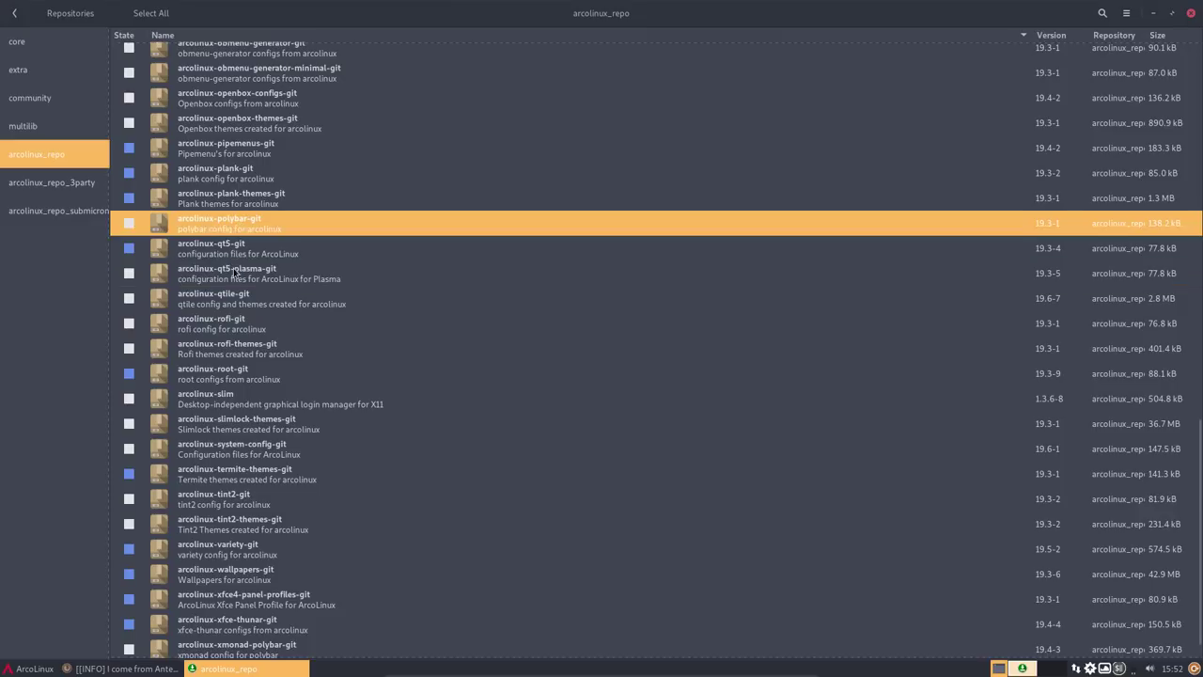
click(235, 275)
click(244, 305)
click(246, 329)
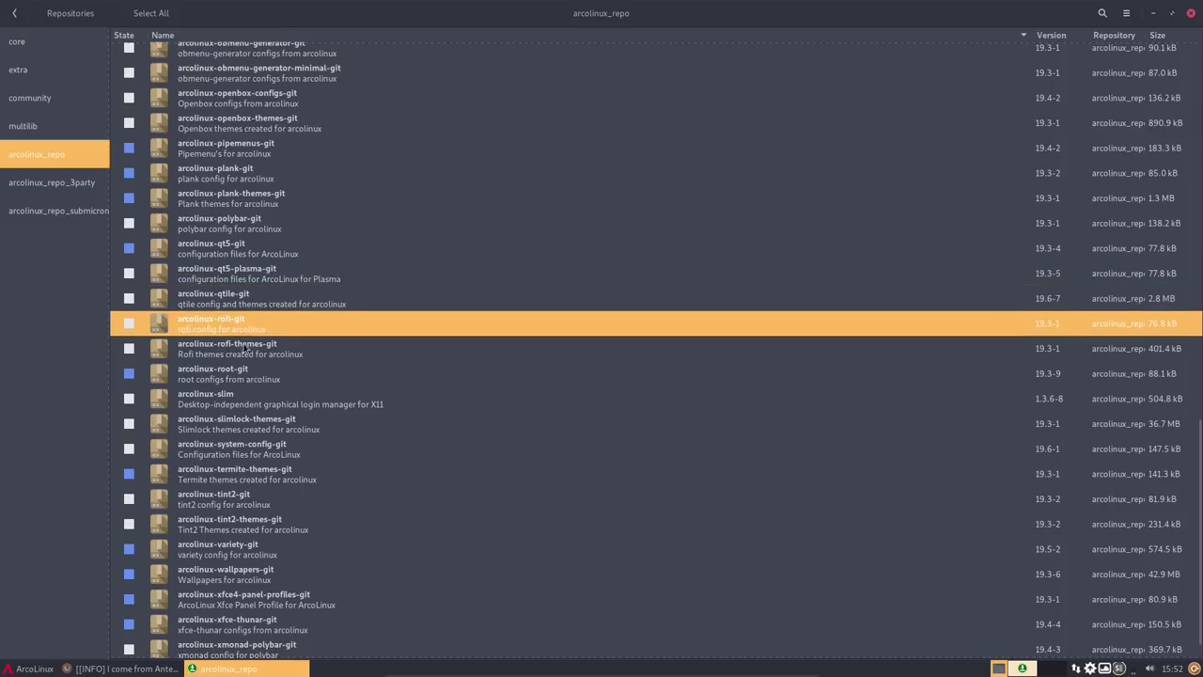
click(247, 353)
click(218, 407)
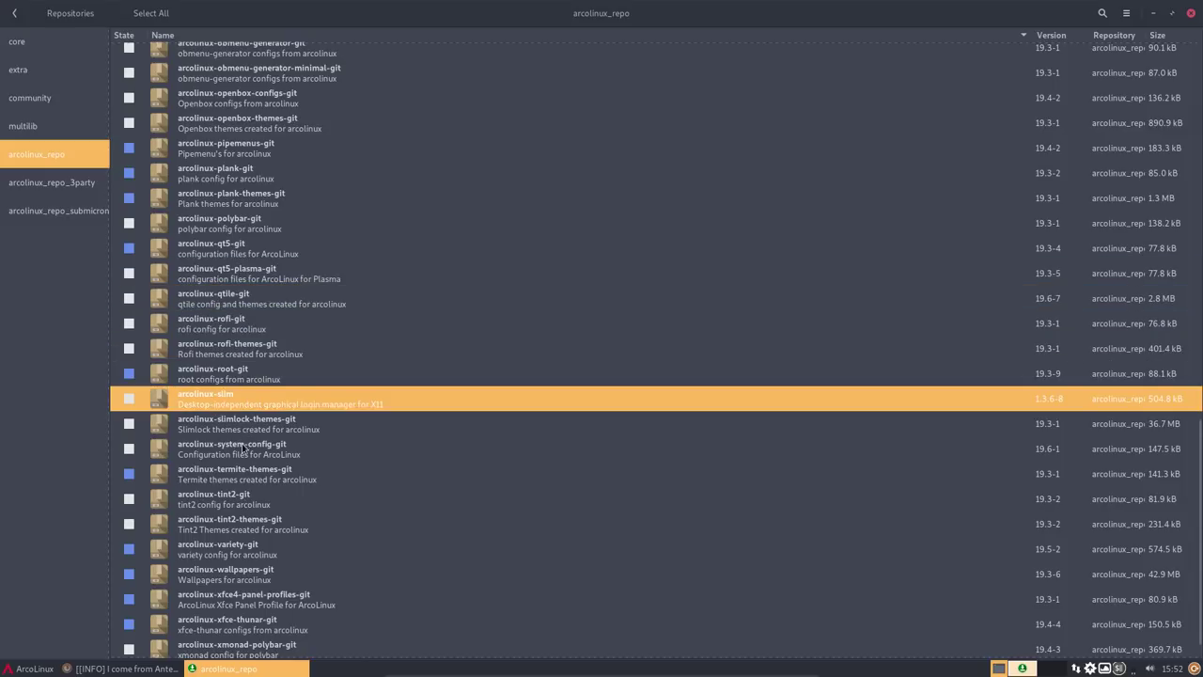
click(244, 450)
- Install arcolinux-system-config-git with the password, dismiss the 99-killX.conf conflict error, and minimize Pamac
click(129, 448)
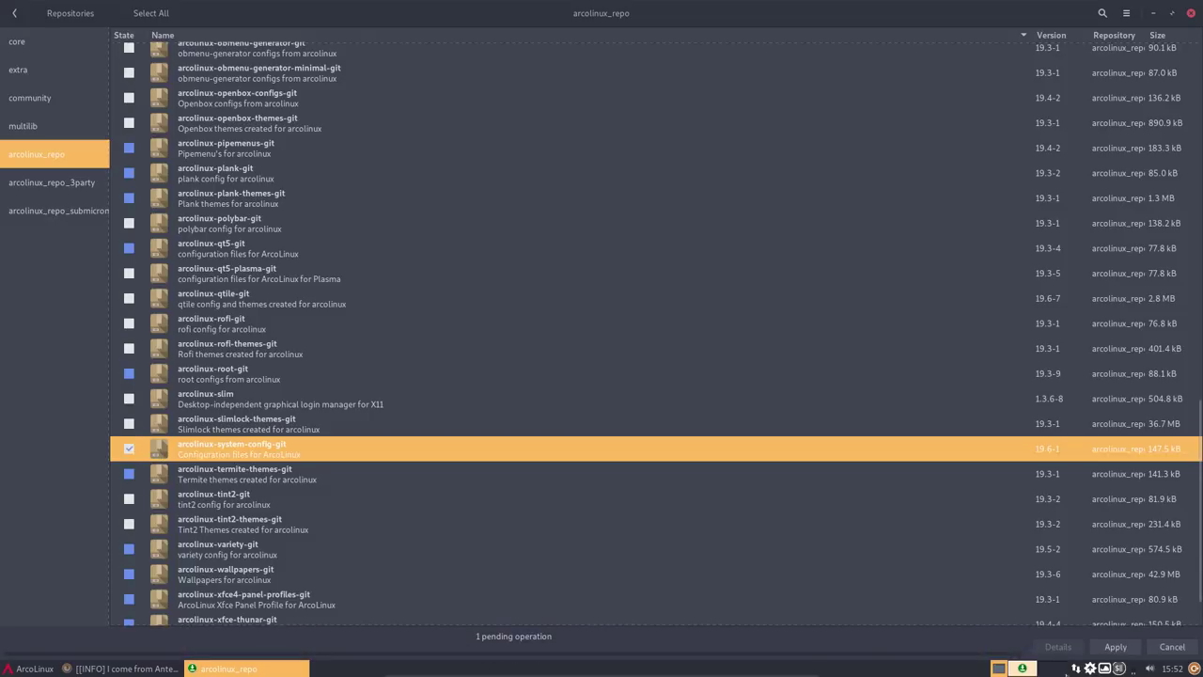
click(1115, 647)
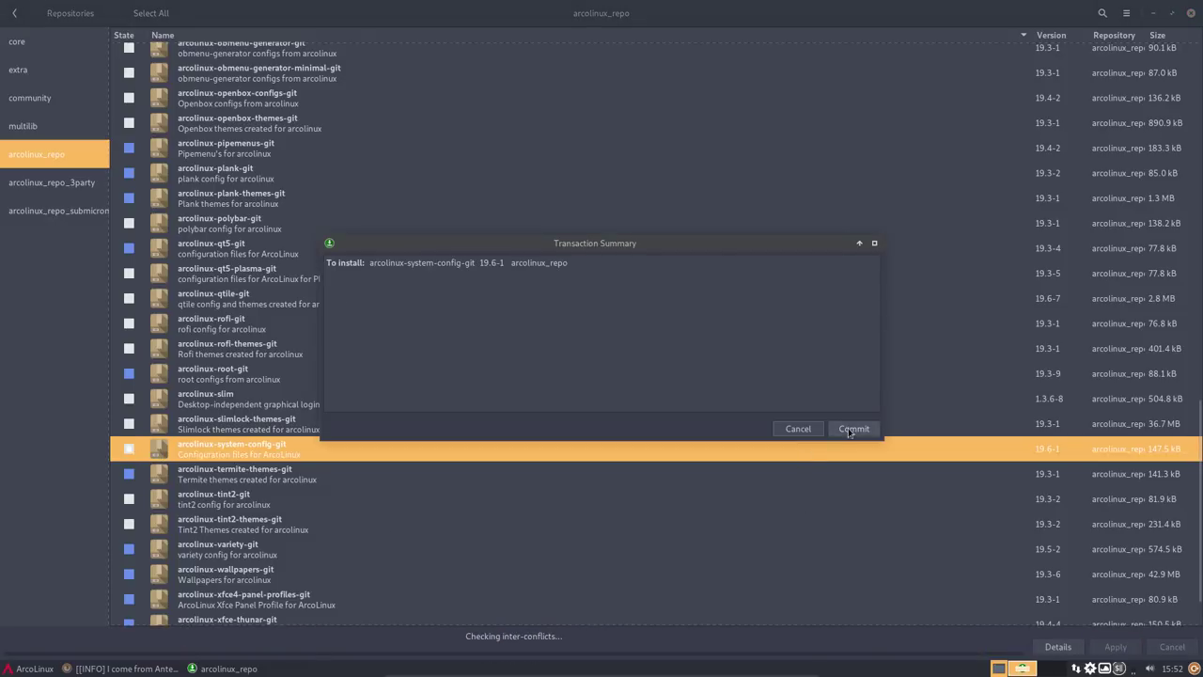
click(854, 428)
text(*****)
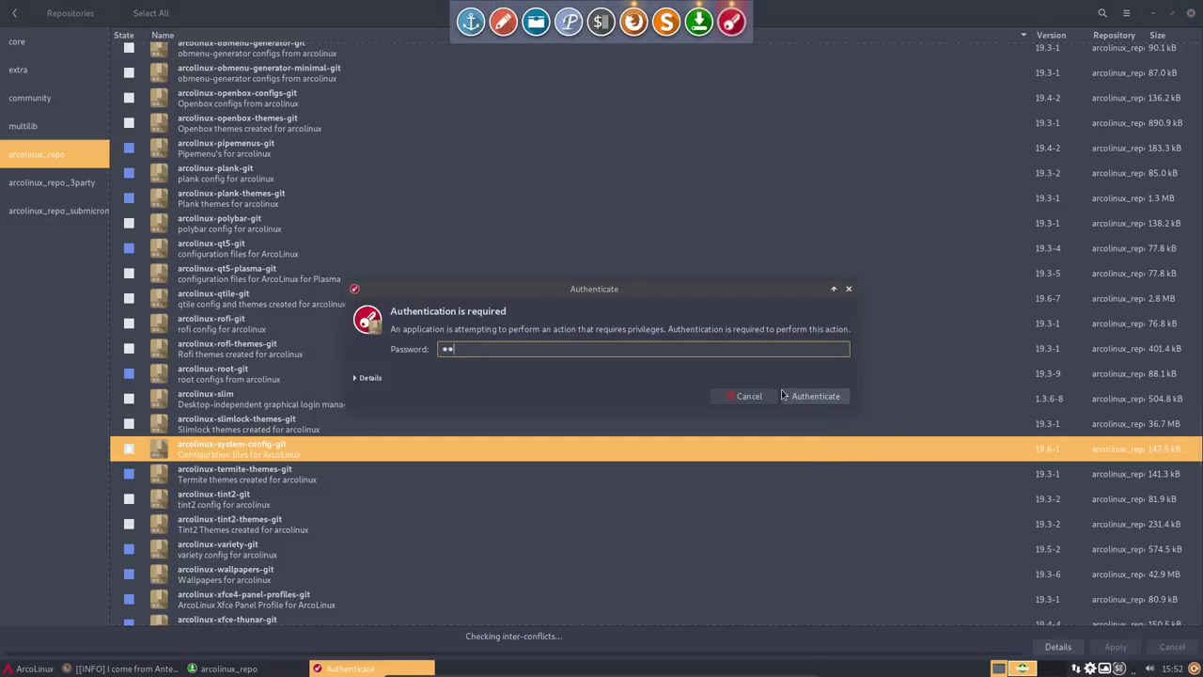
click(784, 396)
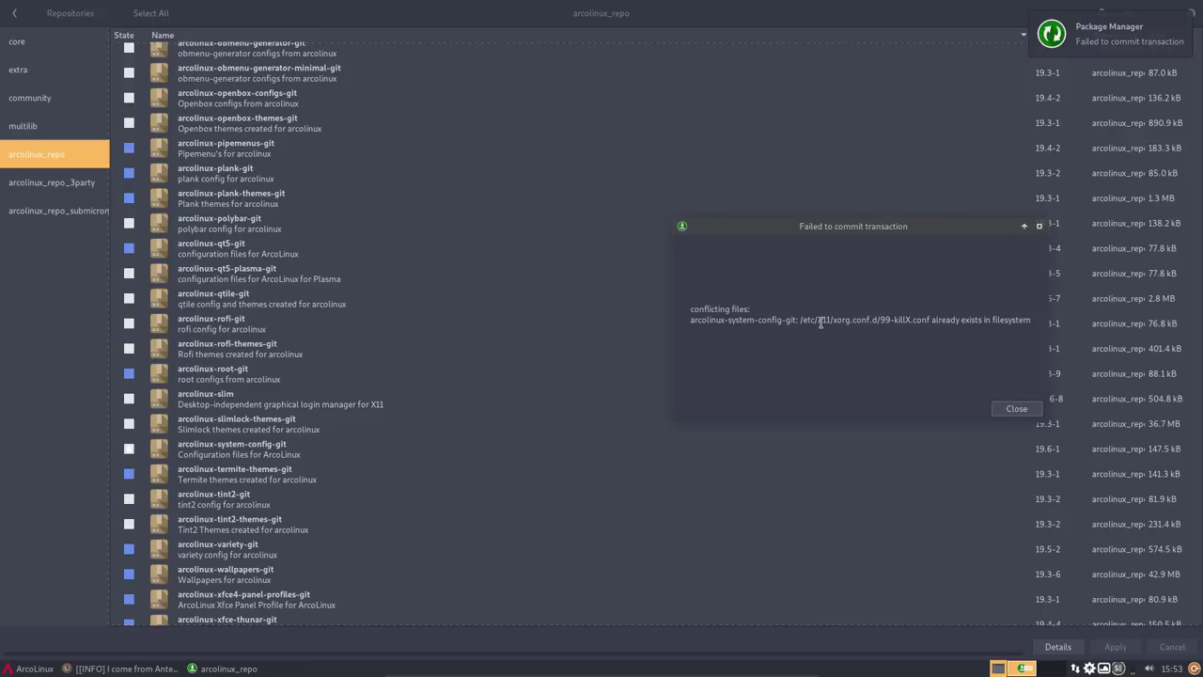
click(1015, 409)
click(1149, 12)
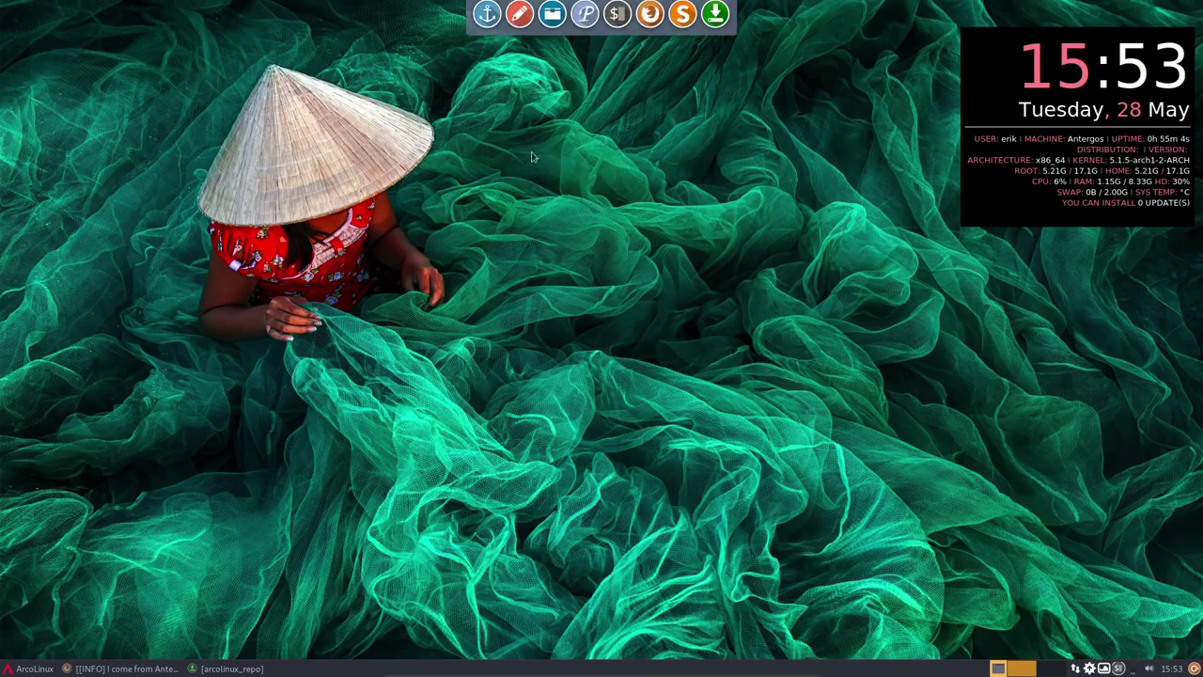
- Browse Thunar to /etc/X11/xorg.conf.d and view 99-killX.conf in Sublime Text, then close it
click(551, 33)
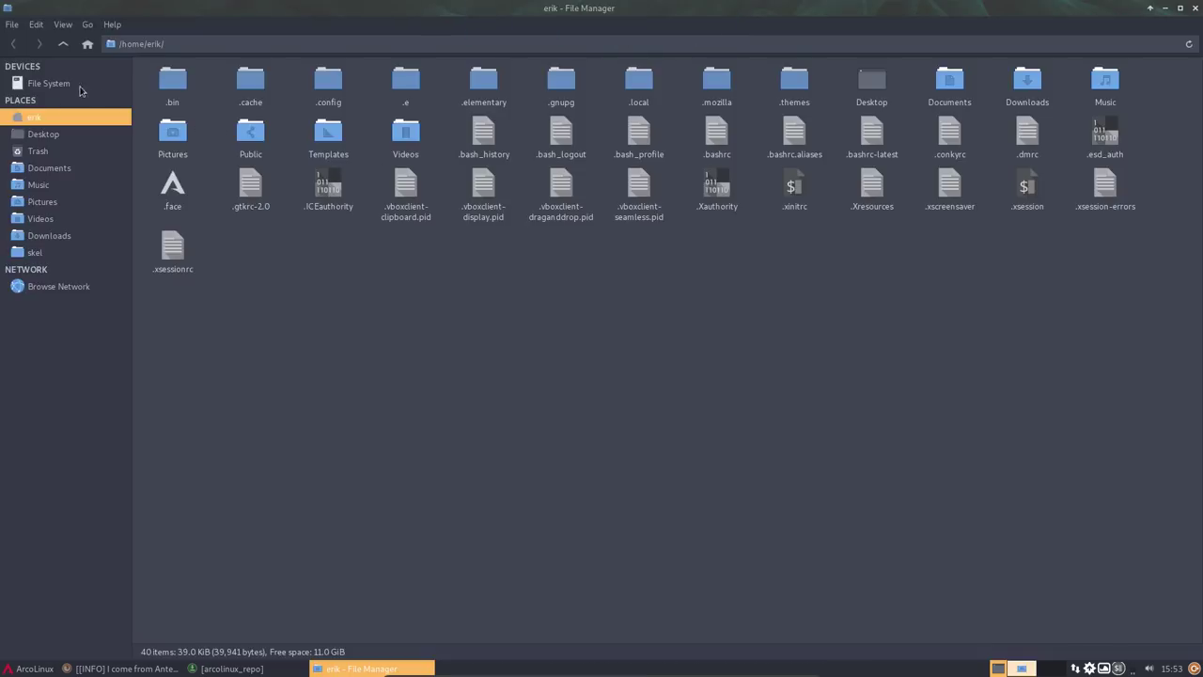
click(81, 87)
double_click(303, 82)
key(x)
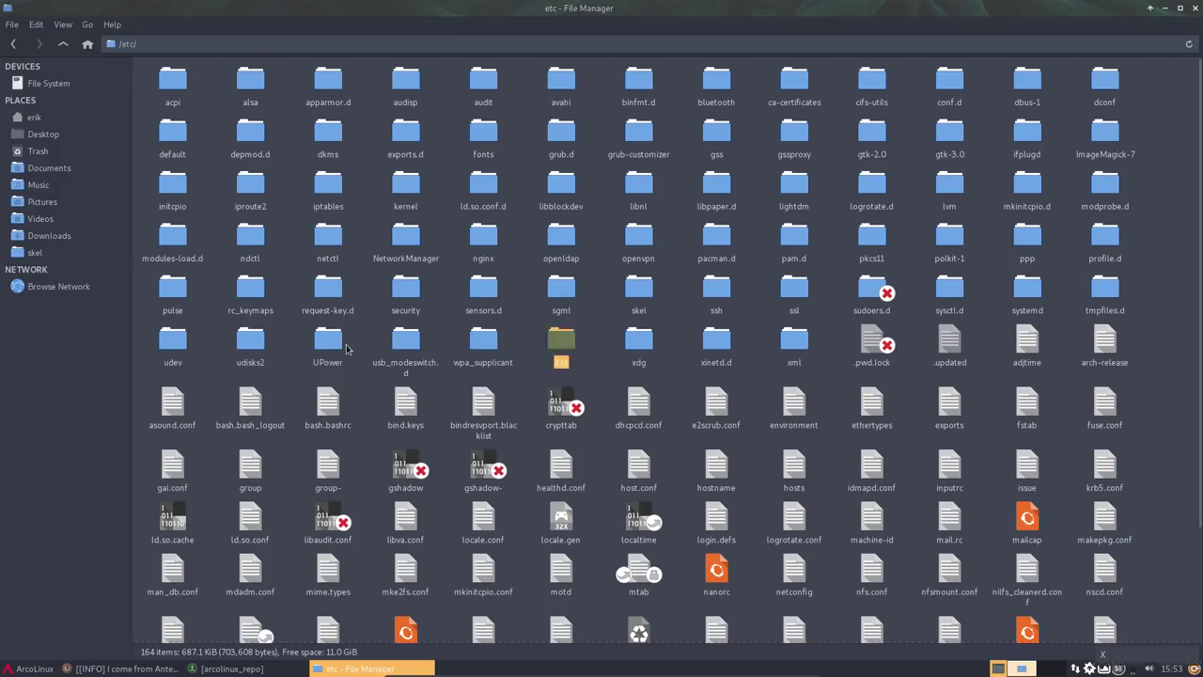
key(Return)
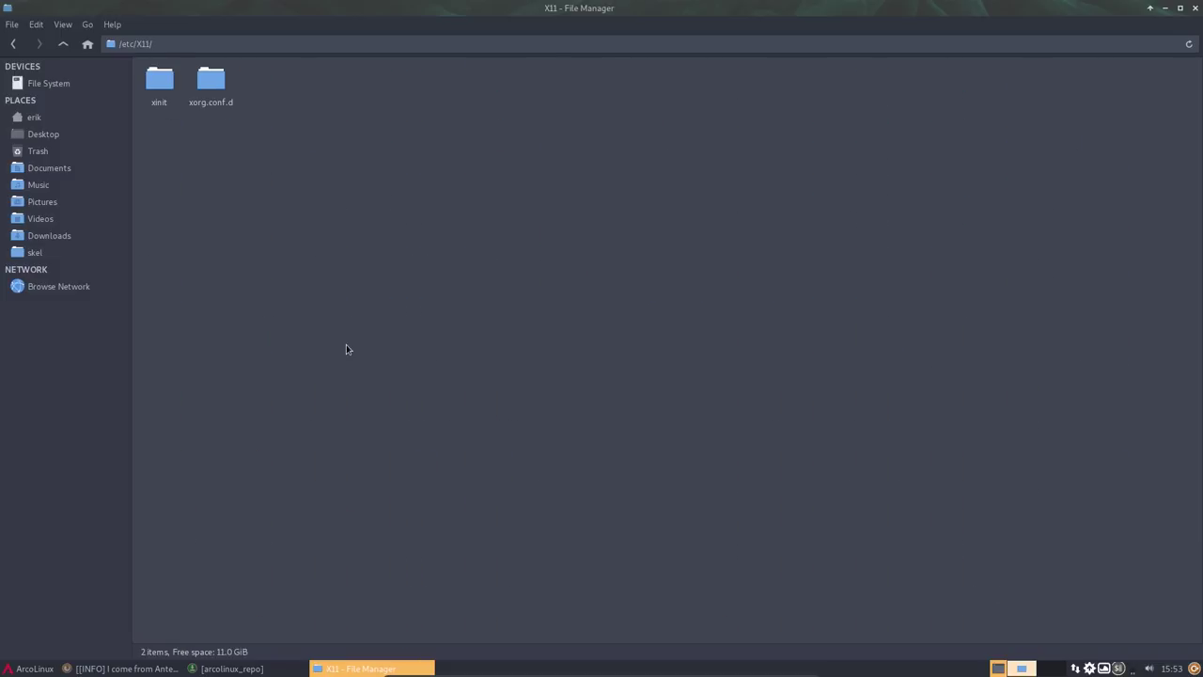
double_click(225, 85)
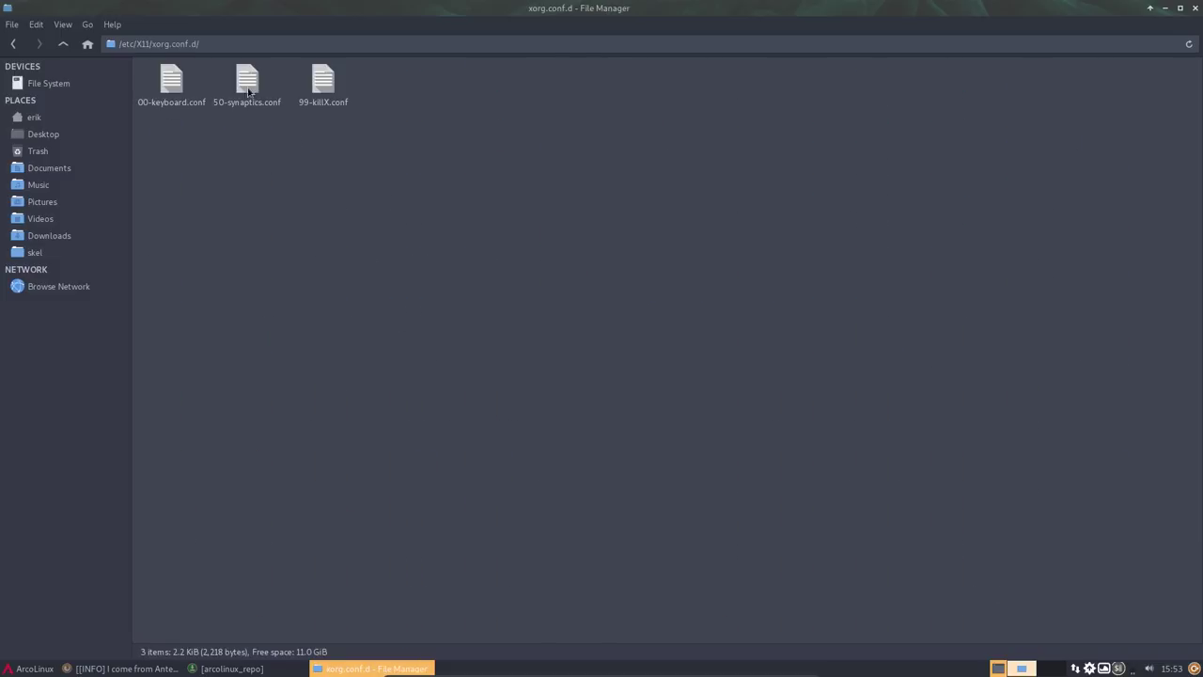
double_click(318, 84)
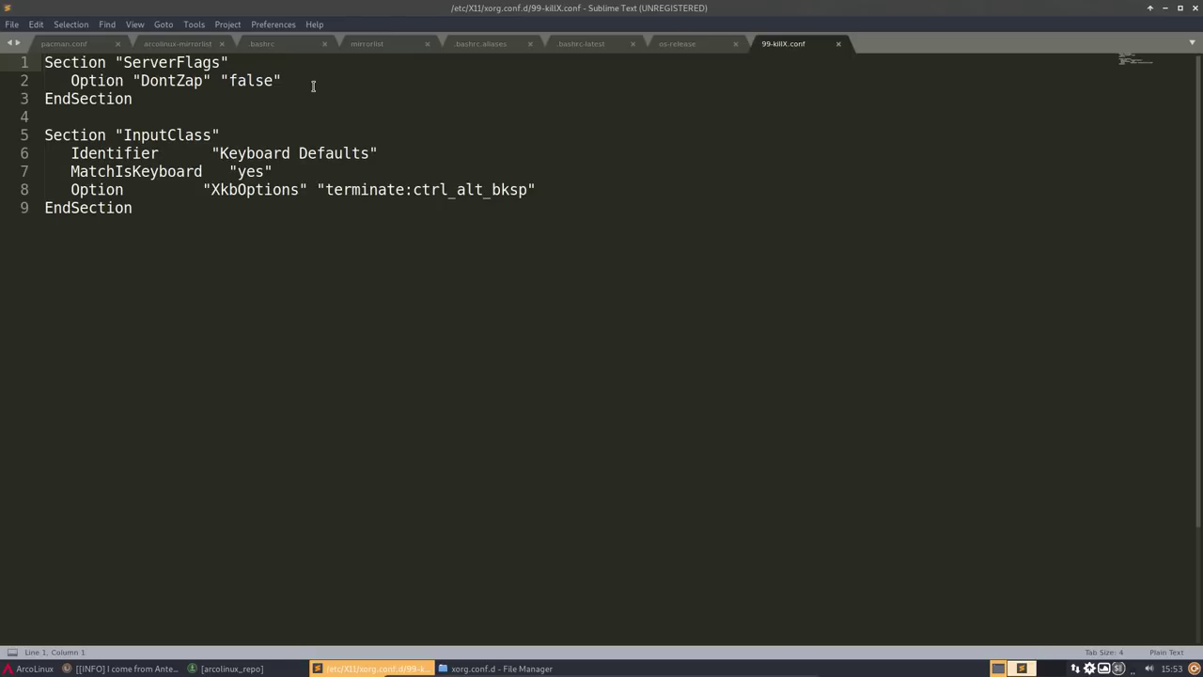
drag(164, 215, 44, 62)
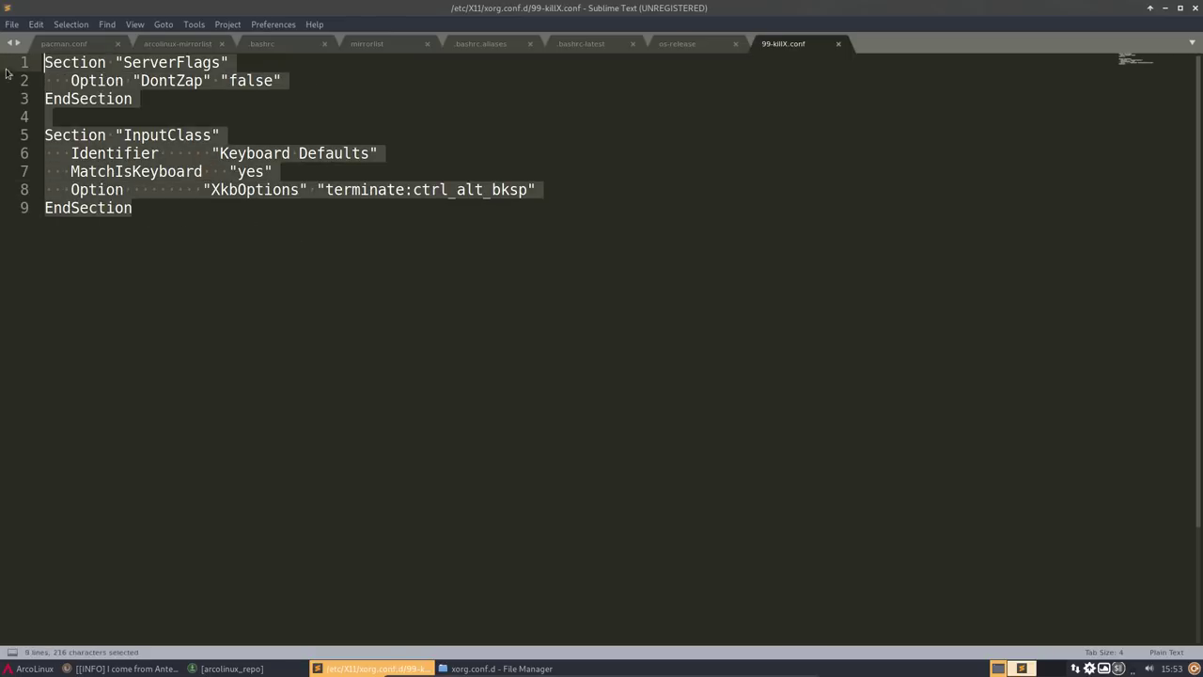
click(1196, 7)
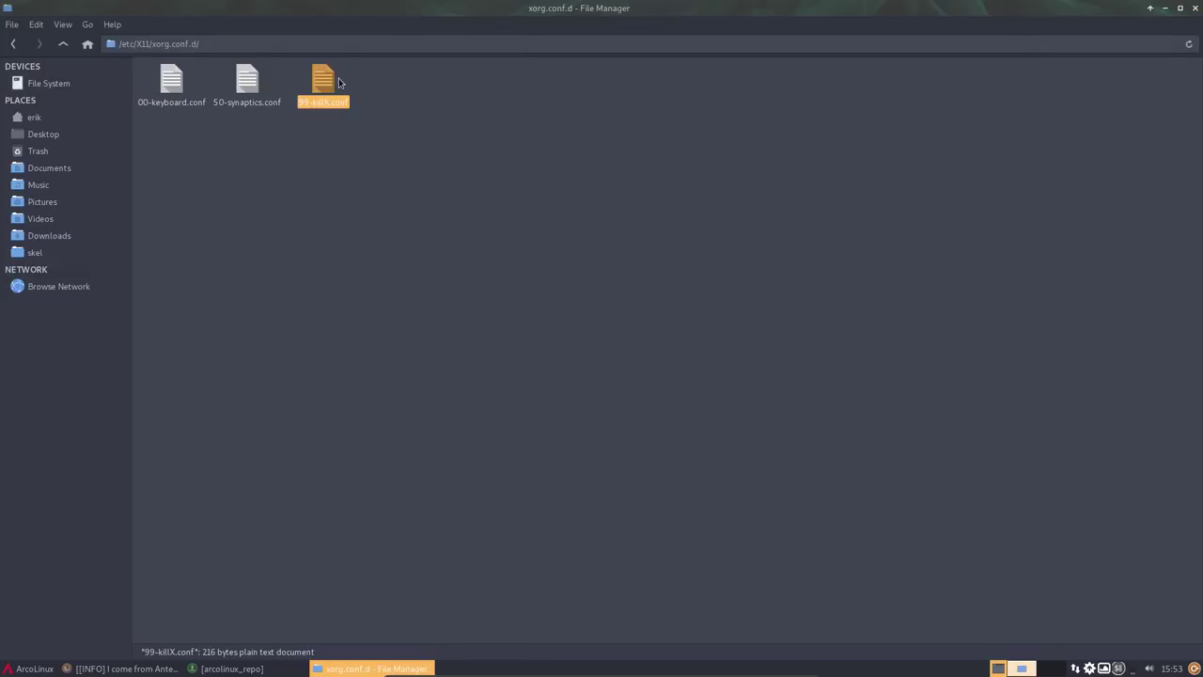
- From the folder's context menu, open a terminal and run sudo mv to rename 99-killX.conf with a .antergos suffix
right_click(366, 181)
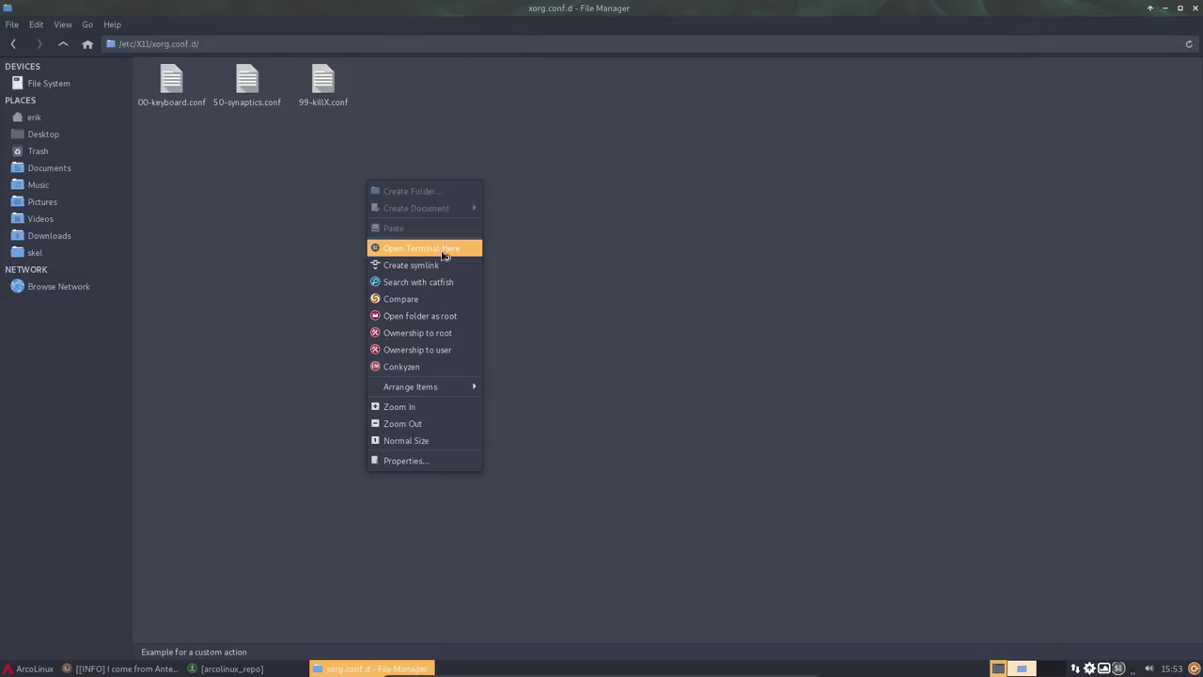
click(443, 250)
text(mv)
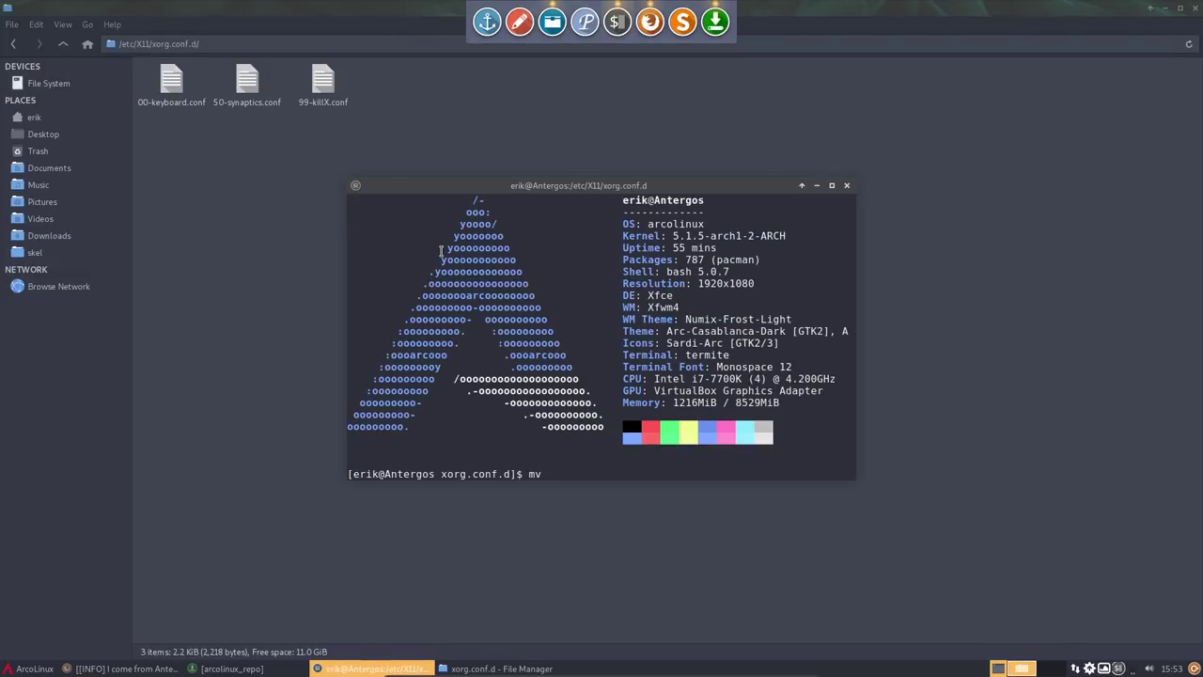
key(BackSpace)
key(BackSpace)
key(BackSpace)
text(sudo mv 99-kil)
key(Tab)
text(.)
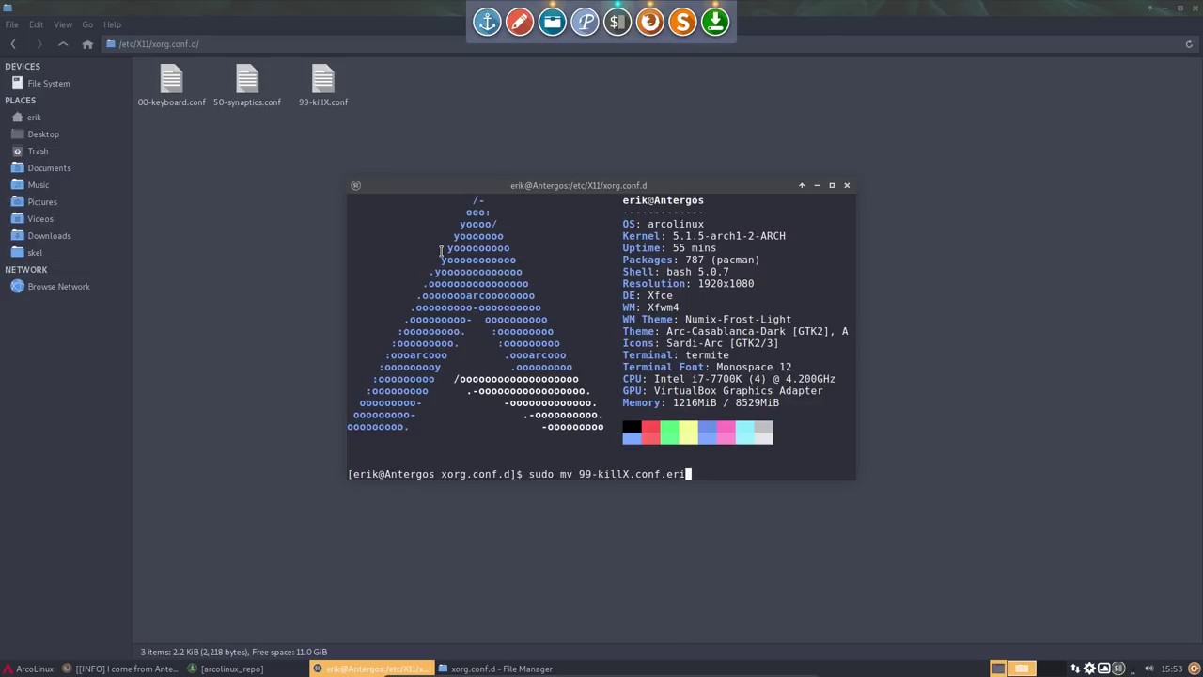
text(antergos)
key(Return)
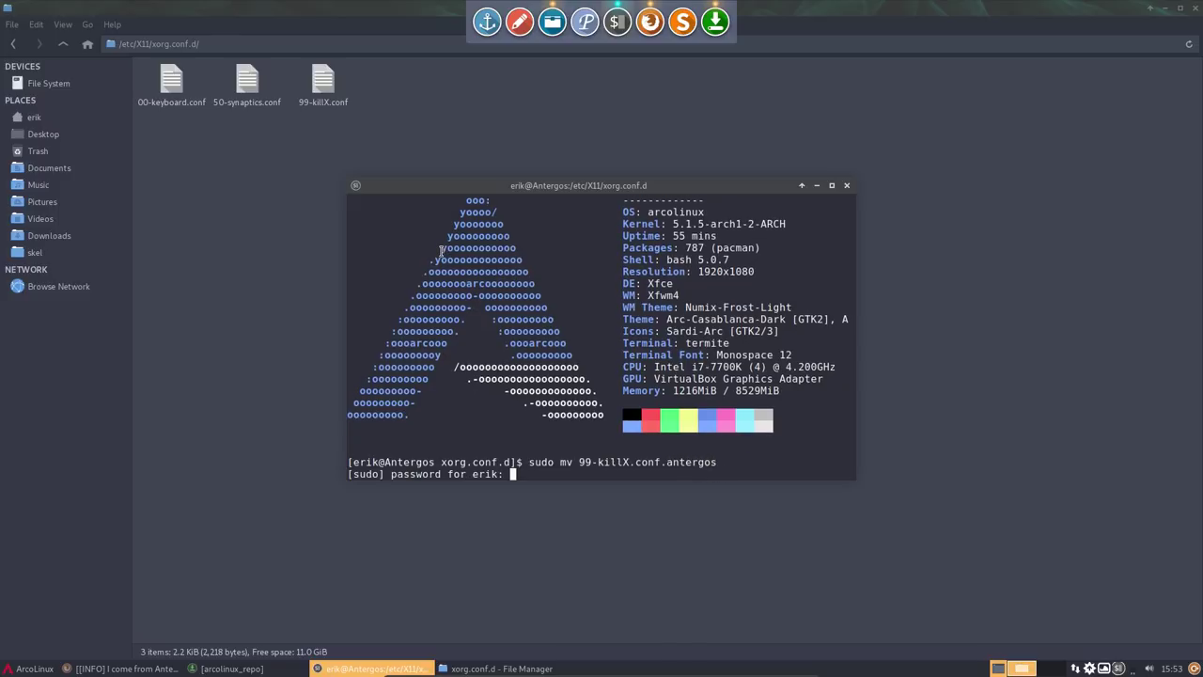
key(Return)
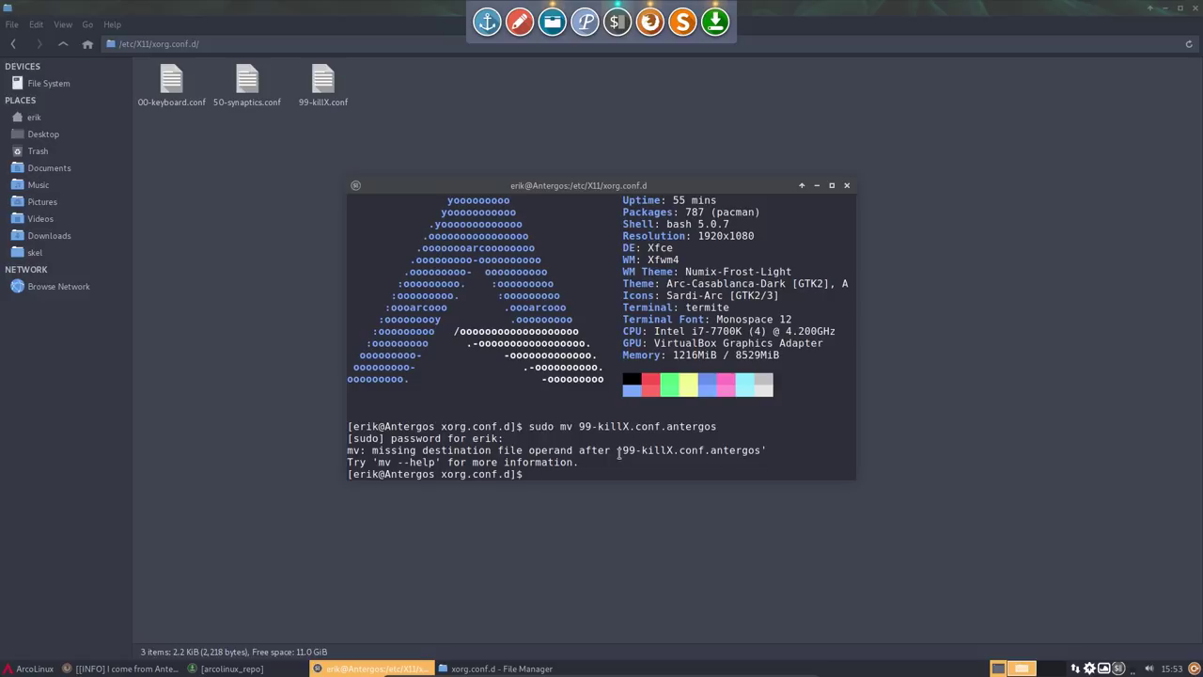
- Rerun the rename with the corrected destination name 99-killX.conf.antergos
key(Up)
key(BackSpace)
key(BackSpace)
key(BackSpace)
key(BackSpace)
key(BackSpace)
key(BackSpace)
key(BackSpace)
key(BackSpace)
key(BackSpace)
text(99)
key(Tab)
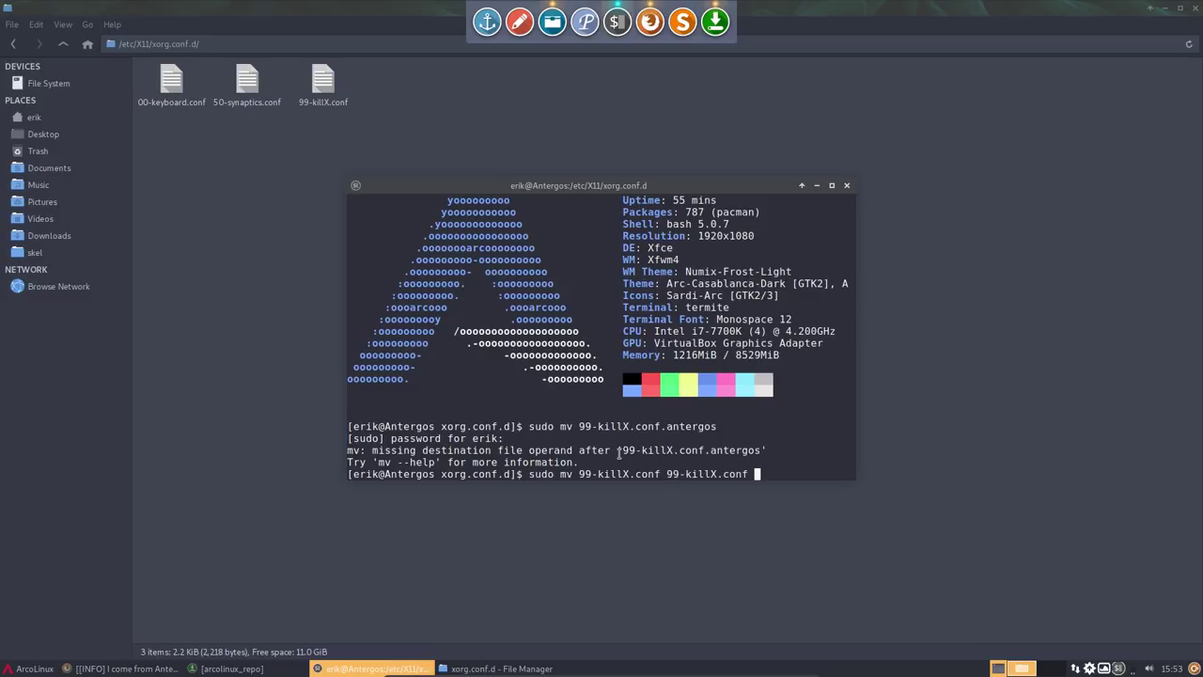
key(BackSpace)
text(.atnergo)
key(BackSpace)
key(BackSpace)
key(BackSpace)
key(BackSpace)
key(BackSpace)
key(BackSpace)
text(ntero)
key(BackSpace)
text(gos)
key(Return)
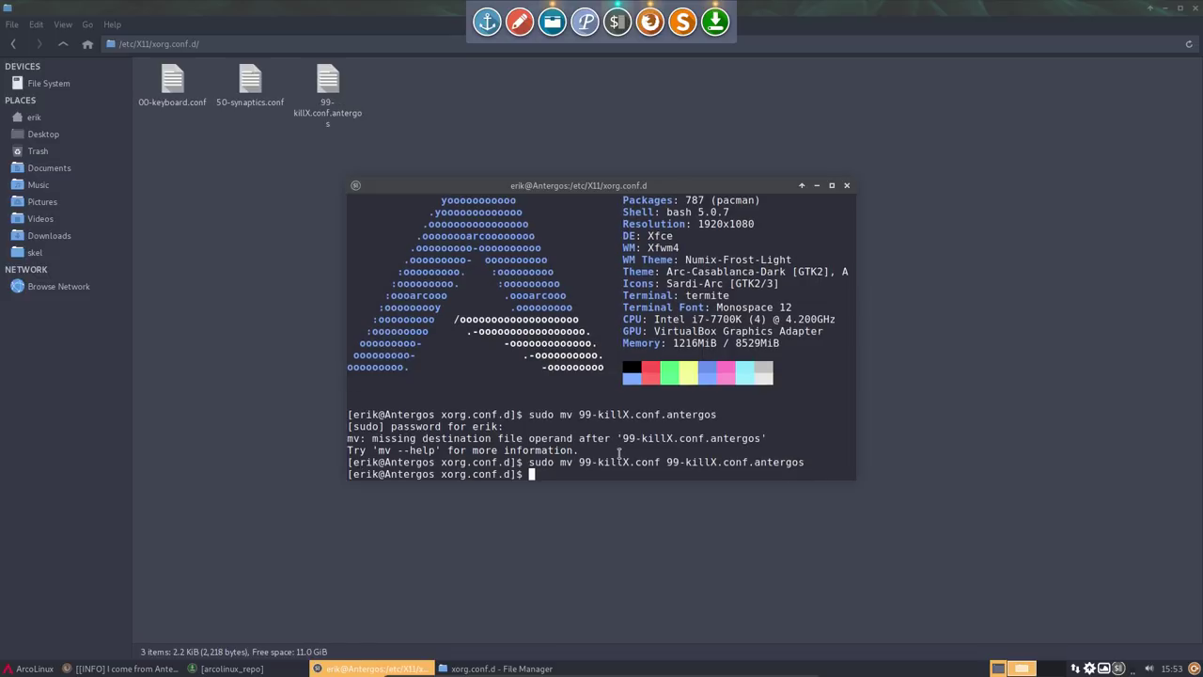
- Apply and commit the pending arcolinux-system-config-git install in Pamac again
click(327, 85)
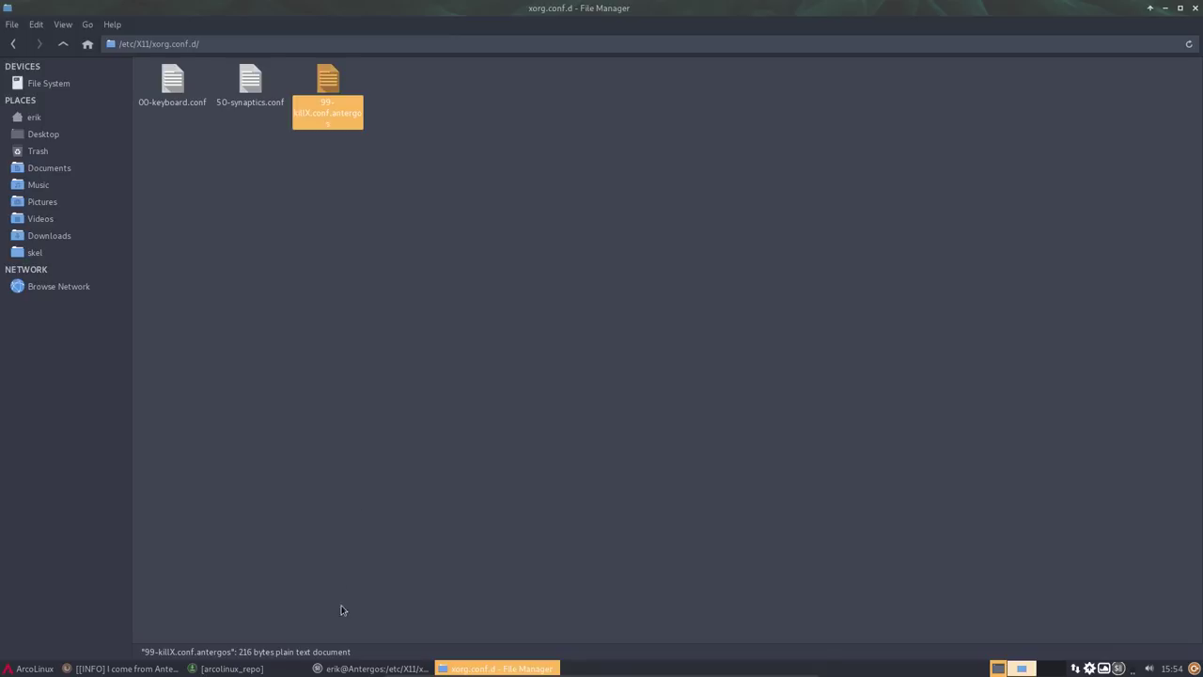
click(232, 668)
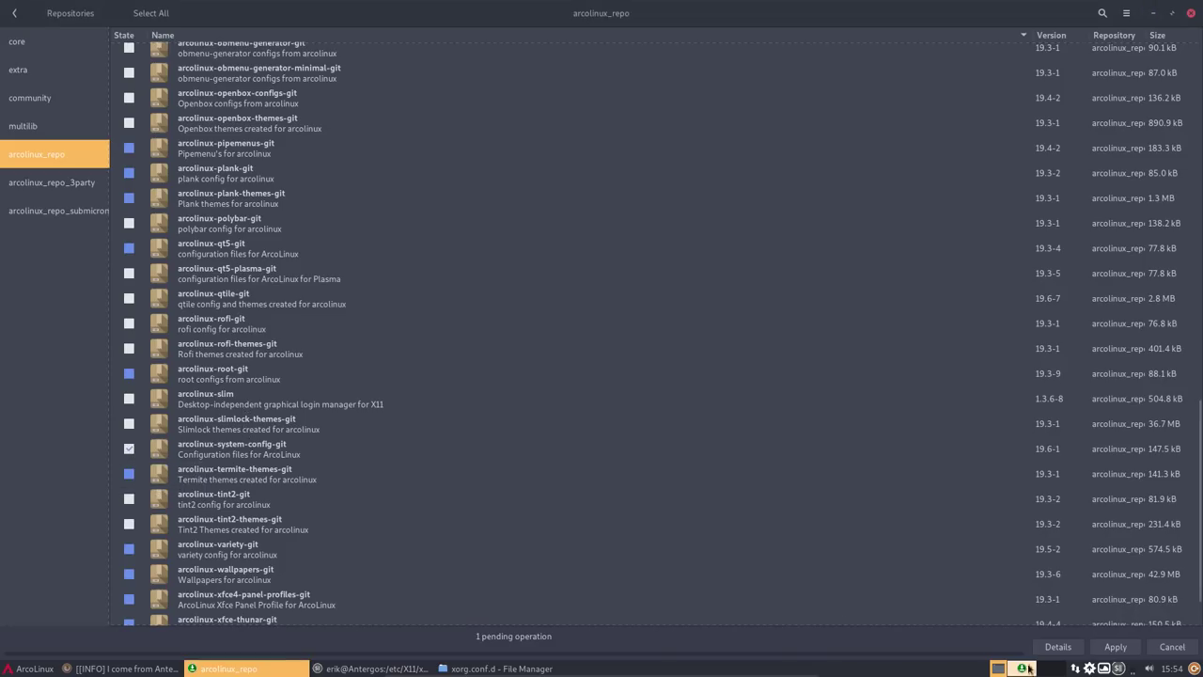
click(1115, 647)
click(845, 430)
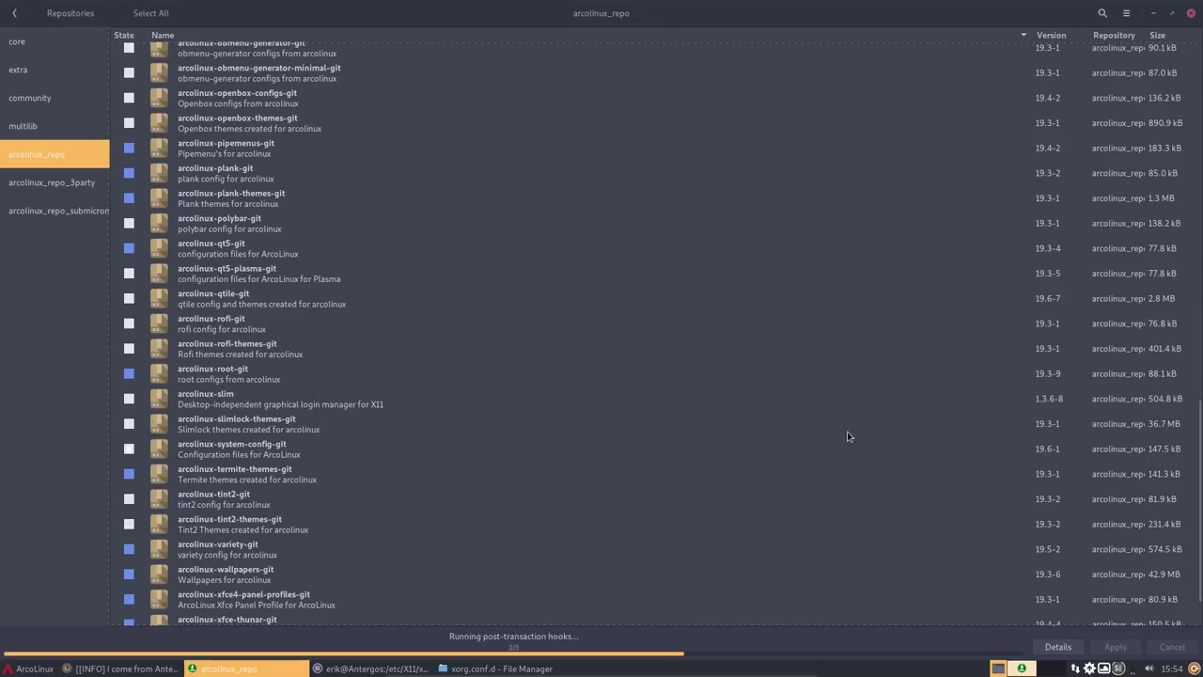
- Minimise Pamac, check both 99-killX files in the file manager, and start a fresh Termite window
click(1156, 14)
click(441, 214)
drag(325, 141, 422, 70)
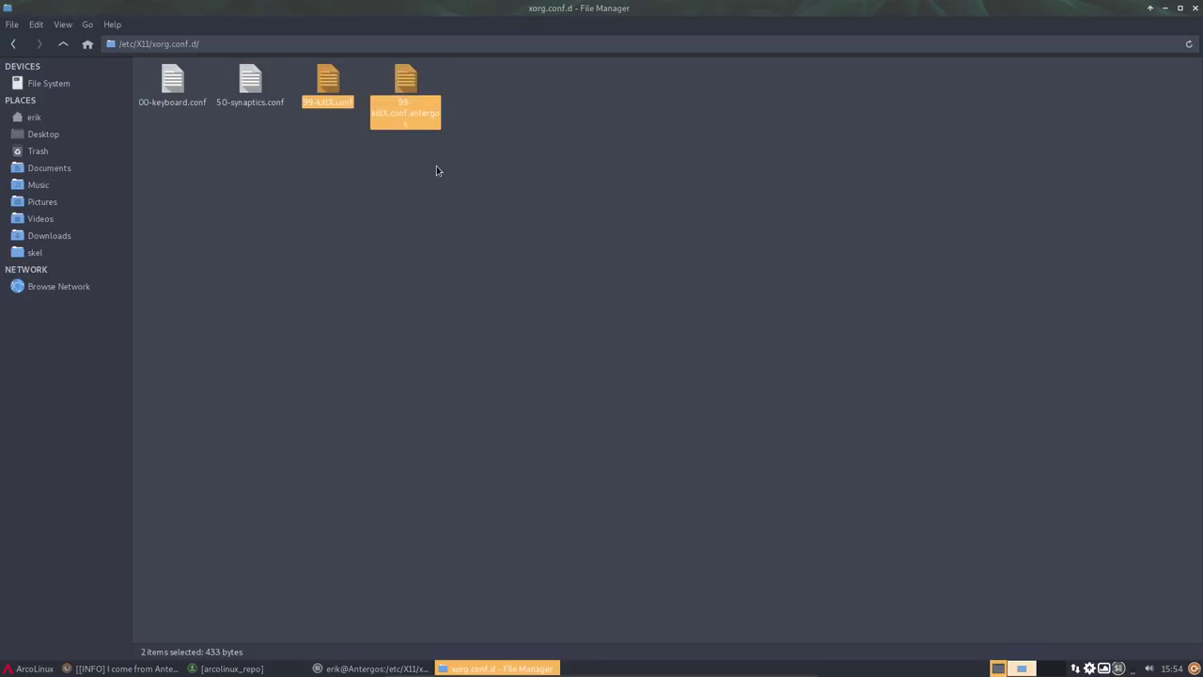
click(436, 170)
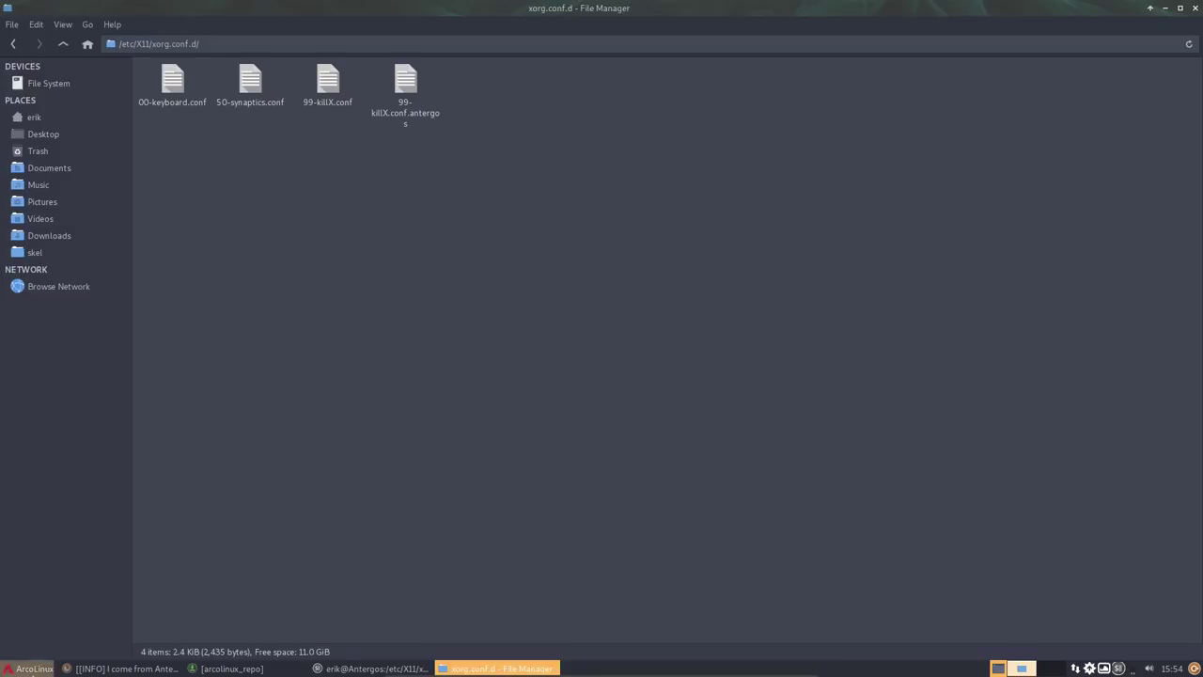
click(29, 668)
click(167, 358)
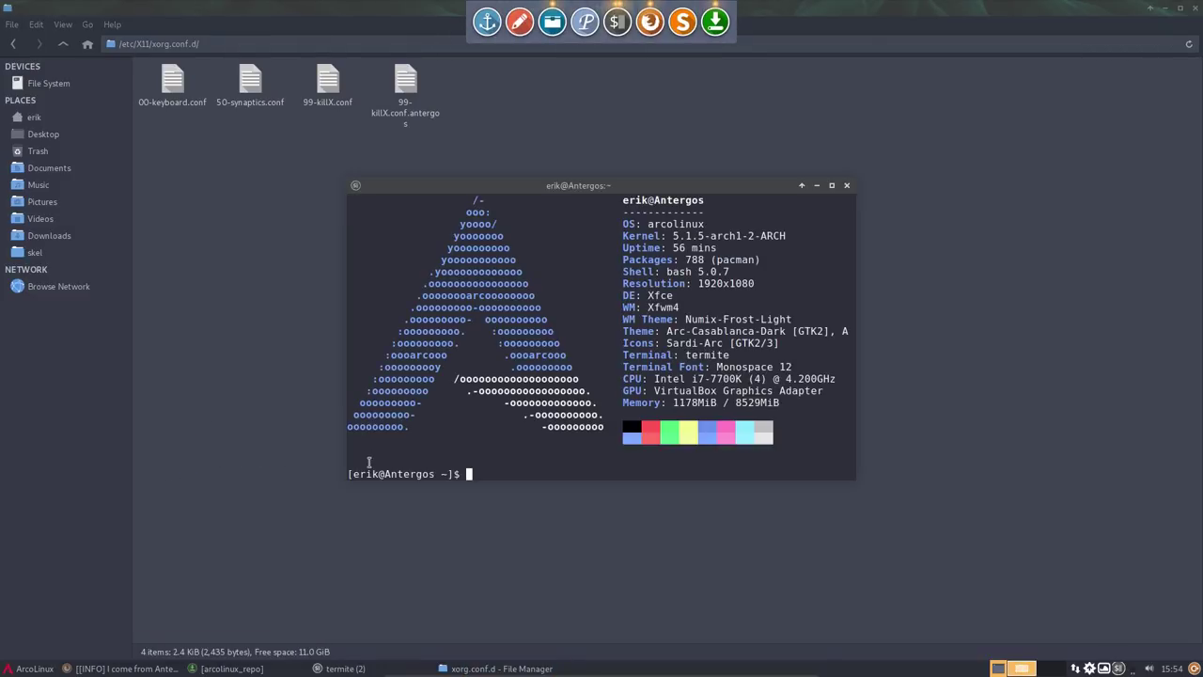
- Install Meld with sudo pacman -S meld, then close the terminal
text(sudo pacman -S meld)
key(Return)
key(Return)
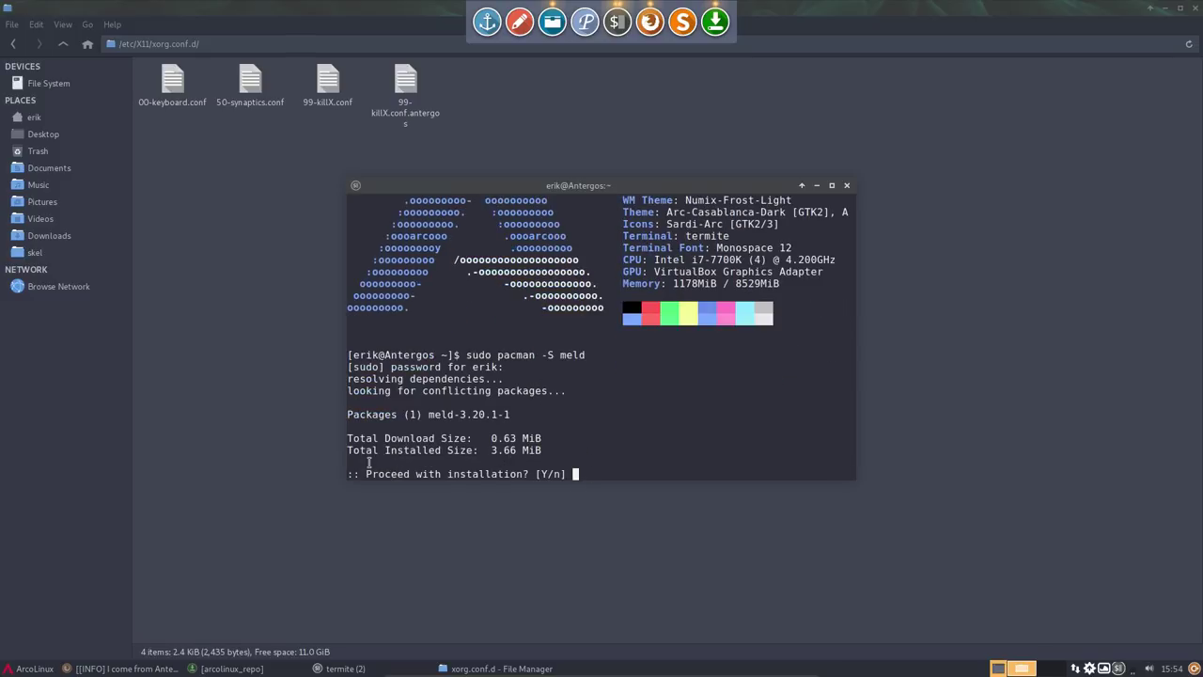
key(Return)
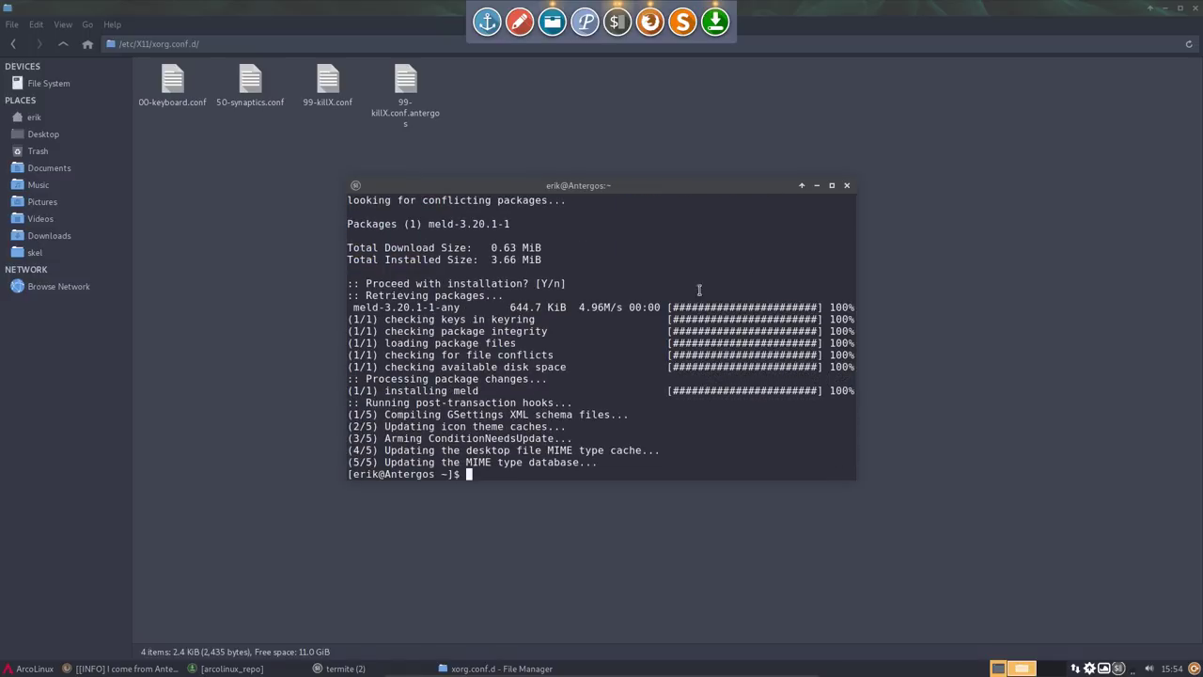
click(847, 186)
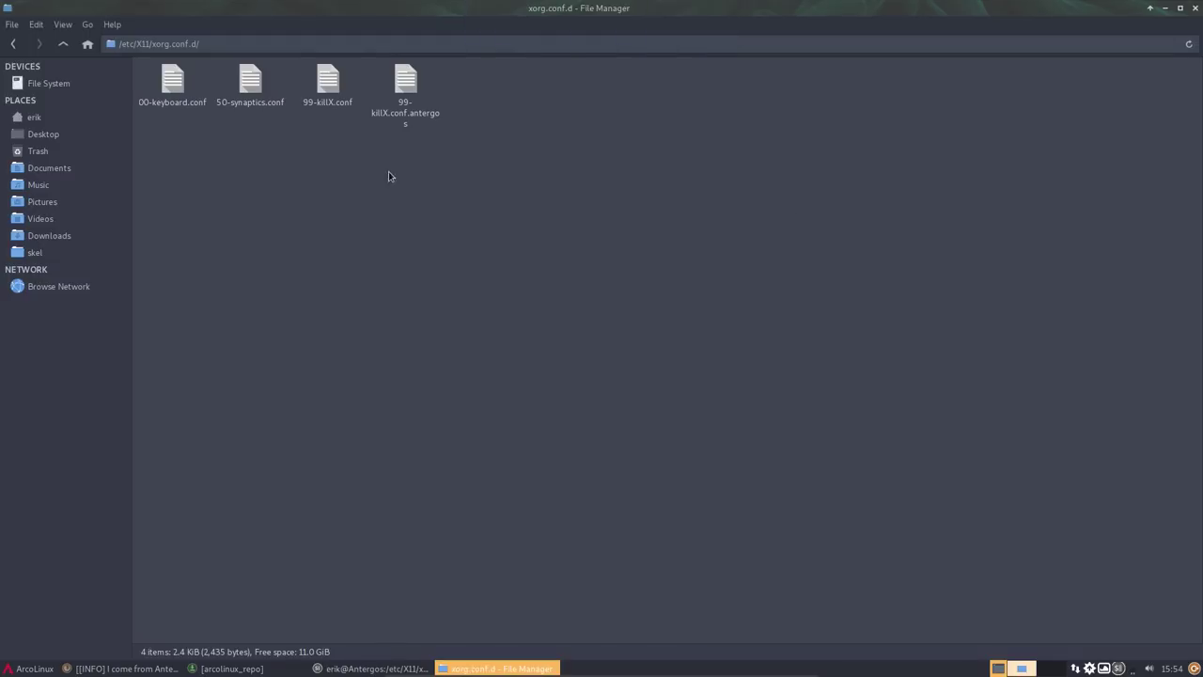
- Compare 99-killX.conf and 99-killX.conf.antergos in a maximised Meld, then close Meld and Thunar
drag(367, 151, 411, 79)
right_click(411, 80)
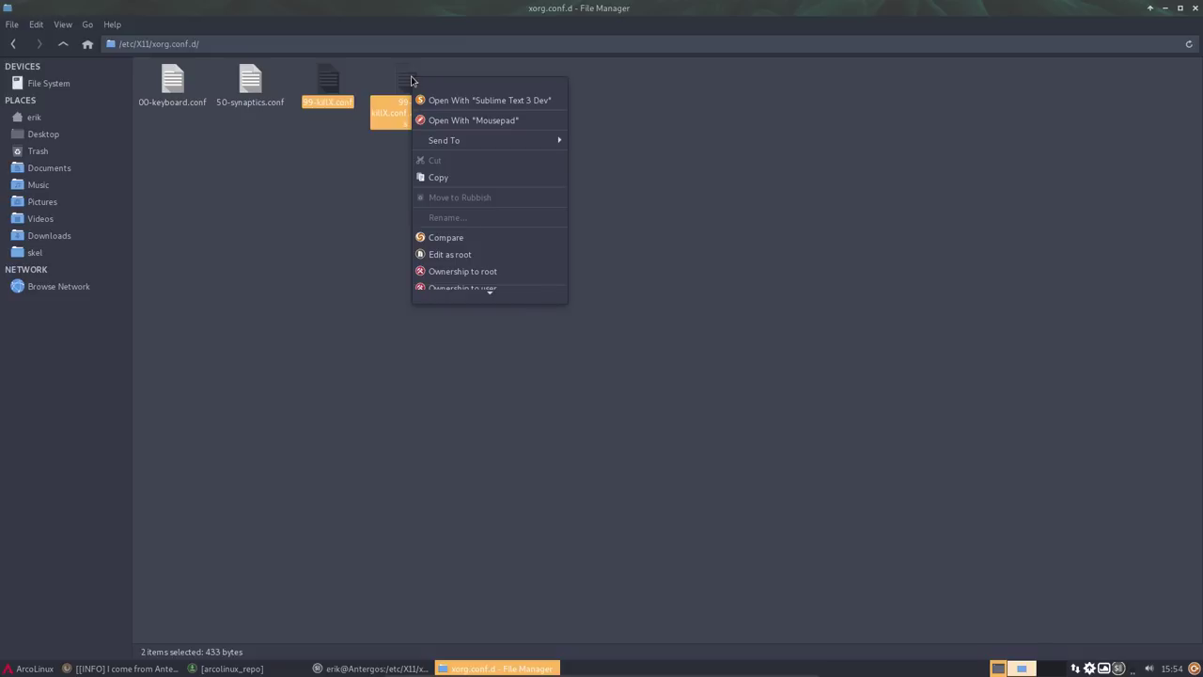
mouse_move(507, 298)
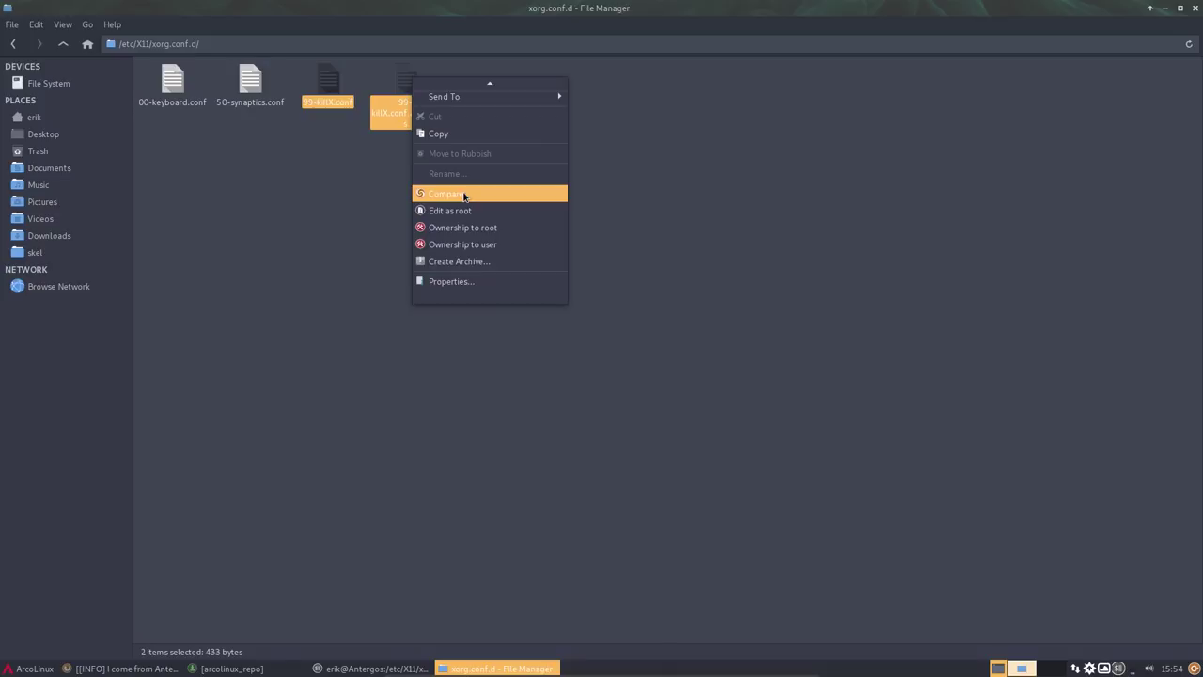
click(464, 195)
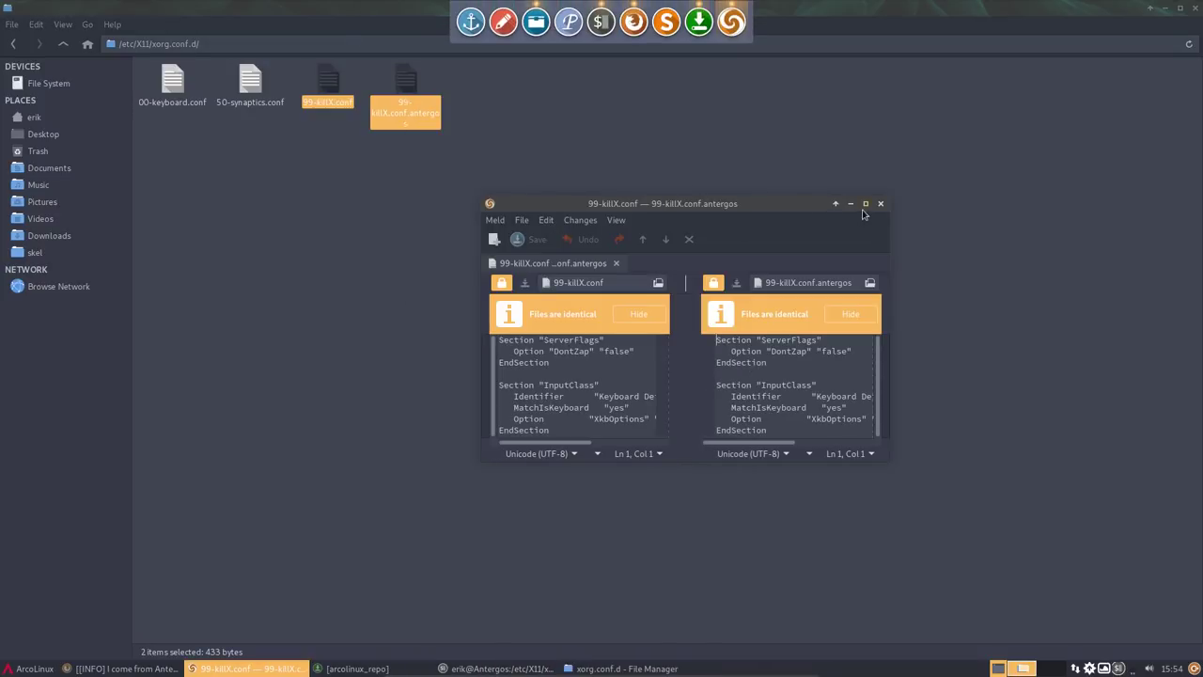
click(864, 204)
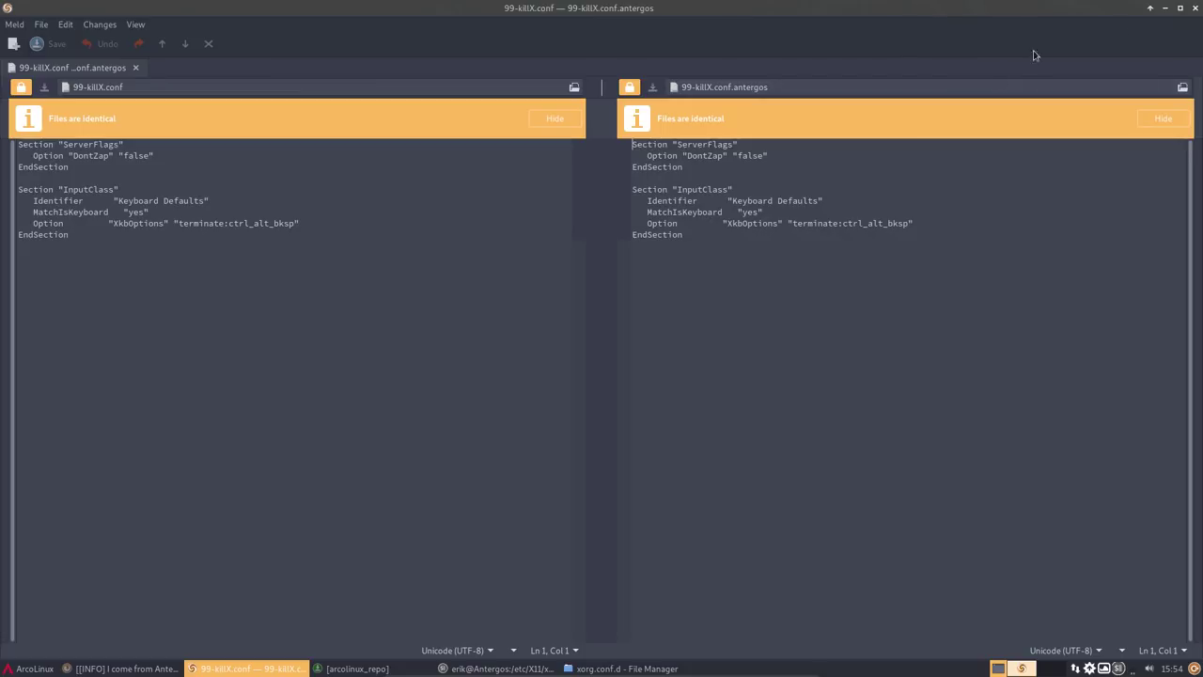
click(1196, 8)
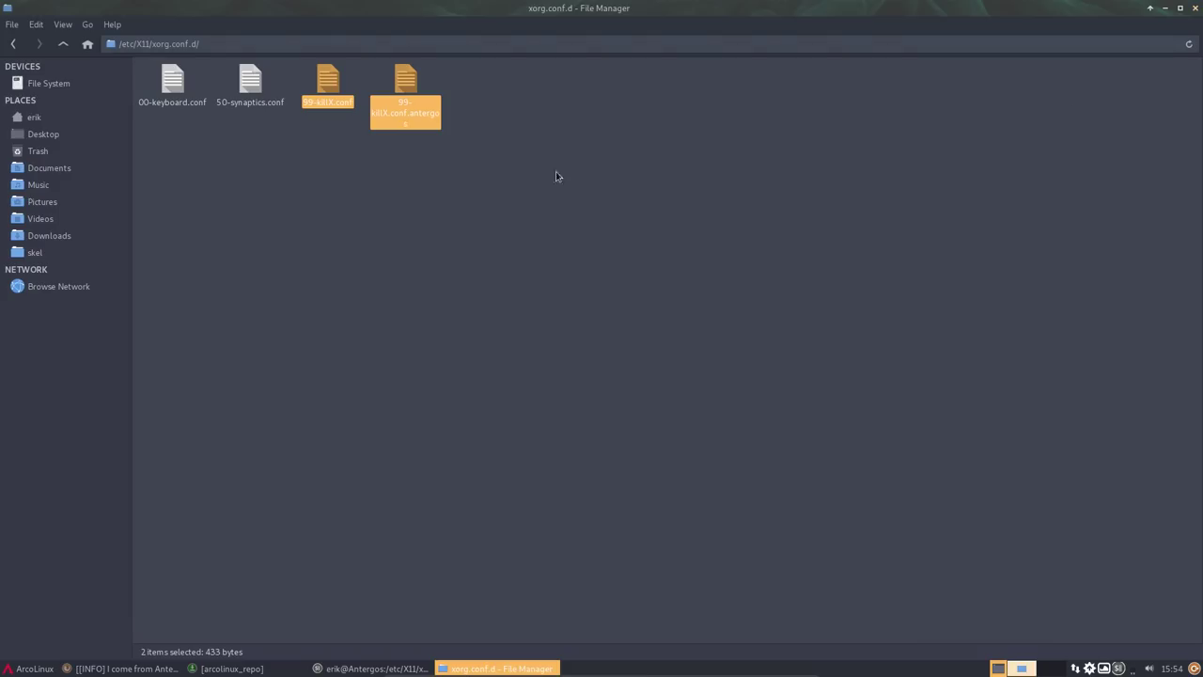
click(456, 174)
click(405, 86)
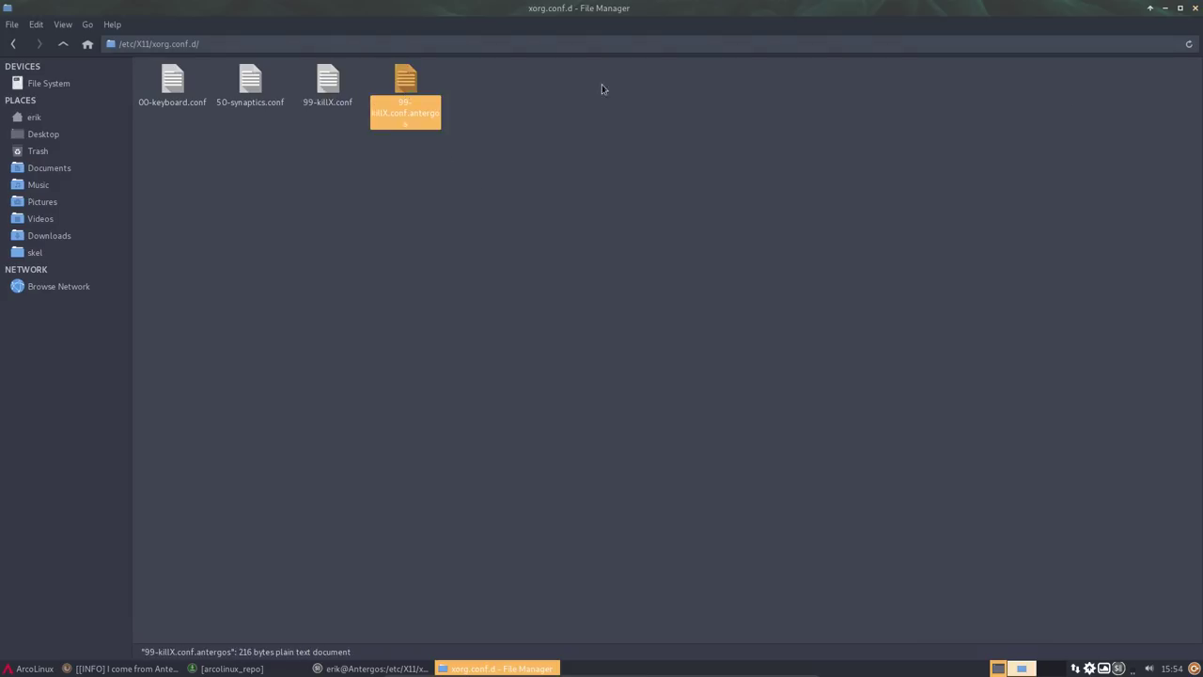
click(1196, 10)
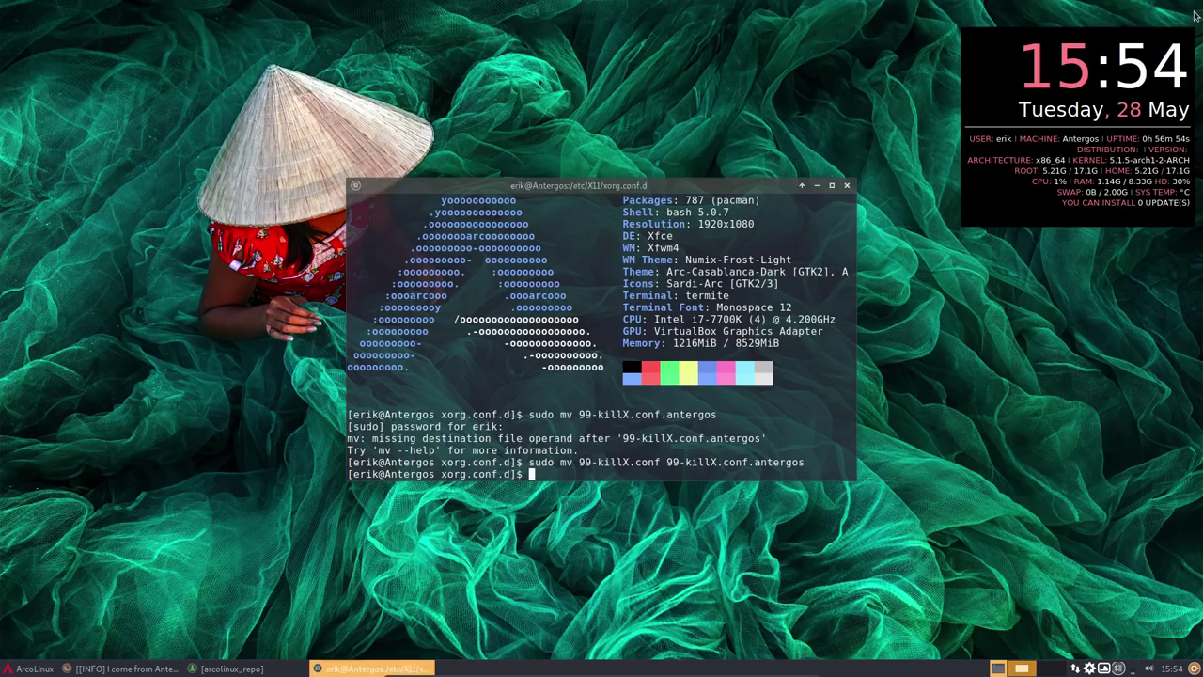
- Close the terminal, switch the desktop conky to AUR-Nemesis.conkyrc in Conkyzen, and return to Pamac's arcolinux_repo list
click(846, 186)
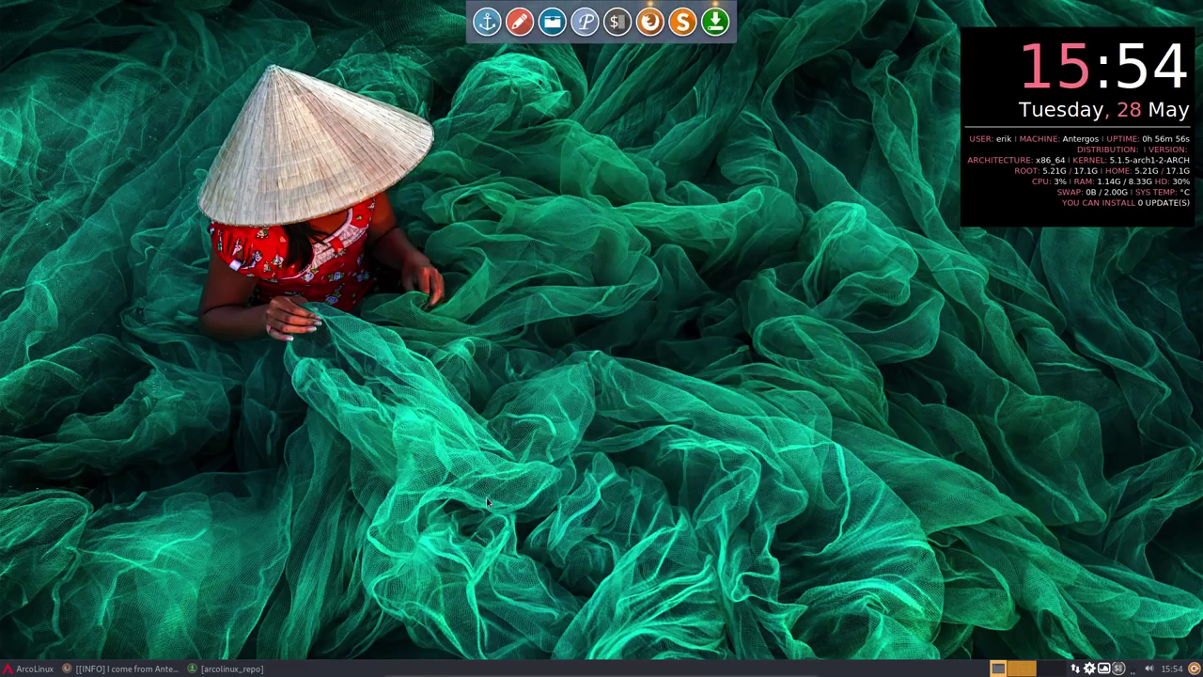
click(29, 668)
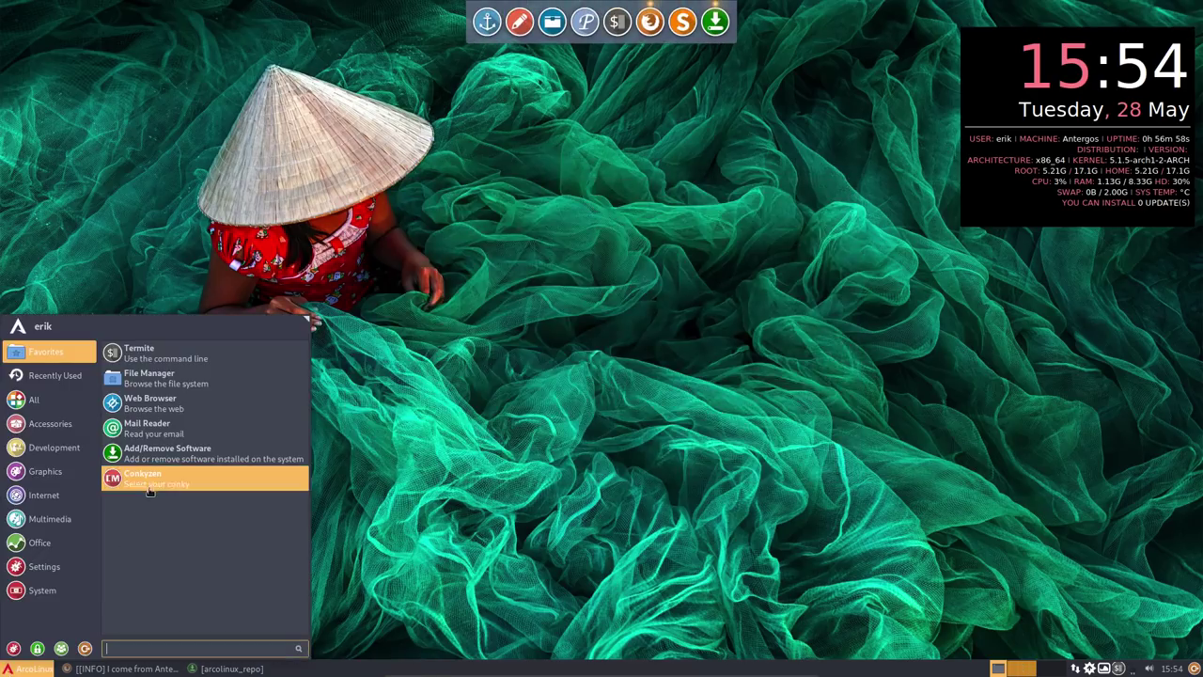
click(666, 303)
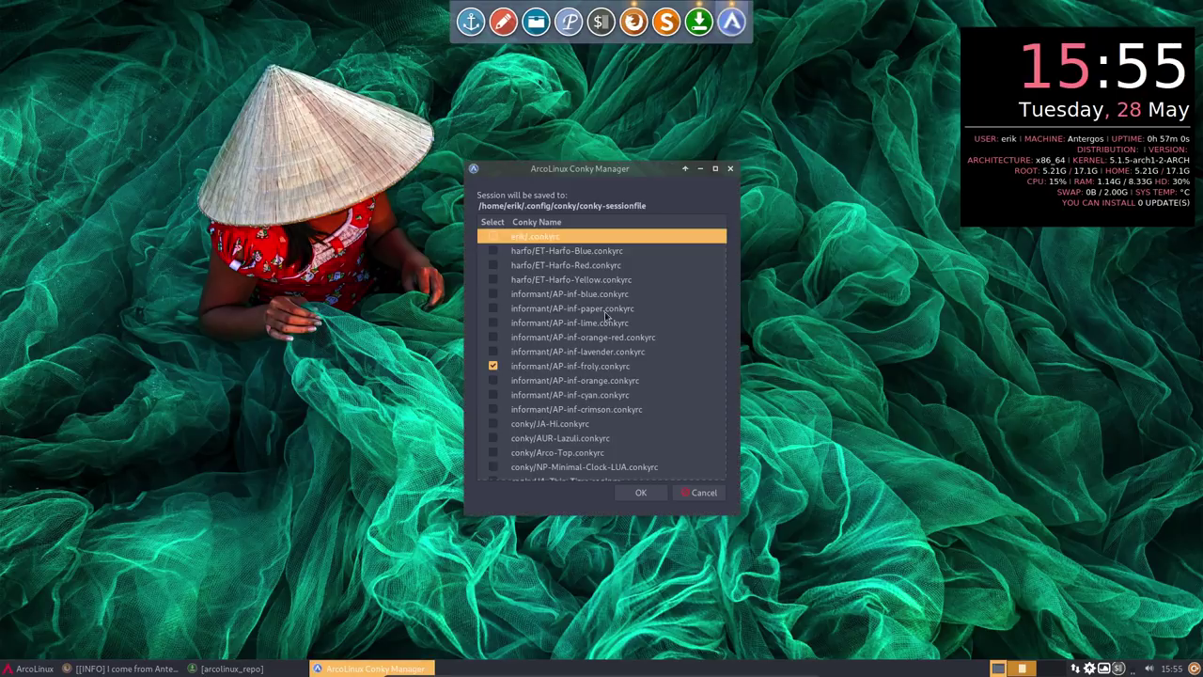
click(495, 367)
scroll(496, 380, down, 3)
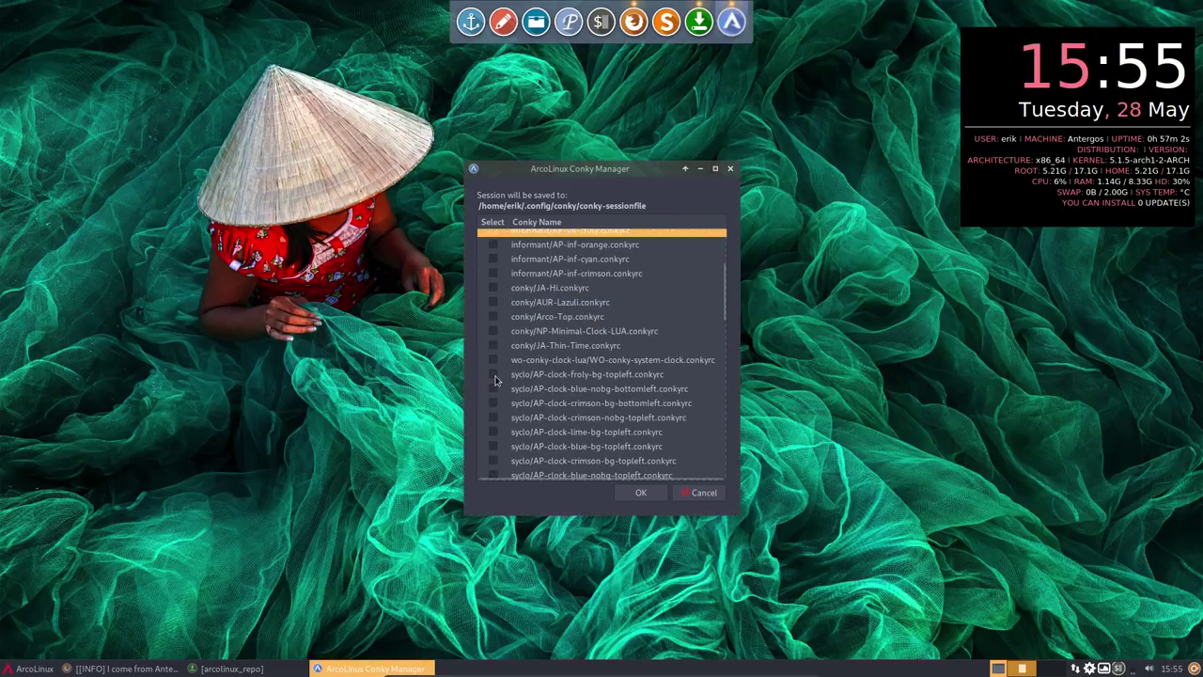
scroll(496, 380, down, 5)
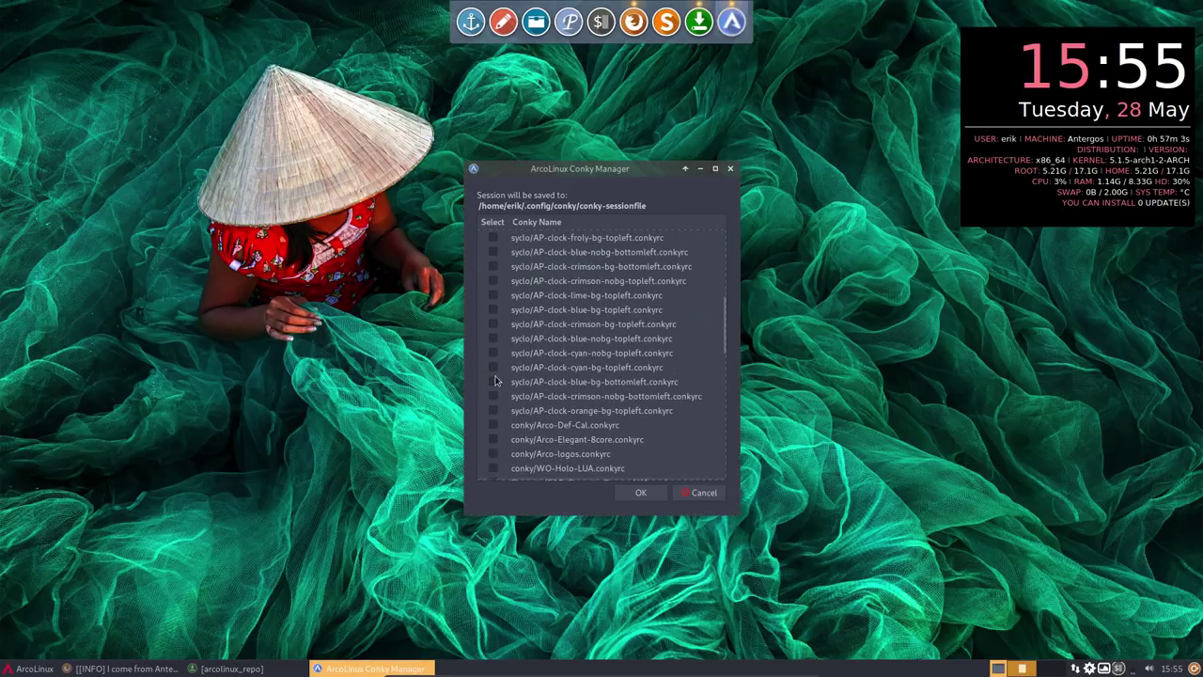
click(548, 223)
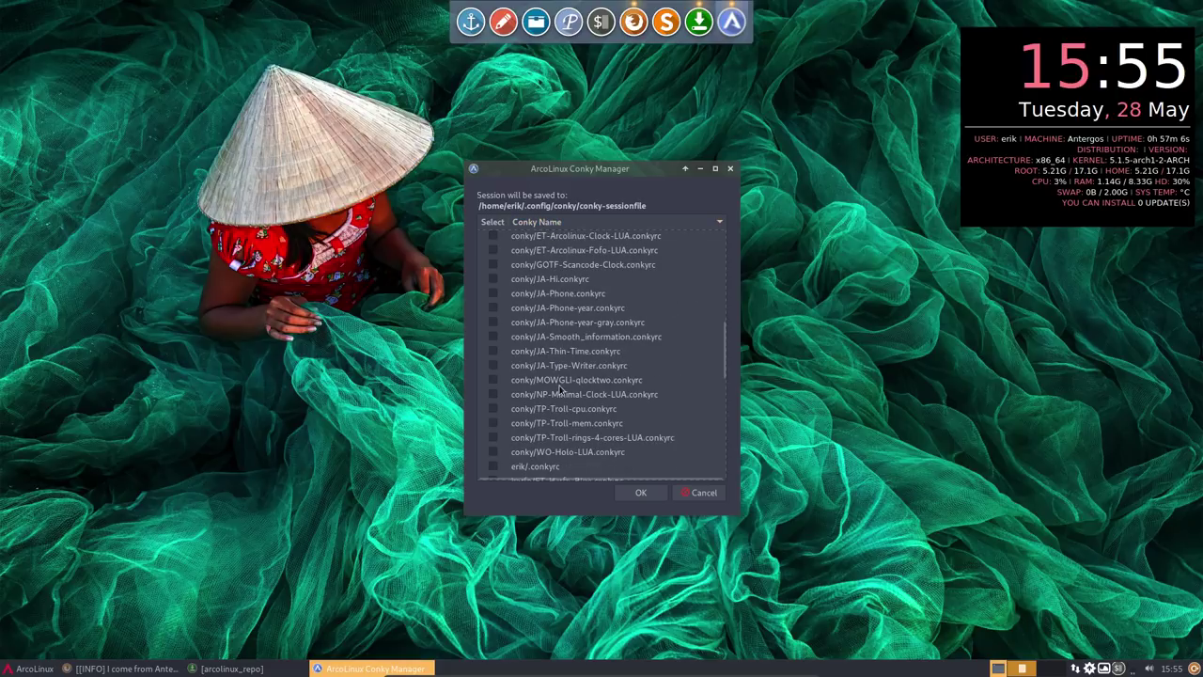
scroll(560, 388, up, 5)
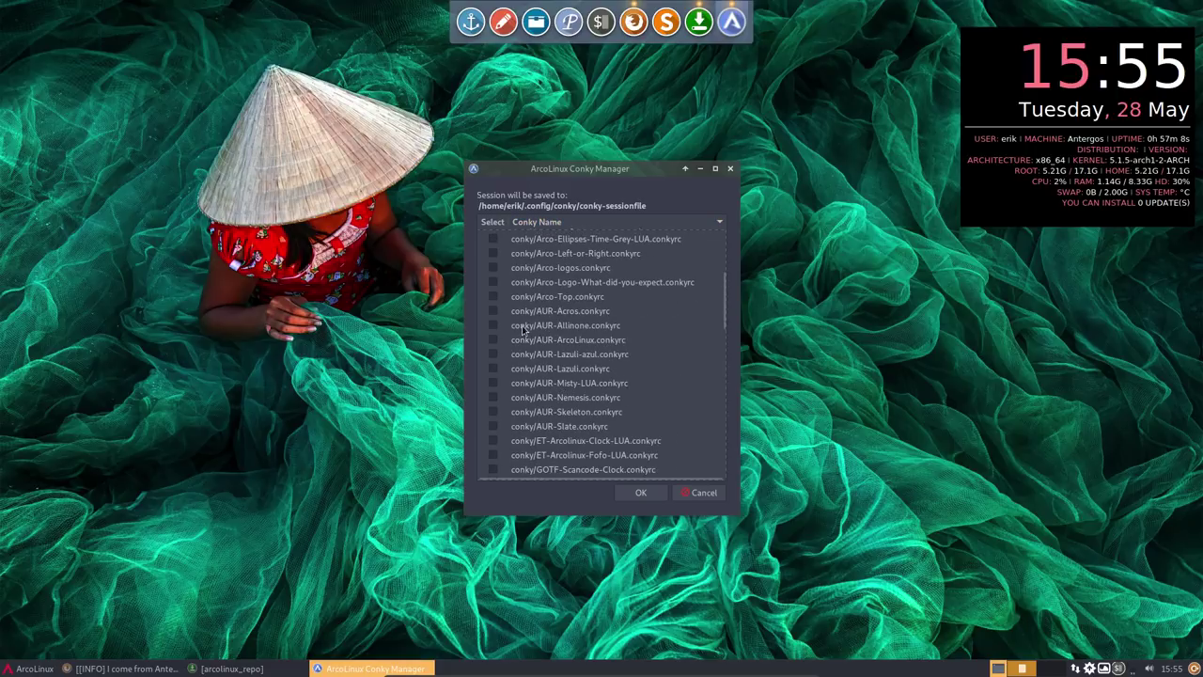
click(493, 399)
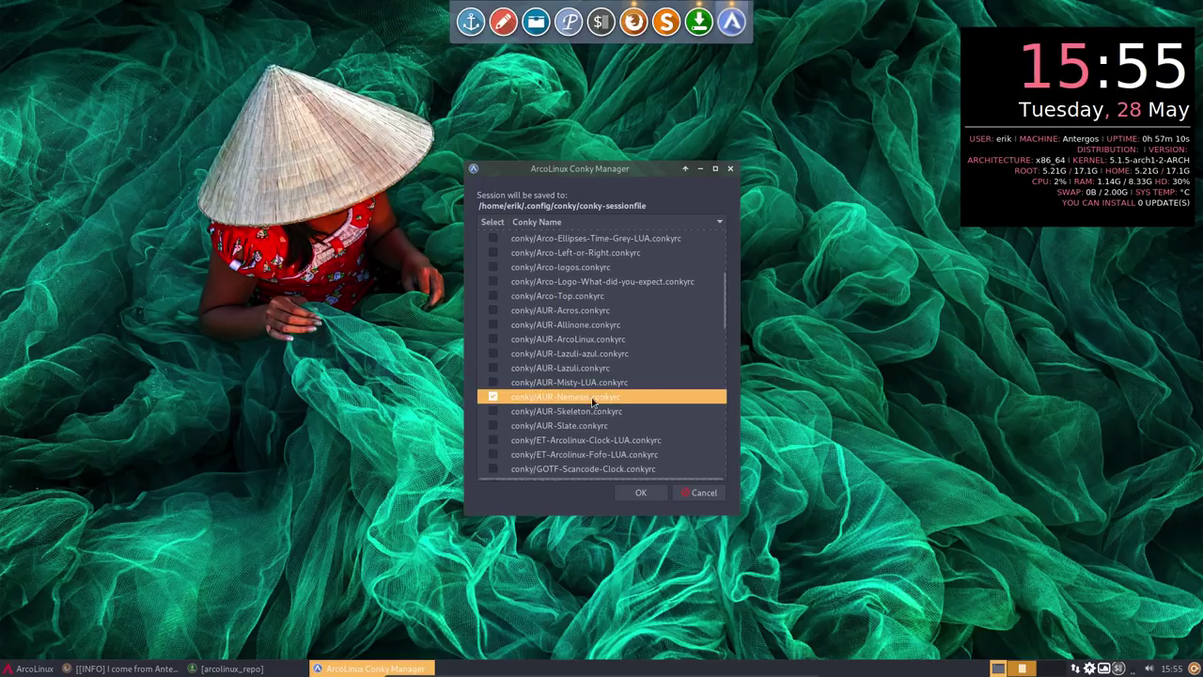
click(642, 493)
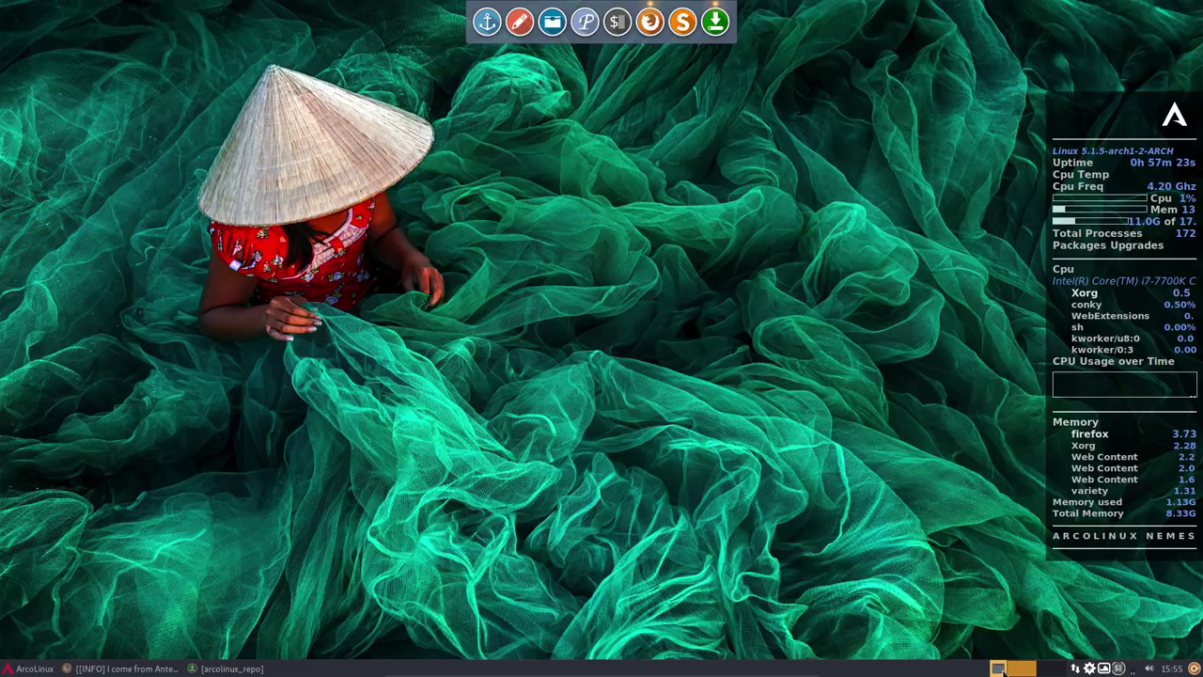
click(275, 672)
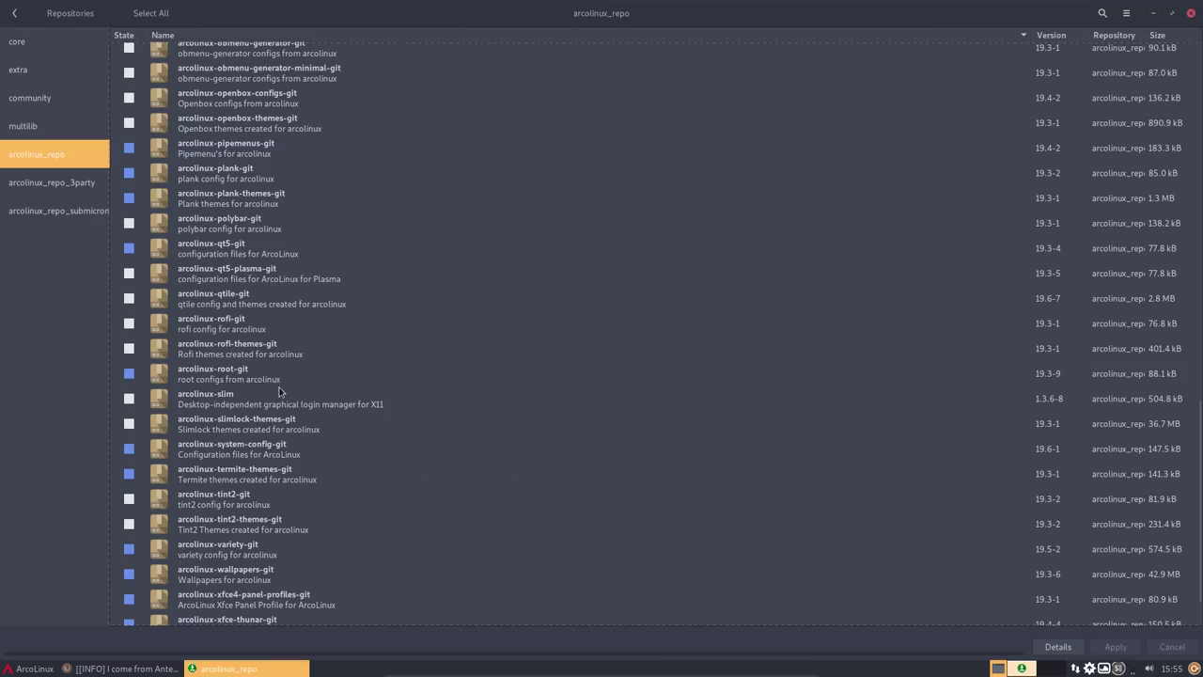
- Review the font paths in arcolinux-fonts-git's Files tab, then close Pamac
scroll(371, 404, down, 2)
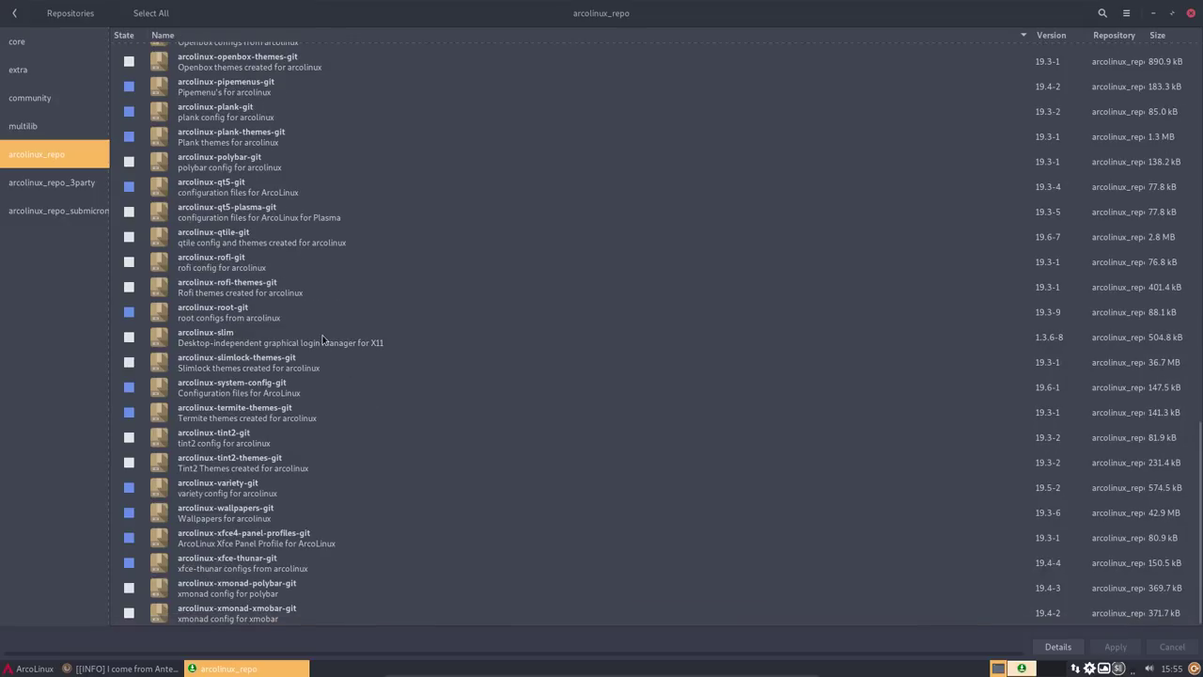
scroll(323, 338, up, 2)
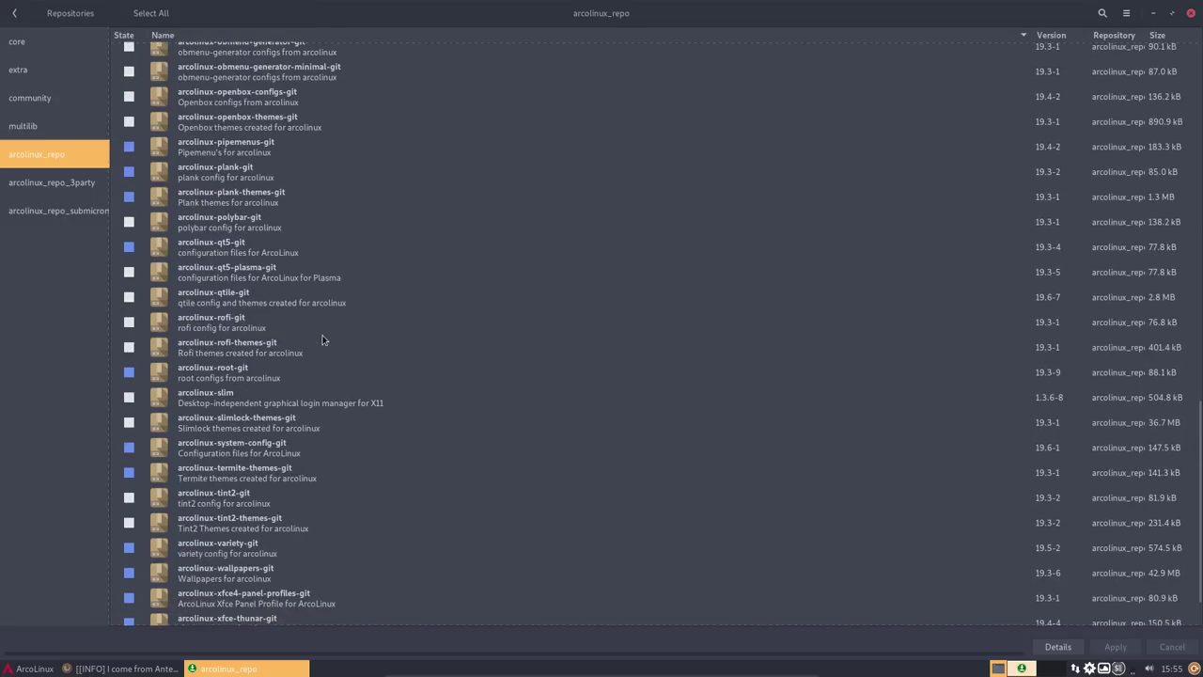
scroll(323, 339, up, 15)
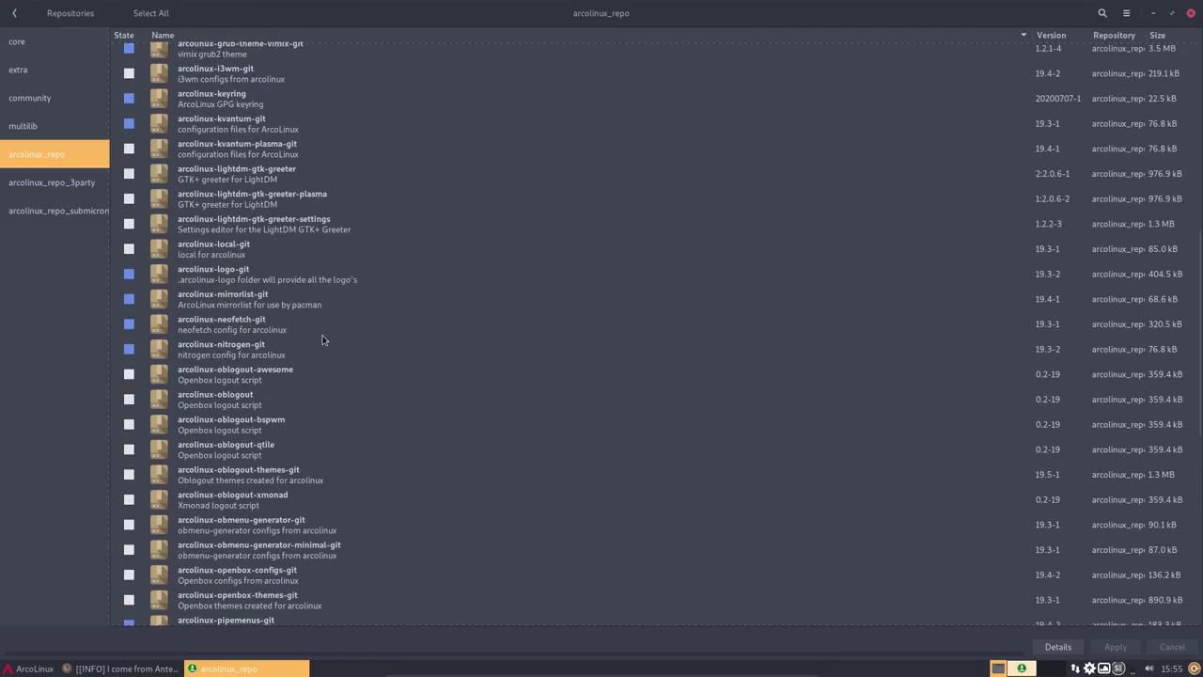
scroll(322, 340, up, 8)
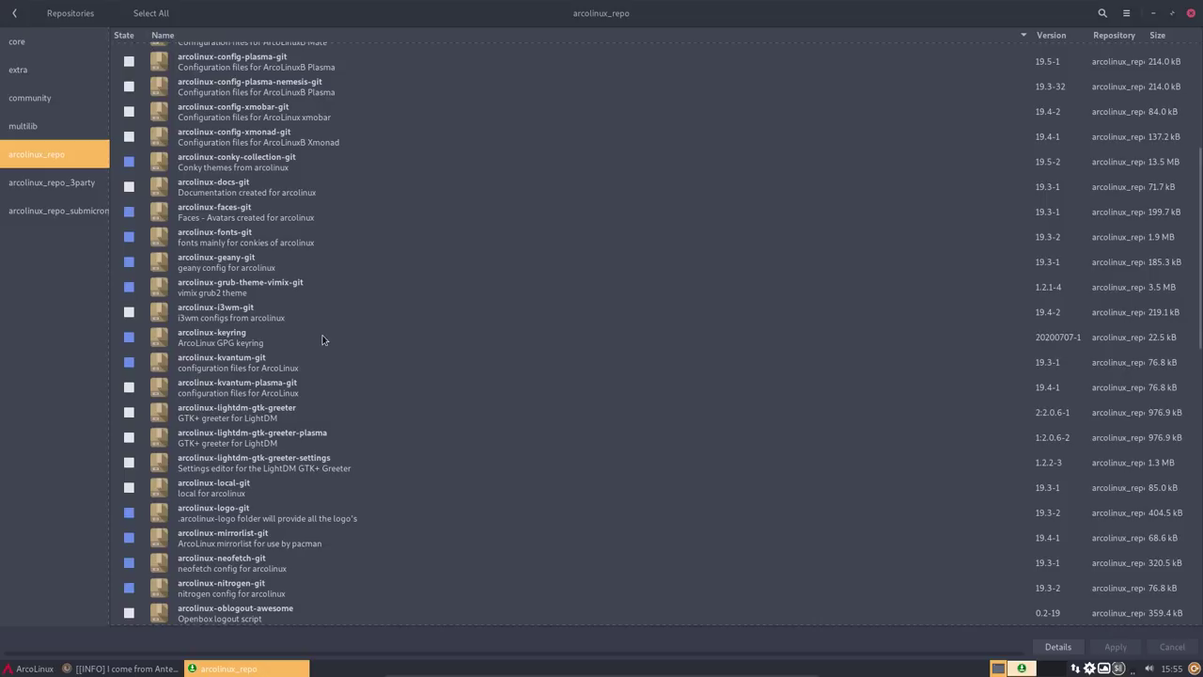
click(235, 247)
double_click(240, 239)
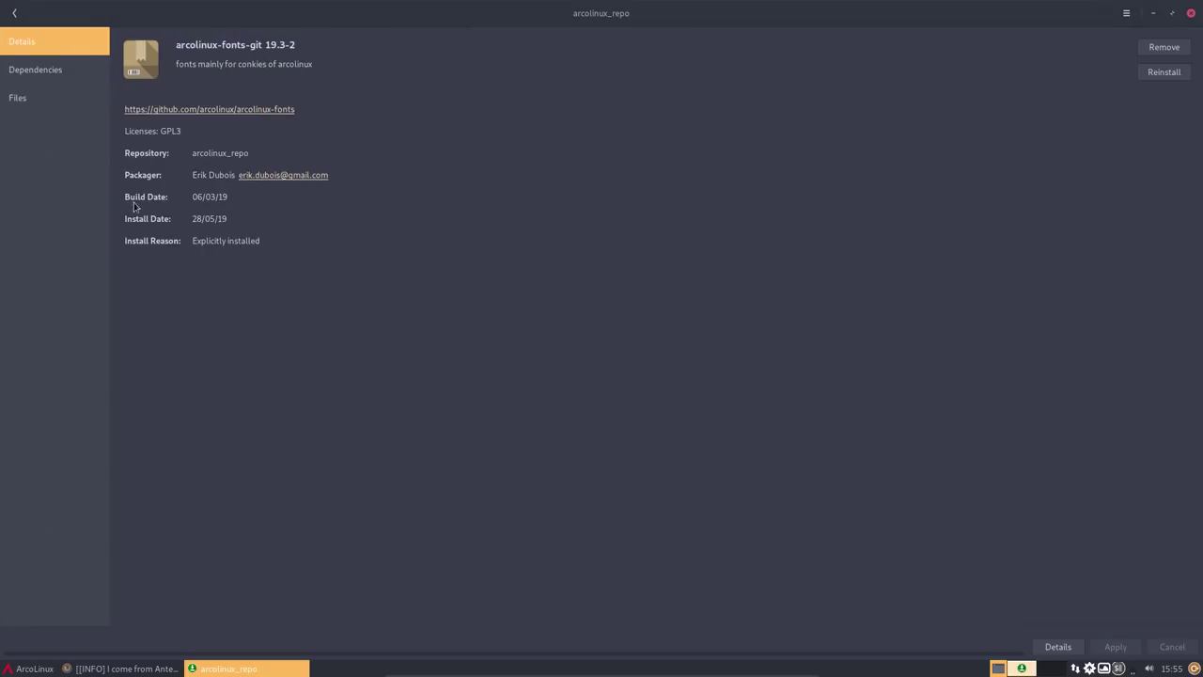
click(3, 89)
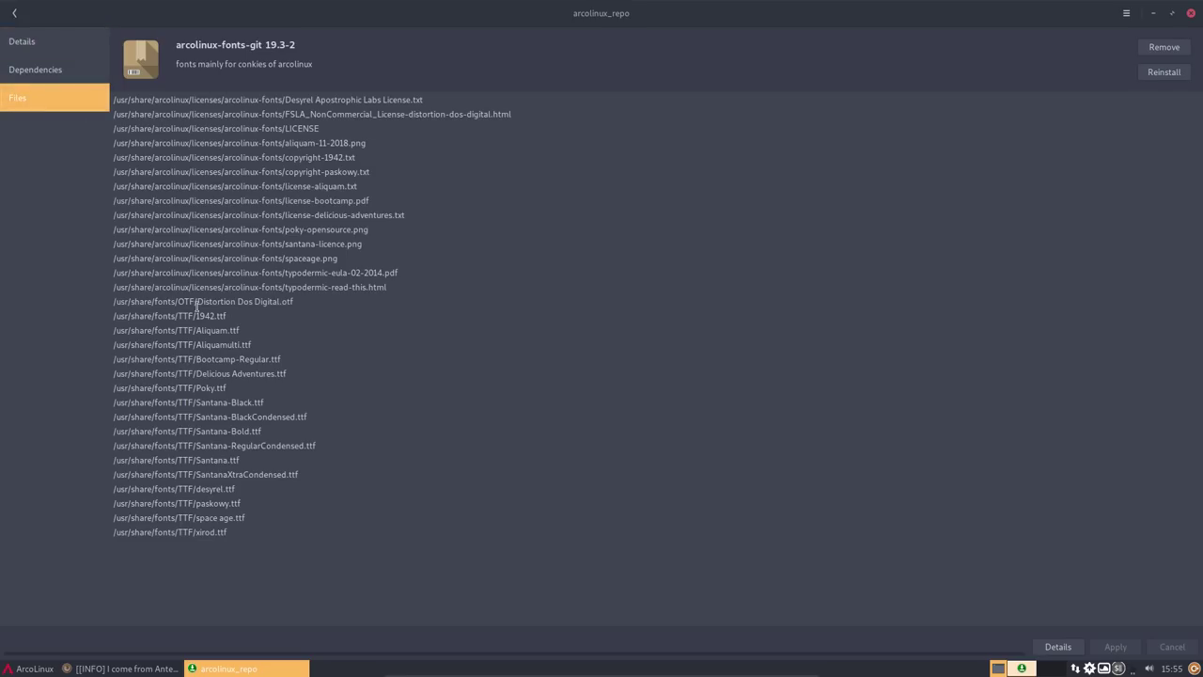
drag(199, 305, 234, 537)
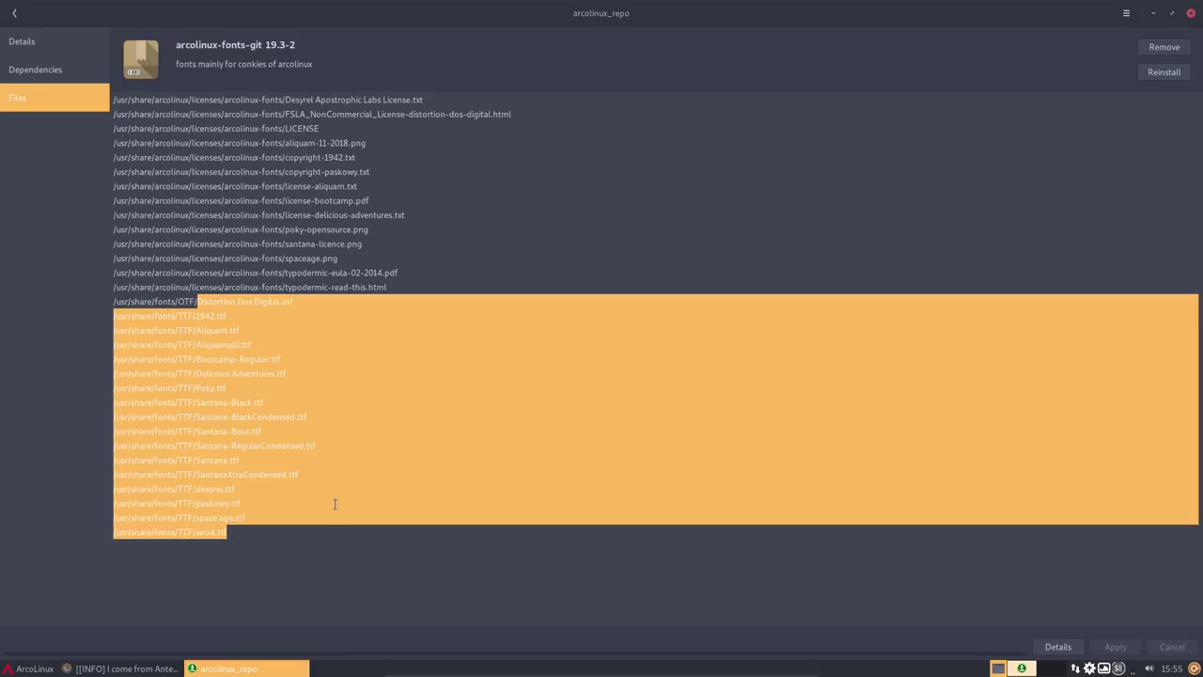
click(332, 473)
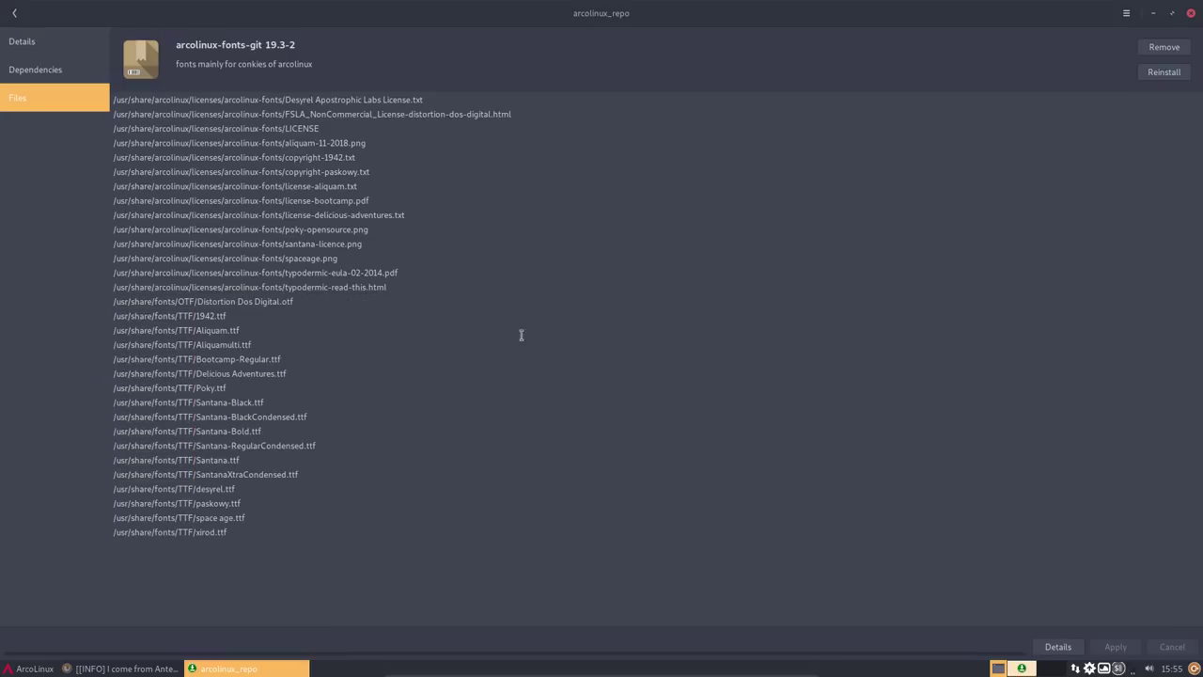
click(1192, 13)
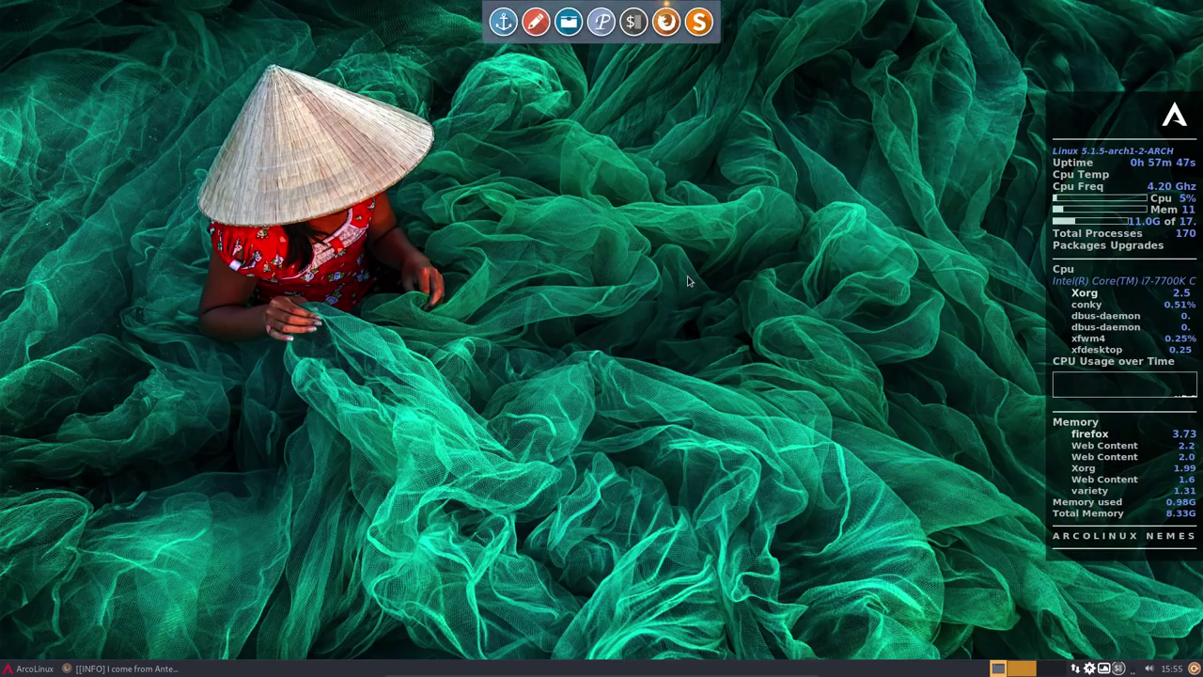
- In a new terminal, install noto-fonts with sudo pacman -S noto-fonts, then stop conky with kc
click(29, 669)
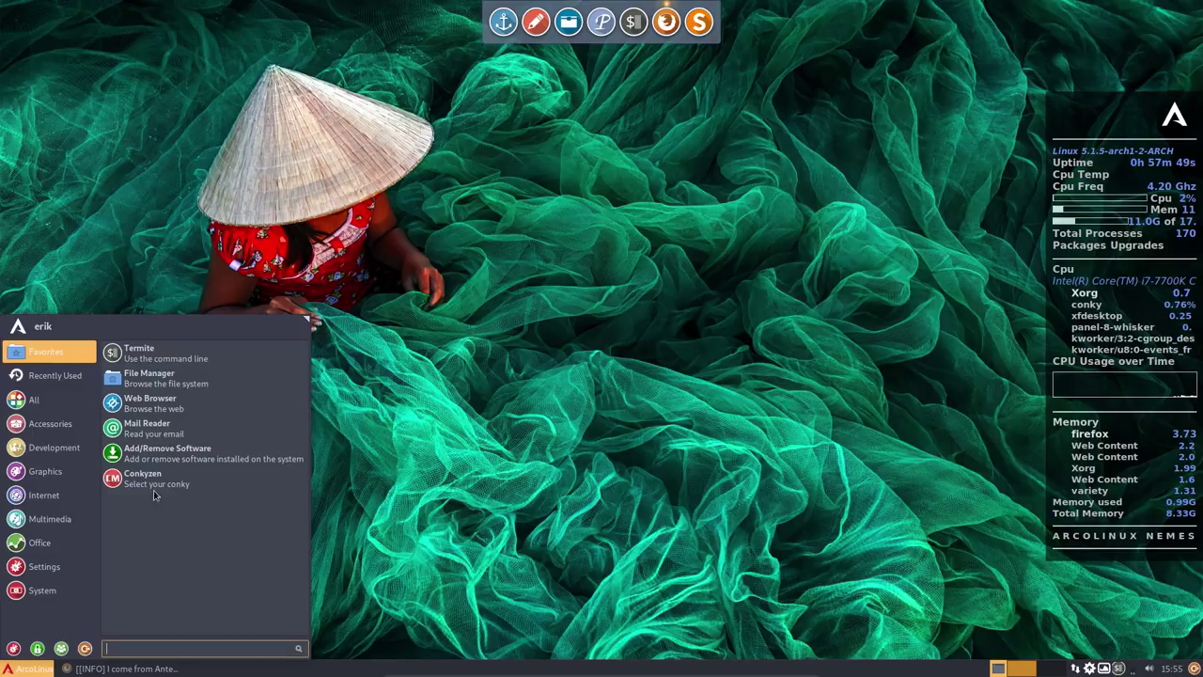
click(158, 361)
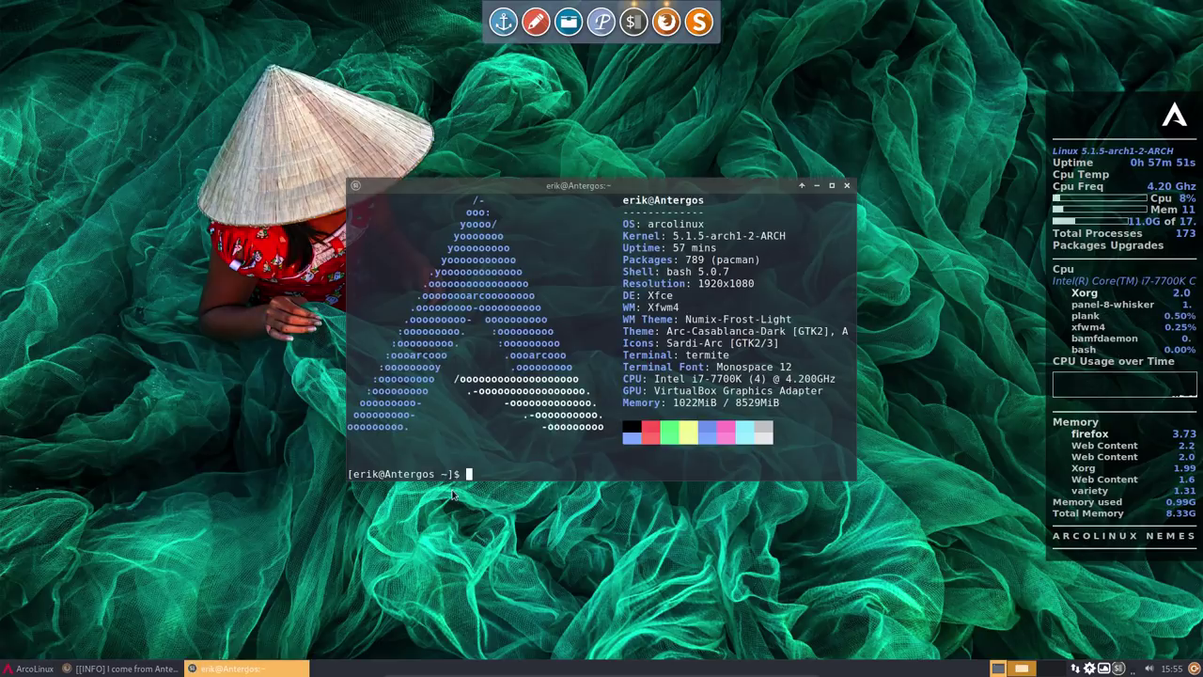
text(sudo pacamn)
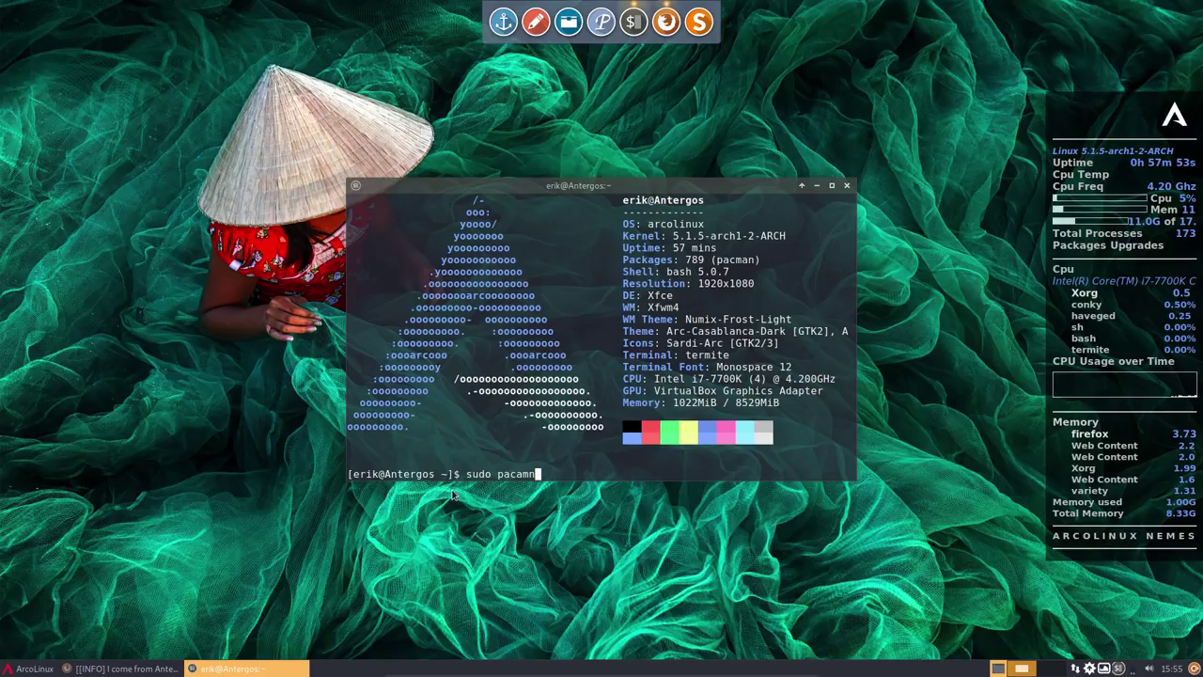
key(BackSpace)
key(BackSpace)
key(BackSpace)
text(man -)
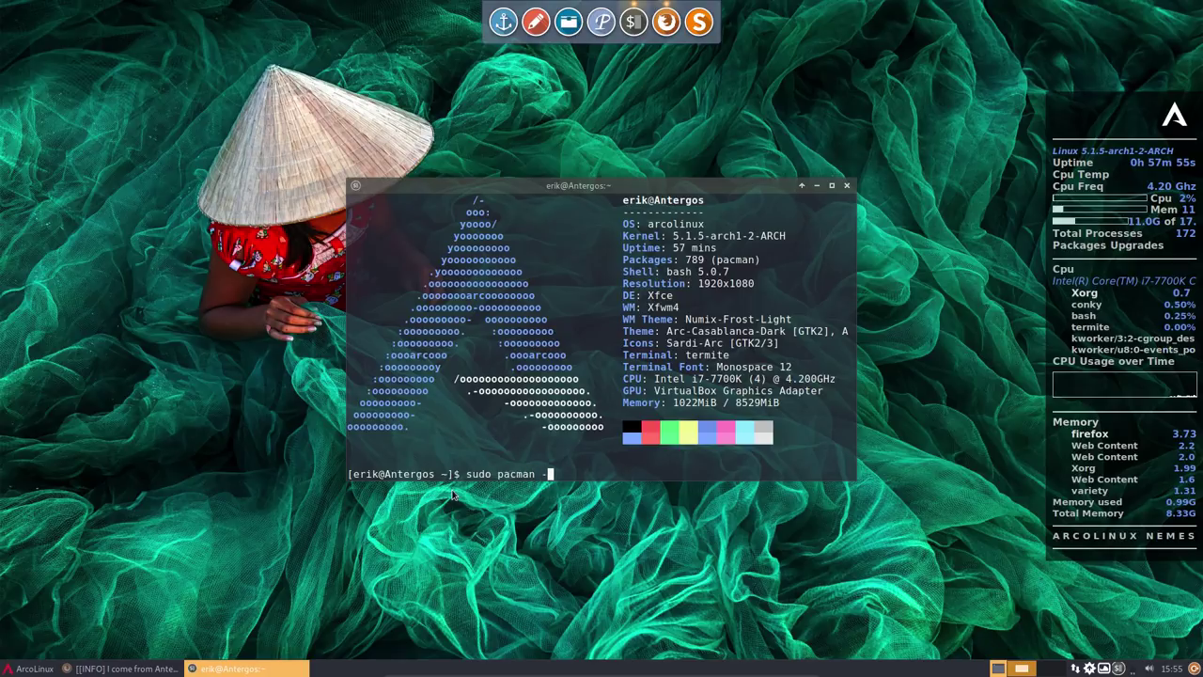
text(S noto-fonts)
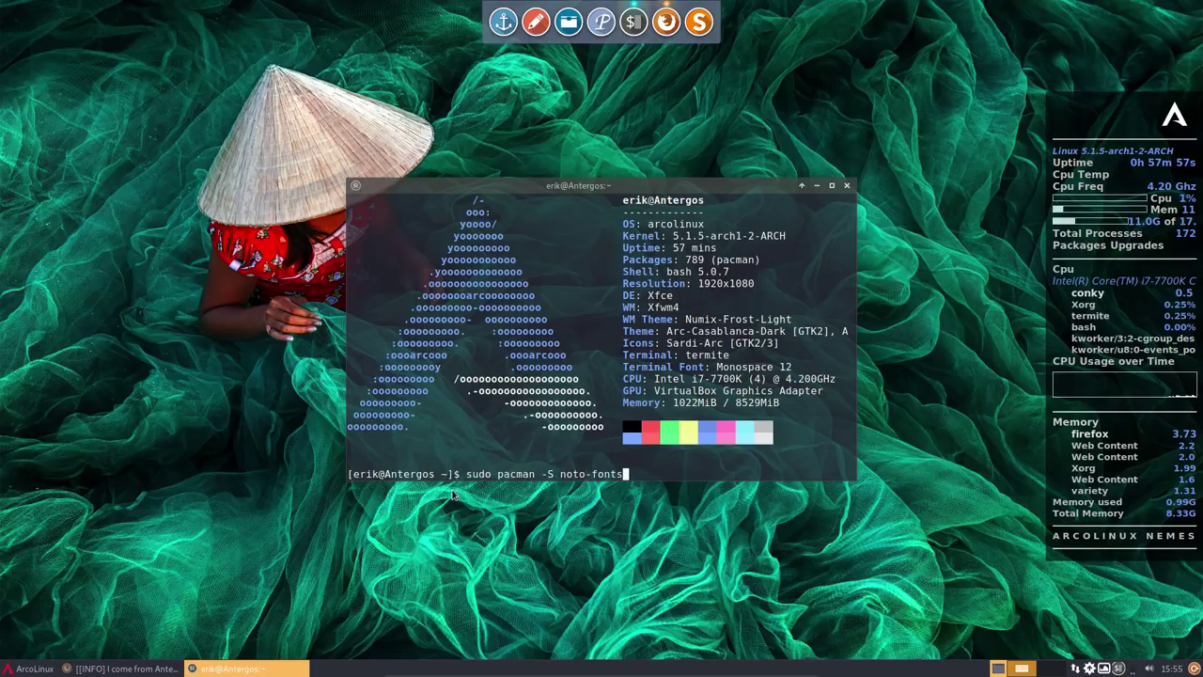
key(Tab)
key(Tab)
key(Tab)
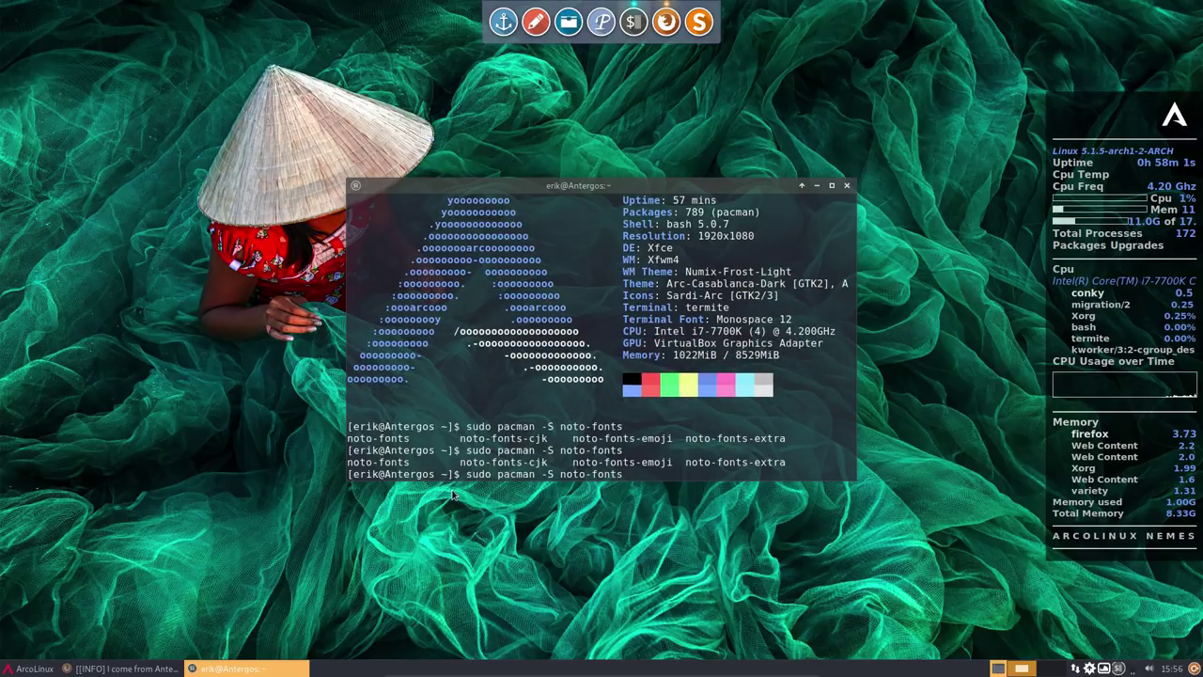
key(Return)
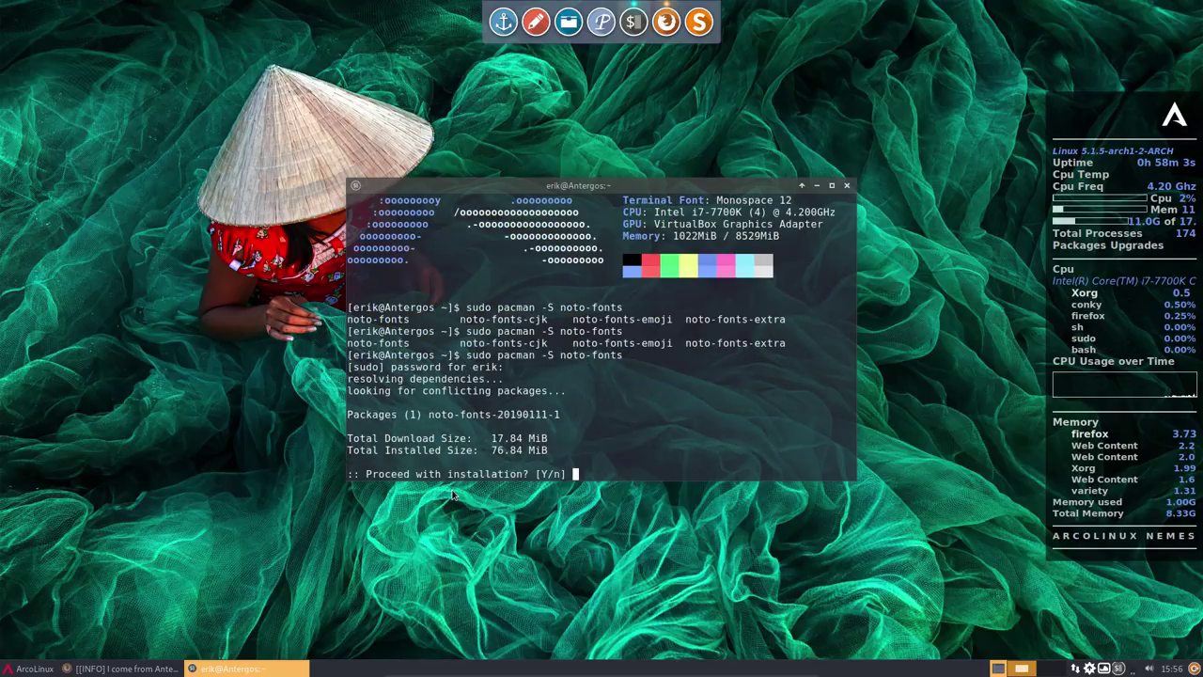
key(Return)
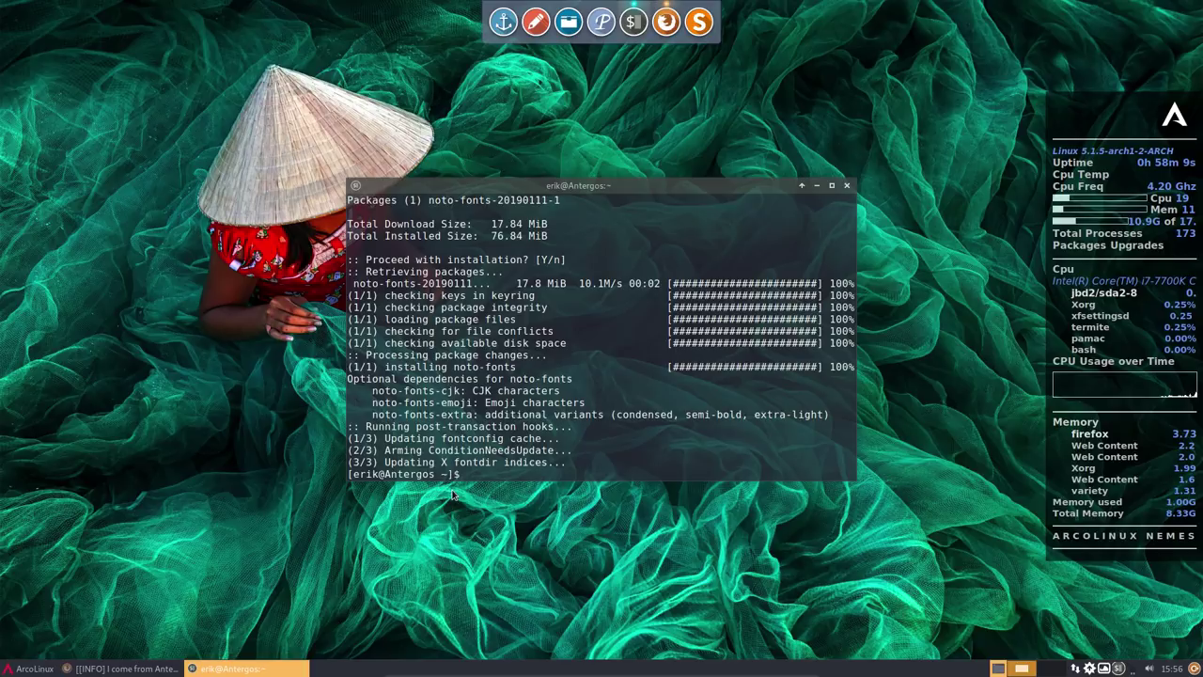
text(kc)
key(Return)
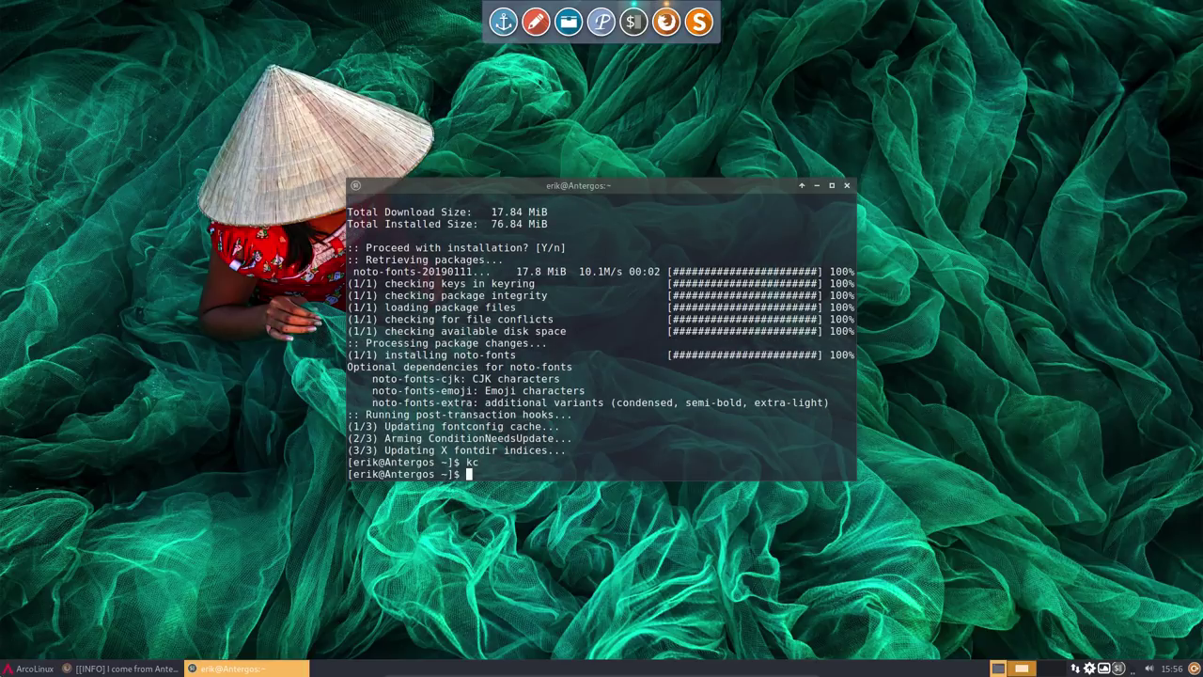
- Relaunch the AUR-Nemesis.conkyrc conky from the conky manager and move the terminal up-left
click(28, 667)
click(170, 488)
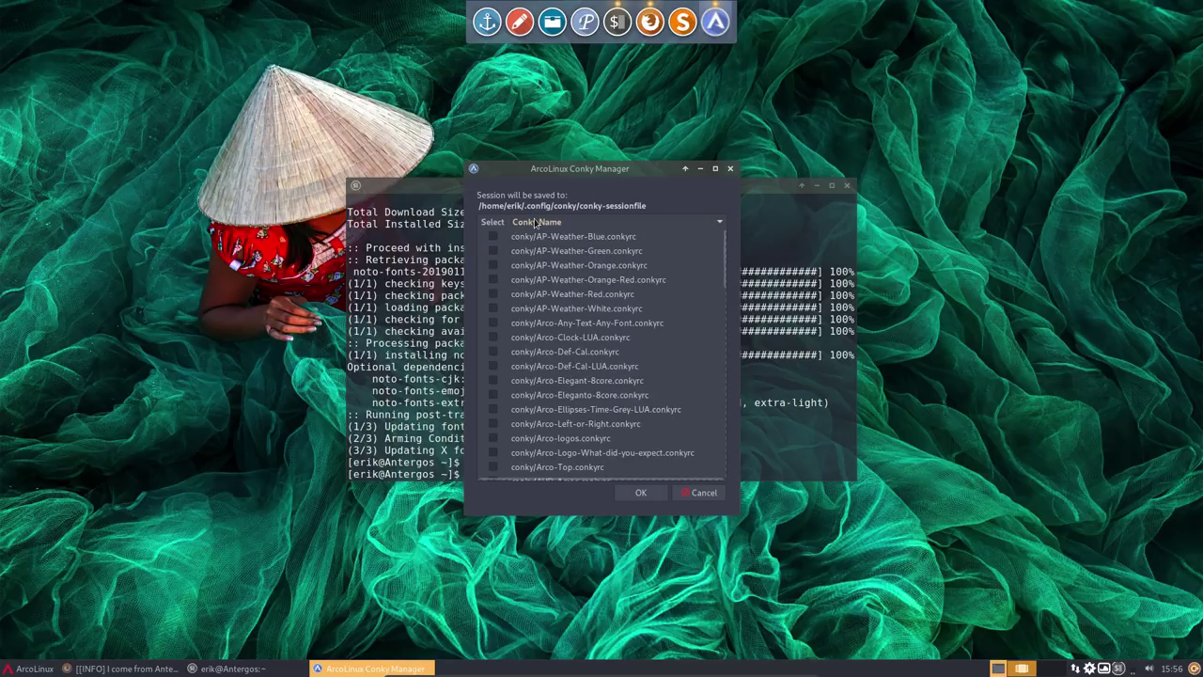
scroll(544, 325, down, 4)
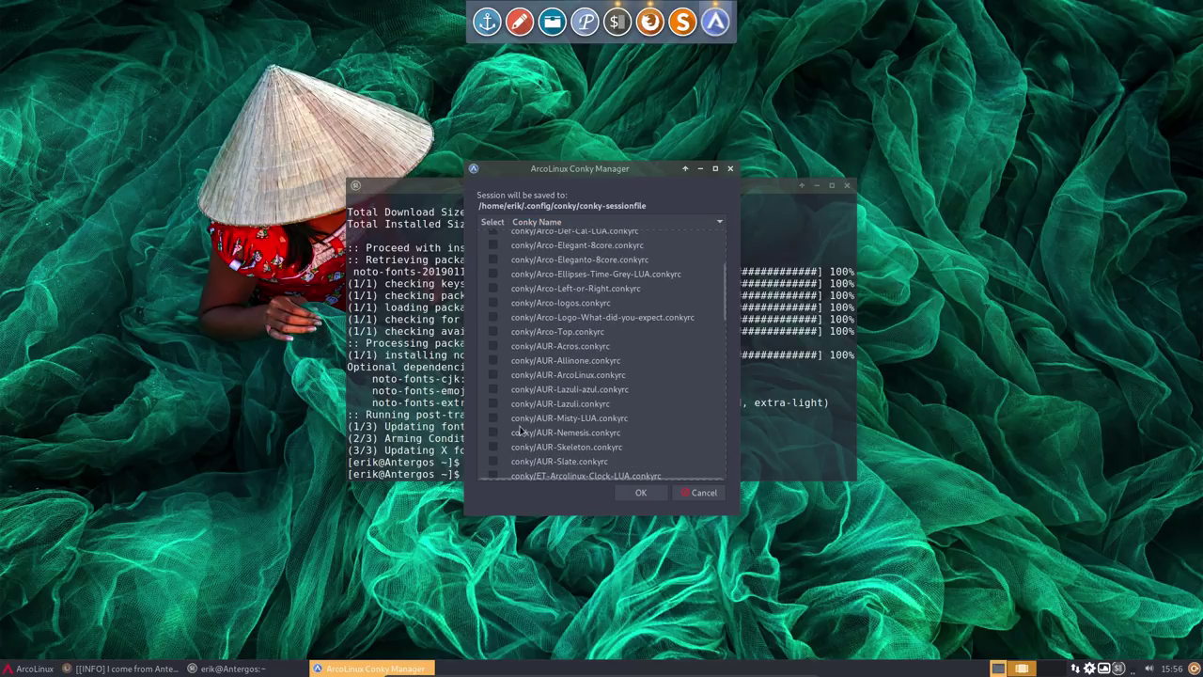
click(498, 433)
click(641, 493)
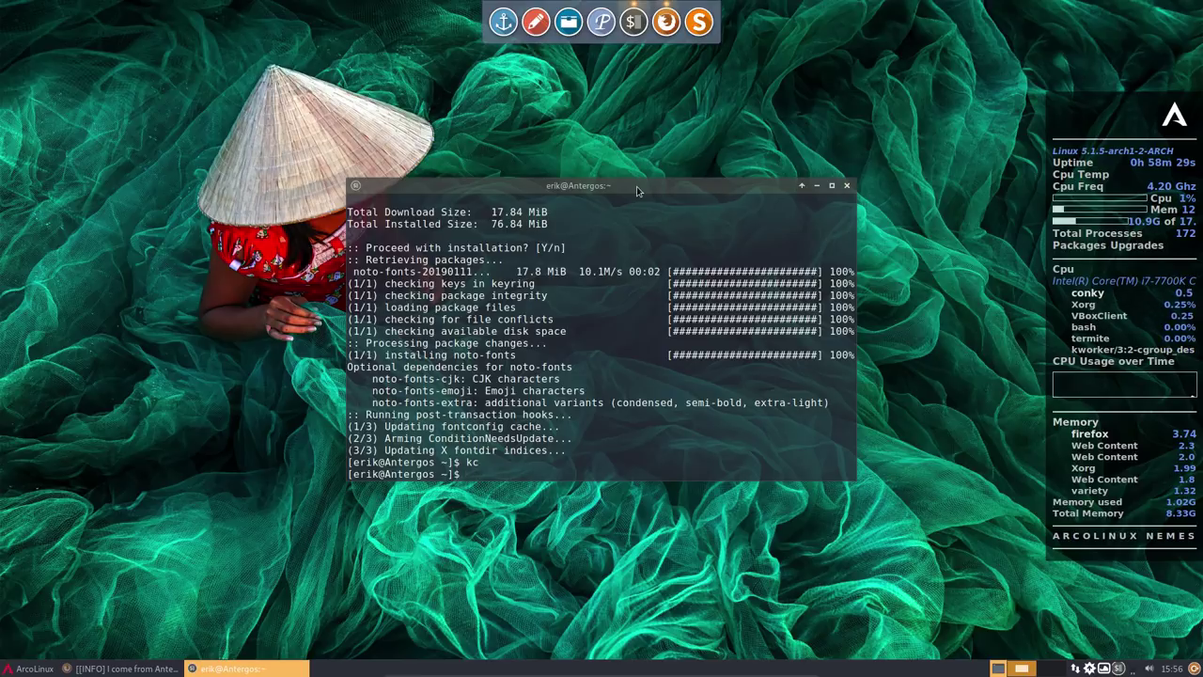
drag(637, 186, 595, 173)
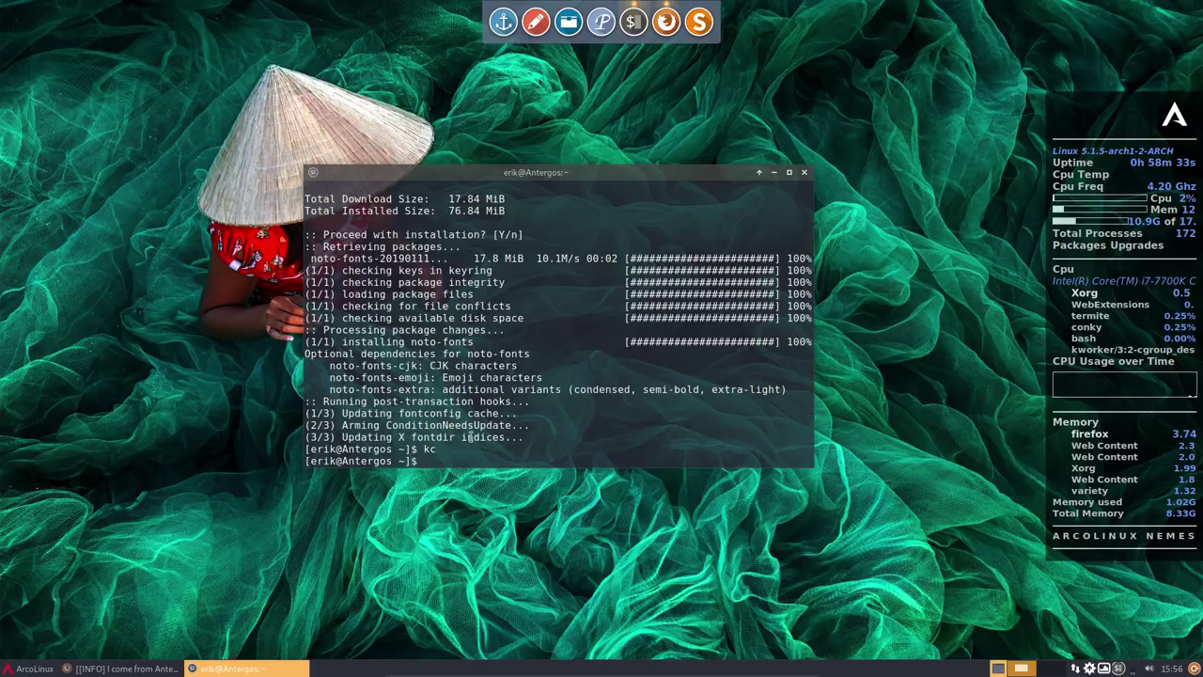
- With Pamac moved to the upper left, open ~/.config/conky/AUR-Nemesis.conkyrc from the file manager in Sublime Text
click(1093, 669)
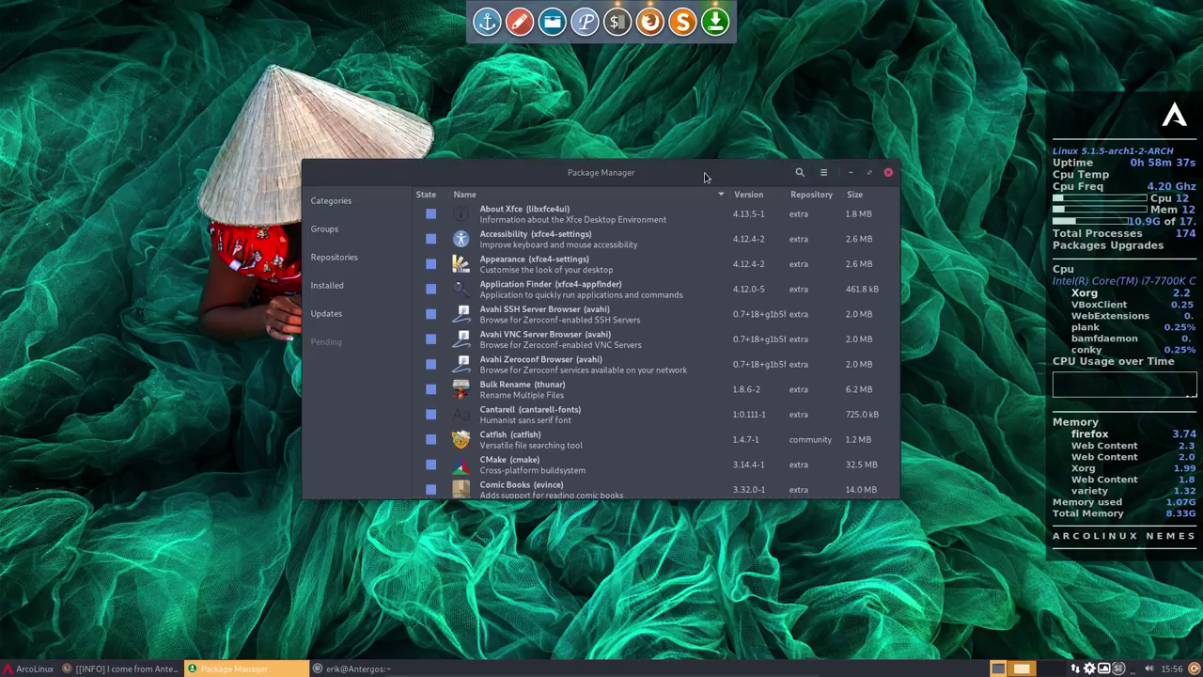
drag(707, 178, 420, 74)
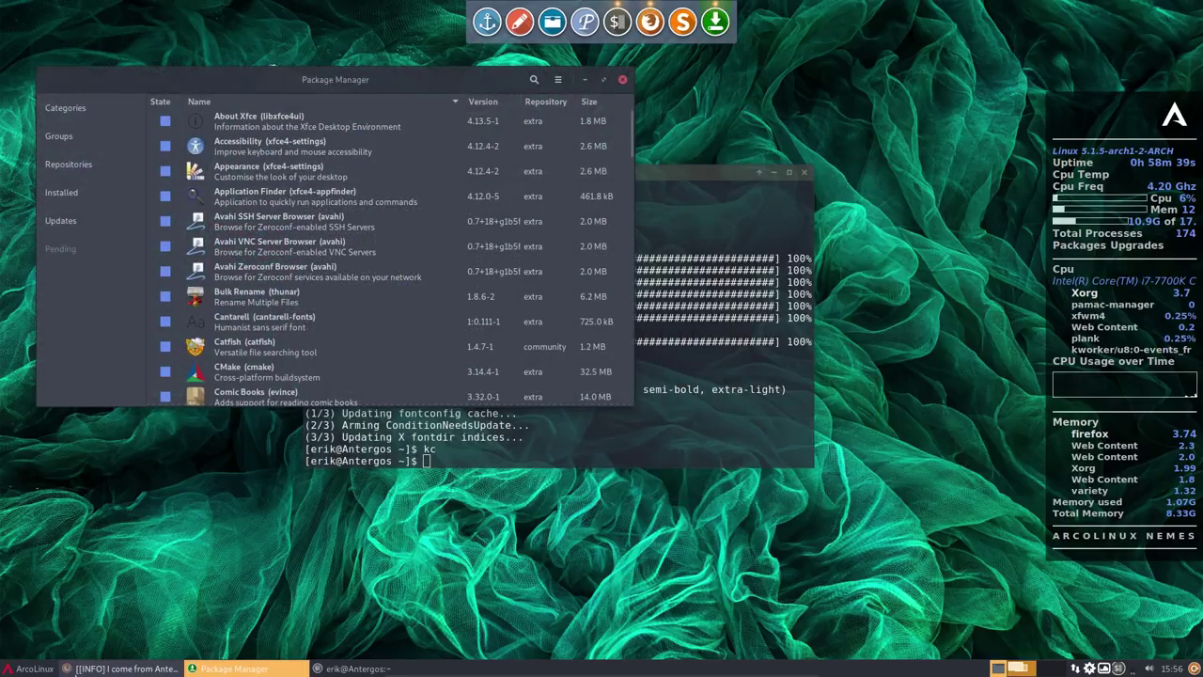
click(34, 669)
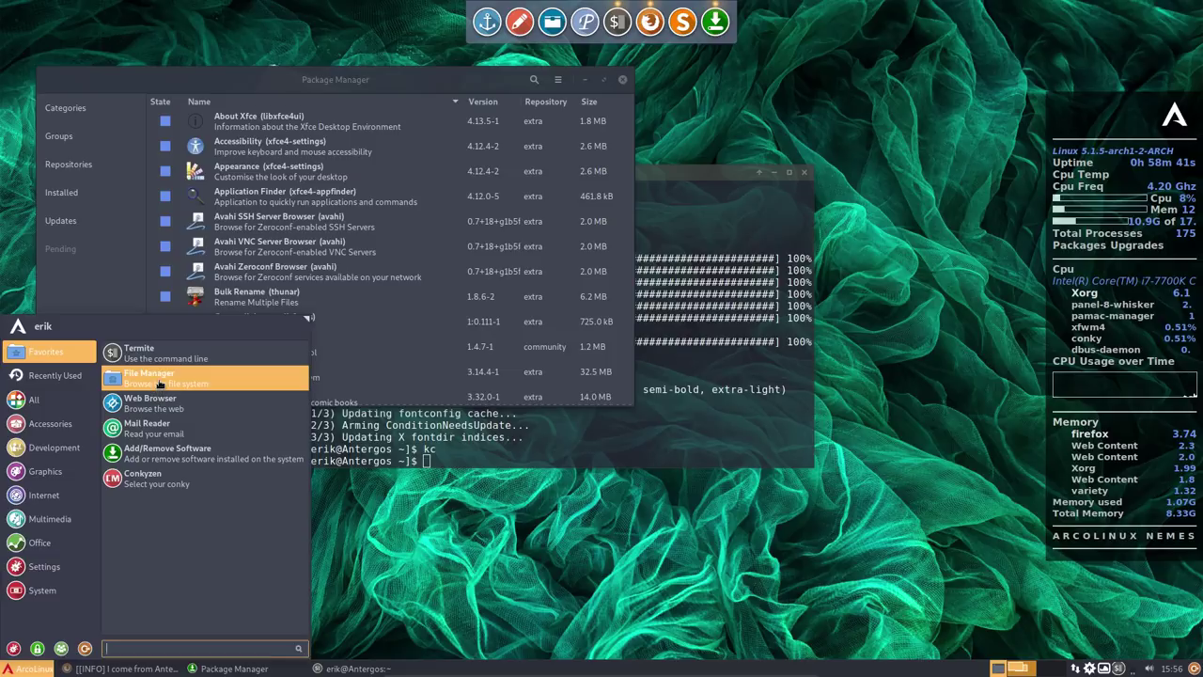
click(150, 380)
double_click(324, 85)
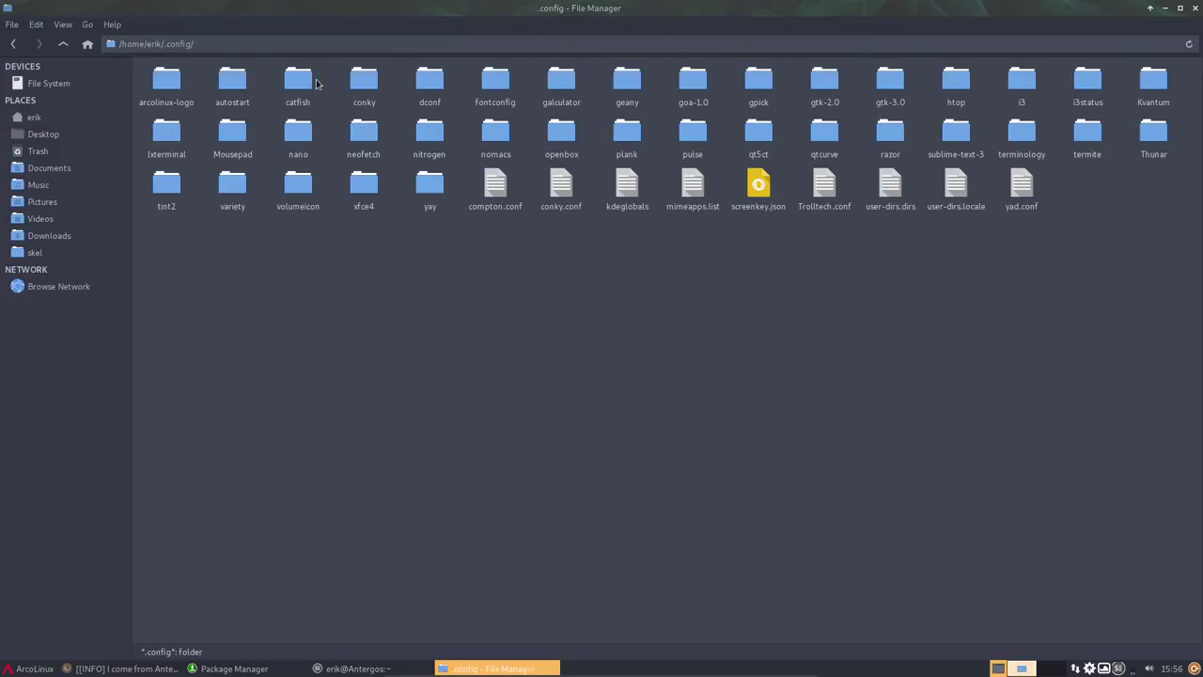
double_click(368, 89)
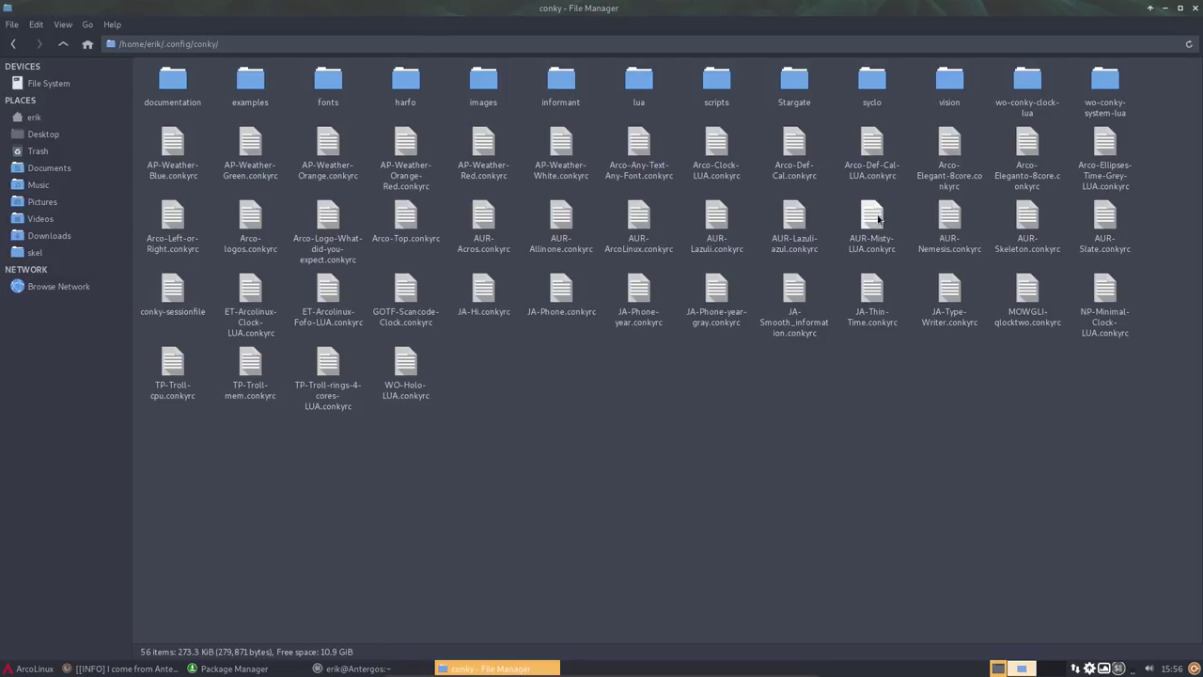
double_click(949, 226)
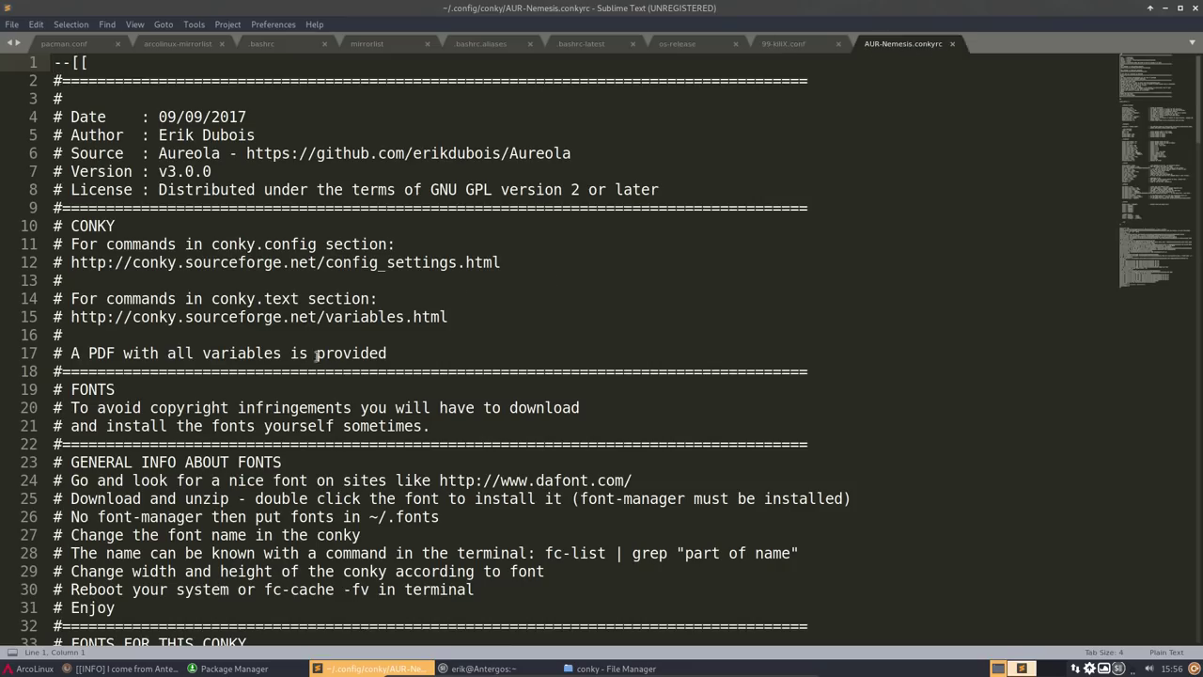
- Copy the font name SourceSansPro from line 92, dismiss the drop-down terminal, and bring Pamac forward
scroll(316, 355, down, 20)
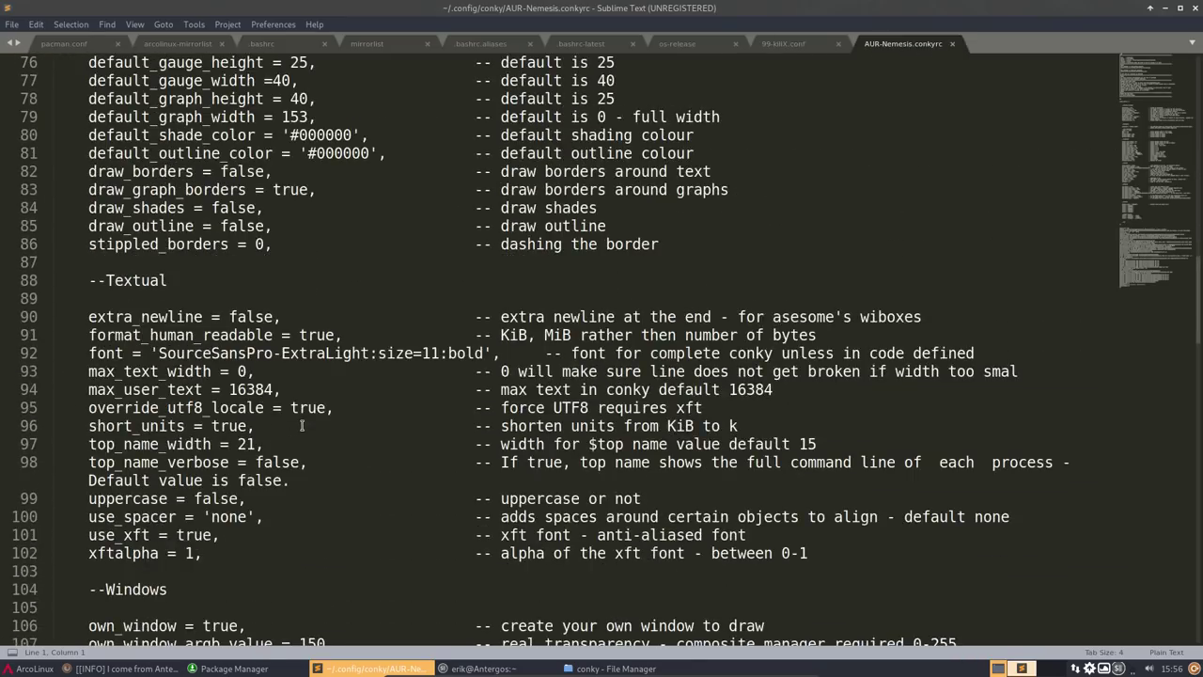
scroll(302, 426, down, 4)
scroll(281, 409, up, 2)
drag(158, 244, 274, 243)
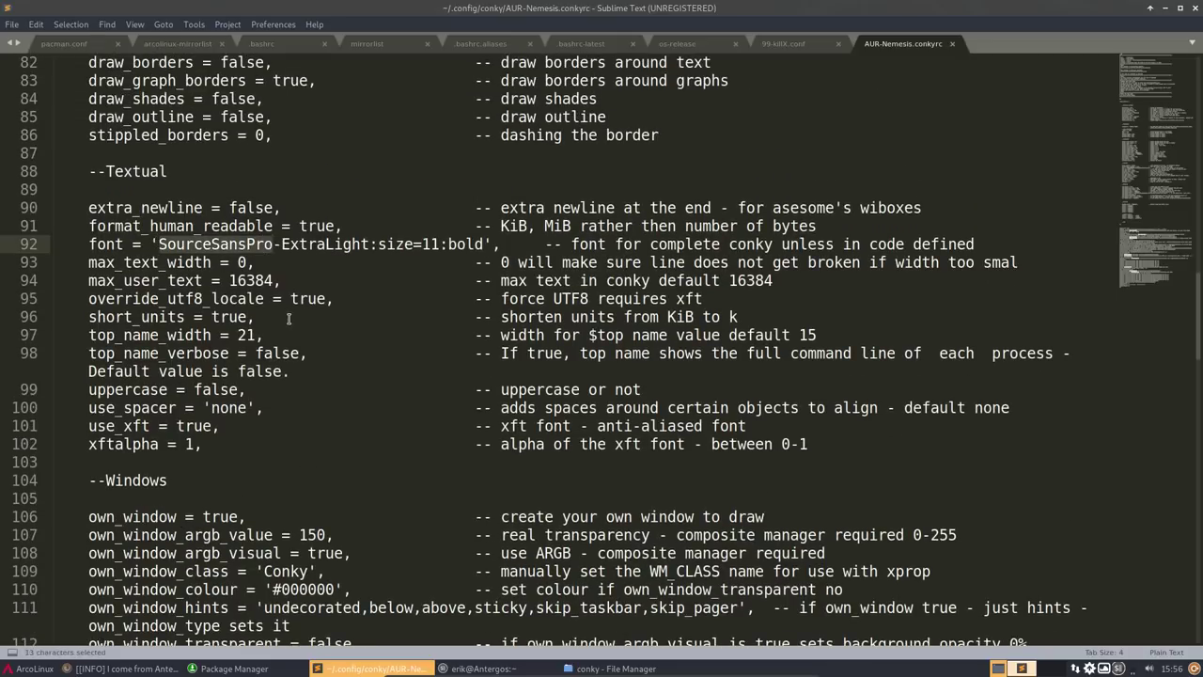
key(ctrl+c)
key(F12)
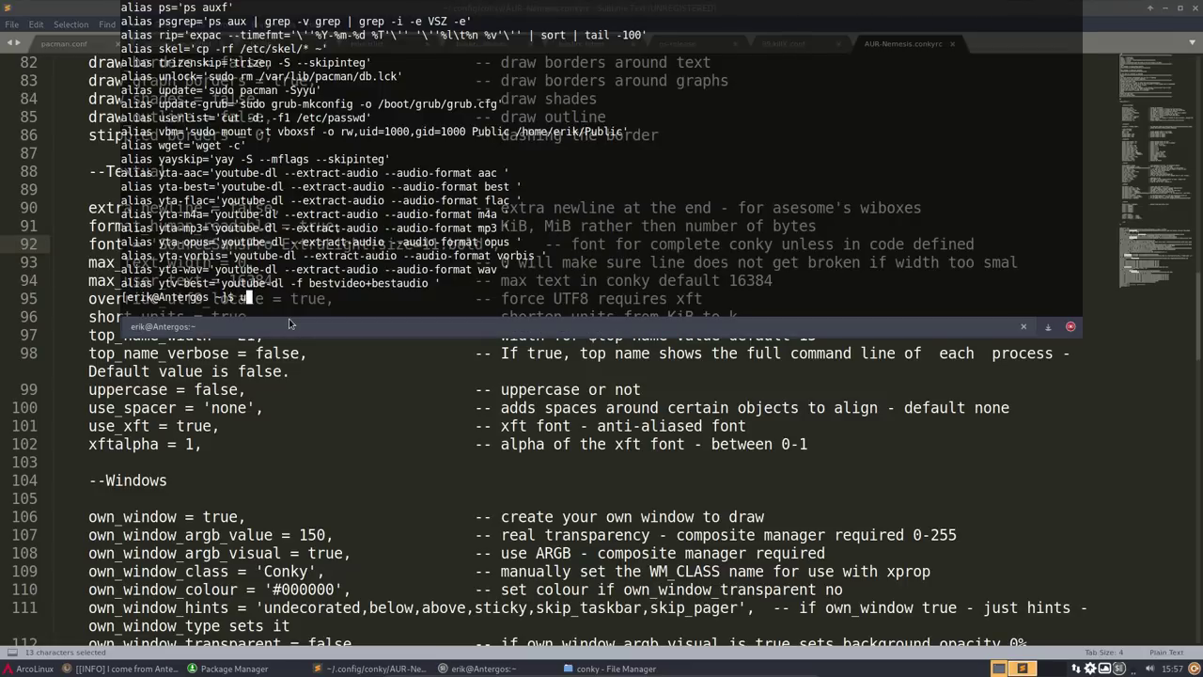
text(sudo)
click(404, 444)
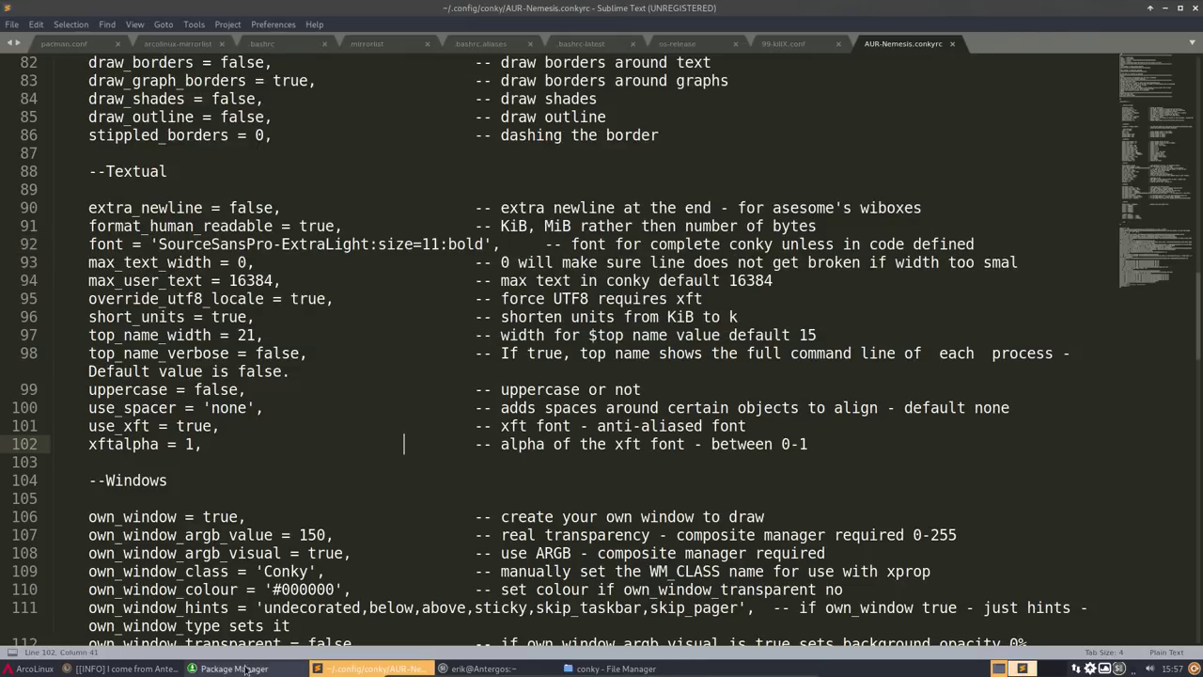
click(244, 669)
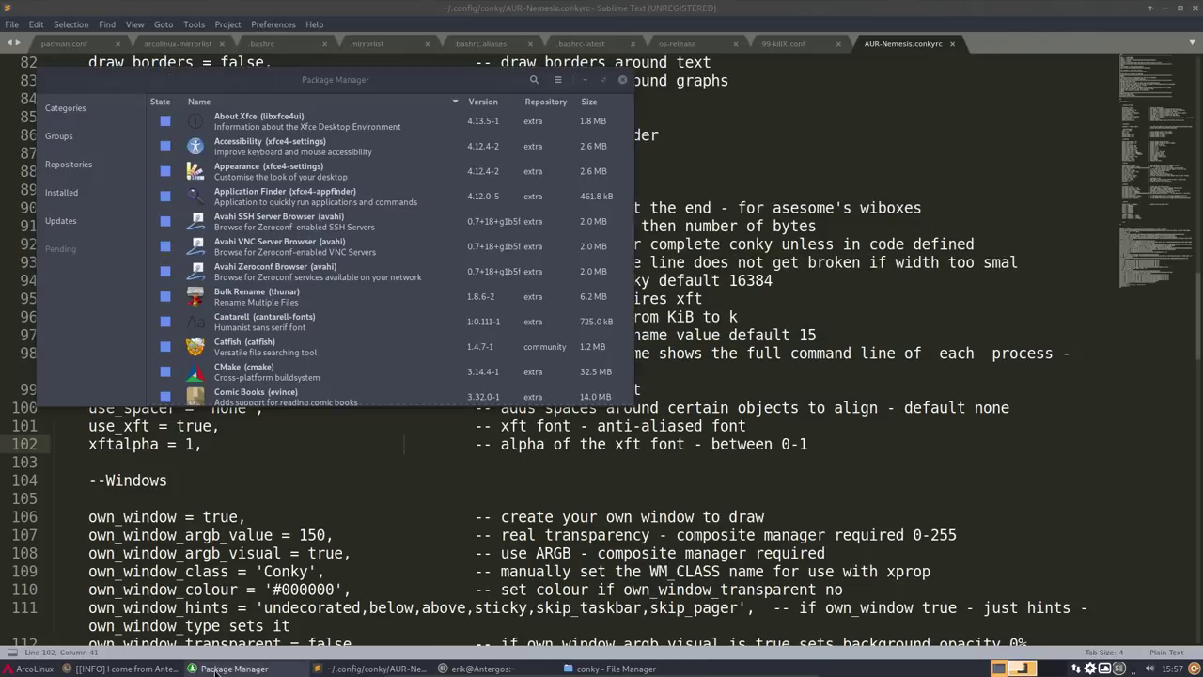
- Search Pamac for the pasted font name and inspect adobe-source-code-pro-fonts' installed files
click(533, 80)
key(ctrl+v)
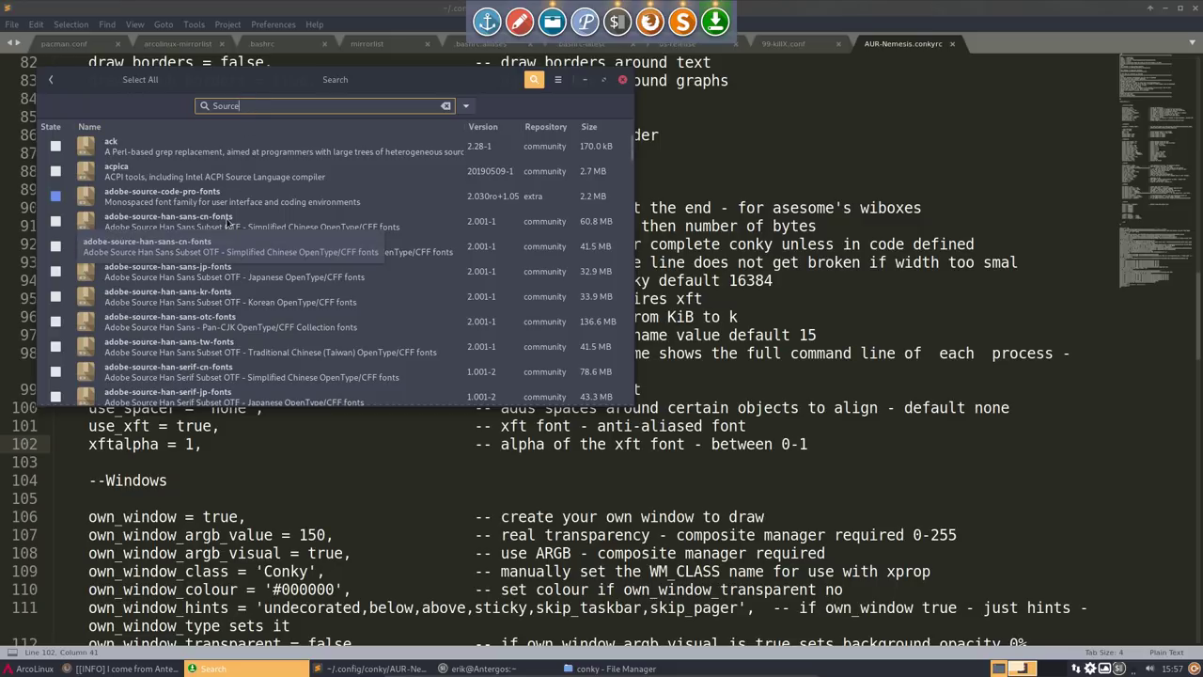
scroll(226, 223, down, 2)
scroll(227, 223, up, 2)
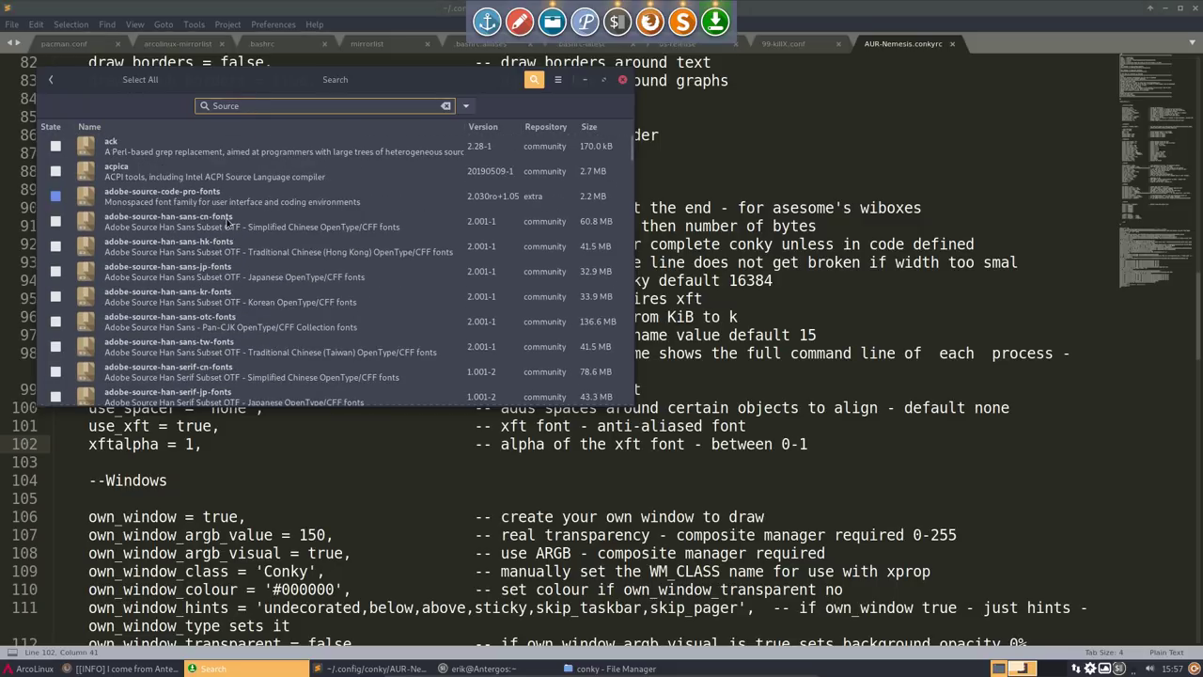
click(224, 202)
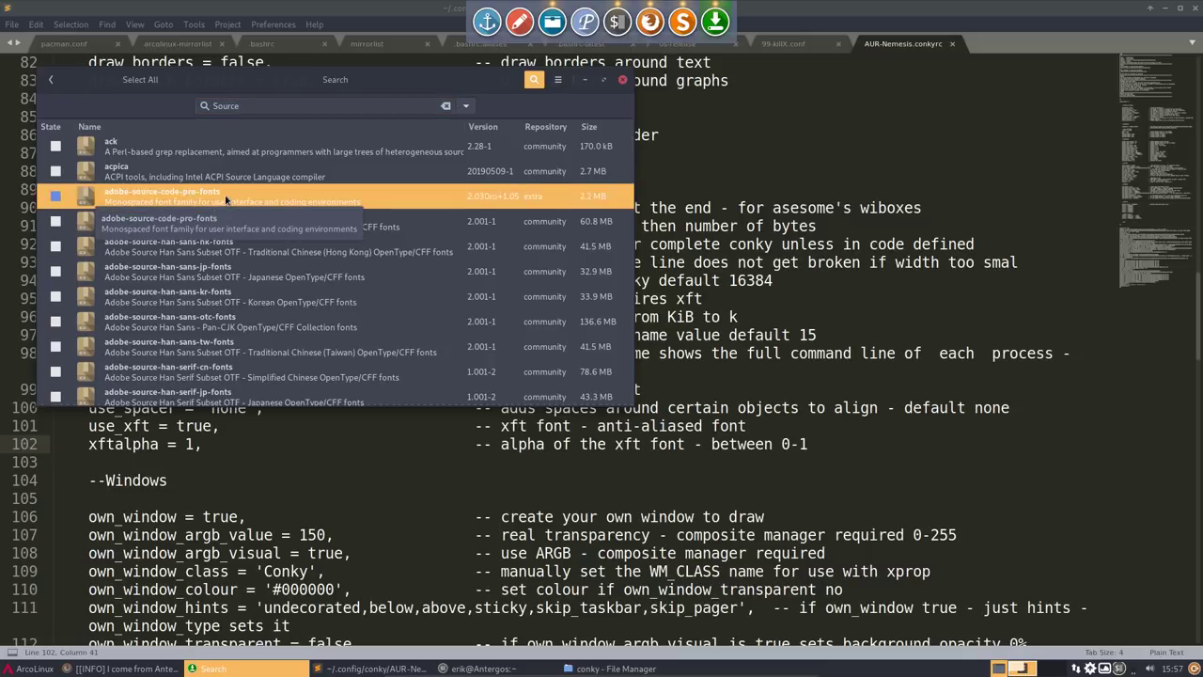
double_click(225, 201)
click(56, 167)
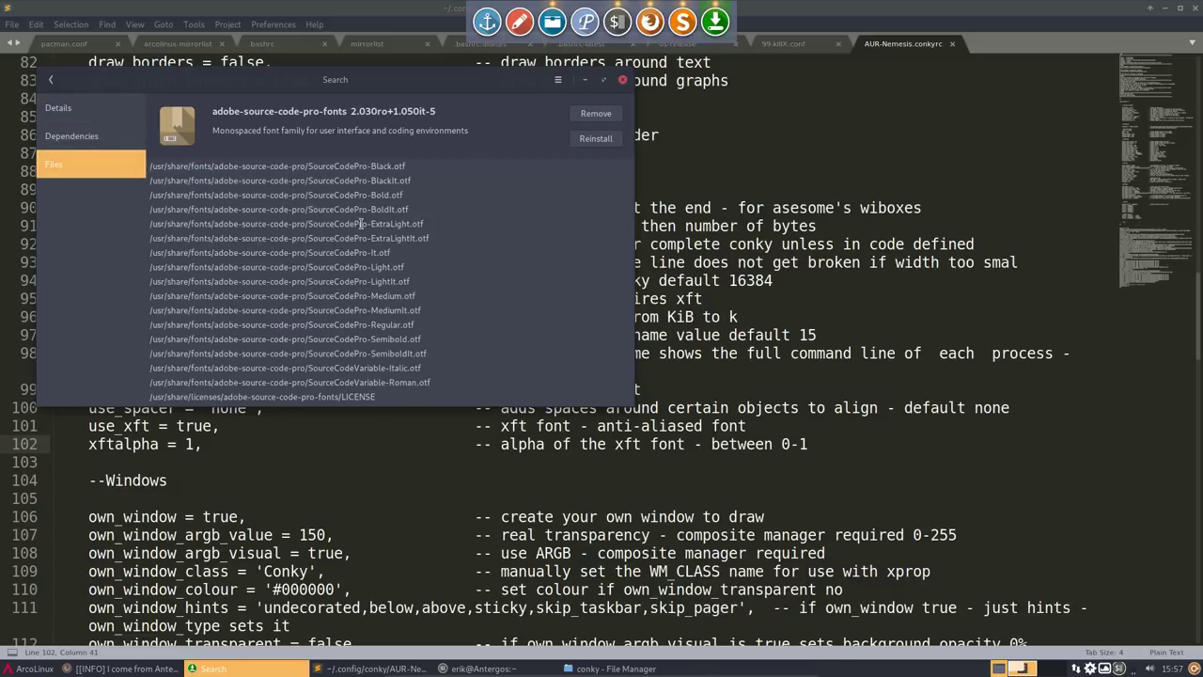
drag(323, 83, 620, 147)
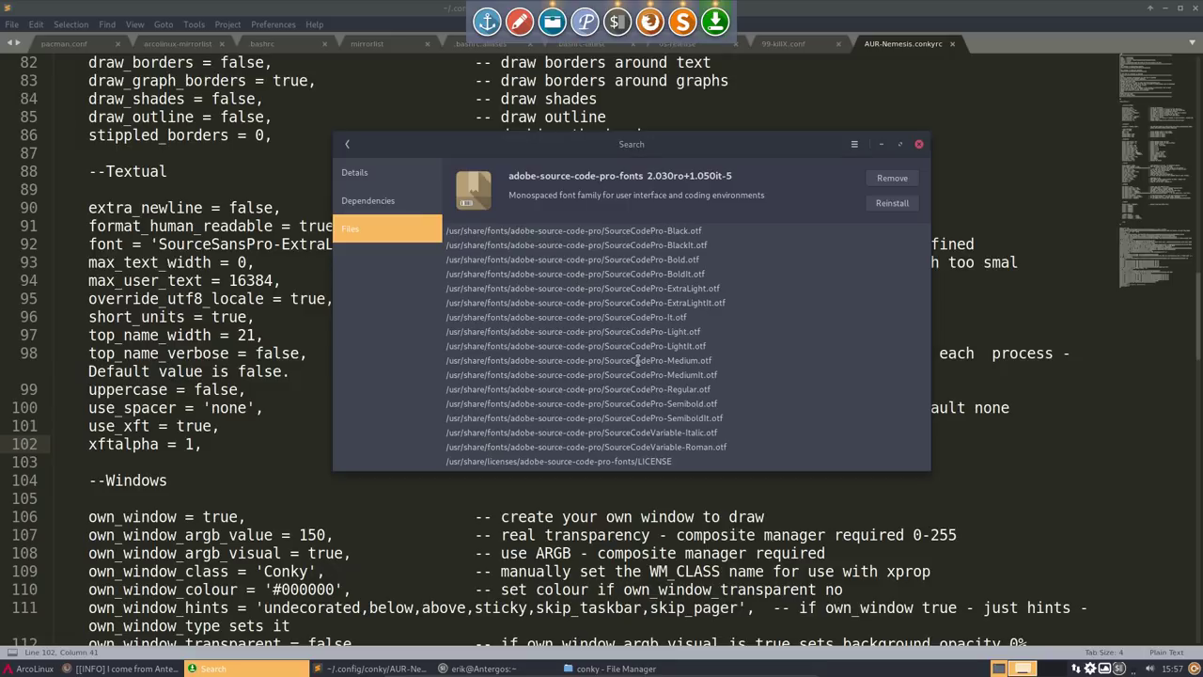
click(347, 144)
- Search 'Source sans', install adobe-source-sans-pro-fonts with the account password, then close Pamac
click(544, 170)
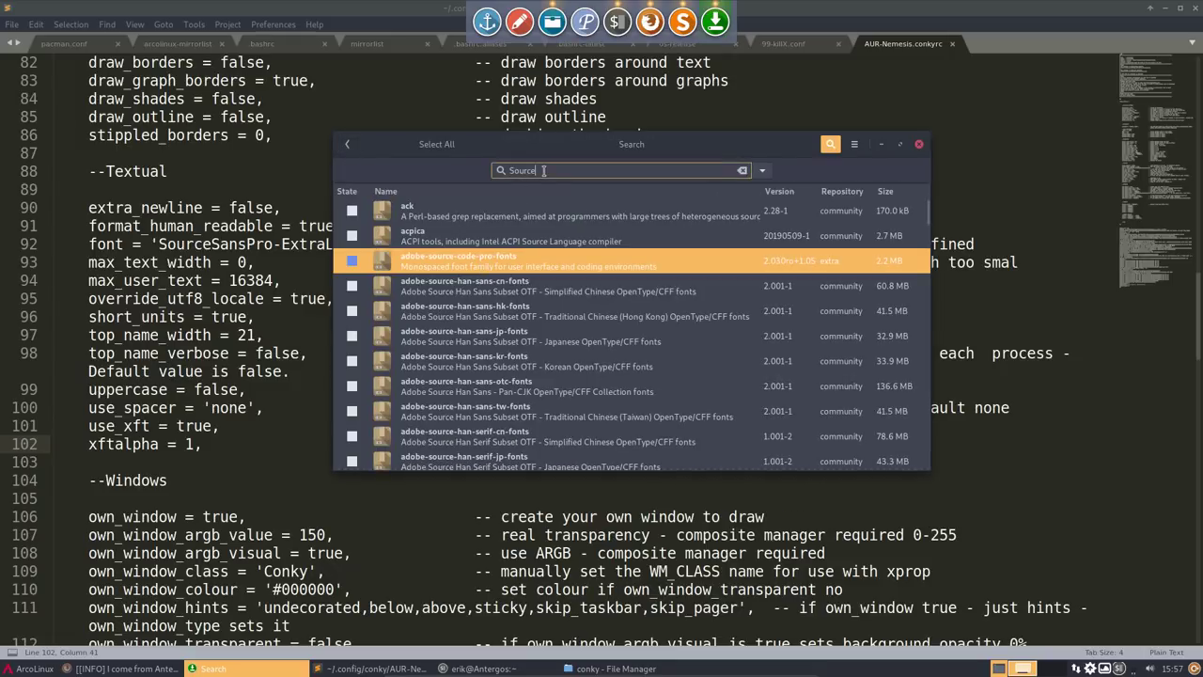
text(sans)
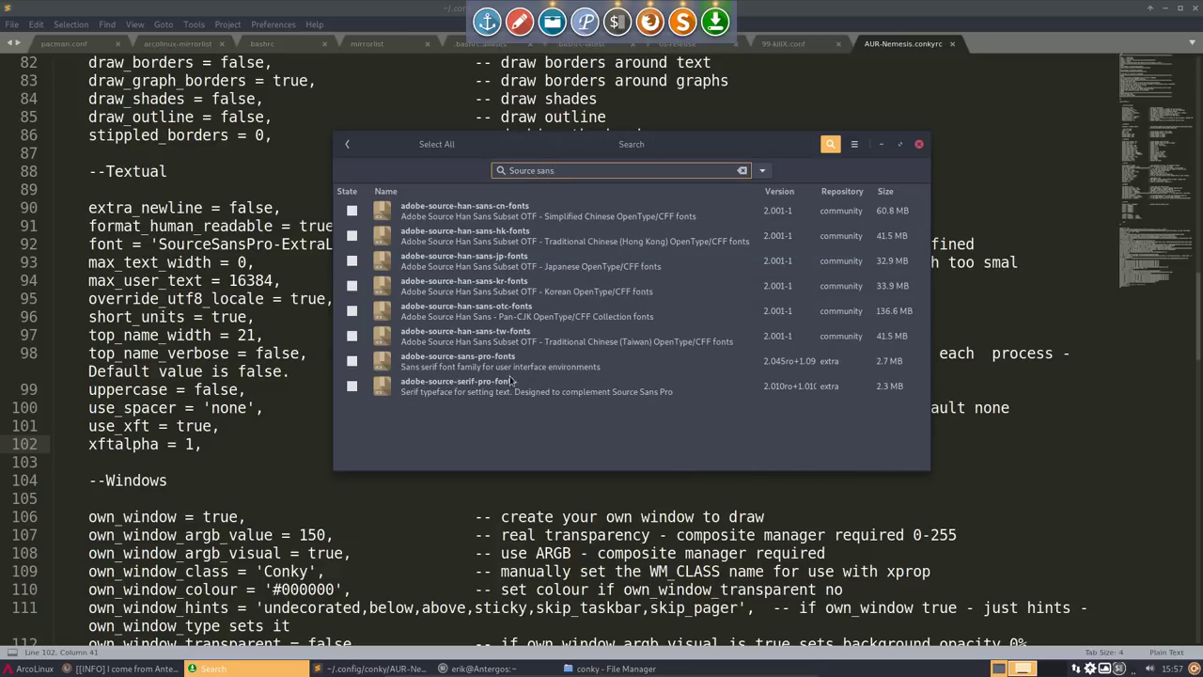
click(490, 372)
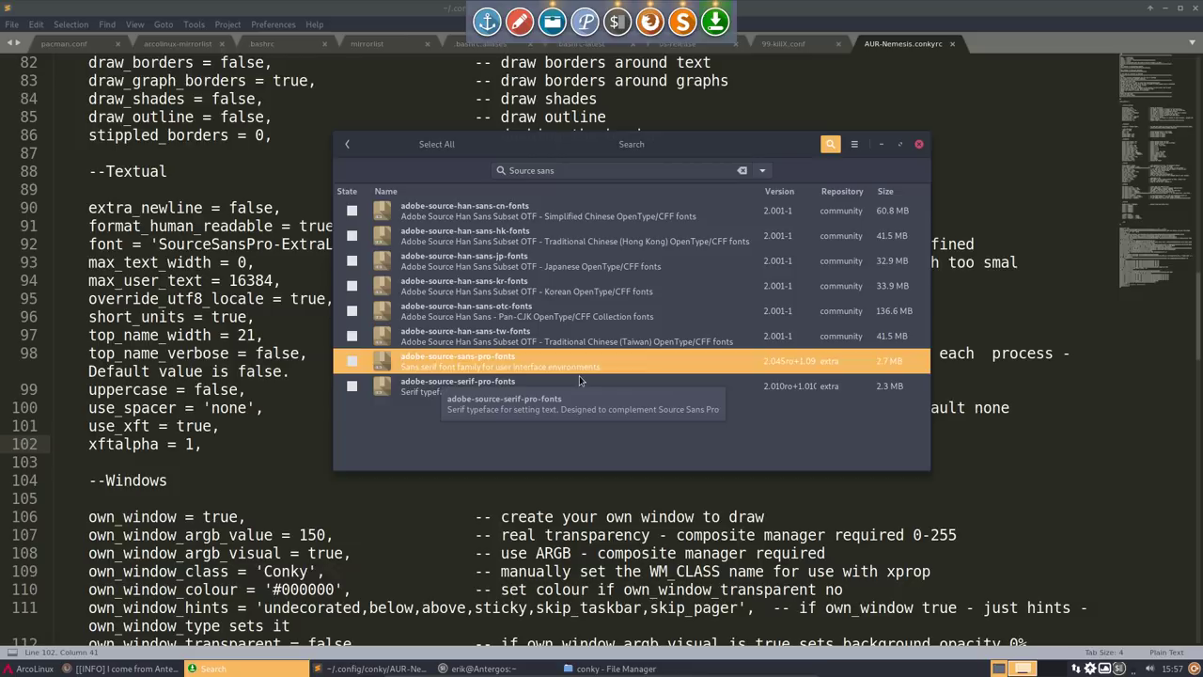
click(351, 362)
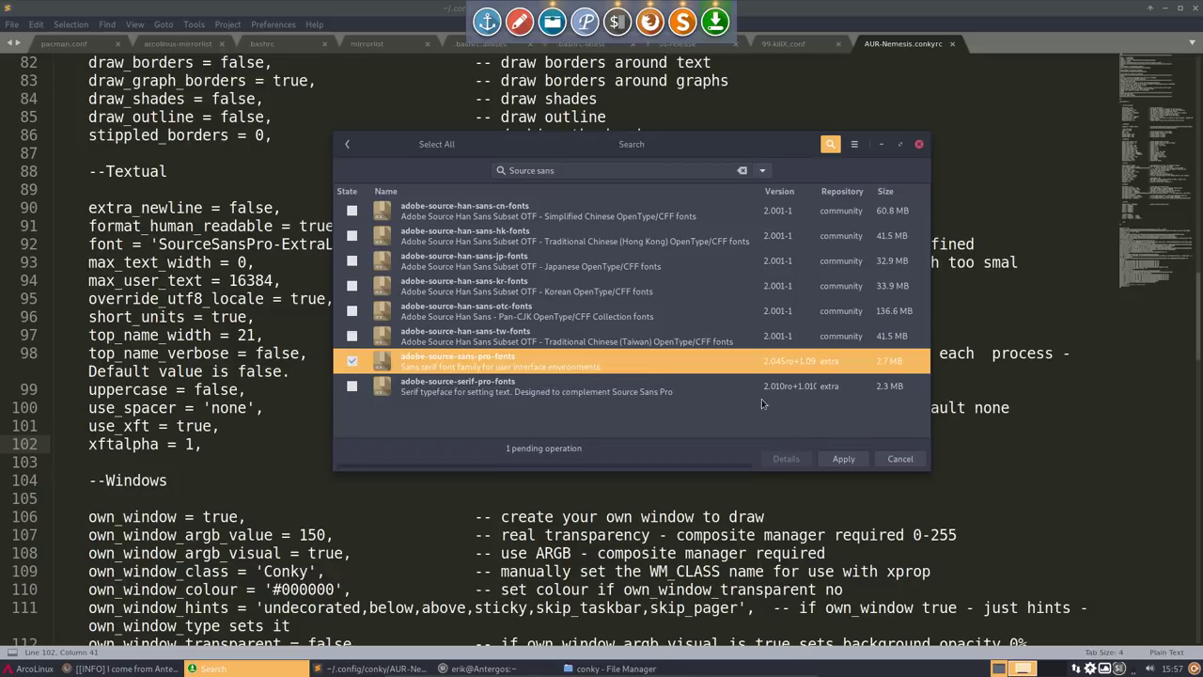
click(844, 459)
click(897, 420)
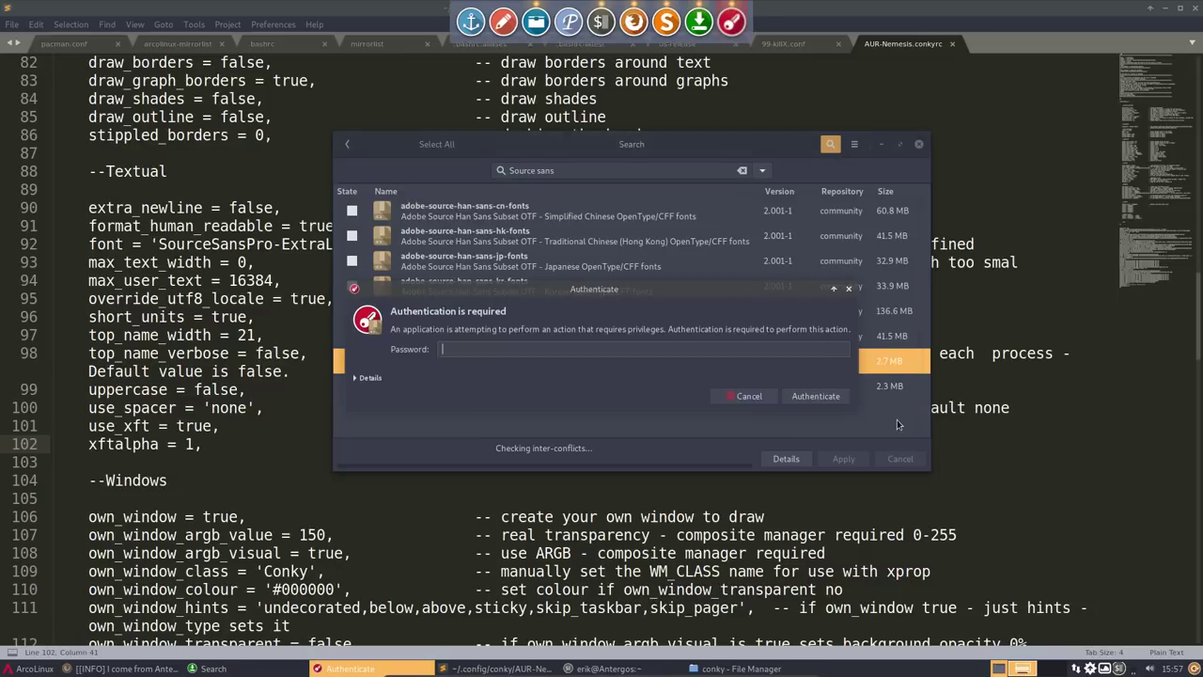
text(*****)
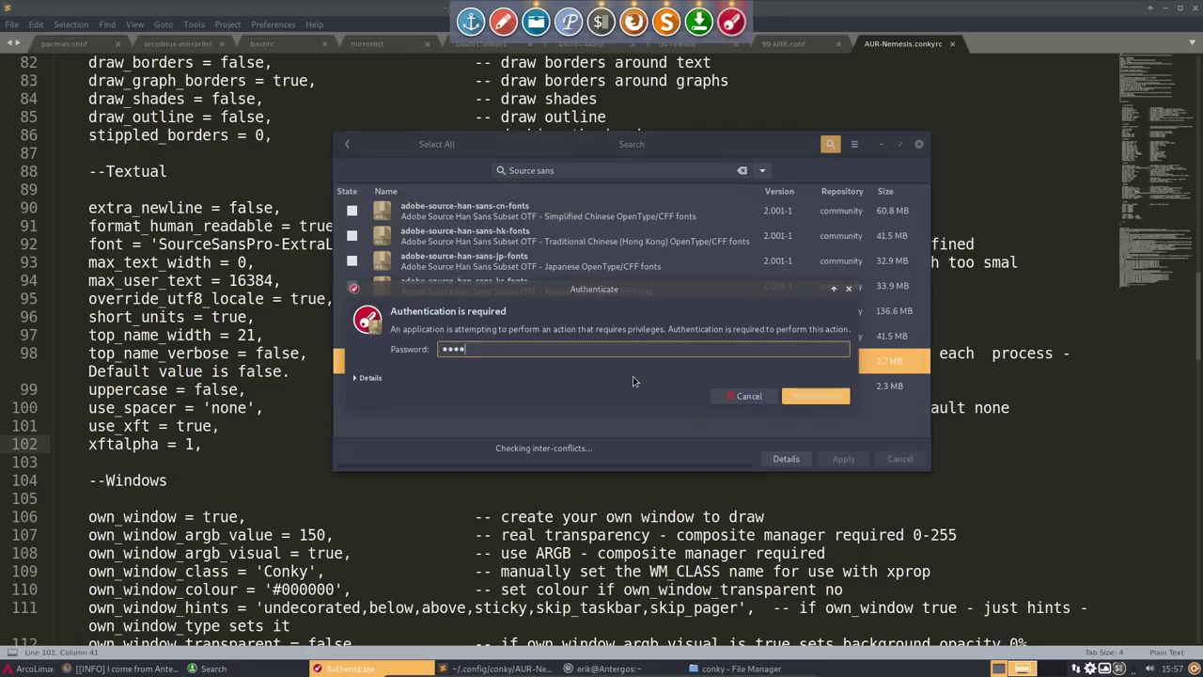
key(Return)
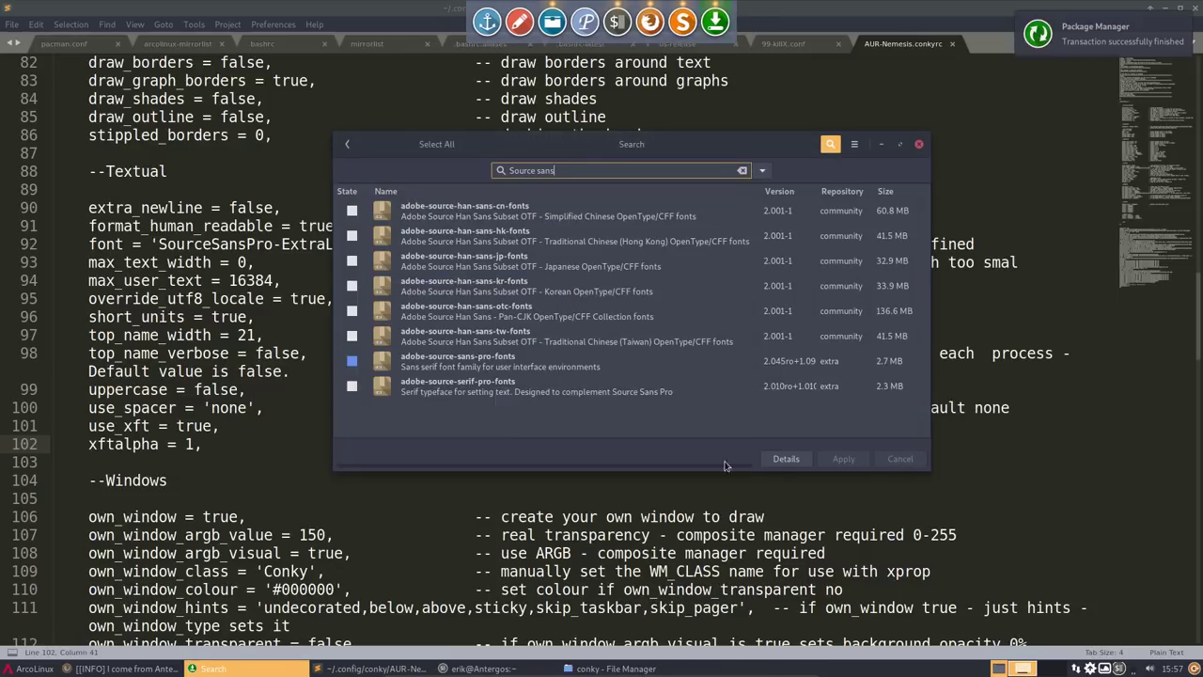
click(918, 144)
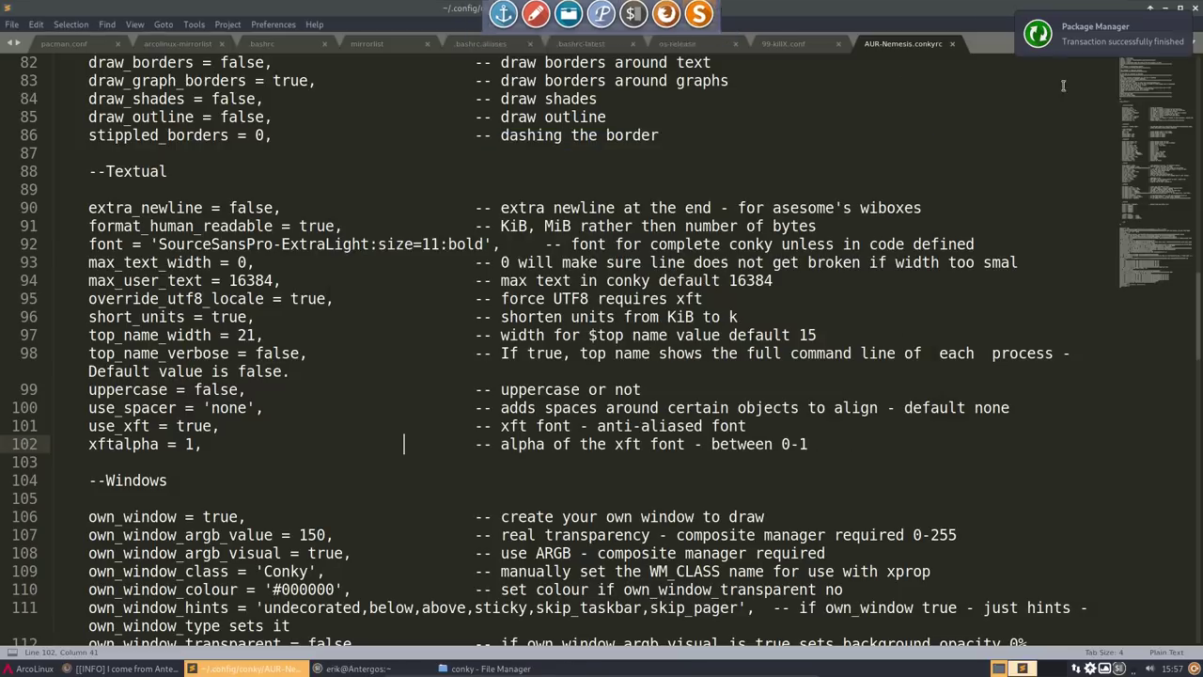
- Minimise the editor and file manager, switch Variety to the next wallpaper, and close the terminal
click(1166, 7)
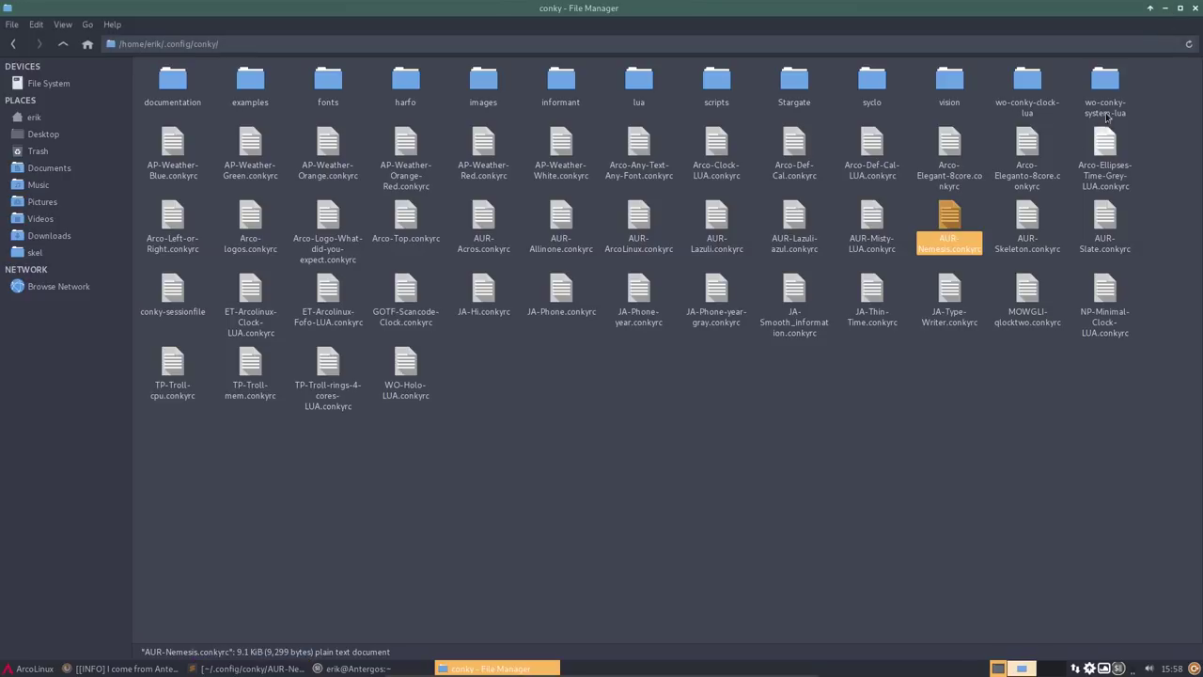
click(1163, 10)
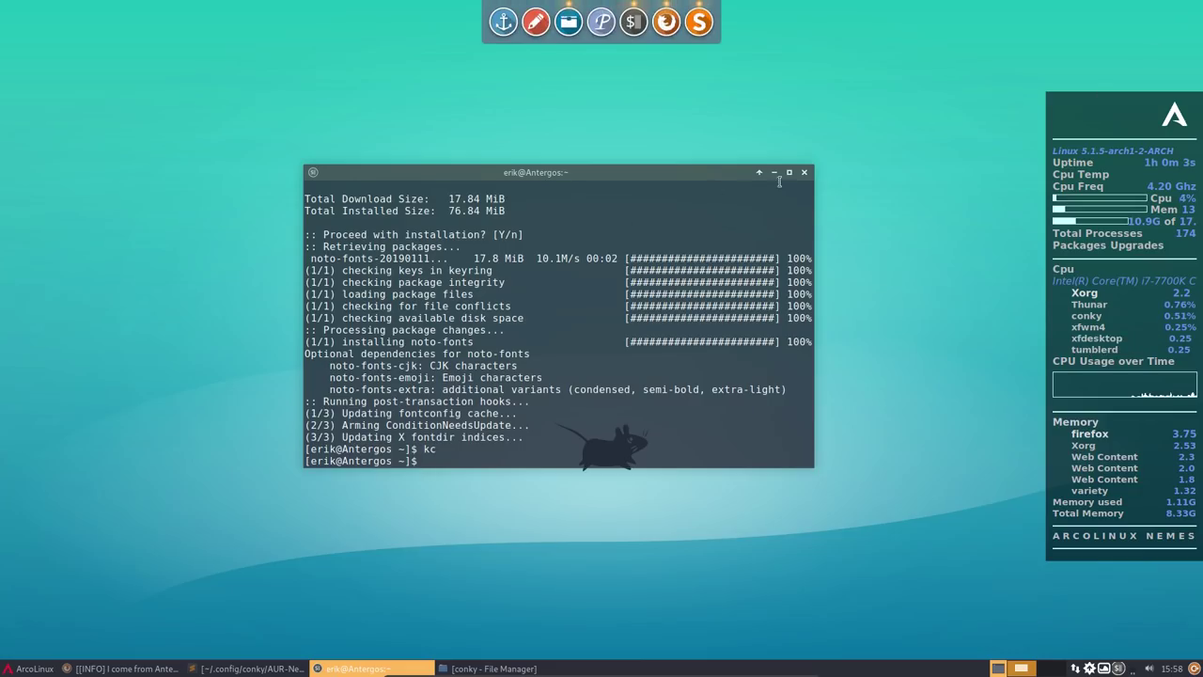
click(1107, 668)
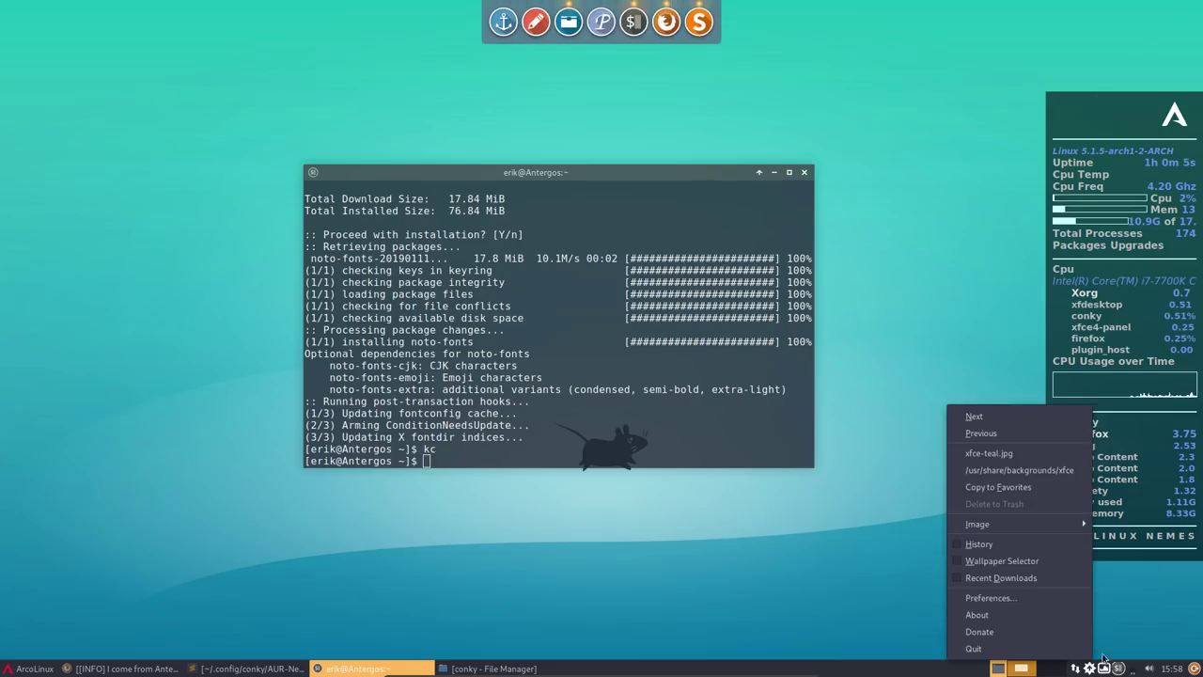
click(997, 417)
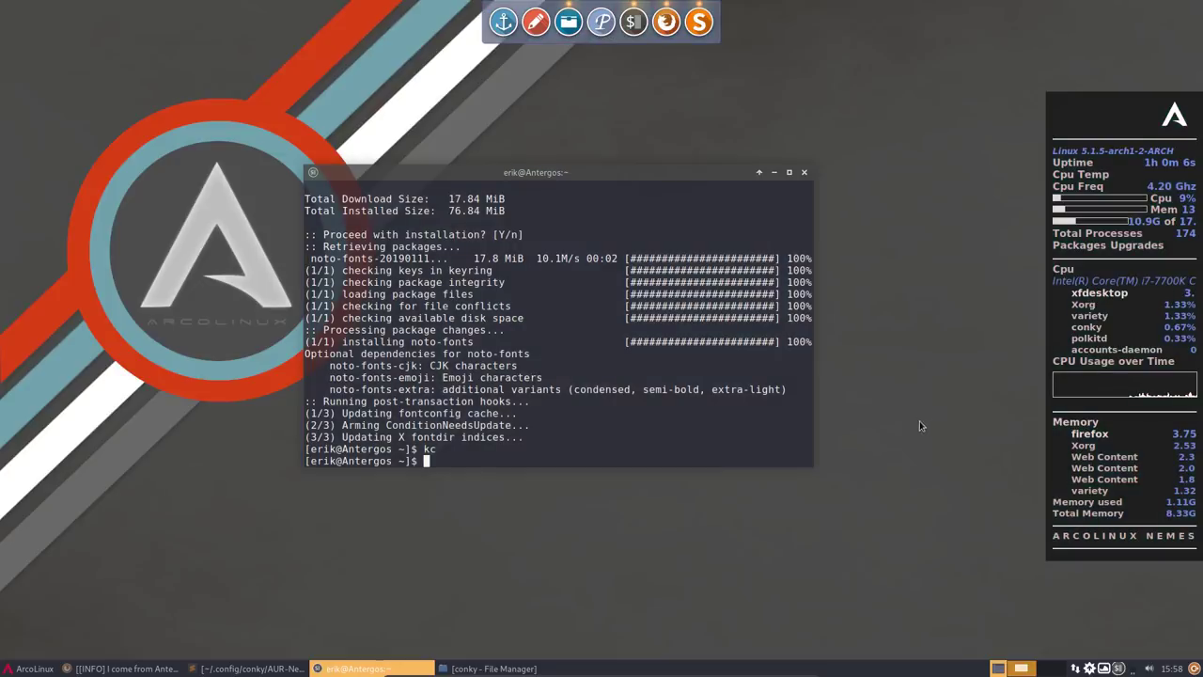
click(804, 174)
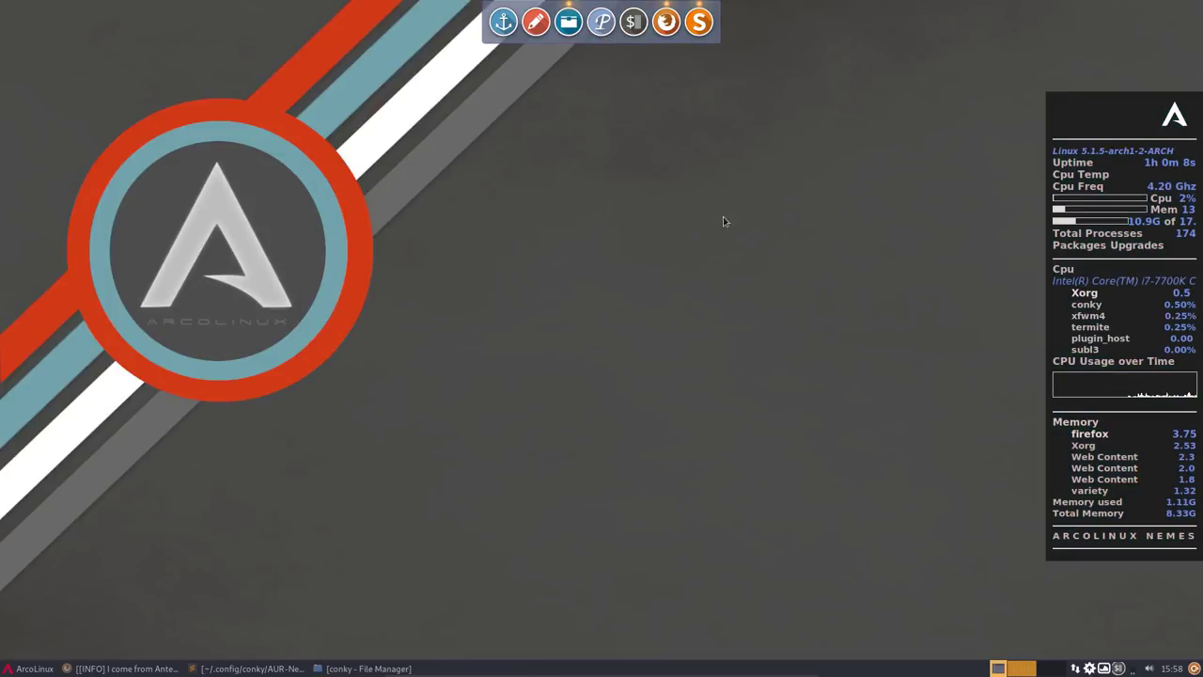
- Restart conky by confirming OK in ArcoLinux Conky Manager
click(28, 670)
key(Escape)
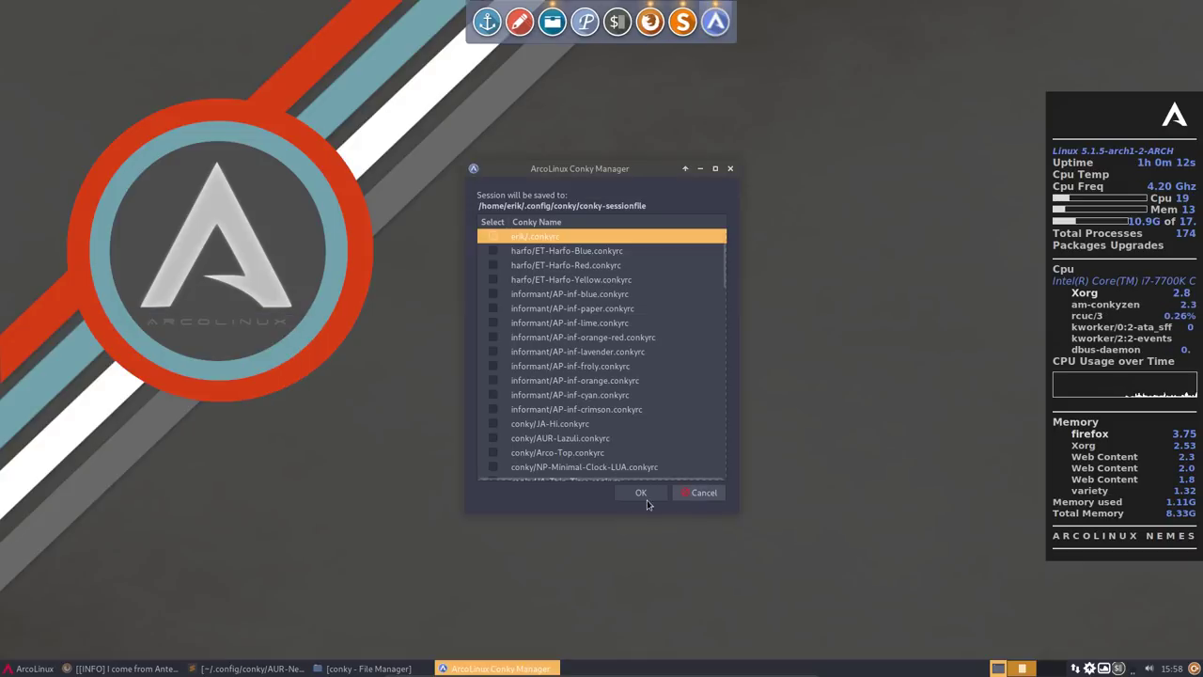
click(642, 498)
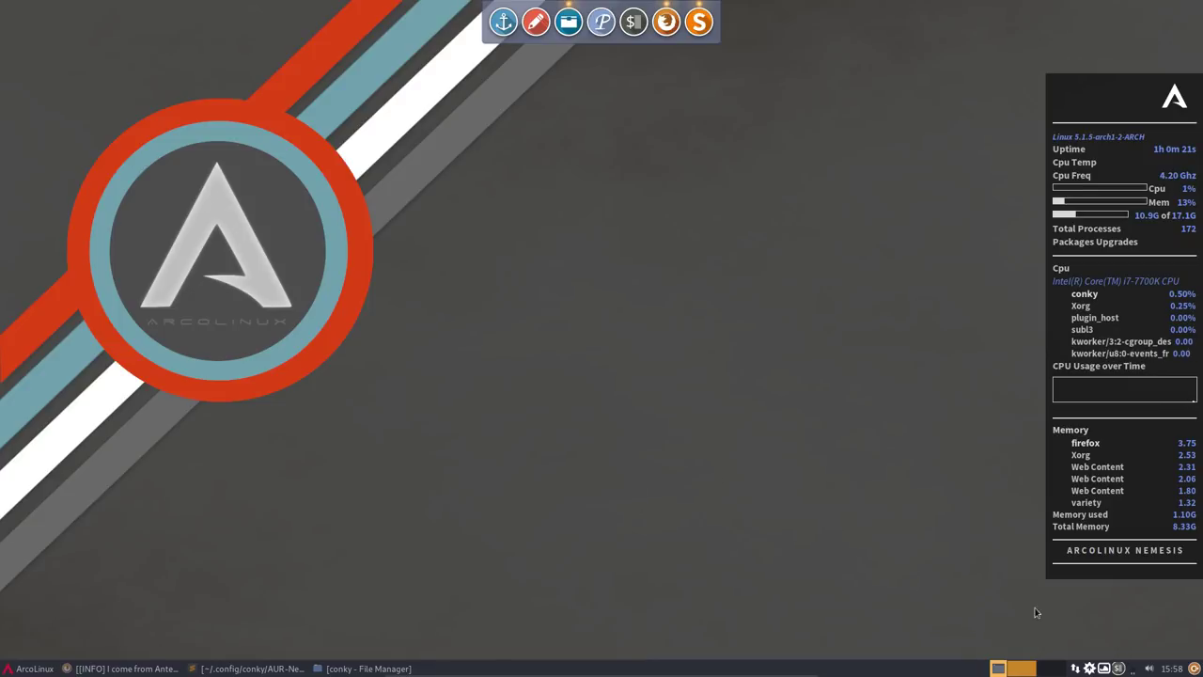
- Advance Variety's wallpaper twice to reach the grey icon-pattern background
click(1119, 669)
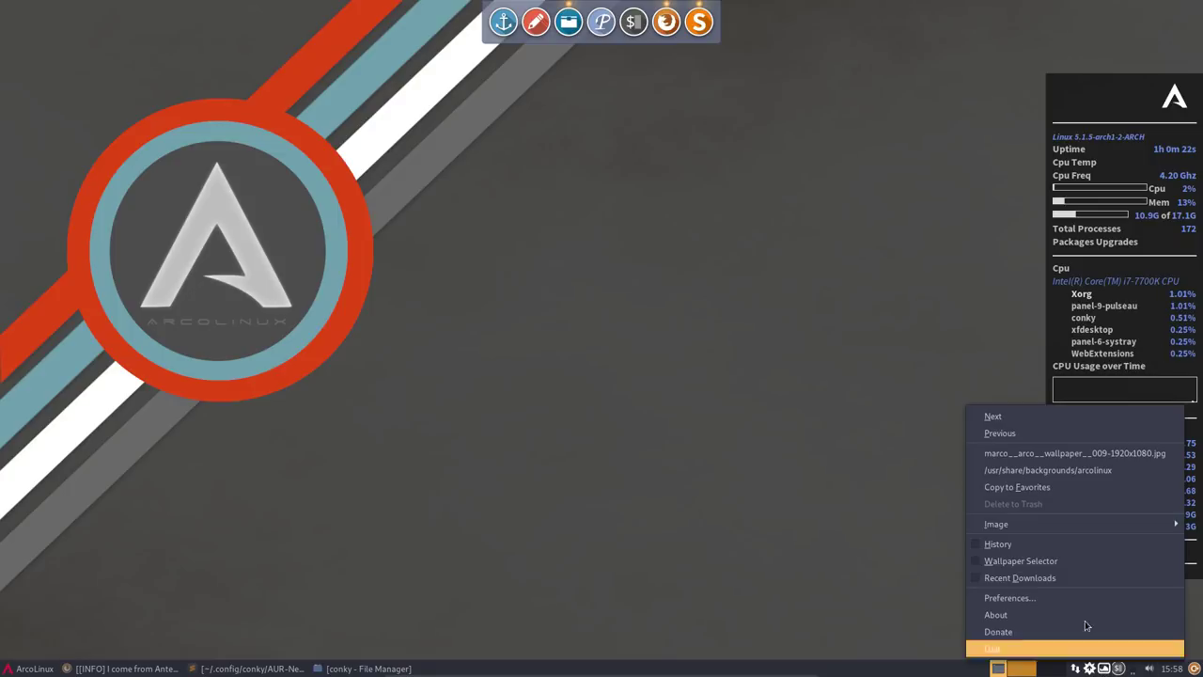
click(1010, 428)
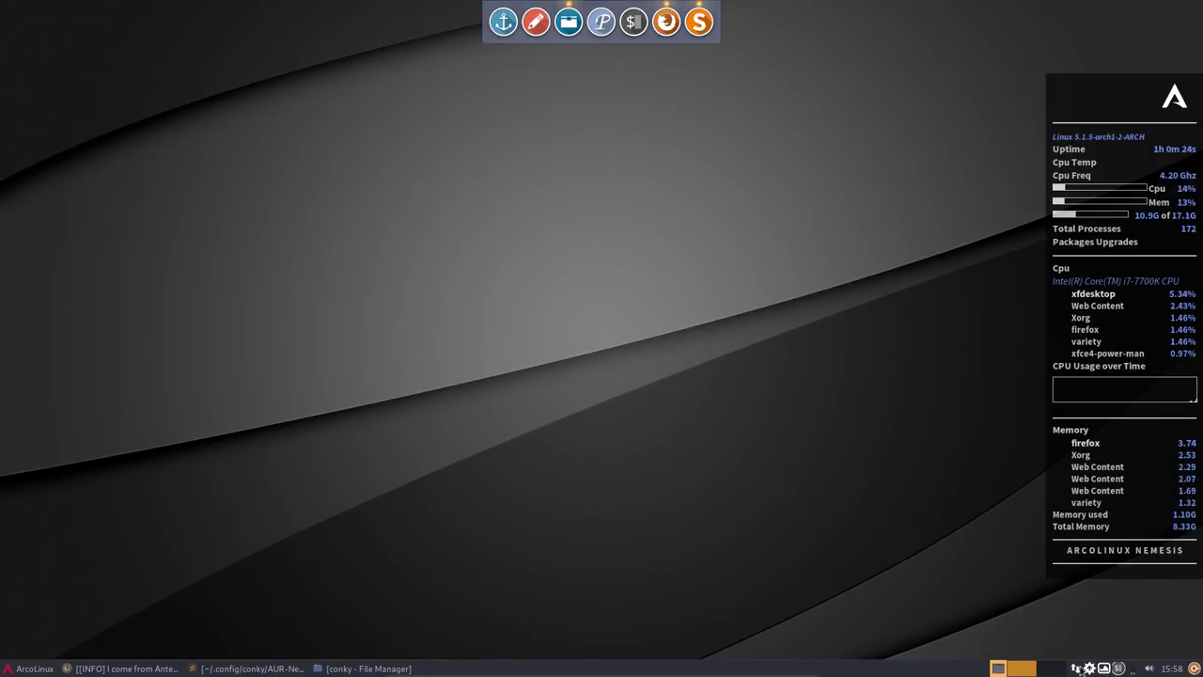
click(1115, 668)
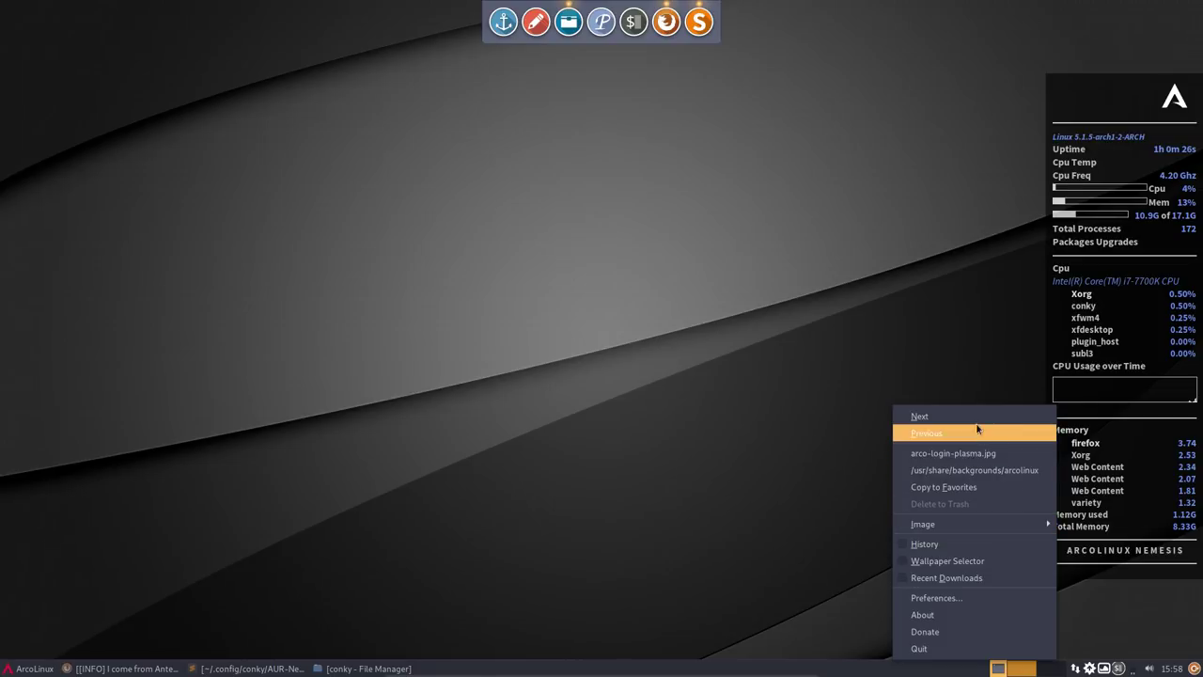
click(980, 419)
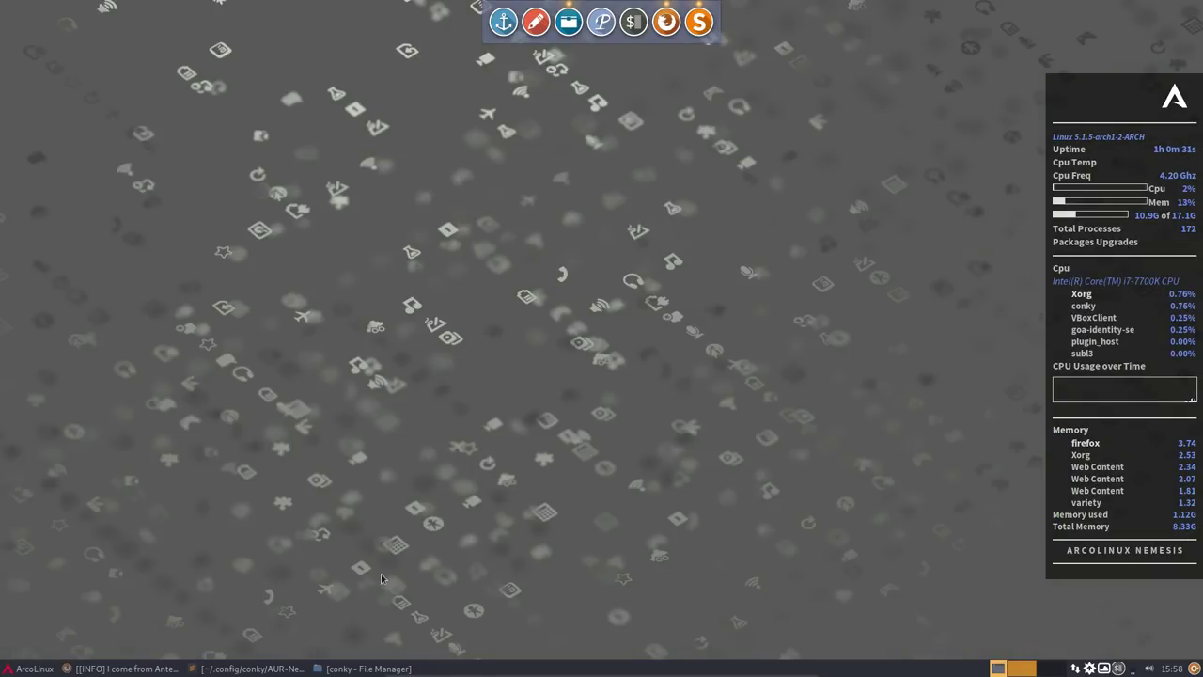
- Stop all running conky instances with kc in the drop-down terminal
key(F12)
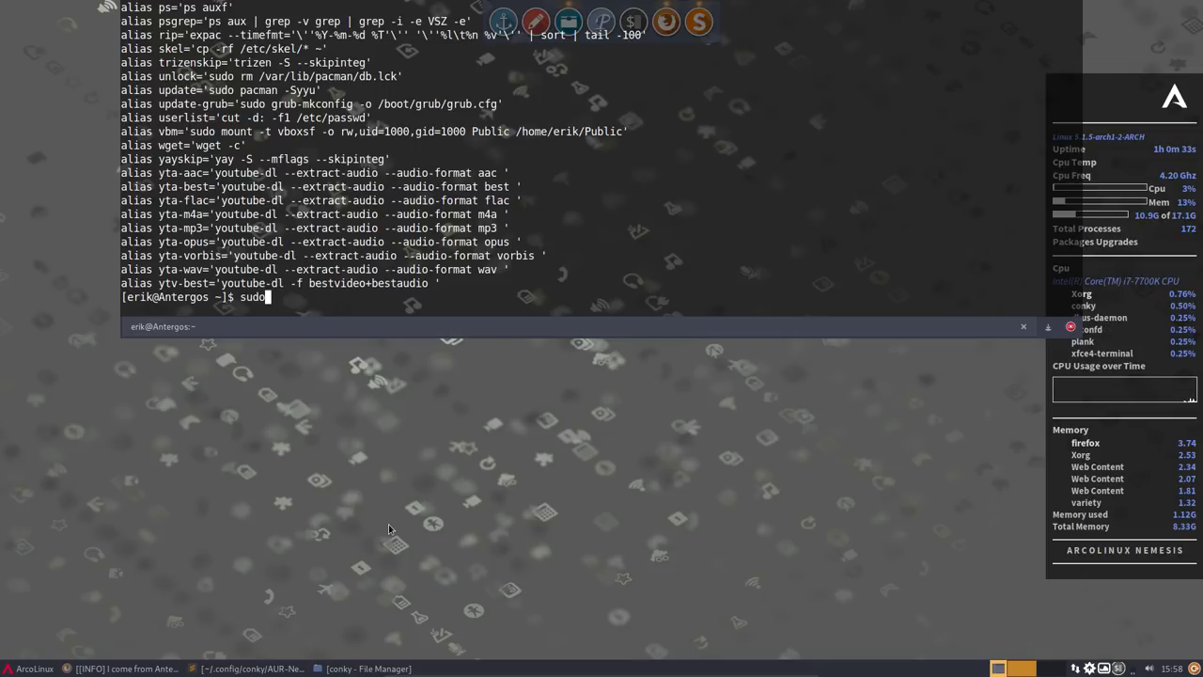
key(Return)
text(kc)
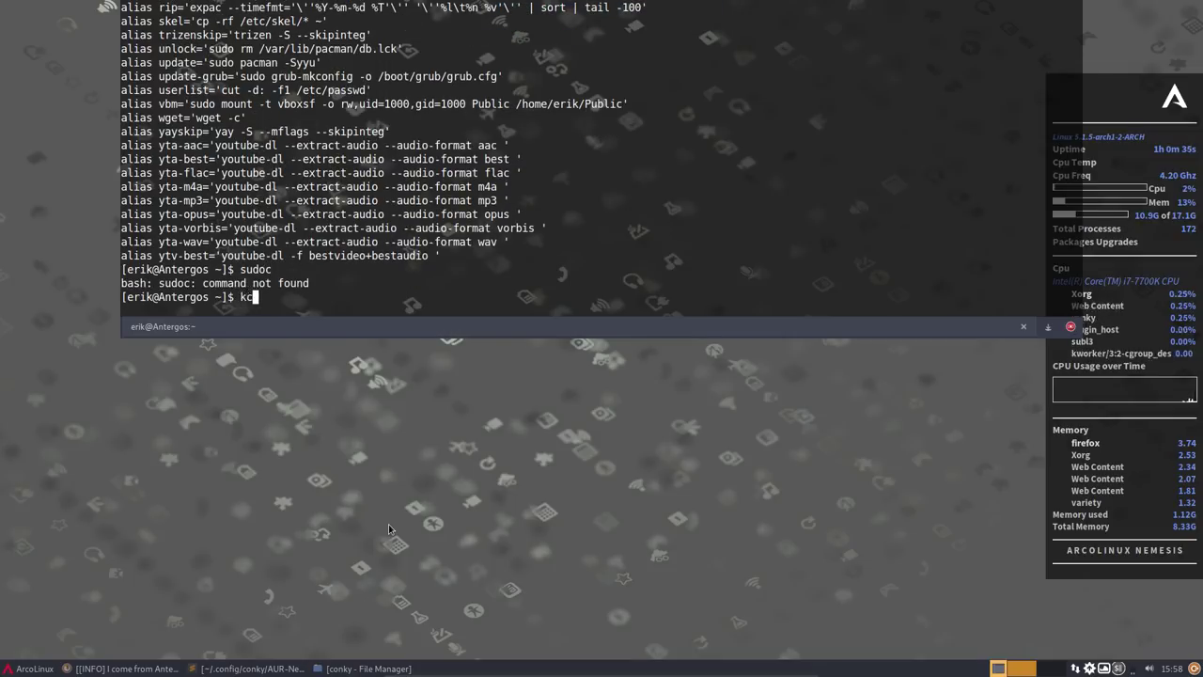
key(Return)
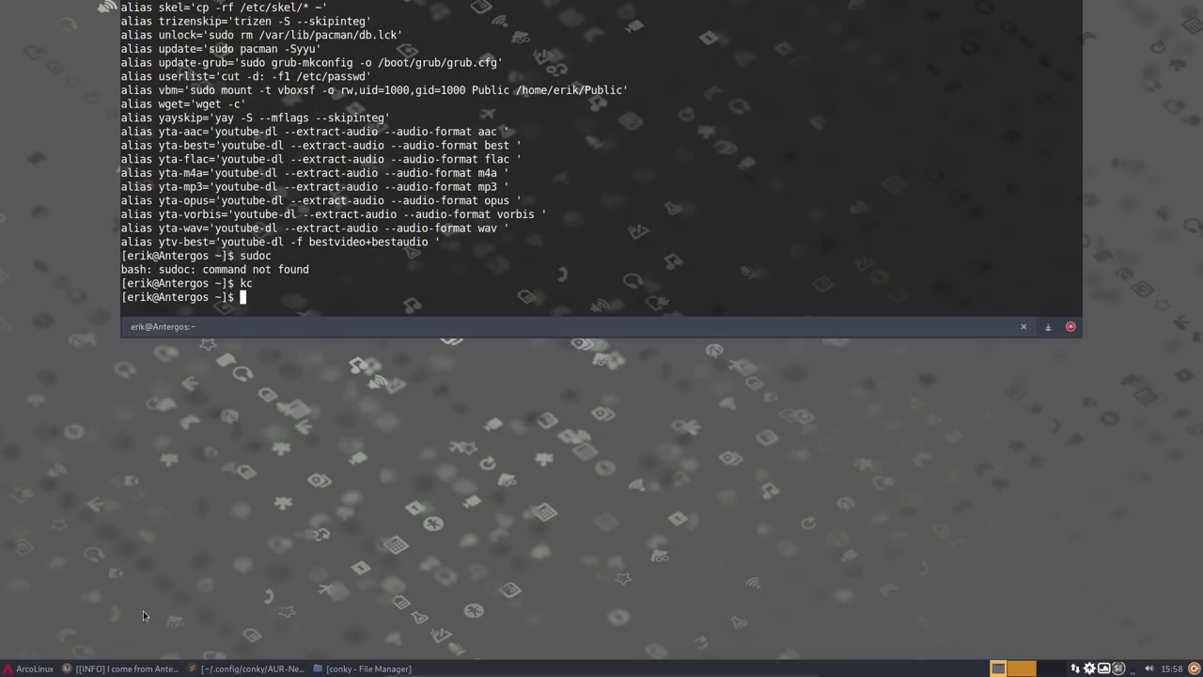
- Launch Conkyzen and start conky with only AUR-Nemesis.conkyrc ticked
click(29, 669)
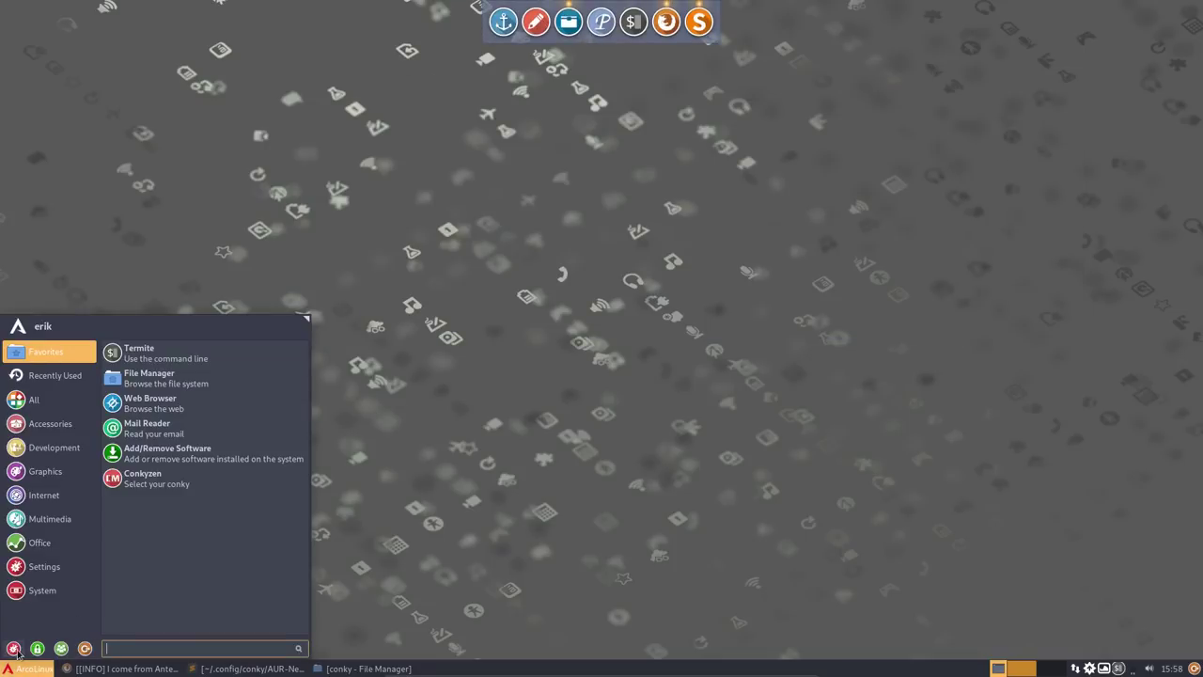
click(148, 483)
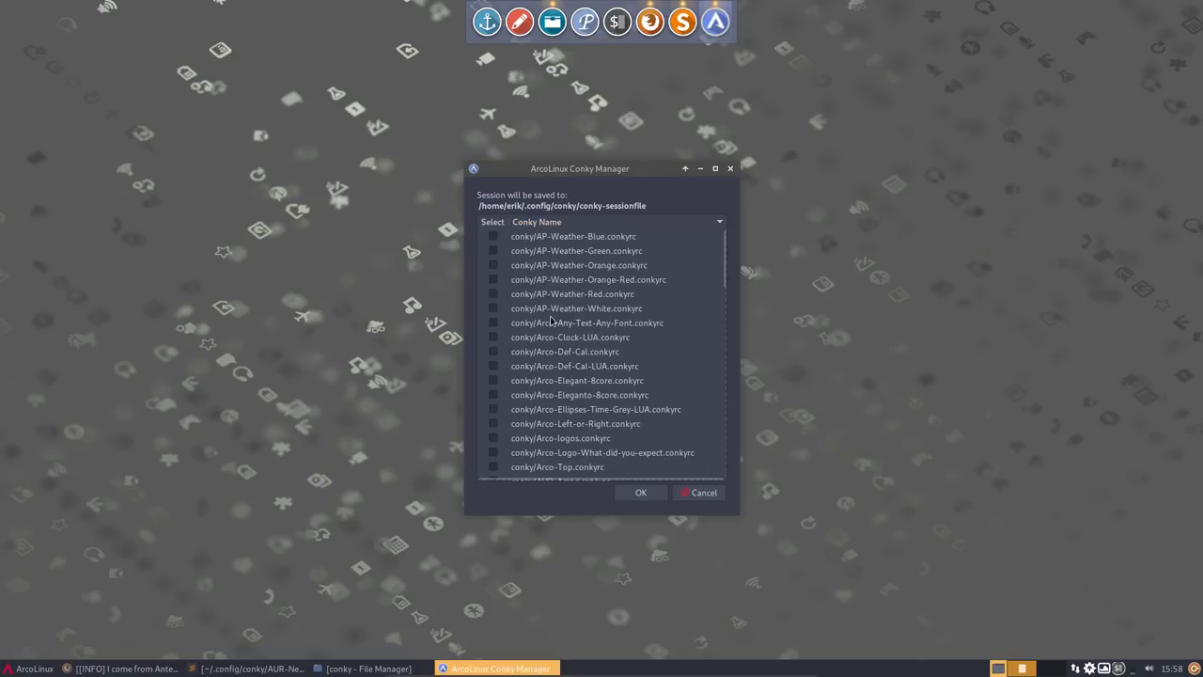
scroll(552, 322, down, 5)
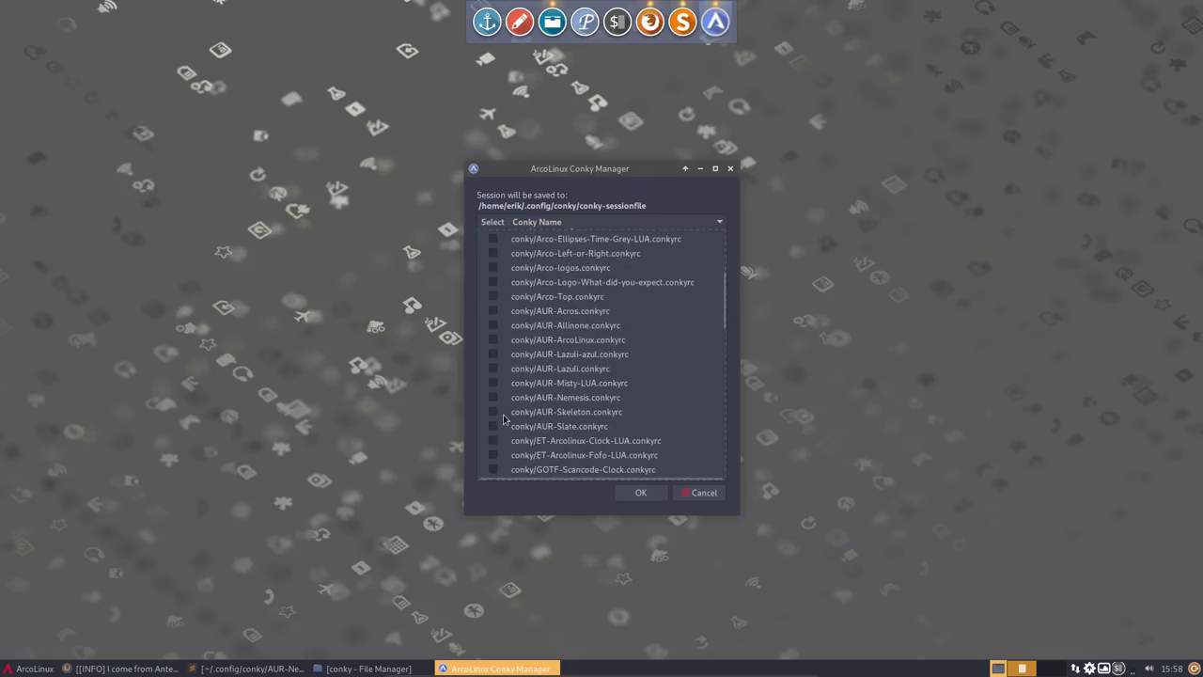
click(493, 398)
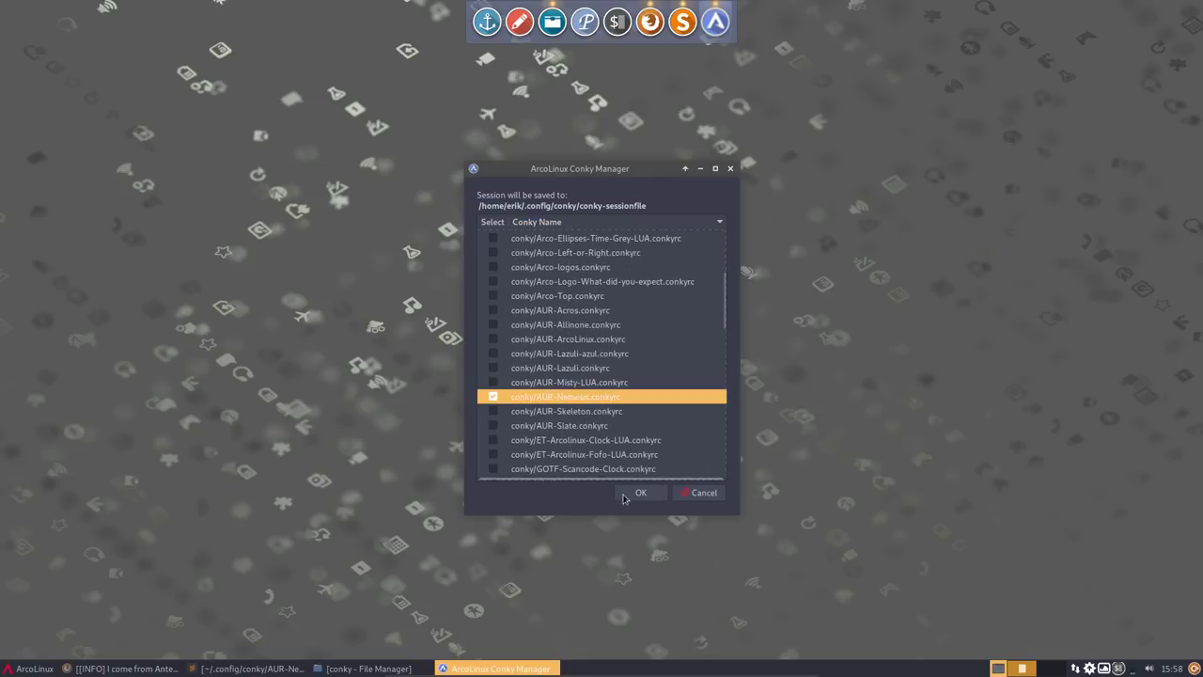
click(639, 493)
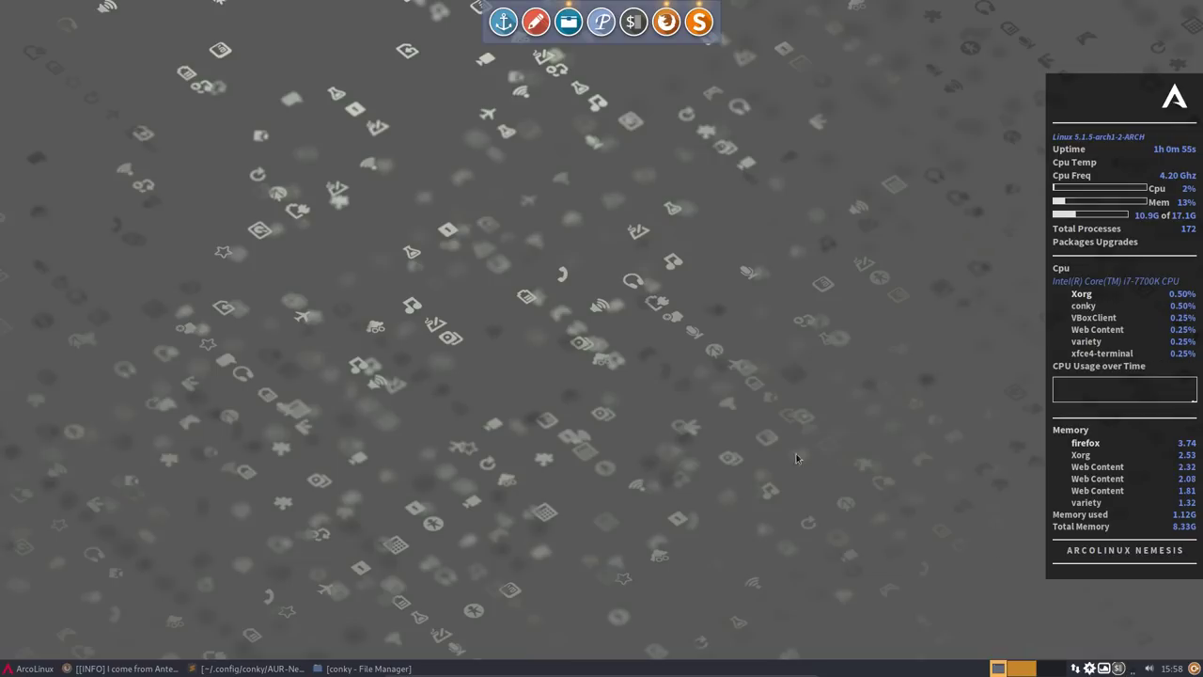
- Open Pamac maximised, listing the arcolinux_repo_3party repository's packages
click(1089, 668)
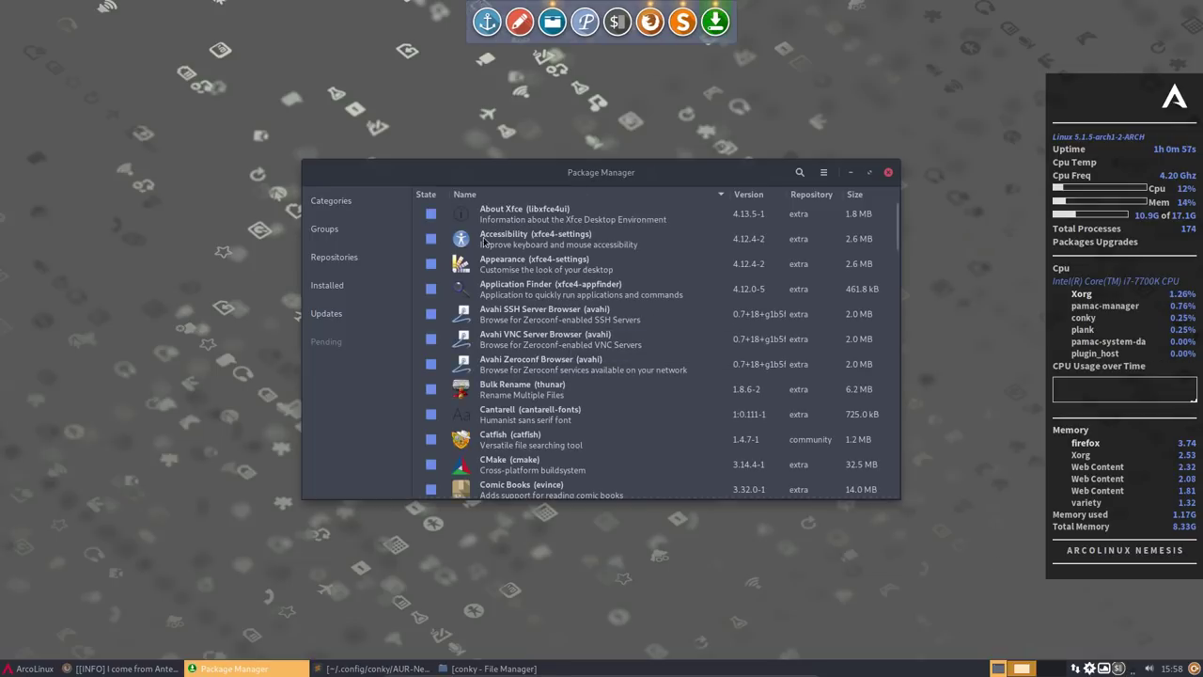
click(342, 264)
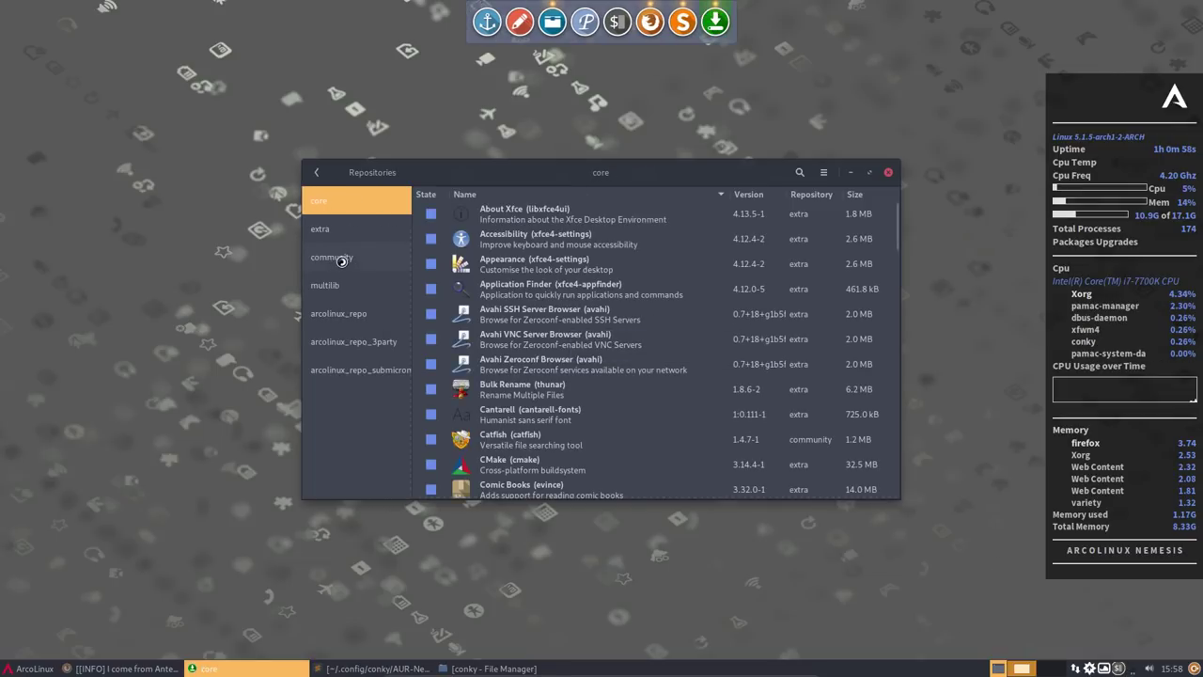
click(362, 343)
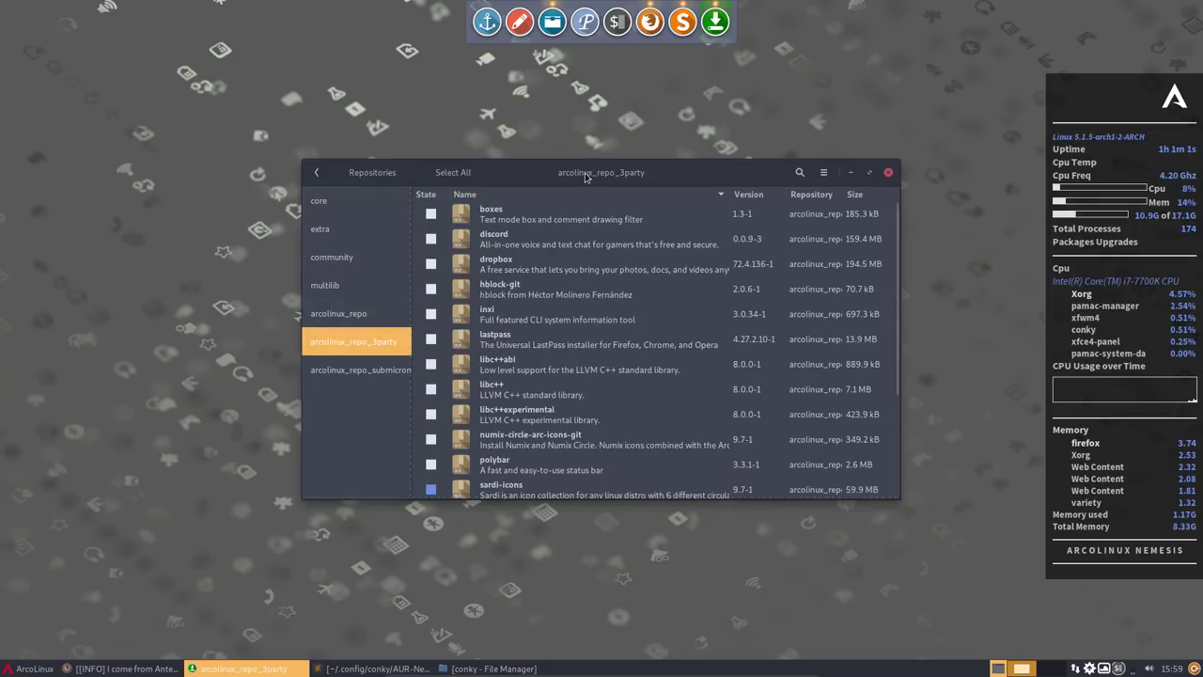
double_click(585, 172)
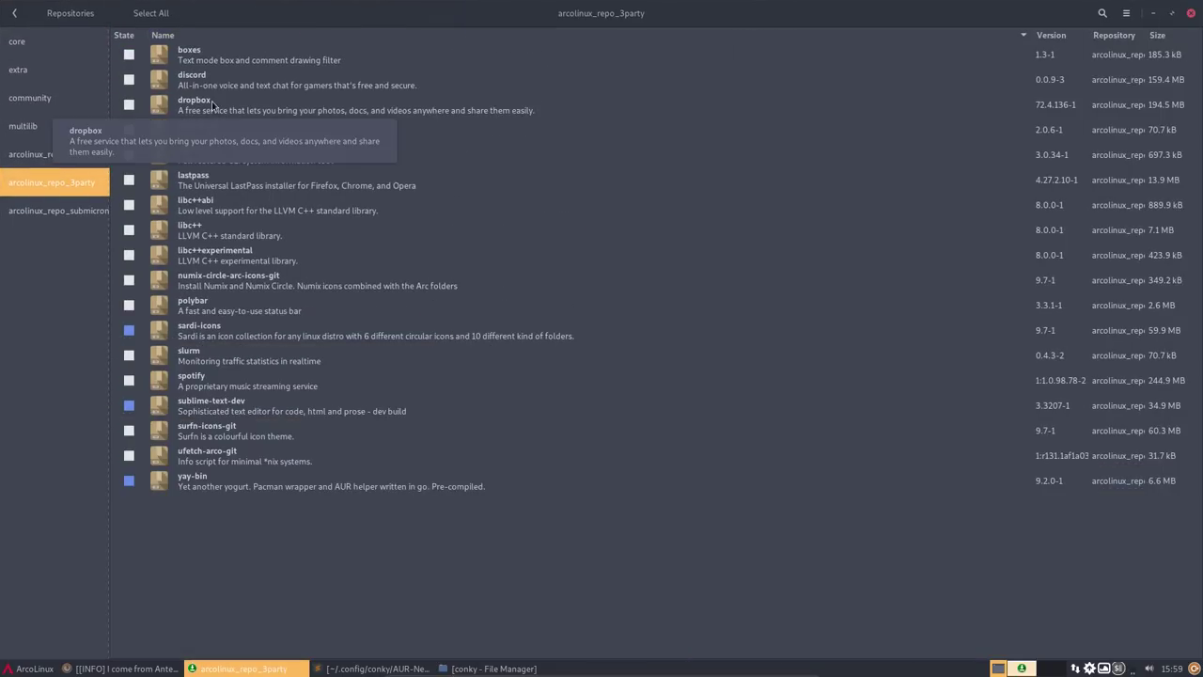
- Mark discord, dropbox, inxi, numix-circle-arc-icons-git, spotify, surfn-icons-git and ufetch-arco-git, then apply
click(129, 79)
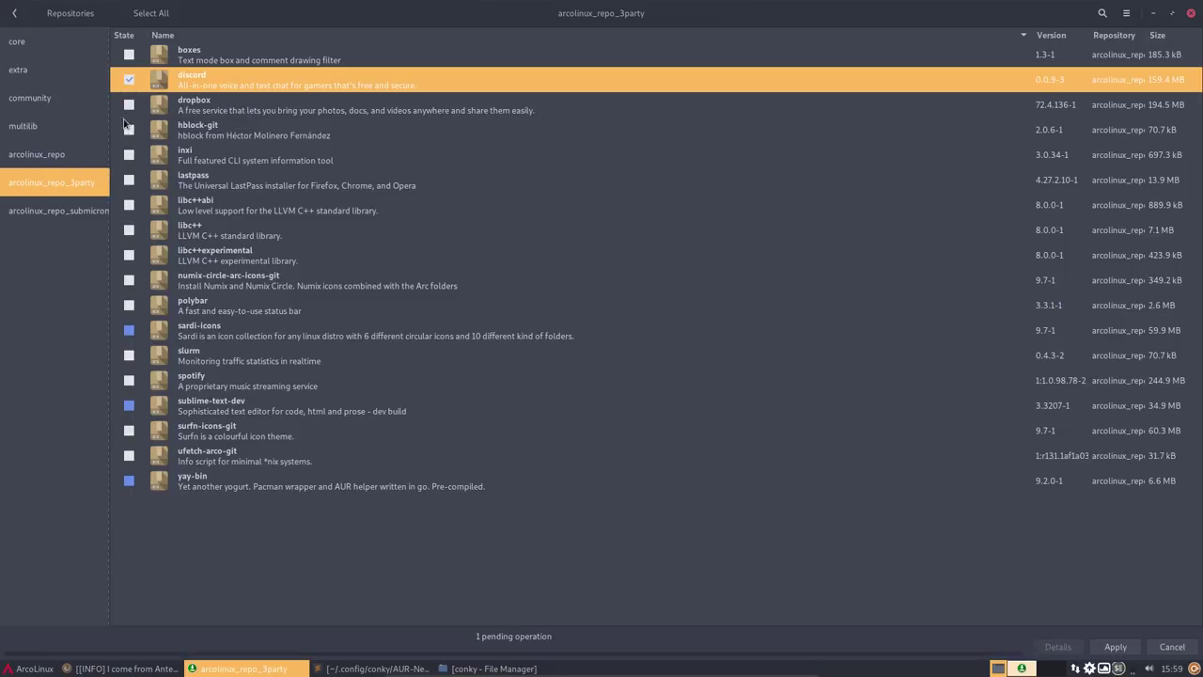
click(128, 104)
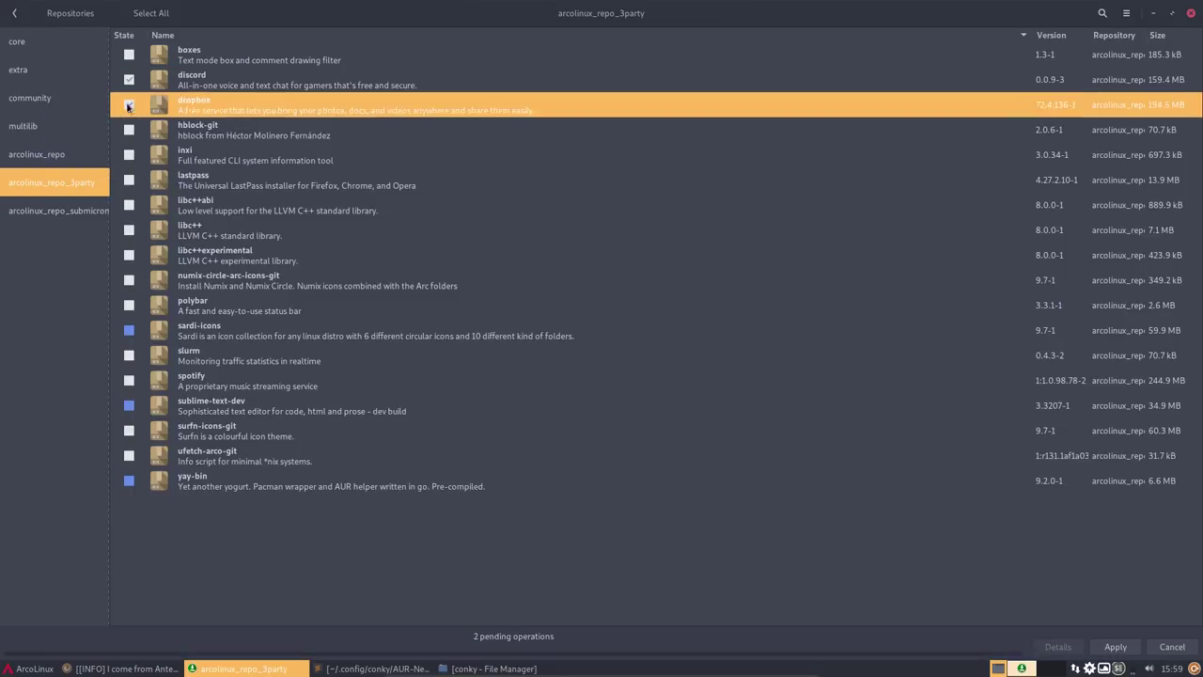
click(130, 160)
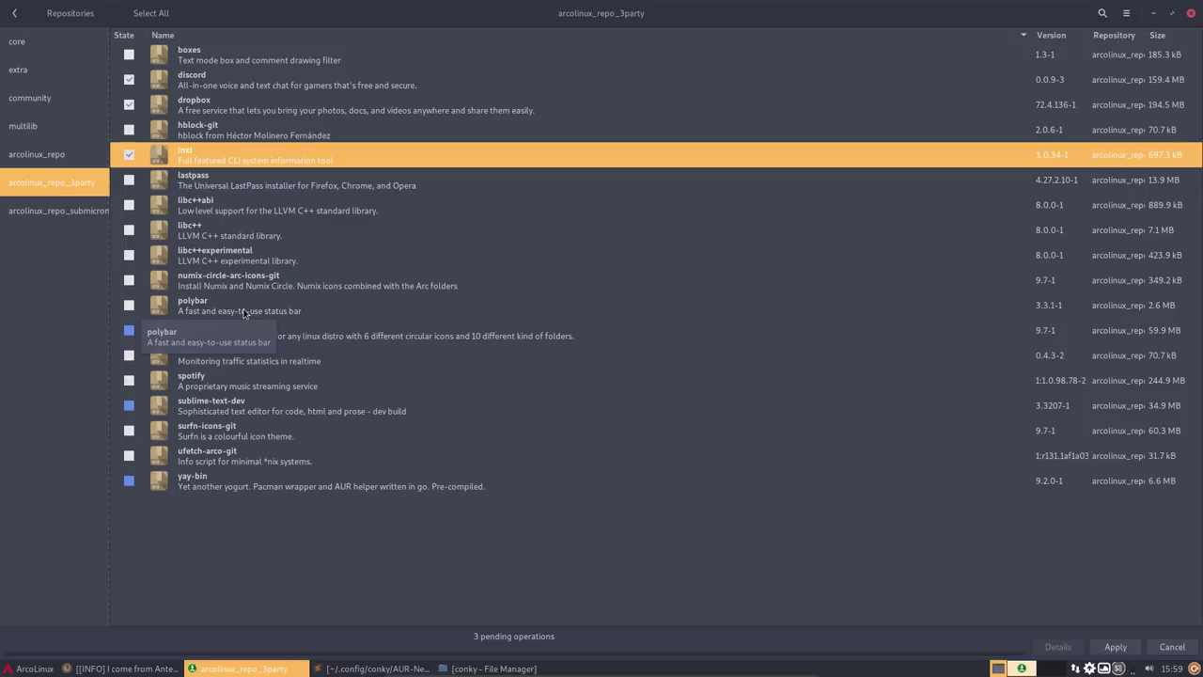
click(130, 280)
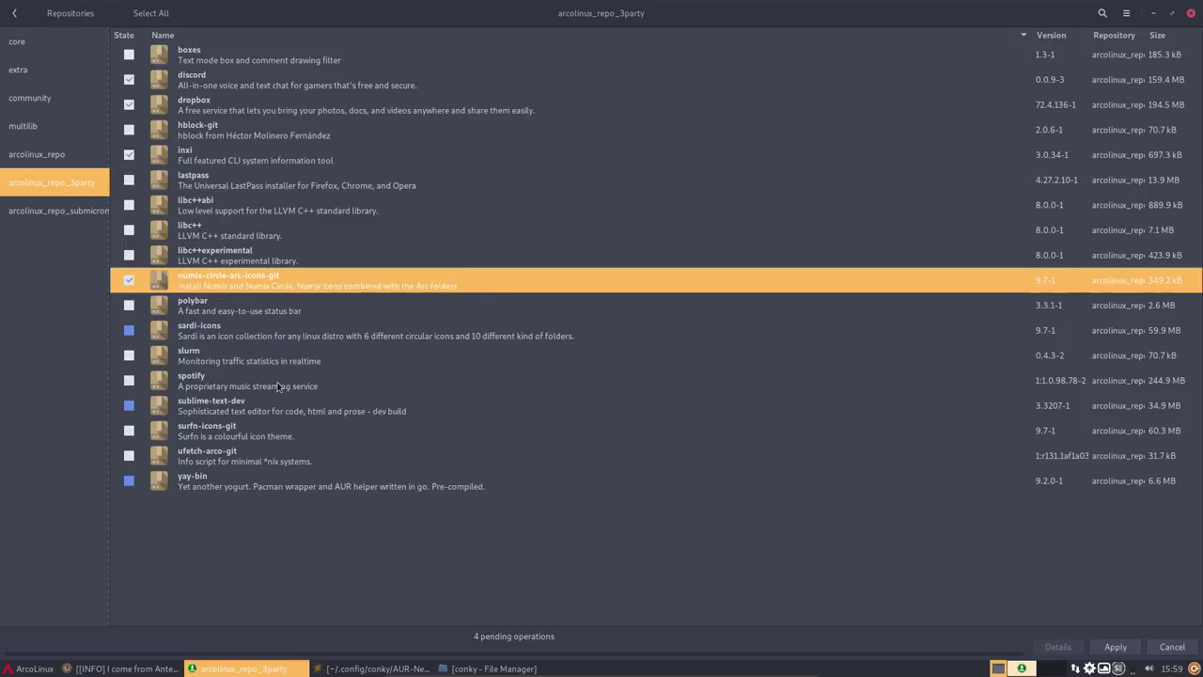
click(130, 380)
click(130, 435)
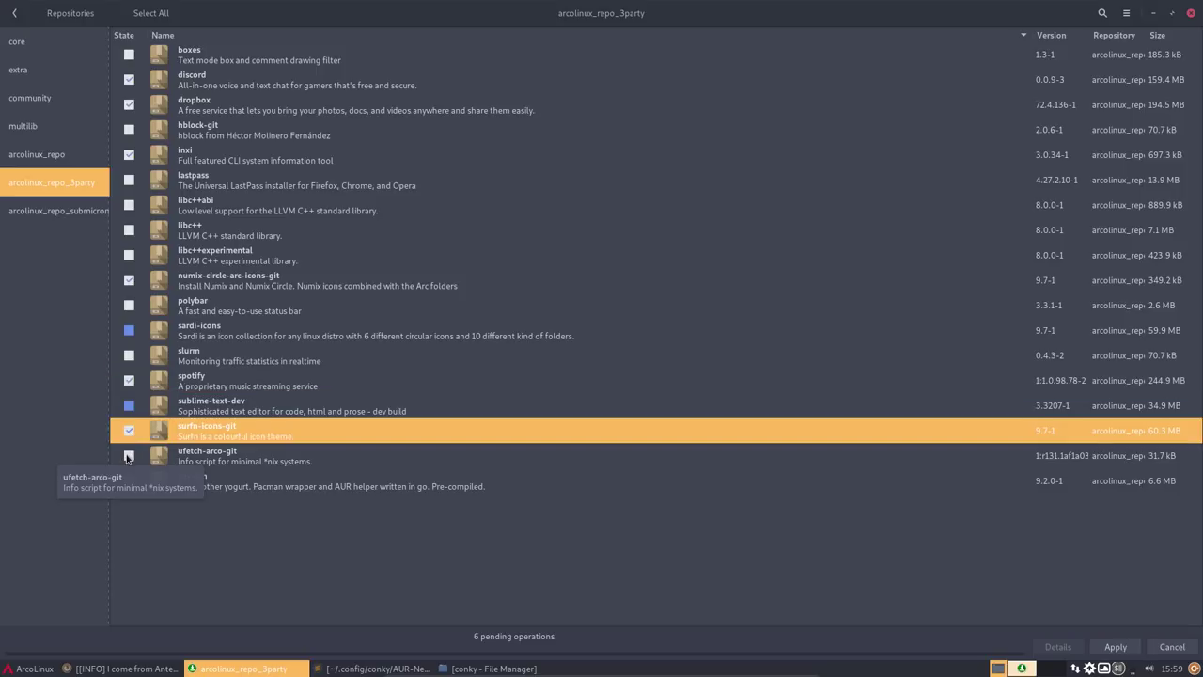
click(129, 456)
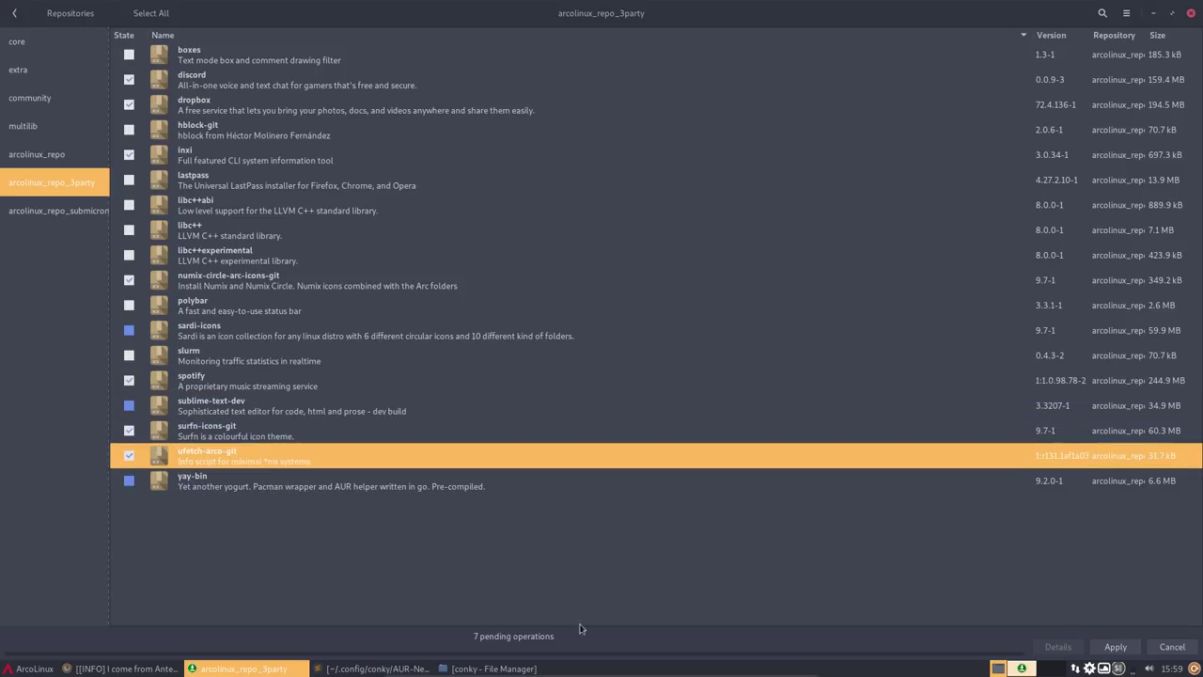
click(1114, 646)
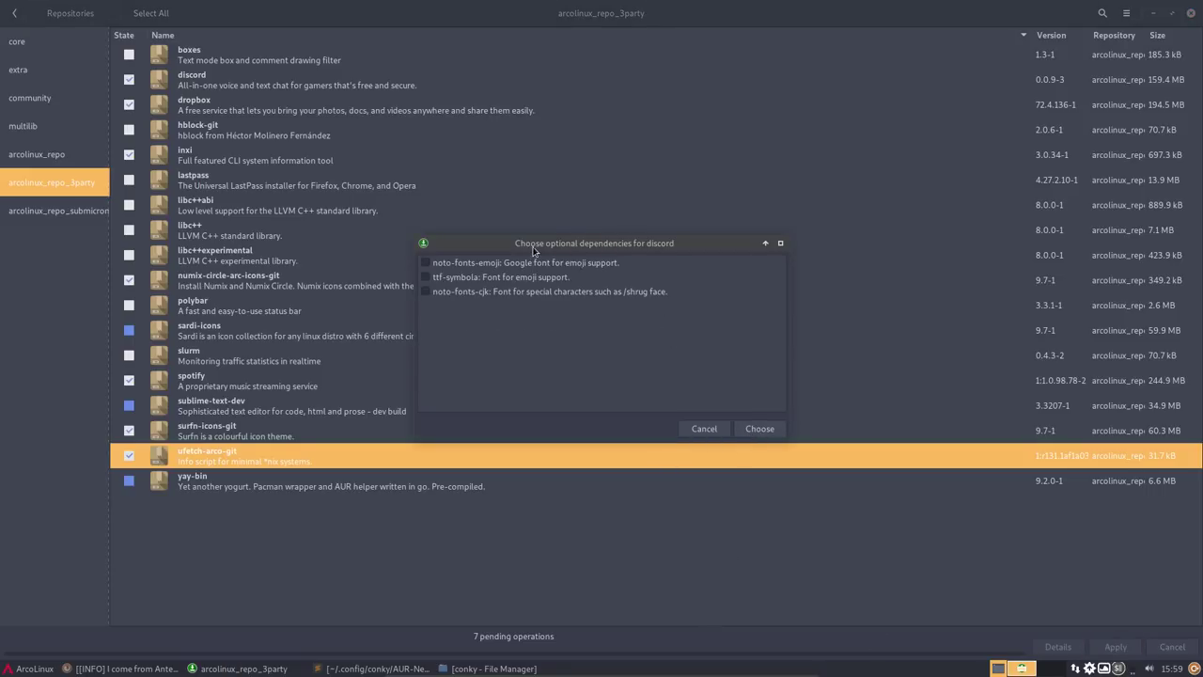
- Add noto-fonts-emoji and ttf-symbola for discord, ufw-extras and perl-file-mimeinfo for dropbox
click(424, 263)
click(425, 277)
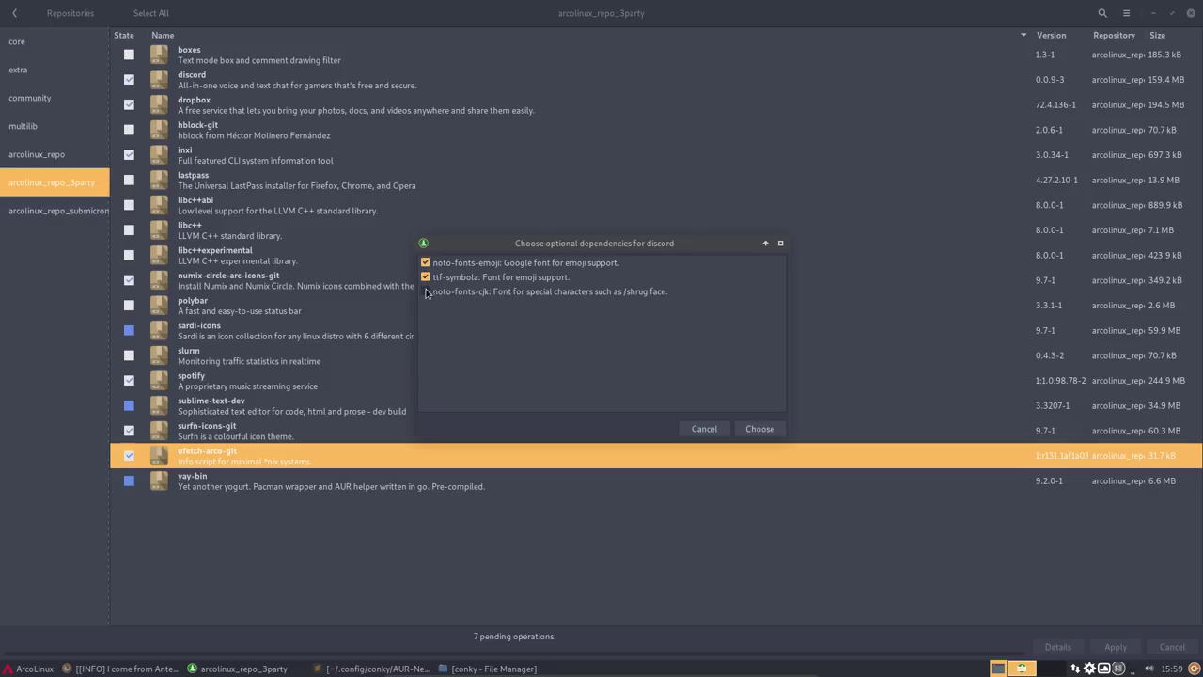
click(767, 431)
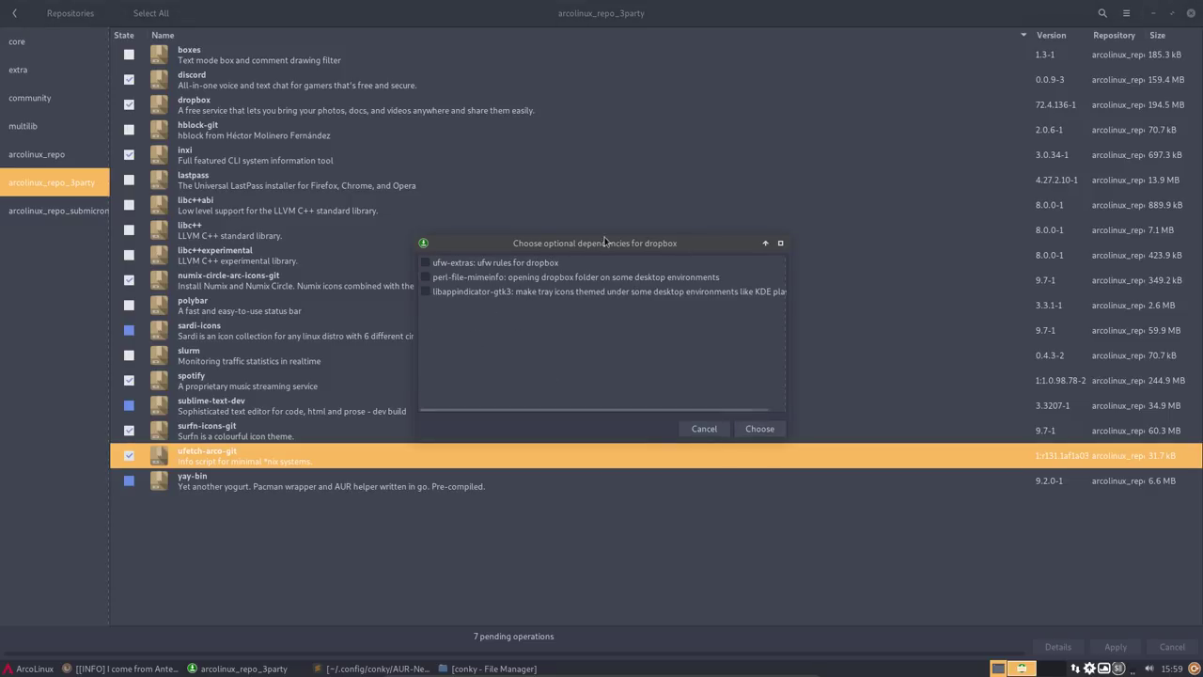
click(425, 263)
click(425, 277)
click(425, 291)
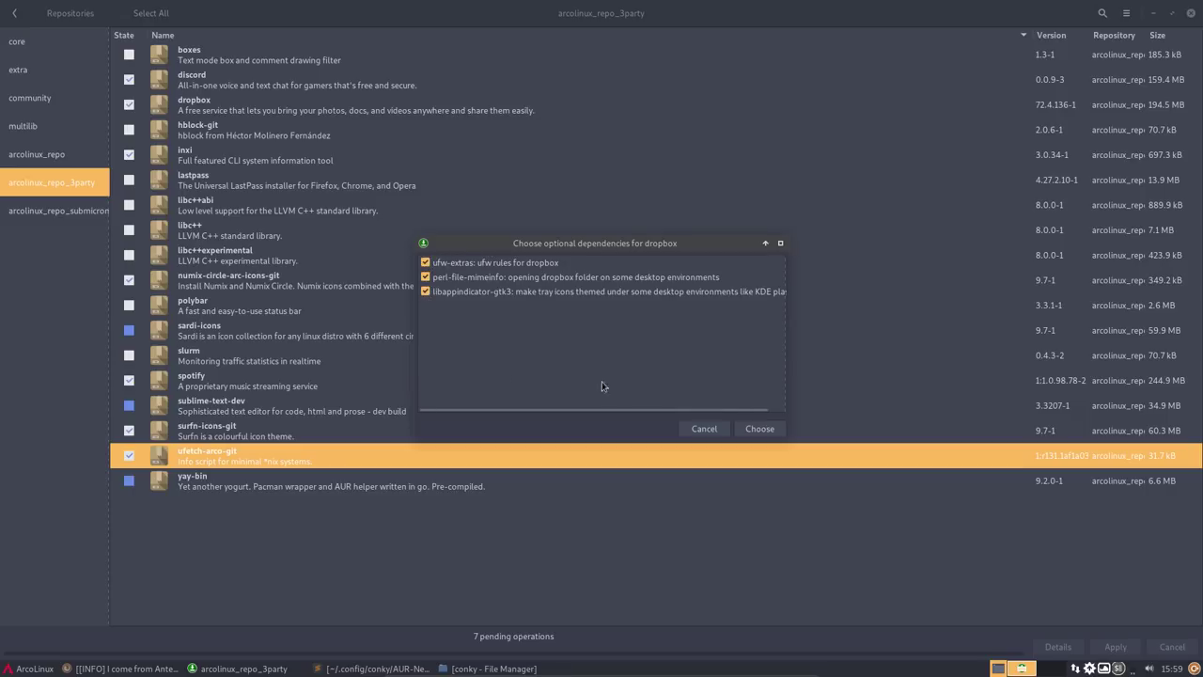
click(425, 292)
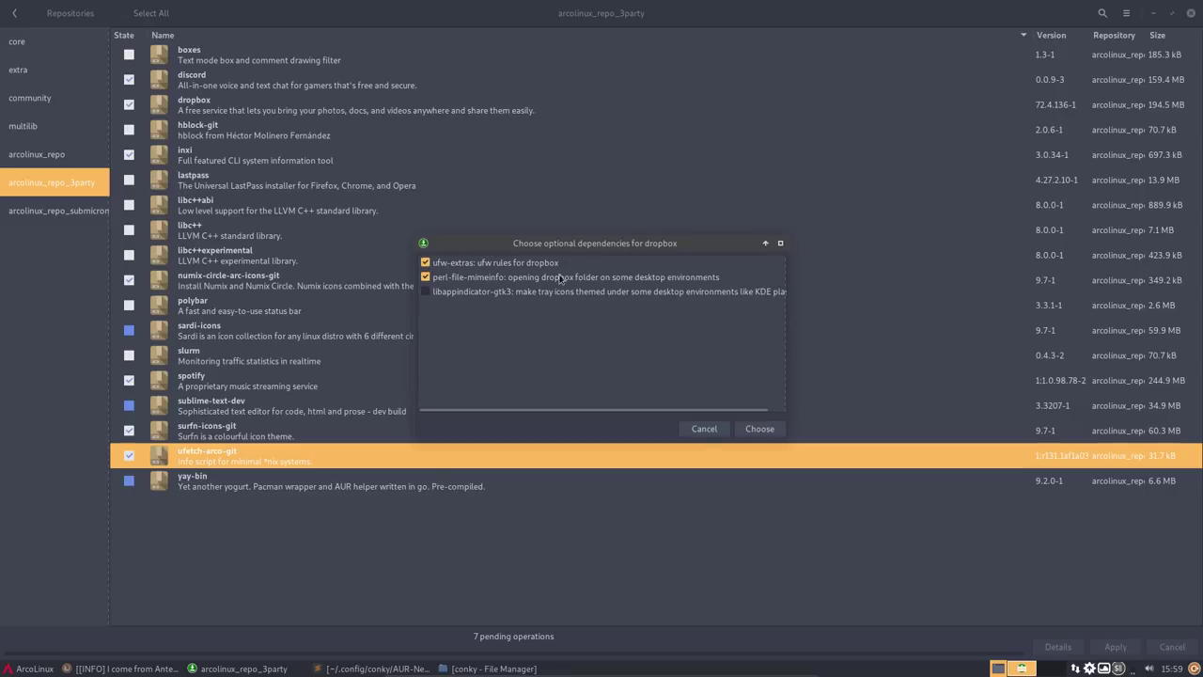
click(762, 432)
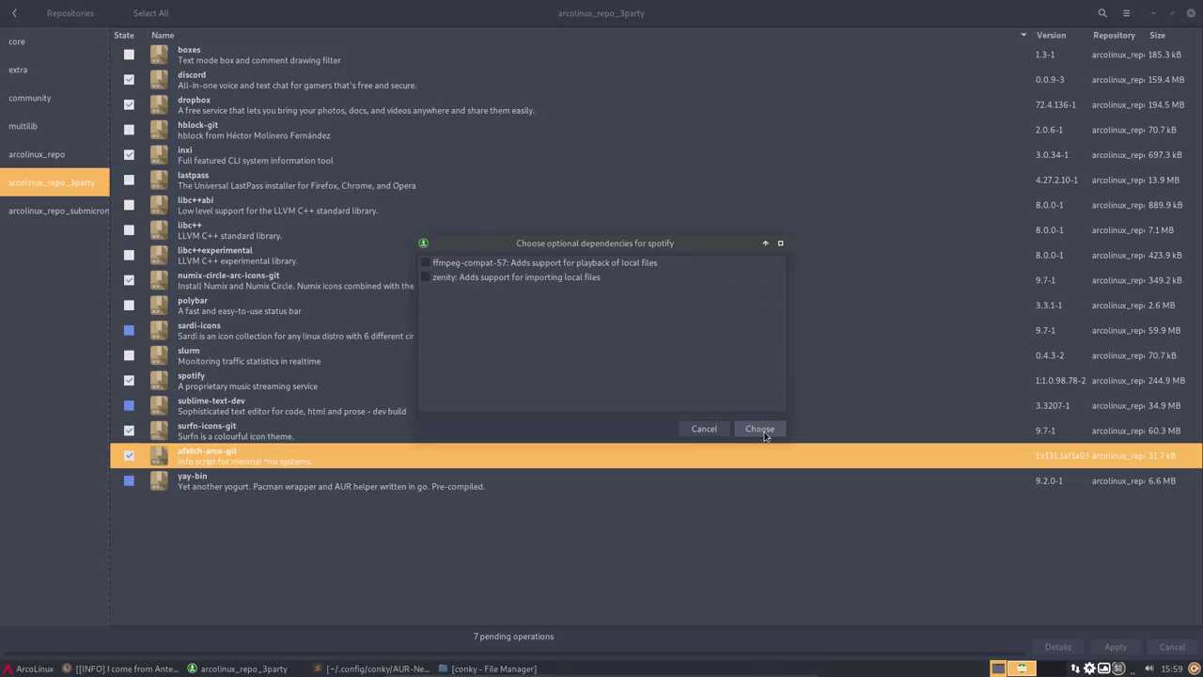
- Accept spotify and inxi without extras, then dismiss the ttf-symbola failure error
click(762, 431)
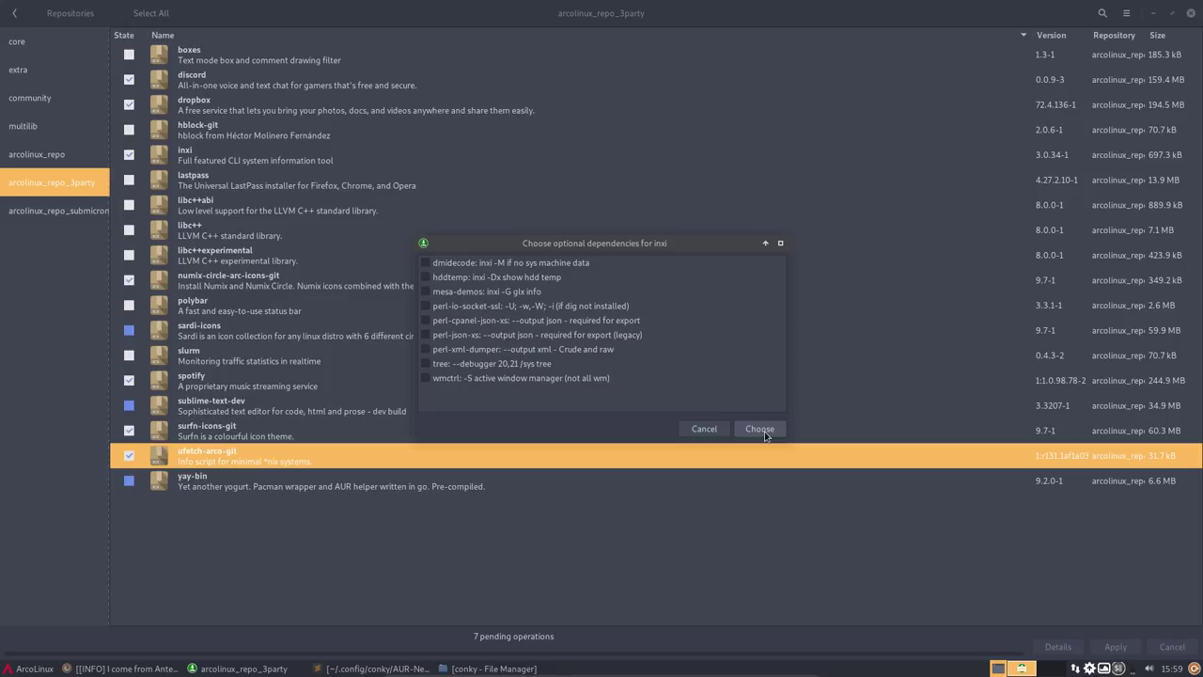
click(762, 430)
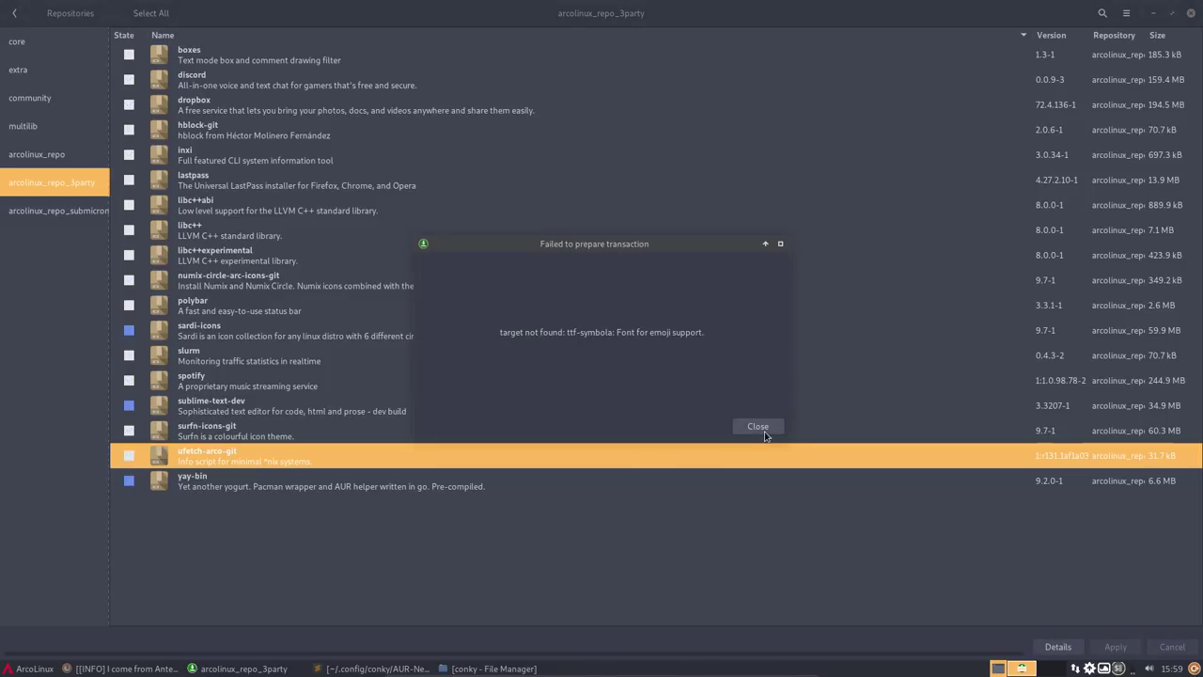
click(758, 426)
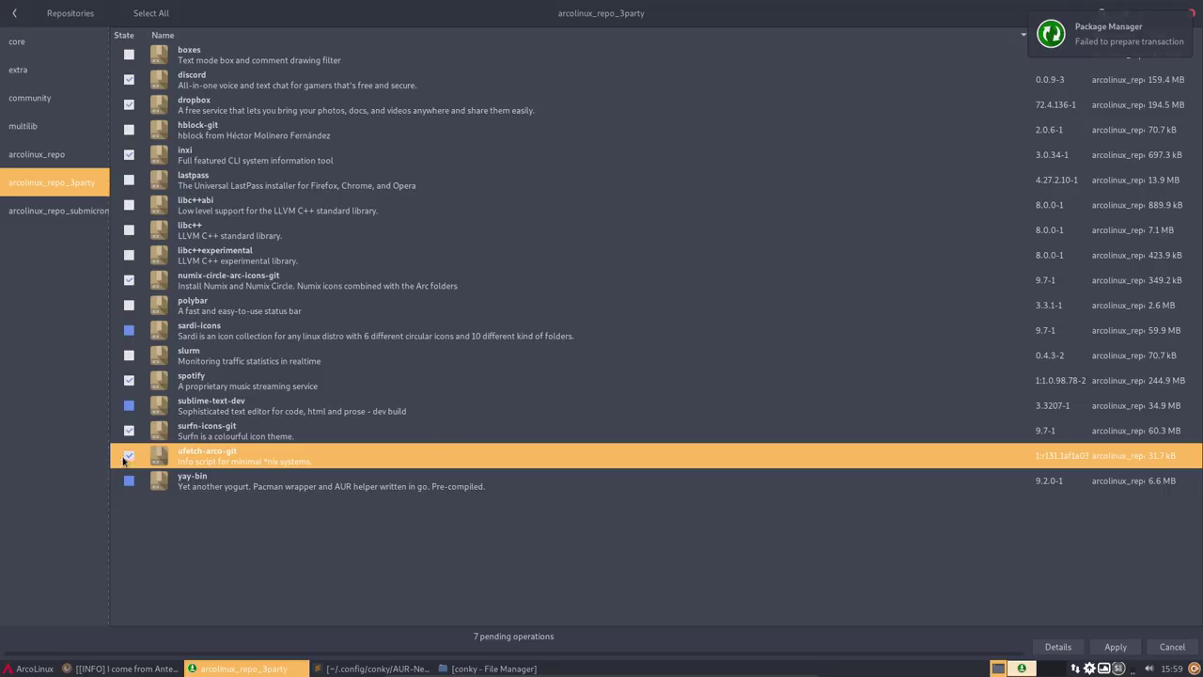
- Unmark dropbox, numix-circle-arc-icons-git, spotify, surfn-icons-git and ufetch-arco-git
click(129, 105)
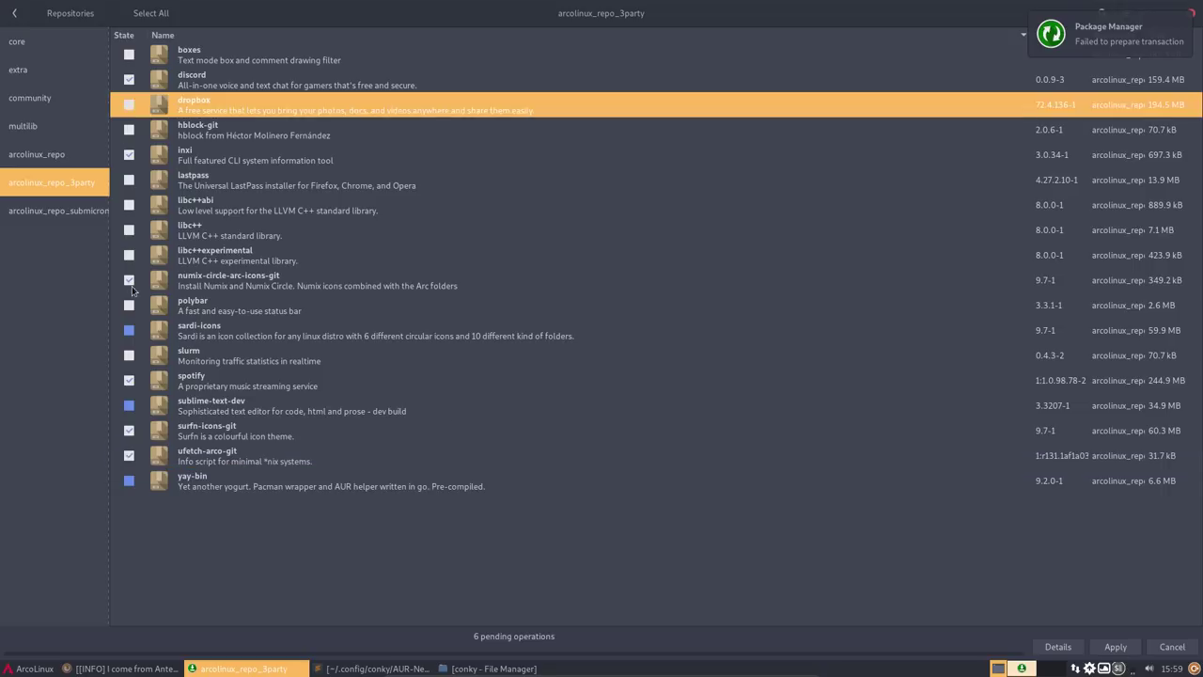
click(129, 282)
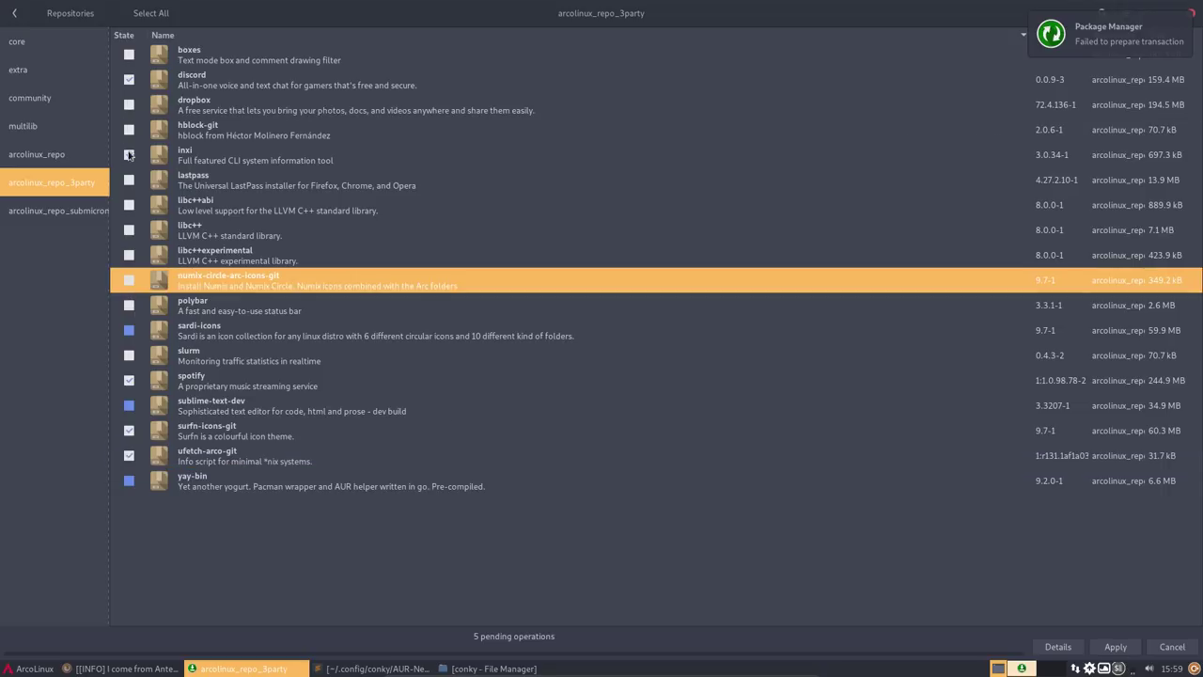
click(129, 155)
click(129, 379)
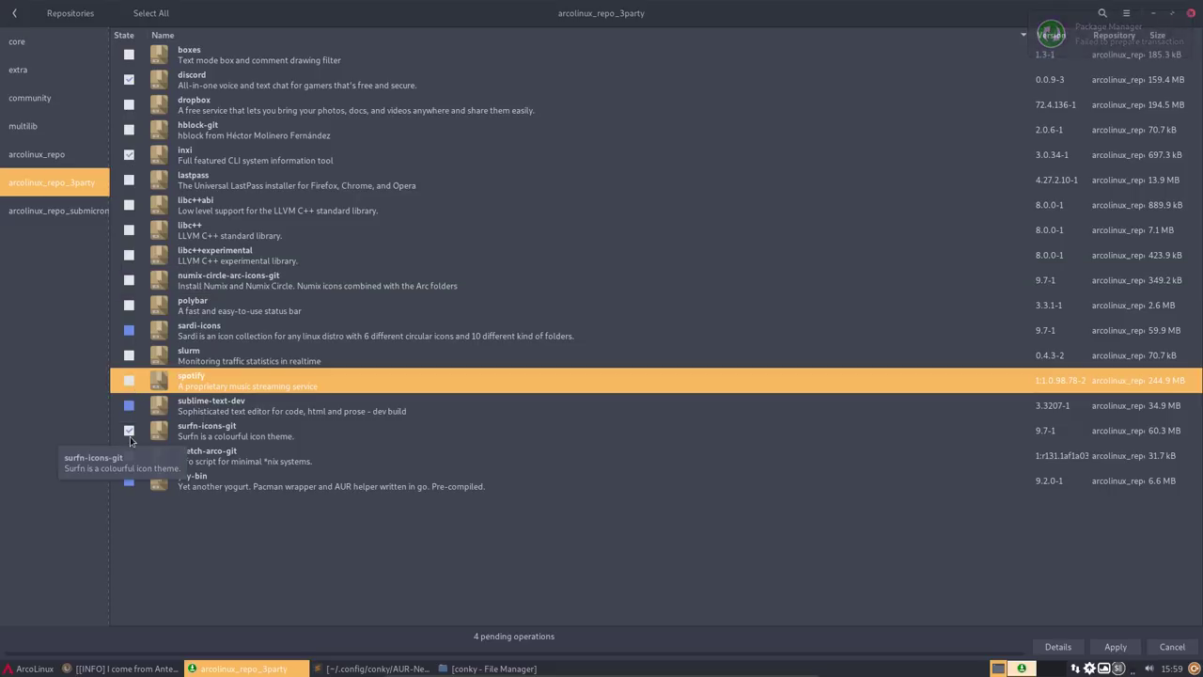
click(129, 430)
click(129, 455)
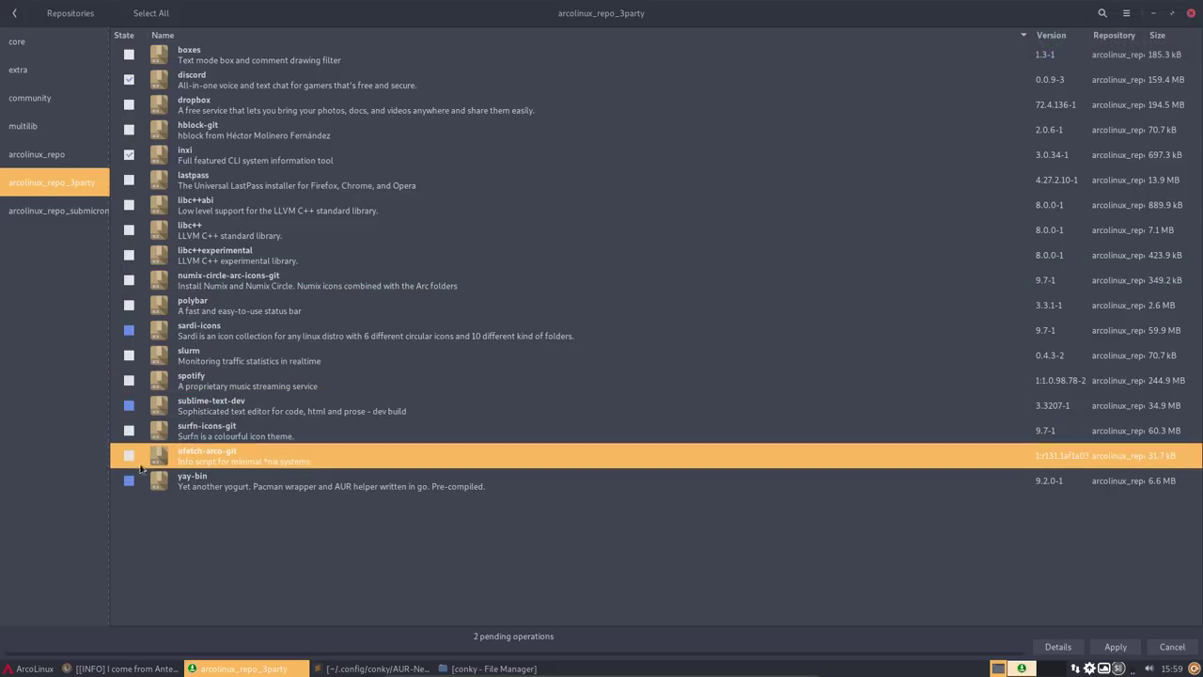
- Try applying the discord and inxi install, then back out at the summary
click(1131, 643)
click(712, 432)
click(723, 428)
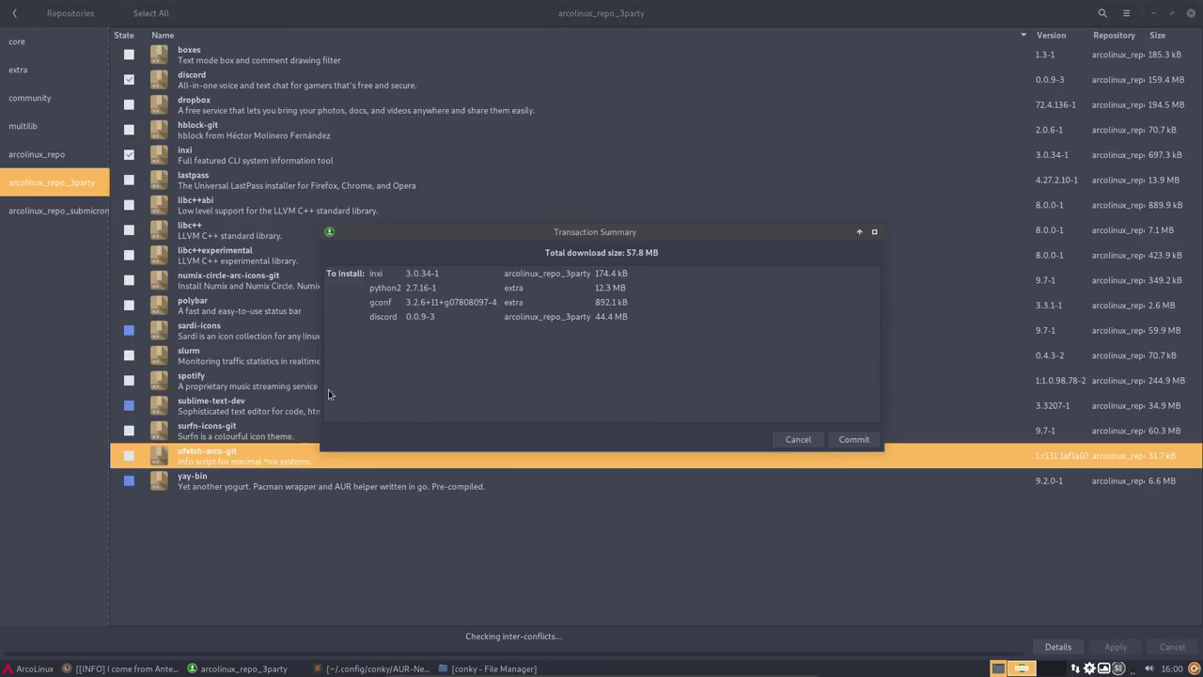
click(806, 442)
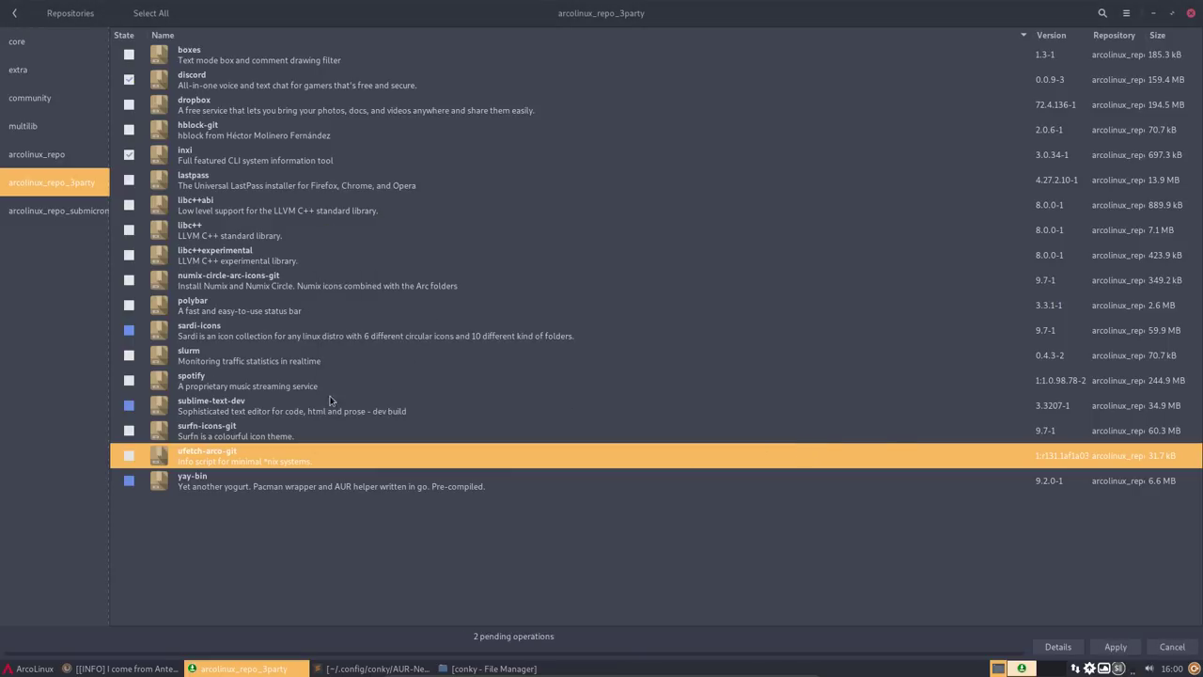
- Change the queue to inxi, spotify and ufetch-arco-git, dropping discord
click(128, 157)
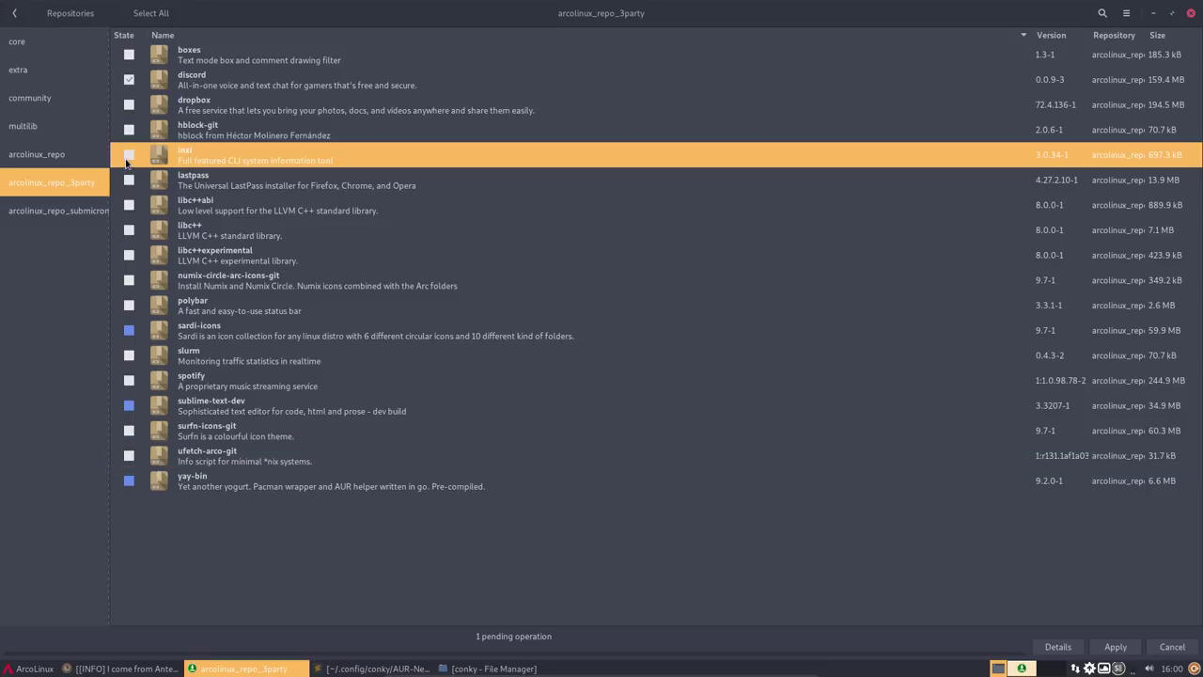
click(130, 81)
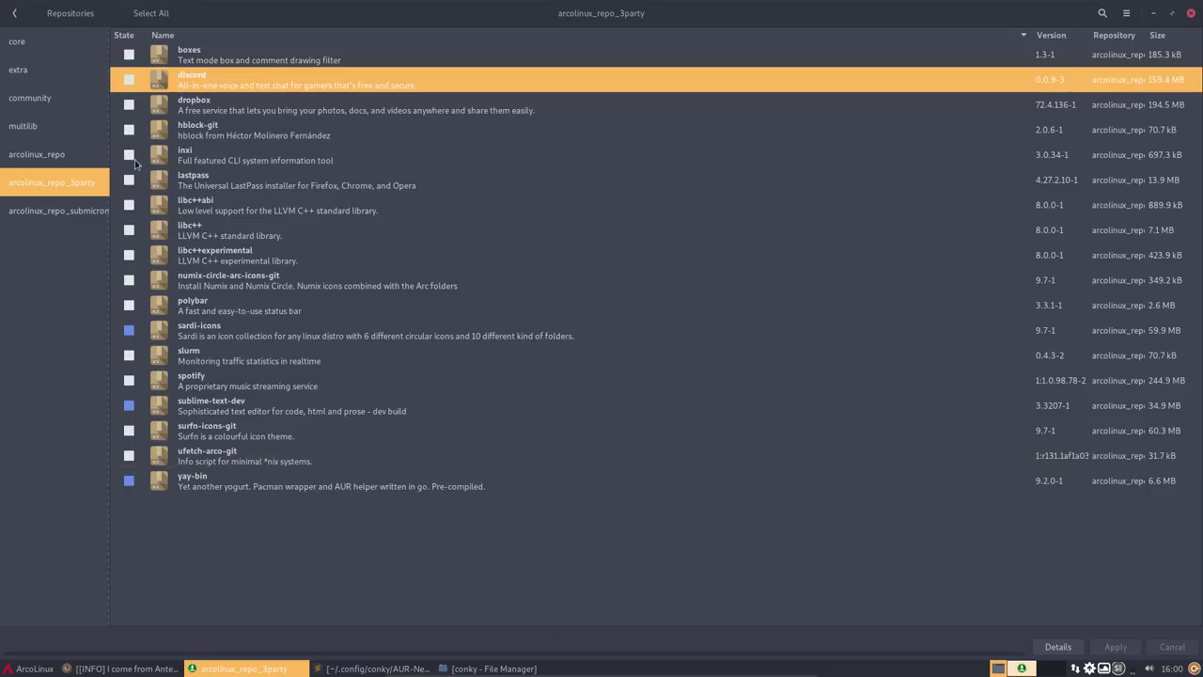
click(131, 156)
click(130, 380)
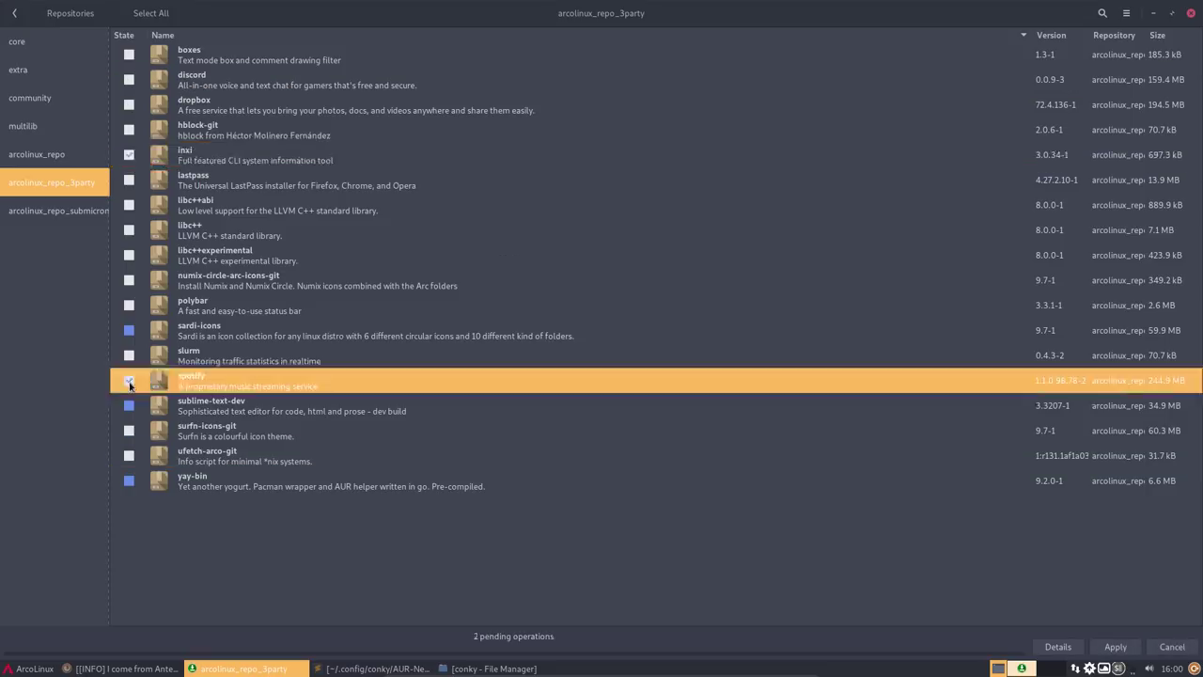
click(129, 455)
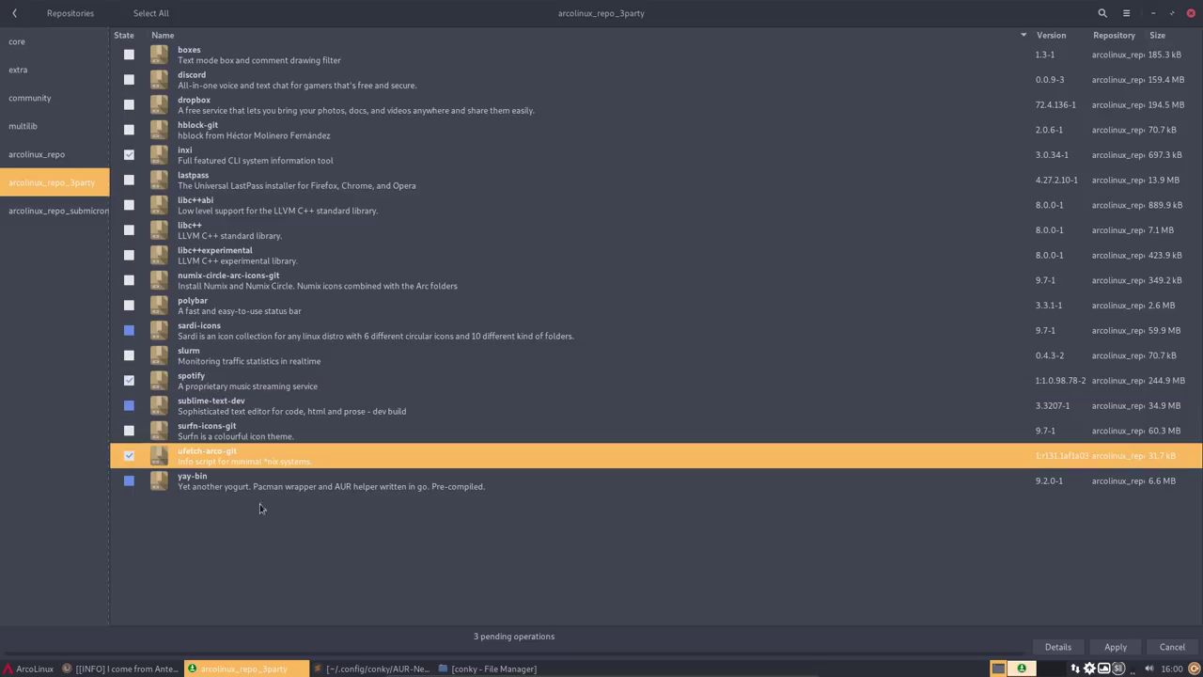
- Apply and commit the three-package install, authorising it with the account password
click(1115, 647)
click(761, 429)
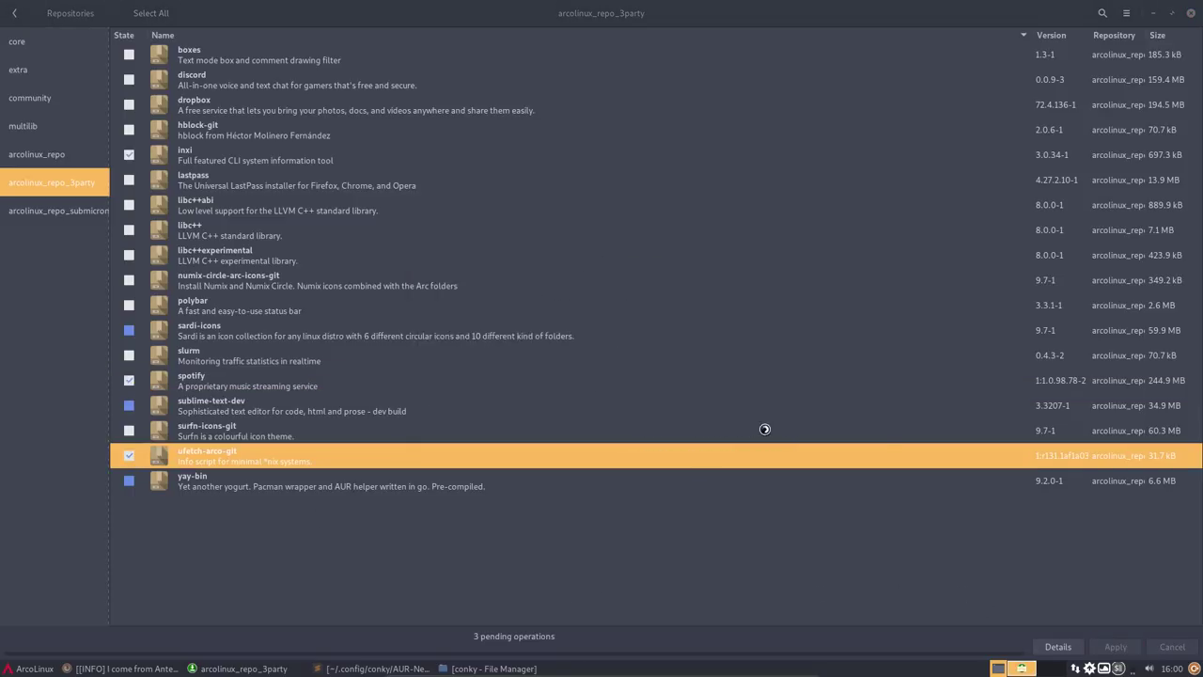
click(848, 449)
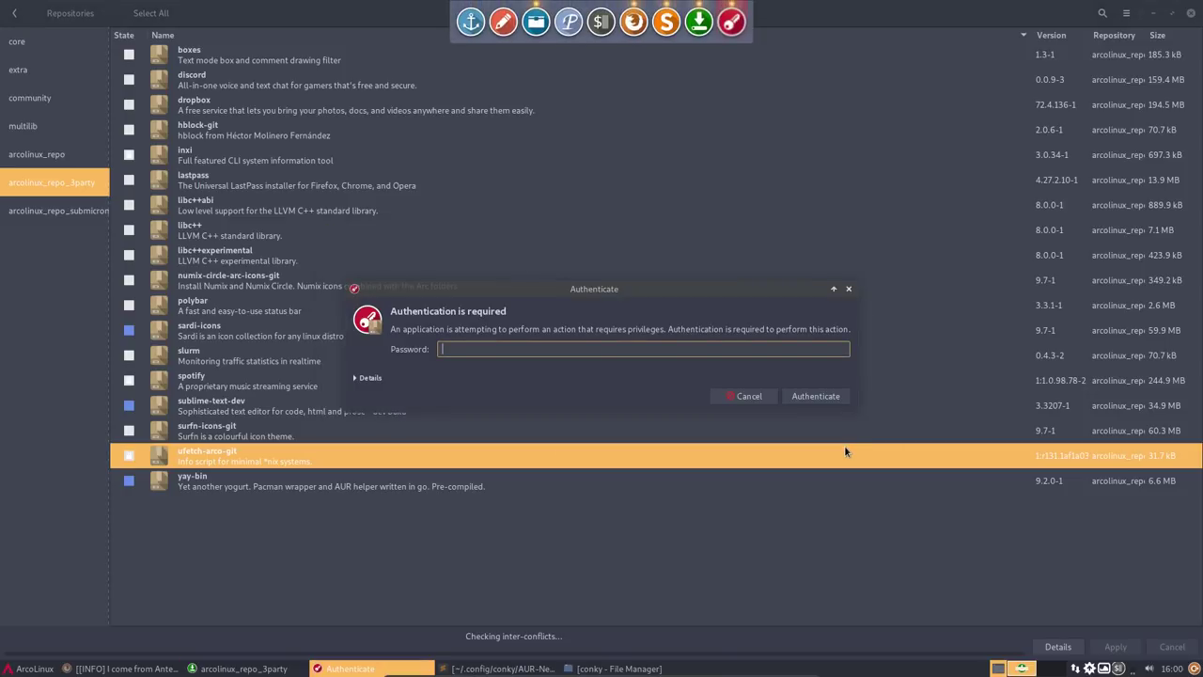
key(Return)
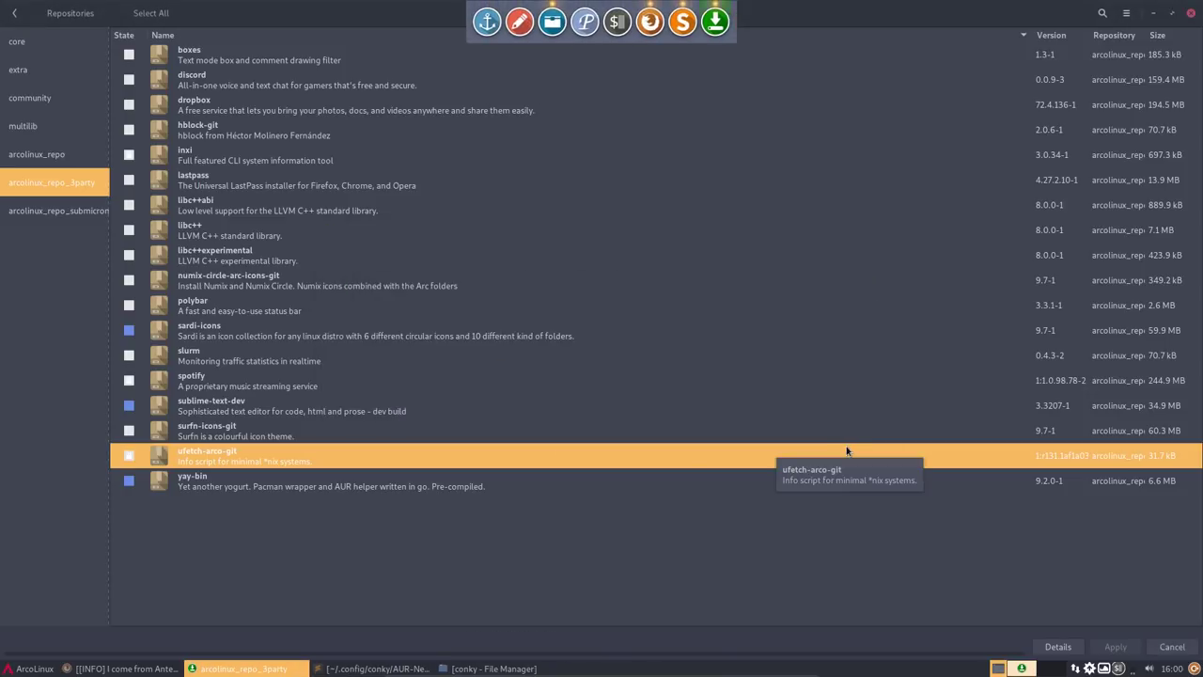
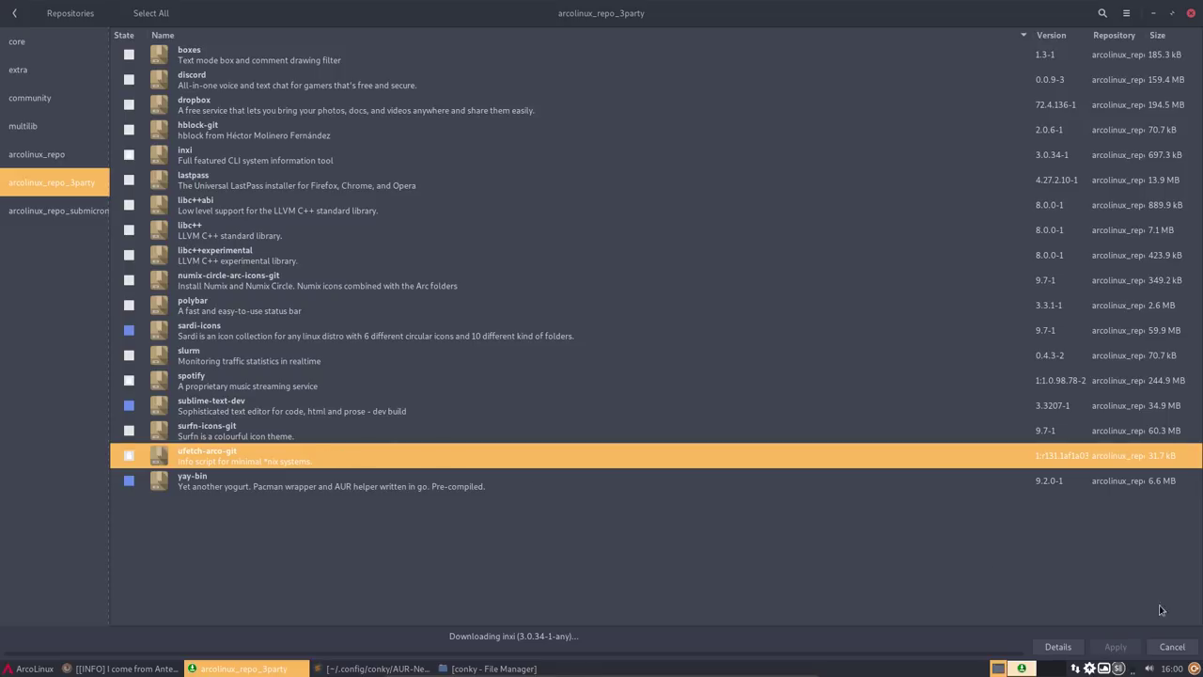
- Check the stalled inxi transaction's log, then cancel the transaction
click(1057, 647)
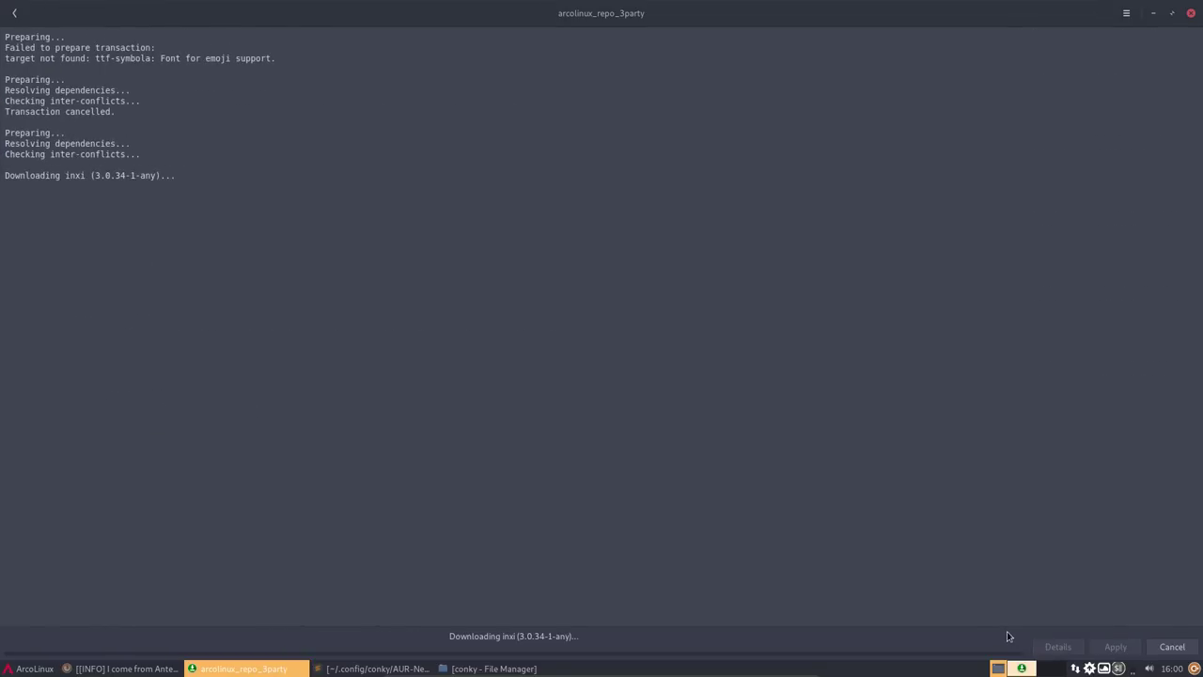
click(16, 13)
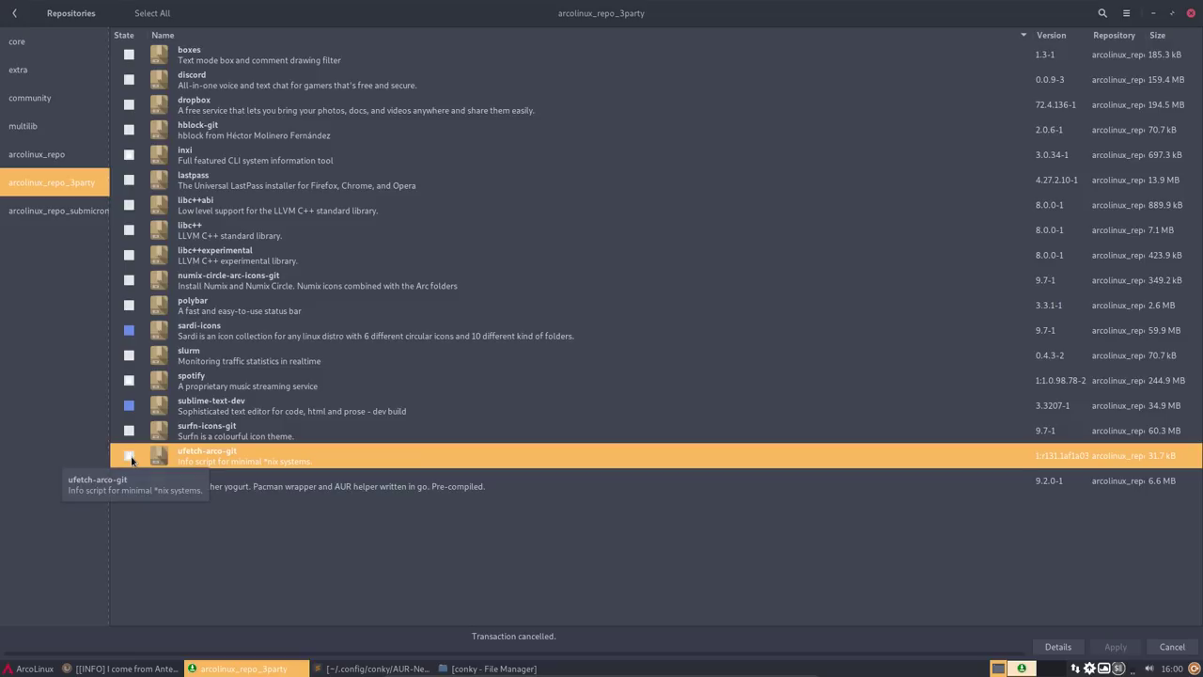
click(1171, 648)
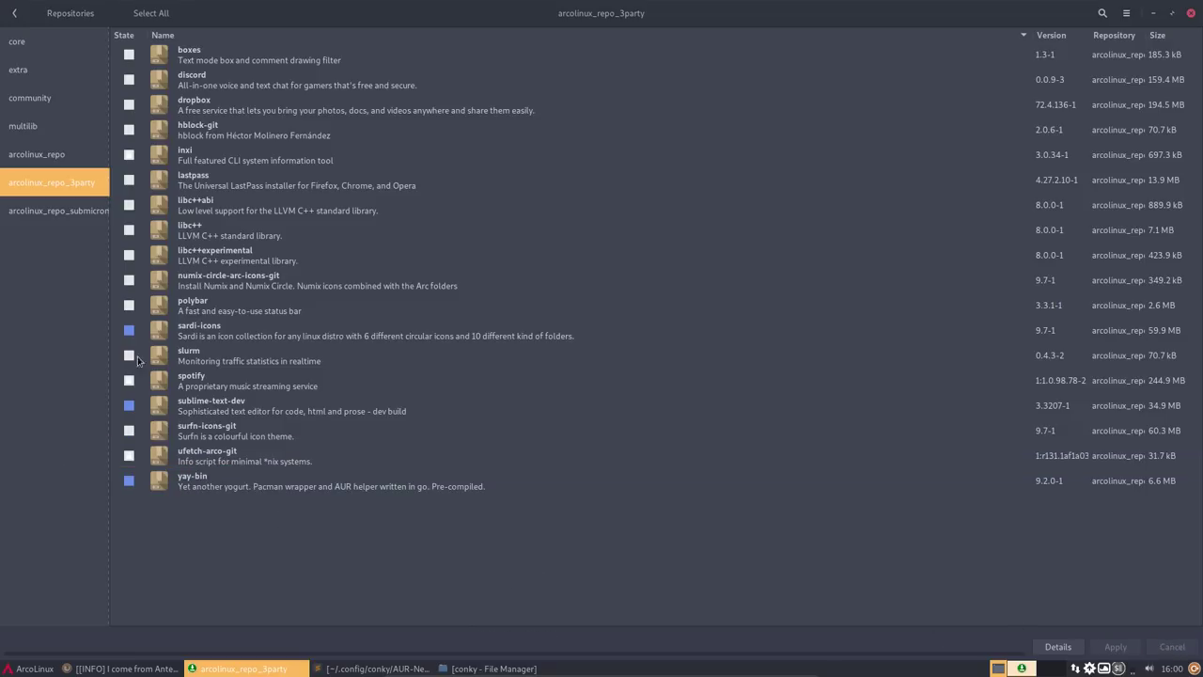
- Leave lastpass unmarked so nothing is pending, and close the repository package window
click(129, 156)
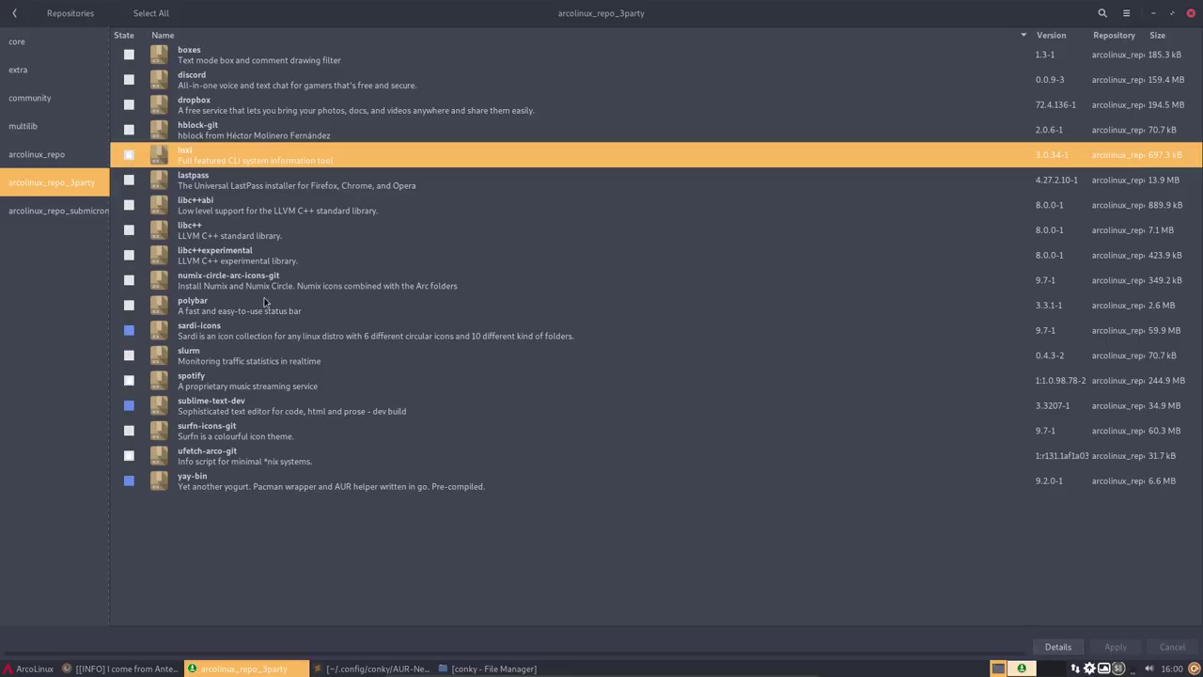
click(129, 180)
click(128, 159)
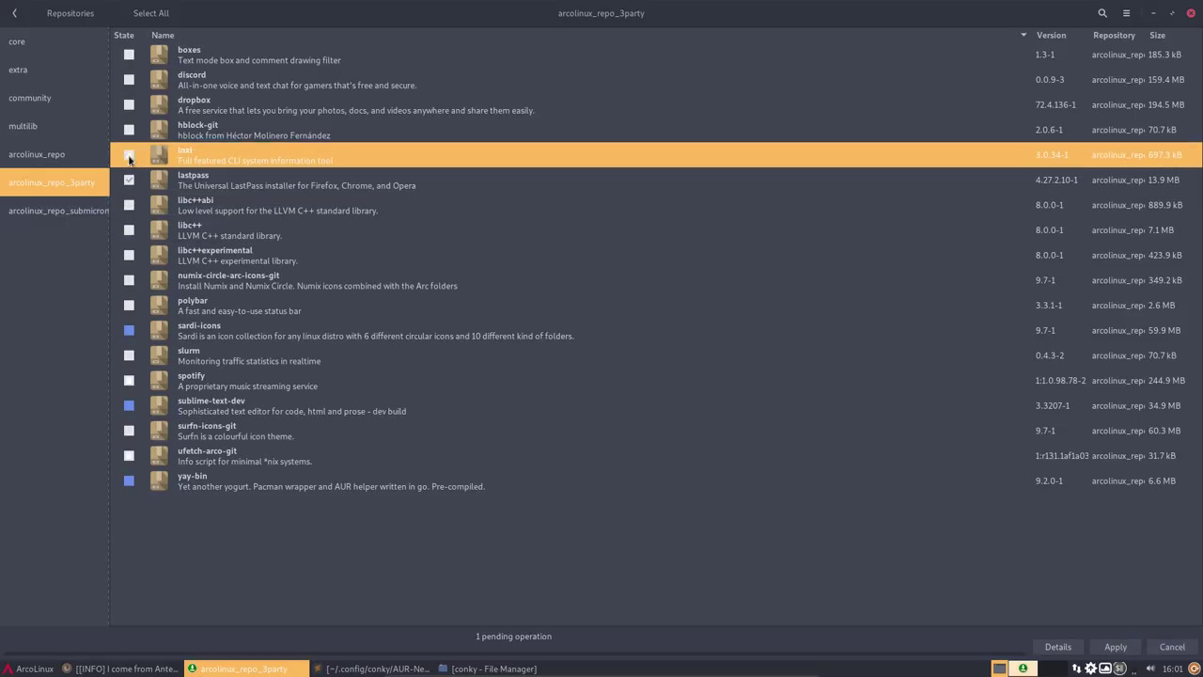
click(129, 182)
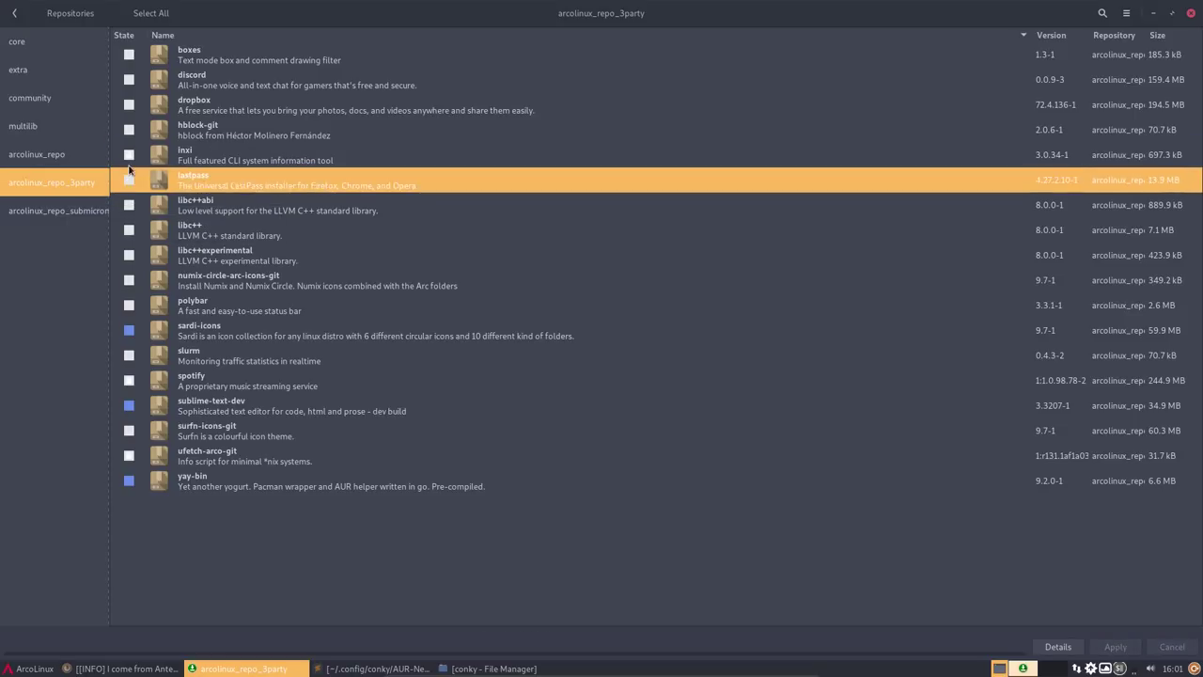
click(1076, 649)
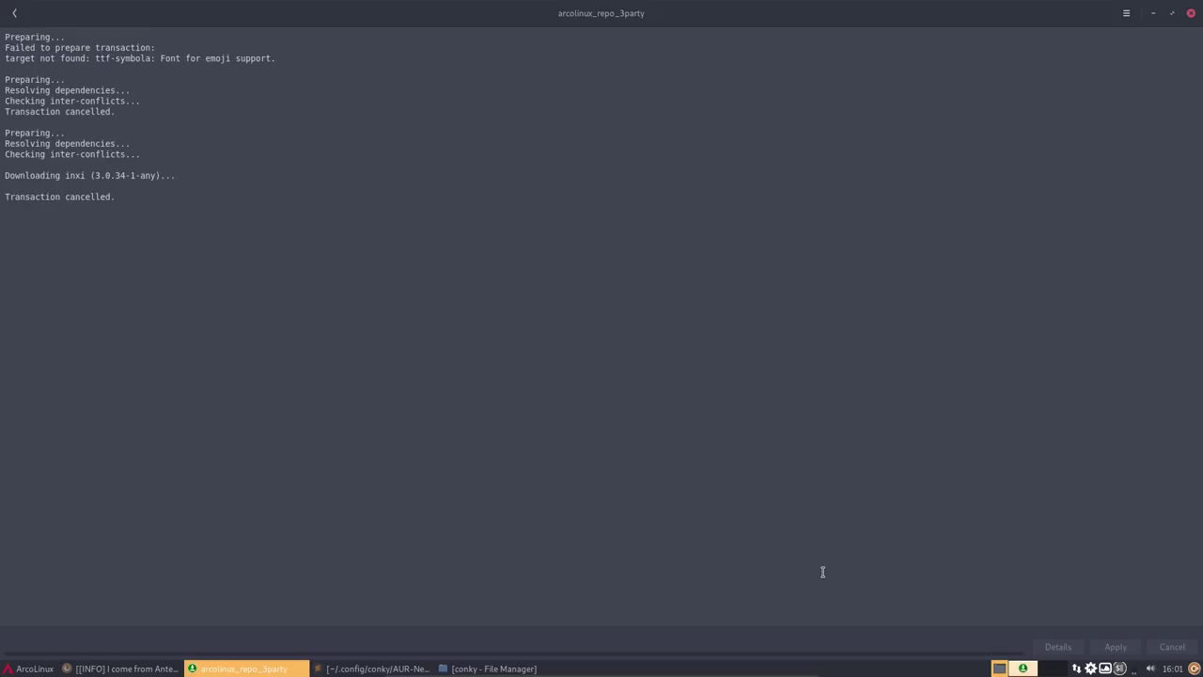
click(1191, 13)
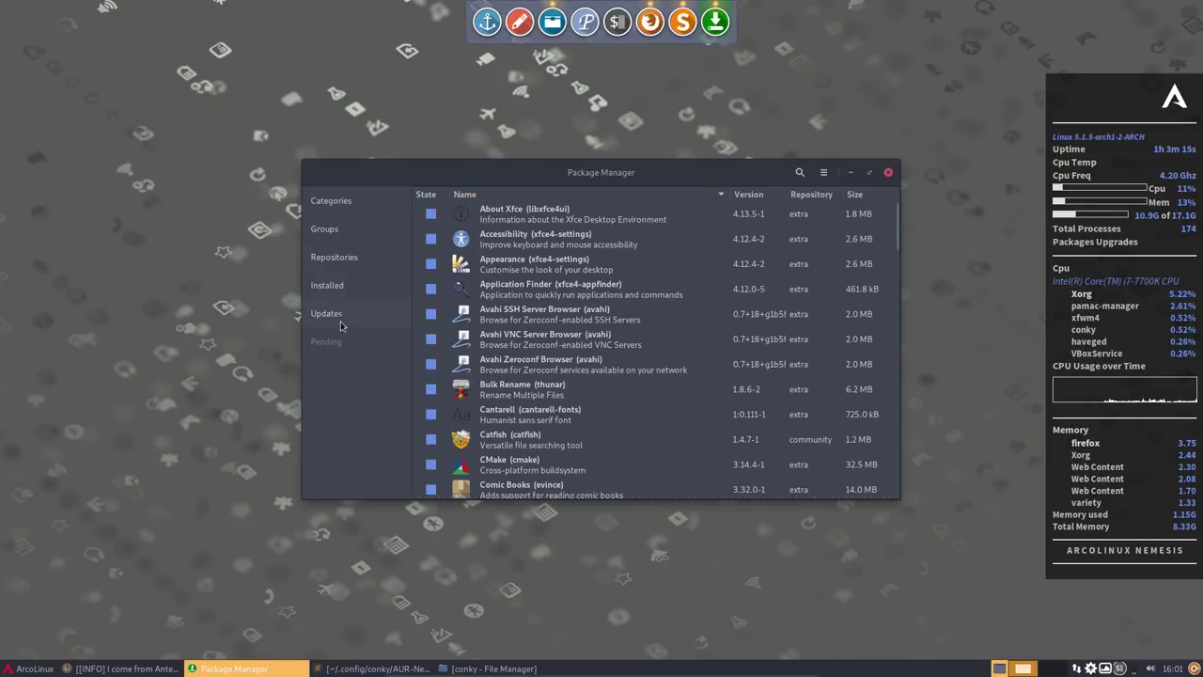
- Mark inxi in arcolinux_repo_3party and start its installation
click(334, 256)
click(400, 341)
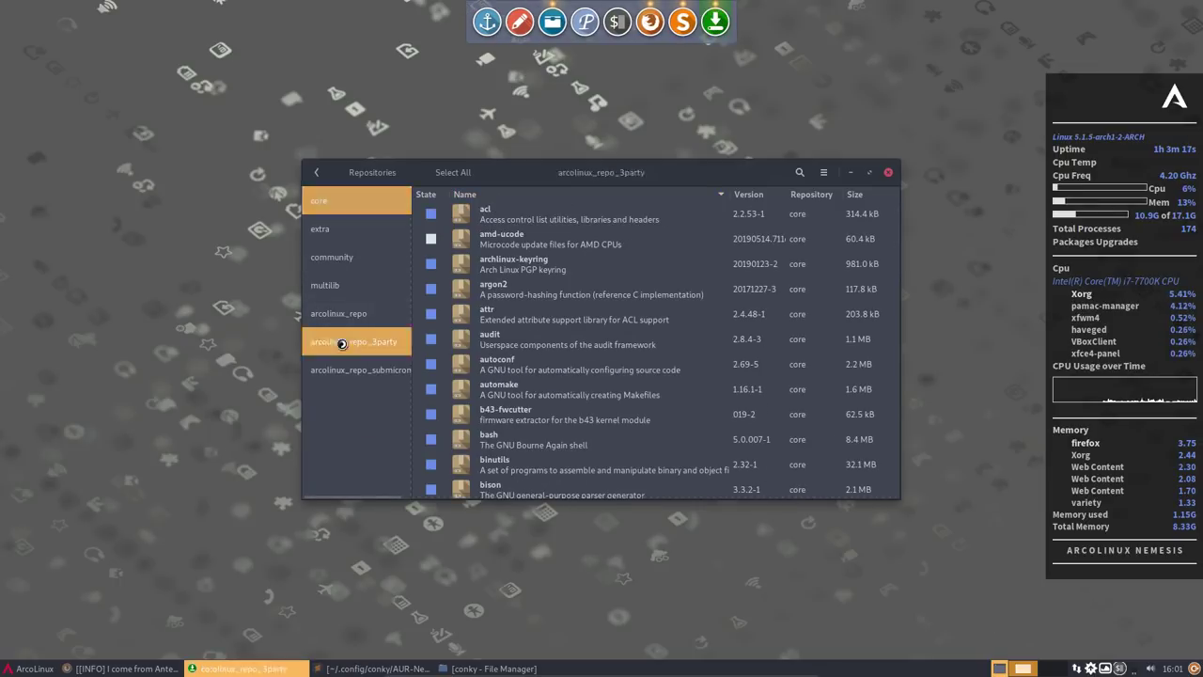
click(431, 314)
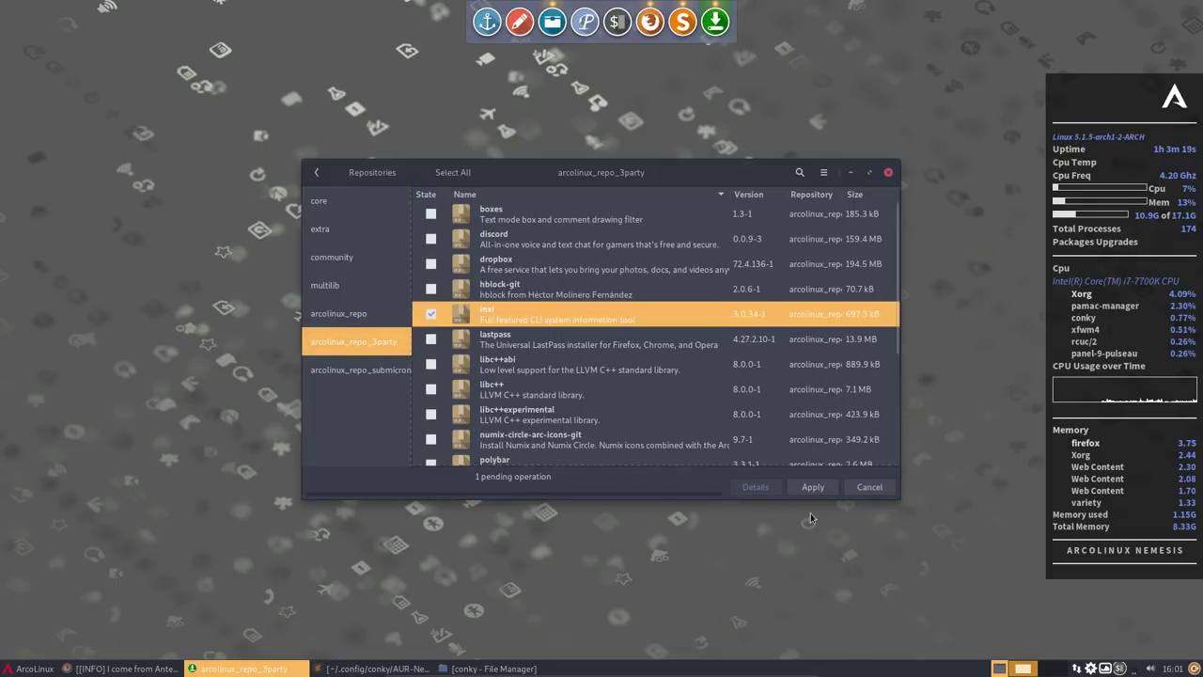
click(816, 489)
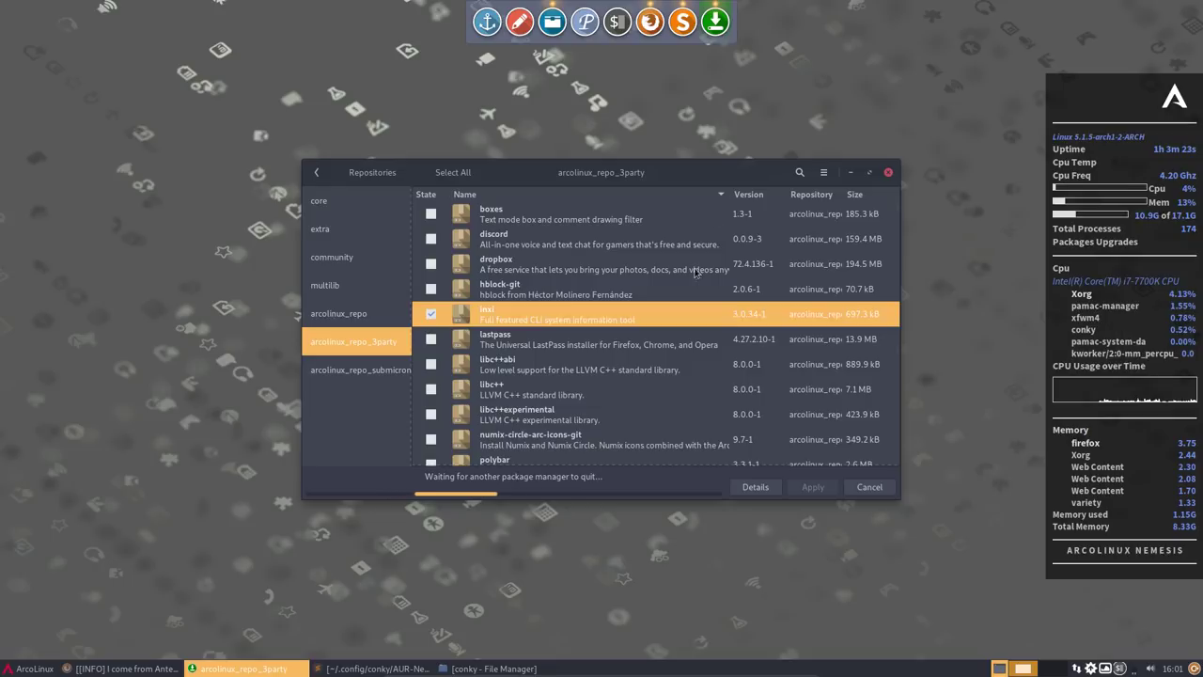
- Cancel the inxi install blocked by another package manager, then close Pamac
drag(694, 169, 962, 136)
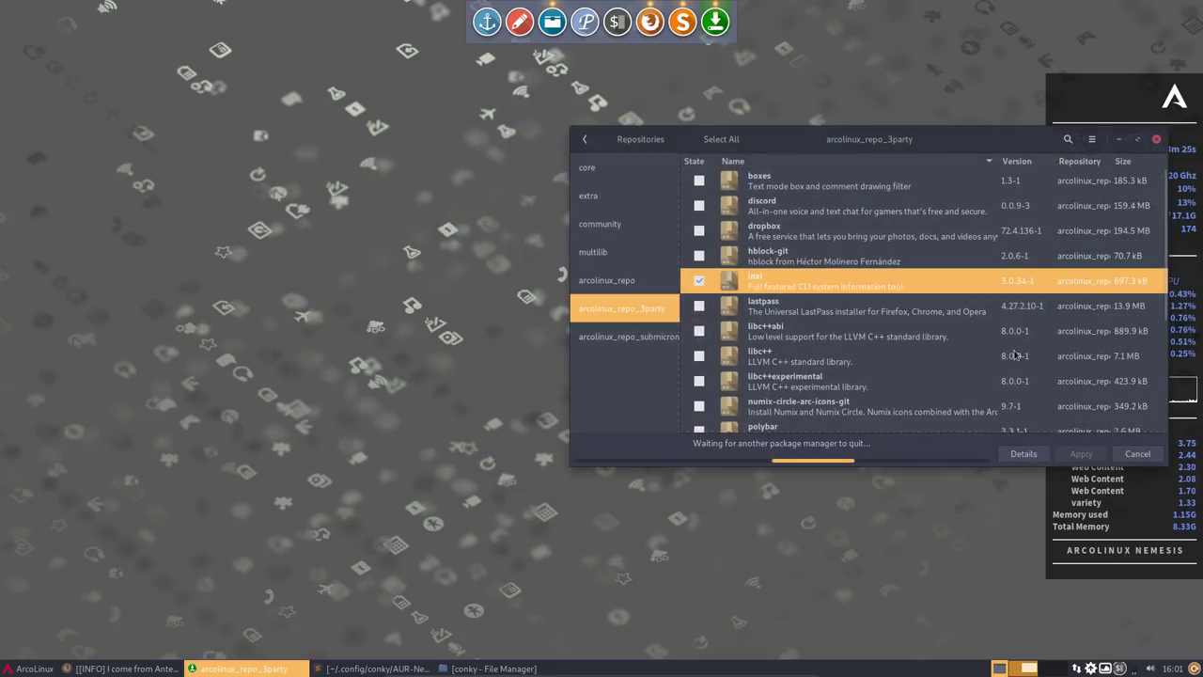
click(1133, 455)
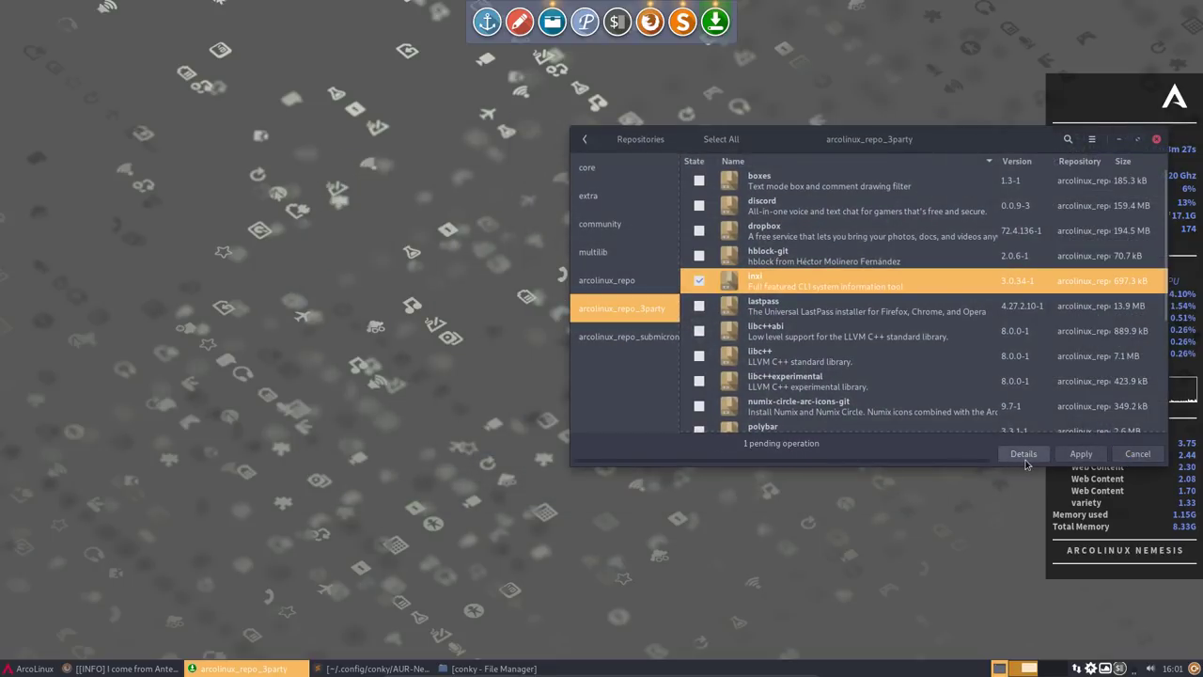
click(1127, 456)
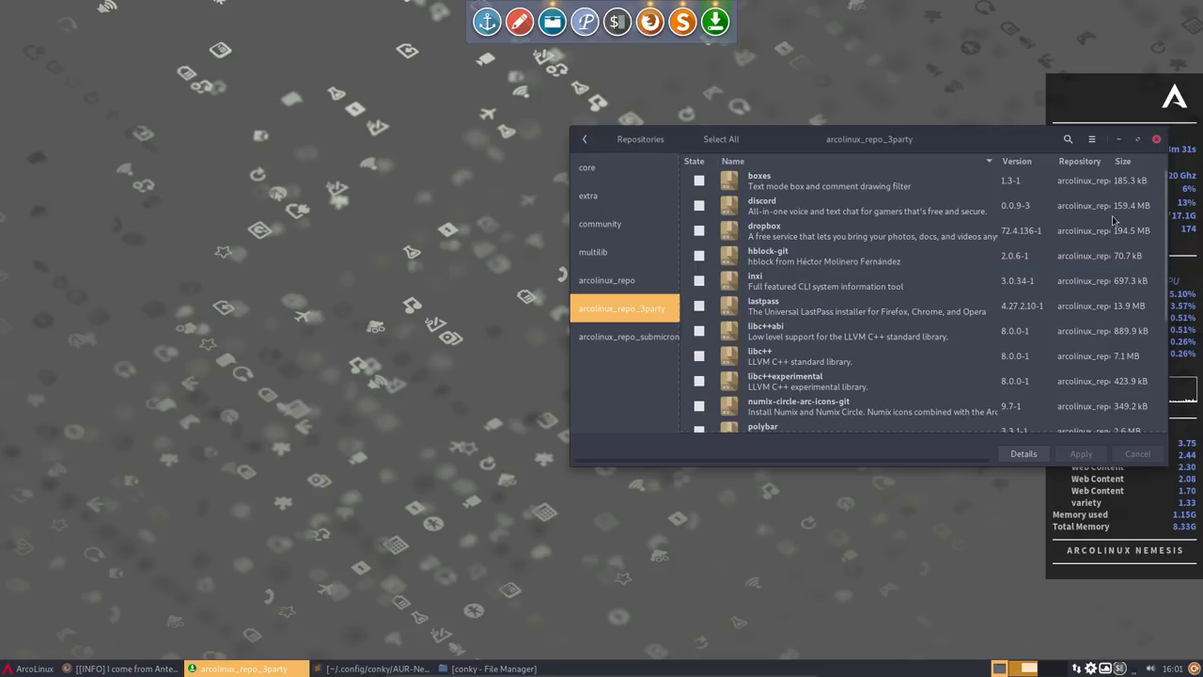
click(1157, 140)
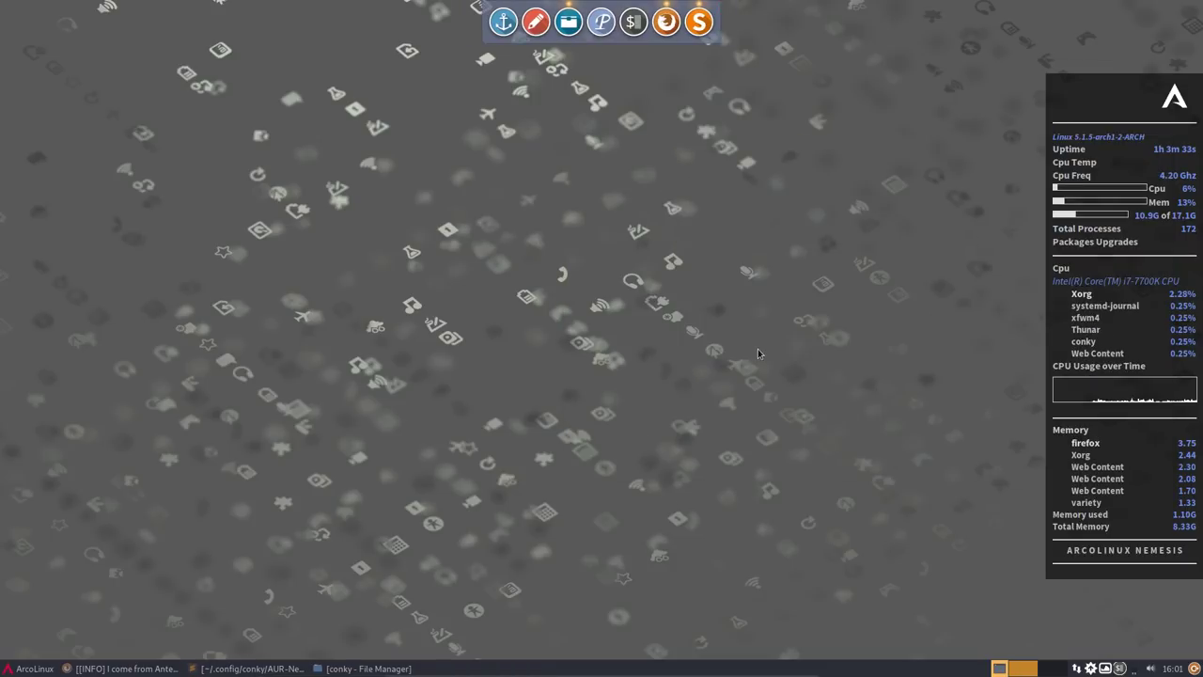
- Run the update command in the F12 drop-down terminal
key(F12)
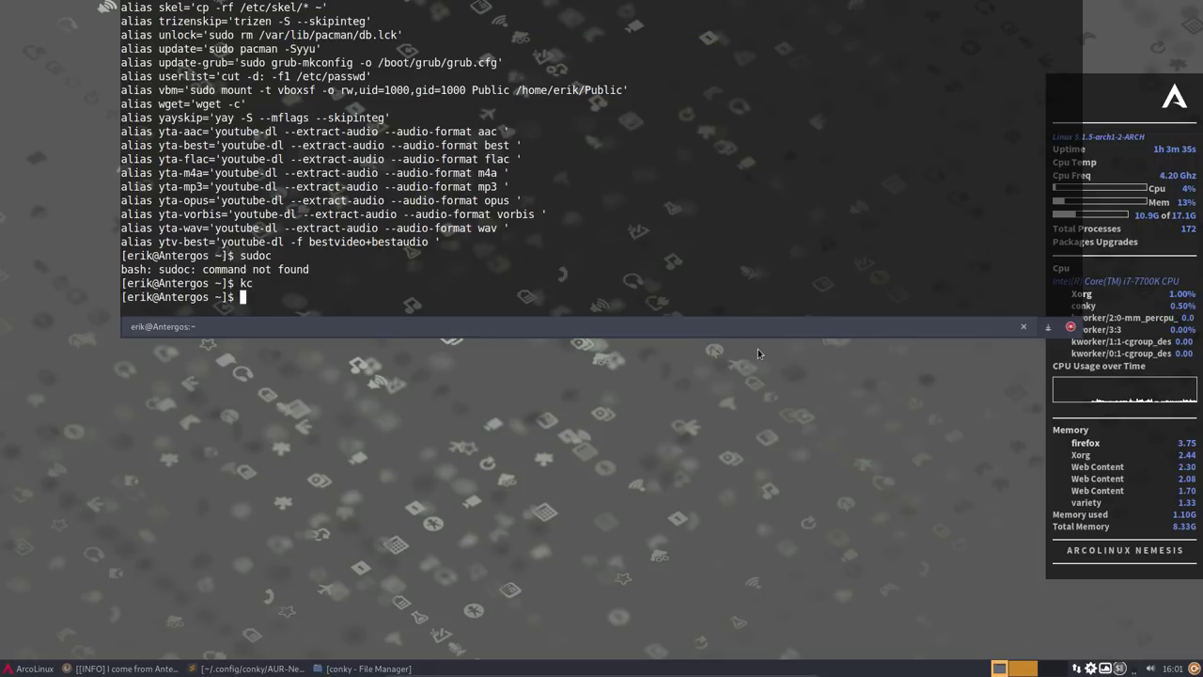
text(update)
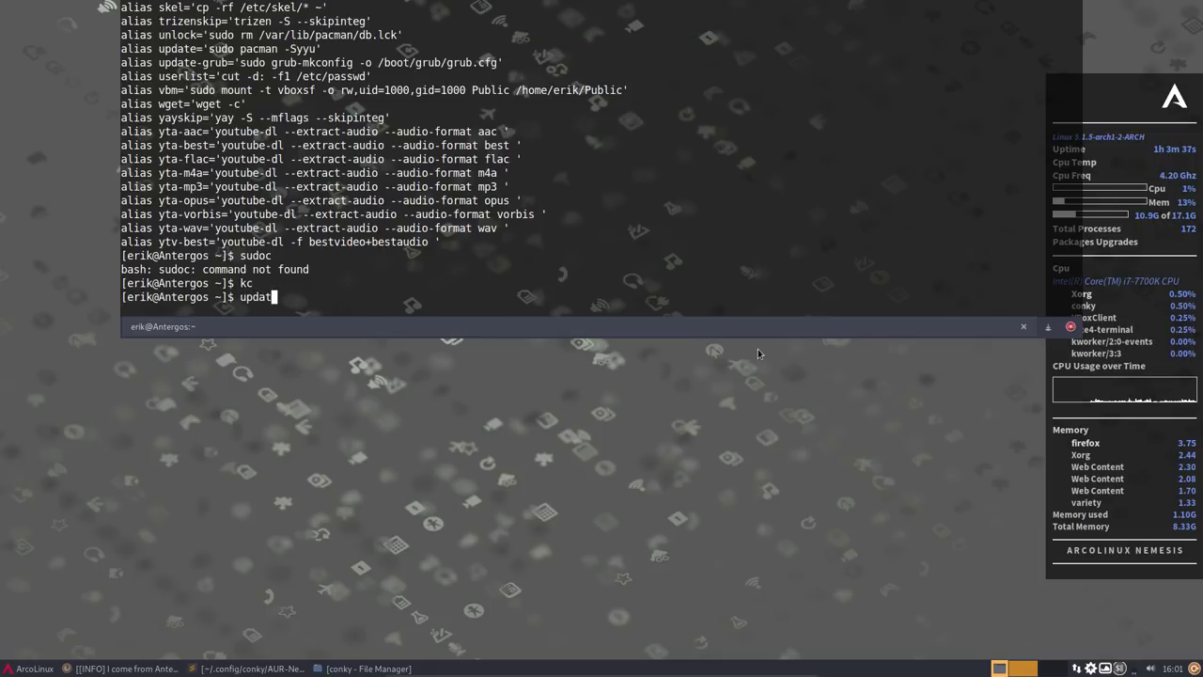
key(Return)
key(Return)
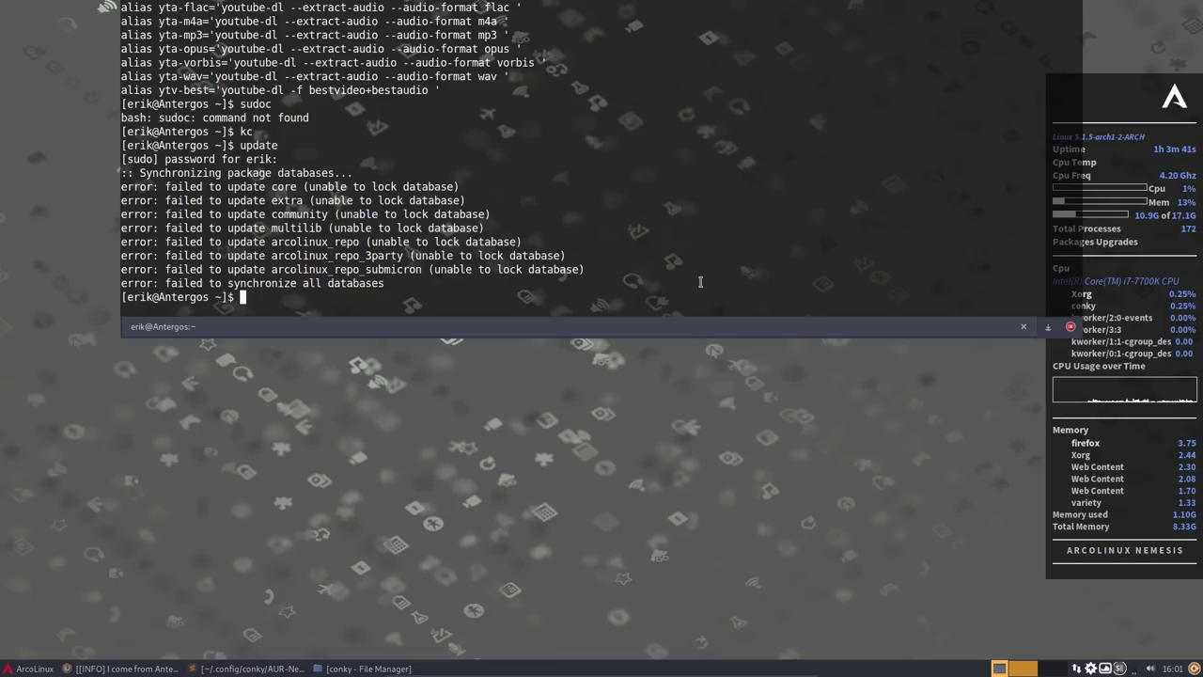
- List shell aliases and find the command behind the unlock alias
text(alias)
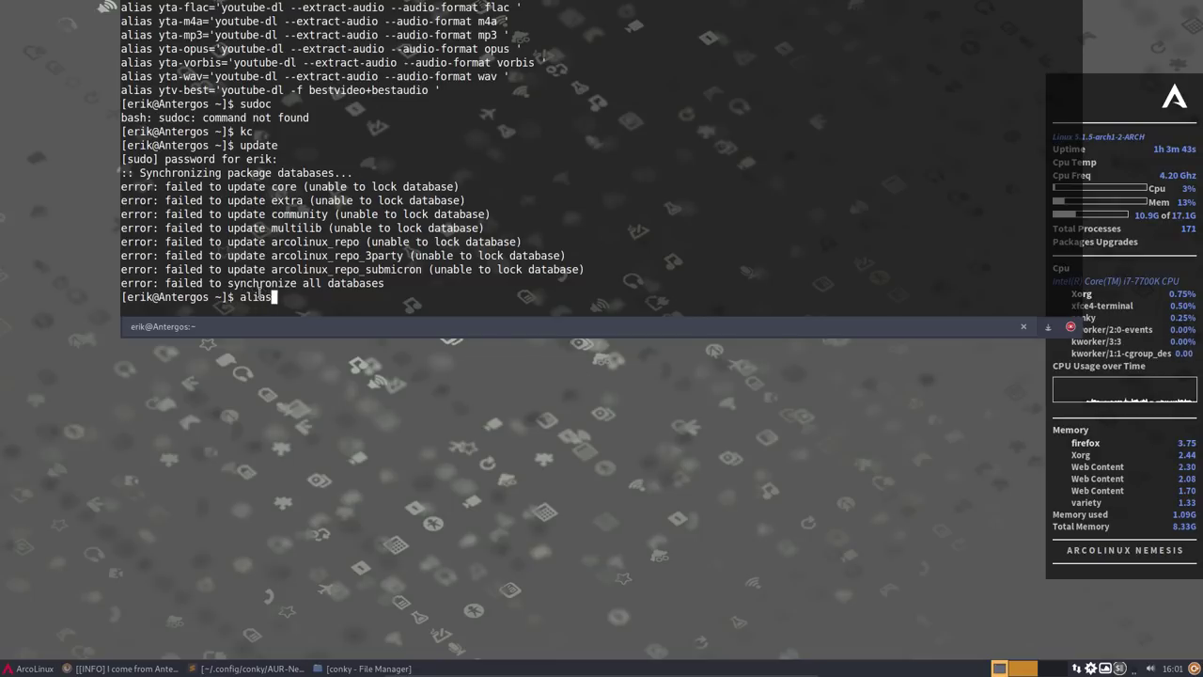
key(Return)
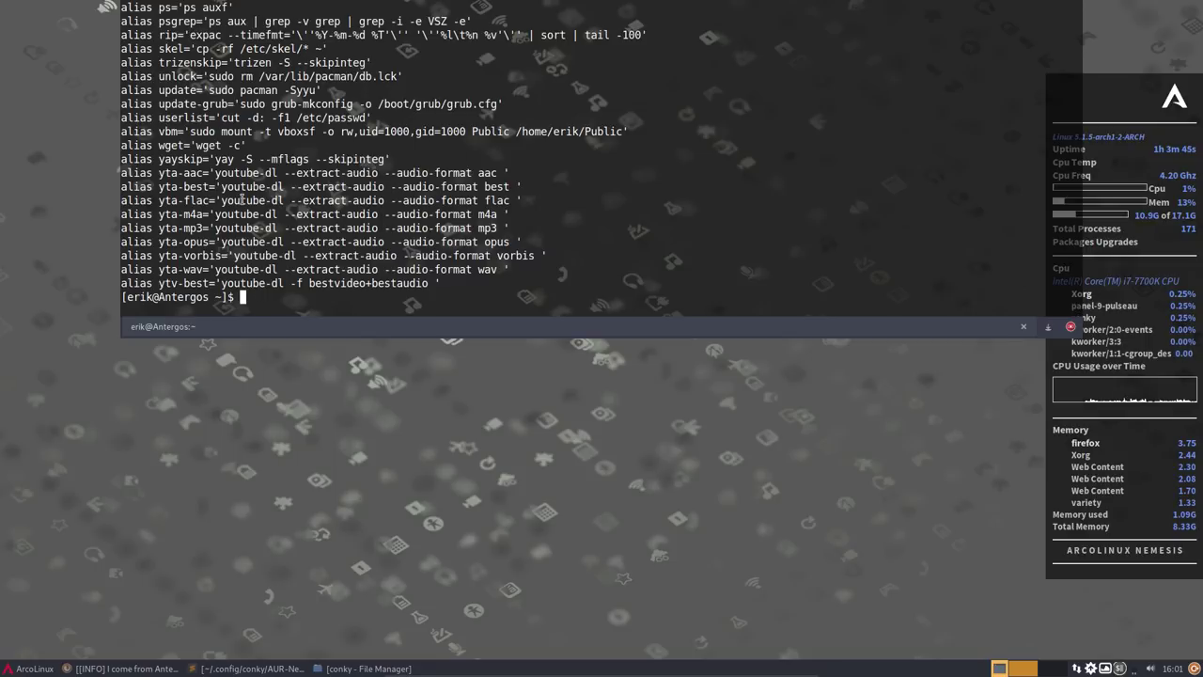
scroll(242, 200, up, 4)
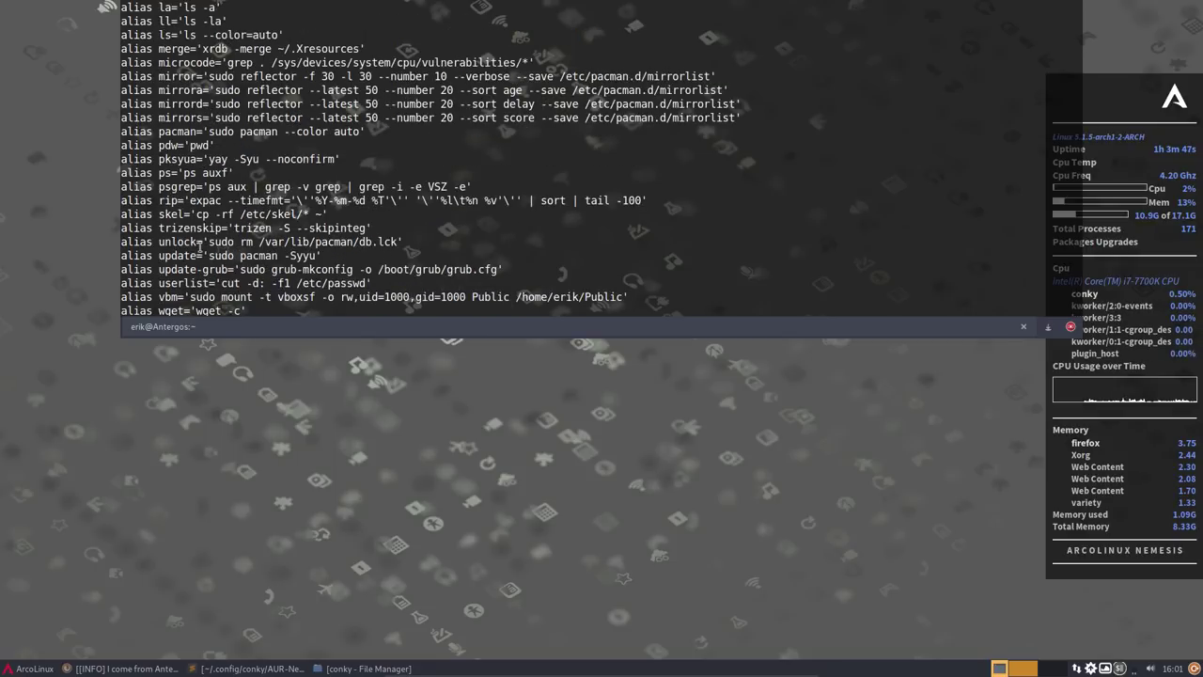
drag(205, 241, 400, 242)
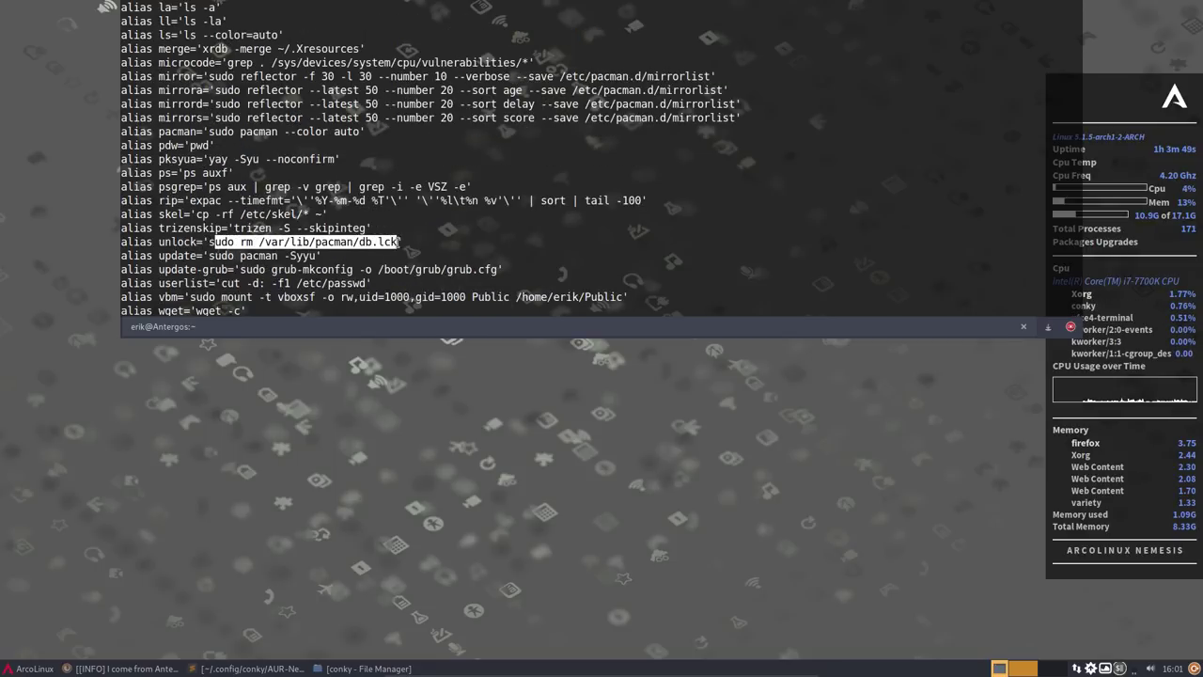
click(360, 242)
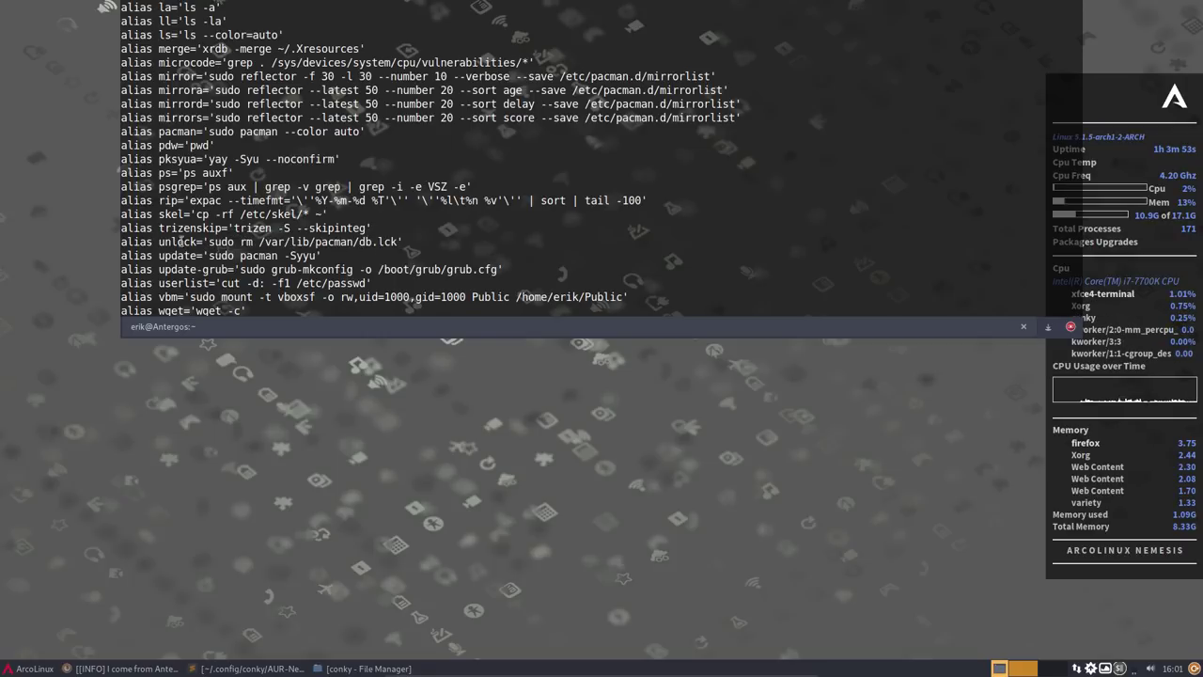
- Run unlock to delete db.lck, relist aliases, and recall the update command
text(unl)
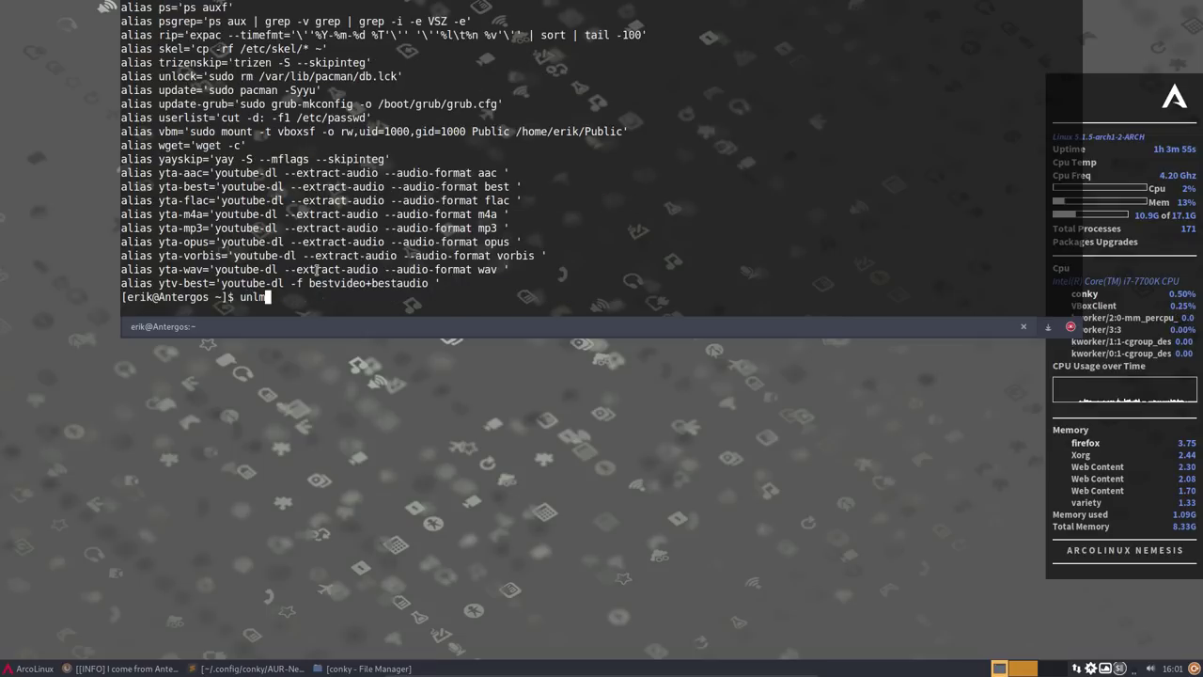
text(ock)
key(Return)
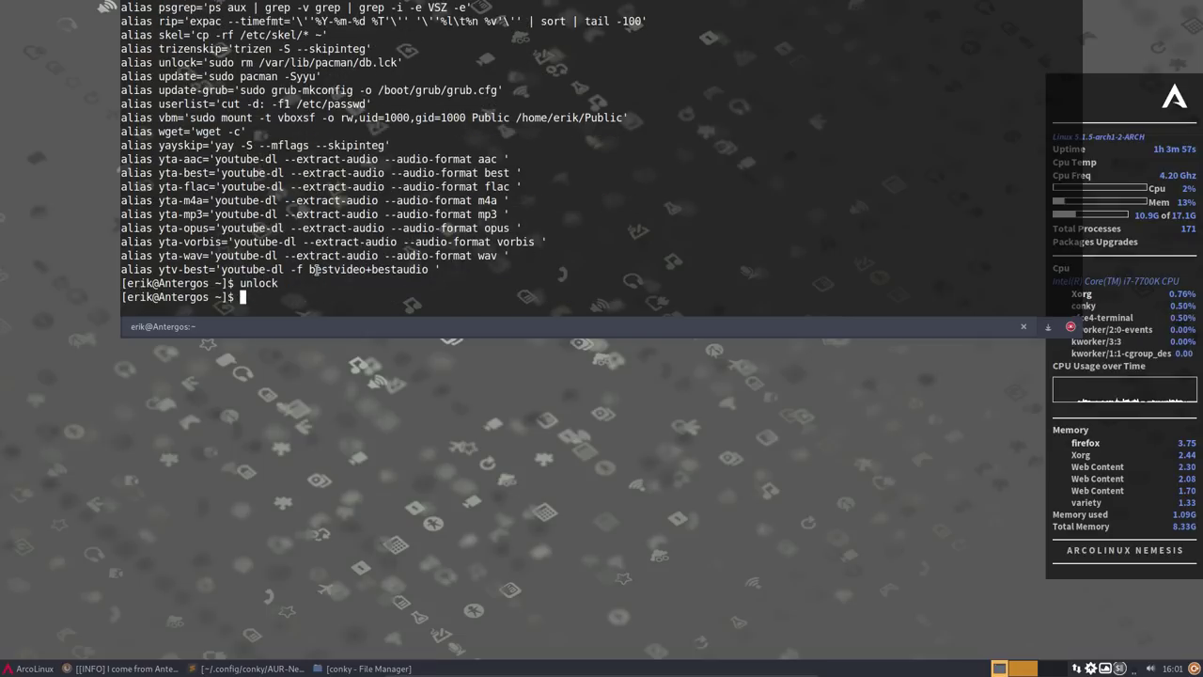
key(Up)
key(Up)
key(Return)
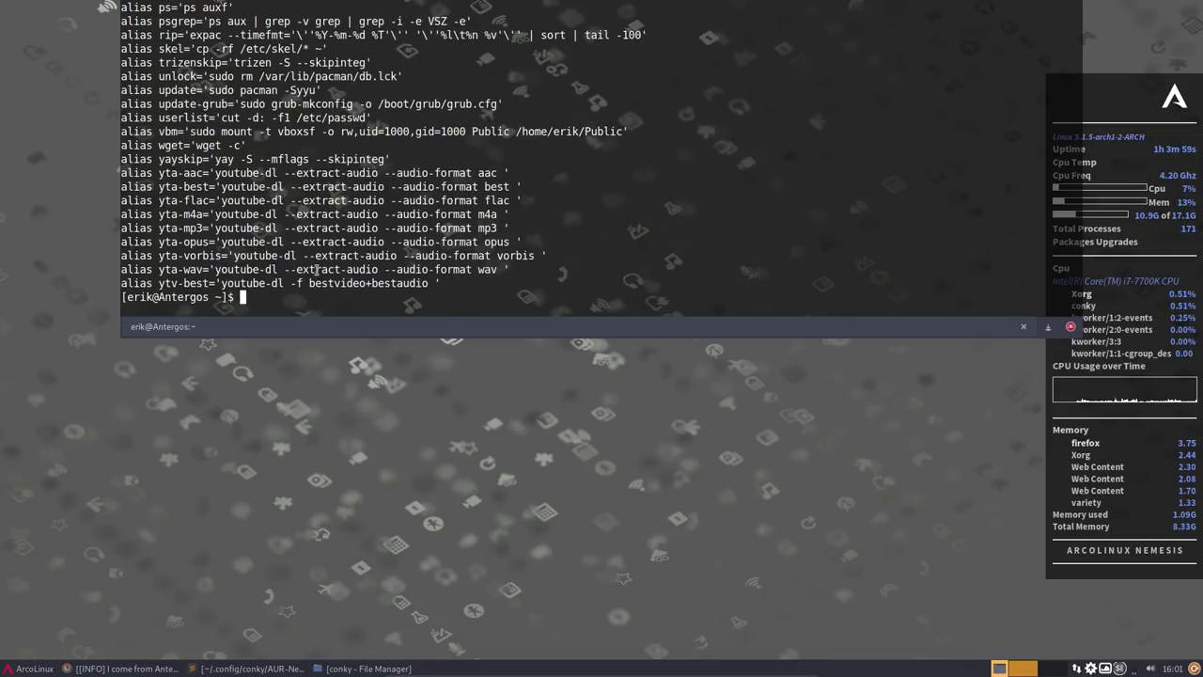
key(Up)
key(Up)
key(Up)
key(Up)
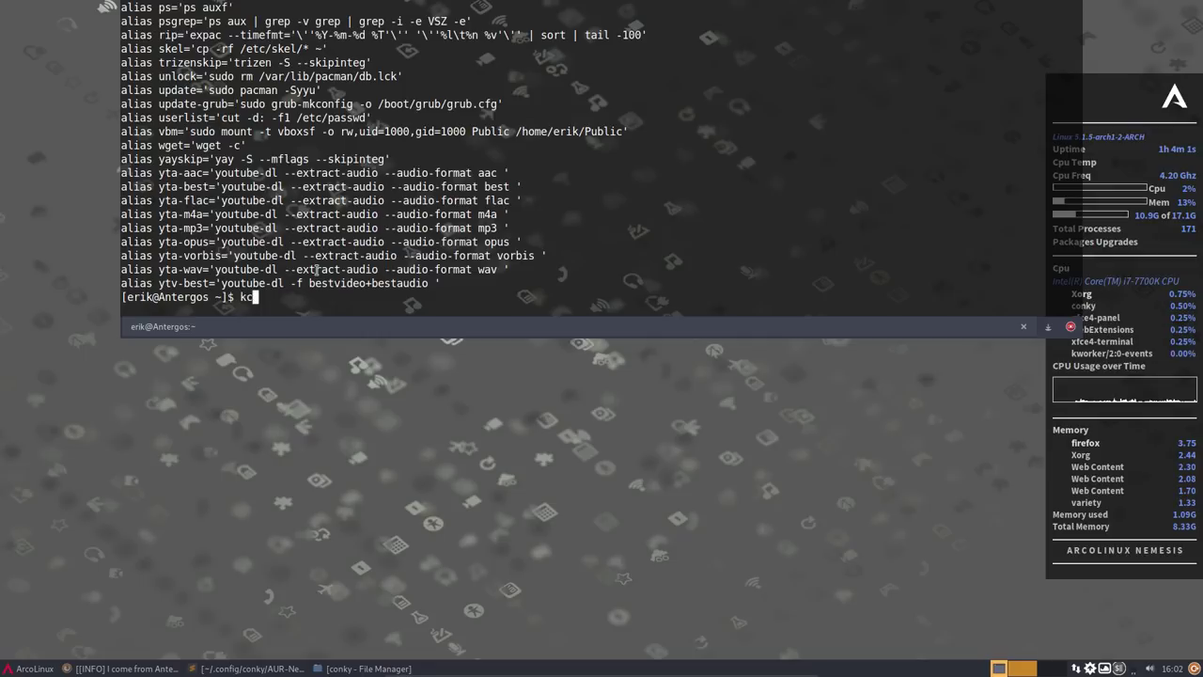
- Rerun the update and install inxi with 'sudo pacman -S inxi'
key(Return)
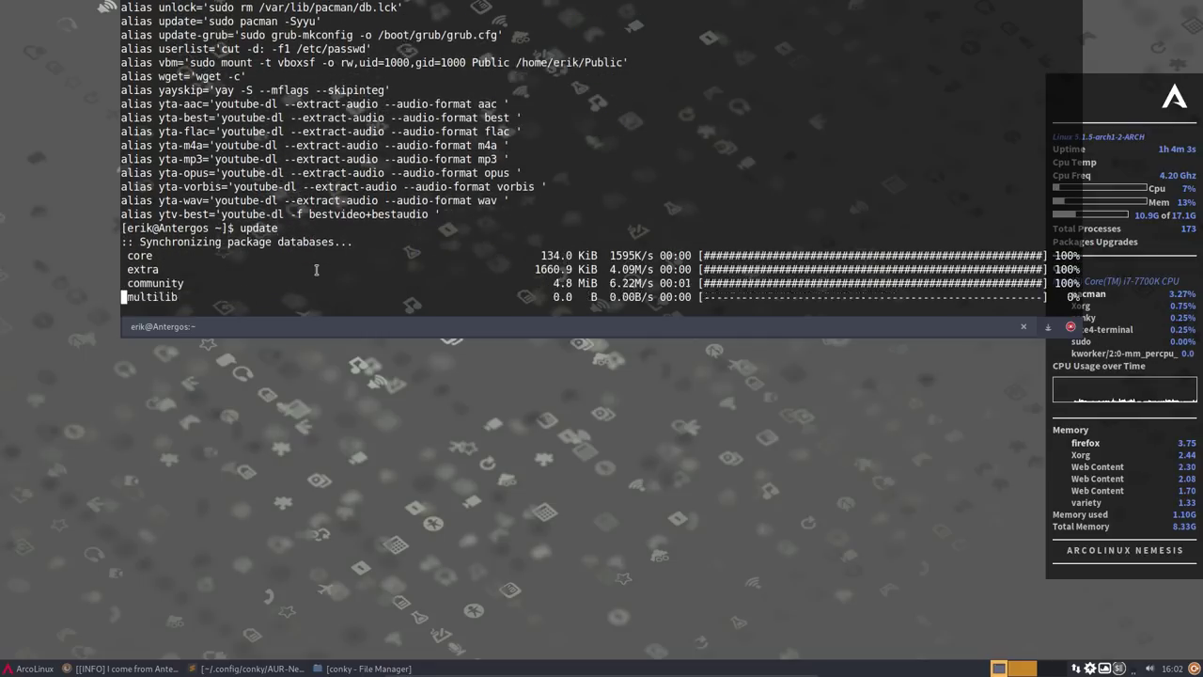
text(s)
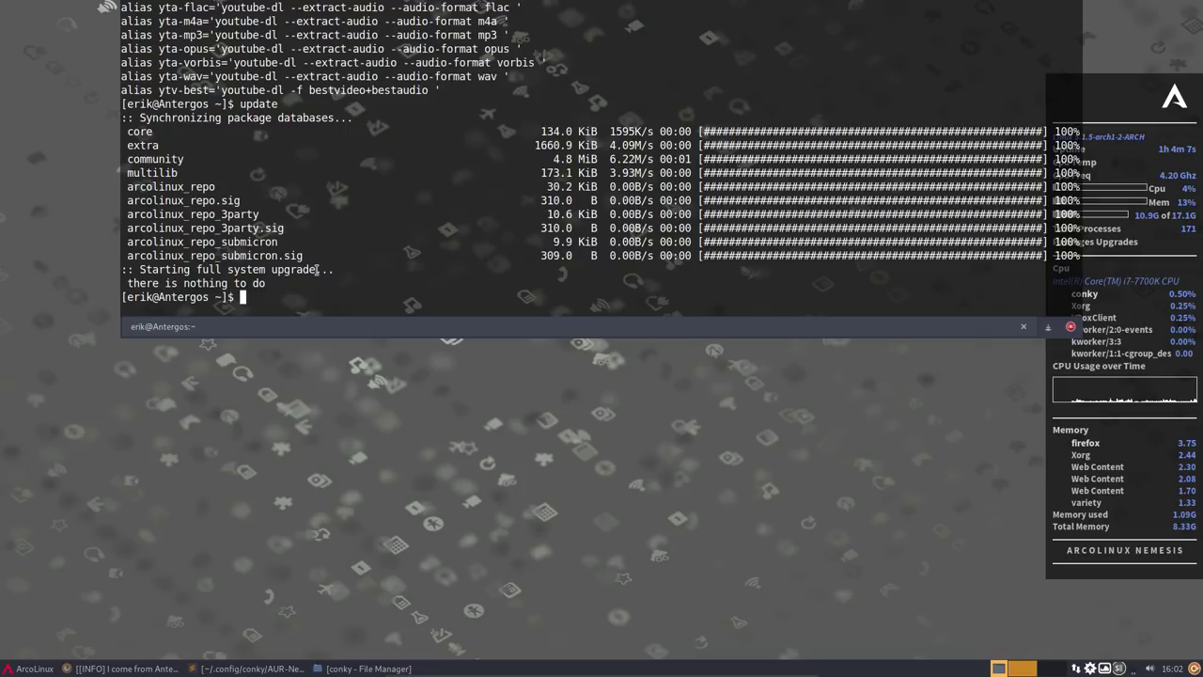
text(udo pacman -S )
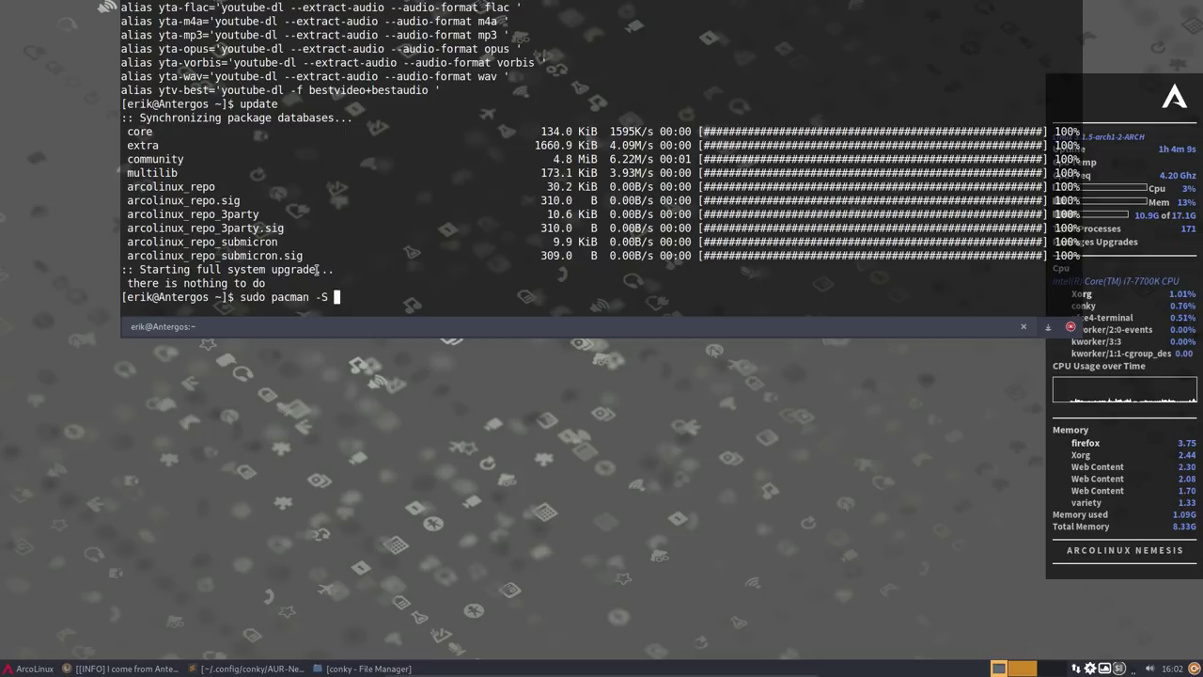
text(inxi)
key(Return)
key(Return)
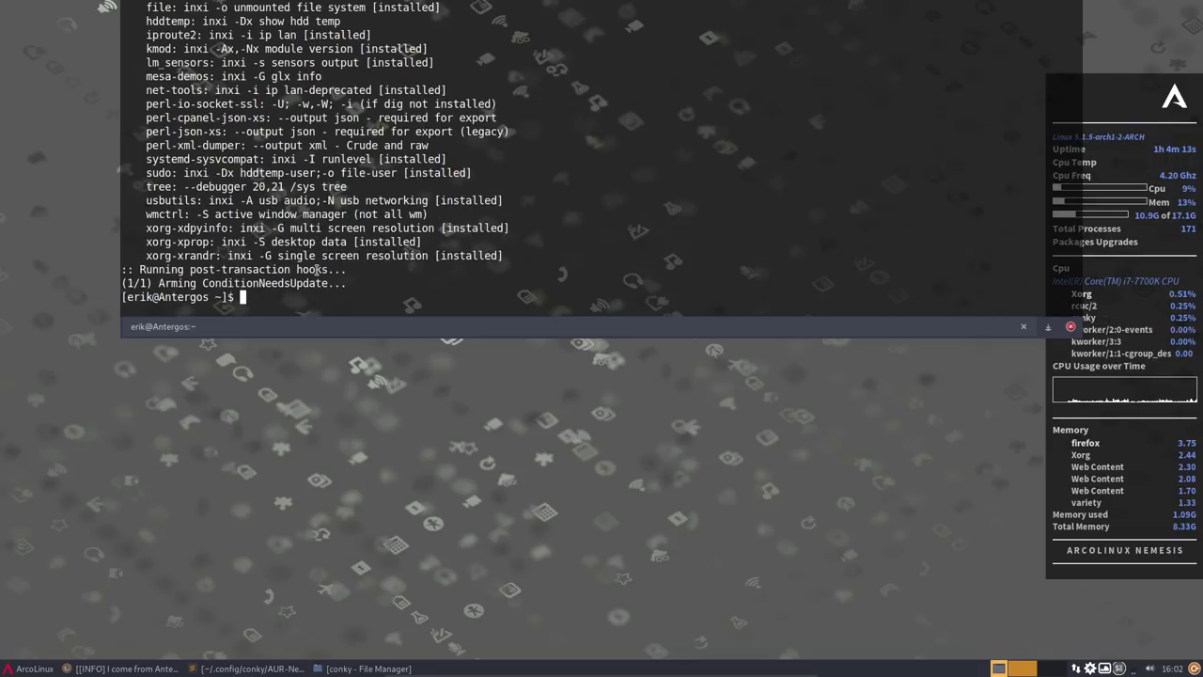
- Print the inxi system summary, then hide the terminal and launch Pamac with Ctrl+Alt+P
text(inxi)
key(Return)
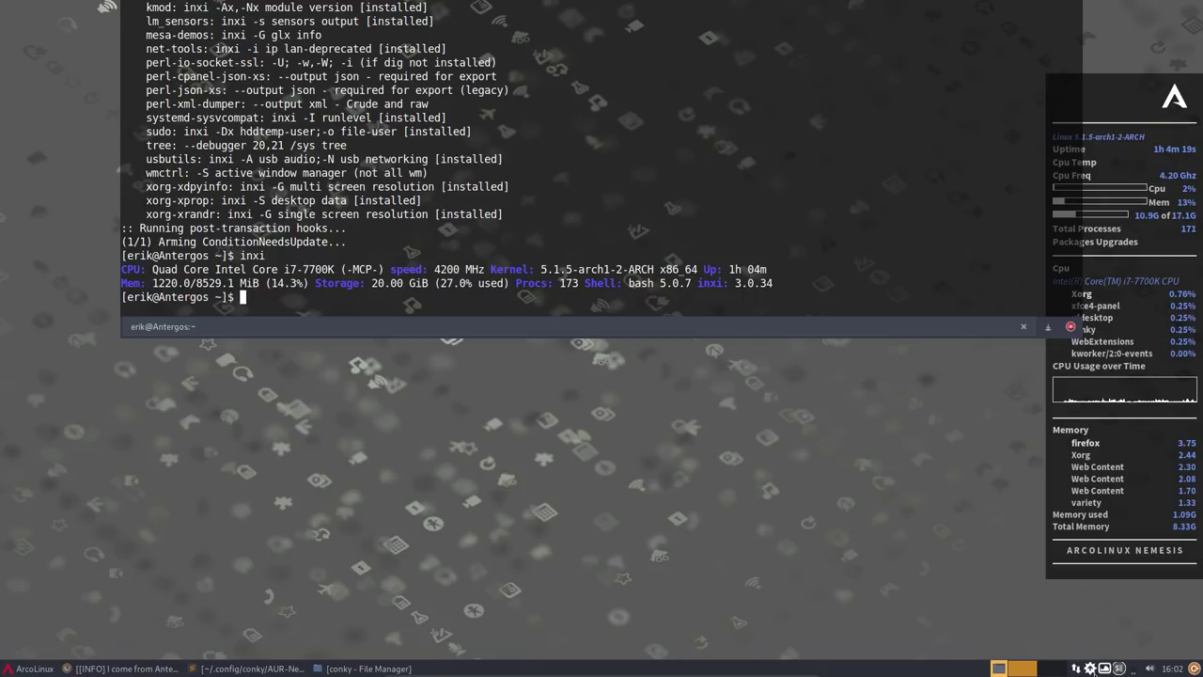
key(ctrl+alt+p)
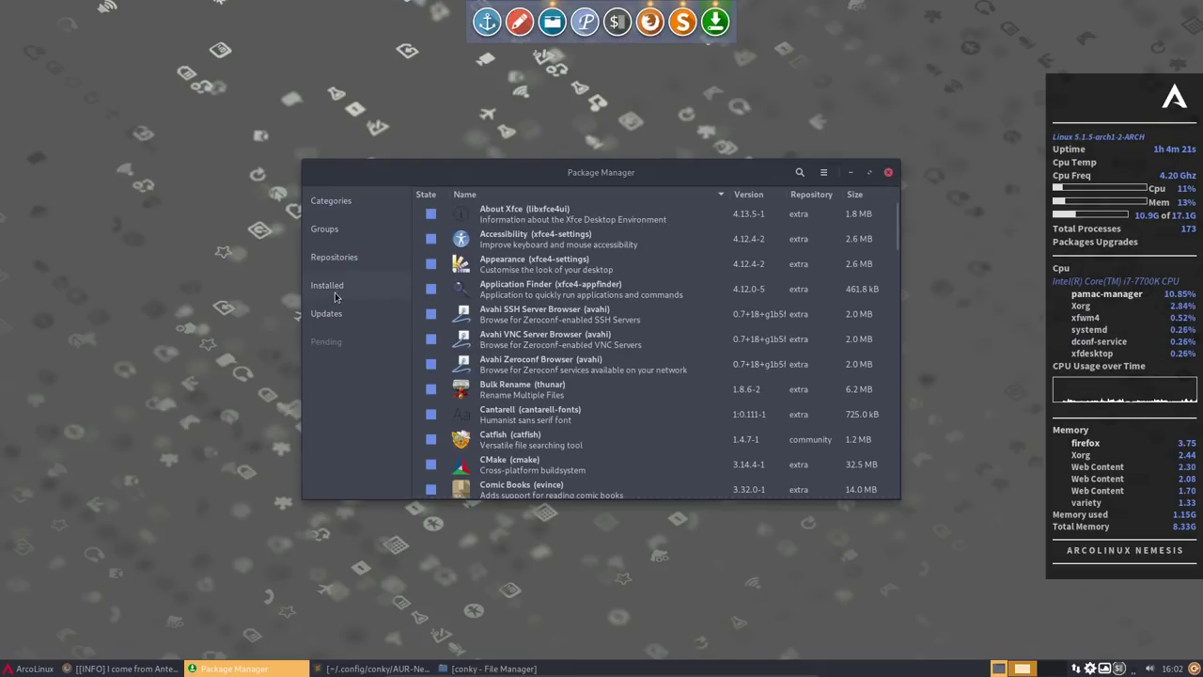
- Show arcolinux_repo_3party packages, move Pamac top-right, and launch Termite from the Whisker menu
click(337, 254)
click(395, 344)
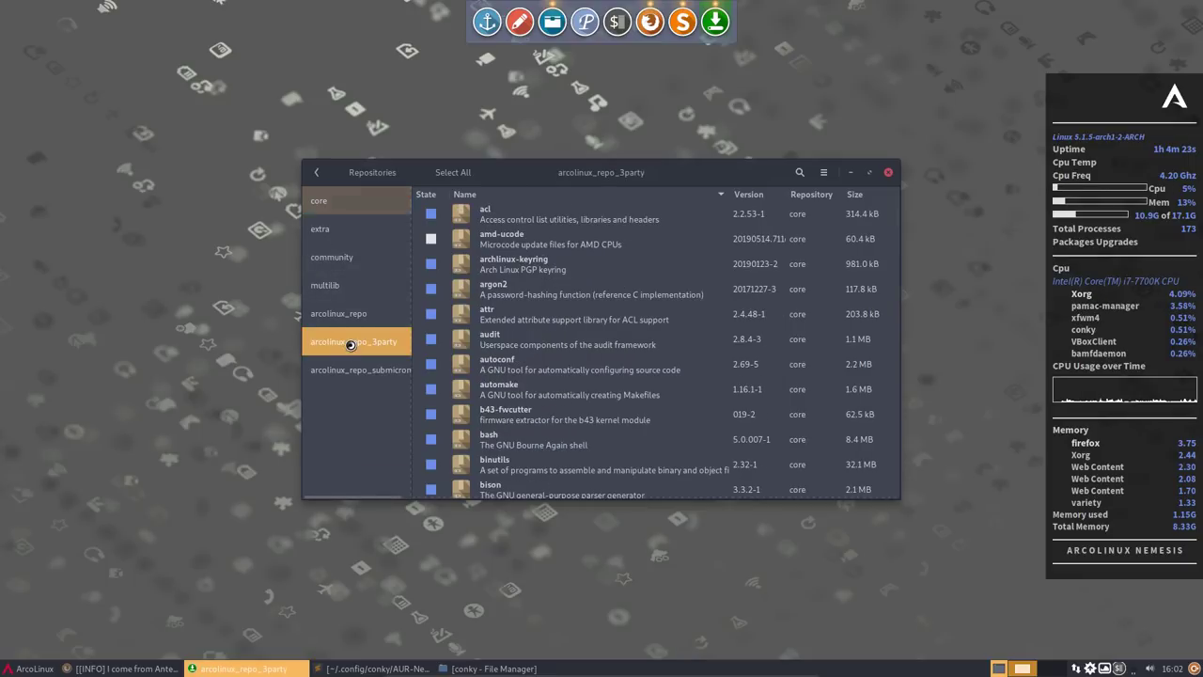
drag(602, 172, 958, 45)
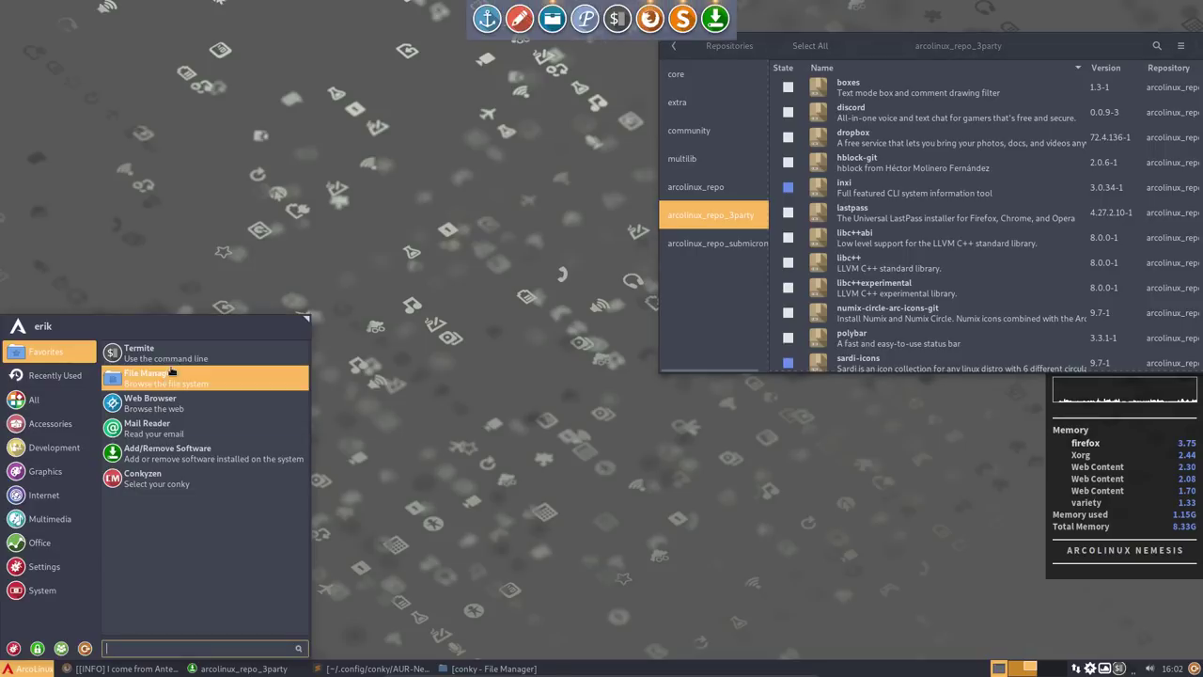
click(28, 669)
click(171, 360)
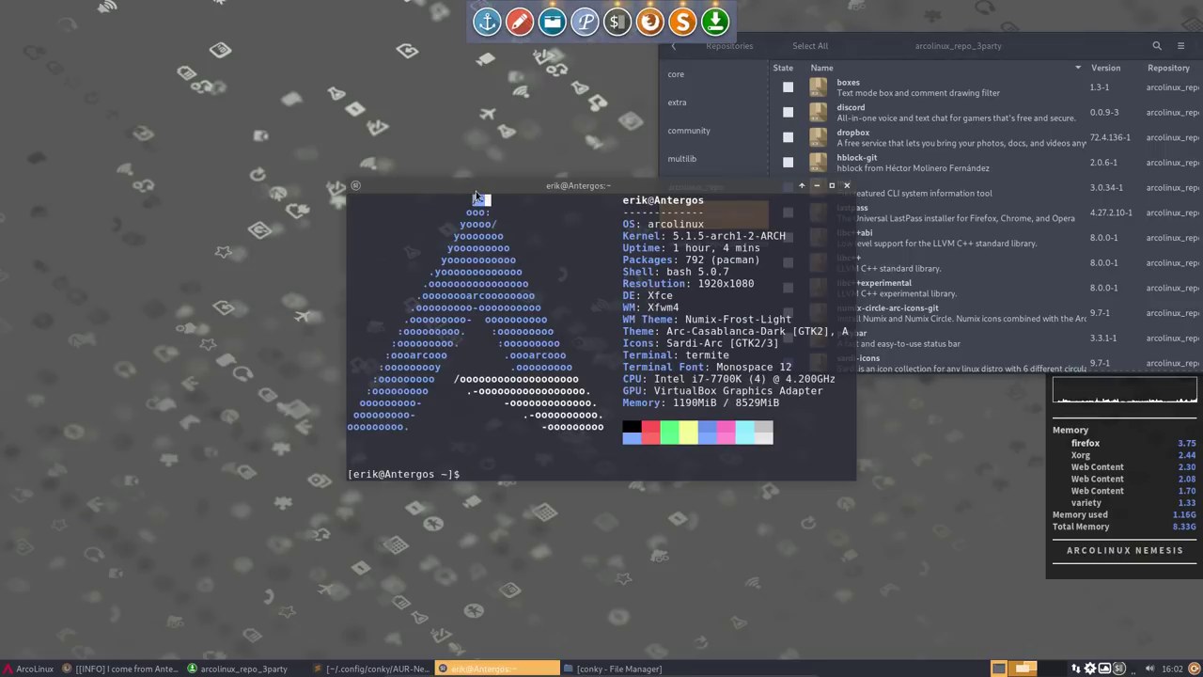
- Install spotify and discord with 'sudo pacman -S spotify discord', entering the password and confirming
drag(476, 190, 0, 244)
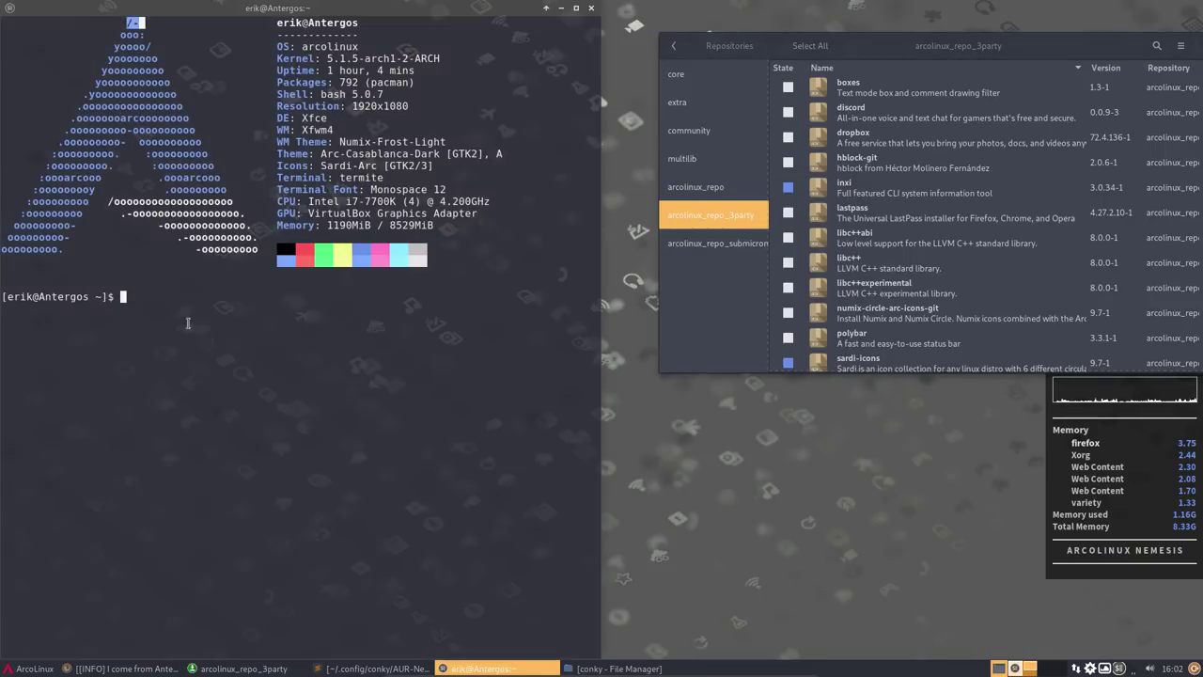
text(sudo pacman -S po)
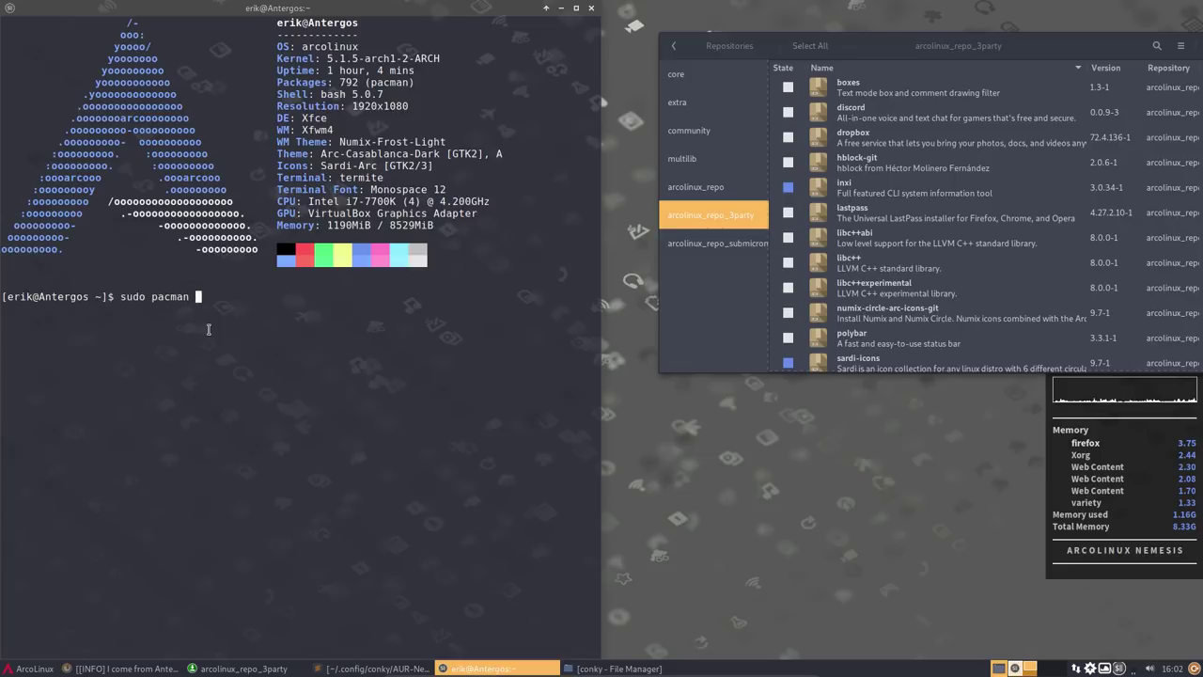
key(BackSpace)
key(BackSpace)
text(spoi)
key(BackSpace)
text(tify discord)
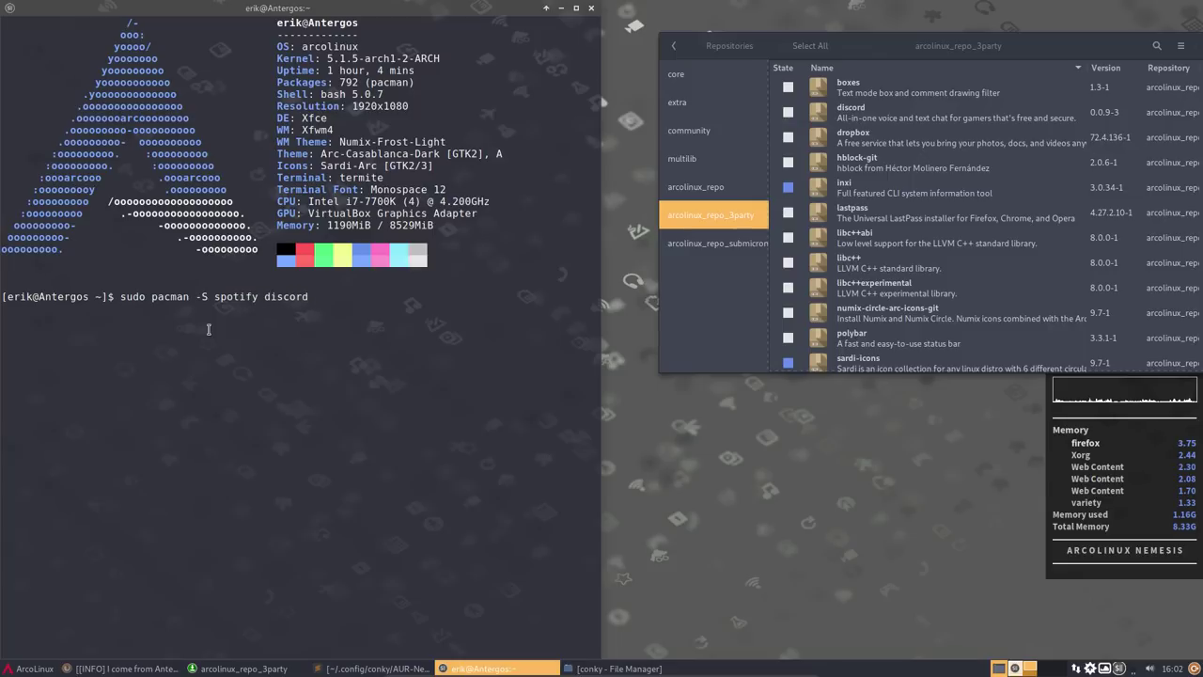
key(Return)
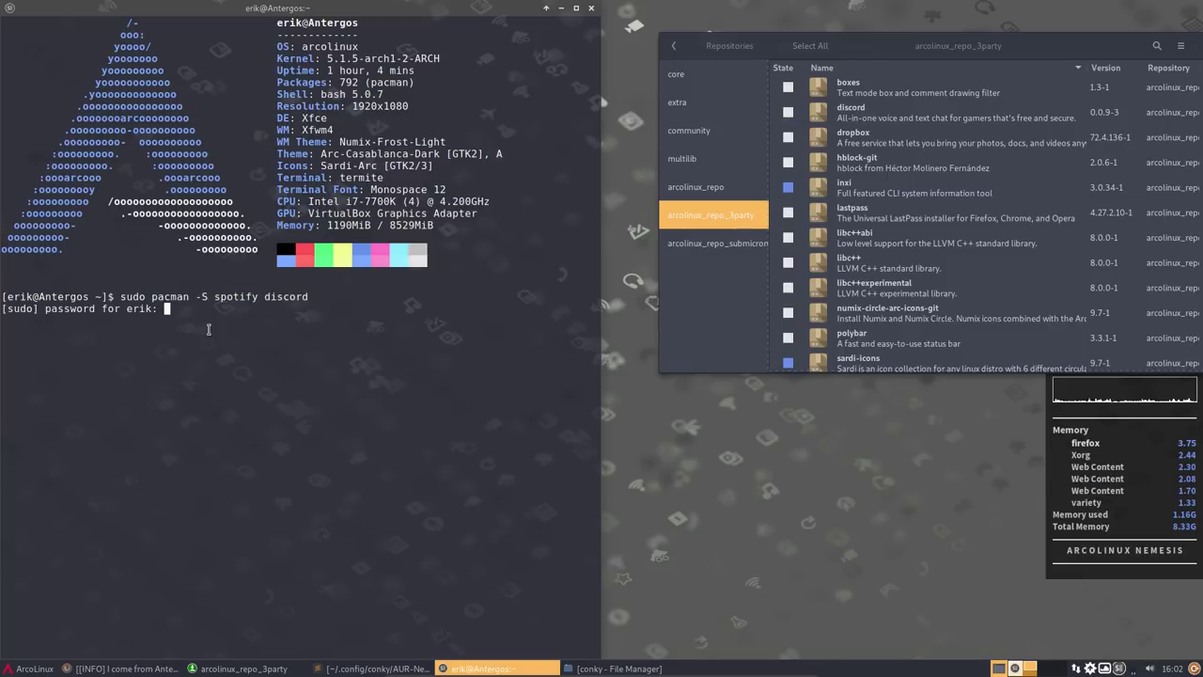
key(Return)
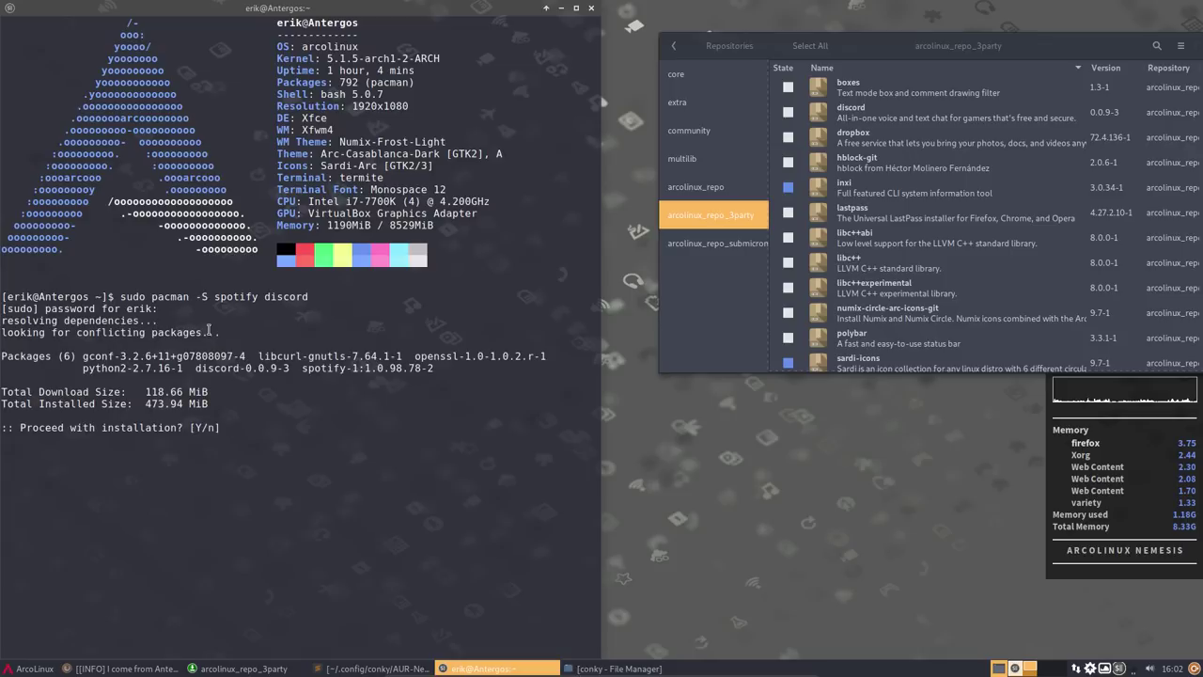
key(Return)
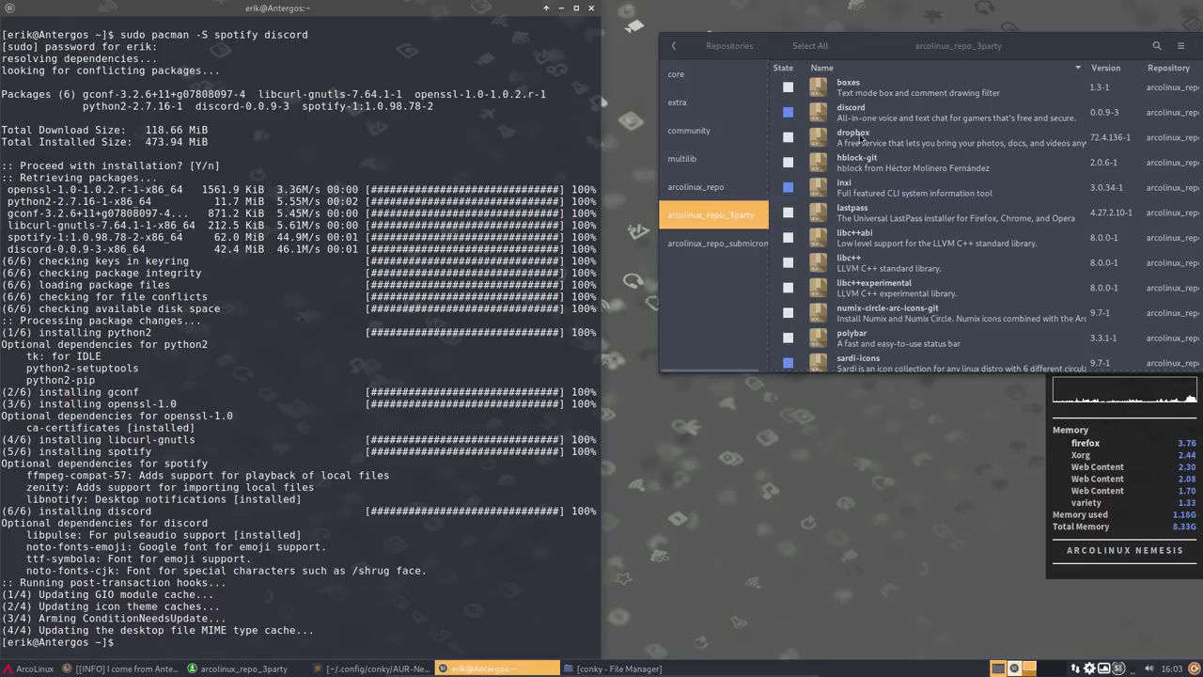
- Install dropbox with 'sudo pacman -S dropbox'
text(sudo pacman -S )
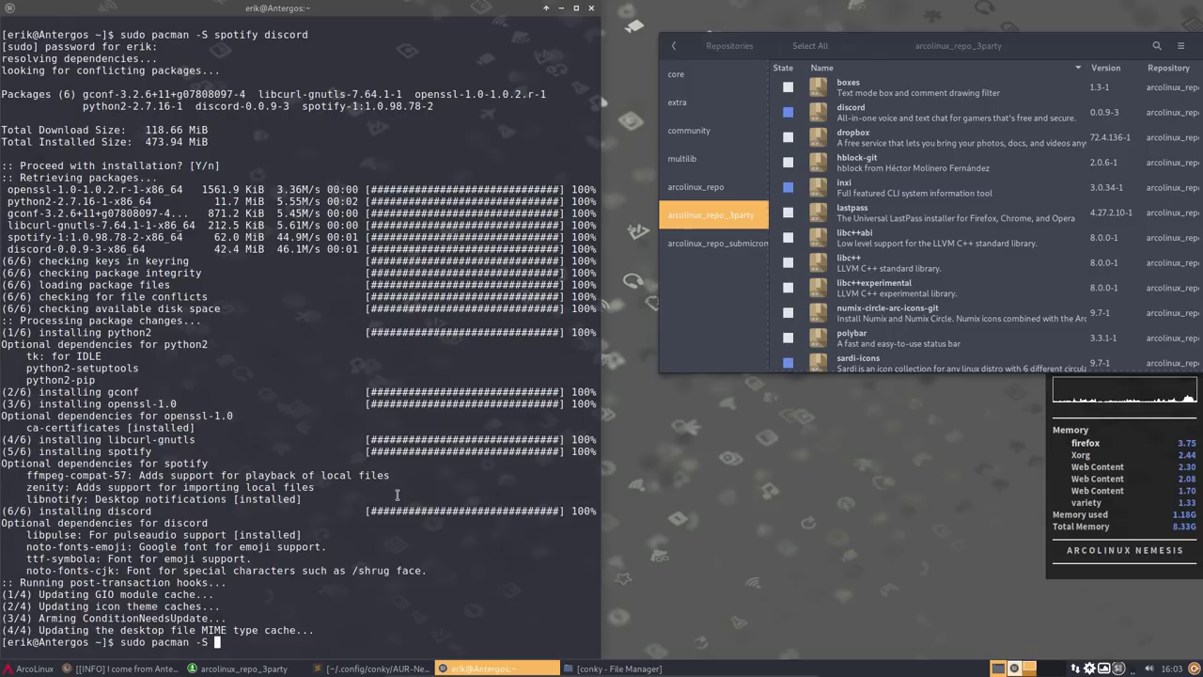
text(dropbox)
key(Return)
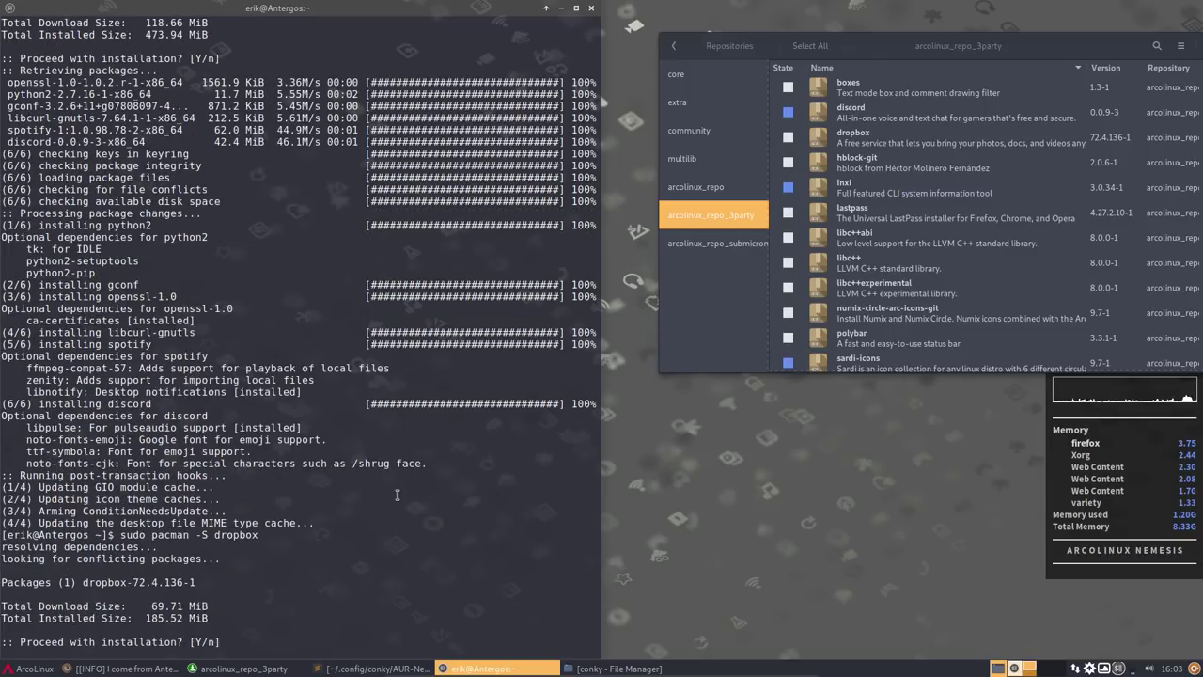
key(Return)
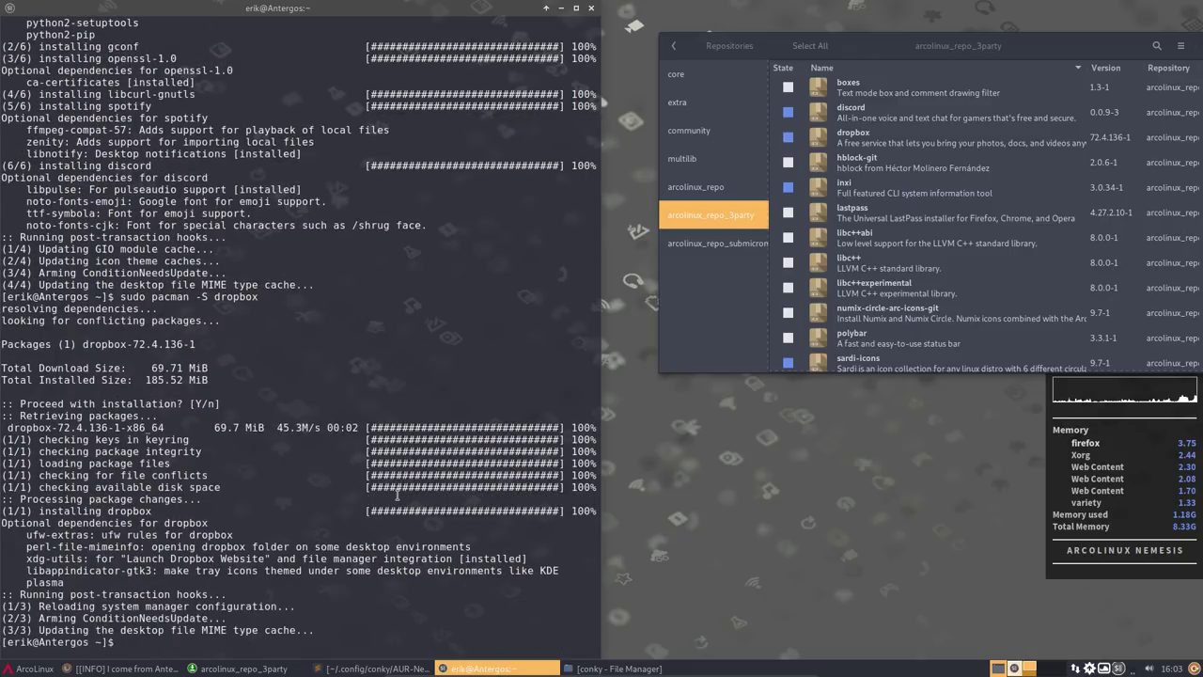
- Search the AUR with 'yay dropbox' and abort the selection prompt with Ctrl+C
text(yay dropbox)
key(Return)
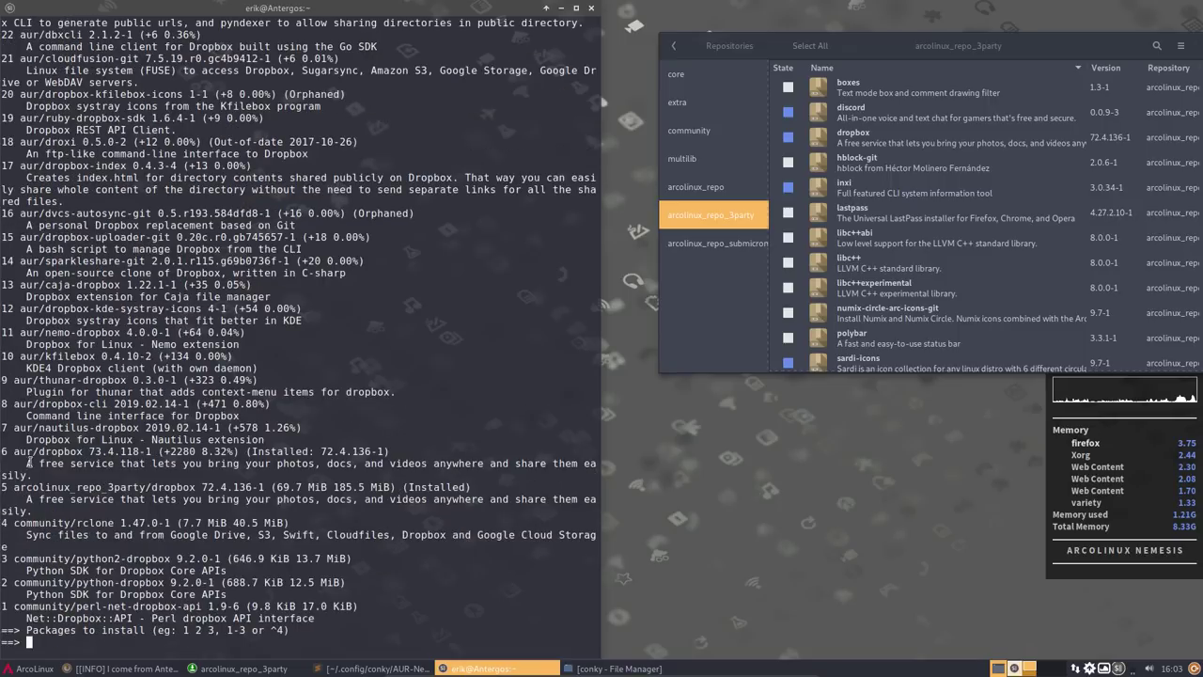
drag(14, 452, 3, 452)
key(ctrl+c)
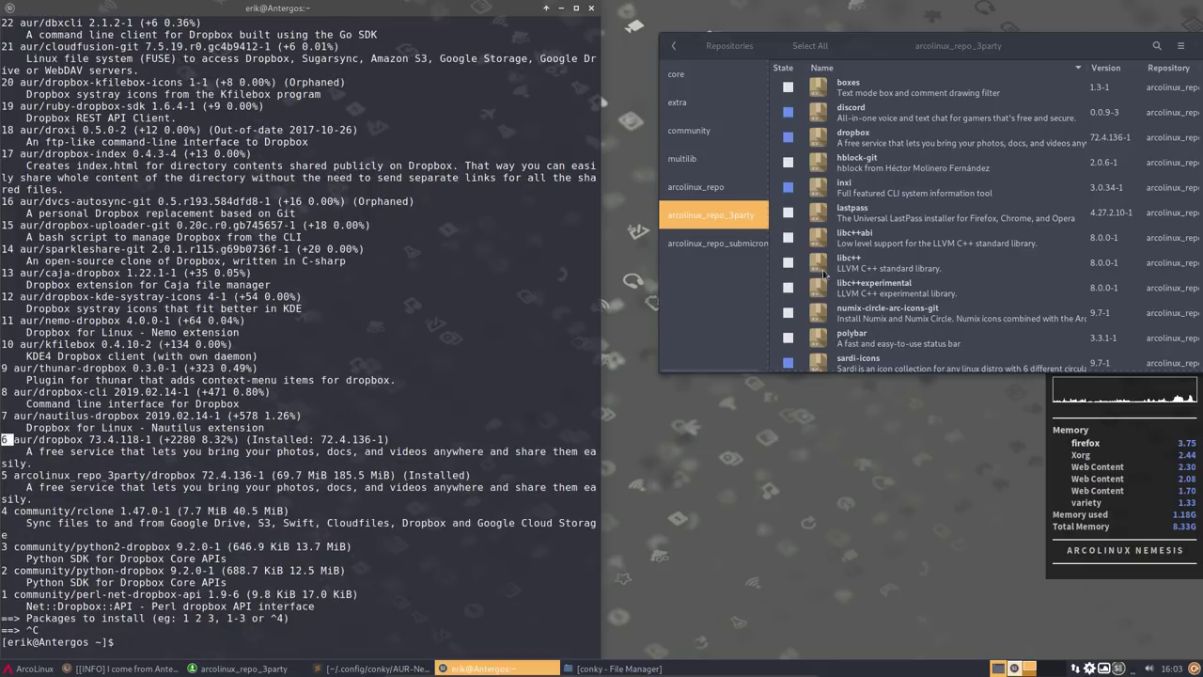
click(922, 290)
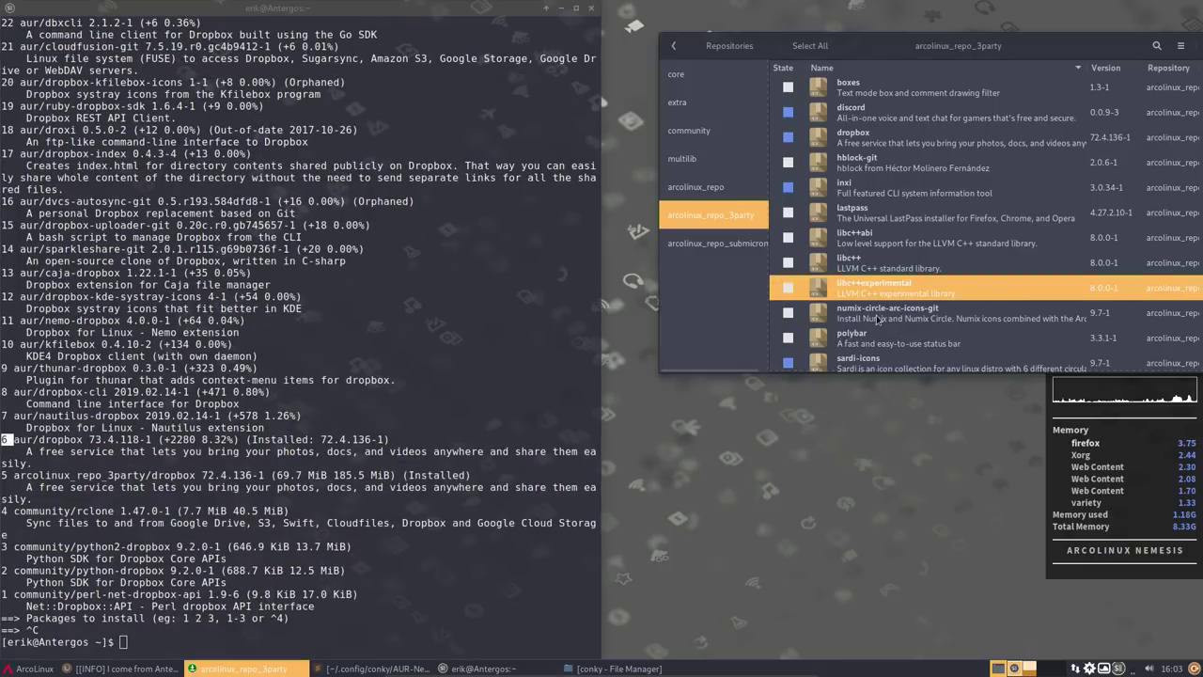
- Apply numix-circle-arc-icons-git and dismiss the missing numix-circle-icon-theme-git dependency error
click(788, 312)
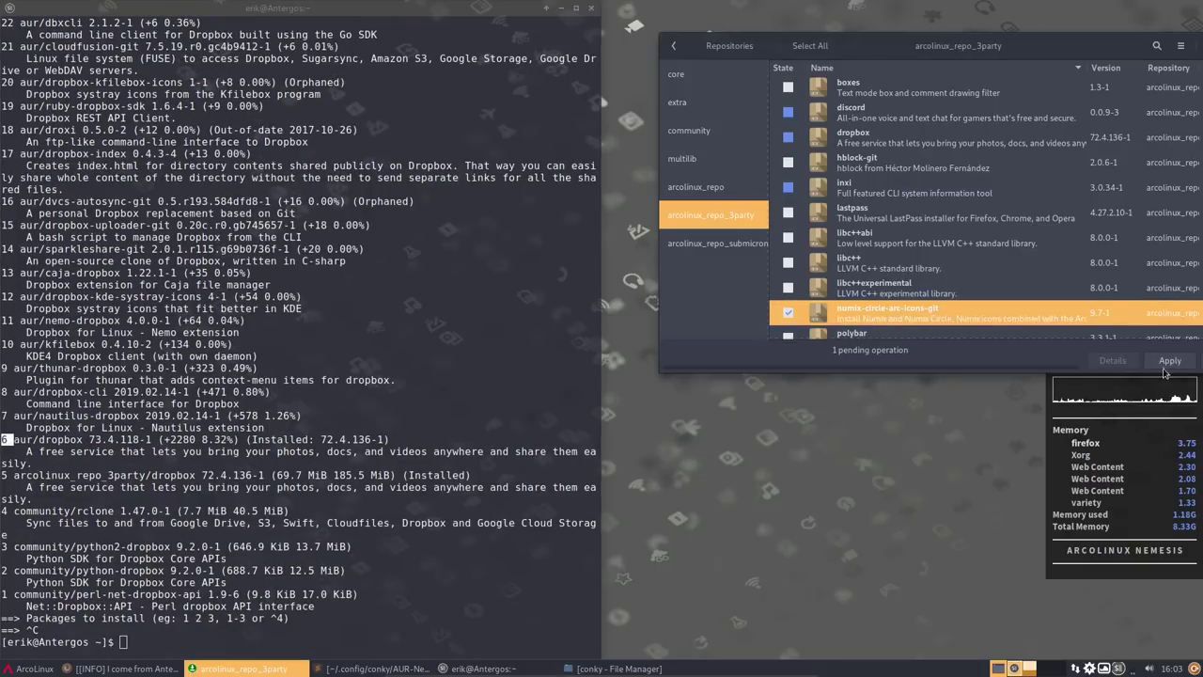
drag(1053, 42, 940, 73)
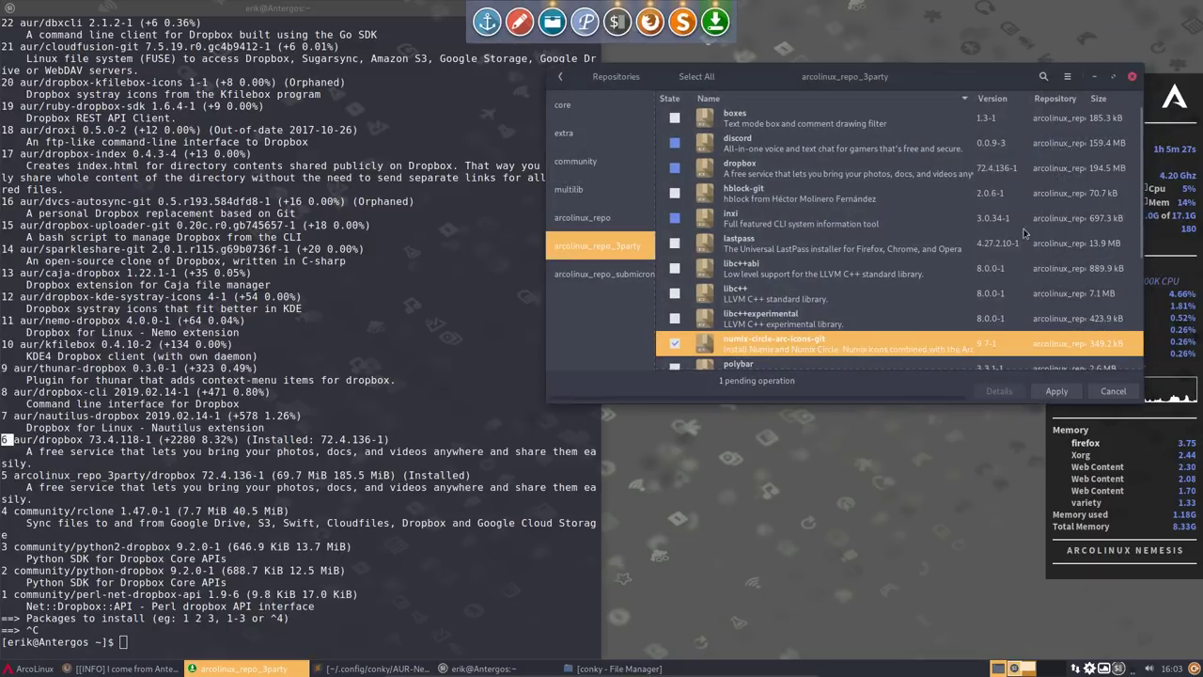
click(1057, 391)
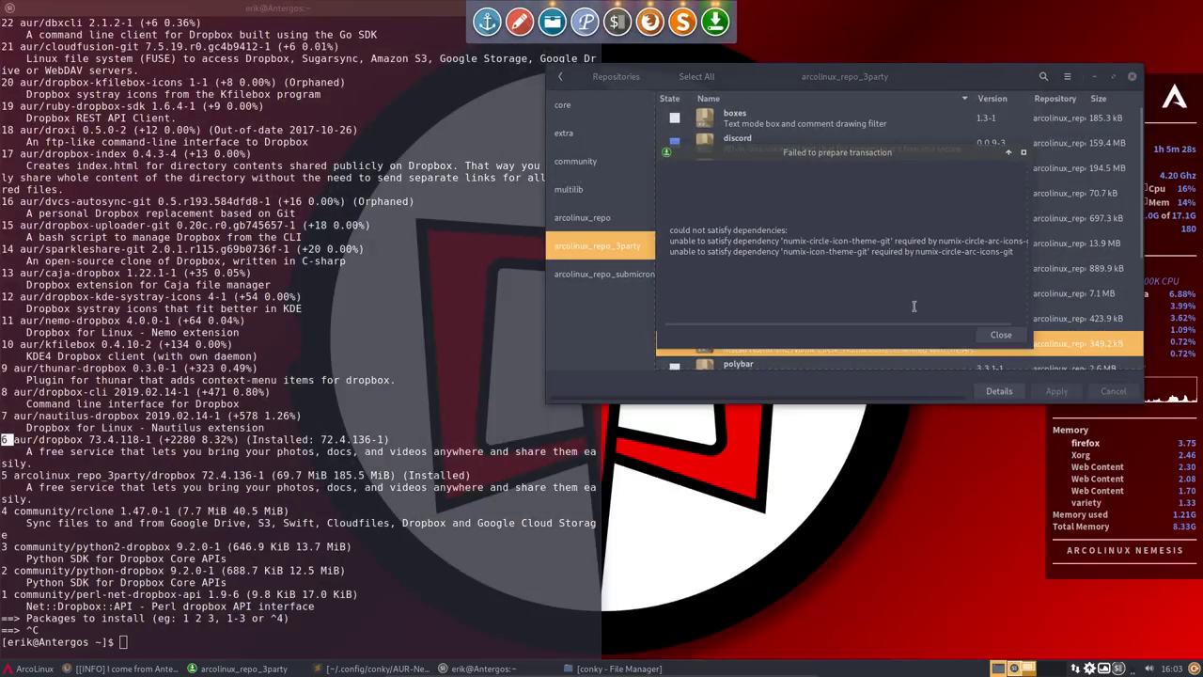
drag(893, 241, 1001, 240)
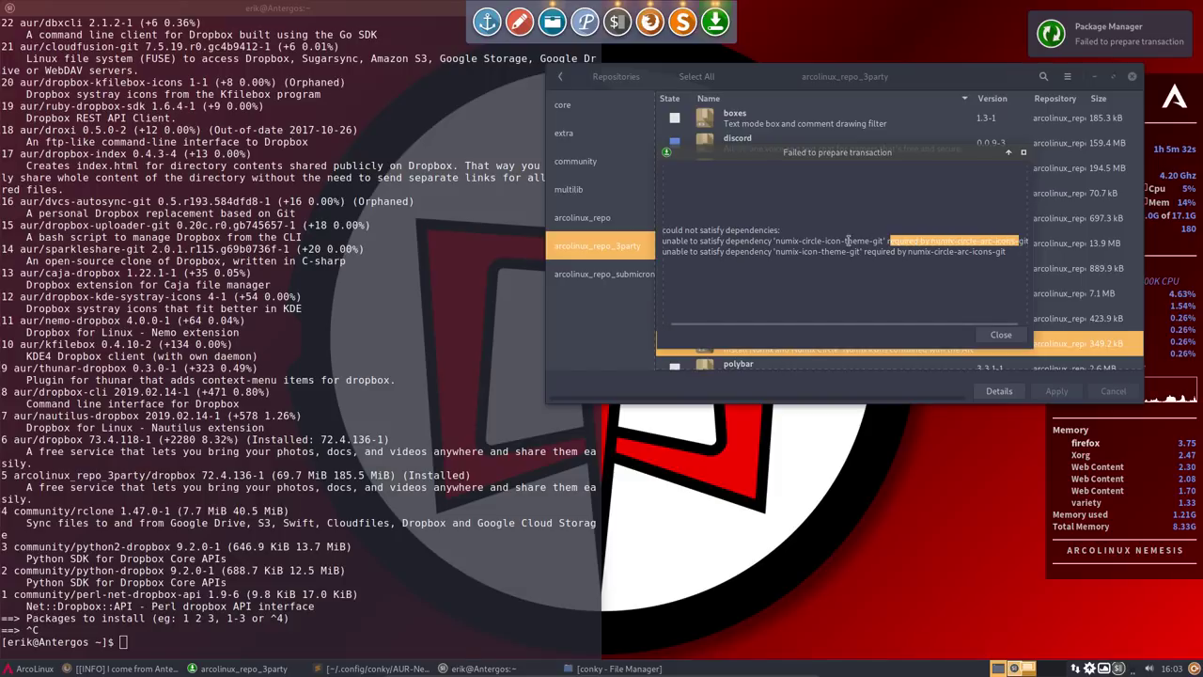
drag(775, 240, 877, 240)
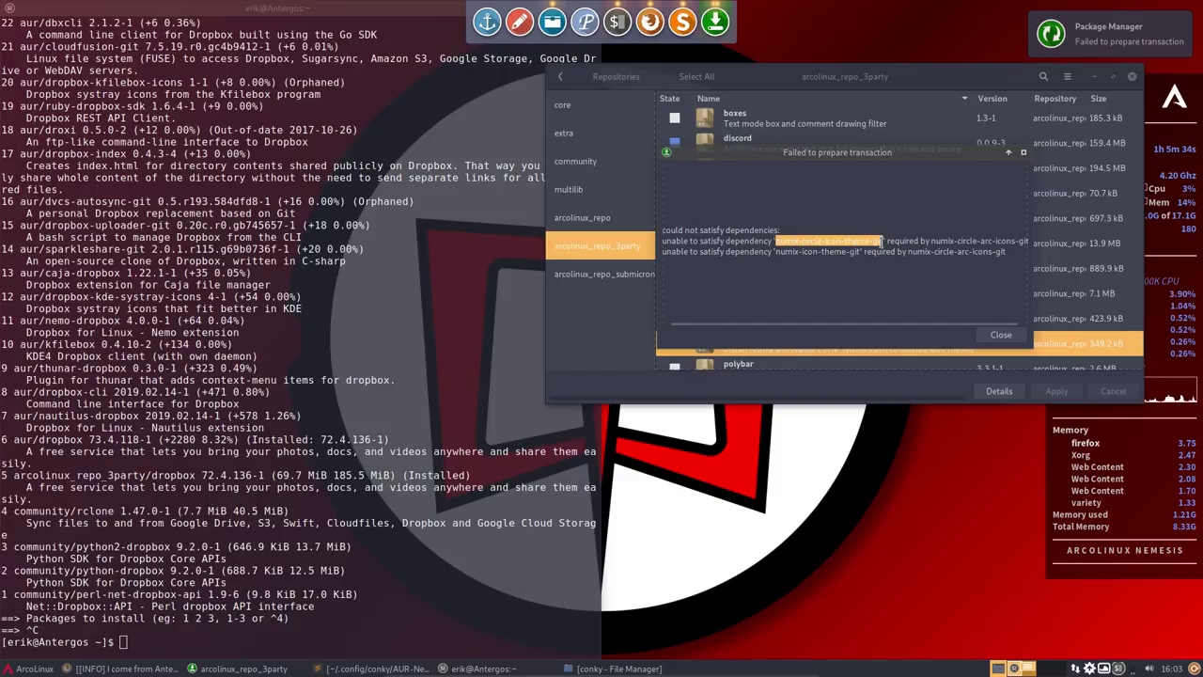
click(1012, 343)
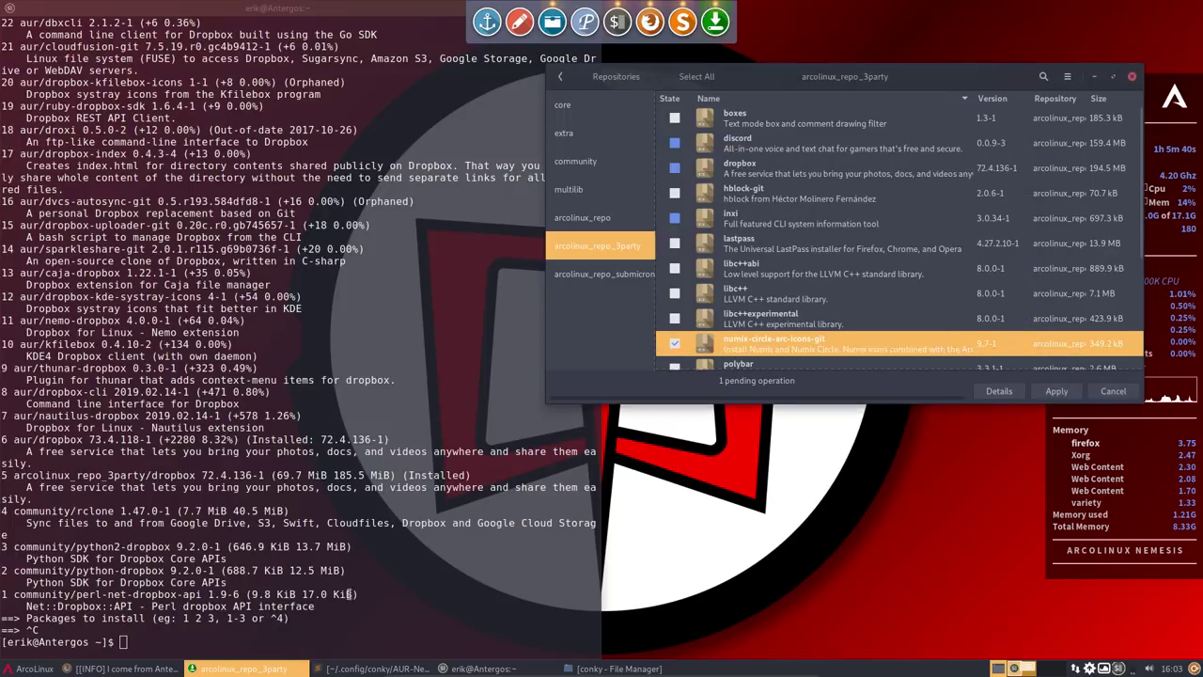
click(329, 609)
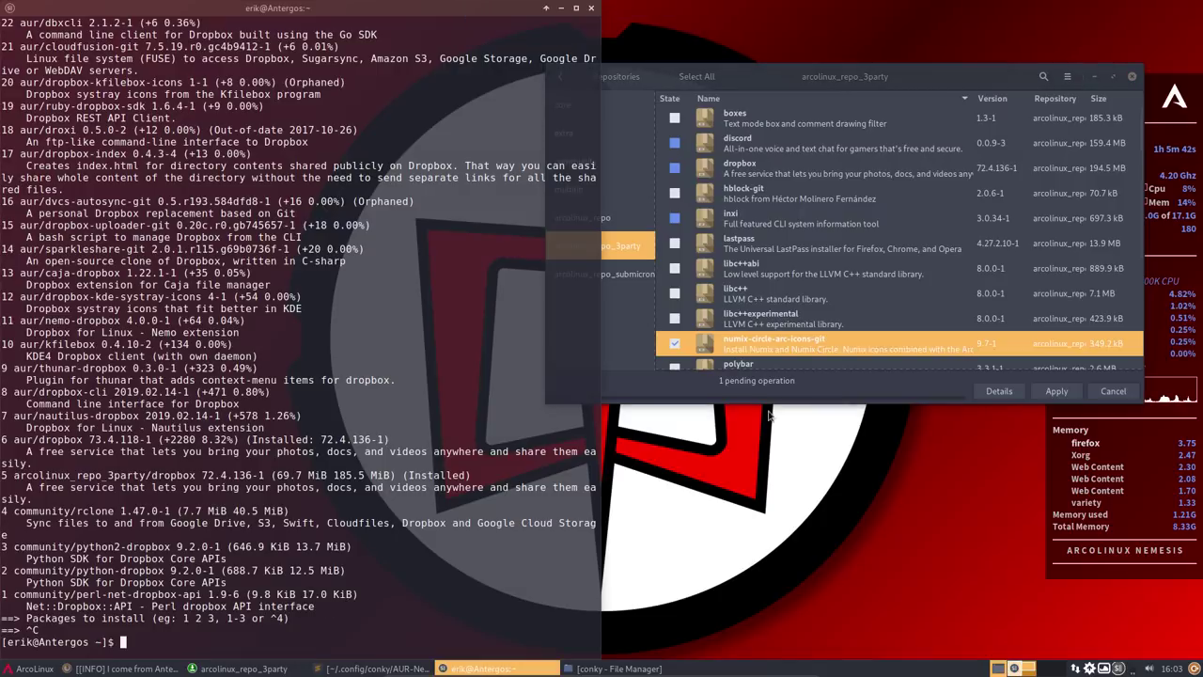
- Swap numix-circle-arc-icons-git for surfn-icons-git and install it, authorising with the password
click(674, 343)
scroll(752, 335, down, 2)
scroll(753, 336, down, 3)
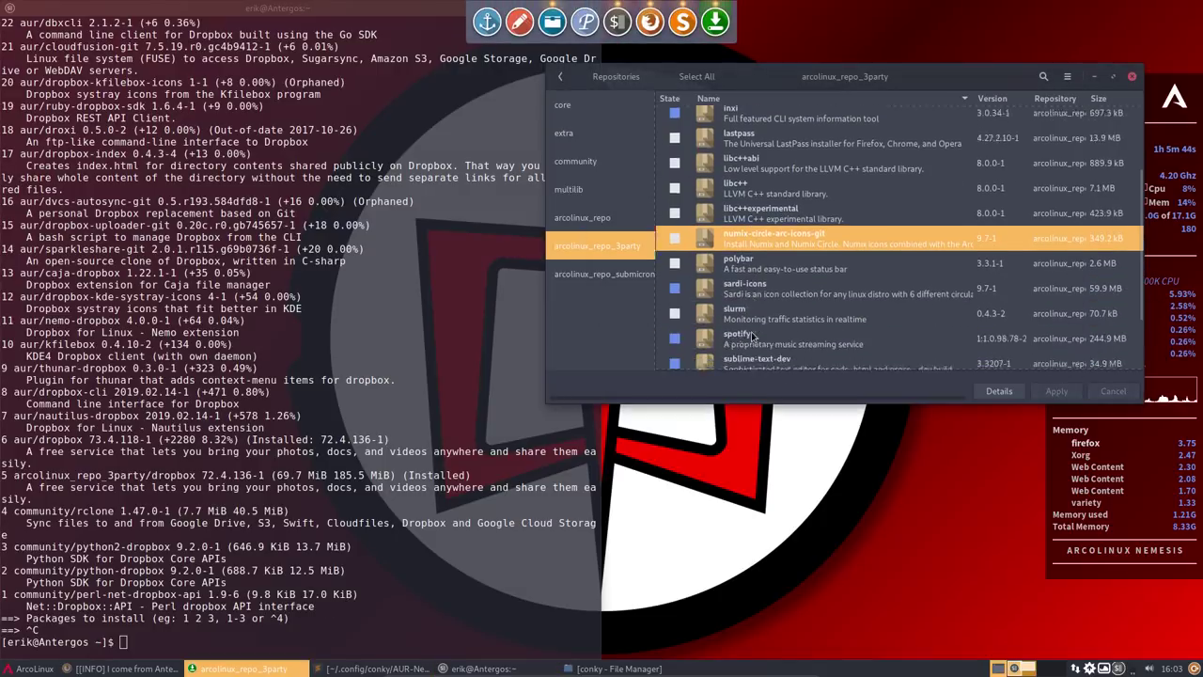
click(675, 319)
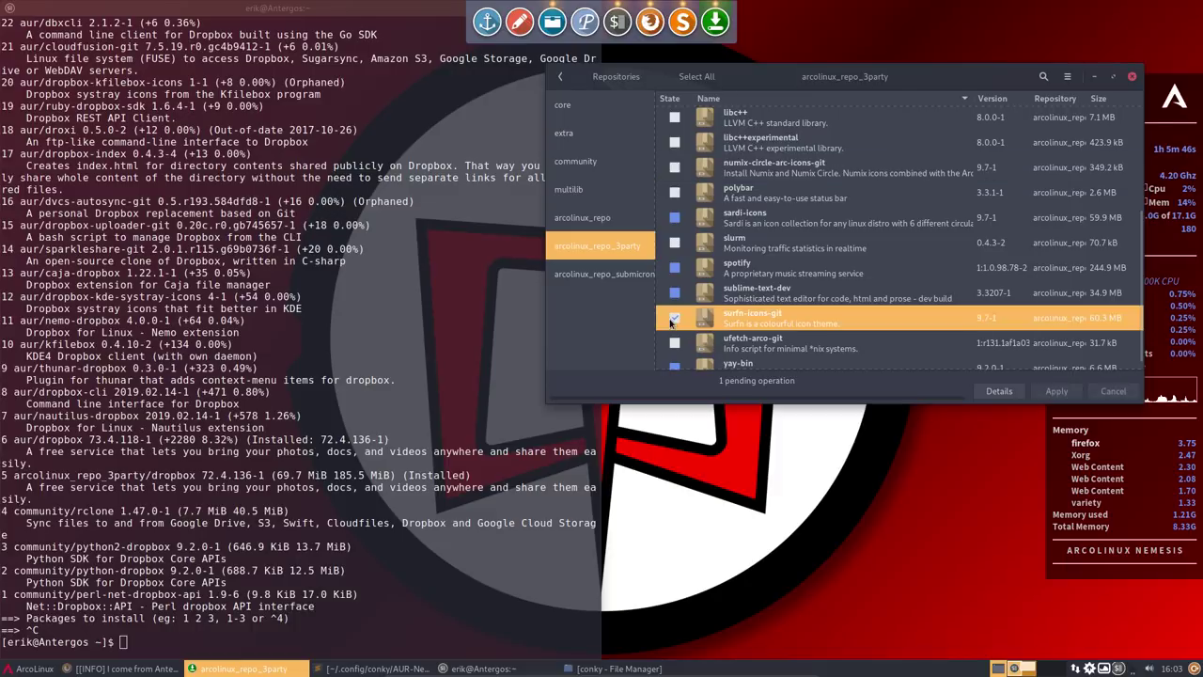
click(1064, 398)
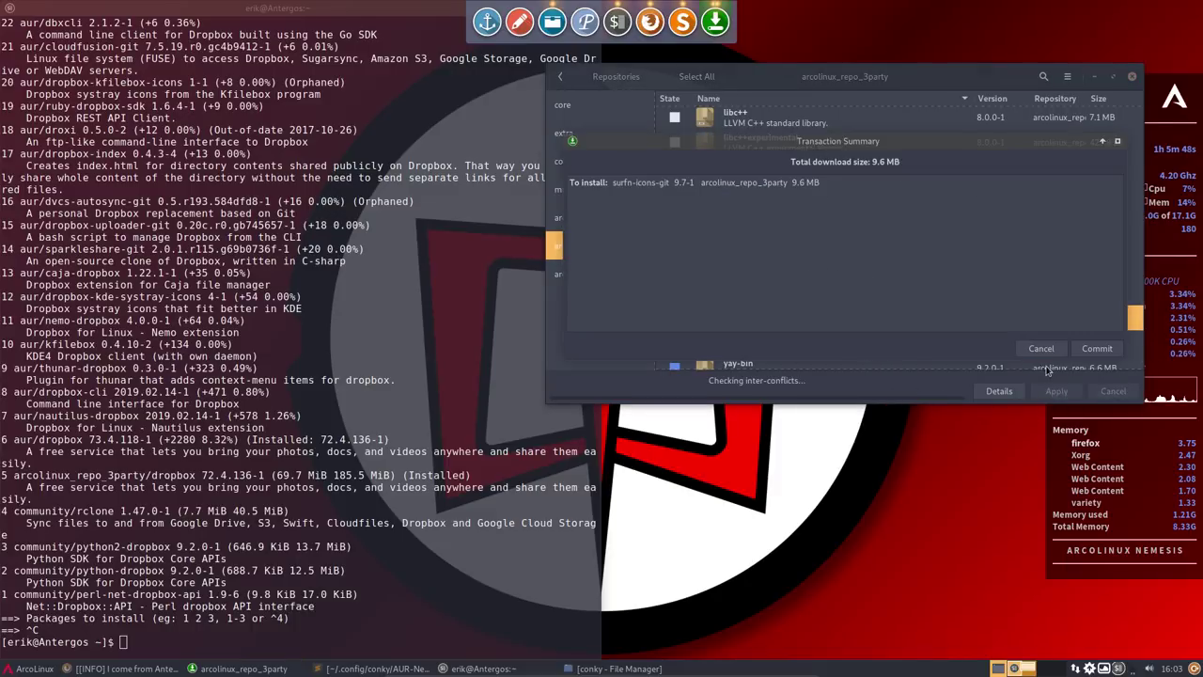
click(1115, 348)
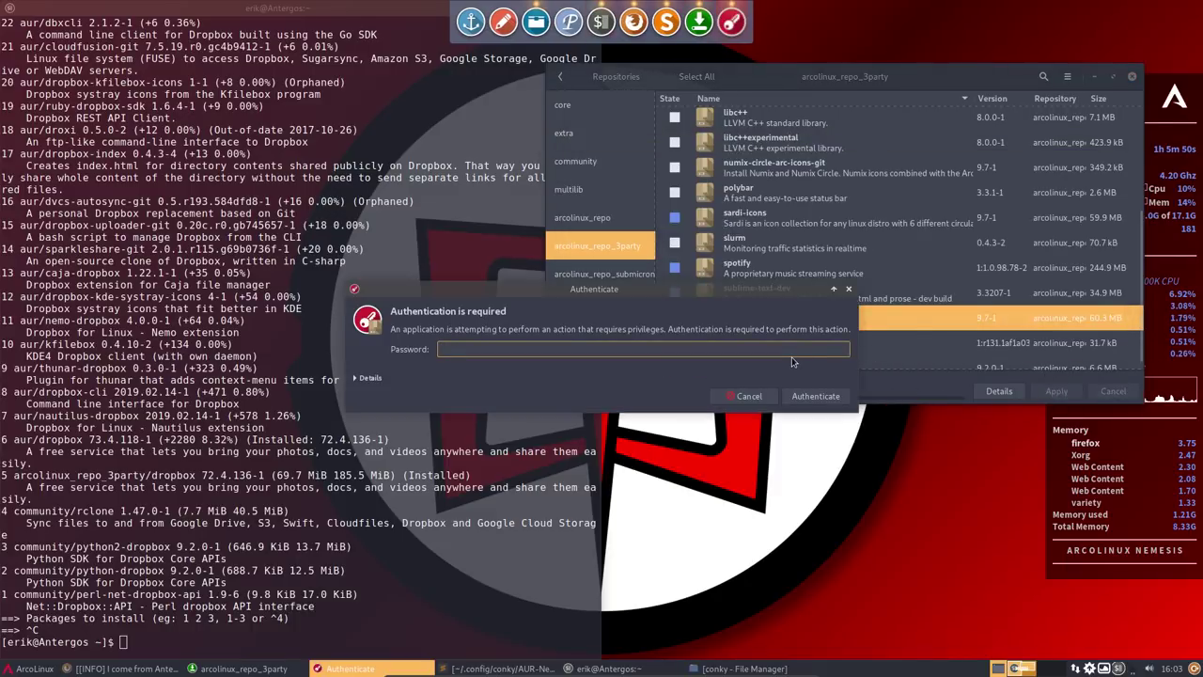
text(******)
key(Return)
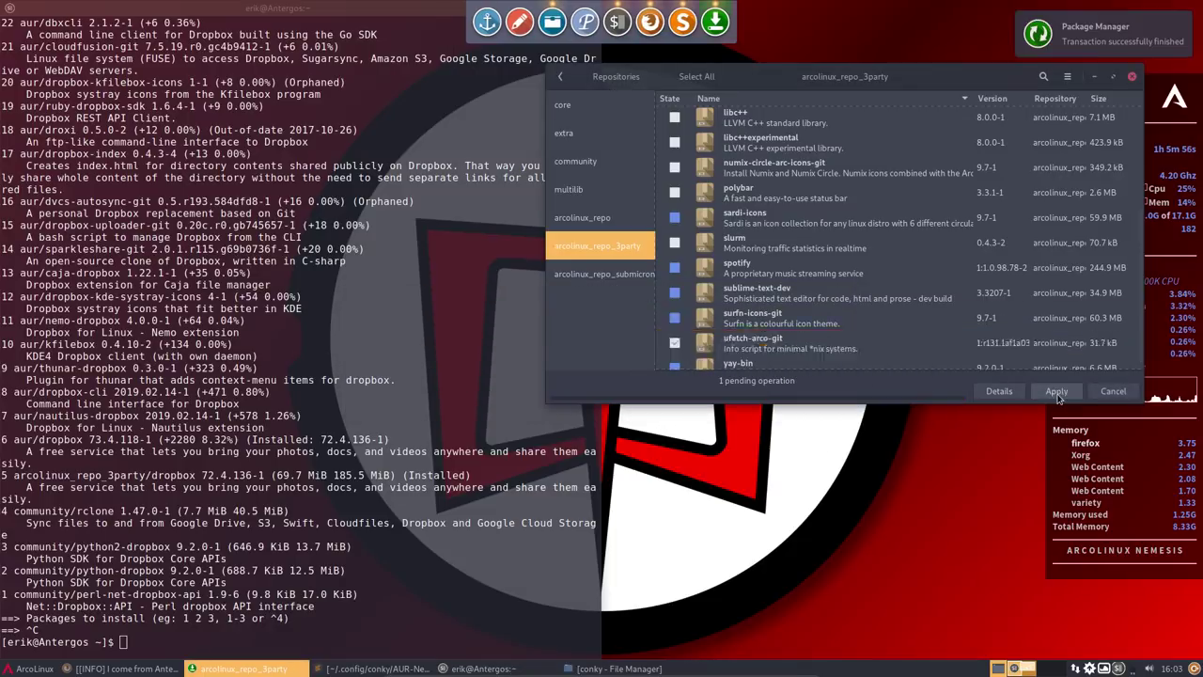
- Apply and confirm the ufetch-arco-git installation
click(1057, 393)
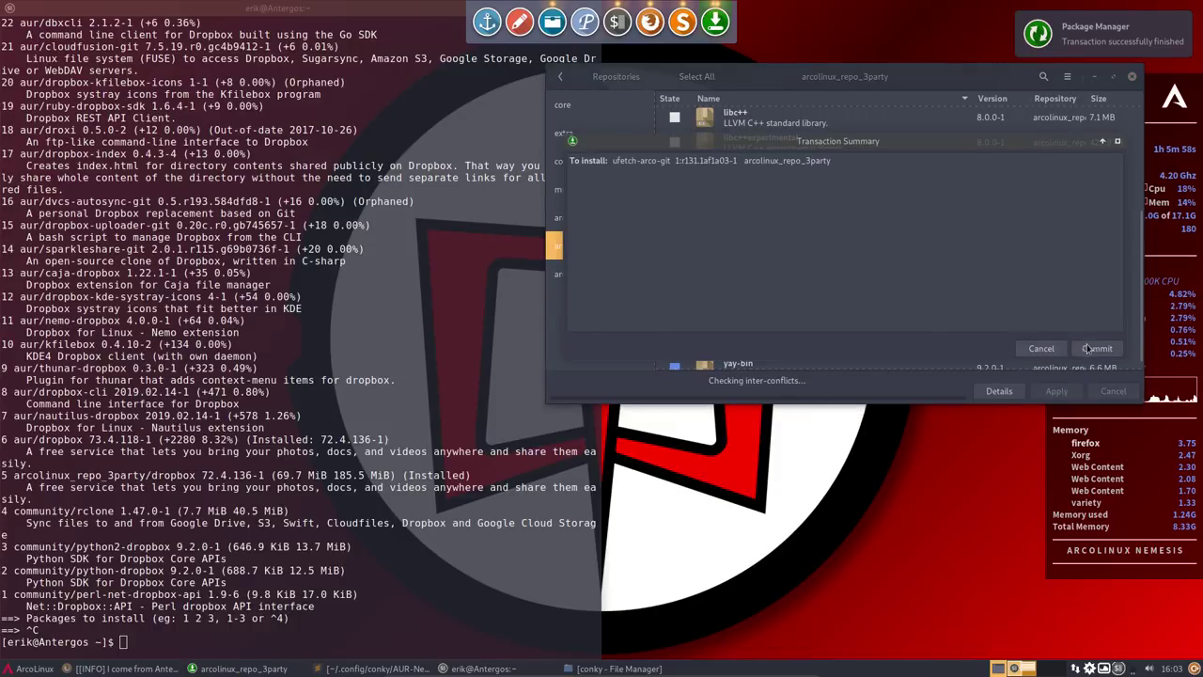
click(1093, 349)
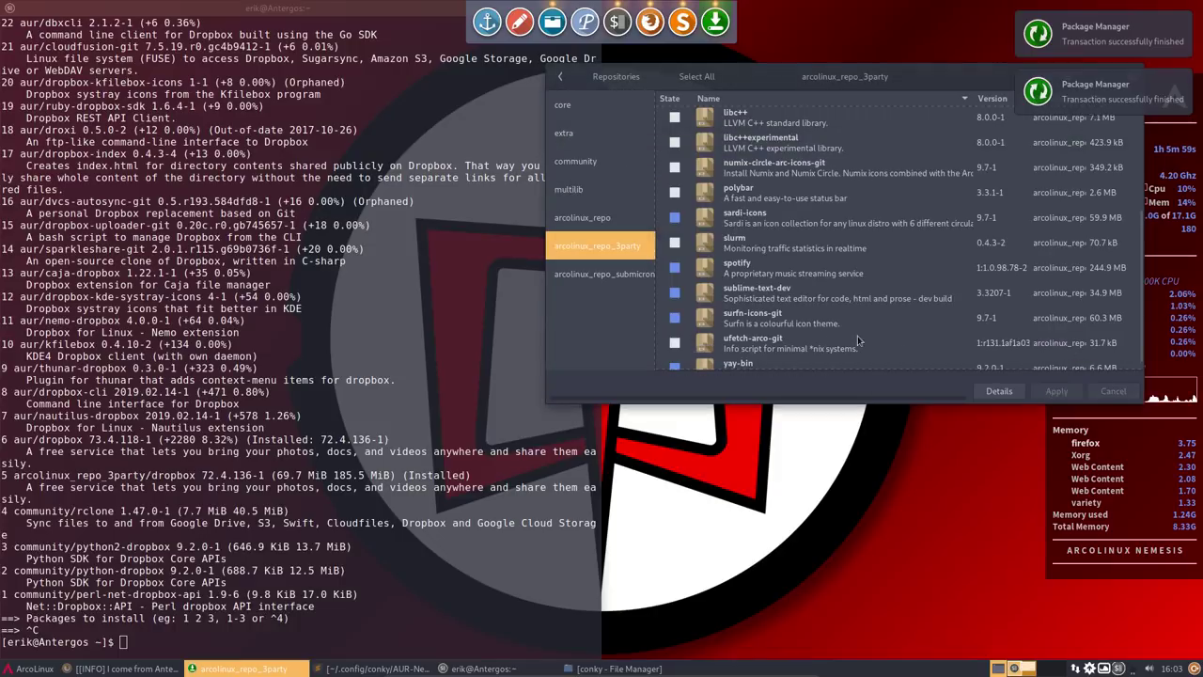
click(585, 418)
- Run ufetch-arco, Tab-completed, to print the system info
text(f)
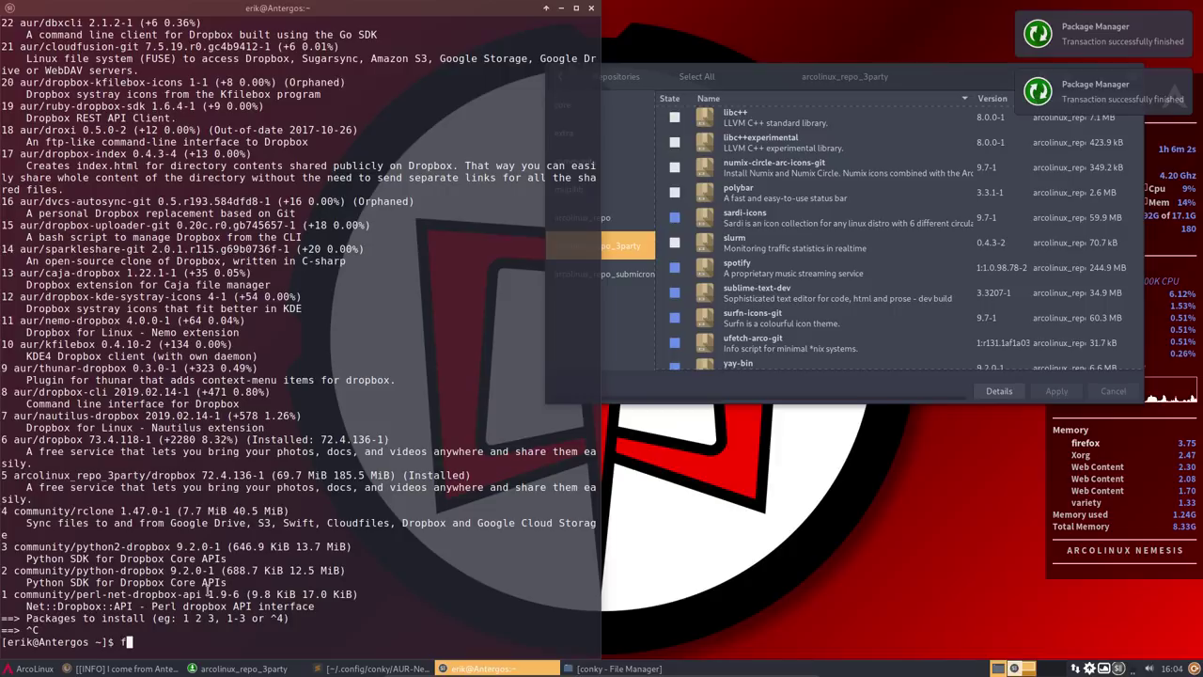
key(BackSpace)
text(ufet)
key(Tab)
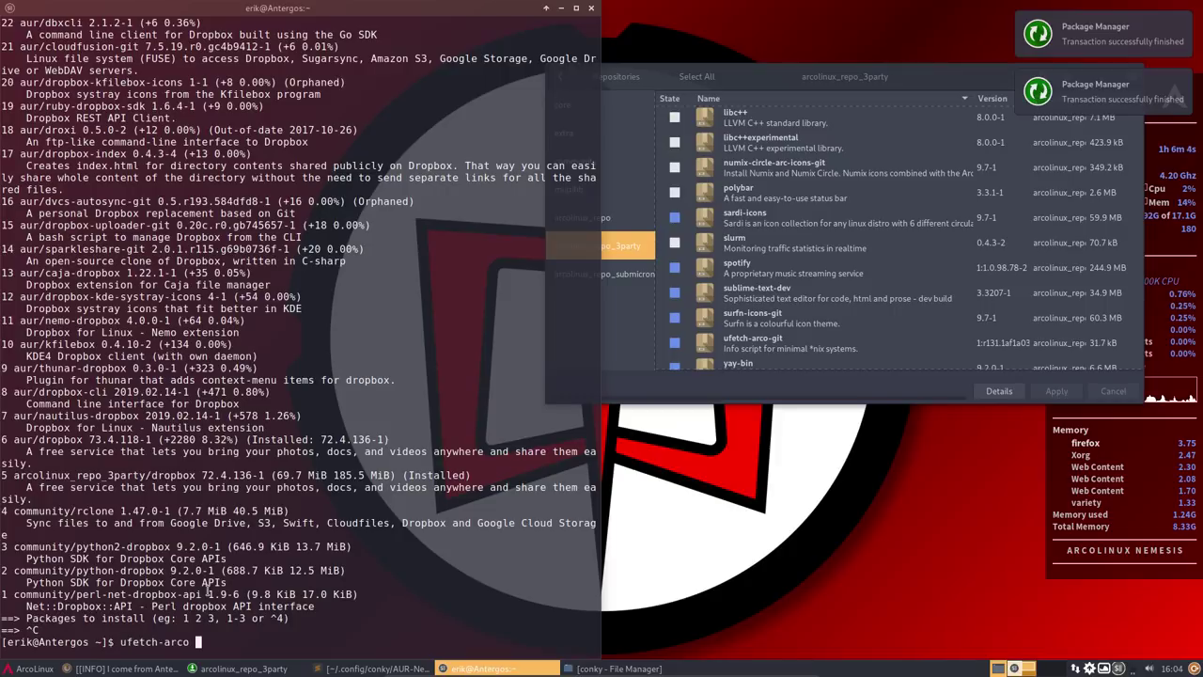
key(Return)
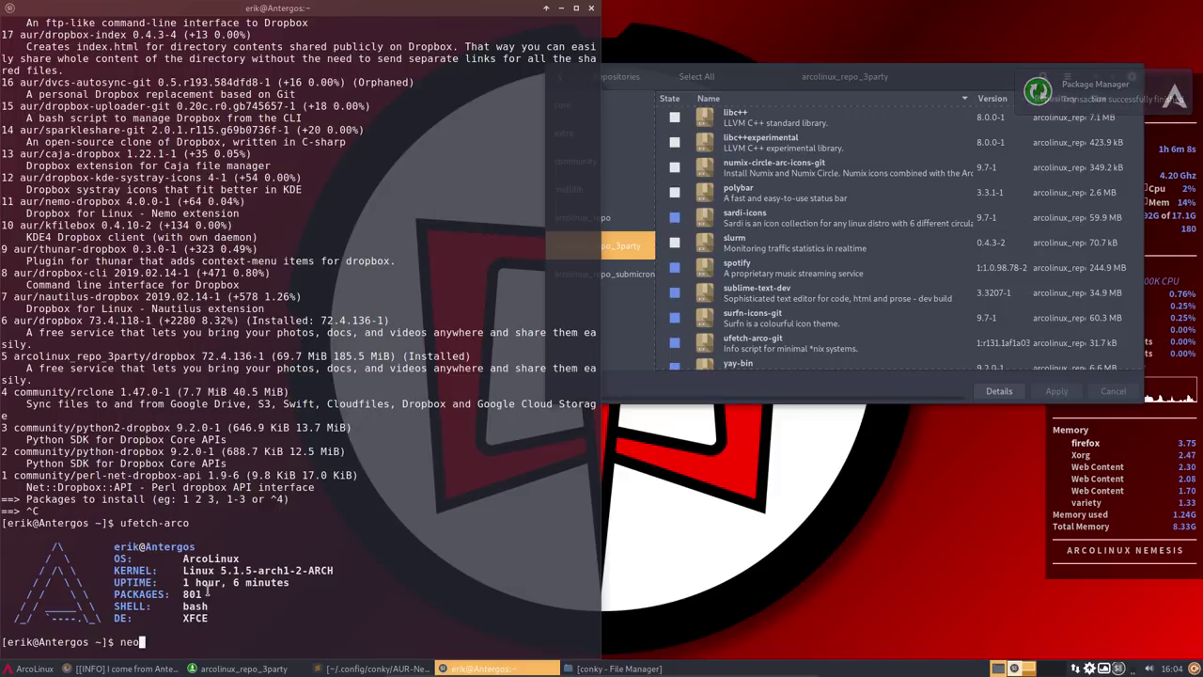
- Run neofetch to print the ArcoLinux system summary
text(neofte)
key(BackSpace)
text(etch)
key(Return)
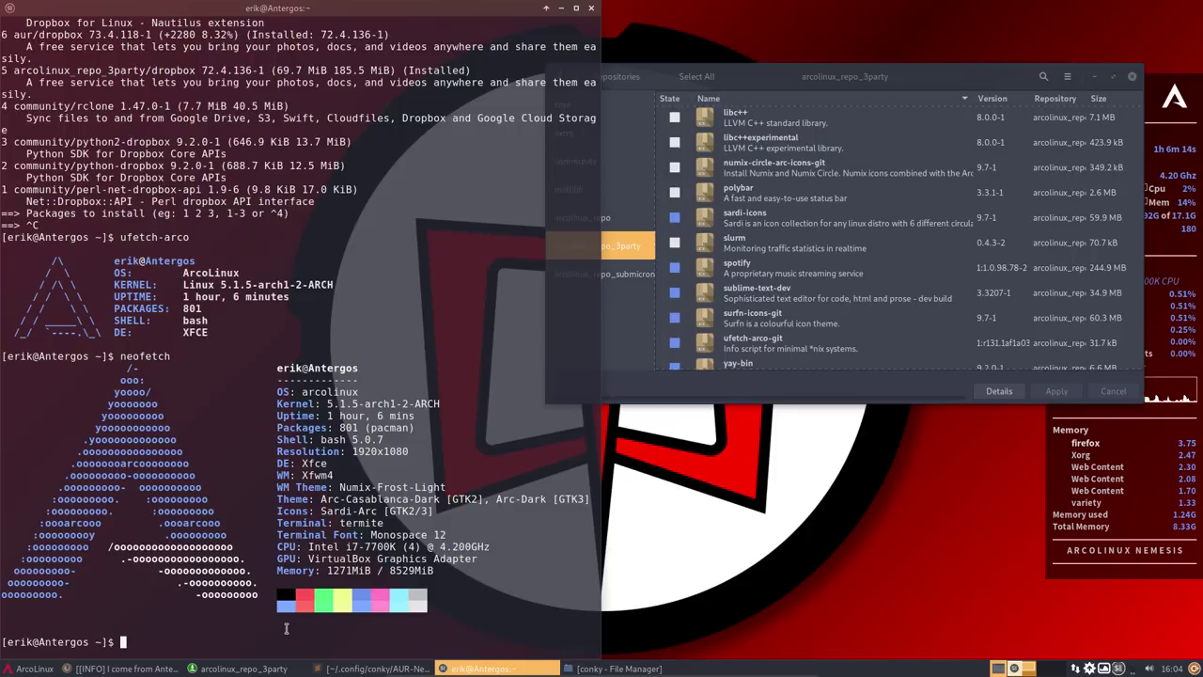
- Browse the arcolinux_repo_3party package list in Pamac and select the hblock-git row
click(759, 375)
scroll(760, 375, down, 1)
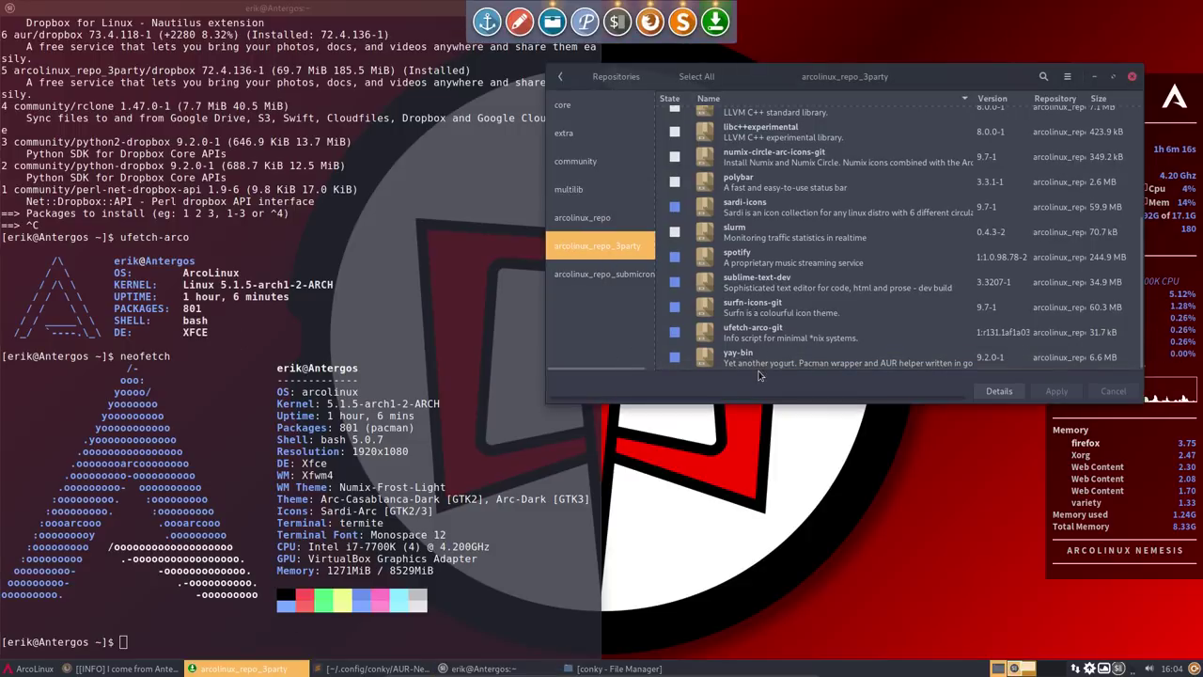
scroll(756, 343, up, 1)
click(852, 273)
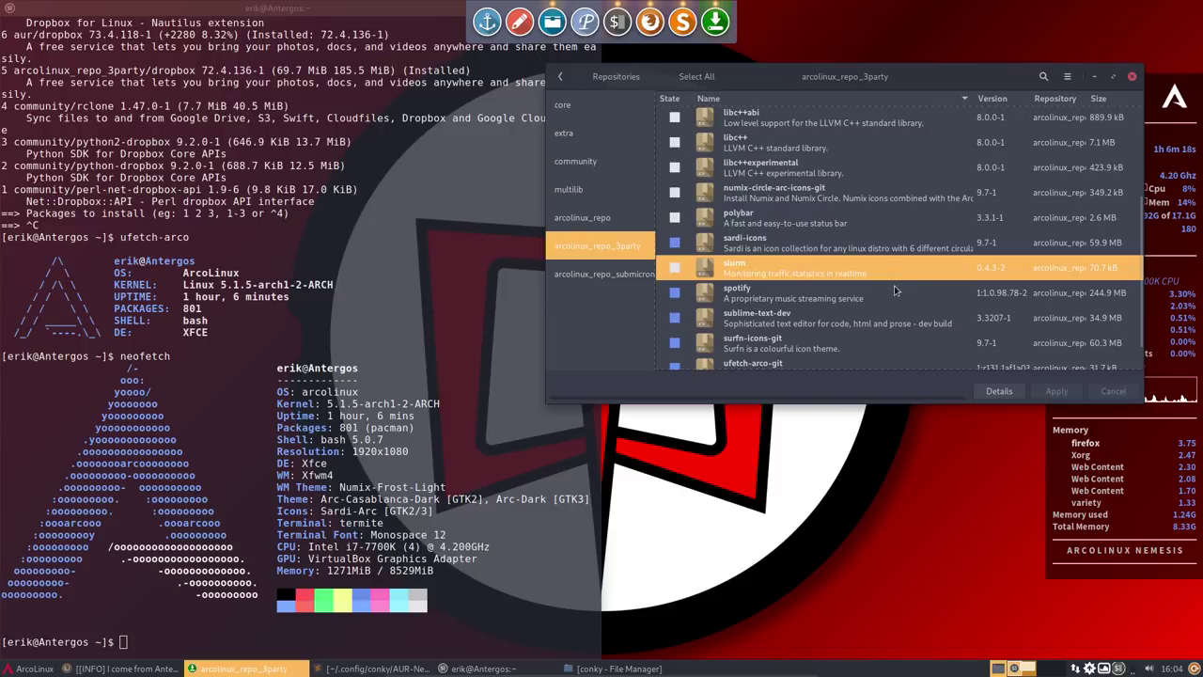
click(774, 226)
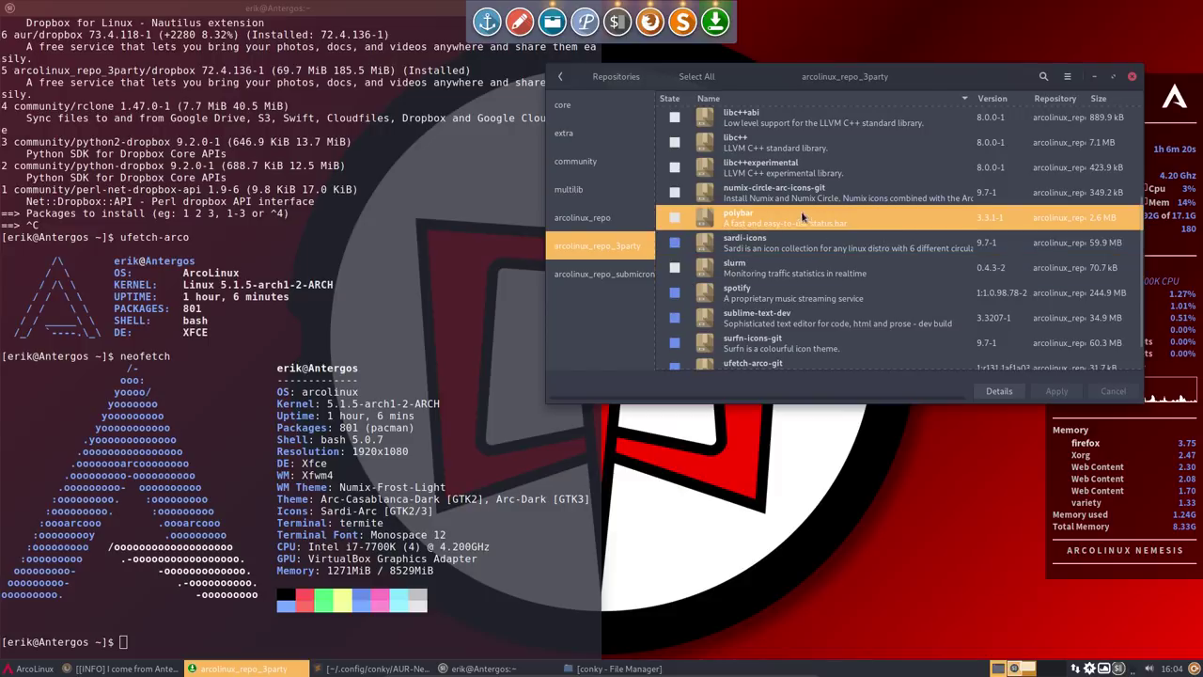
click(795, 193)
click(785, 169)
scroll(795, 194, up, 3)
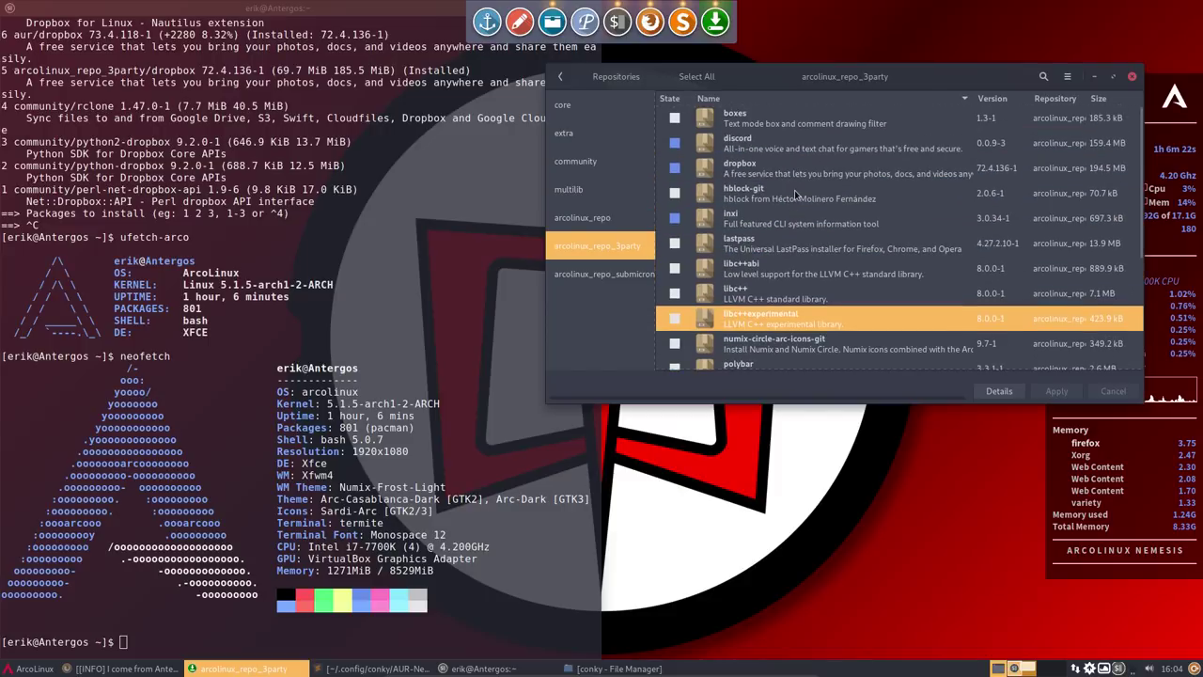
click(741, 252)
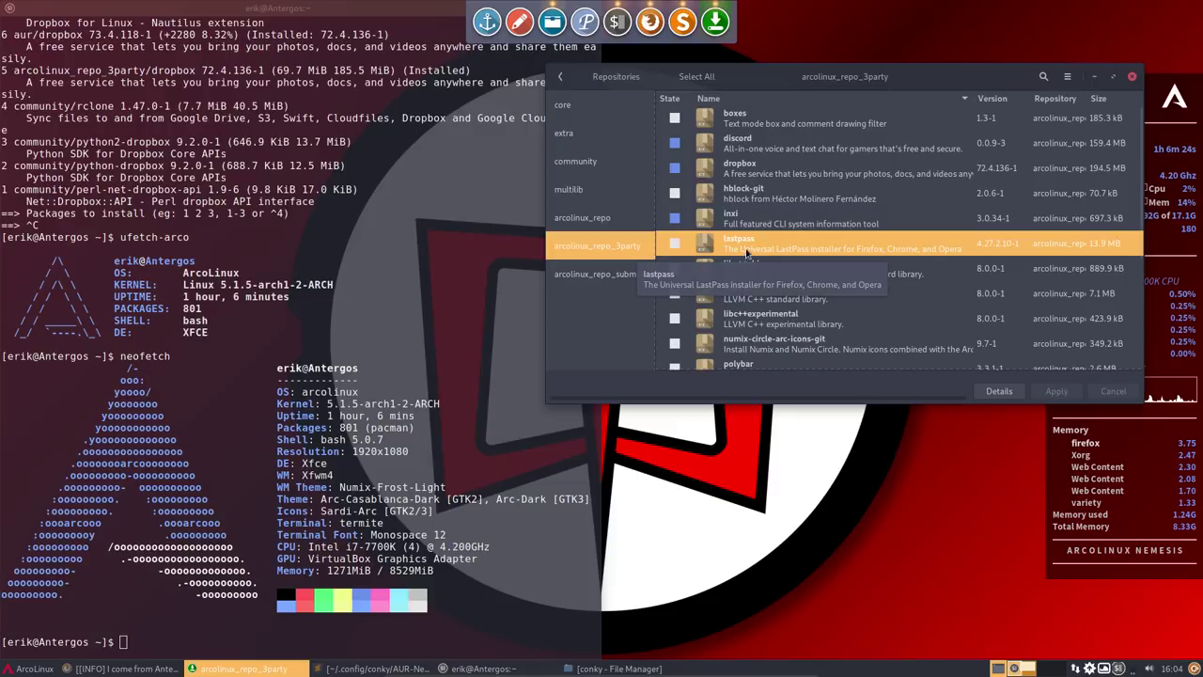
click(757, 198)
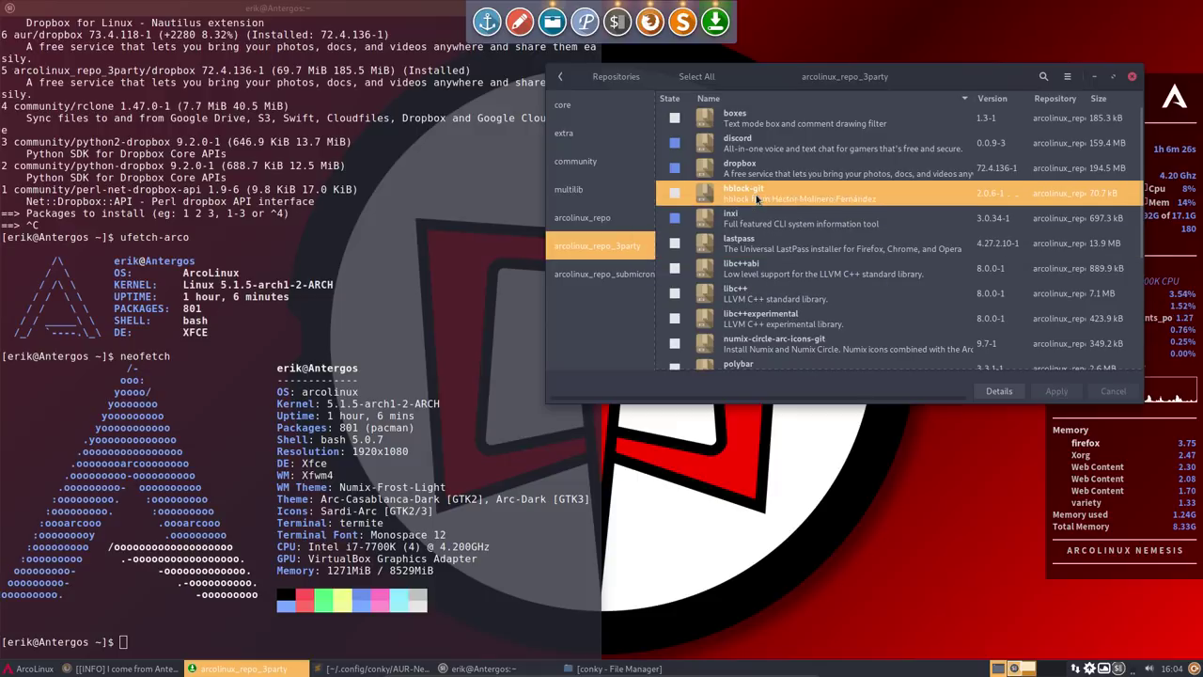
click(737, 138)
click(739, 125)
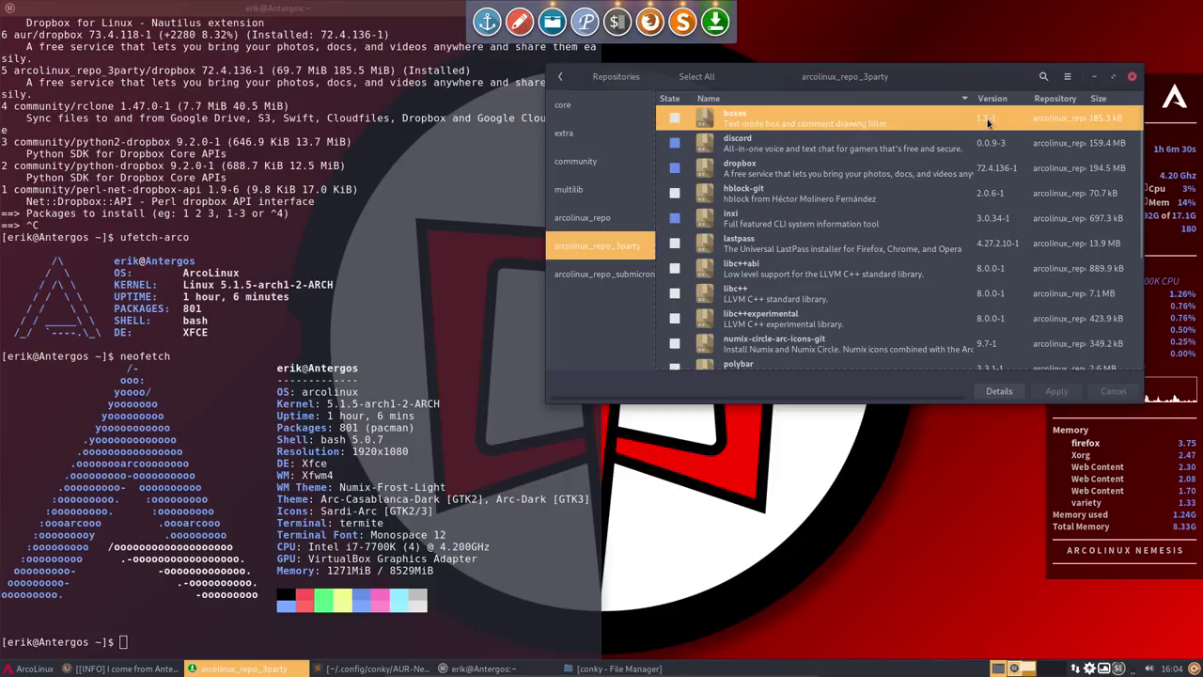
click(758, 199)
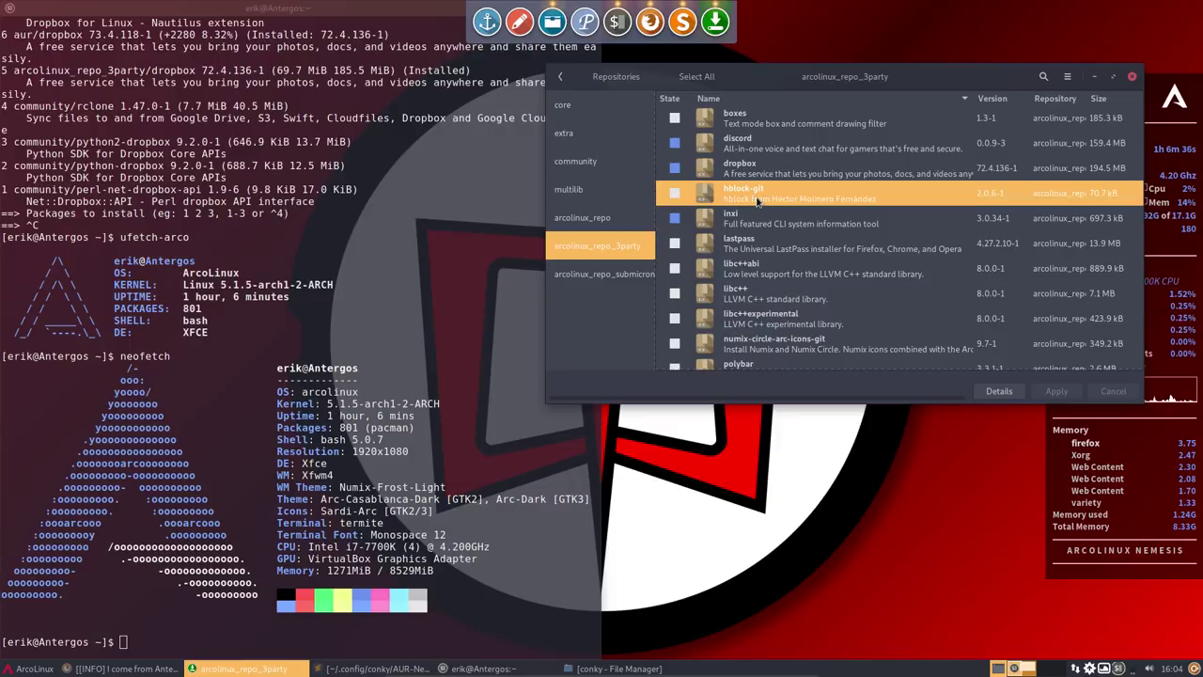
- Mark, apply and commit the hblock-git installation, then close Pamac
click(675, 193)
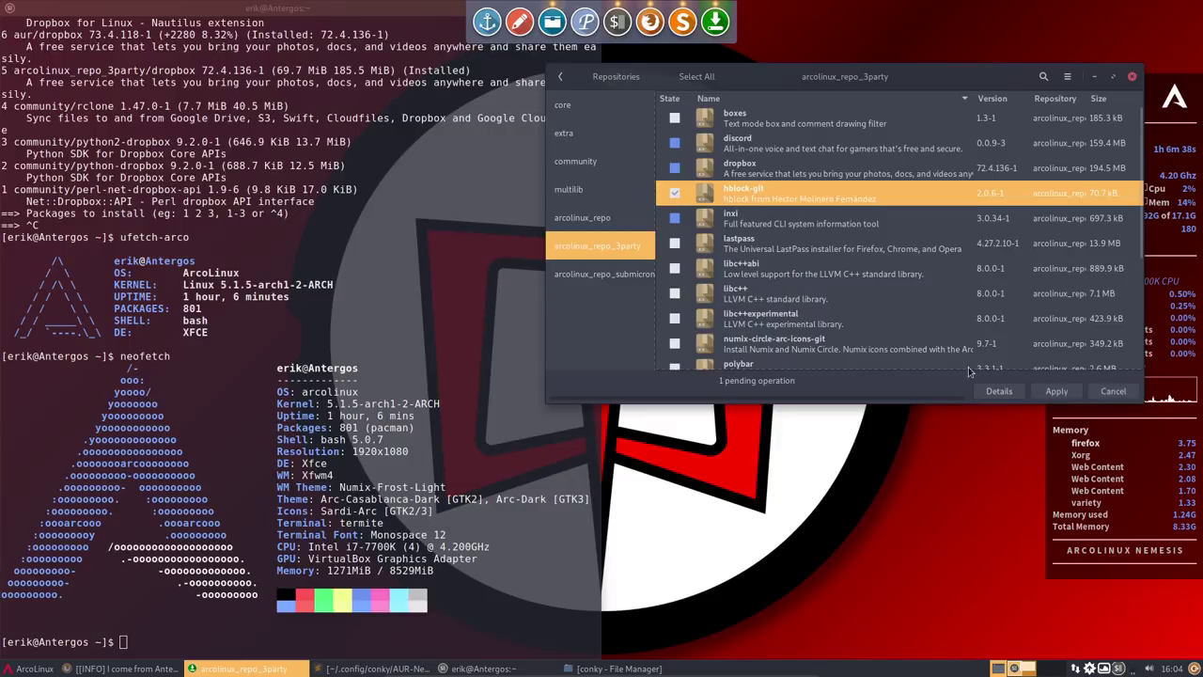
click(1056, 391)
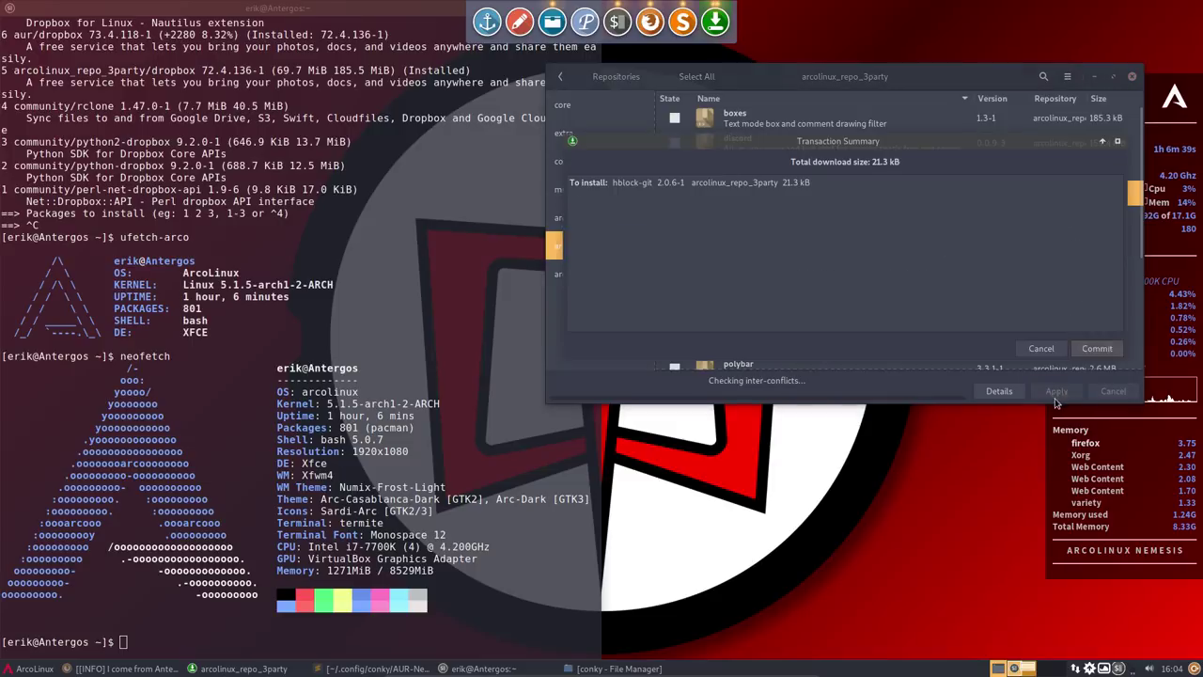
click(1092, 350)
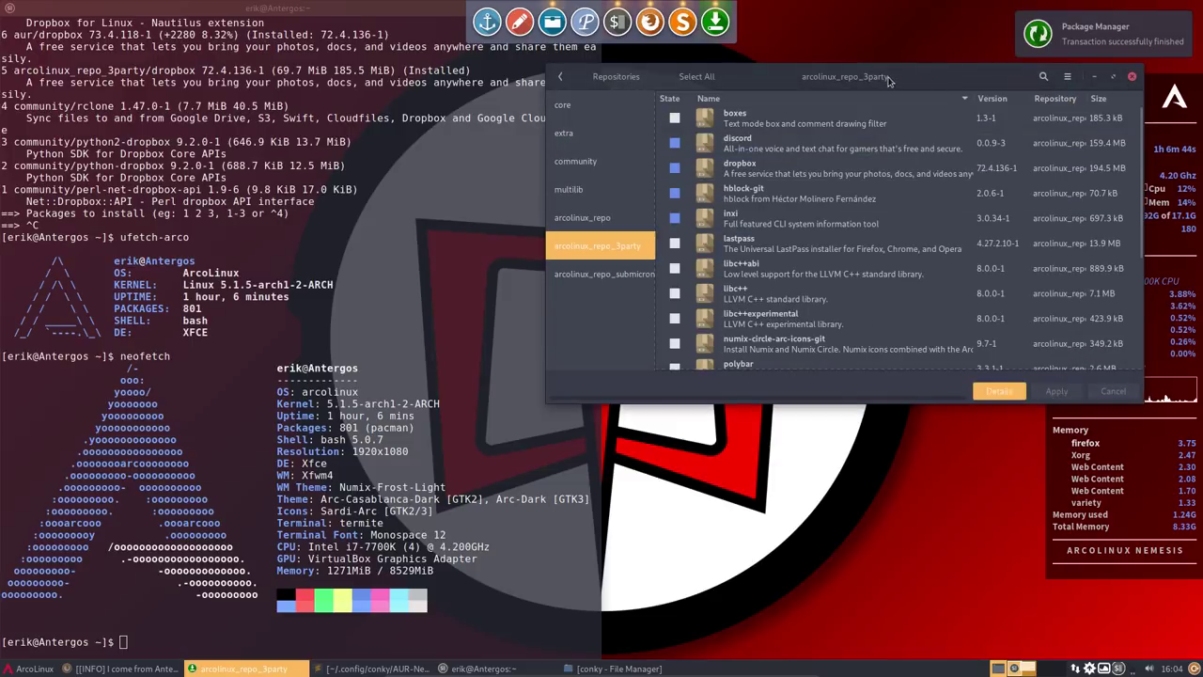
drag(889, 80, 856, 164)
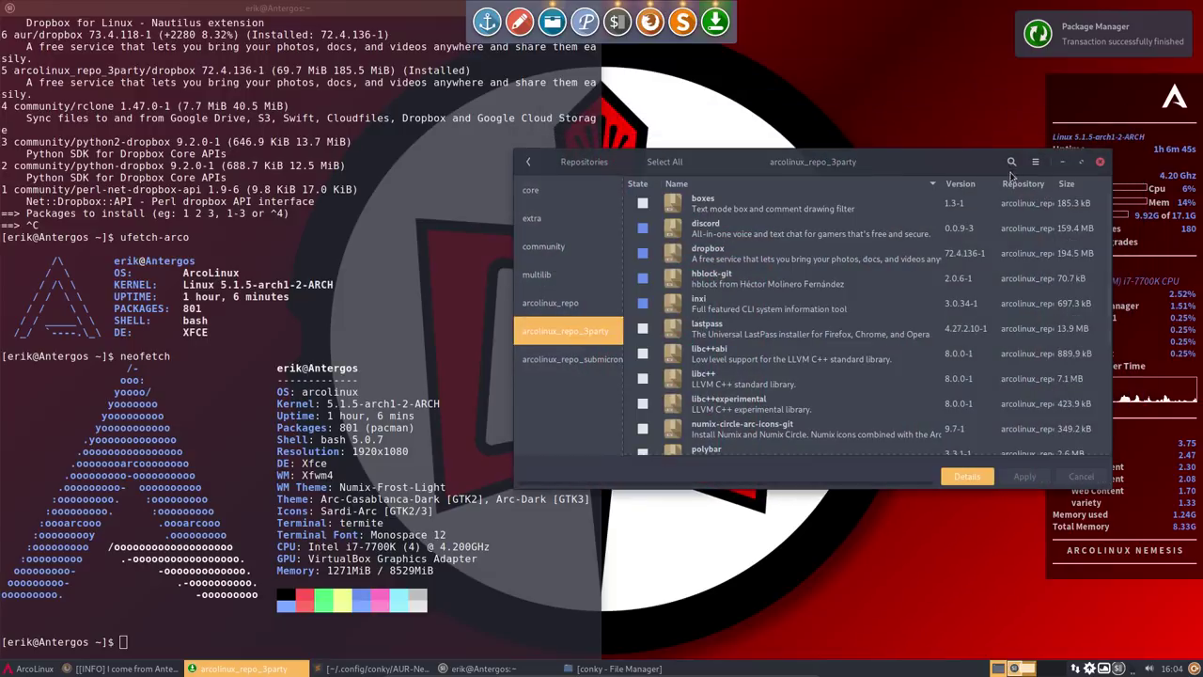
click(1101, 164)
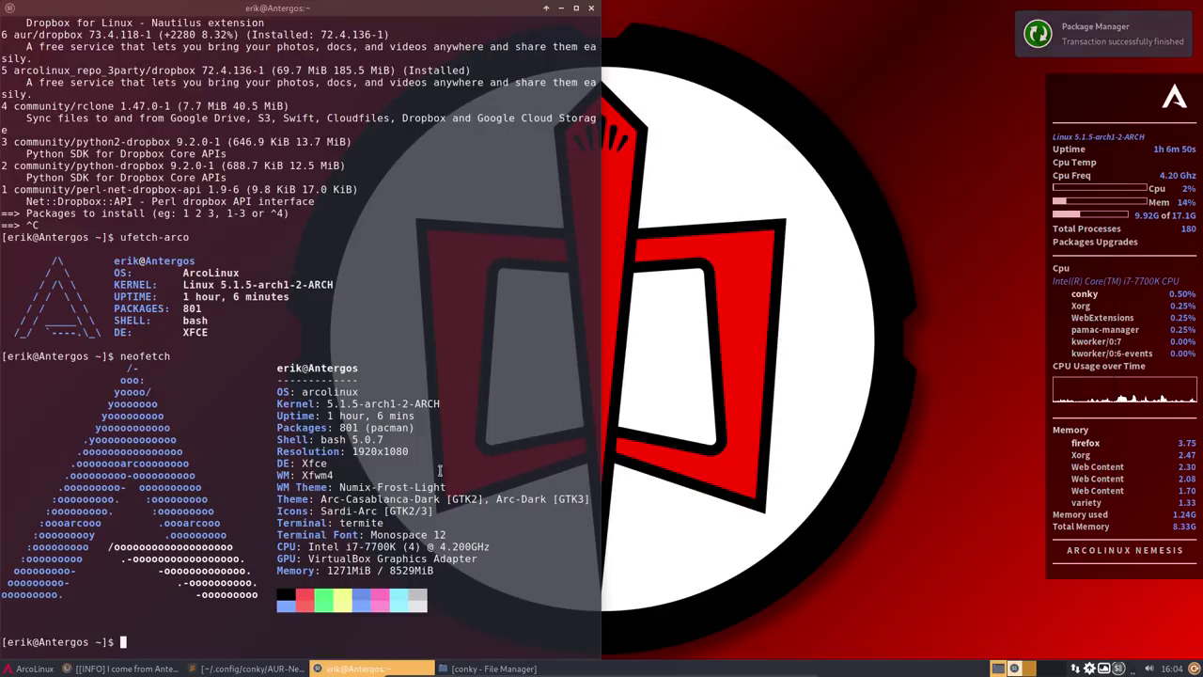
- Run hblock -b in Termite to download ad-blocking domain lists into /etc/hosts
text(hblo)
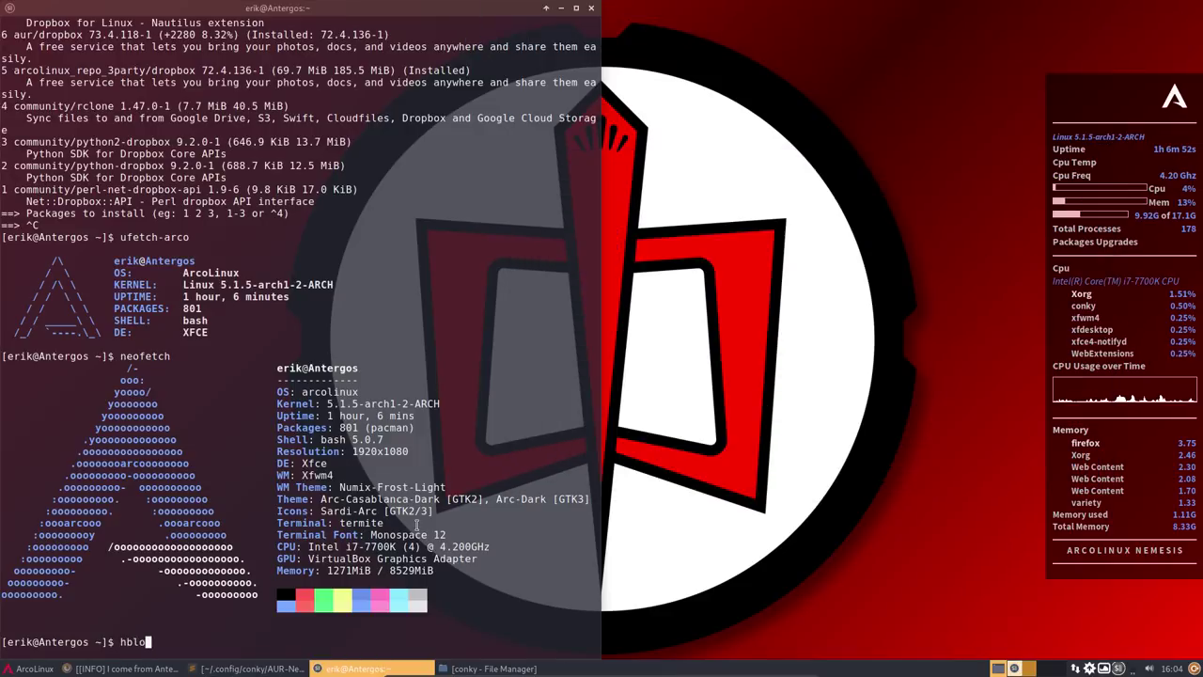
text(ck )
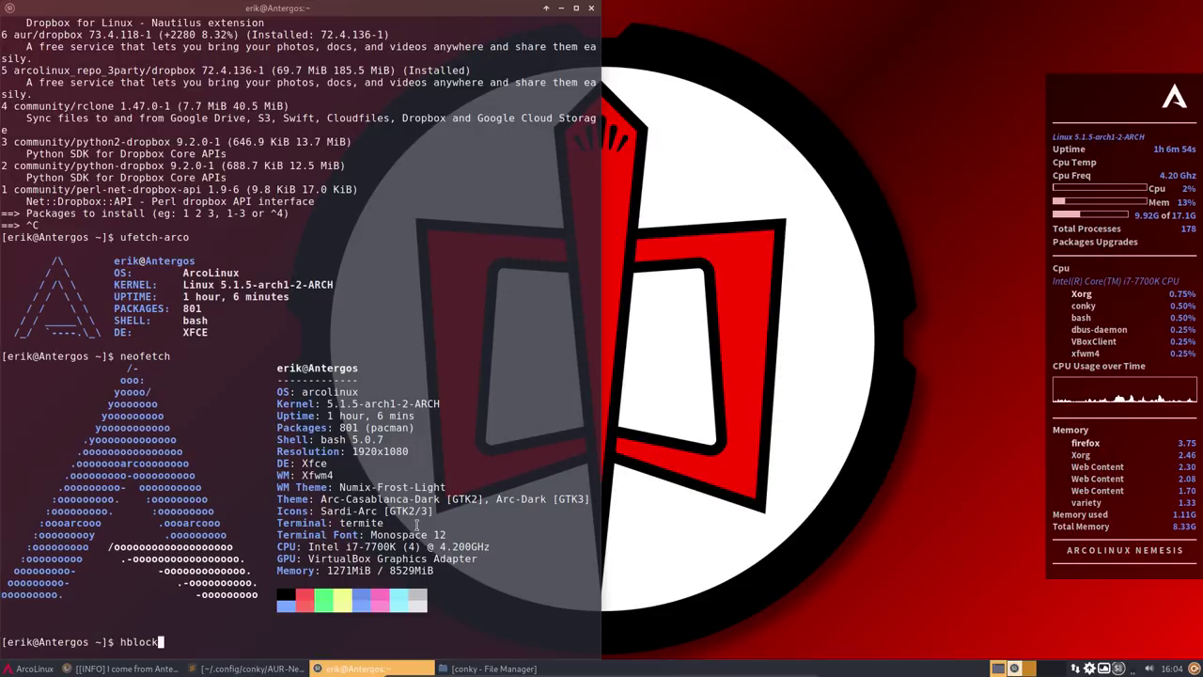
text(-)
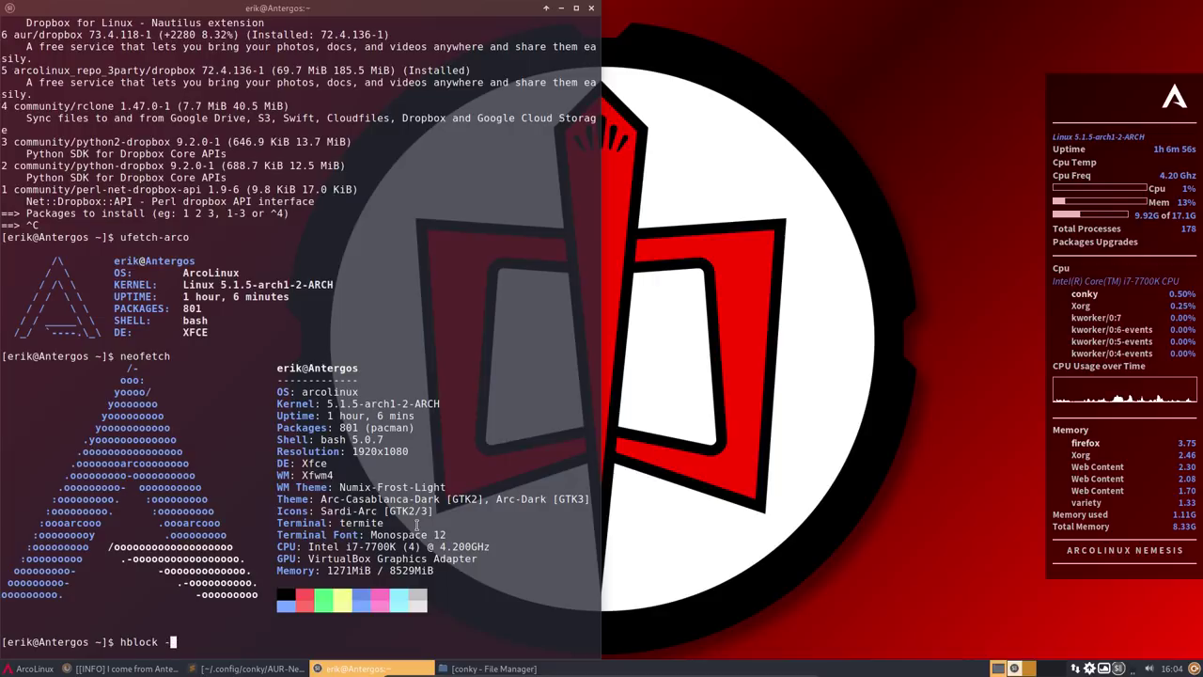
text(b)
key(Return)
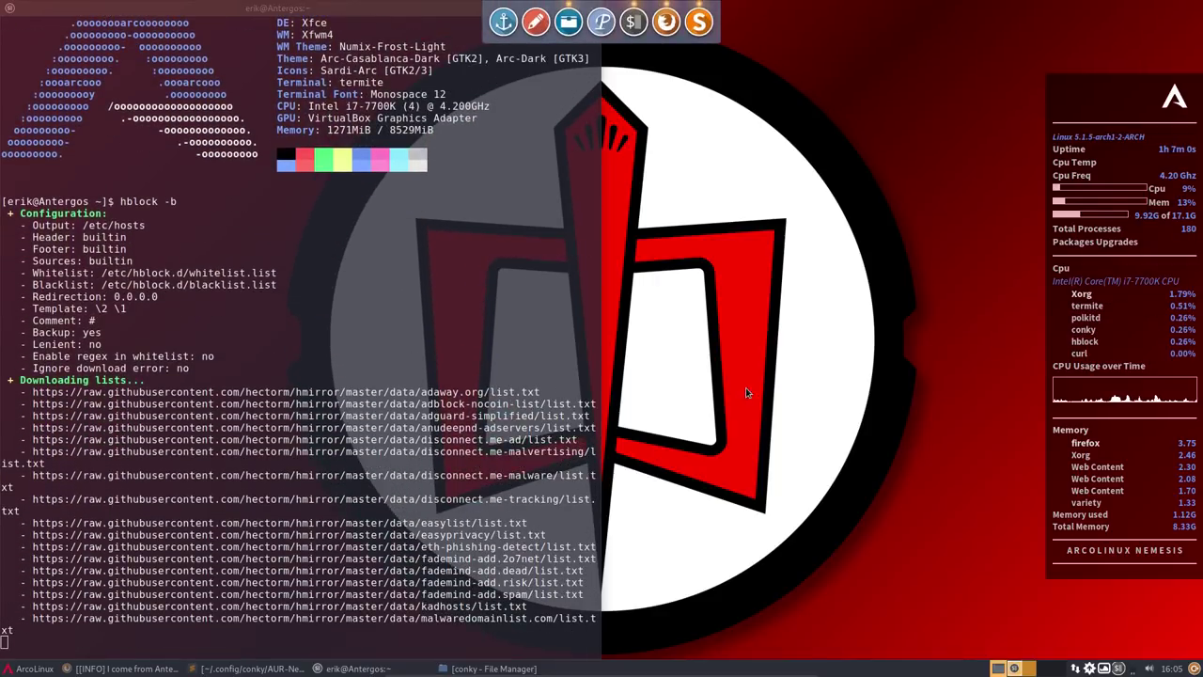
click(579, 41)
- Open /etc/hosts from the file manager in Sublime Text
click(90, 84)
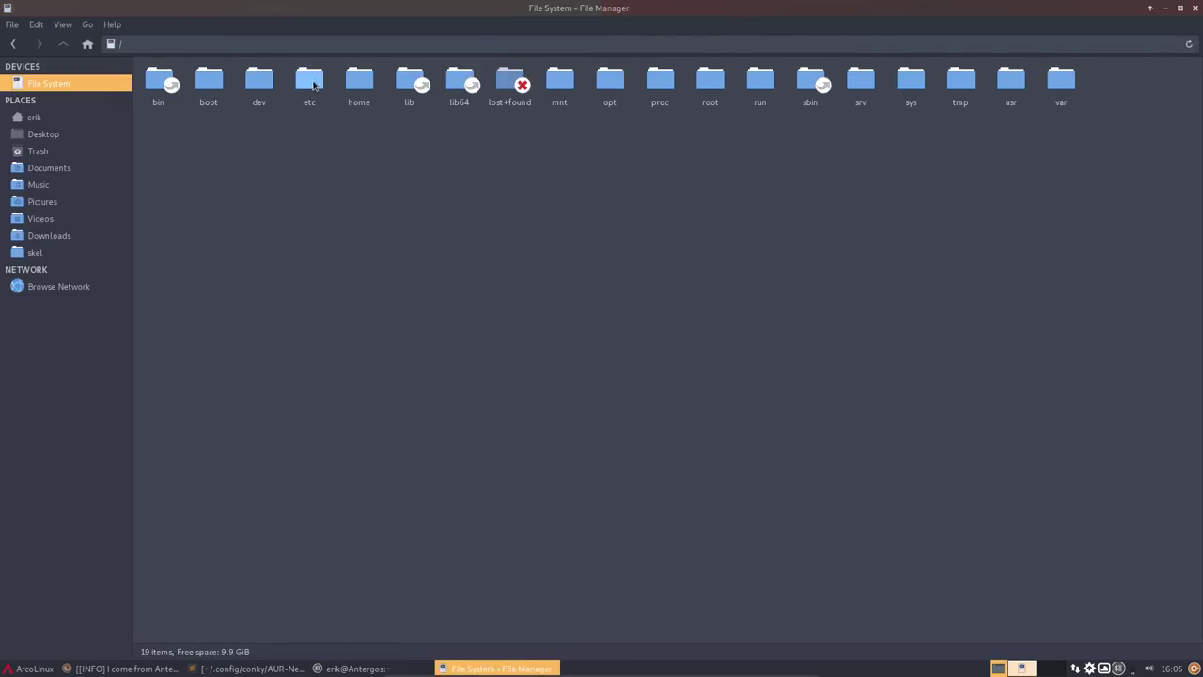
double_click(314, 86)
text(host)
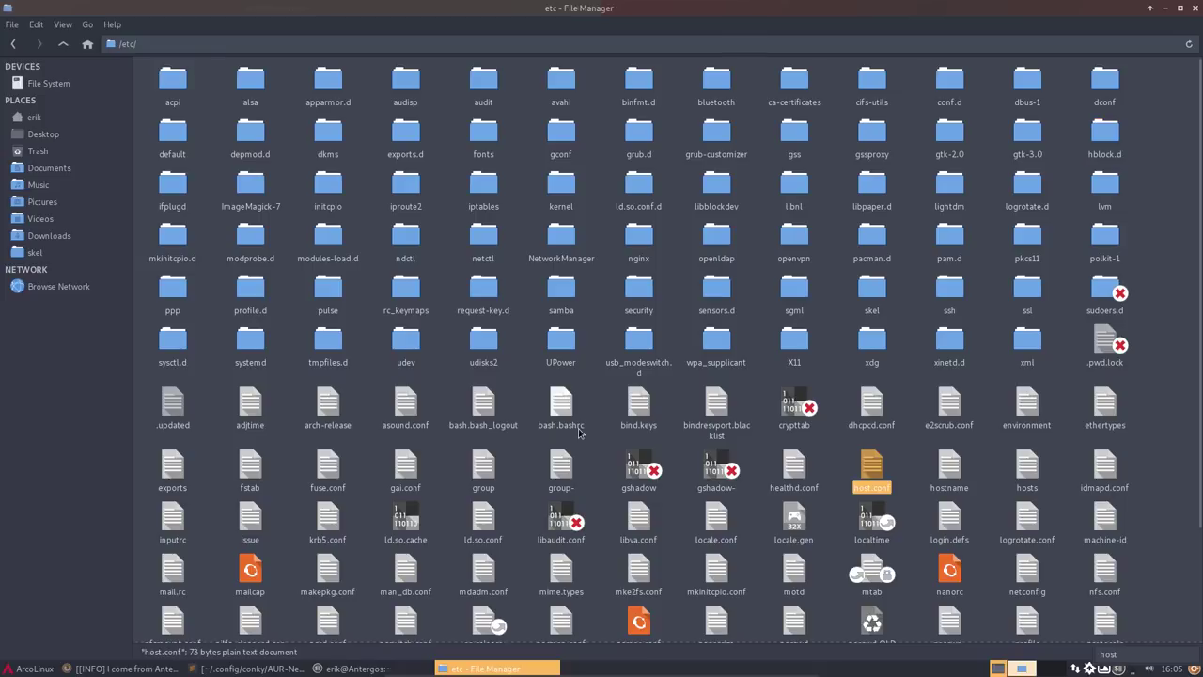
double_click(1019, 467)
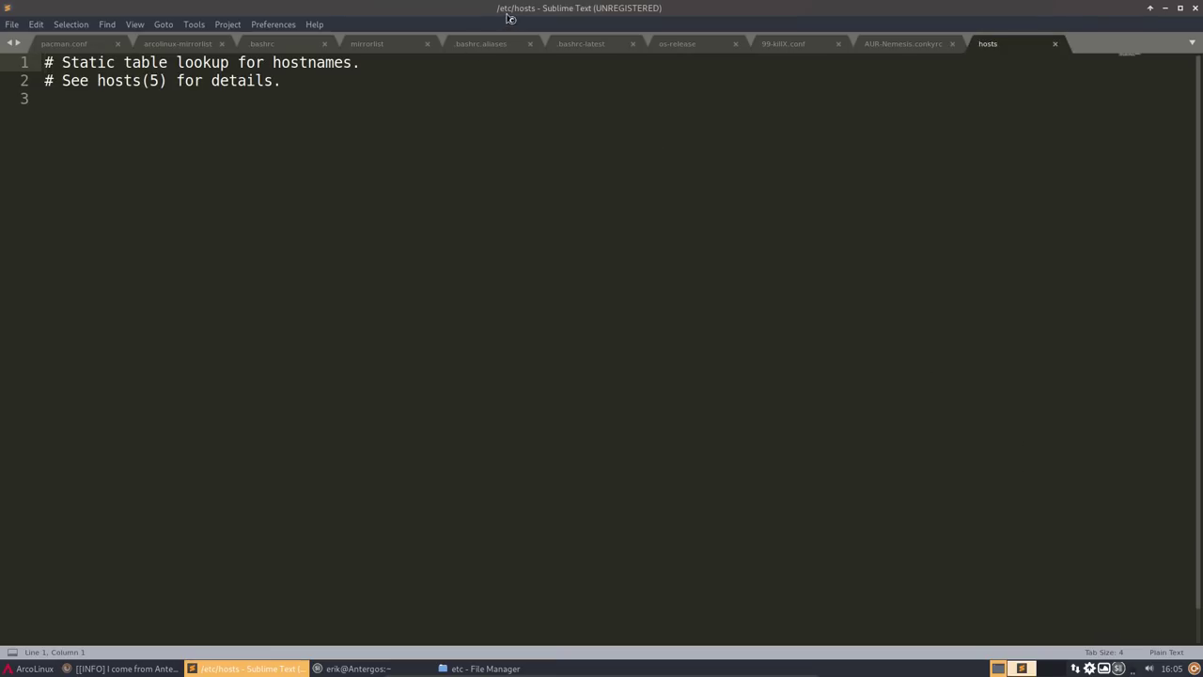
double_click(508, 17)
click(373, 669)
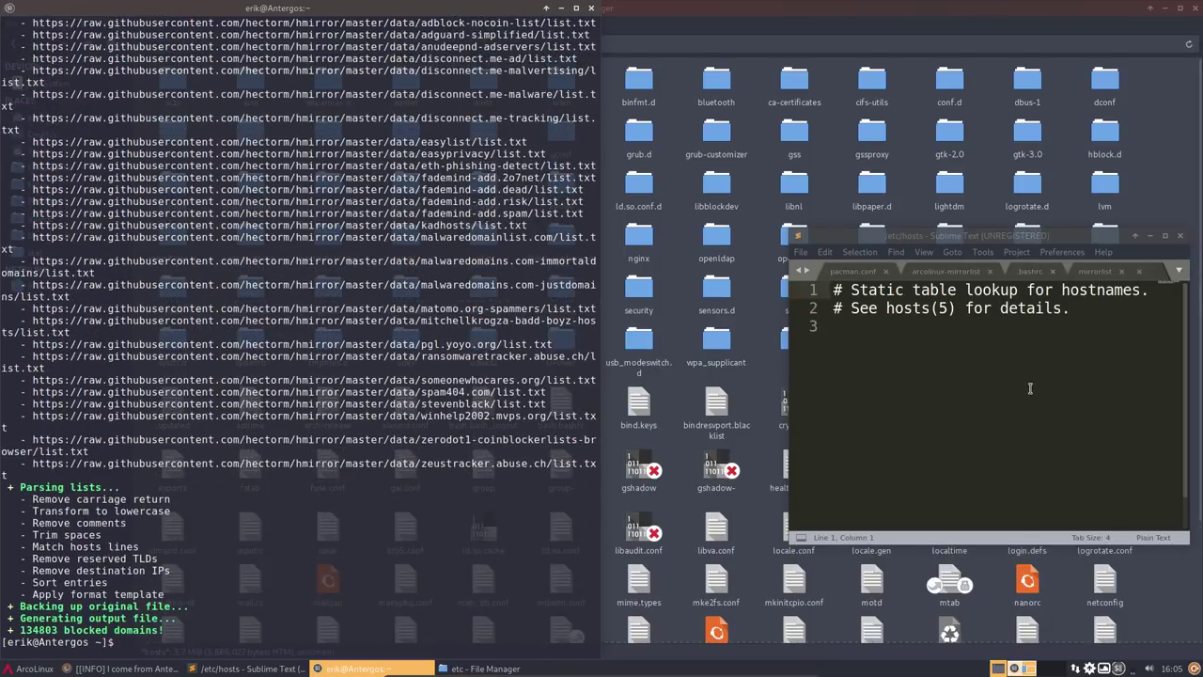
- Scroll through the blocked domains to the last line, 134822, then close Sublime Text
drag(1017, 383, 935, 393)
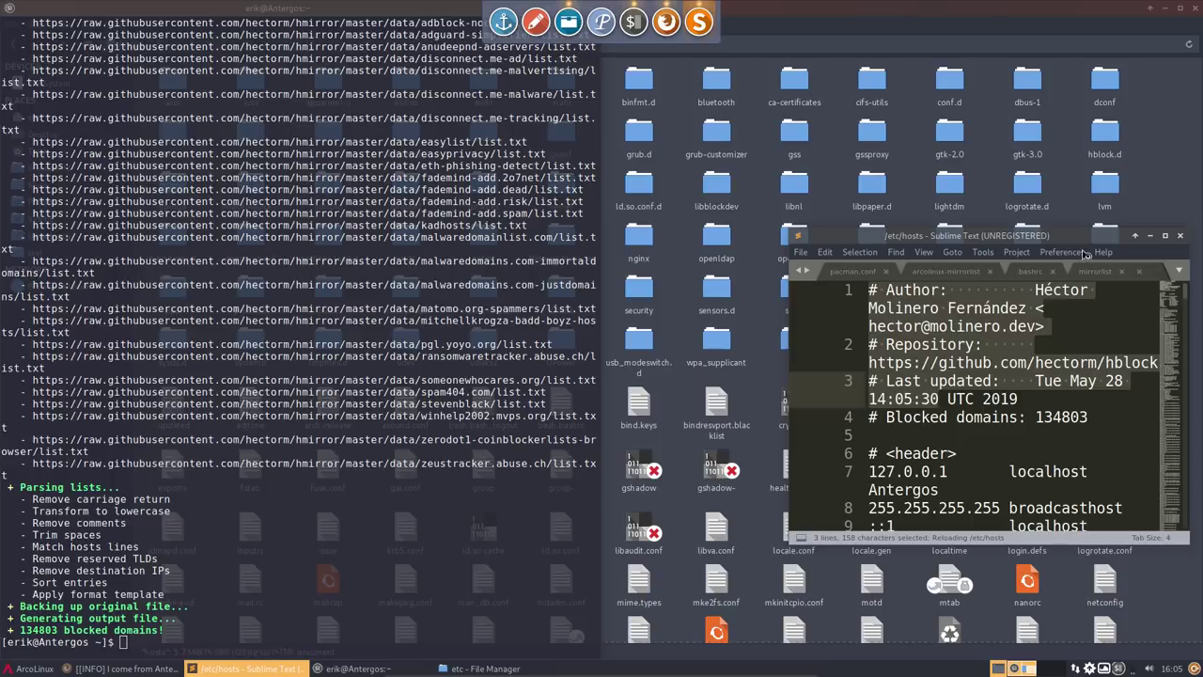
click(1165, 235)
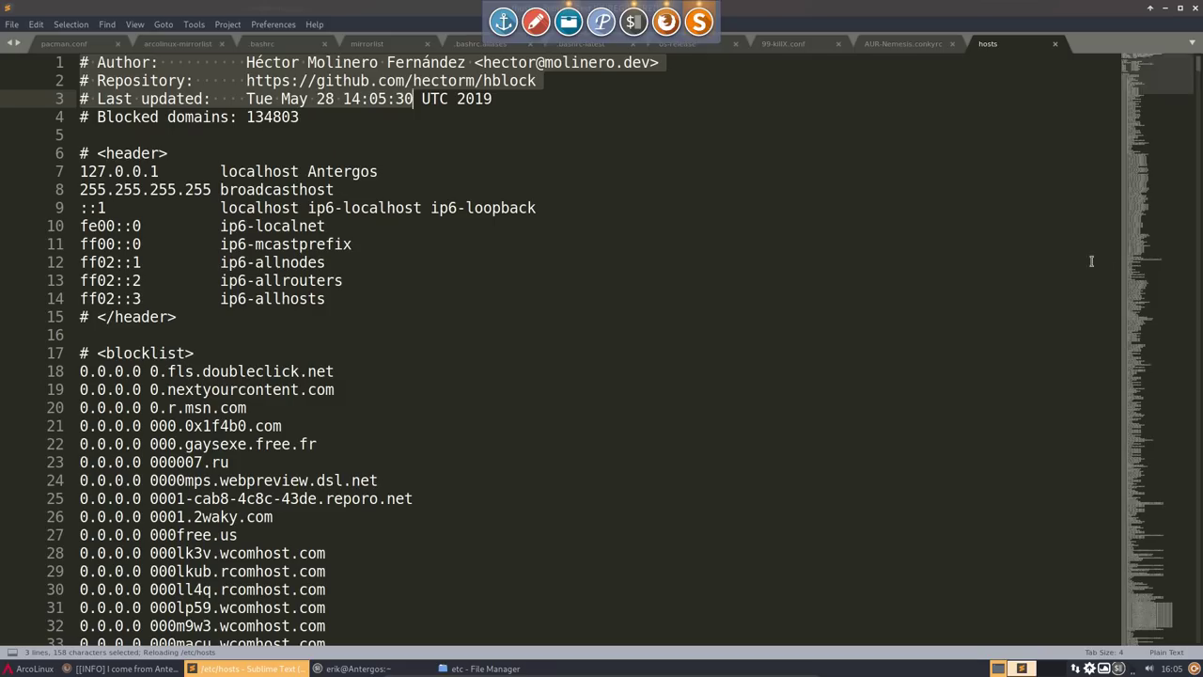
click(153, 462)
drag(329, 438, 69, 443)
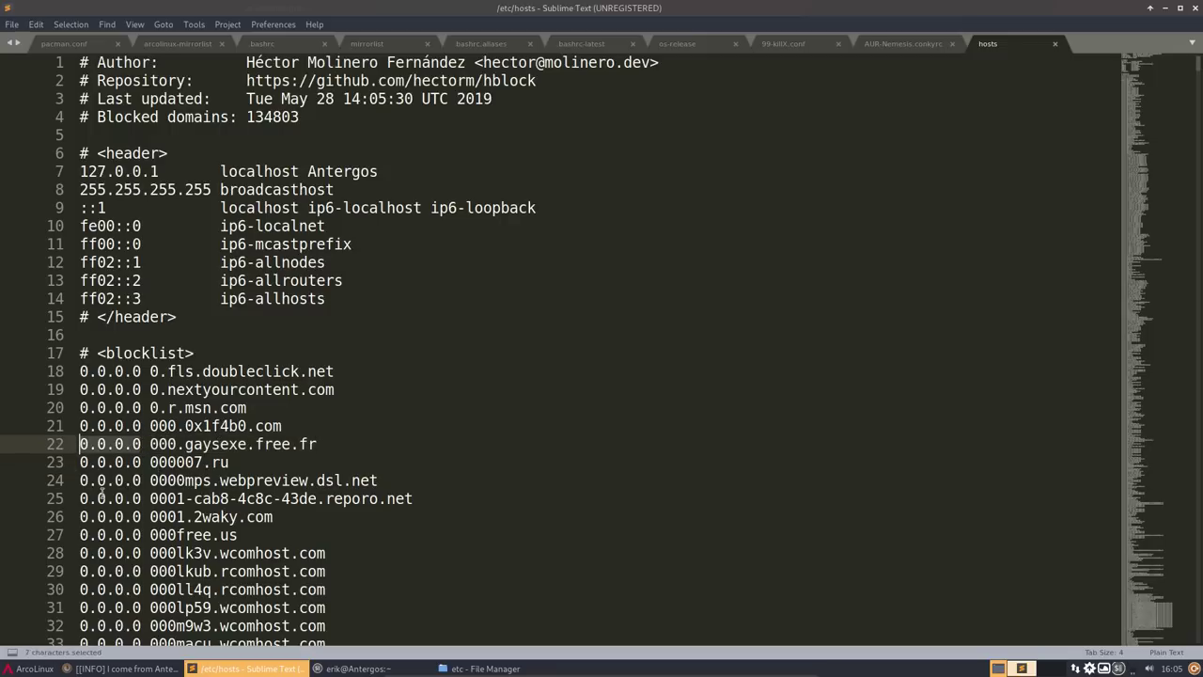
scroll(102, 490, down, 19)
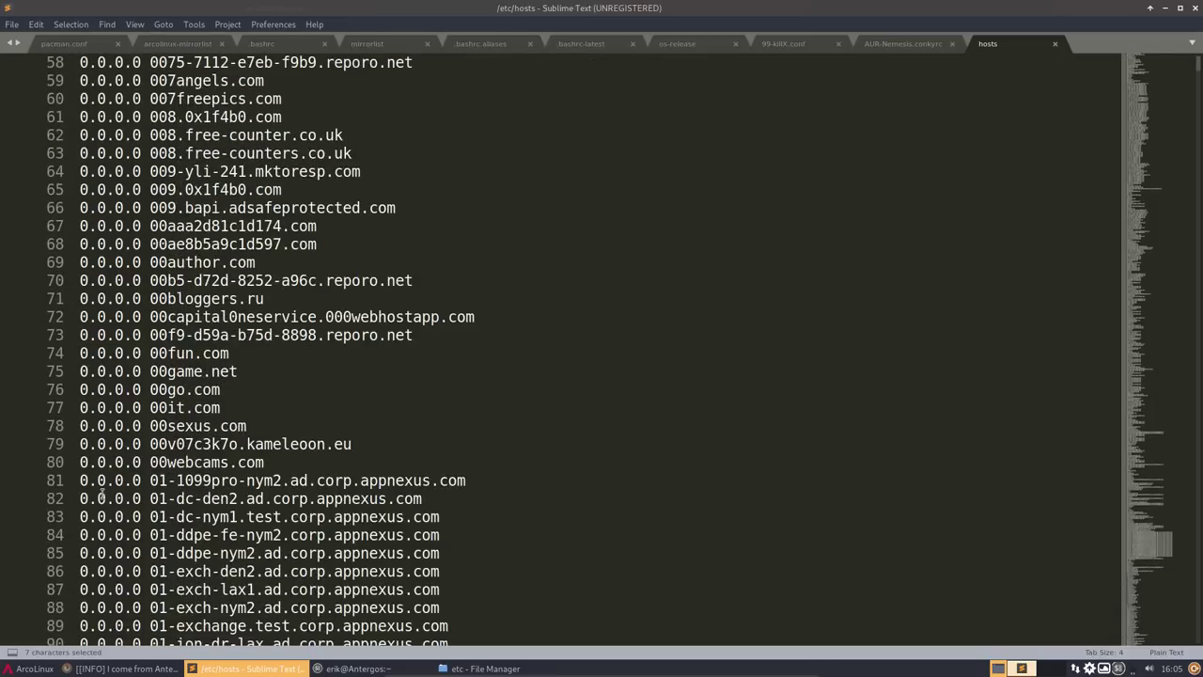
scroll(101, 495, down, 19)
scroll(101, 496, down, 12)
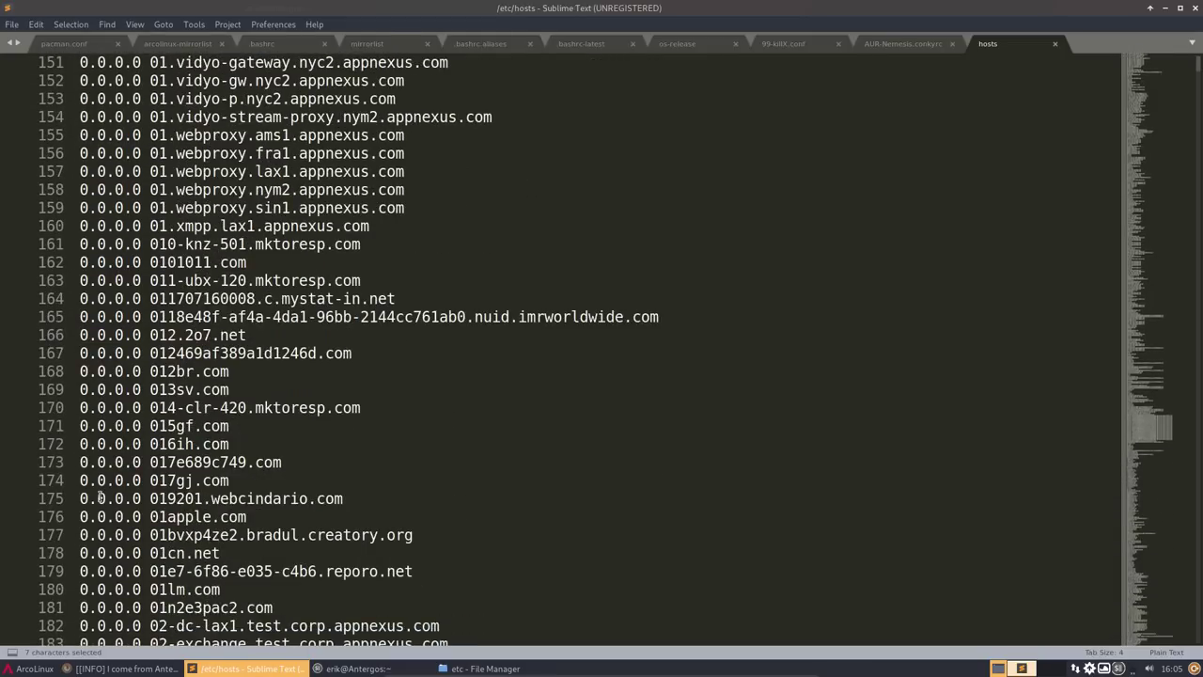
scroll(208, 214, down, 20)
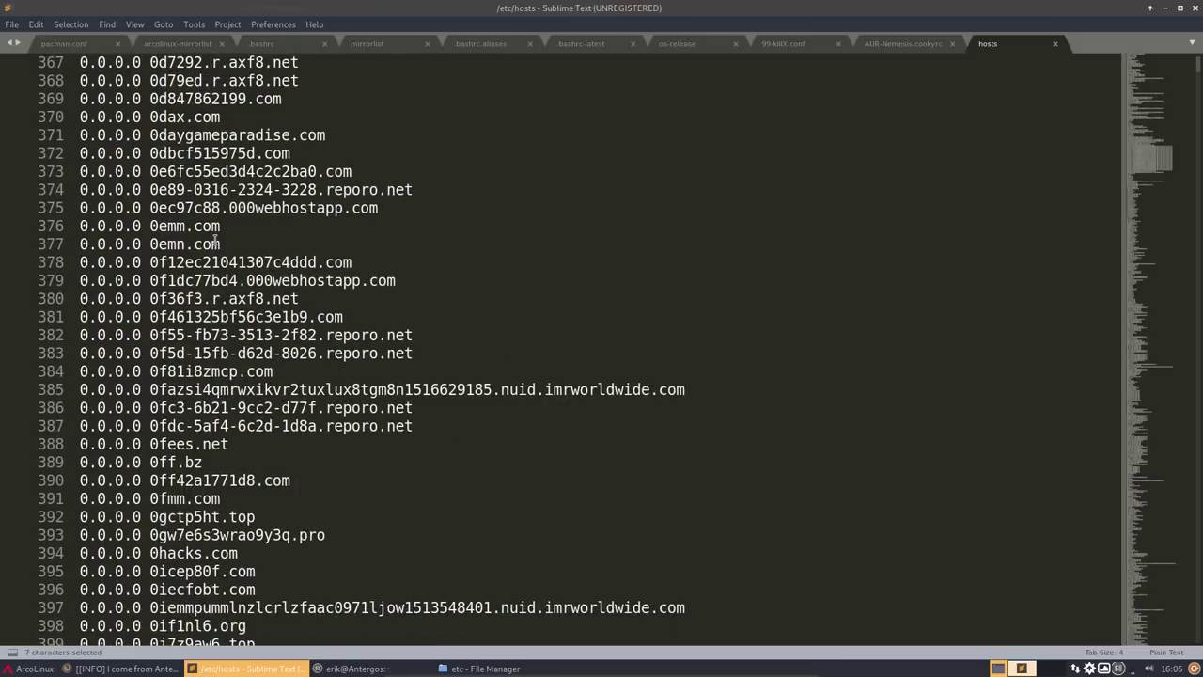
scroll(216, 241, down, 20)
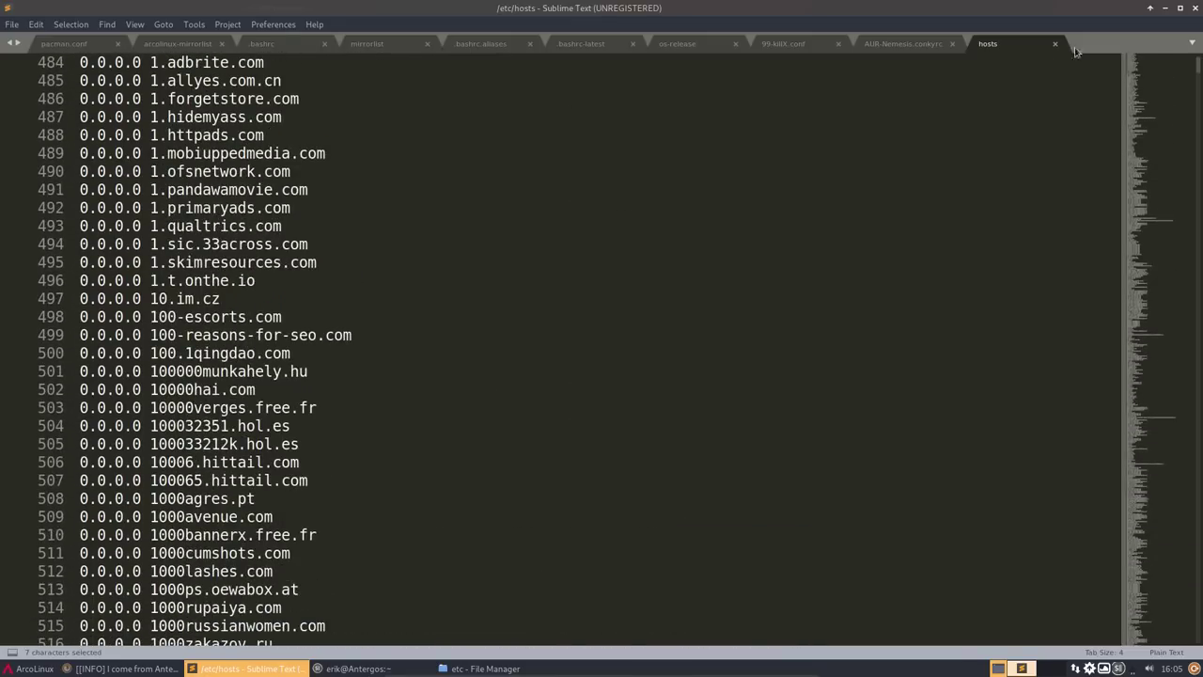
drag(1172, 75, 1167, 641)
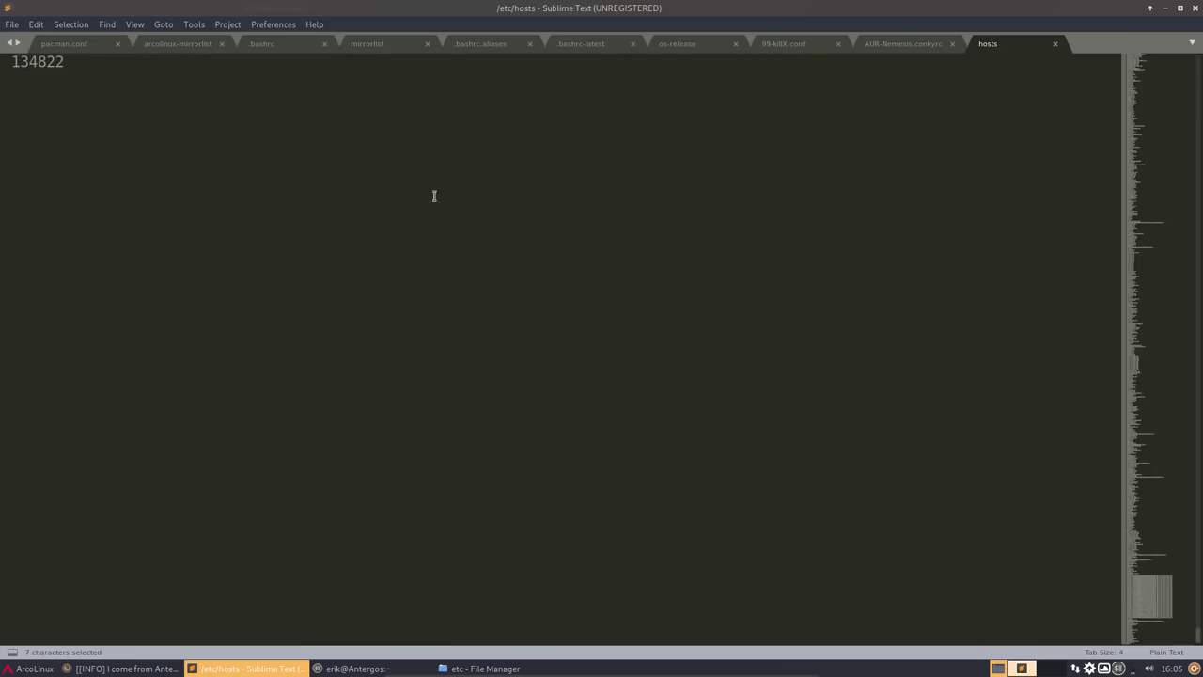
click(1196, 8)
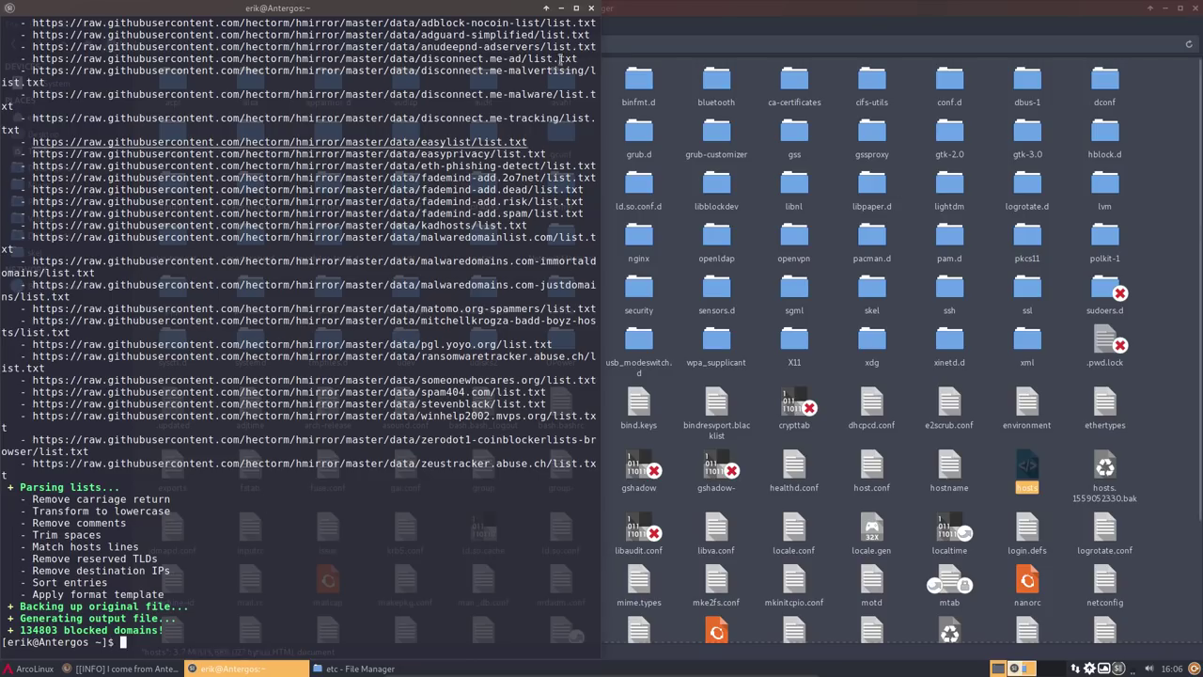
- Close the terminal and etc file manager windows, and advance Variety to the next wallpaper
click(591, 8)
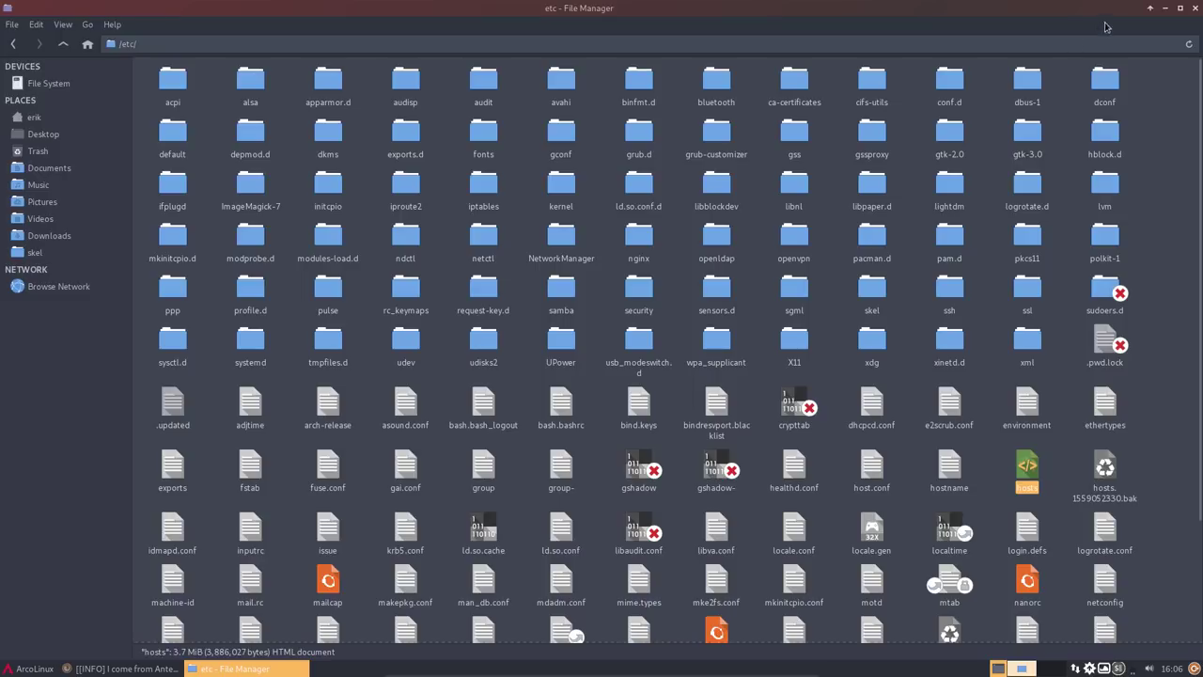
click(1190, 10)
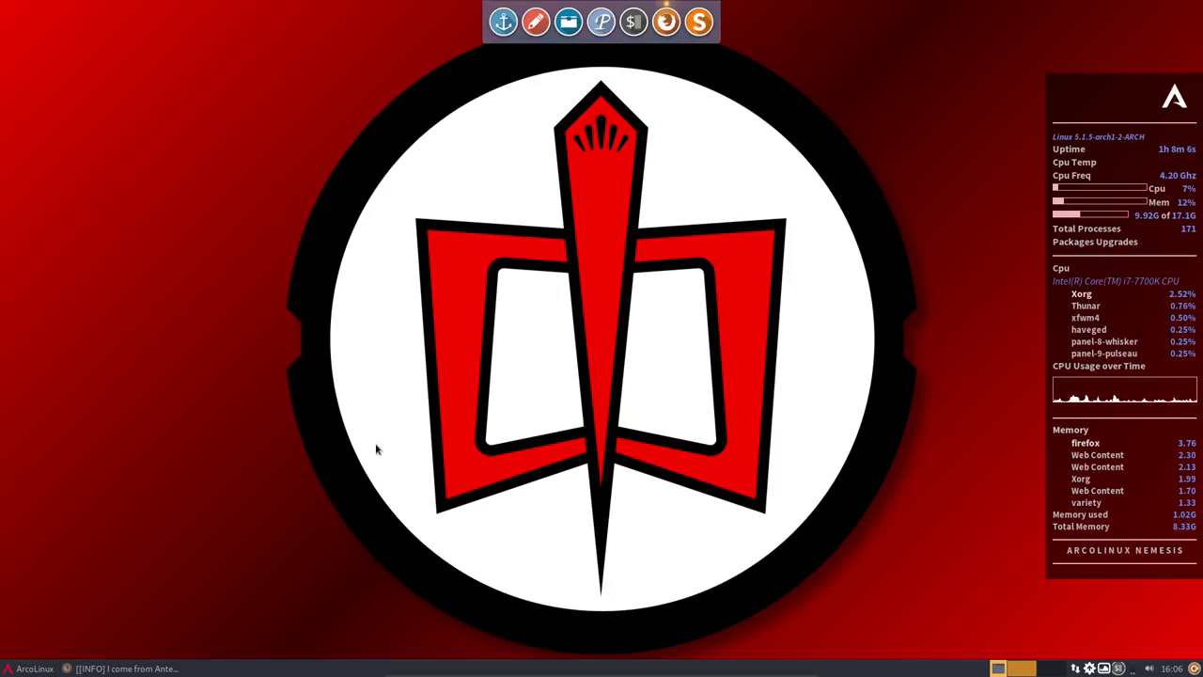
click(1105, 668)
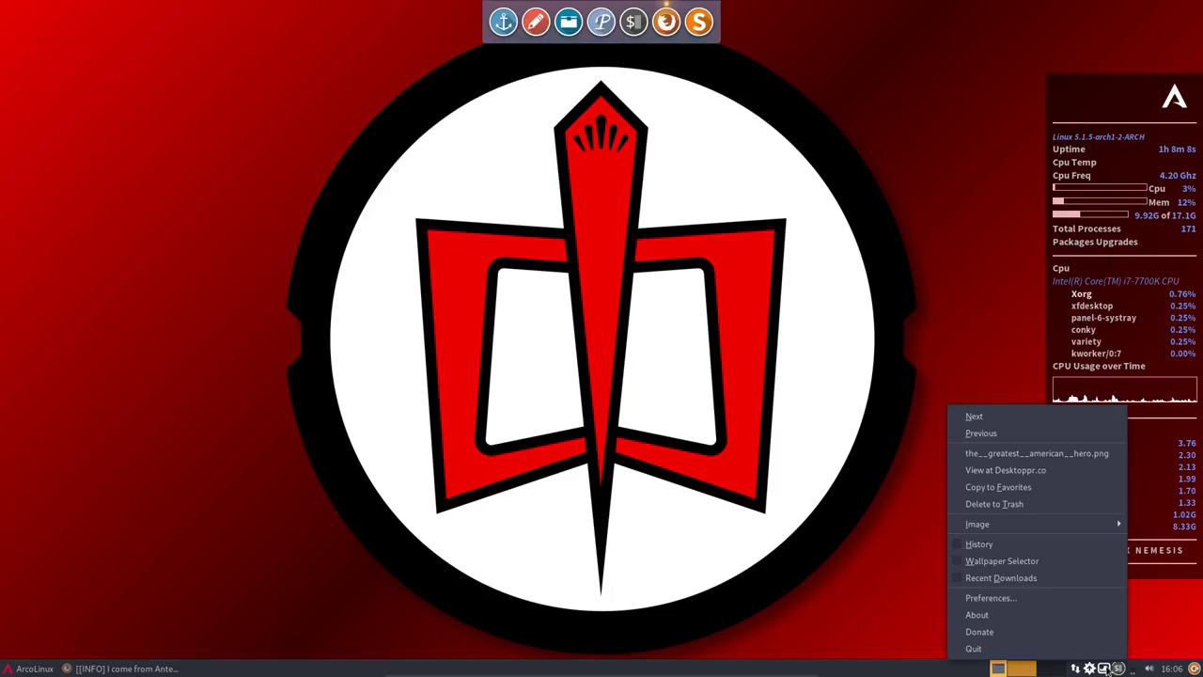
click(1005, 413)
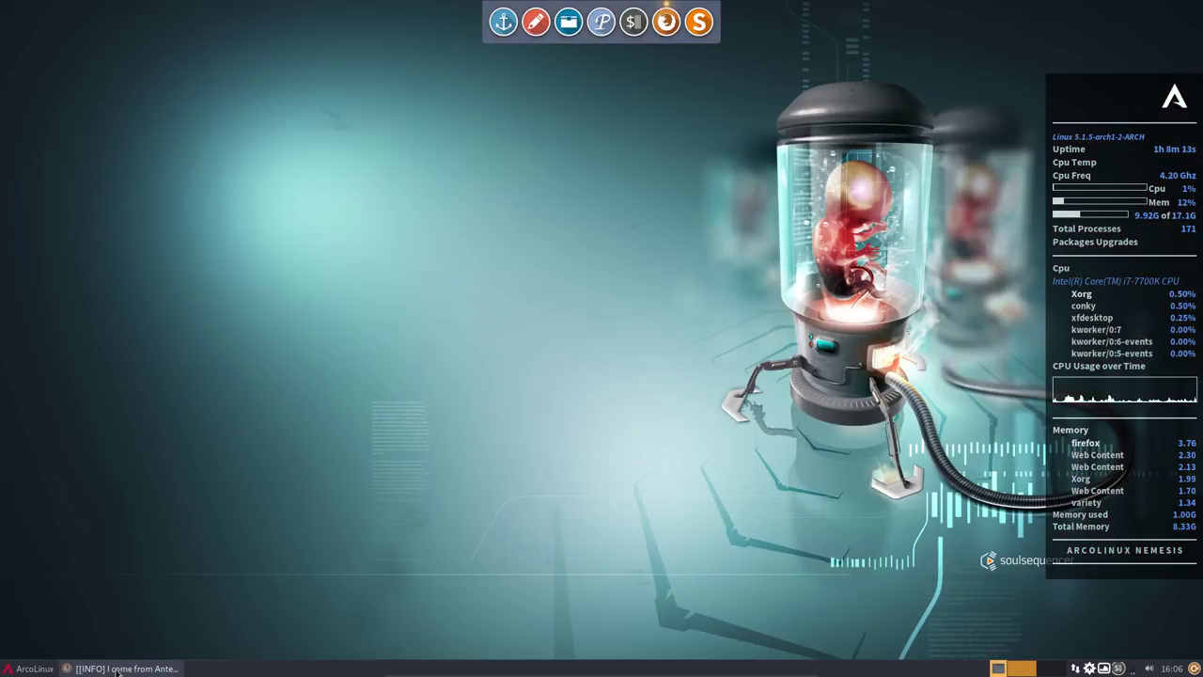
click(1090, 669)
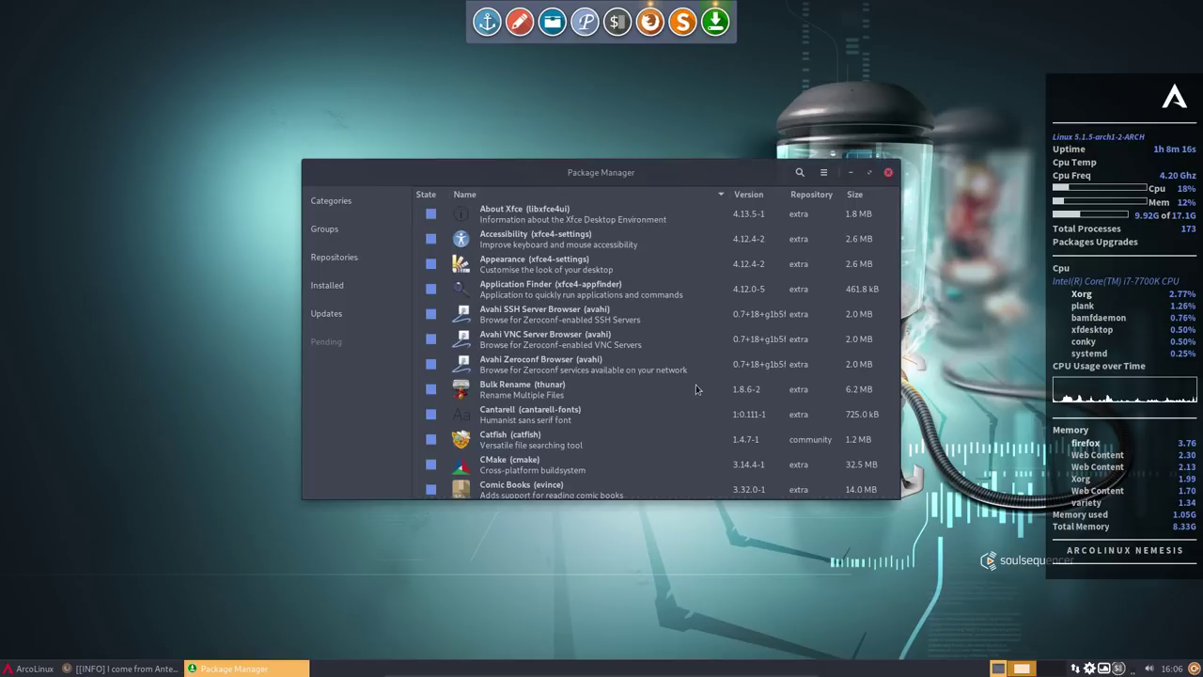
- Mark arcolinux-wallpapers-submicron1-1920x1080-1080hd-git in arcolinux_repo_submicron, apply, and authenticate with the account password
click(348, 258)
click(346, 329)
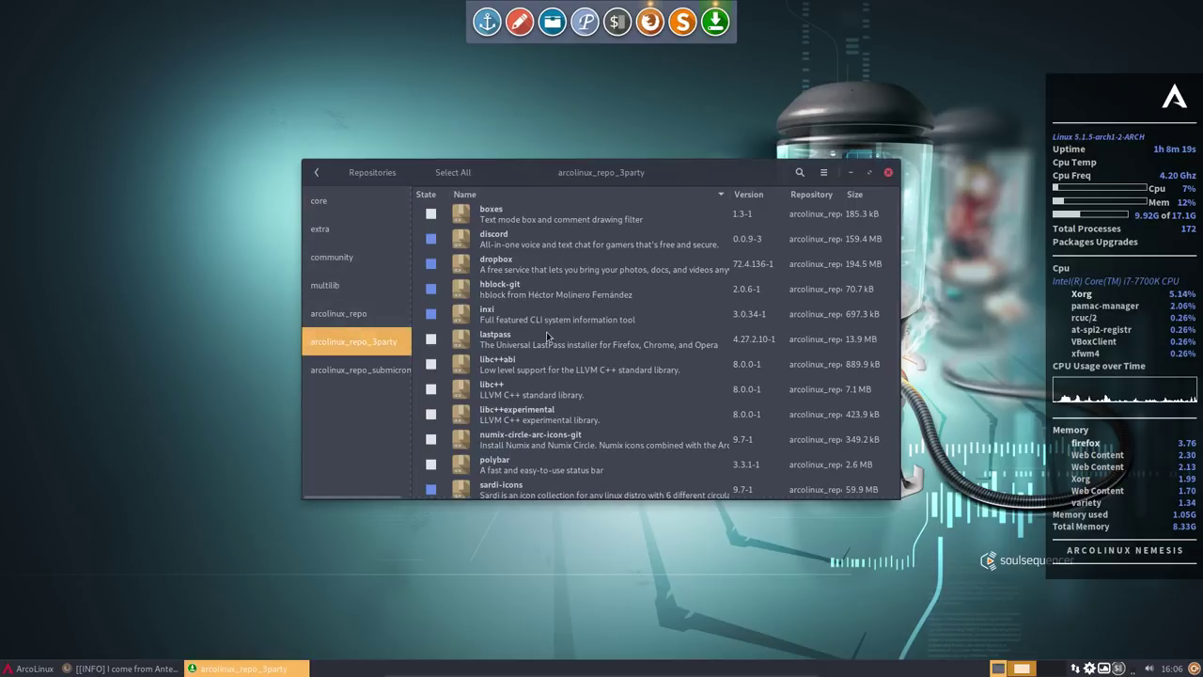
scroll(538, 402, down, 5)
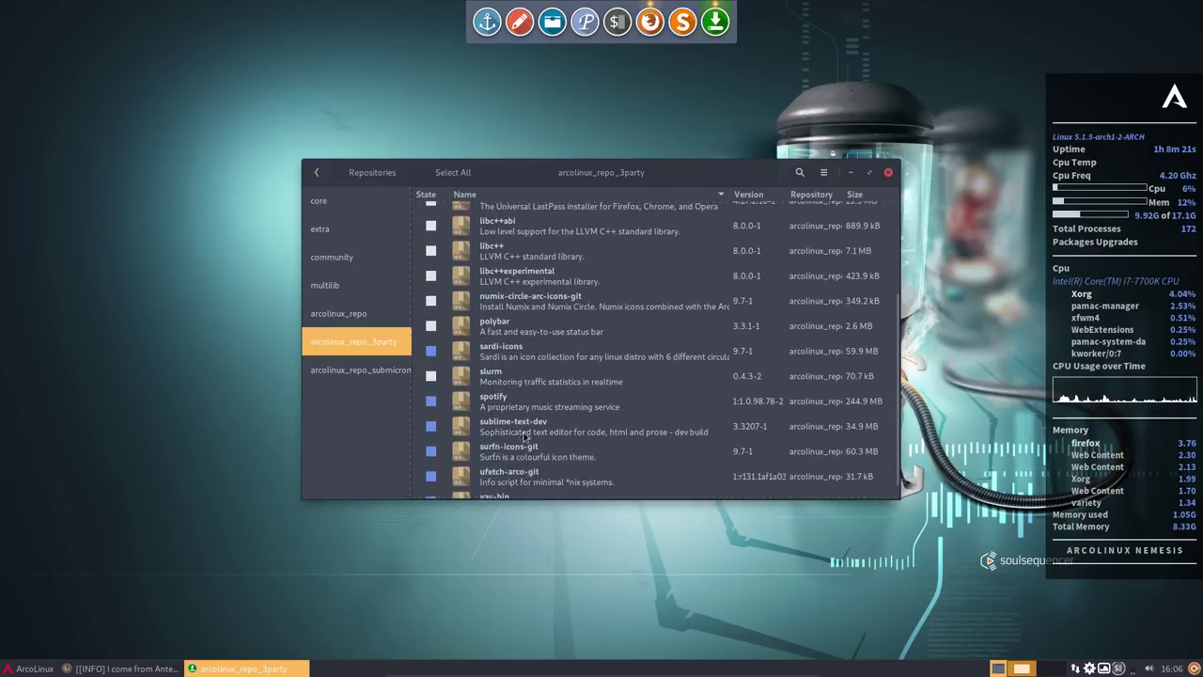
click(375, 372)
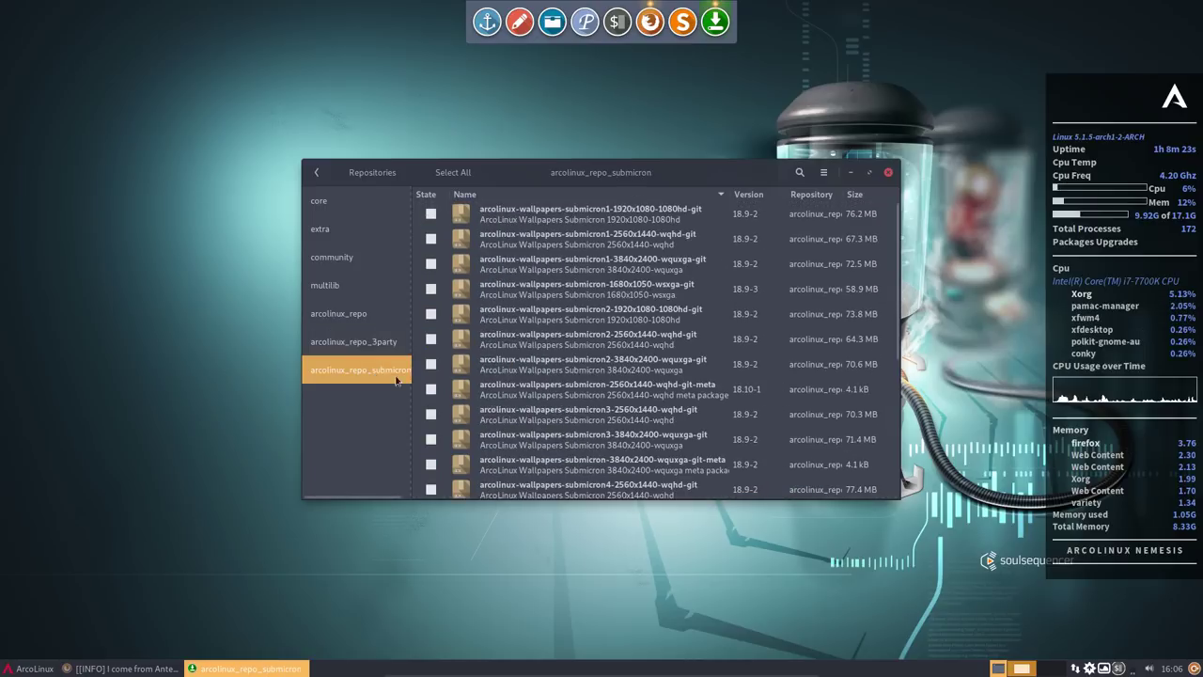
click(432, 212)
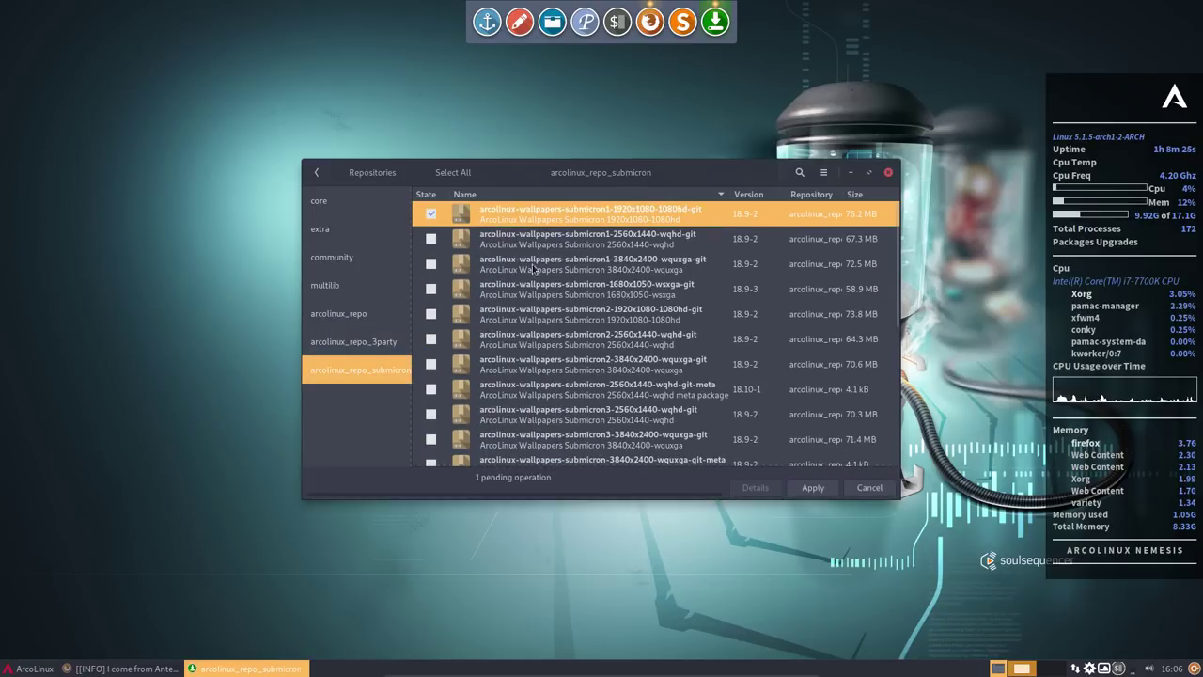
click(812, 487)
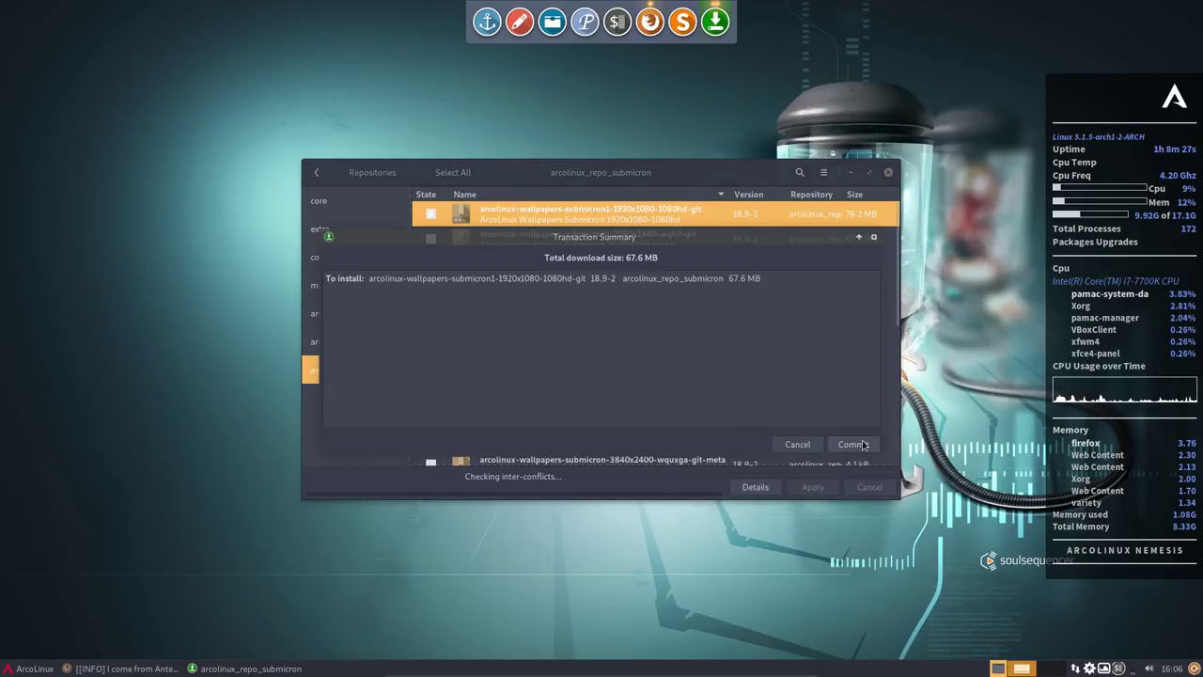
click(853, 444)
text(•••••)
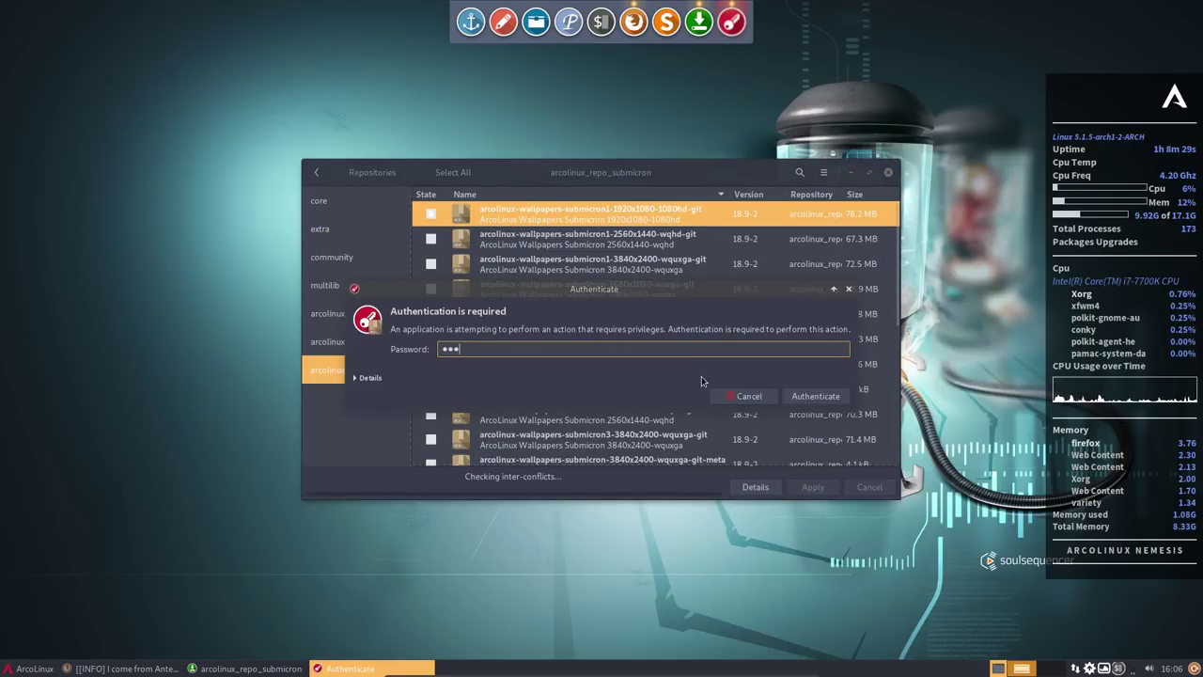
key(Return)
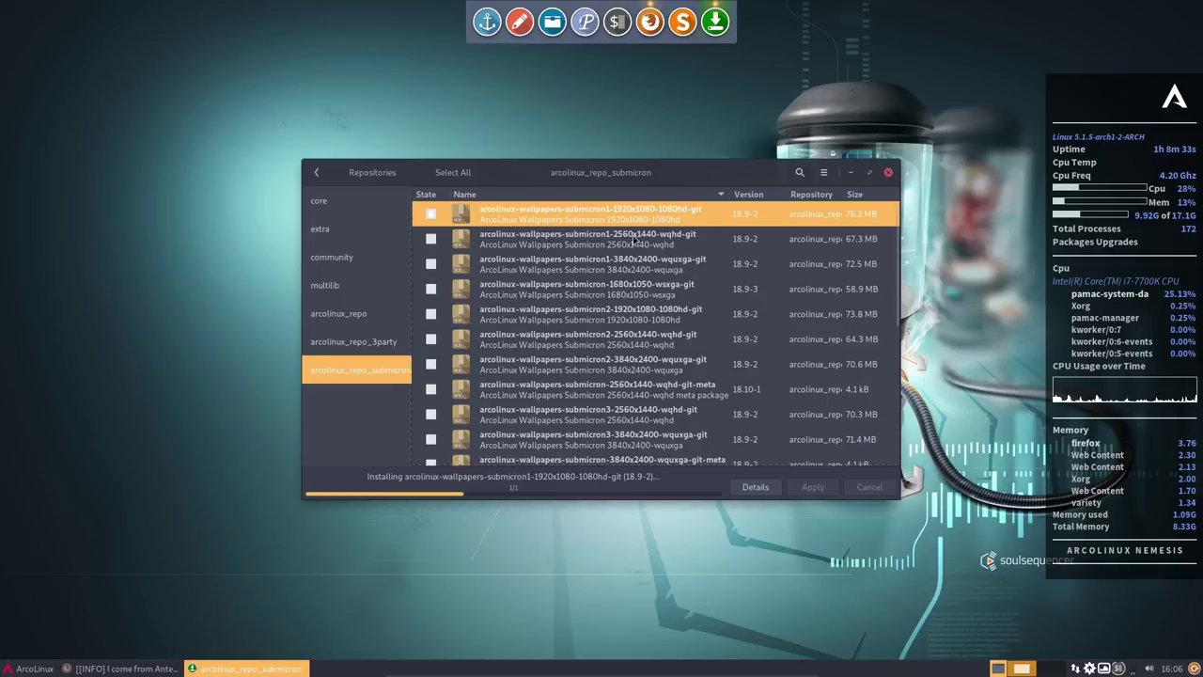
key(super)
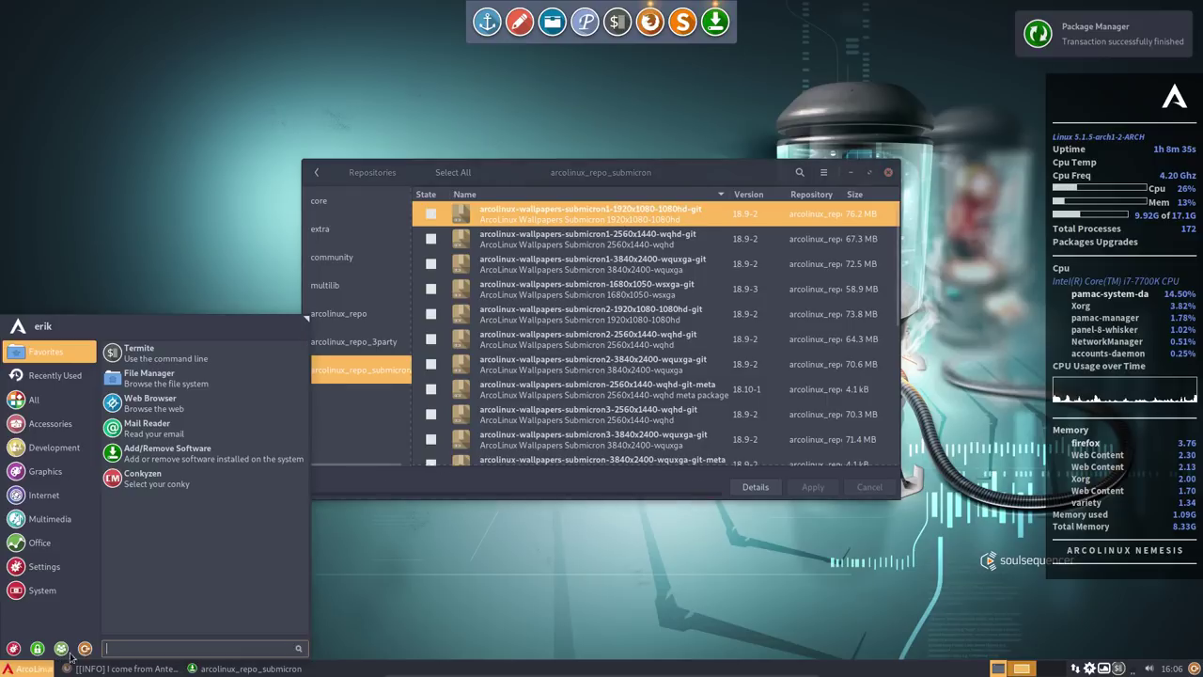
click(315, 487)
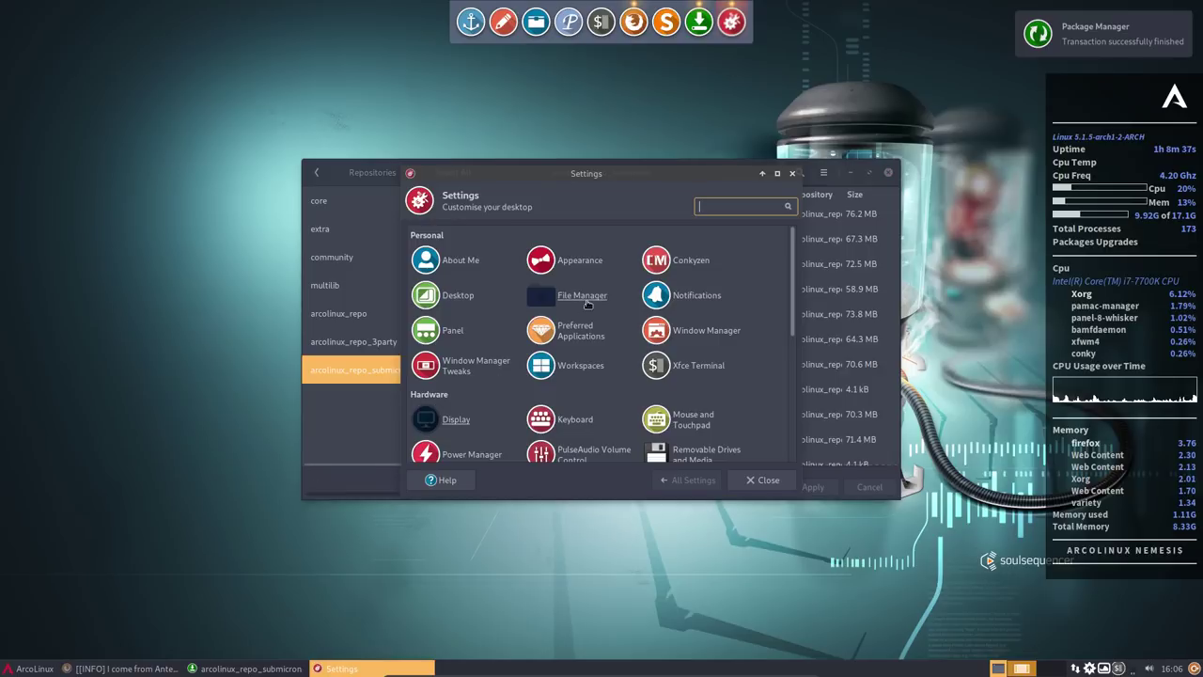
scroll(477, 440, down, 1)
scroll(476, 440, down, 2)
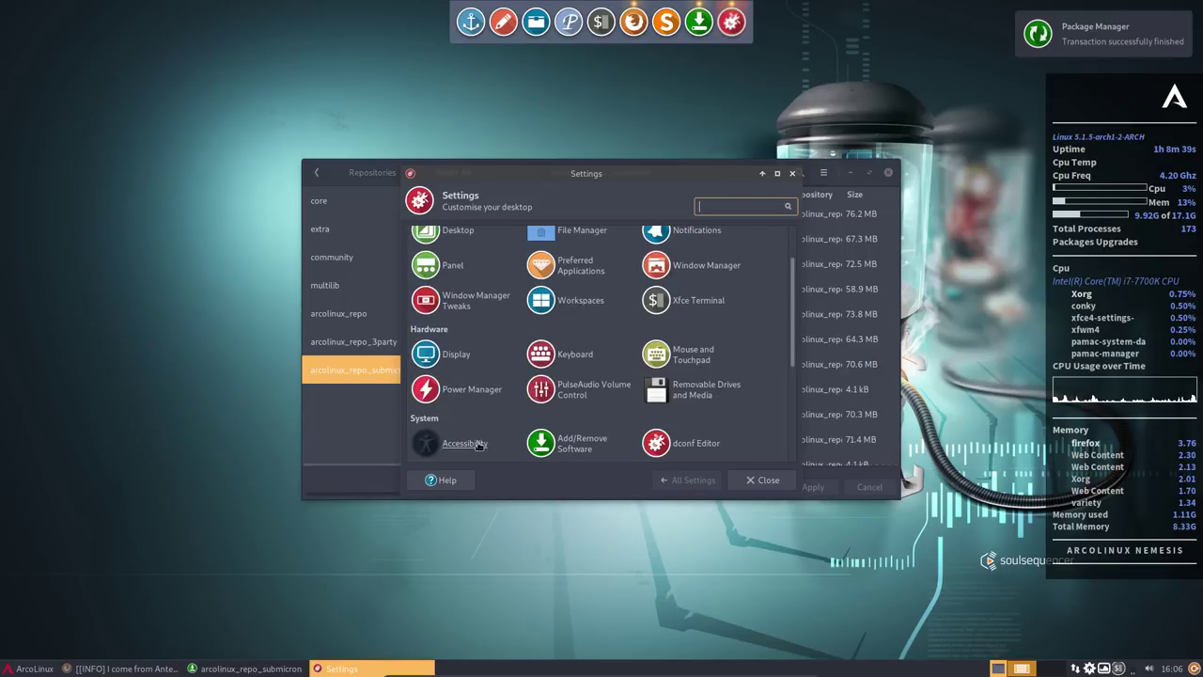
scroll(528, 430, down, 1)
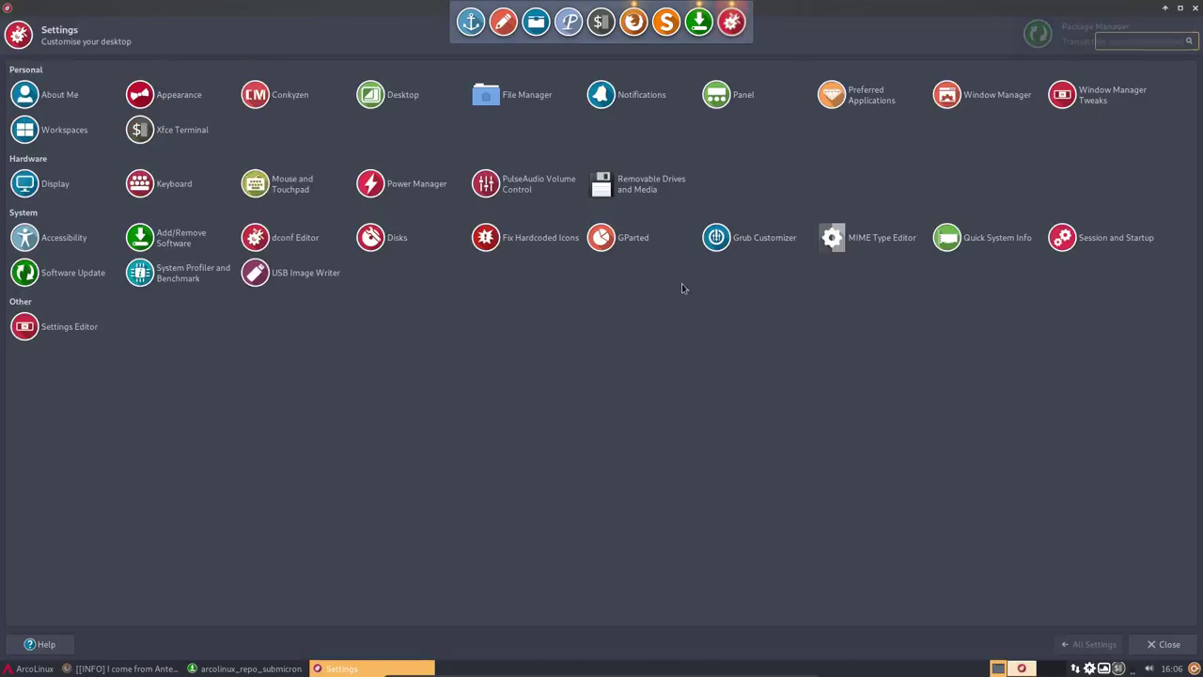
click(778, 174)
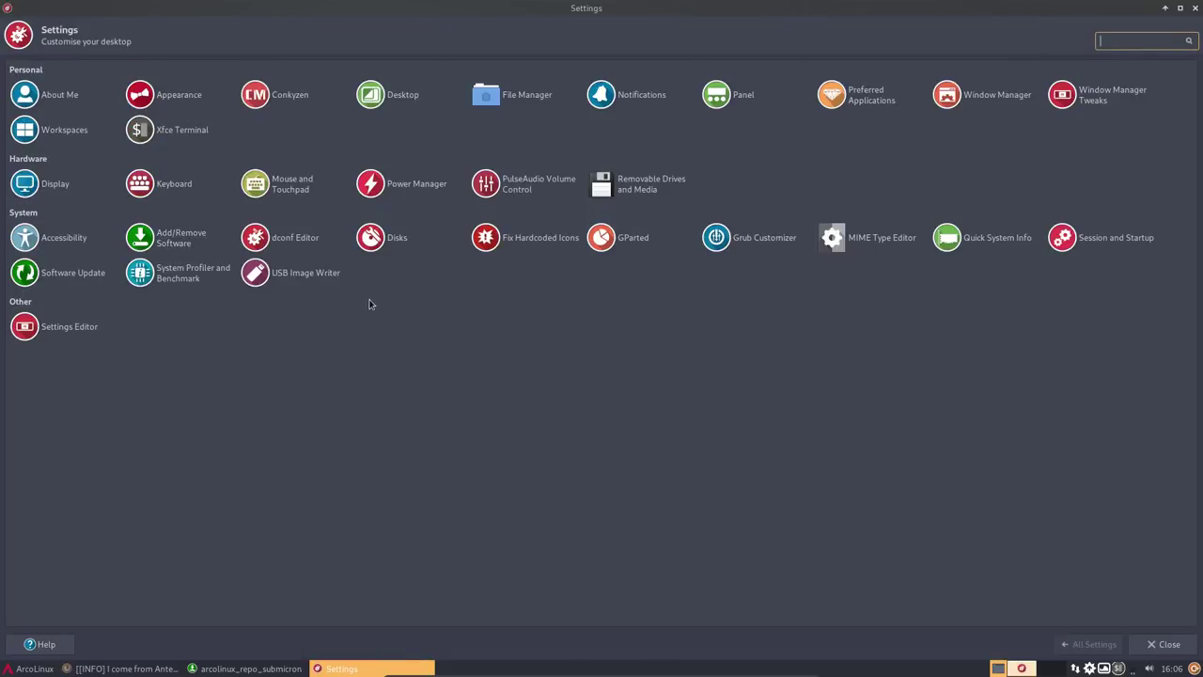
click(60, 182)
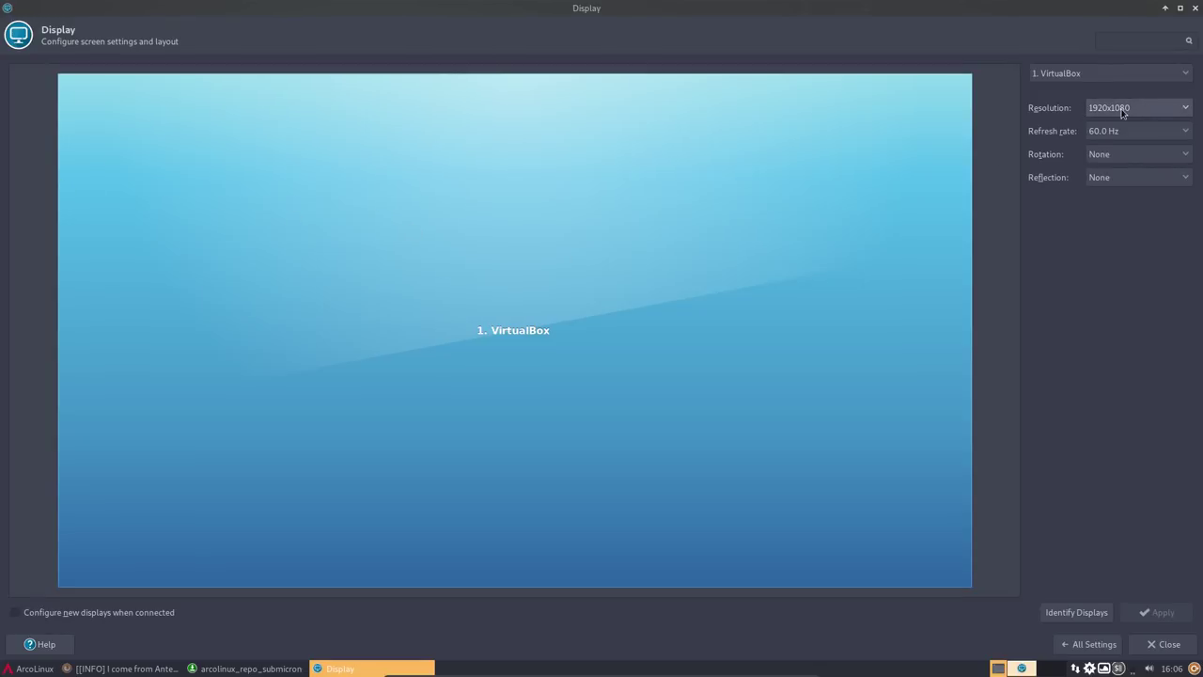
click(1197, 8)
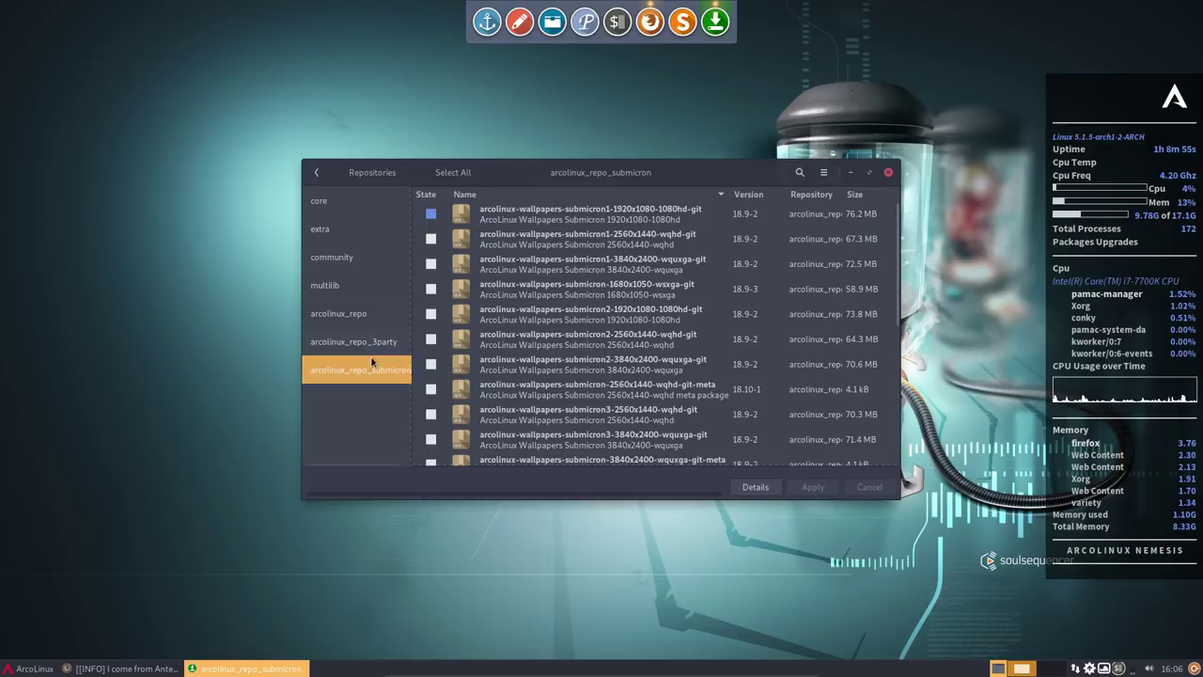
- Review the submicron package's wallpaper files under /usr/share/backgrounds, then list the arcolinux_repo_3party packages
click(451, 221)
click(324, 256)
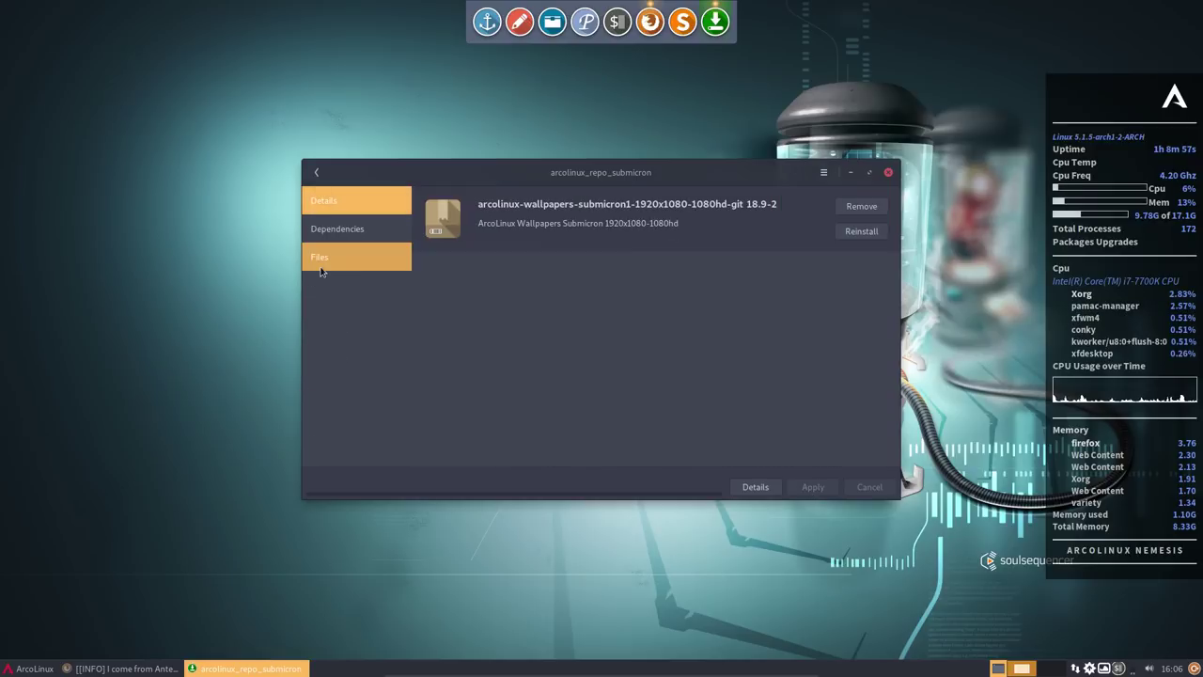
drag(453, 270, 828, 273)
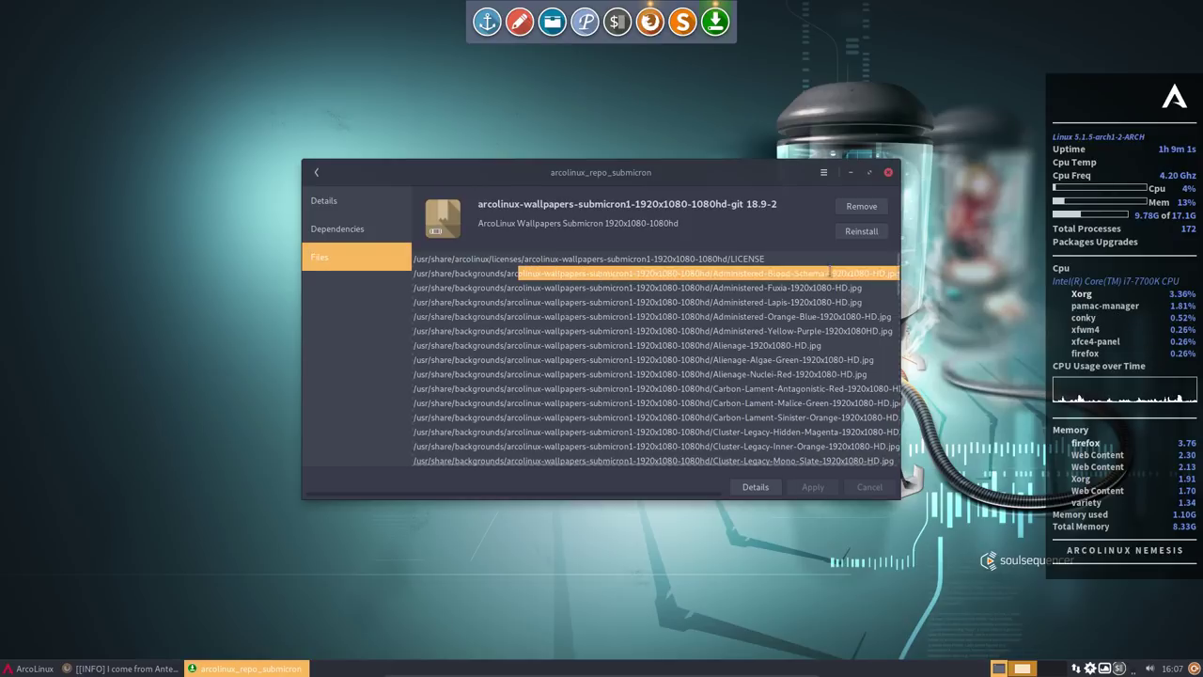
scroll(824, 272, down, 15)
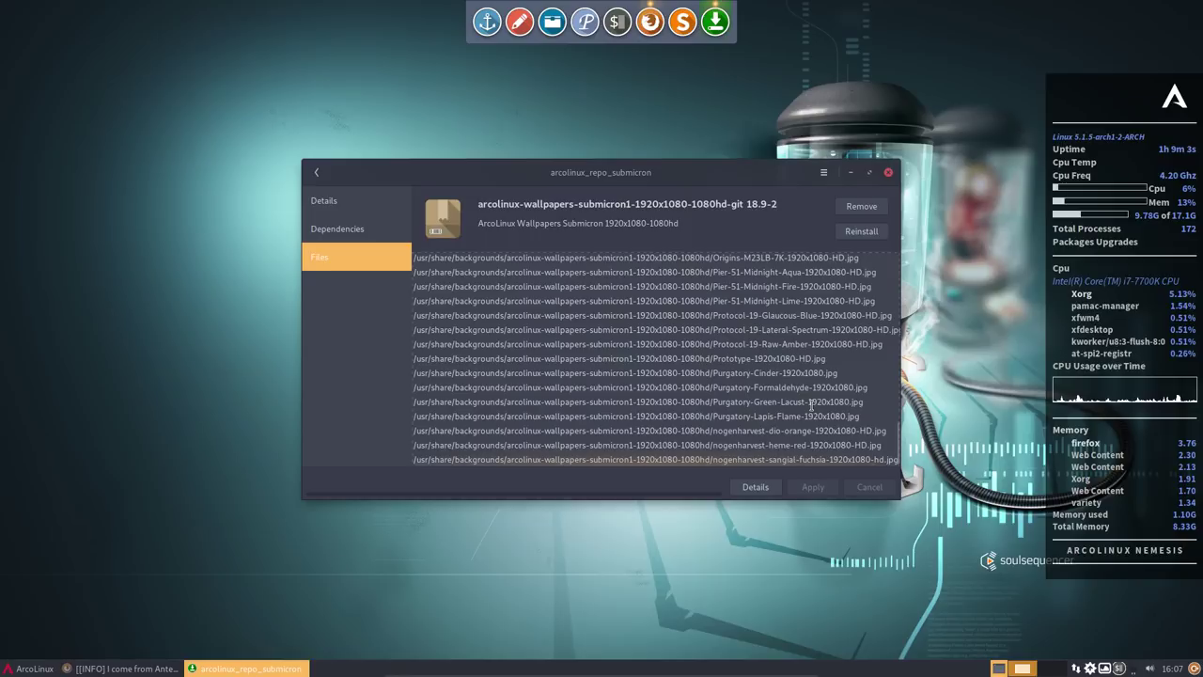
click(316, 172)
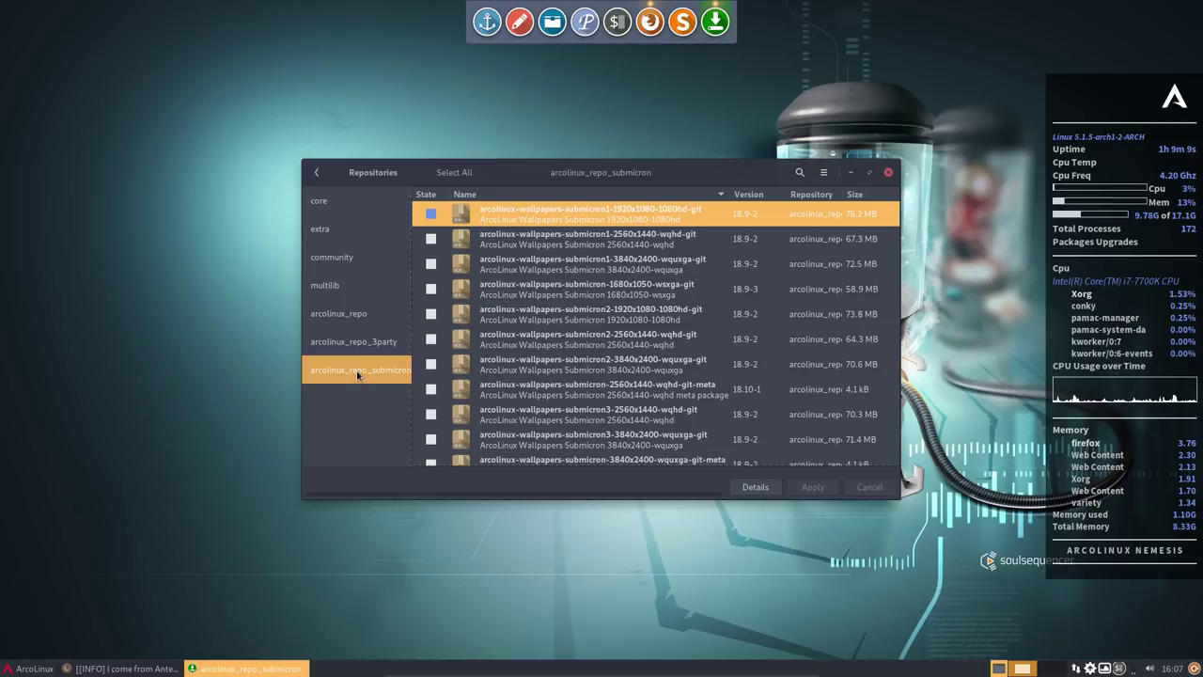
click(357, 343)
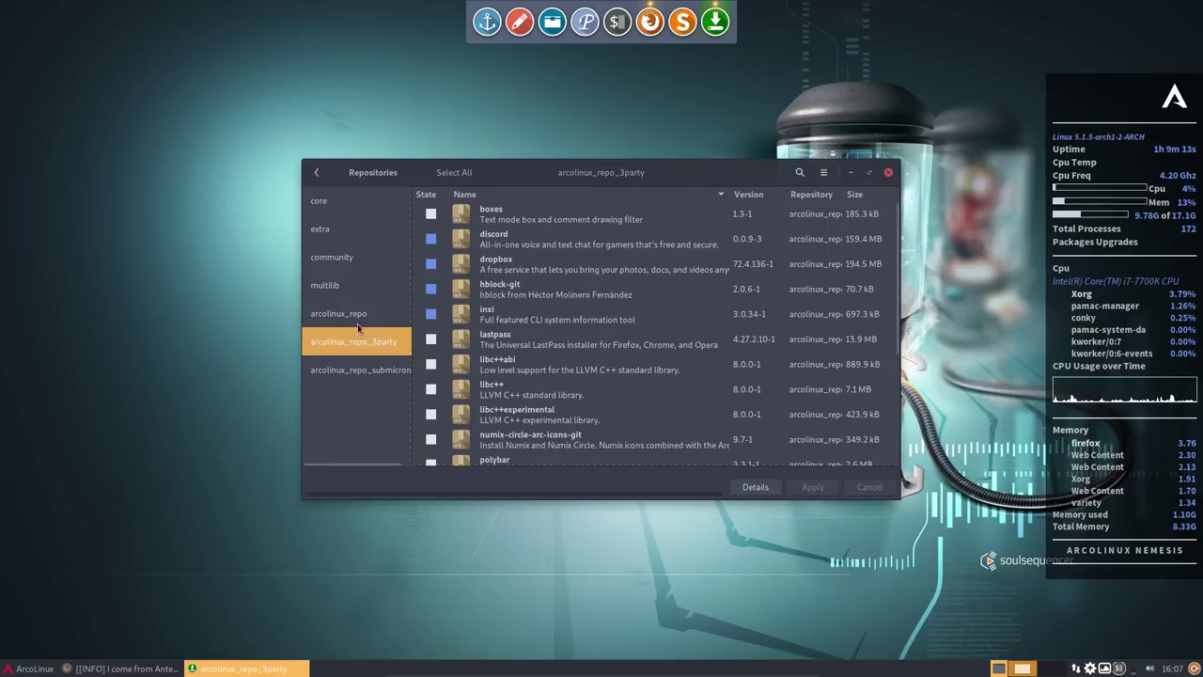
- Browse the arcolinux_repo packages, checking arcolinux-config-git and arcolinux-conky-collection-git
click(351, 315)
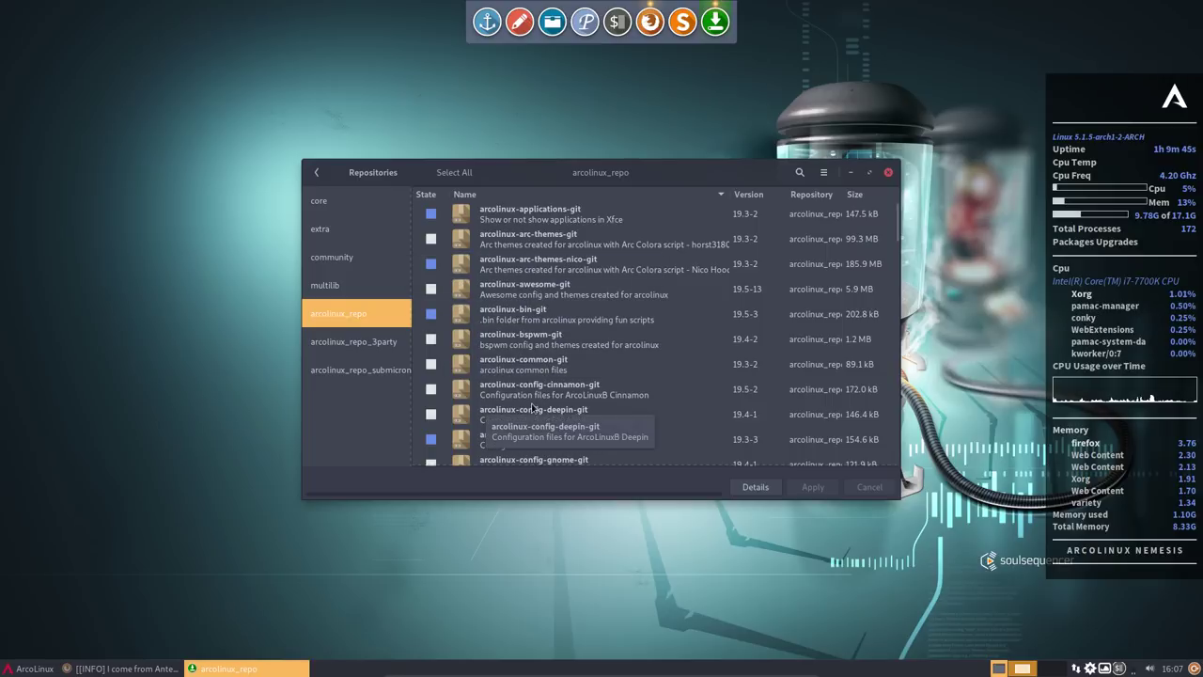
scroll(577, 406, down, 2)
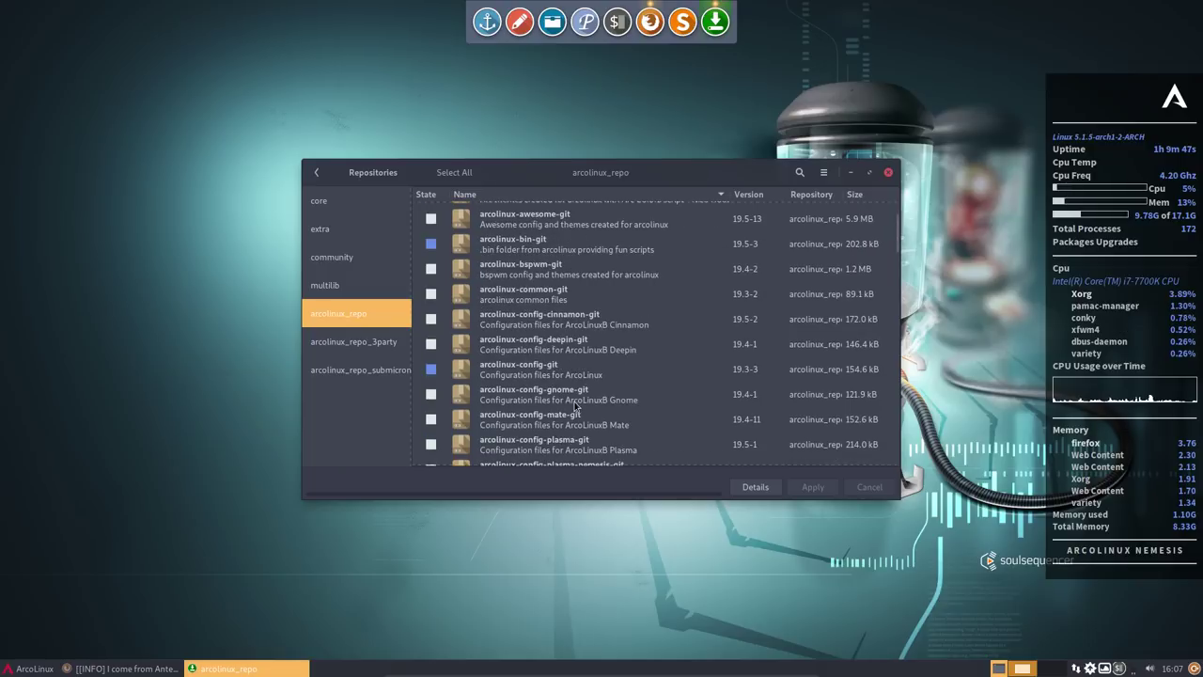
click(508, 372)
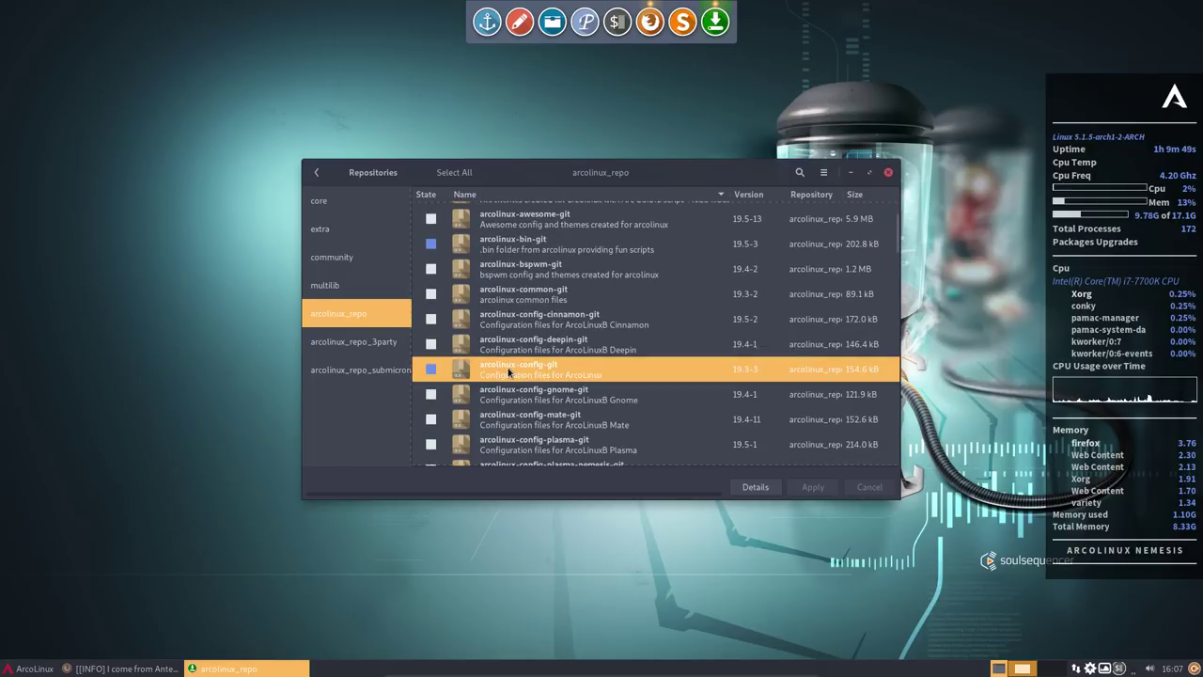
scroll(509, 372, down, 2)
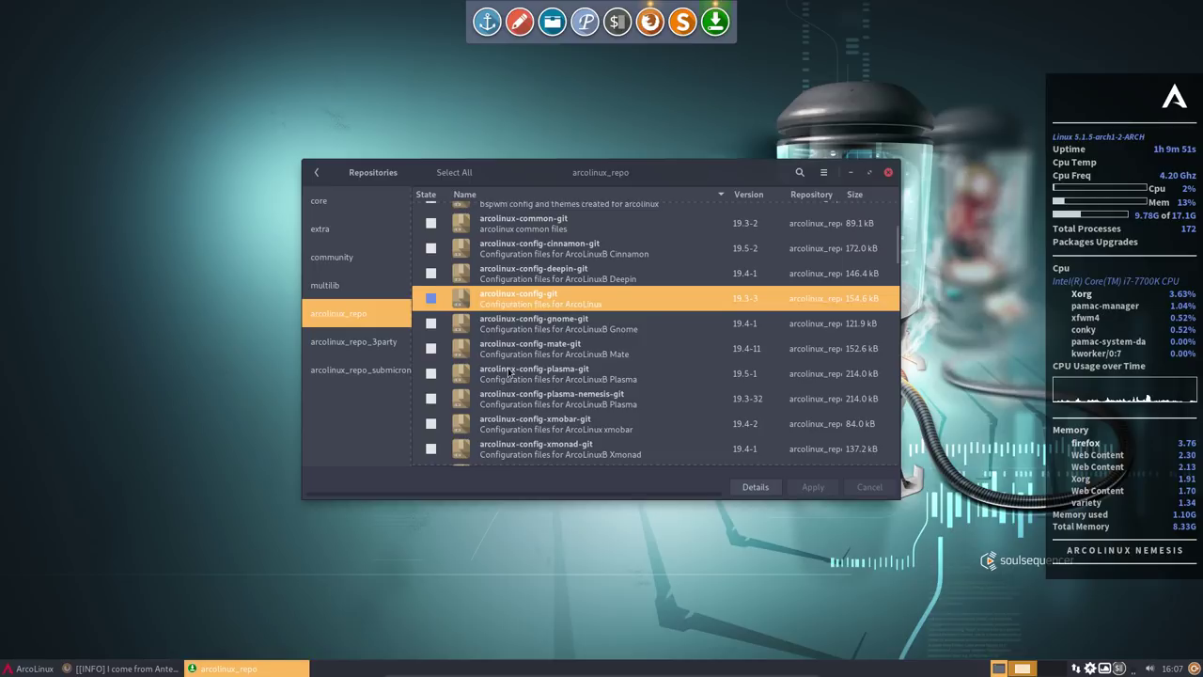
scroll(509, 373, down, 2)
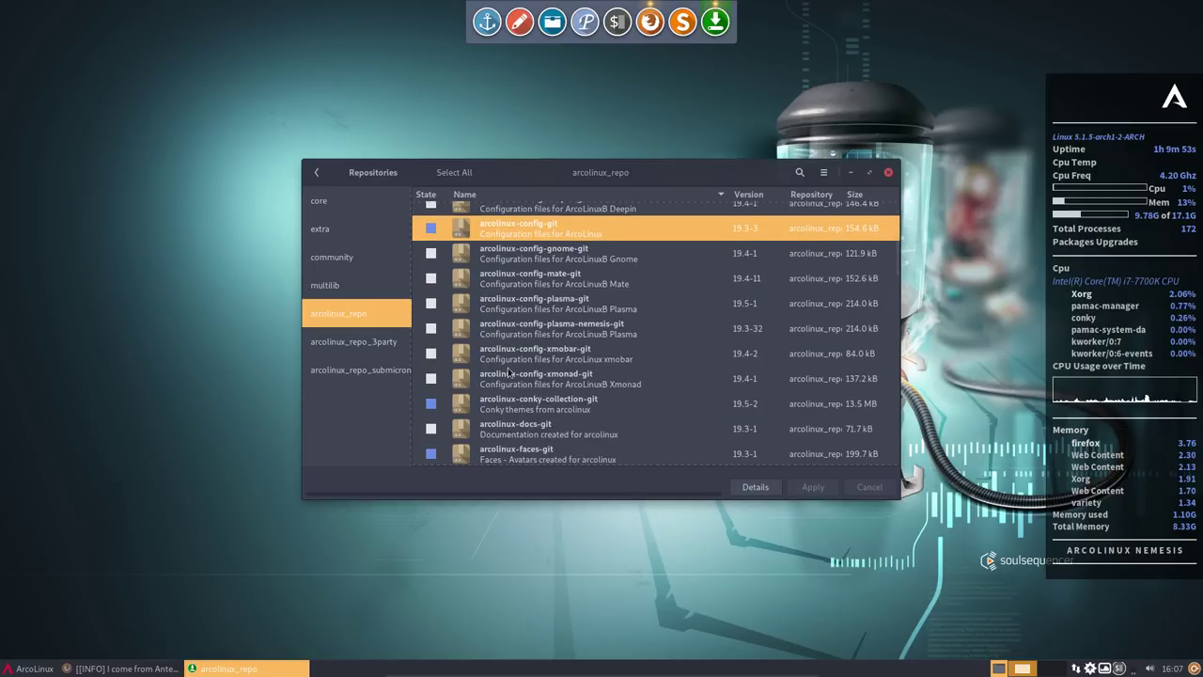
click(539, 403)
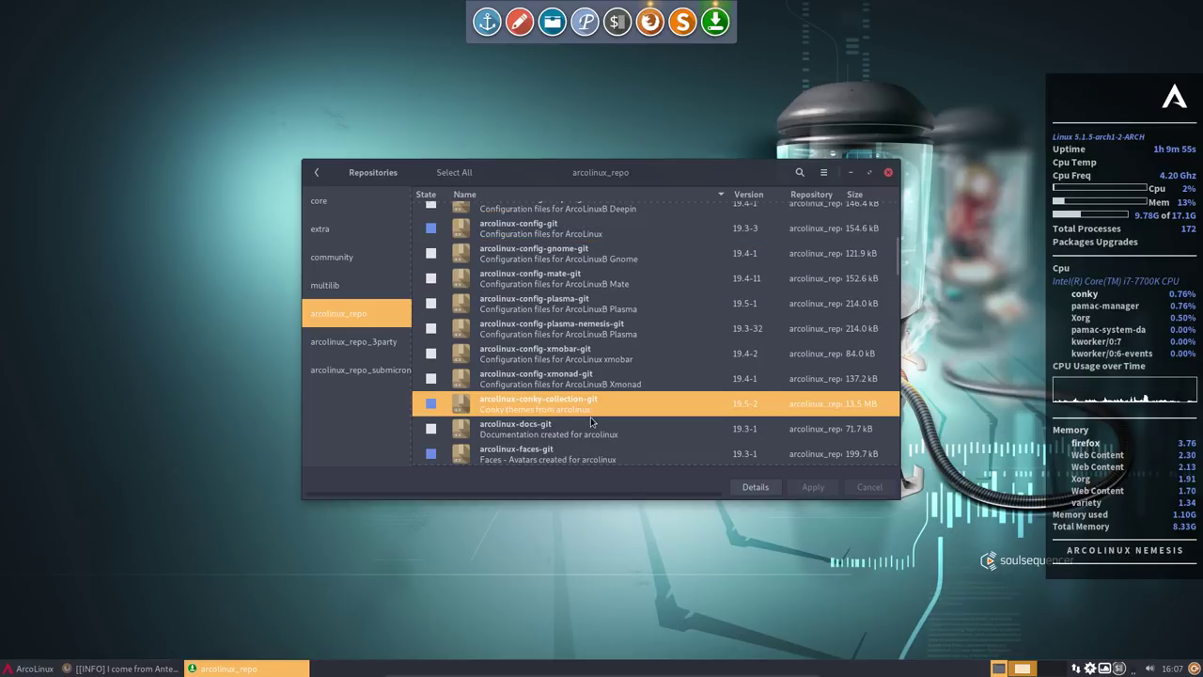
scroll(590, 418, down, 5)
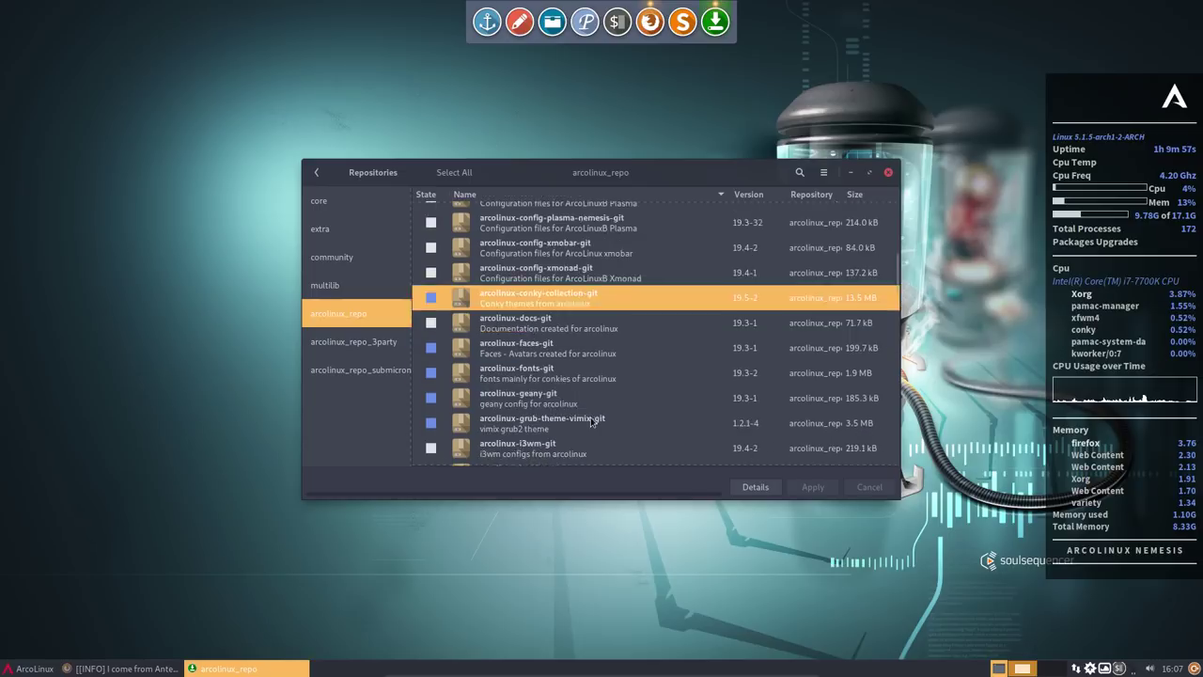
scroll(536, 389, down, 2)
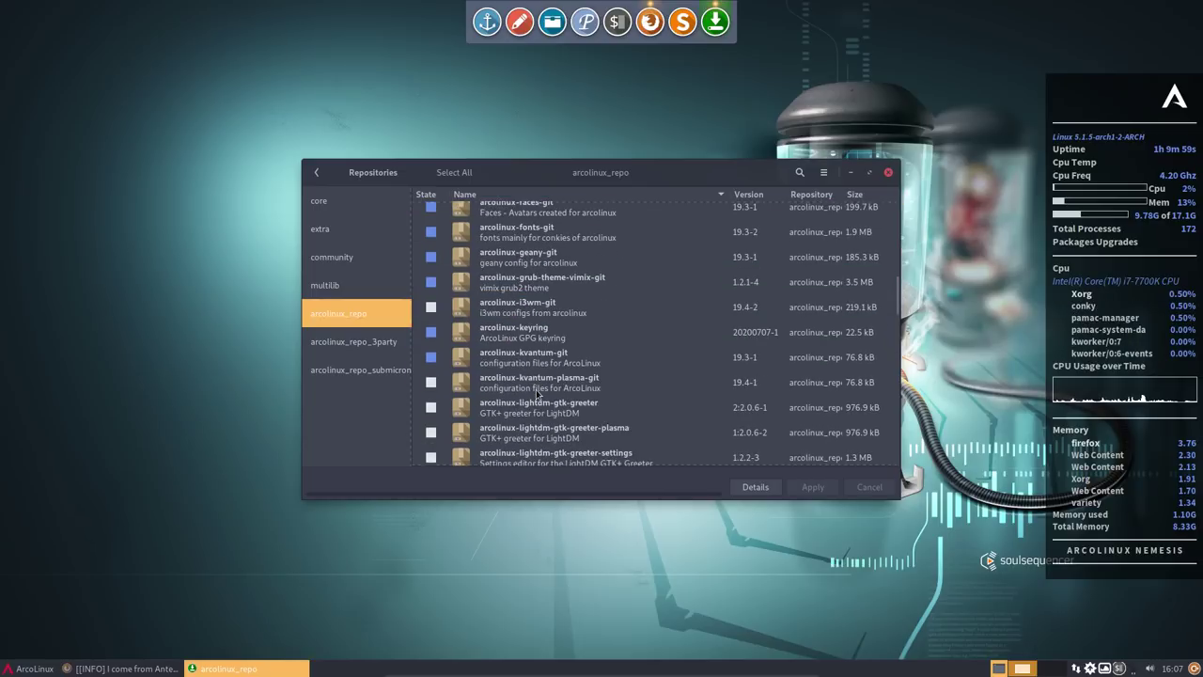
scroll(536, 393, down, 4)
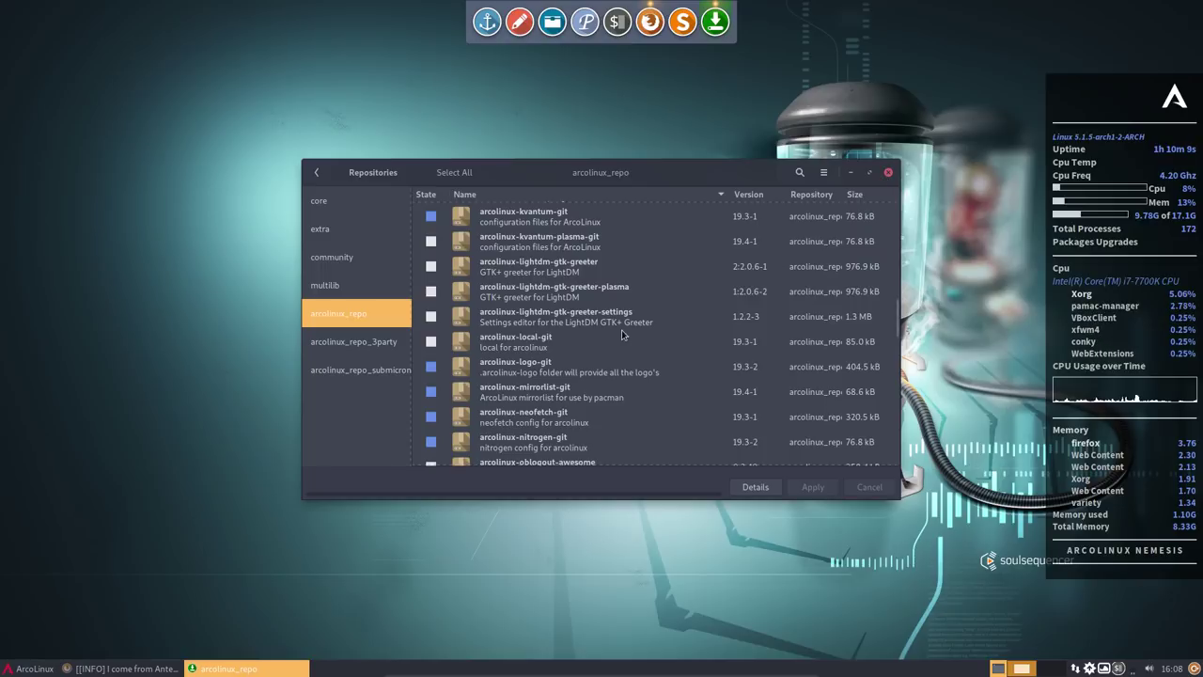
scroll(621, 347, down, 1)
scroll(618, 349, down, 5)
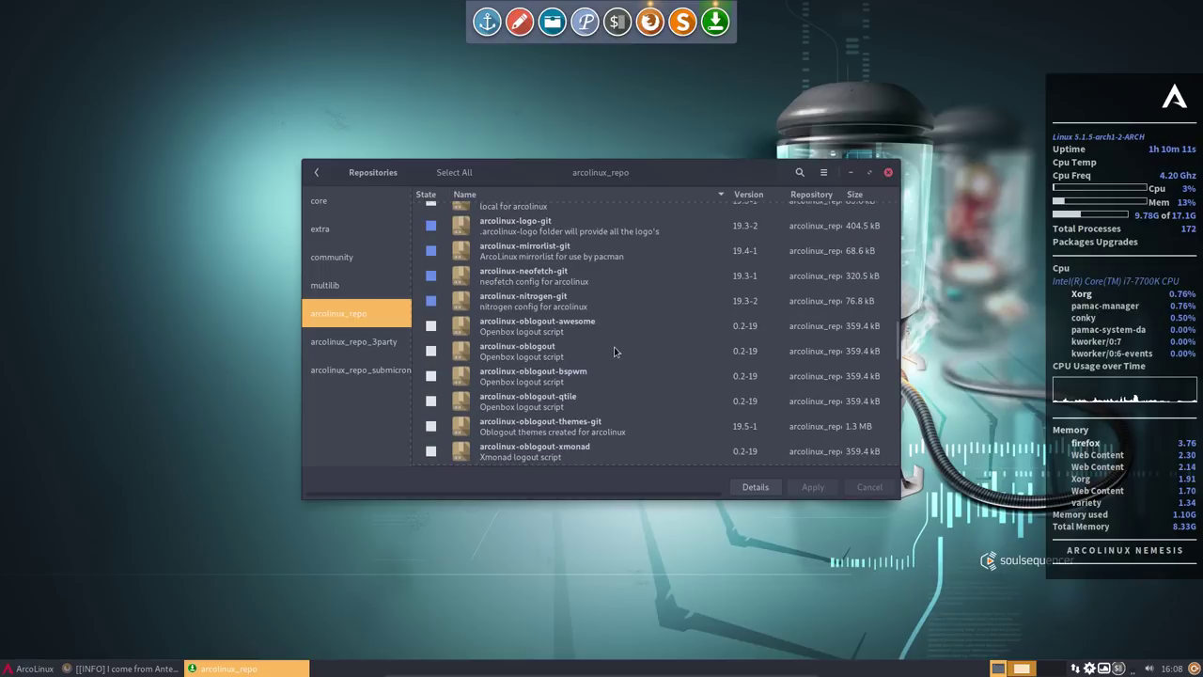
scroll(615, 351, down, 3)
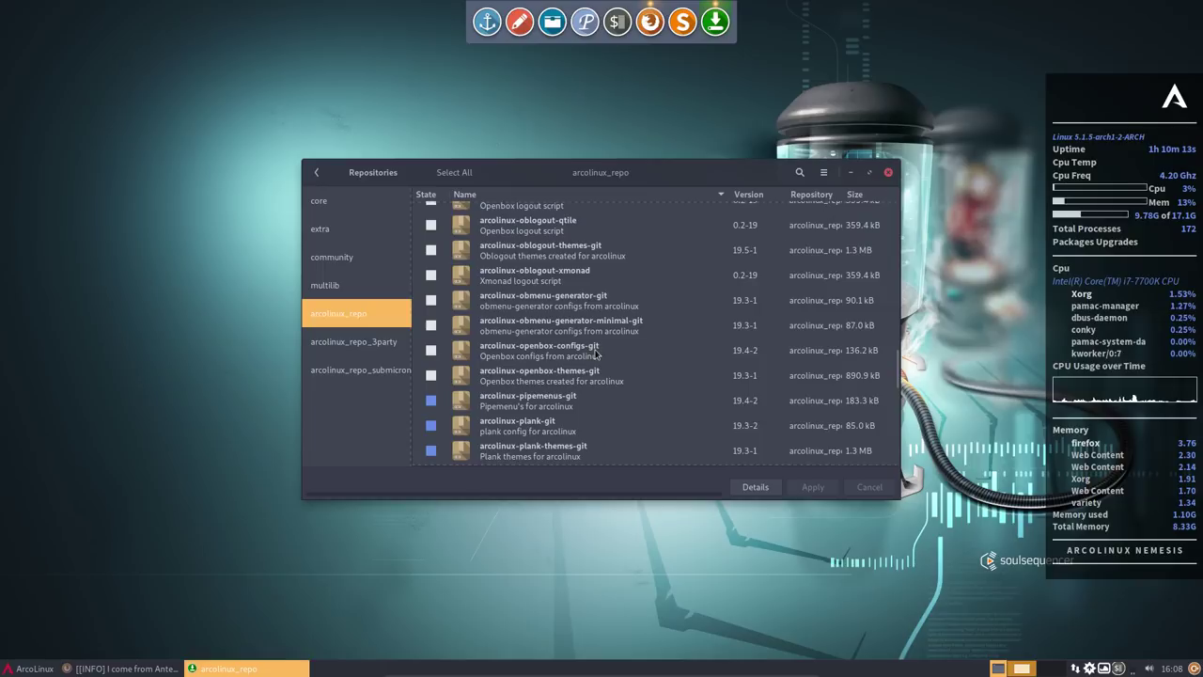
scroll(658, 323, down, 1)
- Restart Pamac, search 'lightd' with installed packages listed first, then close it
click(887, 178)
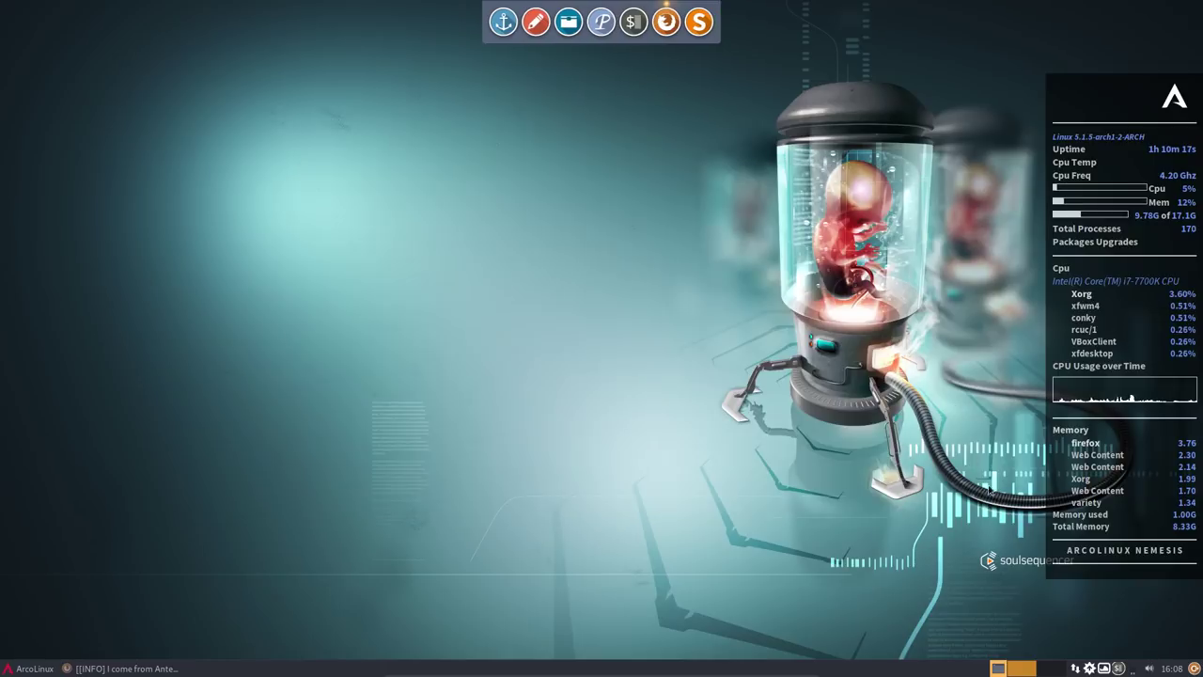
click(1089, 668)
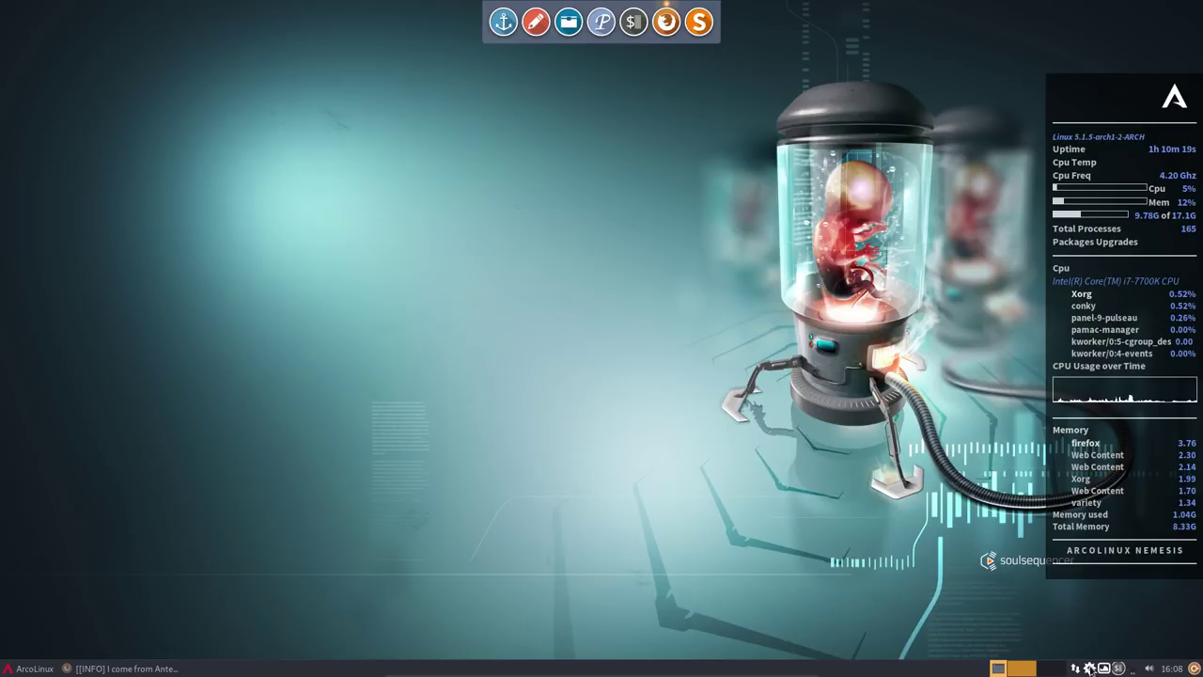
click(798, 172)
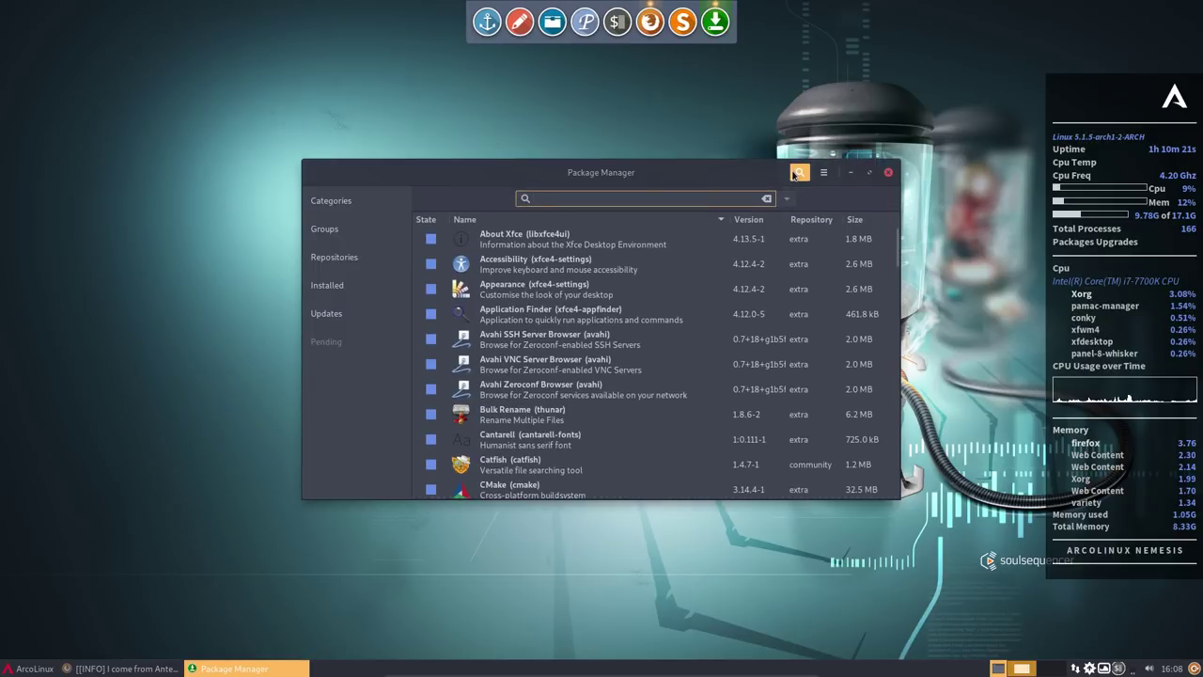
text(lightdm)
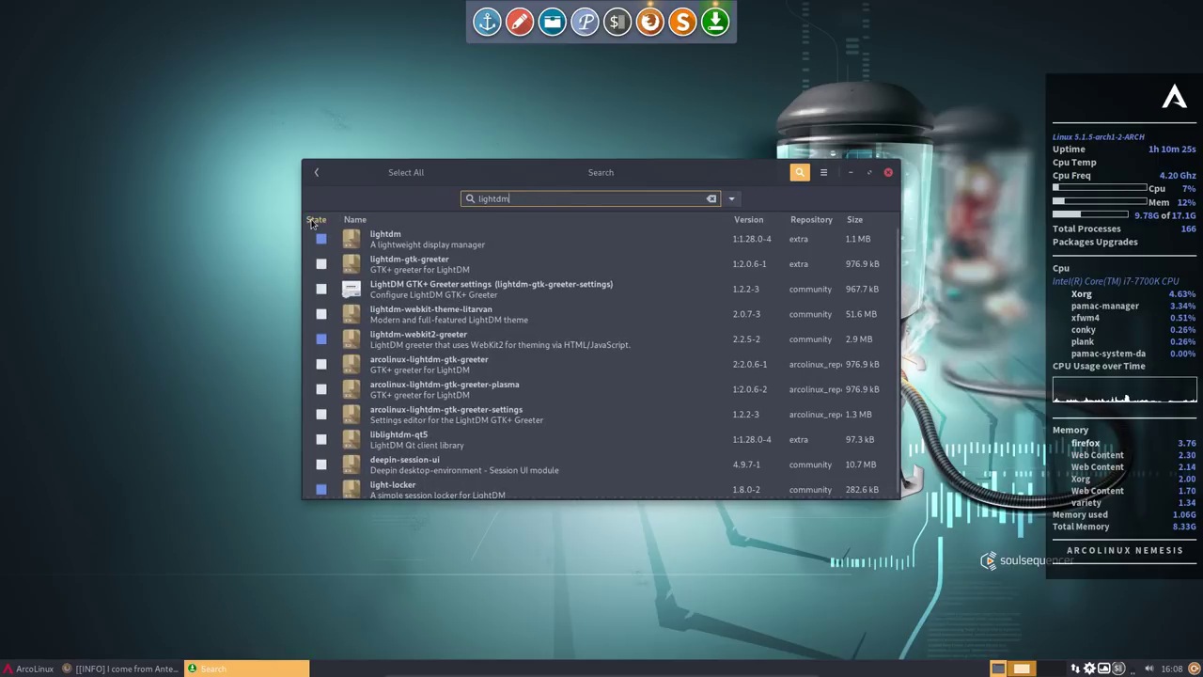
click(316, 219)
click(442, 268)
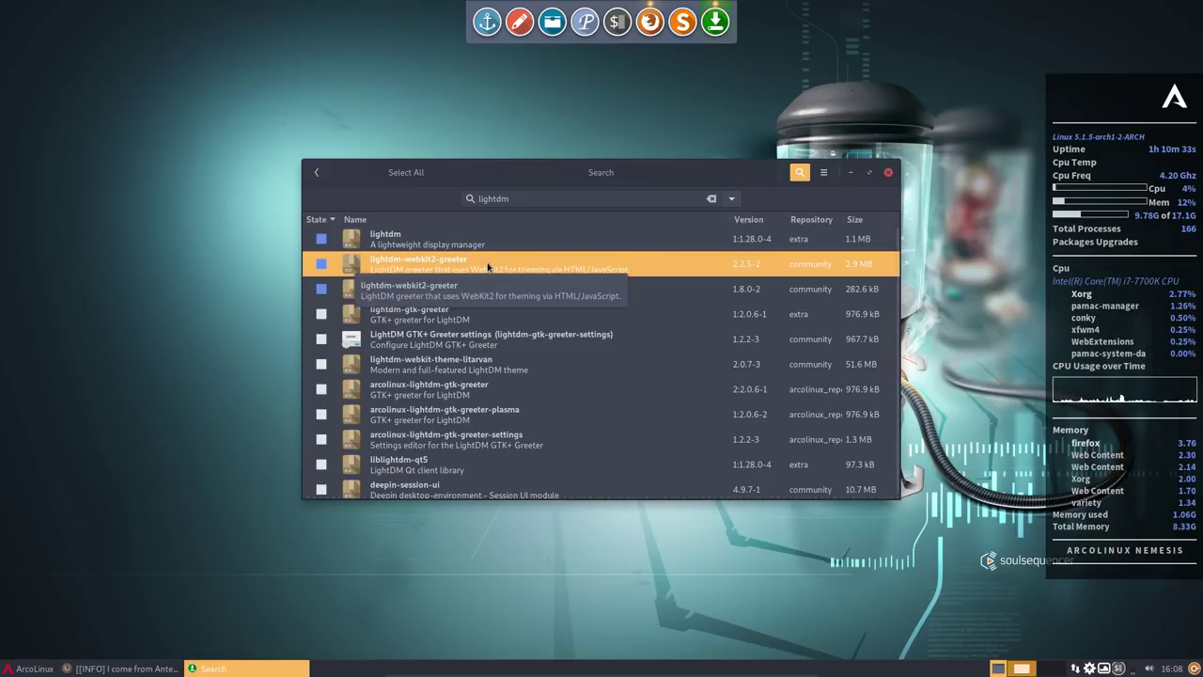
click(425, 290)
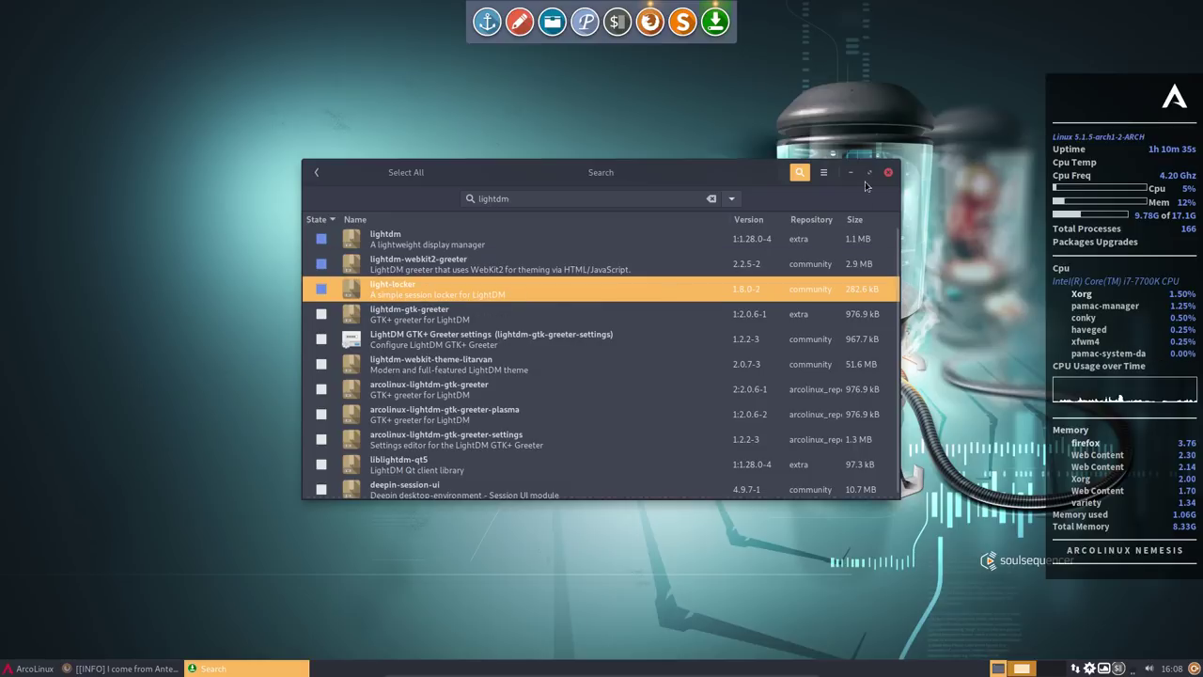
drag(888, 174, 744, 178)
click(742, 173)
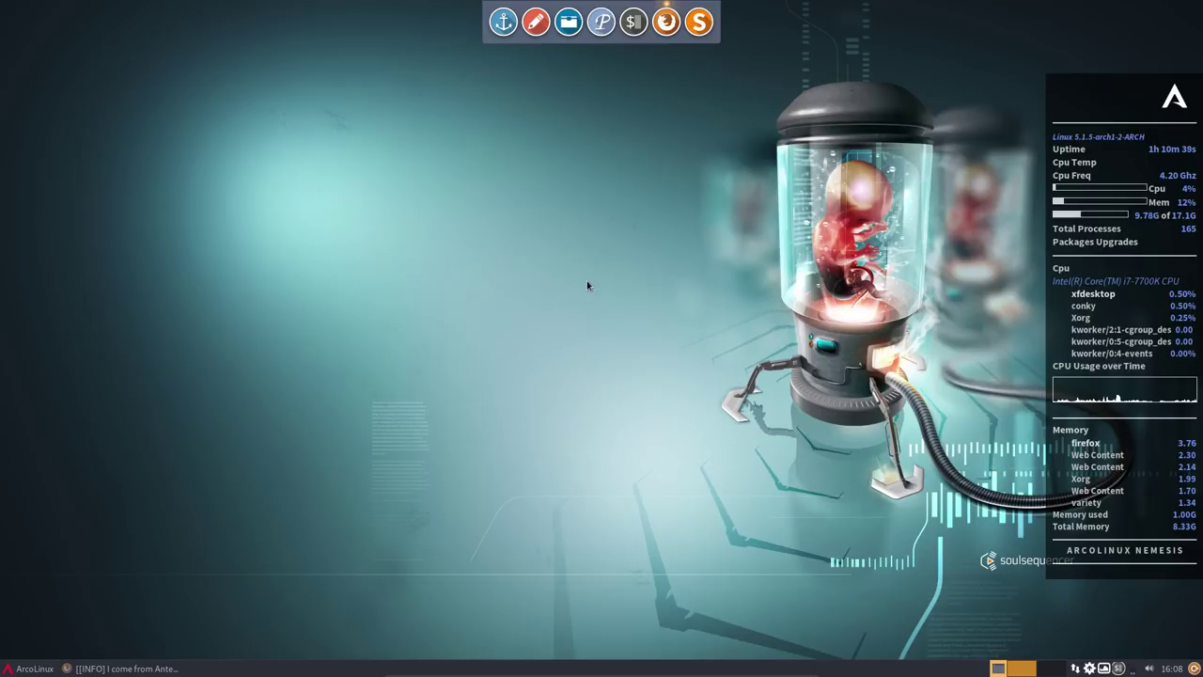
- Log out from the application menu, closing Firefox's tabs, then log back into XFCE with the account password
click(42, 657)
click(84, 654)
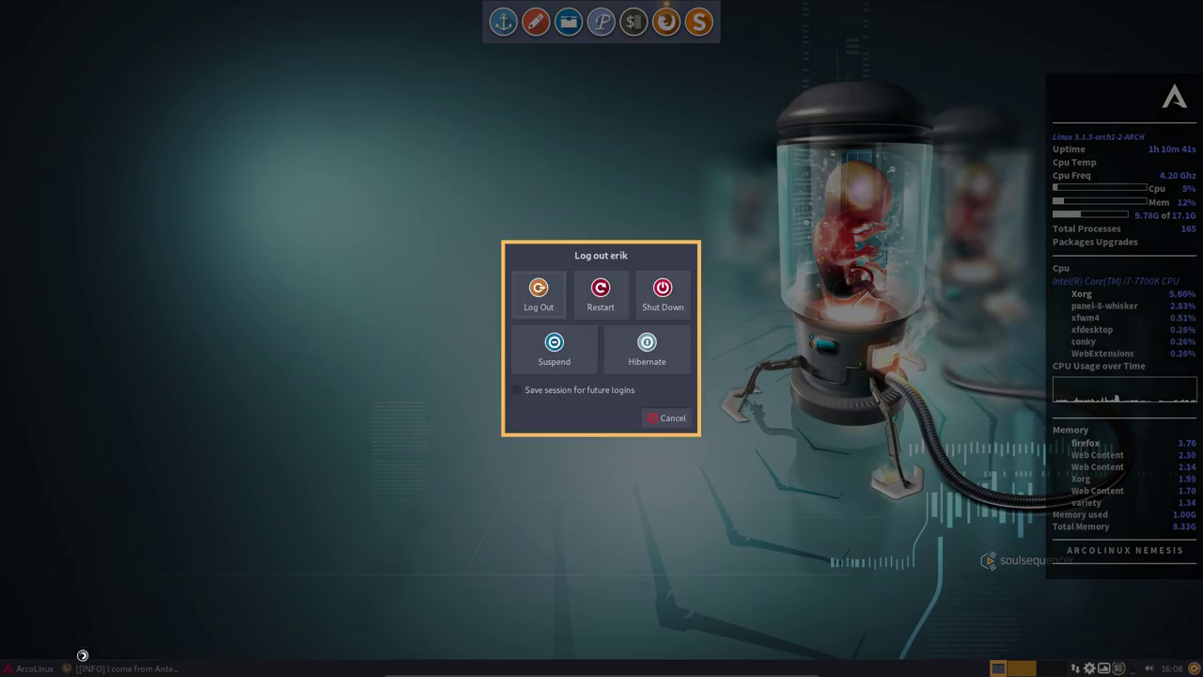
click(541, 299)
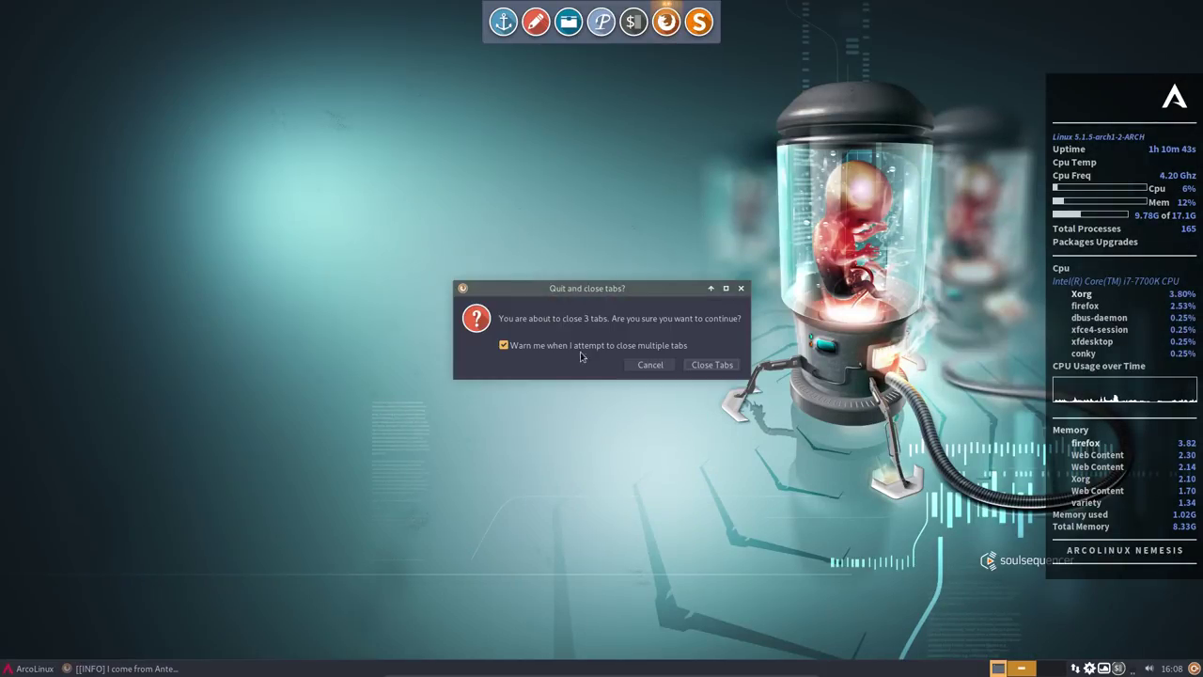
click(712, 365)
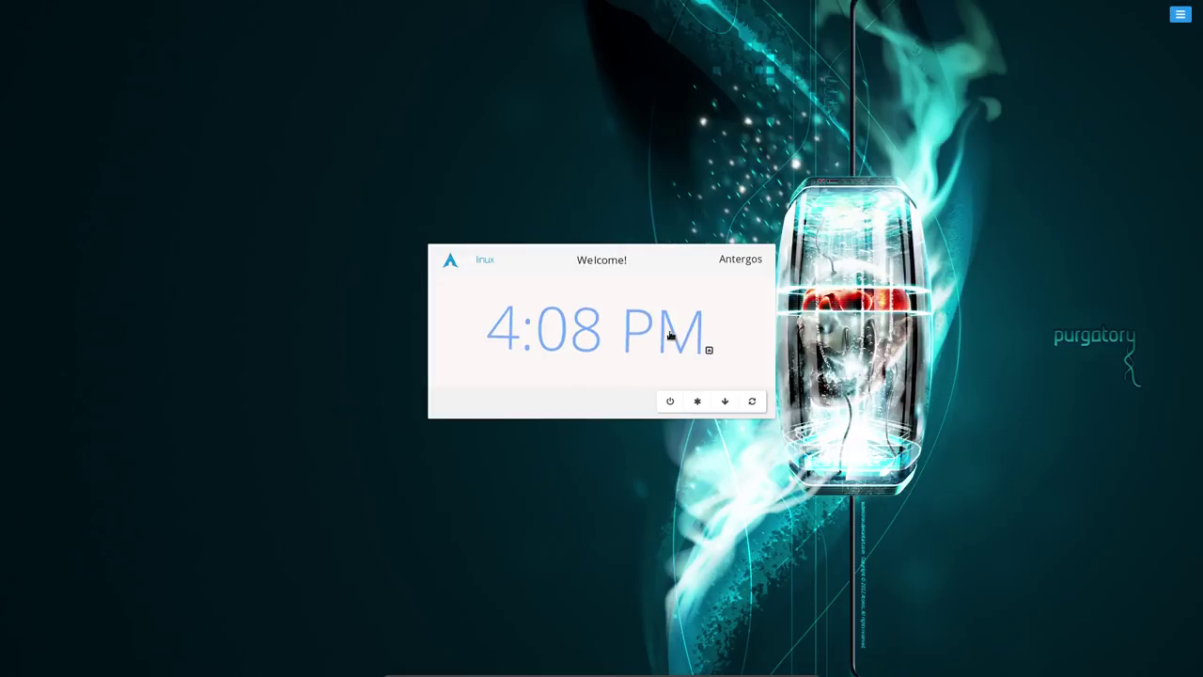
click(668, 336)
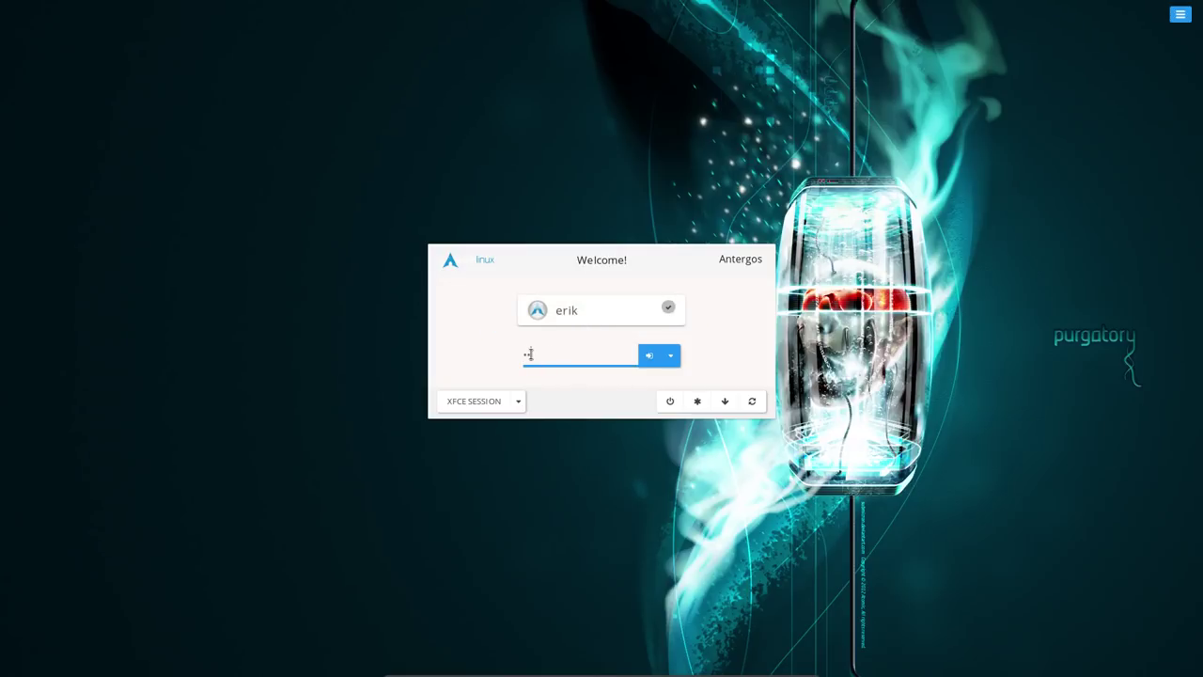
key(Return)
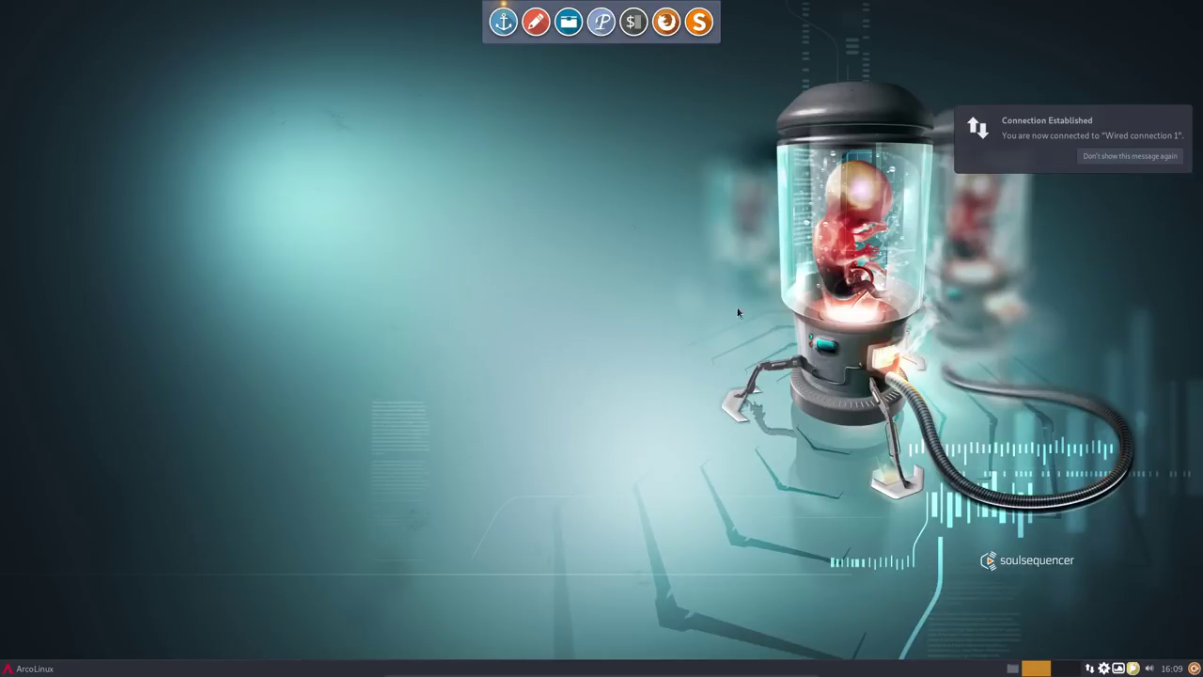
- Dismiss the connection notice and switch off the power manager's system tray icon
click(1137, 157)
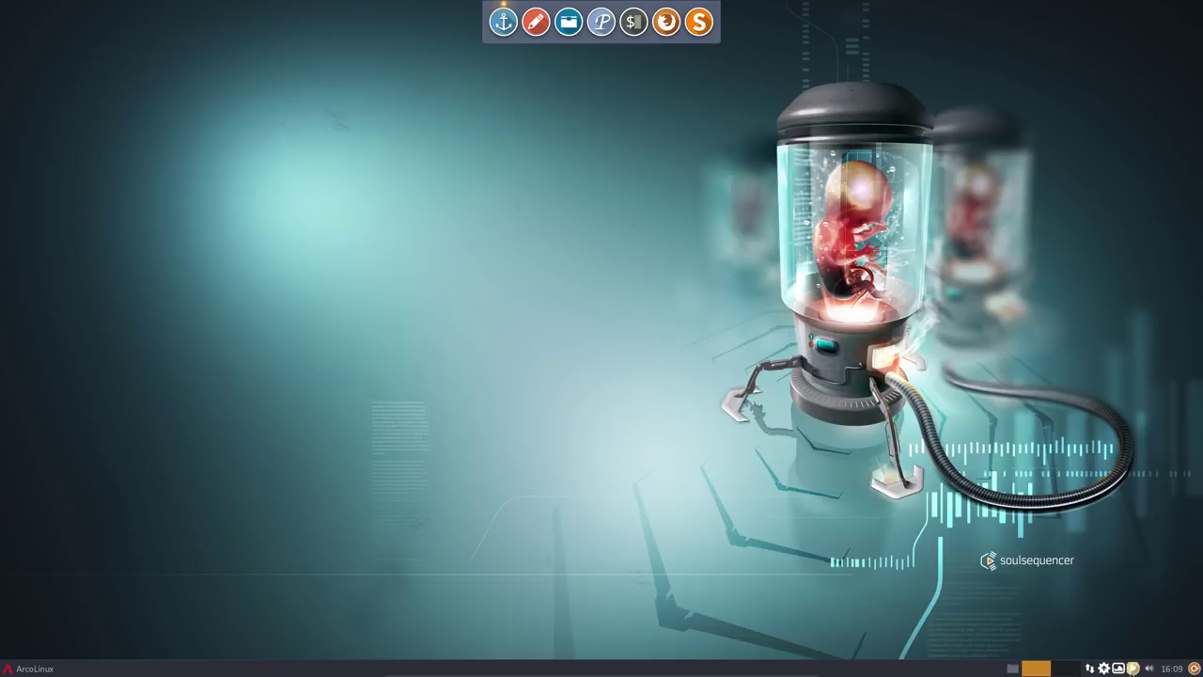
click(1132, 668)
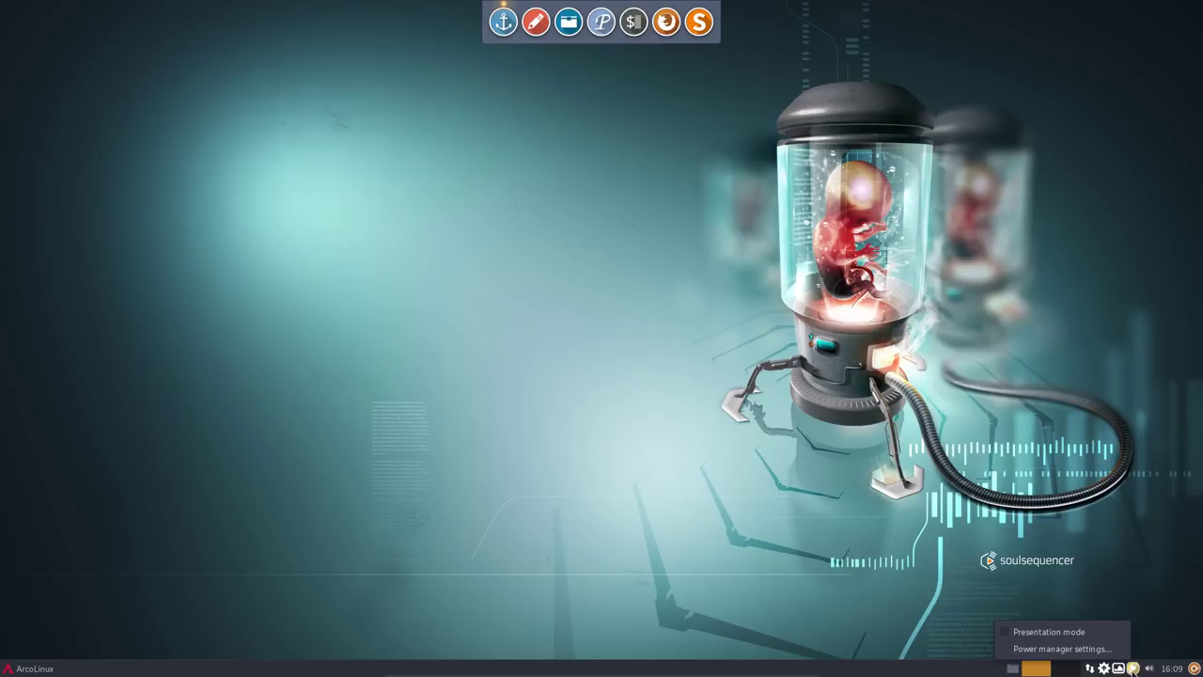
click(1044, 649)
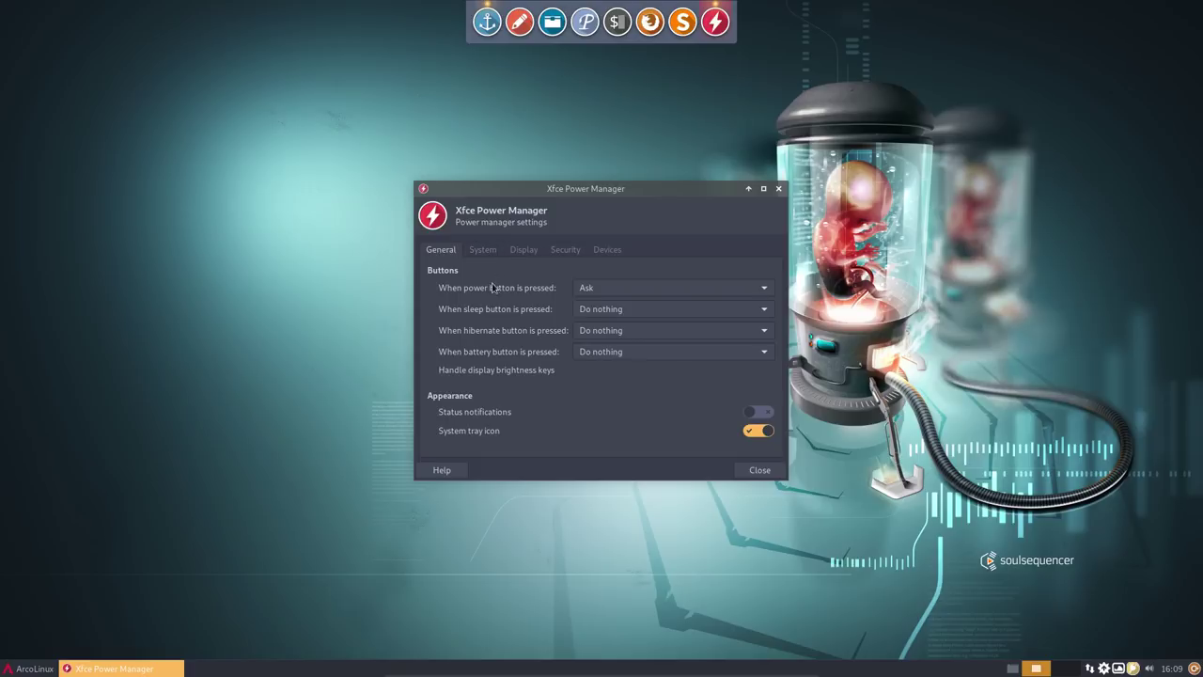
click(759, 433)
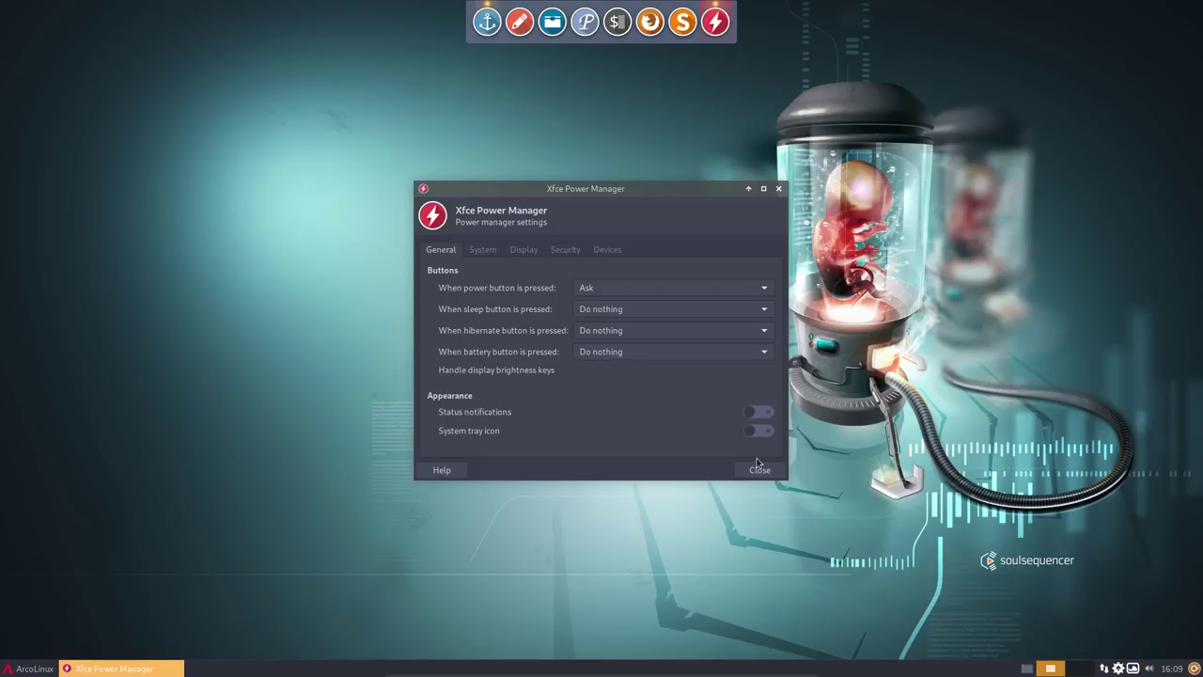
click(758, 470)
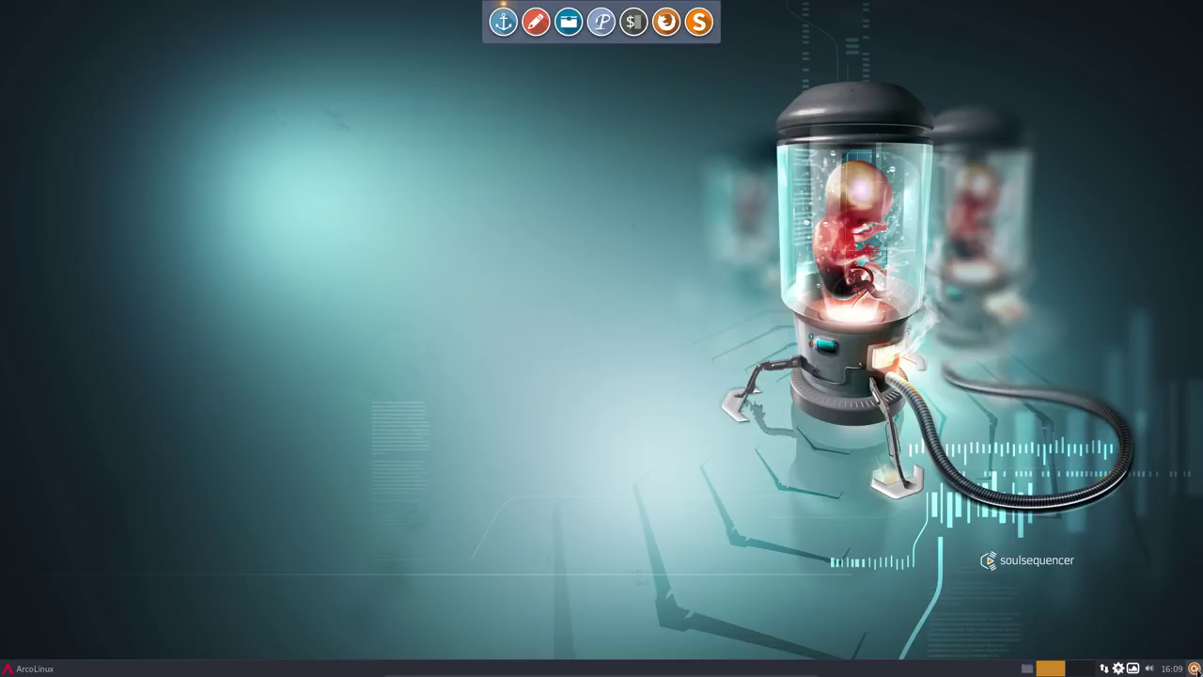
- Set the number of workspaces to 4 in the workspace switcher's settings
right_click(1060, 669)
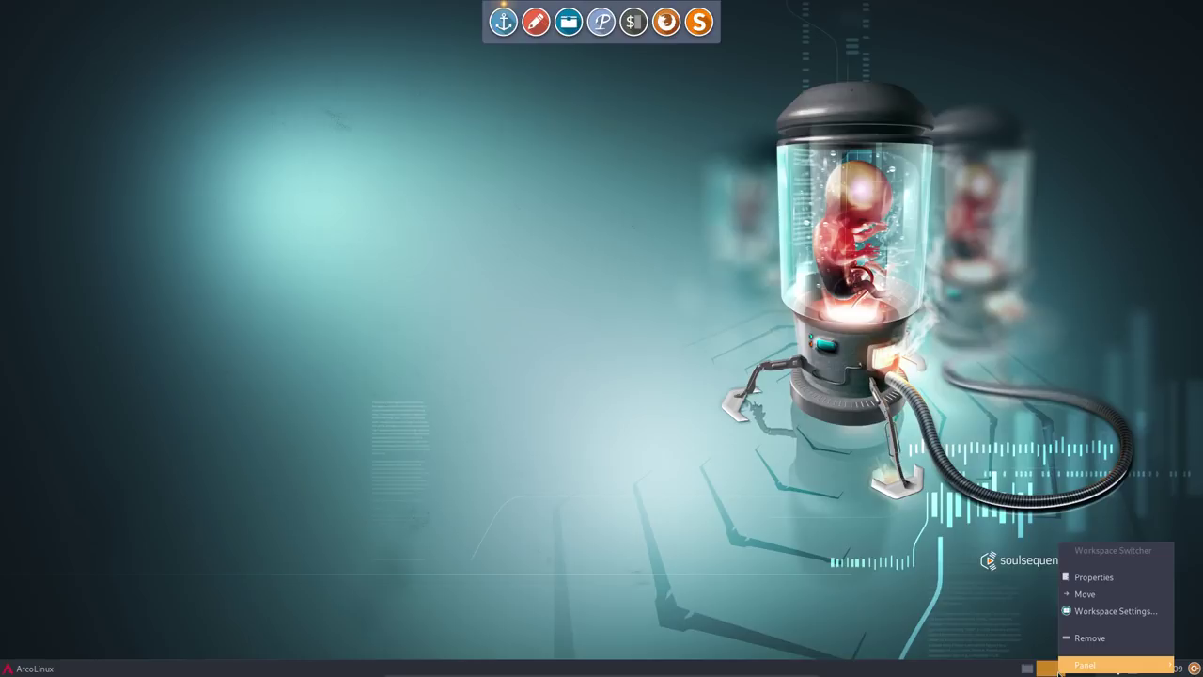
click(1103, 613)
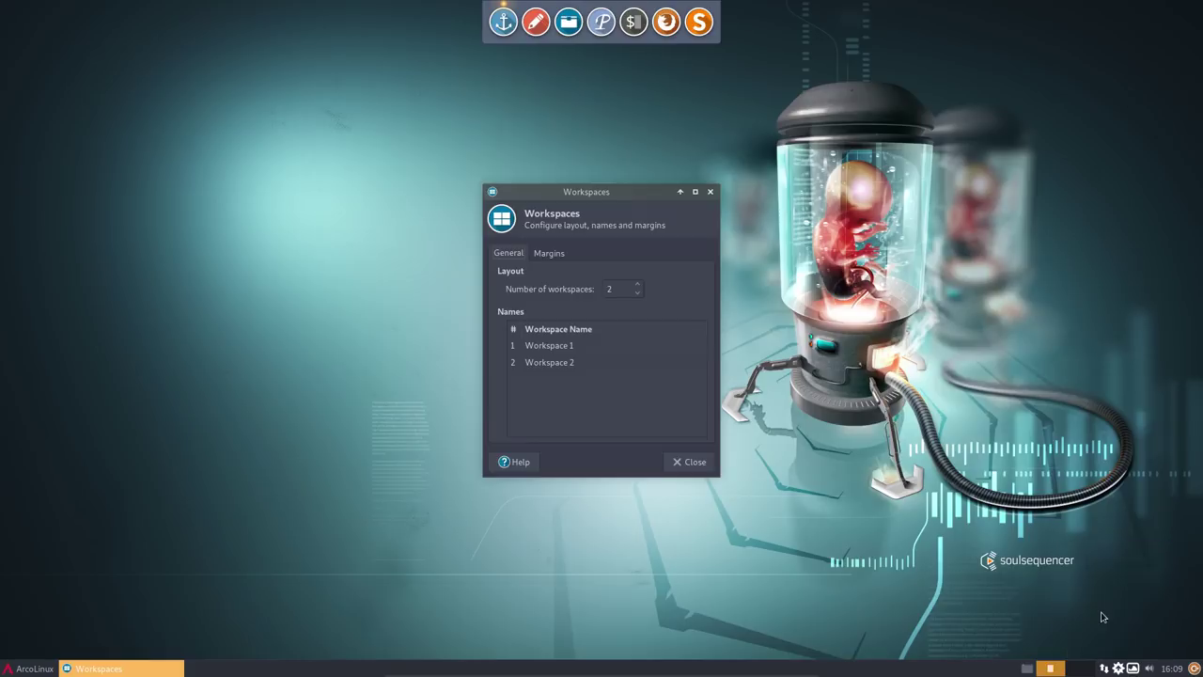
click(638, 285)
click(639, 285)
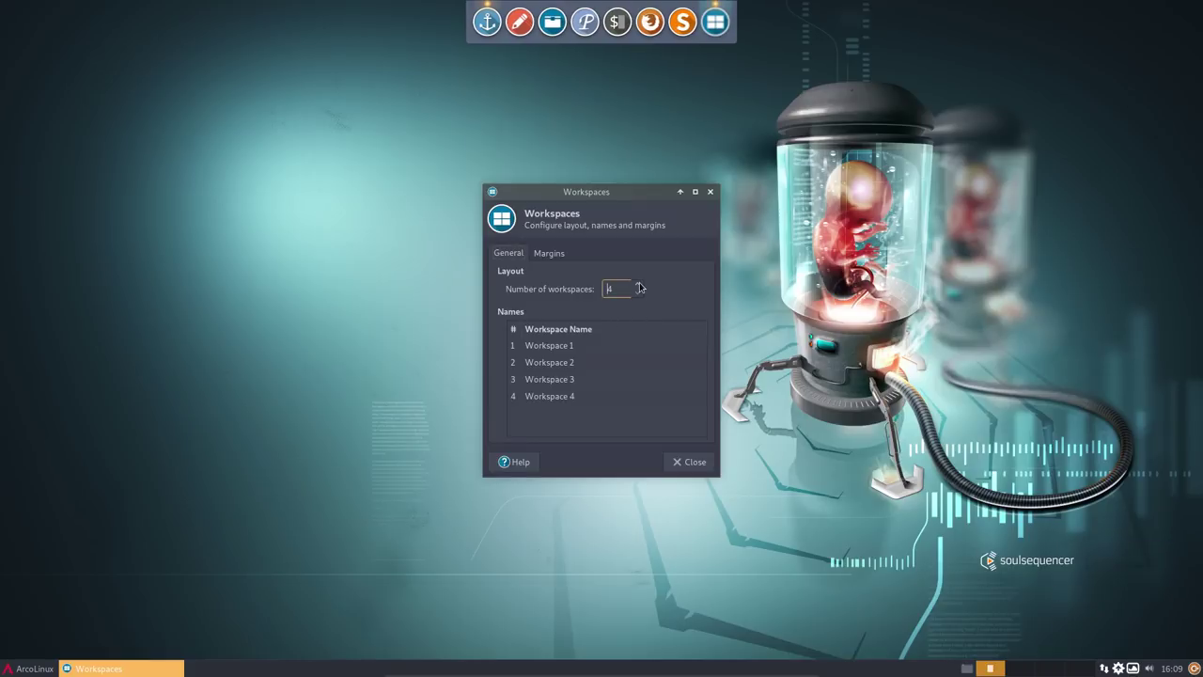
click(690, 470)
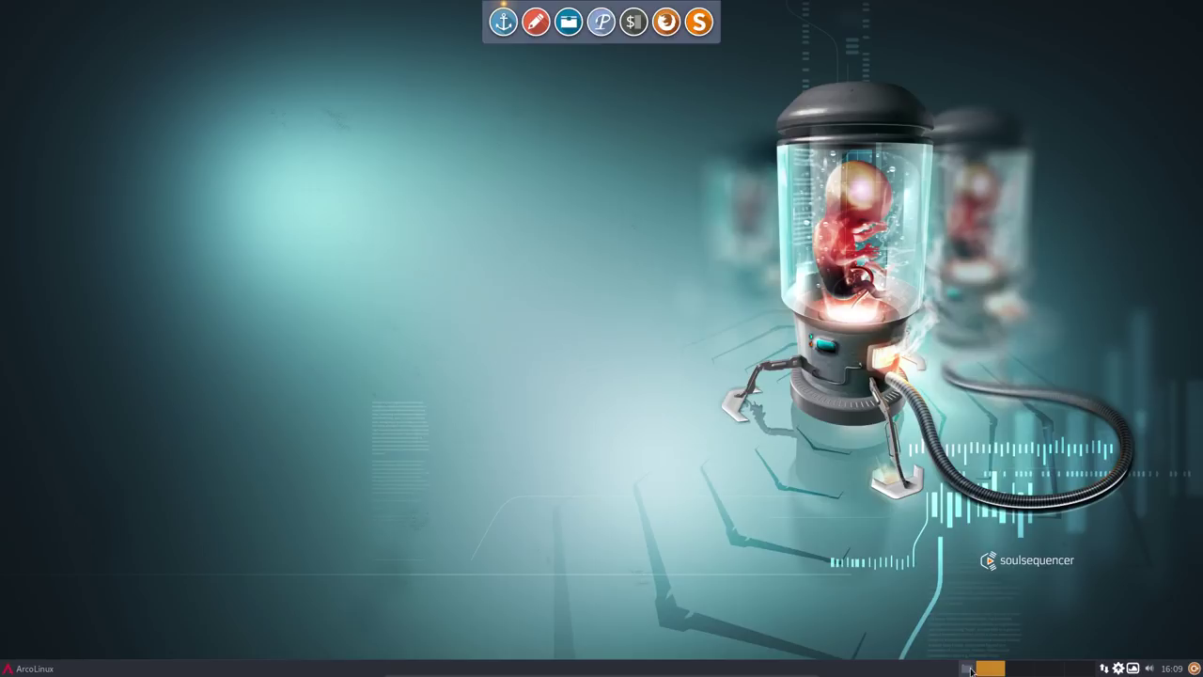
- Set the default font in Appearance > Fonts to Noto Sans Regular 11
click(25, 670)
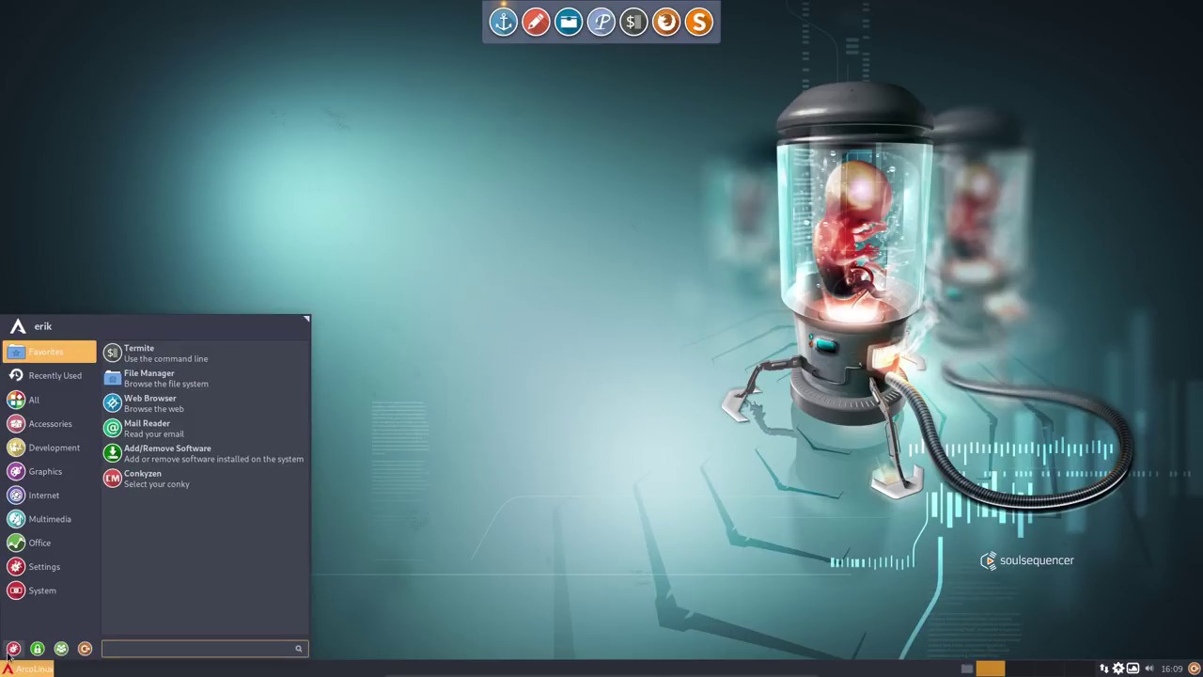
click(15, 648)
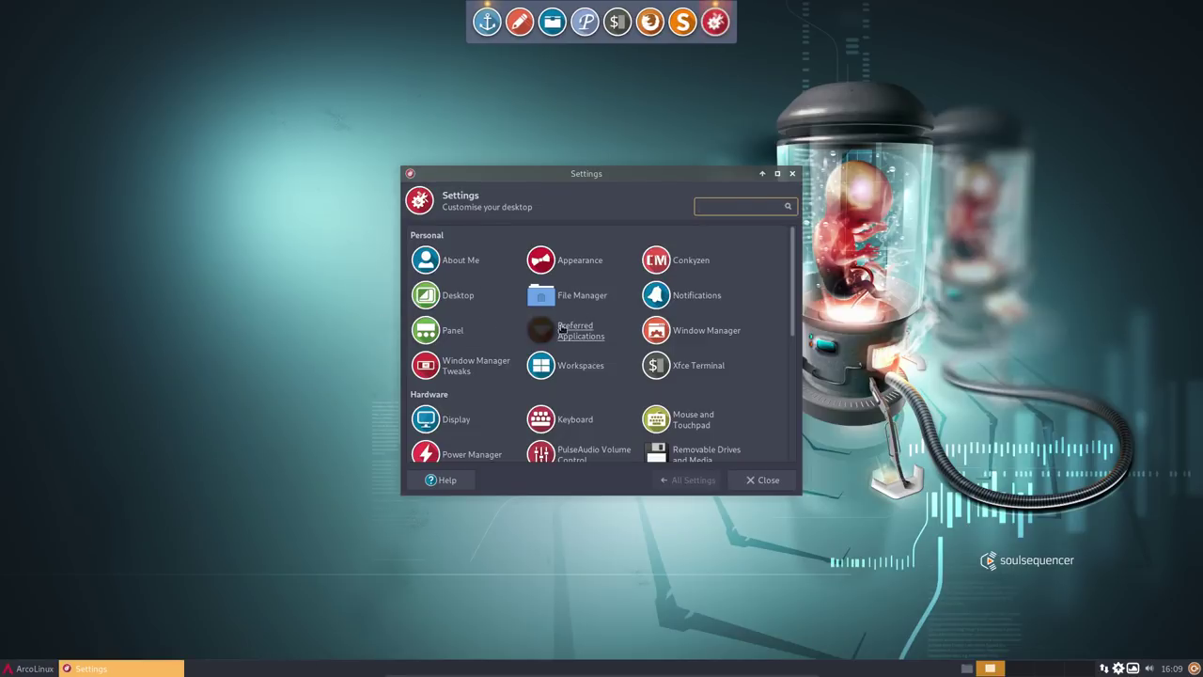
click(567, 260)
click(480, 237)
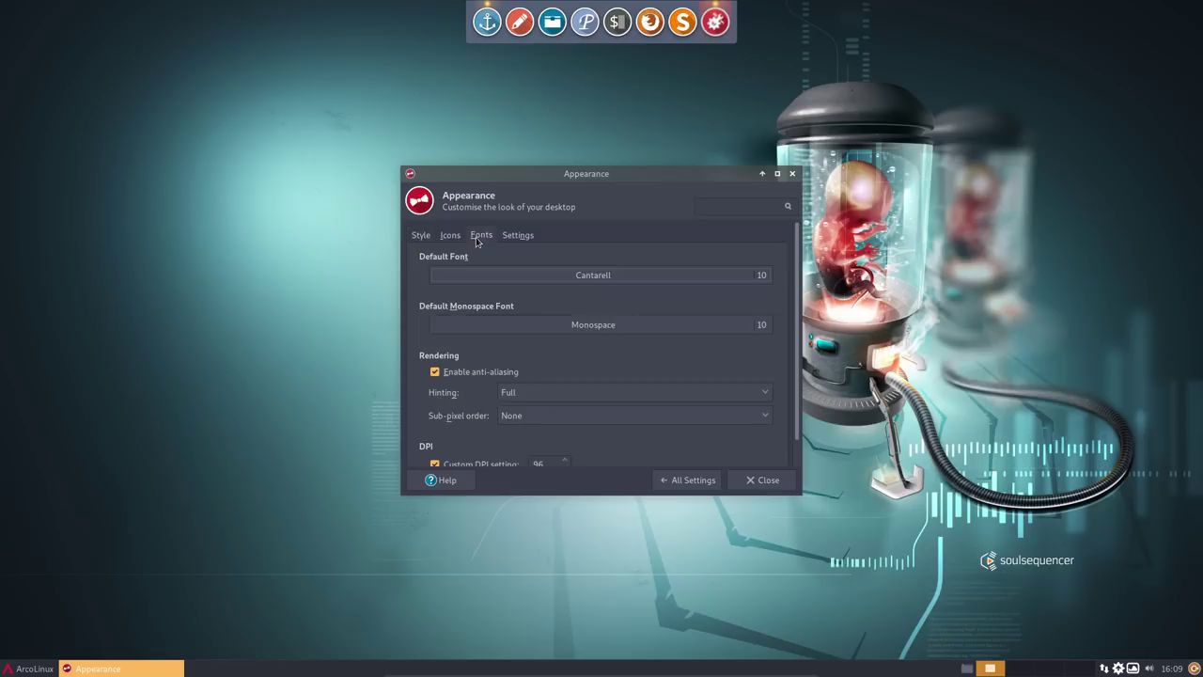
click(640, 276)
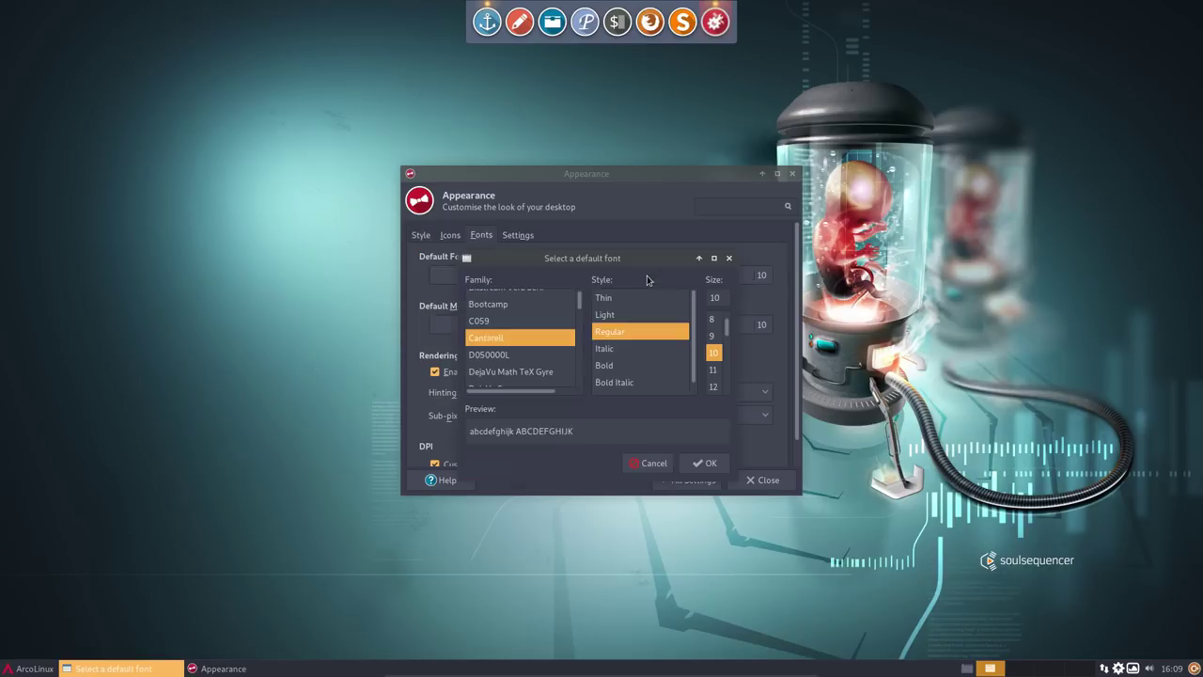
scroll(518, 346, down, 15)
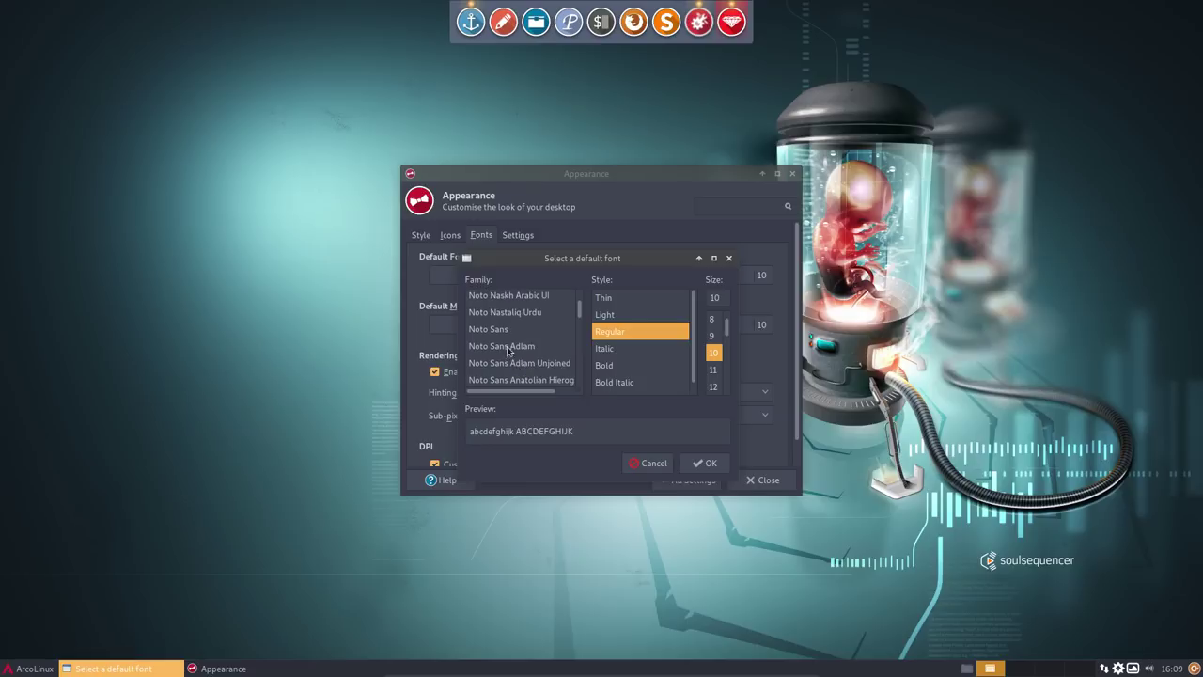
click(511, 331)
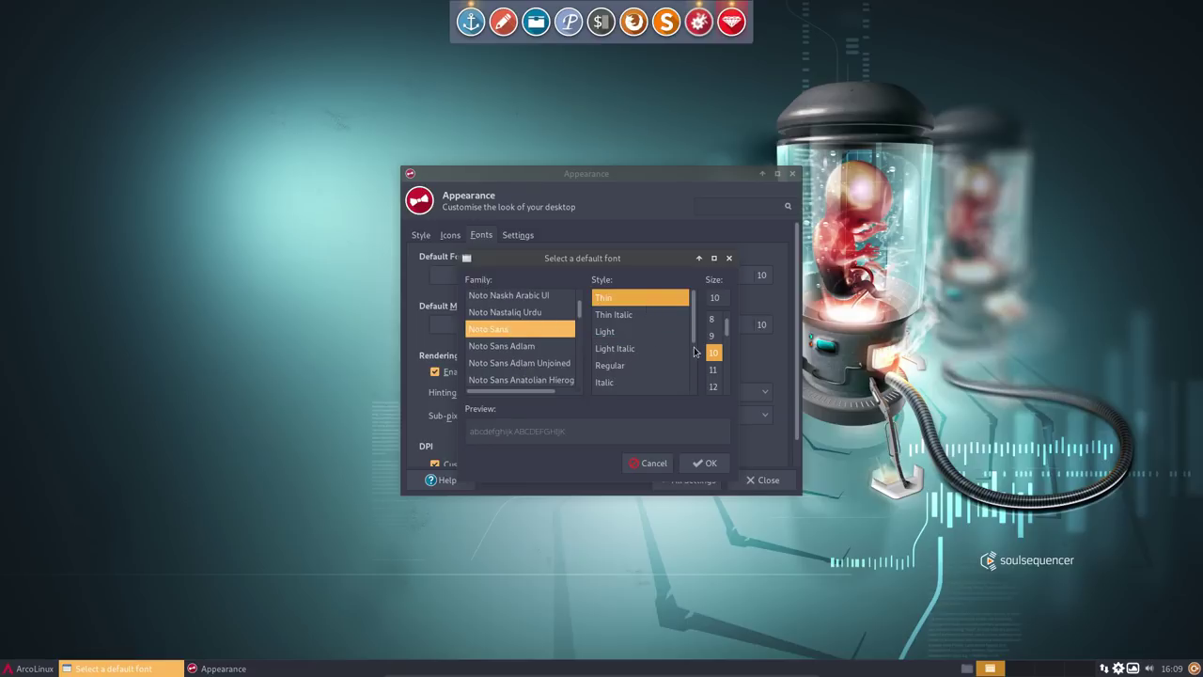
click(624, 369)
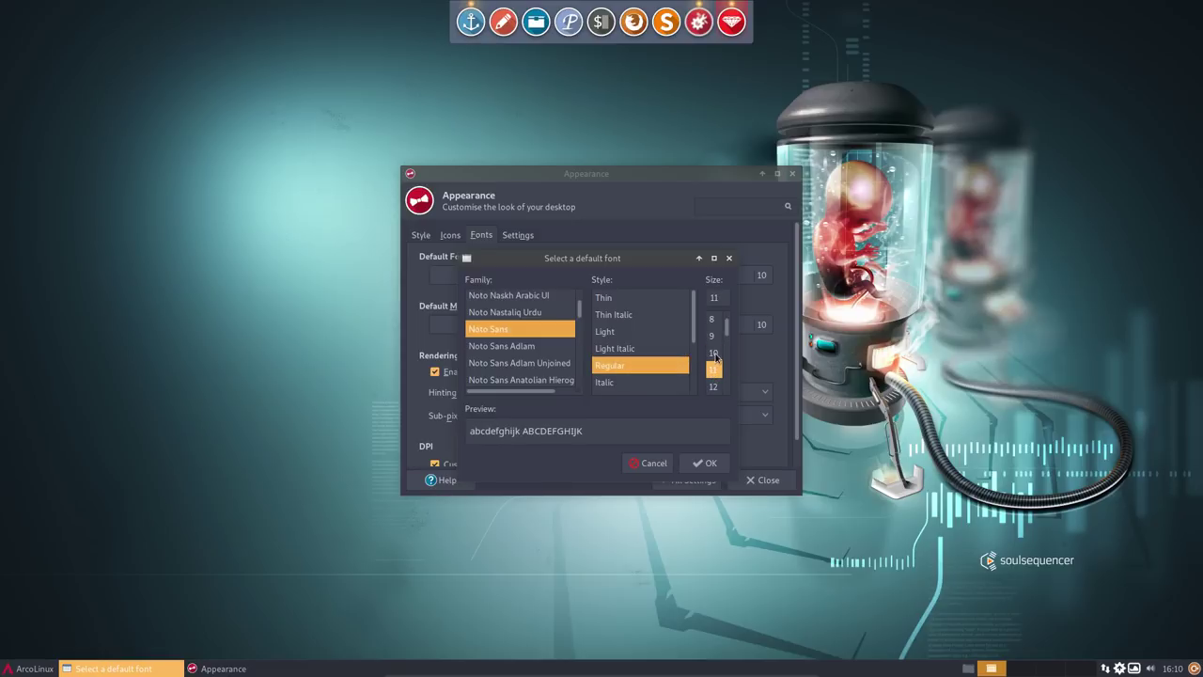
click(704, 463)
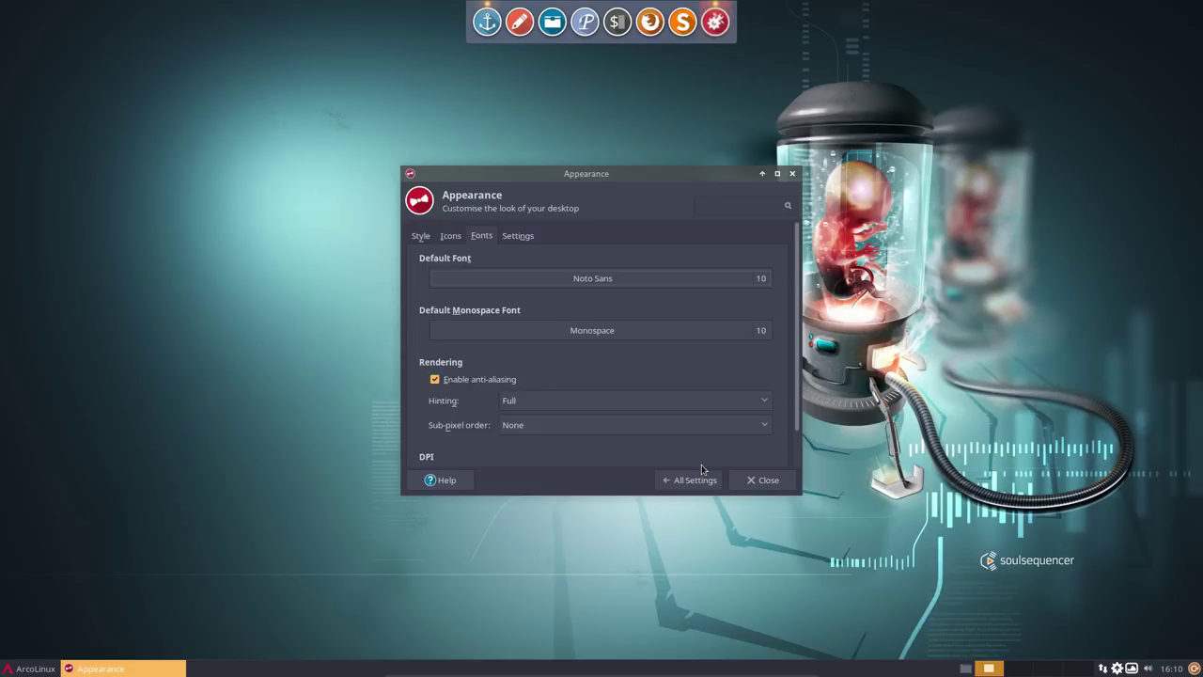
click(756, 280)
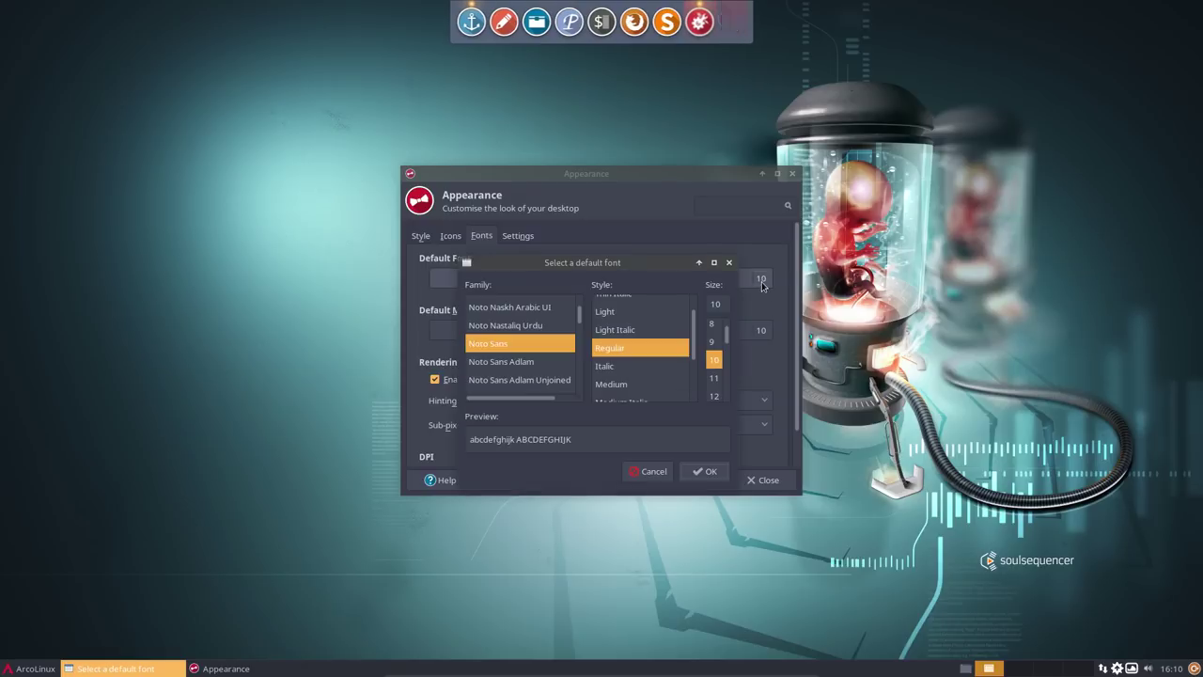
click(713, 378)
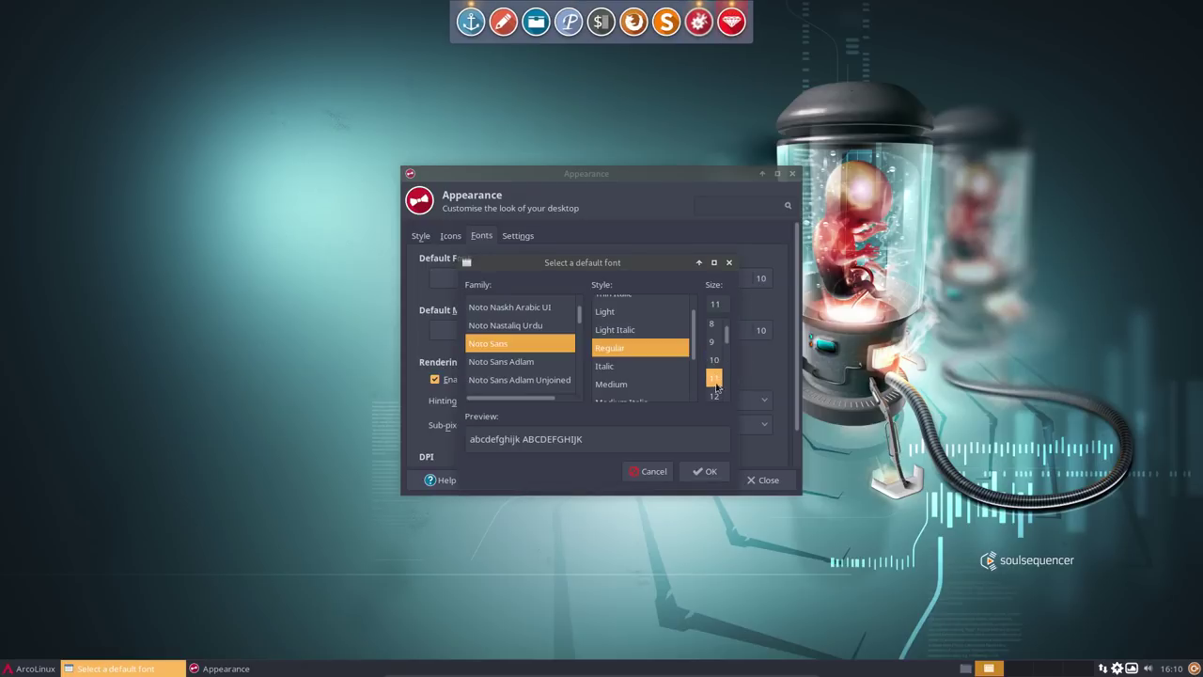
click(707, 471)
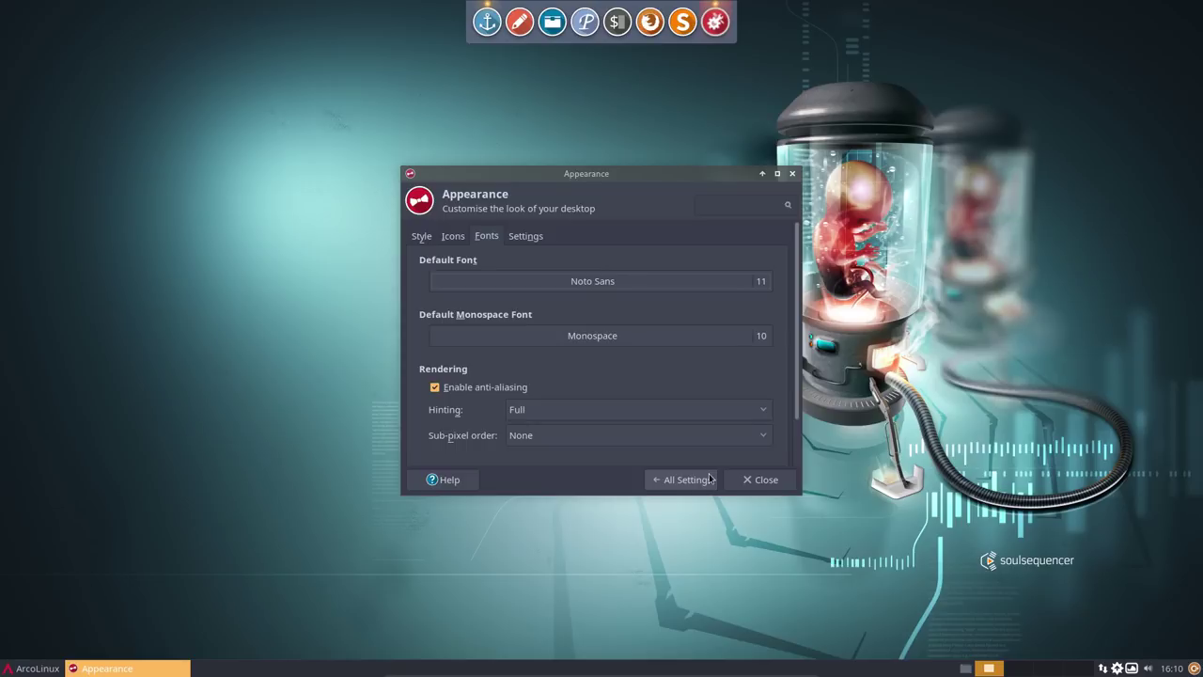
- Increase the default monospace font size from 10 to 11
click(51, 669)
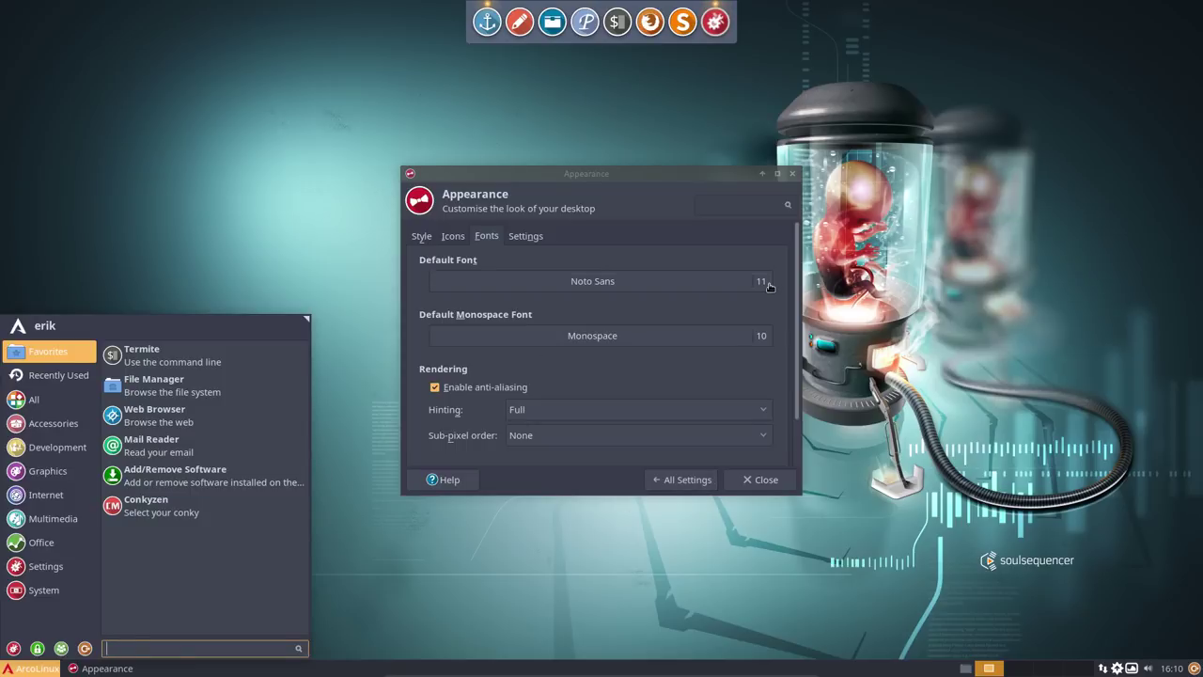
click(666, 342)
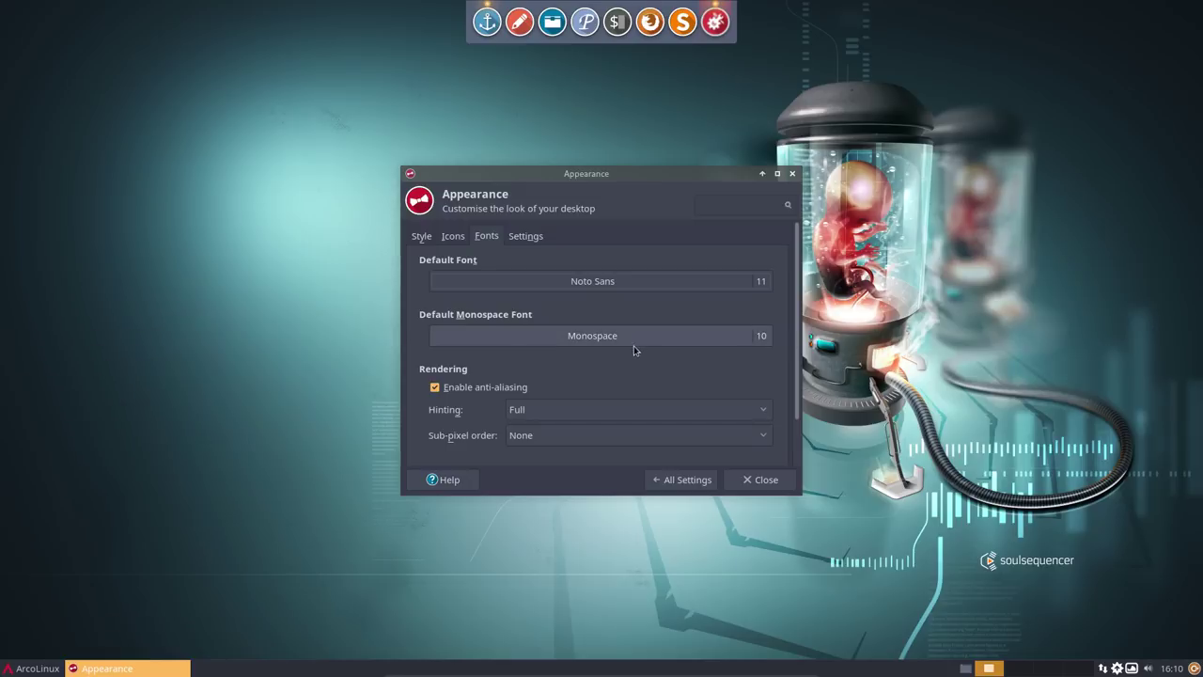
click(766, 343)
click(716, 386)
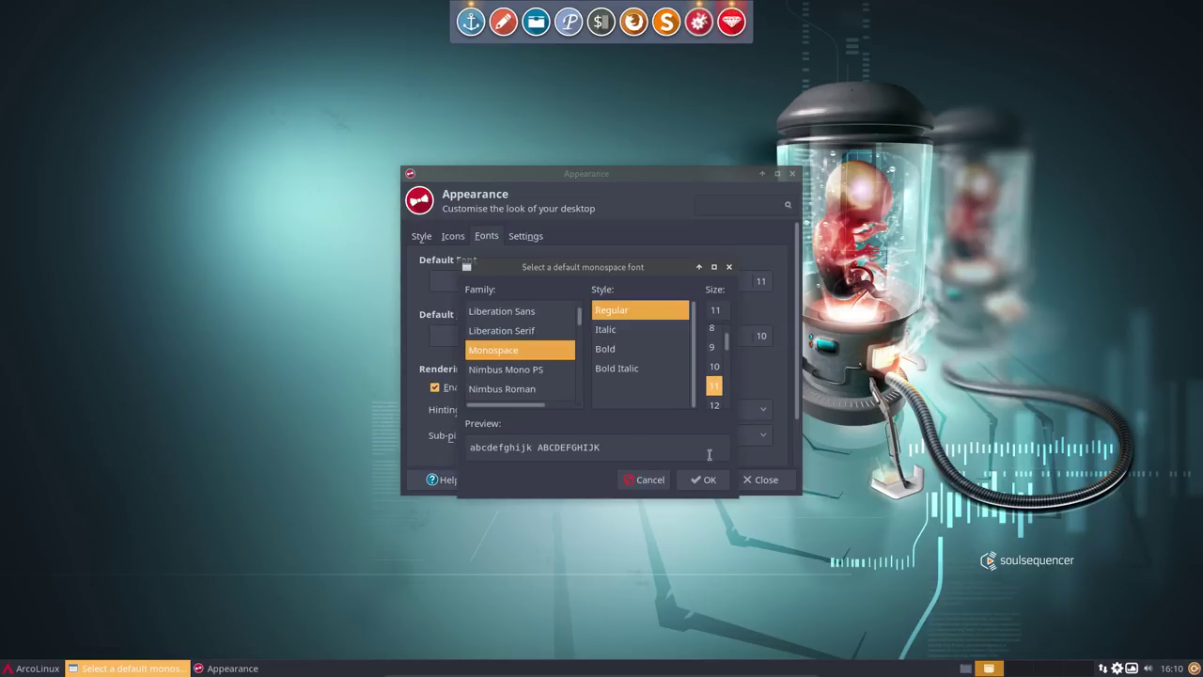
click(705, 479)
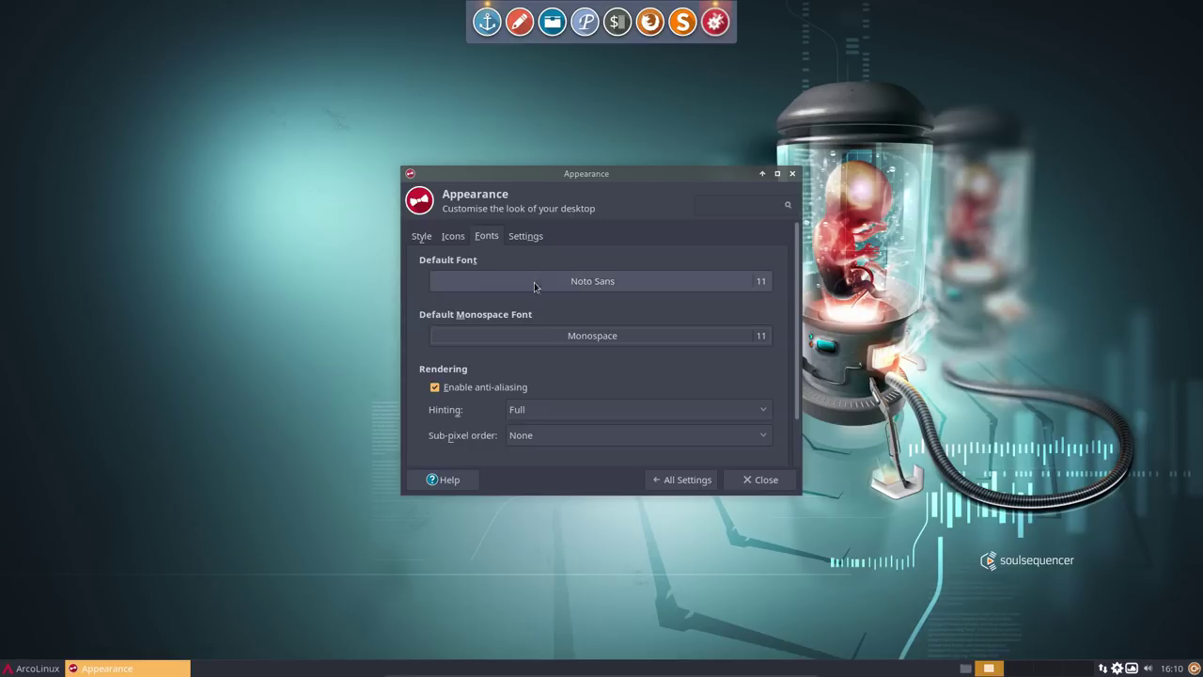
click(529, 241)
click(490, 241)
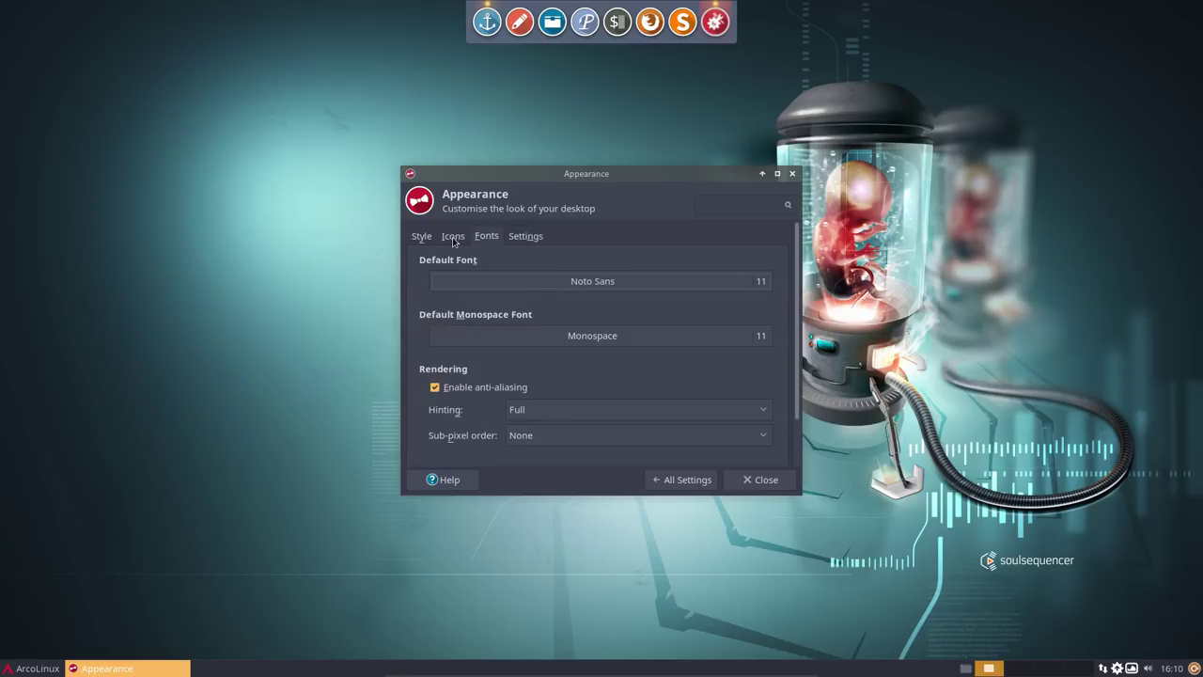
- Show the icon theme list with Sardi Arc selected and move Appearance to the upper right
click(454, 239)
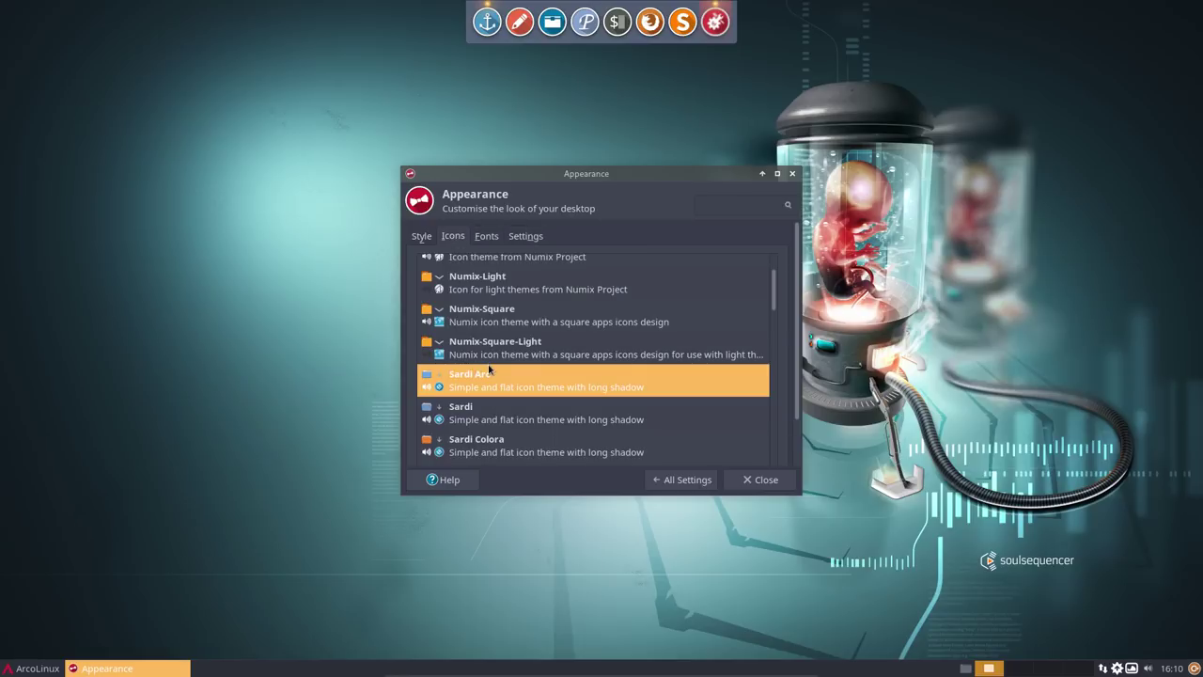
scroll(483, 323, up, 2)
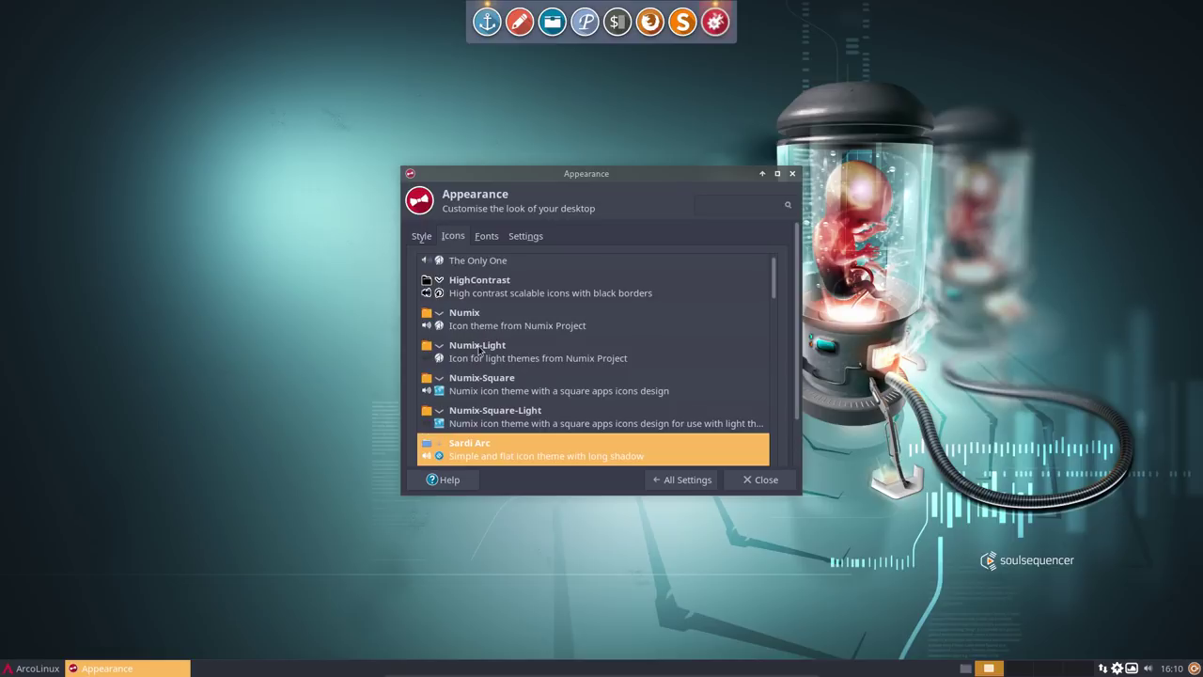
scroll(513, 373, down, 3)
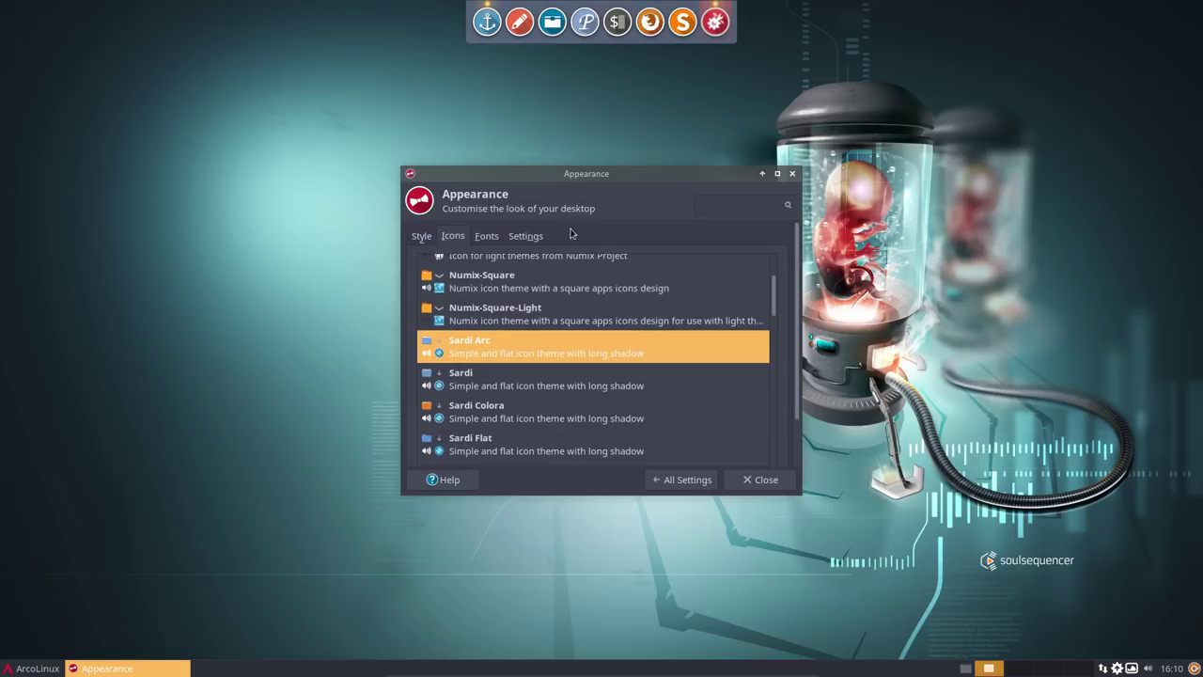
drag(612, 183, 990, 99)
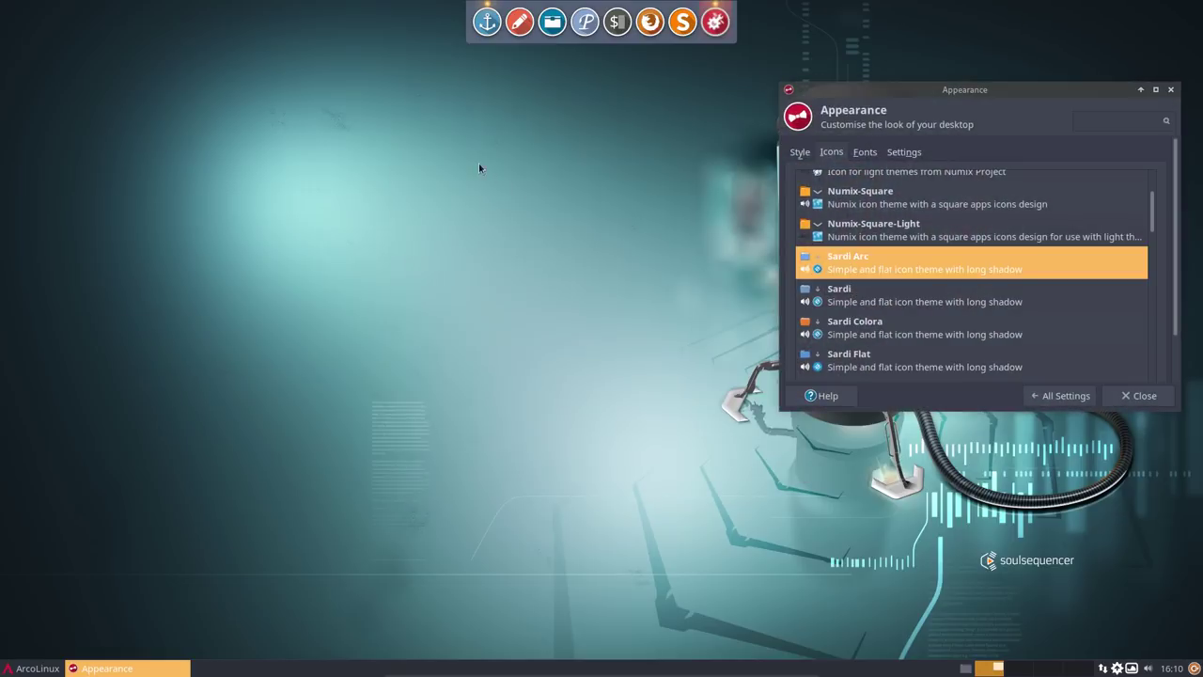
- Search yay for 'numix circle' in the drop-down terminal and compare the icon-theme entries
key(F12)
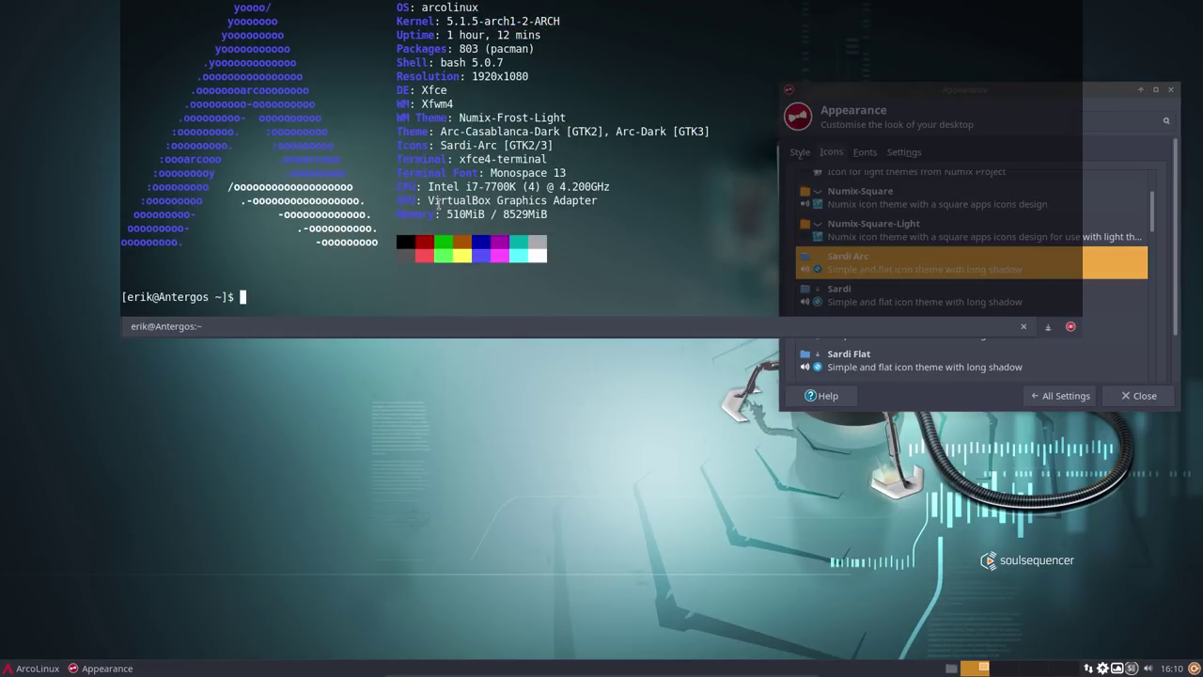
text(yay num)
text(ix circl)
text(e)
key(Return)
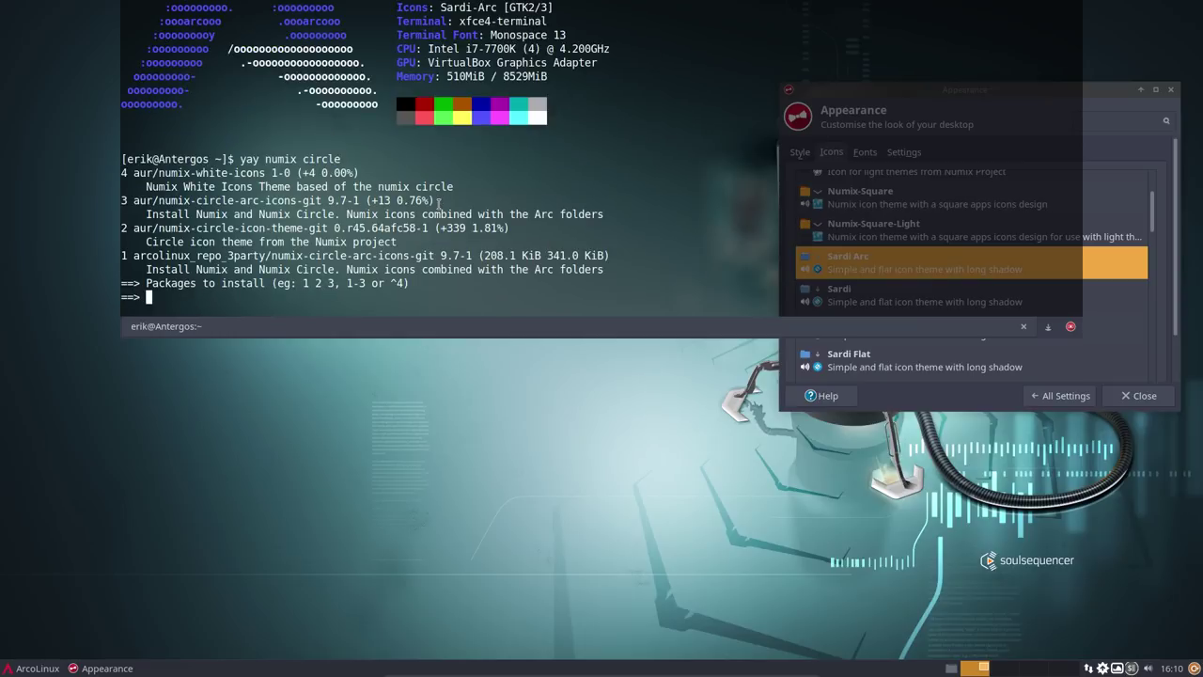
drag(145, 228, 383, 228)
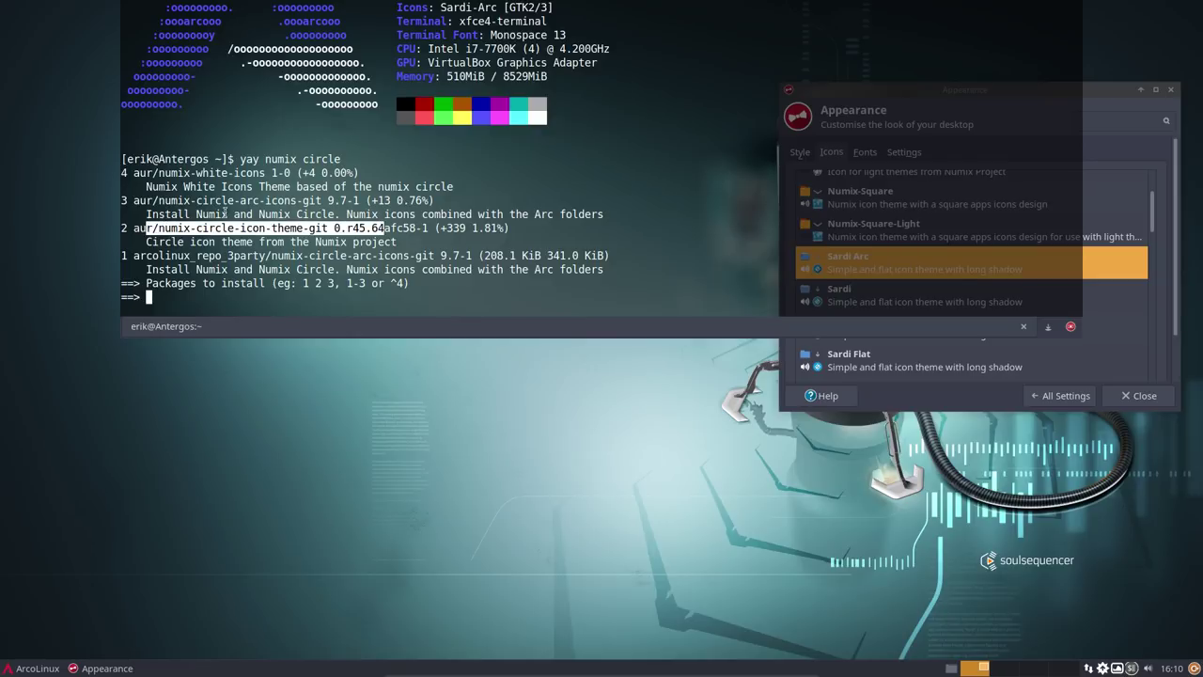
drag(153, 200, 291, 200)
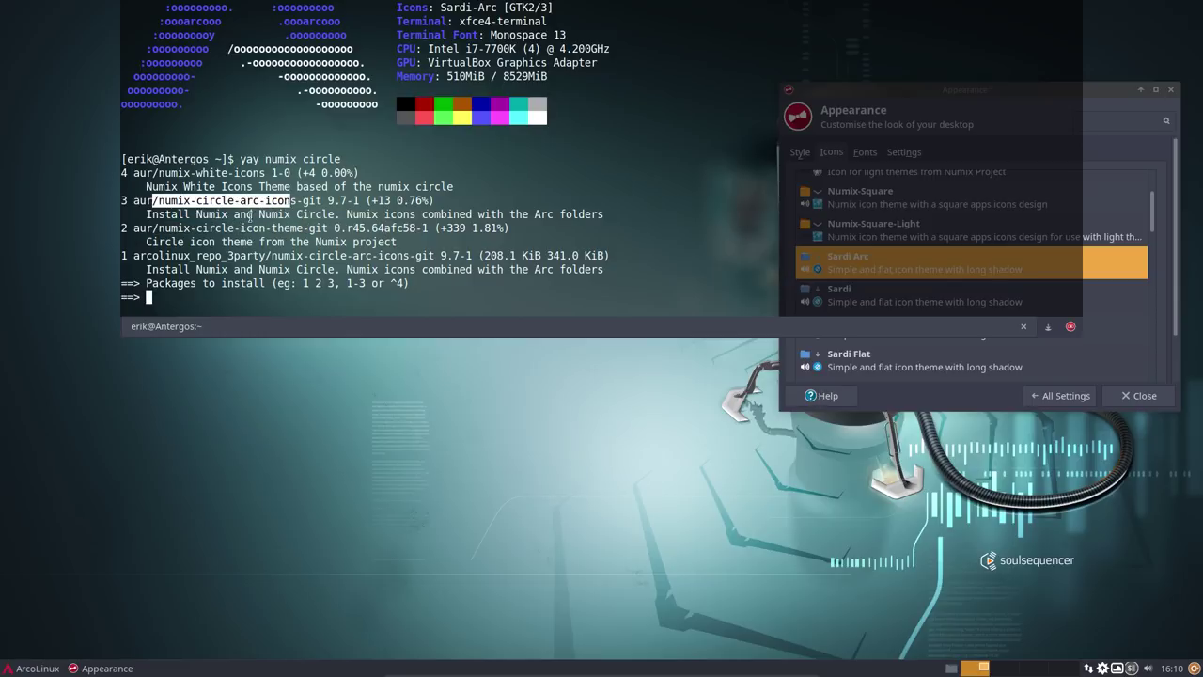
drag(164, 228, 277, 229)
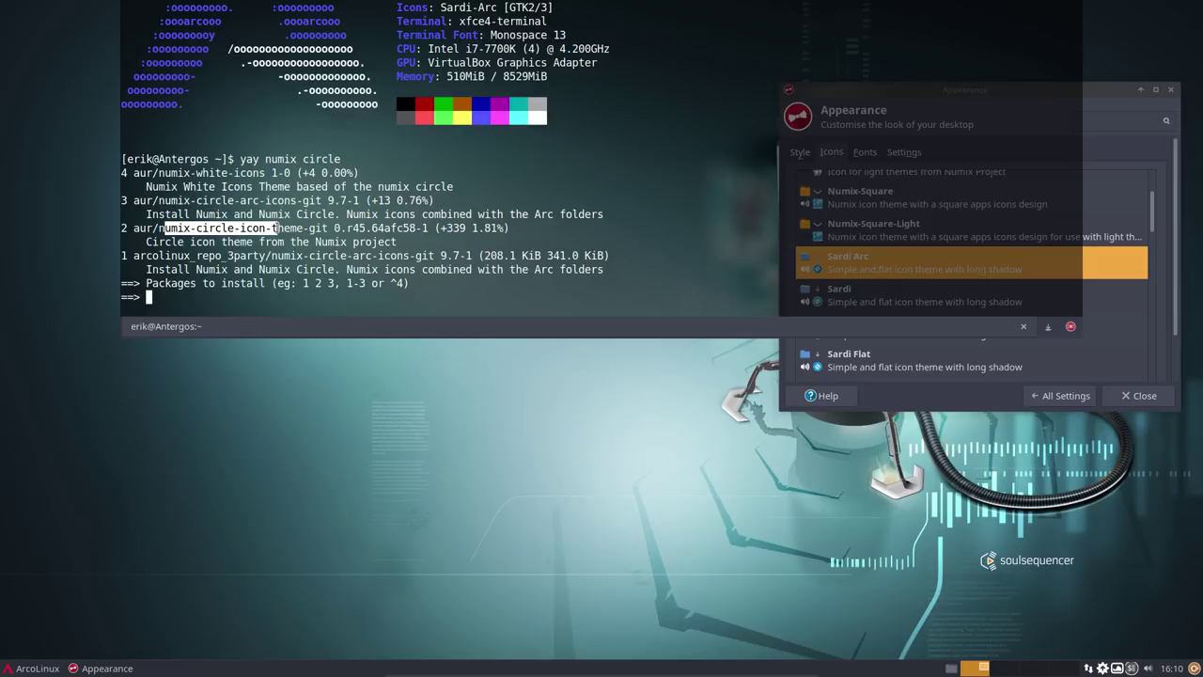
drag(271, 255, 397, 256)
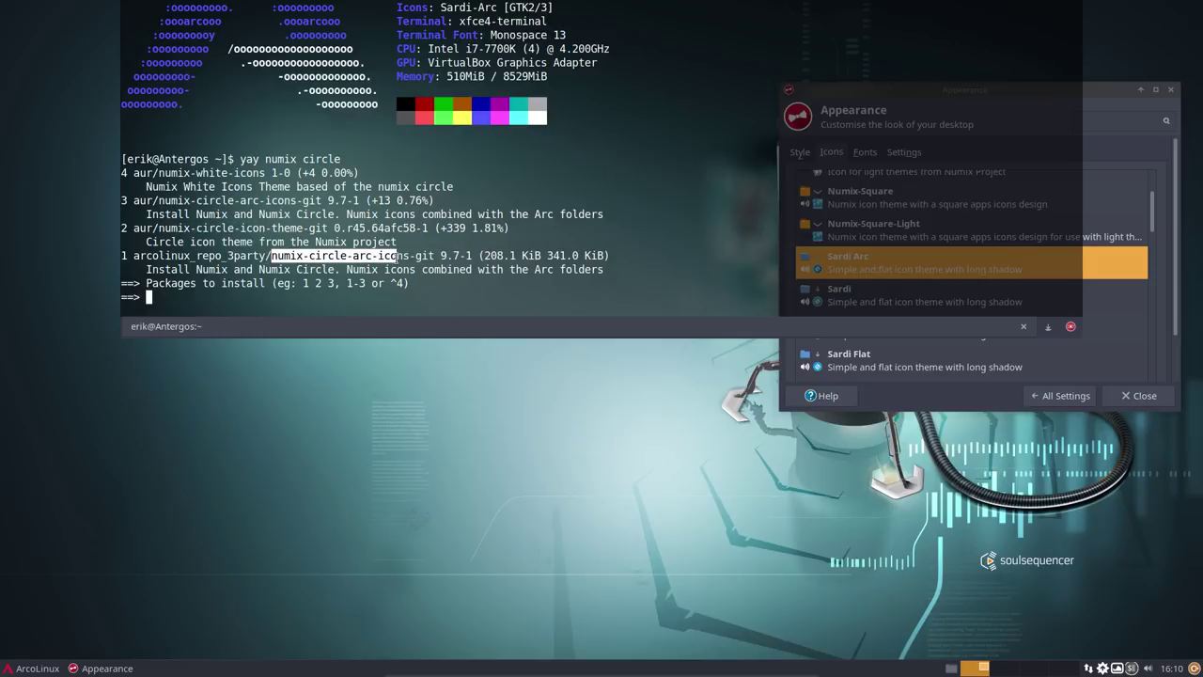
drag(246, 200, 305, 201)
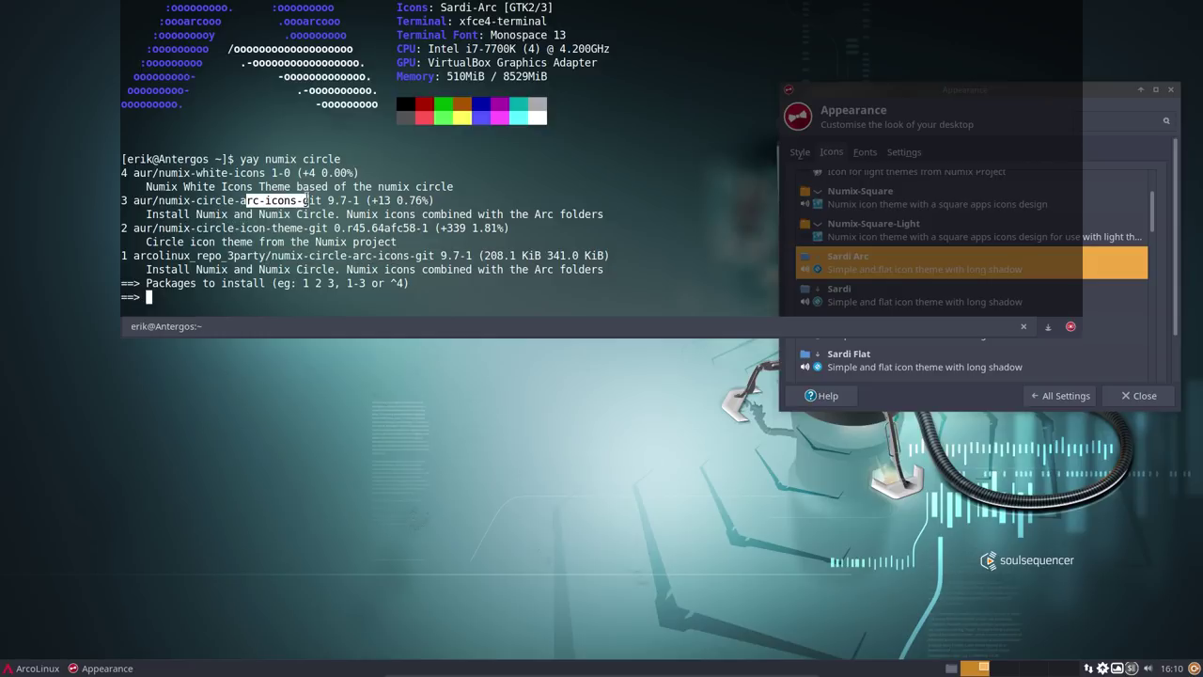
click(161, 233)
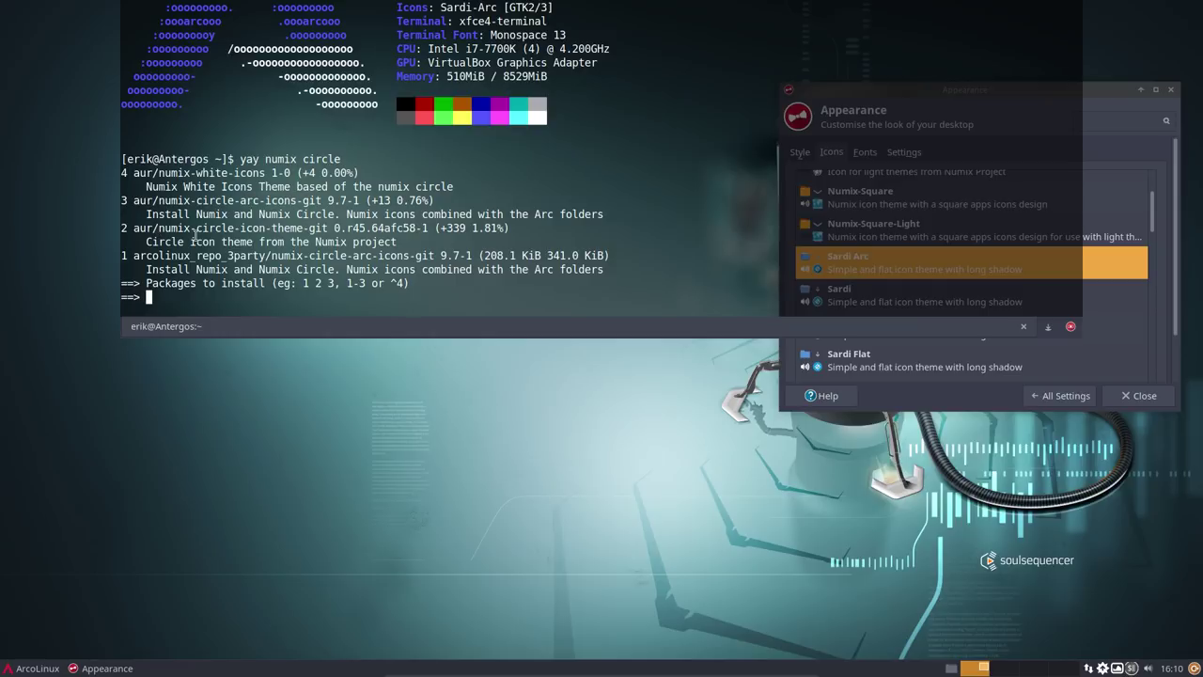
- Try installing packages 2 and 1, decline skipping the unresolvable one, and rerun the search
text(2 1)
key(Return)
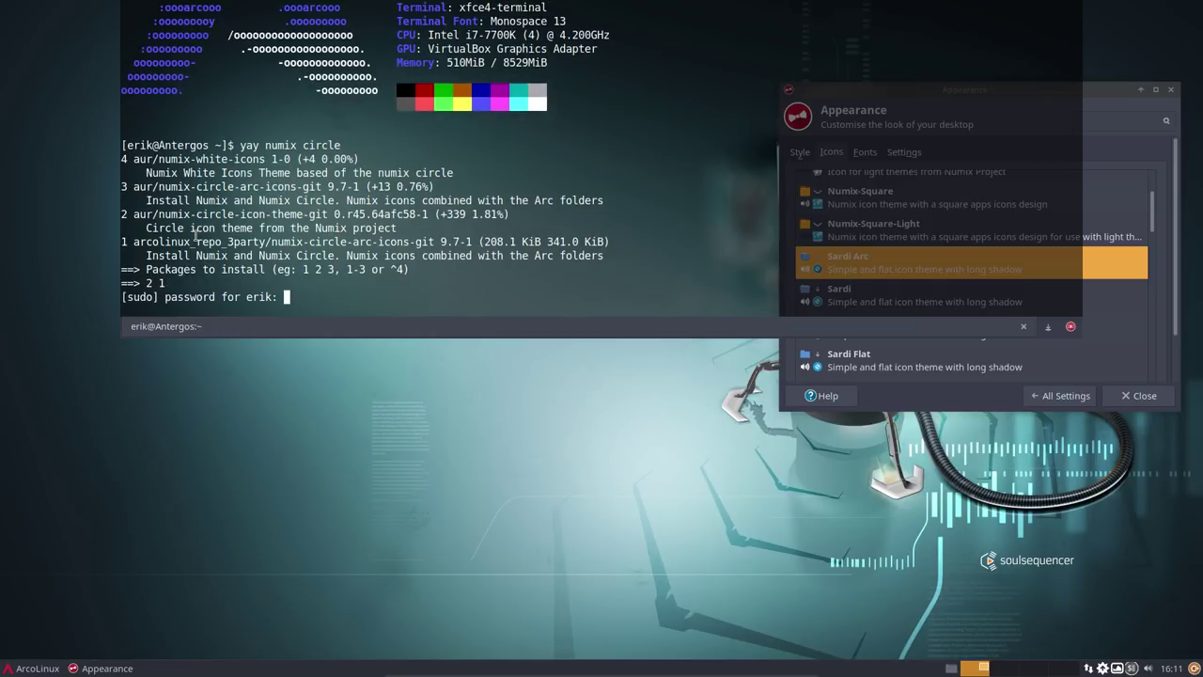
key(Return)
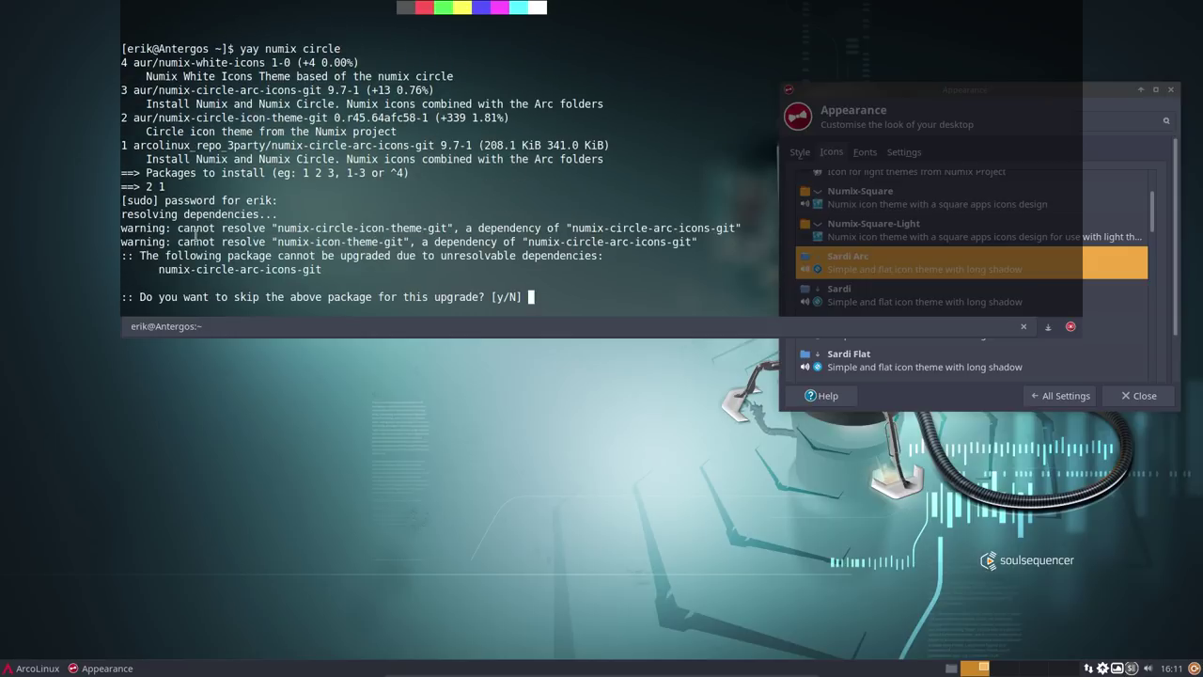
key(Return)
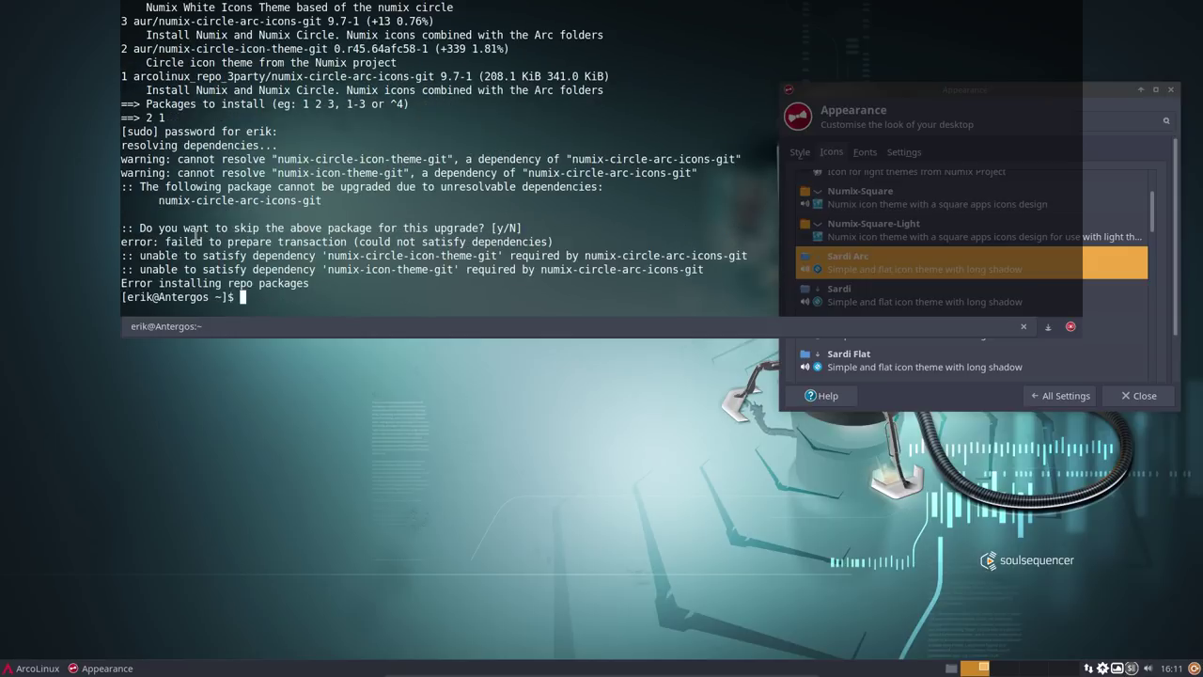
key(Up)
key(Return)
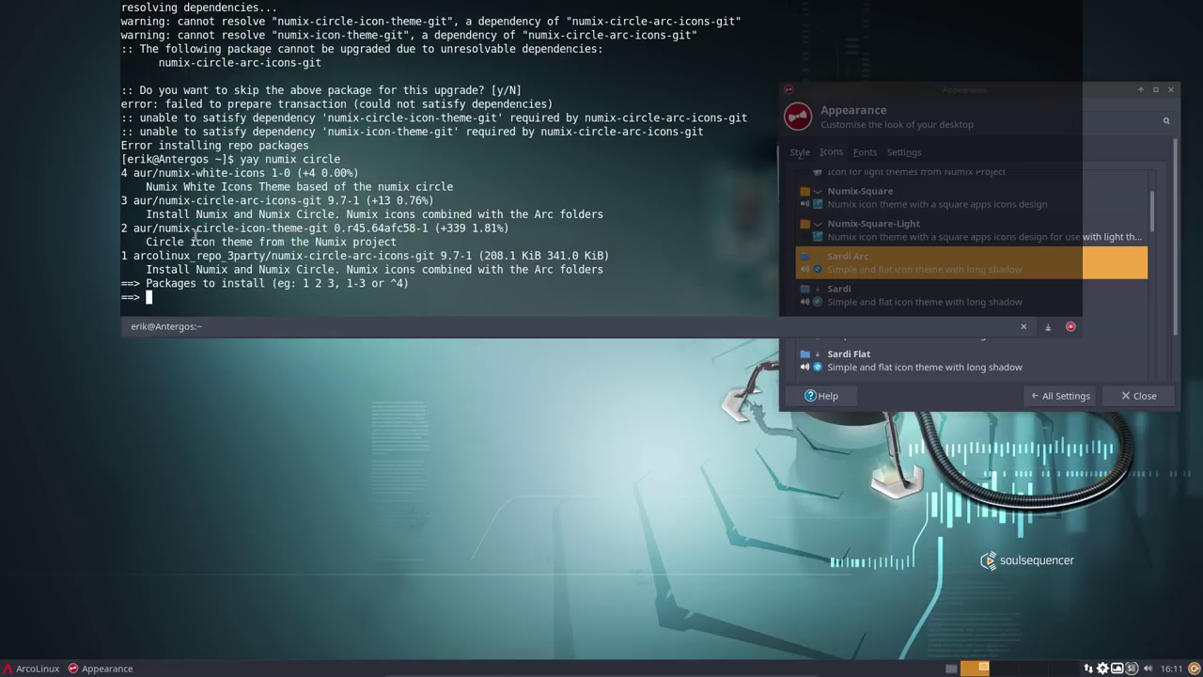
- Install numix-circle-icon-theme-git alone, agreeing to remove the conflicting numix-icon-theme
text(2)
key(Return)
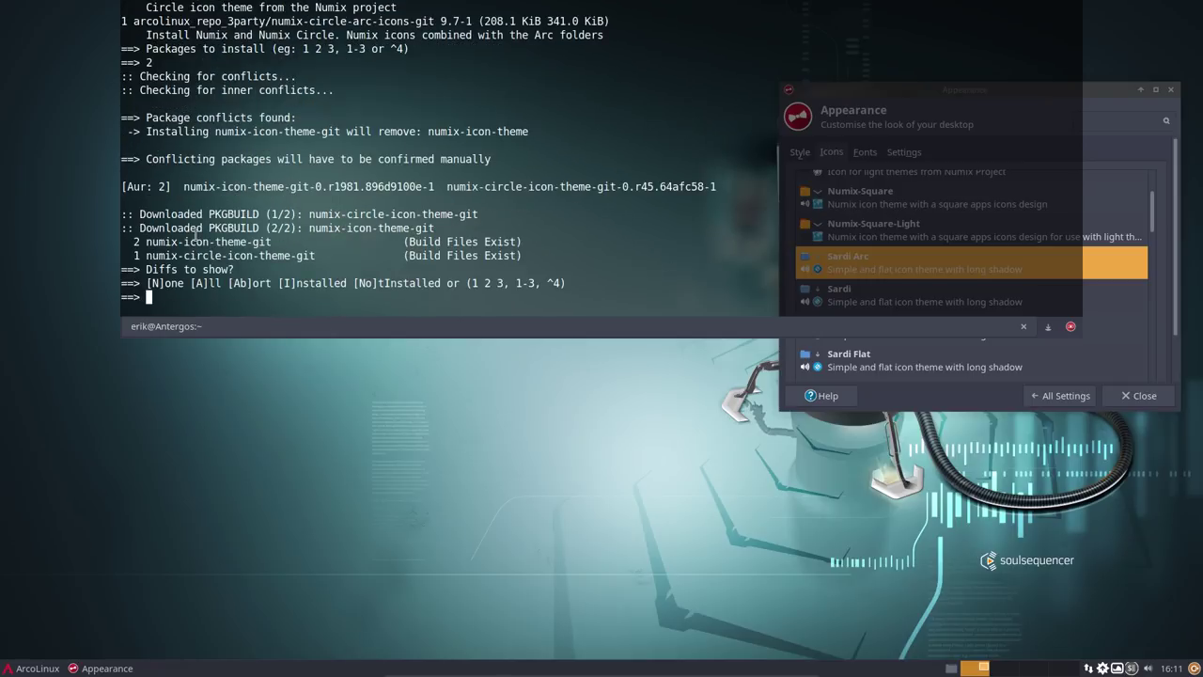
key(Return)
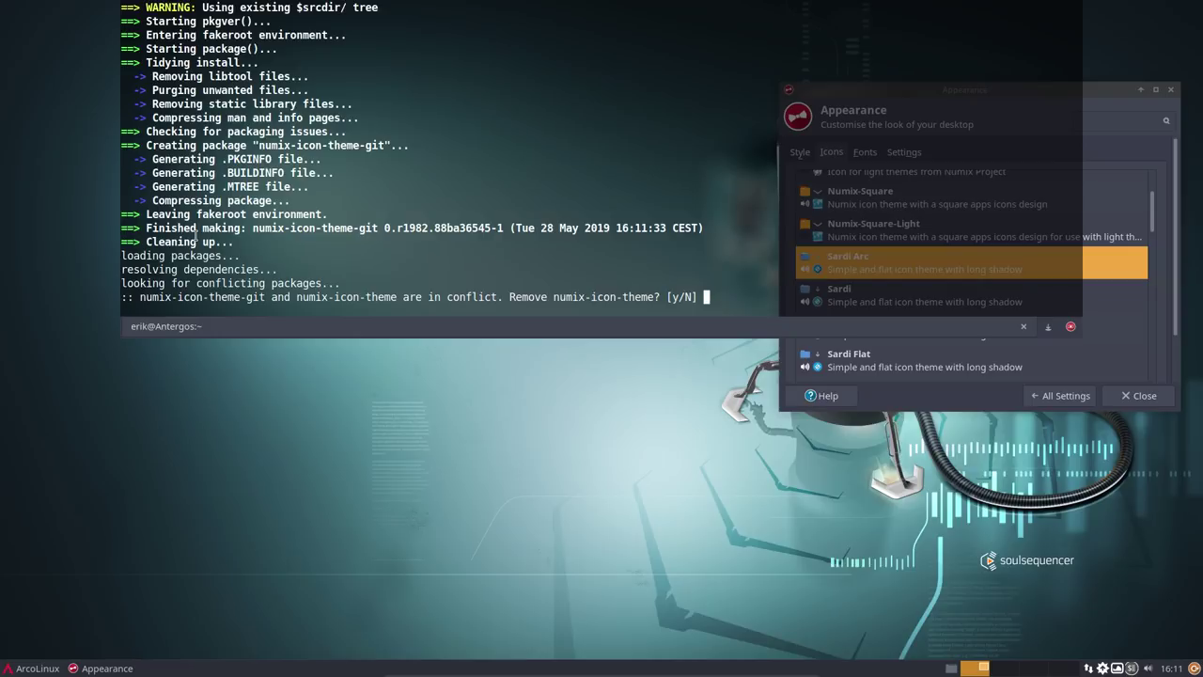
text(y)
key(Return)
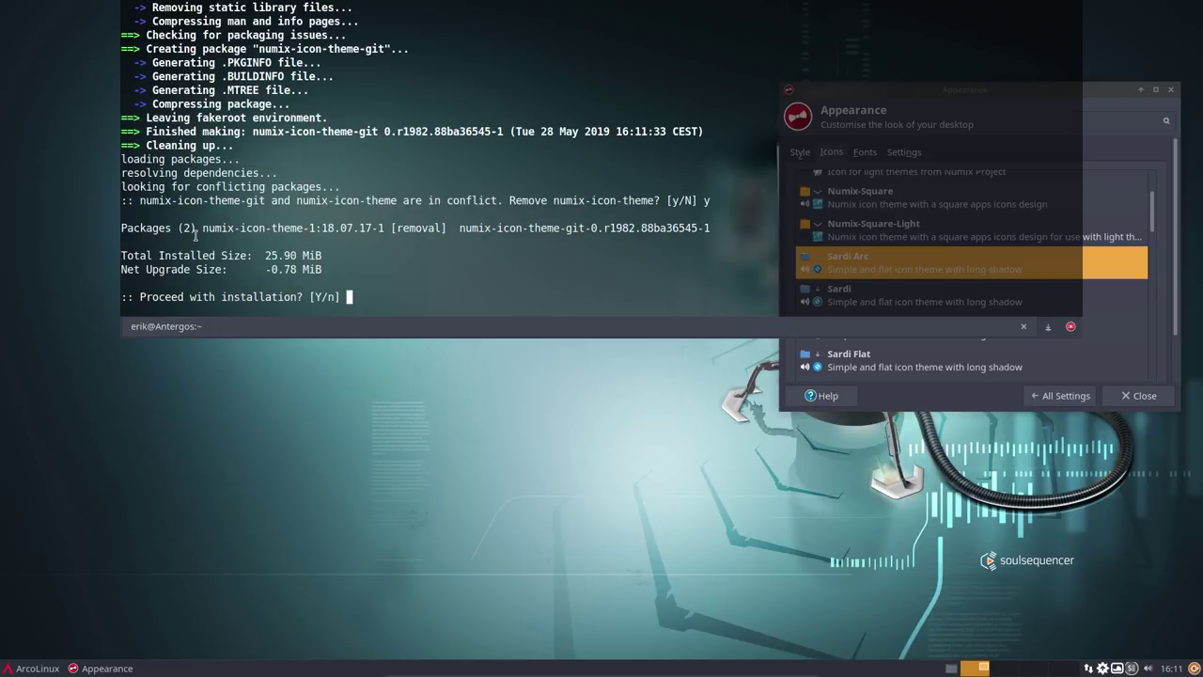
text(y)
key(Return)
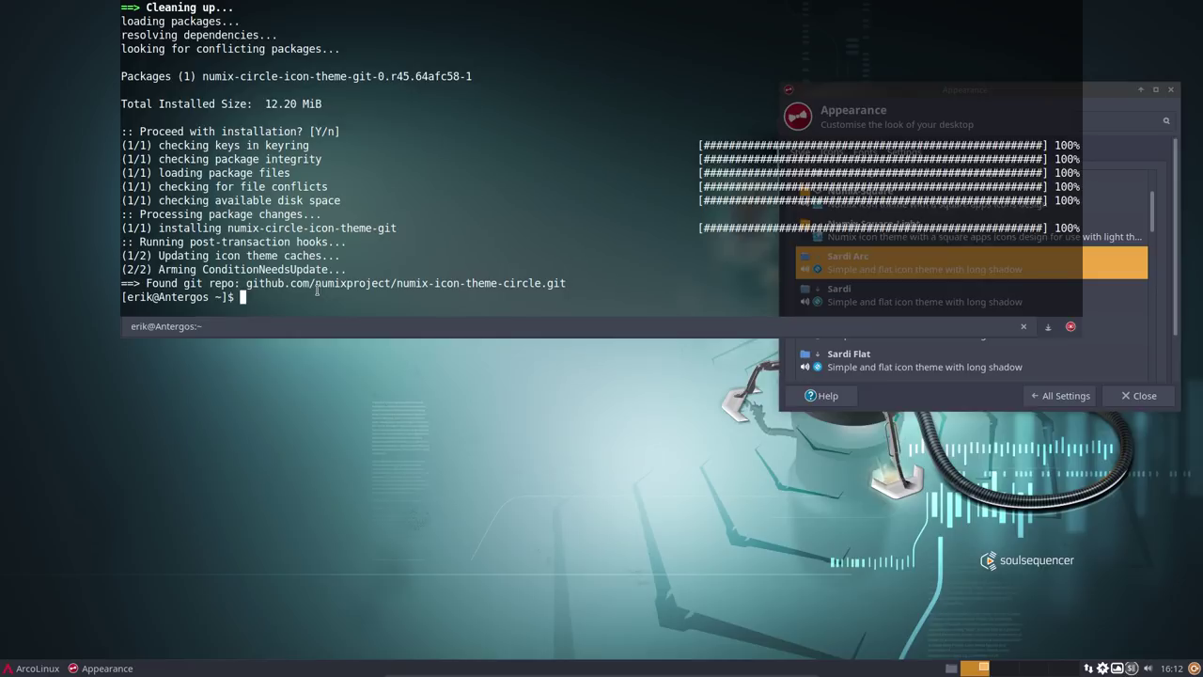
- Rerun 'yay numix circle', install numix-circle-arc-icons-git, and hide the terminal with F12
text(yay numix circle)
key(Return)
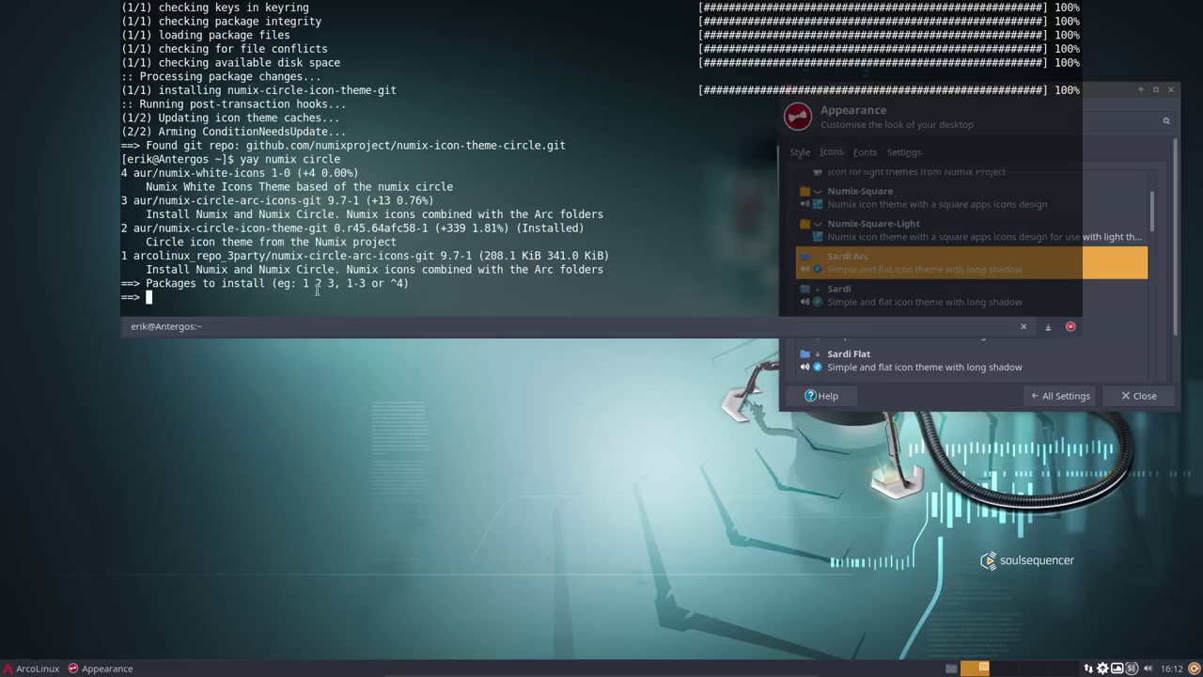
text(1)
key(Return)
key(Return)
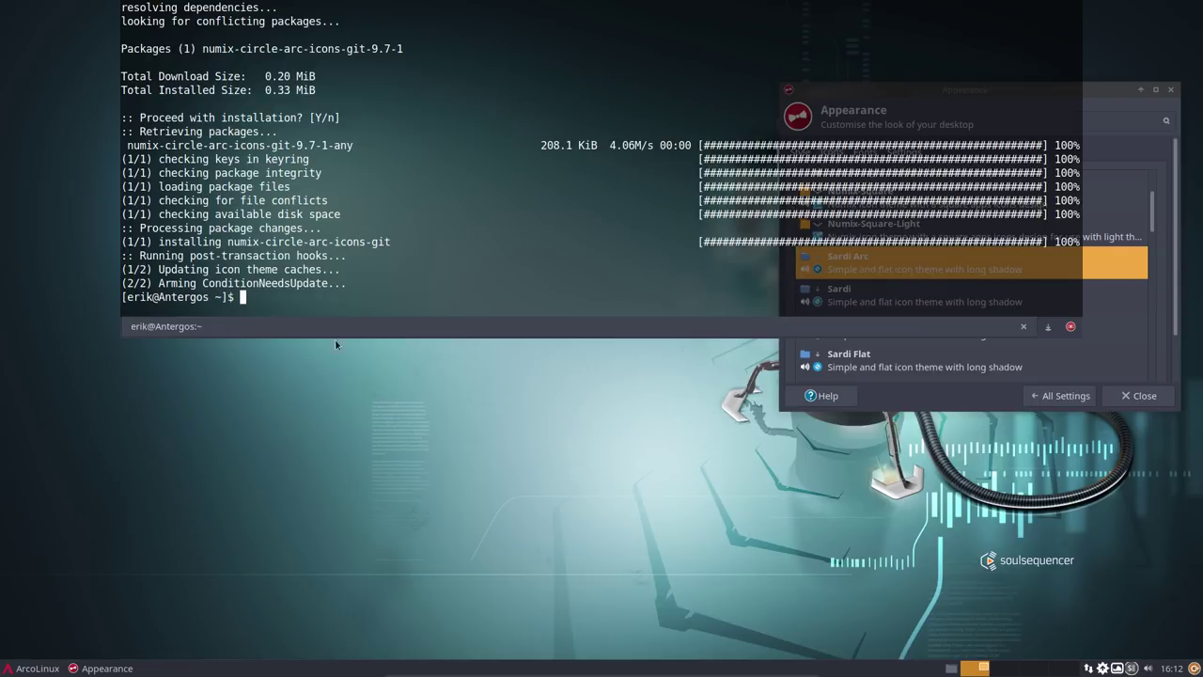
key(F12)
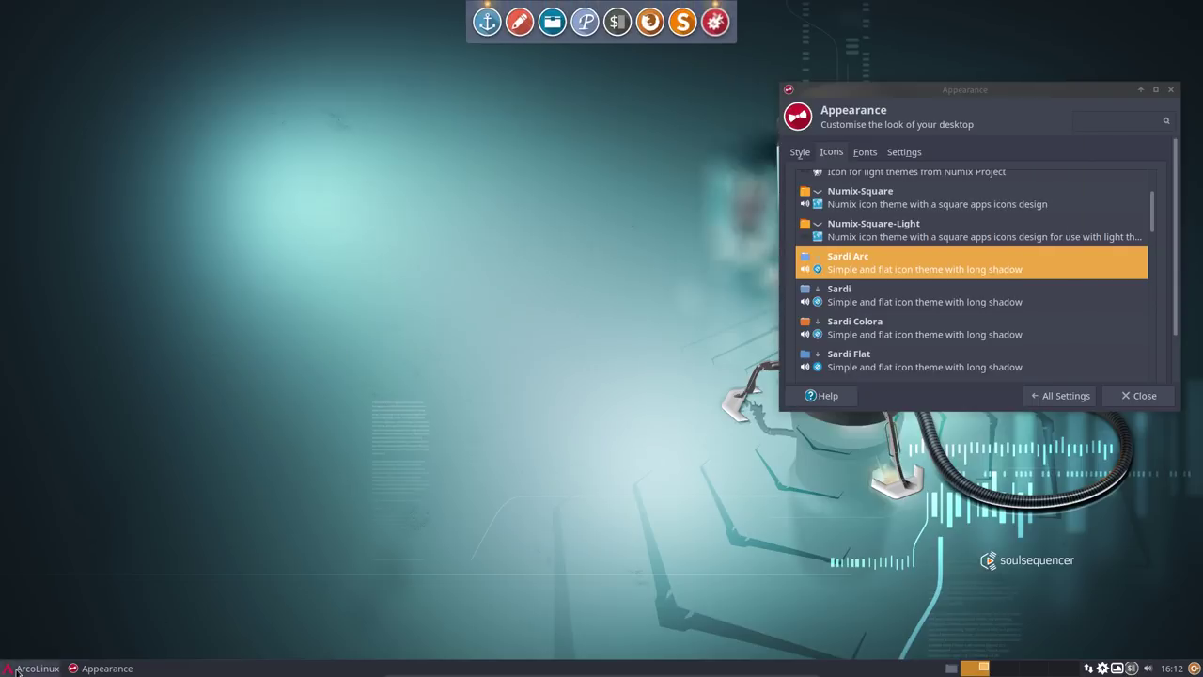
- Open Appearance from the Settings Manager and apply the Numix Circle Arc icon theme
click(19, 667)
click(14, 648)
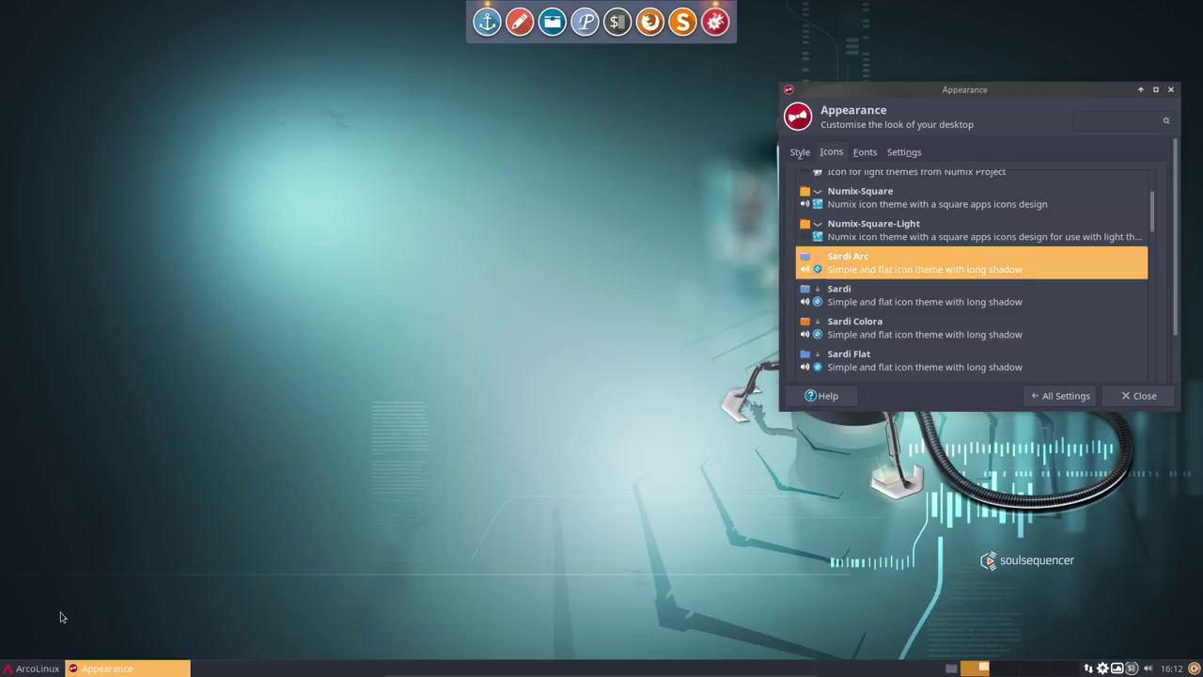
click(564, 263)
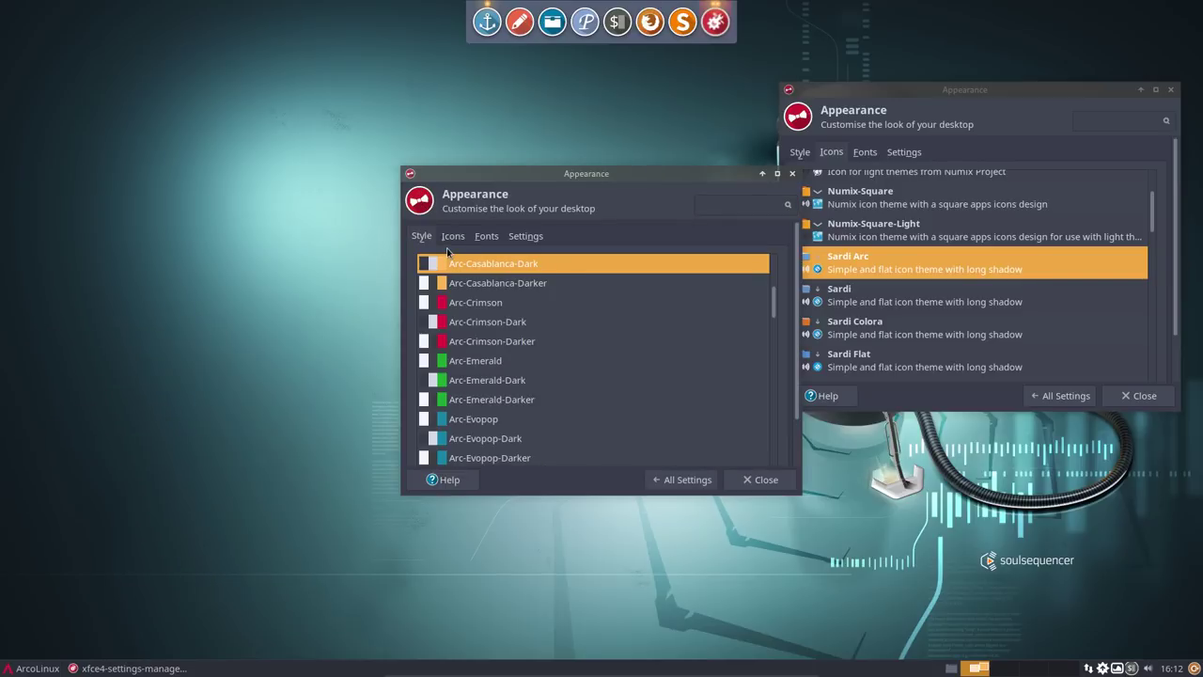
scroll(489, 391, up, 3)
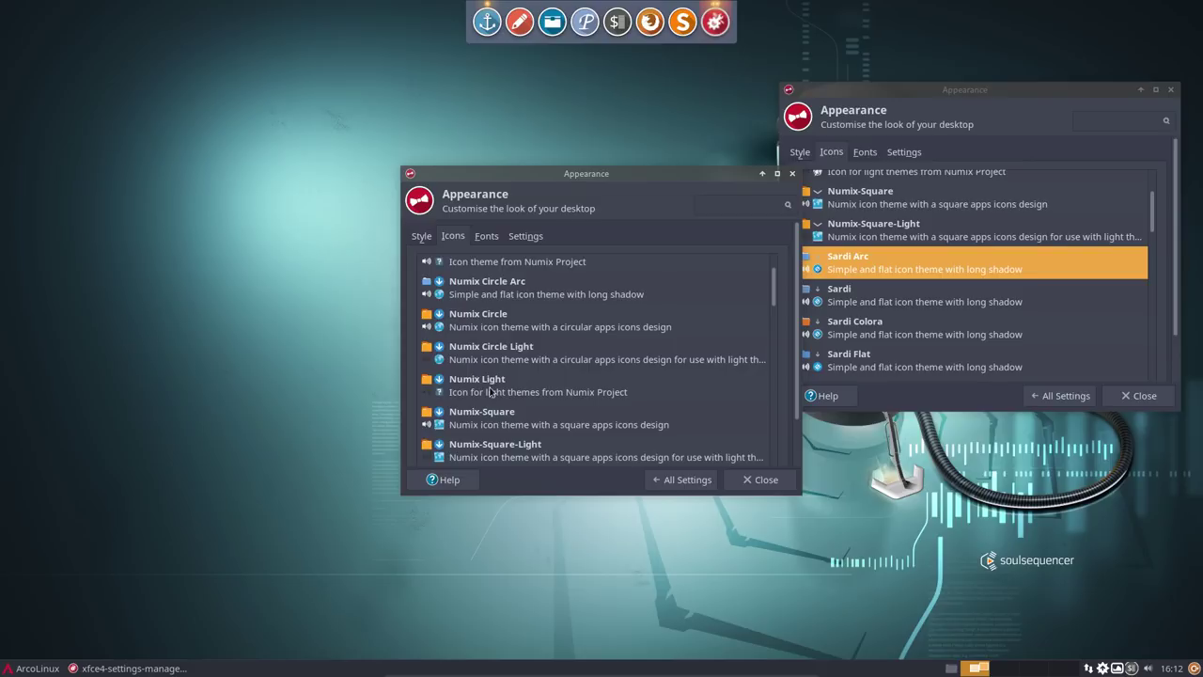
click(500, 291)
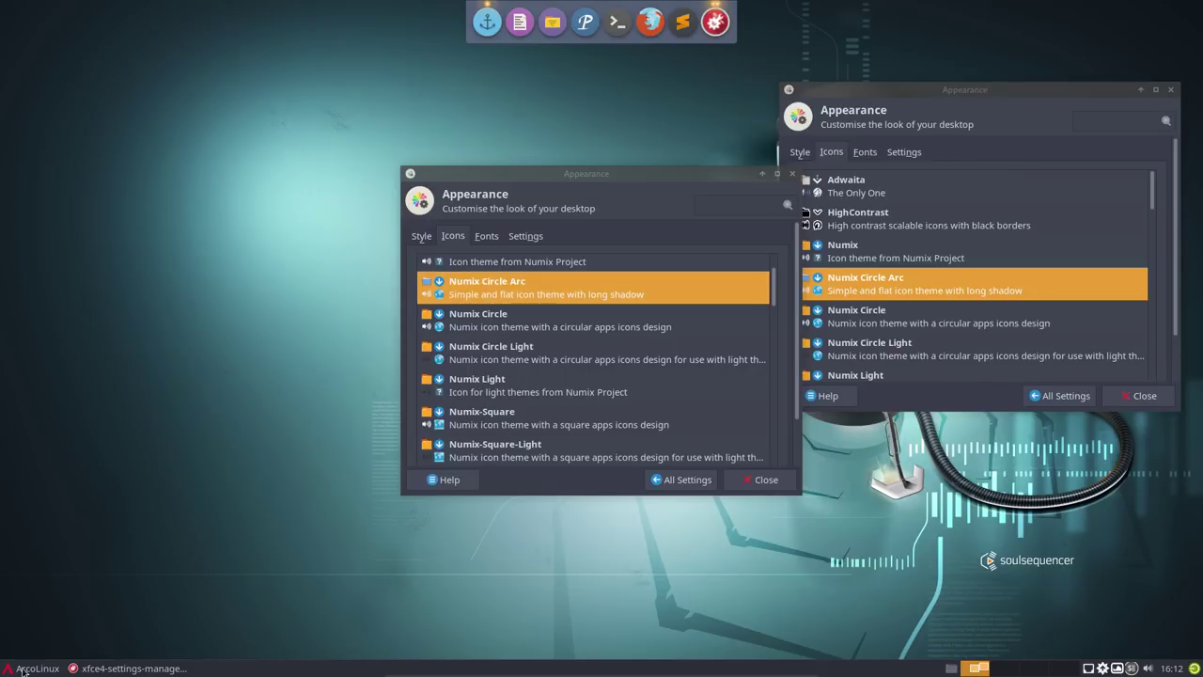
- Browse the menu categories, then switch the icon theme to Surfn Arc and close the extra window
click(28, 668)
click(42, 565)
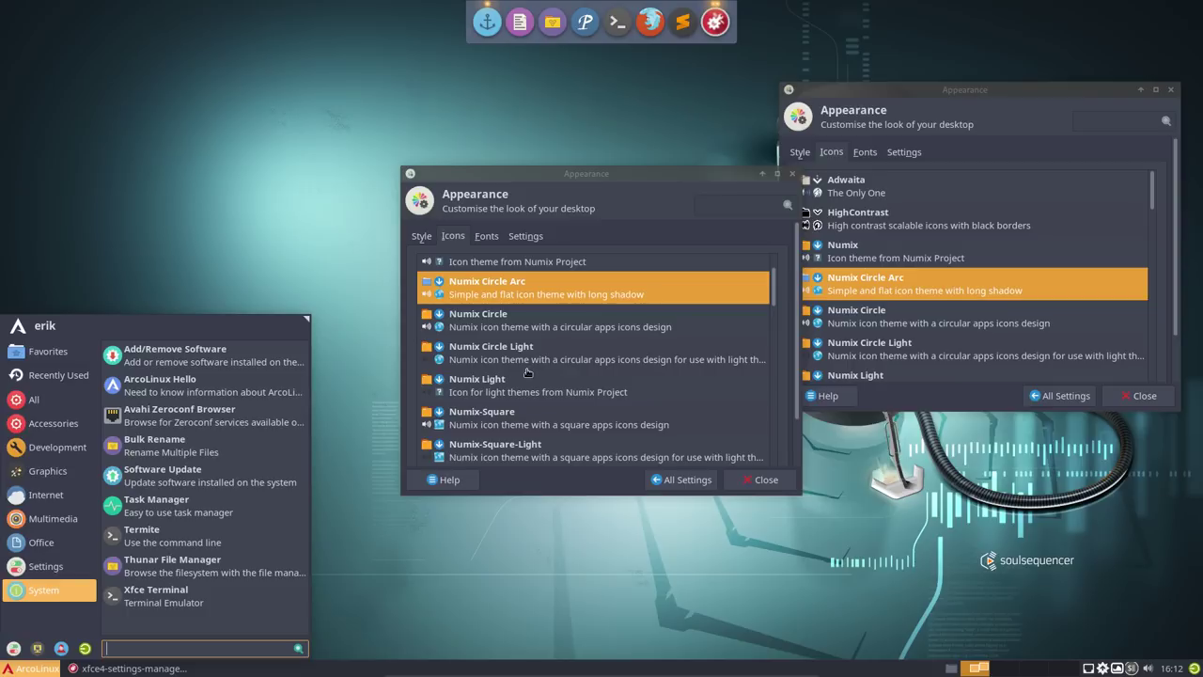
click(509, 290)
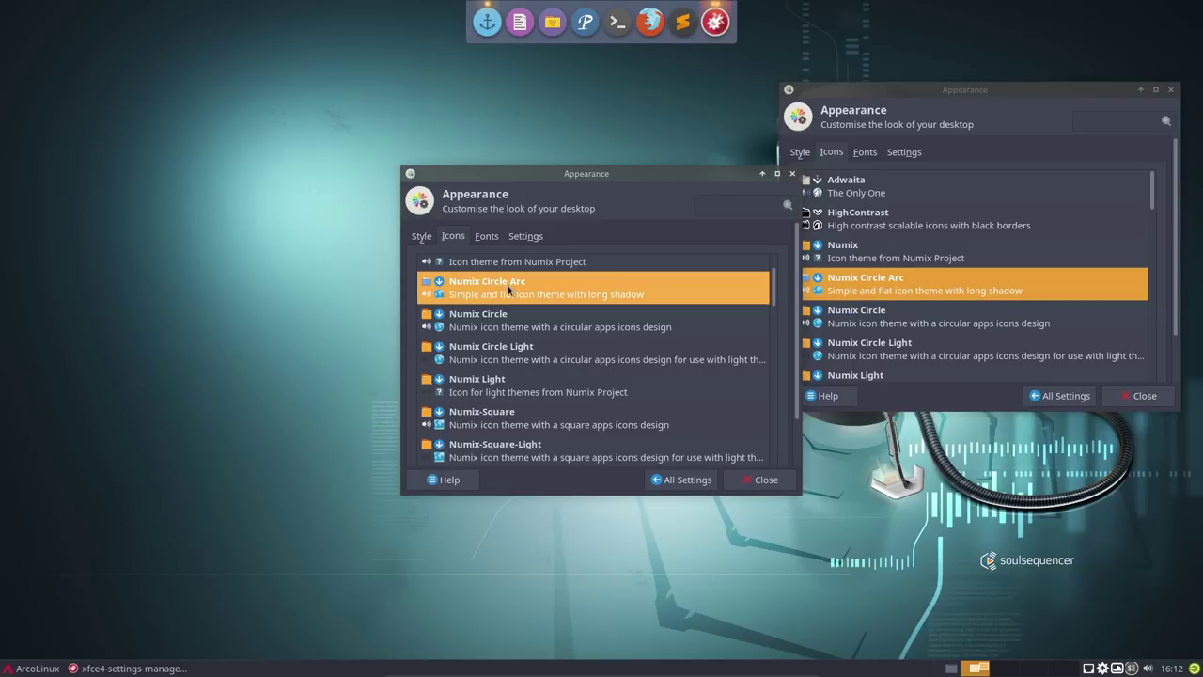
scroll(508, 289, down, 10)
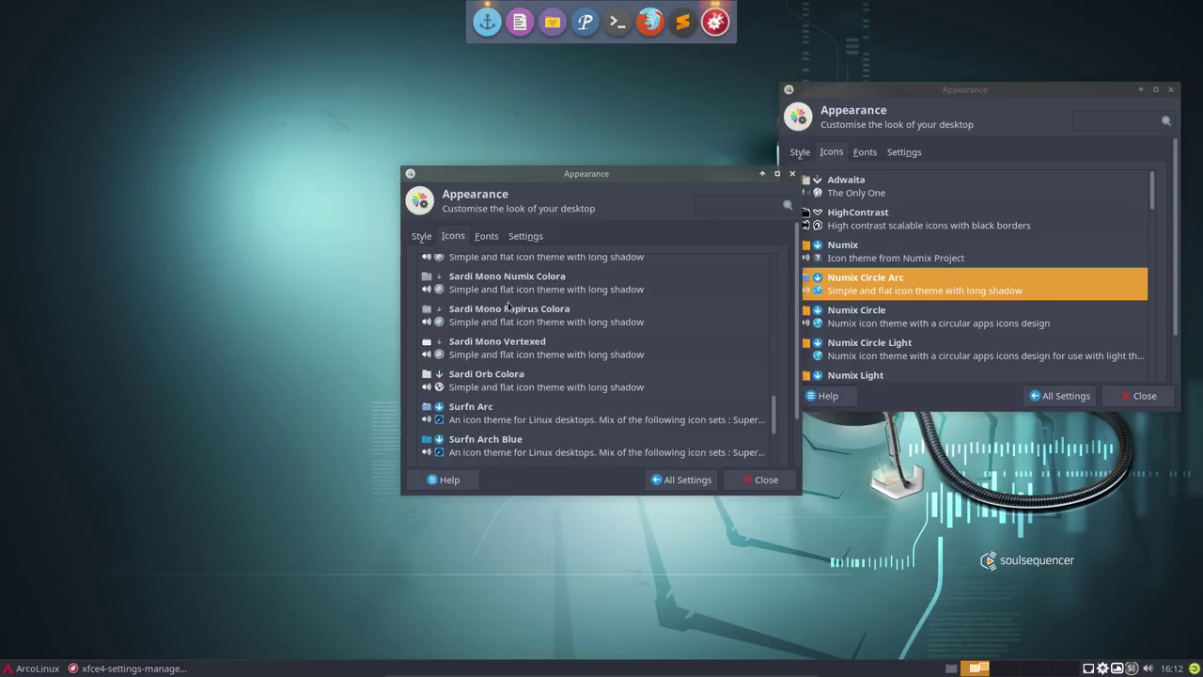
scroll(509, 306, down, 3)
scroll(526, 331, up, 2)
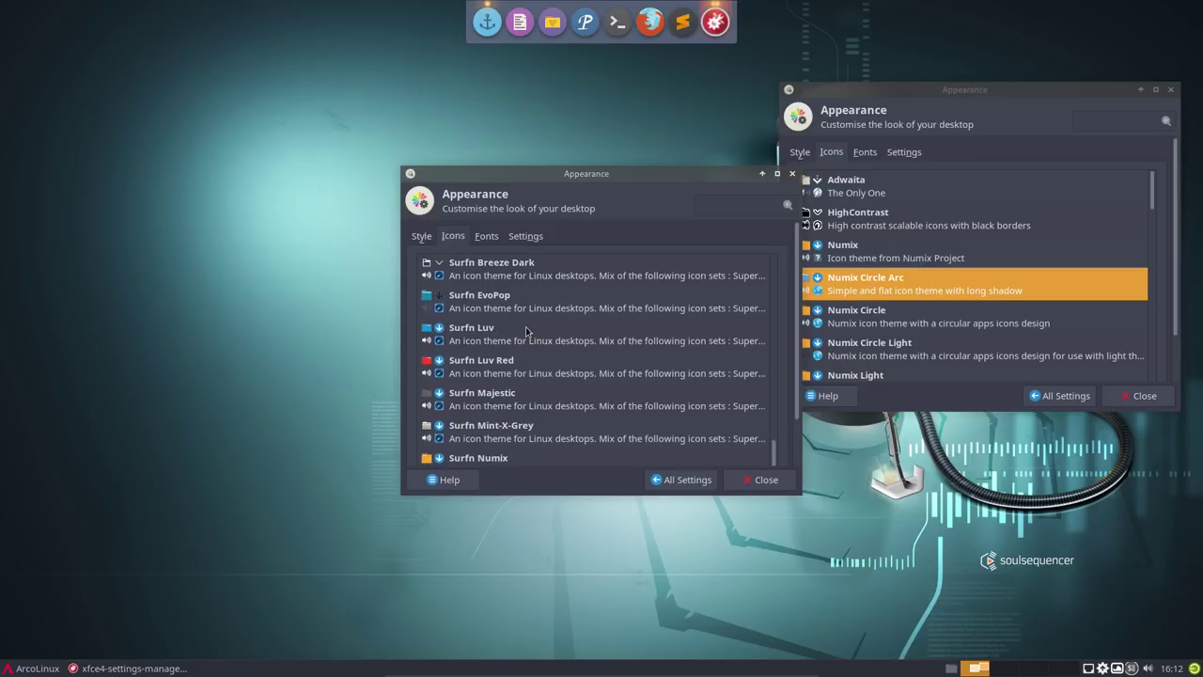
scroll(526, 330, up, 3)
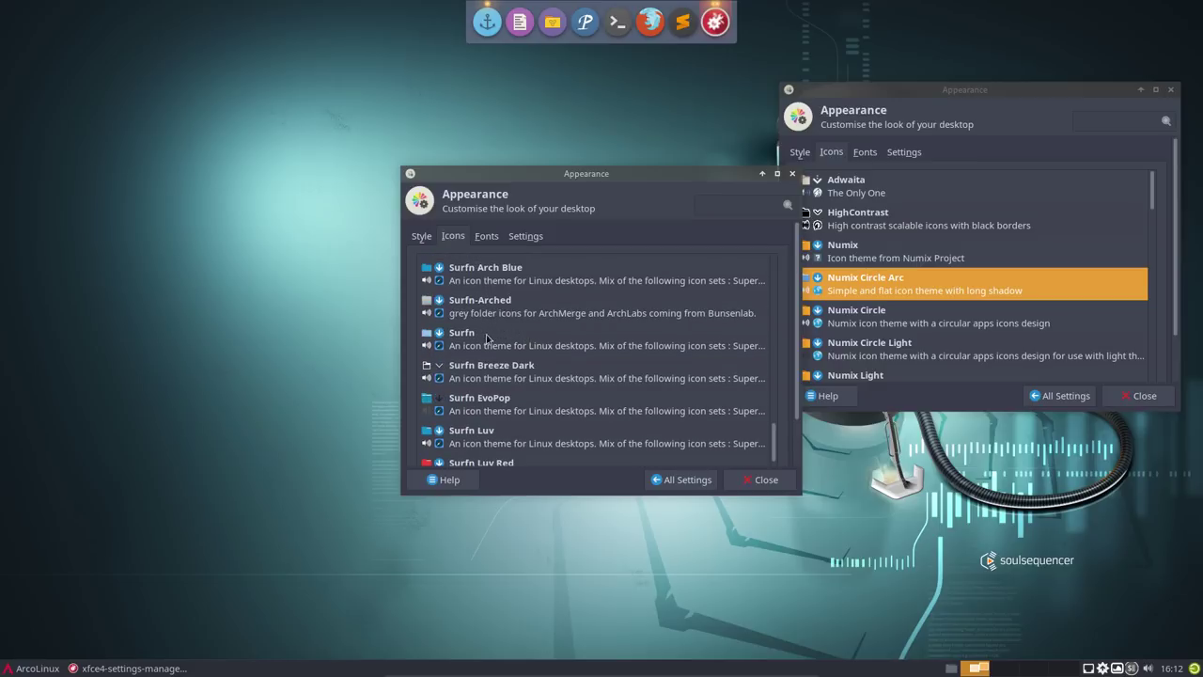
scroll(489, 279, up, 3)
click(494, 346)
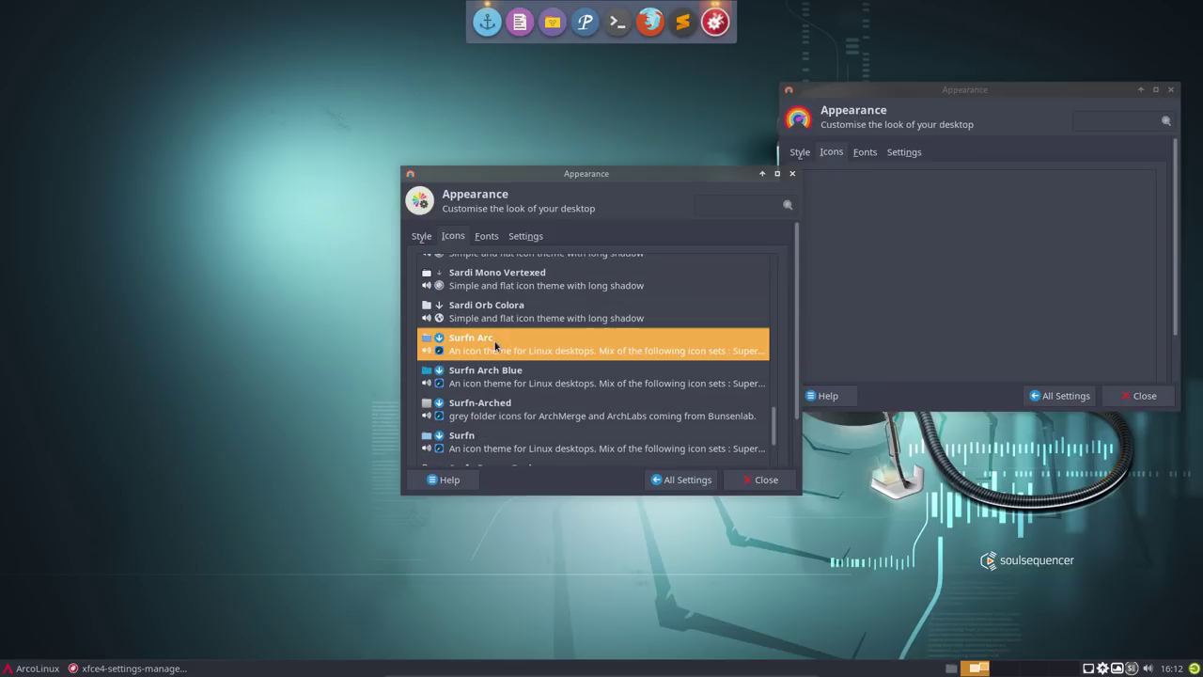
click(761, 480)
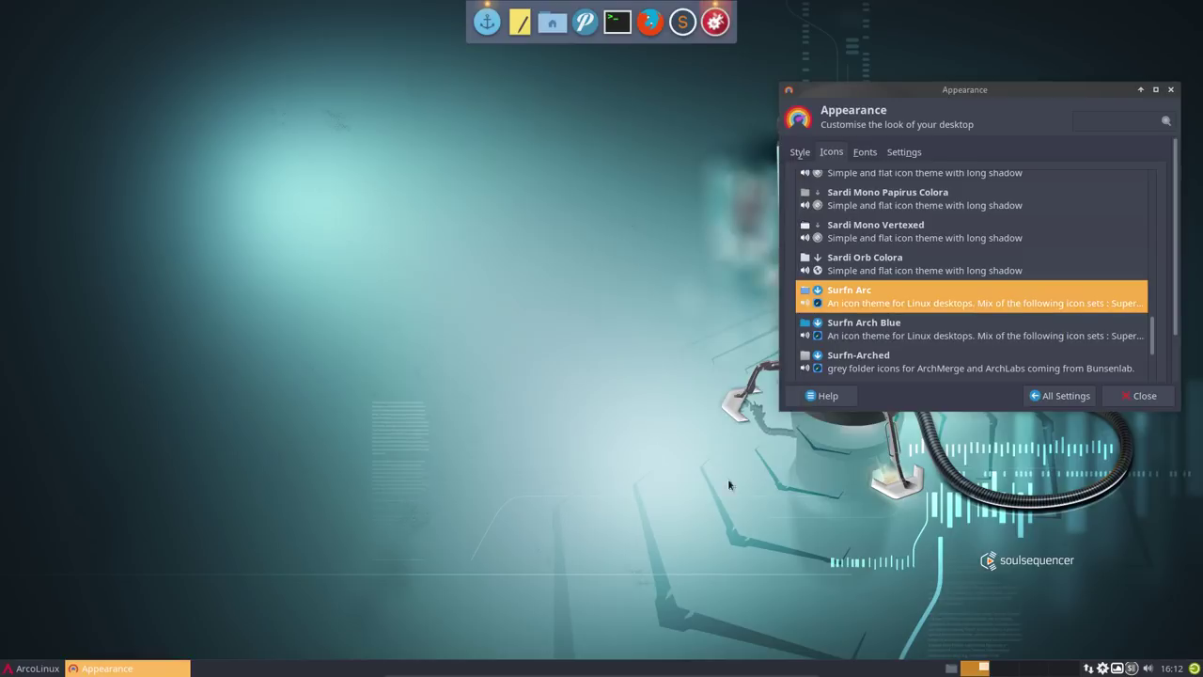
- Check the icons in the application menu, then close the Appearance settings
click(33, 669)
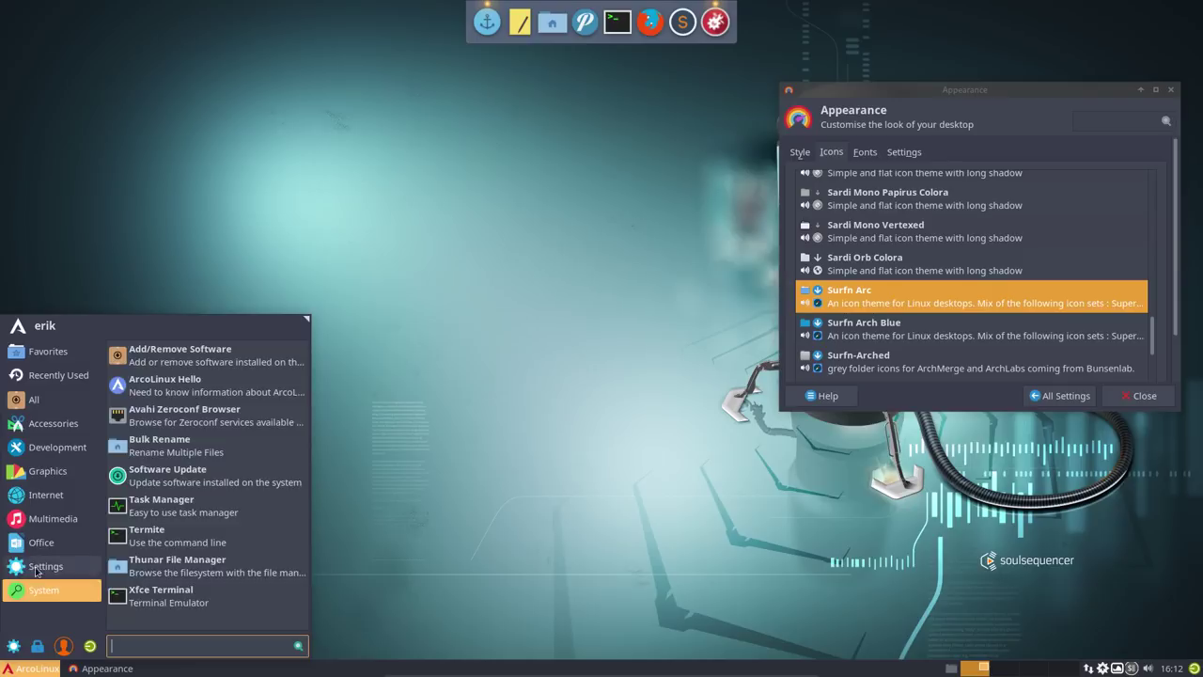
mouse_move(40, 564)
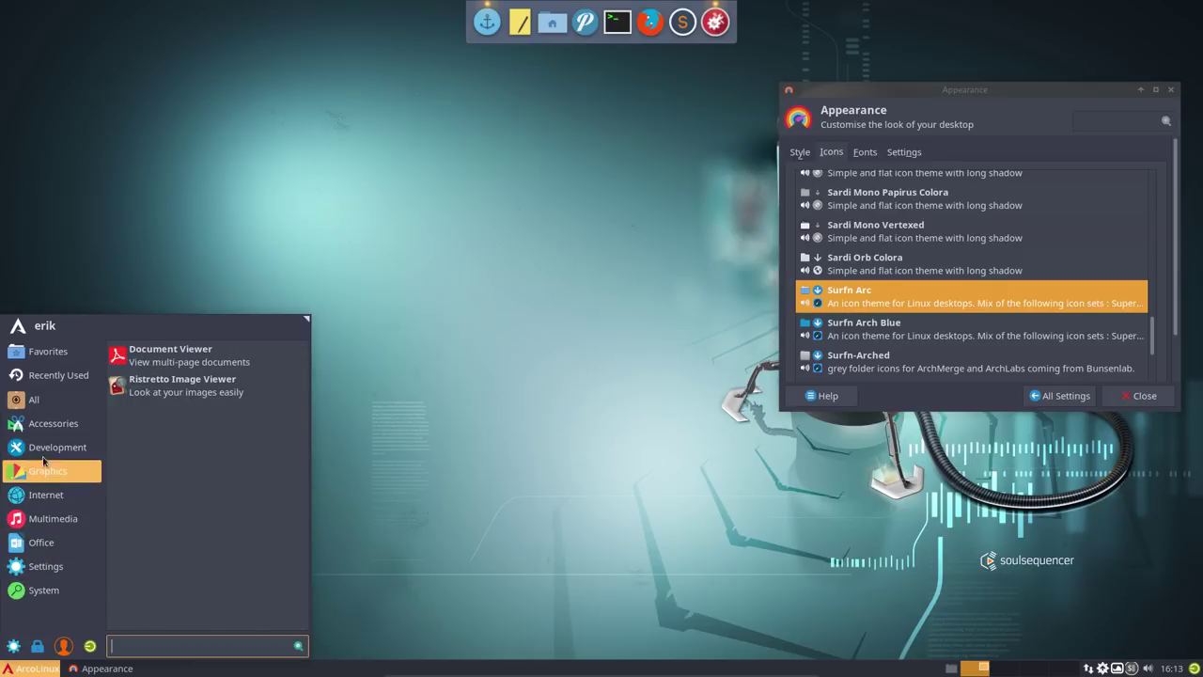
mouse_move(47, 354)
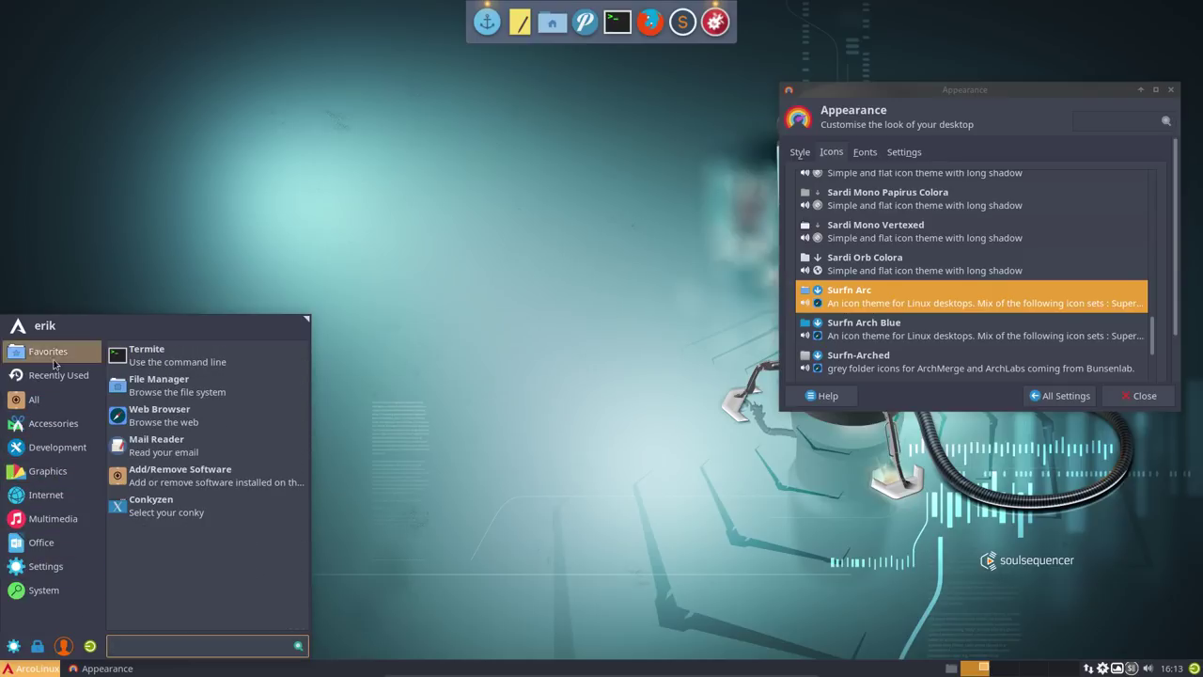
click(348, 506)
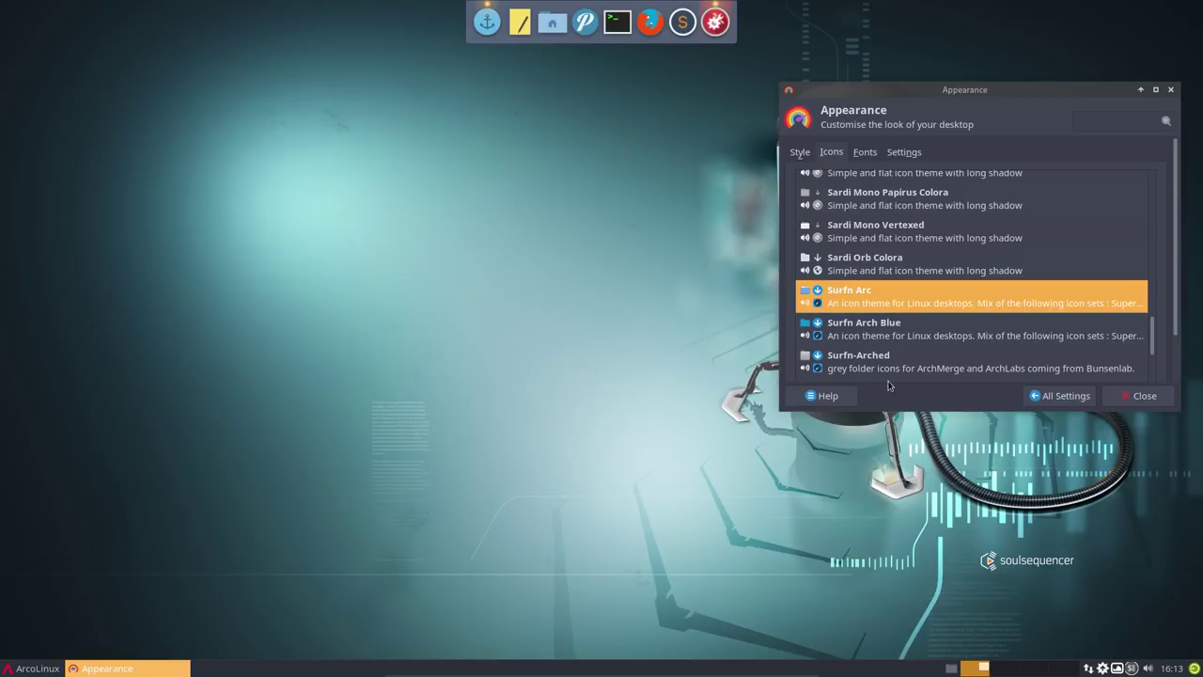
click(1130, 399)
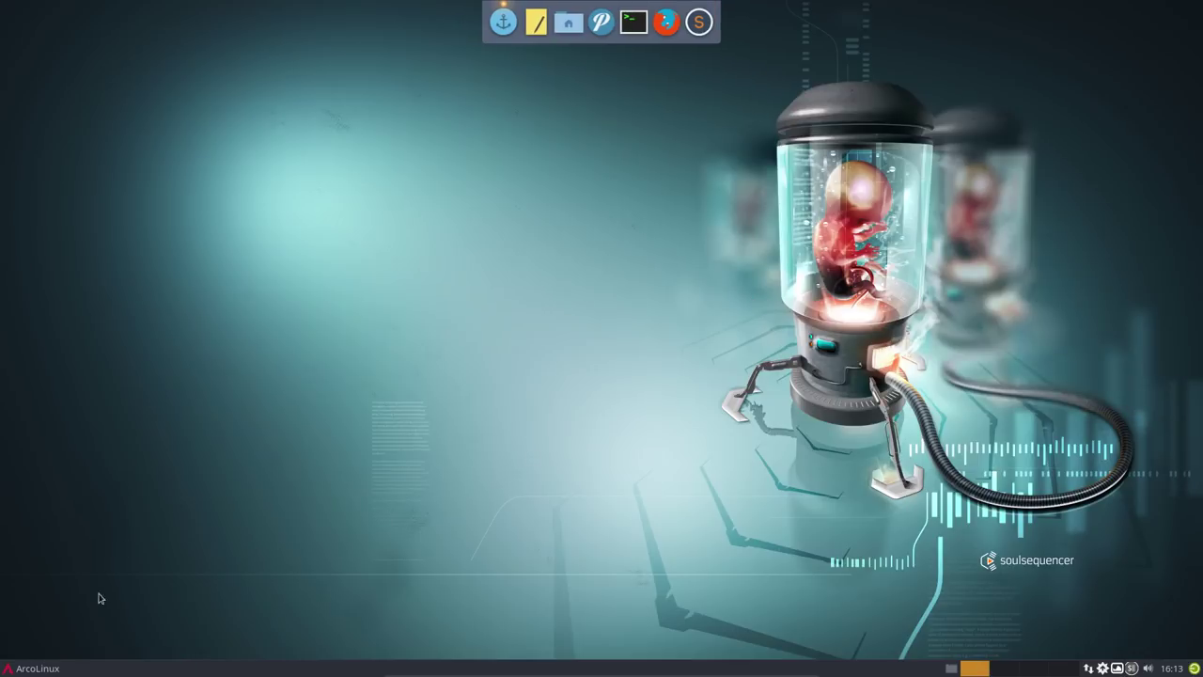
- Browse the application menu once more, then take the VM out of full screen with Right Ctrl+F
click(16, 670)
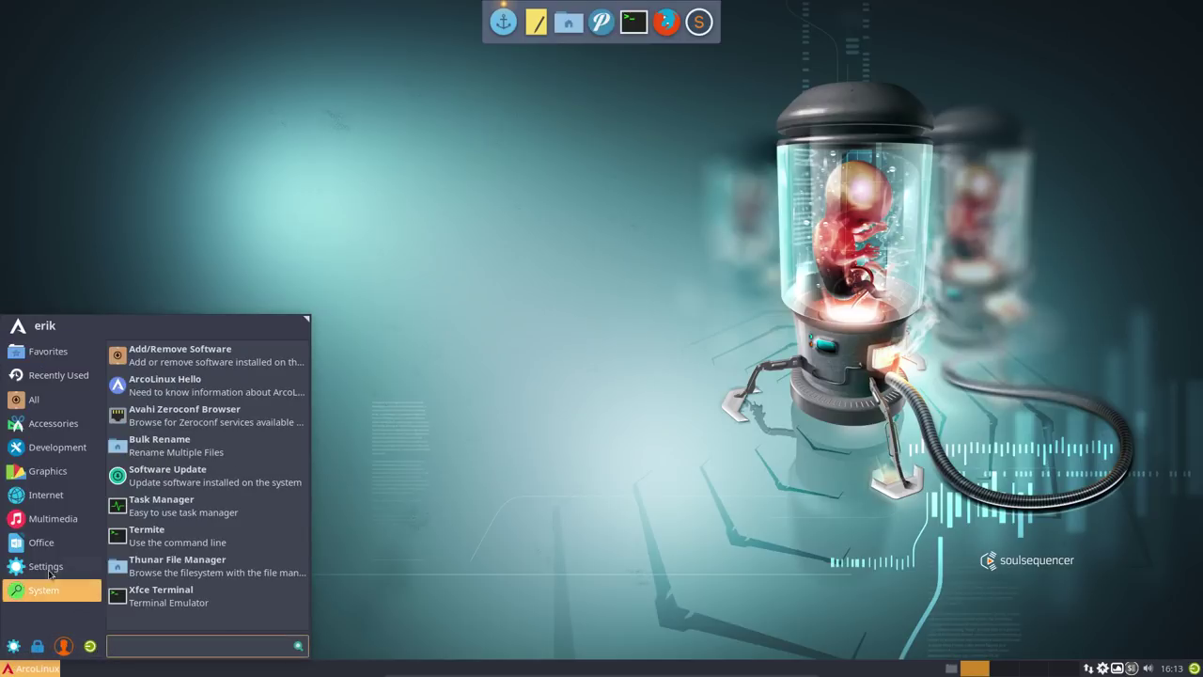
mouse_move(48, 557)
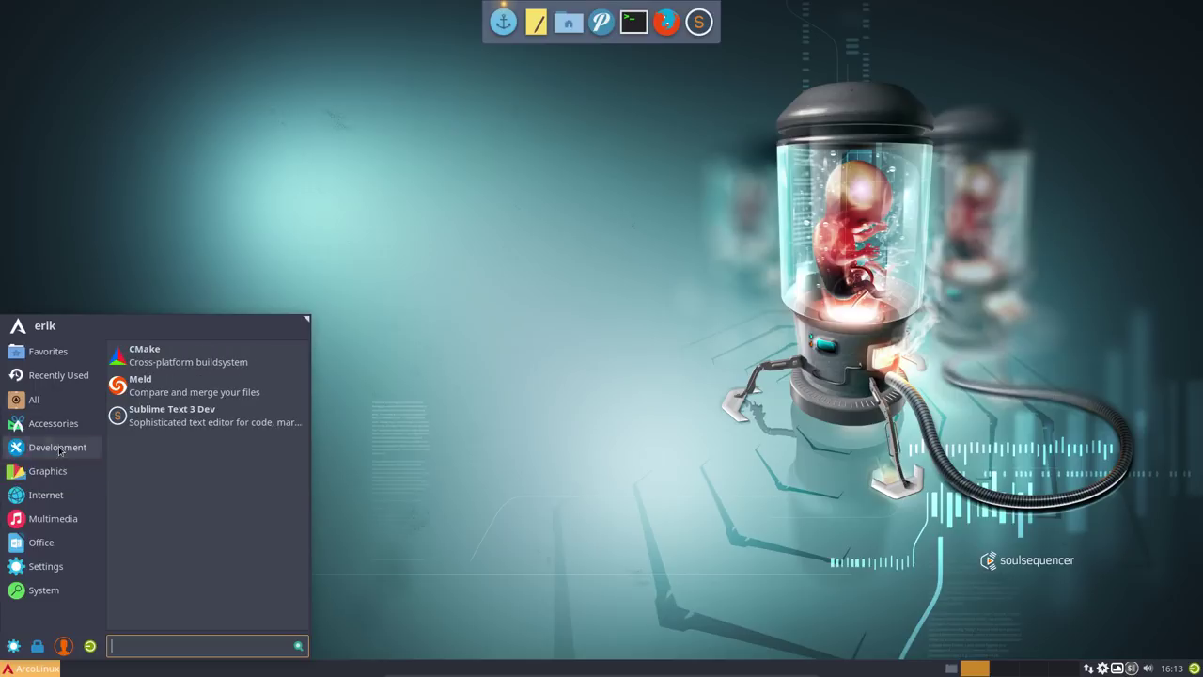
mouse_move(55, 420)
mouse_move(47, 351)
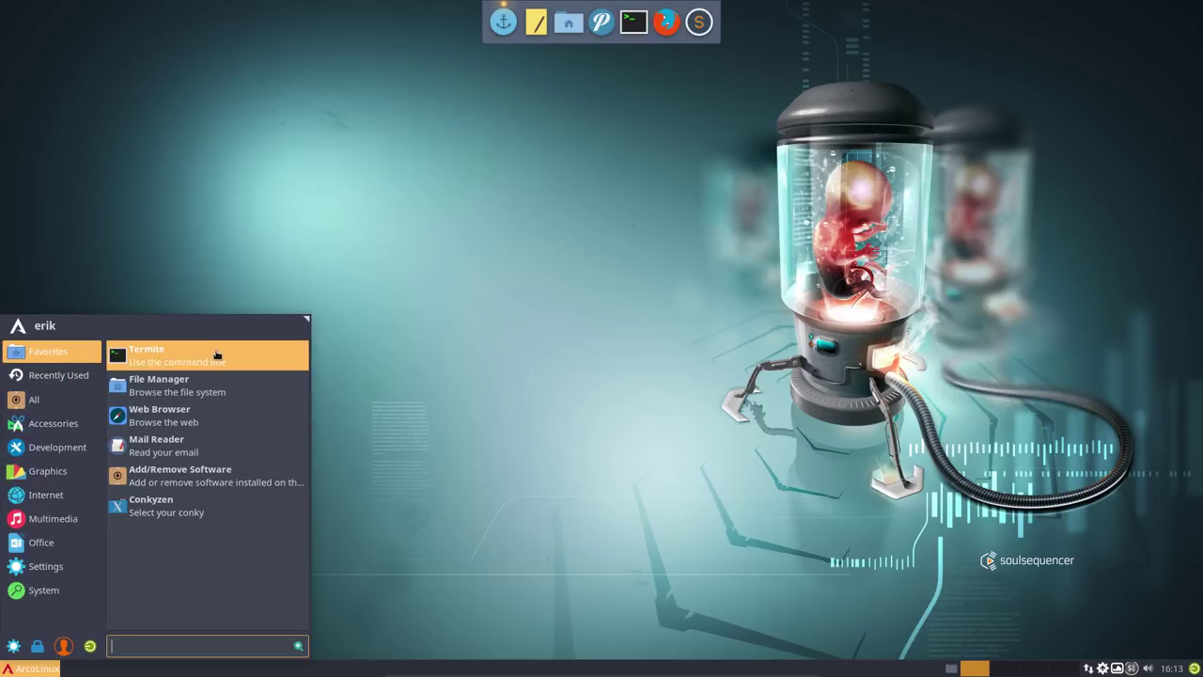
click(439, 499)
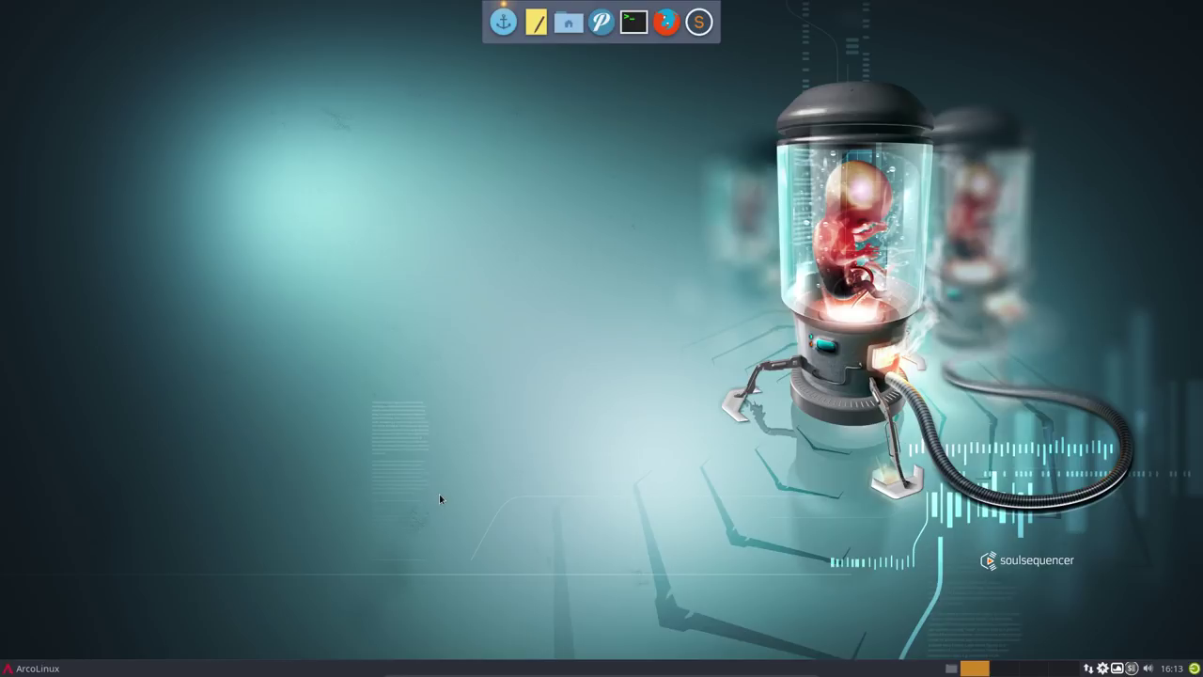
key(Control_R+f)
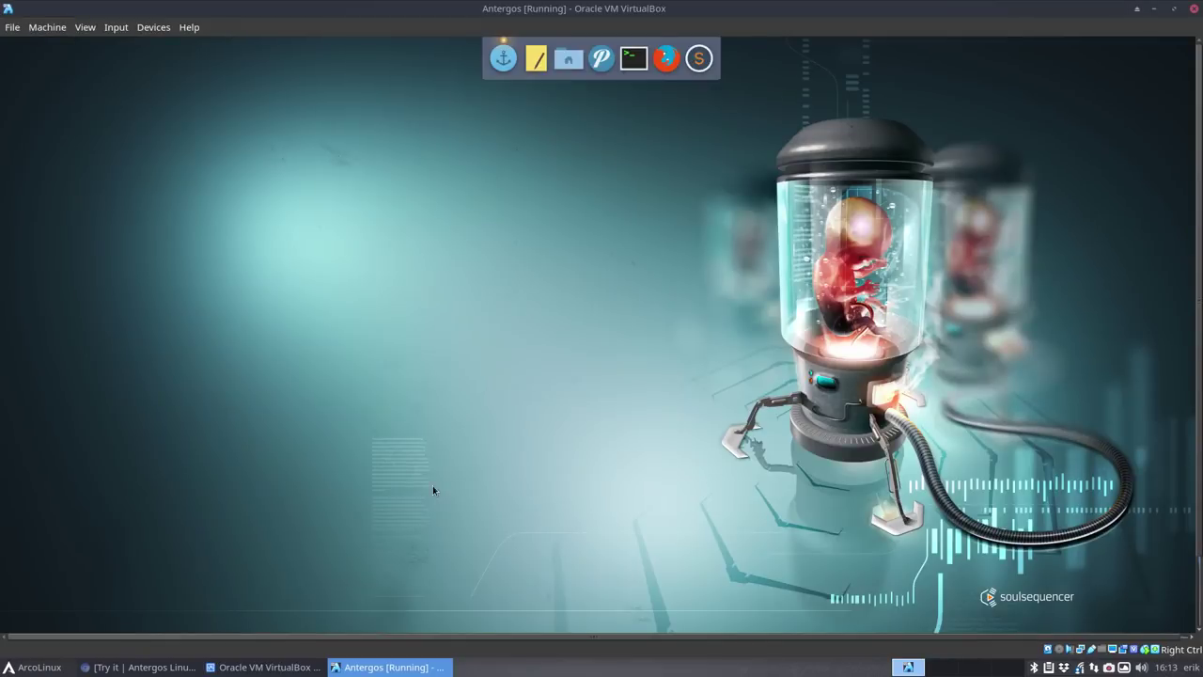
- Restart the ArcoLinux guest, get past the GRUB theme error, and return to full screen
click(1109, 669)
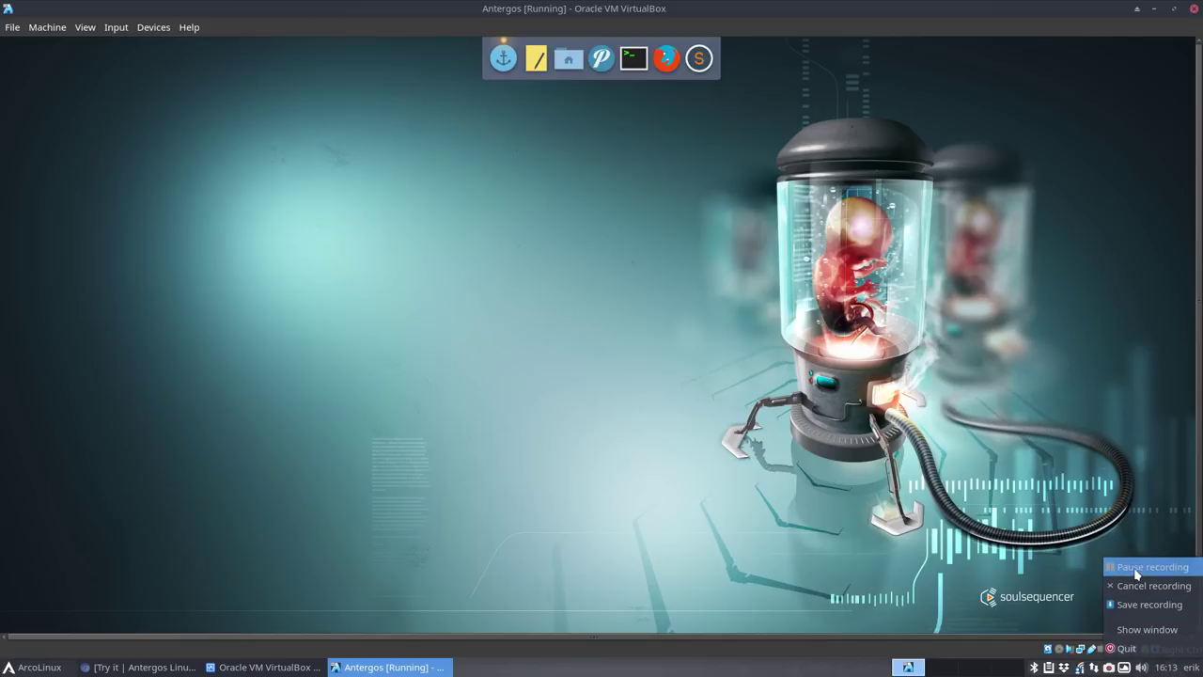
click(1119, 572)
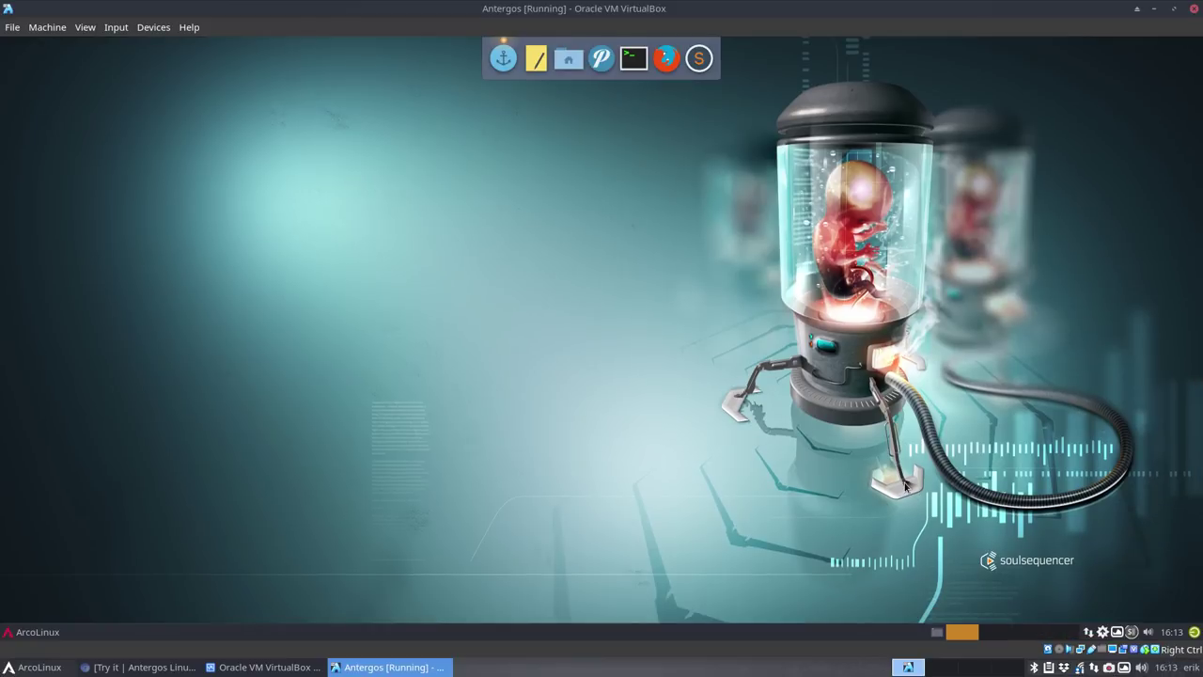
click(32, 634)
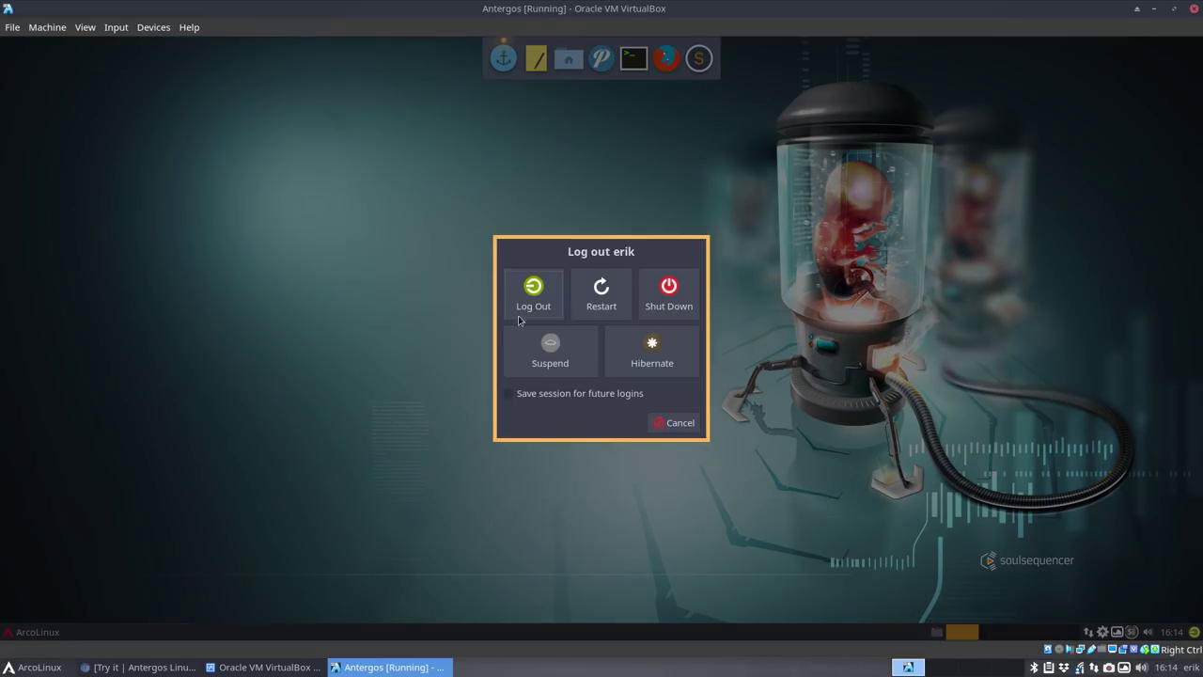
click(598, 299)
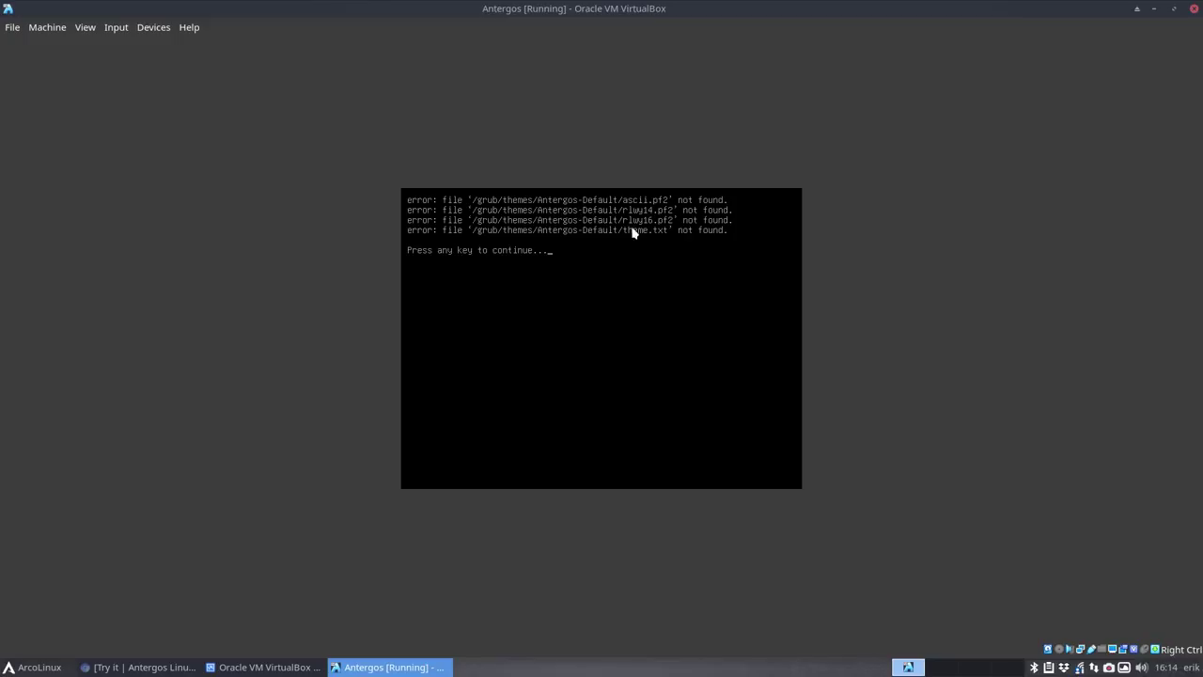
key(Return)
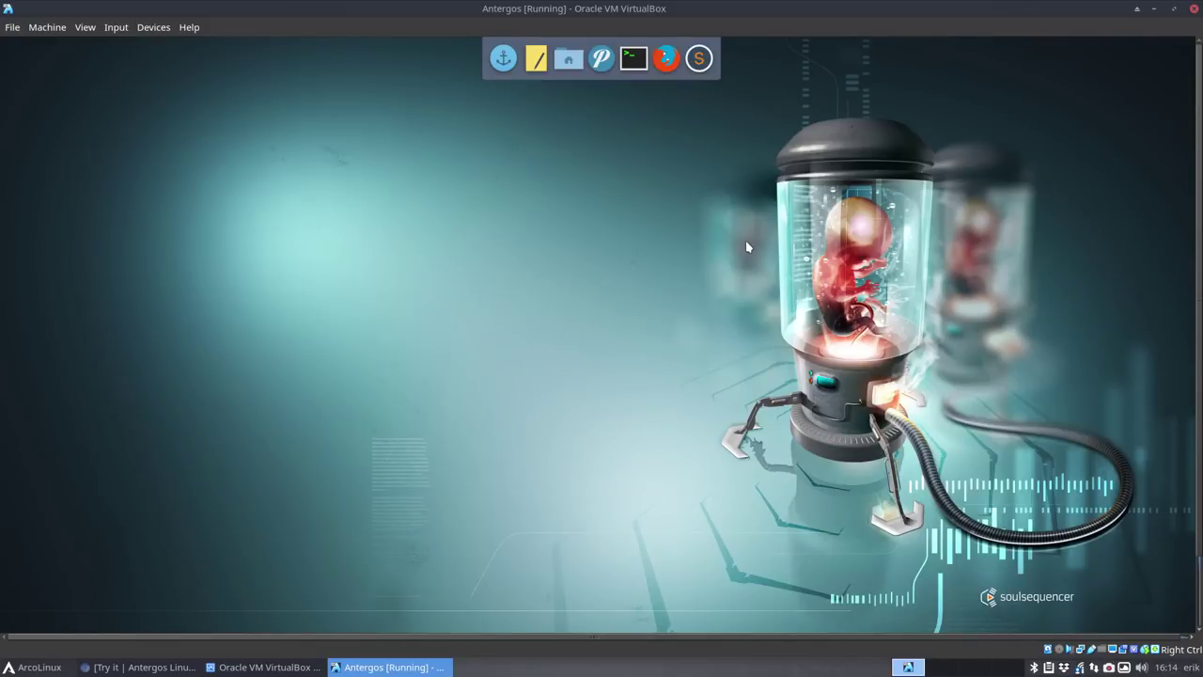
key(Control_R+f)
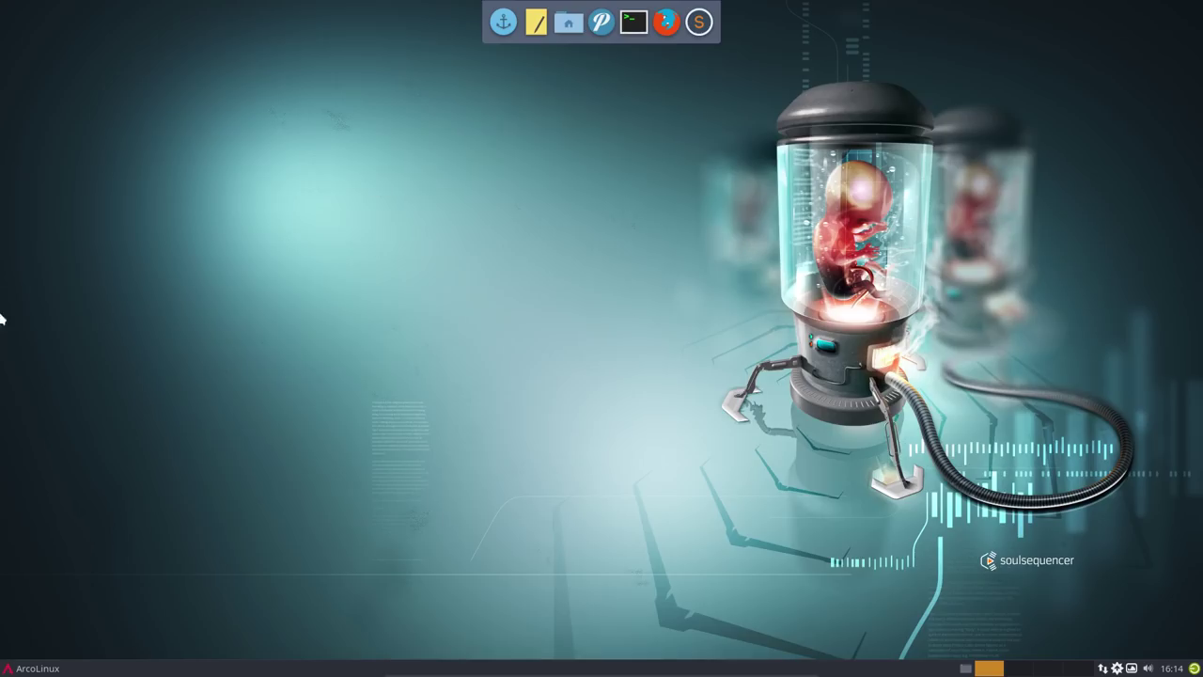
- Launch the File Manager from the Whisker menu and close both of its windows
click(33, 669)
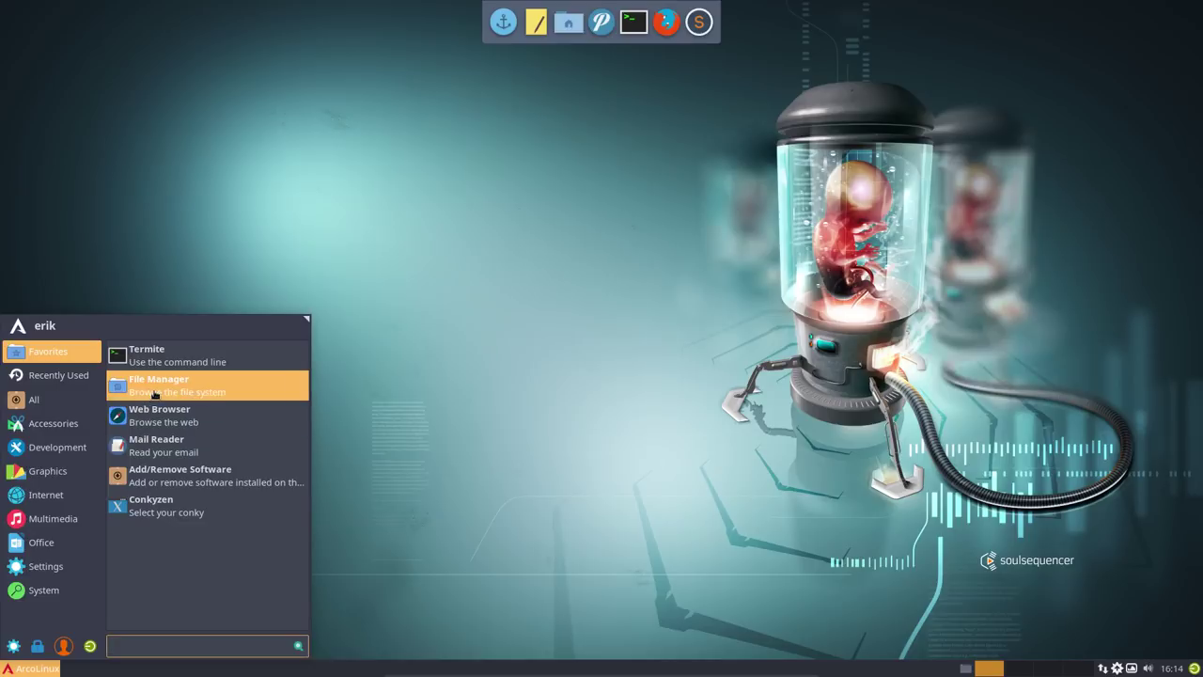
click(155, 391)
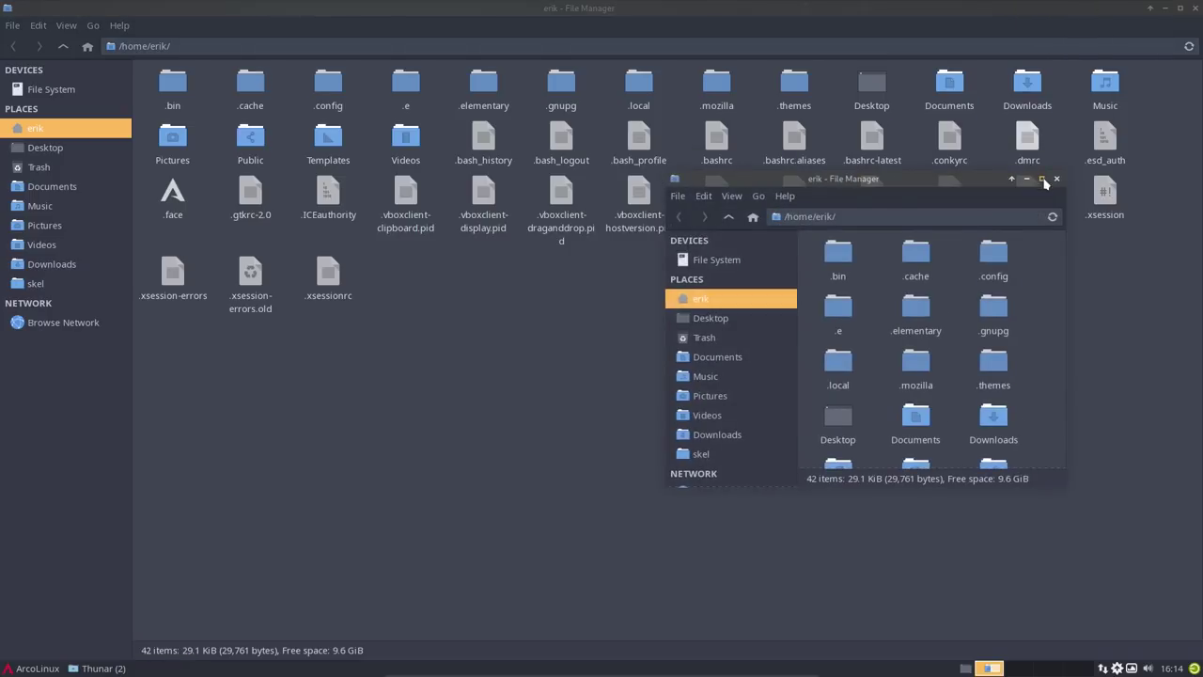
click(1056, 179)
click(1194, 7)
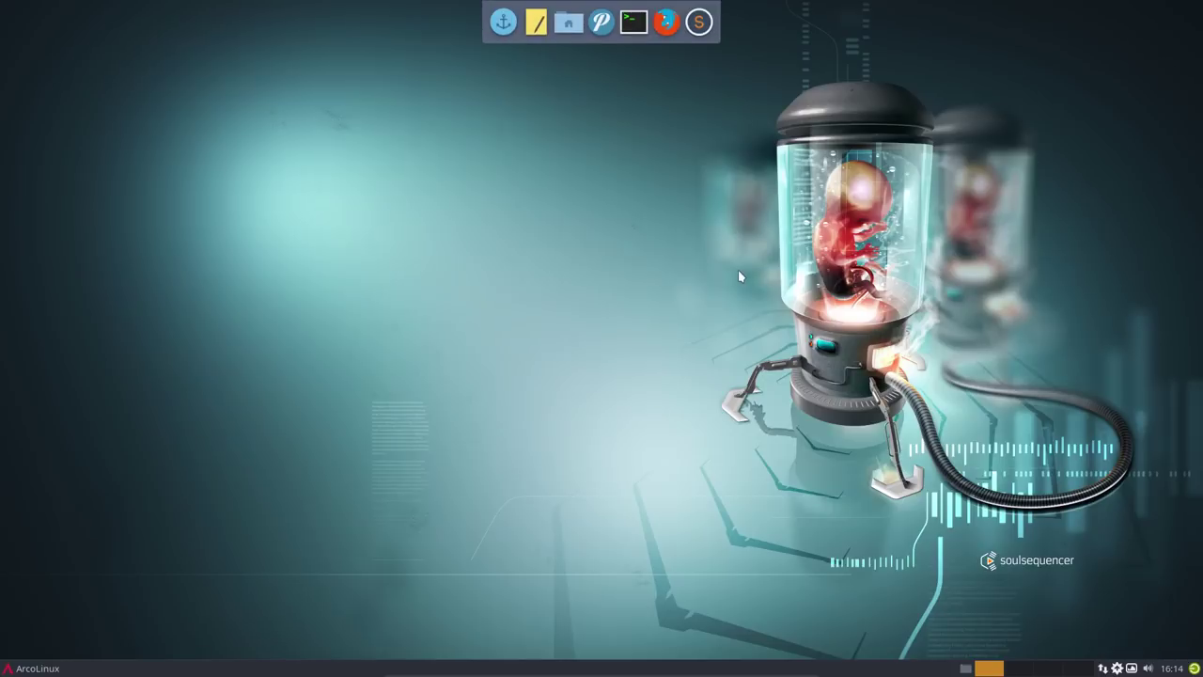
- Open Thunar and a terminal by shortcut, close both, then show Variety's next wallpaper
key(super+shift+Return)
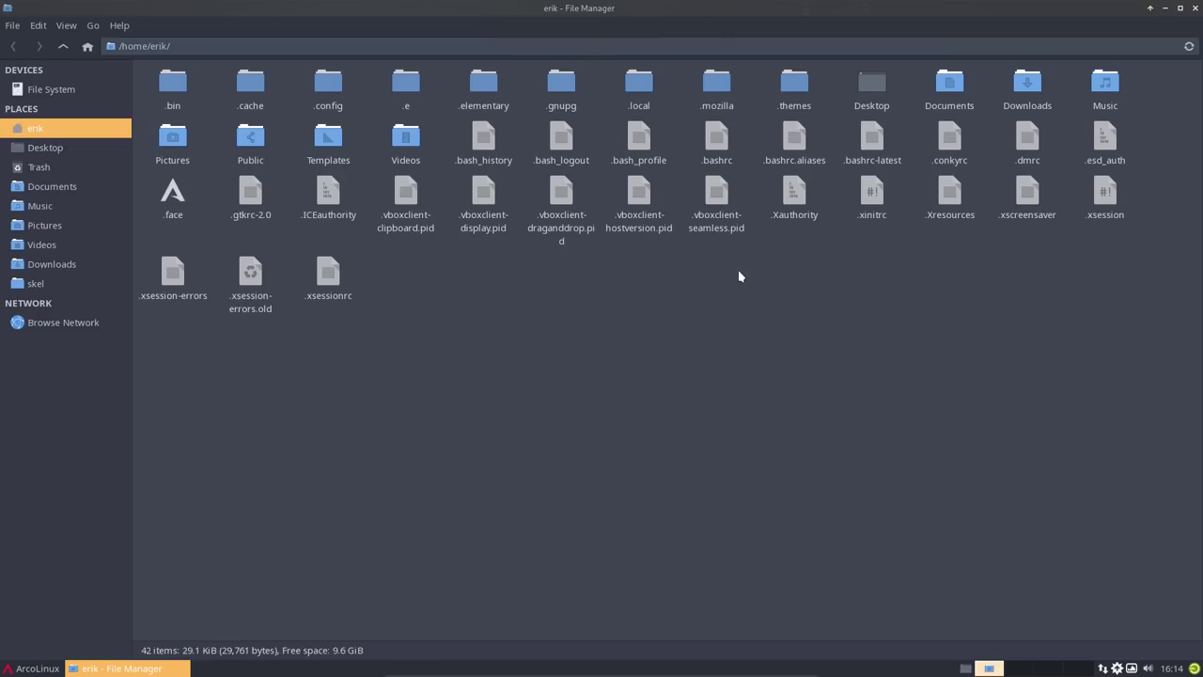
key(super+Return)
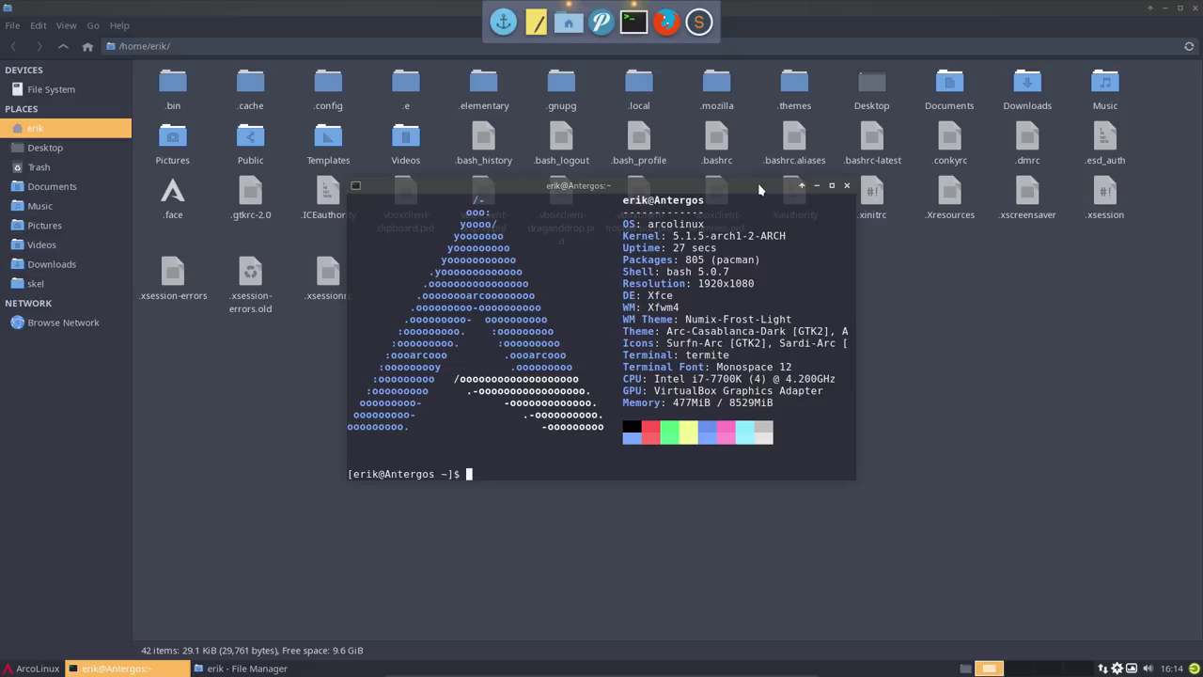
key(super+q)
key(super+q)
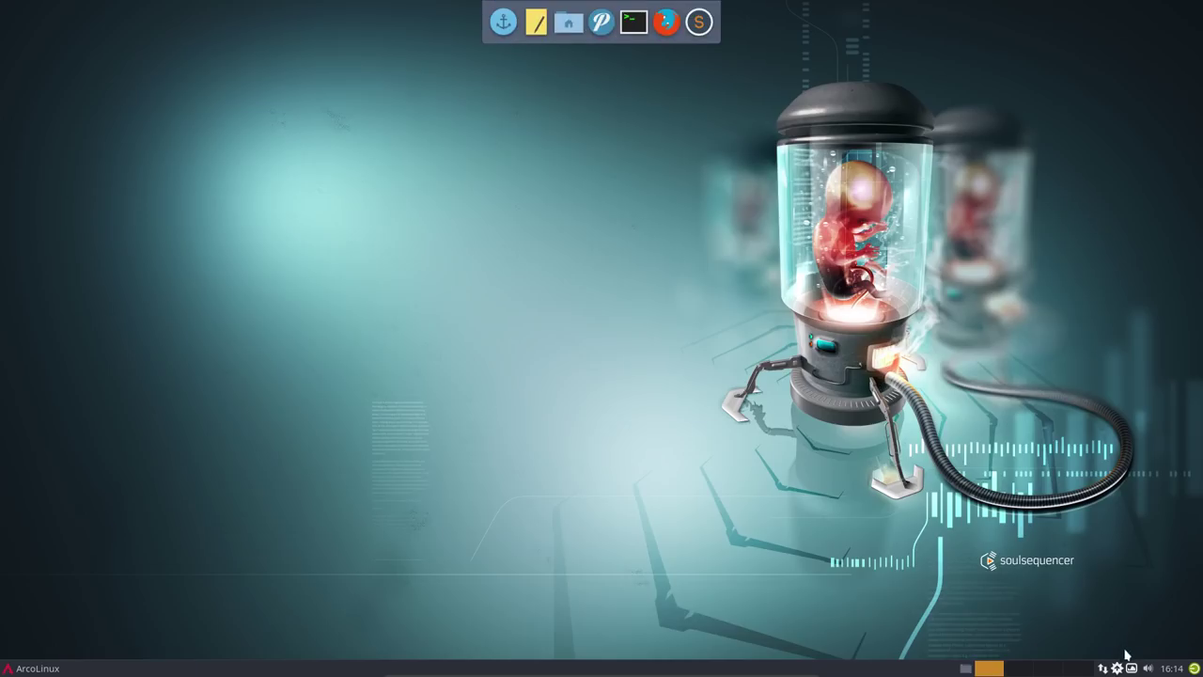
click(1132, 668)
click(1024, 382)
- Cycle through three more wallpapers with Alt+N
key(alt+n)
key(alt+n)
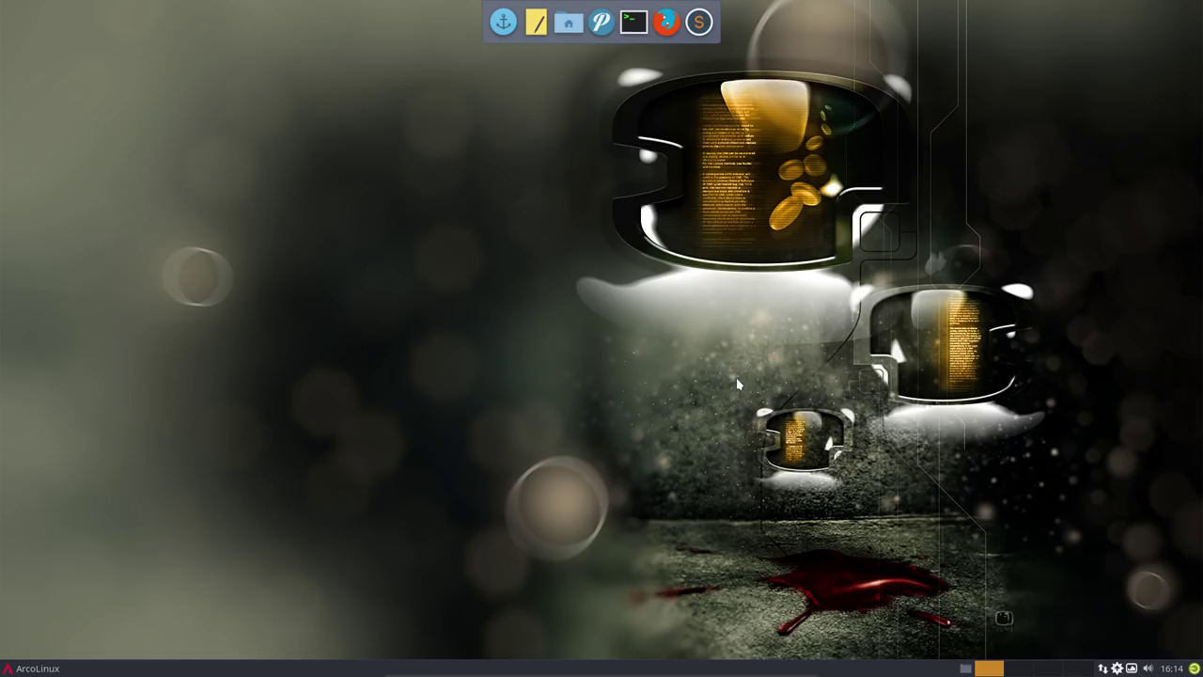
key(alt+n)
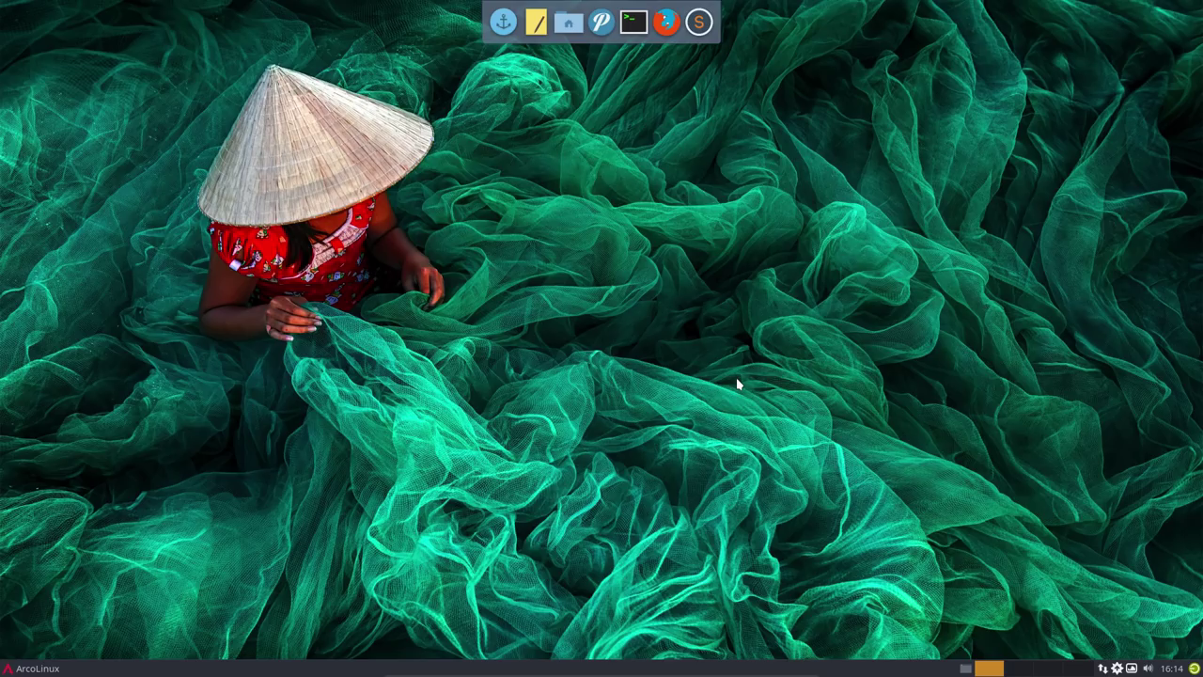
key(alt+n)
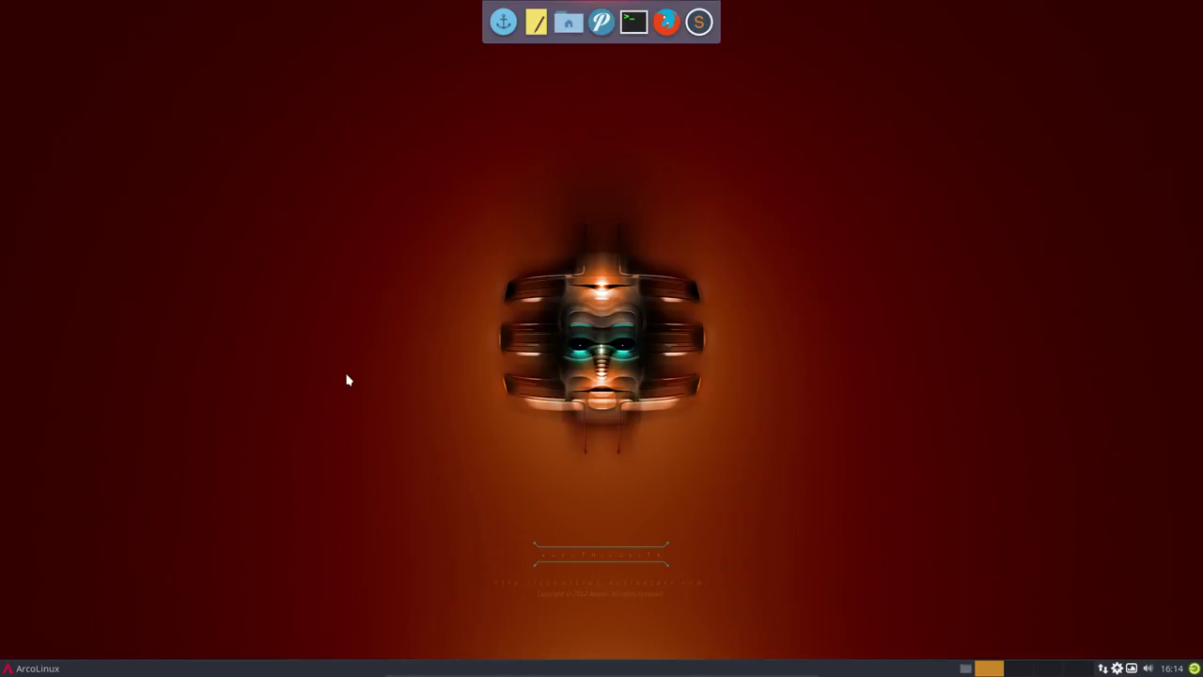
- Open the File Manager on the home folder from the Whisker menu Favorites
click(11, 671)
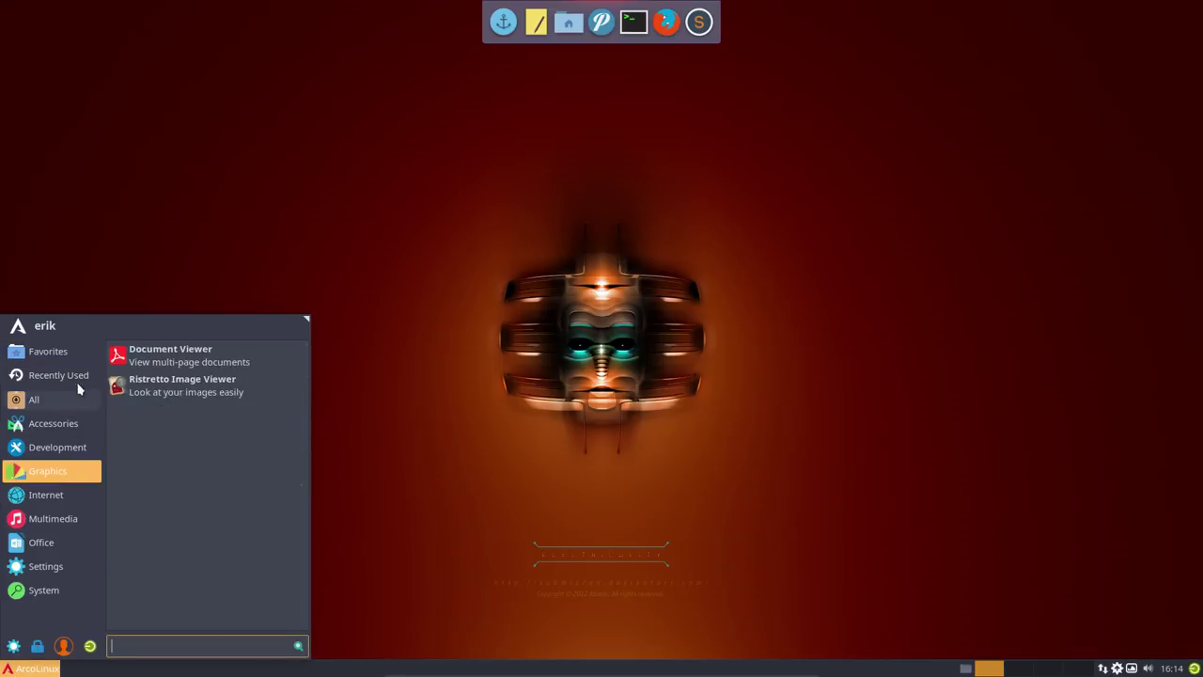
mouse_move(56, 353)
click(137, 386)
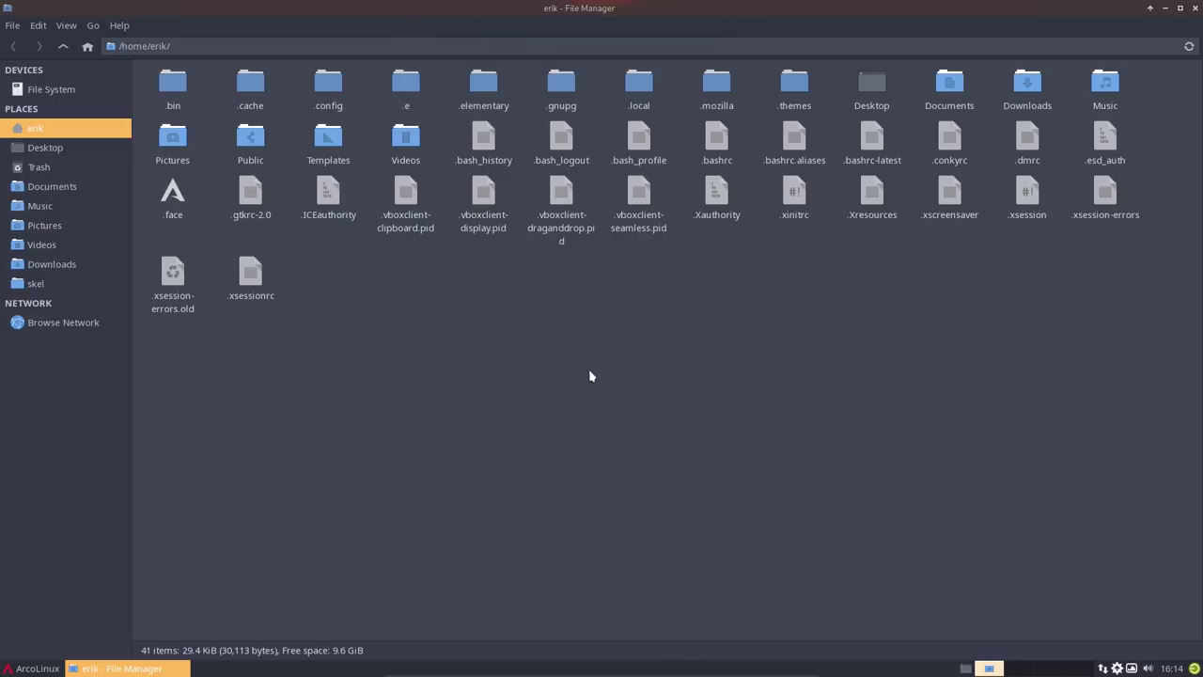
- Delete compton.conf from the .config folder and return to the home folder
double_click(325, 94)
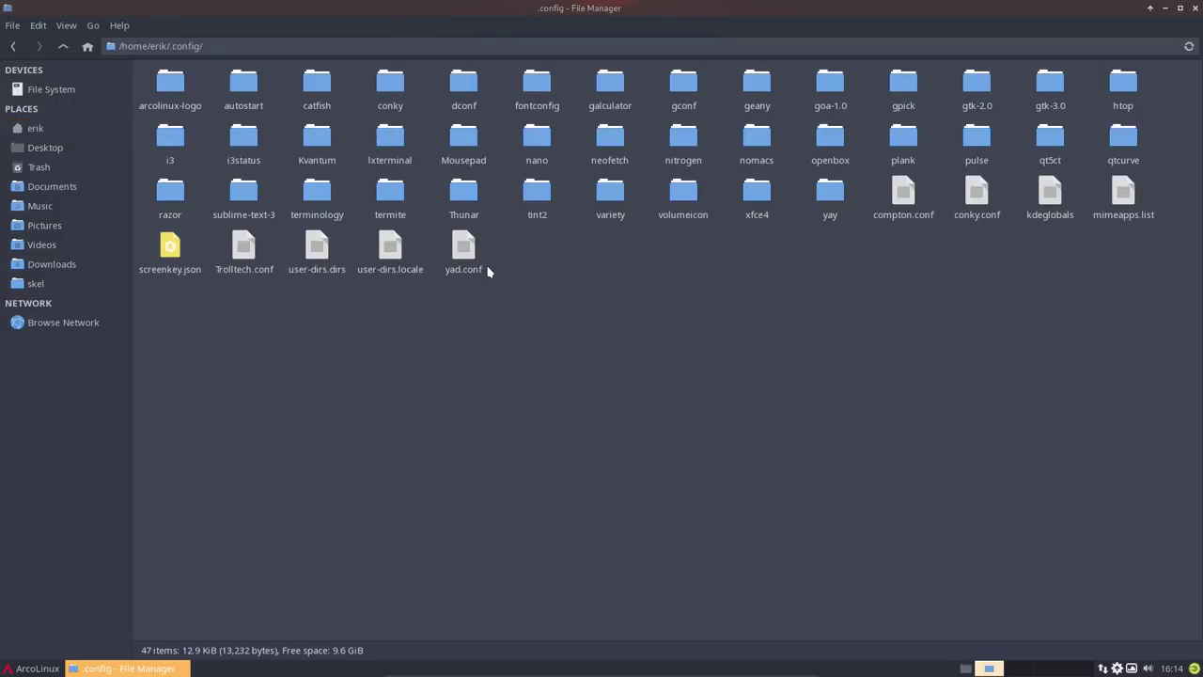
click(757, 193)
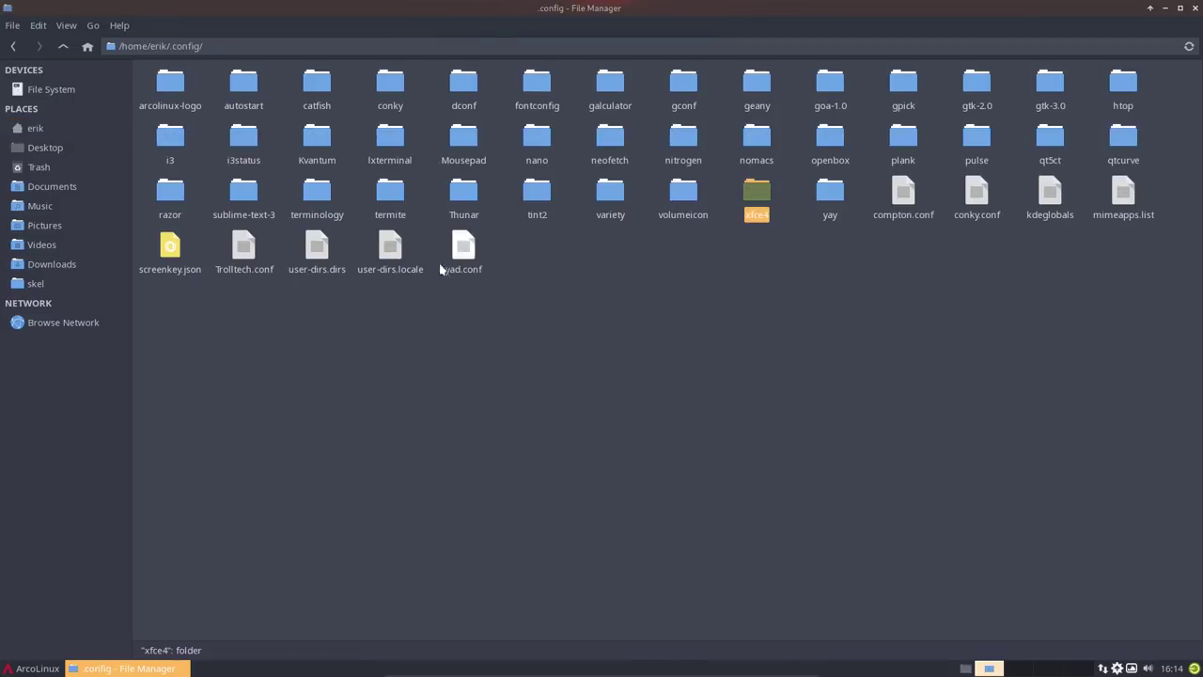
click(463, 193)
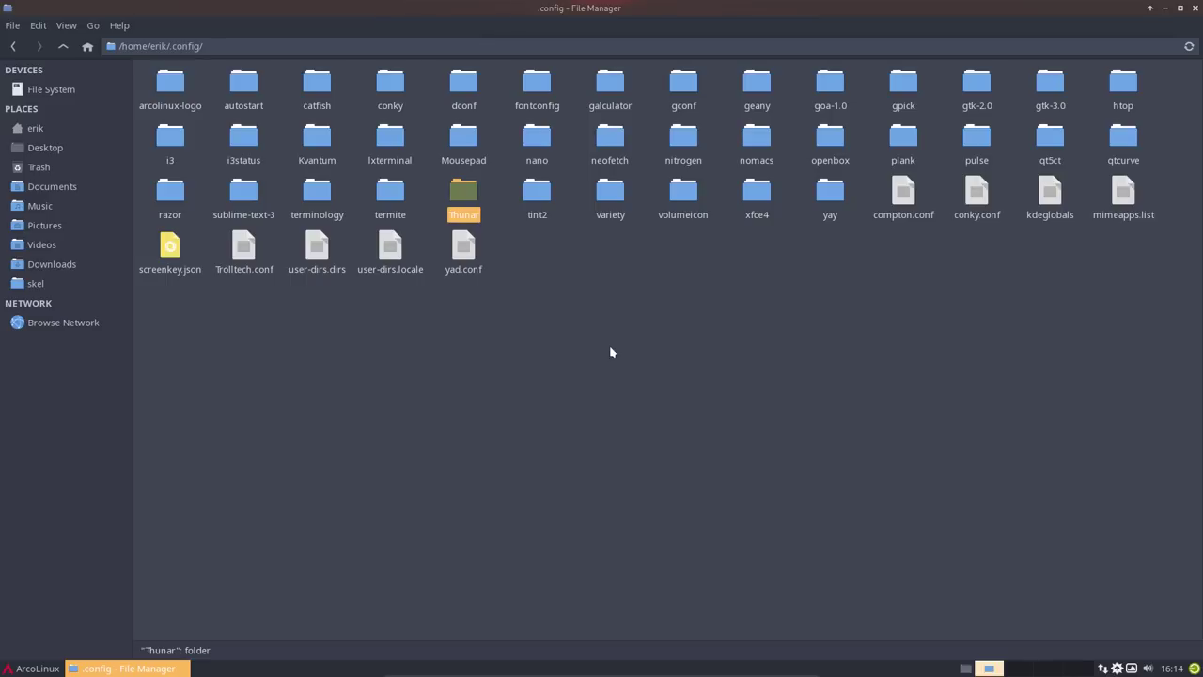
click(903, 192)
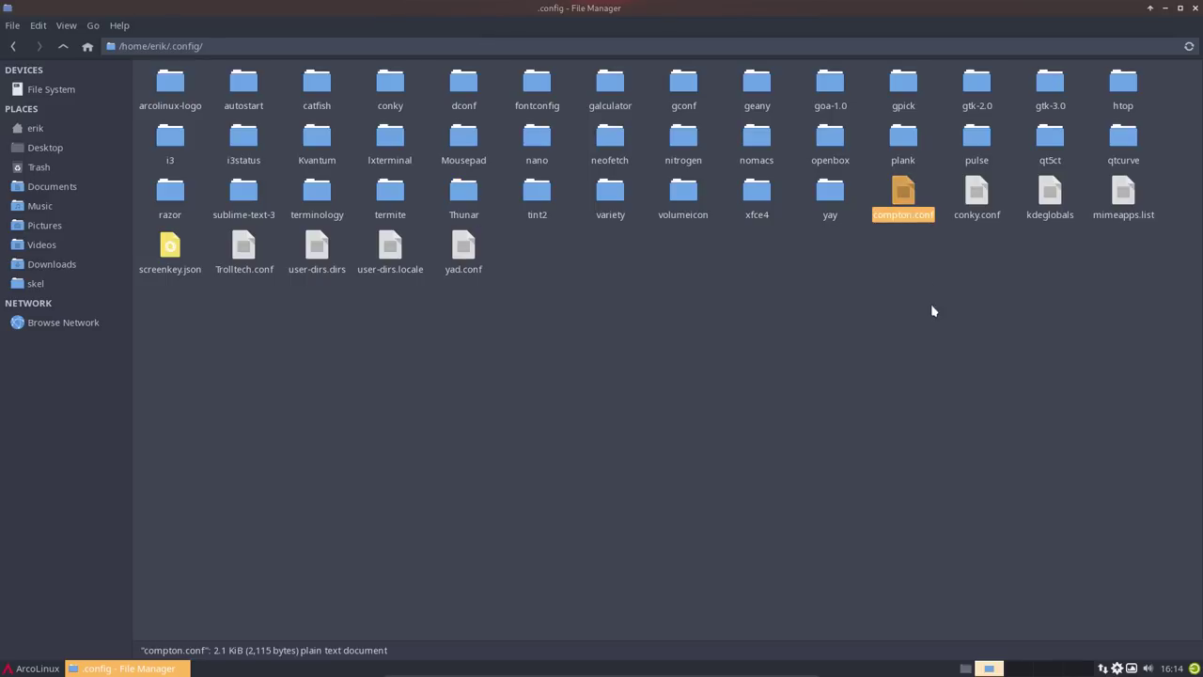
key(Delete)
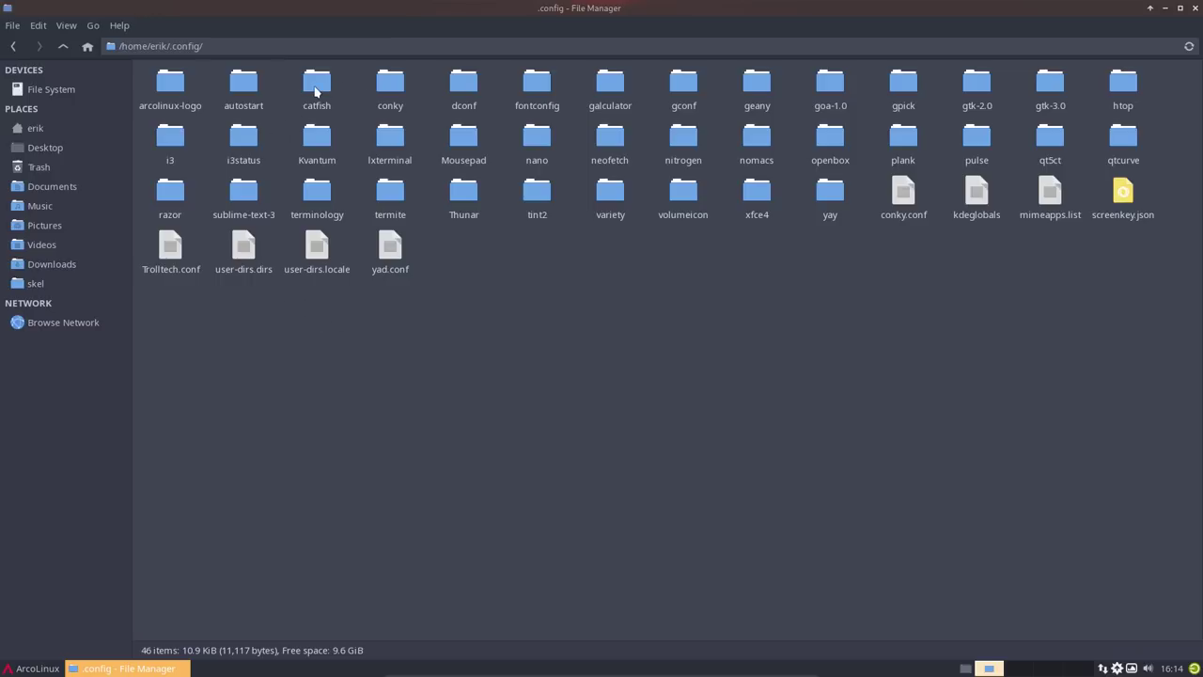
click(62, 46)
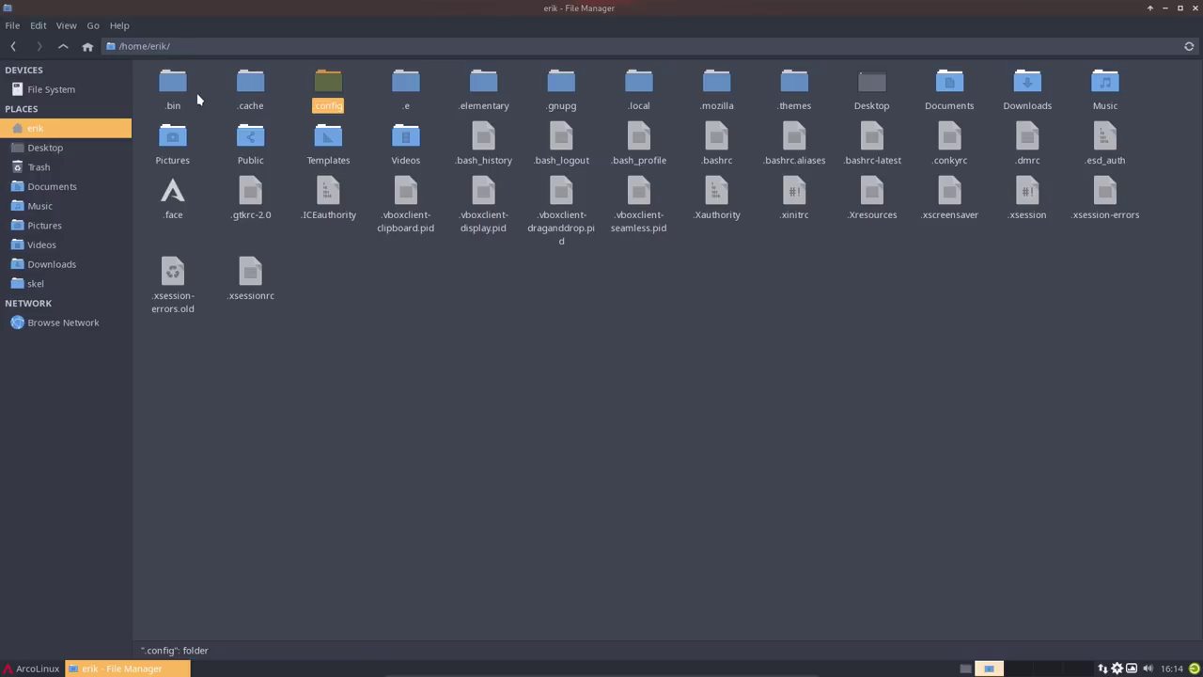
- Browse into .e/e/applications/bar and climb back up to the home folder
double_click(397, 90)
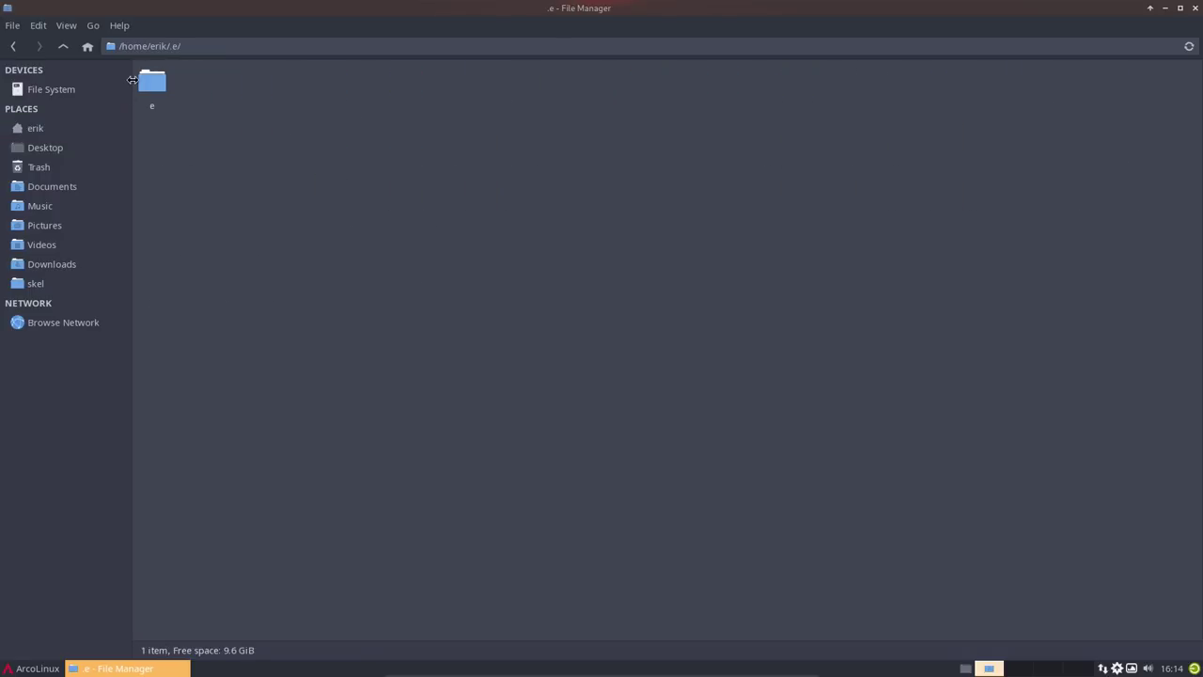
double_click(155, 84)
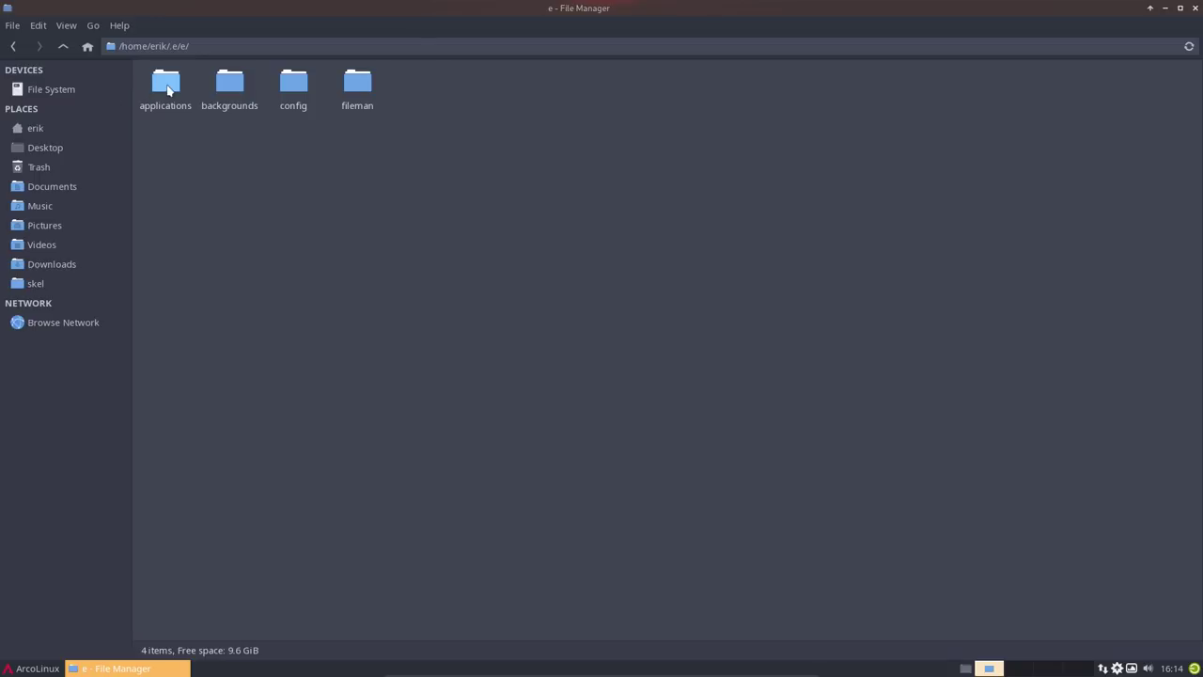
double_click(167, 86)
double_click(160, 92)
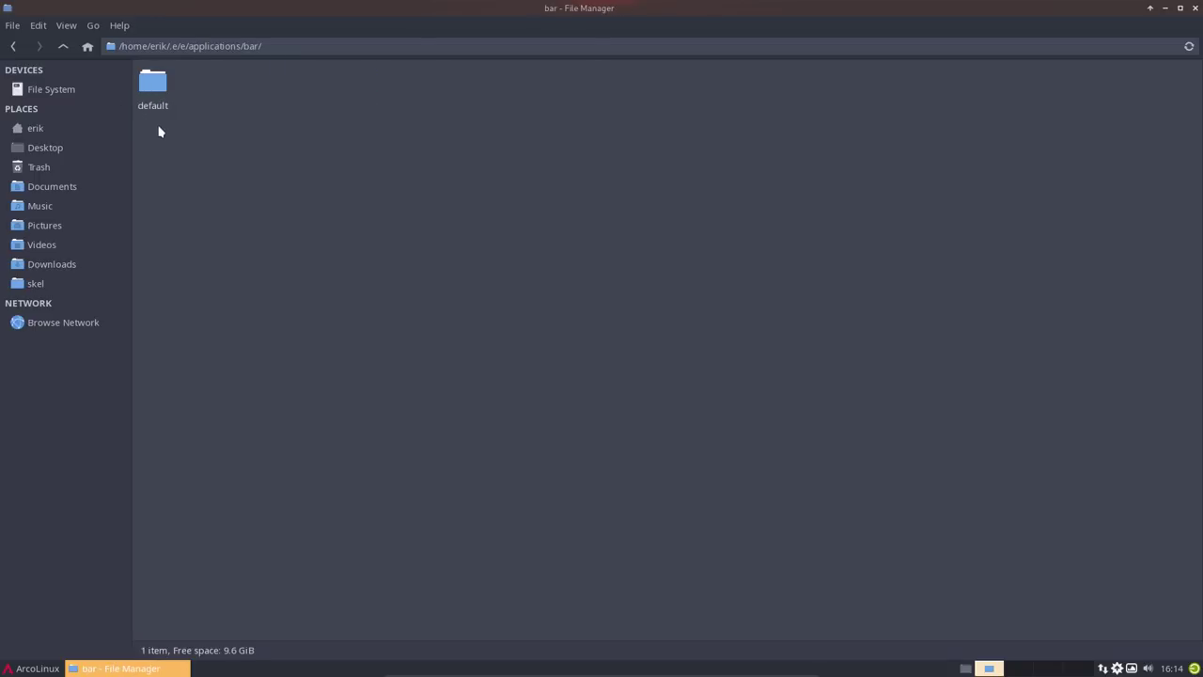
click(62, 47)
click(63, 47)
click(63, 47)
click(63, 47)
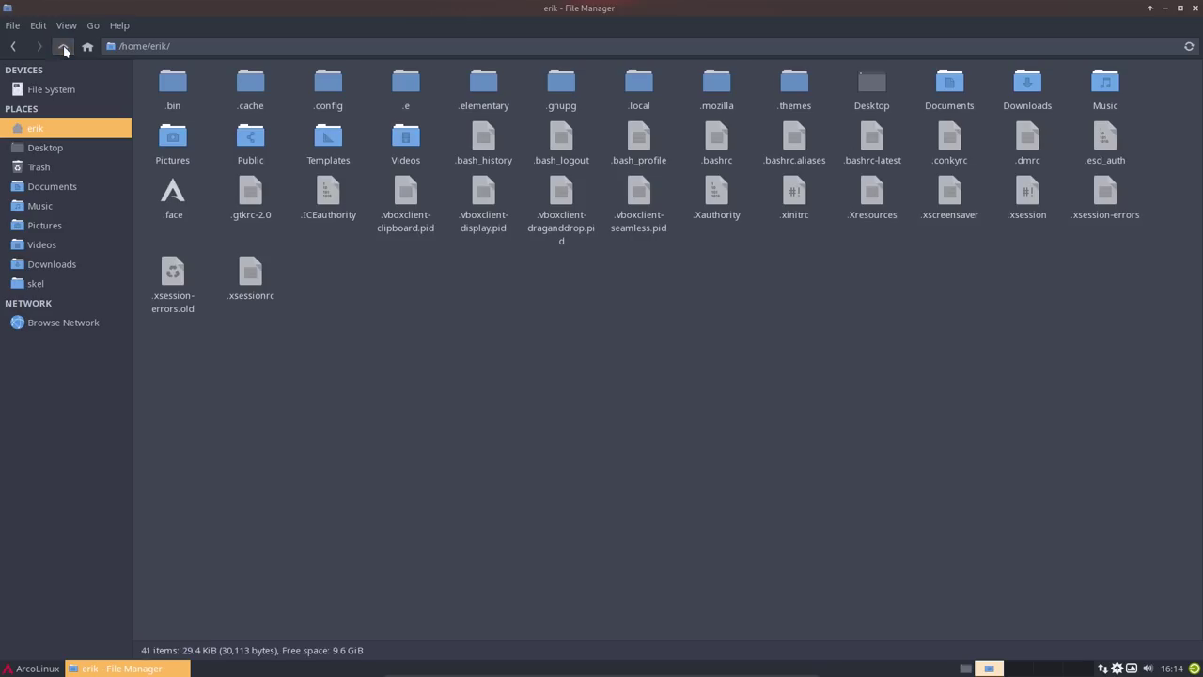
- Browse .elementary/config/standard to see base.cfg, then return to the home folder
click(486, 86)
double_click(486, 87)
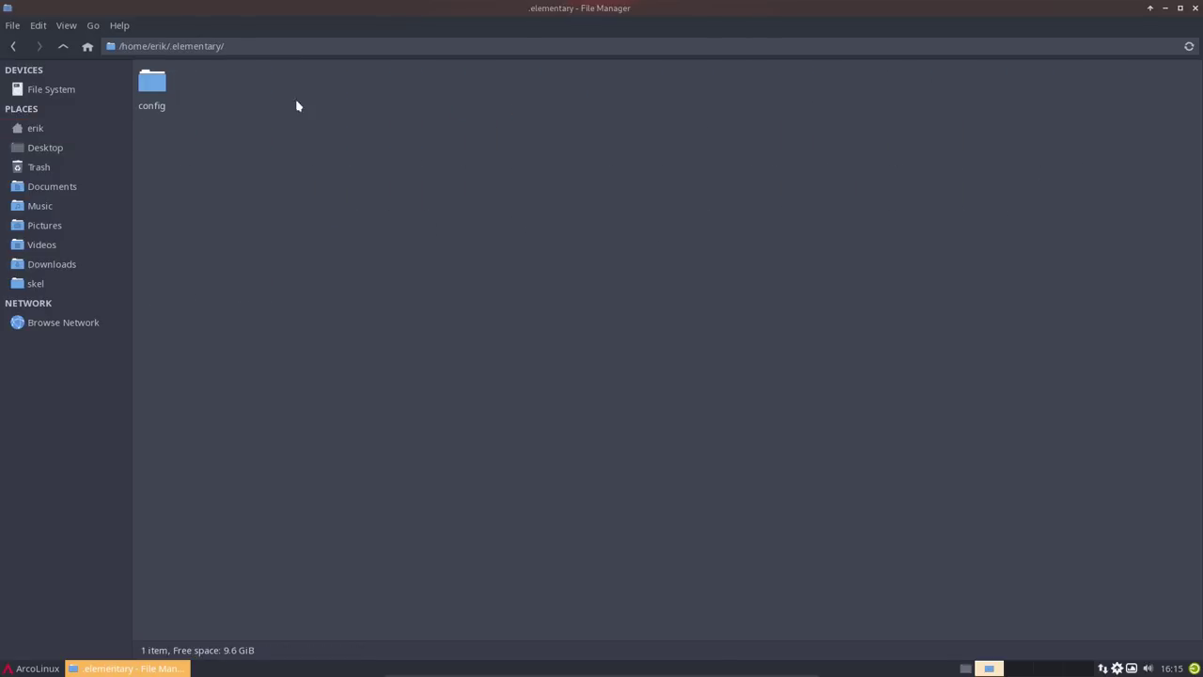
double_click(154, 83)
double_click(157, 84)
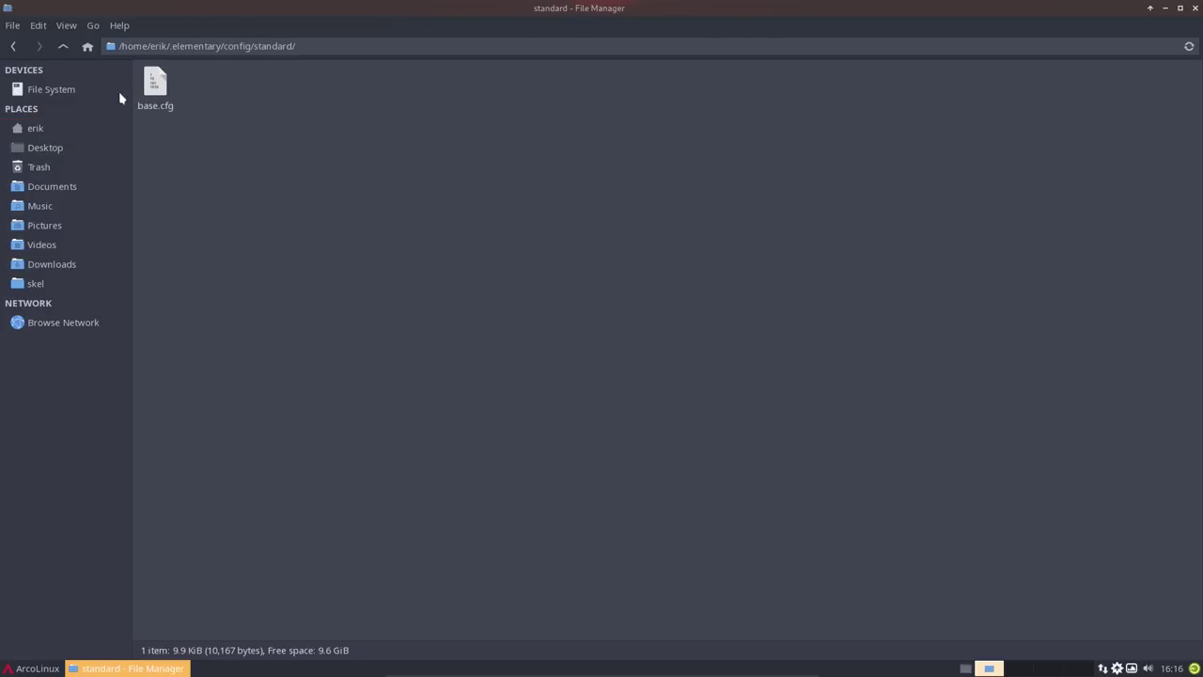
click(63, 46)
click(63, 46)
click(63, 46)
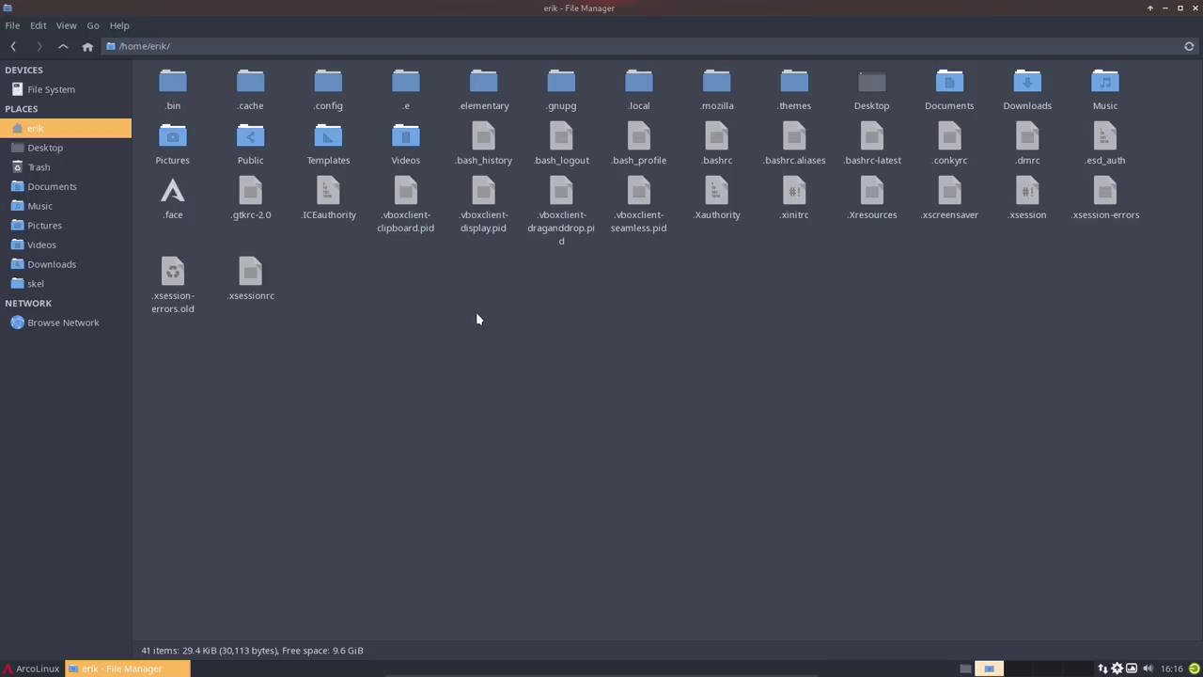
- Hide hidden files with Ctrl+H, unmaximize the file manager, and close it
key(ctrl+h)
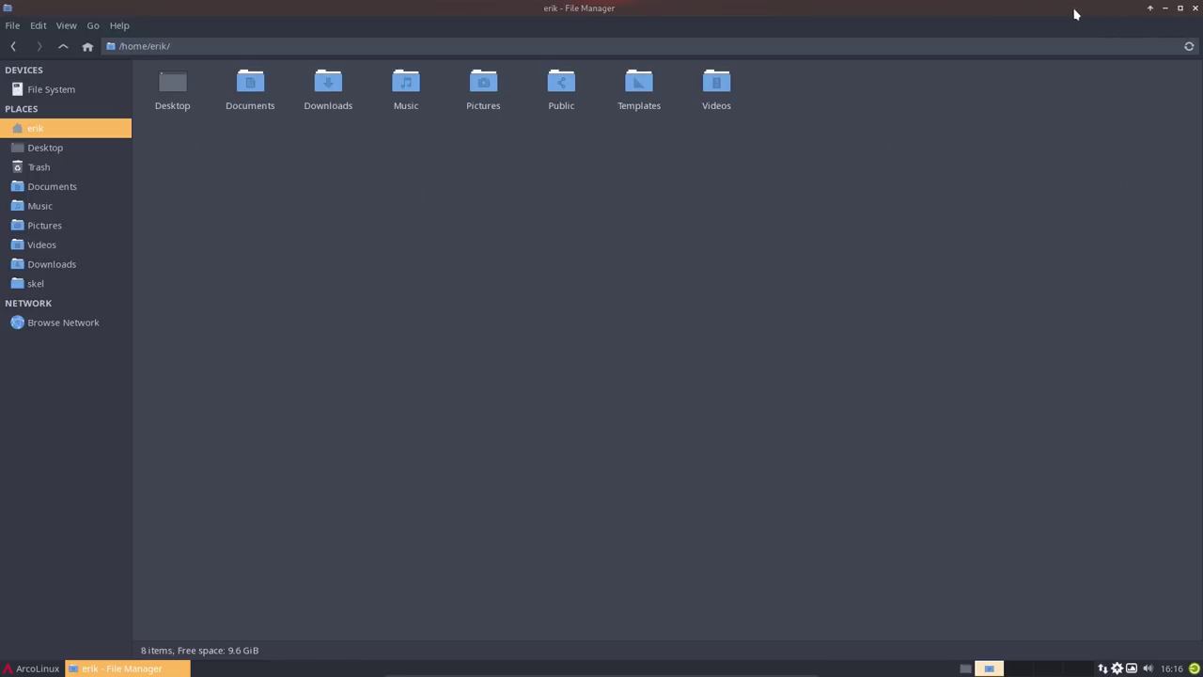
drag(1075, 11, 1045, 165)
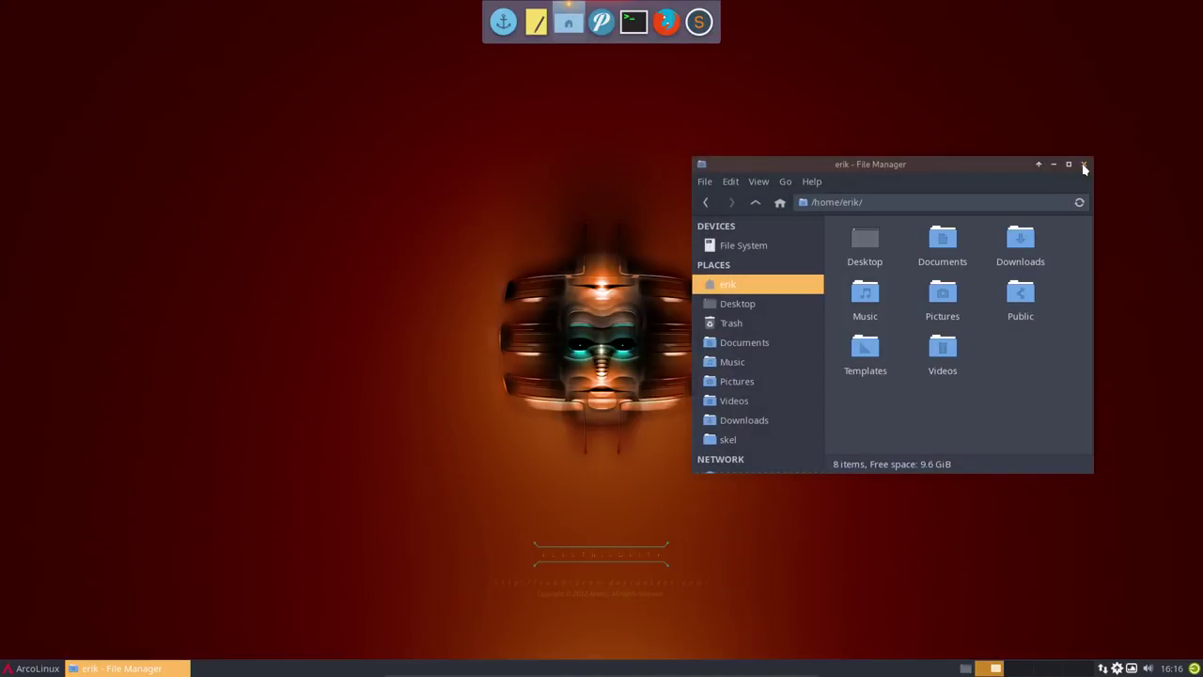
click(1083, 166)
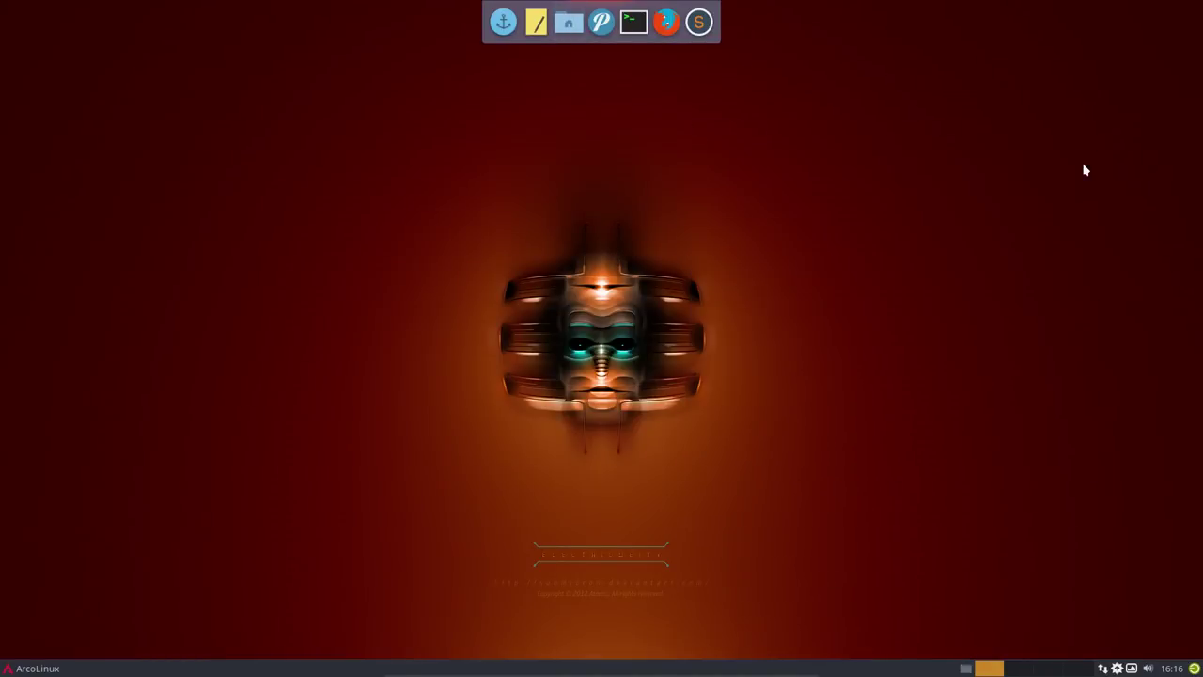
- Search Pamac for 'grub' to confirm Grub Customizer is installed
click(1118, 669)
click(801, 173)
text(grub)
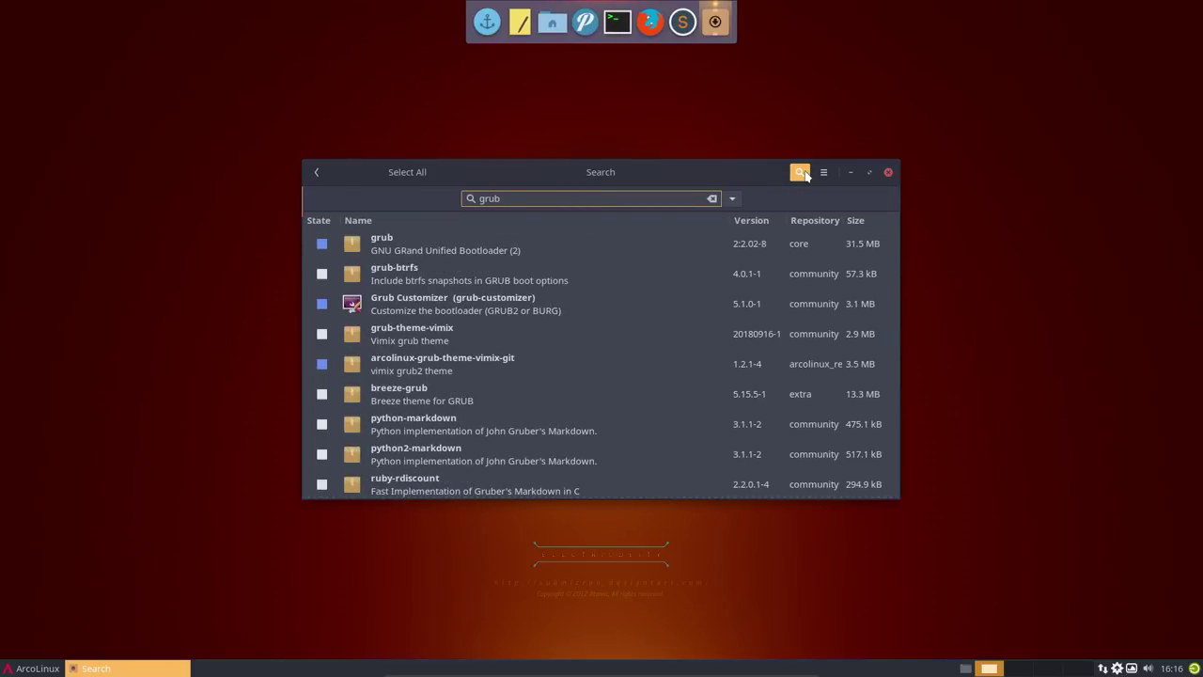
click(412, 365)
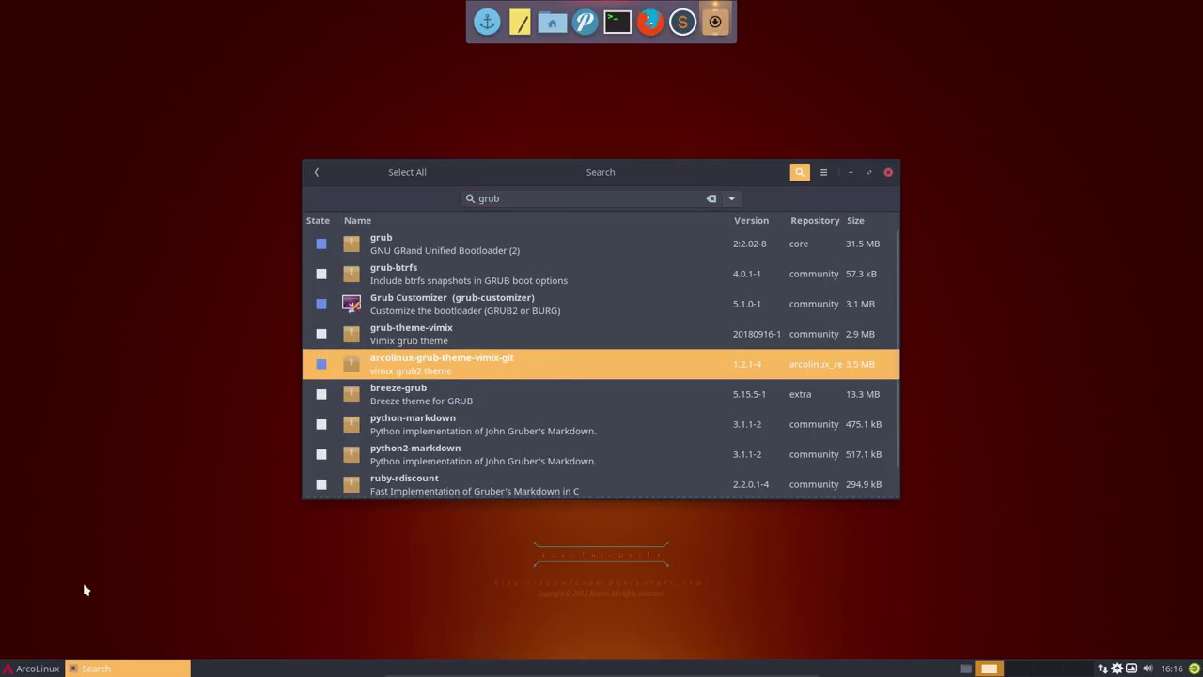
- Launch Grub Customizer by searching 'gr' in the ArcoLinux menu
click(35, 669)
text(frub)
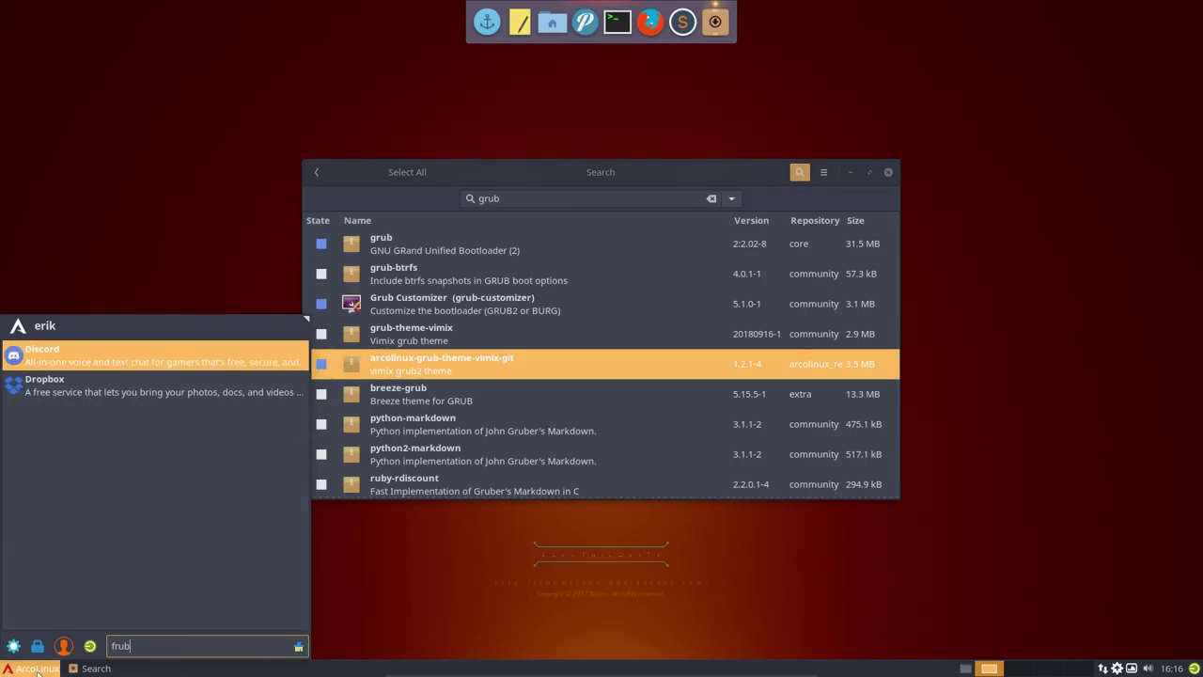
key(BackSpace)
key(BackSpace)
key(BackSpace)
key(BackSpace)
text(gr)
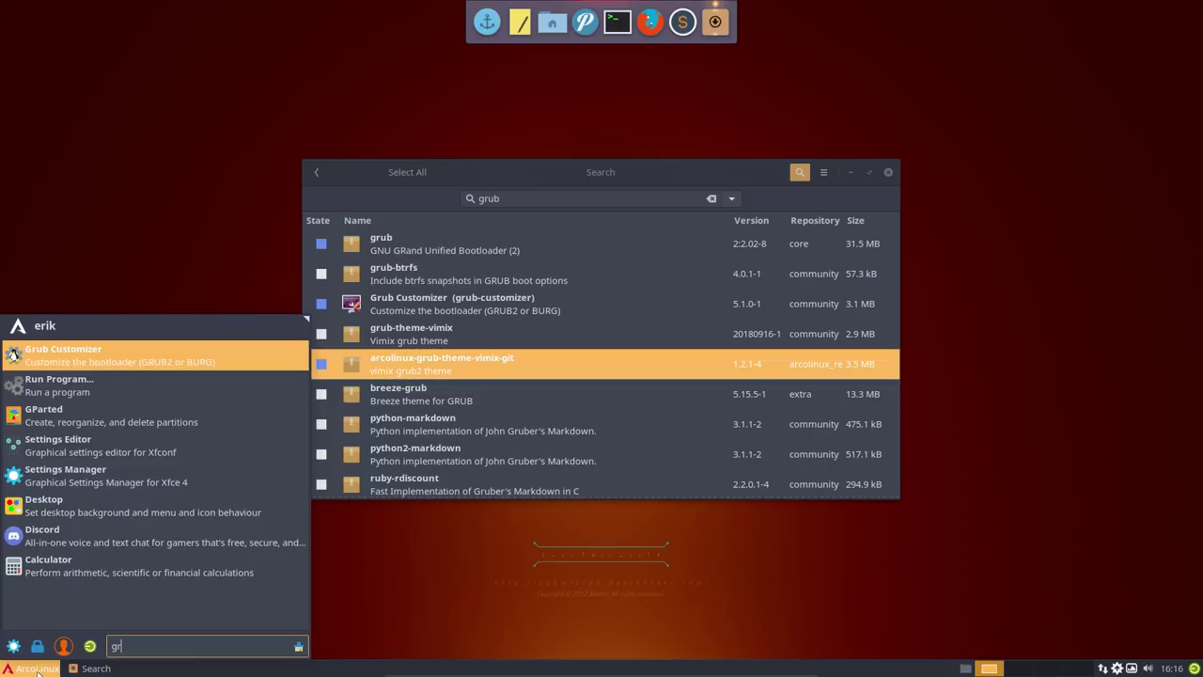
key(Return)
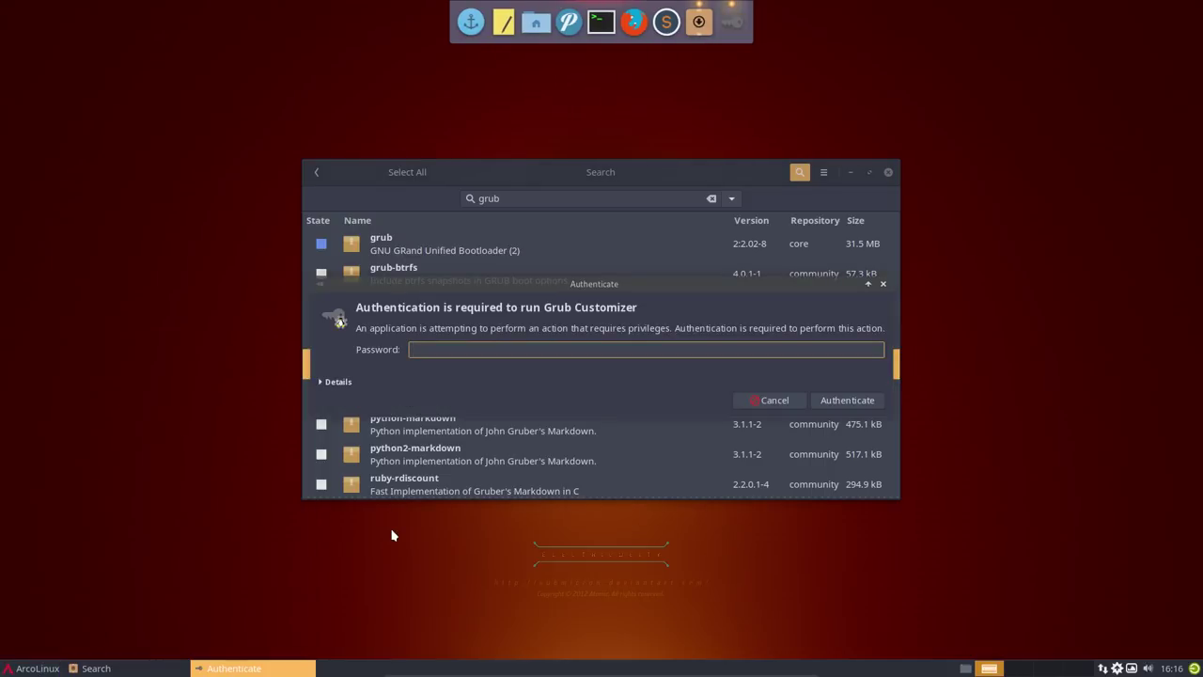
- Authenticate with the account password and set the boot theme to Vimix
text(•••••)
key(Return)
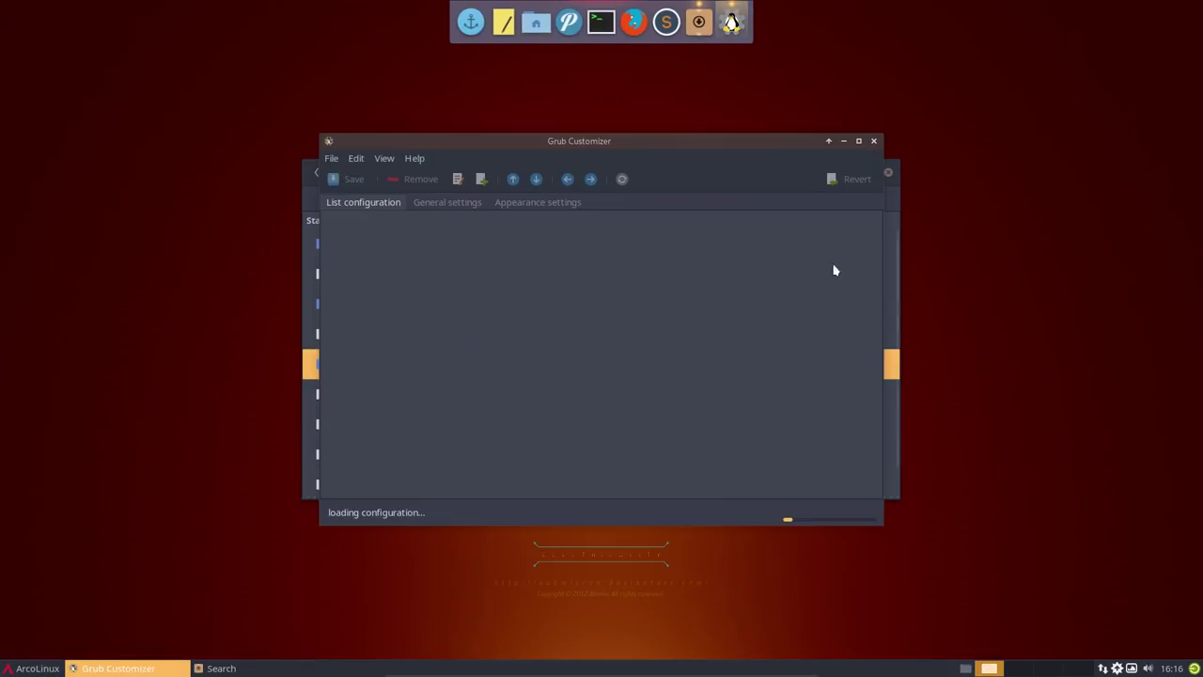
click(532, 203)
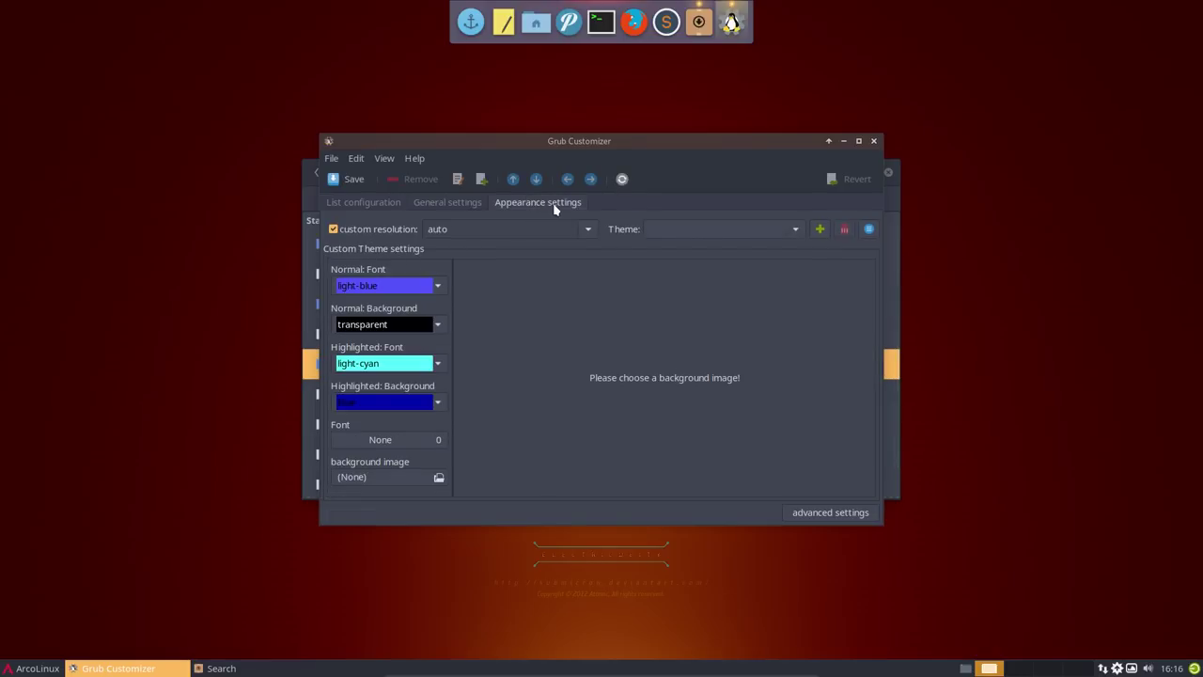
click(677, 229)
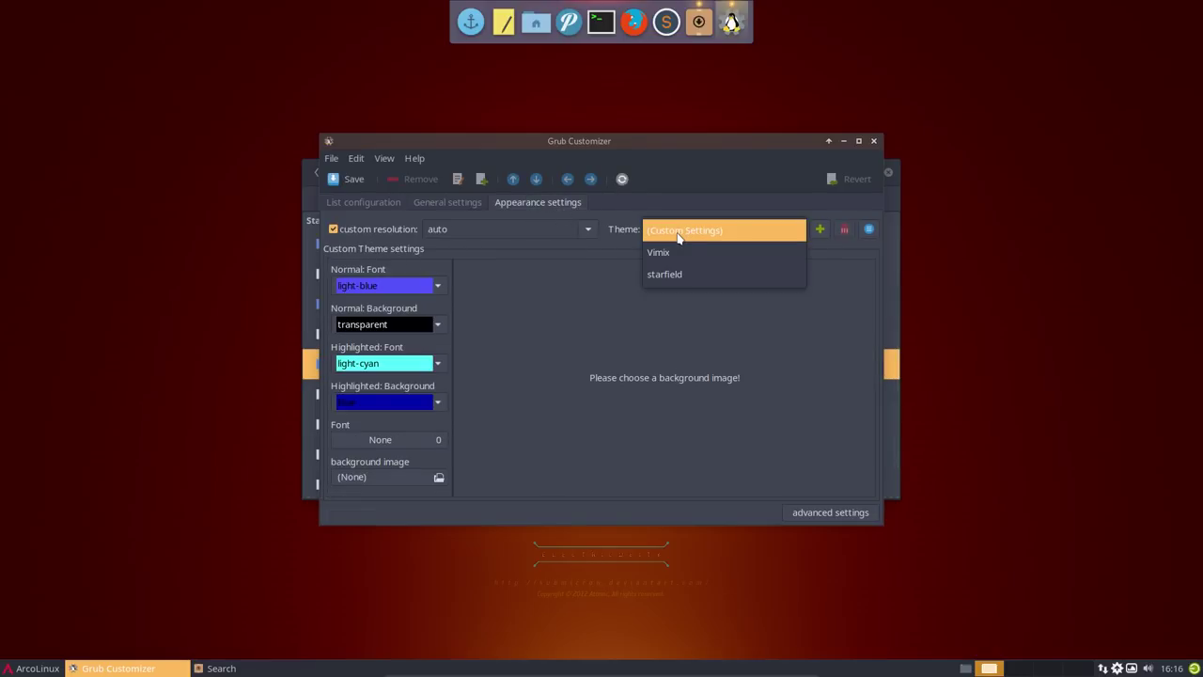
click(700, 253)
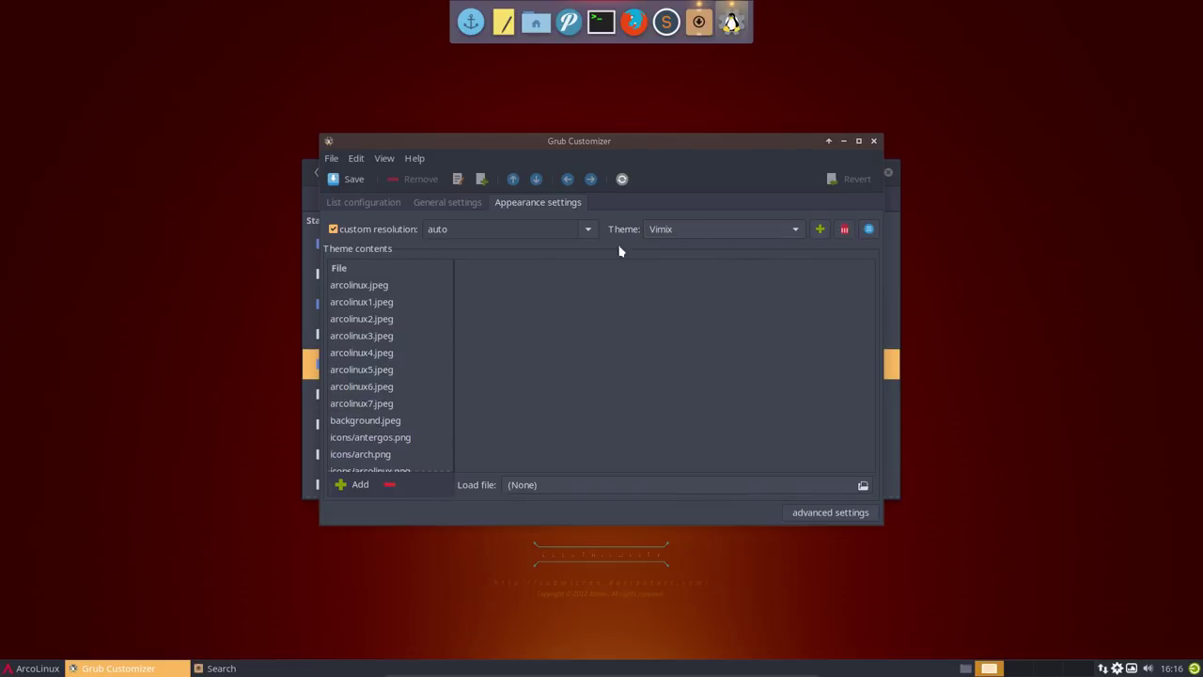
- Rename the first Antergos Linux entry to ArcoLinux, save, and close Grub Customizer
click(377, 204)
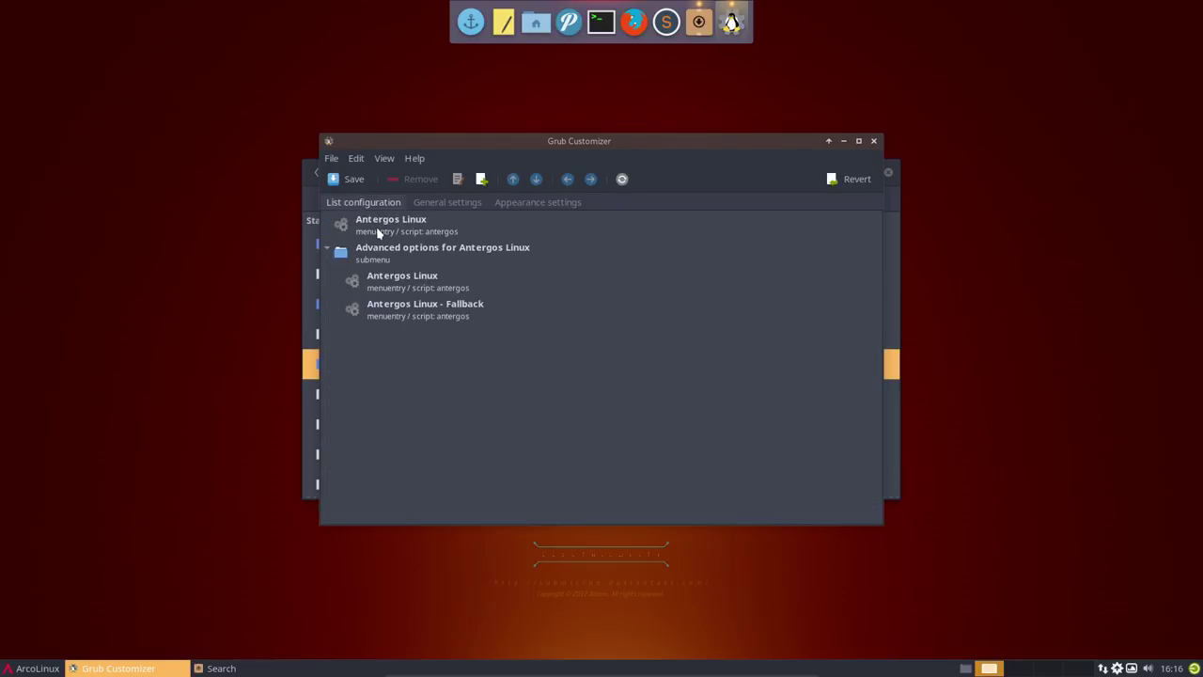
click(398, 232)
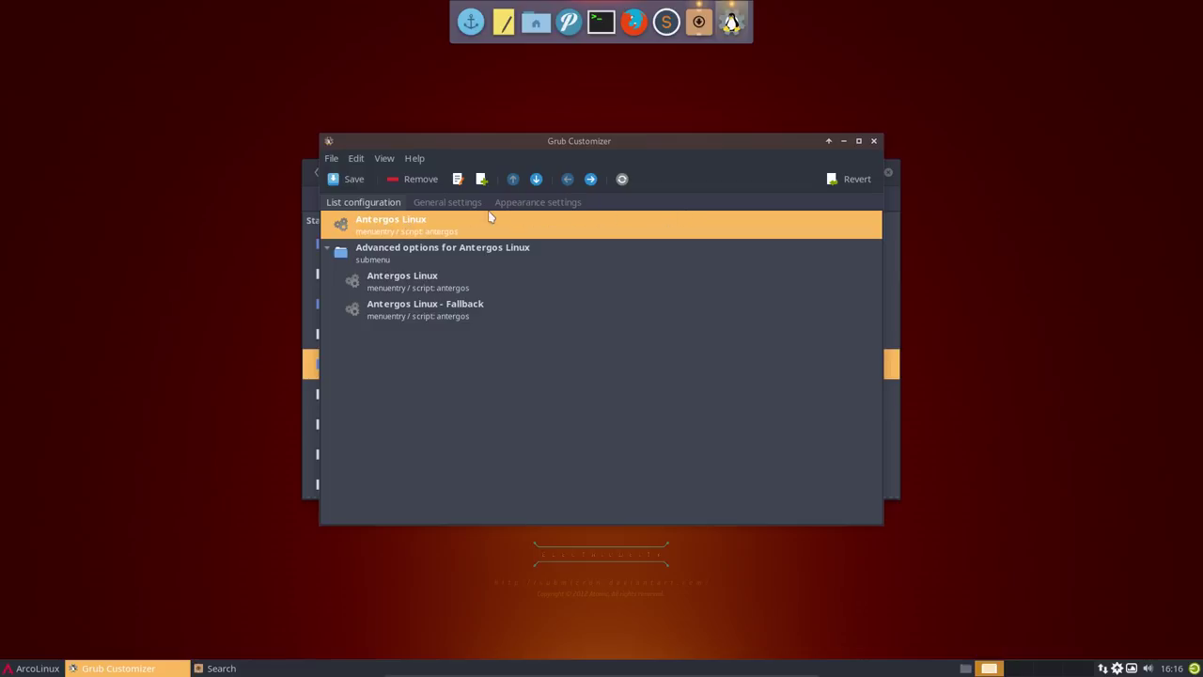
click(458, 179)
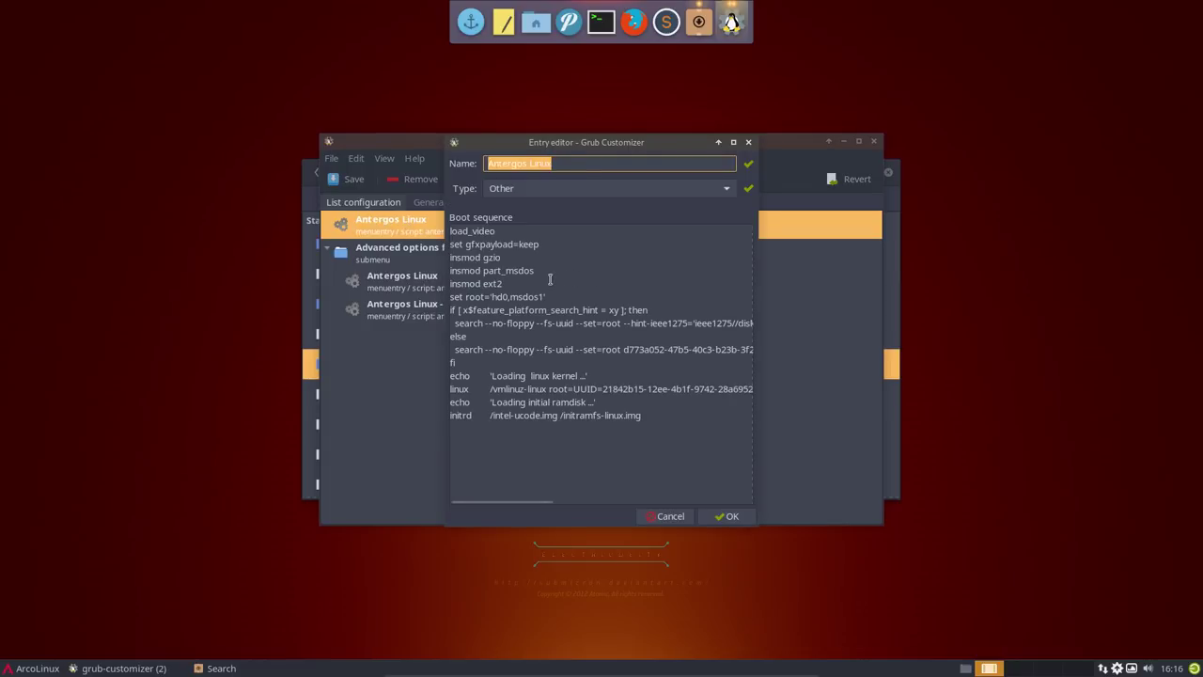
click(550, 163)
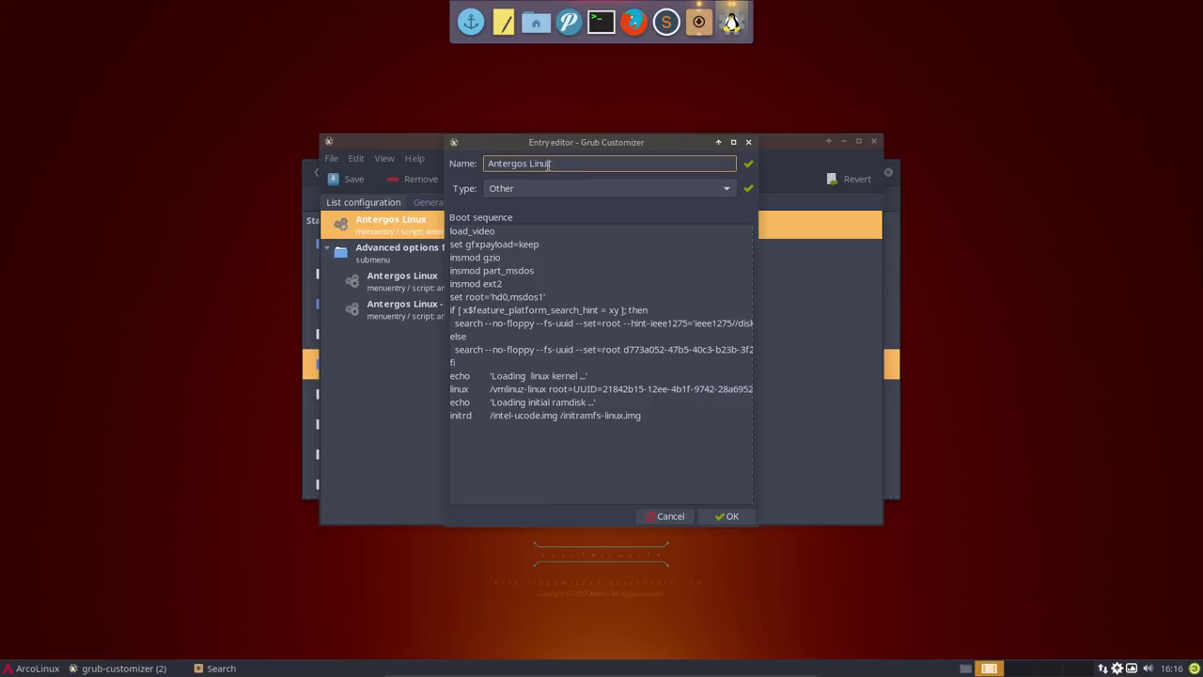
drag(550, 163, 491, 163)
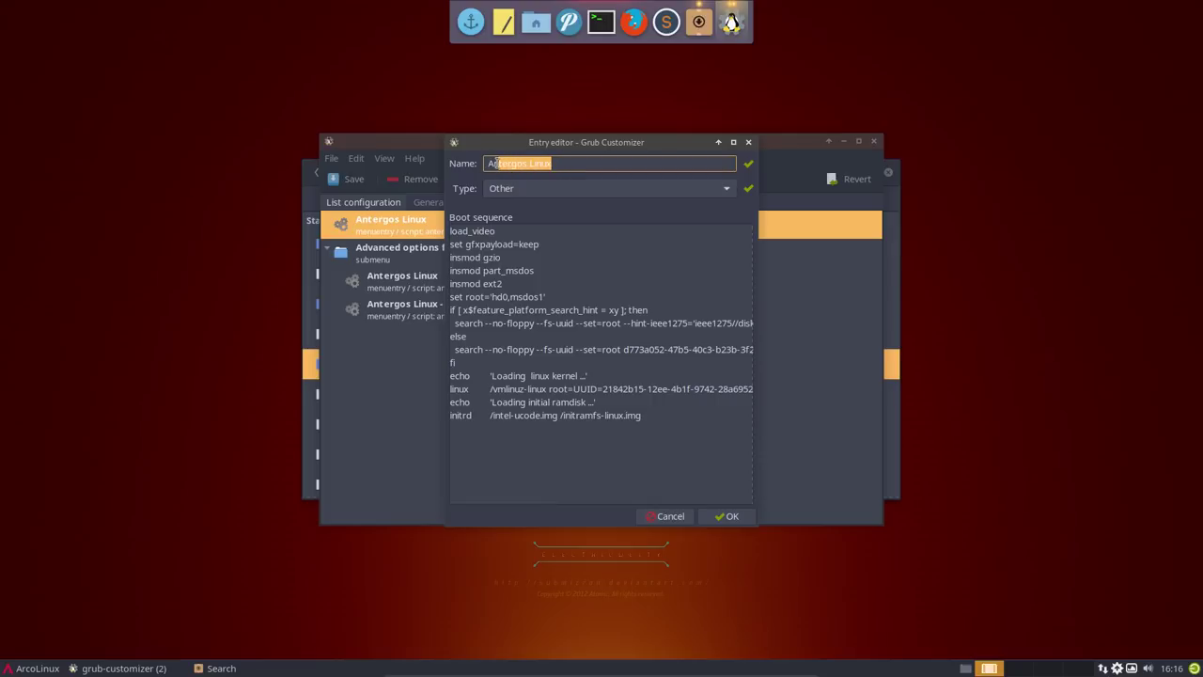
text(rc)
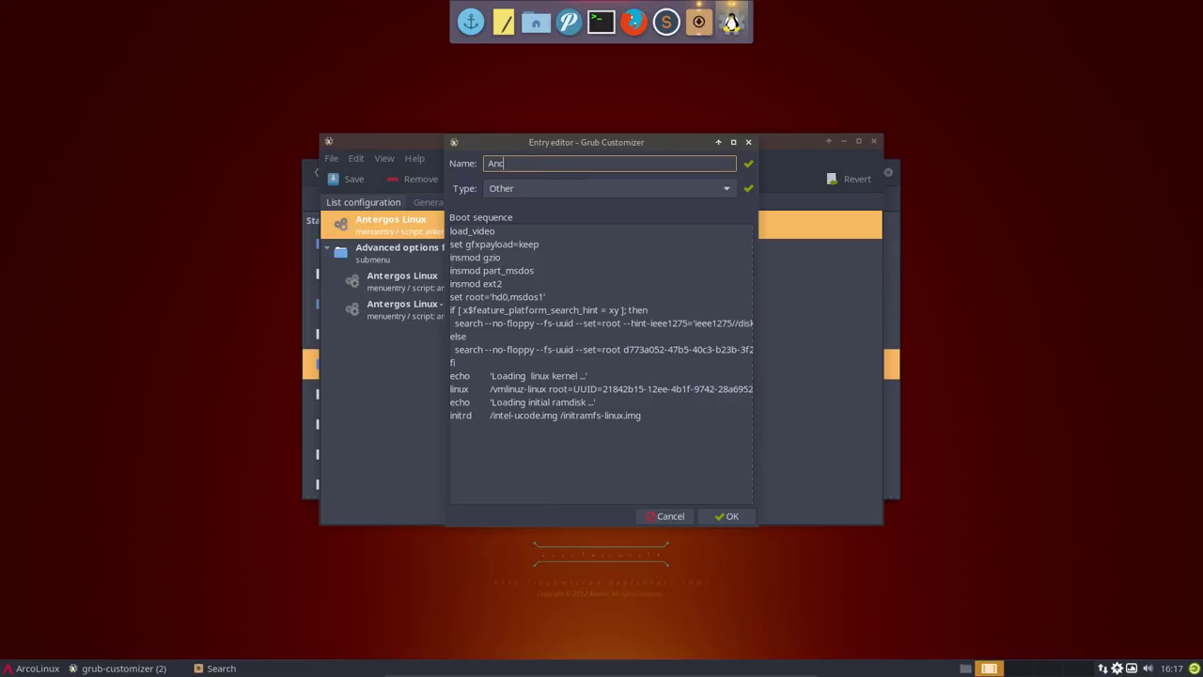
key(BackSpace)
key(BackSpace)
text(rcoLinux)
click(725, 516)
click(342, 179)
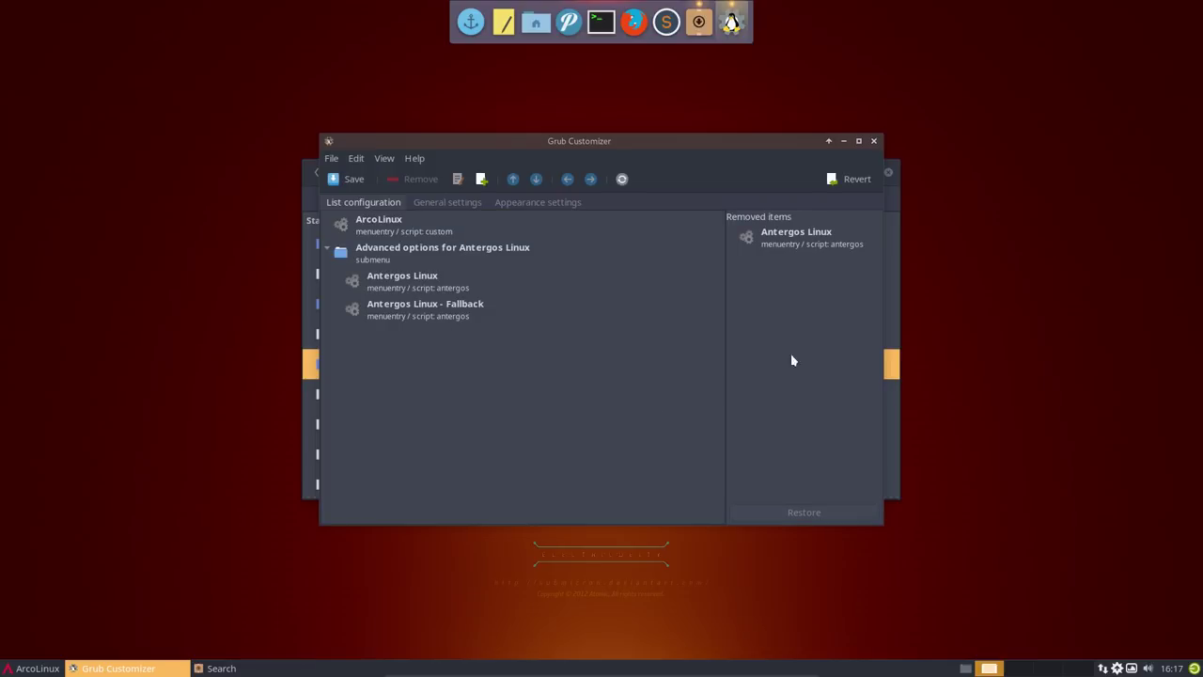
click(873, 140)
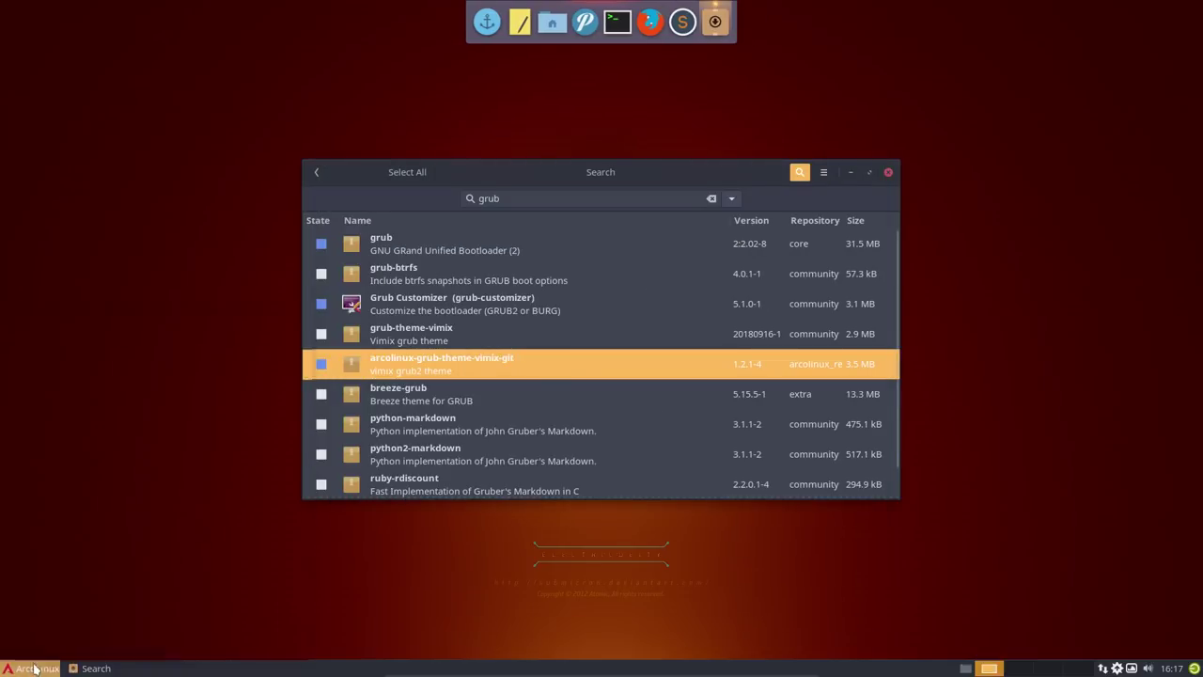
- Restart the computer from the ArcoLinux menu's log-out dialog
click(37, 668)
click(87, 646)
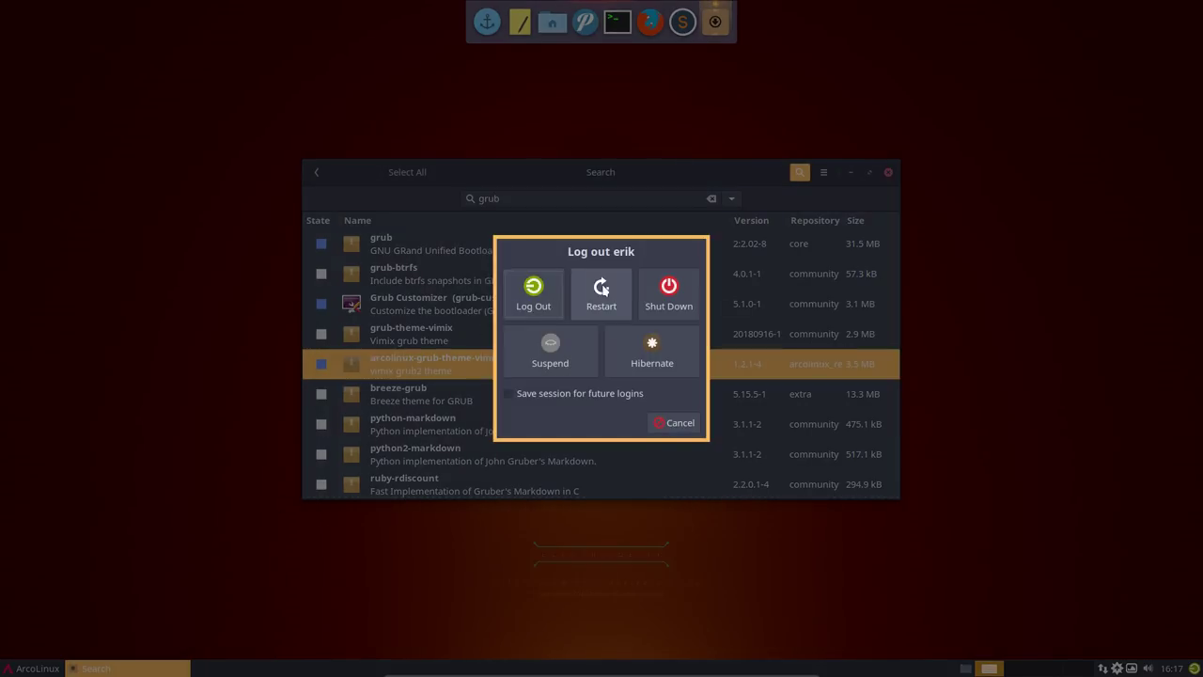
click(602, 293)
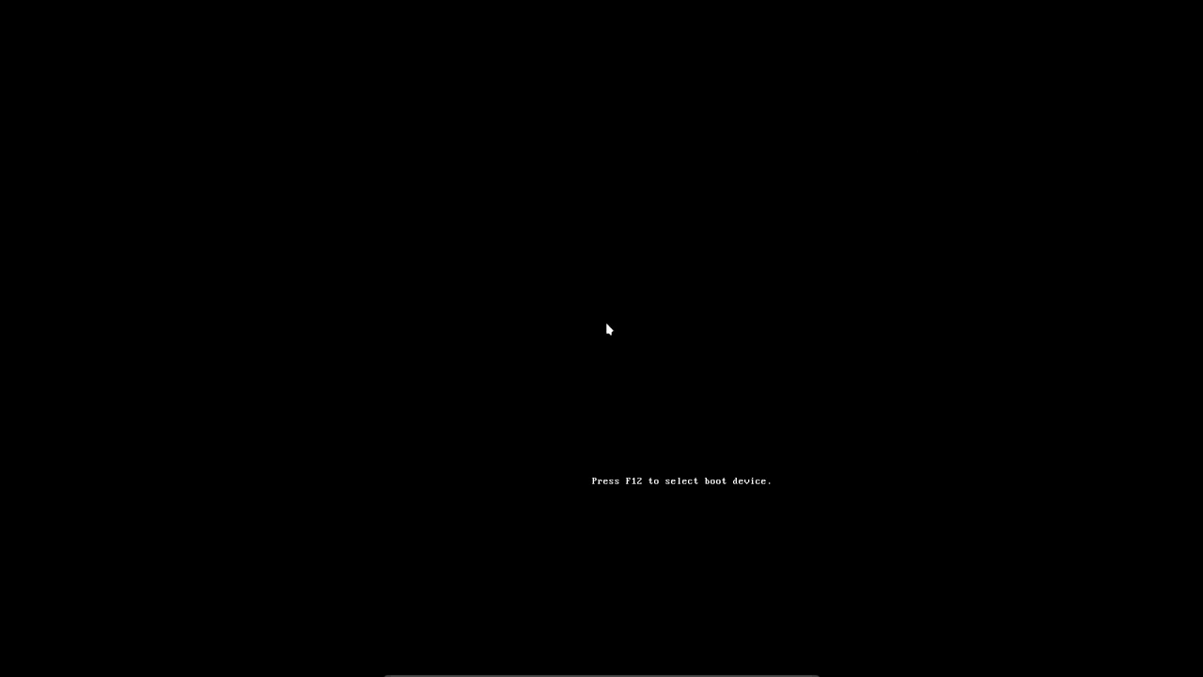
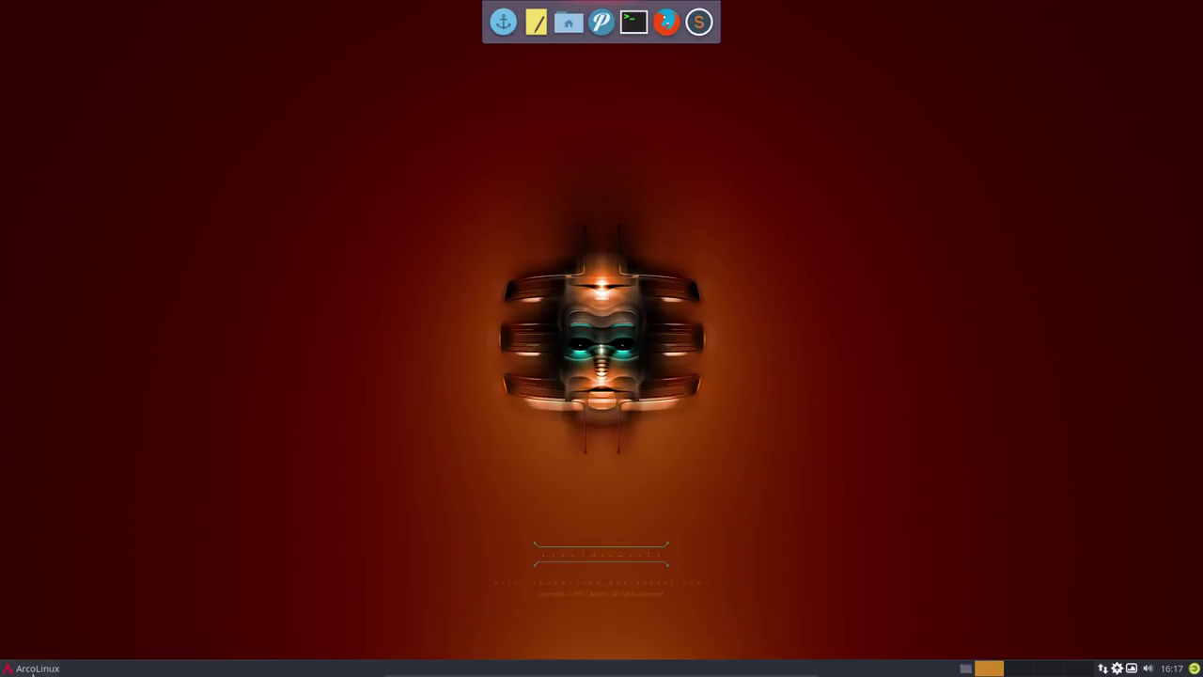
- Browse the Whisker menu's System and Favourites categories, then close the menu
click(35, 669)
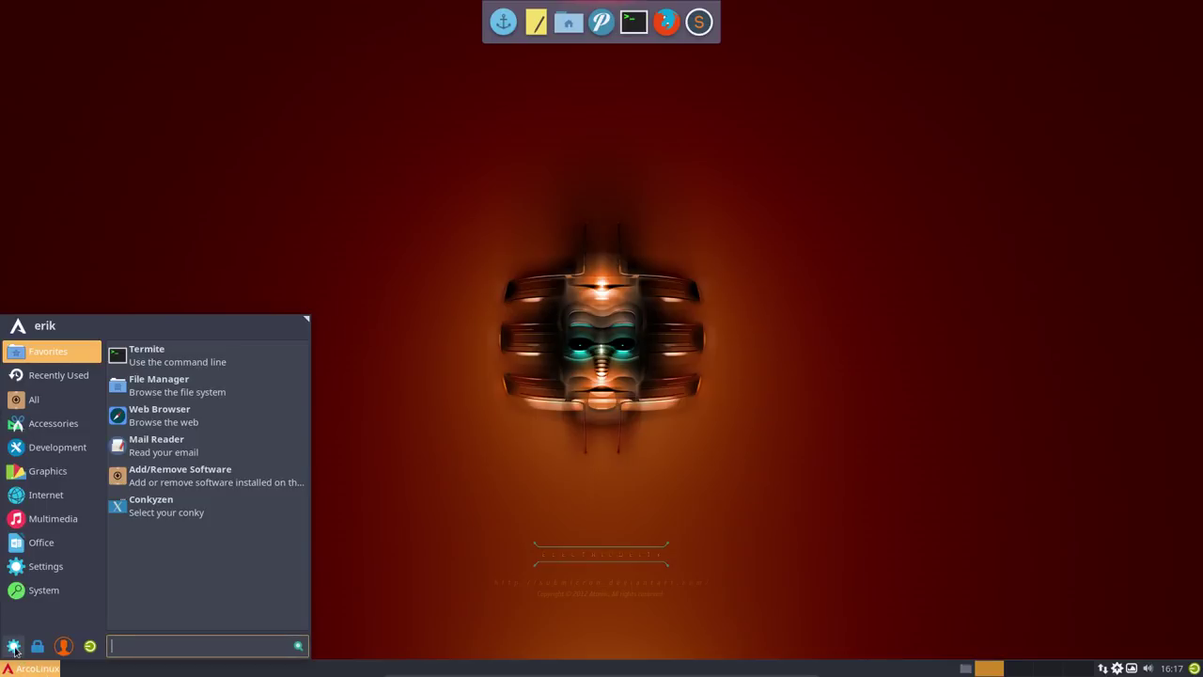
click(19, 590)
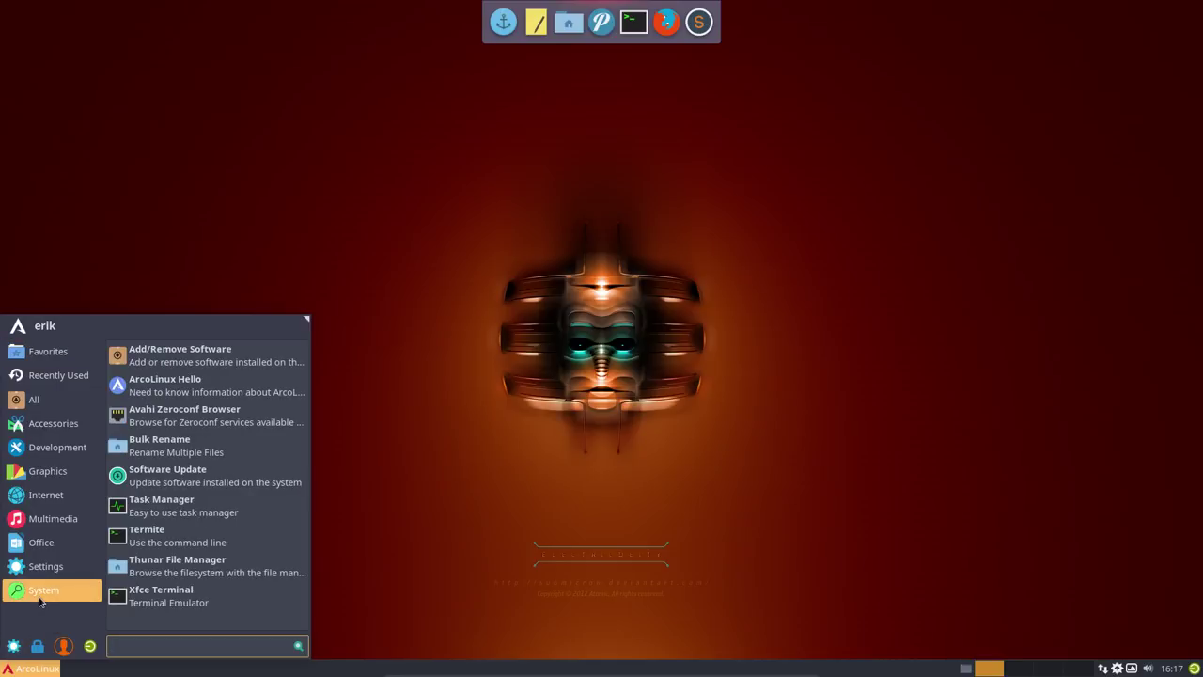
click(51, 352)
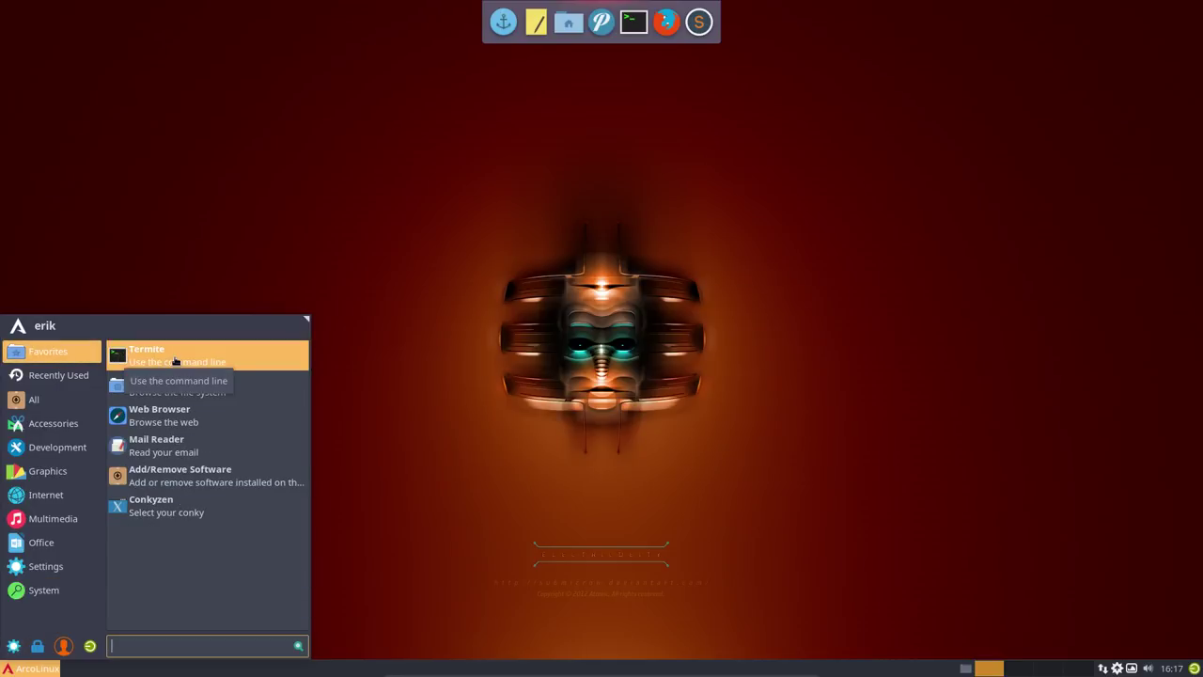
click(478, 318)
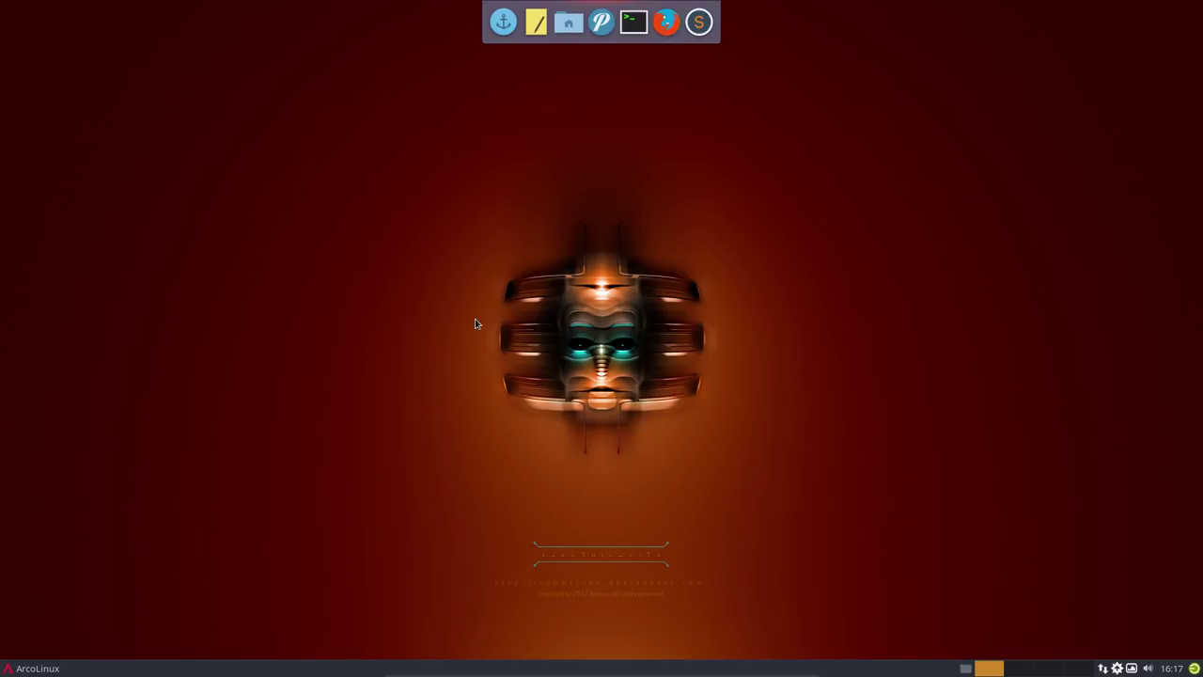
- Restart the computer, then open and close Thunar on the home folder after reboot
click(28, 667)
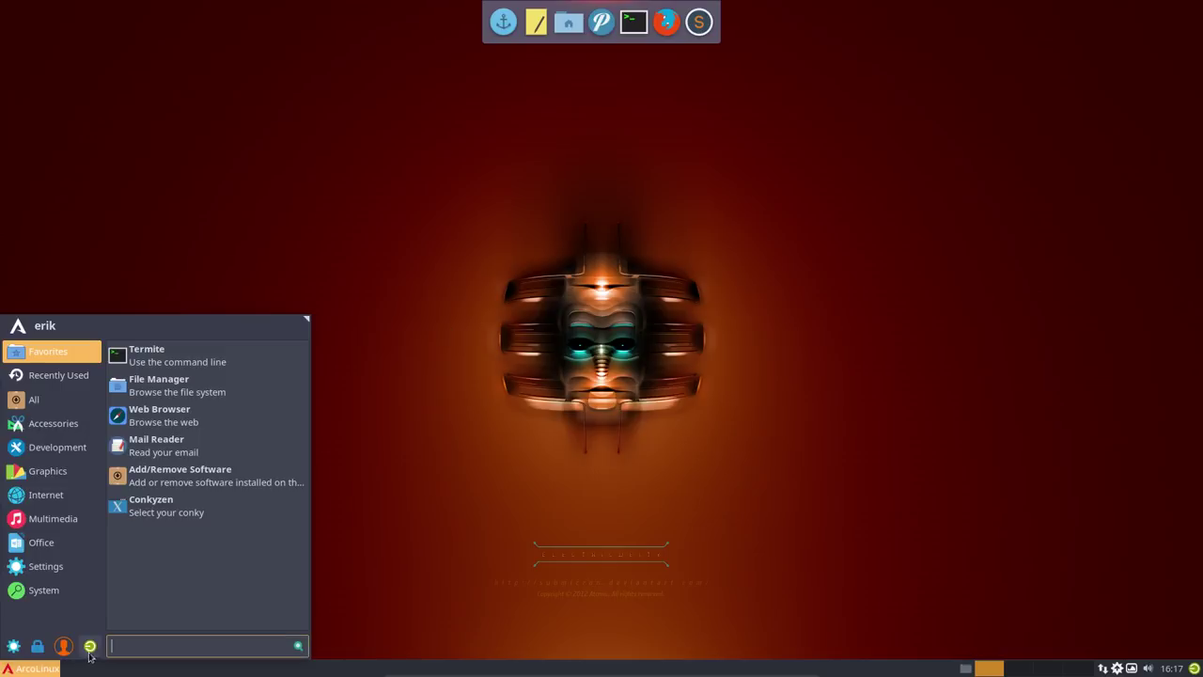
click(92, 651)
click(594, 290)
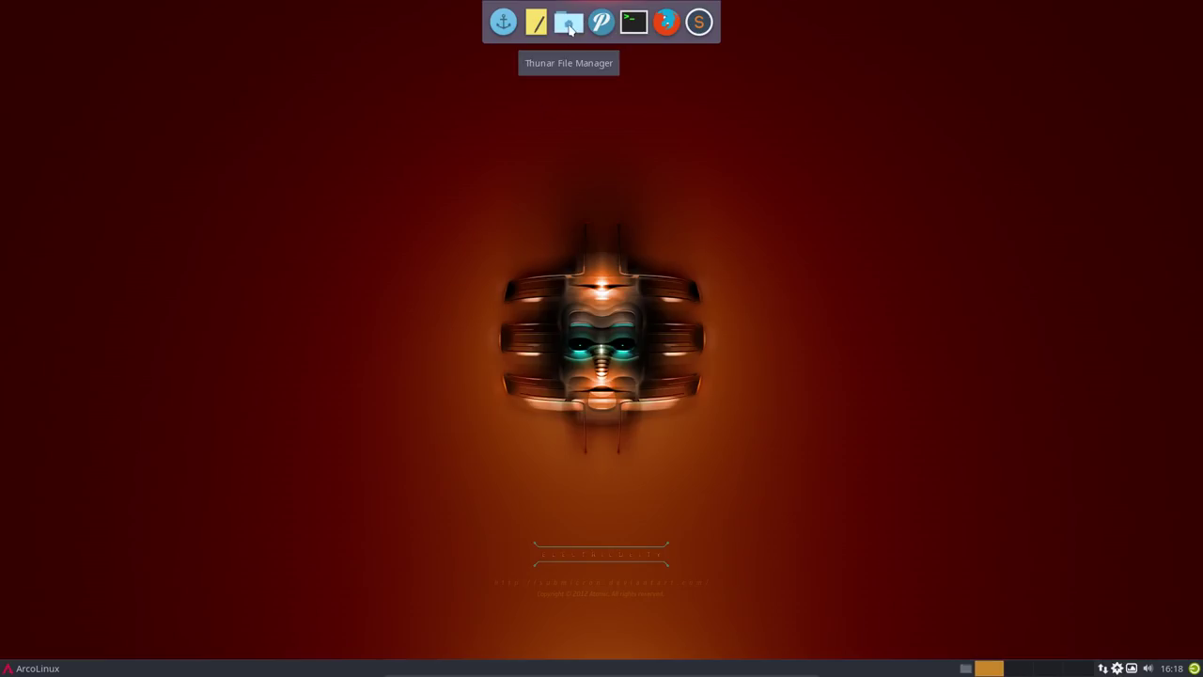
click(569, 28)
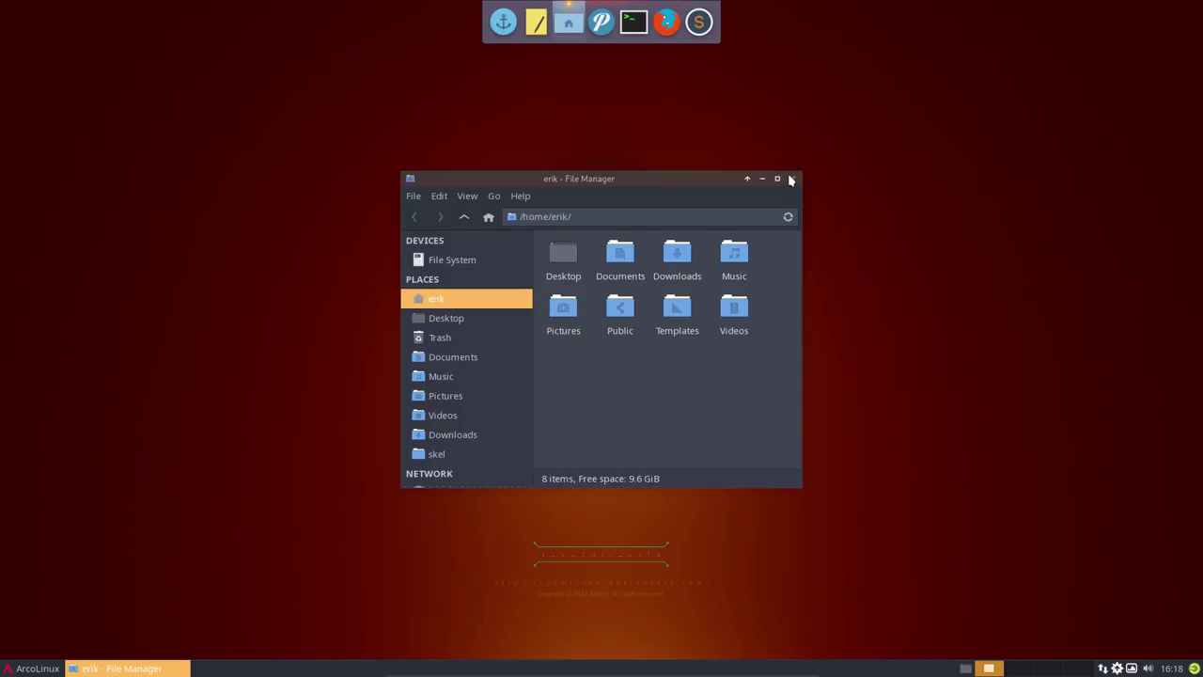
click(791, 179)
- Launch Grub Customizer via a 'grub' menu search and enter the administrator password
click(8, 668)
text(g)
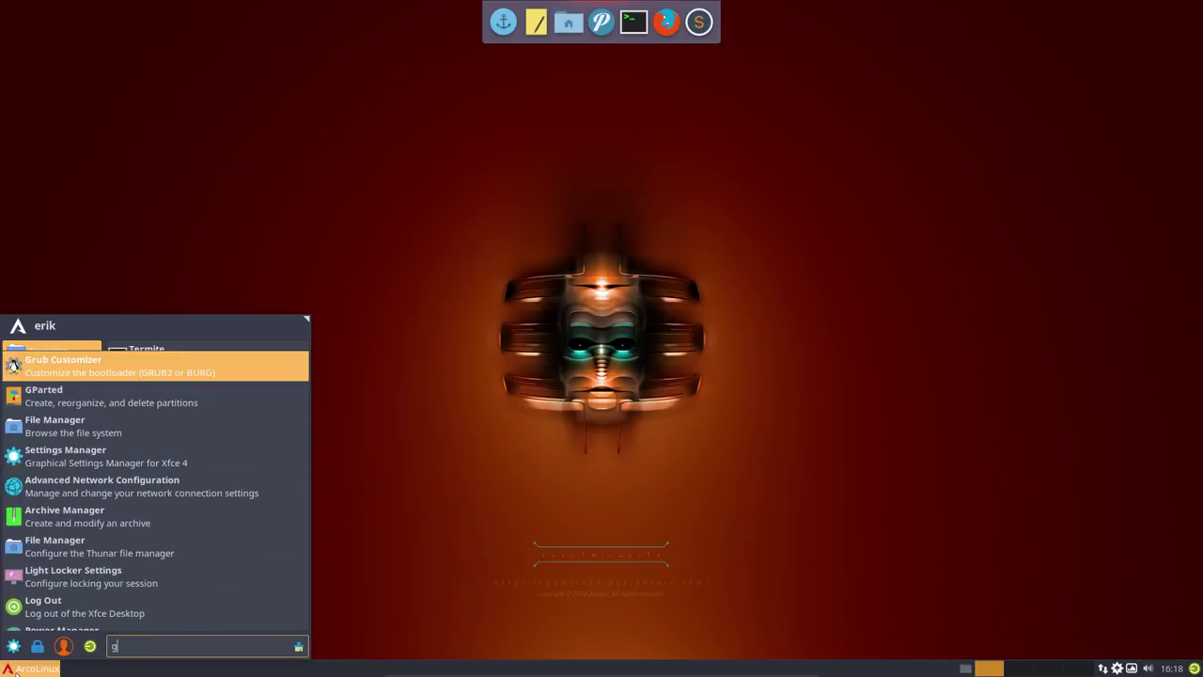
text(rub)
key(Return)
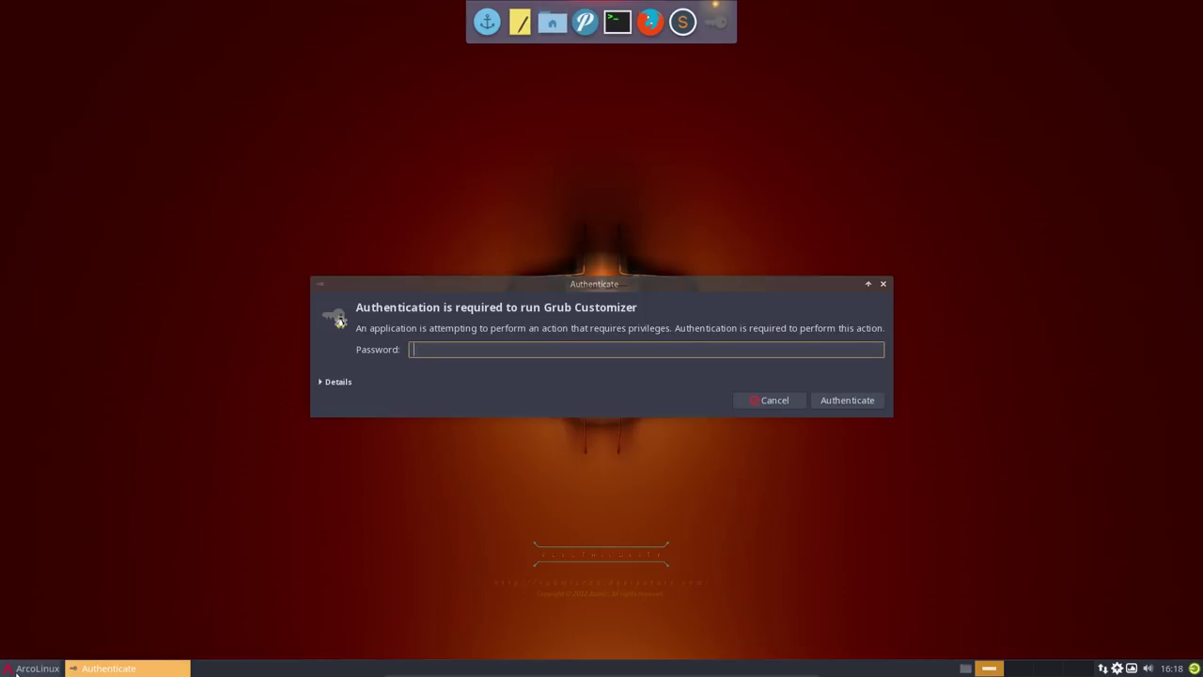
text(***)
key(Return)
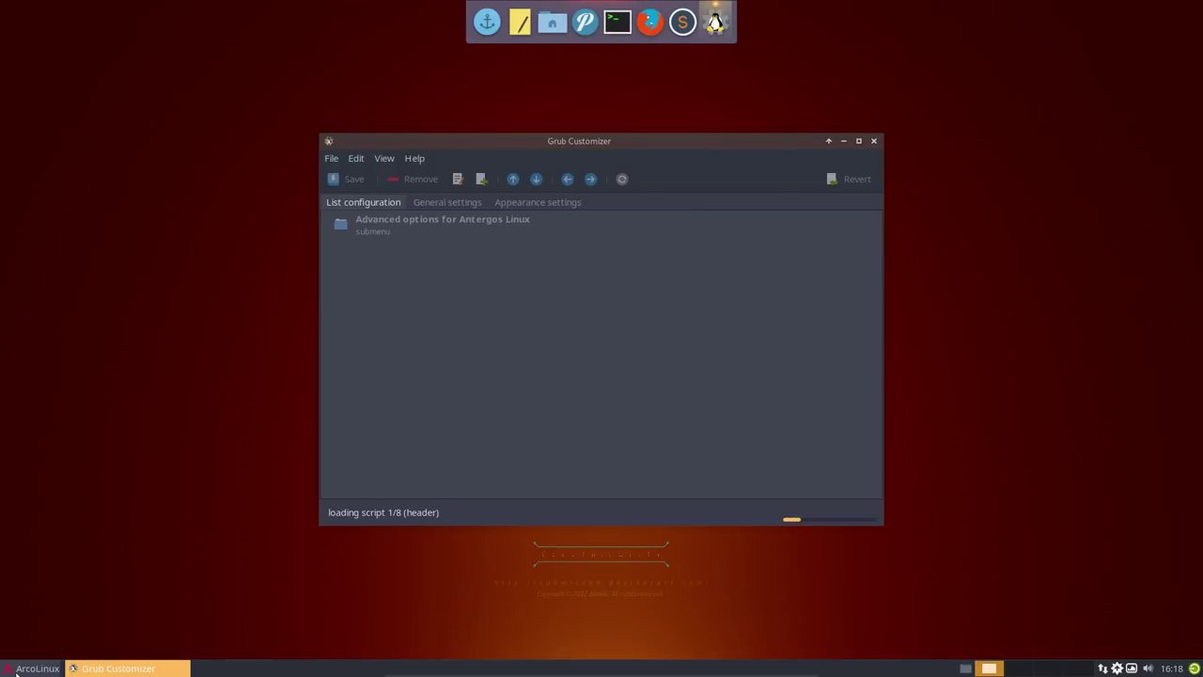
- Rename the 'Advanced options for Antergos Linux' submenu to 'Advanced options for ArcoLinux'
click(463, 252)
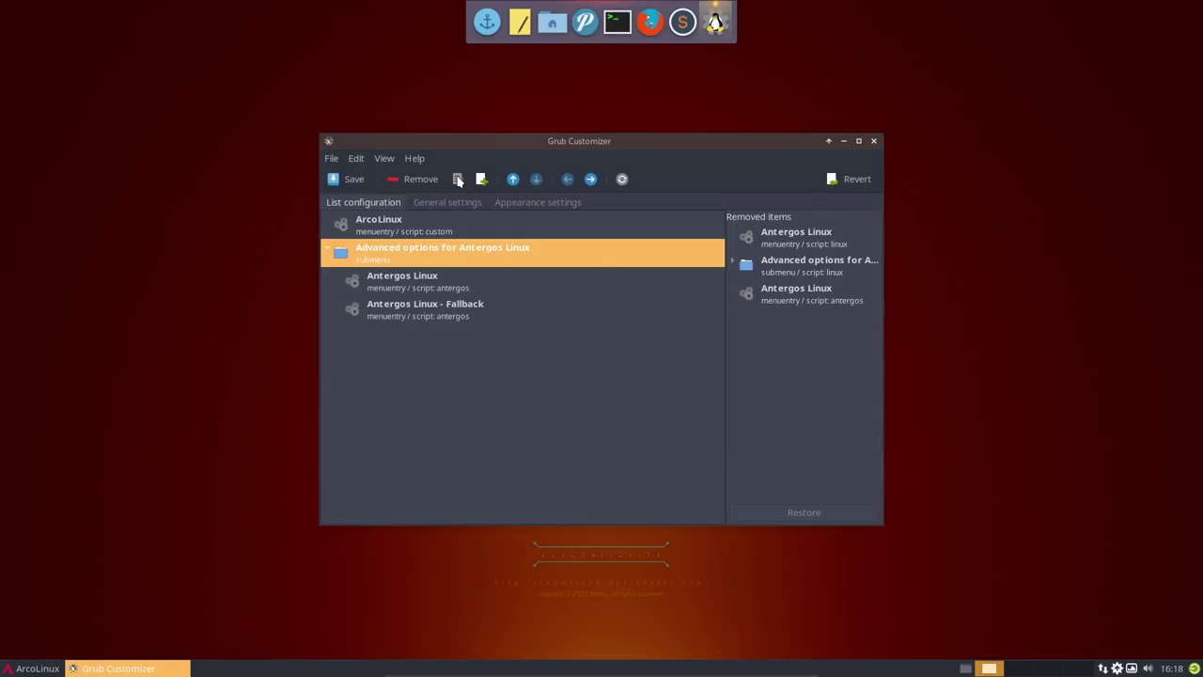
right_click(470, 255)
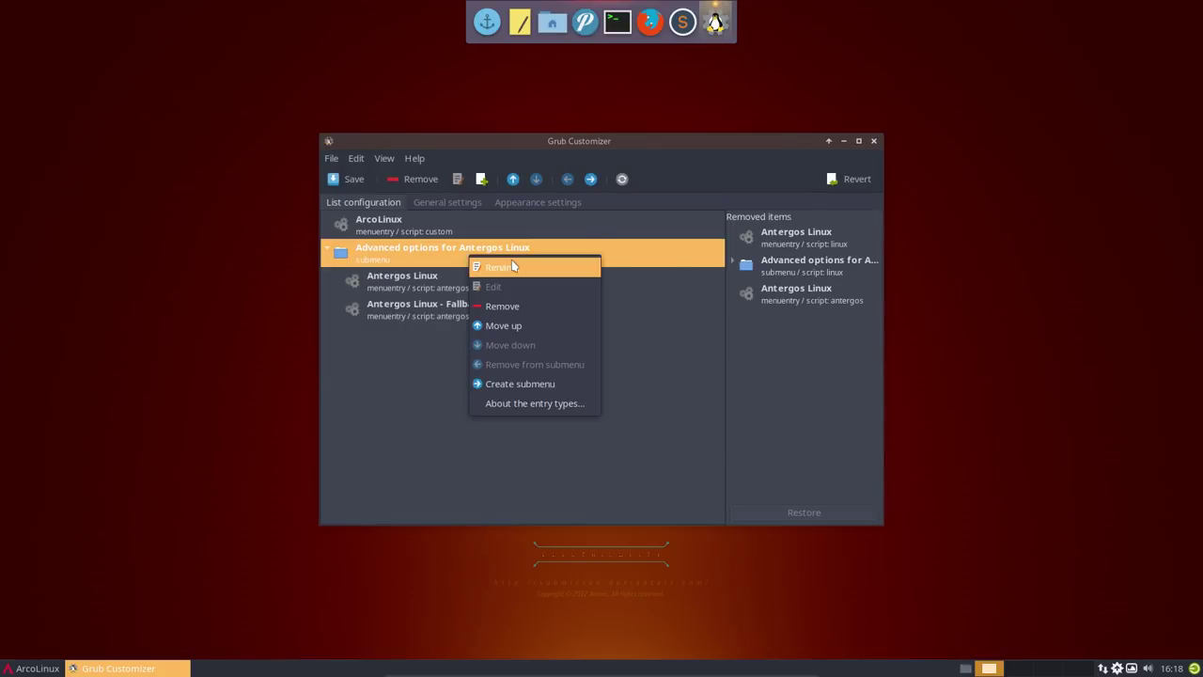
click(514, 267)
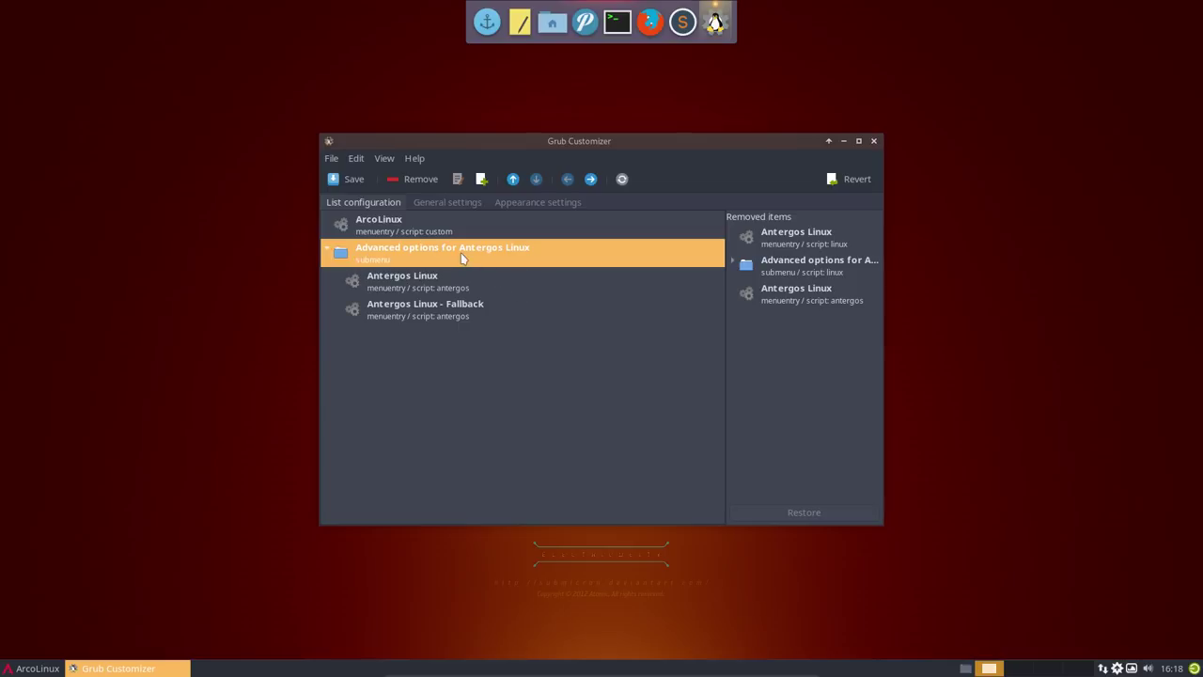
text(ff)
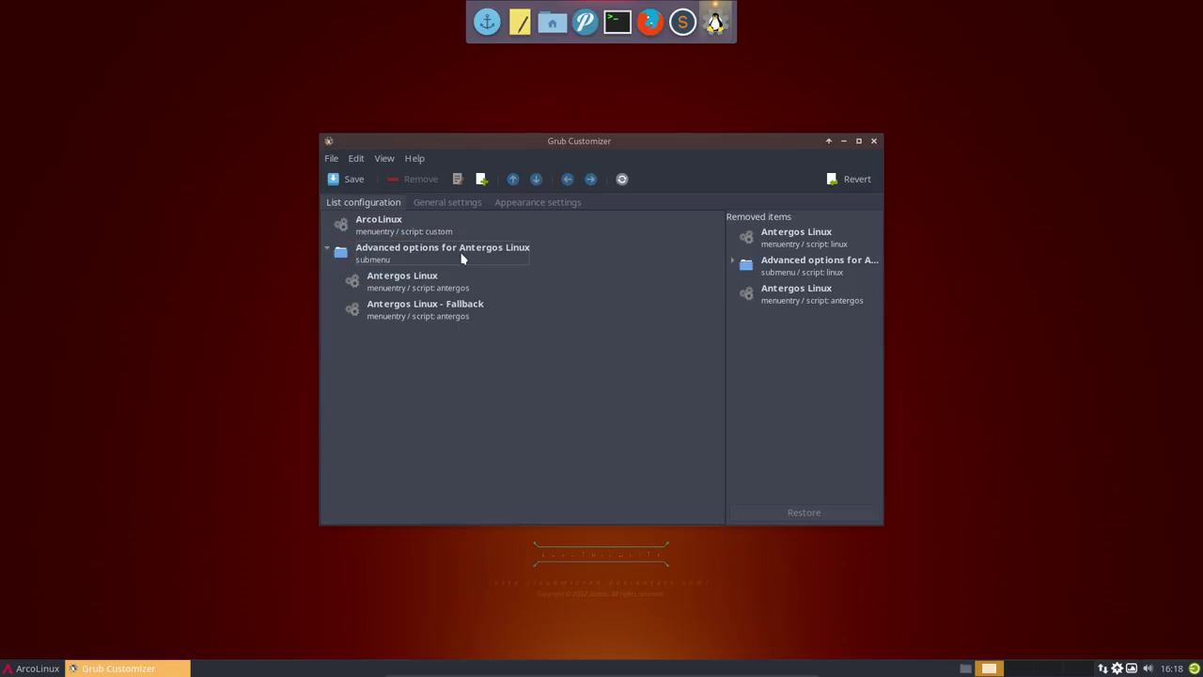
click(461, 255)
right_click(462, 255)
click(420, 249)
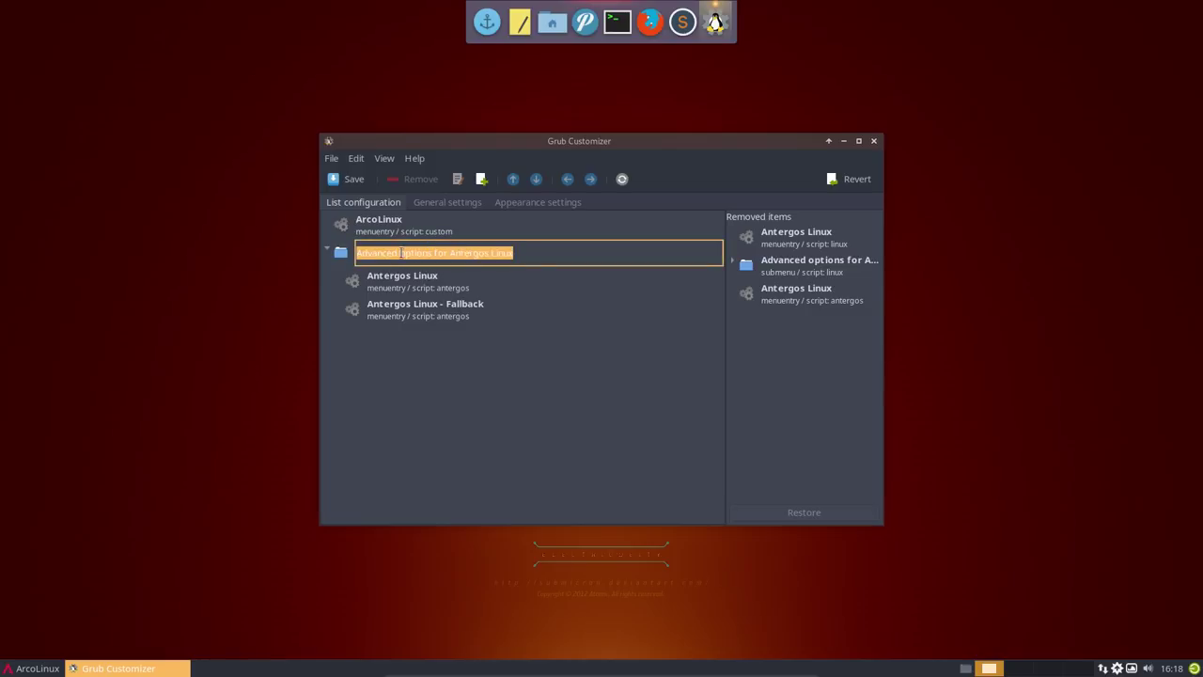
click(419, 250)
drag(453, 253, 534, 252)
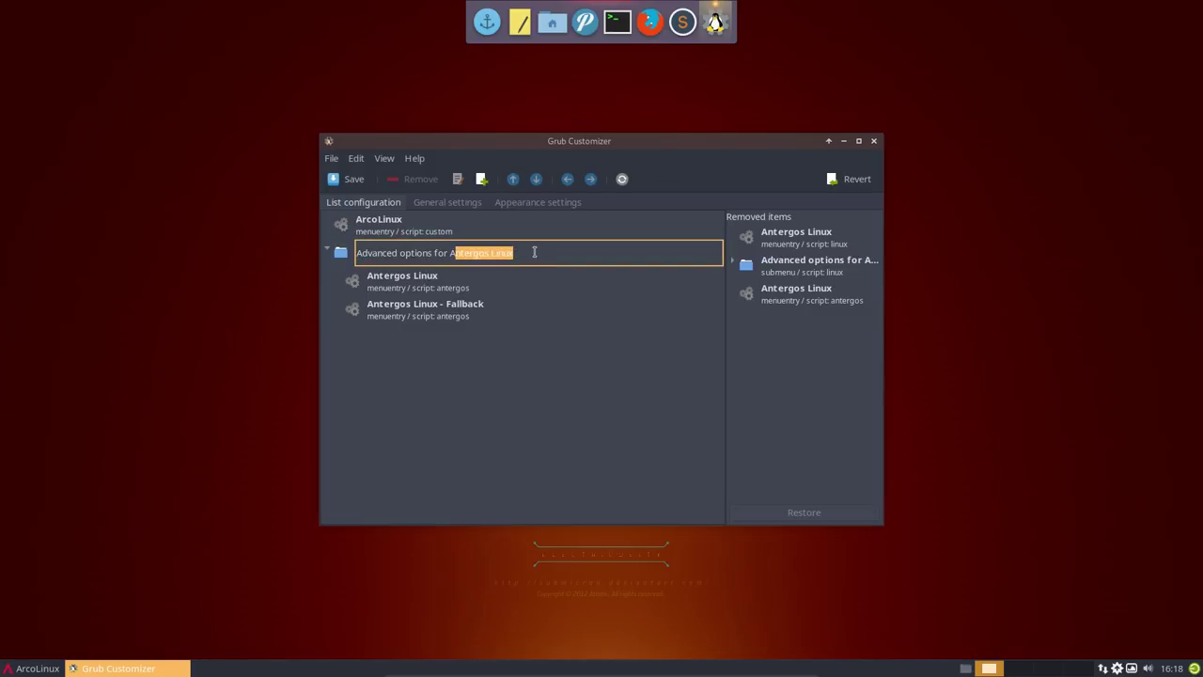
text(rcoLinux)
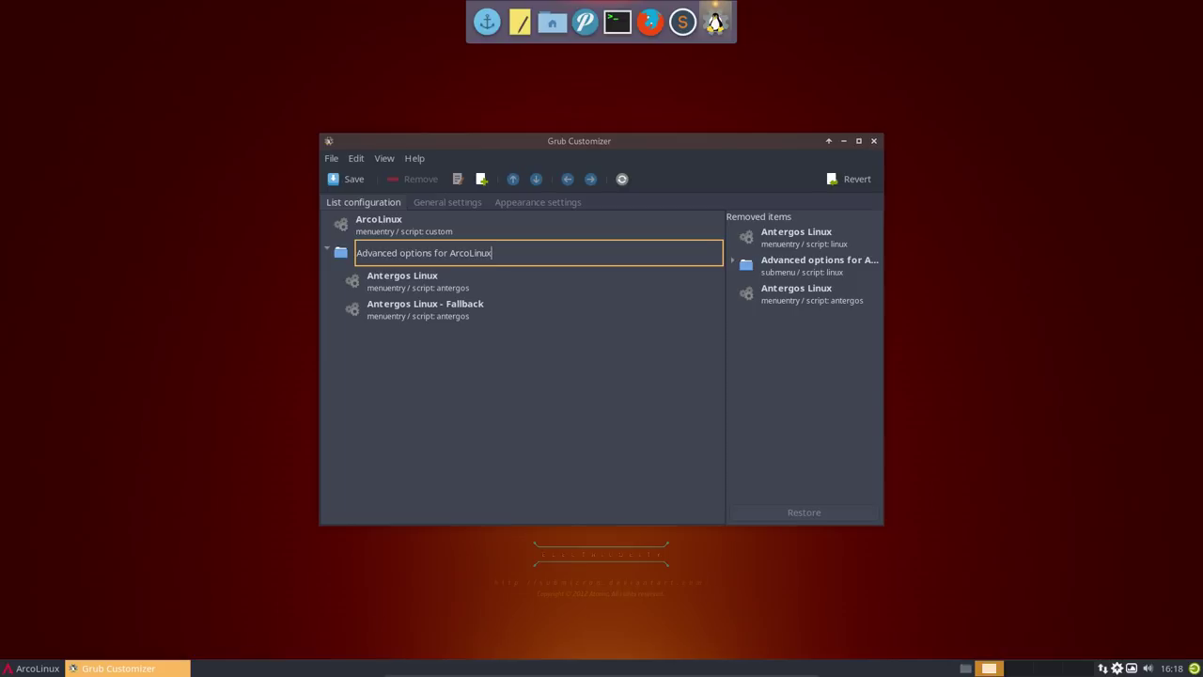
key(Return)
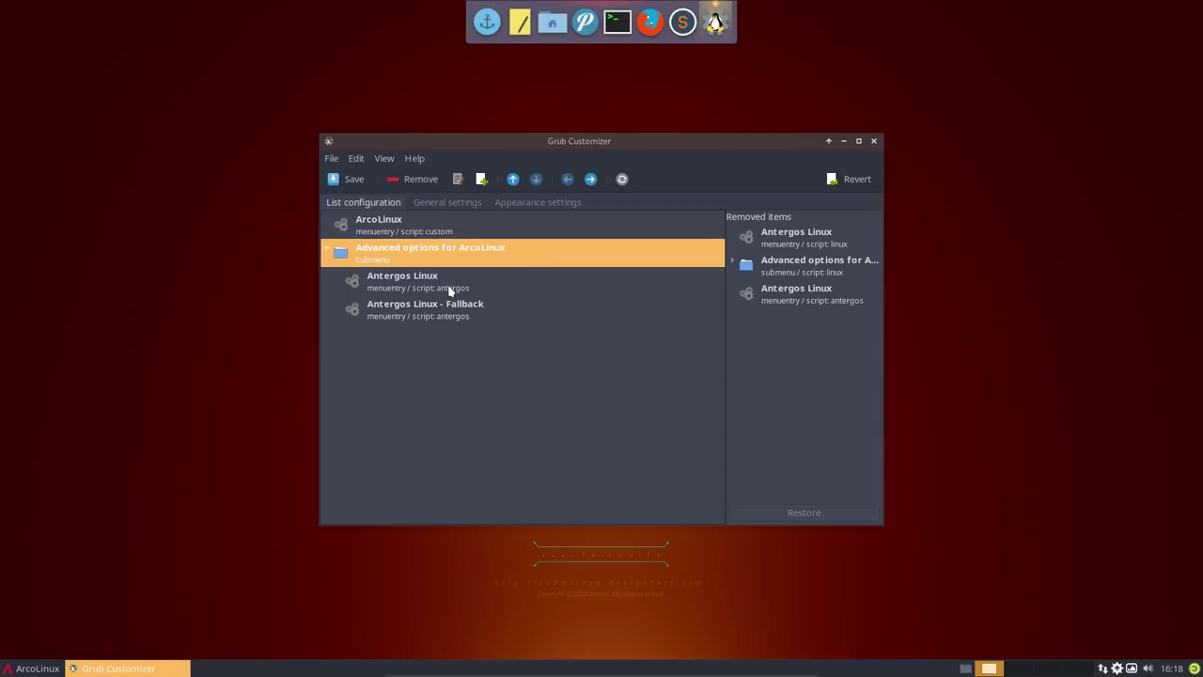
click(450, 284)
- Rename the 'Antergos Linux' boot entry to 'ArcoLinux'
click(455, 182)
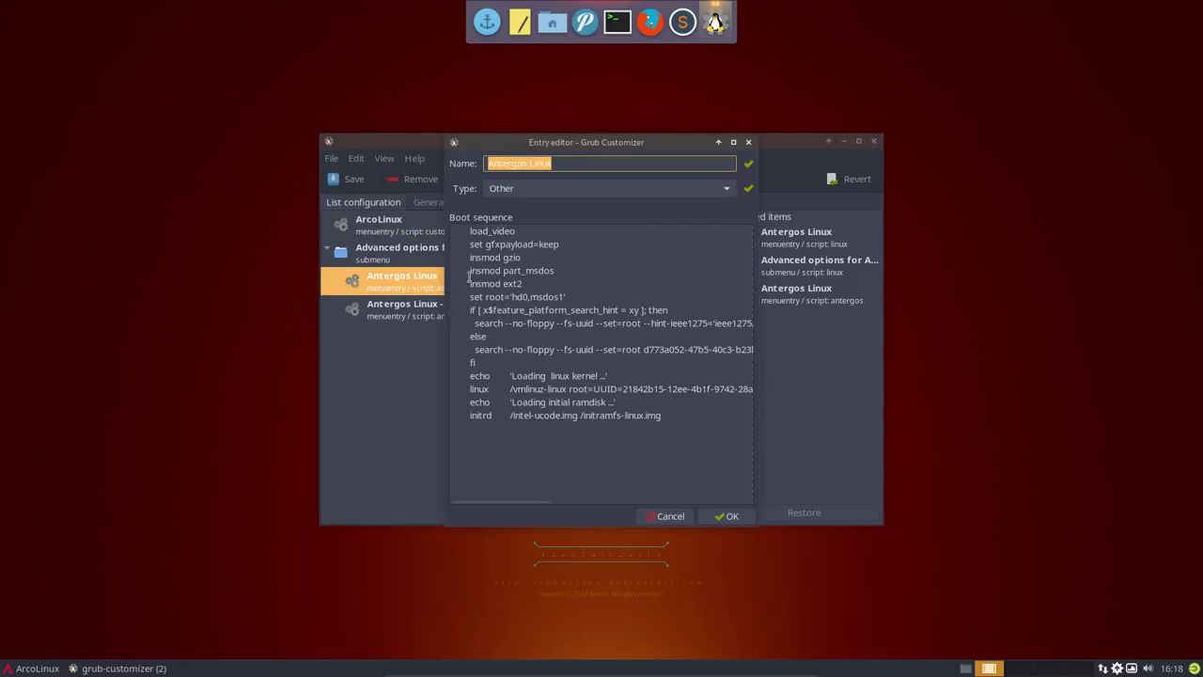
click(516, 164)
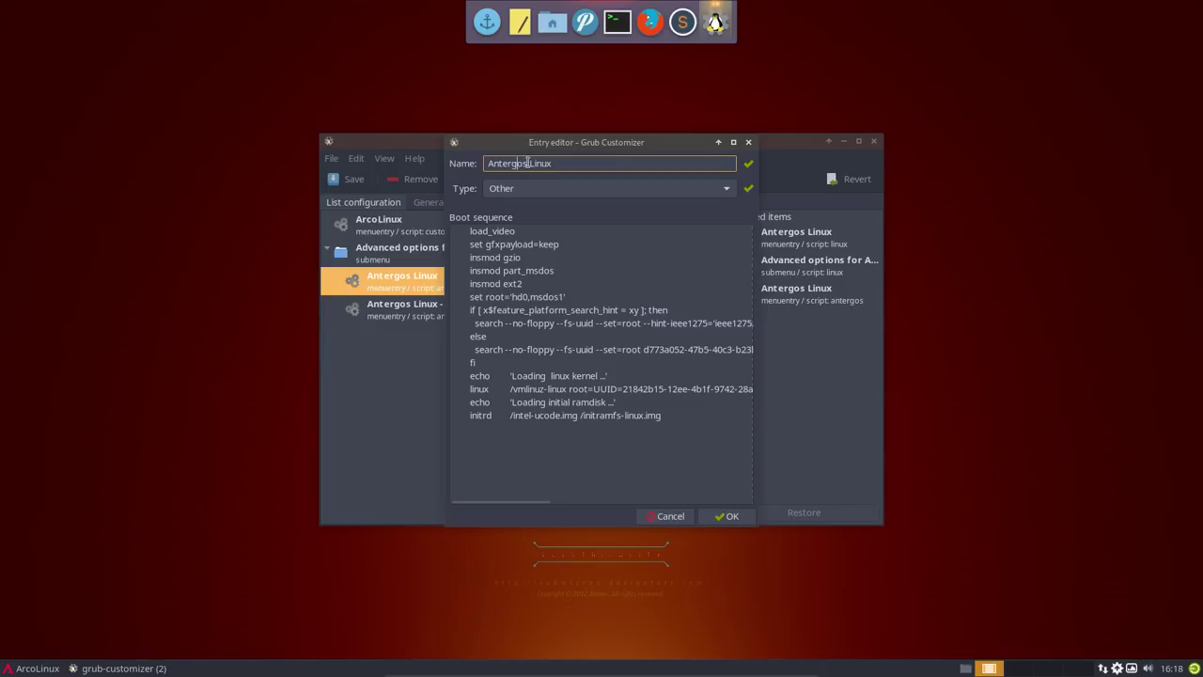
drag(559, 160, 443, 161)
text(ArcO)
key(BackSpace)
text(oLinux)
click(733, 516)
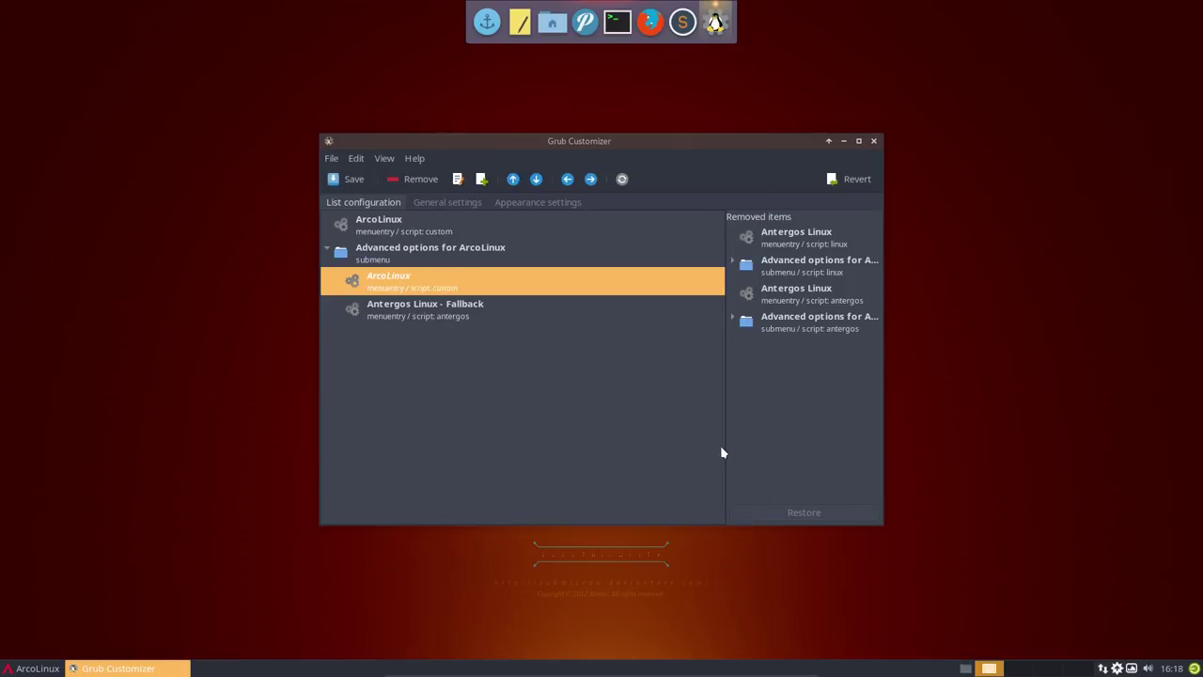
- Rename the 'Antergos Linux - Fallback' entry to 'ArcoLinux - Fallback' and save the boot list
click(451, 314)
click(457, 178)
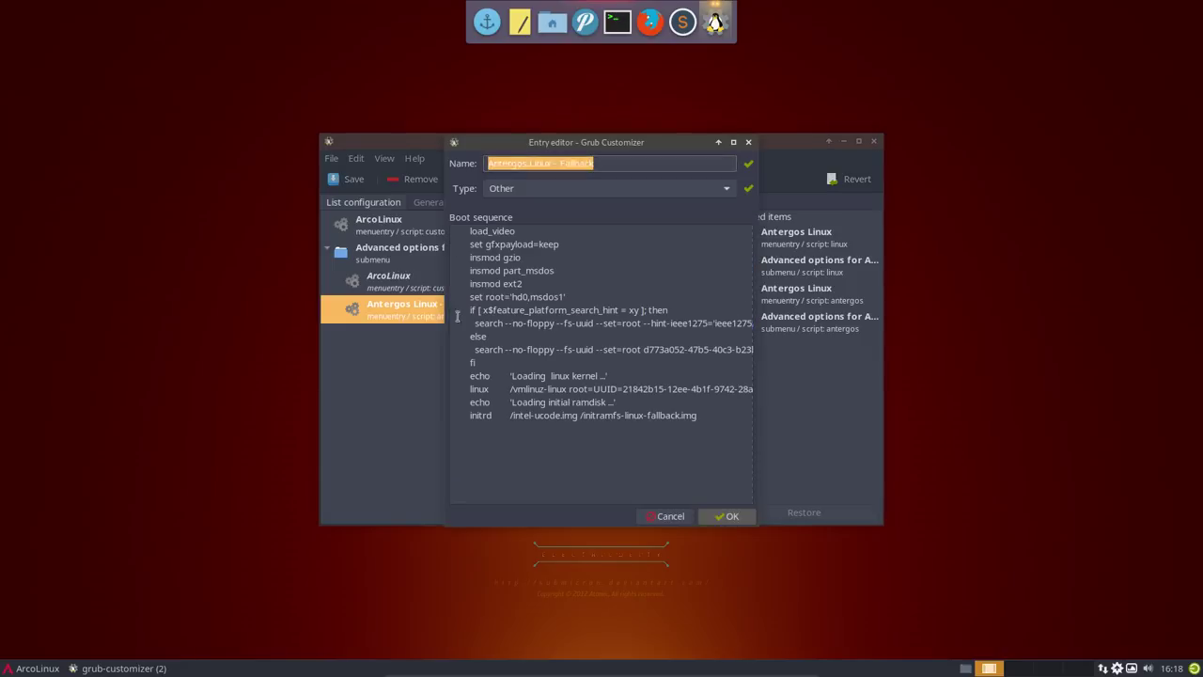
text(A)
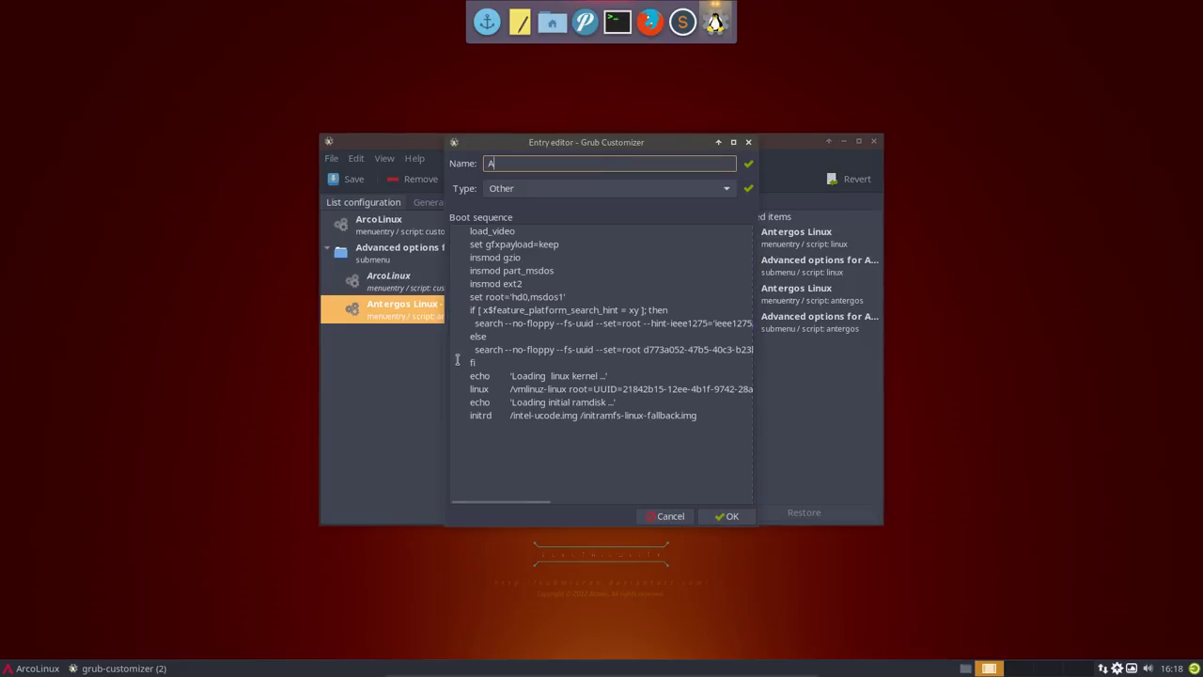
key(Escape)
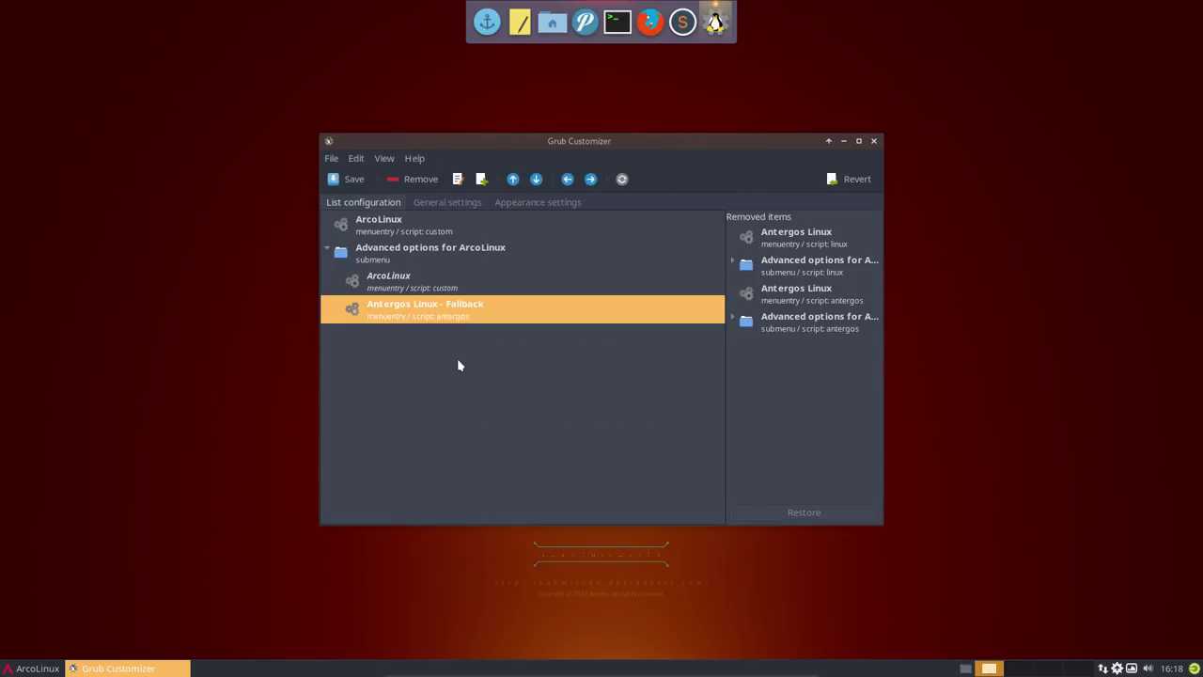
right_click(461, 303)
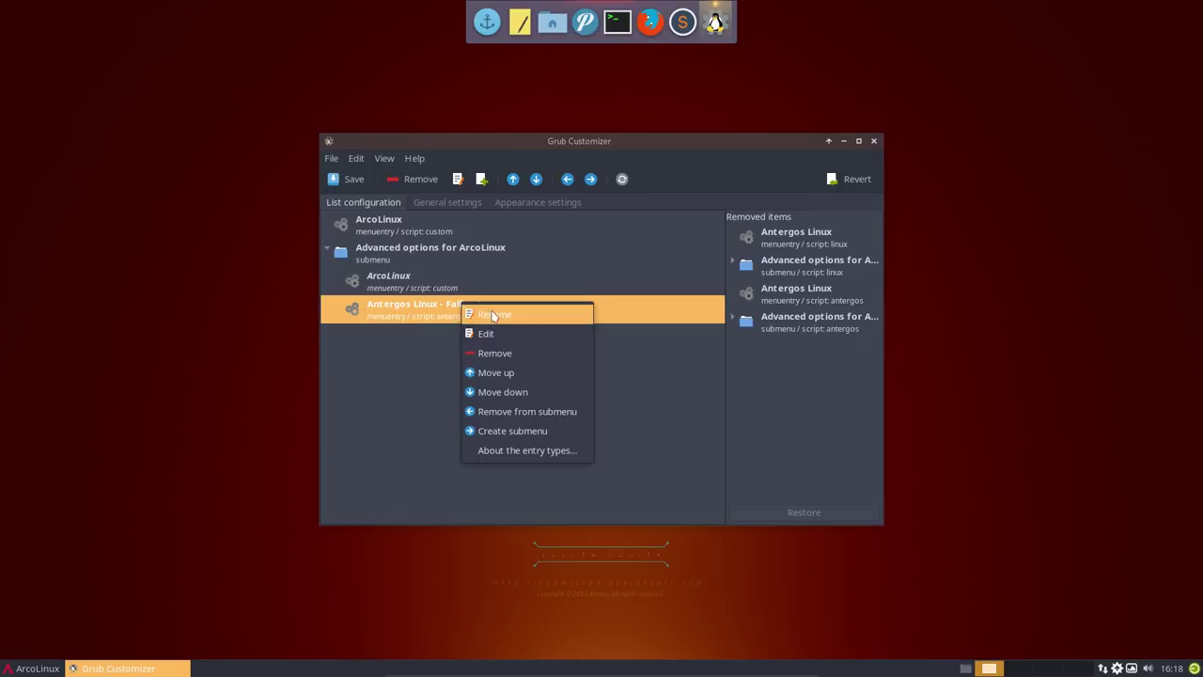
click(493, 315)
click(457, 179)
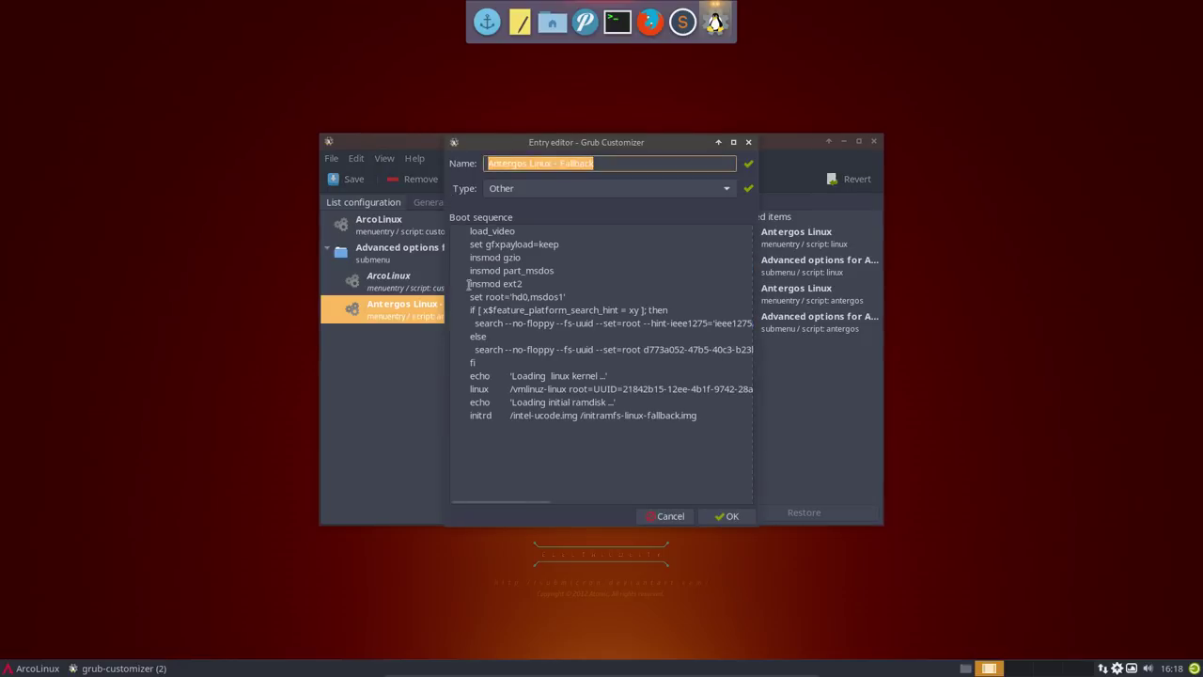
click(526, 164)
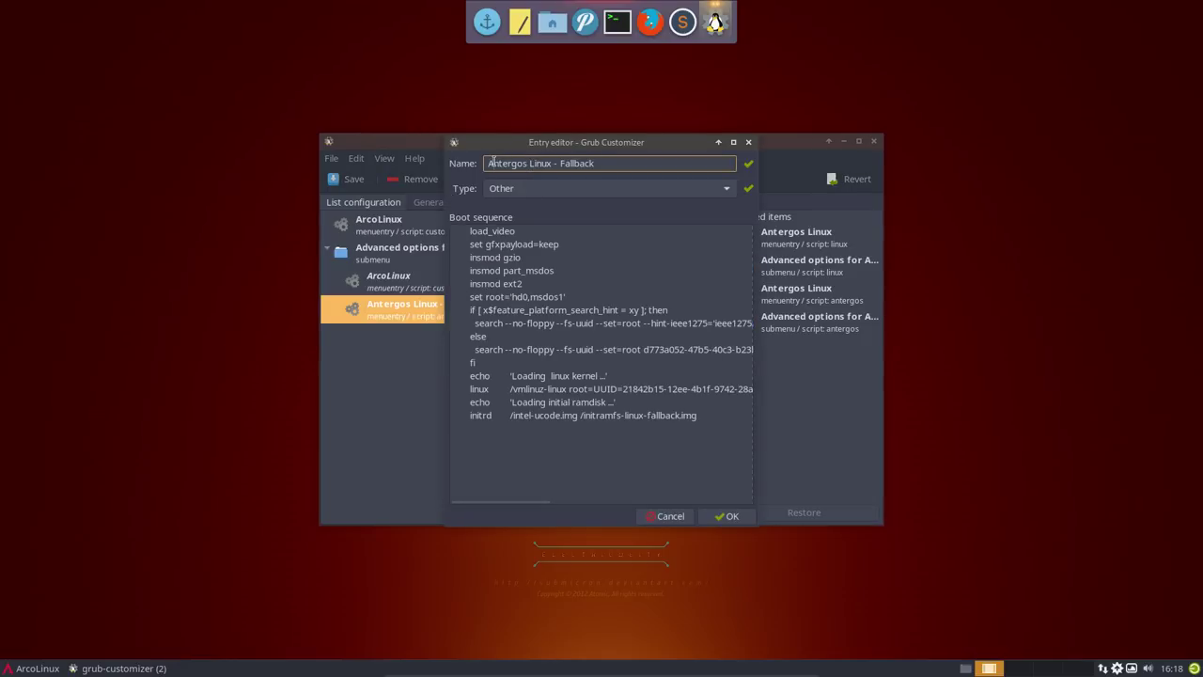
drag(491, 163, 550, 164)
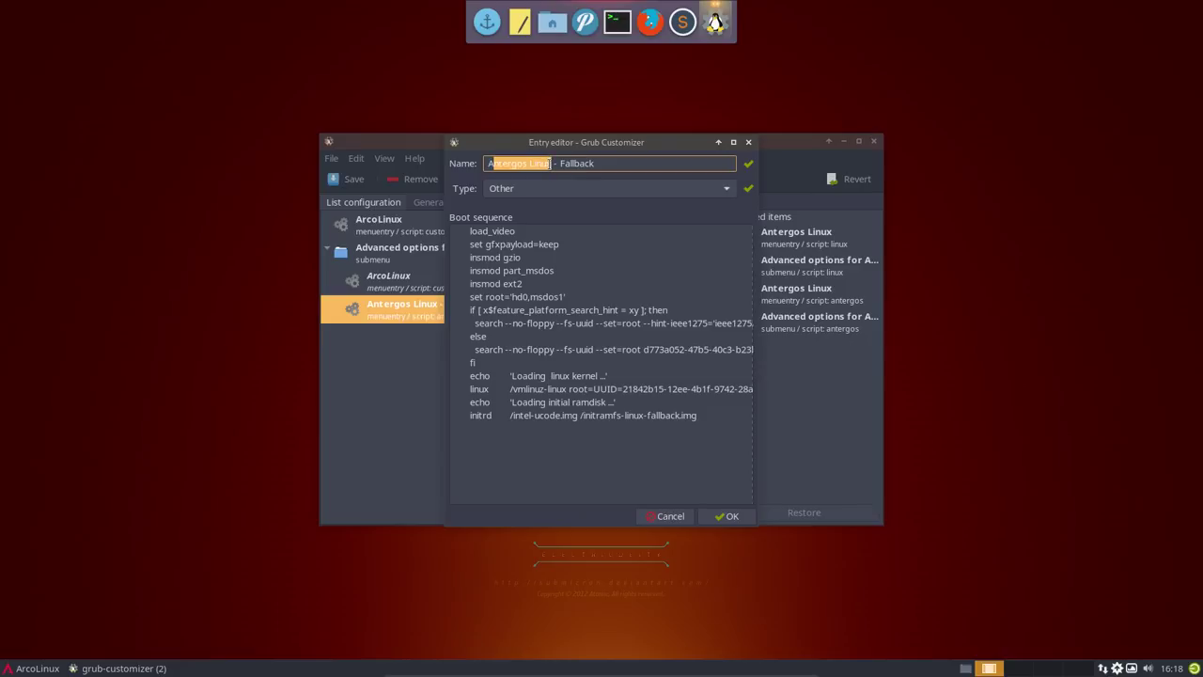
text(ArcoLinux)
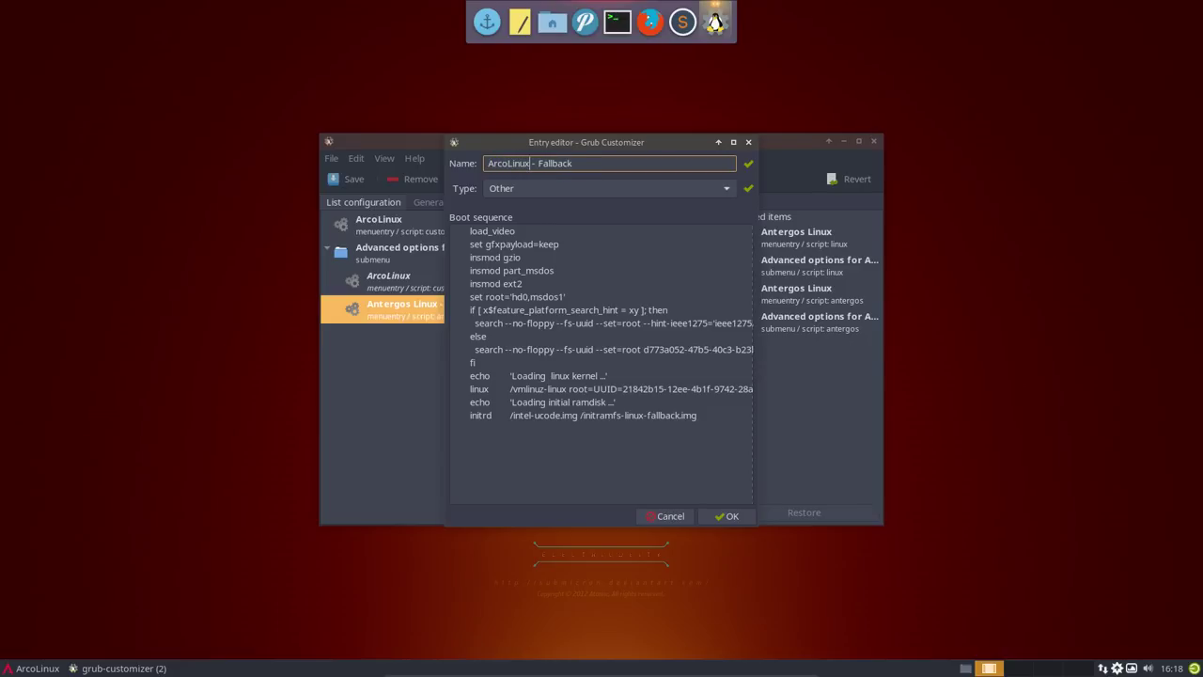
click(713, 510)
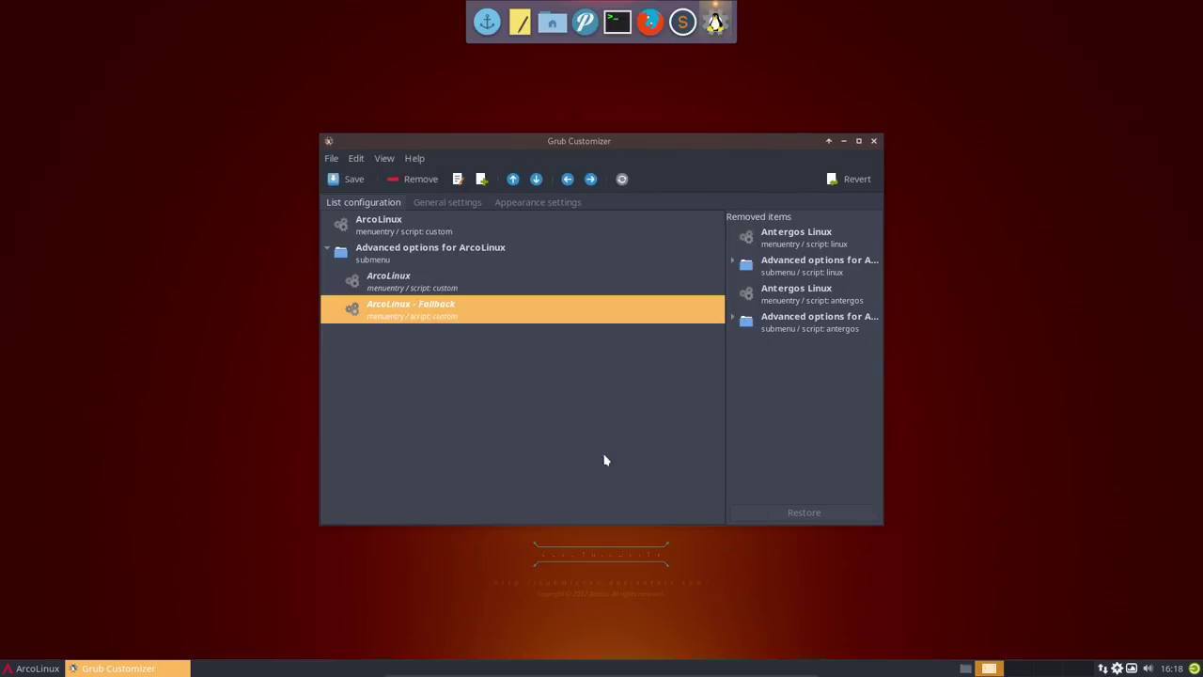
click(343, 180)
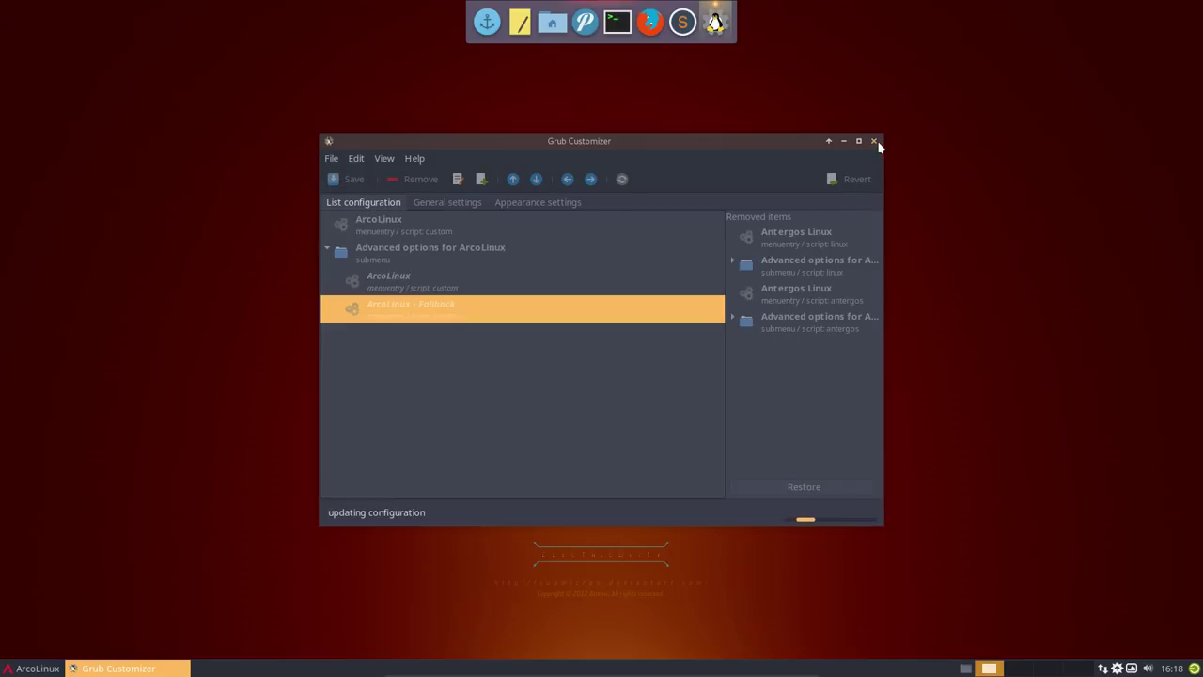
- Close Grub Customizer and choose Restart from the Whisker menu's log out options
click(873, 141)
click(36, 668)
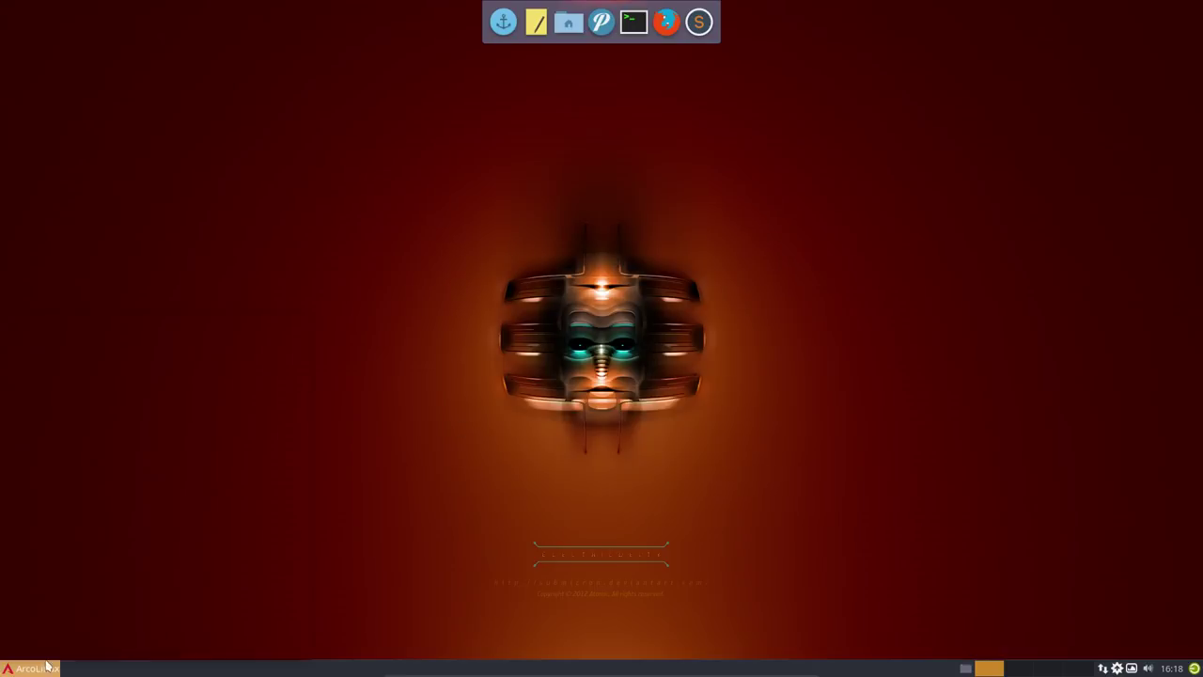
click(64, 647)
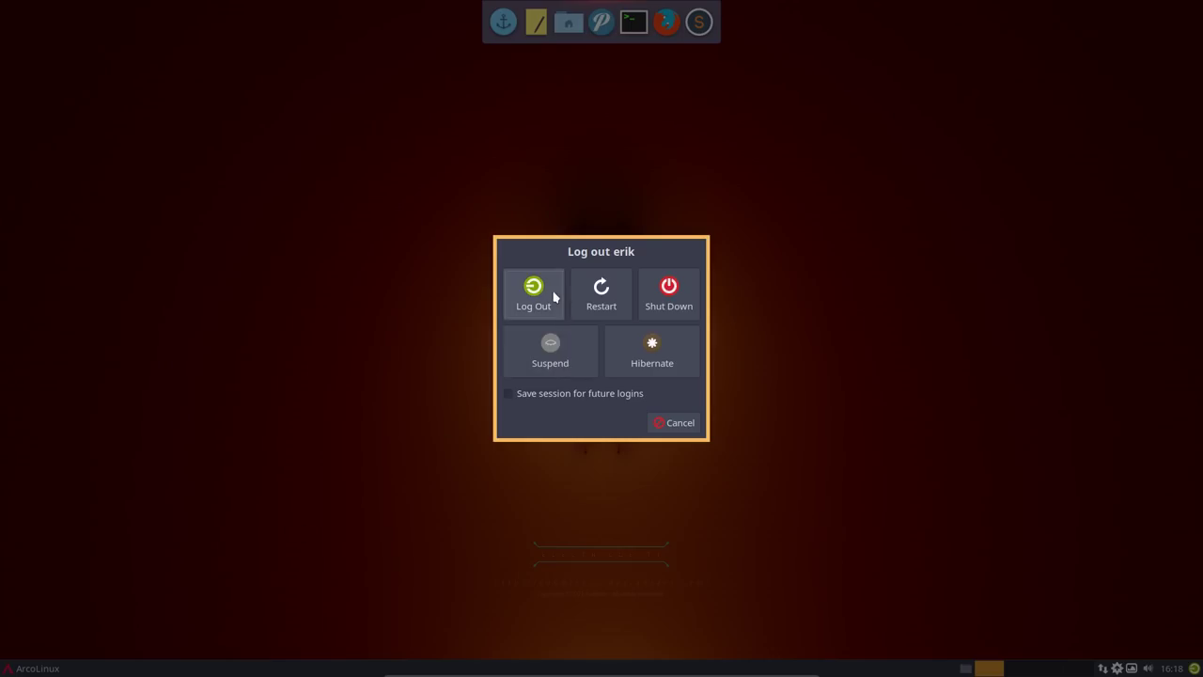
click(587, 290)
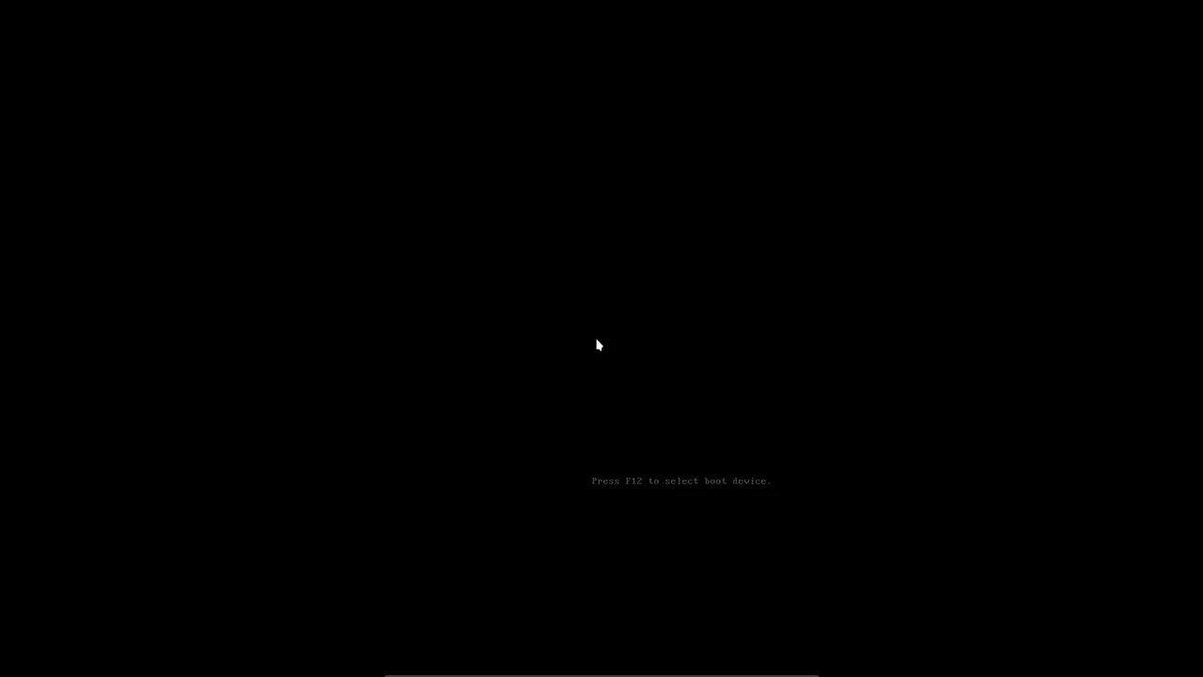
- Check the ArcoLinux and ArcoLinux - Fallback entries under Advanced options, then boot ArcoLinux
key(Down)
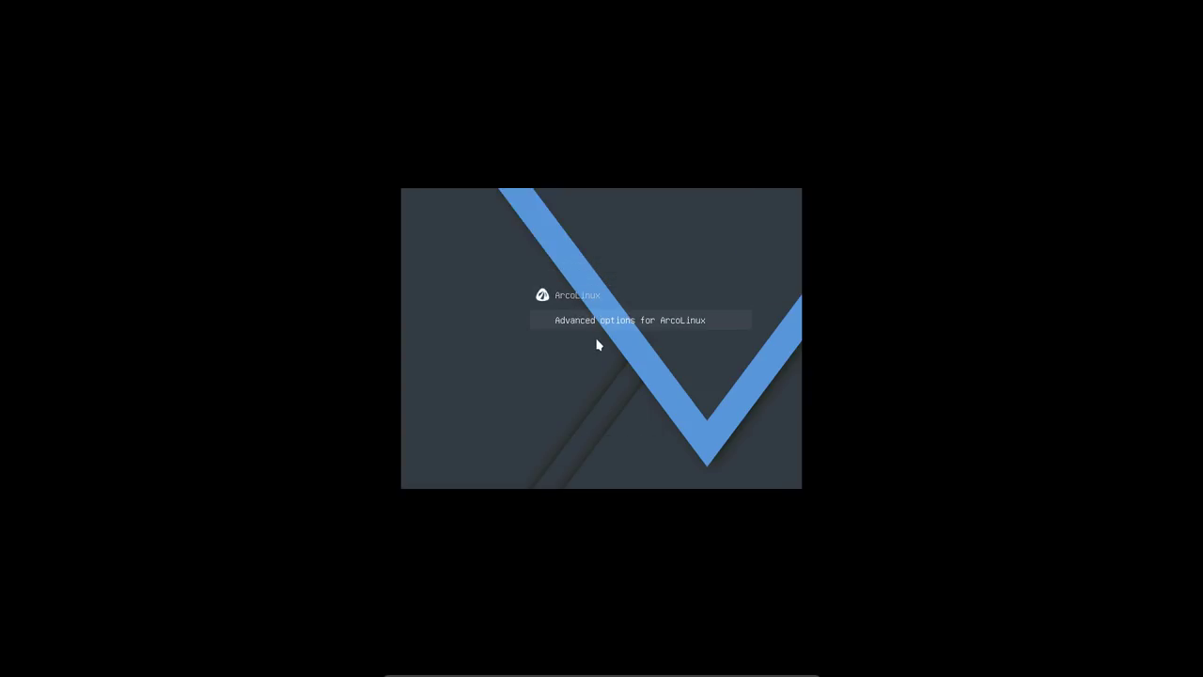
key(Return)
key(Down)
key(Up)
key(Escape)
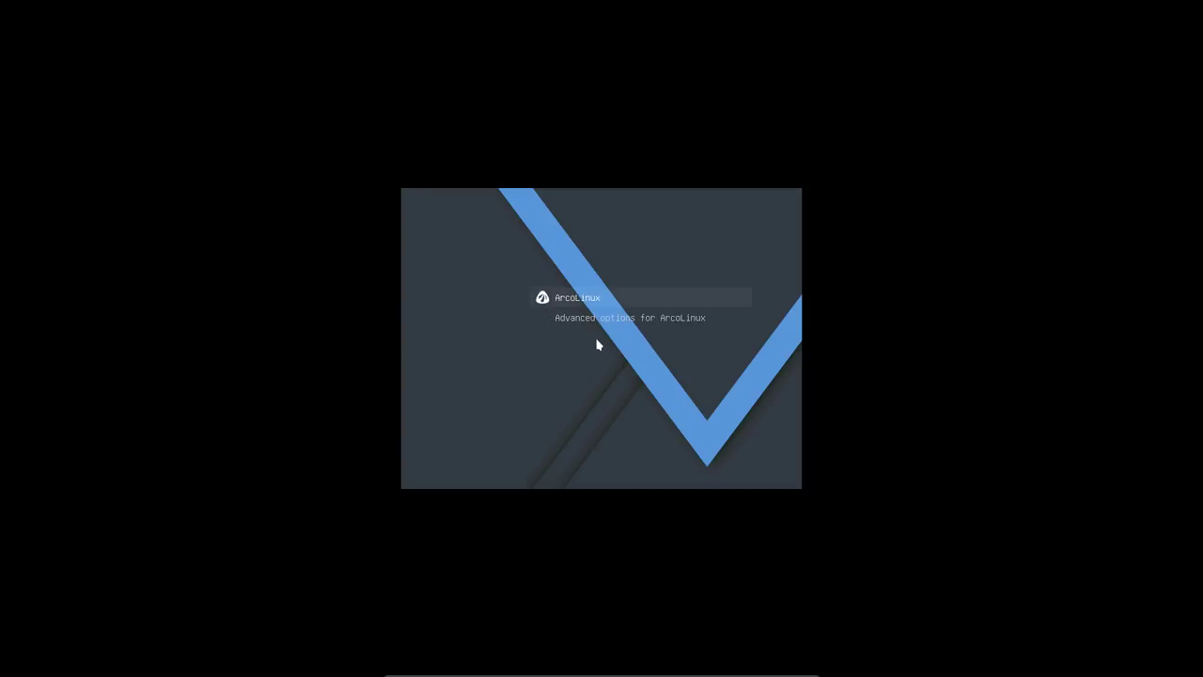
key(Return)
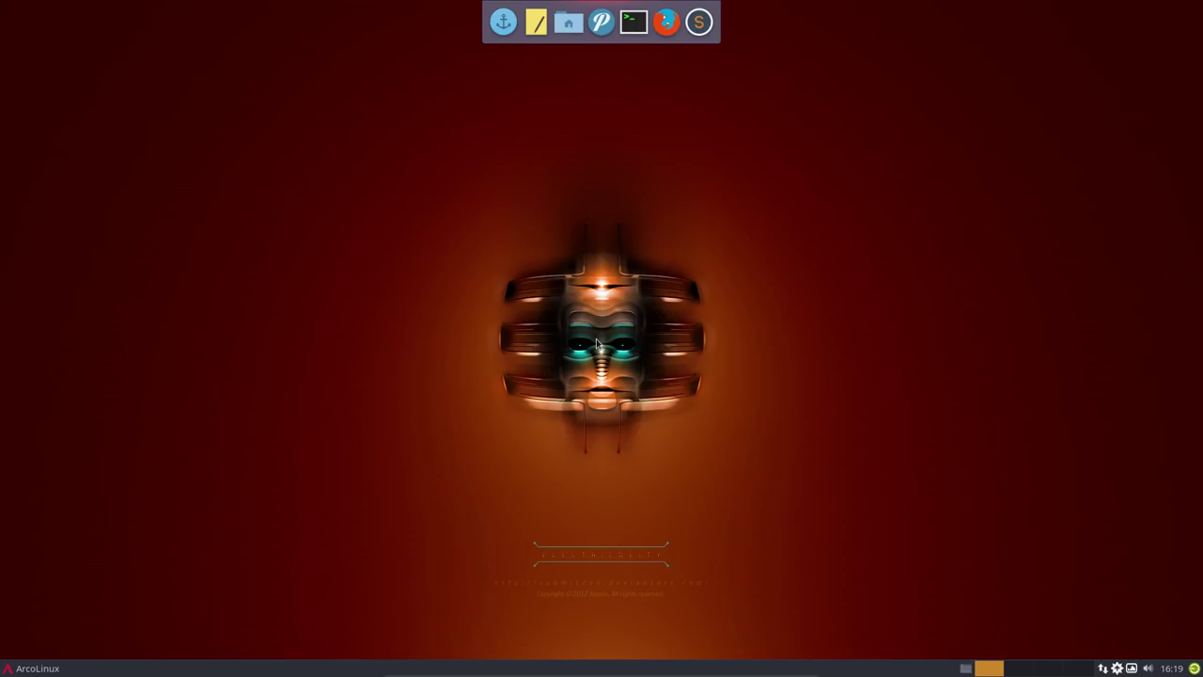
- Launch Firefox from the Internet category and search for 'arcolinux'
click(38, 668)
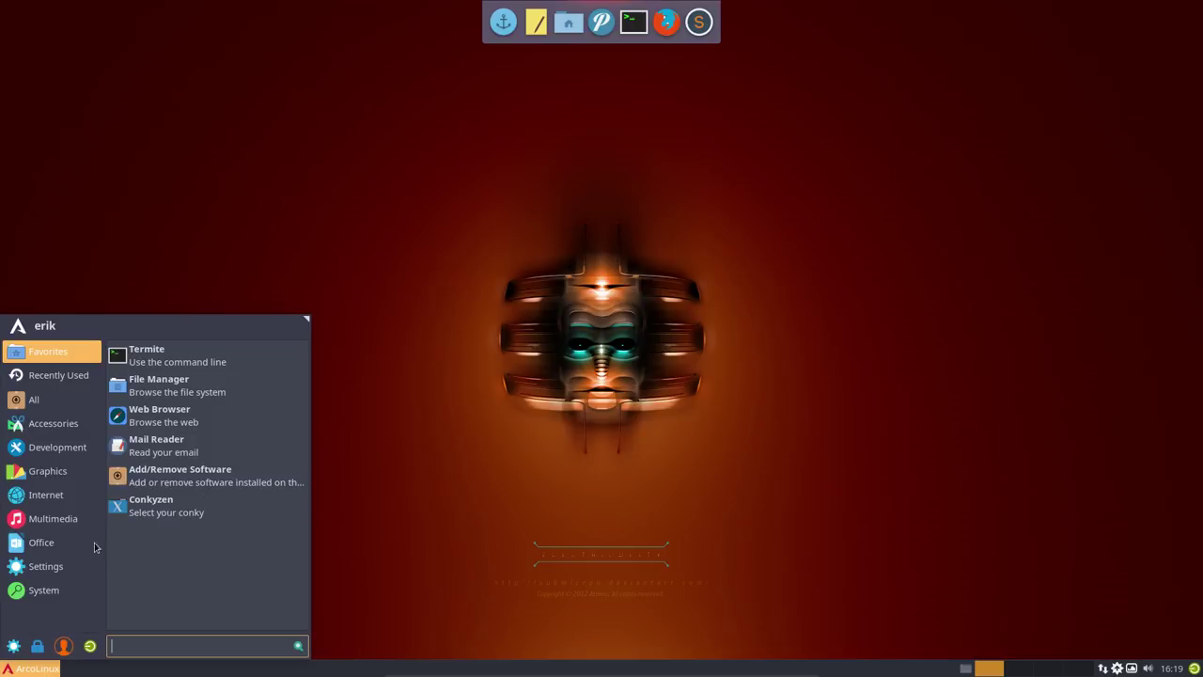
click(79, 498)
click(172, 420)
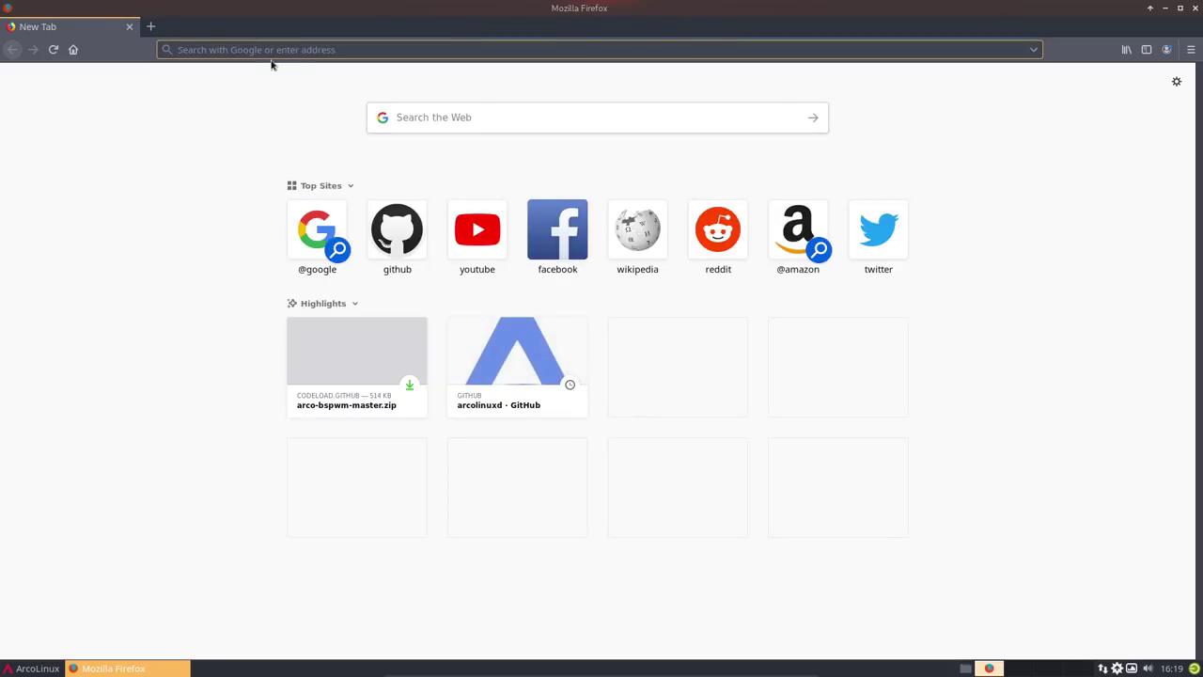
text(github.Co)
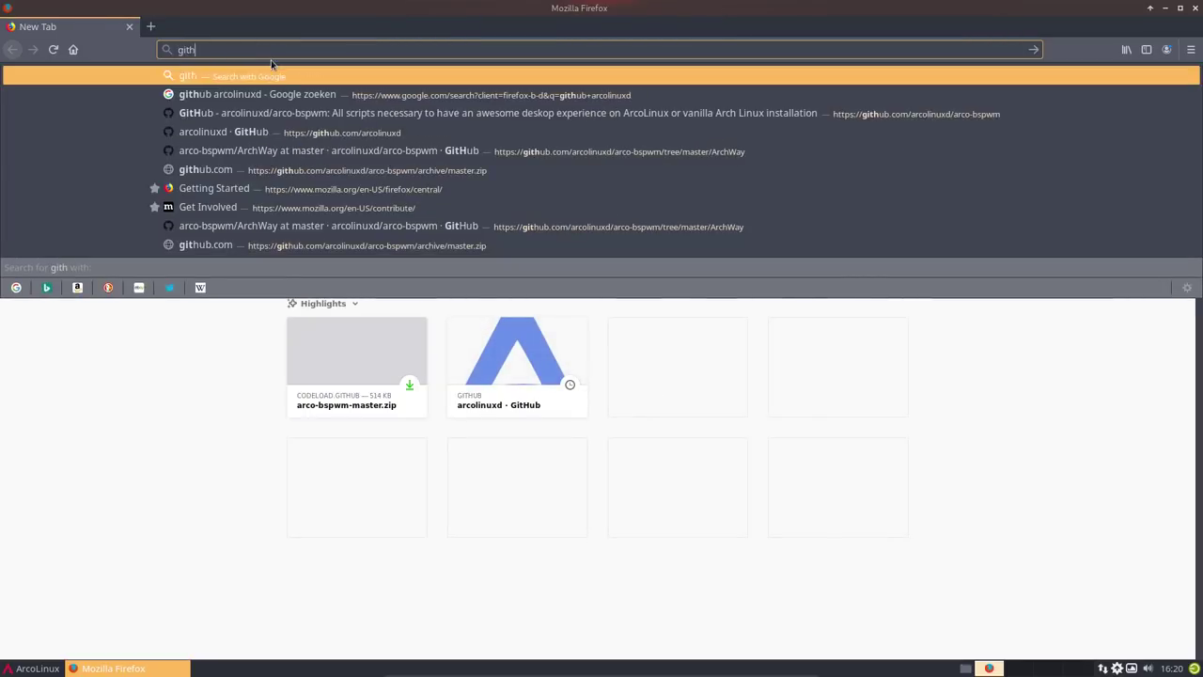
key(BackSpace)
key(BackSpace)
key(BackSpace)
key(BackSpace)
key(BackSpace)
key(BackSpace)
key(BackSpace)
key(BackSpace)
key(BackSpace)
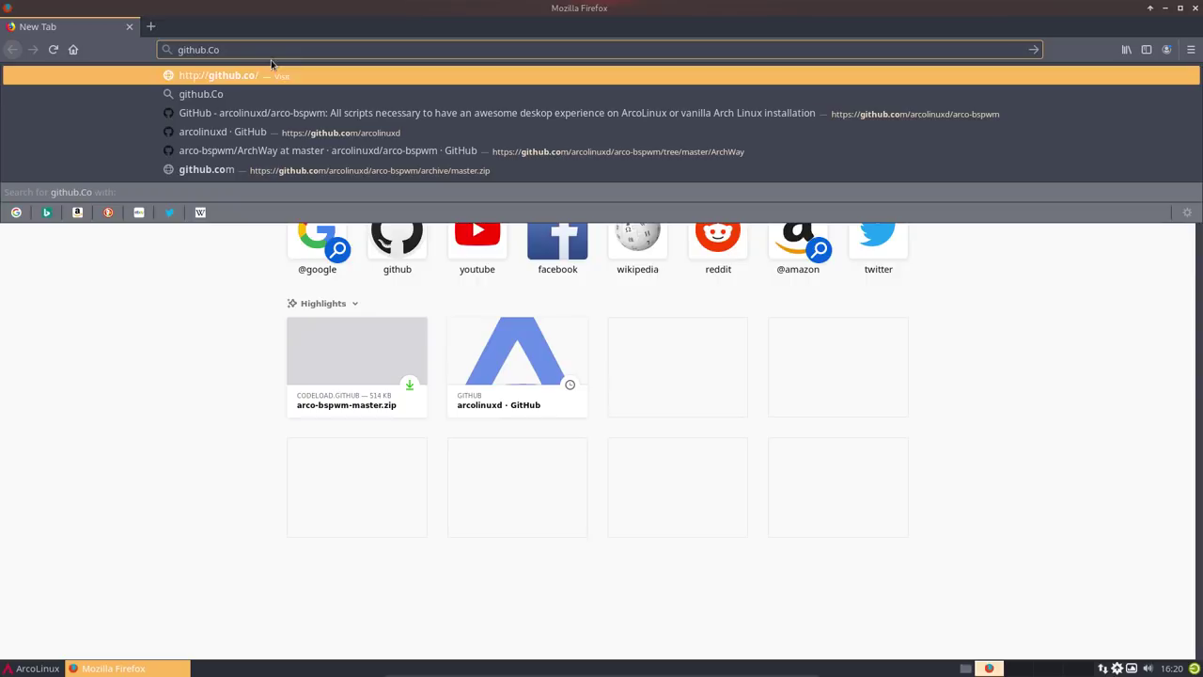
text(arcolinux)
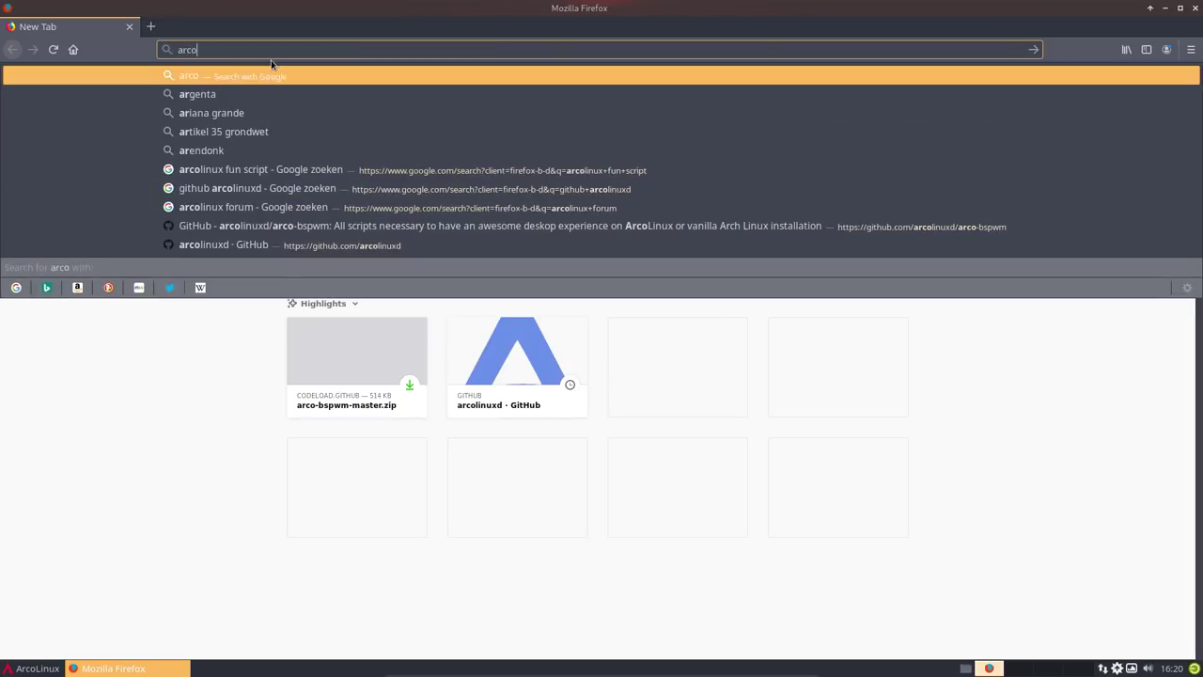
key(Return)
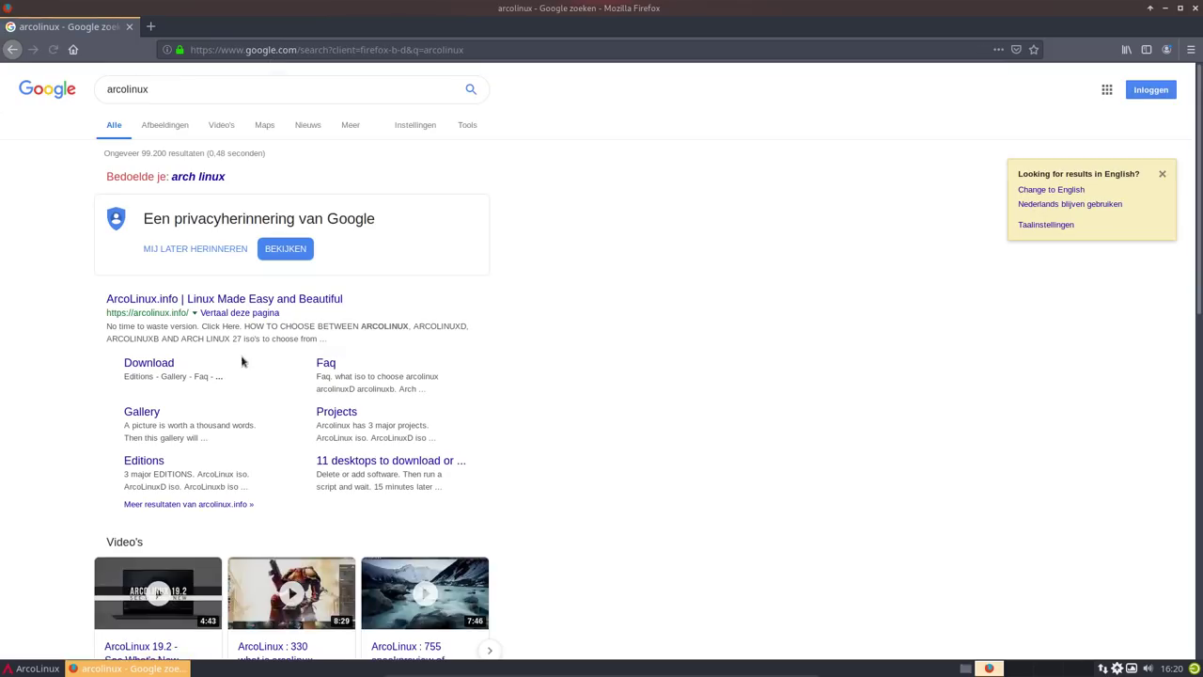
- Open the ArcoLinux.info result, go to ARCOLINUX.COM, and look over its START HERE, GENERAL and DESIGN menus
click(212, 301)
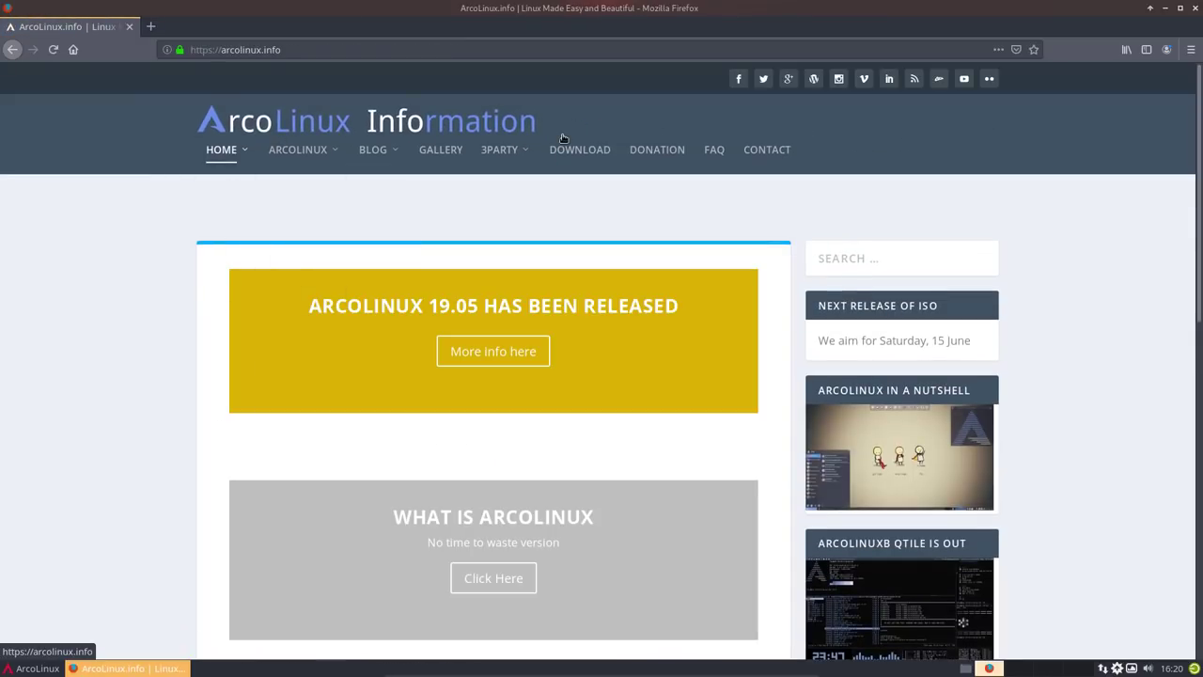
mouse_move(226, 152)
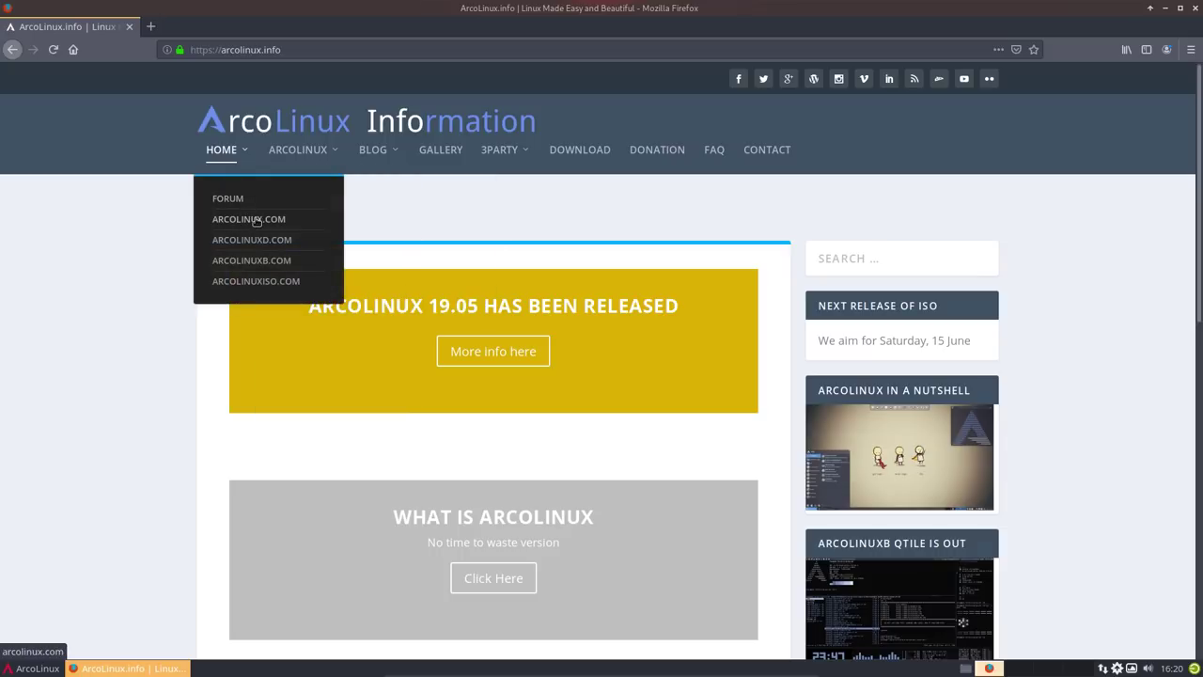
click(261, 220)
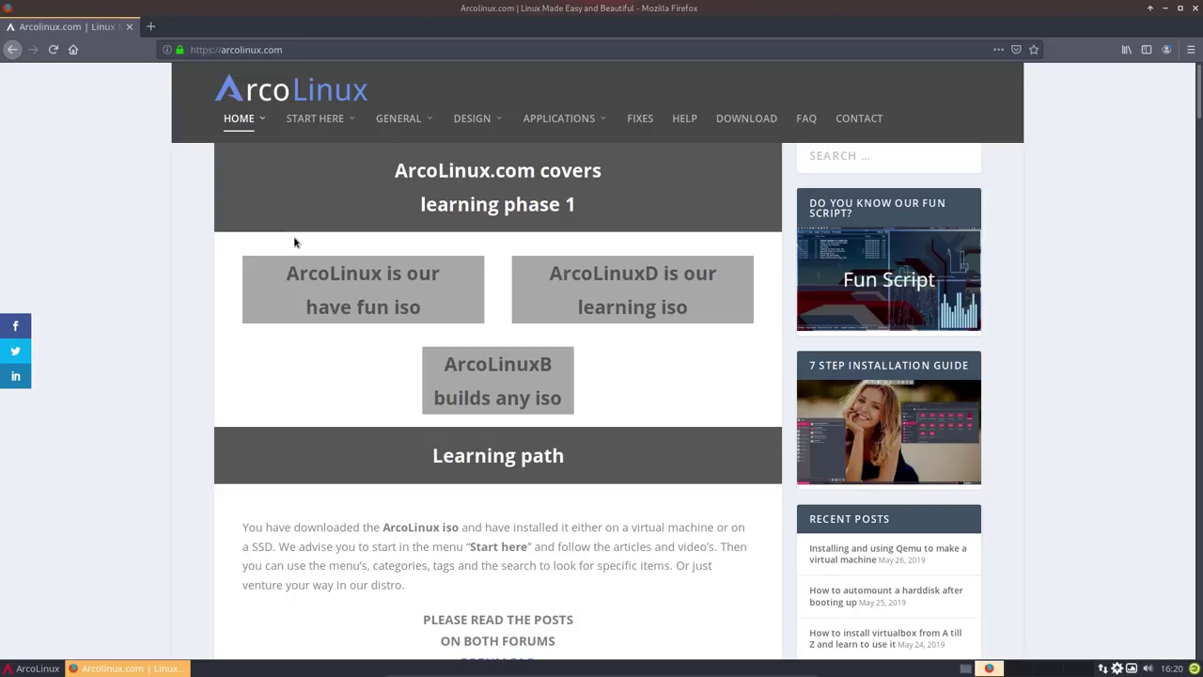
mouse_move(348, 131)
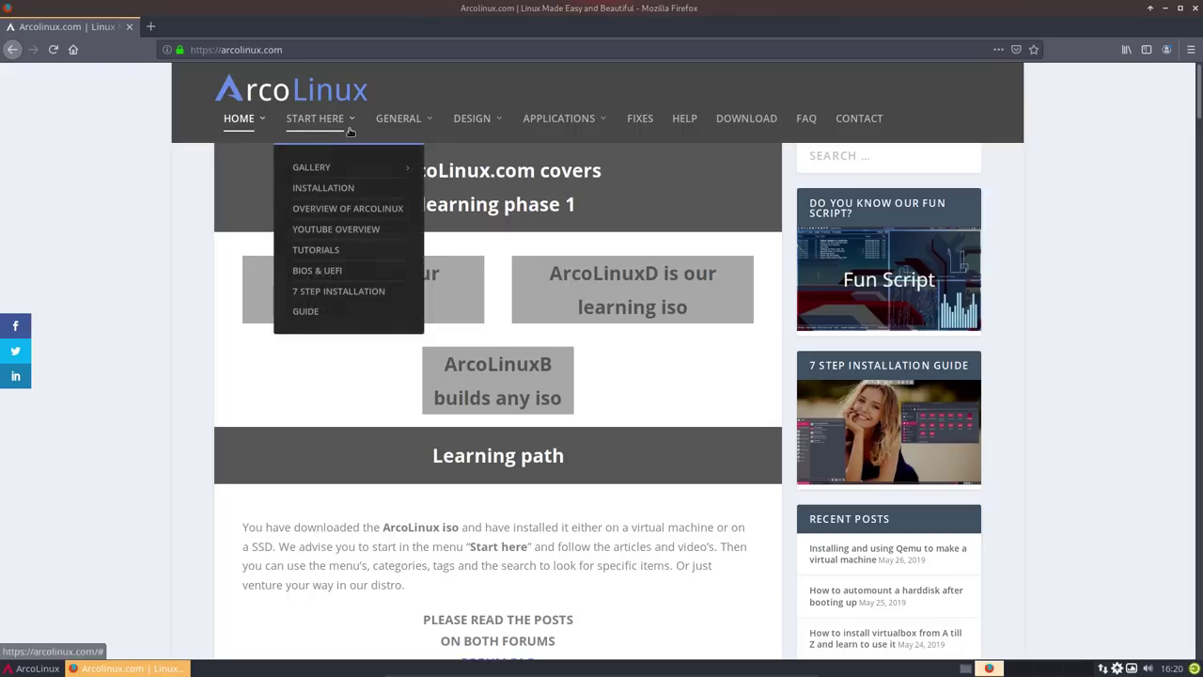
mouse_move(403, 124)
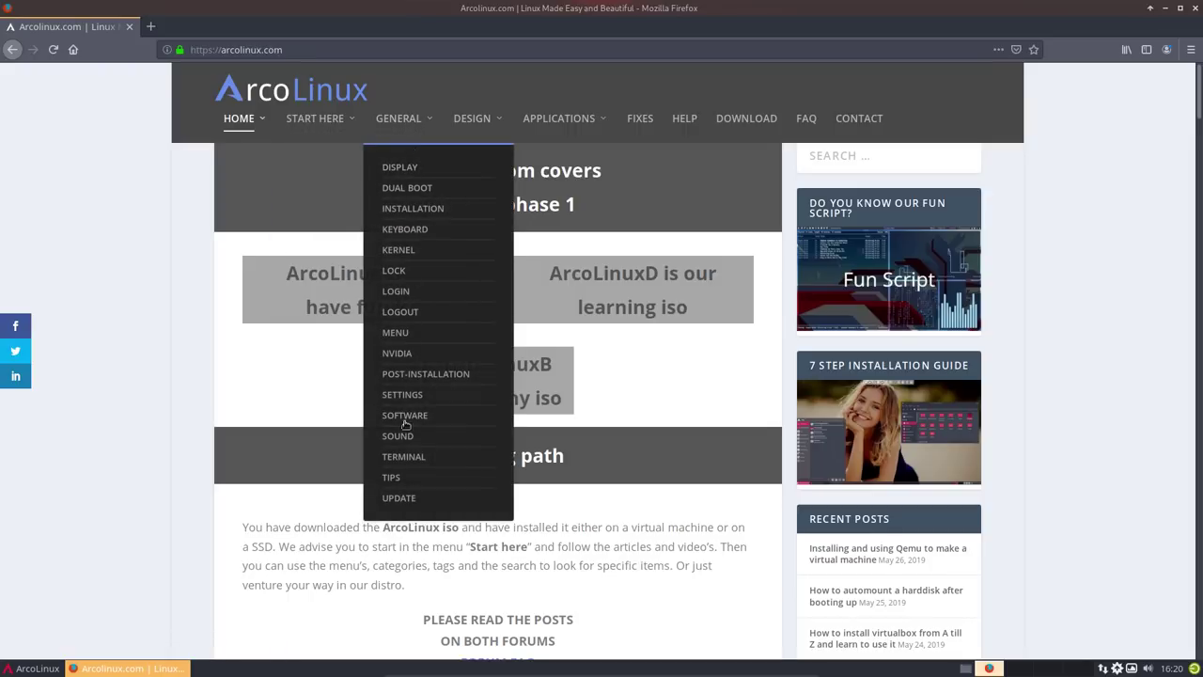
mouse_move(488, 165)
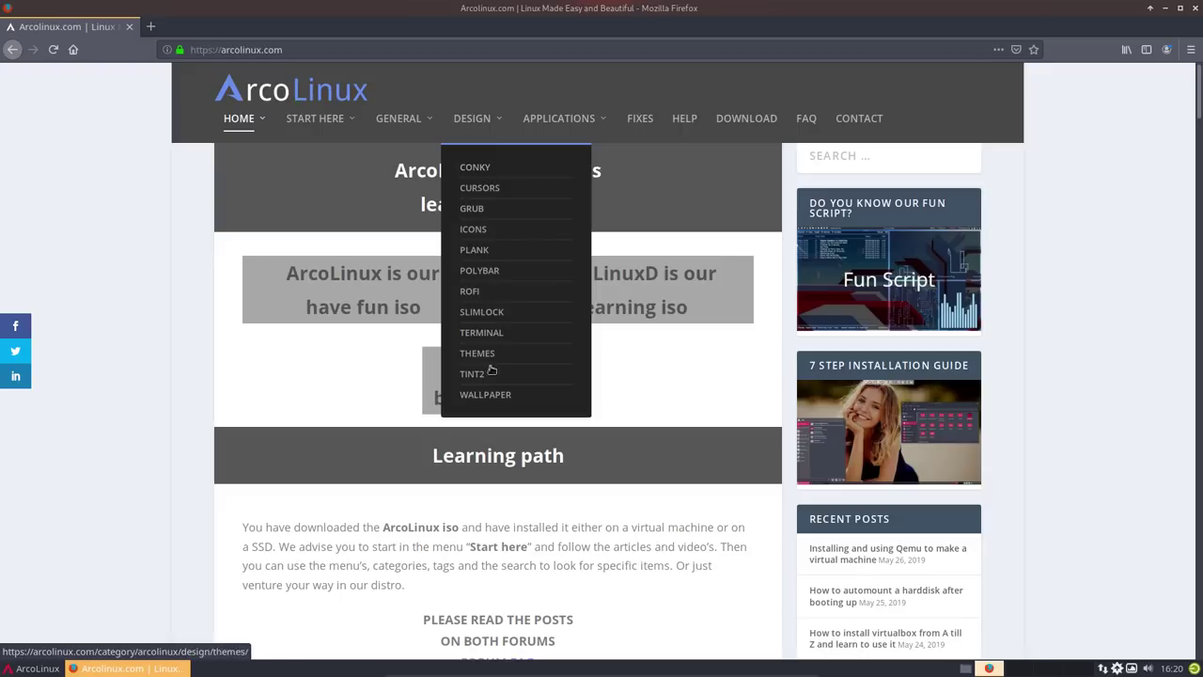